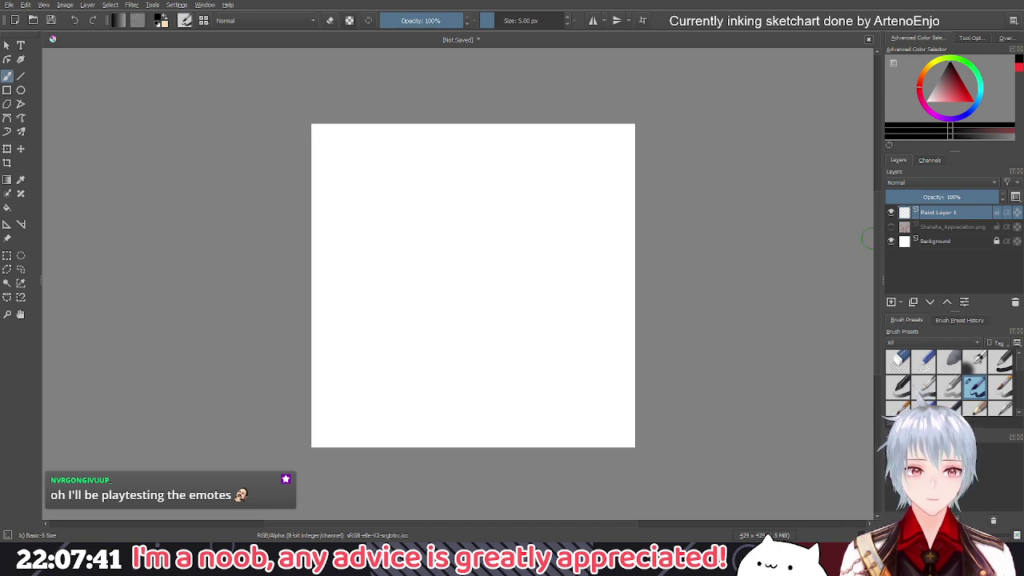
# Show the Shanaha_Appreciation.png sketch layer and look over the character's face and hair lines
pyautogui.click(891, 227)
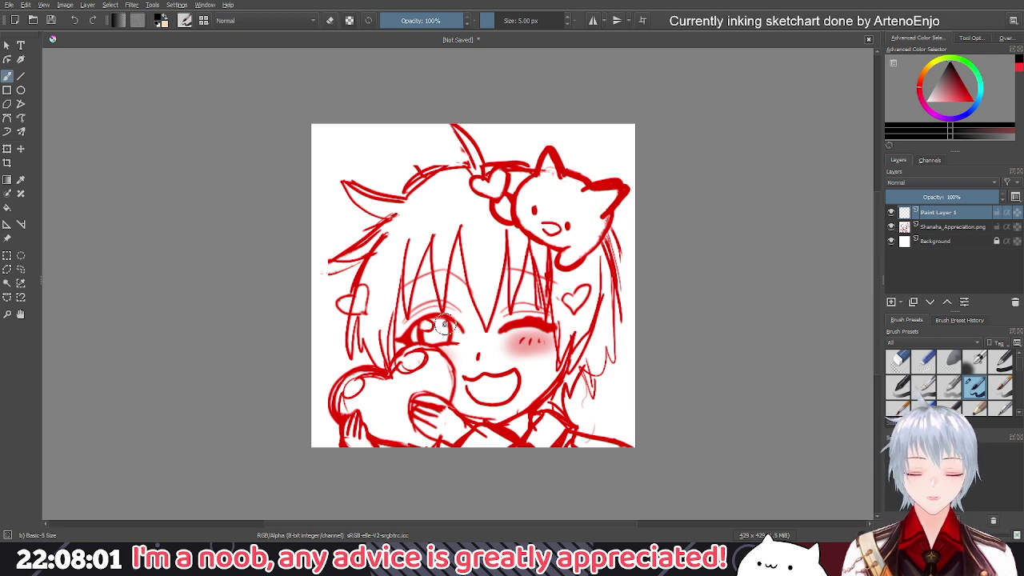
pyautogui.moveTo(417, 331); pyautogui.dragTo(460, 330)
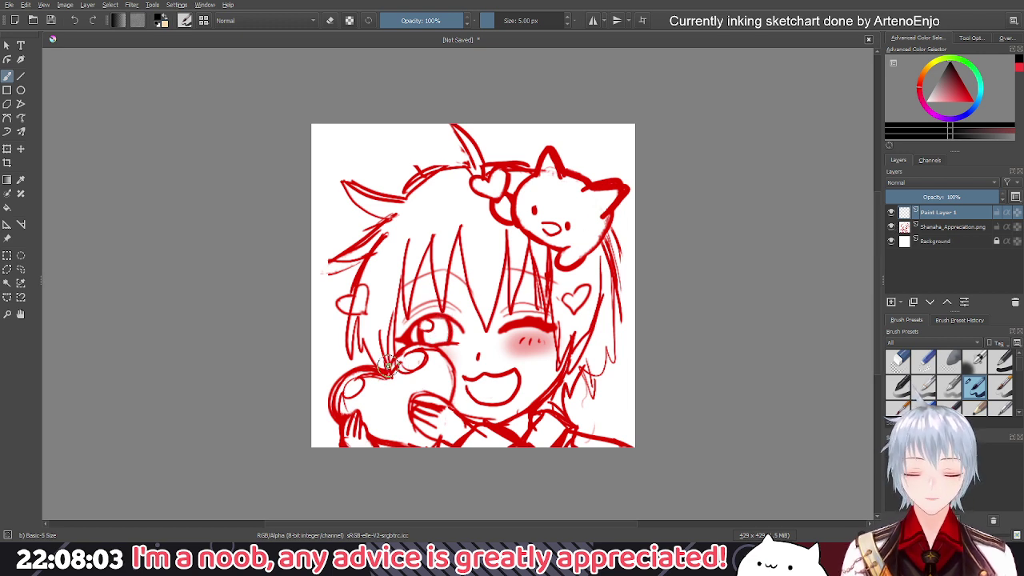
pyautogui.moveTo(387, 364); pyautogui.dragTo(399, 347)
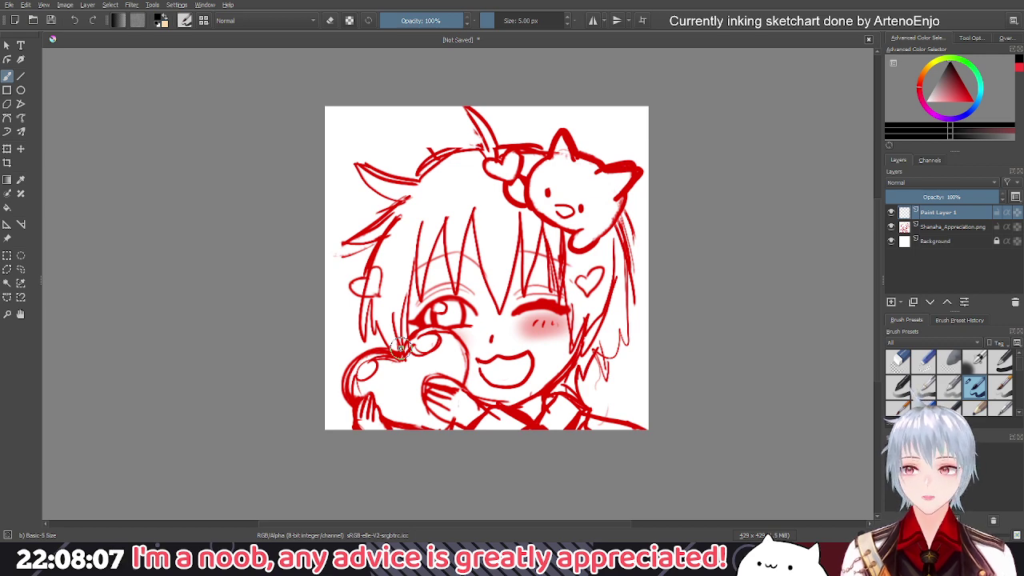
pyautogui.scroll(-1, 462, 295)
pyautogui.scroll(2, 475, 290)
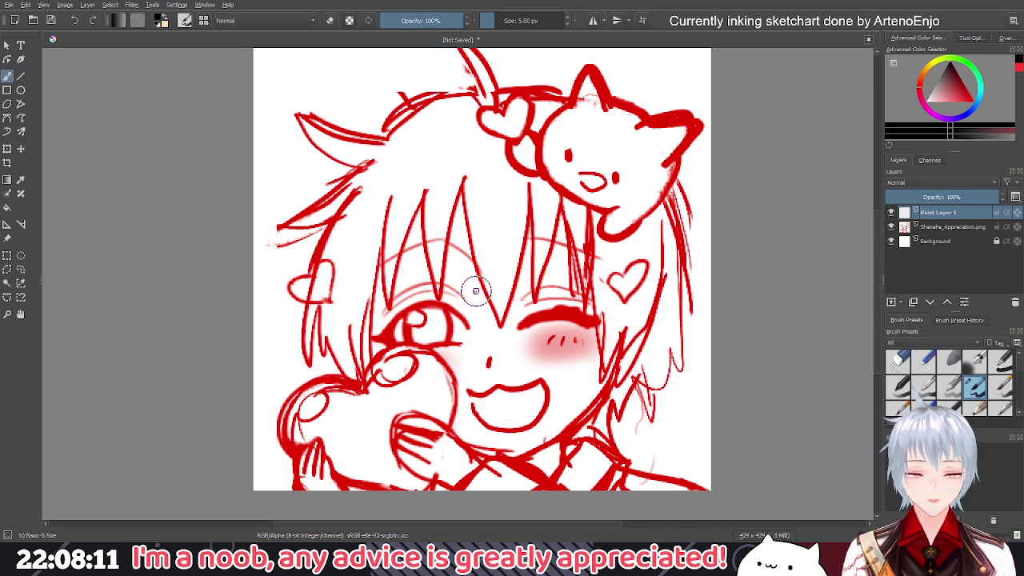
pyautogui.scroll(1, 472, 291)
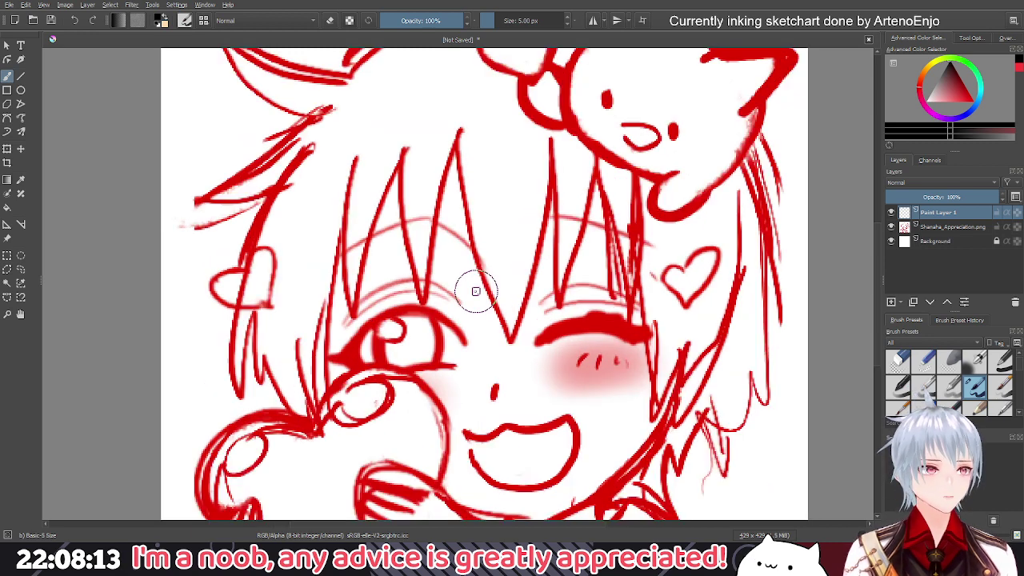
pyautogui.scroll(-2, 464, 289)
pyautogui.moveTo(468, 291); pyautogui.dragTo(475, 295)
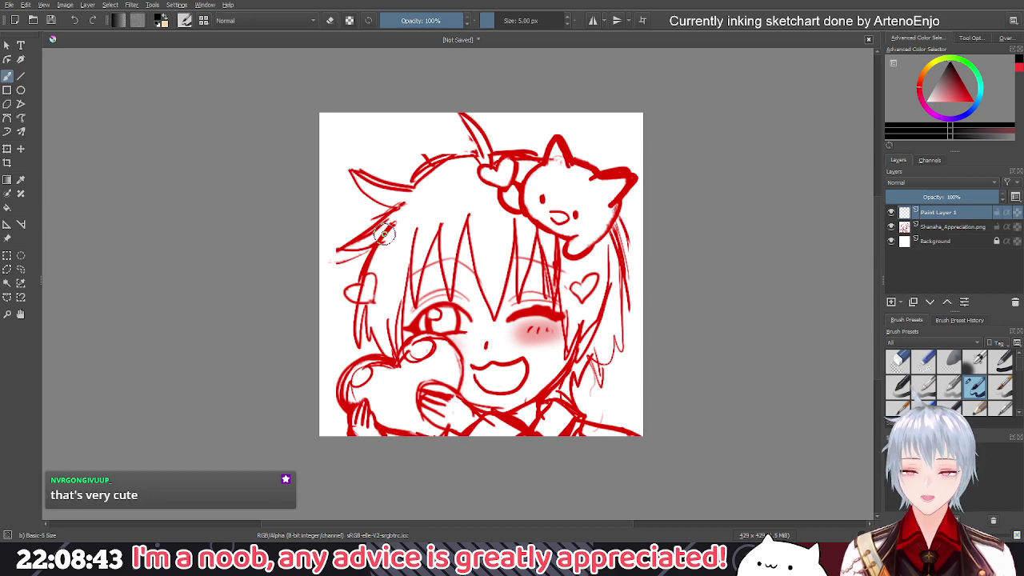
pyautogui.scroll(-1, 461, 305)
pyautogui.scroll(2, 461, 305)
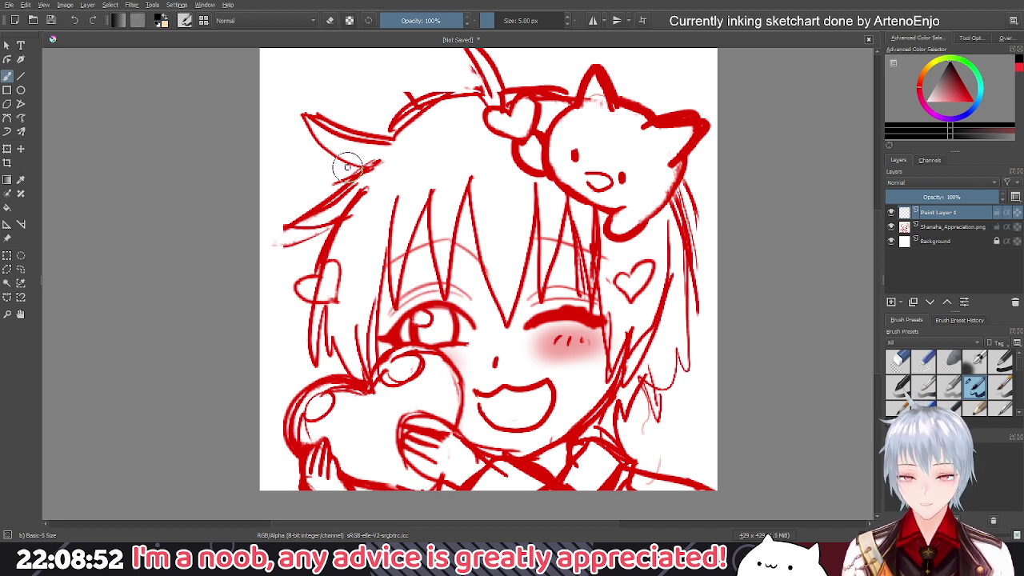
# Try to ink the outer hair spike below the swept tuft with one black freehand stroke on Paint Layer 1
pyautogui.scroll(8, 347, 165)
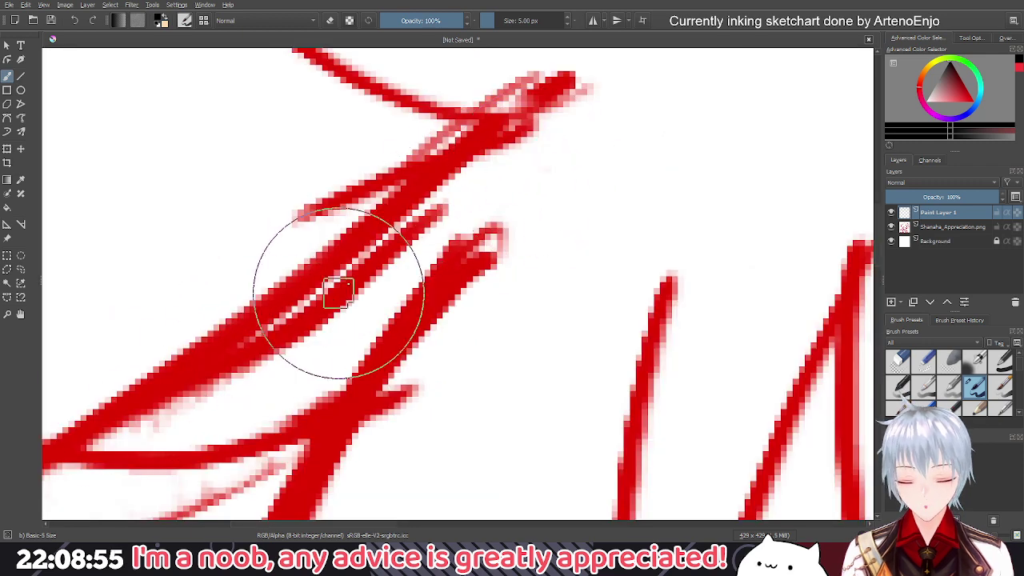
pyautogui.scroll(-3, 527, 251)
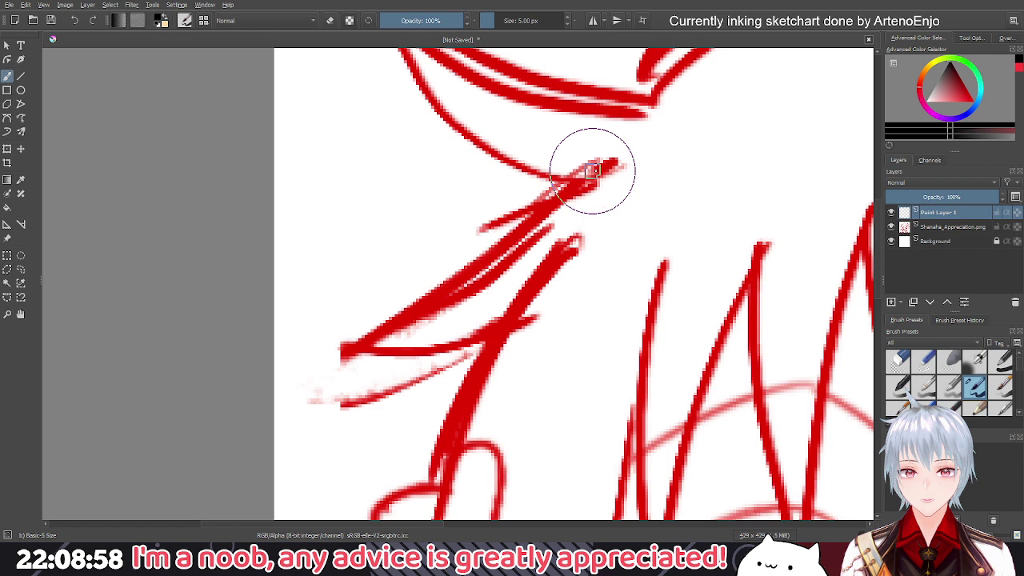
pyautogui.moveTo(329, 352)
pyautogui.mouseDown()
pyautogui.moveTo(424, 306)
pyautogui.moveTo(616, 164)
pyautogui.mouseUp()
pyautogui.scroll(-2, 640, 334)
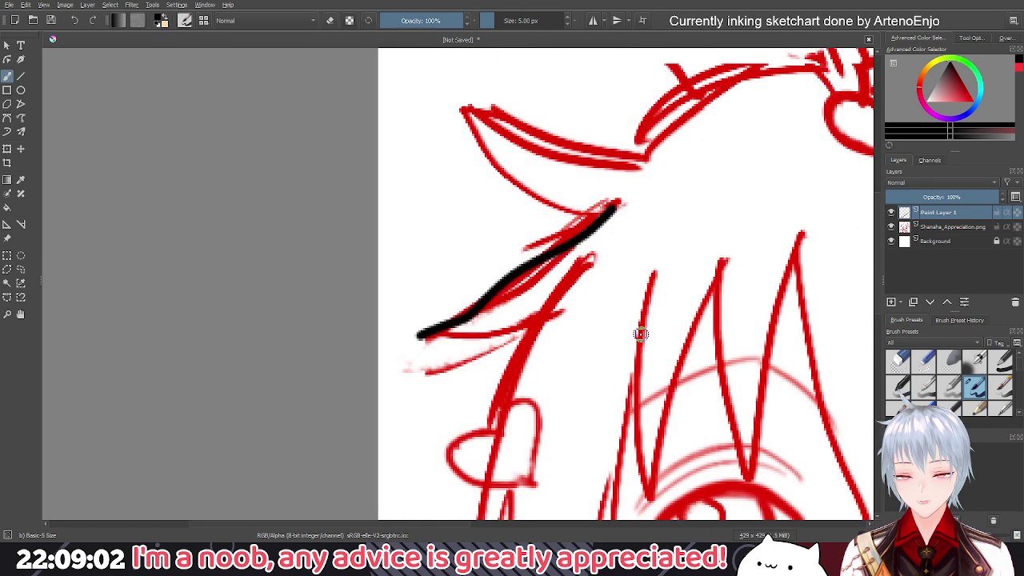
pyautogui.scroll(-1, 640, 334)
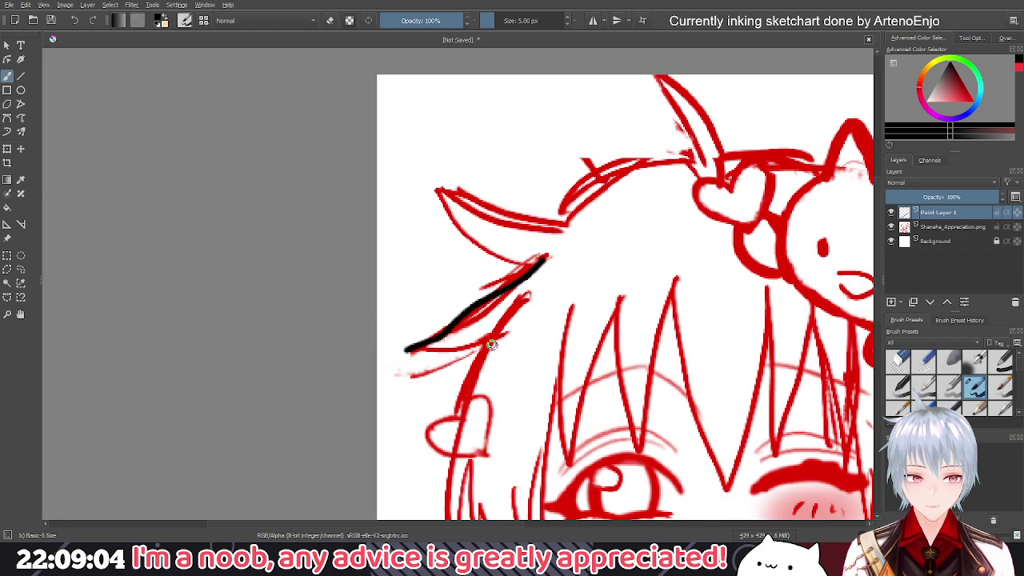
pyautogui.scroll(1, 466, 328)
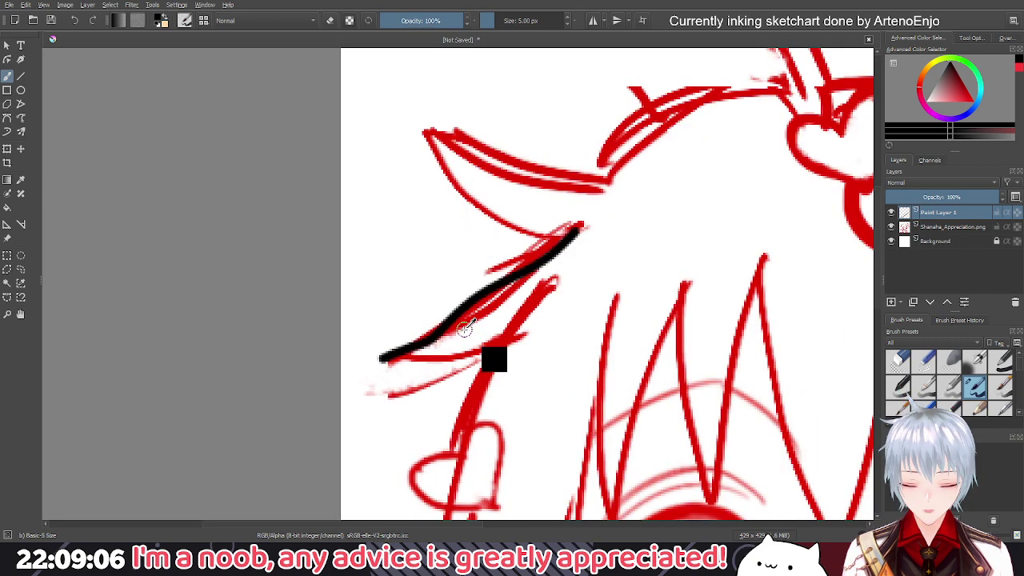
pyautogui.hotkey('ctrl', 'z')
# Try to ink the outline of the open mouth in black with a freehand stroke over the sketch
pyautogui.moveTo(681, 348); pyautogui.dragTo(496, 349)
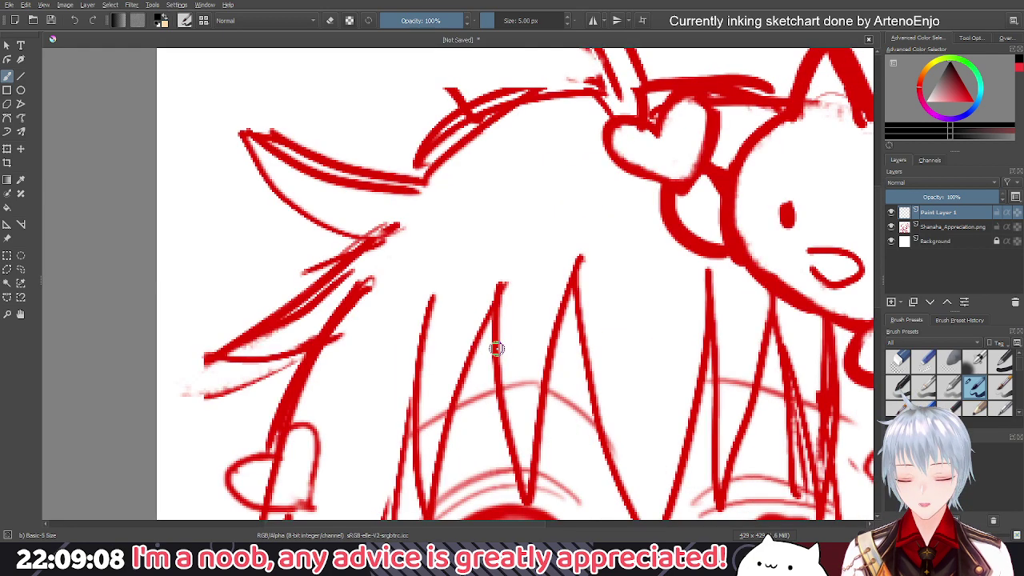
pyautogui.moveTo(686, 407); pyautogui.dragTo(470, 359)
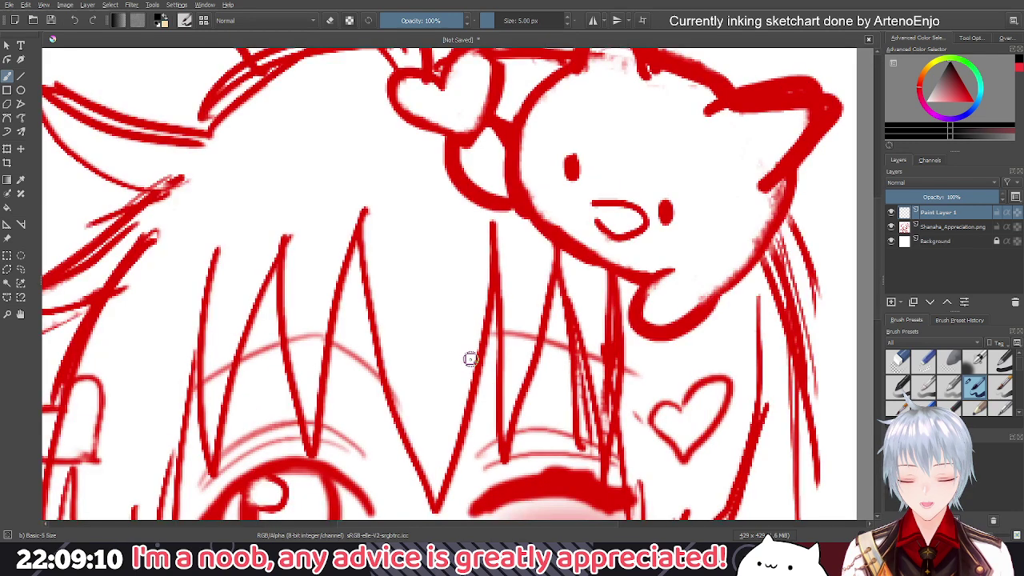
pyautogui.scroll(-3, 471, 358)
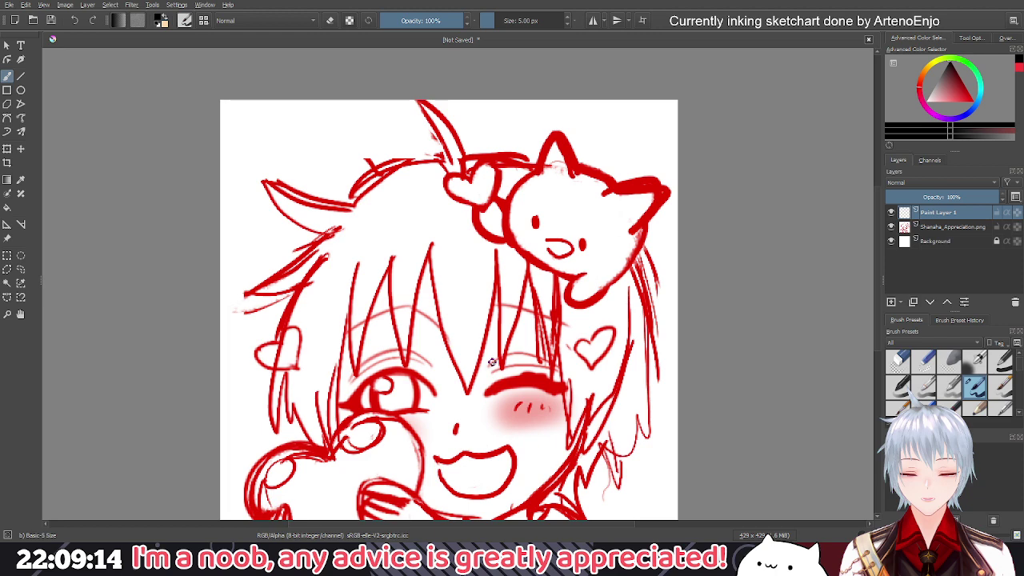
pyautogui.scroll(4, 492, 363)
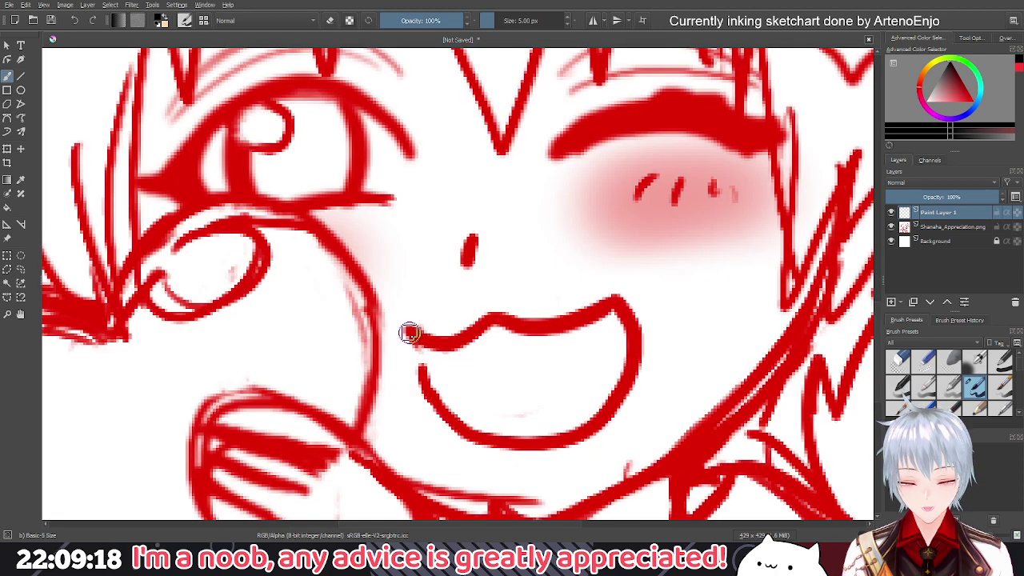
pyautogui.moveTo(409, 333)
pyautogui.mouseDown()
pyautogui.moveTo(608, 303)
pyautogui.moveTo(598, 414)
pyautogui.moveTo(422, 344)
pyautogui.mouseUp()
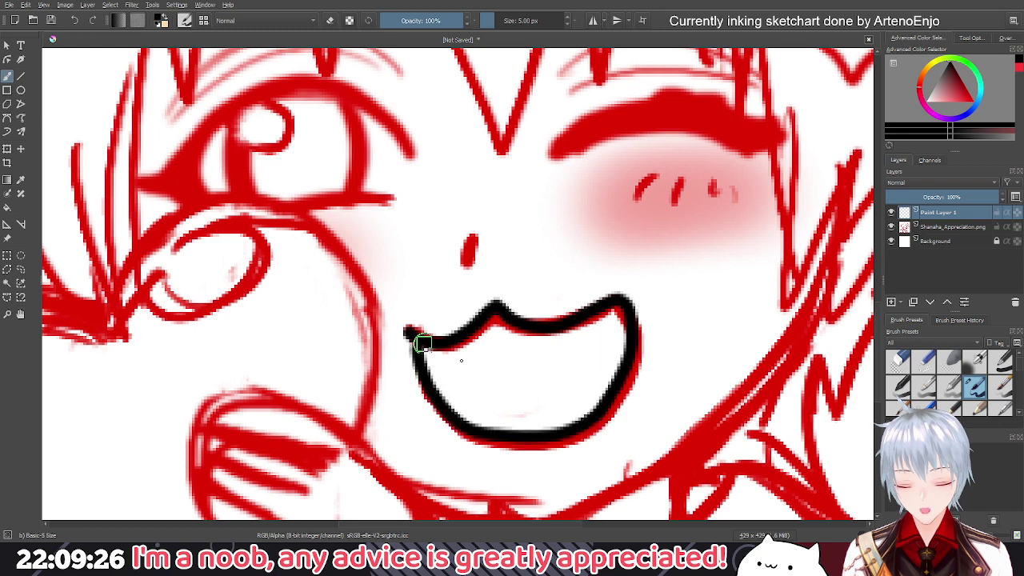
pyautogui.press('2')
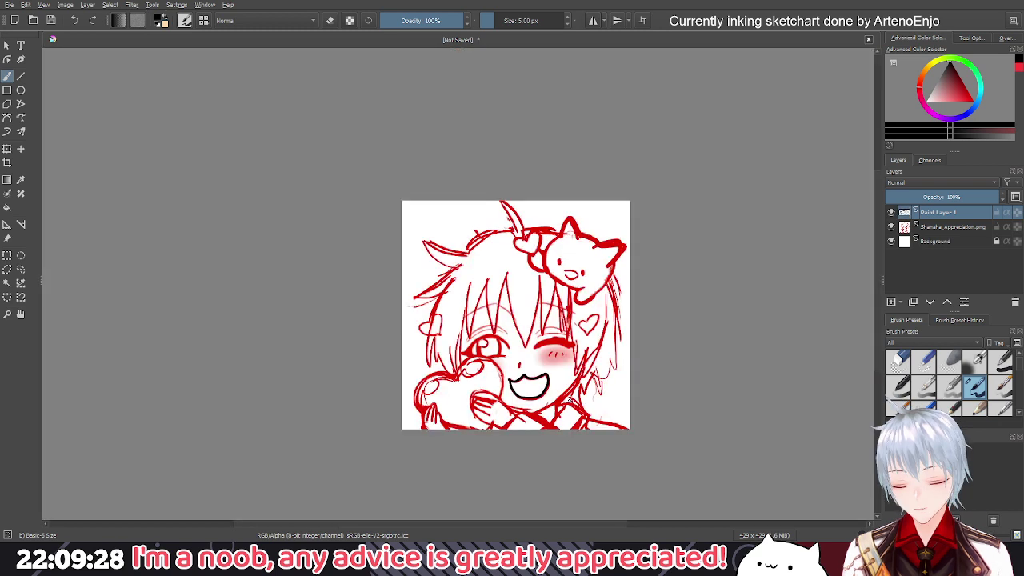
pyautogui.scroll(3, 539, 413)
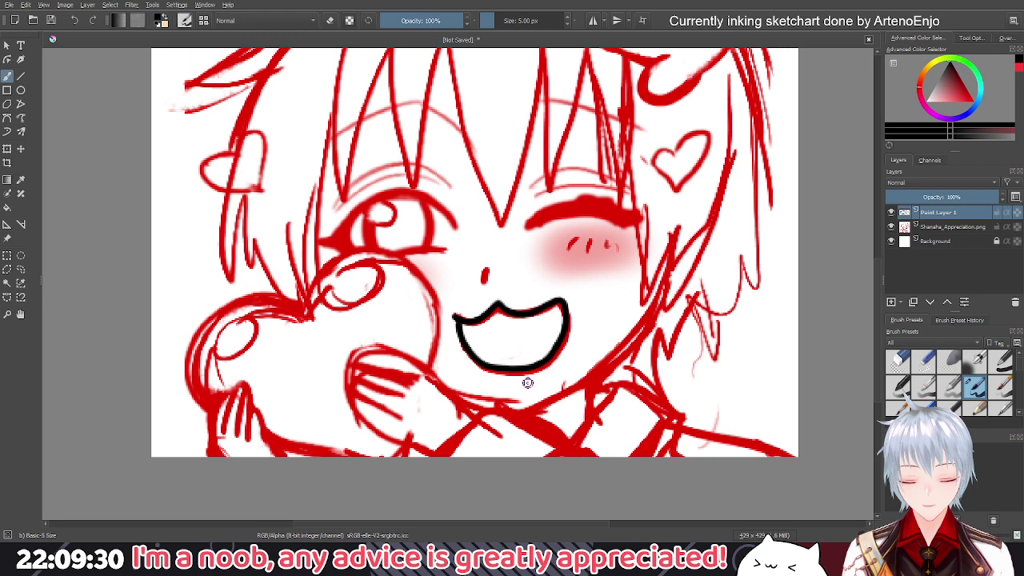
pyautogui.hotkey('ctrl', 'z')
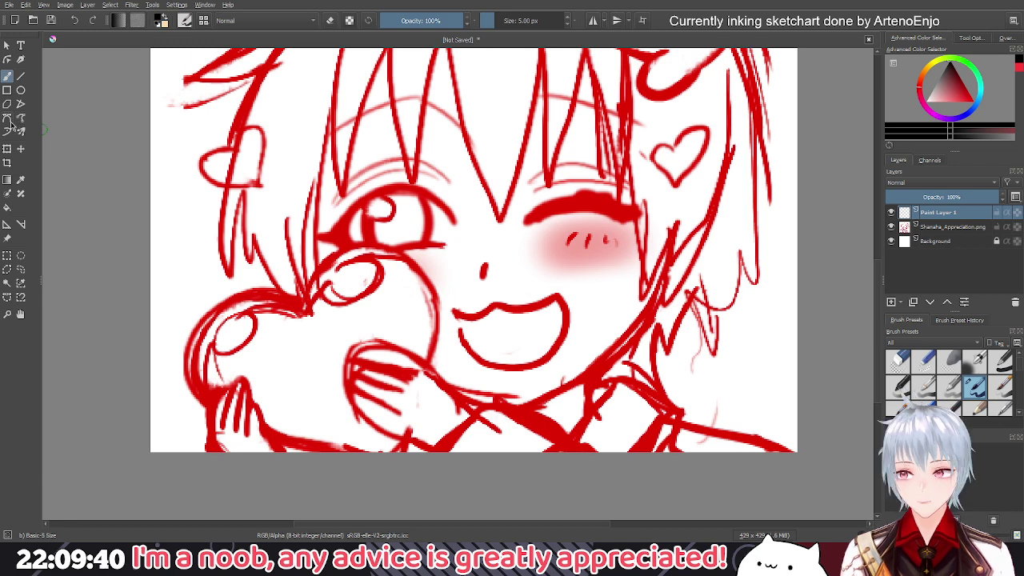
# Hide the sketch layer and draw a tall curved test stroke near the canvas centre with the Freehand Brush
pyautogui.click(8, 119)
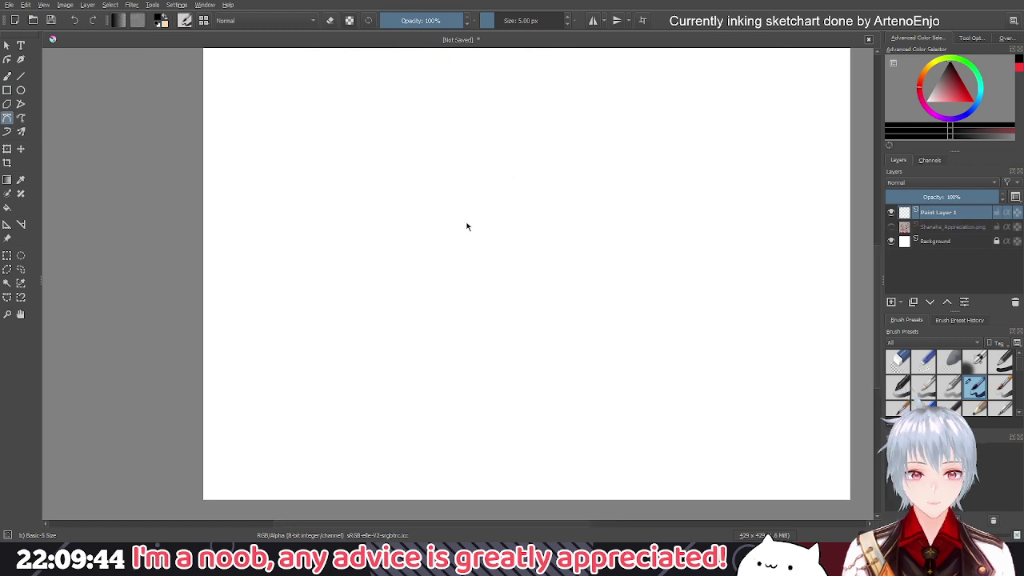
pyautogui.press('b')
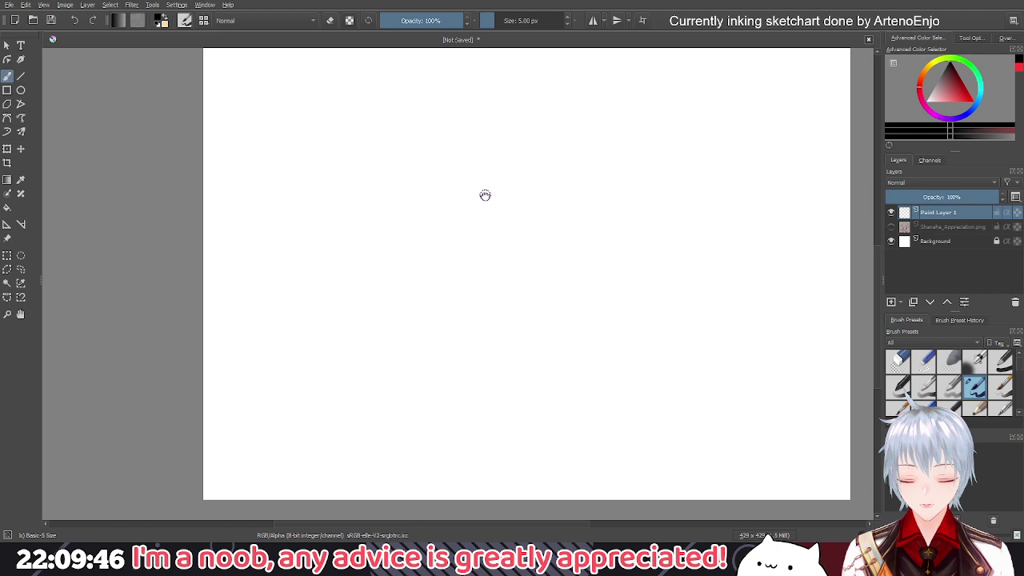
pyautogui.moveTo(485, 195); pyautogui.dragTo(483, 238)
pyautogui.scroll(-2, 508, 238)
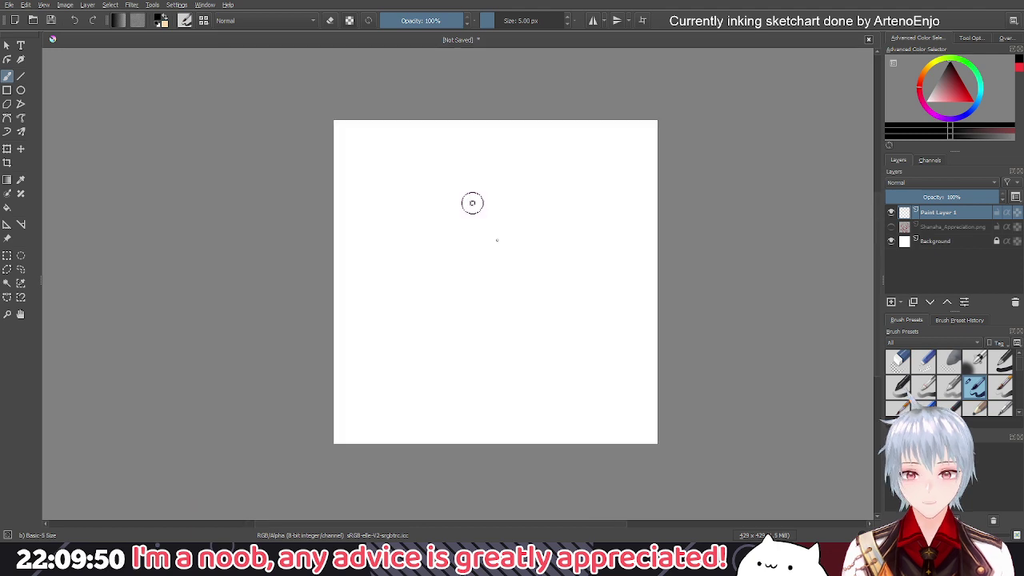
pyautogui.moveTo(471, 204); pyautogui.dragTo(493, 342)
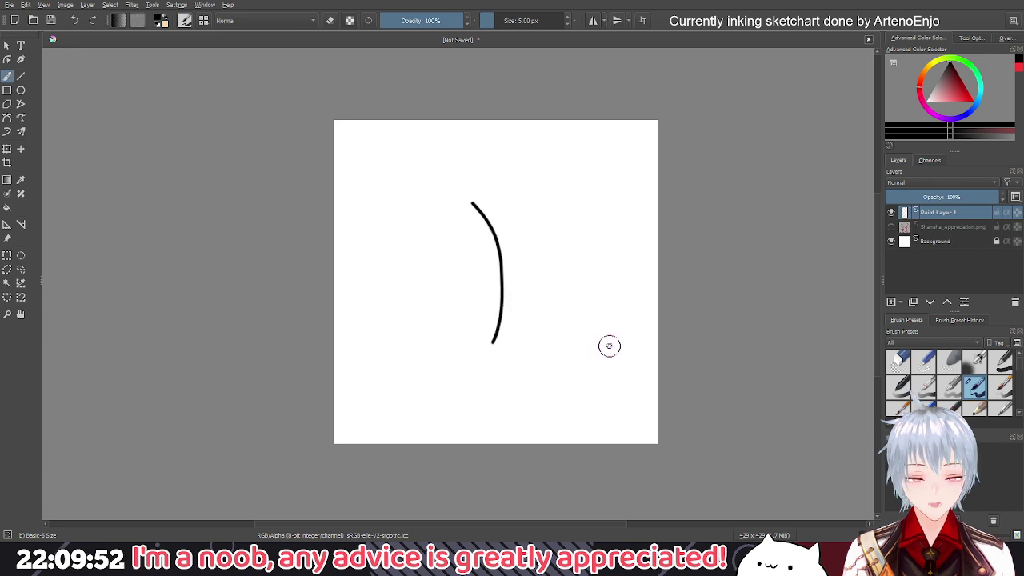
pyautogui.scroll(2, 497, 256)
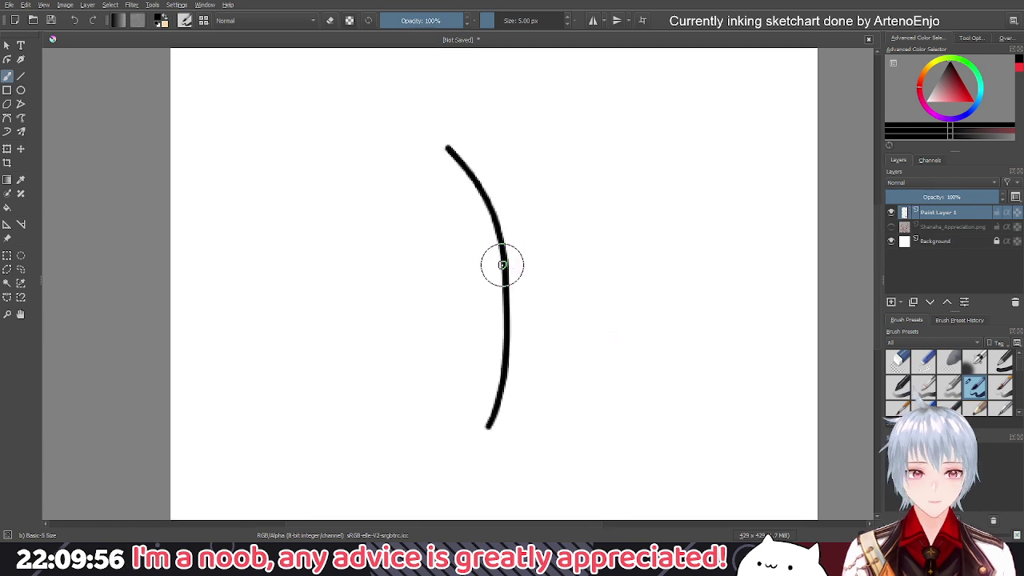
# Draw a second tall curve left of the first with brush smoothing set to None, and switch smoothing back to Stabilizer
pyautogui.click(972, 38)
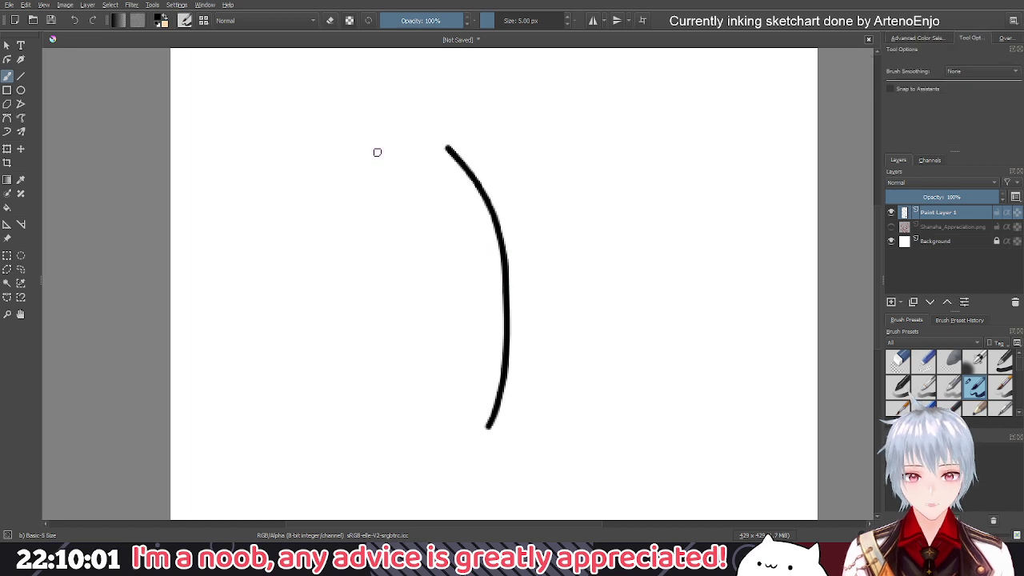
pyautogui.moveTo(373, 151)
pyautogui.mouseDown()
pyautogui.moveTo(428, 296)
pyautogui.moveTo(414, 468)
pyautogui.mouseUp()
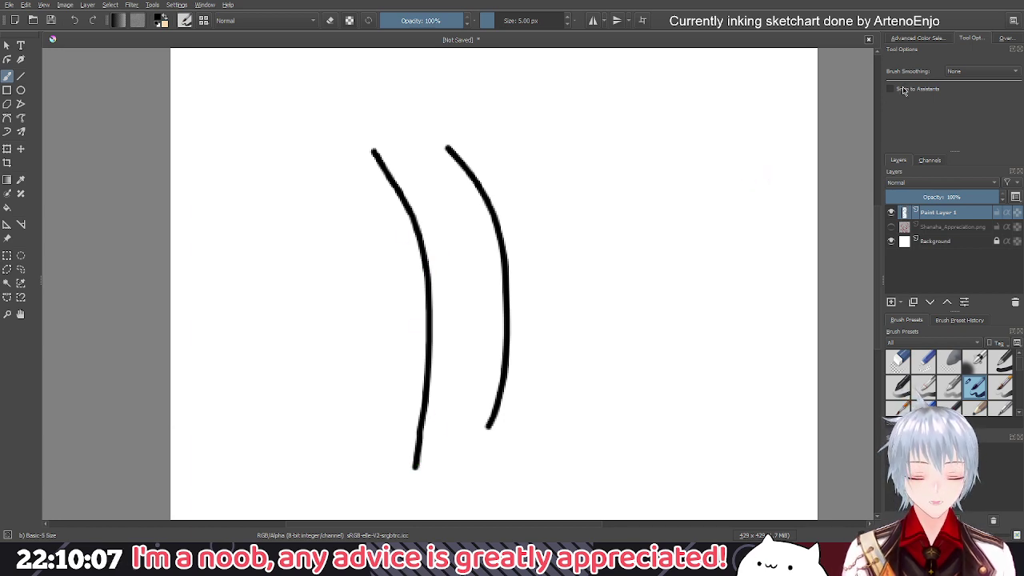
pyautogui.click(960, 104)
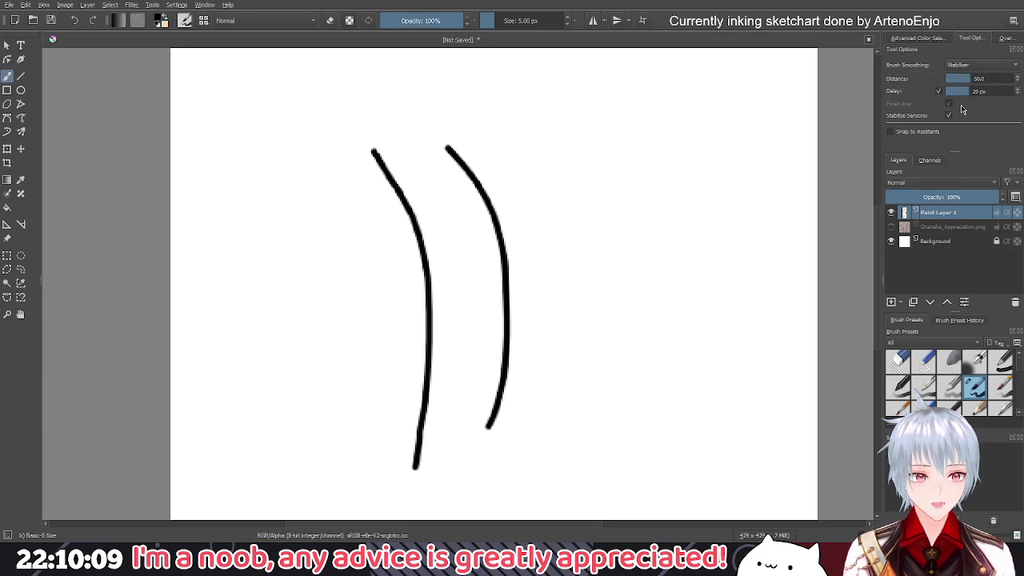
# Draw a third tall curve bowing outward, right of the two brush strokes, with the Bezier Curve tool
pyautogui.click(8, 118)
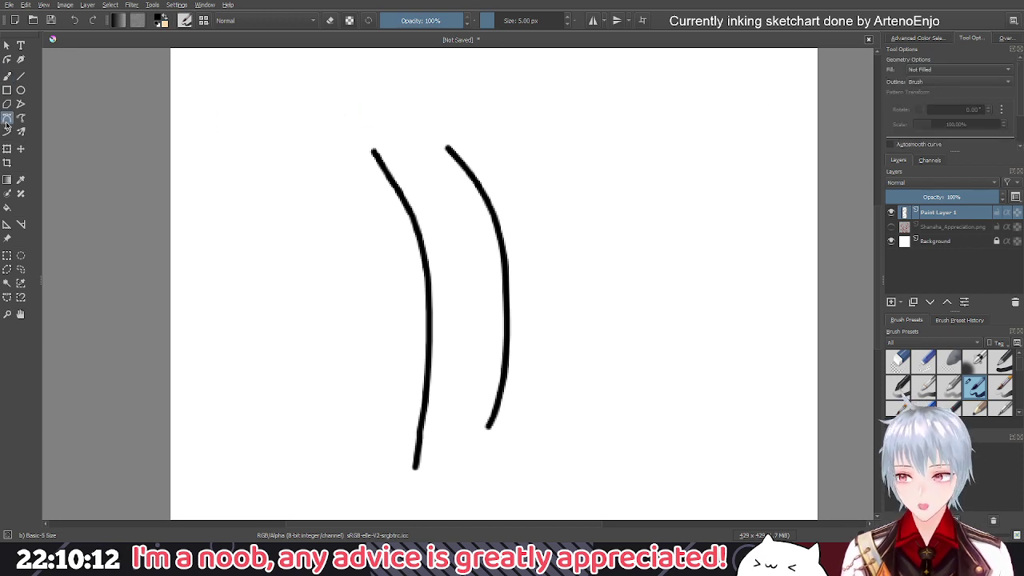
pyautogui.click(575, 142)
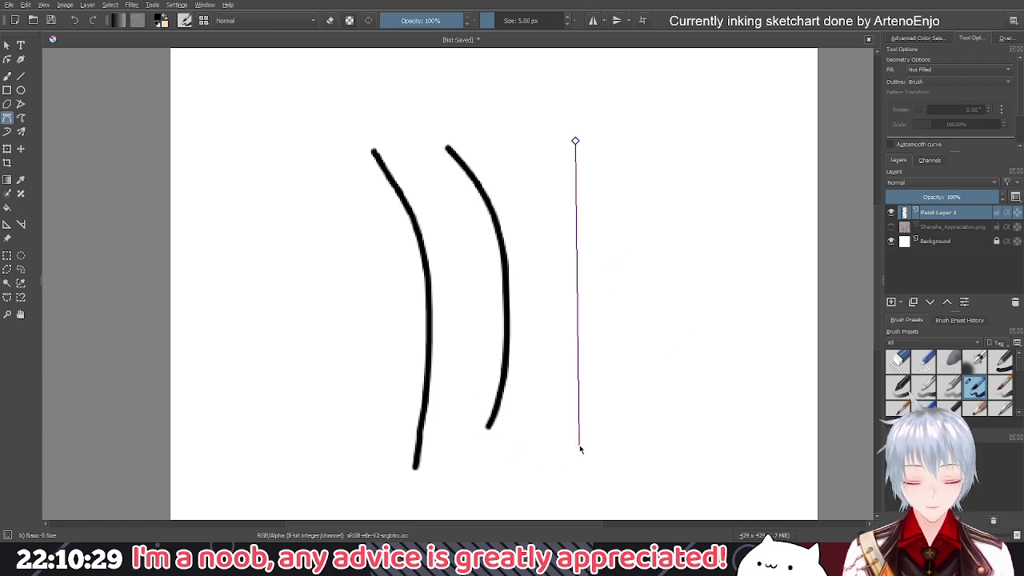
pyautogui.moveTo(579, 445)
pyautogui.mouseDown()
pyautogui.moveTo(551, 471)
pyautogui.moveTo(507, 386)
pyautogui.moveTo(637, 281)
pyautogui.moveTo(677, 391)
pyautogui.moveTo(584, 486)
pyautogui.moveTo(480, 424)
pyautogui.moveTo(670, 213)
pyautogui.moveTo(704, 421)
pyautogui.moveTo(512, 495)
pyautogui.moveTo(475, 471)
pyautogui.moveTo(444, 350)
pyautogui.moveTo(578, 406)
pyautogui.moveTo(512, 502)
pyautogui.moveTo(667, 372)
pyautogui.moveTo(593, 403)
pyautogui.moveTo(589, 393)
pyautogui.mouseUp()
pyautogui.press('Return')
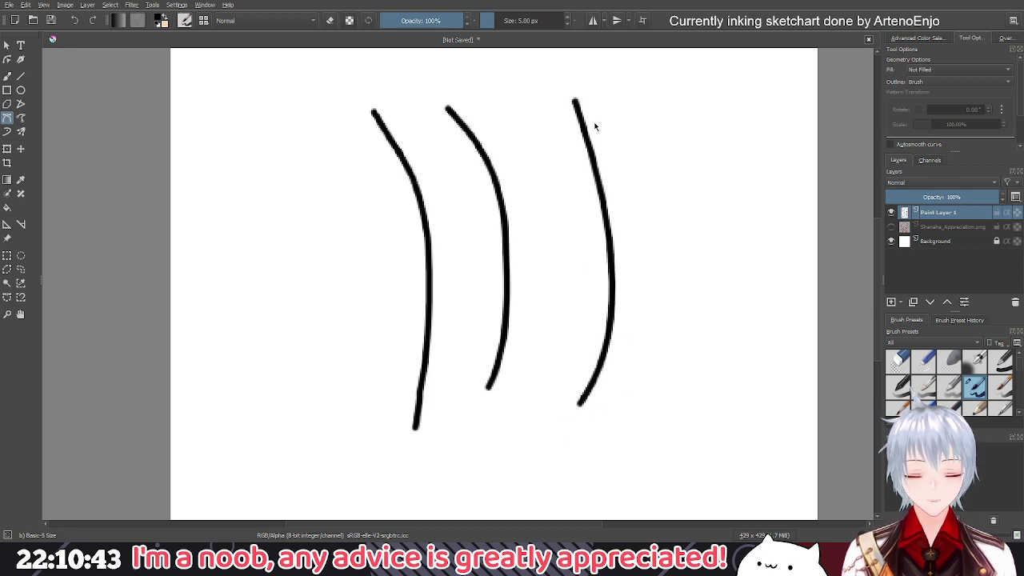
# Compare the line smoothness of the three test curves up close
pyautogui.scroll(-1, 504, 251)
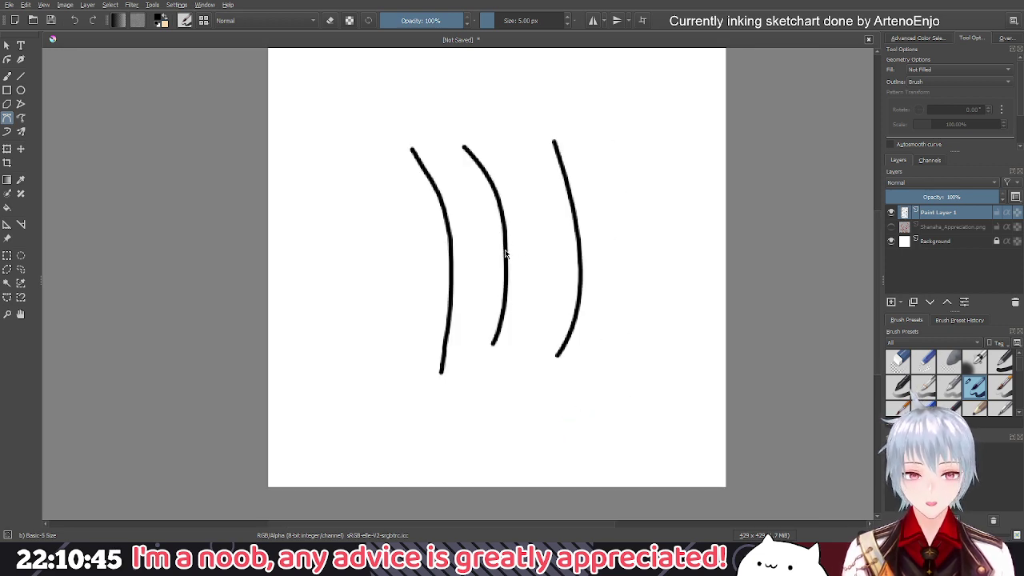
pyautogui.scroll(-1, 512, 264)
pyautogui.scroll(5, 477, 309)
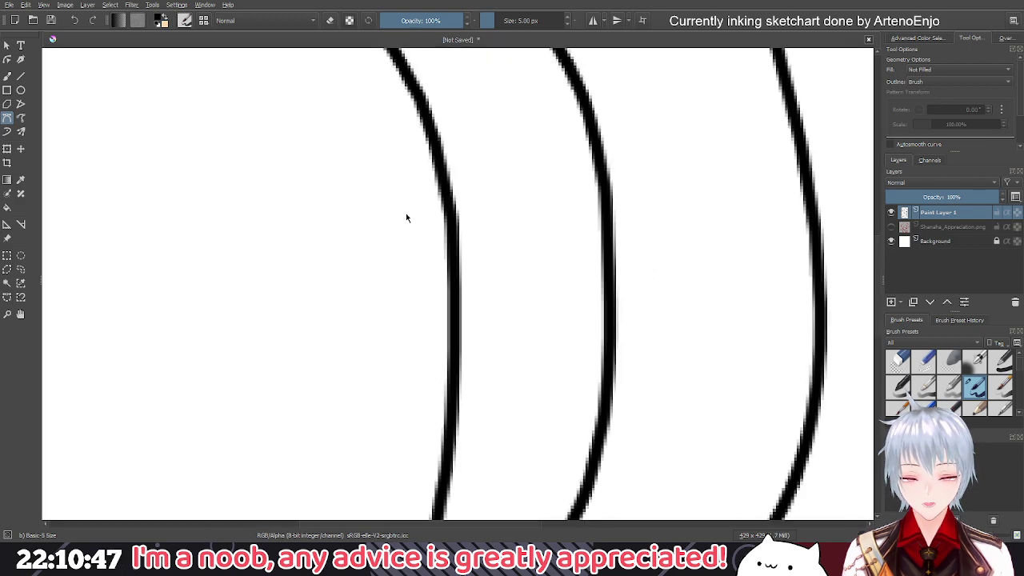
pyautogui.scroll(-1, 502, 288)
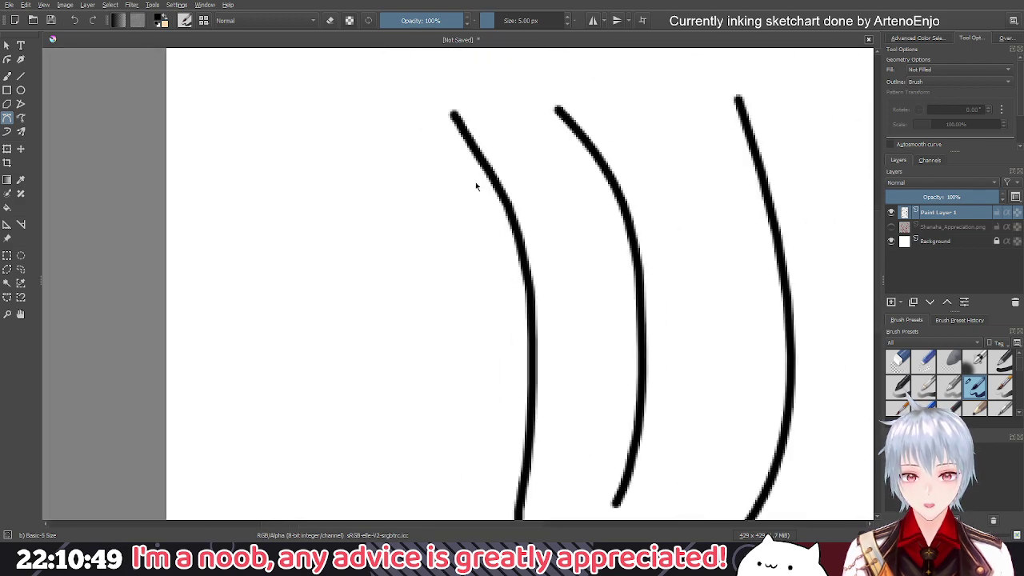
pyautogui.moveTo(476, 183); pyautogui.dragTo(481, 155)
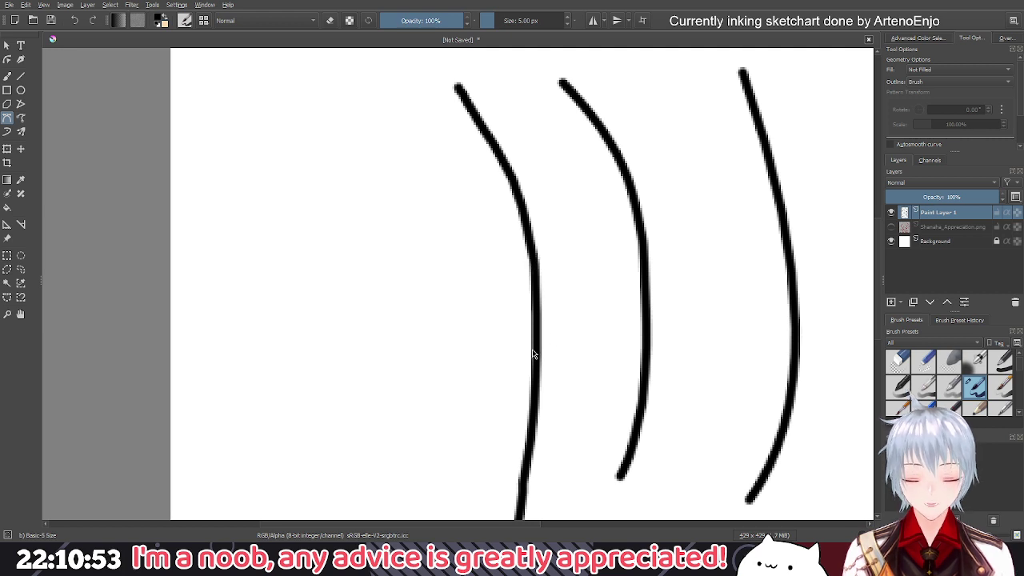
pyautogui.moveTo(555, 384); pyautogui.dragTo(555, 277)
pyautogui.moveTo(587, 235); pyautogui.dragTo(533, 288)
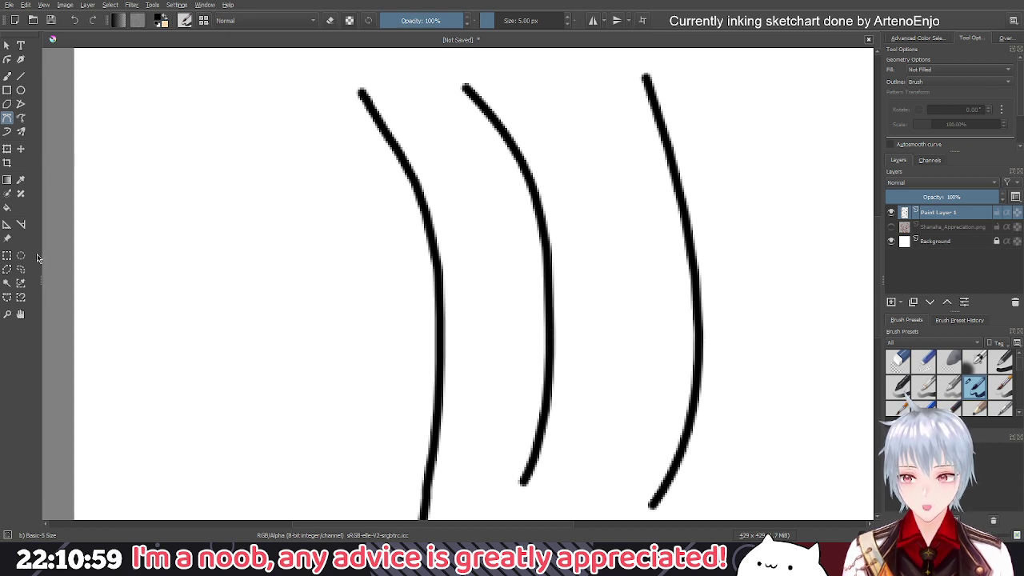
pyautogui.click(6, 255)
pyautogui.moveTo(510, 221); pyautogui.dragTo(573, 381)
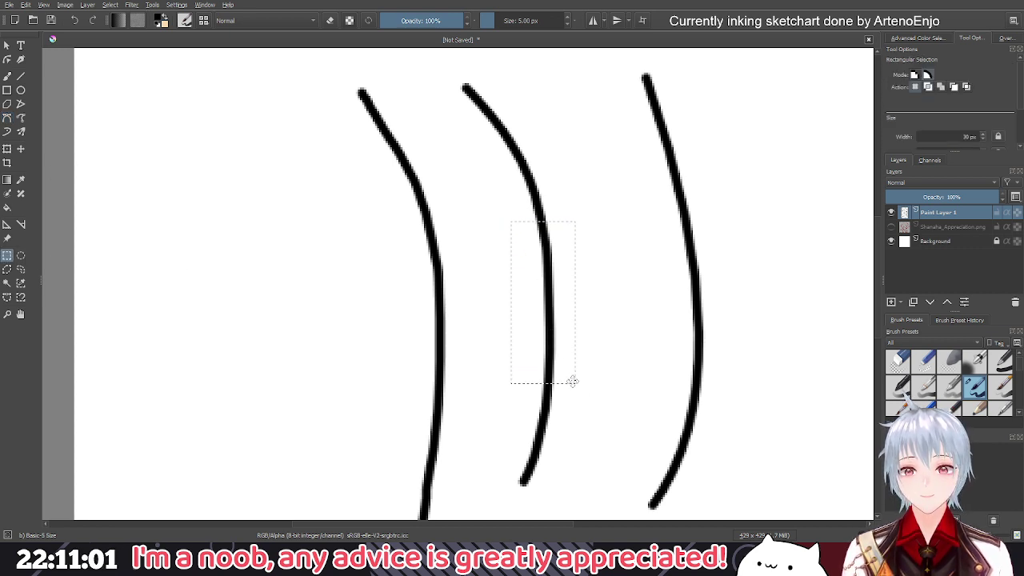
pyautogui.click(6, 44)
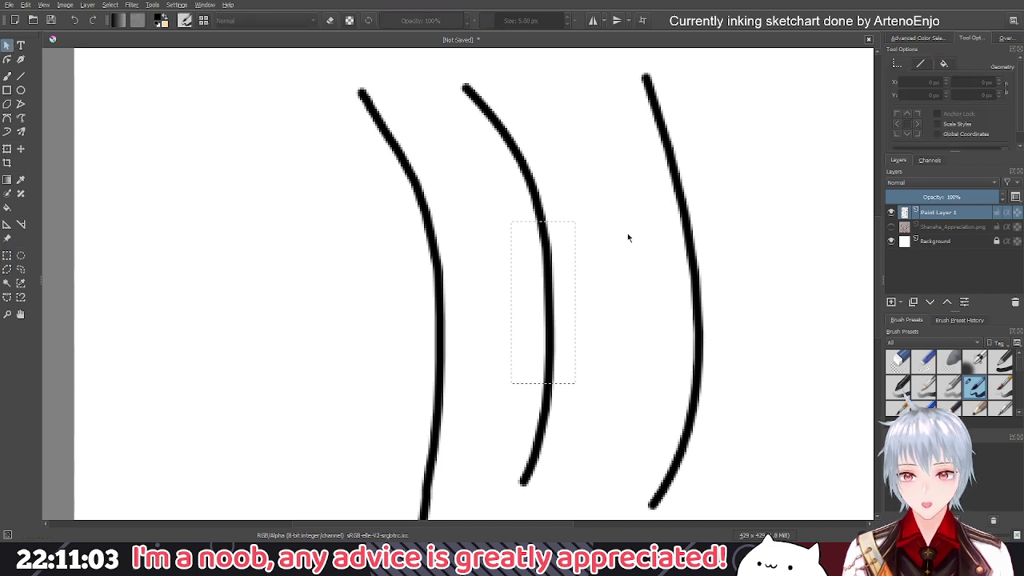
pyautogui.hotkey('ctrl', 'shift', 'a')
# Undo the three curved test strokes and show the red sketch layer again
pyautogui.moveTo(739, 274); pyautogui.dragTo(649, 263)
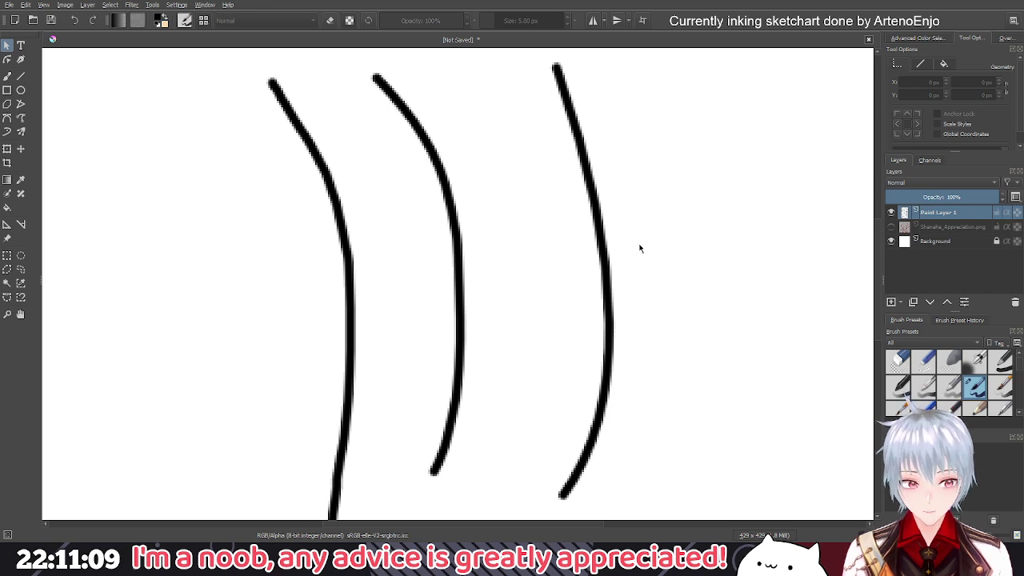
pyautogui.scroll(2, 673, 270)
pyautogui.scroll(-3, 695, 295)
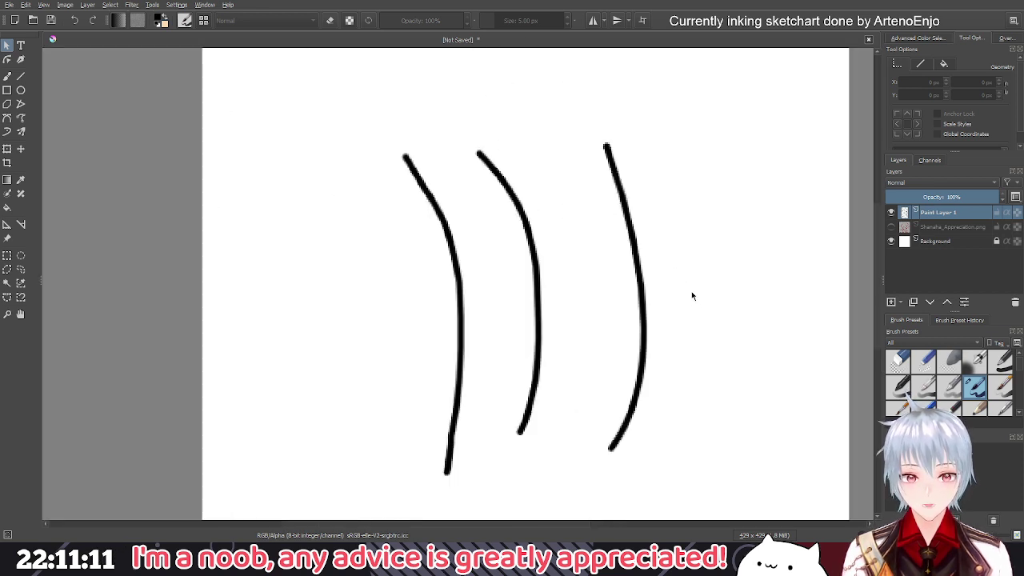
pyautogui.hotkey('ctrl', 'z')
pyautogui.hotkey('ctrl', 'z')
pyautogui.hotkey('ctrl', 'z')
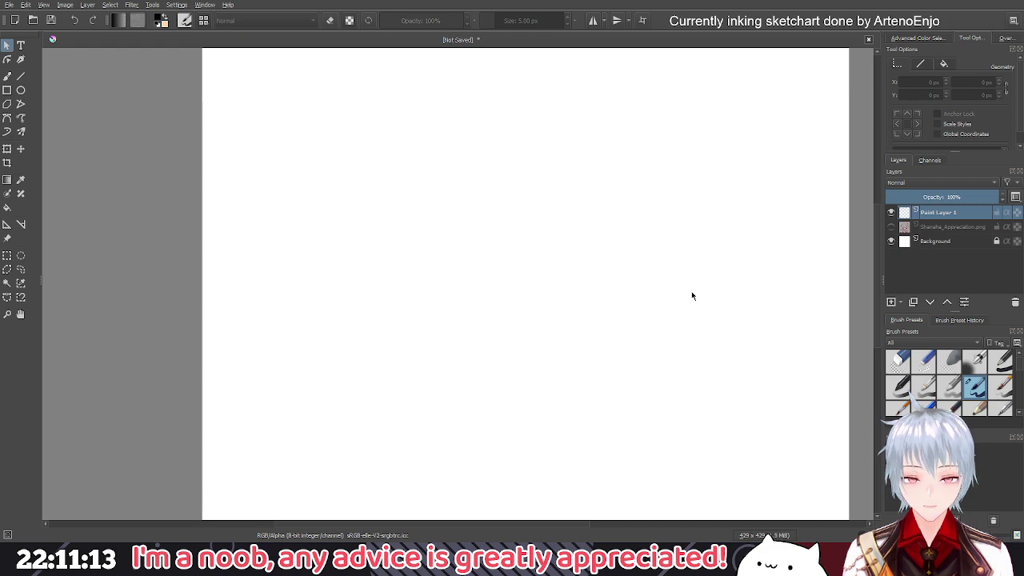
pyautogui.click(891, 228)
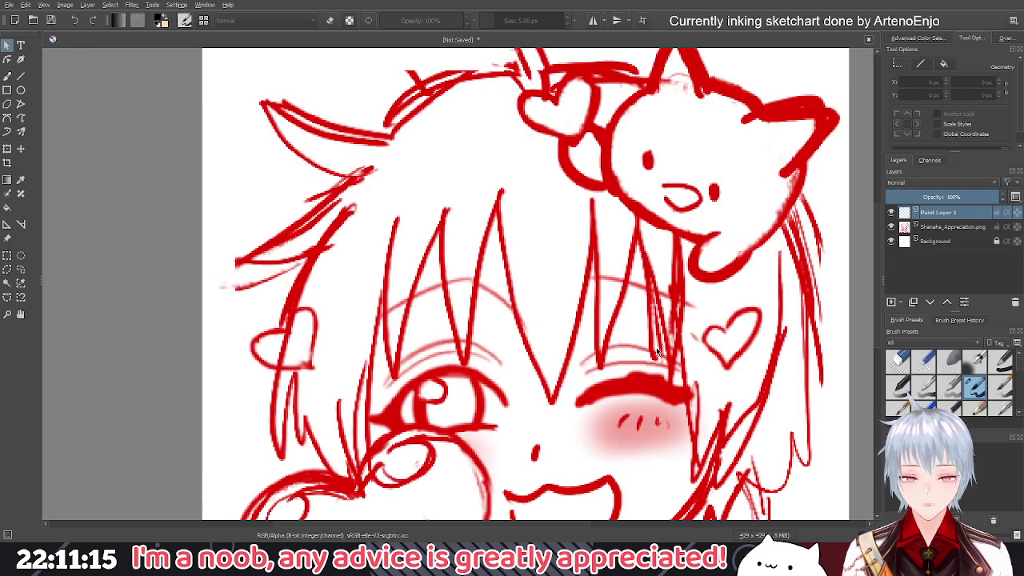
# Trace the upper mouth line from its left corner to the middle peak with the Bezier Curve tool
pyautogui.scroll(-2, 658, 354)
pyautogui.moveTo(677, 376); pyautogui.dragTo(632, 358)
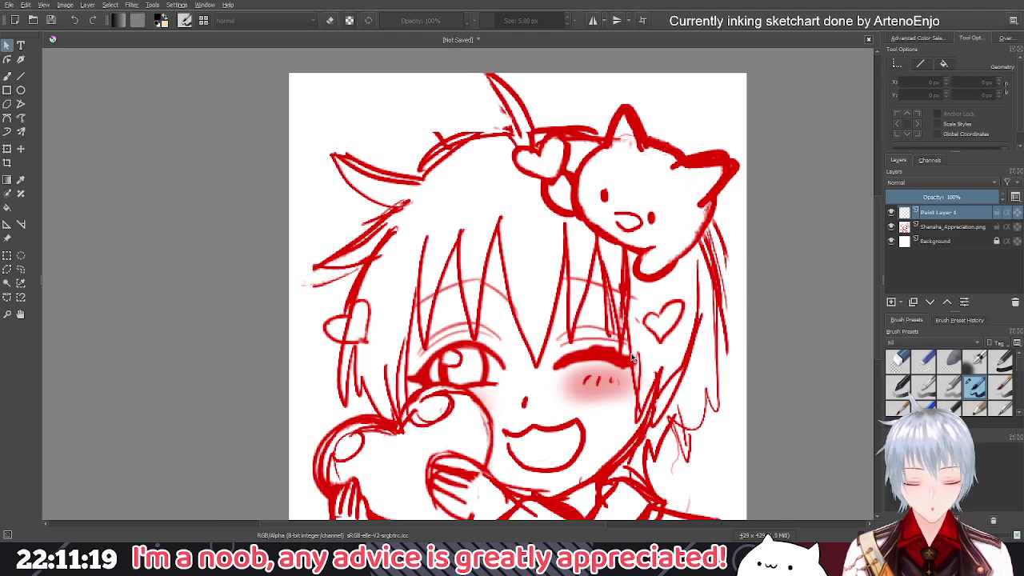
pyautogui.moveTo(637, 364); pyautogui.dragTo(640, 329)
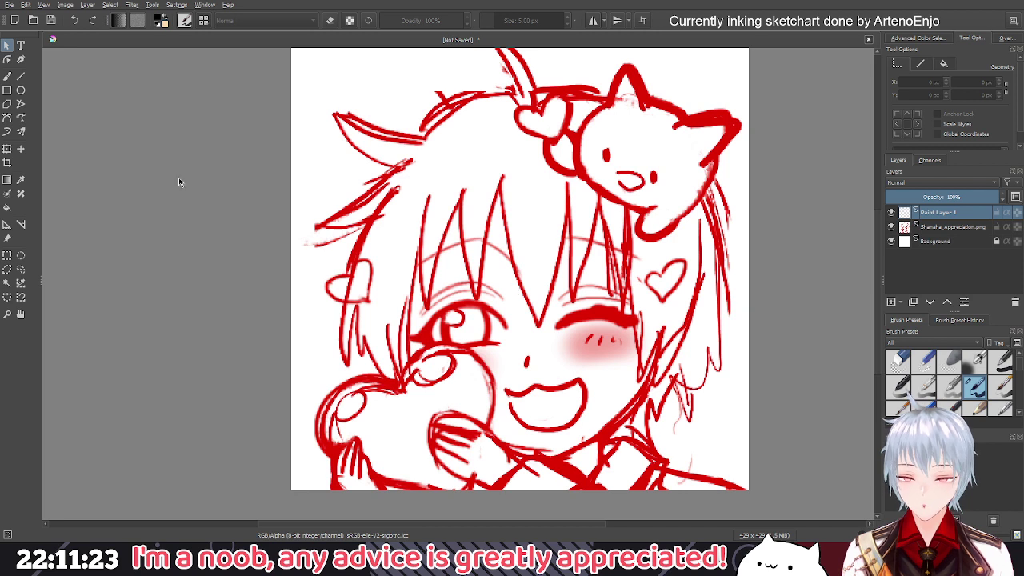
pyautogui.click(9, 119)
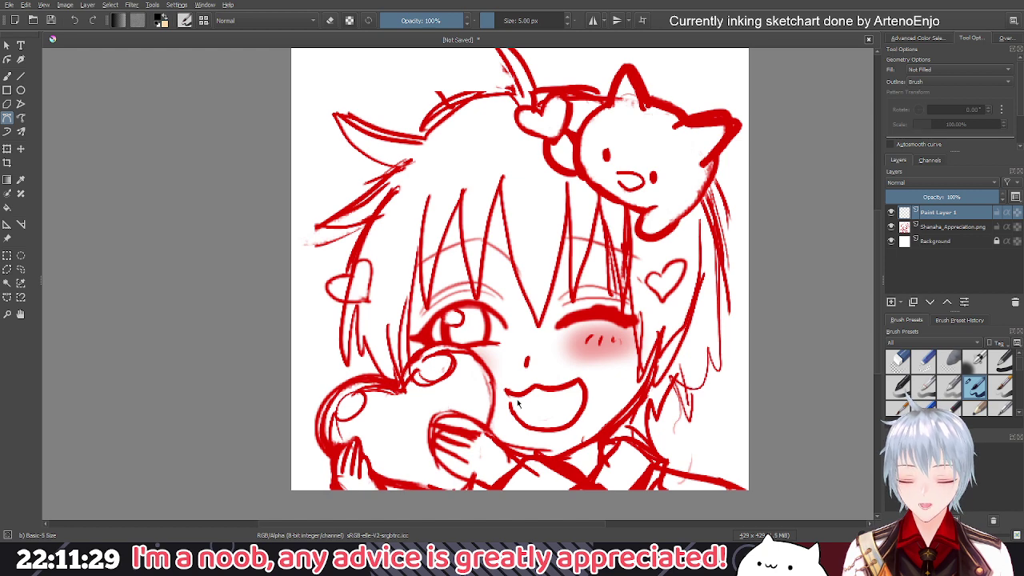
pyautogui.scroll(-1, 519, 399)
pyautogui.scroll(2, 522, 395)
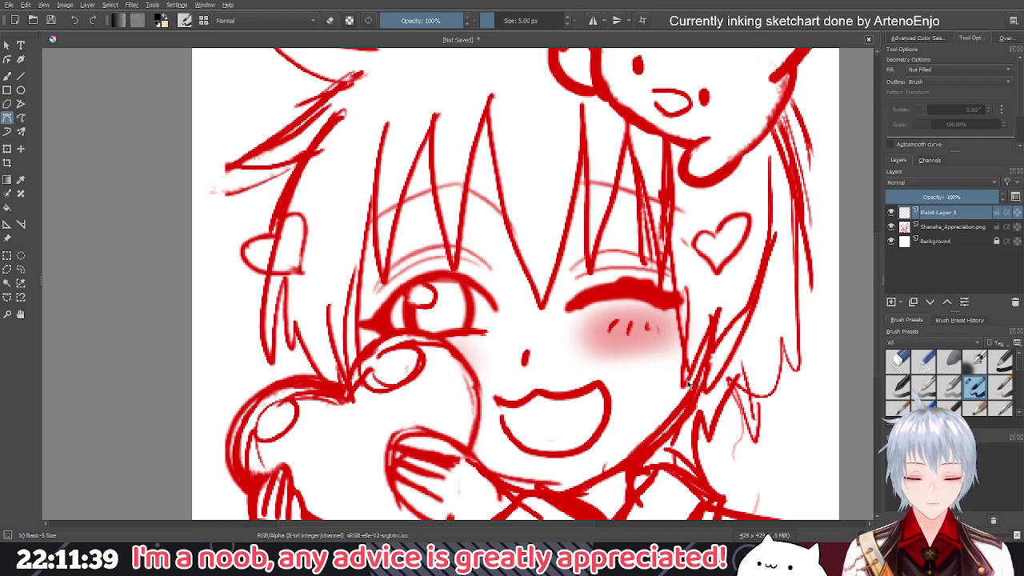
pyautogui.scroll(-2, 514, 384)
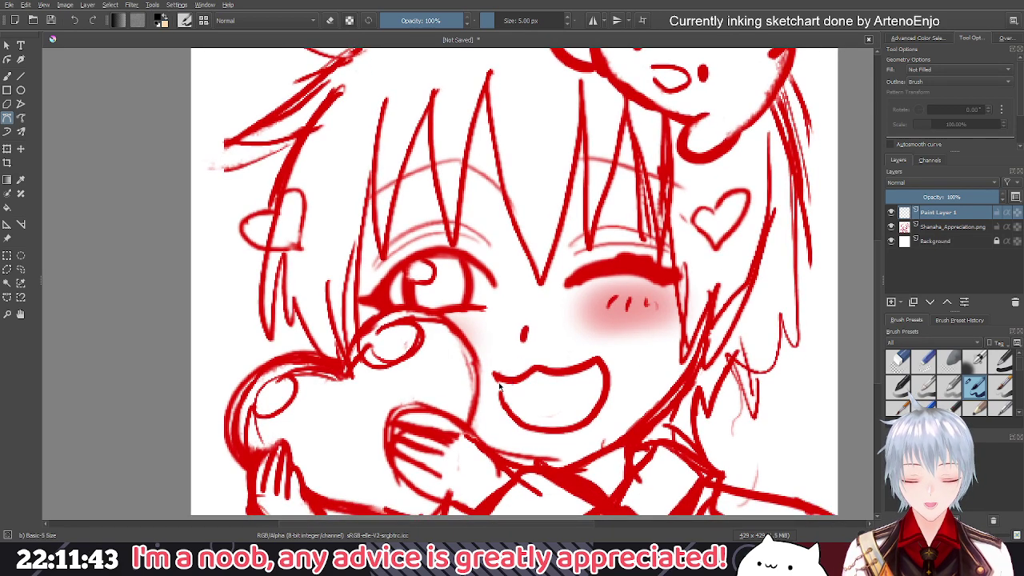
pyautogui.scroll(-2, 502, 385)
pyautogui.scroll(2, 501, 386)
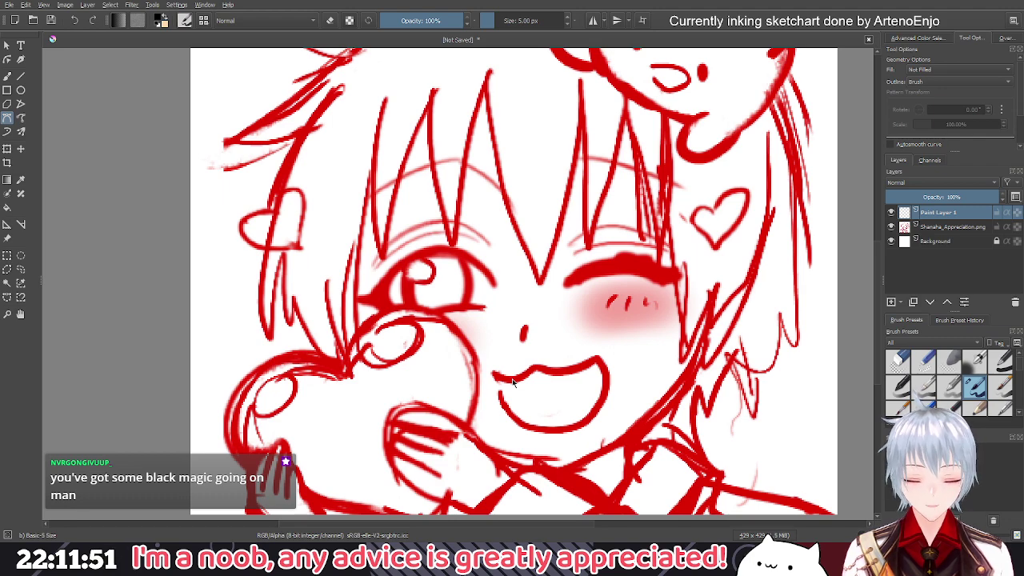
pyautogui.scroll(5, 513, 382)
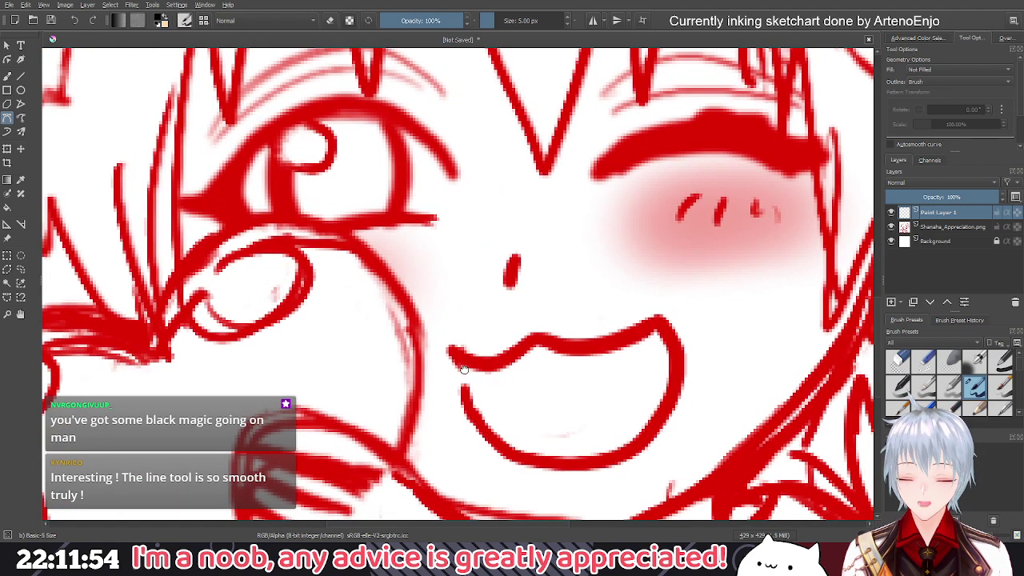
pyautogui.moveTo(464, 370); pyautogui.dragTo(444, 365)
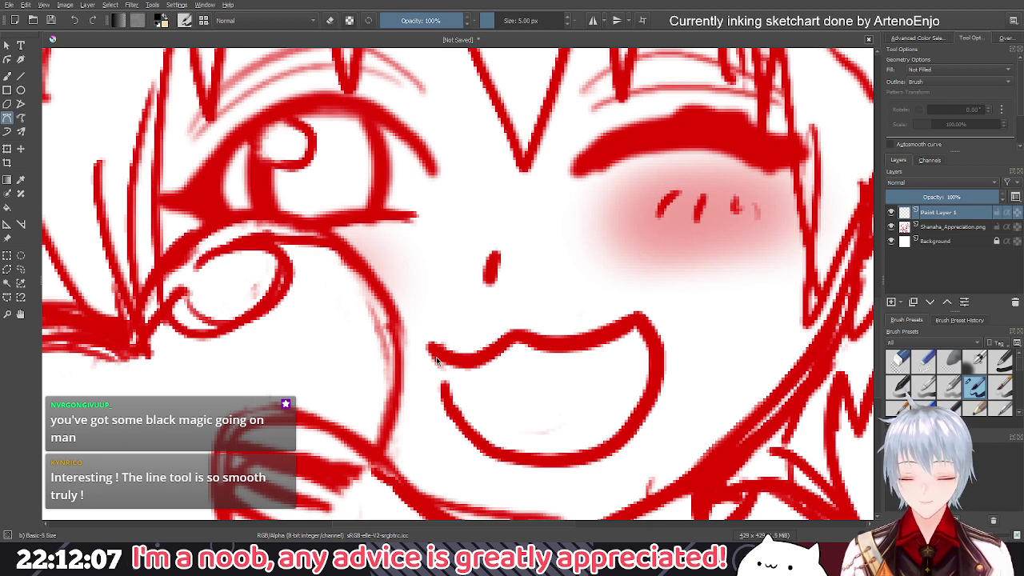
pyautogui.moveTo(429, 347)
pyautogui.mouseDown()
pyautogui.moveTo(472, 370)
pyautogui.moveTo(522, 336)
pyautogui.moveTo(524, 311)
pyautogui.moveTo(560, 294)
pyautogui.mouseUp()
pyautogui.press('Return')
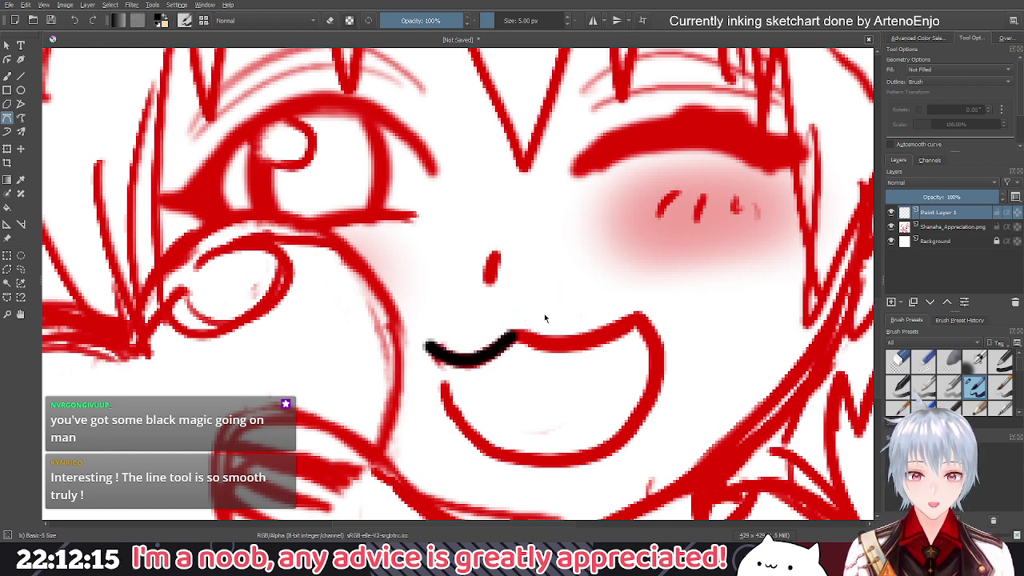
# Continue the upper mouth line with a Bezier curve from the middle peak to the right corner
pyautogui.click(515, 336)
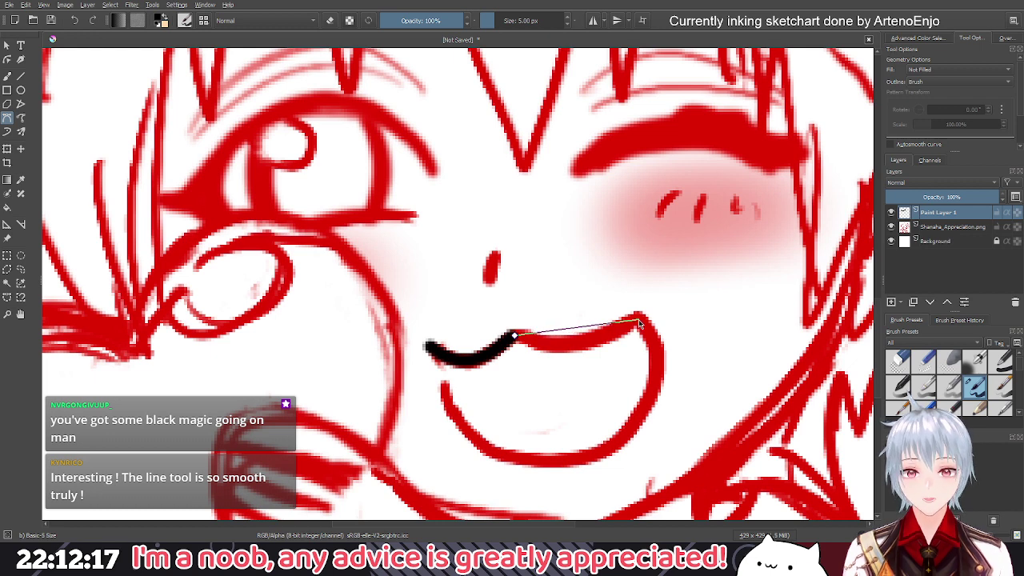
pyautogui.moveTo(638, 322); pyautogui.dragTo(716, 276)
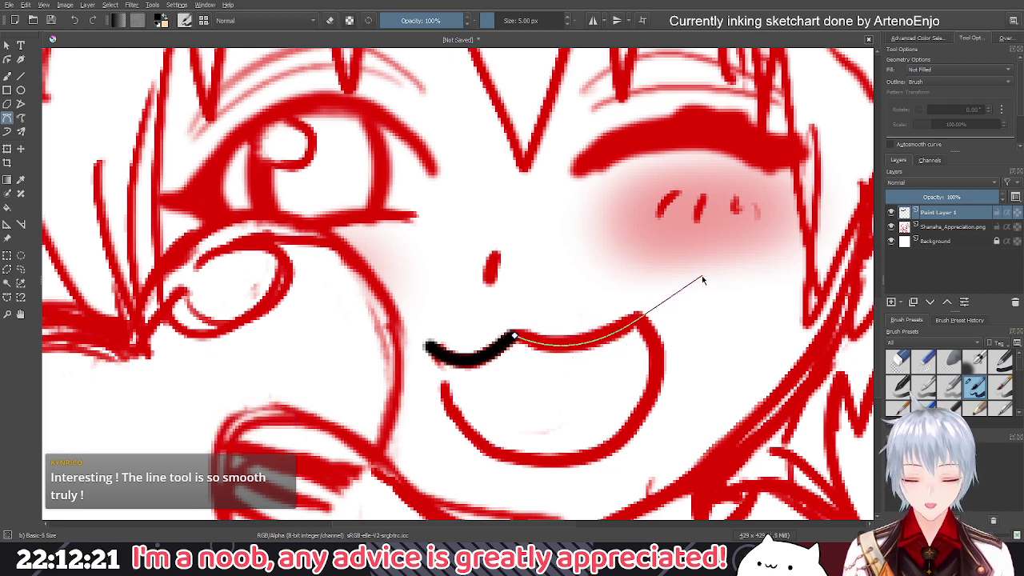
pyautogui.press('Return')
pyautogui.moveTo(687, 346); pyautogui.dragTo(684, 299)
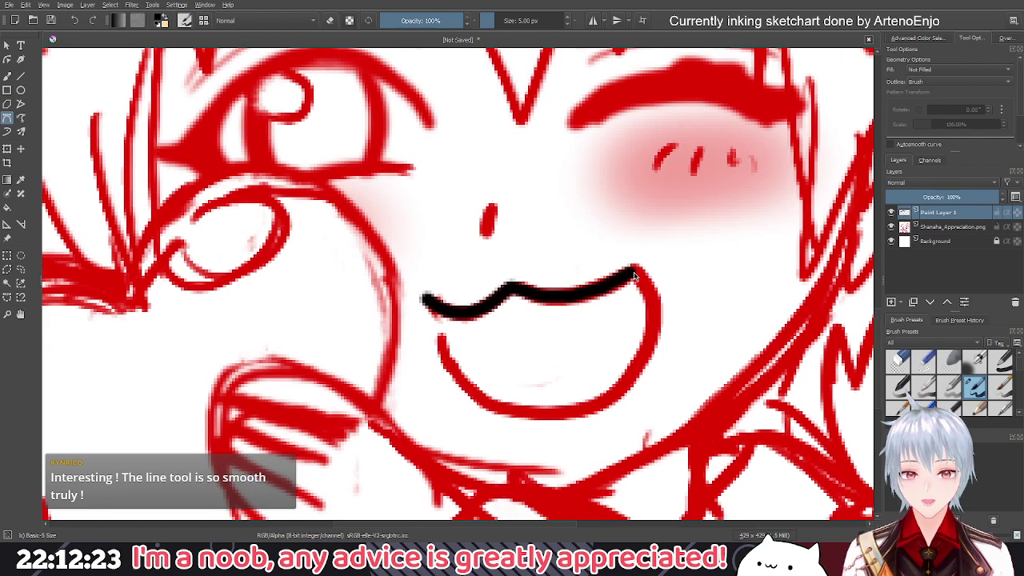
pyautogui.click(634, 272)
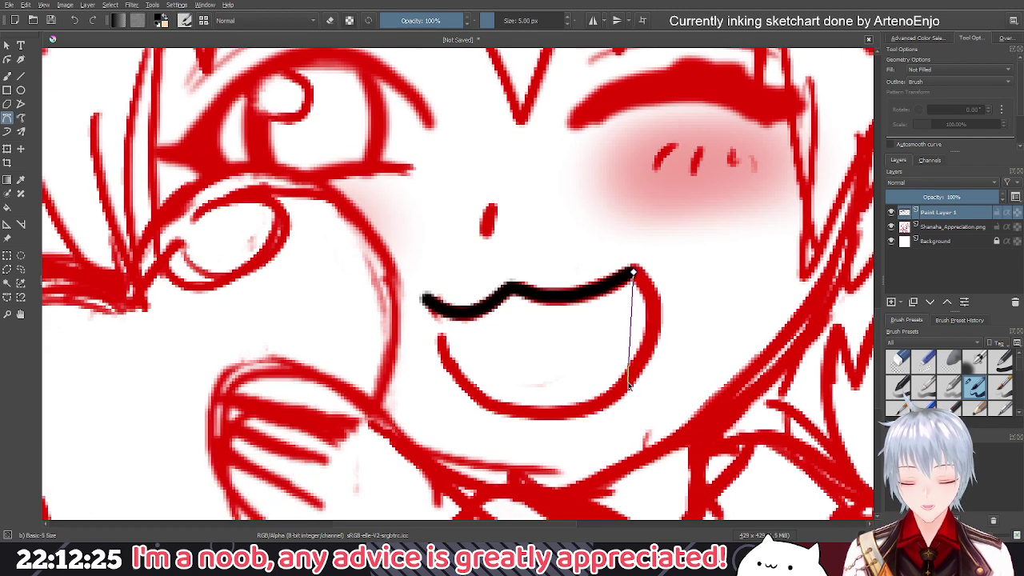
pyautogui.moveTo(627, 385); pyautogui.dragTo(575, 453)
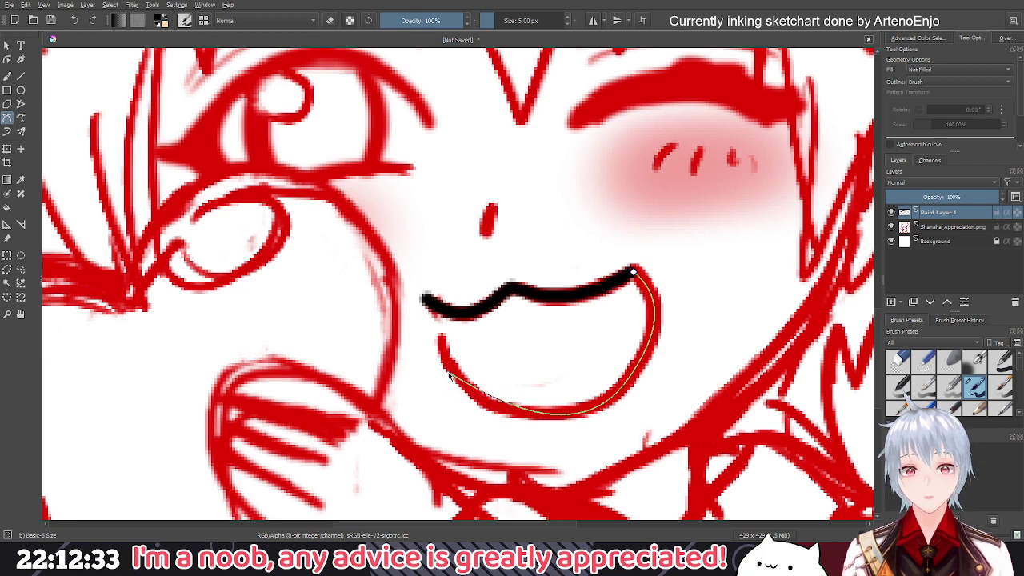
pyautogui.press('Escape')
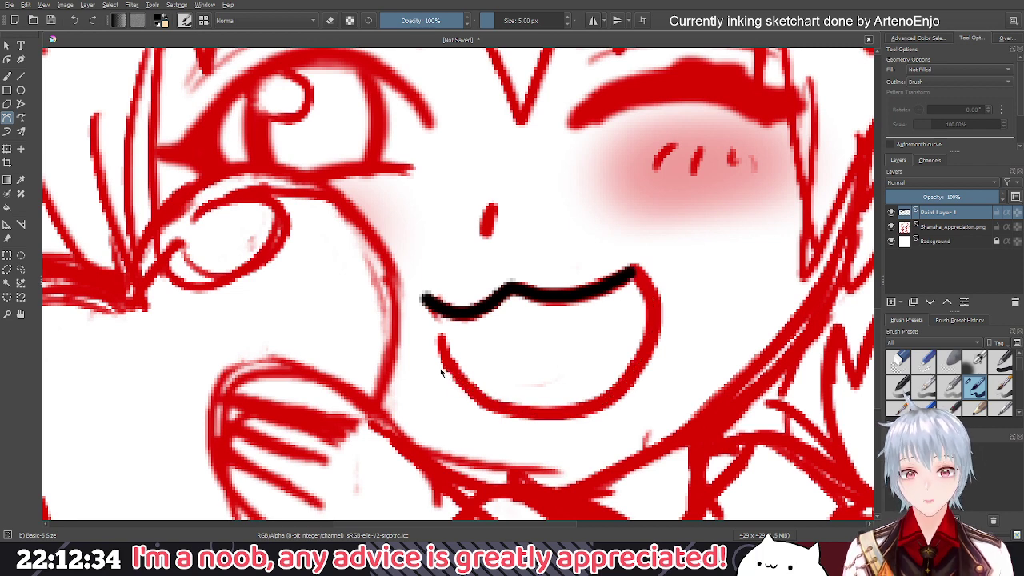
# Ink the mouth's right side from the right corner down to the bottom centre with Bezier curves
pyautogui.moveTo(638, 270)
pyautogui.mouseDown()
pyautogui.moveTo(627, 384)
pyautogui.moveTo(615, 400)
pyautogui.mouseUp()
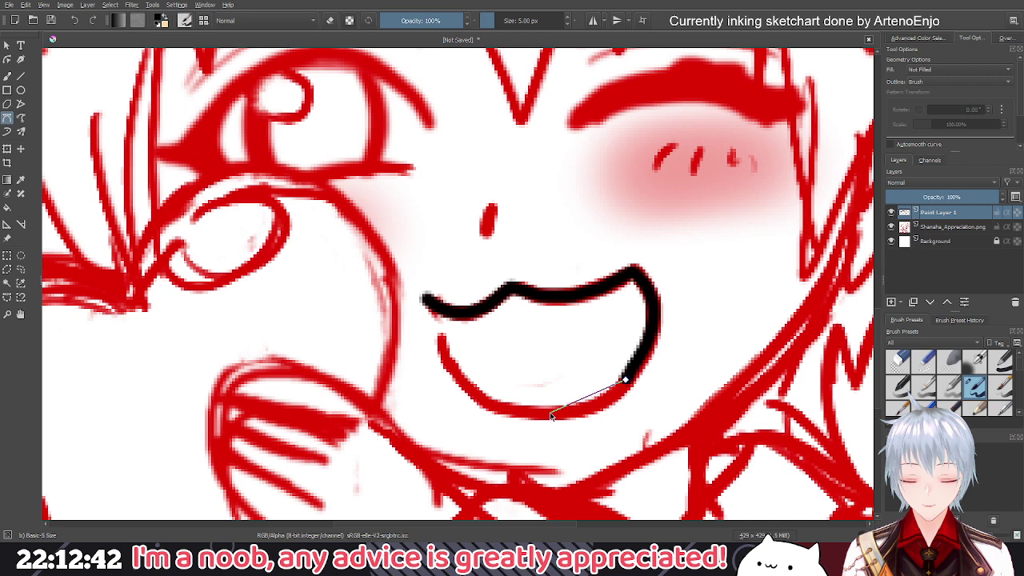
pyautogui.moveTo(550, 416)
pyautogui.mouseDown()
pyautogui.moveTo(513, 409)
pyautogui.moveTo(521, 417)
pyautogui.mouseUp()
pyautogui.press('Return')
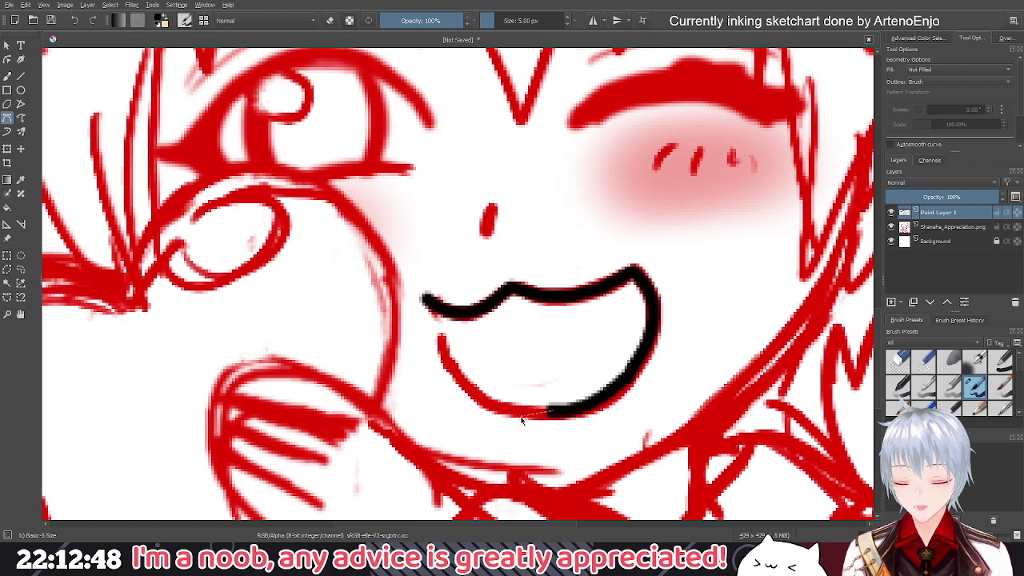
# Try to close the mouth outline with a multi-point Bezier curve from the bottom centre to the left corner
pyautogui.click(552, 410)
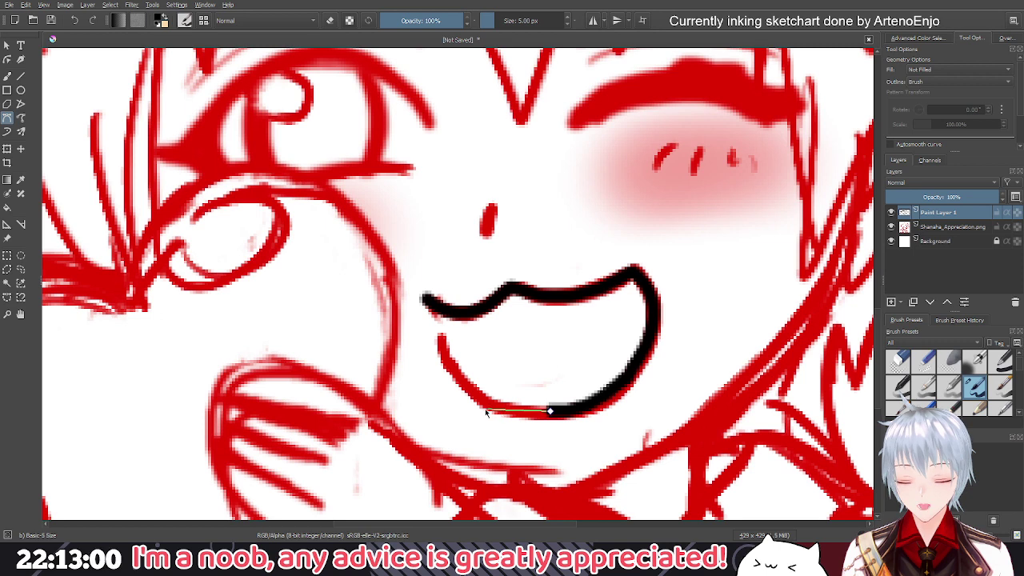
pyautogui.click(496, 409)
pyautogui.moveTo(426, 300); pyautogui.dragTo(412, 199)
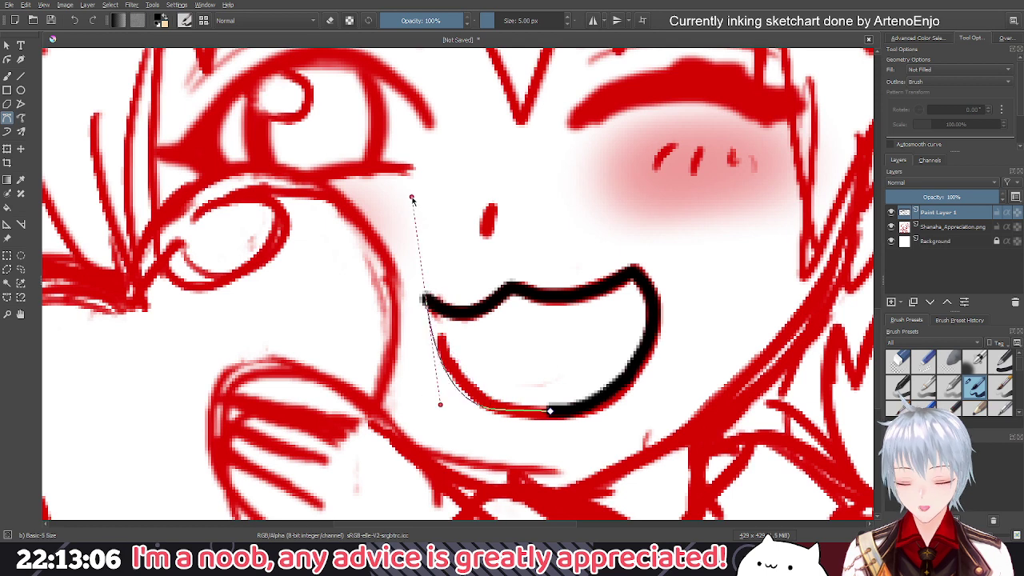
pyautogui.press('Return')
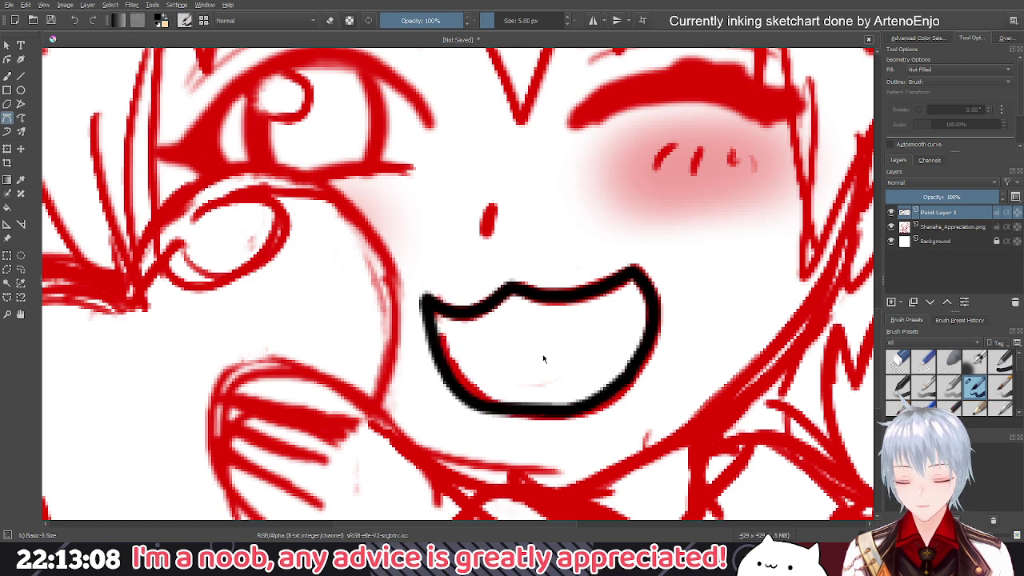
pyautogui.hotkey('ctrl', 'z')
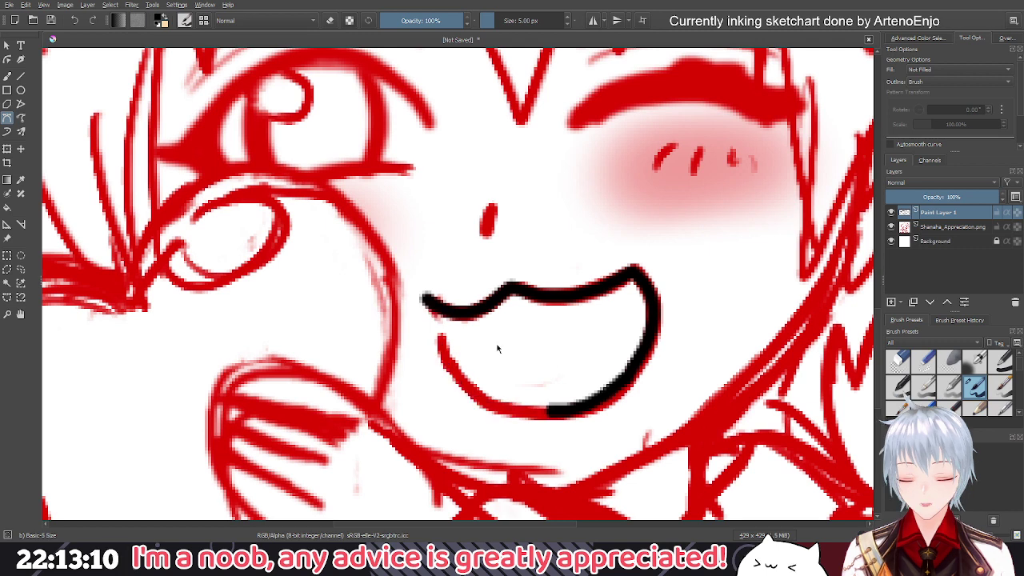
# Close the mouth outline with a single Bezier curve from the left corner down to the bottom centre
pyautogui.click(426, 299)
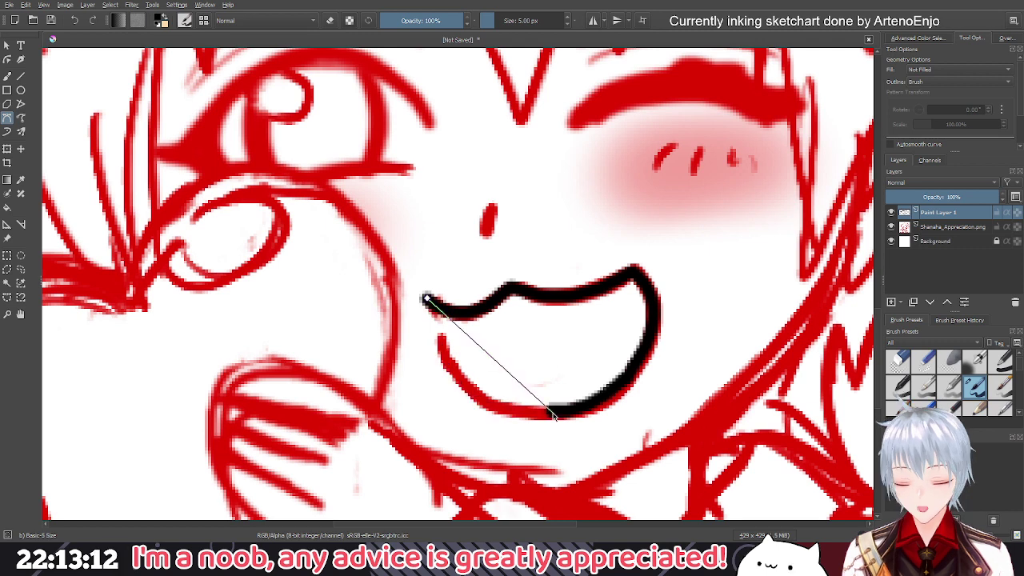
pyautogui.moveTo(550, 414); pyautogui.dragTo(646, 394)
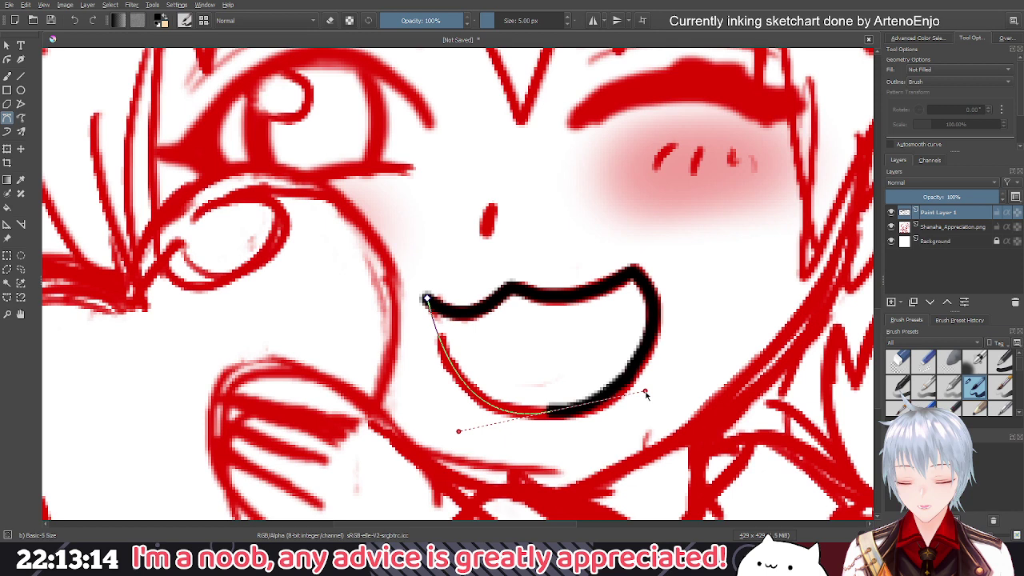
pyautogui.press('Return')
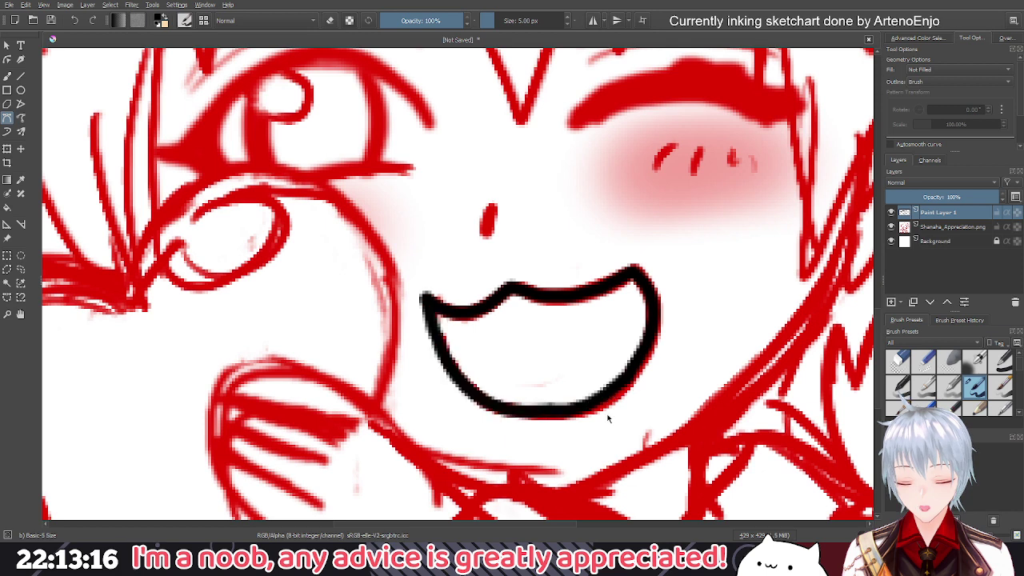
pyautogui.scroll(-5, 607, 418)
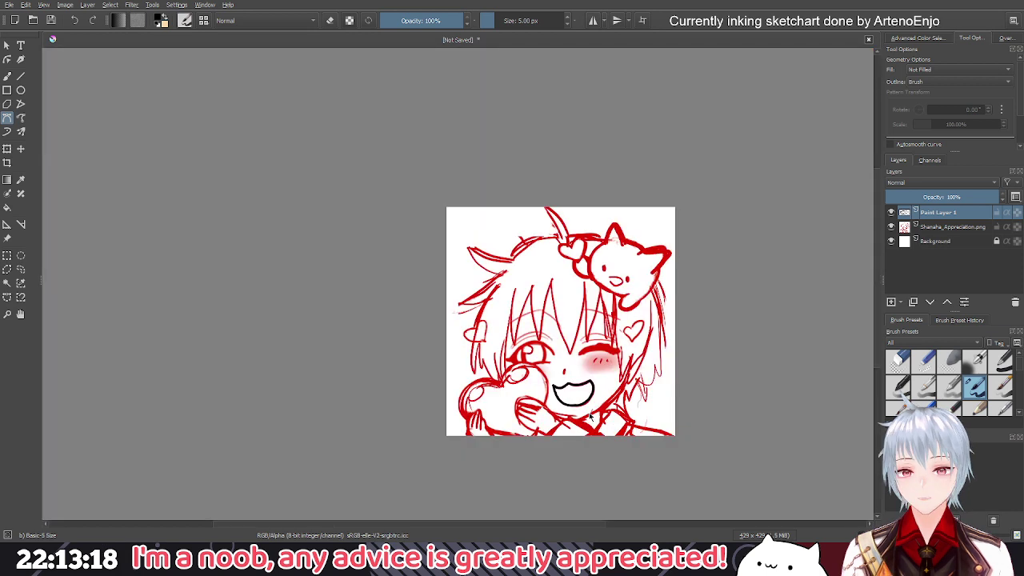
pyautogui.scroll(-2, 590, 415)
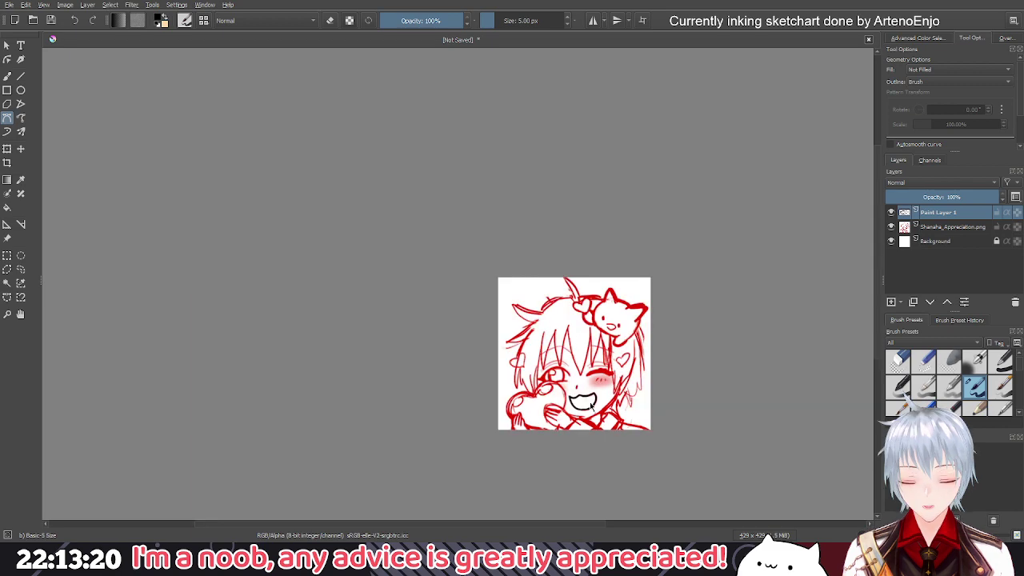
pyautogui.scroll(9, 592, 406)
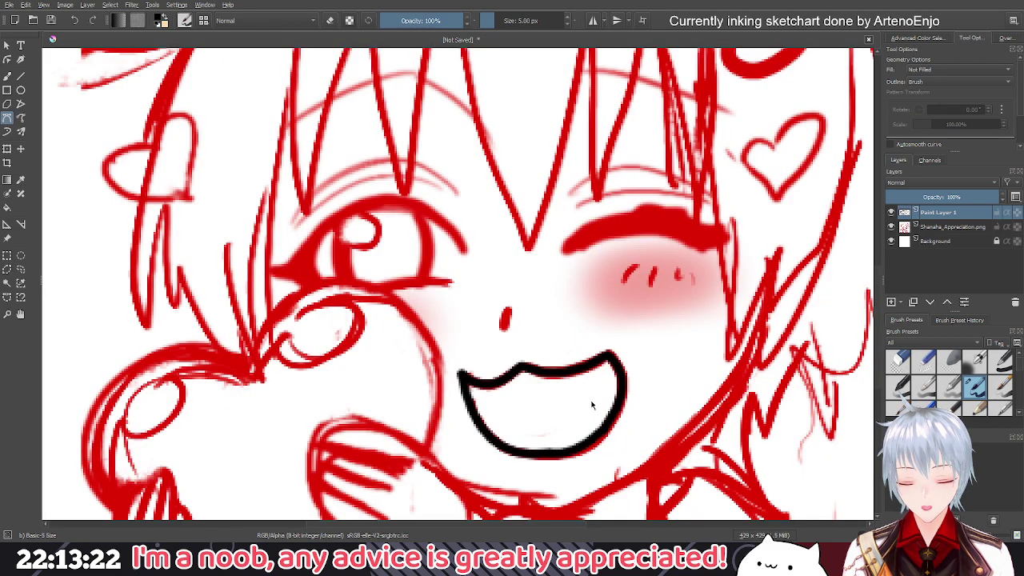
pyautogui.moveTo(592, 405); pyautogui.dragTo(572, 349)
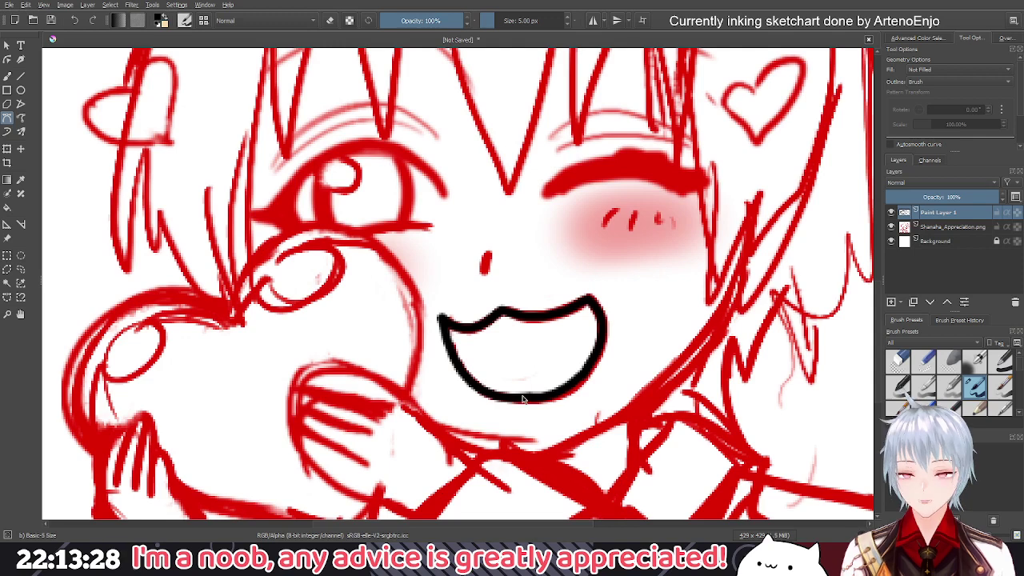
# Ink the nose with a short, slightly slanted freehand brush stroke over the red sketch mark
pyautogui.scroll(1, 523, 398)
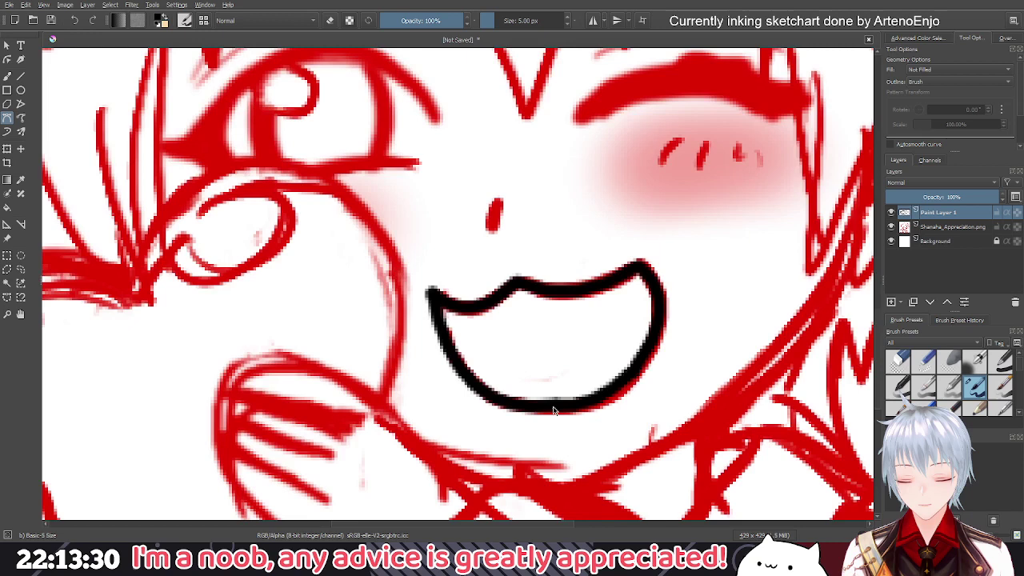
pyautogui.scroll(-2, 553, 410)
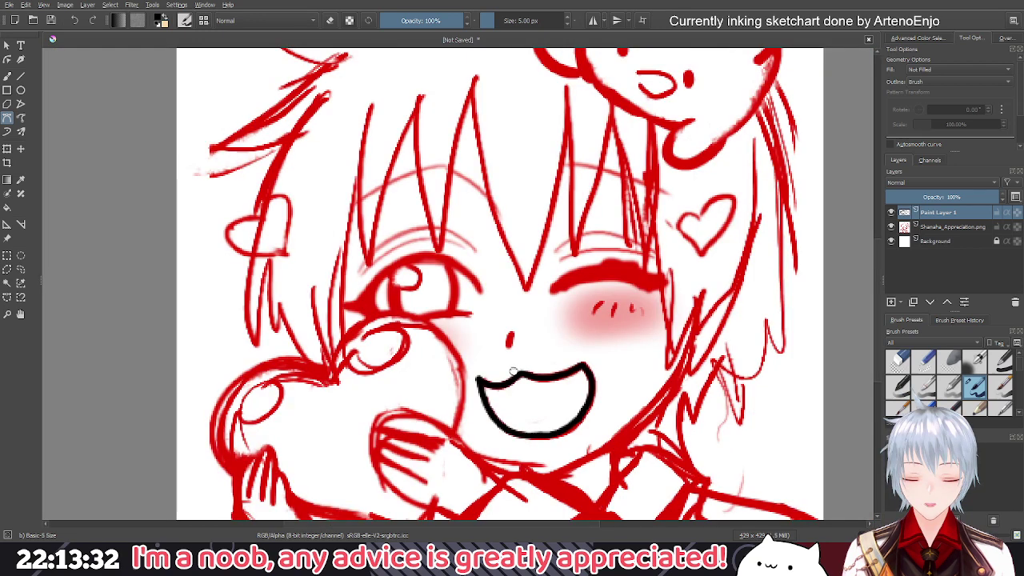
pyautogui.scroll(2, 511, 166)
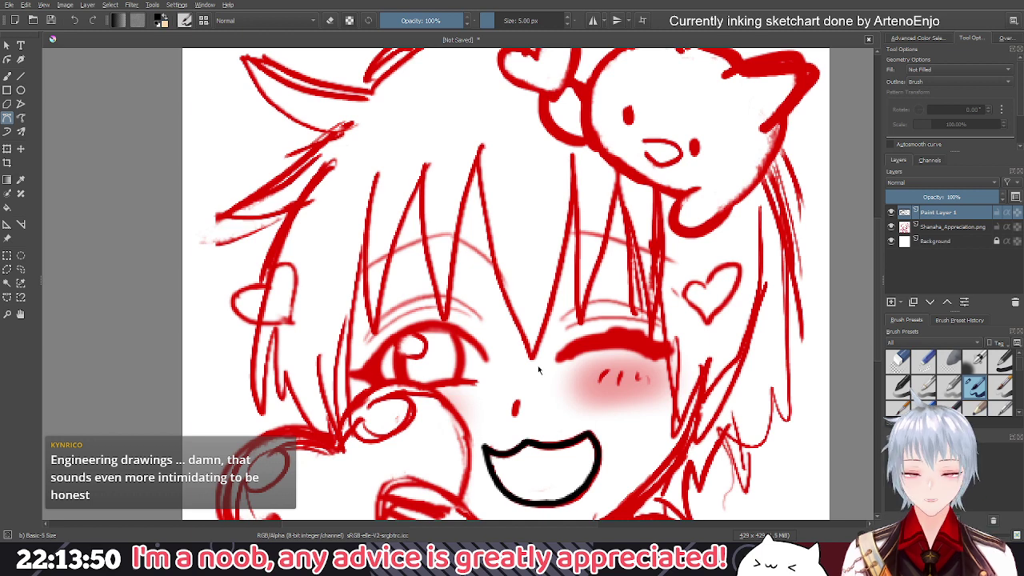
pyautogui.moveTo(538, 365); pyautogui.dragTo(530, 276)
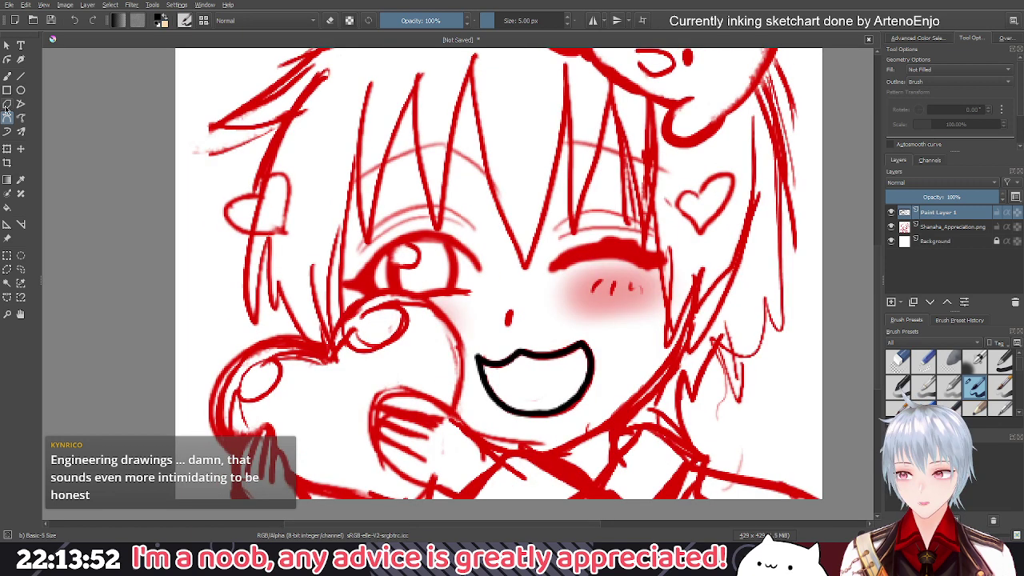
pyautogui.press('b')
pyautogui.scroll(-2, 508, 316)
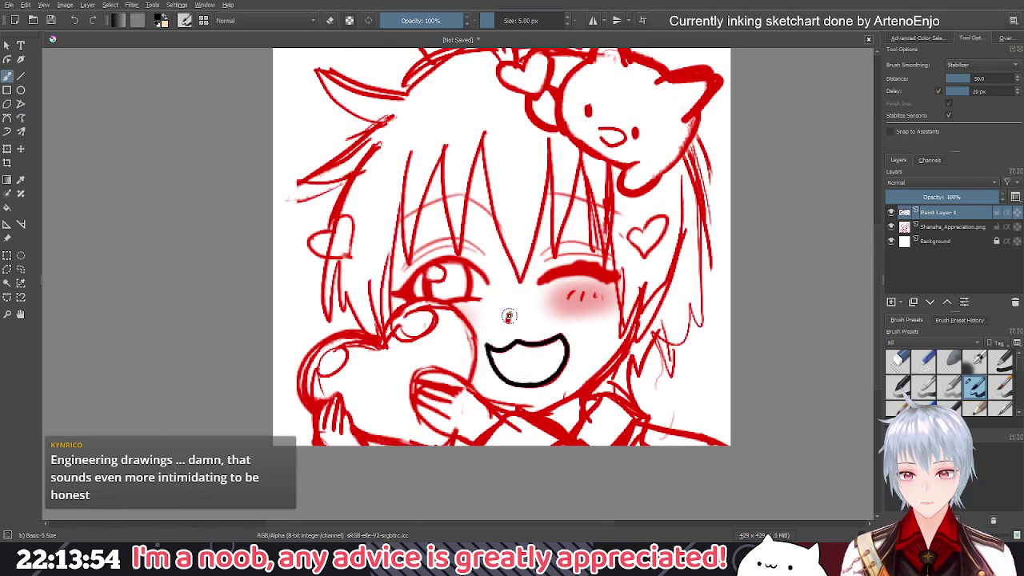
pyautogui.scroll(5, 509, 316)
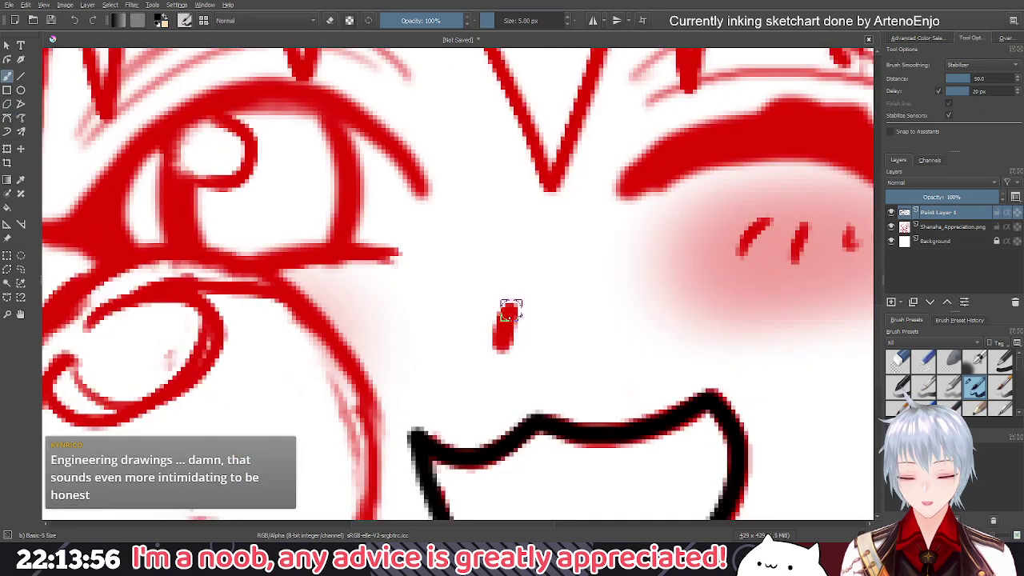
pyautogui.moveTo(510, 310); pyautogui.dragTo(501, 360)
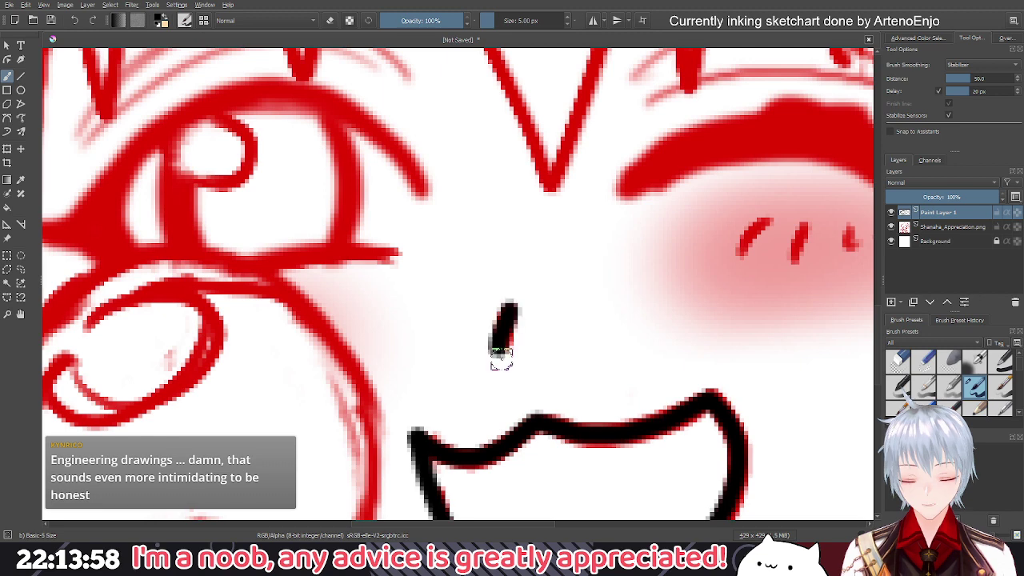
pyautogui.scroll(-5, 501, 360)
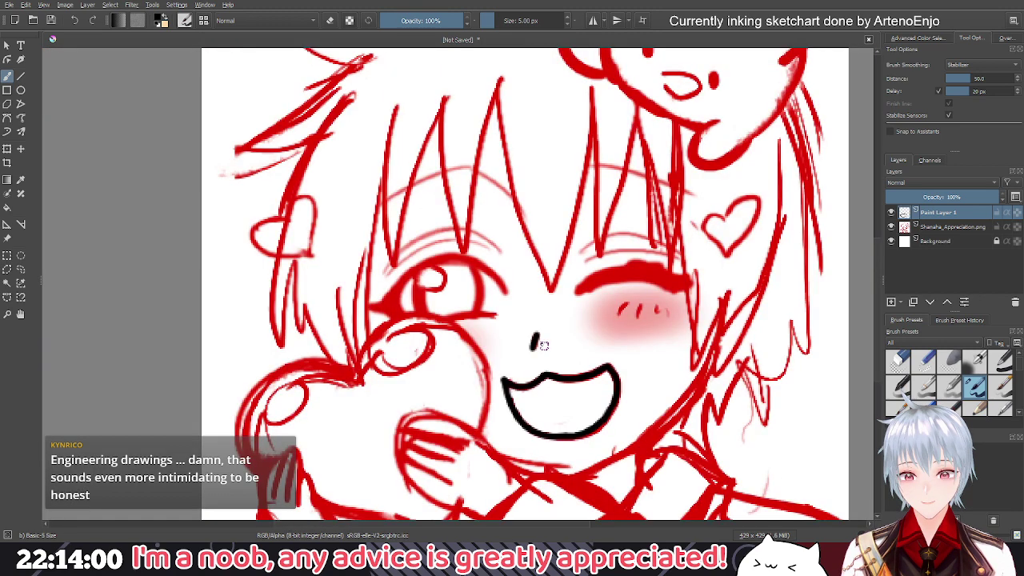
# Try a short vertical freehand brush stroke on the face between the nose and the blushing cheek, and undo it
pyautogui.scroll(3, 543, 346)
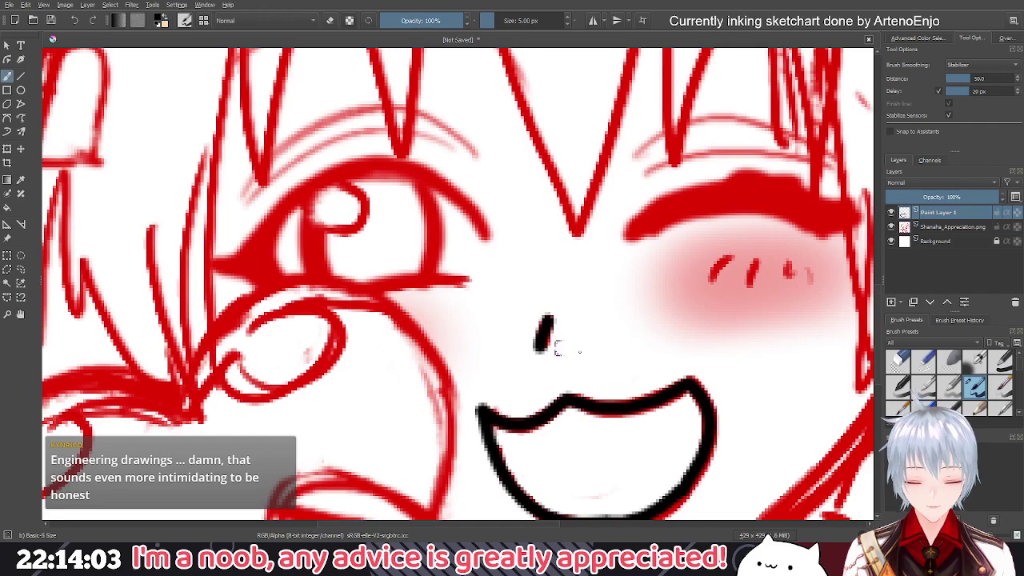
pyautogui.scroll(-1, 637, 359)
pyautogui.scroll(1, 632, 359)
pyautogui.scroll(-2, 621, 356)
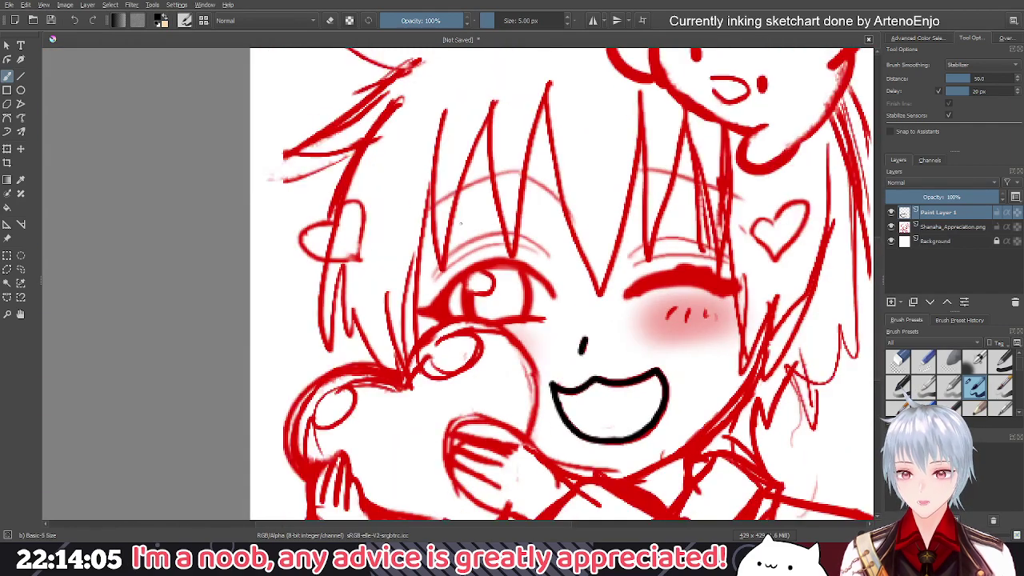
pyautogui.moveTo(542, 299); pyautogui.dragTo(451, 237)
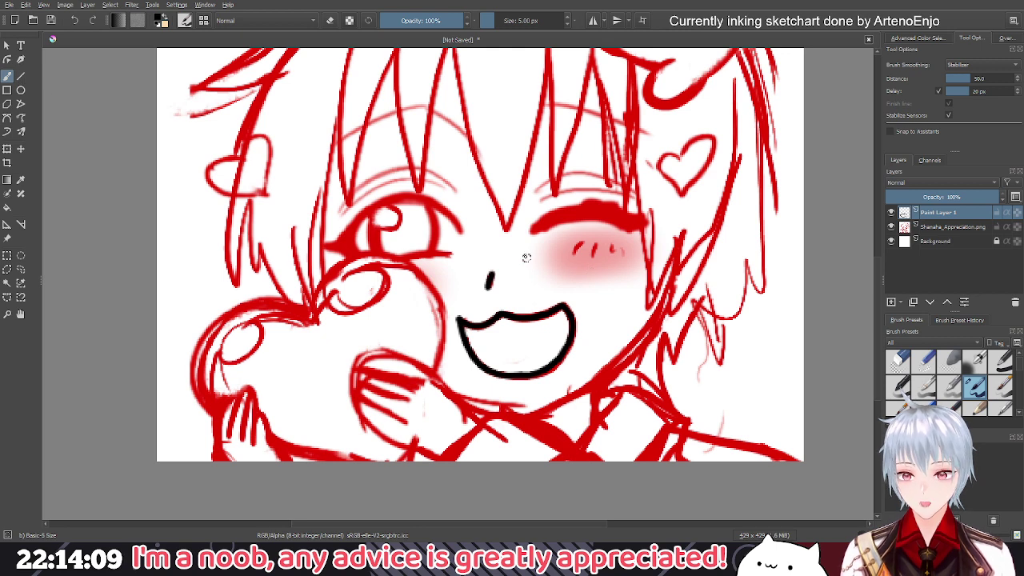
pyautogui.moveTo(526, 251); pyautogui.dragTo(525, 277)
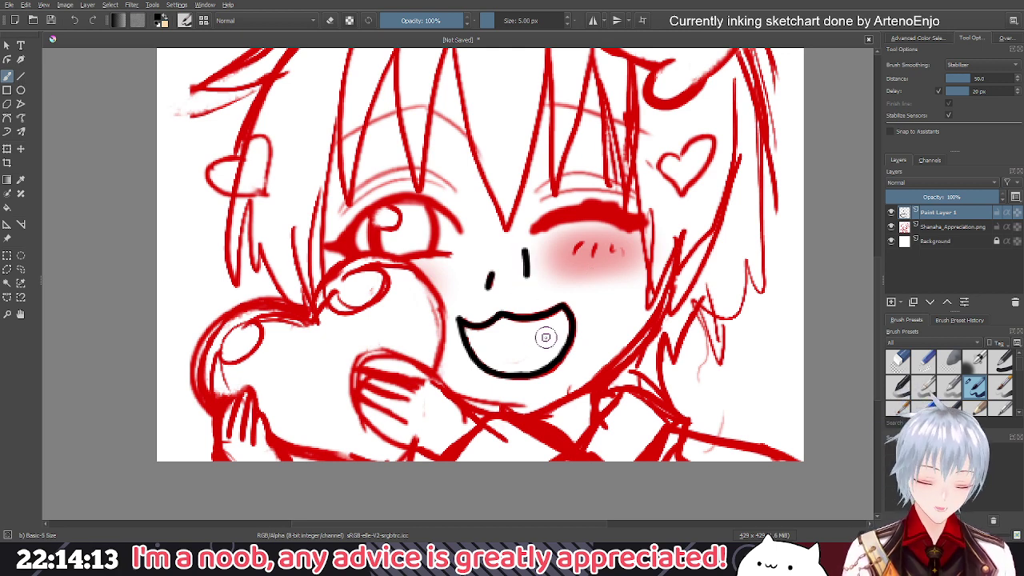
pyautogui.hotkey('ctrl', 'z')
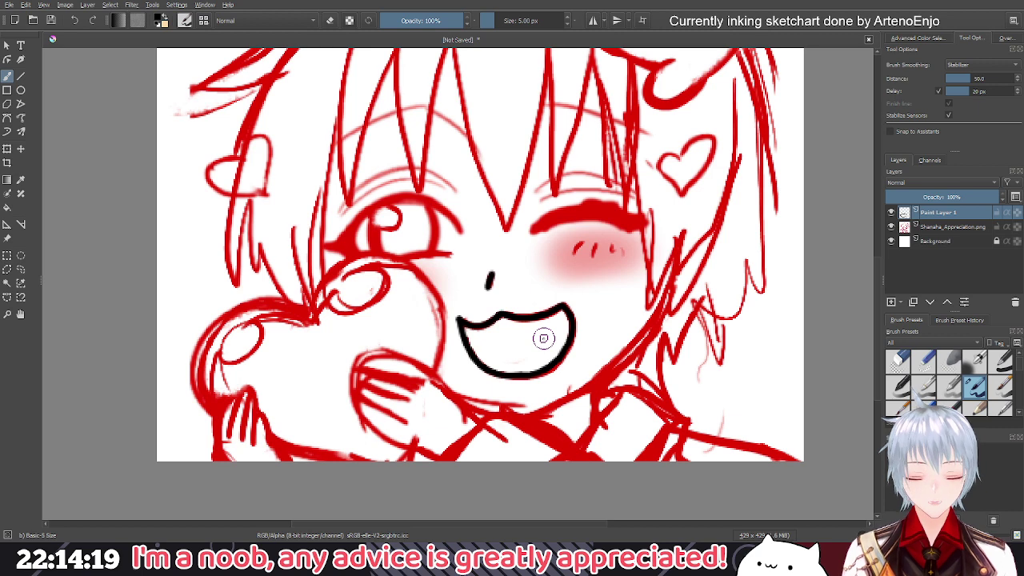
# Ink the right half of the open eye's upper lash line with a Bezier curve from its right end to the peak
pyautogui.click(7, 117)
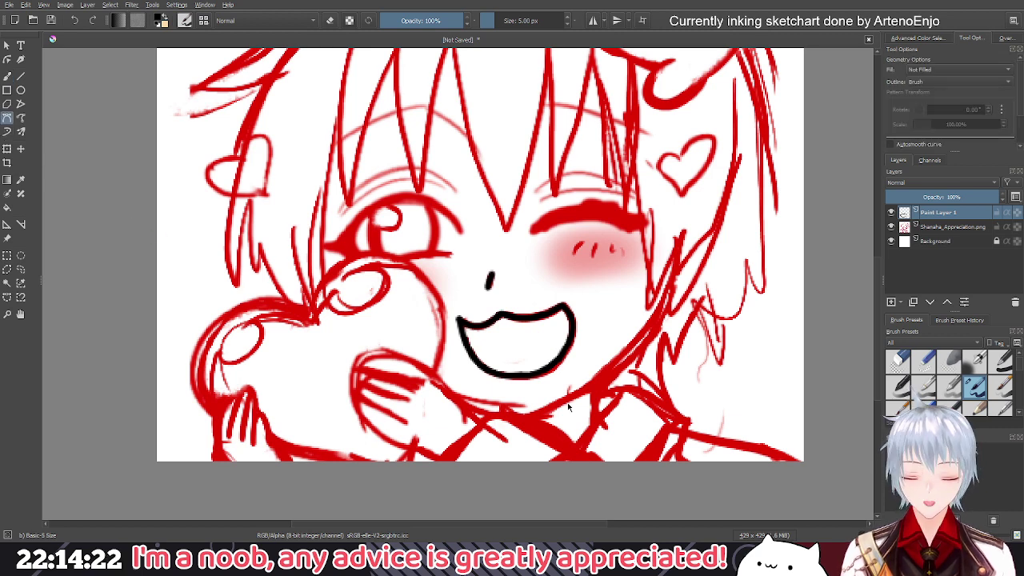
pyautogui.scroll(1, 568, 408)
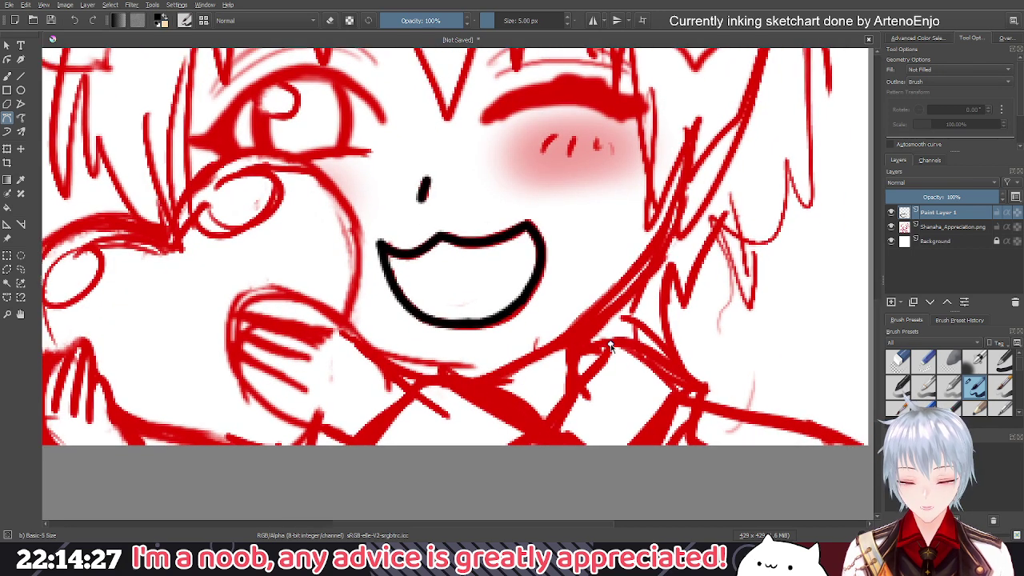
pyautogui.click(609, 344)
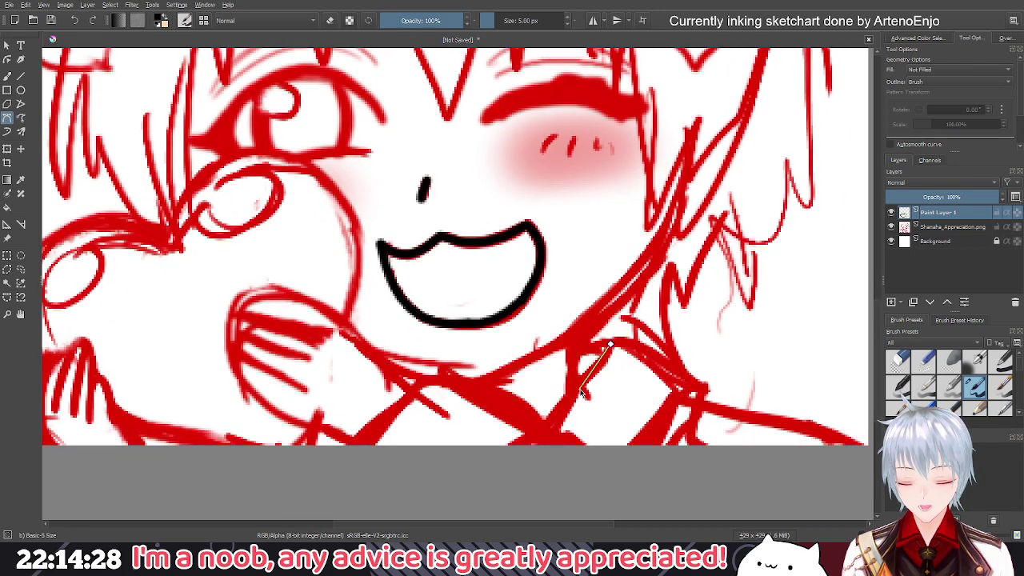
pyautogui.click(574, 237)
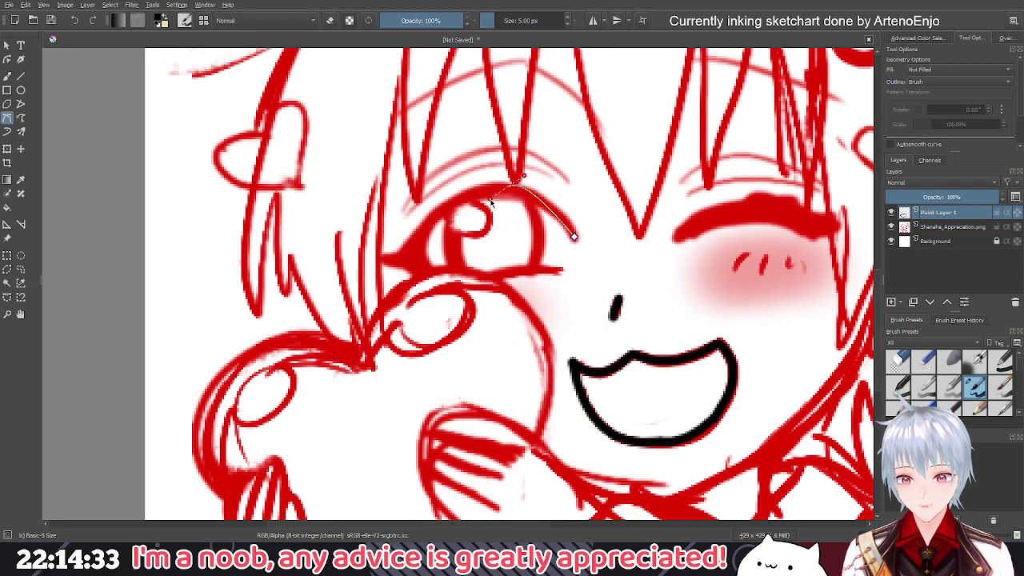
pyautogui.moveTo(499, 192); pyautogui.dragTo(463, 182)
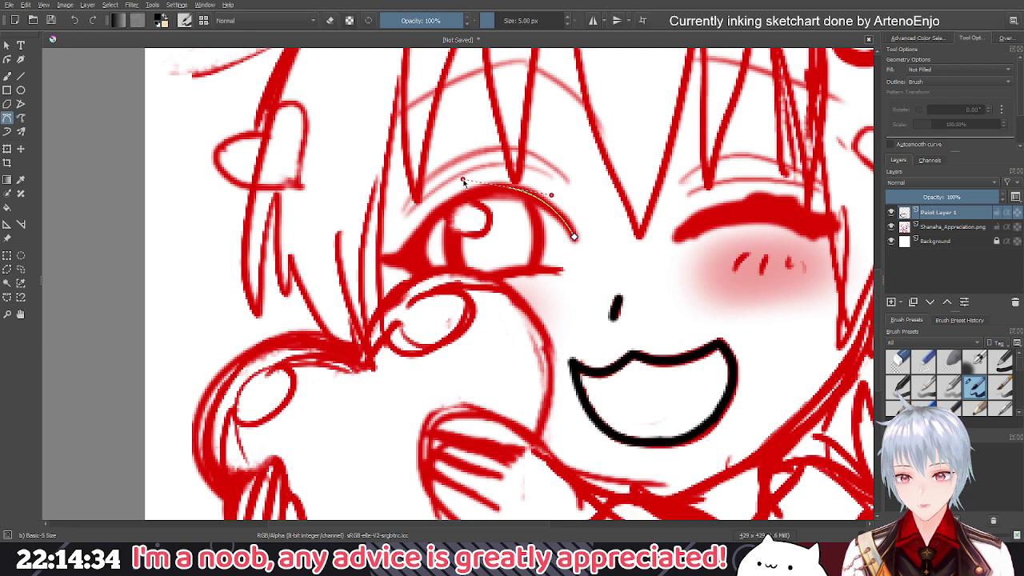
pyautogui.press('Return')
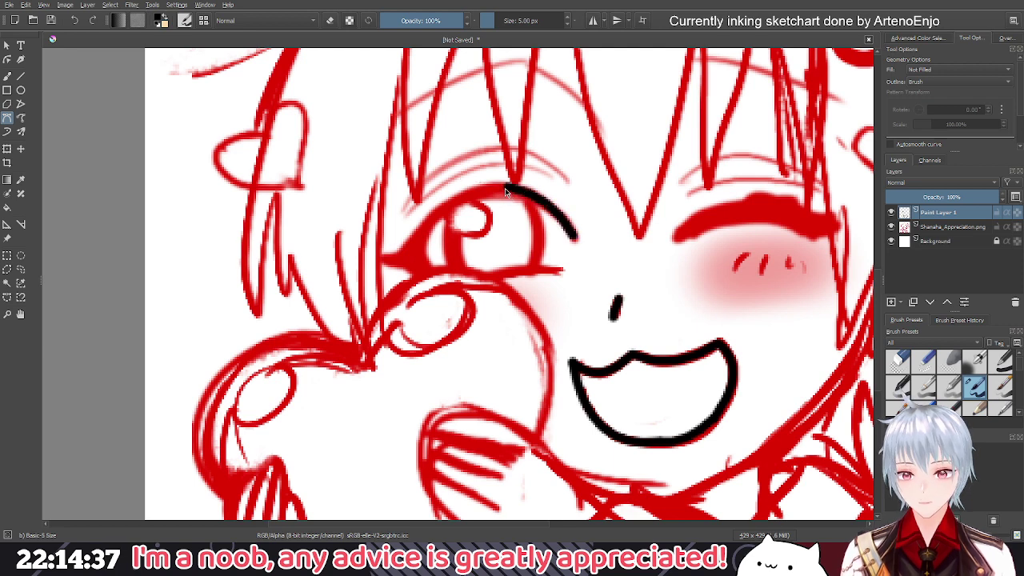
# Continue the open eye's upper lash line with a Bezier curve from the peak down toward the left corner
pyautogui.click(504, 188)
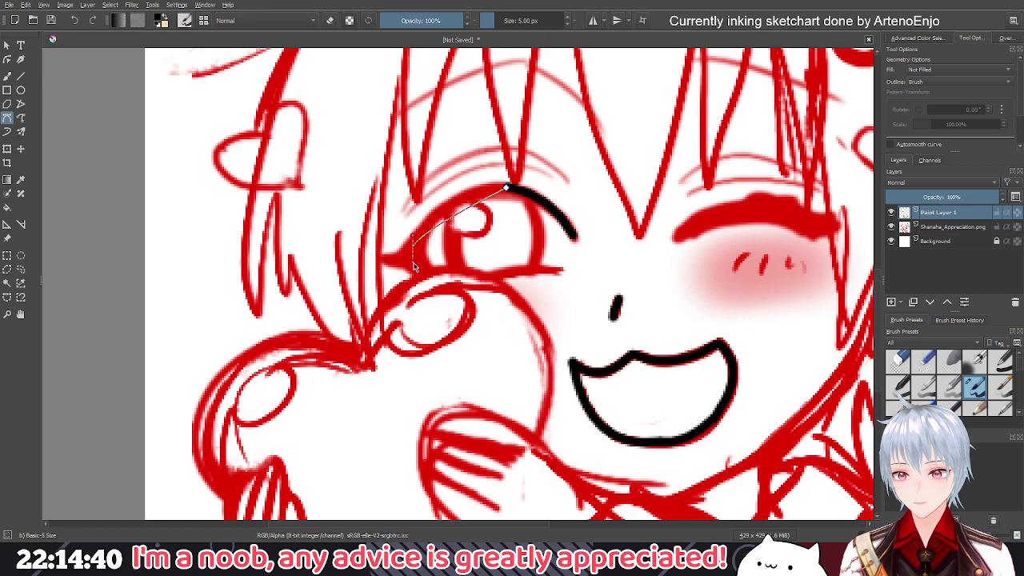
pyautogui.moveTo(412, 249); pyautogui.dragTo(382, 317)
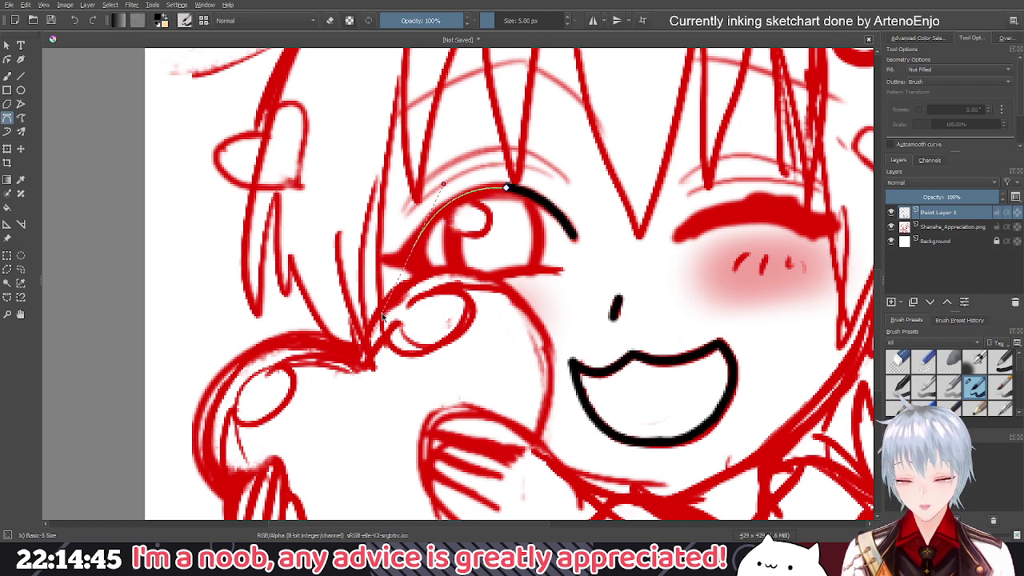
pyautogui.press('Return')
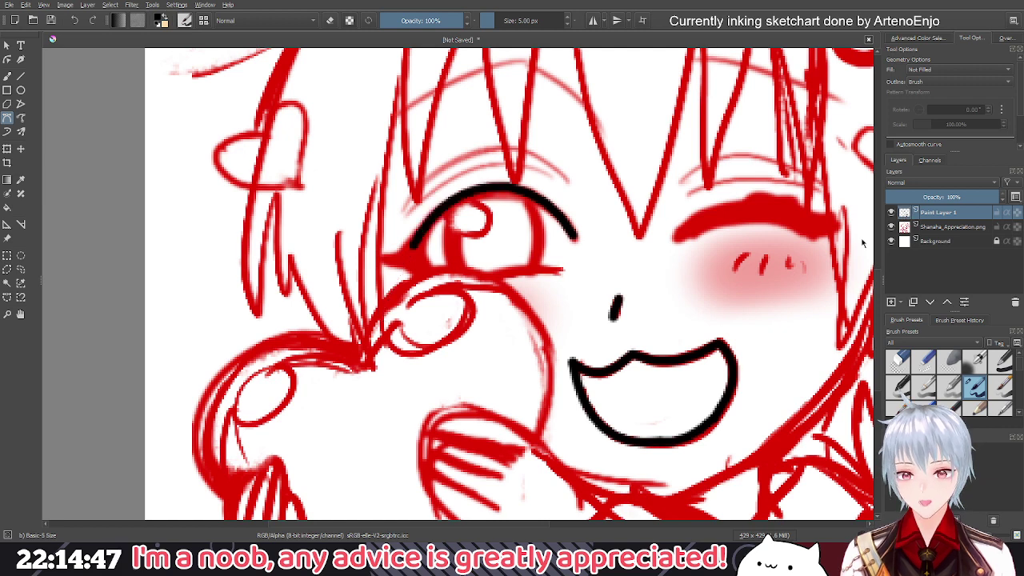
# Hide Paint Layer 1 and the red sketch layer, and add a new paint layer on top
pyautogui.click(891, 212)
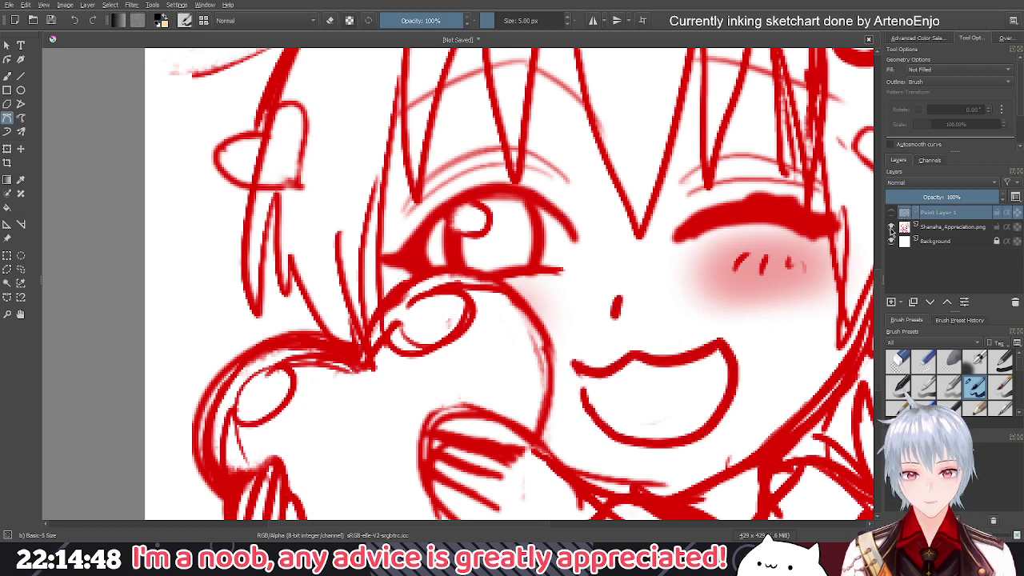
pyautogui.click(890, 227)
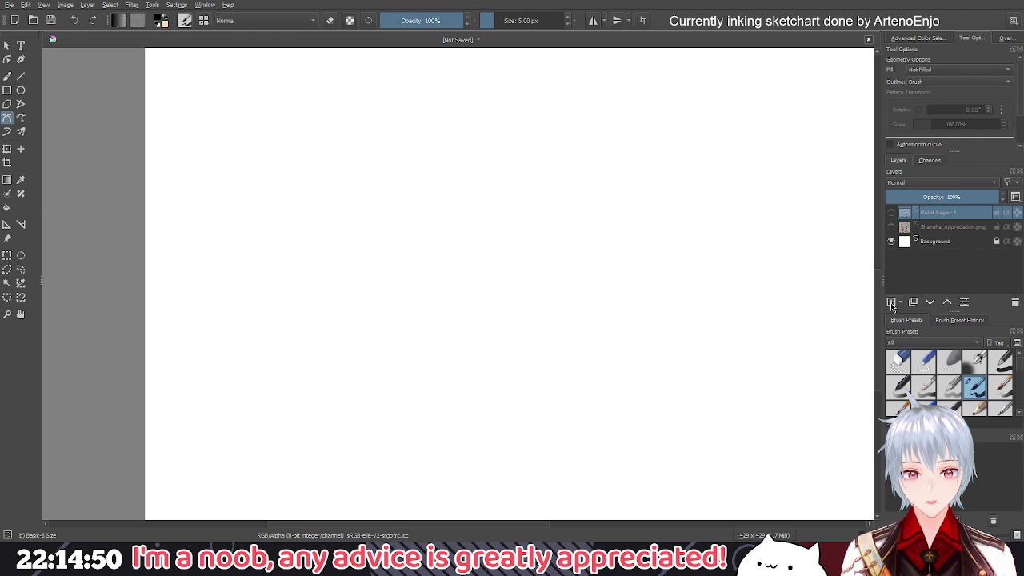
pyautogui.click(891, 302)
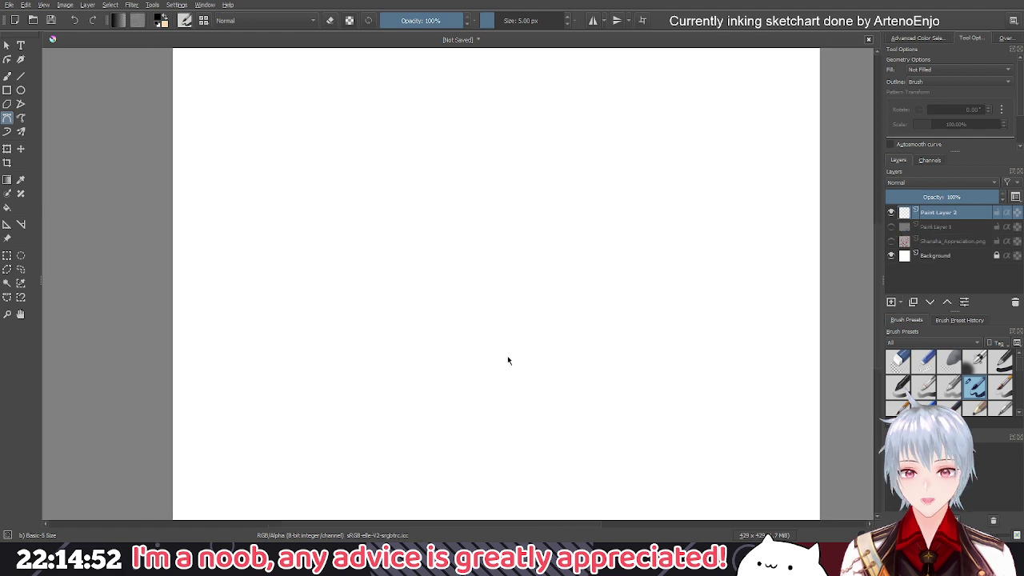
# Draw two rows of three vertical freehand brush strokes, one row above the other, on the blank canvas
pyautogui.press('b')
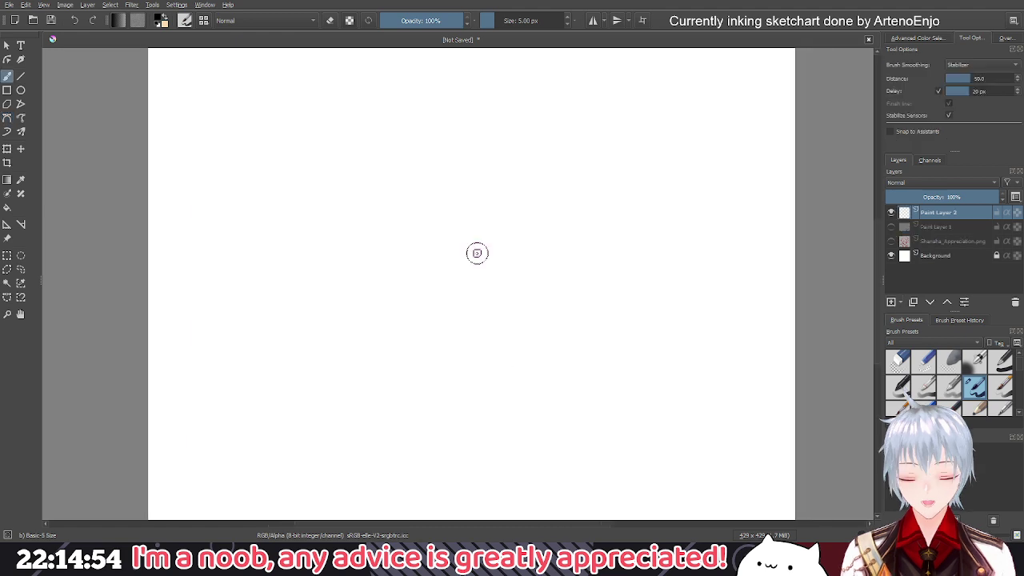
pyautogui.moveTo(414, 144); pyautogui.dragTo(416, 264)
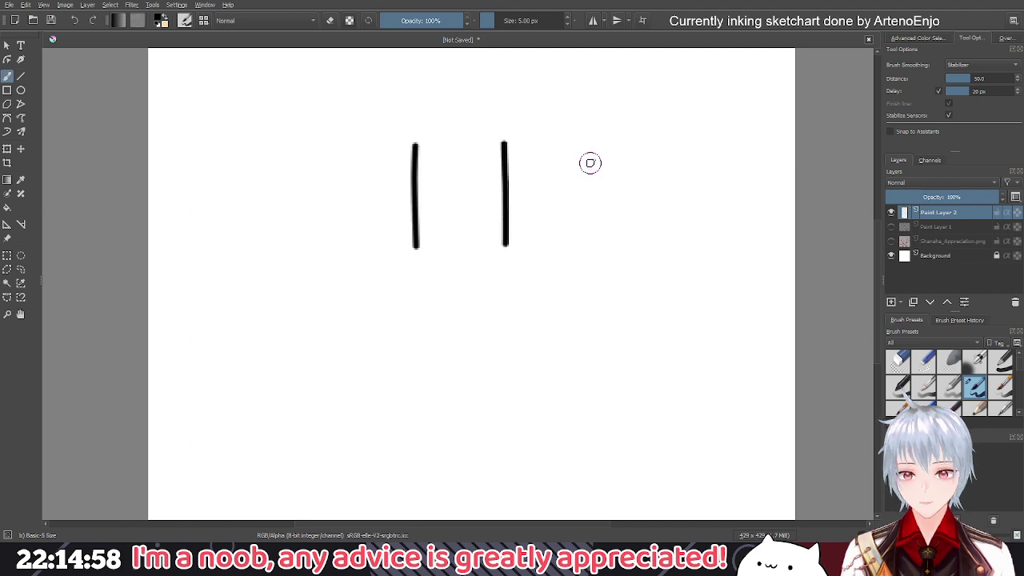
pyautogui.moveTo(619, 129); pyautogui.dragTo(625, 267)
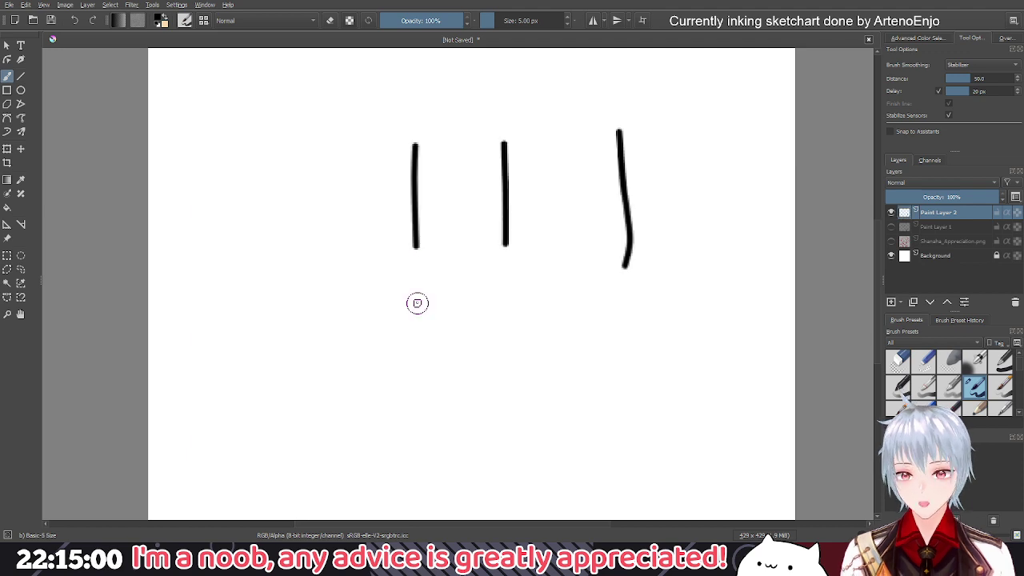
pyautogui.moveTo(416, 297); pyautogui.dragTo(418, 411)
pyautogui.moveTo(502, 290); pyautogui.dragTo(510, 400)
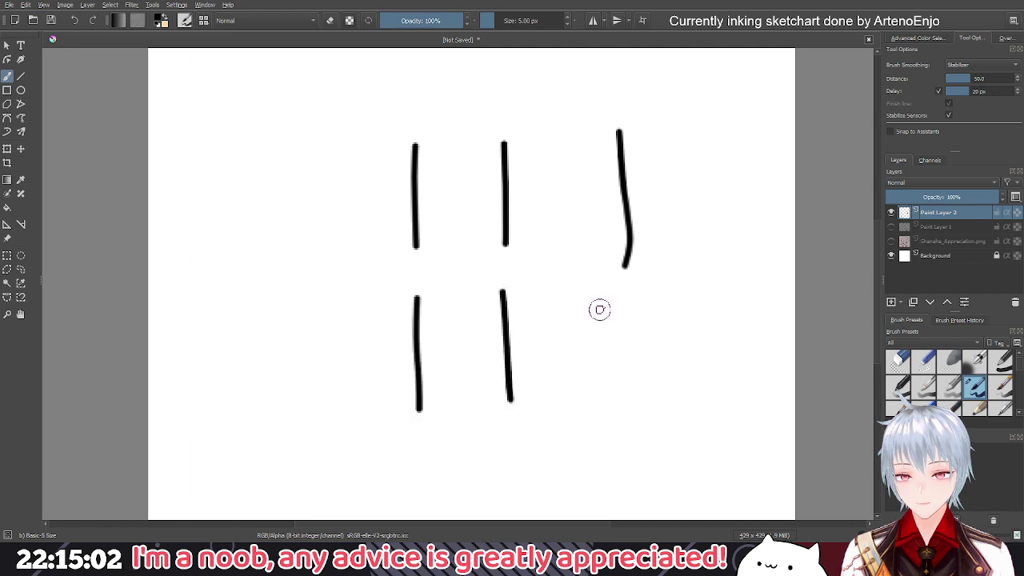
pyautogui.moveTo(617, 299); pyautogui.dragTo(618, 403)
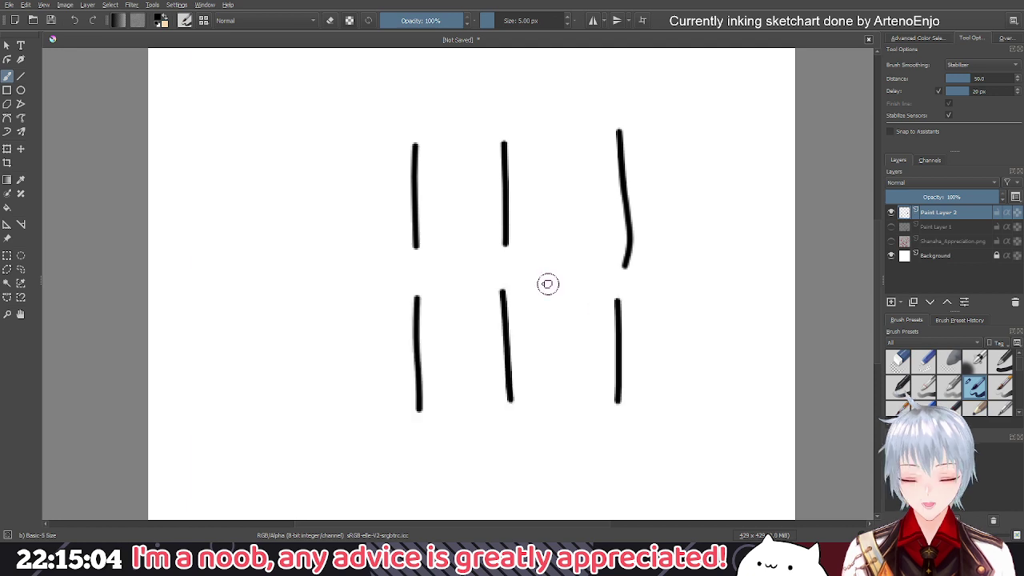
# Join the outer strokes with a pointed peak above the upper row and a downward point below the lower row
pyautogui.press('-')
pyautogui.moveTo(418, 227)
pyautogui.mouseDown()
pyautogui.moveTo(484, 159)
pyautogui.moveTo(565, 213)
pyautogui.mouseUp()
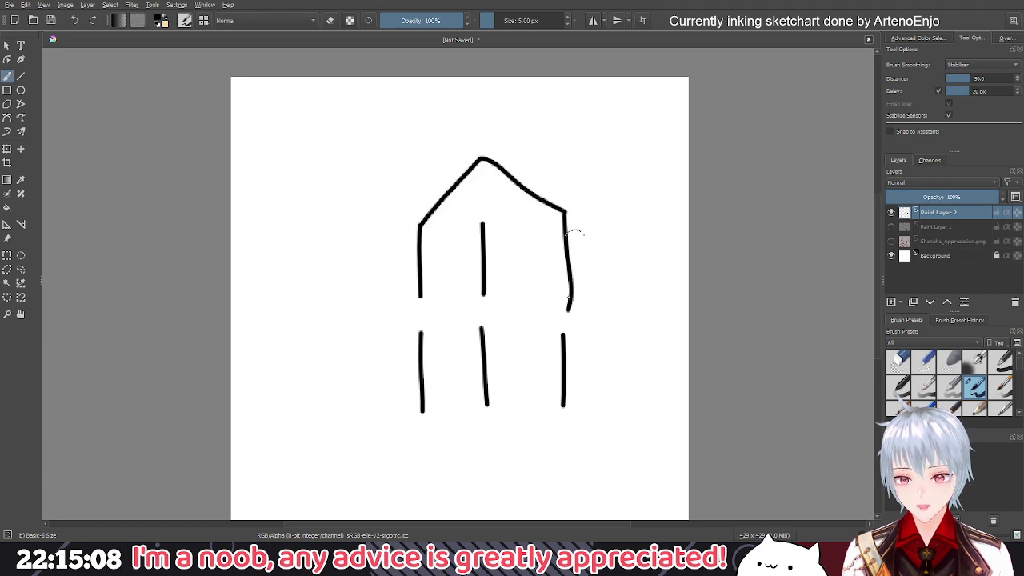
pyautogui.moveTo(564, 405)
pyautogui.mouseDown()
pyautogui.moveTo(446, 432)
pyautogui.moveTo(413, 406)
pyautogui.mouseUp()
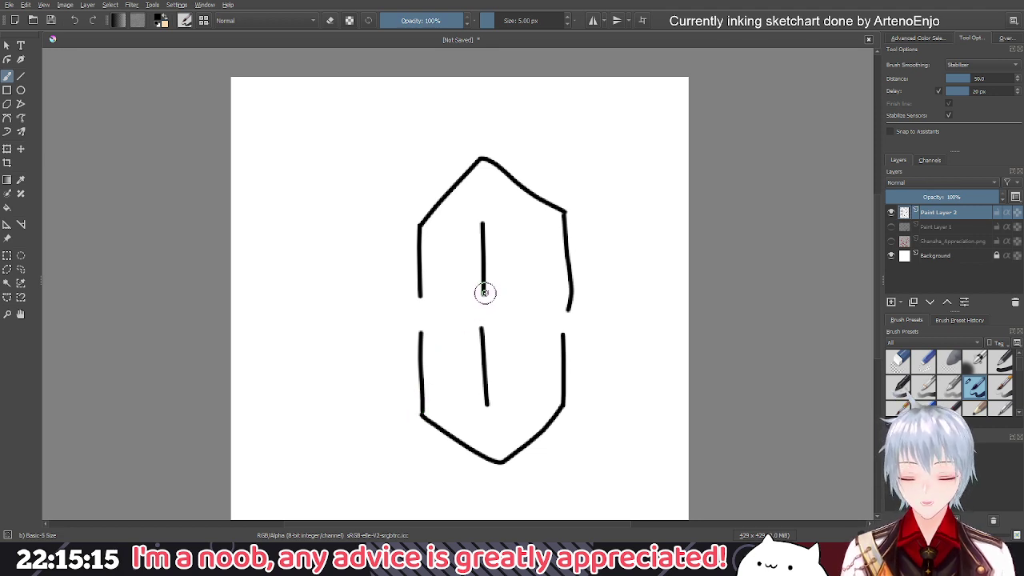
# Connect the upper and lower rows with diagonal brush strokes through the middle to complete the pointed S shape
pyautogui.moveTo(484, 292); pyautogui.dragTo(424, 328)
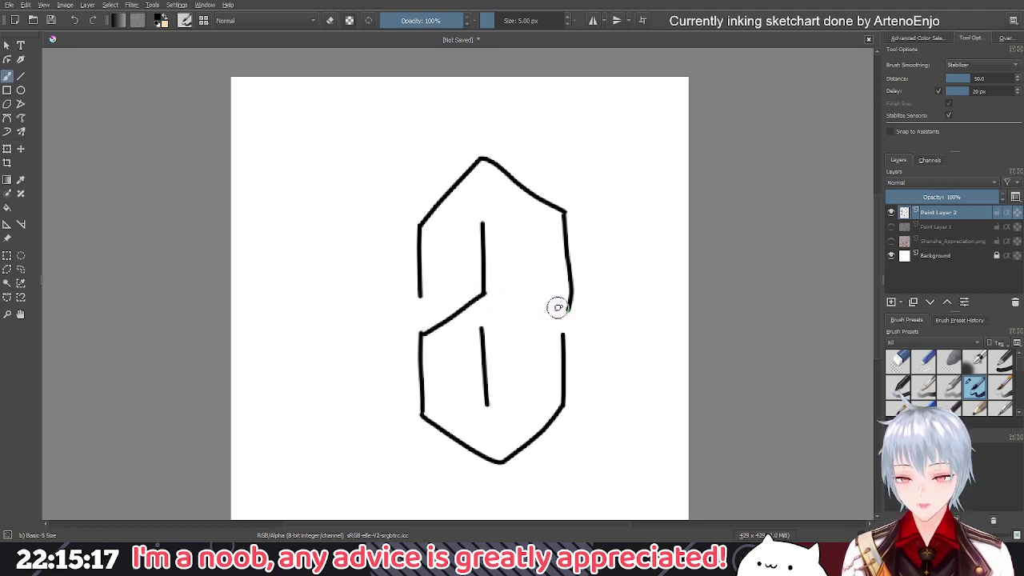
pyautogui.moveTo(569, 306)
pyautogui.mouseDown()
pyautogui.moveTo(485, 339)
pyautogui.moveTo(567, 298)
pyautogui.moveTo(560, 333)
pyautogui.moveTo(521, 324)
pyautogui.mouseUp()
pyautogui.hotkey('ctrl', 'z')
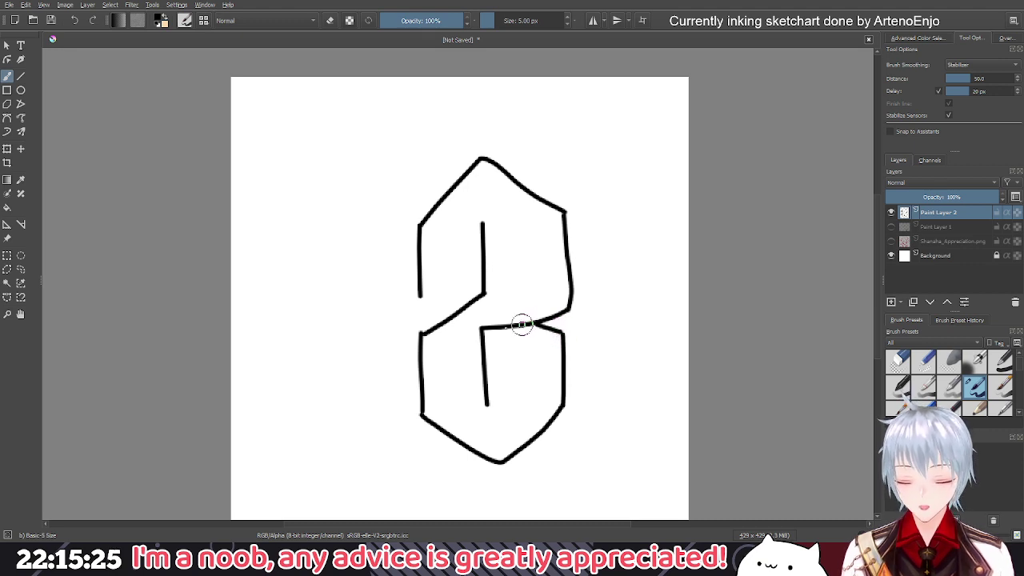
pyautogui.moveTo(420, 297); pyautogui.dragTo(463, 317)
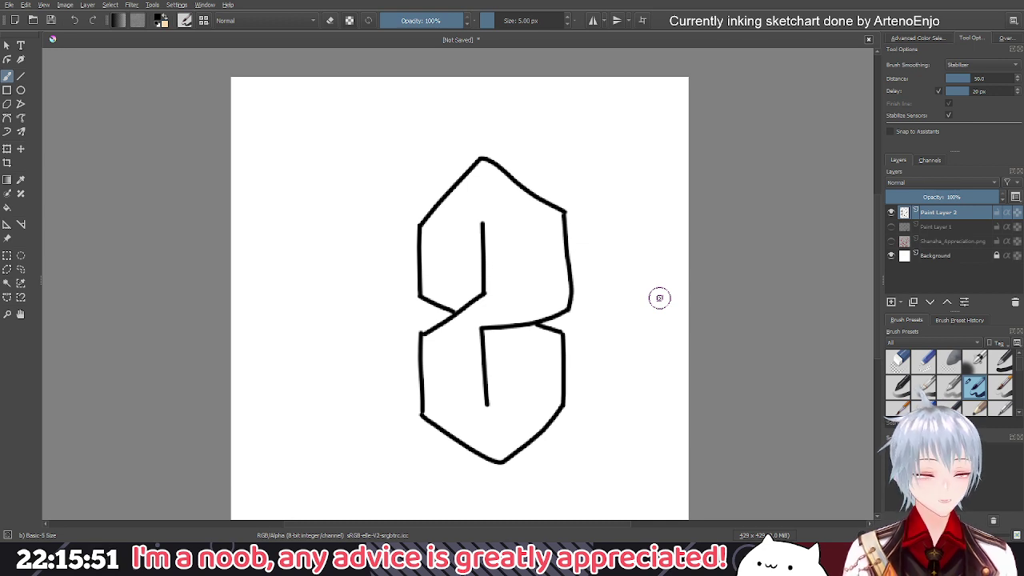
# Undo all the brush strokes of the pointed S doodle until the canvas is blank
pyautogui.hotkey('ctrl', 'z')
pyautogui.hotkey('ctrl', 'z')
pyautogui.hotkey('ctrl', 'z')
pyautogui.hotkey('ctrl', 'z')
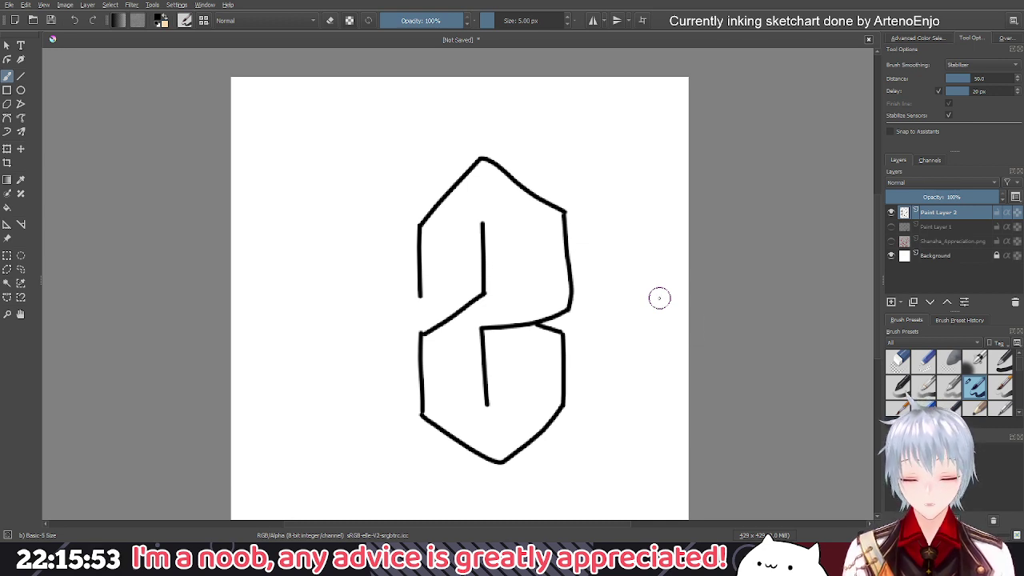
pyautogui.hotkey('ctrl', 'z')
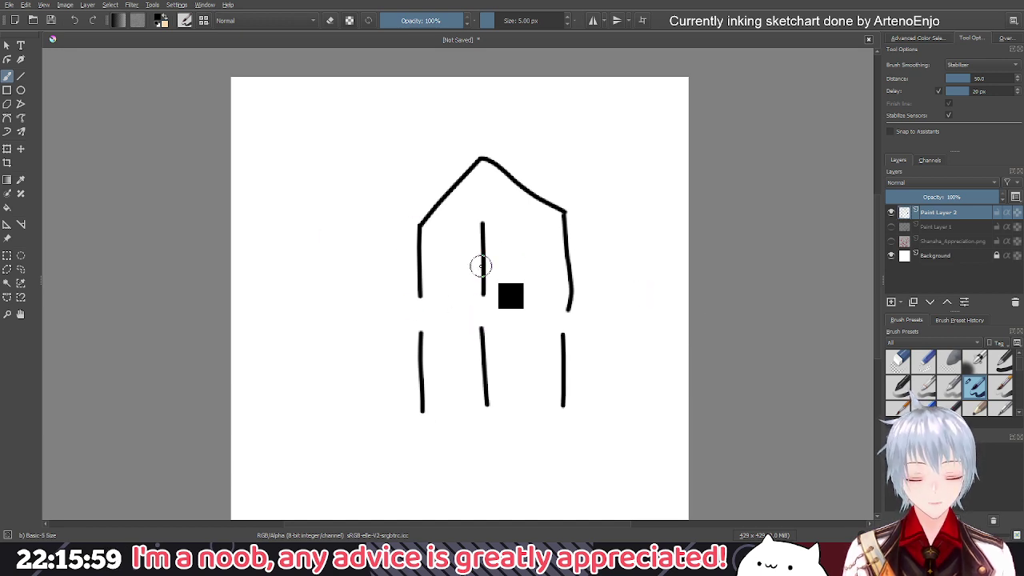
pyautogui.hotkey('ctrl', 'z')
pyautogui.hotkey('ctrl', 'z')
pyautogui.hotkey('ctrl', 'z')
pyautogui.hotkey('ctrl', 'z')
pyautogui.hotkey('ctrl', 'z')
pyautogui.hotkey('ctrl', 'z')
pyautogui.hotkey('ctrl', 'z')
pyautogui.hotkey('ctrl', 'z')
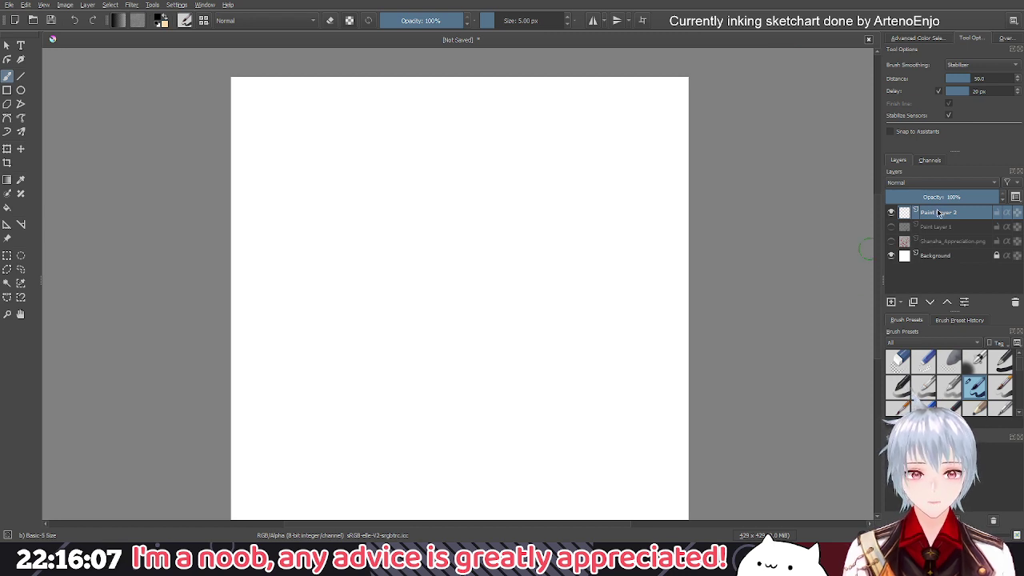
# Delete Paint Layer 2 and make Paint Layer 1 and the red sketch layer visible
pyautogui.hotkey('shift', 'Delete')
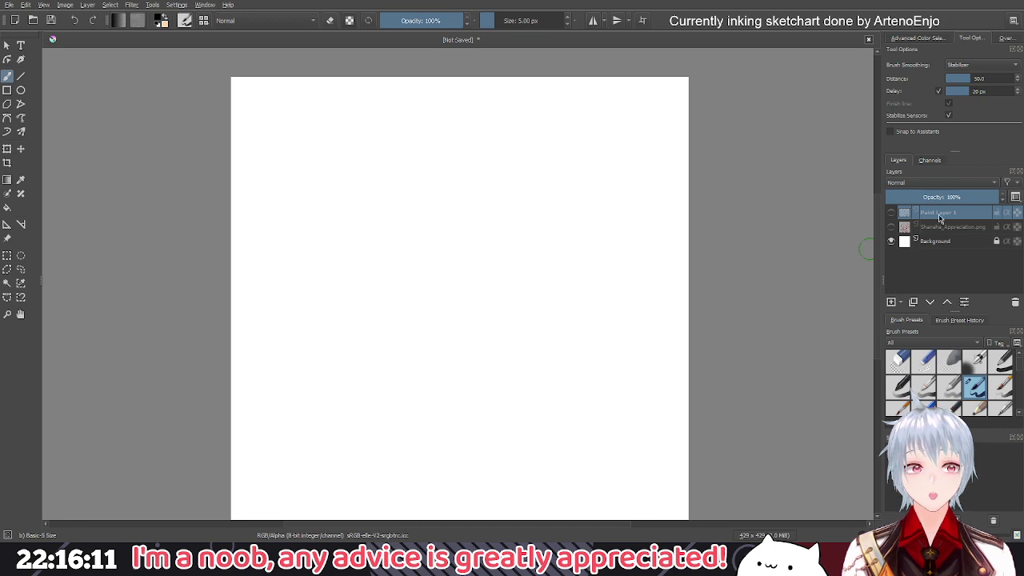
pyautogui.click(890, 213)
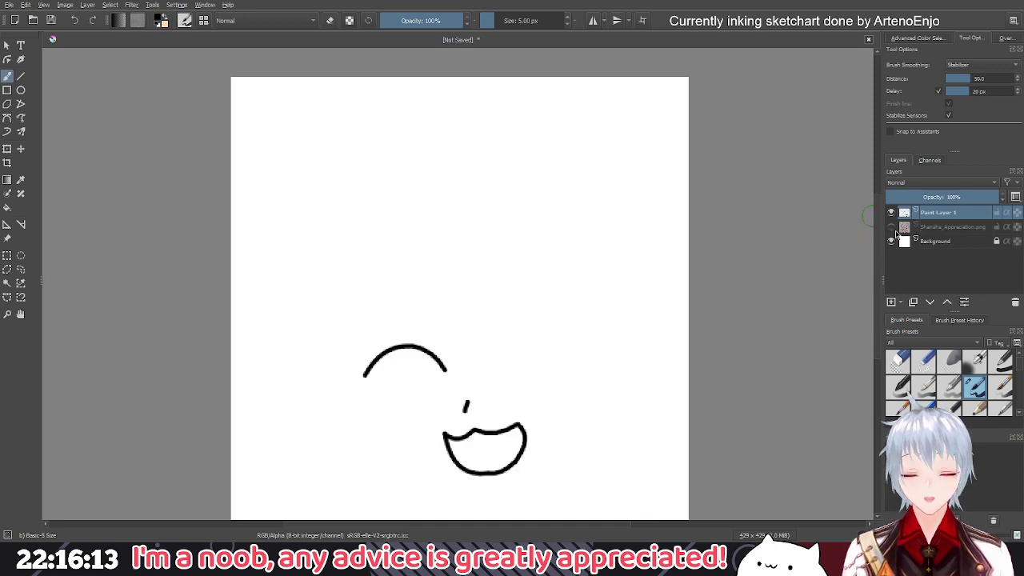
pyautogui.click(891, 227)
# Extend the open eye's upper lid line outward to the pointed lash corner with a Bezier curve
pyautogui.moveTo(686, 316); pyautogui.dragTo(717, 263)
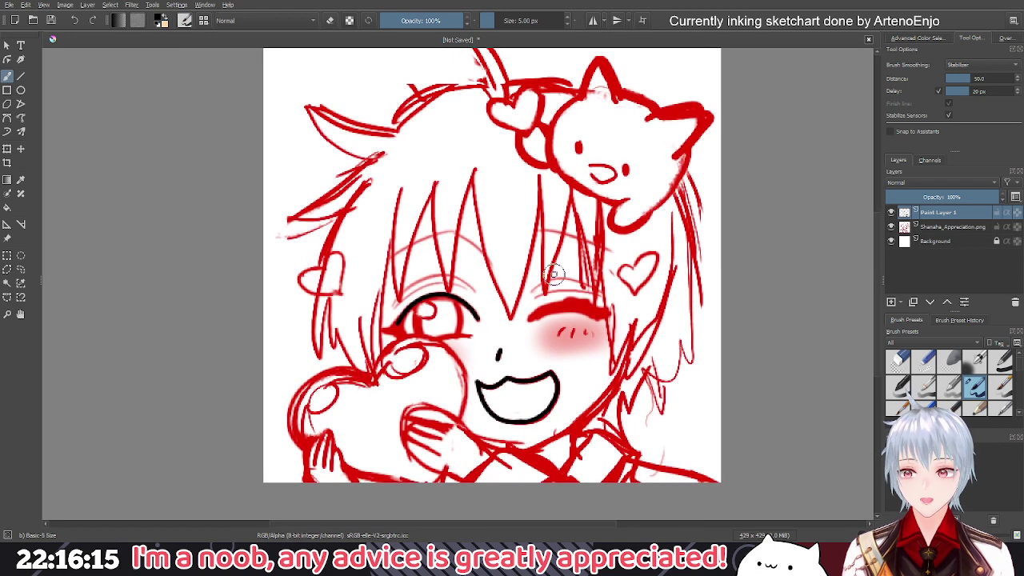
pyautogui.scroll(-1, 375, 306)
pyautogui.scroll(4, 374, 307)
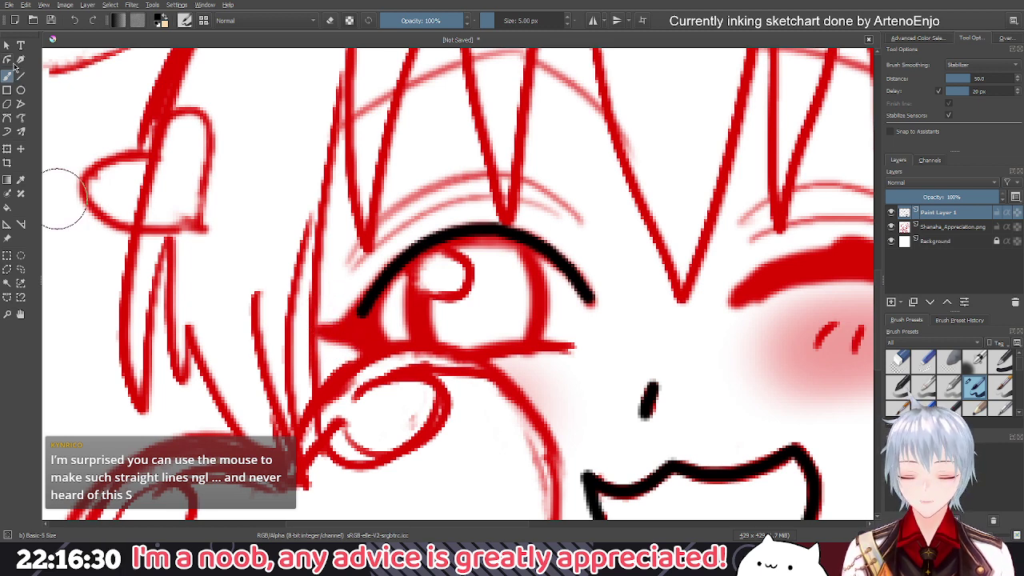
pyautogui.click(7, 119)
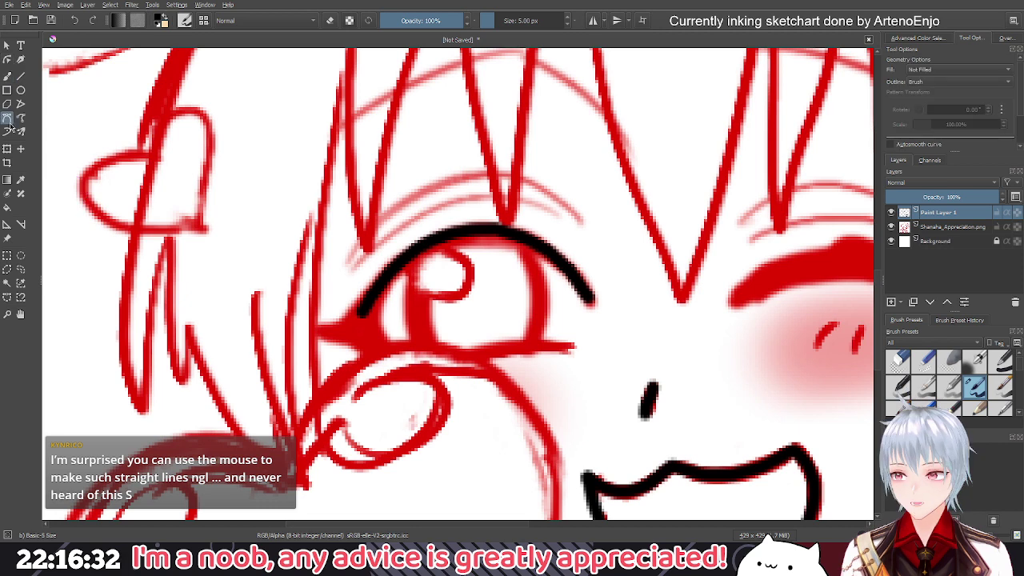
pyautogui.click(321, 332)
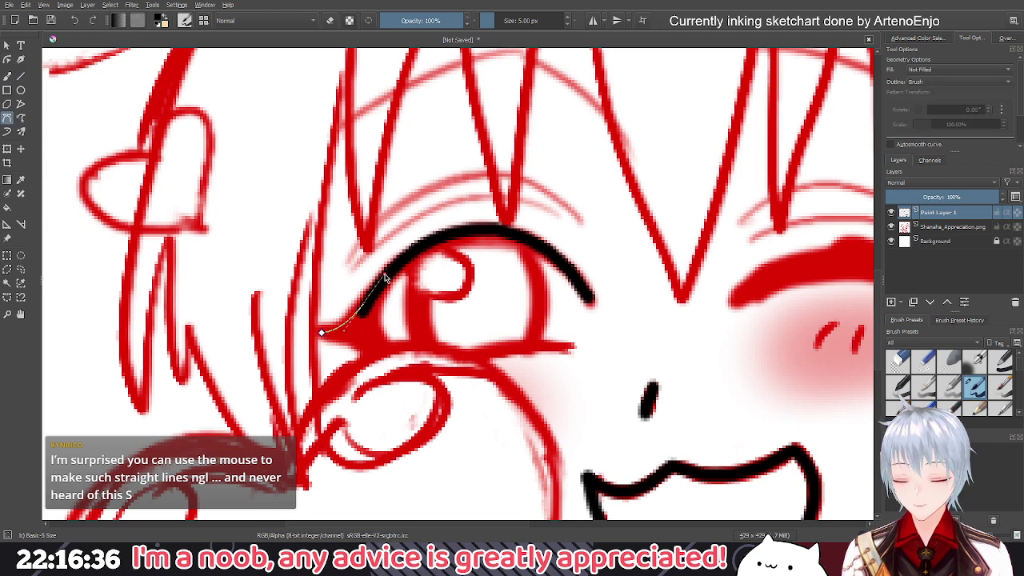
pyautogui.doubleClick(384, 277)
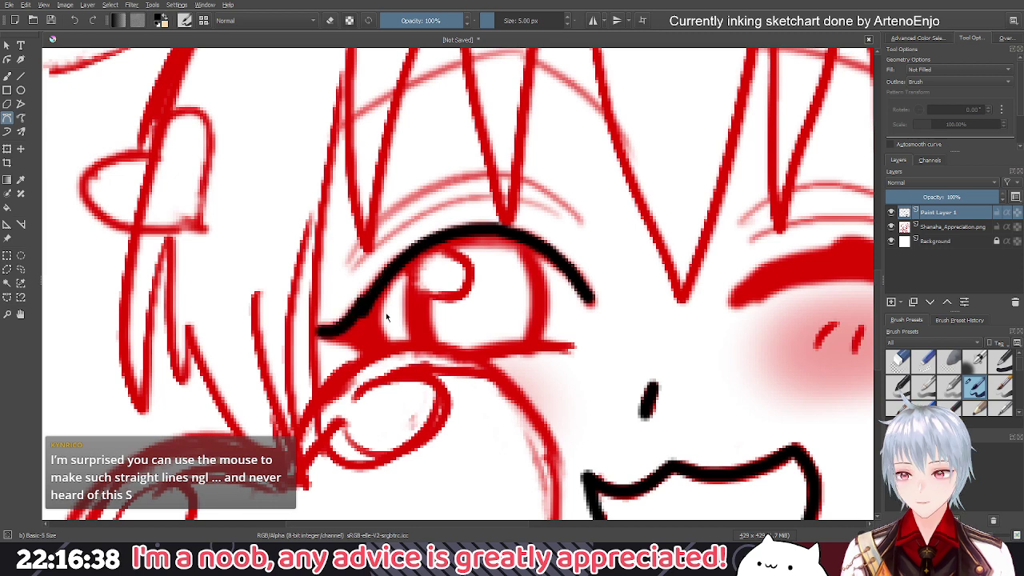
pyautogui.hotkey('ctrl', 'z')
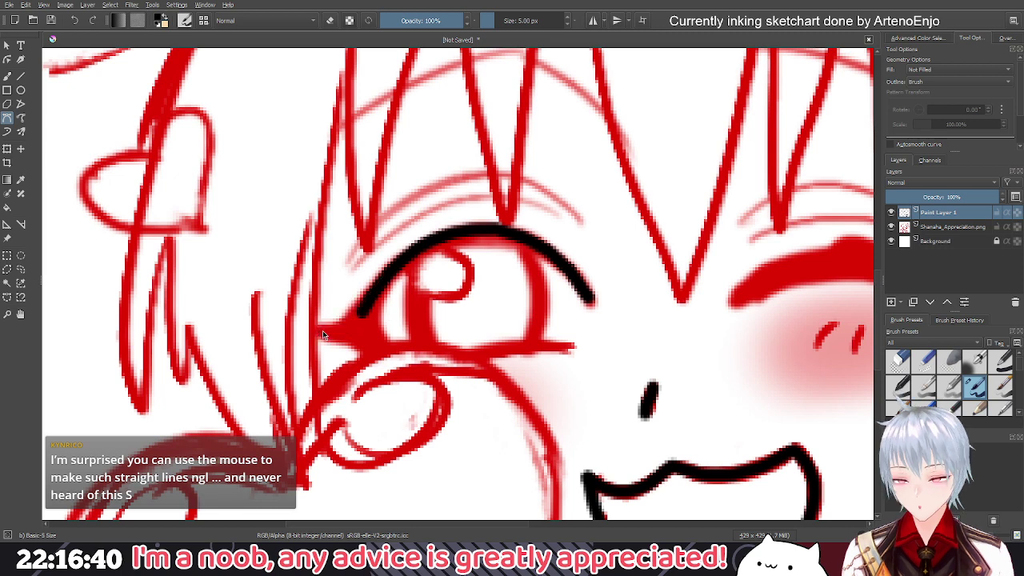
pyautogui.click(322, 330)
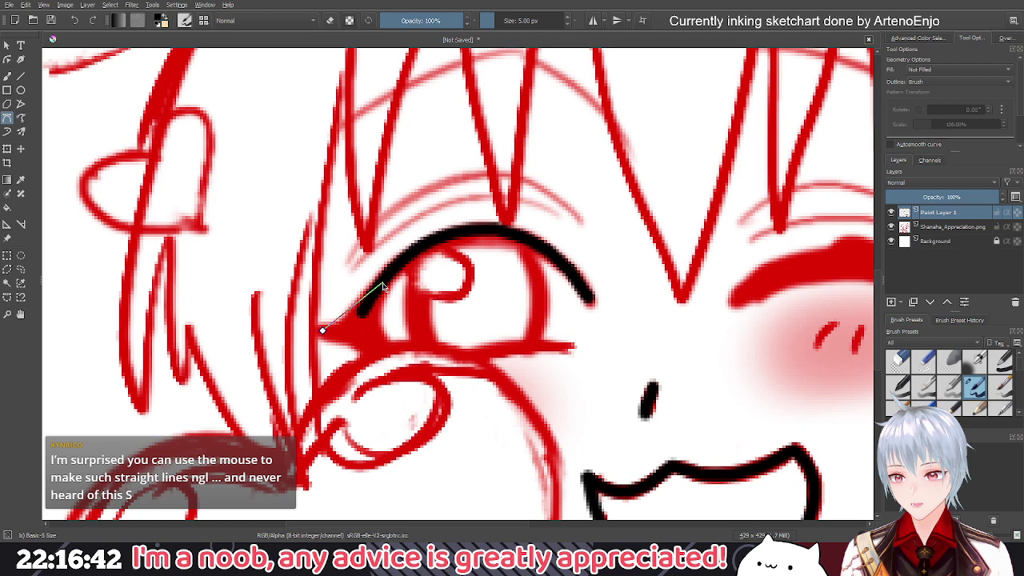
pyautogui.click(407, 242)
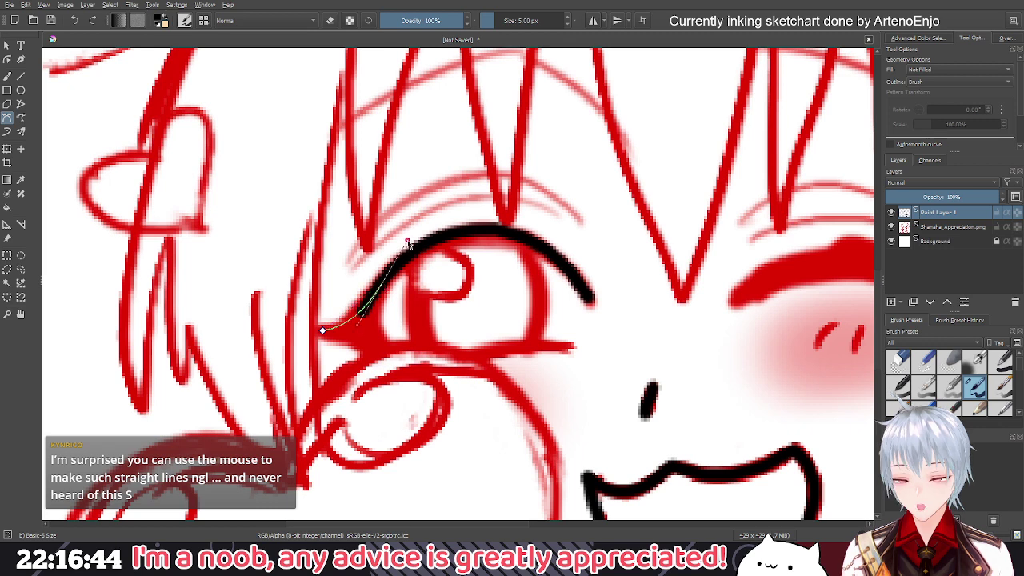
pyautogui.press('Return')
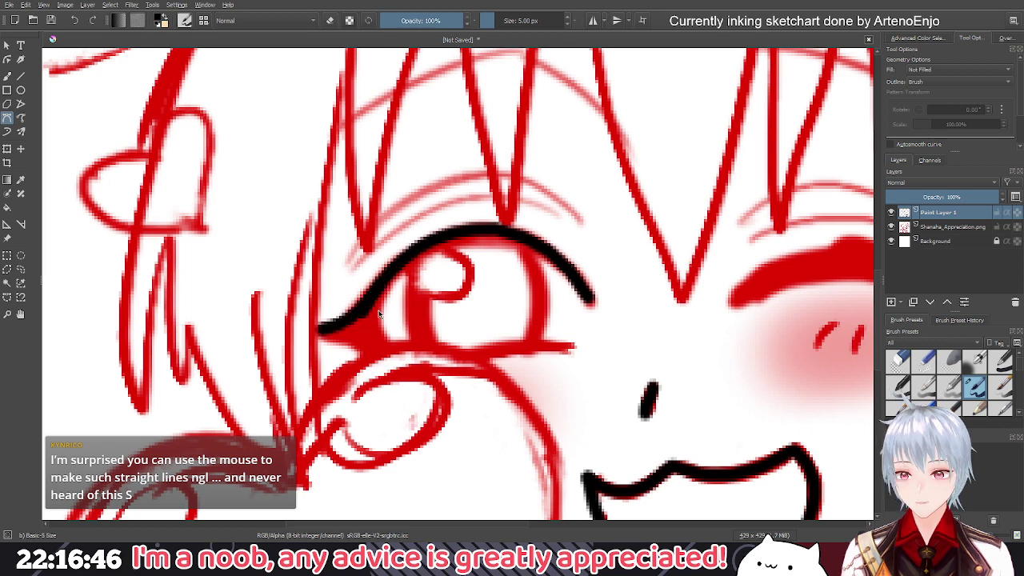
# Draw a short Bezier curve from the lash tip inward along the lower edge of the outer eye corner
pyautogui.click(322, 333)
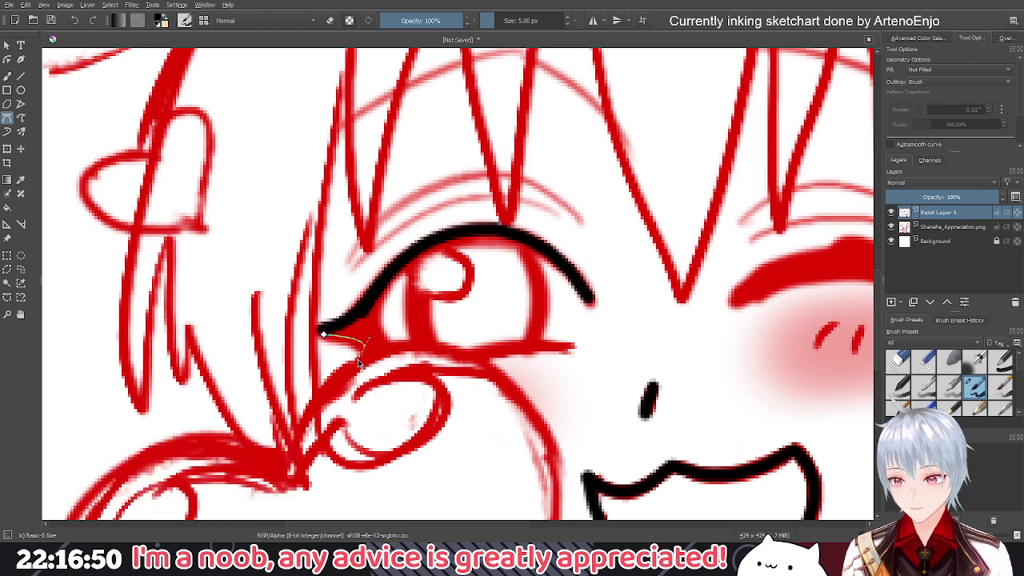
pyautogui.click(357, 359)
pyautogui.press('Return')
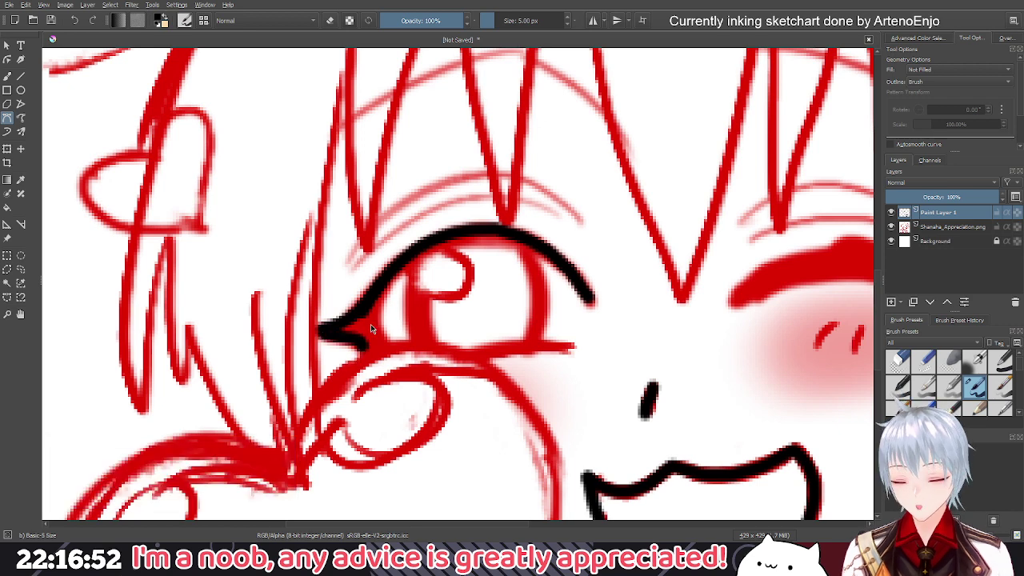
# Fill the wedge between the two lash corner curves with black using the Freehand Brush
pyautogui.click(7, 75)
pyautogui.moveTo(339, 330)
pyautogui.mouseDown()
pyautogui.moveTo(365, 322)
pyautogui.moveTo(387, 335)
pyautogui.moveTo(369, 340)
pyautogui.mouseUp()
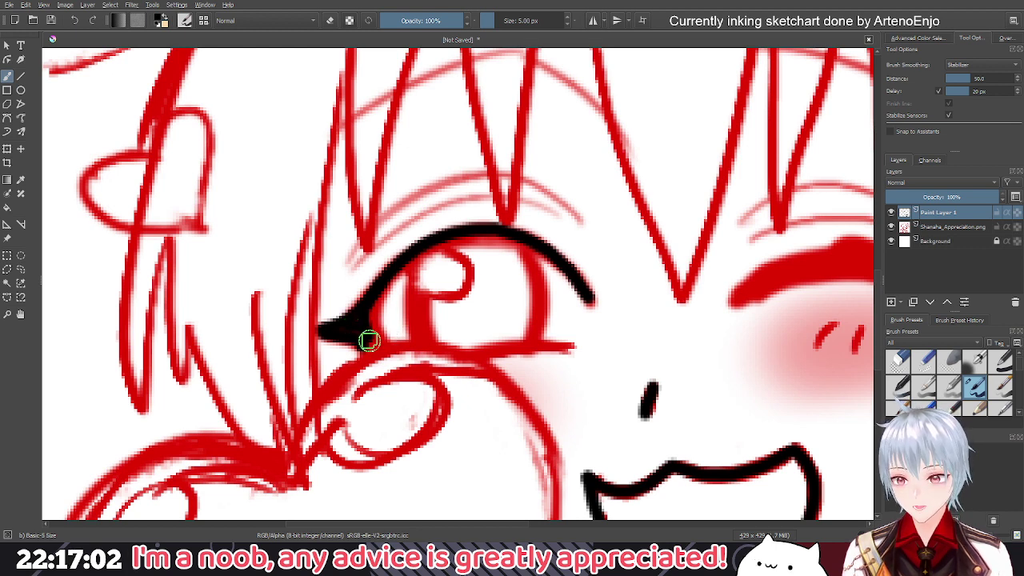
pyautogui.scroll(2, 368, 340)
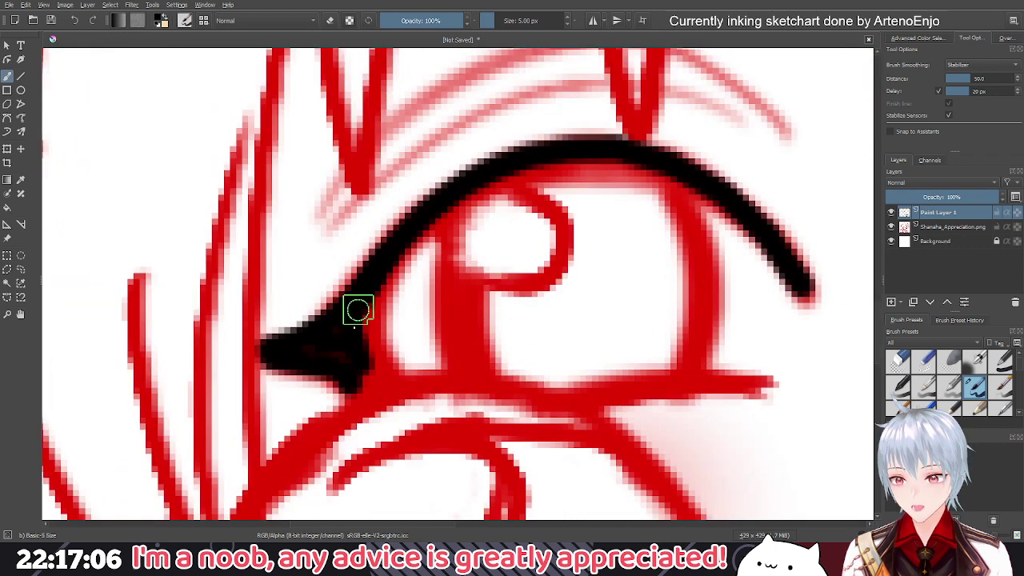
pyautogui.scroll(-3, 405, 326)
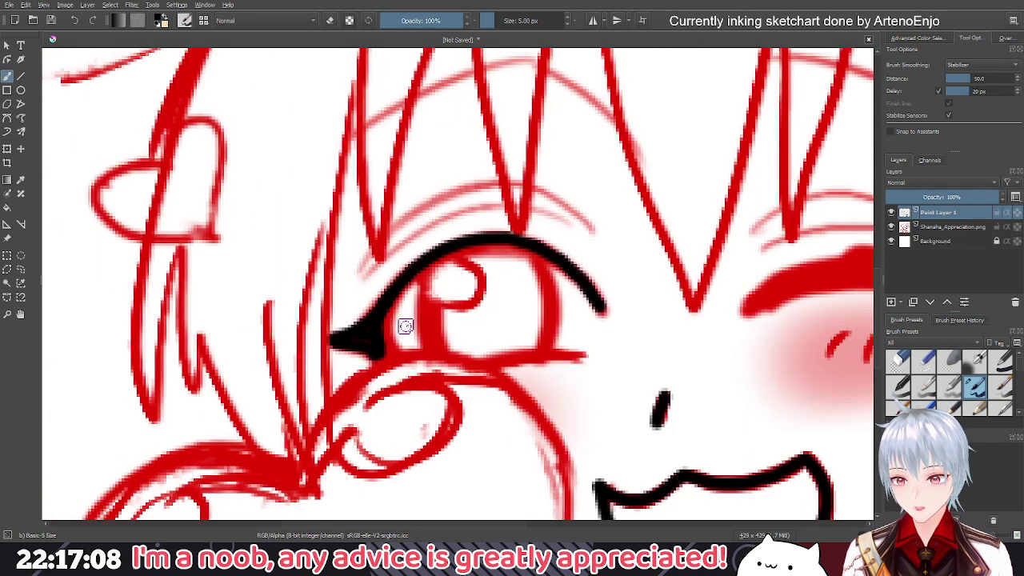
# Ink the iris edge nearest the nose with a Bezier curve running from the upper lid down to the lower lid
pyautogui.moveTo(405, 326); pyautogui.dragTo(323, 313)
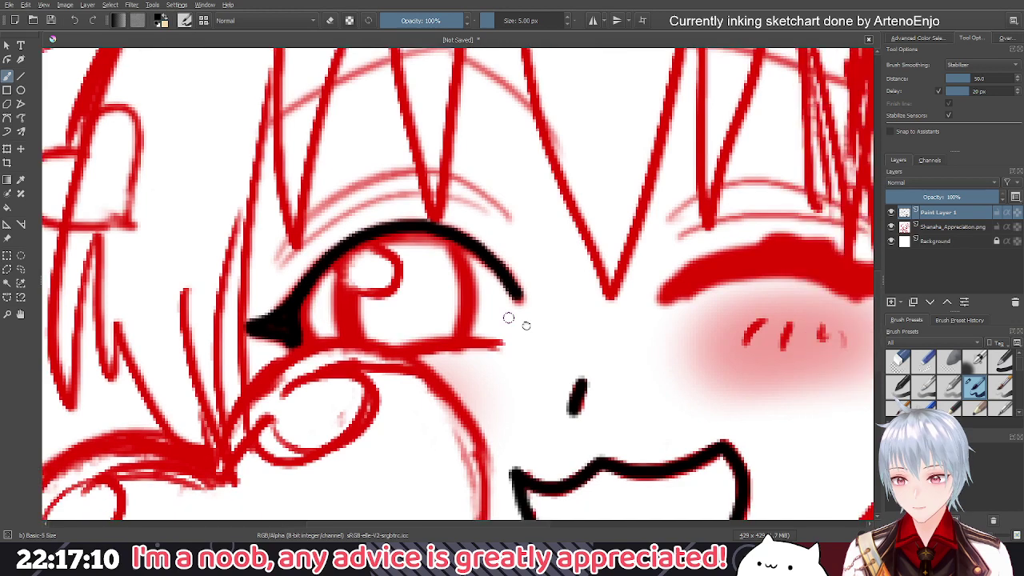
pyautogui.moveTo(509, 318); pyautogui.dragTo(526, 324)
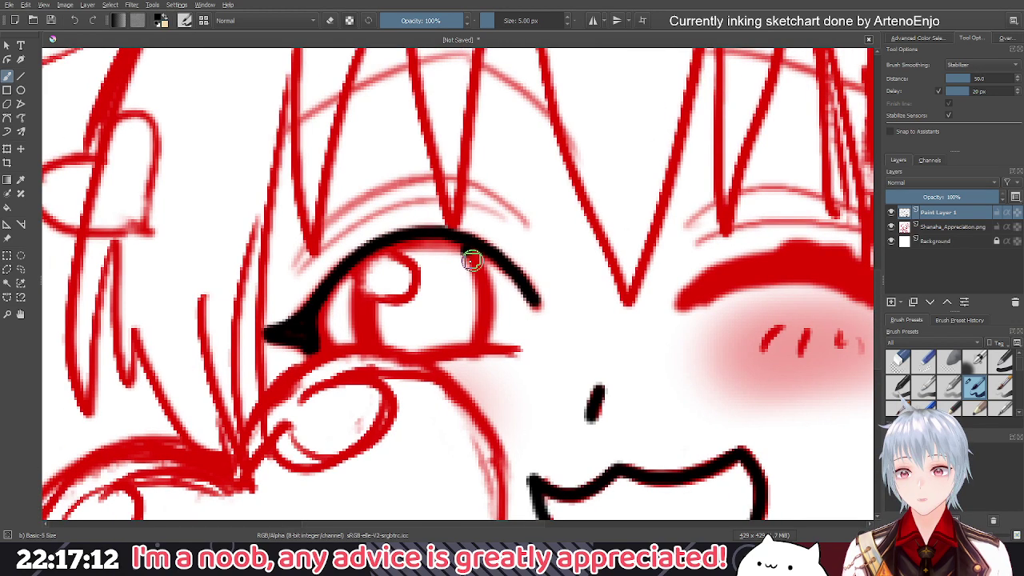
pyautogui.click(7, 119)
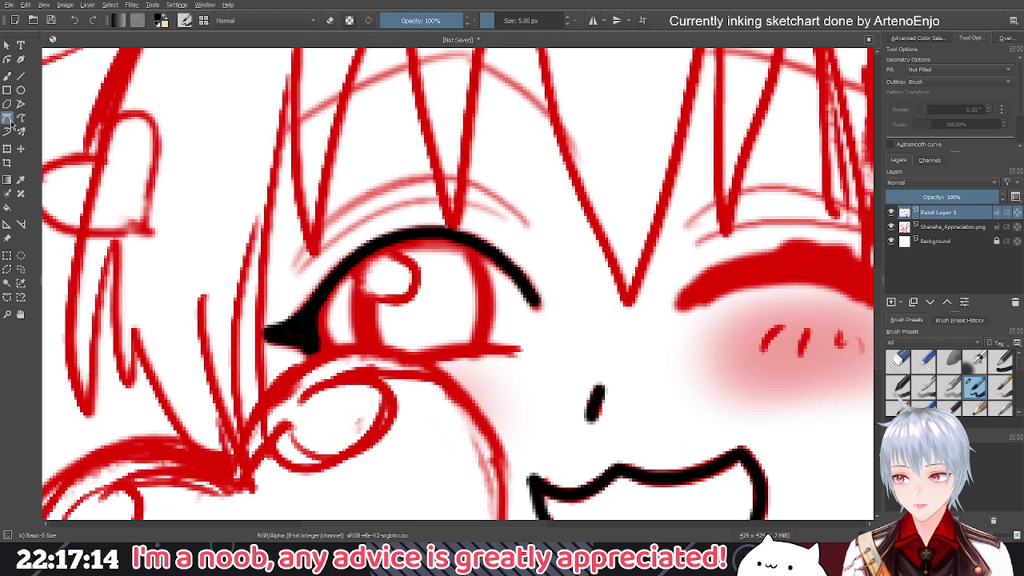
pyautogui.click(467, 248)
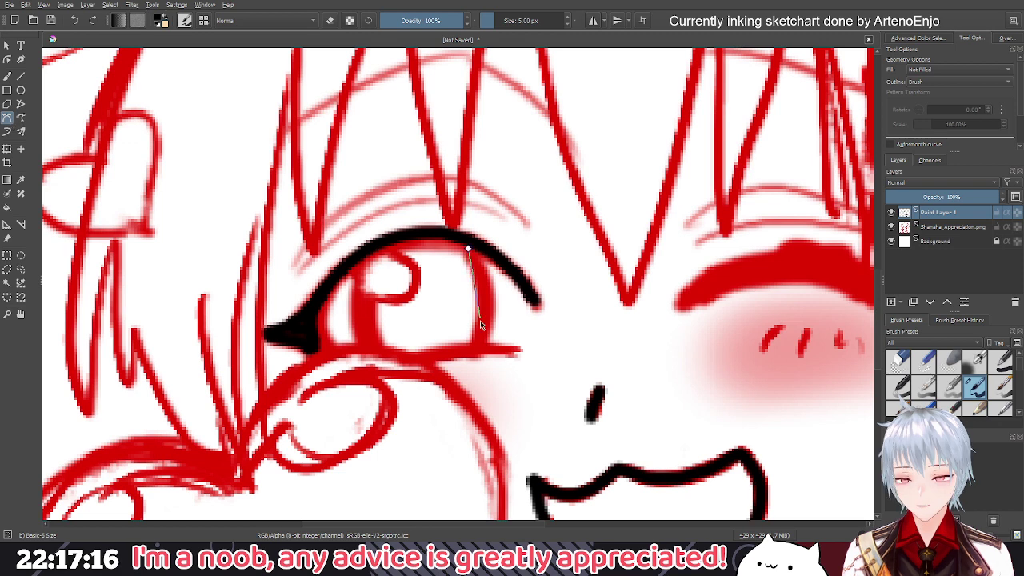
pyautogui.moveTo(478, 344)
pyautogui.mouseDown()
pyautogui.moveTo(459, 362)
pyautogui.moveTo(454, 394)
pyautogui.moveTo(464, 372)
pyautogui.mouseUp()
pyautogui.press('Return')
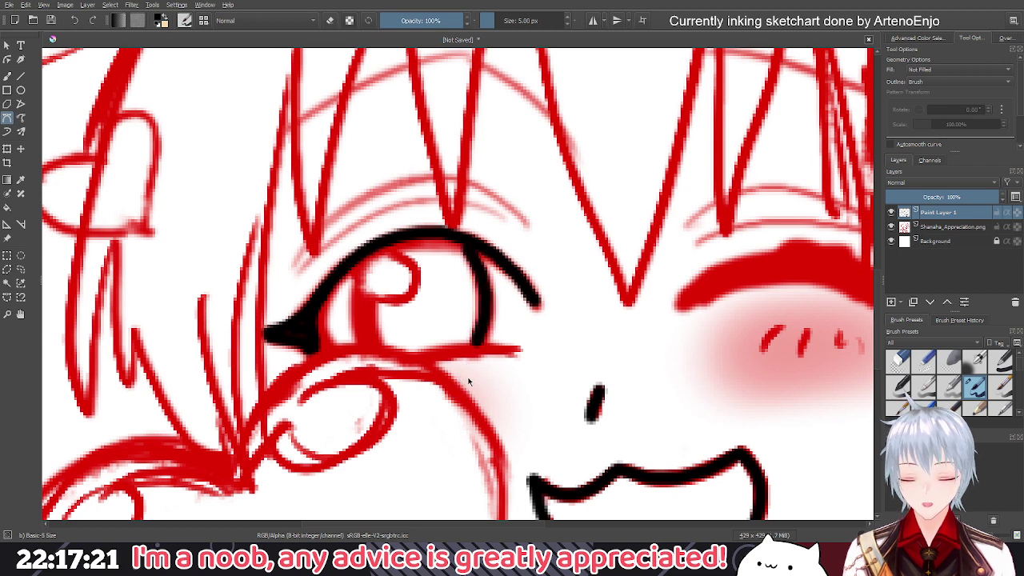
# Thicken the upper lid with a Bezier curve along its underside, from the top of the inked iris edge toward the lash corner
pyautogui.click(464, 248)
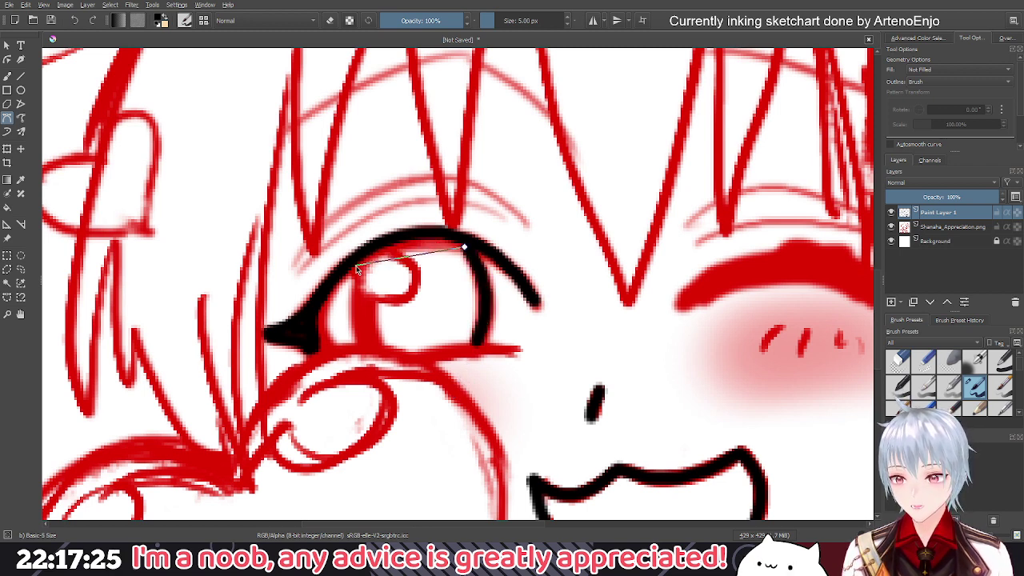
pyautogui.moveTo(357, 269)
pyautogui.mouseDown()
pyautogui.moveTo(352, 298)
pyautogui.moveTo(312, 304)
pyautogui.mouseUp()
pyautogui.press('Return')
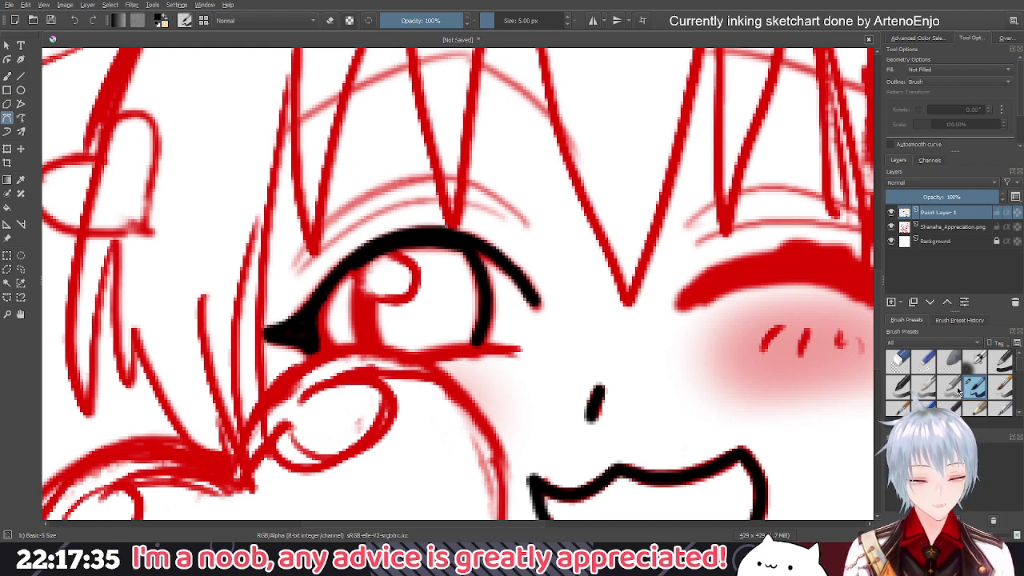
pyautogui.scroll(-2, 963, 388)
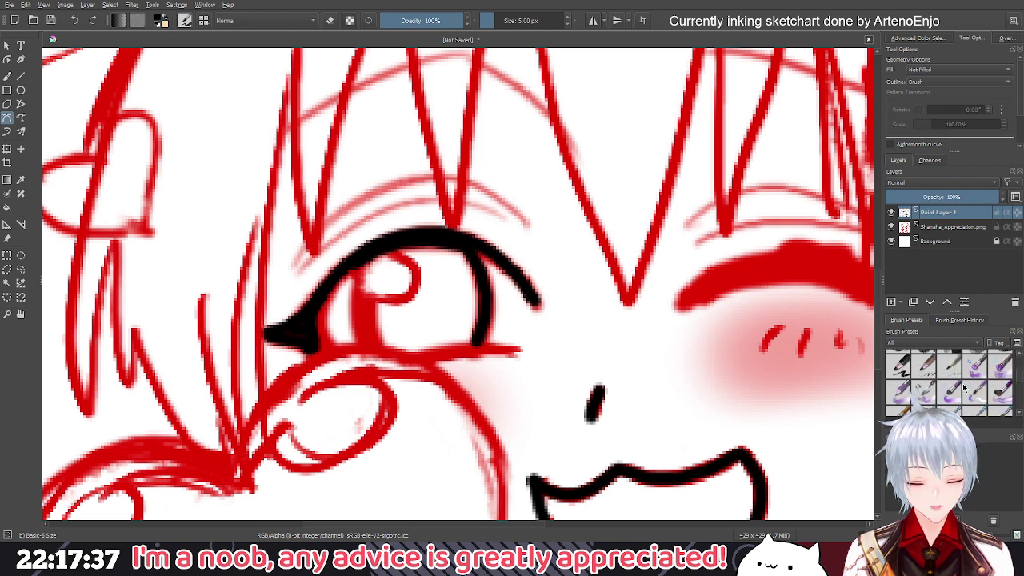
pyautogui.scroll(-3, 963, 388)
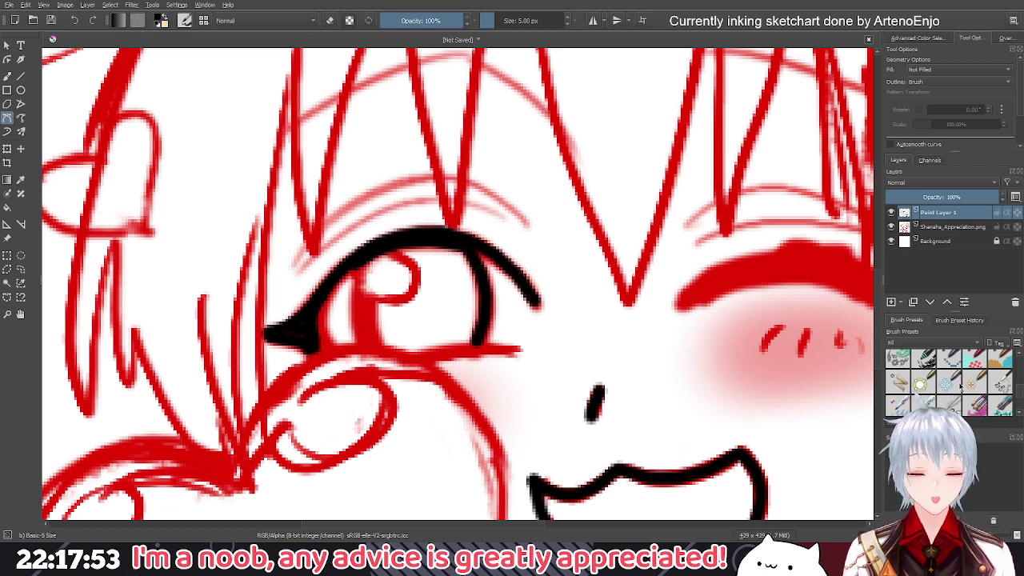
pyautogui.scroll(-2, 959, 384)
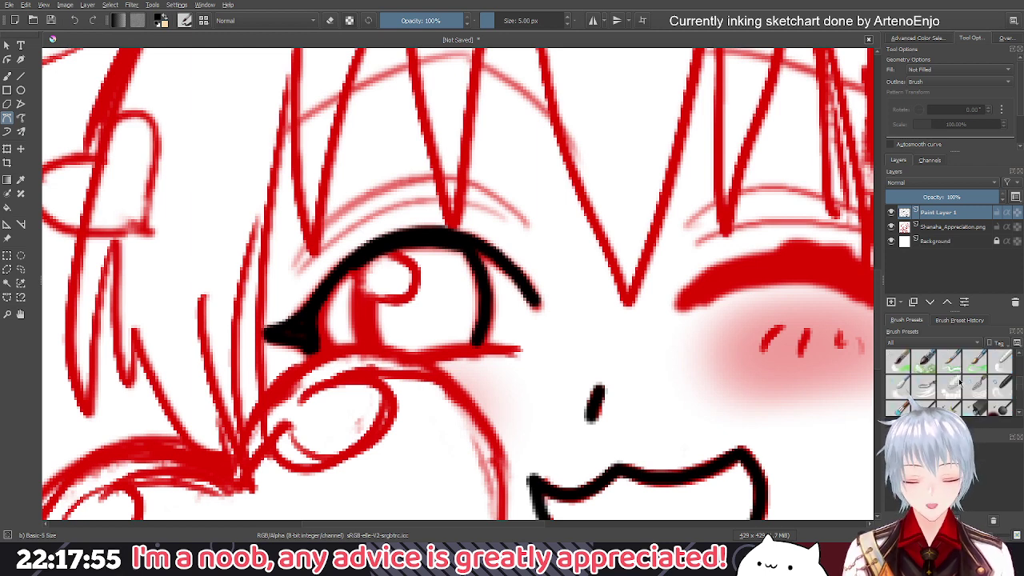
pyautogui.scroll(-3, 960, 384)
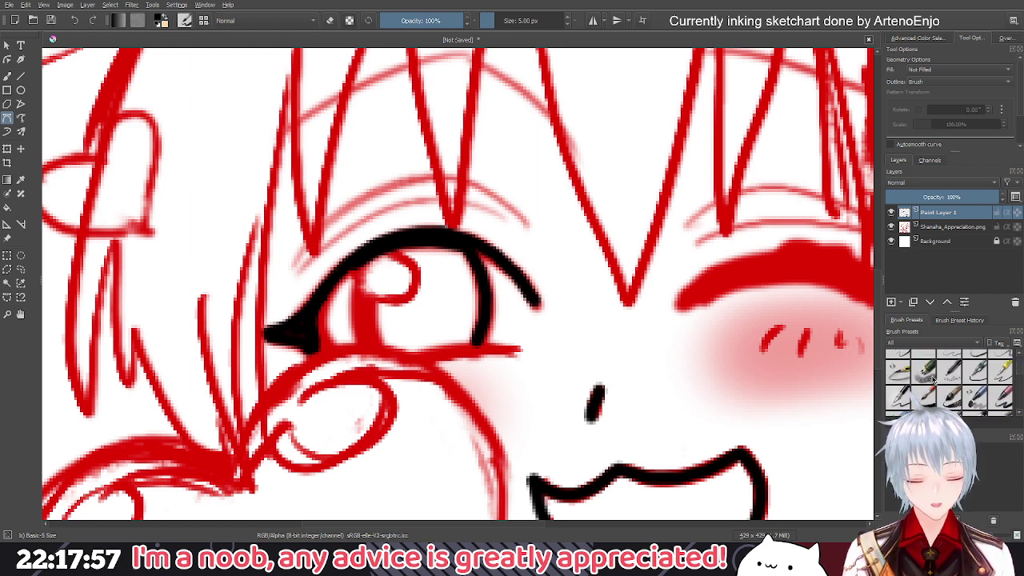
# Thicken the inner side of the outer lash corner with two short Bezier curves following the red sketch
pyautogui.click(350, 272)
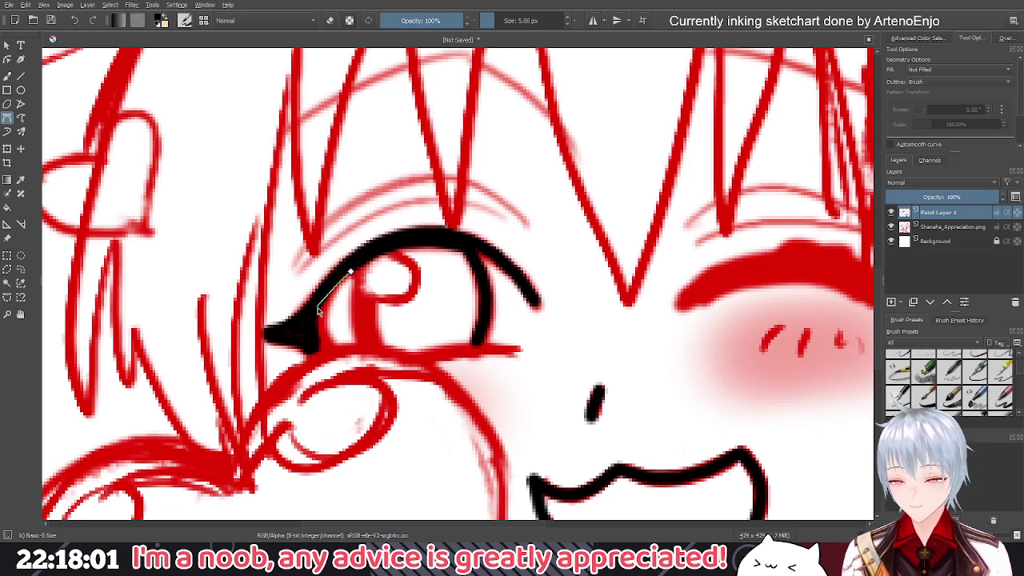
pyautogui.moveTo(319, 323); pyautogui.dragTo(319, 342)
pyautogui.press('Return')
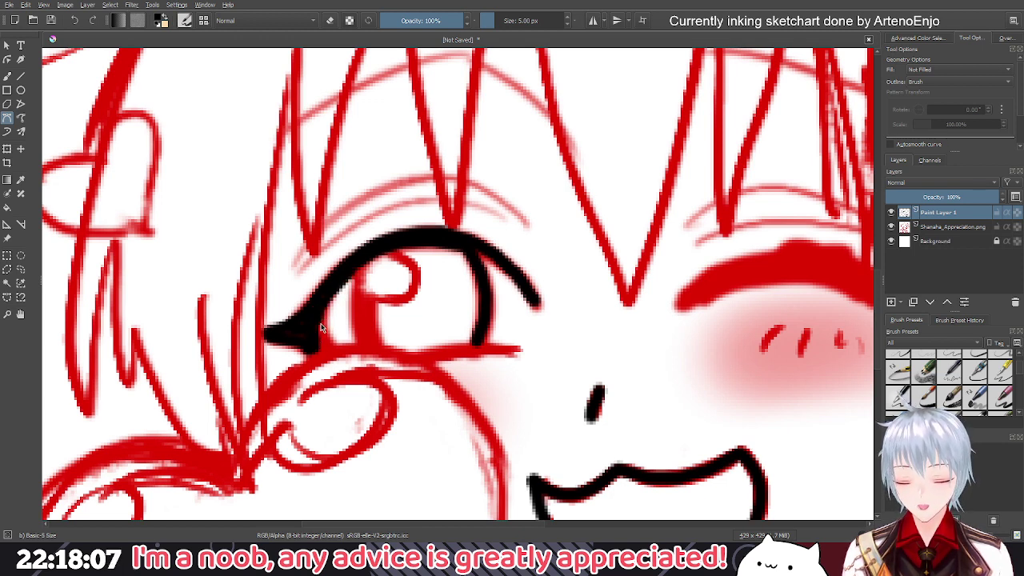
pyautogui.click(322, 314)
pyautogui.moveTo(324, 342); pyautogui.dragTo(338, 345)
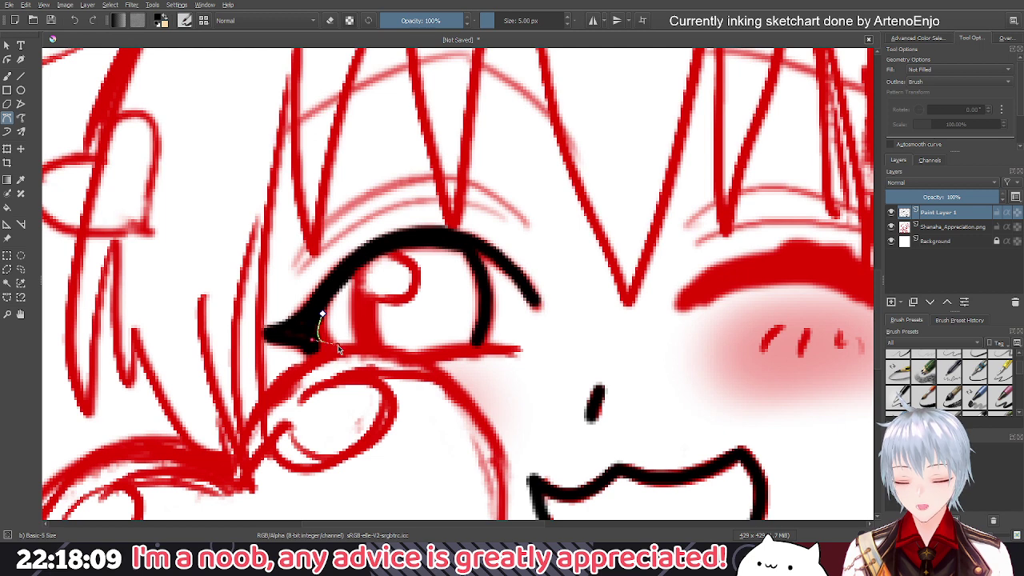
pyautogui.press('Return')
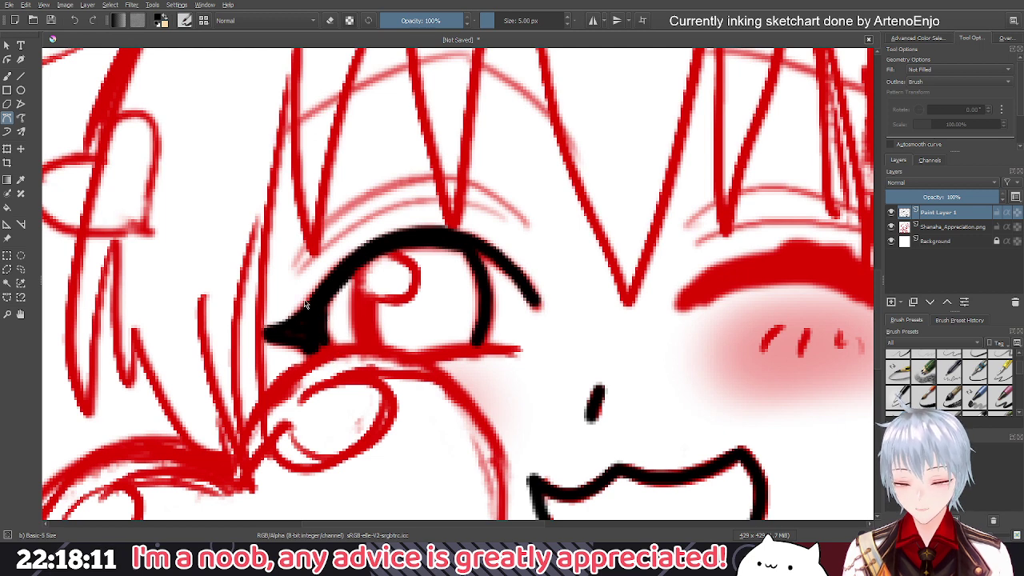
pyautogui.click(7, 74)
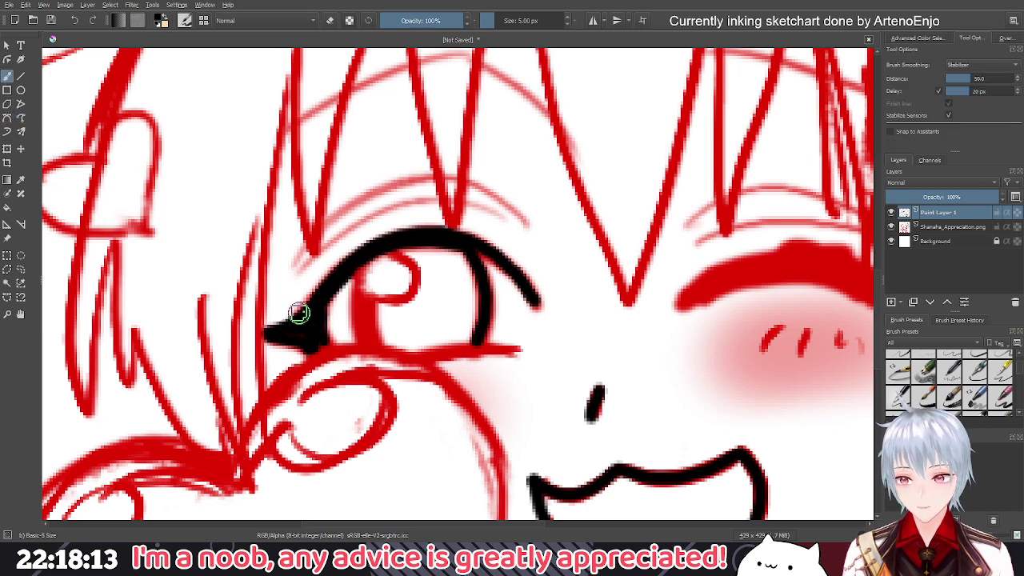
pyautogui.scroll(-2, 301, 312)
pyautogui.scroll(6, 321, 321)
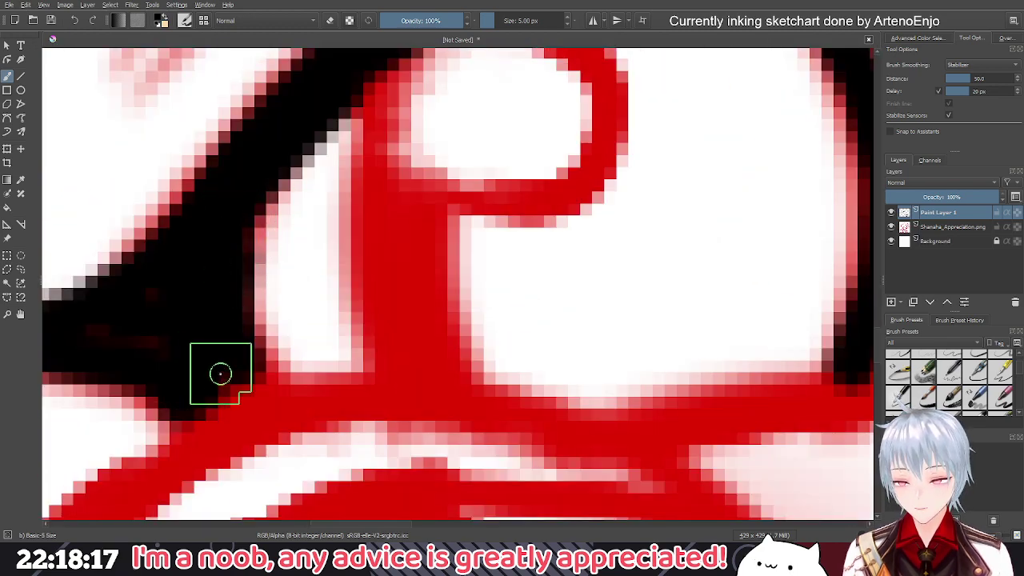
pyautogui.scroll(-4, 229, 367)
pyautogui.moveTo(358, 387); pyautogui.dragTo(411, 373)
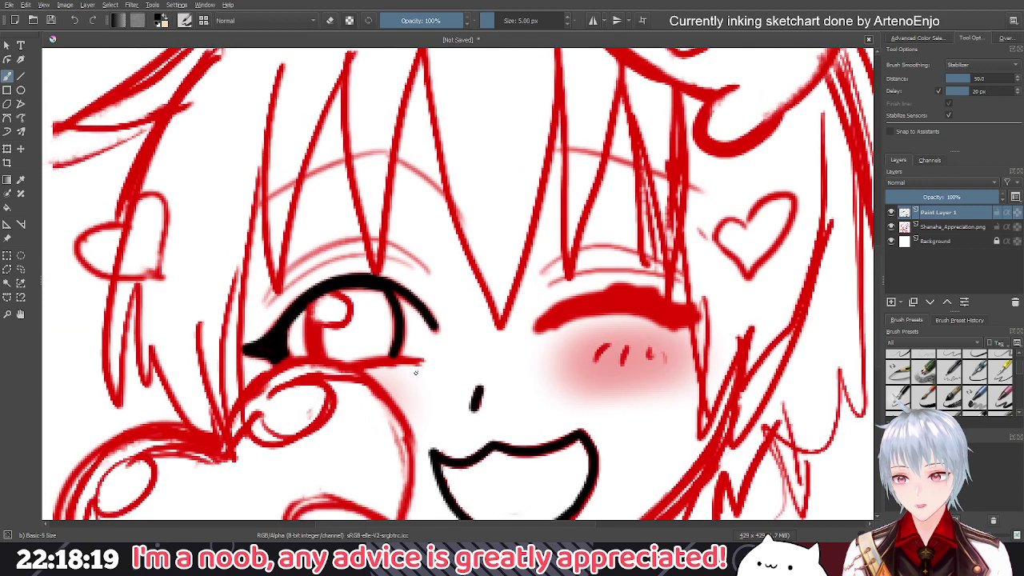
# Ink the open eye's lower lid with a Bezier curve from its end nearest the nose to the heart's edge
pyautogui.click(9, 117)
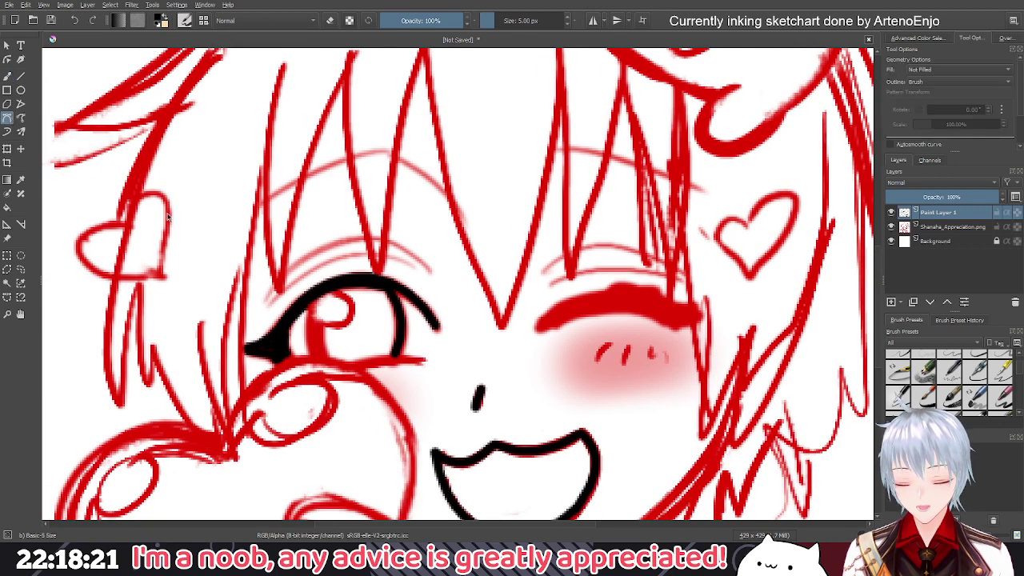
pyautogui.click(418, 362)
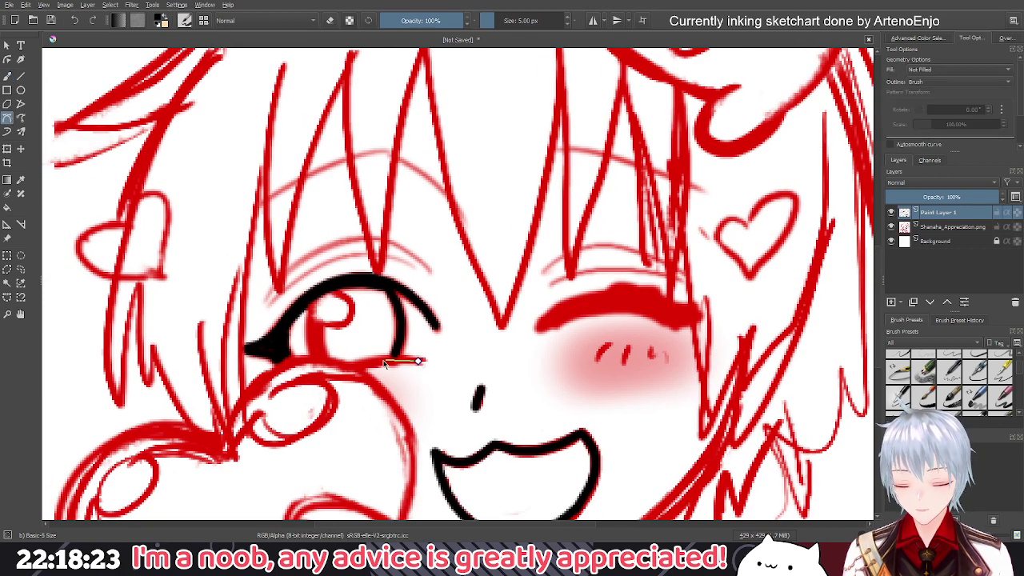
pyautogui.moveTo(359, 375); pyautogui.dragTo(349, 373)
pyautogui.press('Return')
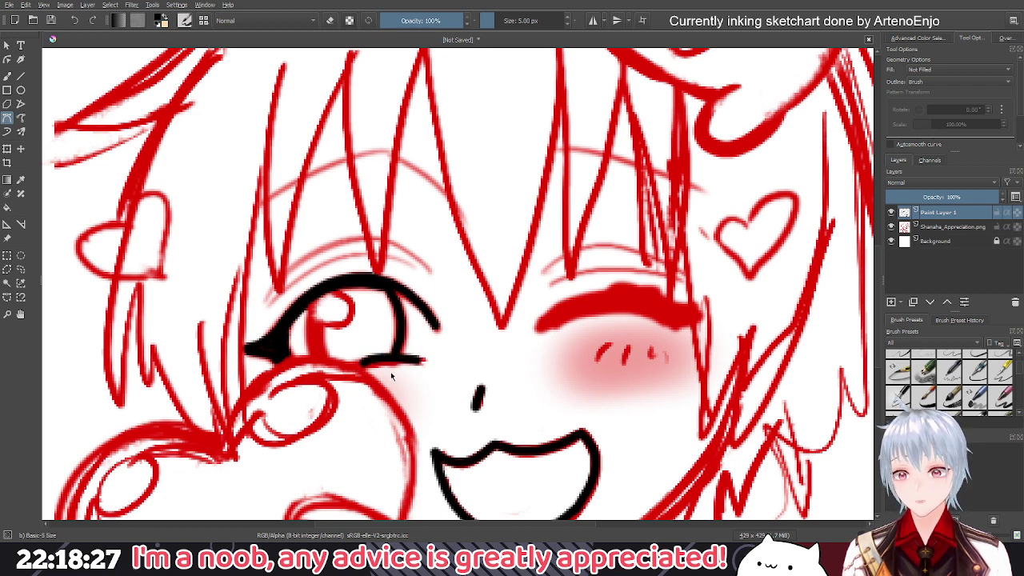
# Stroke the iris edge nearest the lash corner with the Freehand Brush and undo its lower part, leaving a short line below the upper lid
pyautogui.click(7, 76)
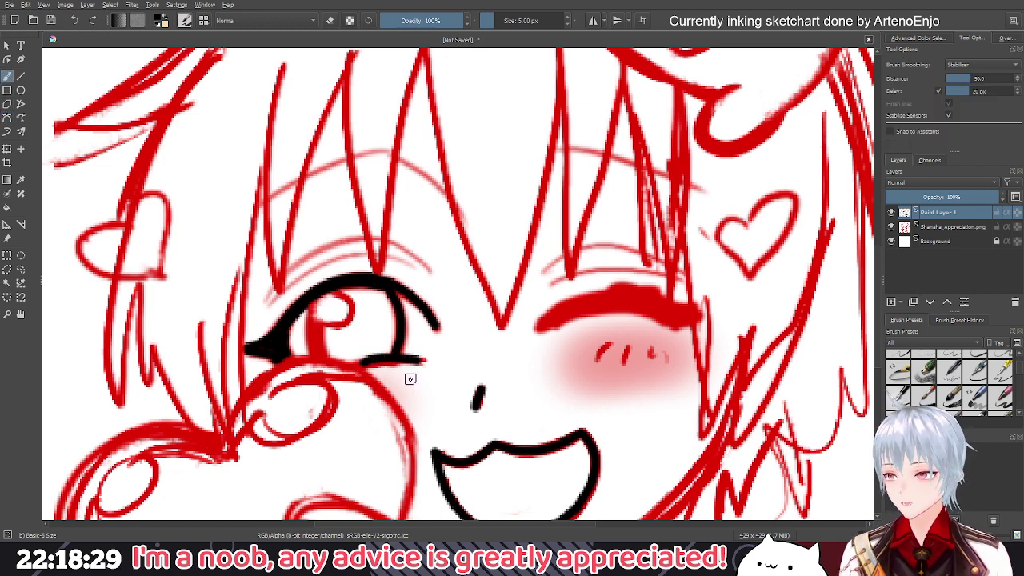
pyautogui.scroll(3, 409, 378)
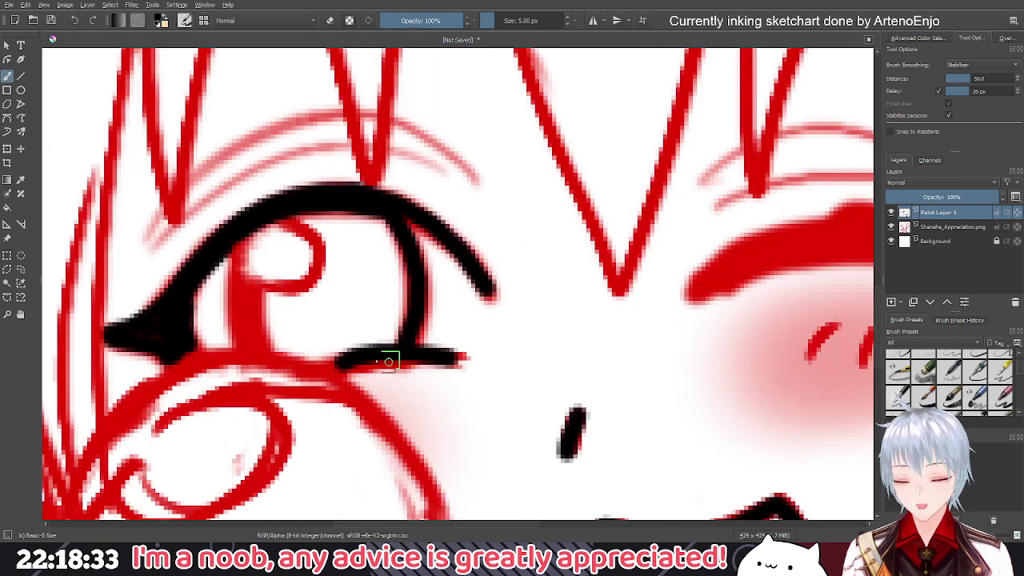
pyautogui.moveTo(383, 358); pyautogui.dragTo(433, 354)
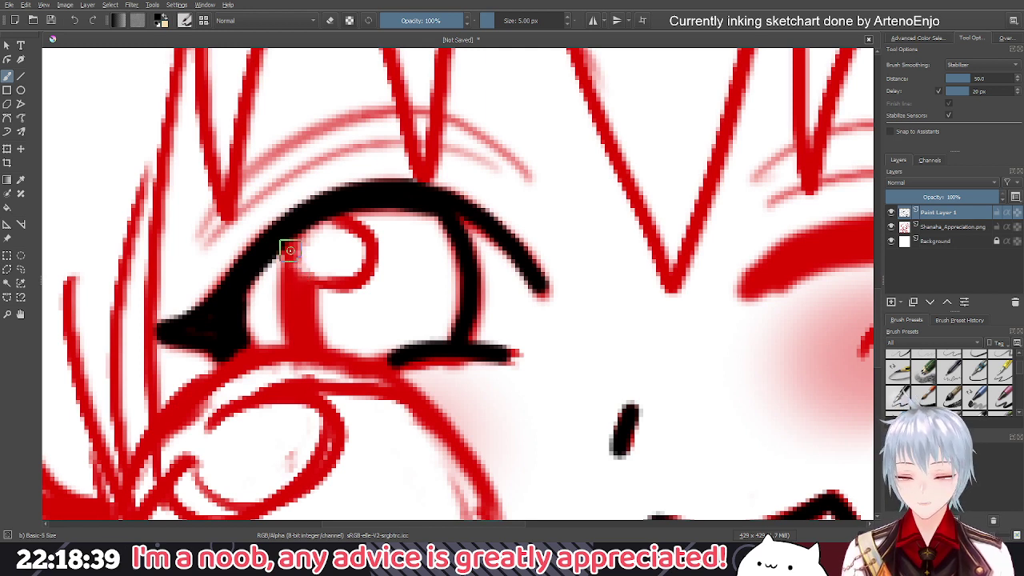
pyautogui.moveTo(290, 251); pyautogui.dragTo(299, 340)
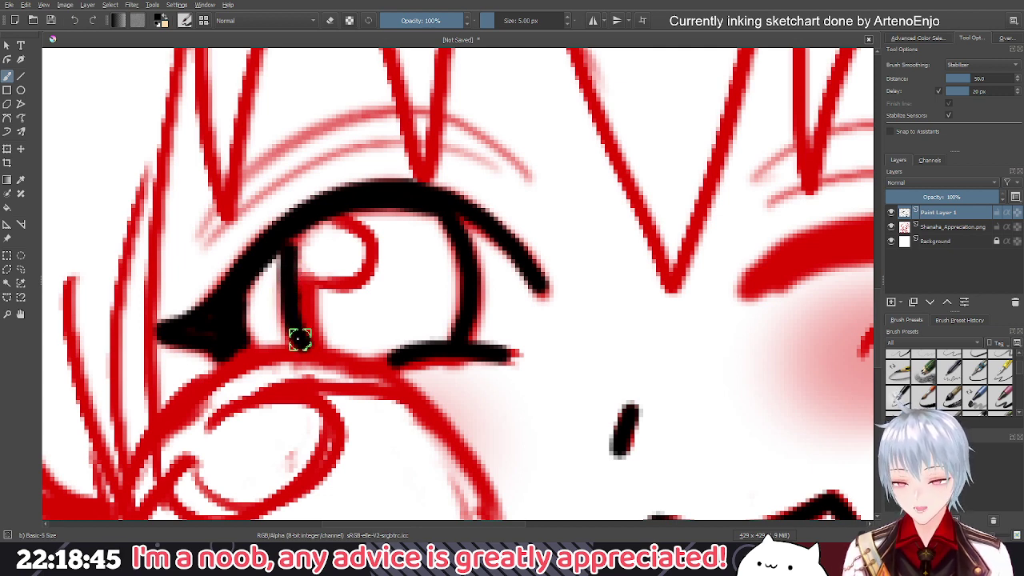
pyautogui.hotkey('ctrl', 'z')
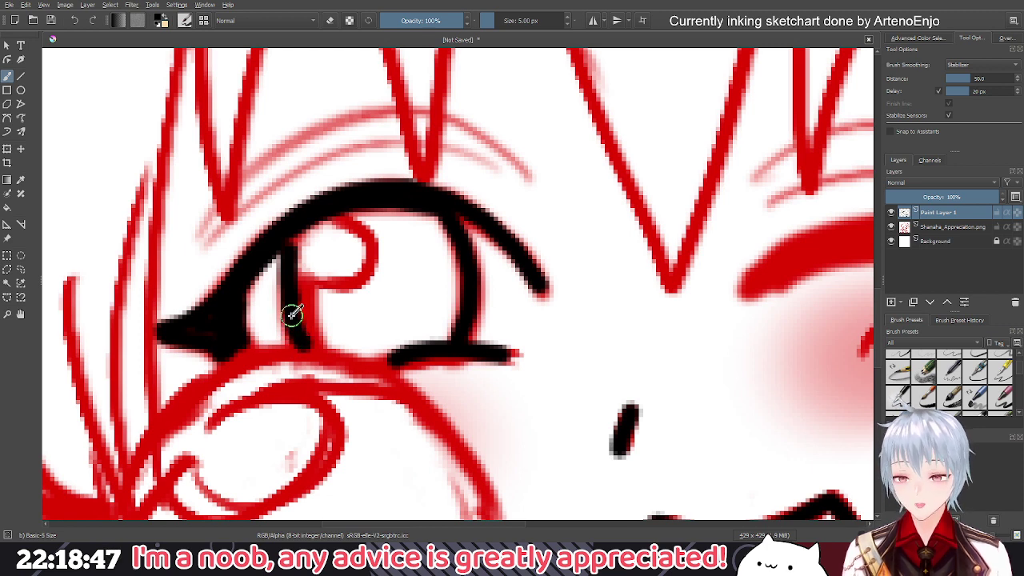
pyautogui.hotkey('ctrl', 'z')
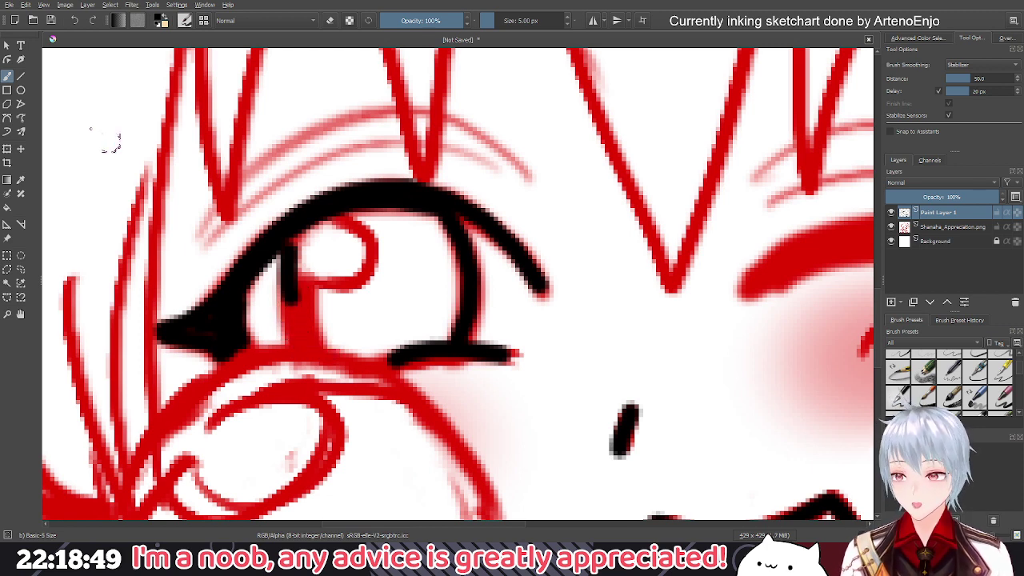
# Try to ink the upper arc of the iris highlight with a 5 px Bezier curve starting at the upper lid
pyautogui.click(8, 118)
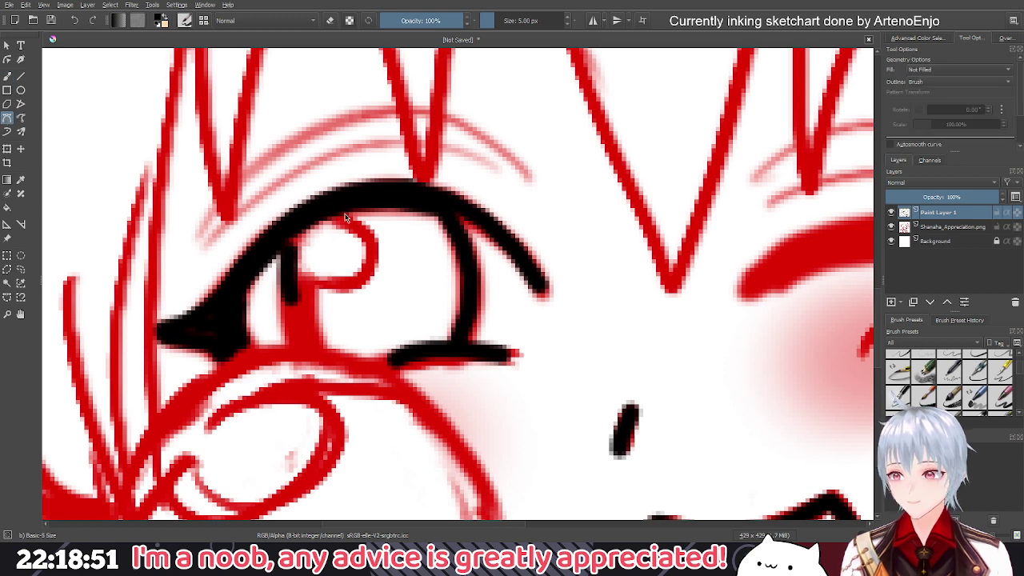
pyautogui.click(340, 217)
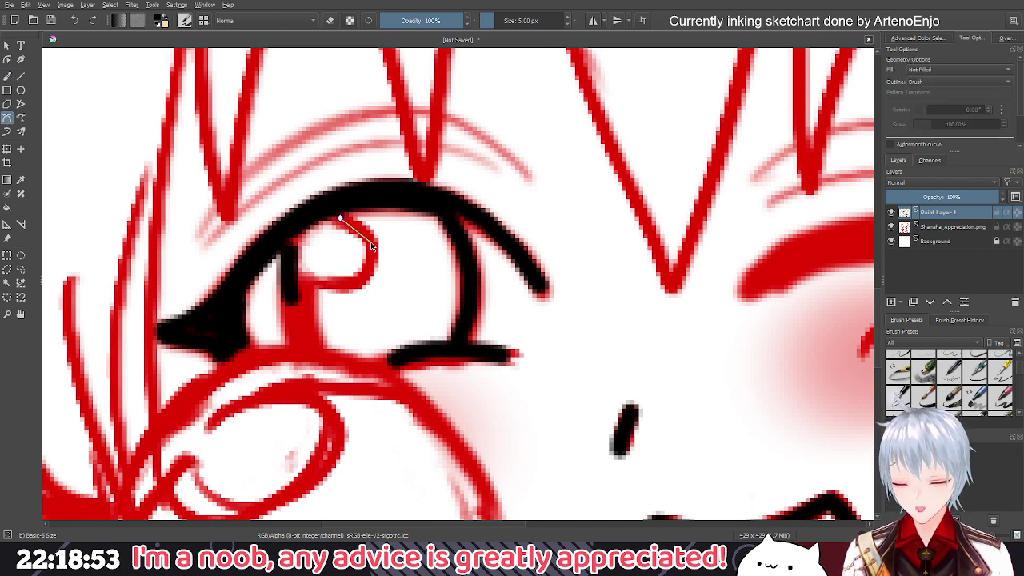
pyautogui.moveTo(373, 249)
pyautogui.mouseDown()
pyautogui.moveTo(377, 234)
pyautogui.moveTo(380, 264)
pyautogui.mouseUp()
pyautogui.press('Return')
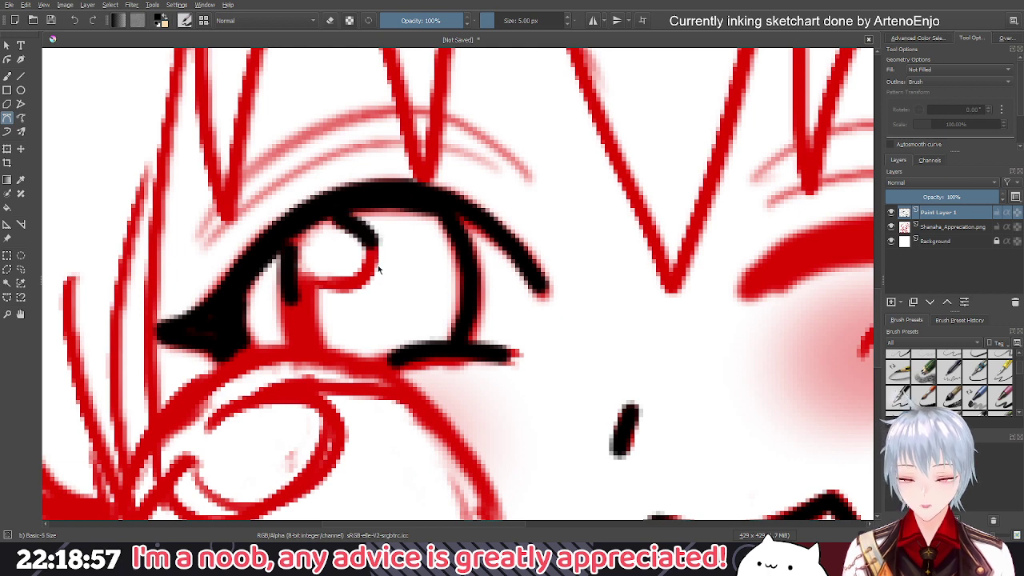
pyautogui.click(372, 247)
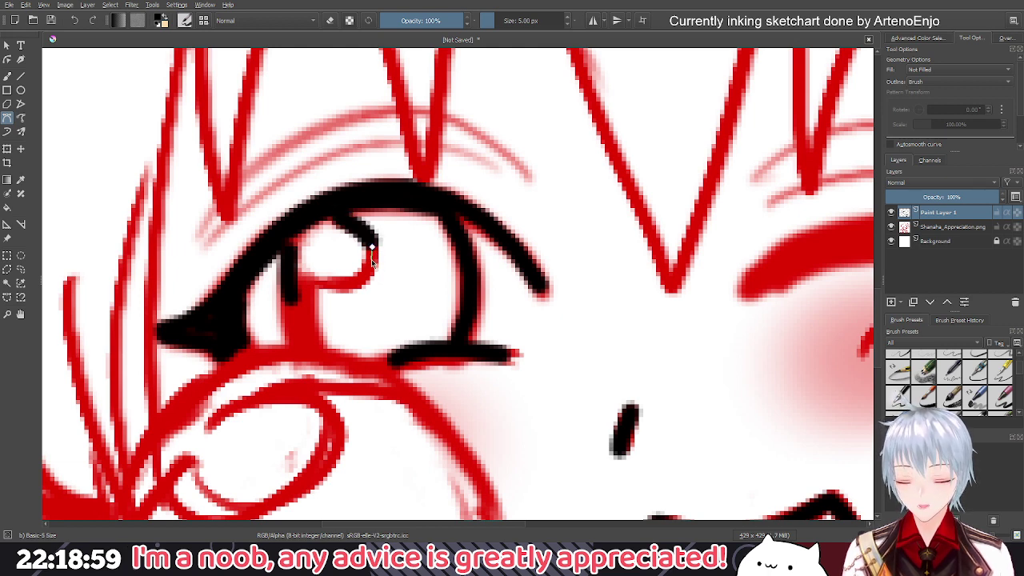
pyautogui.hotkey('ctrl', 'z')
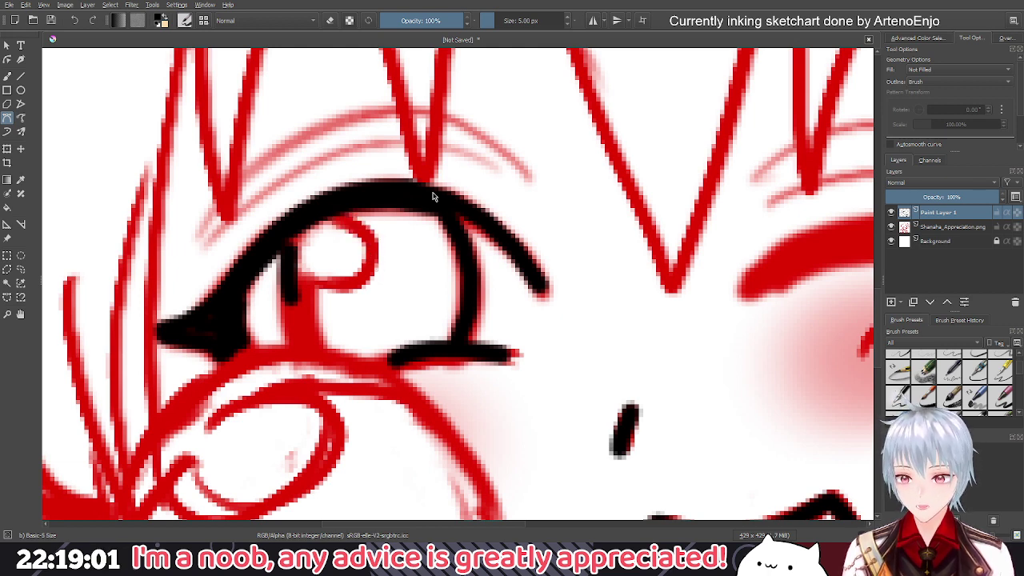
# Set the brush size to 4 px and ink the iris highlight's upper arc with a Bezier curve from the upper lid
pyautogui.click(507, 24)
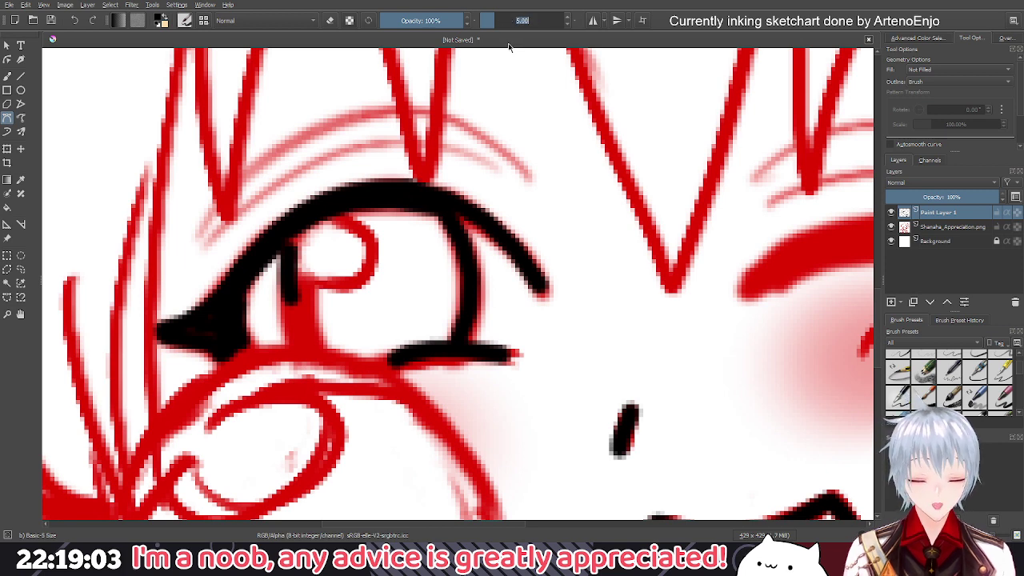
pyautogui.write('4')
pyautogui.press('Return')
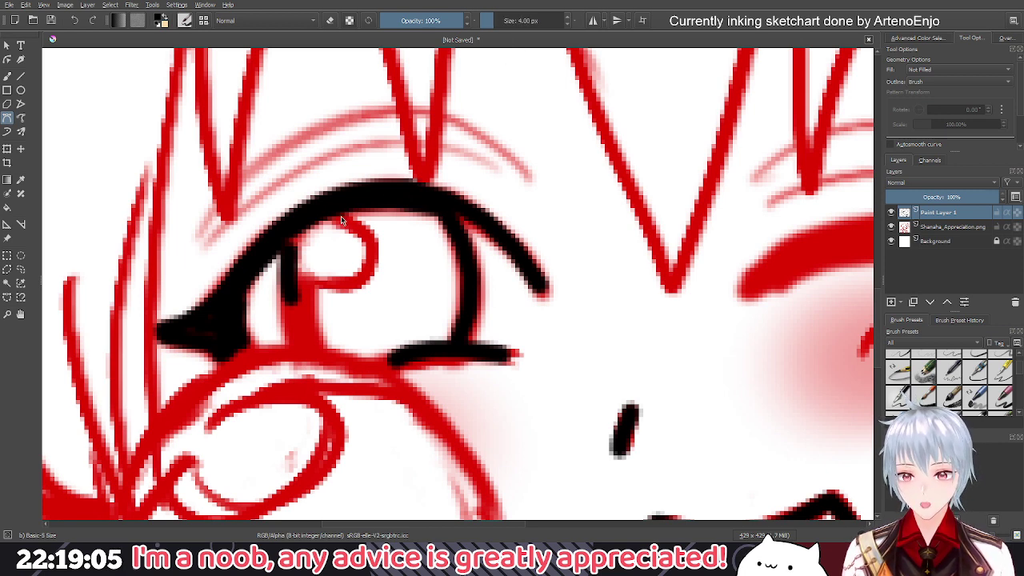
pyautogui.moveTo(335, 216); pyautogui.dragTo(378, 238)
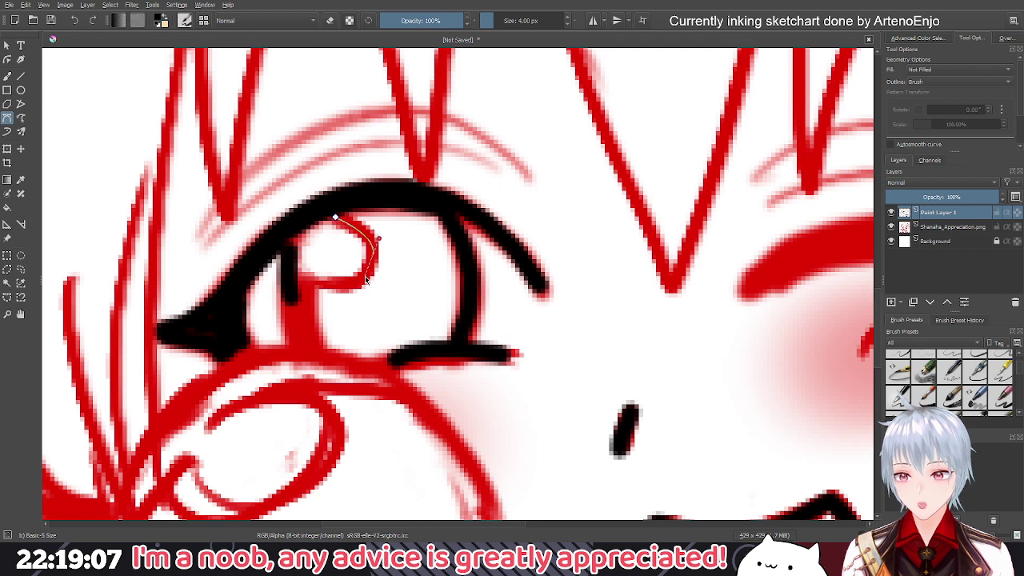
pyautogui.click(365, 279)
pyautogui.press('Return')
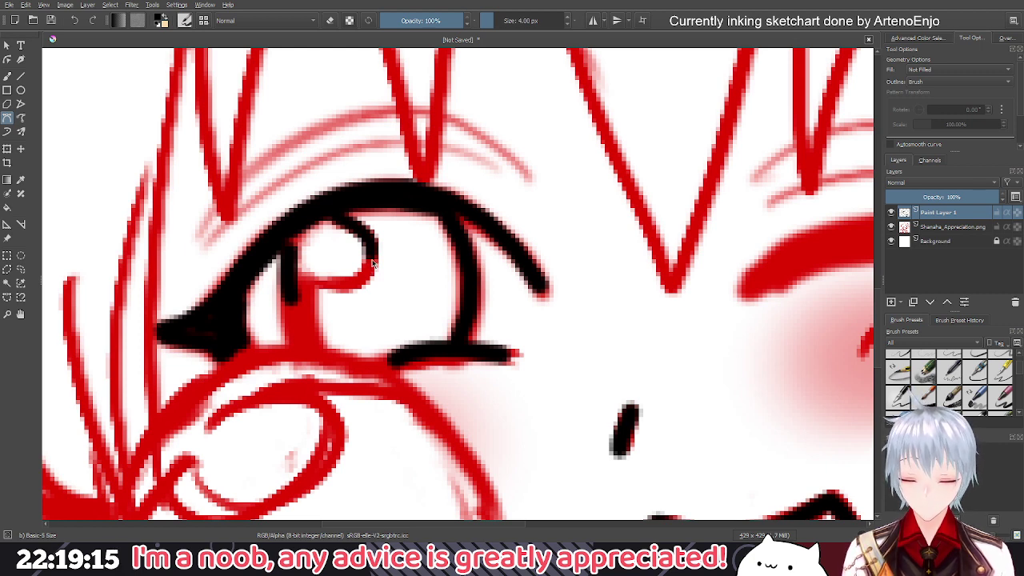
# Continue the iris highlight with a Bezier curve rounding its lower corner on the side nearest the nose
pyautogui.moveTo(372, 262); pyautogui.dragTo(340, 288)
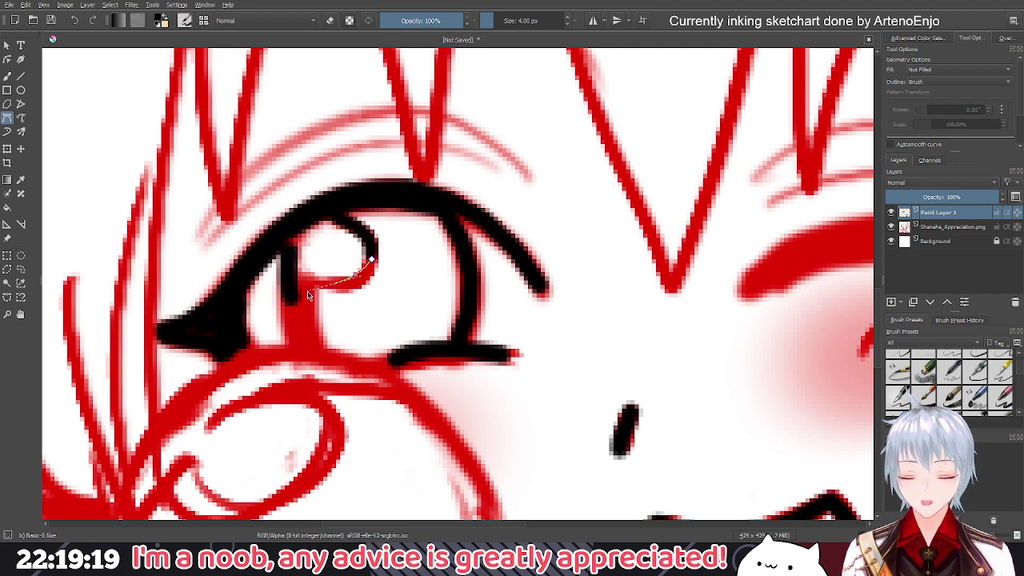
pyautogui.moveTo(308, 295); pyautogui.dragTo(297, 291)
pyautogui.press('Return')
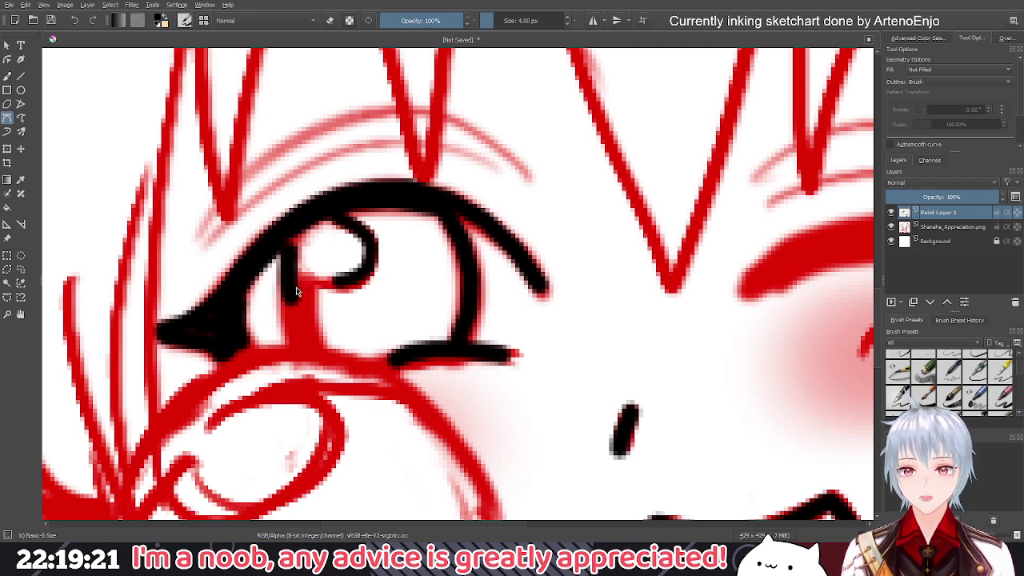
# Try to close the iris highlight's underside with a nearly straight Bezier curve to the short iris edge line
pyautogui.click(337, 283)
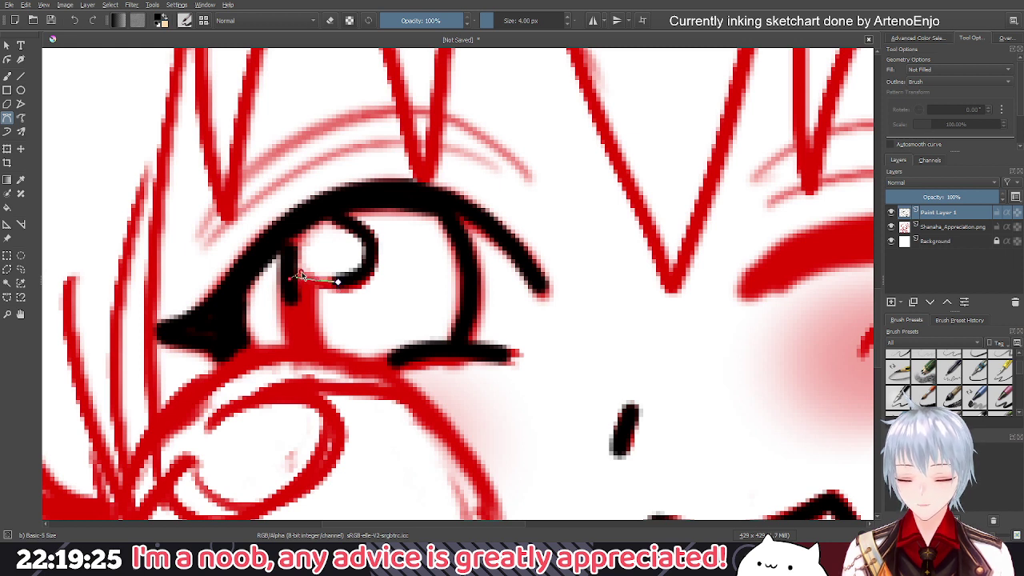
pyautogui.moveTo(297, 276); pyautogui.dragTo(303, 266)
pyautogui.press('Return')
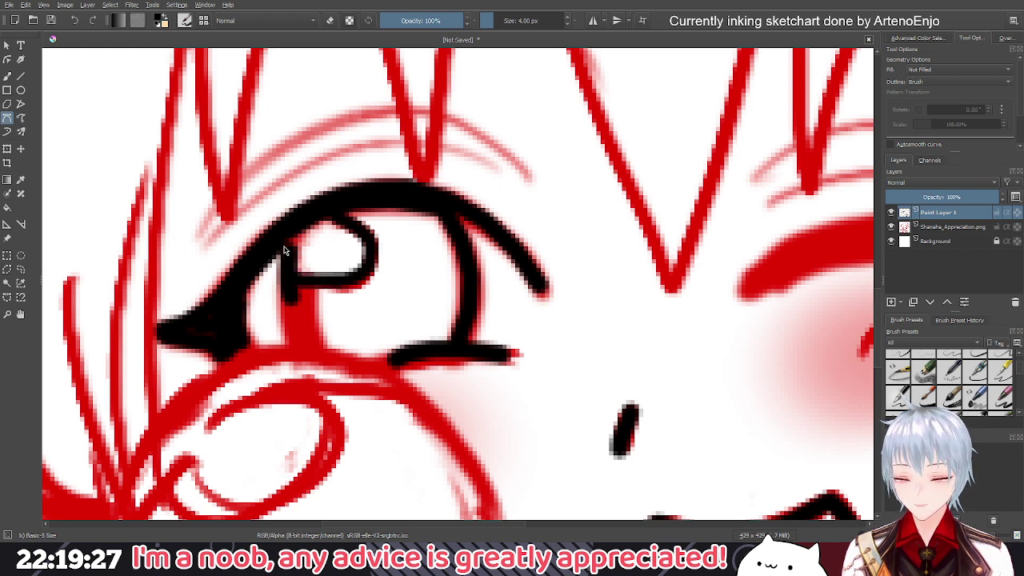
pyautogui.hotkey('ctrl', 'z')
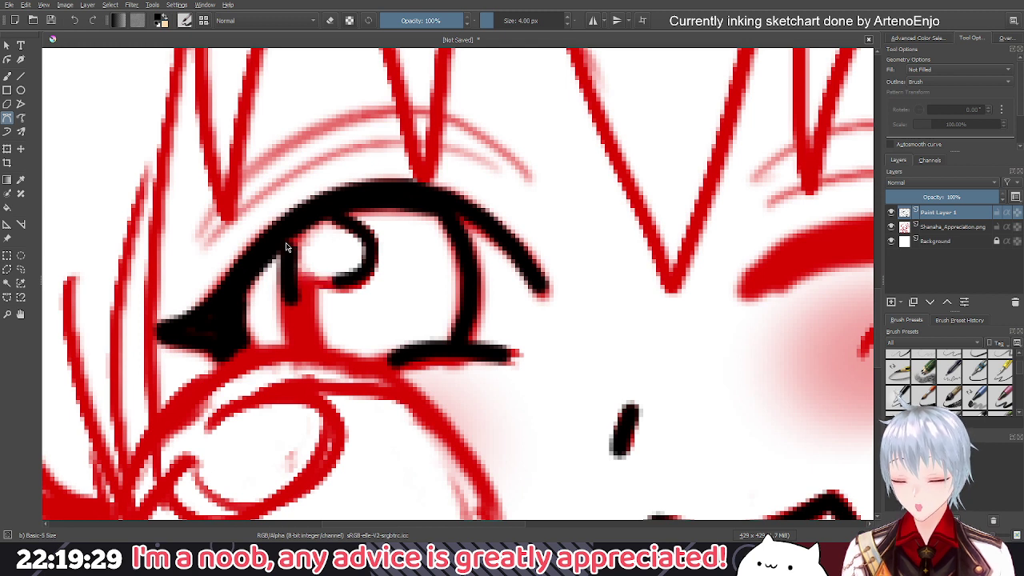
# Close the iris highlight's underside with a Bezier curve that bends up into the short iris edge line
pyautogui.click(333, 283)
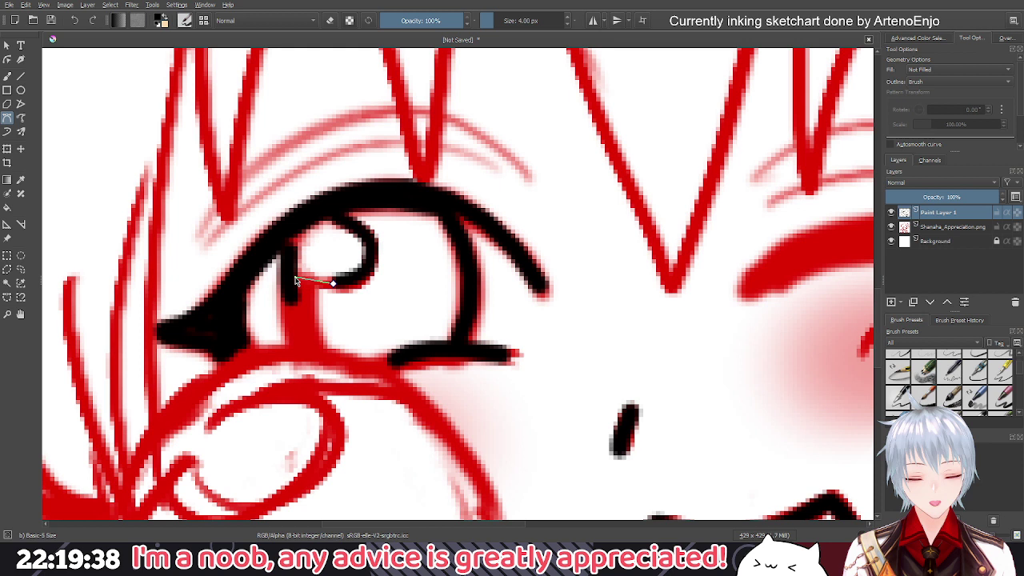
pyautogui.moveTo(295, 277); pyautogui.dragTo(297, 265)
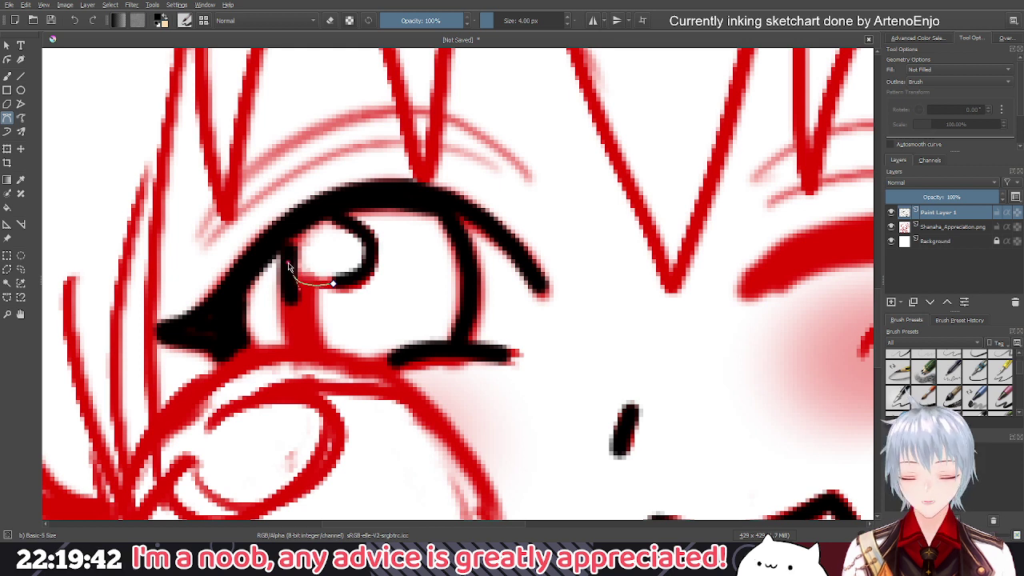
pyautogui.doubleClick(289, 267)
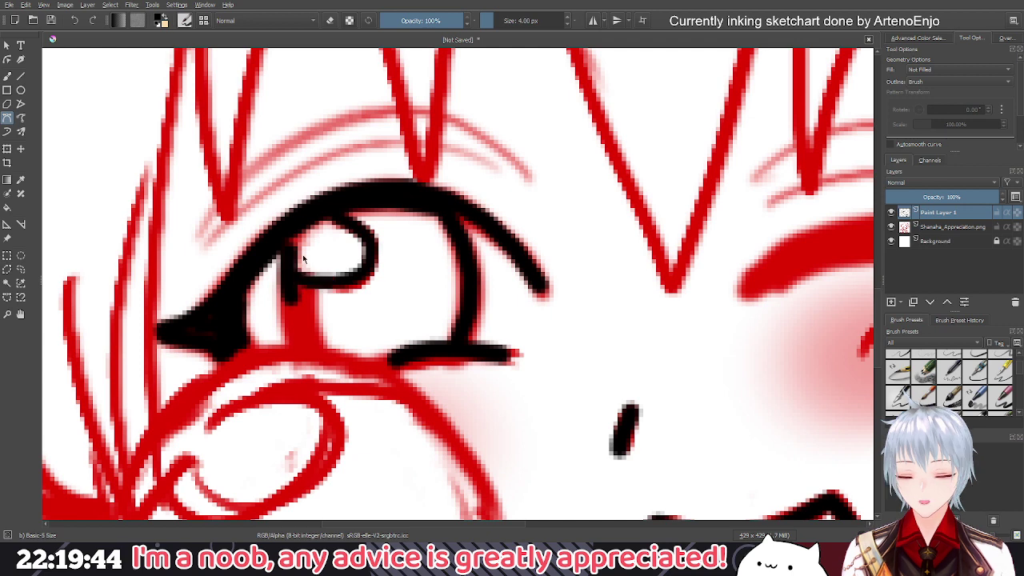
pyautogui.click(299, 232)
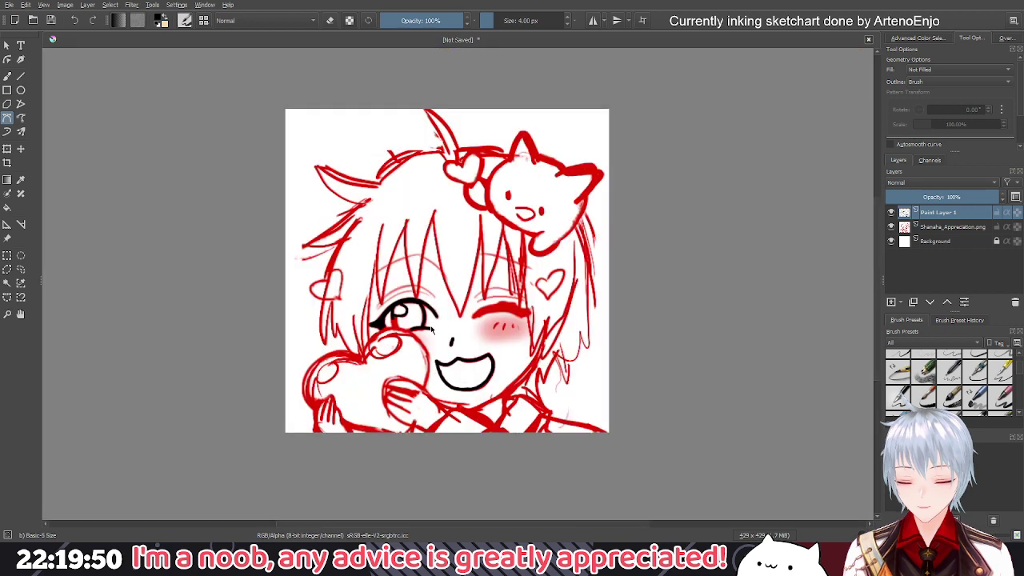
# Toggle the red sketch layer's visibility to check the inked face on its own
pyautogui.scroll(-2, 432, 328)
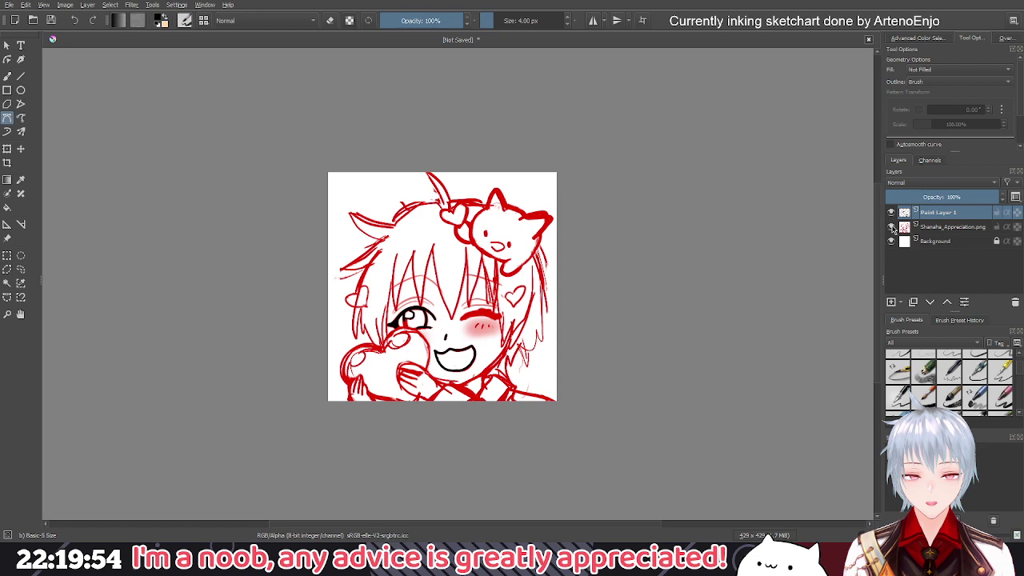
pyautogui.click(891, 228)
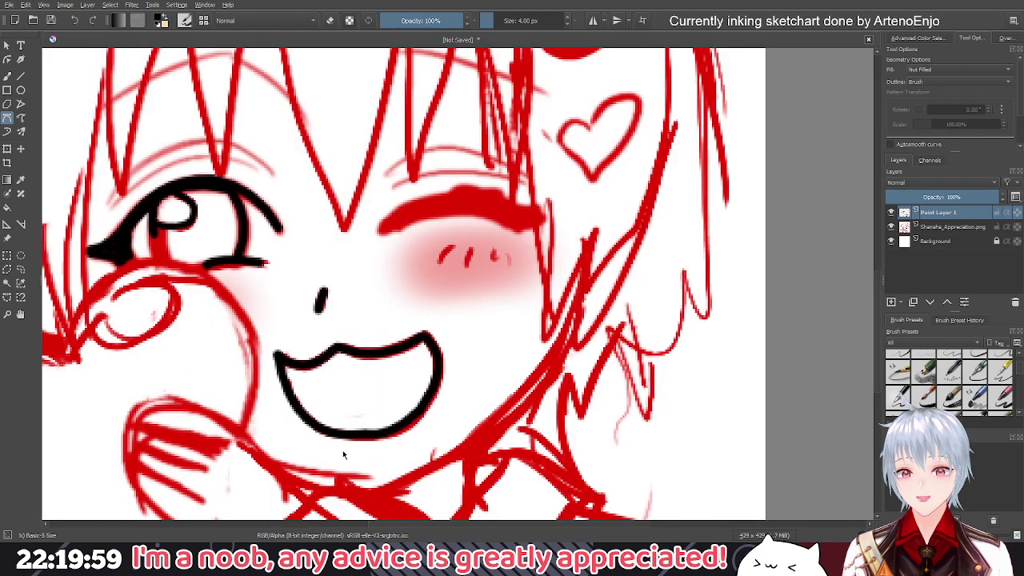
# Thicken the underside of the mouth outline with a freehand brush stroke and erase the excess along its inner edge
pyautogui.scroll(4, 343, 449)
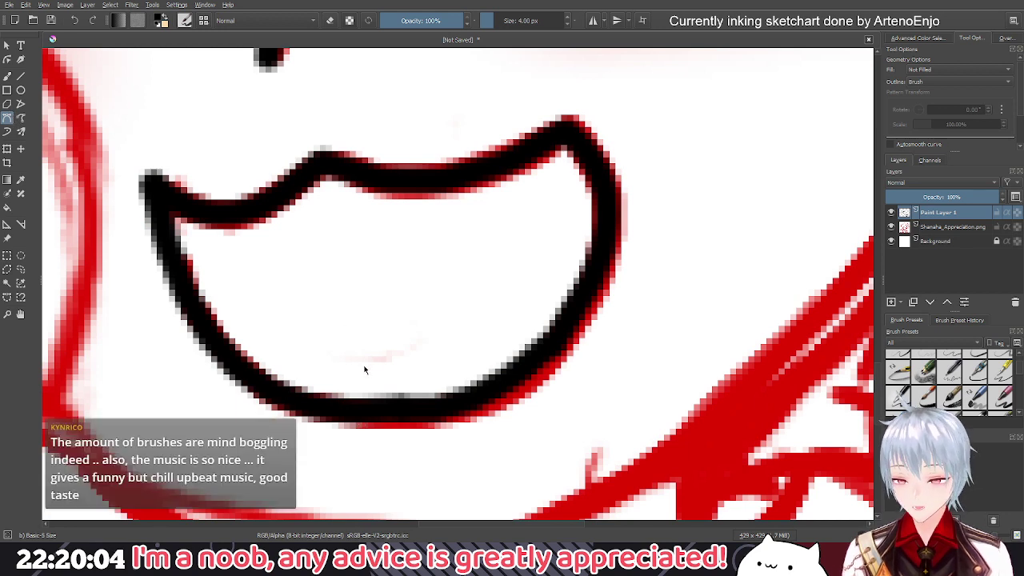
pyautogui.press('b')
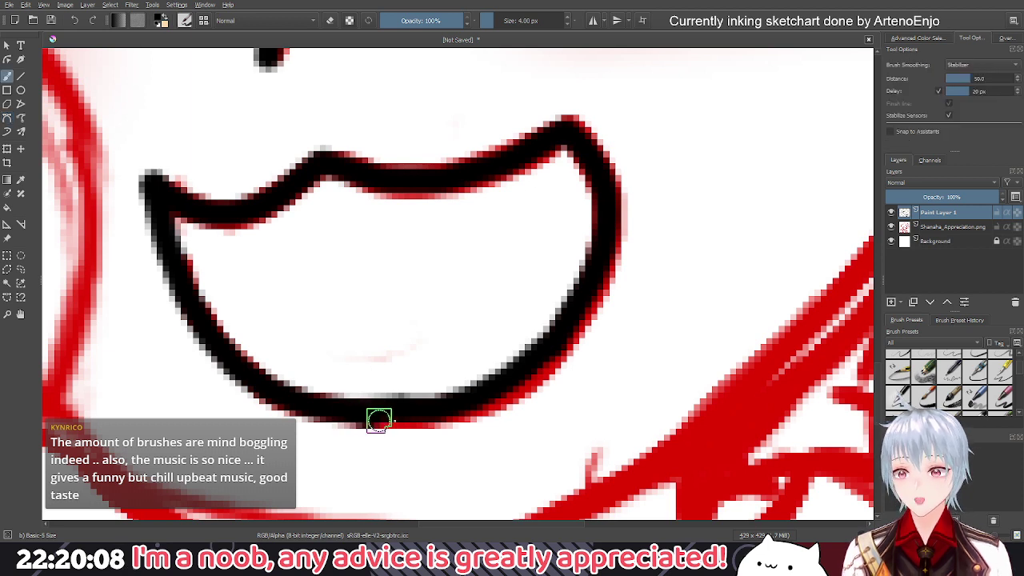
pyautogui.moveTo(379, 419); pyautogui.dragTo(424, 411)
pyautogui.press('e')
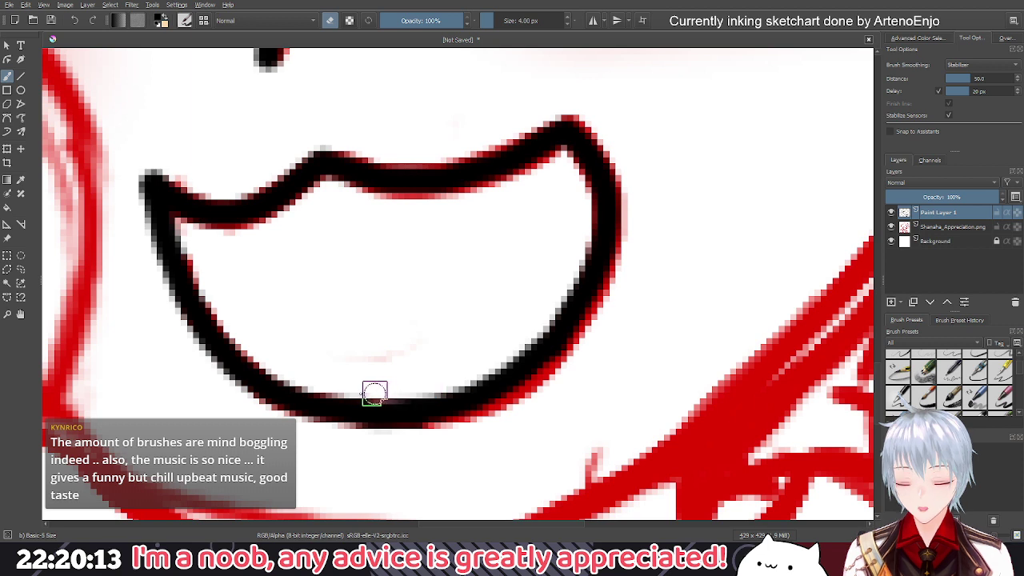
pyautogui.moveTo(374, 393); pyautogui.dragTo(359, 392)
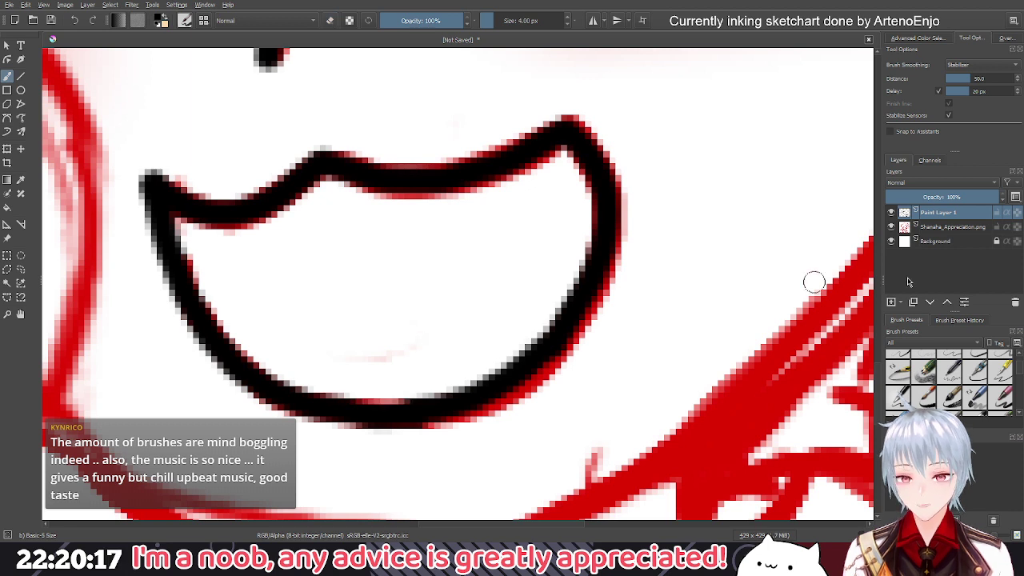
# Turn eraser mode off, hide the red sketch layer to check the inked eye and mouth, and show the layer again
pyautogui.click(891, 226)
pyautogui.press('e')
pyautogui.scroll(-6, 439, 262)
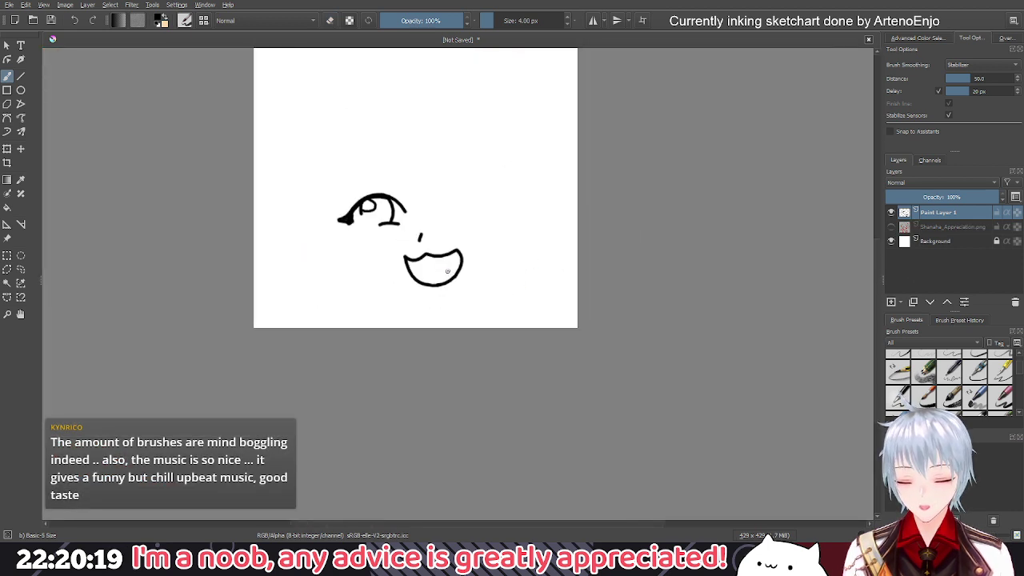
pyautogui.moveTo(451, 273); pyautogui.dragTo(552, 398)
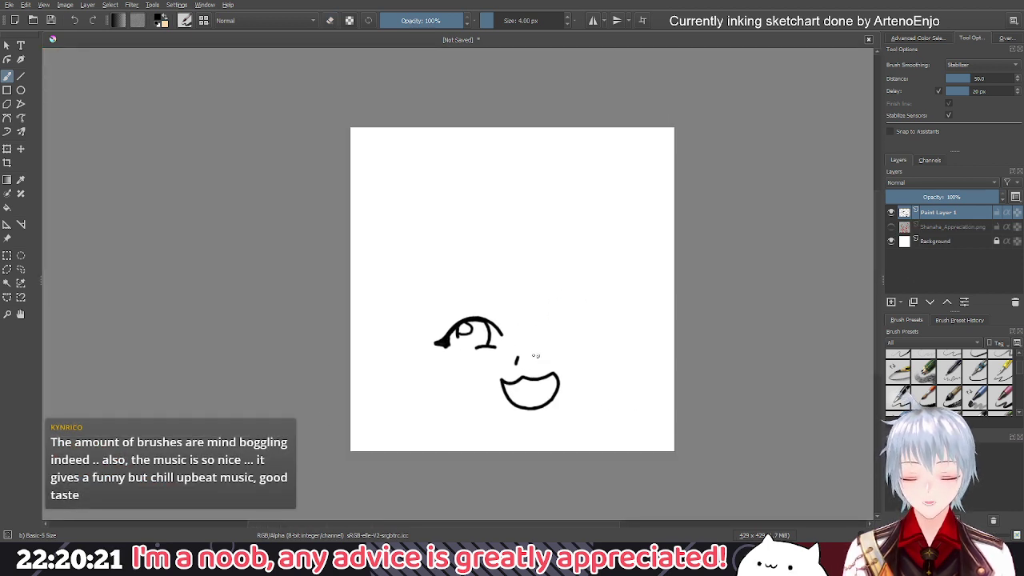
pyautogui.click(891, 226)
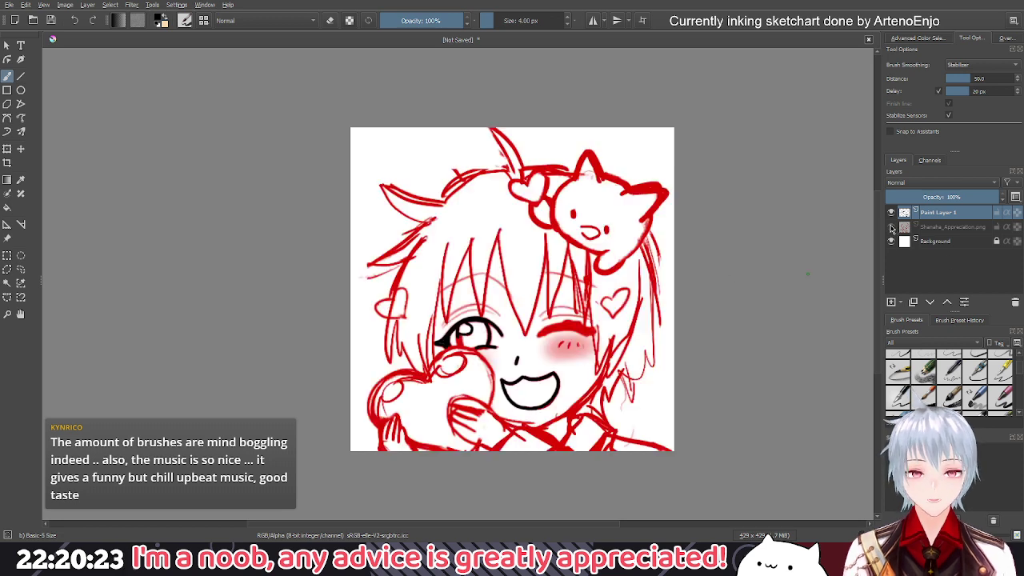
# Examine the whole drawing at thumbnail size with the ink and the sketch together
pyautogui.scroll(-3, 573, 213)
pyautogui.scroll(-5, 501, 249)
pyautogui.moveTo(398, 210)
pyautogui.mouseDown()
pyautogui.moveTo(655, 389)
pyautogui.moveTo(664, 406)
pyautogui.moveTo(640, 385)
pyautogui.moveTo(654, 379)
pyautogui.mouseUp()
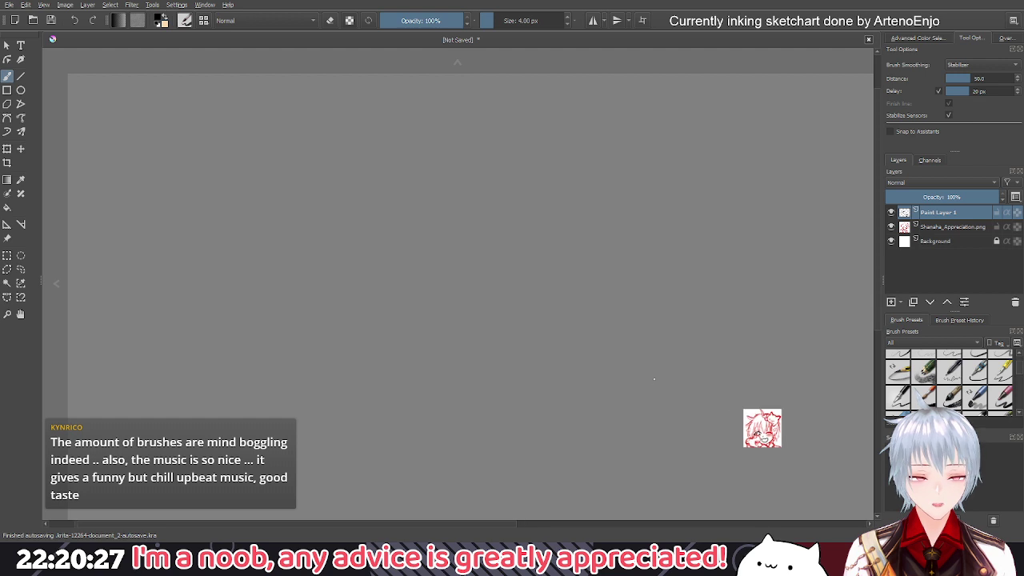
pyautogui.scroll(-1, 579, 349)
pyautogui.moveTo(508, 323); pyautogui.dragTo(594, 365)
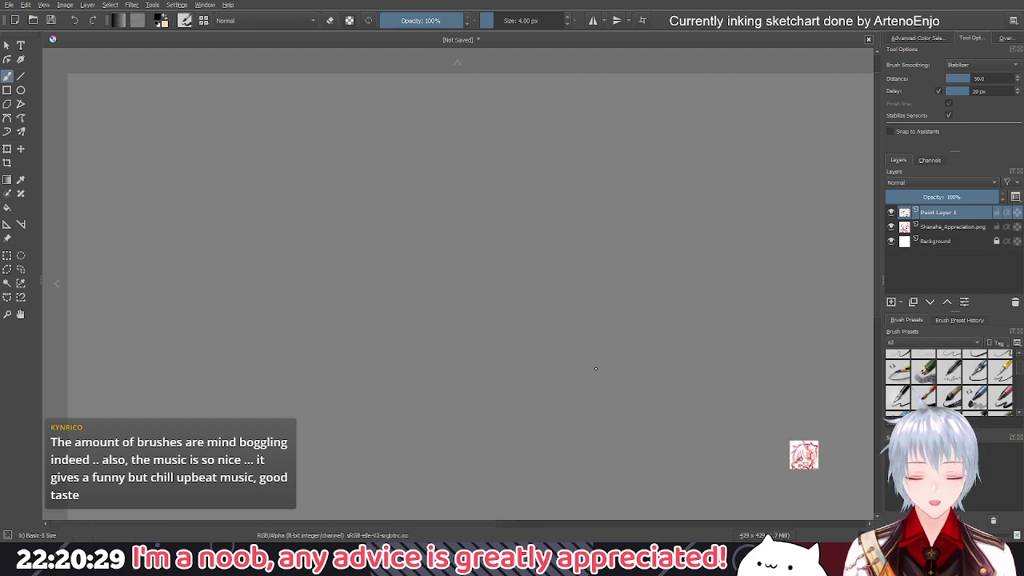
pyautogui.moveTo(704, 398); pyautogui.dragTo(359, 295)
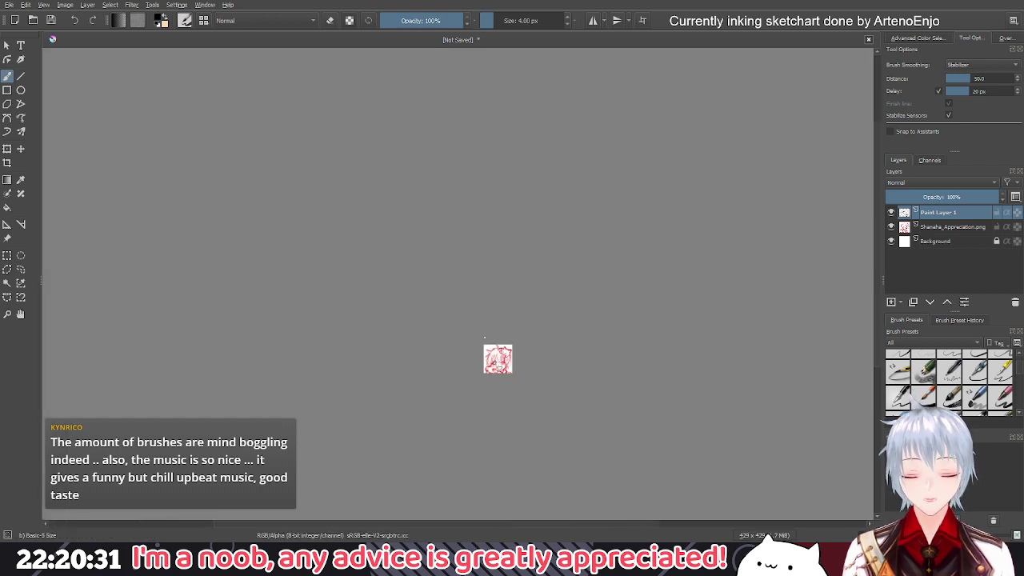
pyautogui.scroll(2, 503, 360)
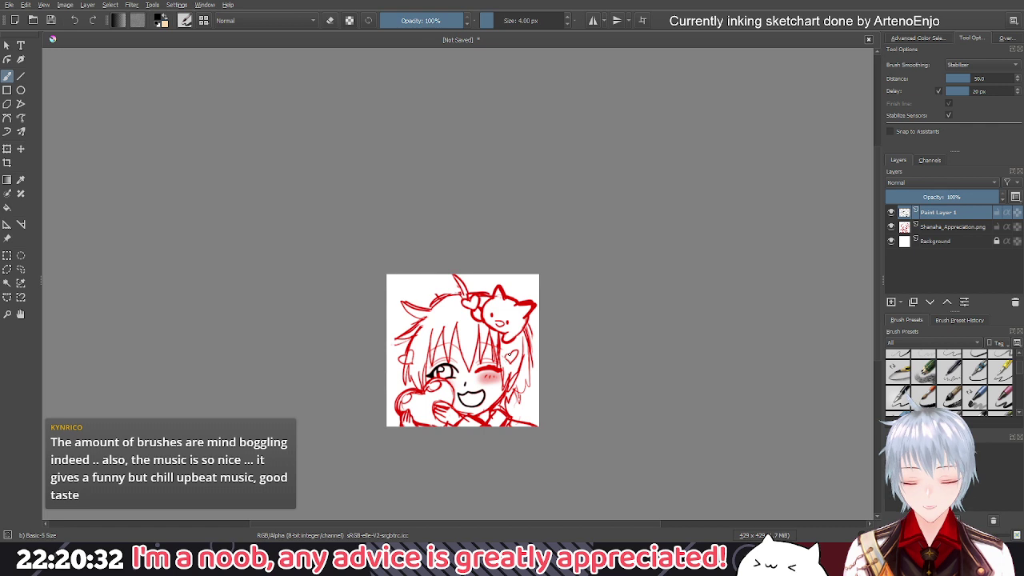
pyautogui.scroll(1, 510, 355)
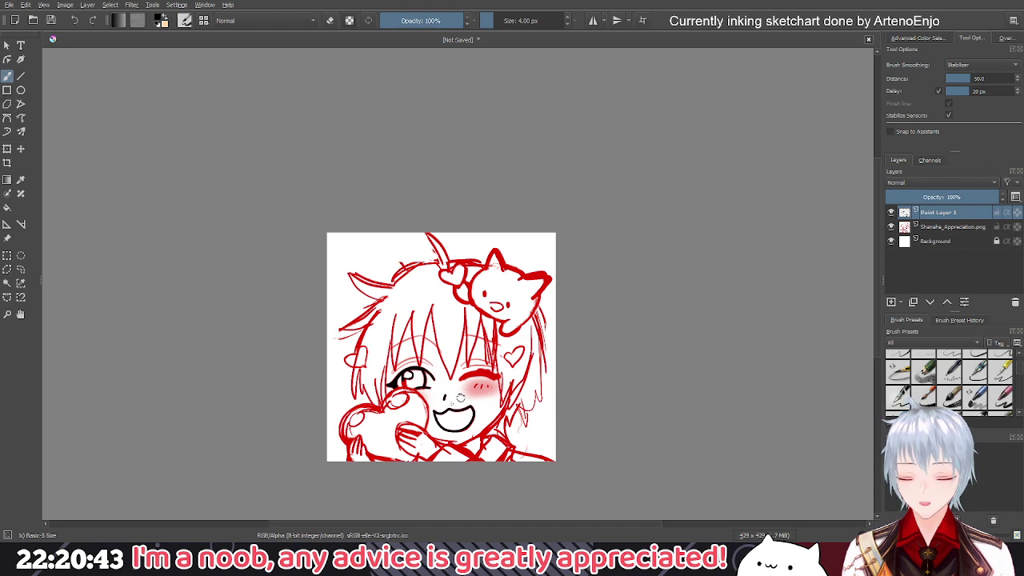
# Try a short freehand stroke below the open eye's highlight, over the red band, and undo it
pyautogui.moveTo(463, 394); pyautogui.dragTo(477, 383)
pyautogui.scroll(4, 476, 382)
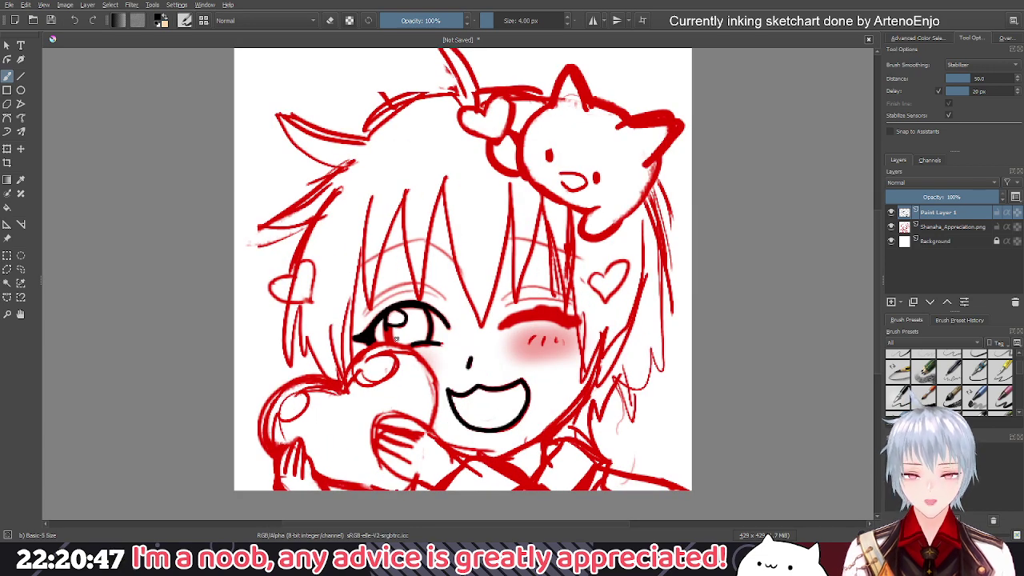
pyautogui.scroll(2, 333, 319)
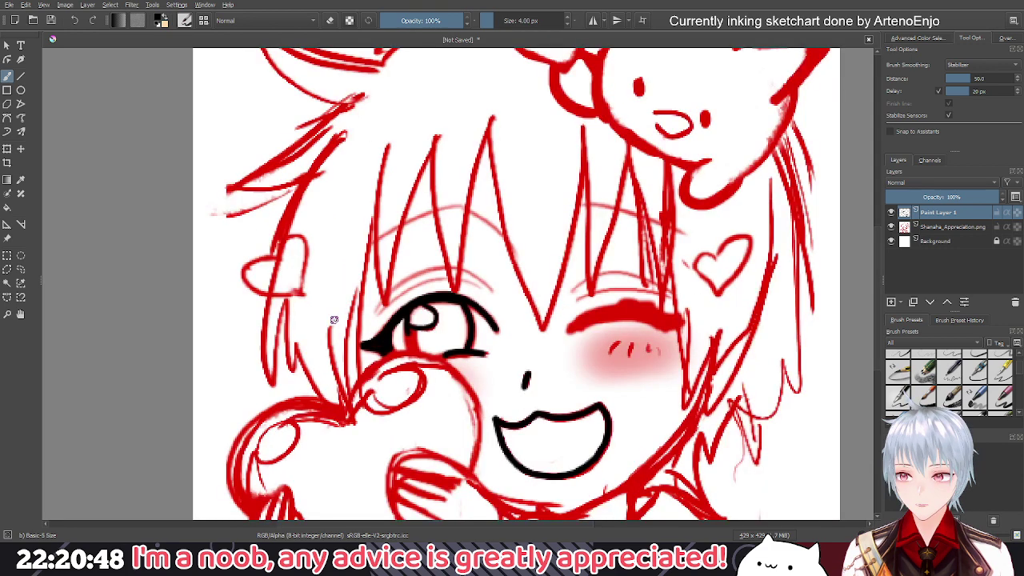
pyautogui.scroll(3, 380, 328)
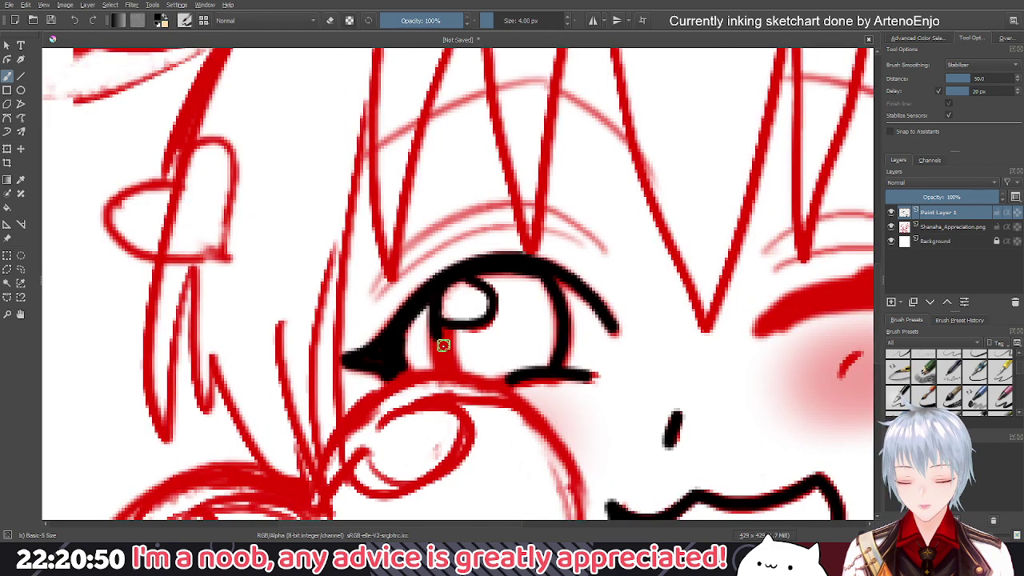
pyautogui.scroll(2, 443, 344)
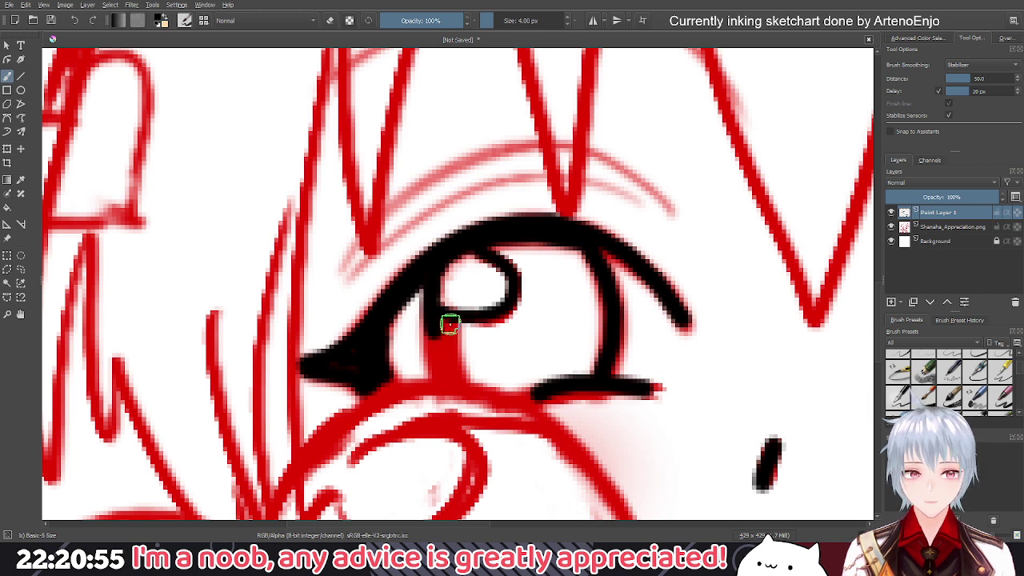
pyautogui.moveTo(450, 343); pyautogui.dragTo(450, 347)
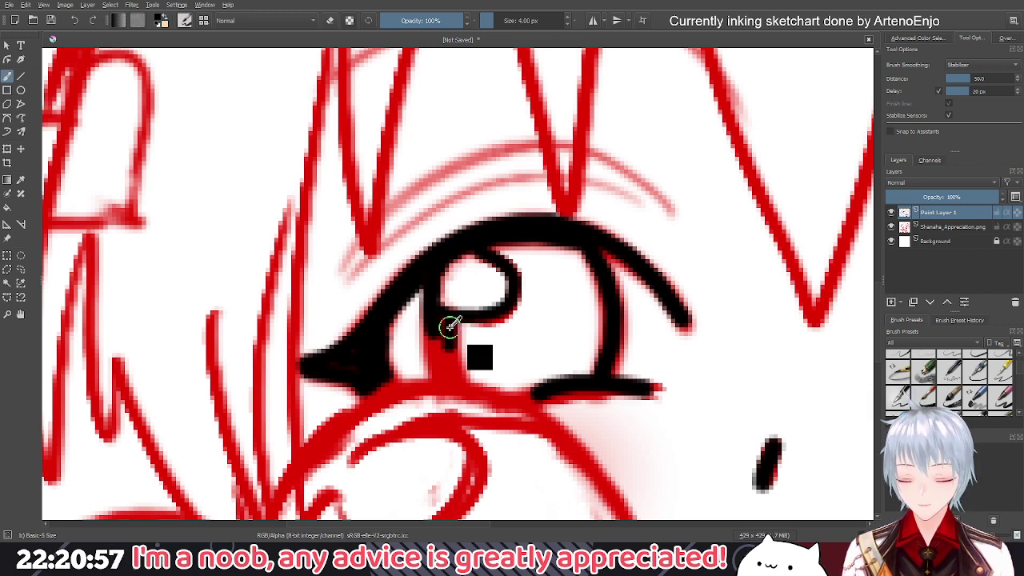
pyautogui.hotkey('ctrl', 'z')
# Set the brush size to 5 px and try a Bezier curve from the highlight's lower corner down through the red band, then undo the curve
pyautogui.scroll(1, 524, 20)
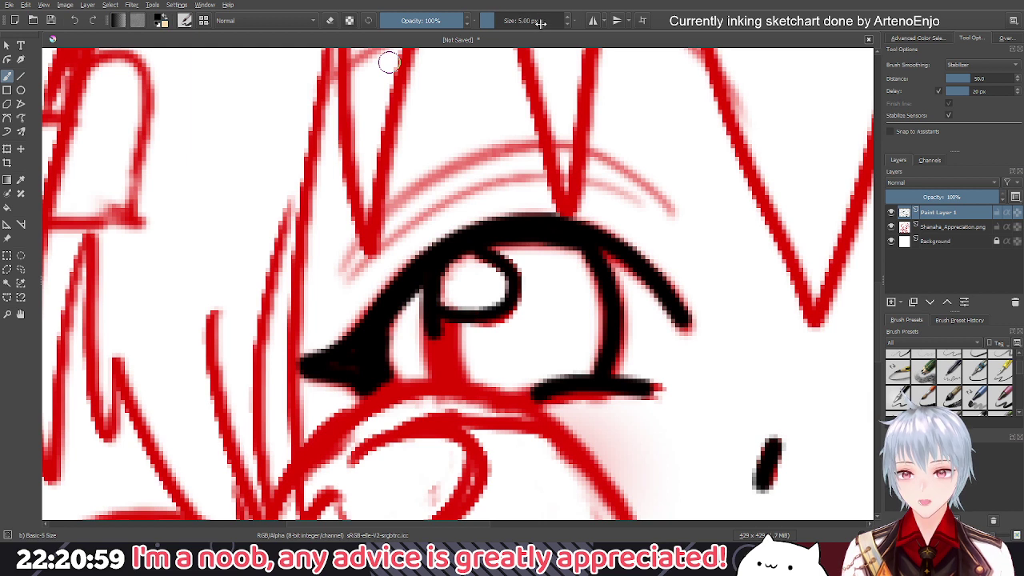
pyautogui.click(8, 117)
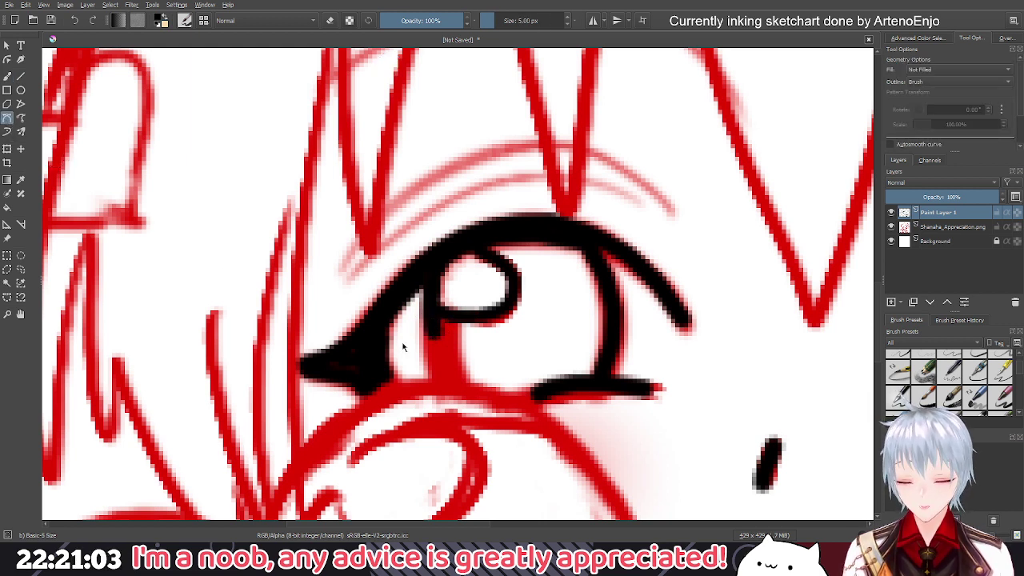
pyautogui.moveTo(448, 323)
pyautogui.mouseDown()
pyautogui.moveTo(446, 368)
pyautogui.moveTo(486, 376)
pyautogui.mouseUp()
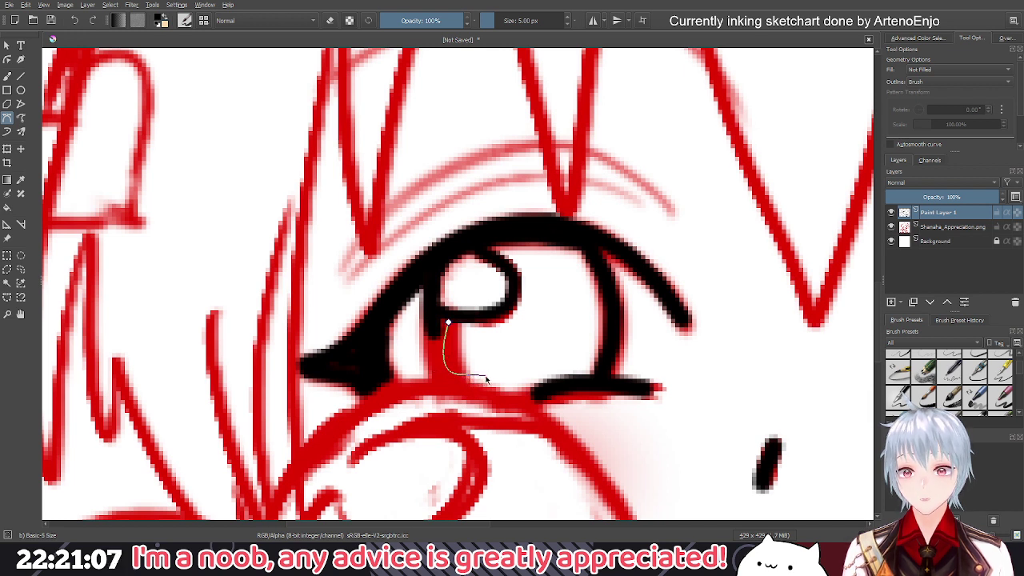
pyautogui.press('Return')
pyautogui.hotkey('ctrl', 'z')
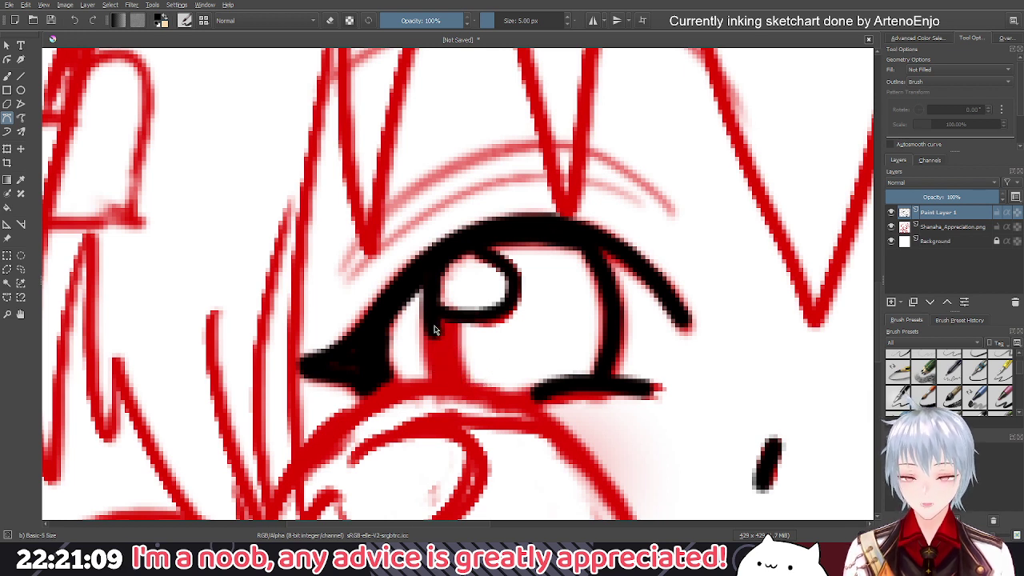
# Extend the iris's outer edge line down to the top of the heart with a short Bezier curve
pyautogui.click(433, 326)
pyautogui.moveTo(439, 374); pyautogui.dragTo(452, 392)
pyautogui.press('Return')
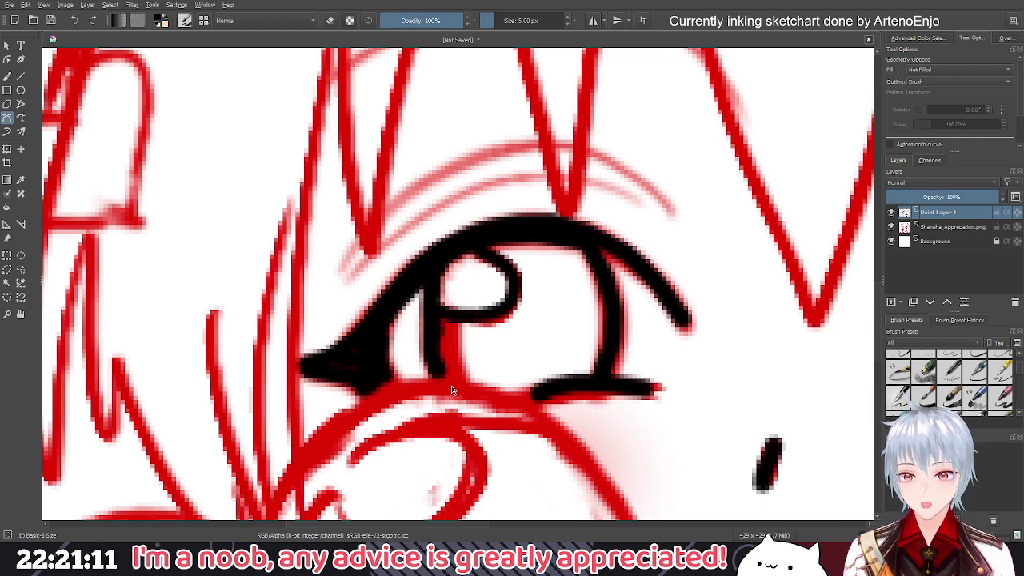
# Review the whole drawing and examine the sketch around the open eye, the heart and the eyelid crease
pyautogui.scroll(1, 495, 399)
pyautogui.scroll(-5, 493, 409)
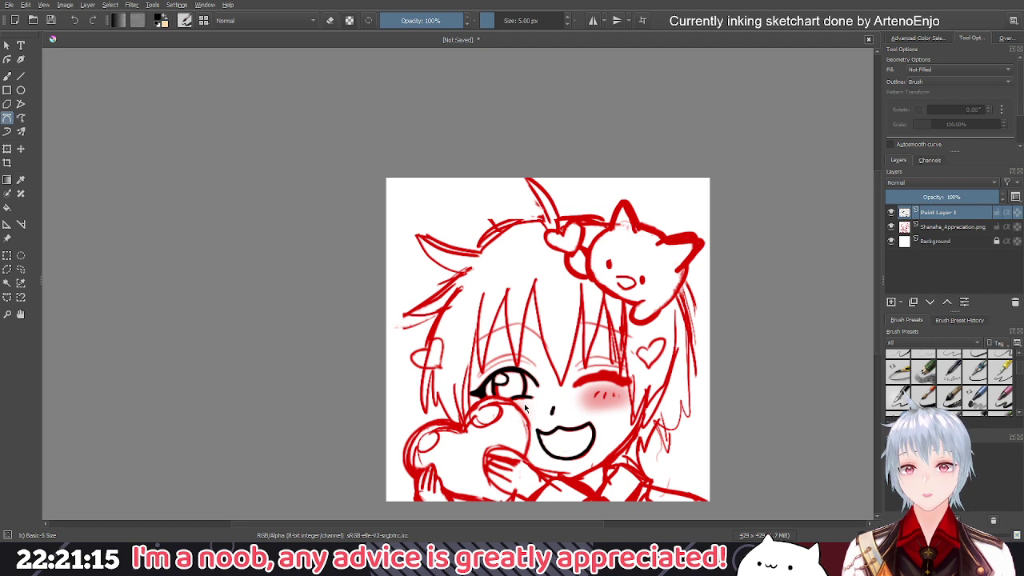
pyautogui.scroll(-1, 529, 408)
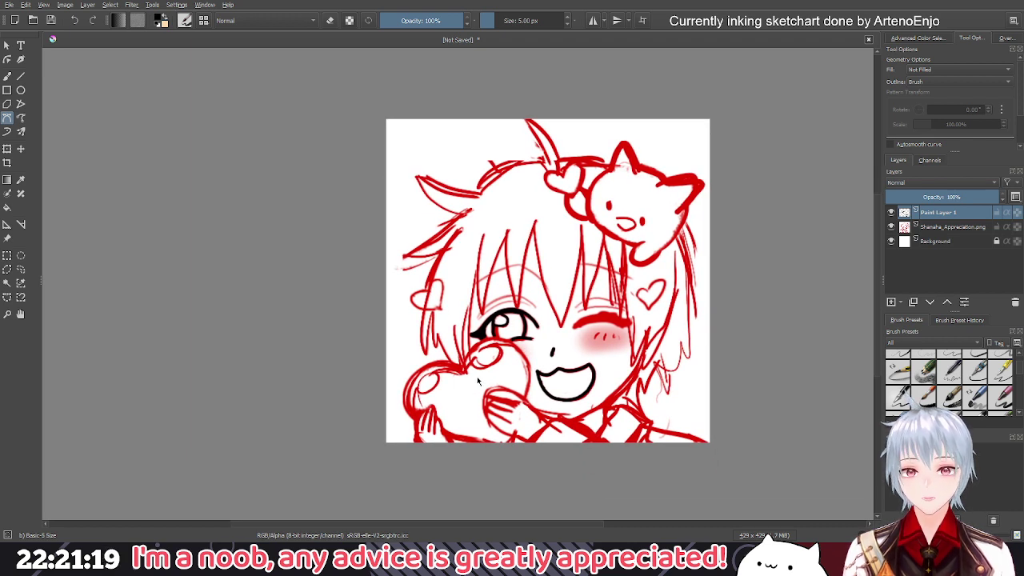
pyautogui.scroll(-1, 464, 368)
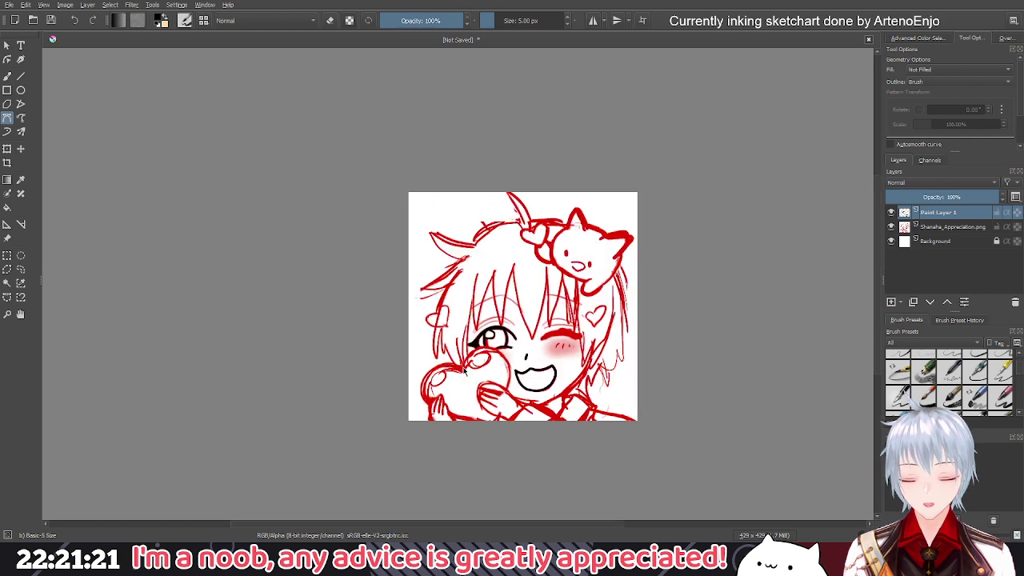
pyautogui.scroll(-1, 464, 367)
pyautogui.scroll(4, 467, 375)
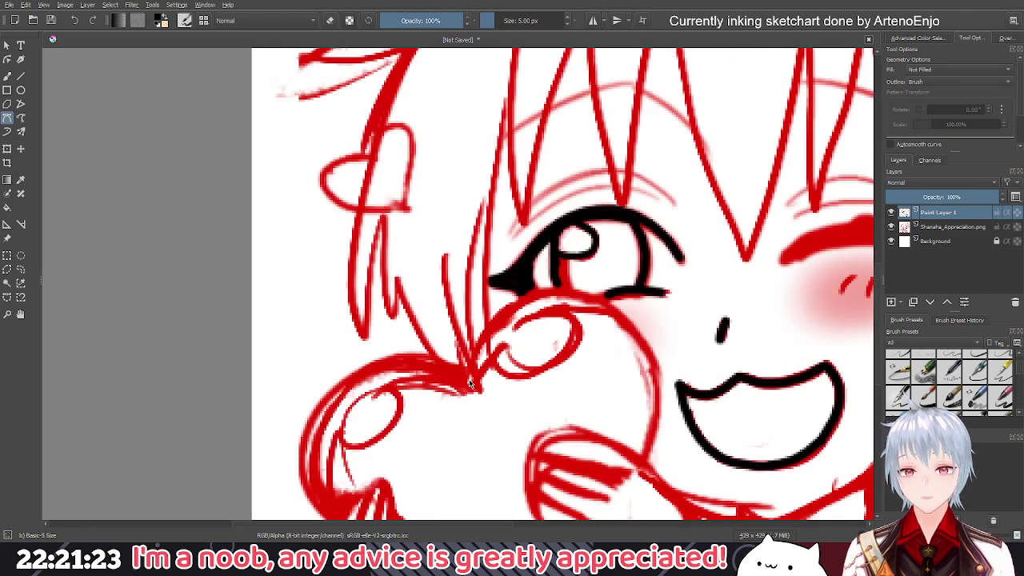
pyautogui.moveTo(464, 367); pyautogui.dragTo(387, 385)
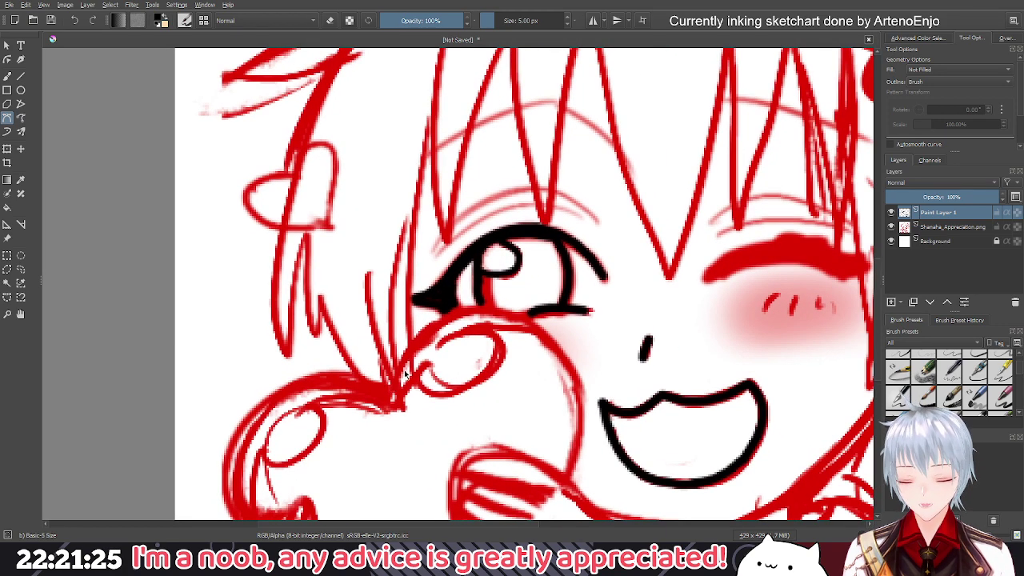
pyautogui.moveTo(473, 212); pyautogui.dragTo(472, 217)
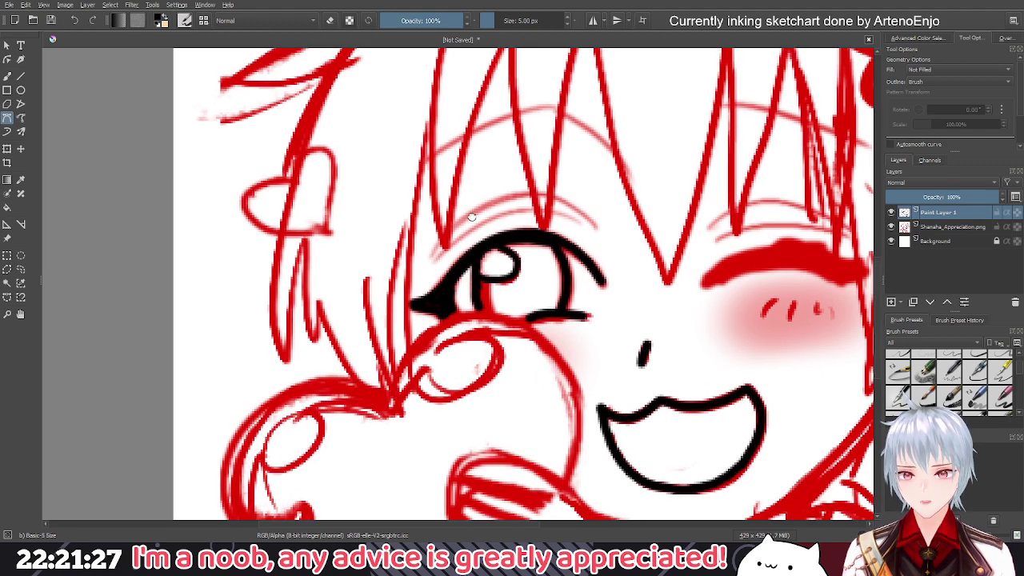
pyautogui.scroll(1, 471, 216)
pyautogui.scroll(1, 471, 254)
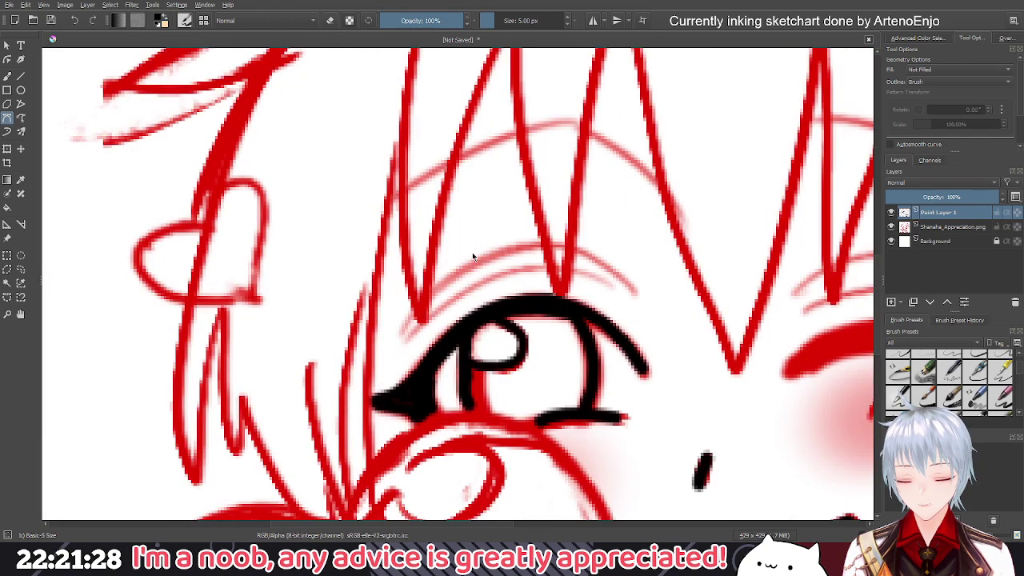
pyautogui.scroll(1, 472, 252)
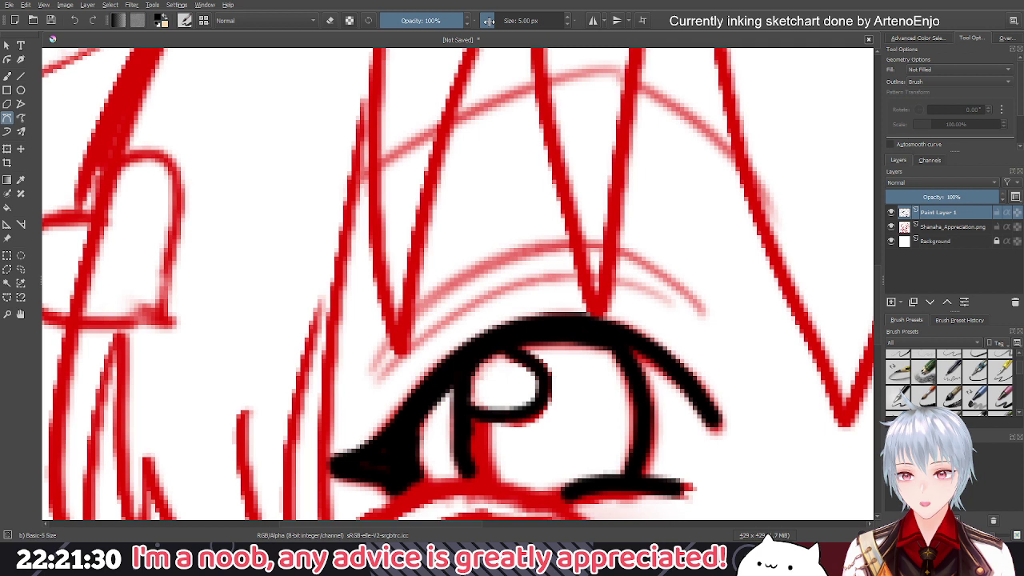
# Set the brush size to 2 px and try inking the upper eyelid crease in two Bezier segments with a gap at the hair strand
pyautogui.moveTo(489, 21); pyautogui.dragTo(487, 20)
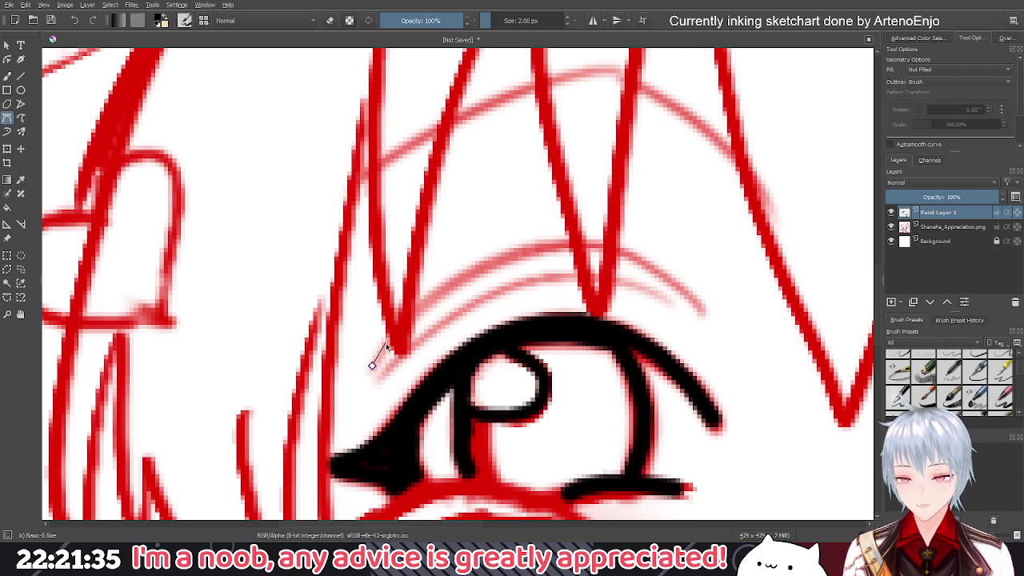
pyautogui.moveTo(372, 365); pyautogui.dragTo(384, 344)
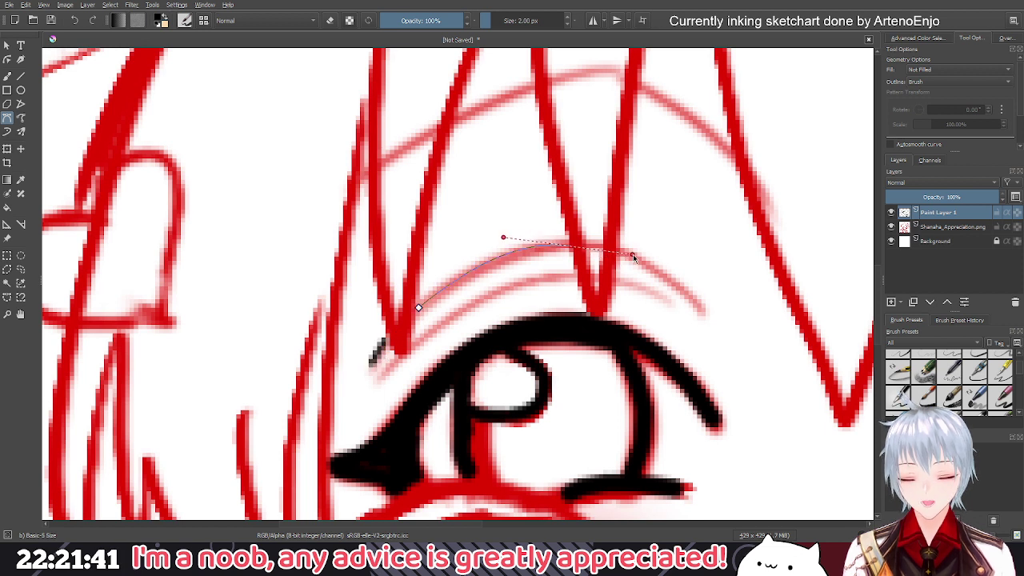
pyautogui.moveTo(567, 247); pyautogui.dragTo(639, 251)
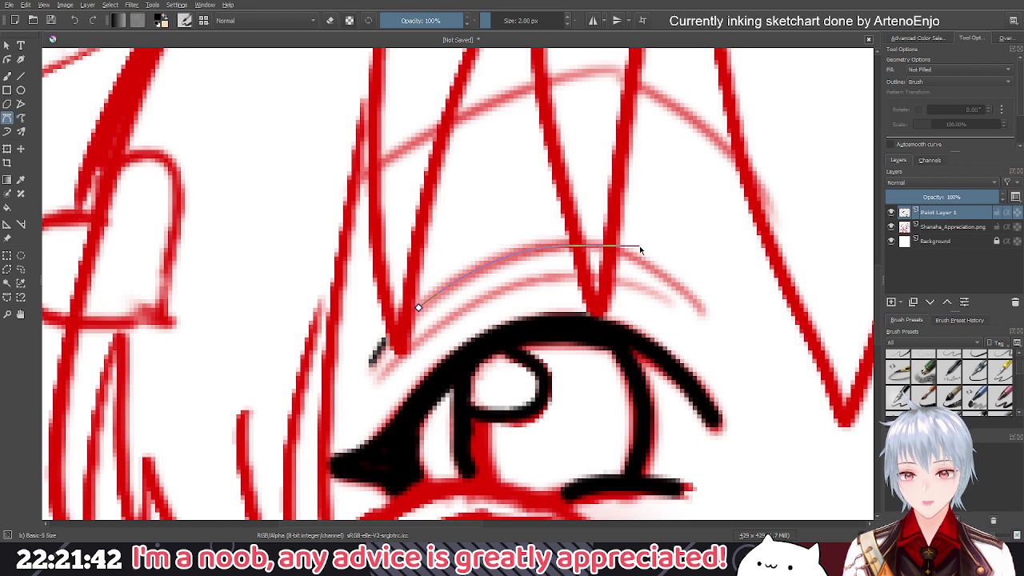
pyautogui.press('Return')
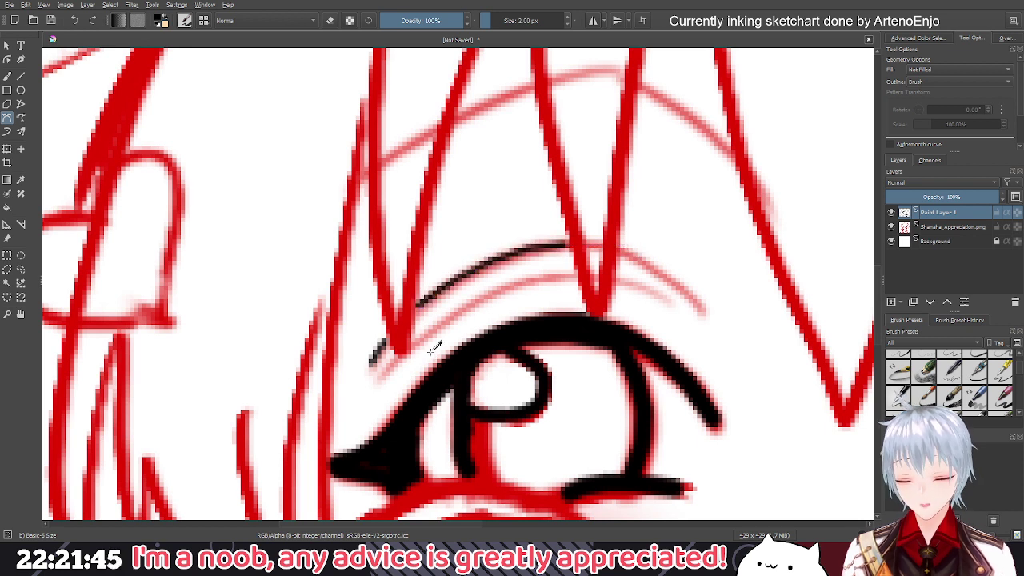
pyautogui.hotkey('ctrl', 'z')
pyautogui.hotkey('ctrl', 'z')
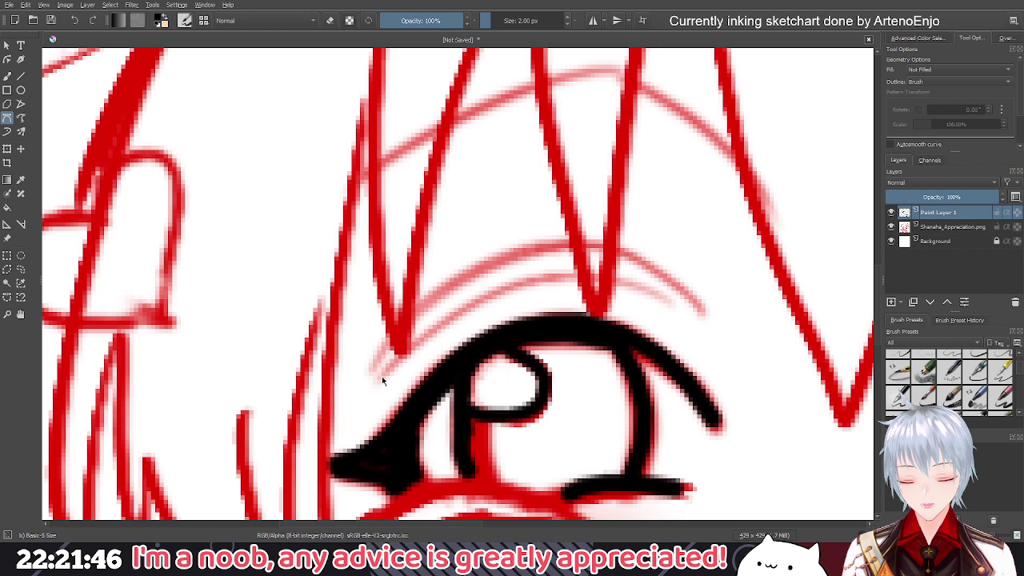
# Ink the lower eyelid crease above the open eye in three Bezier segments, leaving gaps where the hair strands cross it
pyautogui.click(380, 376)
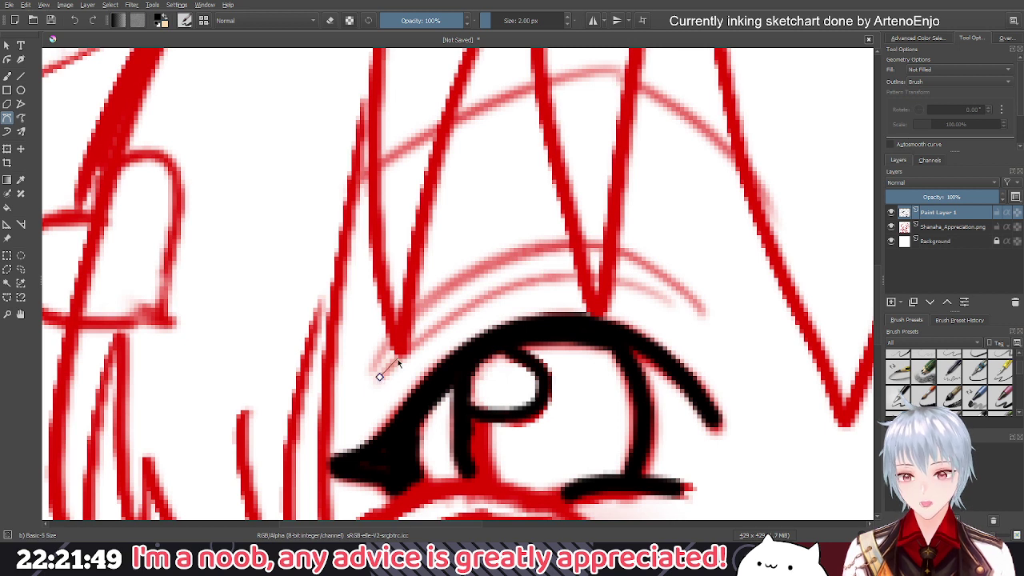
pyautogui.doubleClick(397, 360)
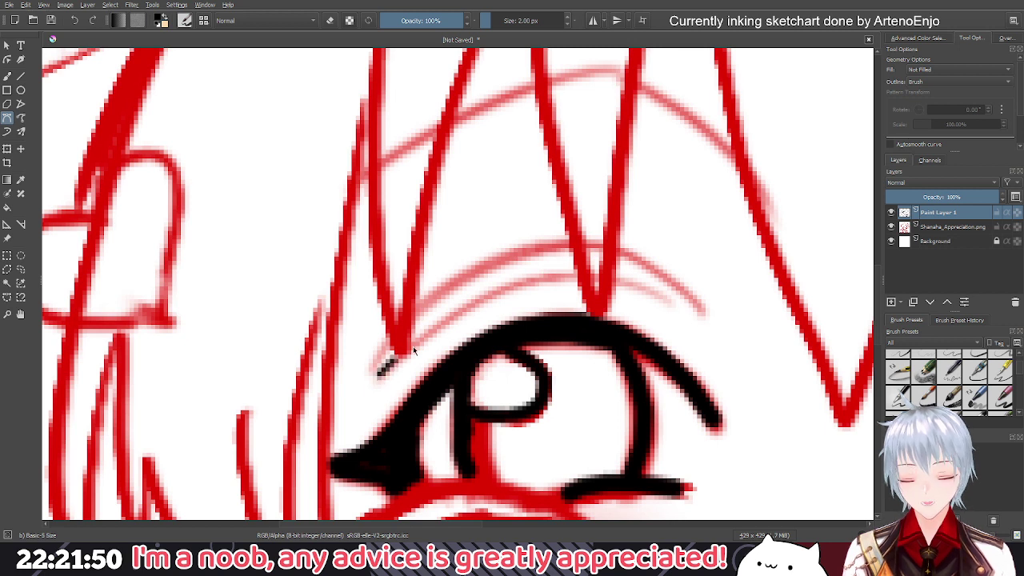
pyautogui.click(413, 346)
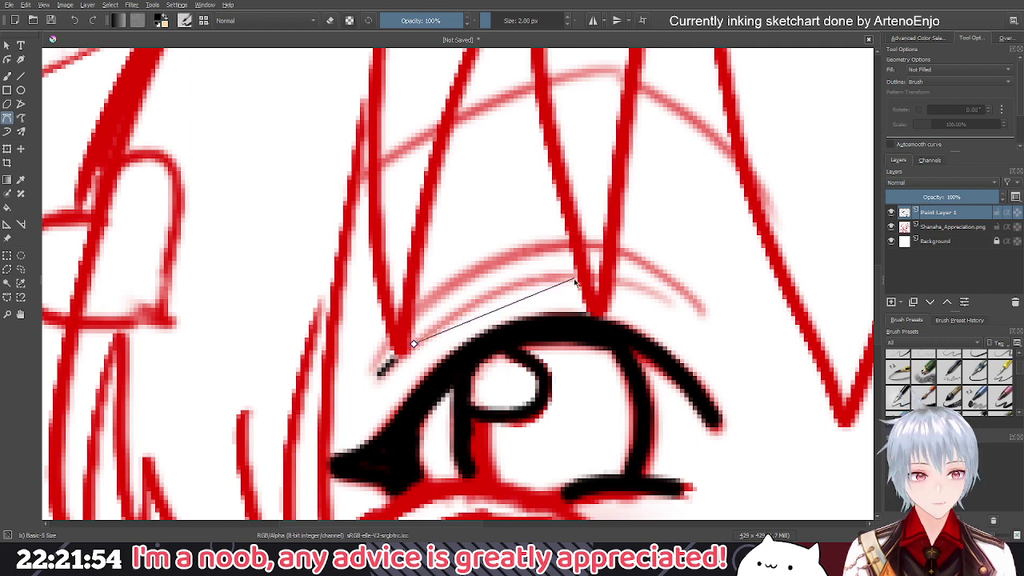
pyautogui.moveTo(574, 281); pyautogui.dragTo(660, 280)
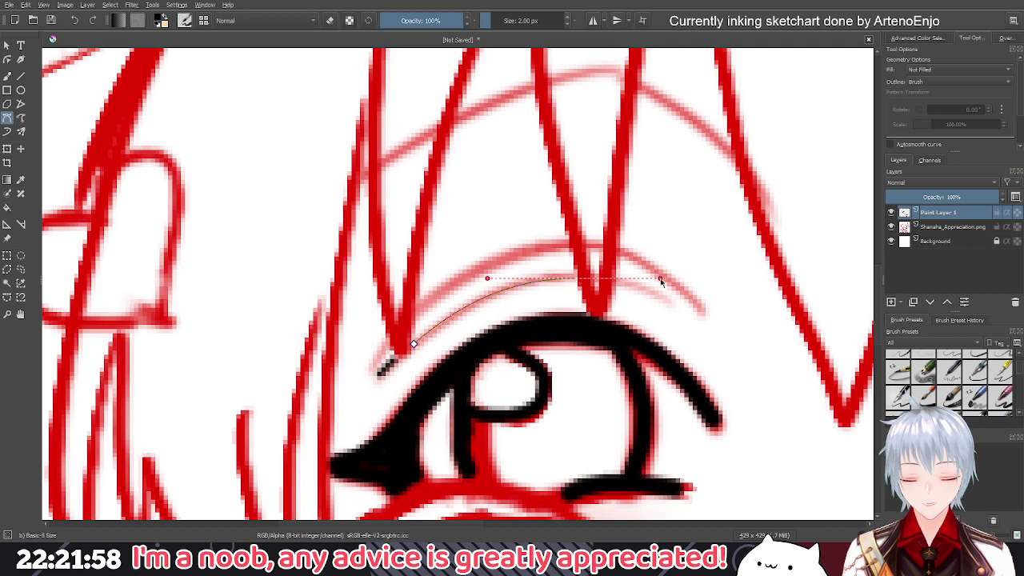
pyautogui.press('Return')
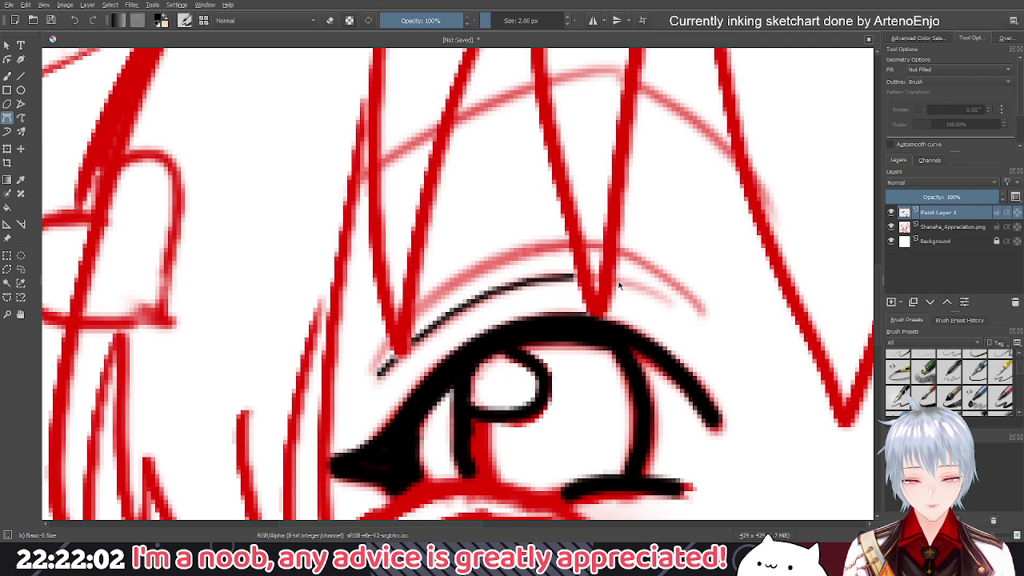
pyautogui.moveTo(617, 280); pyautogui.dragTo(663, 288)
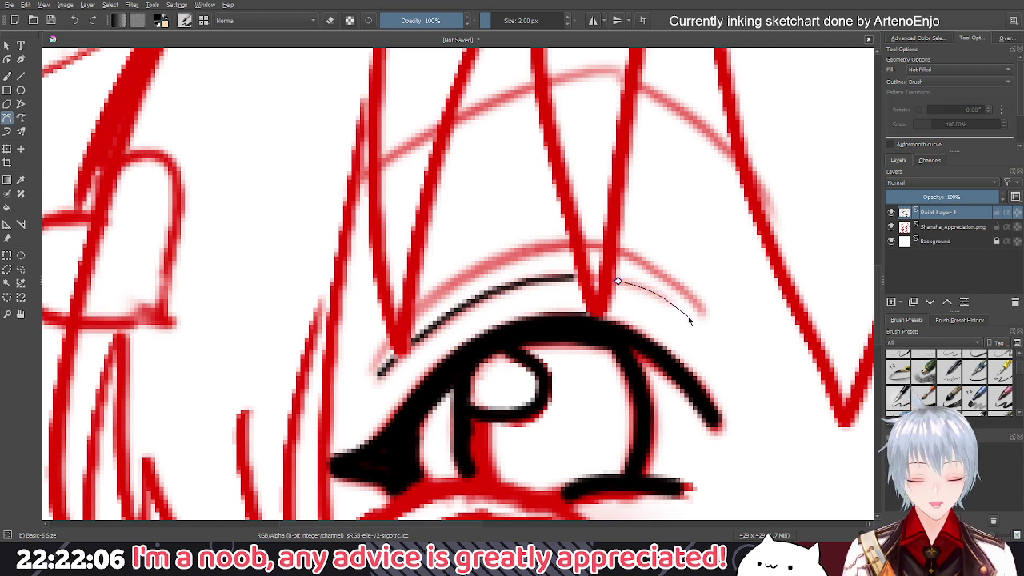
pyautogui.doubleClick(688, 316)
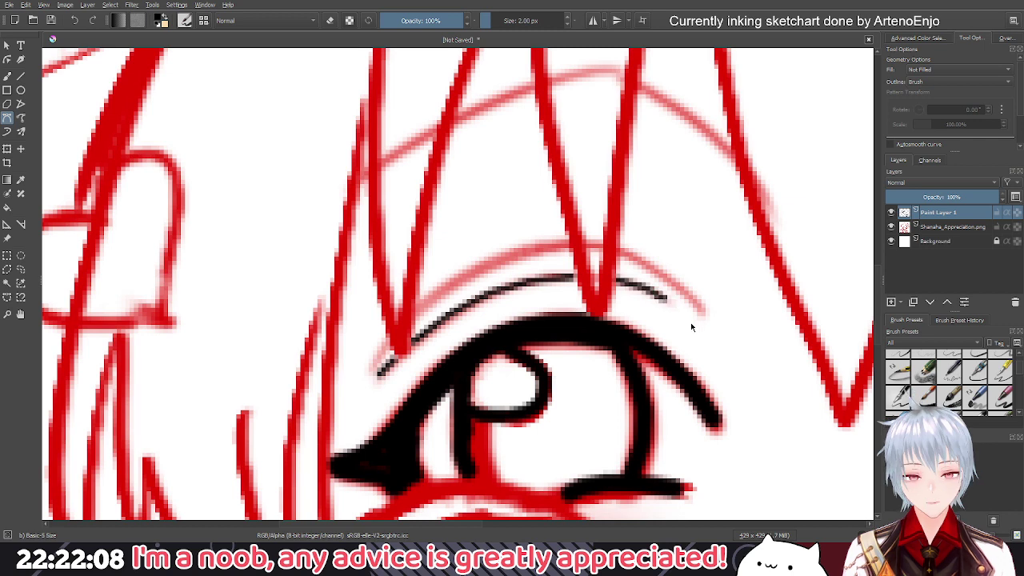
# Review the inked eyelid crease close up and within the whole drawing to judge its line weight
pyautogui.scroll(1, 691, 326)
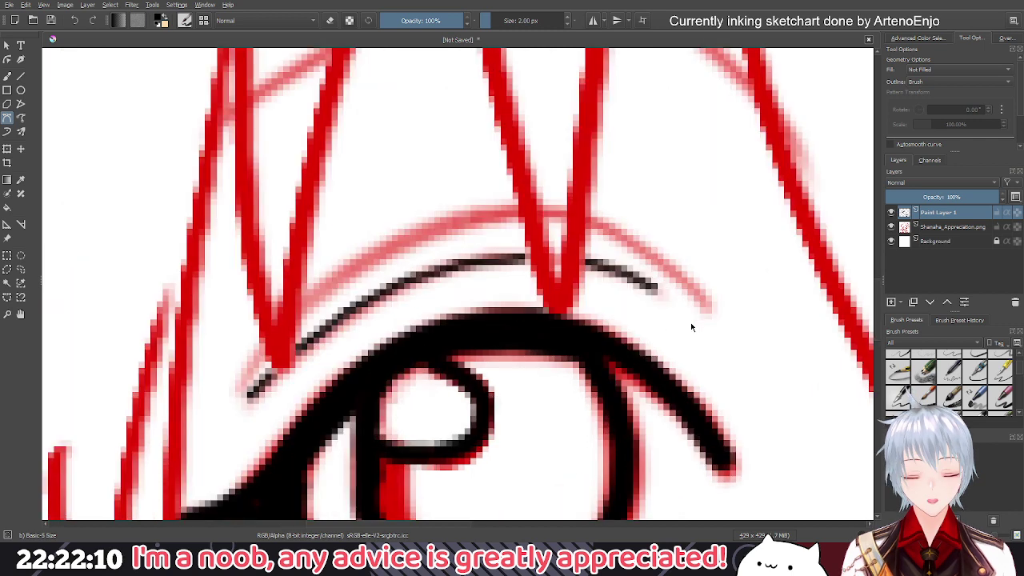
pyautogui.scroll(-1, 692, 326)
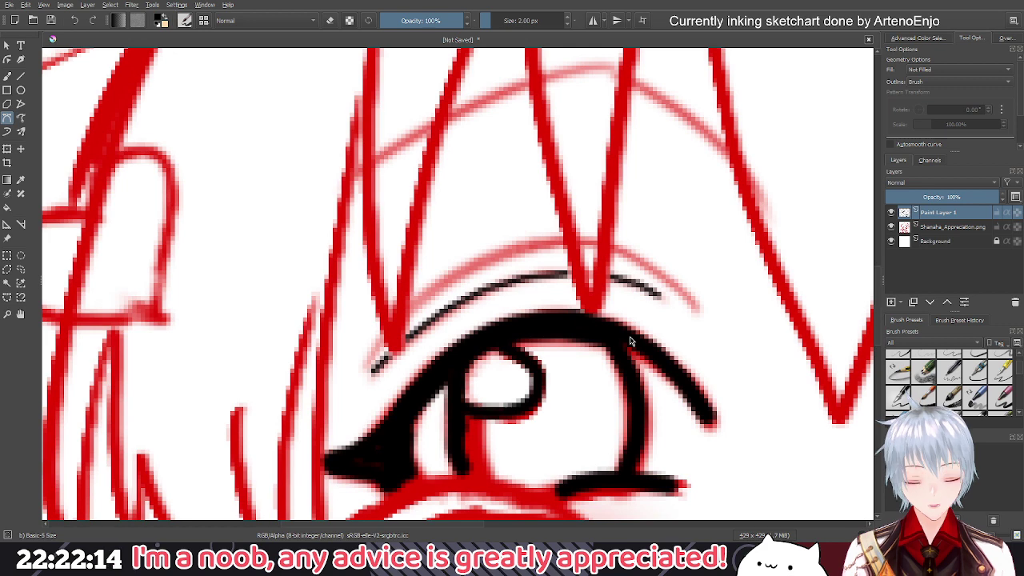
pyautogui.scroll(-3, 460, 254)
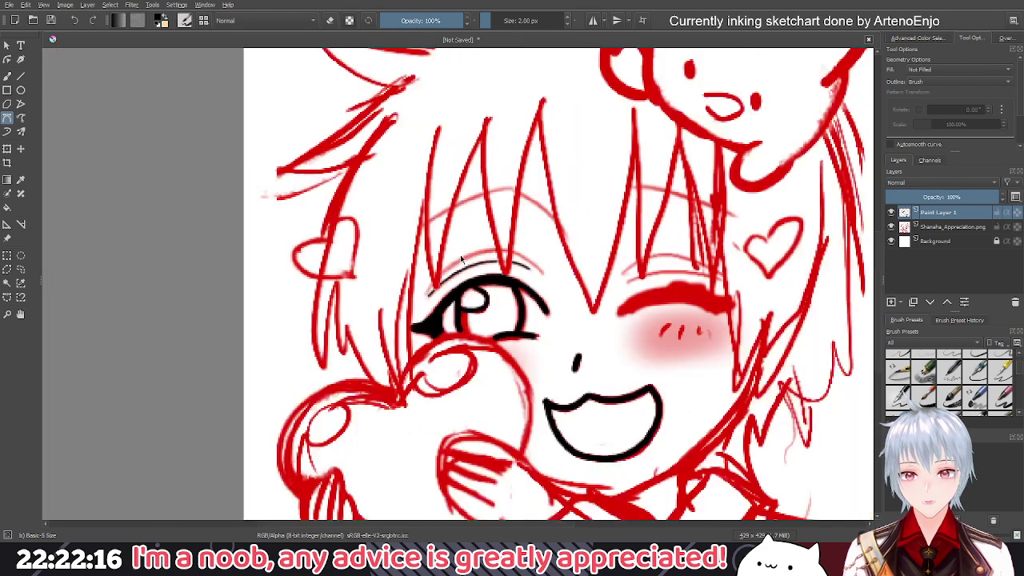
pyautogui.scroll(-3, 460, 255)
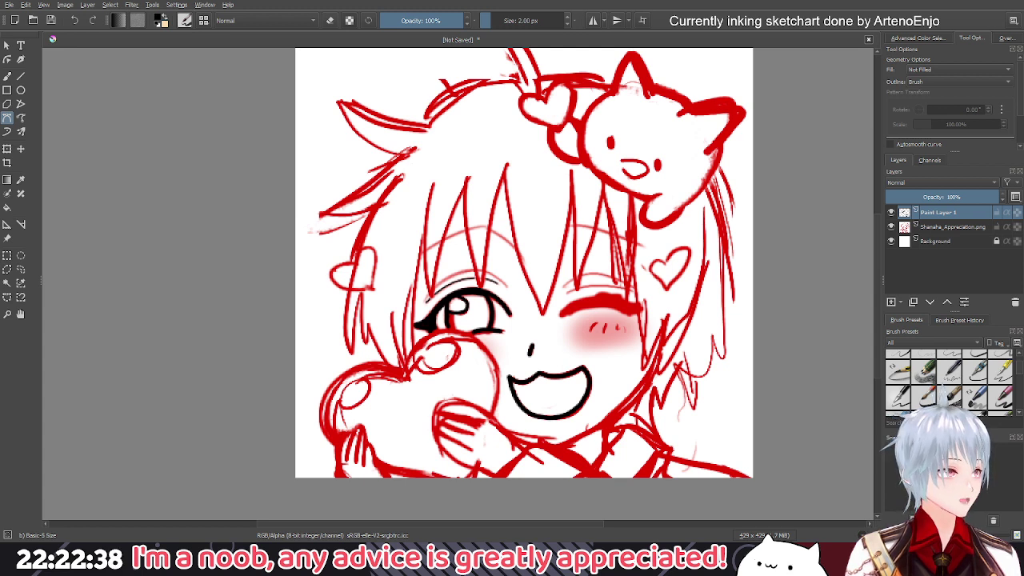
pyautogui.scroll(-2, 428, 282)
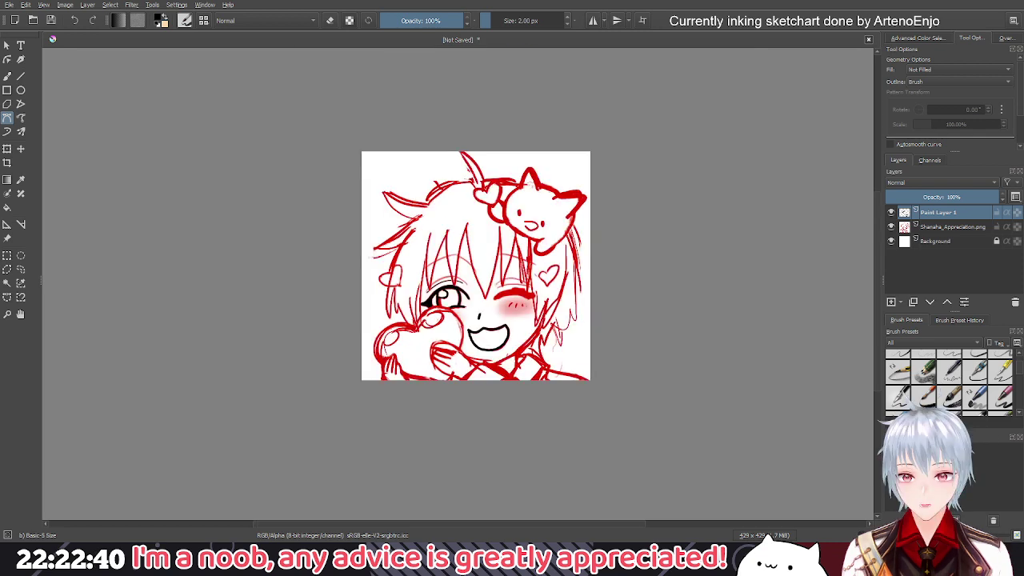
pyautogui.scroll(-4, 746, 426)
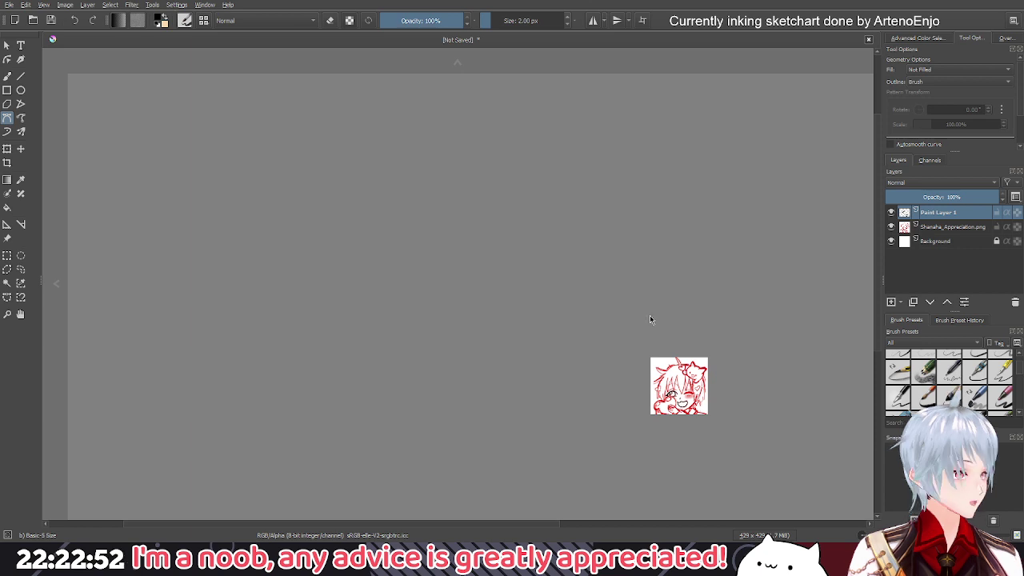
pyautogui.scroll(5, 681, 397)
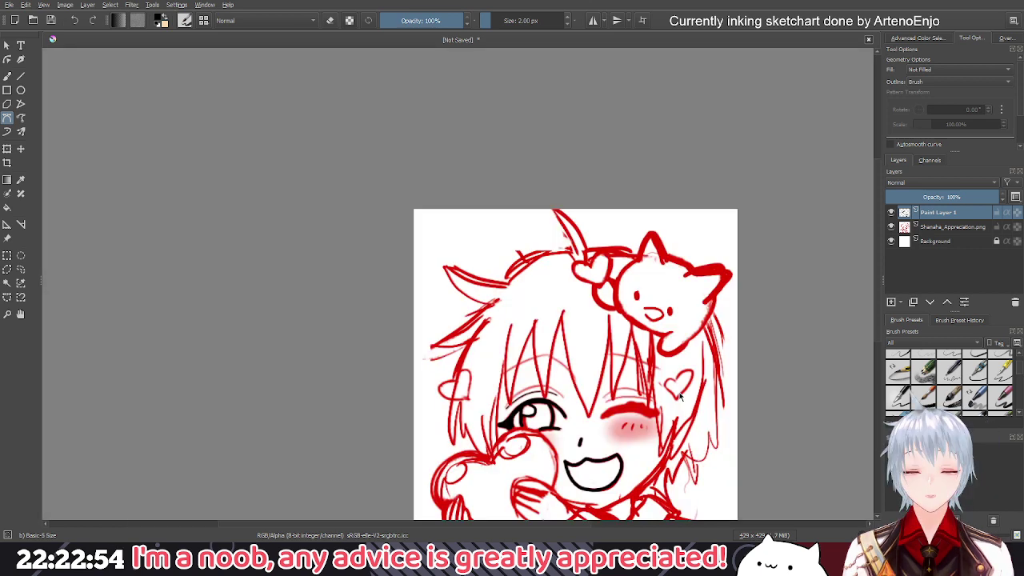
pyautogui.moveTo(681, 396); pyautogui.dragTo(643, 328)
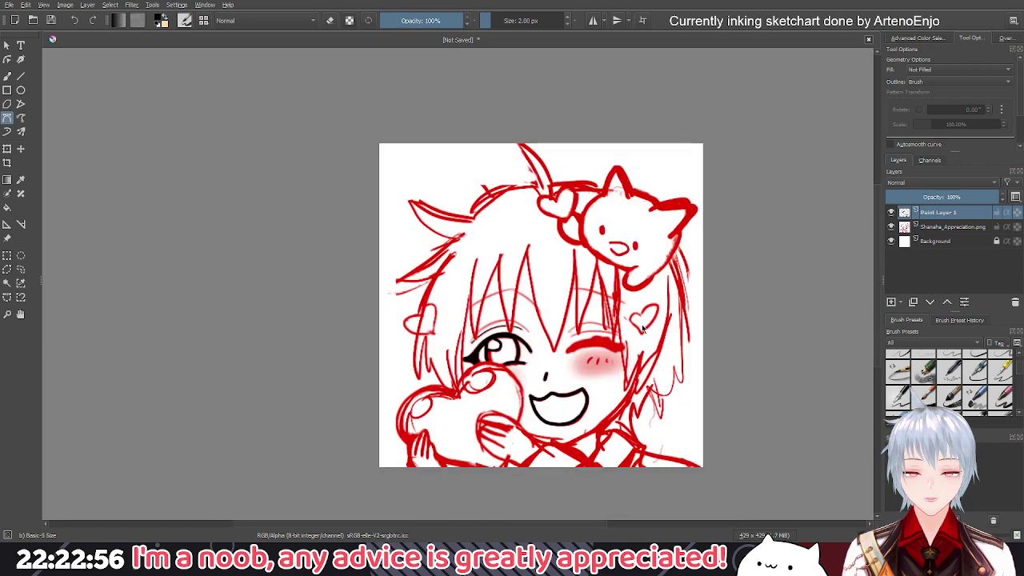
pyautogui.scroll(3, 506, 339)
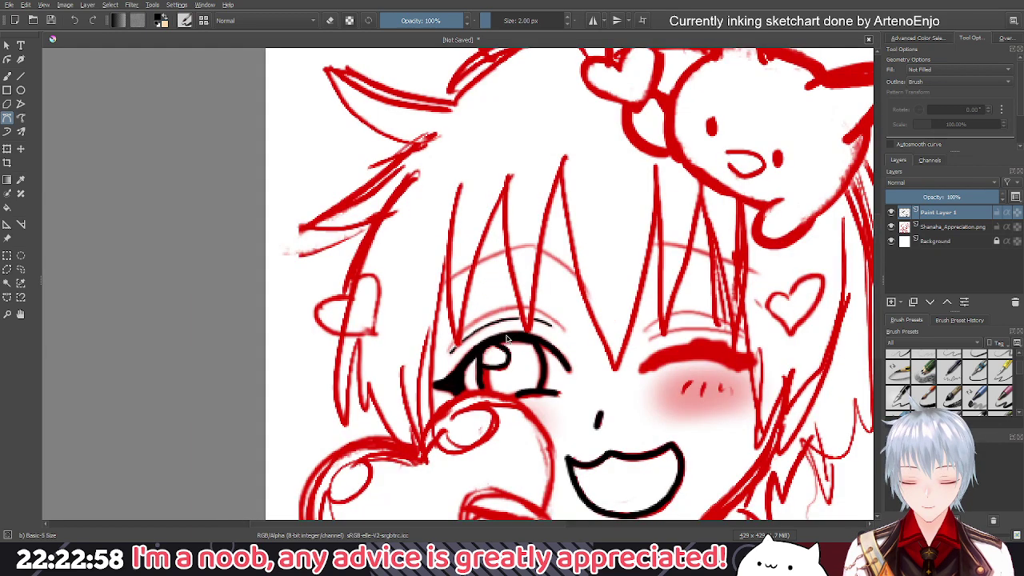
# Set the brush size to 5 px and try a short stroke at the outer end of the upper crease line, then undo it
pyautogui.scroll(3, 506, 339)
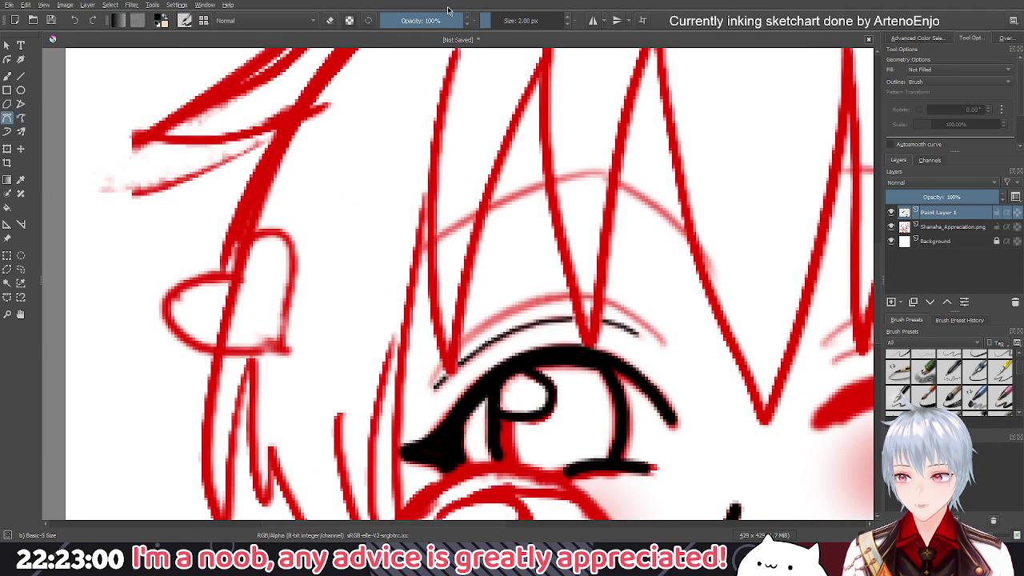
pyautogui.press(']')
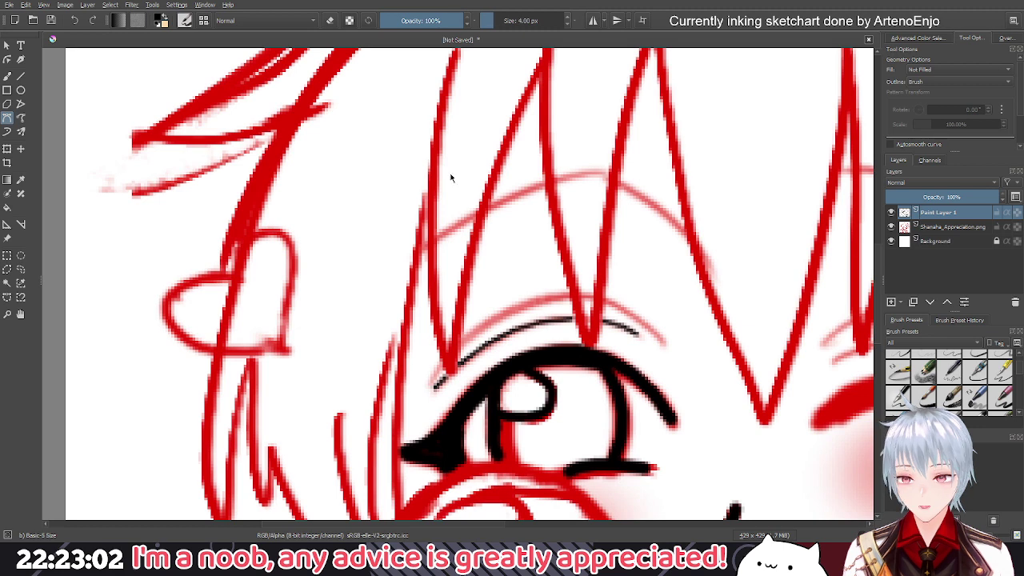
pyautogui.press(']')
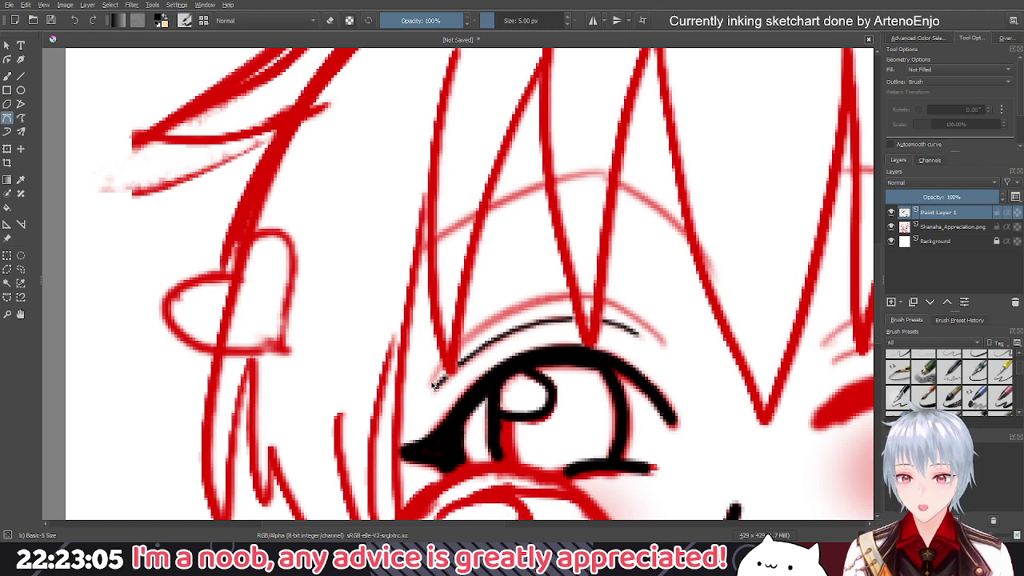
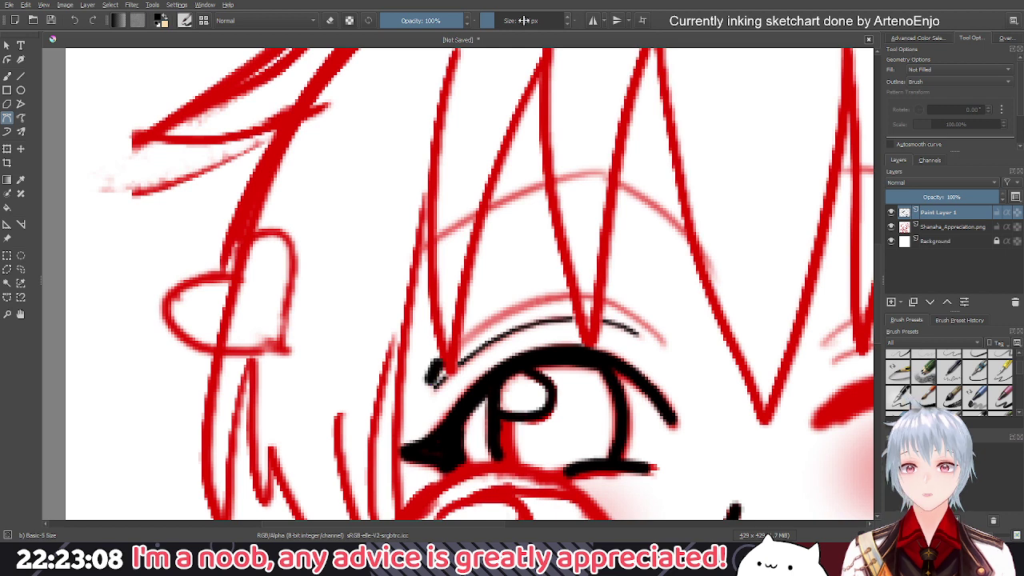
pyautogui.scroll(-1, 491, 344)
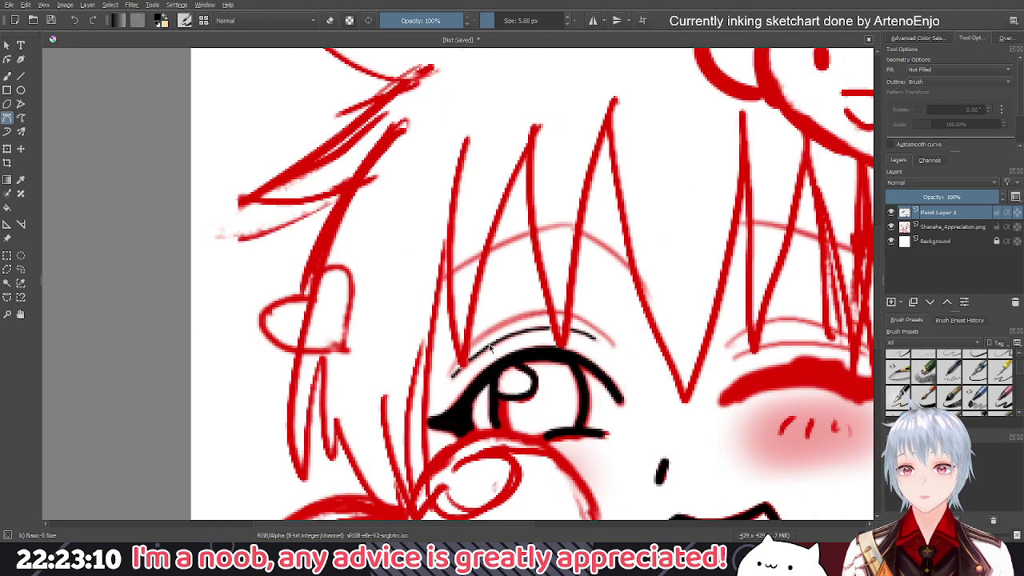
# Set the brush size to 3 px and ink the upper eyelid crease in three Bezier segments with gaps at the hair strands
pyautogui.scroll(3, 491, 344)
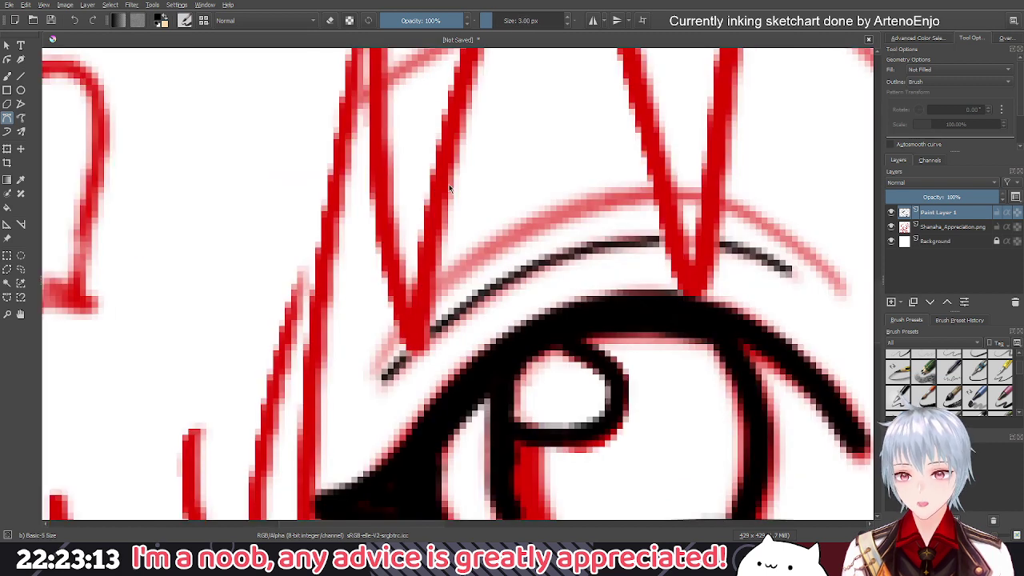
pyautogui.click(372, 369)
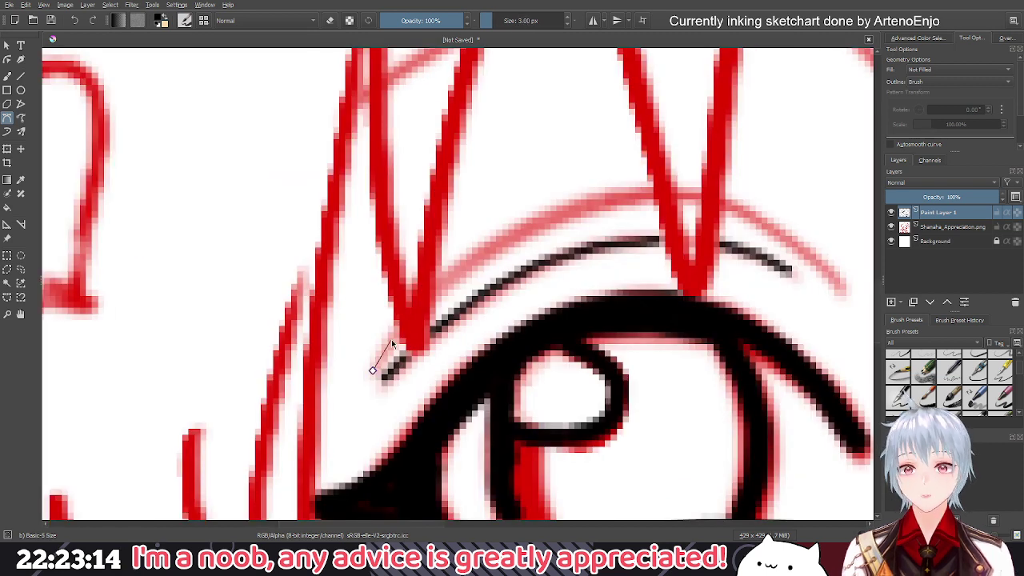
pyautogui.doubleClick(391, 344)
pyautogui.click(440, 287)
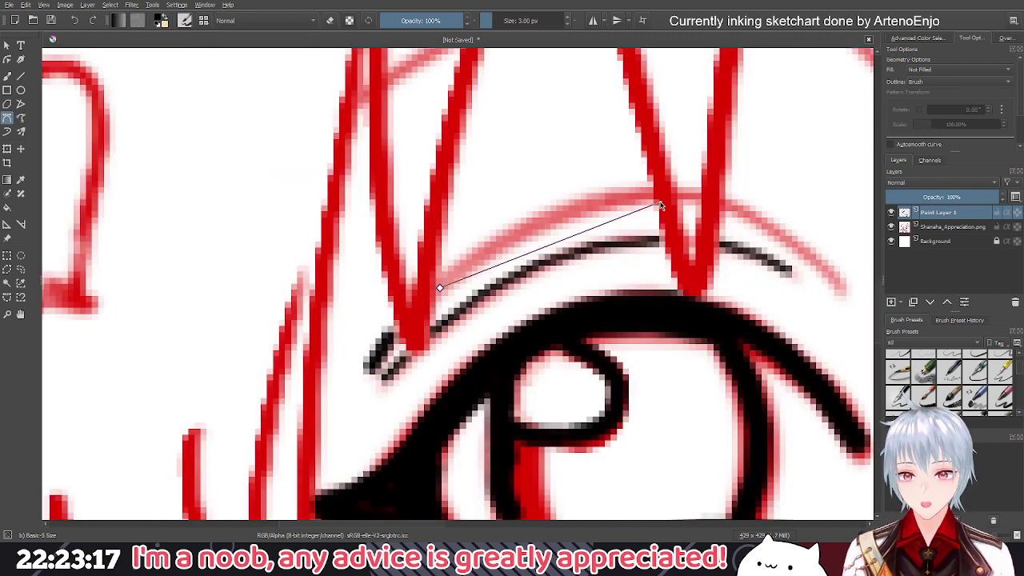
pyautogui.moveTo(650, 199)
pyautogui.mouseDown()
pyautogui.moveTo(689, 217)
pyautogui.moveTo(740, 211)
pyautogui.moveTo(564, 205)
pyautogui.moveTo(675, 293)
pyautogui.mouseUp()
pyautogui.press('Return')
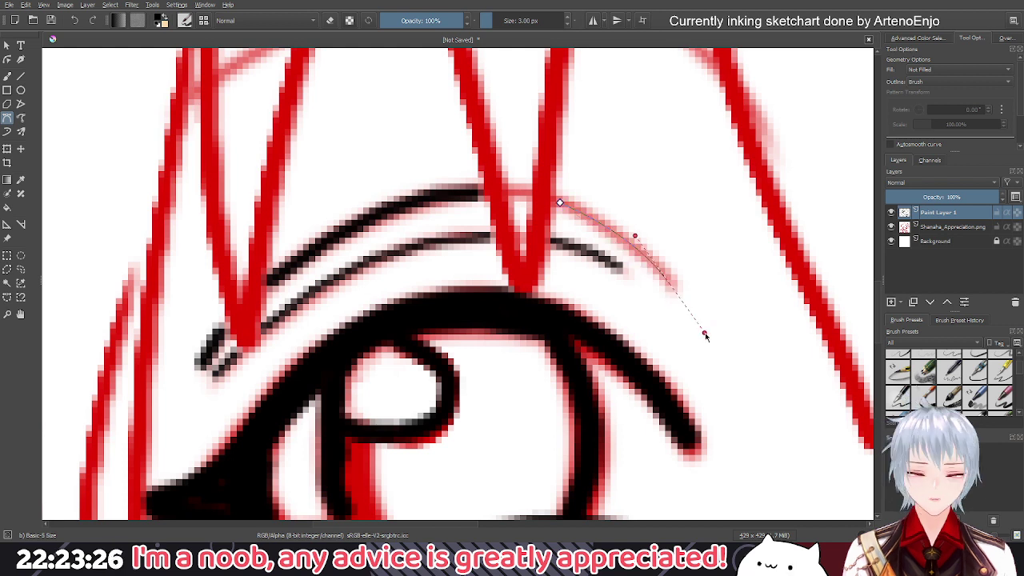
pyautogui.press('Return')
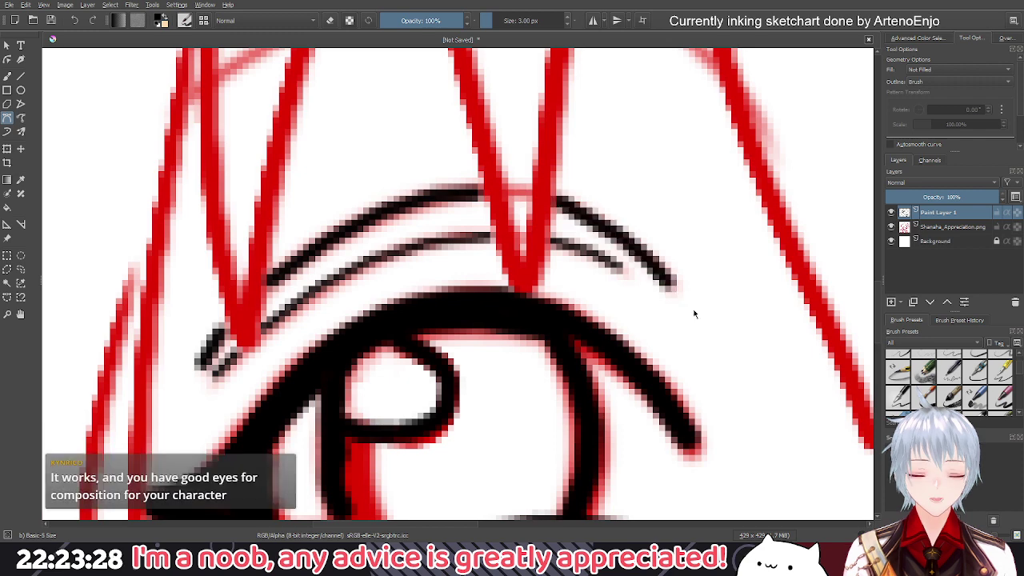
# Ink the eyebrow above the open eye with two Bezier curves that meet at its peak
pyautogui.scroll(-5, 694, 314)
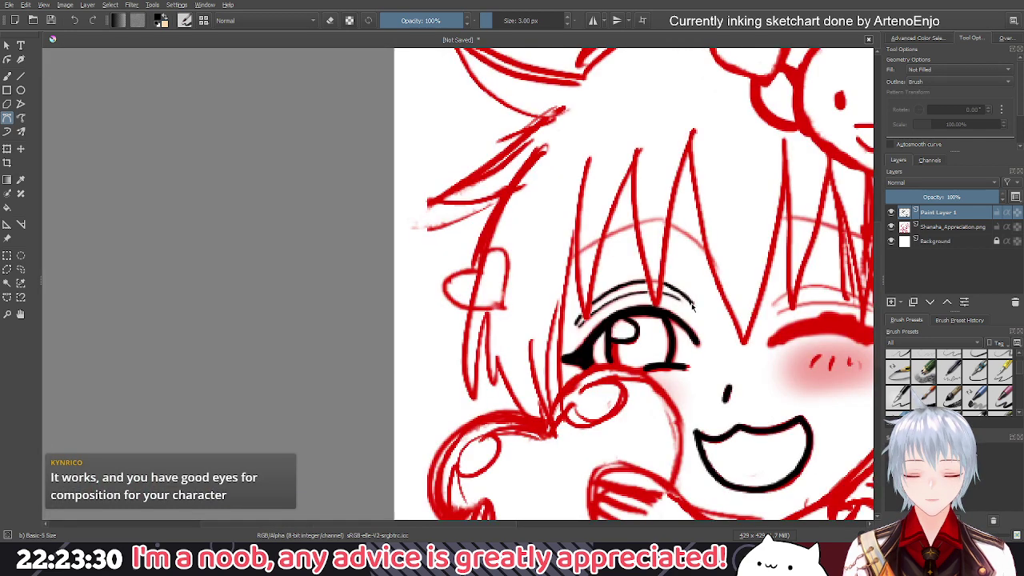
pyautogui.moveTo(692, 305); pyautogui.dragTo(499, 288)
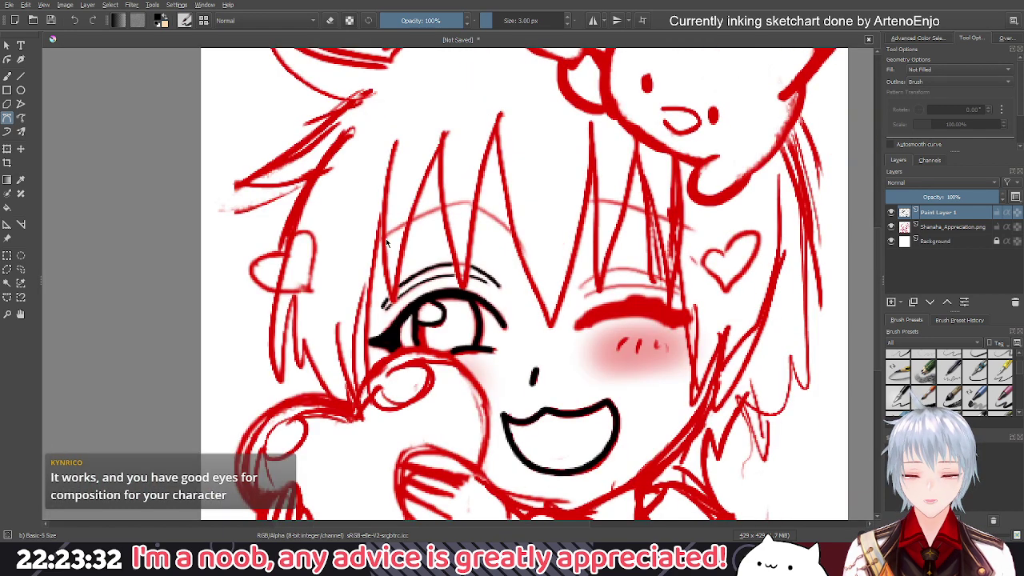
pyautogui.click(377, 240)
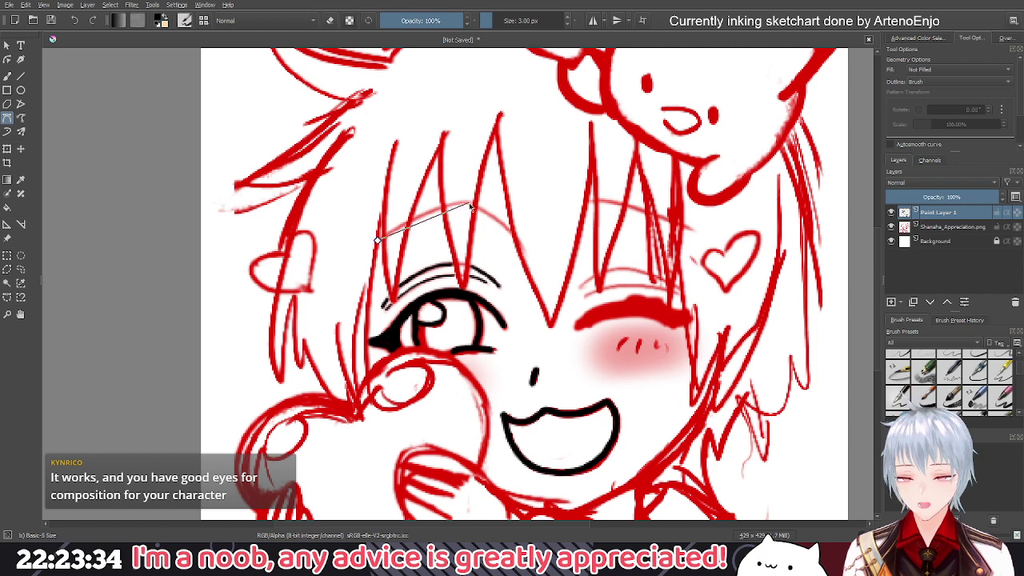
pyautogui.moveTo(469, 204); pyautogui.dragTo(499, 207)
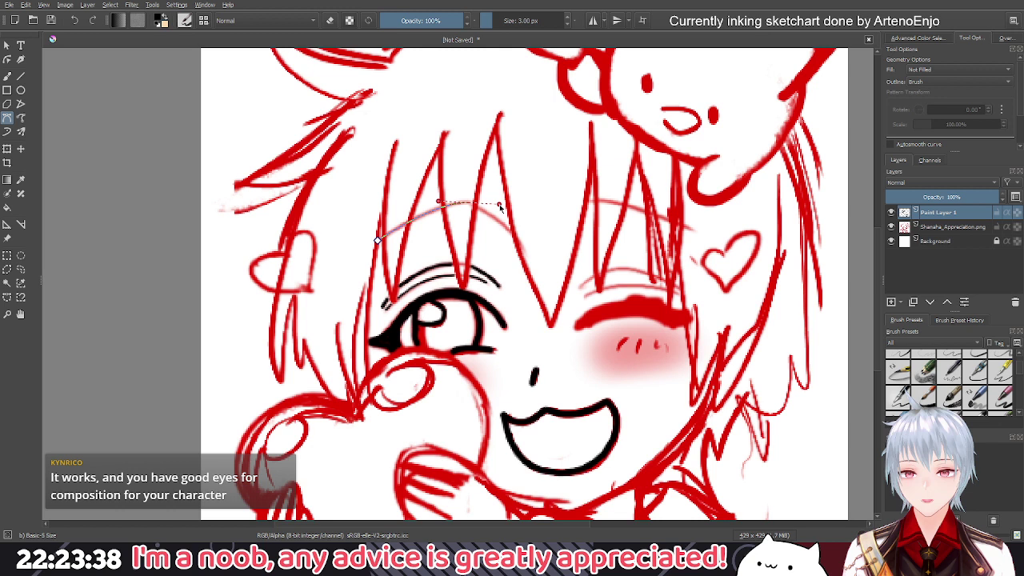
pyautogui.press('Return')
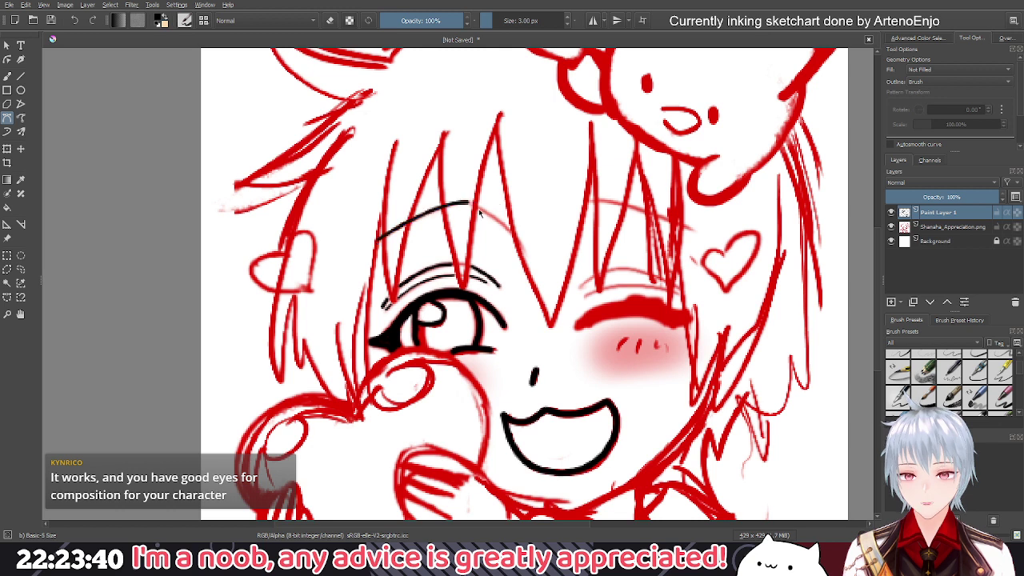
pyautogui.click(468, 202)
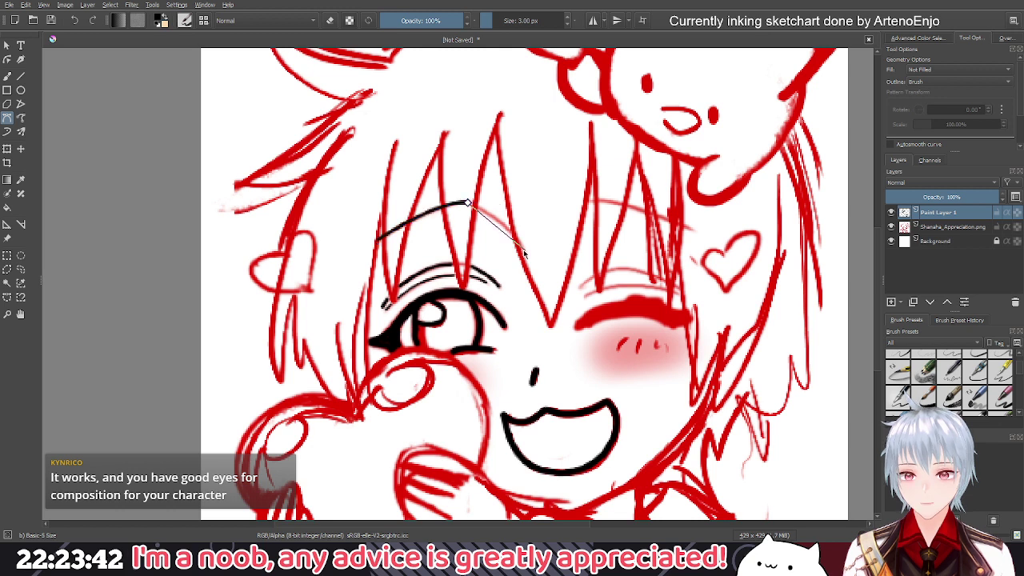
pyautogui.moveTo(524, 254); pyautogui.dragTo(519, 271)
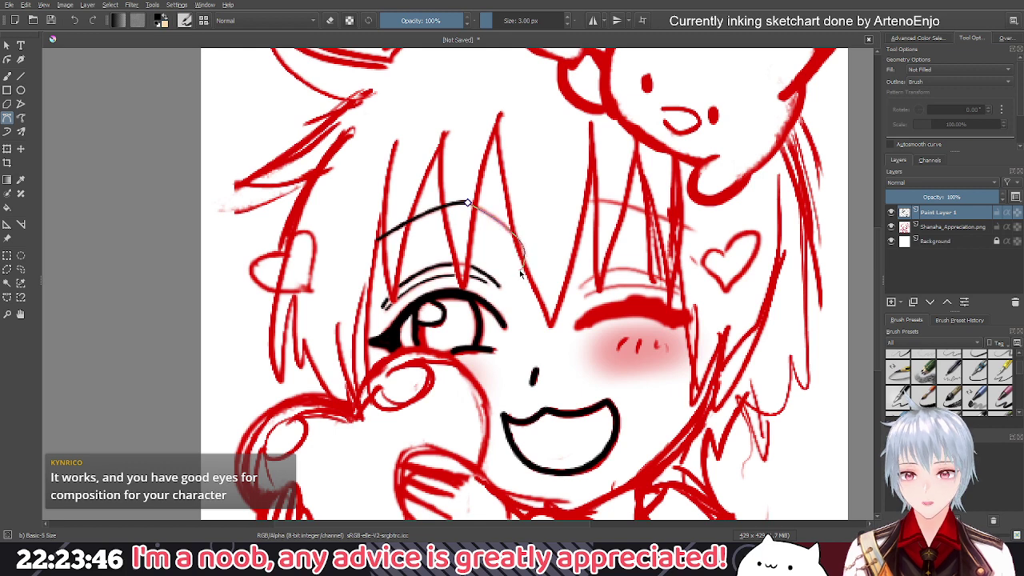
pyautogui.scroll(-3, 584, 302)
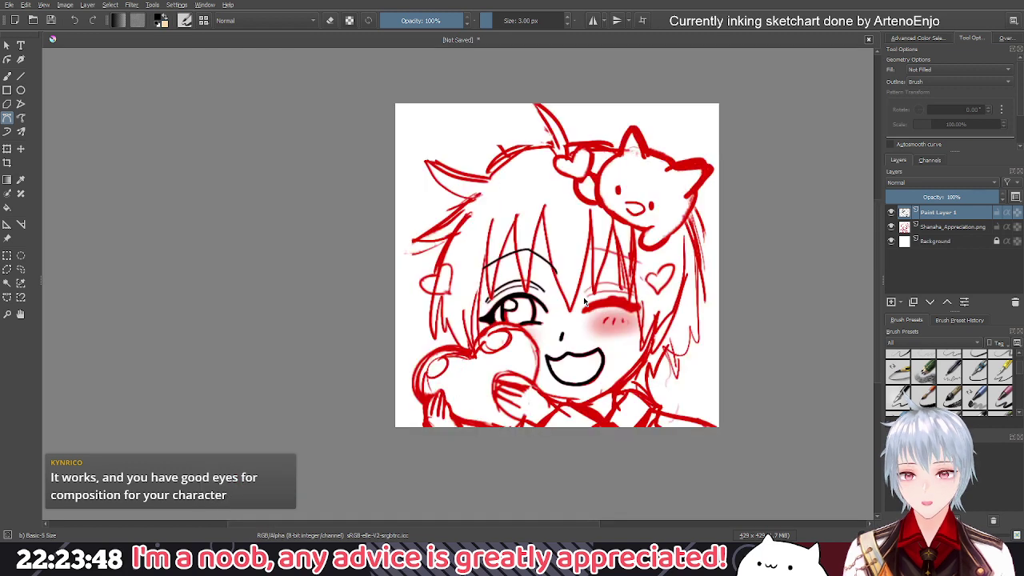
pyautogui.scroll(3, 584, 302)
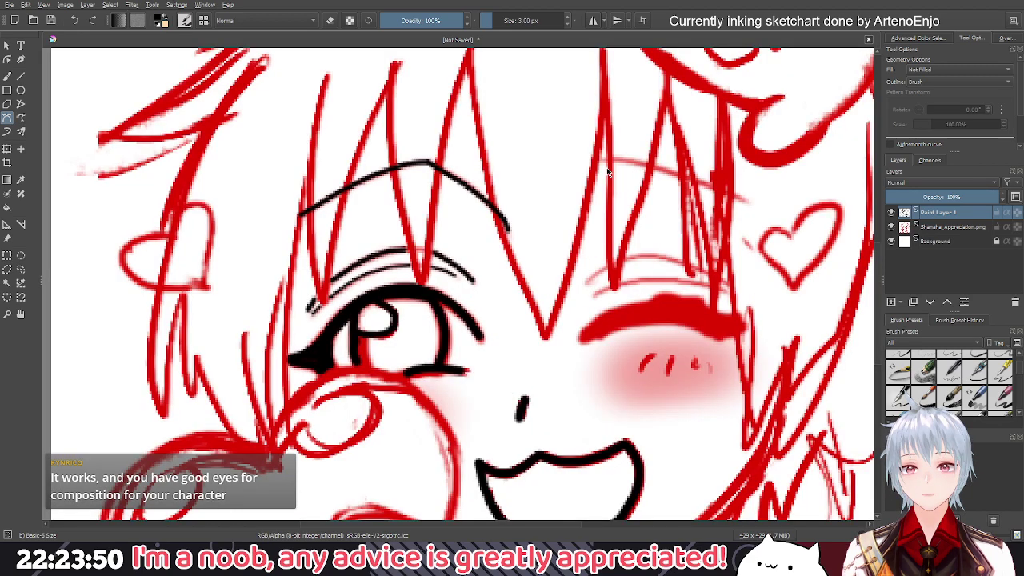
# Ink the eyebrow above the closed eye with a single Bezier curve running from its outer end to its inner end
pyautogui.click(746, 206)
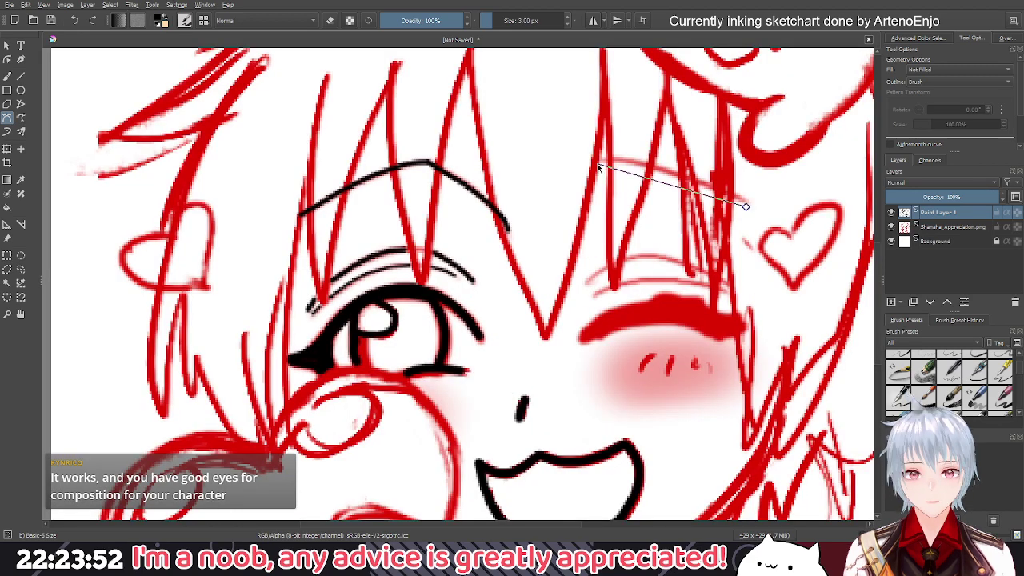
pyautogui.moveTo(598, 166); pyautogui.dragTo(535, 166)
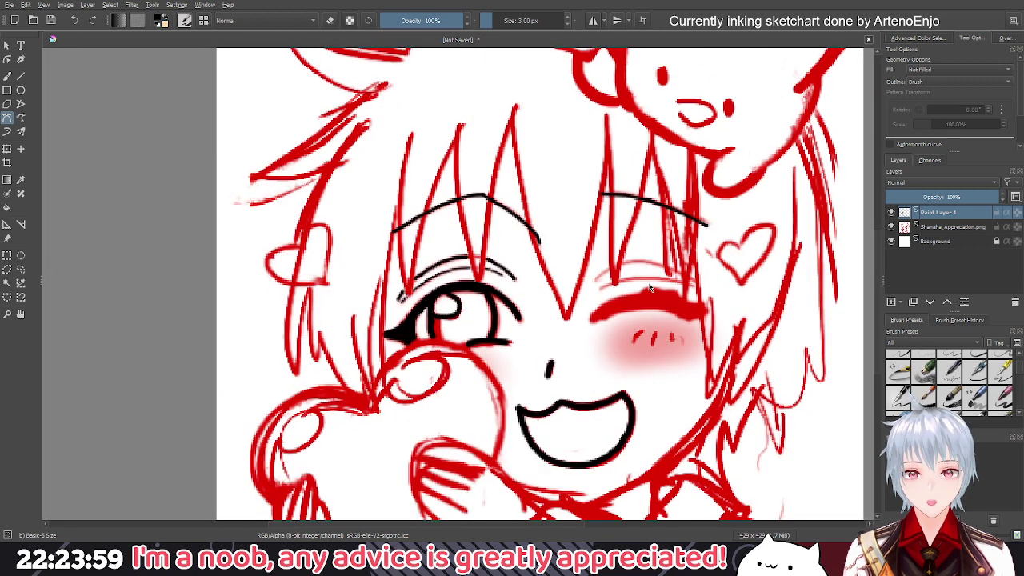
pyautogui.scroll(-2, 642, 274)
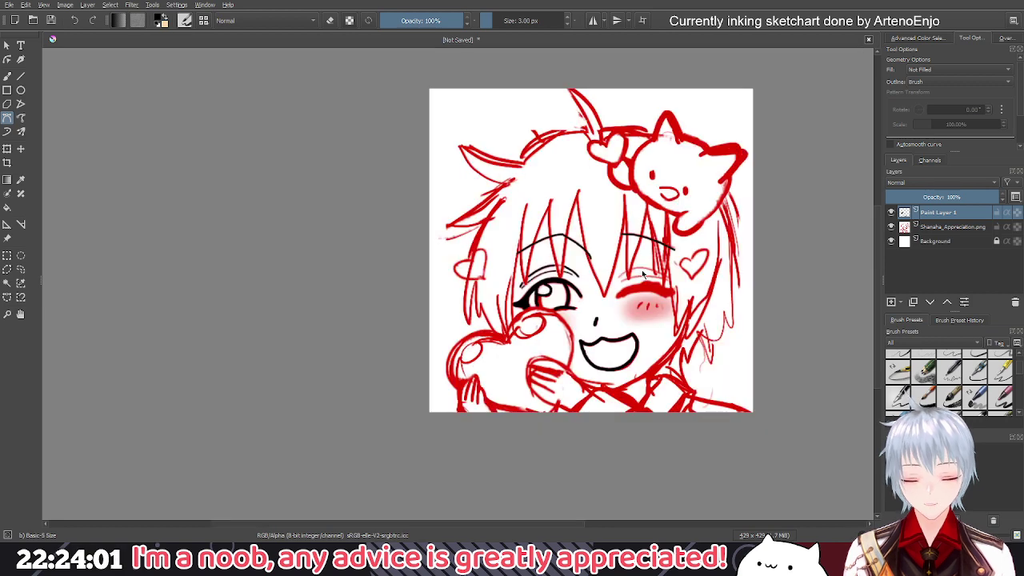
pyautogui.scroll(1, 641, 272)
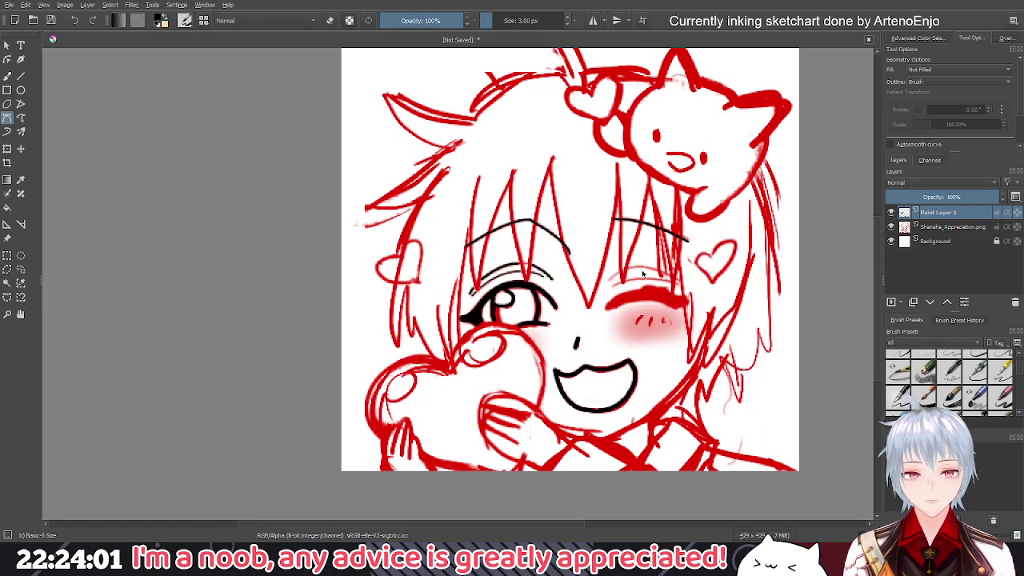
pyautogui.scroll(2, 642, 272)
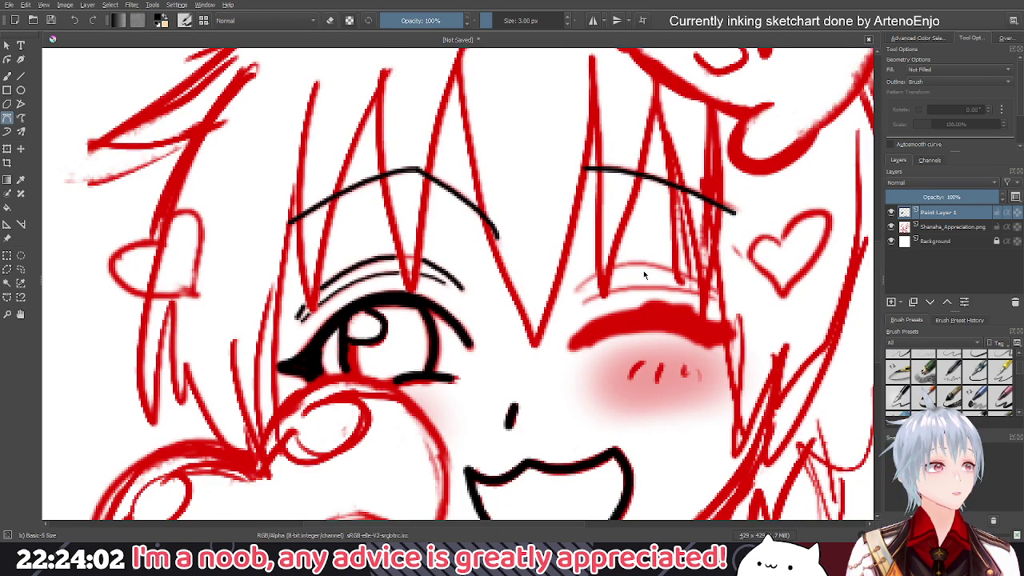
# Set the brush size to 2 px and ink the closed eye's lower eyelid crease in three segments with gaps at the hair strands
pyautogui.press('-')
pyautogui.press('+')
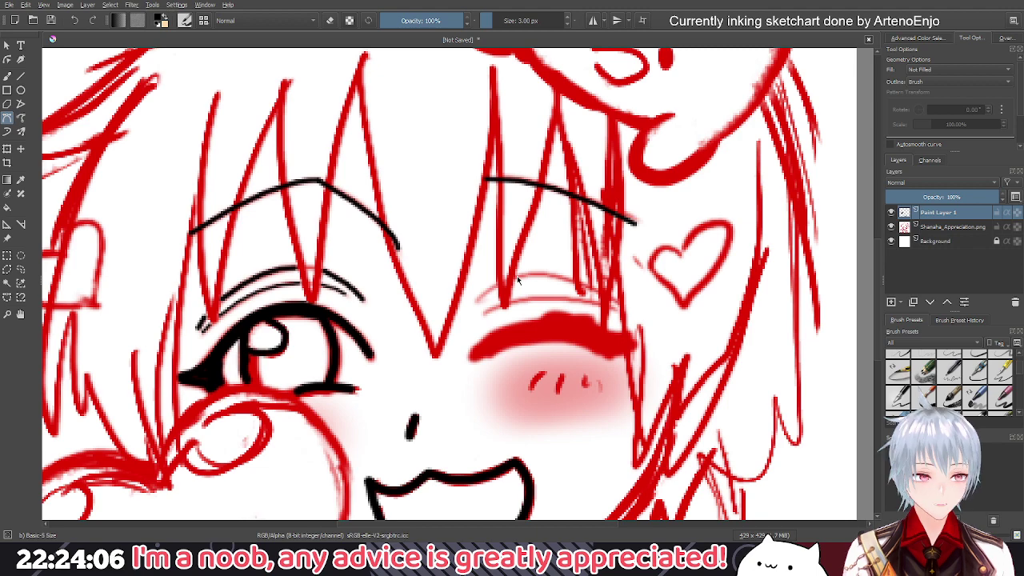
pyautogui.press('-')
pyautogui.press('+')
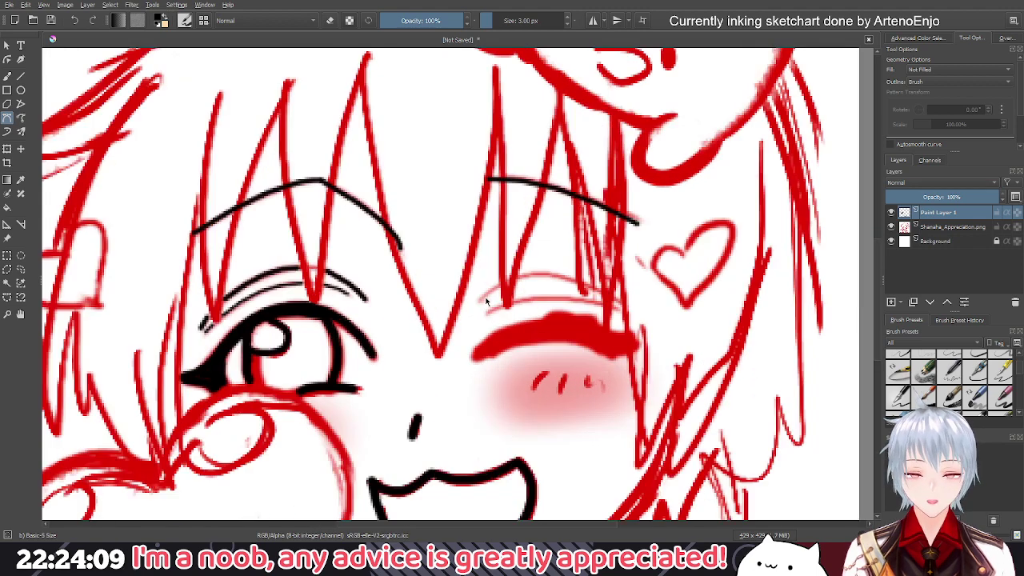
pyautogui.press('+')
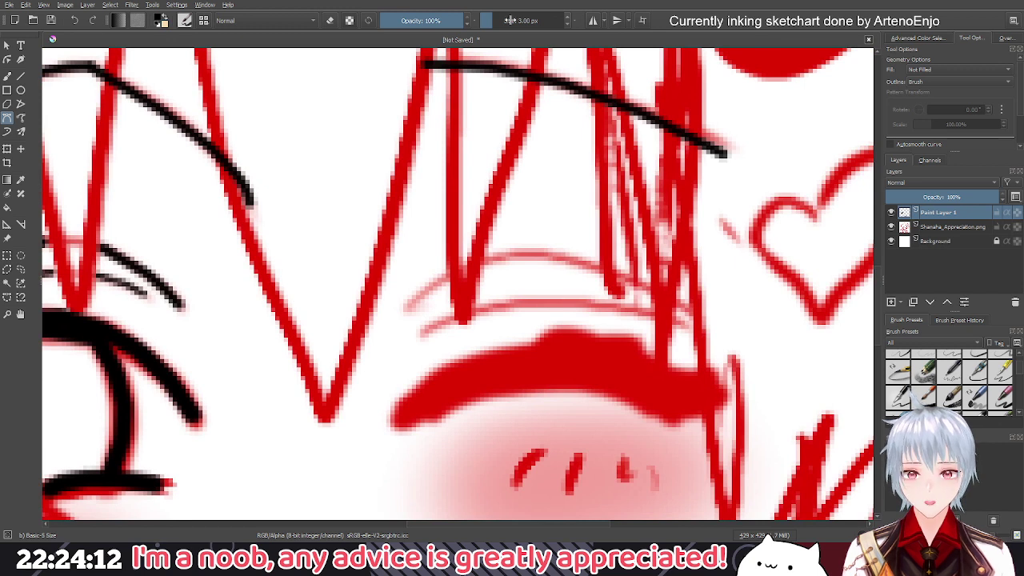
pyautogui.moveTo(510, 20); pyautogui.dragTo(504, 20)
pyautogui.click(423, 331)
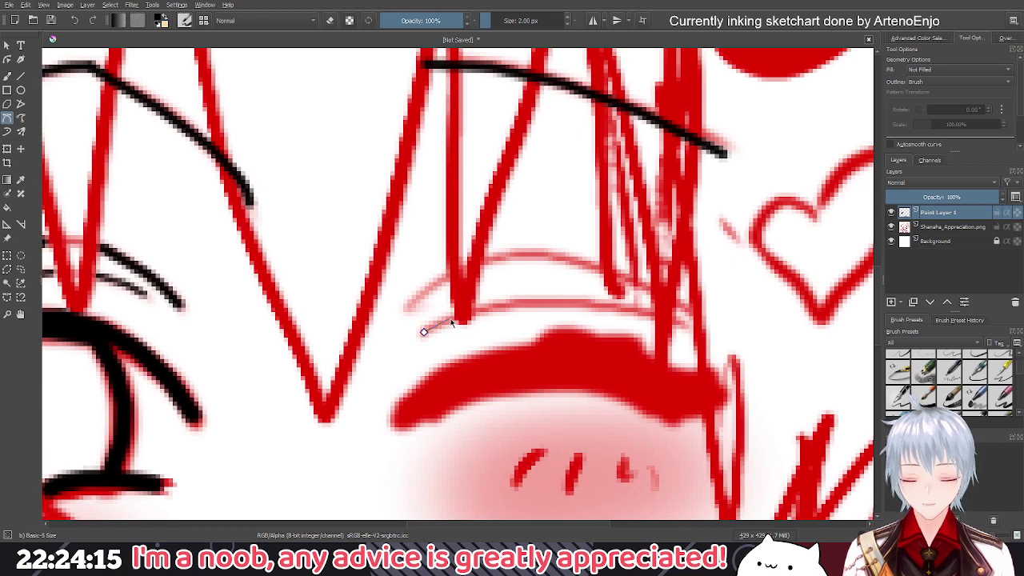
pyautogui.doubleClick(470, 318)
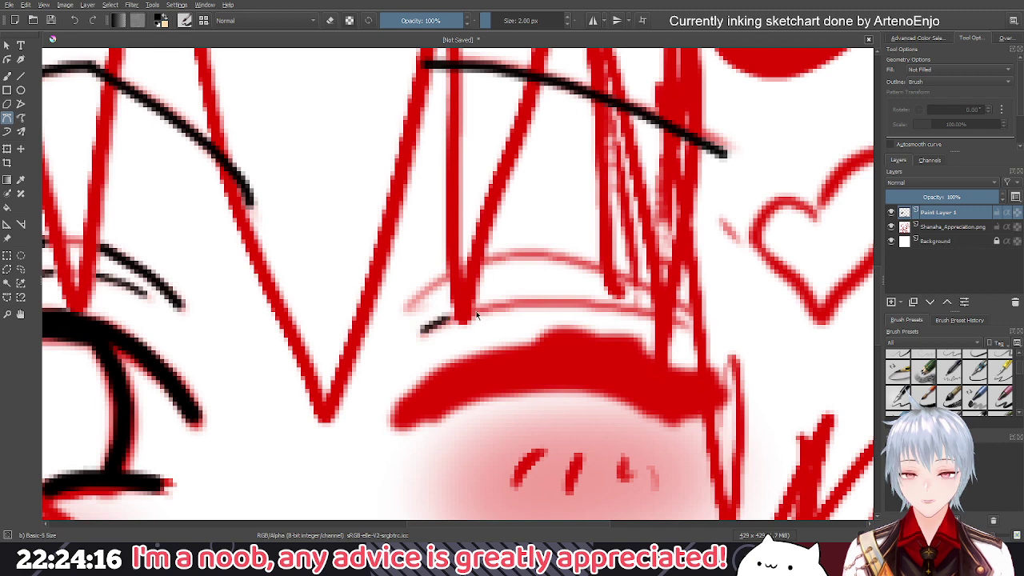
pyautogui.click(476, 311)
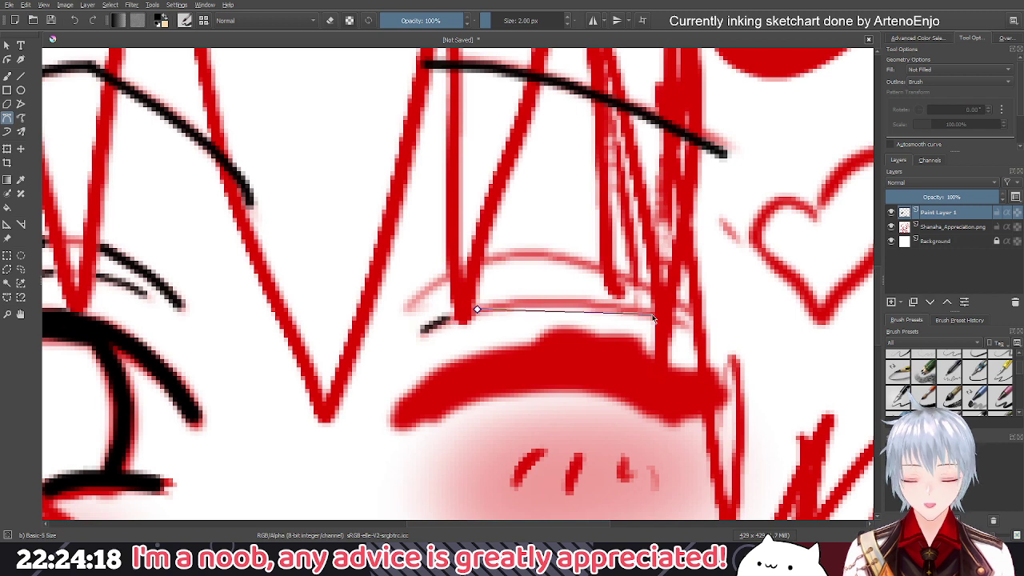
pyautogui.doubleClick(653, 318)
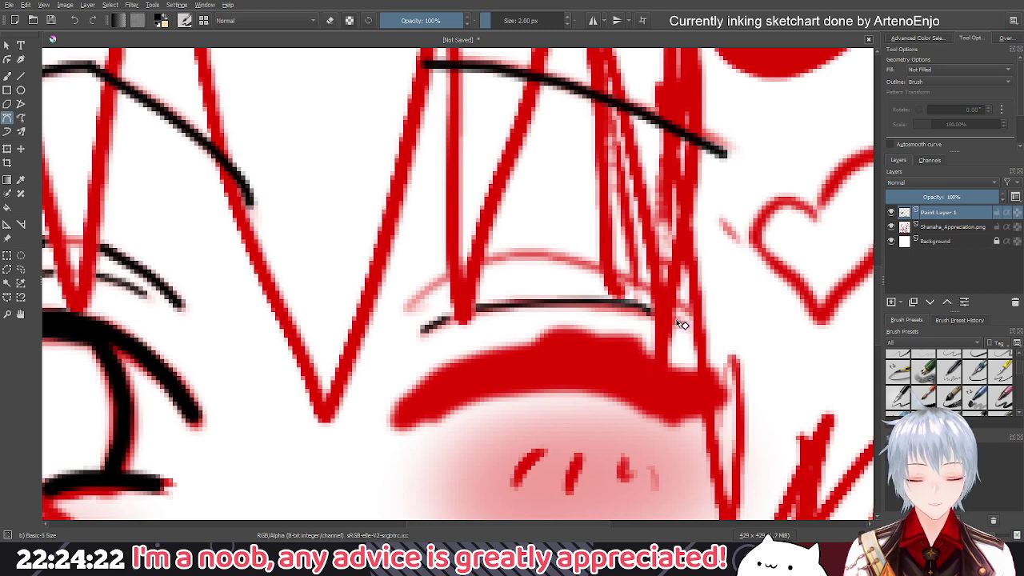
pyautogui.doubleClick(674, 318)
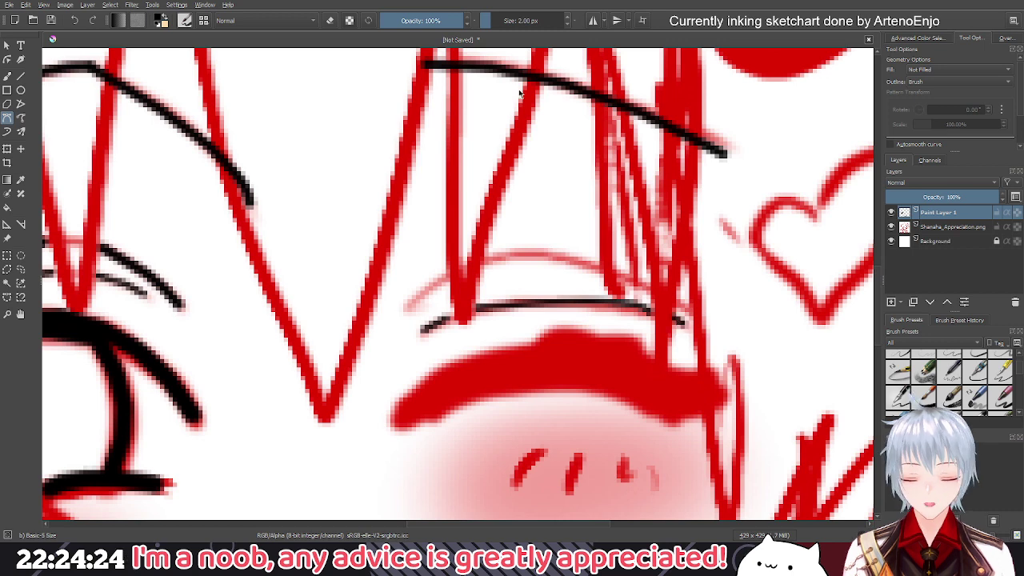
# Set the brush size to 3 px and ink the closed eye's upper eyelid crease in four segments, skipping the hair strands
pyautogui.press(']')
pyautogui.click(408, 305)
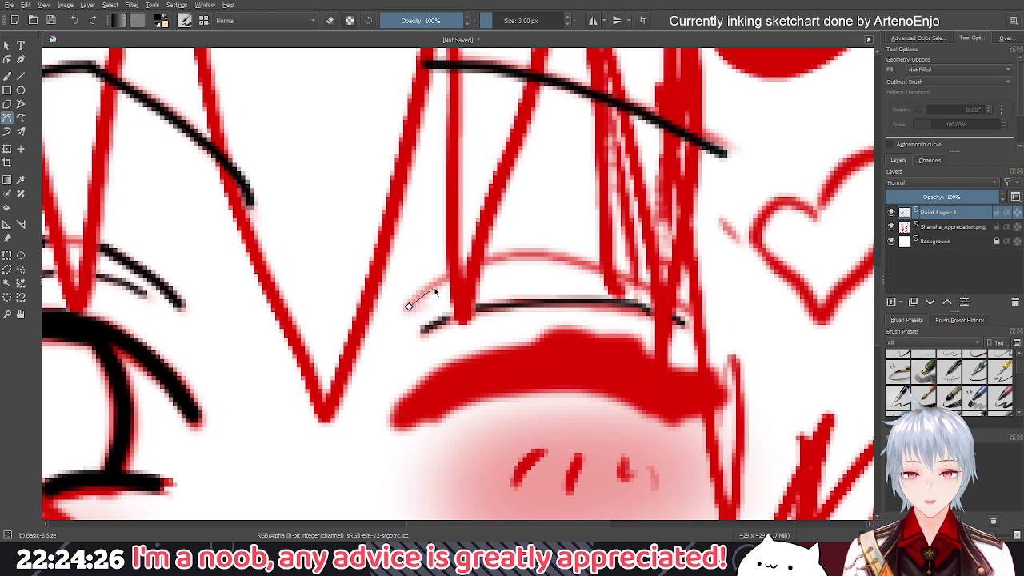
pyautogui.doubleClick(443, 276)
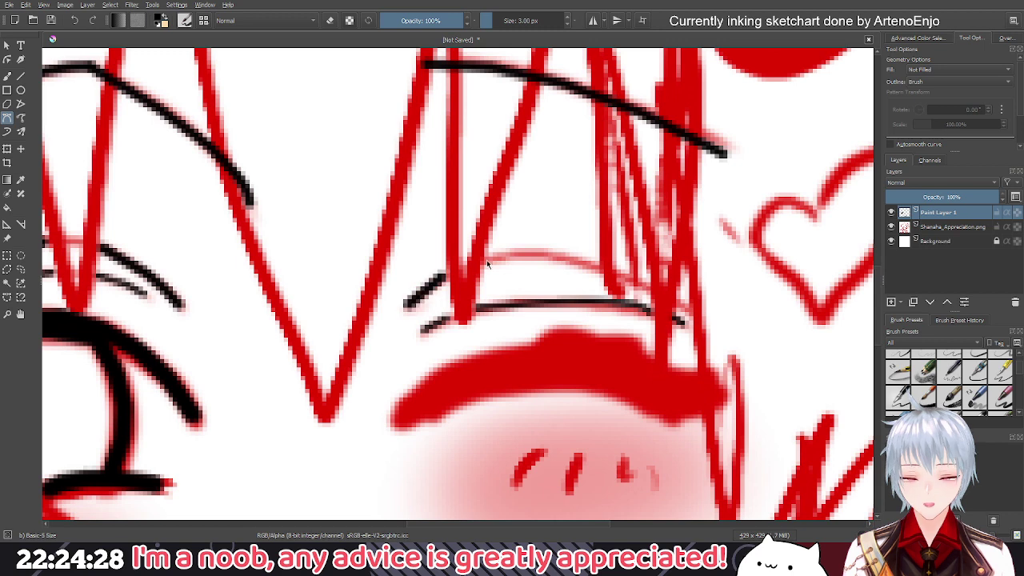
pyautogui.moveTo(485, 260); pyautogui.dragTo(582, 256)
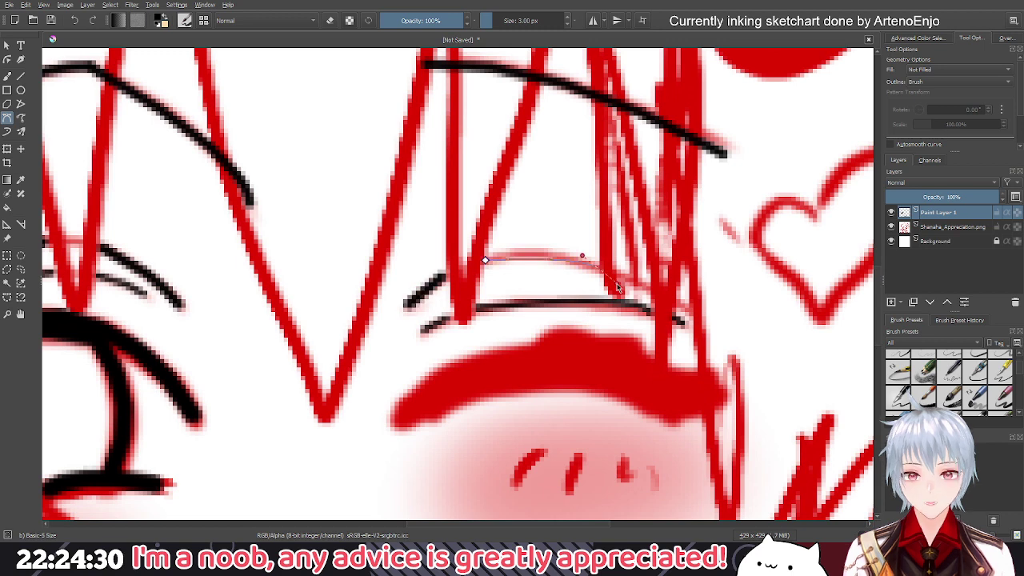
pyautogui.doubleClick(615, 285)
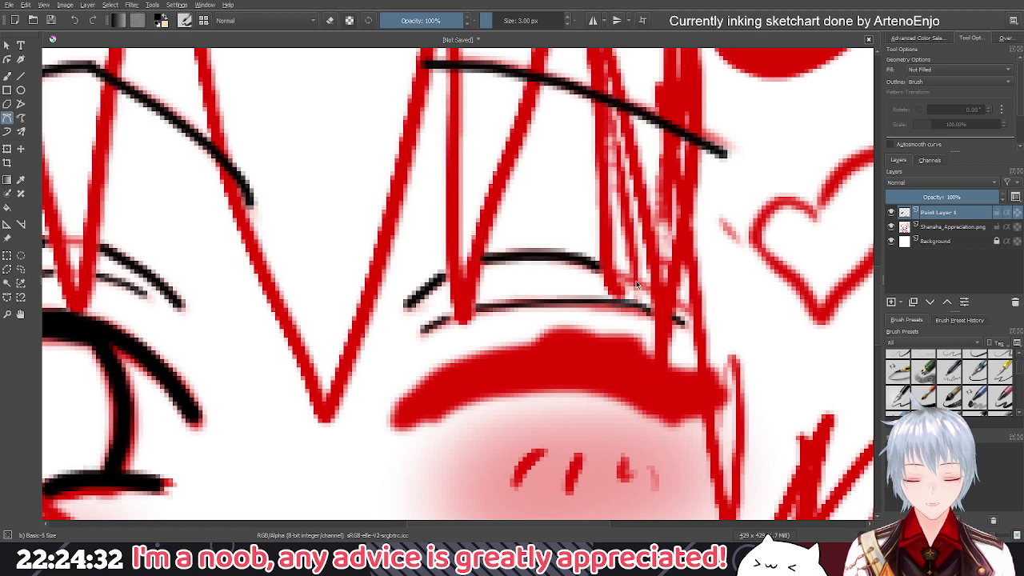
pyautogui.click(633, 281)
pyautogui.doubleClick(650, 287)
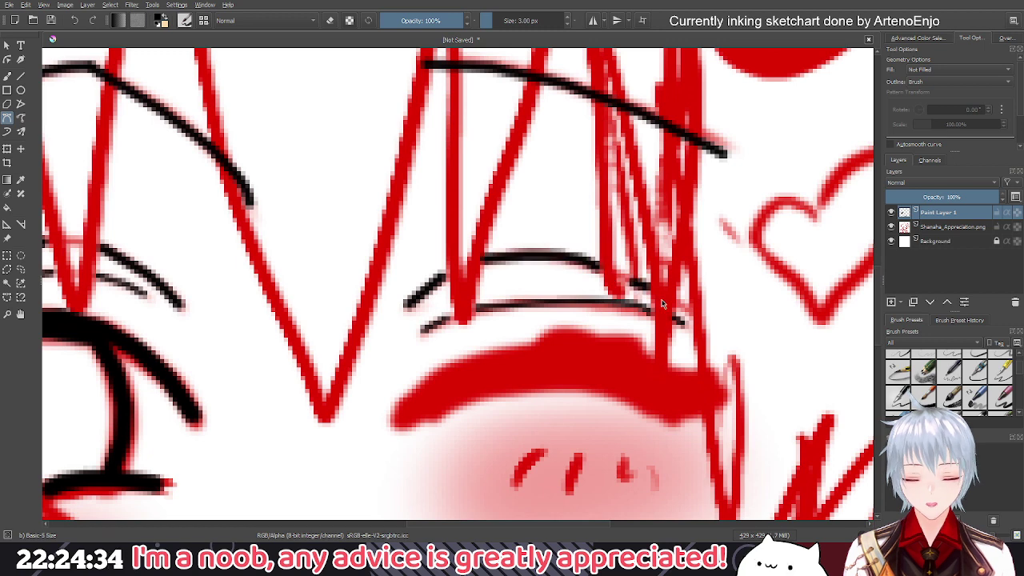
pyautogui.moveTo(673, 301); pyautogui.dragTo(688, 314)
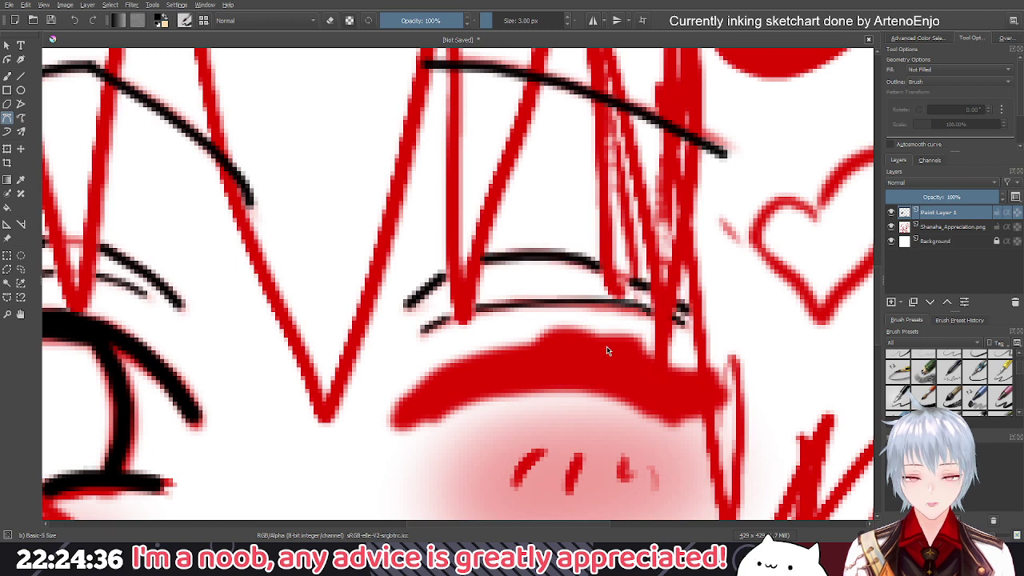
# Review the inked eyebrows, eyelid creases, nose and mouth close up and within the whole drawing
pyautogui.scroll(-6, 606, 351)
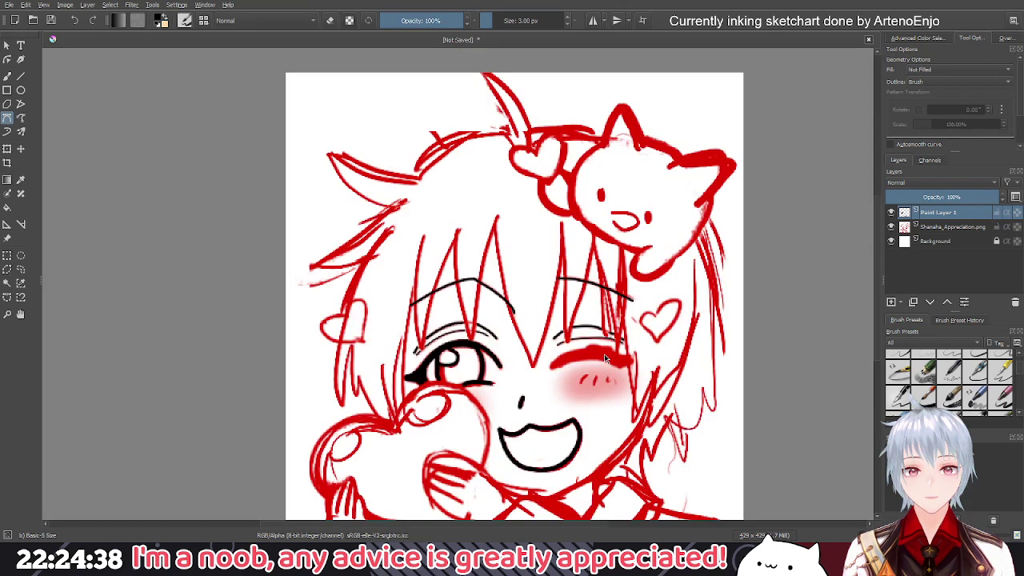
pyautogui.scroll(-2, 606, 359)
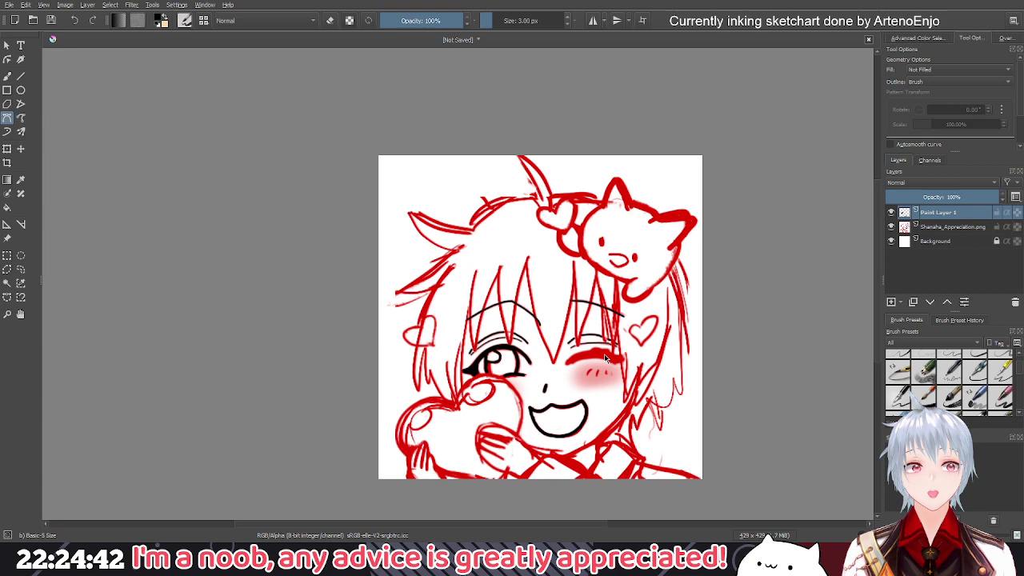
pyautogui.moveTo(604, 357); pyautogui.dragTo(596, 314)
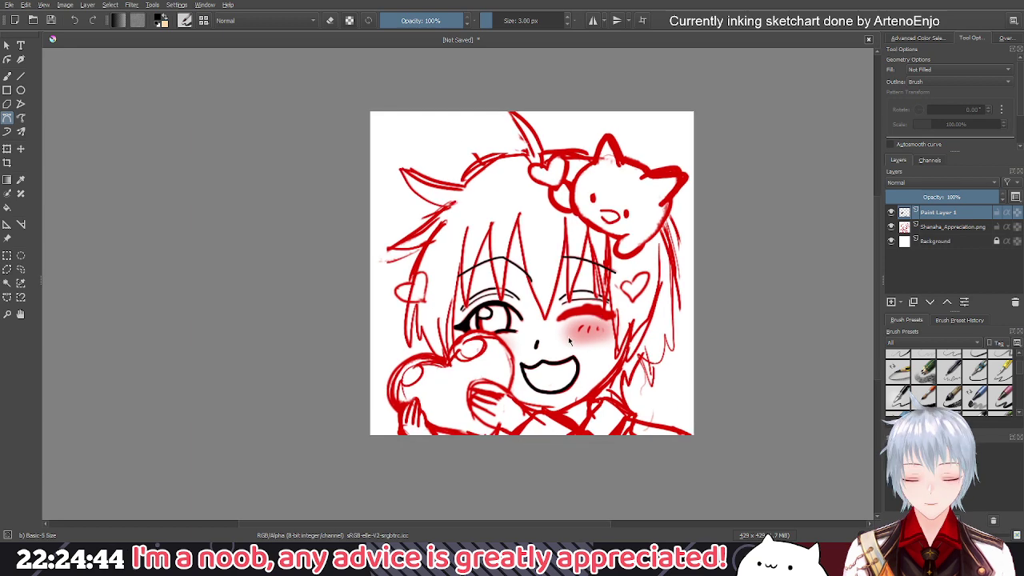
pyautogui.scroll(2, 569, 342)
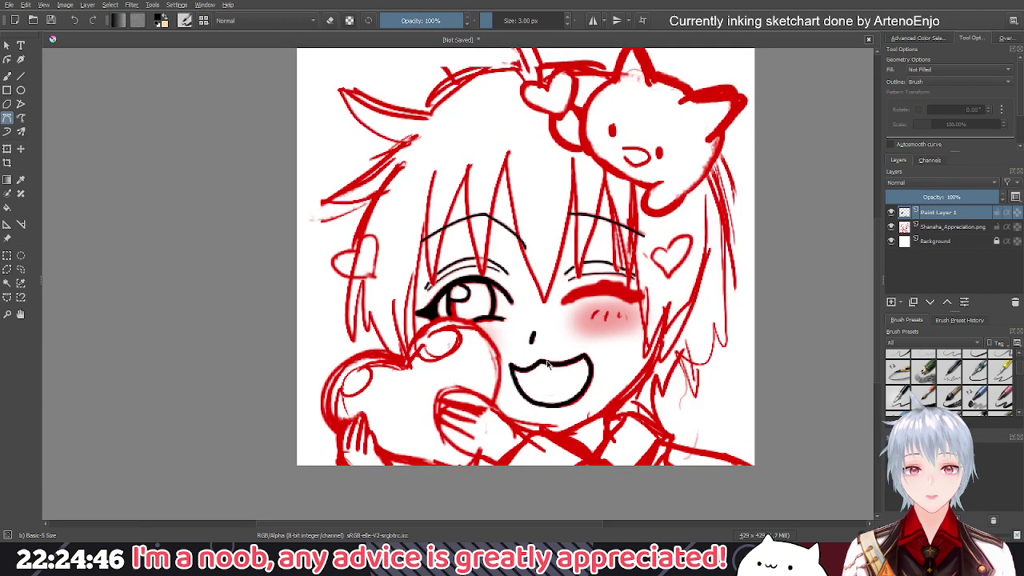
pyautogui.scroll(3, 528, 340)
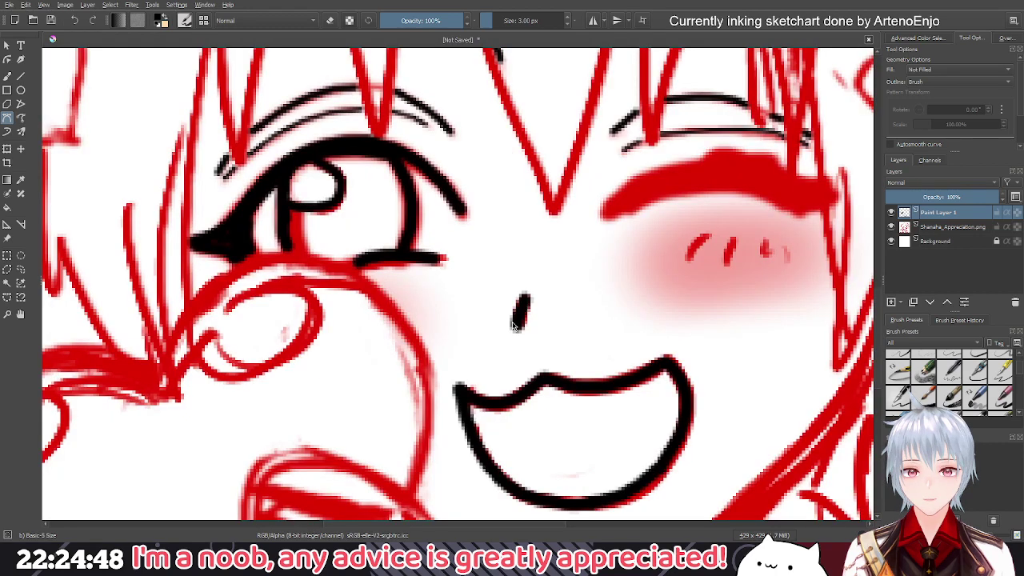
pyautogui.scroll(-4, 515, 323)
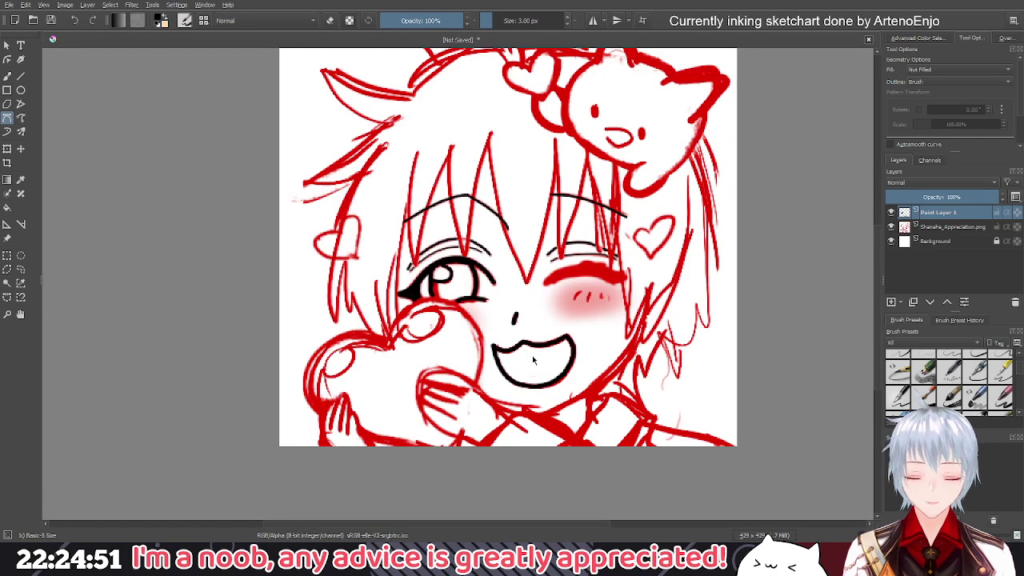
pyautogui.moveTo(532, 359); pyautogui.dragTo(489, 296)
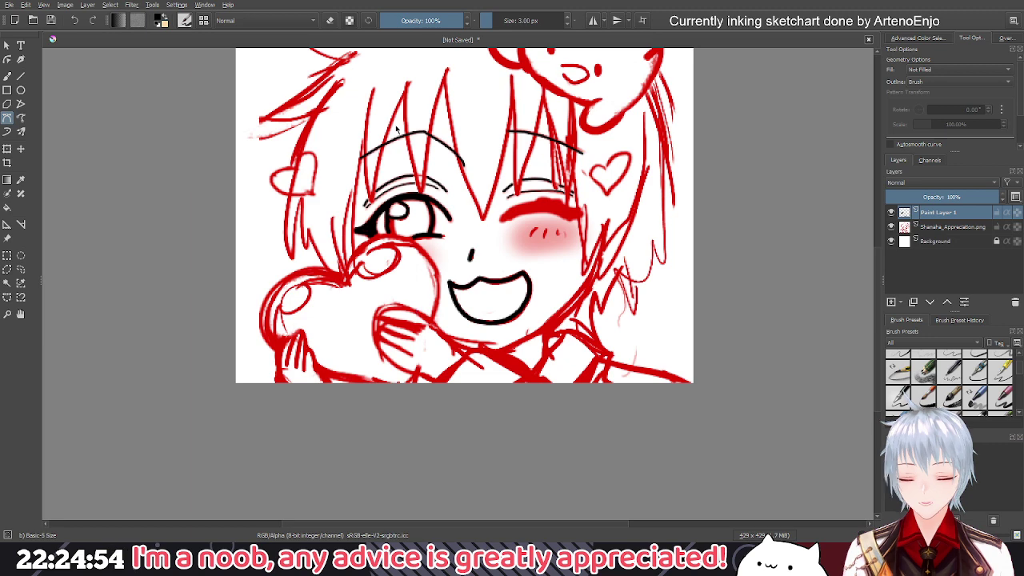
# Set the brush size to 6 px and ink the upper edge of the closed eye's thick lash line with one Bezier curve
pyautogui.moveTo(534, 258); pyautogui.dragTo(566, 344)
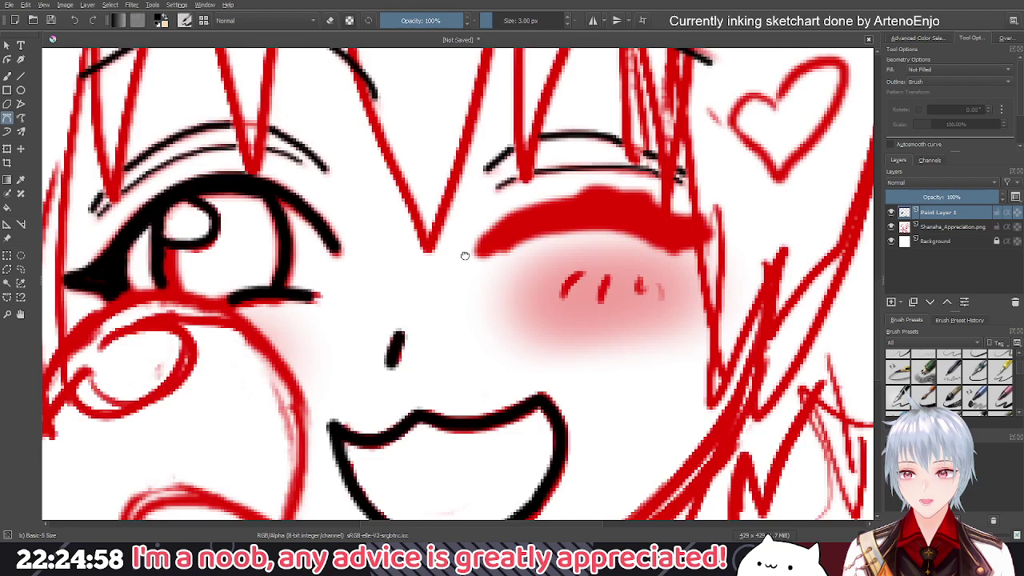
pyautogui.moveTo(465, 255); pyautogui.dragTo(385, 352)
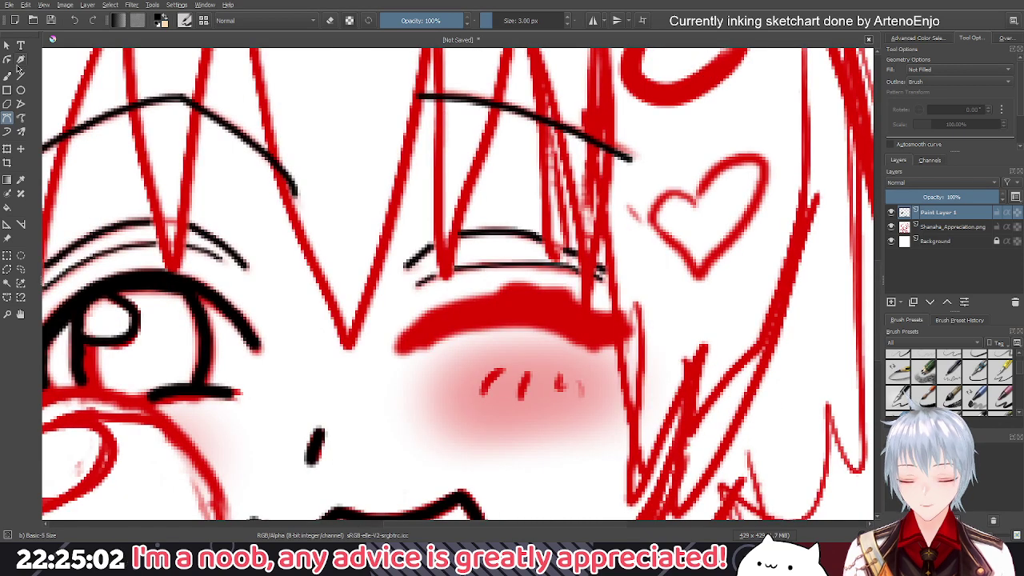
pyautogui.press(']')
pyautogui.press(']')
pyautogui.press(']')
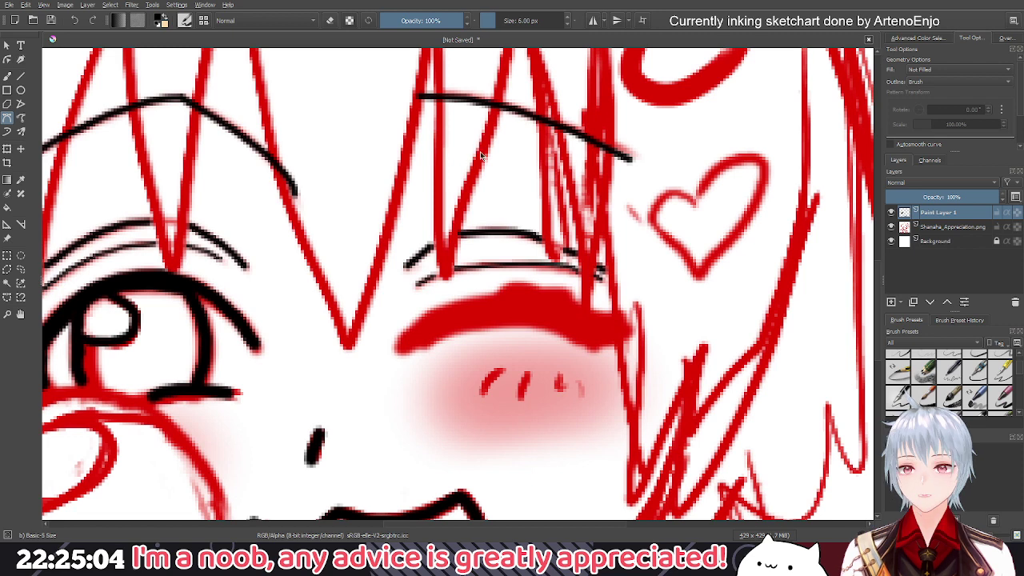
pyautogui.click(397, 348)
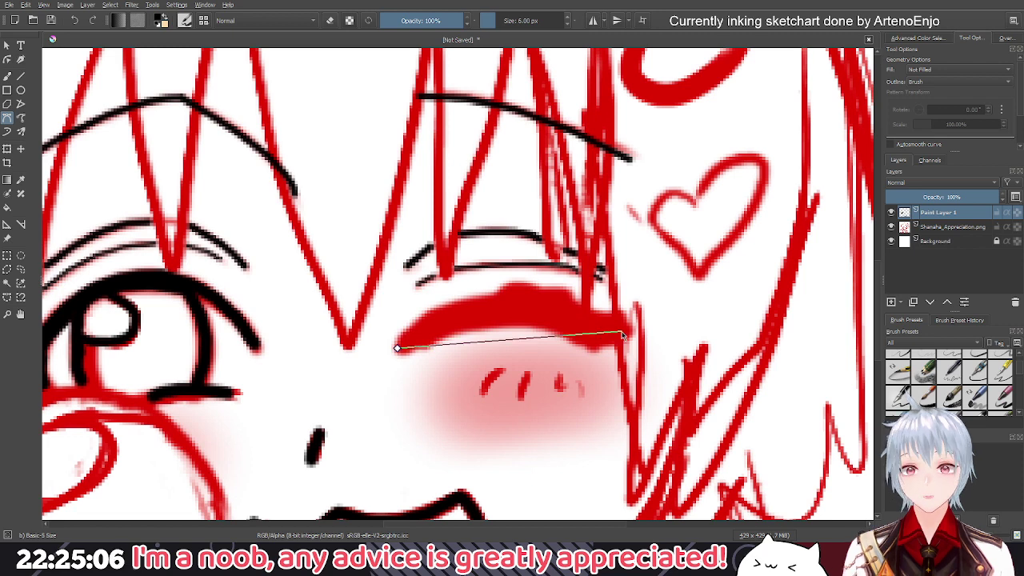
pyautogui.moveTo(623, 336); pyautogui.dragTo(718, 420)
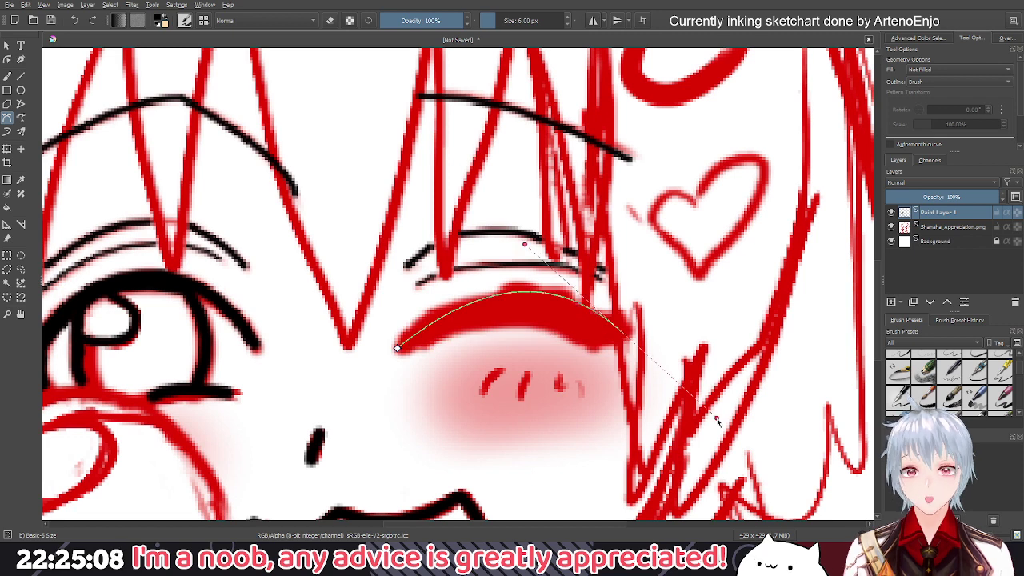
pyautogui.press('Return')
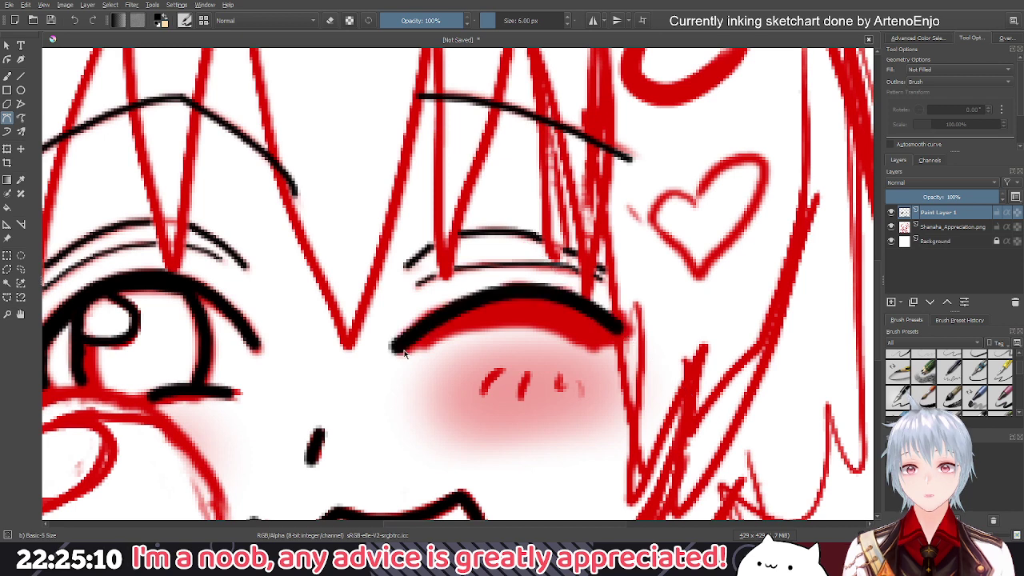
# Ink the lower edge and outer corner of the closed eye's lash line with two 6 px Bezier curves, closing its outline
pyautogui.click(405, 350)
pyautogui.moveTo(584, 345); pyautogui.dragTo(593, 368)
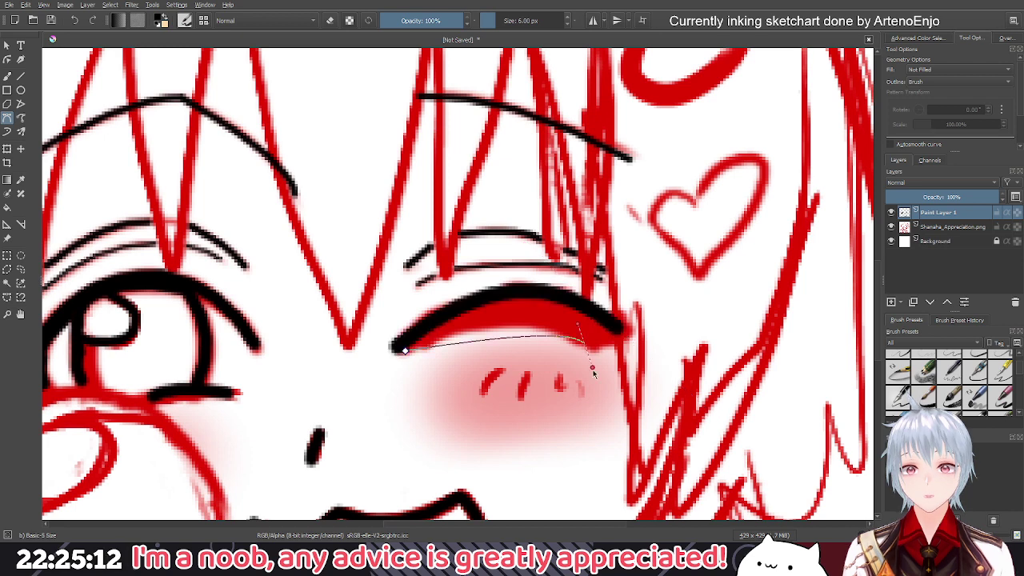
pyautogui.press('Return')
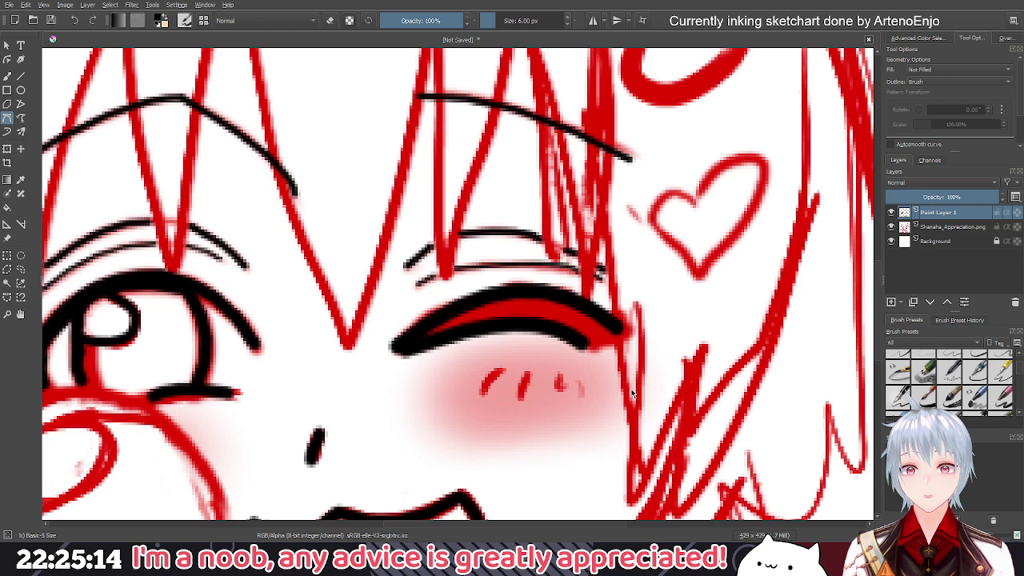
pyautogui.click(621, 334)
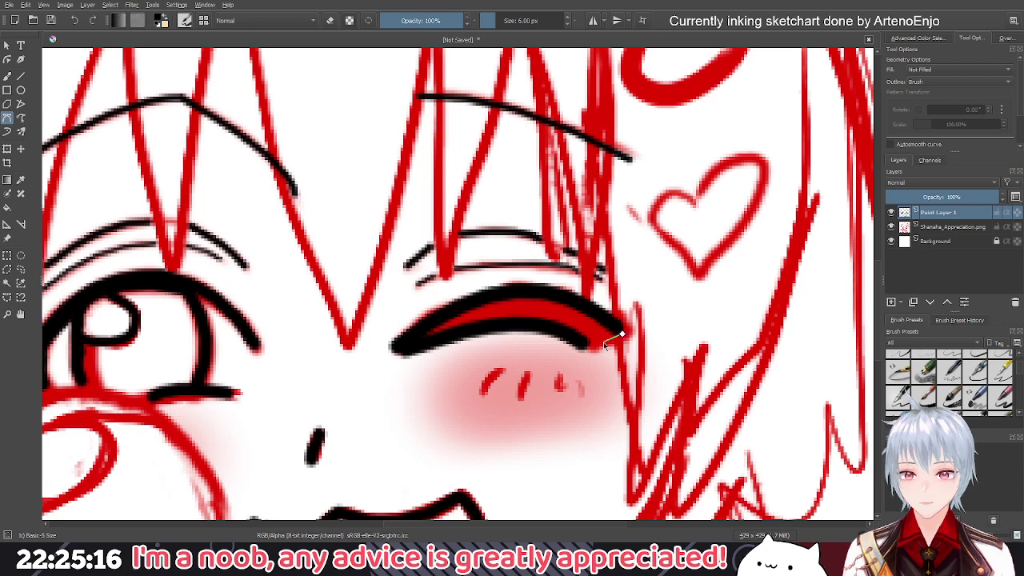
pyautogui.click(605, 341)
pyautogui.press('Return')
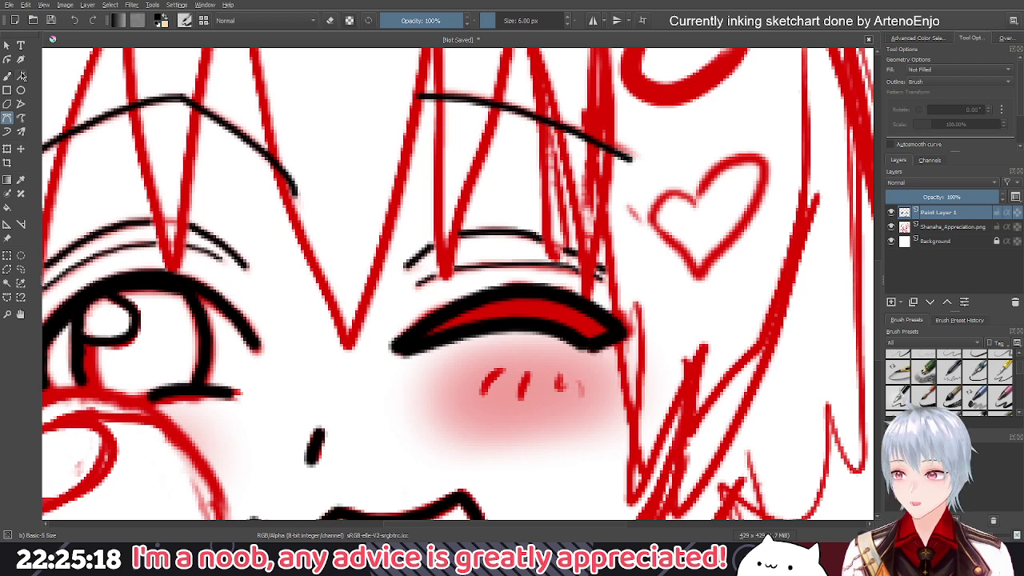
# Fill the closed eye's outlined lash shape with solid black using the Freehand Brush at 6 px
pyautogui.click(7, 74)
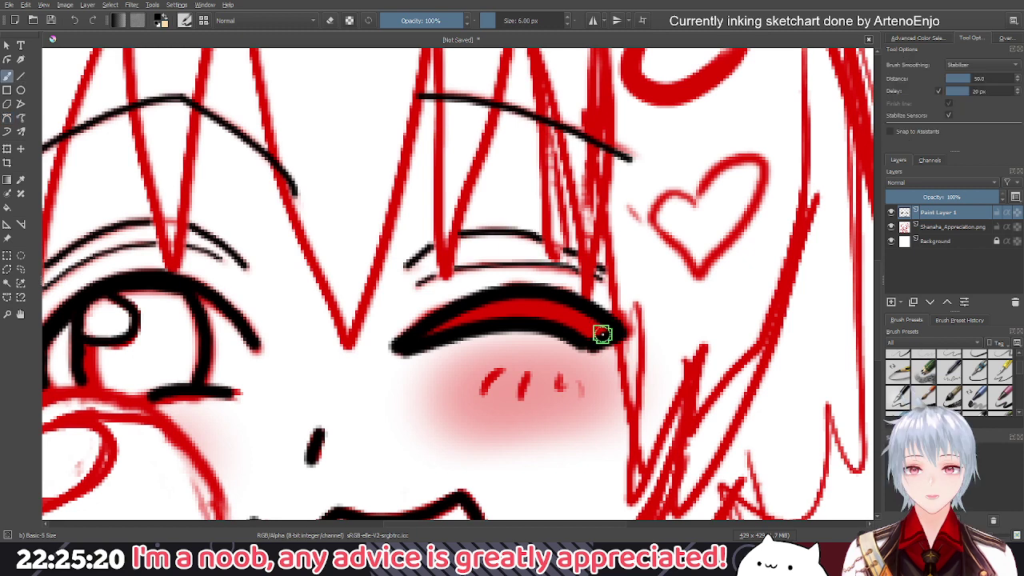
pyautogui.moveTo(602, 334)
pyautogui.mouseDown()
pyautogui.moveTo(447, 319)
pyautogui.moveTo(488, 315)
pyautogui.moveTo(601, 342)
pyautogui.mouseUp()
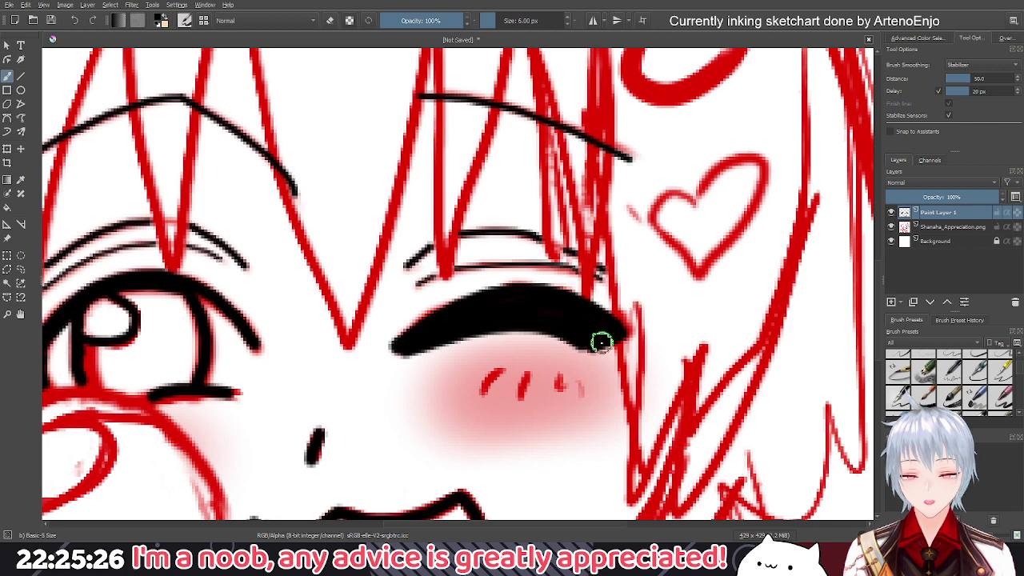
pyautogui.scroll(-9, 542, 269)
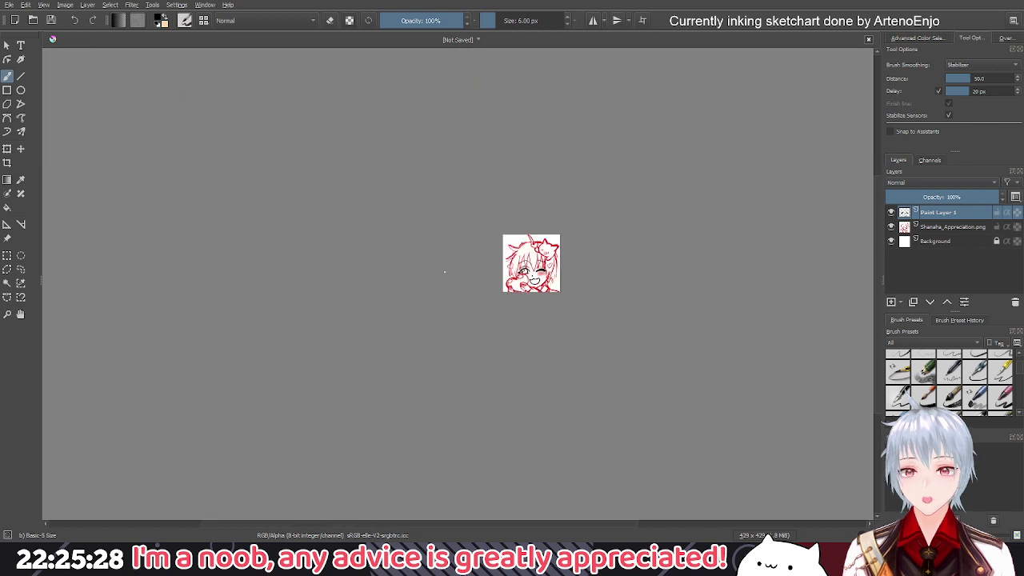
pyautogui.scroll(10, 539, 274)
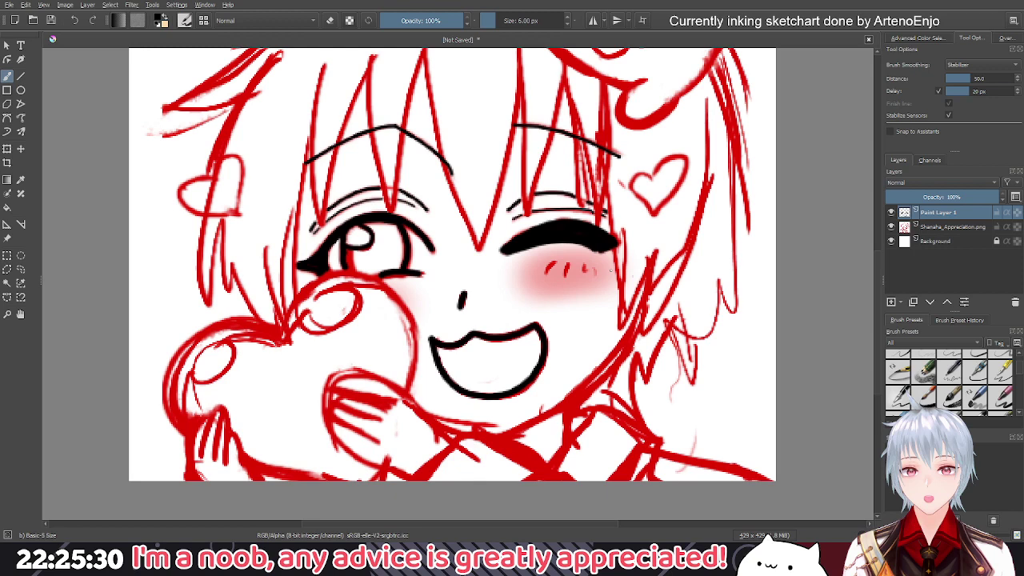
pyautogui.scroll(2, 607, 251)
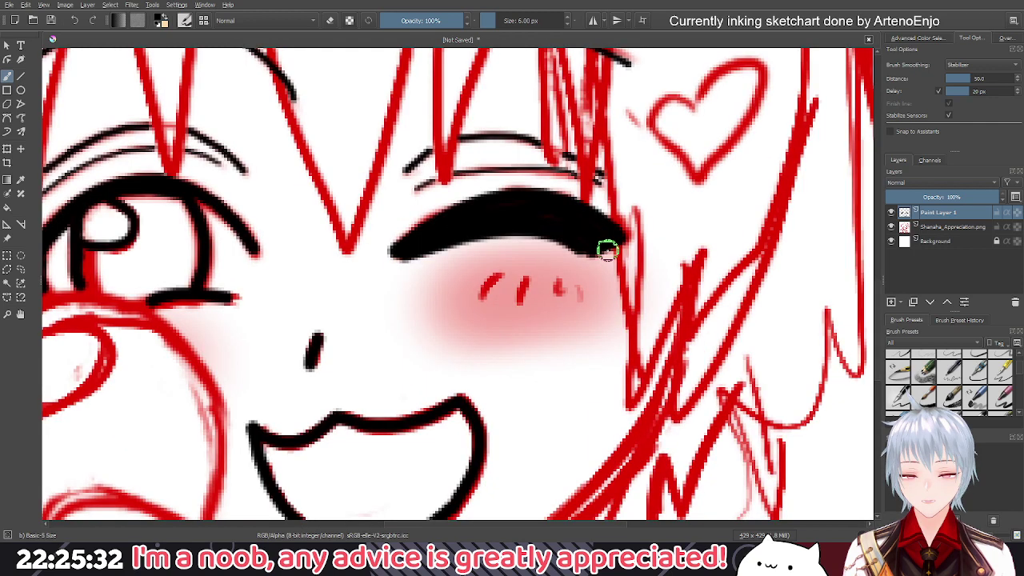
pyautogui.moveTo(435, 248); pyautogui.dragTo(555, 254)
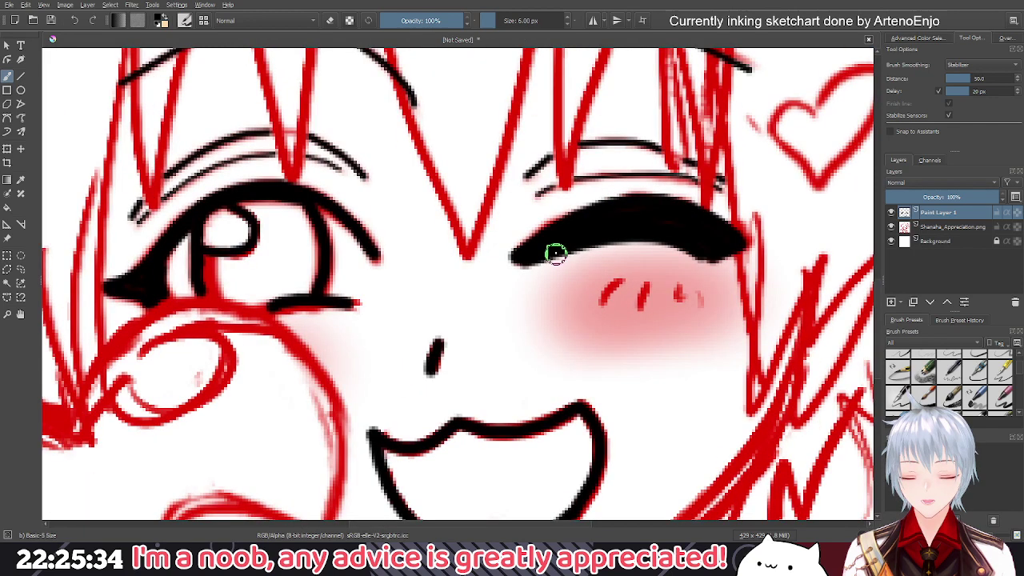
# Try to ink the first blush mark below the closed eye with a 2 px freehand stroke
pyautogui.press('[')
pyautogui.press('[')
pyautogui.press('[')
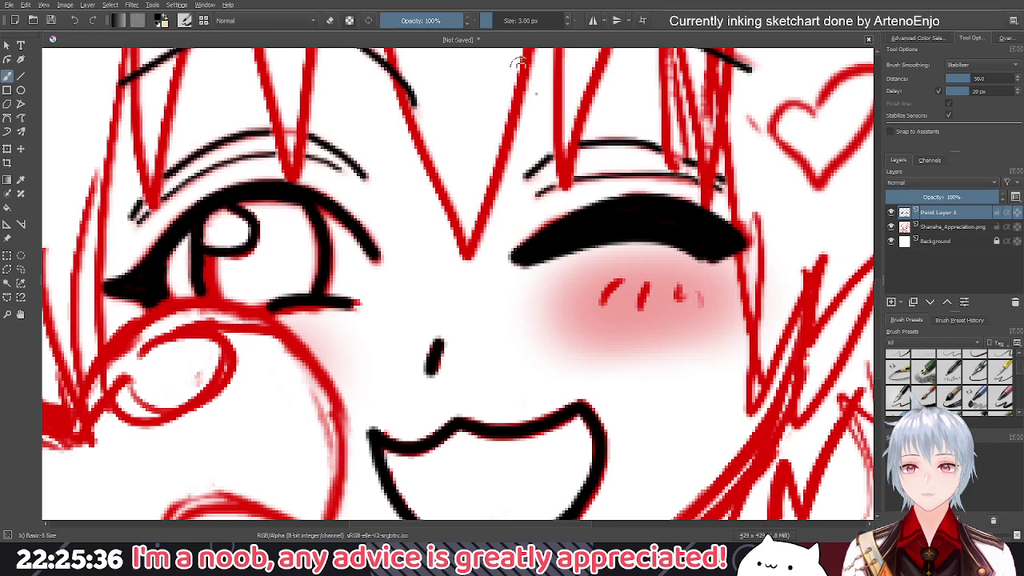
pyautogui.press('[')
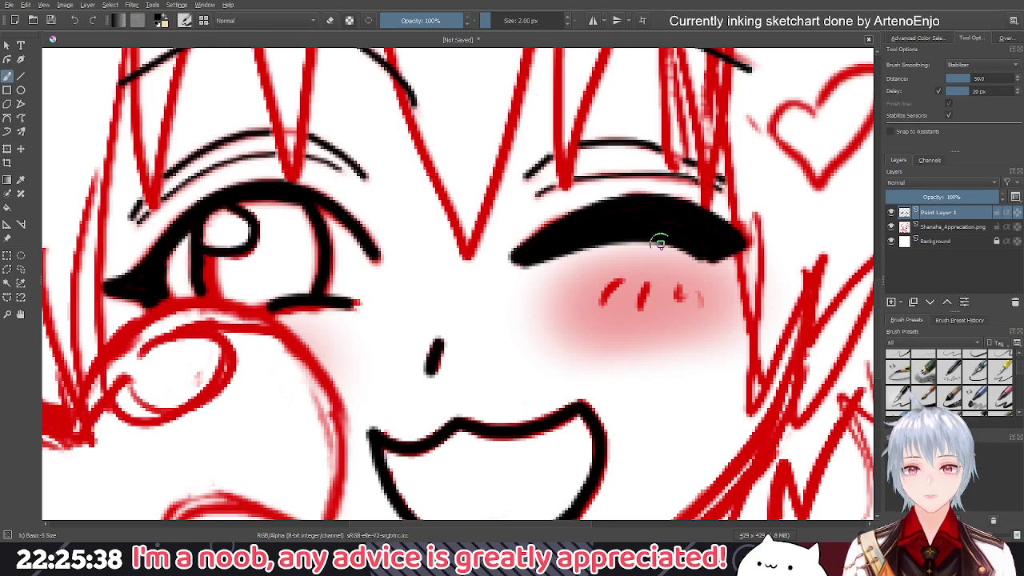
pyautogui.scroll(5, 659, 244)
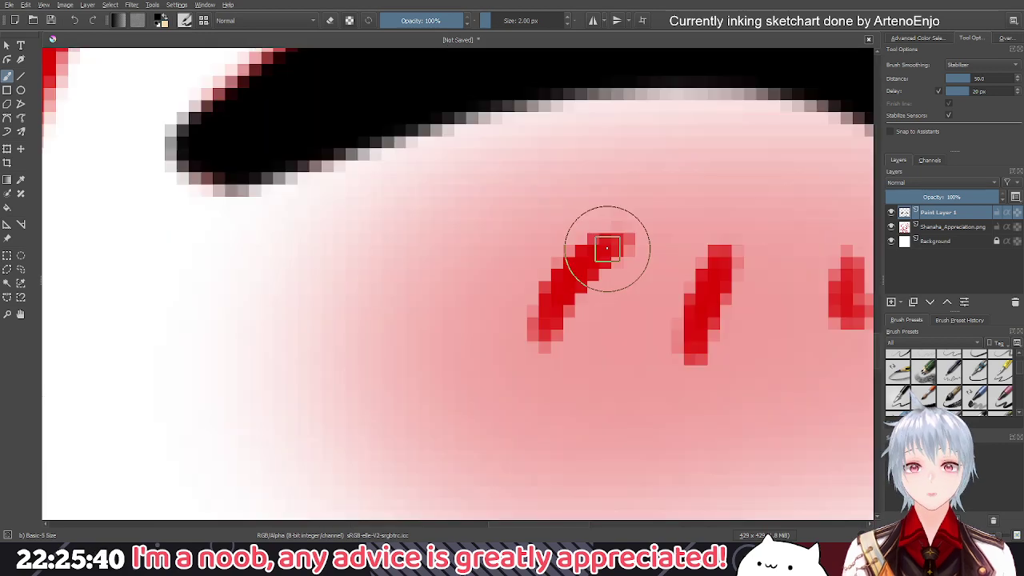
pyautogui.scroll(-2, 607, 249)
pyautogui.moveTo(609, 261); pyautogui.dragTo(565, 315)
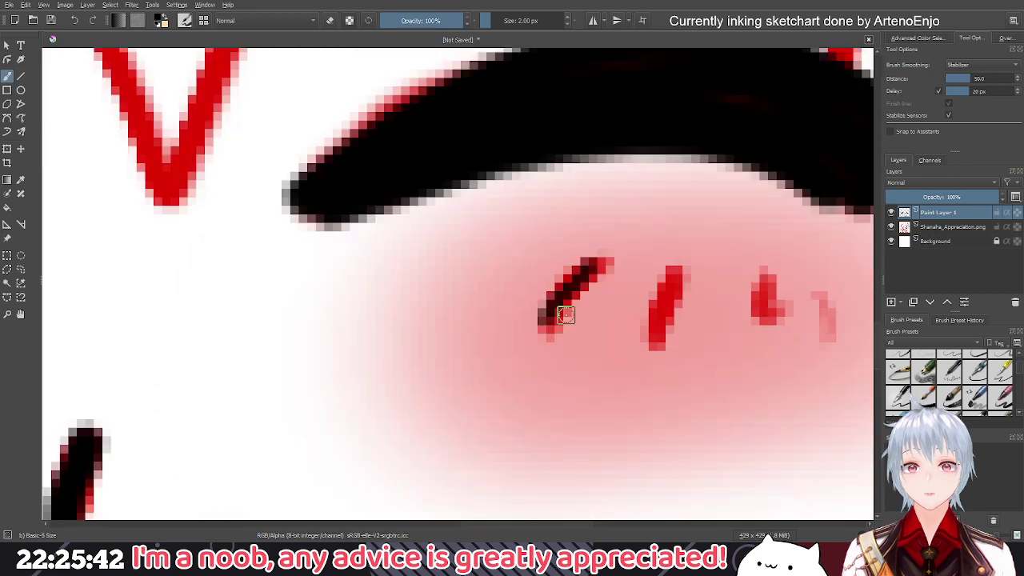
pyautogui.scroll(-4, 565, 315)
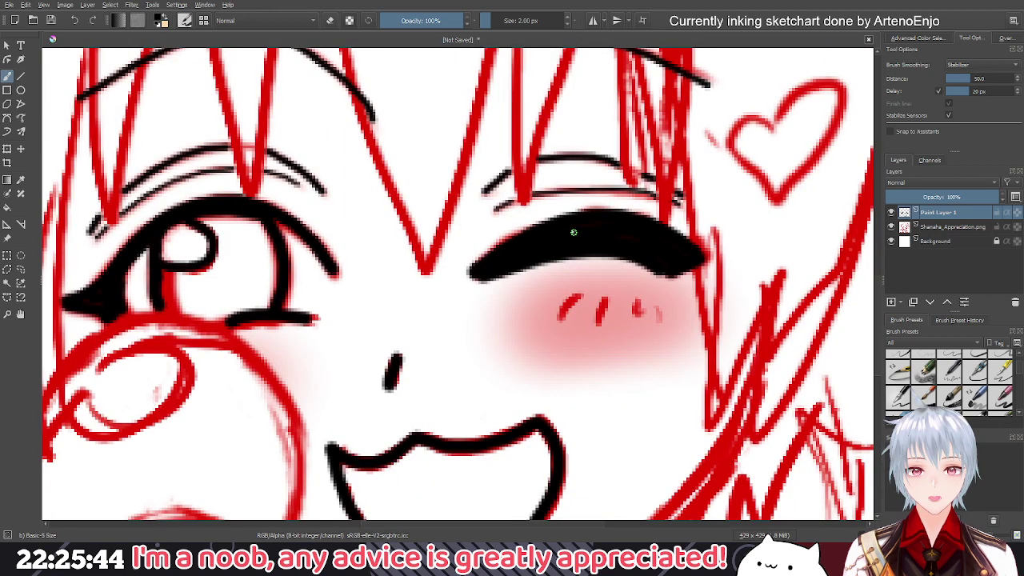
# Set the brush size to 3 px and ink the four short blush marks below the closed eye freehand
pyautogui.press(']')
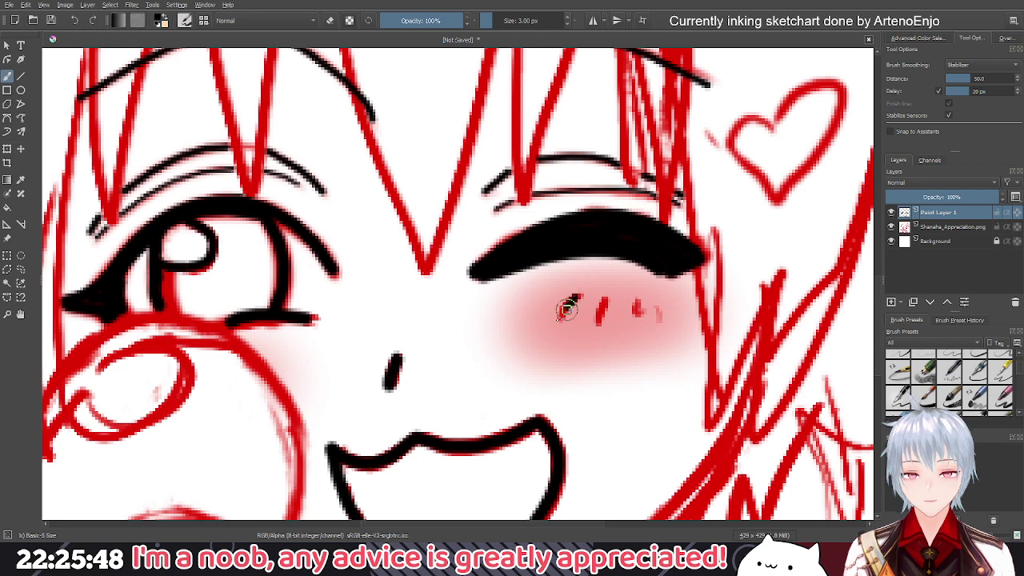
pyautogui.moveTo(559, 317); pyautogui.dragTo(579, 297)
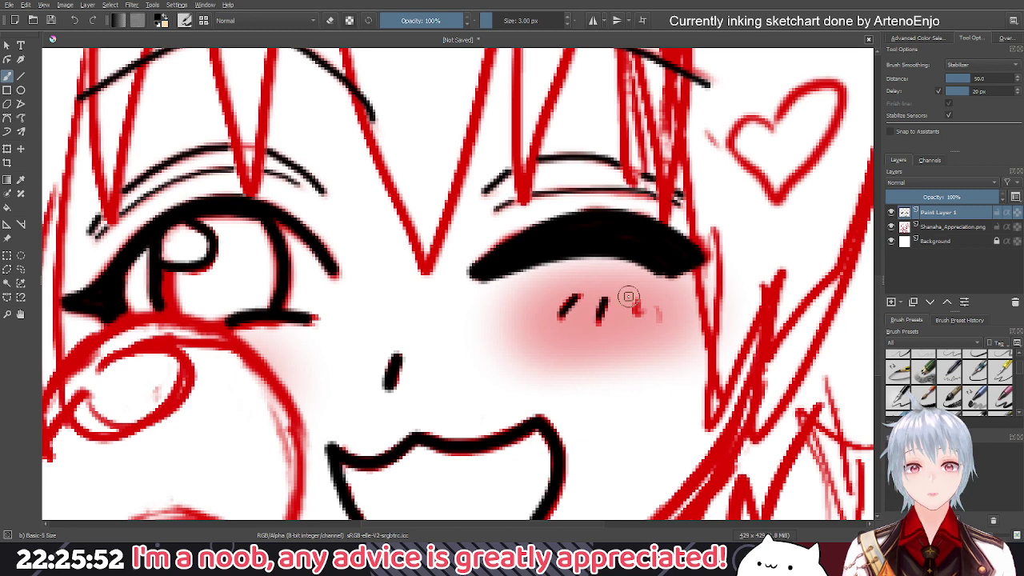
pyautogui.moveTo(634, 301)
pyautogui.mouseDown()
pyautogui.moveTo(638, 314)
pyautogui.moveTo(659, 316)
pyautogui.mouseUp()
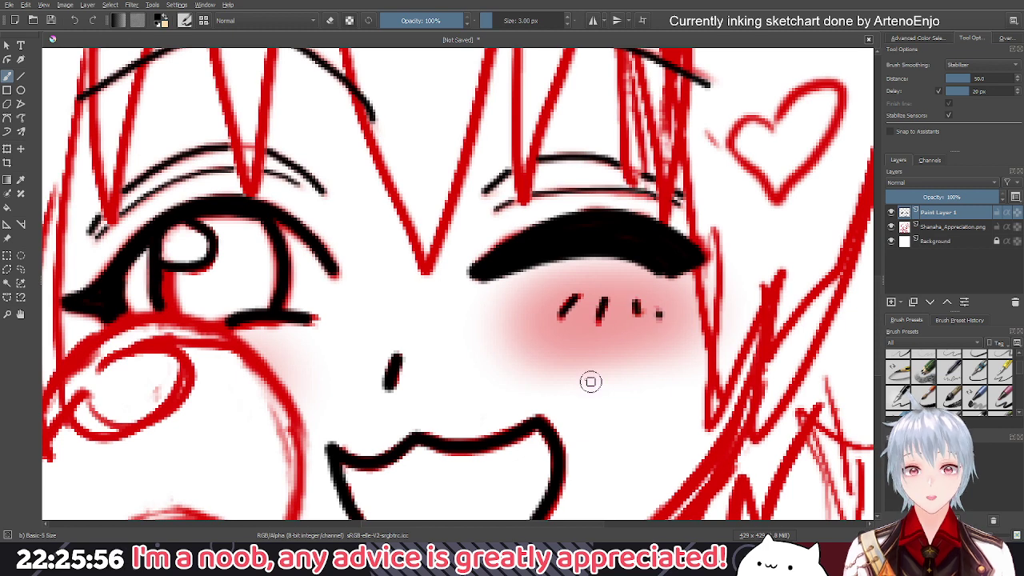
# Switch to the Bezier Curve tool and set the brush size to 5 px for the face outline
pyautogui.scroll(-5, 536, 354)
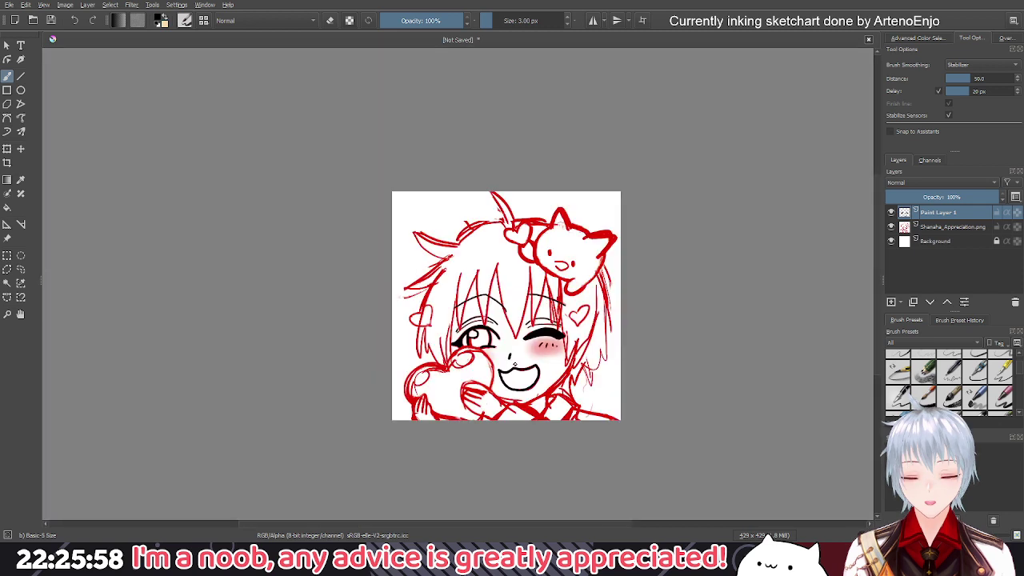
pyautogui.scroll(2, 514, 364)
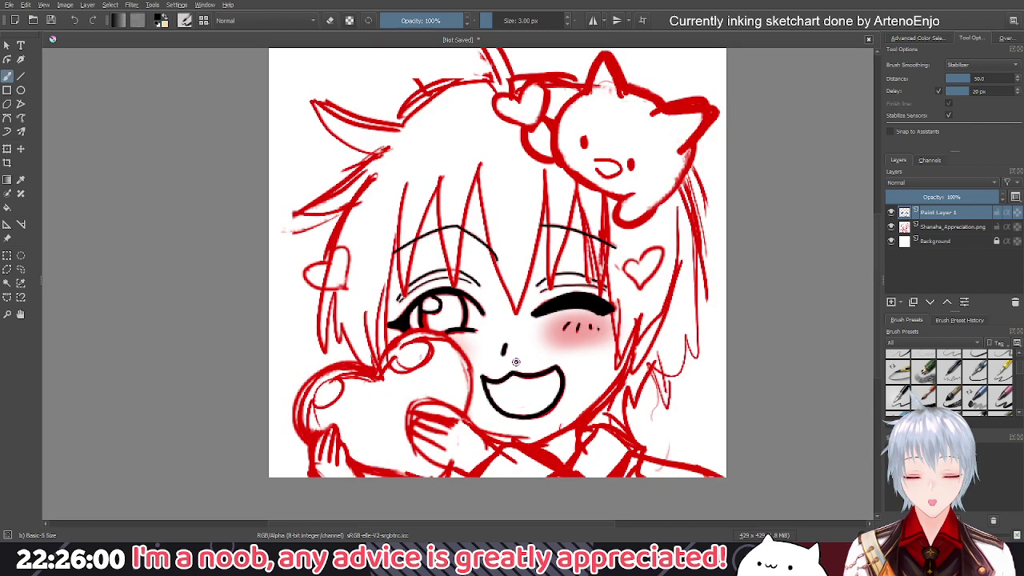
pyautogui.scroll(1, 515, 361)
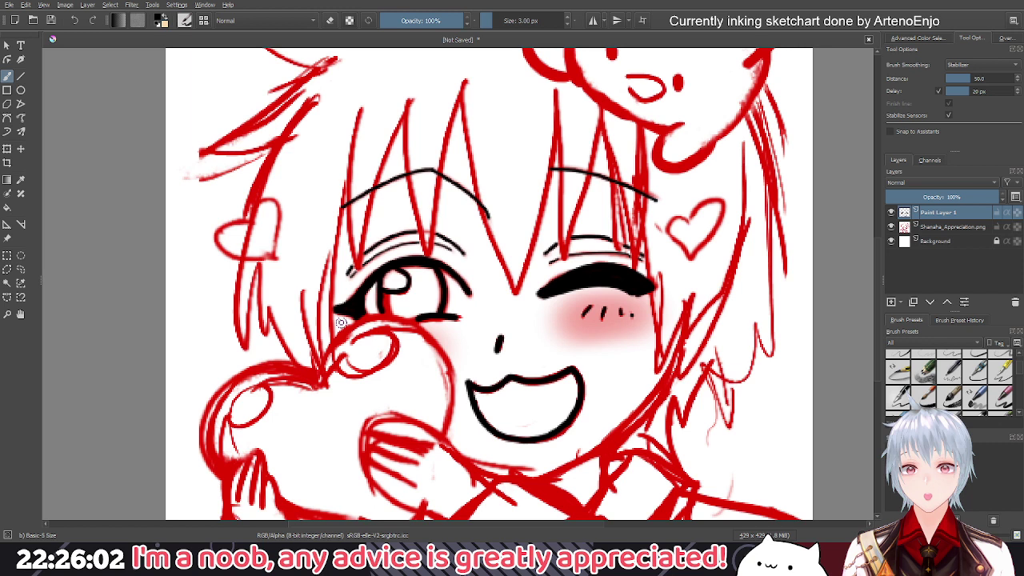
pyautogui.click(9, 117)
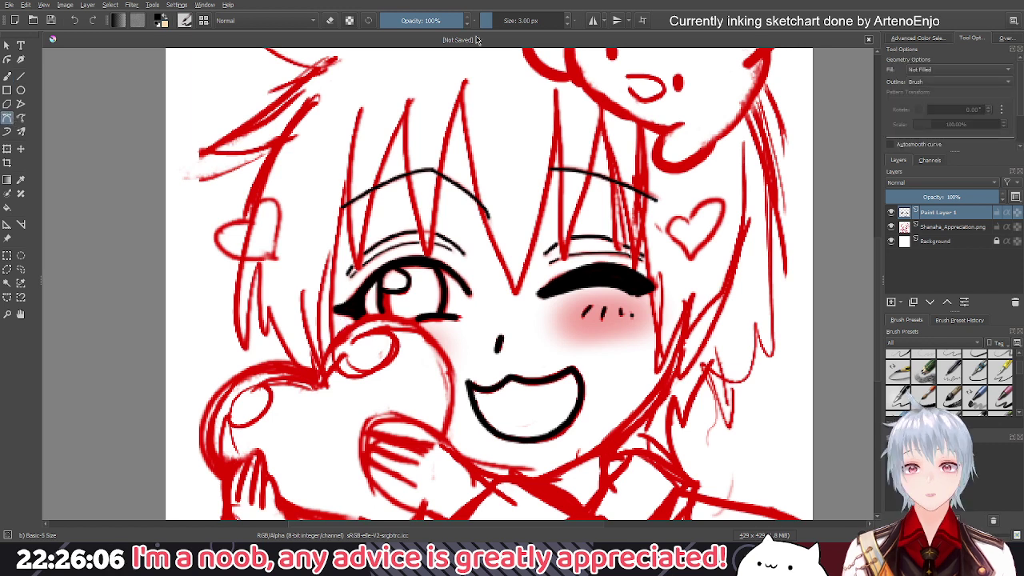
pyautogui.click(494, 20)
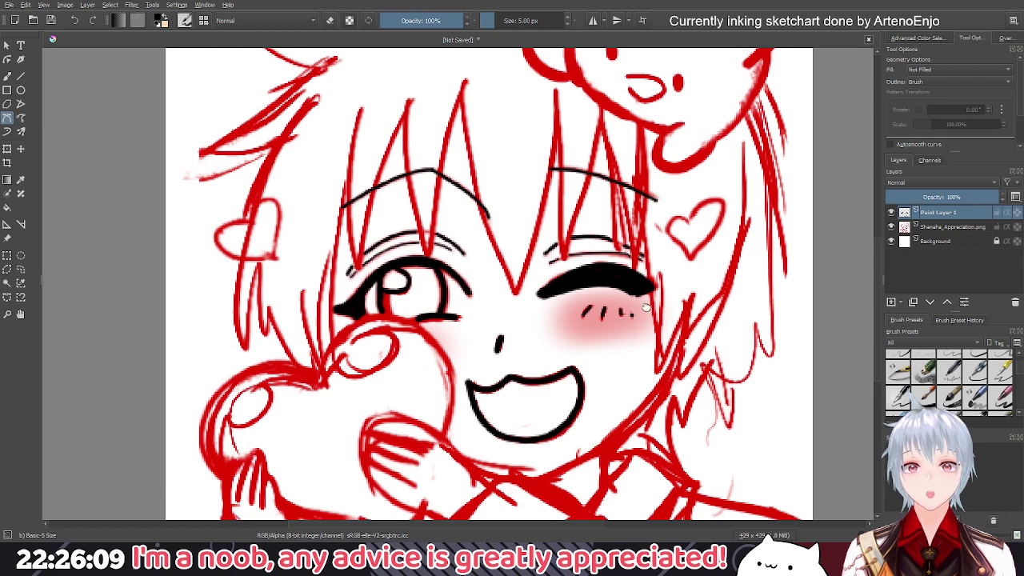
pyautogui.moveTo(550, 476); pyautogui.dragTo(543, 425)
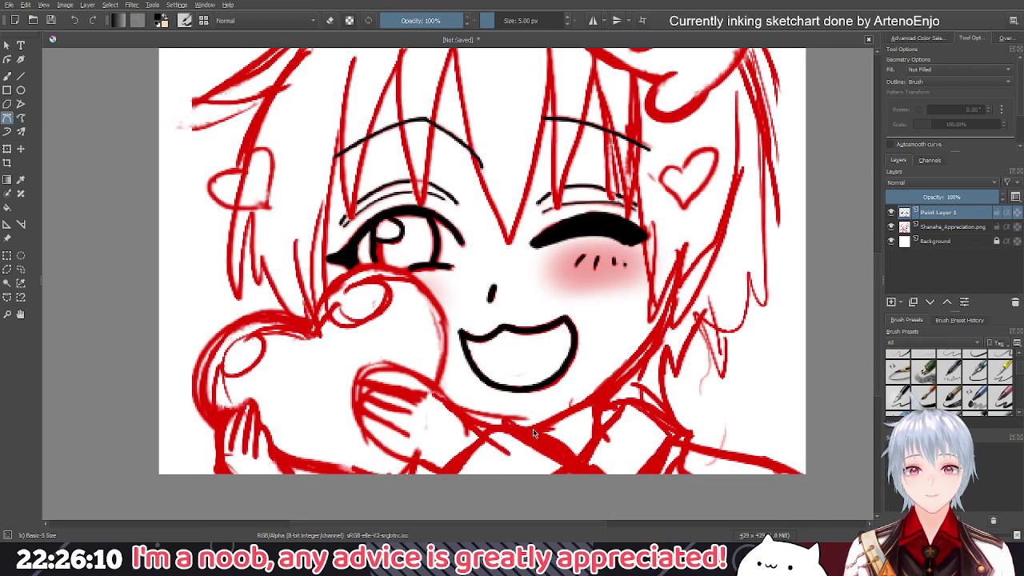
# Try to ink the jawline from the chin up the cheek in two Bezier segments, then undo them
pyautogui.click(532, 430)
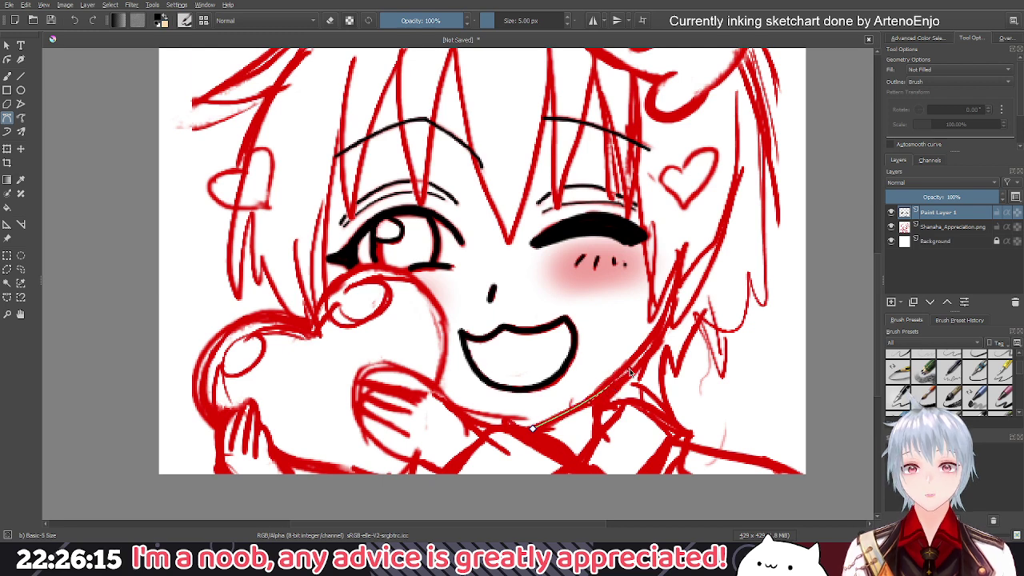
pyautogui.doubleClick(611, 388)
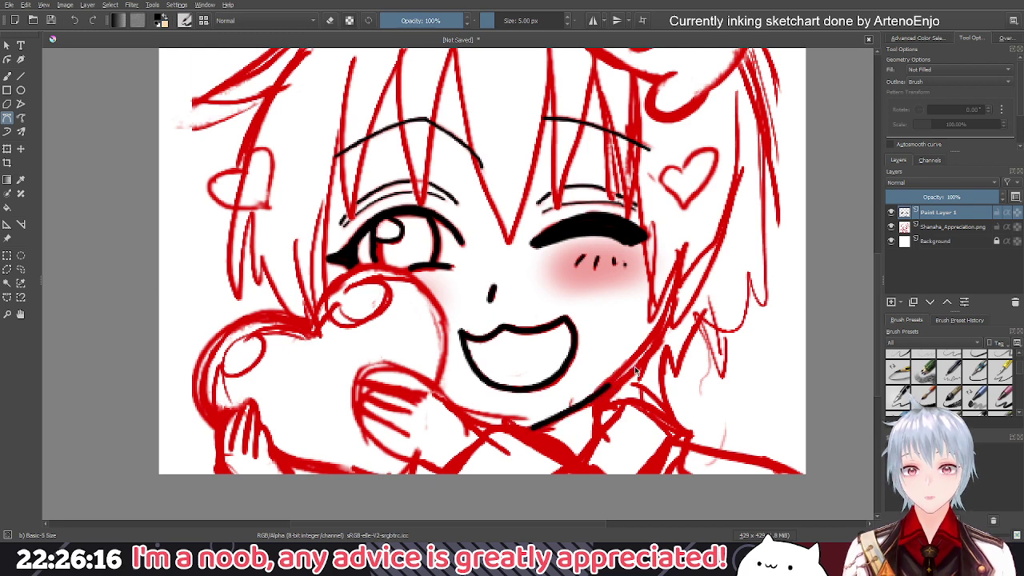
pyautogui.click(608, 387)
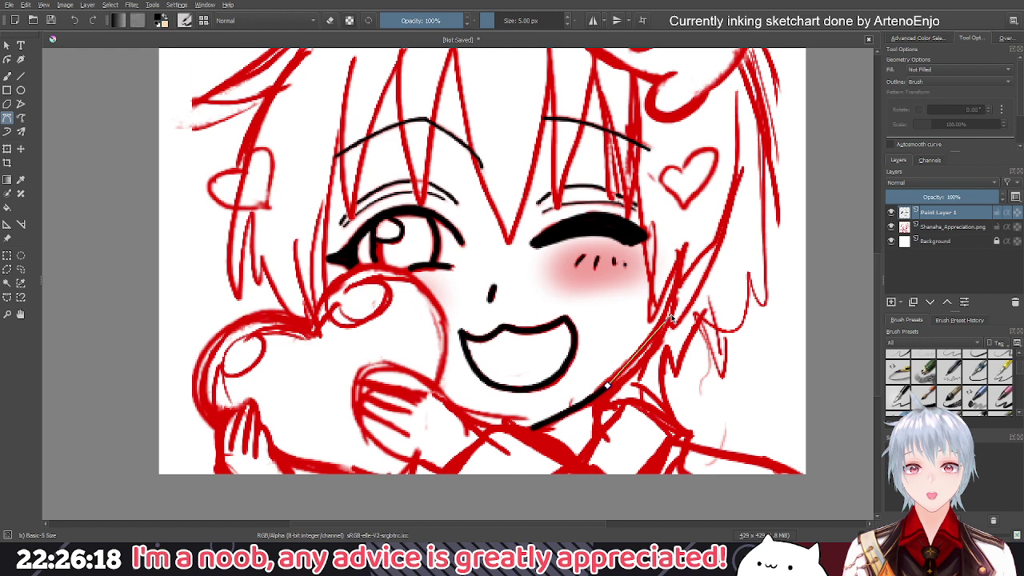
pyautogui.doubleClick(670, 317)
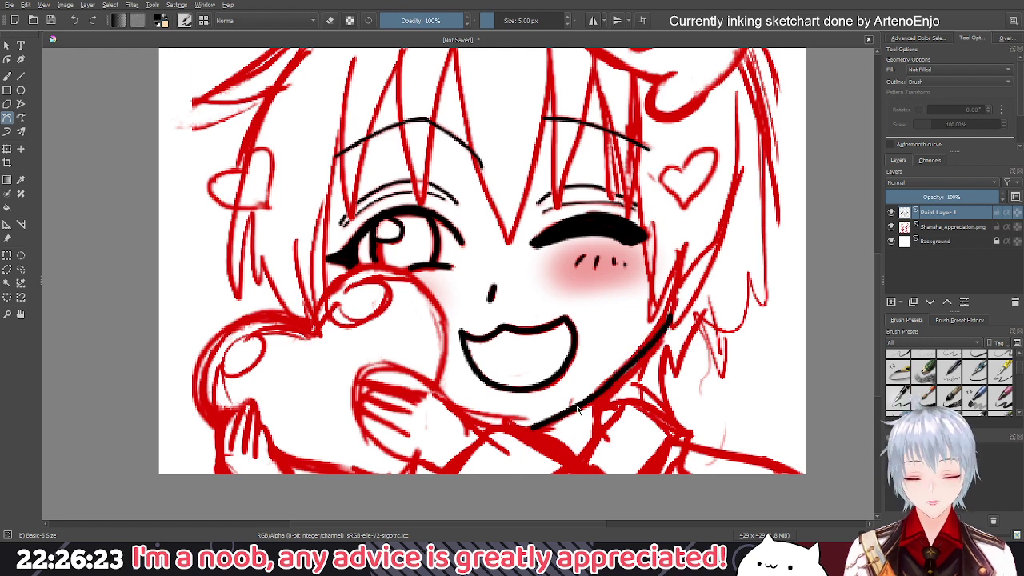
pyautogui.hotkey('ctrl', 'z')
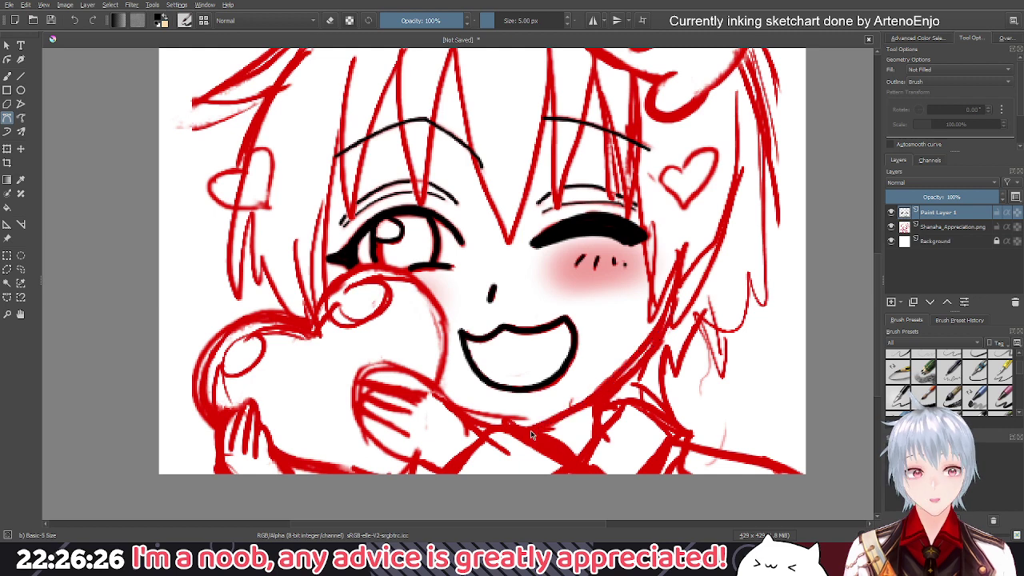
pyautogui.click(528, 430)
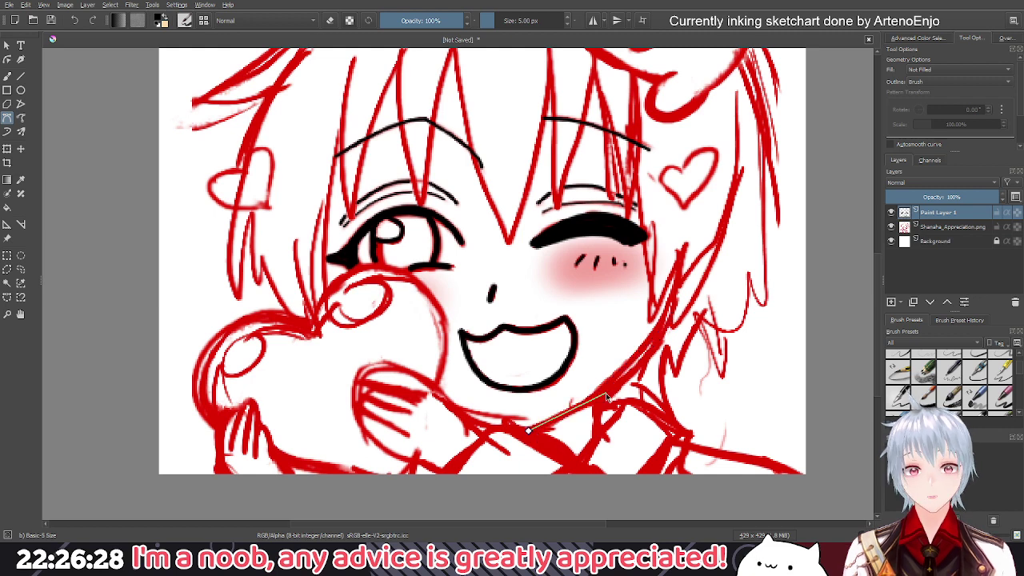
pyautogui.press('Escape')
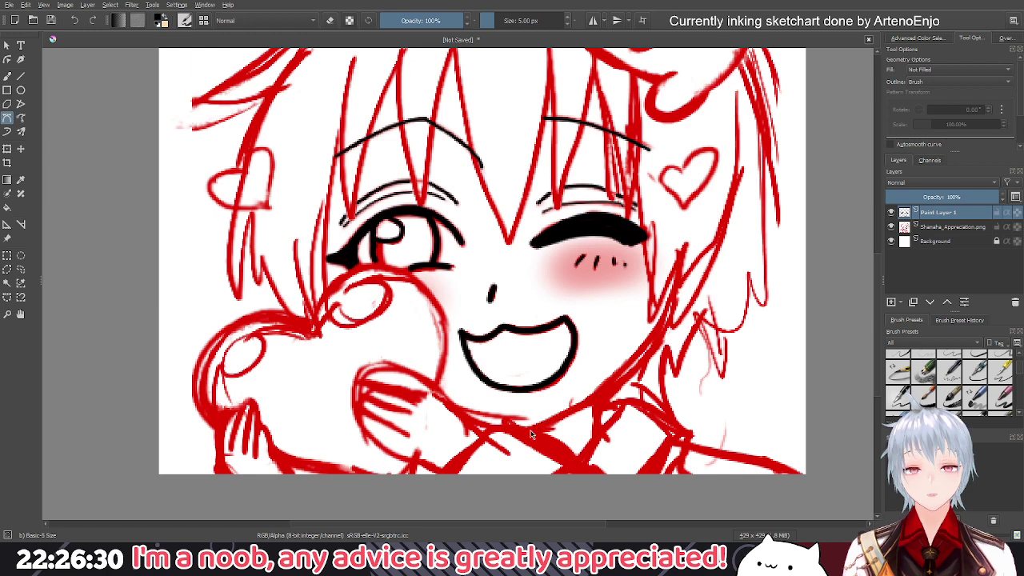
# Ink the jawline from chin to ear with one 5 px Bezier curve, and a short neck line from the jaw to the collar
pyautogui.click(529, 431)
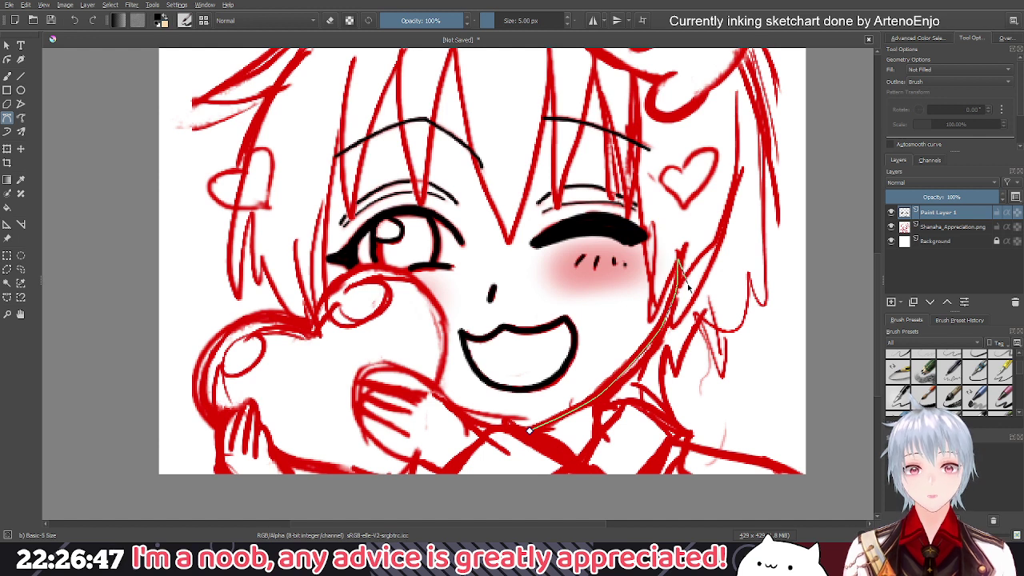
pyautogui.doubleClick(680, 261)
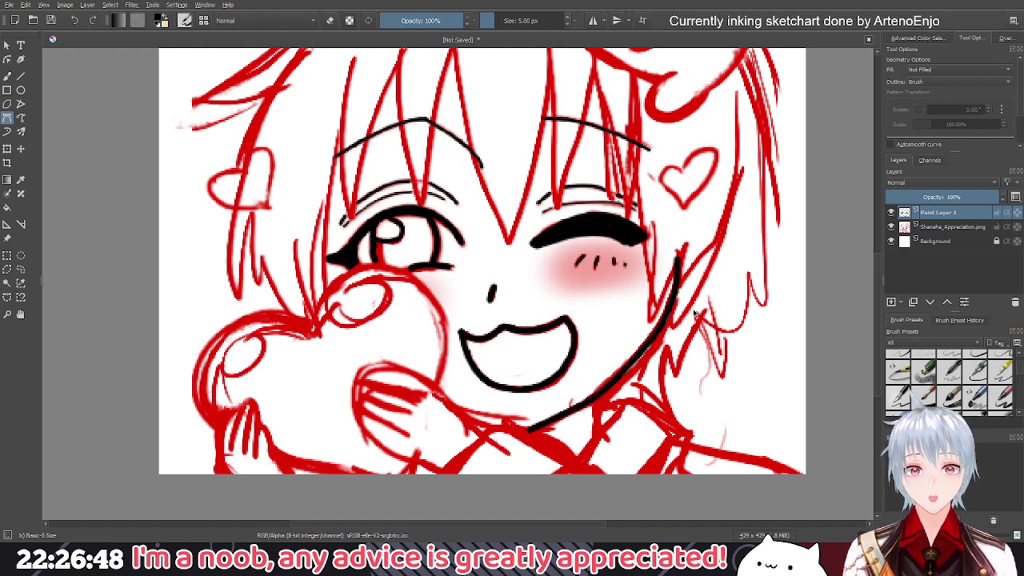
pyautogui.click(601, 395)
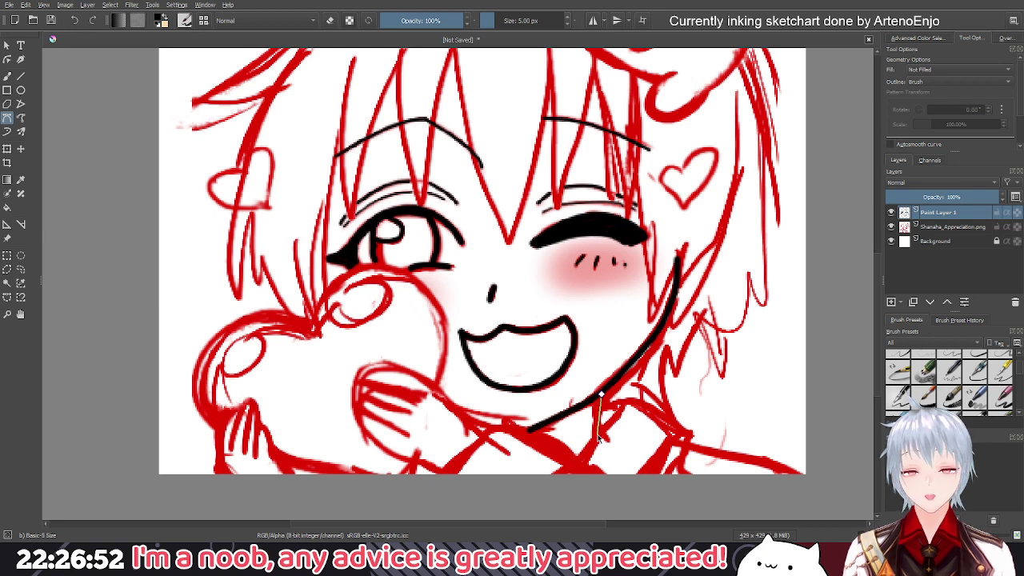
pyautogui.doubleClick(596, 433)
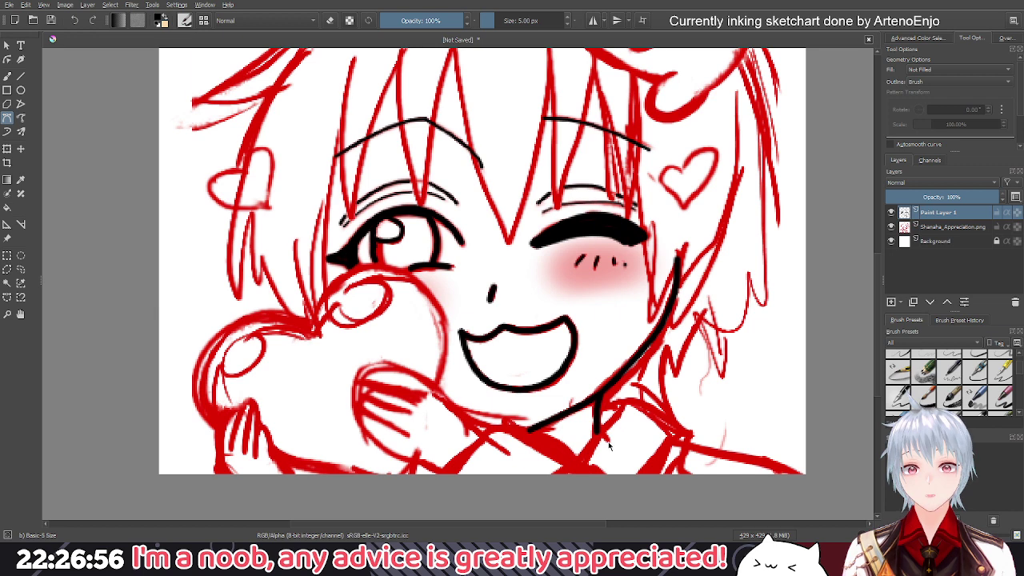
# Try lowering the opacity of the red sketch layer, then undo the change
pyautogui.click(952, 226)
pyautogui.moveTo(972, 197); pyautogui.dragTo(941, 201)
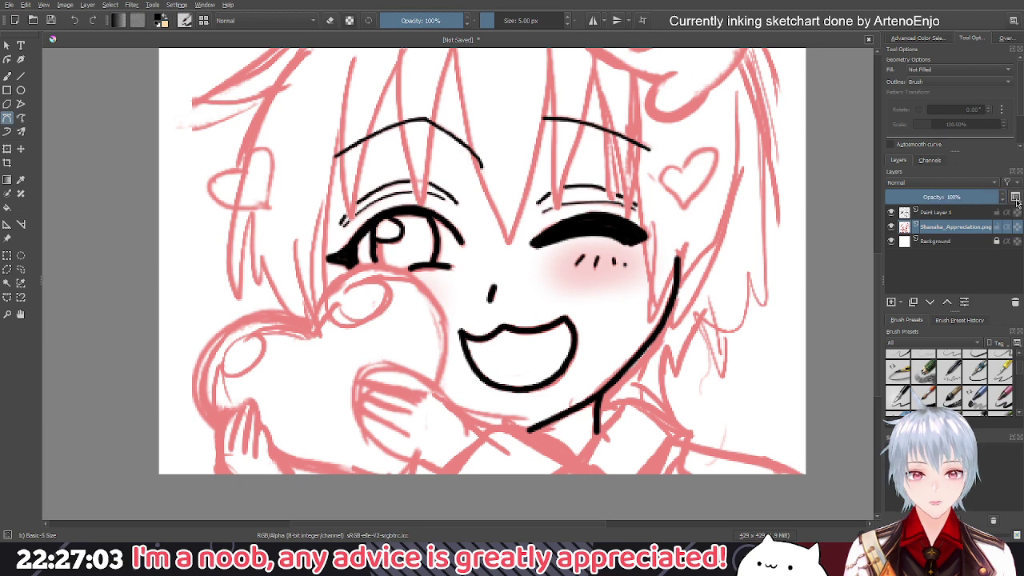
pyautogui.hotkey('ctrl', 'z')
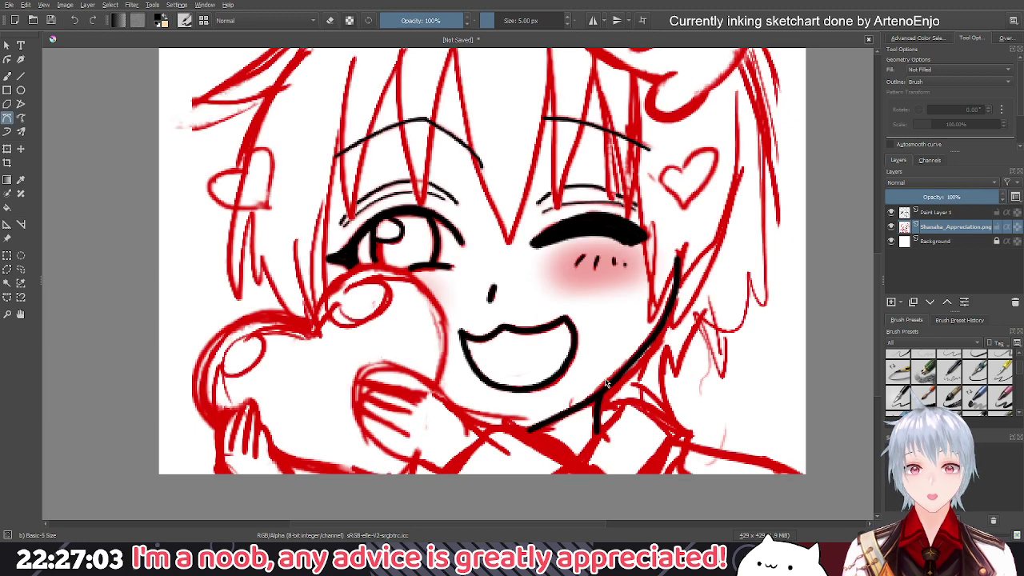
# Examine the inked face, jawline and neck against the red sketch, both close up and as a whole
pyautogui.scroll(-2, 592, 407)
pyautogui.moveTo(591, 408); pyautogui.dragTo(595, 404)
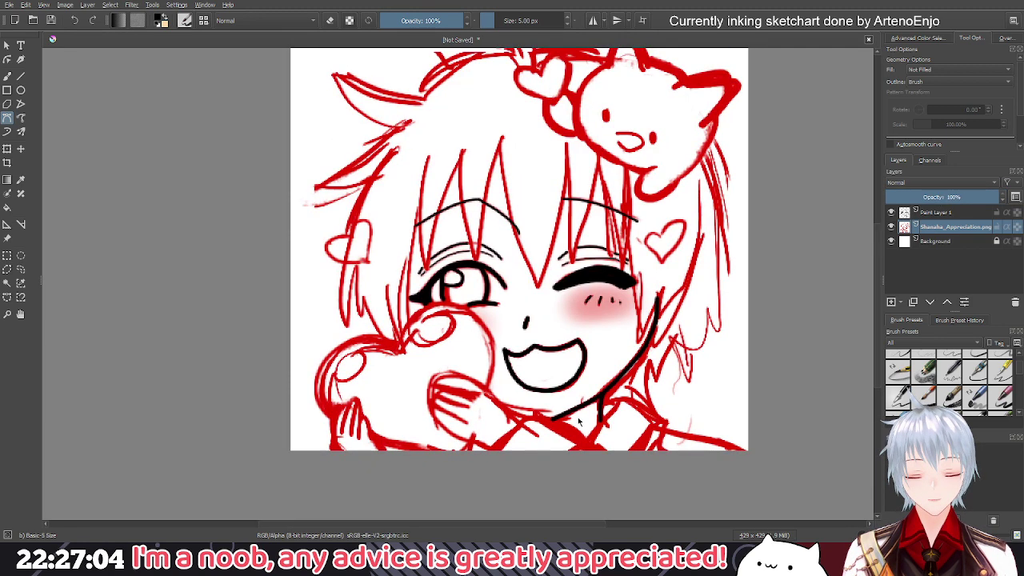
pyautogui.scroll(3, 579, 422)
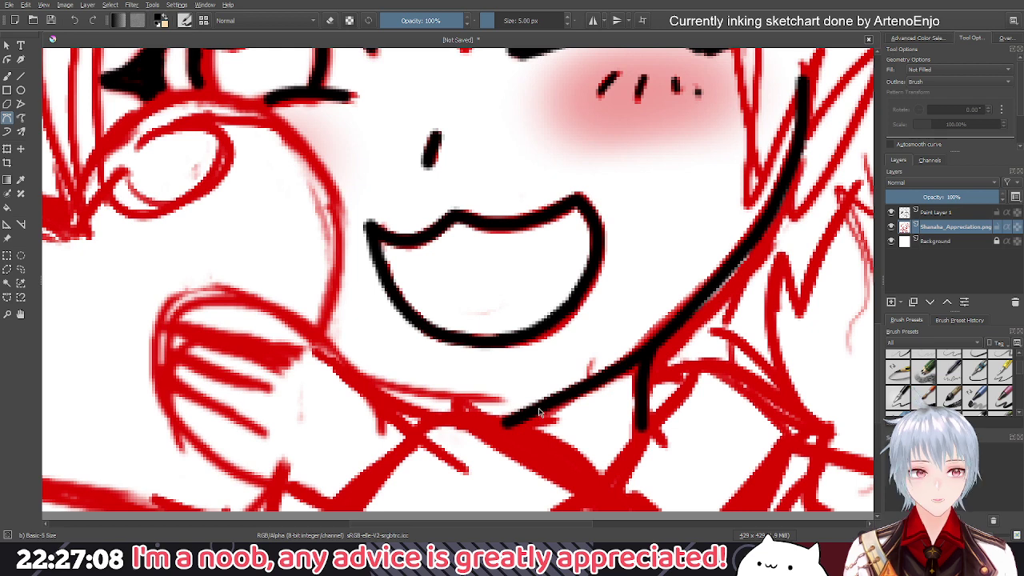
pyautogui.scroll(-2, 540, 412)
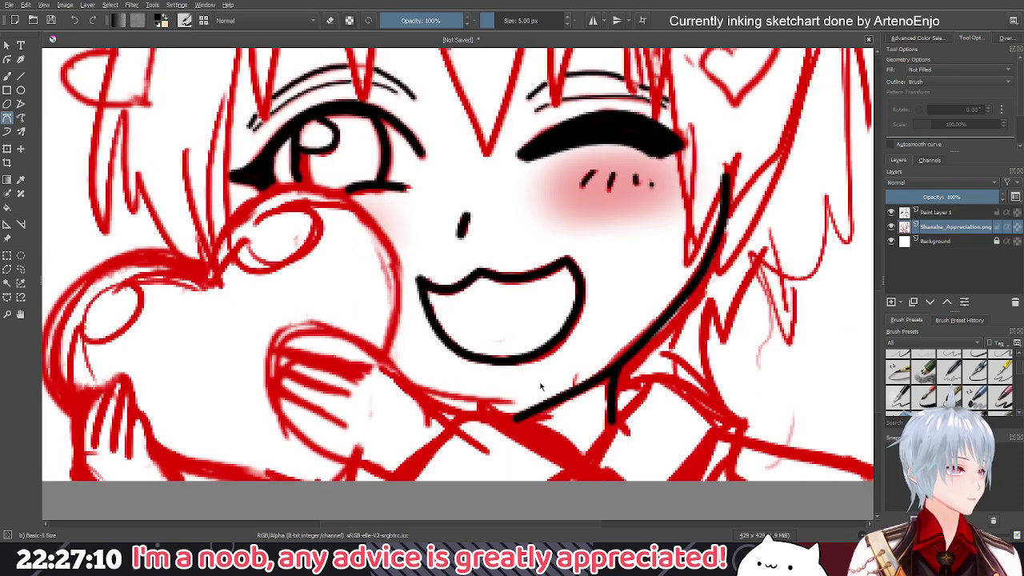
pyautogui.scroll(-2, 540, 386)
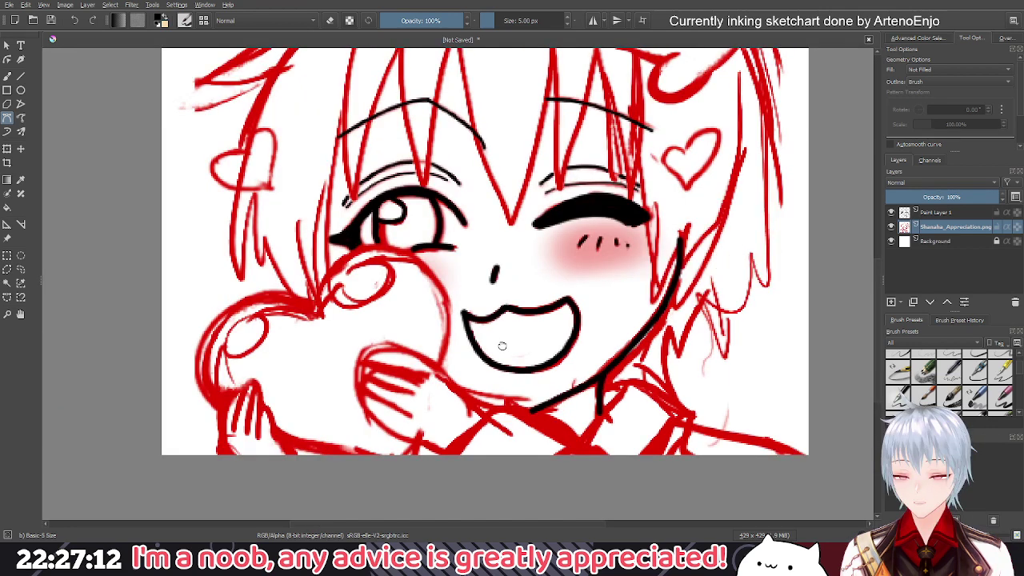
pyautogui.moveTo(502, 346); pyautogui.dragTo(563, 391)
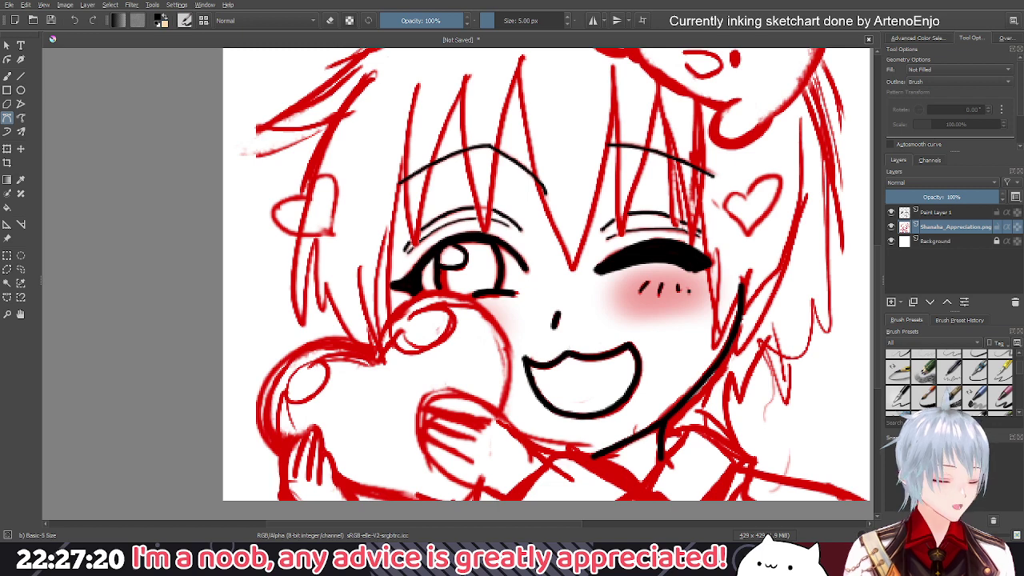
pyautogui.moveTo(570, 232)
pyautogui.mouseDown()
pyautogui.moveTo(494, 311)
pyautogui.moveTo(488, 186)
pyautogui.mouseUp()
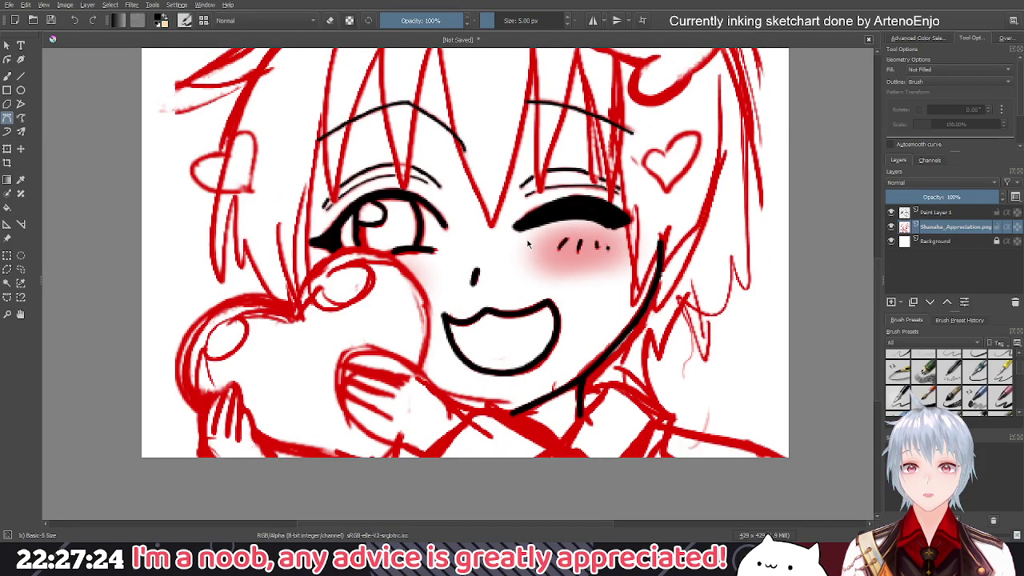
pyautogui.scroll(3, 528, 244)
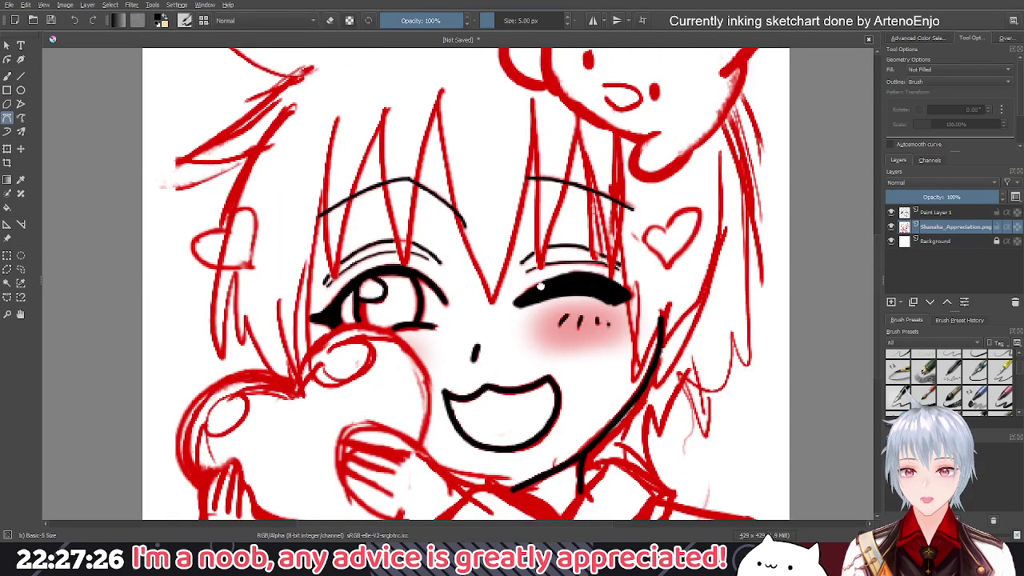
pyautogui.moveTo(500, 476); pyautogui.dragTo(547, 404)
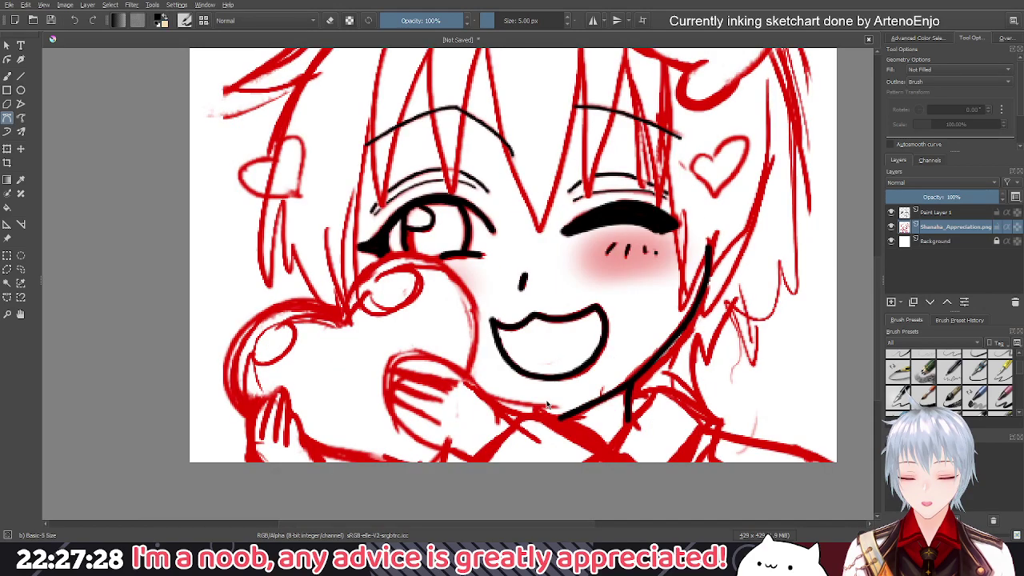
pyautogui.scroll(3, 534, 361)
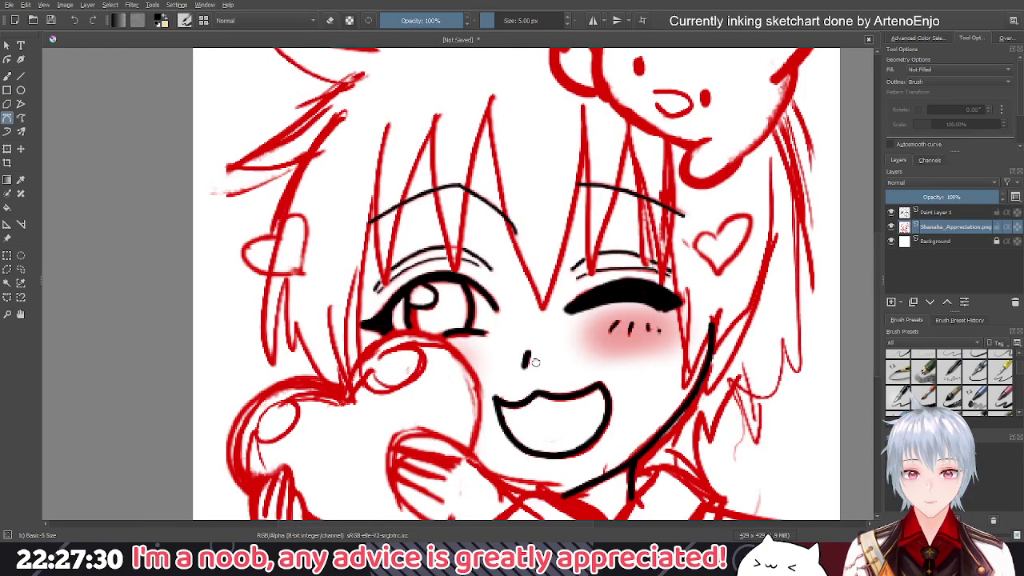
pyautogui.scroll(-2, 534, 361)
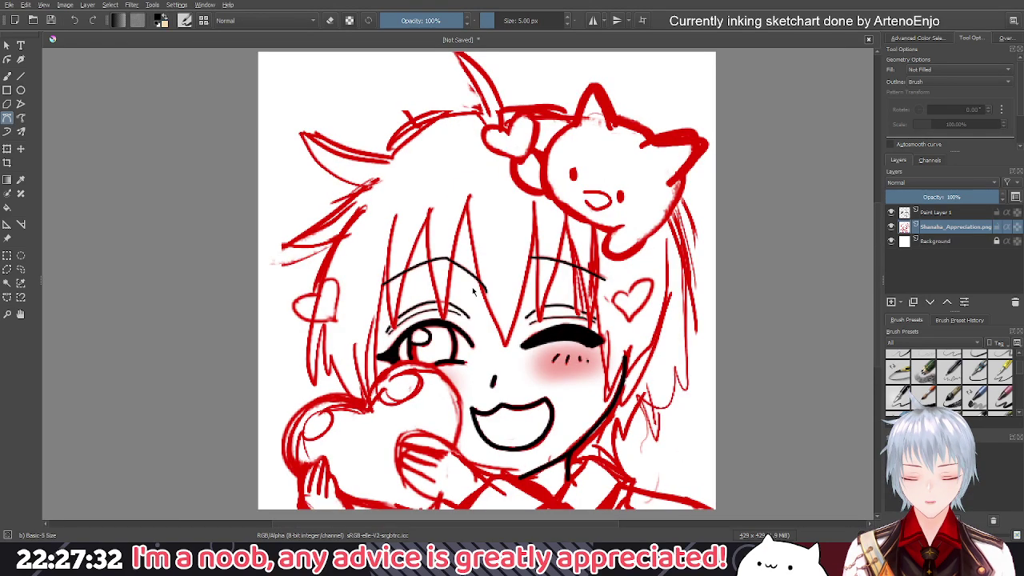
pyautogui.scroll(2, 476, 381)
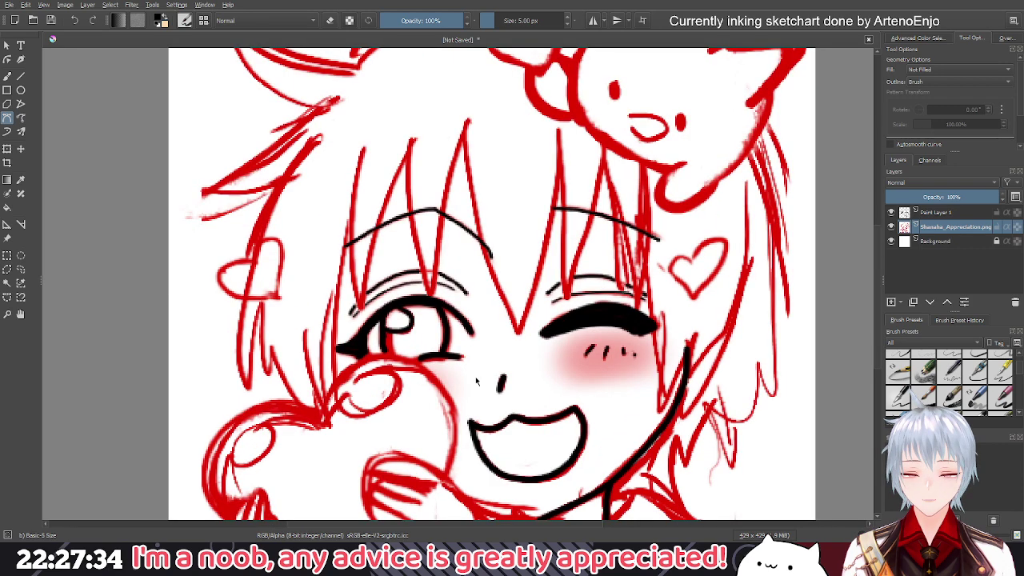
pyautogui.moveTo(476, 382); pyautogui.dragTo(491, 267)
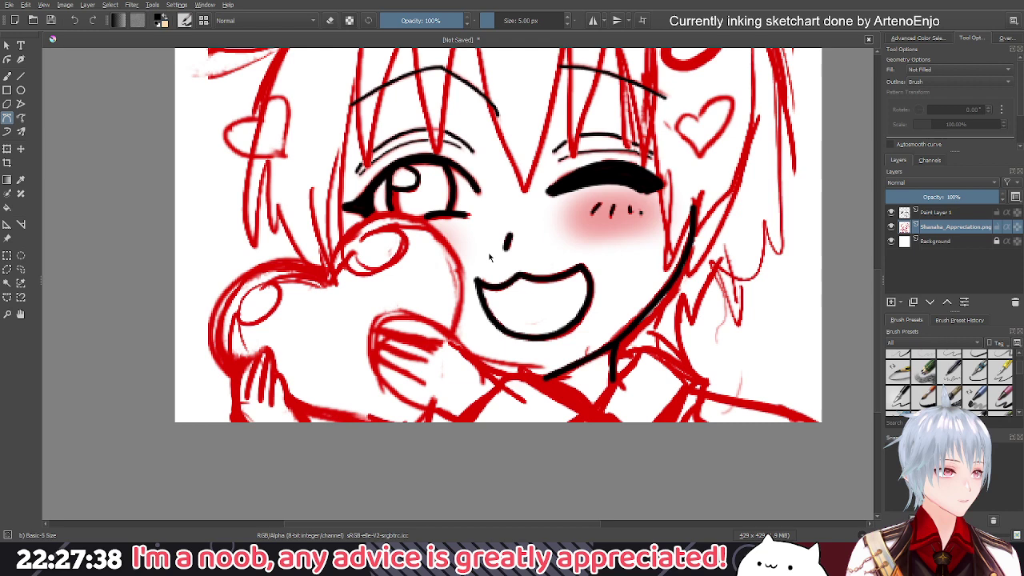
pyautogui.scroll(-1, 624, 359)
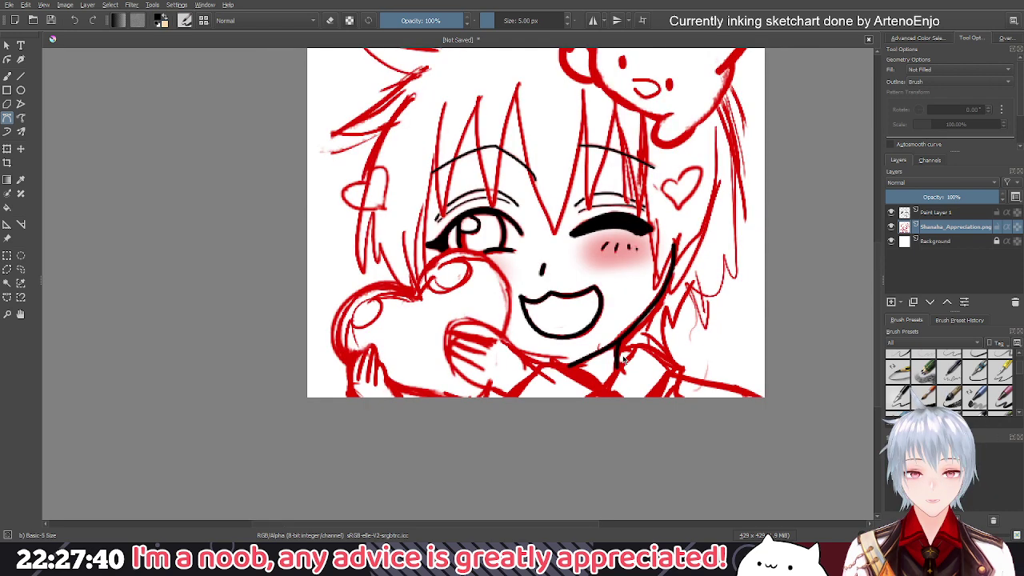
# Ink the inner collar edge from the jaw to the canvas's bottom edge with 5 px Bezier segments, and extend the neck line to meet it
pyautogui.scroll(4, 623, 362)
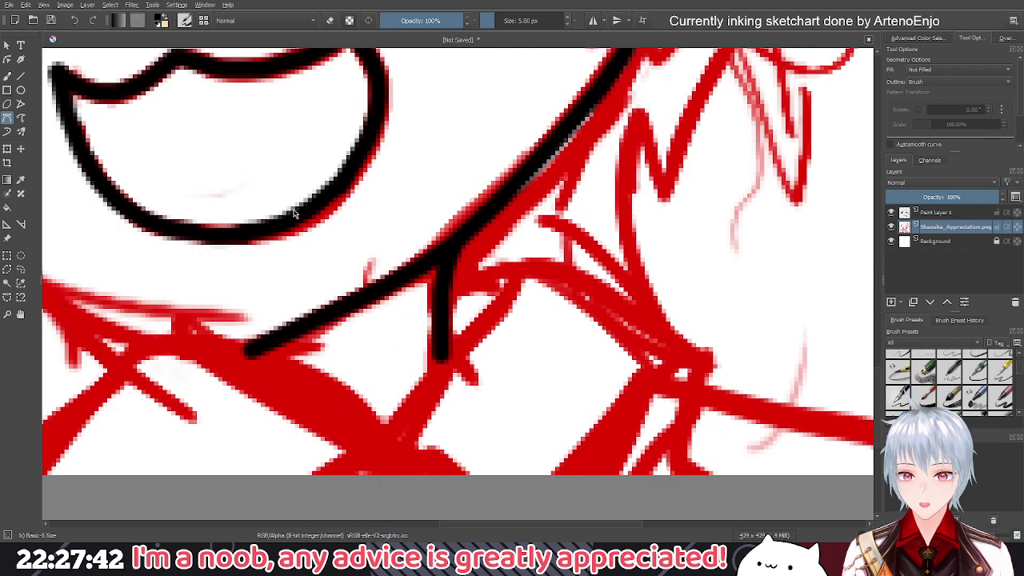
pyautogui.click(461, 270)
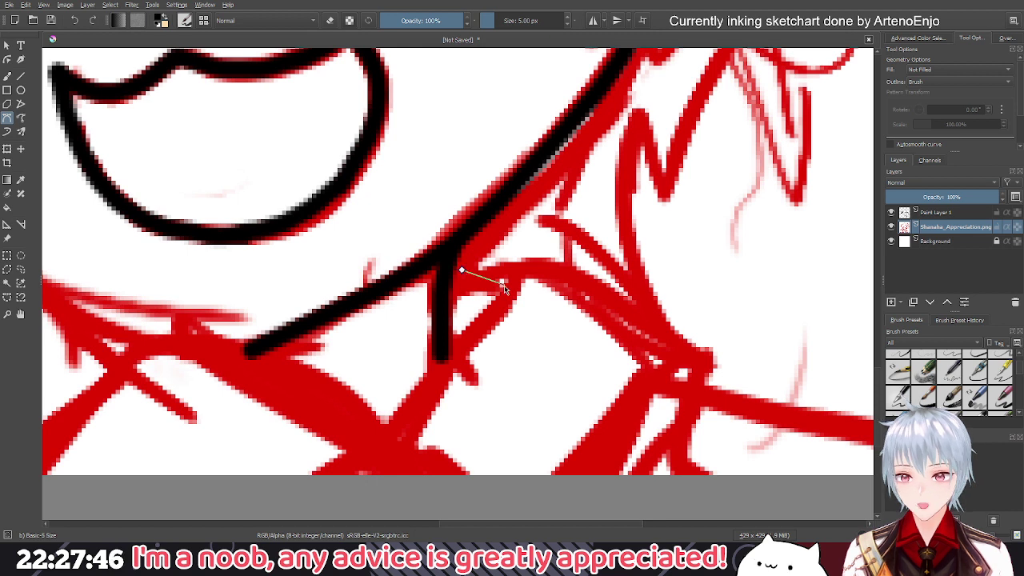
pyautogui.moveTo(503, 284); pyautogui.dragTo(500, 296)
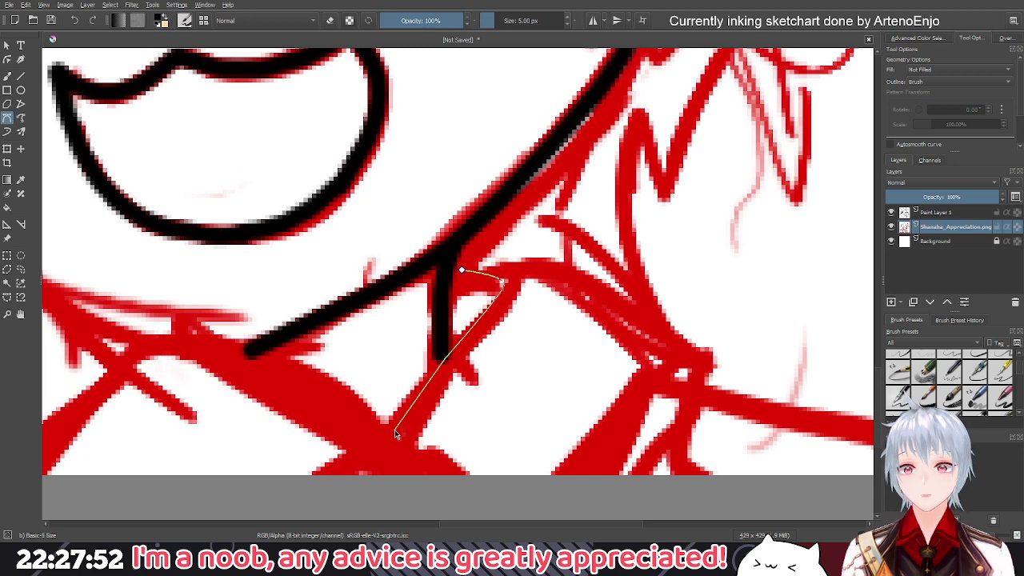
pyautogui.scroll(-2, 394, 430)
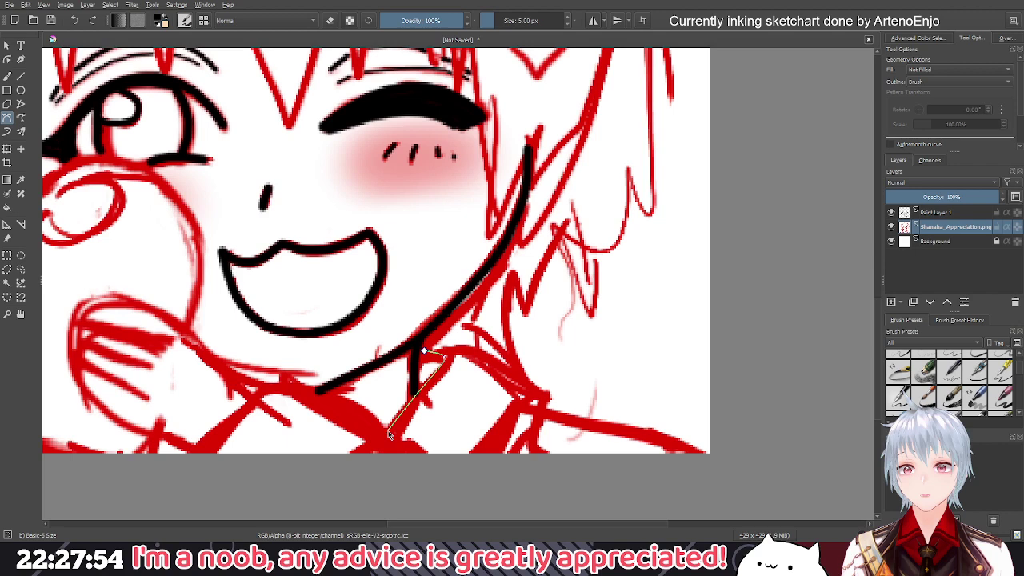
pyautogui.doubleClick(389, 433)
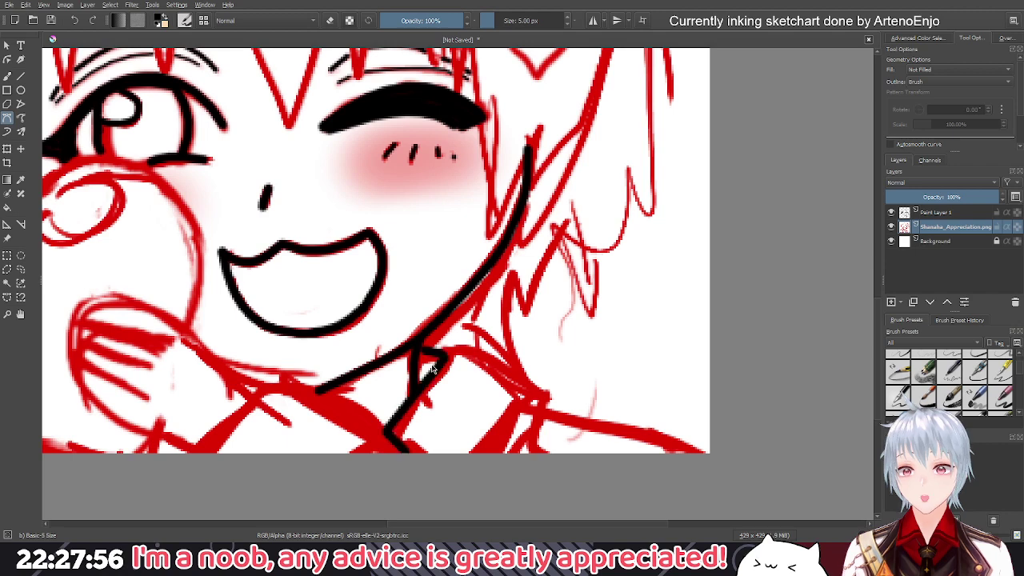
pyautogui.moveTo(431, 368); pyautogui.dragTo(455, 345)
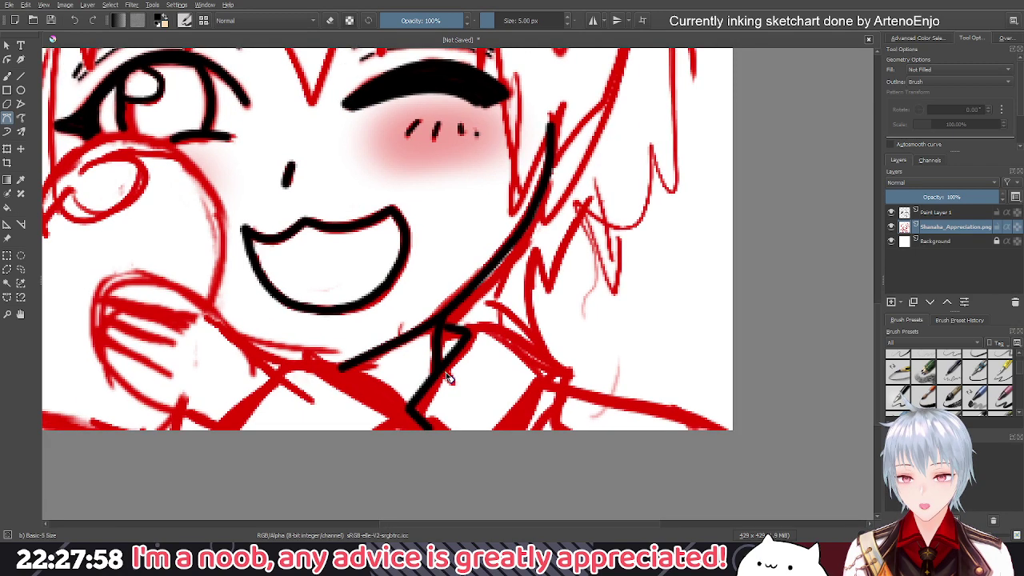
# Ink the collar's upper edge from the neck to the shoulder, and its outer edge down past the bottom of the canvas
pyautogui.click(471, 330)
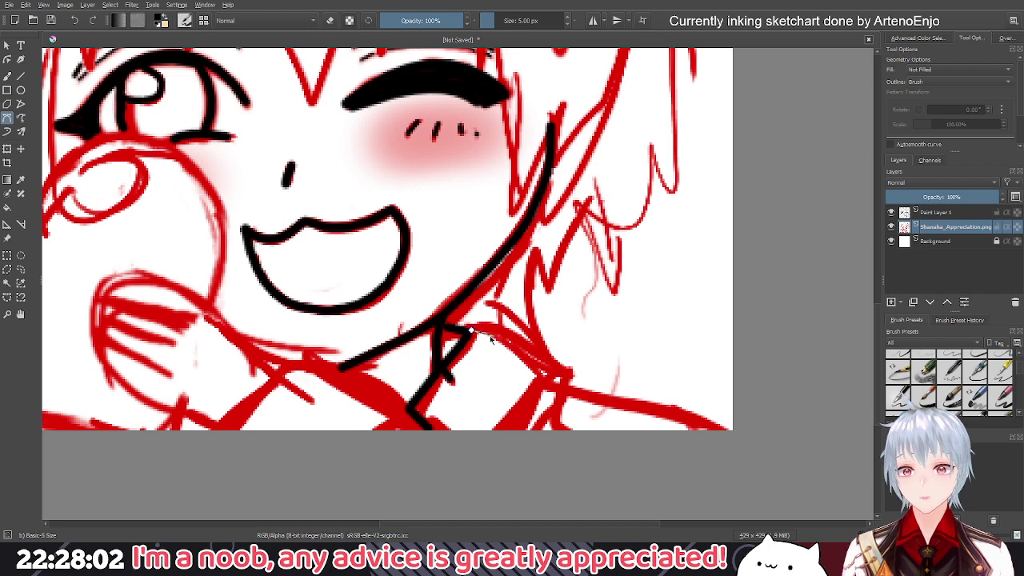
pyautogui.scroll(3, 491, 338)
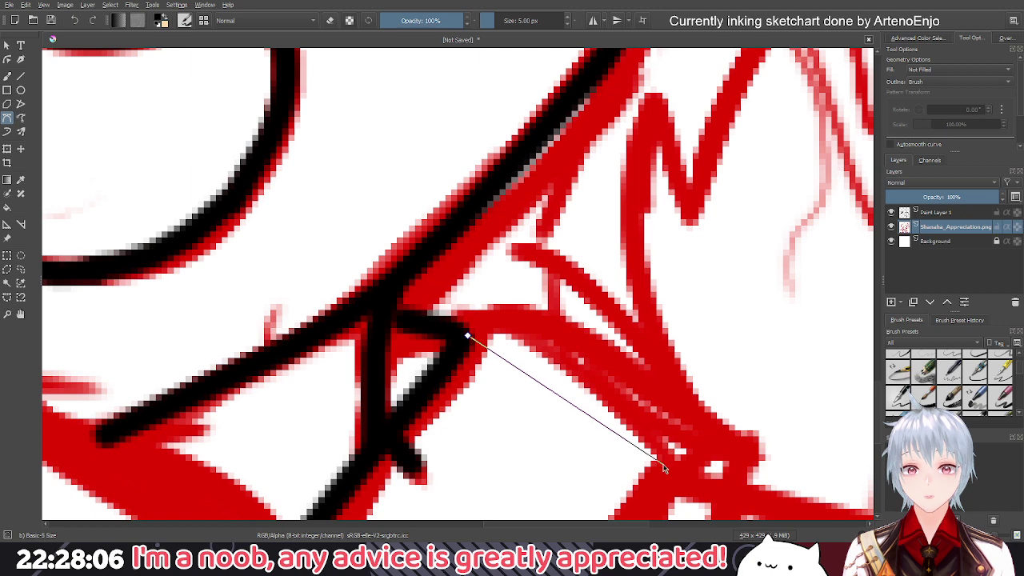
pyautogui.scroll(-4, 663, 467)
pyautogui.scroll(3, 667, 432)
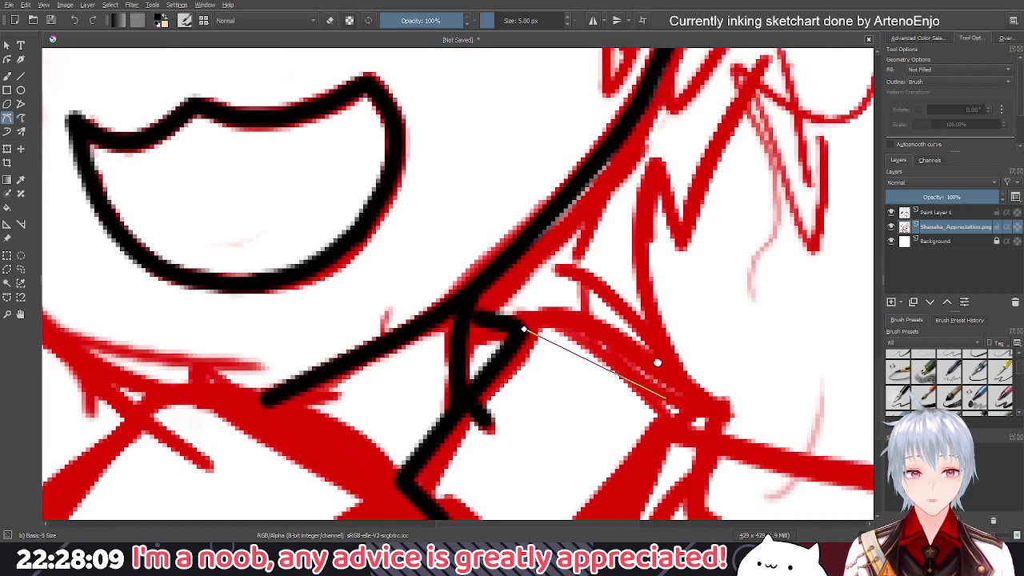
pyautogui.scroll(-1, 656, 376)
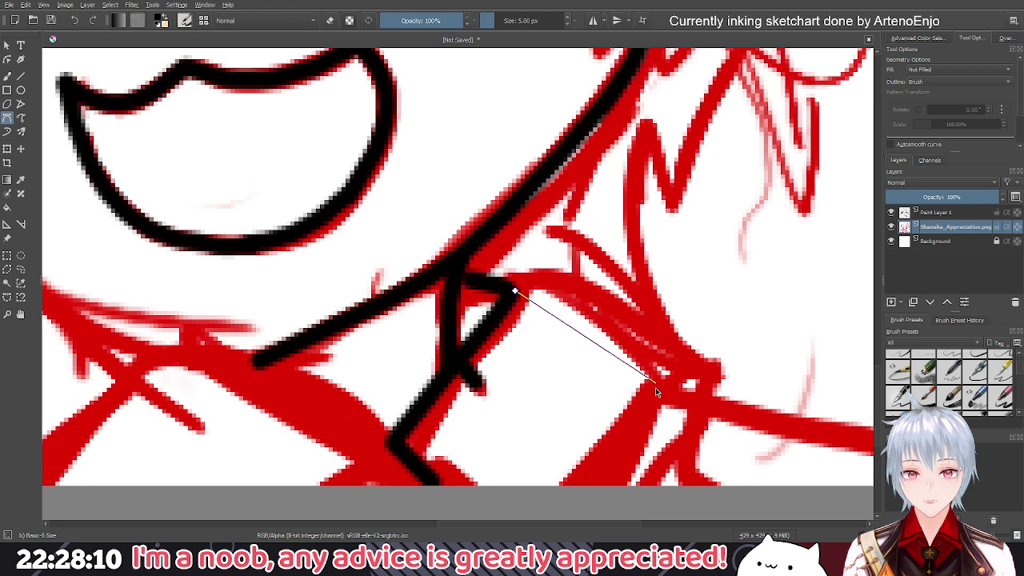
pyautogui.moveTo(655, 387); pyautogui.dragTo(758, 489)
pyautogui.press('Return')
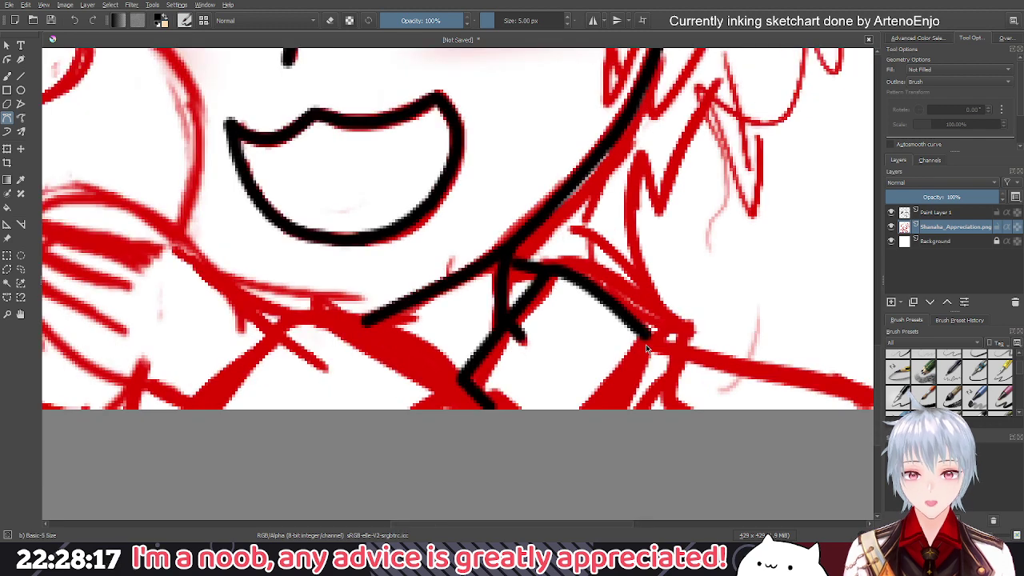
pyautogui.click(646, 344)
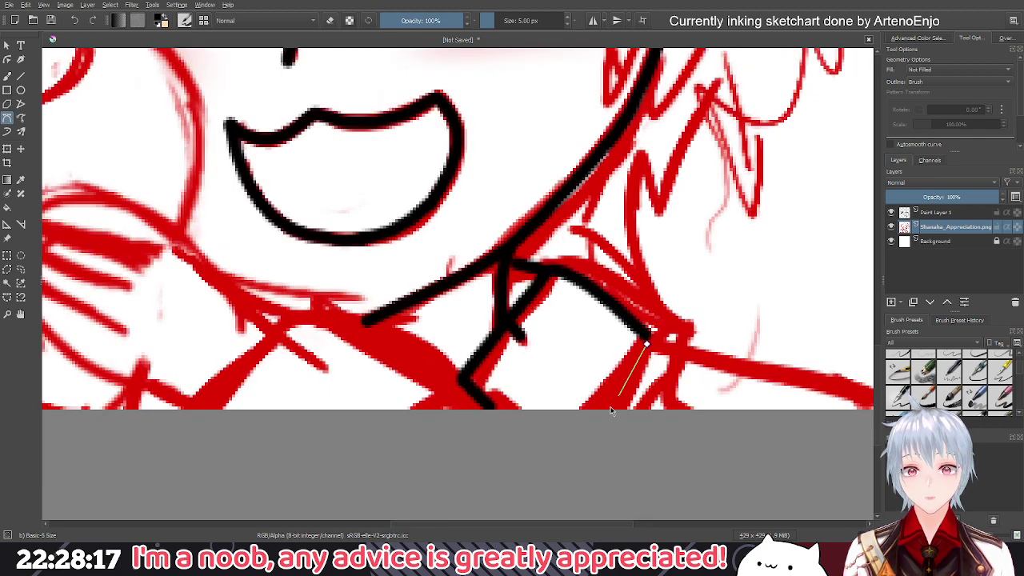
pyautogui.doubleClick(565, 436)
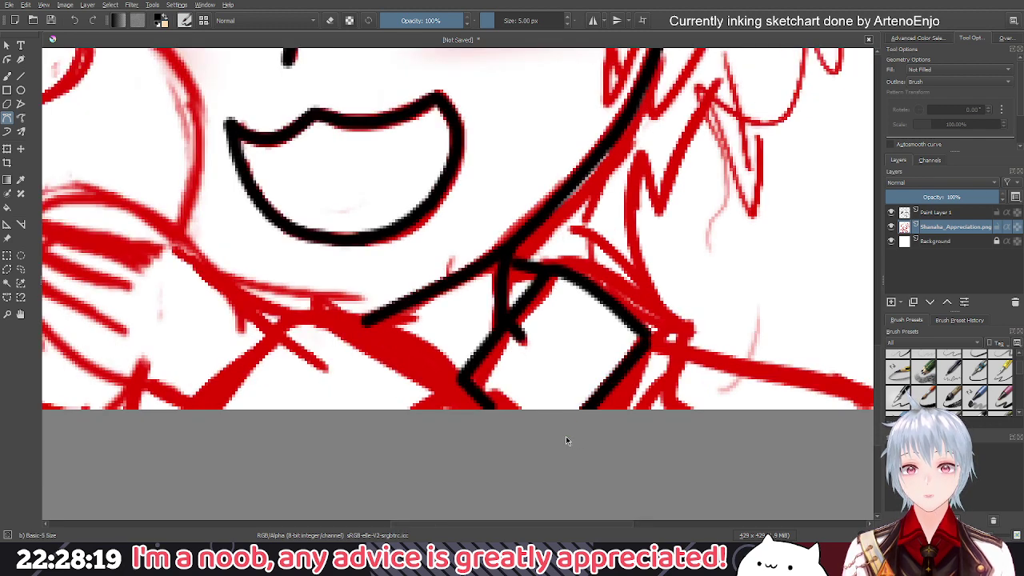
# Ink a short Bezier curve from the collar's lower inner corner past the bottom of the canvas
pyautogui.scroll(-1, 576, 374)
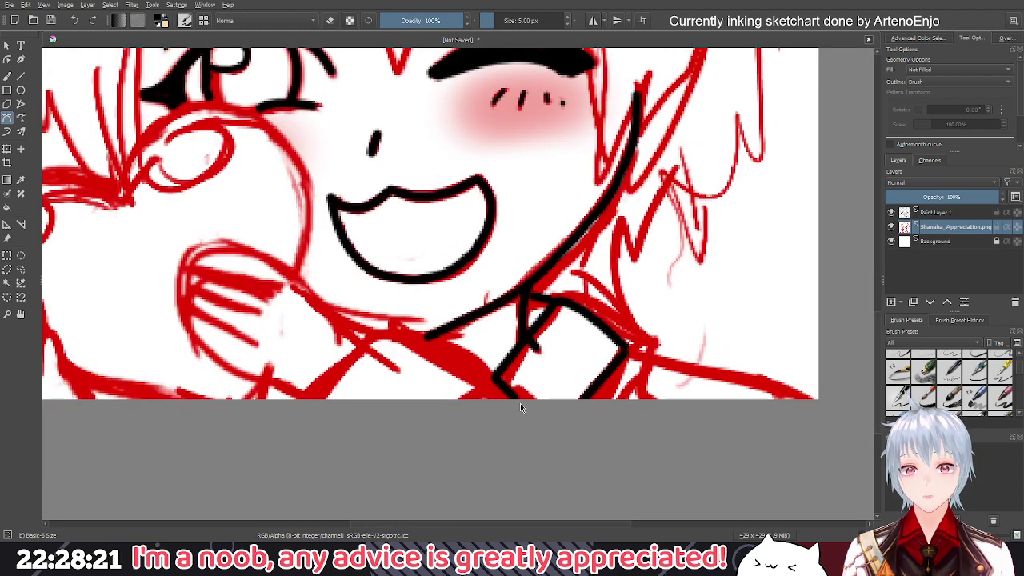
pyautogui.scroll(1, 519, 401)
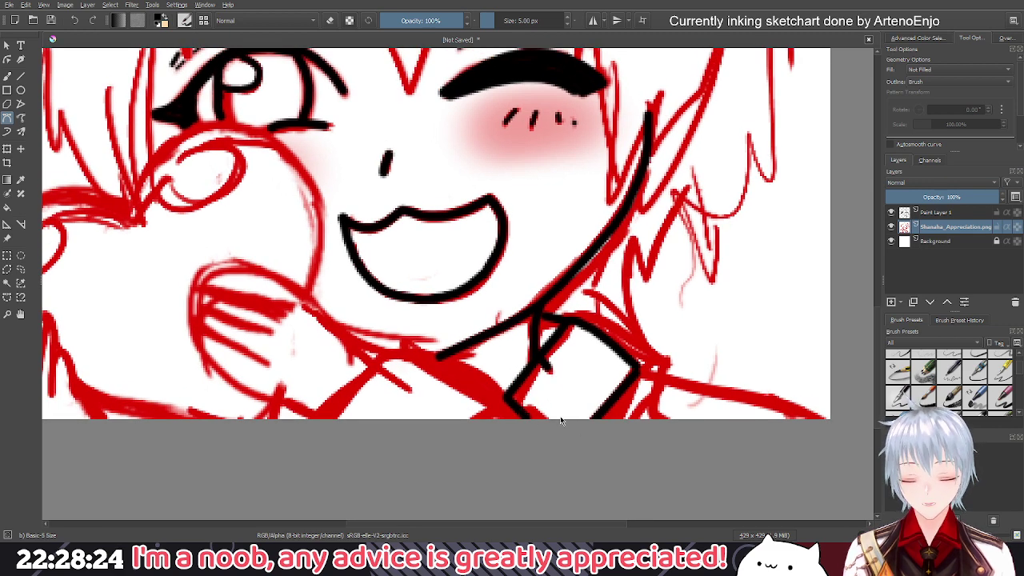
pyautogui.click(511, 398)
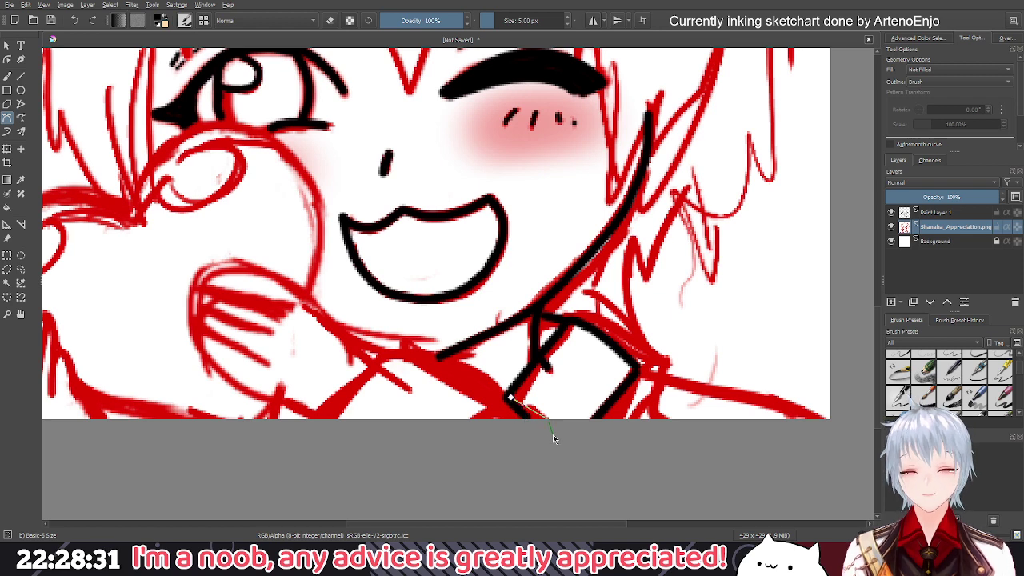
pyautogui.doubleClick(552, 434)
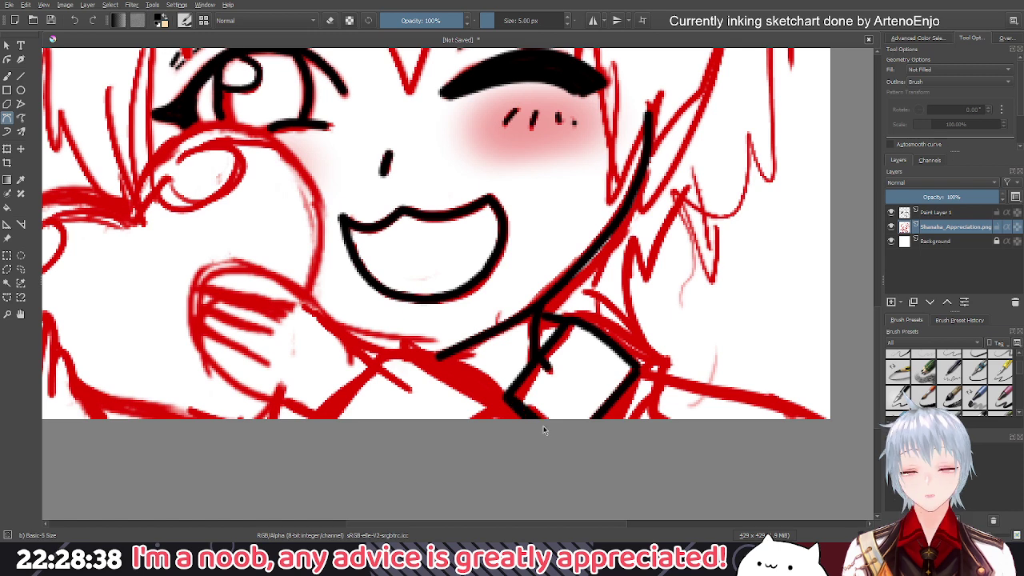
# Ink the shoulder line as a 5 px Bezier curve from the collar's outer corner to the canvas's bottom edge
pyautogui.scroll(-3, 583, 370)
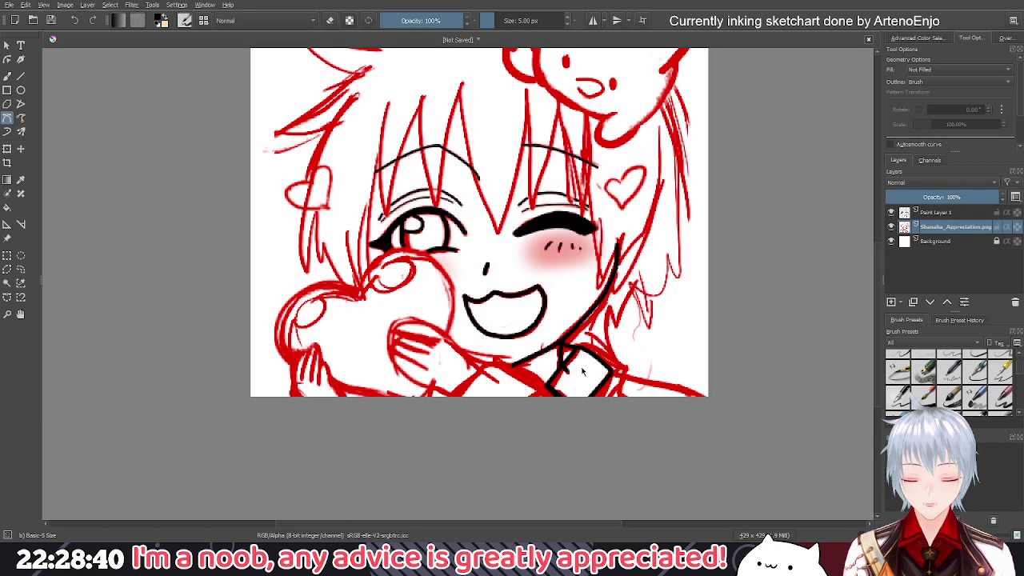
pyautogui.scroll(3, 582, 370)
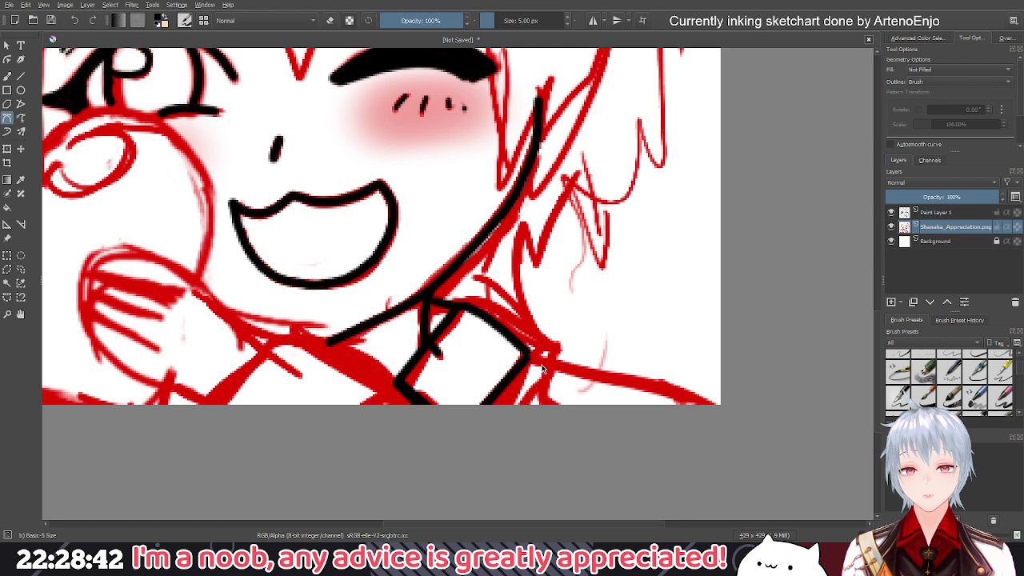
pyautogui.click(530, 360)
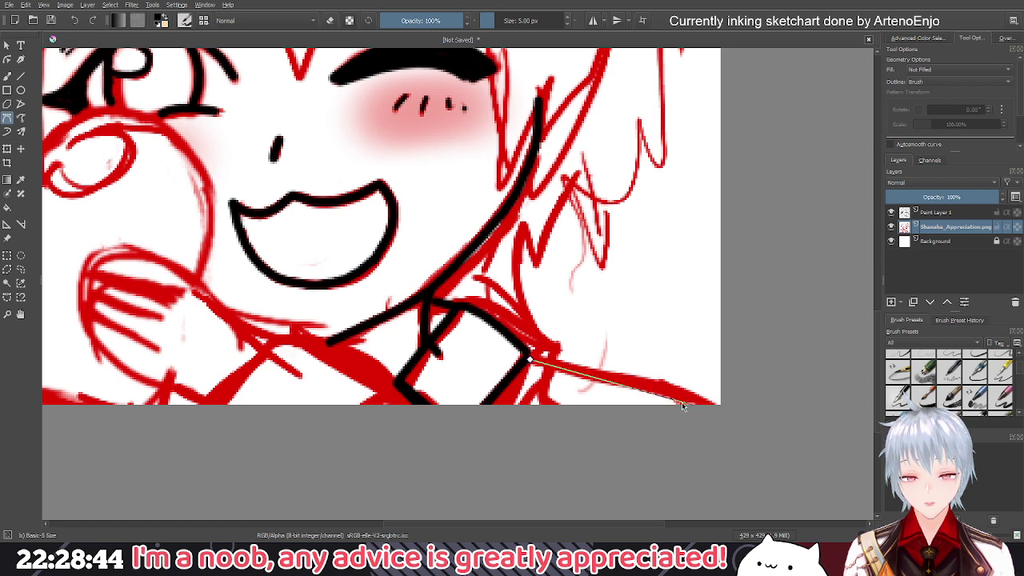
pyautogui.moveTo(682, 401); pyautogui.dragTo(701, 408)
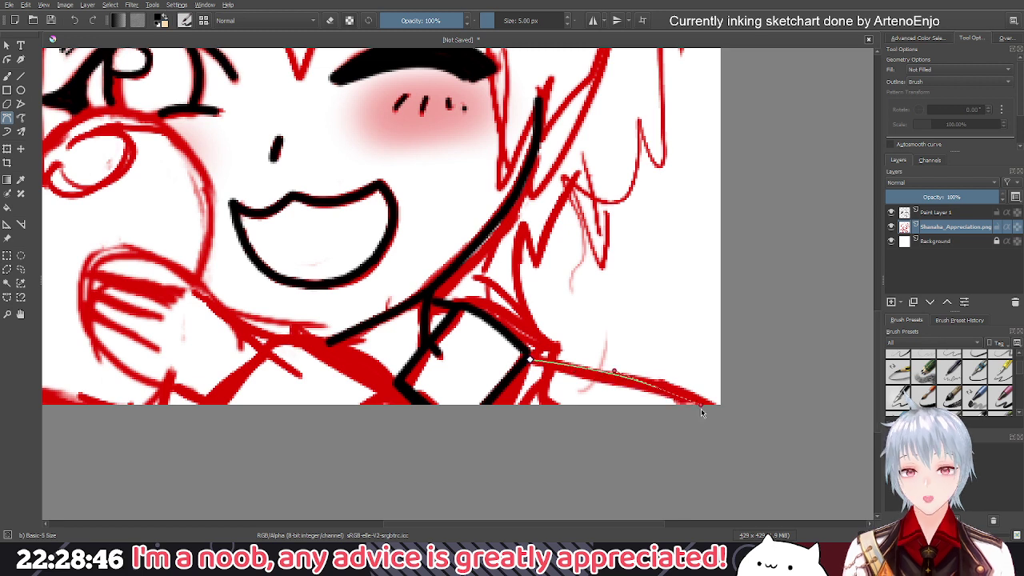
pyautogui.doubleClick(701, 408)
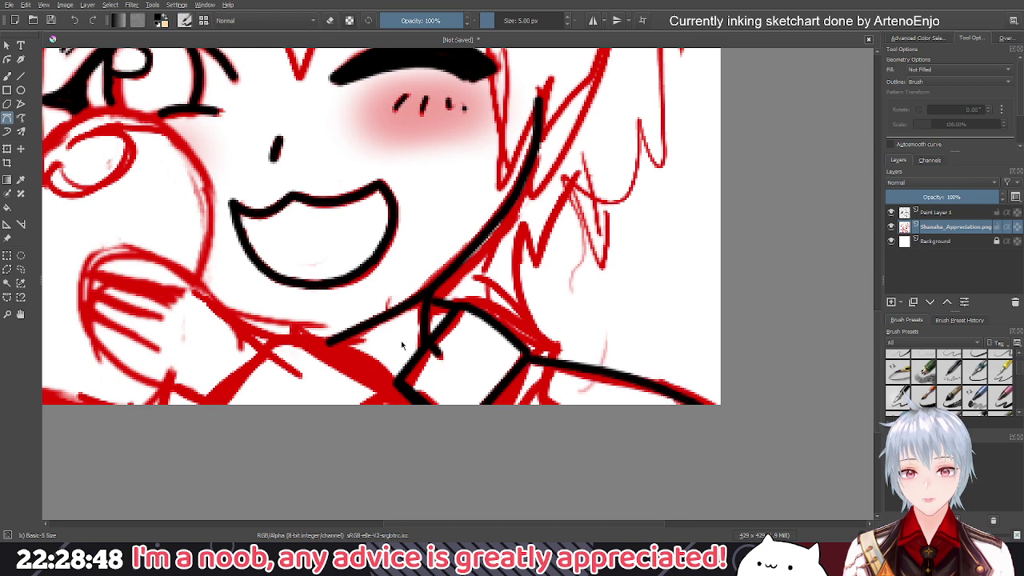
# Check which inked lines belong to the sketch layer by fading it almost completely, and return it to full opacity
pyautogui.scroll(-2, 402, 344)
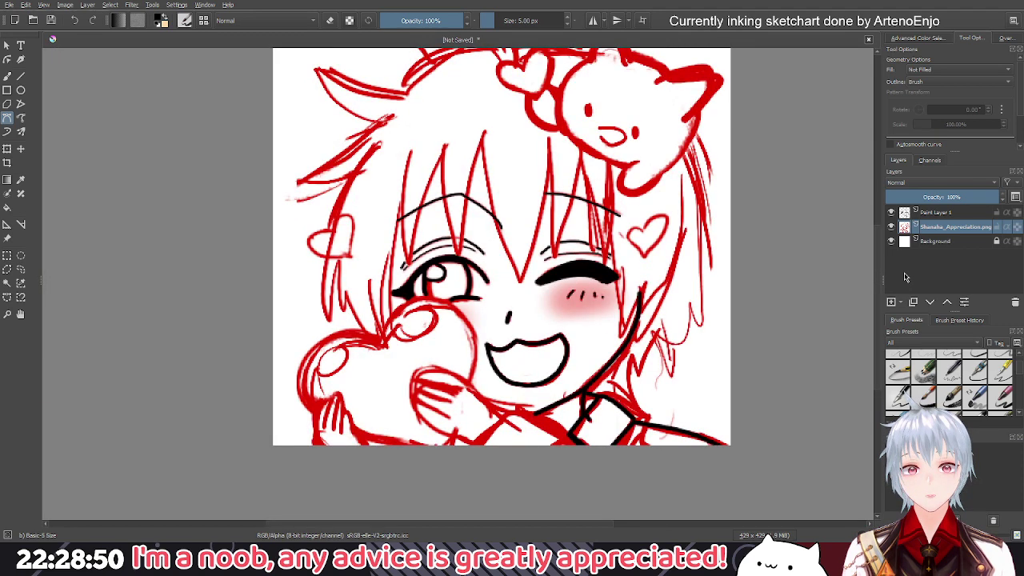
pyautogui.moveTo(951, 198); pyautogui.dragTo(902, 200)
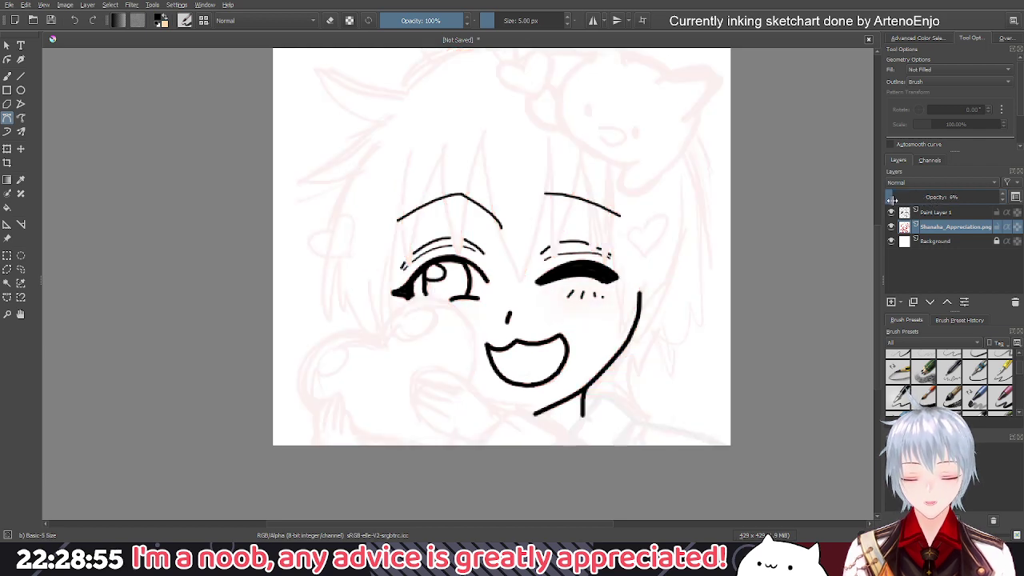
pyautogui.moveTo(902, 200); pyautogui.dragTo(1019, 207)
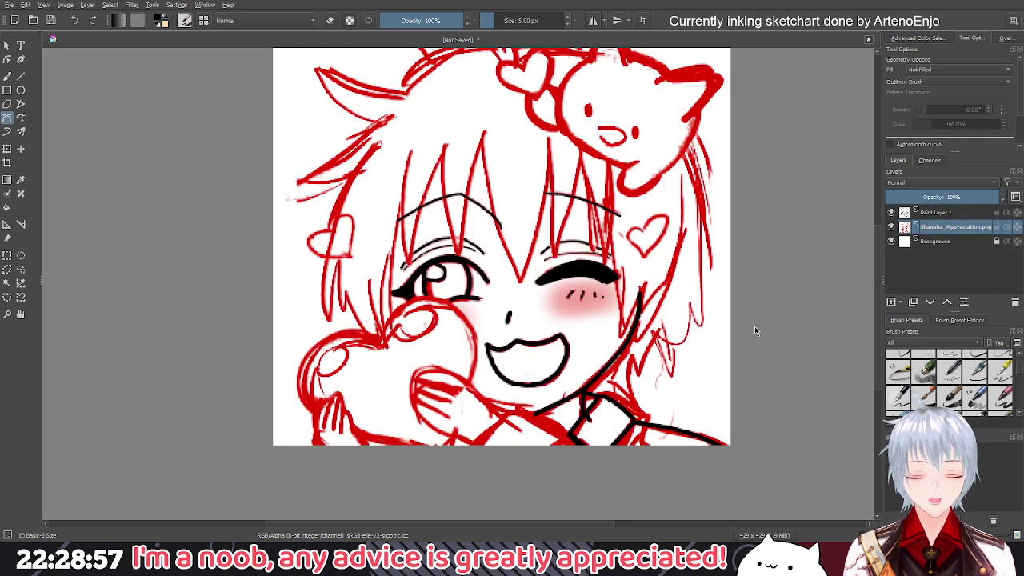
# Lower the opacity of the Shanaha_Appreciation.png sketch layer to 36% and make Paint Layer 1 the active layer
pyautogui.scroll(2, 754, 325)
pyautogui.moveTo(677, 357); pyautogui.dragTo(728, 247)
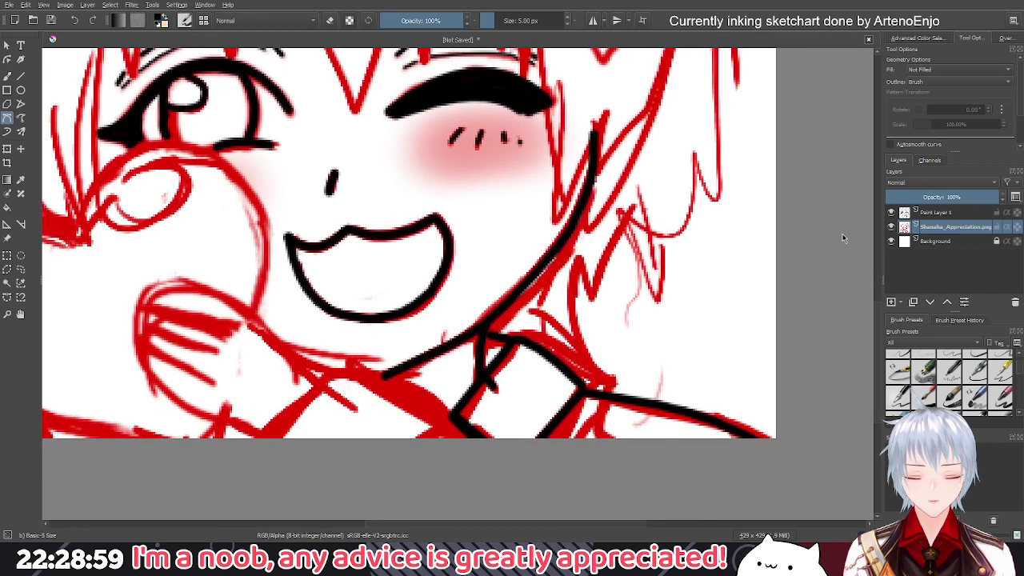
pyautogui.click(925, 197)
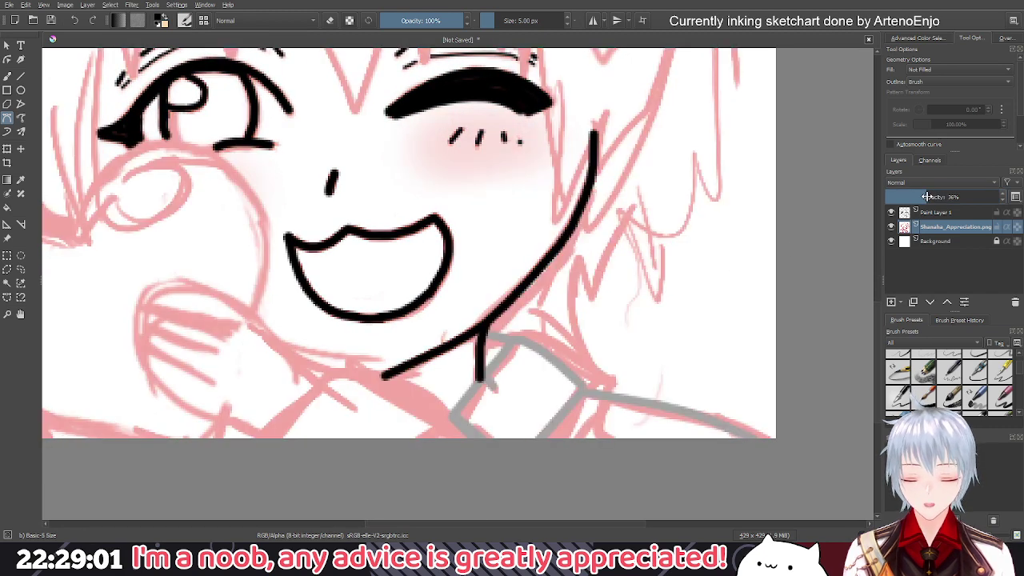
pyautogui.click(956, 214)
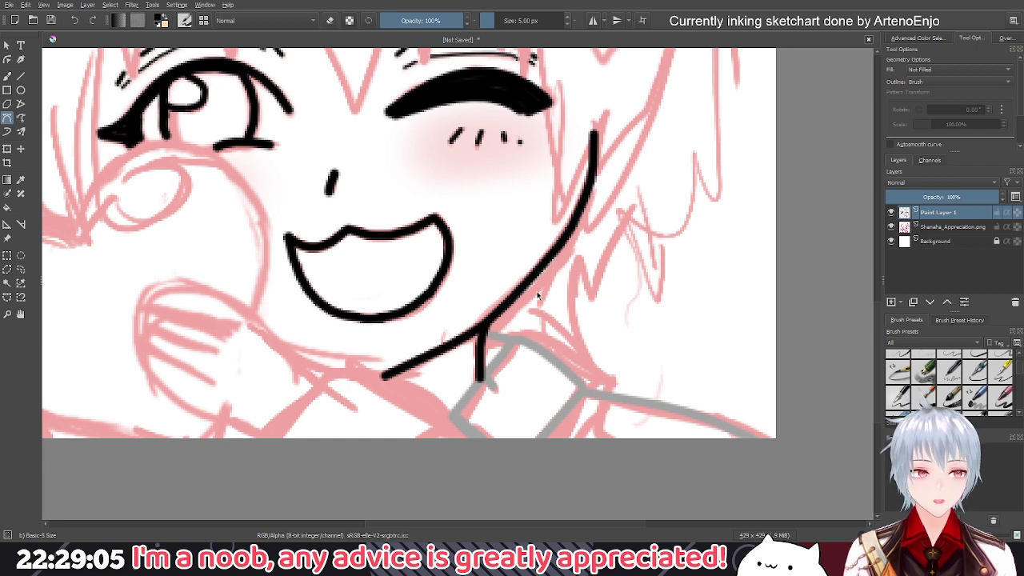
# Retrace the collar's top on Paint Layer 1 with straight 5 px lines from the jaw to the fold and back down to the neck line's end
pyautogui.scroll(3, 510, 363)
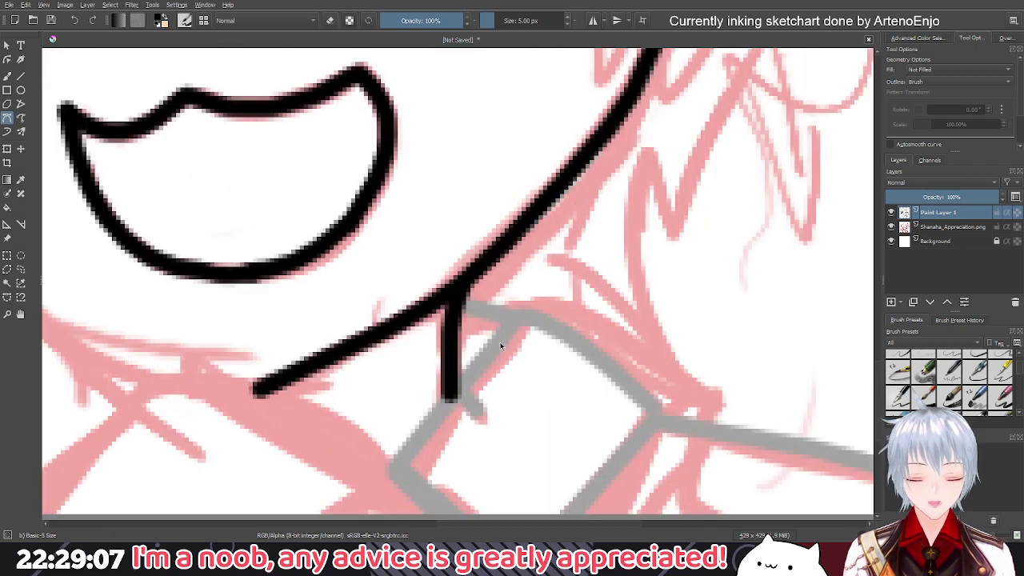
pyautogui.click(466, 307)
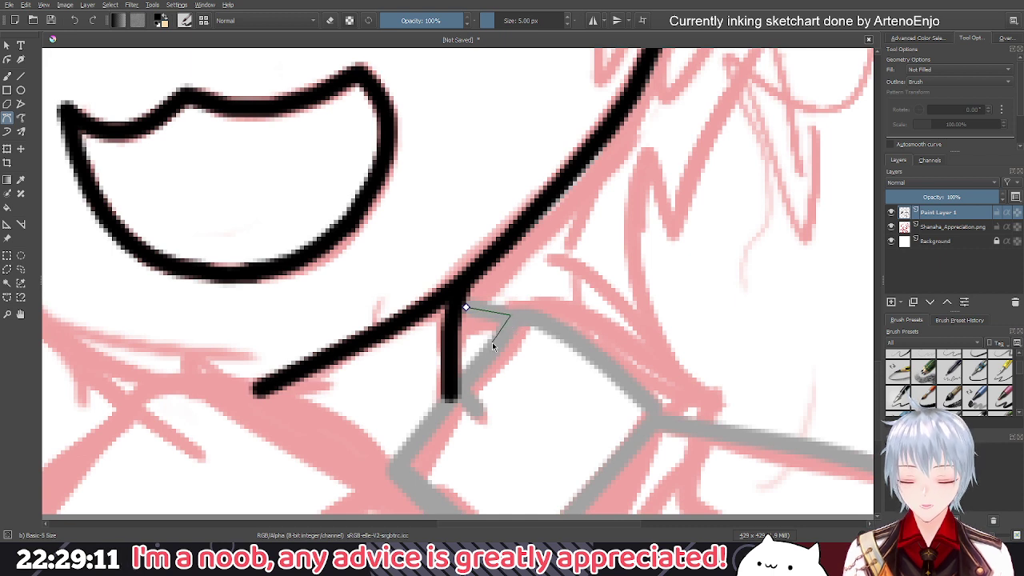
pyautogui.press('Return')
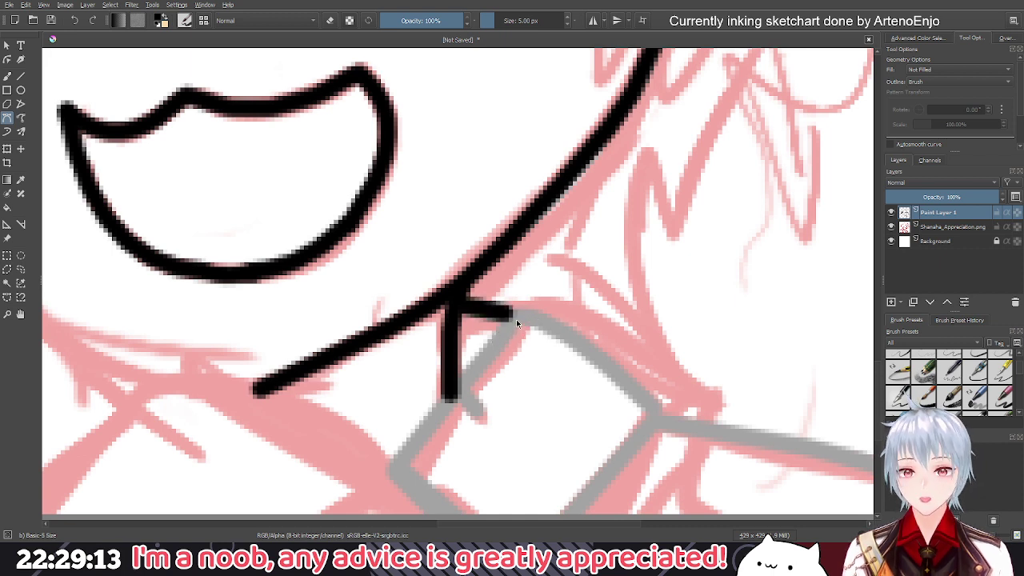
pyautogui.click(517, 315)
pyautogui.doubleClick(452, 397)
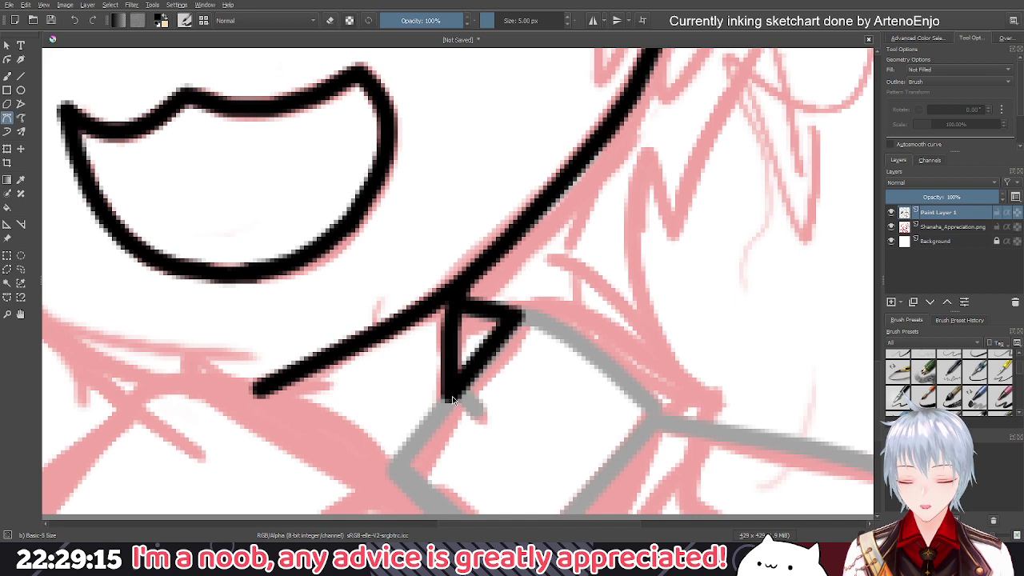
# Retrace the short crease at the neck line's end and the collar's inner edge down to its lower corner
pyautogui.moveTo(452, 399); pyautogui.dragTo(471, 324)
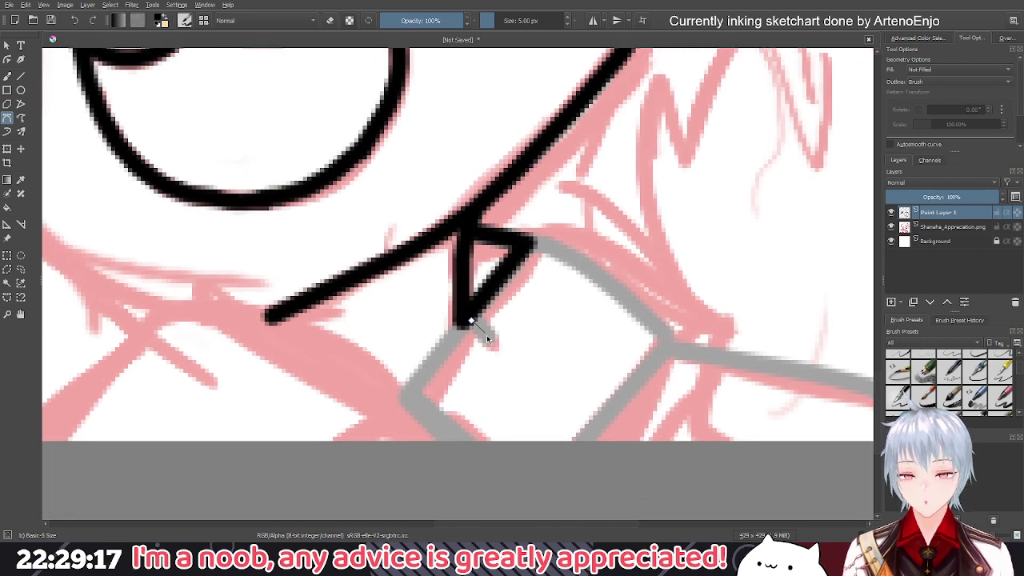
pyautogui.doubleClick(491, 341)
pyautogui.click(460, 327)
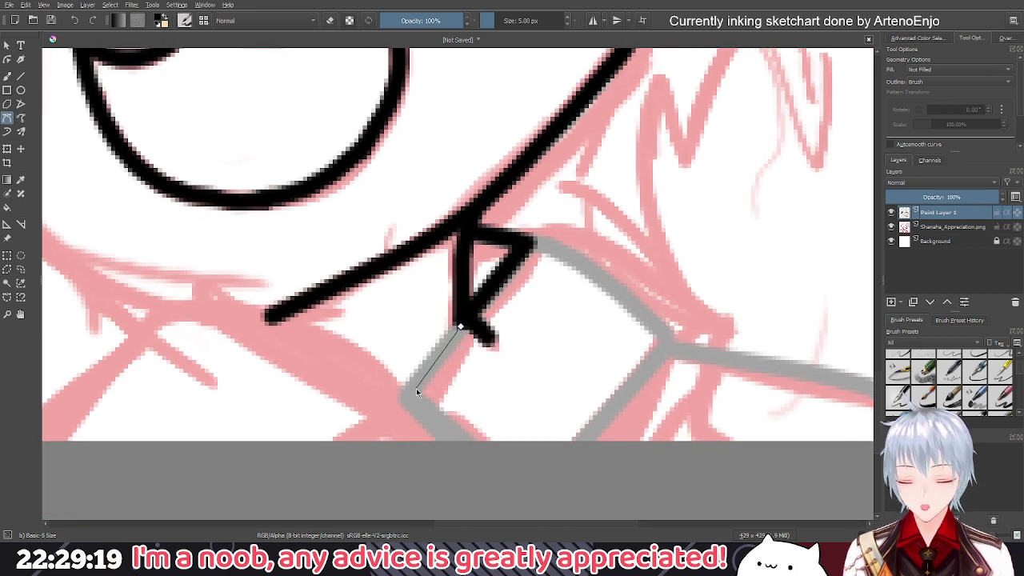
pyautogui.doubleClick(413, 392)
pyautogui.click(412, 393)
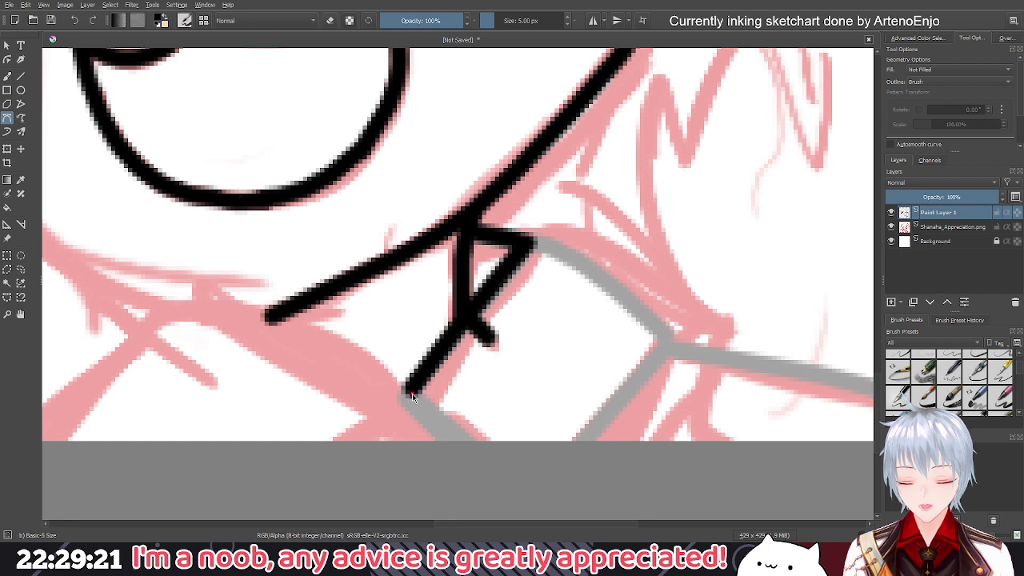
# Ink the shirt collar's lower-left edge, curved upper edge and right side with the Bezier curve, following the grey guide lines
pyautogui.doubleClick(489, 461)
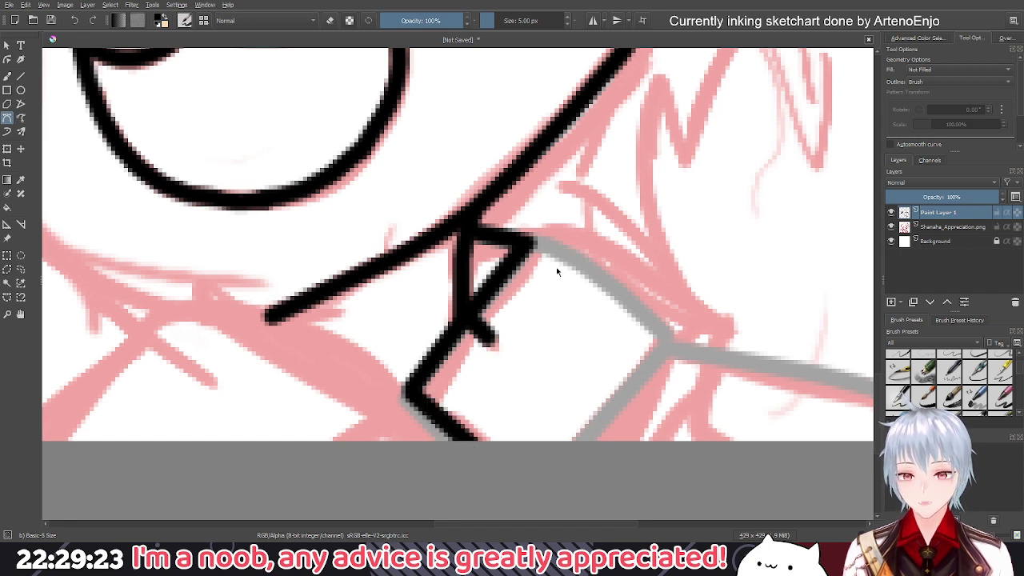
pyautogui.click(535, 245)
pyautogui.moveTo(667, 331)
pyautogui.mouseDown()
pyautogui.moveTo(667, 355)
pyautogui.moveTo(711, 393)
pyautogui.mouseUp()
pyautogui.press('Return')
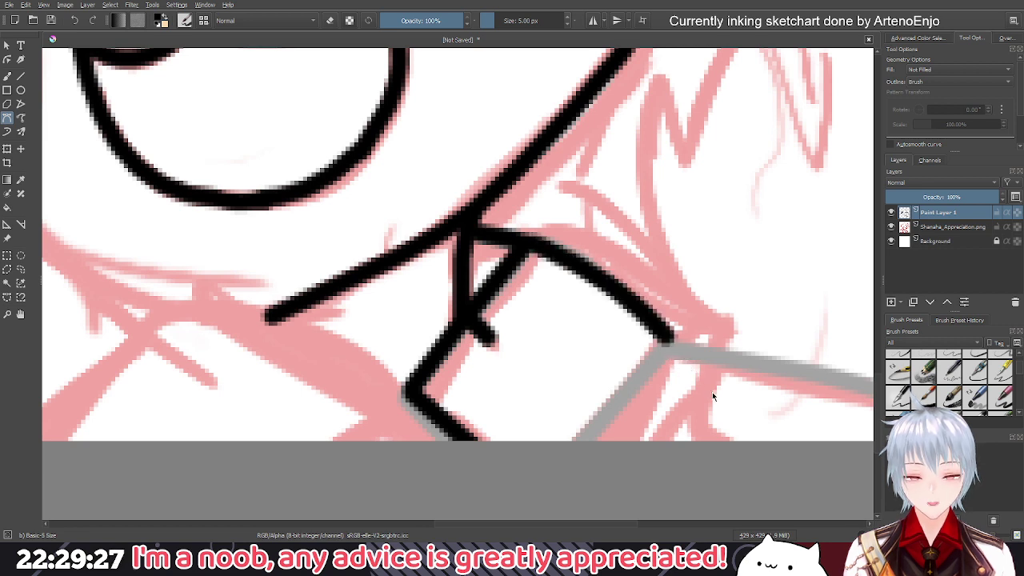
pyautogui.click(666, 346)
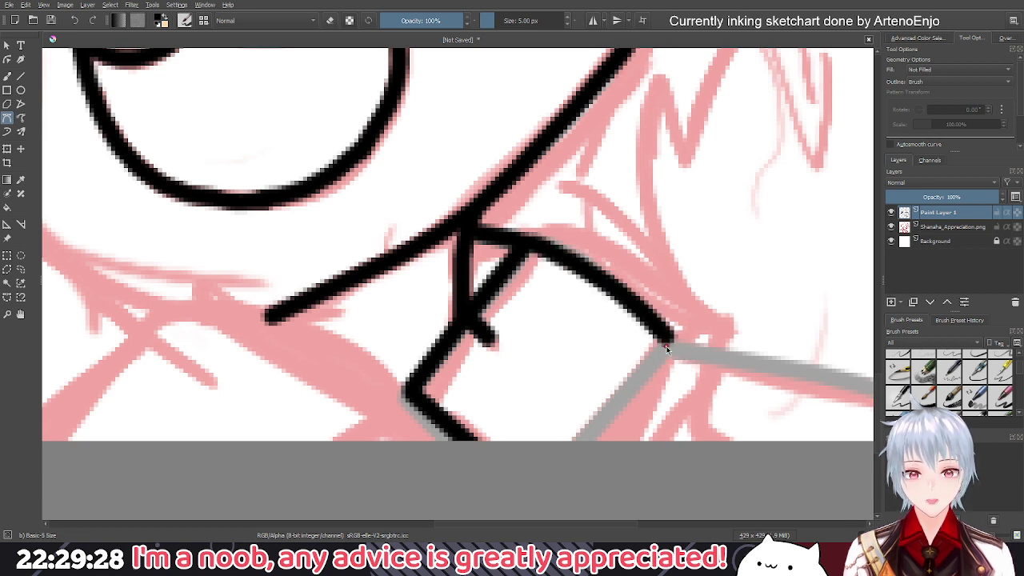
pyautogui.click(567, 457)
pyautogui.press('Return')
# Ink the shoulder line from the collar's outer corner to the canvas's lower edge as a curve followed by a straight segment
pyautogui.moveTo(623, 390); pyautogui.dragTo(452, 374)
pyautogui.moveTo(492, 332); pyautogui.dragTo(430, 331)
pyautogui.click(428, 328)
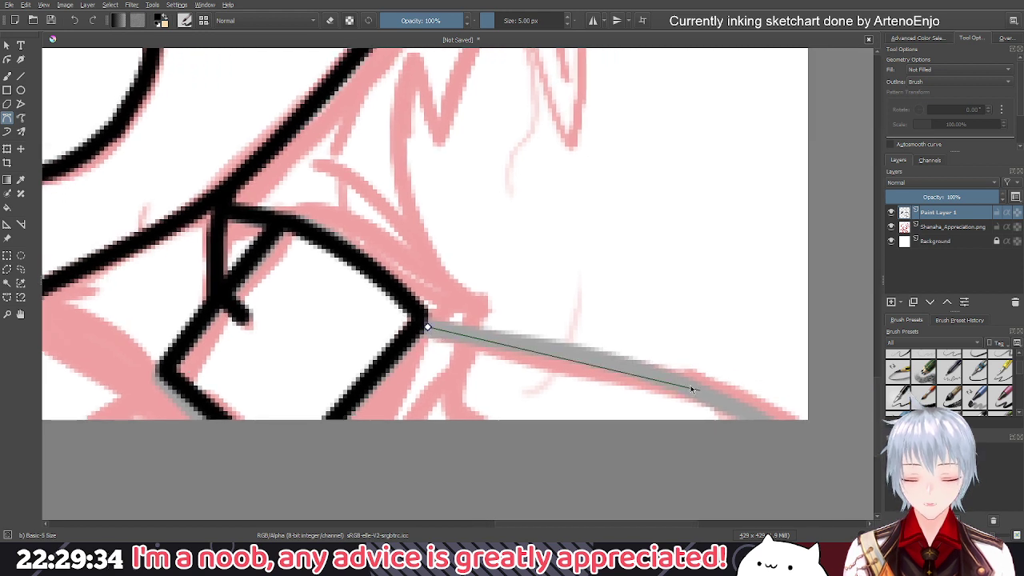
pyautogui.moveTo(676, 382); pyautogui.dragTo(691, 400)
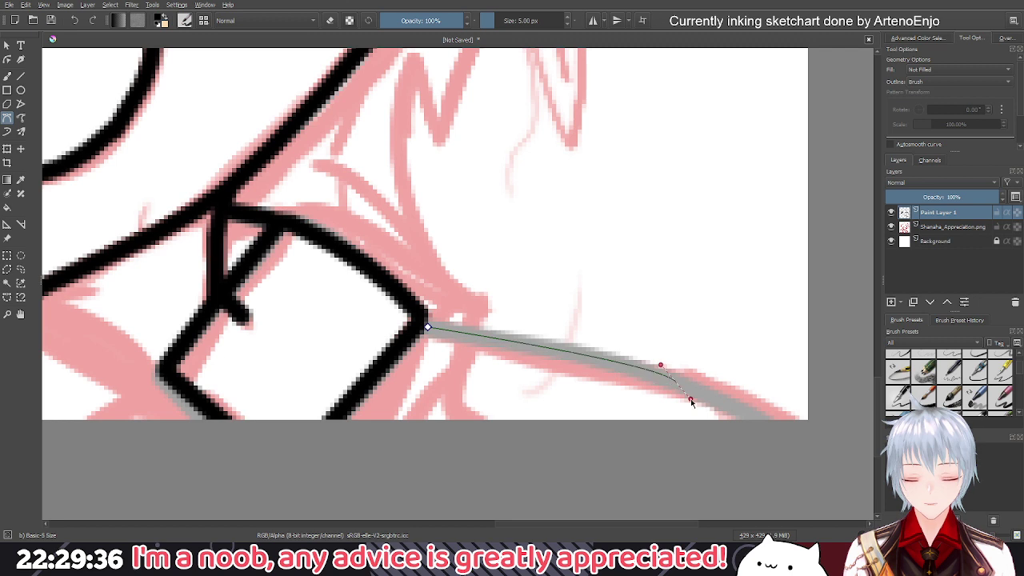
pyautogui.press('Return')
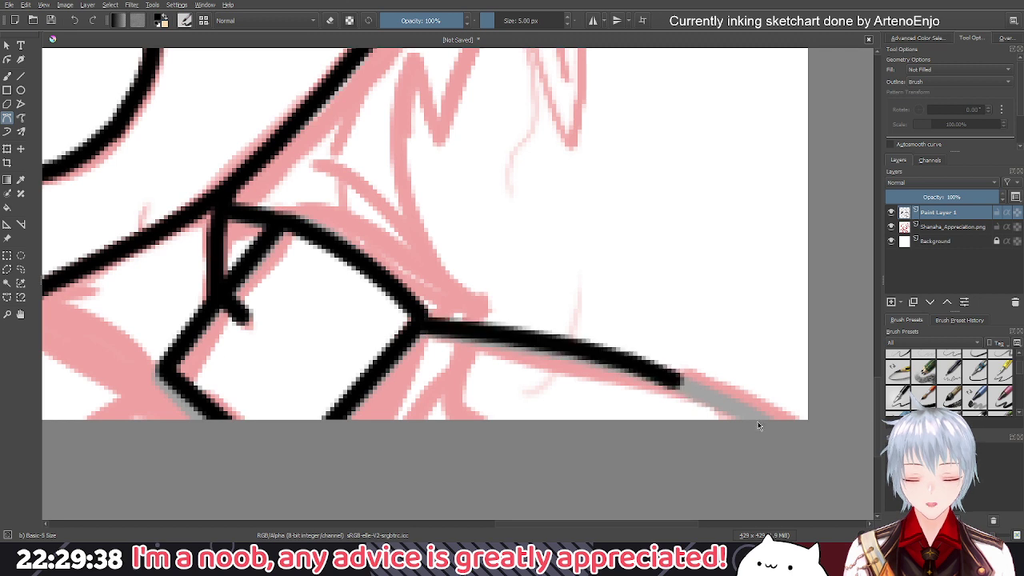
pyautogui.click(678, 380)
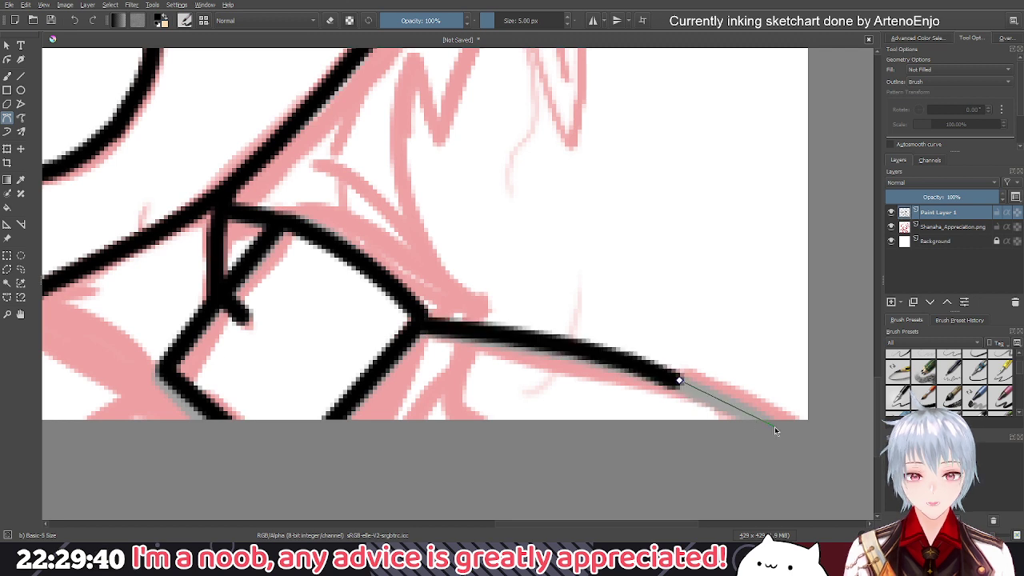
pyautogui.press('Return')
# Toggle the visibility of Paint Layer 1 to compare the inked lines with the pink sketch underneath
pyautogui.scroll(1, 644, 326)
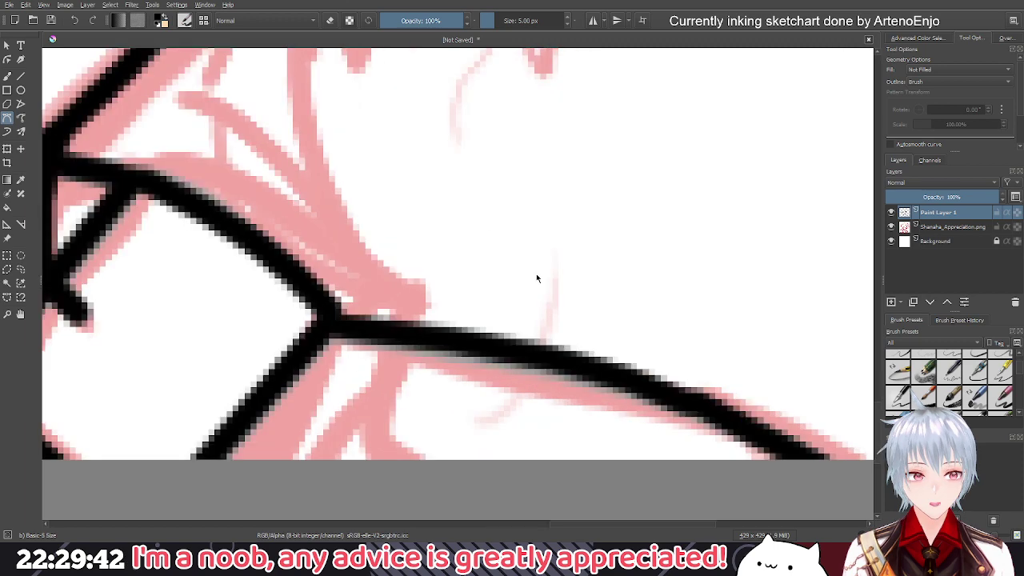
pyautogui.scroll(-4, 537, 279)
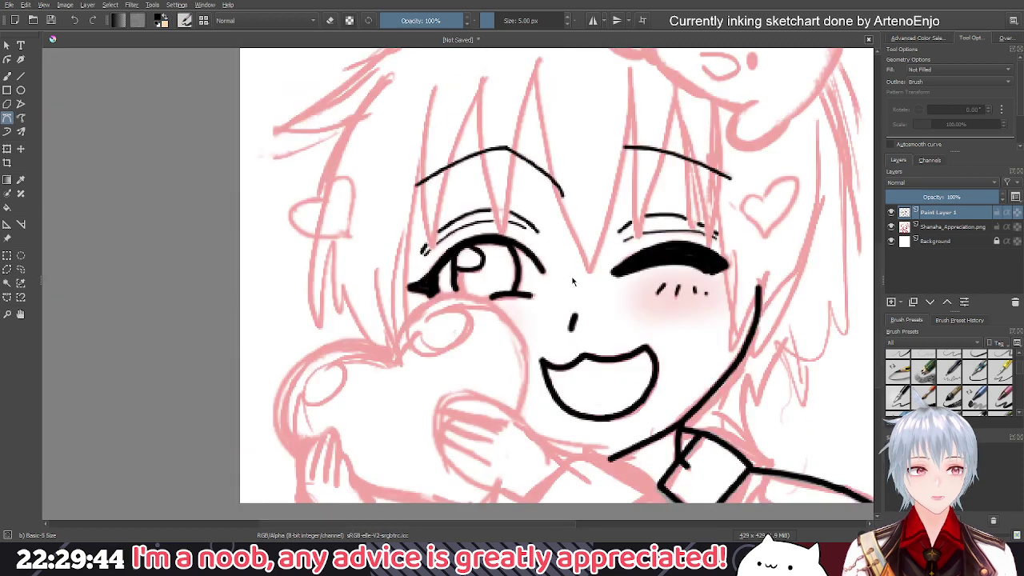
pyautogui.click(966, 228)
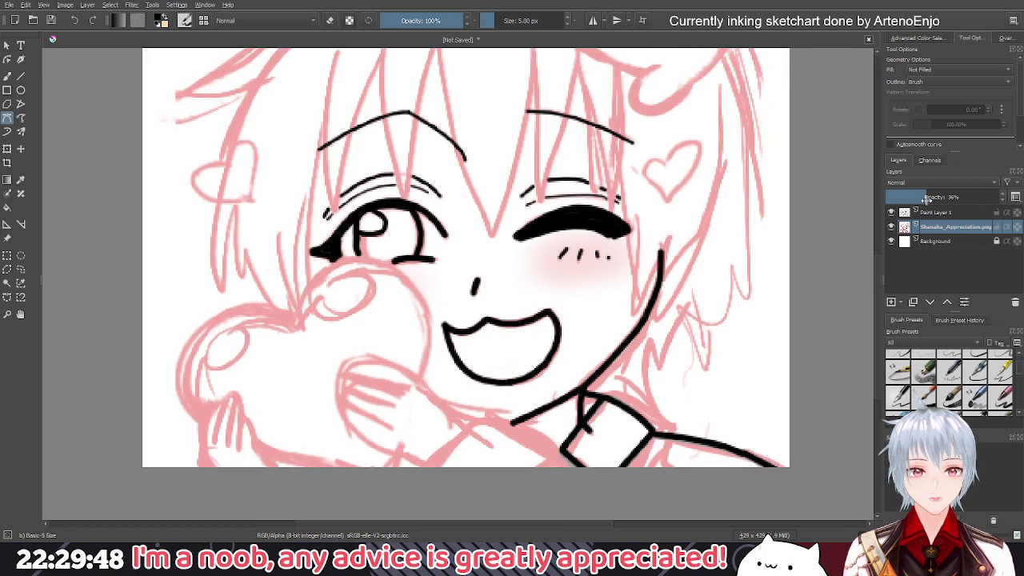
pyautogui.click(891, 212)
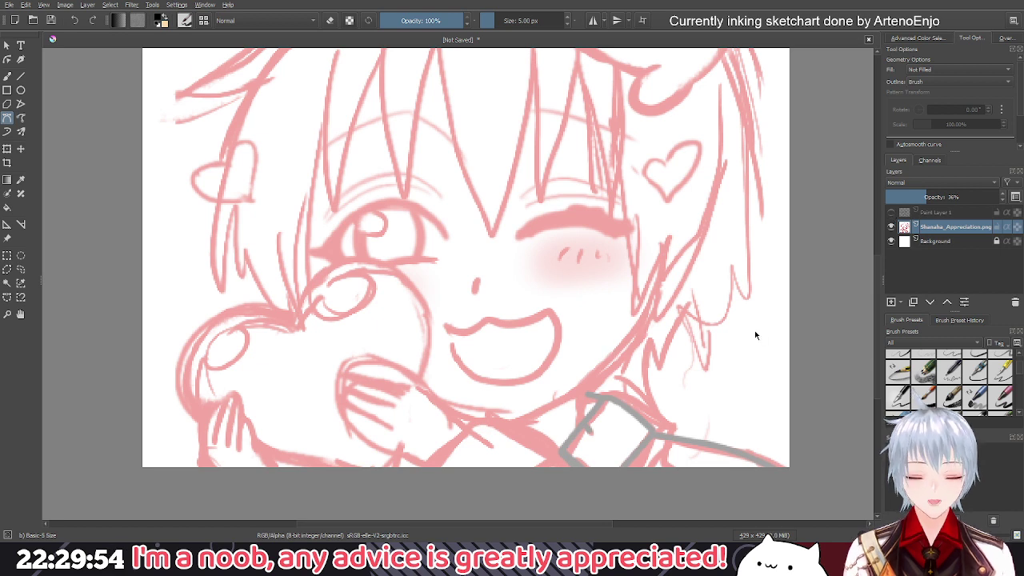
pyautogui.scroll(2, 631, 396)
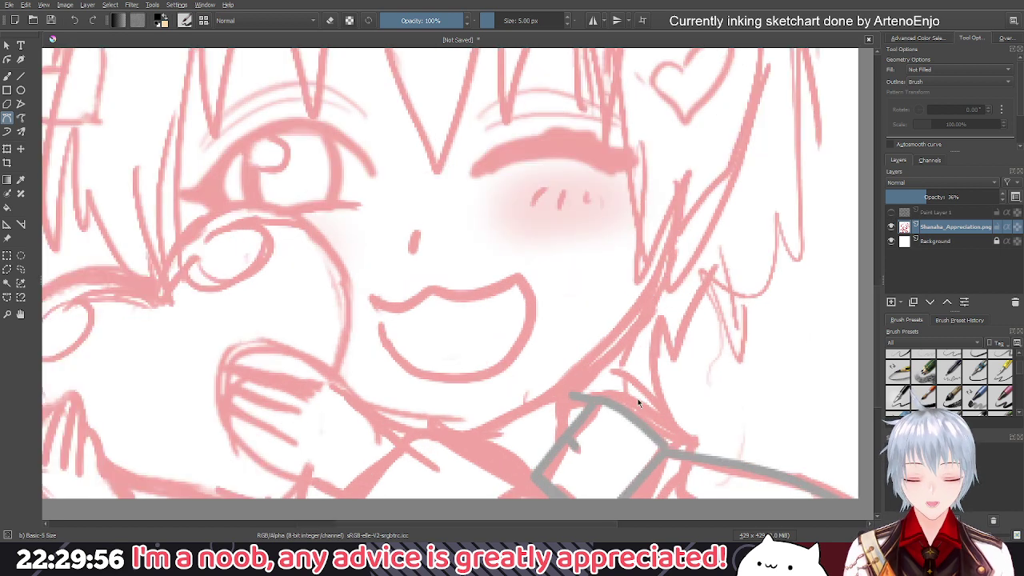
pyautogui.click(892, 213)
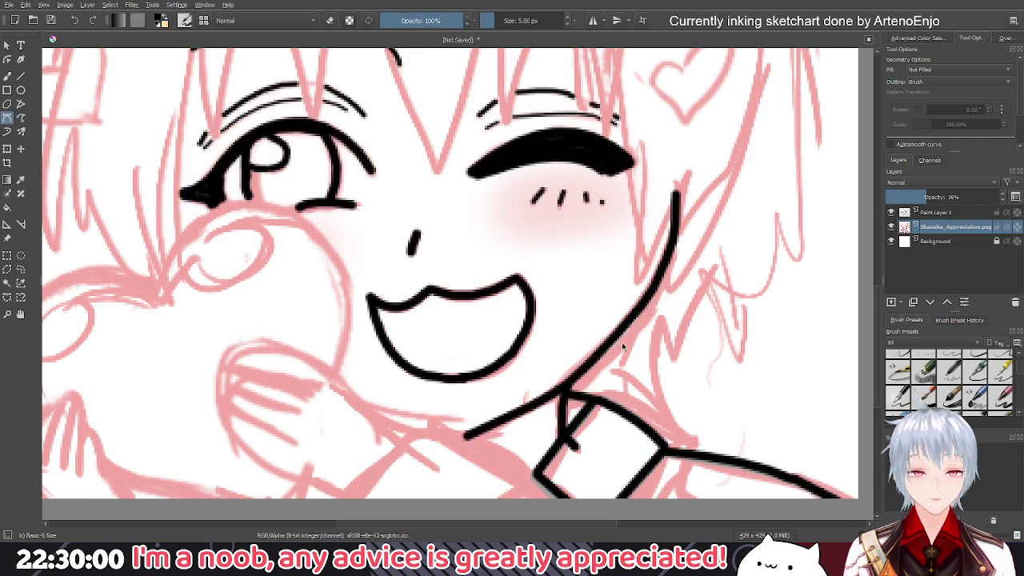
pyautogui.click(890, 211)
pyautogui.scroll(-2, 729, 241)
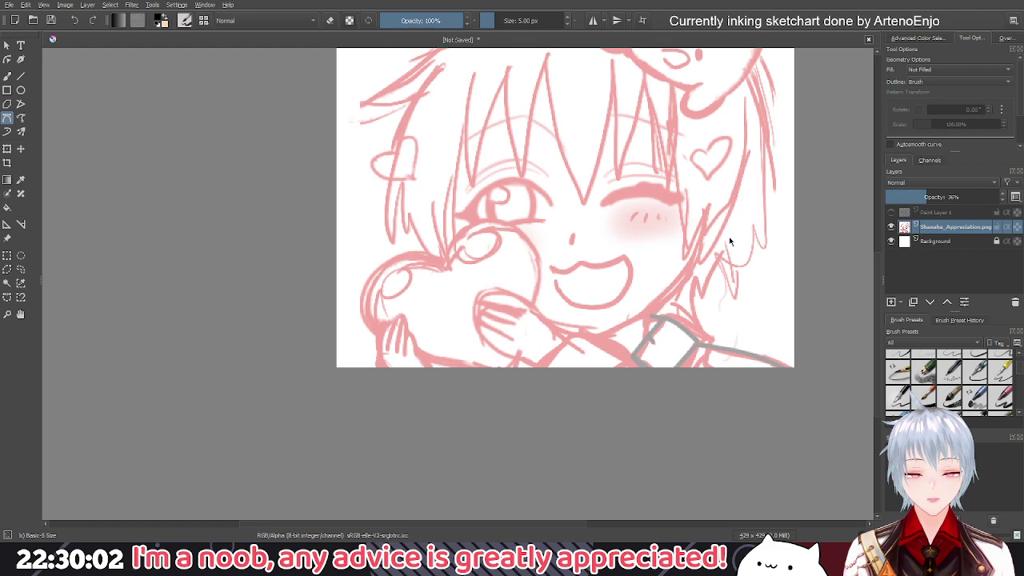
pyautogui.scroll(-3, 729, 240)
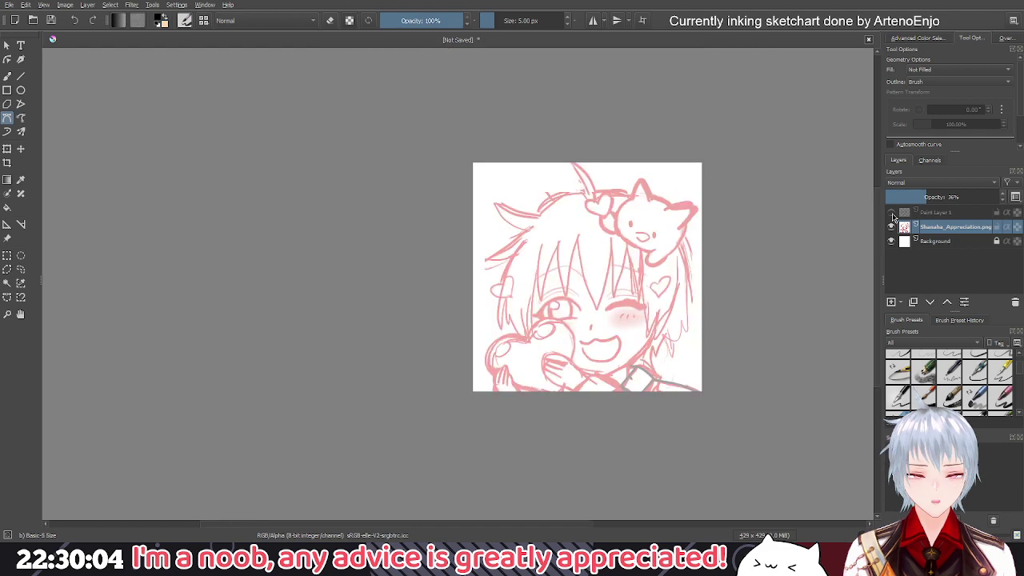
pyautogui.click(892, 213)
pyautogui.scroll(3, 596, 328)
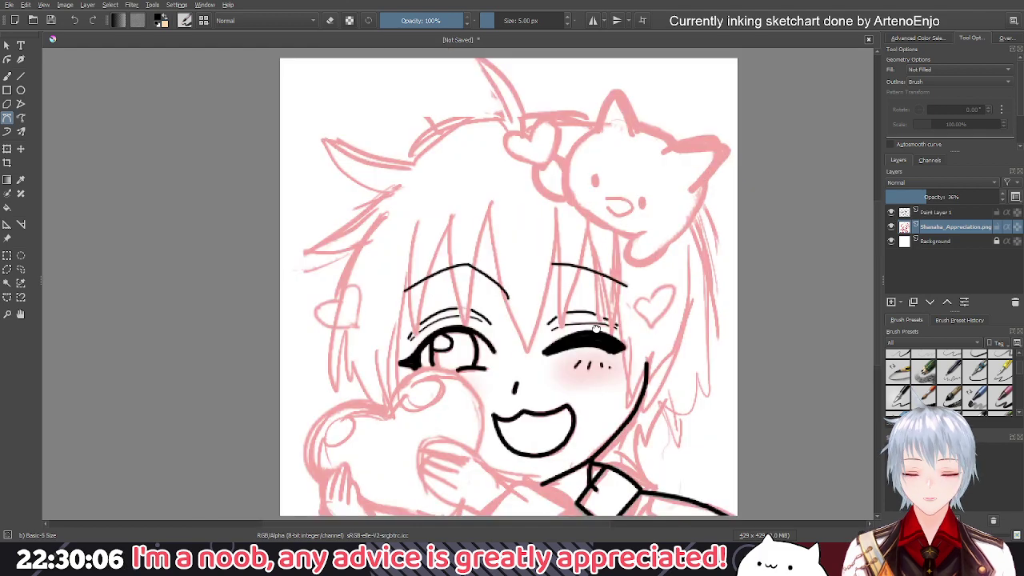
pyautogui.scroll(3, 600, 360)
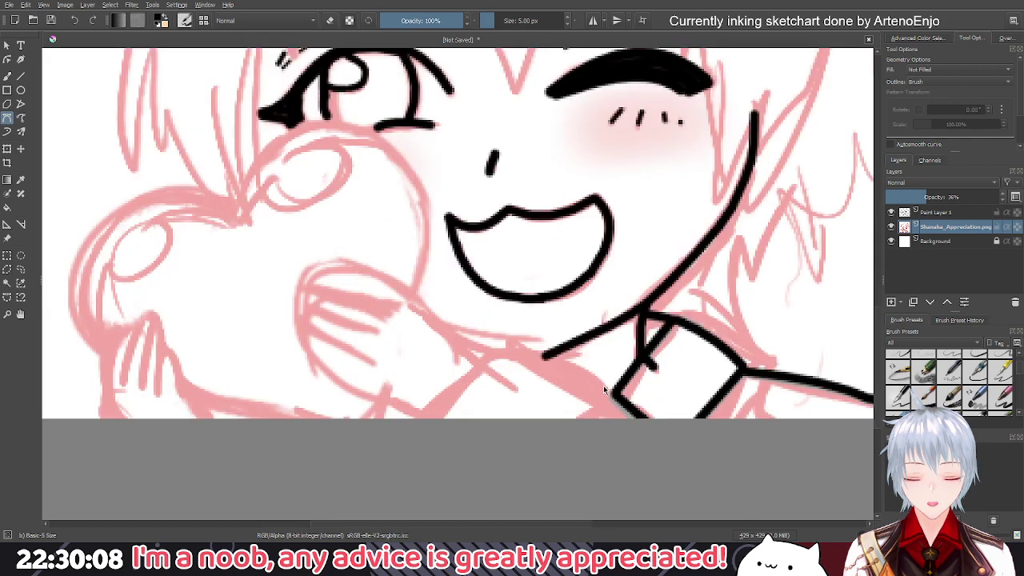
pyautogui.click(503, 355)
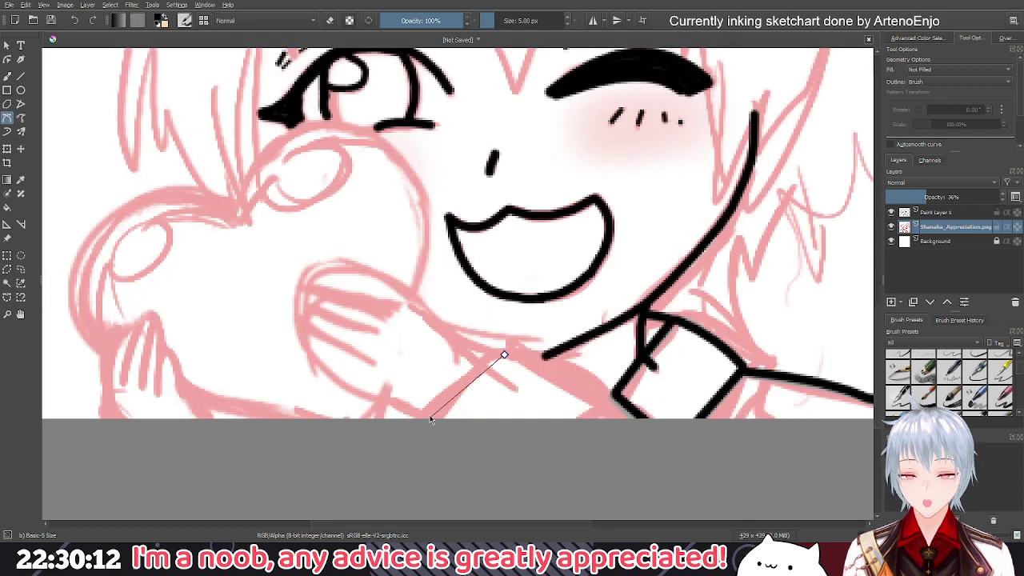
pyautogui.moveTo(430, 418); pyautogui.dragTo(398, 471)
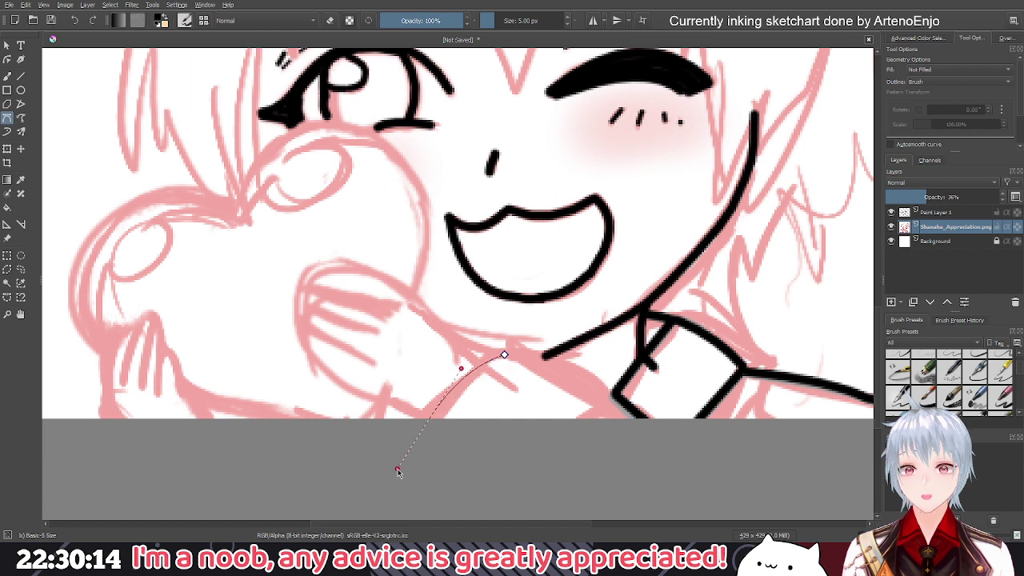
pyautogui.press('Return')
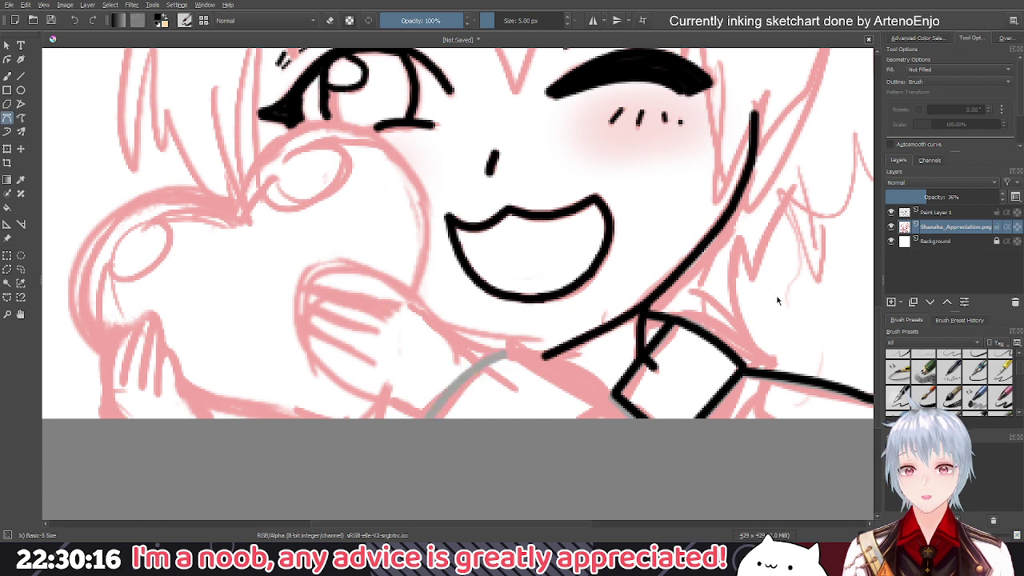
pyautogui.hotkey('ctrl', 'z')
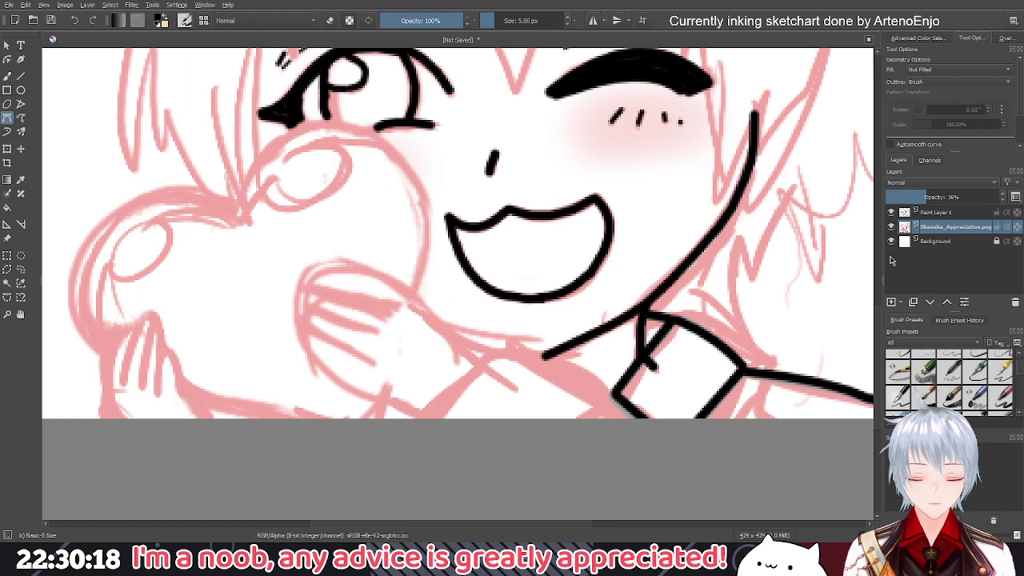
# On Paint Layer 1, ink the arc below the chin curving down past the canvas's lower edge
pyautogui.click(935, 212)
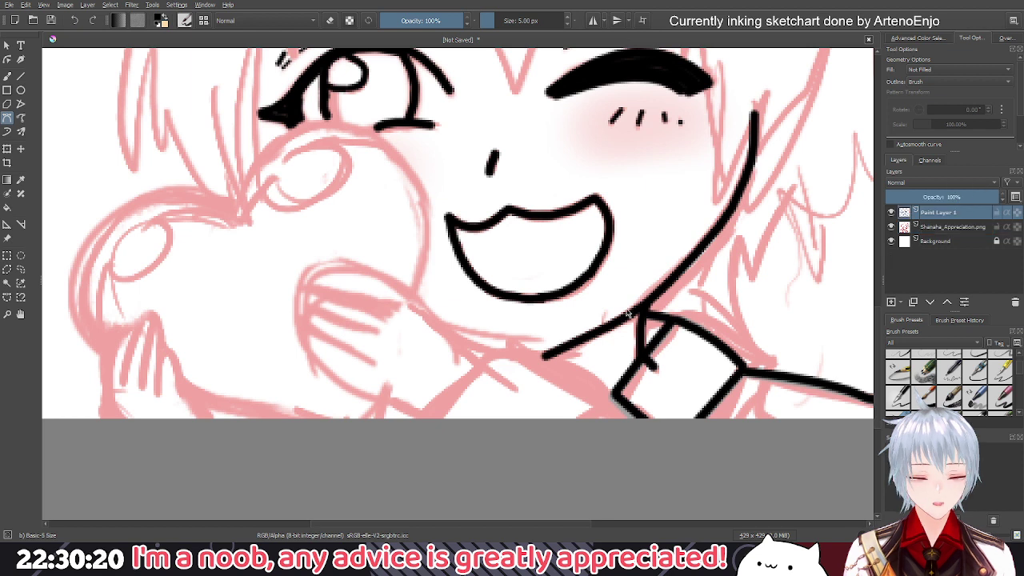
pyautogui.click(510, 355)
pyautogui.moveTo(427, 419); pyautogui.dragTo(384, 473)
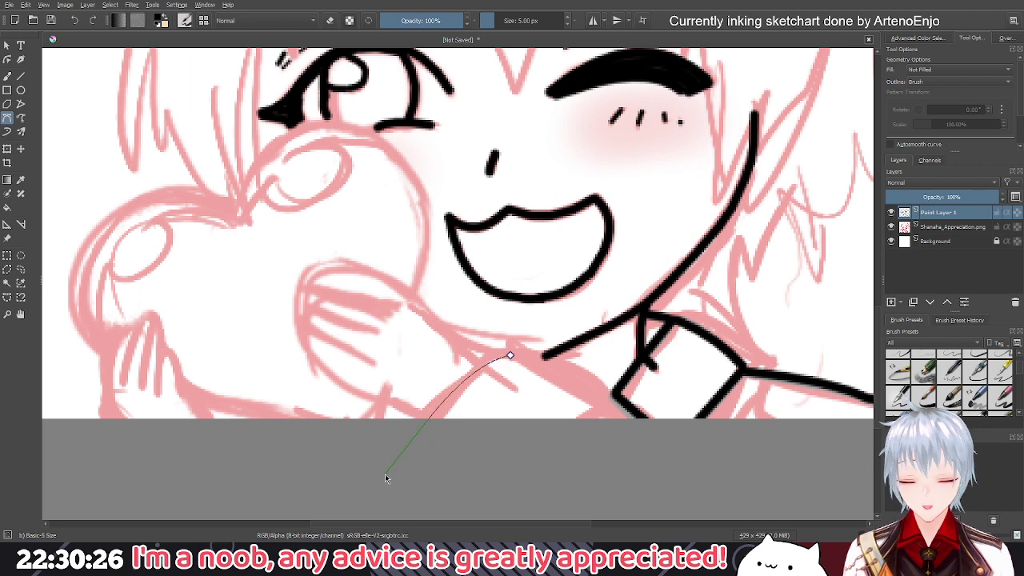
pyautogui.doubleClick(385, 475)
pyautogui.click(514, 352)
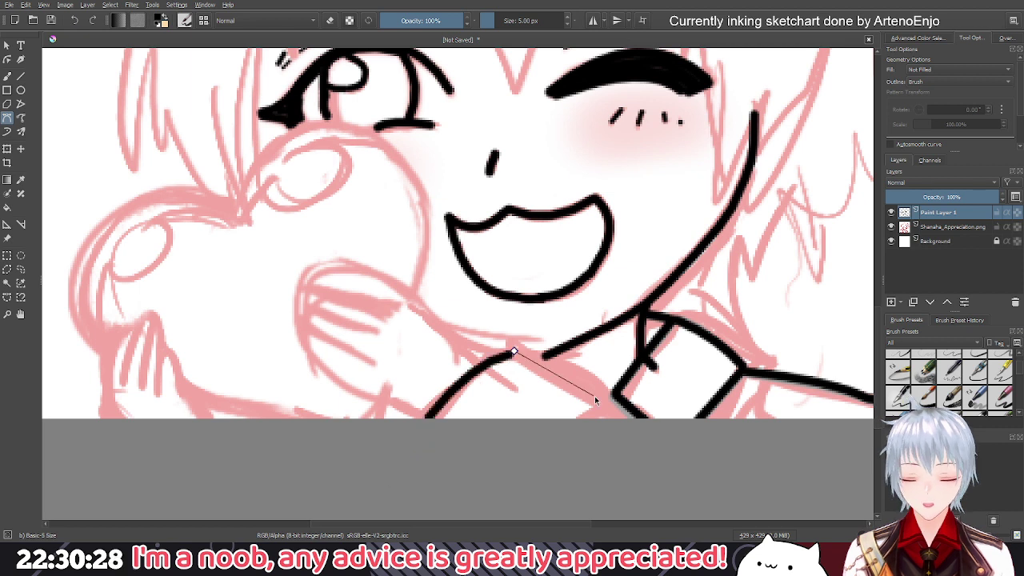
pyautogui.doubleClick(607, 406)
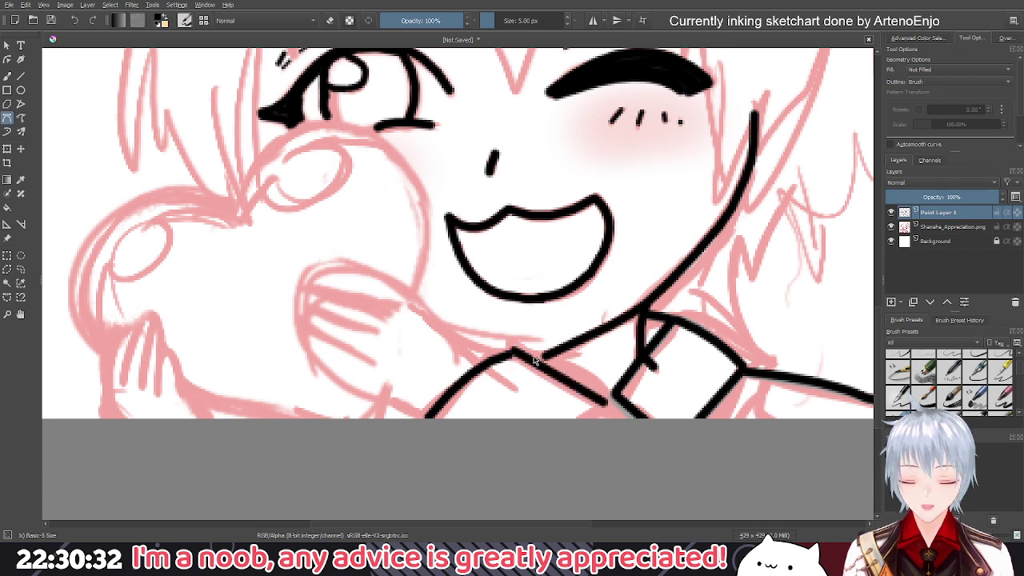
pyautogui.hotkey('ctrl', 'z')
# Ink the straight diagonal edge from the arc's upper end toward the collar, and join the chin line to the arc
pyautogui.click(510, 353)
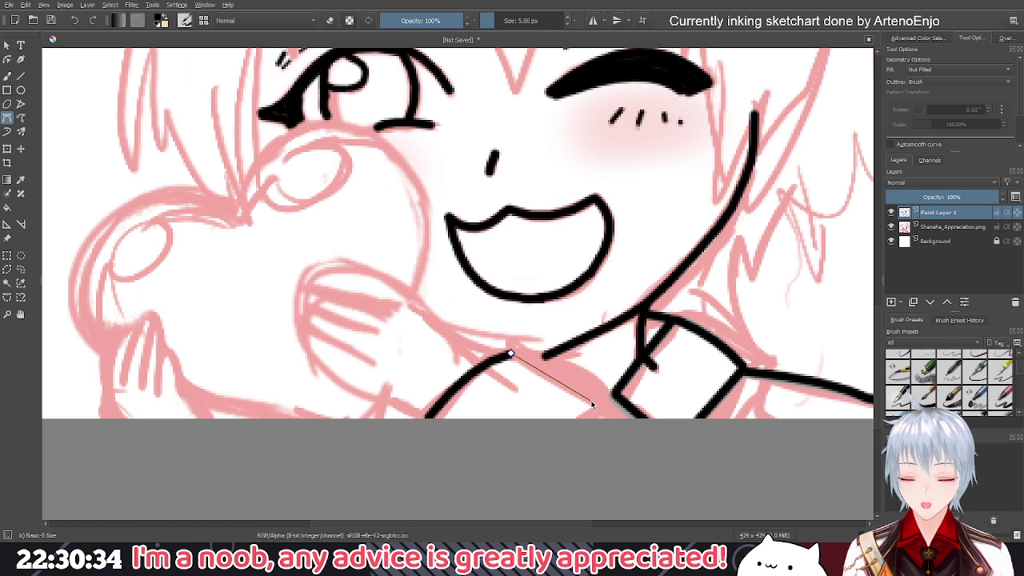
pyautogui.doubleClick(592, 405)
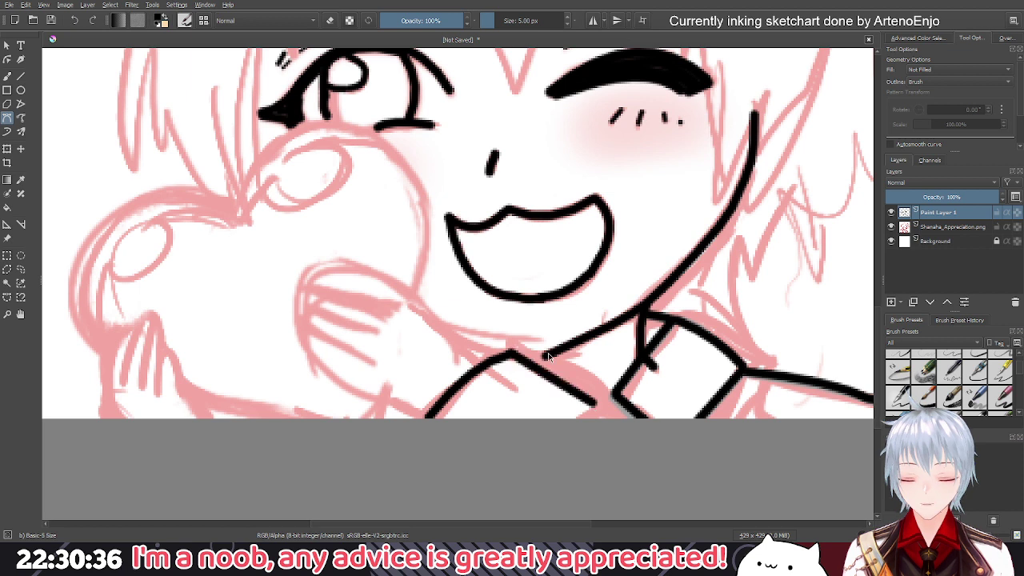
pyautogui.click(543, 356)
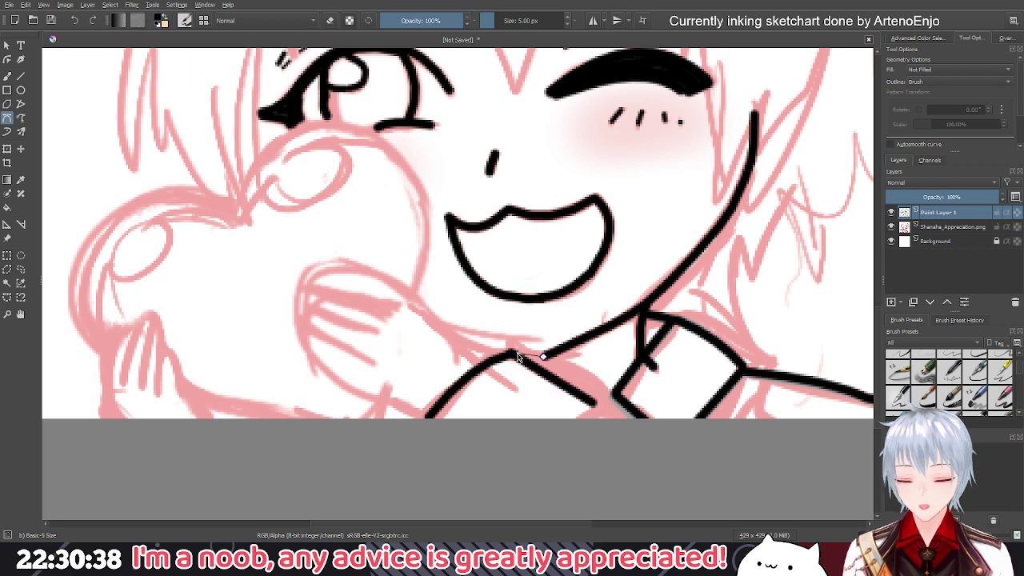
pyautogui.press('2')
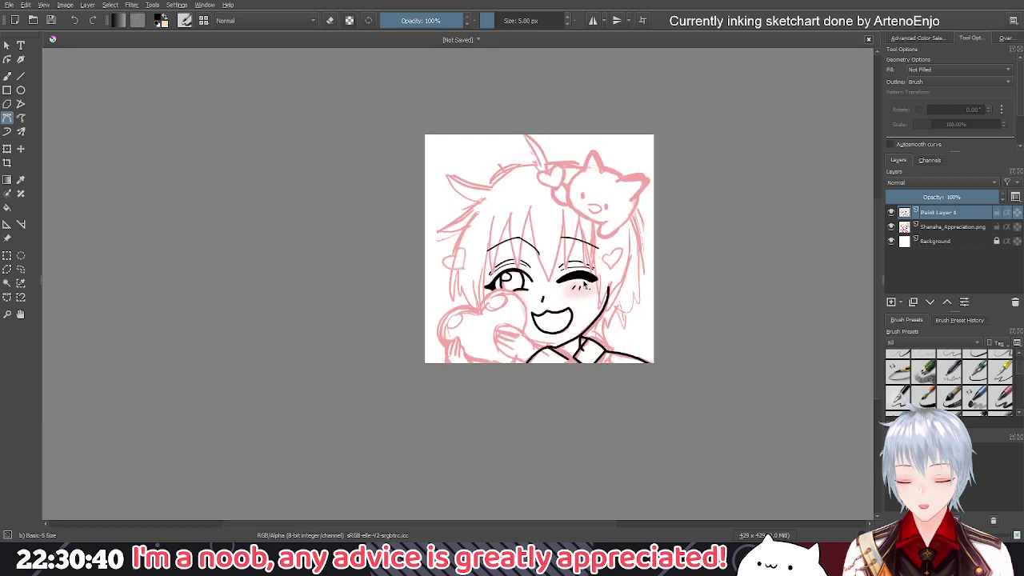
# Ink a short segment from the lower tip of the diagonal edge back down to the canvas's lower edge
pyautogui.scroll(6, 573, 359)
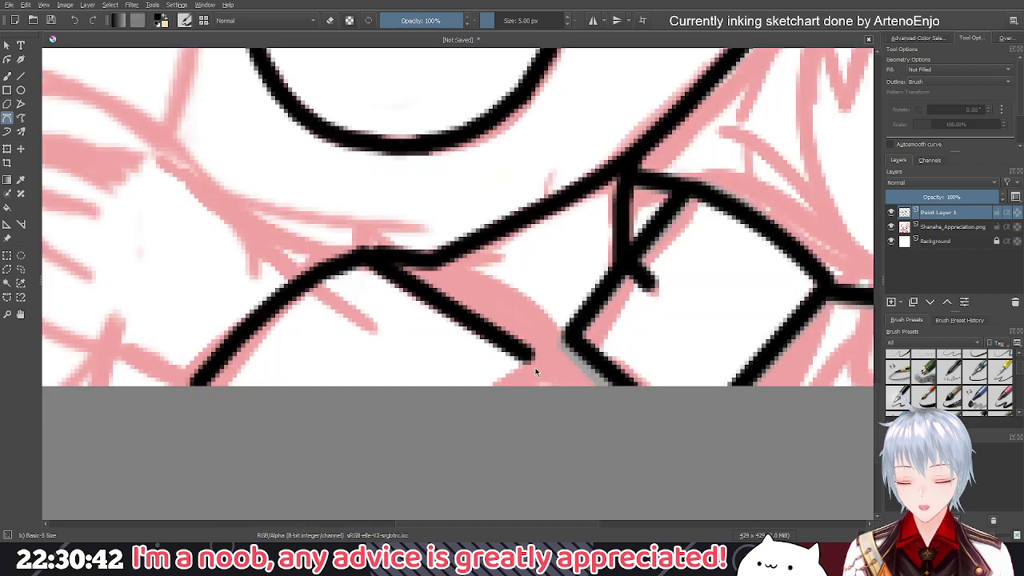
pyautogui.click(531, 365)
pyautogui.doubleClick(503, 385)
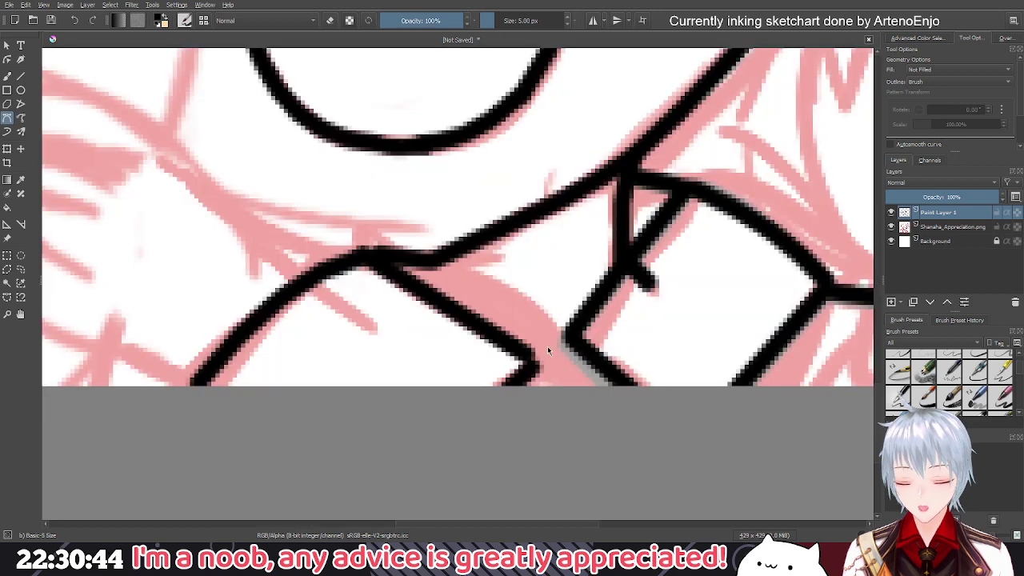
pyautogui.scroll(-1, 547, 346)
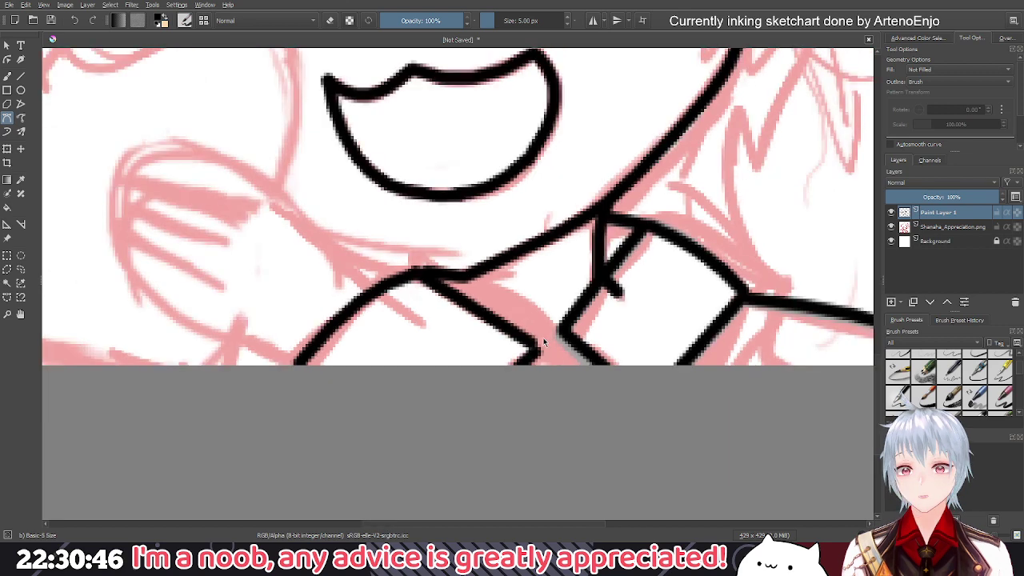
pyautogui.scroll(-4, 543, 337)
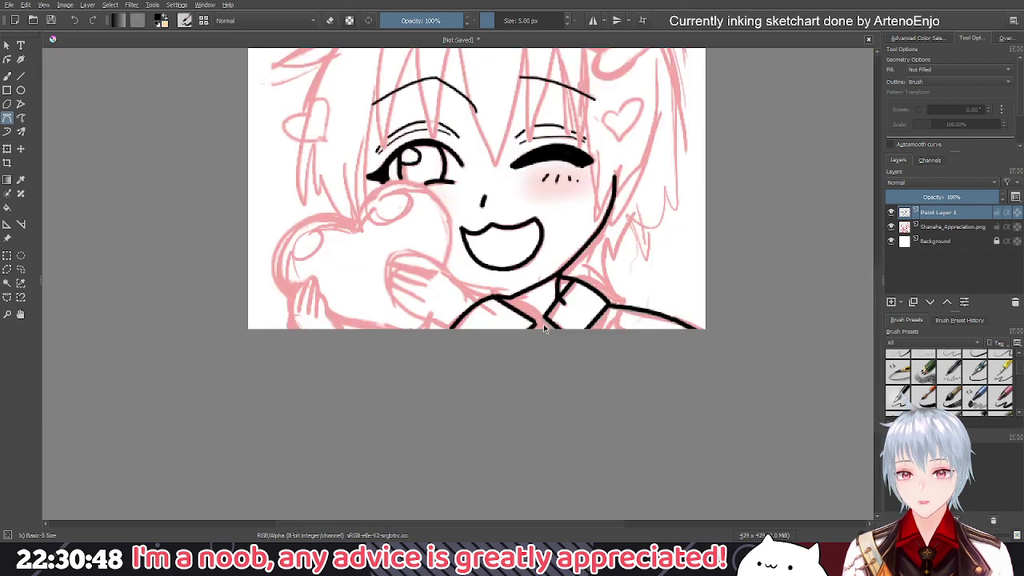
pyautogui.scroll(1, 543, 324)
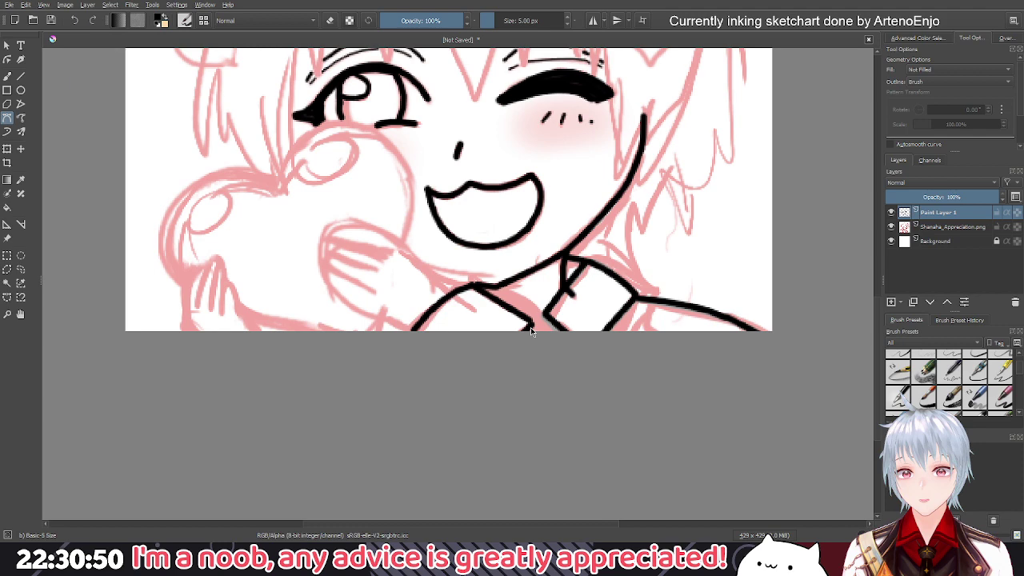
pyautogui.scroll(3, 530, 327)
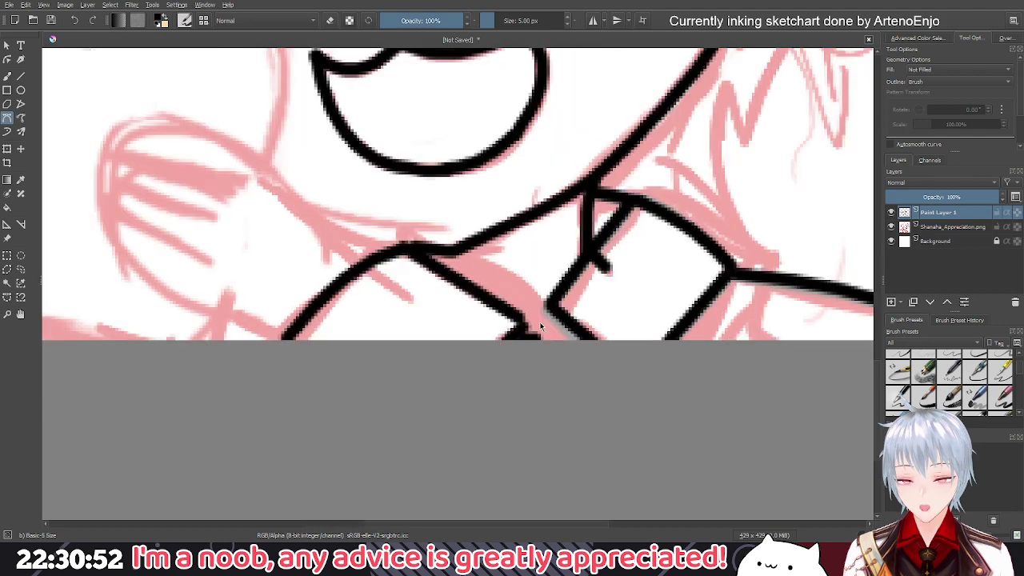
# Ink a short segment extending the collar edge from its lower corner to the lower tip of the diagonal edge
pyautogui.scroll(1, 541, 326)
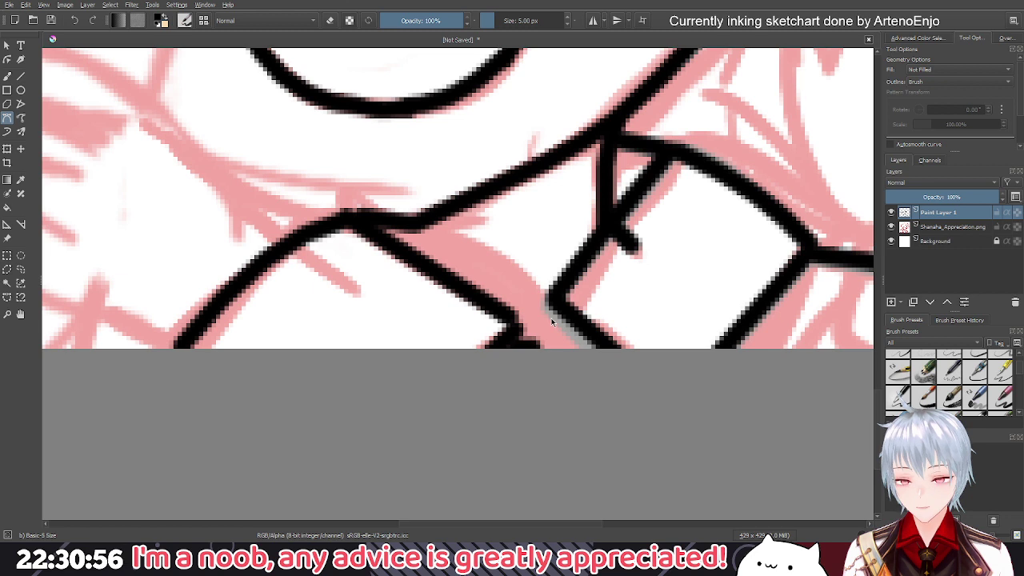
pyautogui.moveTo(551, 300); pyautogui.dragTo(518, 334)
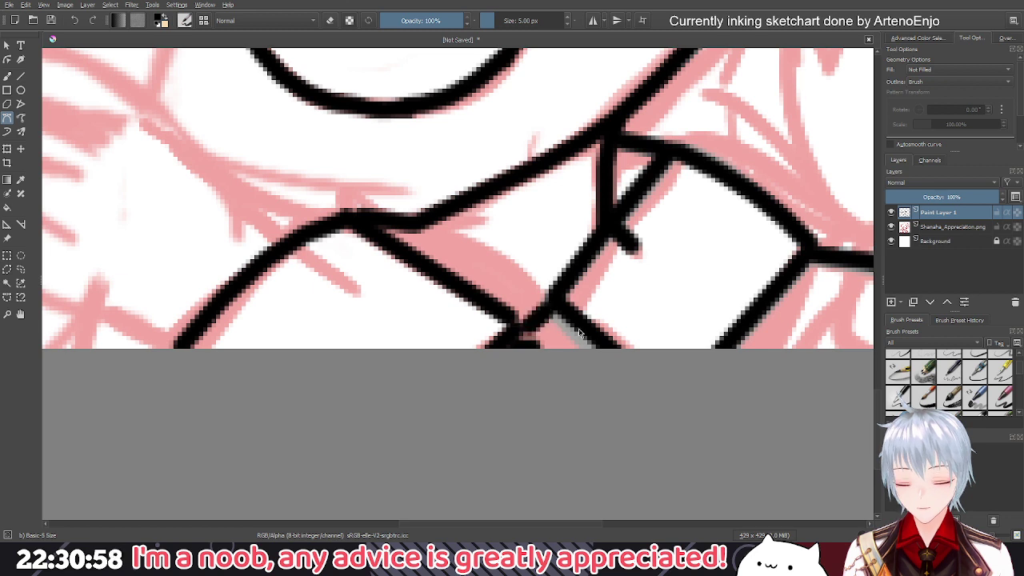
pyautogui.scroll(-8, 516, 328)
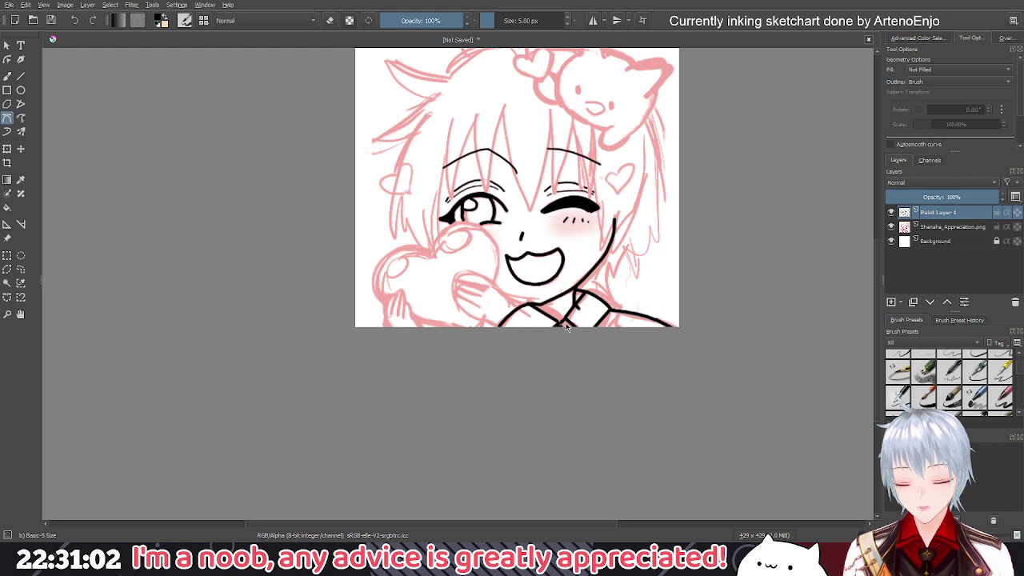
# Try to ink the lowest finger of the hand under the chin at 5 px, and undo the strokes
pyautogui.scroll(3, 566, 326)
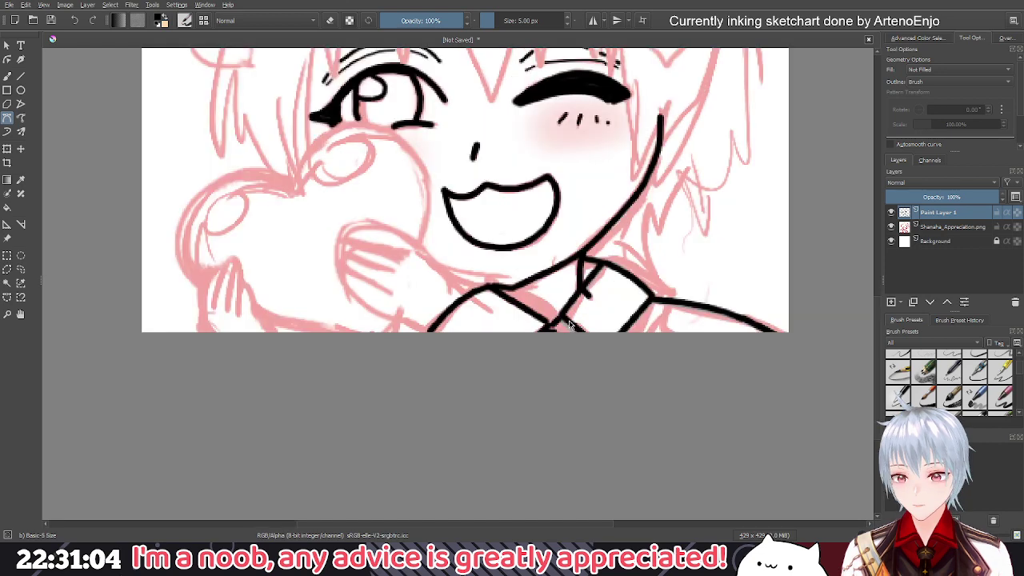
pyautogui.moveTo(492, 246); pyautogui.dragTo(561, 316)
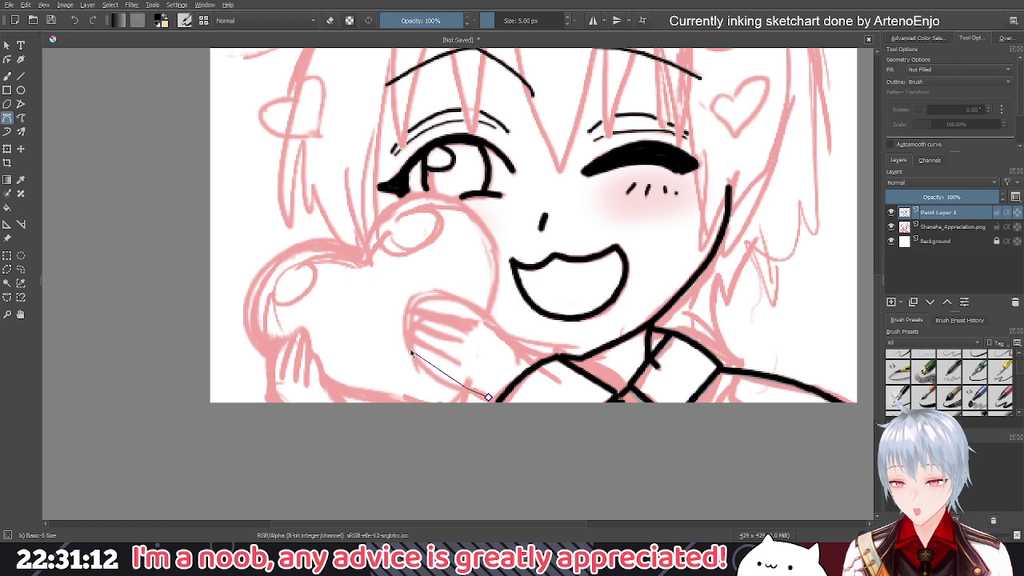
pyautogui.moveTo(409, 350); pyautogui.dragTo(402, 324)
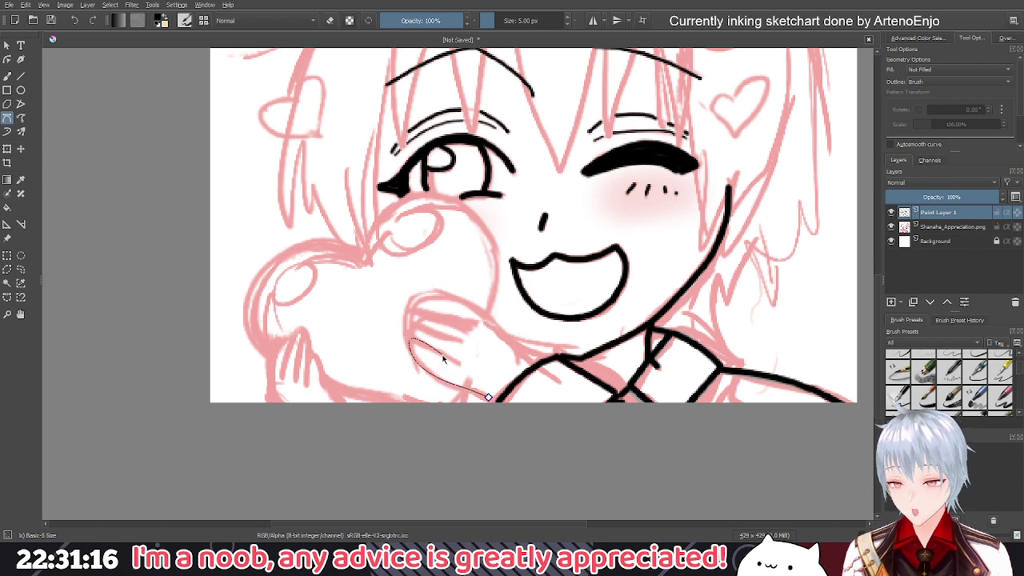
pyautogui.moveTo(435, 360); pyautogui.dragTo(479, 367)
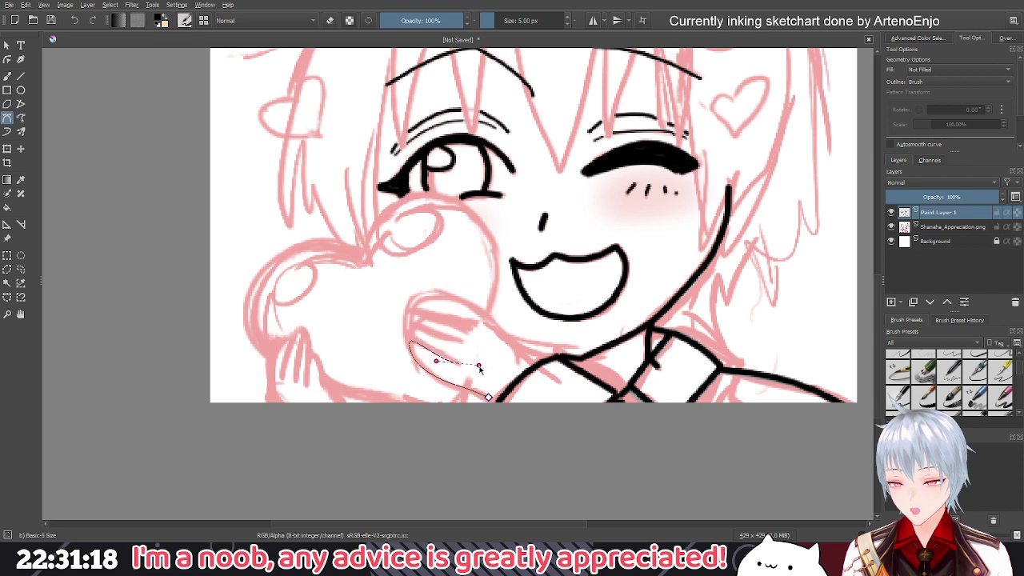
pyautogui.press('Return')
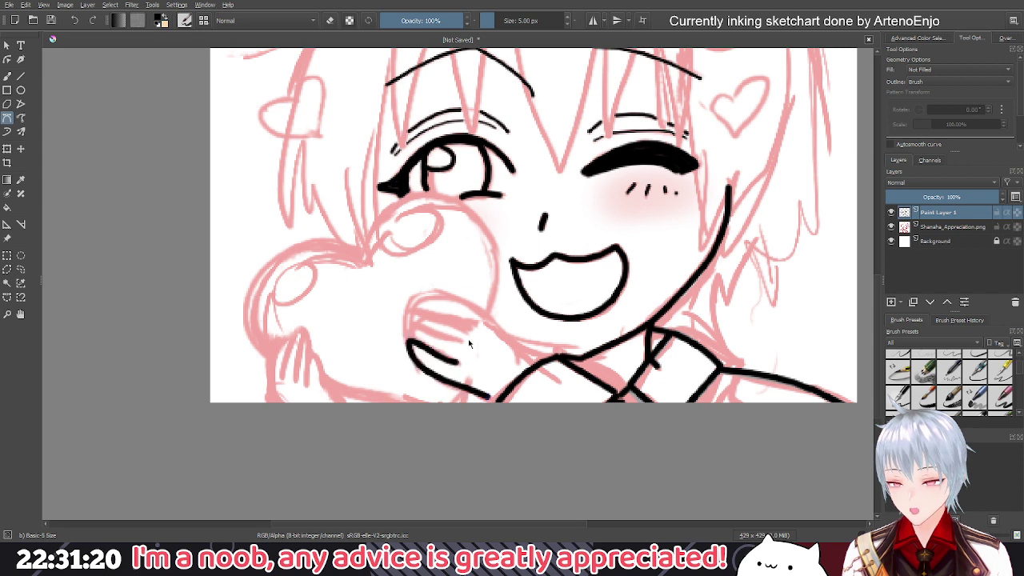
pyautogui.click(401, 328)
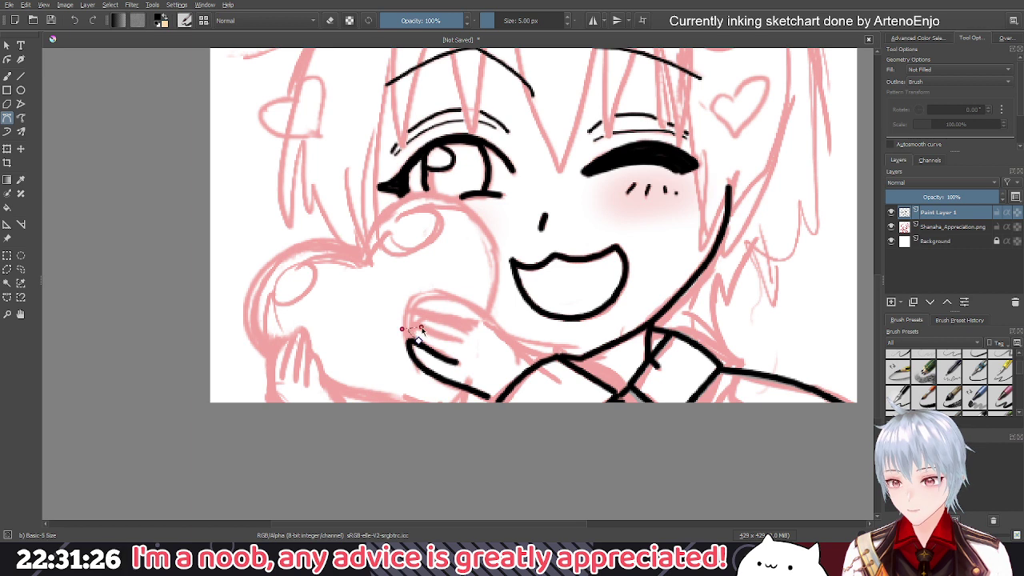
pyautogui.press('Return')
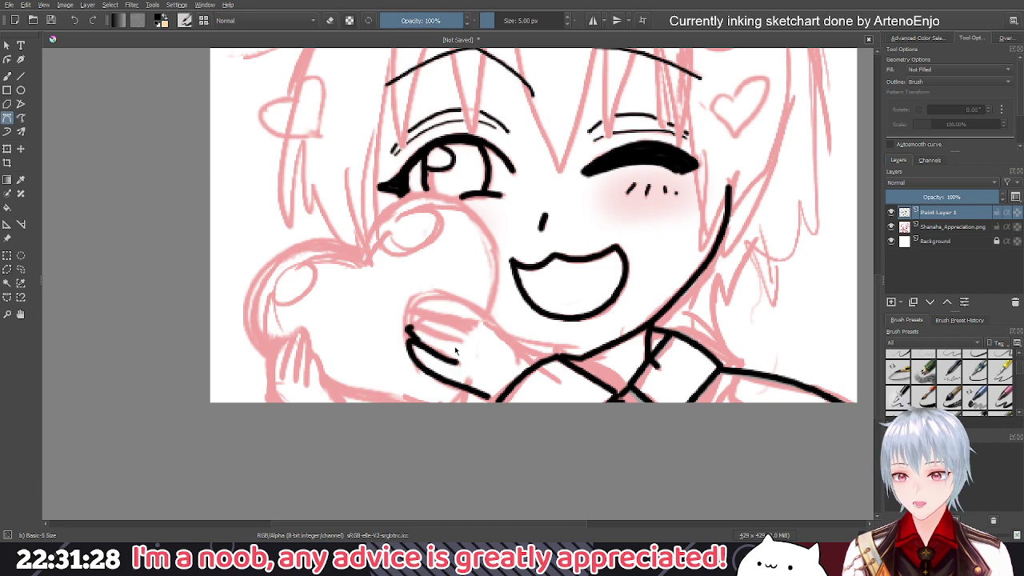
pyautogui.hotkey('ctrl', 'z')
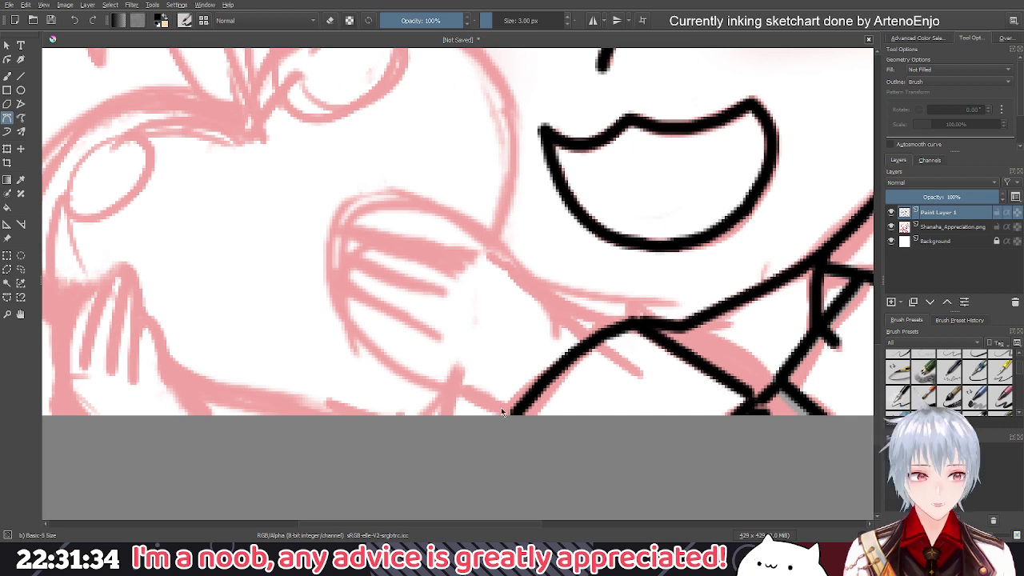
pyautogui.click(501, 408)
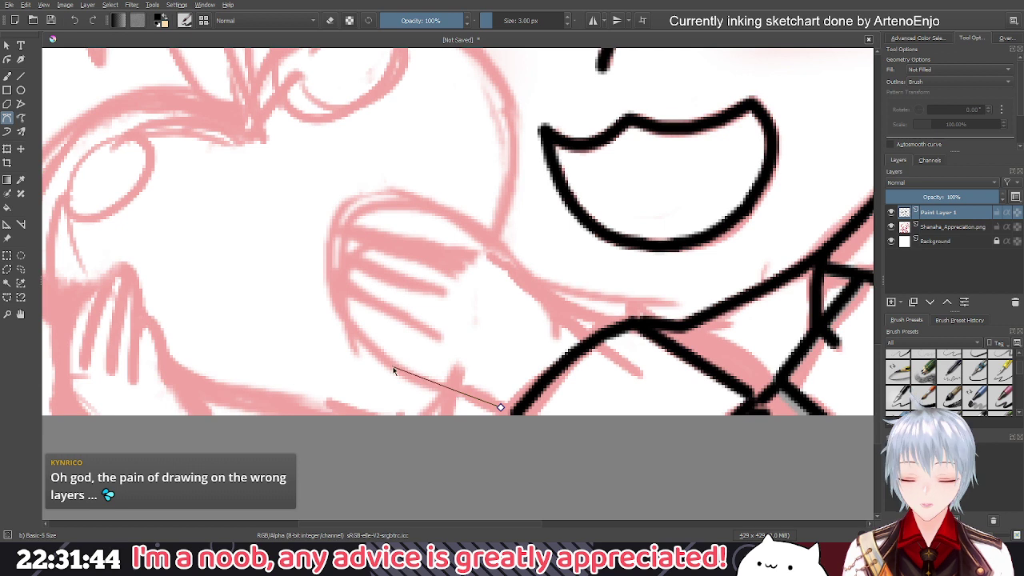
pyautogui.moveTo(393, 368)
pyautogui.mouseDown()
pyautogui.moveTo(399, 356)
pyautogui.moveTo(385, 359)
pyautogui.mouseUp()
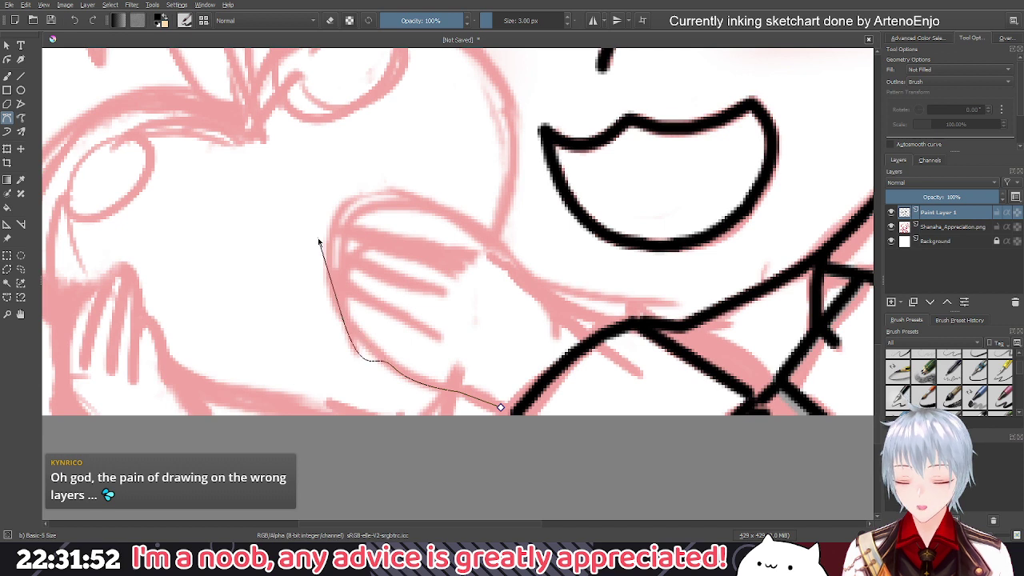
pyautogui.press('Escape')
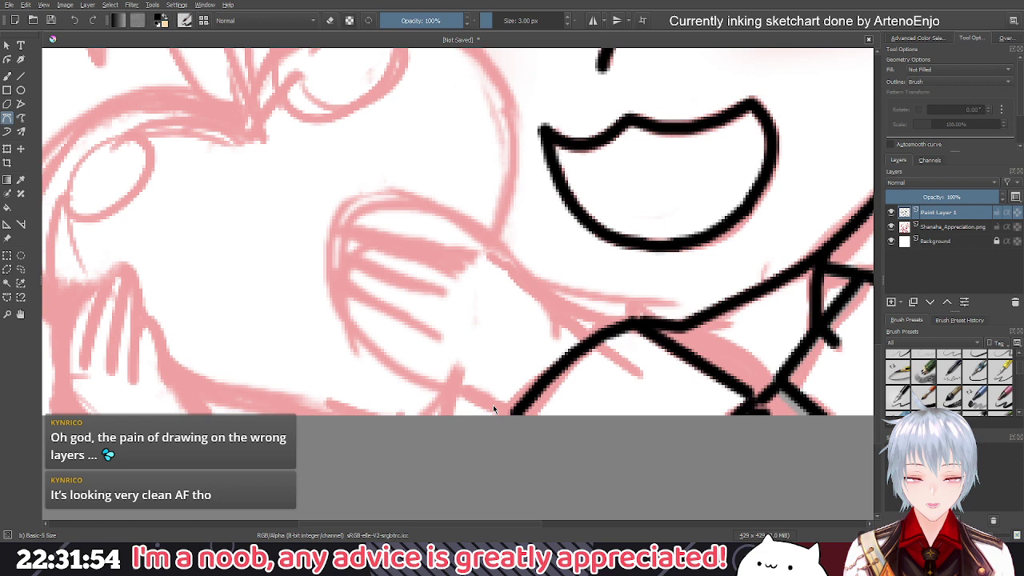
pyautogui.click(587, 327)
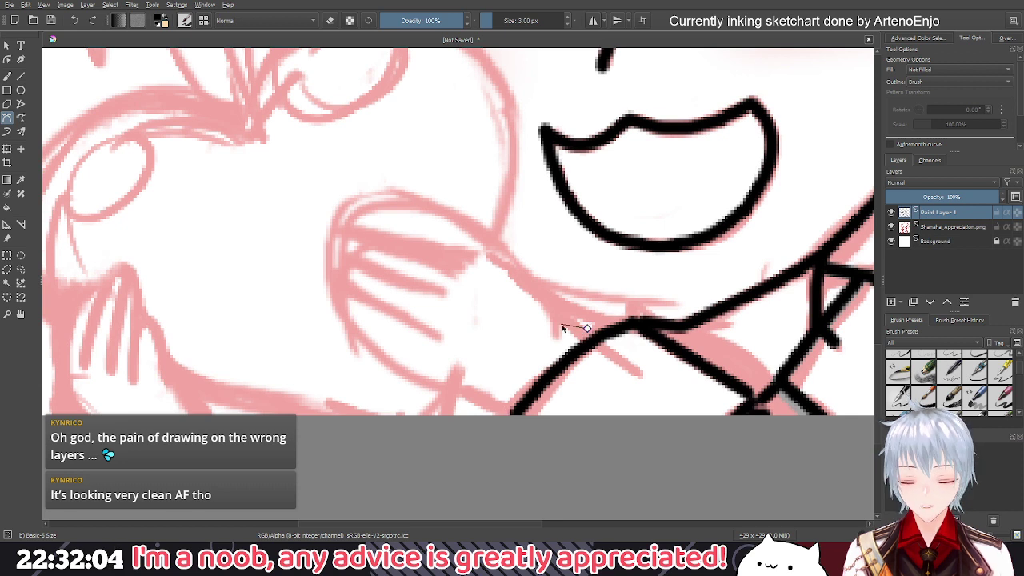
pyautogui.moveTo(562, 325); pyautogui.dragTo(558, 334)
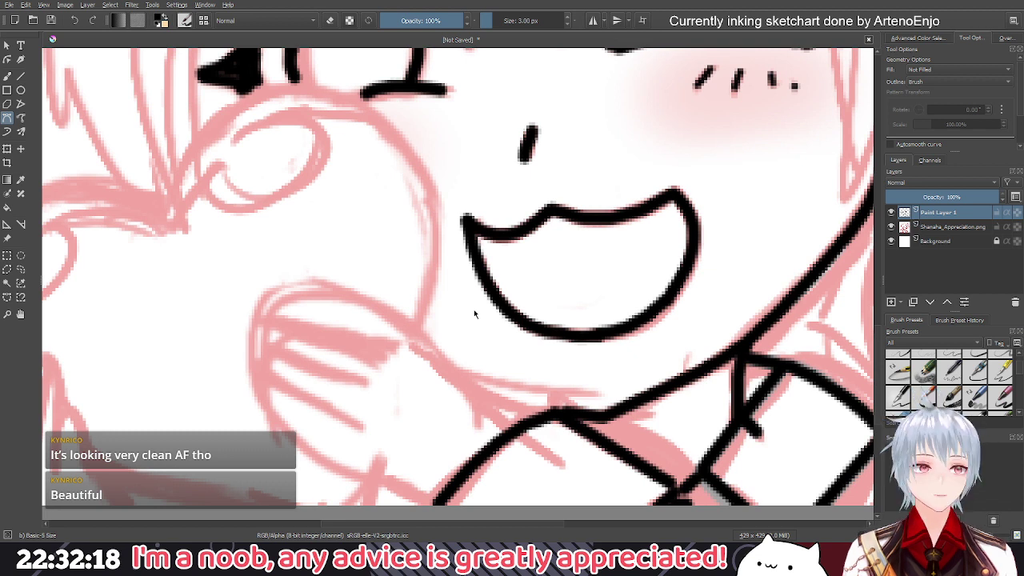
# Check the whole drawing in a mirrored canvas view, and return the view to its normal orientation
pyautogui.scroll(-1, 474, 308)
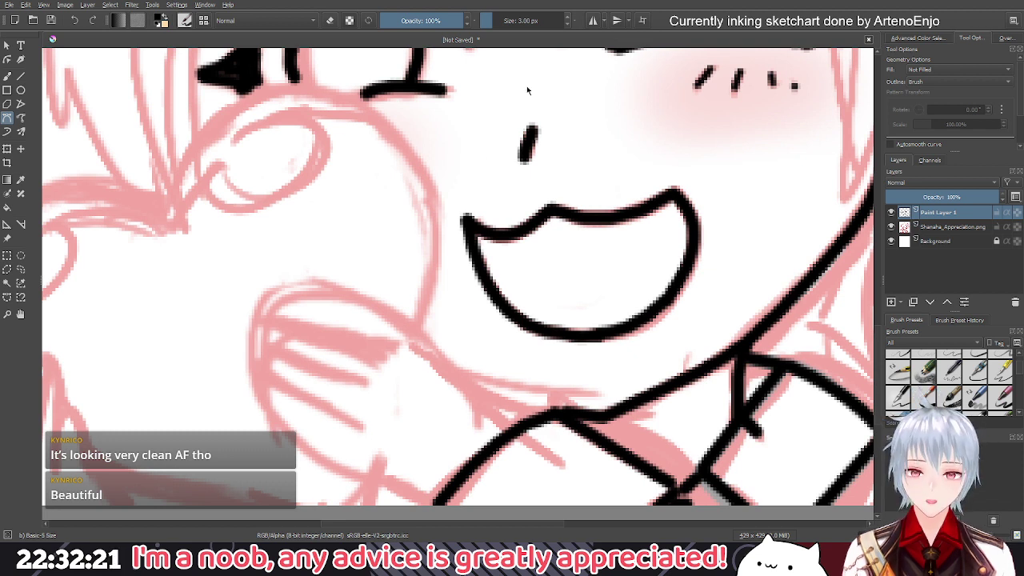
pyautogui.scroll(-3, 519, 112)
pyautogui.moveTo(516, 121); pyautogui.dragTo(491, 337)
pyautogui.moveTo(496, 224); pyautogui.dragTo(503, 253)
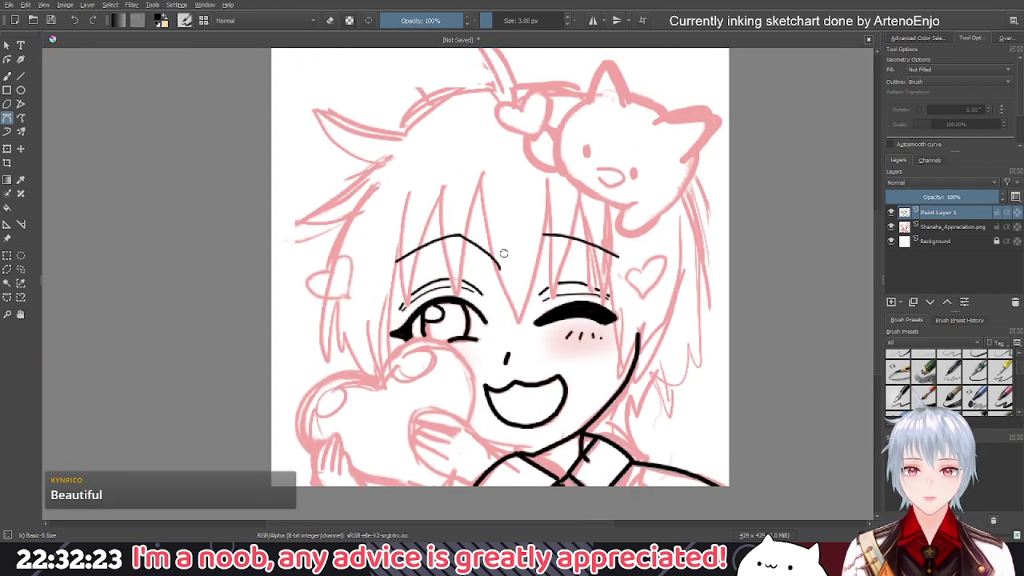
pyautogui.scroll(-1, 503, 249)
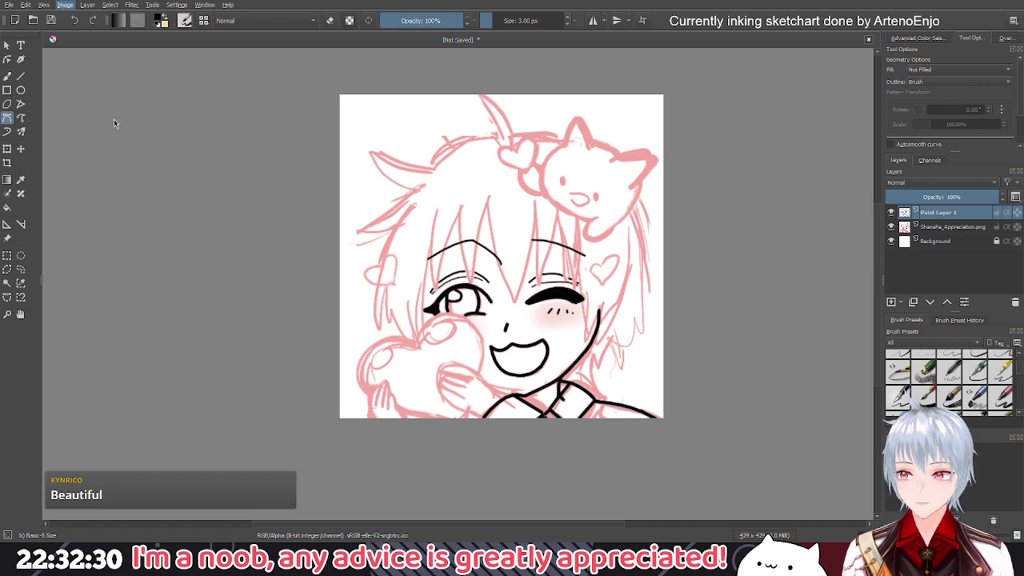
pyautogui.press('m')
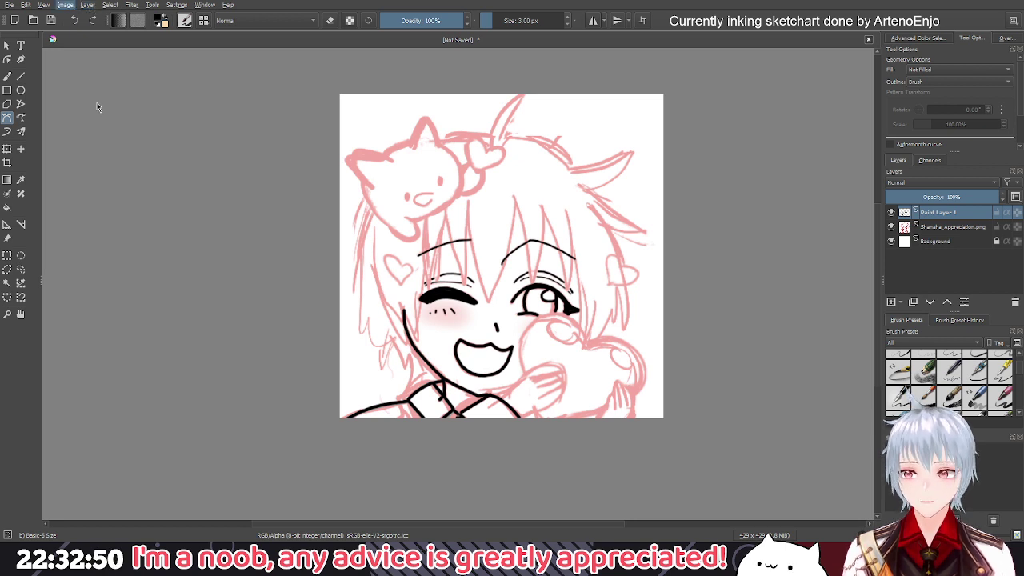
pyautogui.press('m')
pyautogui.scroll(-2, 466, 358)
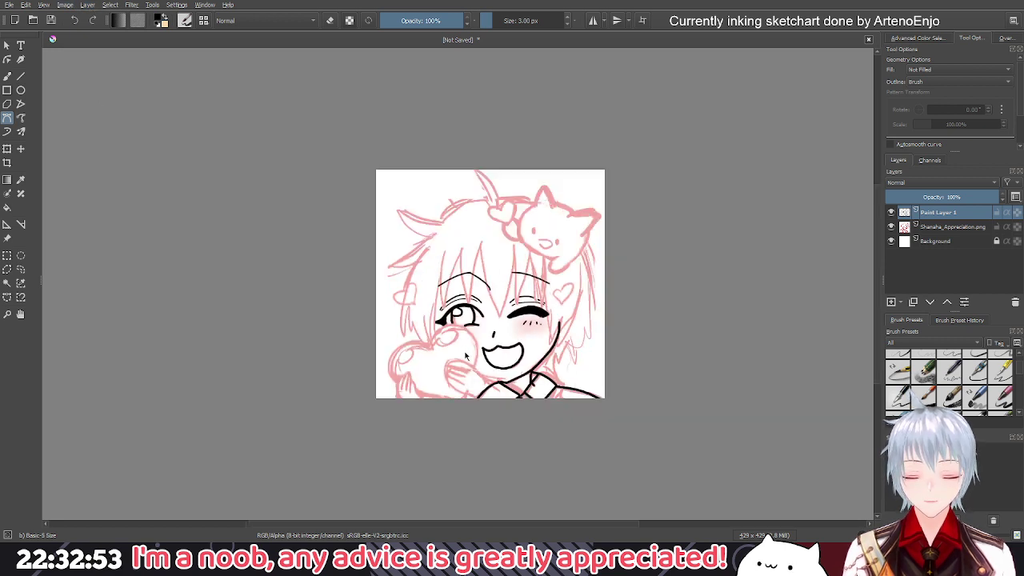
pyautogui.scroll(2, 466, 358)
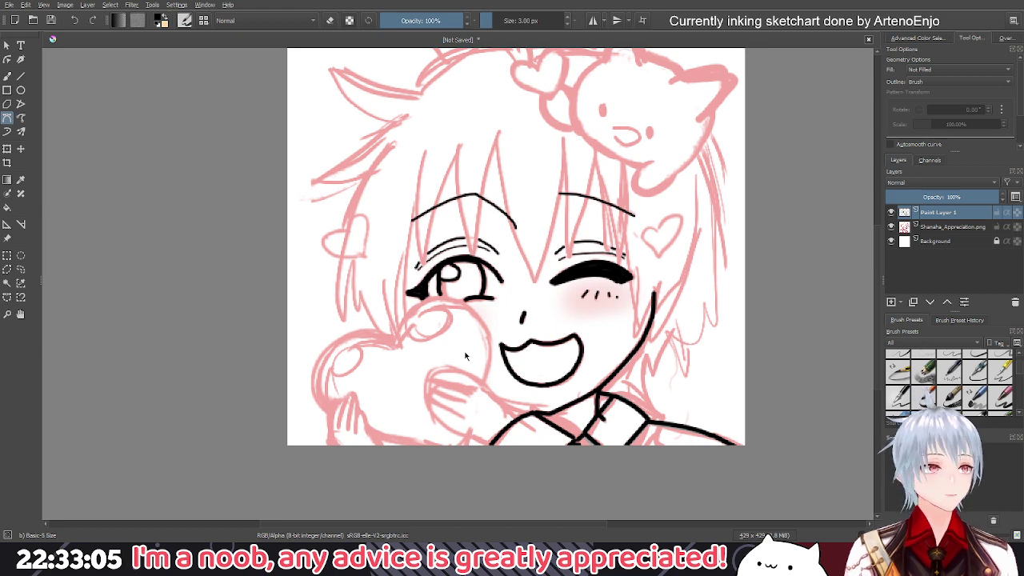
pyautogui.scroll(-1, 490, 410)
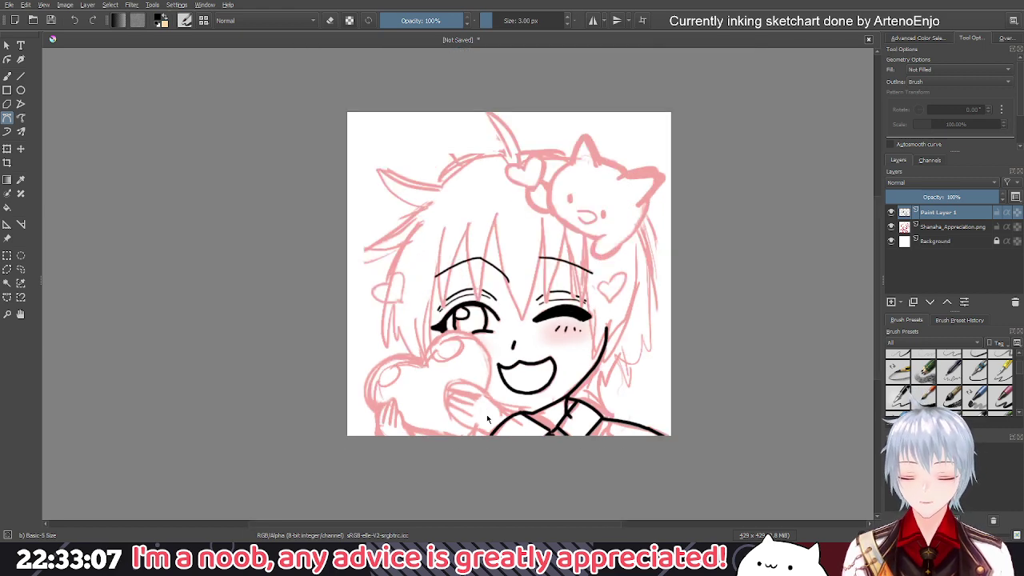
# With the 3 px brush, ink the wrist line from the sleeve's lower end and the curved lower edge of the hand
pyautogui.scroll(3, 487, 418)
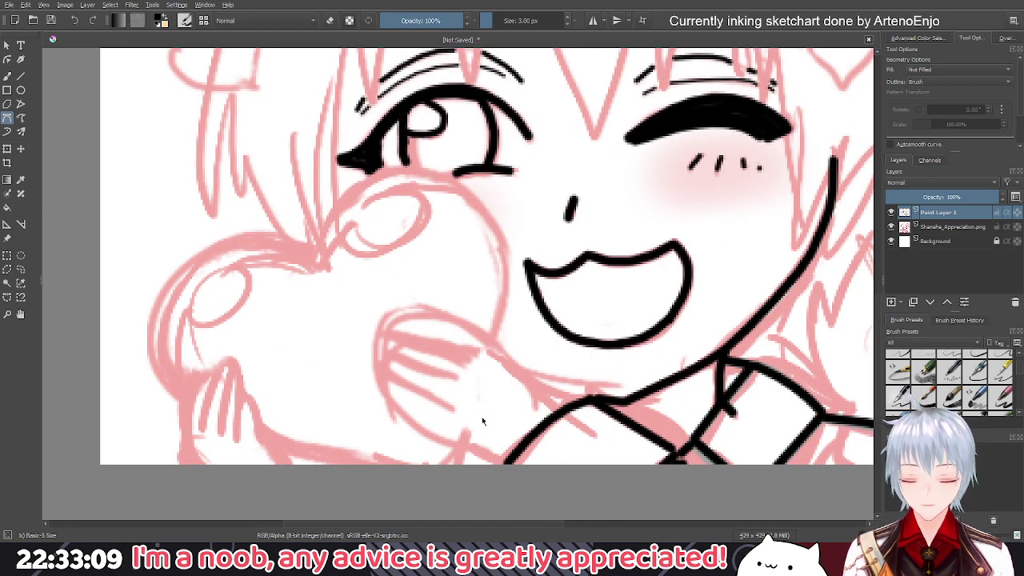
pyautogui.moveTo(510, 406); pyautogui.dragTo(512, 375)
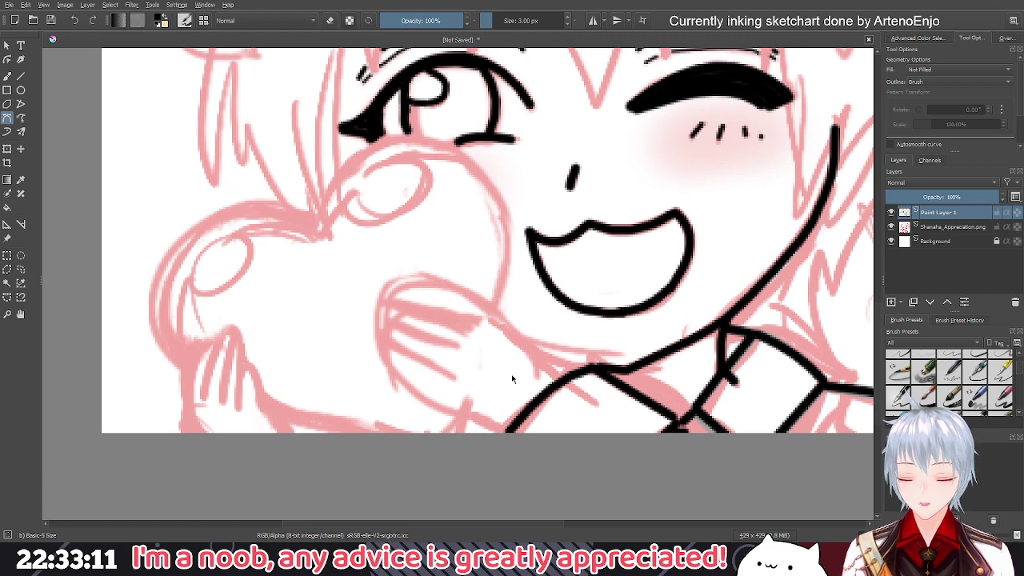
pyautogui.click(503, 432)
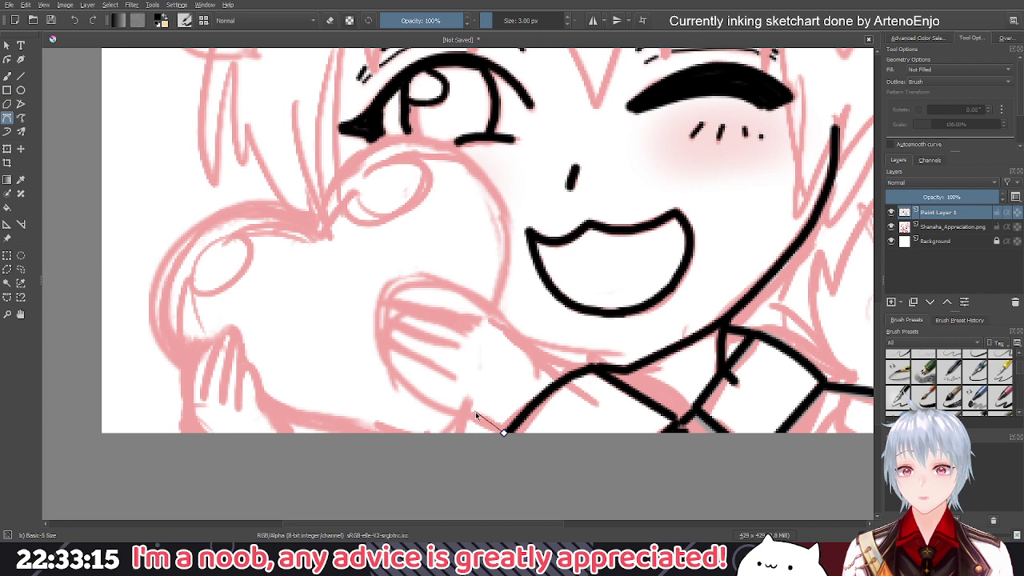
pyautogui.click(475, 411)
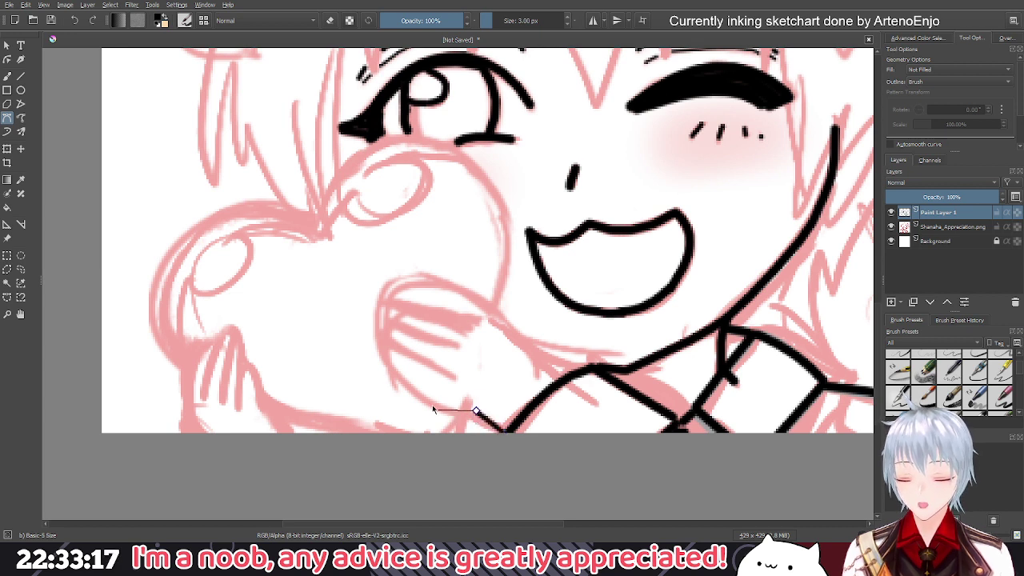
pyautogui.moveTo(411, 389)
pyautogui.mouseDown()
pyautogui.moveTo(396, 362)
pyautogui.moveTo(387, 367)
pyautogui.mouseUp()
pyautogui.press('Return')
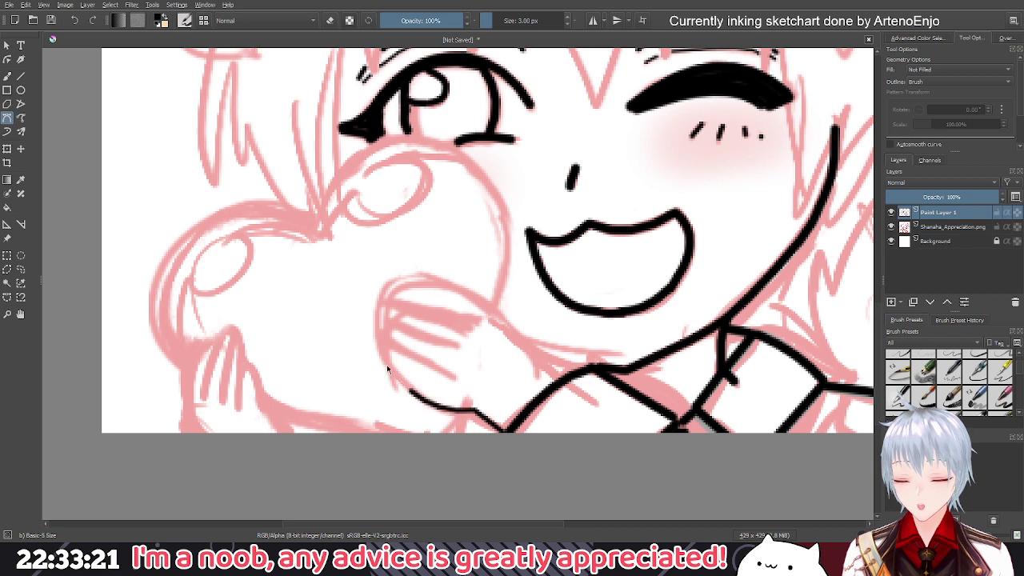
# Try to ink the lowest fingertip and the straight line above that finger, and undo the strokes
pyautogui.click(408, 389)
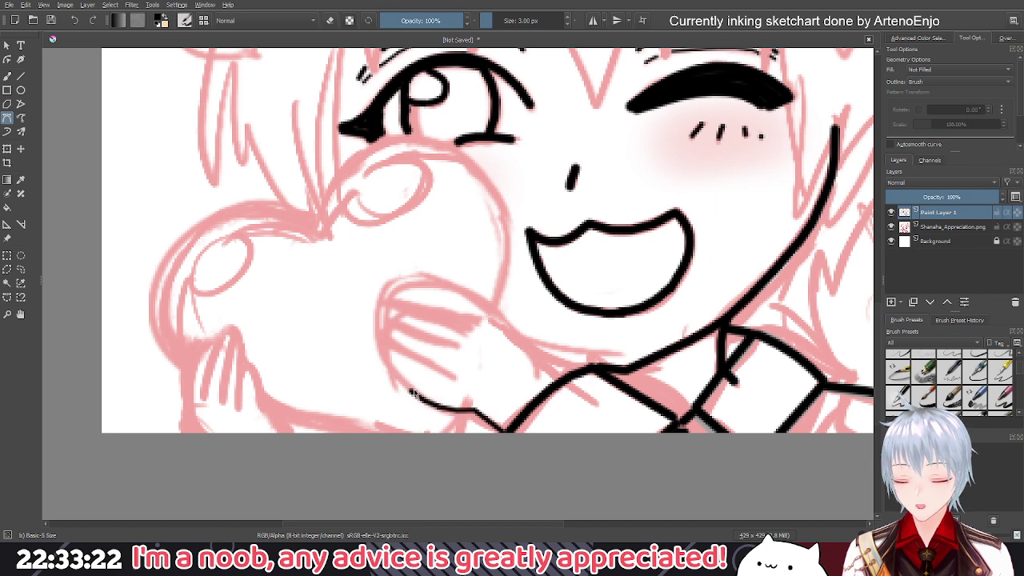
pyautogui.click(386, 347)
pyautogui.press('Return')
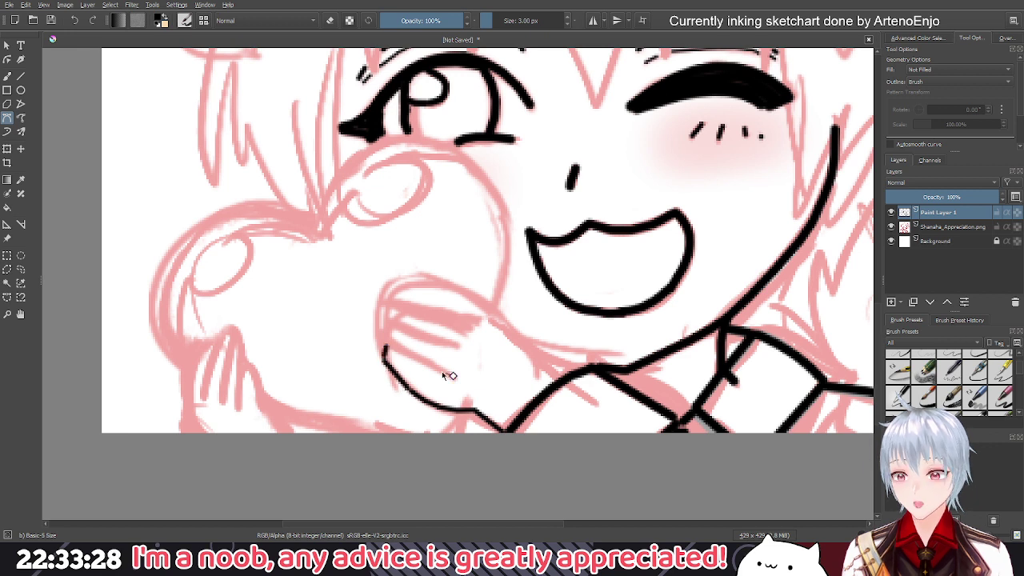
pyautogui.moveTo(452, 375); pyautogui.dragTo(386, 349)
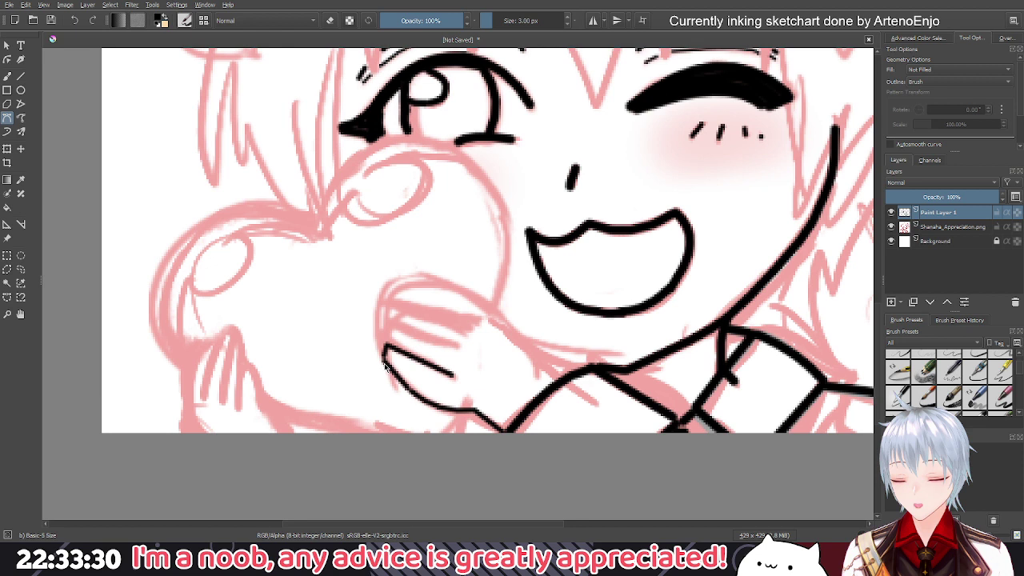
pyautogui.hotkey('ctrl', 'z')
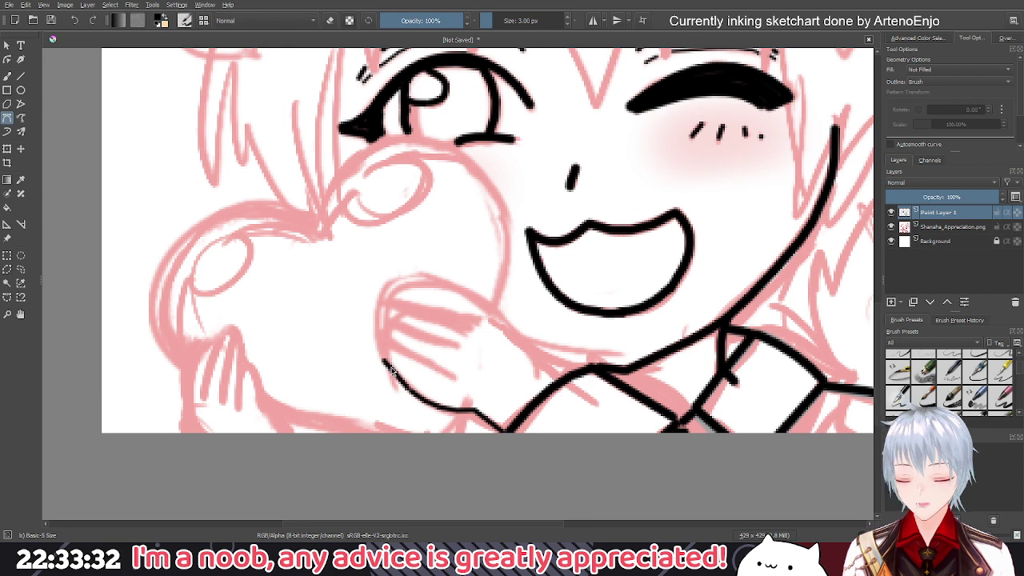
# Ink the lowest finger as one continuous path from the hand's lower edge, around a rounded fingertip, and back along the finger's upper line
pyautogui.click(409, 390)
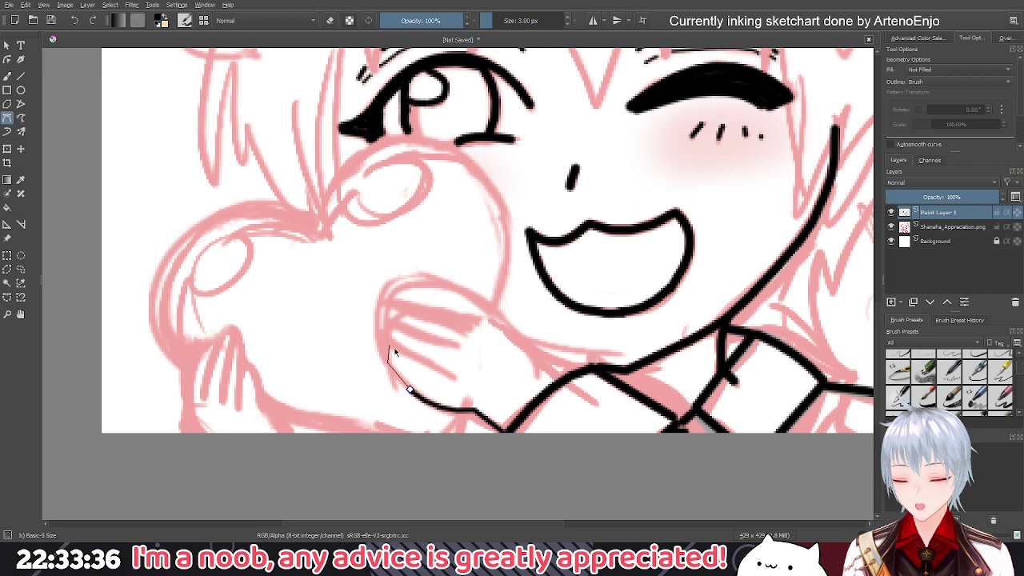
pyautogui.moveTo(391, 349); pyautogui.dragTo(412, 361)
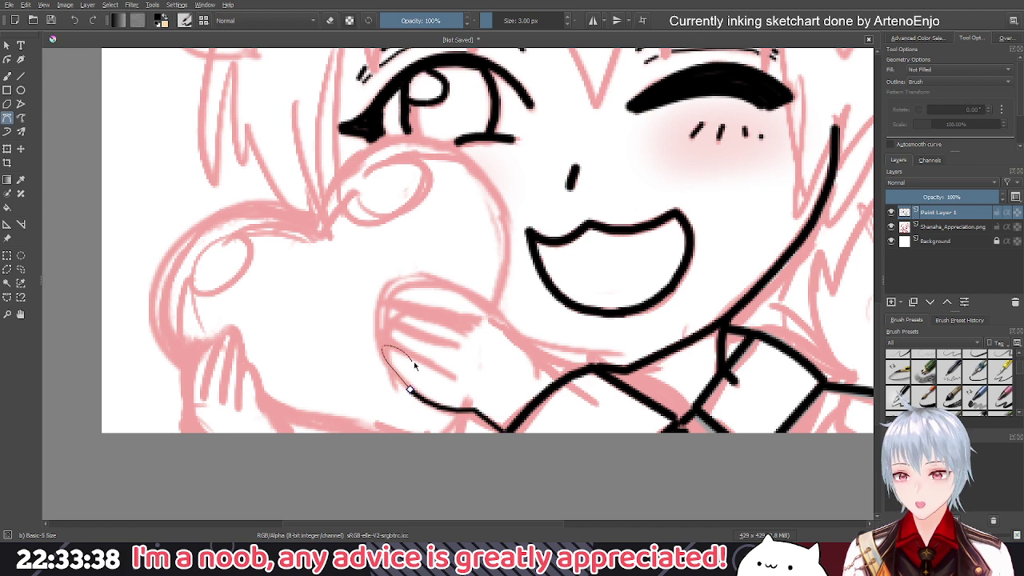
pyautogui.doubleClick(448, 374)
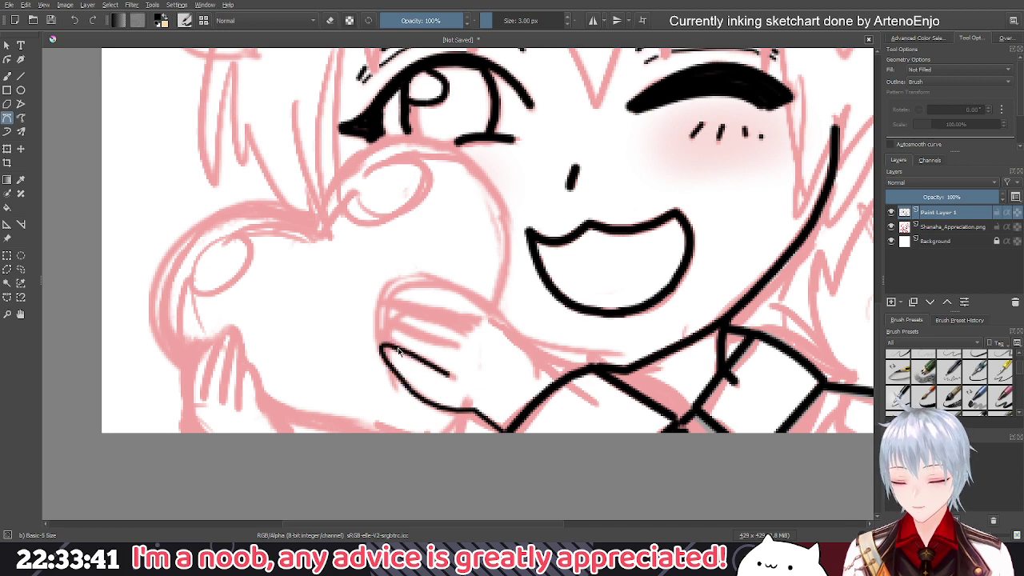
# Ink the second-lowest finger with a curved fingertip above the lowest finger and a straight upper line back toward the palm
pyautogui.click(393, 344)
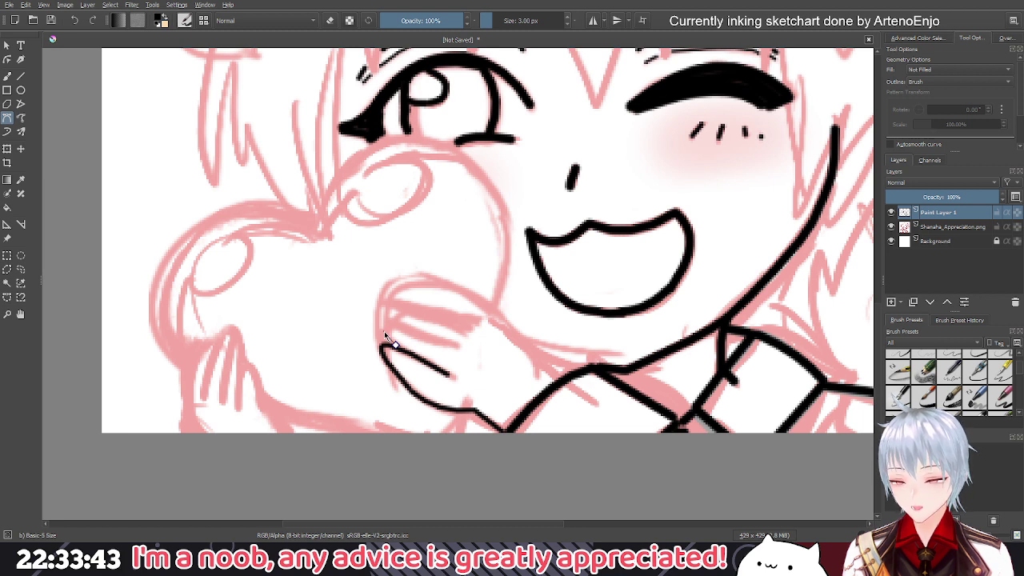
pyautogui.moveTo(388, 328); pyautogui.dragTo(394, 329)
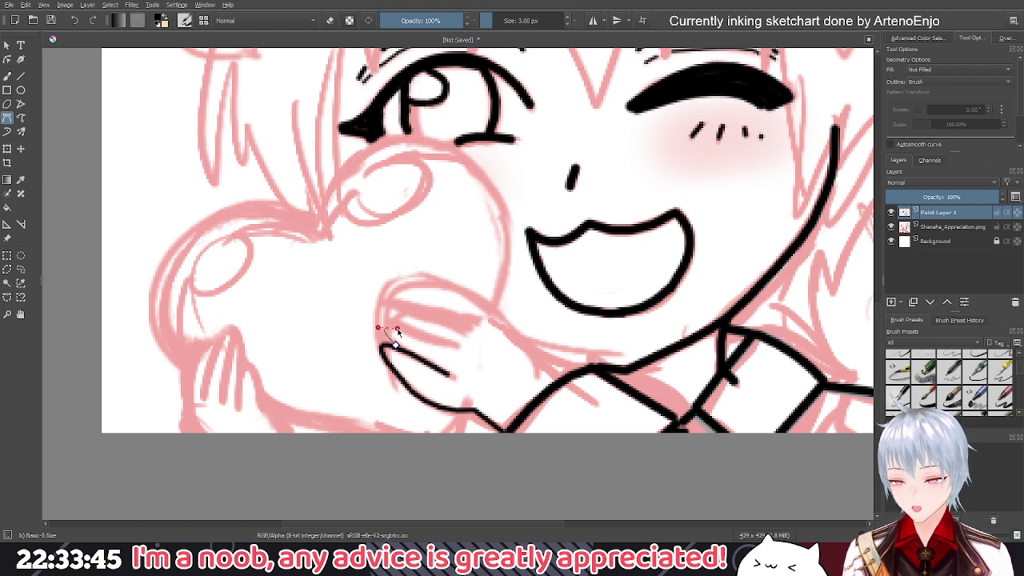
pyautogui.doubleClick(453, 346)
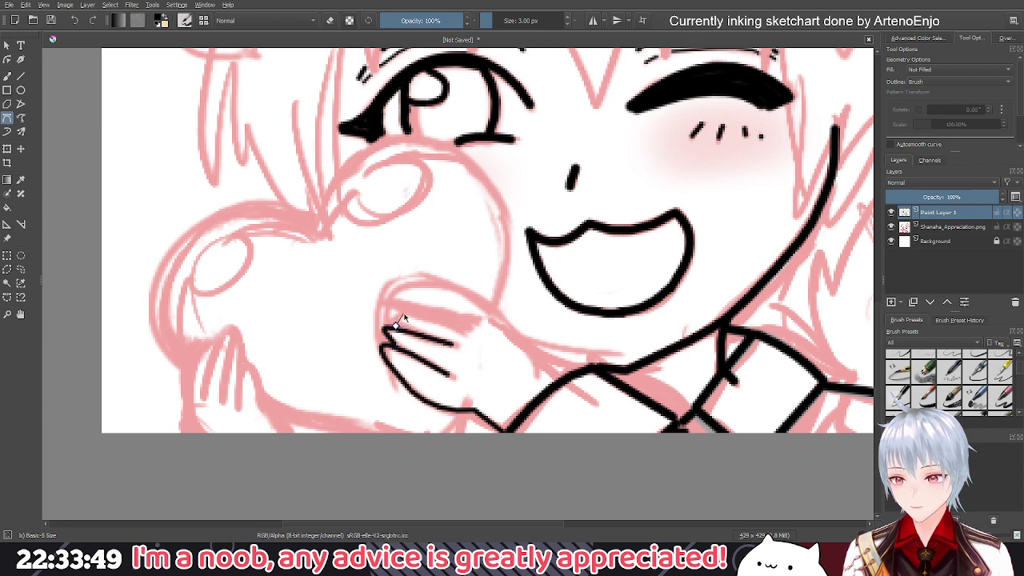
# Ink the next finger up as one path, rounding its tip and following its upper line back toward the palm
pyautogui.click(392, 311)
pyautogui.moveTo(416, 318); pyautogui.dragTo(440, 321)
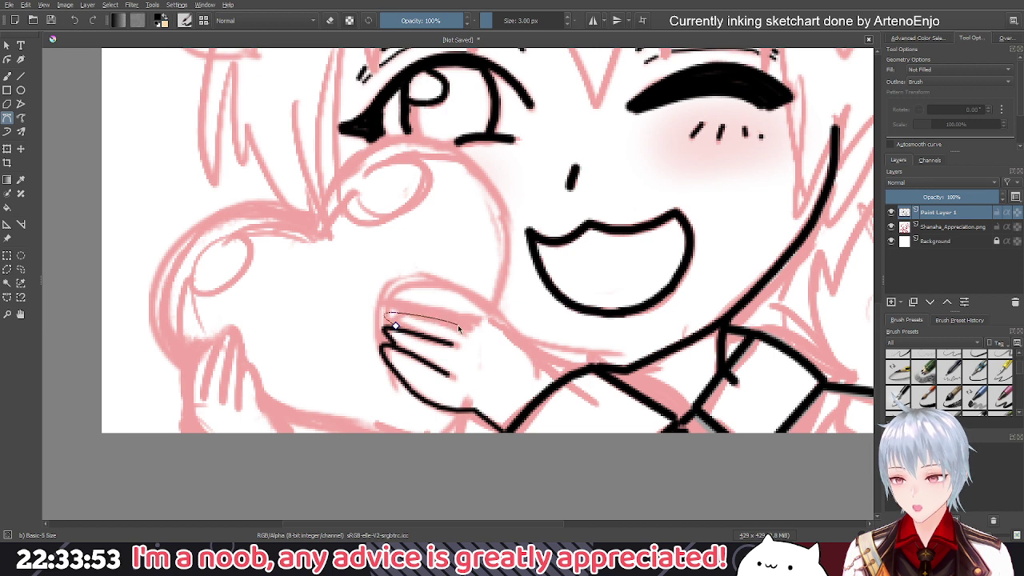
pyautogui.doubleClick(461, 326)
pyautogui.click(454, 321)
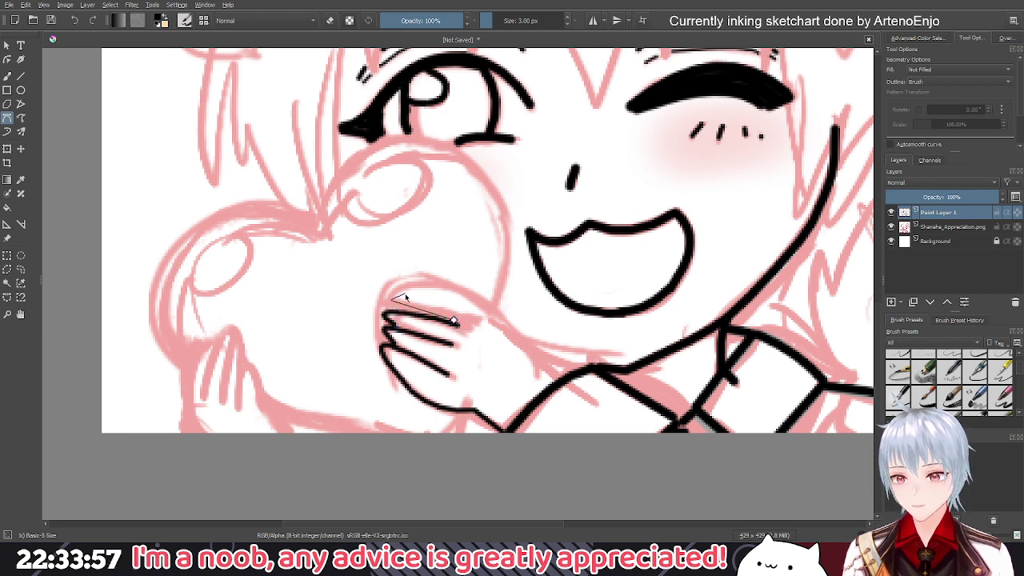
pyautogui.press('Escape')
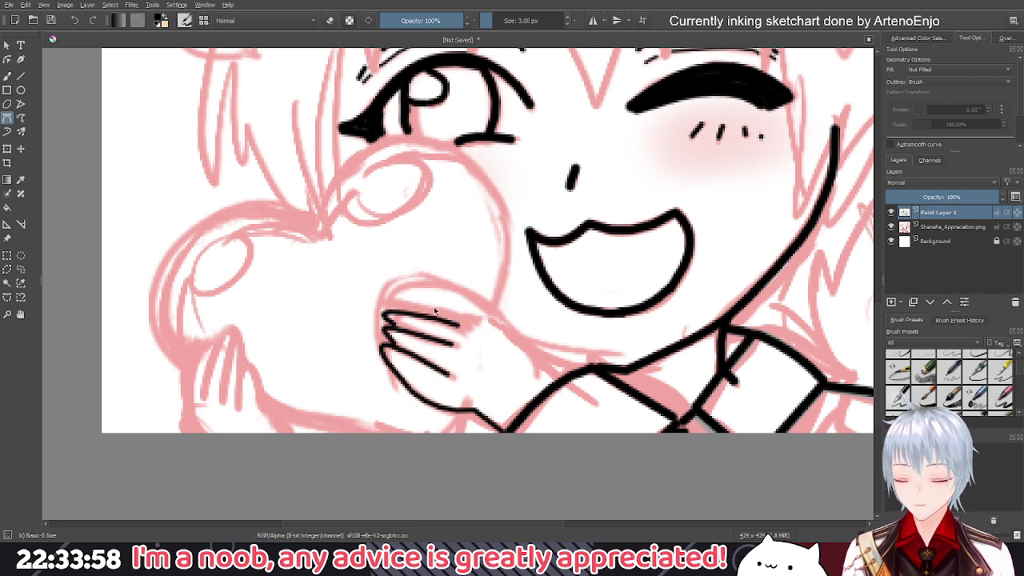
# Ink the wrist's upper line from near the sleeve to the heart's edge, and try a curve over the index finger
pyautogui.click(559, 373)
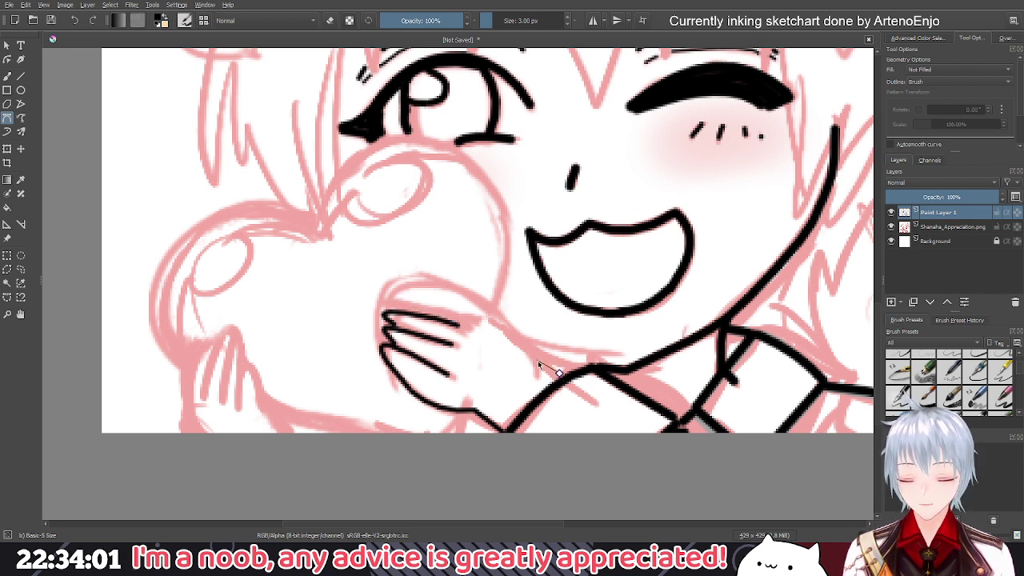
pyautogui.doubleClick(537, 360)
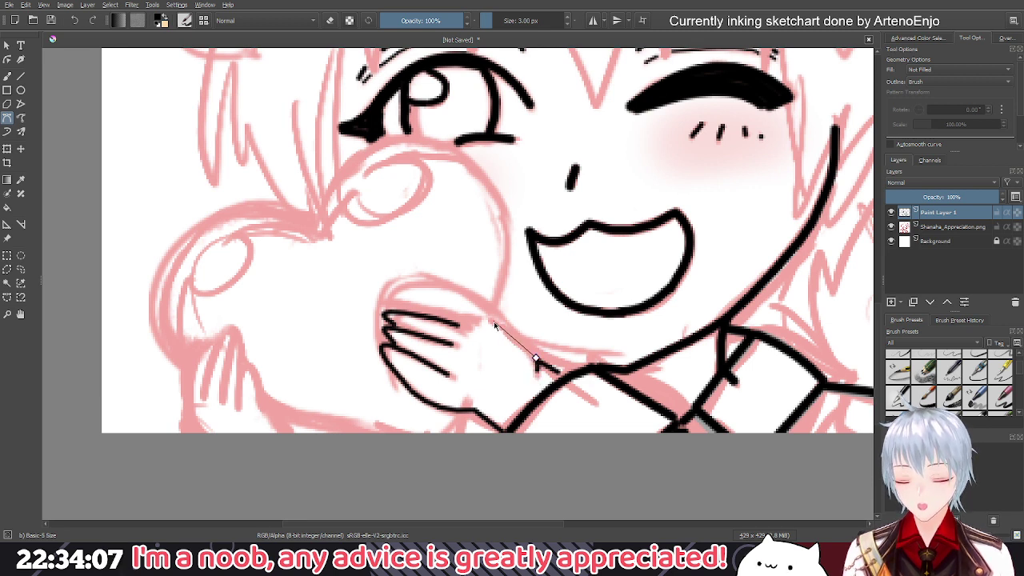
pyautogui.click(494, 318)
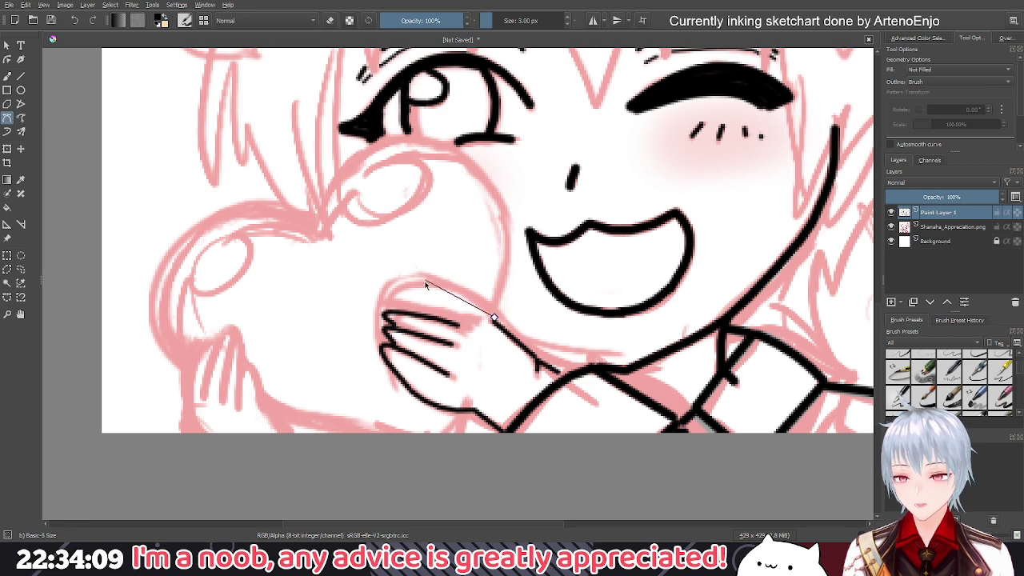
pyautogui.moveTo(432, 283); pyautogui.dragTo(425, 289)
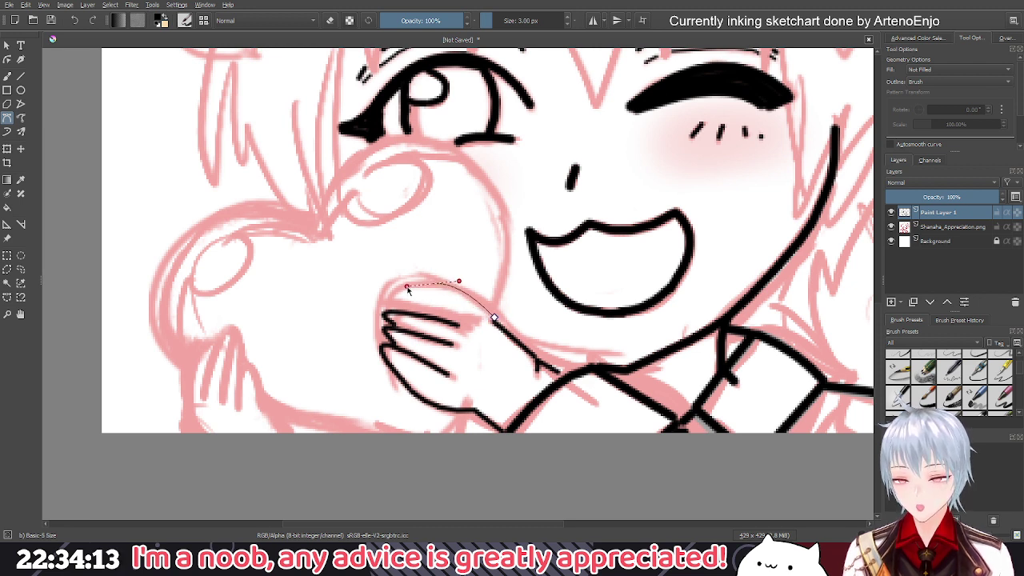
pyautogui.press('Return')
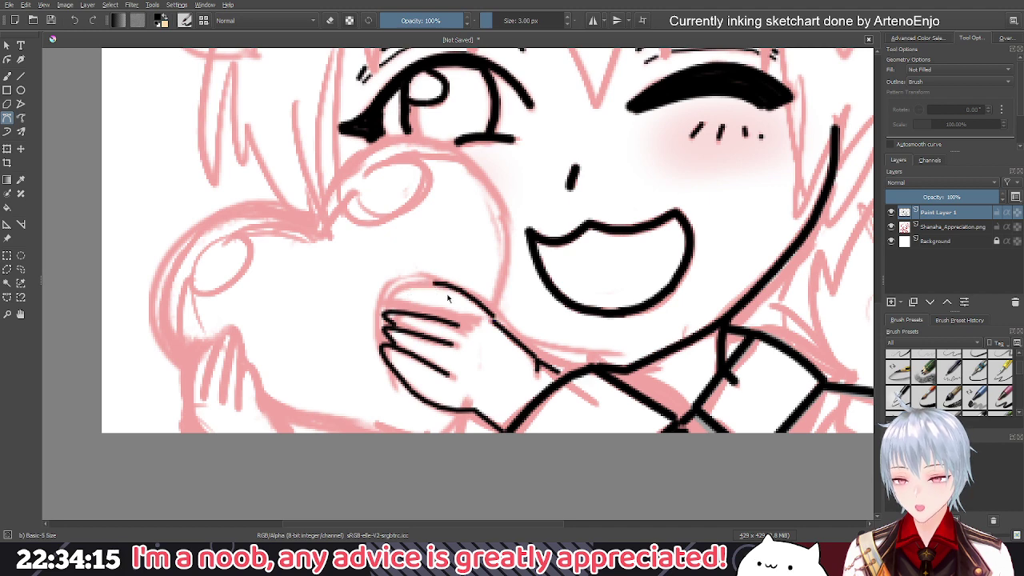
# Ink the topmost finger with a curve from the back of the hand around the fingertip and a straight line along its lower side
pyautogui.scroll(1, 497, 318)
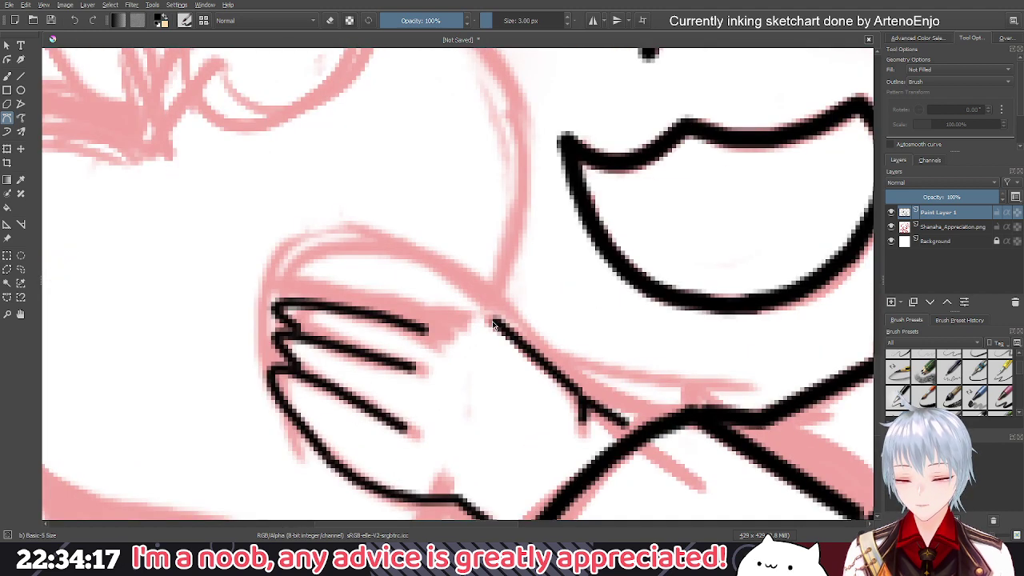
pyautogui.scroll(1, 495, 322)
pyautogui.click(494, 319)
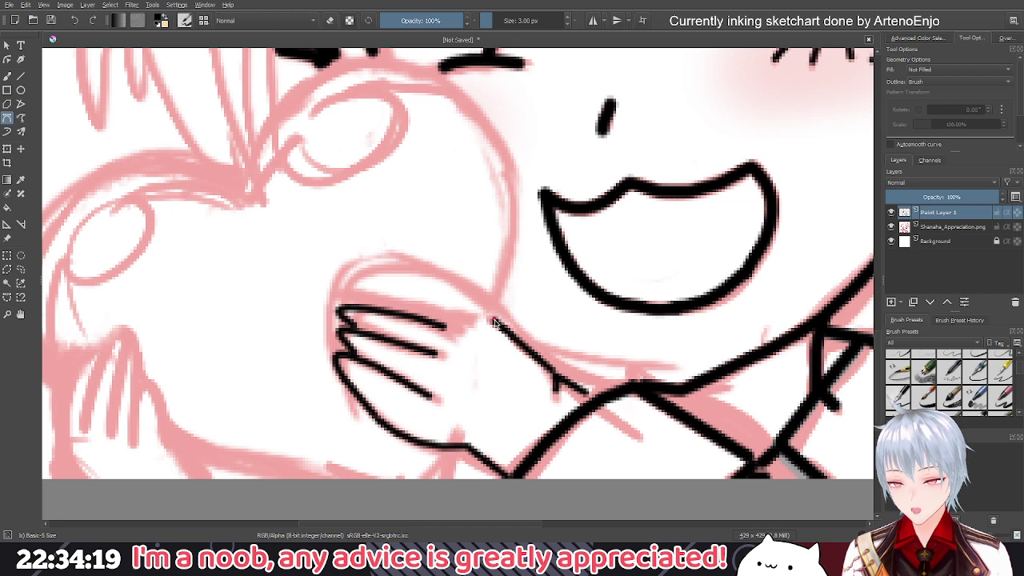
pyautogui.moveTo(404, 270); pyautogui.dragTo(362, 276)
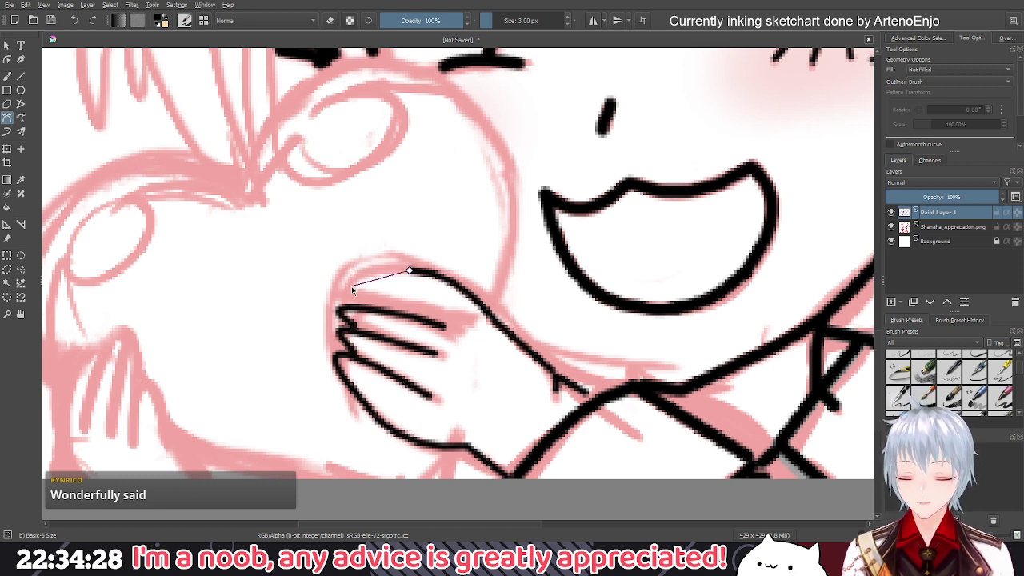
pyautogui.doubleClick(351, 290)
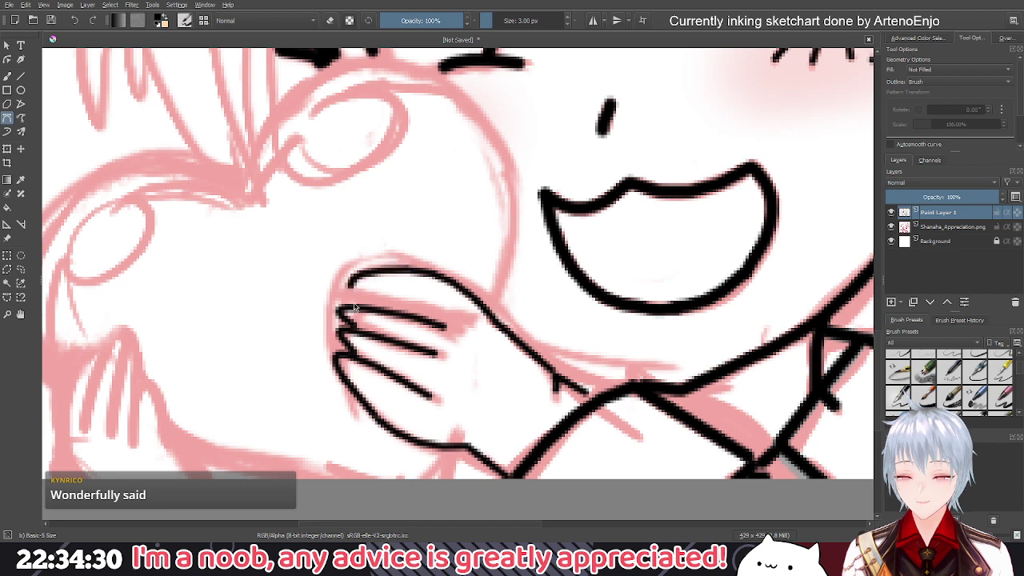
pyautogui.click(350, 292)
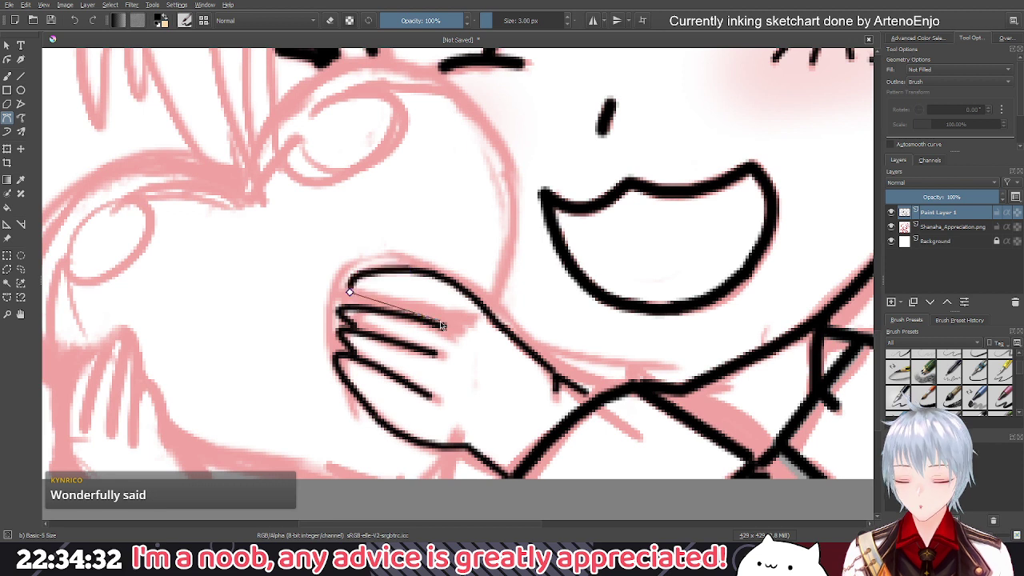
pyautogui.doubleClick(440, 326)
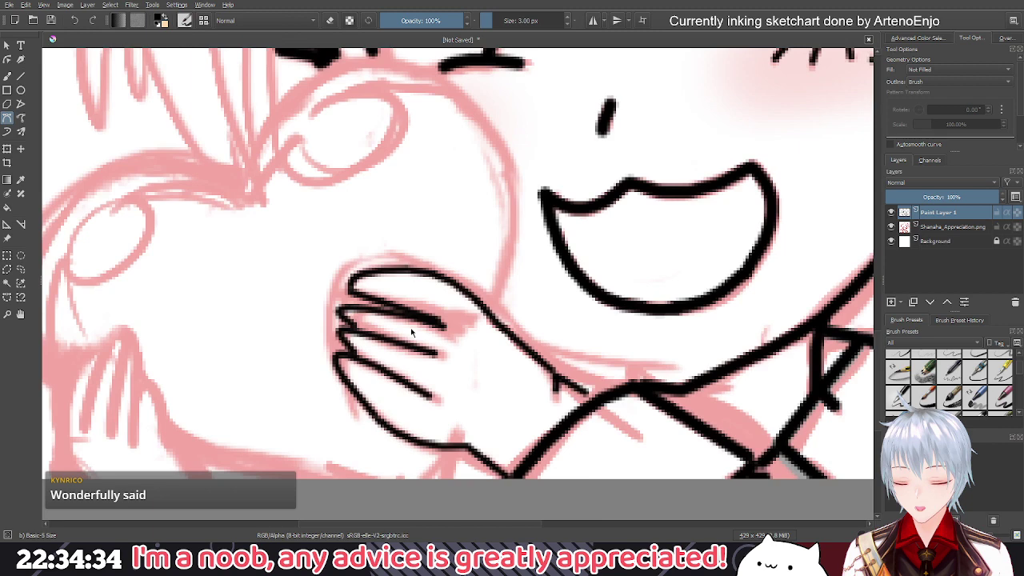
# Extend the wrist's upper line with a short stroke so it meets the sleeve outline
pyautogui.scroll(-5, 411, 333)
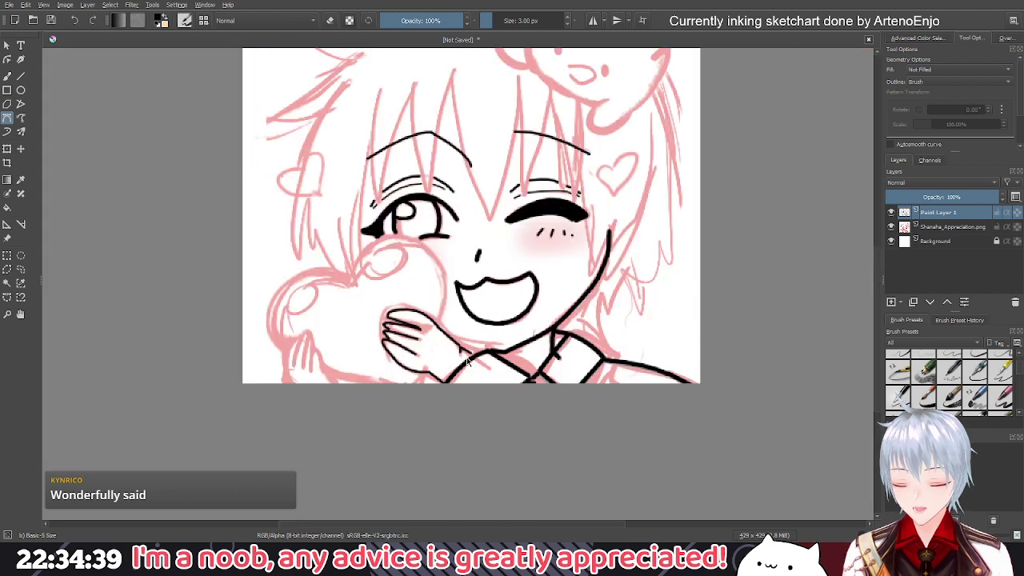
pyautogui.scroll(-1, 469, 359)
pyautogui.scroll(4, 471, 364)
pyautogui.scroll(2, 472, 364)
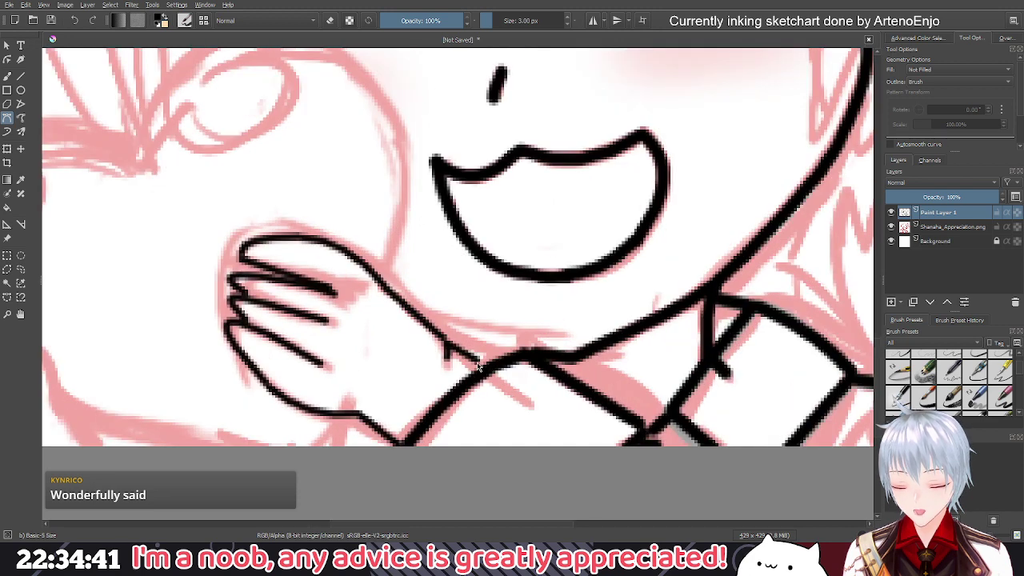
pyautogui.click(478, 361)
pyautogui.press('Escape')
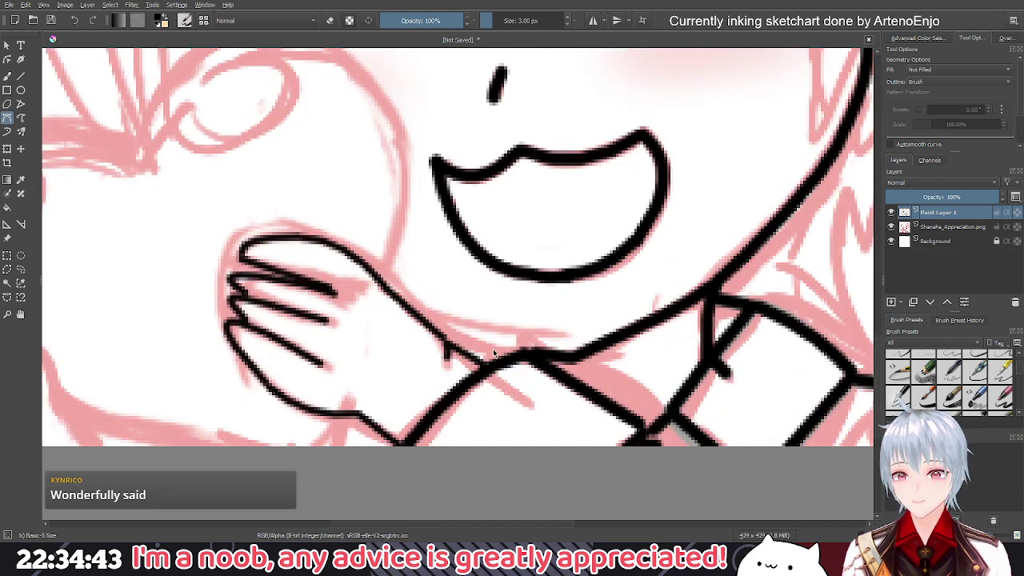
pyautogui.click(446, 339)
pyautogui.press('Escape')
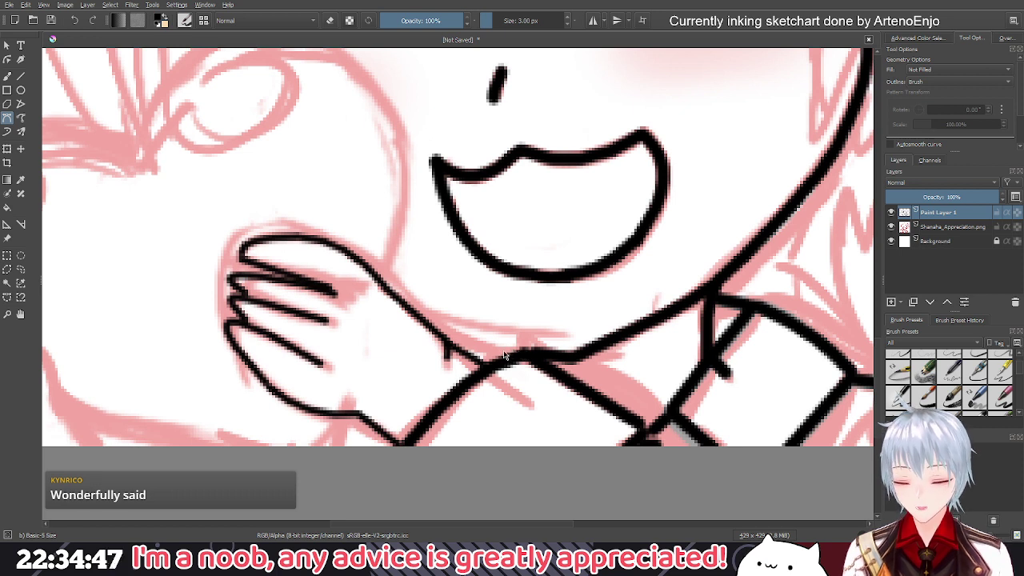
pyautogui.click(502, 350)
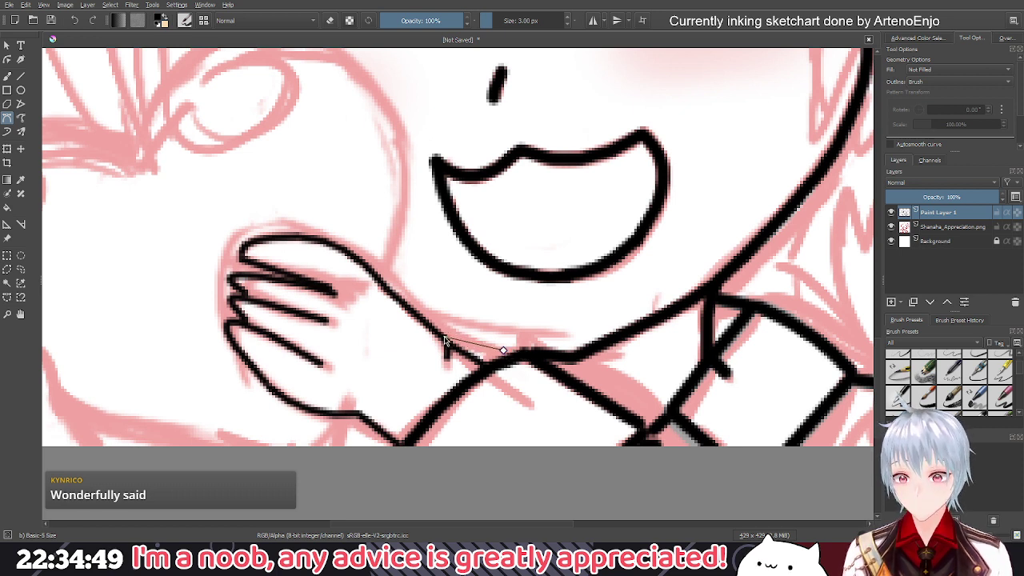
pyautogui.click(504, 349)
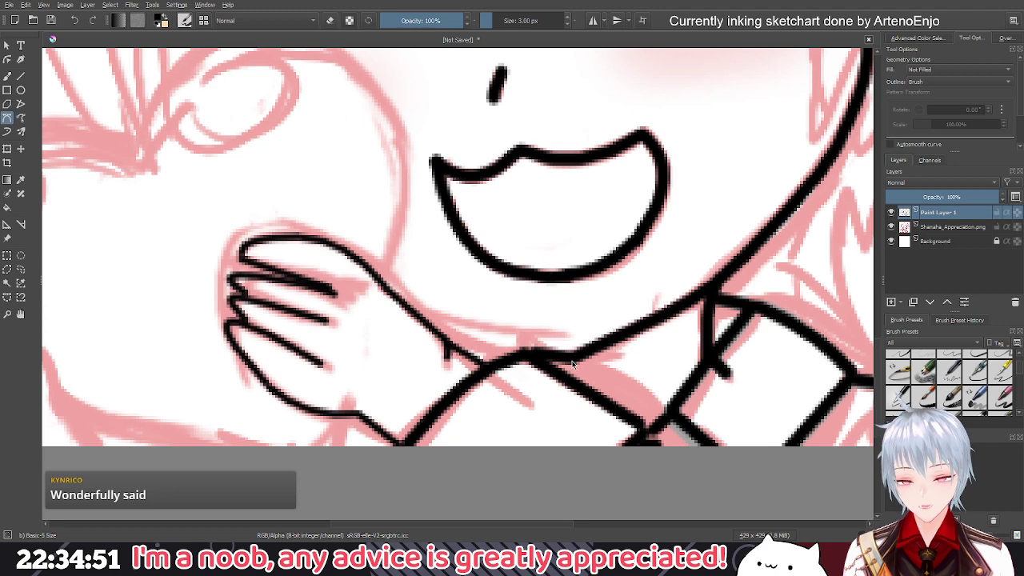
pyautogui.scroll(2, 571, 356)
pyautogui.scroll(-3, 572, 356)
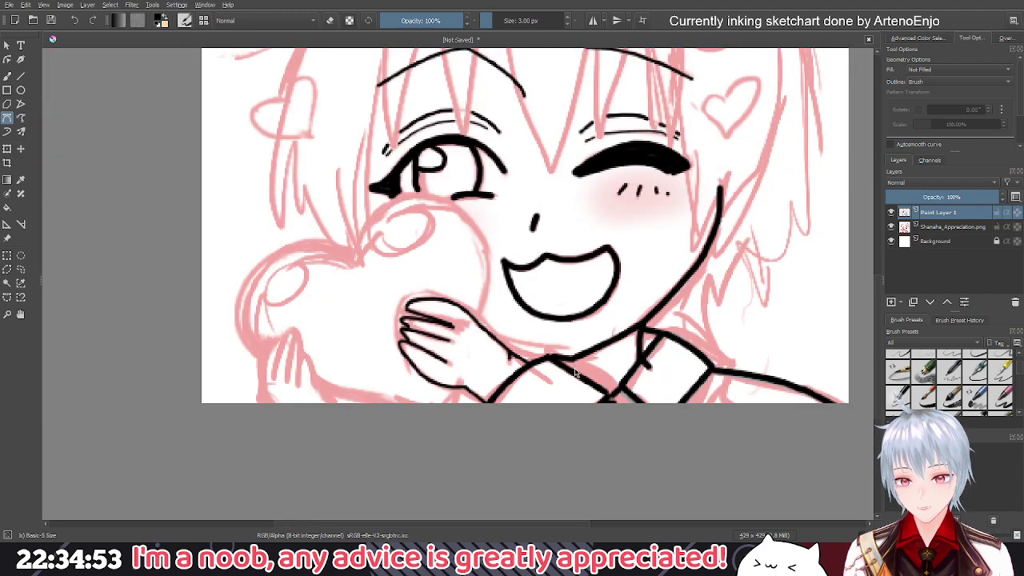
pyautogui.click(572, 359)
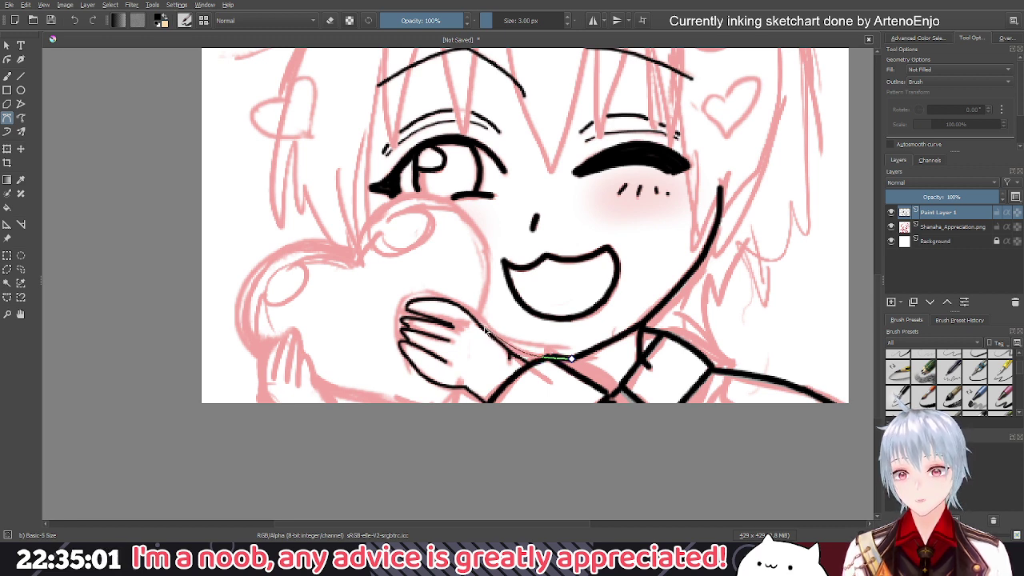
pyautogui.scroll(-3, 526, 391)
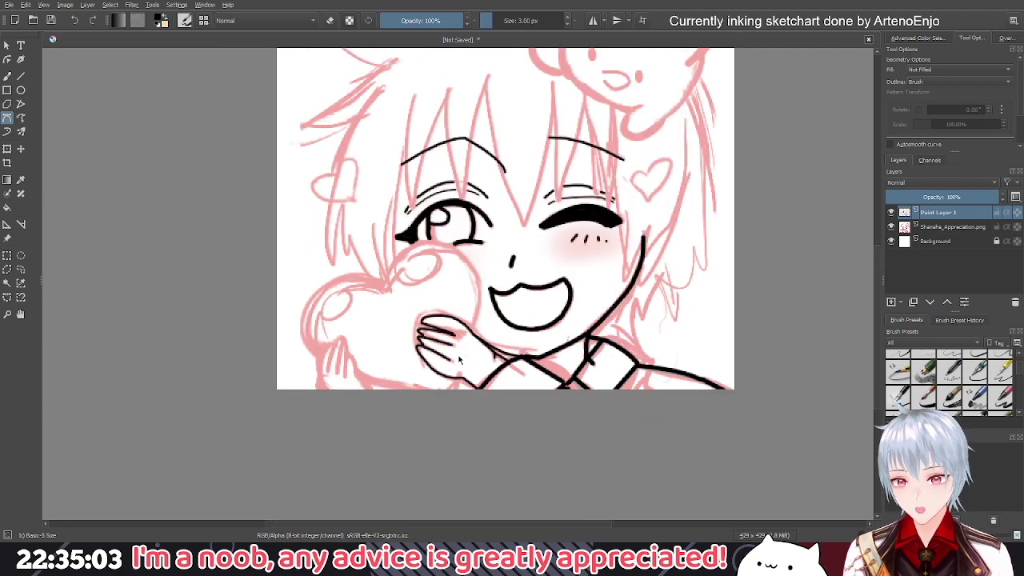
# Set the brush size to 5 px and try to ink the jawline's missing section between the sleeve and the wrist
pyautogui.scroll(5, 454, 355)
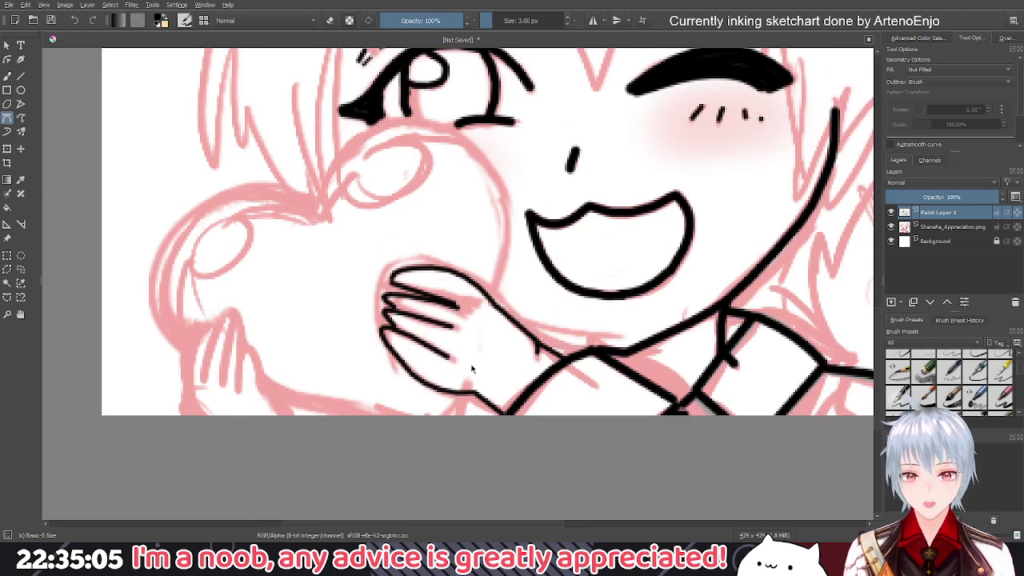
pyautogui.scroll(2, 505, 21)
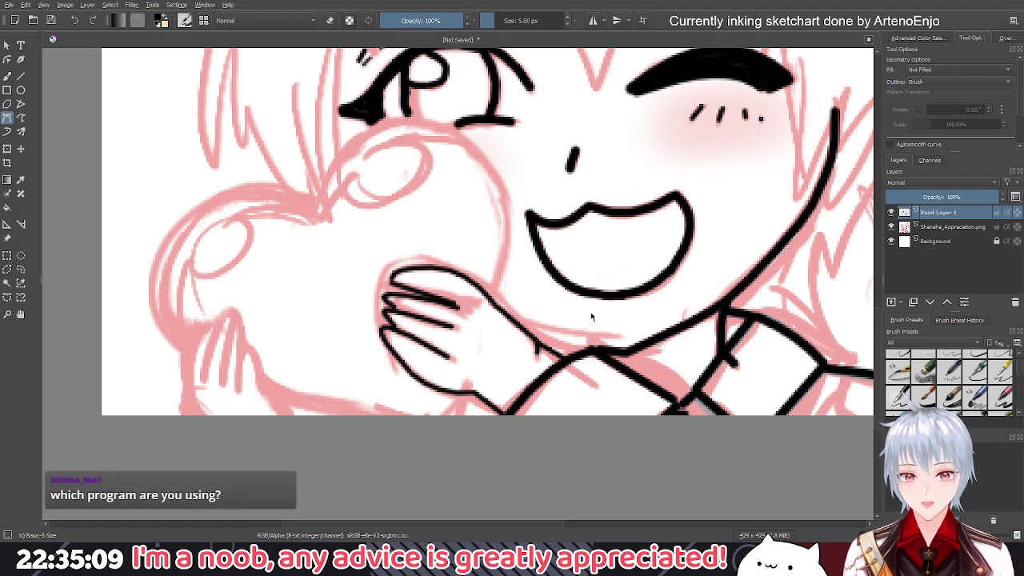
pyautogui.moveTo(591, 313); pyautogui.dragTo(481, 364)
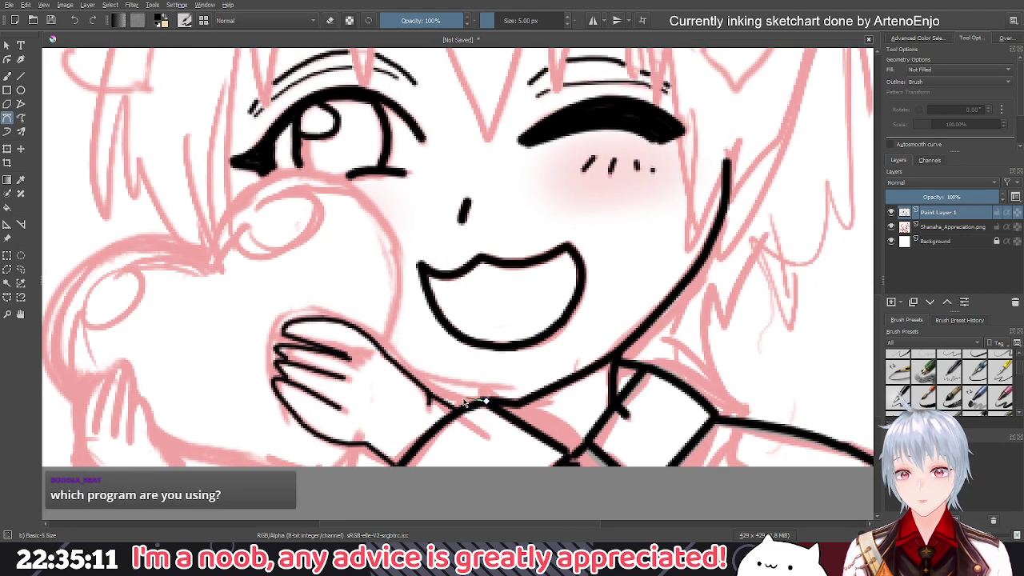
pyautogui.click(486, 400)
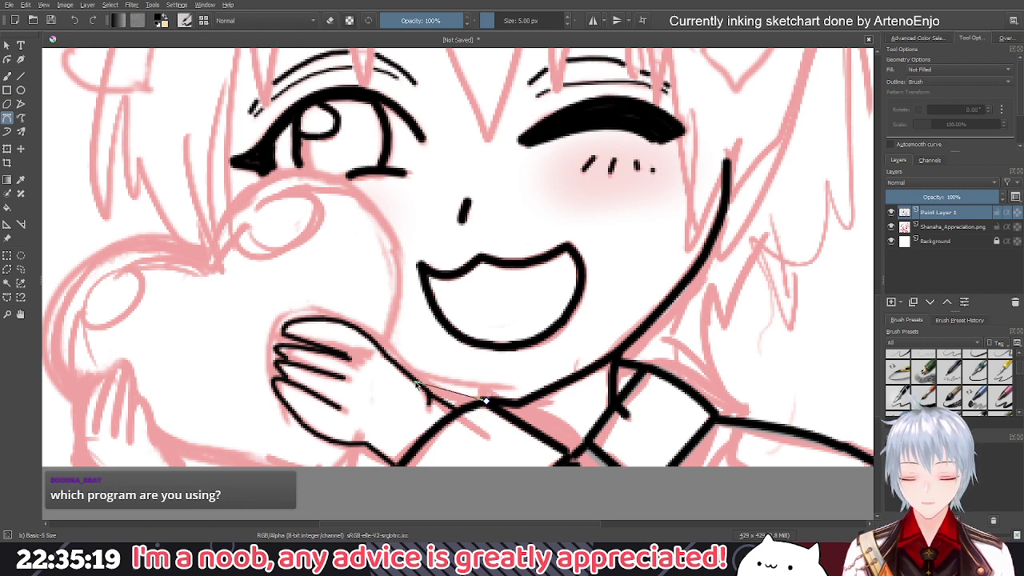
pyautogui.moveTo(416, 382); pyautogui.dragTo(407, 371)
pyautogui.press('Return')
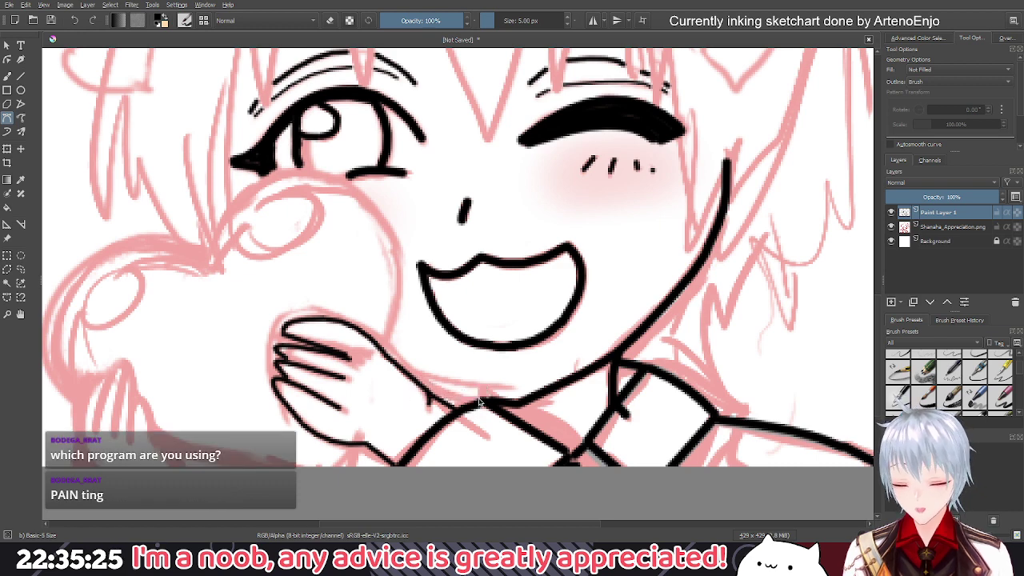
# Ink the jawline's missing section from the top of the sleeve to the wrist line, joining it to the hand's edge
pyautogui.scroll(3, 477, 402)
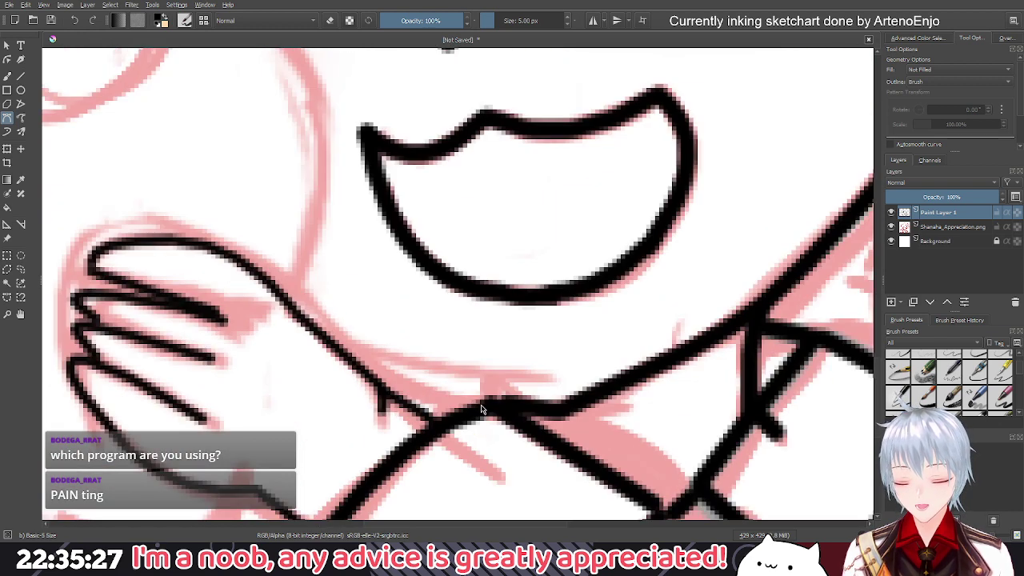
pyautogui.click(483, 401)
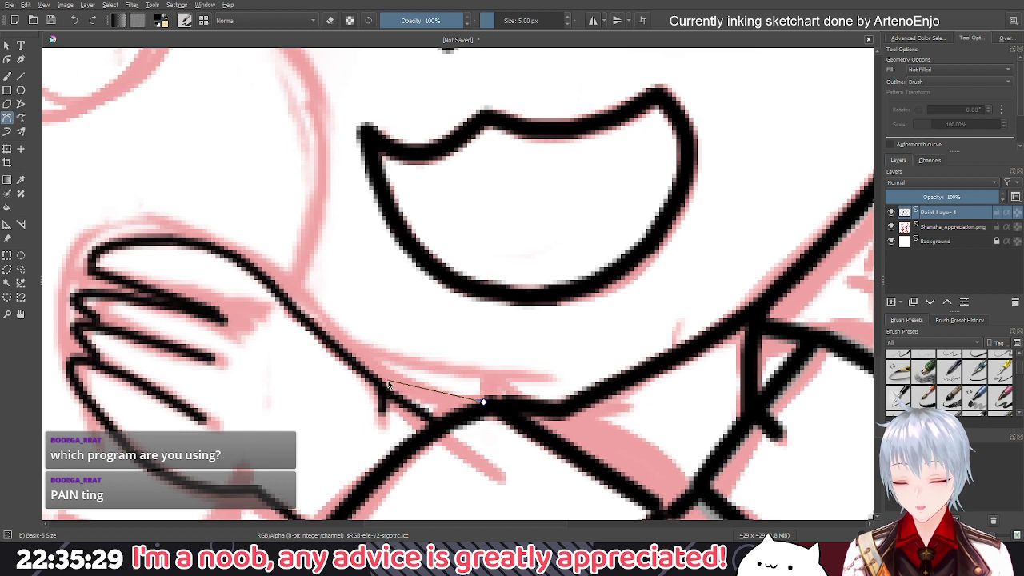
pyautogui.moveTo(387, 380); pyautogui.dragTo(391, 374)
pyautogui.press('Return')
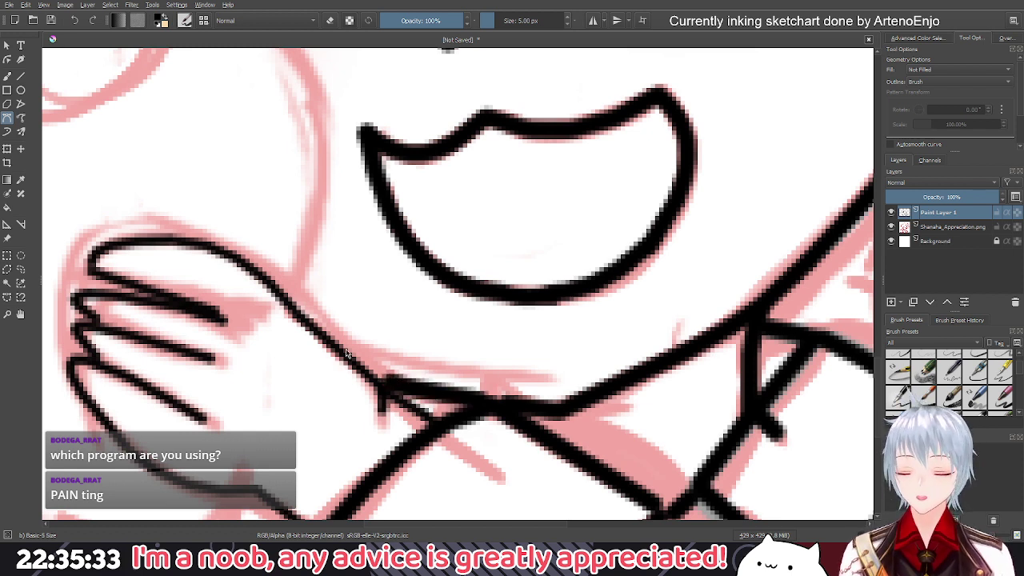
pyautogui.moveTo(359, 355); pyautogui.dragTo(473, 385)
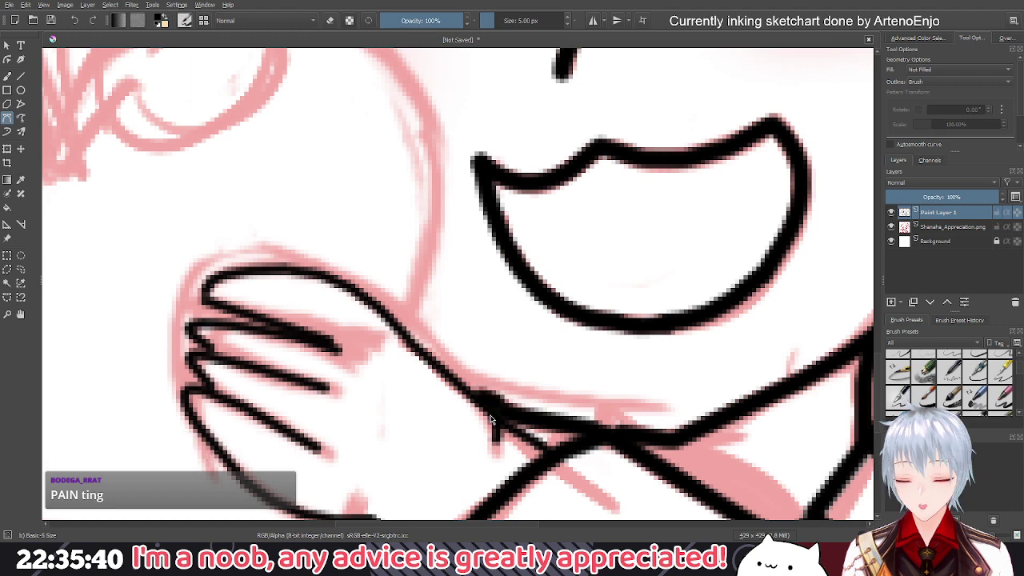
# Set the brush size to 3 px and ink the second hand's inner edge from the canvas's bottom up towards its fingers
pyautogui.scroll(-1, 491, 417)
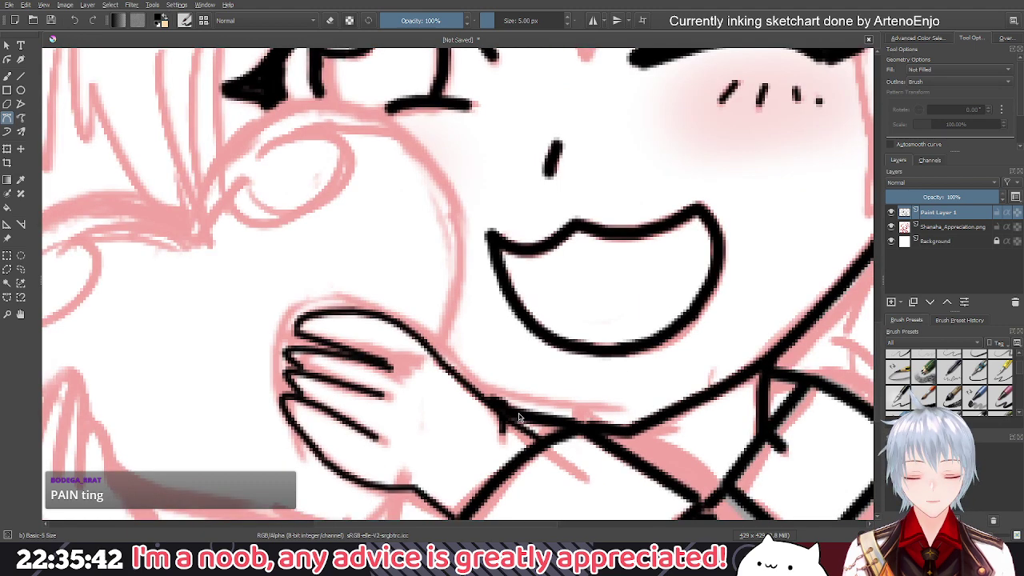
pyautogui.scroll(-2, 519, 417)
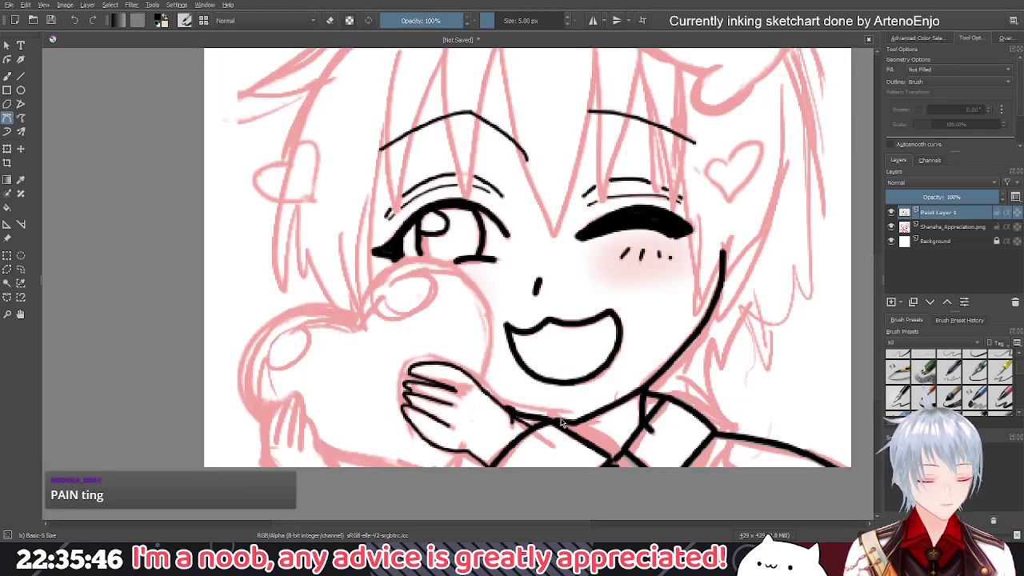
pyautogui.scroll(-1, 497, 386)
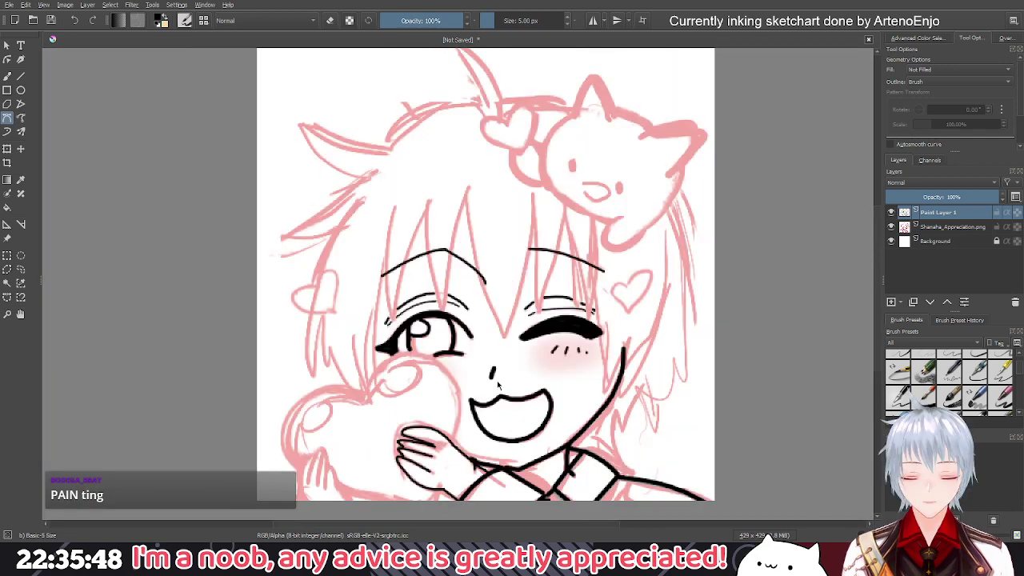
pyautogui.moveTo(498, 384); pyautogui.dragTo(589, 295)
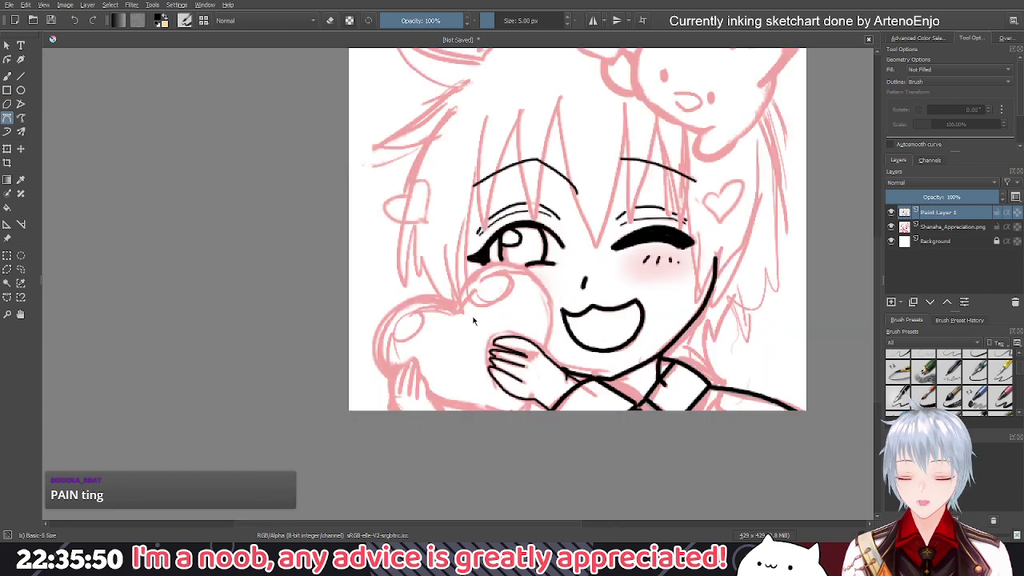
pyautogui.scroll(3, 472, 321)
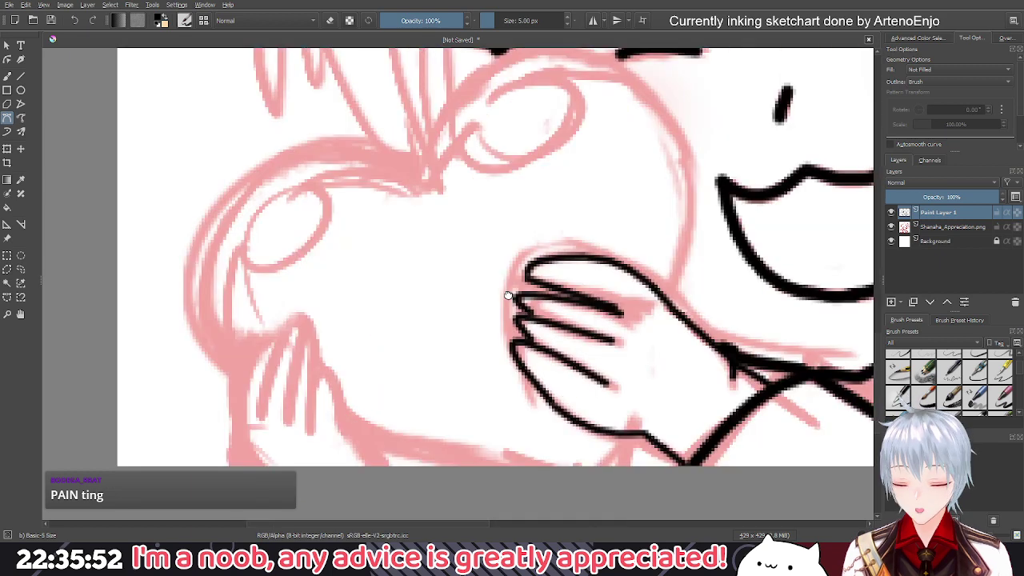
pyautogui.moveTo(508, 295); pyautogui.dragTo(484, 311)
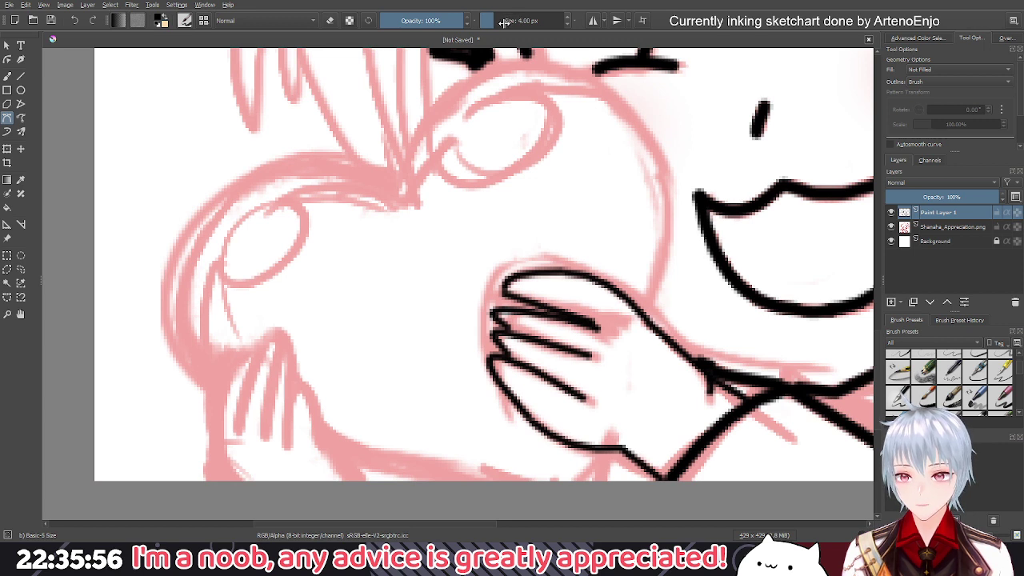
pyautogui.scroll(-2, 498, 22)
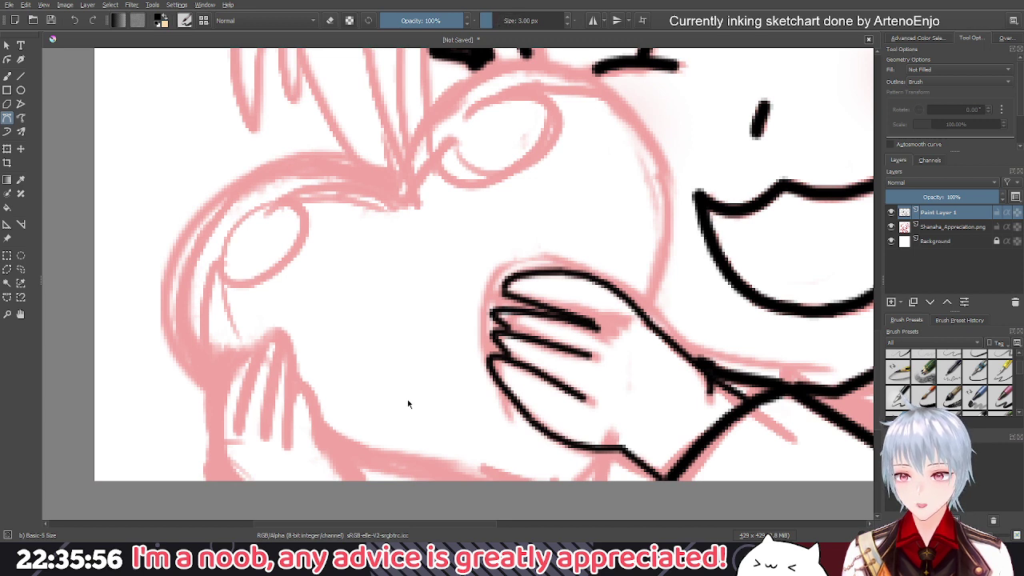
pyautogui.click(359, 480)
pyautogui.moveTo(317, 434); pyautogui.dragTo(310, 408)
pyautogui.press('Return')
# Ink the second hand's short finger nearest the heart's centre with one curve up to its tip and another down its other side
pyautogui.click(303, 387)
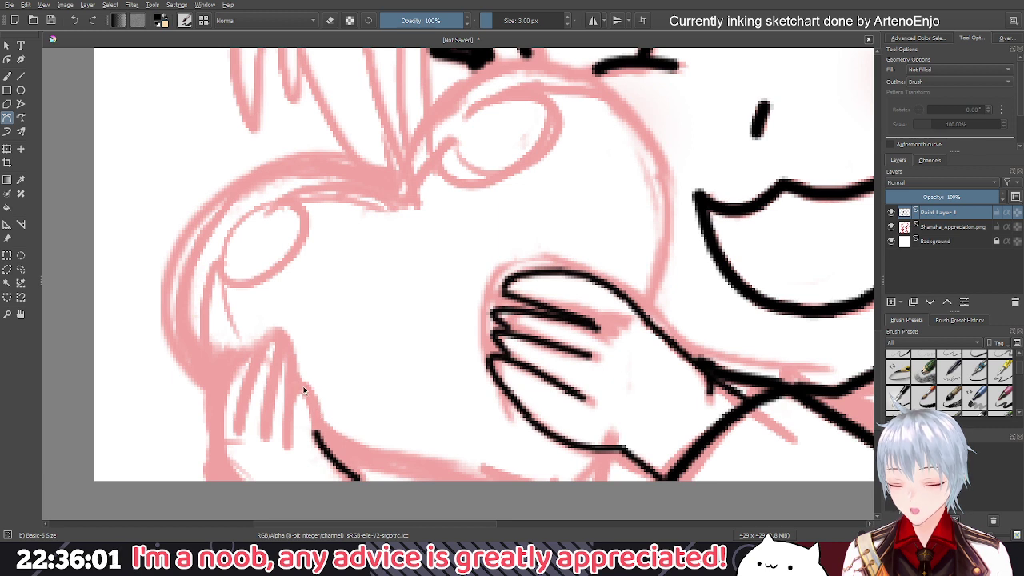
pyautogui.moveTo(316, 434)
pyautogui.mouseDown()
pyautogui.moveTo(315, 452)
pyautogui.moveTo(289, 447)
pyautogui.moveTo(292, 488)
pyautogui.mouseUp()
pyautogui.press('Return')
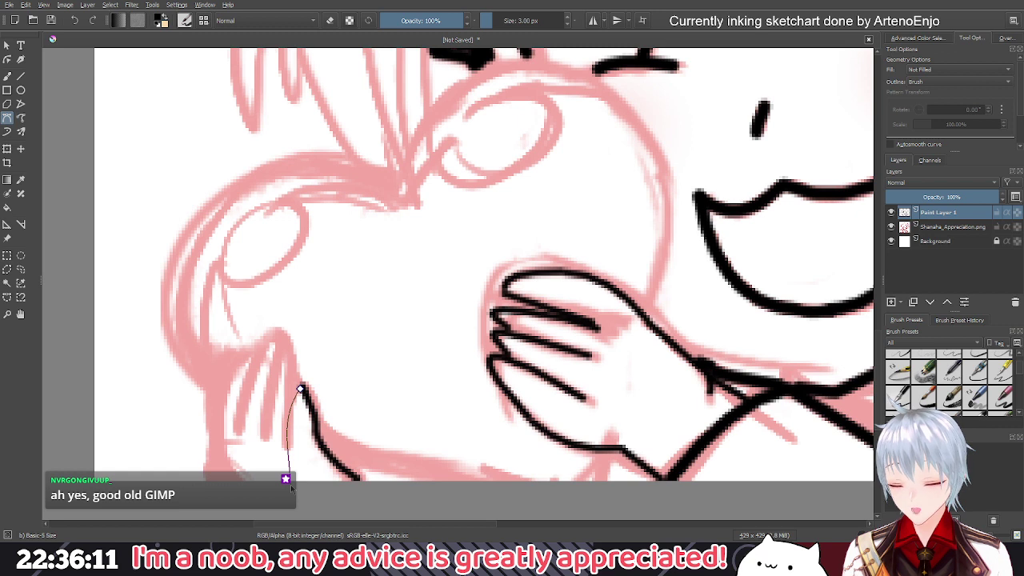
pyautogui.press('Return')
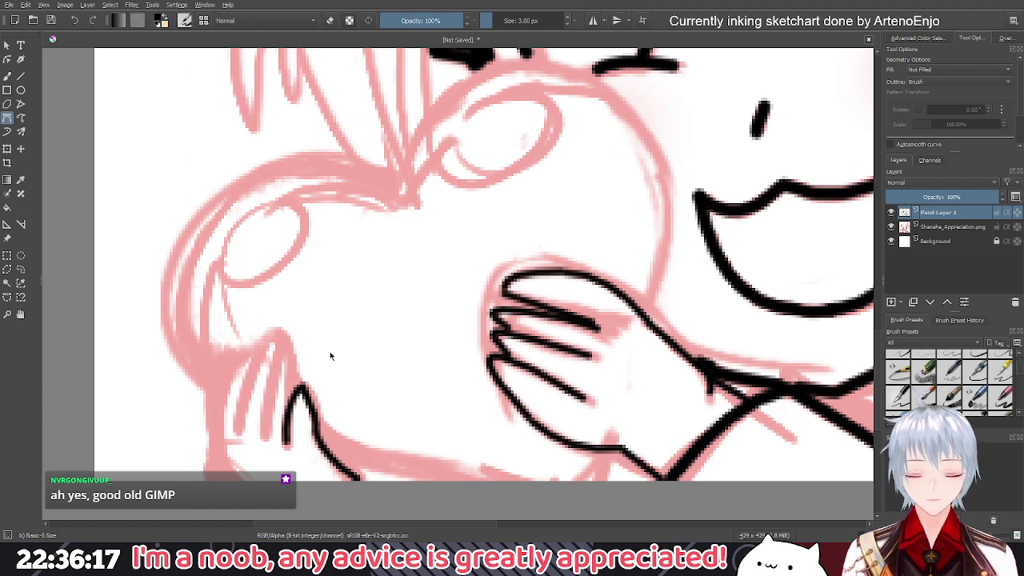
pyautogui.click(288, 349)
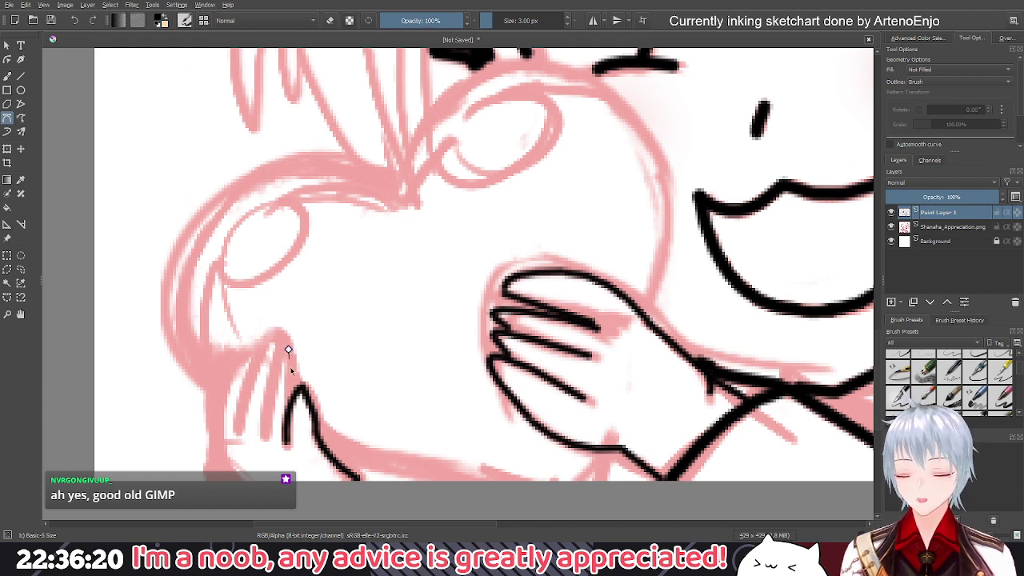
pyautogui.doubleClick(288, 418)
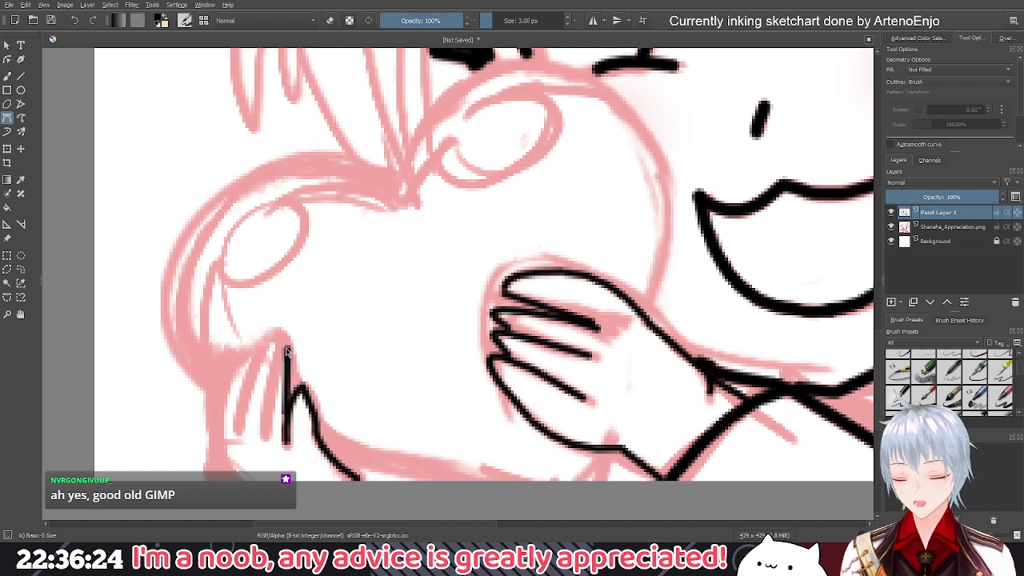
pyautogui.hotkey('ctrl', 'z')
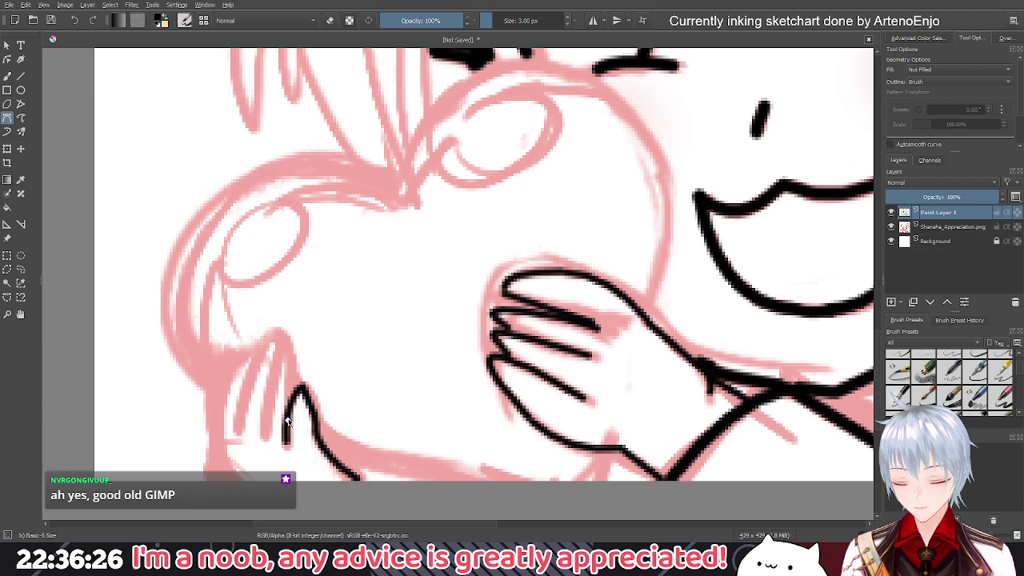
# Ink the second finger of that hand with a nearly straight line up to its tip and a curve down its other side
pyautogui.click(288, 419)
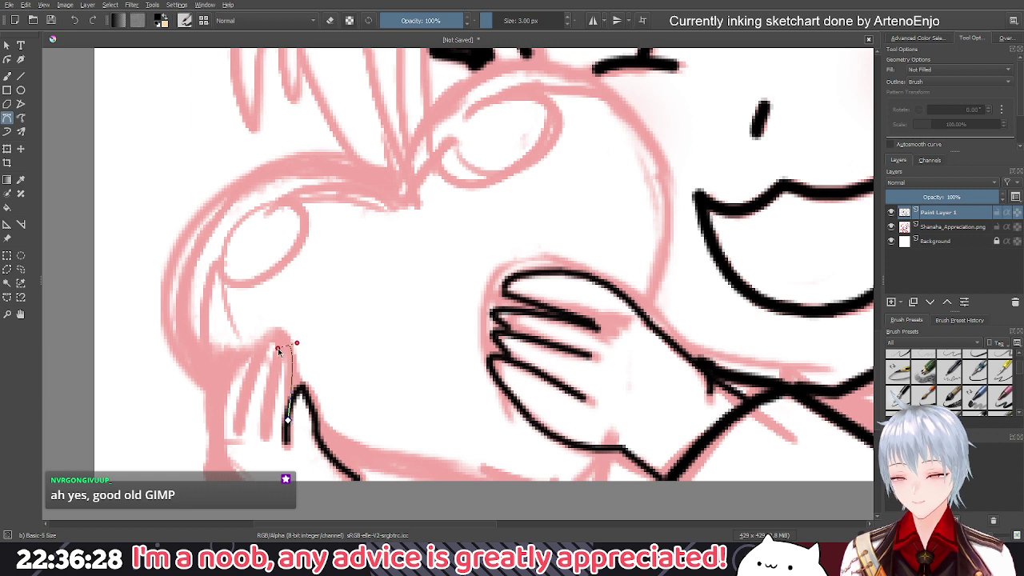
pyautogui.moveTo(277, 348); pyautogui.dragTo(284, 330)
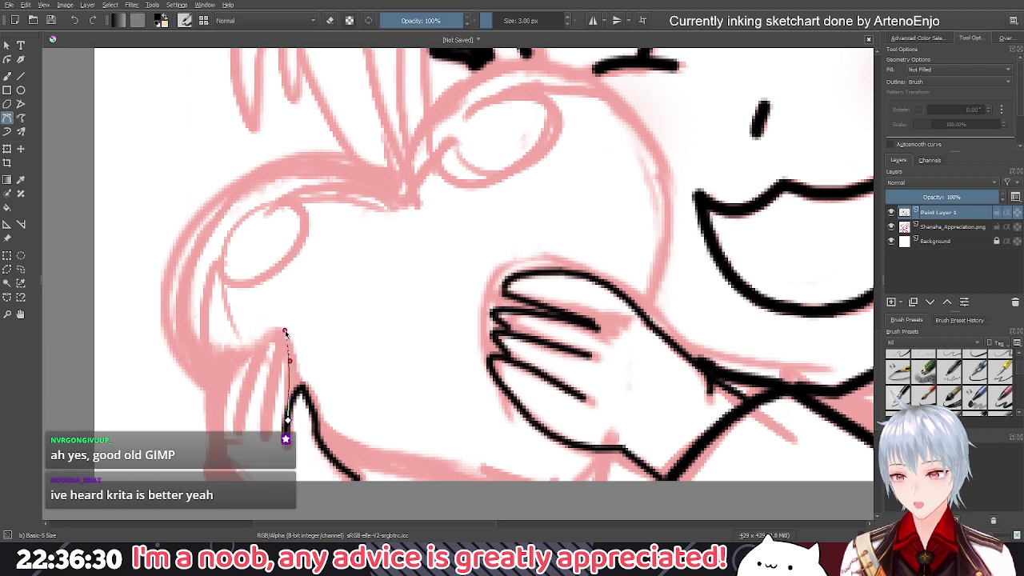
pyautogui.press('Return')
pyautogui.click(286, 343)
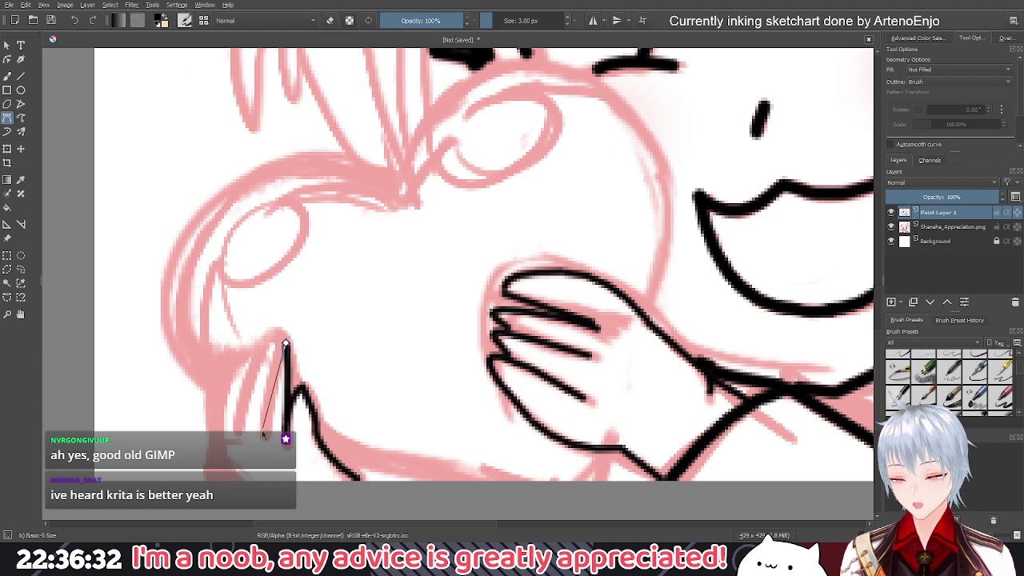
pyautogui.moveTo(263, 436); pyautogui.dragTo(257, 493)
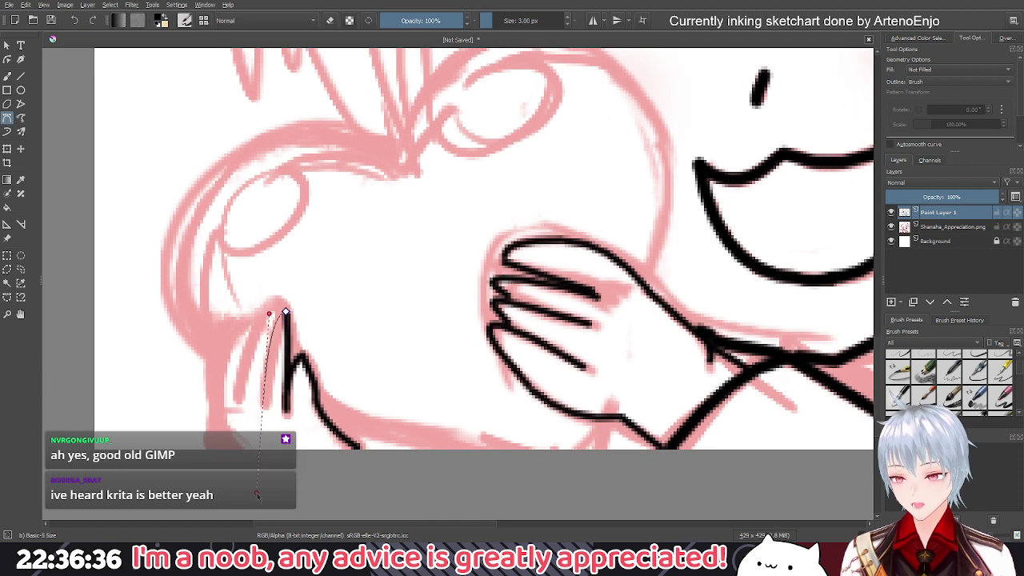
pyautogui.press('Return')
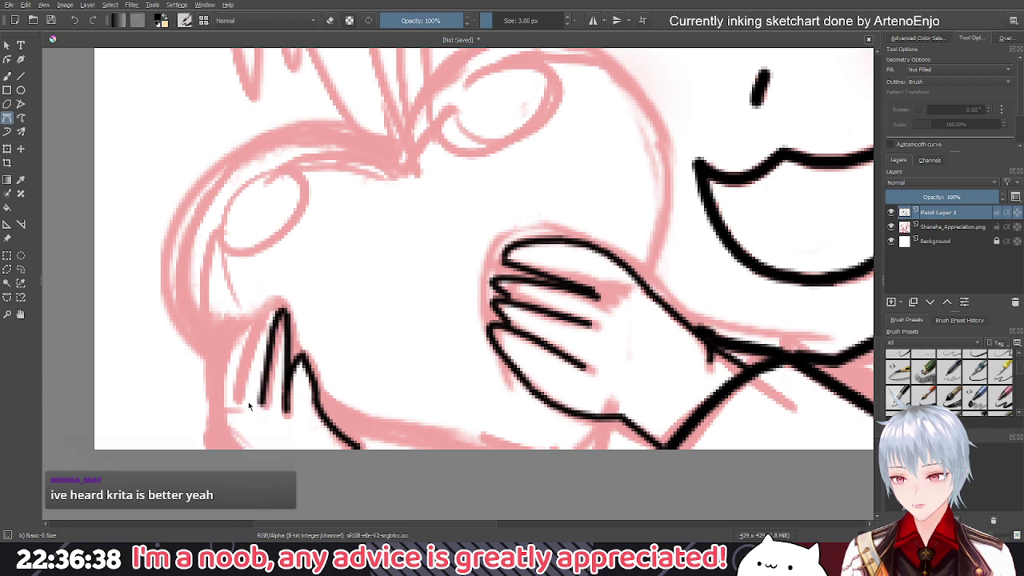
# Ink the third finger's outer side, round off its tip with a small arc, and join it to the second finger with a short stroke
pyautogui.click(236, 397)
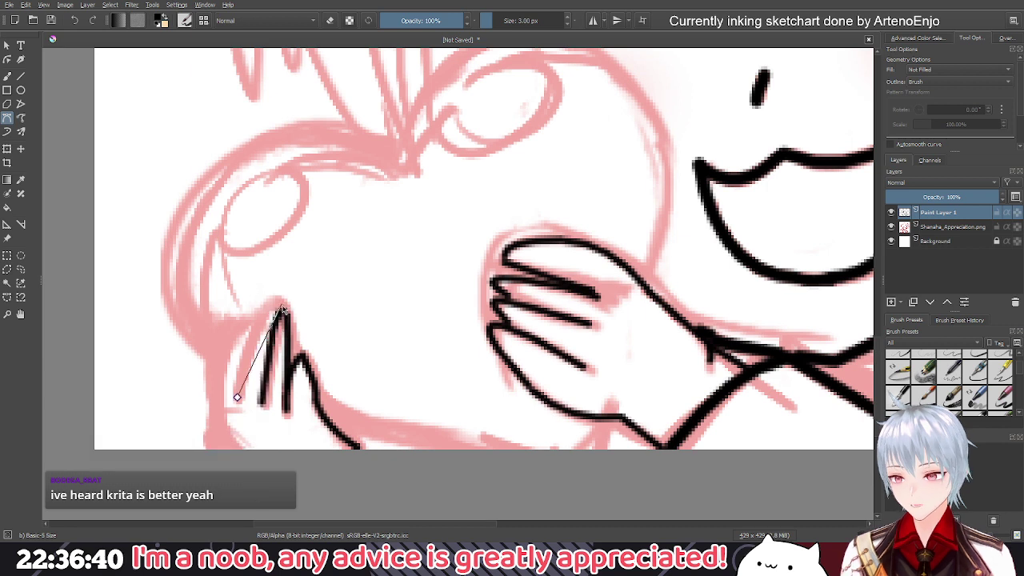
pyautogui.moveTo(262, 307); pyautogui.dragTo(270, 308)
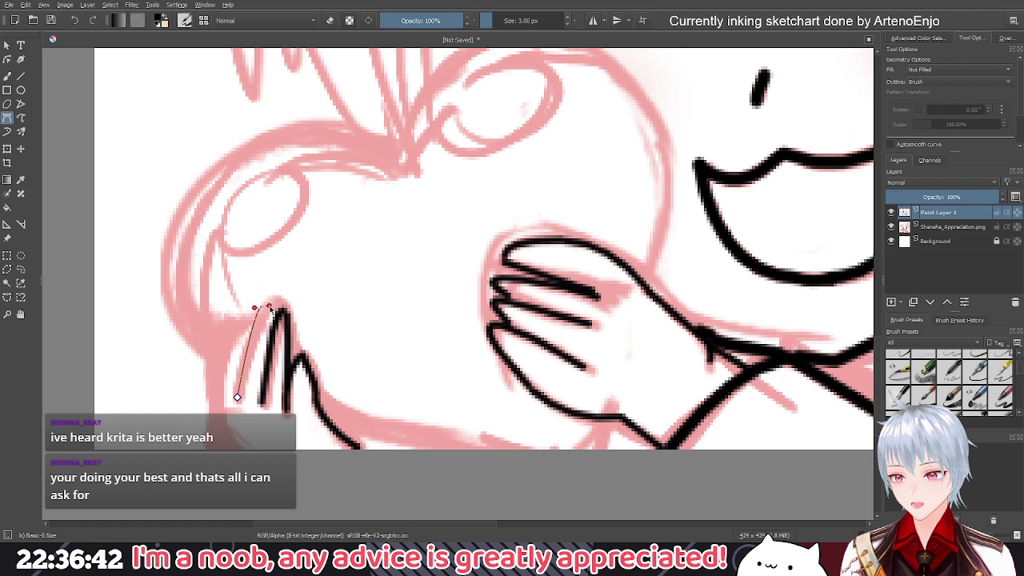
pyautogui.doubleClick(271, 309)
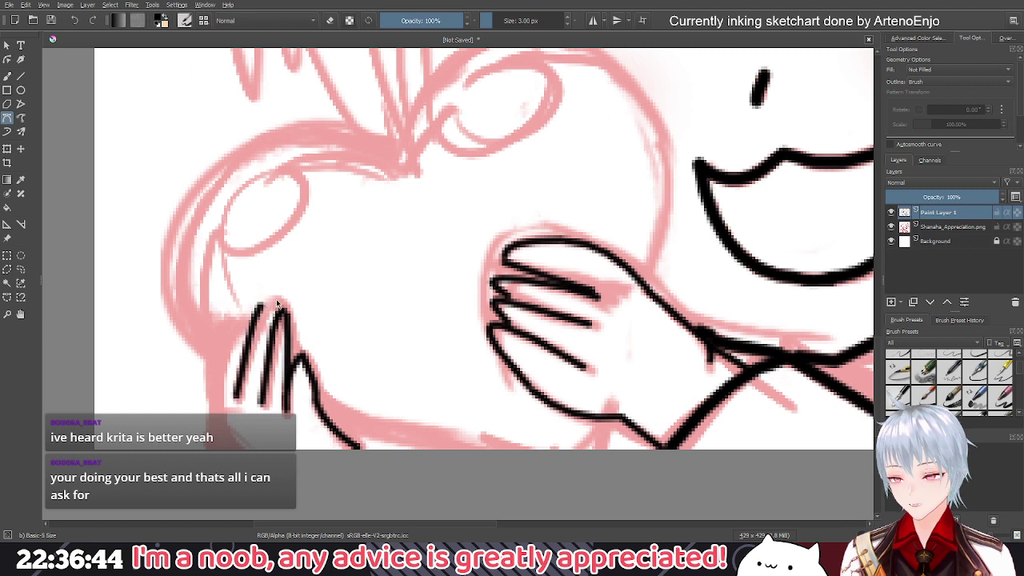
pyautogui.click(260, 306)
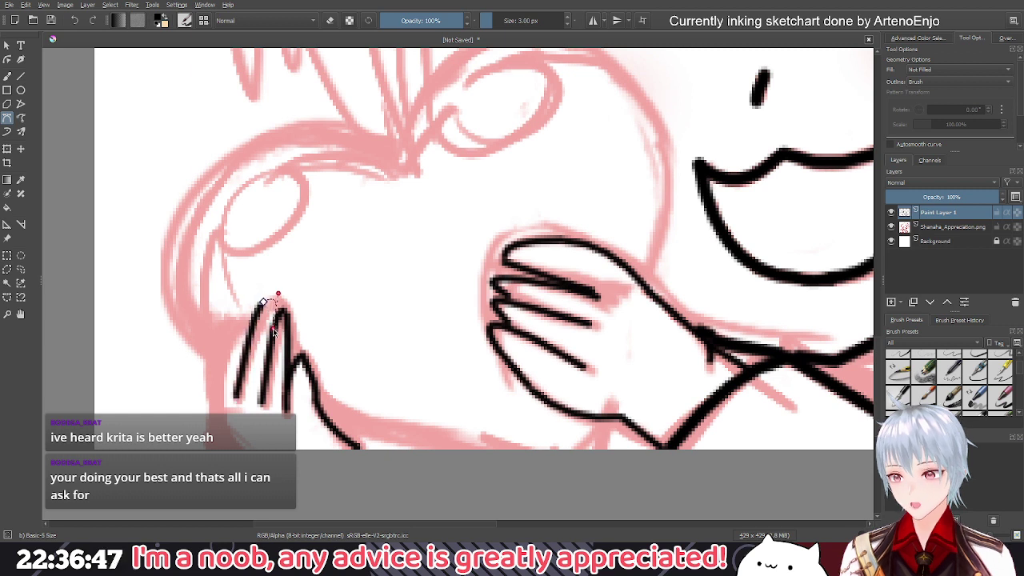
pyautogui.moveTo(278, 310); pyautogui.dragTo(266, 336)
pyautogui.press('Return')
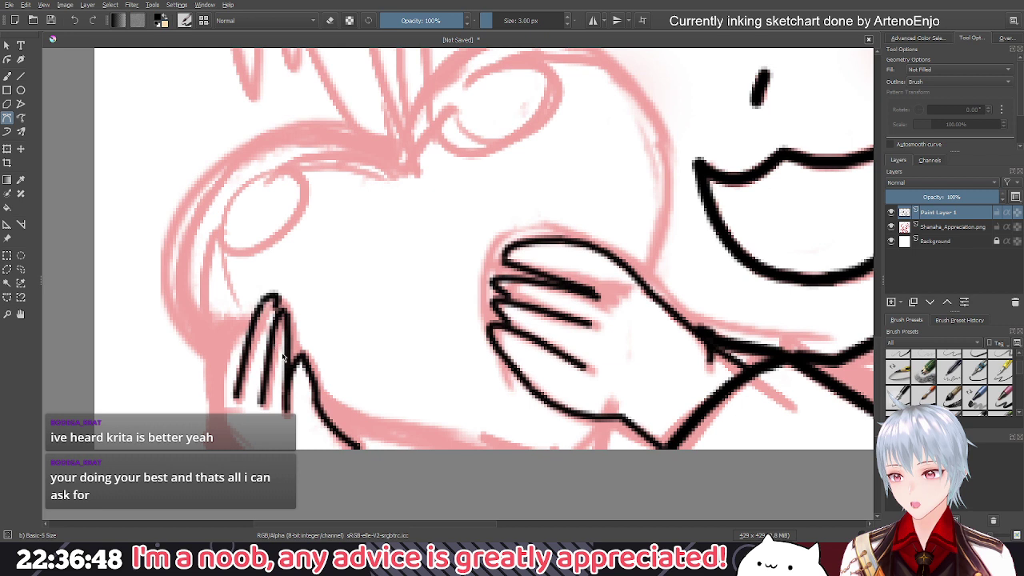
pyautogui.click(275, 308)
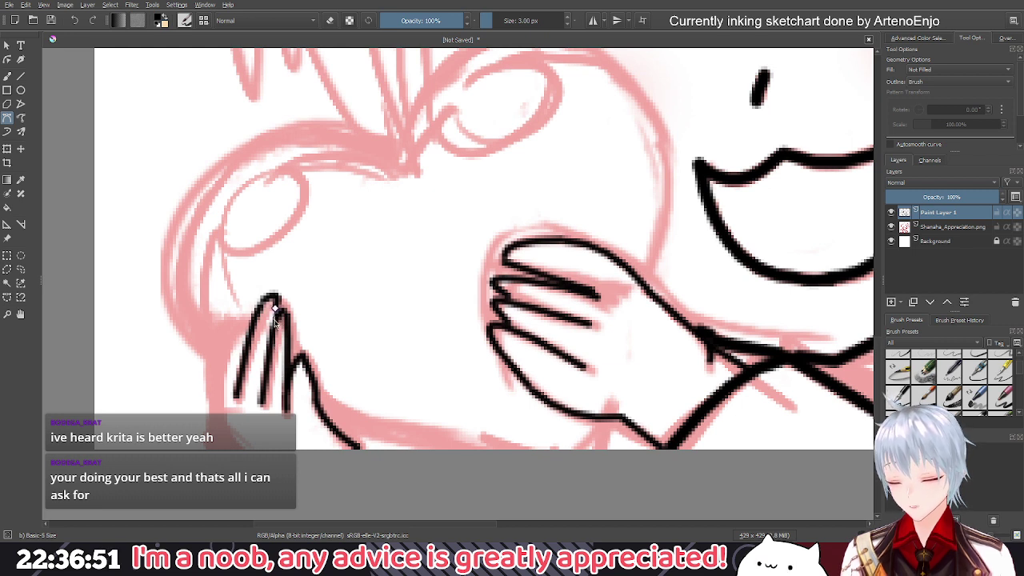
pyautogui.doubleClick(280, 321)
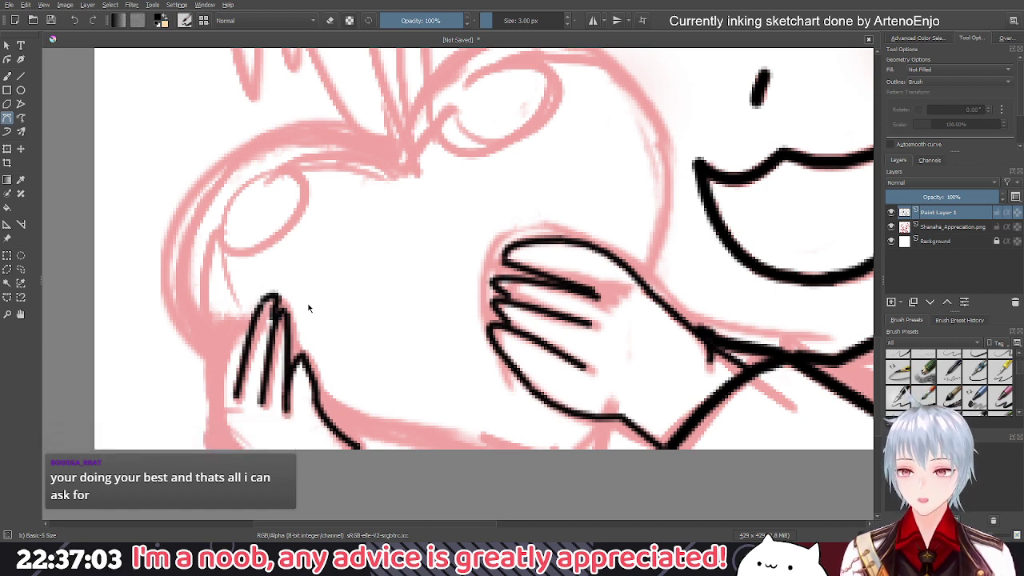
# Ink the outermost finger with a curve from the third finger around its tip, and continue the hand's outer edge down to the canvas's bottom
pyautogui.scroll(2, 374, 256)
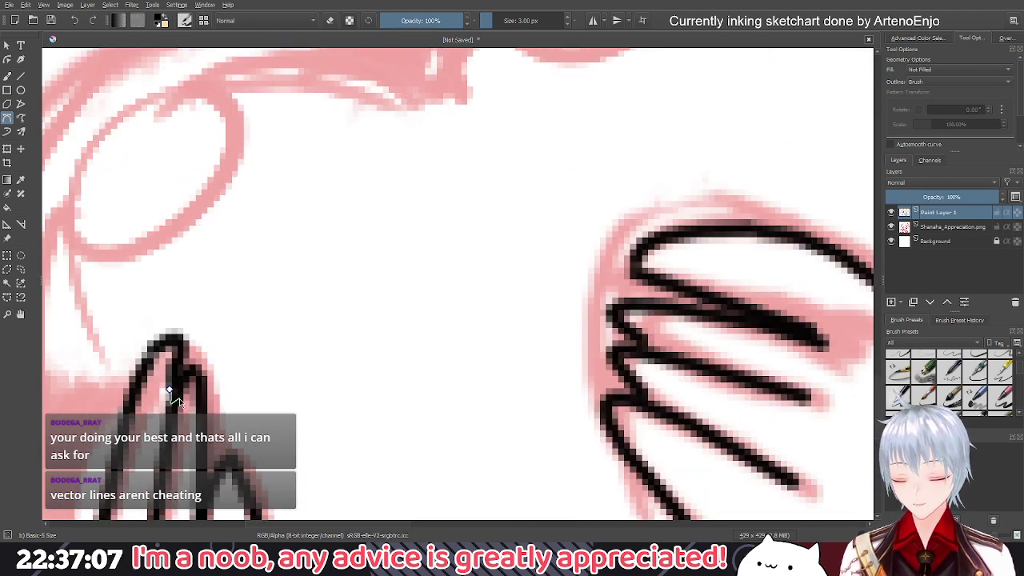
pyautogui.scroll(2, 283, 374)
pyautogui.scroll(-4, 283, 375)
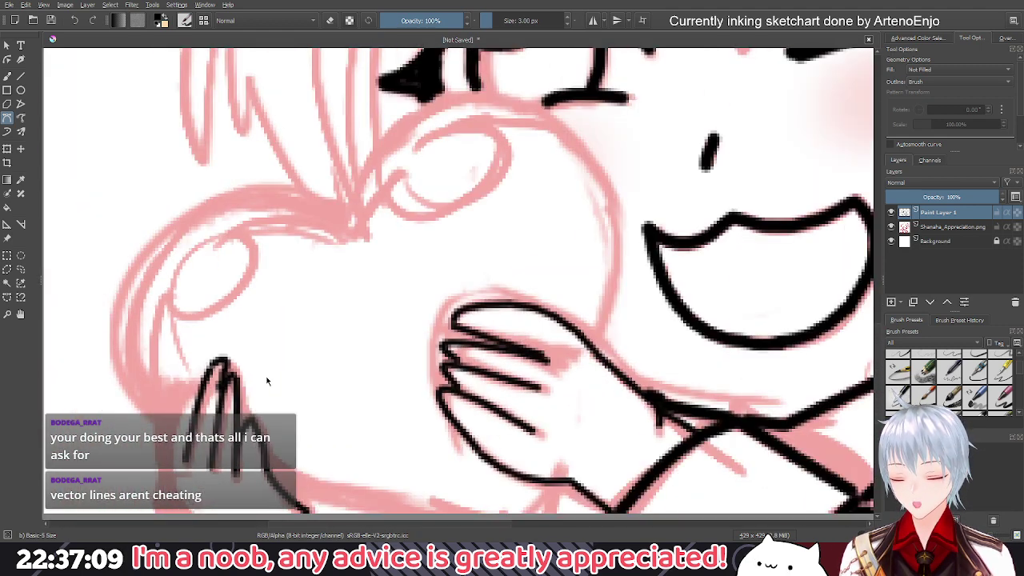
pyautogui.moveTo(267, 380); pyautogui.dragTo(358, 354)
pyautogui.click(284, 367)
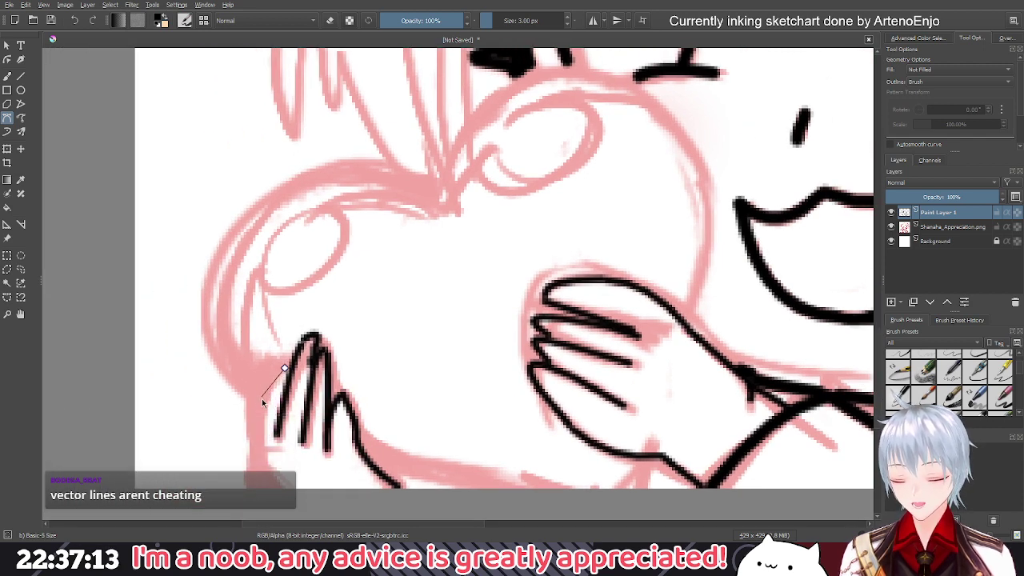
pyautogui.moveTo(259, 410); pyautogui.dragTo(255, 454)
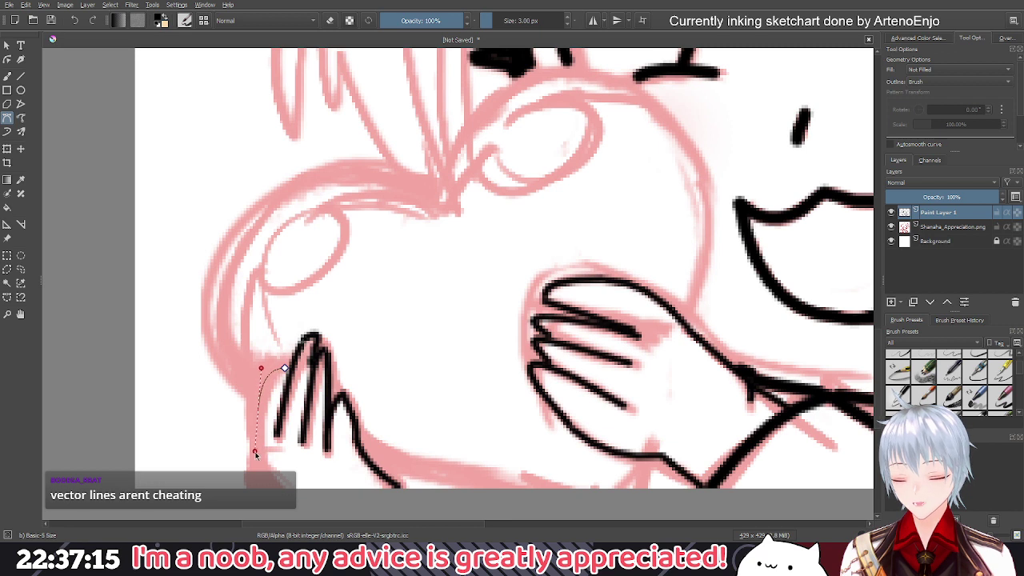
pyautogui.press('Return')
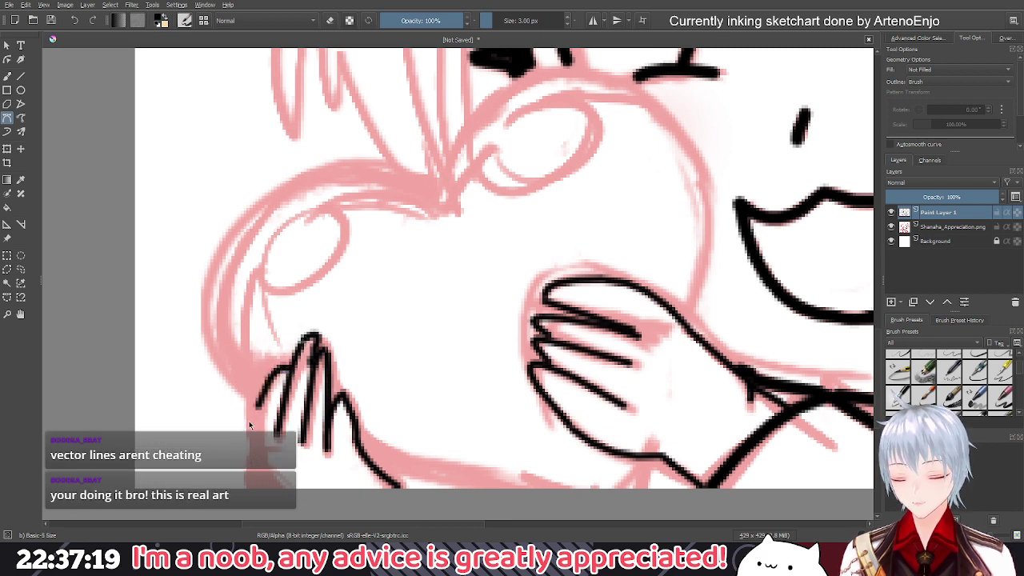
pyautogui.moveTo(257, 407); pyautogui.dragTo(277, 504)
pyautogui.press('Return')
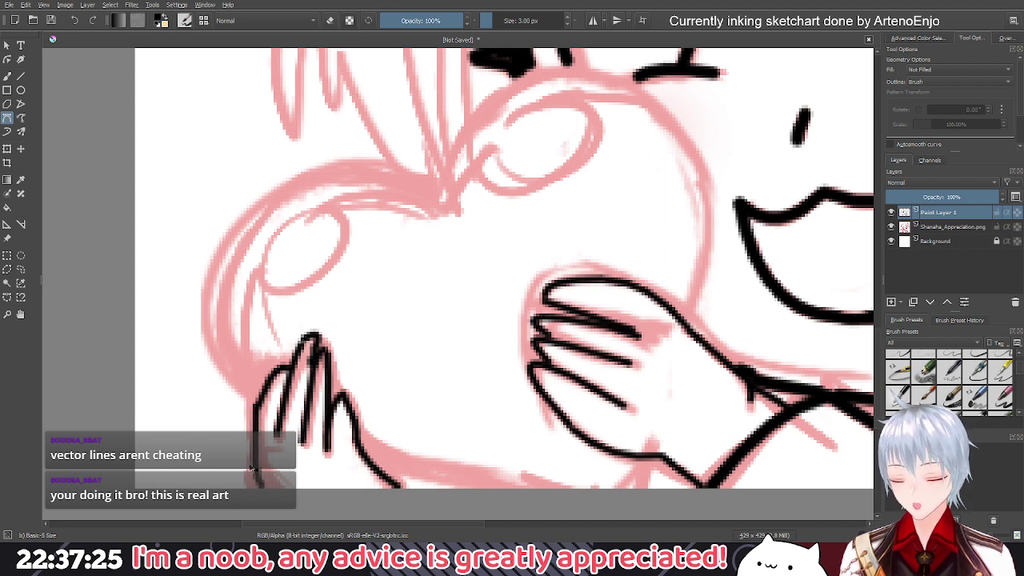
# Hide Paint Layer 1 and the Shanaha_Appreciation.png sketch layer, and switch to the Freehand Brush tool
pyautogui.scroll(-3, 263, 411)
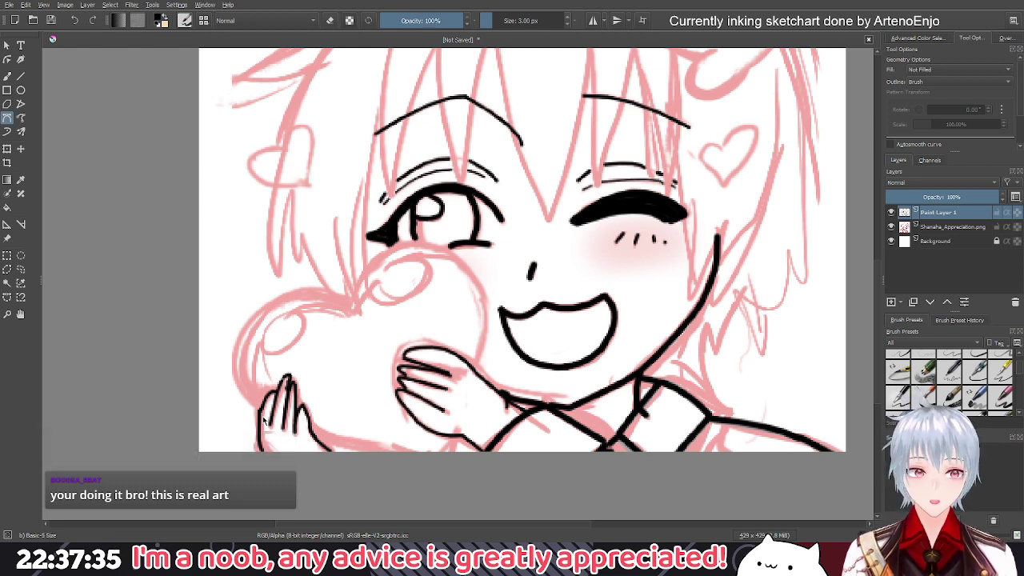
pyautogui.moveTo(631, 220); pyautogui.dragTo(596, 308)
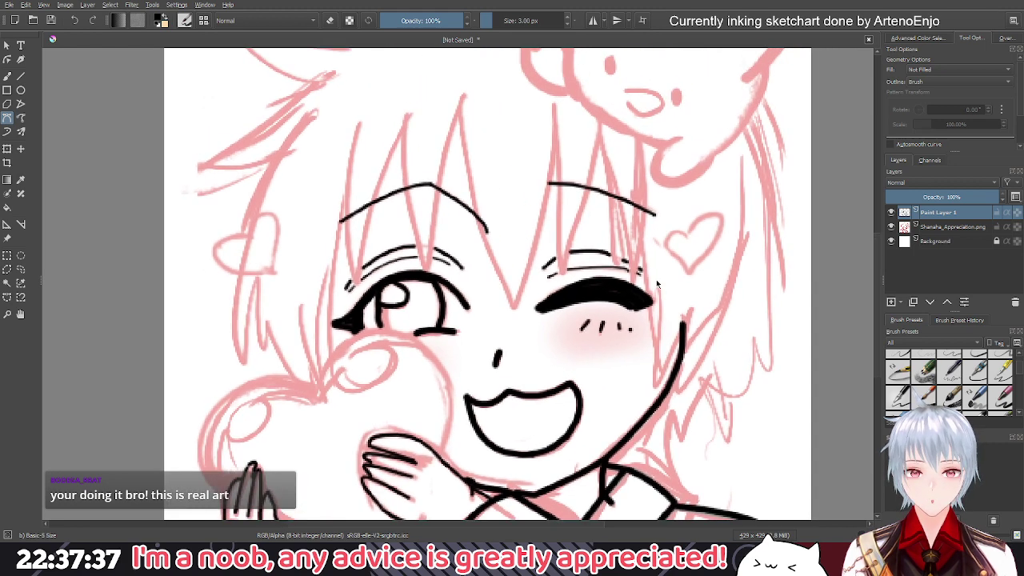
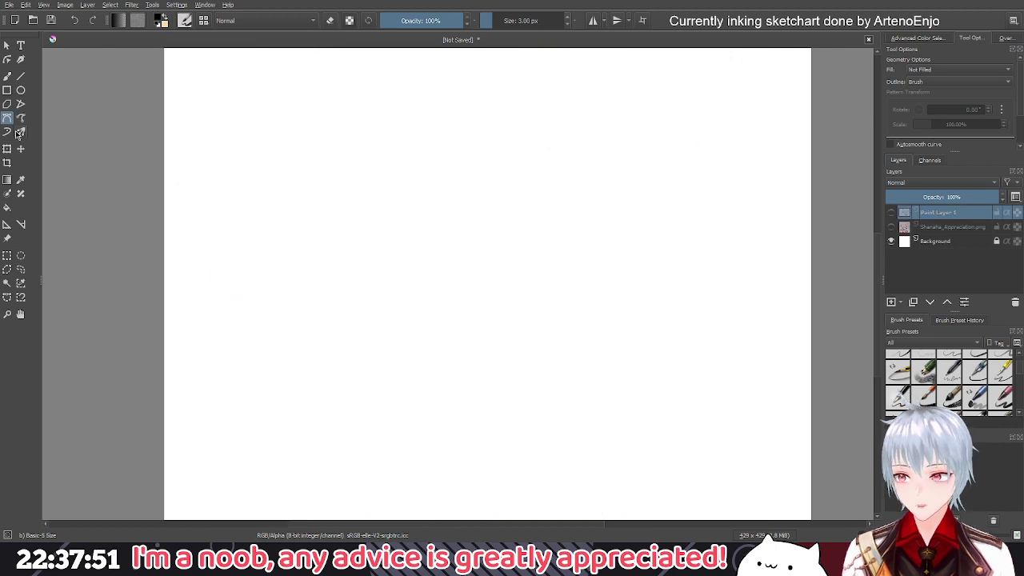
pyautogui.press('b')
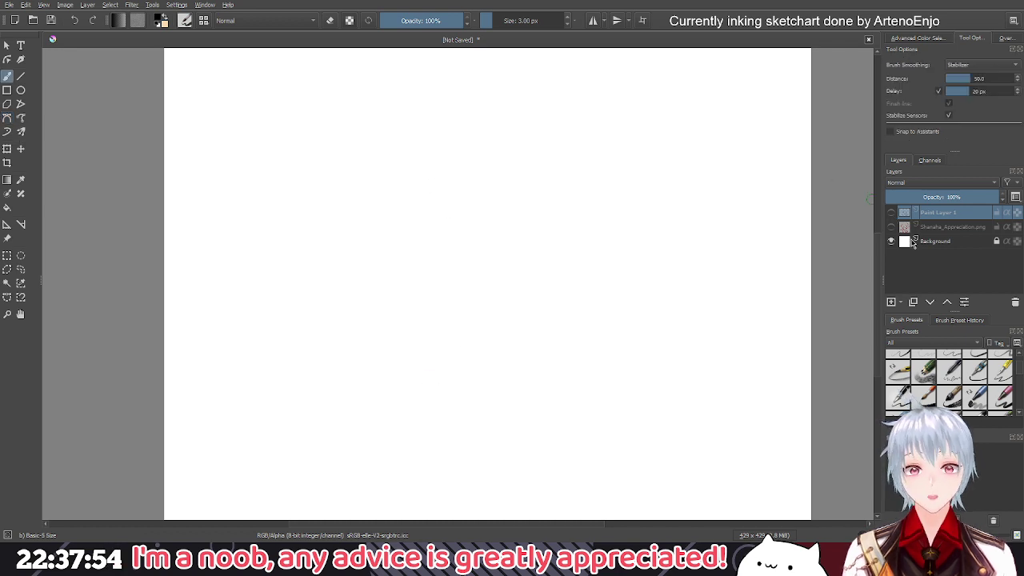
# Draw four curved vertical test strokes side by side on the Background layer with the Freehand Brush
pyautogui.click(914, 243)
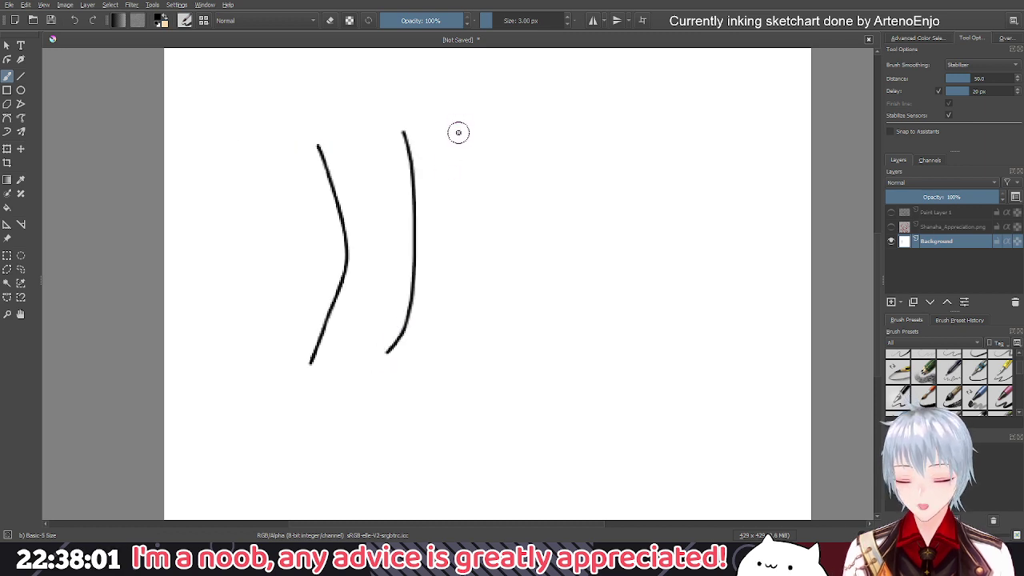
pyautogui.moveTo(459, 128)
pyautogui.mouseDown()
pyautogui.moveTo(481, 153)
pyautogui.moveTo(513, 254)
pyautogui.moveTo(491, 343)
pyautogui.mouseUp()
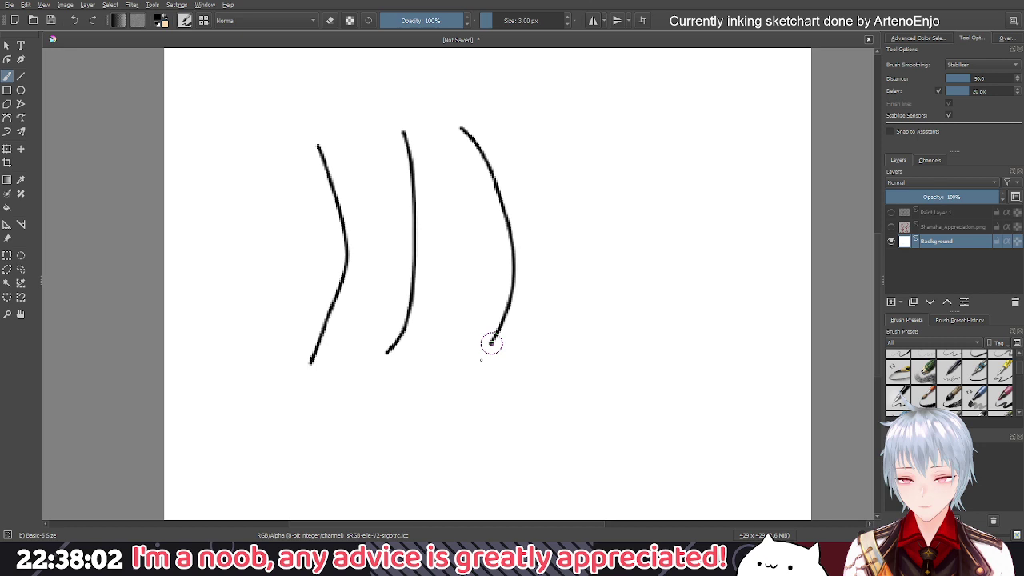
pyautogui.moveTo(556, 122)
pyautogui.mouseDown()
pyautogui.moveTo(596, 190)
pyautogui.moveTo(609, 264)
pyautogui.moveTo(577, 360)
pyautogui.mouseUp()
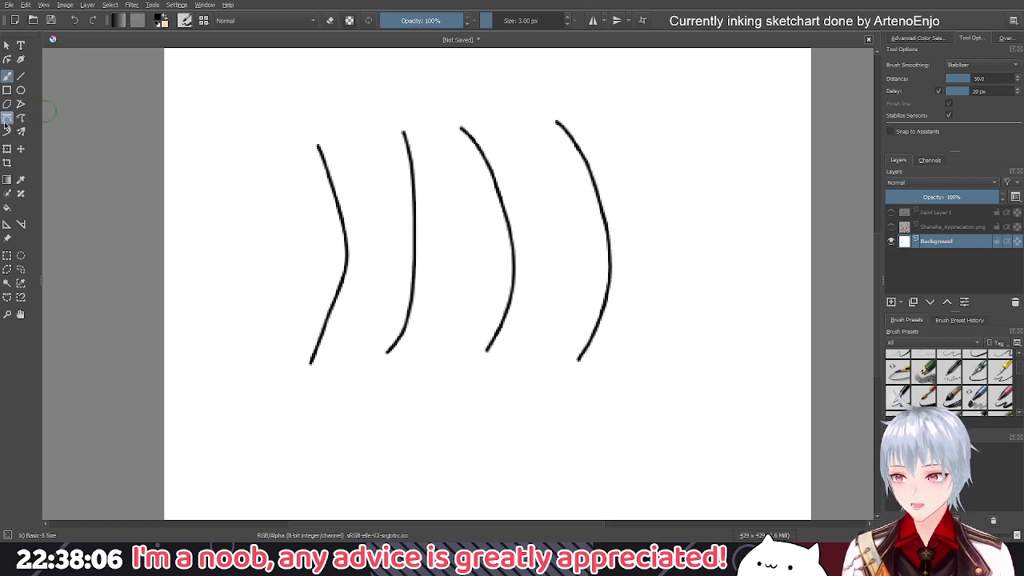
# Draw a similar test curve beside the freehand strokes with the Bezier Curve tool for comparison
pyautogui.click(7, 118)
pyautogui.click(664, 117)
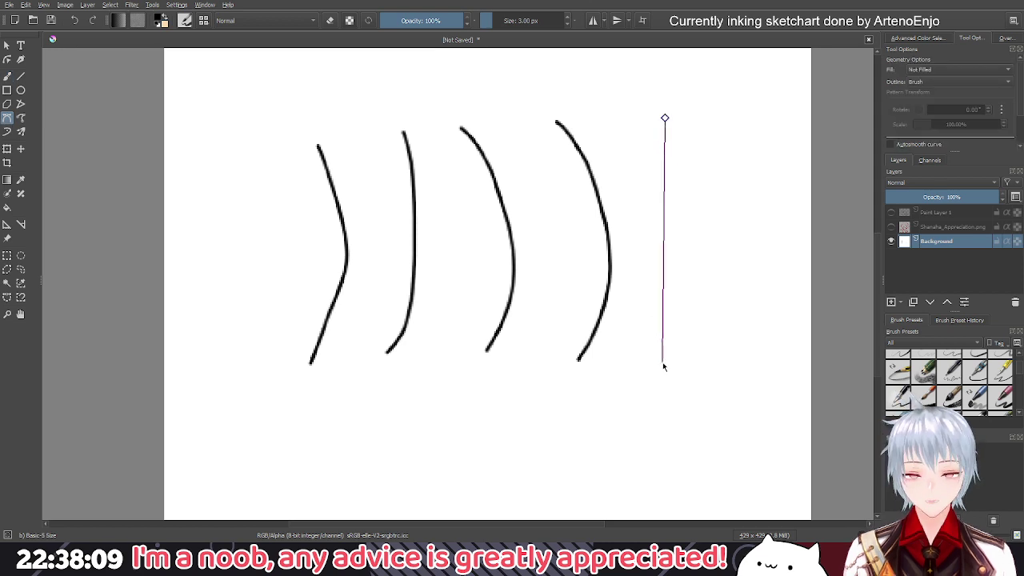
pyautogui.moveTo(663, 364); pyautogui.dragTo(589, 441)
pyautogui.press('Return')
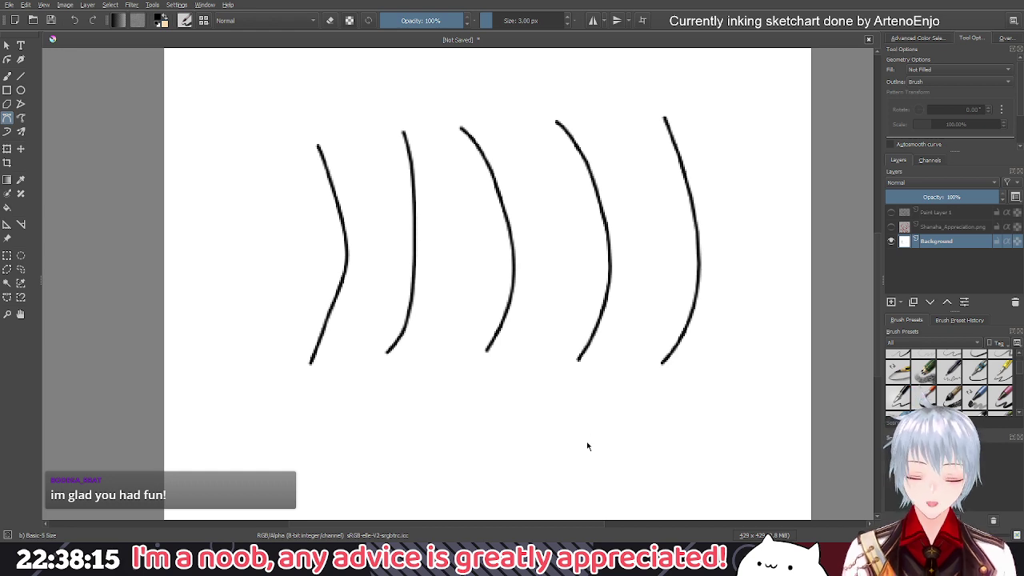
# Undo all the test strokes on the Background layer and show Paint Layer 1 and the Shanaha_Appreciation.png sketch layer again
pyautogui.hotkey('ctrl', 'z')
pyautogui.hotkey('ctrl', 'z')
pyautogui.hotkey('ctrl', 'z')
pyautogui.hotkey('ctrl', 'z')
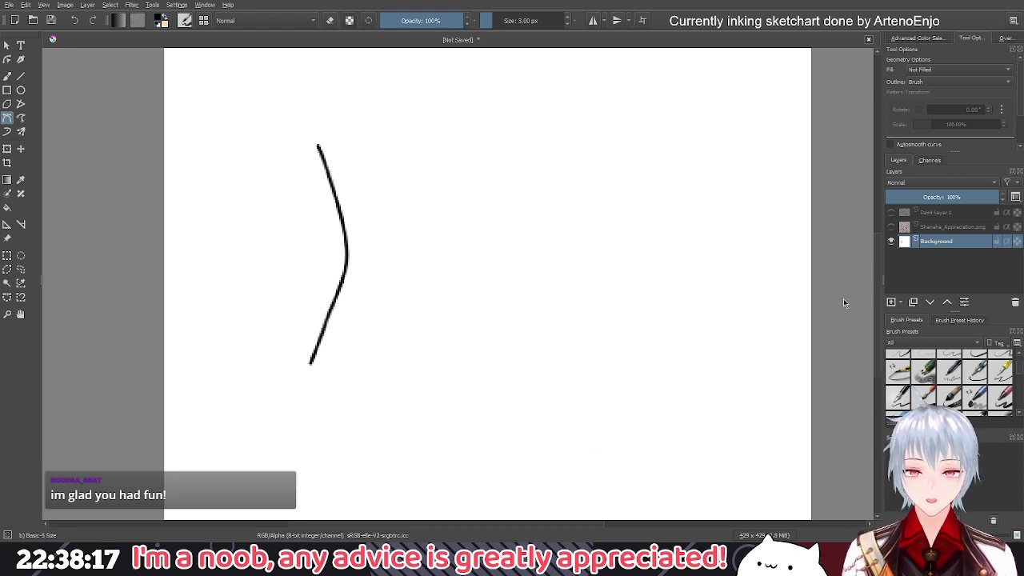
pyautogui.hotkey('ctrl', 'z')
pyautogui.click(891, 227)
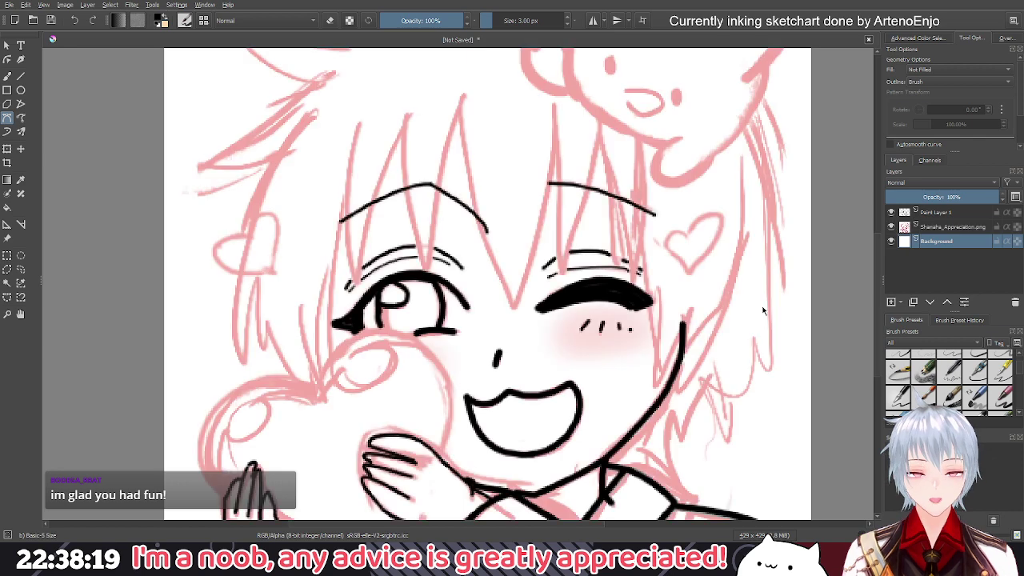
# Try to ink the heart's lower edge from the smaller hand down to the canvas's bottom with a 3 px Bezier curve
pyautogui.moveTo(629, 384); pyautogui.dragTo(654, 324)
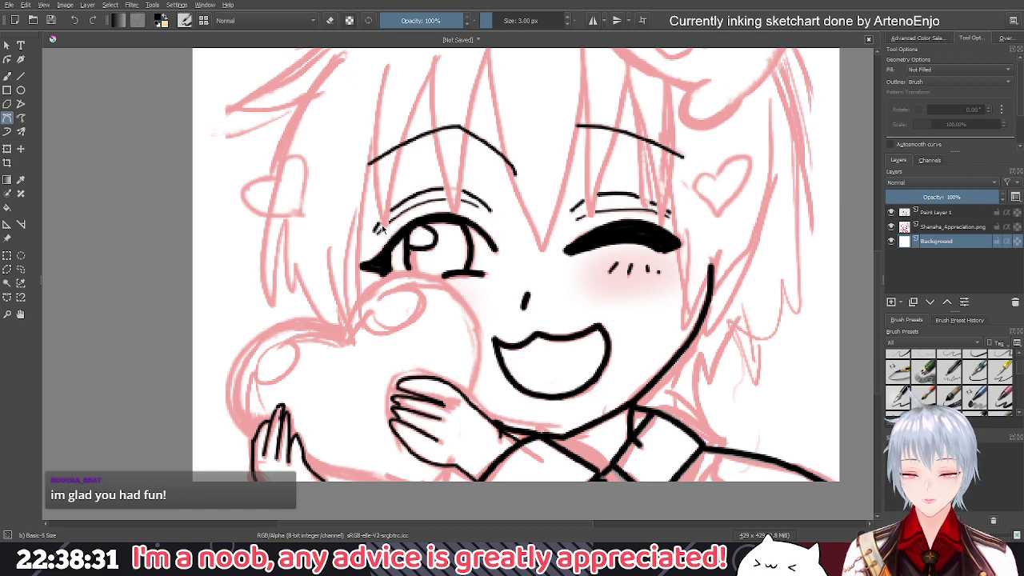
pyautogui.moveTo(367, 354); pyautogui.dragTo(391, 311)
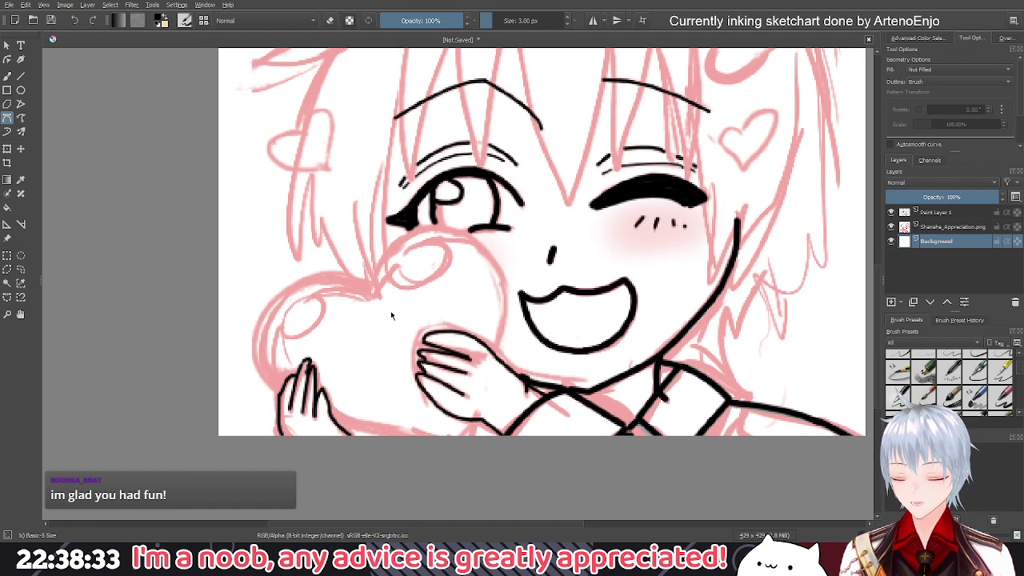
pyautogui.scroll(-1, 355, 326)
pyautogui.moveTo(371, 355); pyautogui.dragTo(380, 351)
pyautogui.scroll(3, 380, 350)
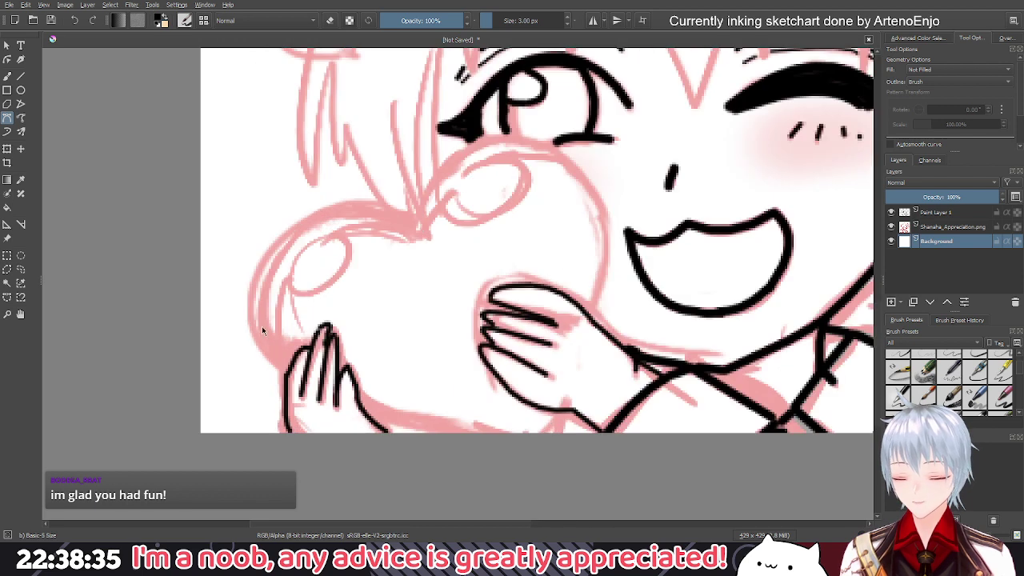
pyautogui.click(362, 403)
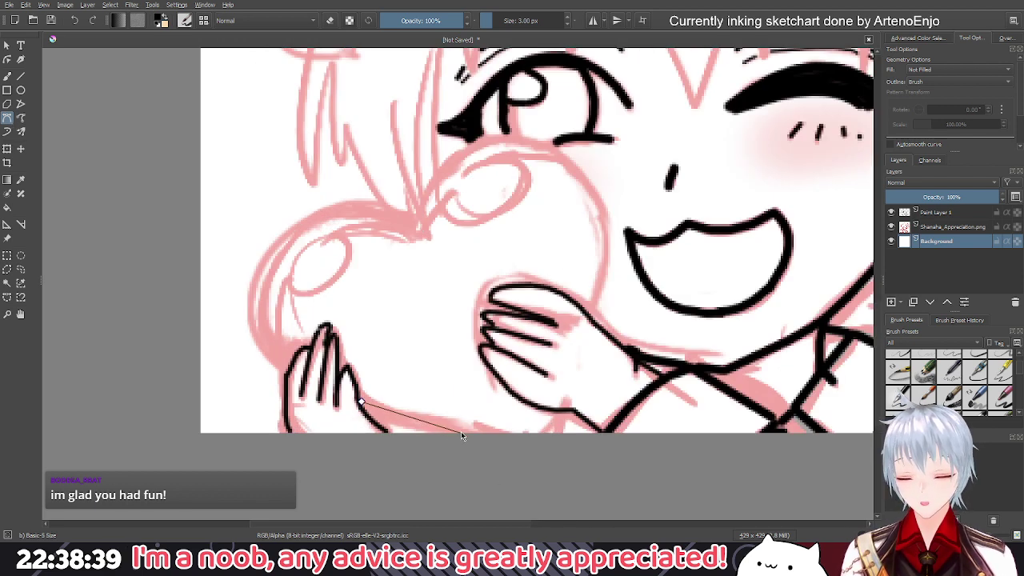
pyautogui.moveTo(431, 433); pyautogui.dragTo(493, 430)
pyautogui.press('Return')
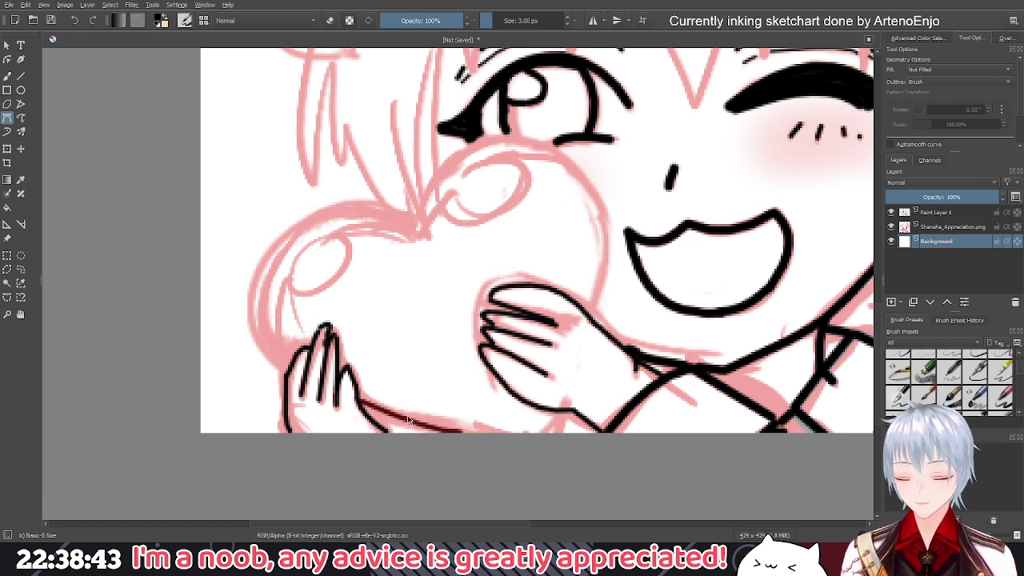
pyautogui.hotkey('ctrl', 'z')
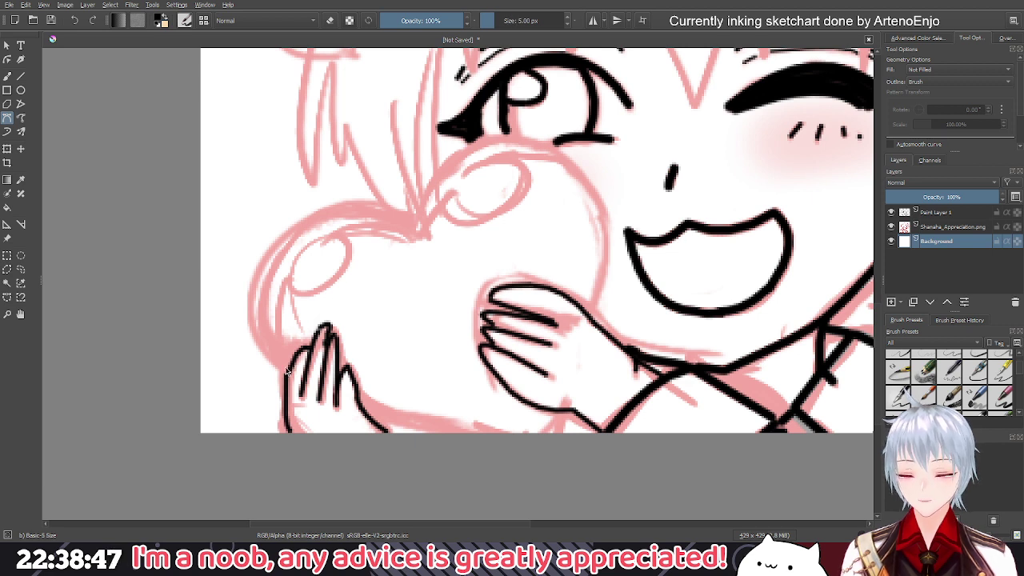
# Try the heart's lower edge again with a 5 px Bezier curve extending past the canvas's bottom, and undo it
pyautogui.click(360, 402)
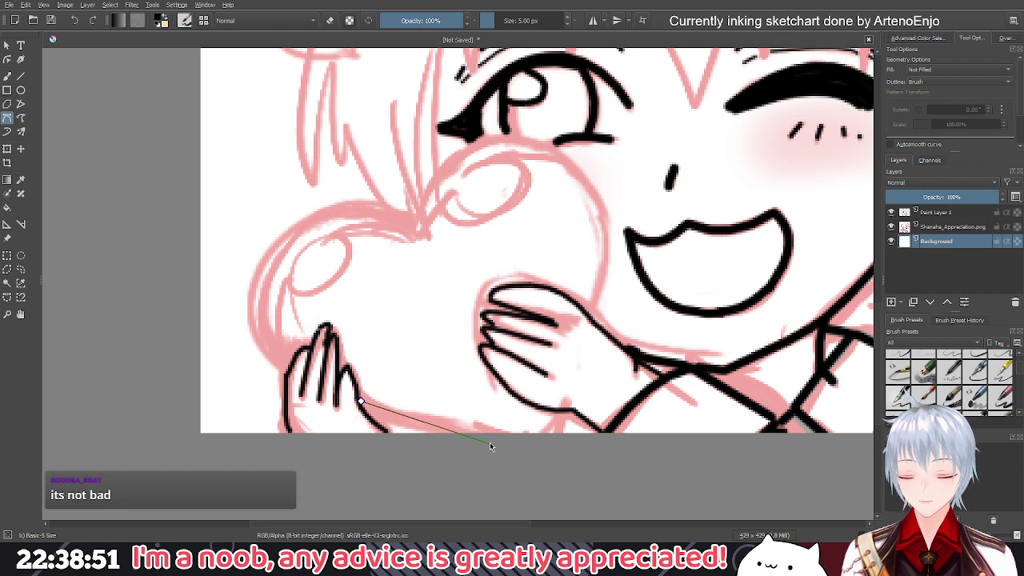
pyautogui.moveTo(489, 446); pyautogui.dragTo(563, 463)
pyautogui.press('Return')
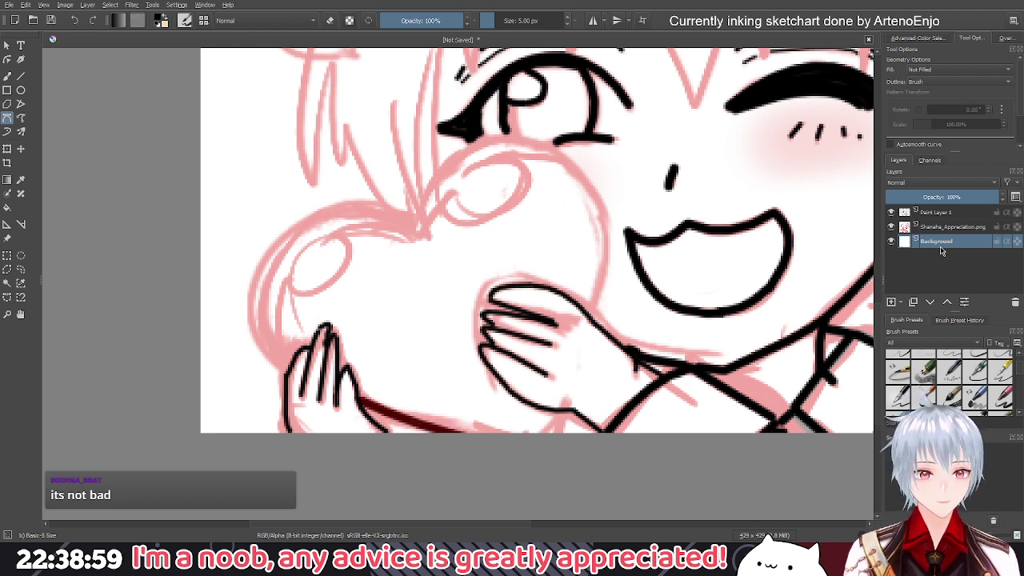
pyautogui.hotkey('ctrl', 'z')
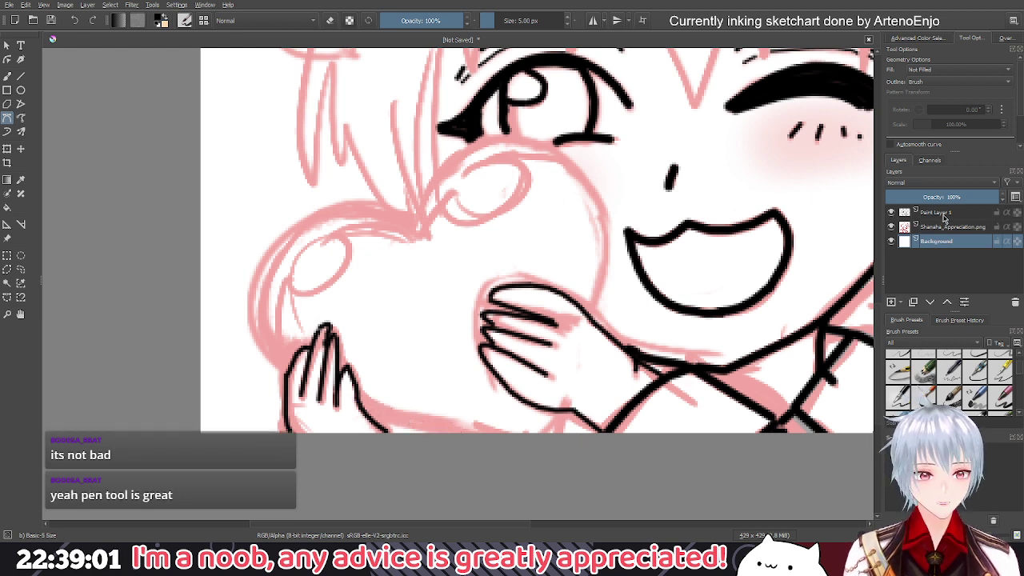
# Select Paint Layer 1 for inking and hide the Shanaha_Appreciation.png sketch layer
pyautogui.click(945, 216)
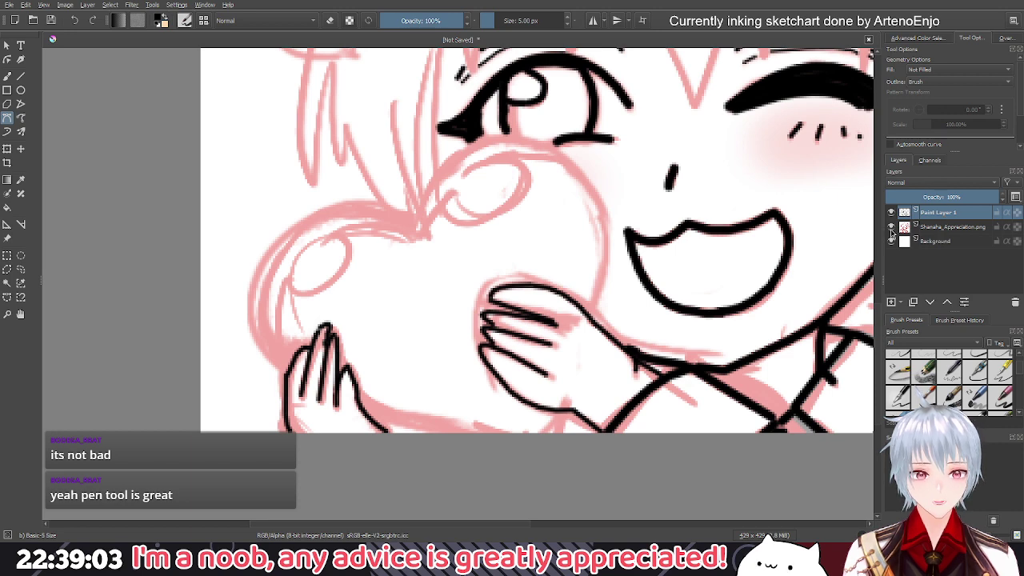
pyautogui.scroll(-2, 644, 248)
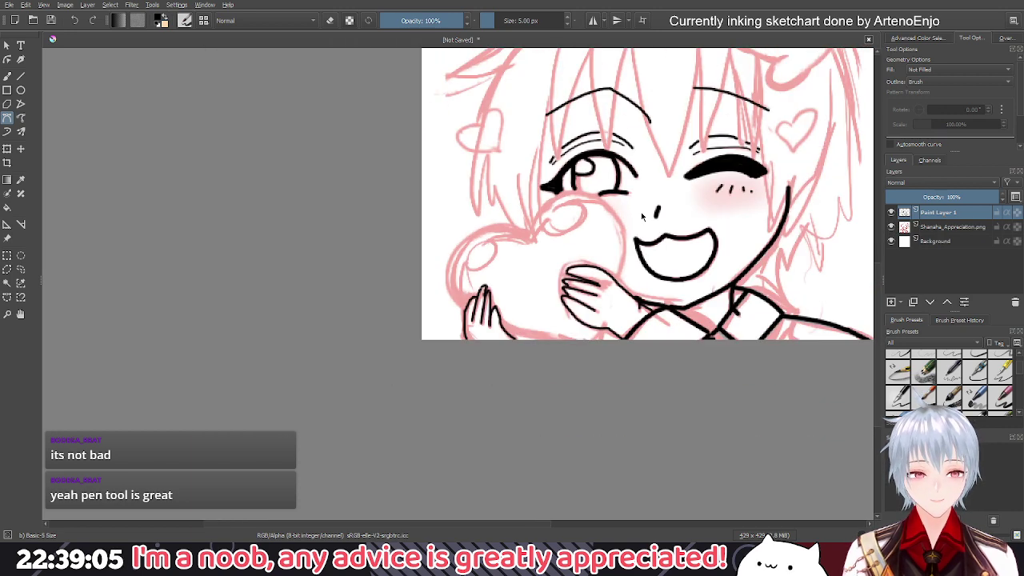
pyautogui.moveTo(669, 171)
pyautogui.mouseDown()
pyautogui.moveTo(612, 240)
pyautogui.moveTo(598, 275)
pyautogui.mouseUp()
pyautogui.scroll(-3, 598, 275)
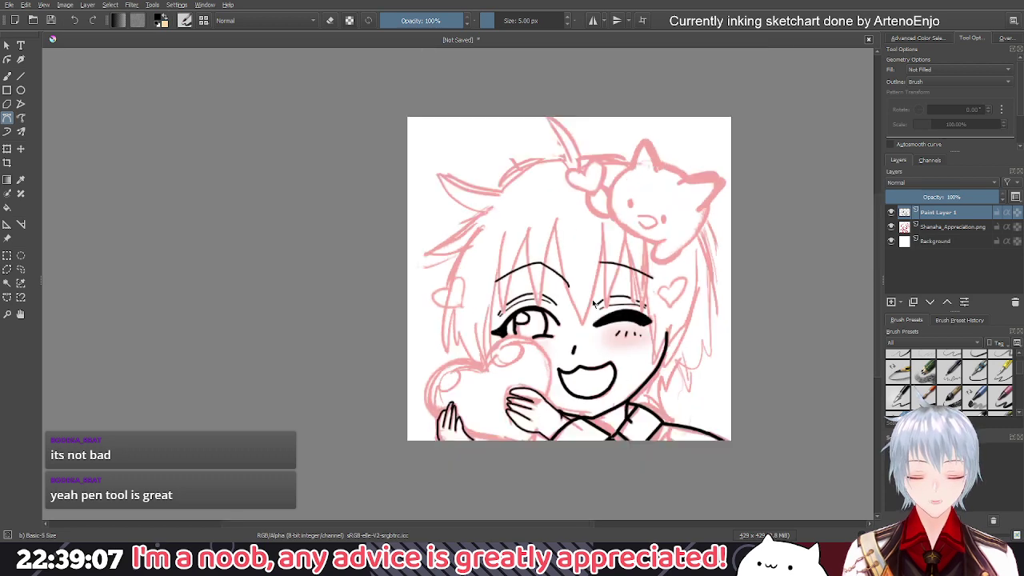
pyautogui.click(891, 227)
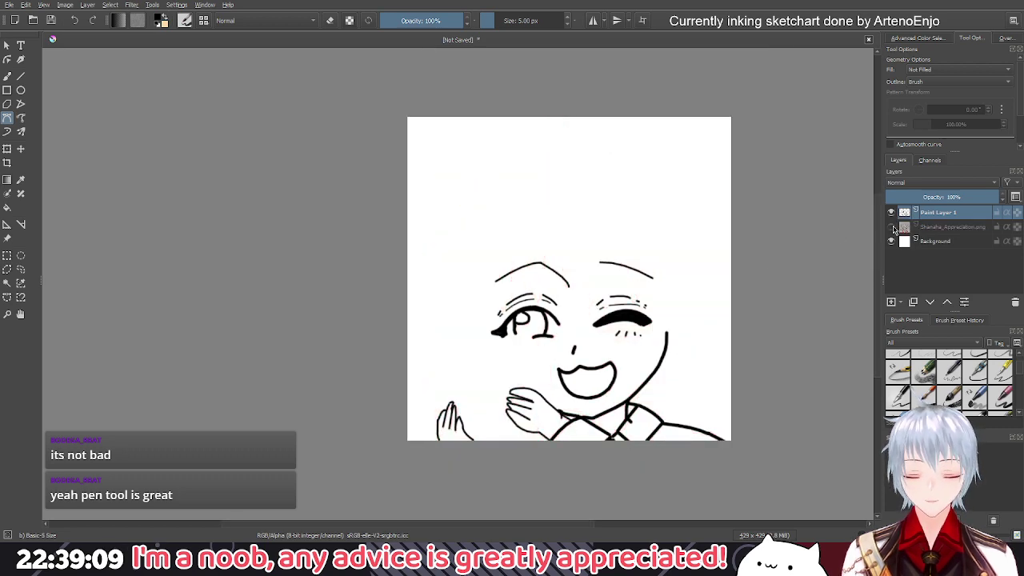
# Clean up the stray pixels inside the tallest finger of the smaller hand with the Freehand Brush in eraser mode at 2 px
pyautogui.scroll(8, 448, 401)
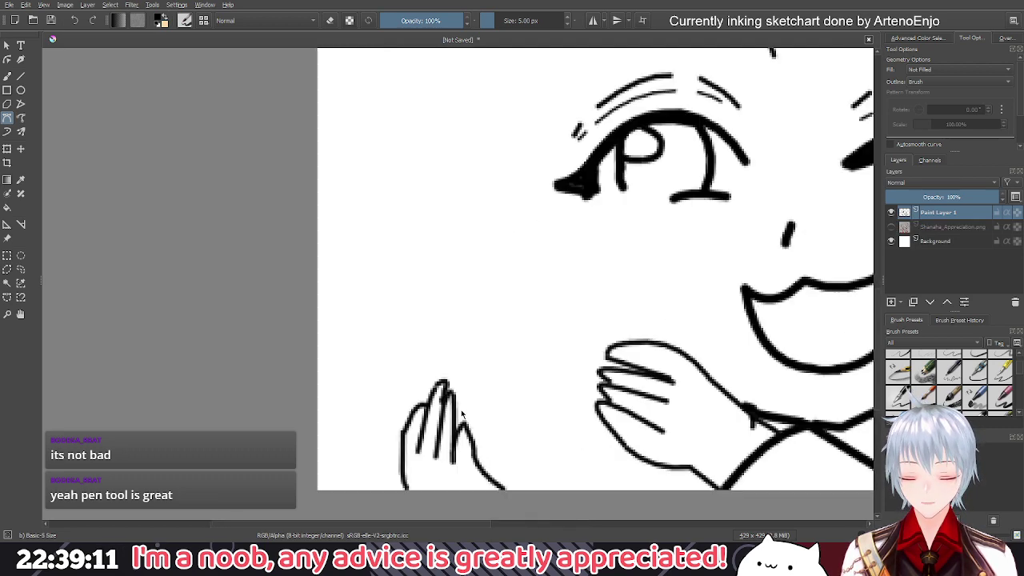
pyautogui.scroll(-3, 395, 389)
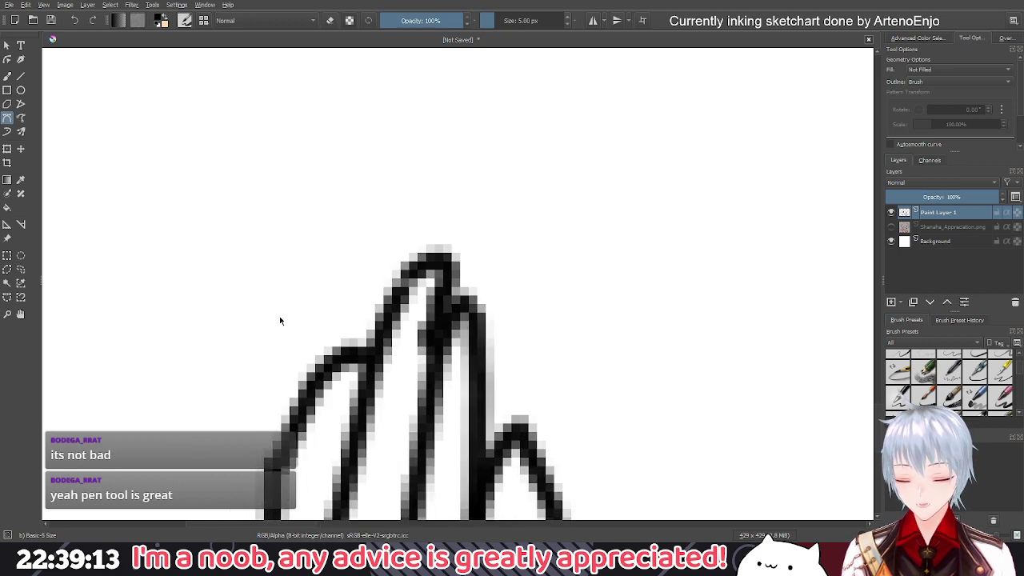
pyautogui.scroll(-5, 390, 294)
pyautogui.scroll(-3, 389, 294)
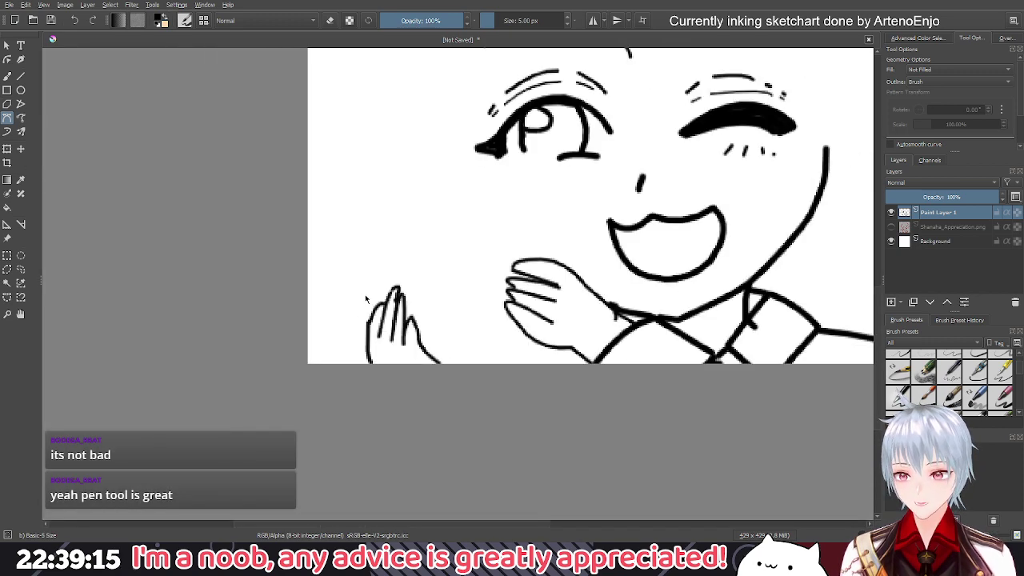
pyautogui.scroll(4, 365, 295)
pyautogui.click(7, 75)
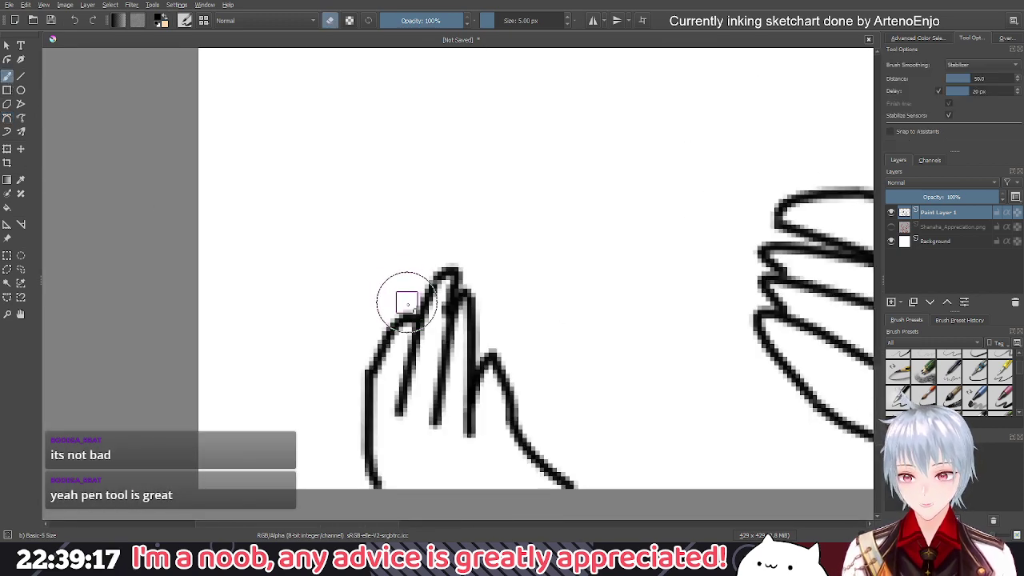
pyautogui.scroll(-1, 511, 22)
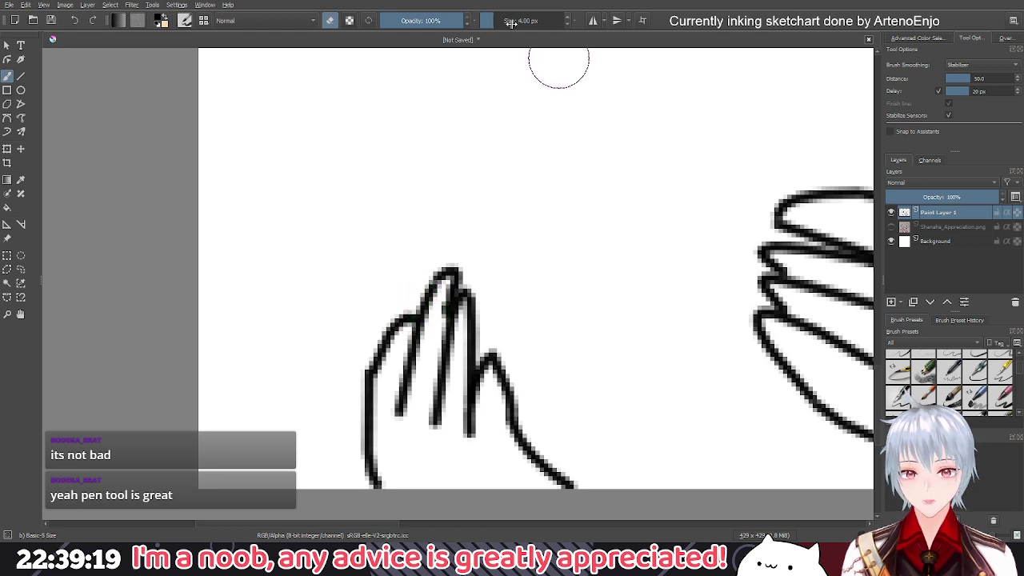
pyautogui.scroll(-2, 509, 23)
pyautogui.scroll(-1, 439, 333)
pyautogui.scroll(3, 441, 308)
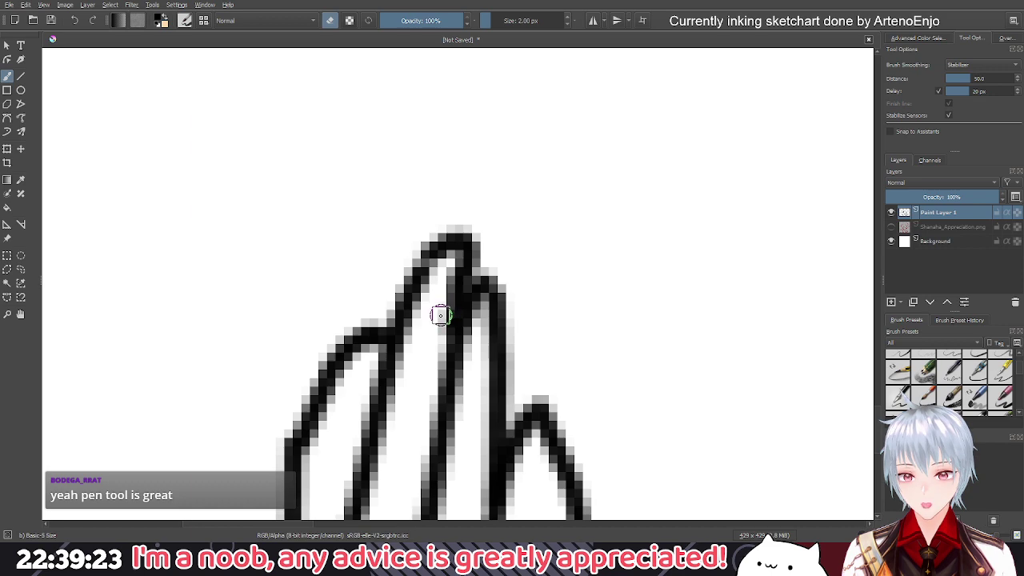
pyautogui.scroll(-1, 434, 325)
pyautogui.scroll(-5, 527, 276)
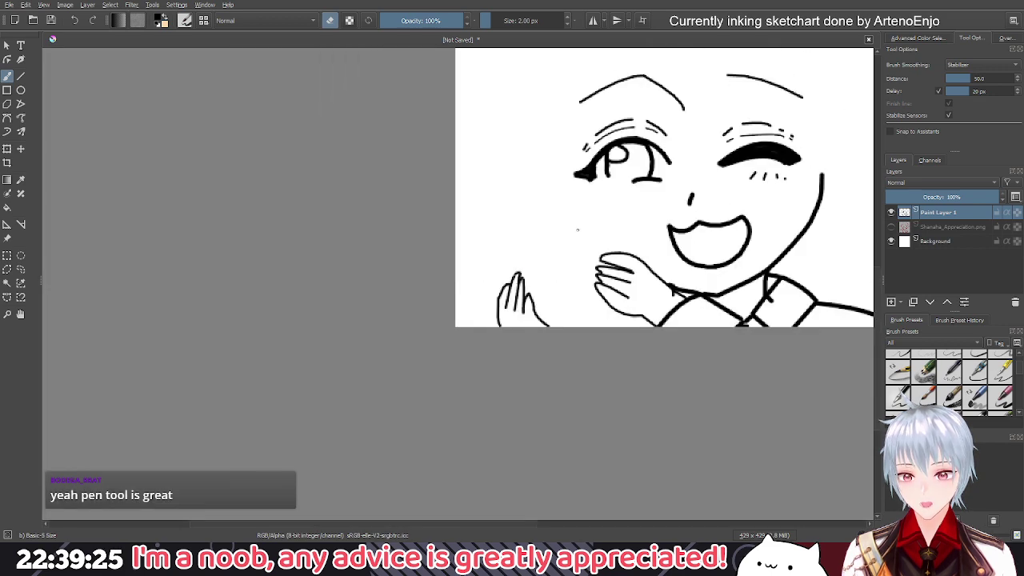
pyautogui.scroll(8, 512, 304)
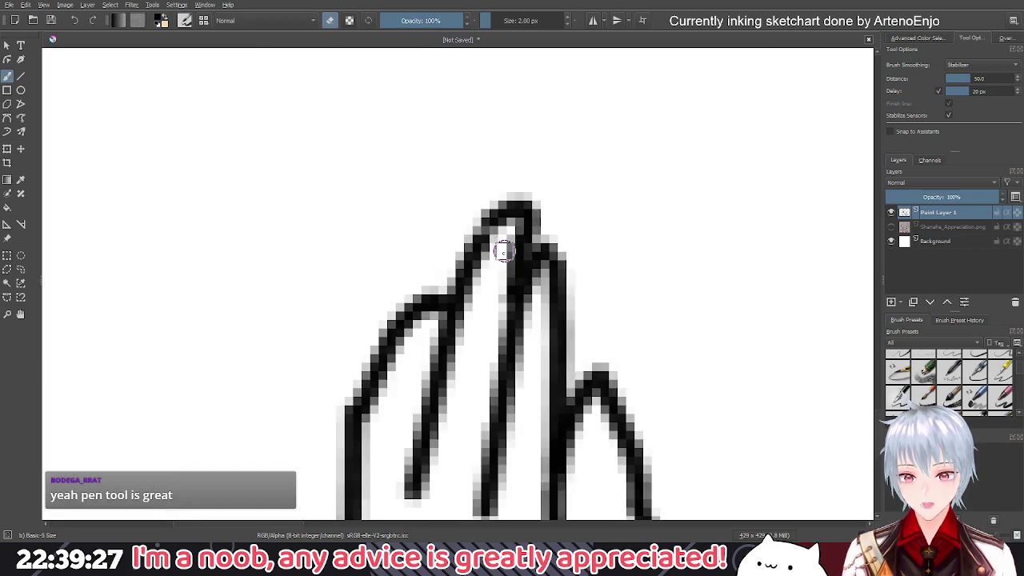
pyautogui.moveTo(504, 251); pyautogui.dragTo(501, 289)
# Examine the inked face and both hands without the sketch, close up and as a whole picture
pyautogui.scroll(-5, 523, 244)
pyautogui.moveTo(590, 208); pyautogui.dragTo(538, 312)
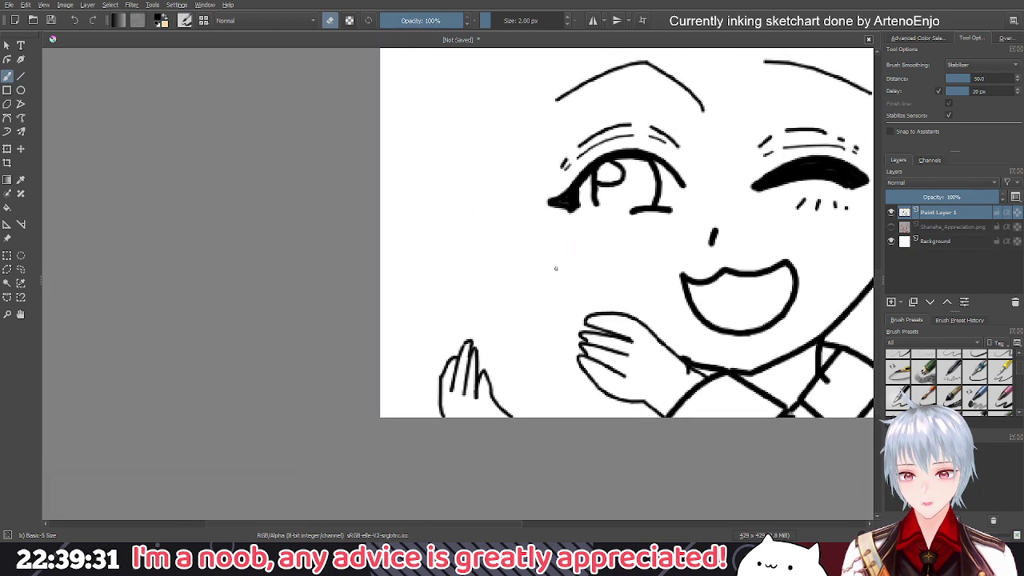
pyautogui.scroll(6, 475, 338)
pyautogui.scroll(-7, 475, 339)
pyautogui.moveTo(526, 247); pyautogui.dragTo(535, 305)
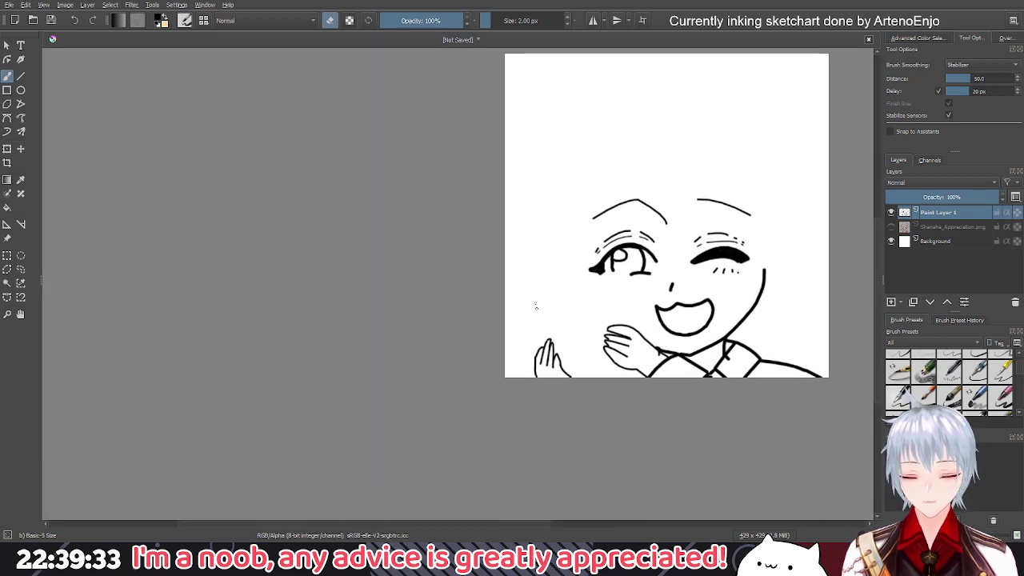
pyautogui.scroll(-3, 452, 288)
pyautogui.moveTo(417, 200); pyautogui.dragTo(571, 358)
pyautogui.scroll(-3, 570, 357)
pyautogui.moveTo(498, 336); pyautogui.dragTo(525, 357)
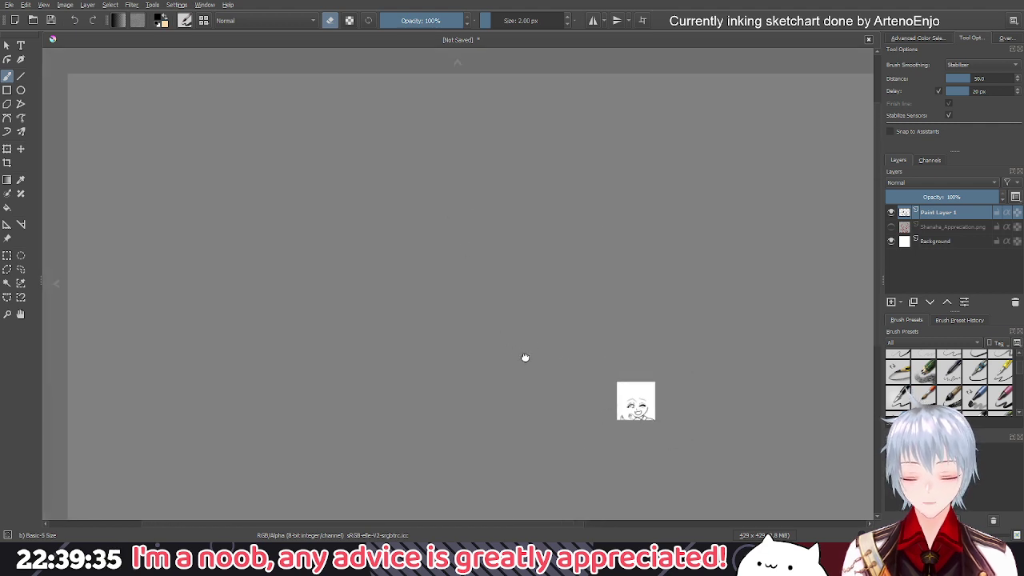
pyautogui.scroll(4, 616, 378)
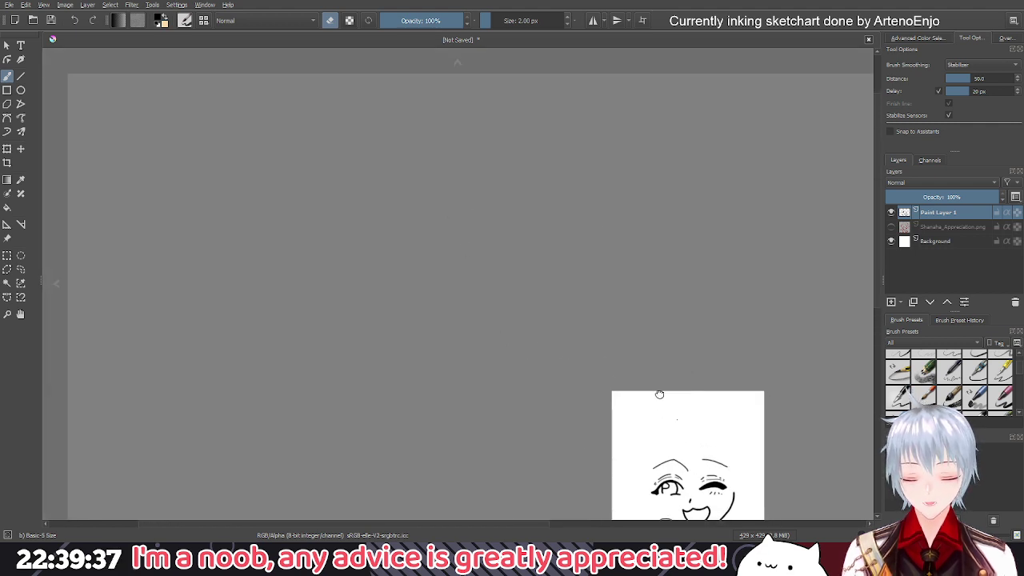
pyautogui.moveTo(658, 393); pyautogui.dragTo(565, 296)
pyautogui.scroll(2, 564, 295)
pyautogui.scroll(1, 616, 362)
pyautogui.moveTo(616, 362); pyautogui.dragTo(608, 265)
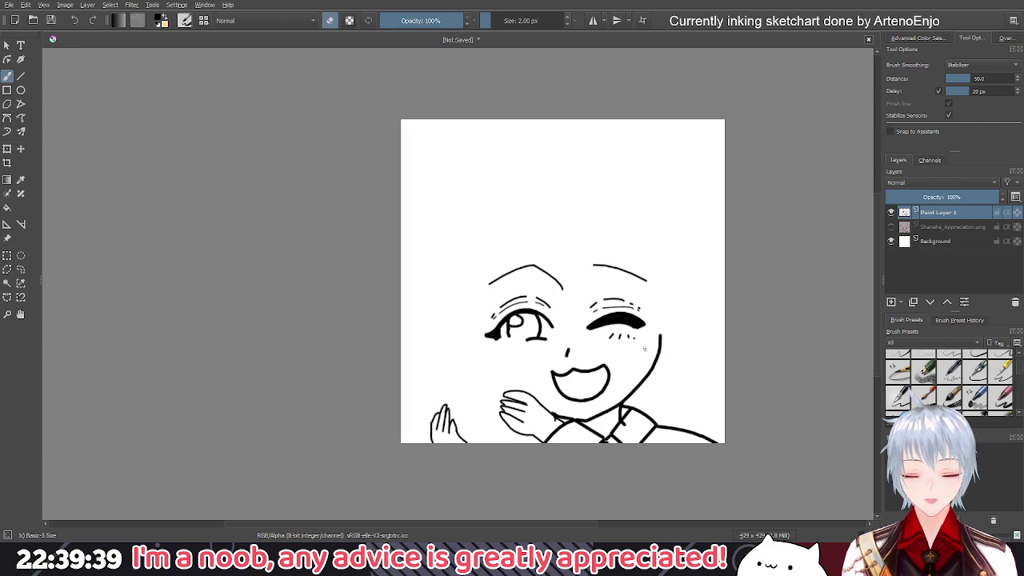
# Show the Shanaha_Appreciation.png sketch layer beneath the inked lines again
pyautogui.scroll(3, 523, 318)
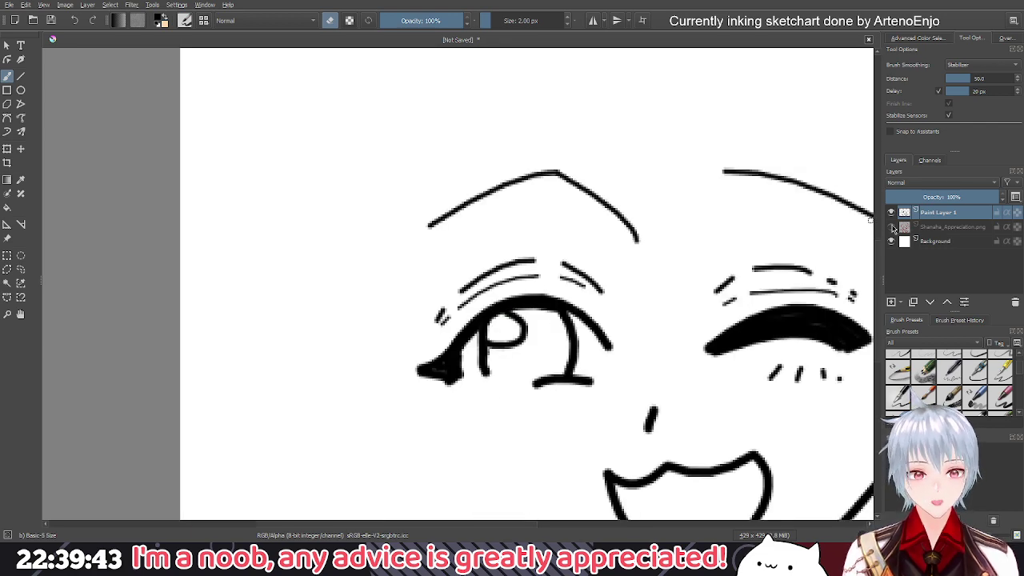
pyautogui.click(891, 228)
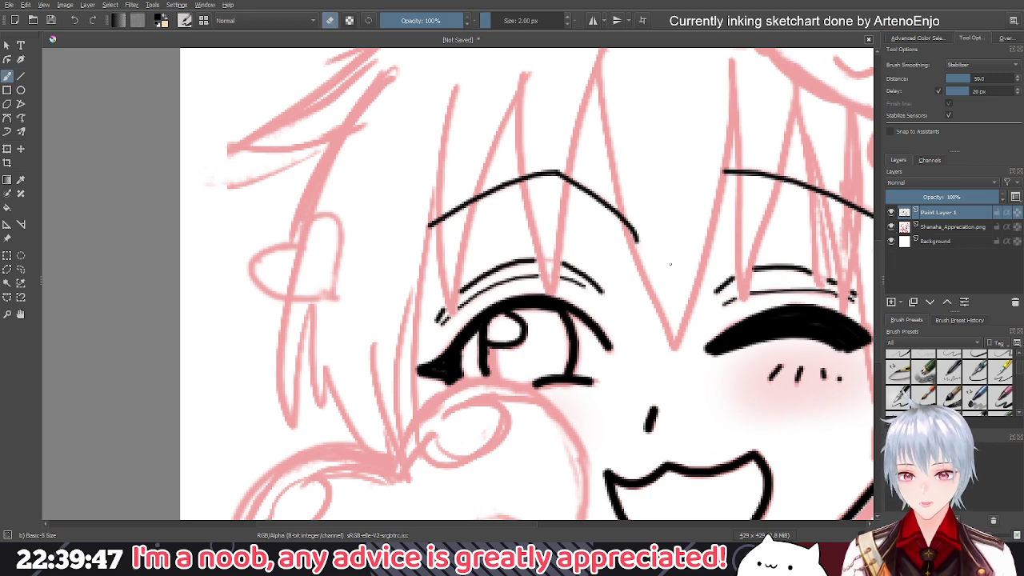
# Choose the Bezier Curve tool with a 5 px brush size for inking the heart's lower edge
pyautogui.scroll(-5, 678, 258)
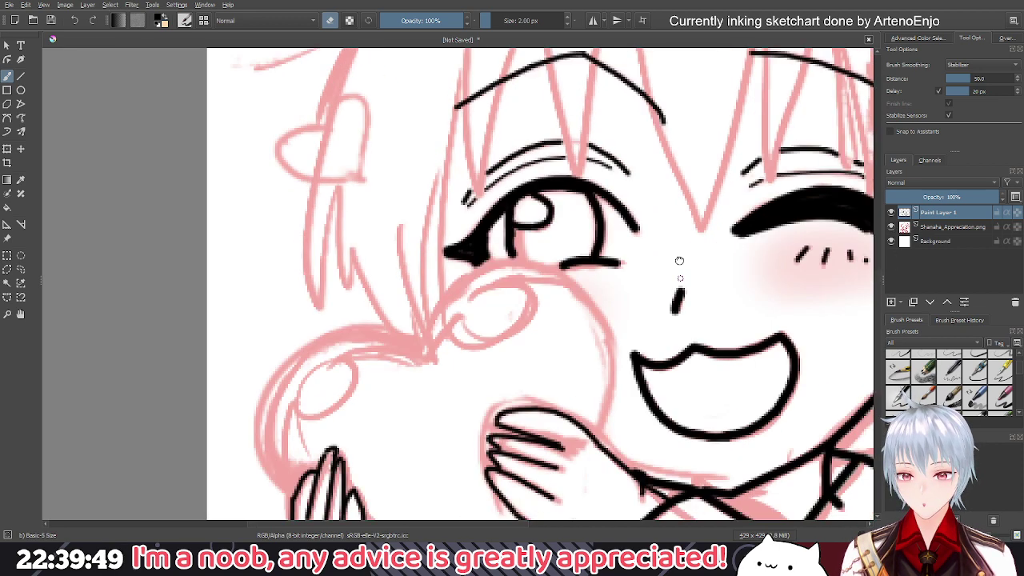
pyautogui.click(7, 117)
pyautogui.scroll(-4, 534, 373)
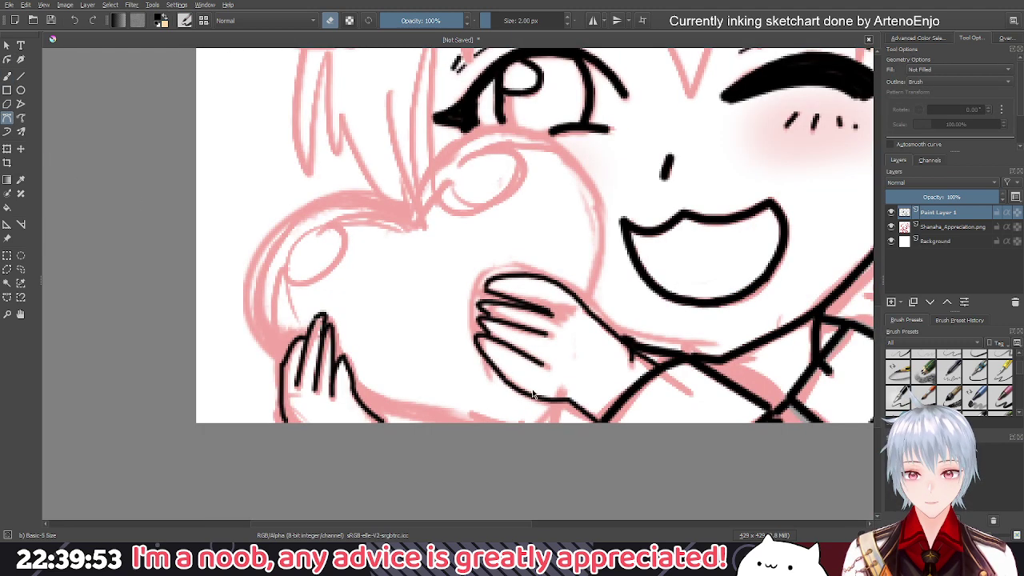
pyautogui.scroll(2, 537, 24)
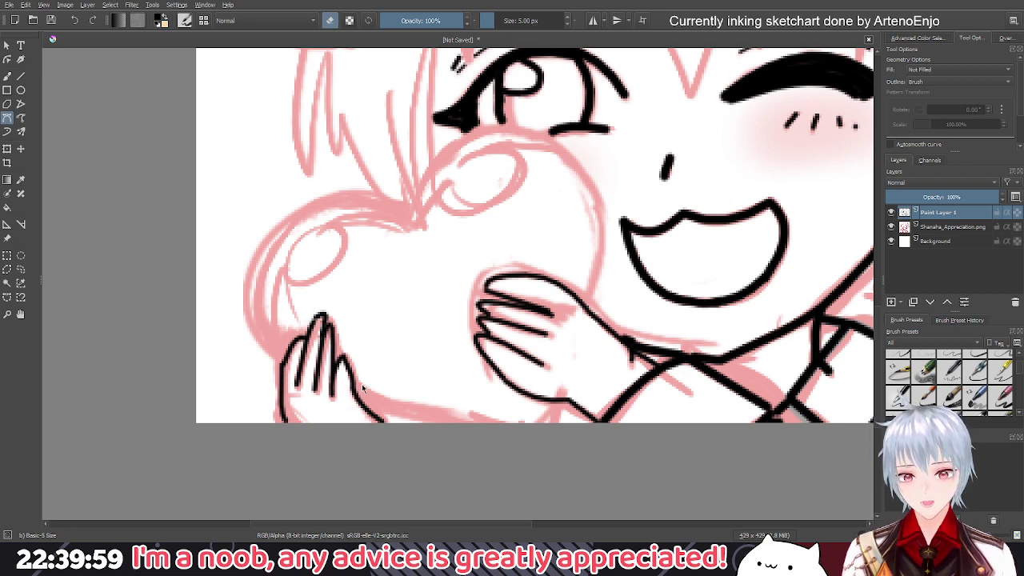
pyautogui.moveTo(590, 194); pyautogui.dragTo(551, 294)
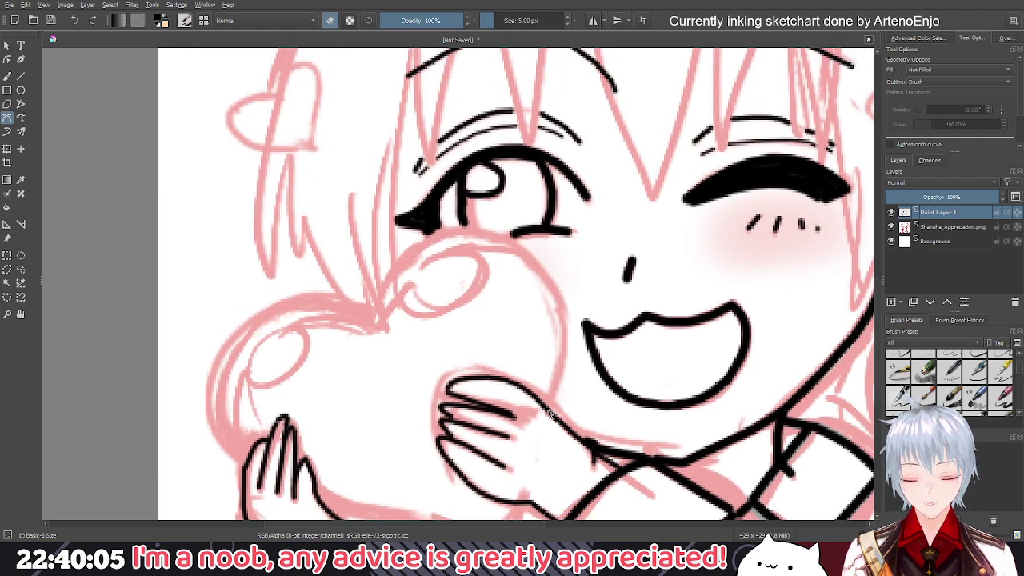
pyautogui.scroll(-2, 550, 415)
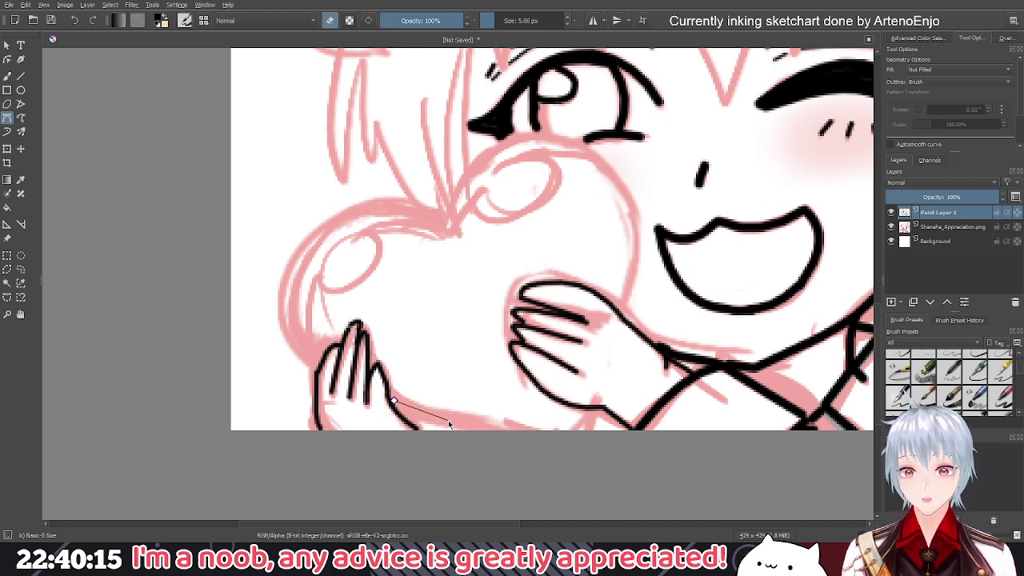
pyautogui.moveTo(448, 420); pyautogui.dragTo(472, 417)
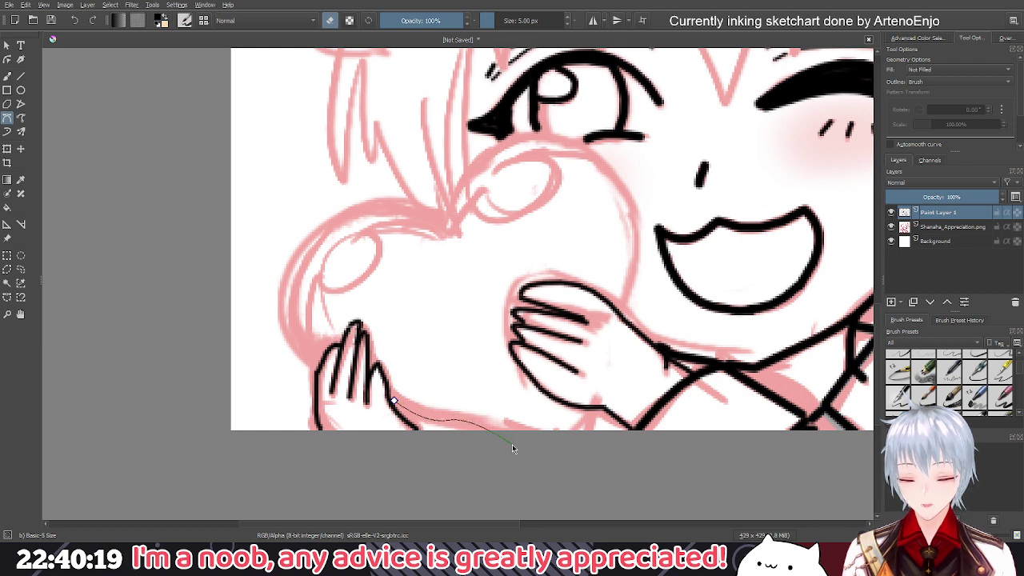
pyautogui.press('Escape')
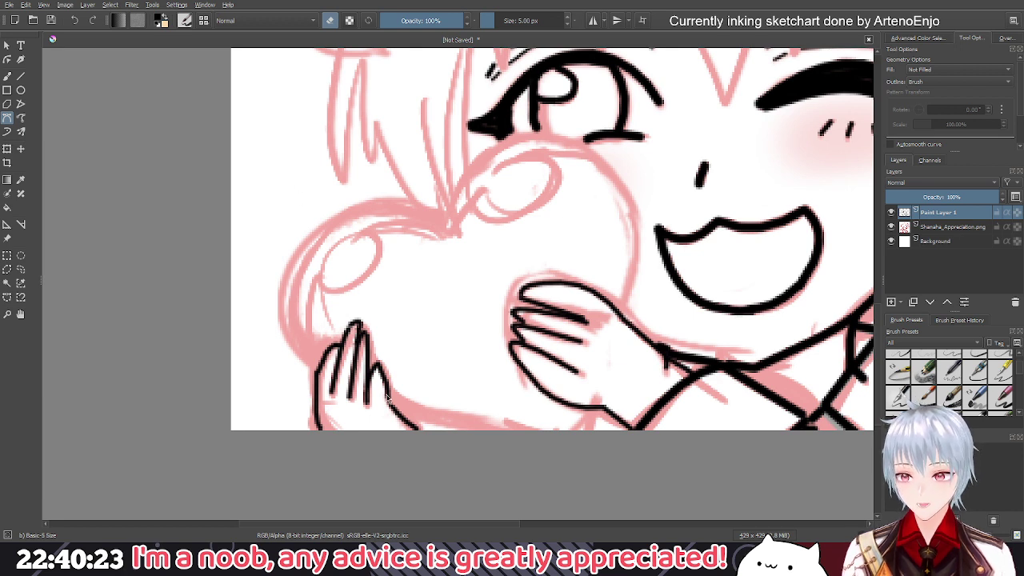
pyautogui.click(393, 401)
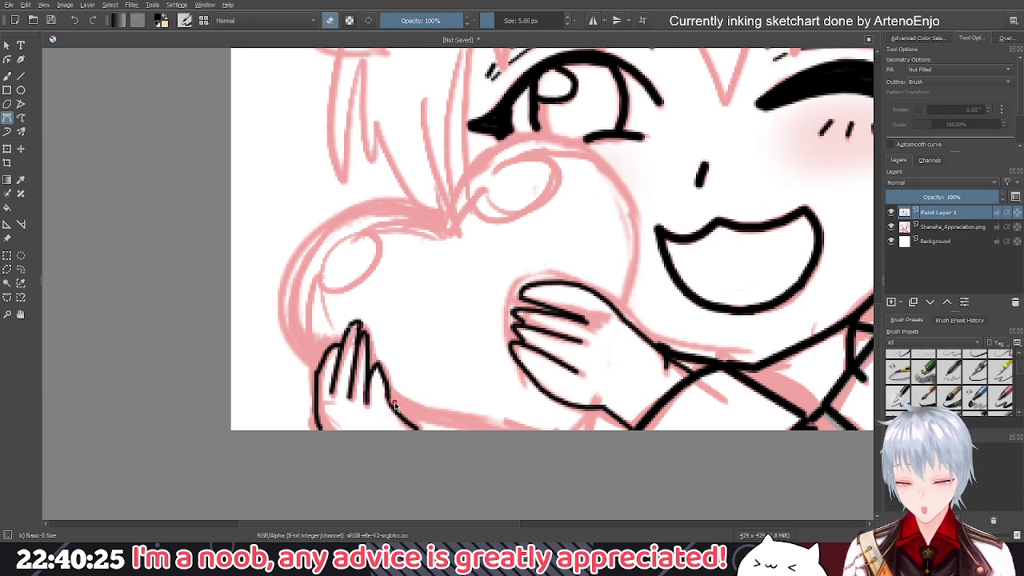
pyautogui.moveTo(448, 420); pyautogui.dragTo(479, 420)
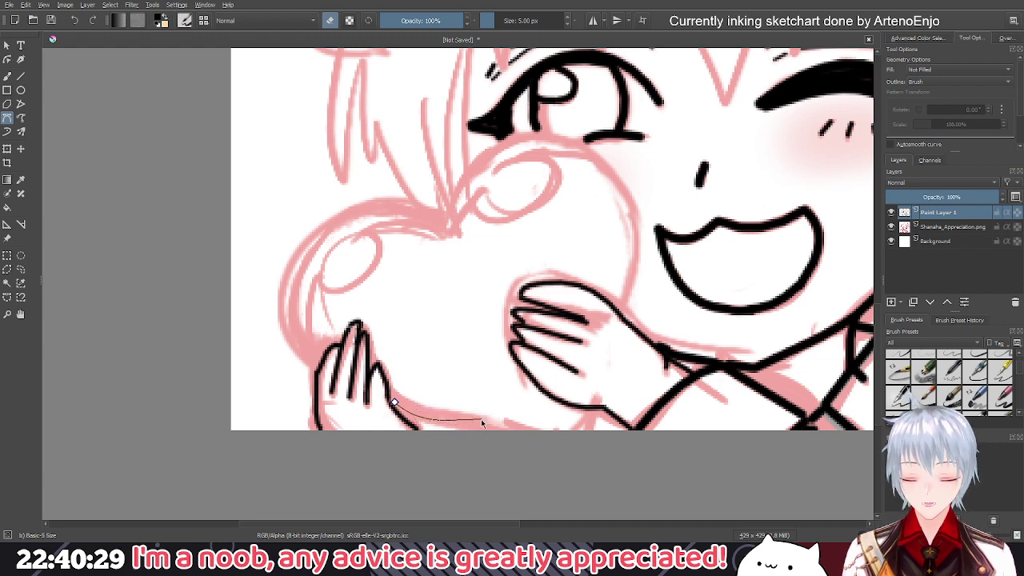
pyautogui.press('Escape')
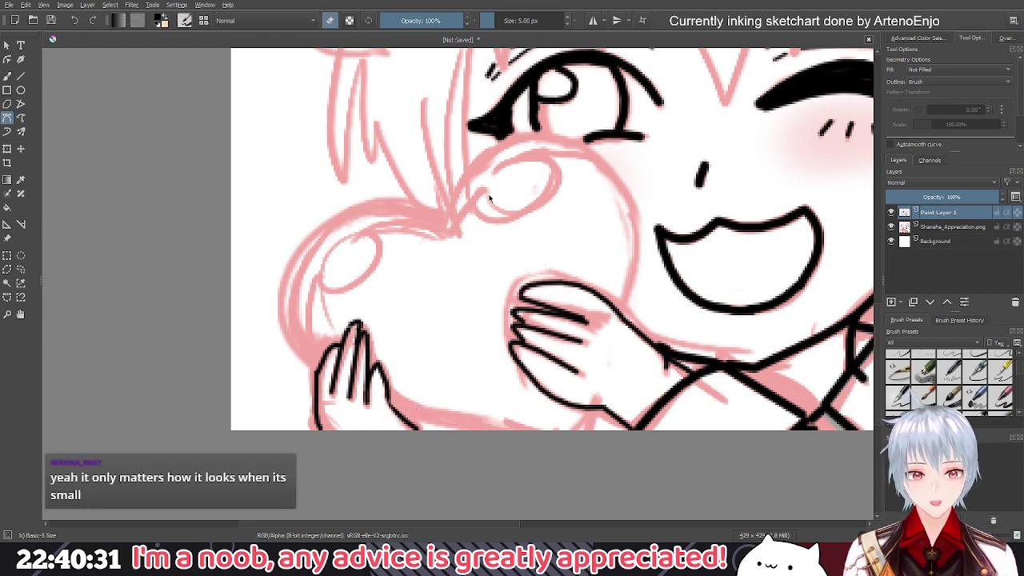
pyautogui.click(362, 281)
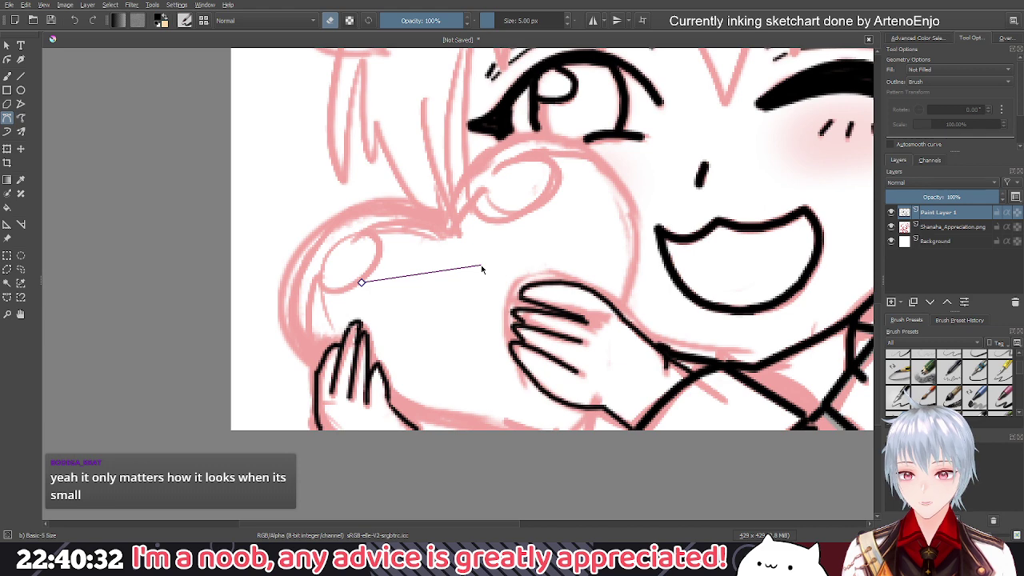
pyautogui.press('Escape')
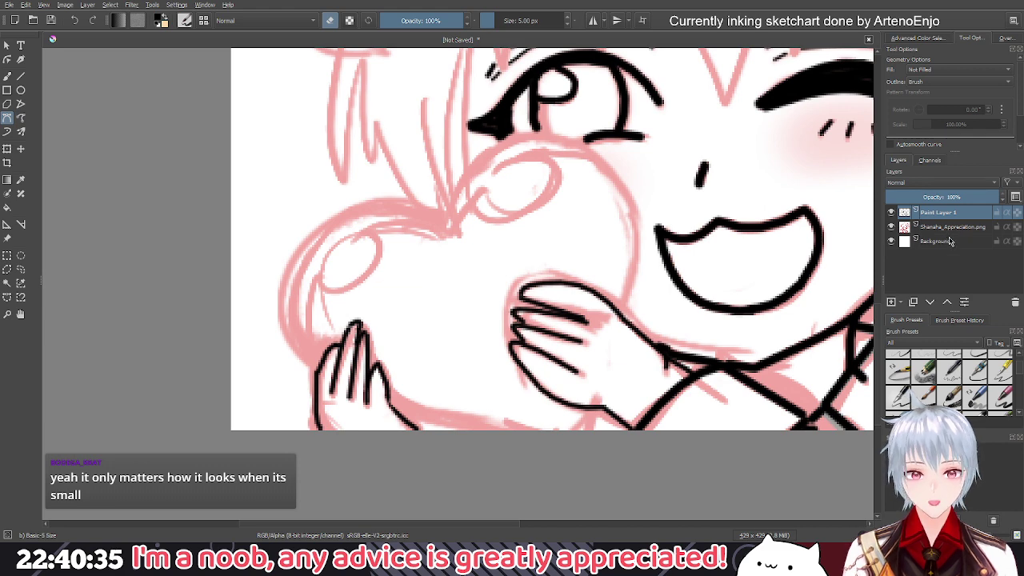
# Check Paint Layer 1 on its own by temporarily hiding the Shanaha_Appreciation.png and Background layers
pyautogui.click(890, 227)
pyautogui.click(891, 240)
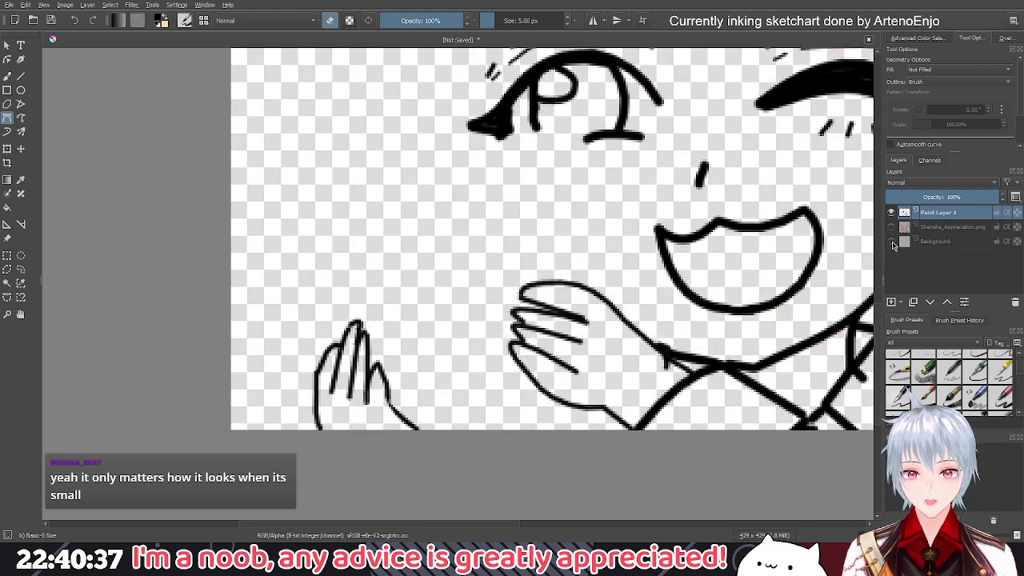
pyautogui.click(890, 241)
pyautogui.click(891, 227)
# Try a test curve beside the heart, display the Advanced Color Selector and try locking Paint Layer 1
pyautogui.moveTo(245, 213); pyautogui.dragTo(266, 281)
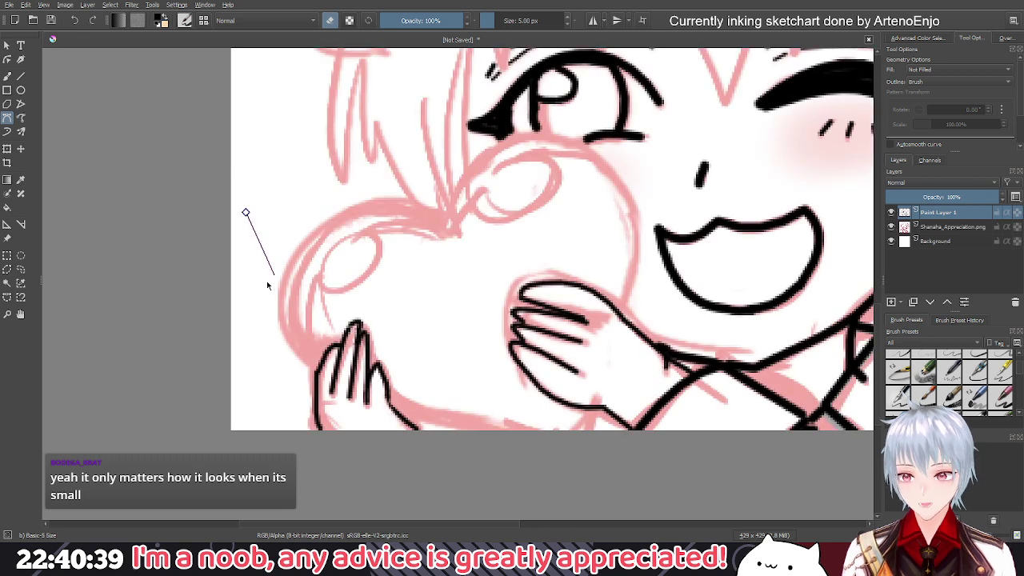
pyautogui.press('Escape')
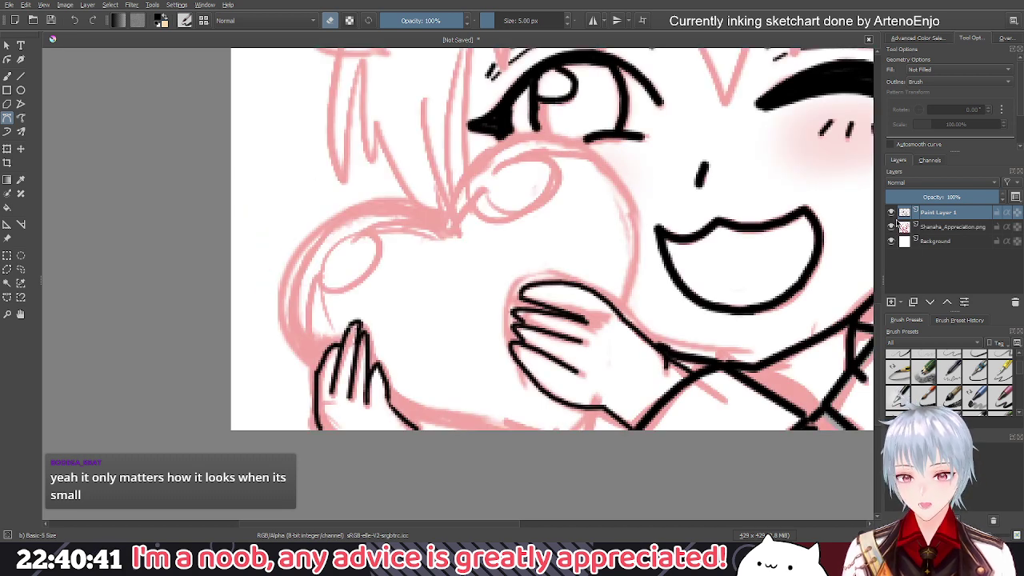
pyautogui.click(937, 39)
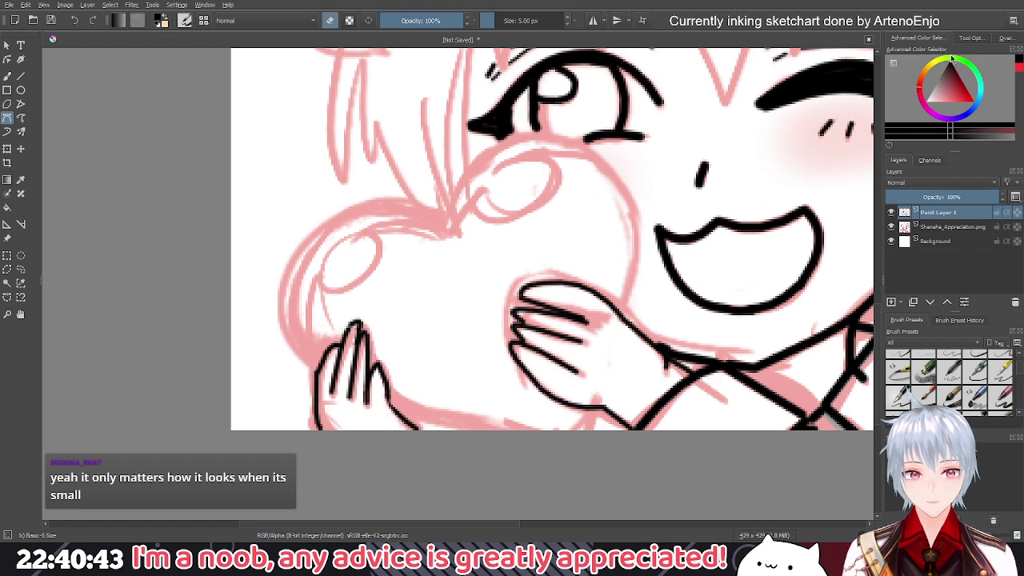
pyautogui.press('Escape')
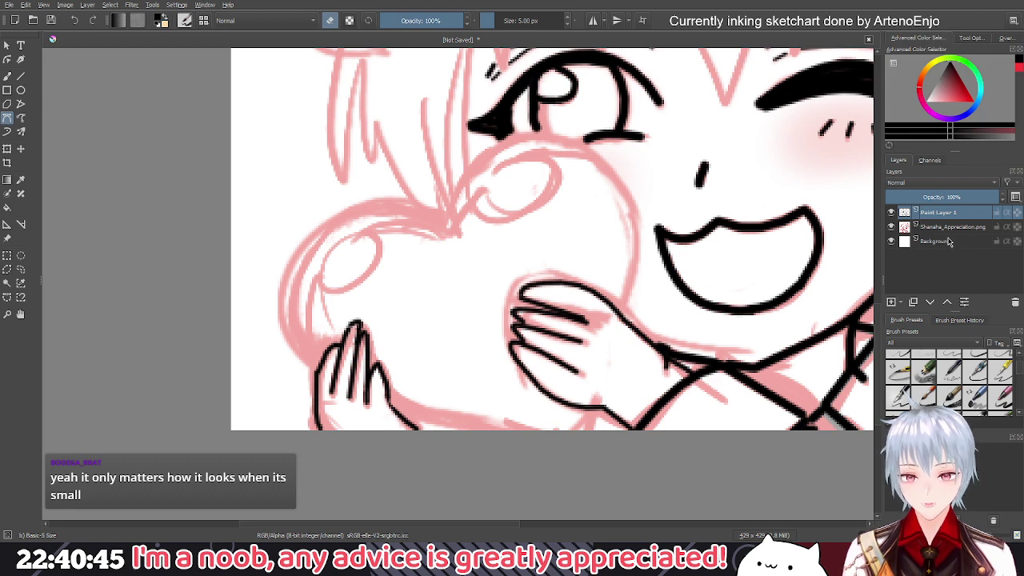
pyautogui.click(996, 212)
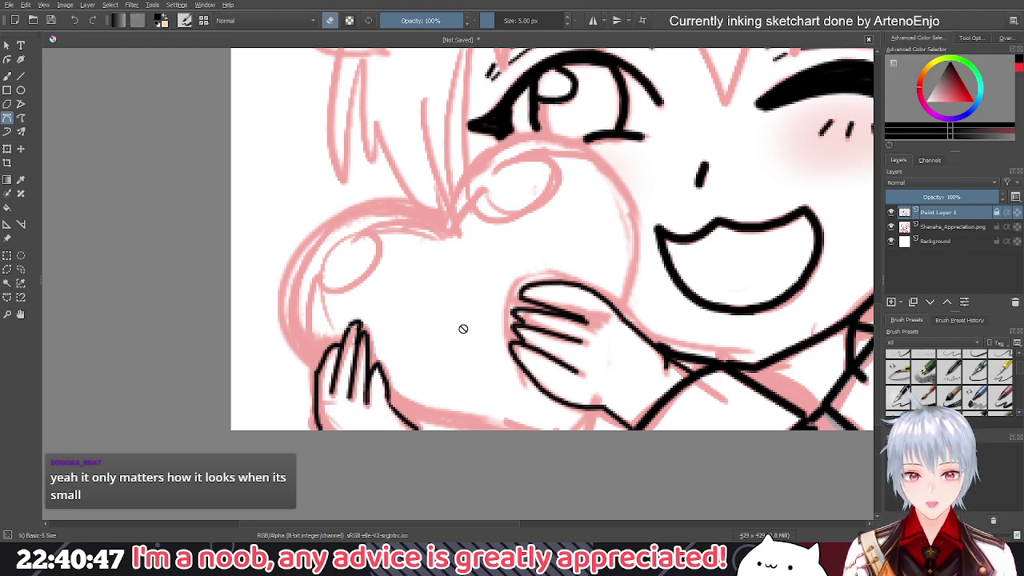
# Try a test Bezier curve on the Background layer with both layers above it temporarily hidden
pyautogui.click(938, 243)
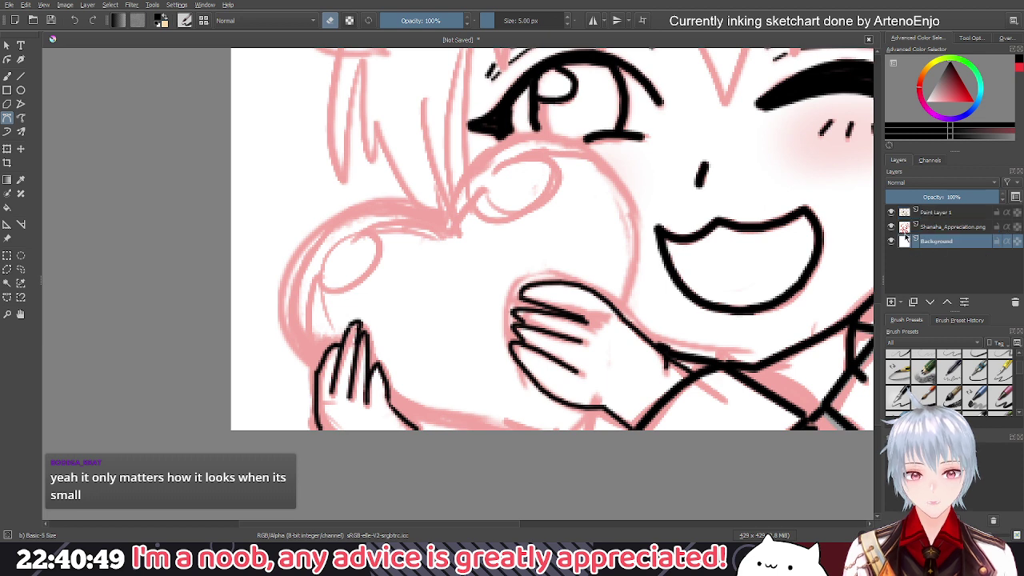
pyautogui.click(891, 226)
pyautogui.click(891, 212)
pyautogui.click(484, 194)
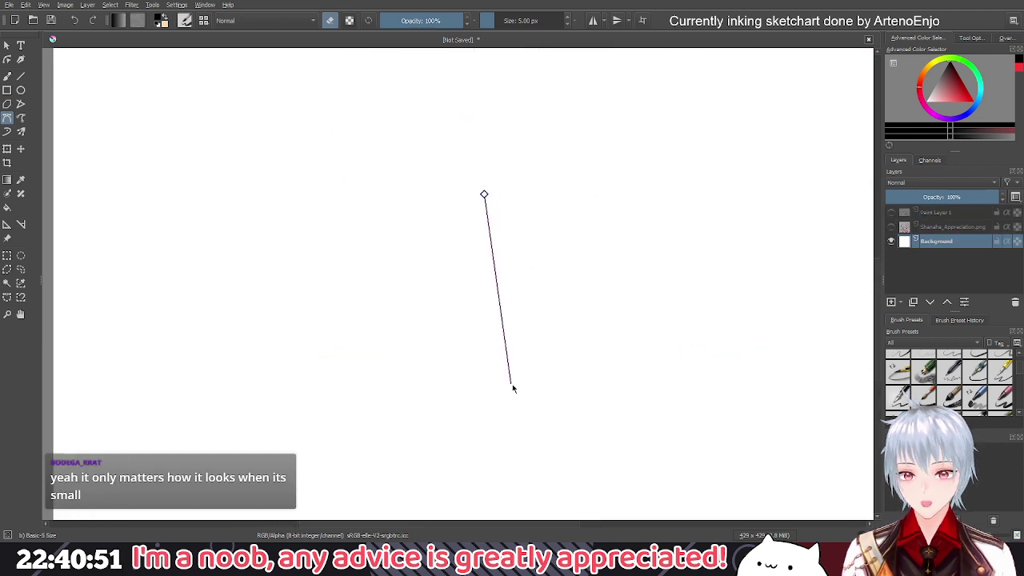
pyautogui.doubleClick(410, 403)
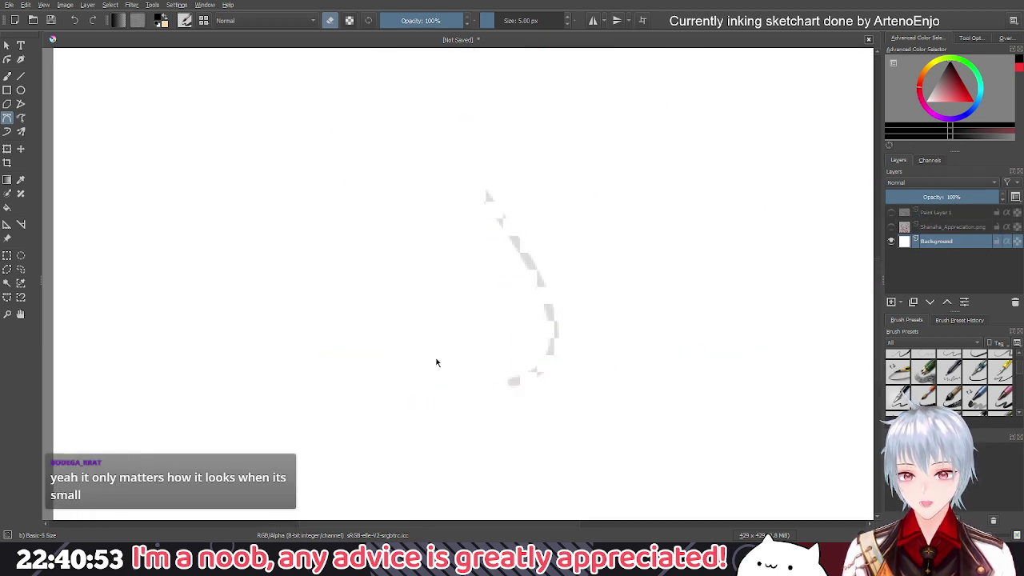
pyautogui.hotkey('ctrl', 'z')
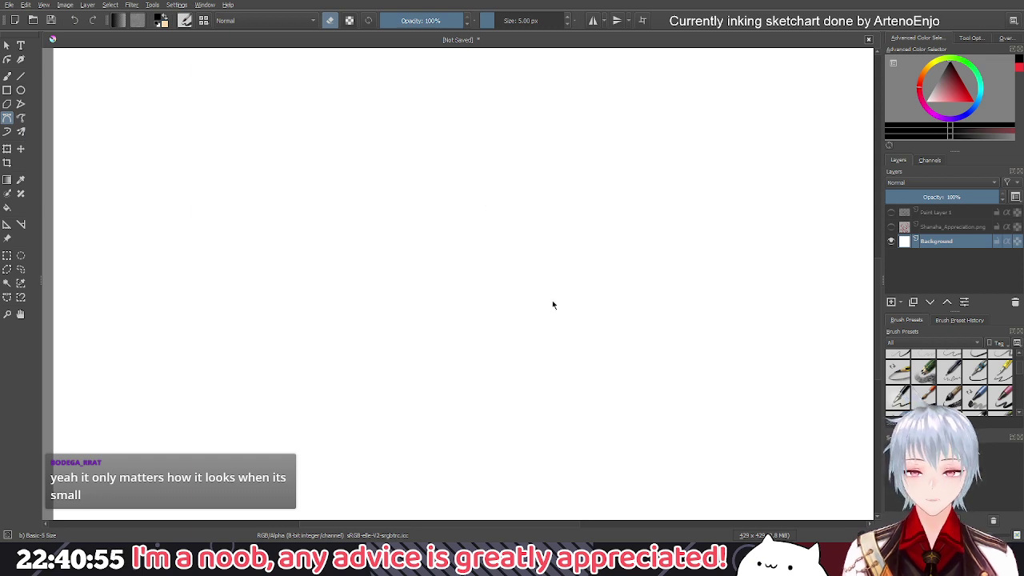
pyautogui.click(892, 227)
pyautogui.click(892, 212)
# Turn off the brush's eraser mode and examine the picture as a whole and around the heart and hands
pyautogui.moveTo(499, 348); pyautogui.dragTo(581, 230)
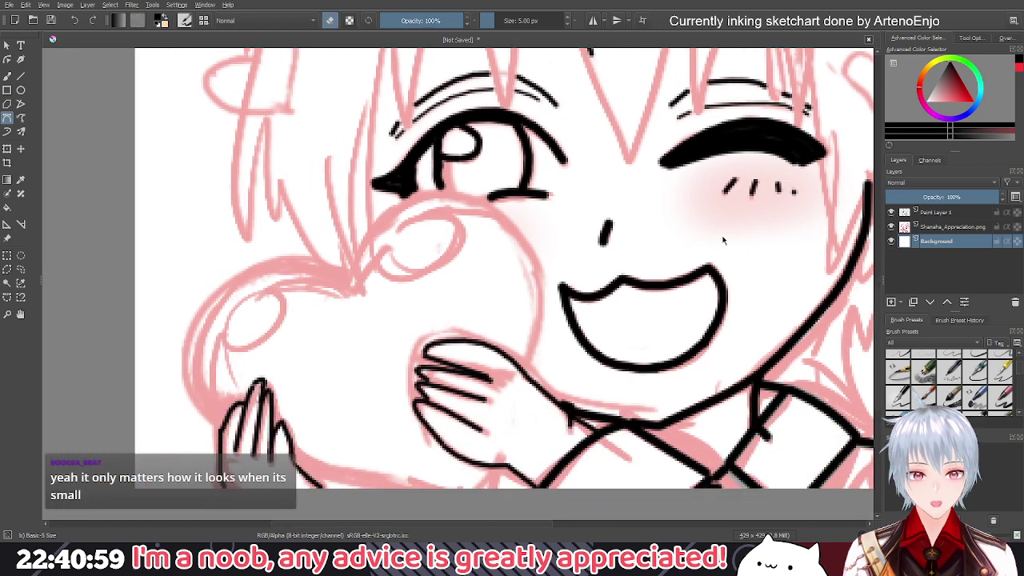
pyautogui.moveTo(395, 373); pyautogui.dragTo(449, 327)
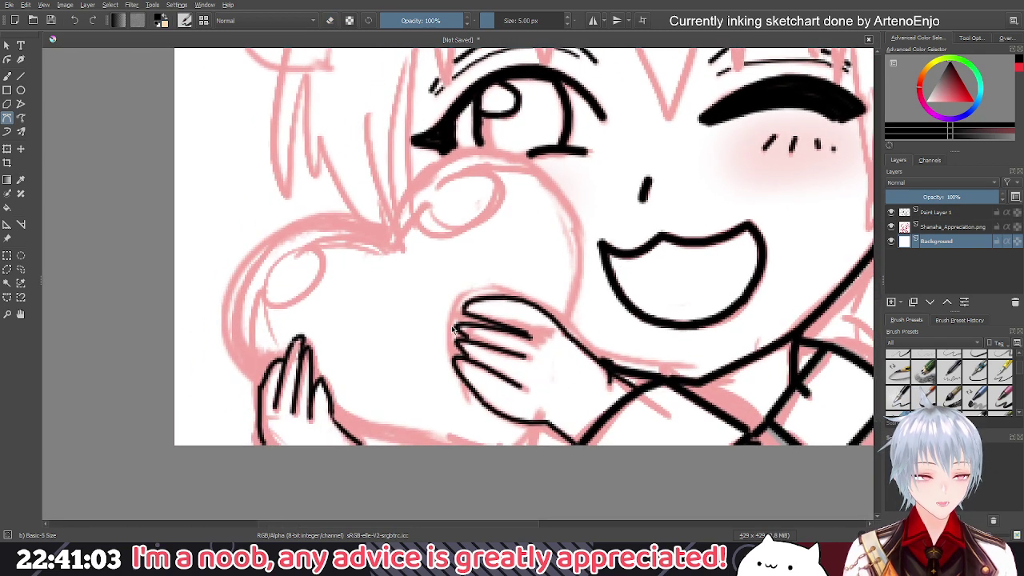
pyautogui.scroll(-10, 440, 312)
pyautogui.scroll(1, 431, 267)
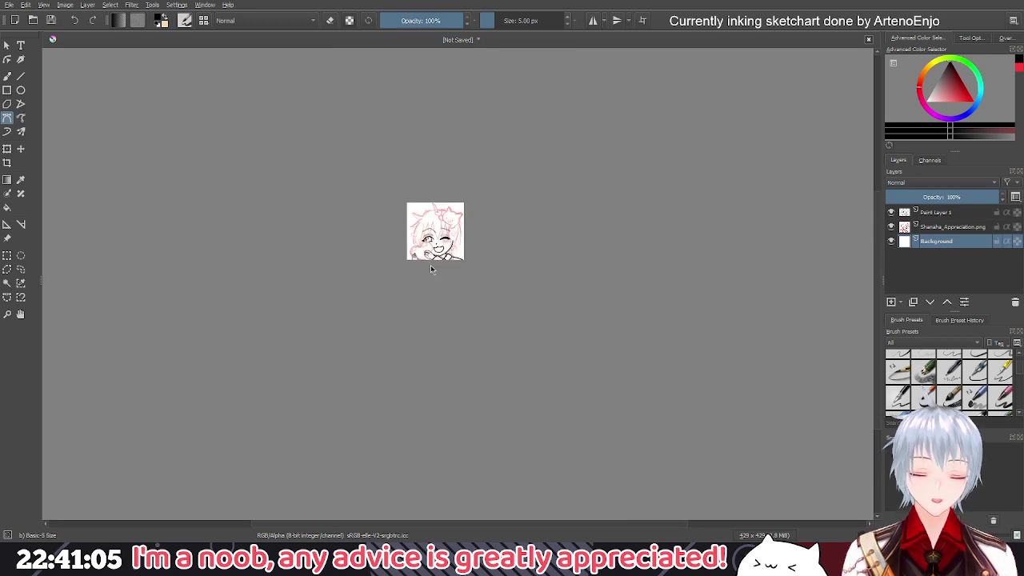
pyautogui.scroll(6, 430, 268)
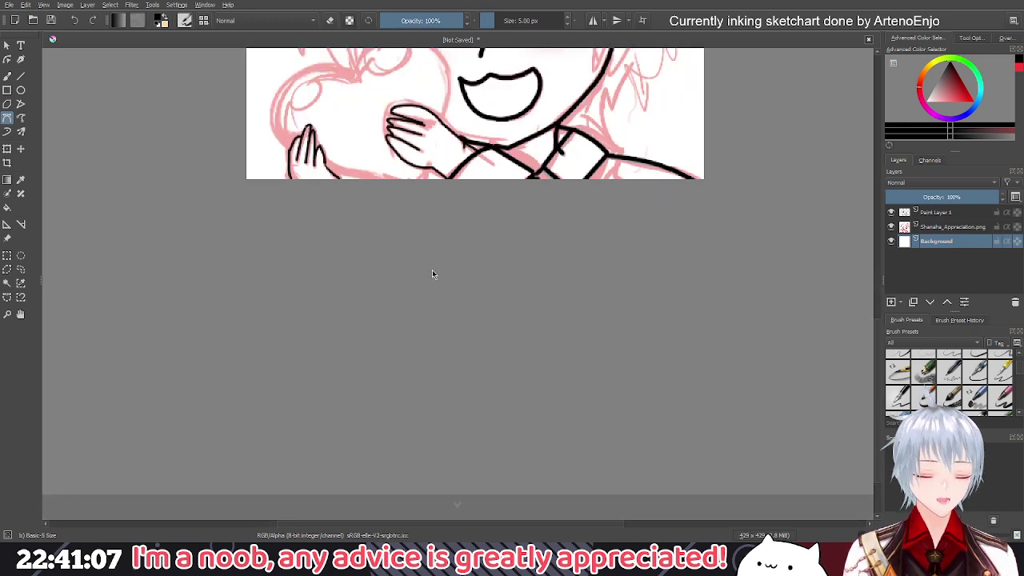
pyautogui.moveTo(423, 270); pyautogui.dragTo(578, 428)
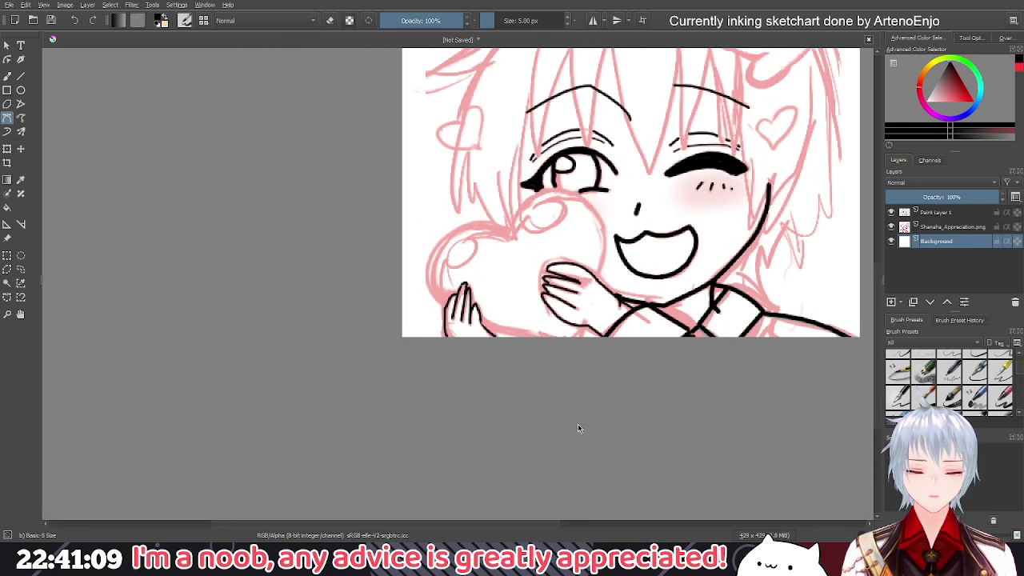
pyautogui.scroll(-3, 553, 373)
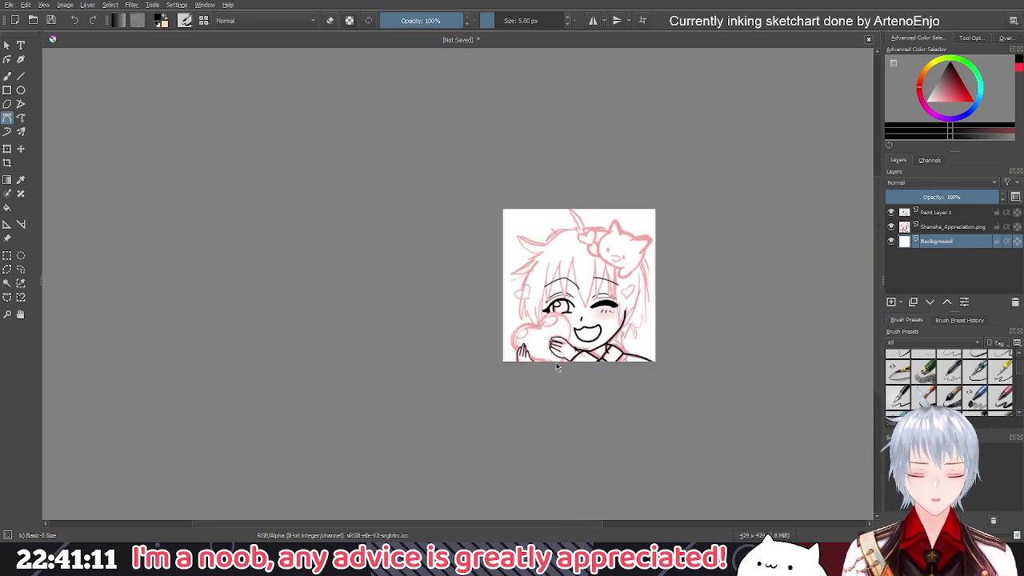
pyautogui.moveTo(521, 291); pyautogui.dragTo(550, 283)
pyautogui.scroll(3, 711, 398)
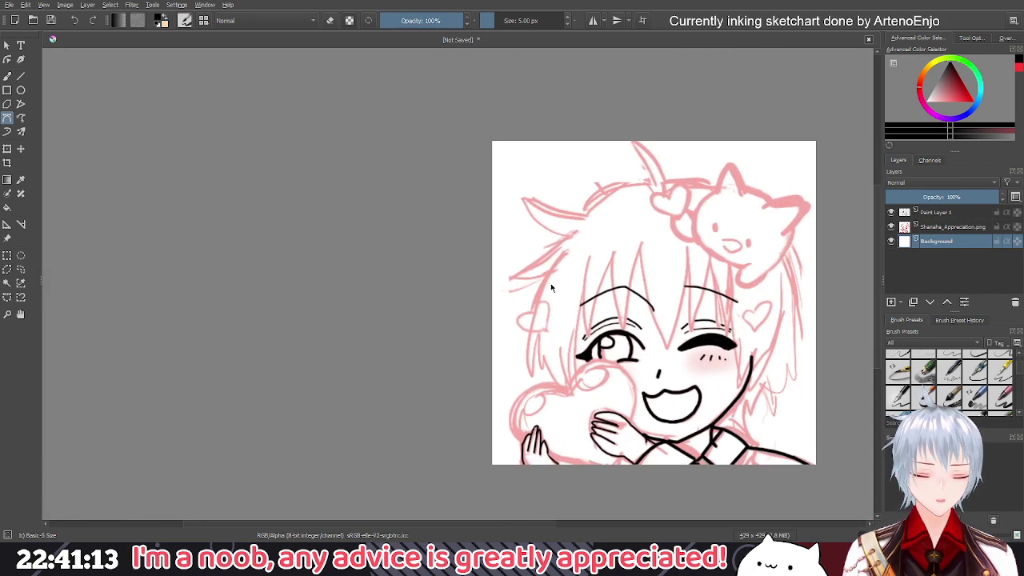
pyautogui.moveTo(572, 429); pyautogui.dragTo(501, 334)
pyautogui.scroll(3, 496, 359)
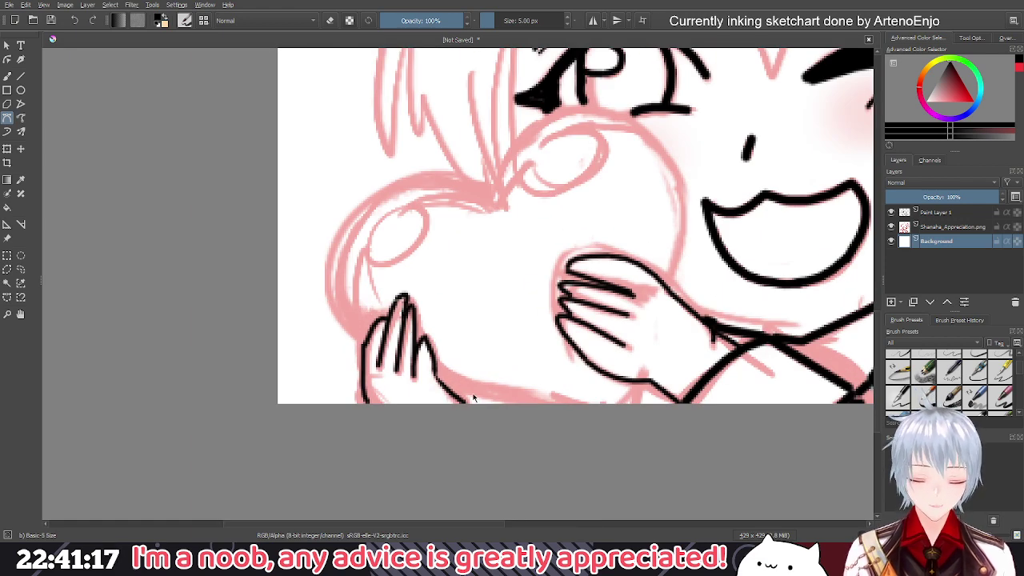
# Try to ink the heart's lower edge from the smaller hand with a Bezier curve on the Background layer
pyautogui.click(439, 375)
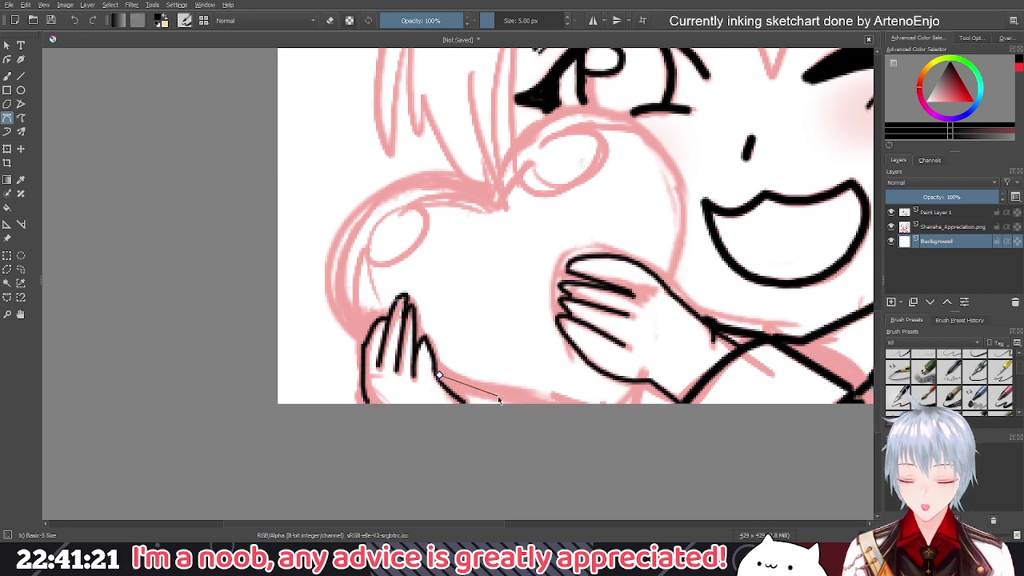
pyautogui.moveTo(487, 393)
pyautogui.mouseDown()
pyautogui.moveTo(492, 403)
pyautogui.moveTo(514, 391)
pyautogui.moveTo(510, 399)
pyautogui.mouseUp()
pyautogui.press('Return')
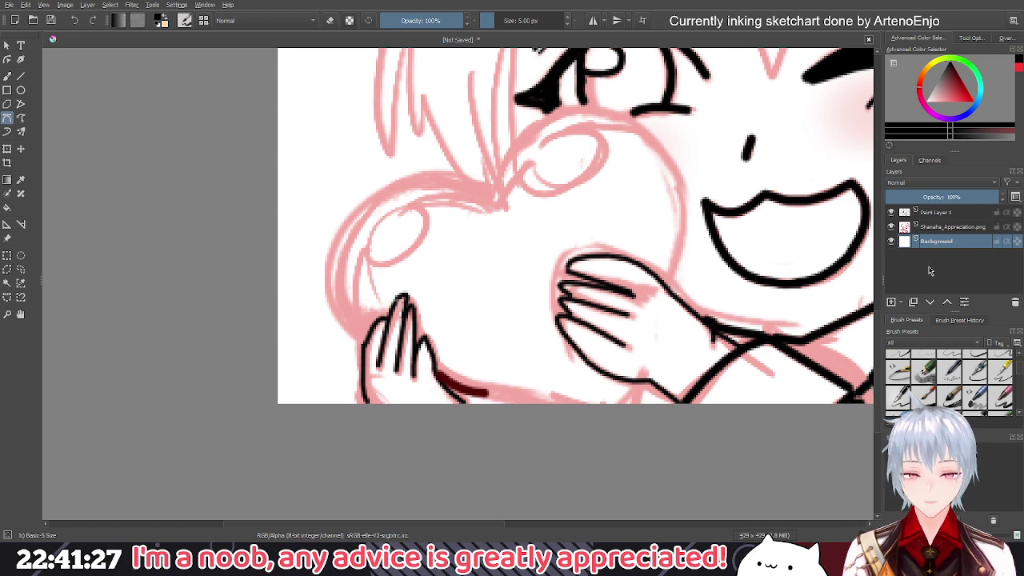
pyautogui.hotkey('ctrl', 'z')
# Ink the first stretch of the heart's lower edge on Paint Layer 1 with a Bezier curve starting at the smaller hand
pyautogui.click(936, 213)
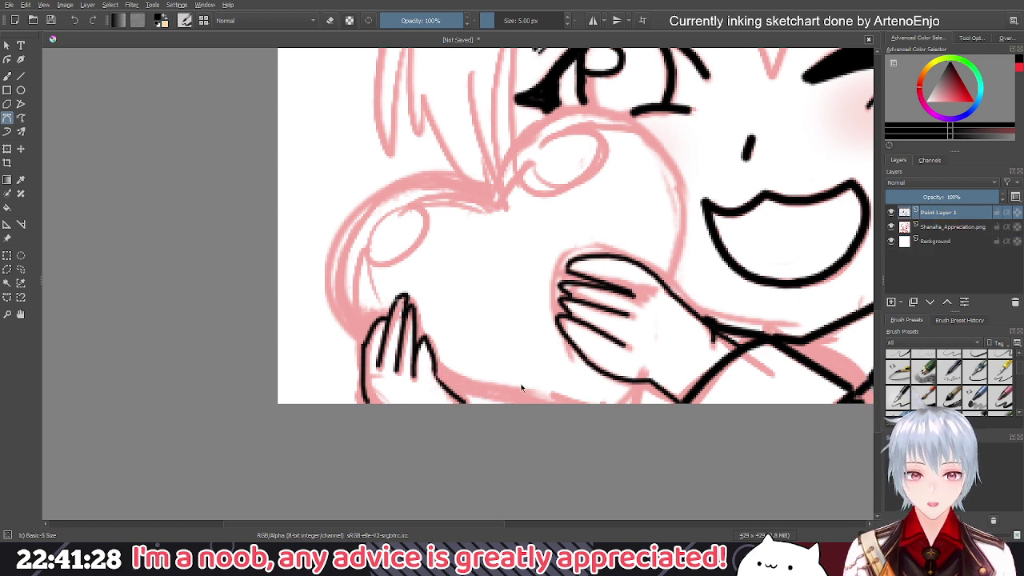
pyautogui.click(439, 376)
pyautogui.moveTo(498, 394); pyautogui.dragTo(519, 395)
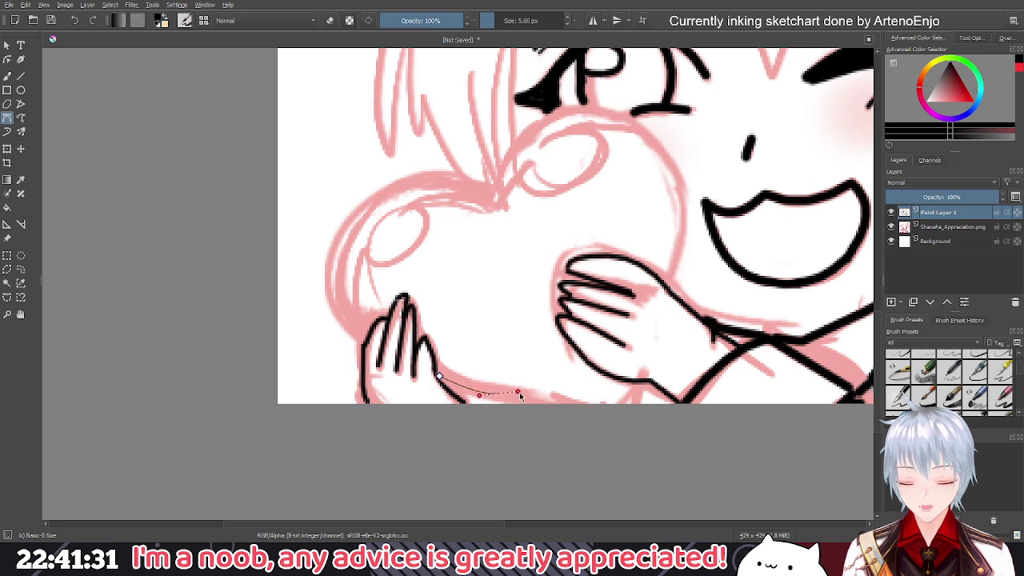
pyautogui.press('Return')
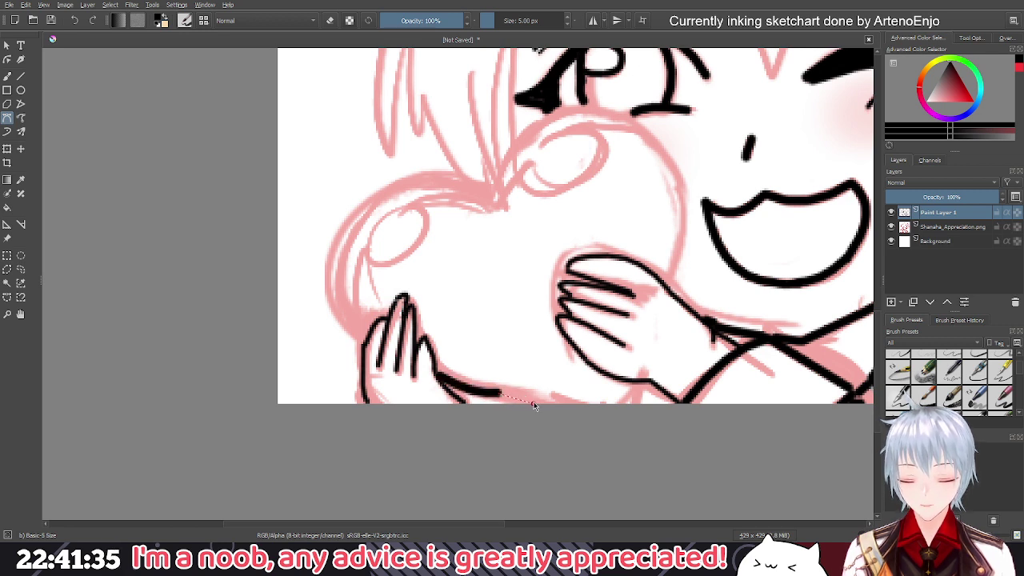
# Extend the heart's lower edge on Paint Layer 1 with a Bezier curve running off the canvas's lower border
pyautogui.moveTo(534, 403); pyautogui.dragTo(557, 425)
pyautogui.moveTo(555, 428)
pyautogui.mouseDown()
pyautogui.moveTo(555, 439)
pyautogui.moveTo(576, 395)
pyautogui.moveTo(572, 406)
pyautogui.mouseUp()
pyautogui.press('Return')
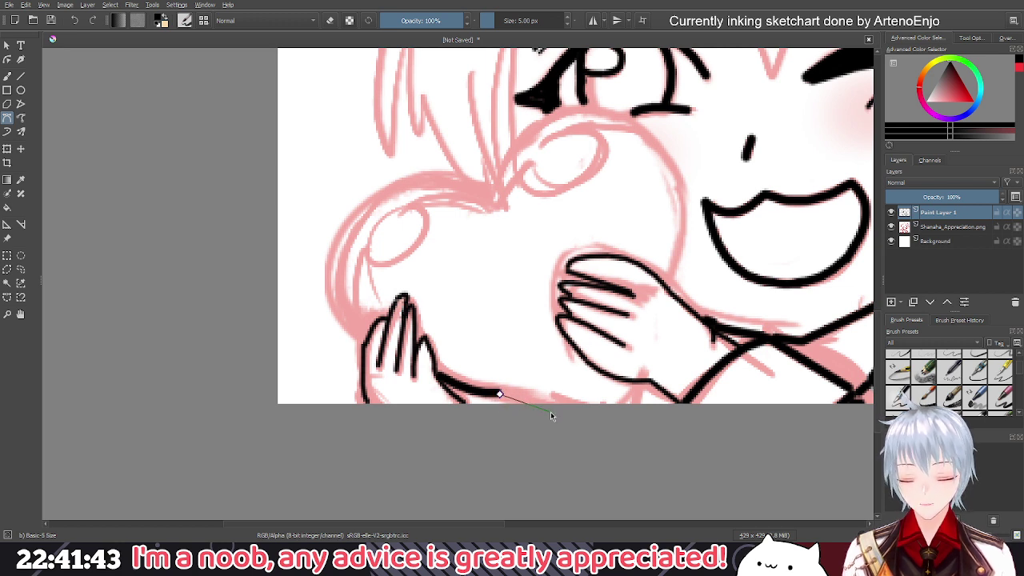
pyautogui.moveTo(550, 412); pyautogui.dragTo(558, 428)
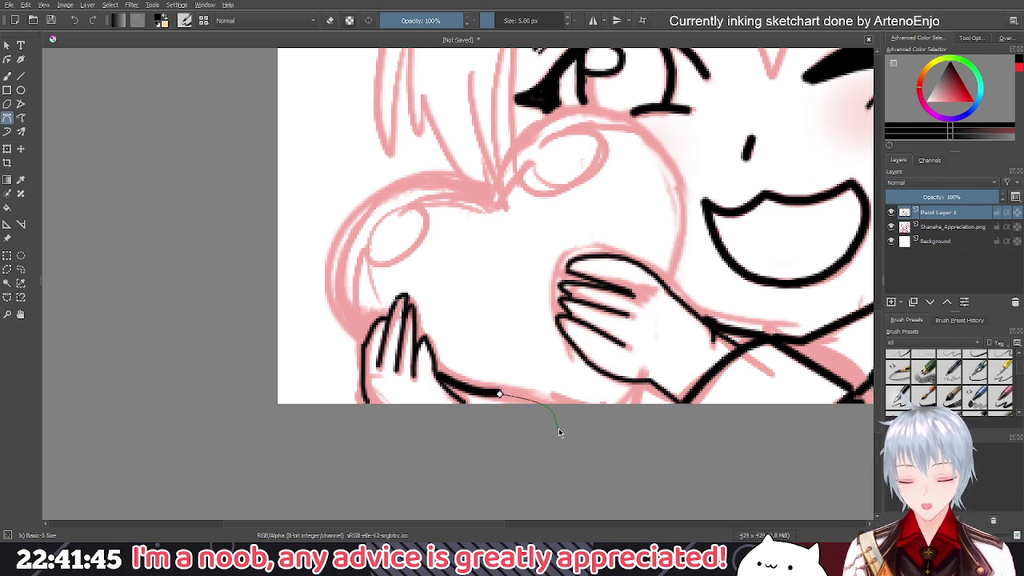
pyautogui.press('Return')
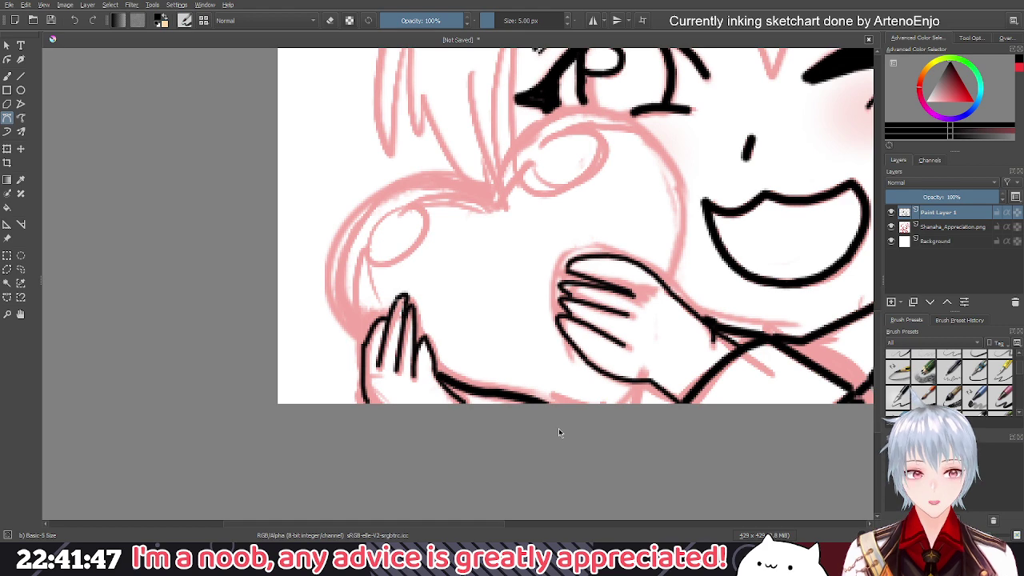
# Try to ink the heart's edge below the larger hand and its outer side above that hand with Bezier curves, and undo both
pyautogui.moveTo(376, 317); pyautogui.dragTo(441, 370)
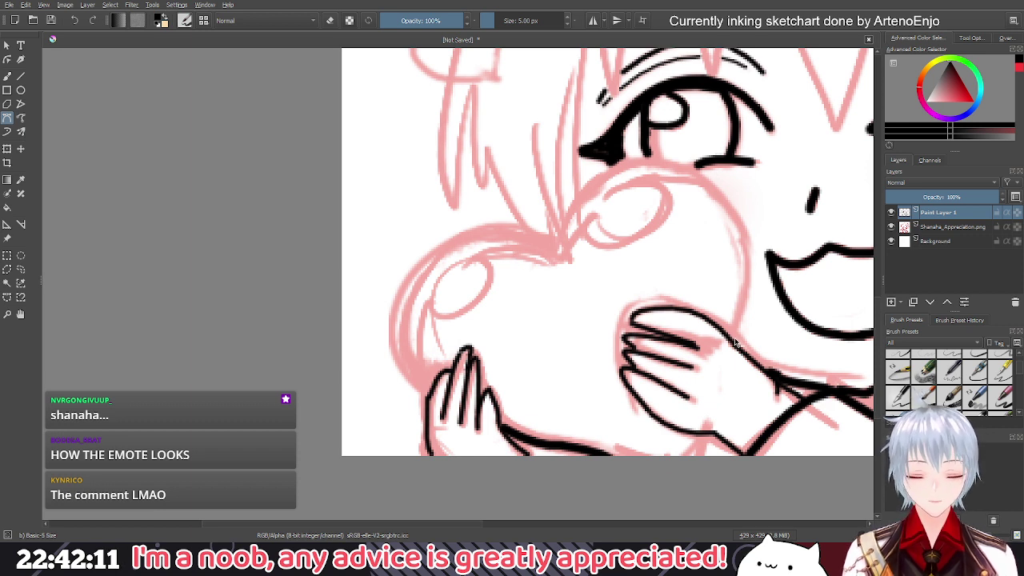
pyautogui.click(700, 439)
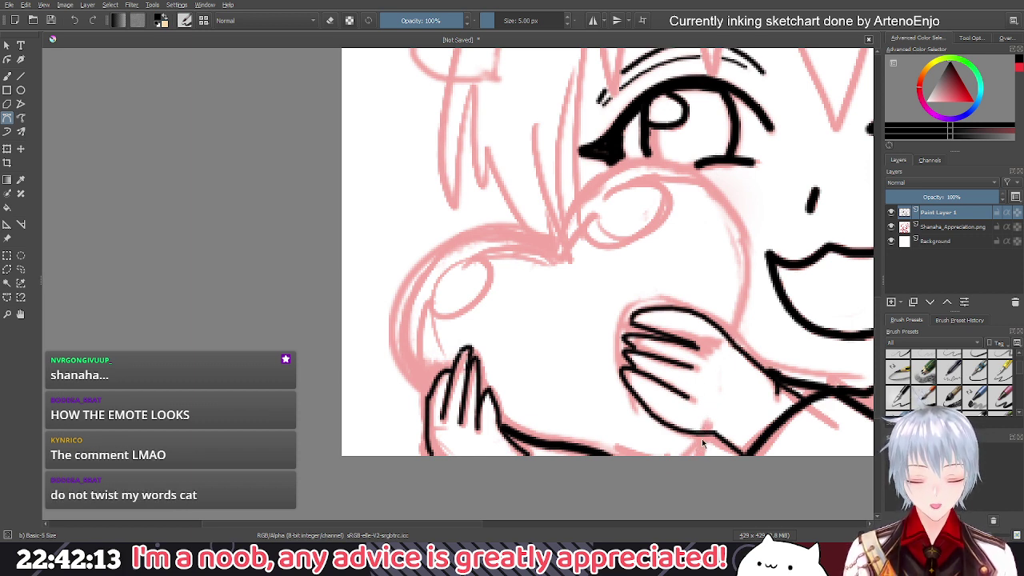
pyautogui.doubleClick(662, 483)
pyautogui.moveTo(693, 473); pyautogui.dragTo(639, 432)
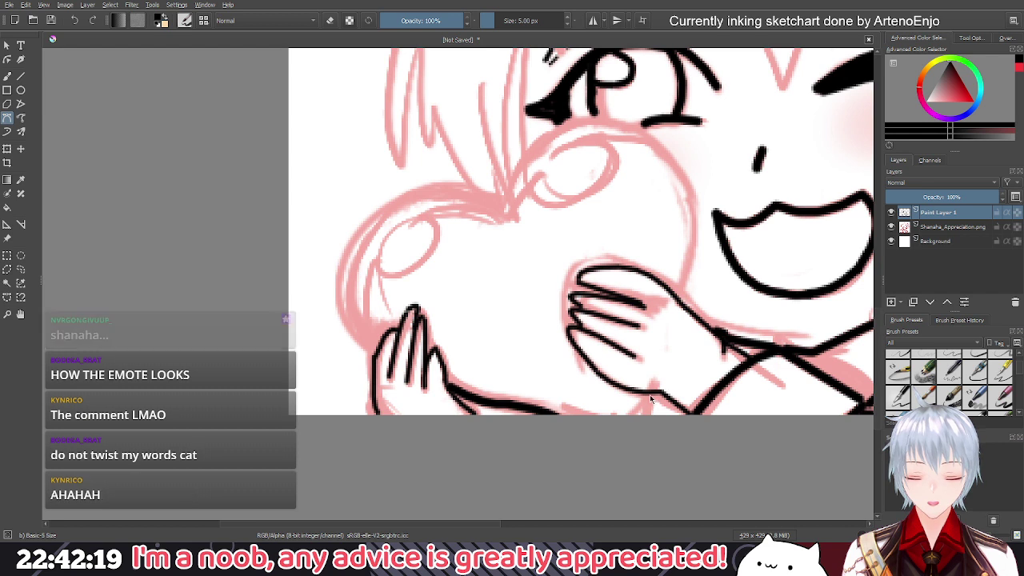
pyautogui.doubleClick(600, 448)
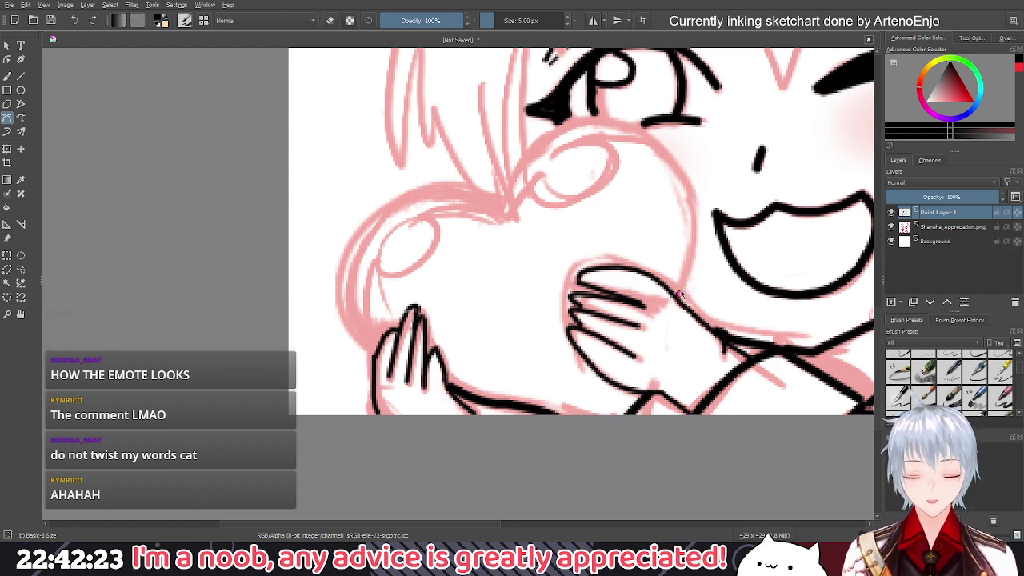
pyautogui.moveTo(678, 294)
pyautogui.mouseDown()
pyautogui.moveTo(704, 217)
pyautogui.moveTo(689, 161)
pyautogui.mouseUp()
pyautogui.press('Return')
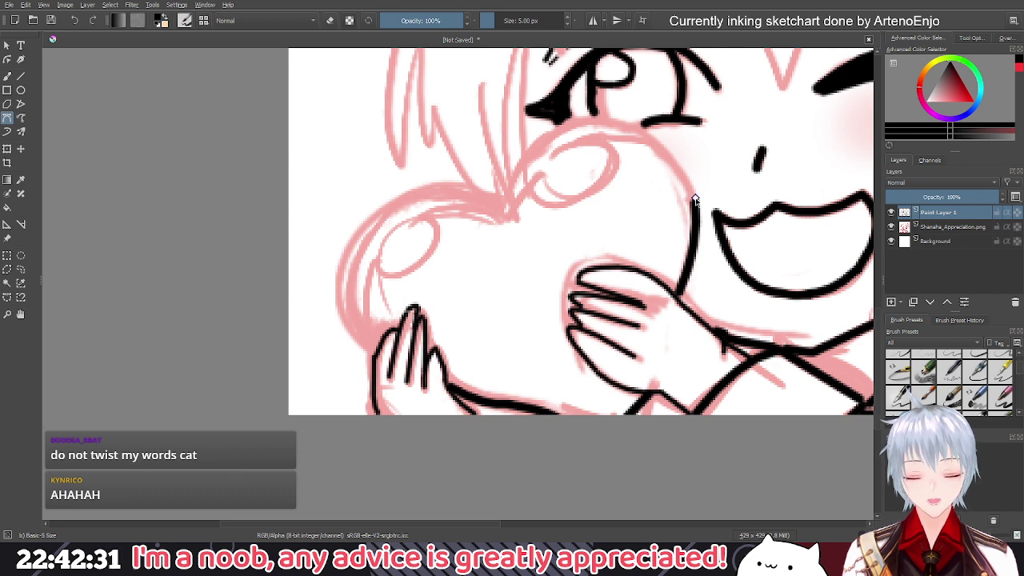
pyautogui.hotkey('ctrl', 'z')
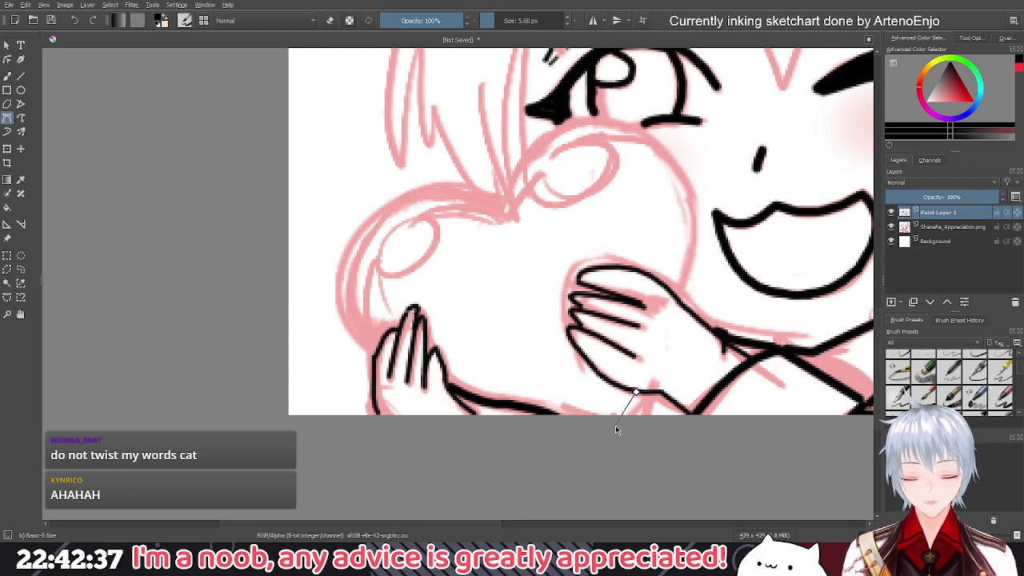
# Ink the short heart edge below the larger hand and the heart's outer side rising from that hand with Bezier curves
pyautogui.moveTo(613, 427); pyautogui.dragTo(604, 434)
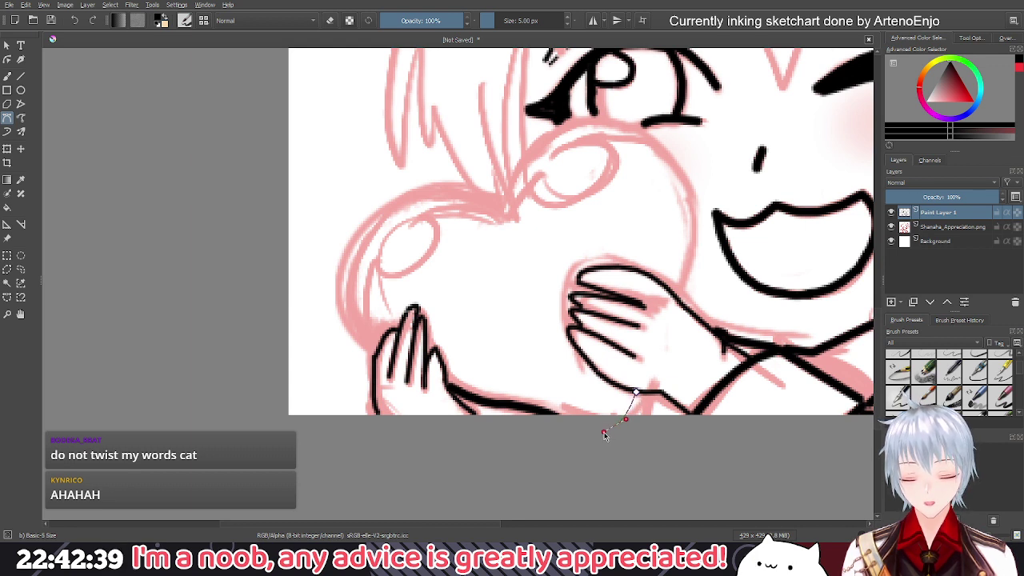
pyautogui.press('Return')
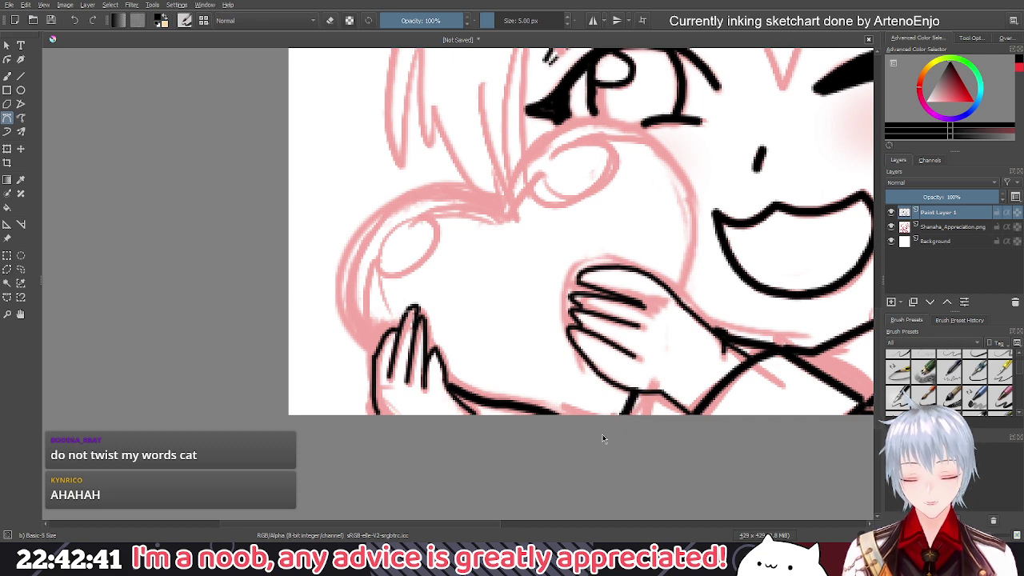
pyautogui.click(672, 295)
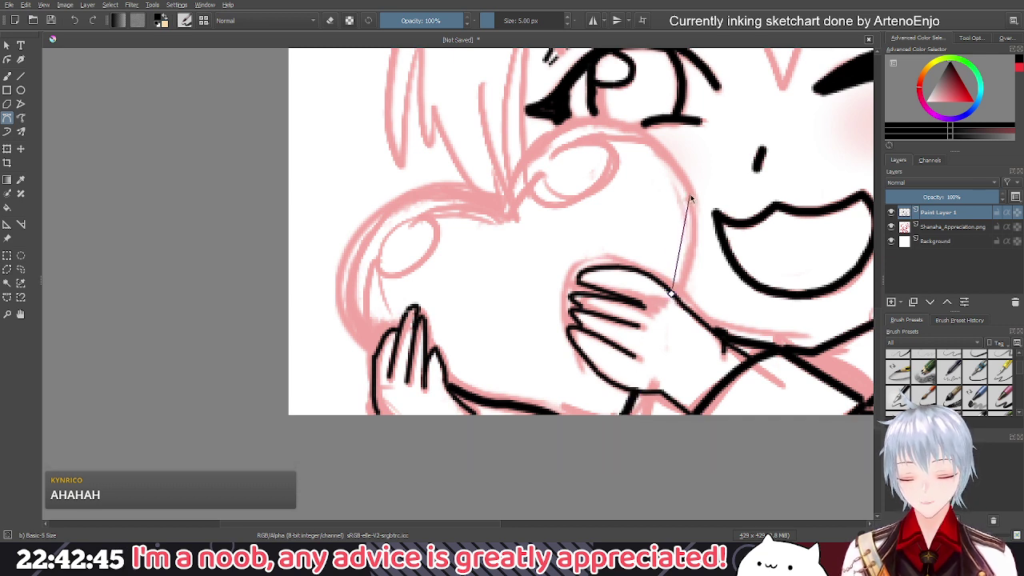
pyautogui.moveTo(687, 192); pyautogui.dragTo(678, 147)
pyautogui.press('Return')
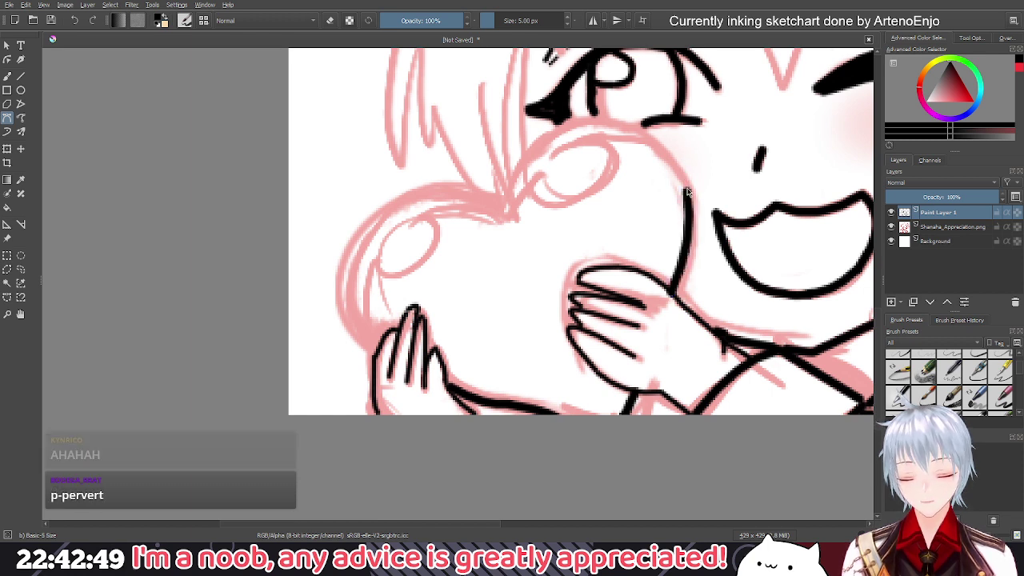
# Ink the top of the heart's lobe beneath the open eye and its descent toward the cleft with two Bezier curves
pyautogui.click(686, 190)
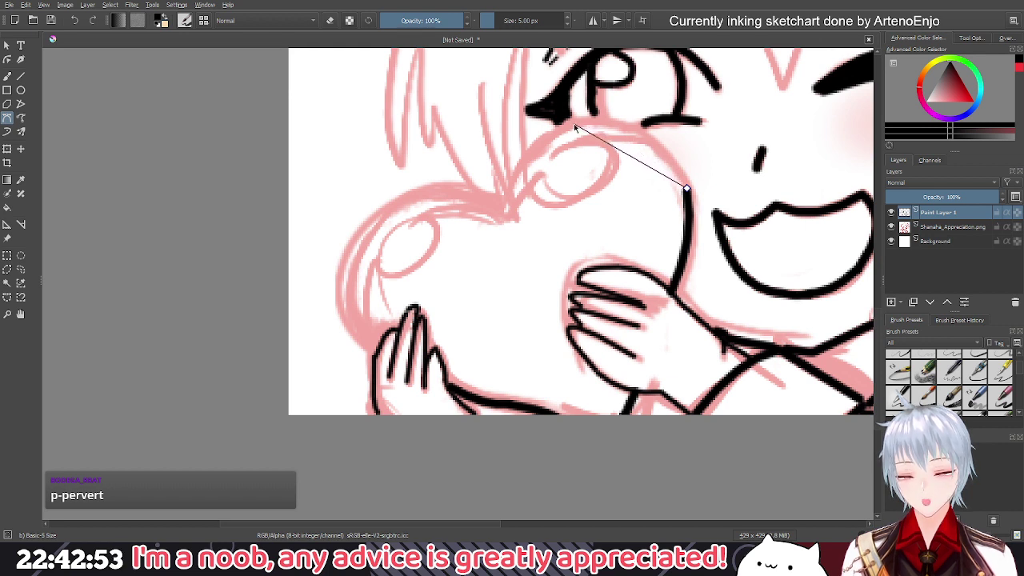
pyautogui.moveTo(575, 122)
pyautogui.mouseDown()
pyautogui.moveTo(559, 149)
pyautogui.moveTo(506, 153)
pyautogui.moveTo(483, 141)
pyautogui.mouseUp()
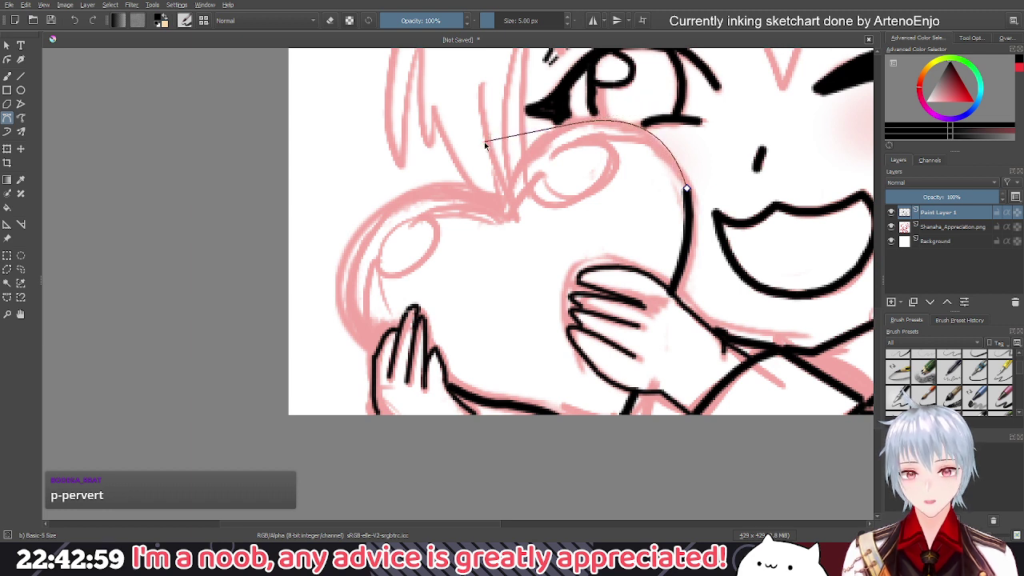
pyautogui.press('Return')
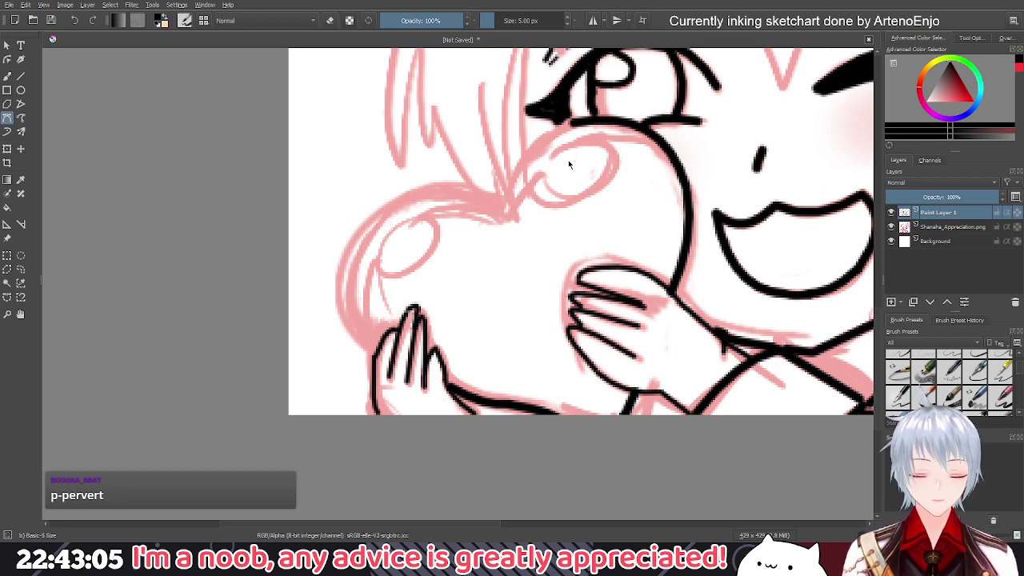
pyautogui.click(571, 125)
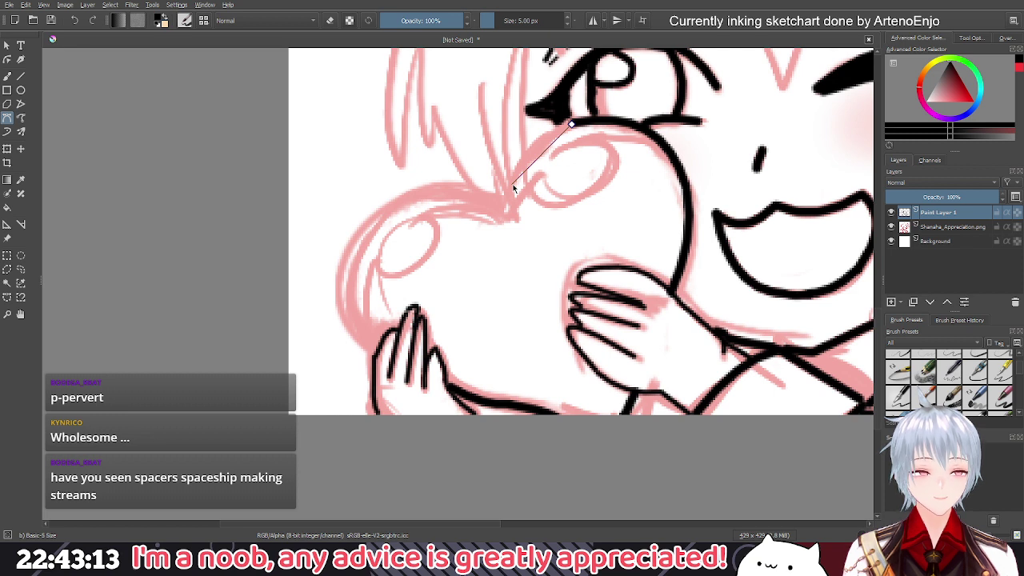
pyautogui.moveTo(513, 188); pyautogui.dragTo(499, 228)
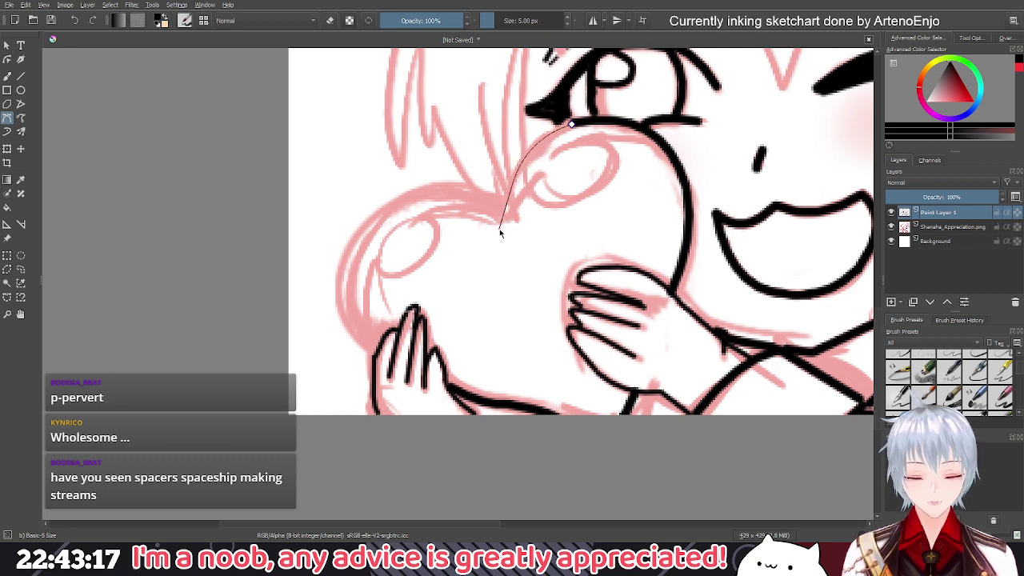
pyautogui.press('Return')
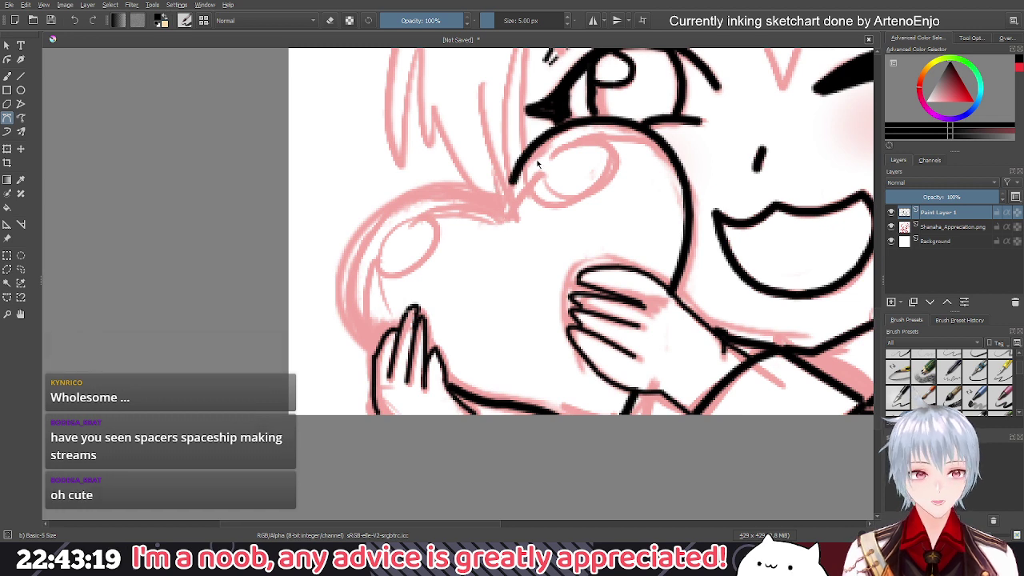
# View the whole picture with the freehand brush active, and hide Paint Layer 1 and the Shanaha_Appreciation.png layer
pyautogui.moveTo(551, 121); pyautogui.dragTo(537, 145)
pyautogui.click(7, 76)
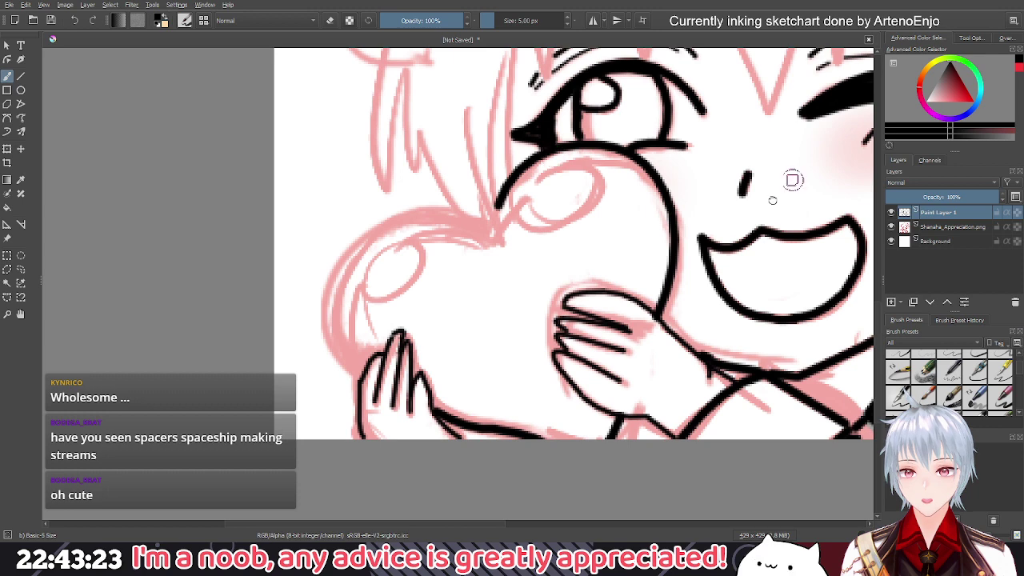
pyautogui.moveTo(793, 180); pyautogui.dragTo(589, 363)
pyautogui.scroll(2, 603, 311)
pyautogui.scroll(-4, 618, 310)
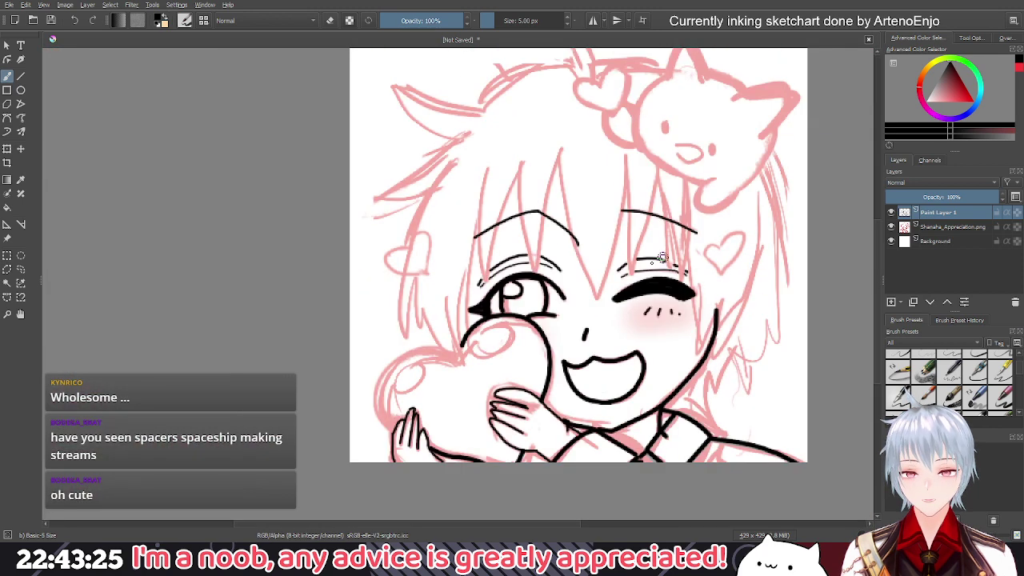
pyautogui.moveTo(662, 257); pyautogui.dragTo(651, 264)
pyautogui.click(890, 212)
pyautogui.click(891, 226)
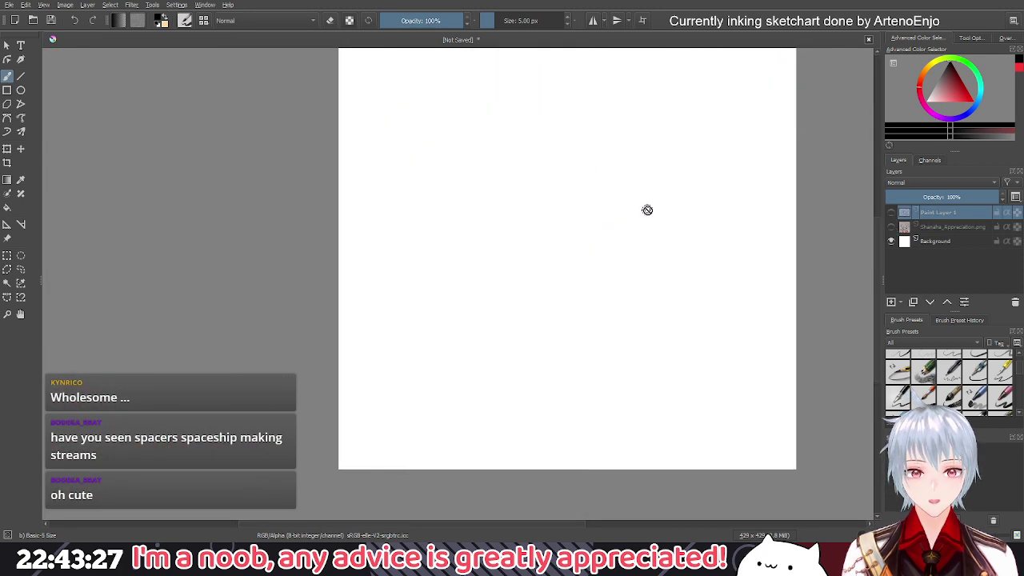
# Draw two circles on the Background layer with the Ellipse tool, the second smaller and slightly lower than the first
pyautogui.click(21, 90)
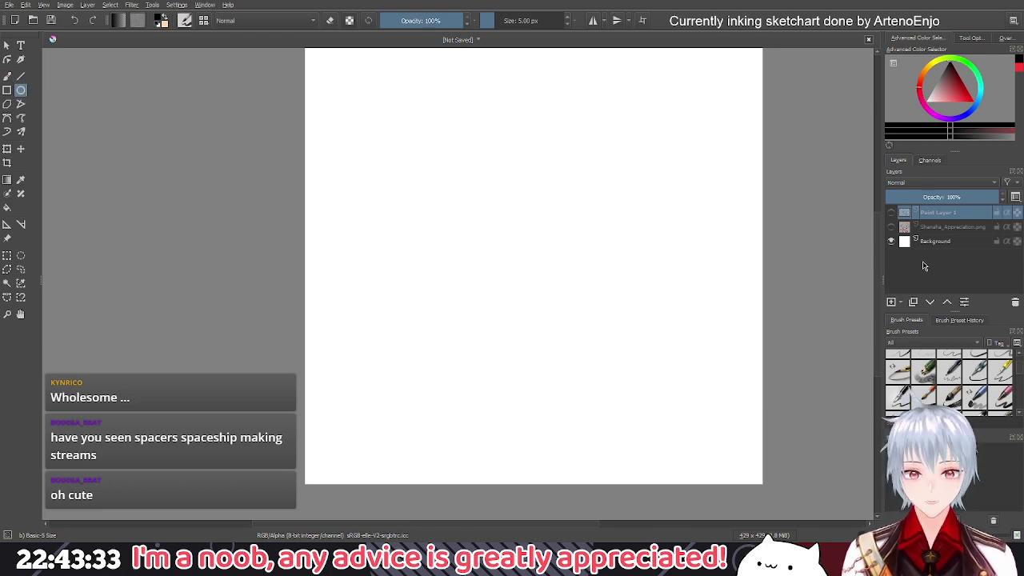
pyautogui.click(934, 241)
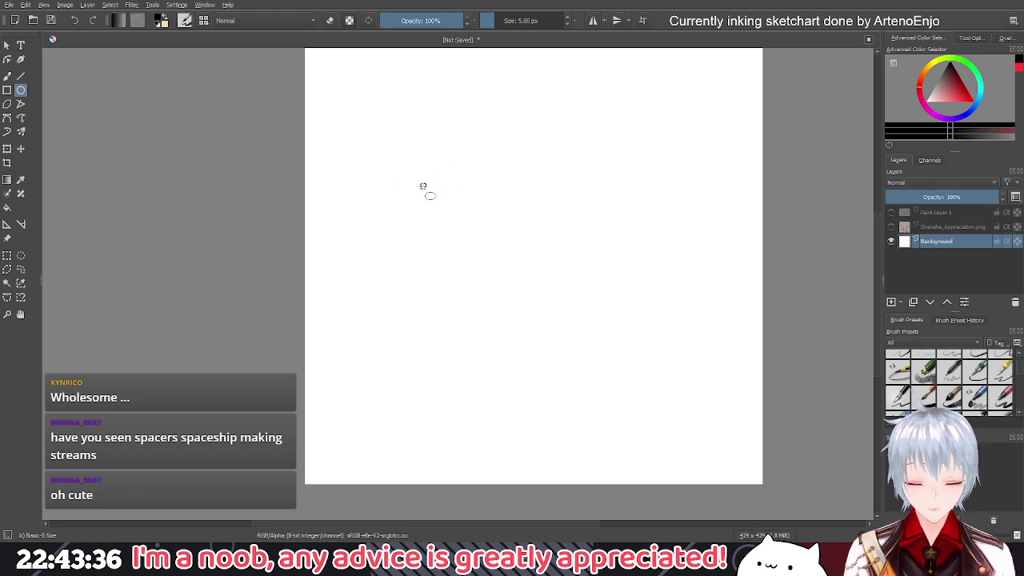
pyautogui.moveTo(423, 186); pyautogui.dragTo(502, 260)
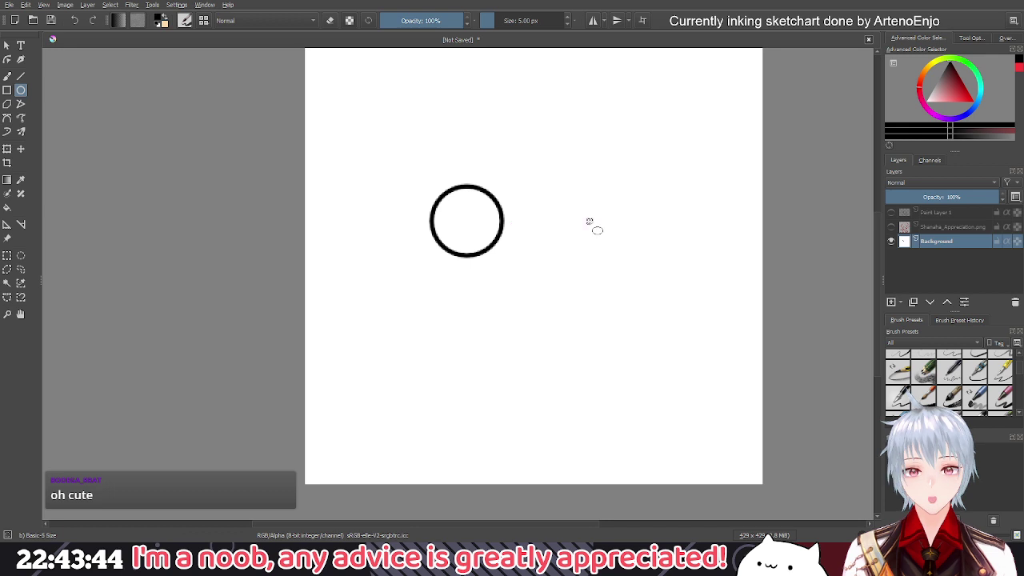
pyautogui.moveTo(590, 222); pyautogui.dragTo(653, 285)
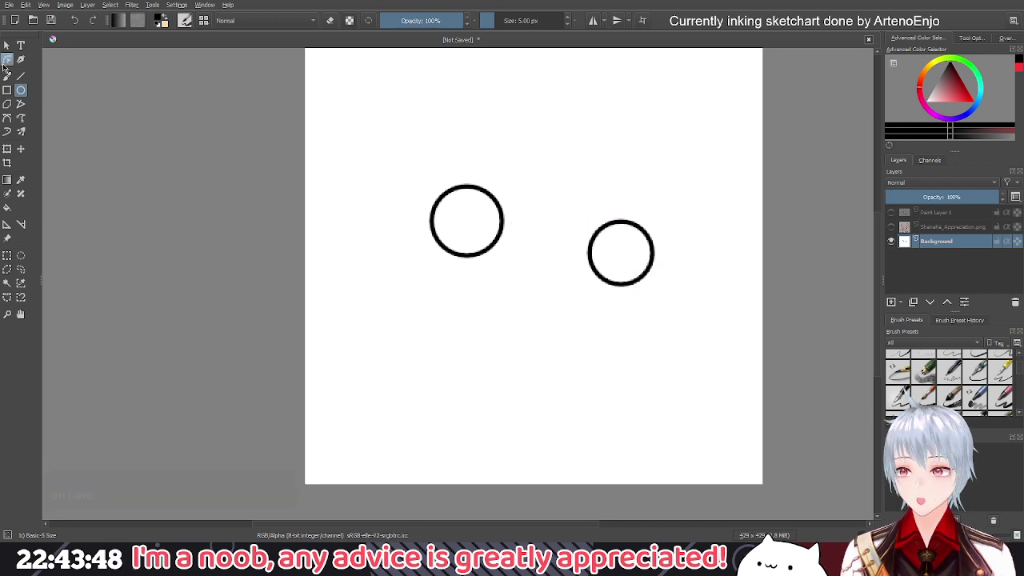
# Select the smaller circle with a rectangular selection and move it close beside the larger circle at the same height
pyautogui.hotkey('ctrl', 'r')
pyautogui.moveTo(568, 201); pyautogui.dragTo(691, 316)
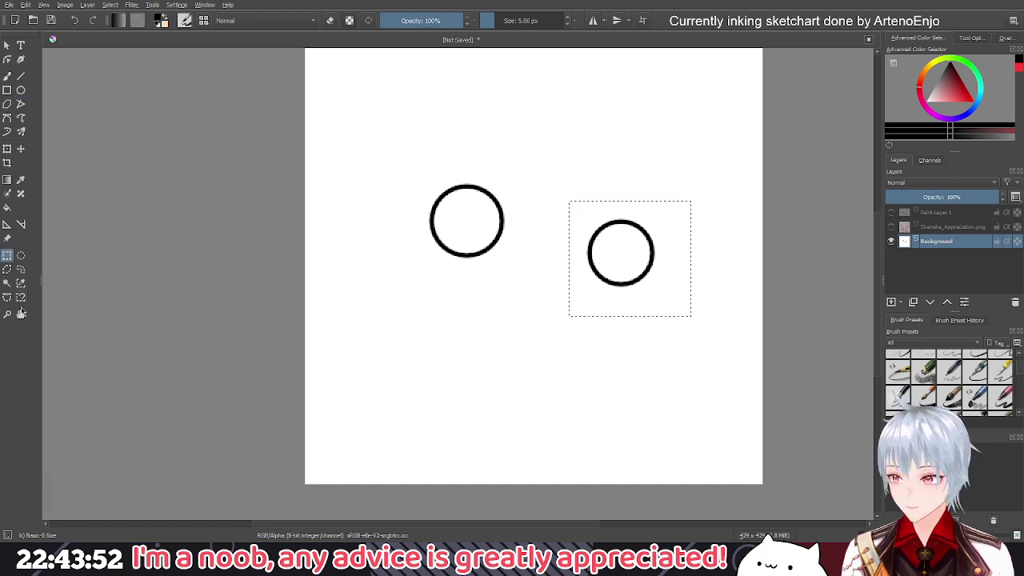
pyautogui.press('t')
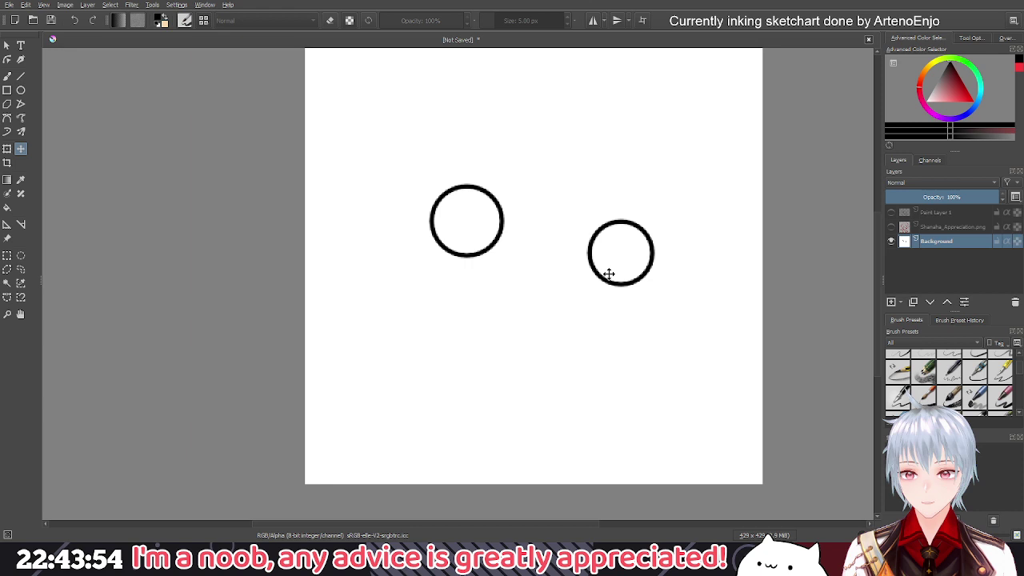
pyautogui.moveTo(608, 274); pyautogui.dragTo(558, 244)
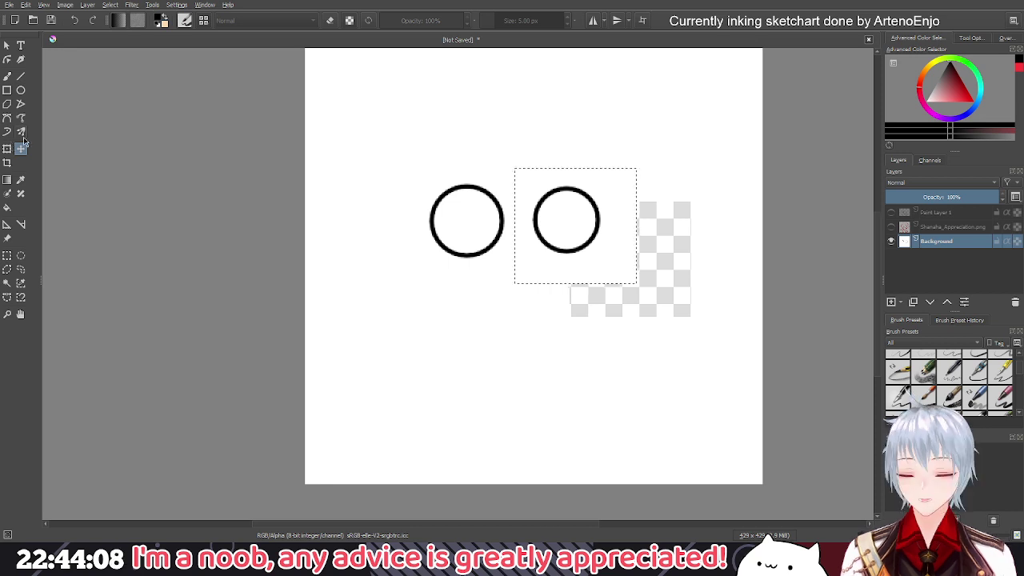
# Clear the selection, then dot the centre of each circle and brush two long crossing curves below them on the Background layer
pyautogui.press('b')
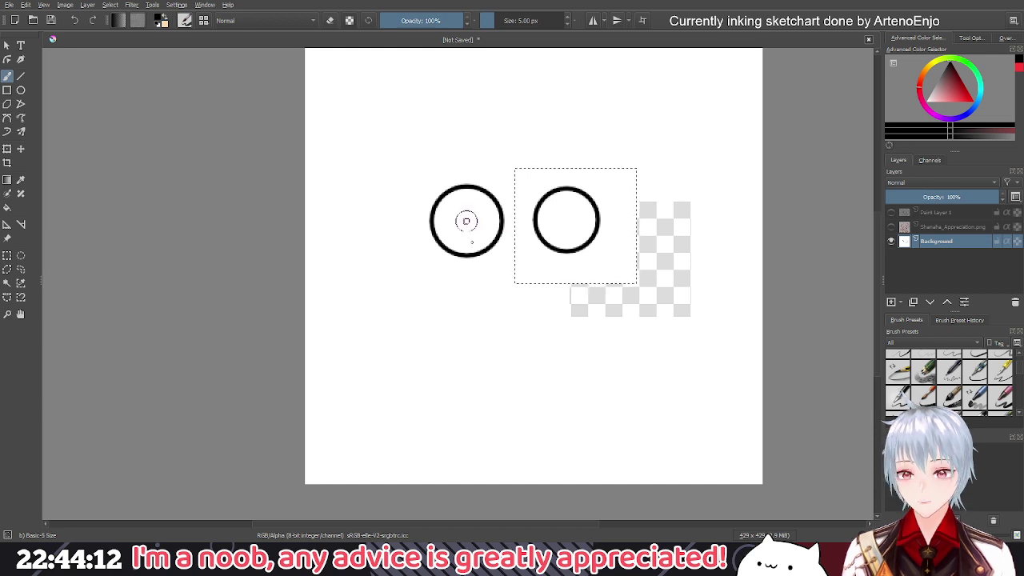
pyautogui.hotkey('ctrl', 'shift', 'a')
pyautogui.click(466, 220)
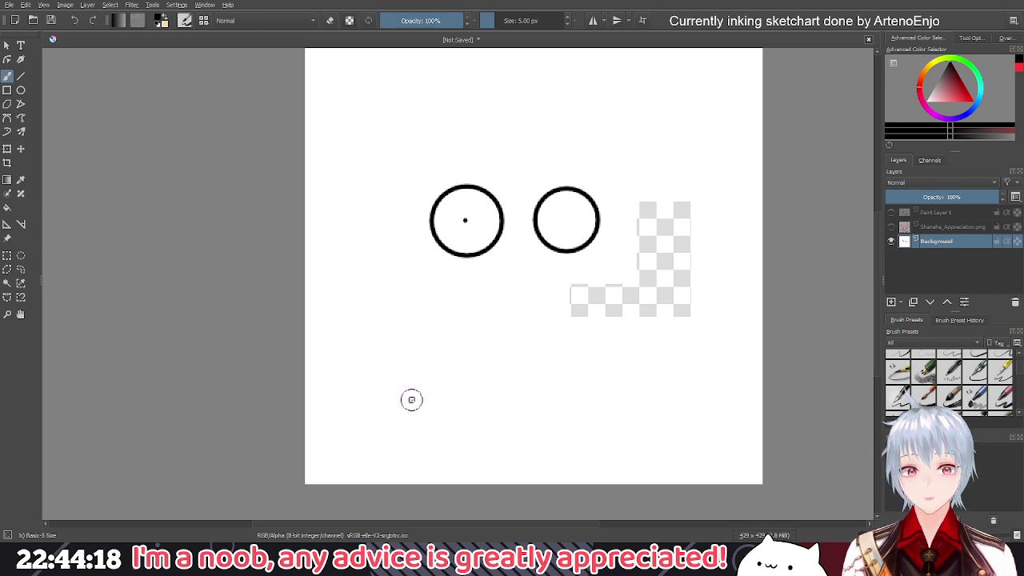
pyautogui.moveTo(413, 399)
pyautogui.mouseDown()
pyautogui.moveTo(516, 377)
pyautogui.moveTo(555, 277)
pyautogui.mouseUp()
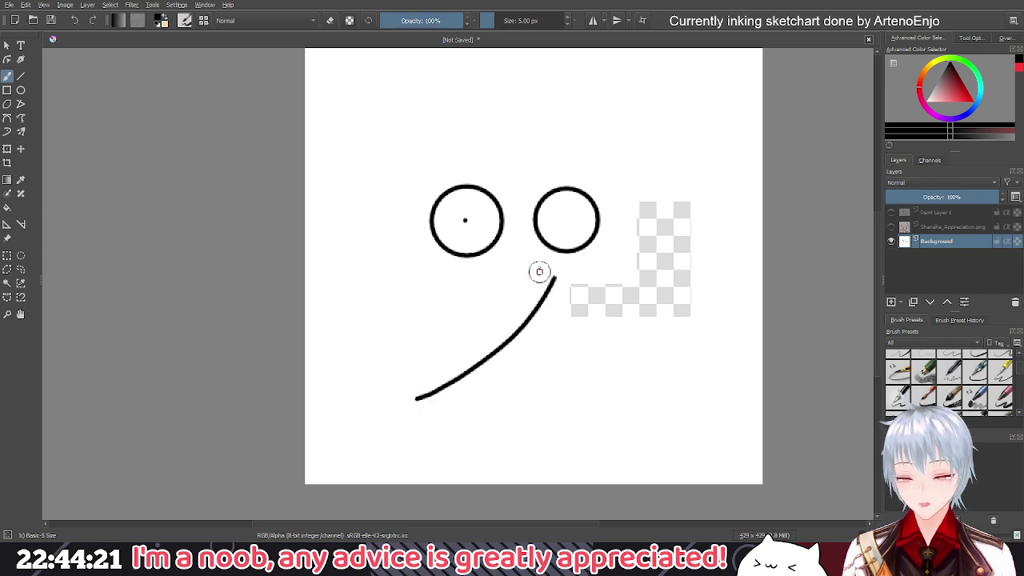
pyautogui.click(566, 219)
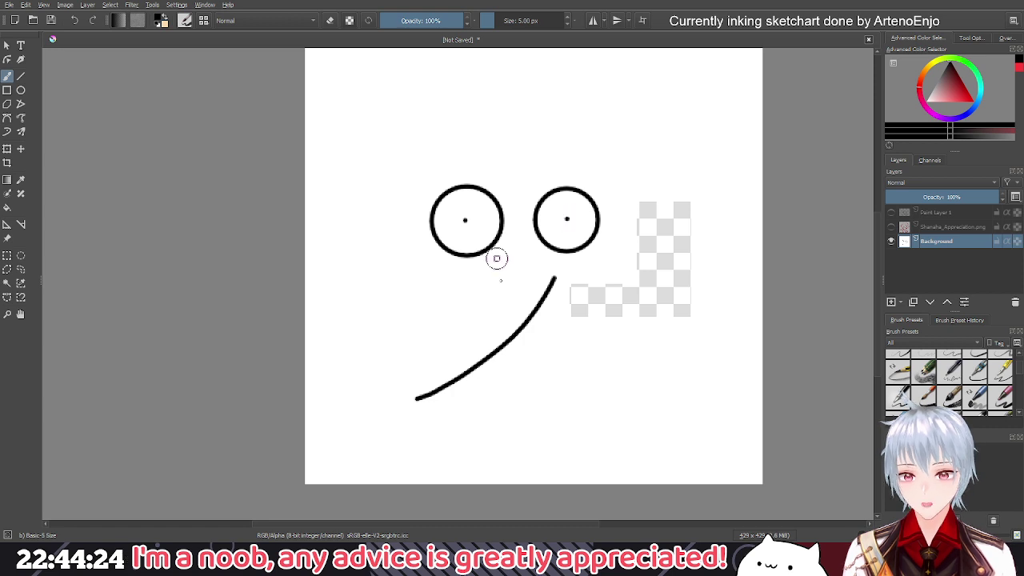
pyautogui.moveTo(496, 257); pyautogui.dragTo(606, 415)
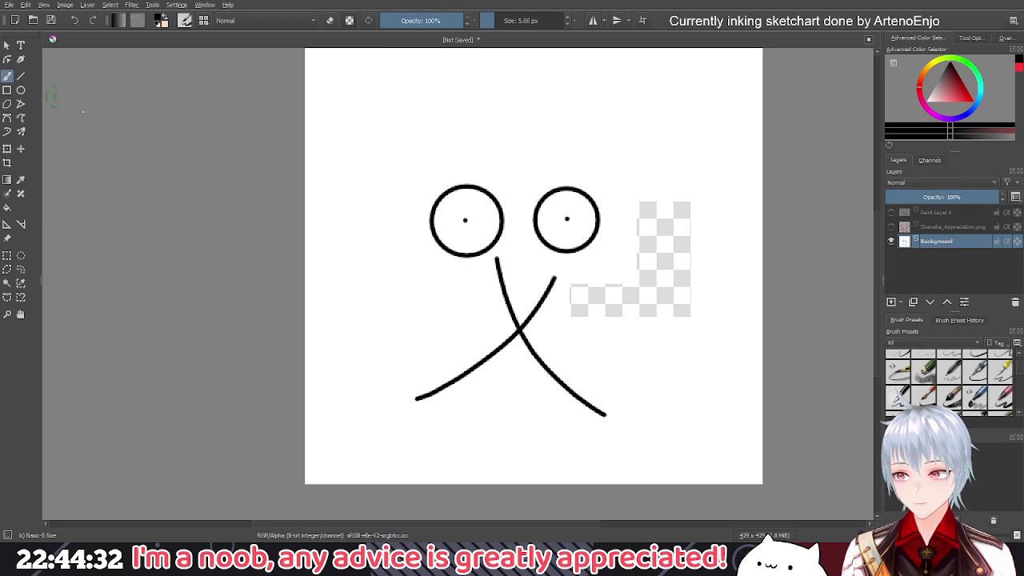
# Draw two straight red lines on the Background layer from the curves' crossing point to the outer edges of both circles, forming a V
pyautogui.press('v')
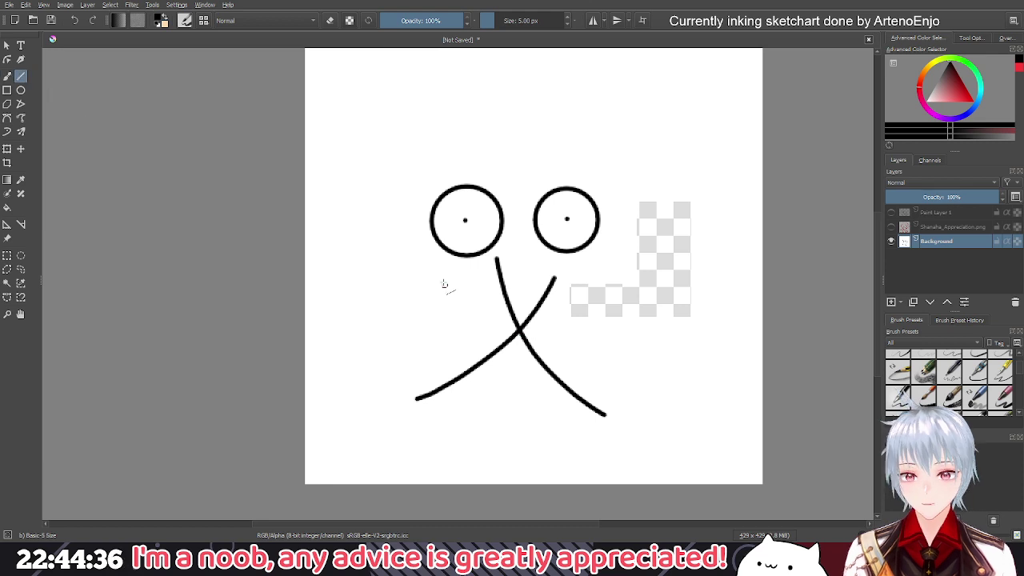
pyautogui.moveTo(519, 328)
pyautogui.mouseDown()
pyautogui.moveTo(442, 265)
pyautogui.moveTo(450, 254)
pyautogui.mouseUp()
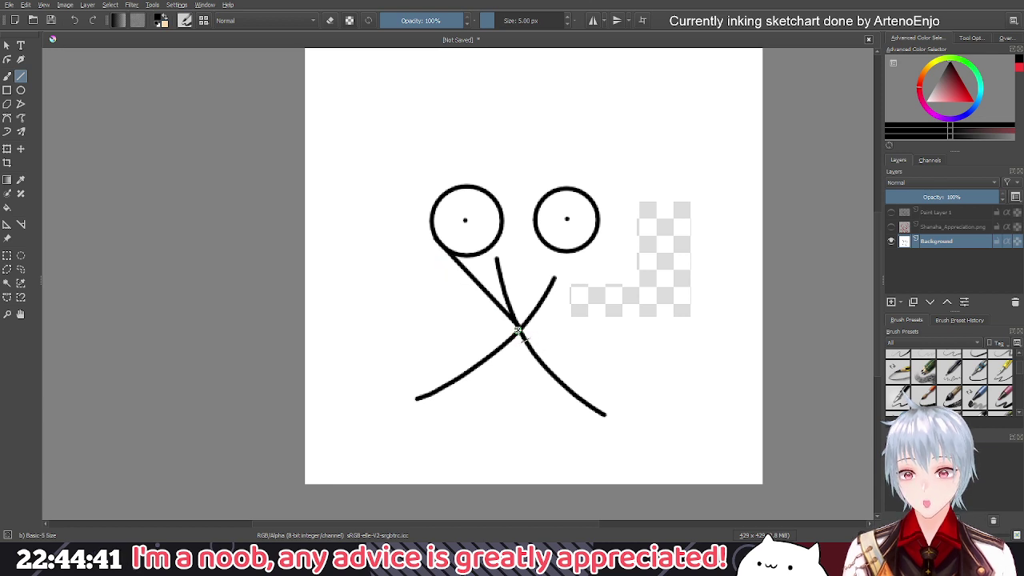
pyautogui.hotkey('ctrl', 'z')
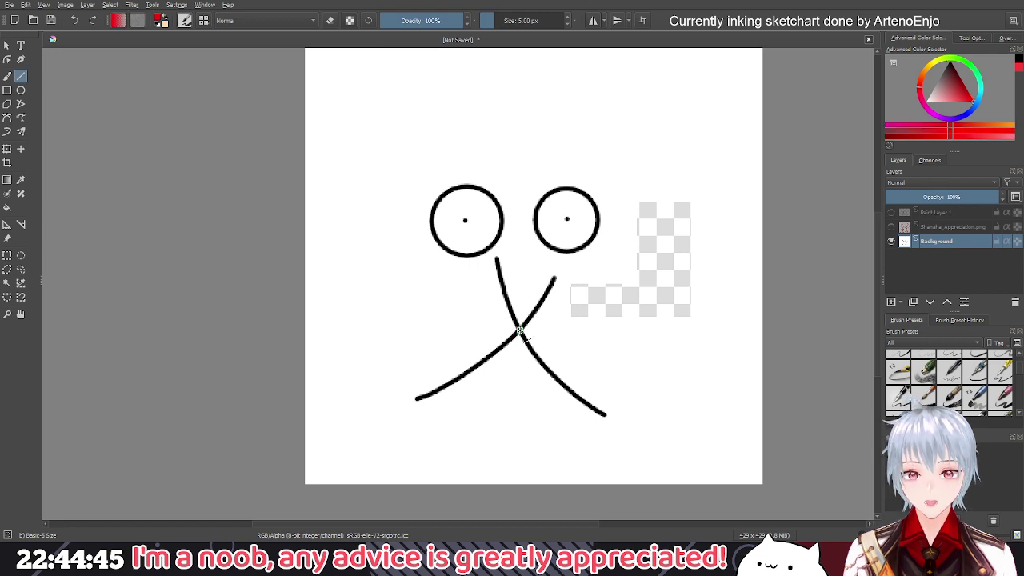
pyautogui.moveTo(520, 328)
pyautogui.mouseDown()
pyautogui.moveTo(471, 320)
pyautogui.moveTo(466, 284)
pyautogui.moveTo(434, 240)
pyautogui.mouseUp()
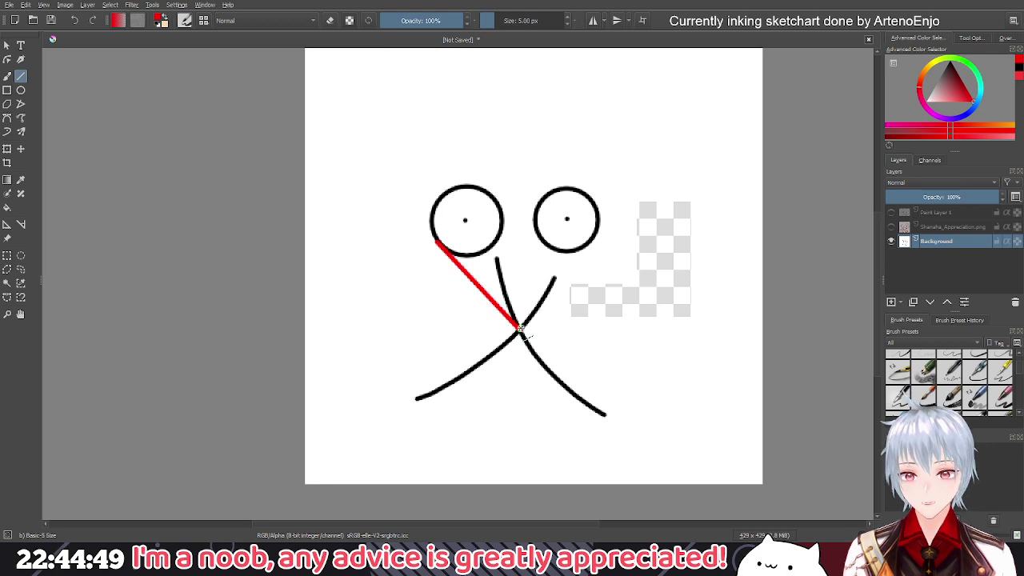
pyautogui.moveTo(522, 329); pyautogui.dragTo(595, 235)
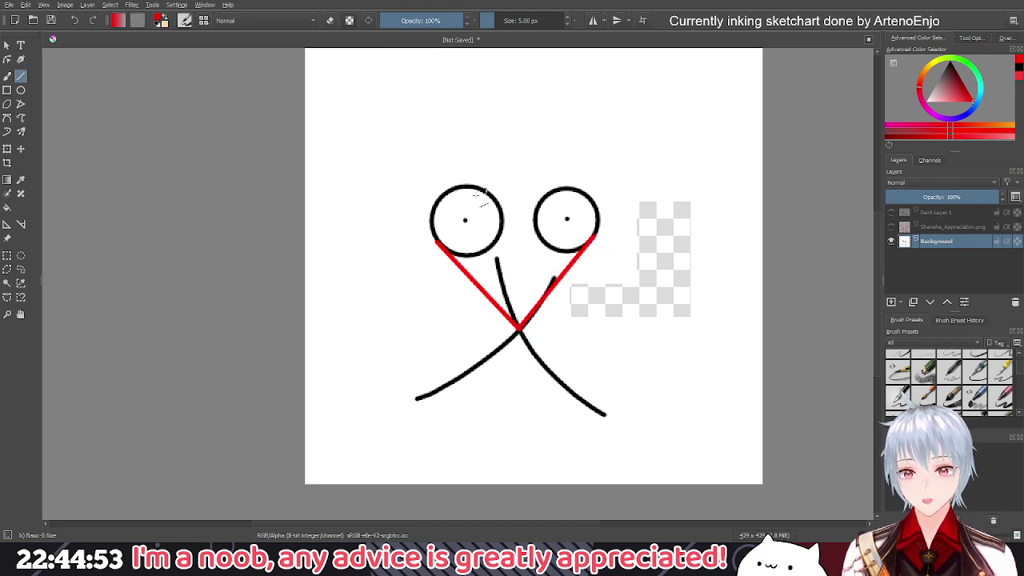
# Brush red freehand curves around the outer tops of both circles, meeting in a dip between them to close the heart outline
pyautogui.press('b')
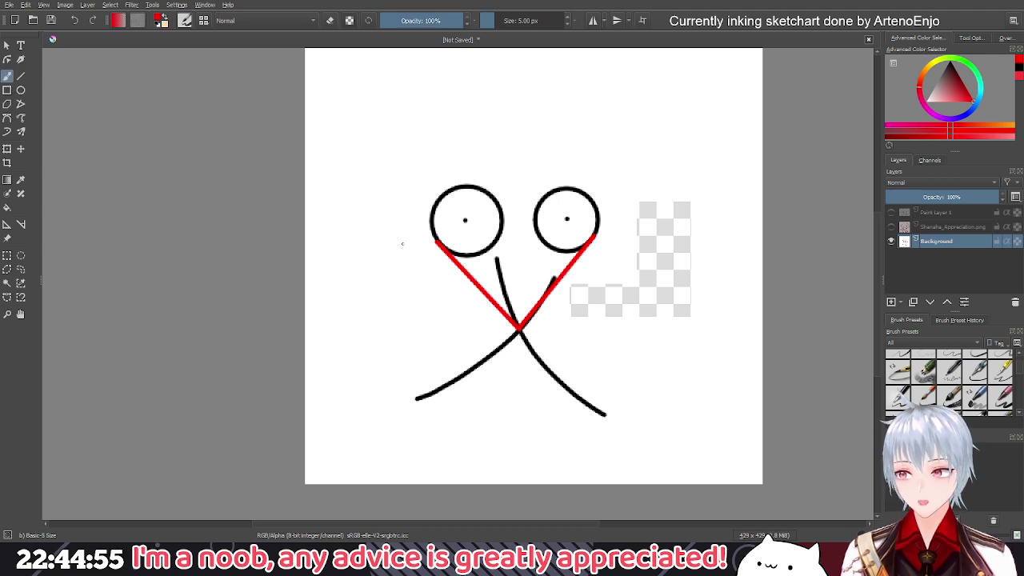
pyautogui.moveTo(434, 240); pyautogui.dragTo(431, 210)
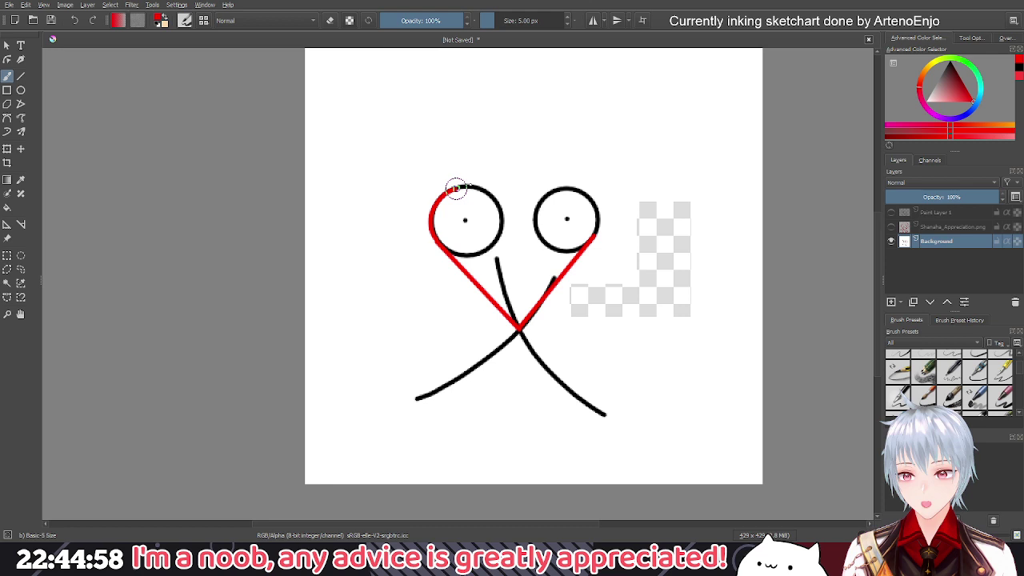
pyautogui.moveTo(456, 188); pyautogui.dragTo(490, 187)
pyautogui.moveTo(598, 240)
pyautogui.mouseDown()
pyautogui.moveTo(599, 215)
pyautogui.moveTo(576, 186)
pyautogui.moveTo(559, 183)
pyautogui.moveTo(524, 214)
pyautogui.moveTo(501, 202)
pyautogui.moveTo(521, 223)
pyautogui.moveTo(533, 204)
pyautogui.moveTo(522, 220)
pyautogui.mouseUp()
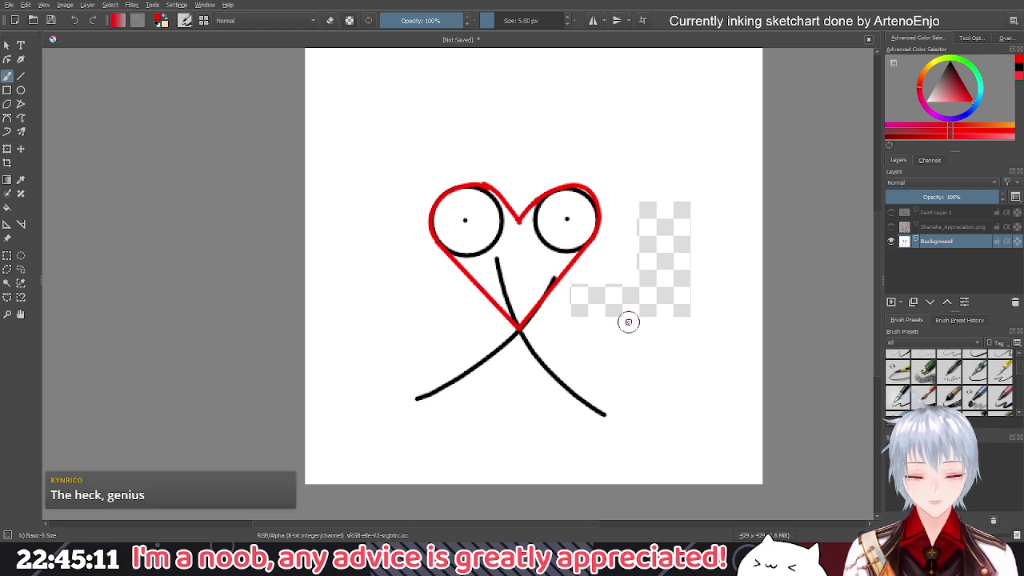
# Undo the entire heart construction doodle until the Background layer is blank
pyautogui.press('ctrl')
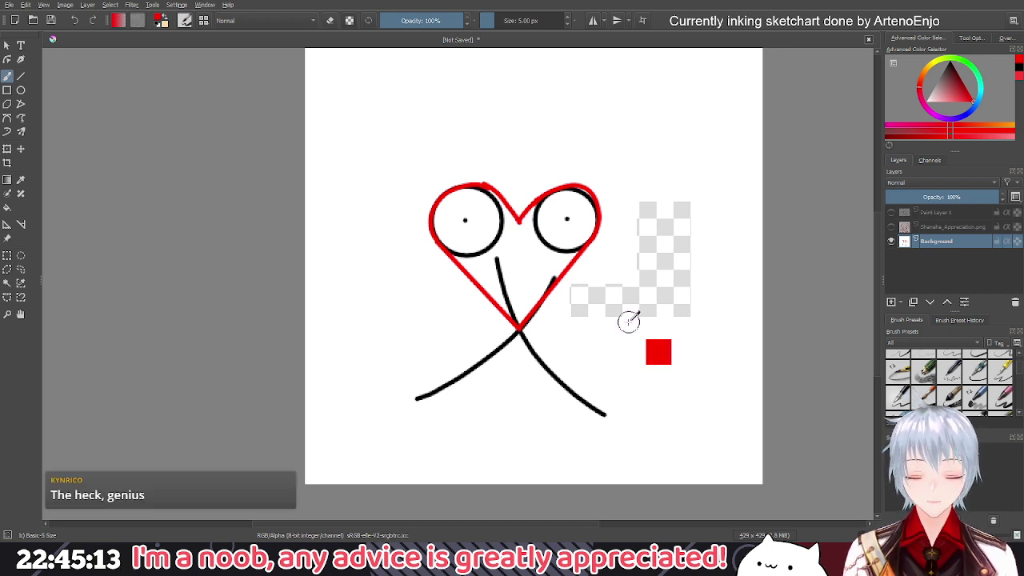
pyautogui.hotkey('ctrl', 'z')
pyautogui.hotkey('ctrl', 'z')
pyautogui.hotkey('ctrl', 'z')
pyautogui.hotkey('ctrl', 'z')
pyautogui.hotkey('ctrl', 'z')
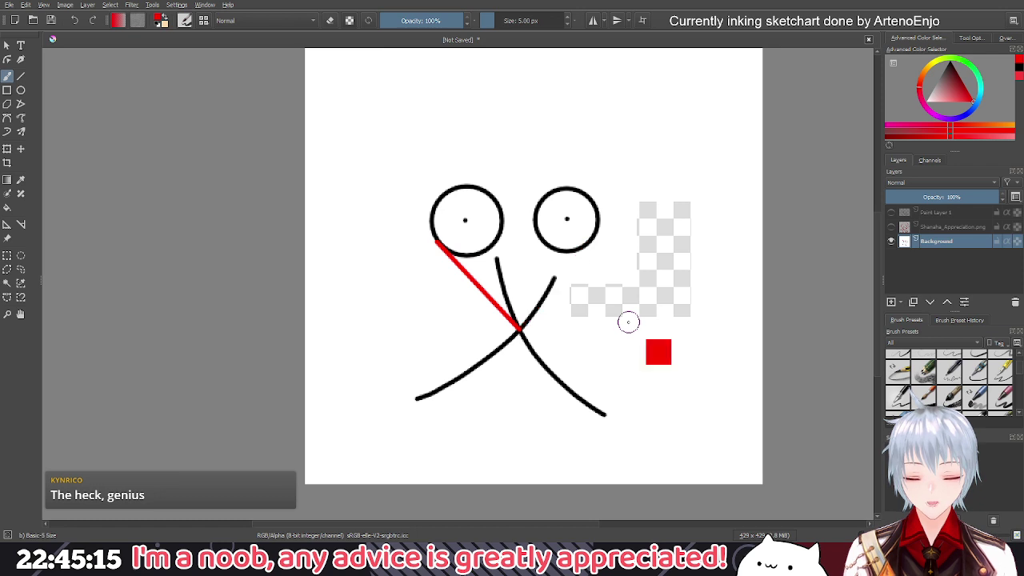
pyautogui.hotkey('ctrl', 'z')
pyautogui.hotkey('ctrl', 'z')
pyautogui.hotkey('ctrl', 'z')
pyautogui.hotkey('ctrl', 'z')
pyautogui.hotkey('ctrl', 'z')
pyautogui.hotkey('ctrl', 'z')
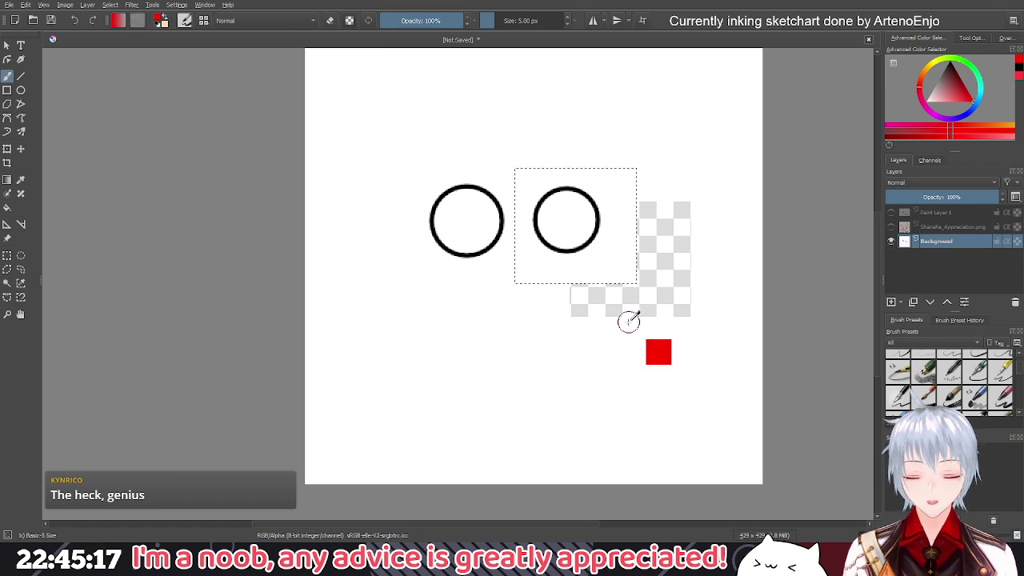
pyautogui.hotkey('ctrl', 'z')
pyautogui.hotkey('ctrl', 'z')
pyautogui.hotkey('ctrl', 'z')
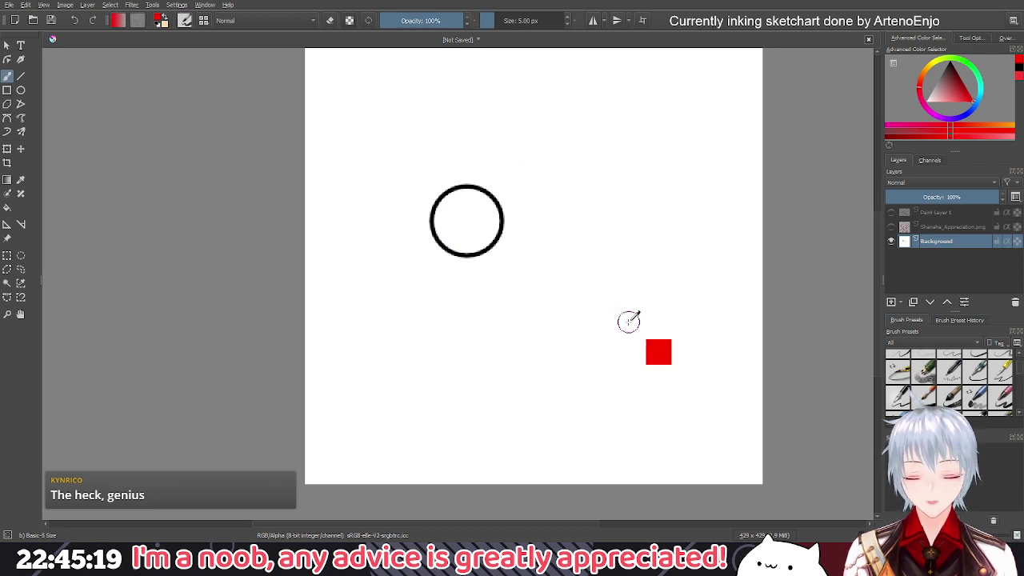
pyautogui.hotkey('ctrl', 'z')
pyautogui.hotkey('ctrl', 'z')
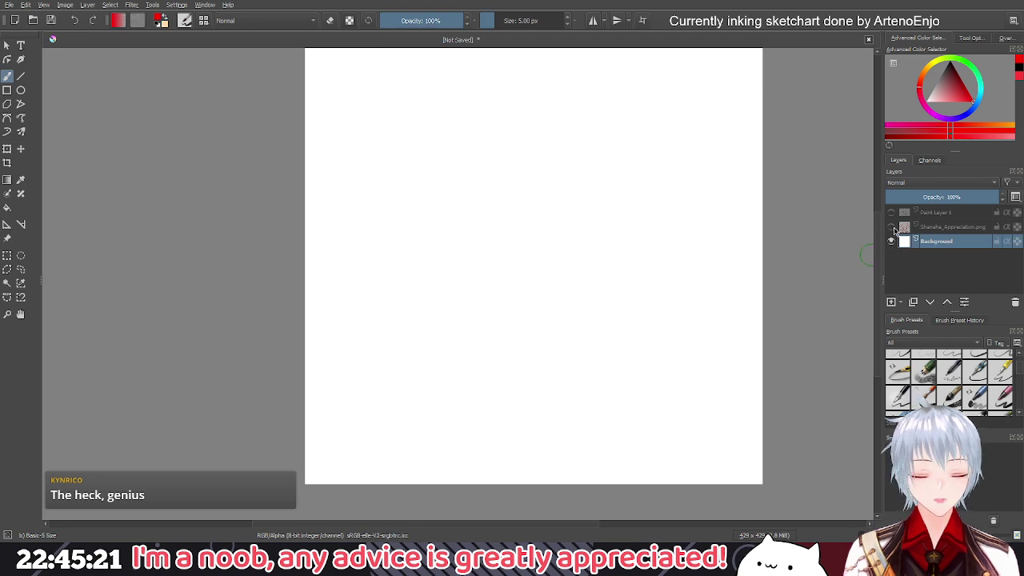
# Show the Shanaha_Appreciation.png layer and Paint Layer 1, and make Paint Layer 1 the active layer
pyautogui.click(891, 227)
pyautogui.click(892, 213)
pyautogui.click(942, 214)
pyautogui.moveTo(497, 225); pyautogui.dragTo(472, 258)
pyautogui.moveTo(626, 306)
pyautogui.mouseDown()
pyautogui.moveTo(632, 265)
pyautogui.moveTo(623, 290)
pyautogui.mouseUp()
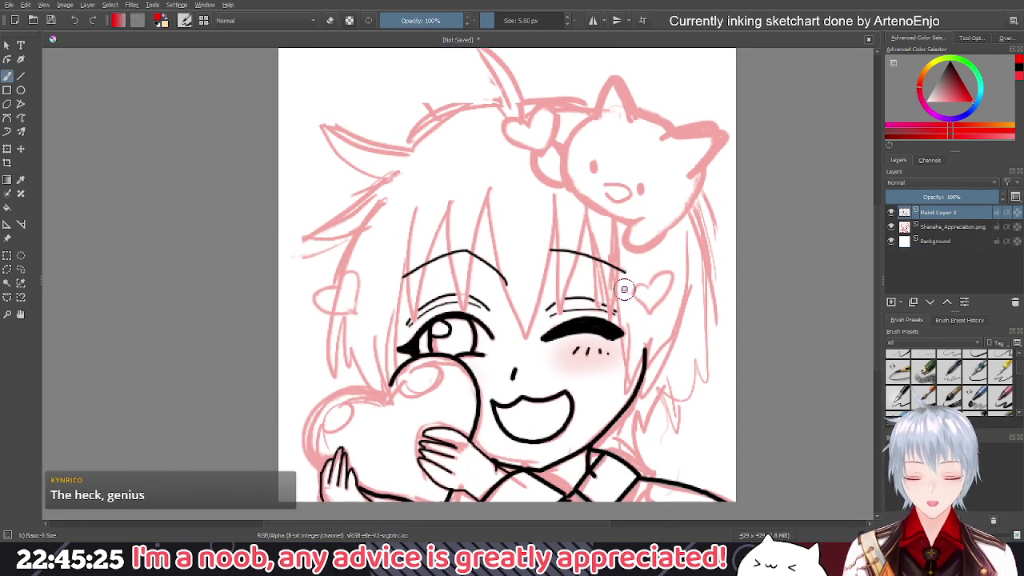
pyautogui.scroll(-1, 623, 290)
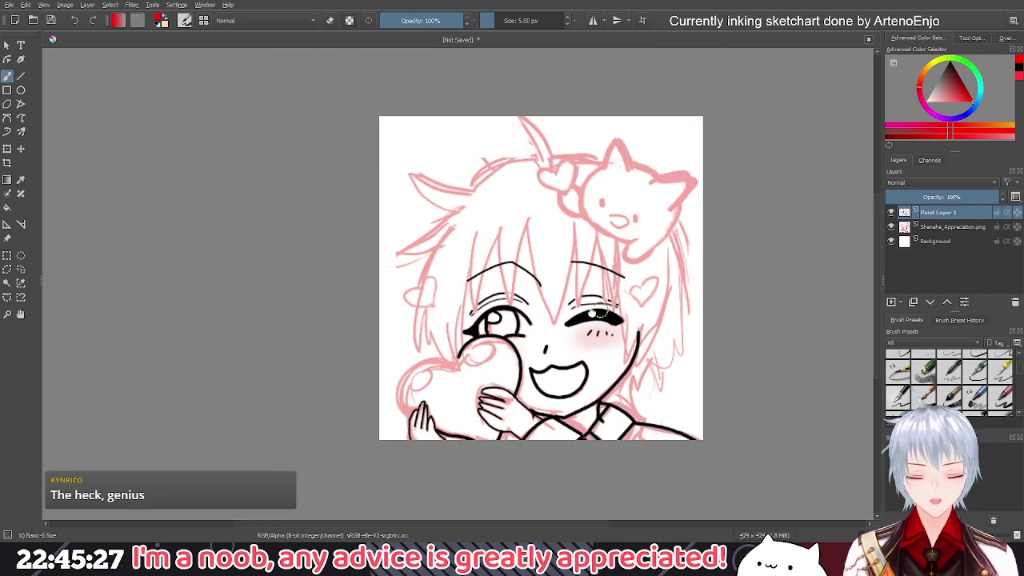
pyautogui.moveTo(596, 314); pyautogui.dragTo(583, 316)
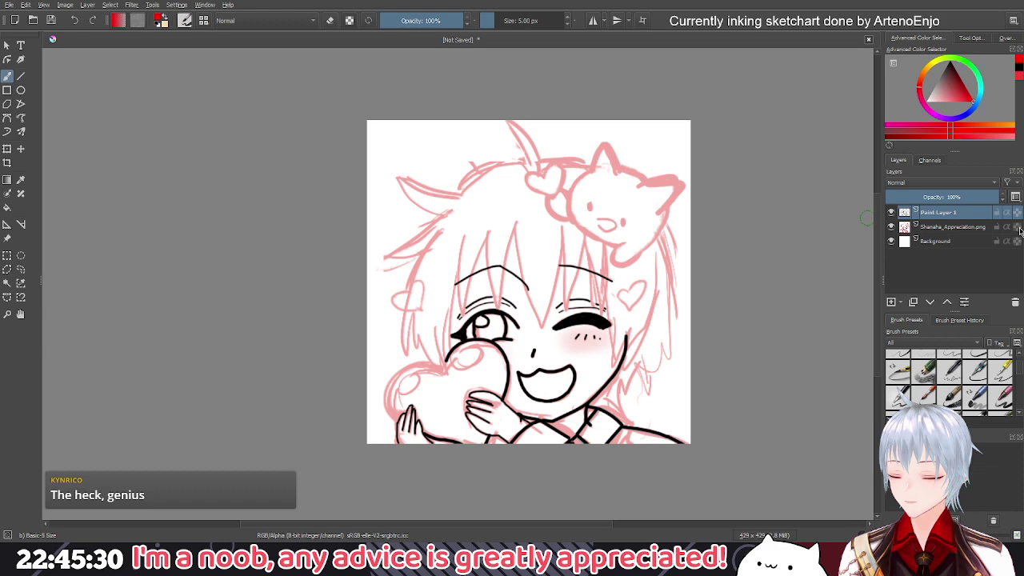
# Reset the brush colour to black and ink the heart's outer left side with a Bezier curve from the fingertips up to the lobe
pyautogui.press('d')
pyautogui.scroll(-1, 482, 385)
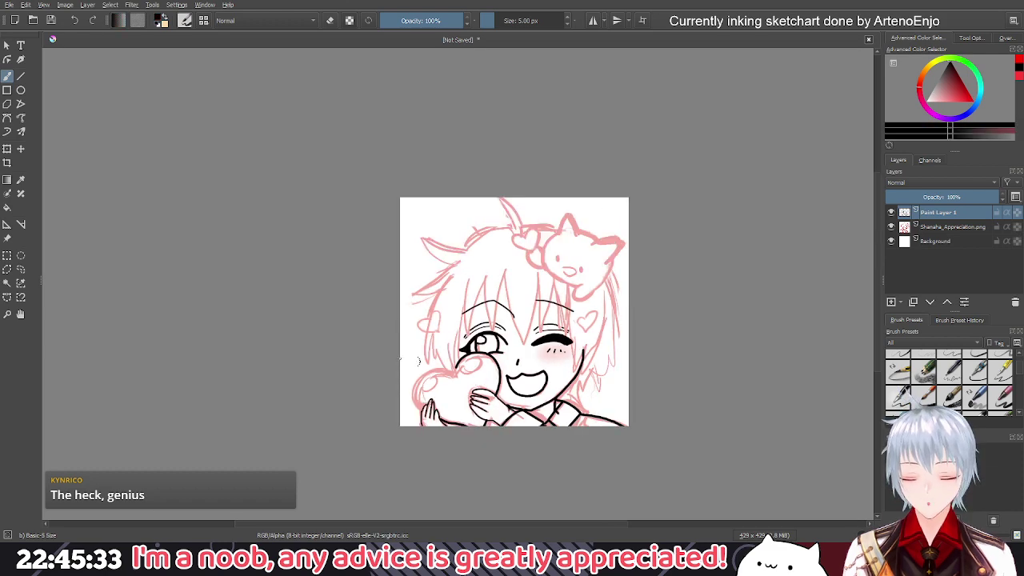
pyautogui.scroll(3, 462, 382)
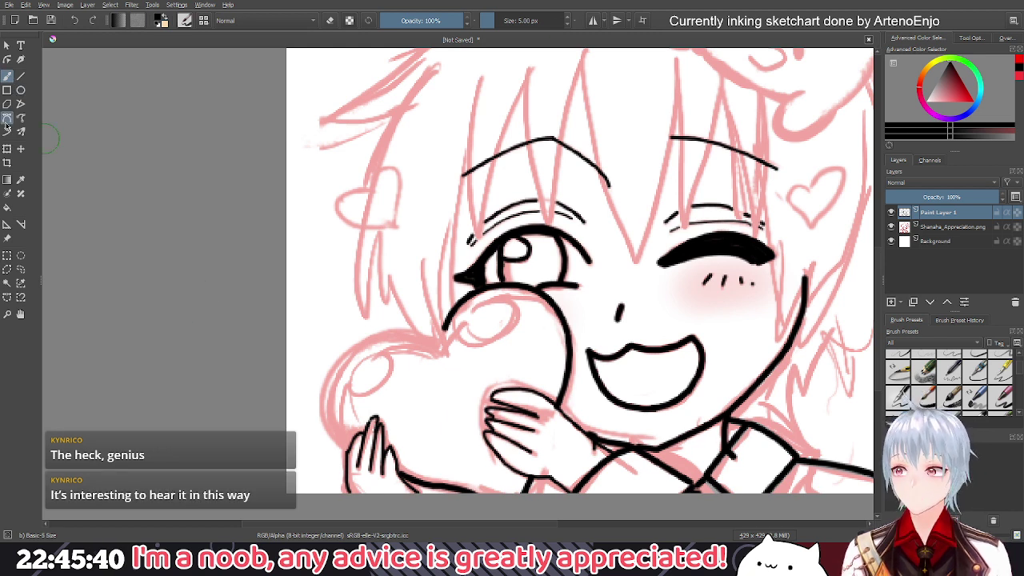
pyautogui.click(6, 118)
pyautogui.click(344, 443)
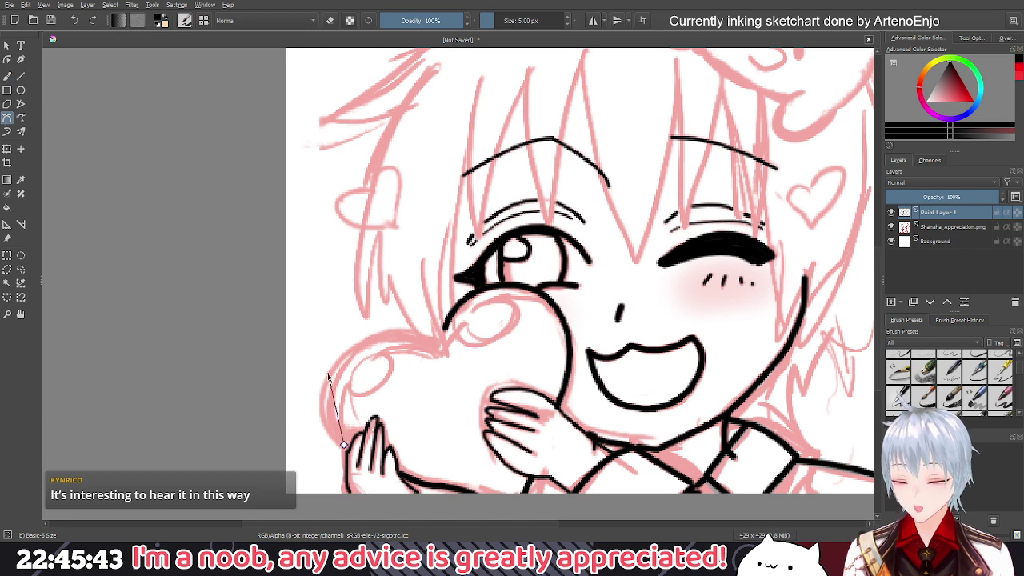
pyautogui.moveTo(344, 354)
pyautogui.mouseDown()
pyautogui.moveTo(388, 340)
pyautogui.moveTo(396, 312)
pyautogui.moveTo(387, 297)
pyautogui.mouseUp()
# Try a Bezier curve over the heart's left lobe to the notch, and undo it
pyautogui.click(344, 358)
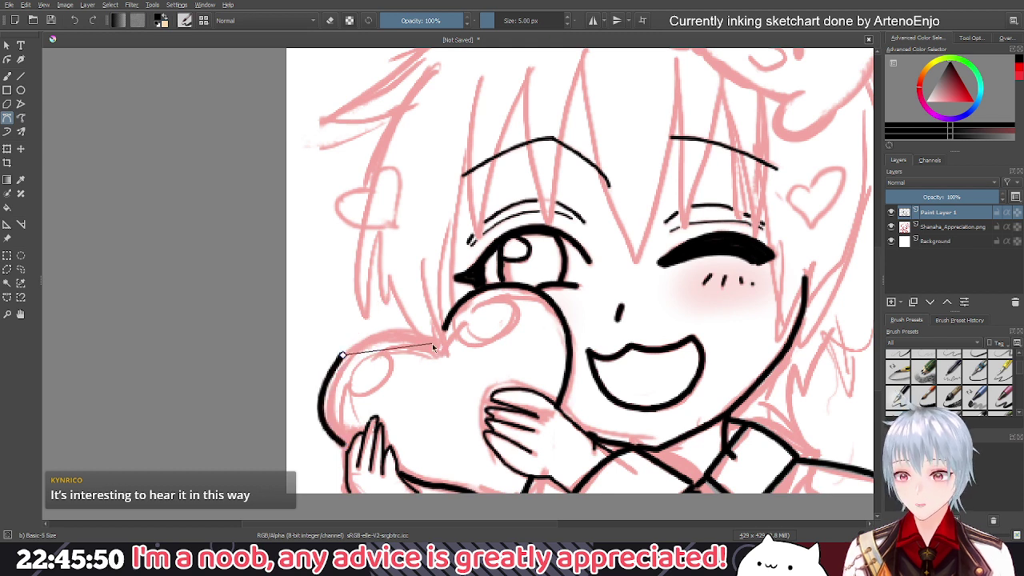
pyautogui.moveTo(432, 347); pyautogui.dragTo(470, 379)
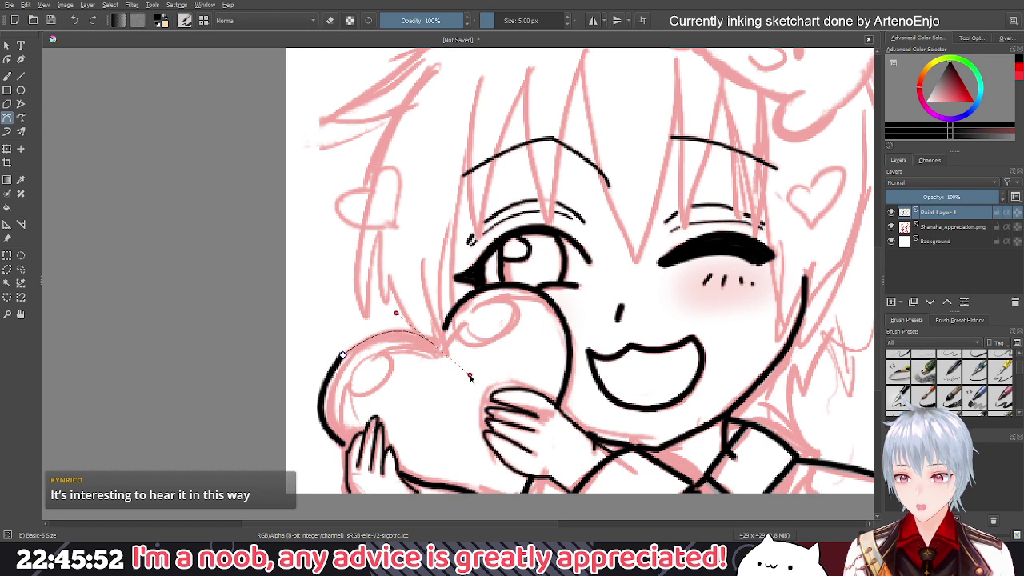
pyautogui.press('Return')
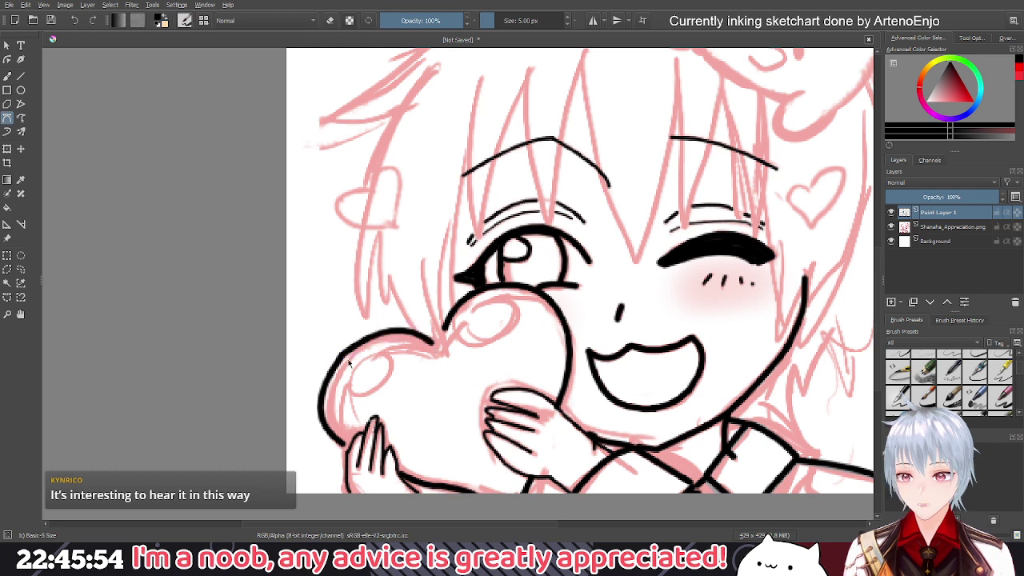
pyautogui.hotkey('ctrl', 'z')
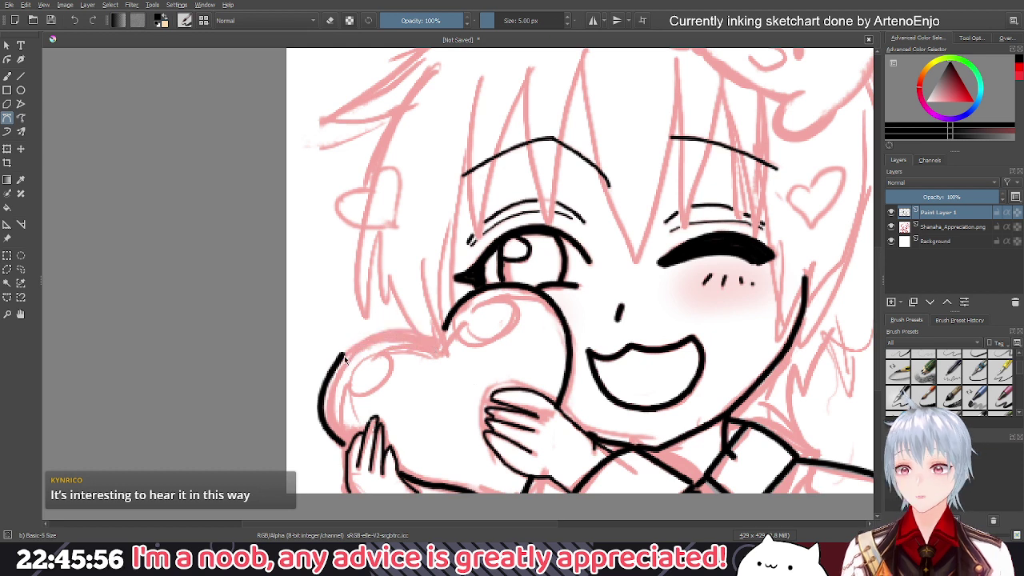
# Ink the top of the heart's left lobe with a Bezier curve from the end of the side line to the notch
pyautogui.click(341, 355)
pyautogui.moveTo(434, 350); pyautogui.dragTo(485, 393)
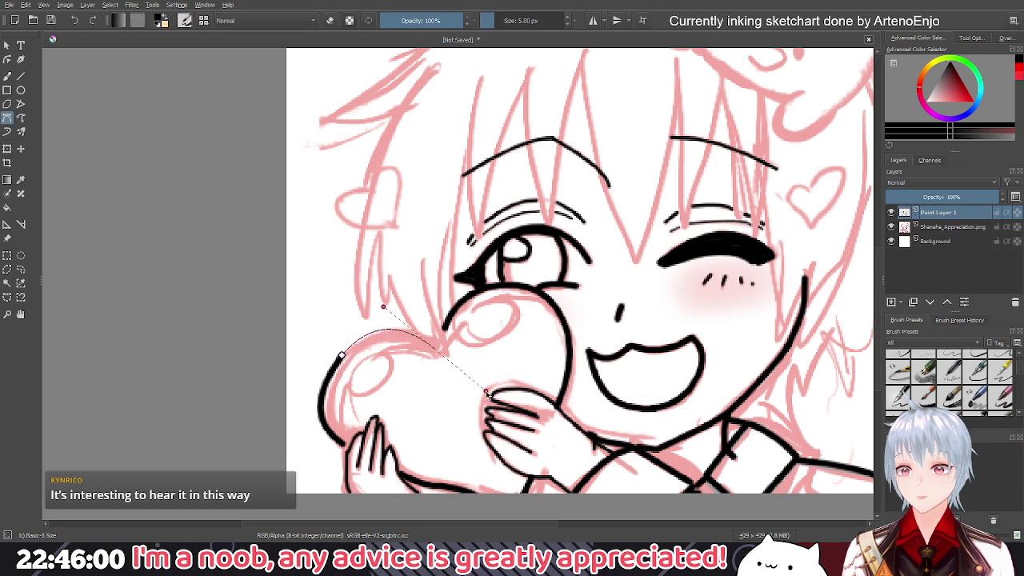
pyautogui.press('Return')
pyautogui.scroll(-2, 341, 373)
pyautogui.scroll(2, 344, 387)
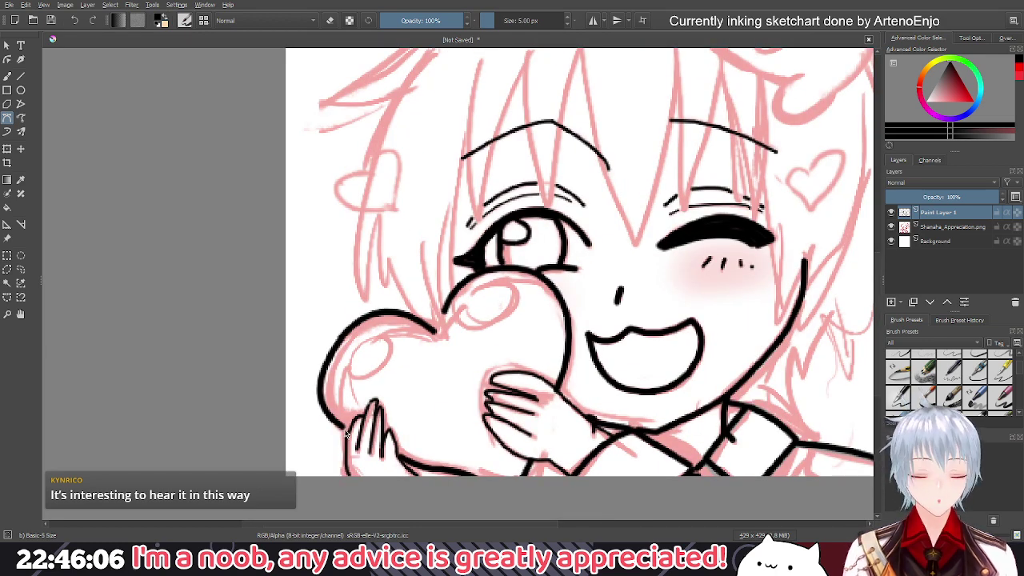
# Thicken the join between the two curves on the heart's left lobe with freehand brush strokes
pyautogui.scroll(3, 344, 432)
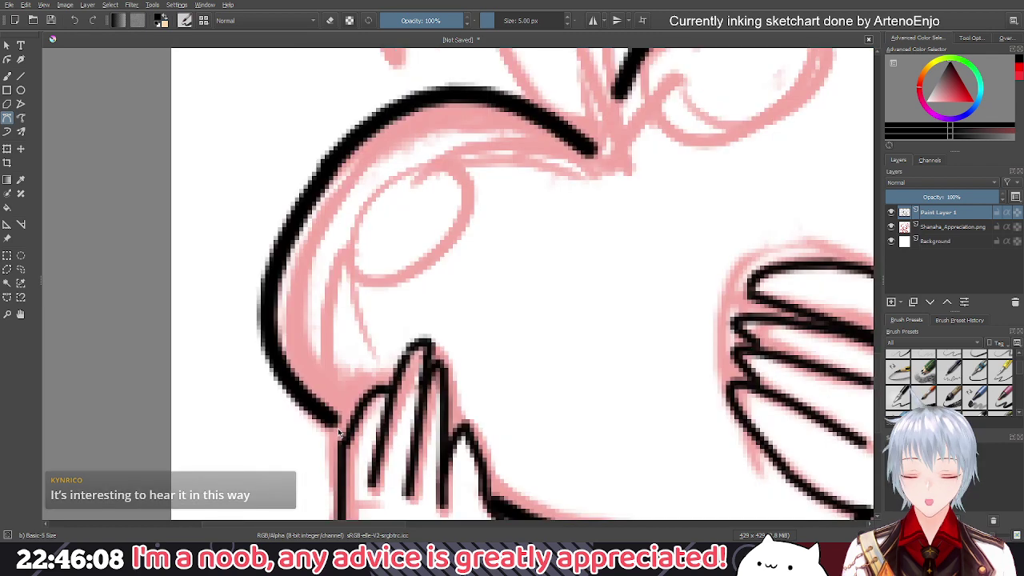
pyautogui.click(8, 76)
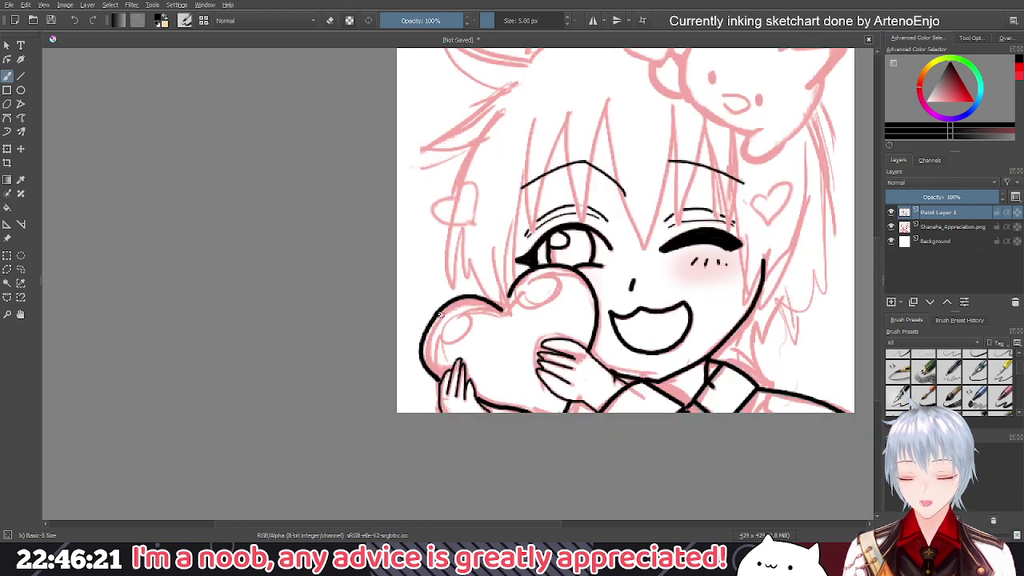
pyautogui.scroll(5, 436, 312)
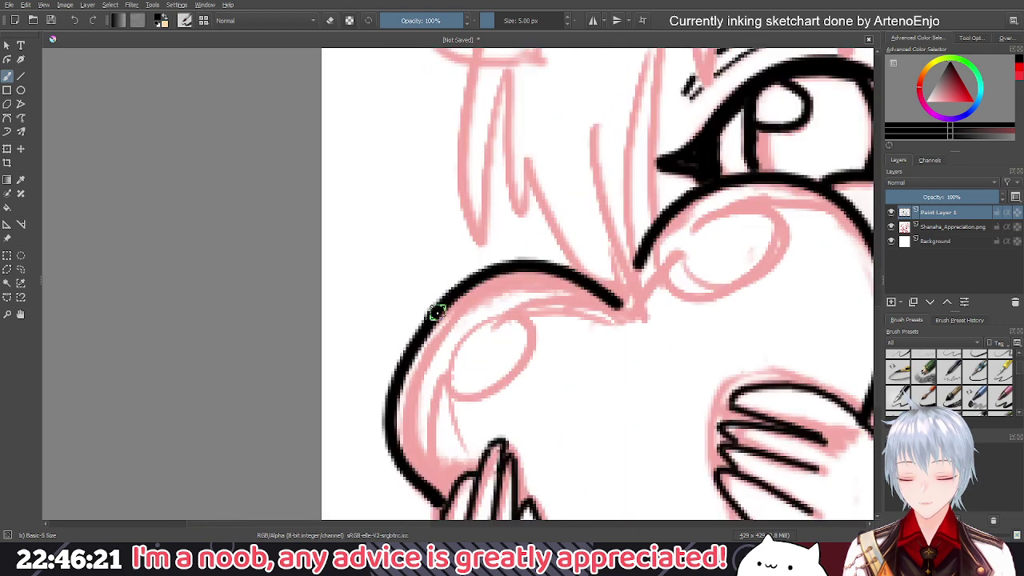
pyautogui.scroll(3, 435, 312)
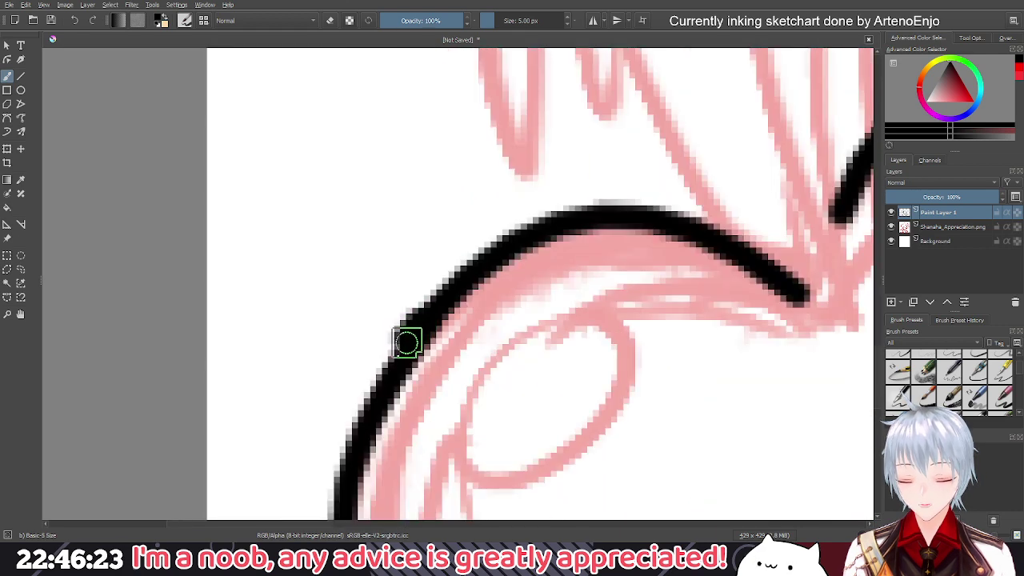
pyautogui.moveTo(402, 349)
pyautogui.mouseDown()
pyautogui.moveTo(376, 387)
pyautogui.moveTo(346, 478)
pyautogui.mouseUp()
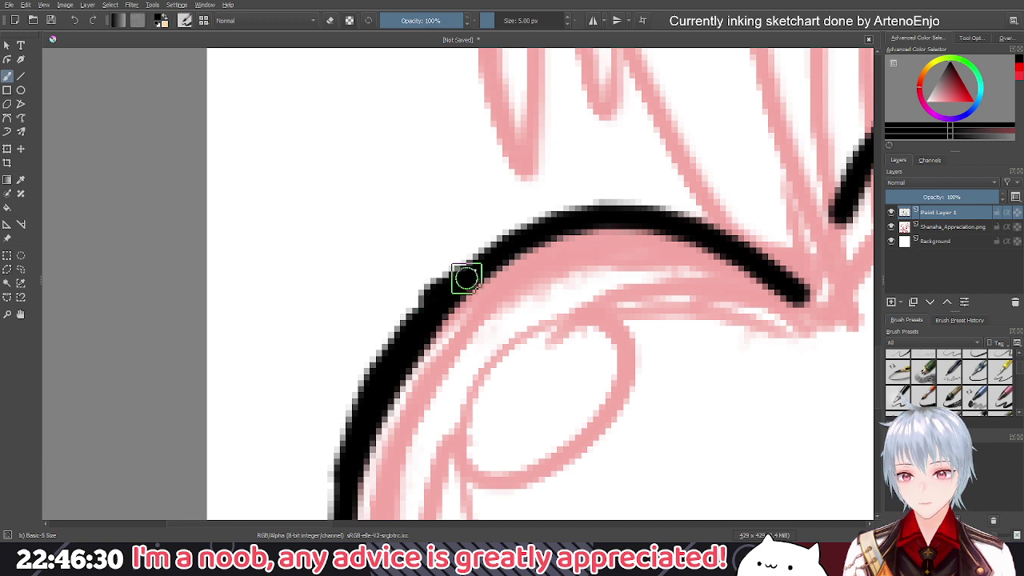
# Erase the excess ink along the thickened left-lobe outline to smooth its edge
pyautogui.press('e')
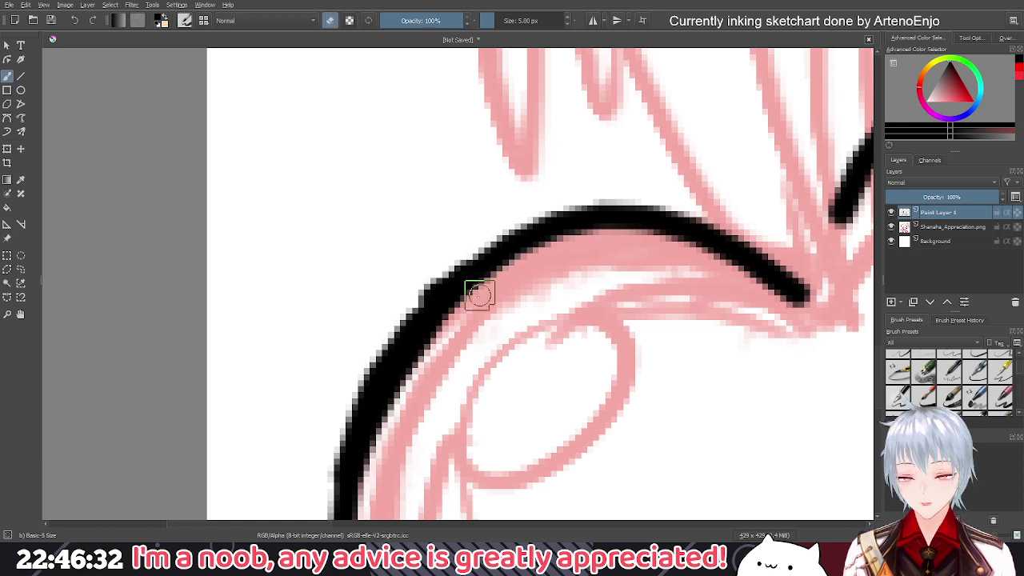
pyautogui.moveTo(479, 295); pyautogui.dragTo(495, 347)
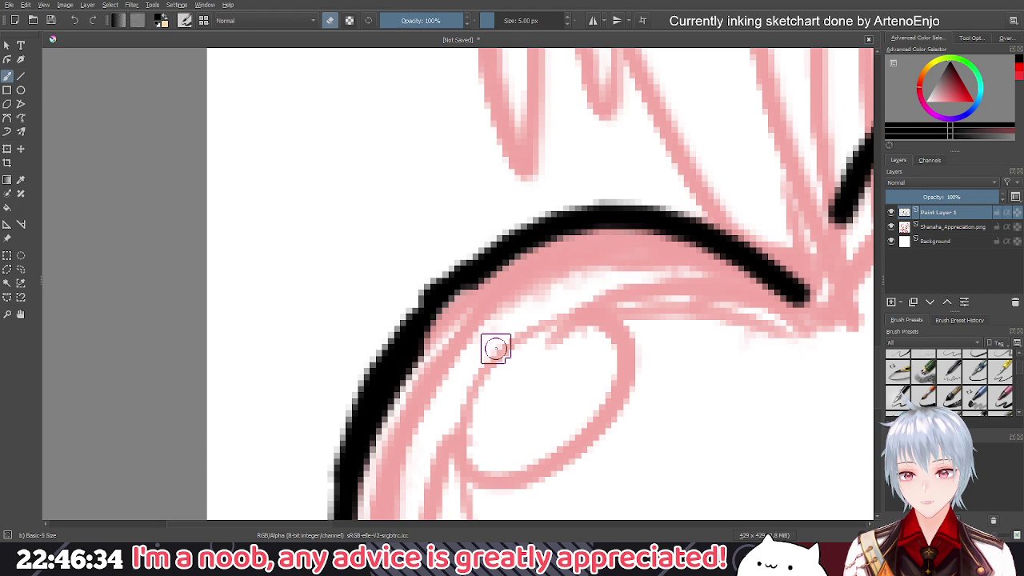
pyautogui.scroll(-3, 495, 349)
pyautogui.moveTo(608, 355); pyautogui.dragTo(592, 266)
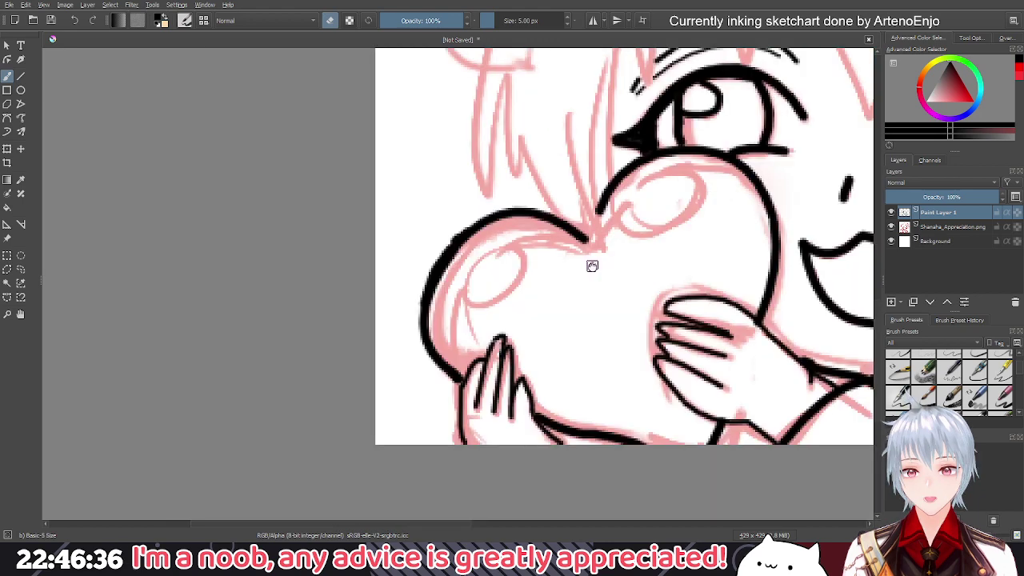
pyautogui.scroll(5, 591, 266)
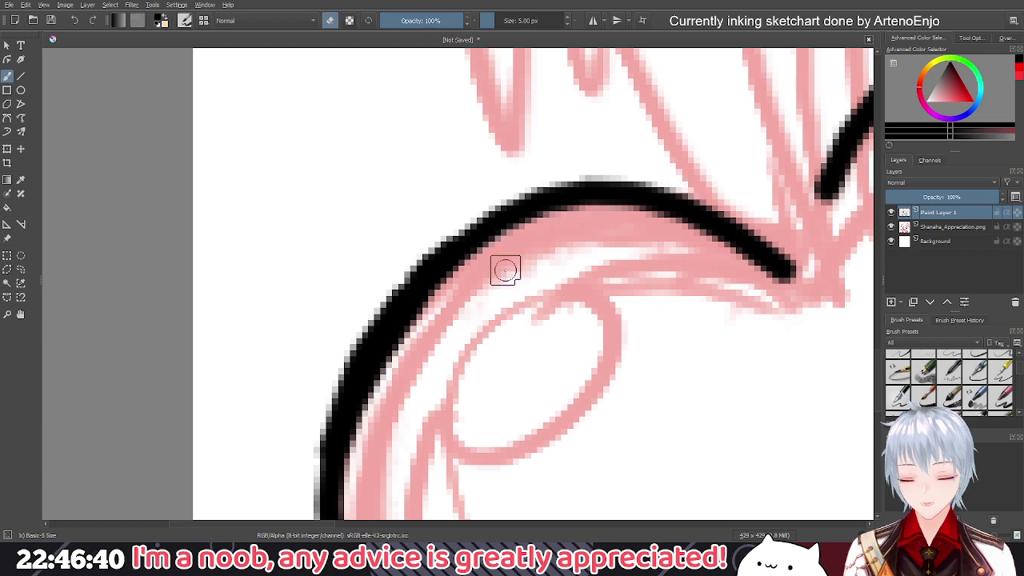
pyautogui.scroll(2, 504, 270)
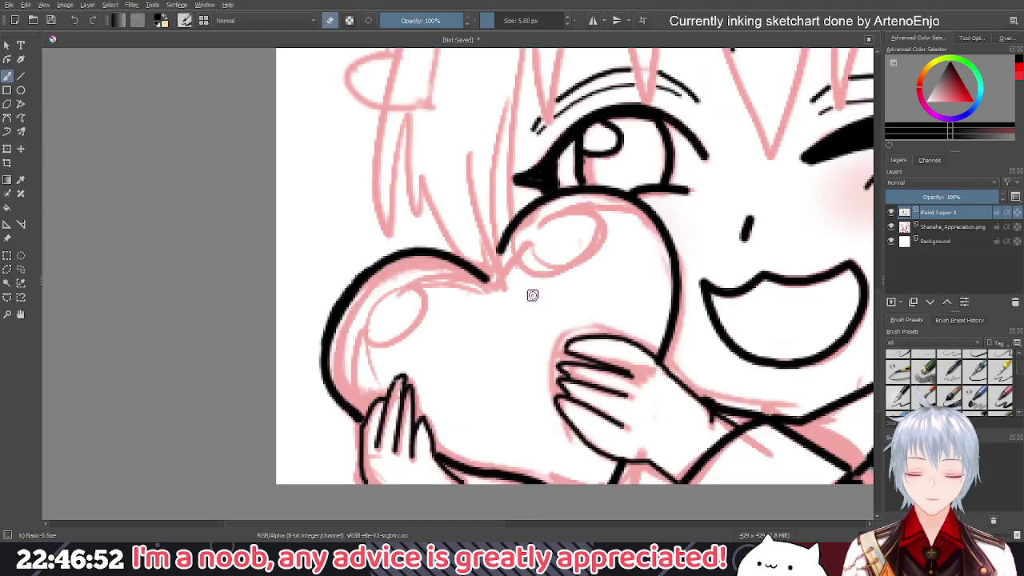
# Switch off eraser mode and ink a short upturned hook at the heart's notch with a Bezier curve
pyautogui.scroll(1, 531, 295)
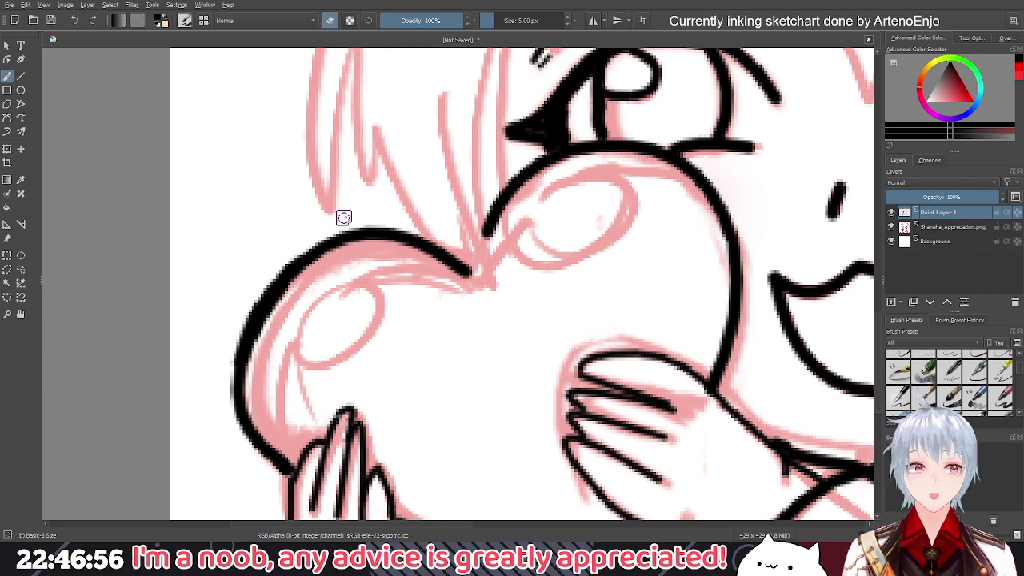
pyautogui.press('v')
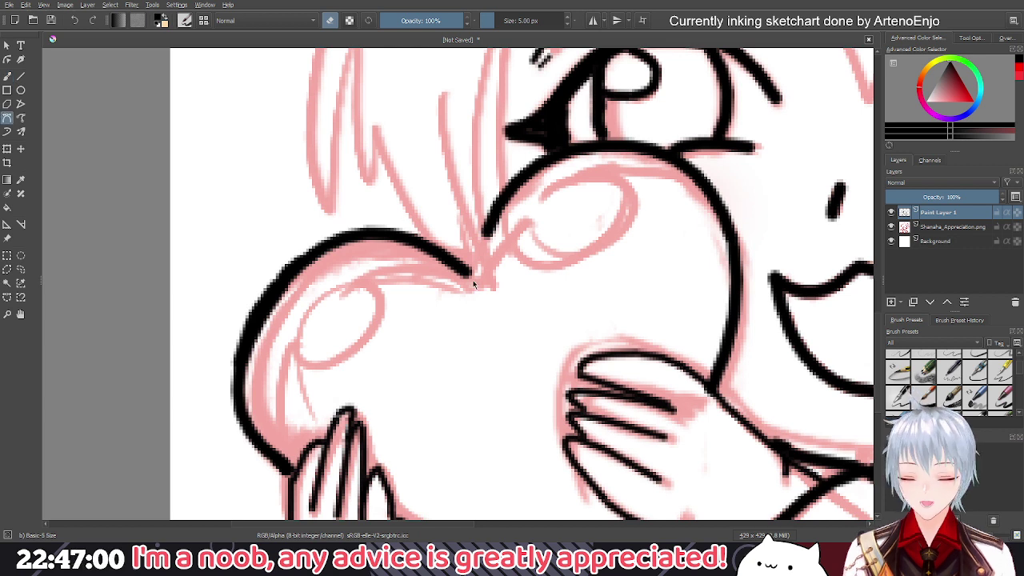
pyautogui.click(476, 254)
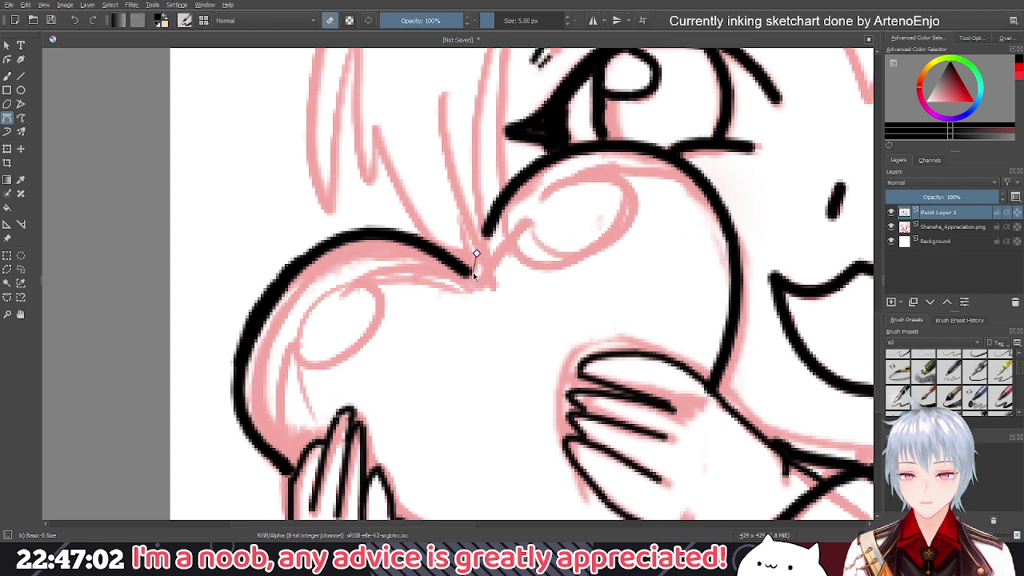
pyautogui.press('Escape')
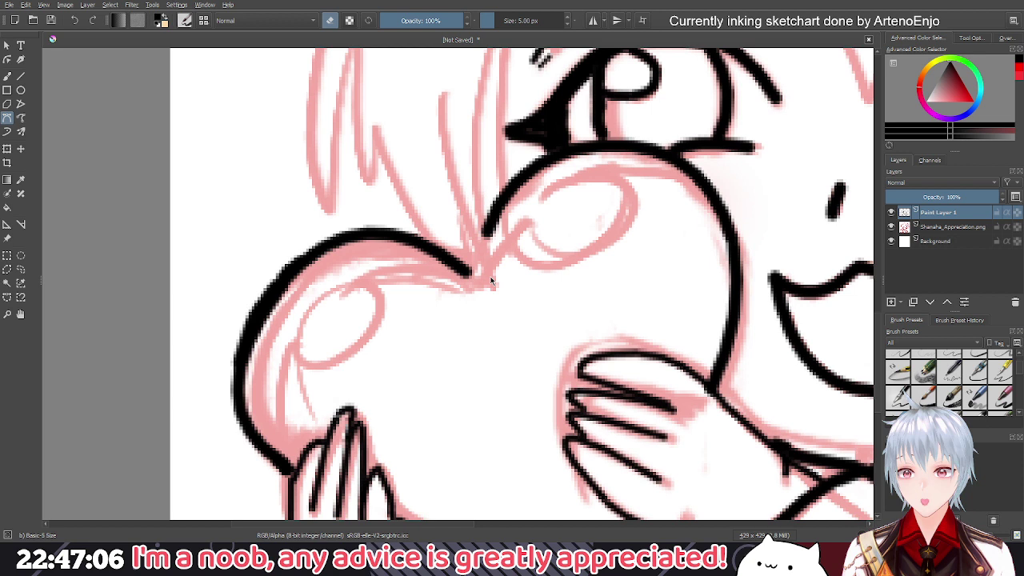
pyautogui.press('e')
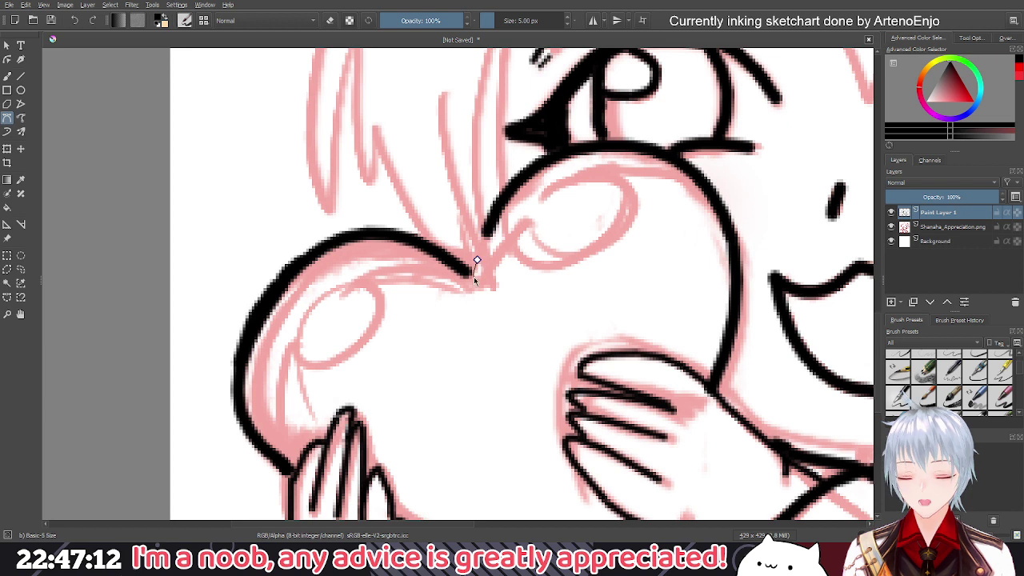
pyautogui.click(477, 262)
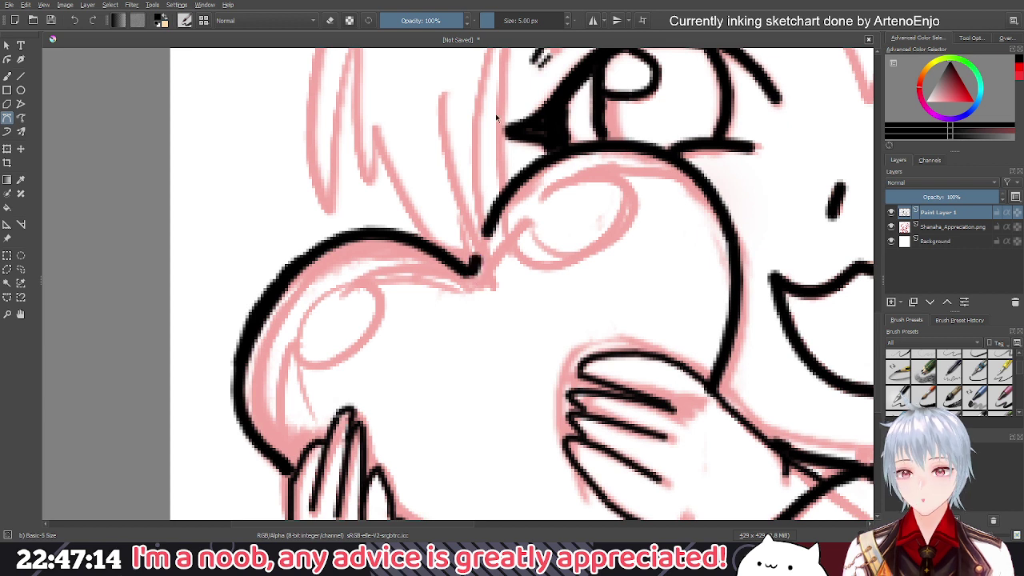
# Set the brush size to 4 px and ink the right and lower edges of the left lobe's highlight oval with Bezier curves
pyautogui.press('[')
pyautogui.press('[')
pyautogui.press('[')
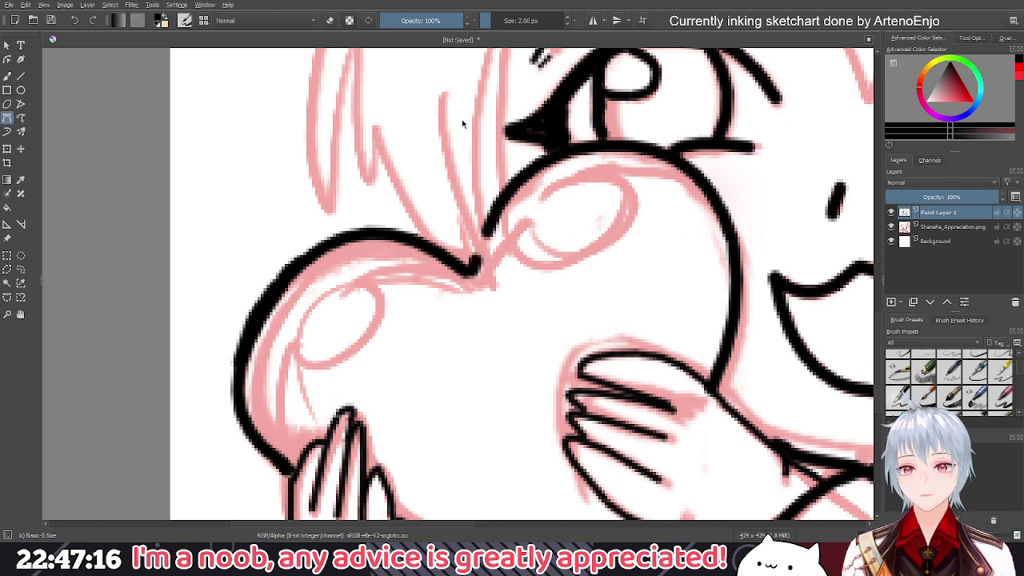
pyautogui.click(493, 20)
pyautogui.click(367, 286)
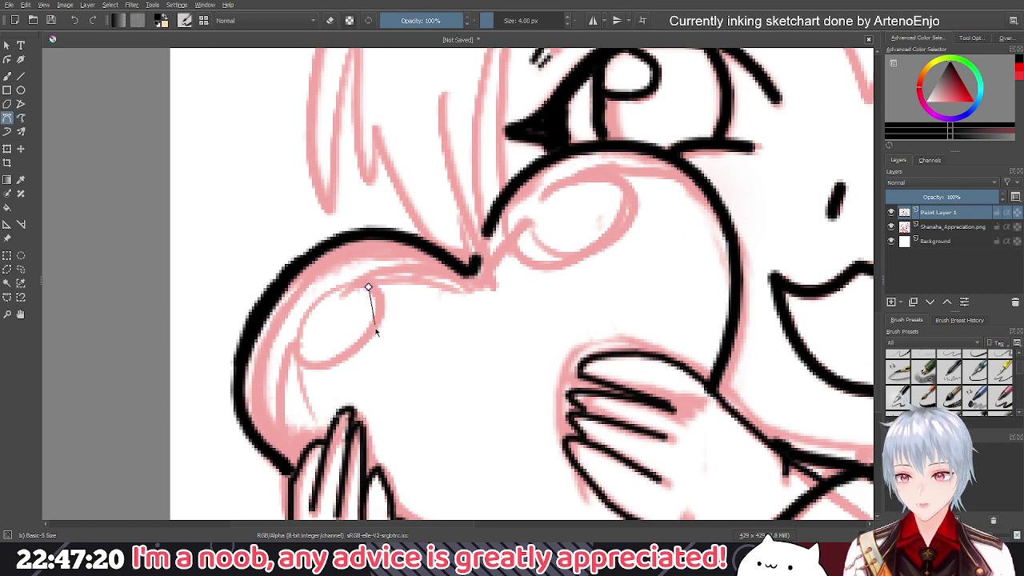
pyautogui.moveTo(351, 352); pyautogui.dragTo(309, 382)
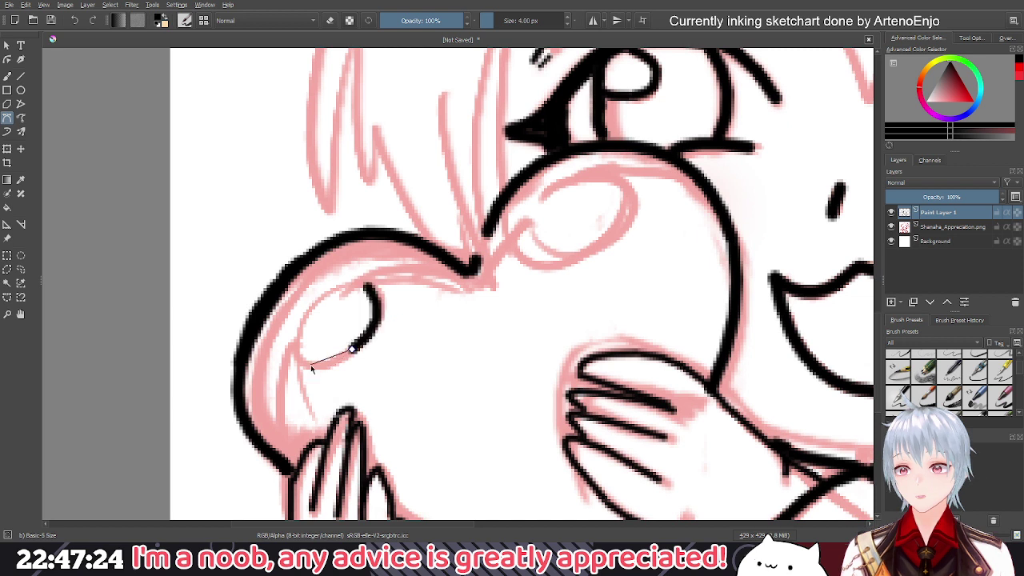
pyautogui.click(303, 364)
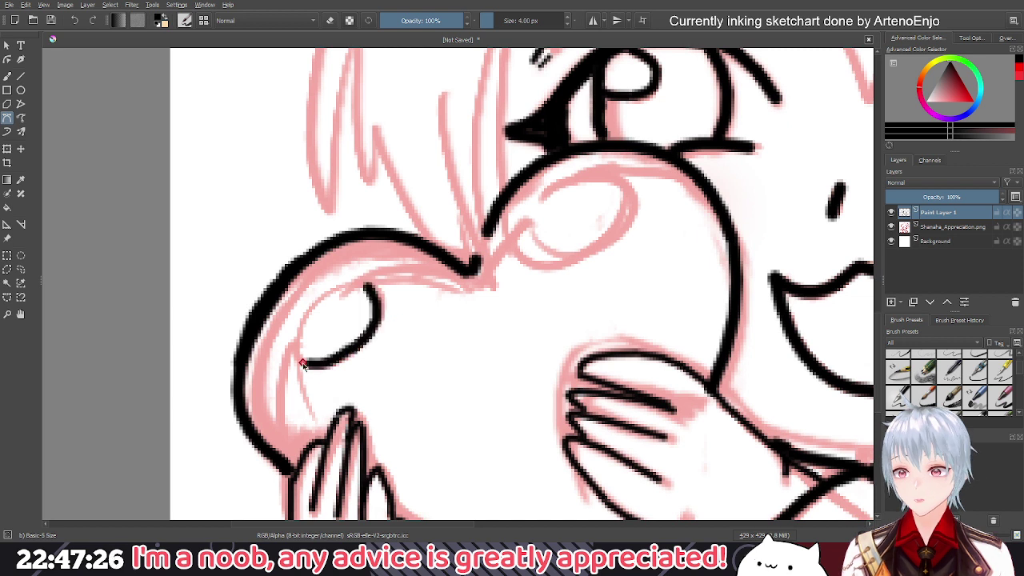
# Try a Bezier curve along the left edge of the left lobe's highlight oval, and undo it
pyautogui.moveTo(303, 363); pyautogui.dragTo(280, 350)
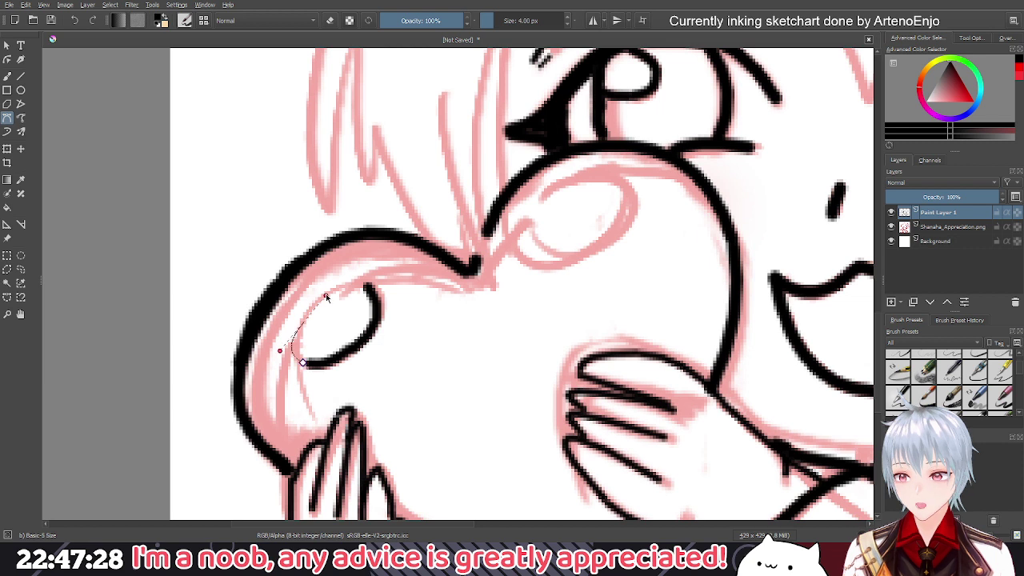
pyautogui.moveTo(327, 296); pyautogui.dragTo(326, 297)
pyautogui.press('Return')
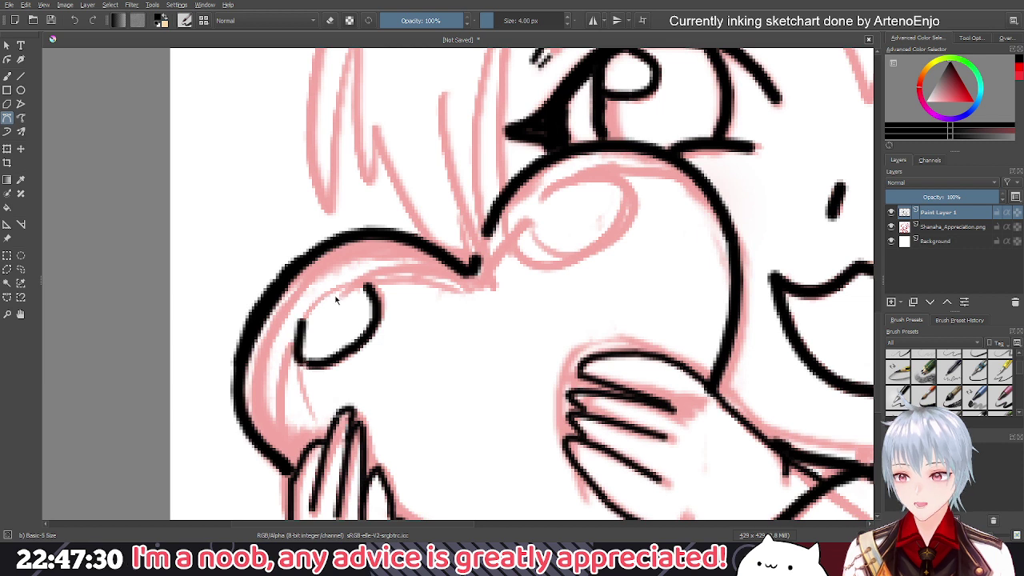
pyautogui.hotkey('ctrl', 'z')
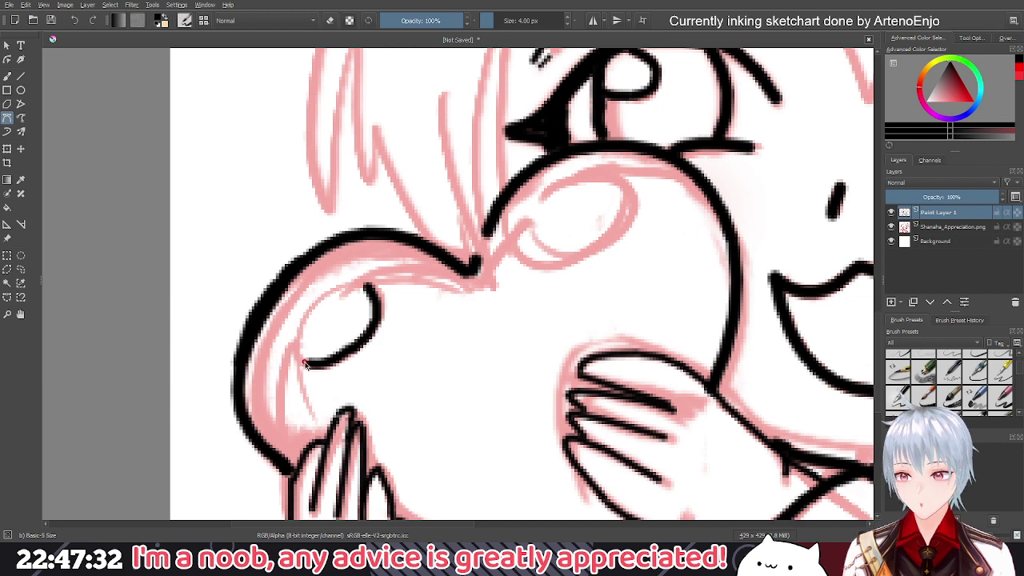
pyautogui.moveTo(304, 364); pyautogui.dragTo(283, 358)
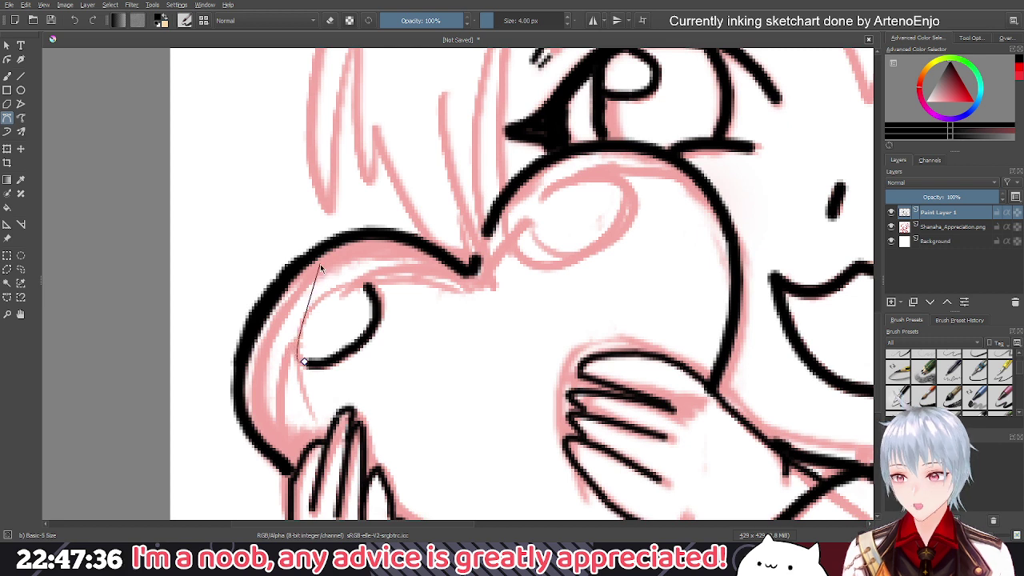
pyautogui.press('Escape')
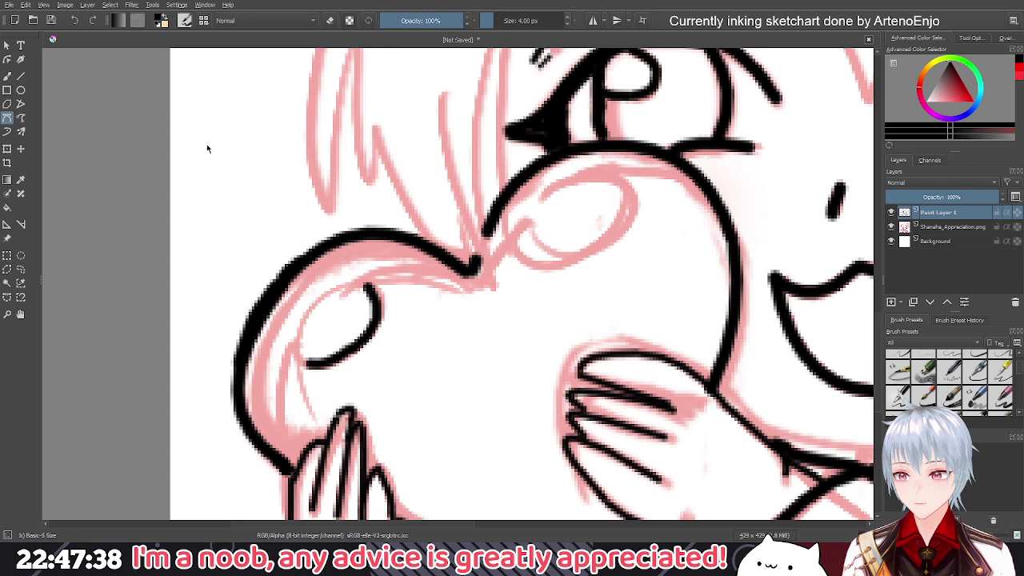
pyautogui.click(365, 285)
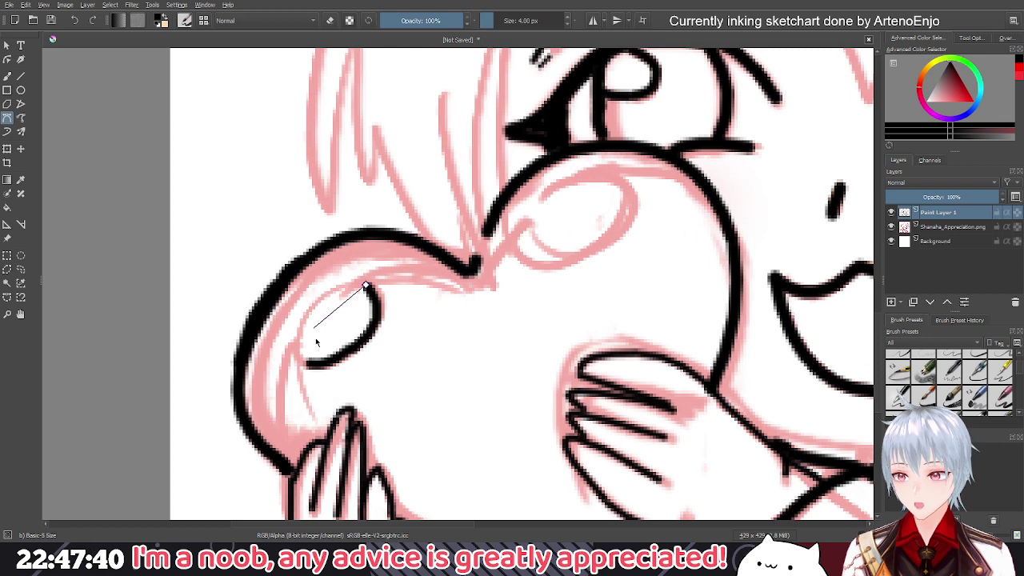
pyautogui.moveTo(307, 364); pyautogui.dragTo(316, 473)
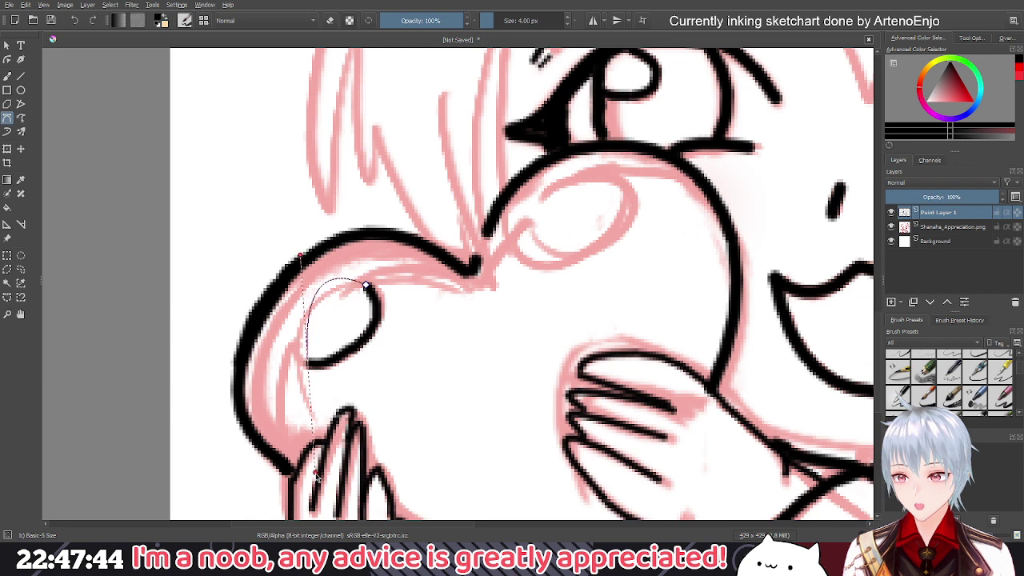
pyautogui.press('Escape')
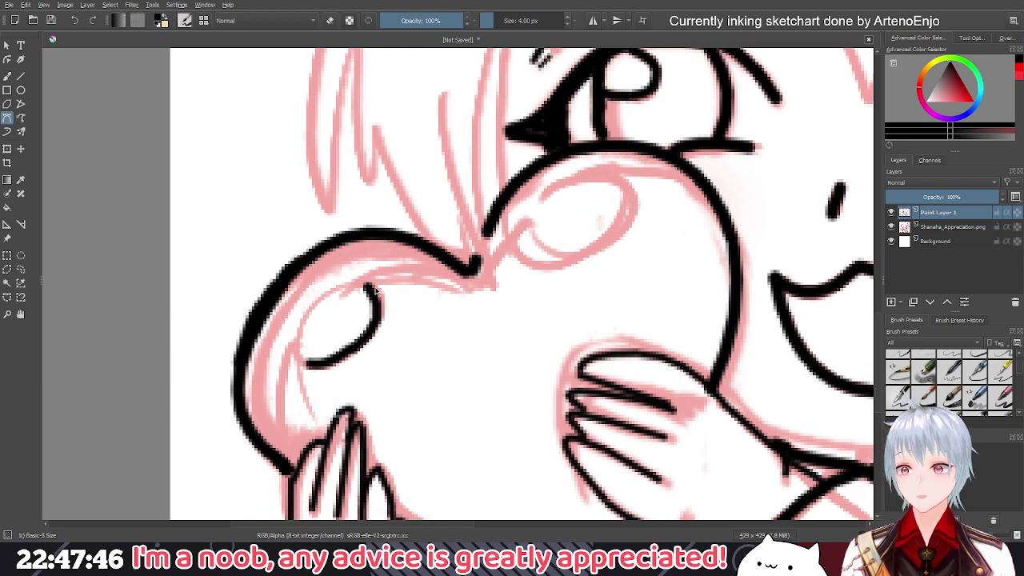
# Close the left lobe's highlight oval with Bezier curves over its top and down its left edge
pyautogui.click(370, 287)
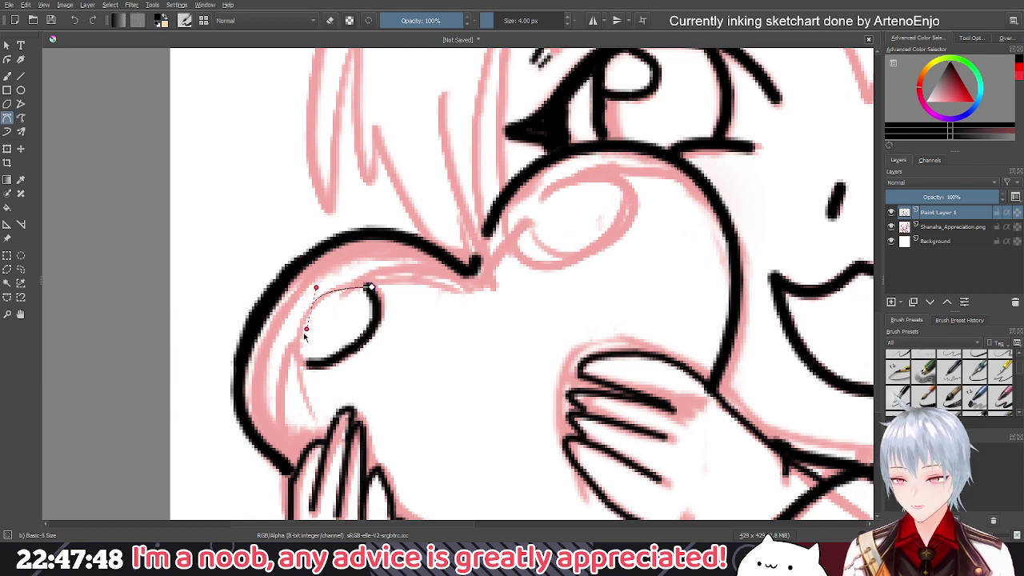
pyautogui.moveTo(304, 334); pyautogui.dragTo(286, 350)
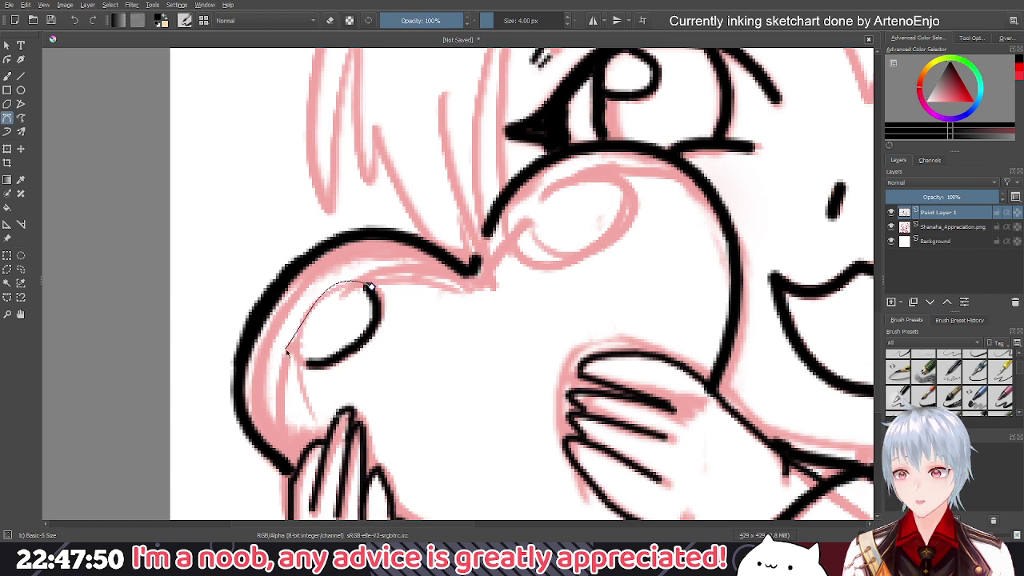
pyautogui.doubleClick(307, 311)
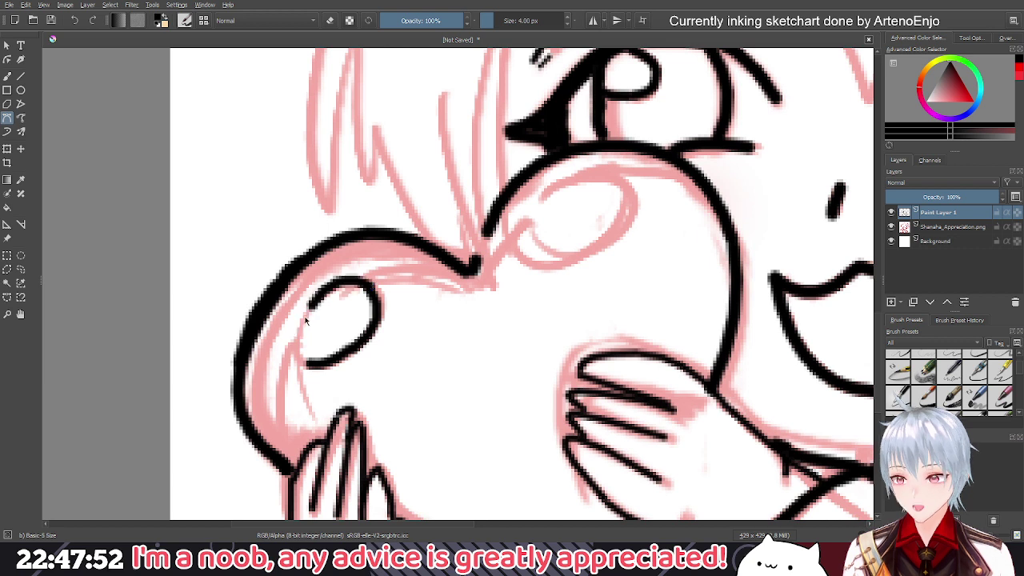
pyautogui.moveTo(308, 308); pyautogui.dragTo(316, 319)
pyautogui.moveTo(306, 364); pyautogui.dragTo(330, 377)
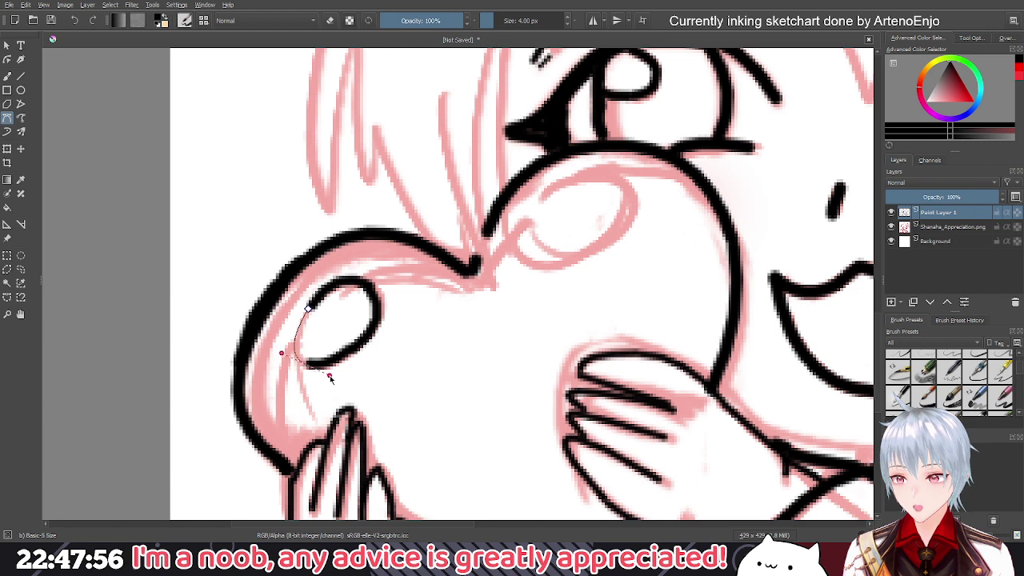
pyautogui.doubleClick(330, 377)
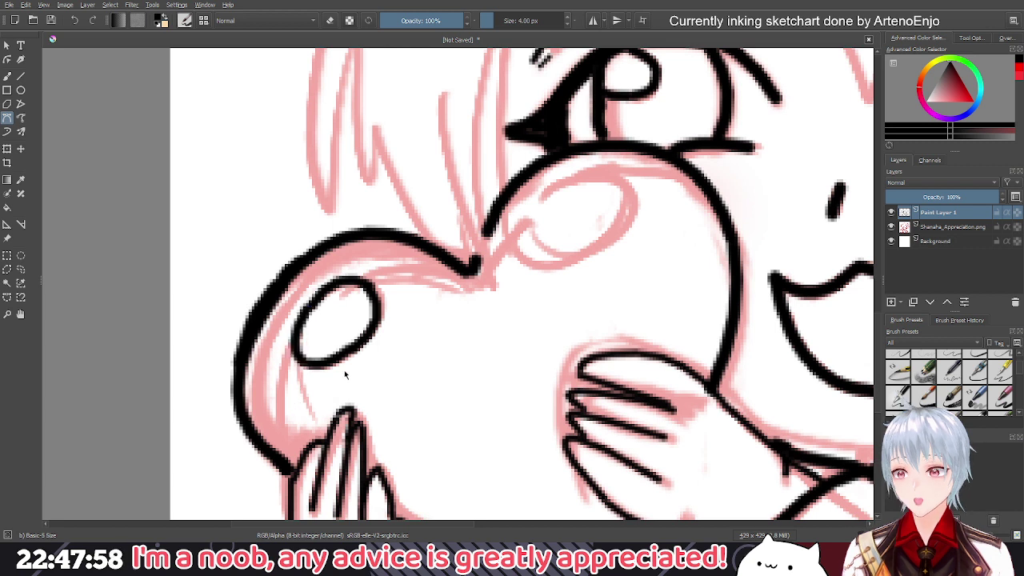
# Ink the right edge of the right lobe's highlight oval with a Bezier curve
pyautogui.moveTo(444, 295); pyautogui.dragTo(367, 326)
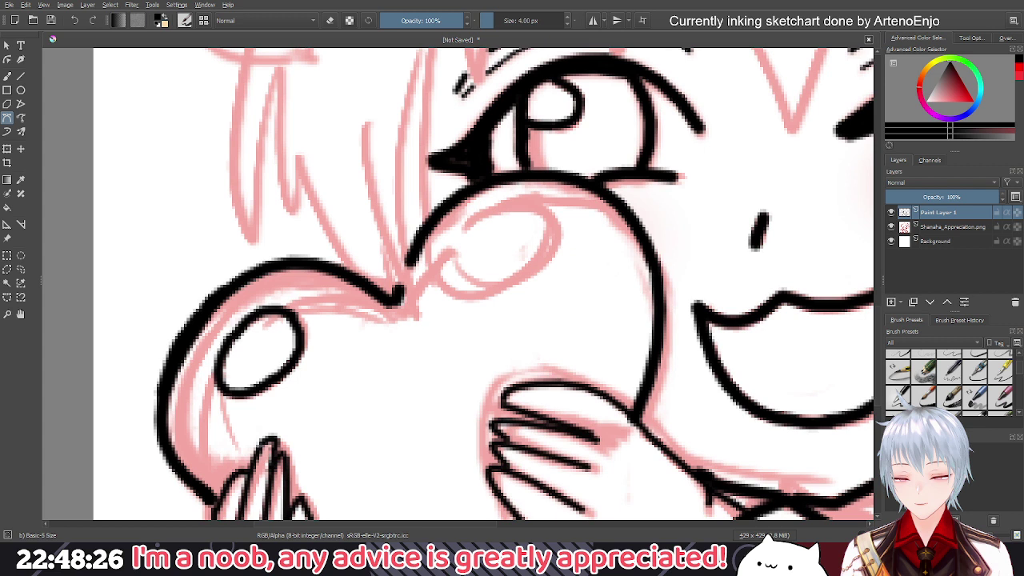
pyautogui.moveTo(529, 202); pyautogui.dragTo(575, 220)
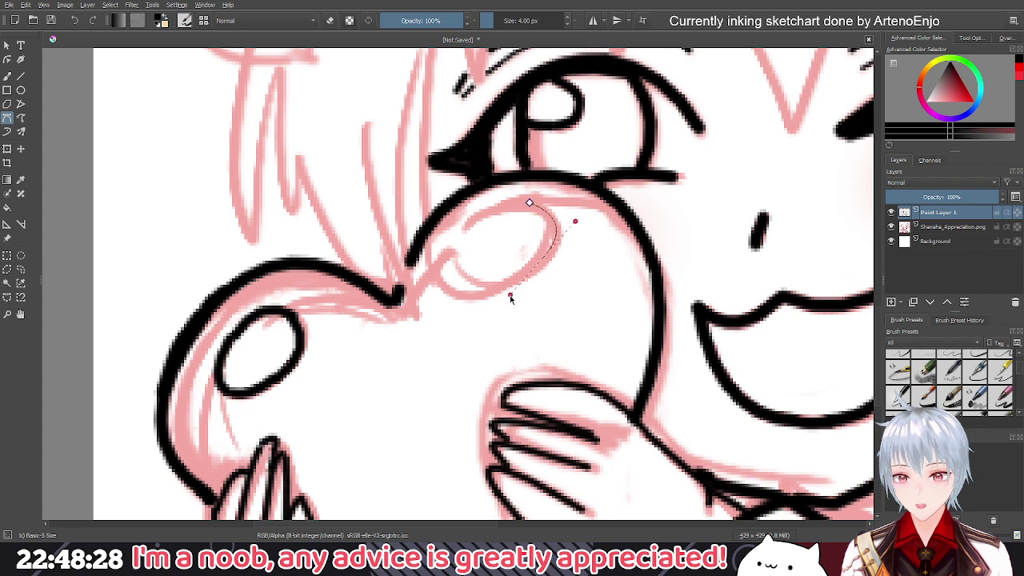
pyautogui.click(509, 295)
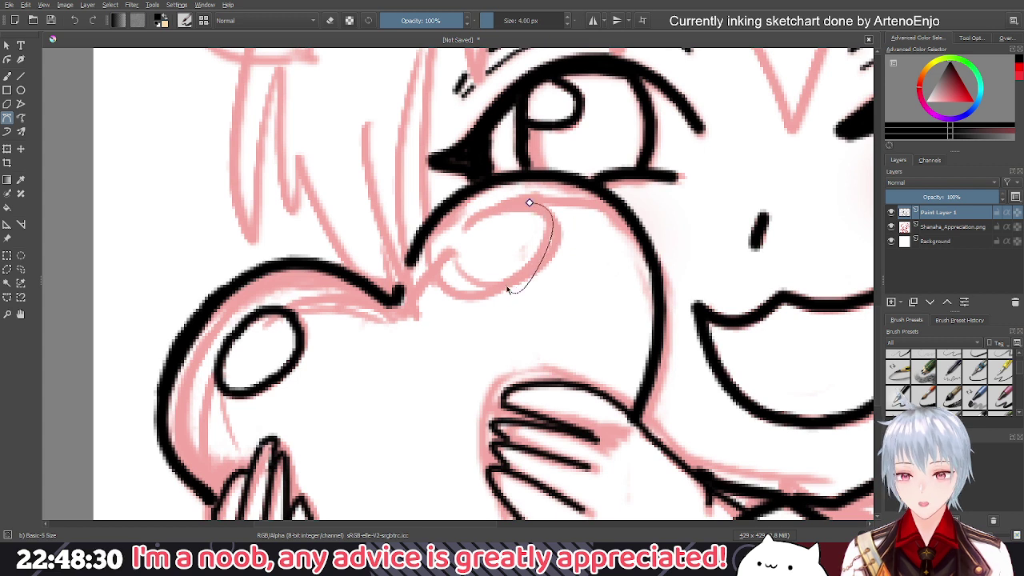
pyautogui.press('Return')
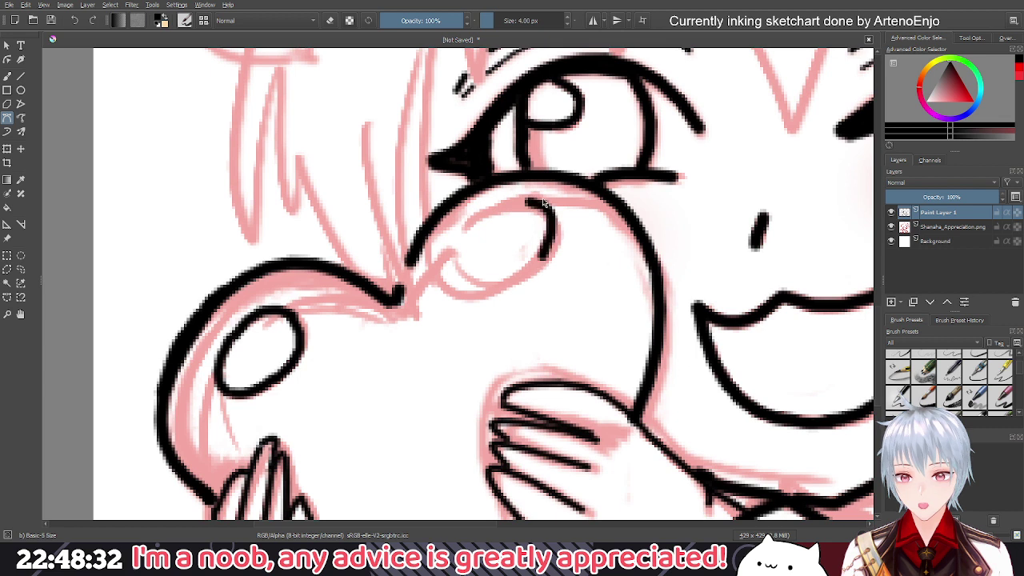
# Try a Bezier curve over the upper-left edge of the right lobe's highlight oval, and undo it
pyautogui.moveTo(527, 204); pyautogui.dragTo(448, 269)
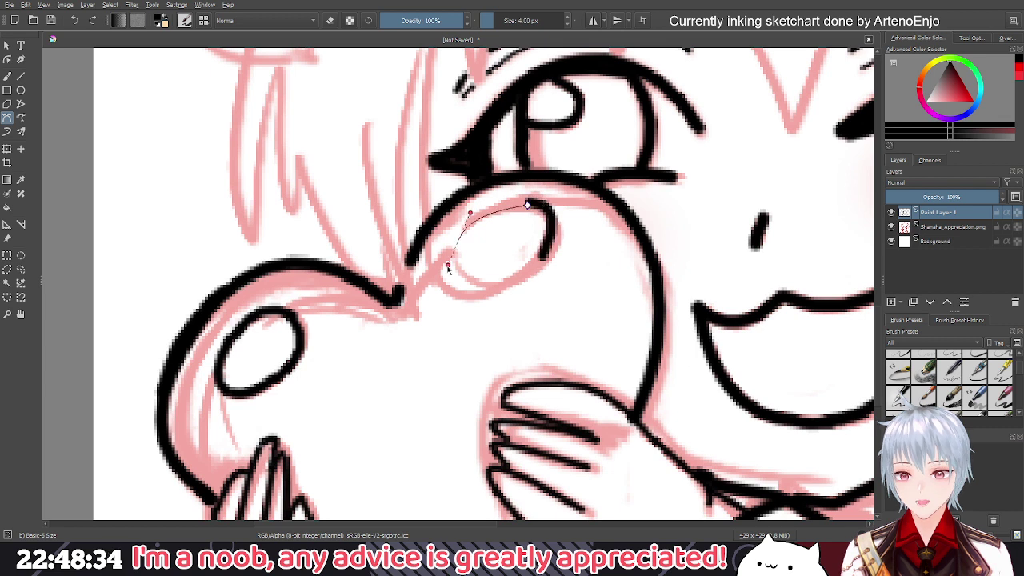
pyautogui.press('Return')
pyautogui.click(540, 254)
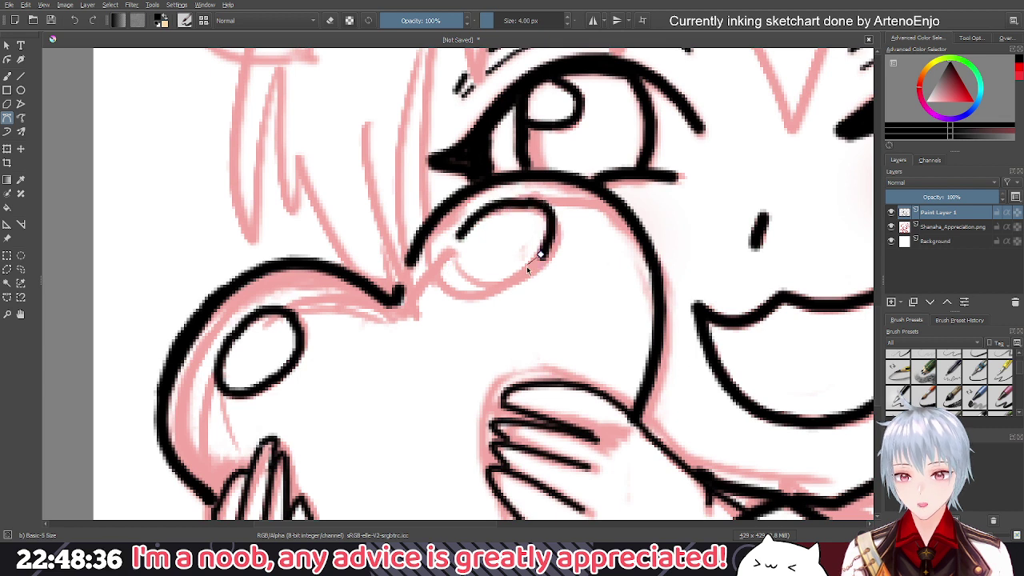
pyautogui.hotkey('ctrl', 'z')
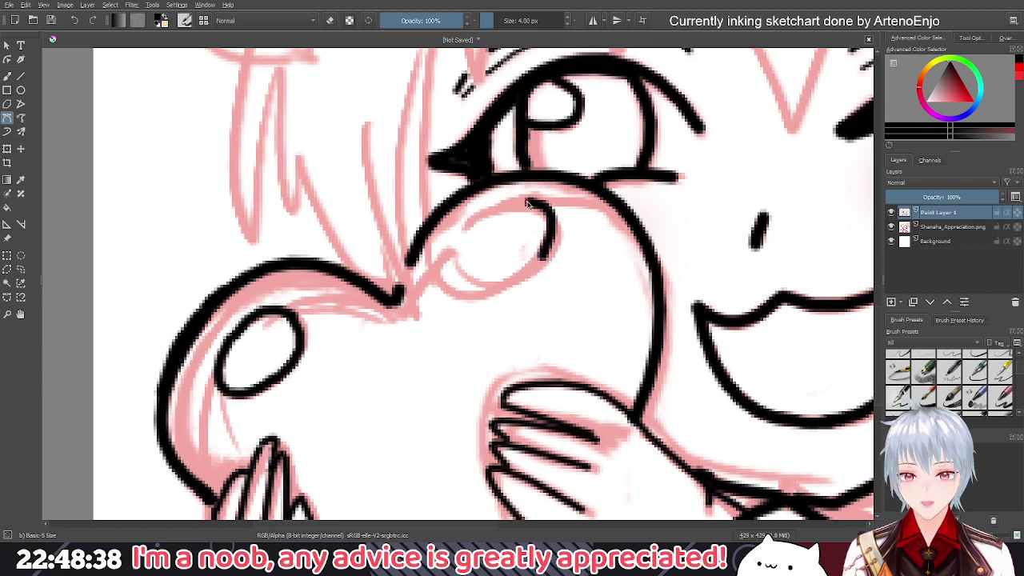
# Close the right lobe's highlight oval with Bezier curves along its upper-left, bottom and lower-left edges
pyautogui.moveTo(527, 204); pyautogui.dragTo(468, 207)
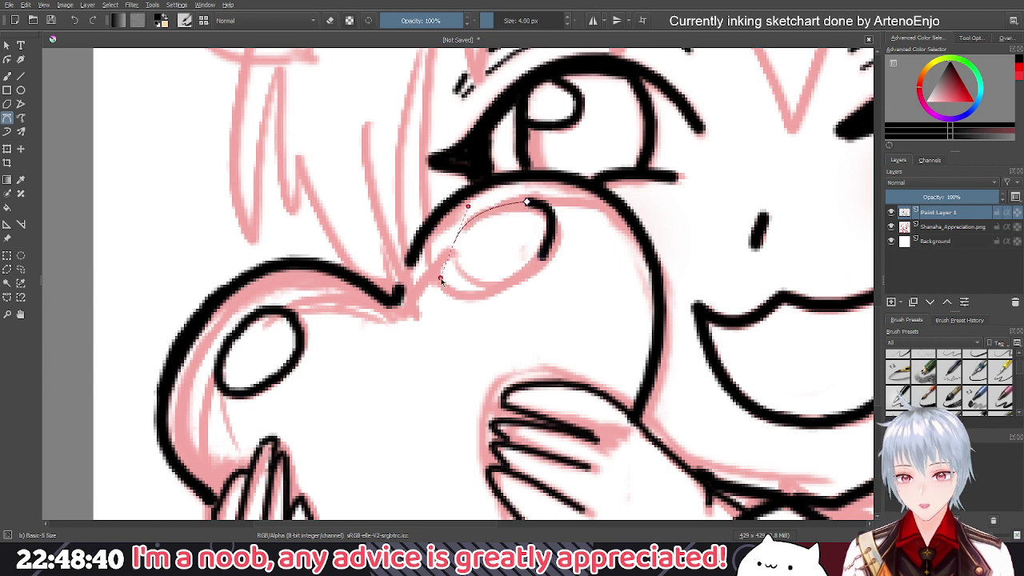
pyautogui.press('Return')
pyautogui.click(543, 257)
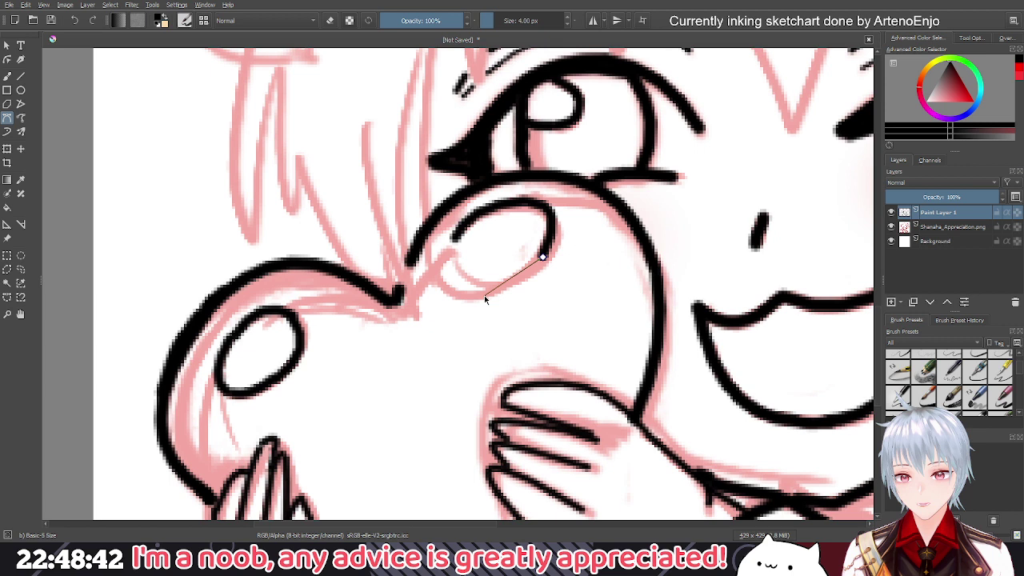
pyautogui.moveTo(482, 279); pyautogui.dragTo(502, 293)
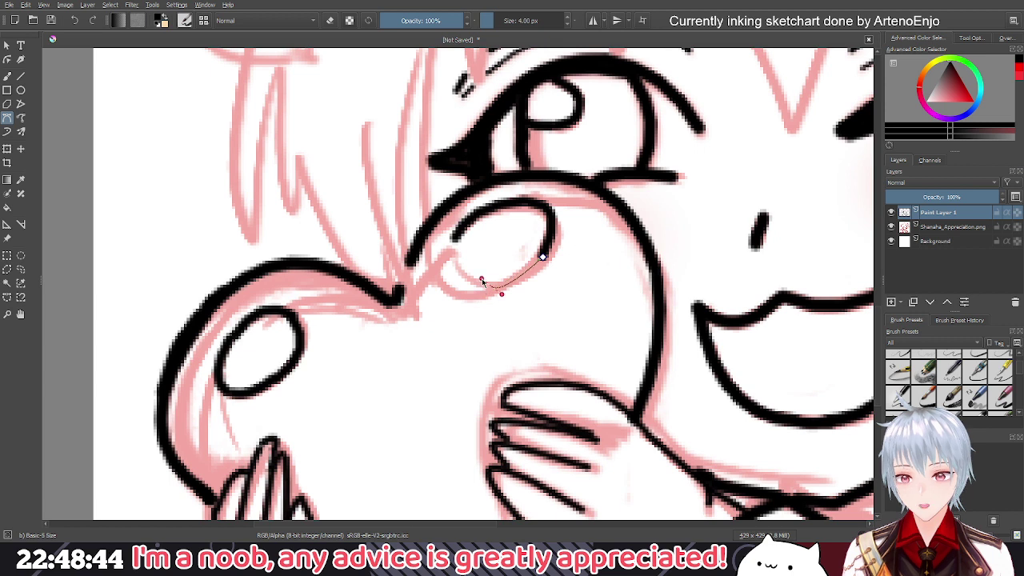
pyautogui.doubleClick(481, 281)
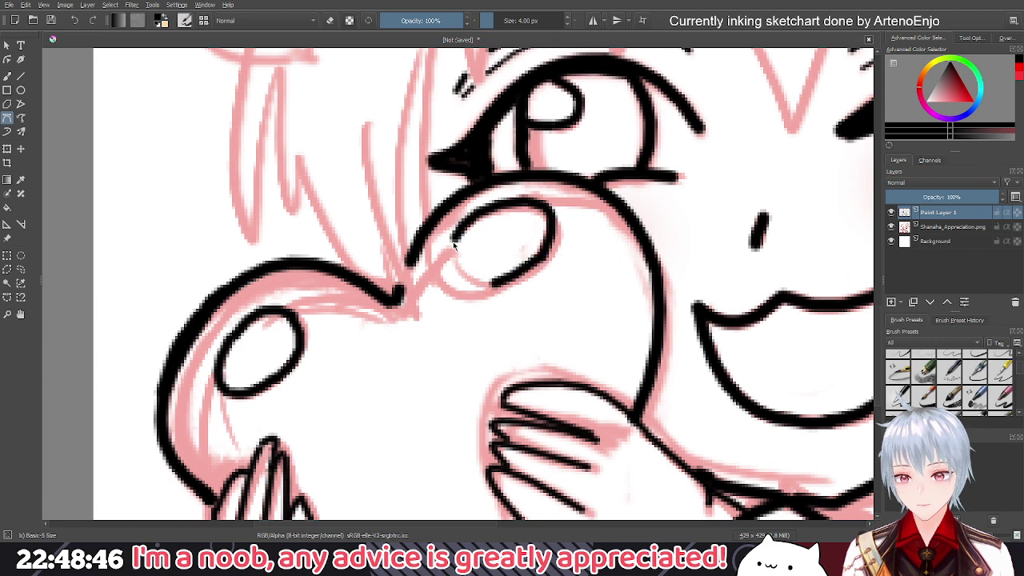
pyautogui.moveTo(453, 240); pyautogui.dragTo(550, 273)
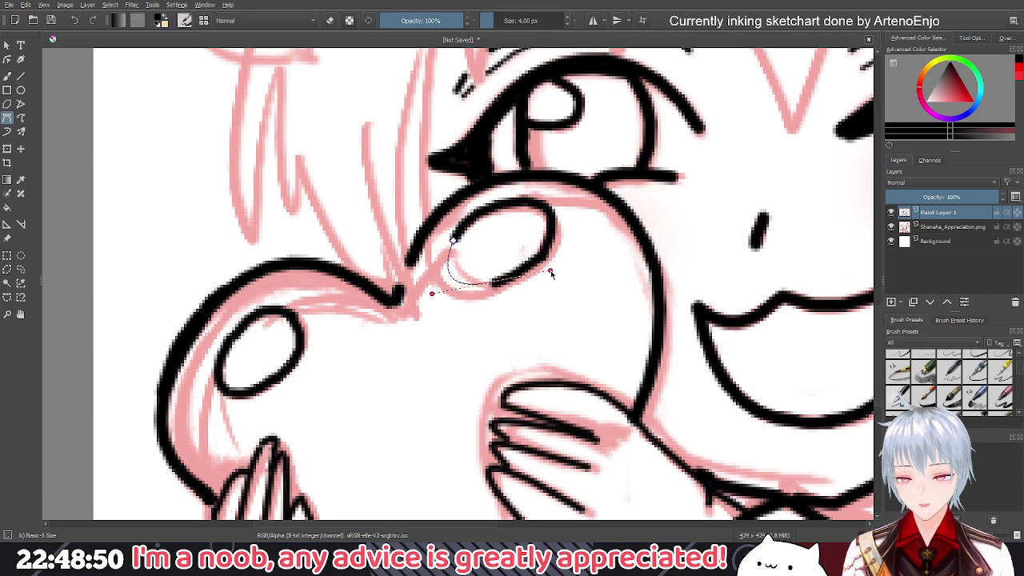
pyautogui.doubleClick(492, 290)
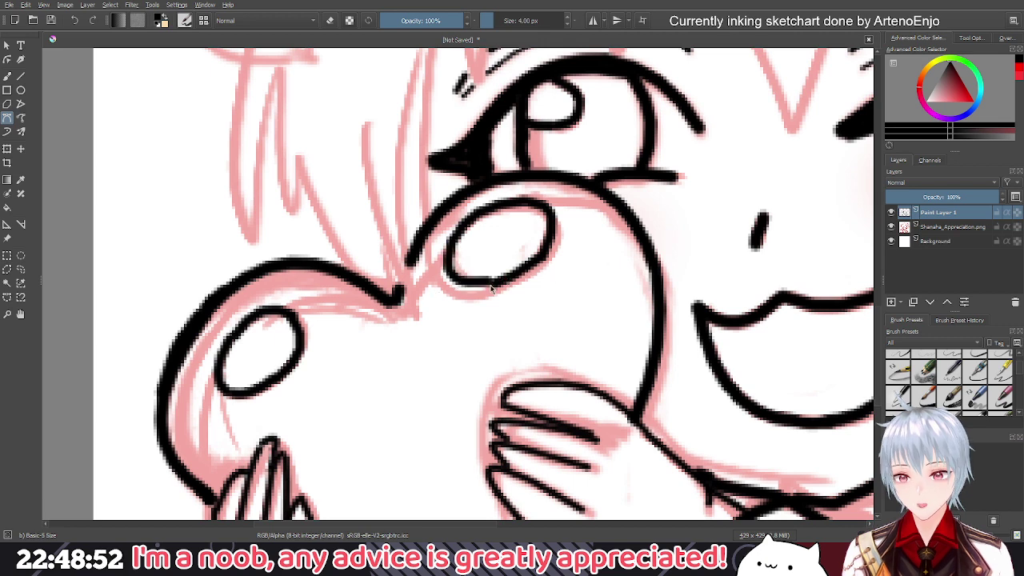
# Inspect the oval's bottom join, and check the inked lines with the Shanaha_Appreciation.png sketch layer temporarily hidden
pyautogui.press('b')
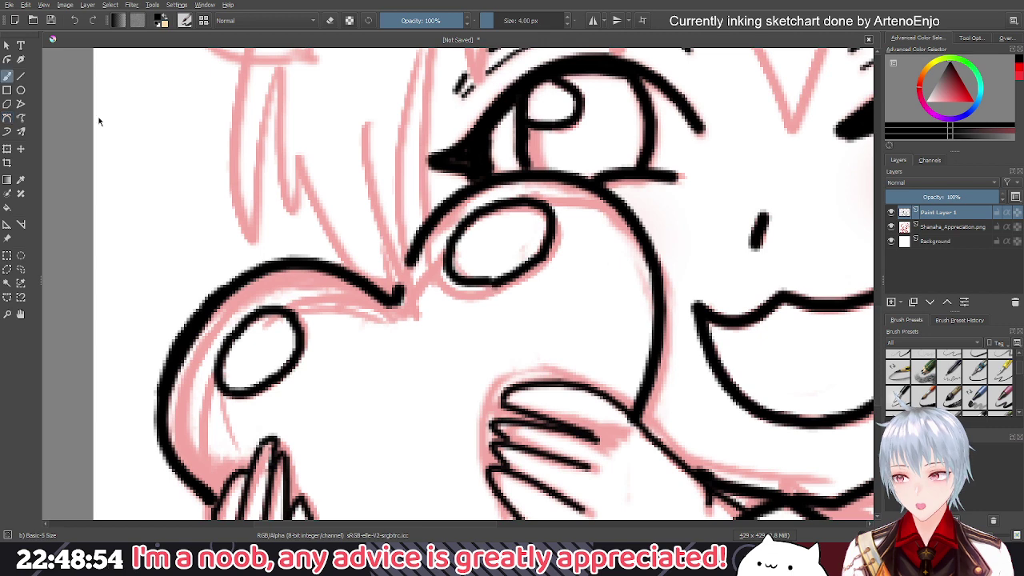
pyautogui.scroll(5, 504, 288)
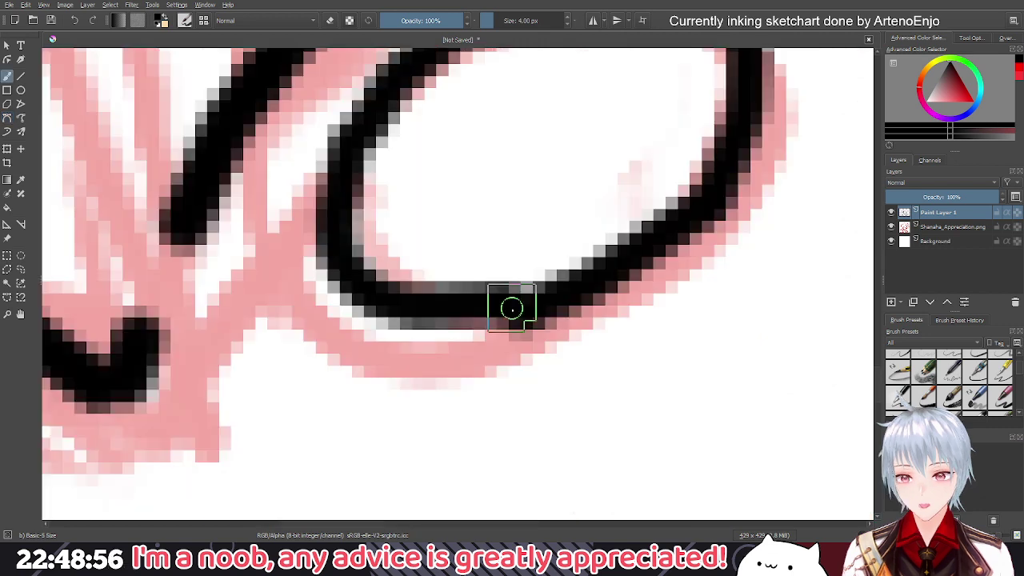
pyautogui.scroll(-5, 512, 308)
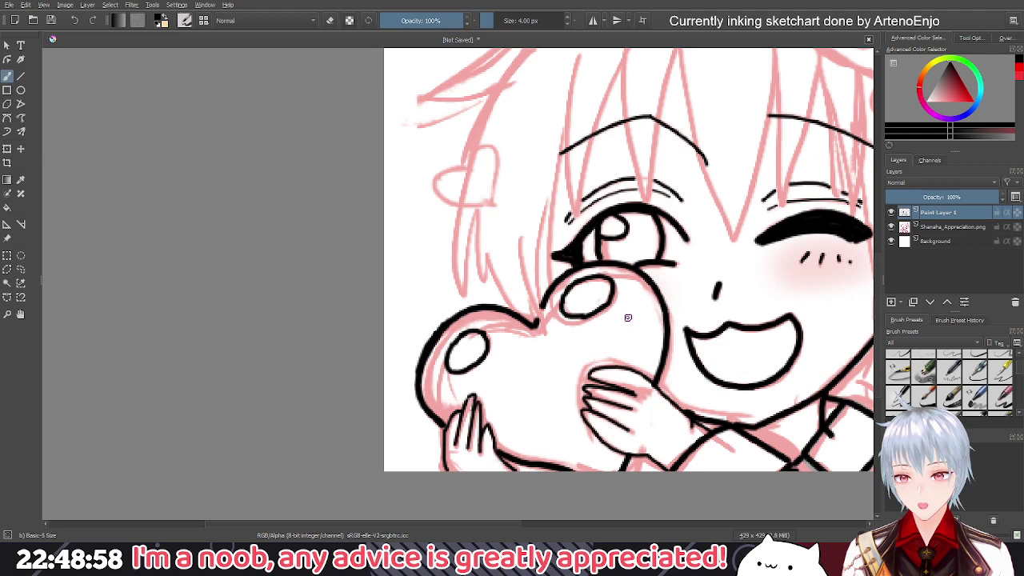
pyautogui.moveTo(627, 317); pyautogui.dragTo(511, 317)
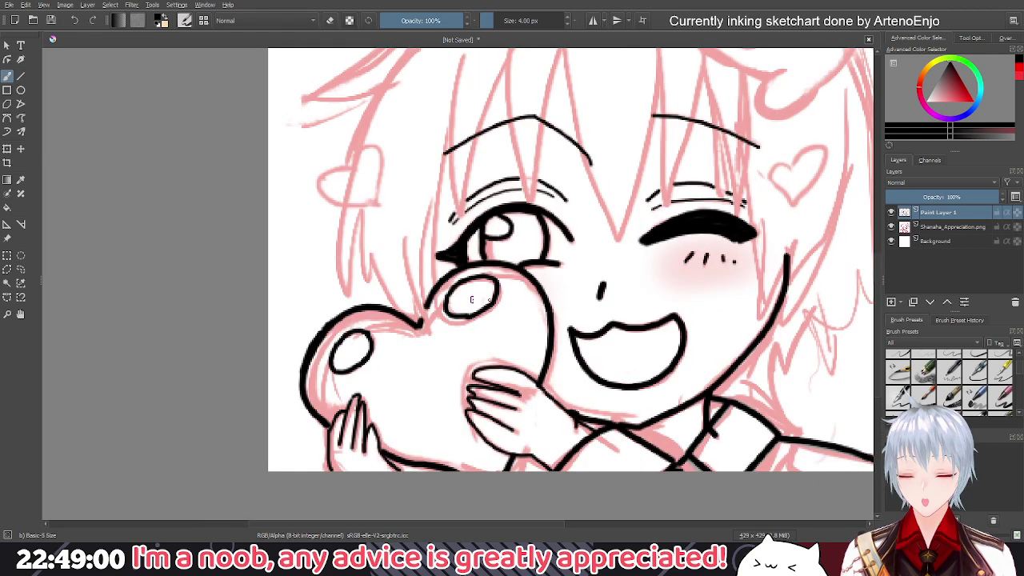
pyautogui.scroll(-1, 471, 300)
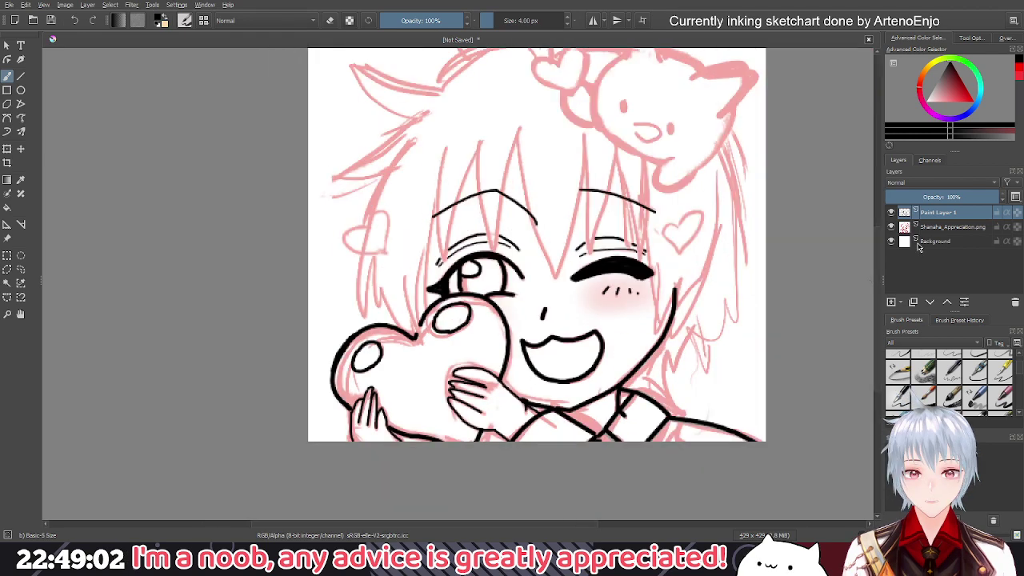
pyautogui.click(893, 227)
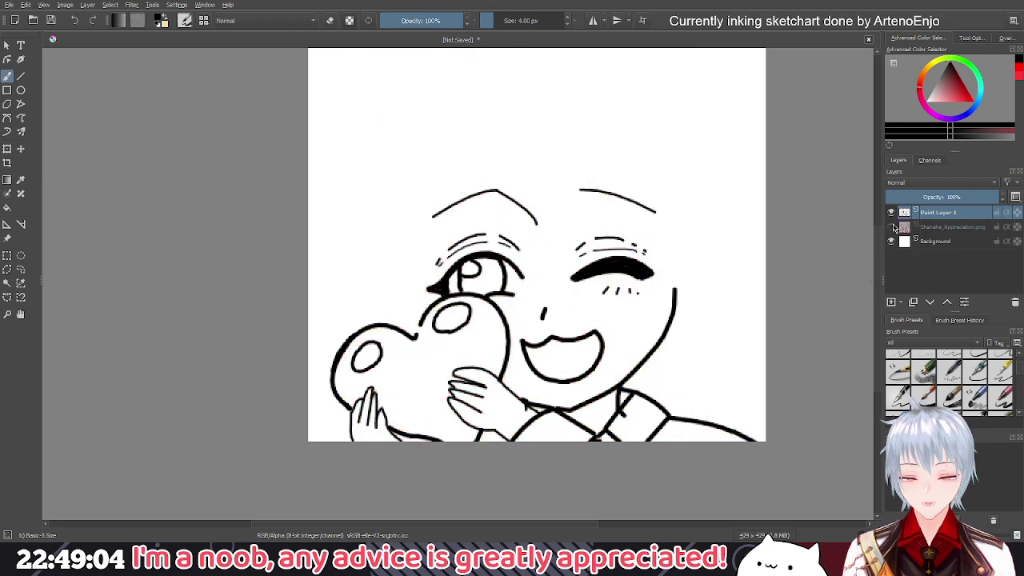
pyautogui.click(892, 227)
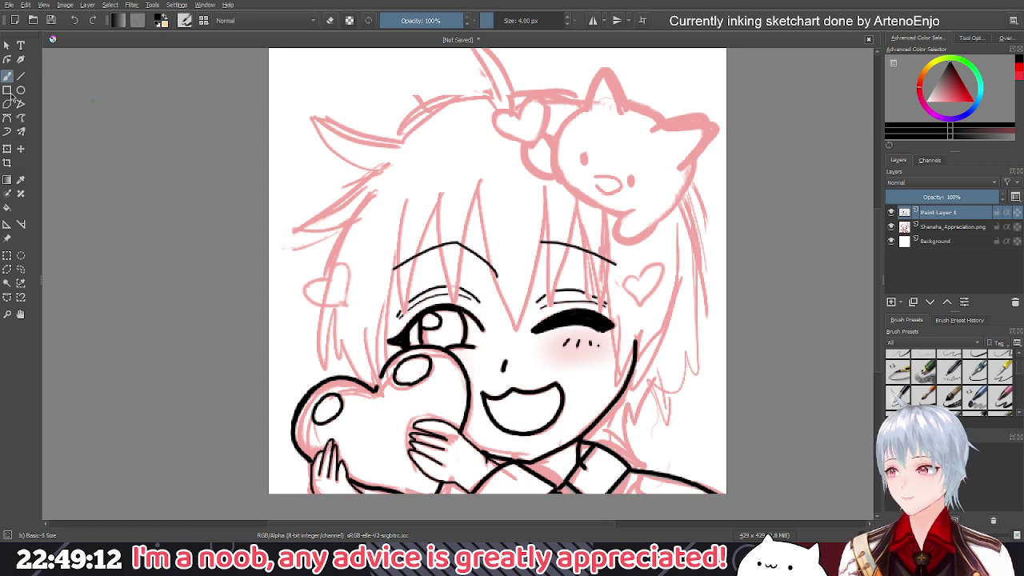
# Try a 4 px Bezier curve along the hair strand line running down into the heart's notch, and undo it
pyautogui.click(7, 118)
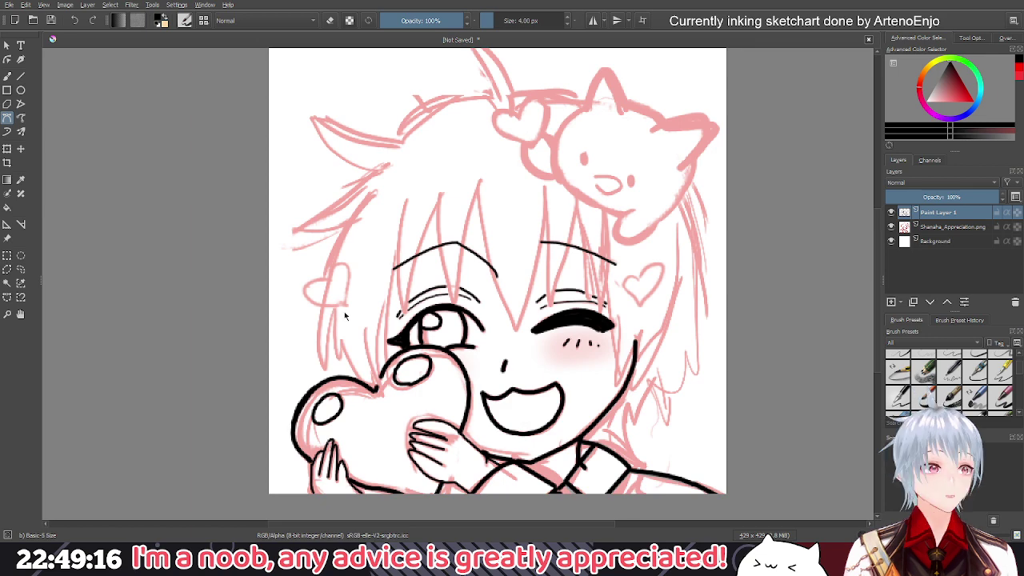
pyautogui.scroll(2, 572, 361)
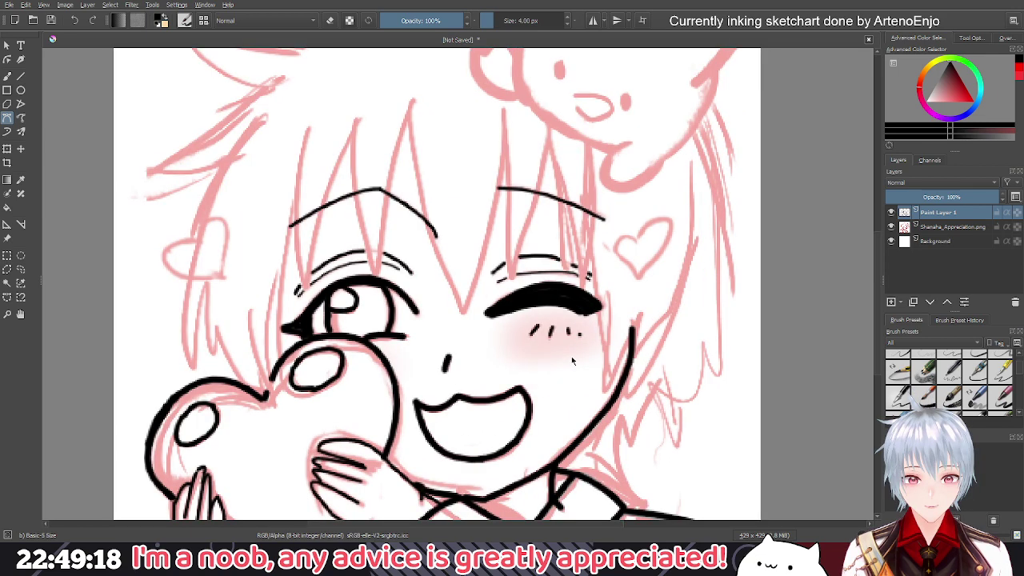
pyautogui.moveTo(572, 361); pyautogui.dragTo(651, 333)
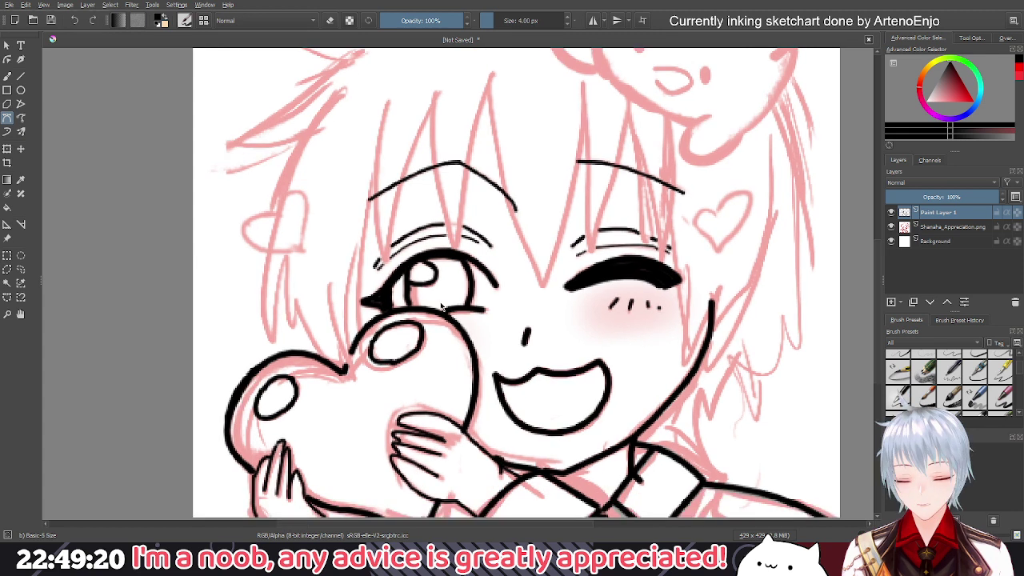
pyautogui.click(347, 359)
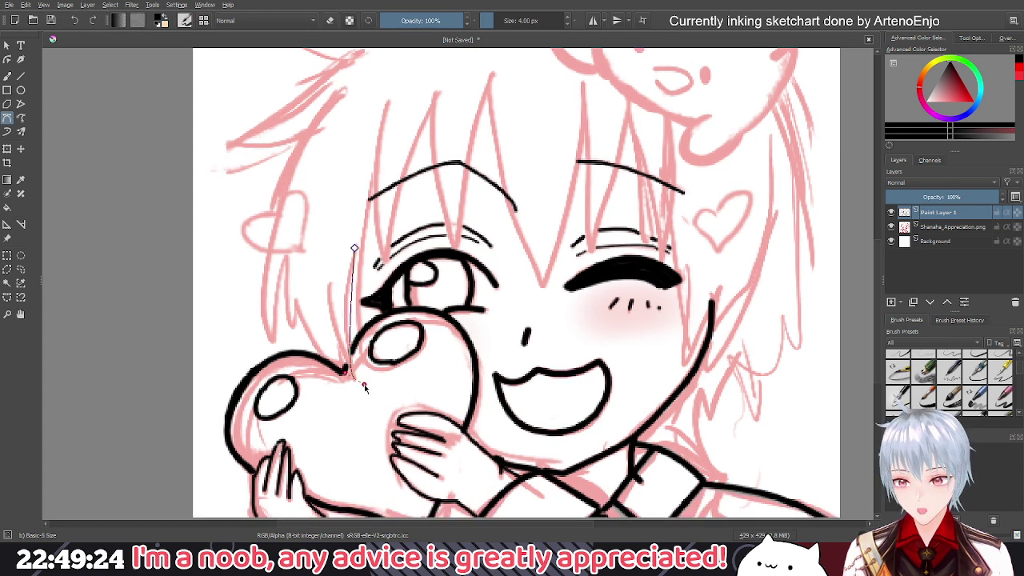
pyautogui.moveTo(364, 387); pyautogui.dragTo(369, 419)
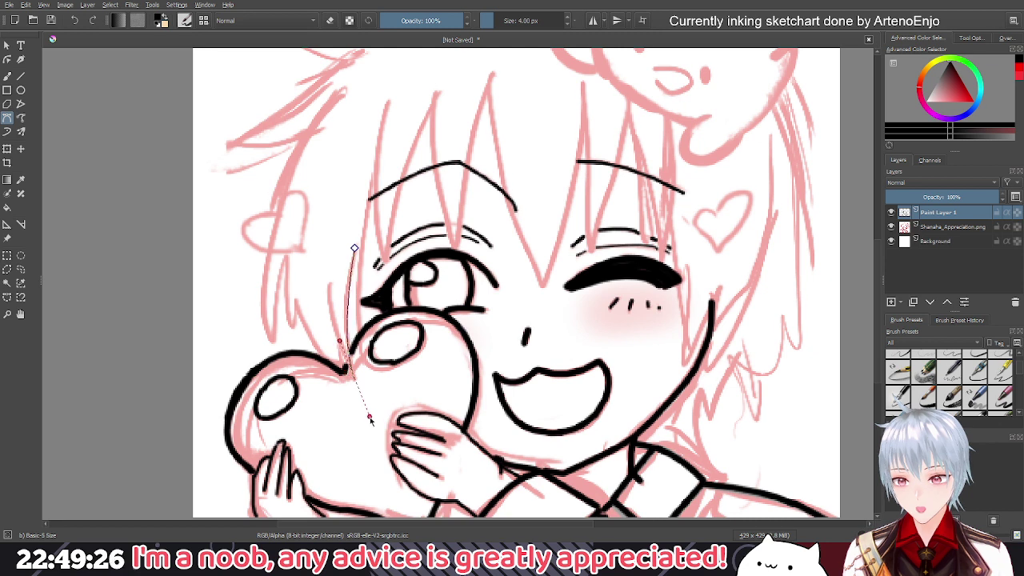
pyautogui.press('Return')
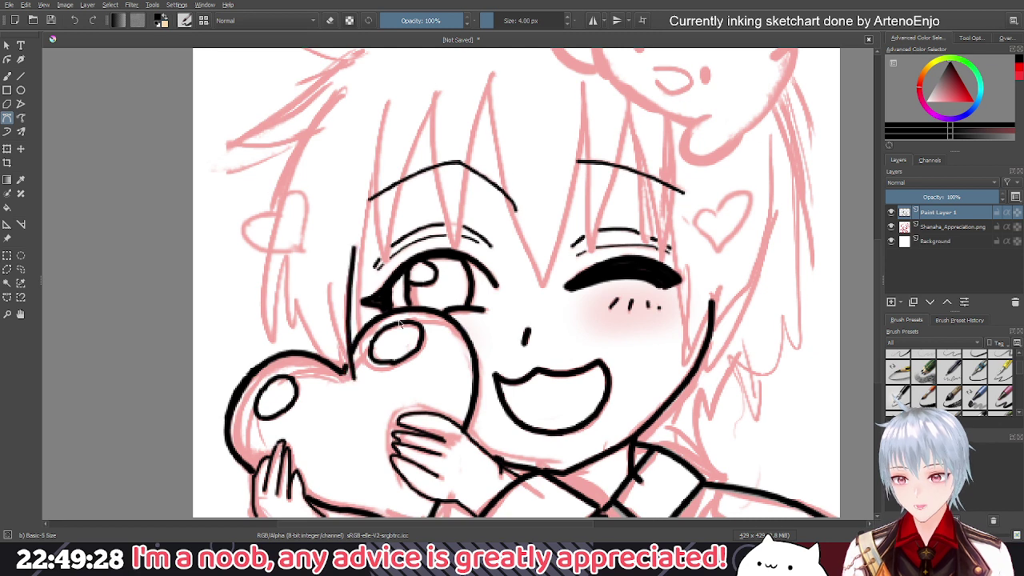
pyautogui.hotkey('ctrl', 'z')
# Set the brush size to 3 px and ink the hair strand's right edge down into the heart's notch with a Bezier curve
pyautogui.press('[')
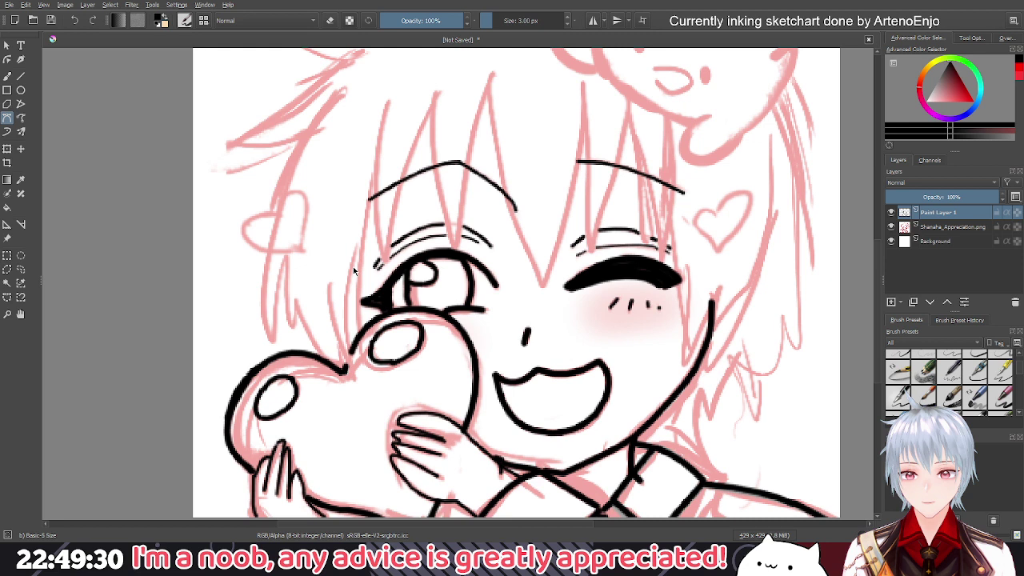
pyautogui.click(357, 248)
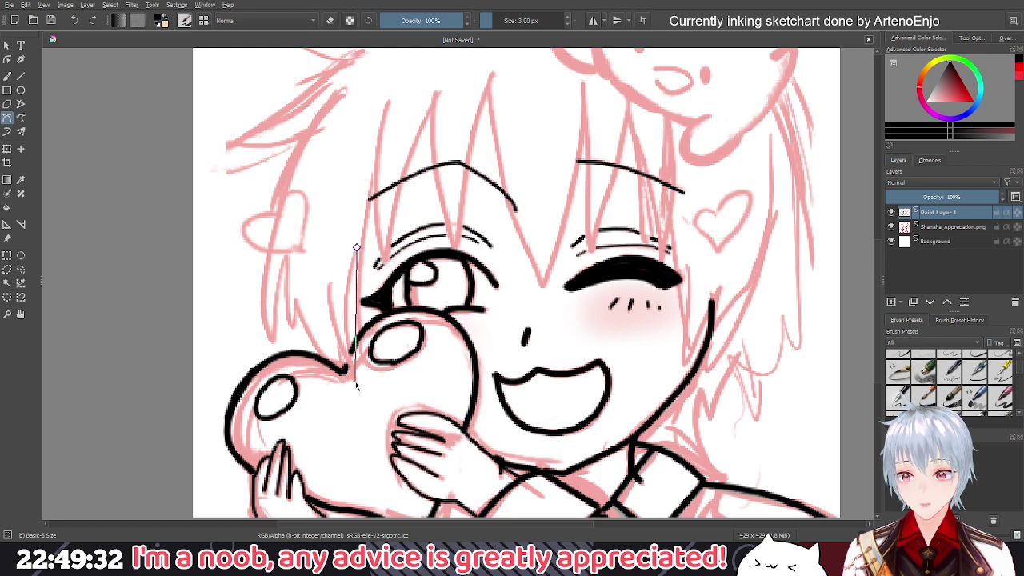
pyautogui.moveTo(357, 387); pyautogui.dragTo(372, 435)
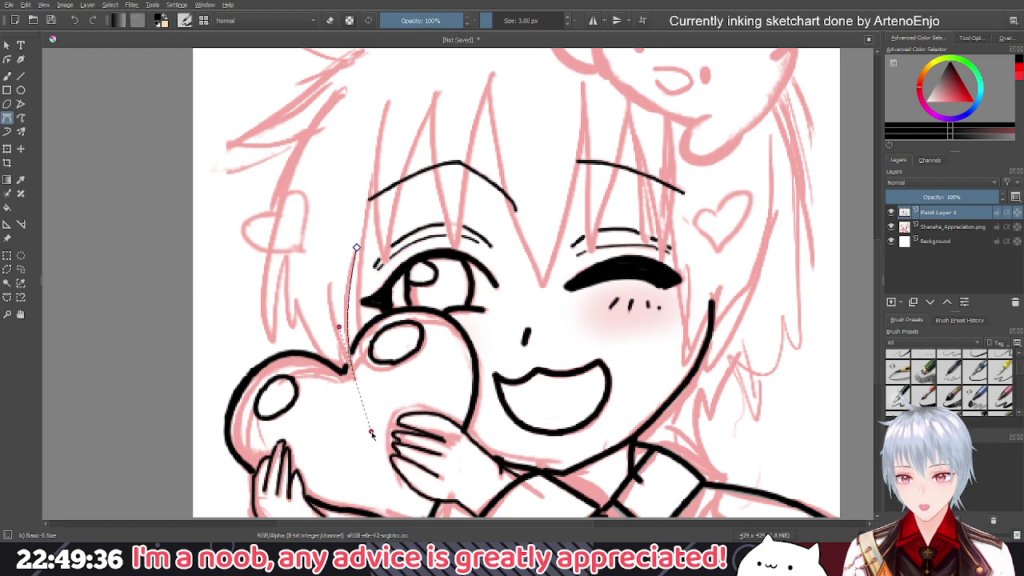
pyautogui.press('Return')
# Ink the left edge of the same hair strand with a Bezier curve meeting the right edge at the heart's notch
pyautogui.scroll(3, 337, 364)
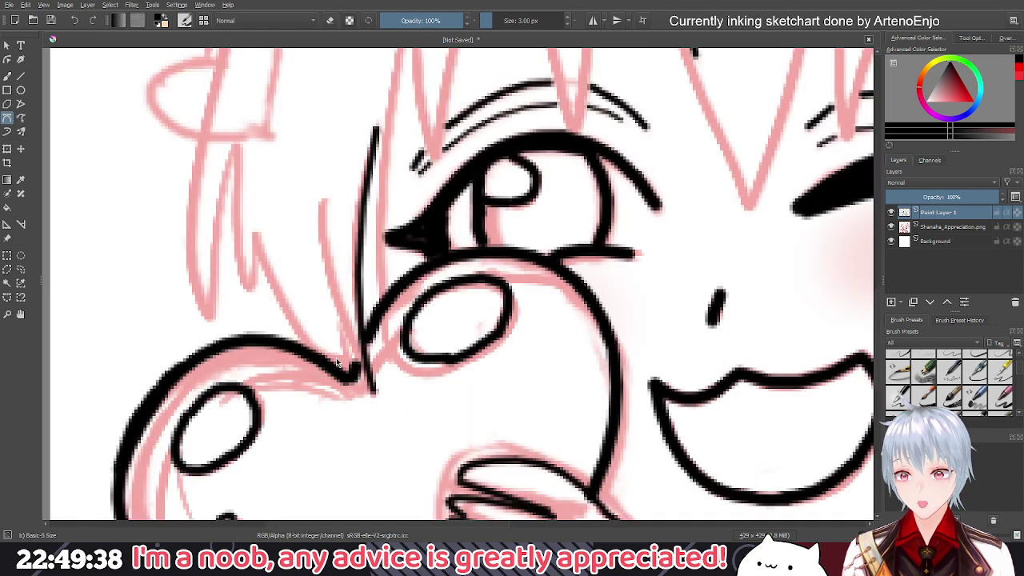
pyautogui.click(322, 207)
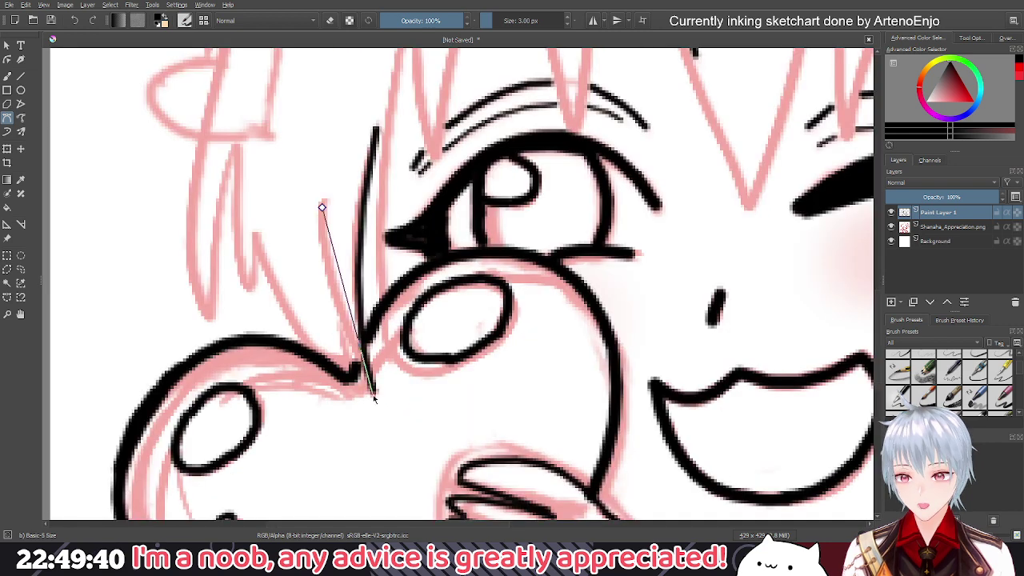
pyautogui.moveTo(372, 395); pyautogui.dragTo(395, 394)
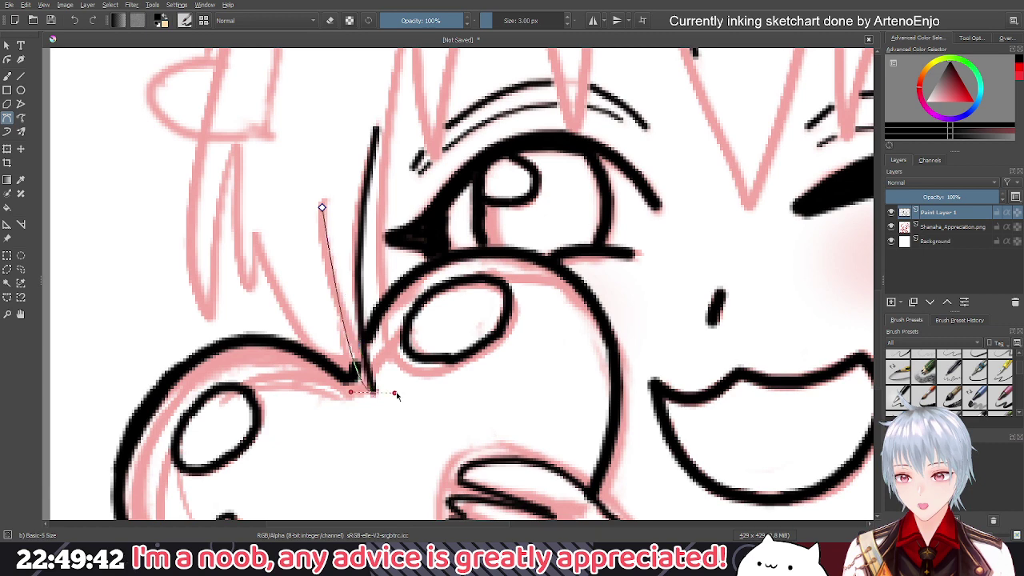
pyautogui.press('Return')
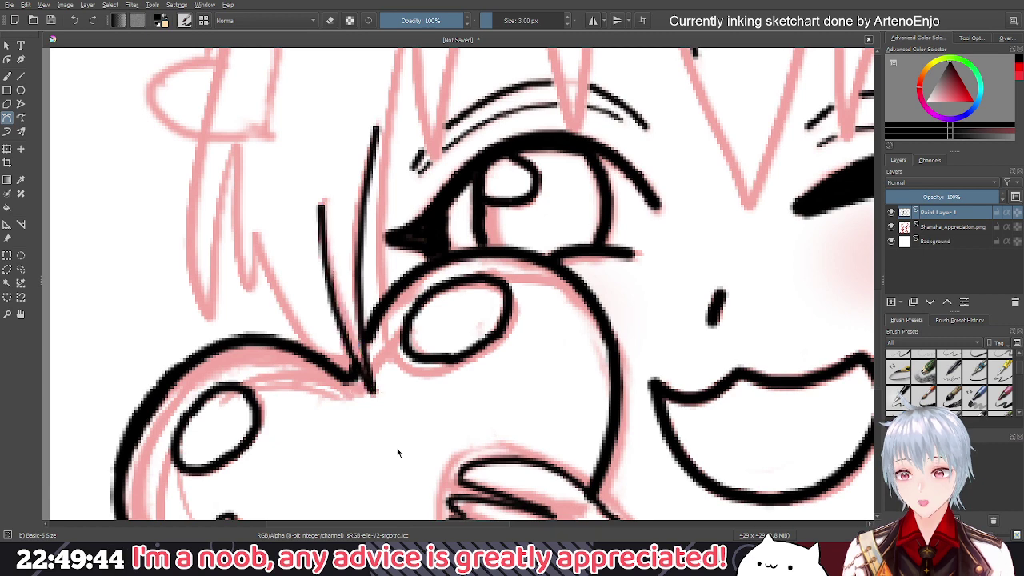
# Ink the slanted hair line ending on the heart's left lobe and the short line descending from its upper end
pyautogui.scroll(-2, 306, 332)
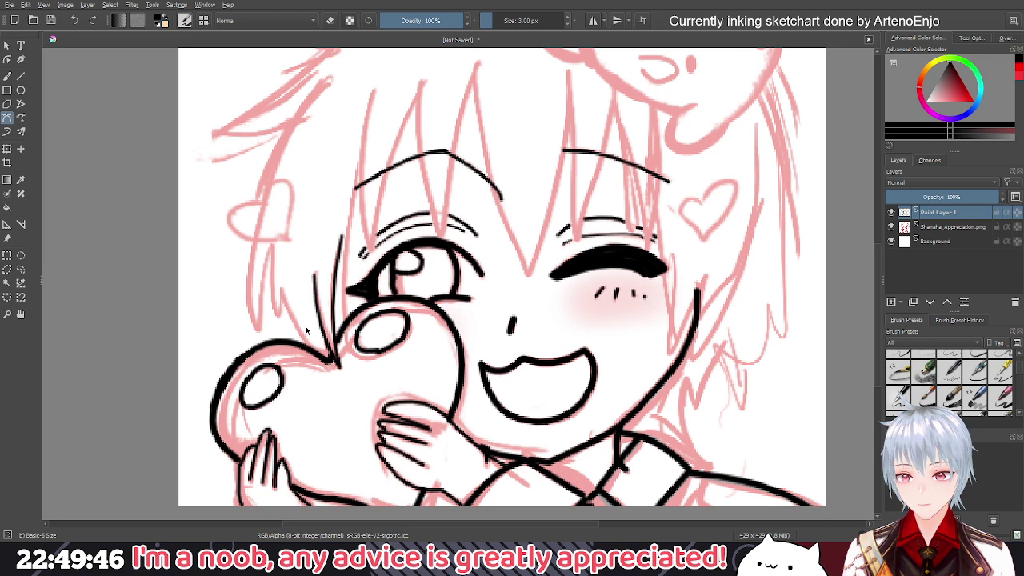
pyautogui.moveTo(306, 326); pyautogui.dragTo(341, 344)
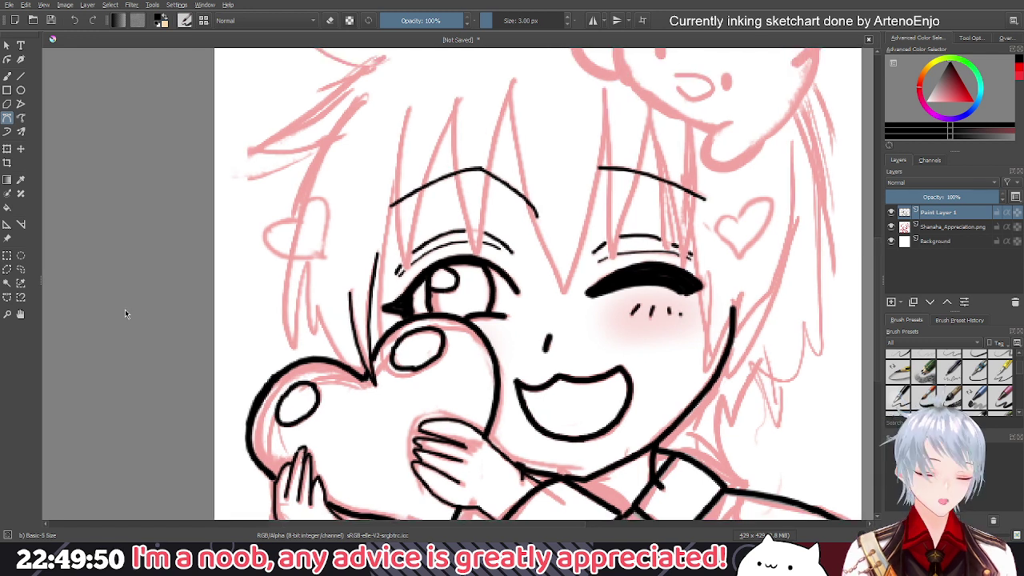
pyautogui.click(317, 307)
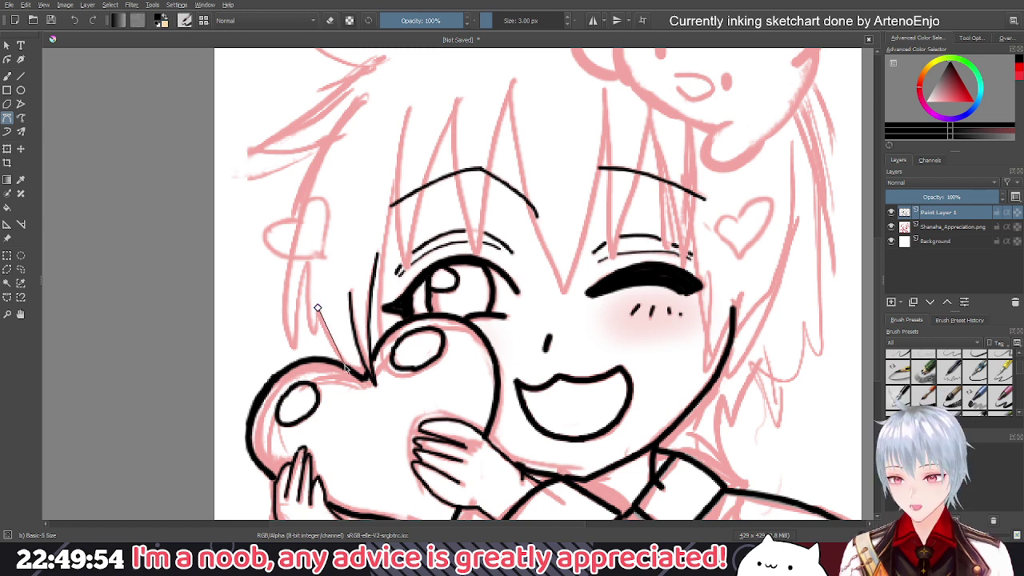
pyautogui.doubleClick(346, 365)
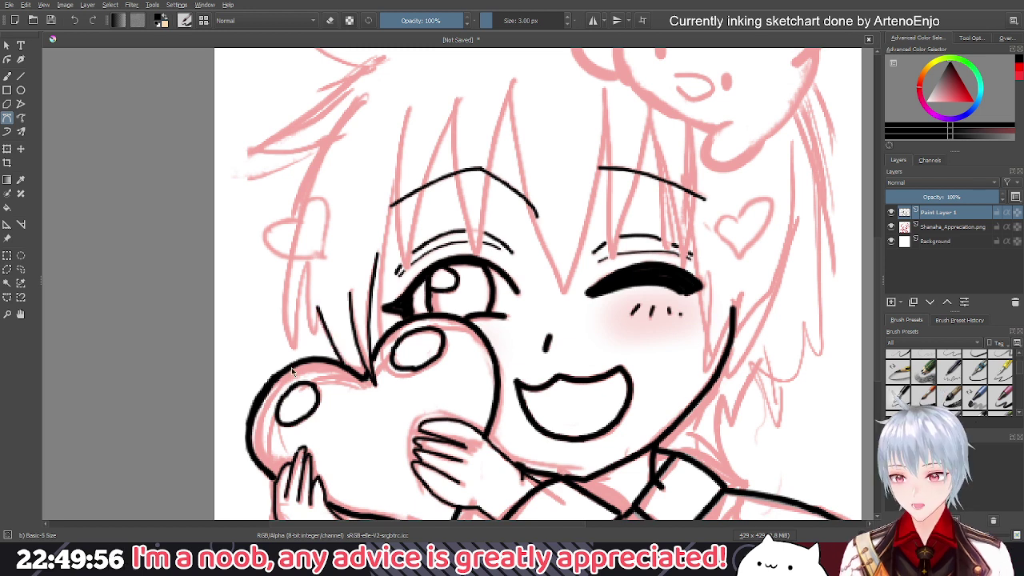
pyautogui.click(317, 309)
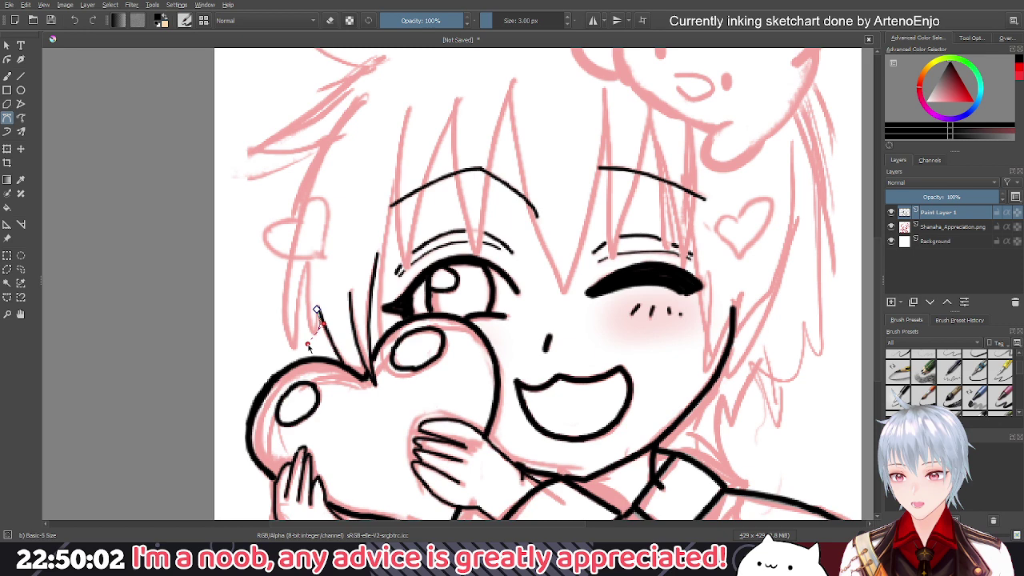
pyautogui.press('Return')
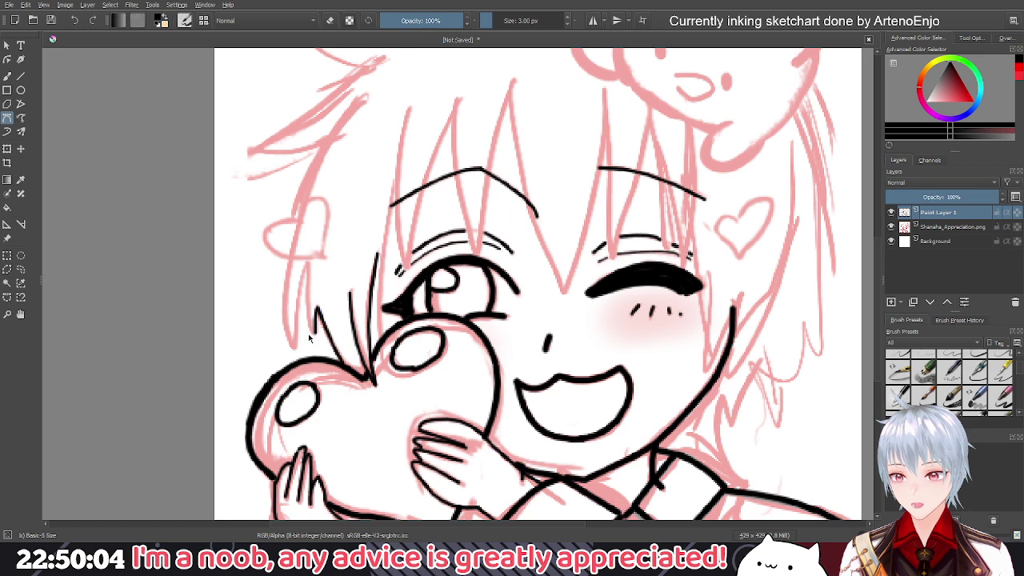
# Ink the hair line from below the small heart ornament down to the short line's lower end with a Bezier curve
pyautogui.scroll(2, 301, 308)
pyautogui.click(313, 217)
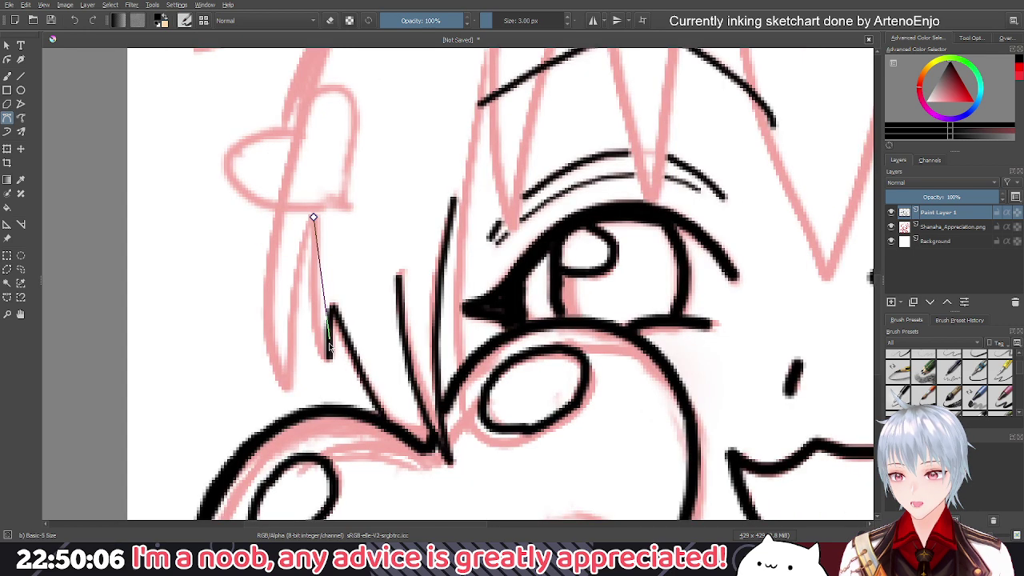
pyautogui.moveTo(326, 359); pyautogui.dragTo(342, 360)
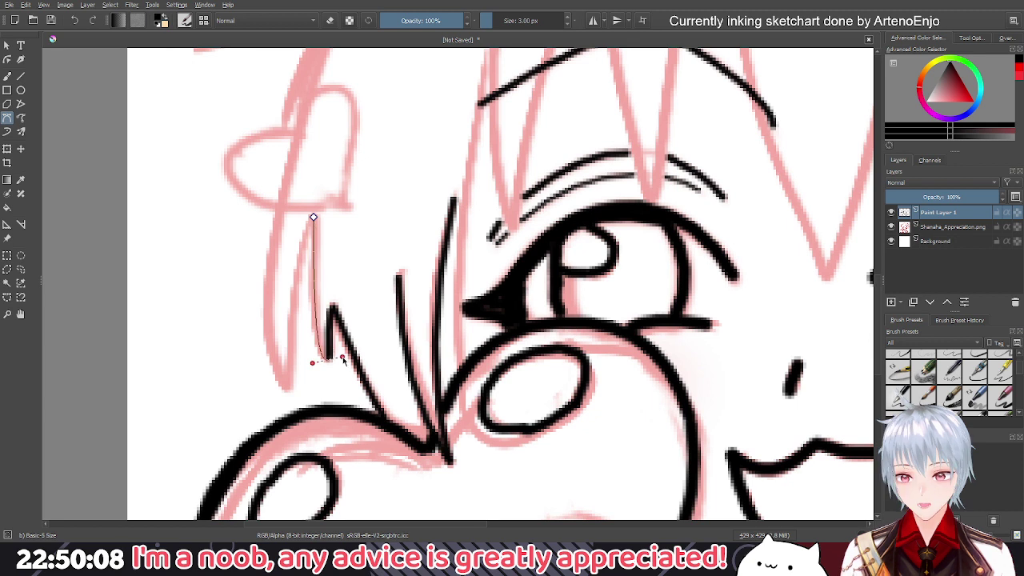
pyautogui.press('Return')
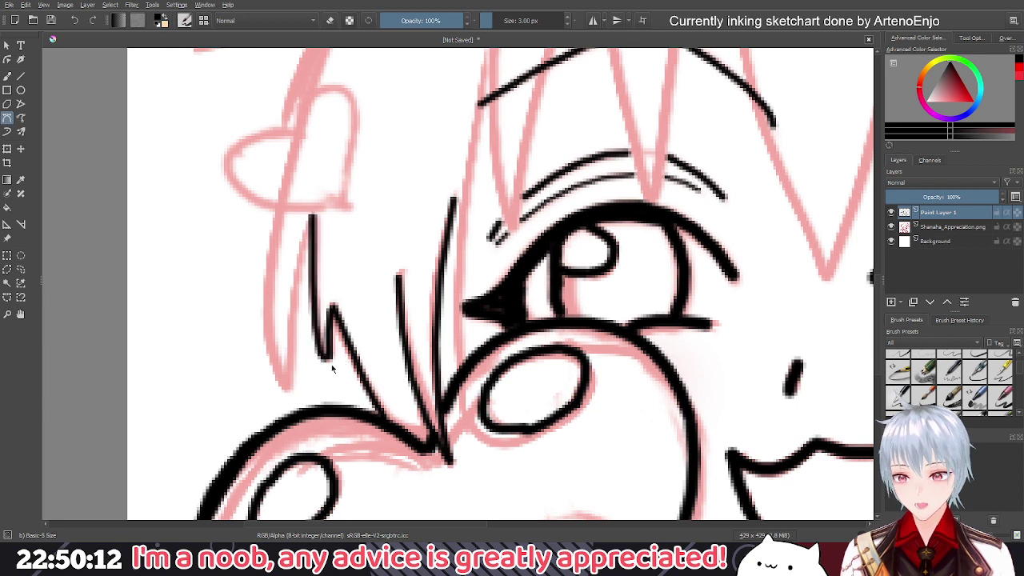
# Ink the right edge of the outermost hair strand below the small heart ornament with a Bezier curve running down to the strand's tip
pyautogui.scroll(8, 331, 364)
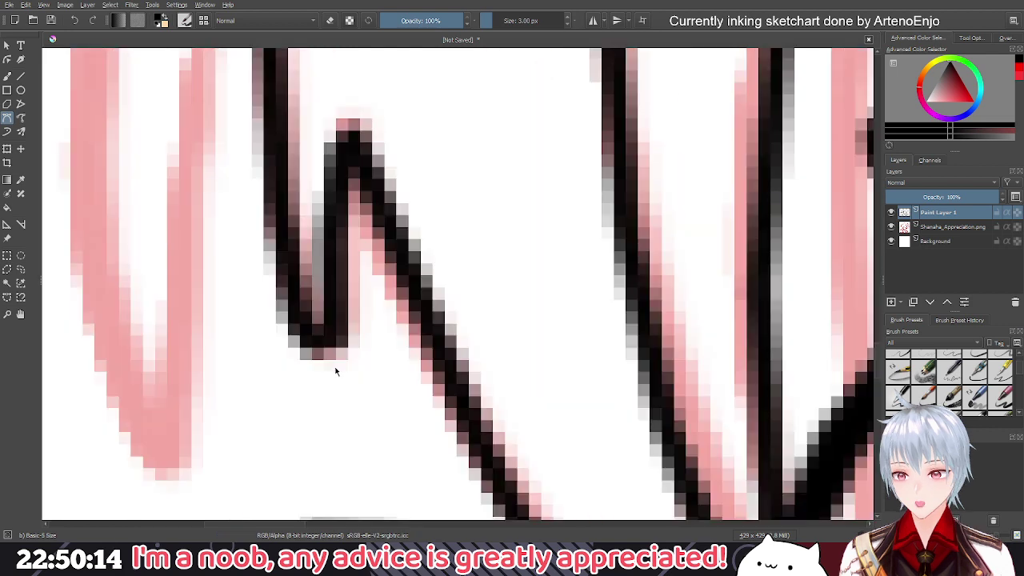
pyautogui.scroll(-8, 335, 370)
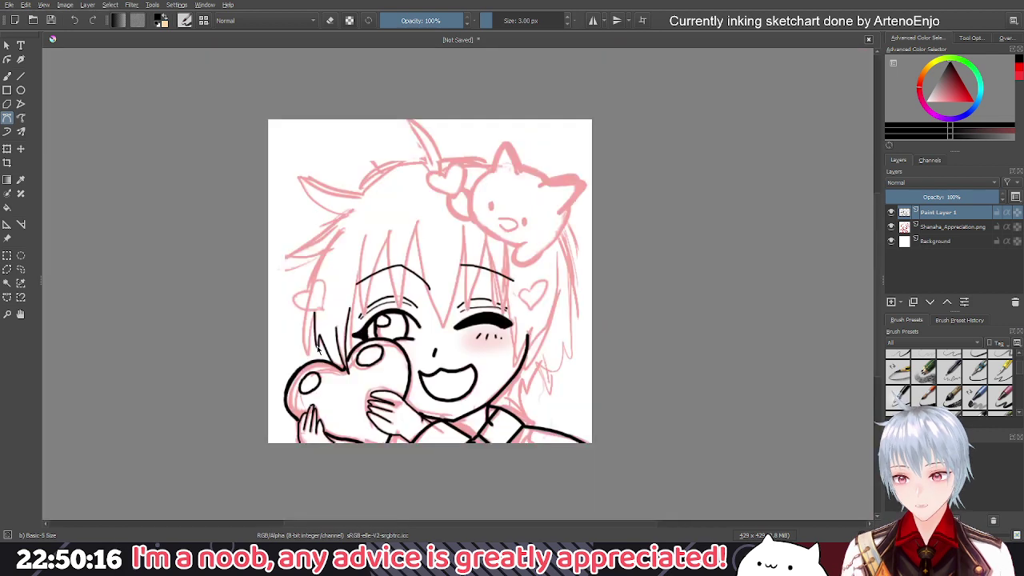
pyautogui.scroll(5, 318, 344)
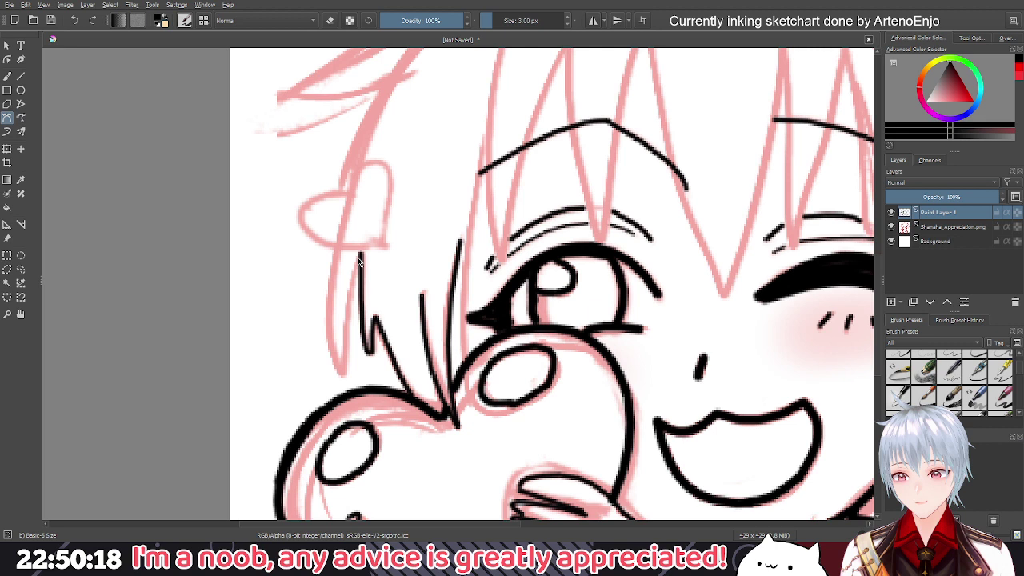
pyautogui.click(359, 257)
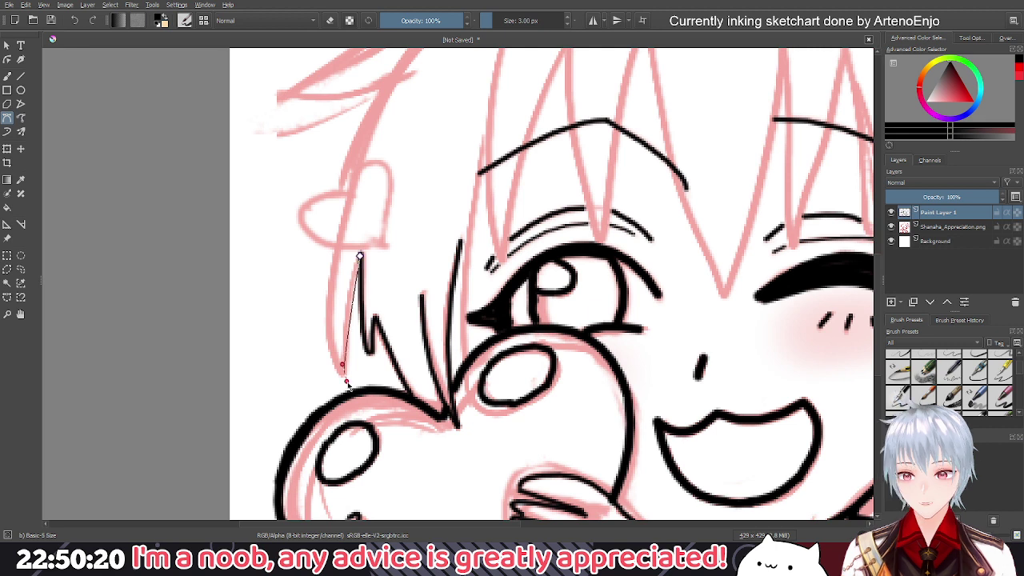
pyautogui.moveTo(347, 383); pyautogui.dragTo(351, 406)
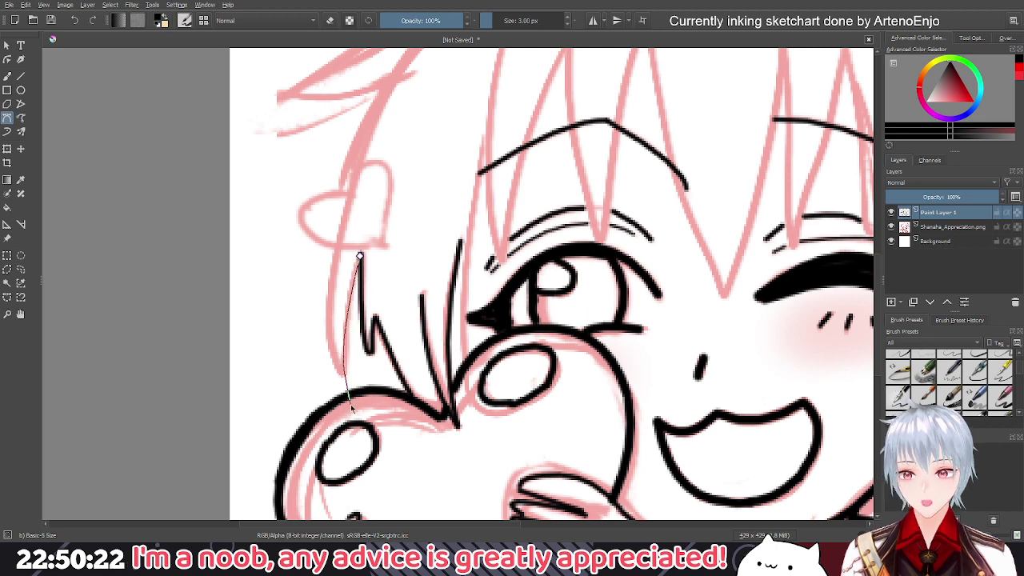
pyautogui.press('Return')
# Ink the left edge of the same outermost strand with a Bezier curve from the small heart ornament down to the strand's tip
pyautogui.click(336, 247)
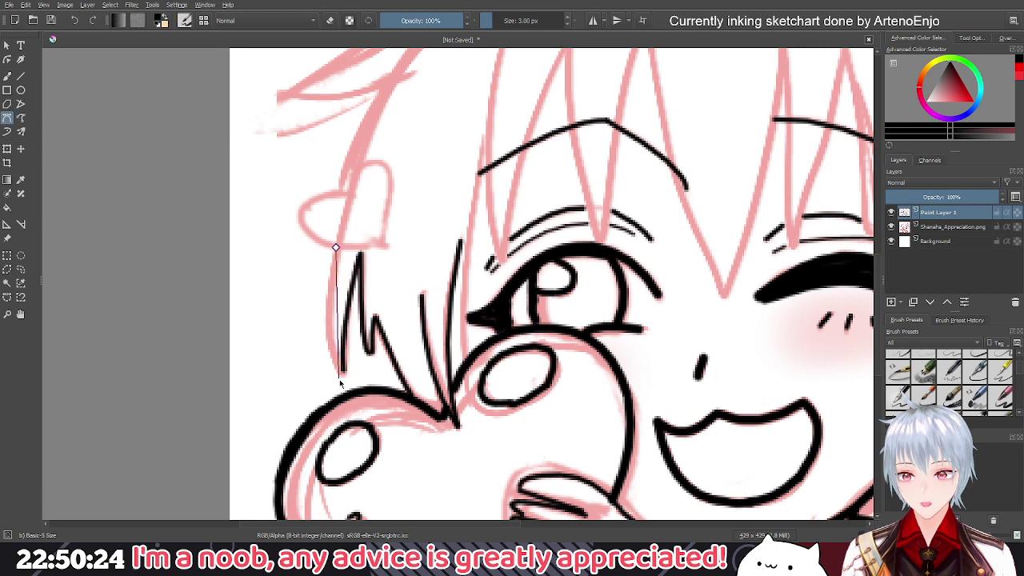
pyautogui.moveTo(341, 372); pyautogui.dragTo(374, 369)
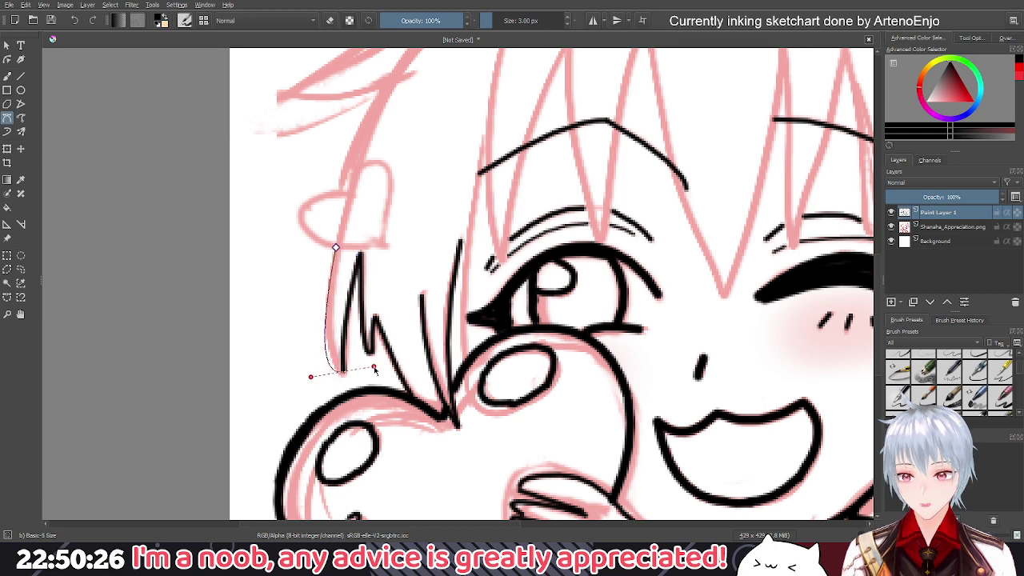
pyautogui.press('Return')
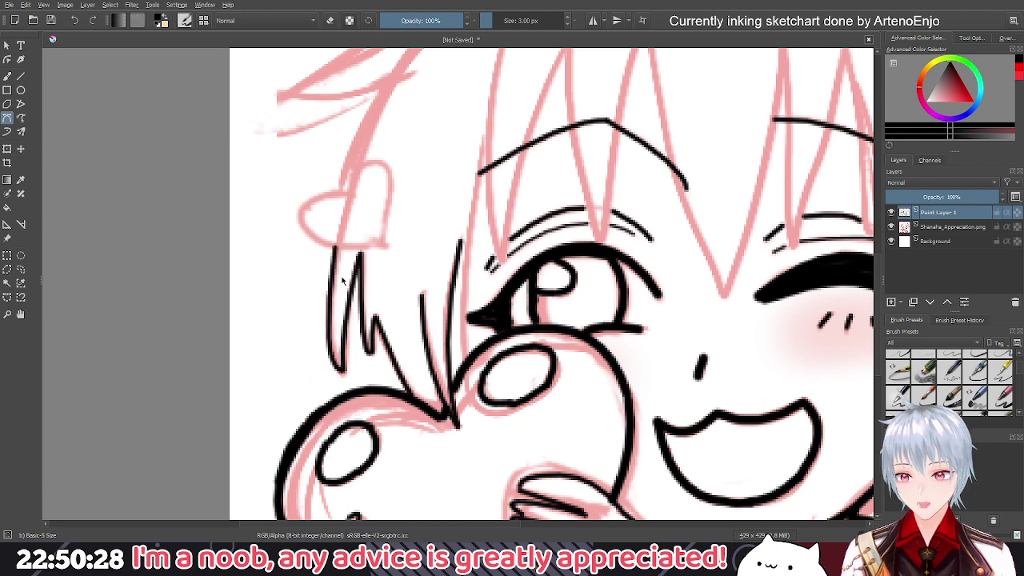
pyautogui.click(333, 251)
pyautogui.moveTo(351, 192)
pyautogui.mouseDown()
pyautogui.moveTo(334, 251)
pyautogui.moveTo(346, 210)
pyautogui.mouseUp()
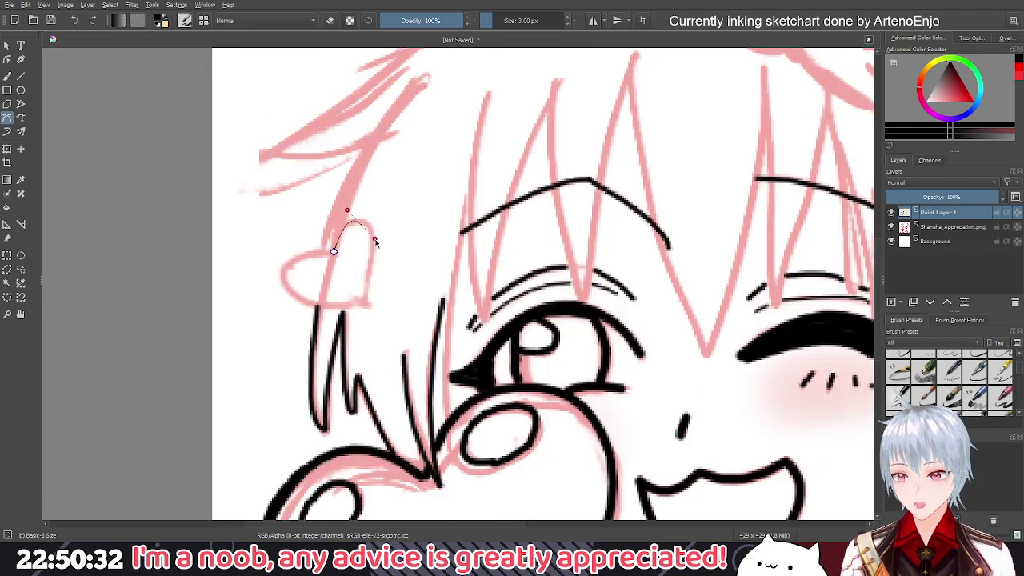
pyautogui.press('Return')
pyautogui.click(360, 224)
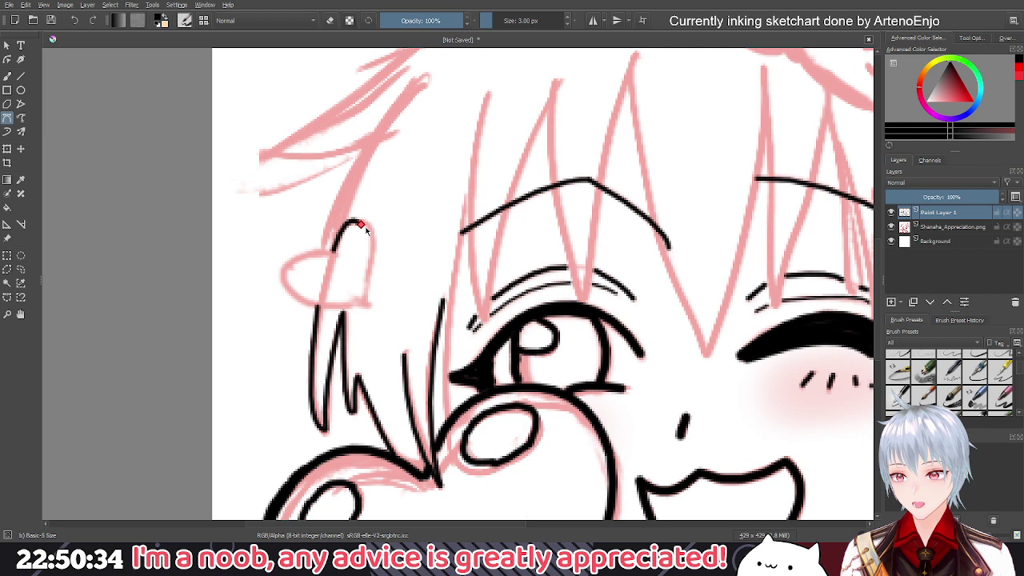
pyautogui.moveTo(364, 299); pyautogui.dragTo(357, 314)
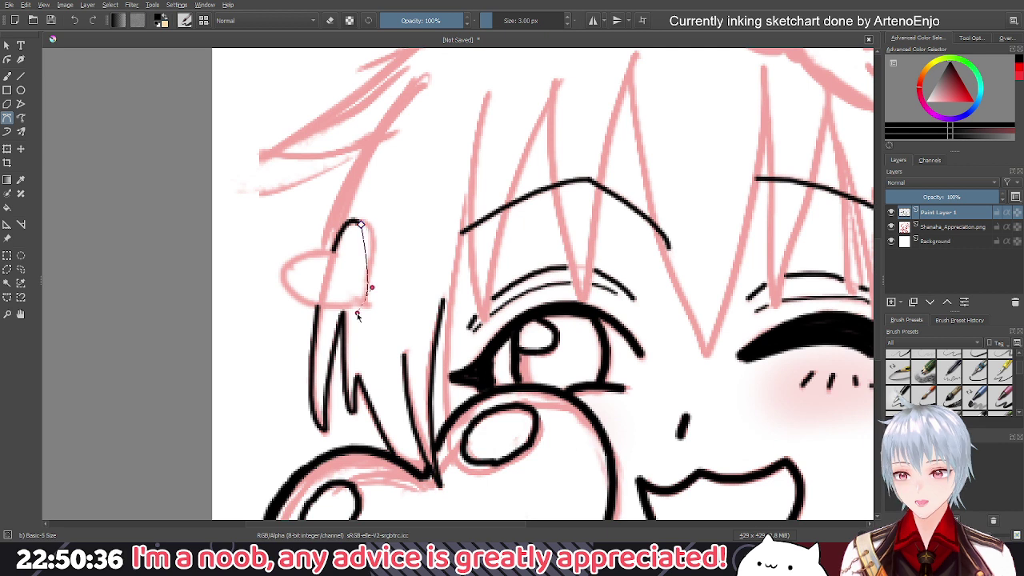
pyautogui.press('Escape')
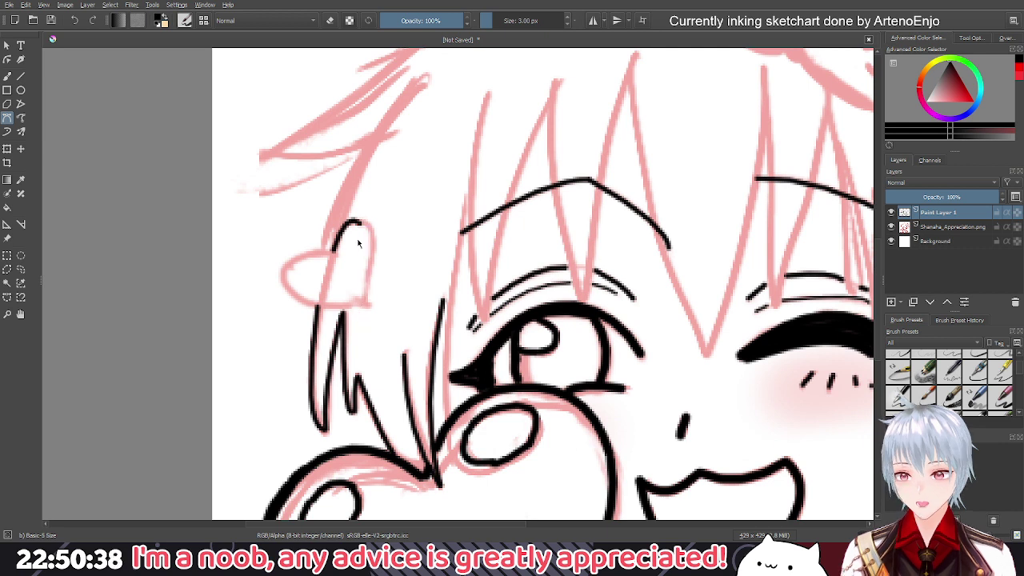
# Trace the small heart ornament's right lobe with a Bezier curve from its lower point up around the top to the notch
pyautogui.click(364, 301)
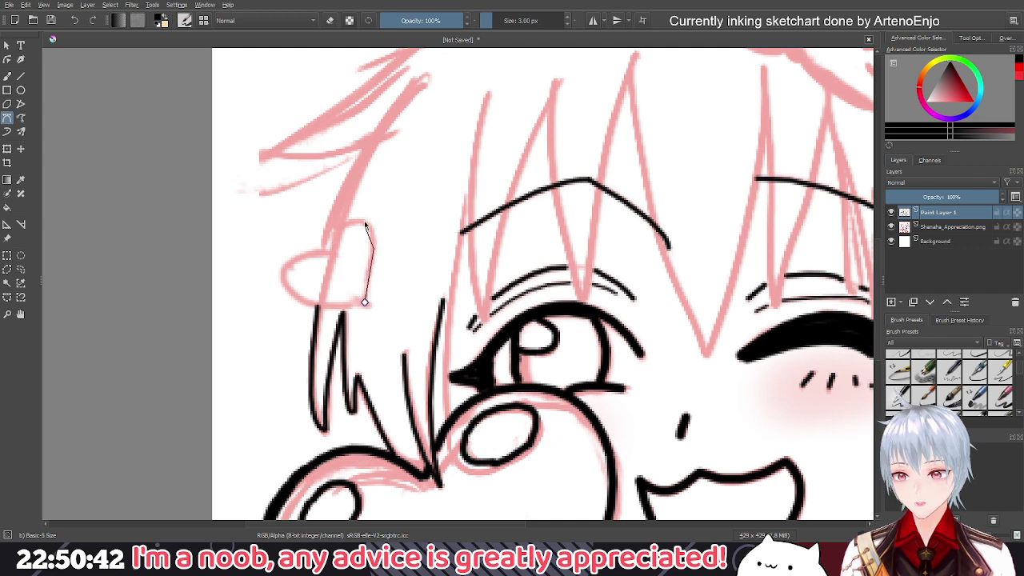
pyautogui.moveTo(371, 214); pyautogui.dragTo(345, 217)
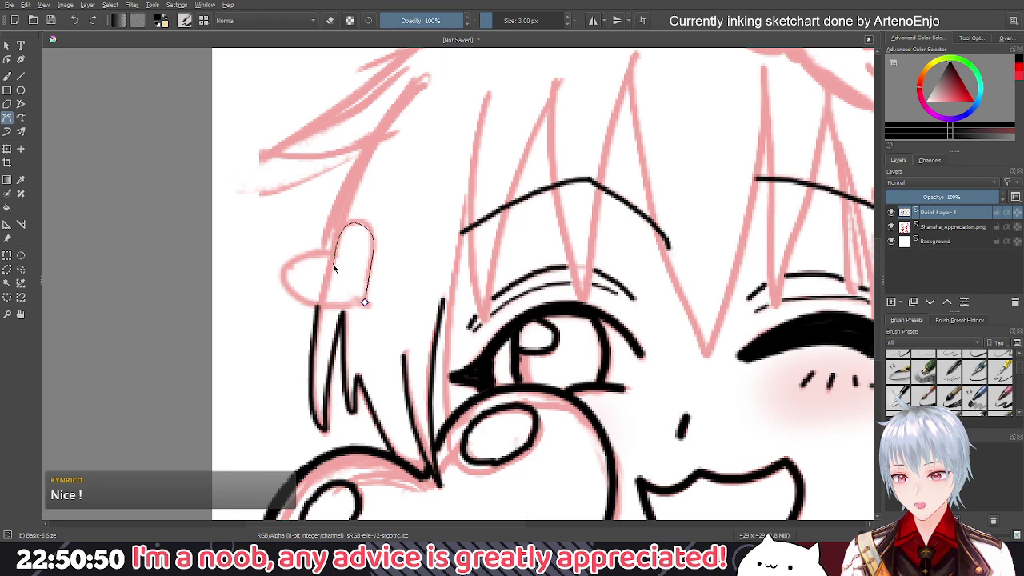
# Finish inking the small heart hair clip's right lobe and trace the upper edge of its left lobe with Bezier curves
pyautogui.press('Return')
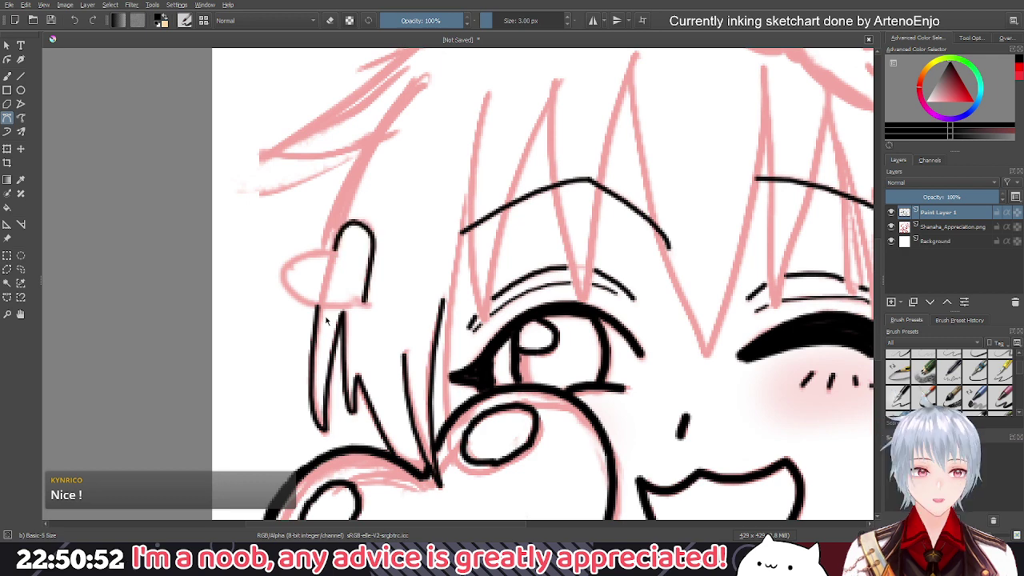
pyautogui.scroll(-1, 326, 320)
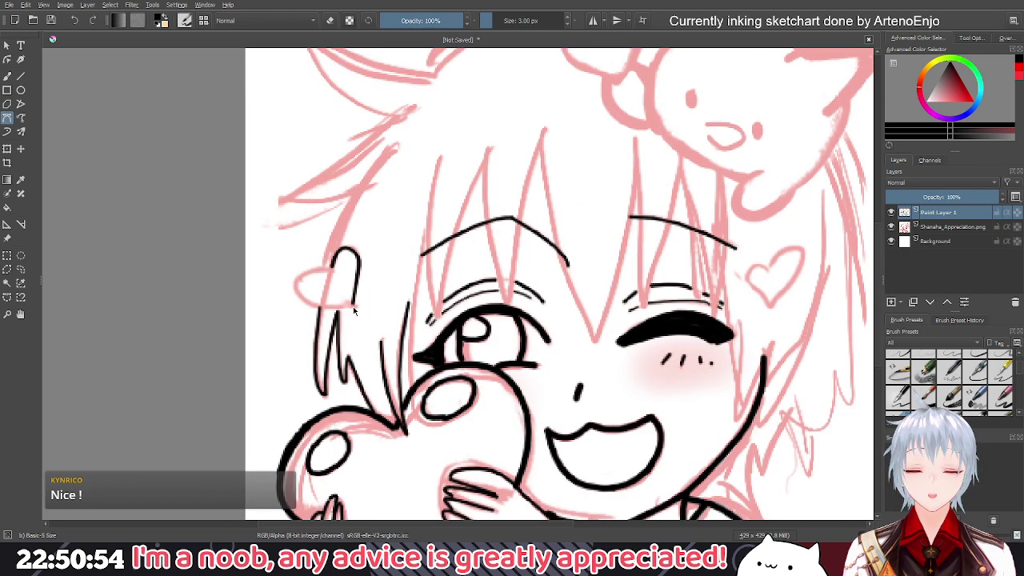
pyautogui.click(330, 268)
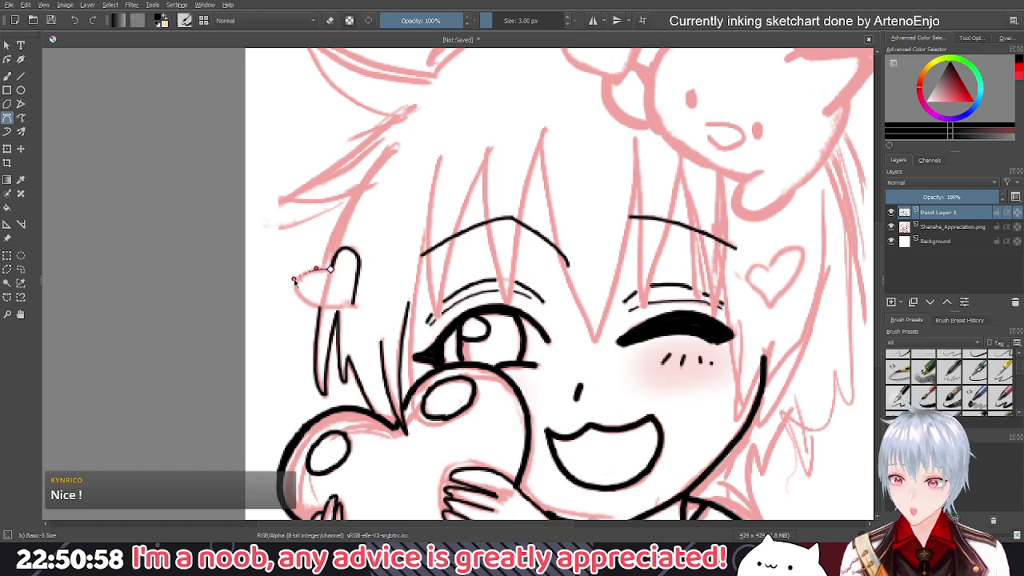
# Try to ink the heart clip's outer left and bottom edges as separate curve segments, and undo them
pyautogui.click(302, 273)
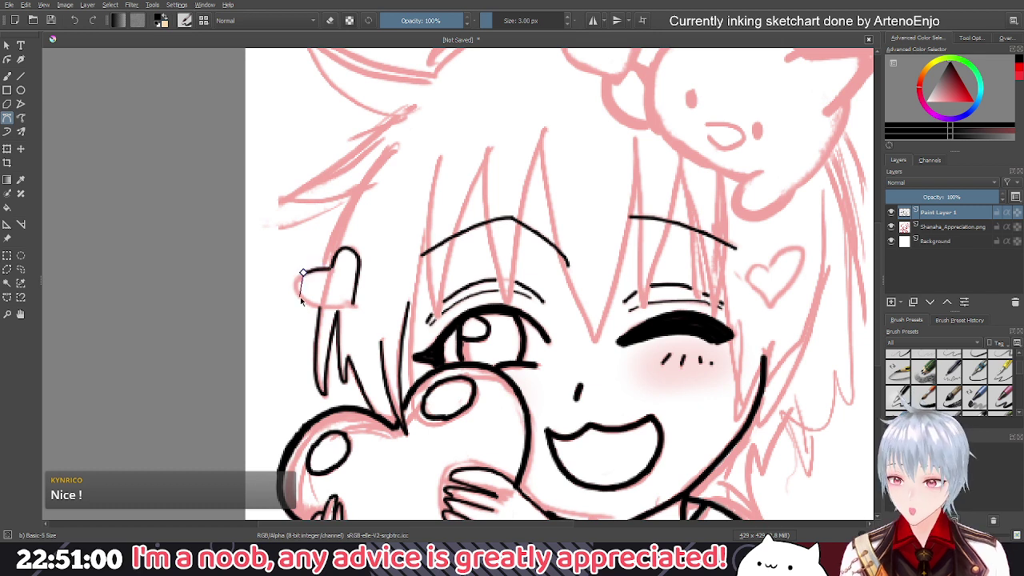
pyautogui.moveTo(301, 297); pyautogui.dragTo(319, 314)
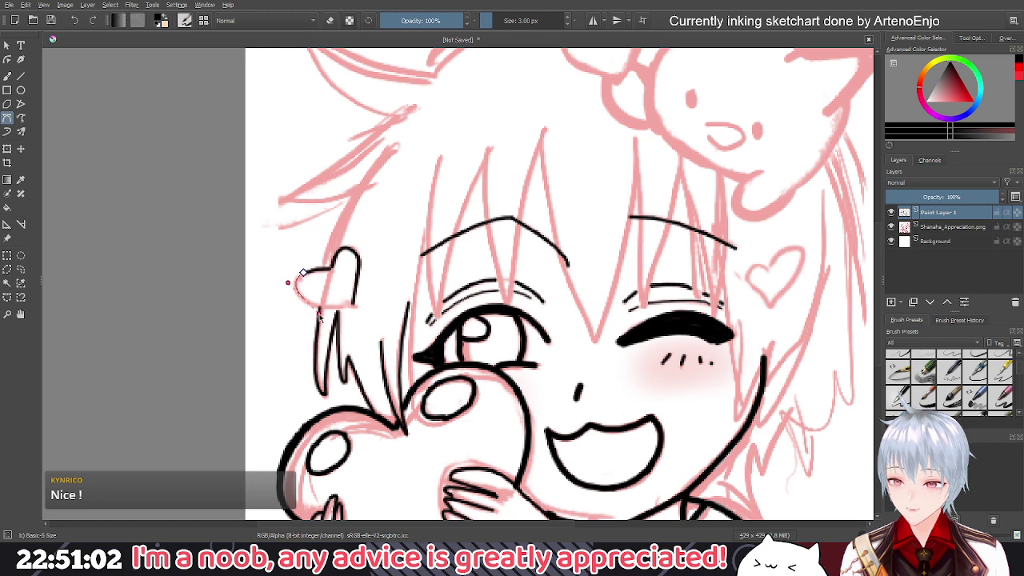
pyautogui.click(350, 304)
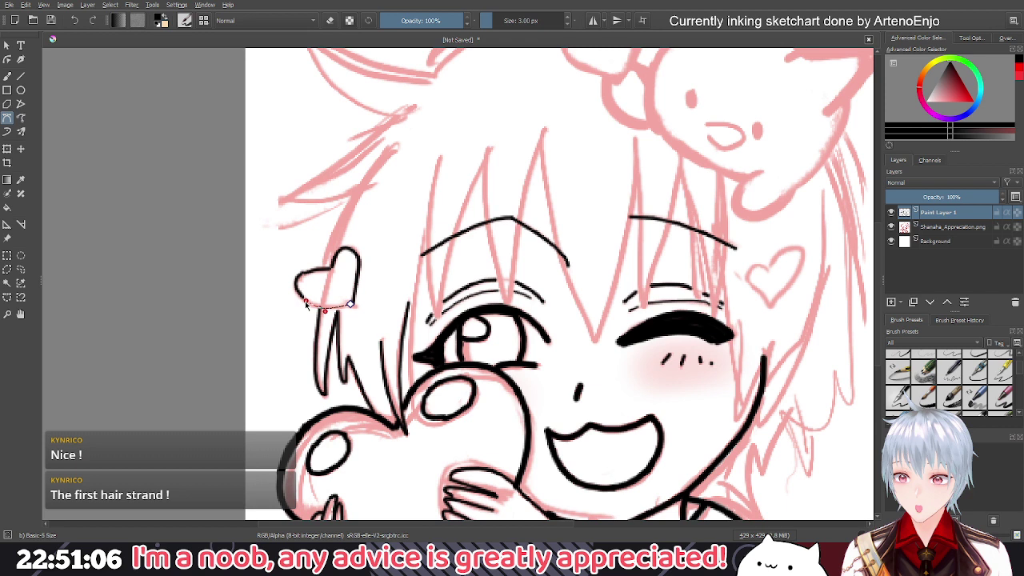
pyautogui.doubleClick(305, 302)
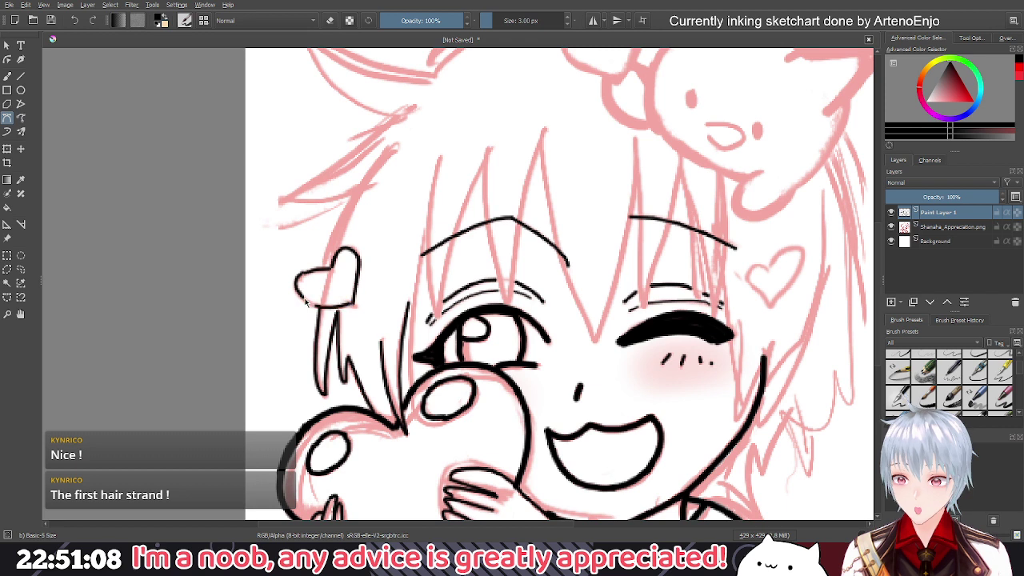
pyautogui.click(302, 297)
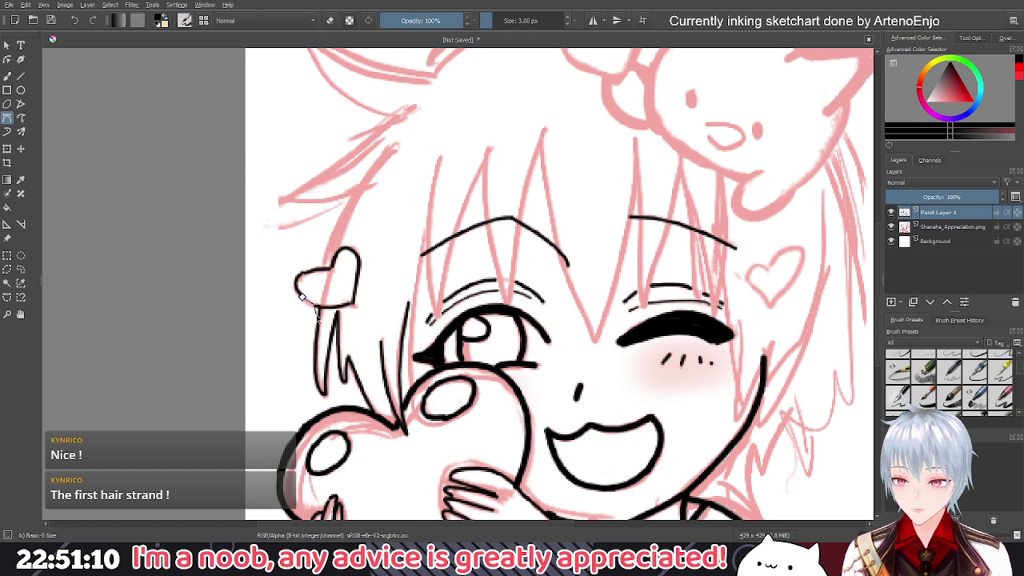
pyautogui.scroll(1, 318, 318)
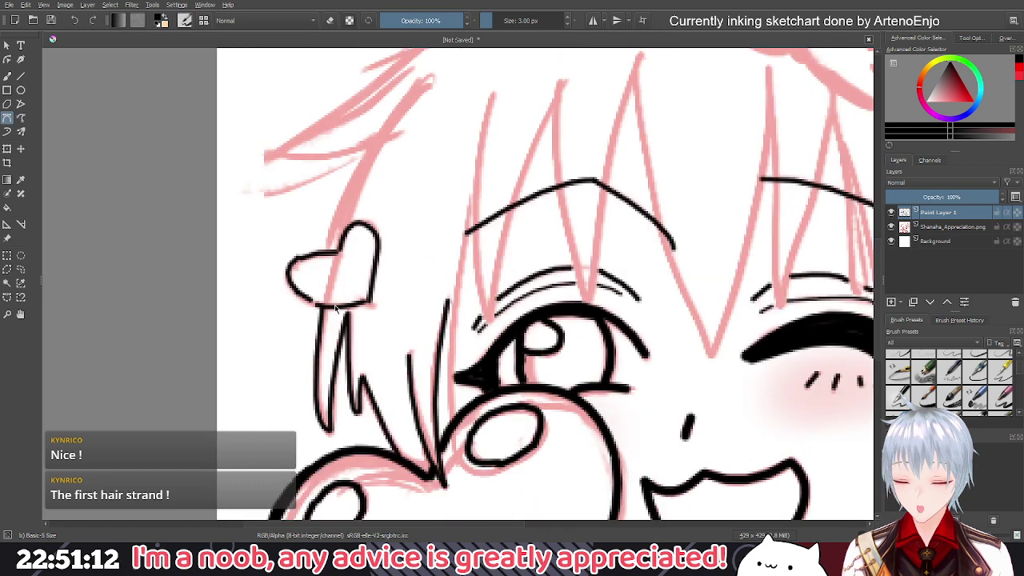
pyautogui.hotkey('ctrl', 'z')
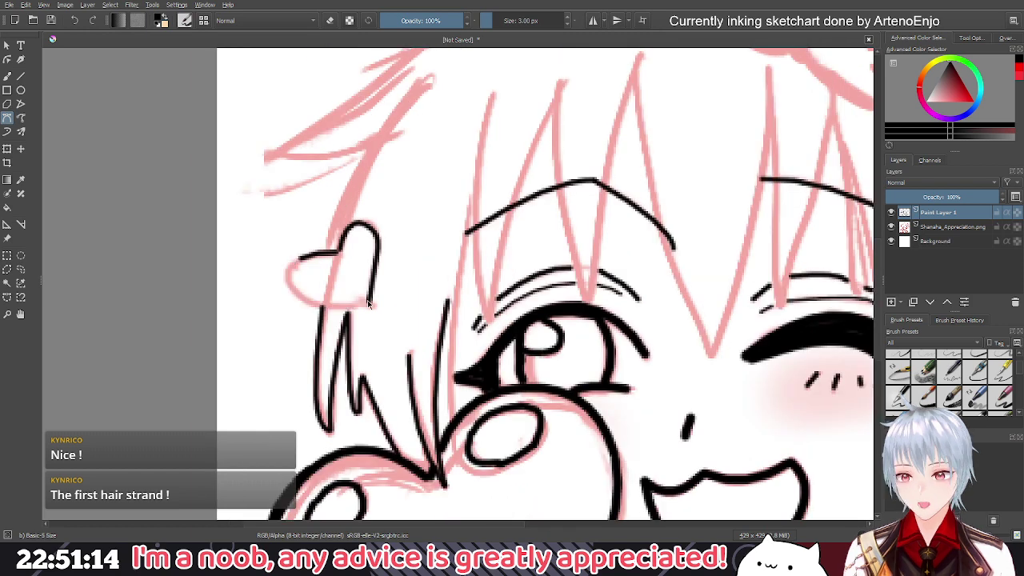
# Ink the heart clip's bottom edge and rounded left side as one continuous Bezier curve, closing the outline at the left lobe
pyautogui.click(368, 301)
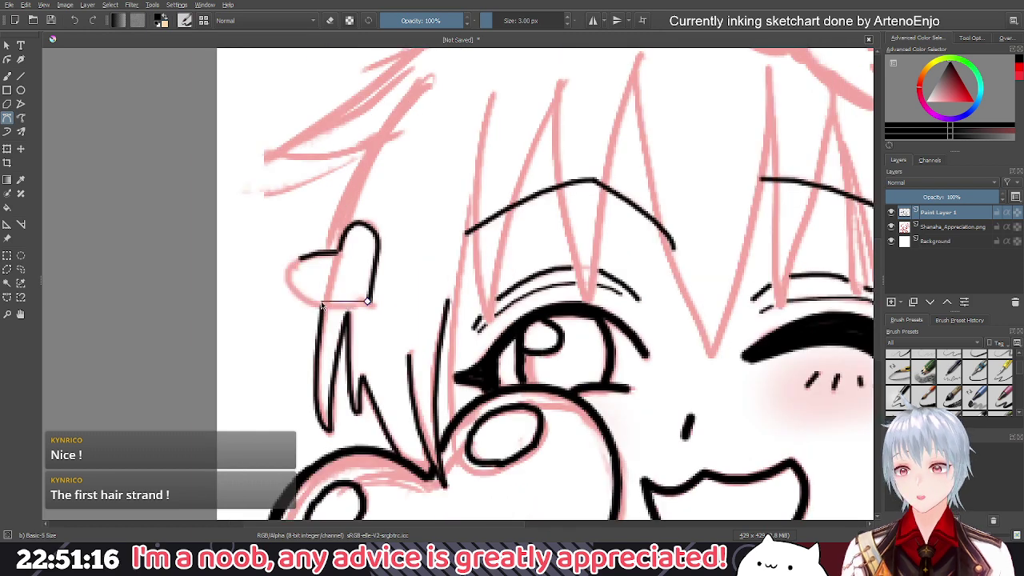
pyautogui.moveTo(321, 305); pyautogui.dragTo(294, 296)
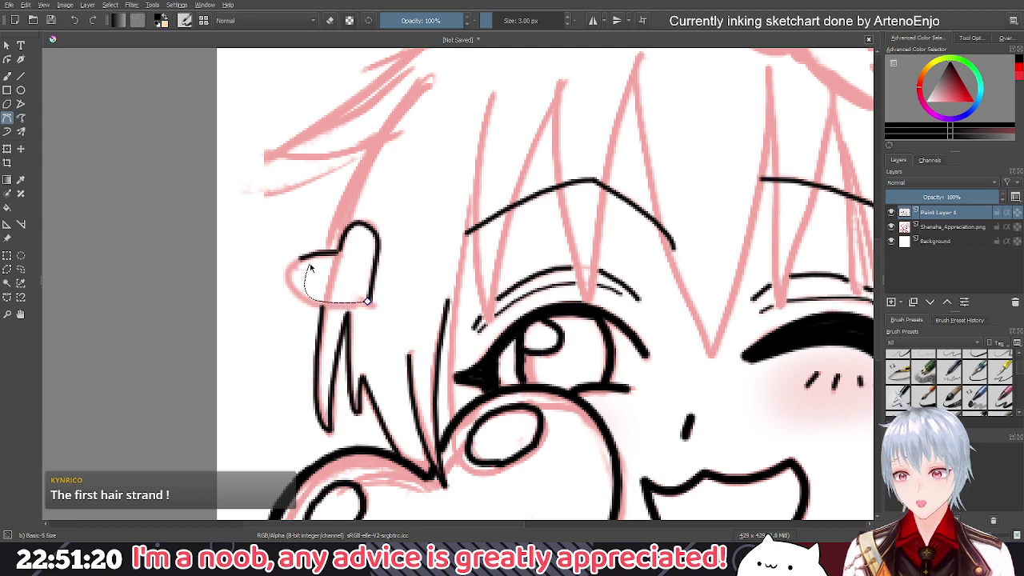
pyautogui.moveTo(299, 260)
pyautogui.mouseDown()
pyautogui.moveTo(314, 264)
pyautogui.moveTo(326, 254)
pyautogui.mouseUp()
pyautogui.press('Return')
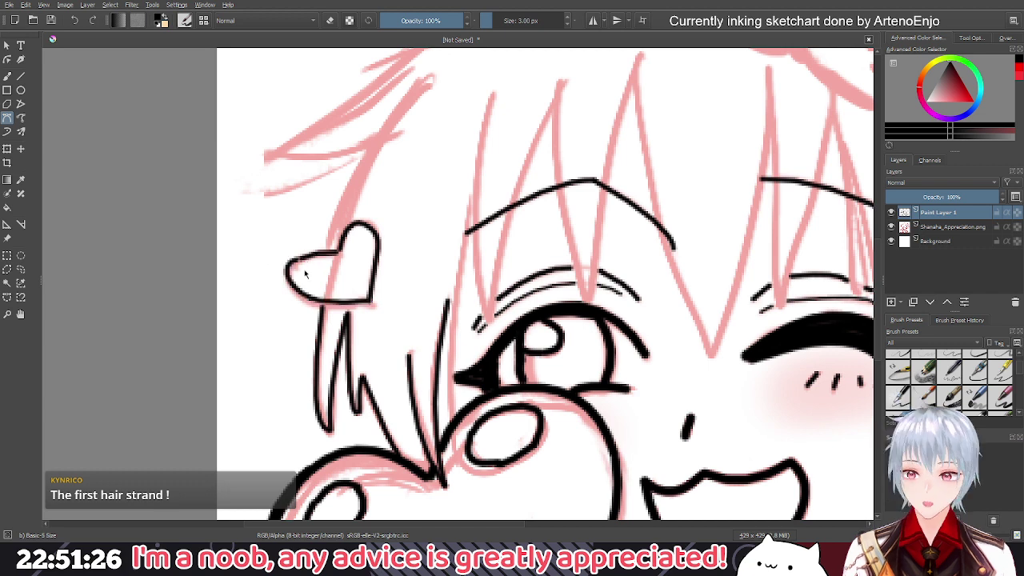
pyautogui.scroll(3, 304, 273)
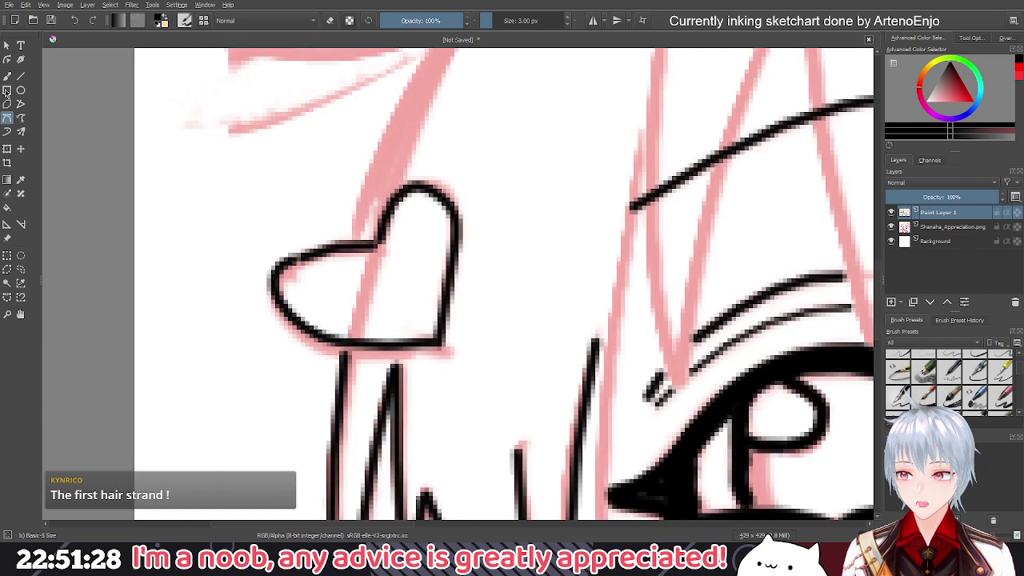
pyautogui.click(8, 76)
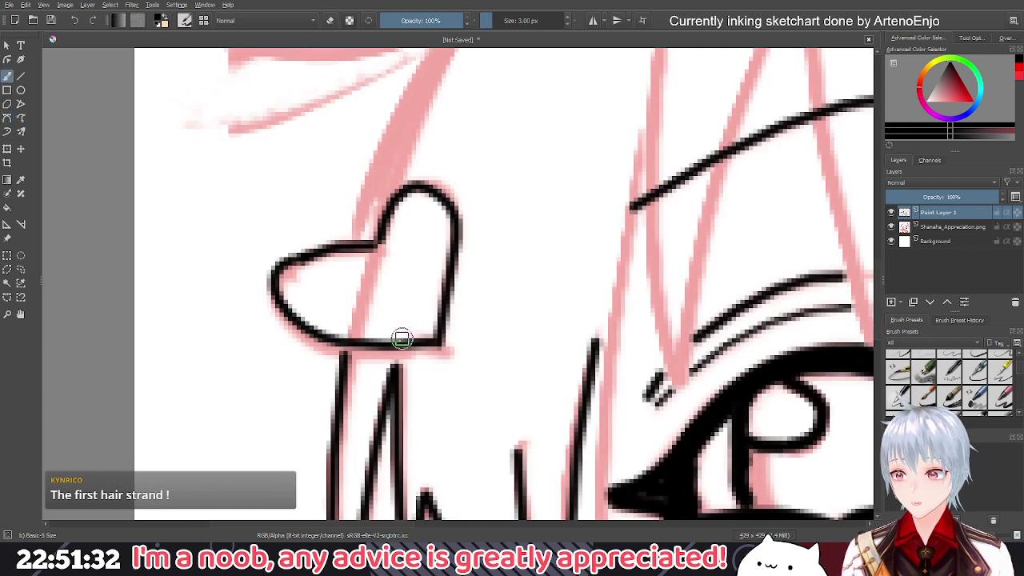
pyautogui.scroll(-4, 402, 339)
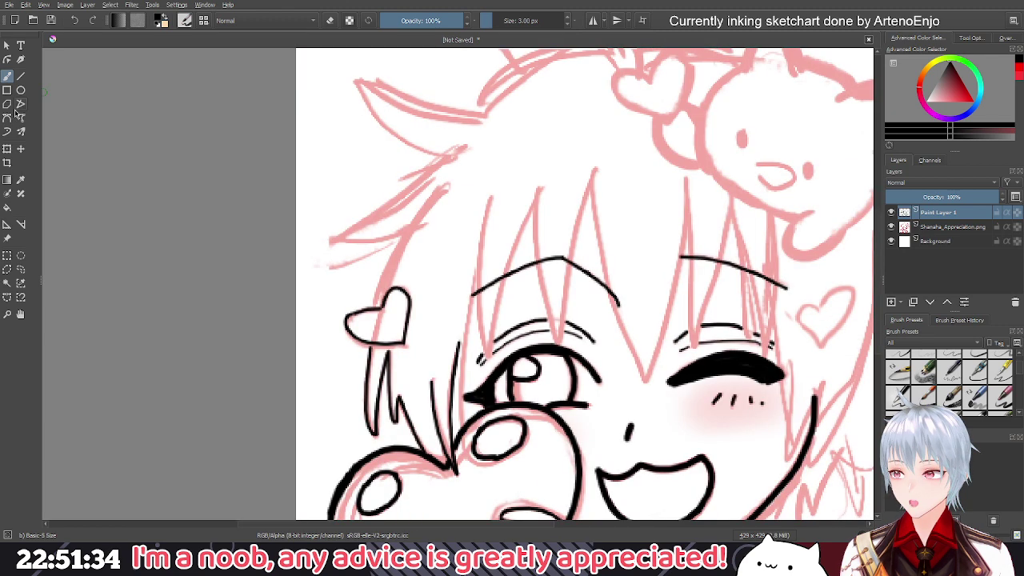
pyautogui.click(7, 117)
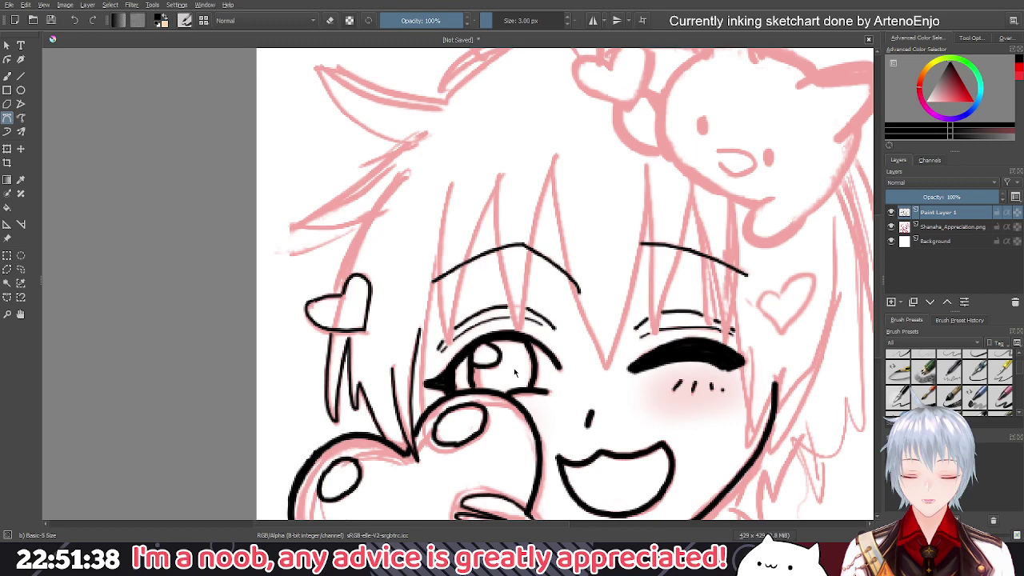
pyautogui.moveTo(631, 402); pyautogui.dragTo(546, 358)
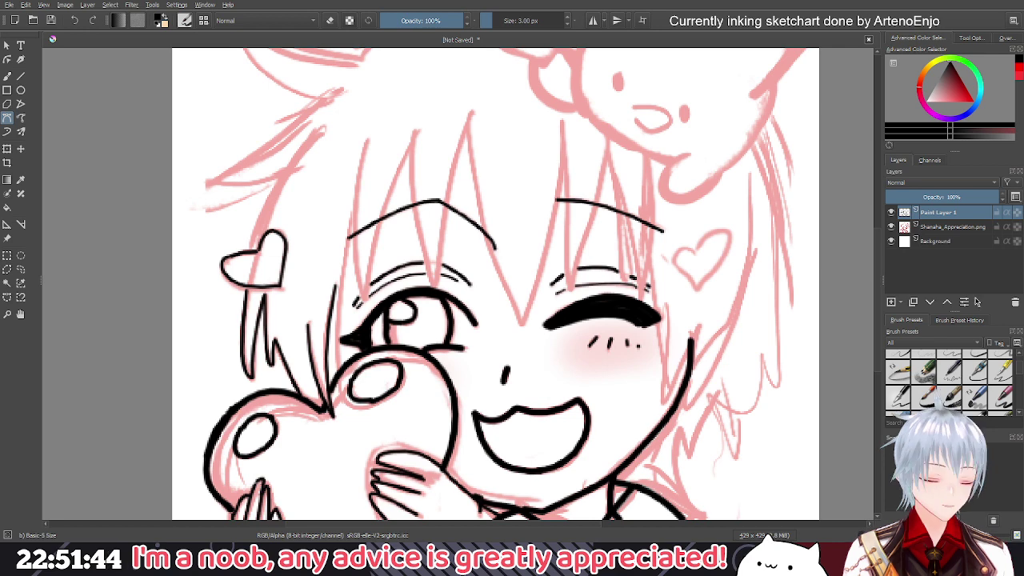
pyautogui.moveTo(280, 264); pyautogui.dragTo(405, 280)
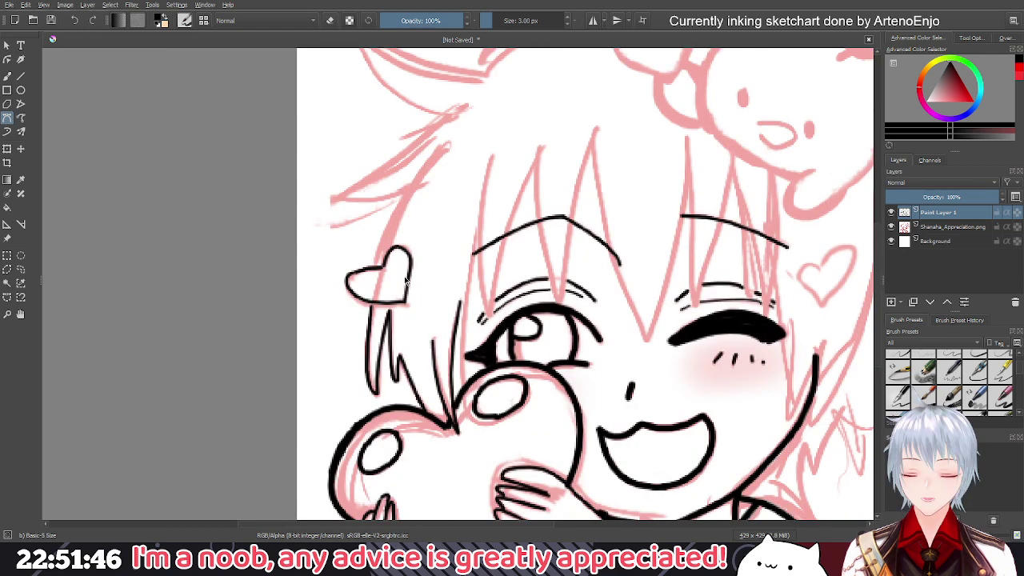
pyautogui.scroll(5, 406, 280)
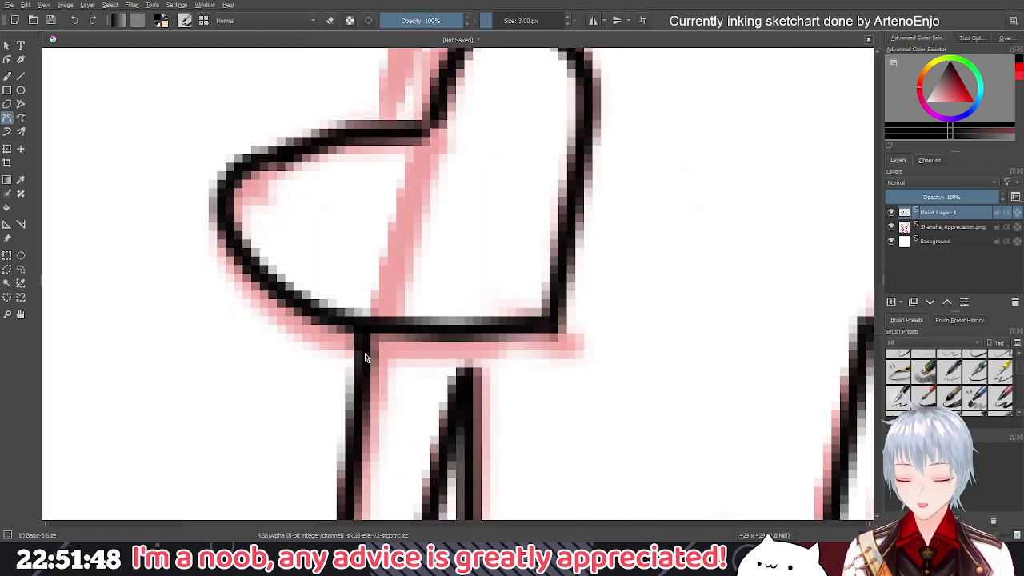
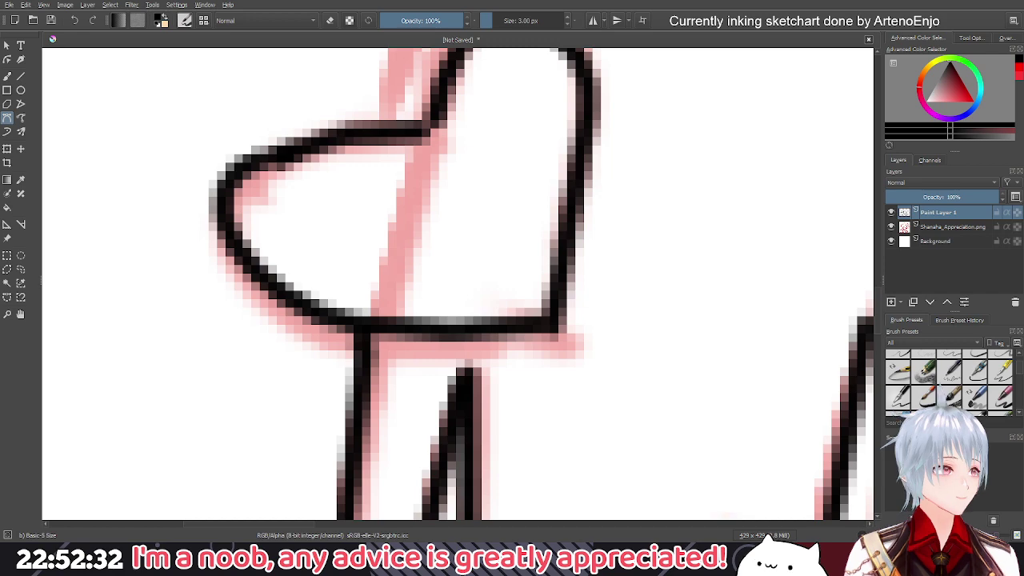
# Ink the right edge of the hair strand above the heart clip with a Bezier curve from its upper tip to the clip
pyautogui.scroll(-1, 376, 214)
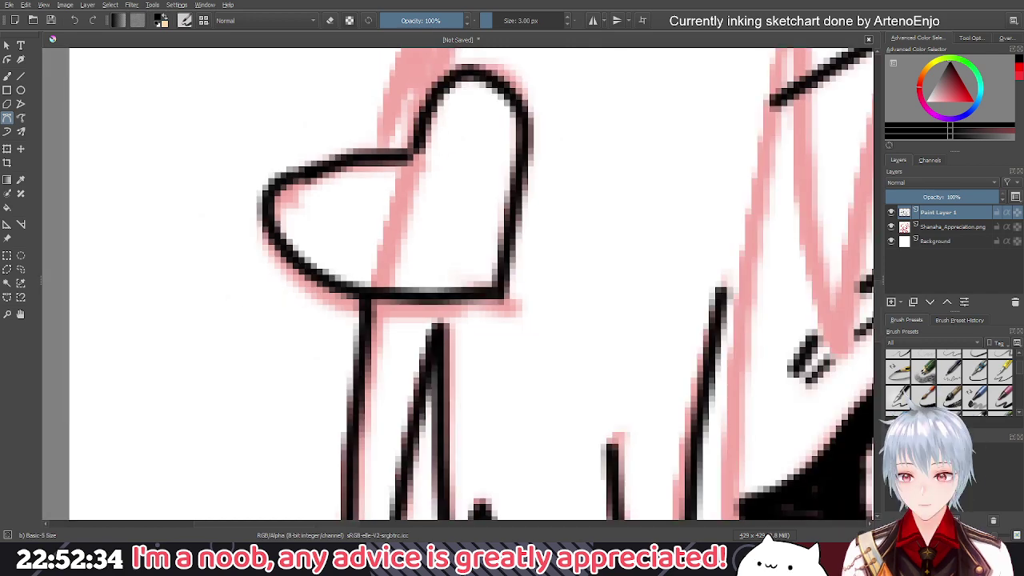
pyautogui.press('-')
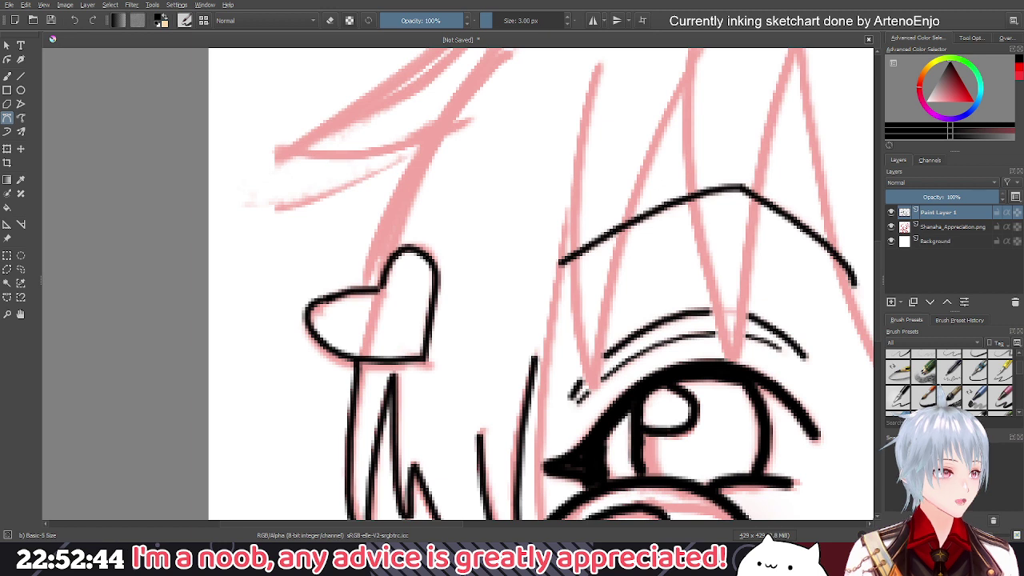
pyautogui.moveTo(361, 252); pyautogui.dragTo(366, 292)
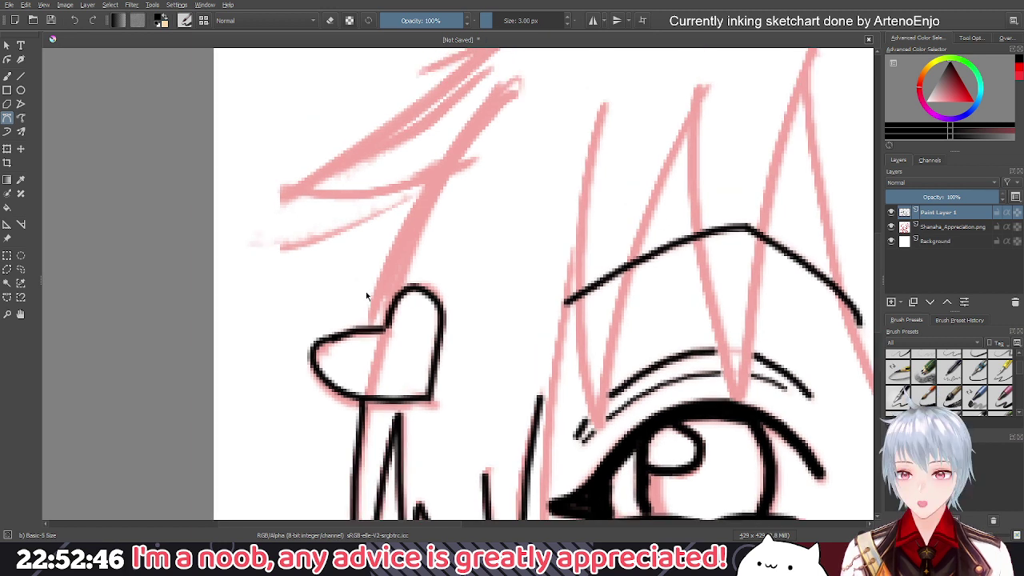
pyautogui.click(503, 92)
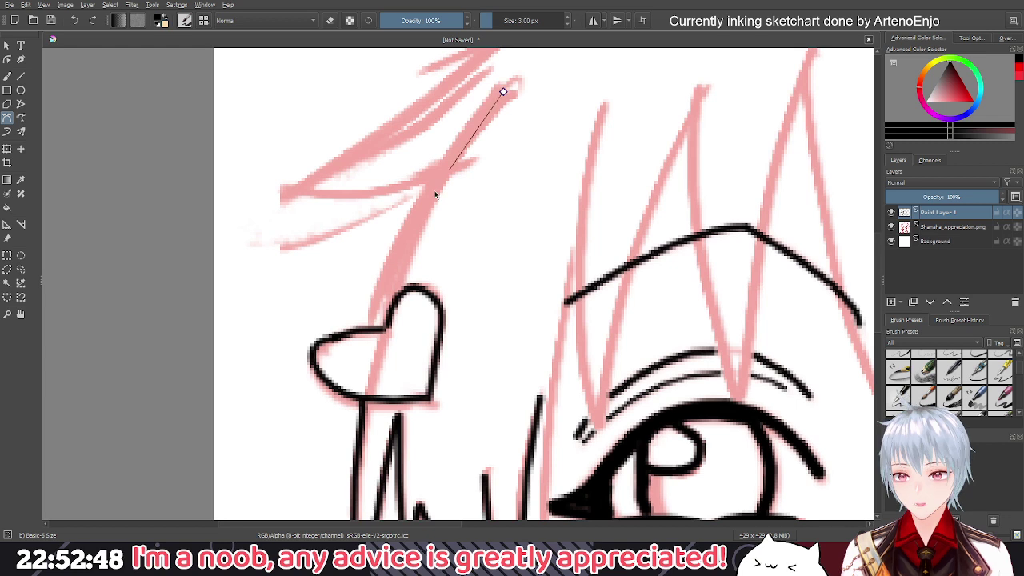
pyautogui.moveTo(388, 265); pyautogui.dragTo(402, 319)
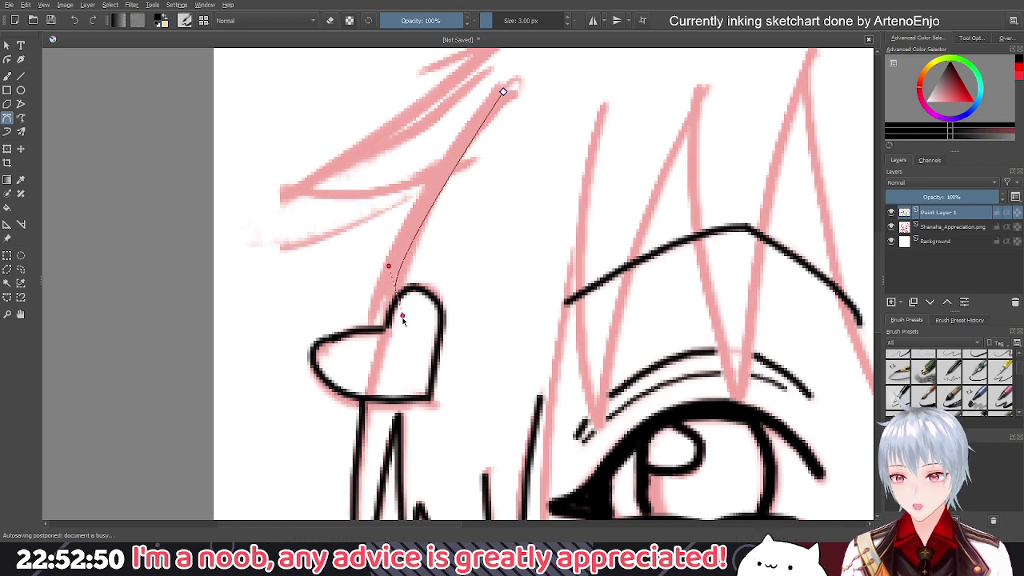
pyautogui.click(496, 94)
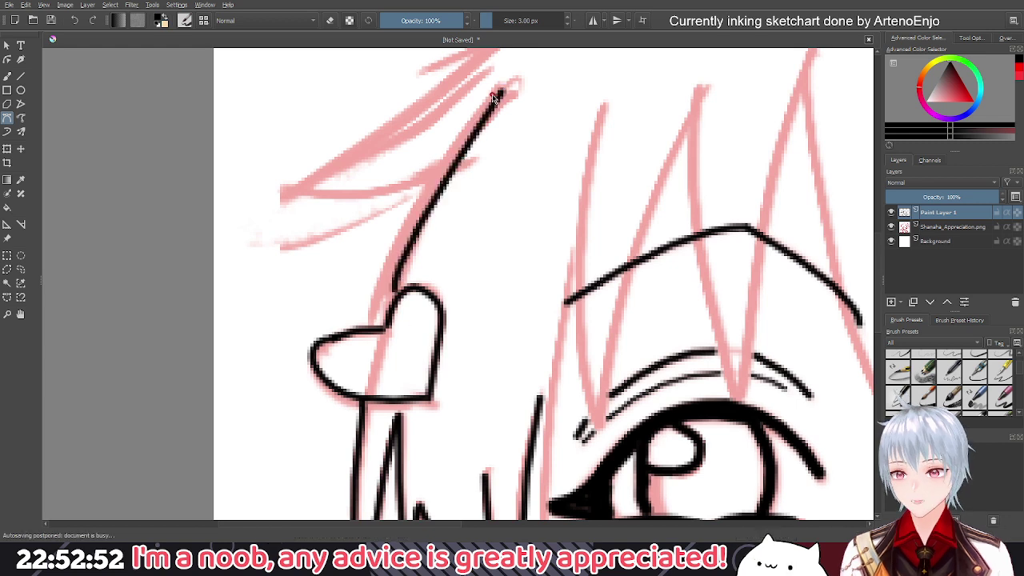
# Ink the strand's parallel left edge and join both edges at the lower end with a short line by the heart clip
pyautogui.click(493, 95)
pyautogui.moveTo(369, 321); pyautogui.dragTo(382, 340)
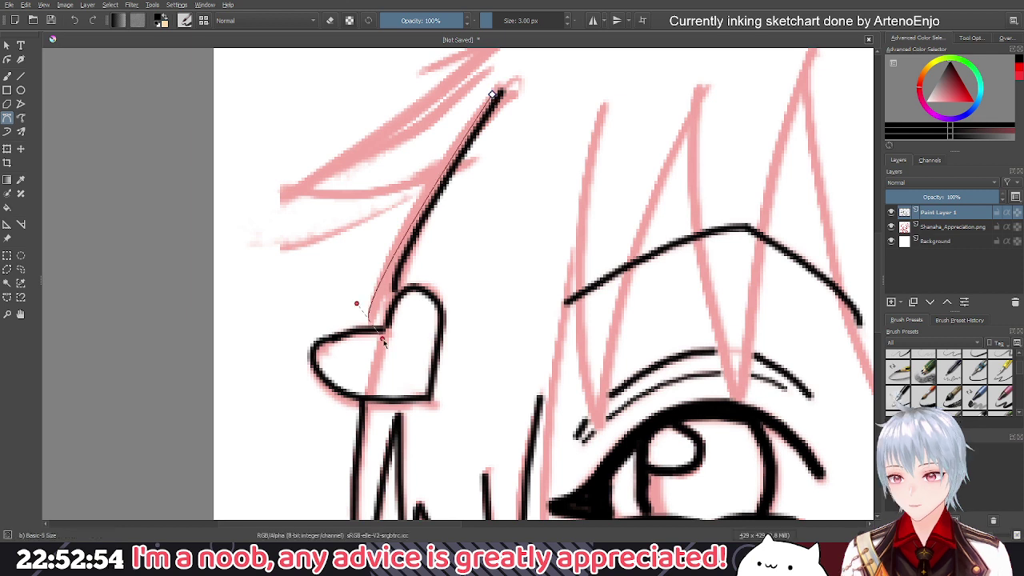
pyautogui.press('Return')
pyautogui.click(367, 318)
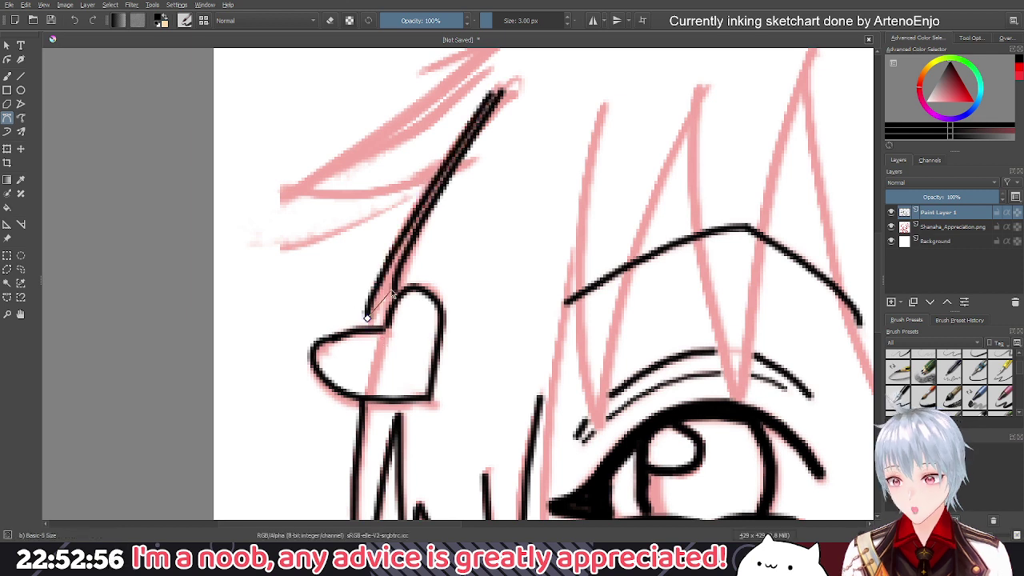
pyautogui.click(394, 291)
pyautogui.press('Return')
pyautogui.click(394, 291)
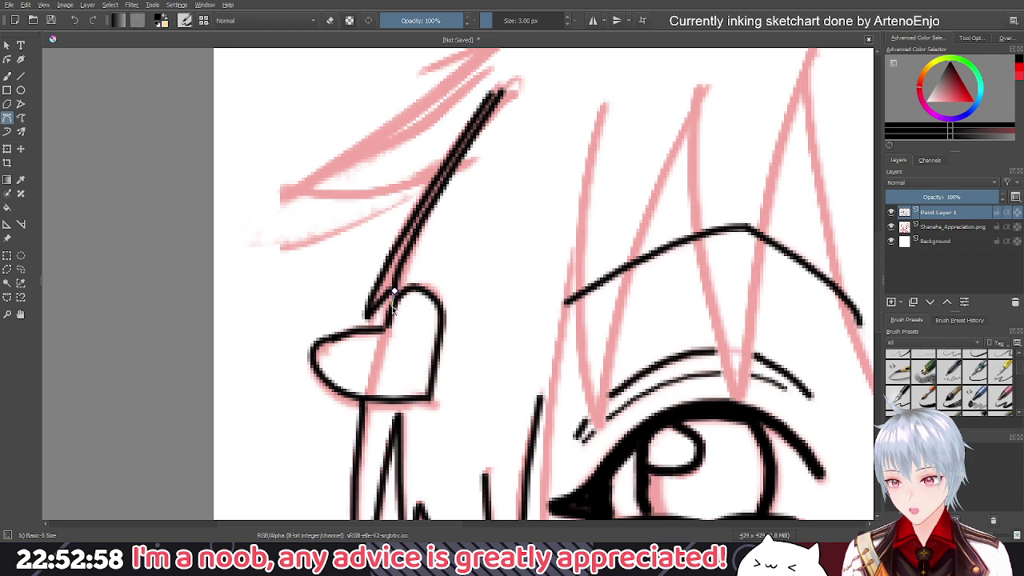
# Ink the lower edge of the side hair spike as a shallow curve from the inked strand out to the spike's tip
pyautogui.scroll(-5, 472, 275)
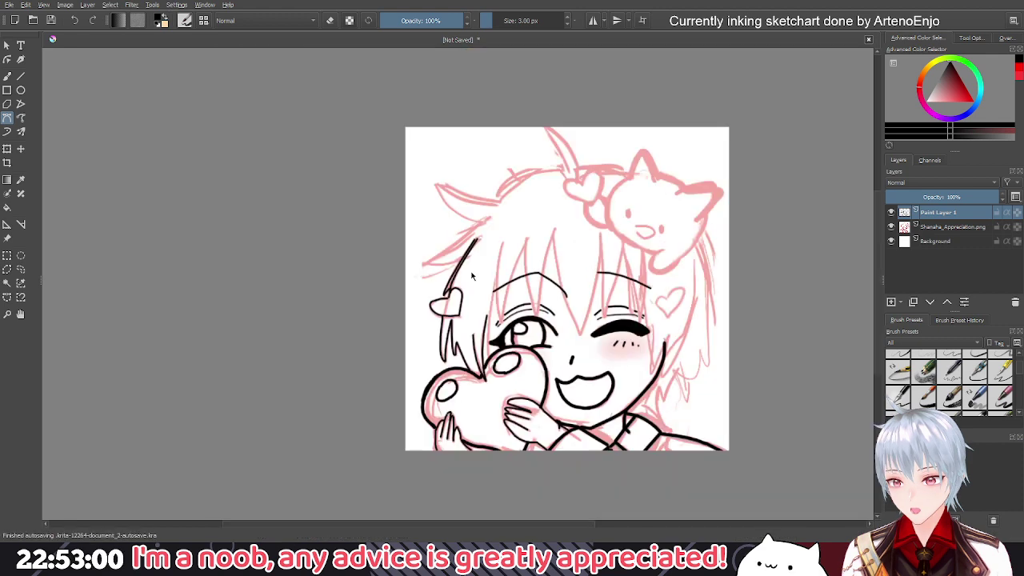
pyautogui.scroll(8, 472, 275)
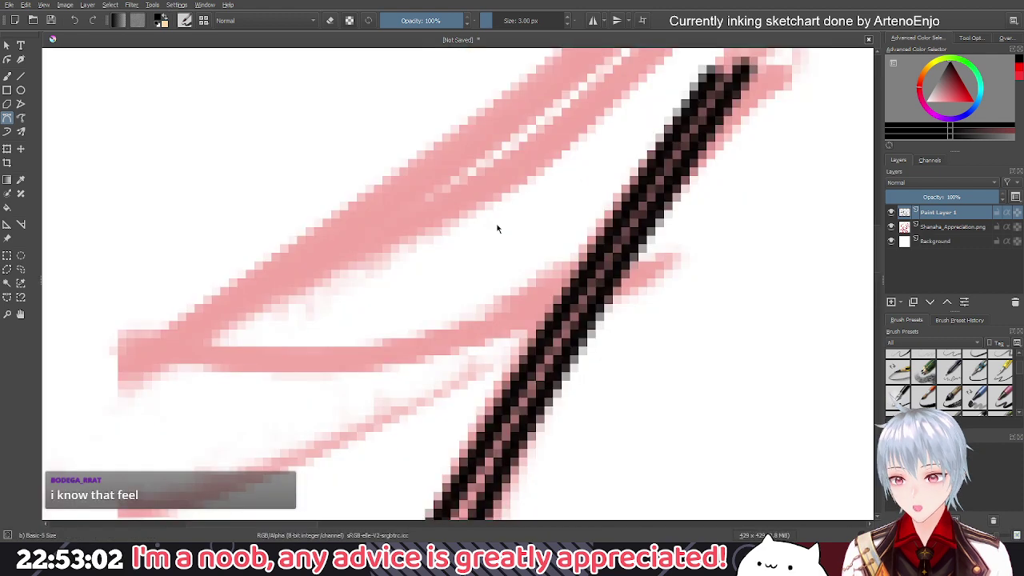
pyautogui.scroll(-6, 398, 322)
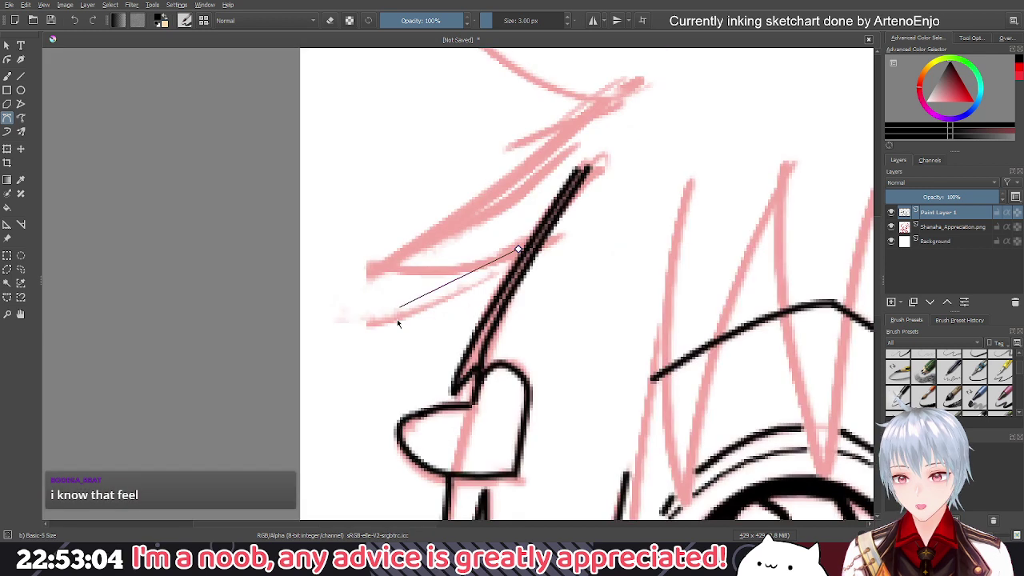
pyautogui.moveTo(367, 270); pyautogui.dragTo(294, 254)
pyautogui.press('Return')
pyautogui.click(377, 267)
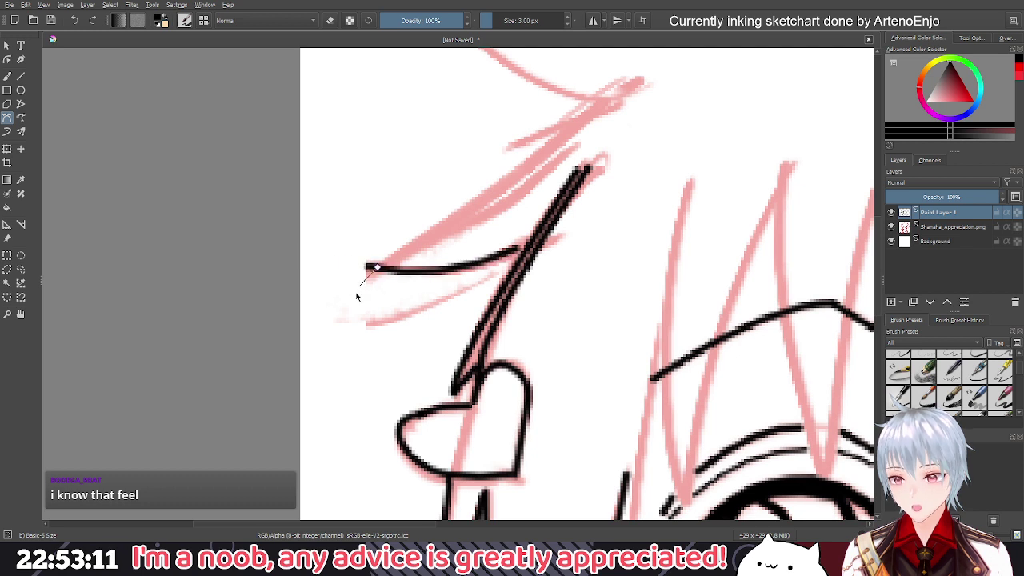
pyautogui.click(318, 305)
pyautogui.press('Return')
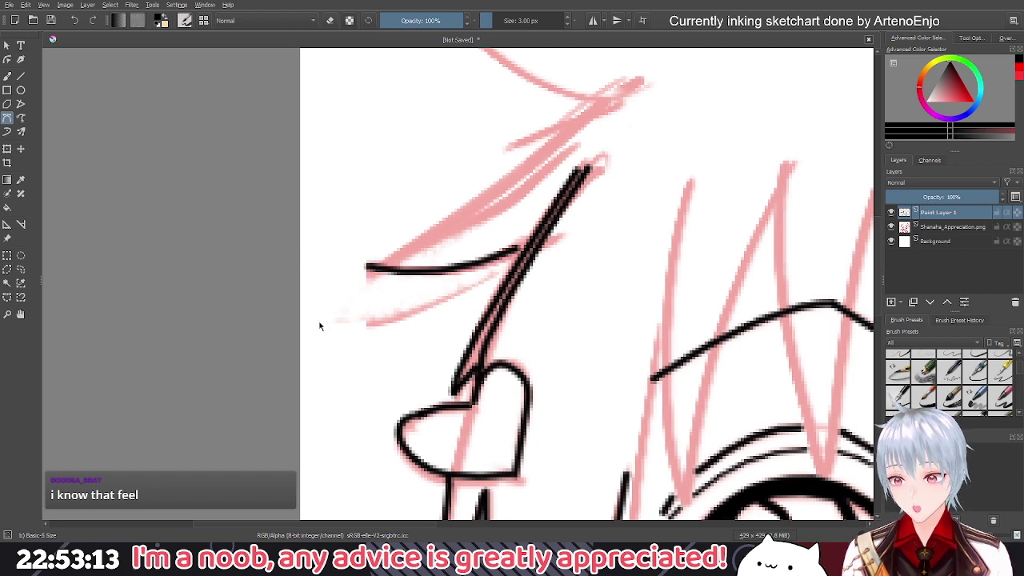
# Try to ink a rounded tip on the side hair spike with a curved lower edge running back to the strand
pyautogui.moveTo(319, 309)
pyautogui.mouseDown()
pyautogui.moveTo(345, 332)
pyautogui.moveTo(418, 320)
pyautogui.mouseUp()
pyautogui.press('Return')
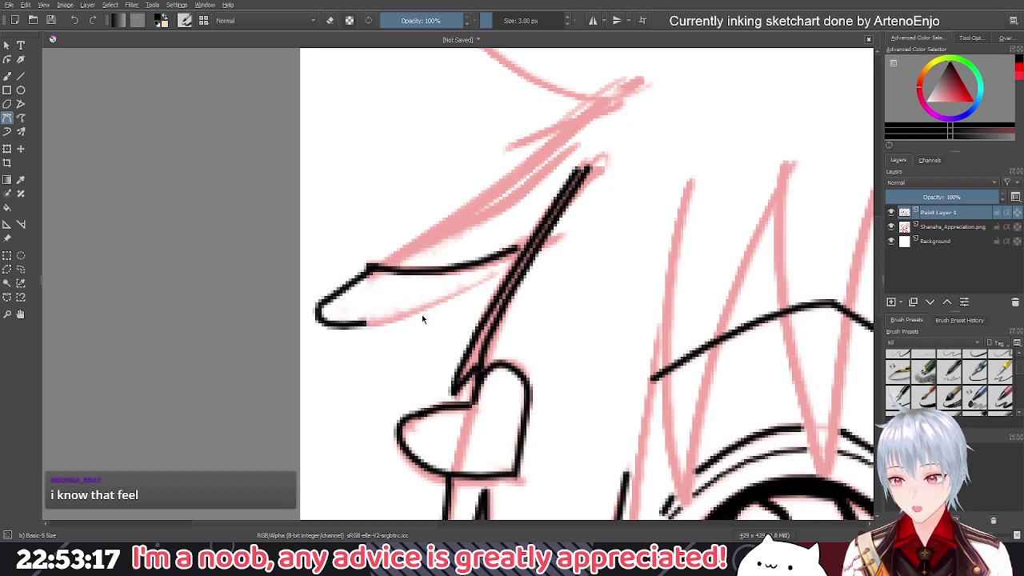
pyautogui.click(365, 322)
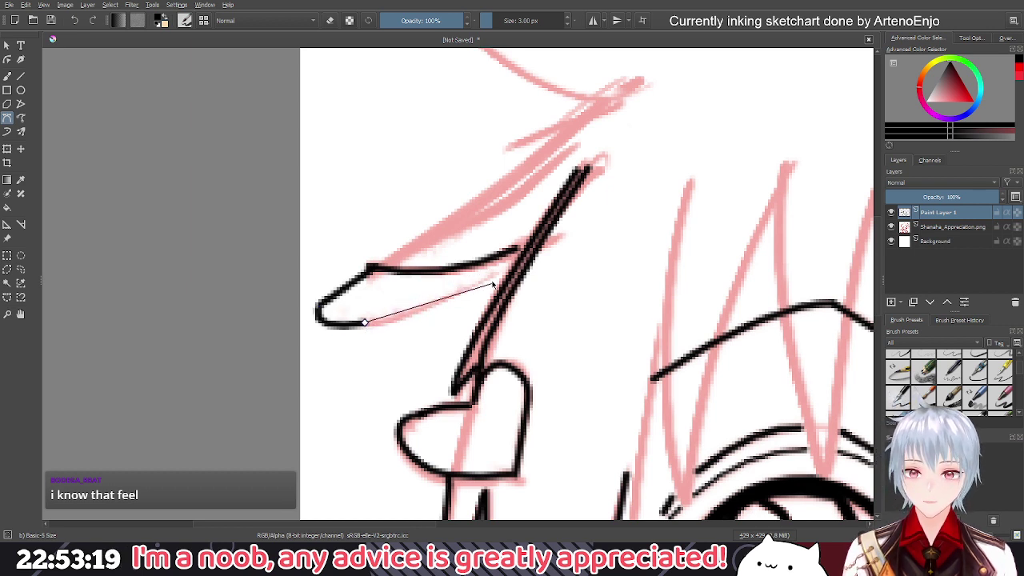
pyautogui.moveTo(516, 264); pyautogui.dragTo(551, 216)
pyautogui.press('Return')
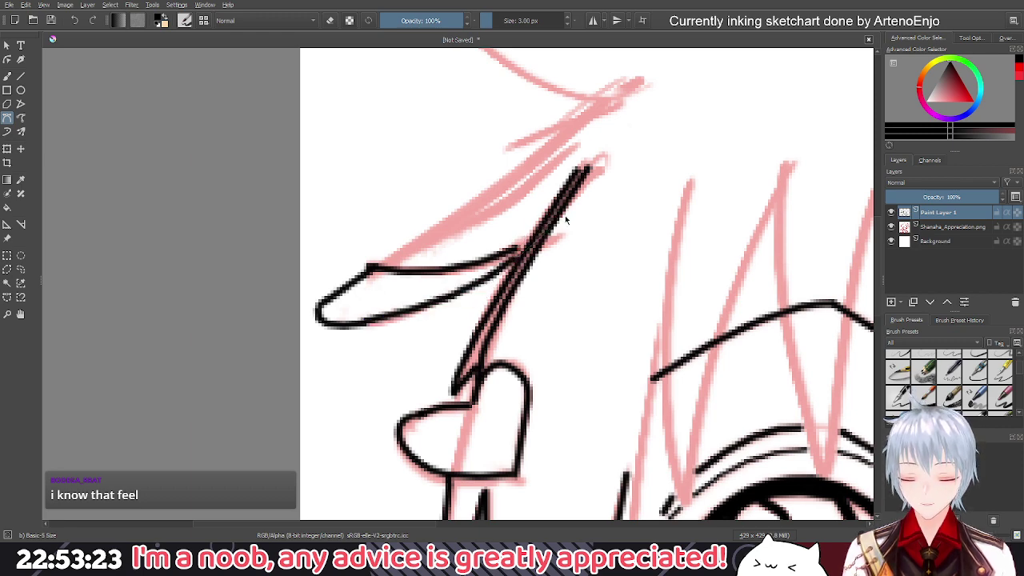
pyautogui.scroll(-5, 503, 351)
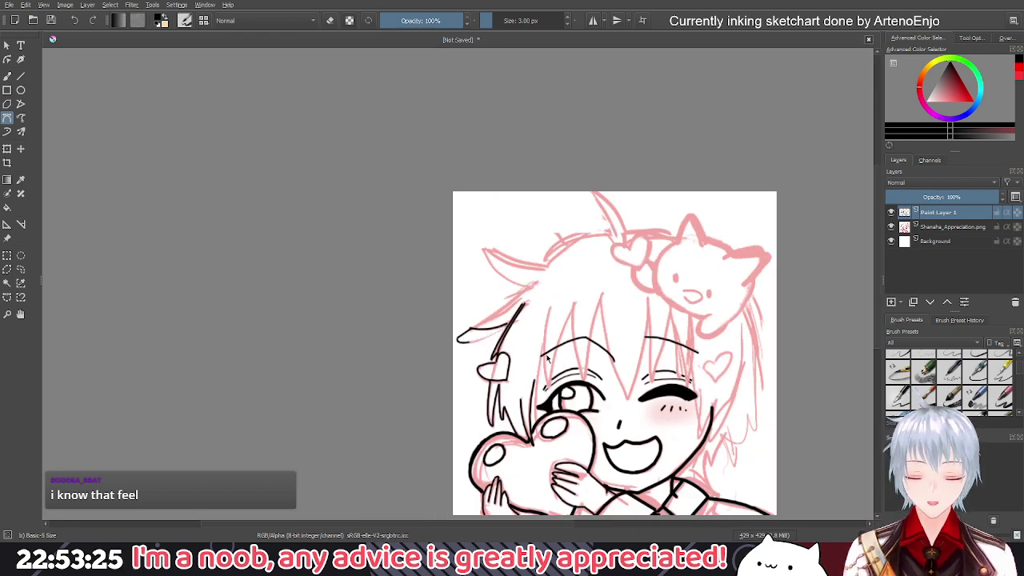
pyautogui.hotkey('ctrl', 'z')
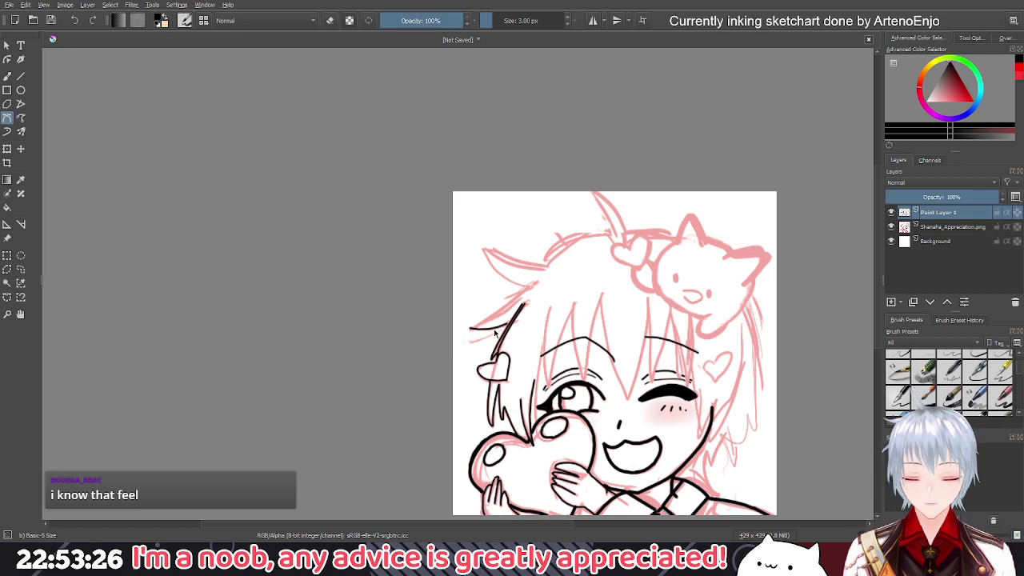
# Ink the upper edge of the side hair spike as a shallow Bezier curve rising from its pointed tip
pyautogui.scroll(2, 540, 292)
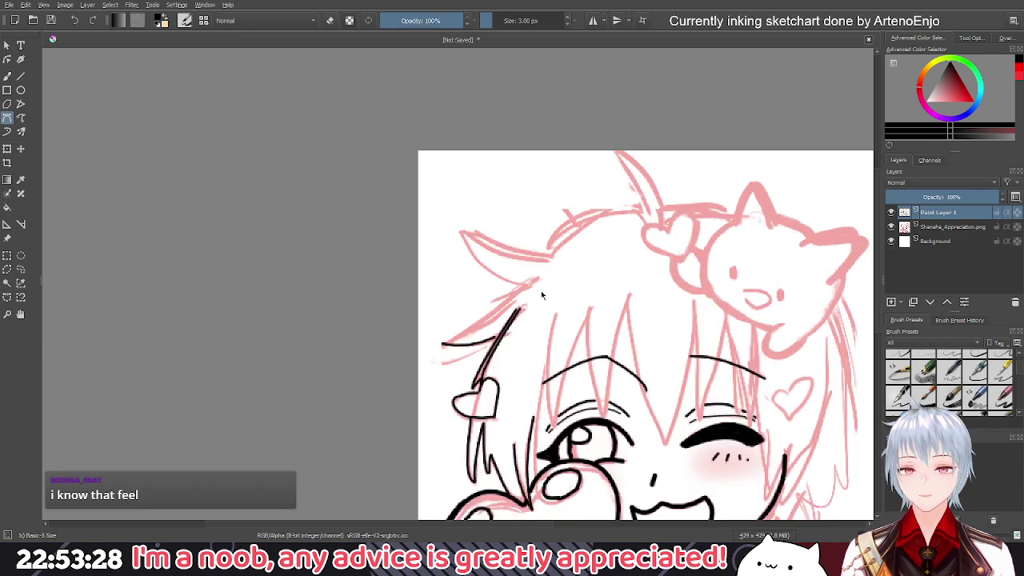
pyautogui.scroll(2, 541, 290)
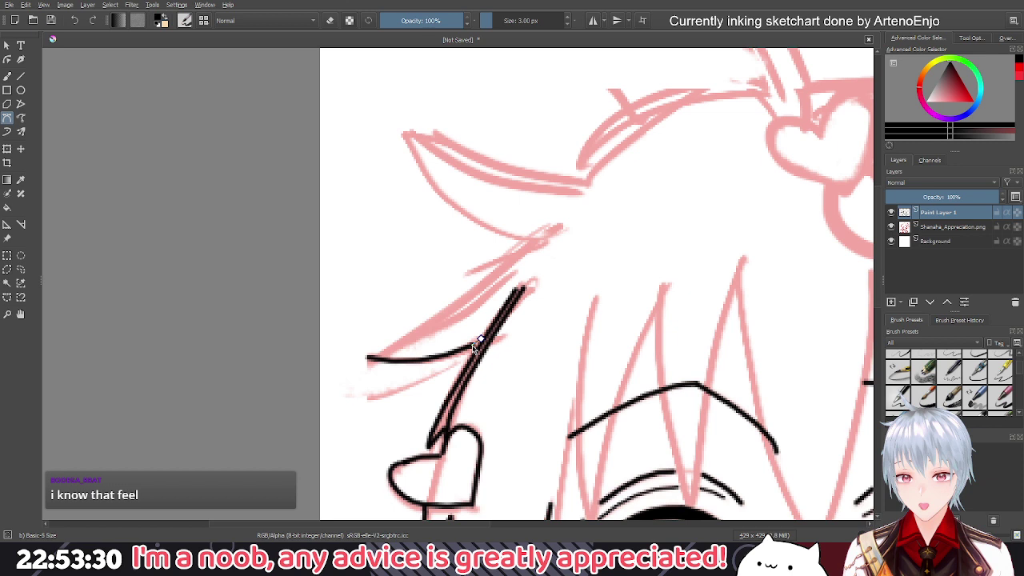
pyautogui.click(362, 356)
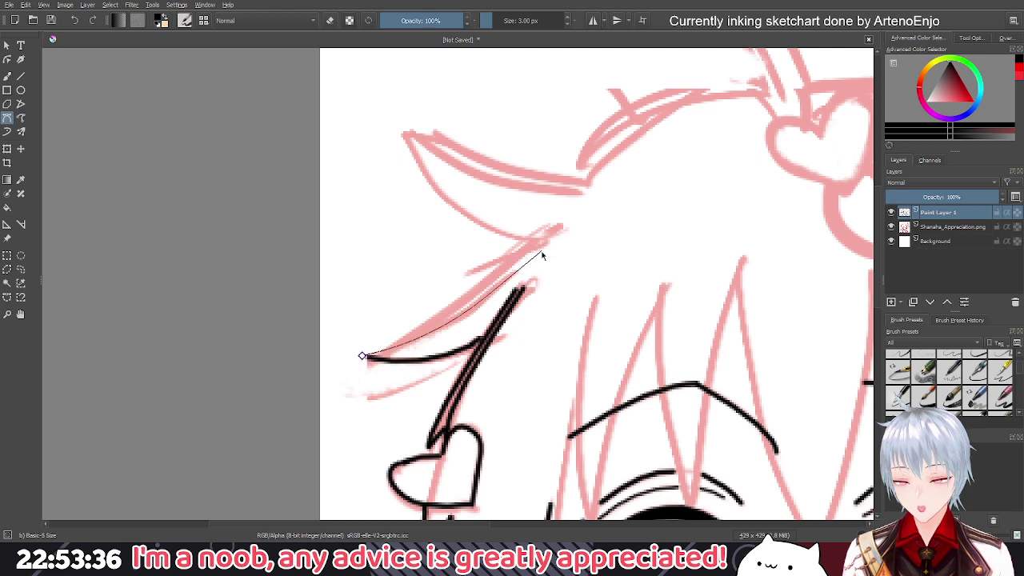
pyautogui.press('Return')
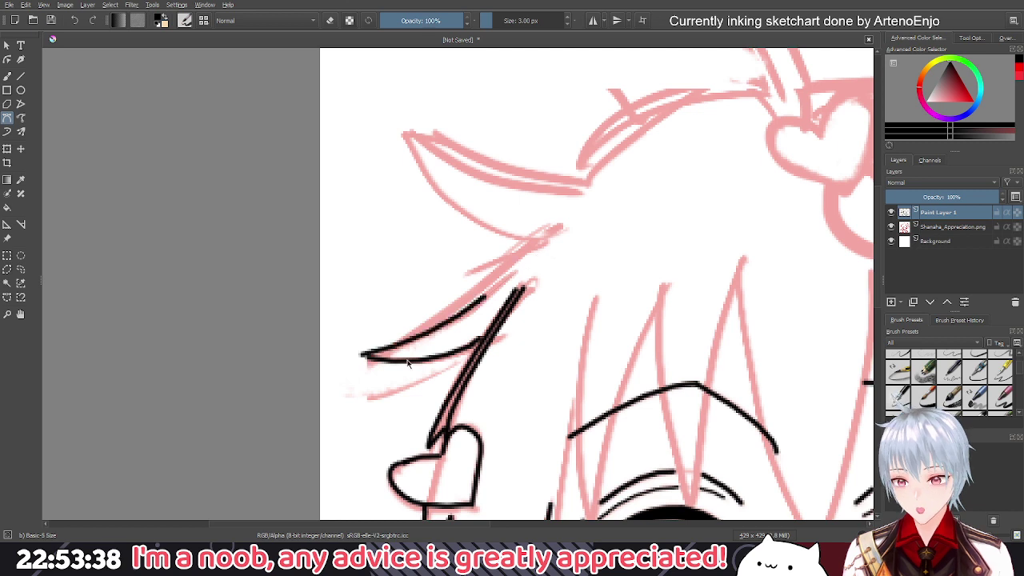
# Extend the side spike's upper edge with a short line reaching just above the strand's upper tip
pyautogui.scroll(-2, 408, 363)
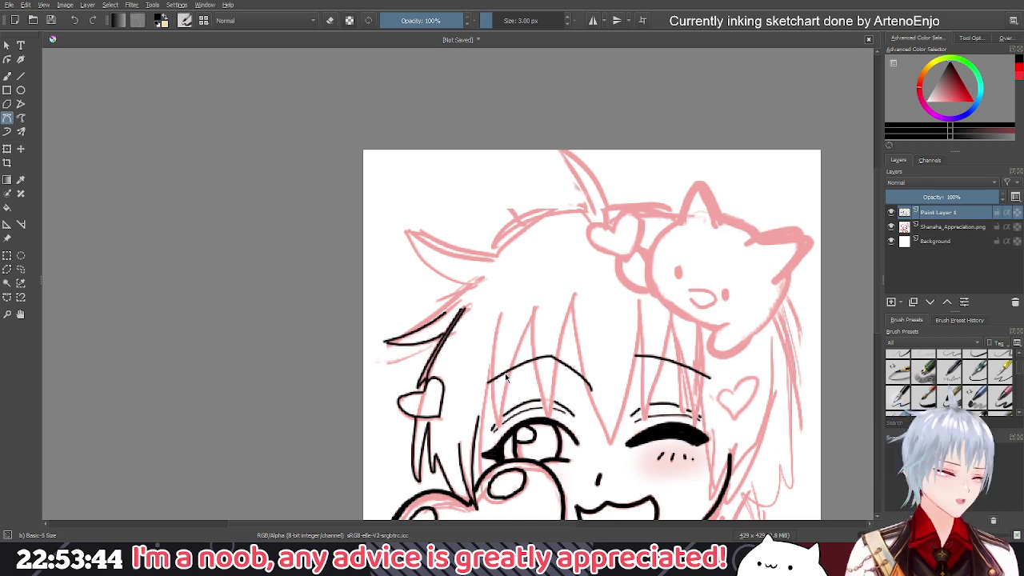
pyautogui.moveTo(506, 377); pyautogui.dragTo(488, 310)
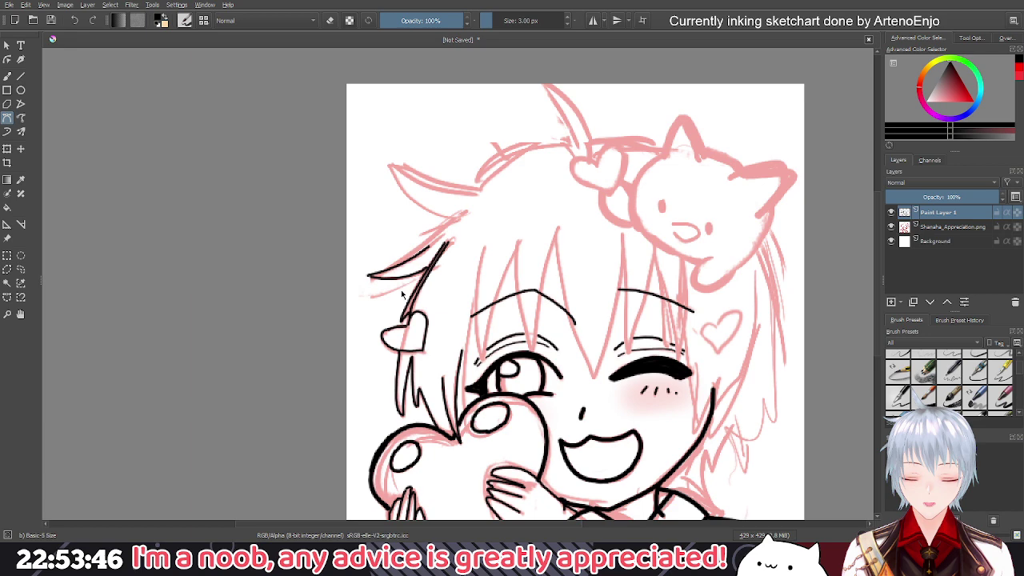
pyautogui.scroll(3, 374, 279)
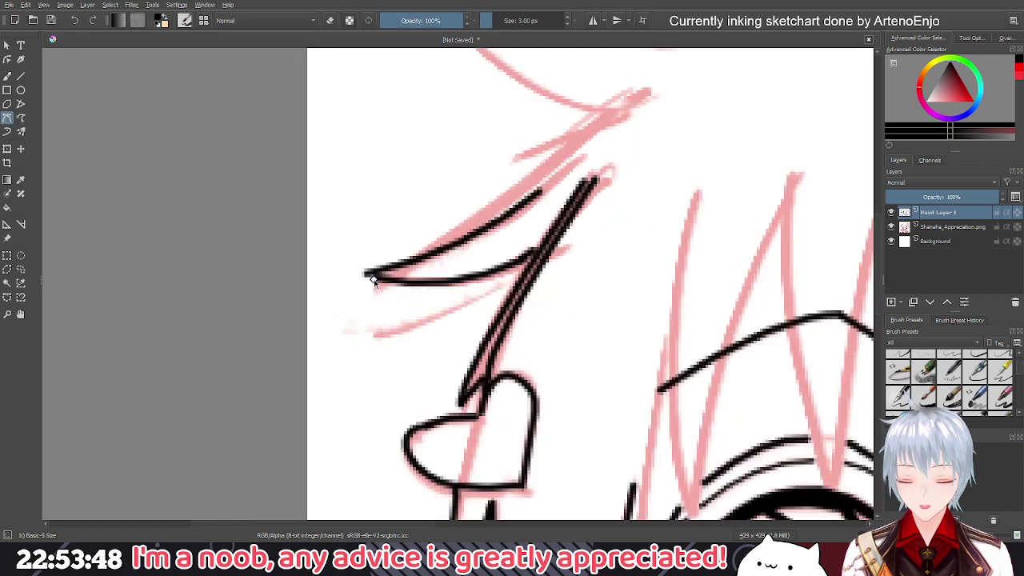
pyautogui.scroll(-4, 374, 279)
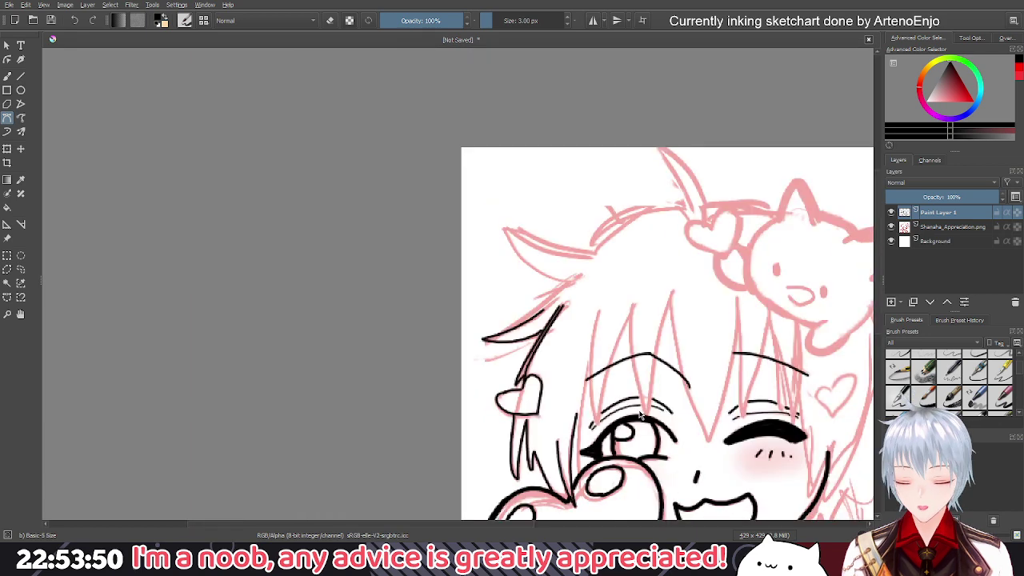
pyautogui.scroll(2, 639, 415)
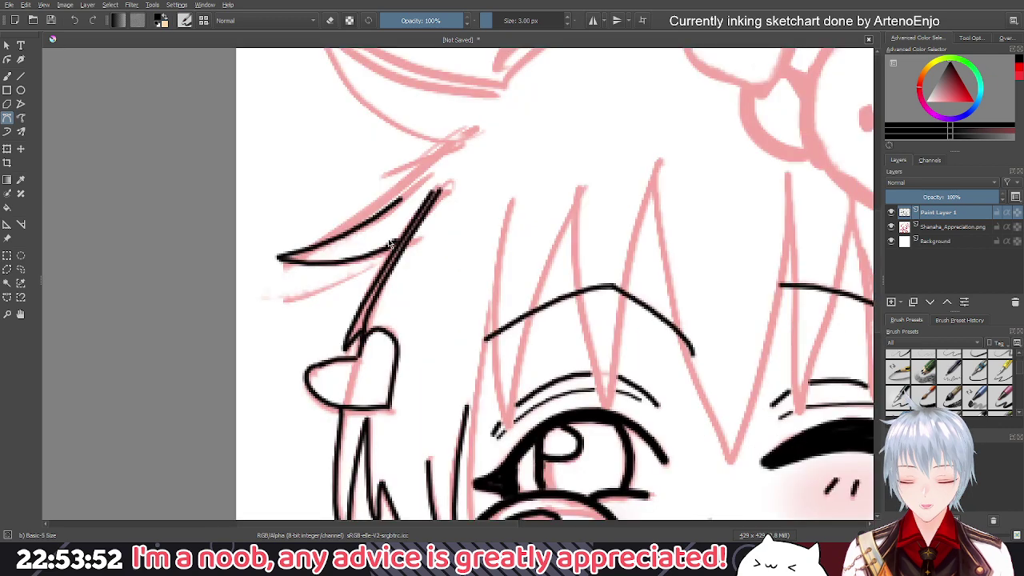
pyautogui.moveTo(389, 243); pyautogui.dragTo(266, 111)
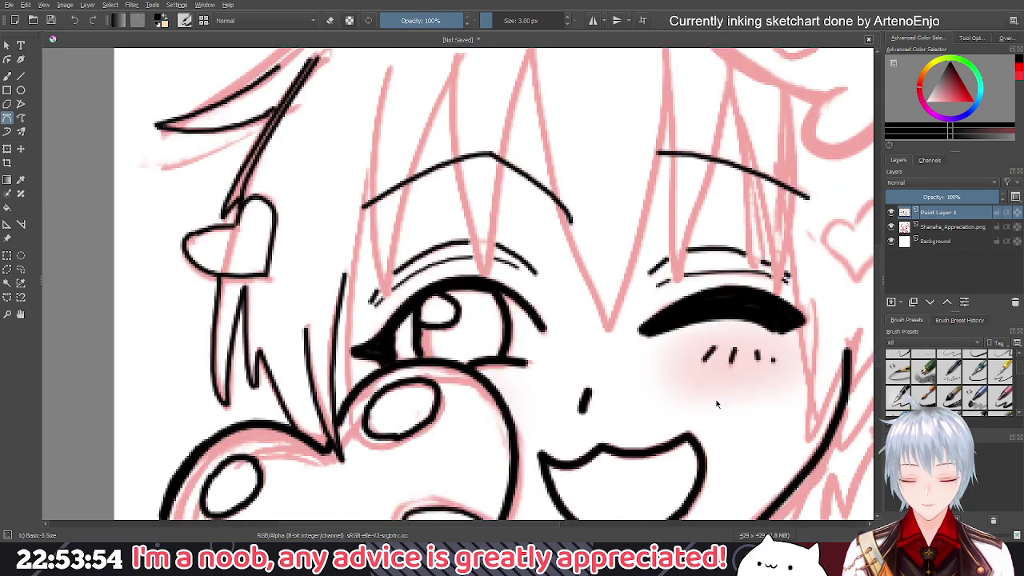
pyautogui.moveTo(434, 291); pyautogui.dragTo(622, 425)
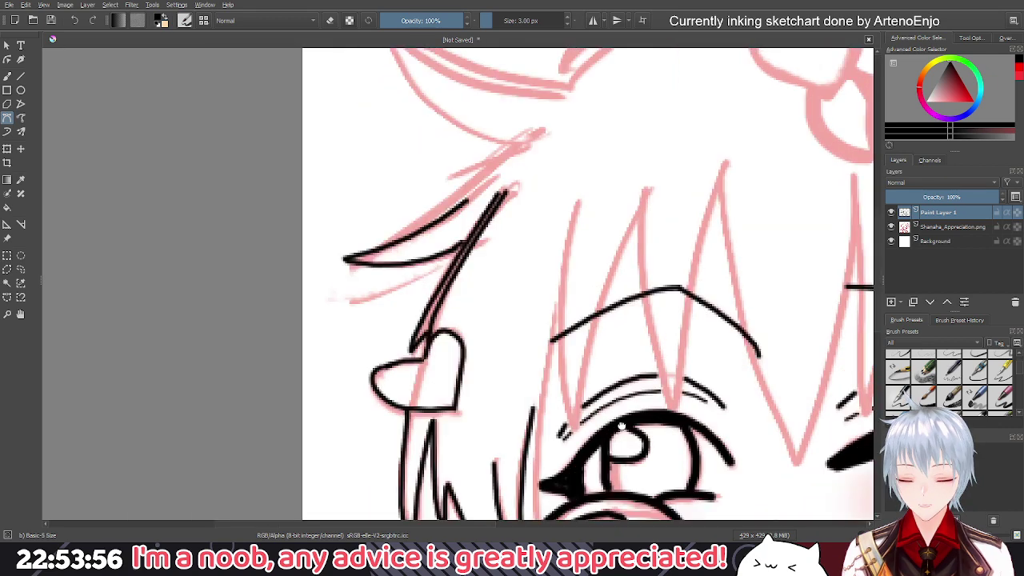
pyautogui.scroll(2, 524, 274)
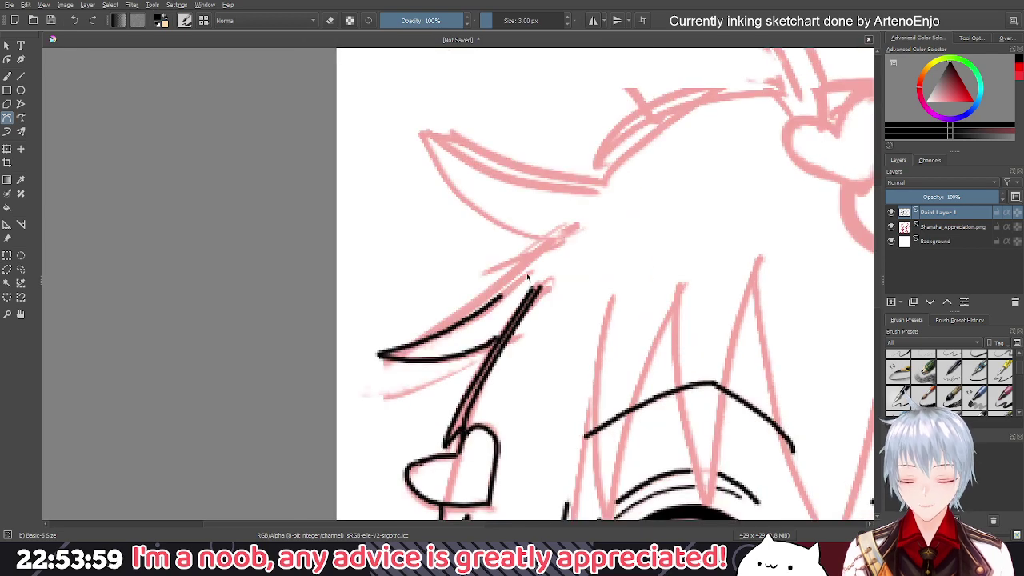
pyautogui.click(529, 274)
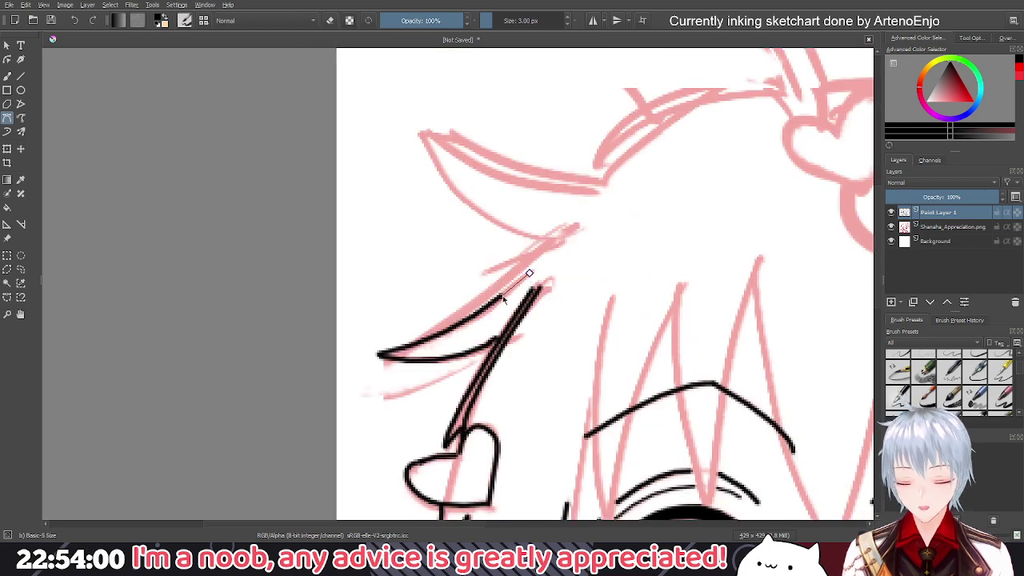
pyautogui.scroll(2, 536, 253)
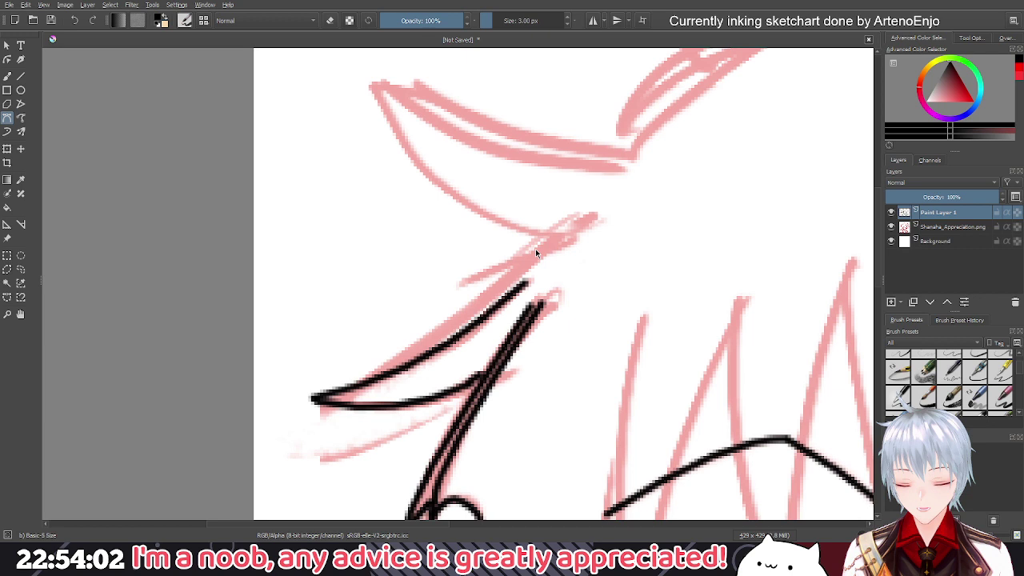
# Ink a slanted hair line from the sketched point above the side spike down to the spike's upper edge
pyautogui.click(589, 218)
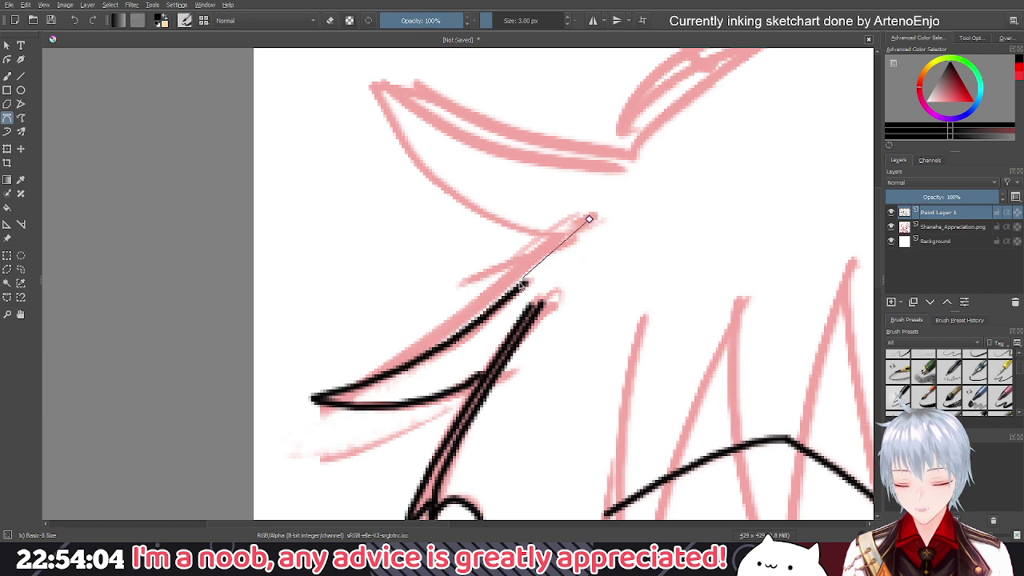
pyautogui.moveTo(482, 315); pyautogui.dragTo(488, 330)
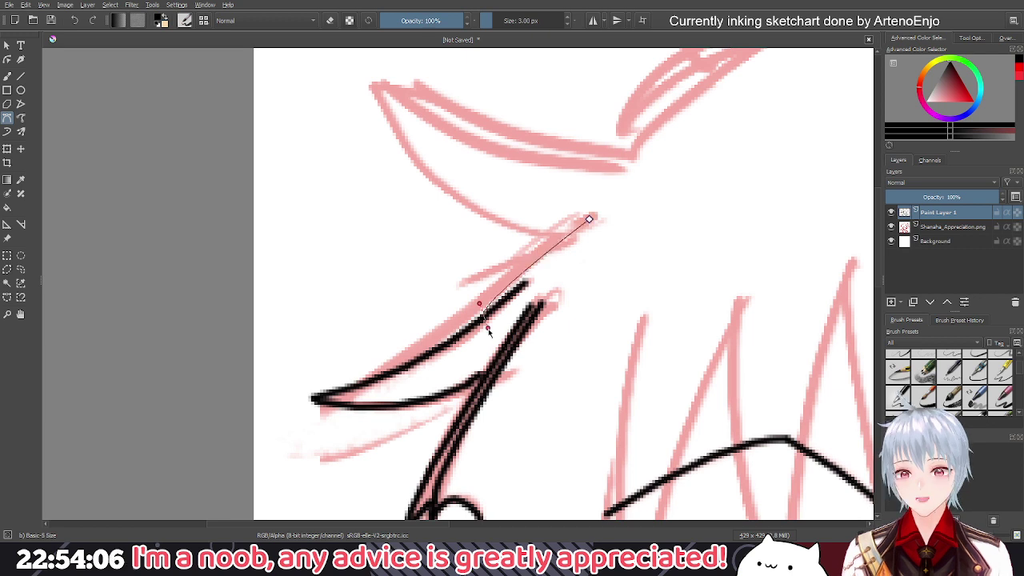
pyautogui.press('Return')
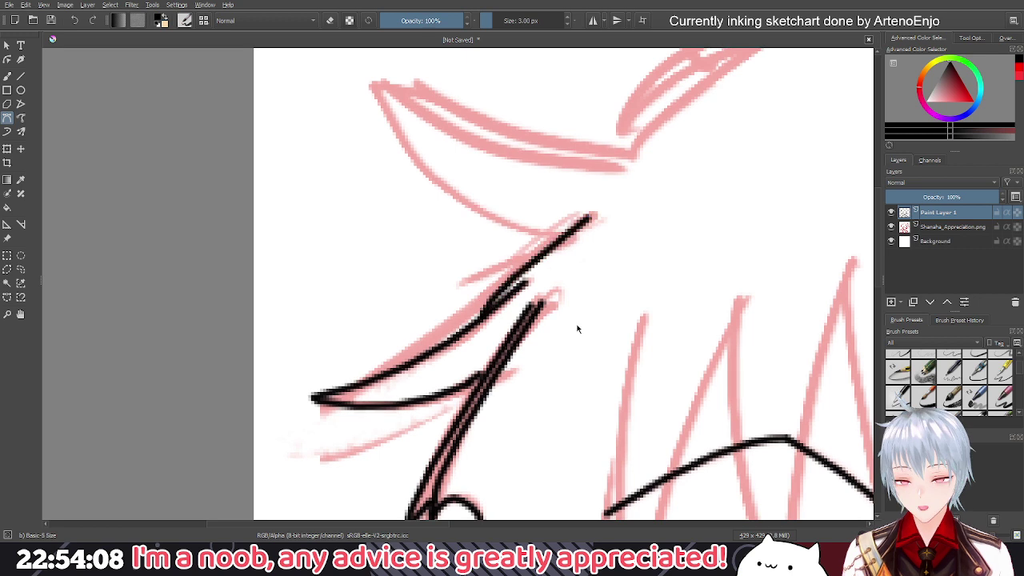
# Ink the lower edge of the upper hair tuft as a curve from the slanted hair line to the tuft's tip
pyautogui.scroll(-1, 576, 329)
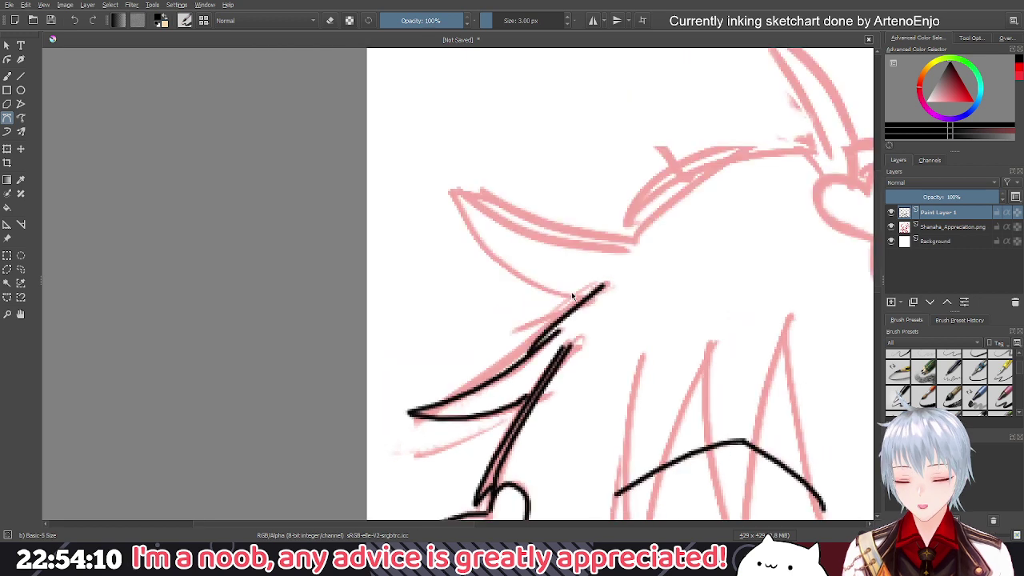
pyautogui.click(585, 300)
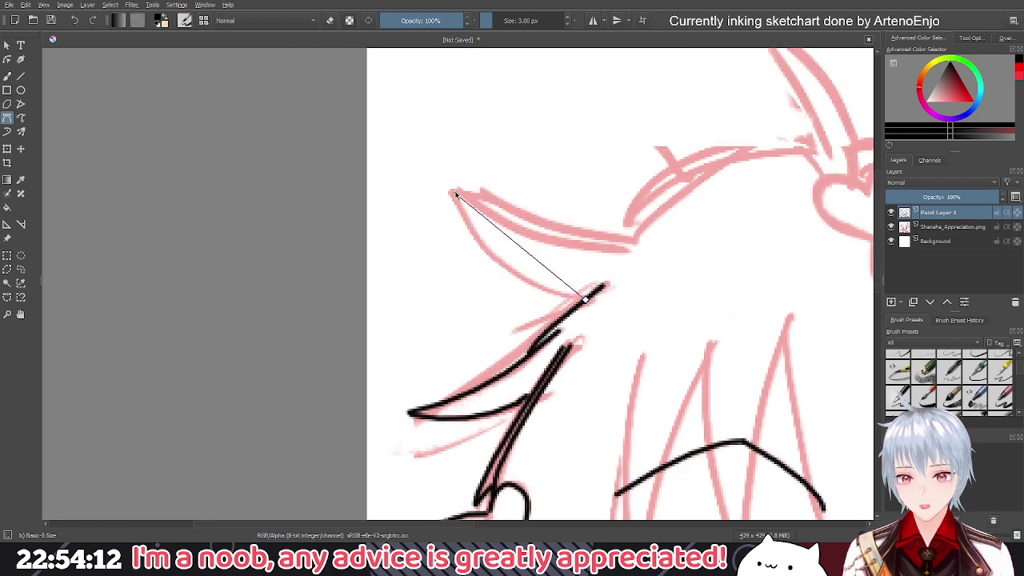
pyautogui.moveTo(456, 195); pyautogui.dragTo(424, 100)
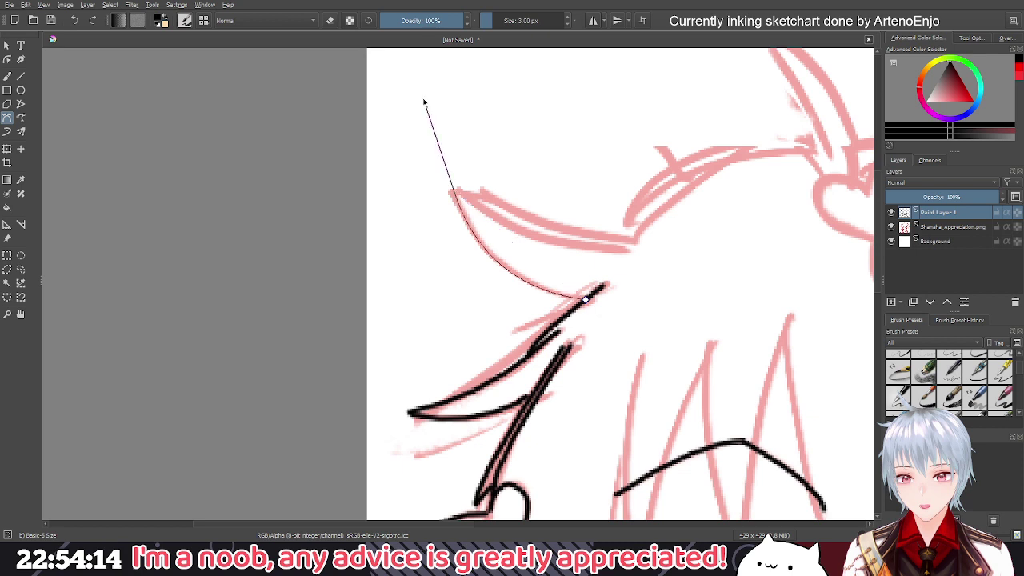
pyautogui.press('Return')
# Ink the upper edge of the same tuft as a shallow curve from its tip to the base of the head outline
pyautogui.scroll(1, 431, 206)
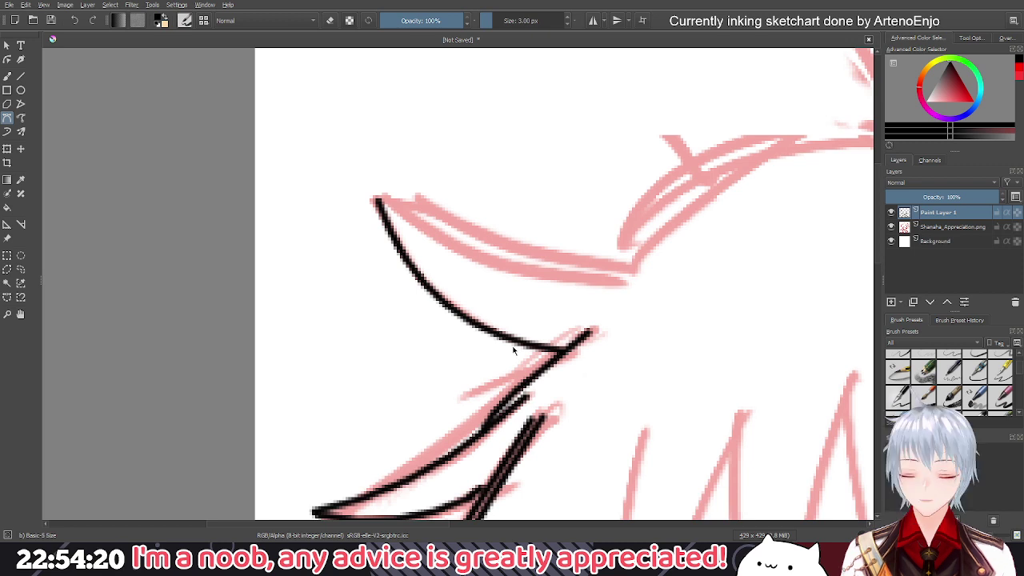
pyautogui.click(378, 200)
pyautogui.moveTo(625, 281); pyautogui.dragTo(740, 275)
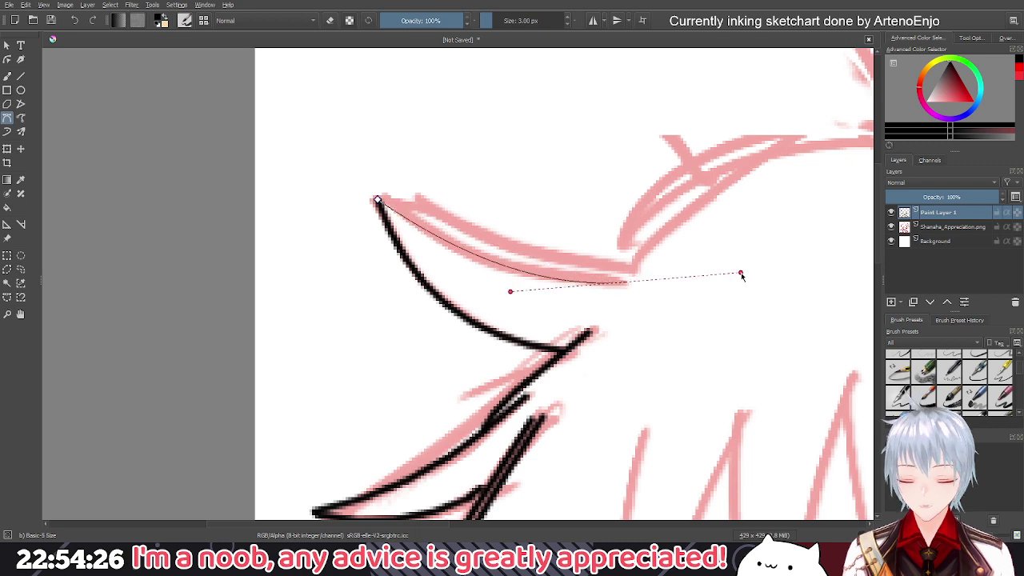
pyautogui.press('Return')
# Hide the pink sketch layer to examine the whole linework on its own, and show the sketch again
pyautogui.scroll(2, 640, 344)
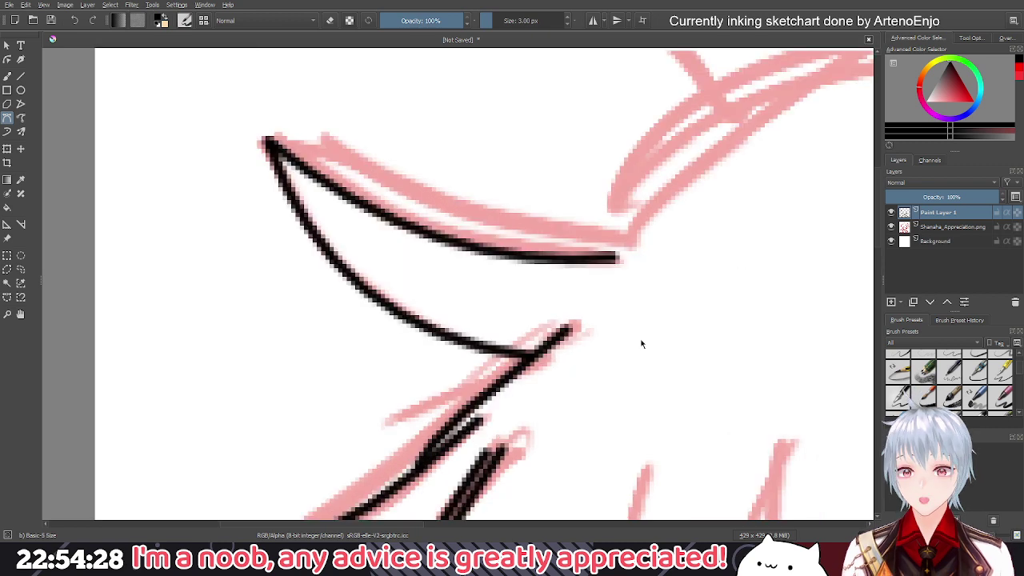
pyautogui.scroll(-3, 448, 205)
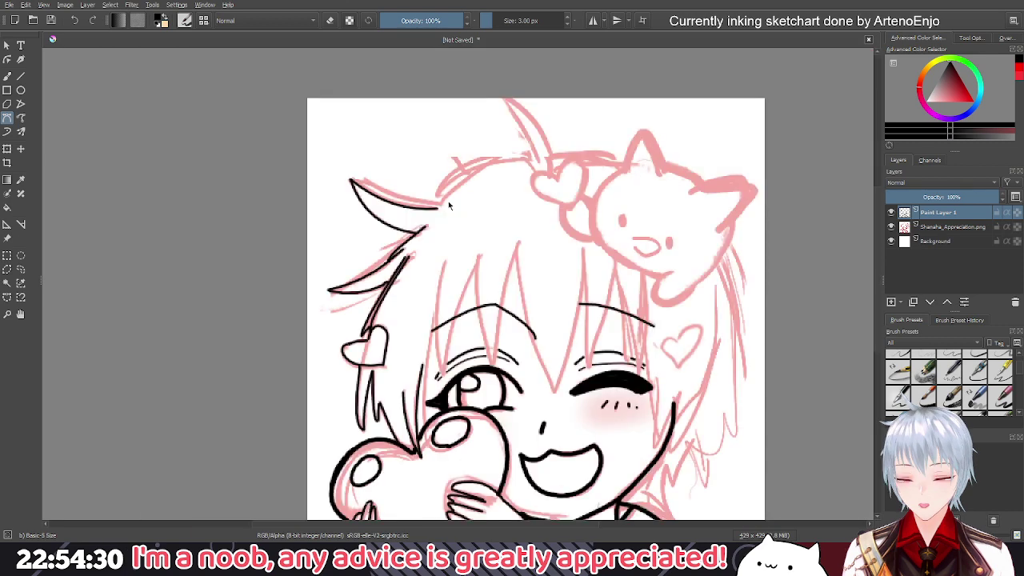
pyautogui.scroll(-3, 448, 201)
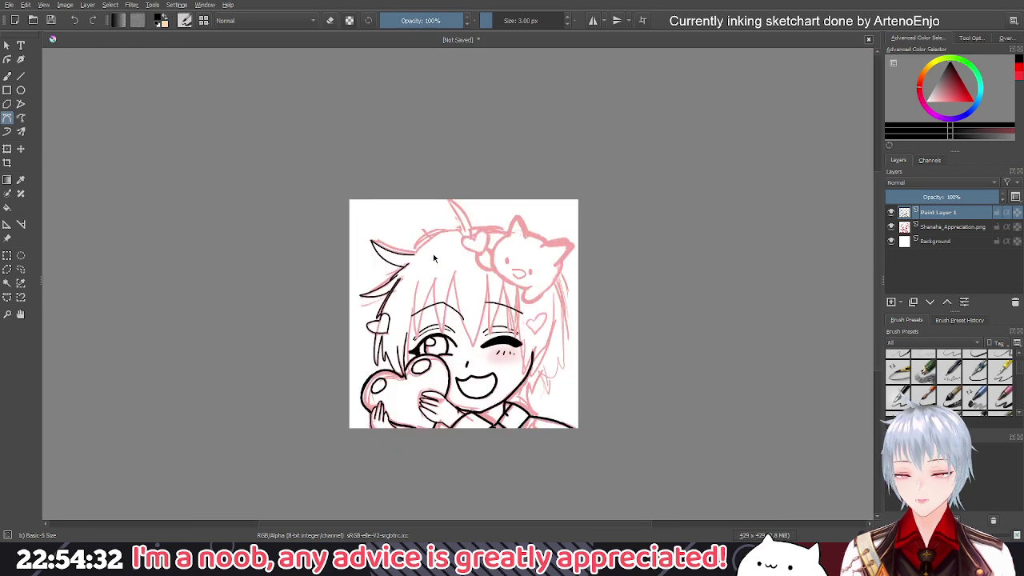
pyautogui.click(891, 227)
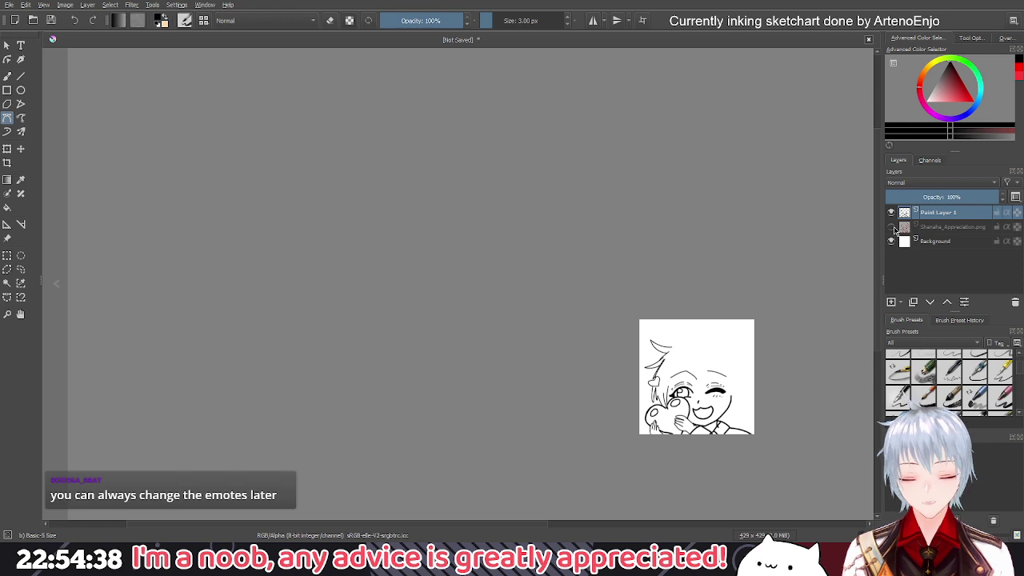
pyautogui.click(891, 227)
# Erase the lower part of the outer line of the side hair strand below the heart hair clip, down to its tip
pyautogui.scroll(10, 663, 391)
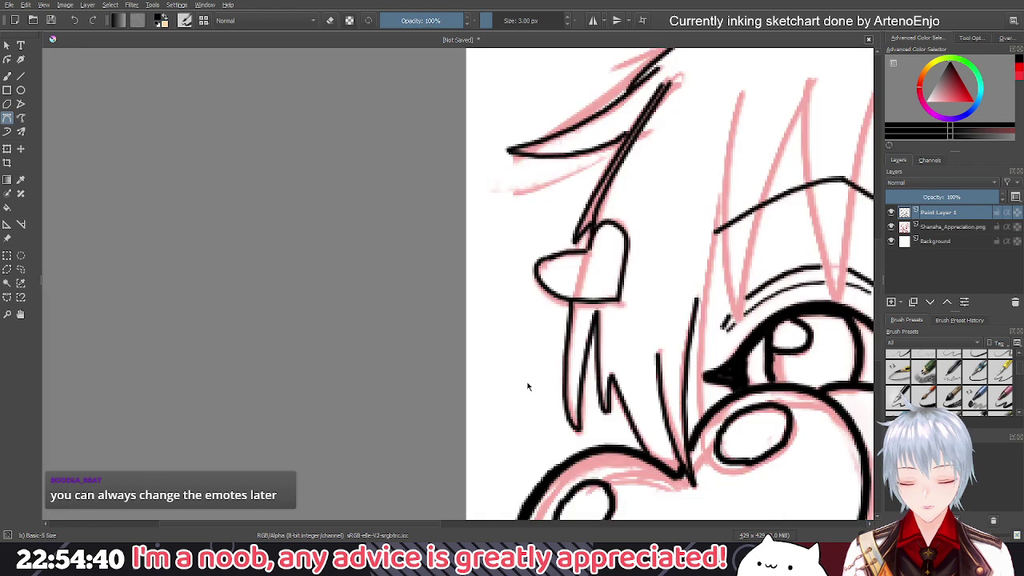
pyautogui.moveTo(527, 386); pyautogui.dragTo(480, 354)
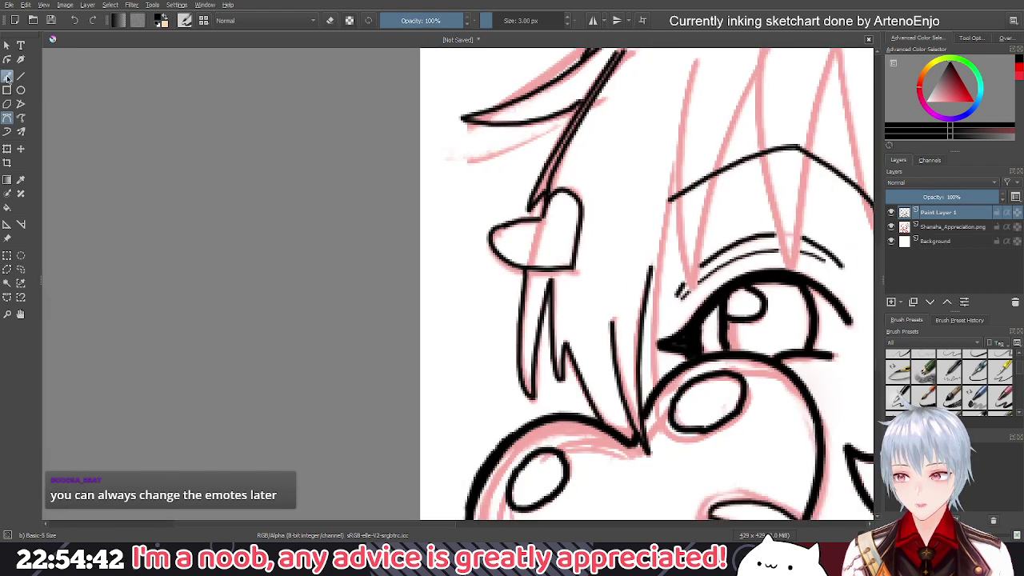
pyautogui.press('e')
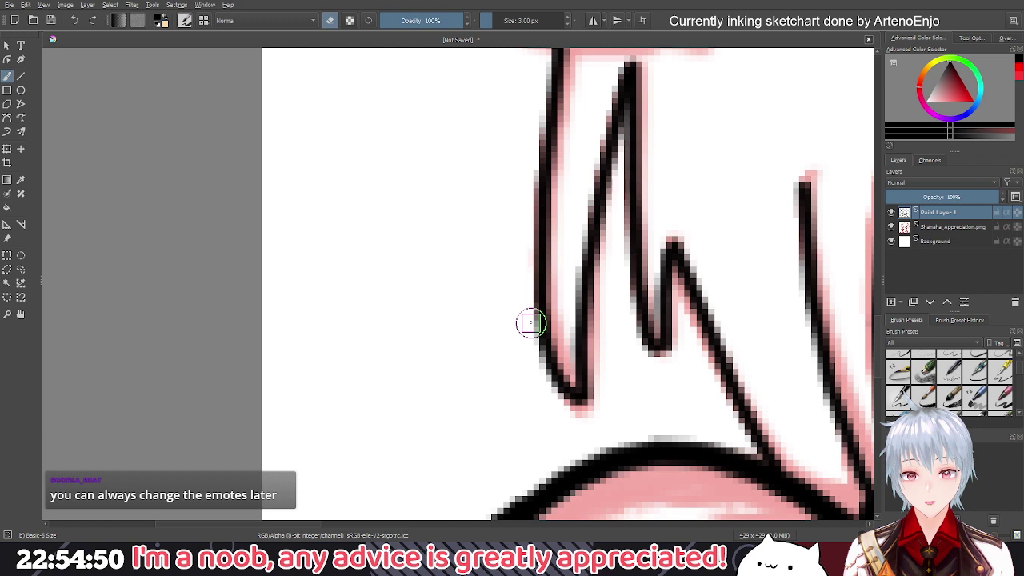
pyautogui.moveTo(530, 322)
pyautogui.mouseDown()
pyautogui.moveTo(573, 406)
pyautogui.moveTo(565, 398)
pyautogui.mouseUp()
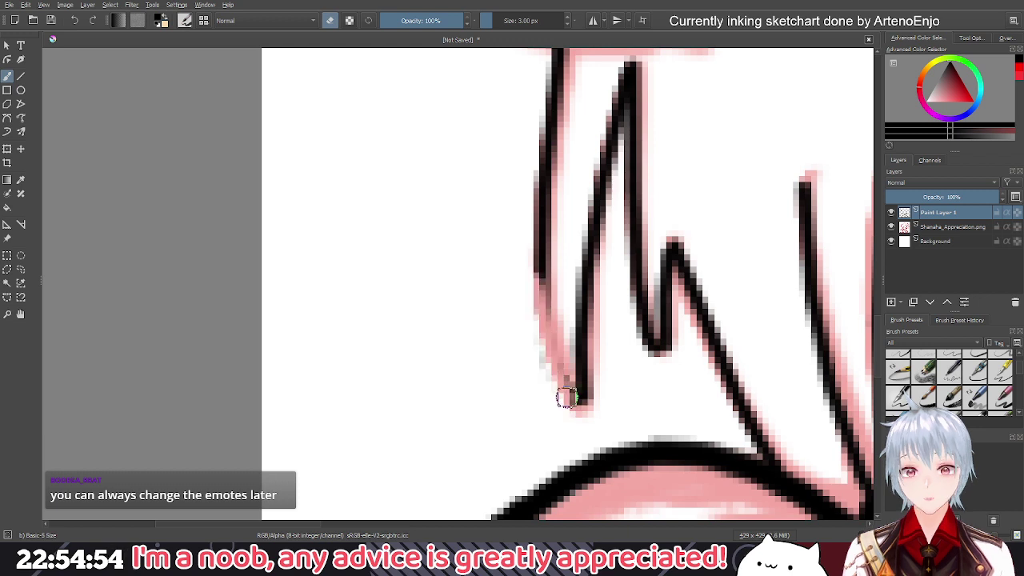
pyautogui.moveTo(565, 397); pyautogui.dragTo(505, 333)
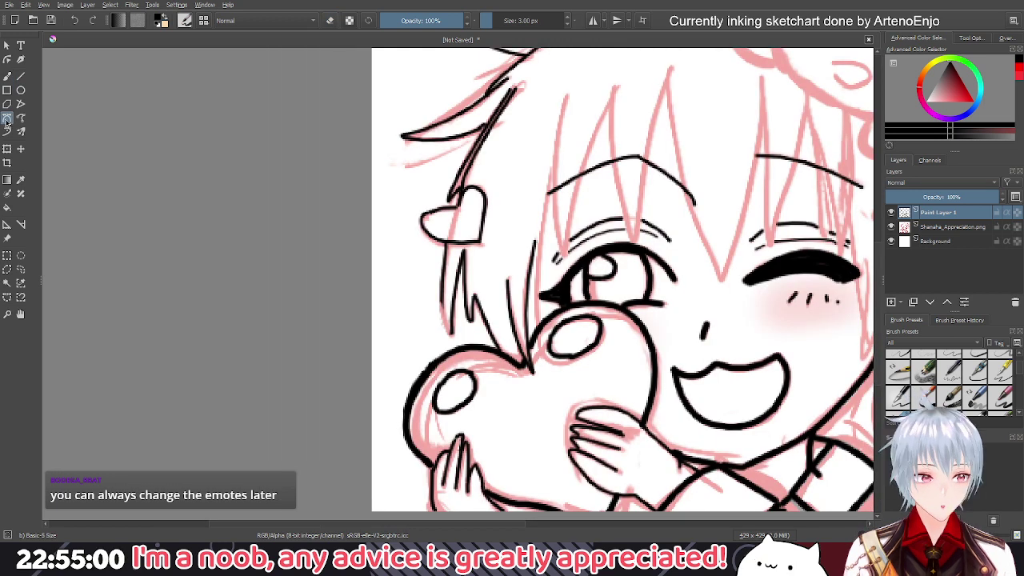
# Redraw the erased lower edge as a Bezier line down to the strand's tip, and clean up the join with the eraser
pyautogui.scroll(5, 436, 304)
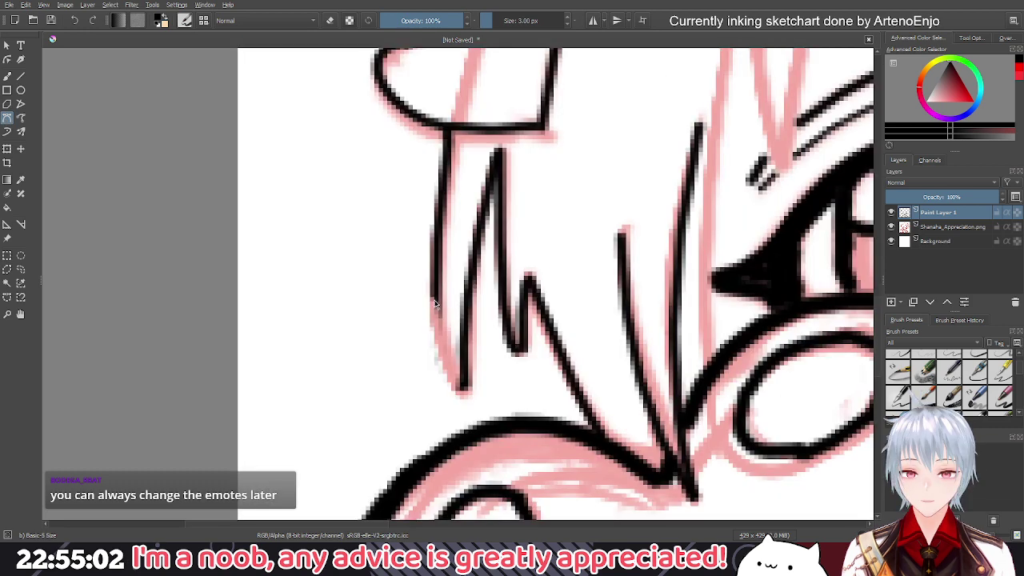
pyautogui.click(433, 295)
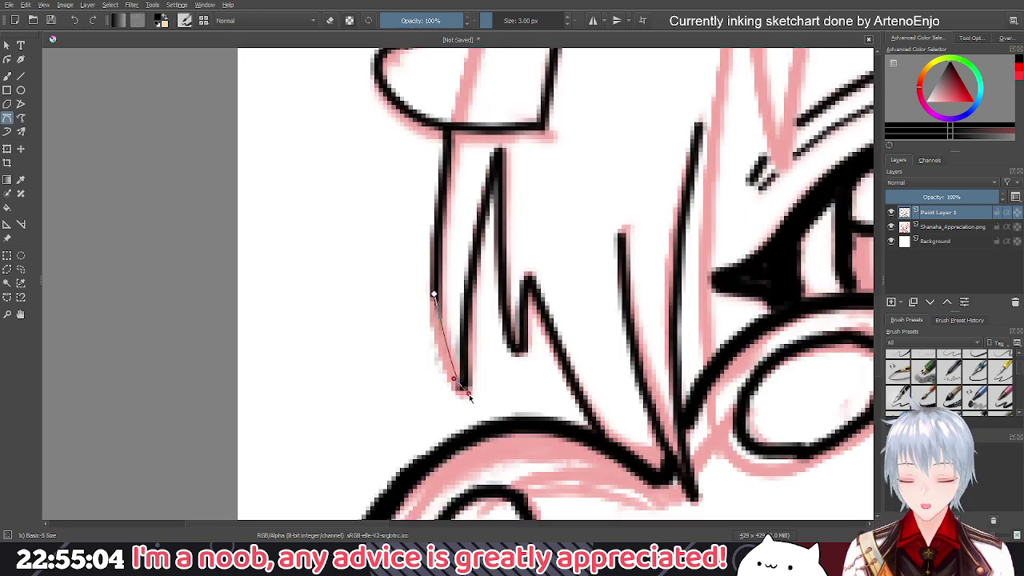
pyautogui.doubleClick(469, 394)
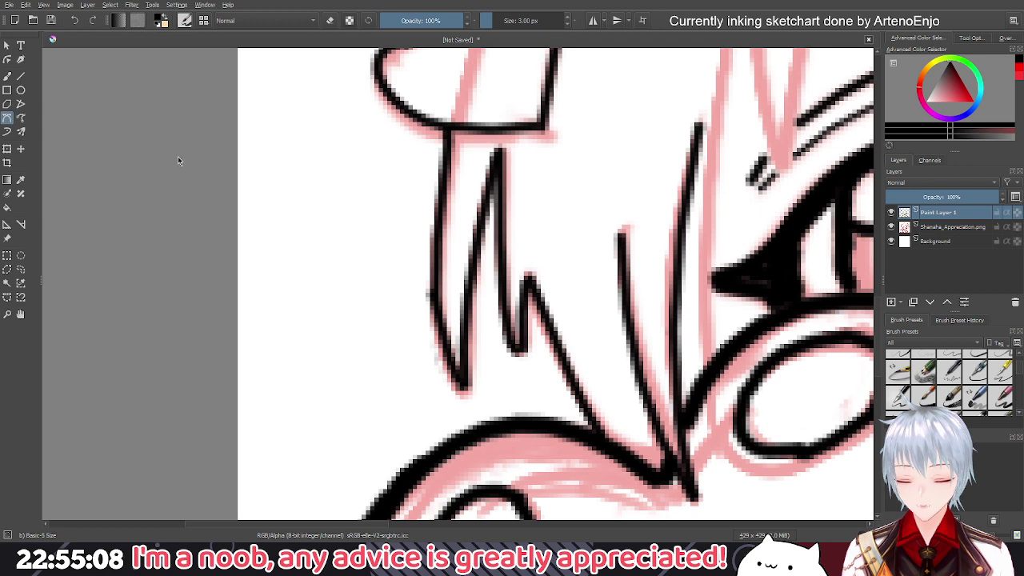
pyautogui.click(10, 76)
pyautogui.press('e')
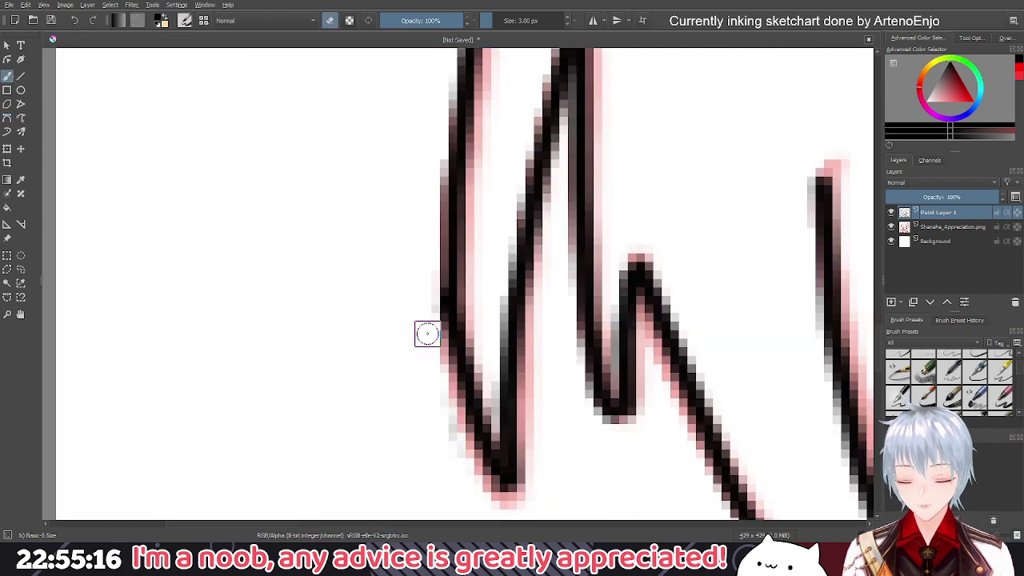
pyautogui.scroll(-5, 427, 334)
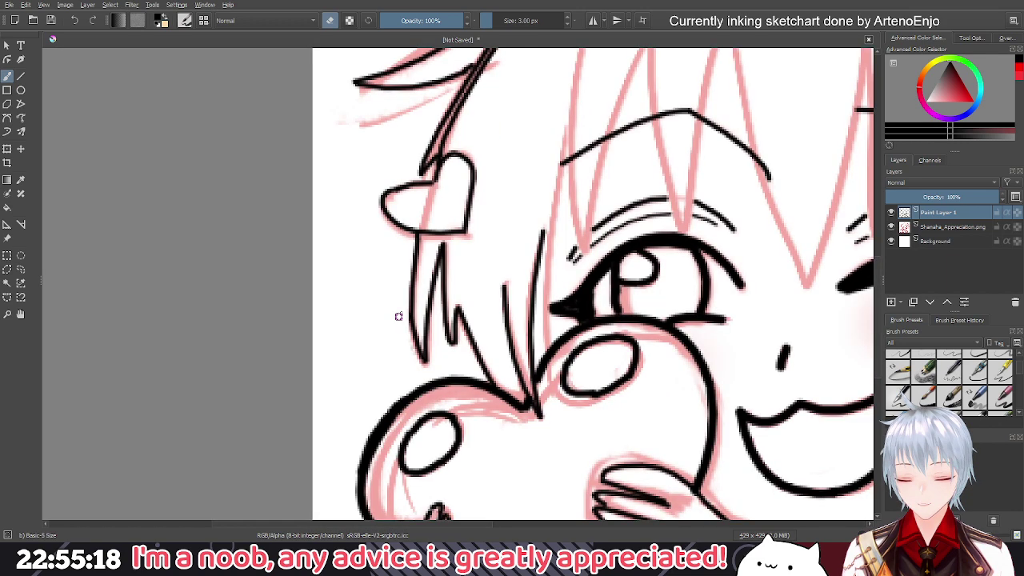
pyautogui.scroll(-5, 399, 315)
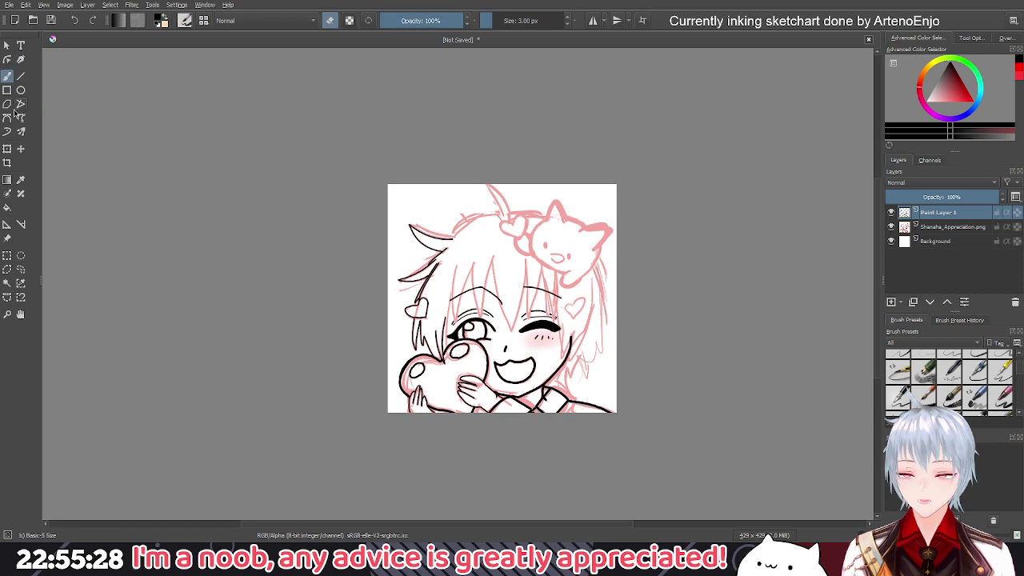
# Ink the side of the head outline as a curve rising from the upper tuft's base along the sketched crown
pyautogui.click(10, 117)
pyautogui.scroll(4, 461, 246)
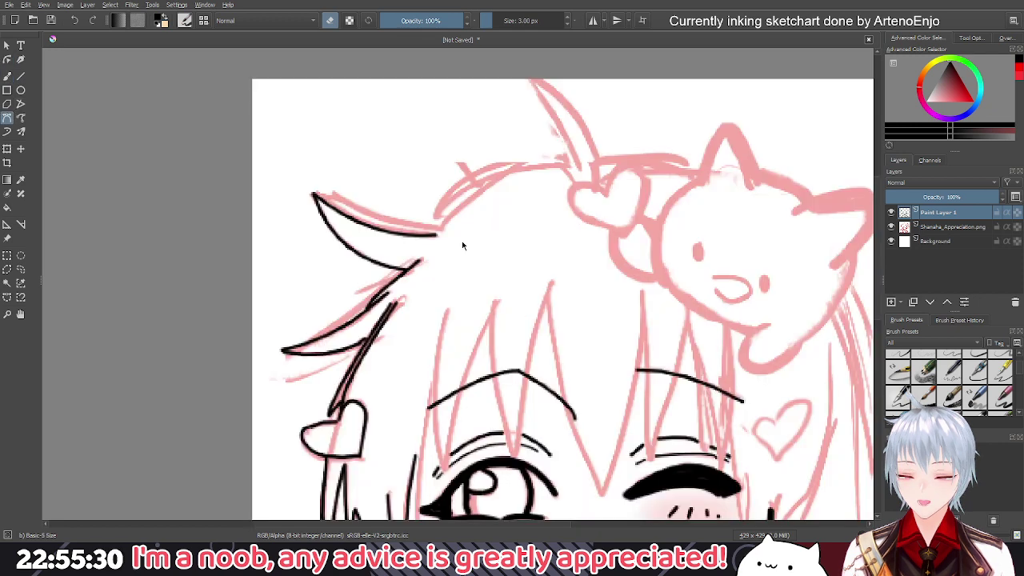
pyautogui.moveTo(391, 167); pyautogui.dragTo(367, 195)
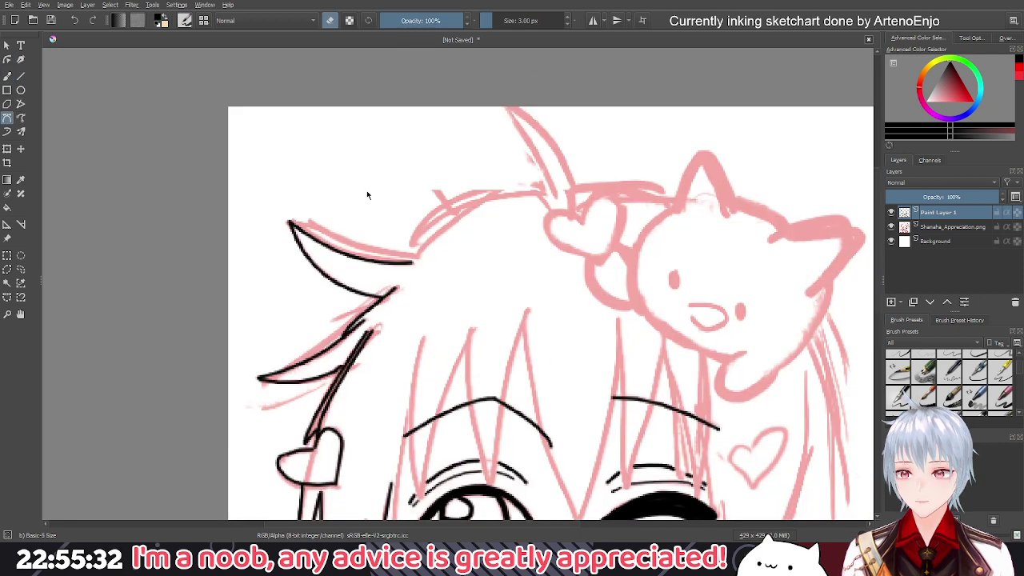
pyautogui.press('e')
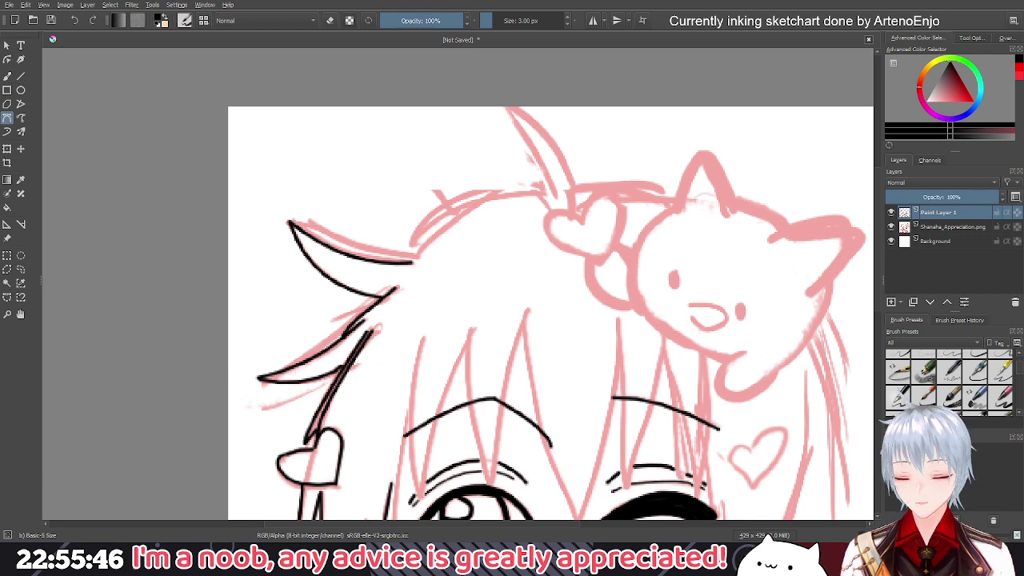
pyautogui.click(411, 259)
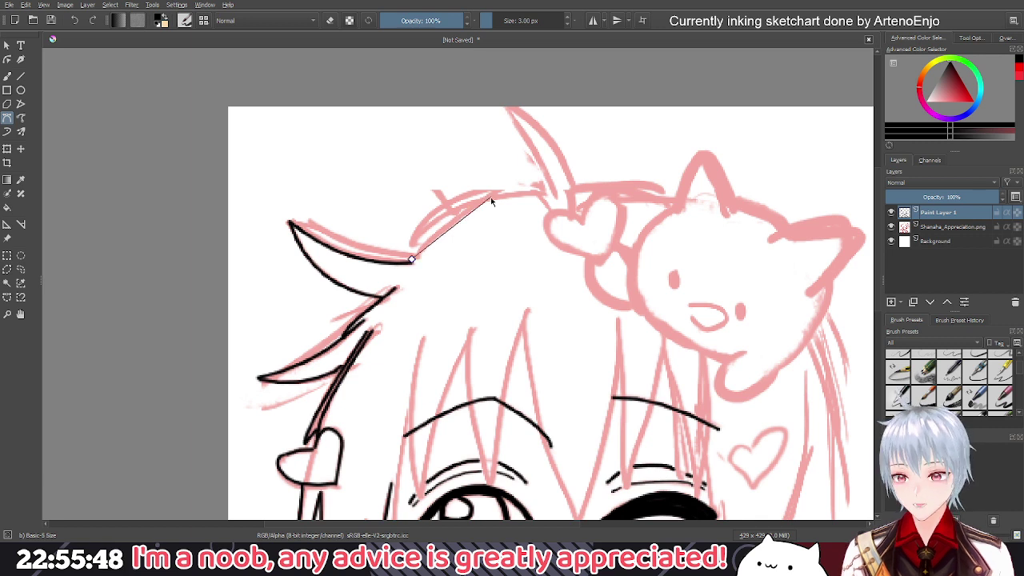
pyautogui.doubleClick(490, 197)
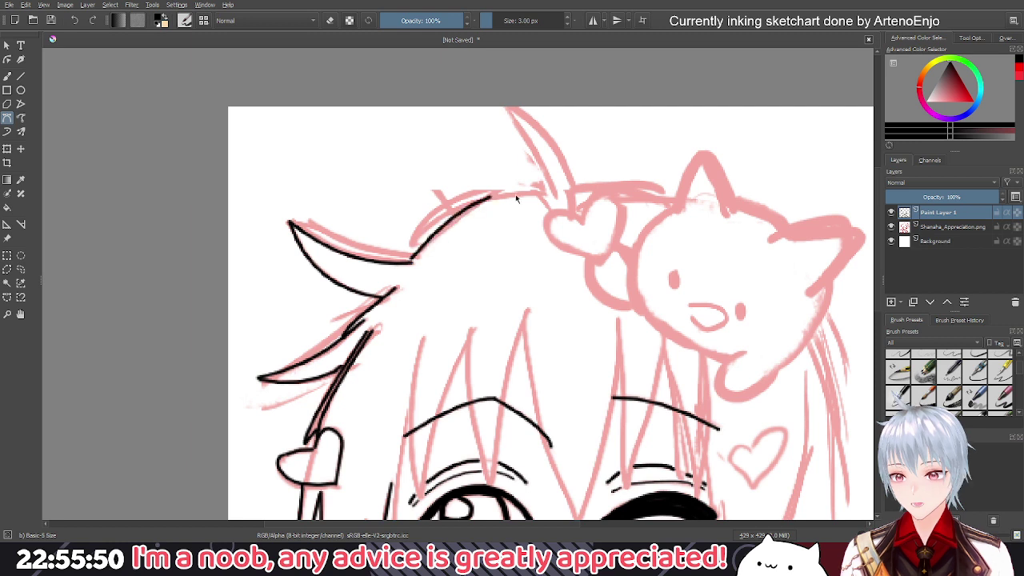
# Connect the lower end of the head outline to the upper tuft's edge with a small brush touch-up
pyautogui.click(411, 257)
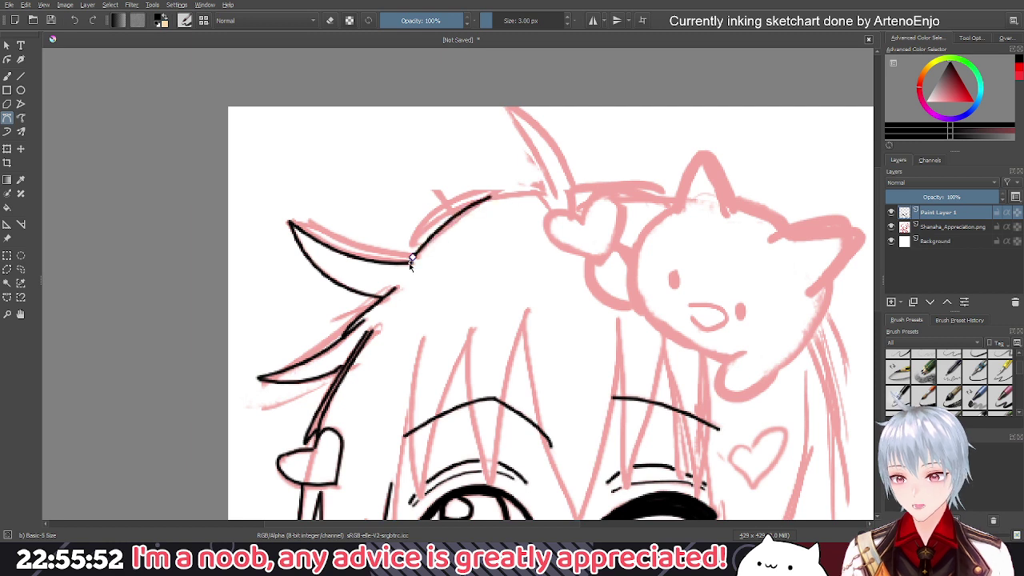
pyautogui.scroll(2, 409, 261)
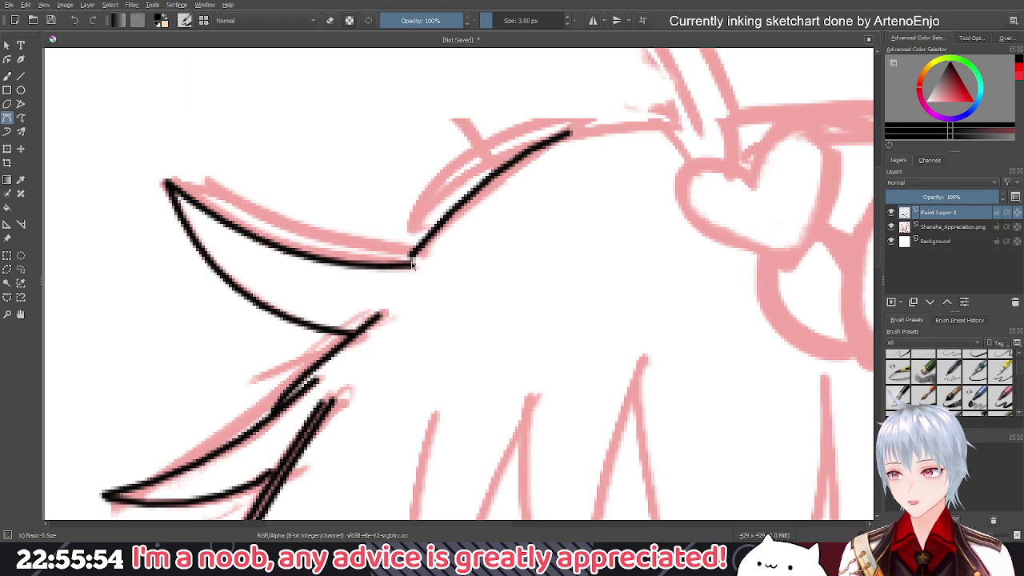
pyautogui.scroll(-2, 412, 265)
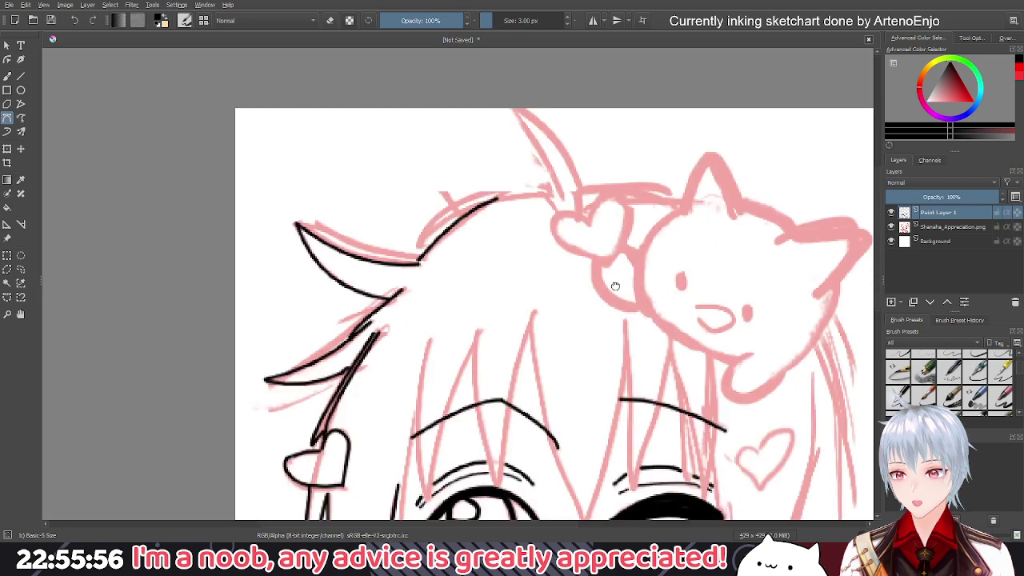
pyautogui.scroll(-2, 615, 285)
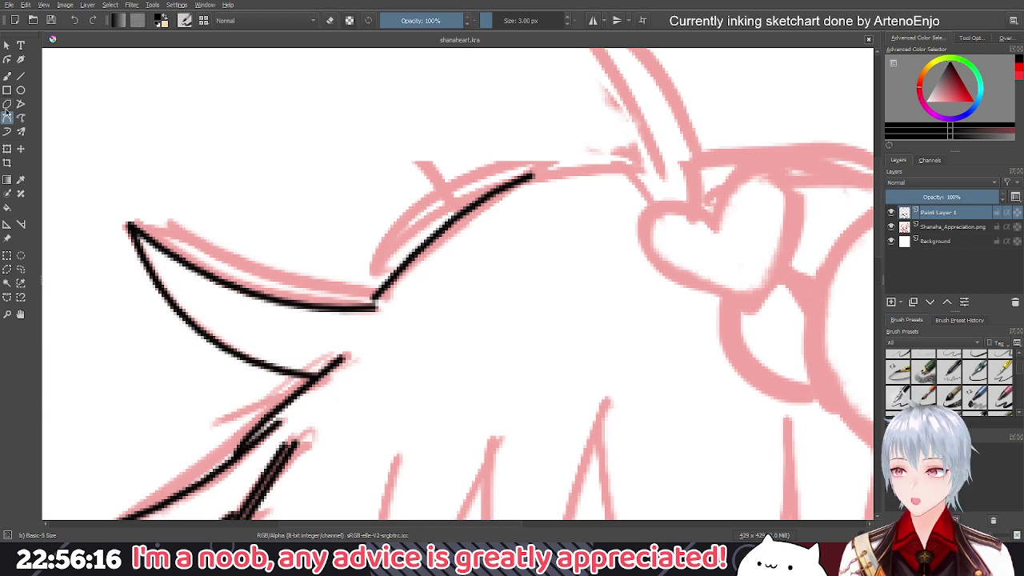
pyautogui.click(7, 76)
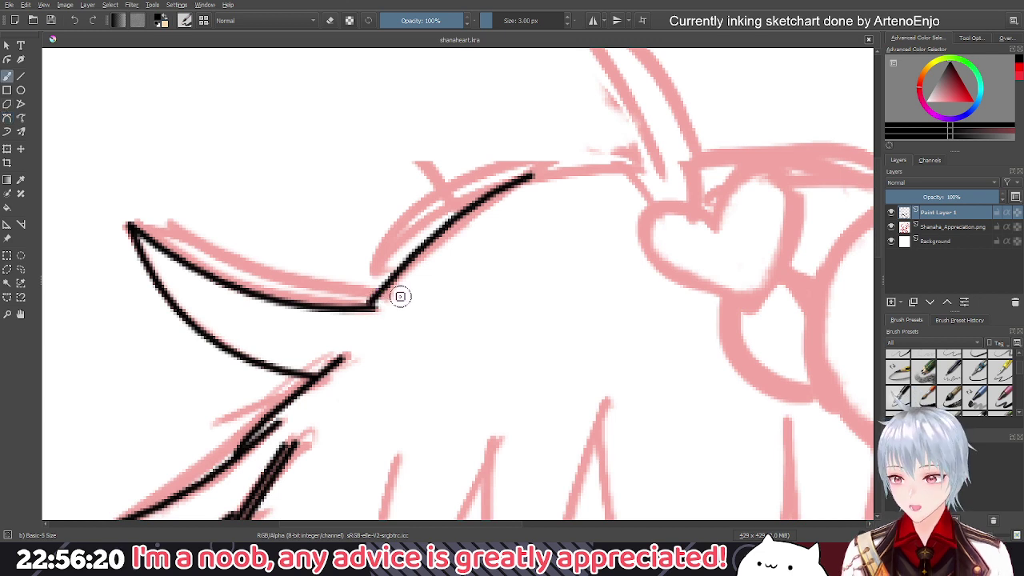
pyautogui.scroll(-3, 400, 295)
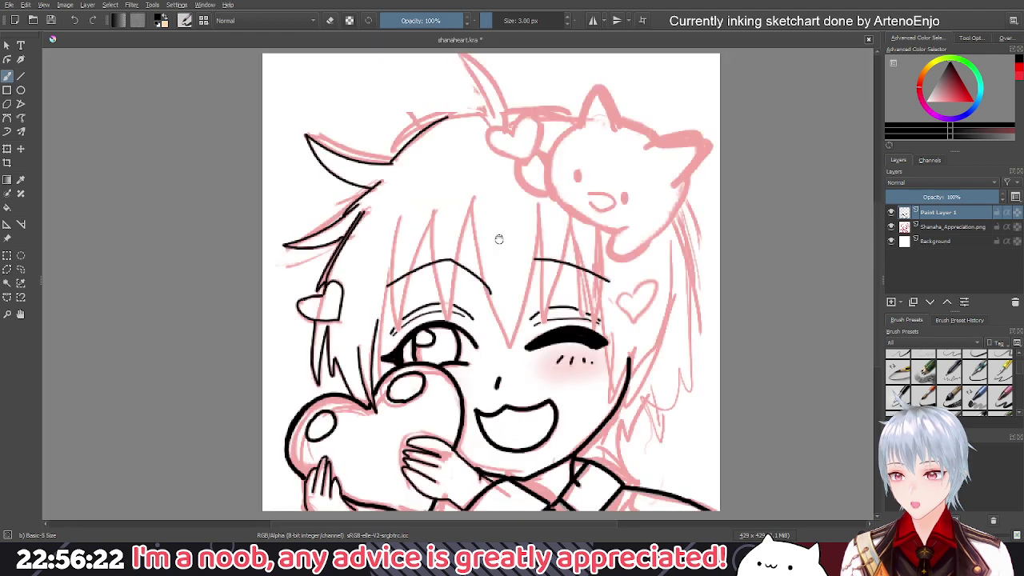
pyautogui.scroll(2, 498, 239)
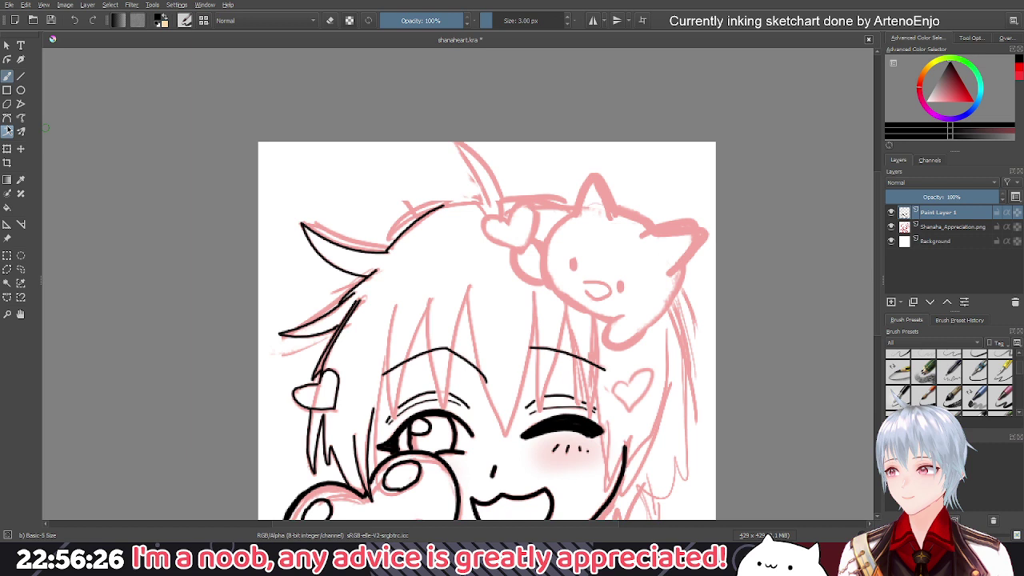
# Ink the inner edge of the upright hair strand atop the head as a Bezier curve from its base to its tip
pyautogui.click(6, 118)
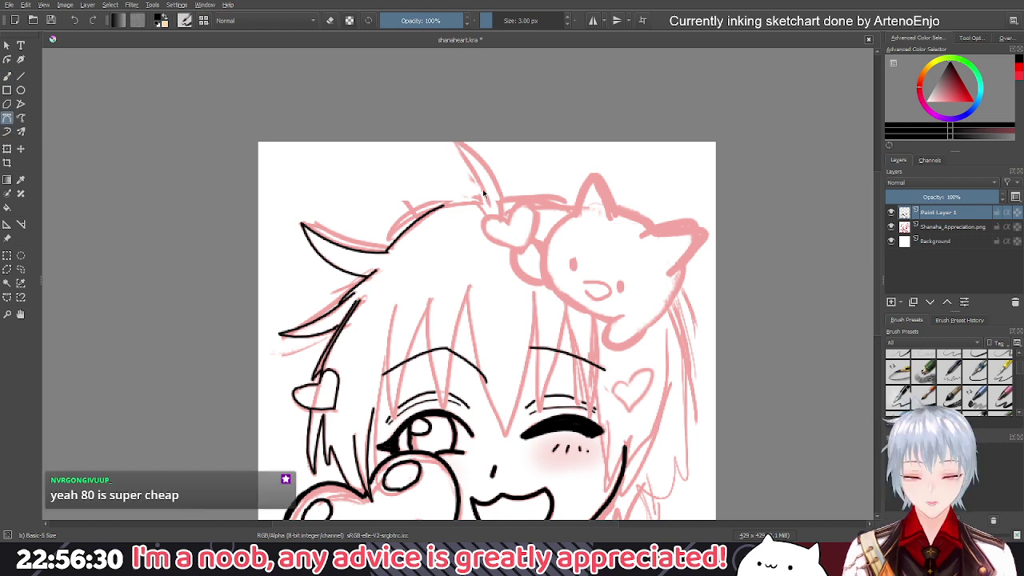
pyautogui.keyDown('ctrl'); pyautogui.scroll(1, 482, 188); pyautogui.keyUp('ctrl')
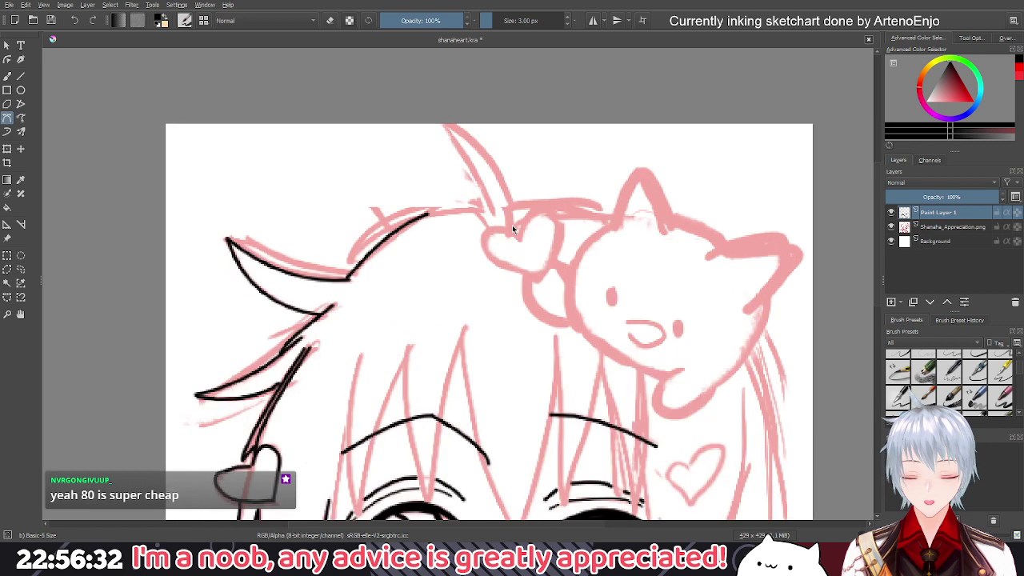
pyautogui.click(489, 212)
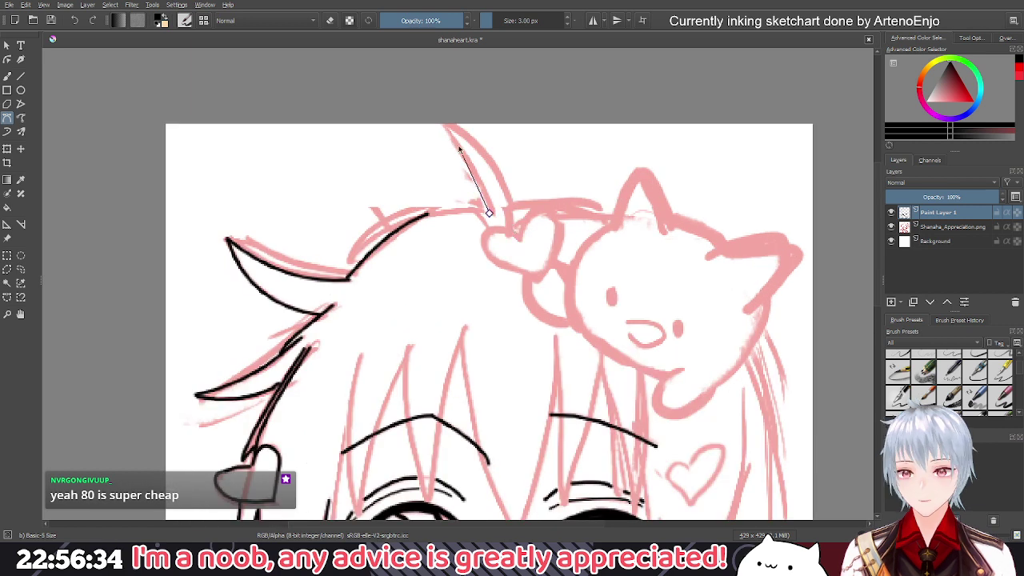
pyautogui.moveTo(450, 136); pyautogui.dragTo(416, 102)
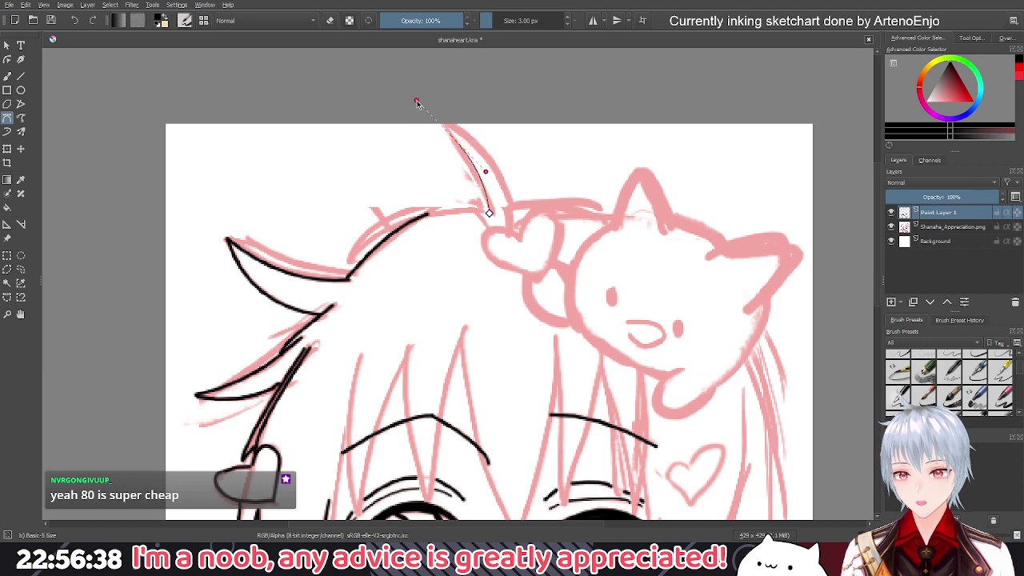
pyautogui.click(451, 136)
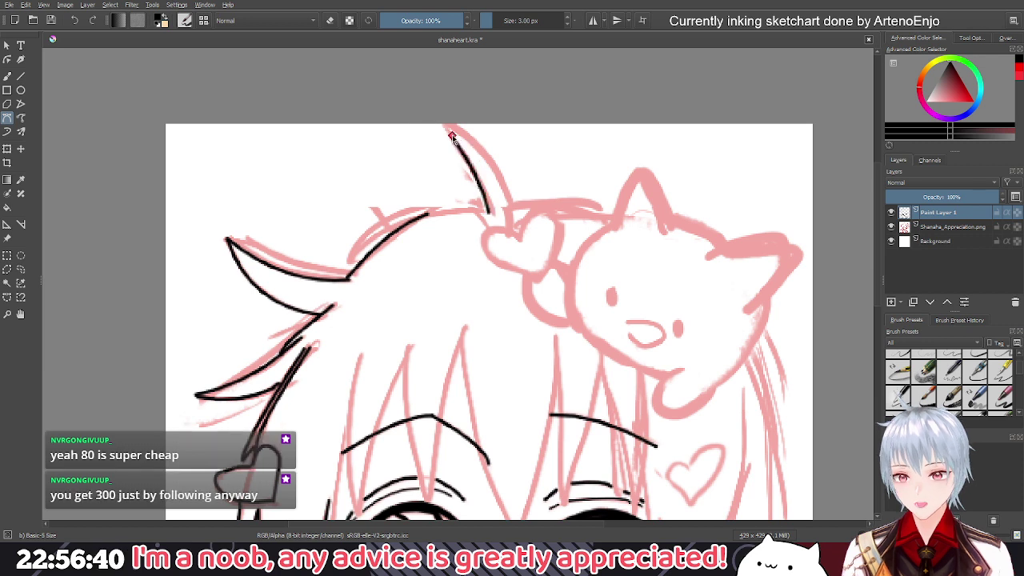
# Ink the outer edge of the upright strand as a curve from its tip down to the head near the heart ornament
pyautogui.click(452, 136)
pyautogui.moveTo(510, 207)
pyautogui.mouseDown()
pyautogui.moveTo(496, 234)
pyautogui.moveTo(534, 274)
pyautogui.mouseUp()
pyautogui.press('Return')
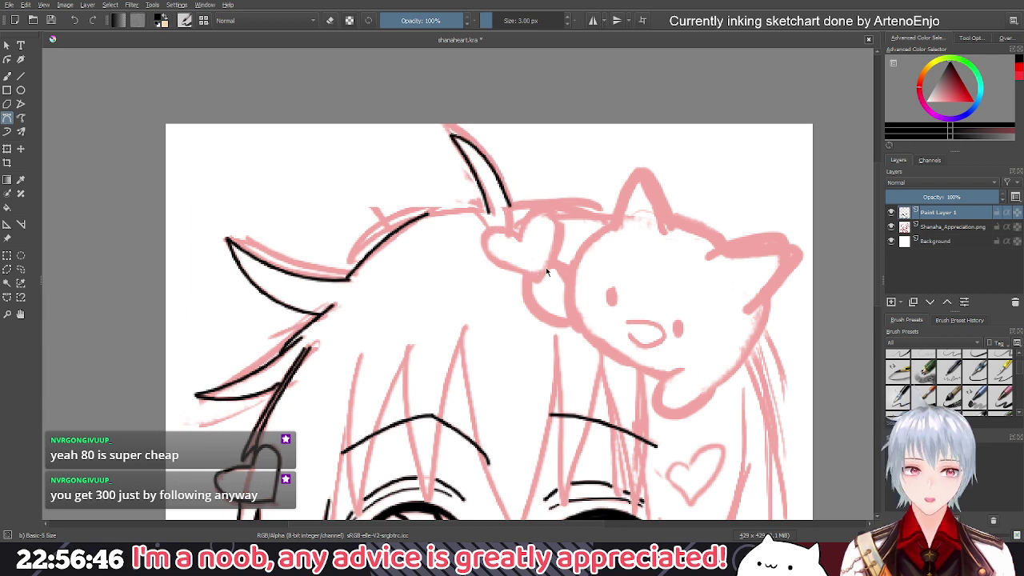
# Try to bridge the crown with a curve from the upright strand's base to the inked head outline, and undo it
pyautogui.click(488, 212)
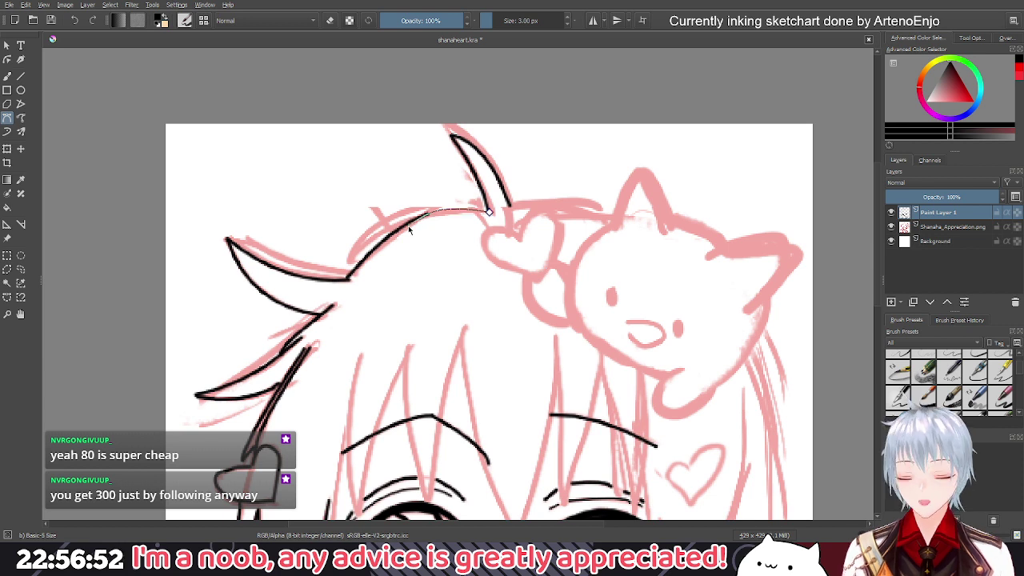
pyautogui.doubleClick(408, 226)
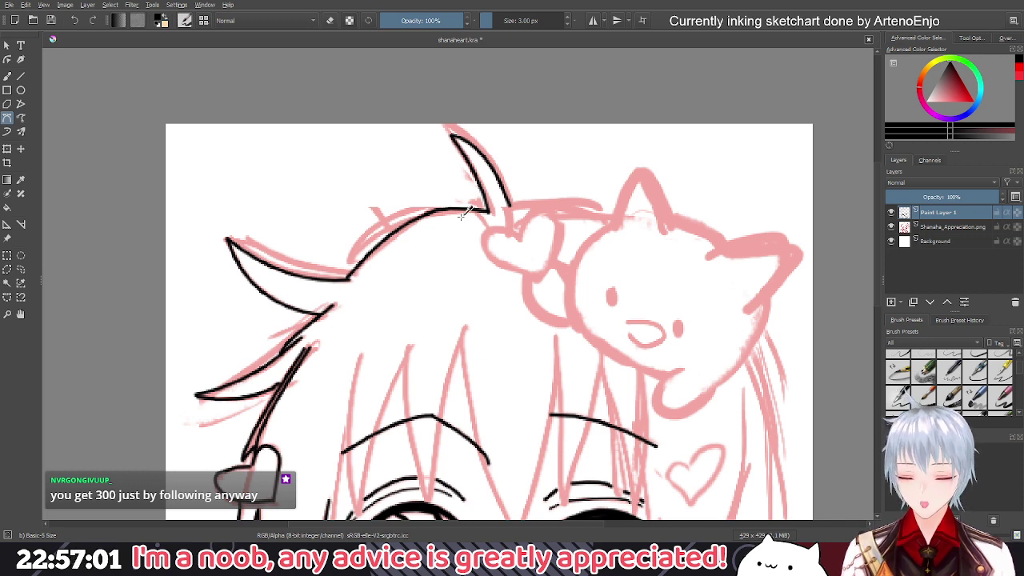
pyautogui.hotkey('ctrl', 'z')
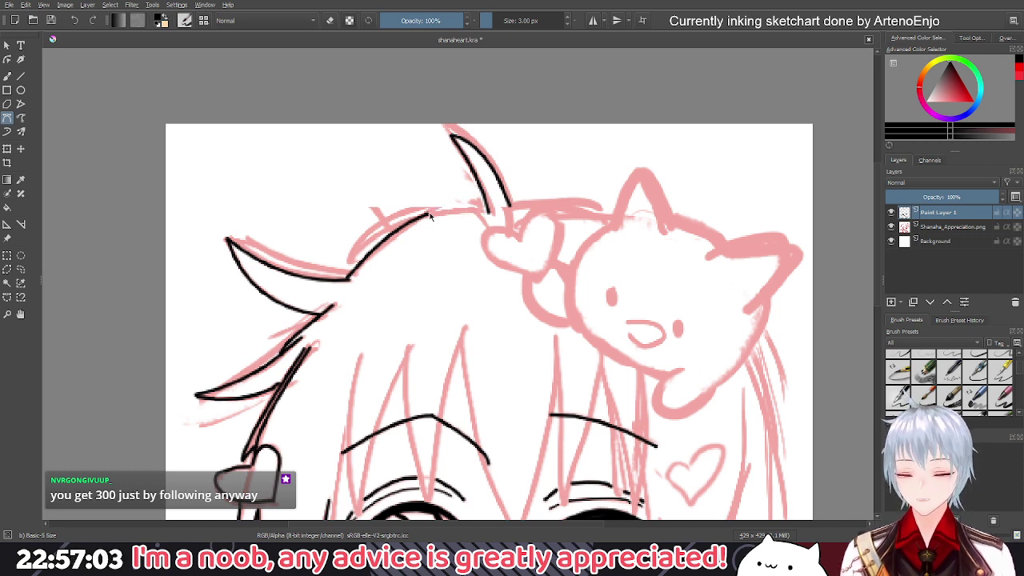
# Hide the pink sketch layer to check the new head outline and upright strand in the whole linework, and show it again
pyautogui.scroll(3, 430, 215)
pyautogui.scroll(-8, 426, 220)
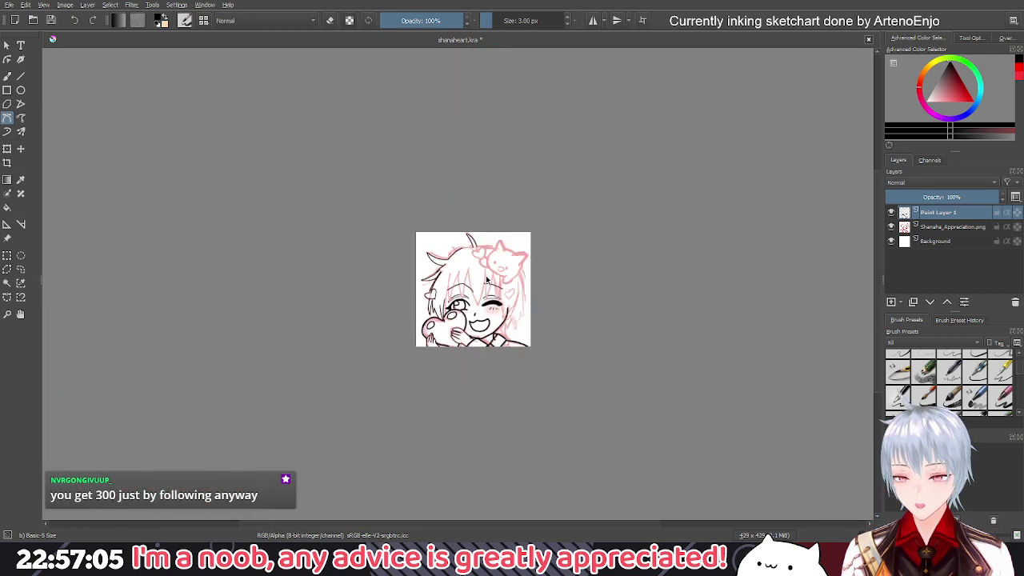
pyautogui.click(891, 228)
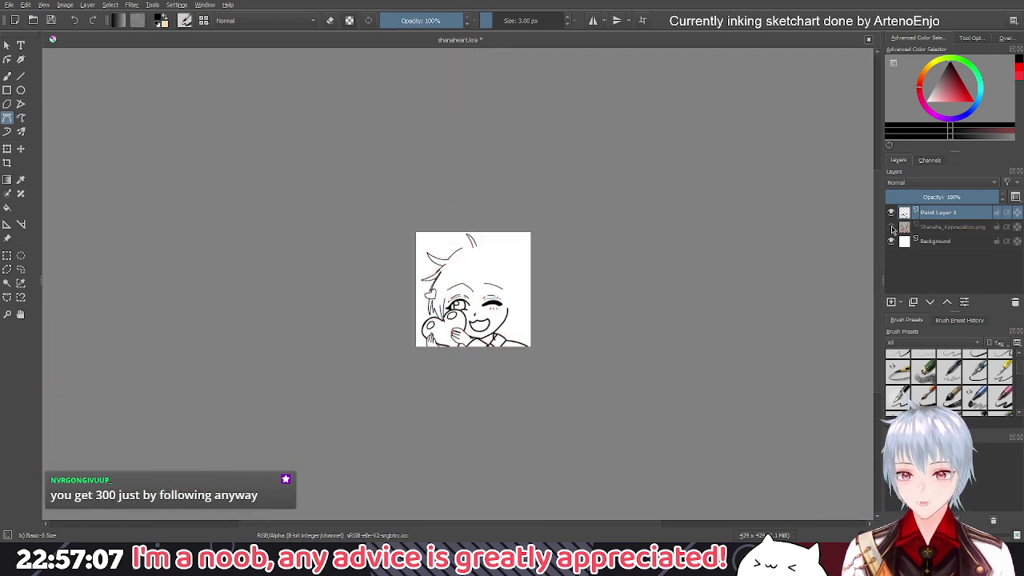
pyautogui.click(891, 228)
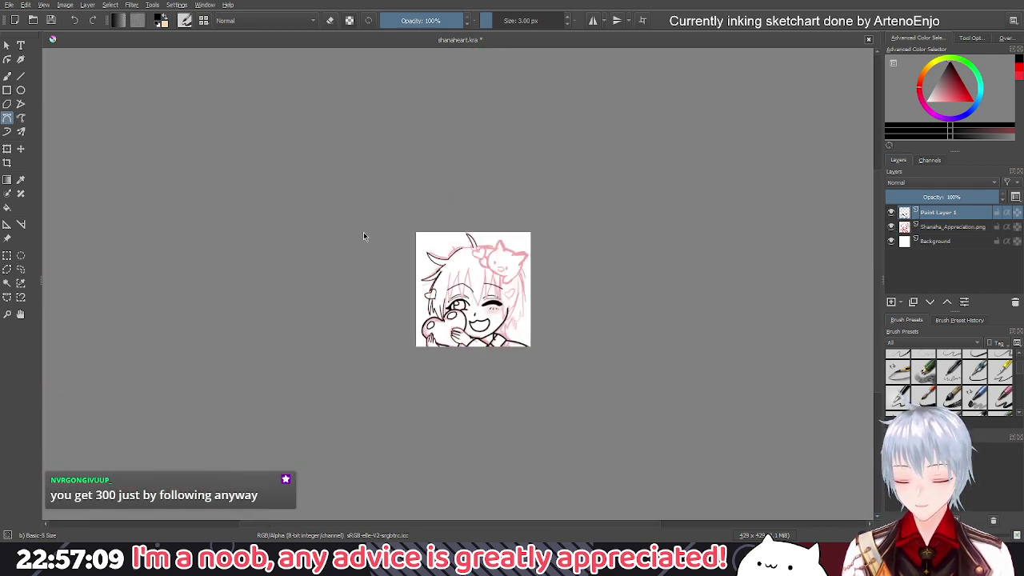
# Ink the crown as a Bezier curve from the end of the head outline to the upright strand's base
pyautogui.scroll(6, 363, 235)
pyautogui.click(382, 204)
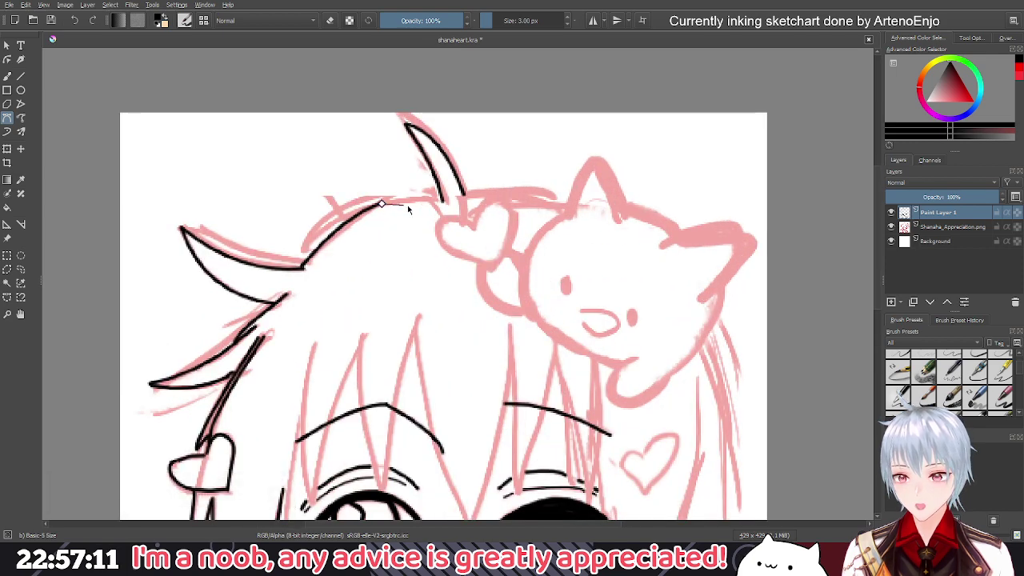
pyautogui.moveTo(430, 198); pyautogui.dragTo(463, 206)
pyautogui.press('Return')
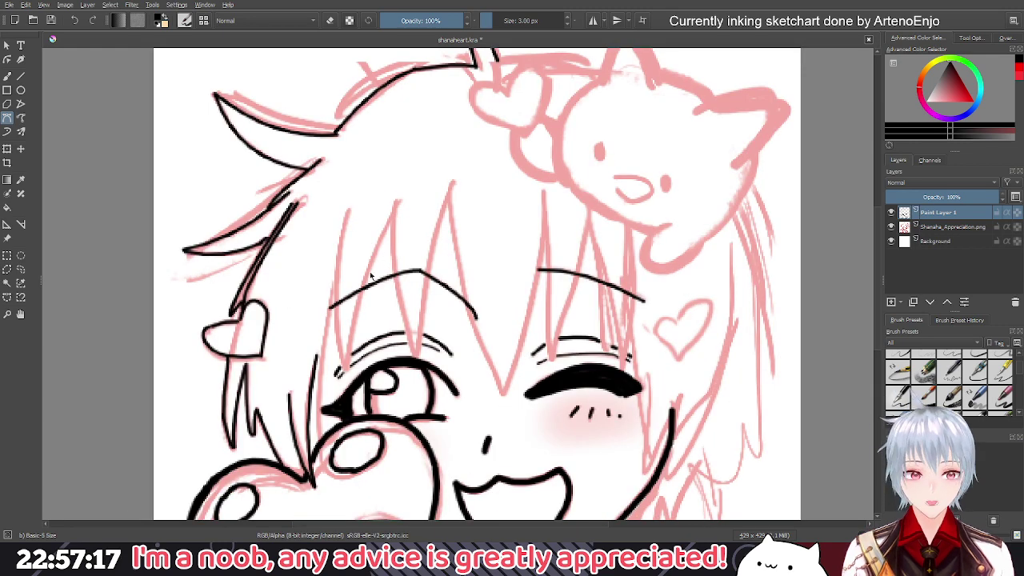
# Ink the outermost bang line as a Bezier curve from the forehead down to the side hair beside the open eye
pyautogui.moveTo(390, 243); pyautogui.dragTo(439, 171)
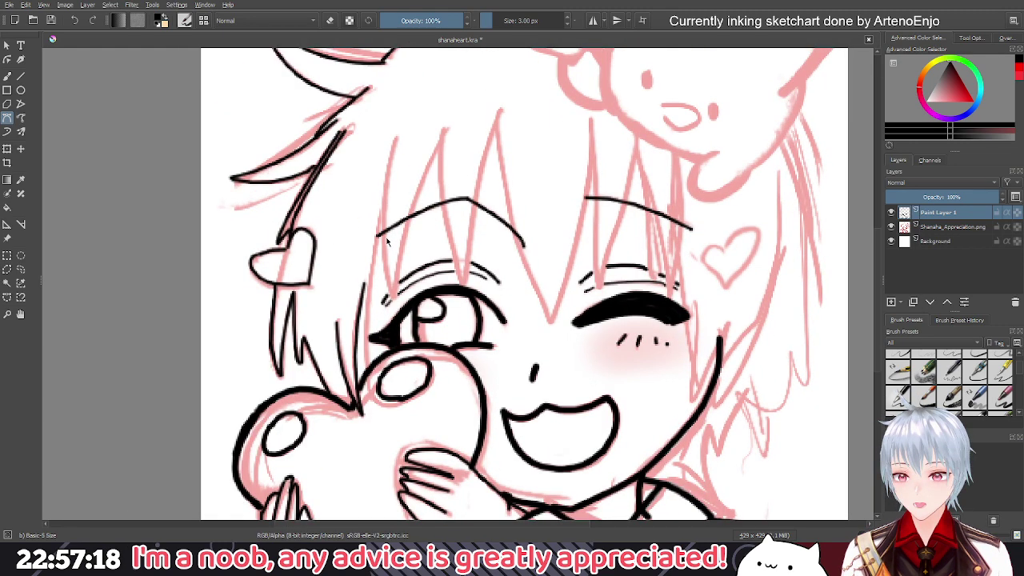
pyautogui.click(394, 137)
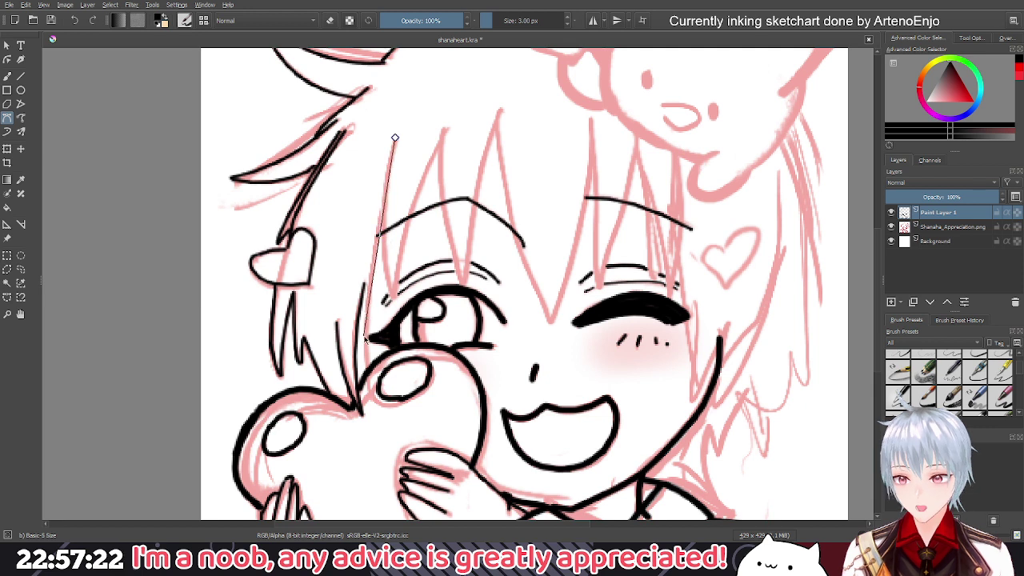
pyautogui.moveTo(369, 285); pyautogui.dragTo(374, 298)
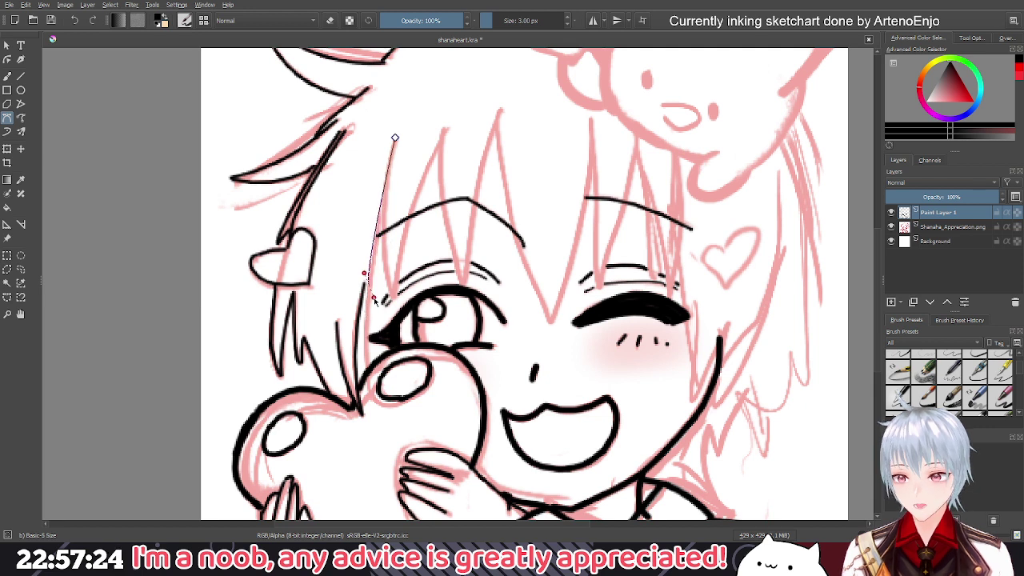
pyautogui.press('Return')
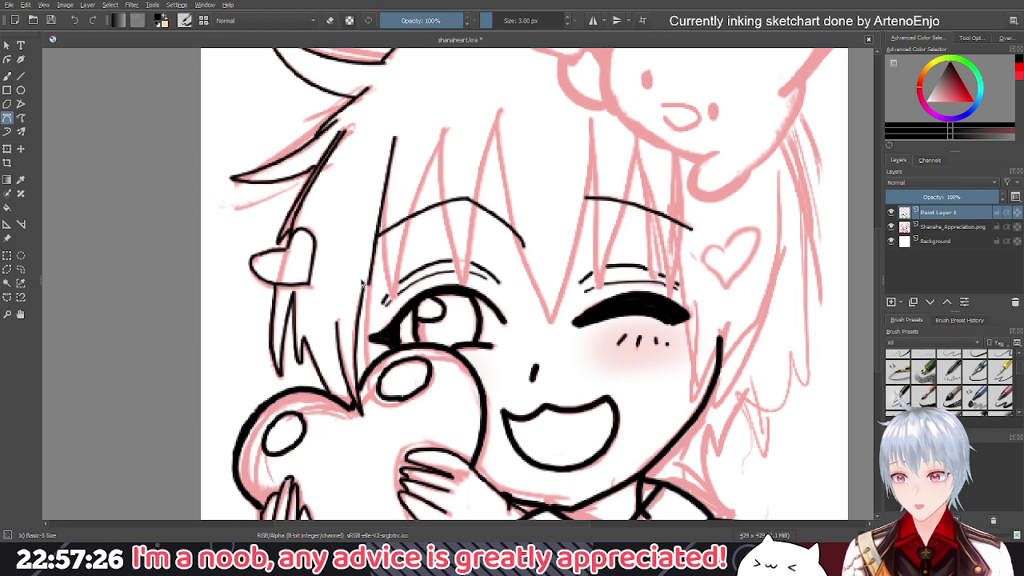
# Continue the outermost bang line as a curve past the open eye's outer corner to the hand-held heart
pyautogui.scroll(3, 363, 282)
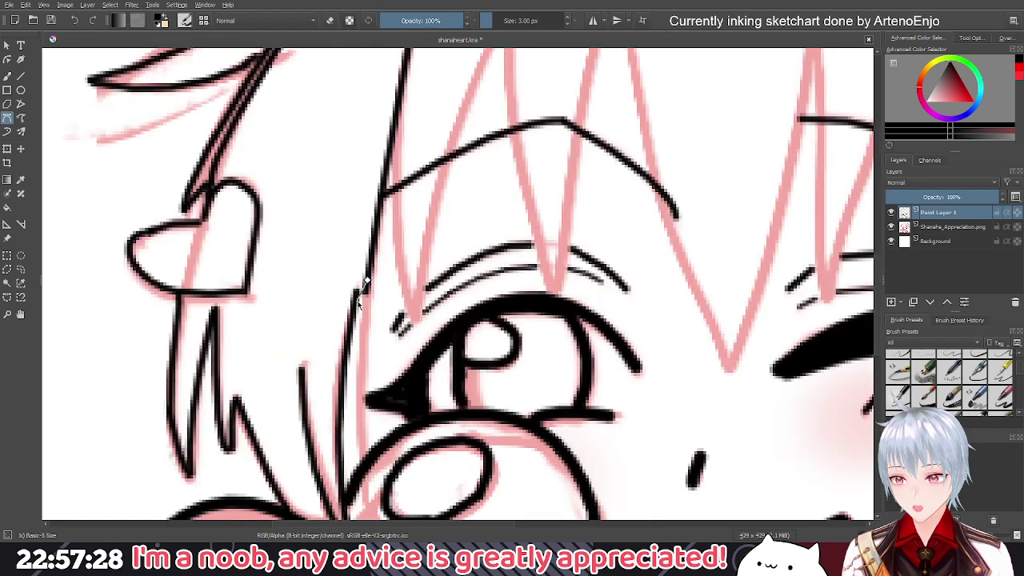
pyautogui.click(366, 290)
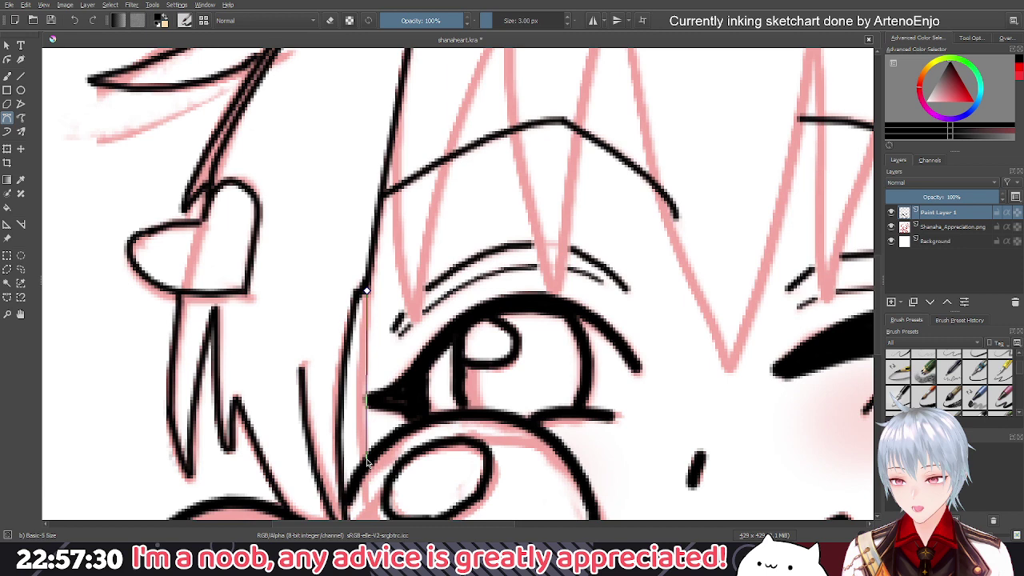
pyautogui.moveTo(366, 460); pyautogui.dragTo(380, 467)
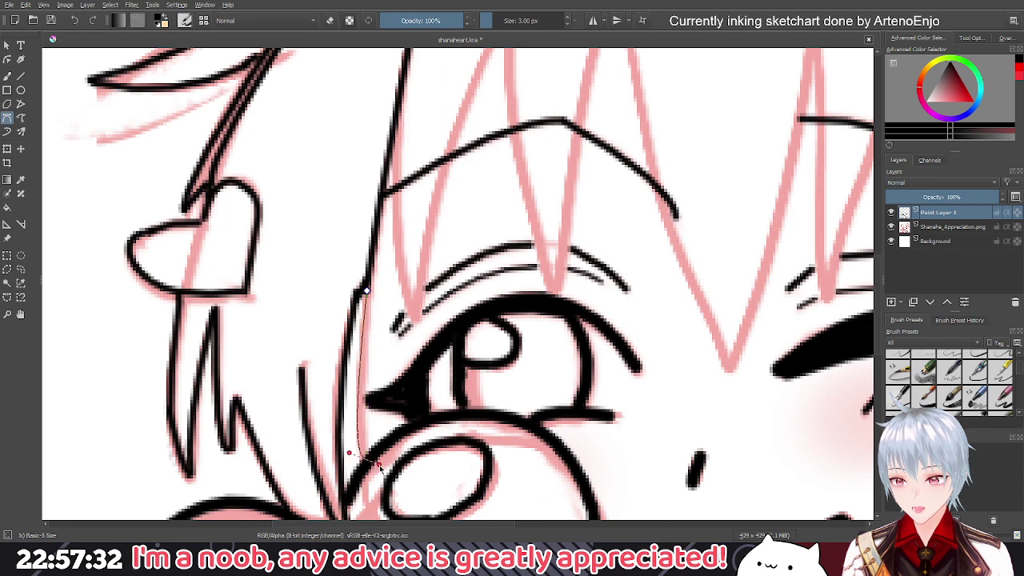
pyautogui.press('Return')
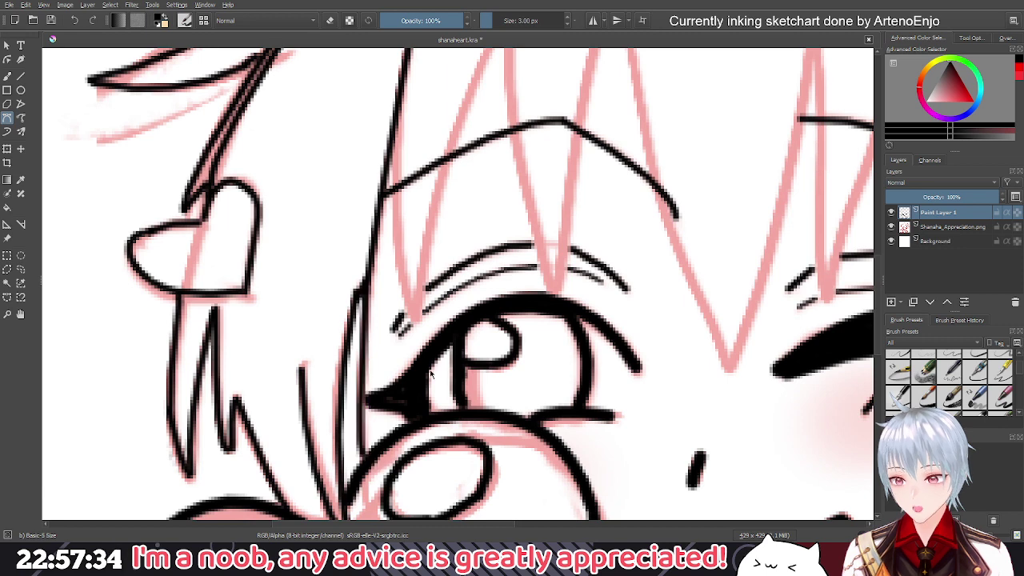
# Ink the outer edge of the first bang from the outermost bang line to its tip at the open eye's crease
pyautogui.scroll(-8, 430, 372)
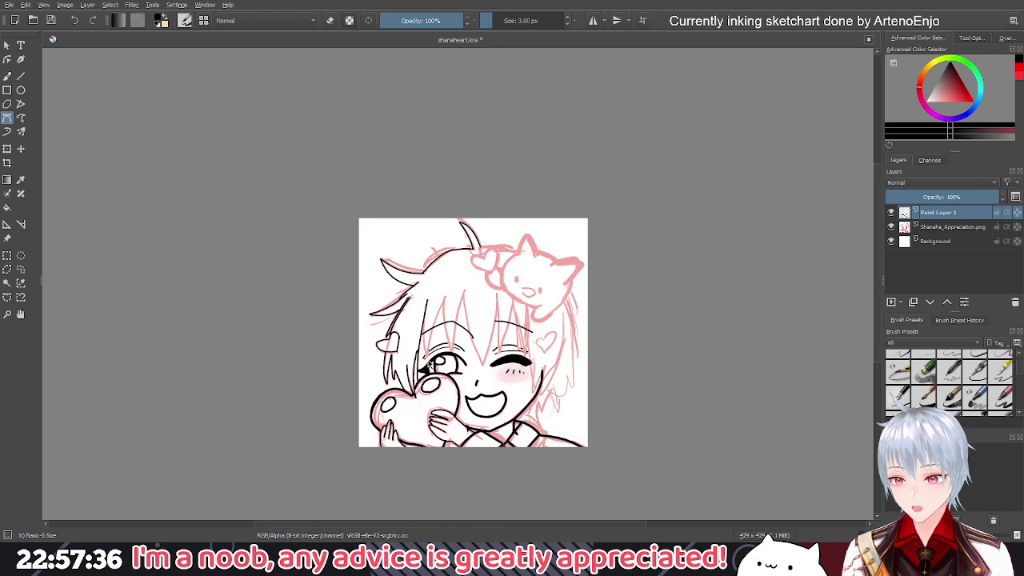
pyautogui.scroll(8, 430, 364)
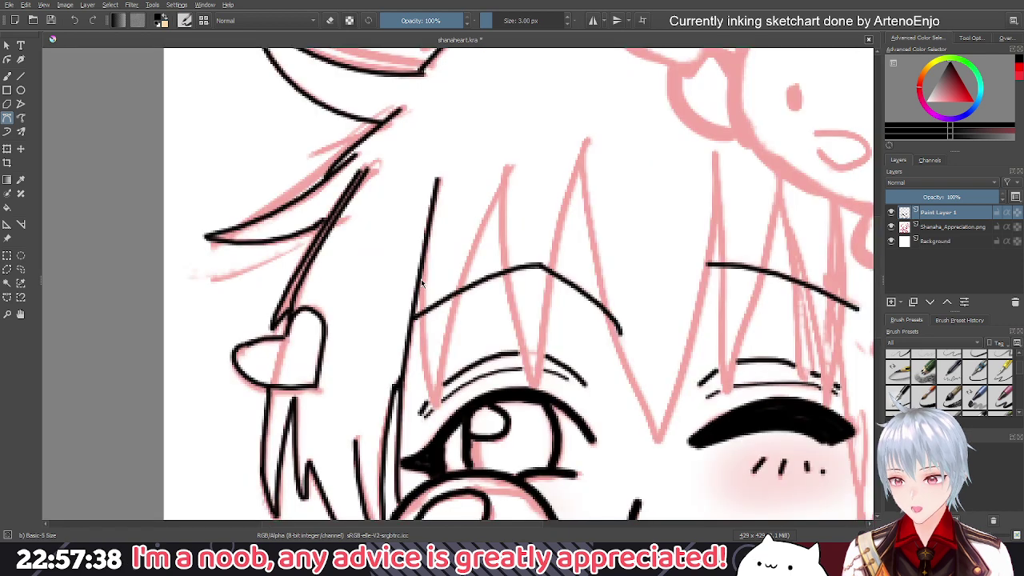
pyautogui.click(420, 279)
pyautogui.moveTo(437, 406); pyautogui.dragTo(455, 400)
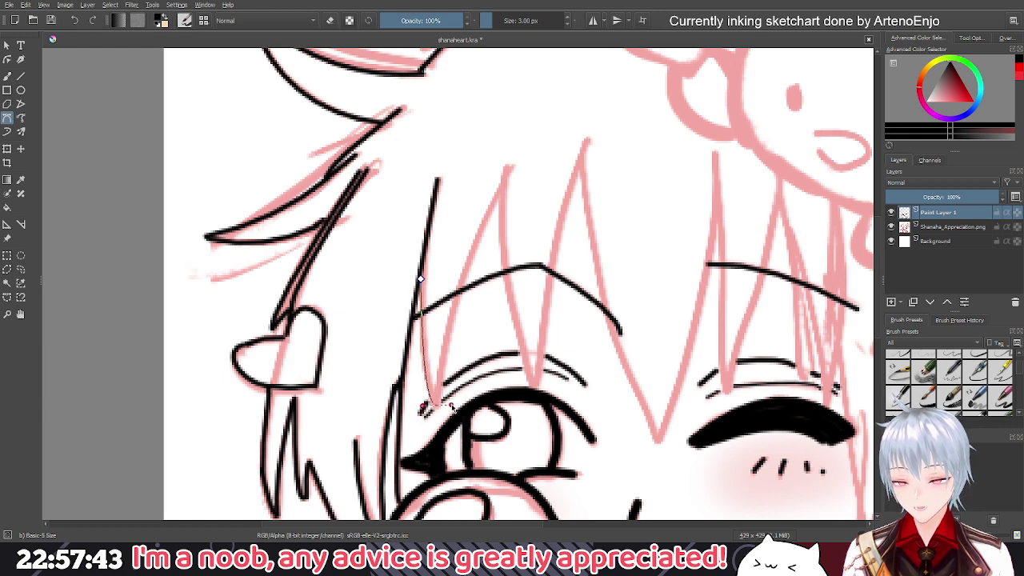
pyautogui.doubleClick(452, 401)
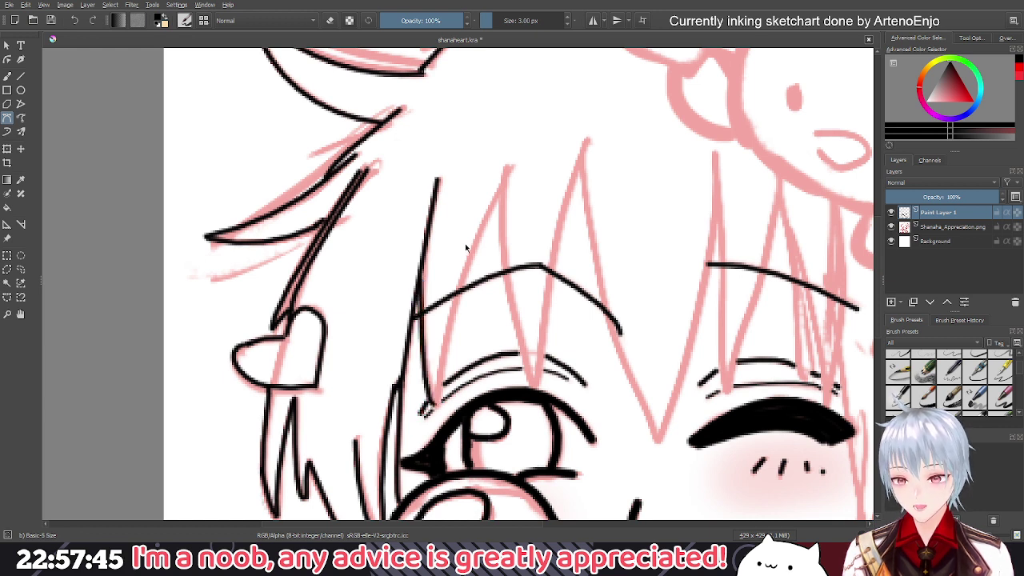
# Ink the inner edge of the first bang as a curve from its upper point on the forehead to its tip
pyautogui.click(507, 171)
pyautogui.moveTo(436, 406)
pyautogui.mouseDown()
pyautogui.moveTo(454, 444)
pyautogui.moveTo(436, 488)
pyautogui.mouseUp()
pyautogui.press('Return')
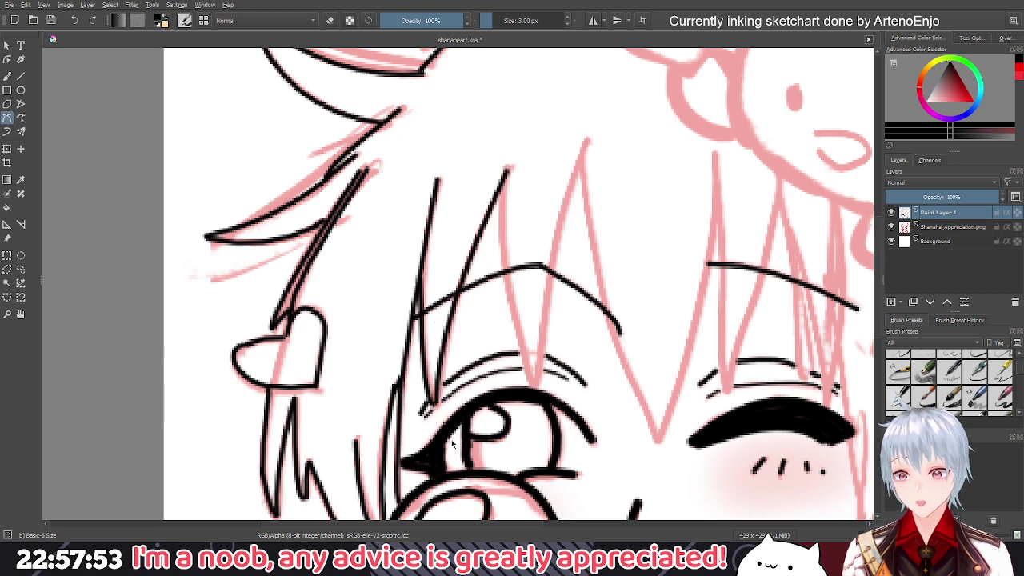
# Brush short freehand strokes that join the open eye's two eyelid creases to the first bang's tip
pyautogui.scroll(2, 435, 409)
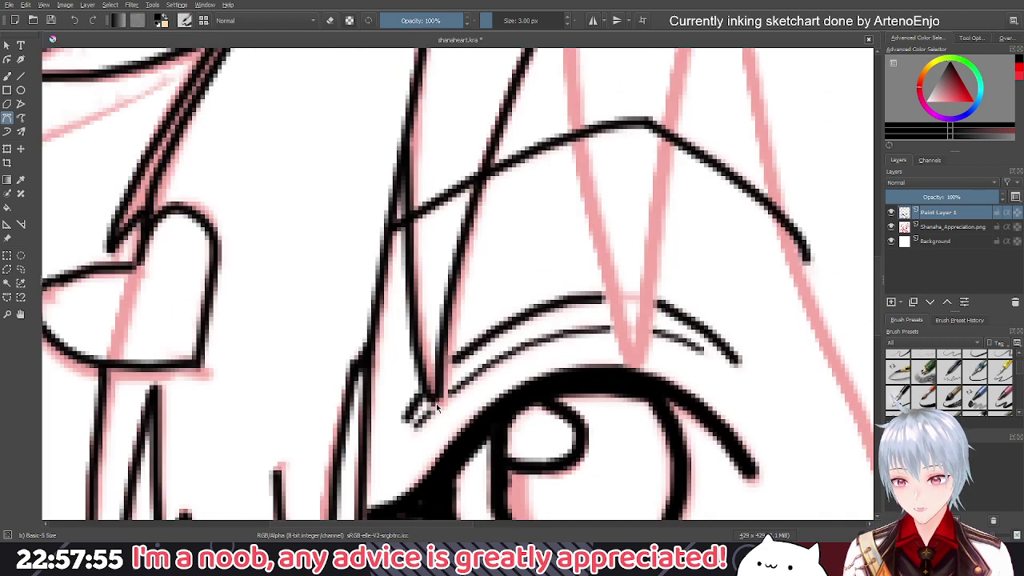
pyautogui.scroll(-5, 435, 403)
pyautogui.scroll(5, 450, 403)
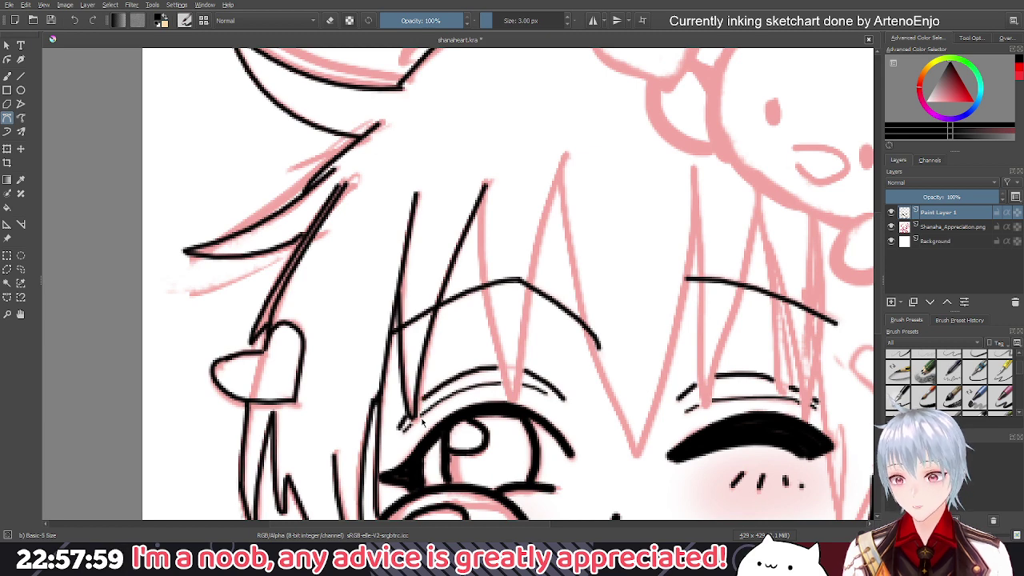
pyautogui.click(8, 76)
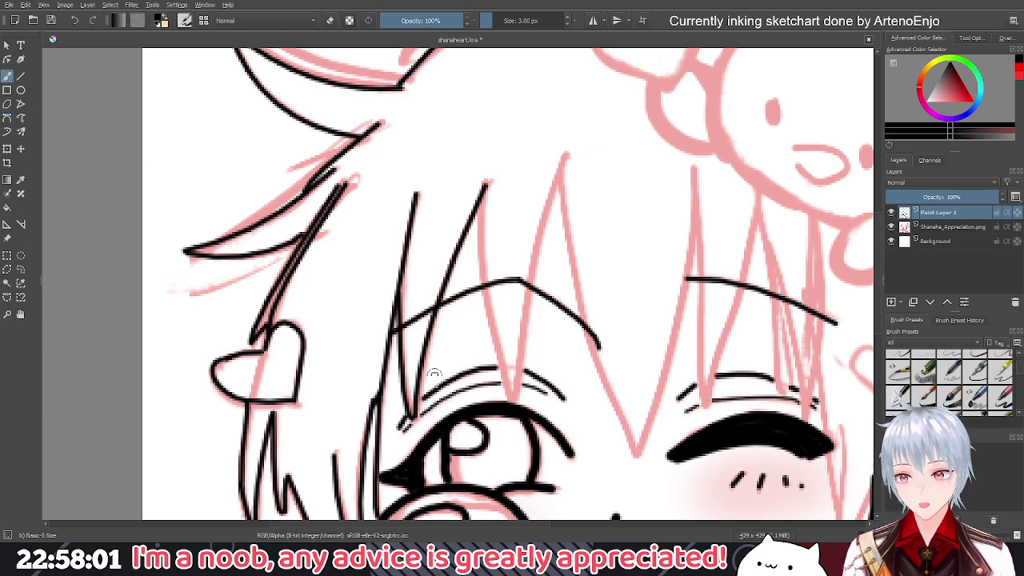
pyautogui.scroll(-2, 430, 384)
pyautogui.scroll(4, 431, 382)
pyautogui.moveTo(439, 370); pyautogui.dragTo(424, 379)
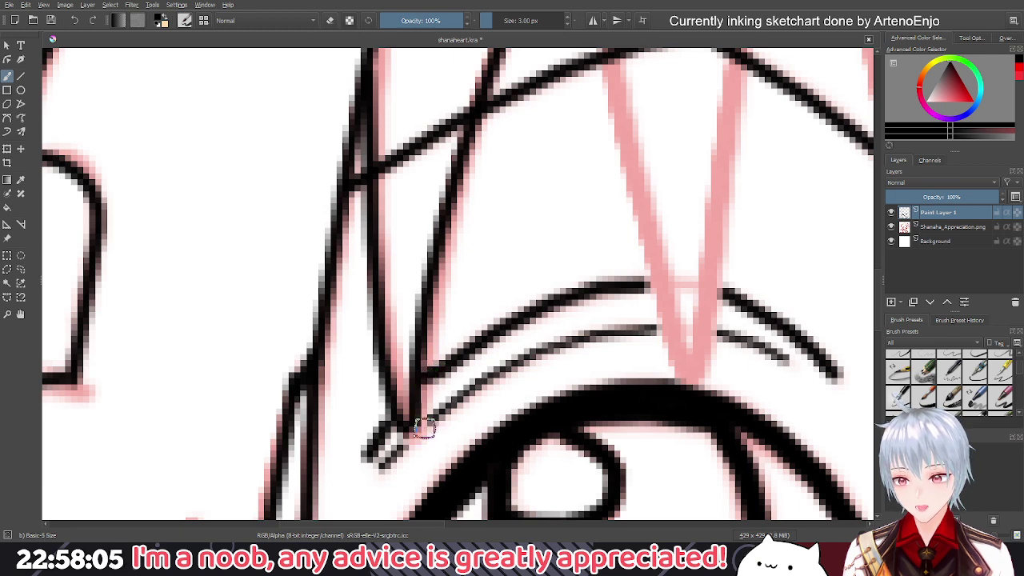
pyautogui.moveTo(428, 420); pyautogui.dragTo(404, 442)
pyautogui.scroll(-6, 502, 354)
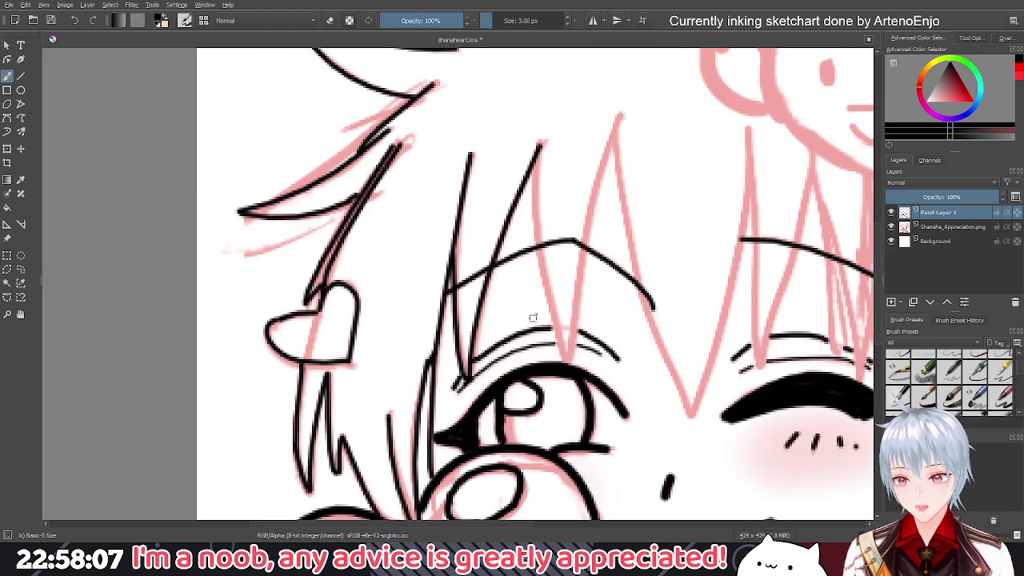
# Ink the outer edge of the second bang with the Bezier Curve tool, from the first bang's upper point to the tip above the open eye
pyautogui.scroll(4, 538, 288)
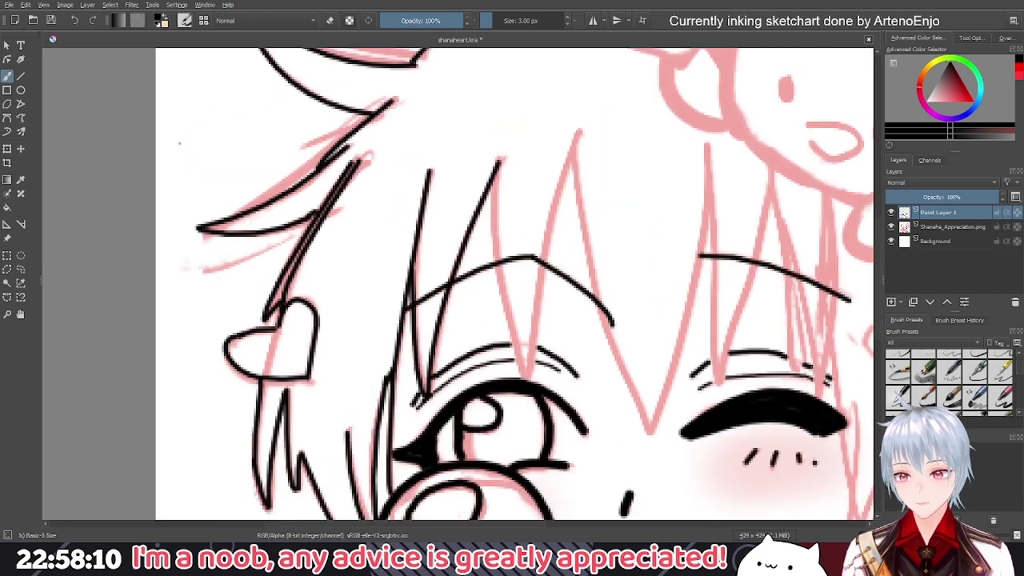
pyautogui.click(8, 117)
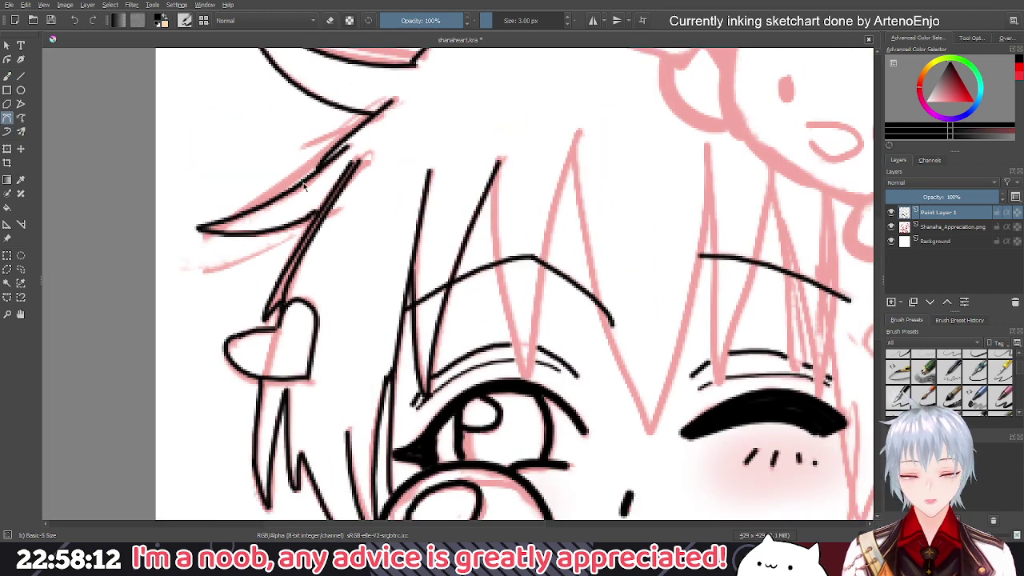
pyautogui.click(497, 165)
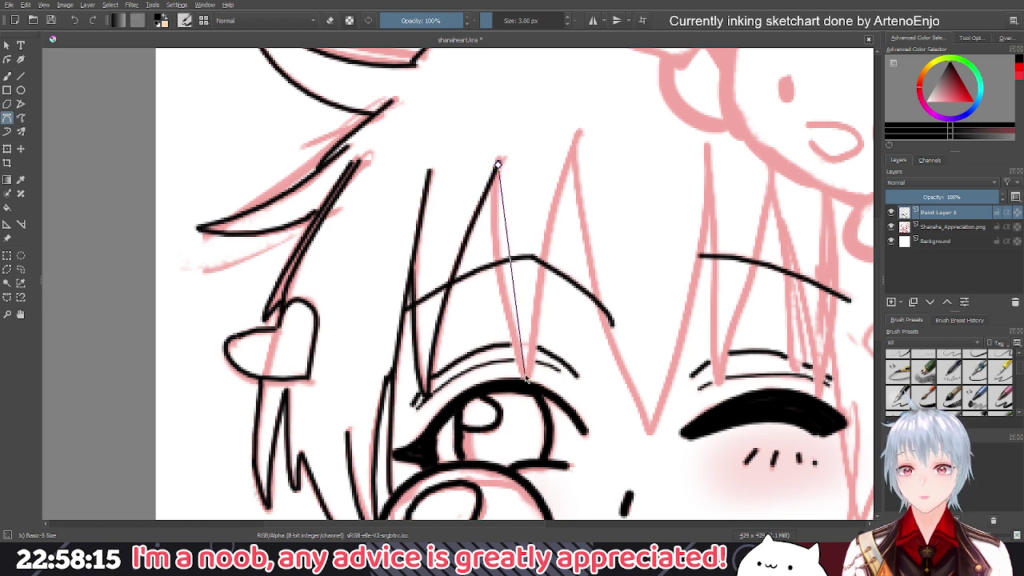
pyautogui.moveTo(524, 373); pyautogui.dragTo(550, 394)
pyautogui.moveTo(558, 427); pyautogui.dragTo(558, 441)
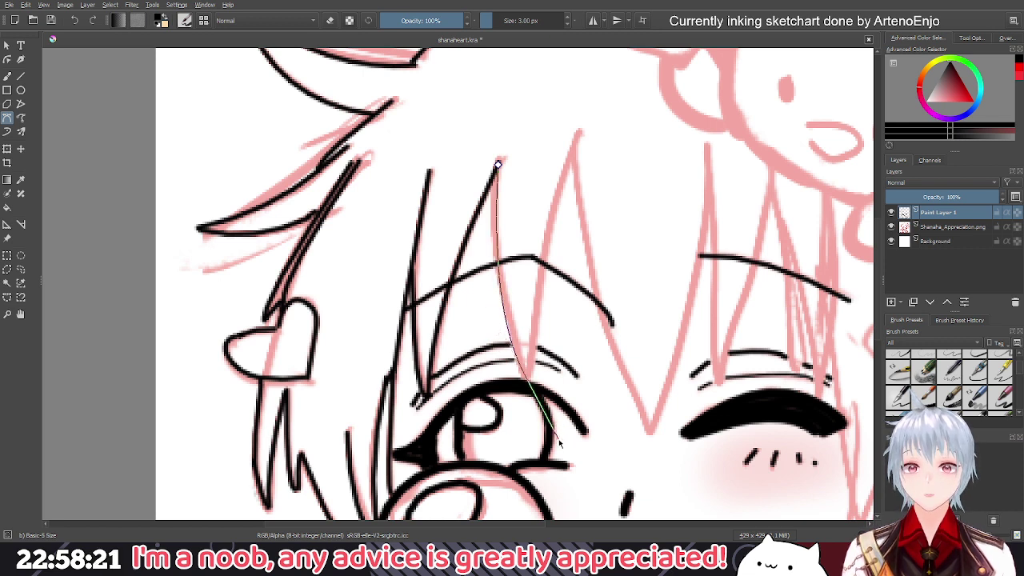
pyautogui.press('Return')
# Ink the inner edge of the second bang from its upper point on the forehead down to the tip above the eye
pyautogui.click(578, 133)
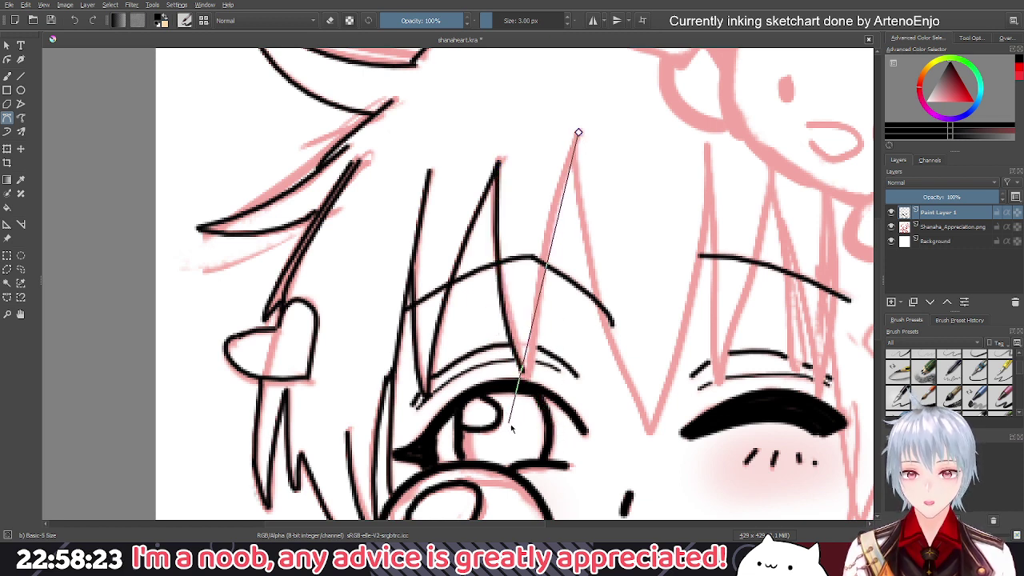
pyautogui.click(528, 380)
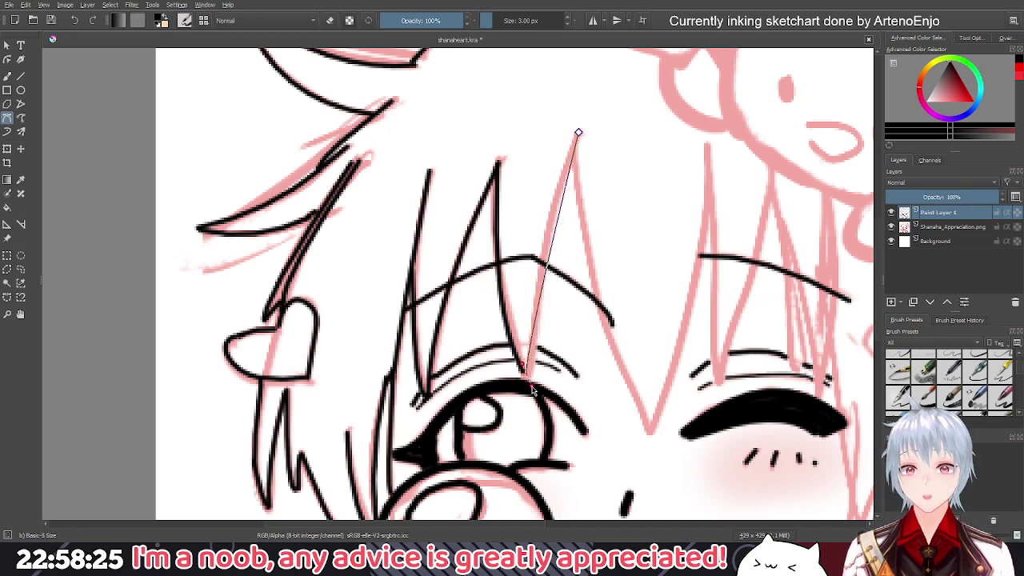
pyautogui.press('Return')
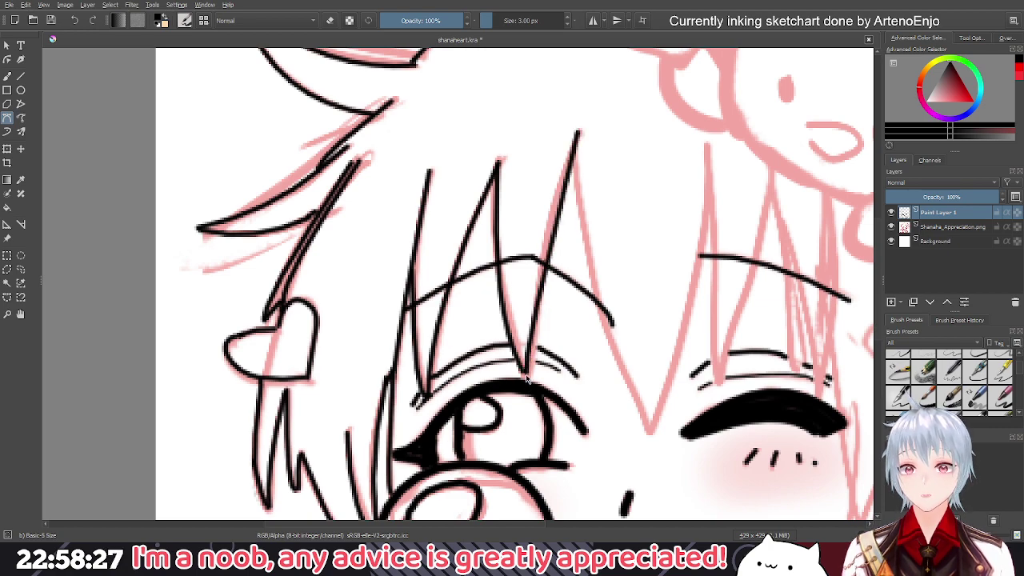
# Extend the open eye's upper eyelid crease with a short curve to the second bang's inner edge
pyautogui.scroll(-3, 527, 389)
pyautogui.scroll(2, 528, 392)
pyautogui.scroll(5, 528, 394)
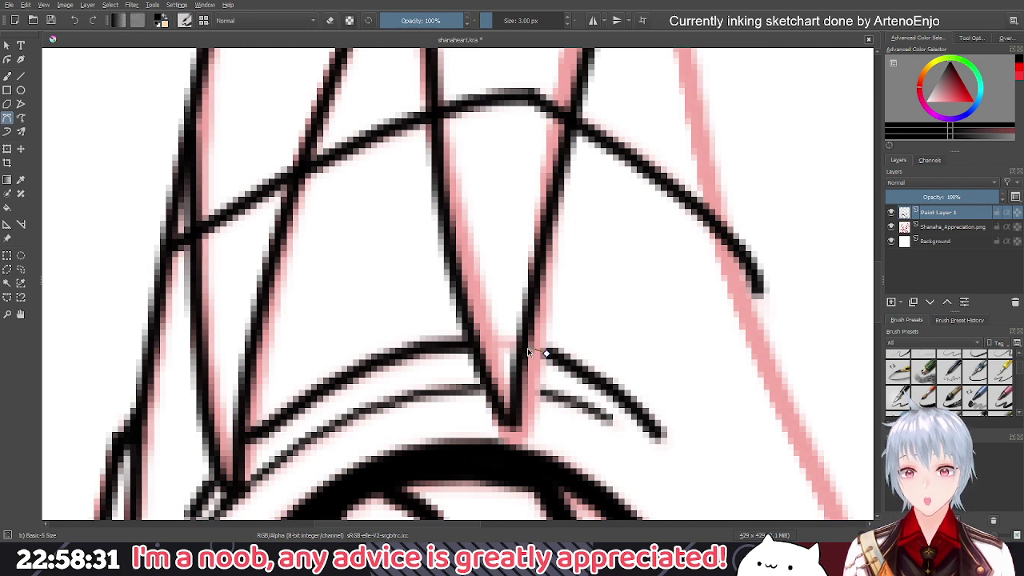
pyautogui.moveTo(527, 349); pyautogui.dragTo(520, 347)
pyautogui.press('Return')
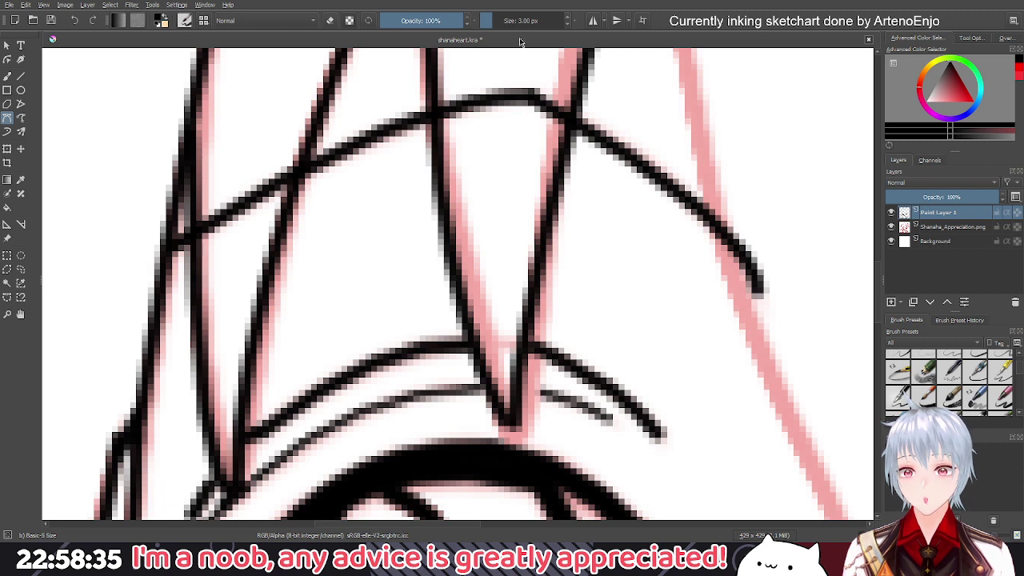
# Extend the thin lower eyelid crease to the second bang's inner edge, using brush sizes of 1 px and 2 px
pyautogui.moveTo(512, 22); pyautogui.dragTo(508, 20)
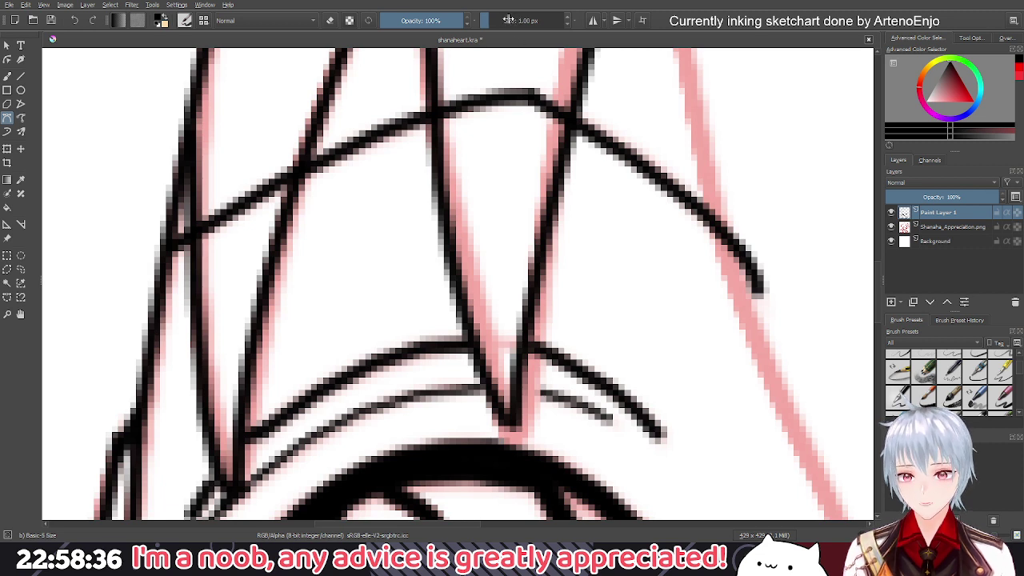
pyautogui.moveTo(523, 390); pyautogui.dragTo(512, 390)
pyautogui.doubleClick(512, 392)
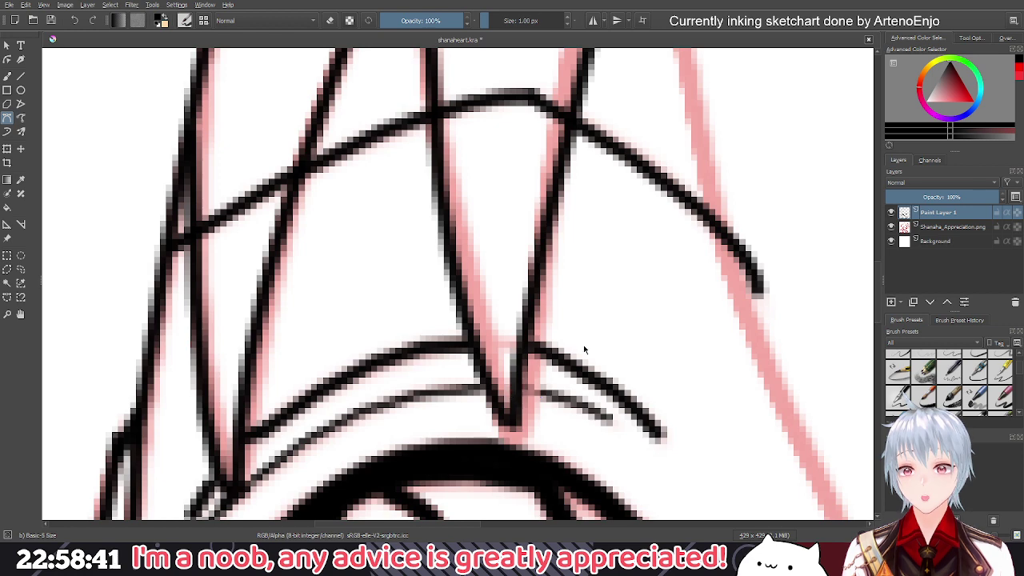
pyautogui.scroll(1, 514, 18)
pyautogui.click(538, 394)
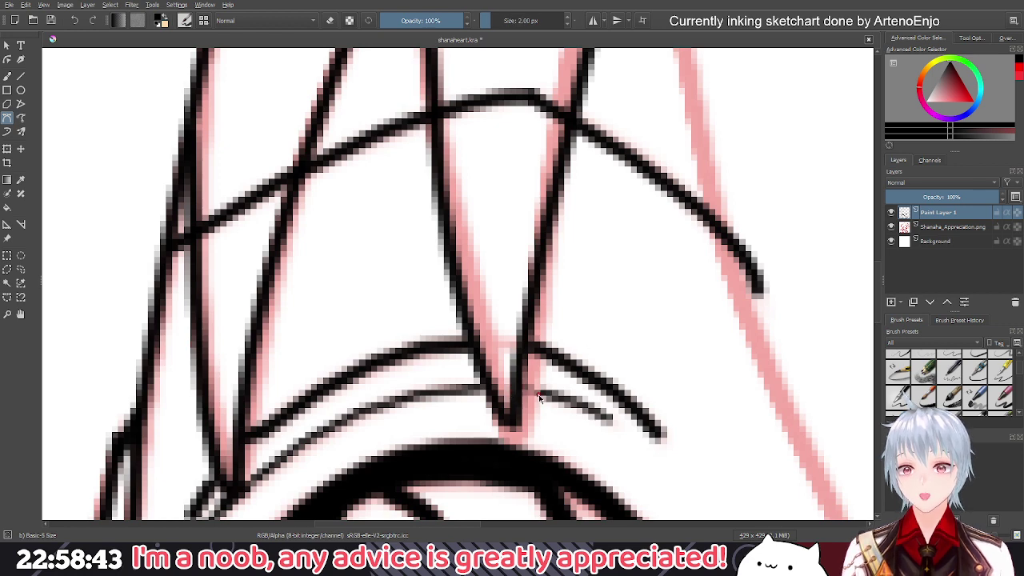
# Set the brush size back to 3 px for the remaining bang lines
pyautogui.scroll(-5, 528, 405)
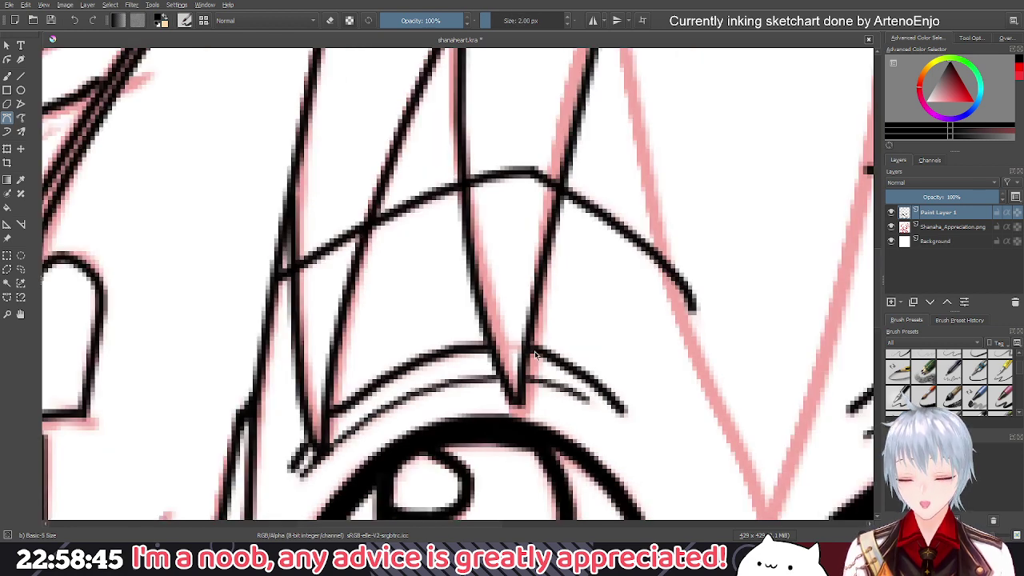
pyautogui.scroll(-1, 500, 18)
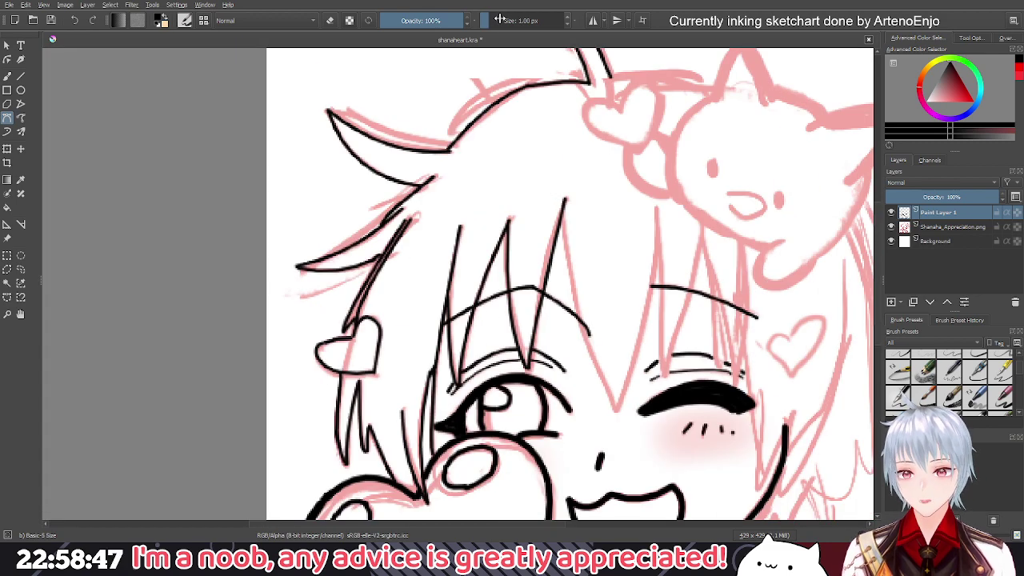
pyautogui.scroll(2, 500, 19)
pyautogui.moveTo(560, 140); pyautogui.dragTo(479, 172)
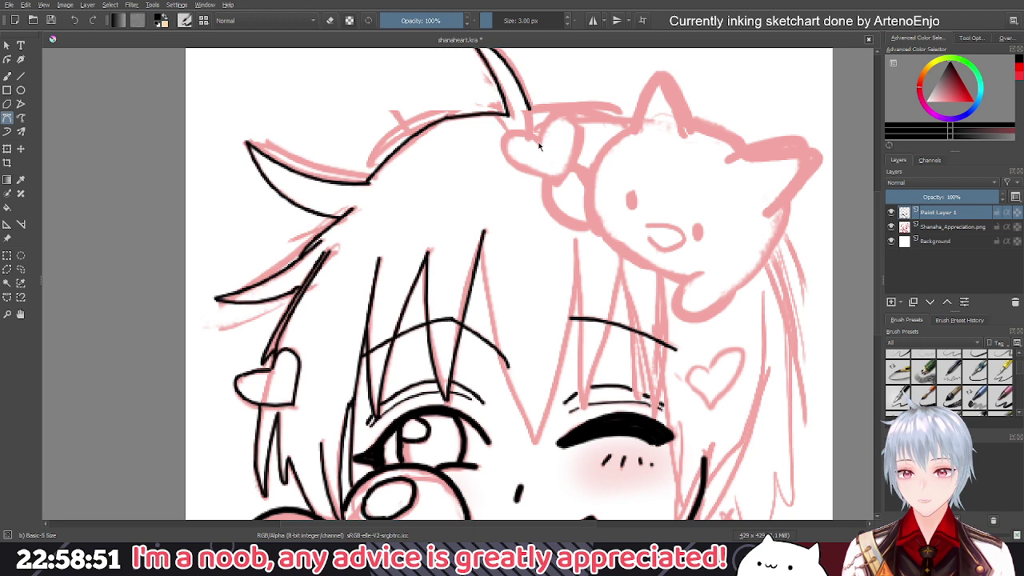
# Ink both edges of the large central bang between the eyes, from its upper forehead points down to the shared V-shaped tip
pyautogui.moveTo(479, 250)
pyautogui.mouseDown()
pyautogui.moveTo(502, 368)
pyautogui.moveTo(545, 441)
pyautogui.moveTo(538, 455)
pyautogui.mouseUp()
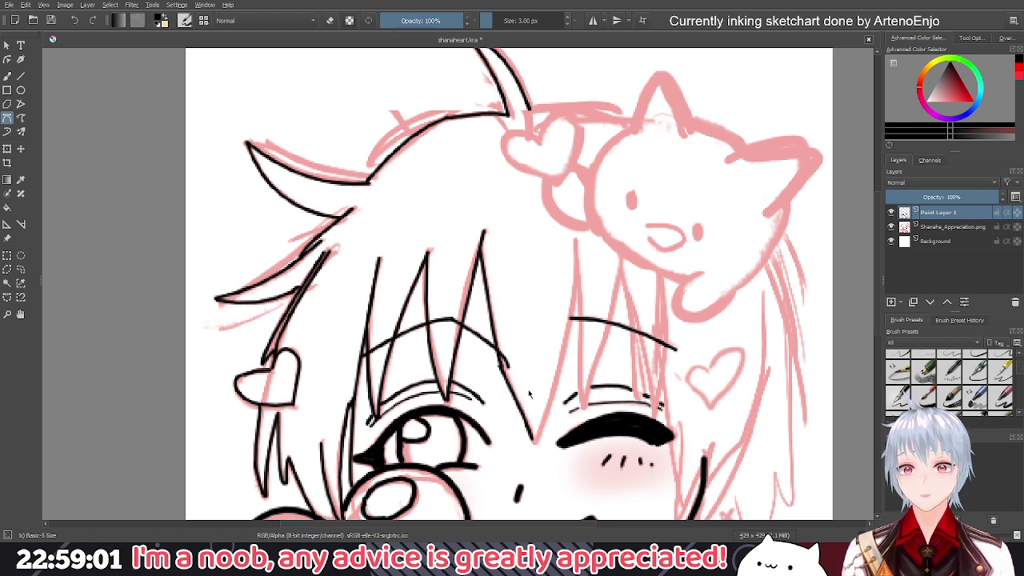
pyautogui.hotkey('ctrl', 'z')
pyautogui.scroll(4, 543, 419)
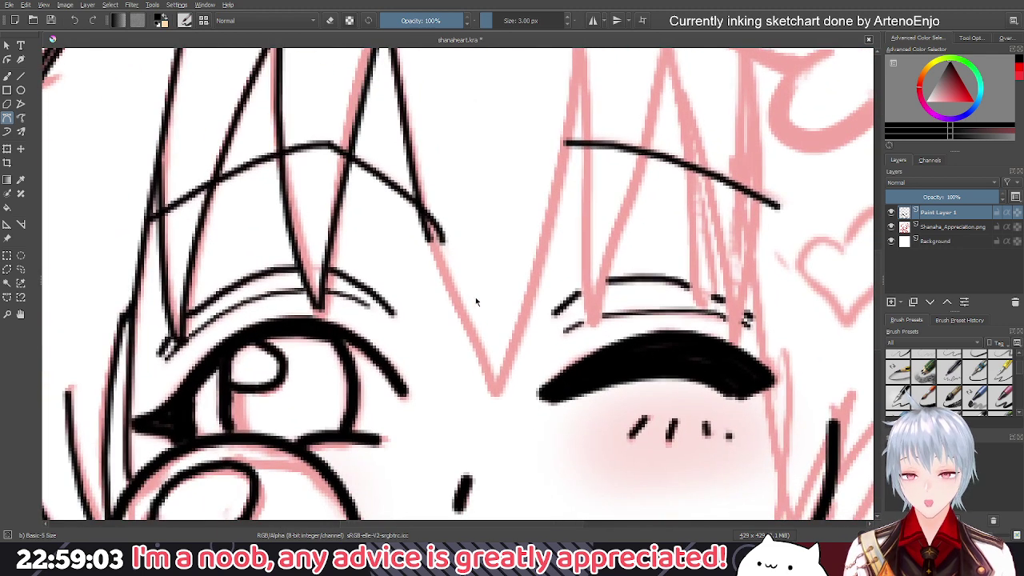
pyautogui.moveTo(430, 240)
pyautogui.mouseDown()
pyautogui.moveTo(507, 391)
pyautogui.moveTo(494, 395)
pyautogui.moveTo(564, 195)
pyautogui.moveTo(579, 87)
pyautogui.mouseUp()
pyautogui.press('Return')
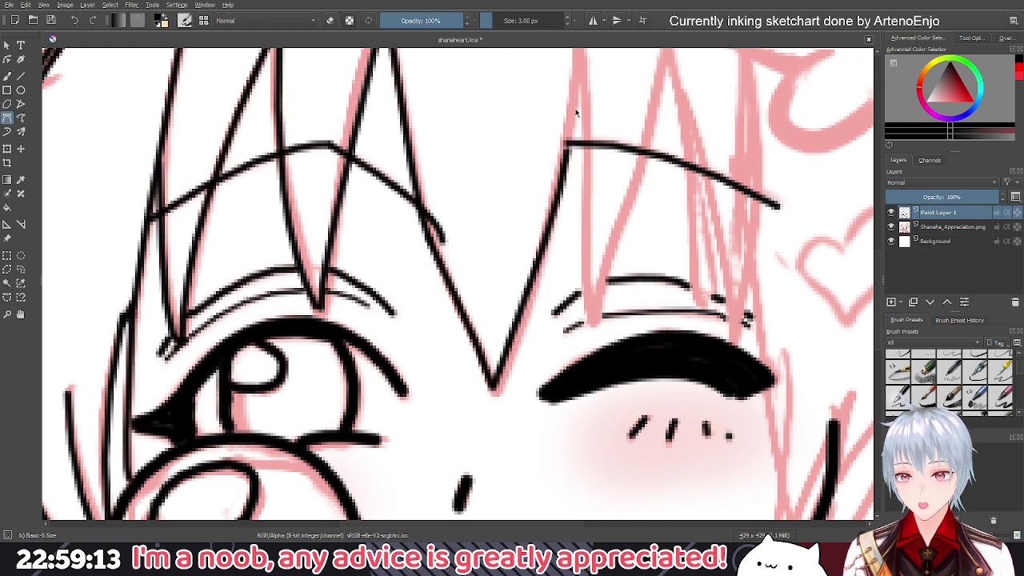
pyautogui.moveTo(562, 197); pyautogui.dragTo(545, 313)
pyautogui.moveTo(560, 105); pyautogui.dragTo(547, 272)
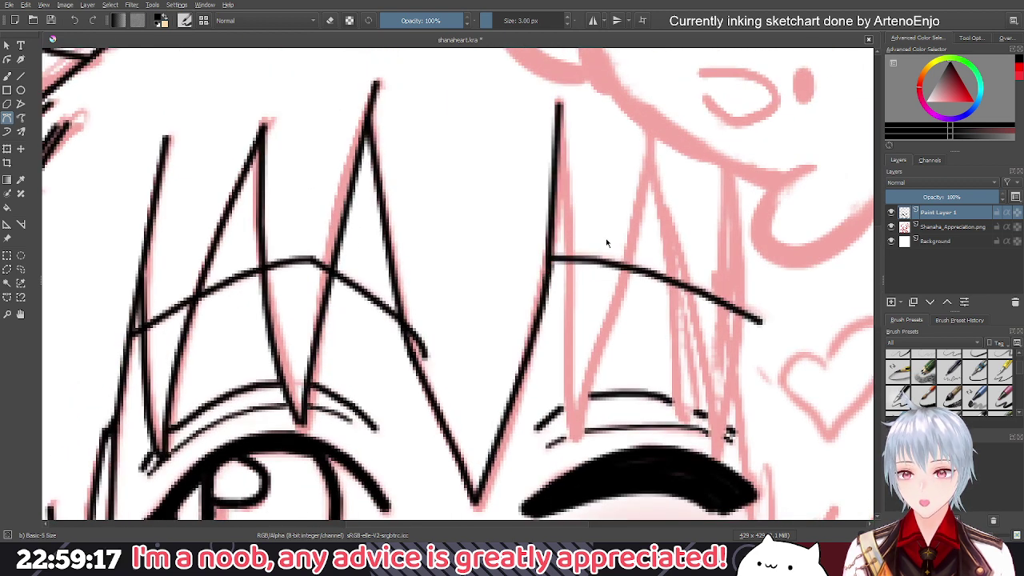
# Ink both edges of the narrow bang beside the central one, meeting at a tip on the winking eye's eyelid creases
pyautogui.moveTo(560, 109)
pyautogui.mouseDown()
pyautogui.moveTo(590, 201)
pyautogui.moveTo(571, 289)
pyautogui.moveTo(573, 380)
pyautogui.moveTo(564, 245)
pyautogui.moveTo(577, 441)
pyautogui.mouseUp()
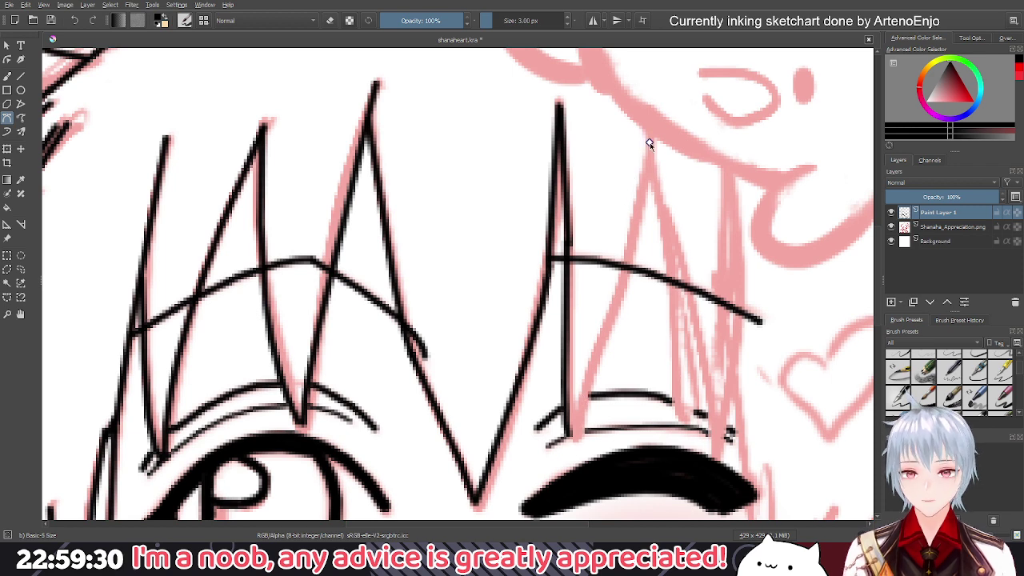
pyautogui.moveTo(649, 142); pyautogui.dragTo(623, 282)
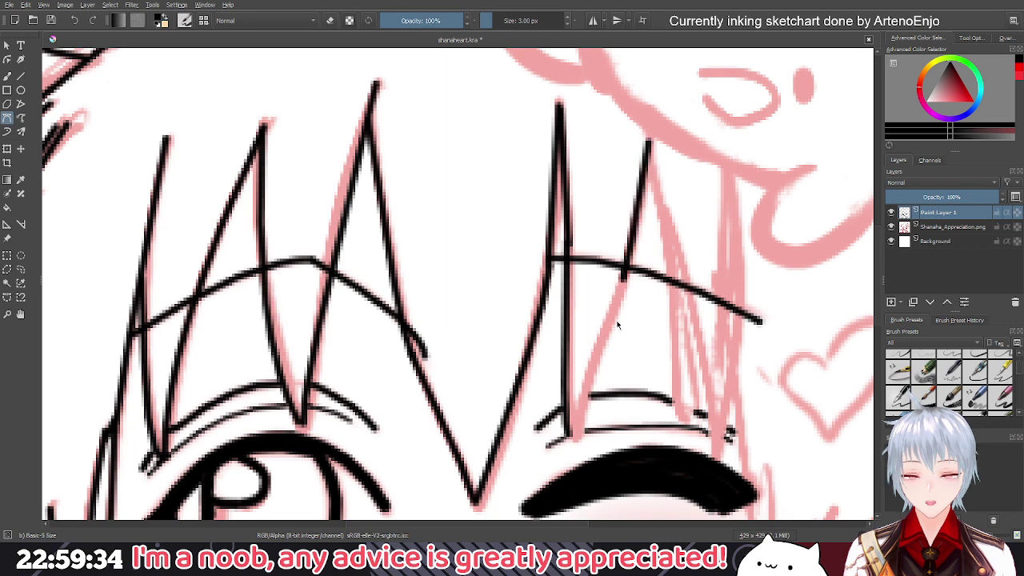
pyautogui.moveTo(617, 323); pyautogui.dragTo(615, 265)
pyautogui.click(621, 223)
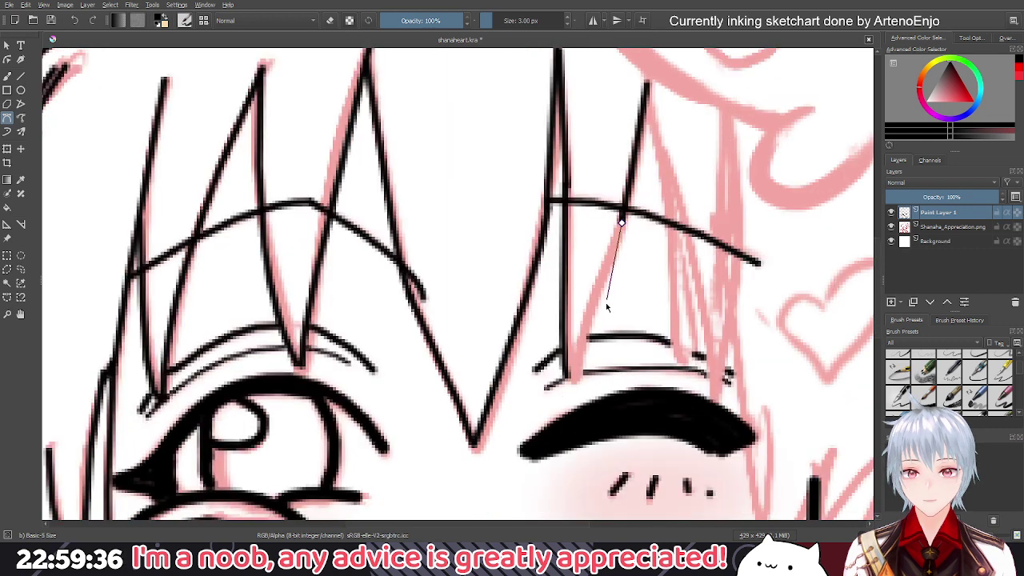
pyautogui.moveTo(606, 303); pyautogui.dragTo(574, 374)
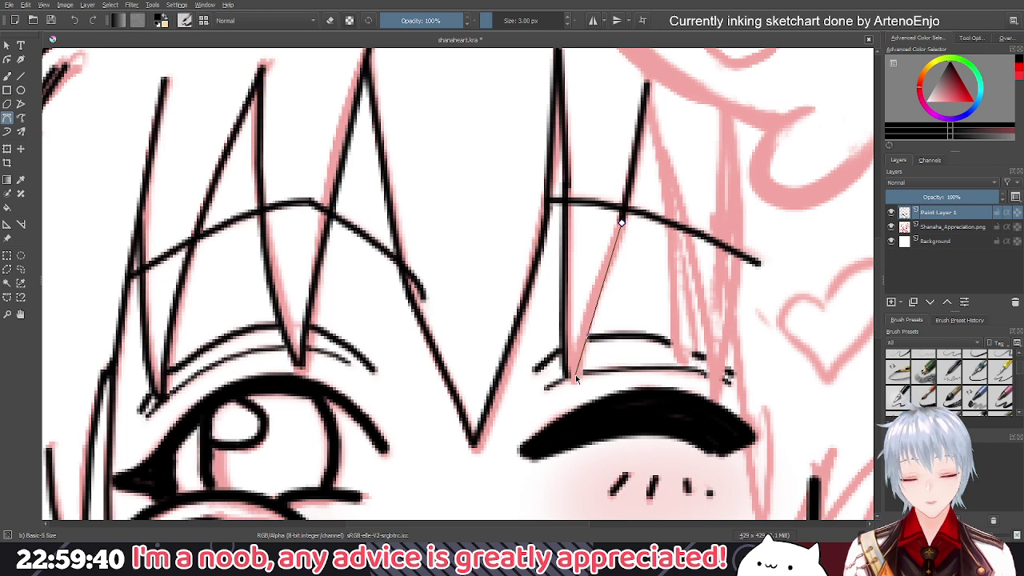
pyautogui.moveTo(576, 377); pyautogui.dragTo(572, 378)
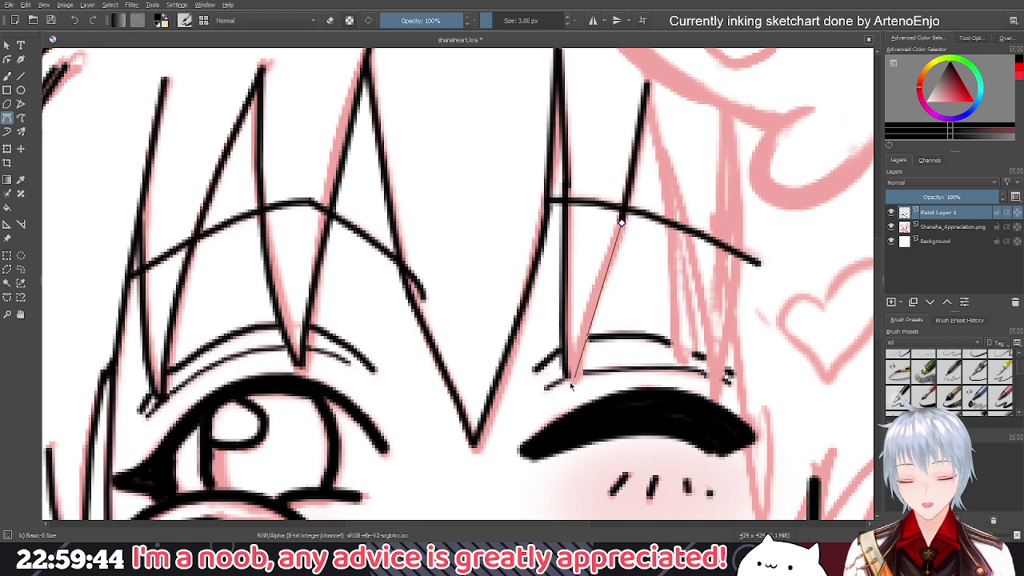
pyautogui.moveTo(571, 386)
pyautogui.mouseDown()
pyautogui.moveTo(571, 398)
pyautogui.moveTo(570, 377)
pyautogui.mouseUp()
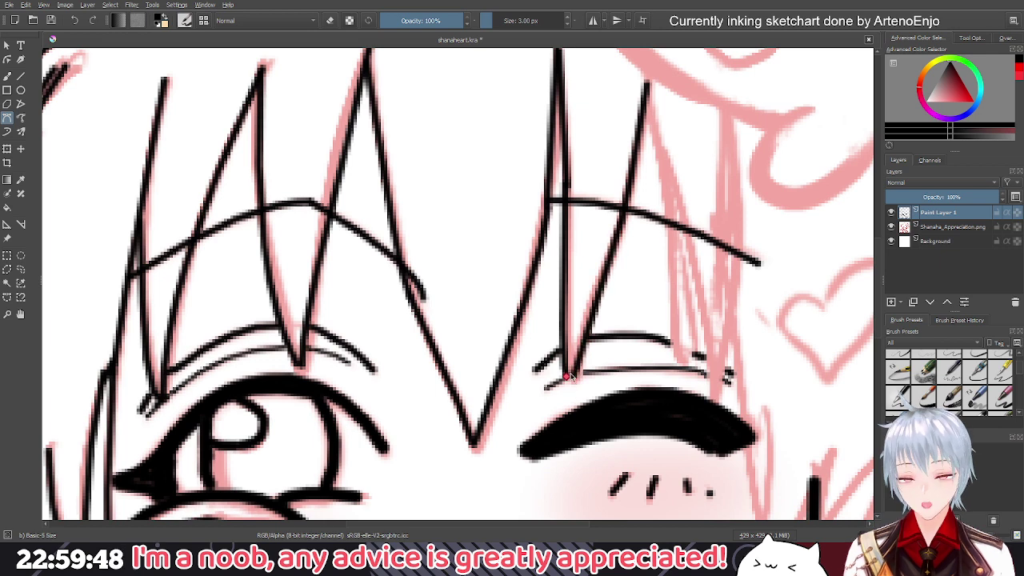
pyautogui.scroll(2, 571, 378)
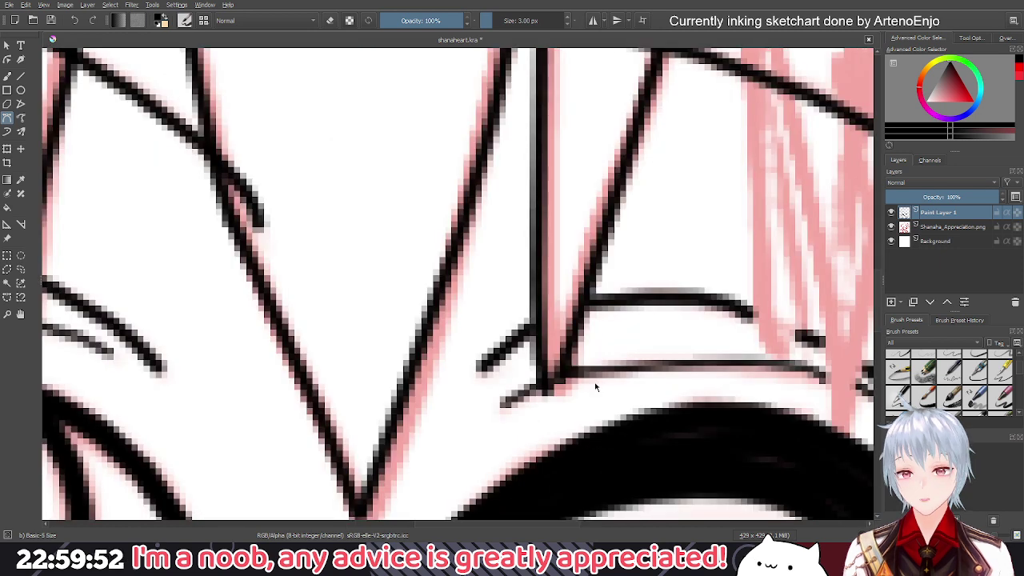
# Ink the next bang's two lines from its peak under the cat, one to the winking eye's upper crease and one to the lid
pyautogui.scroll(-5, 595, 387)
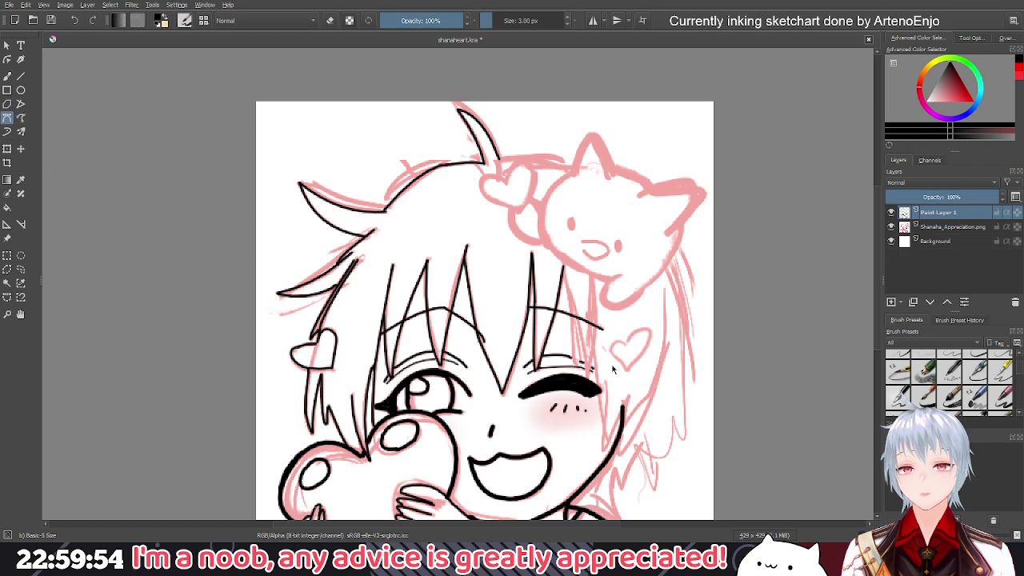
pyautogui.scroll(2, 576, 312)
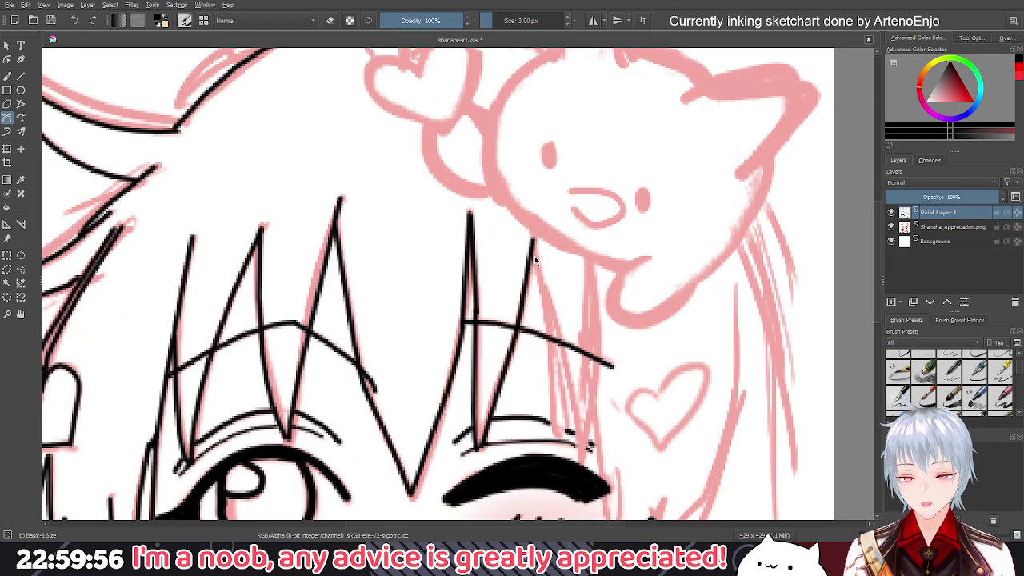
pyautogui.click(534, 256)
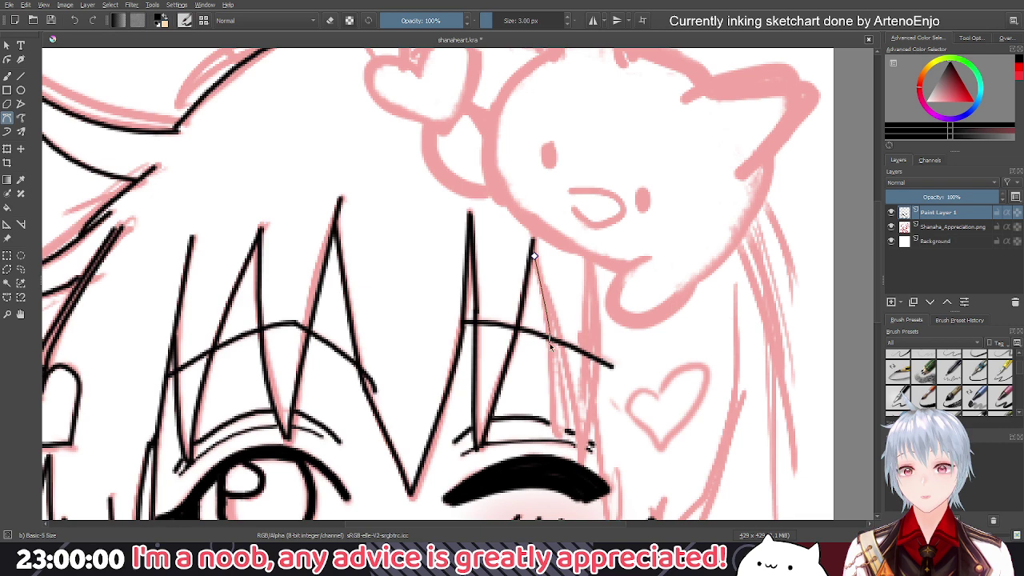
pyautogui.doubleClick(549, 334)
pyautogui.moveTo(572, 353); pyautogui.dragTo(553, 257)
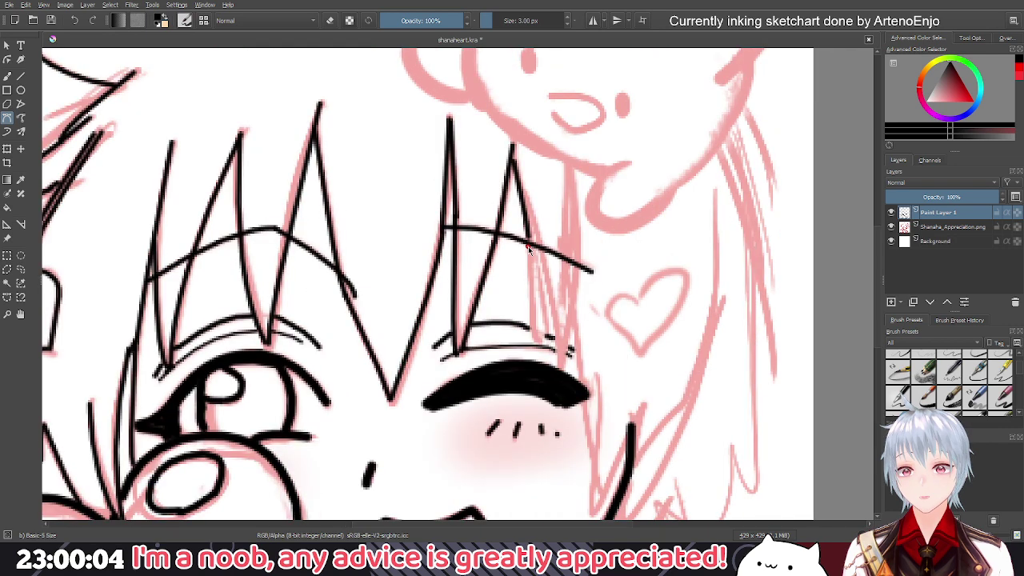
pyautogui.moveTo(528, 247); pyautogui.dragTo(539, 345)
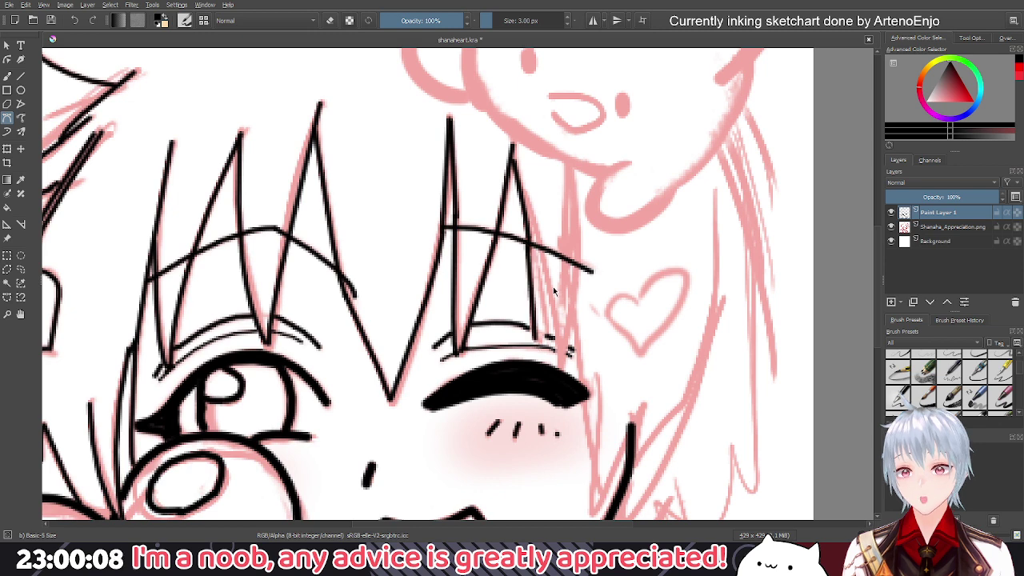
pyautogui.moveTo(554, 290); pyautogui.dragTo(543, 263)
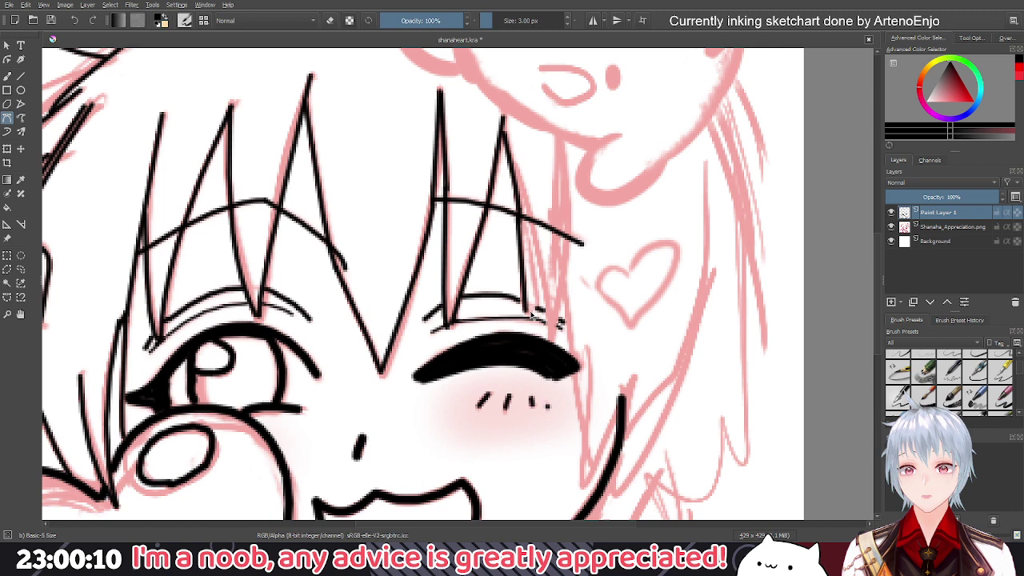
pyautogui.moveTo(526, 310); pyautogui.dragTo(528, 224)
pyautogui.moveTo(509, 150)
pyautogui.mouseDown()
pyautogui.moveTo(543, 278)
pyautogui.moveTo(551, 341)
pyautogui.moveTo(540, 357)
pyautogui.mouseUp()
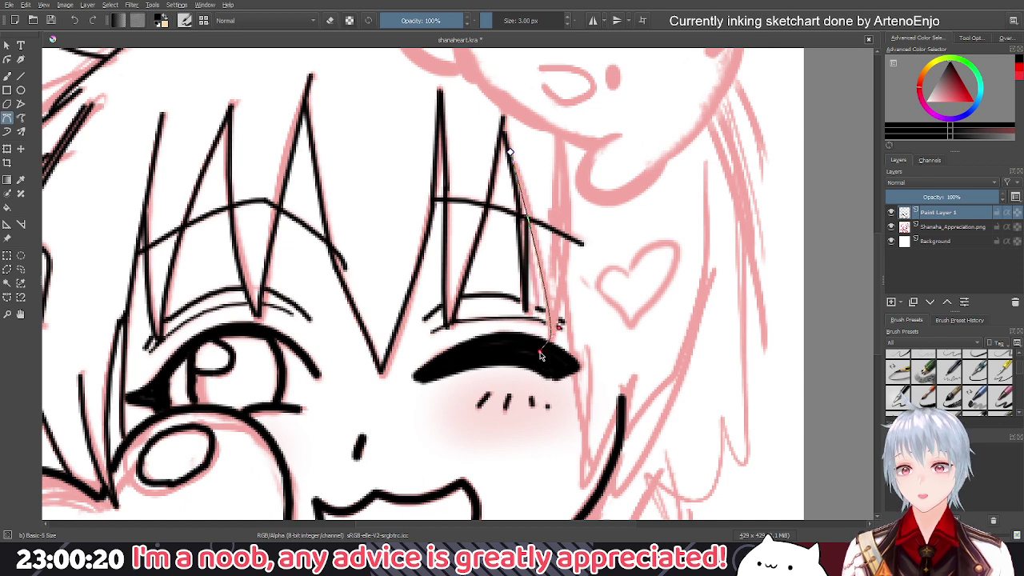
pyautogui.press('Return')
# Try to ink the outermost bang's edge below the cat with a short line and a longer curve to the winking eye
pyautogui.click(559, 140)
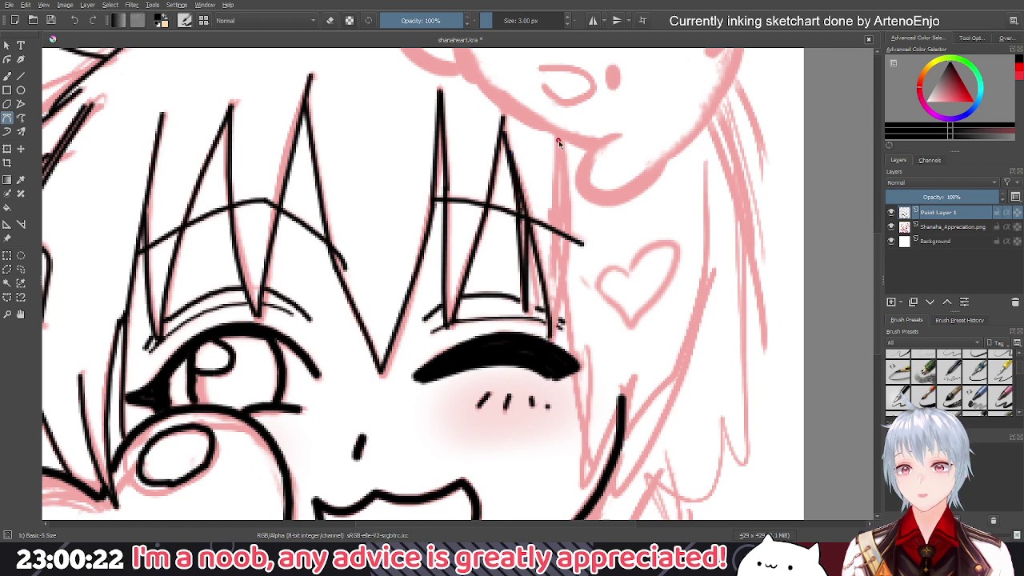
pyautogui.doubleClick(550, 272)
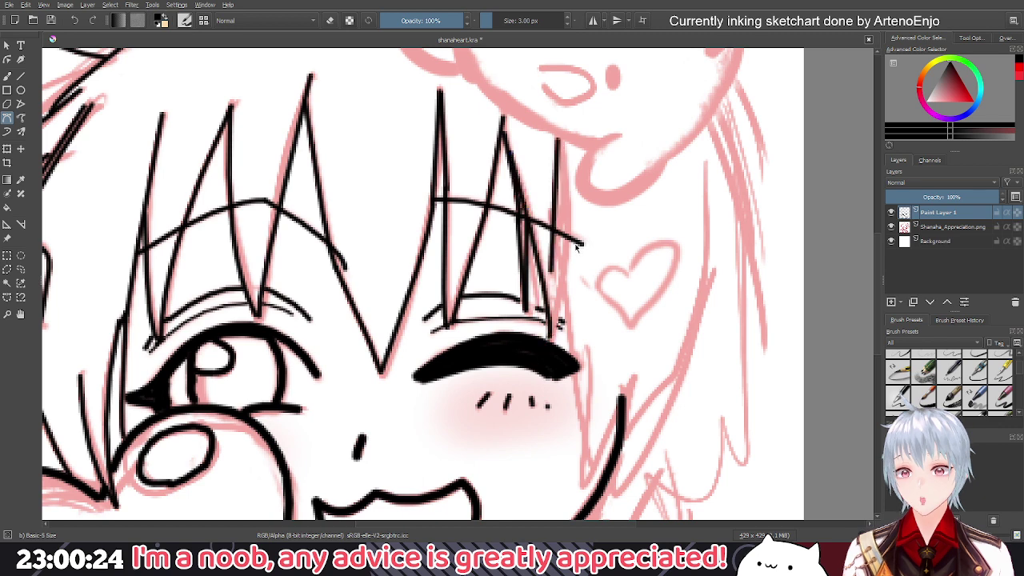
pyautogui.moveTo(561, 147); pyautogui.dragTo(533, 361)
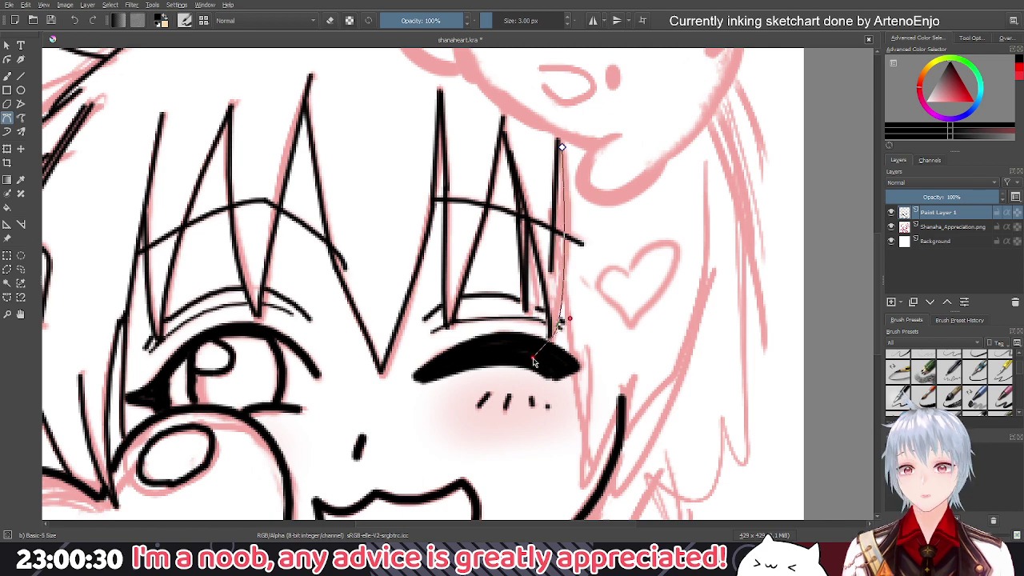
pyautogui.press('Return')
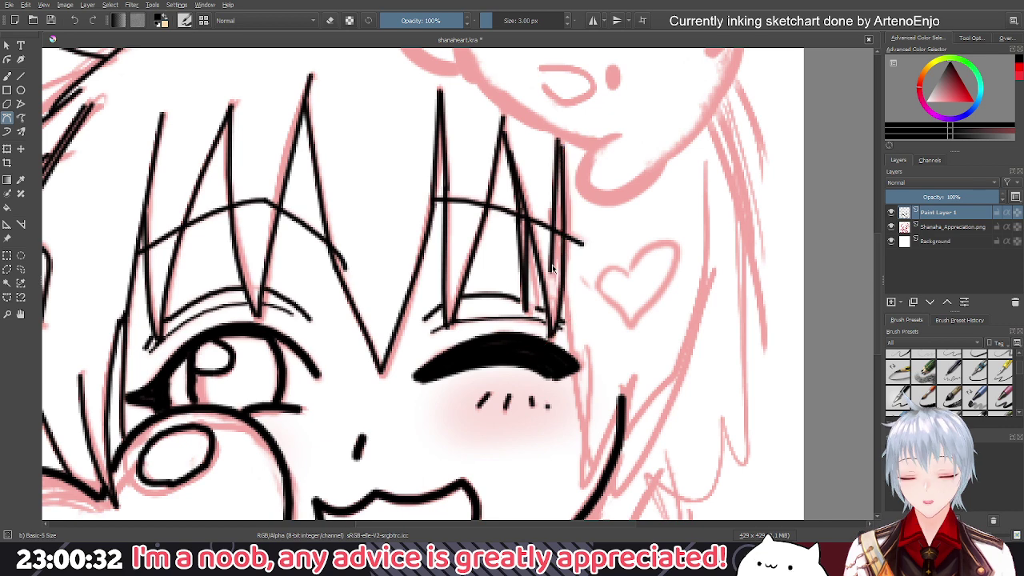
pyautogui.hotkey('ctrl', 'z')
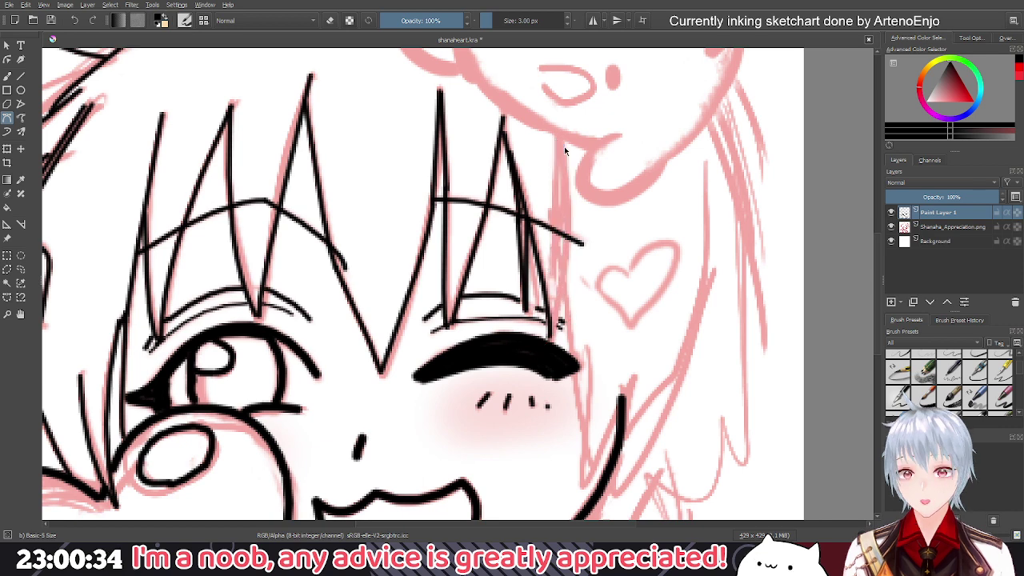
# Ink the outermost bang's outer edge from the cat's chin to the tip at the winking eye, and extend the upper eyelid crease between the strands
pyautogui.click(563, 147)
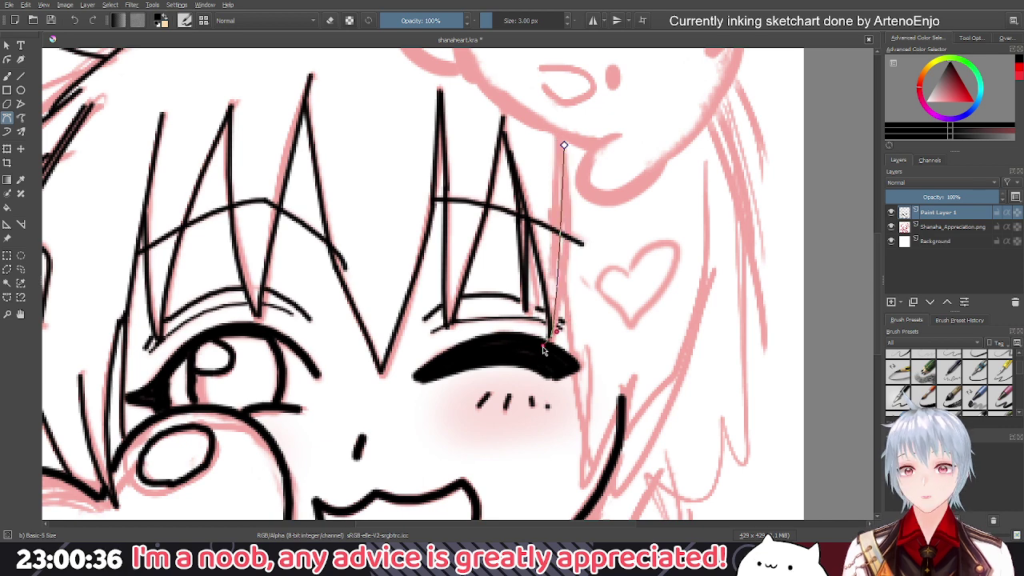
pyautogui.scroll(3, 543, 349)
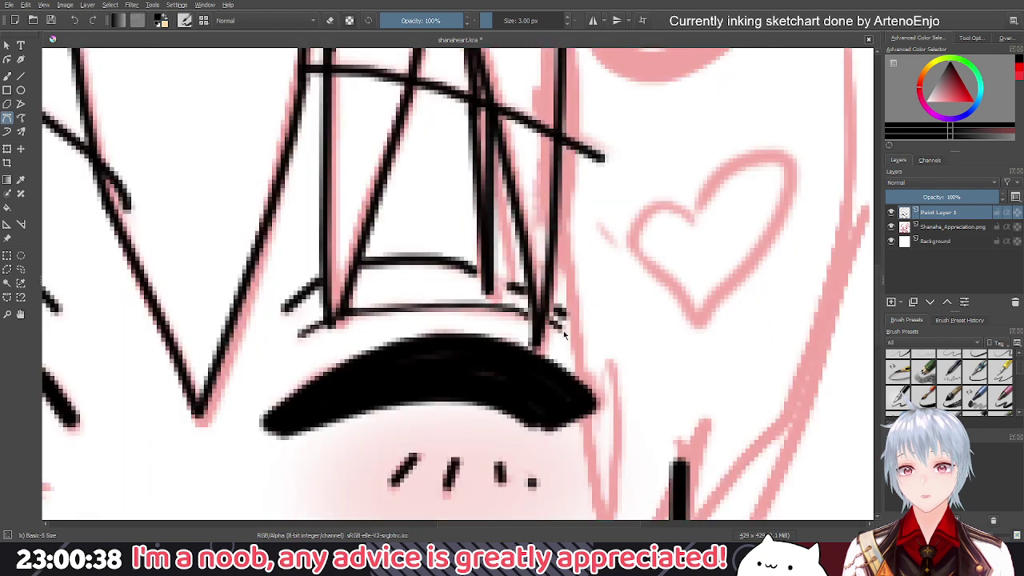
pyautogui.scroll(2, 564, 336)
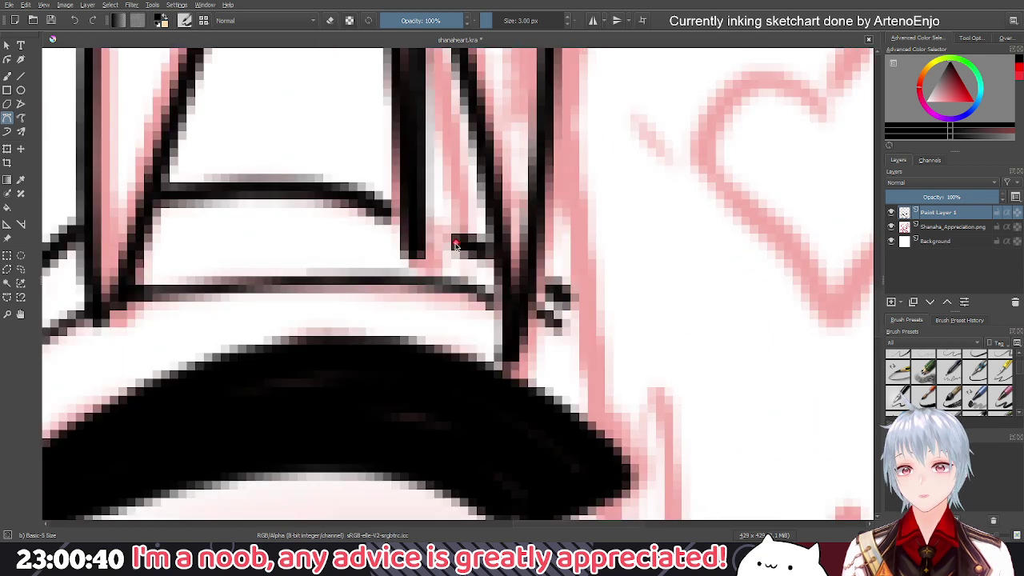
pyautogui.scroll(-1, 454, 245)
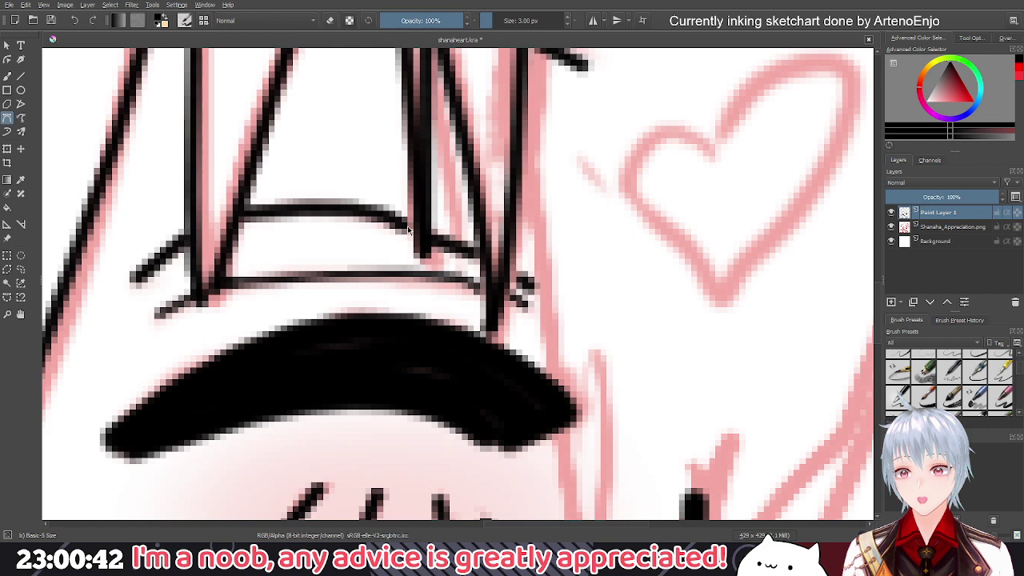
pyautogui.scroll(-4, 528, 296)
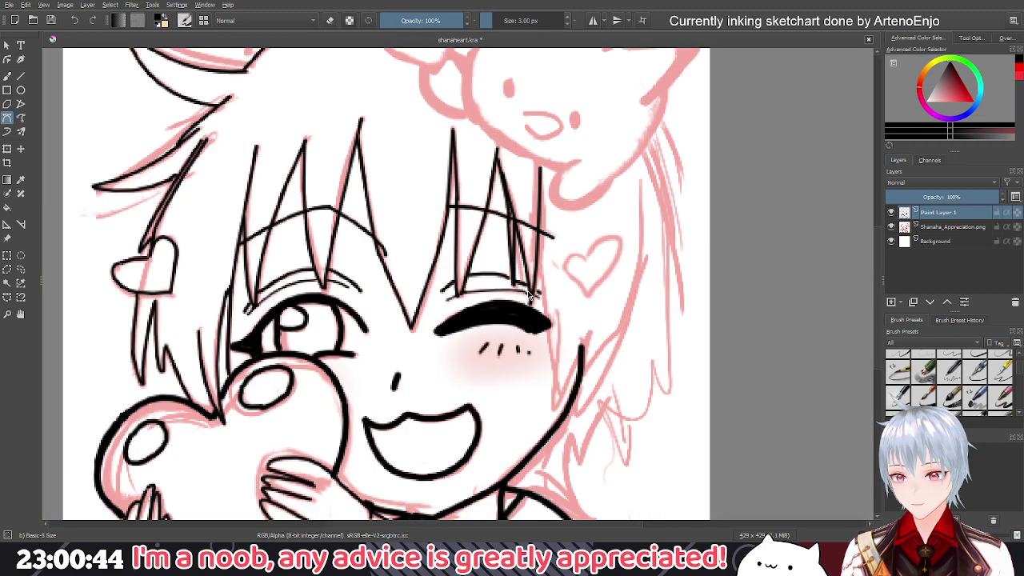
# Try to ink the side lock's inner edge from beside the winking eye down to the cheek
pyautogui.scroll(-2, 528, 296)
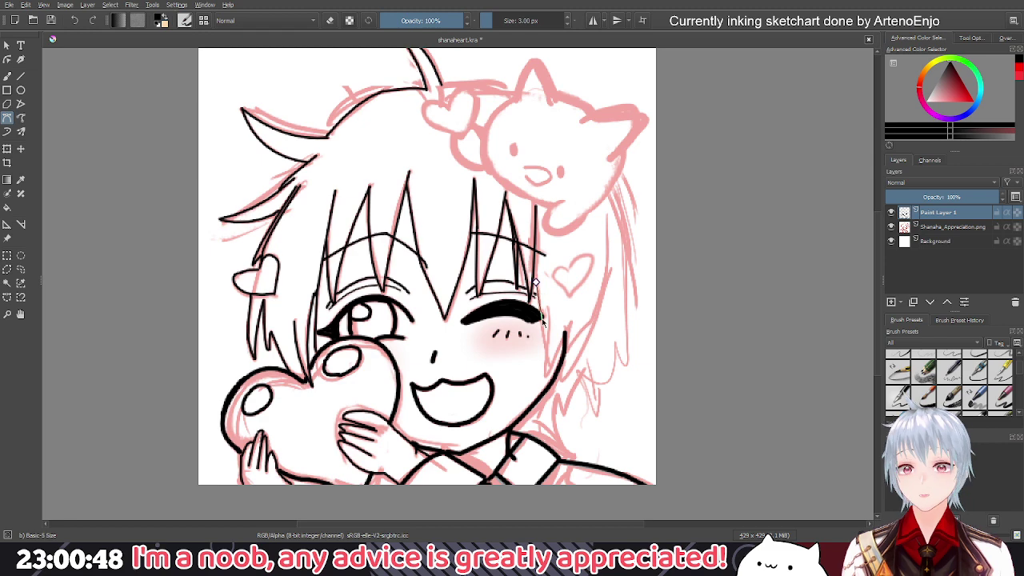
pyautogui.scroll(2, 542, 320)
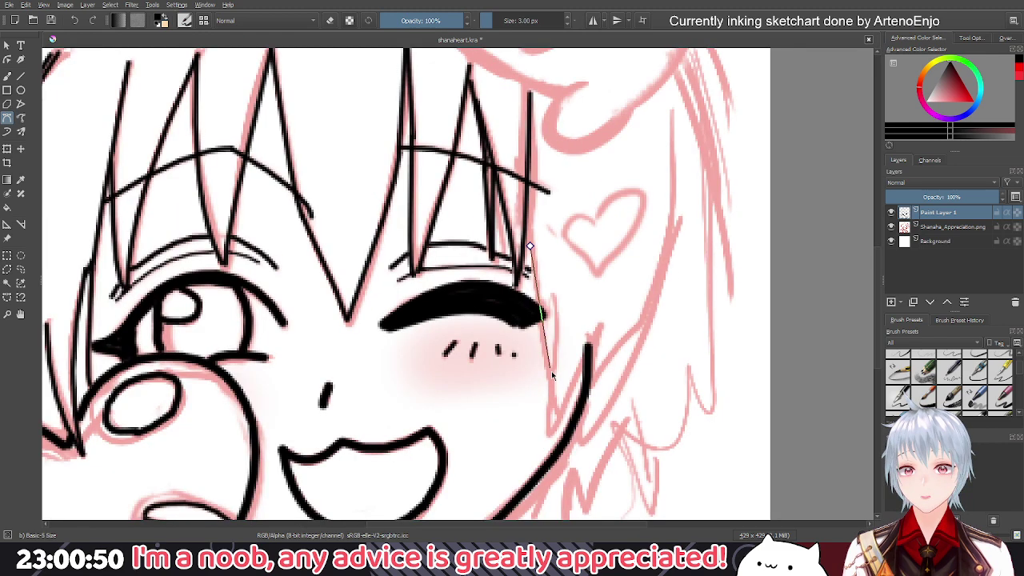
pyautogui.moveTo(552, 374); pyautogui.dragTo(565, 414)
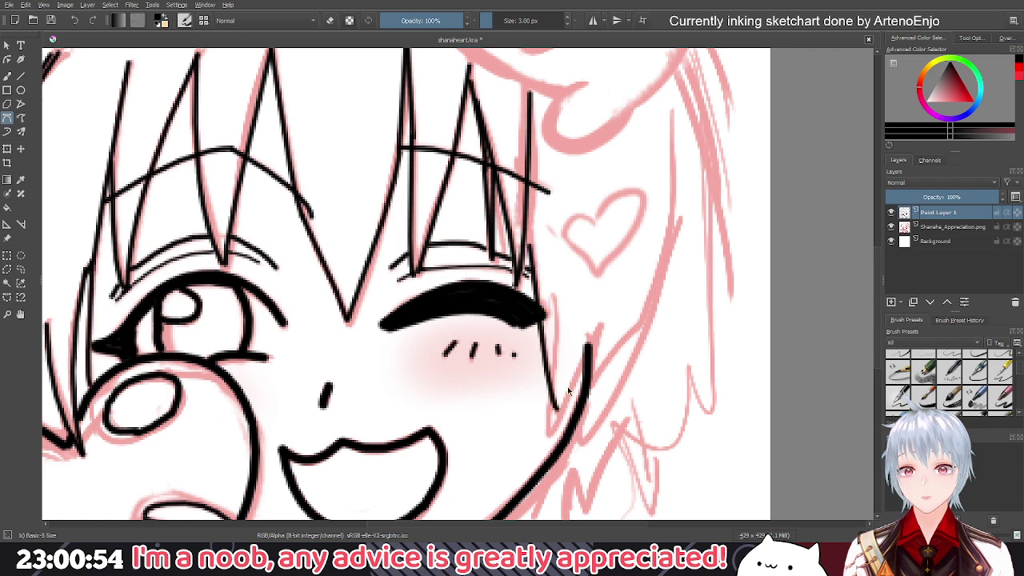
pyautogui.hotkey('ctrl', 'z')
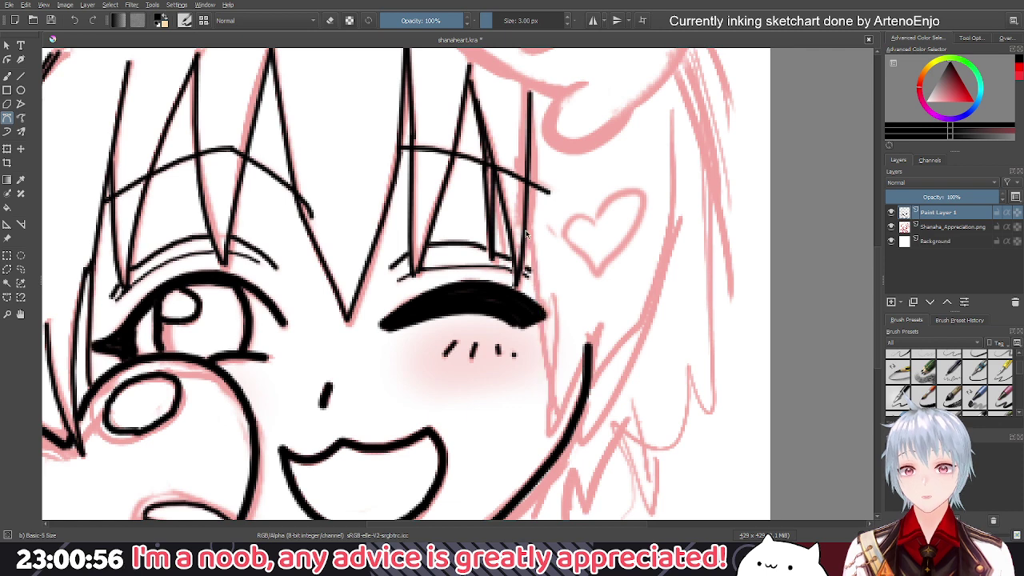
# Ink the side lock's inner edge past the winking eye's outer corner, and a near-vertical line beside it down to the tip on the cheek
pyautogui.moveTo(525, 231); pyautogui.dragTo(545, 399)
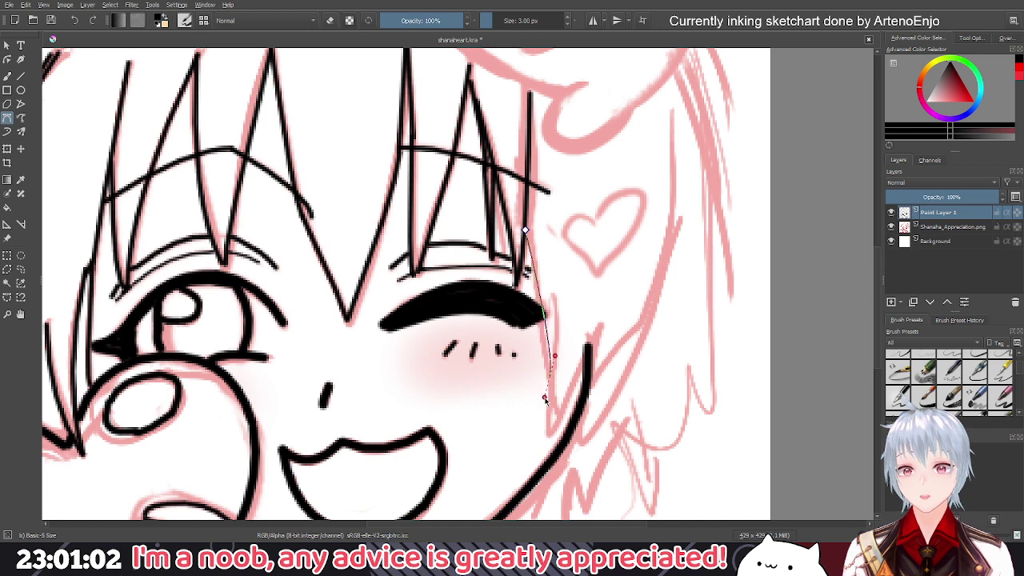
pyautogui.press('Return')
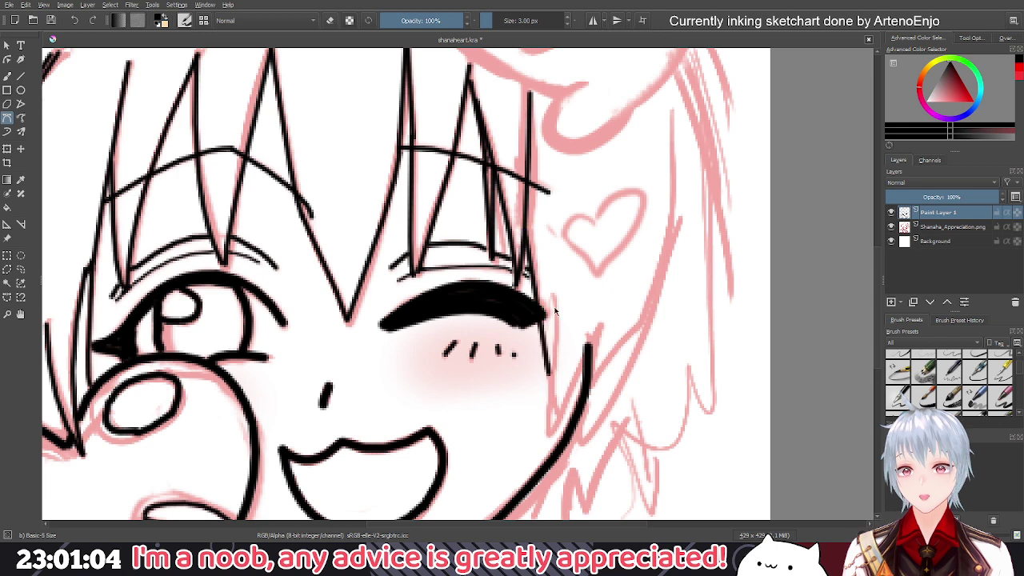
pyautogui.moveTo(552, 296); pyautogui.dragTo(549, 430)
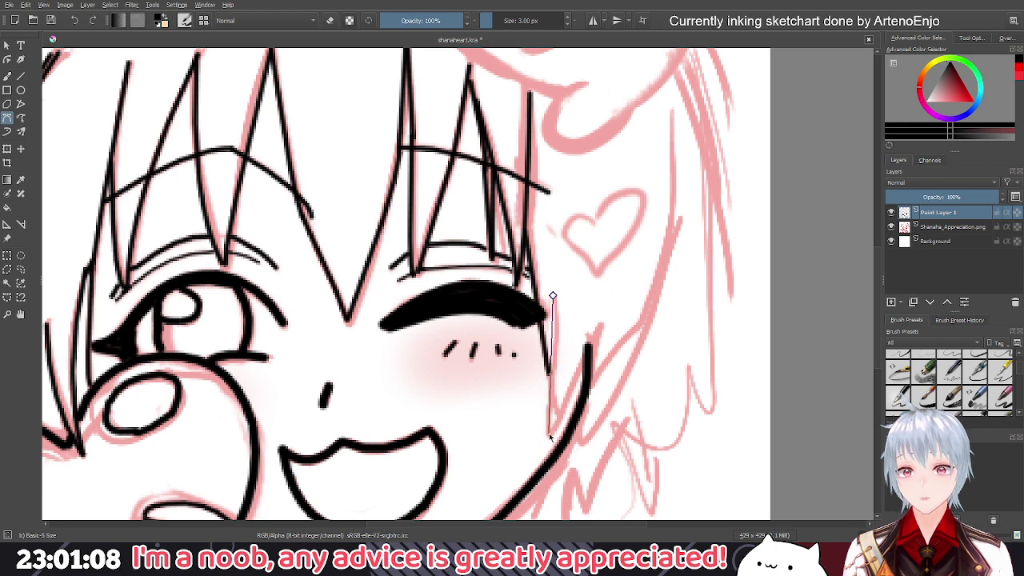
pyautogui.moveTo(550, 436); pyautogui.dragTo(542, 438)
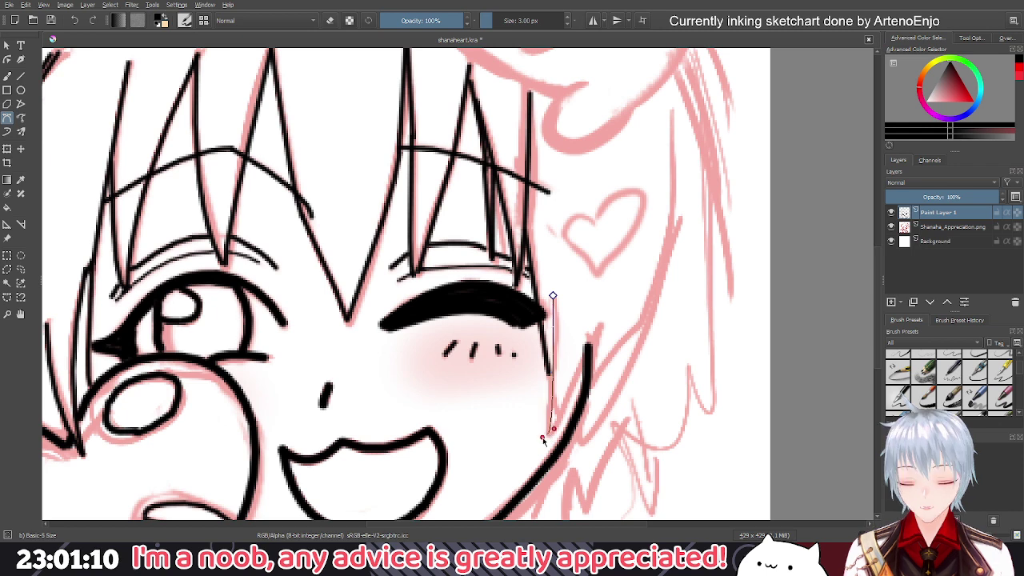
pyautogui.press('Return')
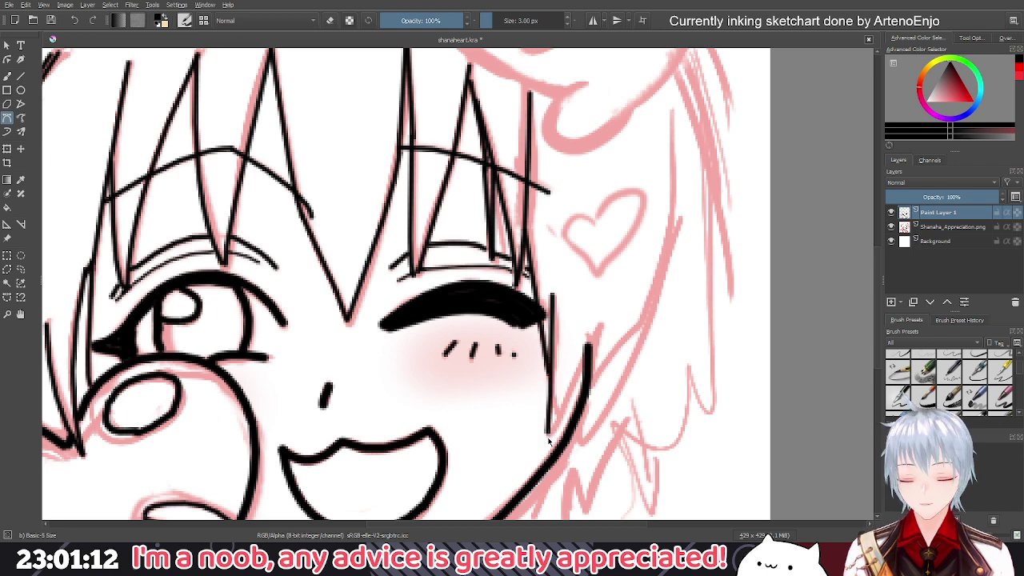
# Ink the side lock's outer edge from its tip on the cheek up past the upper end of the jawline
pyautogui.click(548, 432)
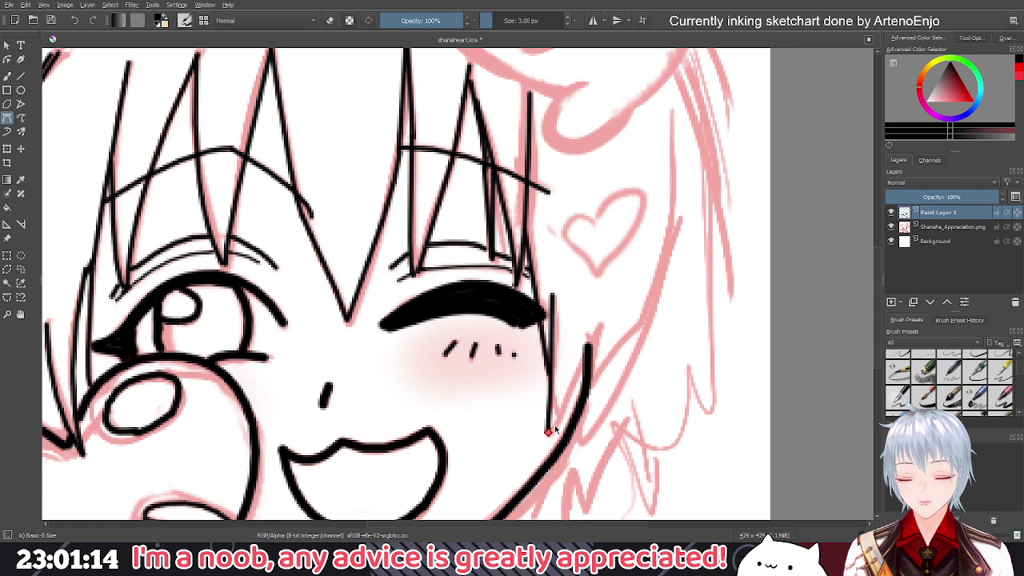
pyautogui.moveTo(599, 339); pyautogui.dragTo(595, 324)
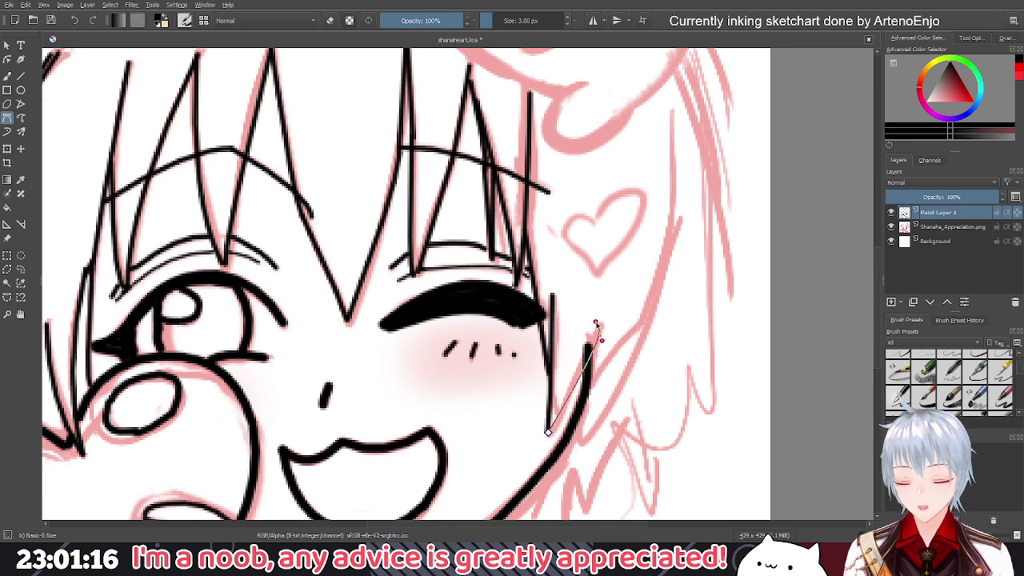
pyautogui.press('Return')
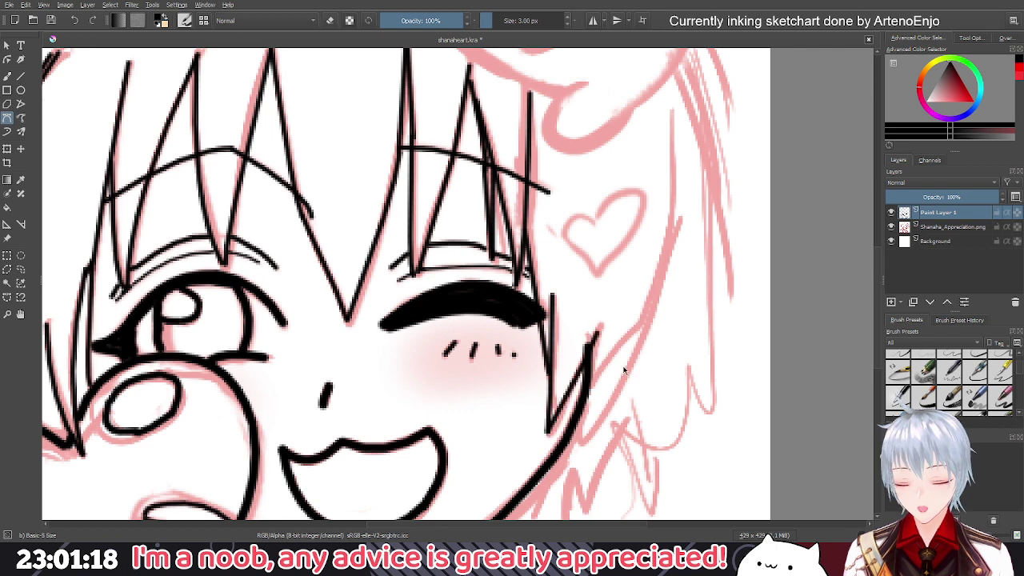
# Erase the jawline's upper end where it pokes out beyond the side lock's edge, and return to painting mode
pyautogui.scroll(4, 612, 360)
pyautogui.press('e')
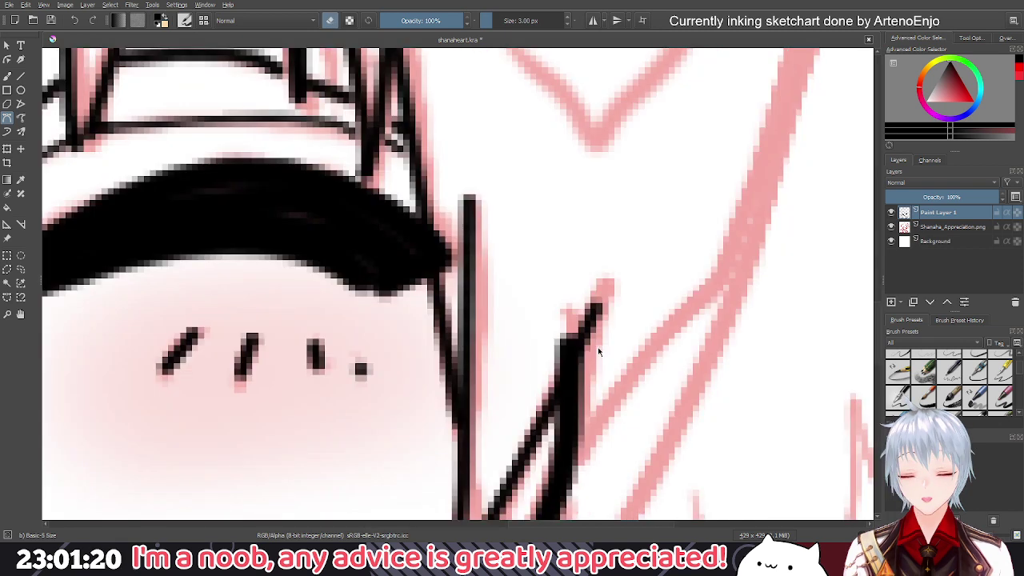
pyautogui.press('b')
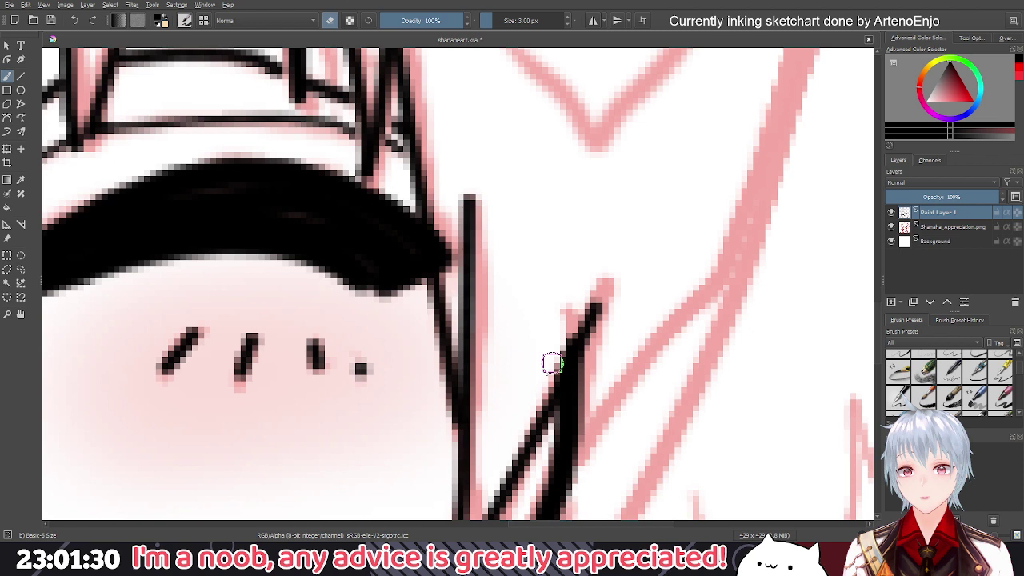
pyautogui.hotkey('ctrl', 'shift', '0')
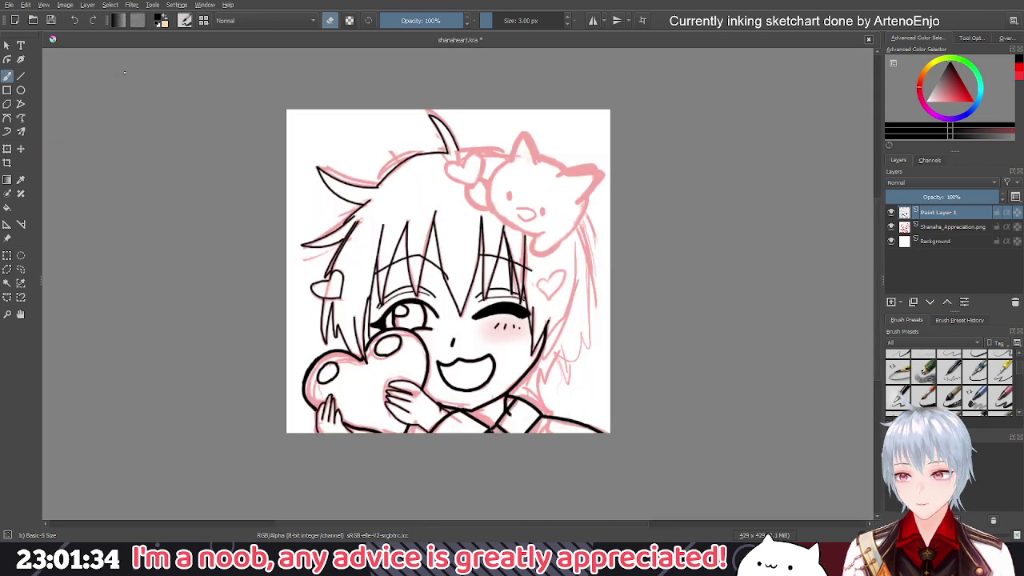
pyautogui.press('e')
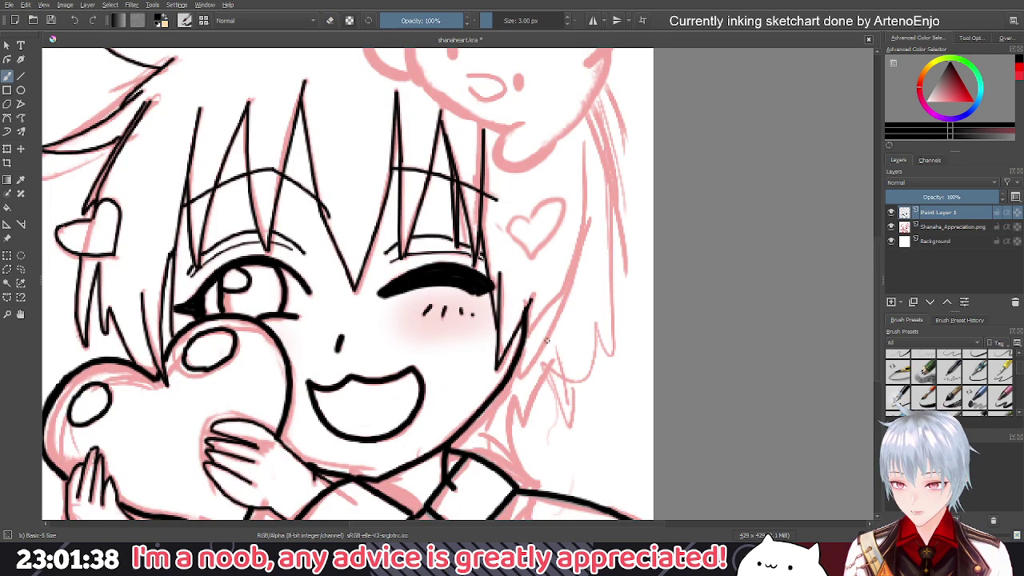
pyautogui.moveTo(547, 341); pyautogui.dragTo(555, 310)
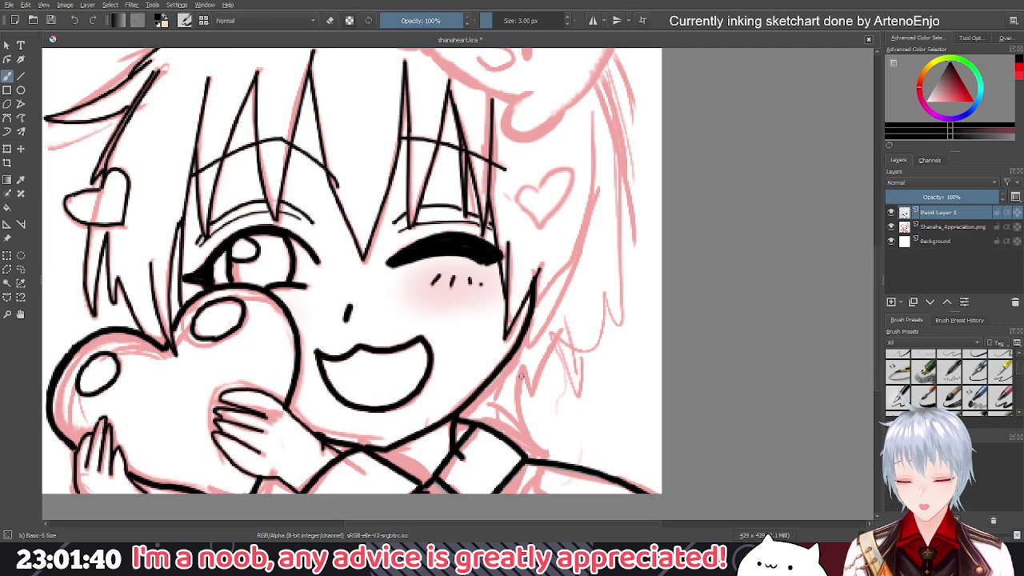
pyautogui.moveTo(522, 369); pyautogui.dragTo(528, 387)
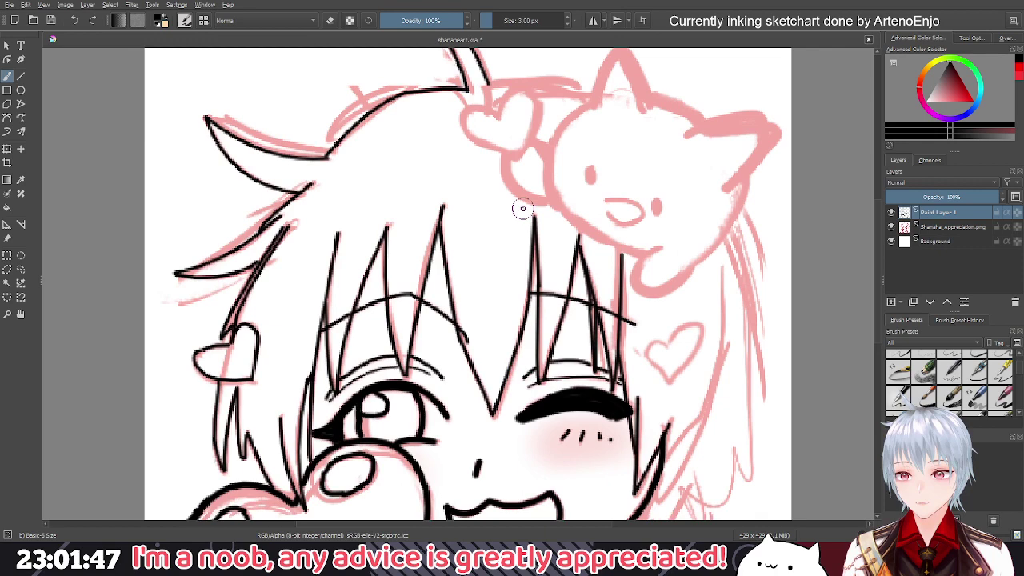
pyautogui.moveTo(521, 208); pyautogui.dragTo(498, 309)
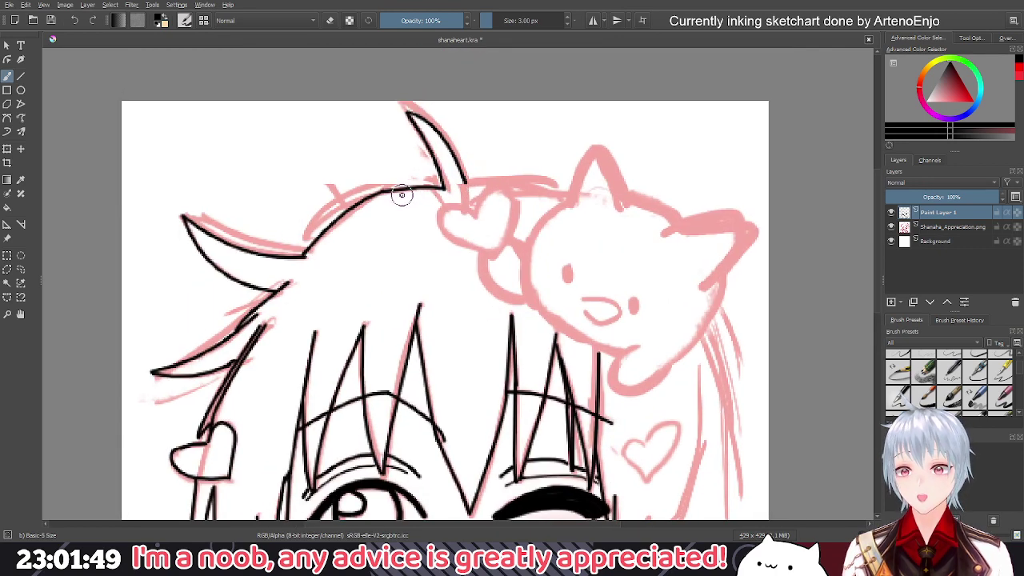
pyautogui.moveTo(444, 187); pyautogui.dragTo(402, 209)
pyautogui.scroll(2, 404, 206)
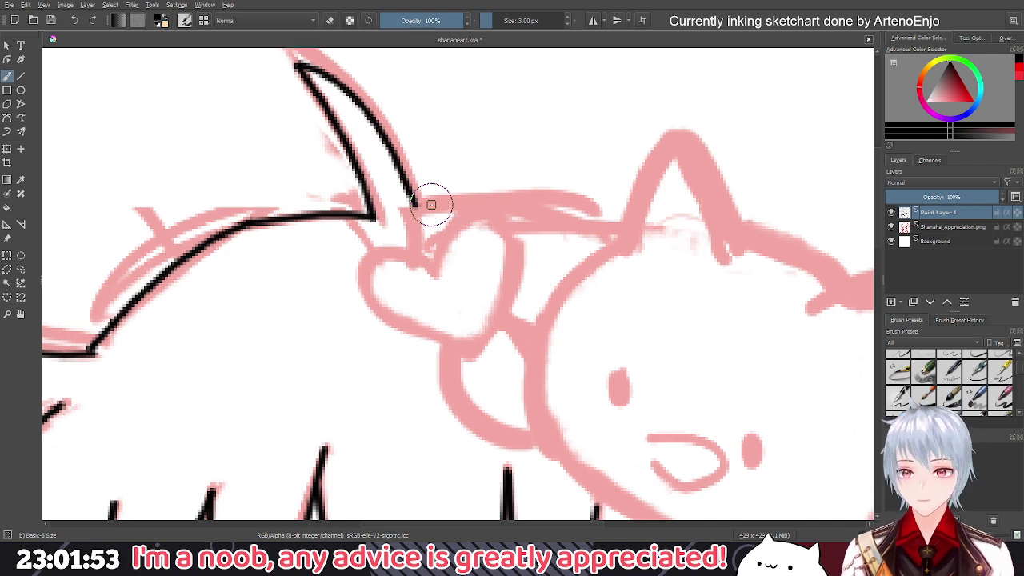
pyautogui.click(606, 229)
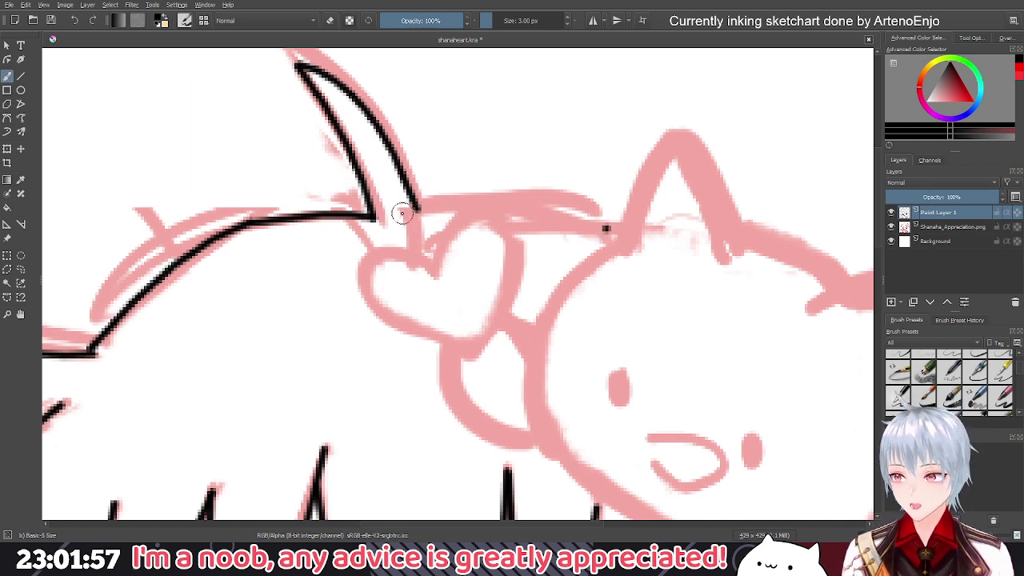
pyautogui.hotkey('ctrl', 'z')
# Ink the left lobe of the small heart beside the cat with Bezier curves, from the notch around to its lower side
pyautogui.click(7, 118)
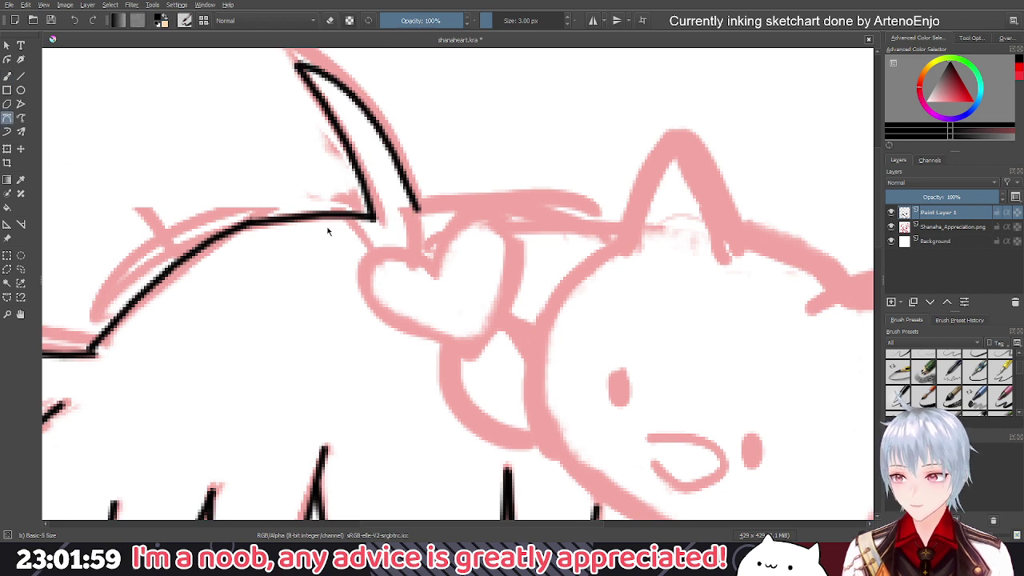
pyautogui.click(433, 270)
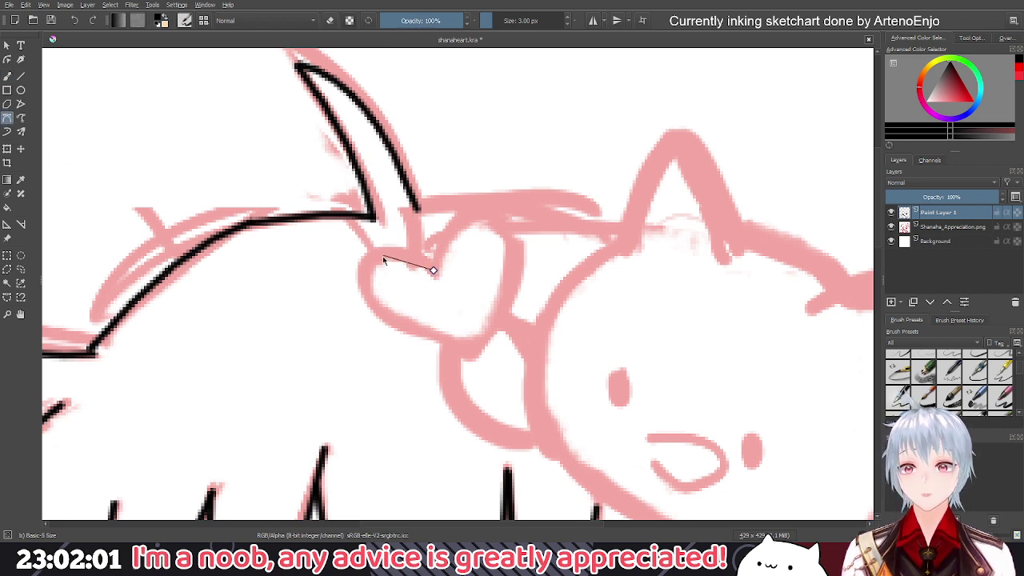
pyautogui.moveTo(373, 257)
pyautogui.mouseDown()
pyautogui.moveTo(373, 270)
pyautogui.moveTo(353, 268)
pyautogui.mouseUp()
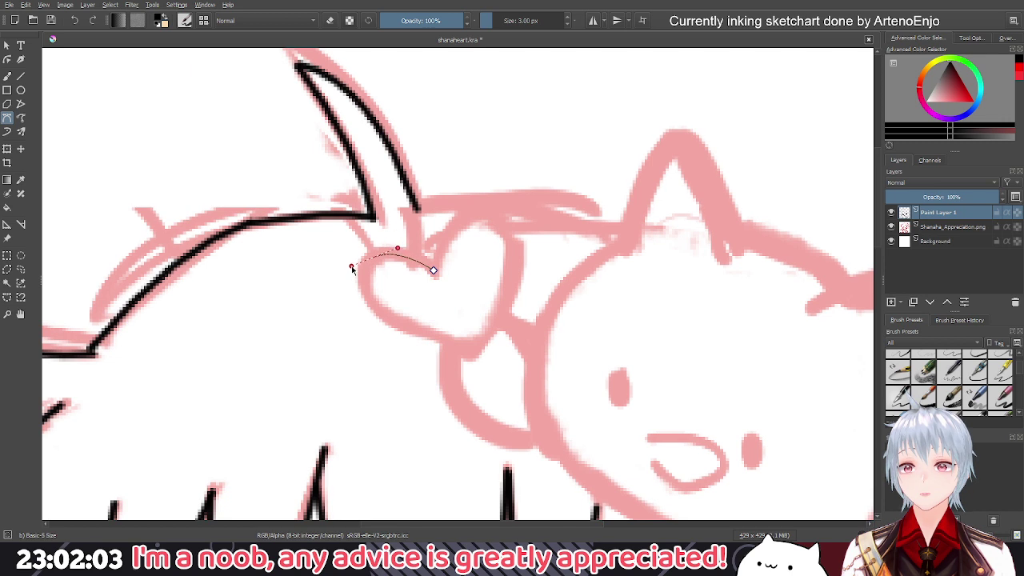
pyautogui.press('Return')
pyautogui.click(375, 255)
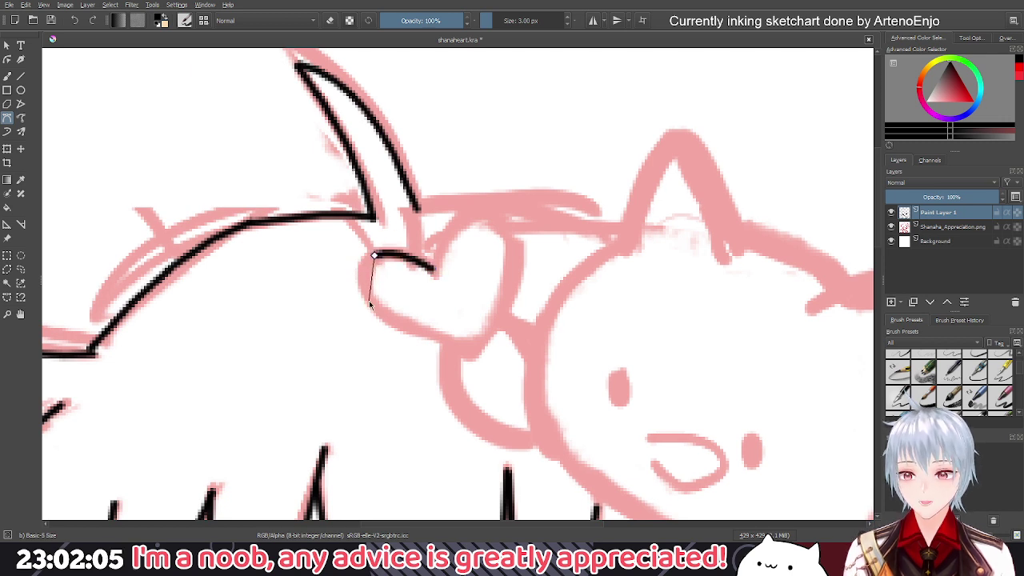
pyautogui.moveTo(375, 307)
pyautogui.mouseDown()
pyautogui.moveTo(411, 331)
pyautogui.moveTo(421, 352)
pyautogui.moveTo(401, 355)
pyautogui.mouseUp()
pyautogui.press('Return')
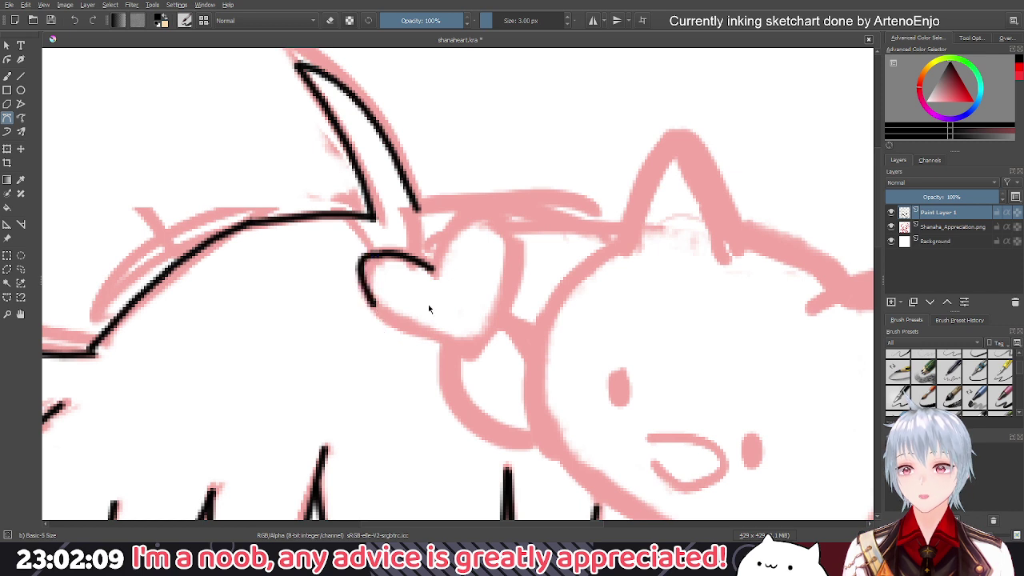
# Ink the small heart's right lobe from the notch down to its point, and close the outline with a curve along the lower edge
pyautogui.click(432, 270)
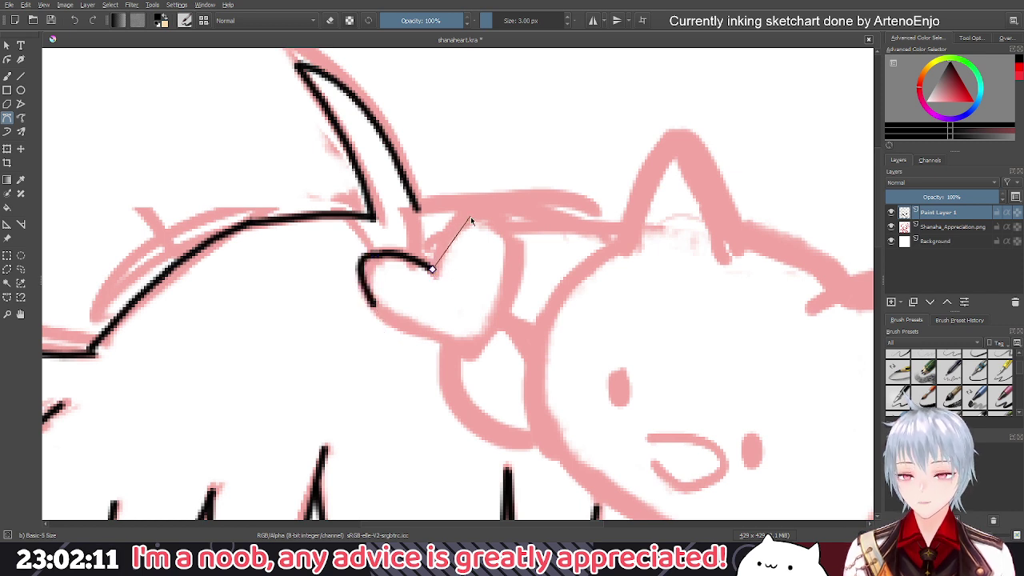
pyautogui.moveTo(470, 216)
pyautogui.mouseDown()
pyautogui.moveTo(490, 226)
pyautogui.moveTo(494, 214)
pyautogui.mouseUp()
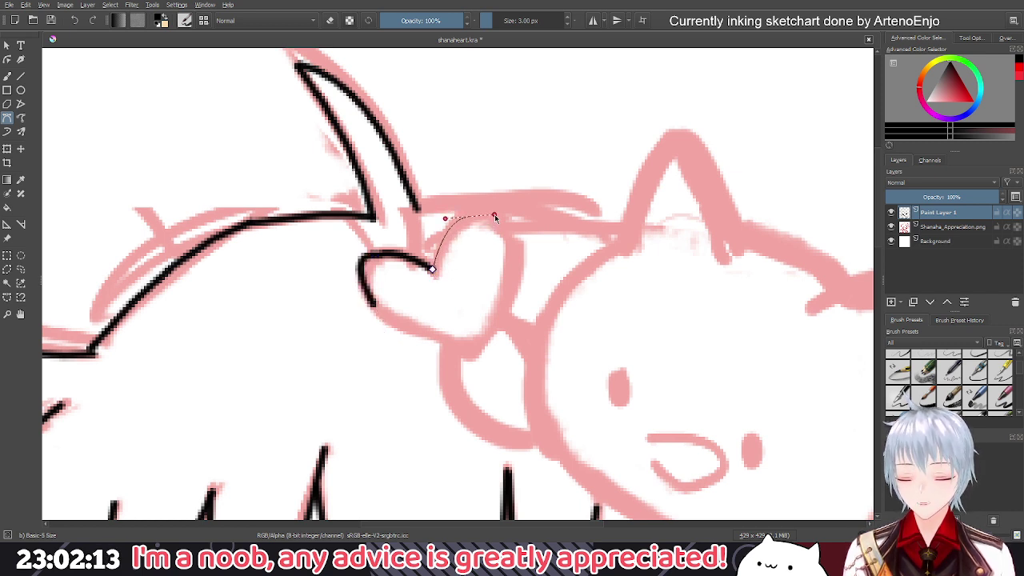
pyautogui.press('Return')
pyautogui.click(468, 216)
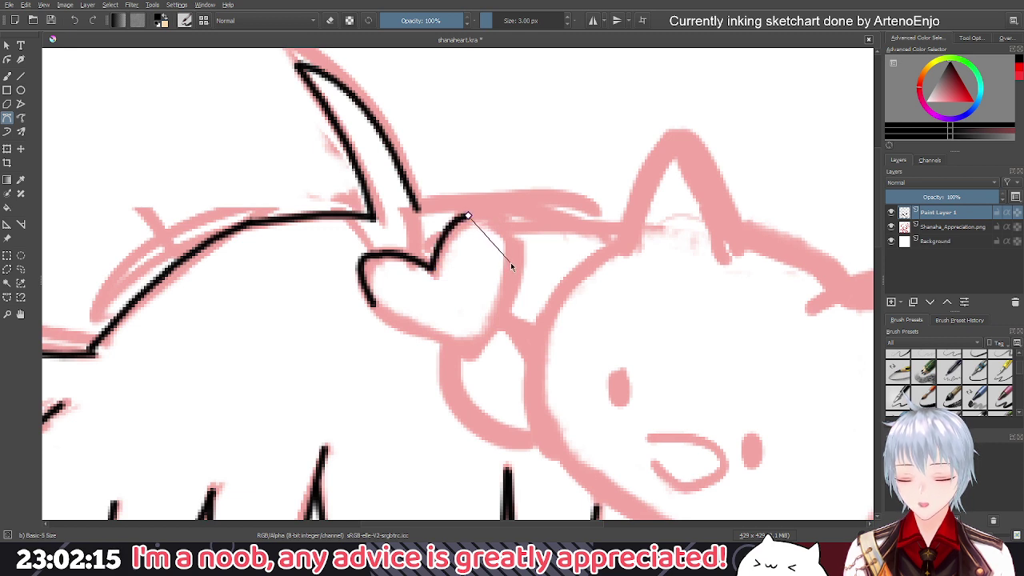
pyautogui.moveTo(508, 270); pyautogui.dragTo(485, 324)
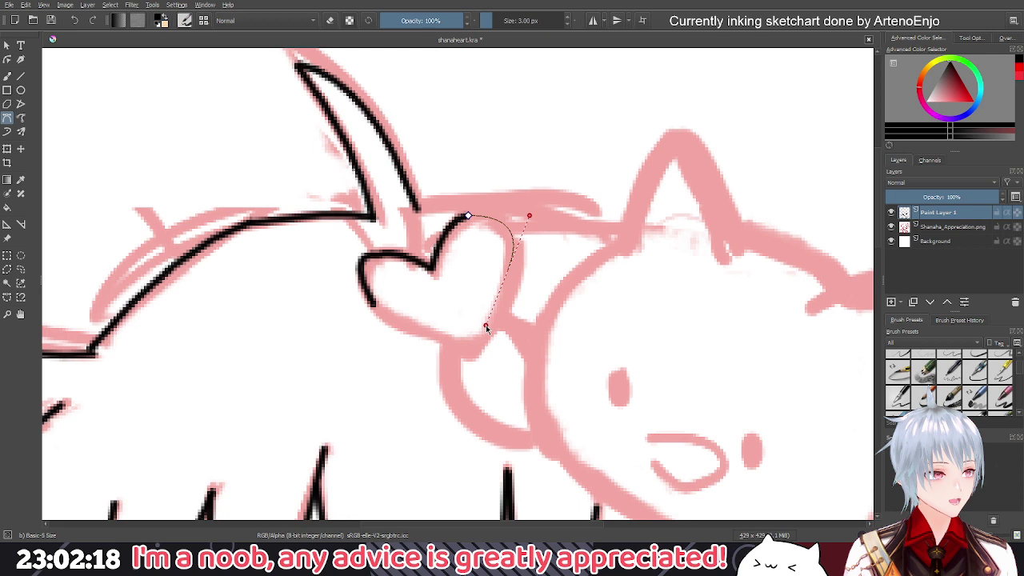
pyautogui.moveTo(485, 325); pyautogui.dragTo(488, 332)
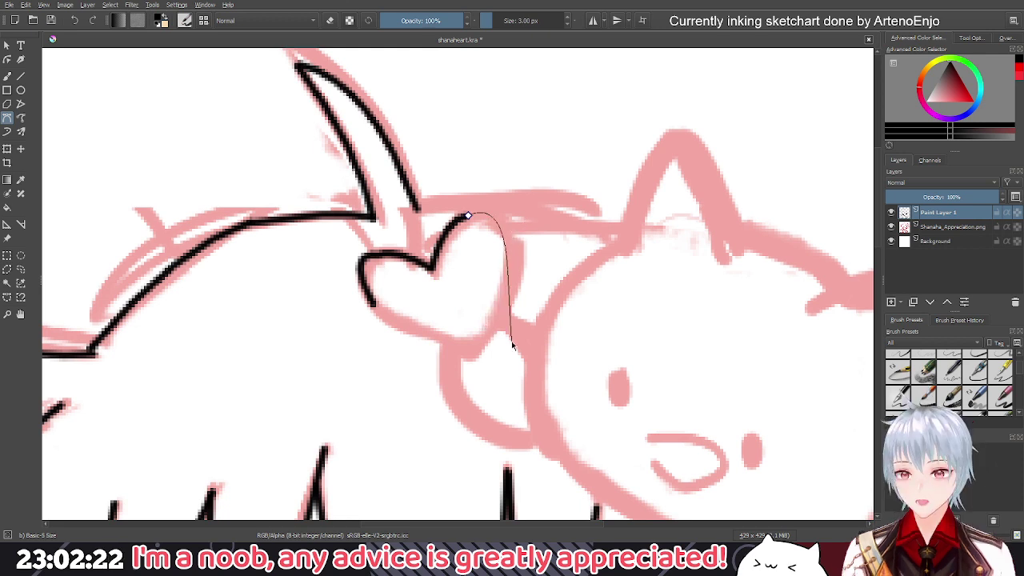
pyautogui.moveTo(505, 268)
pyautogui.mouseDown()
pyautogui.moveTo(491, 347)
pyautogui.moveTo(458, 359)
pyautogui.mouseUp()
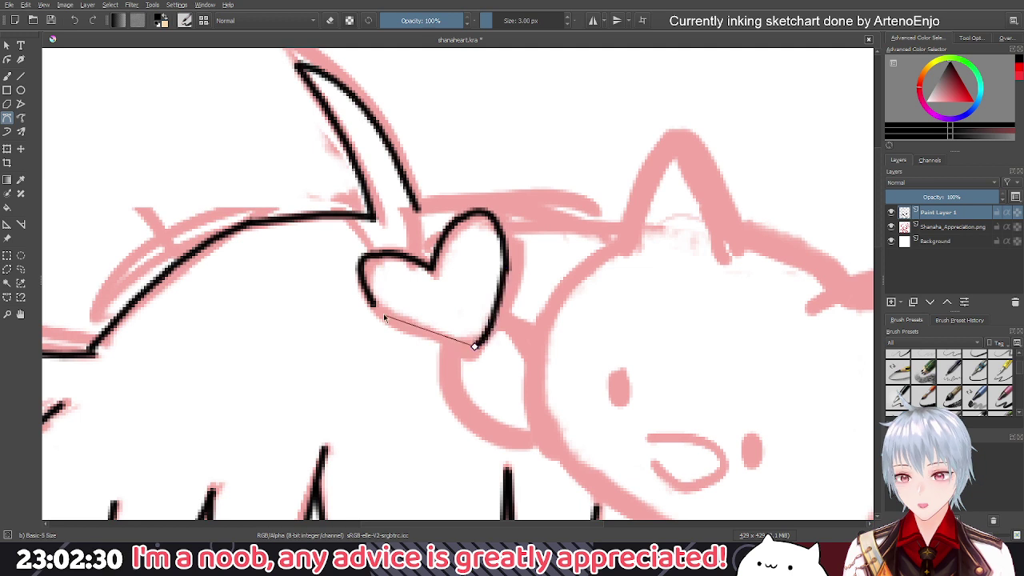
pyautogui.moveTo(376, 308); pyautogui.dragTo(361, 288)
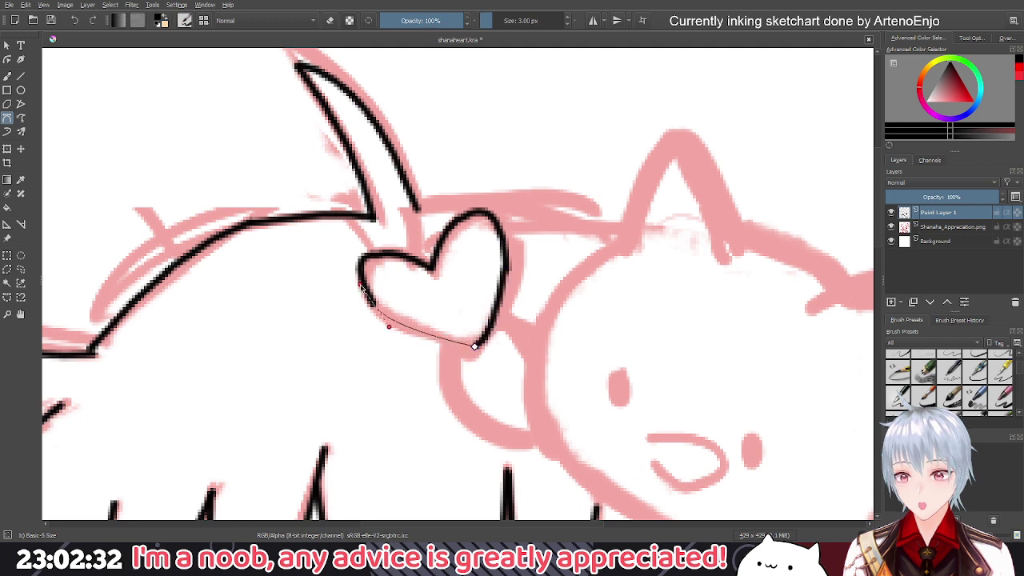
pyautogui.press('Return')
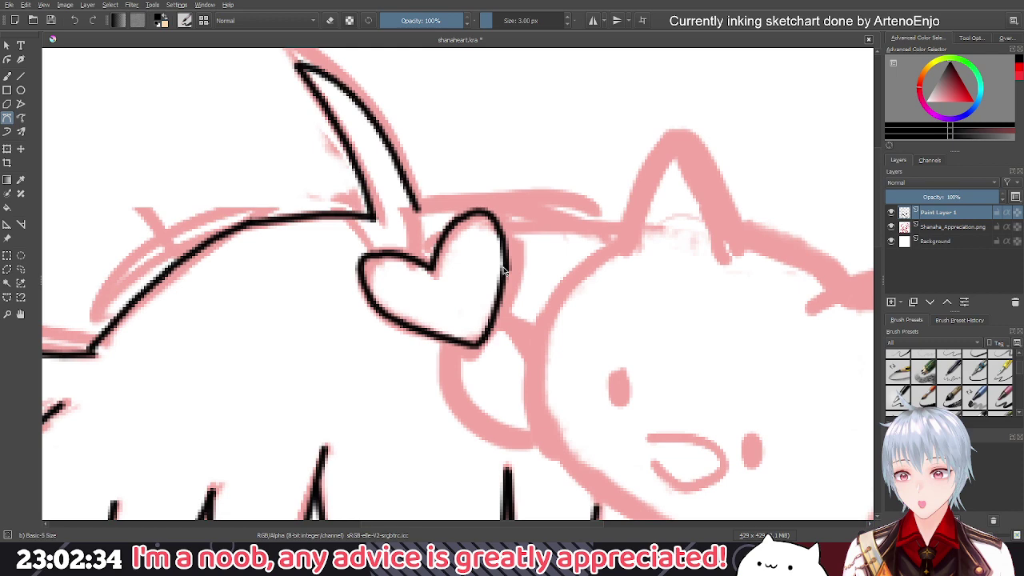
pyautogui.scroll(-5, 519, 276)
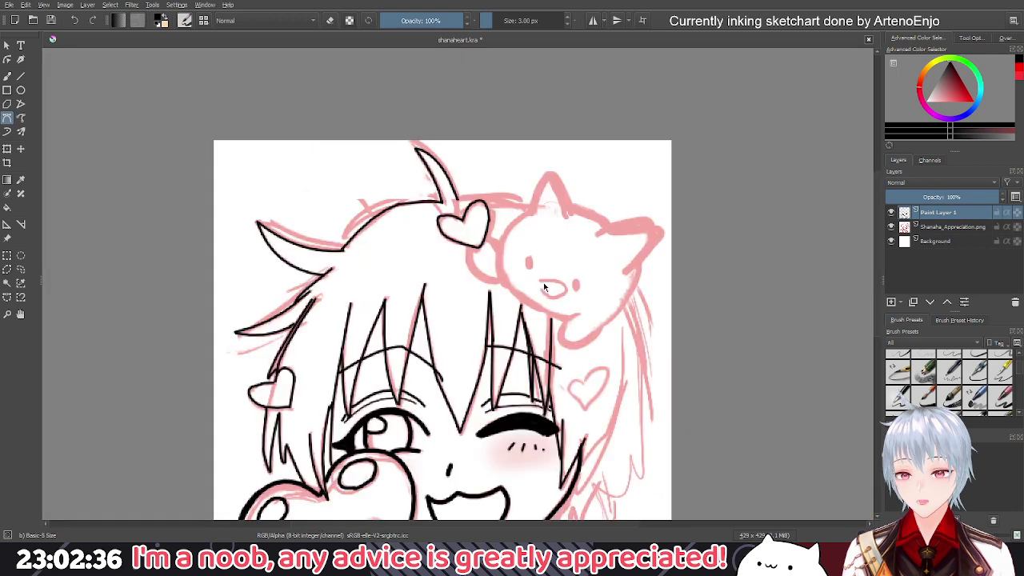
pyautogui.scroll(4, 543, 283)
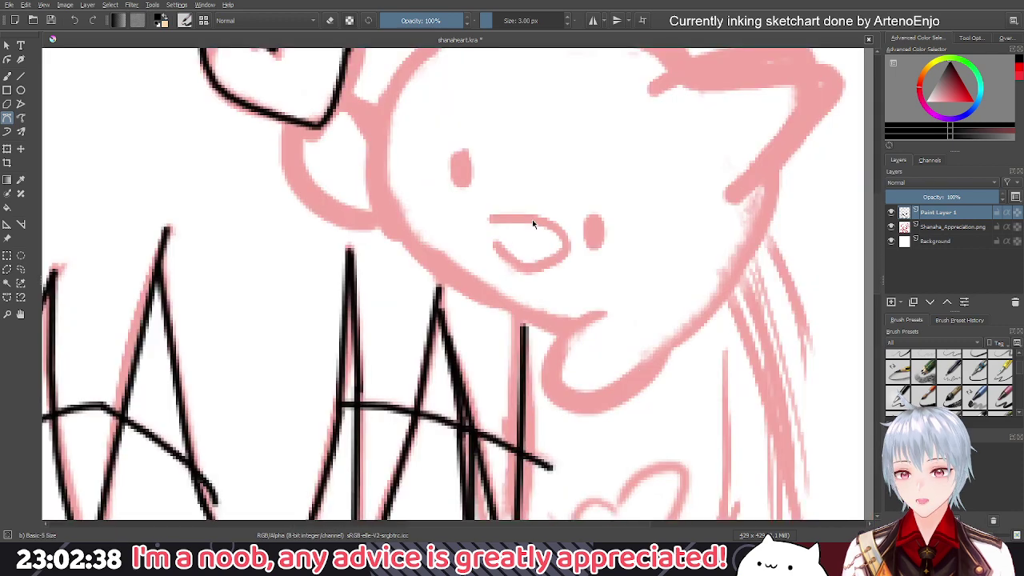
pyautogui.scroll(-4, 531, 223)
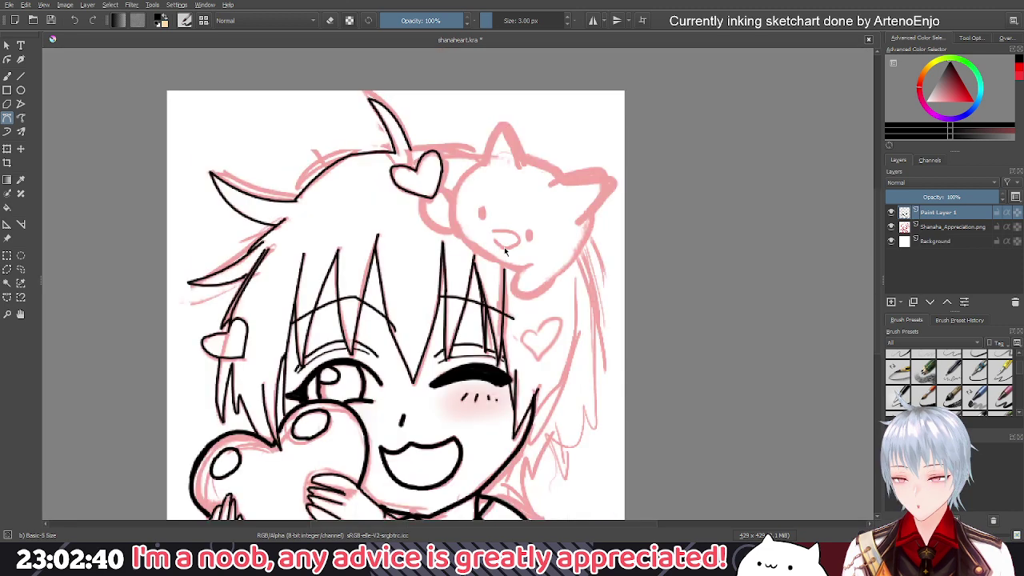
pyautogui.scroll(-2, 504, 251)
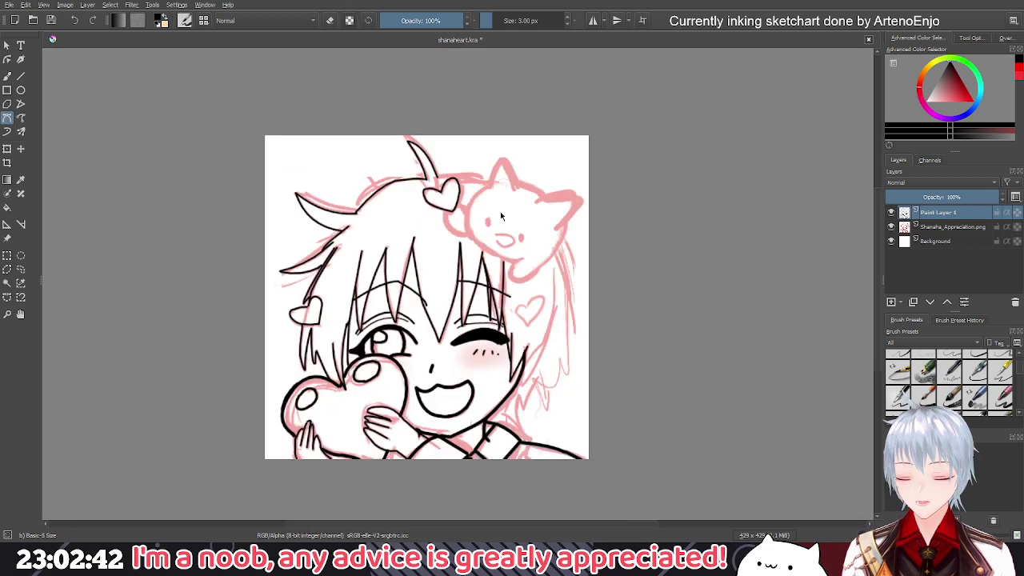
pyautogui.scroll(4, 500, 211)
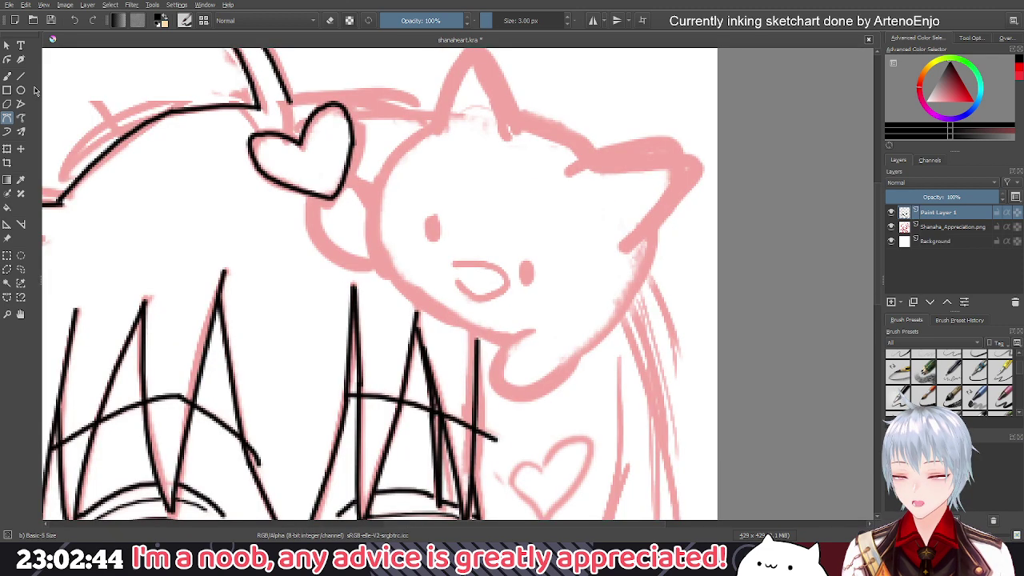
# Paint the cat's two oval eyes solid black with the 3 px freehand brush
pyautogui.press('b')
pyautogui.scroll(5, 469, 236)
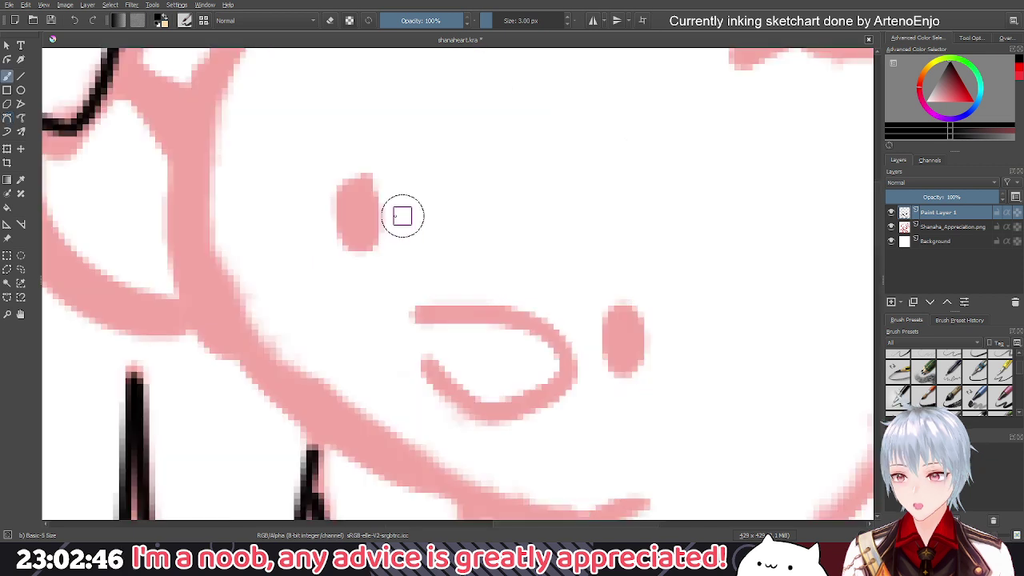
pyautogui.moveTo(351, 183)
pyautogui.mouseDown()
pyautogui.moveTo(340, 214)
pyautogui.moveTo(354, 207)
pyautogui.mouseUp()
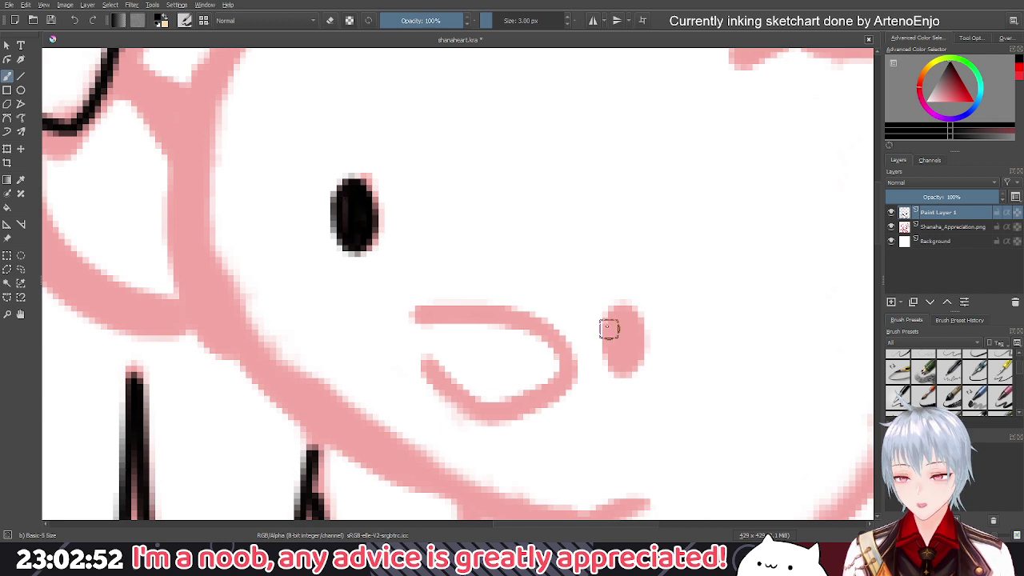
pyautogui.moveTo(623, 303)
pyautogui.mouseDown()
pyautogui.moveTo(617, 368)
pyautogui.moveTo(616, 348)
pyautogui.moveTo(630, 353)
pyautogui.mouseUp()
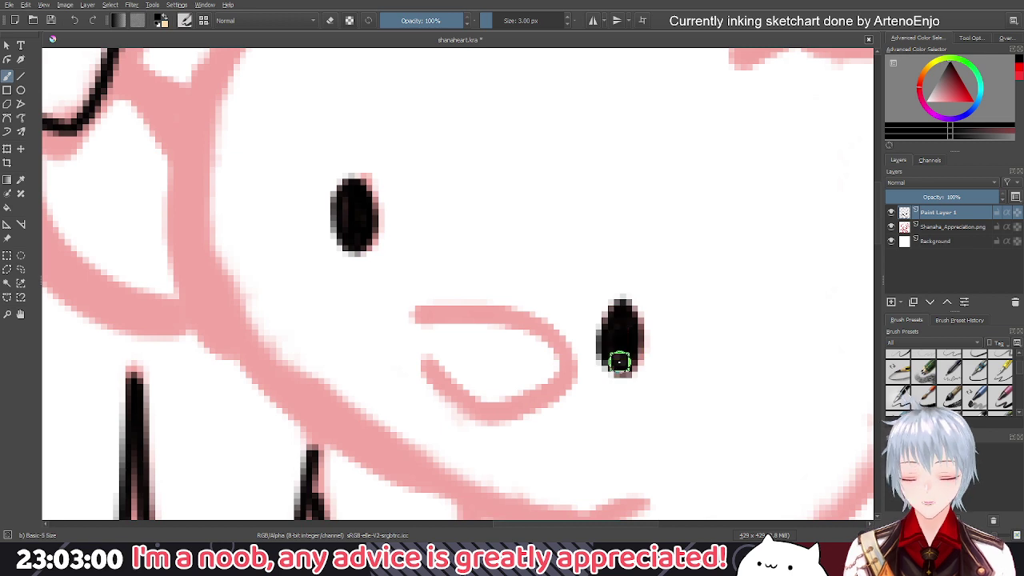
# Ink the cat's open mouth between the eyes with a 4 px Bezier curve, from its flat upper line around to the lower end
pyautogui.scroll(-1, 567, 334)
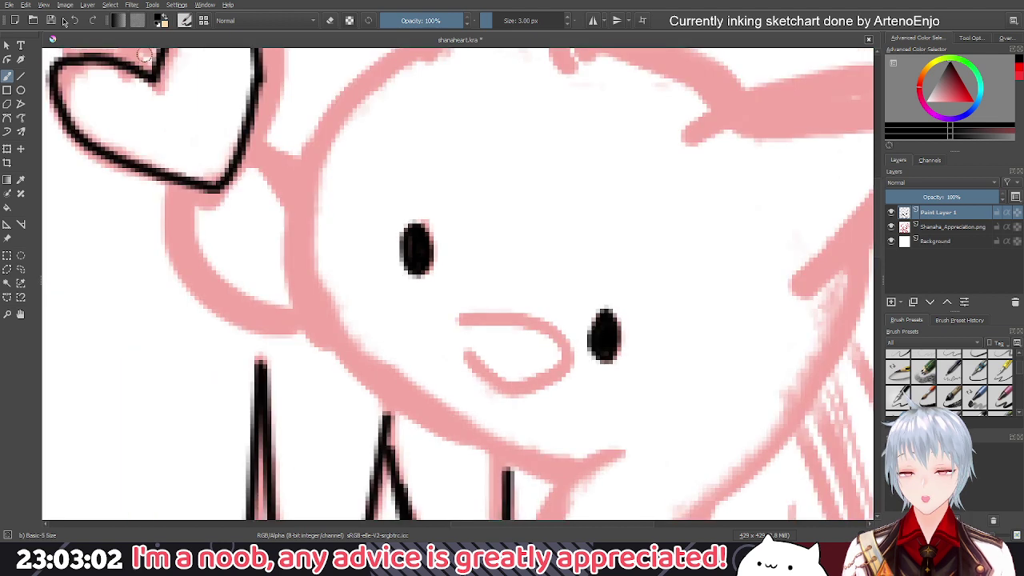
pyautogui.click(6, 118)
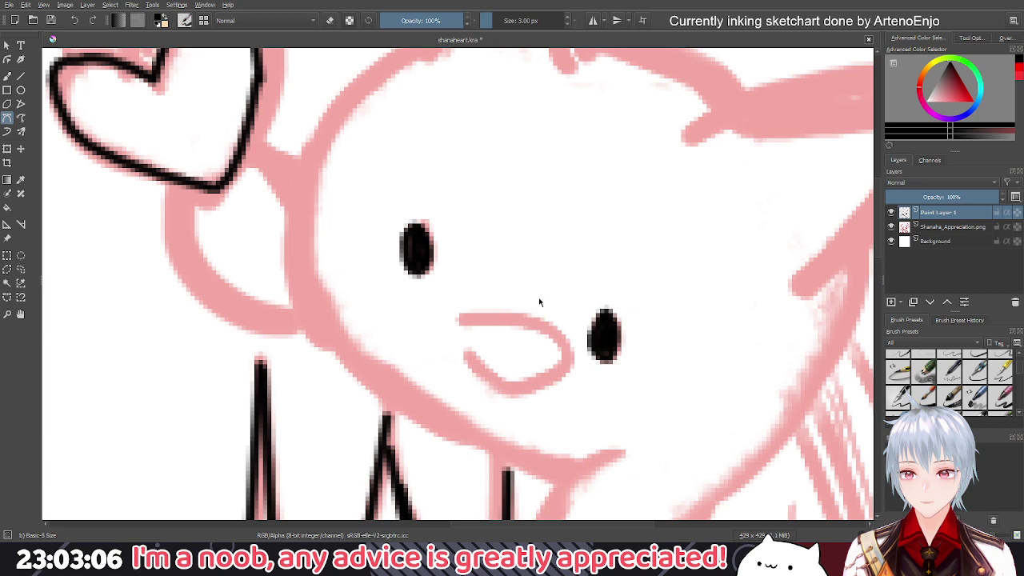
pyautogui.press(']')
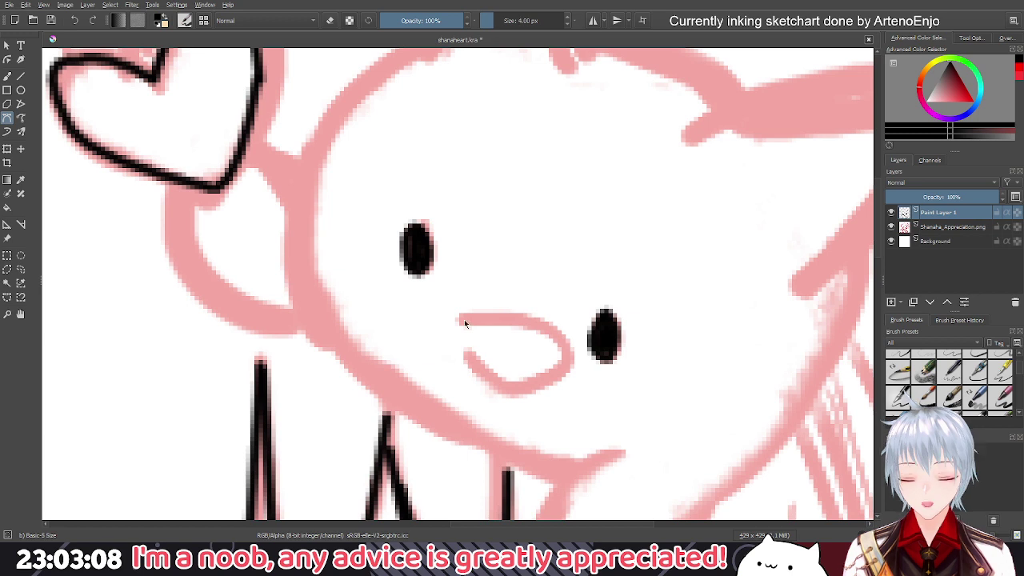
pyautogui.click(463, 319)
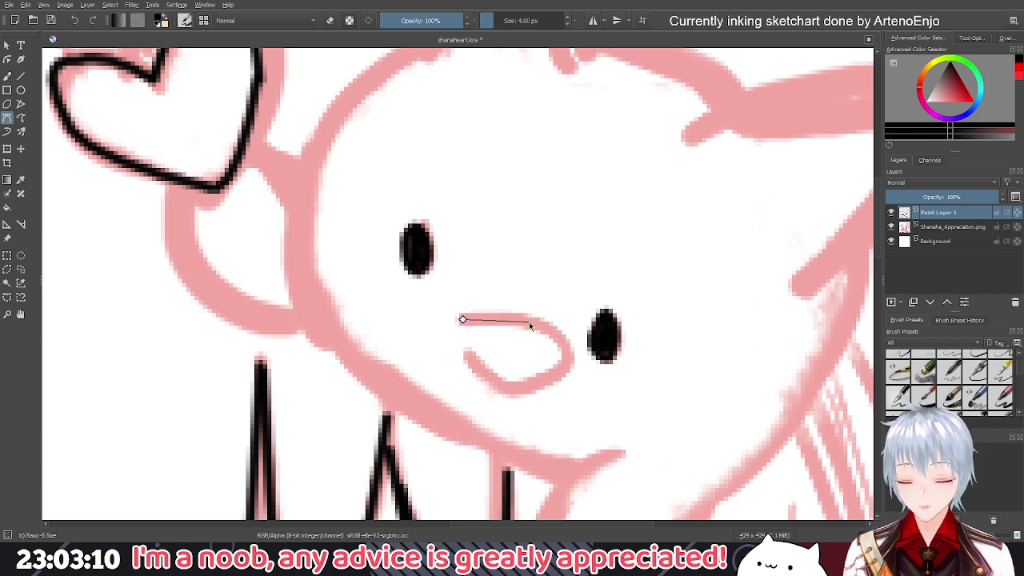
pyautogui.moveTo(570, 358); pyautogui.dragTo(554, 390)
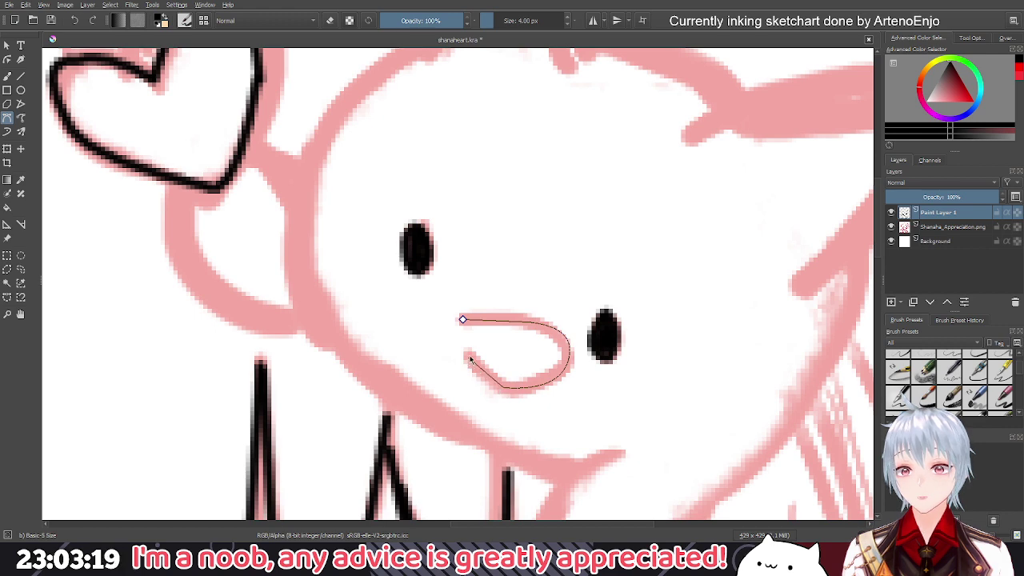
pyautogui.moveTo(468, 366); pyautogui.dragTo(454, 333)
pyautogui.press('Return')
# Set the brush size to 5 px and ink both edges of the cat's paw behind the small heart
pyautogui.scroll(-6, 597, 407)
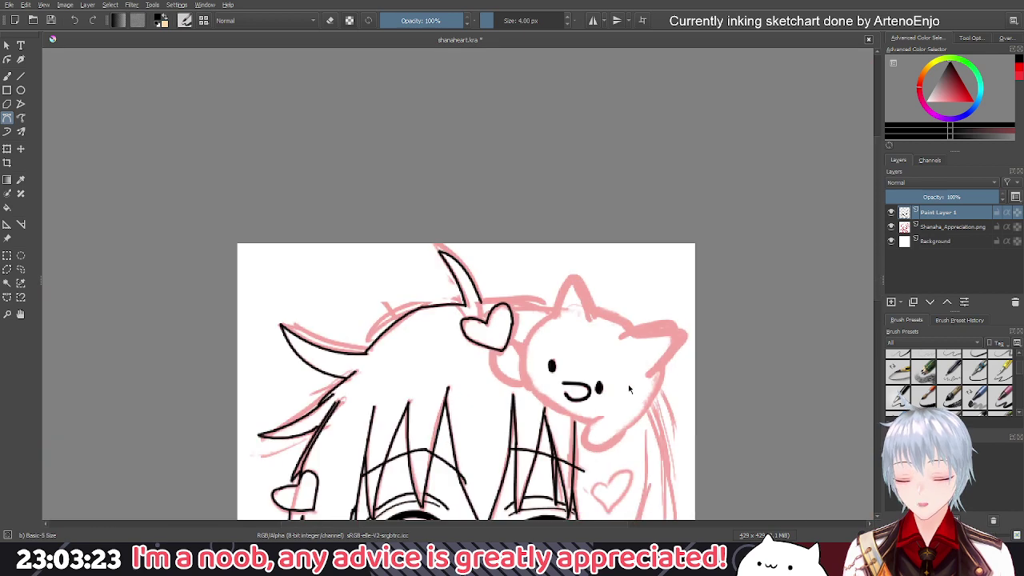
pyautogui.moveTo(640, 315); pyautogui.dragTo(621, 244)
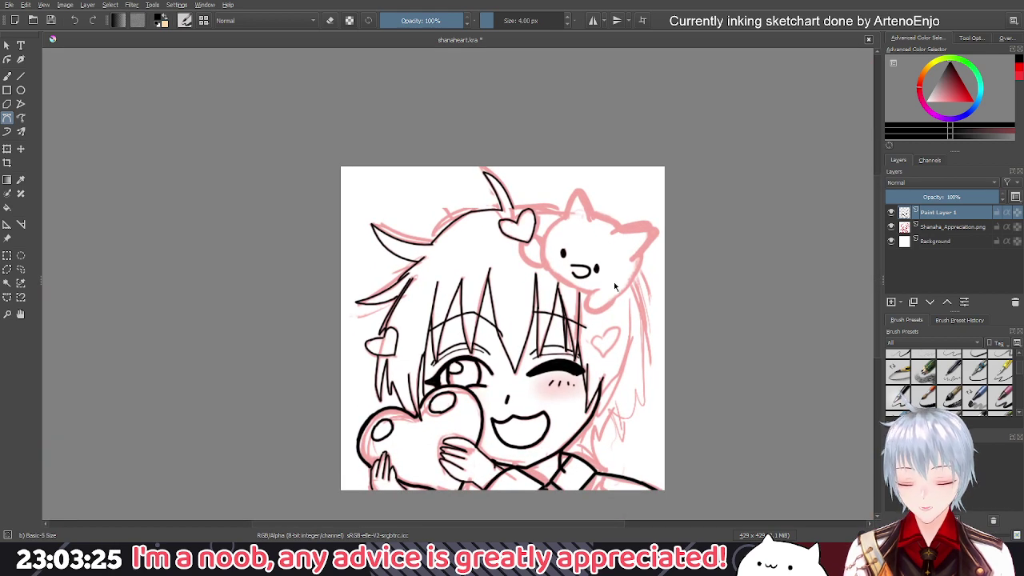
pyautogui.press('[')
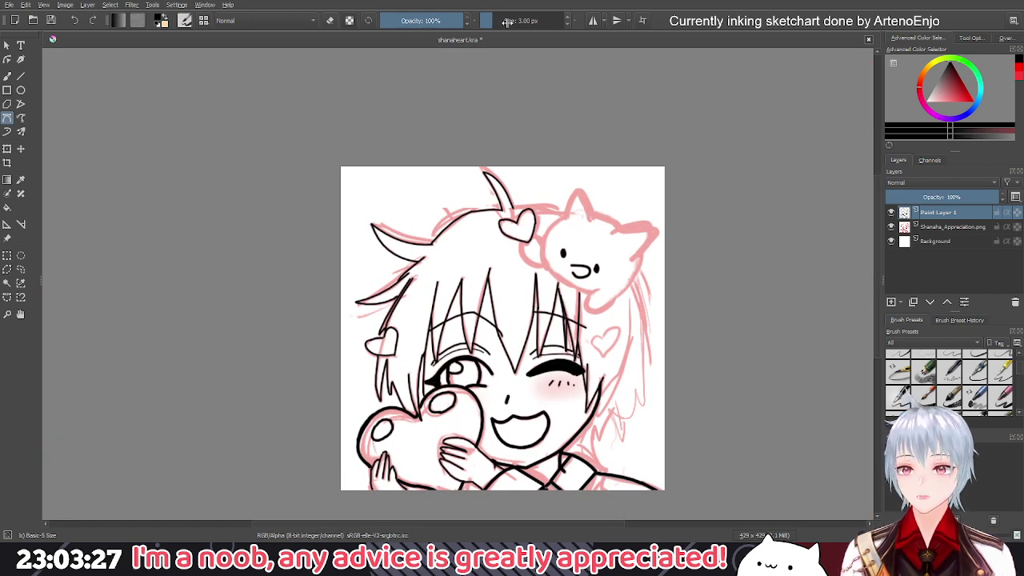
pyautogui.press(']')
pyautogui.press(']')
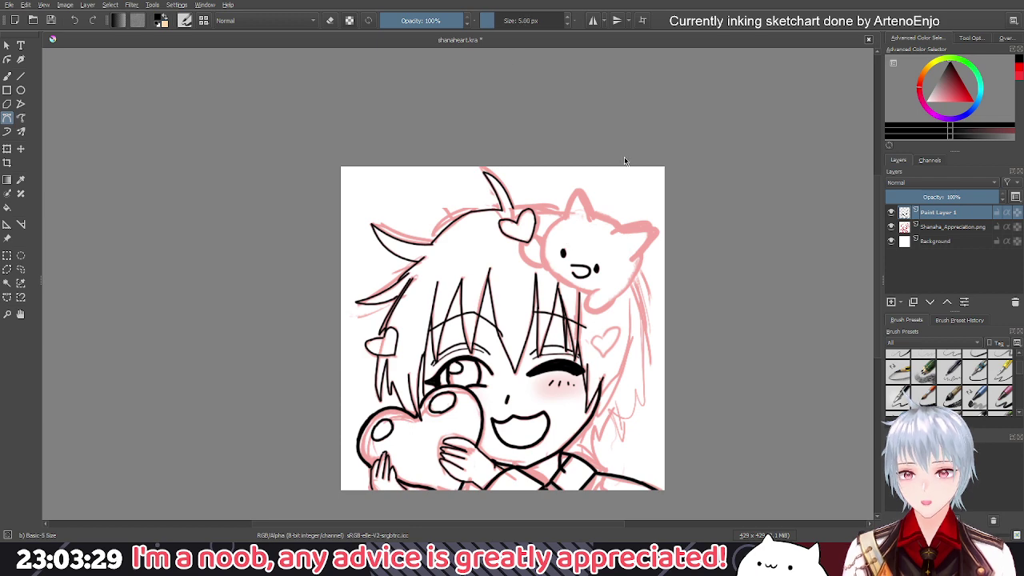
pyautogui.moveTo(624, 169); pyautogui.dragTo(559, 154)
pyautogui.scroll(5, 434, 220)
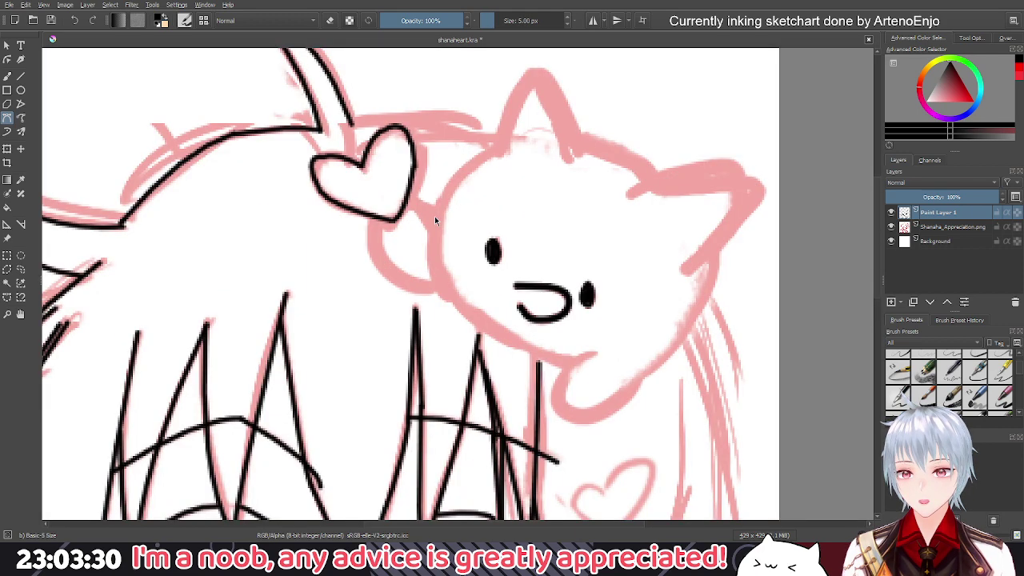
pyautogui.moveTo(433, 225)
pyautogui.mouseDown()
pyautogui.moveTo(402, 208)
pyautogui.moveTo(394, 275)
pyautogui.moveTo(424, 295)
pyautogui.moveTo(432, 285)
pyautogui.mouseUp()
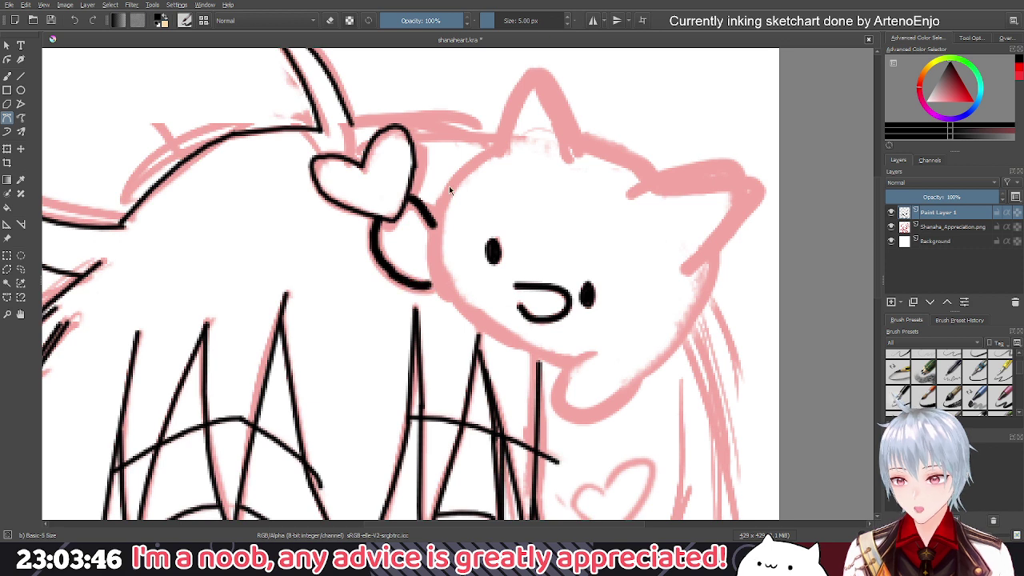
# Ink the cat's lower paw under the chin with Bezier curves, from its inner end around to the head outline
pyautogui.moveTo(591, 351); pyautogui.dragTo(563, 415)
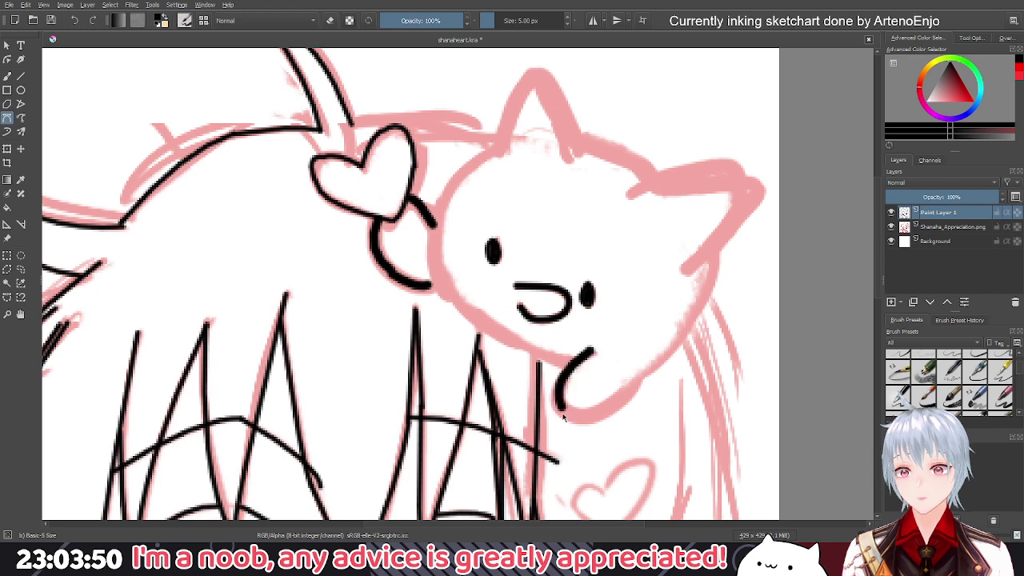
pyautogui.click(563, 410)
pyautogui.moveTo(638, 380); pyautogui.dragTo(642, 340)
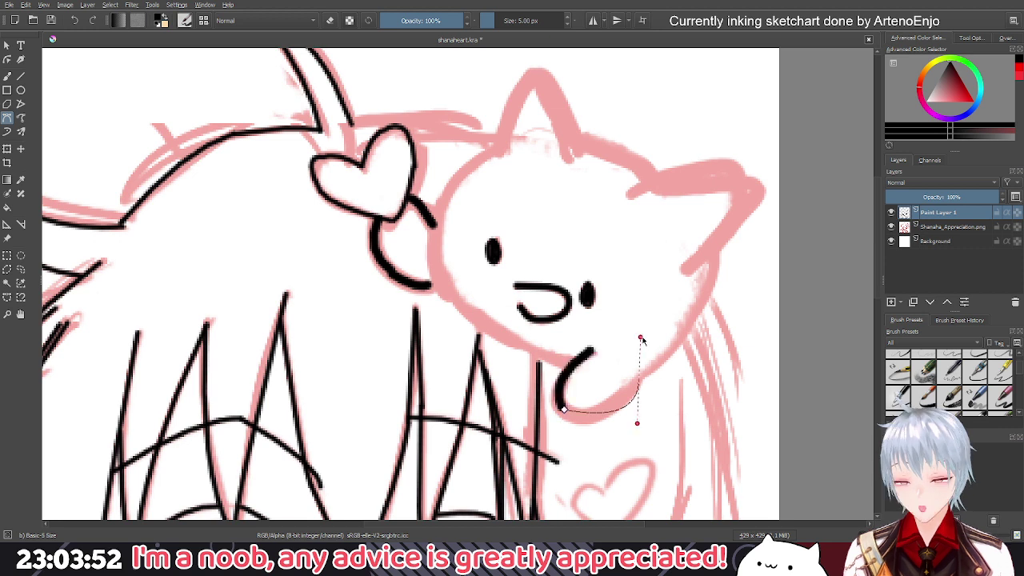
pyautogui.press('Return')
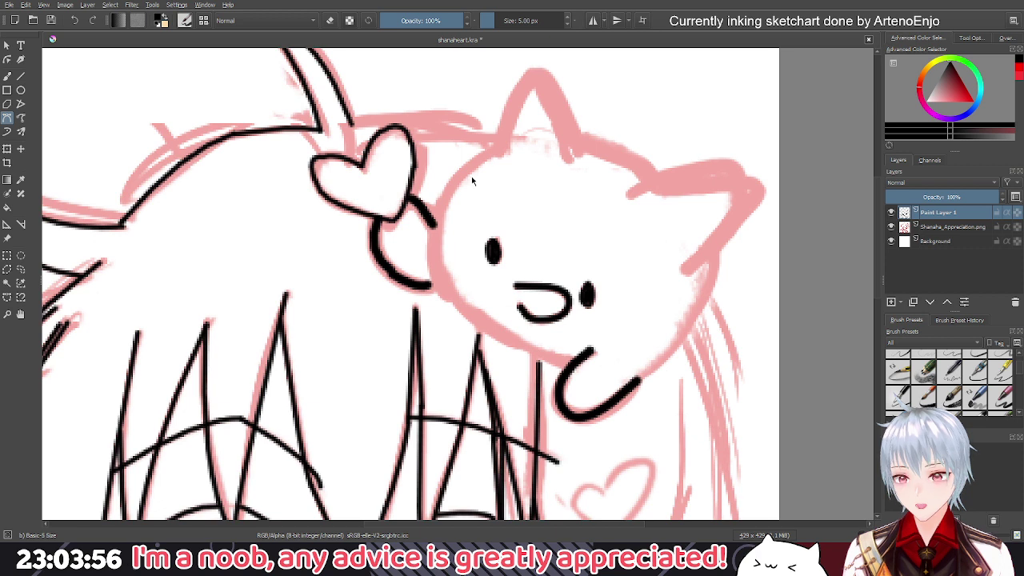
# Ink the cat's head outline at 6 px, from the left ear's base down past the upper paw and along the chin to the lower paw
pyautogui.press(']')
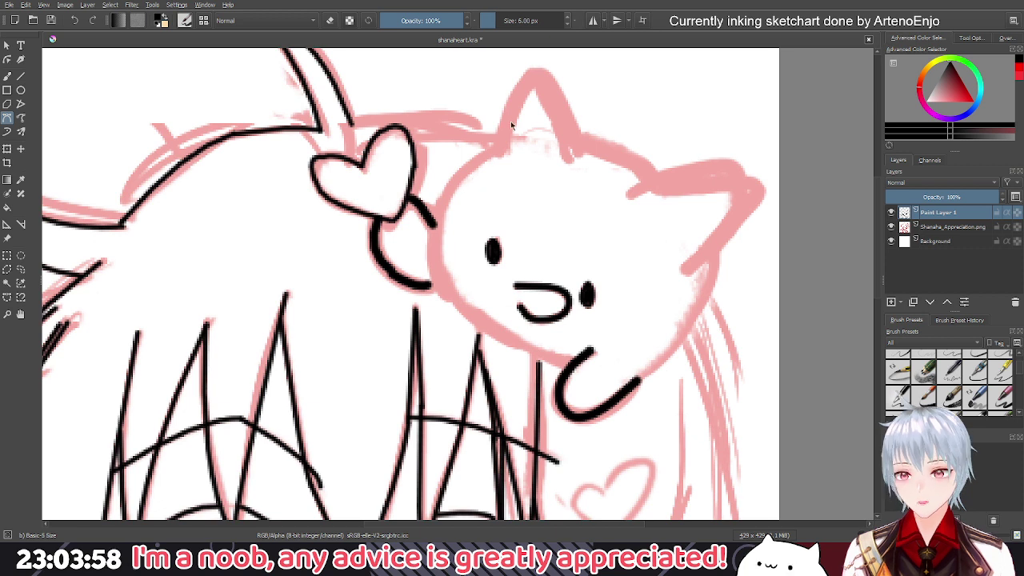
pyautogui.click(501, 150)
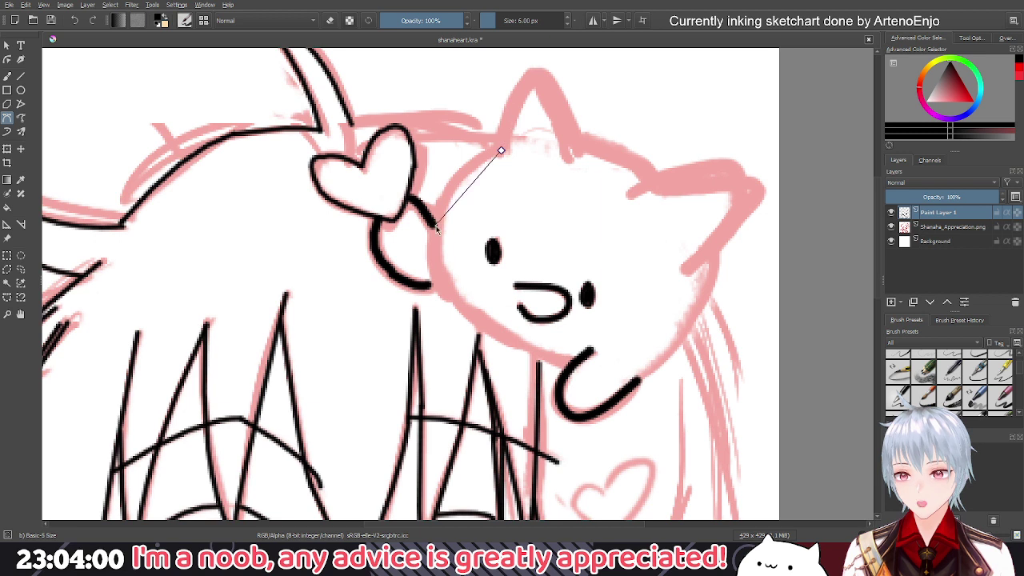
pyautogui.moveTo(435, 225); pyautogui.dragTo(442, 237)
pyautogui.press('Return')
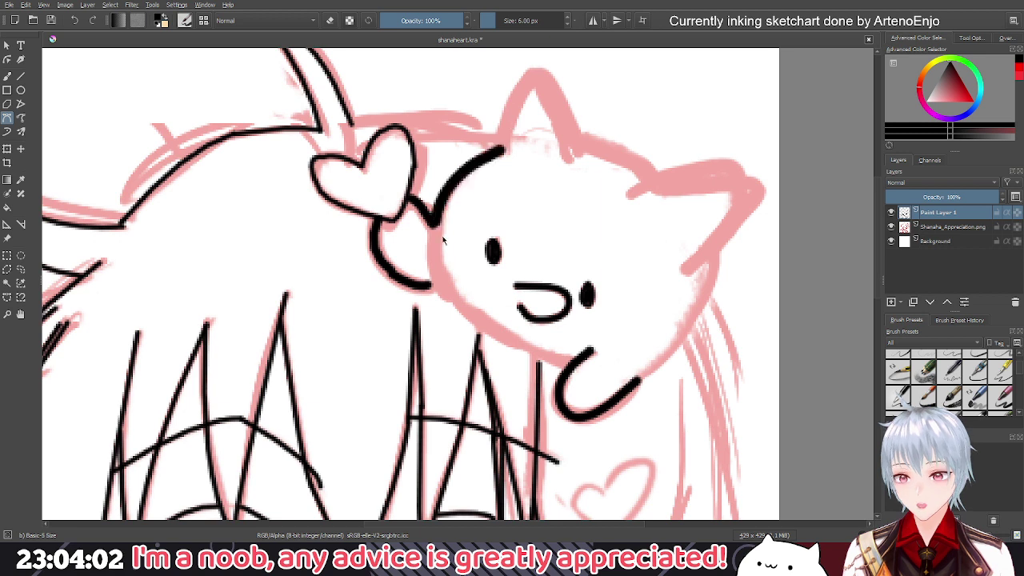
pyautogui.click(433, 225)
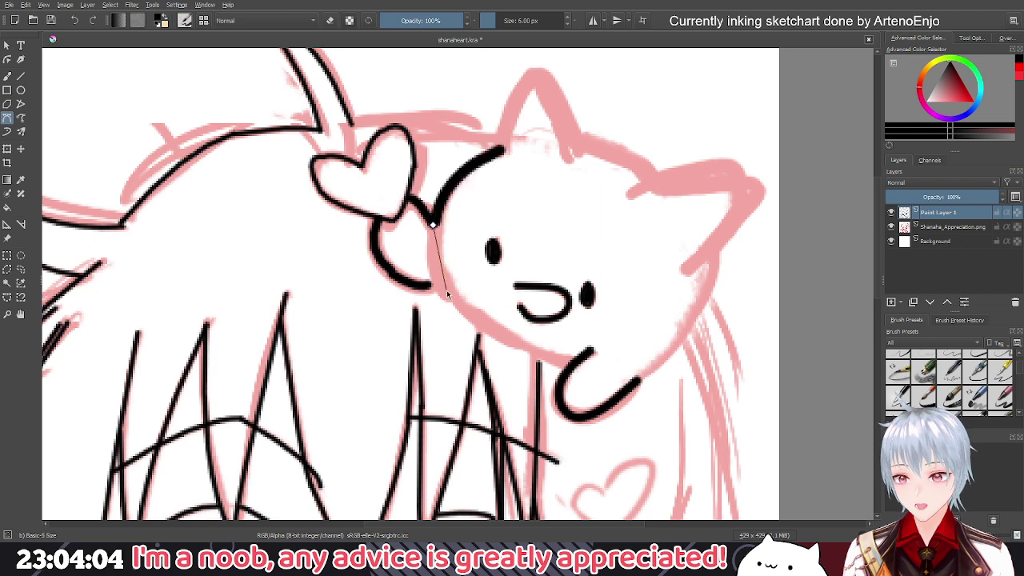
pyautogui.click(446, 290)
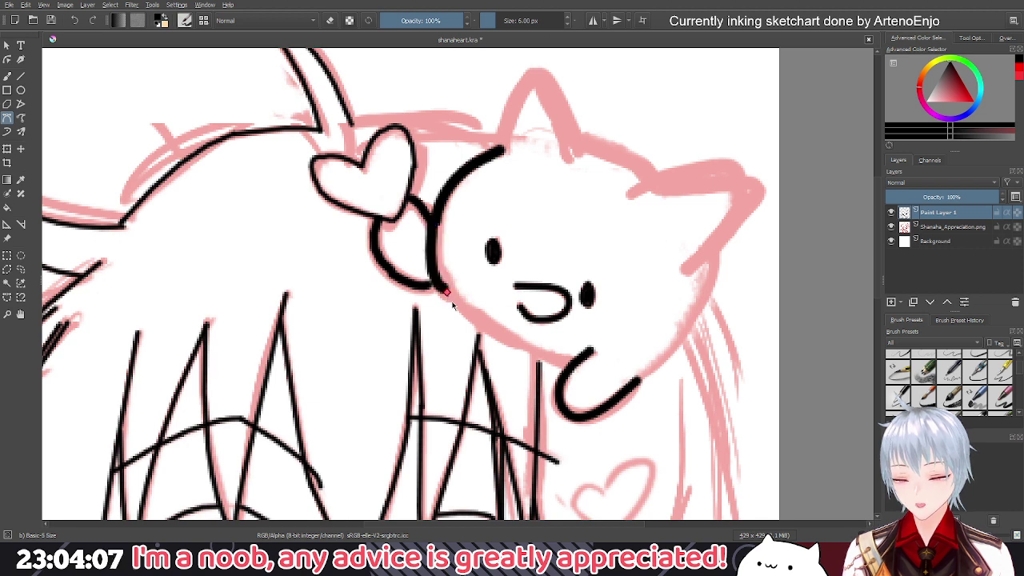
pyautogui.moveTo(568, 362); pyautogui.dragTo(640, 384)
pyautogui.press('Return')
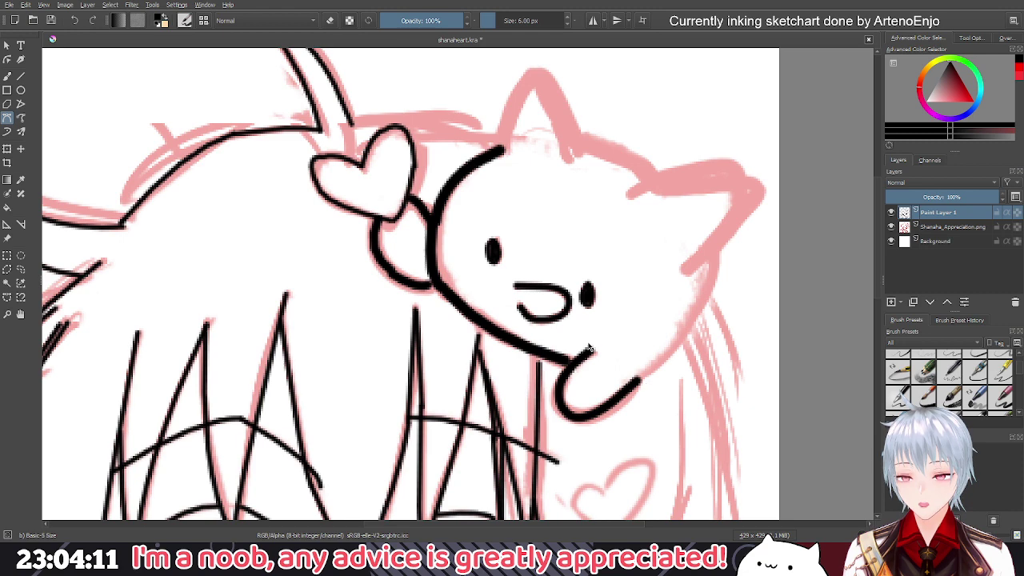
# Ink the cat's right cheek with a Bezier curve from the right ear's base down to the lower paw
pyautogui.scroll(-3, 588, 350)
pyautogui.scroll(-2, 588, 349)
pyautogui.scroll(8, 669, 269)
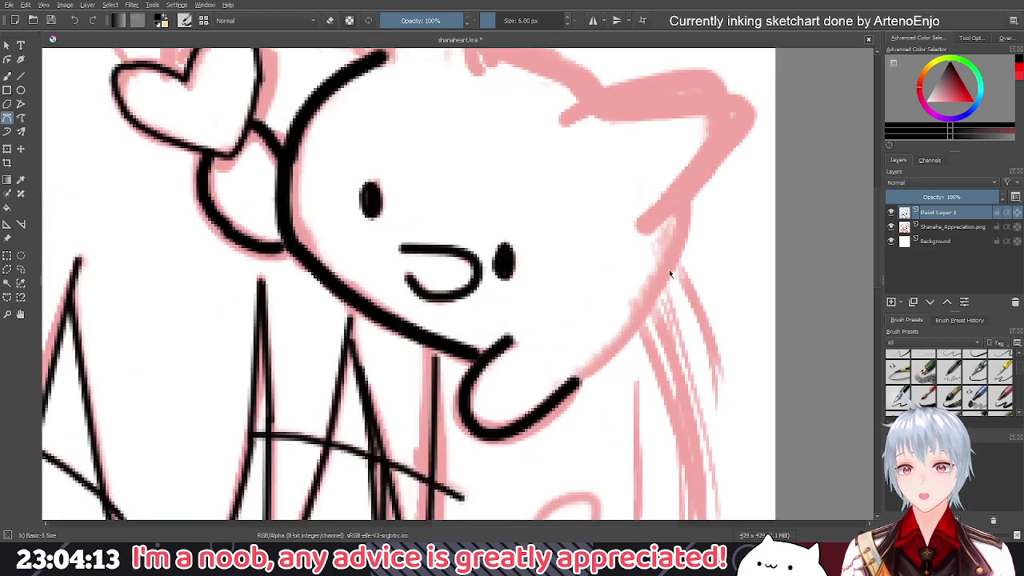
pyautogui.click(682, 211)
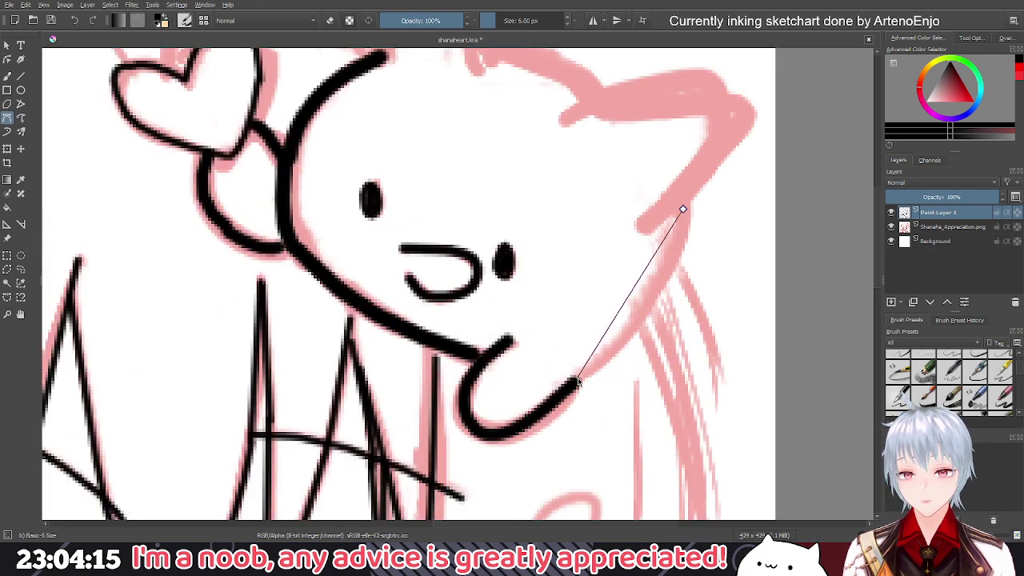
pyautogui.moveTo(574, 376)
pyautogui.mouseDown()
pyautogui.moveTo(523, 350)
pyautogui.moveTo(480, 388)
pyautogui.moveTo(475, 437)
pyautogui.moveTo(478, 426)
pyautogui.mouseUp()
pyautogui.press('Return')
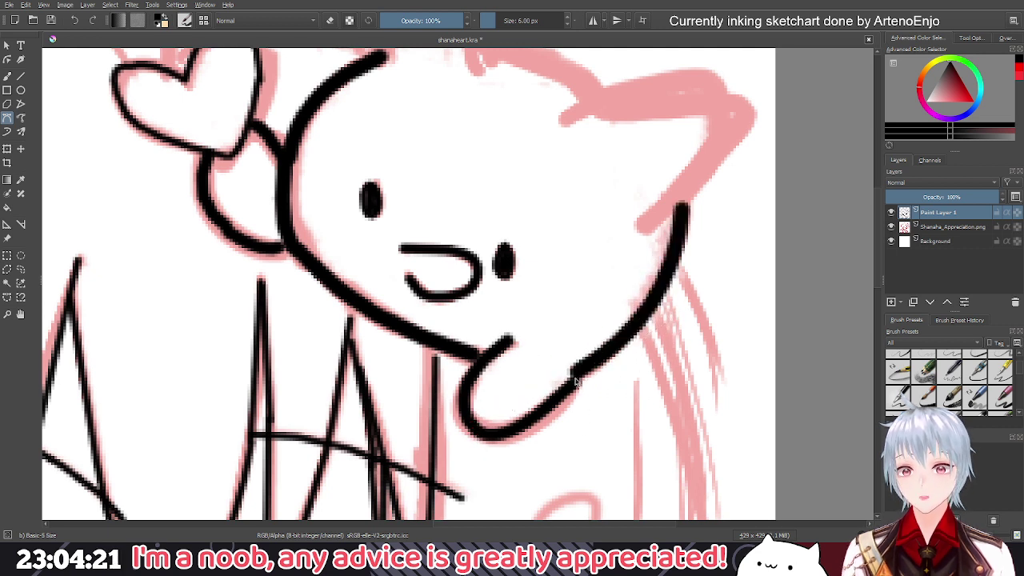
# Fill in the joint between the cheek line and the lower paw with the freehand brush
pyautogui.scroll(-5, 584, 372)
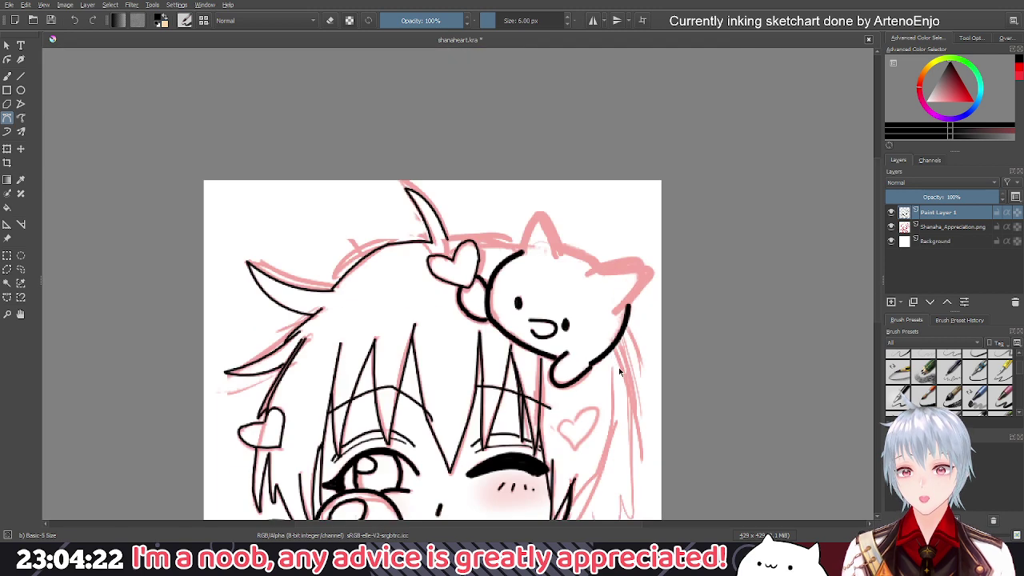
pyautogui.scroll(4, 618, 367)
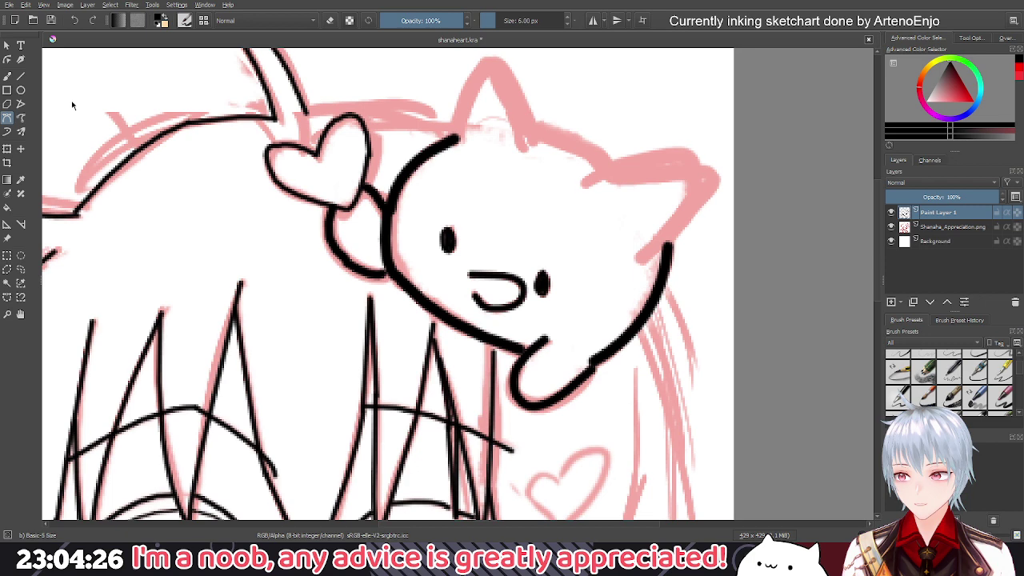
pyautogui.press('b')
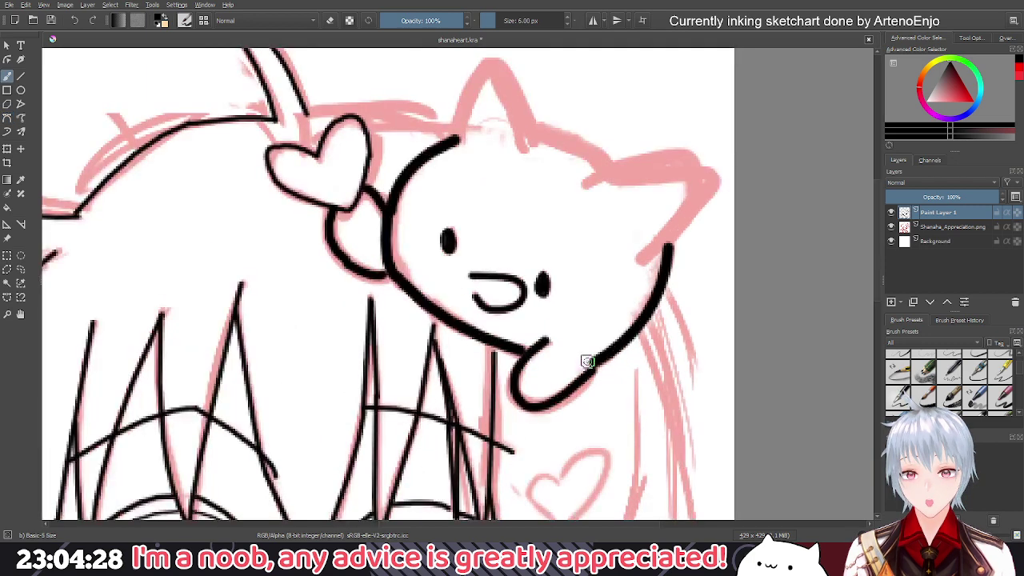
pyautogui.scroll(3, 587, 361)
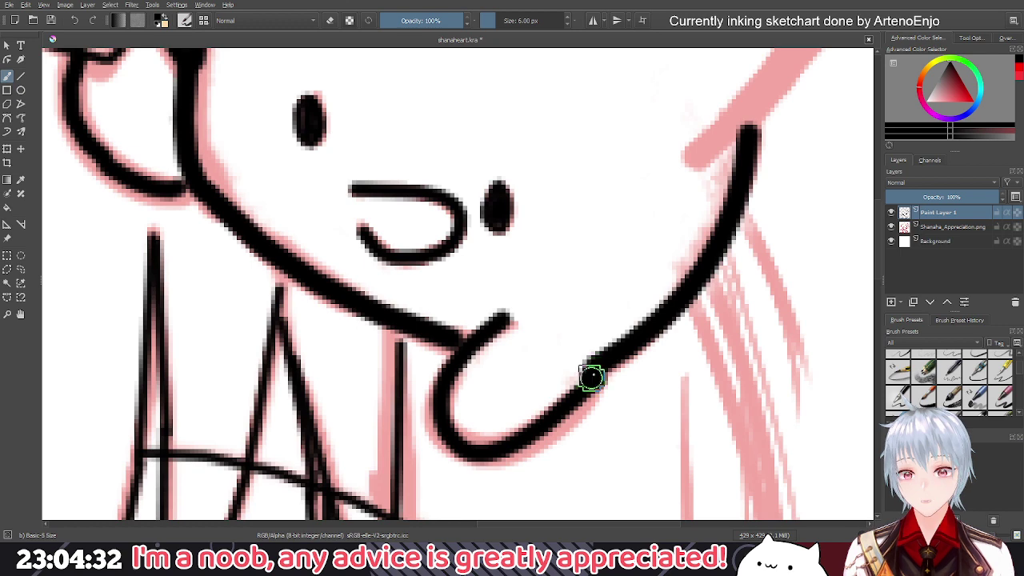
pyautogui.scroll(-3, 591, 376)
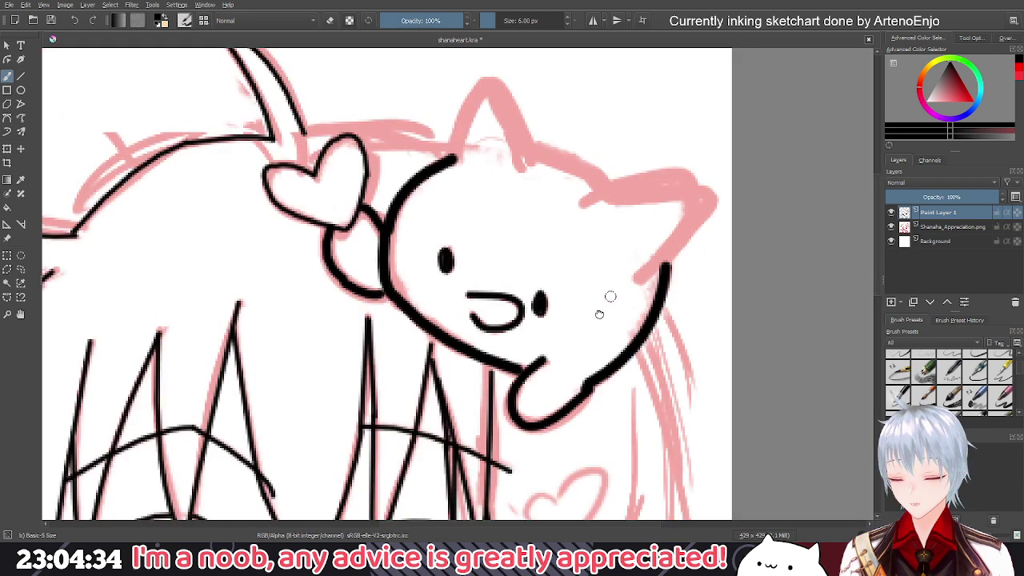
# Ink the cat's right ear as one Bezier path, from its lower base over the tip to its inner end on the head
pyautogui.moveTo(610, 296); pyautogui.dragTo(598, 314)
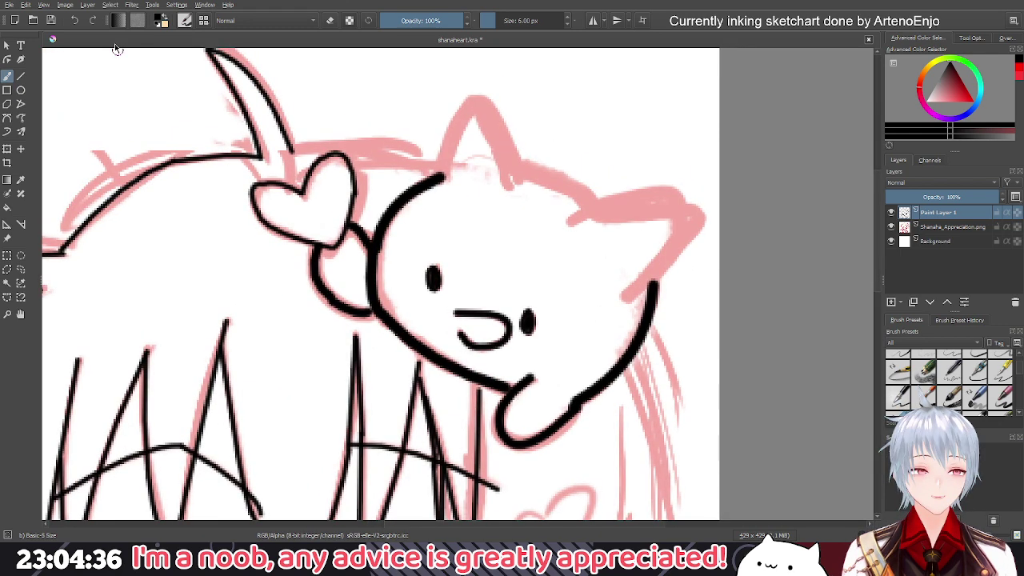
pyautogui.click(7, 117)
pyautogui.click(629, 294)
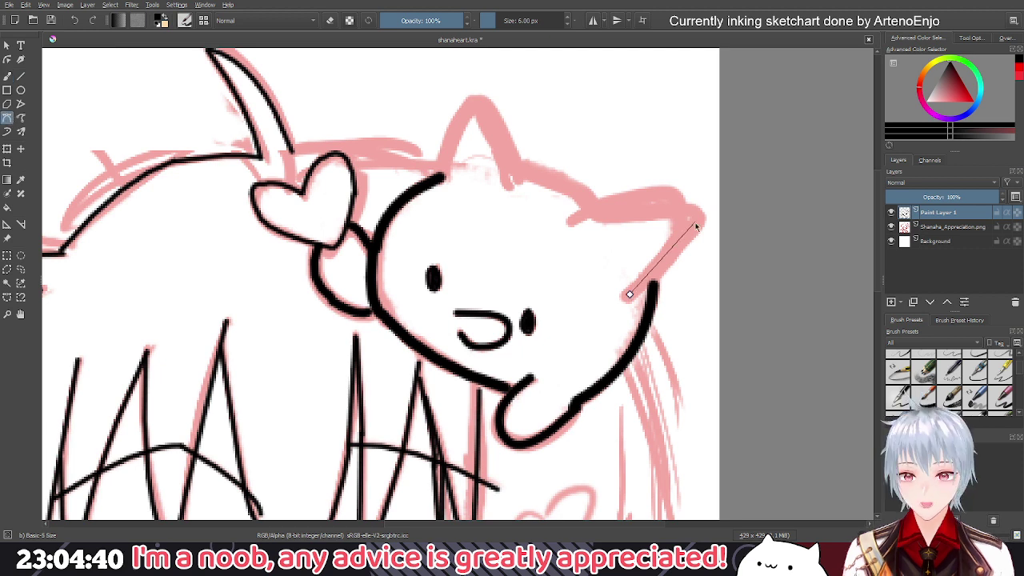
pyautogui.click(696, 227)
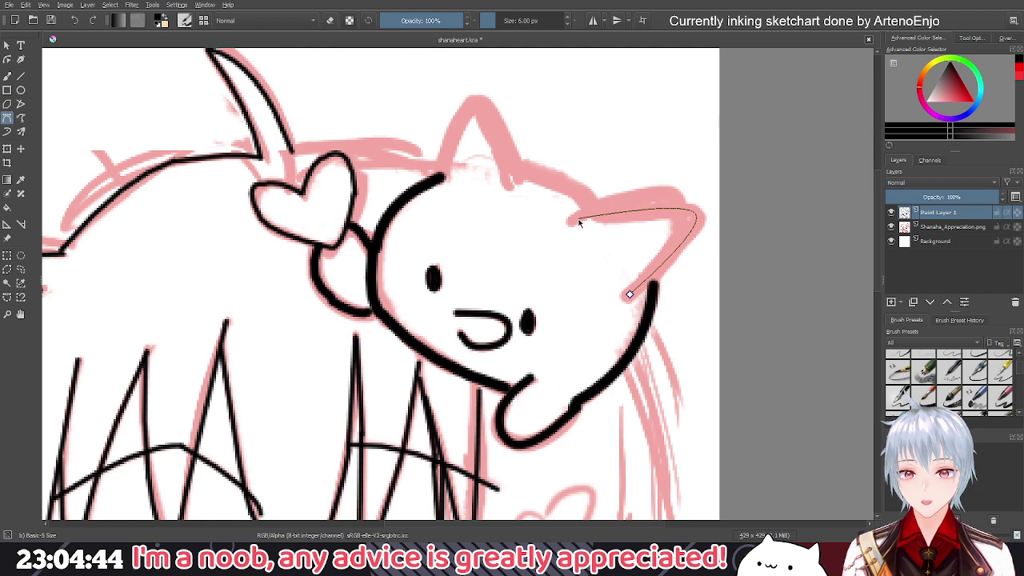
pyautogui.doubleClick(575, 219)
pyautogui.click(599, 209)
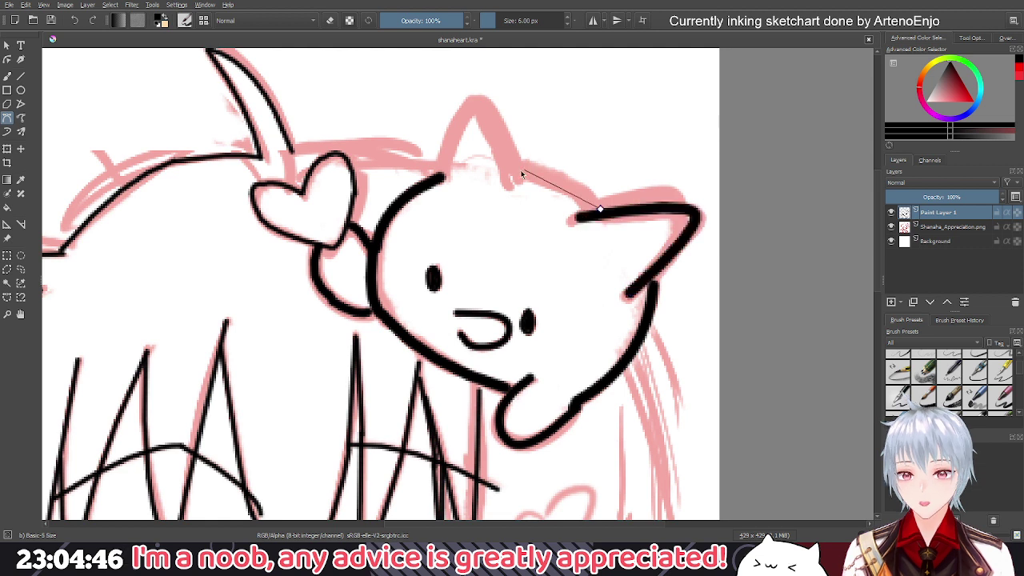
pyautogui.doubleClick(522, 173)
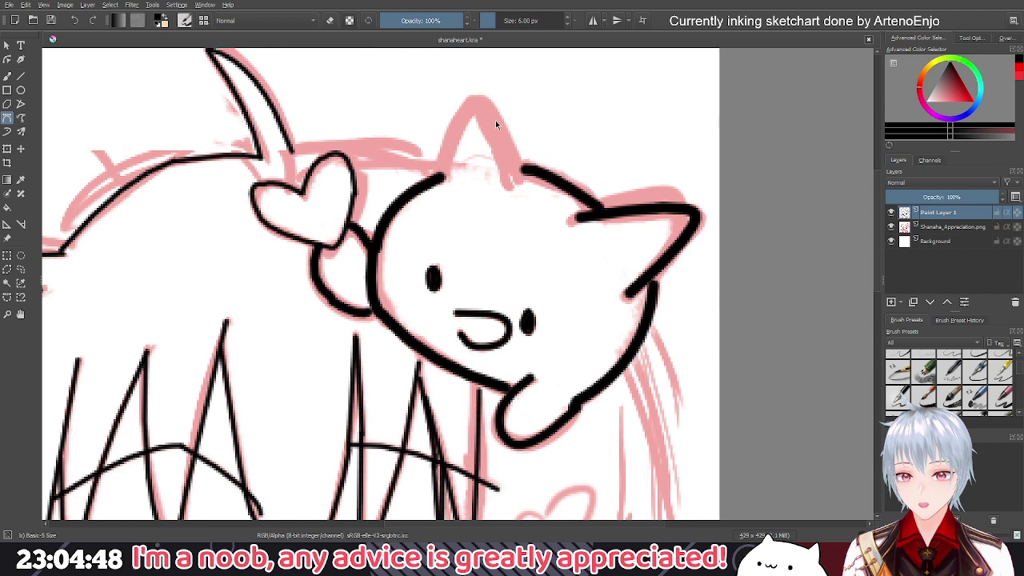
pyautogui.hotkey('ctrl', 'z')
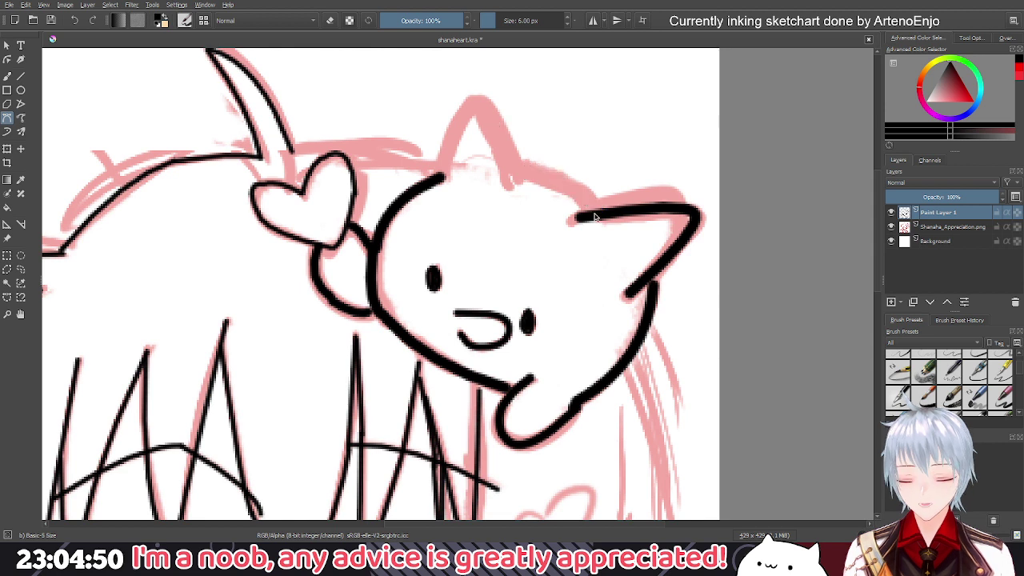
# Ink the top of the cat's head with a 6 px Bezier curve from the right ear's inner end to the left ear's base
pyautogui.click(595, 214)
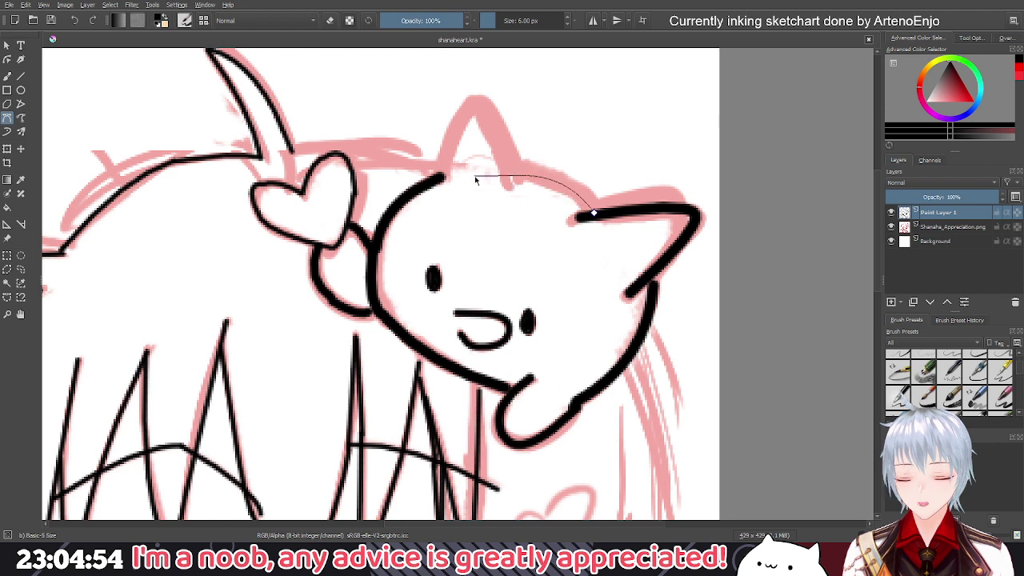
pyautogui.doubleClick(519, 175)
# Try to ink the cat's left ear as one rounded Bezier path from its left base over the tip to its right base
pyautogui.click(440, 174)
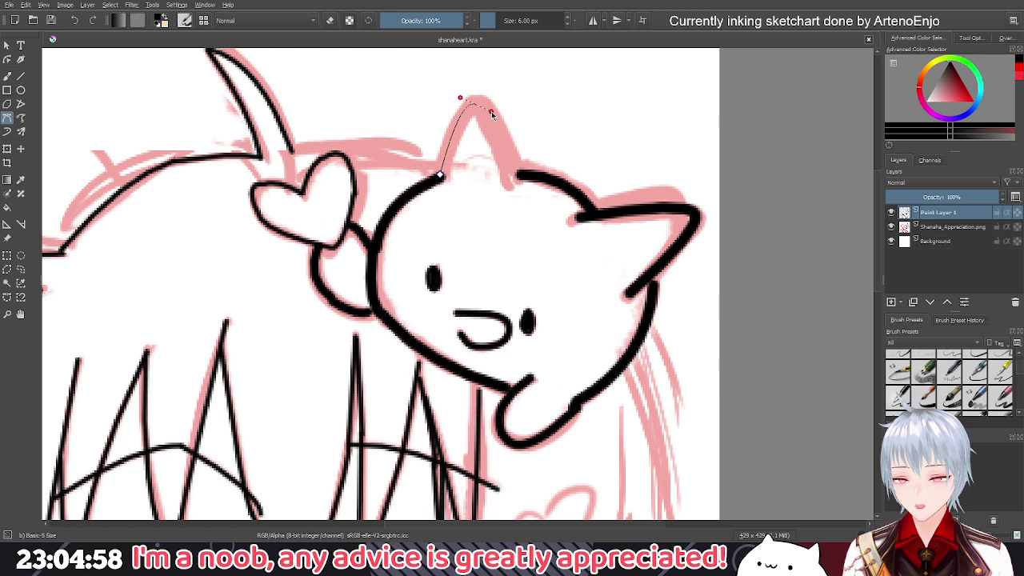
pyautogui.moveTo(491, 111); pyautogui.dragTo(499, 100)
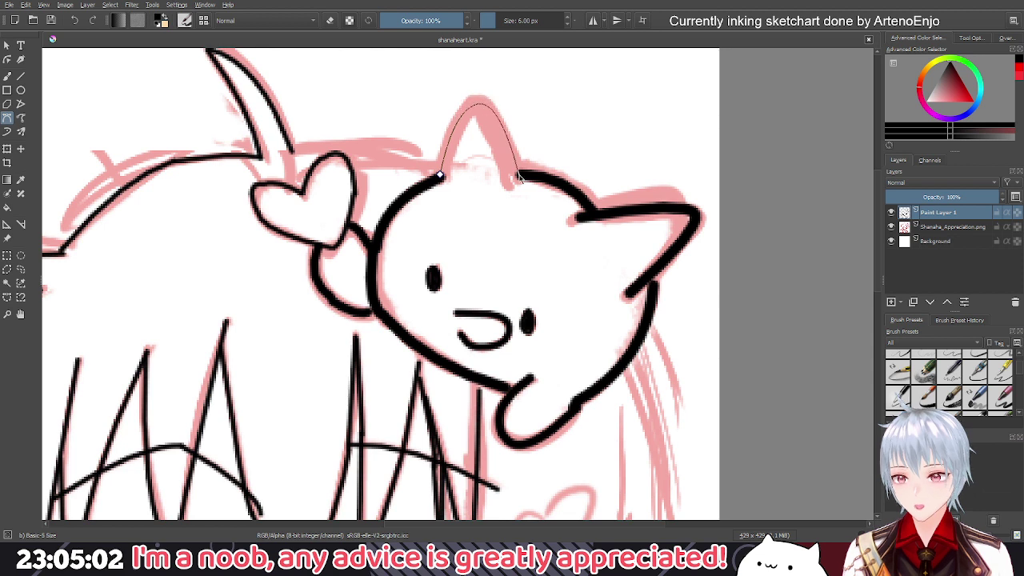
pyautogui.doubleClick(518, 178)
pyautogui.scroll(-2, 573, 254)
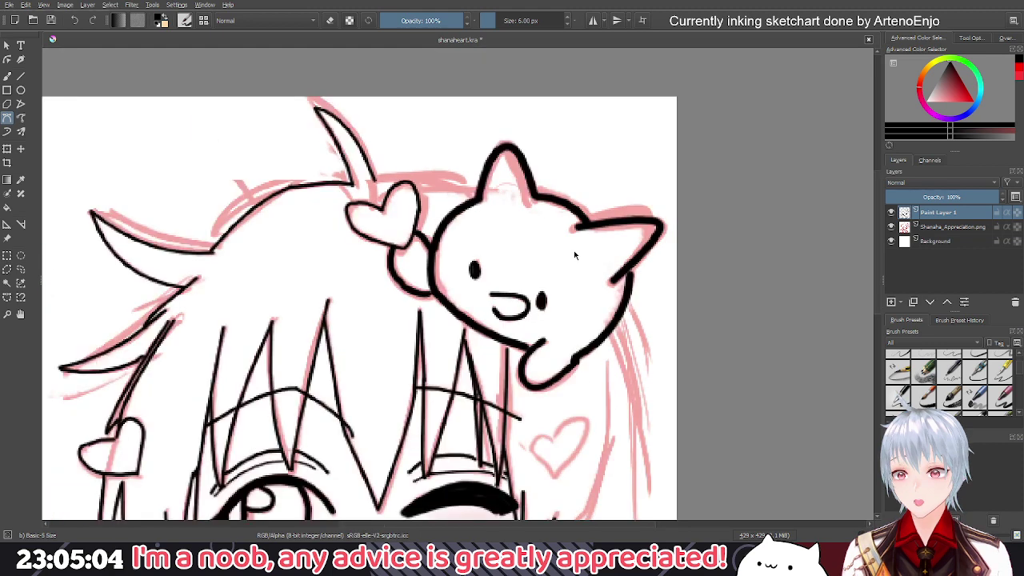
pyautogui.scroll(-3, 573, 254)
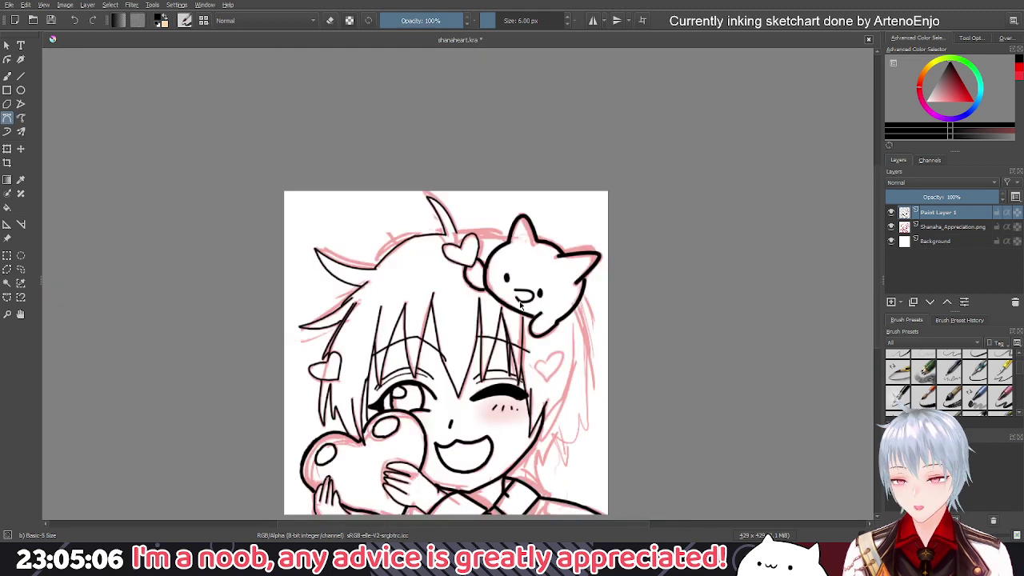
pyautogui.scroll(3, 520, 304)
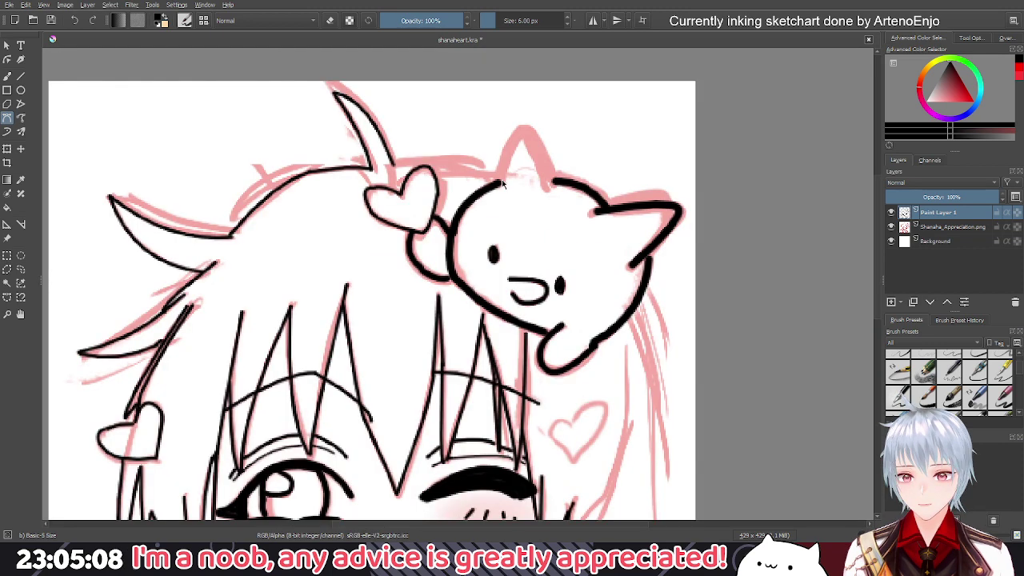
# Ink the cat's left ear with two Bezier curves meeting at a pointed tip, one from each side of its base
pyautogui.click(501, 183)
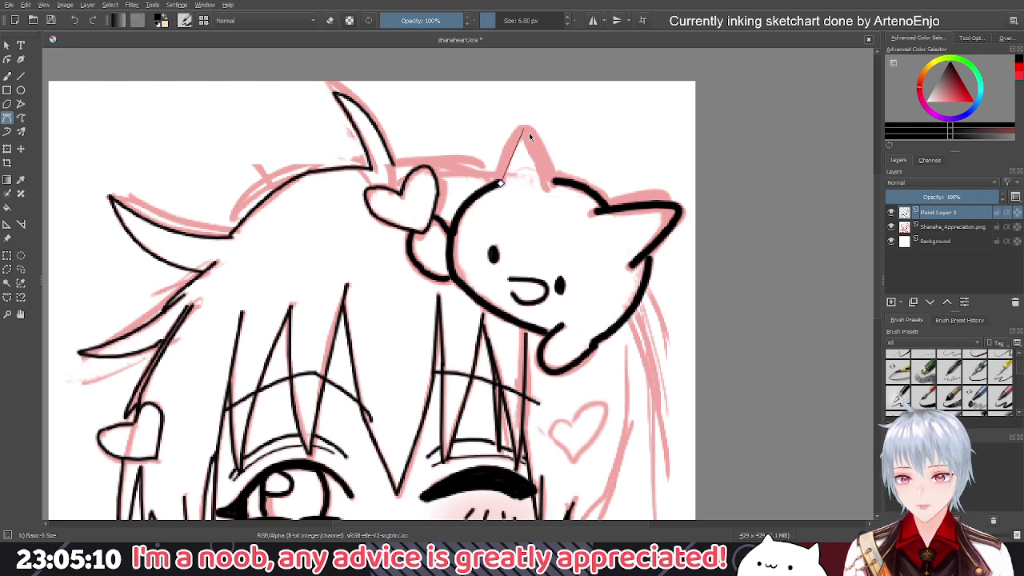
pyautogui.moveTo(526, 130); pyautogui.dragTo(542, 113)
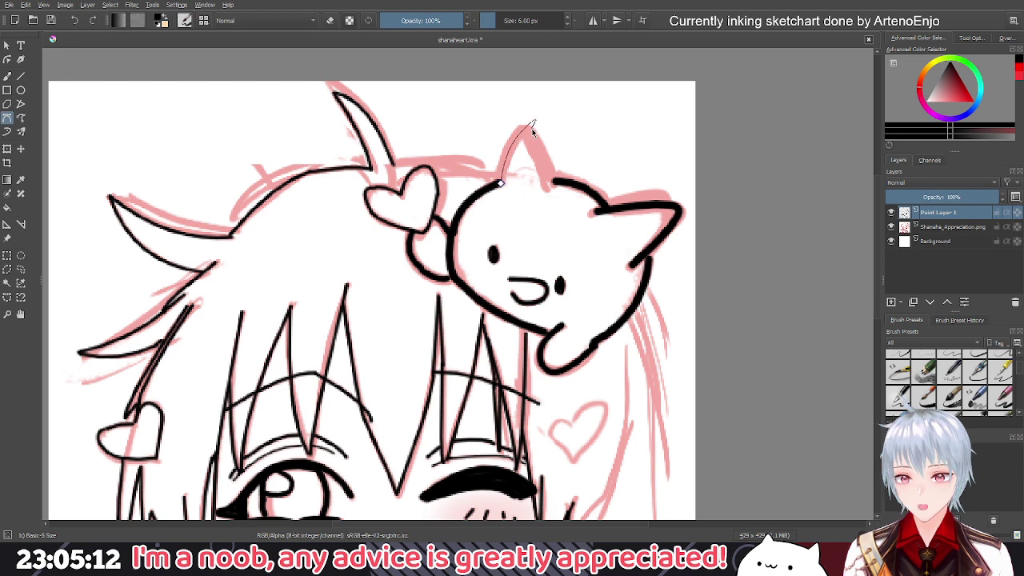
pyautogui.click(523, 128)
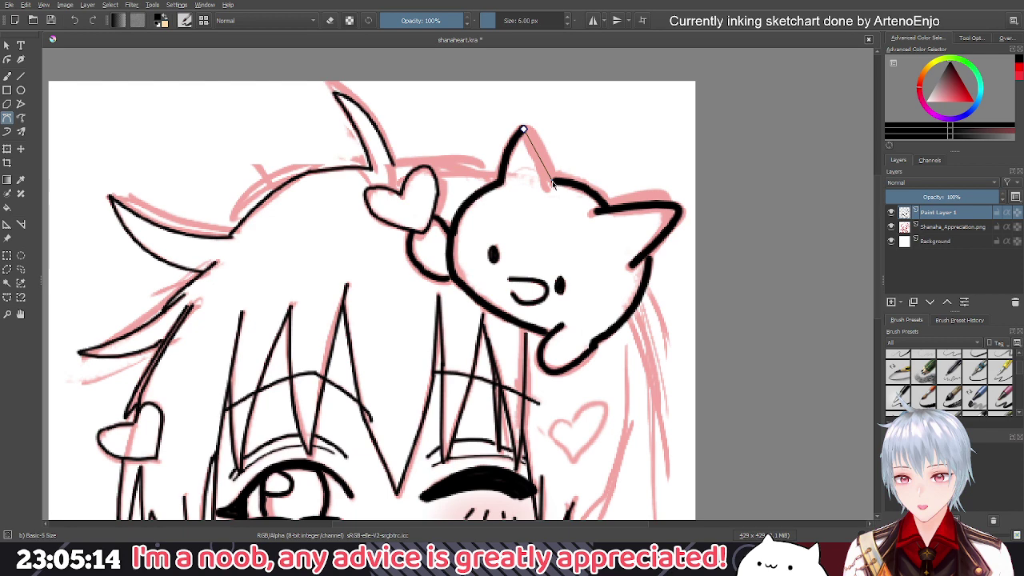
pyautogui.moveTo(552, 184); pyautogui.dragTo(561, 212)
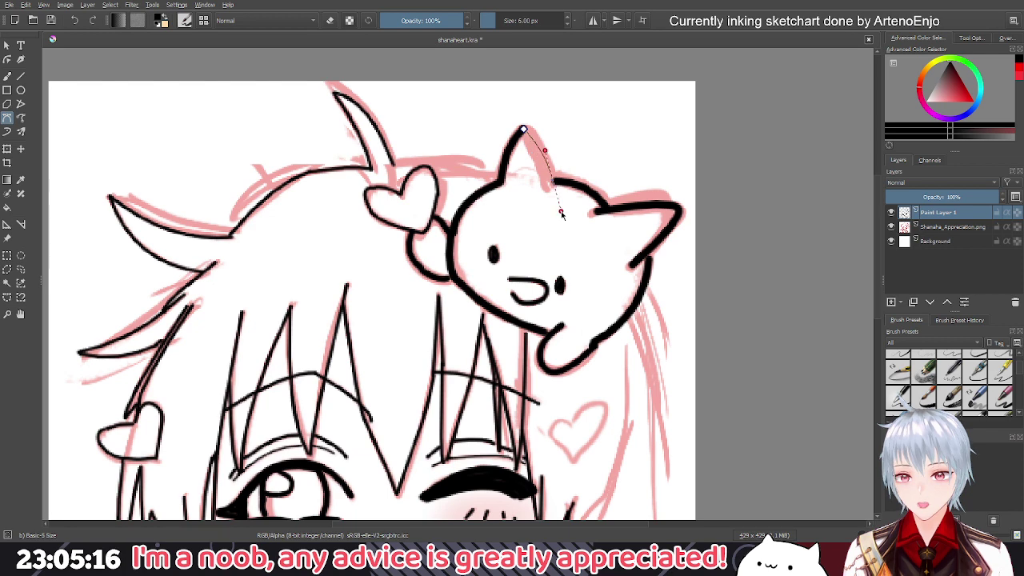
pyautogui.press('Return')
pyautogui.scroll(2, 567, 264)
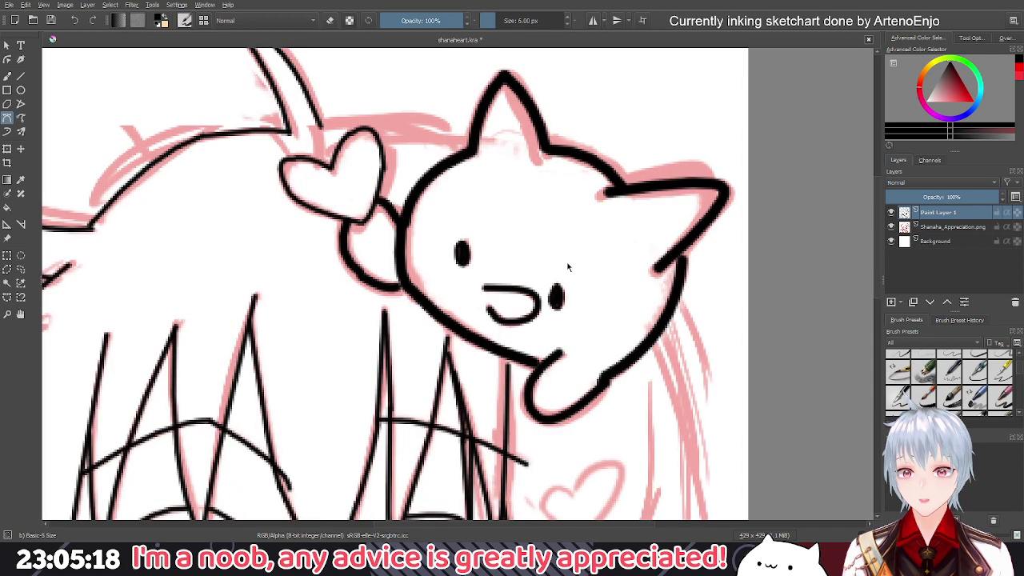
pyautogui.scroll(-7, 566, 266)
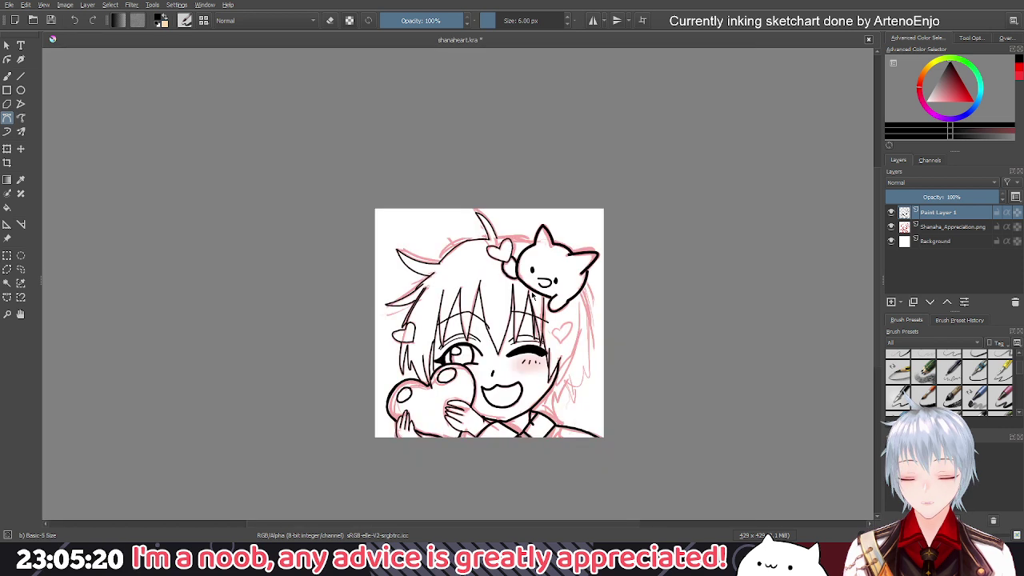
# Raise the opacity of the Shanaha_Appreciation.png sketch layer and make Paint Layer 1 active again
pyautogui.click(956, 227)
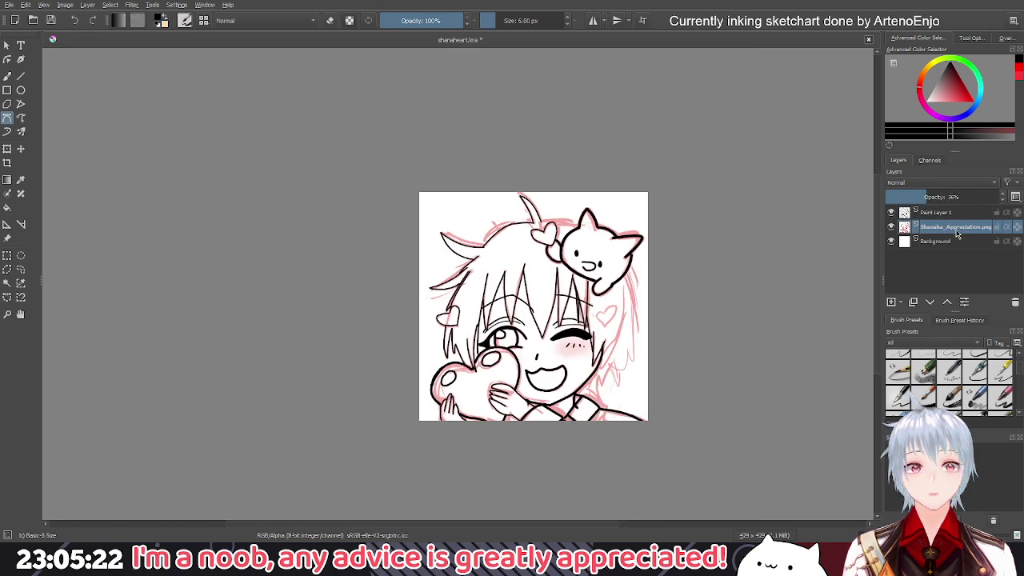
pyautogui.click(893, 198)
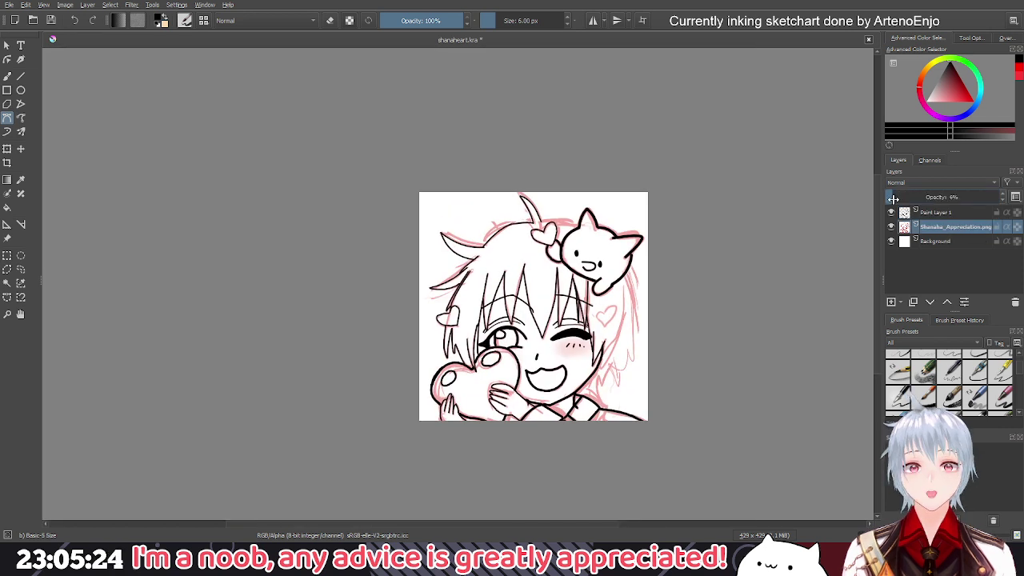
pyautogui.click(947, 214)
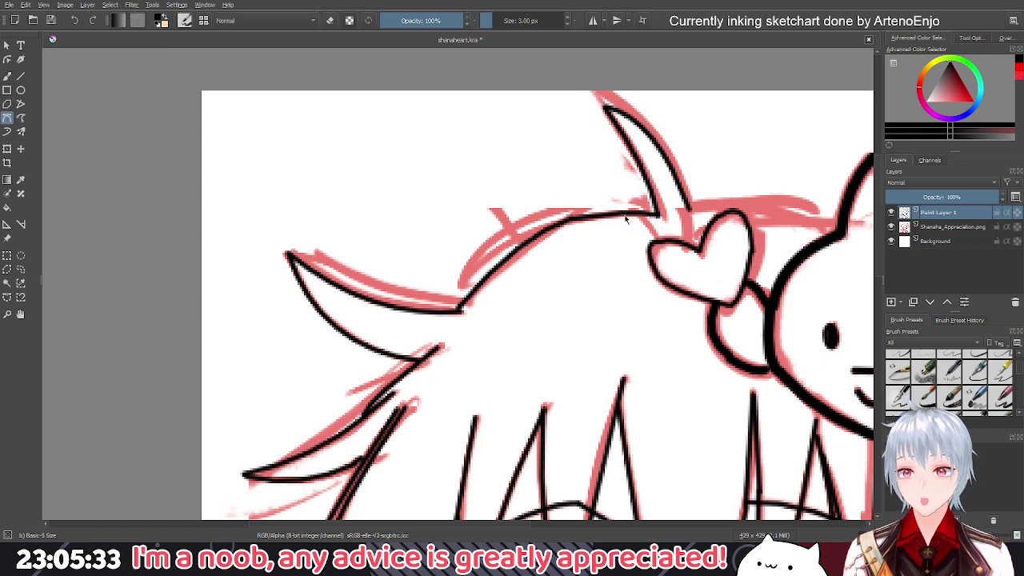
# Retrace the crown's hair outline with a 3 px Bezier curve, from beside the upright hair strand down toward the left tuft
pyautogui.click(623, 215)
pyautogui.moveTo(520, 254); pyautogui.dragTo(472, 290)
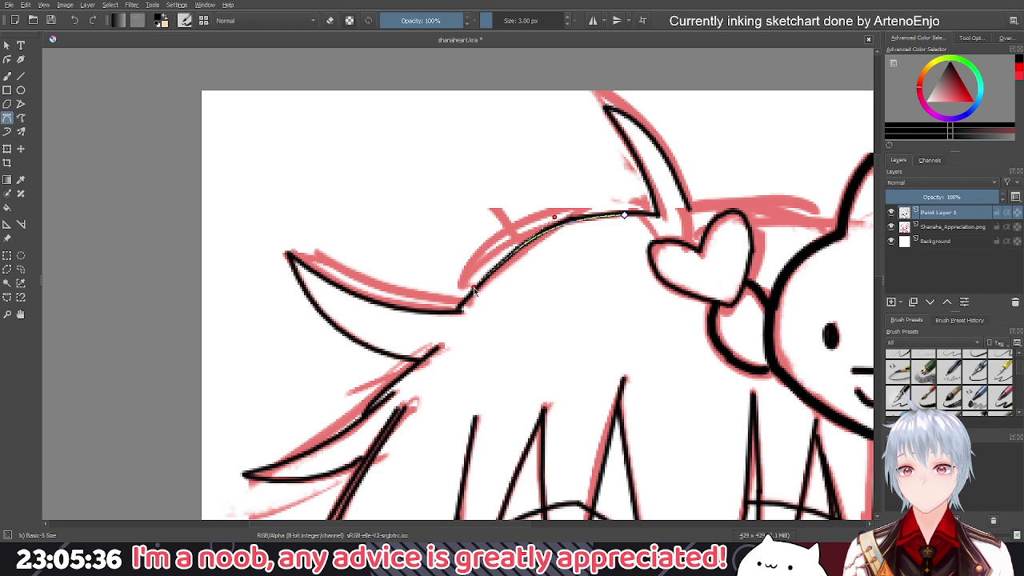
pyautogui.press('Return')
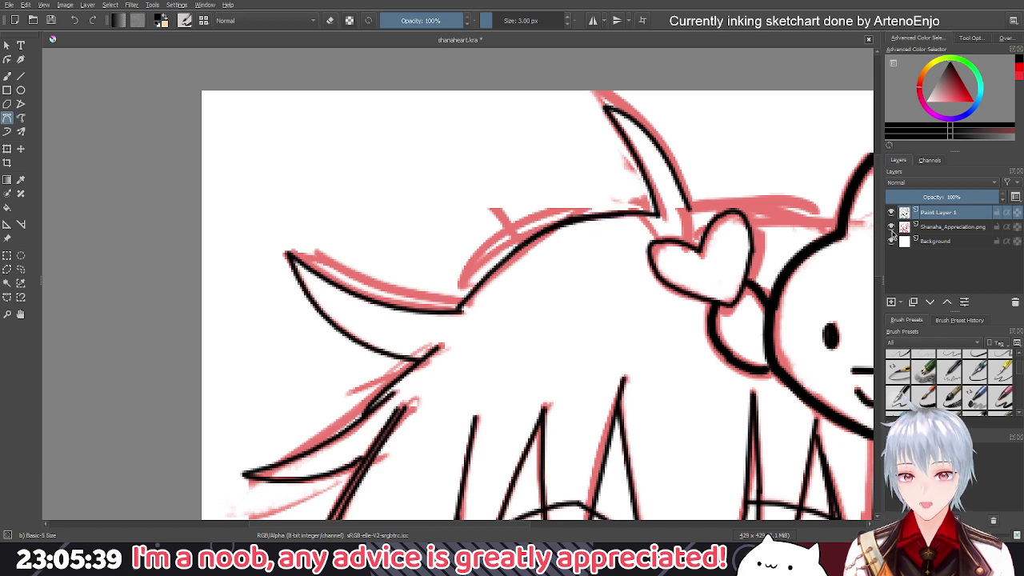
pyautogui.click(891, 228)
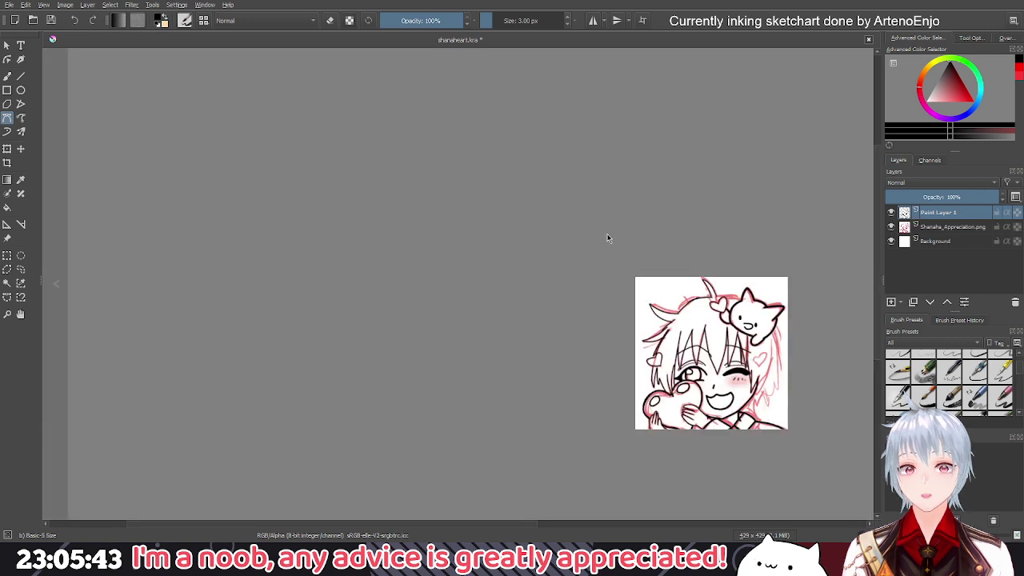
pyautogui.scroll(-2, 607, 234)
pyautogui.moveTo(542, 237); pyautogui.dragTo(711, 308)
pyautogui.moveTo(616, 283)
pyautogui.mouseDown()
pyautogui.moveTo(649, 319)
pyautogui.moveTo(608, 324)
pyautogui.mouseUp()
pyautogui.scroll(-3, 592, 310)
pyautogui.moveTo(539, 236); pyautogui.dragTo(615, 327)
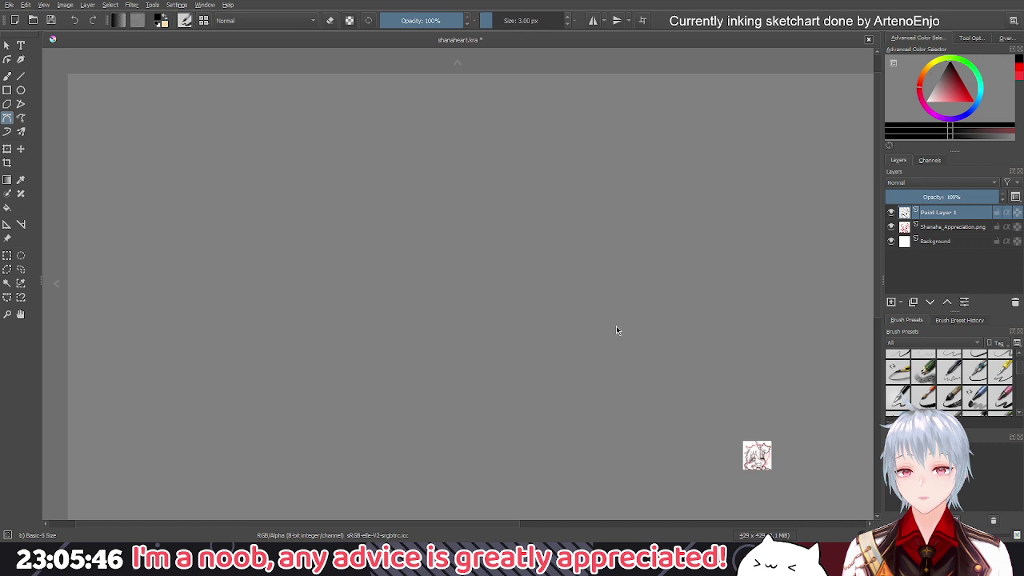
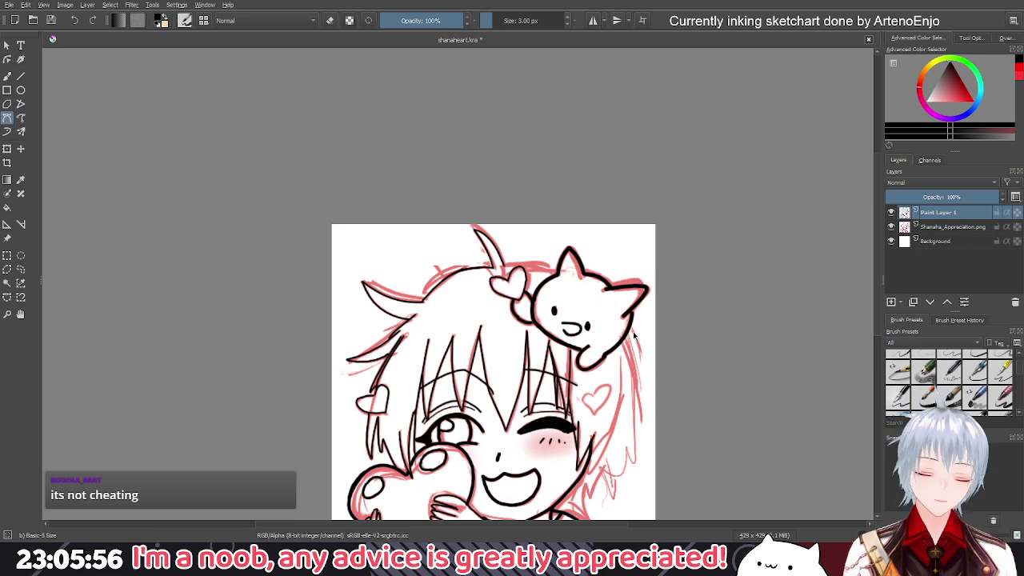
# Ink the right half of the small heart below the cat with 3 px Bezier curves, from the notch over the lobe to the bottom tip
pyautogui.scroll(1, 455, 273)
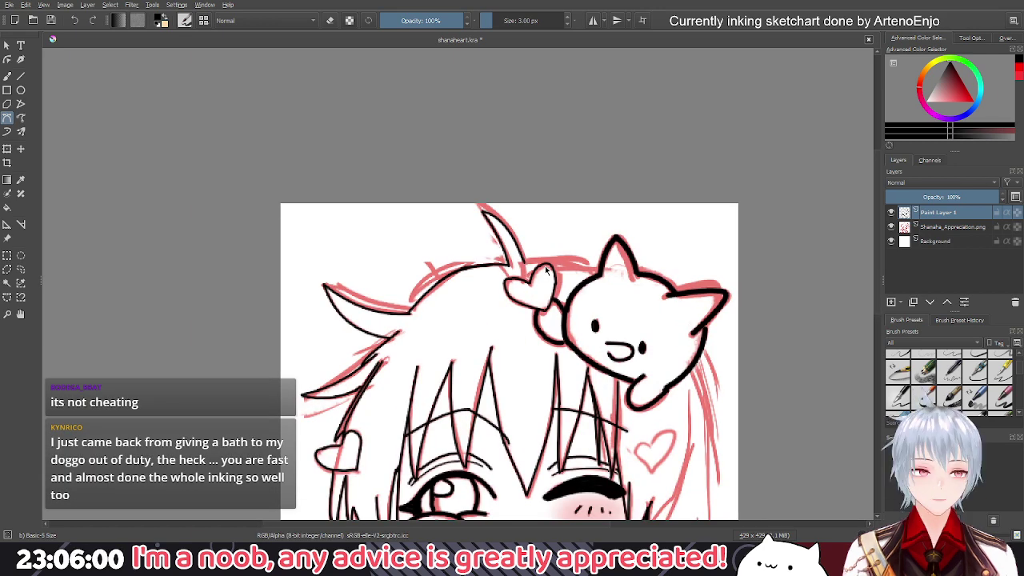
pyautogui.hotkey('ctrl', '+')
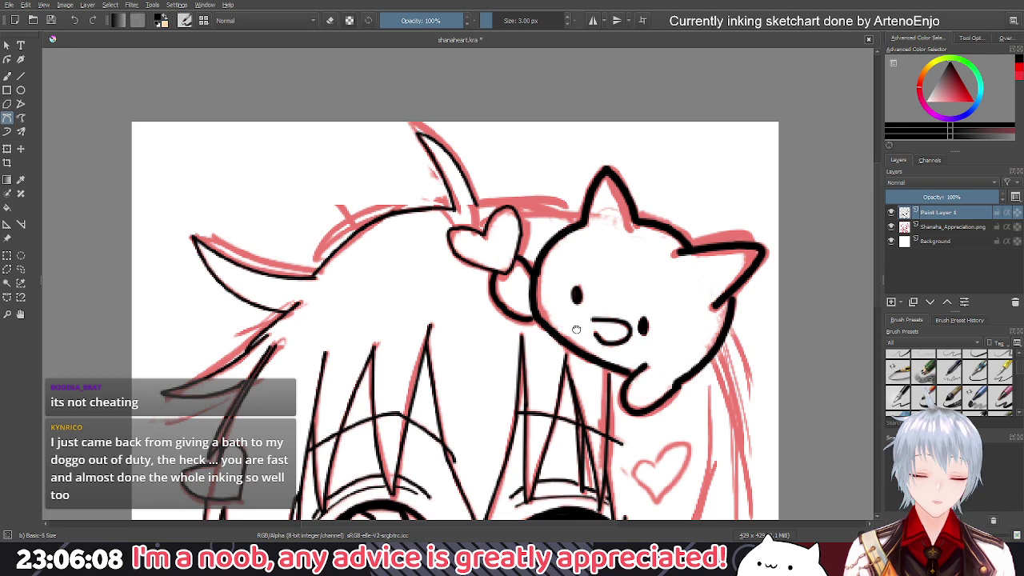
pyautogui.moveTo(575, 329); pyautogui.dragTo(556, 194)
pyautogui.scroll(-1, 556, 194)
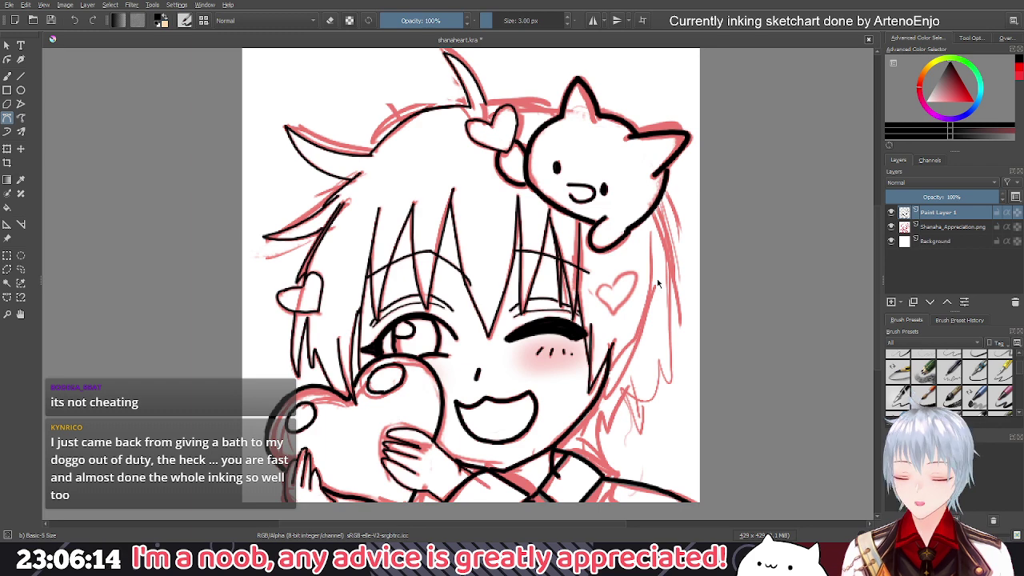
pyautogui.scroll(2, 656, 278)
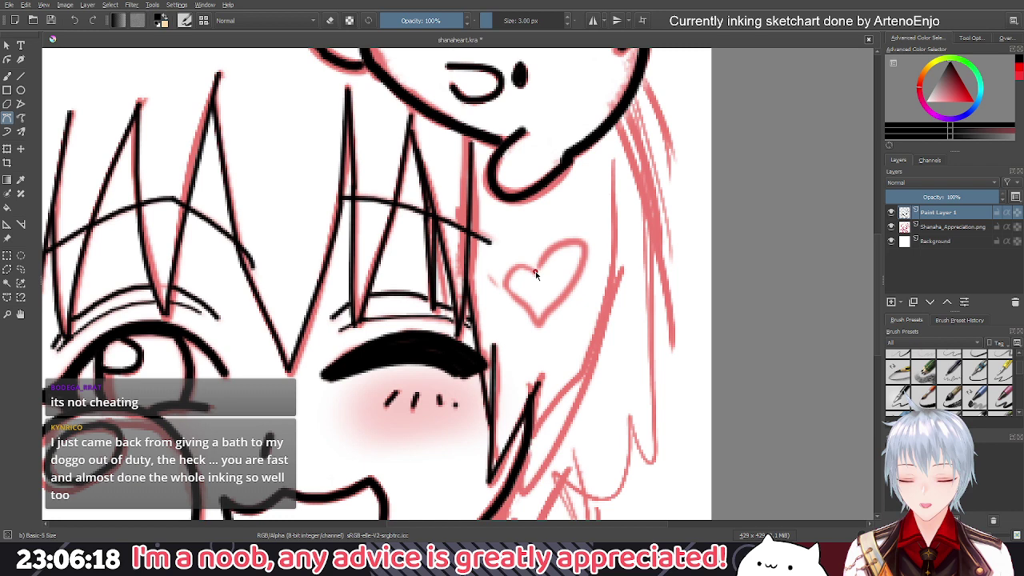
pyautogui.moveTo(535, 271); pyautogui.dragTo(570, 236)
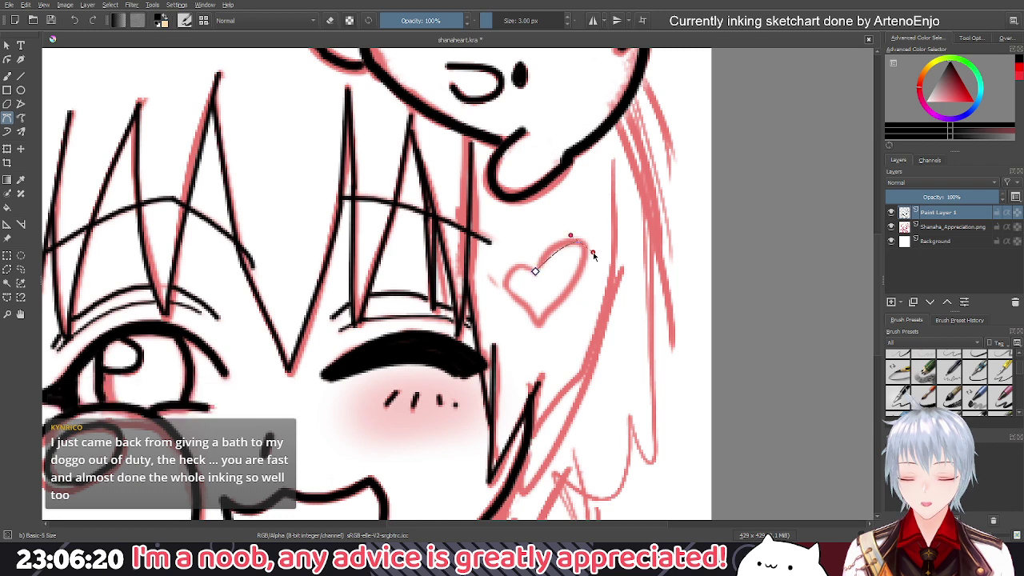
pyautogui.doubleClick(593, 252)
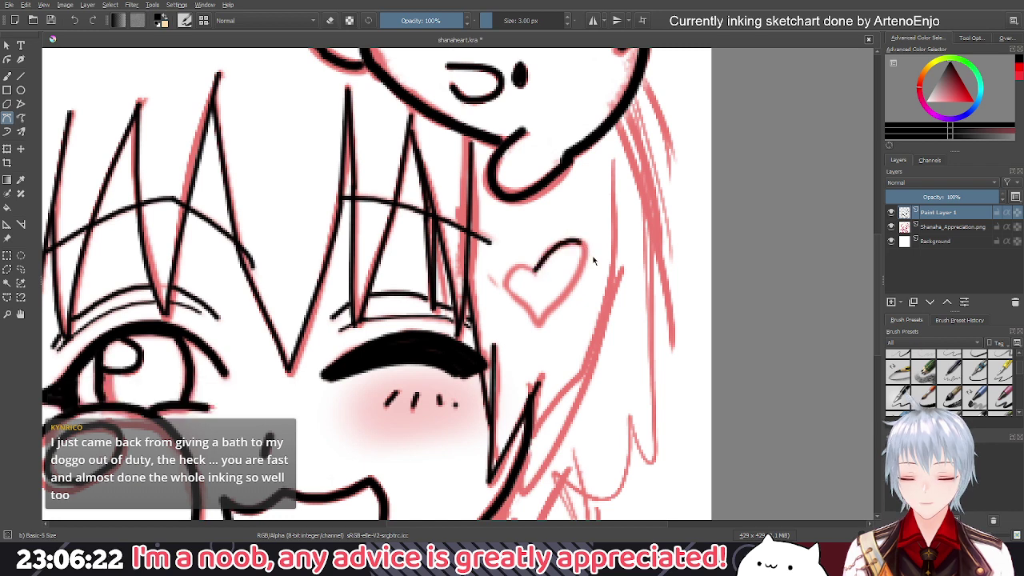
pyautogui.moveTo(580, 244); pyautogui.dragTo(560, 300)
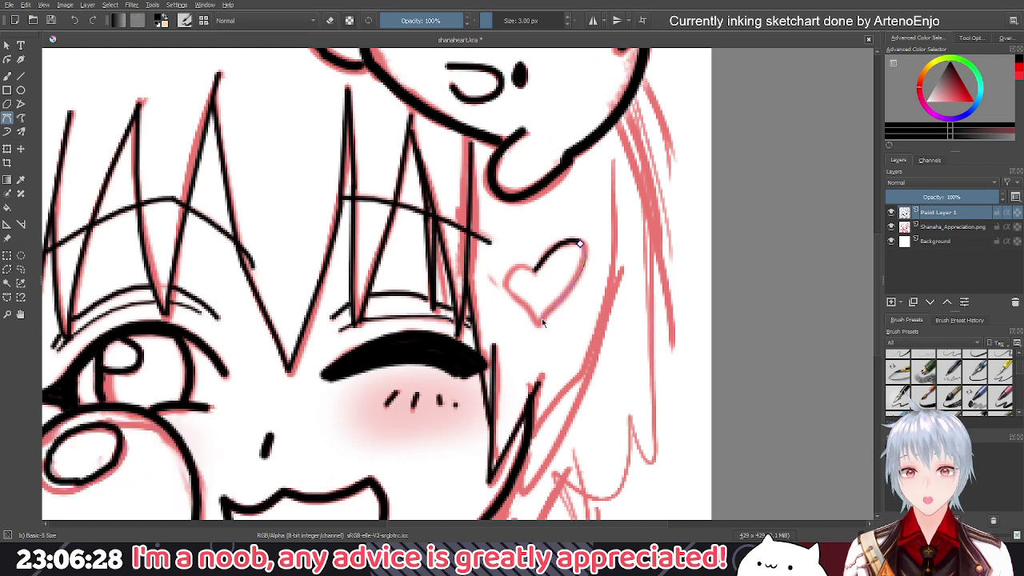
pyautogui.moveTo(542, 322); pyautogui.dragTo(540, 336)
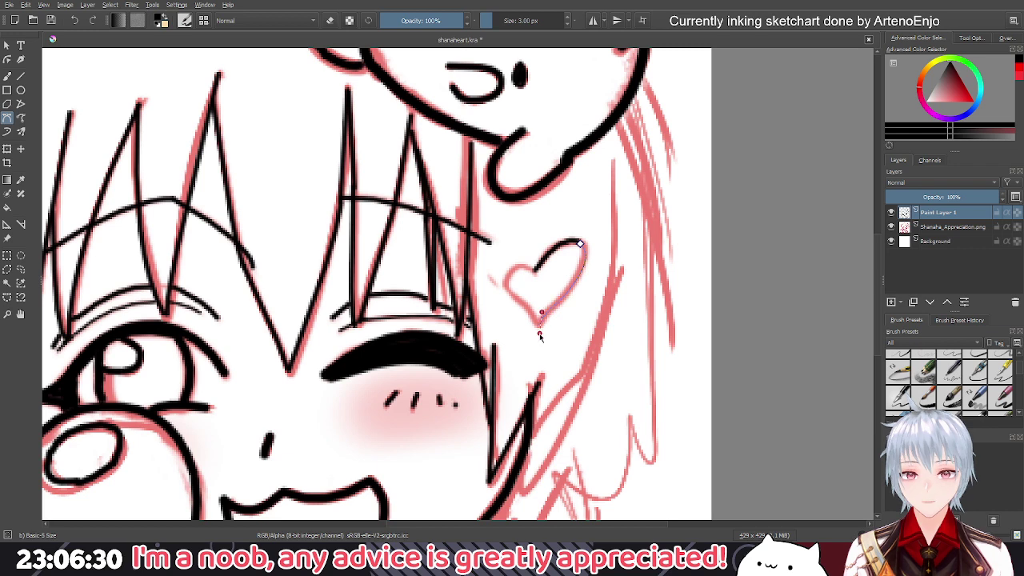
pyautogui.press('Return')
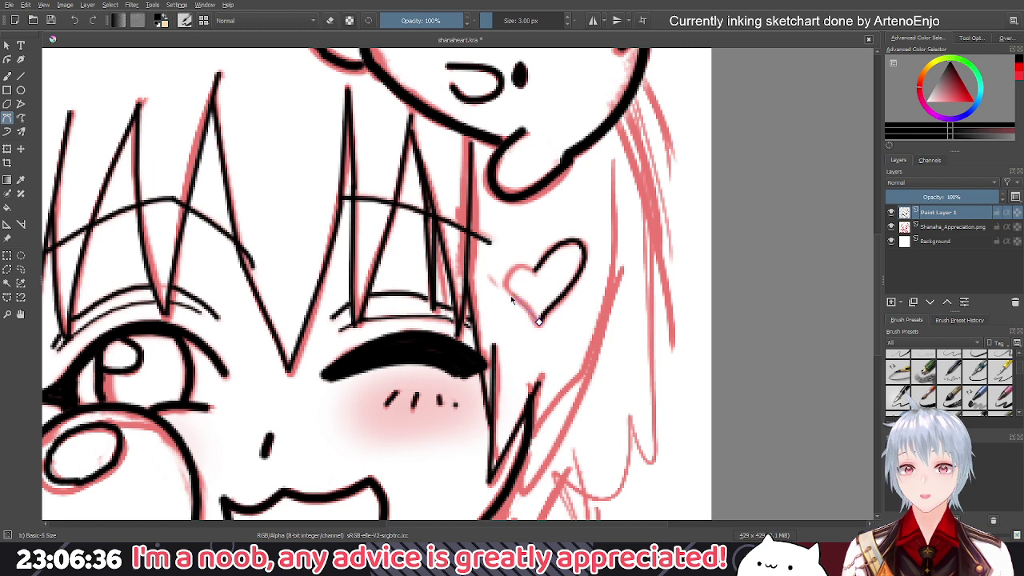
# Ink the left half of the small heart below the cat with 3 px Bezier curves, from the bottom tip around the lobe to the notch
pyautogui.moveTo(512, 294); pyautogui.dragTo(499, 286)
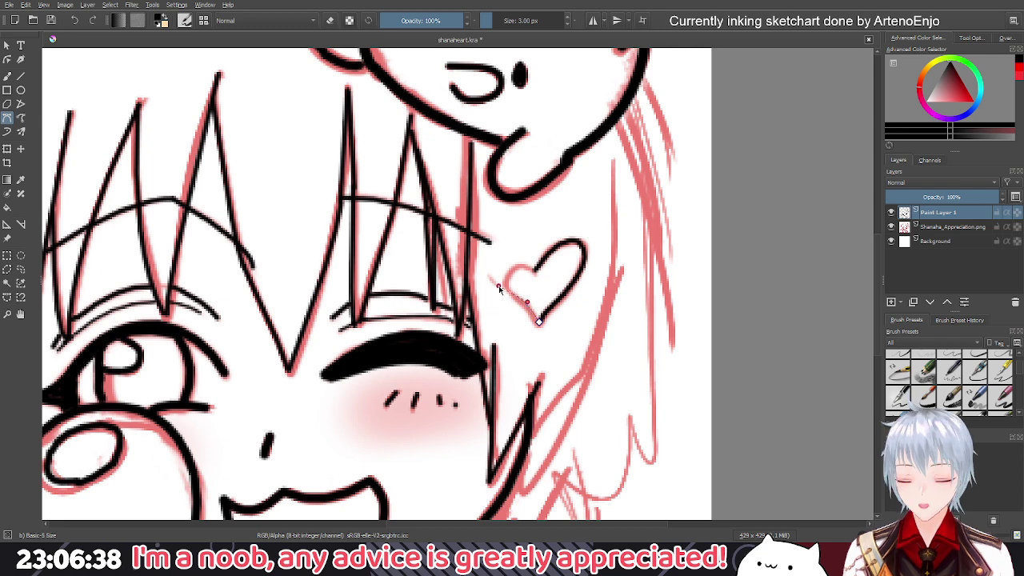
pyautogui.press('Return')
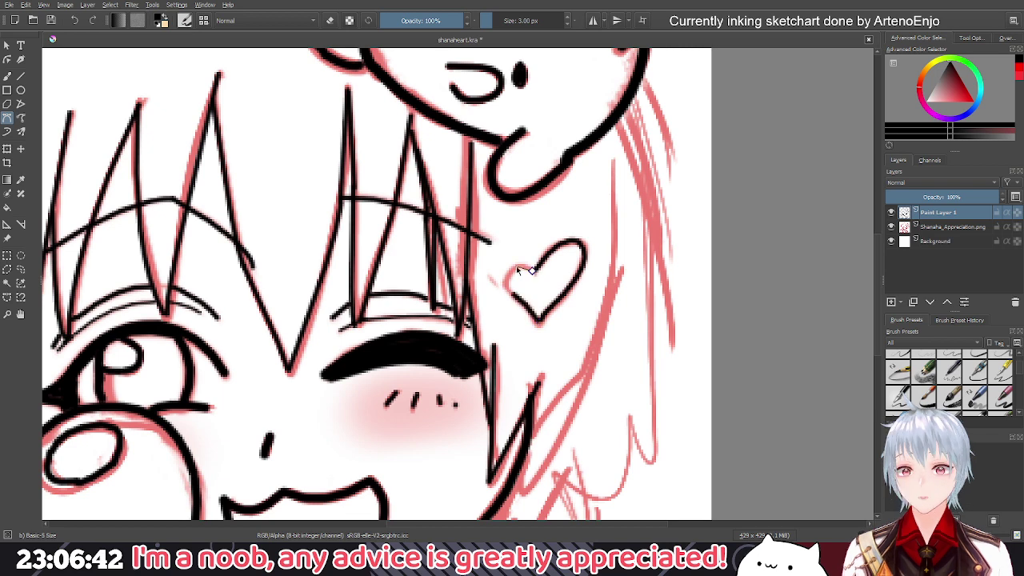
pyautogui.moveTo(508, 271); pyautogui.dragTo(504, 282)
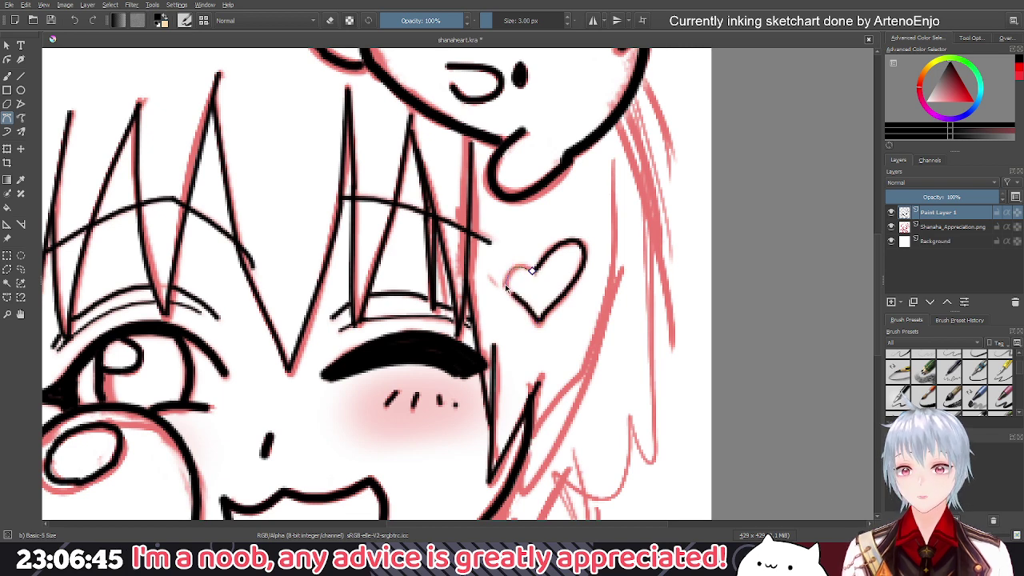
pyautogui.press('Return')
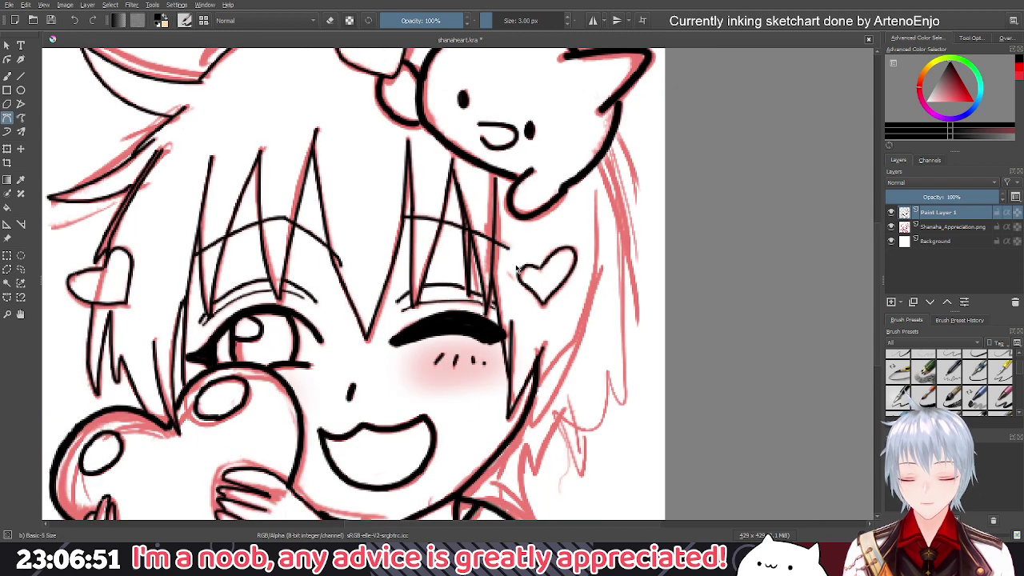
# Ink the outer hair edge right of the small heart with two Bezier curves, from below the cat down to the strand tip beside the jaw
pyautogui.scroll(-1, 516, 268)
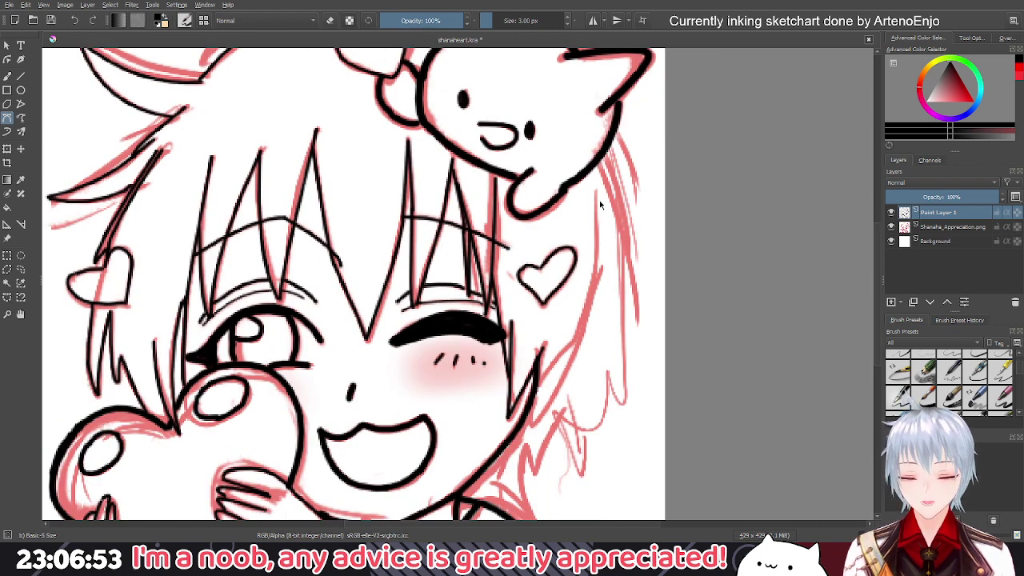
pyautogui.moveTo(595, 192)
pyautogui.mouseDown()
pyautogui.moveTo(603, 288)
pyautogui.moveTo(595, 294)
pyautogui.moveTo(589, 278)
pyautogui.moveTo(579, 336)
pyautogui.moveTo(558, 373)
pyautogui.mouseUp()
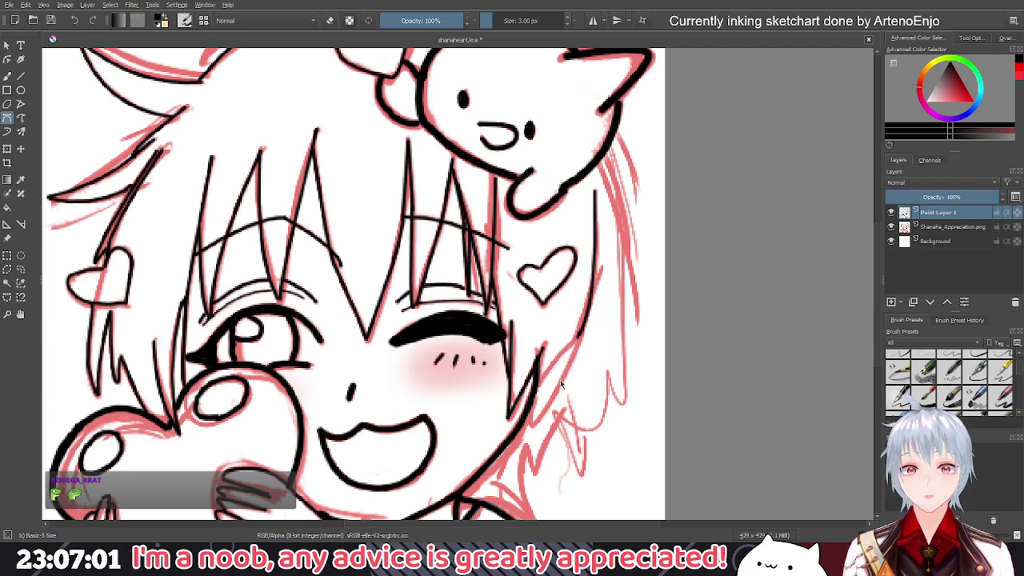
pyautogui.scroll(-2, 564, 335)
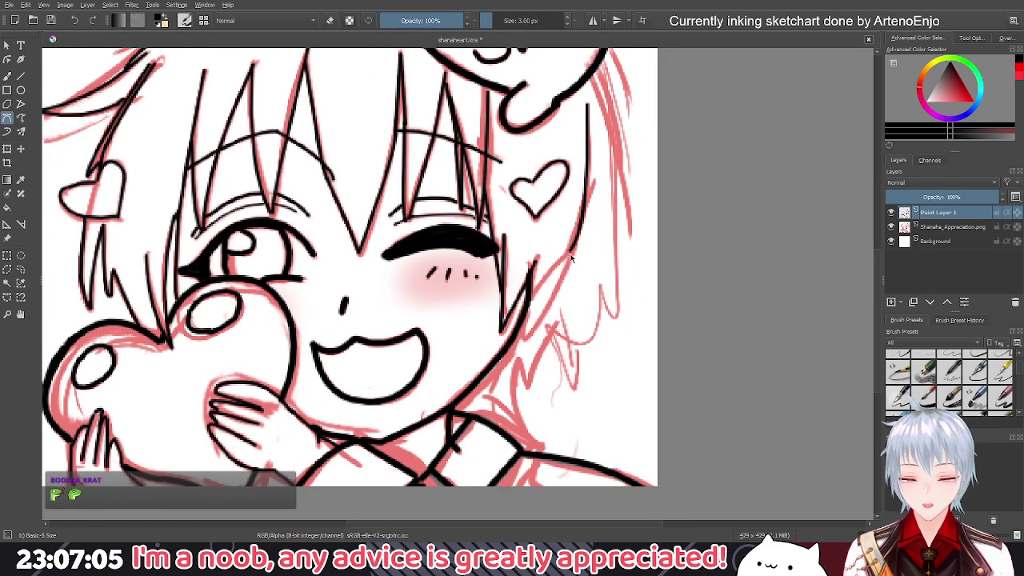
pyautogui.click(525, 337)
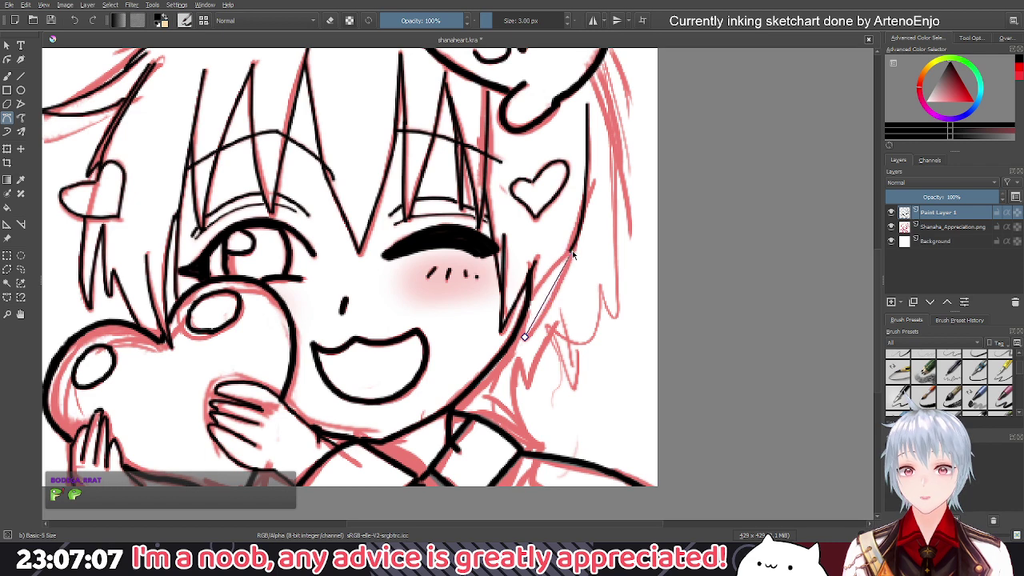
pyautogui.moveTo(570, 249); pyautogui.dragTo(566, 228)
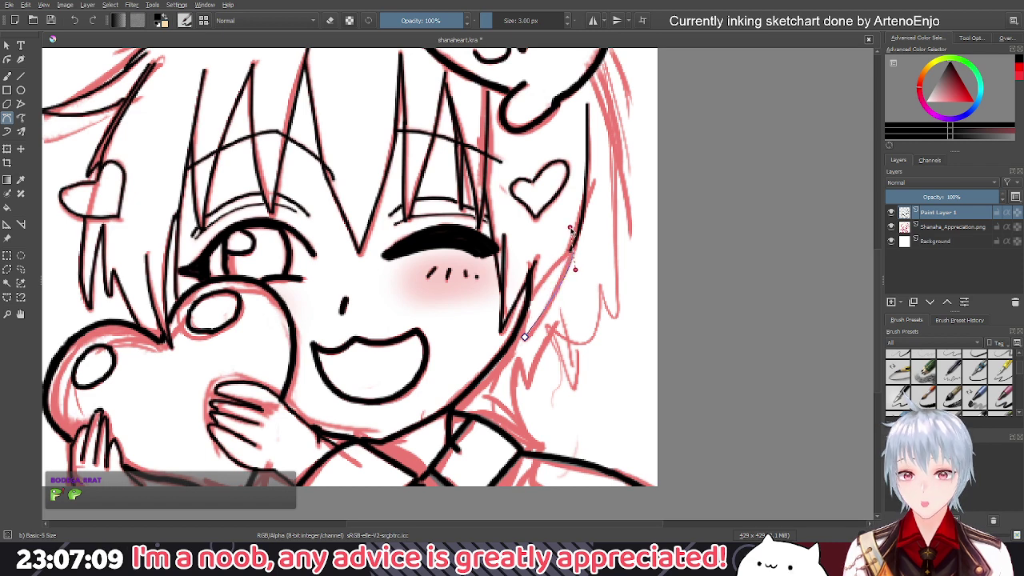
pyautogui.press('Return')
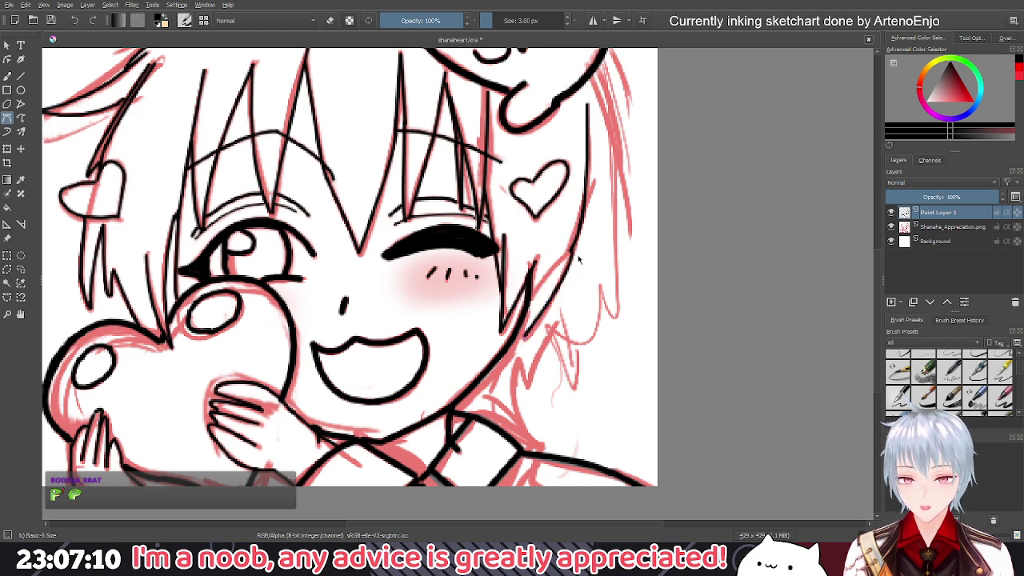
# Ink the short inner edge of that hair strand with 3 px lines, joining its lower tip to the end of the face contour
pyautogui.click(526, 308)
pyautogui.click(525, 339)
pyautogui.press('Return')
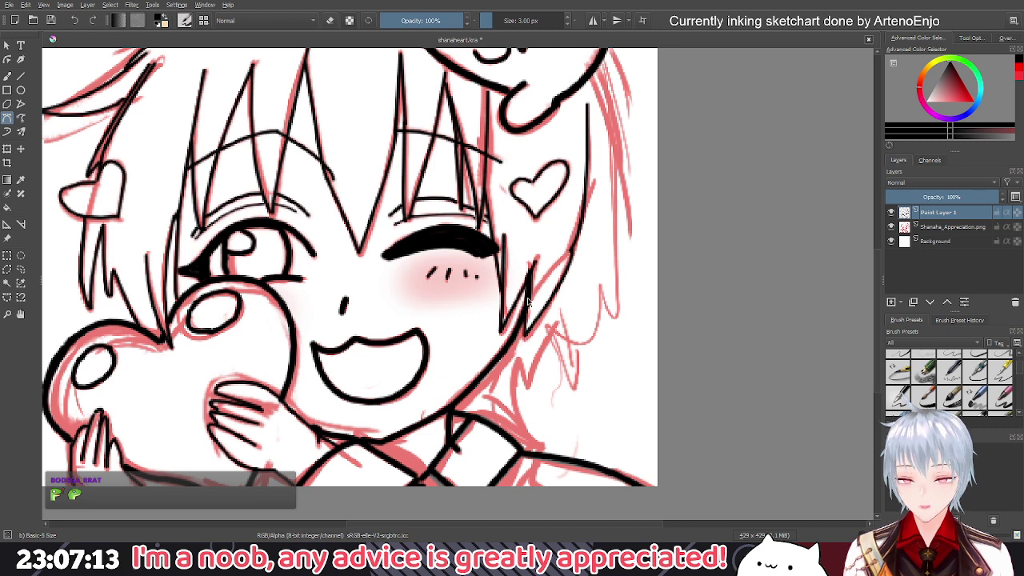
pyautogui.click(530, 296)
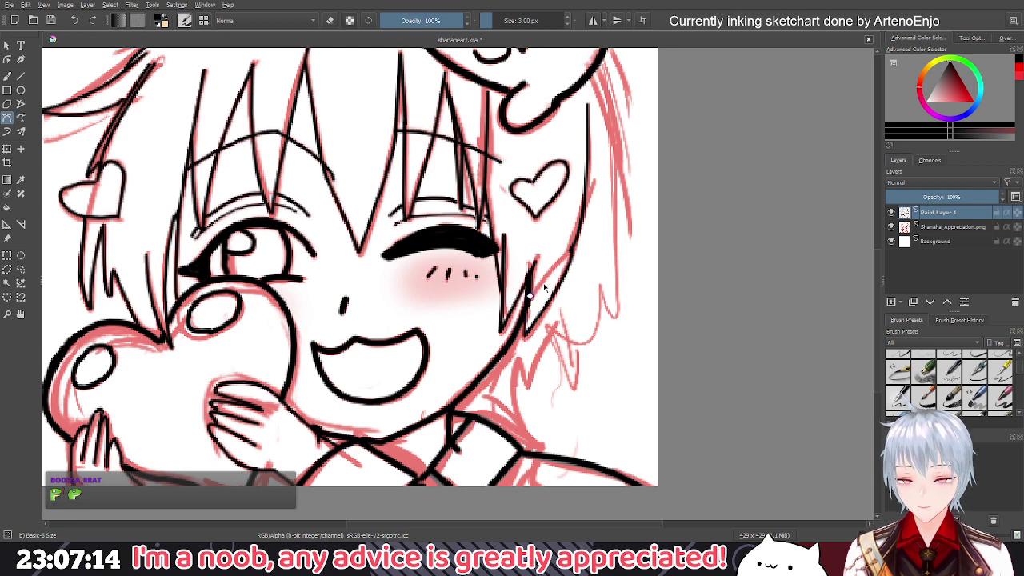
pyautogui.doubleClick(571, 254)
pyautogui.scroll(-5, 560, 288)
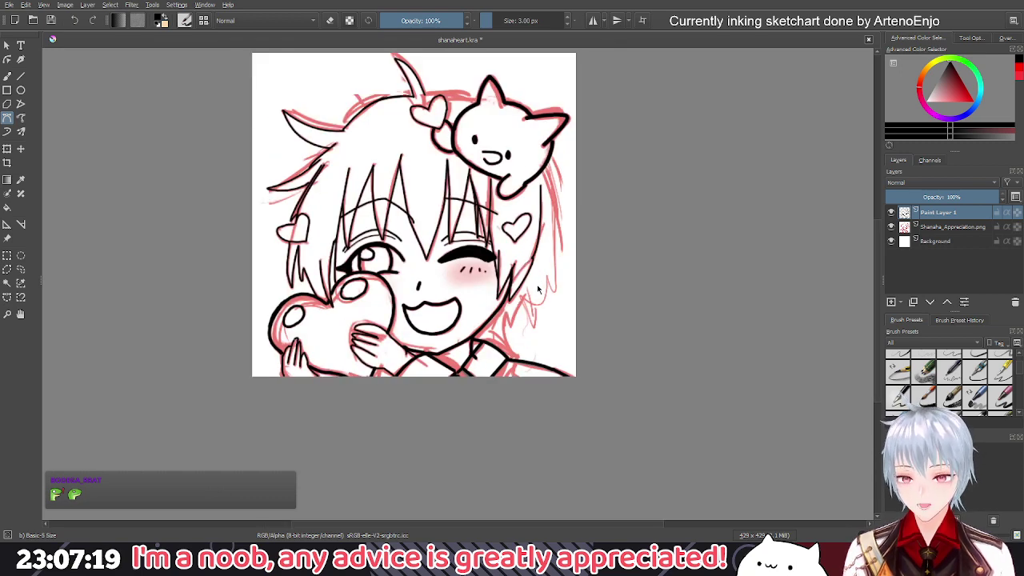
pyautogui.scroll(5, 529, 284)
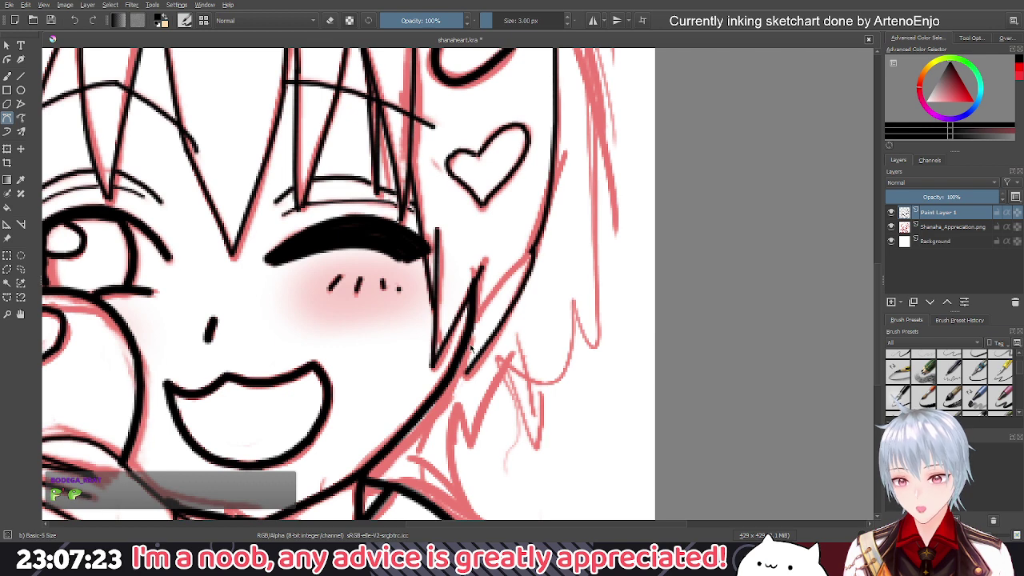
pyautogui.doubleClick(468, 371)
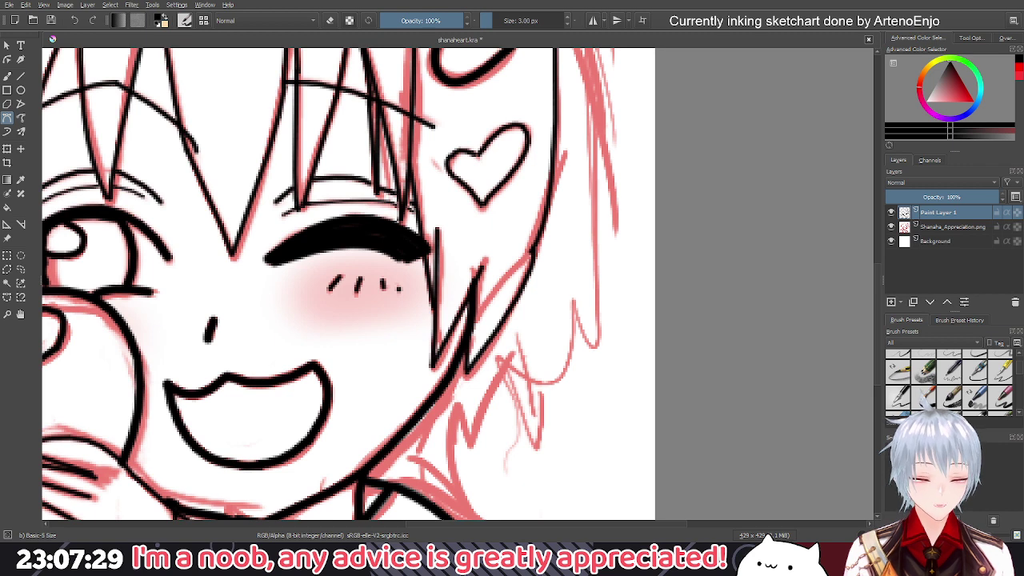
pyautogui.moveTo(592, 335); pyautogui.dragTo(594, 330)
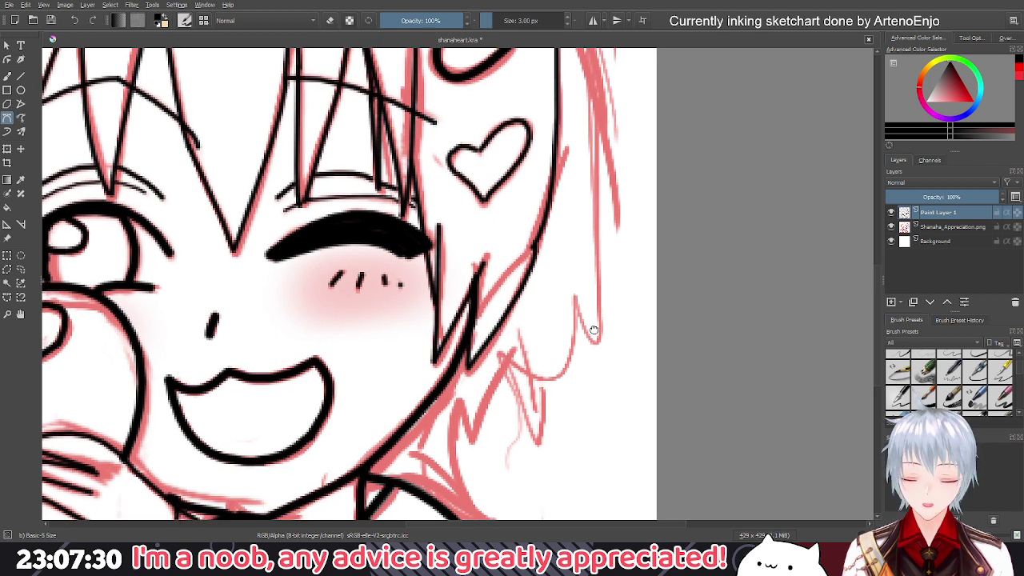
pyautogui.scroll(-2, 593, 329)
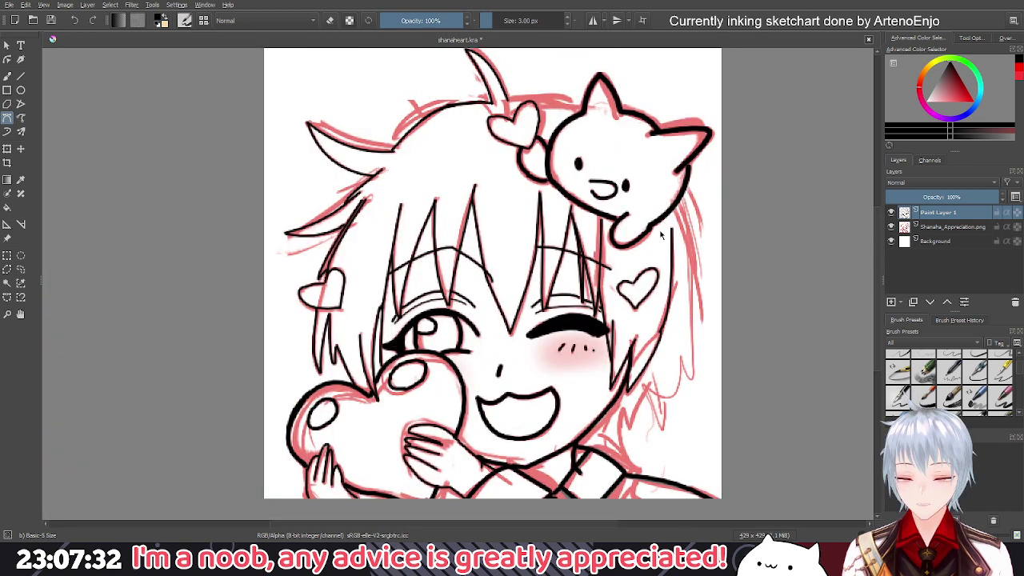
pyautogui.scroll(3, 482, 149)
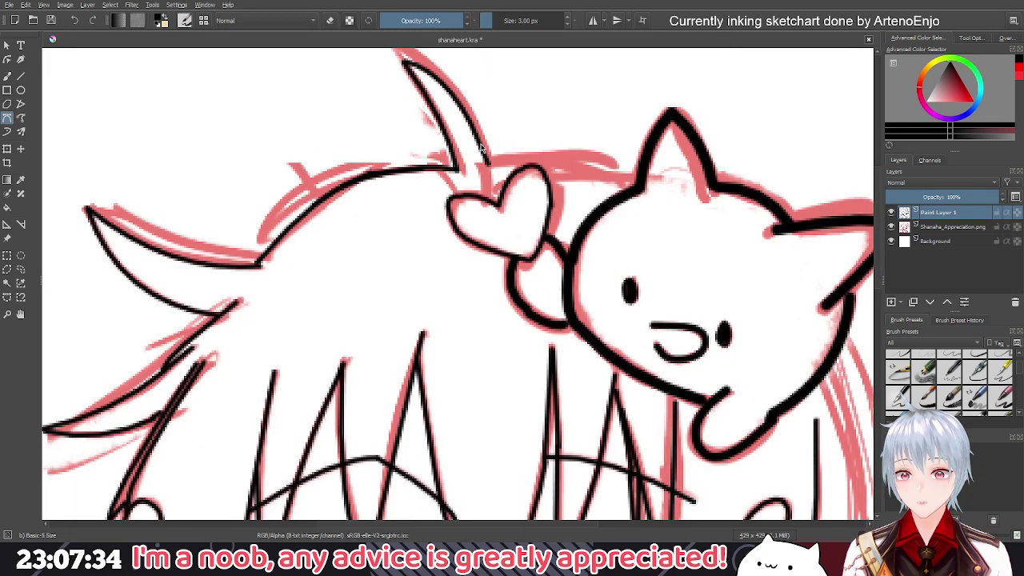
pyautogui.scroll(2, 482, 150)
pyautogui.click(494, 172)
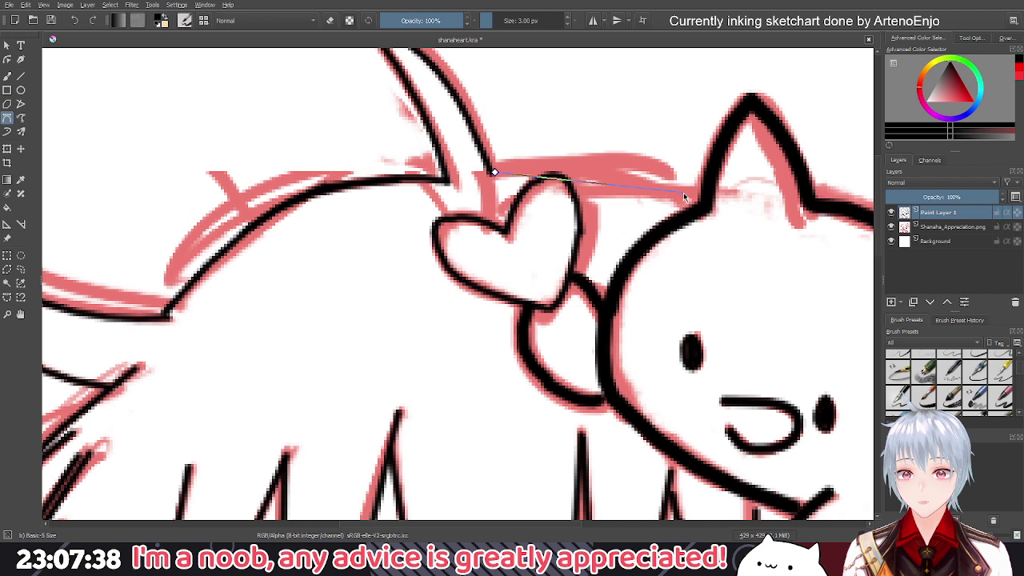
pyautogui.moveTo(700, 197)
pyautogui.mouseDown()
pyautogui.moveTo(714, 218)
pyautogui.moveTo(707, 201)
pyautogui.mouseUp()
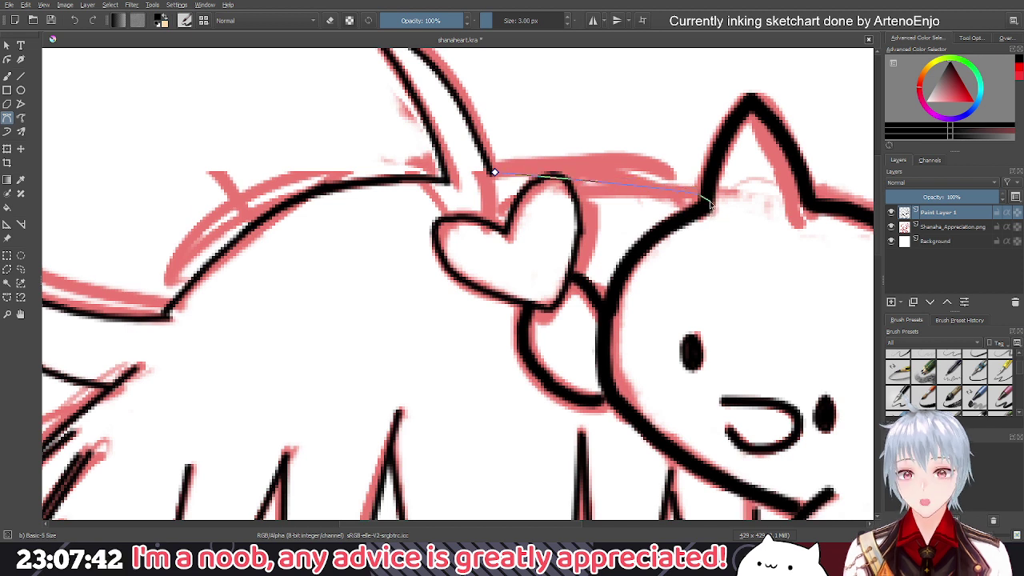
pyautogui.press('Escape')
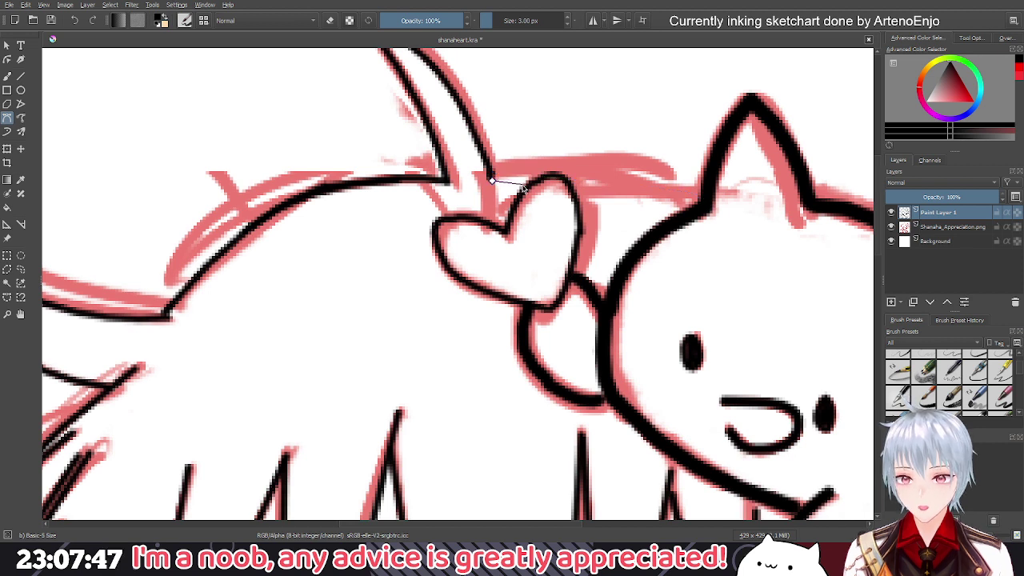
# Ink the top hair outline with two Bezier curves, from the upright strand to the heart ornament and from the heart to the cat's ear
pyautogui.click(491, 180)
pyautogui.moveTo(535, 185); pyautogui.dragTo(548, 178)
pyautogui.press('Return')
pyautogui.click(572, 187)
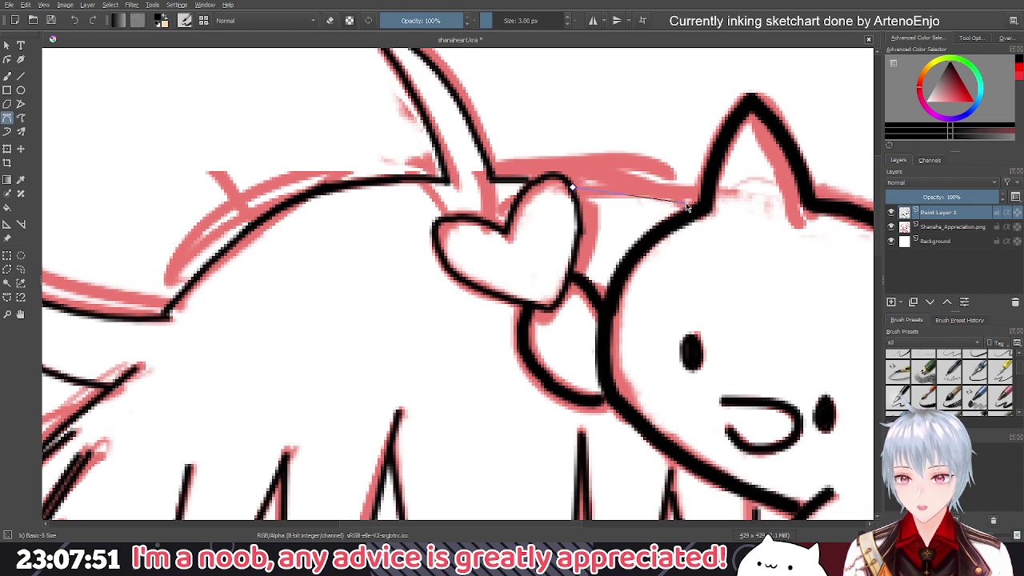
pyautogui.moveTo(703, 204); pyautogui.dragTo(752, 211)
pyautogui.press('Return')
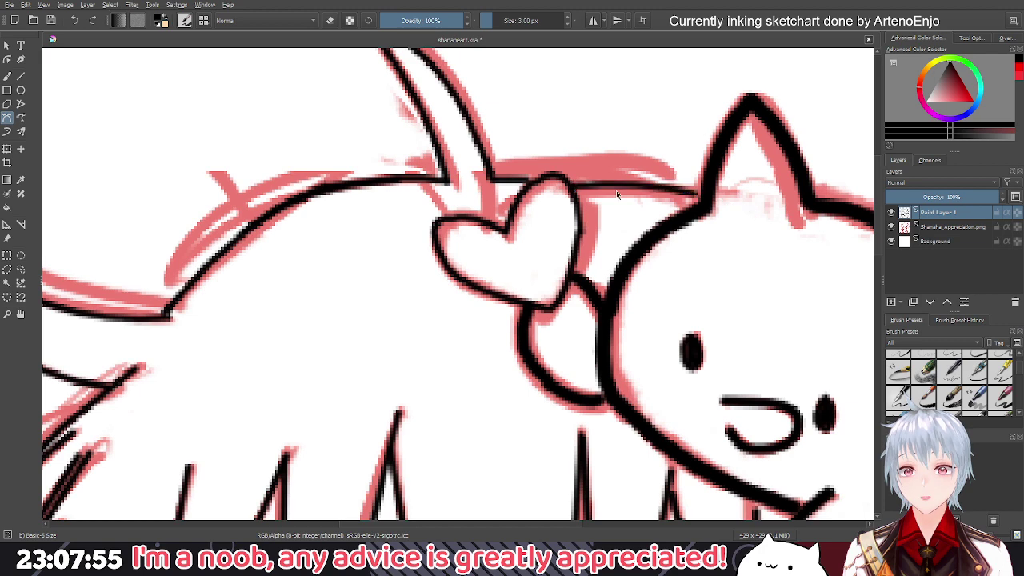
# Redraw the crown's hair outline as a flatter Bezier curve from the left tuft to the upright strand, and join it to the strand's base
pyautogui.scroll(-5, 561, 195)
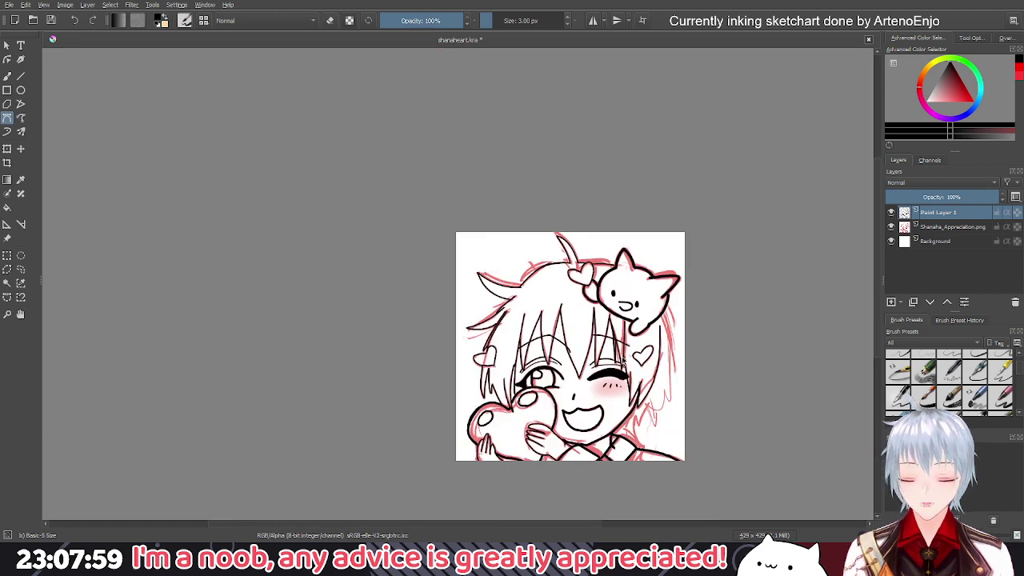
pyautogui.scroll(3, 622, 359)
pyautogui.click(418, 216)
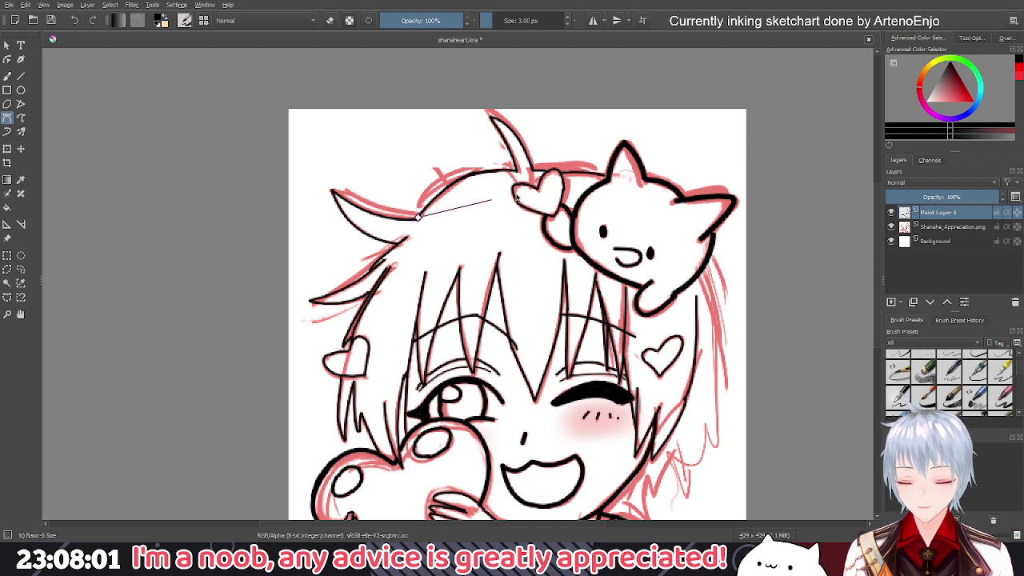
pyautogui.moveTo(517, 175); pyautogui.dragTo(568, 167)
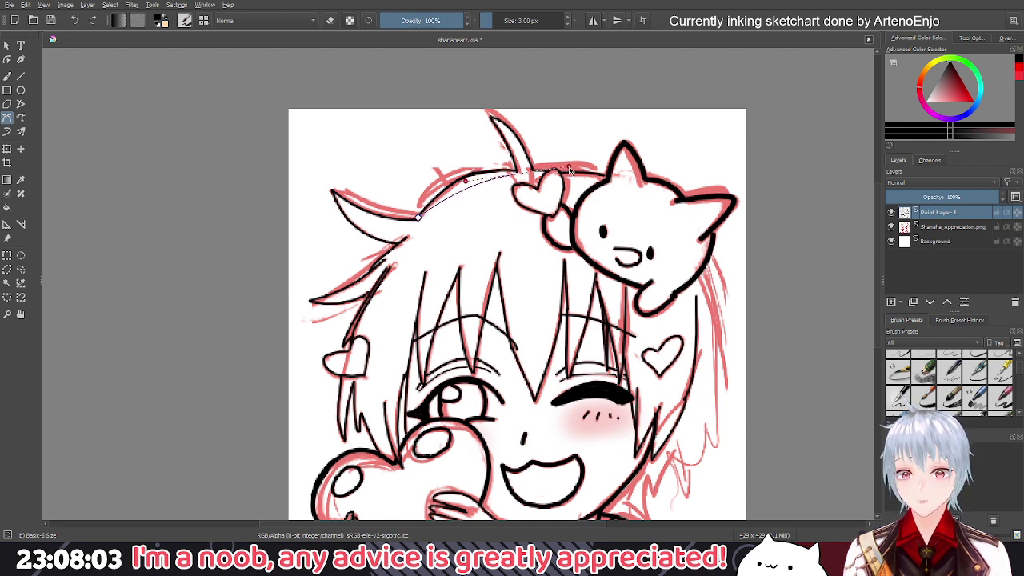
pyautogui.press('Return')
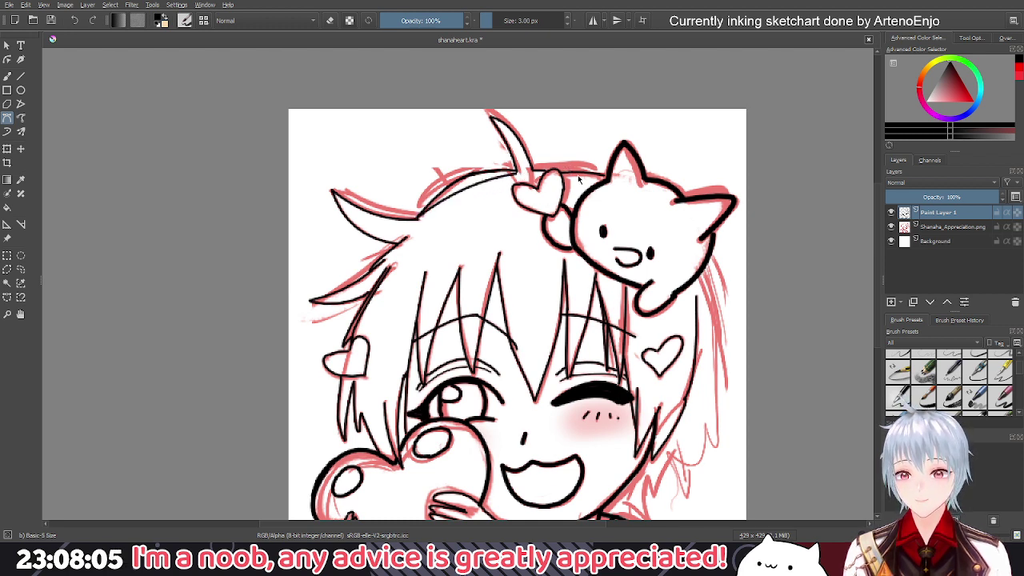
pyautogui.scroll(2, 524, 171)
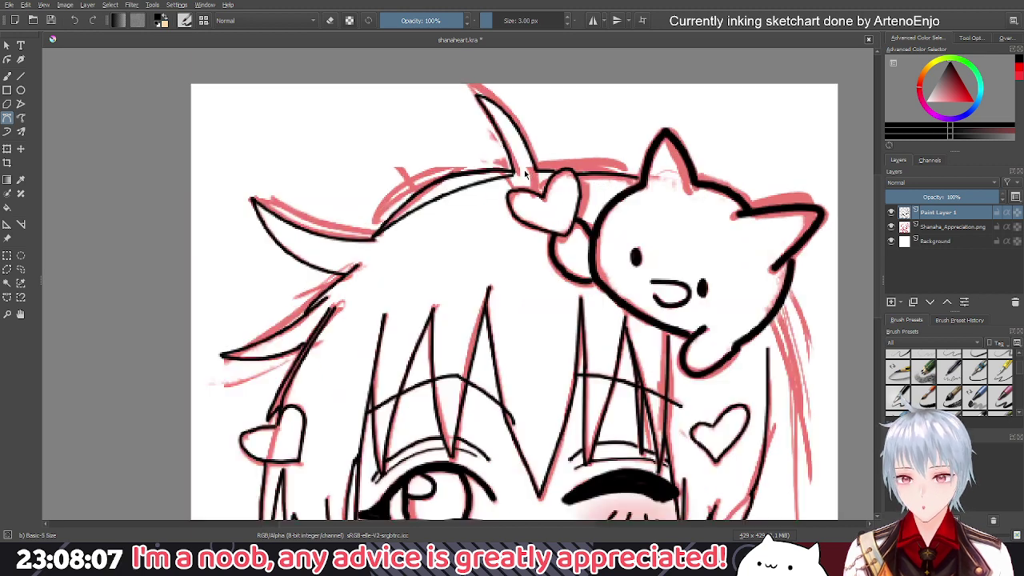
pyautogui.scroll(3, 523, 171)
pyautogui.click(502, 176)
pyautogui.click(487, 186)
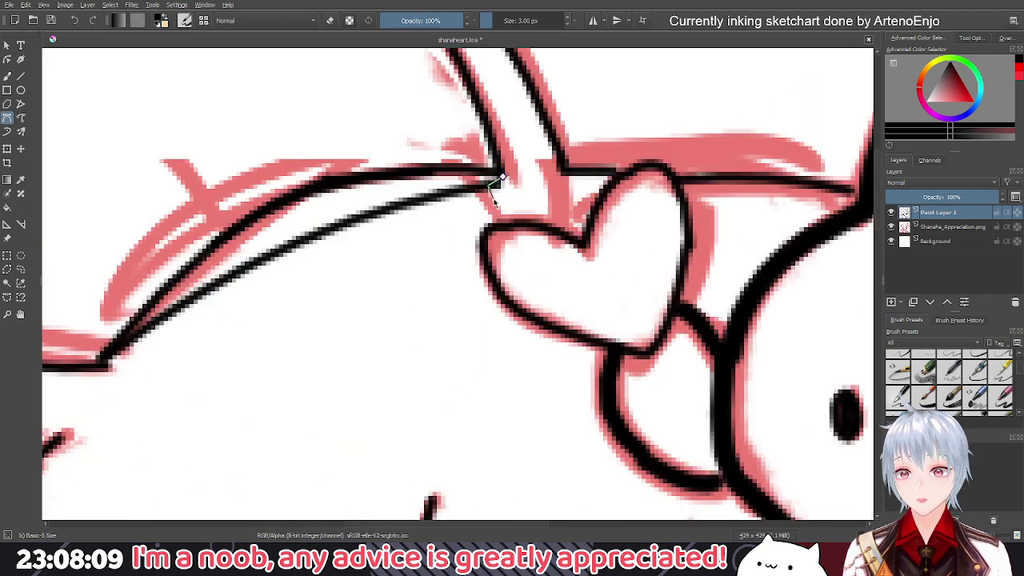
pyautogui.press('Return')
# Erase the older, higher crown outline between the left tuft and the upright strand, using the freehand brush as a 5 px eraser
pyautogui.moveTo(416, 200); pyautogui.dragTo(493, 180)
pyautogui.press('e')
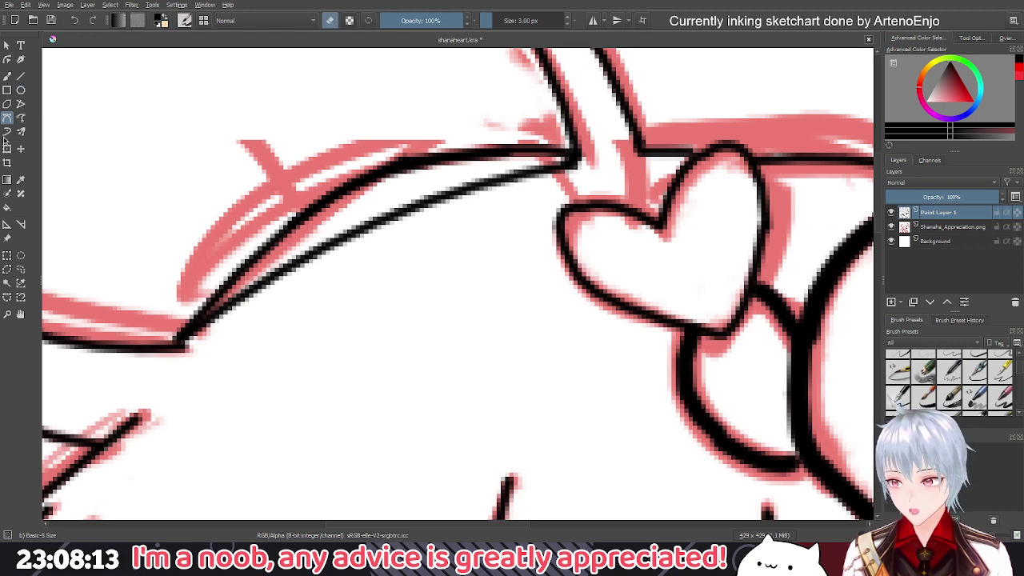
pyautogui.click(8, 75)
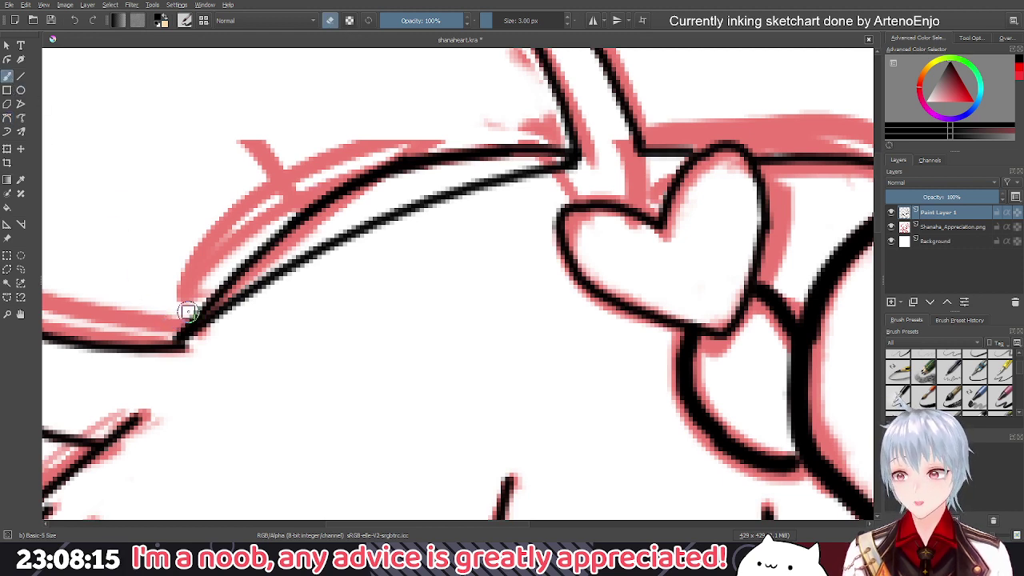
pyautogui.moveTo(187, 311)
pyautogui.mouseDown()
pyautogui.moveTo(283, 222)
pyautogui.moveTo(374, 174)
pyautogui.moveTo(512, 151)
pyautogui.mouseUp()
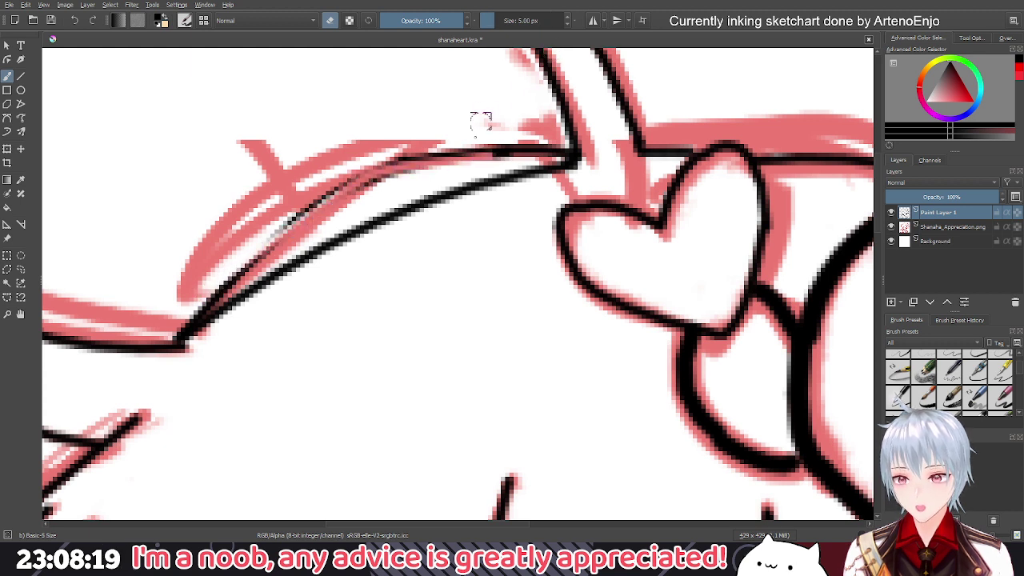
pyautogui.moveTo(486, 147)
pyautogui.mouseDown()
pyautogui.moveTo(378, 164)
pyautogui.moveTo(320, 190)
pyautogui.moveTo(423, 152)
pyautogui.moveTo(388, 181)
pyautogui.moveTo(242, 234)
pyautogui.moveTo(293, 212)
pyautogui.moveTo(217, 284)
pyautogui.mouseUp()
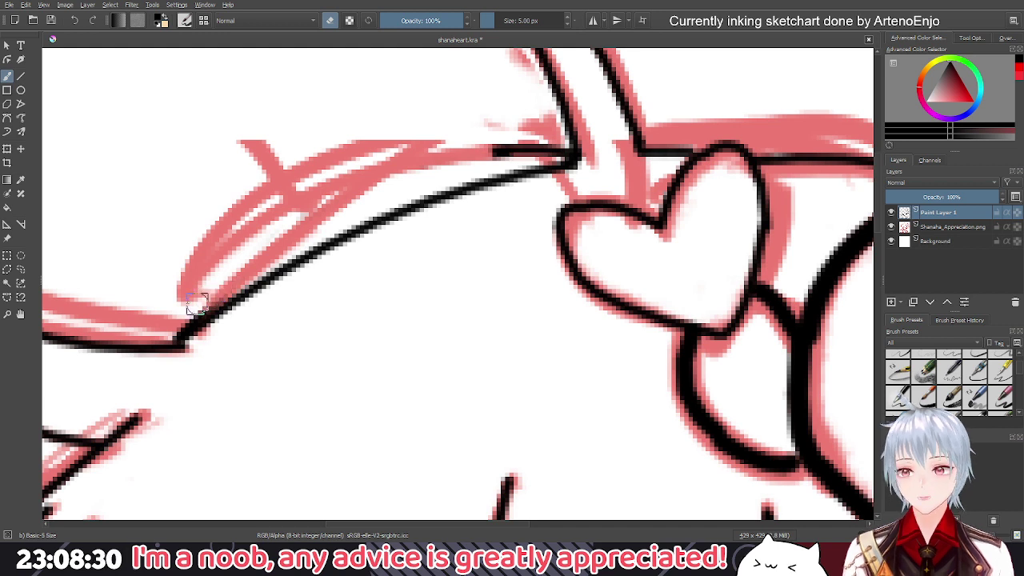
pyautogui.moveTo(492, 151); pyautogui.dragTo(560, 152)
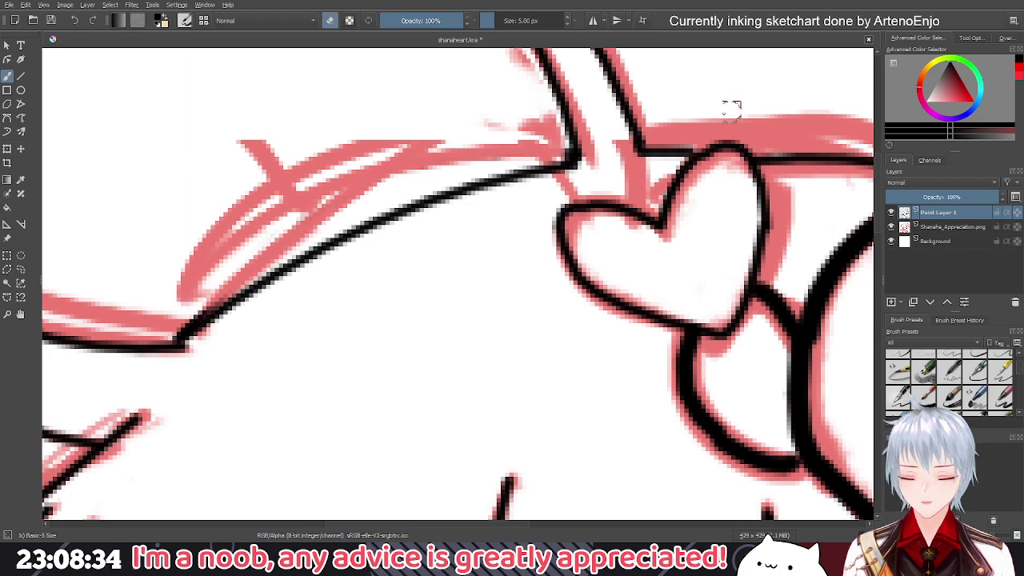
pyautogui.scroll(-4, 523, 133)
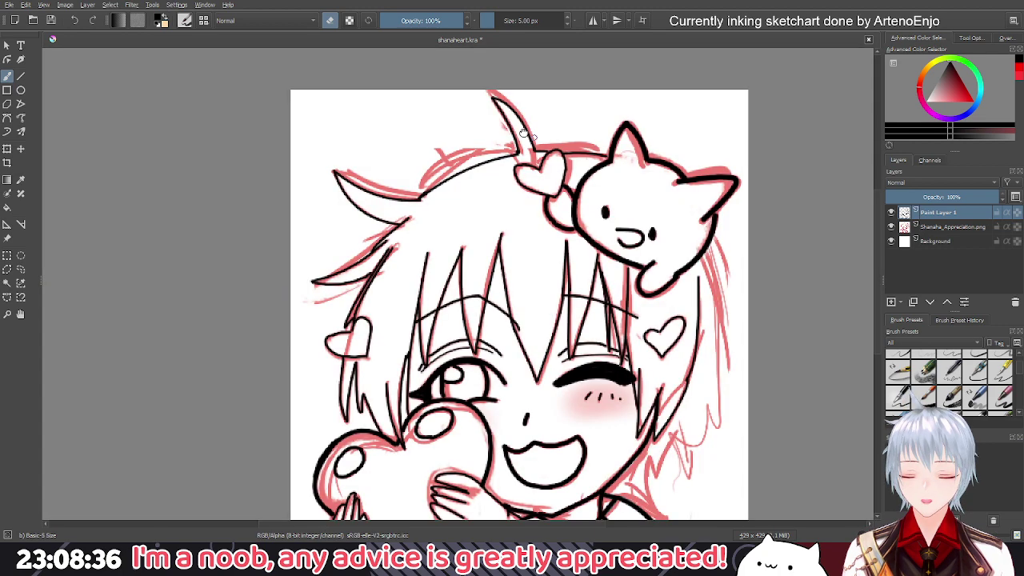
# Ink the outer hair strand beside the winking eye with a 3 px Bezier curve from under the cat ornament to the strand's tip
pyautogui.press('e')
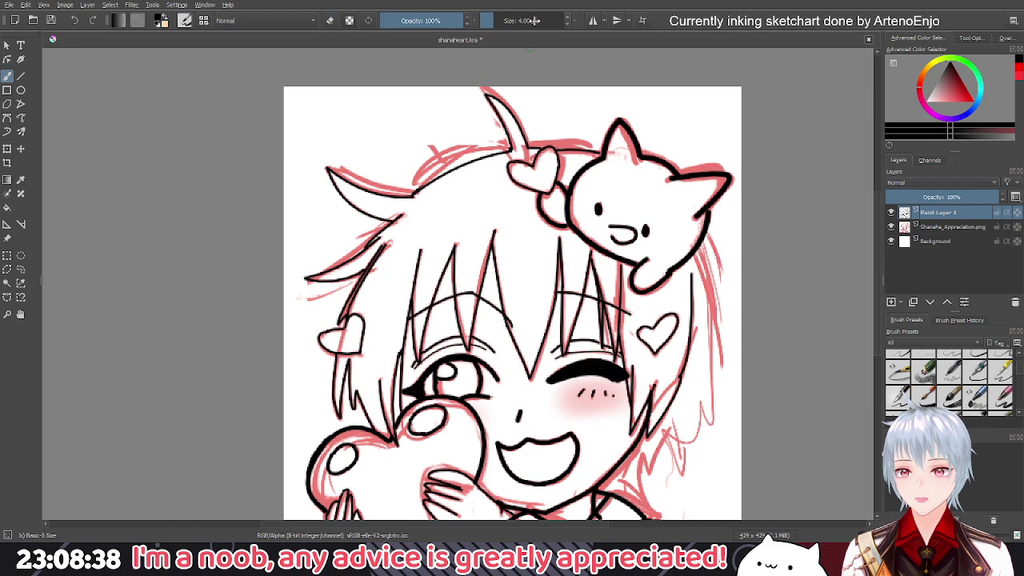
pyautogui.scroll(-1, 534, 21)
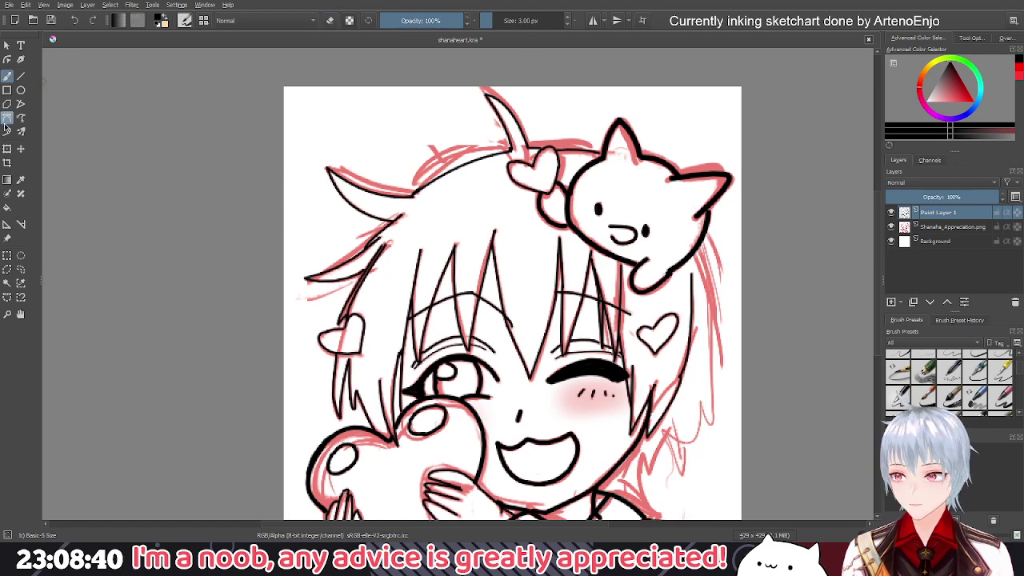
pyautogui.click(6, 118)
pyautogui.moveTo(637, 262); pyautogui.dragTo(583, 198)
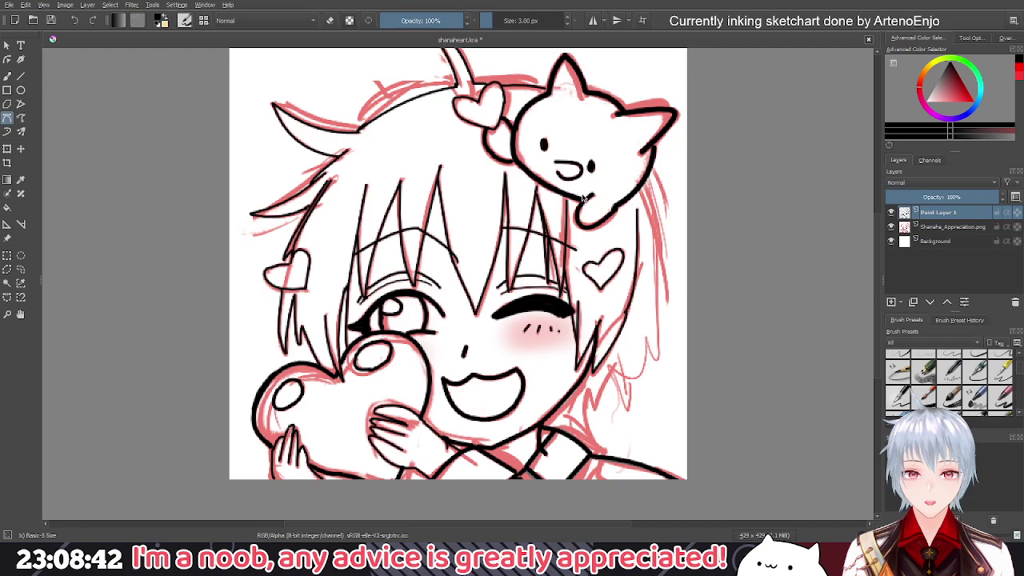
pyautogui.scroll(4, 544, 88)
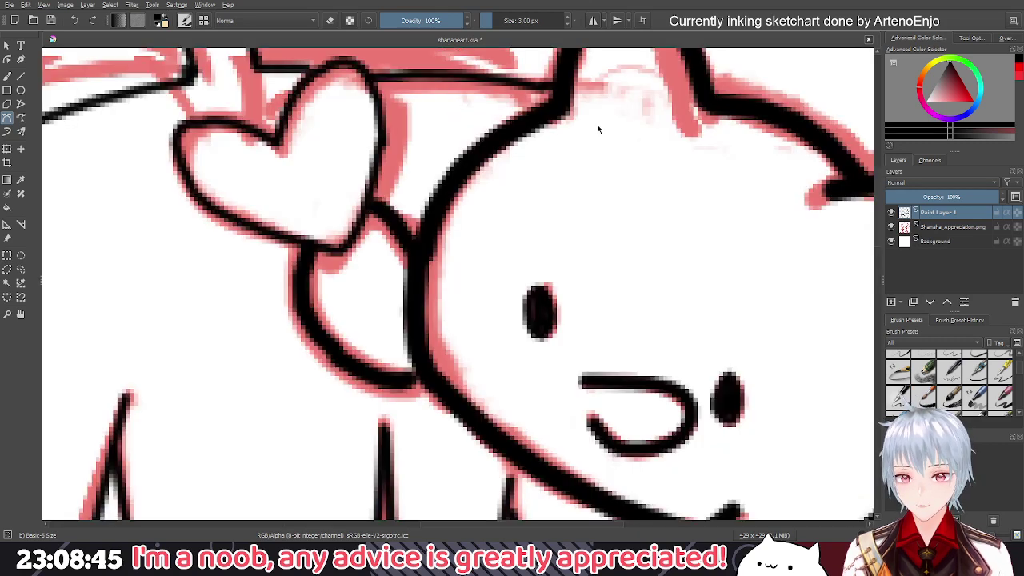
pyautogui.scroll(-2, 598, 130)
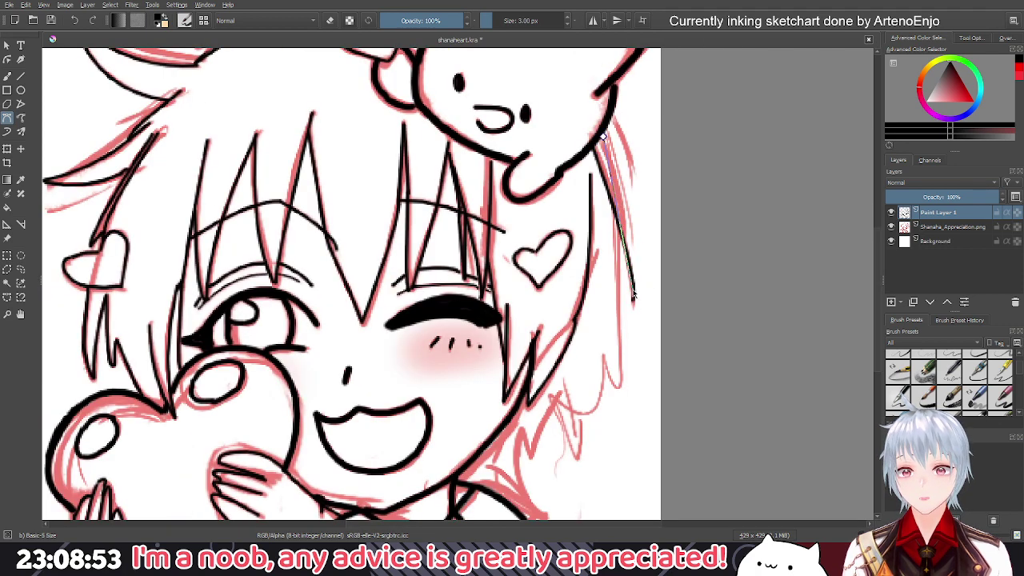
pyautogui.scroll(2, 634, 290)
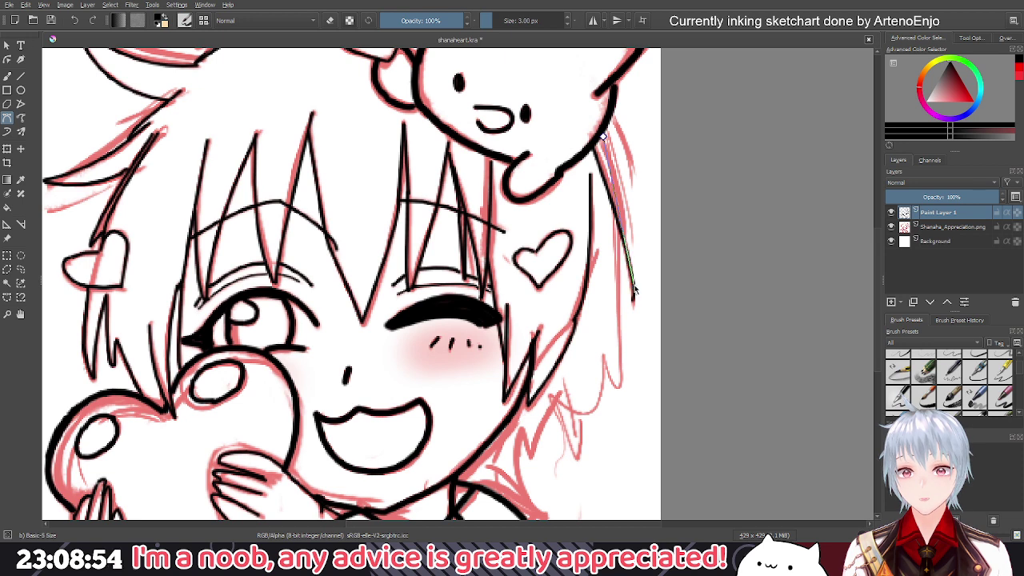
pyautogui.doubleClick(634, 289)
pyautogui.scroll(2, 623, 232)
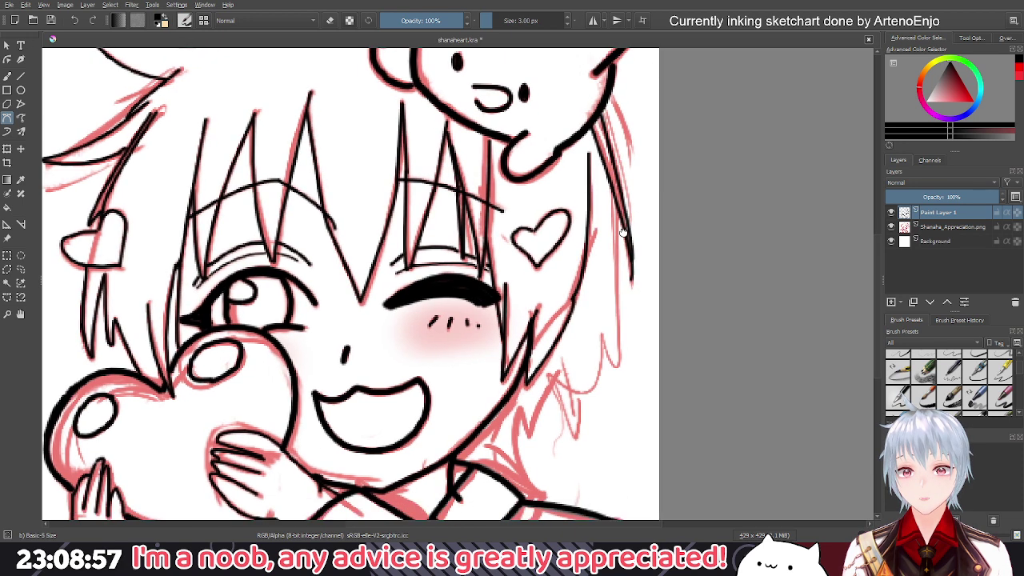
# Try inking the long edge below that outer strand and its short hooked tip with Bezier curves
pyautogui.scroll(-1, 623, 232)
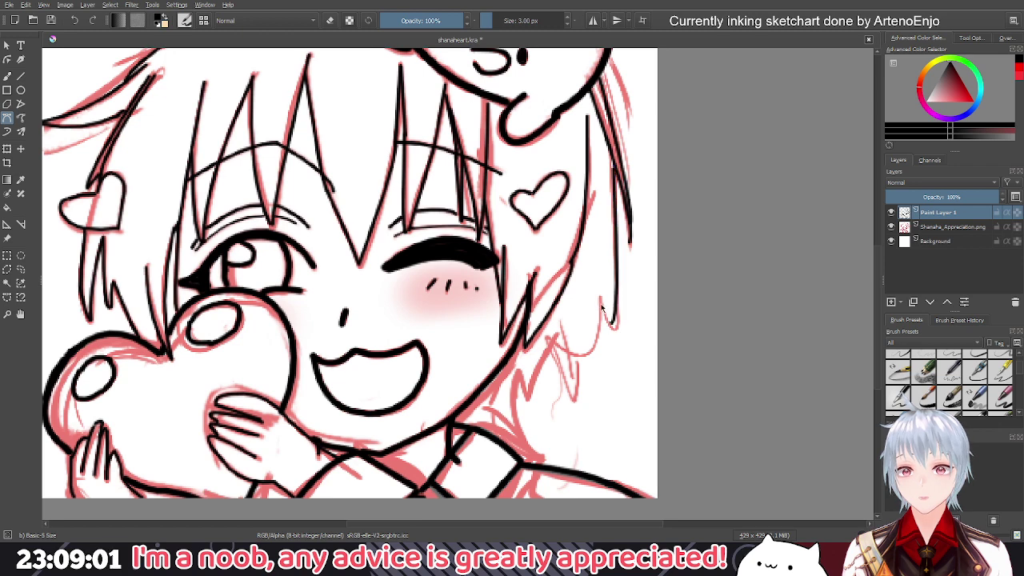
pyautogui.scroll(2, 606, 318)
pyautogui.click(600, 301)
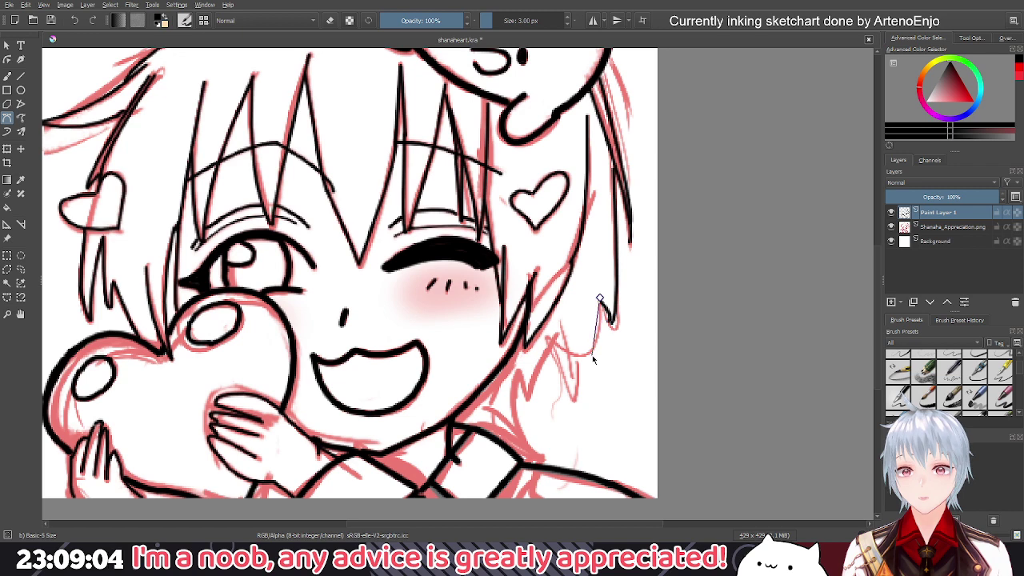
pyautogui.hotkey('ctrl', 'z')
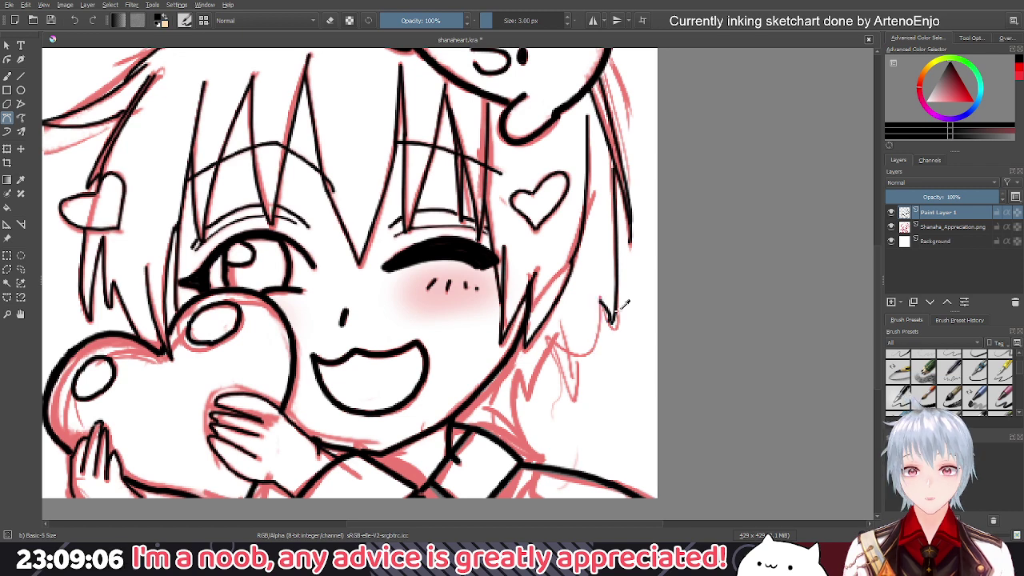
pyautogui.click(600, 297)
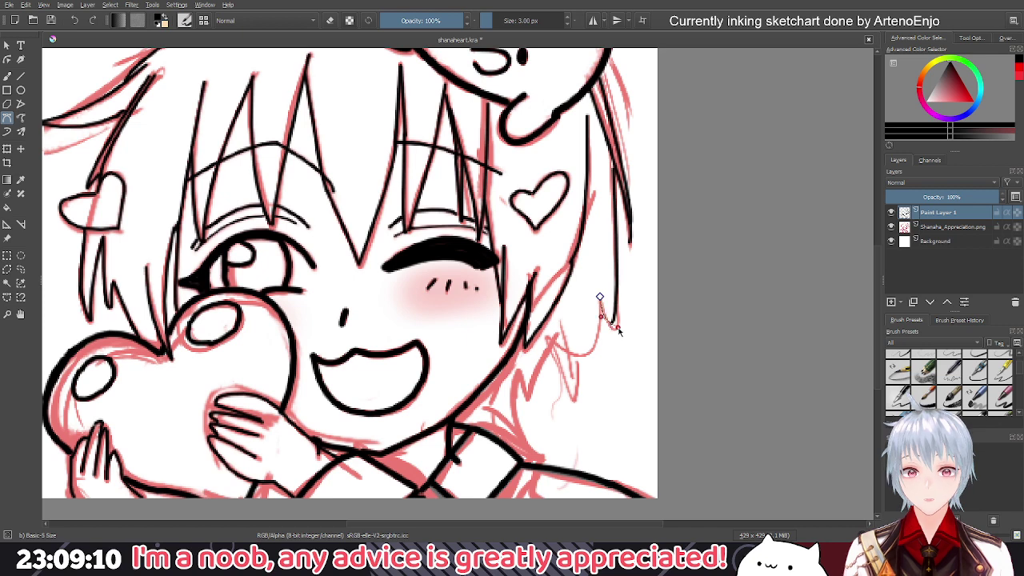
pyautogui.doubleClick(618, 328)
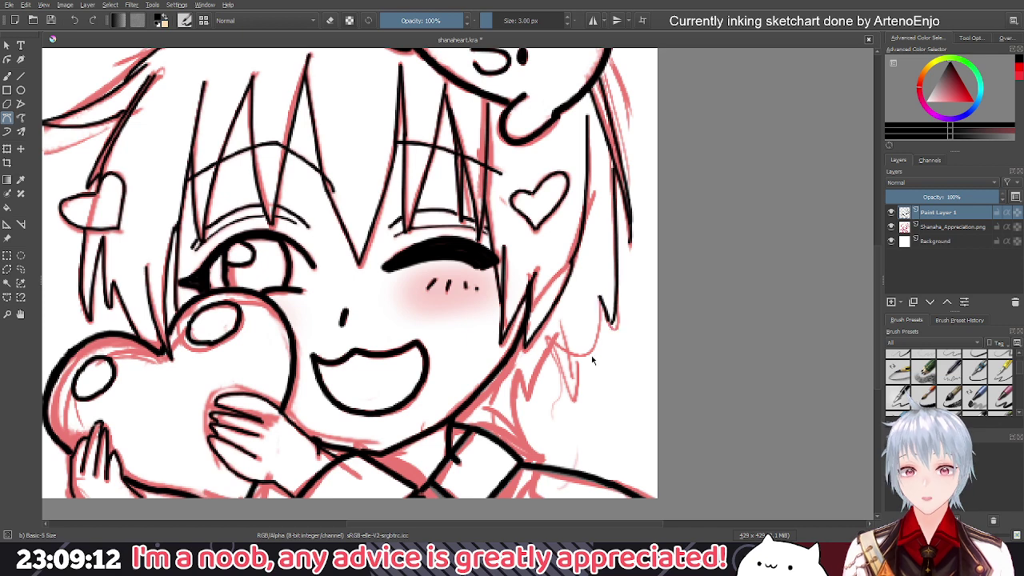
# Try inking the jagged nape hair with Bezier curves, from the collar up through the first spike to the next peak
pyautogui.click(517, 371)
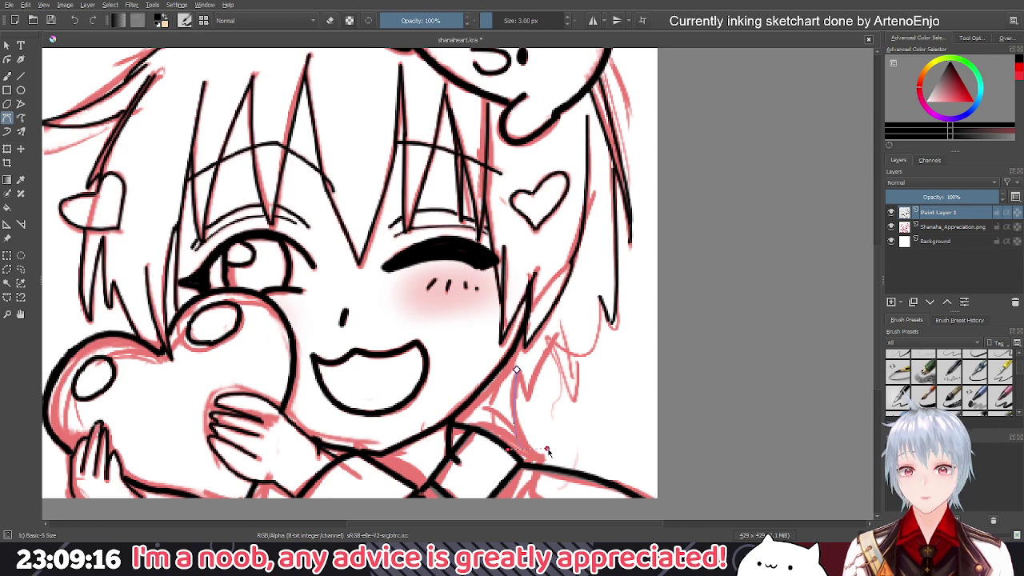
pyautogui.press('Return')
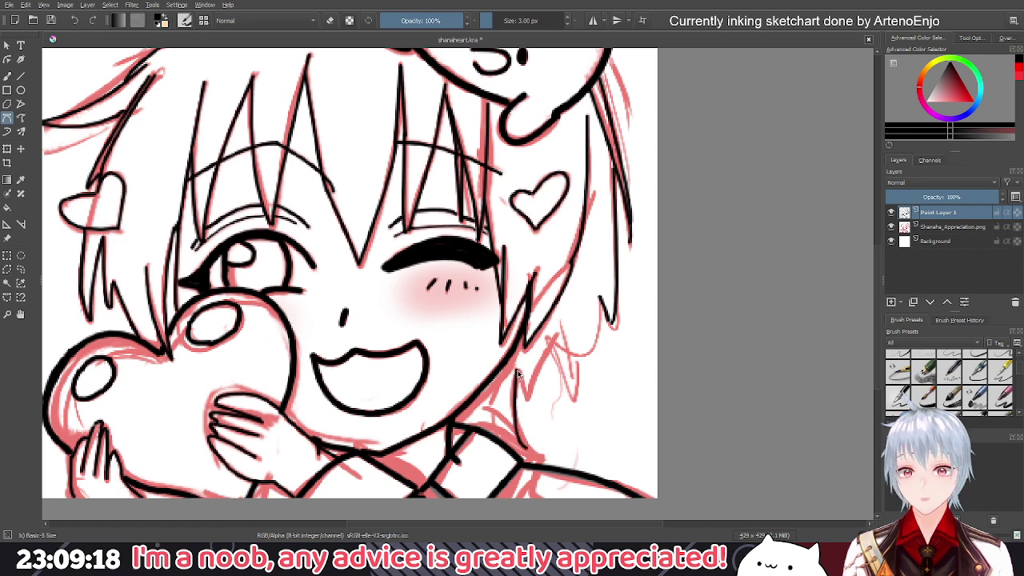
pyautogui.click(515, 370)
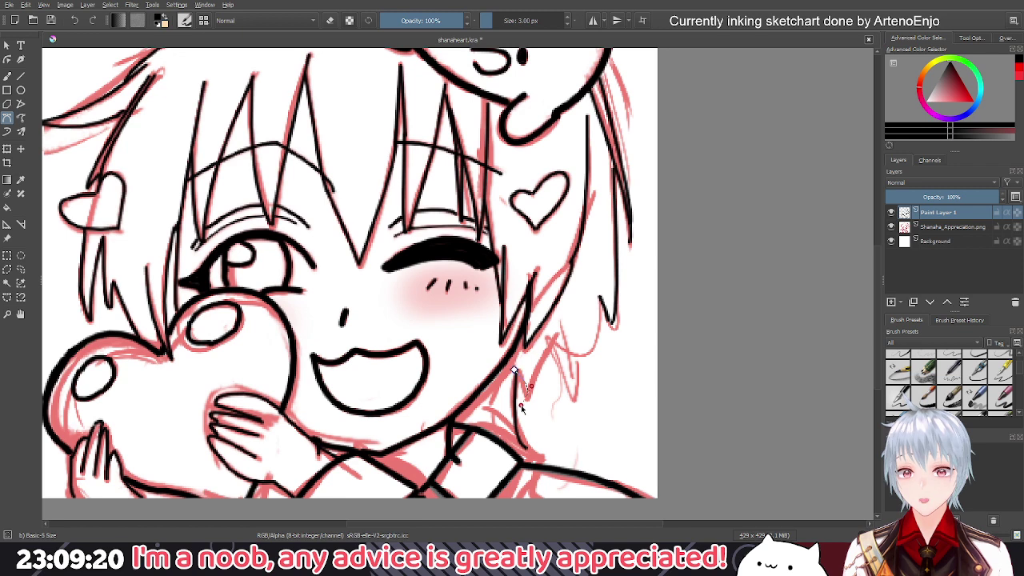
pyautogui.doubleClick(521, 408)
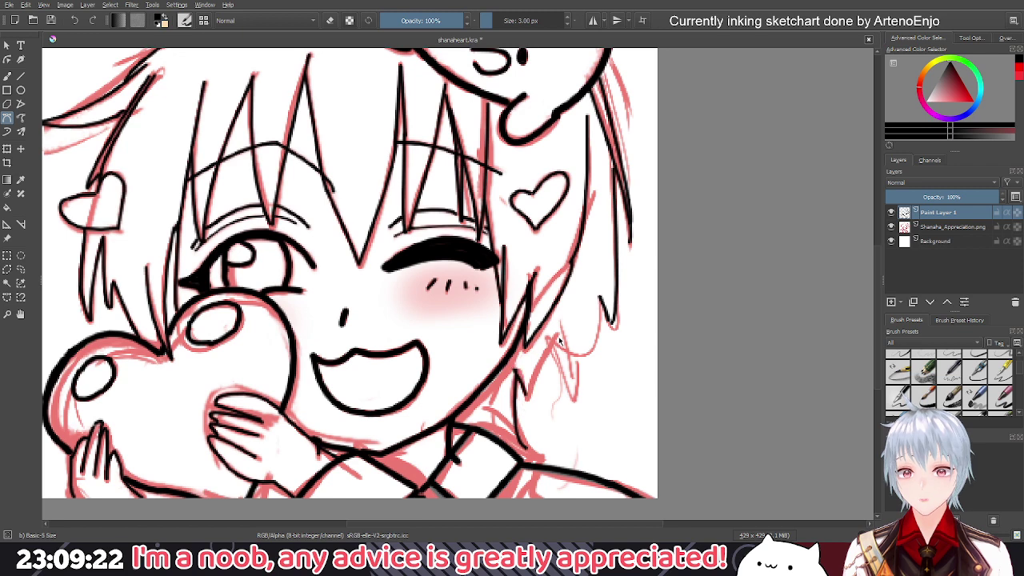
pyautogui.click(556, 334)
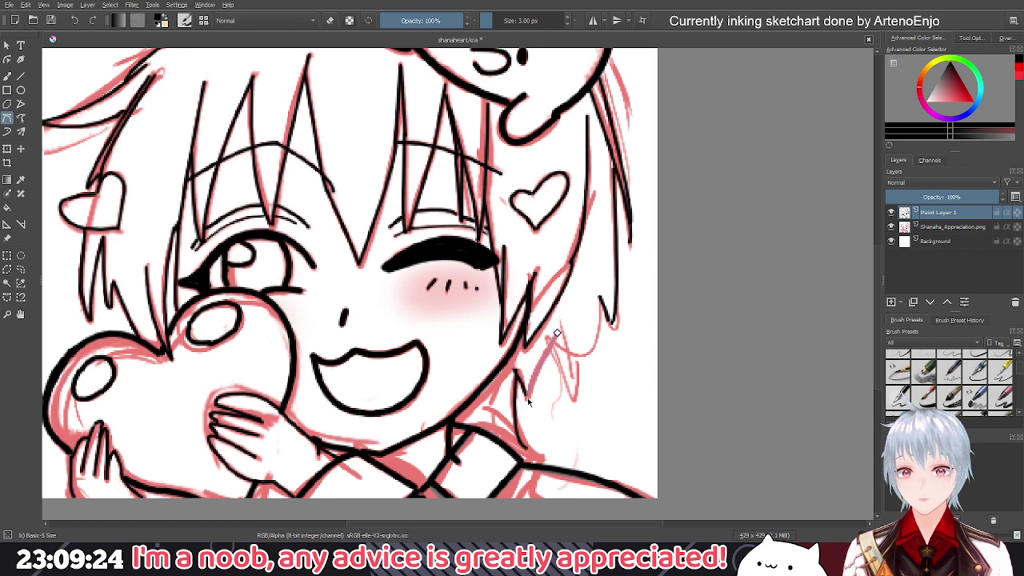
pyautogui.doubleClick(527, 400)
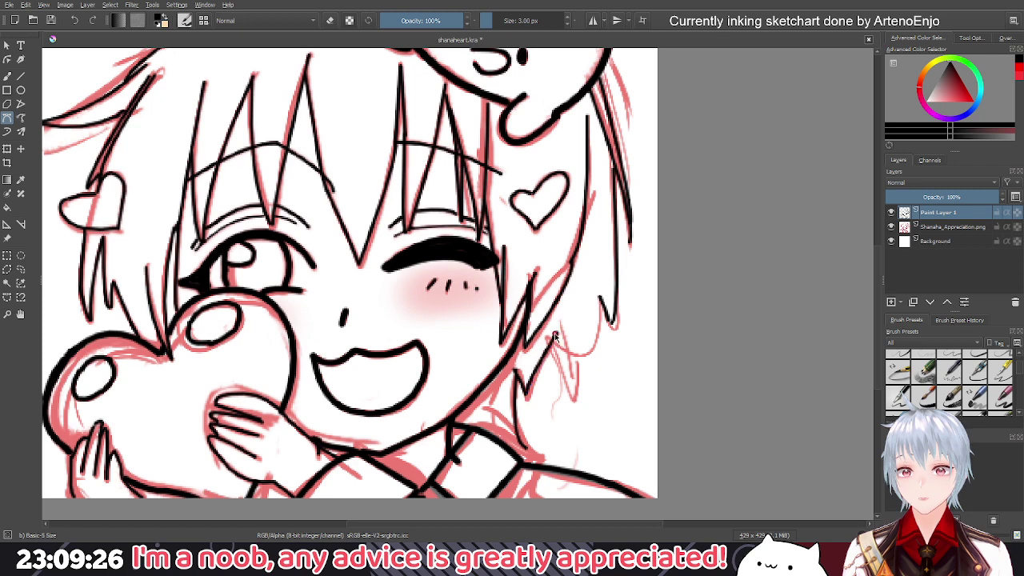
# Try joining the nape hair's upper peak to the side strand's hooked tip with a straight line
pyautogui.click(554, 334)
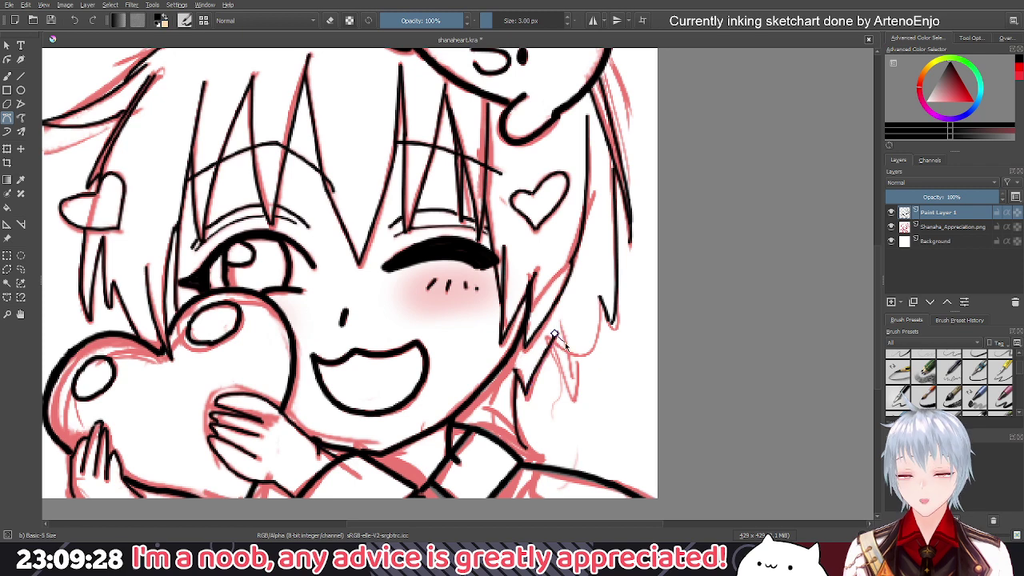
pyautogui.press('Escape')
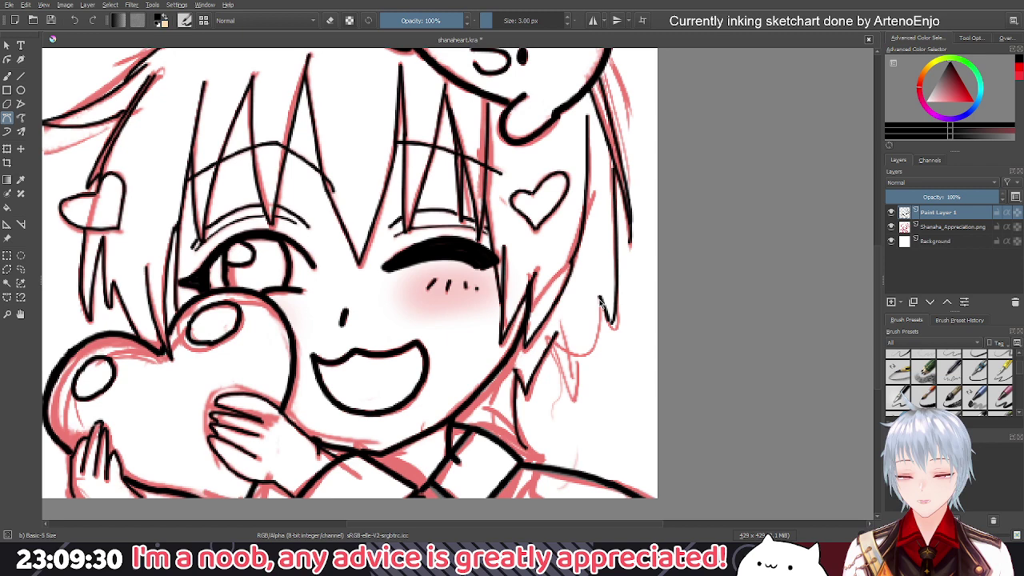
pyautogui.click(599, 301)
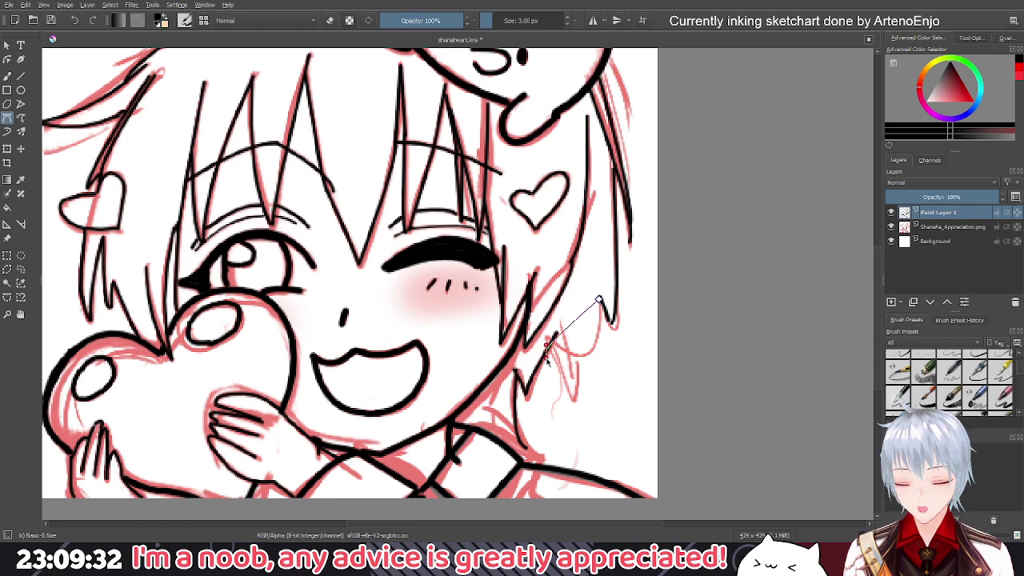
pyautogui.scroll(-2, 540, 259)
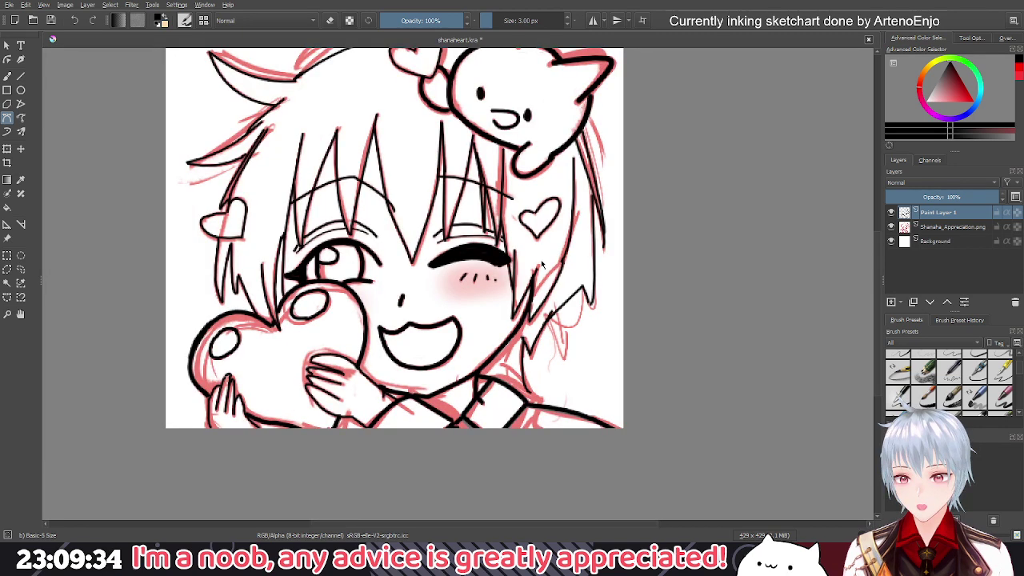
pyautogui.scroll(-1, 541, 259)
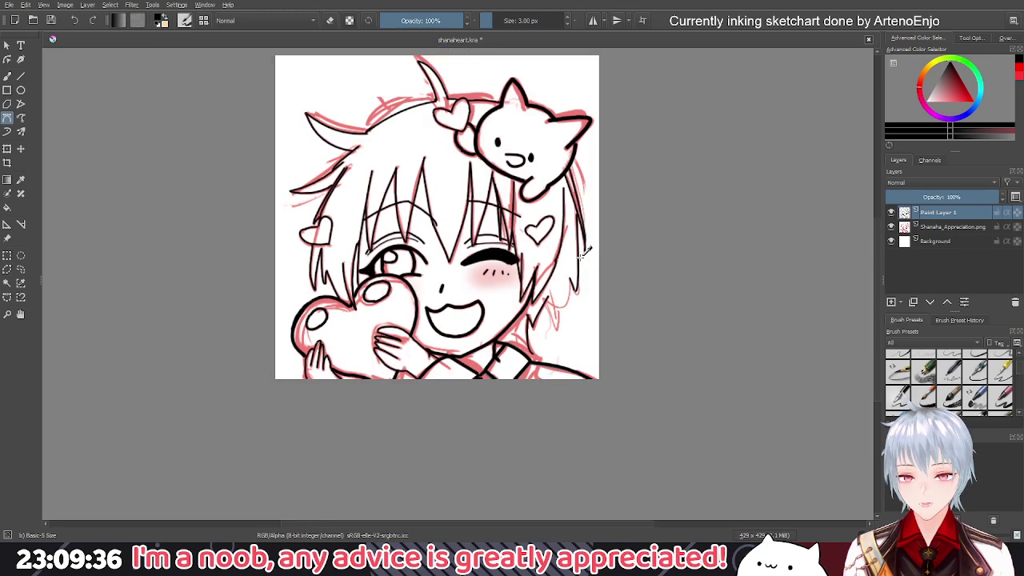
# Undo the trial strokes of the nape hair and side strand back to the outer strand curve
pyautogui.hotkey('ctrl', 'z')
pyautogui.hotkey('ctrl', 'z')
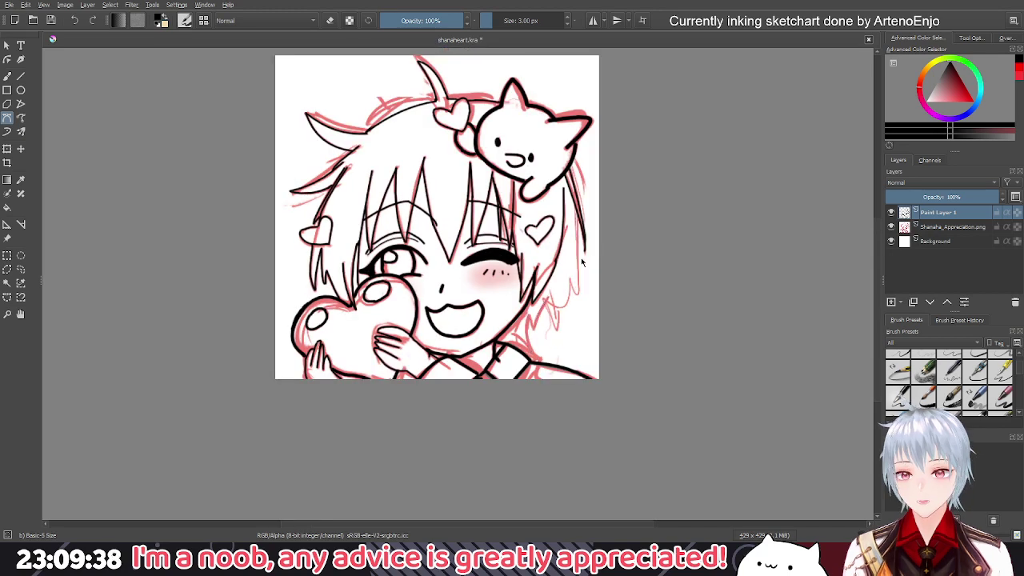
pyautogui.click(572, 200)
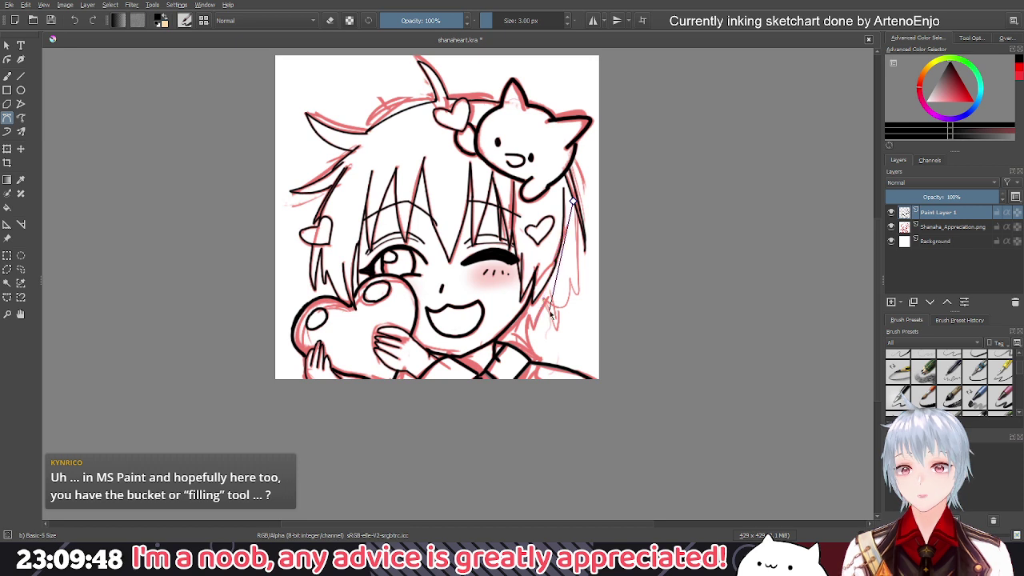
pyautogui.press('Escape')
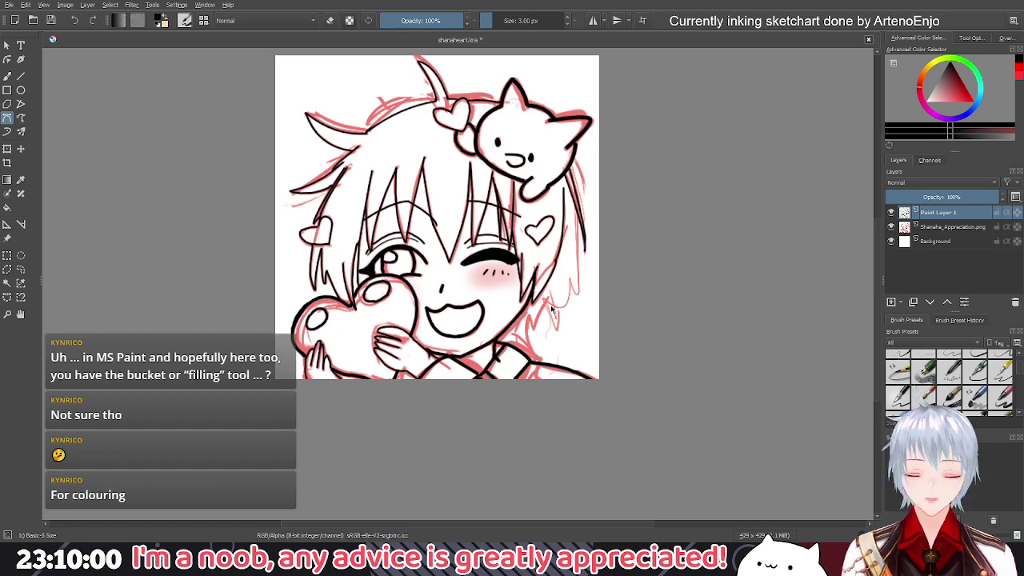
# Ink the lower edge of the nape hair with a Bezier curve running along the top of the collar
pyautogui.scroll(3, 552, 311)
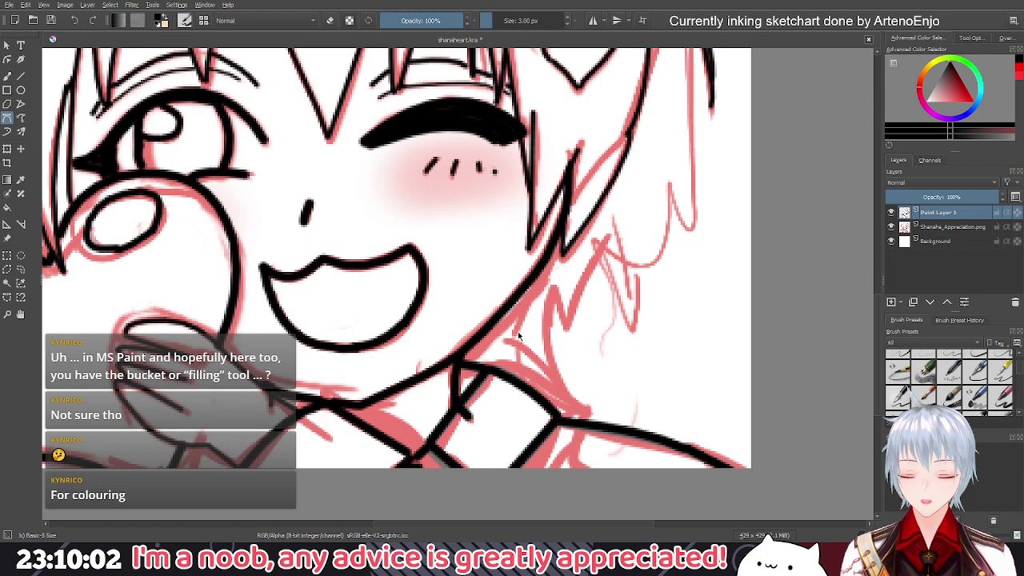
pyautogui.scroll(1, 525, 361)
pyautogui.click(608, 430)
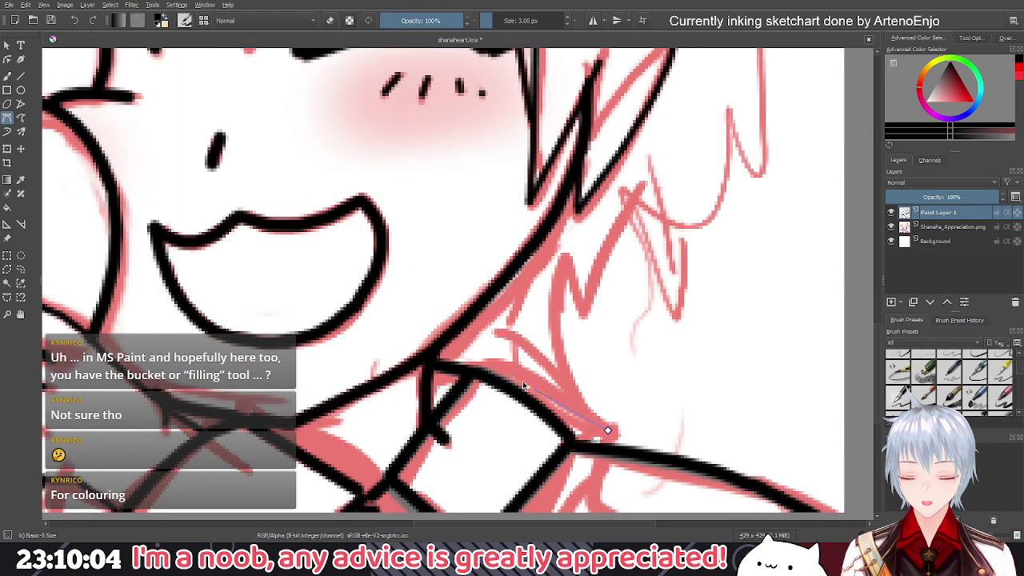
pyautogui.moveTo(494, 371); pyautogui.dragTo(479, 388)
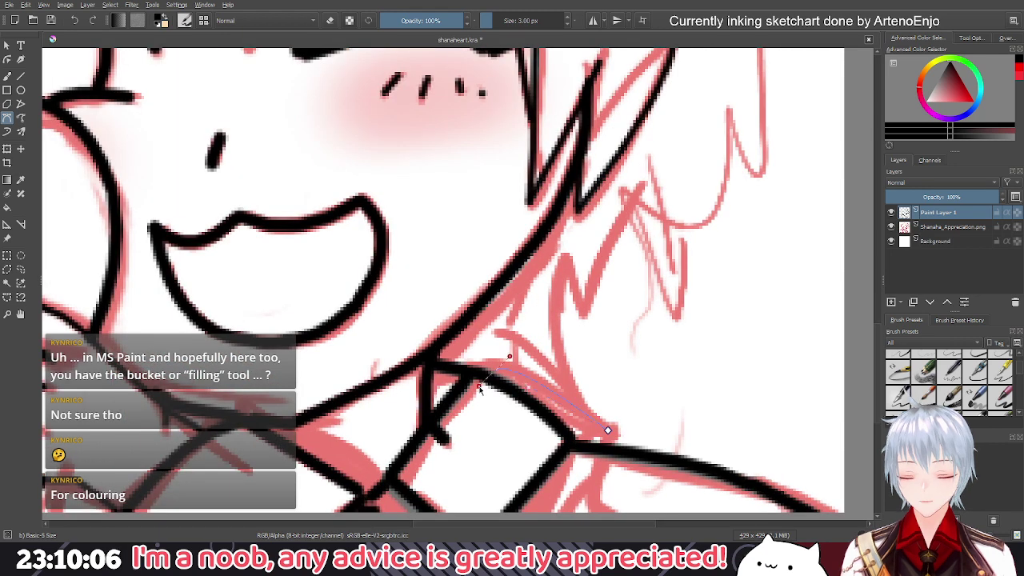
pyautogui.press('Return')
# Ink the nape hair's first spike with two Bezier curves, a long edge from its peak to the collar and a short edge down to the next notch
pyautogui.click(566, 260)
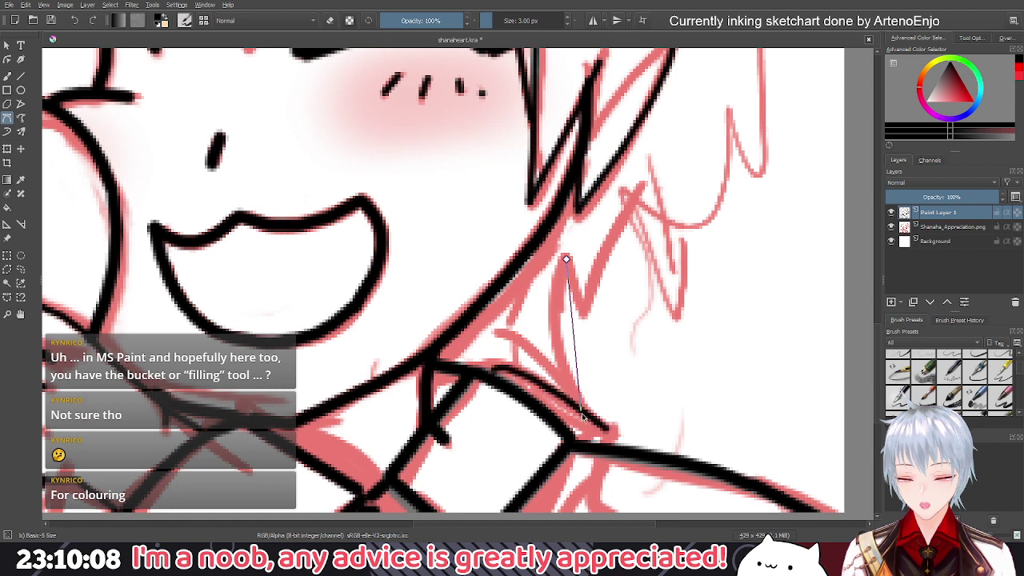
pyautogui.moveTo(608, 430); pyautogui.dragTo(670, 454)
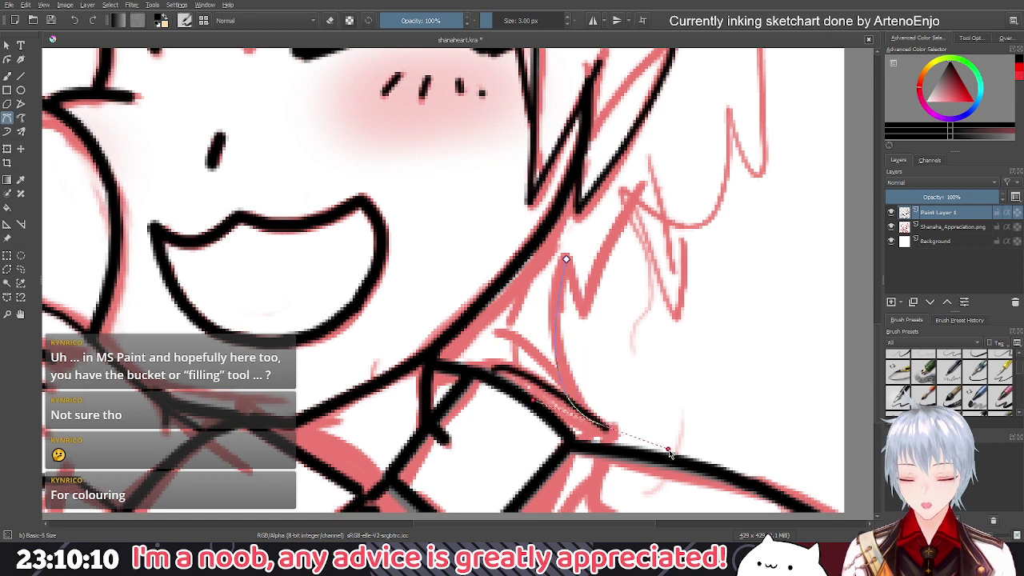
pyautogui.press('Return')
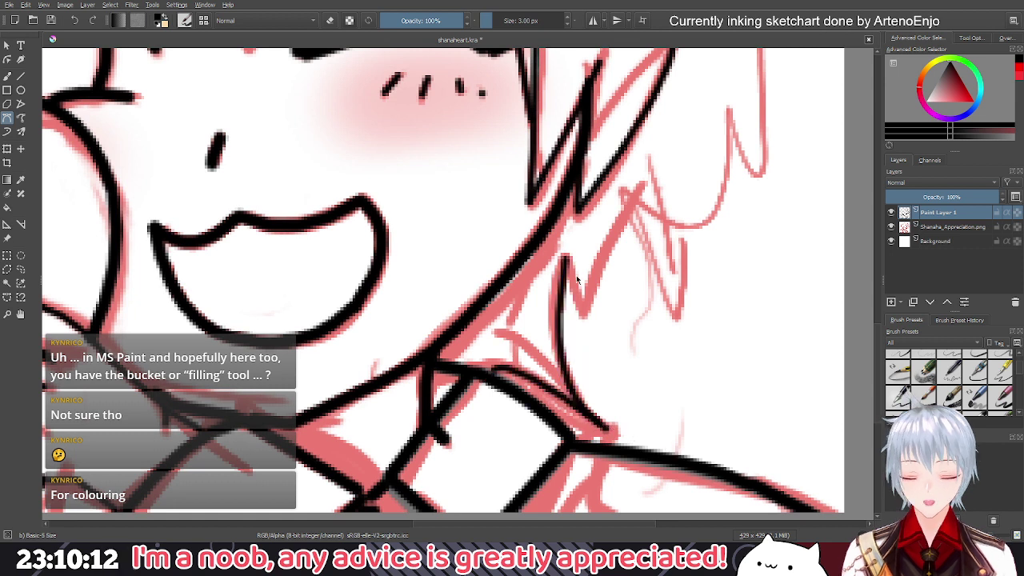
pyautogui.click(563, 261)
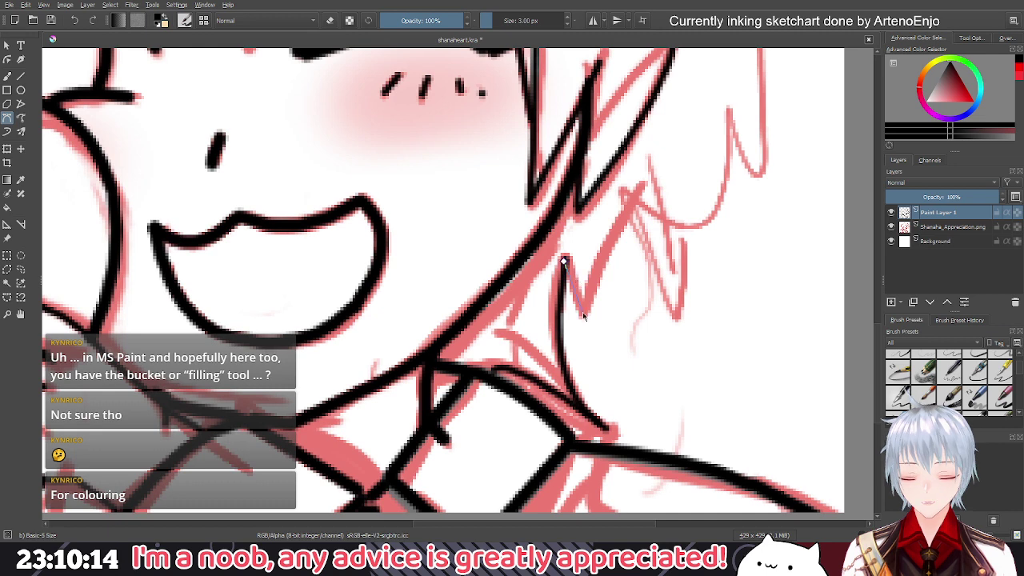
pyautogui.moveTo(582, 313); pyautogui.dragTo(588, 327)
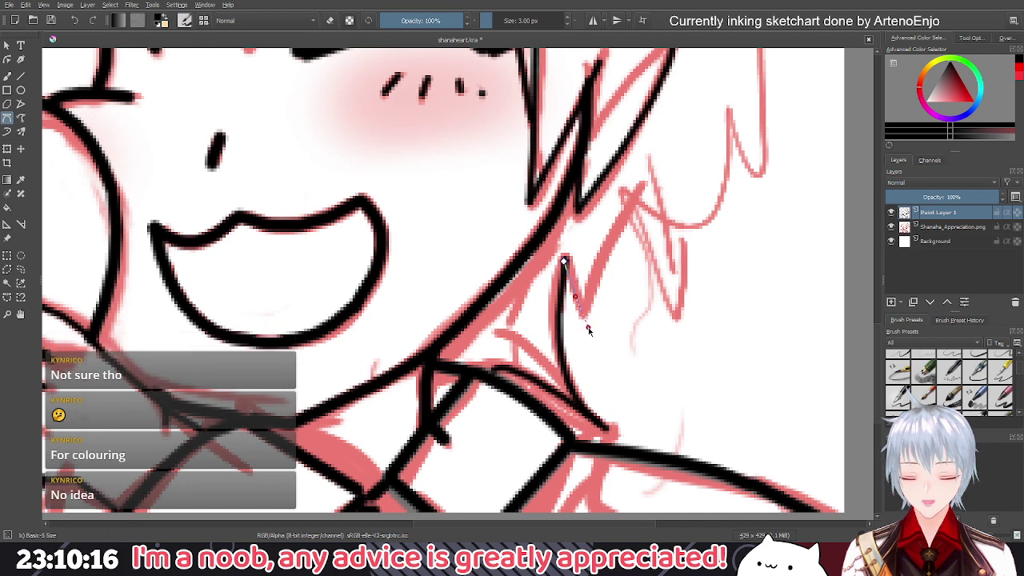
pyautogui.press('Return')
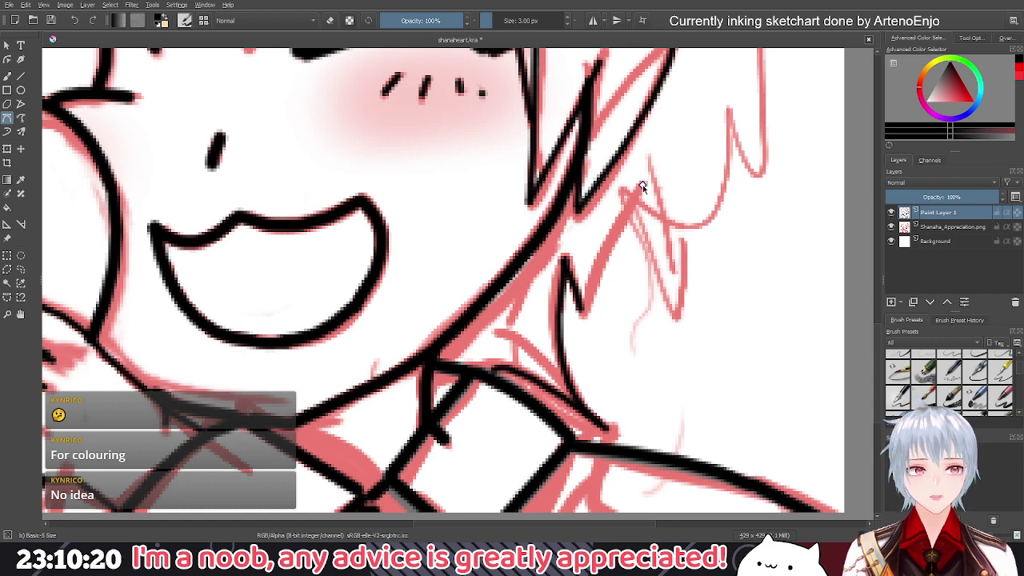
# Ink the nape hair's next edge with a straight Bezier line from the upper peak down to the notch
pyautogui.click(642, 185)
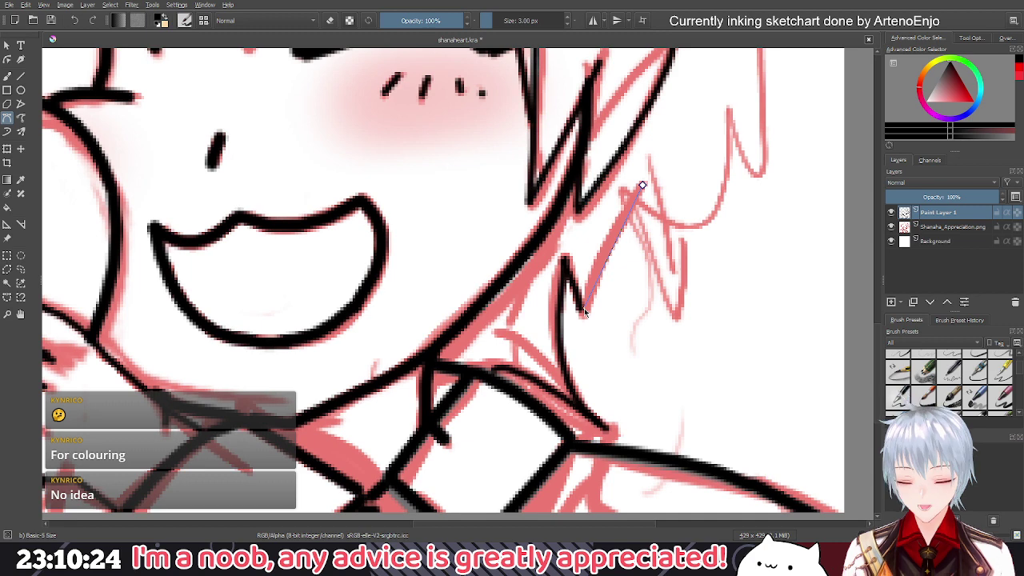
pyautogui.doubleClick(584, 312)
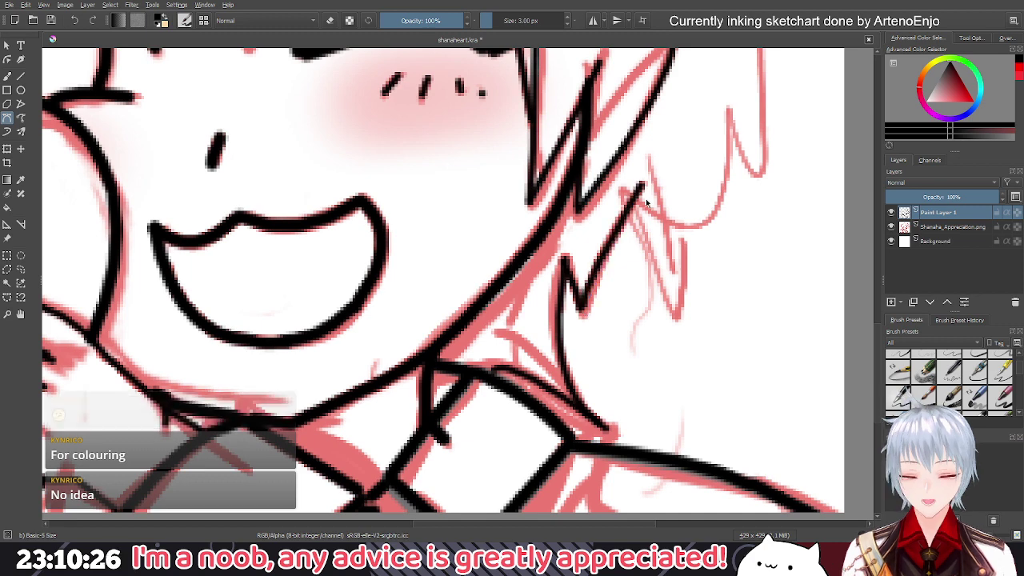
pyautogui.scroll(-8, 645, 199)
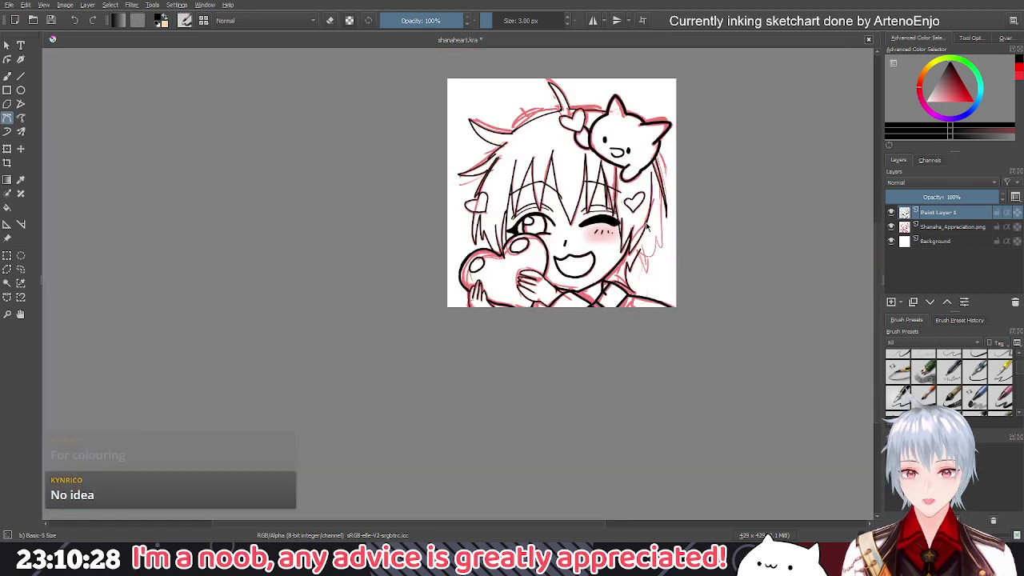
# Try a long Bezier curve from the nape hair's upper peak up to the outer hair strand below the cat
pyautogui.scroll(4, 647, 228)
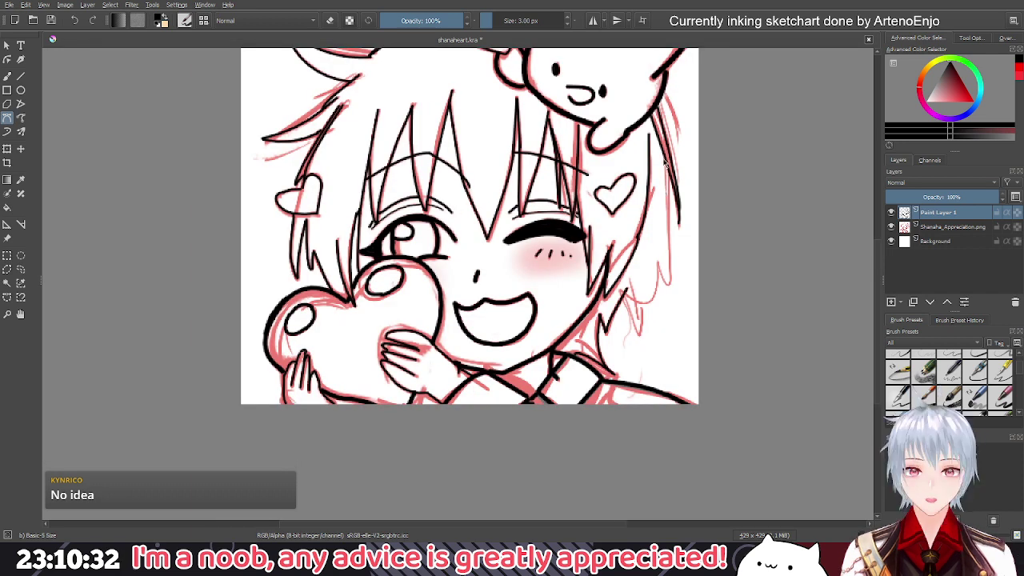
pyautogui.doubleClick(628, 291)
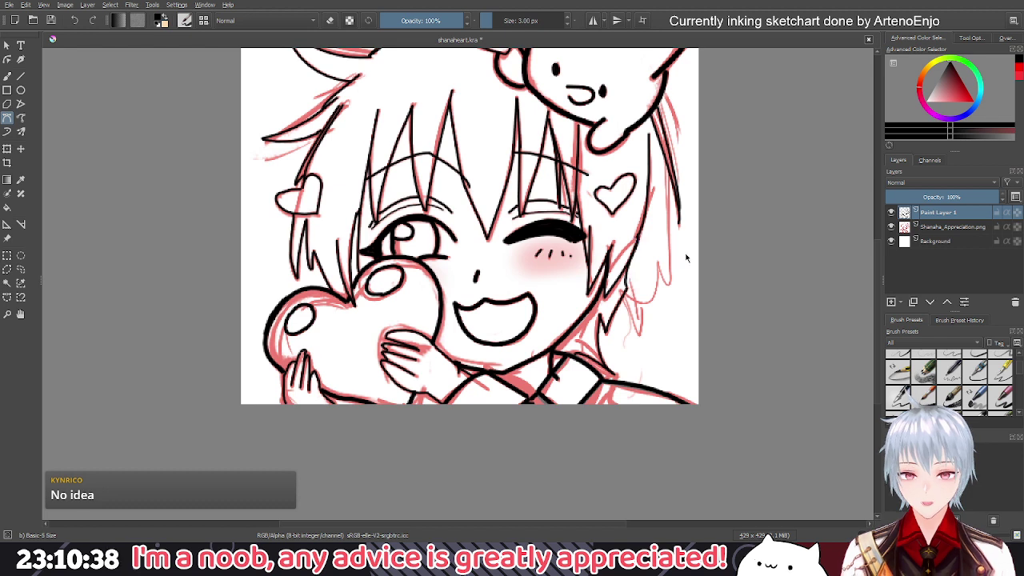
pyautogui.click(626, 287)
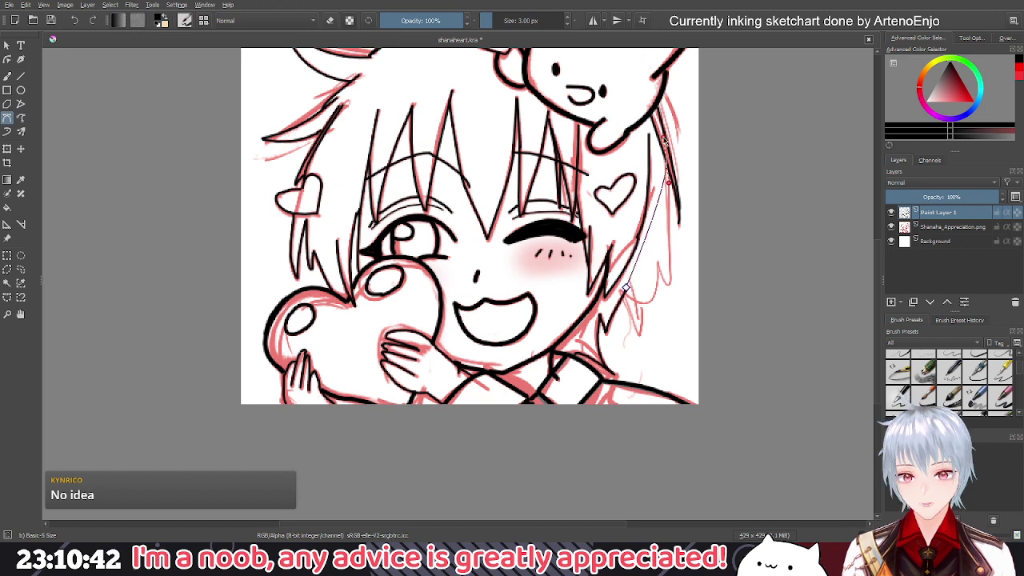
pyautogui.press('Return')
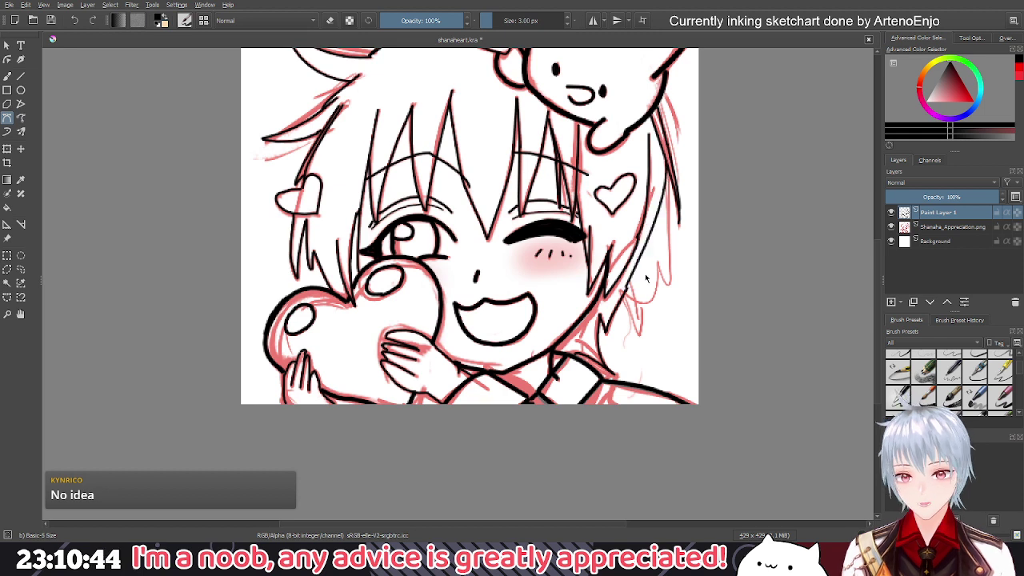
pyautogui.scroll(4, 623, 288)
pyautogui.click(626, 280)
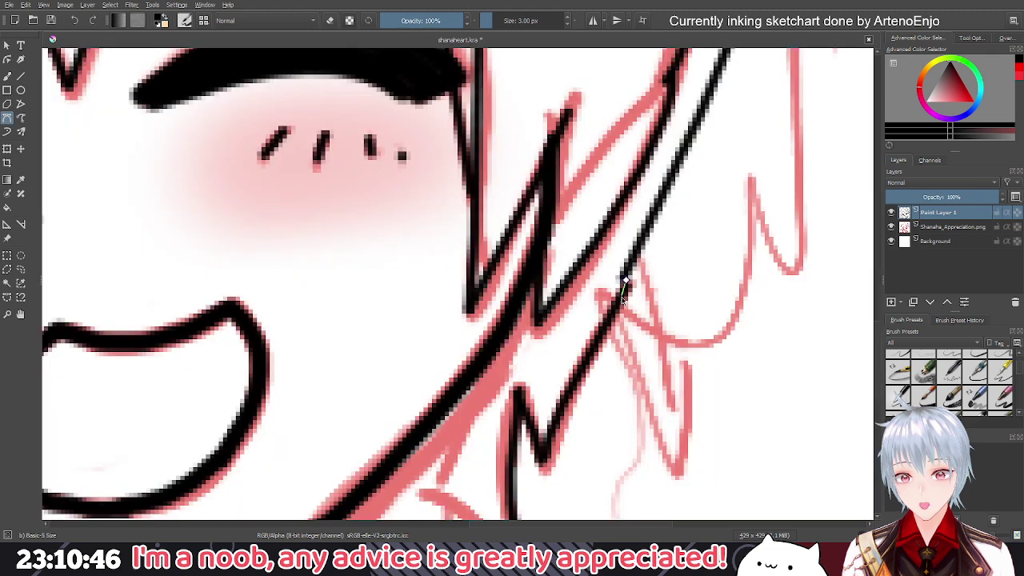
# Hide the Shanaha_Appreciation.png sketch layer and examine the black linework around the side and nape hair
pyautogui.scroll(-8, 623, 297)
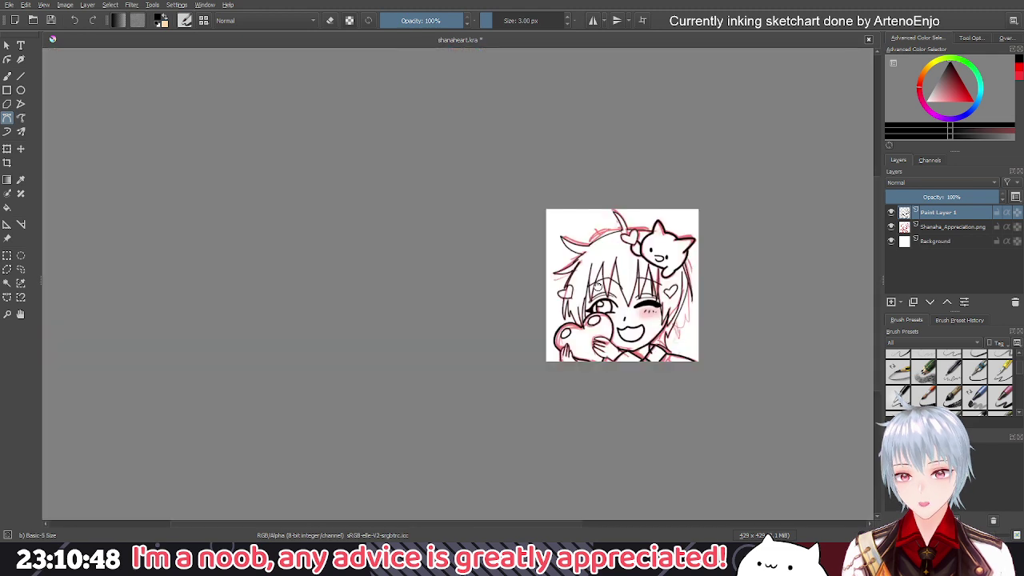
pyautogui.click(951, 227)
pyautogui.click(891, 227)
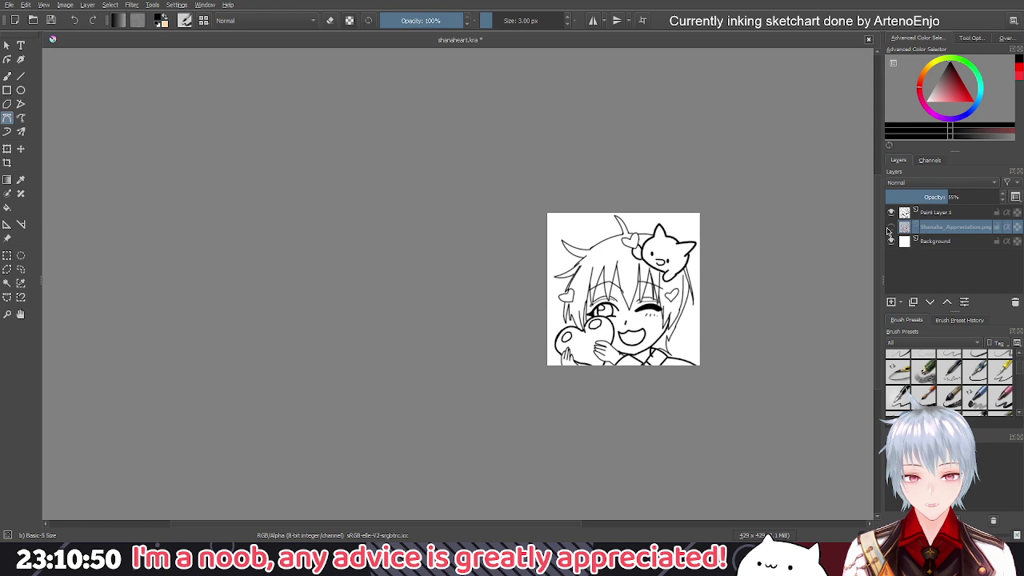
pyautogui.scroll(4, 699, 340)
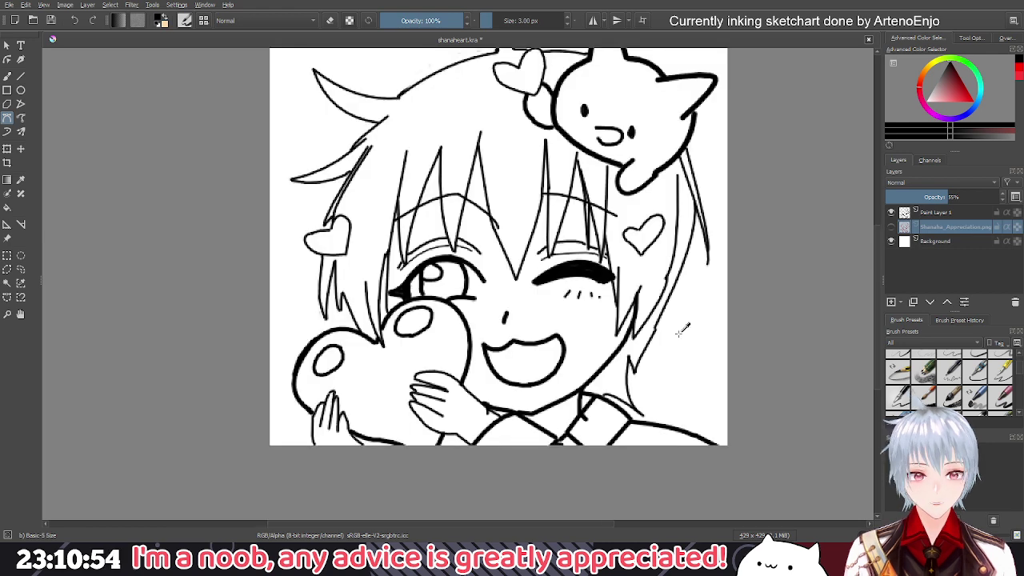
pyautogui.moveTo(682, 327); pyautogui.dragTo(606, 314)
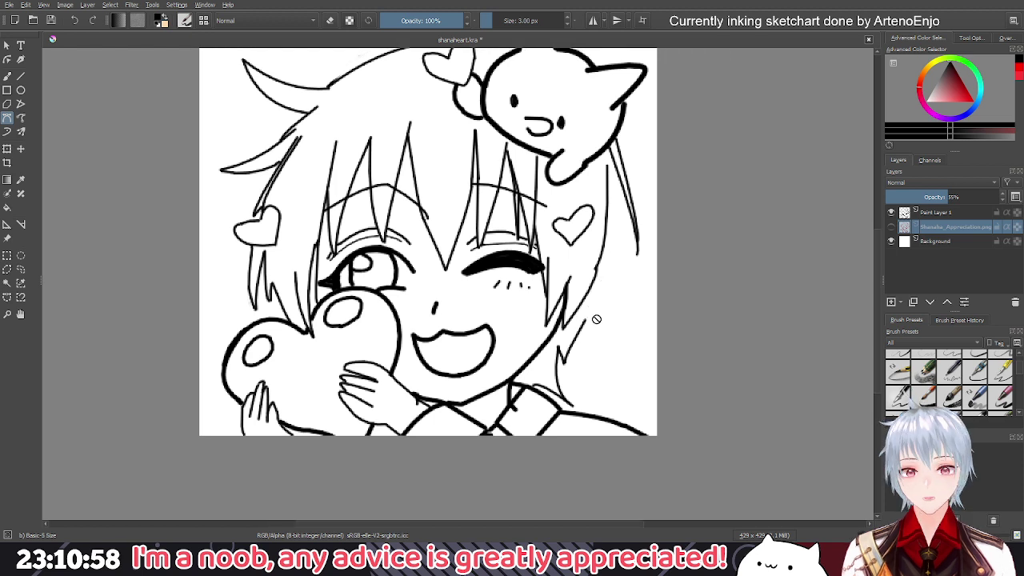
# Erase the small hooked stub on the side strand's outer curve on Paint Layer 1 with the brush in eraser mode
pyautogui.scroll(4, 595, 275)
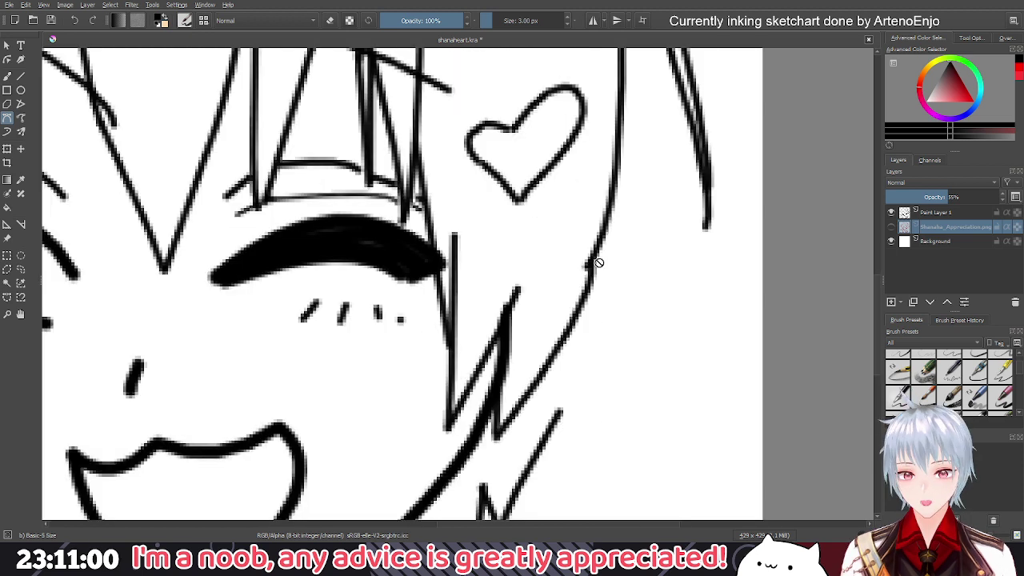
pyautogui.press('b')
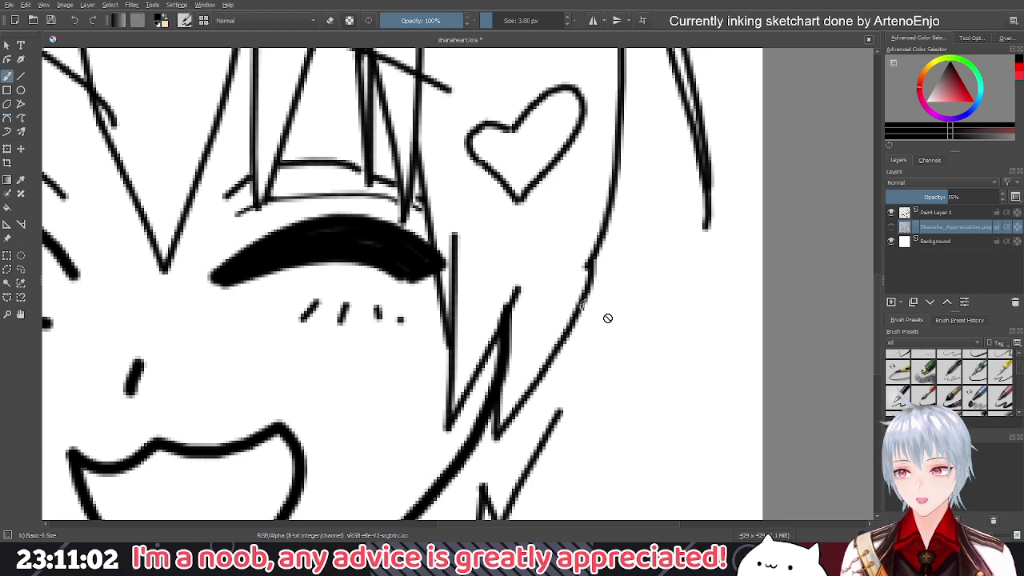
pyautogui.press('e')
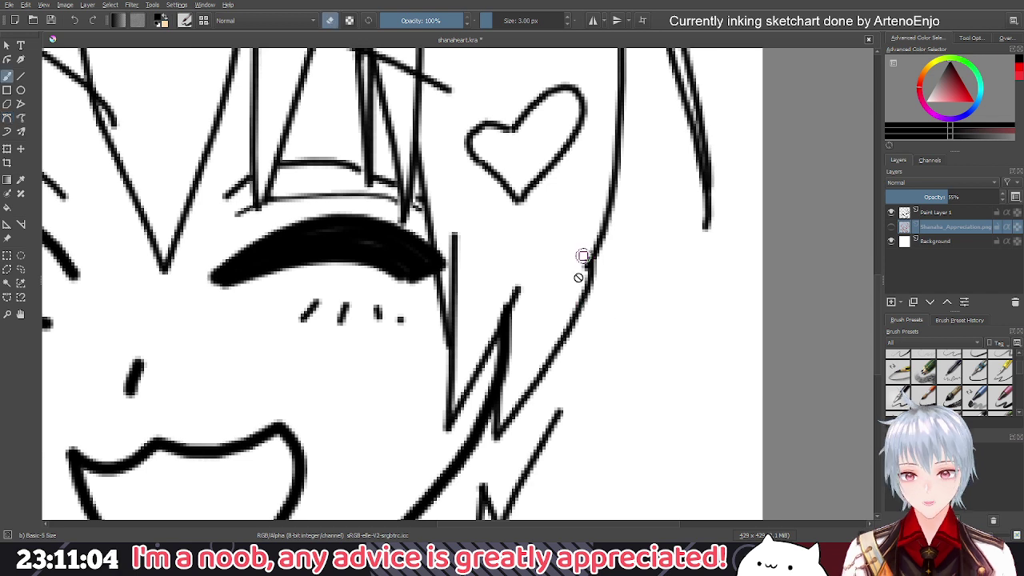
pyautogui.press('pageup')
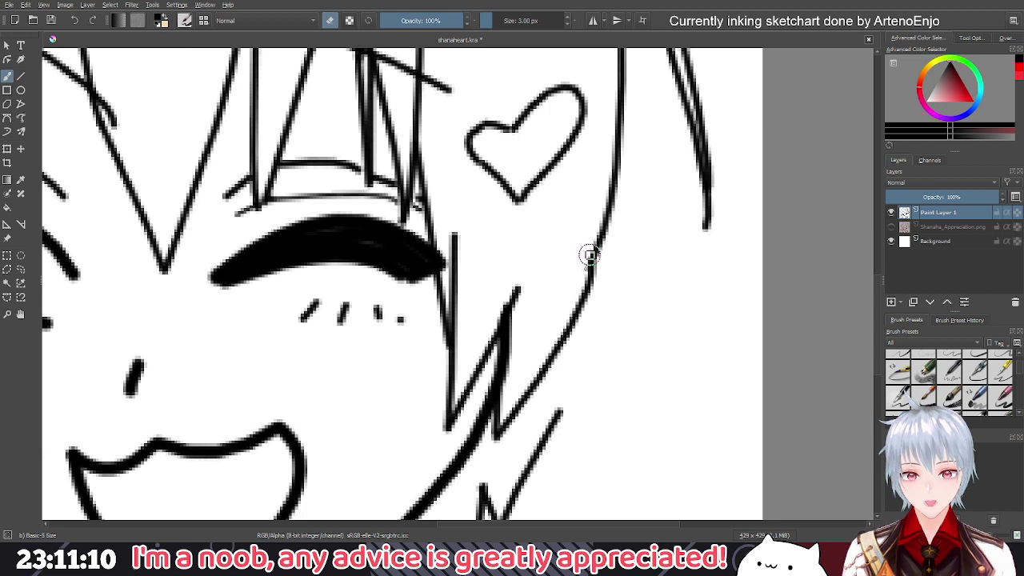
# Show the sketch layer again and ink a Bezier curve from the nape hair's upper peak up toward the side strand
pyautogui.scroll(-3, 589, 255)
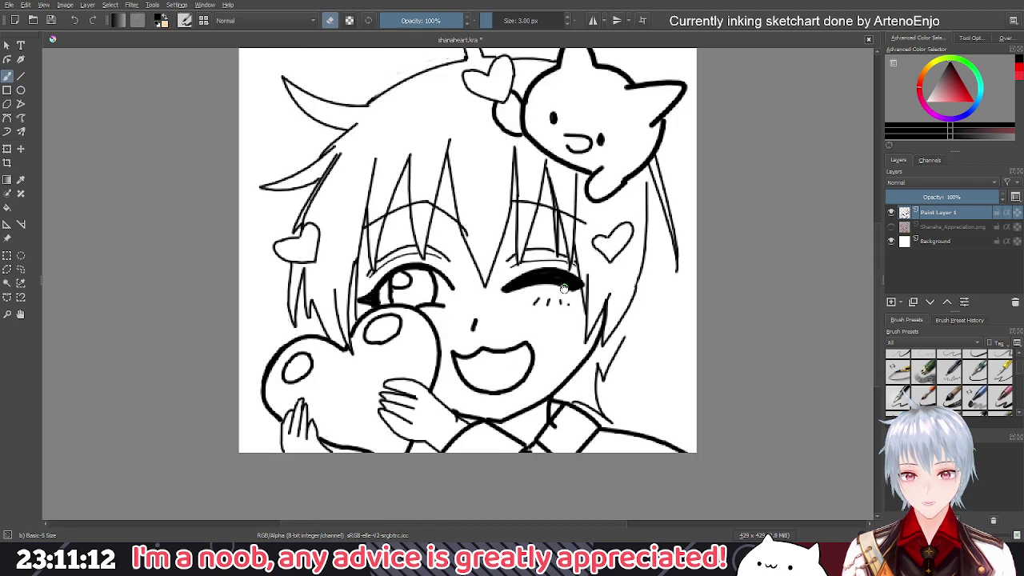
pyautogui.click(891, 227)
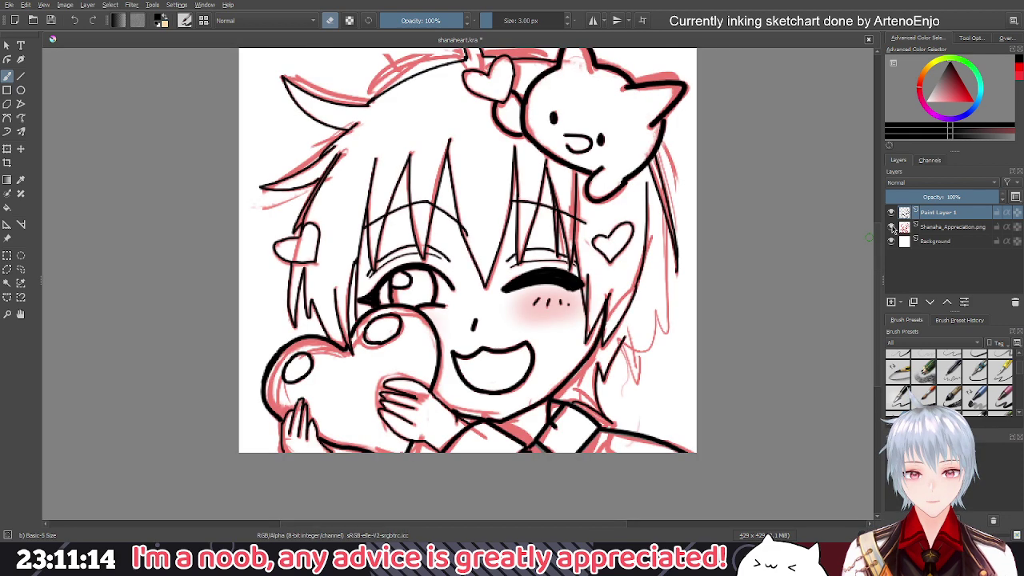
pyautogui.click(6, 119)
pyautogui.click(624, 337)
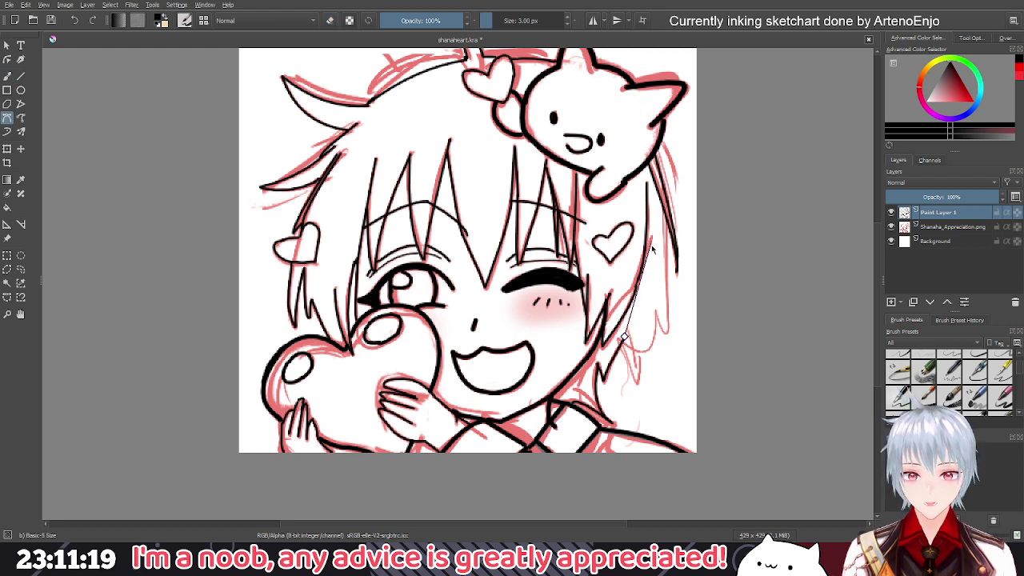
# Try to ink the outer hair strand beside the winking eye with two curves and undo them after checking without the sketch
pyautogui.moveTo(654, 260); pyautogui.dragTo(653, 243)
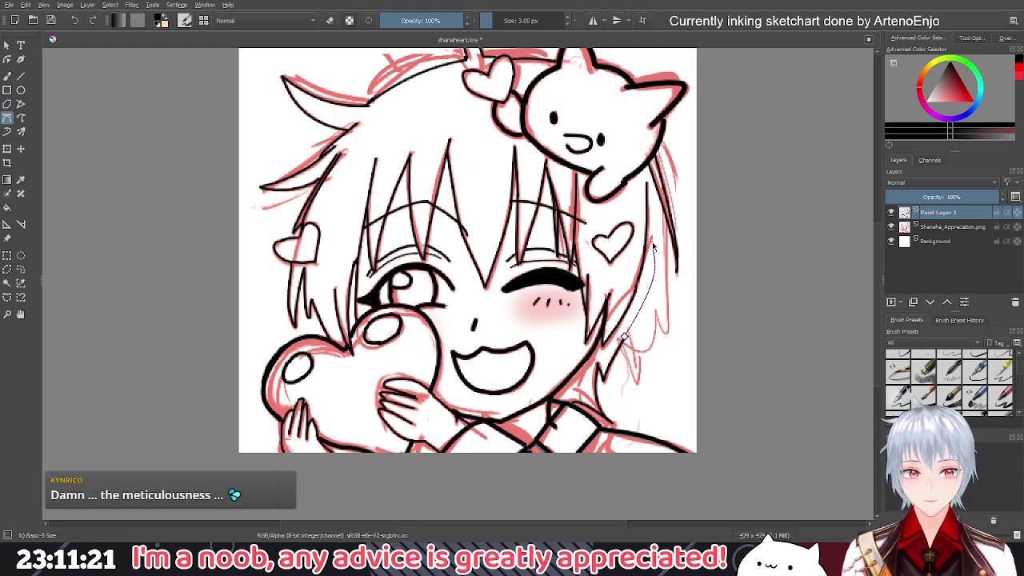
pyautogui.press('Return')
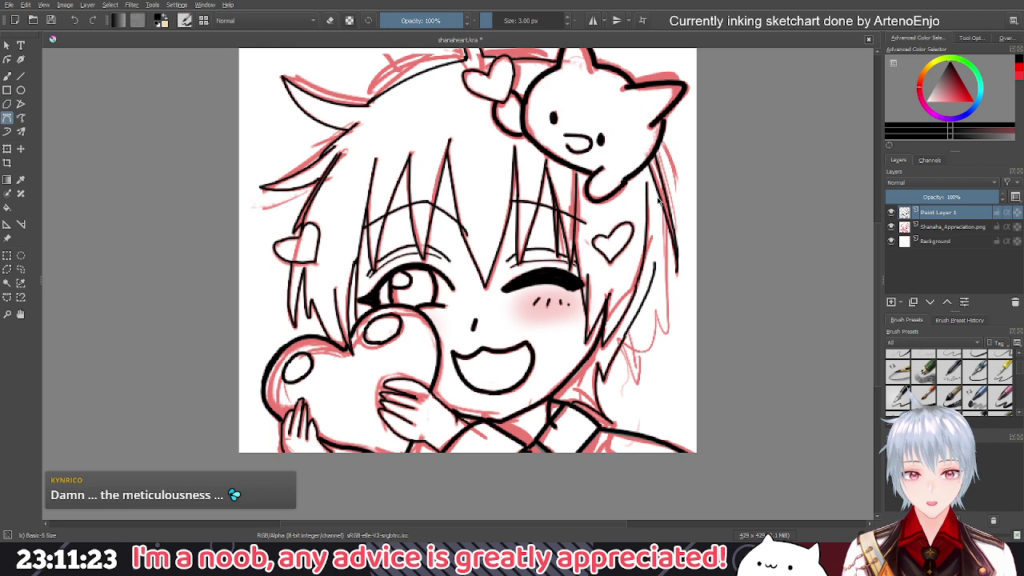
pyautogui.click(656, 194)
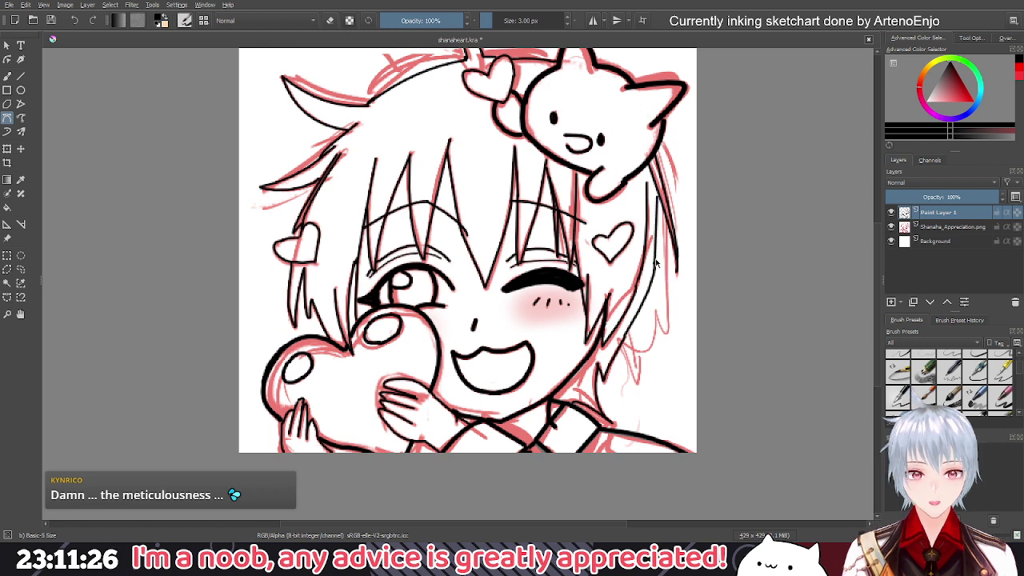
pyautogui.click(655, 262)
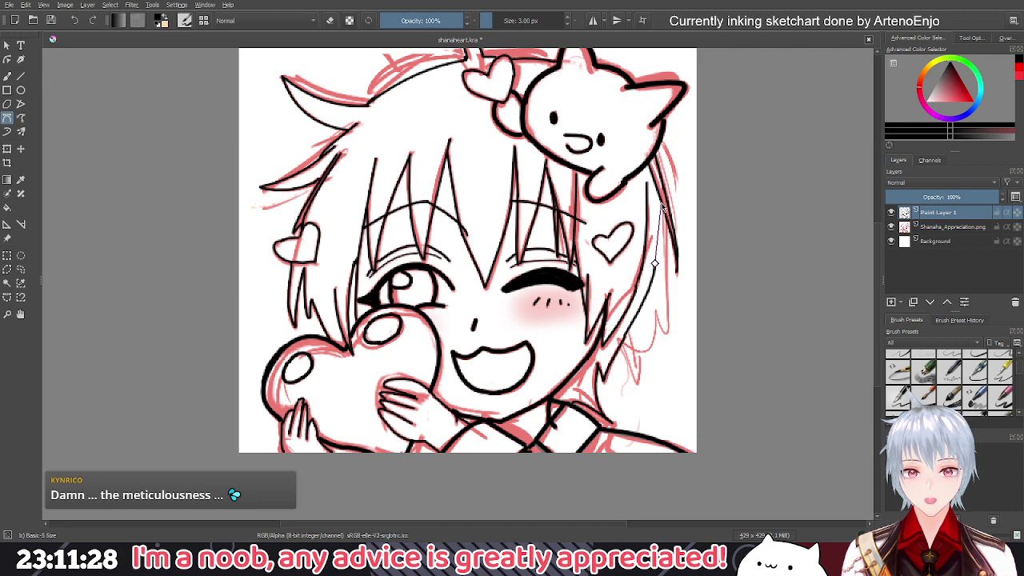
pyautogui.doubleClick(661, 205)
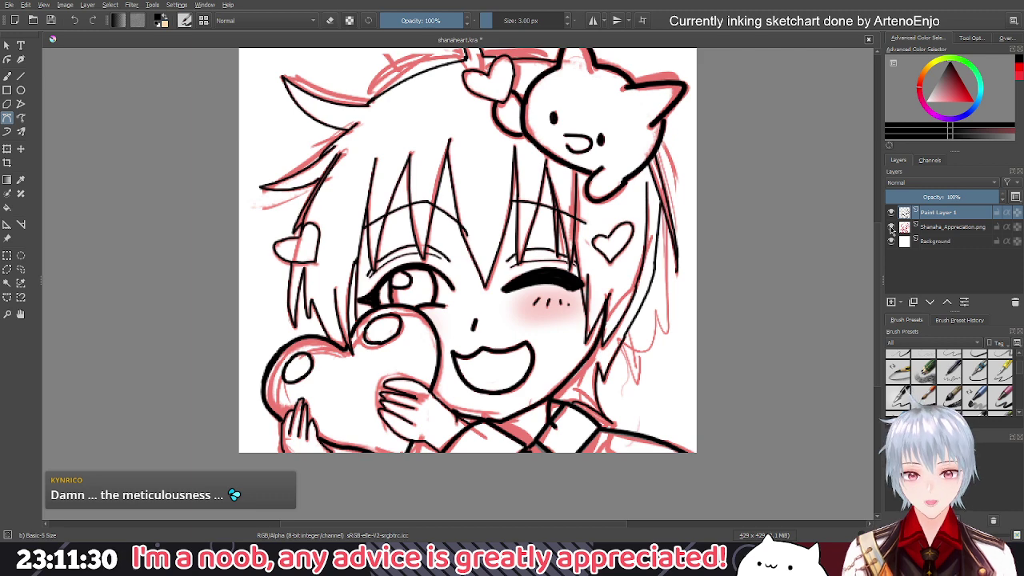
pyautogui.click(891, 228)
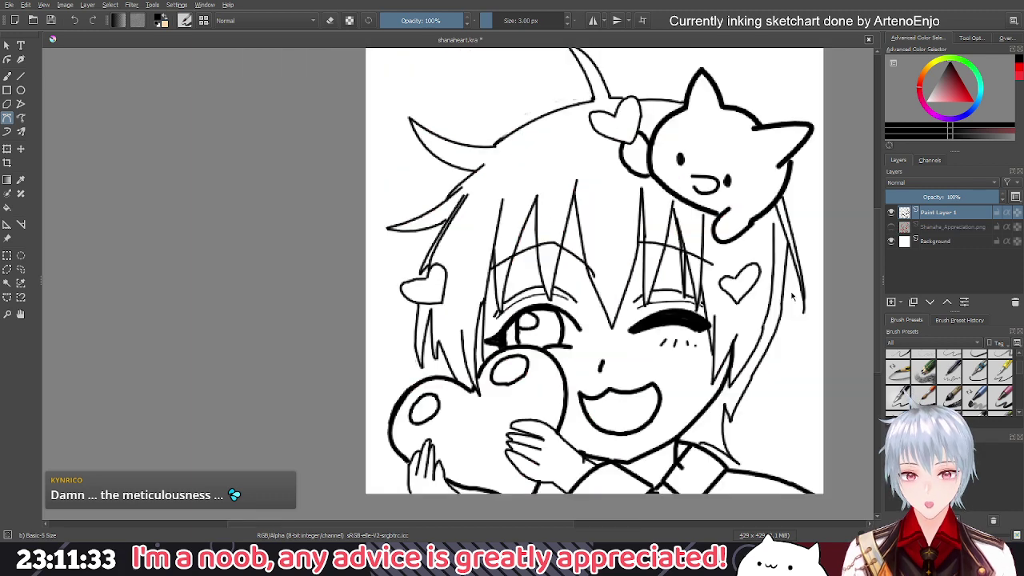
pyautogui.hotkey('ctrl', 'z')
pyautogui.hotkey('ctrl', 'z')
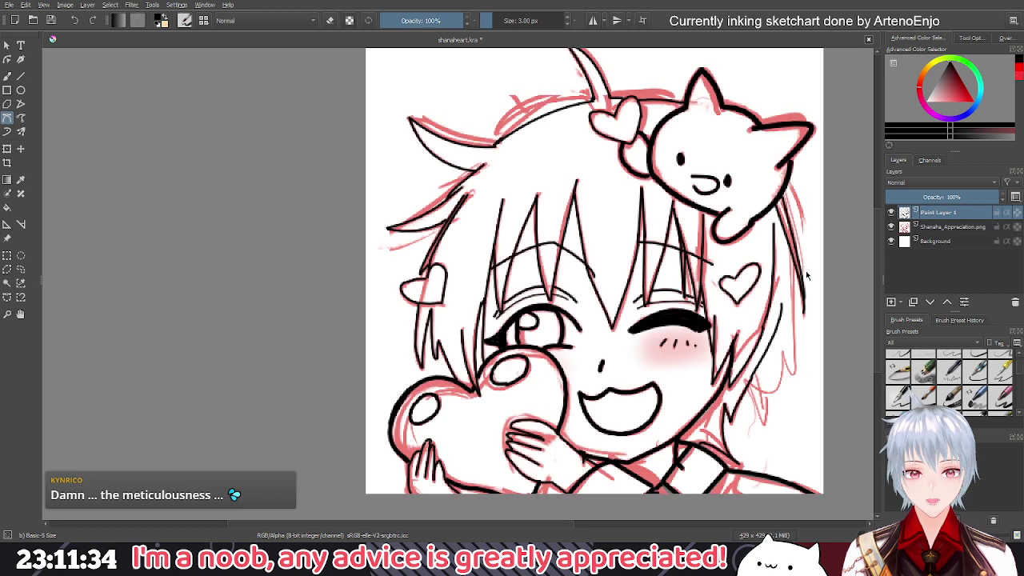
# Try to ink a short, nearly vertical hair curve beside the jaw, running down towards the sketched lower hair tips
pyautogui.scroll(3, 813, 389)
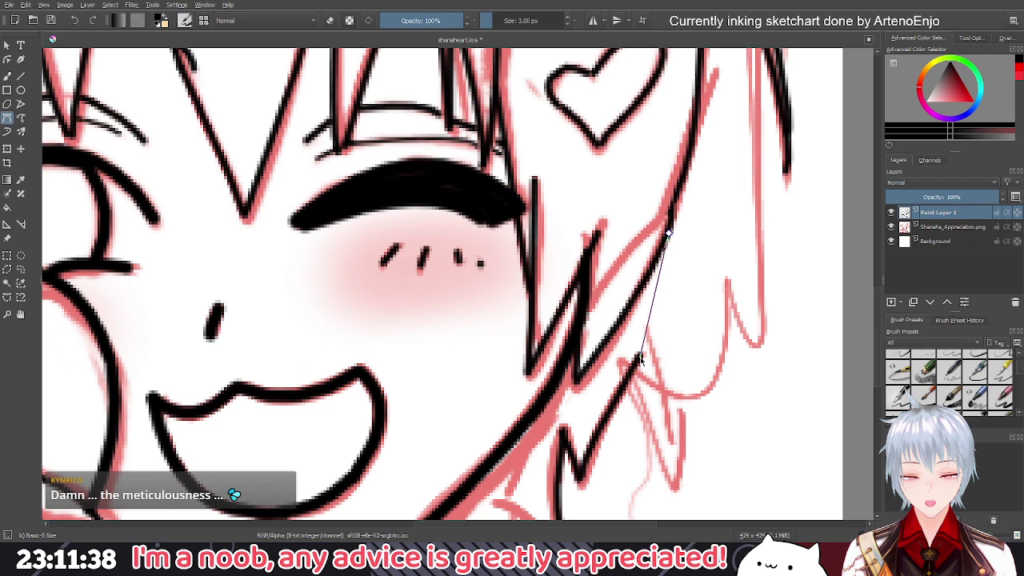
pyautogui.moveTo(661, 397); pyautogui.dragTo(675, 402)
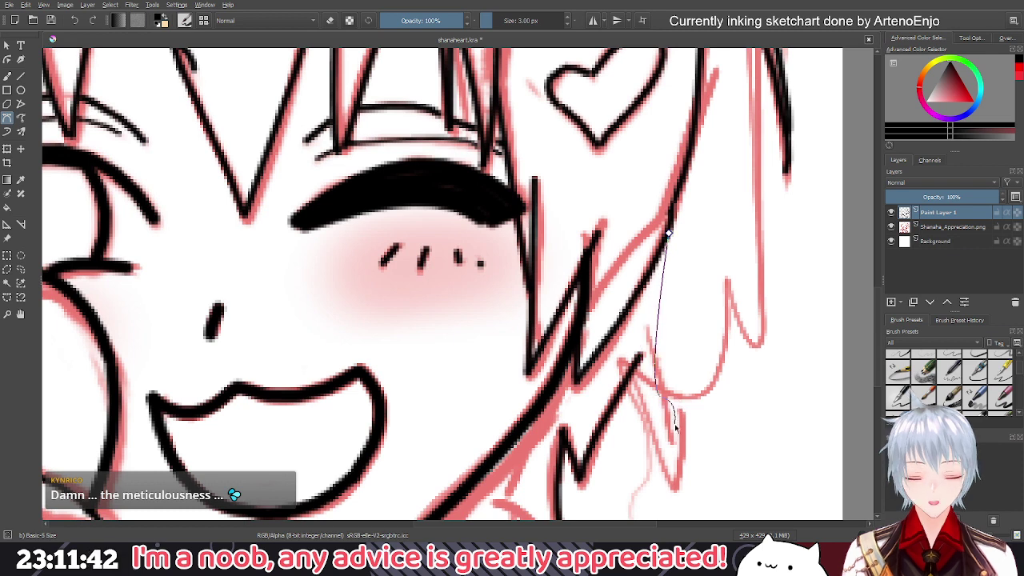
pyautogui.press('Return')
pyautogui.click(638, 356)
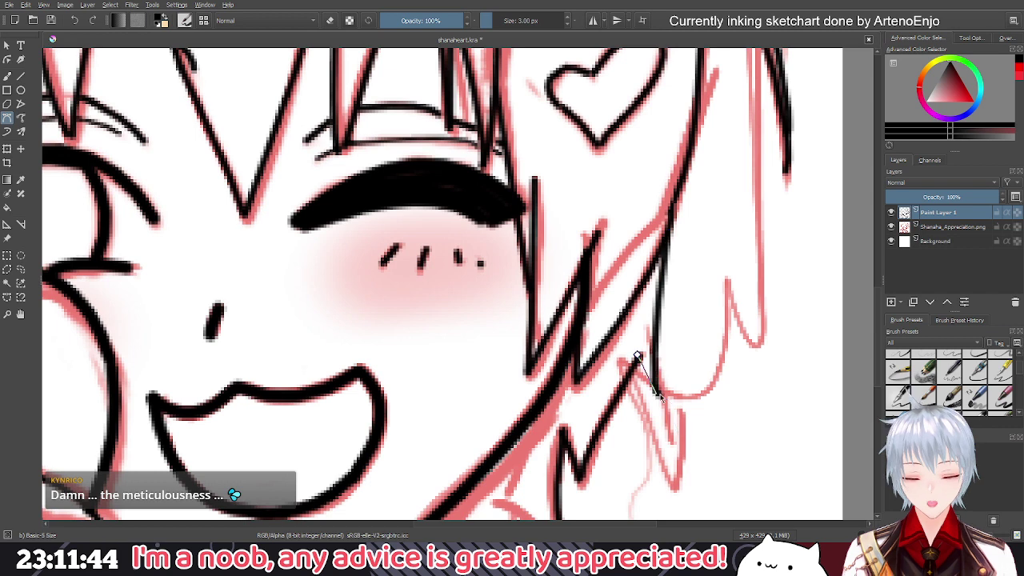
pyautogui.scroll(-3, 672, 320)
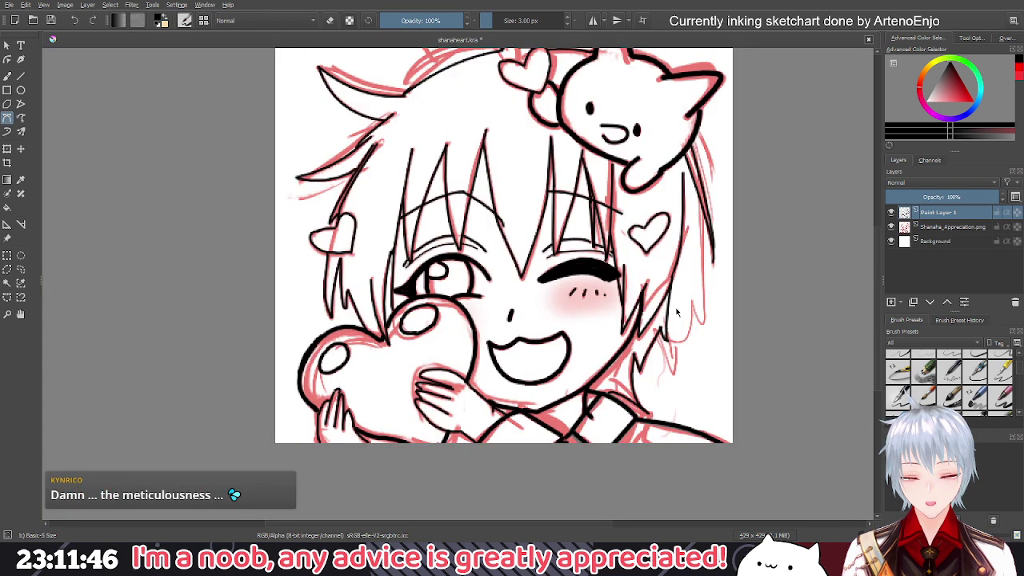
# Try to ink the outer hair strand with a long curve and a small joining curve near the jaw, and undo the trial curves
pyautogui.click(702, 214)
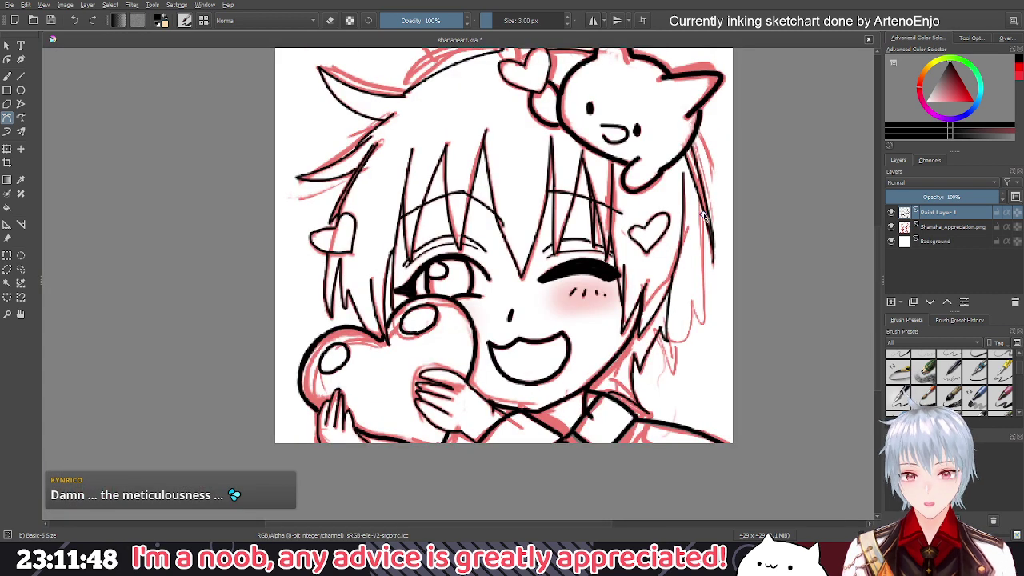
pyautogui.click(703, 215)
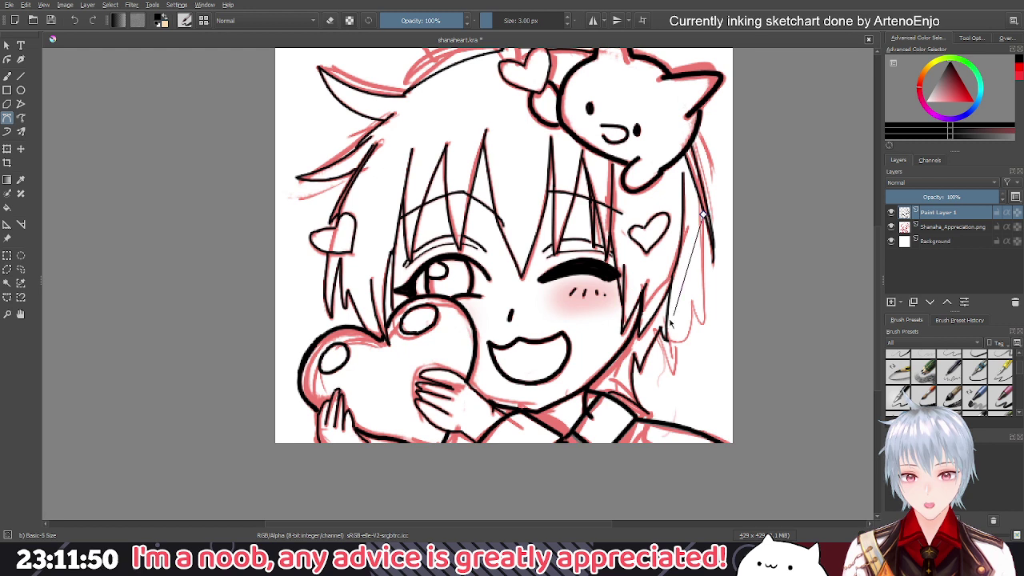
pyautogui.doubleClick(671, 320)
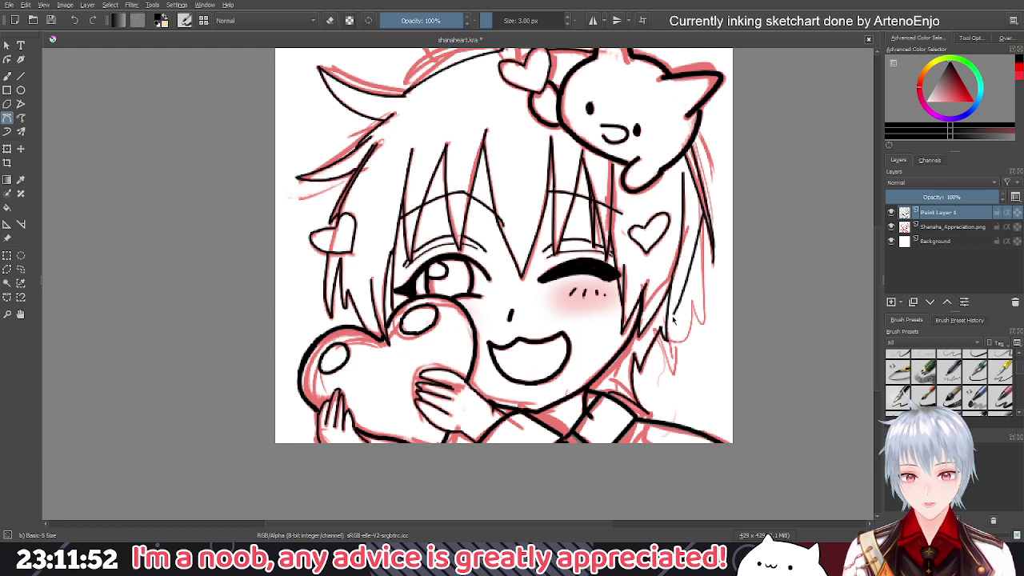
pyautogui.click(674, 314)
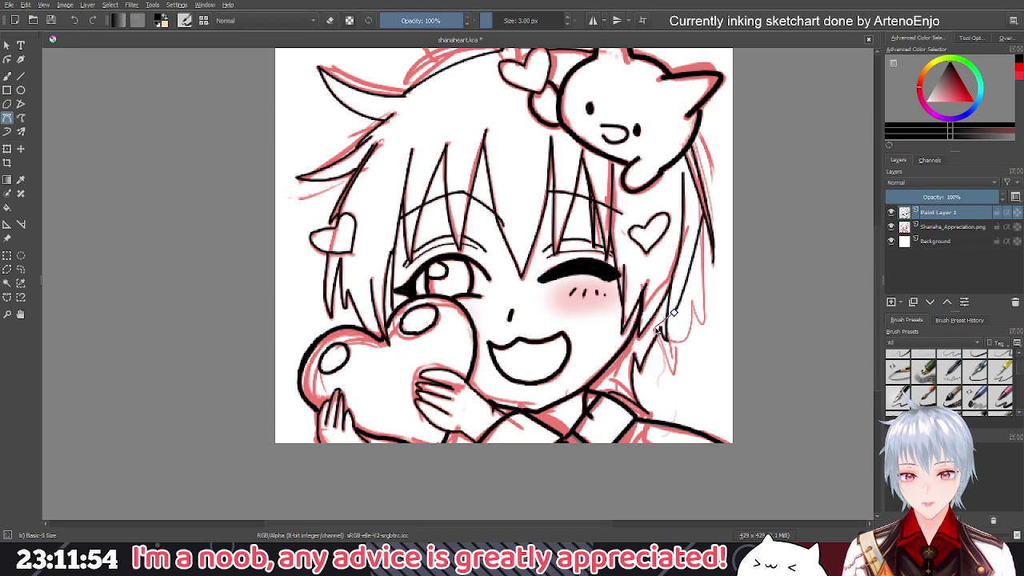
pyautogui.doubleClick(662, 337)
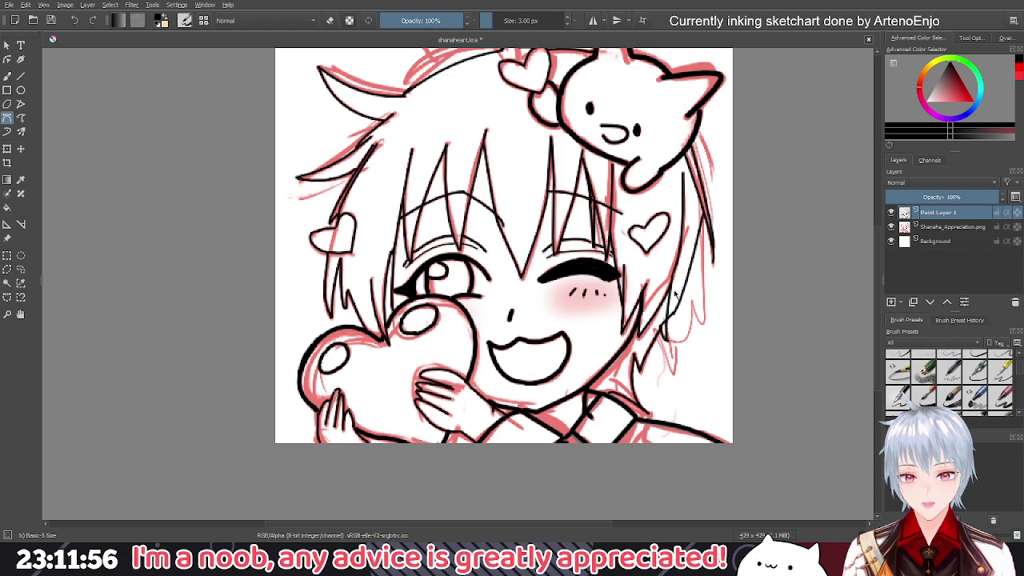
pyautogui.scroll(2, 674, 296)
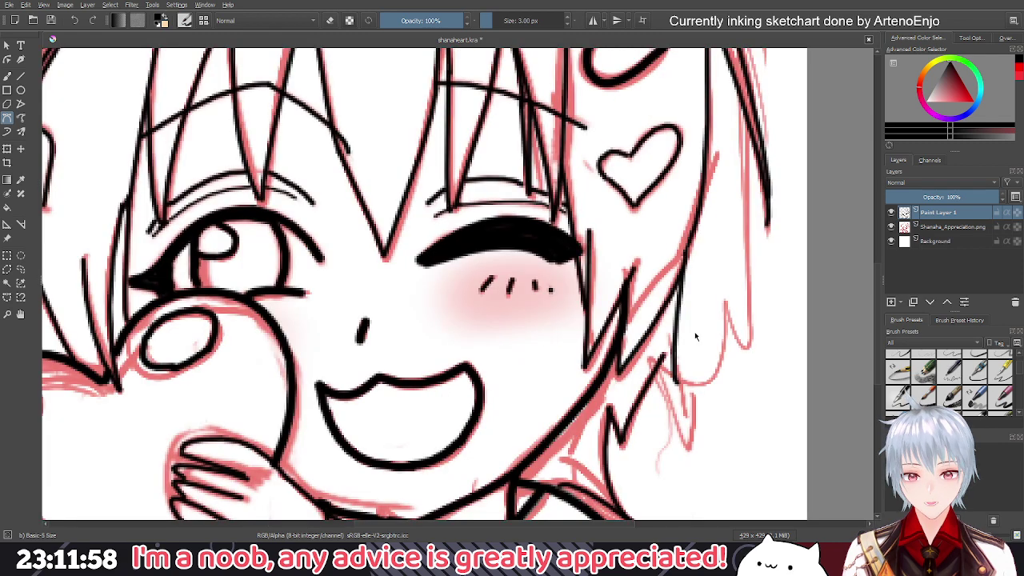
pyautogui.hotkey('ctrl', 'z')
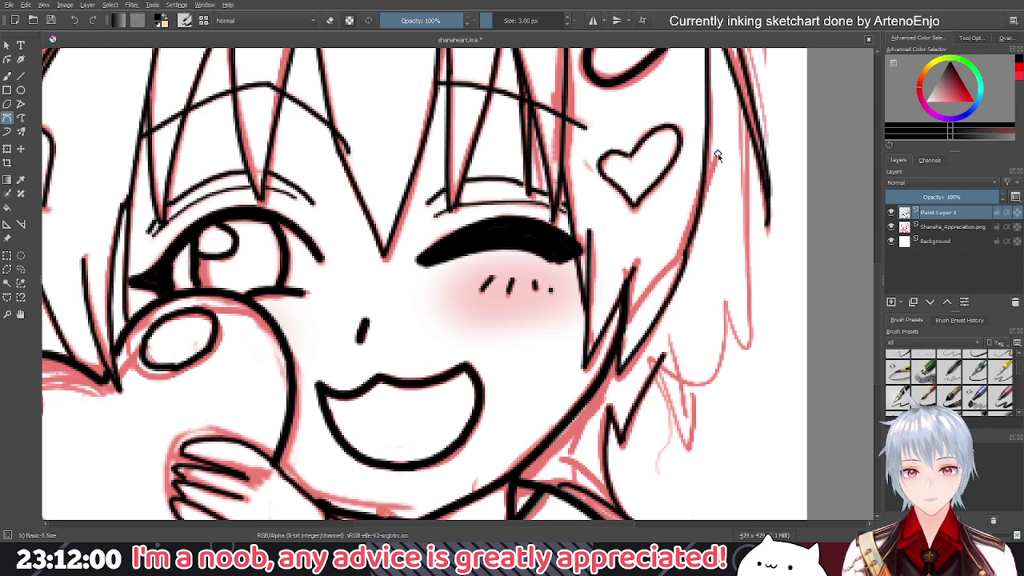
# Ink the outer hair edge with a 3 px curve from beside the small cheek-side heart down to the hair tip near the jaw
pyautogui.click(717, 154)
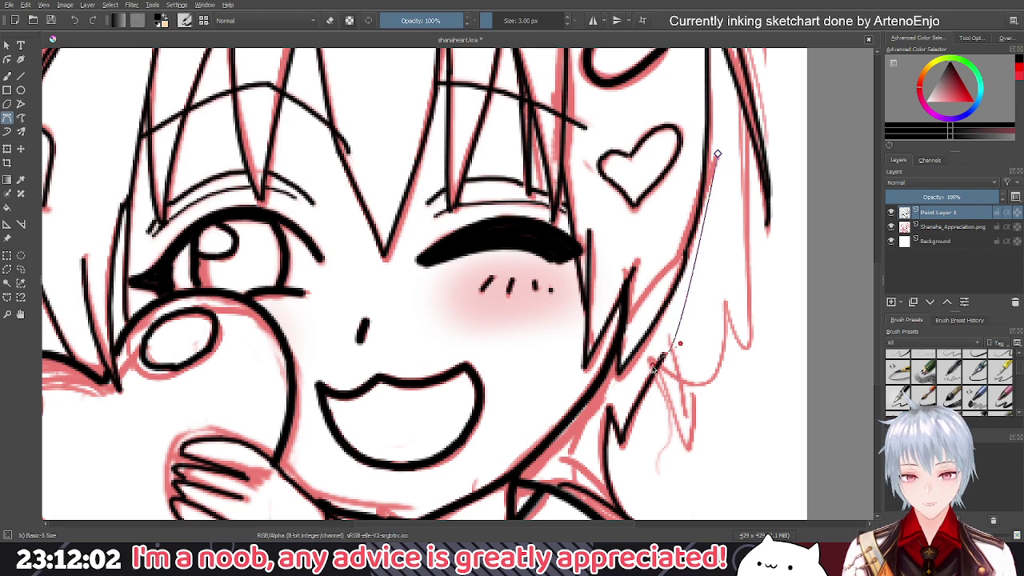
pyautogui.press('Escape')
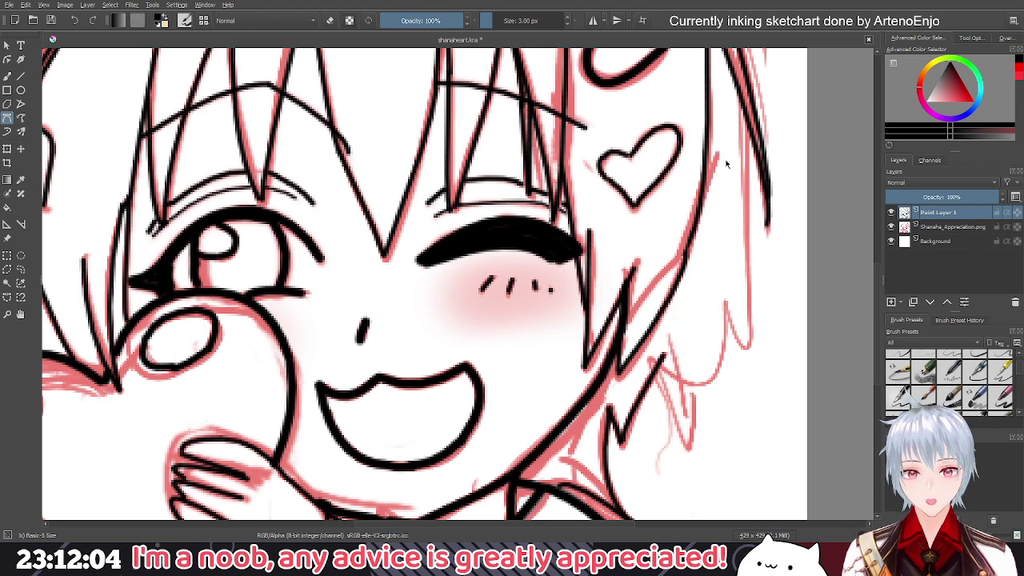
pyautogui.click(724, 159)
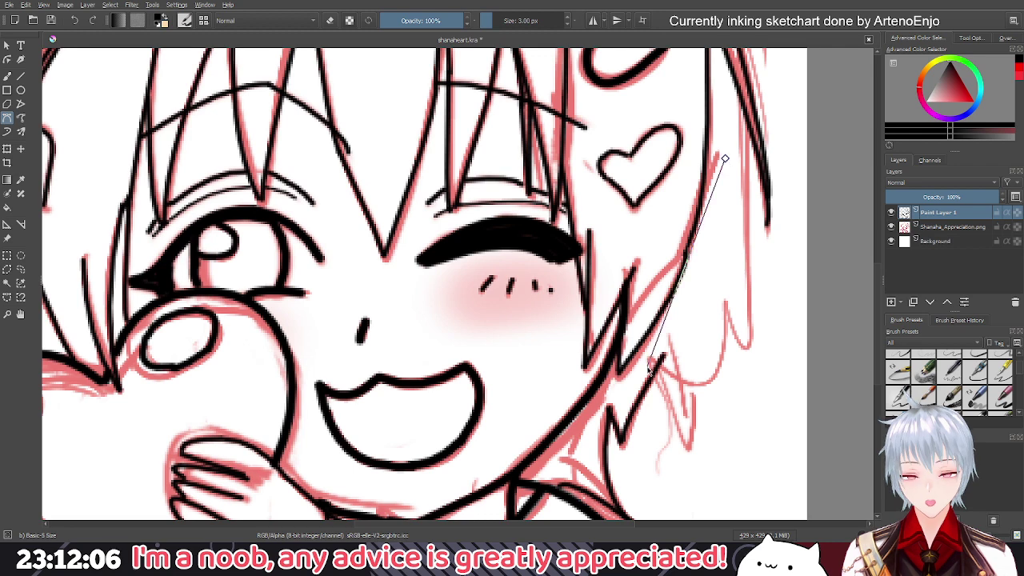
pyautogui.doubleClick(649, 364)
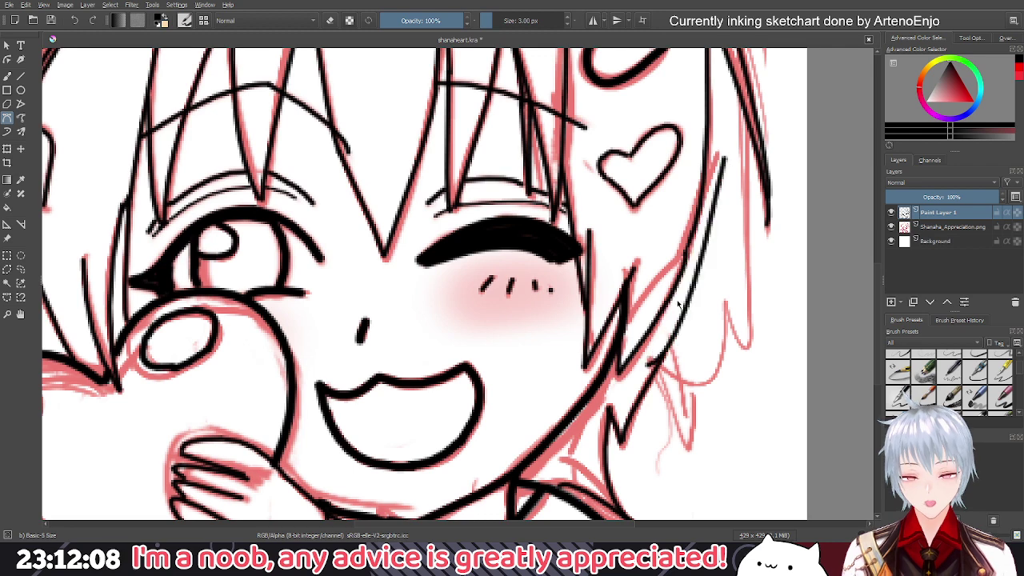
# Extend the new outer hair edge upward with a slightly bent curve to the strands beneath the cat
pyautogui.click(670, 298)
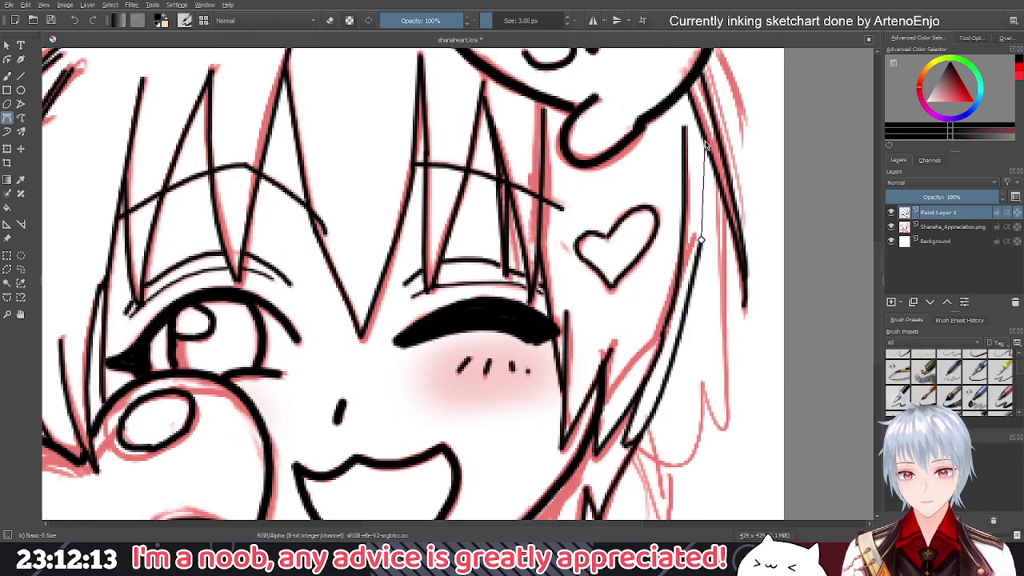
pyautogui.moveTo(705, 141); pyautogui.dragTo(698, 136)
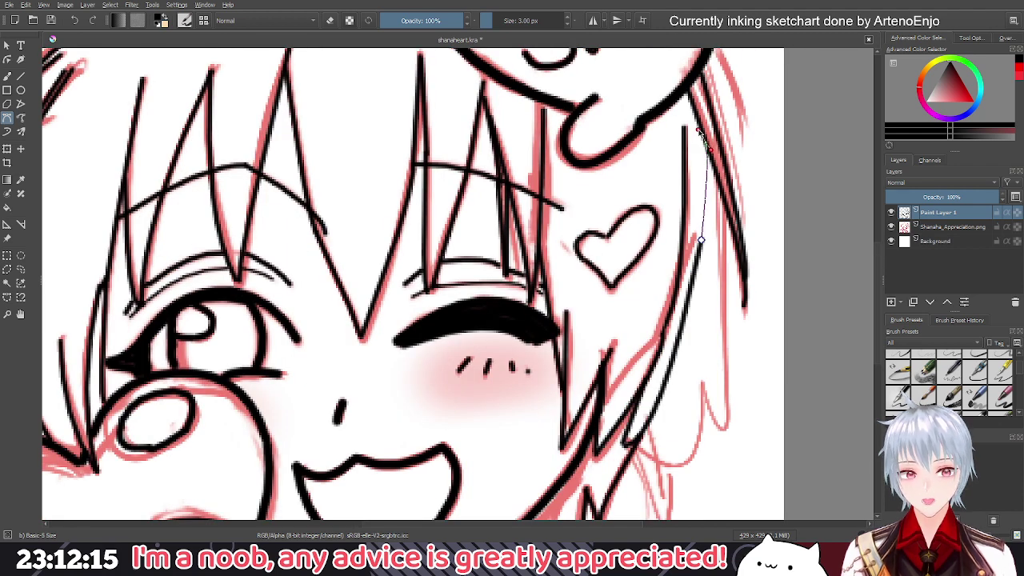
pyautogui.doubleClick(702, 127)
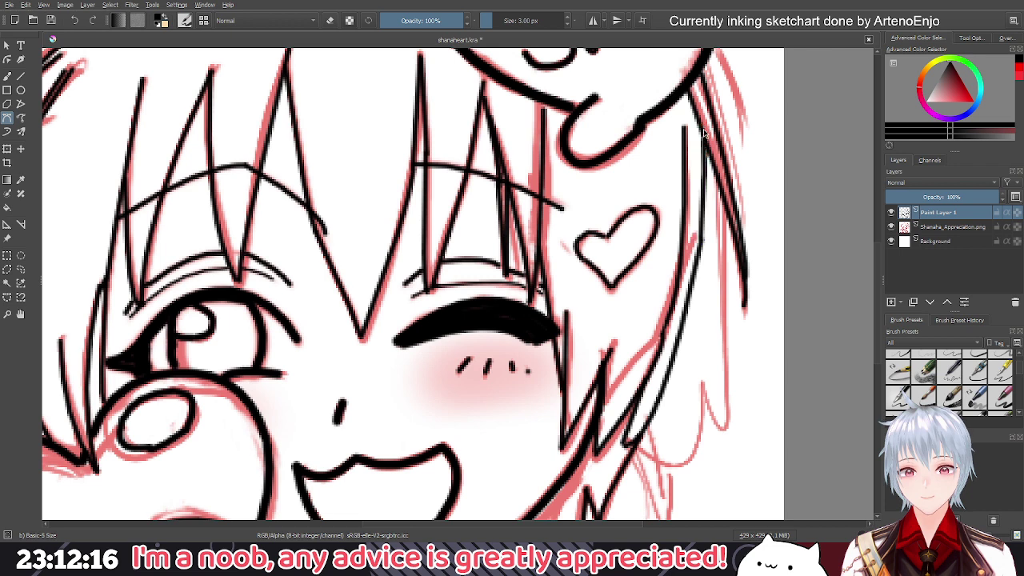
# Hide the Shanaha_Appreciation.png sketch layer, review the clean line art as a whole, and save the document
pyautogui.press('2')
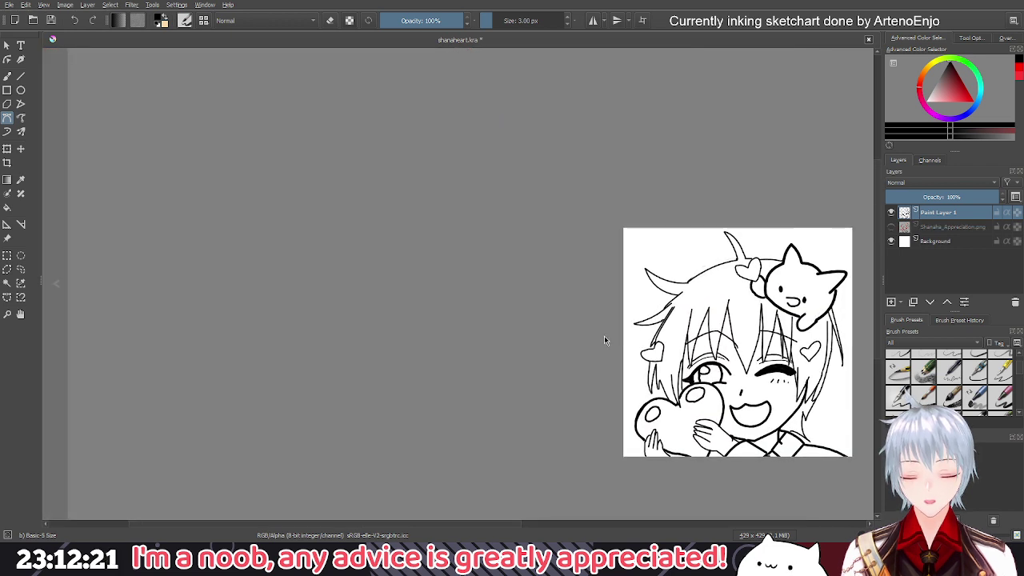
pyautogui.scroll(-1, 603, 335)
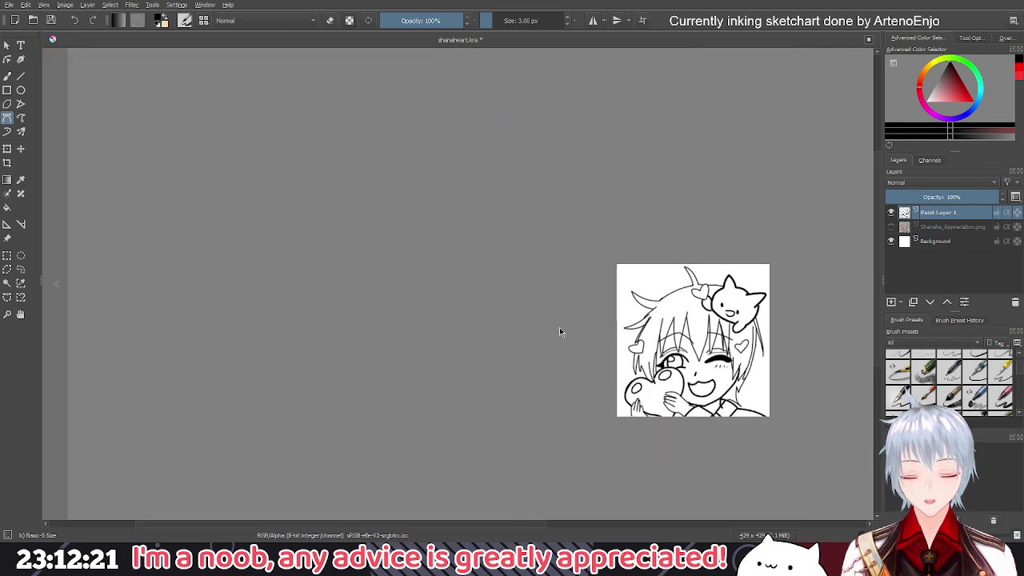
pyautogui.moveTo(571, 332); pyautogui.dragTo(593, 345)
pyautogui.scroll(-2, 594, 344)
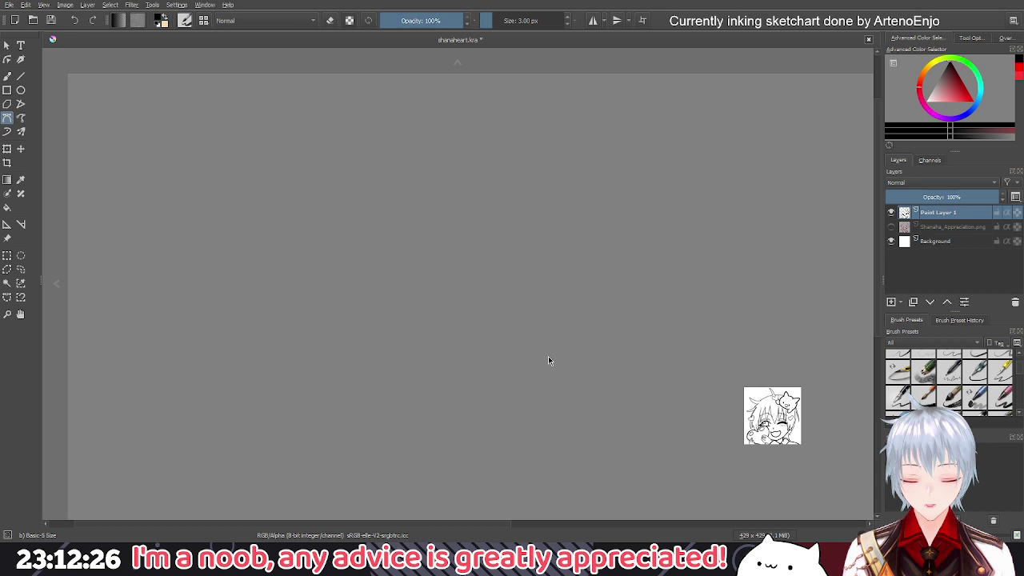
pyautogui.scroll(3, 719, 442)
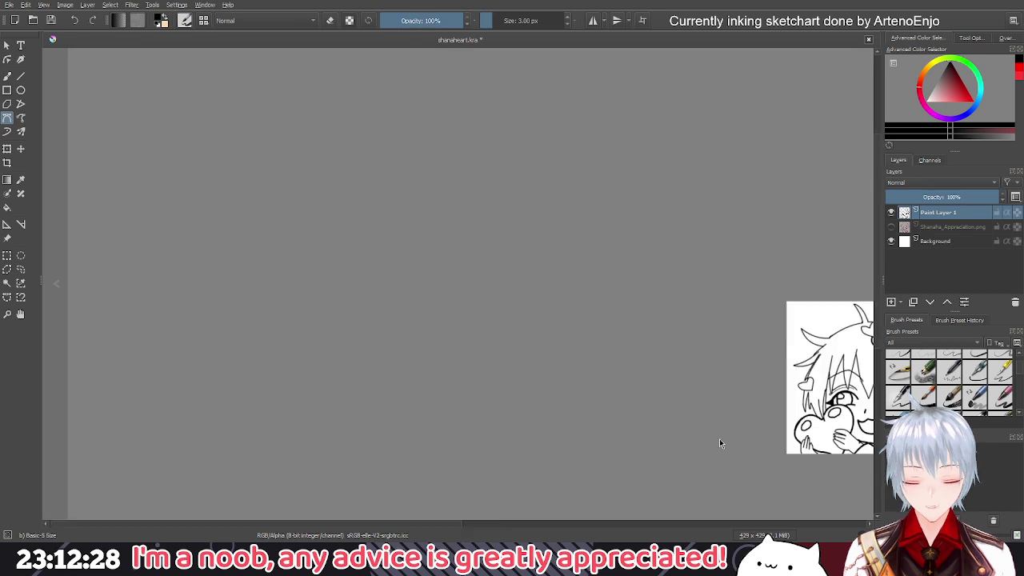
pyautogui.press('1')
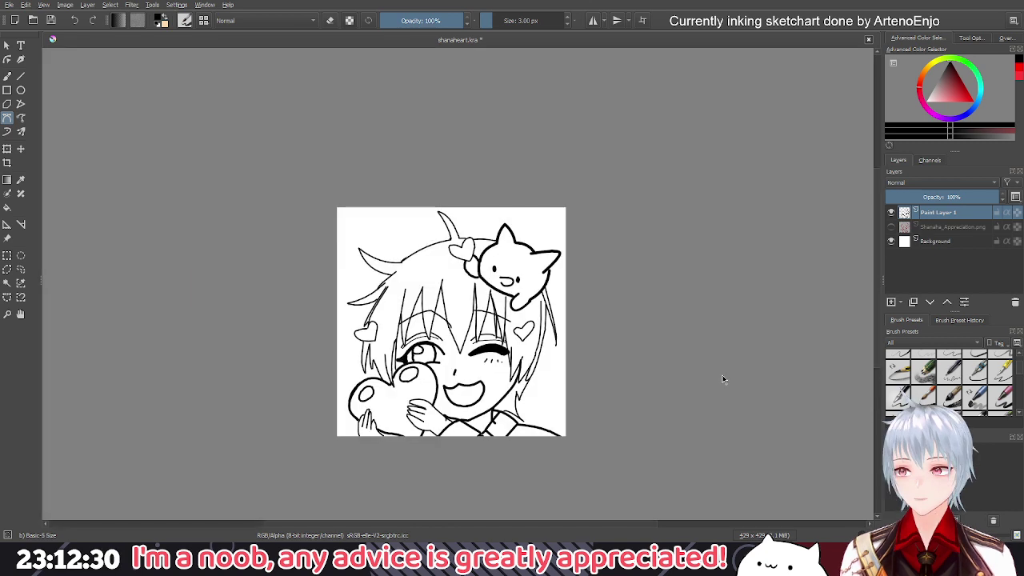
pyautogui.hotkey('ctrl', 's')
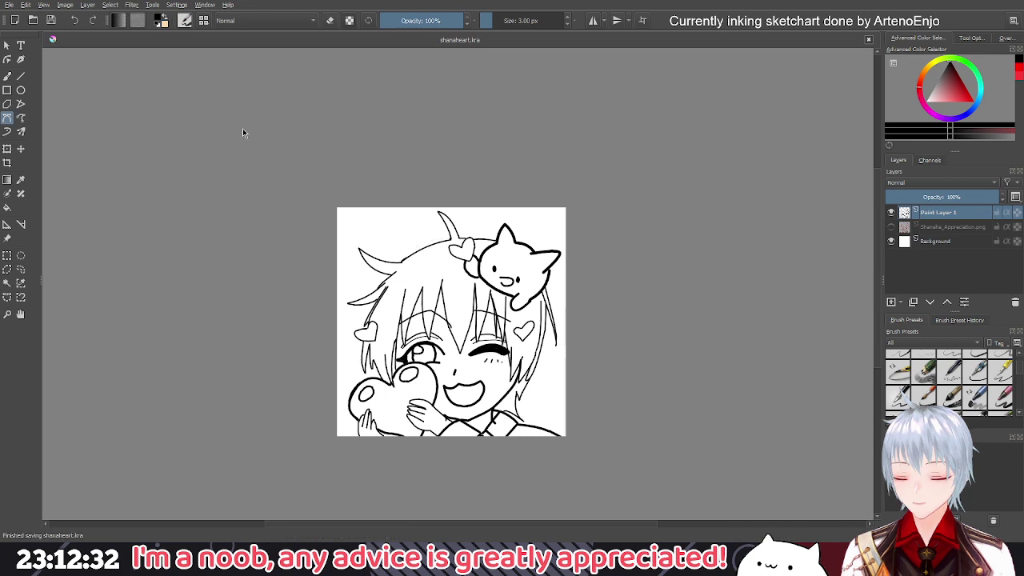
# Show the Shanaha_Appreciation.png sketch layer again beneath the line art
pyautogui.scroll(1, 348, 274)
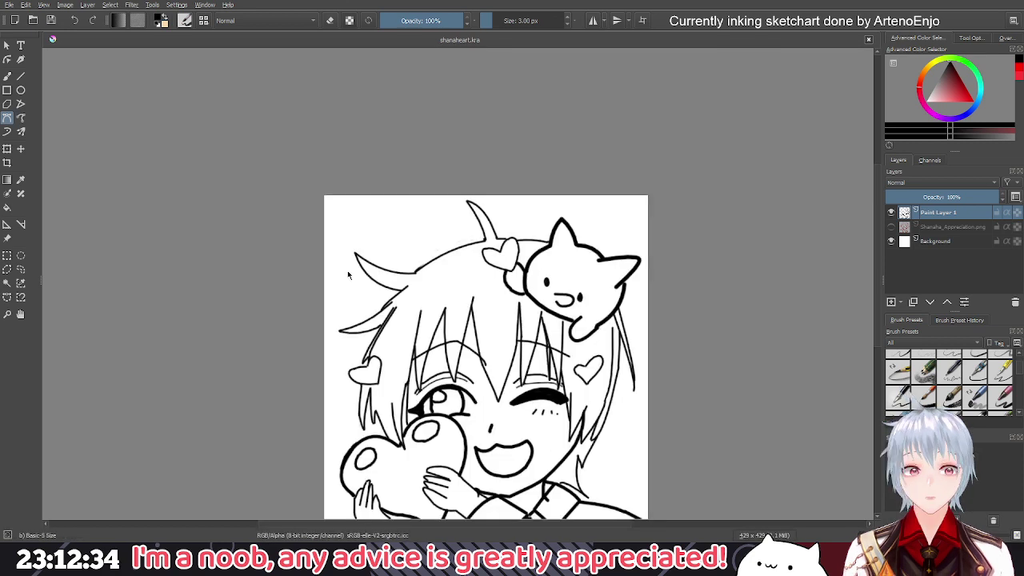
pyautogui.moveTo(347, 274); pyautogui.dragTo(375, 220)
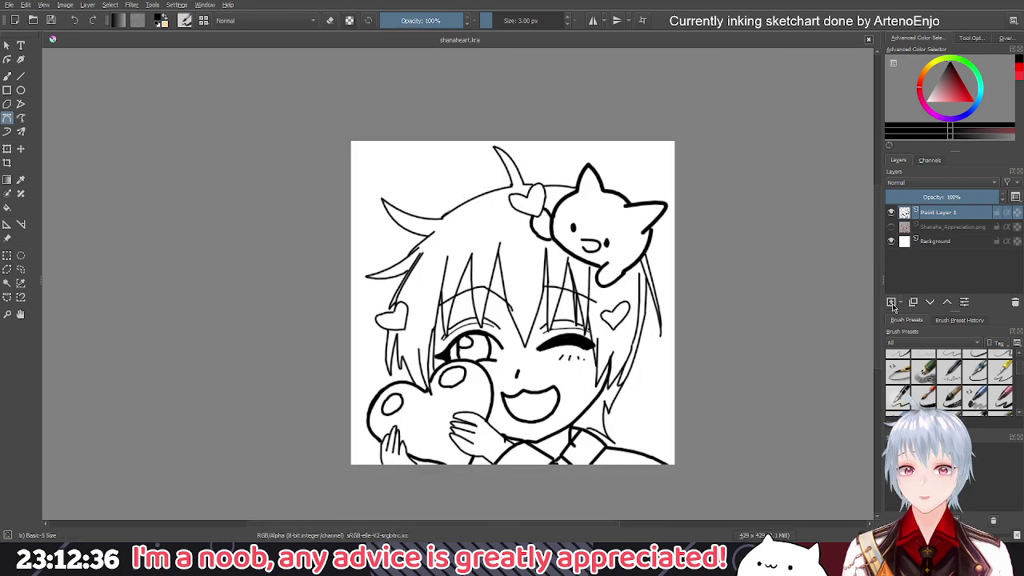
pyautogui.click(891, 227)
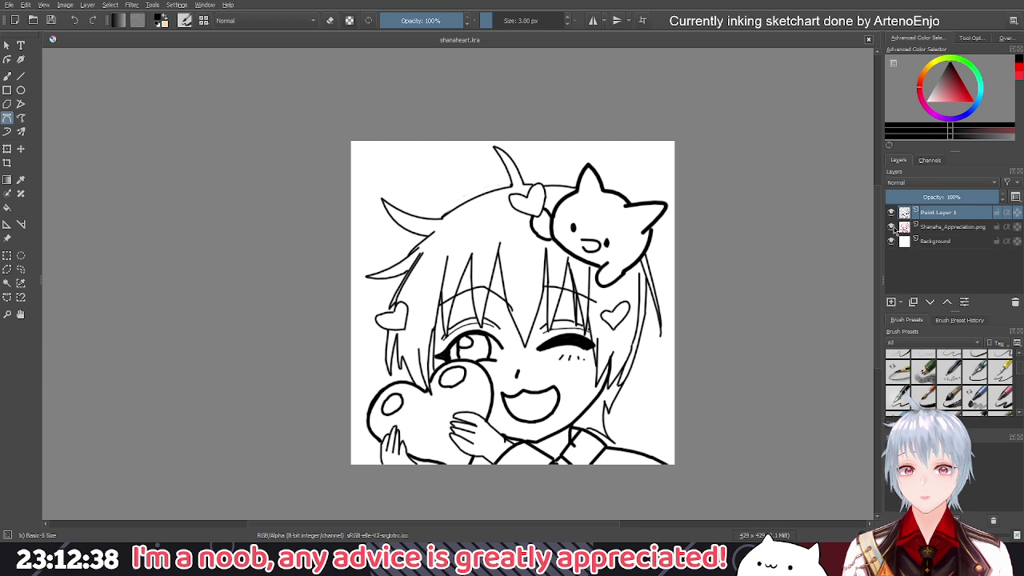
pyautogui.click(892, 228)
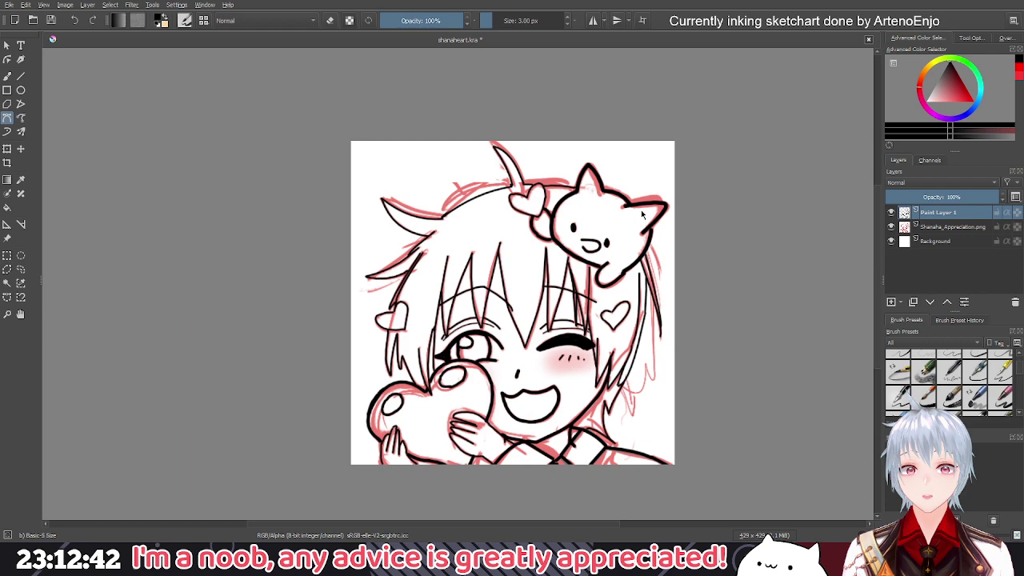
# Touch up the base of the upright hair tuft beside the small heart with a brush stroke and hide the Shanaha_Appreciation.png sketch layer
pyautogui.scroll(2, 488, 174)
pyautogui.press('b')
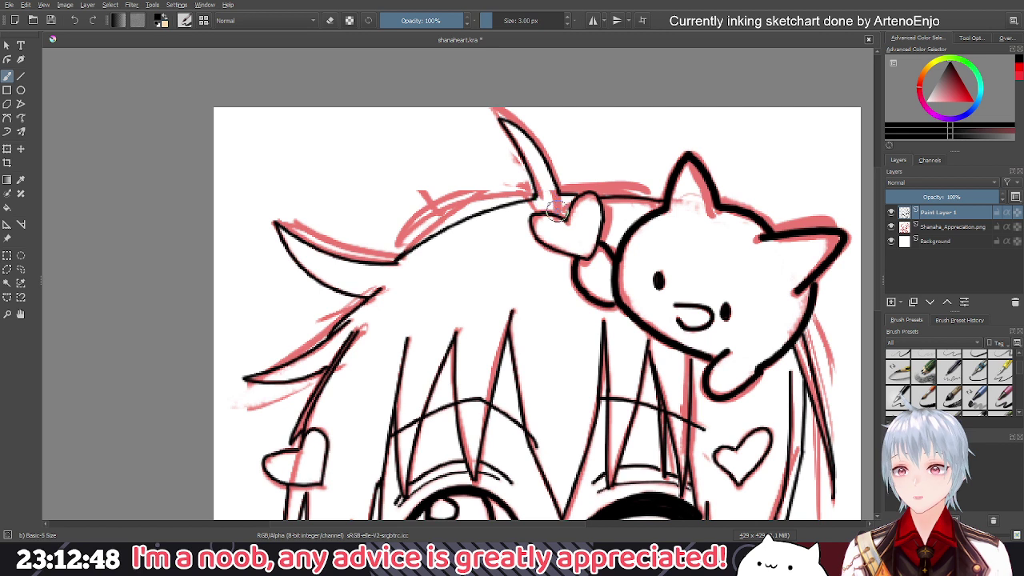
pyautogui.moveTo(557, 210); pyautogui.dragTo(540, 198)
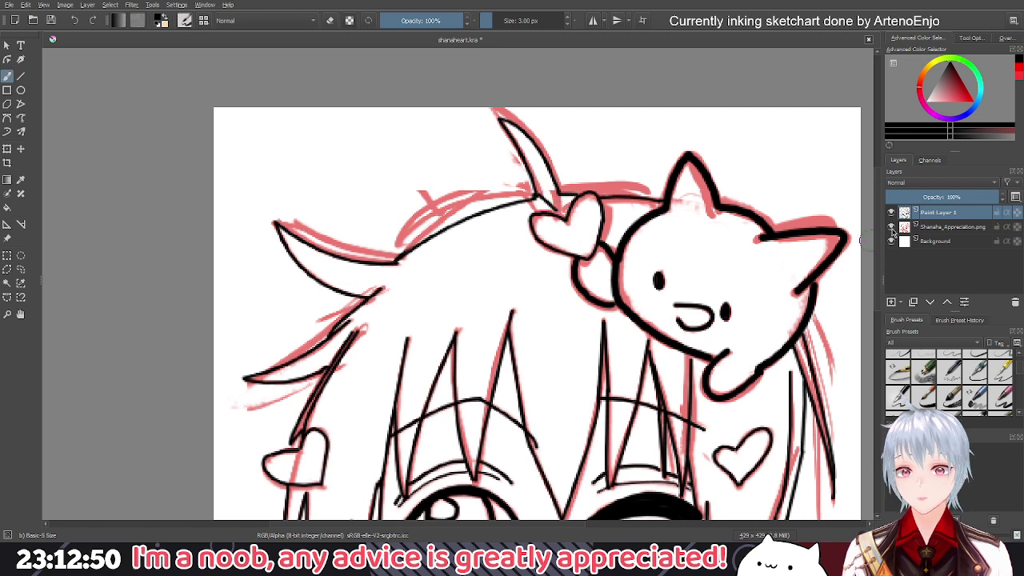
pyautogui.click(891, 227)
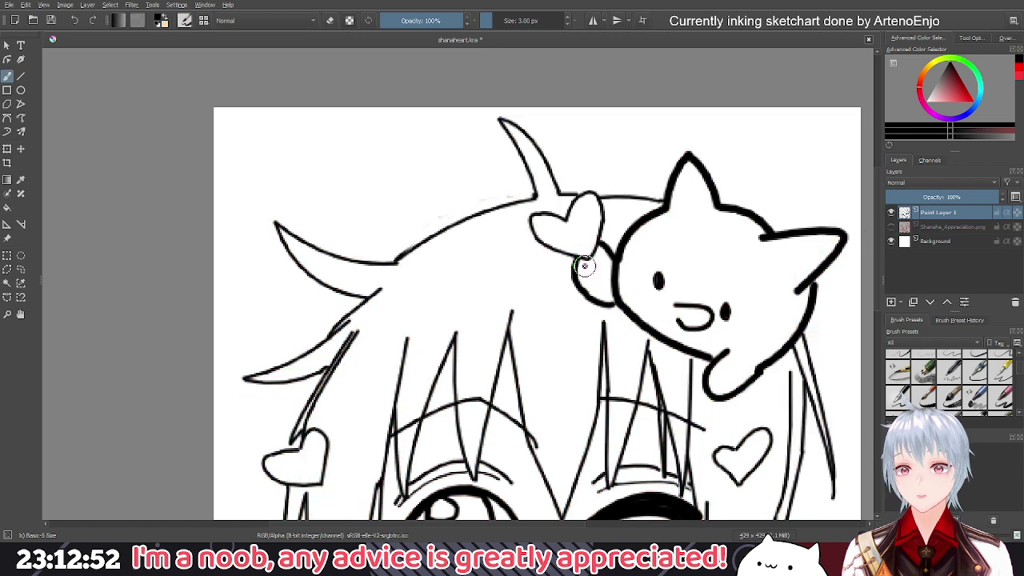
# Erase the faint stray marks above the hair outline between the side tuft and the upright tuft
pyautogui.moveTo(414, 191); pyautogui.dragTo(570, 245)
pyautogui.scroll(1, 448, 244)
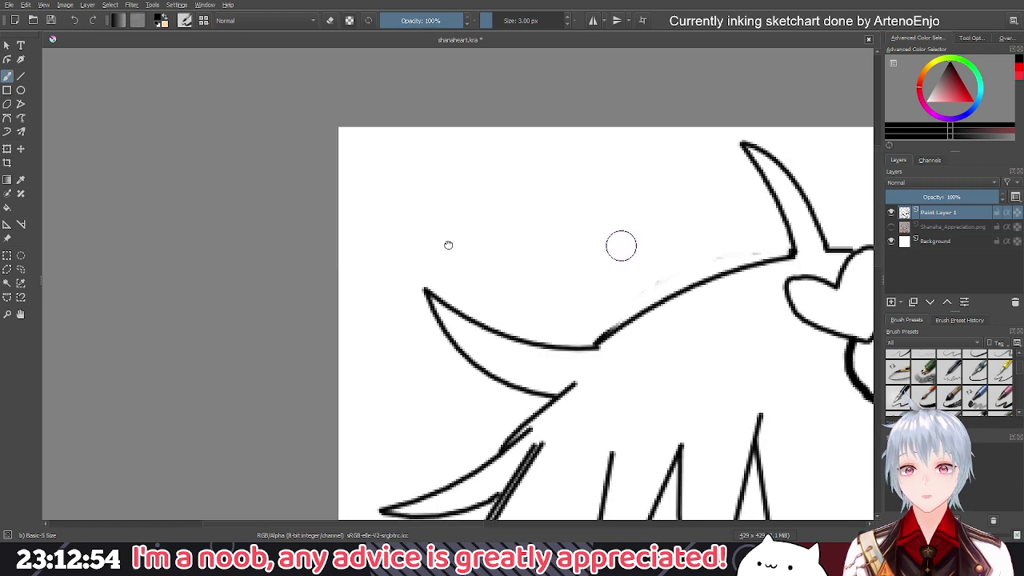
pyautogui.scroll(5, 475, 247)
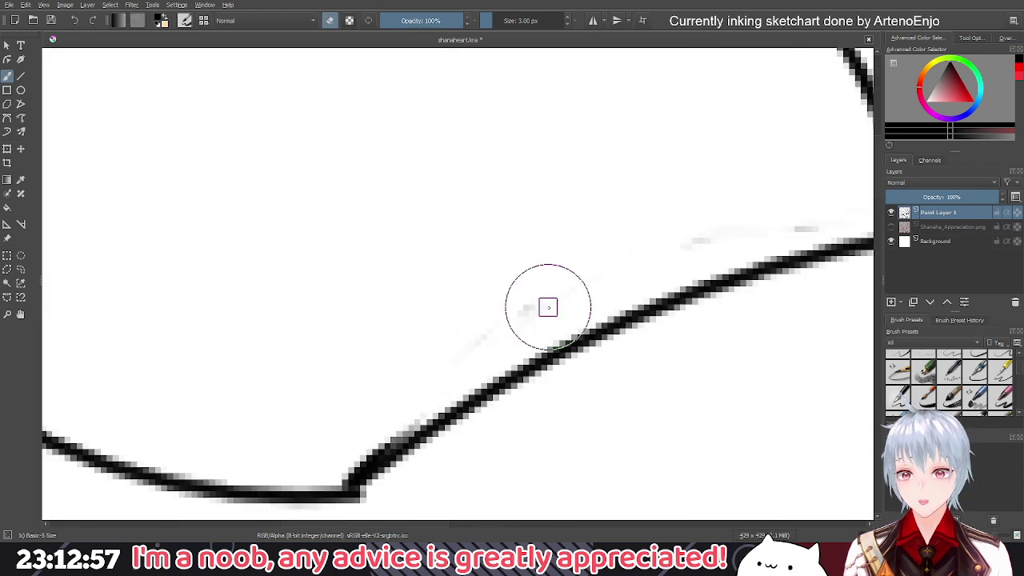
pyautogui.press('e')
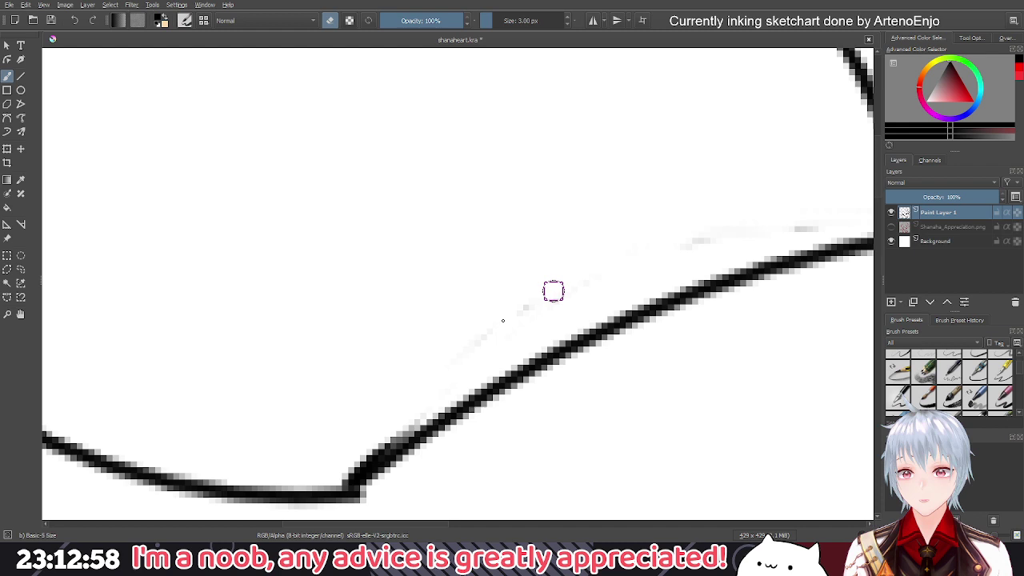
pyautogui.moveTo(503, 321); pyautogui.dragTo(425, 407)
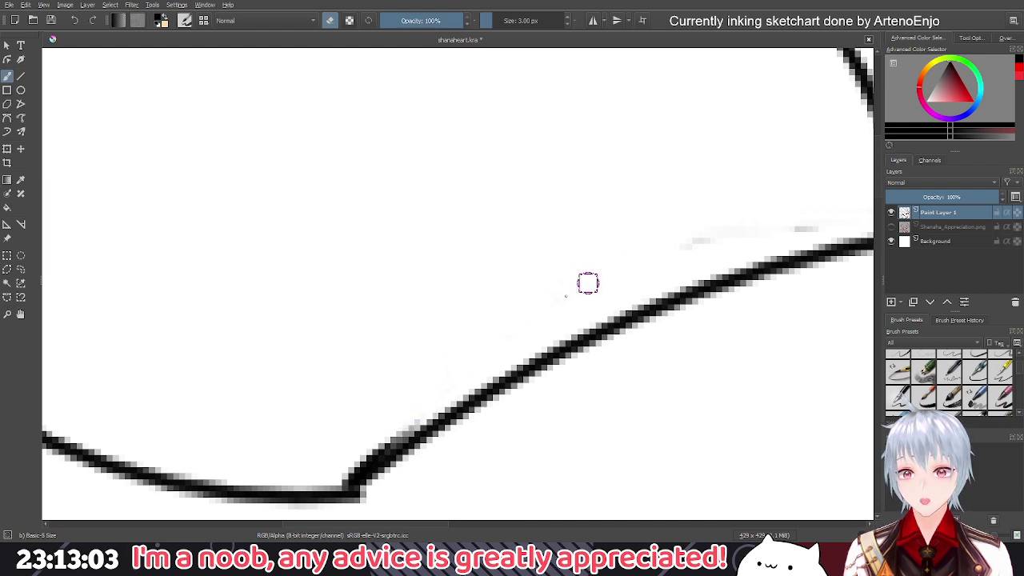
pyautogui.moveTo(829, 227); pyautogui.dragTo(782, 231)
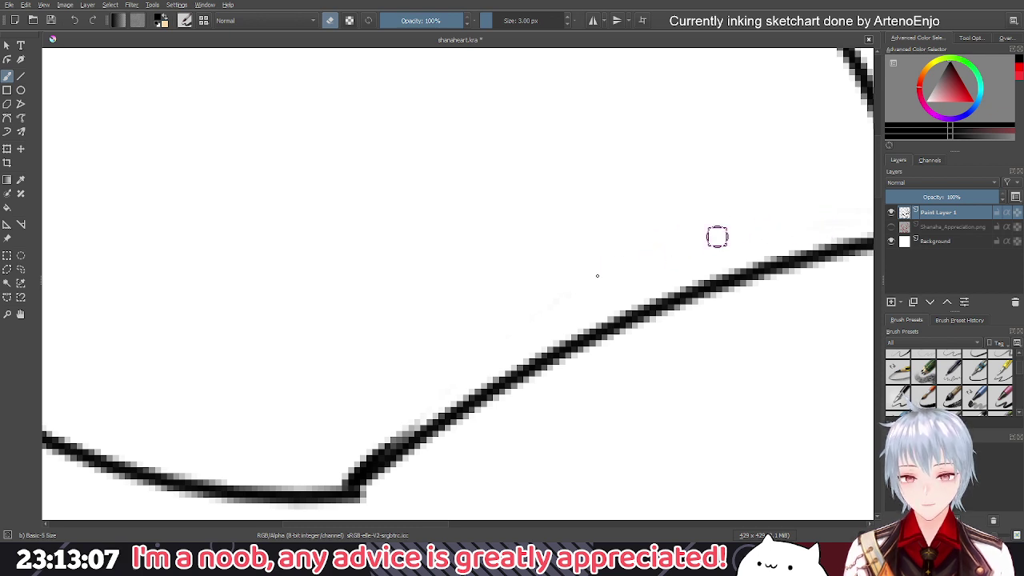
pyautogui.scroll(-4, 585, 258)
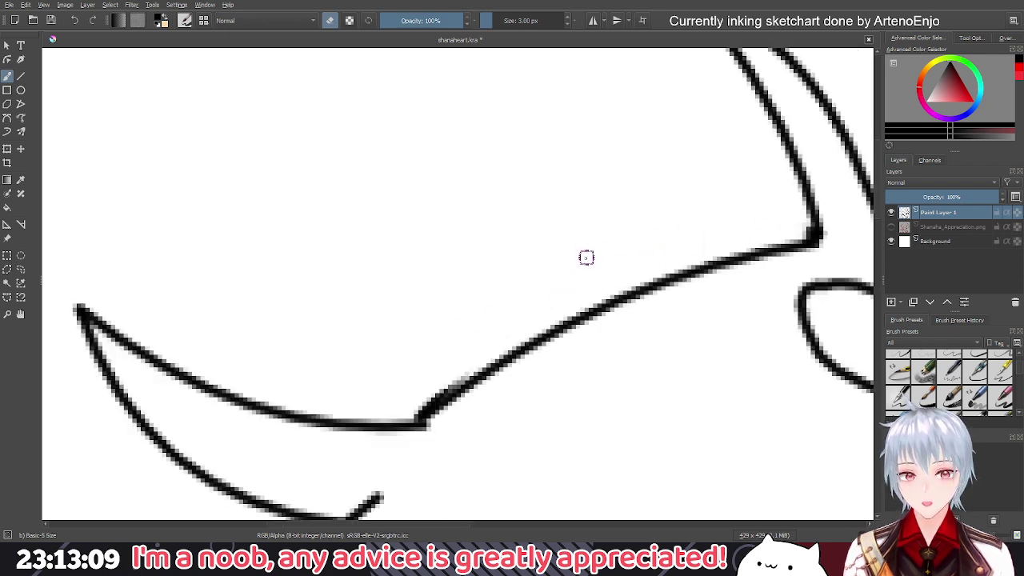
pyautogui.moveTo(611, 301); pyautogui.dragTo(523, 239)
pyautogui.scroll(-4, 523, 240)
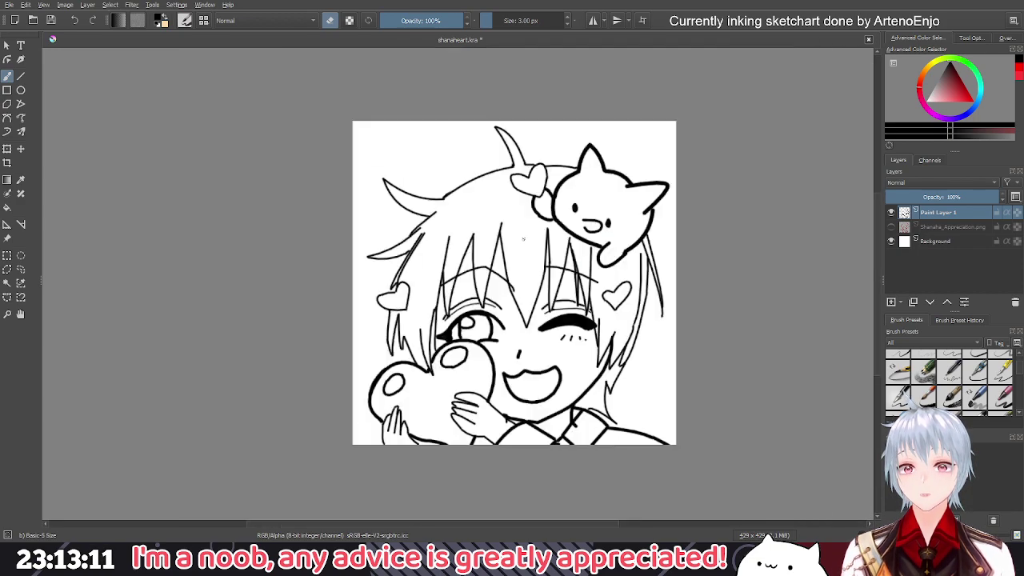
# Set up the Fill tool with a crimson red as the foreground colour and save the document
pyautogui.scroll(4, 507, 250)
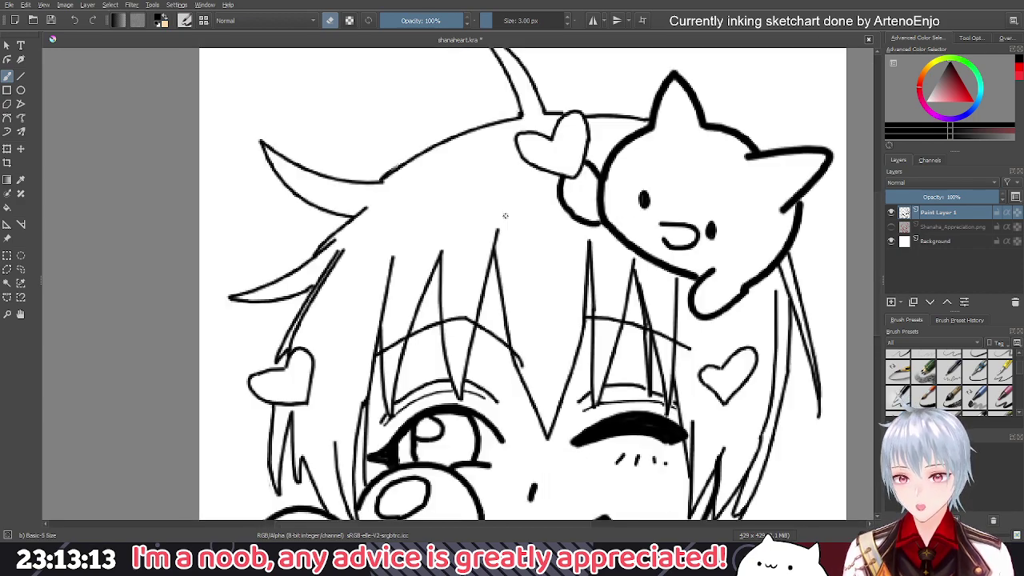
pyautogui.scroll(-2, 472, 223)
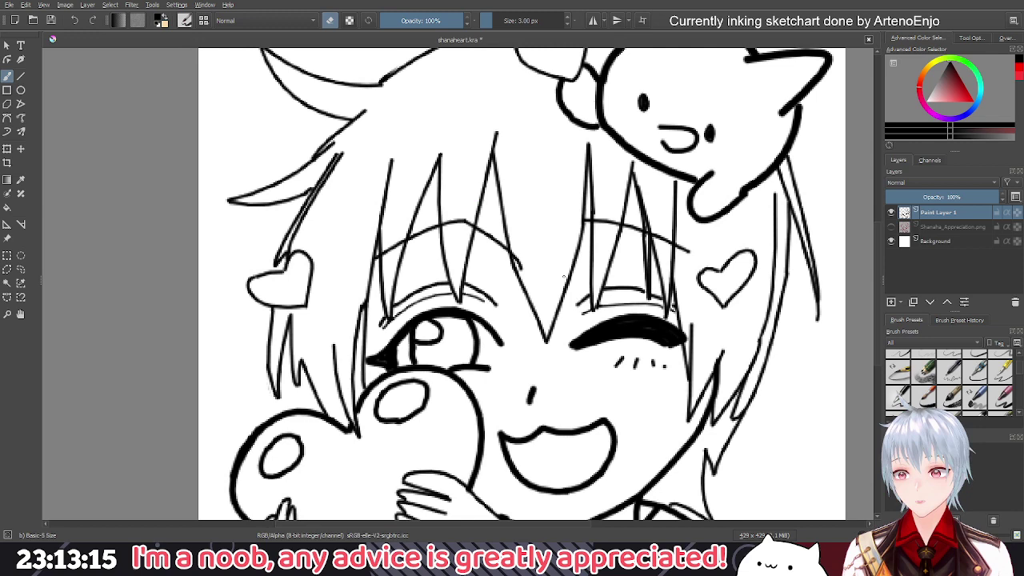
pyautogui.click(890, 227)
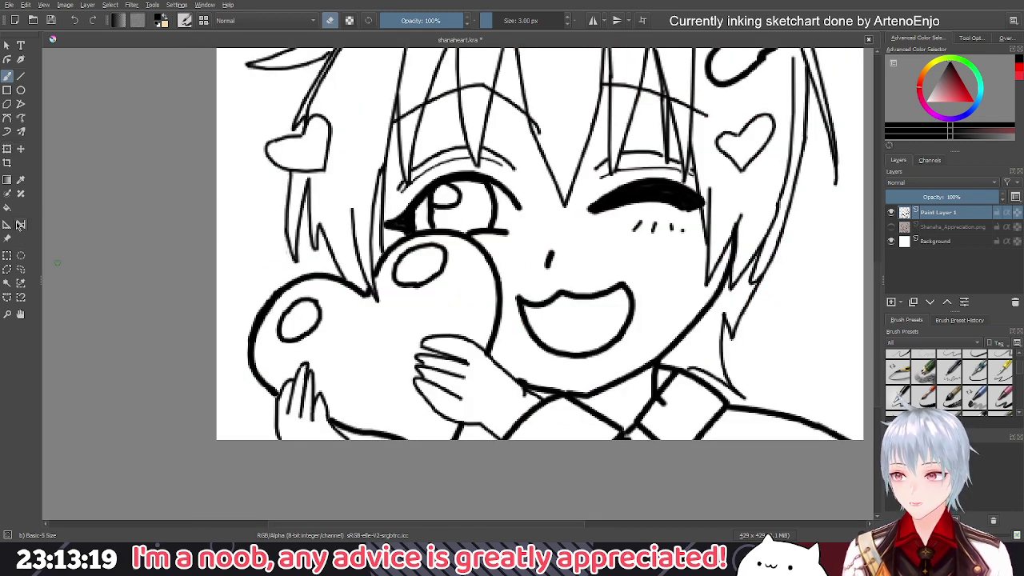
pyautogui.click(7, 207)
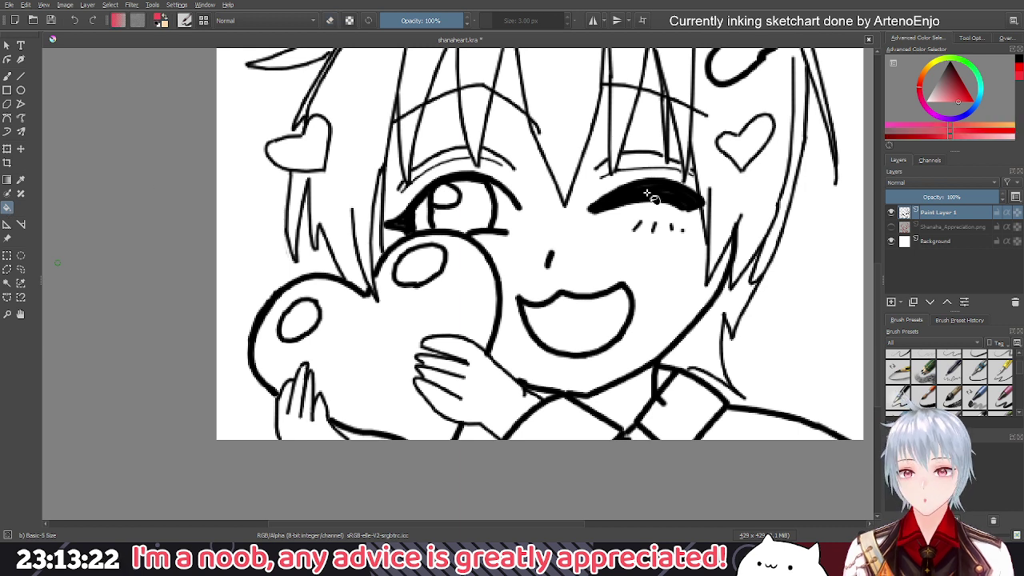
pyautogui.click(962, 100)
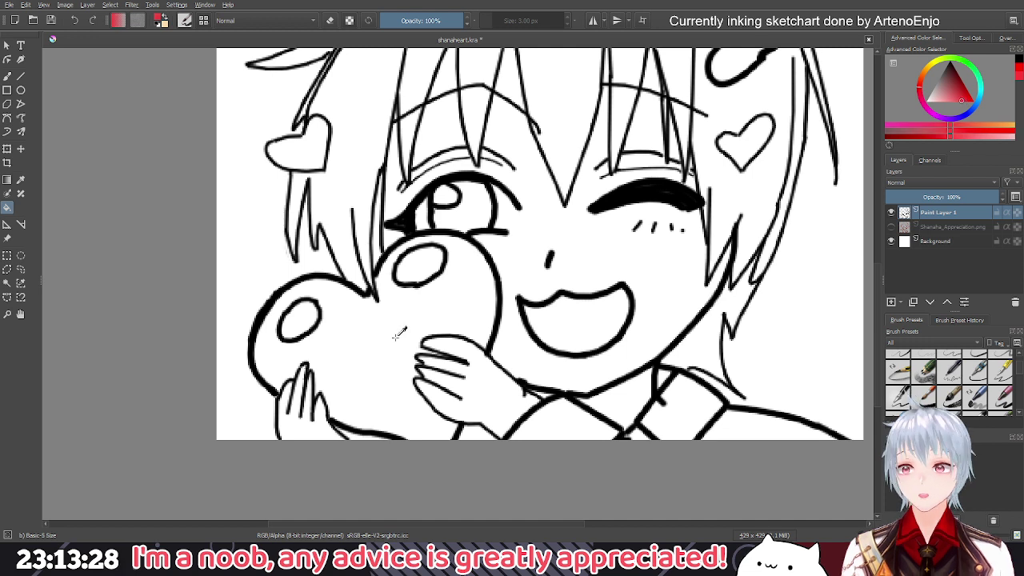
pyautogui.hotkey('ctrl', 's')
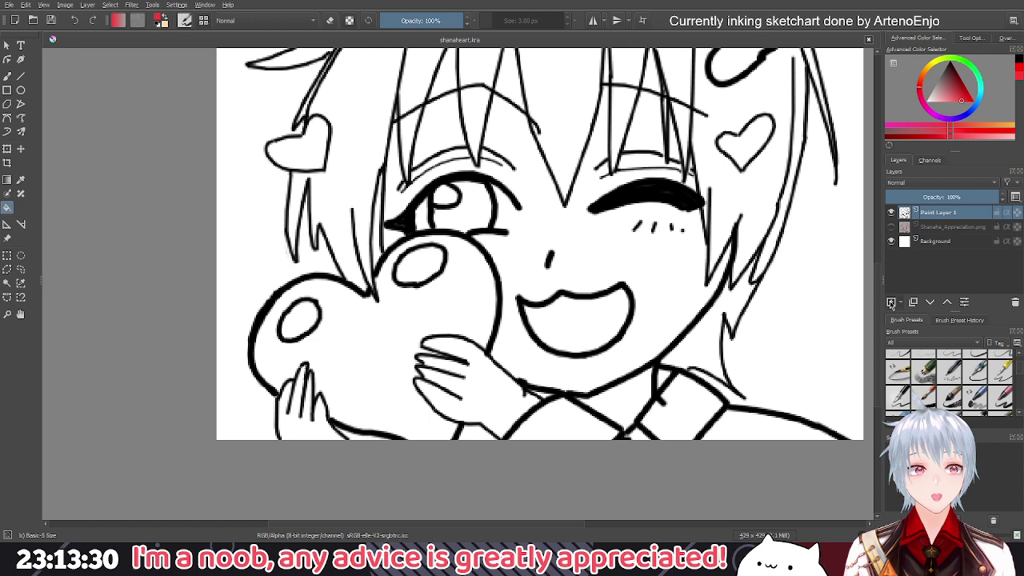
# Add a new paint layer named Colour and rename the line art layer, Paint Layer 1, as Ink
pyautogui.click(890, 303)
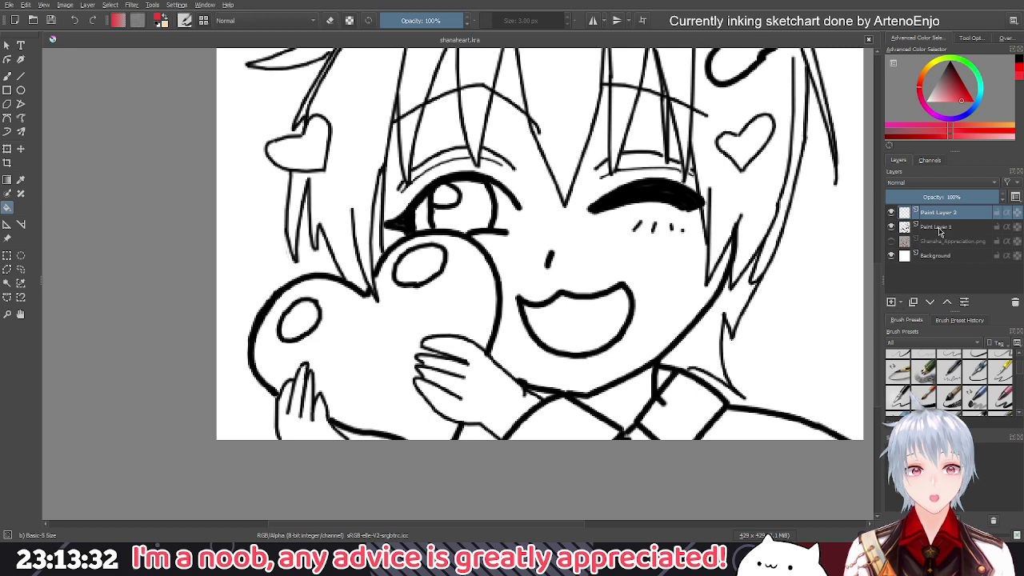
pyautogui.doubleClick(933, 212)
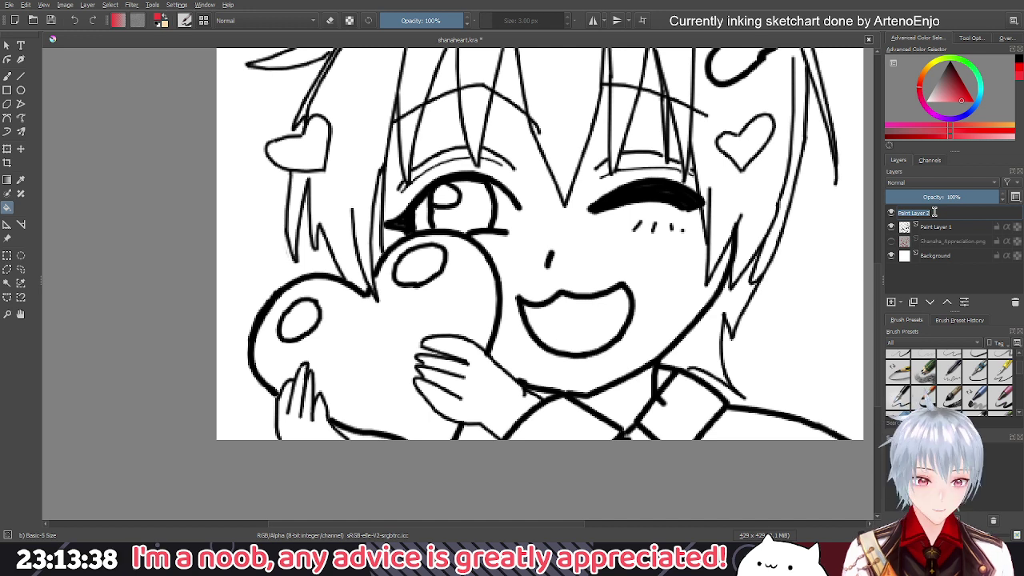
pyautogui.write('Colour')
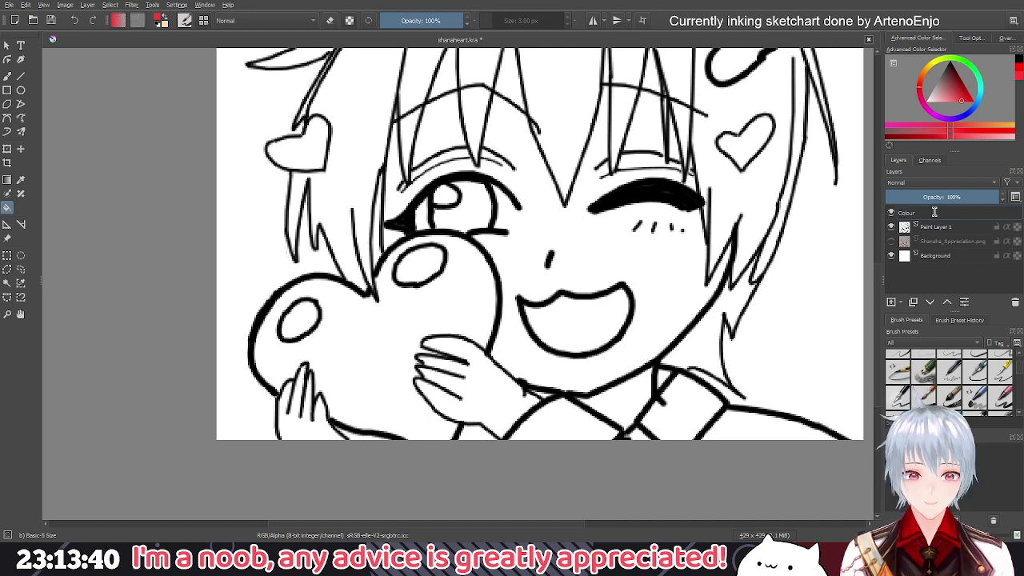
pyautogui.doubleClick(936, 227)
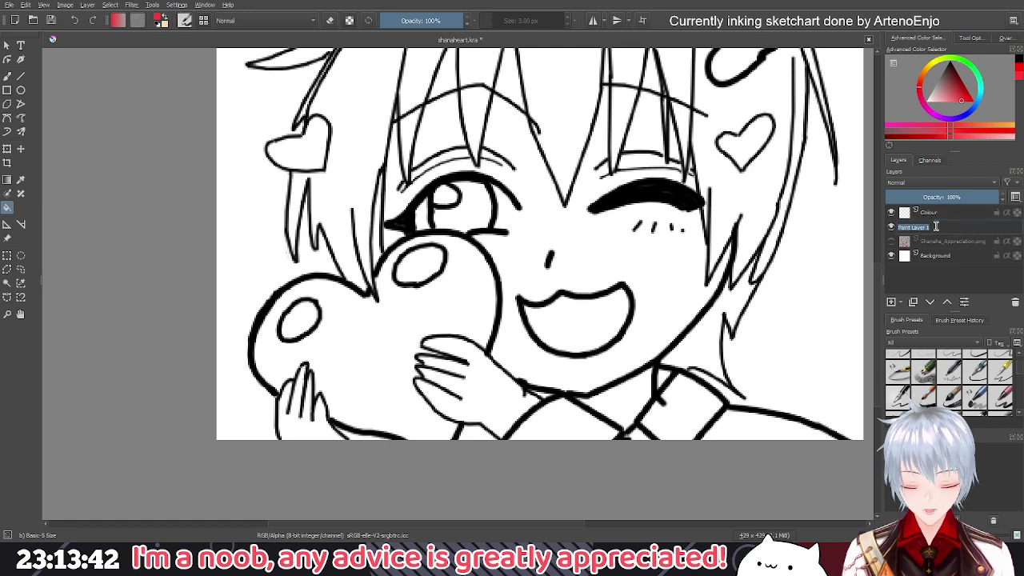
pyautogui.write('Ink')
pyautogui.press('Return')
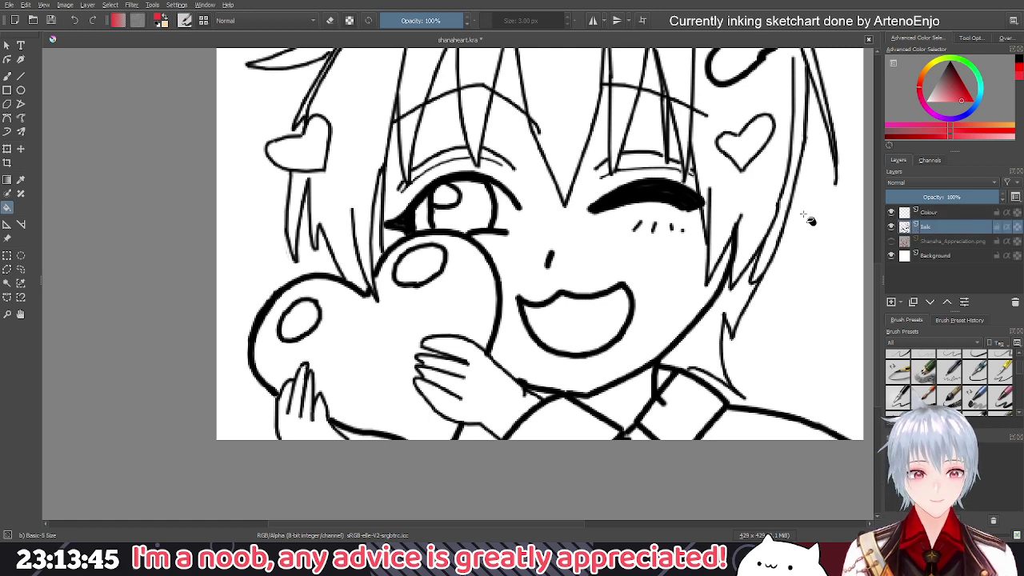
# Try filling the large heart with crimson on the Ink layer, check the fill around the fingers, and undo it
pyautogui.click(340, 340)
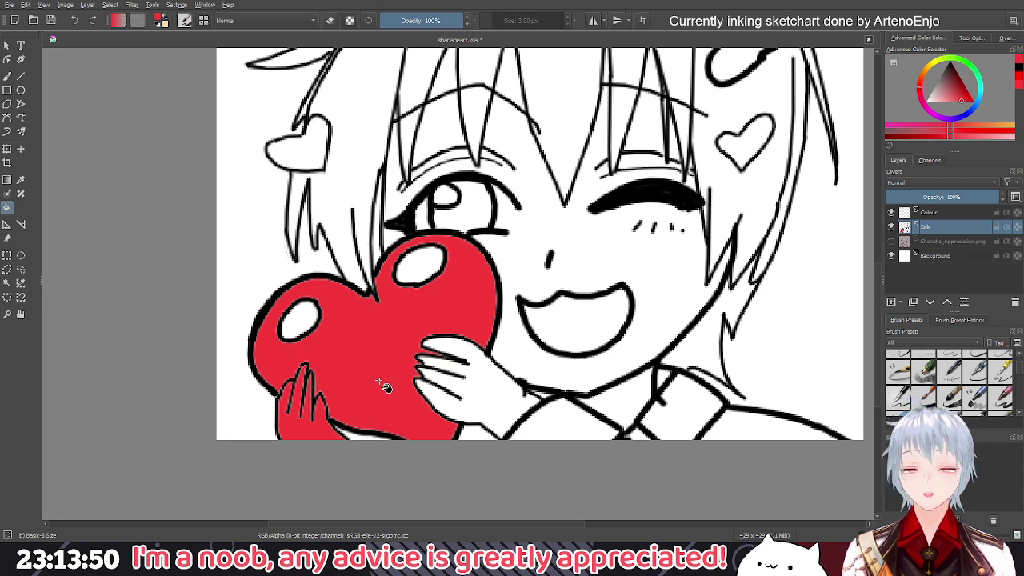
pyautogui.moveTo(378, 381); pyautogui.dragTo(421, 374)
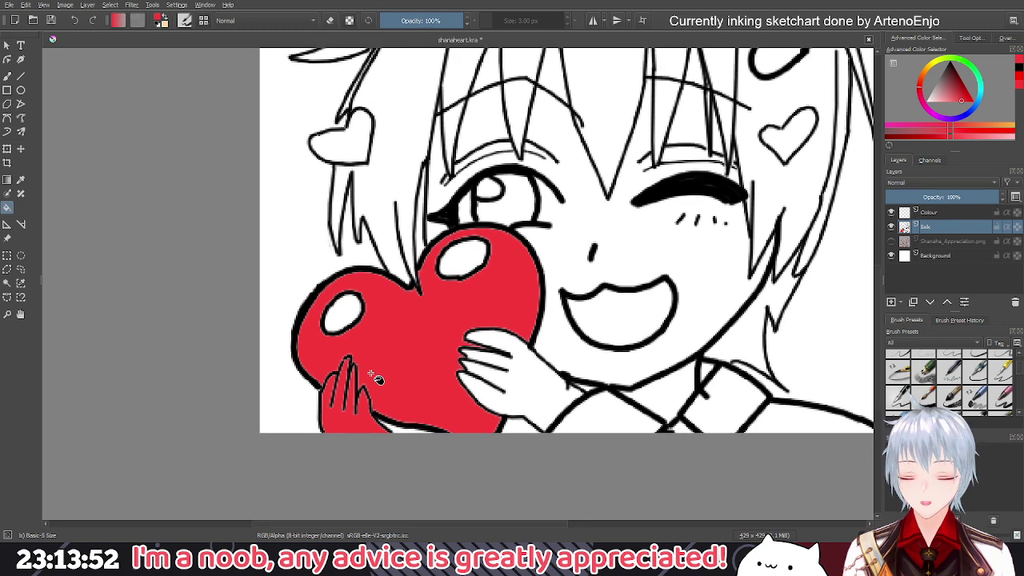
pyautogui.keyDown('ctrl'); pyautogui.scroll(3, 376, 379); pyautogui.keyUp('ctrl')
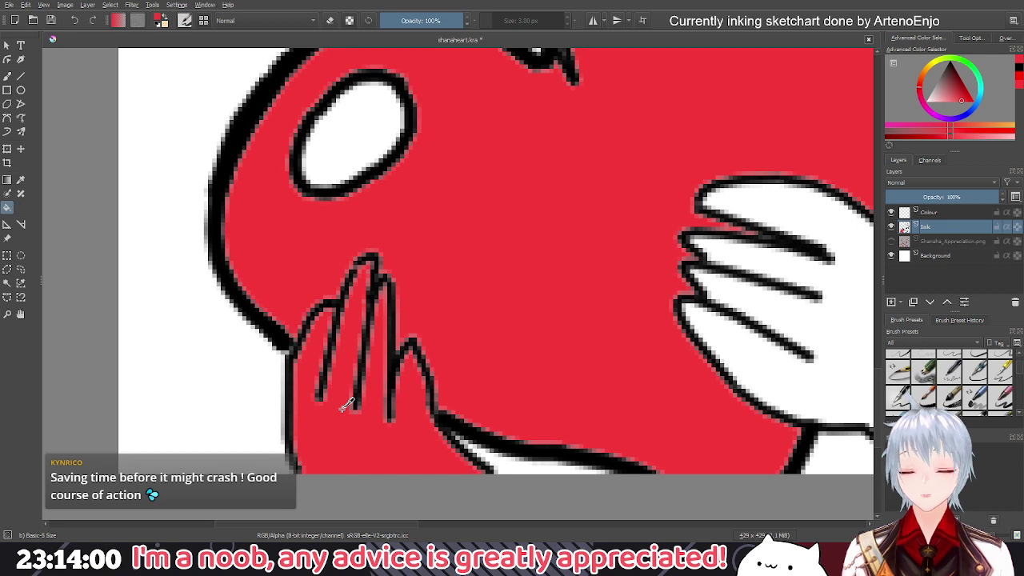
pyautogui.hotkey('ctrl', 'z')
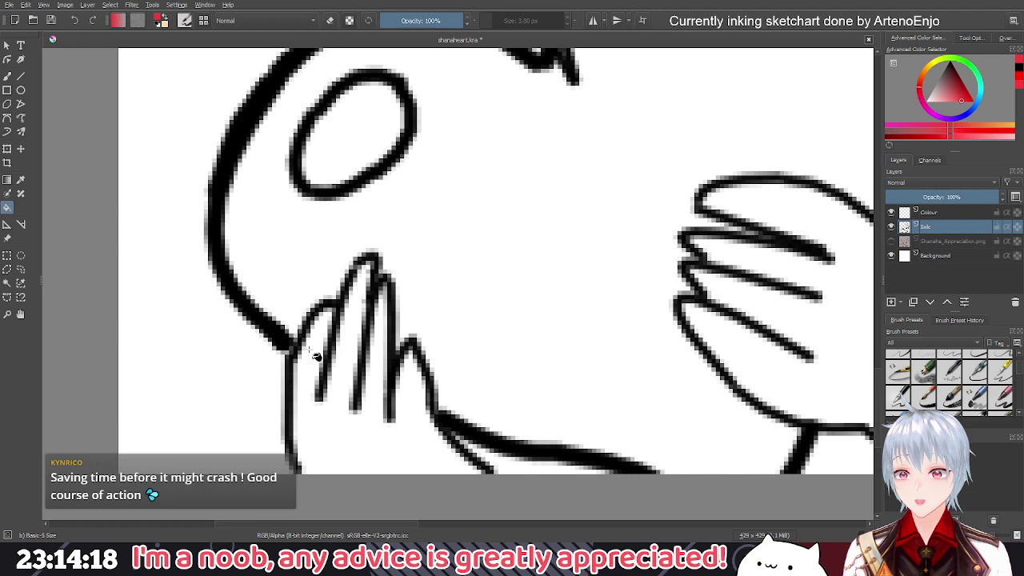
# Close the gap in the finger outline of the hand at the heart's lower outer edge using a black 1 px brush
pyautogui.scroll(3, 376, 284)
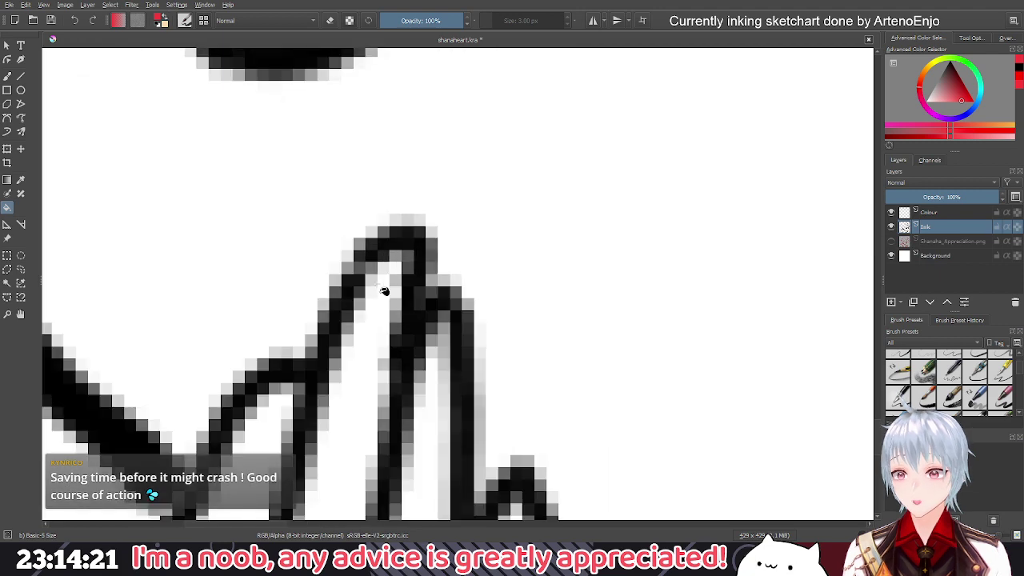
pyautogui.scroll(-3, 383, 291)
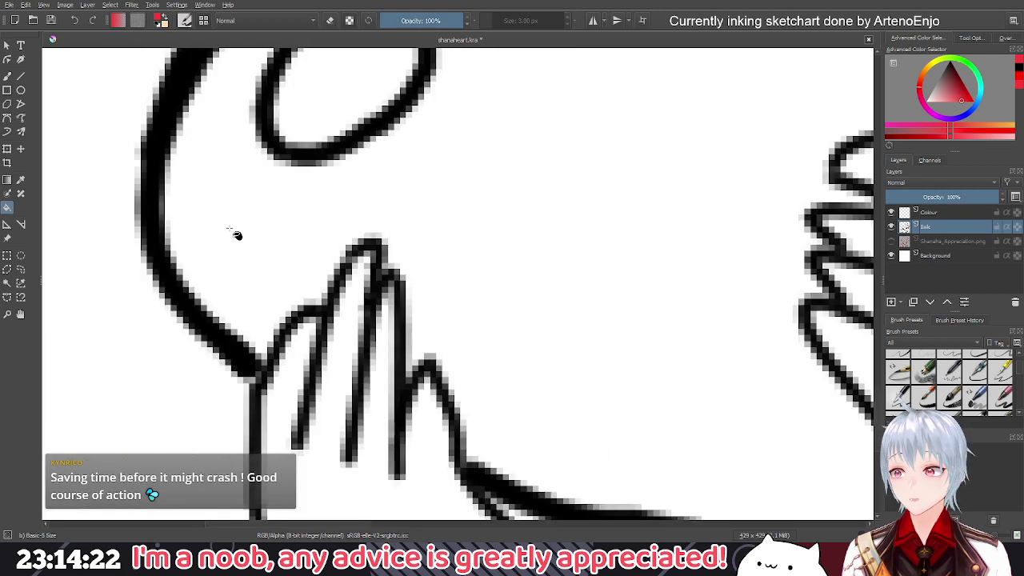
pyautogui.scroll(-1, 453, 244)
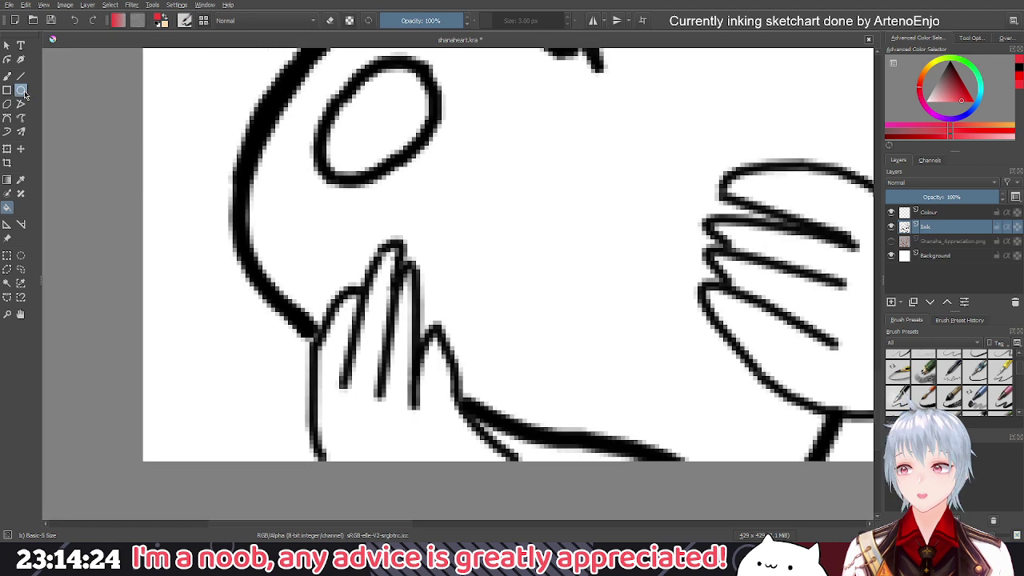
pyautogui.click(7, 76)
pyautogui.click(1018, 67)
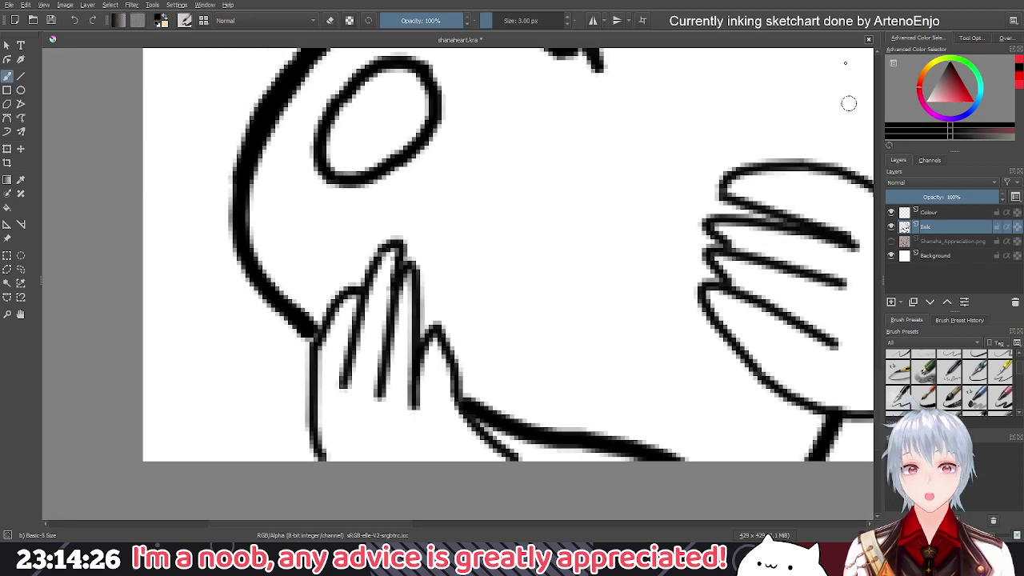
pyautogui.press('[')
pyautogui.press('[')
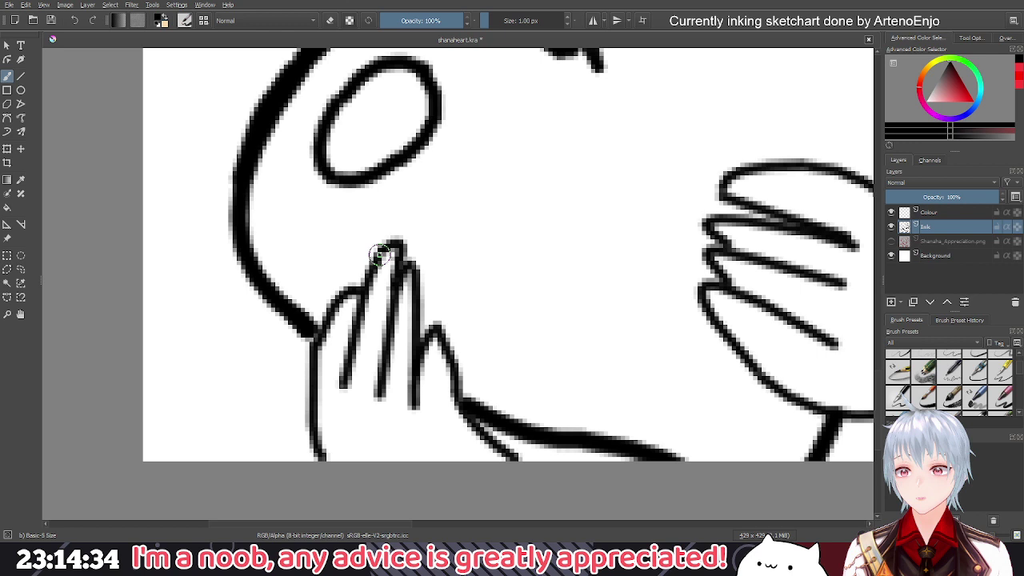
# Fill the large heart with bright red and its upper highlight, just below the open eye, with light pink on the Ink layer
pyautogui.click(973, 101)
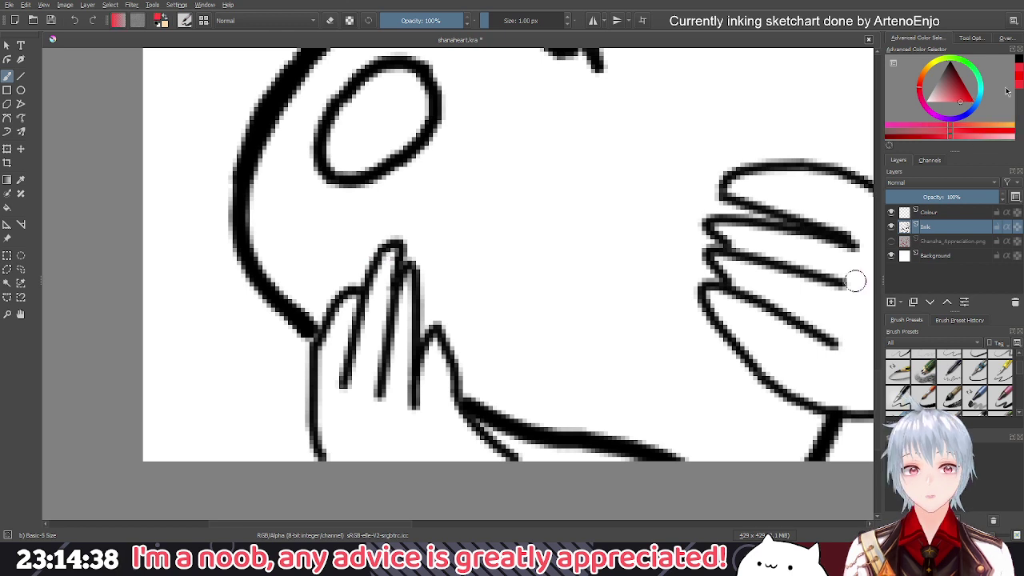
pyautogui.click(7, 207)
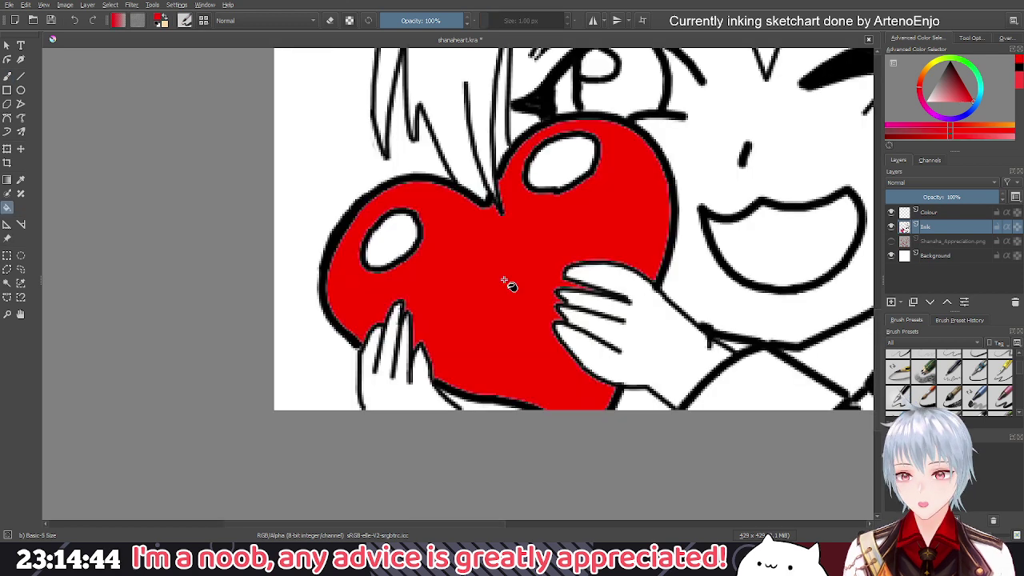
pyautogui.scroll(-4, 503, 280)
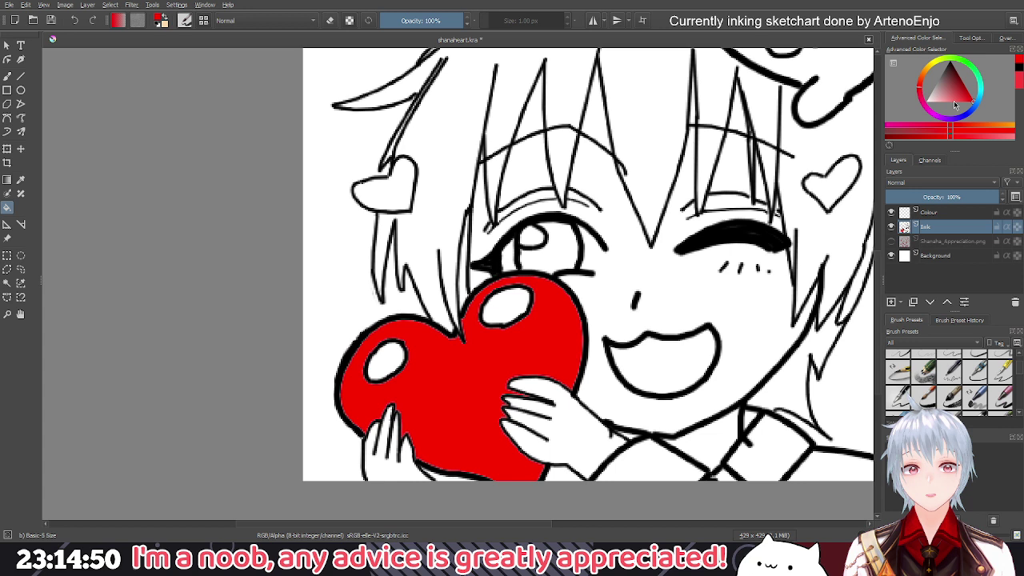
pyautogui.moveTo(954, 104)
pyautogui.mouseDown()
pyautogui.moveTo(962, 113)
pyautogui.moveTo(952, 117)
pyautogui.mouseUp()
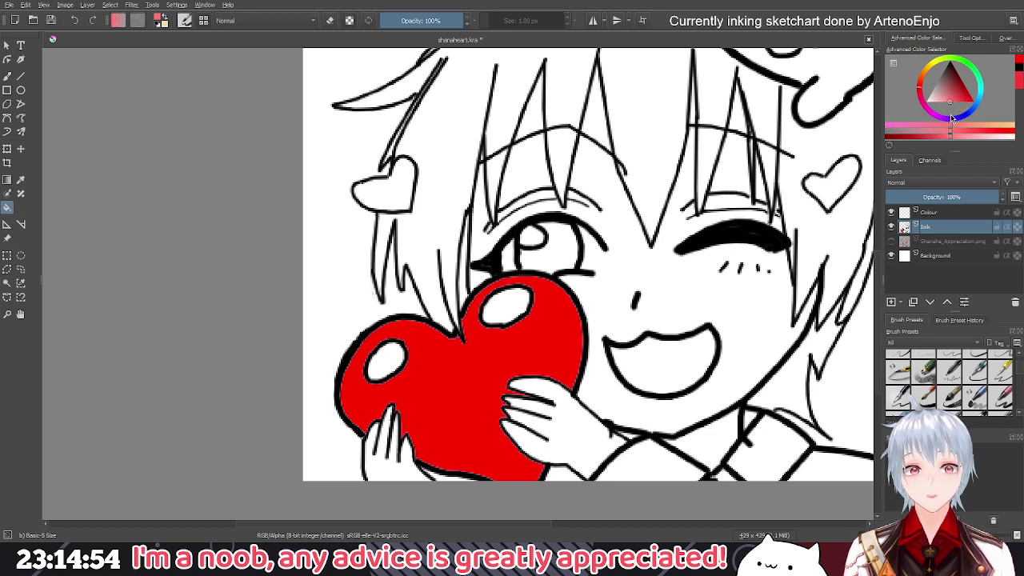
pyautogui.click(504, 307)
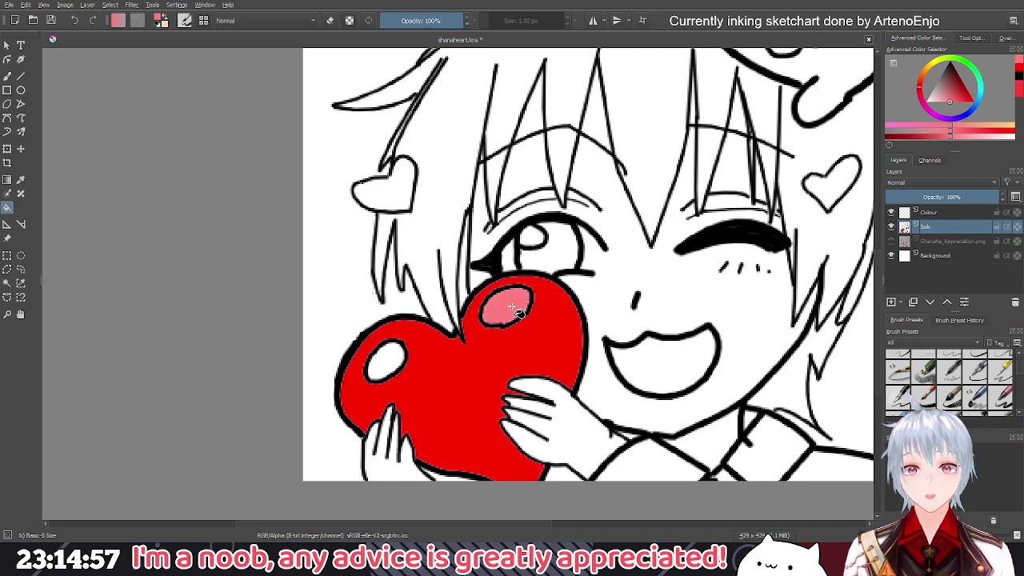
# Fill both highlights of the large red heart with pale pink on the Ink layer
pyautogui.click(386, 361)
pyautogui.scroll(-3, 621, 312)
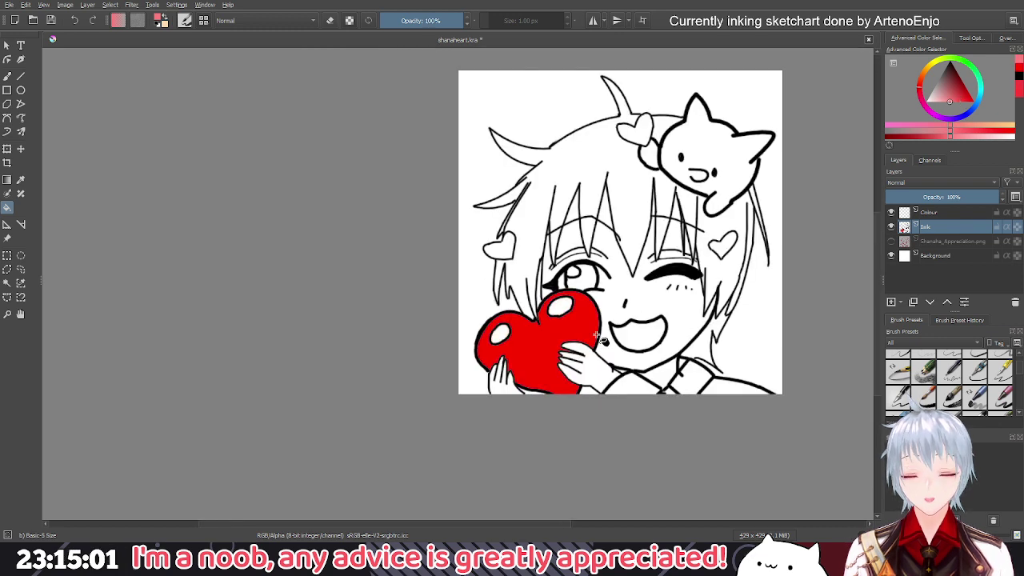
pyautogui.click(936, 104)
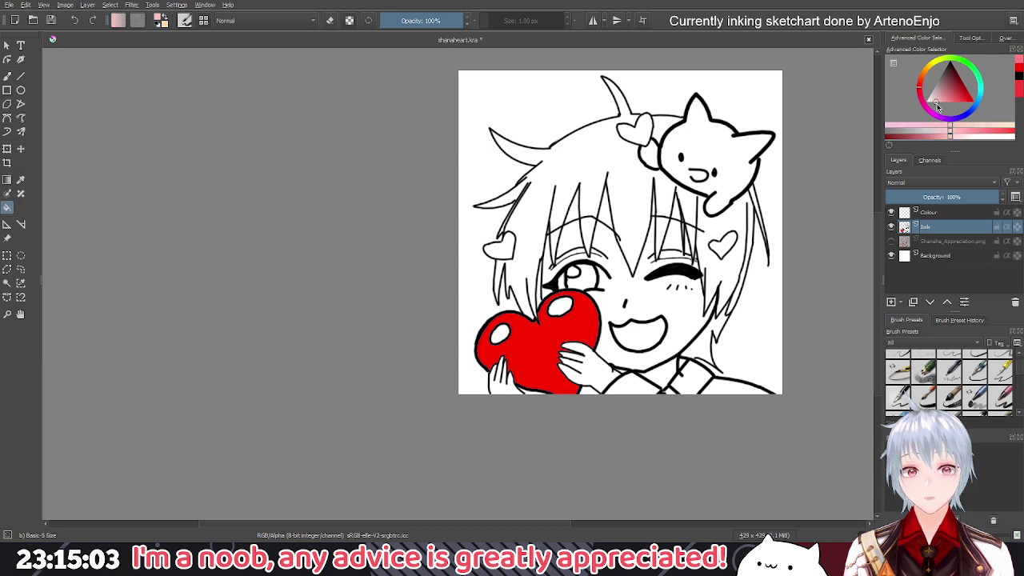
pyautogui.click(561, 306)
pyautogui.click(500, 334)
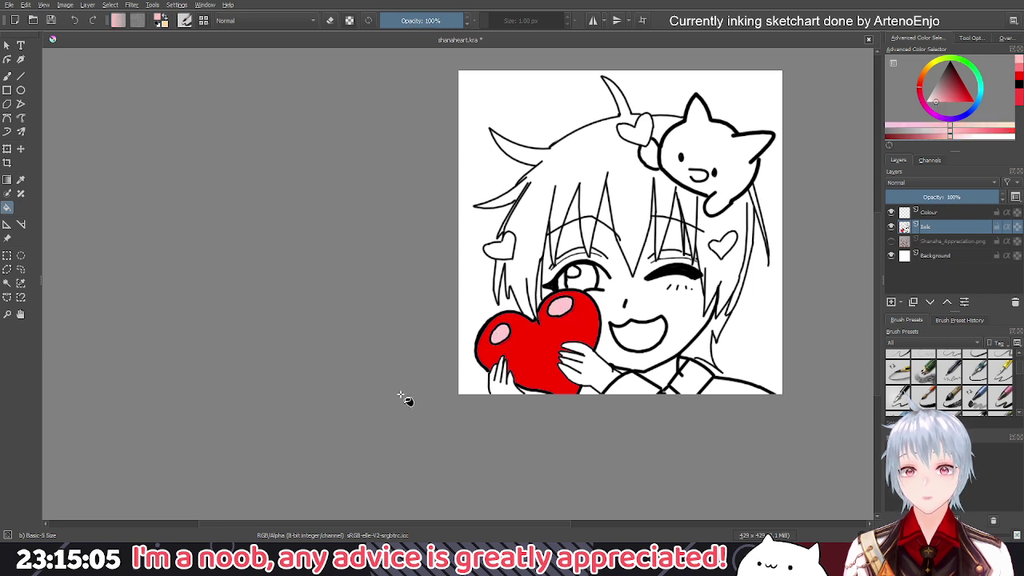
# Refill the two highlights of the large heart with a stronger, medium pink
pyautogui.scroll(-1, 339, 360)
pyautogui.moveTo(327, 322); pyautogui.dragTo(383, 333)
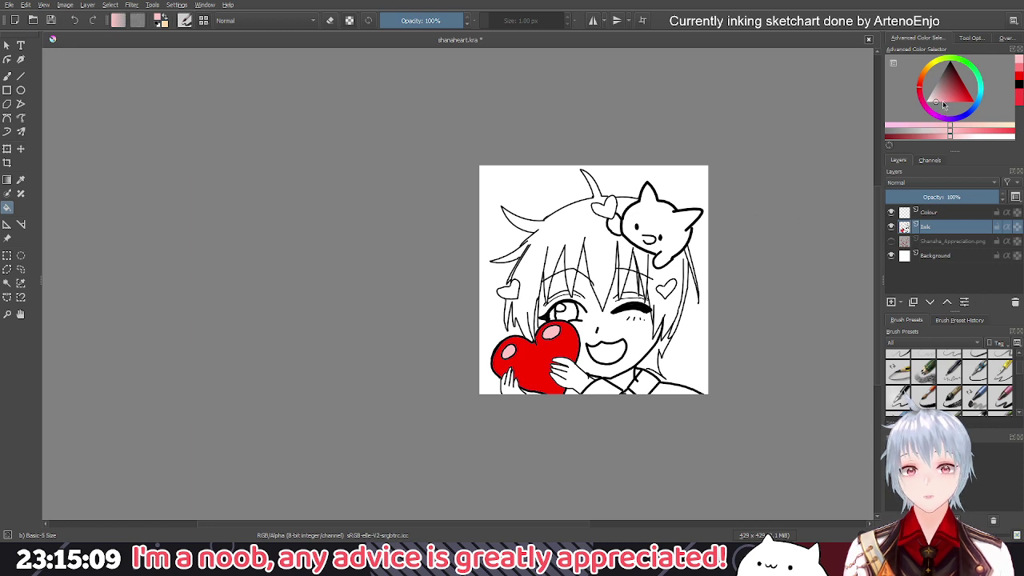
pyautogui.moveTo(944, 104); pyautogui.dragTo(946, 102)
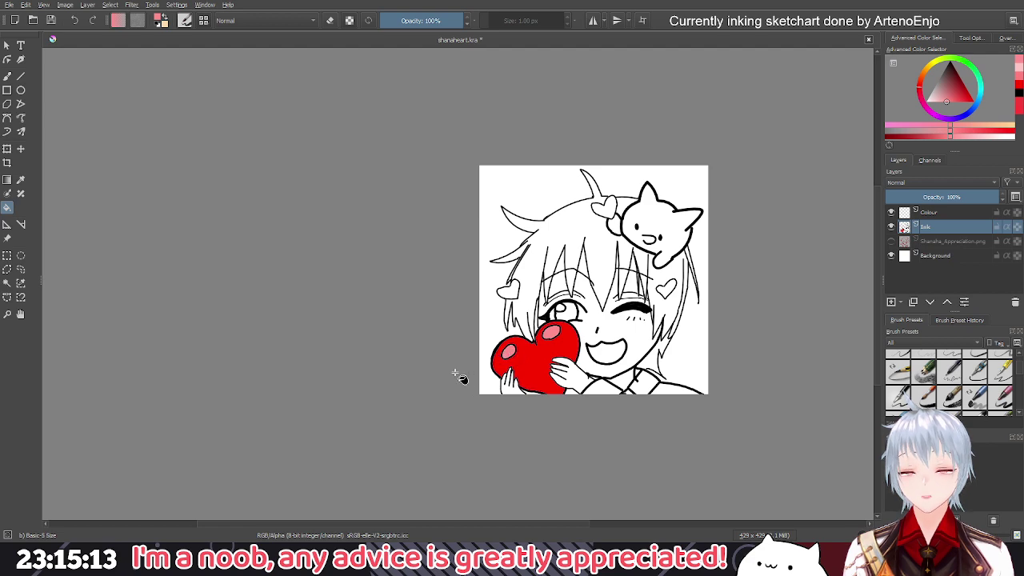
# Recolour both highlights of the large heart white on the Ink layer
pyautogui.scroll(3, 455, 372)
pyautogui.moveTo(799, 270); pyautogui.dragTo(517, 343)
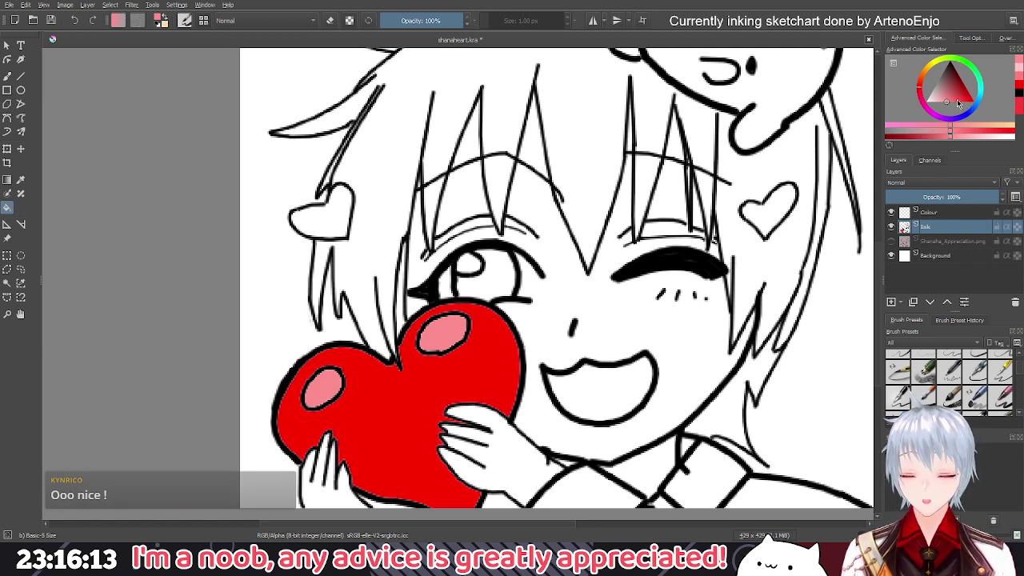
pyautogui.click(951, 96)
pyautogui.moveTo(951, 96)
pyautogui.mouseDown()
pyautogui.moveTo(947, 116)
pyautogui.moveTo(947, 99)
pyautogui.mouseUp()
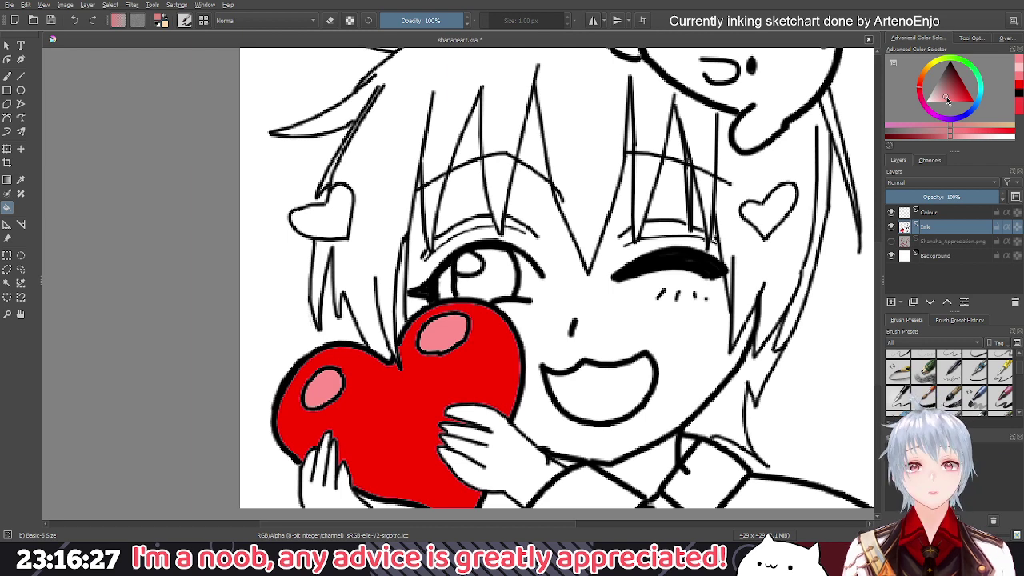
pyautogui.moveTo(937, 100); pyautogui.dragTo(918, 113)
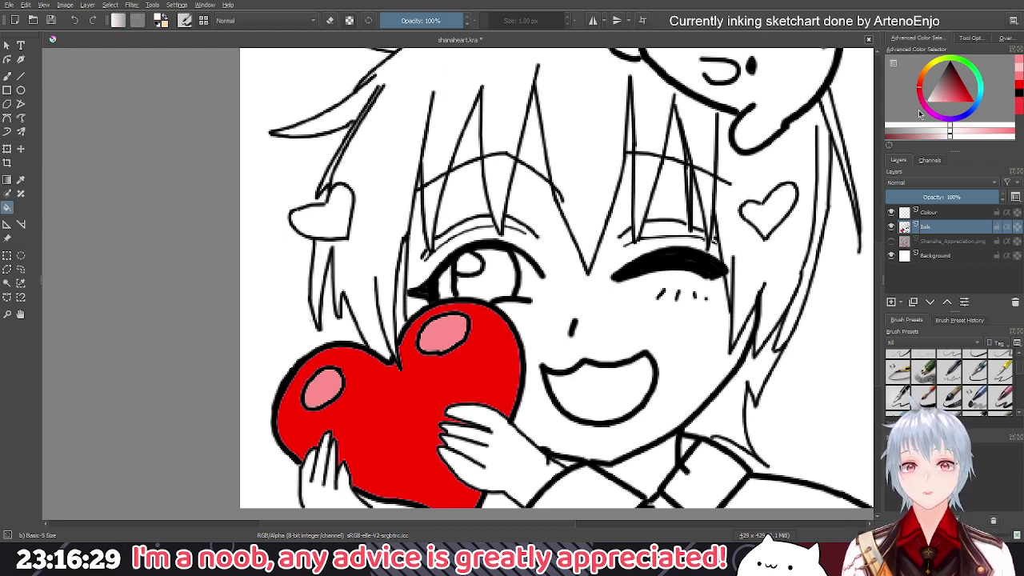
pyautogui.click(448, 339)
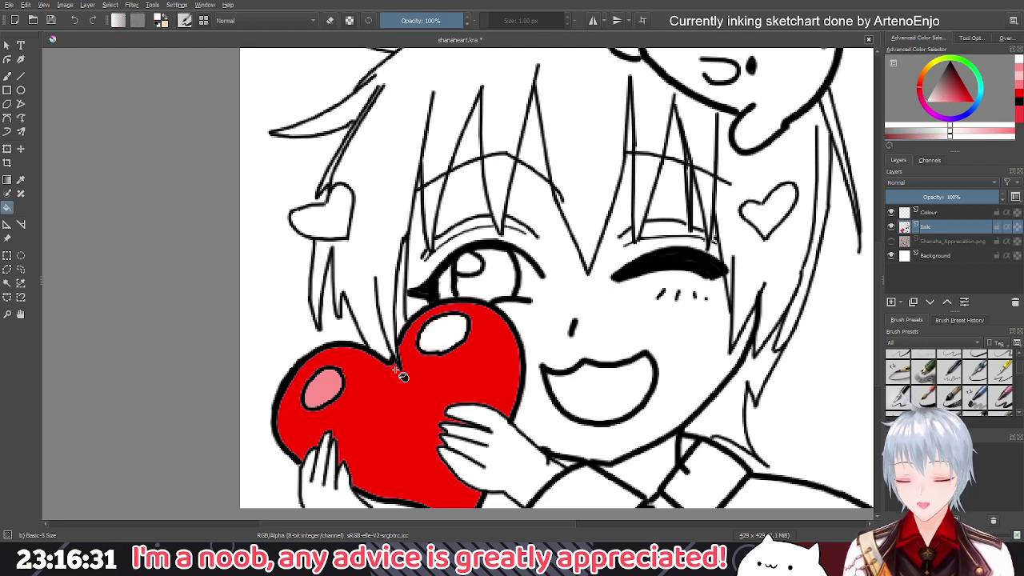
pyautogui.click(335, 389)
pyautogui.scroll(-3, 320, 344)
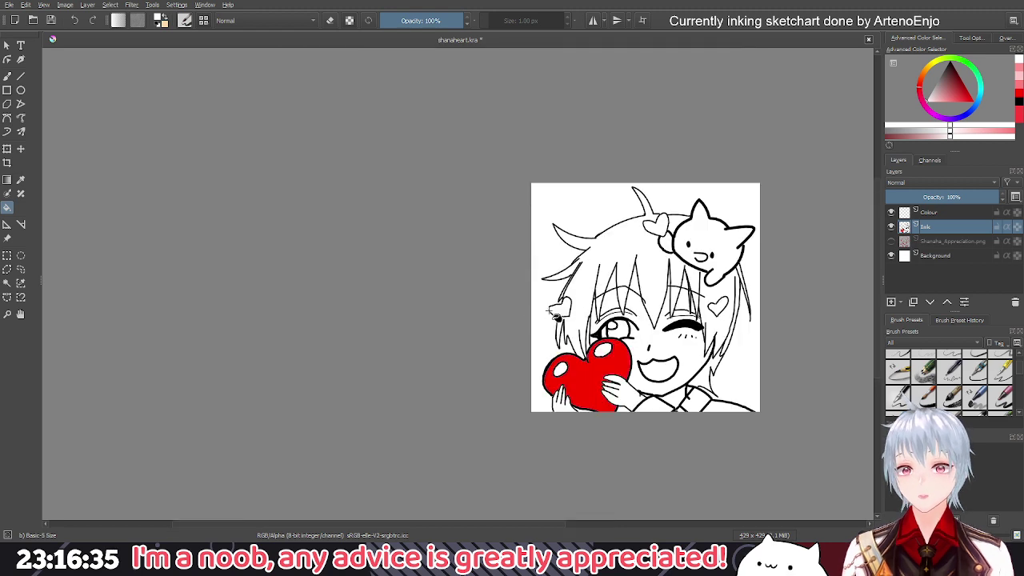
# Try filling the two small hearts on either side of the face with bright red on the Ink layer, undoing each fill
pyautogui.scroll(2, 640, 331)
pyautogui.scroll(1, 642, 332)
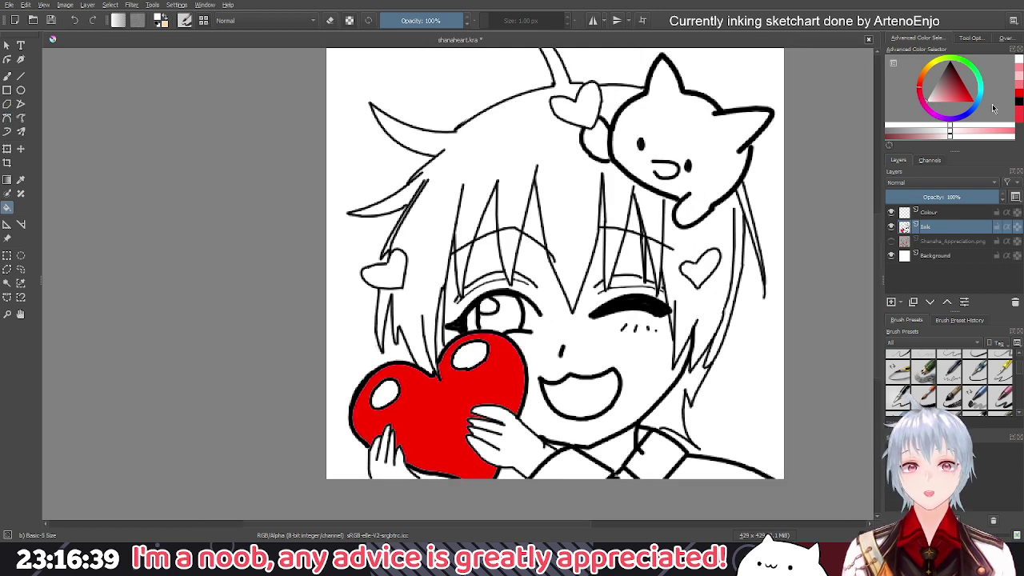
pyautogui.click(1018, 94)
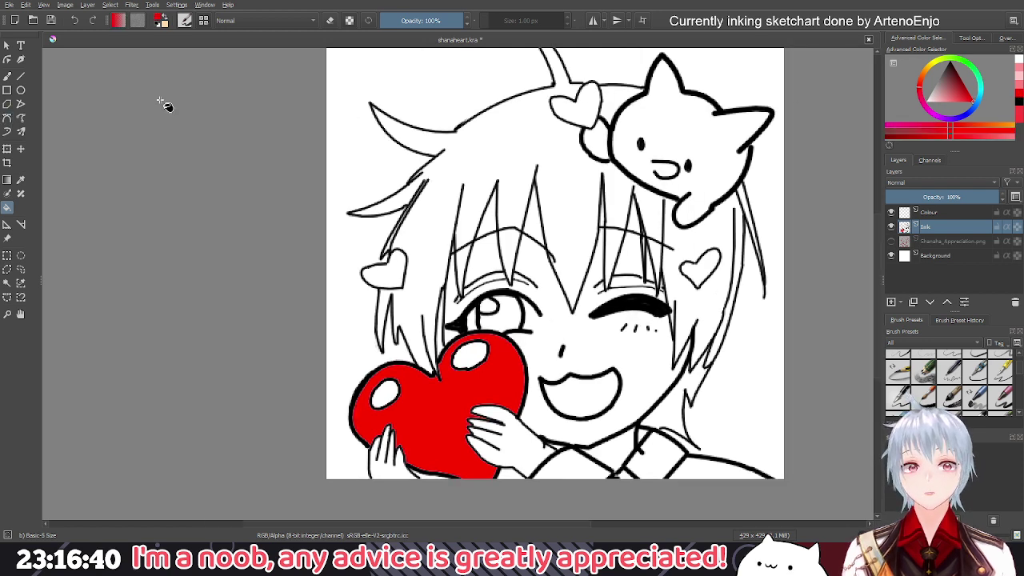
pyautogui.click(372, 296)
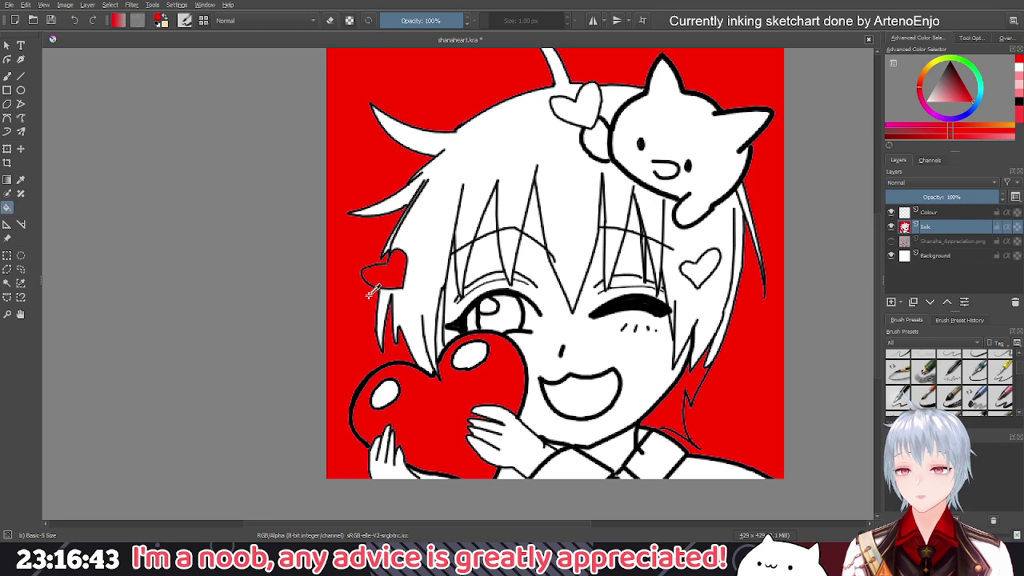
pyautogui.hotkey('ctrl', 'z')
pyautogui.click(704, 276)
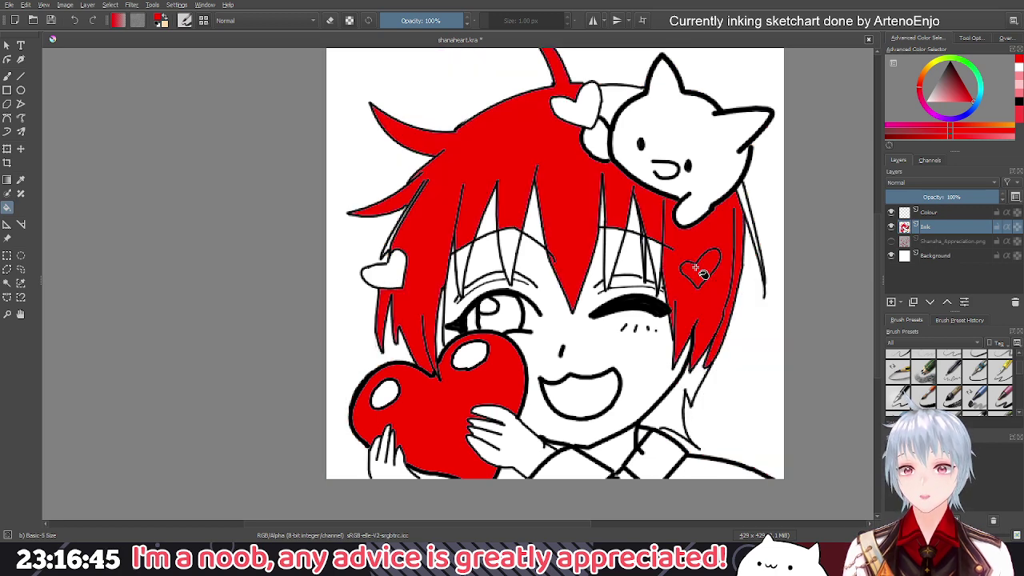
pyautogui.hotkey('ctrl', 'z')
# Close the notch in the outline of the small heart beside the winking eye using a black 2 px brush
pyautogui.scroll(2, 651, 287)
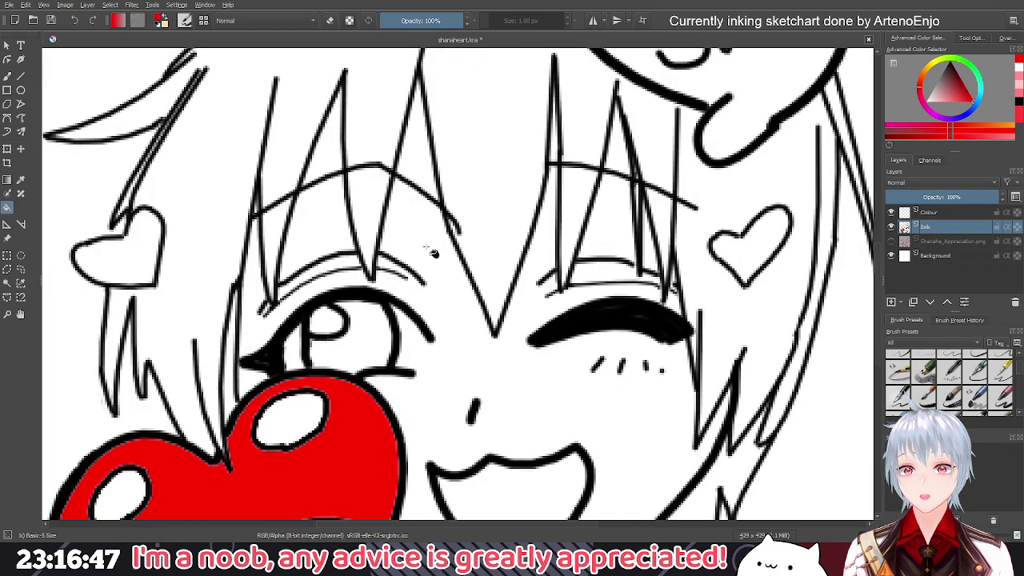
pyautogui.moveTo(120, 241); pyautogui.dragTo(238, 252)
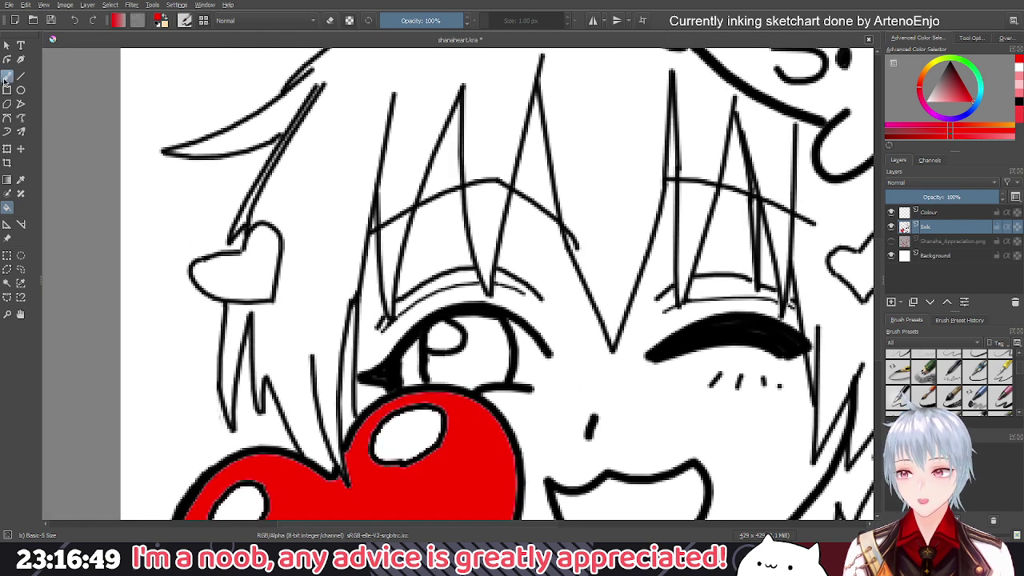
pyautogui.click(7, 75)
pyautogui.click(950, 64)
pyautogui.moveTo(840, 236); pyautogui.dragTo(539, 214)
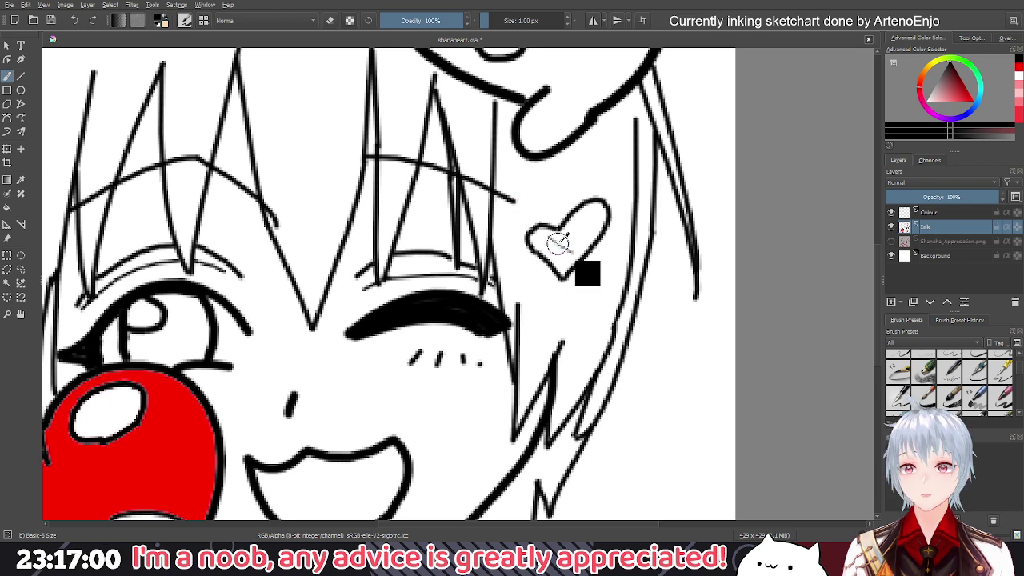
pyautogui.moveTo(557, 241); pyautogui.dragTo(853, 265)
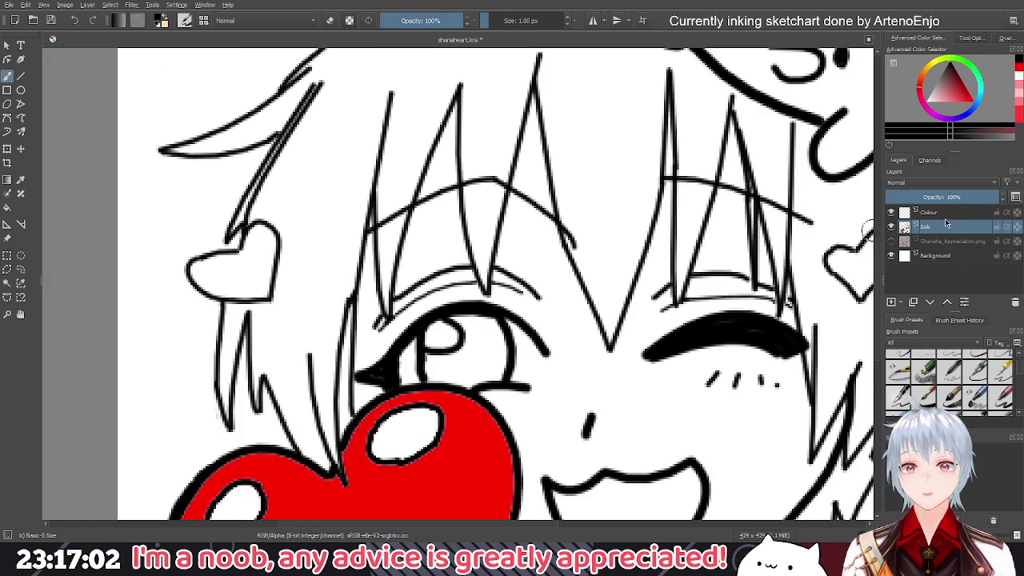
pyautogui.moveTo(479, 224); pyautogui.dragTo(268, 234)
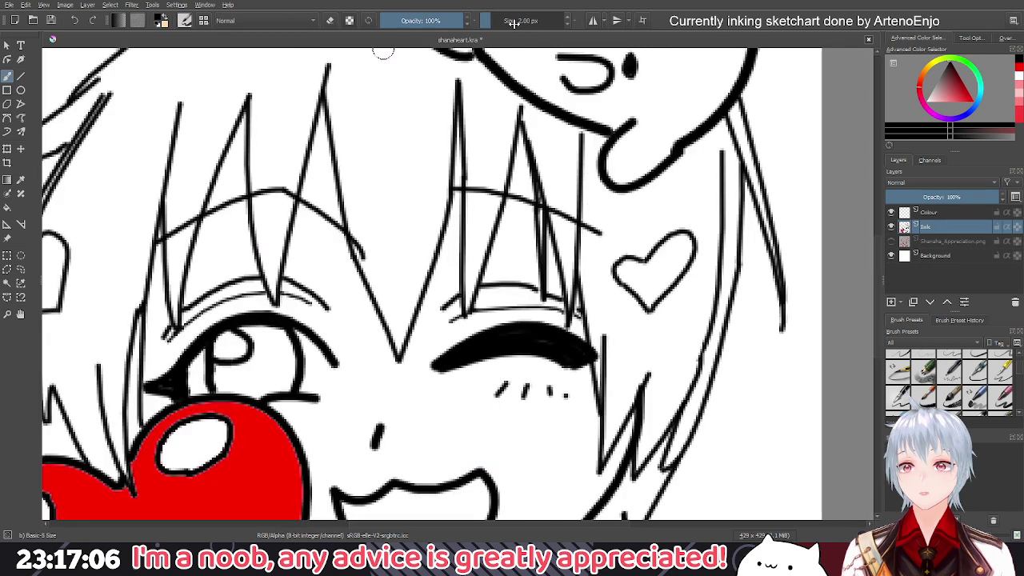
pyautogui.scroll(3, 639, 259)
pyautogui.moveTo(639, 259); pyautogui.dragTo(406, 258)
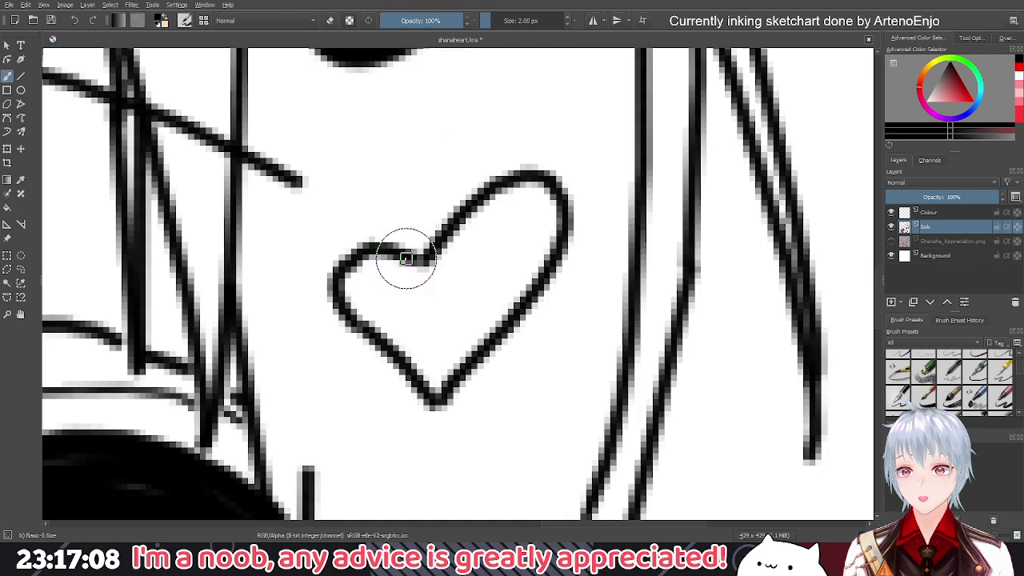
pyautogui.moveTo(234, 280); pyautogui.dragTo(469, 288)
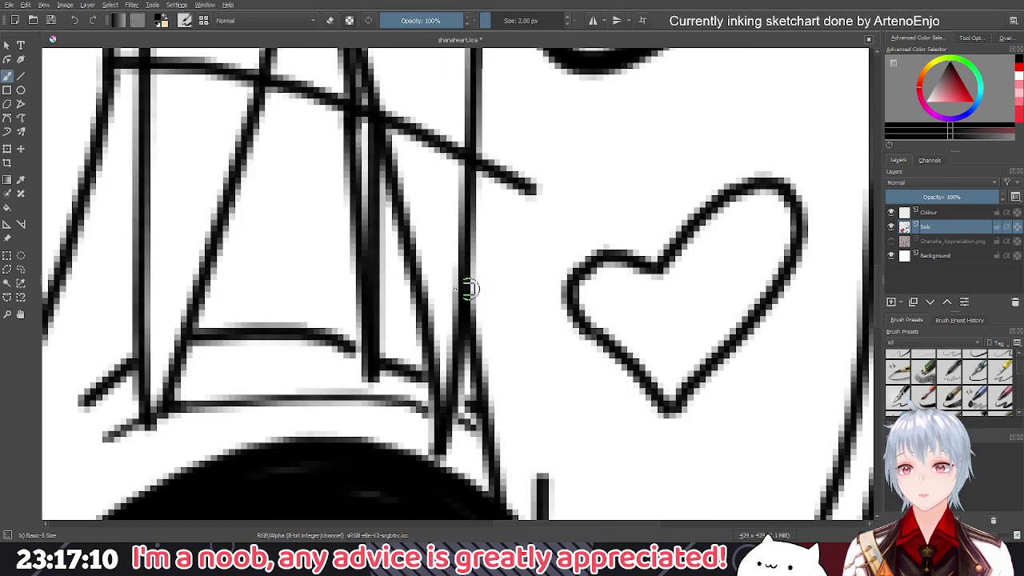
# Close the gap at the notch of the small heart on the open eye's side with the black 2 px brush
pyautogui.scroll(-3, 377, 290)
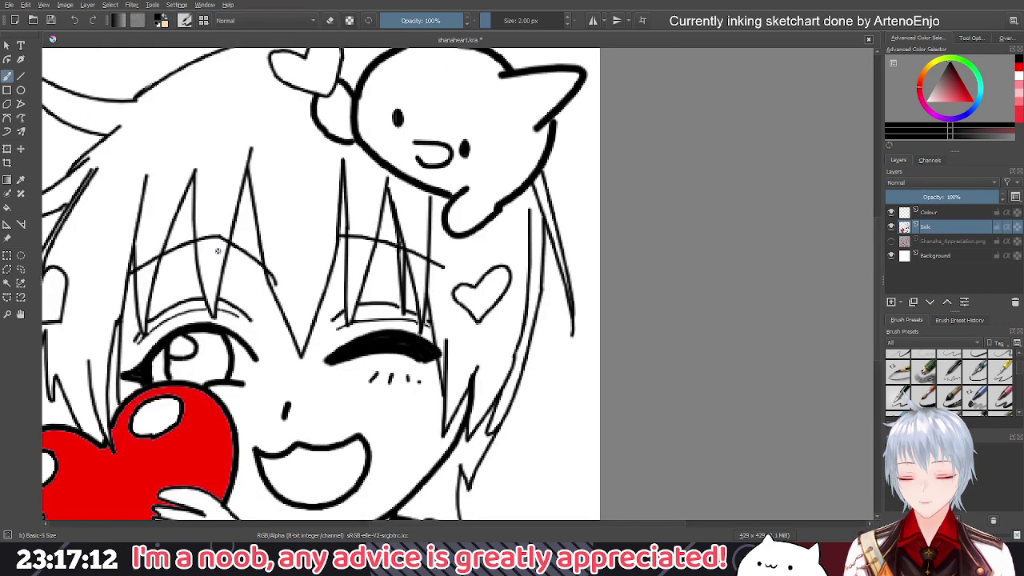
pyautogui.scroll(5, 216, 250)
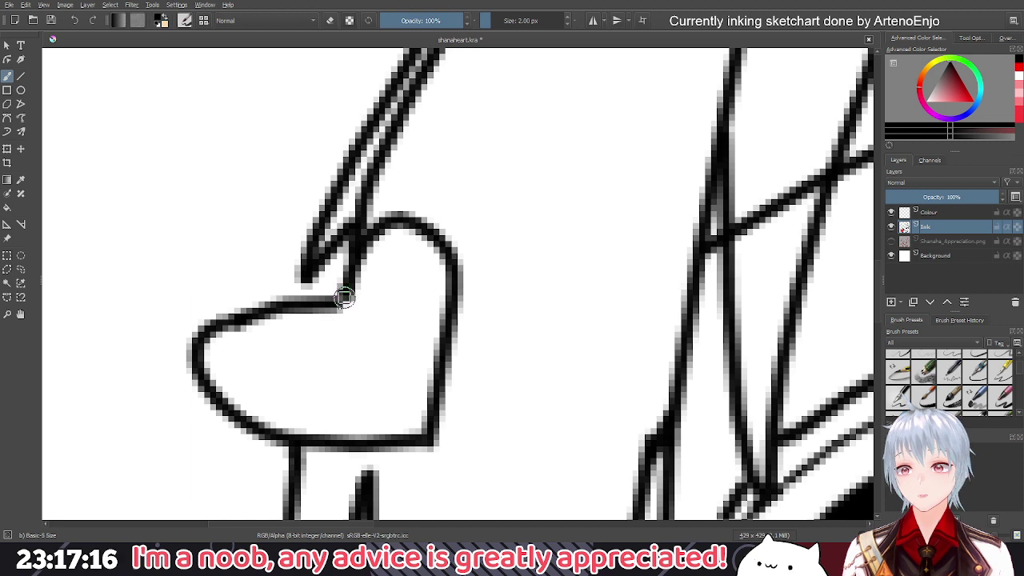
pyautogui.scroll(-2, 344, 297)
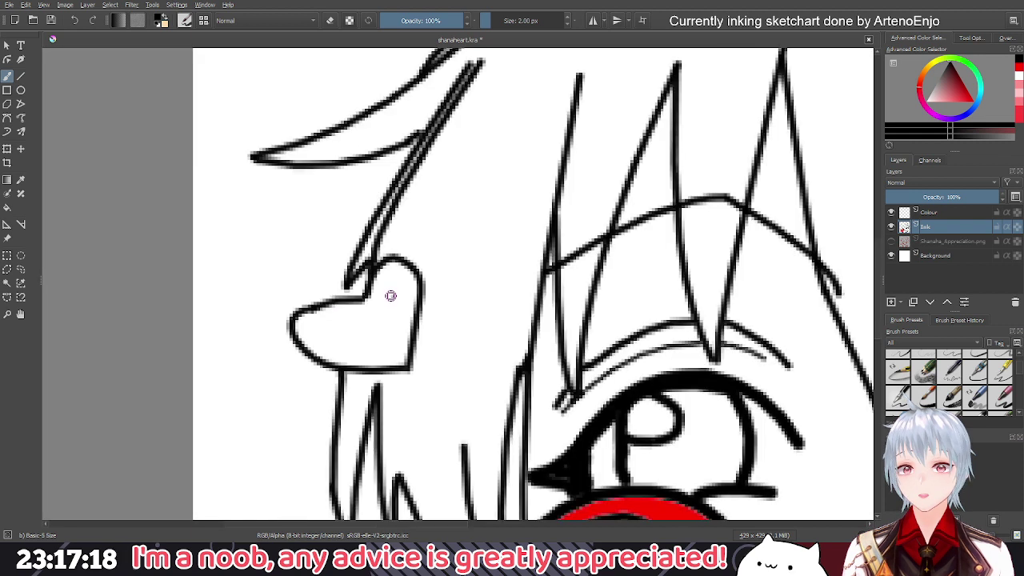
pyautogui.scroll(-2, 390, 296)
# Try filling the small heart on the open eye's side with bright red on the Colour layer, and undo it
pyautogui.click(969, 212)
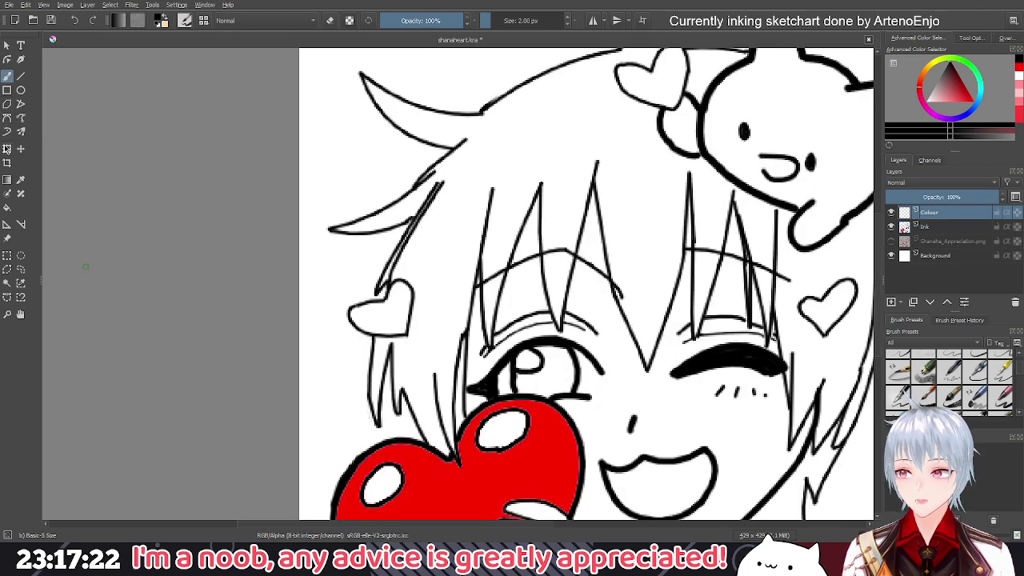
pyautogui.click(7, 207)
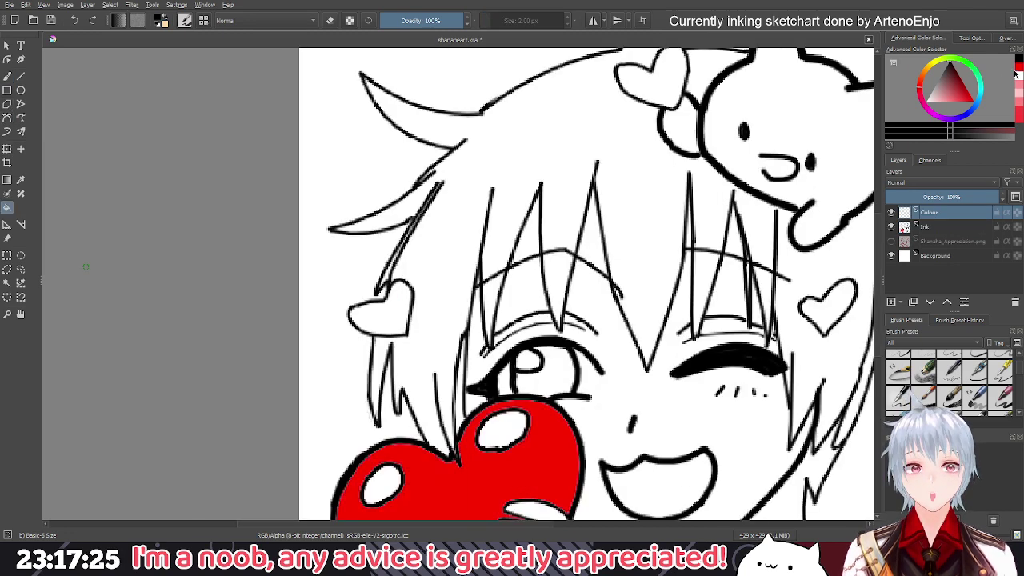
pyautogui.click(1015, 69)
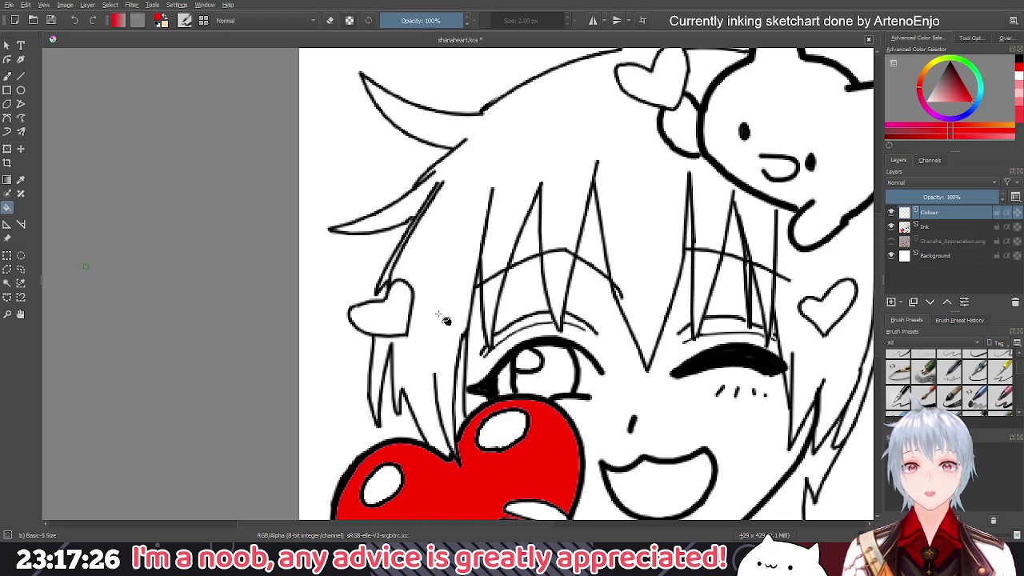
pyautogui.click(396, 314)
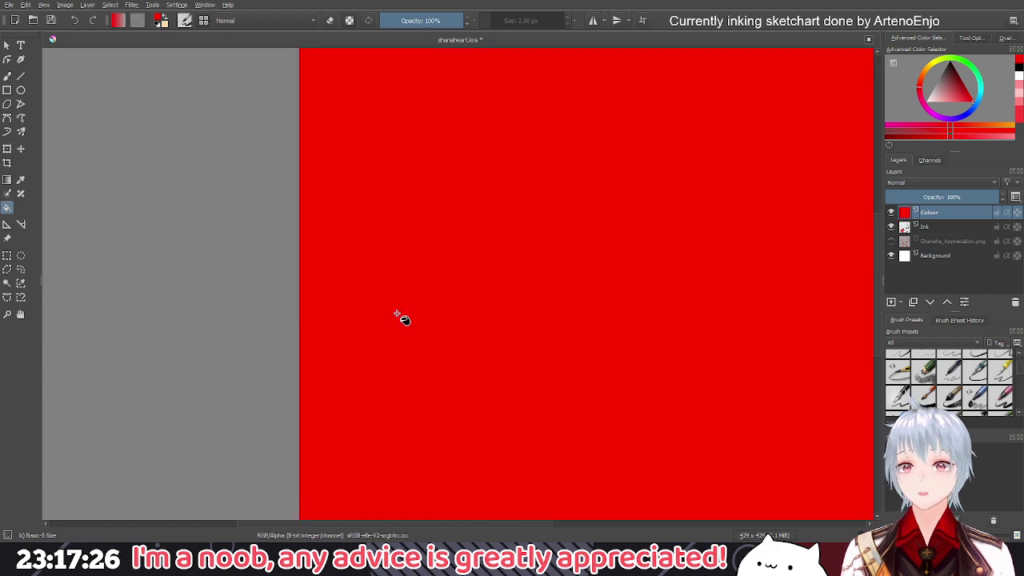
pyautogui.hotkey('ctrl', 'z')
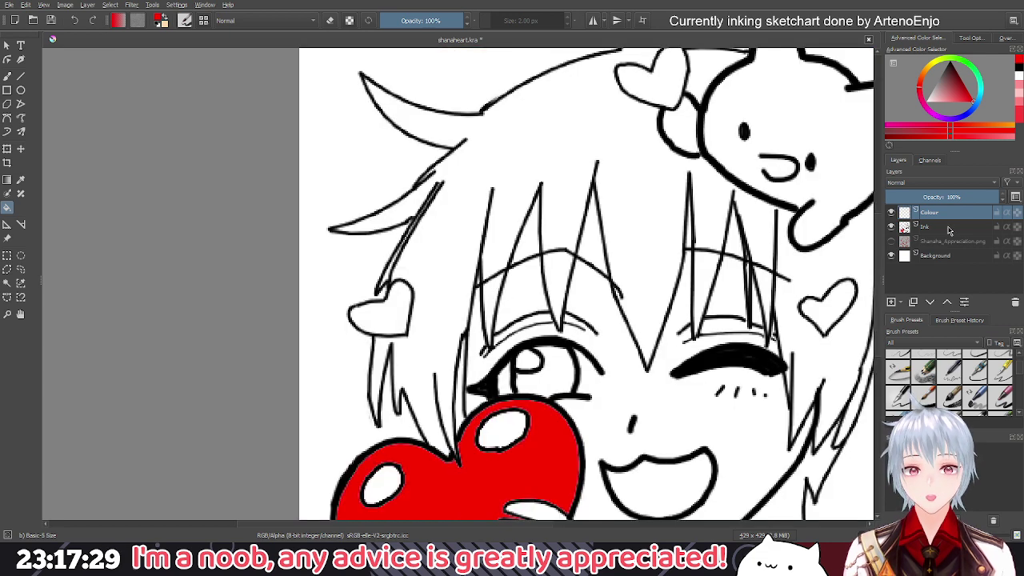
# Try the bright red fill in the same small heart on the Ink layer, and undo it
pyautogui.click(948, 227)
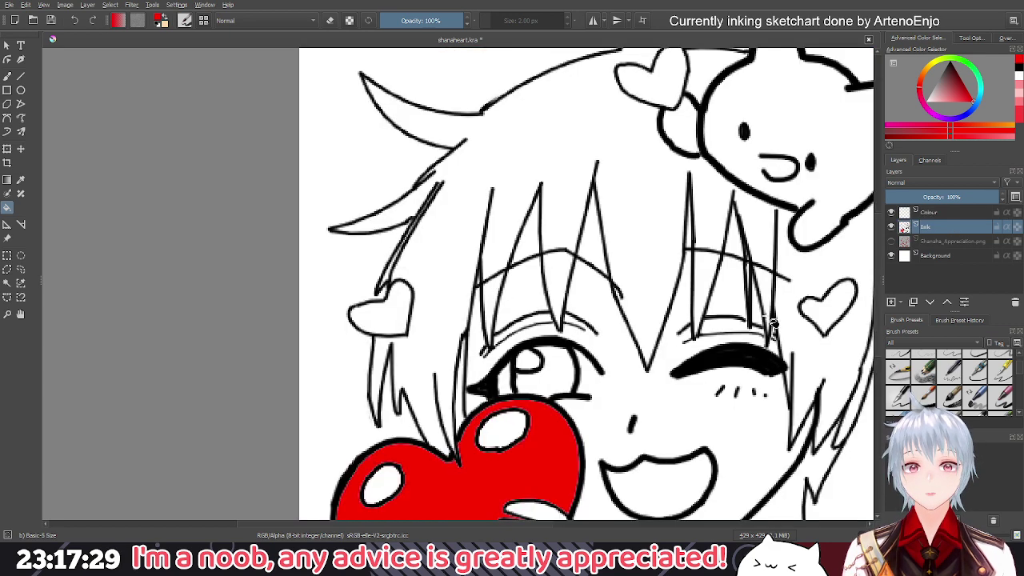
pyautogui.moveTo(670, 361); pyautogui.dragTo(653, 301)
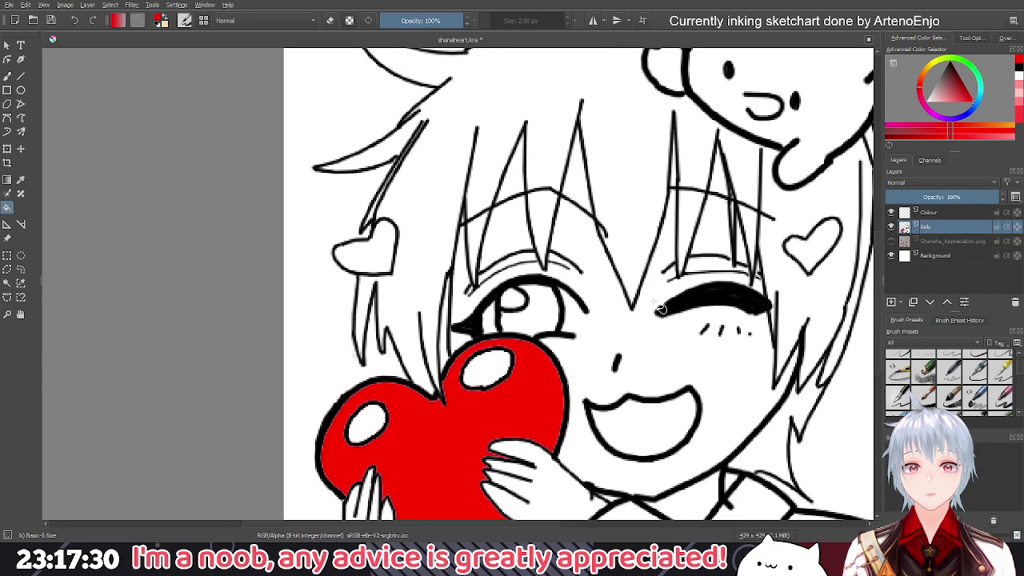
pyautogui.click(385, 263)
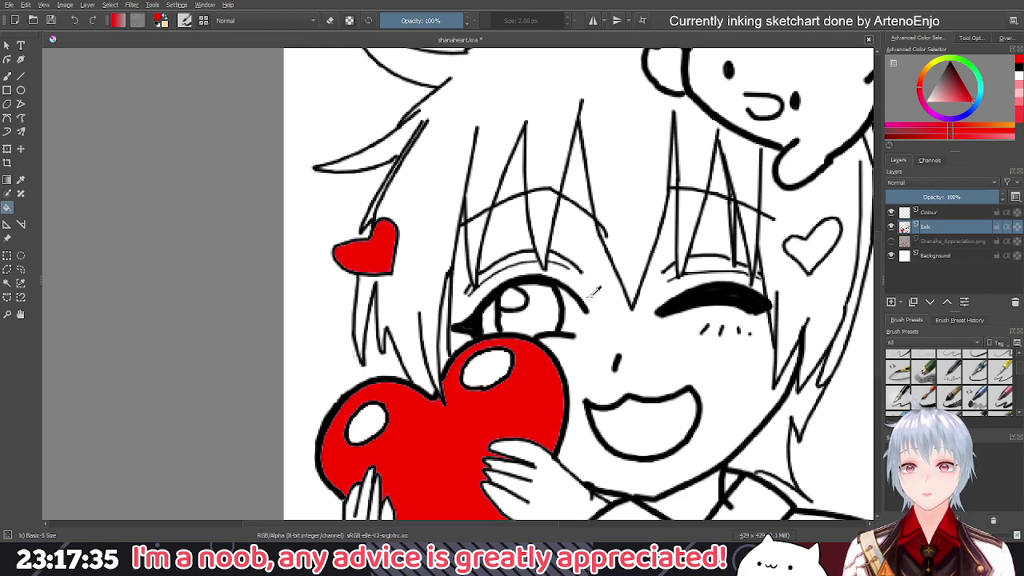
pyautogui.hotkey('ctrl', 'z')
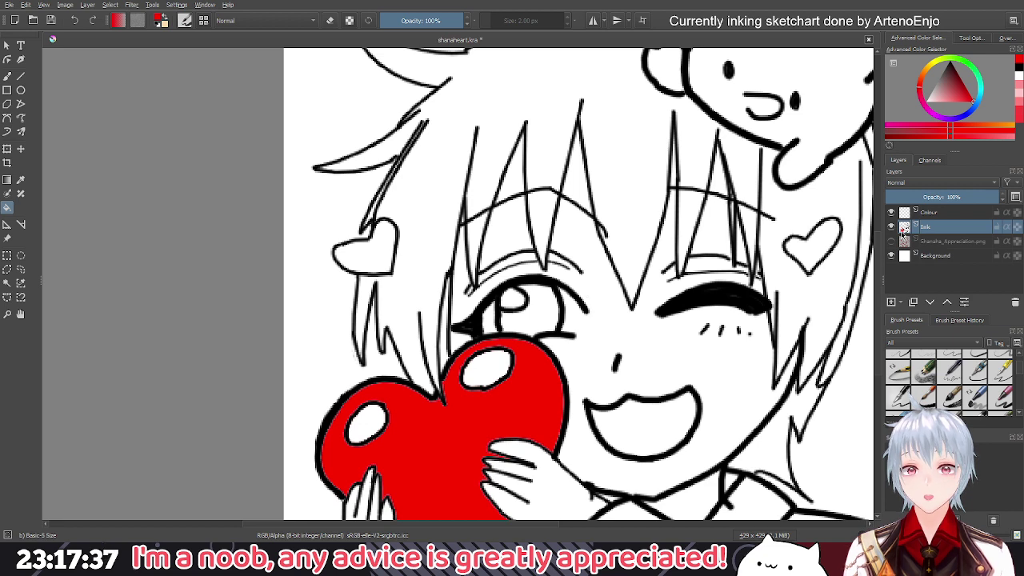
# Toggle the Ink layer's visibility off and on to check it, and fill the large heart's red area with white
pyautogui.click(892, 228)
pyautogui.click(893, 229)
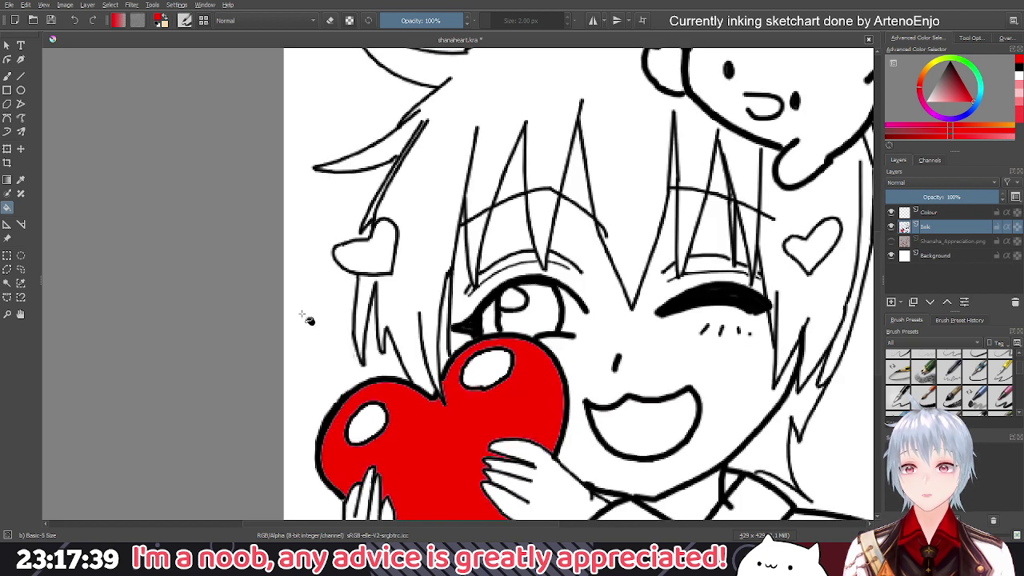
pyautogui.click(1021, 77)
pyautogui.click(449, 442)
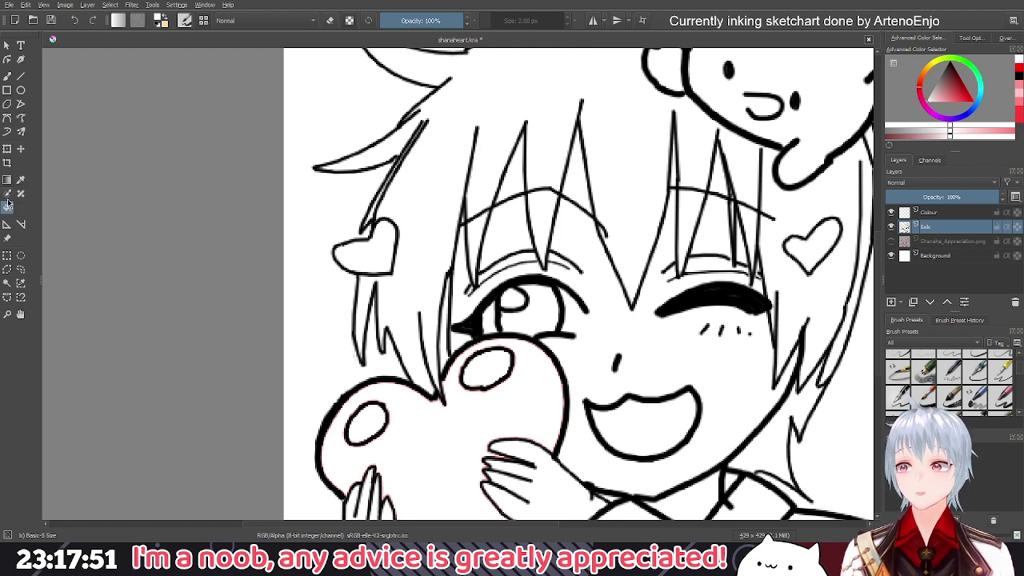
# Select the contiguous interior of the large heart on the Ink layer
pyautogui.click(7, 283)
pyautogui.moveTo(493, 395); pyautogui.dragTo(467, 307)
pyautogui.click(437, 373)
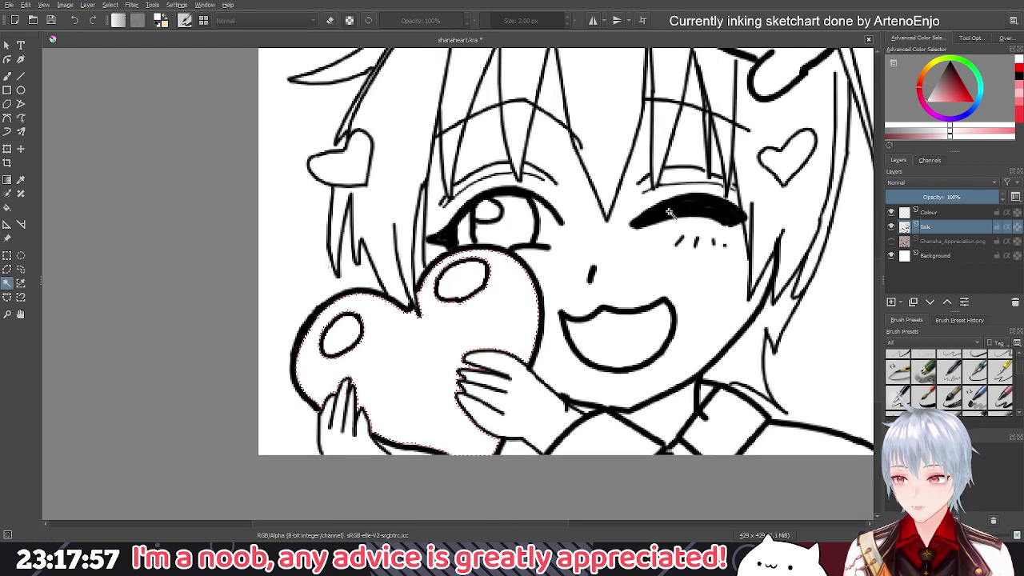
# Fill the large heart's selection with bright red on the Colour layer and clear the selection
pyautogui.press('pageup')
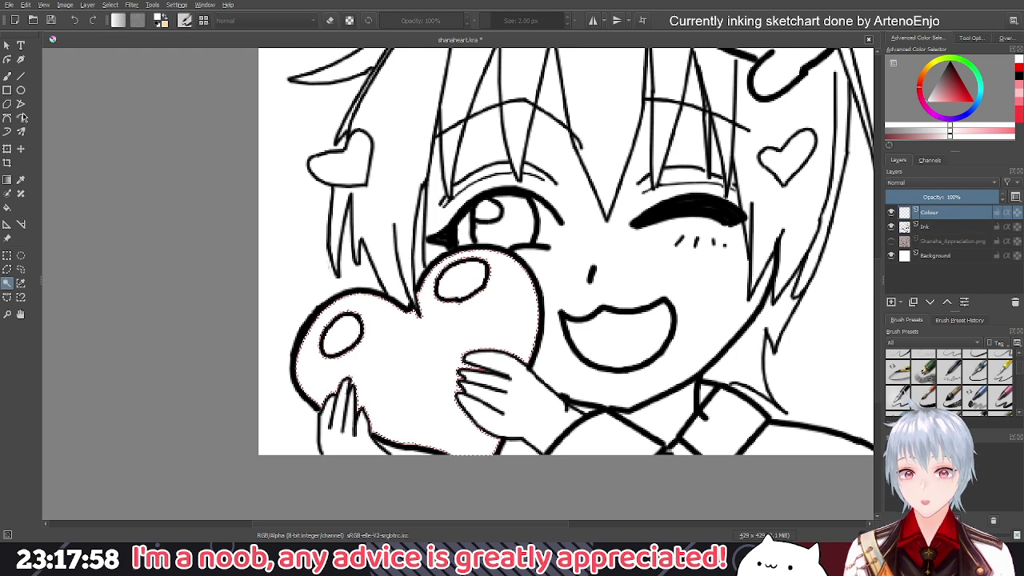
pyautogui.click(6, 207)
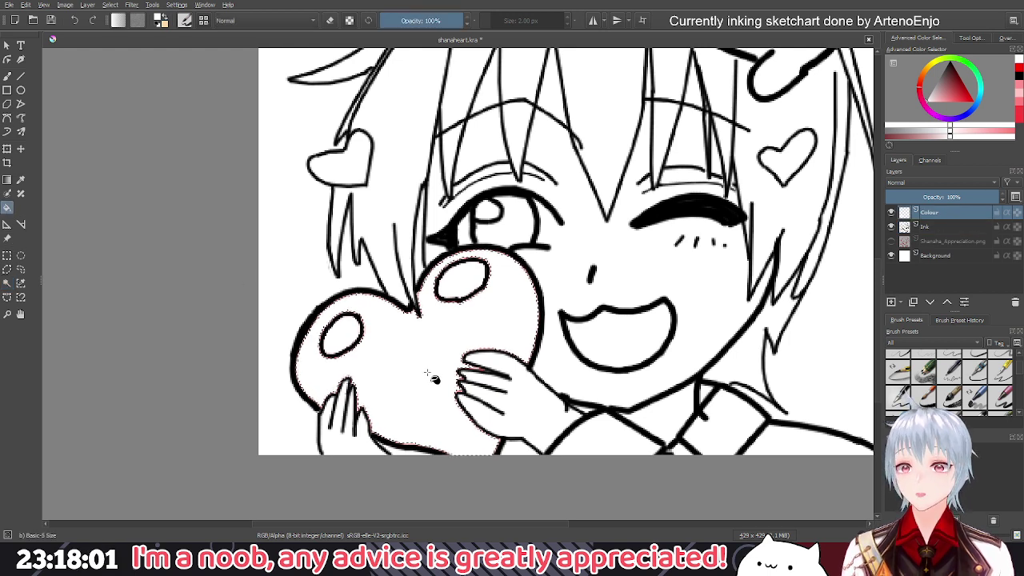
pyautogui.click(964, 88)
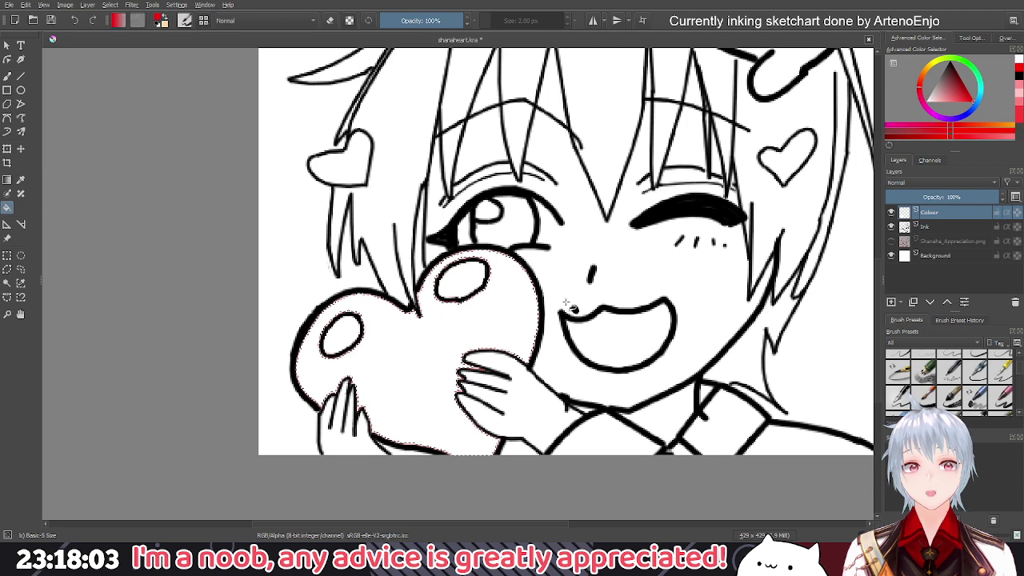
pyautogui.click(427, 365)
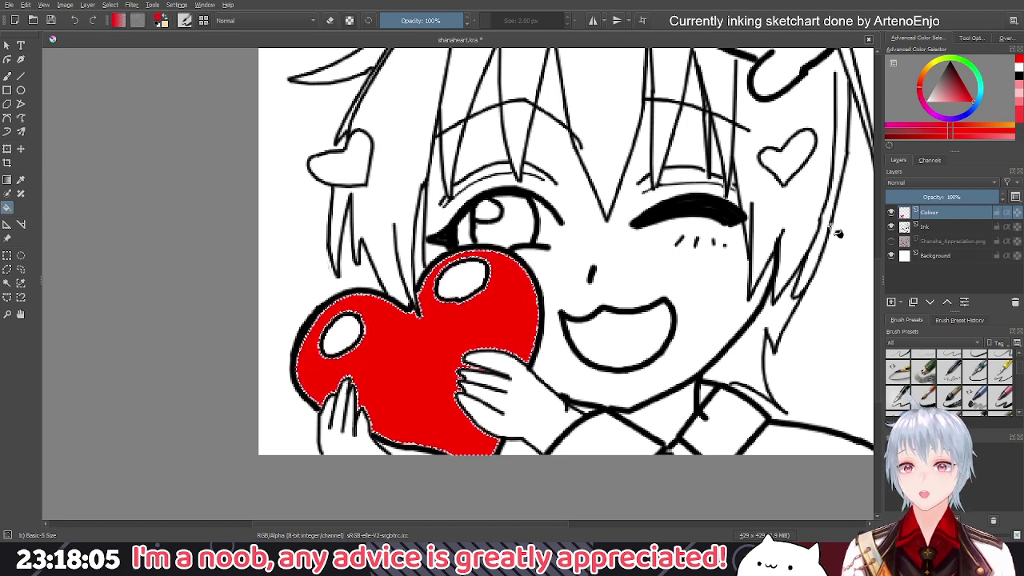
pyautogui.hotkey('ctrl', 'shift', 'a')
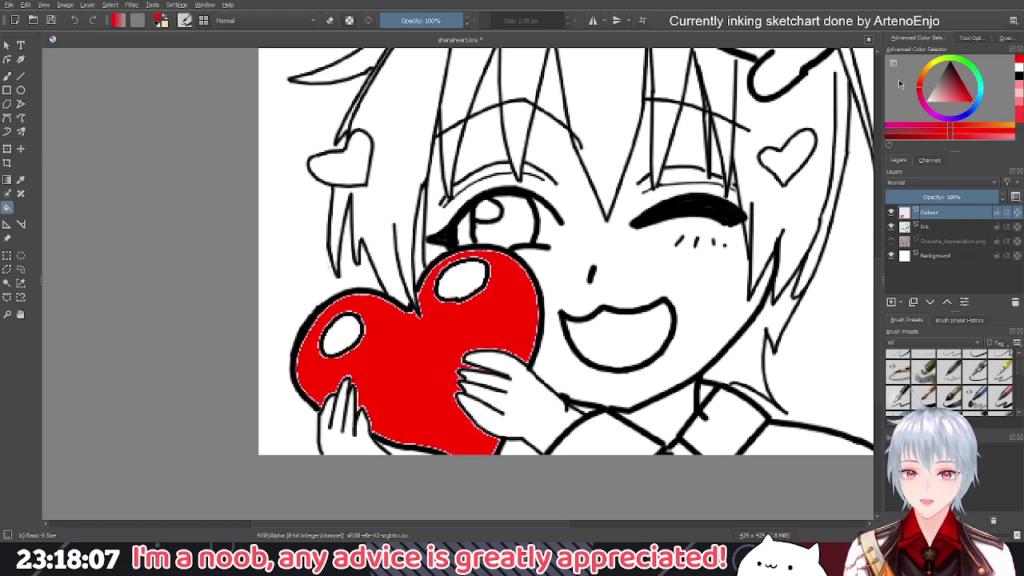
# Set the Fill tool's grow selection to 2 px and feathering radius to 1 px, and refill the large heart bright red on the Colour layer
pyautogui.click(969, 39)
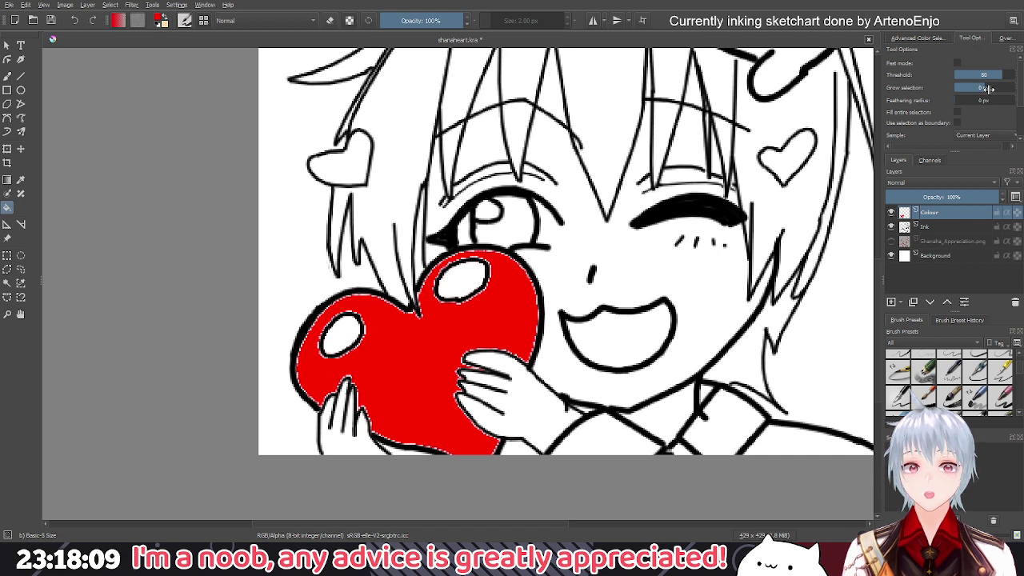
pyautogui.click(972, 91)
pyautogui.moveTo(972, 90); pyautogui.dragTo(969, 97)
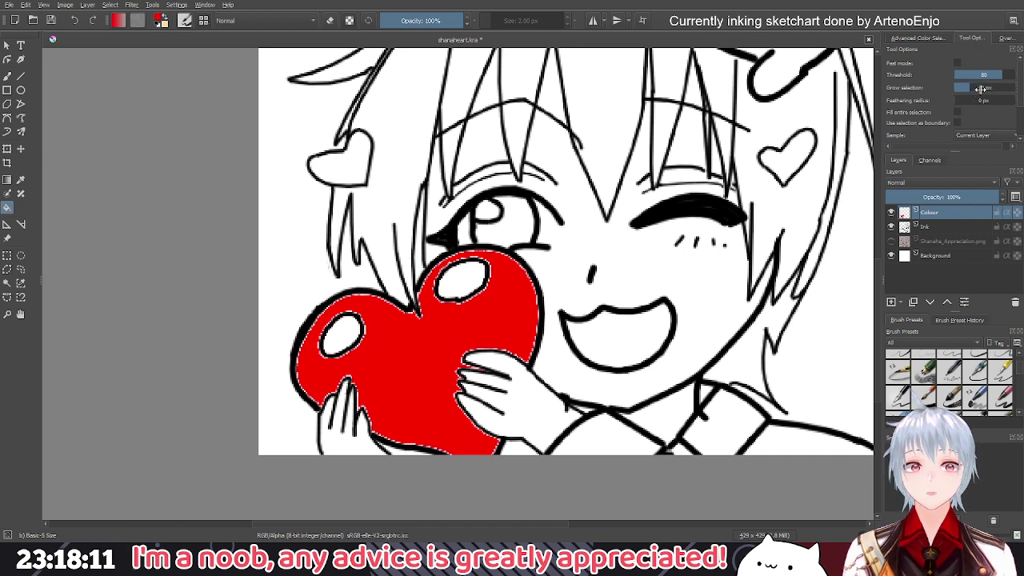
pyautogui.rightClick(981, 88)
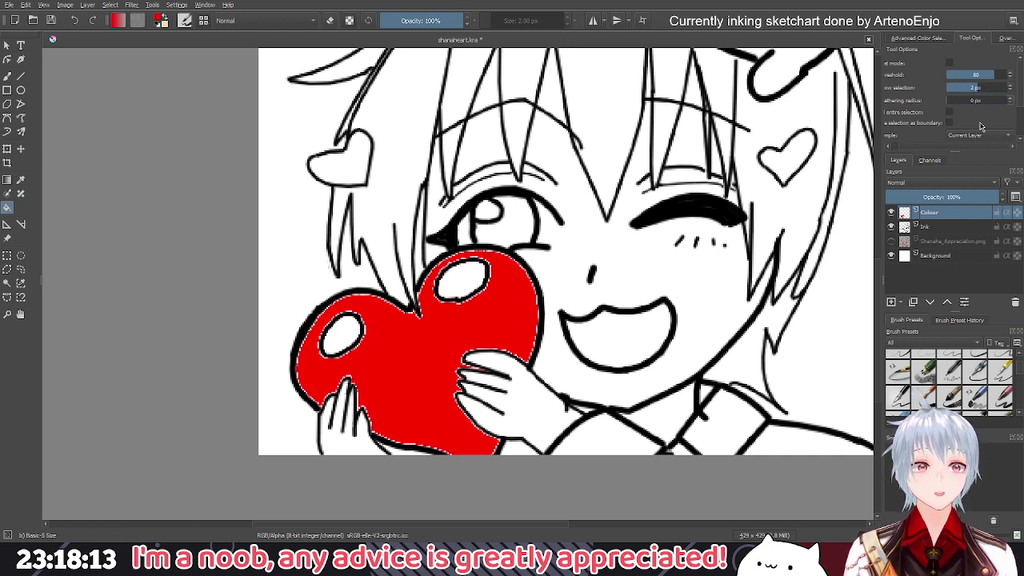
pyautogui.click(443, 343)
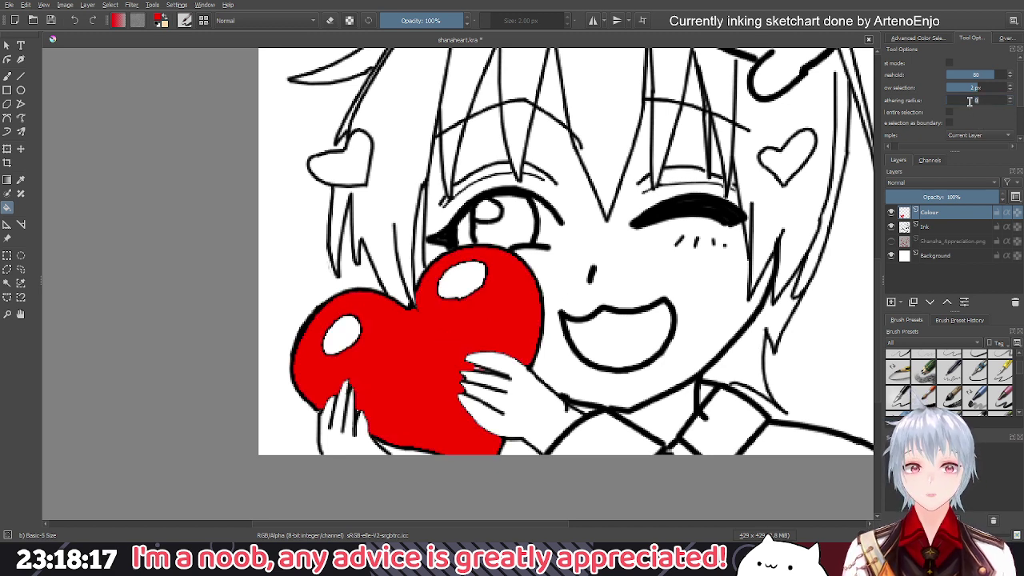
pyautogui.scroll(-2, 970, 100)
pyautogui.hotkey('ctrl', 'z')
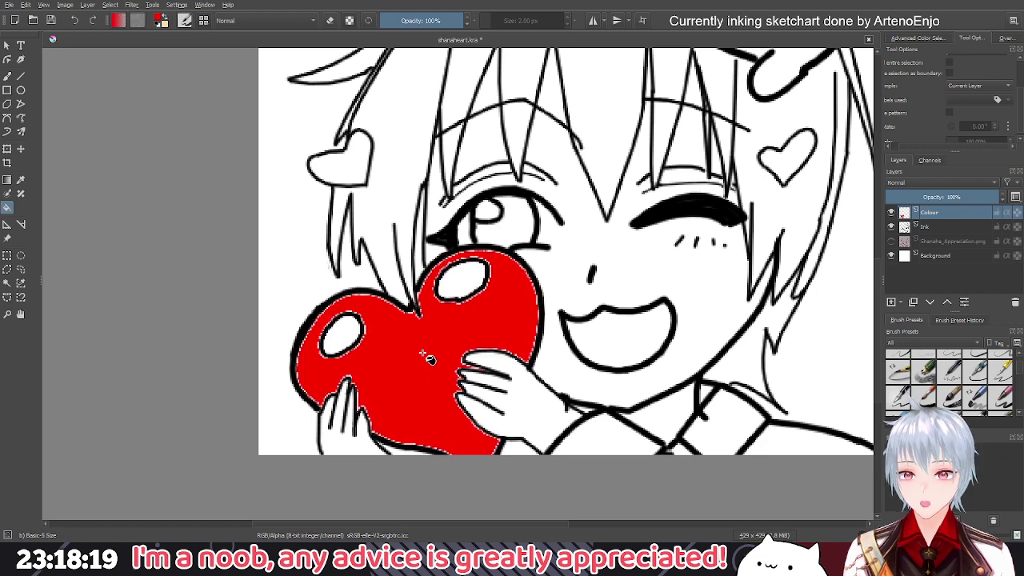
pyautogui.hotkey('ctrl', 'shift', 'z')
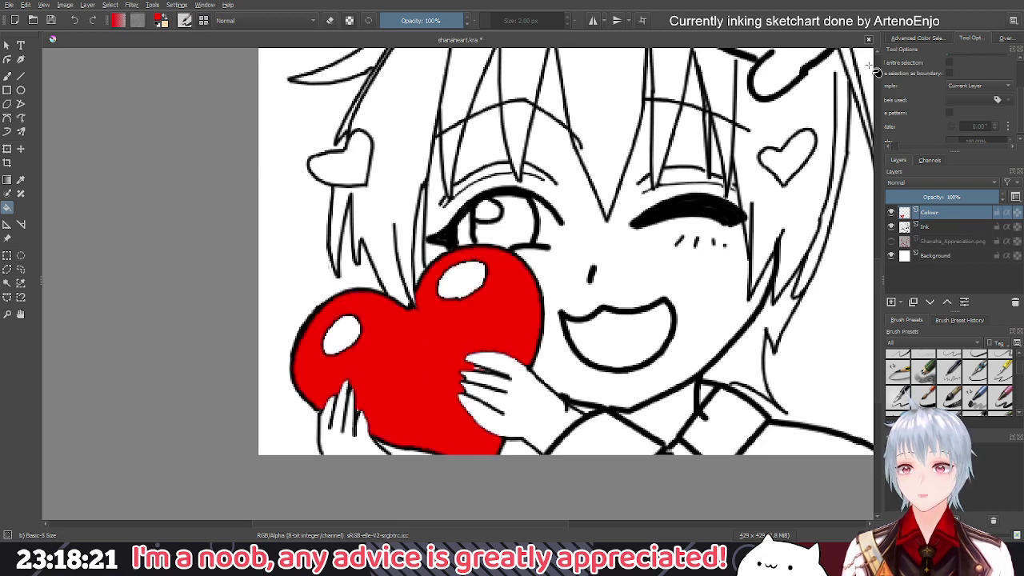
# Hide the Colour layer and fill the large heart with bright red on the Ink layer
pyautogui.click(919, 37)
pyautogui.scroll(-1, 643, 207)
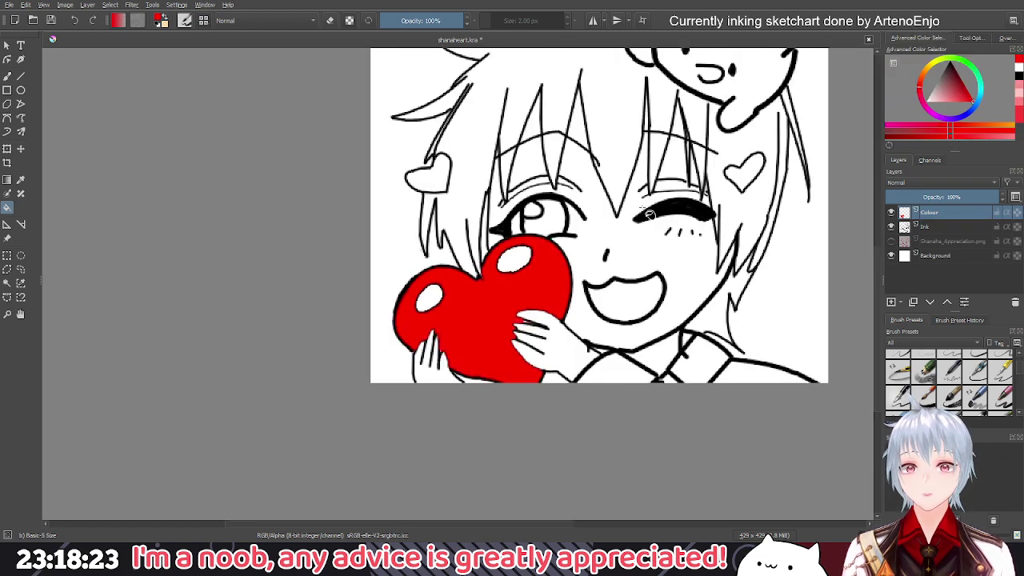
pyautogui.moveTo(824, 183); pyautogui.dragTo(806, 249)
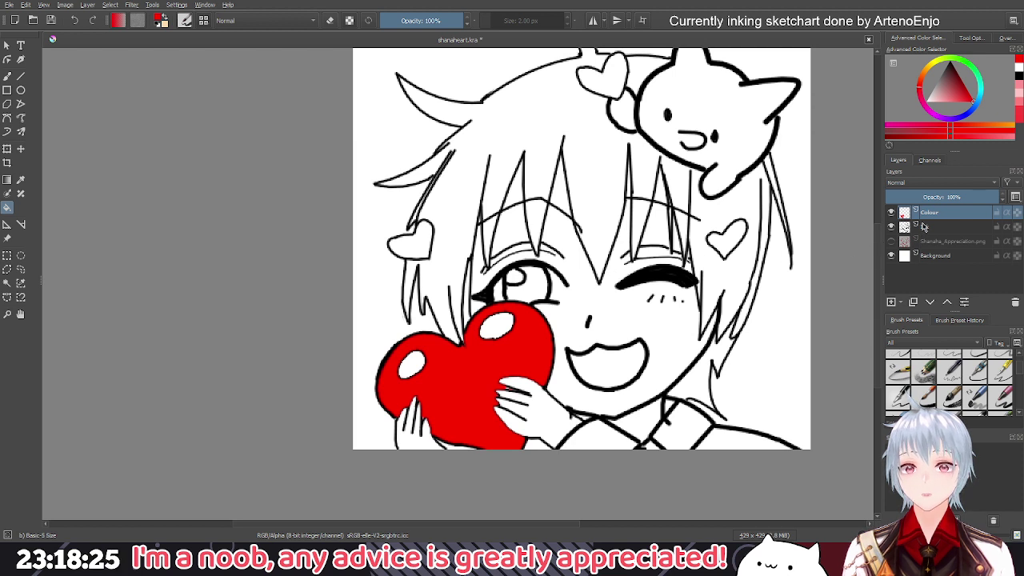
pyautogui.click(891, 212)
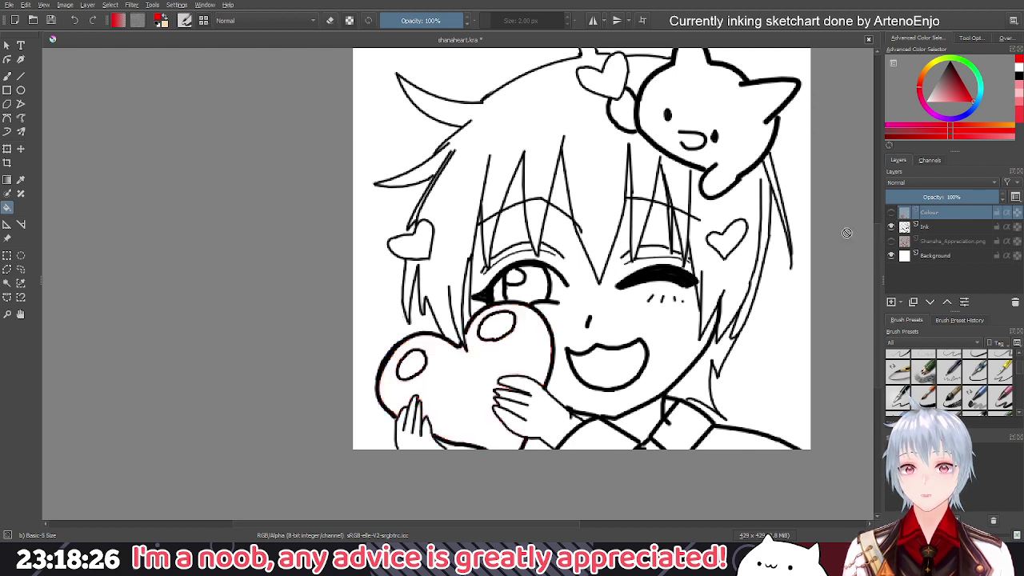
pyautogui.click(946, 229)
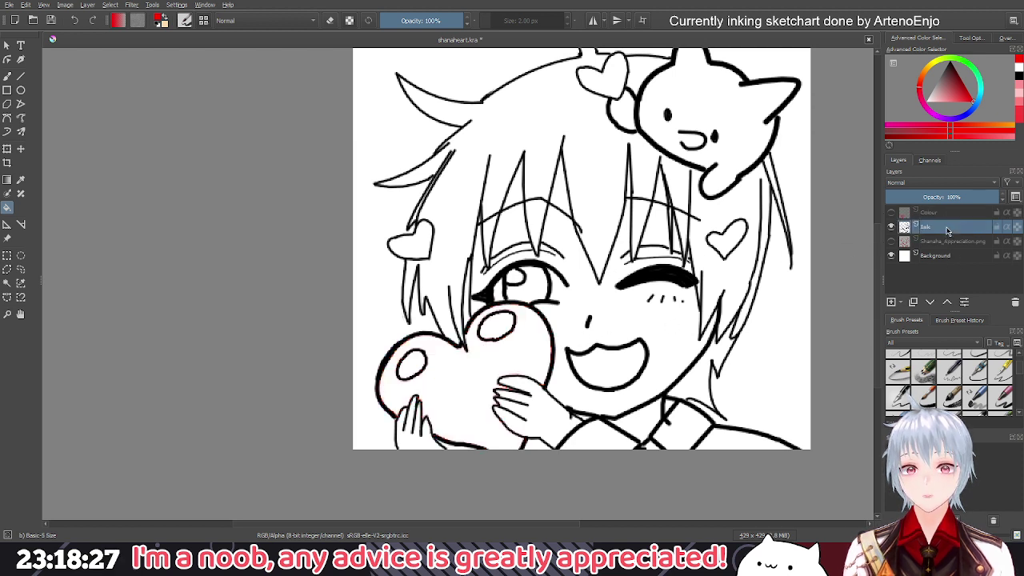
pyautogui.click(439, 389)
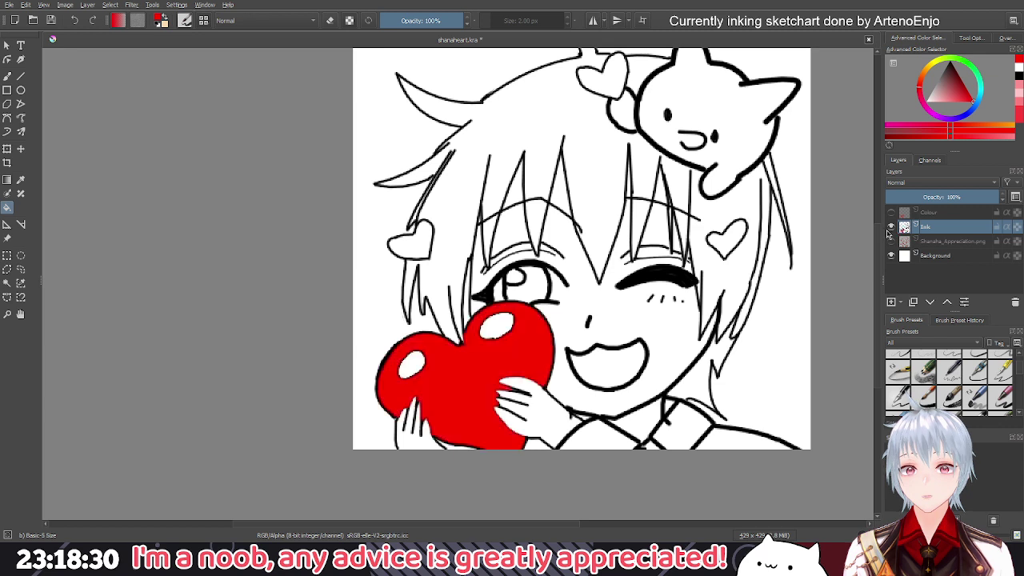
# Set the Fill tool's grow selection and feathering radius to 0 px, and redo the large heart's bright red fill on the Ink layer
pyautogui.click(970, 38)
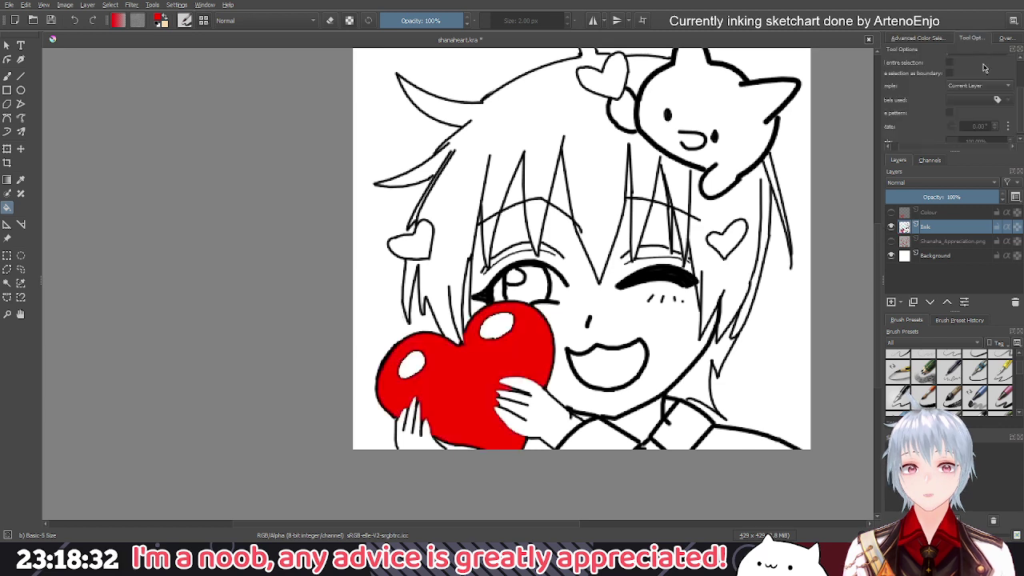
pyautogui.scroll(3, 984, 68)
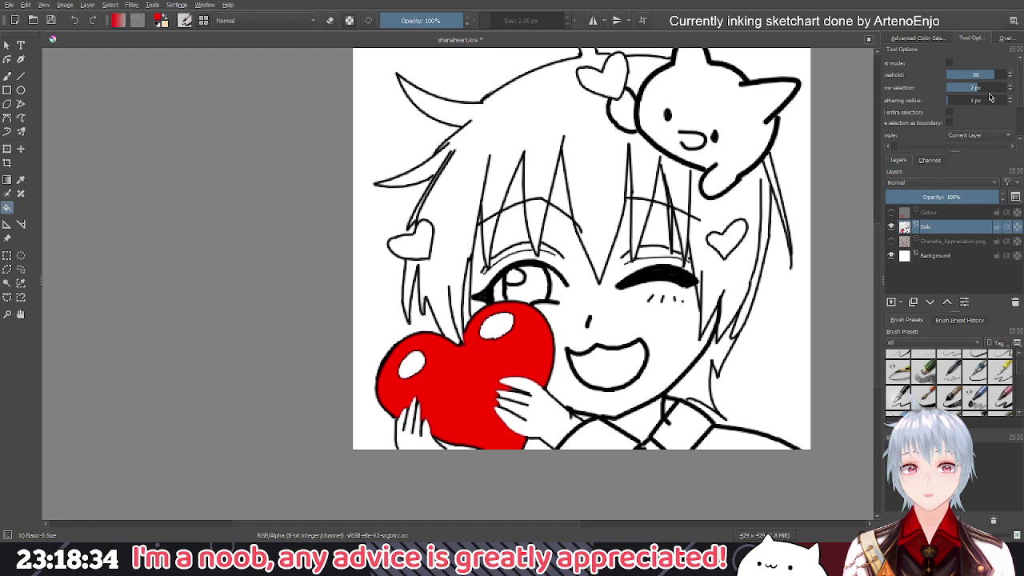
pyautogui.click(987, 87)
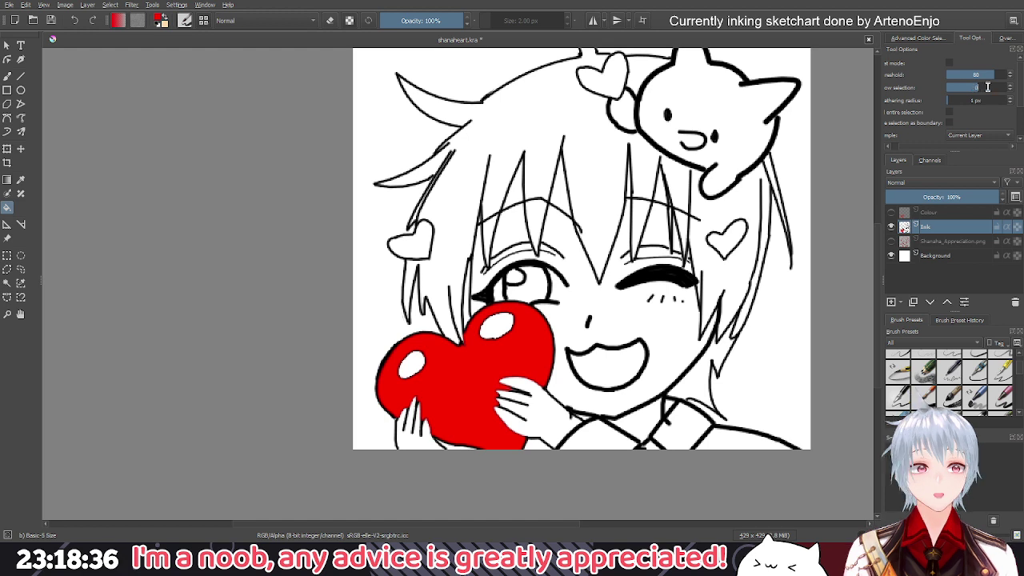
pyautogui.rightClick(974, 101)
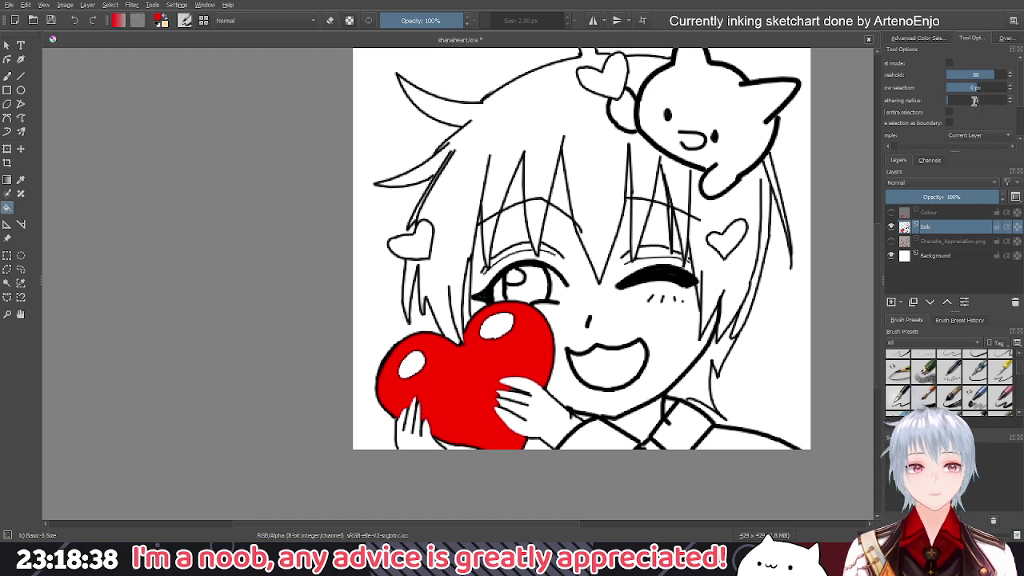
pyautogui.hotkey('ctrl', 'z')
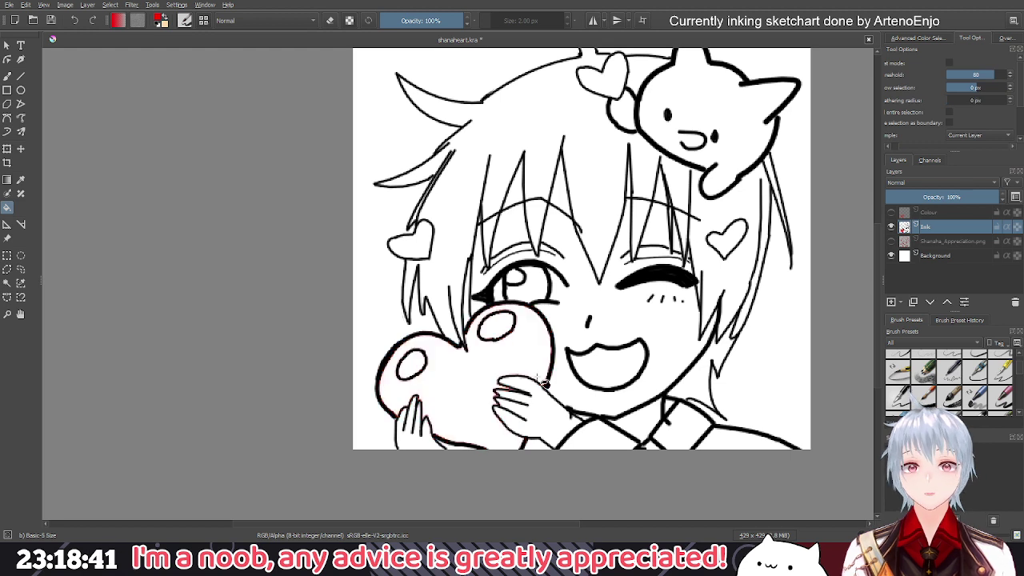
pyautogui.click(484, 375)
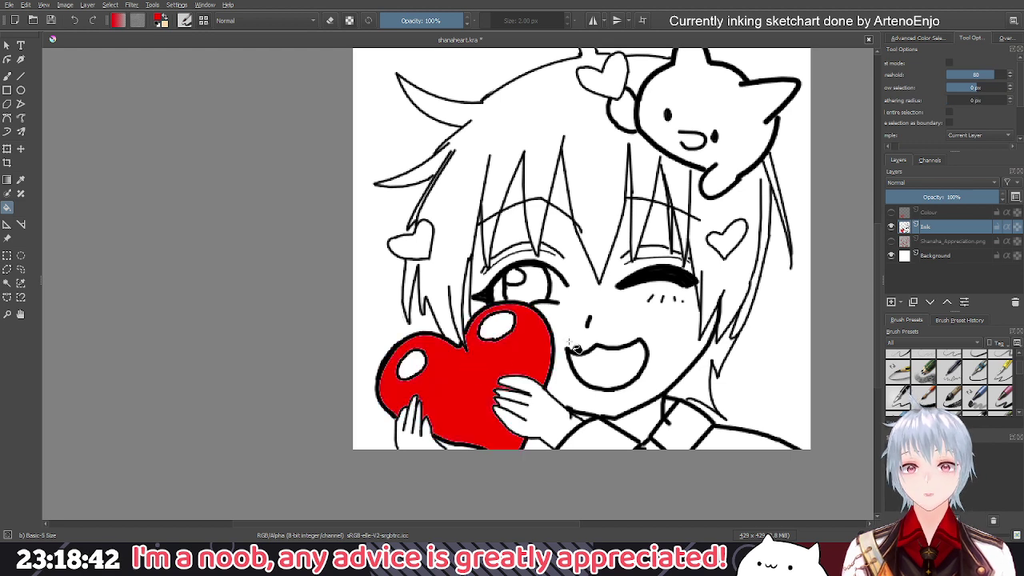
# Compare the two red fills by toggling the Colour layer's visibility, leave it hidden, and undo the Ink layer's fill
pyautogui.click(891, 213)
pyautogui.click(891, 213)
pyautogui.click(892, 215)
pyautogui.click(892, 215)
pyautogui.click(891, 215)
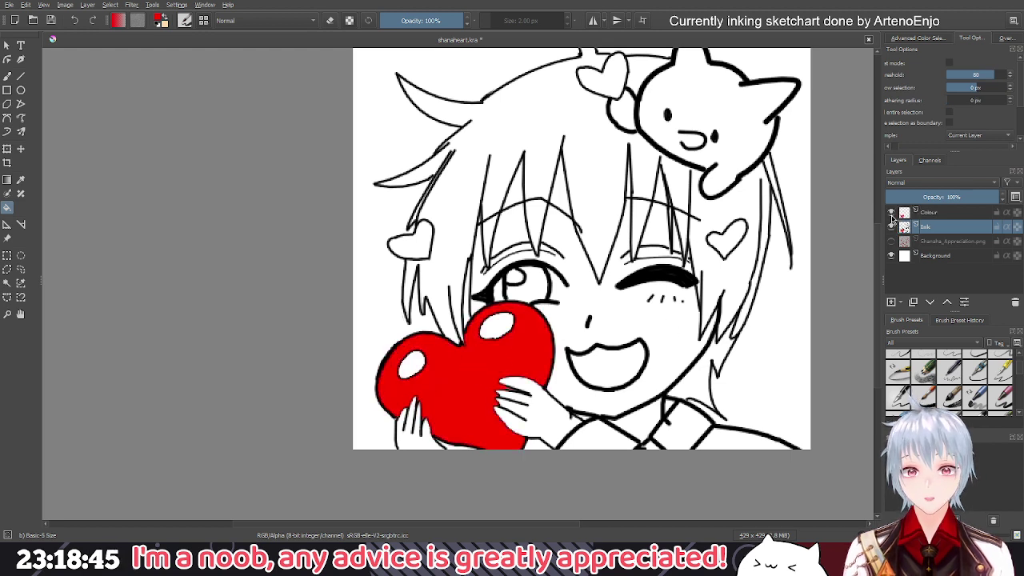
pyautogui.click(892, 215)
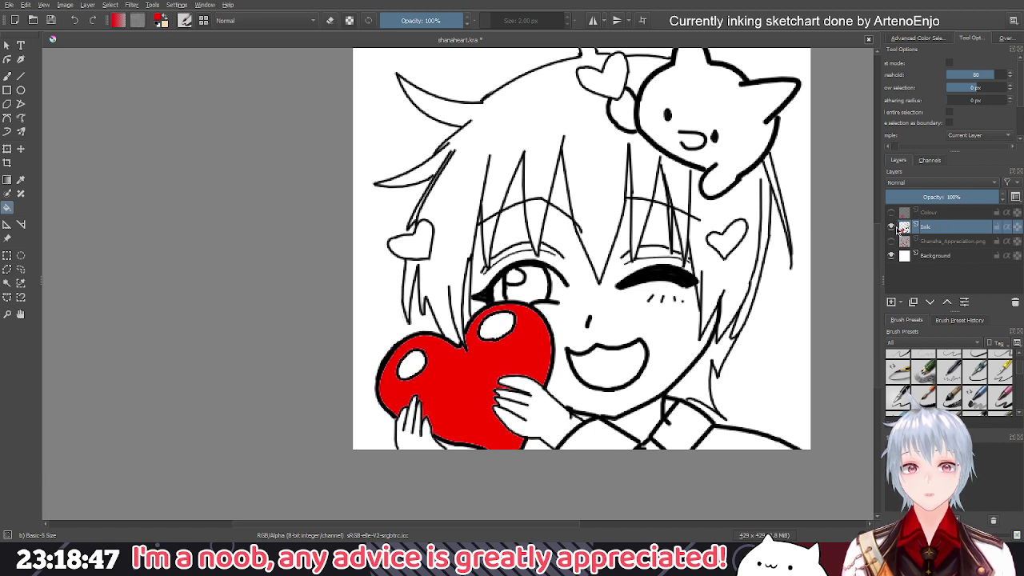
pyautogui.hotkey('ctrl', 'z')
# Delete the Colour layer and save the drawing
pyautogui.click(932, 213)
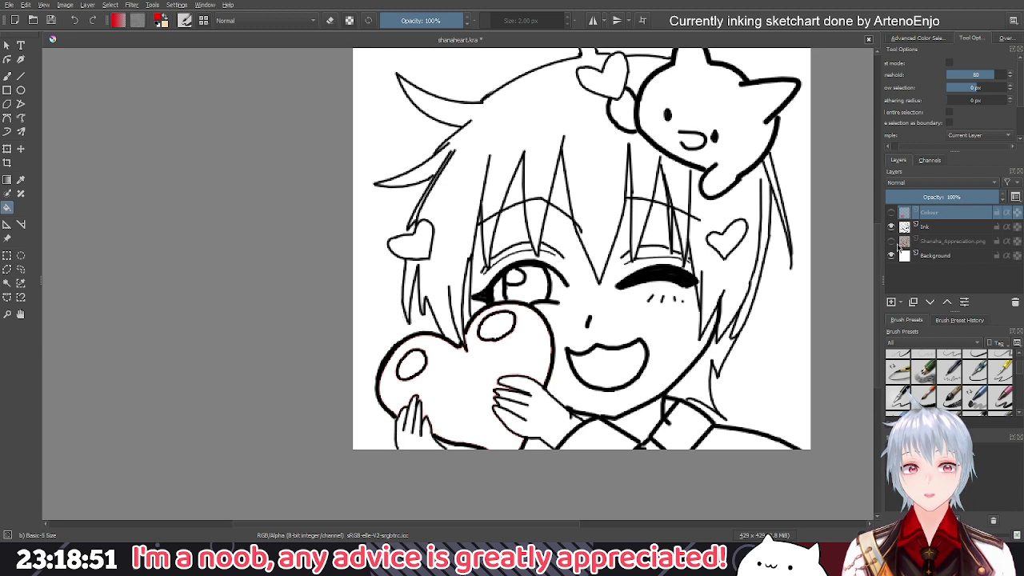
pyautogui.hotkey('shift', 'Delete')
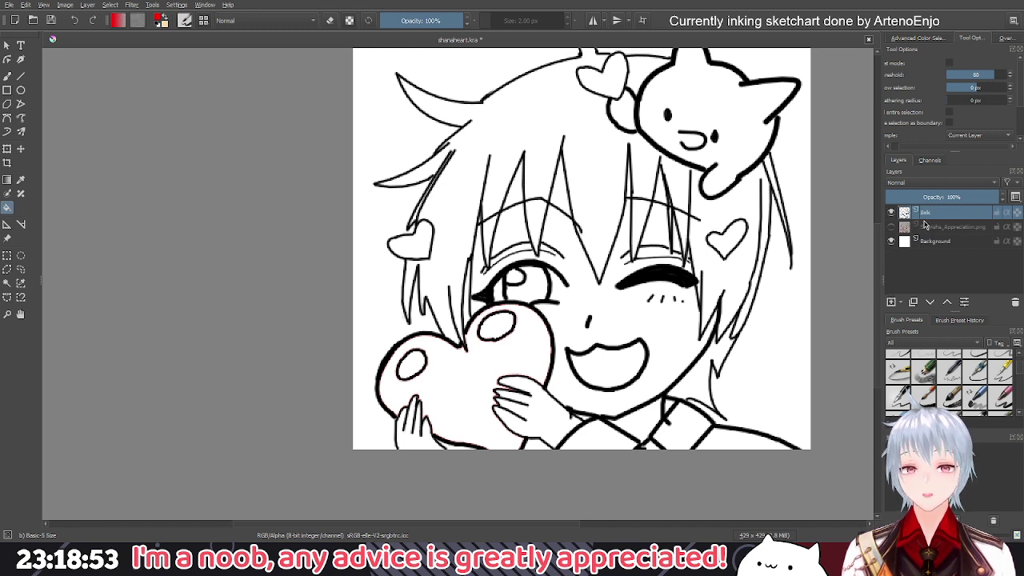
pyautogui.hotkey('ctrl', 's')
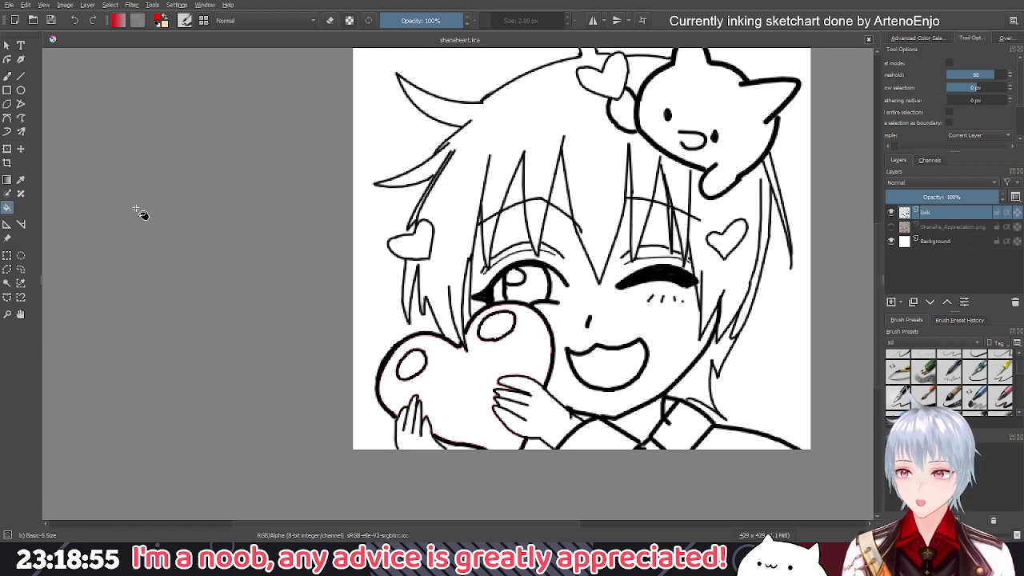
# Fill the large heart and the three small hearts with bright red on the Ink layer
pyautogui.click(449, 379)
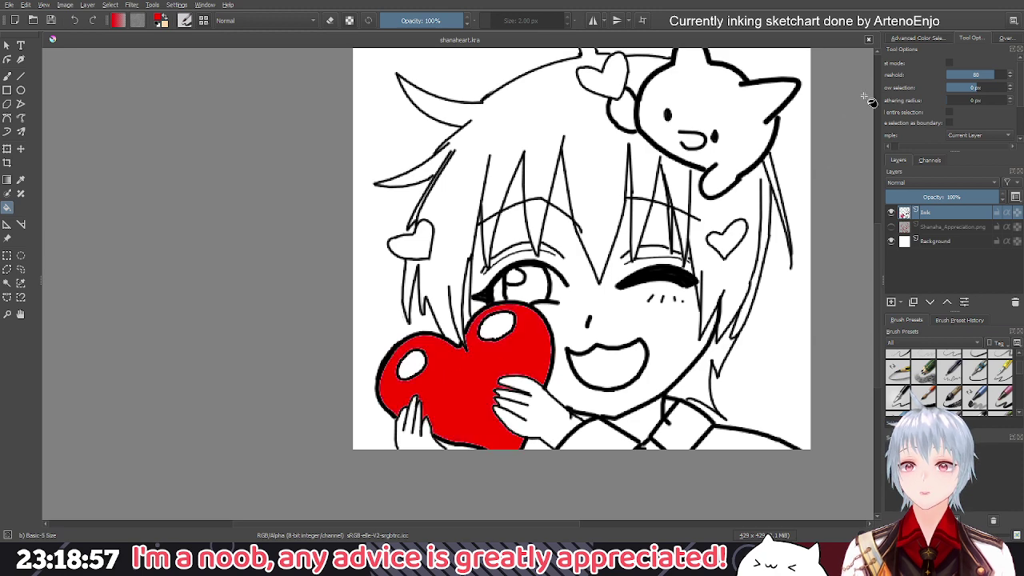
pyautogui.click(412, 241)
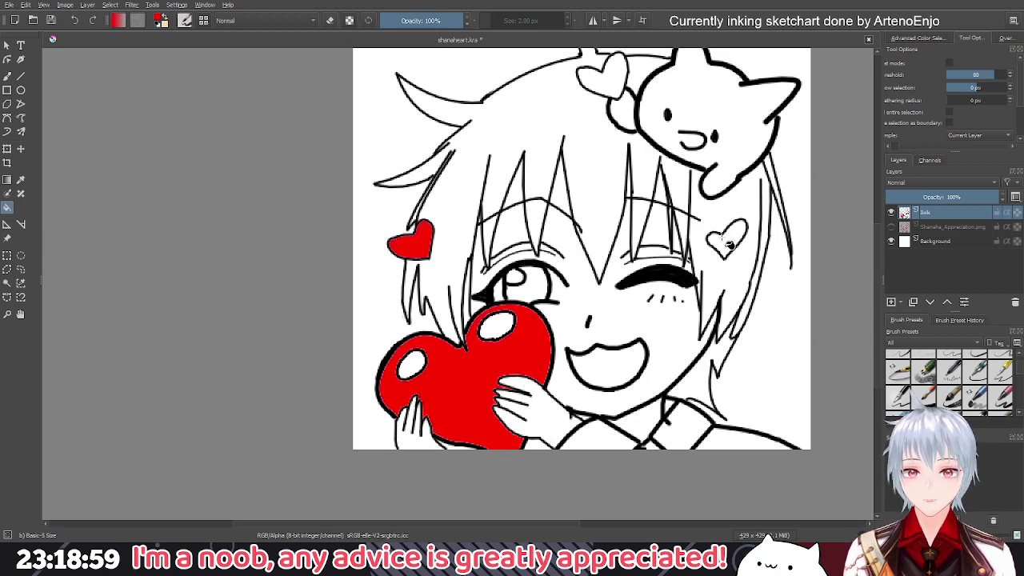
pyautogui.click(728, 243)
pyautogui.scroll(2, 728, 244)
pyautogui.click(592, 138)
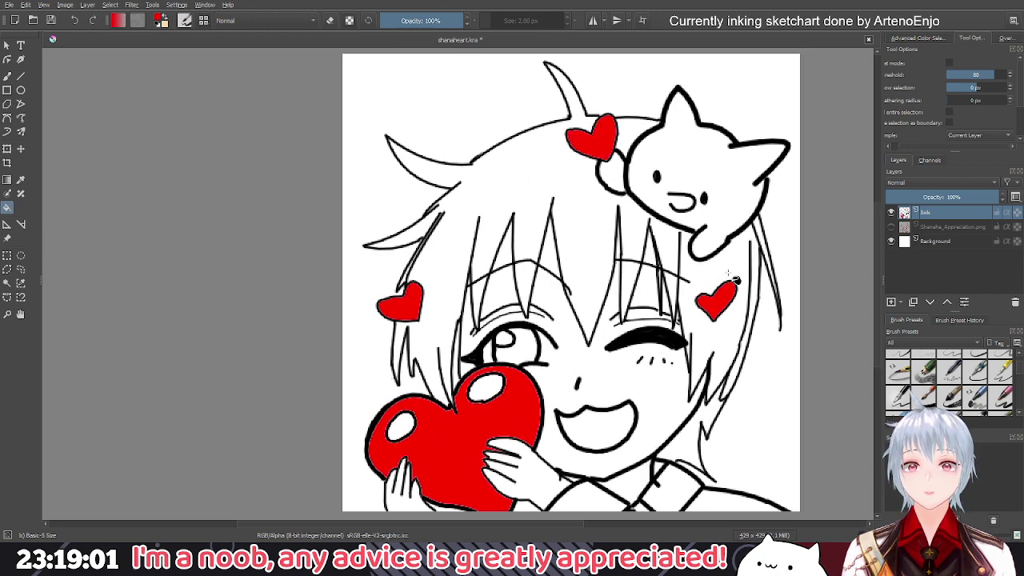
# Try filling the collar beside the neck with a dark red on the Ink layer, and undo the fills
pyautogui.click(912, 39)
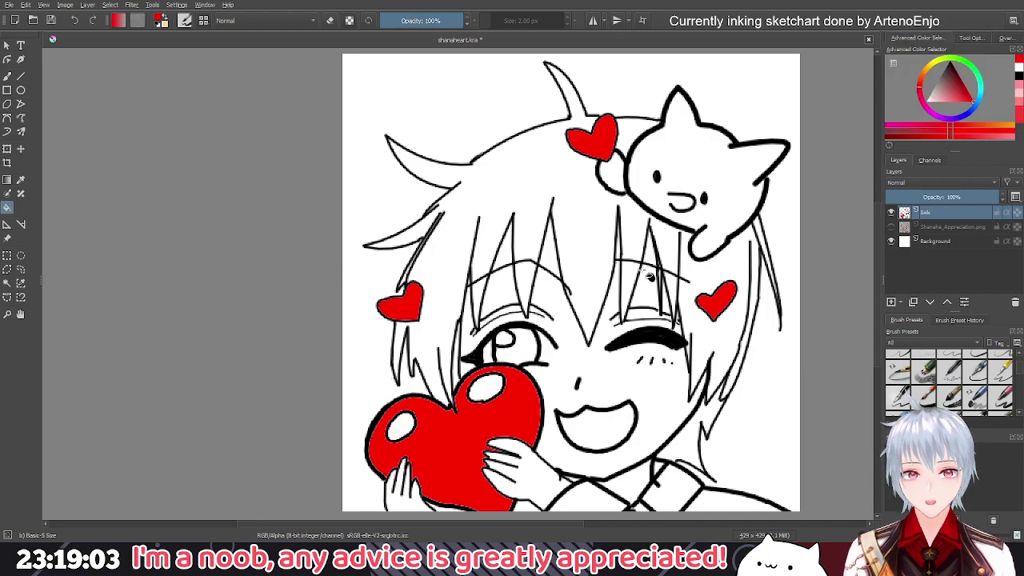
pyautogui.moveTo(627, 316); pyautogui.dragTo(605, 275)
pyautogui.moveTo(543, 312)
pyautogui.mouseDown()
pyautogui.moveTo(534, 318)
pyautogui.moveTo(505, 292)
pyautogui.mouseUp()
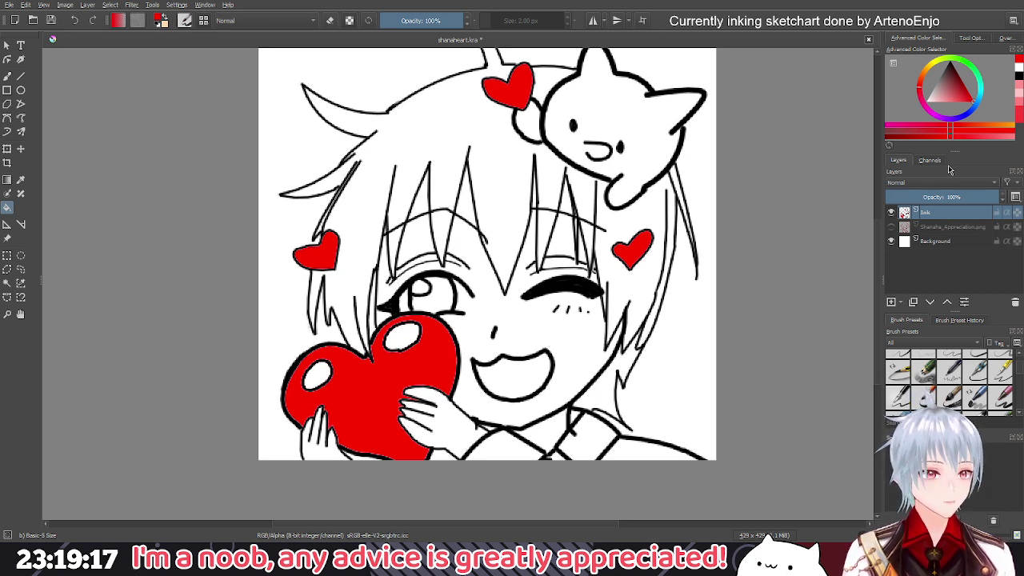
pyautogui.click(961, 103)
pyautogui.moveTo(961, 103); pyautogui.dragTo(965, 89)
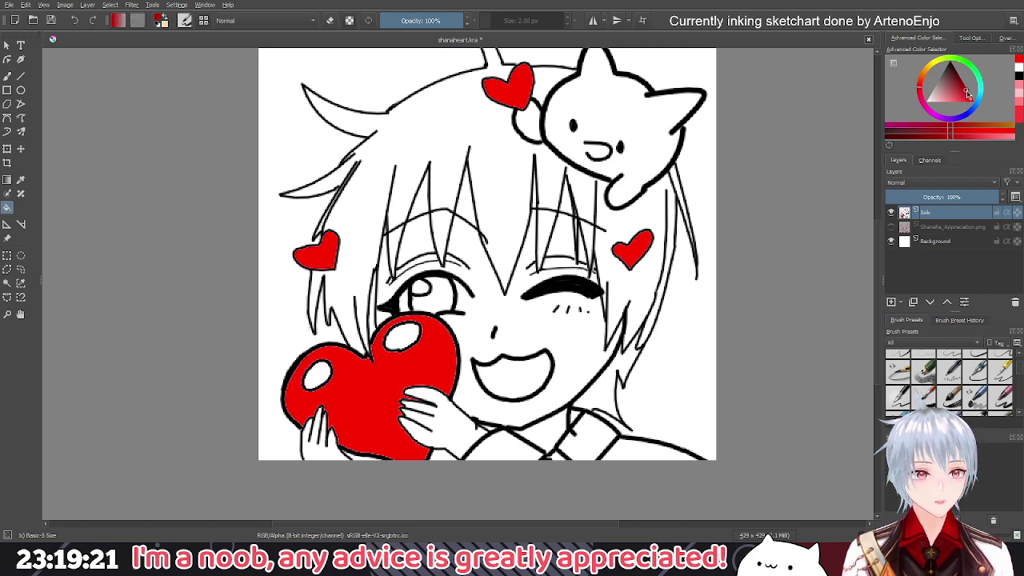
pyautogui.scroll(-1, 596, 429)
pyautogui.scroll(3, 595, 429)
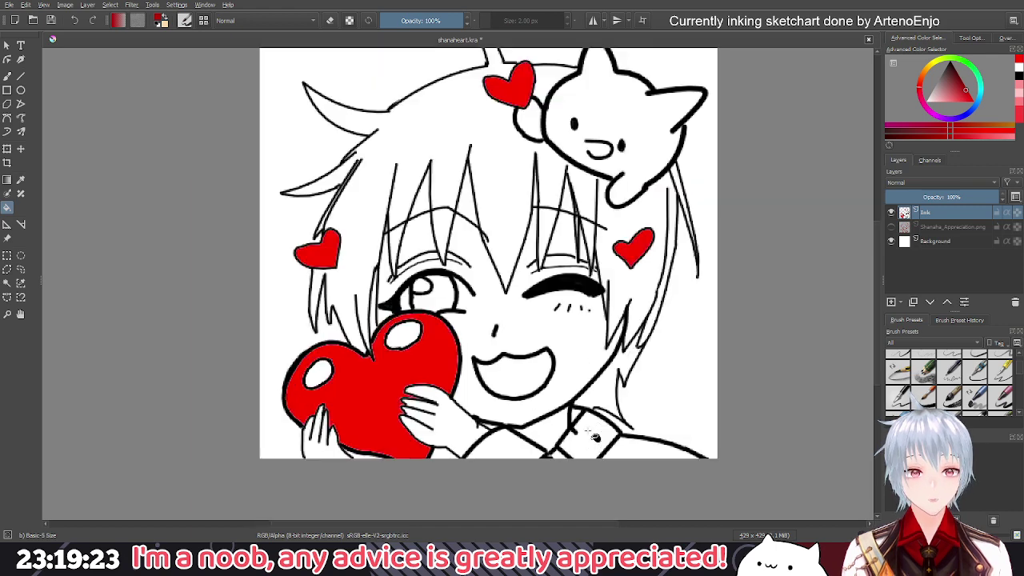
pyautogui.click(592, 433)
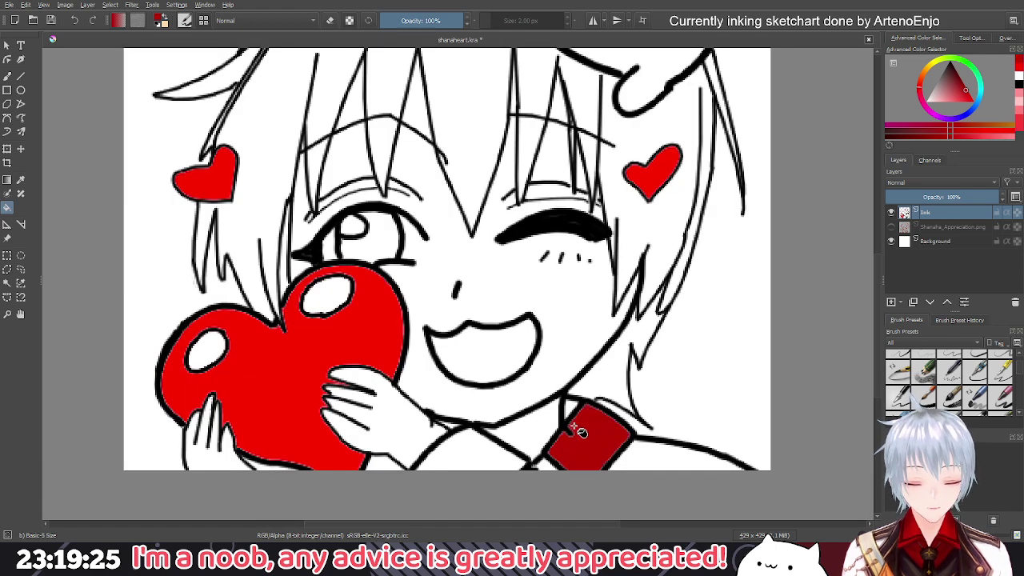
pyautogui.moveTo(556, 452); pyautogui.dragTo(562, 429)
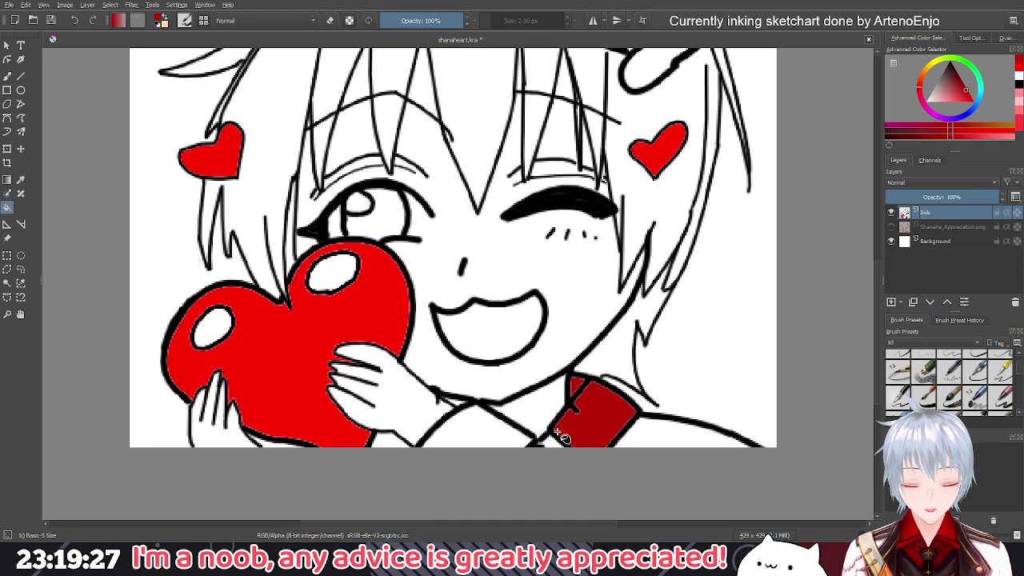
pyautogui.hotkey('ctrl', 'z')
pyautogui.hotkey('ctrl', 'z')
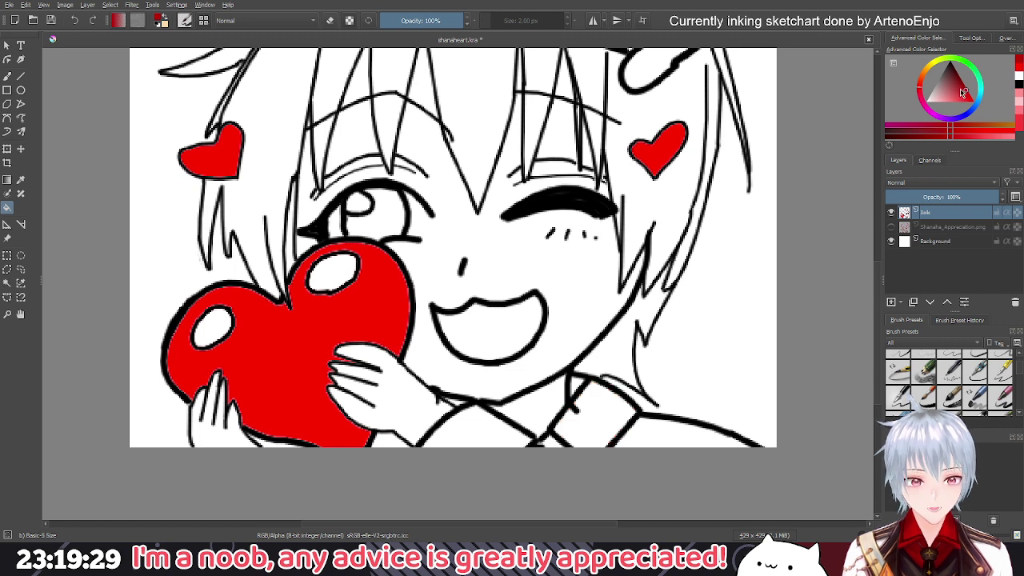
# Fill the collar beside the neck with a deeper dark red on the Ink layer
pyautogui.click(611, 422)
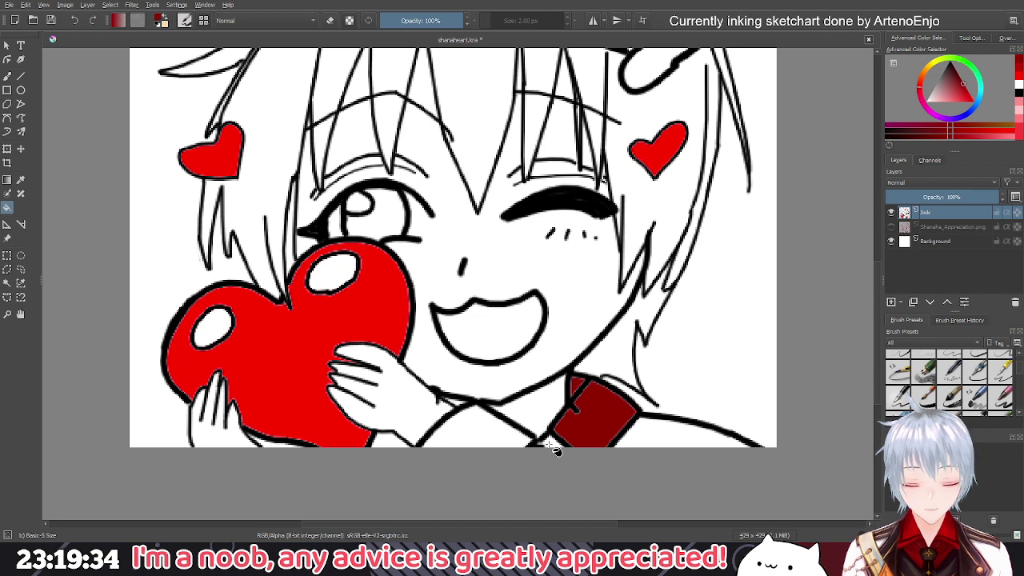
pyautogui.scroll(-5, 556, 450)
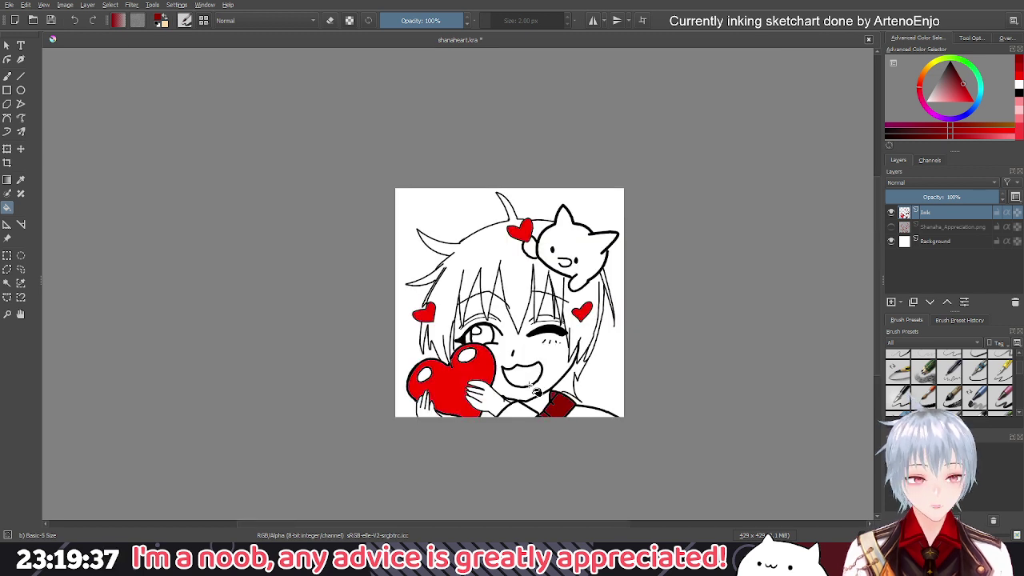
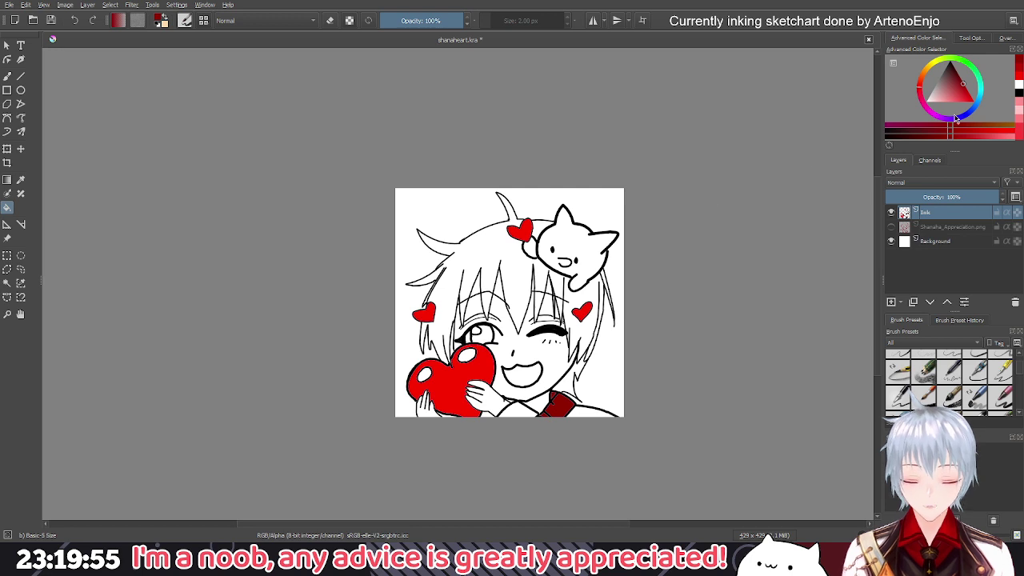
# Choose a dark brown and fill the collar flap under the chin with it on the Ink layer
pyautogui.moveTo(957, 79); pyautogui.dragTo(953, 67)
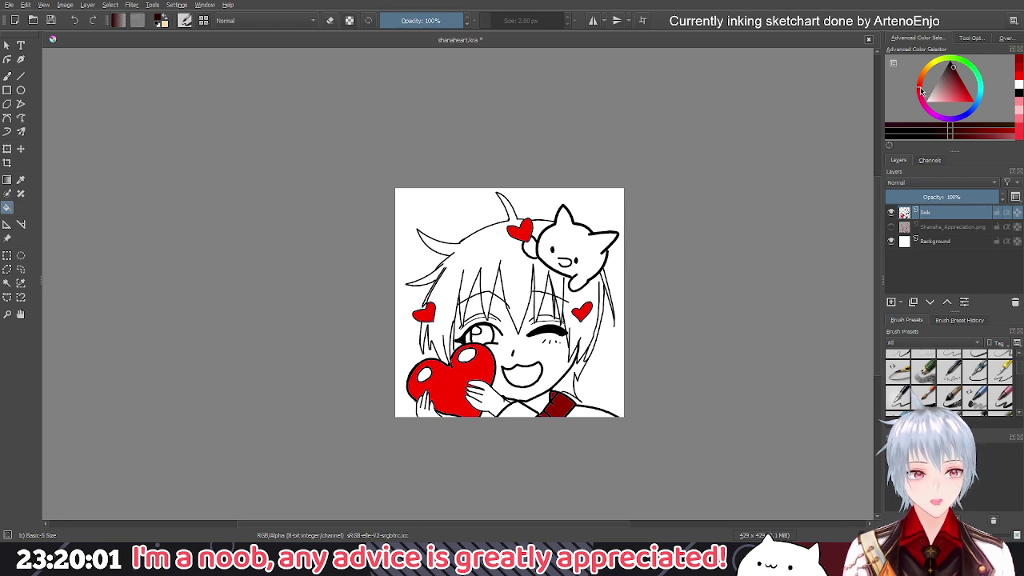
pyautogui.moveTo(921, 92)
pyautogui.mouseDown()
pyautogui.moveTo(930, 70)
pyautogui.moveTo(918, 86)
pyautogui.moveTo(955, 71)
pyautogui.mouseUp()
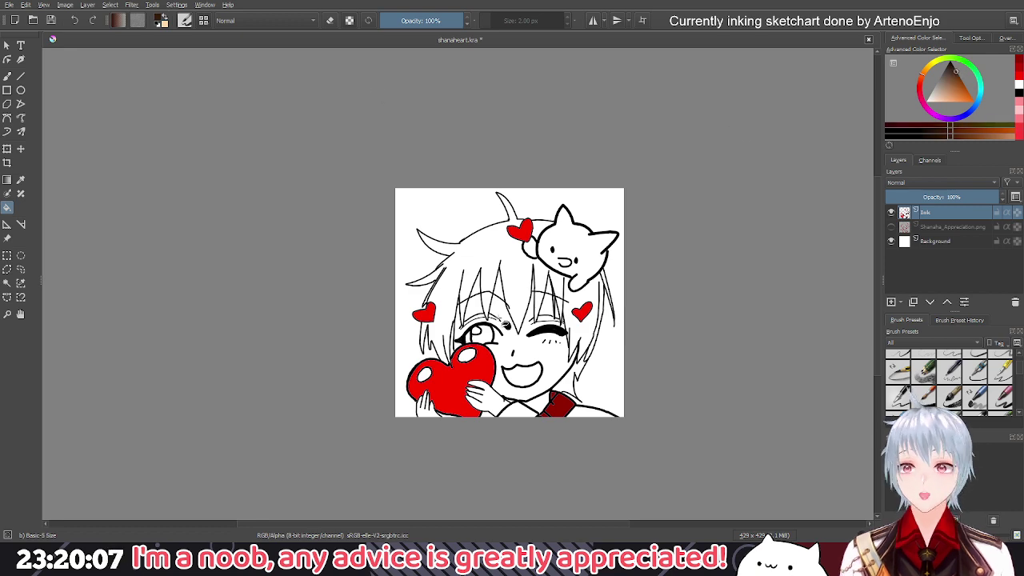
pyautogui.scroll(-1, 520, 417)
pyautogui.scroll(3, 520, 417)
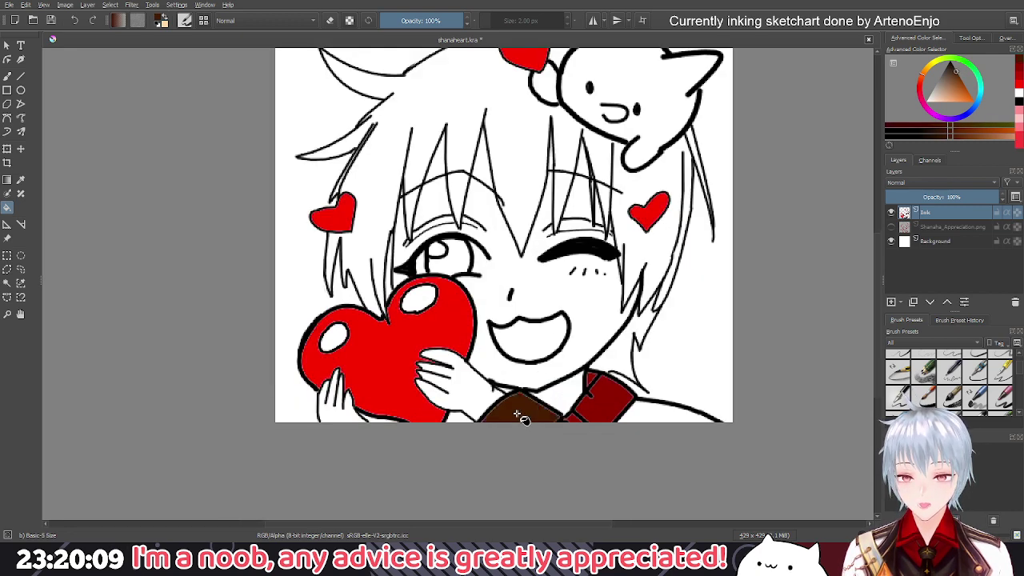
pyautogui.click(519, 417)
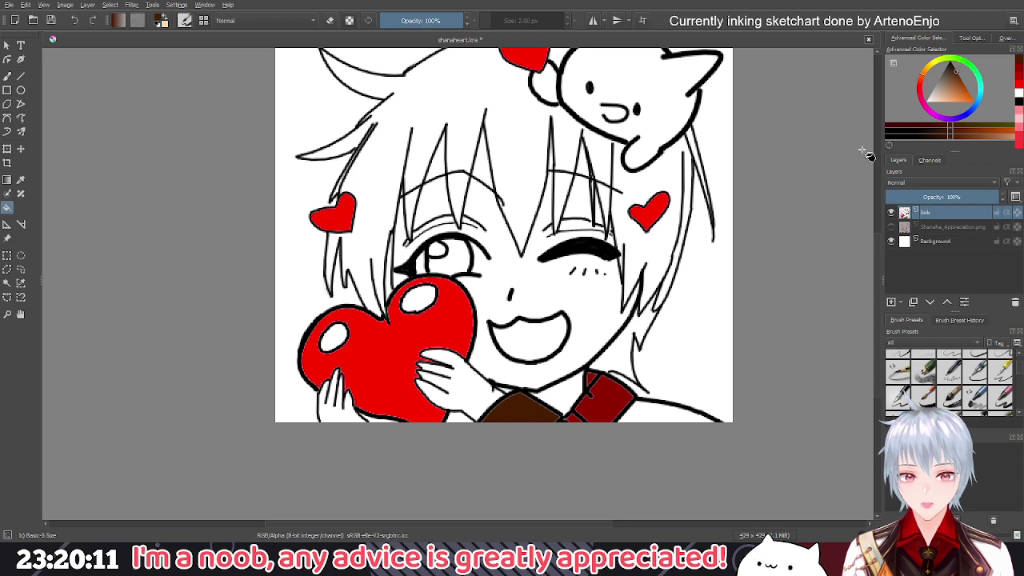
# Switch to the Bezier Curve tool and set the foreground colour to a golden yellow
pyautogui.click(7, 118)
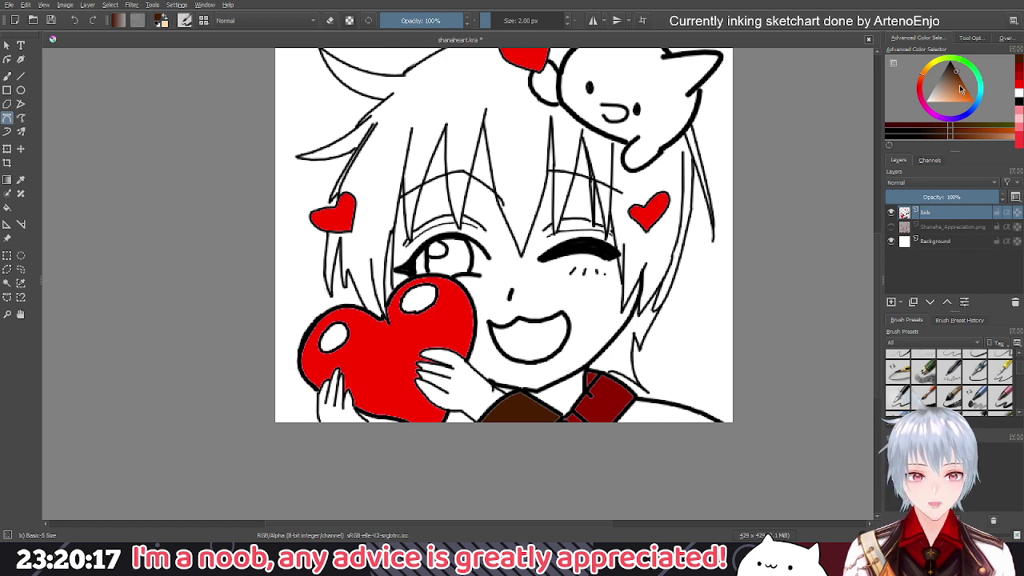
pyautogui.click(941, 64)
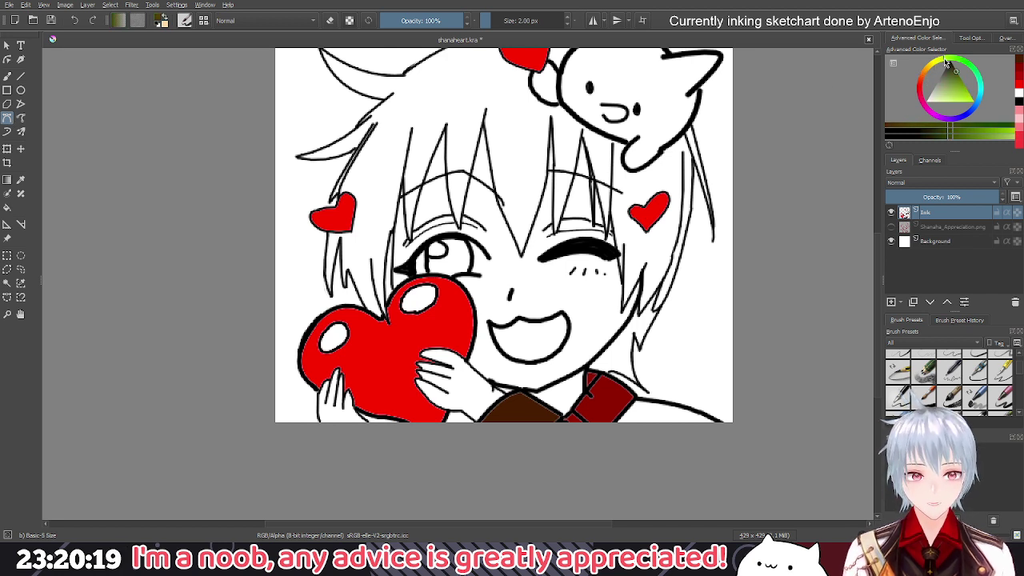
pyautogui.click(948, 132)
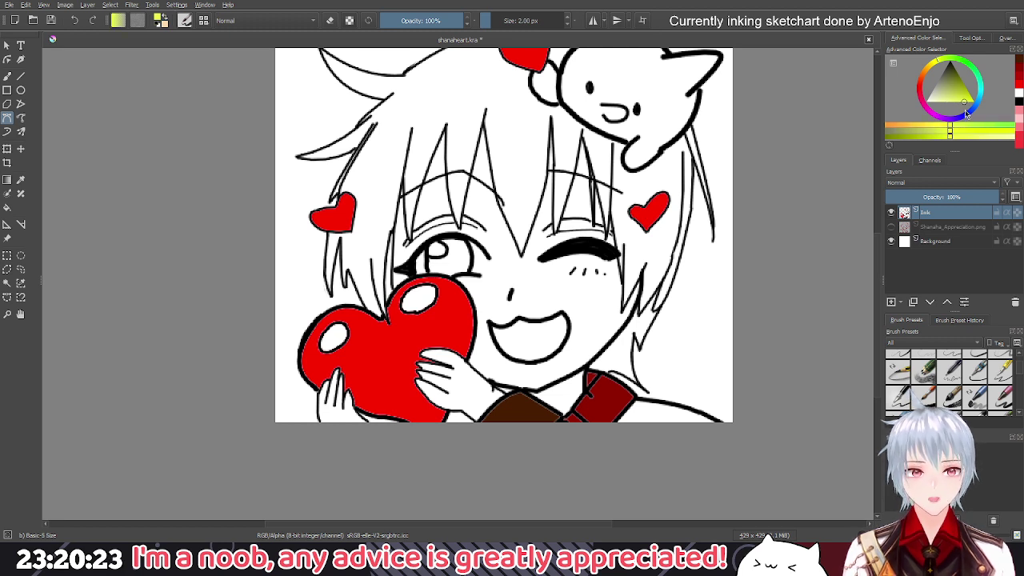
pyautogui.click(964, 88)
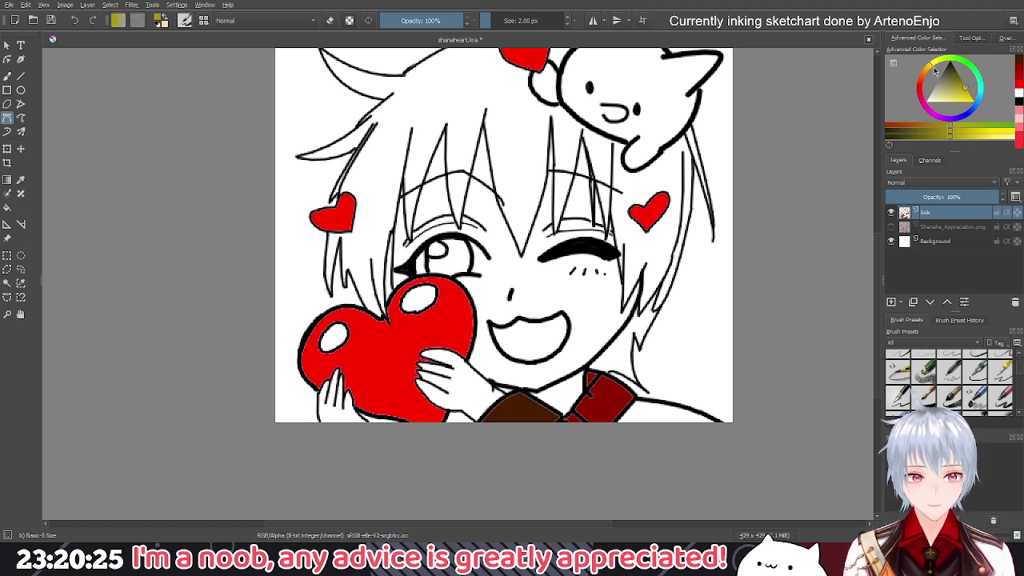
pyautogui.moveTo(965, 88); pyautogui.dragTo(980, 105)
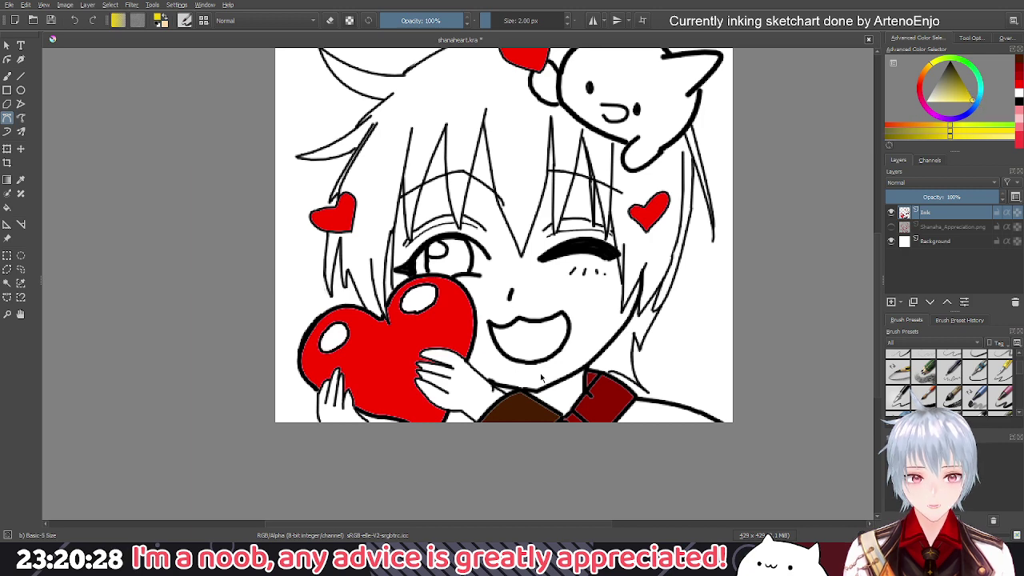
# Try a 2 px diagonal yellow stripe across the brown collar flap, and undo it
pyautogui.scroll(3, 541, 378)
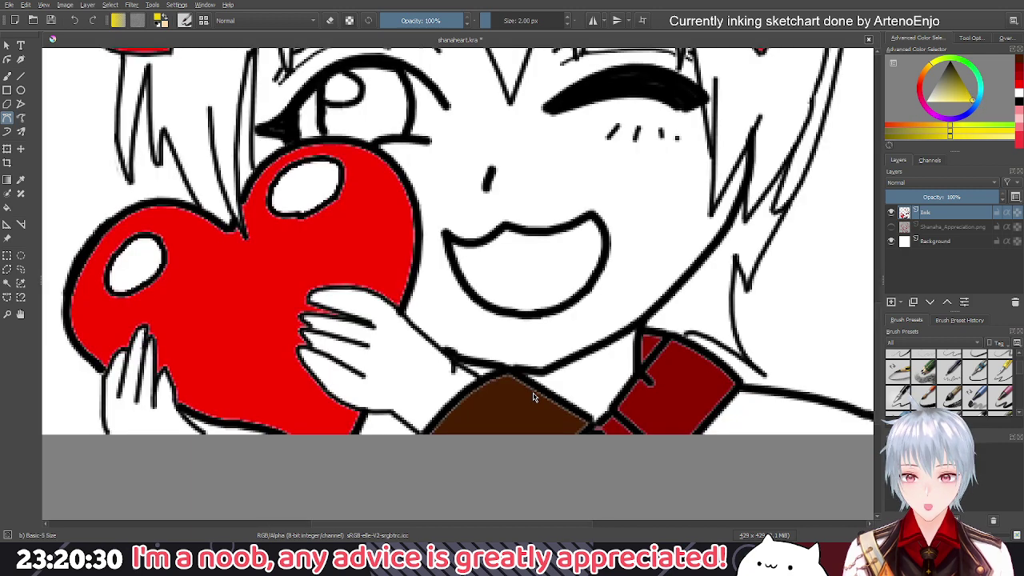
pyautogui.click(533, 392)
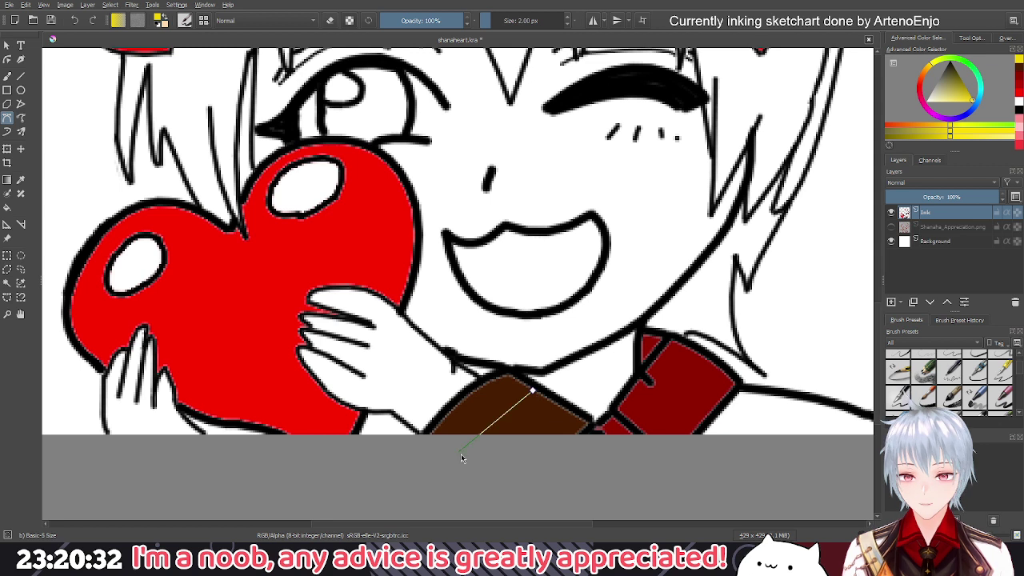
pyautogui.doubleClick(460, 453)
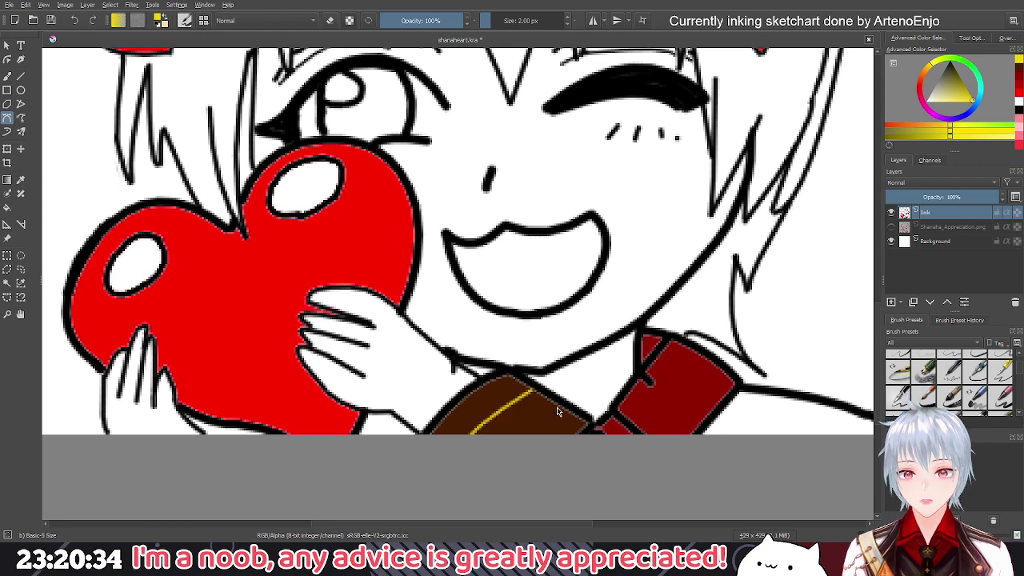
pyautogui.hotkey('ctrl', 'z')
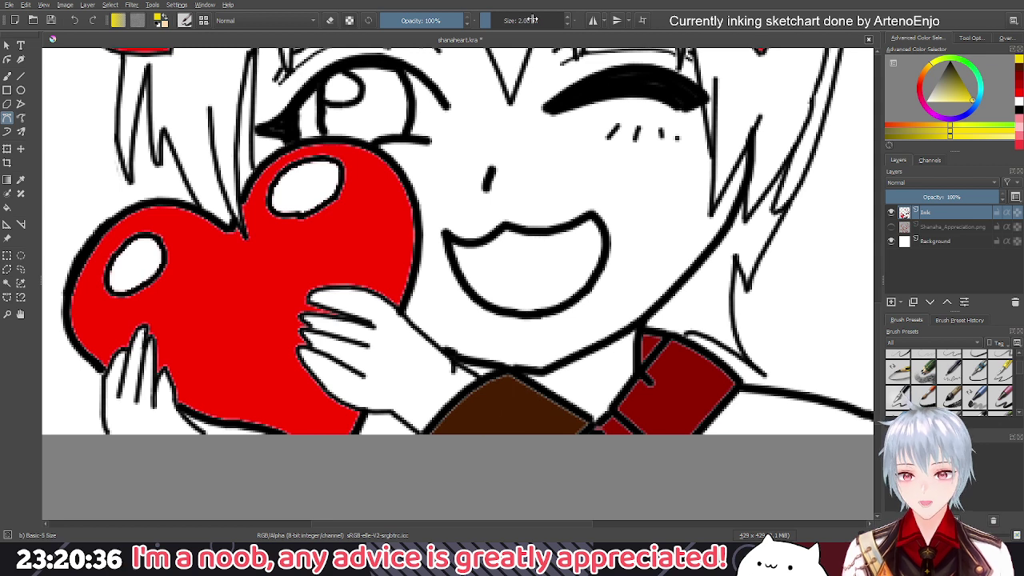
# Set the brush size to 5 px and draw two parallel diagonal yellow stripes across the brown collar flap
pyautogui.scroll(3, 532, 20)
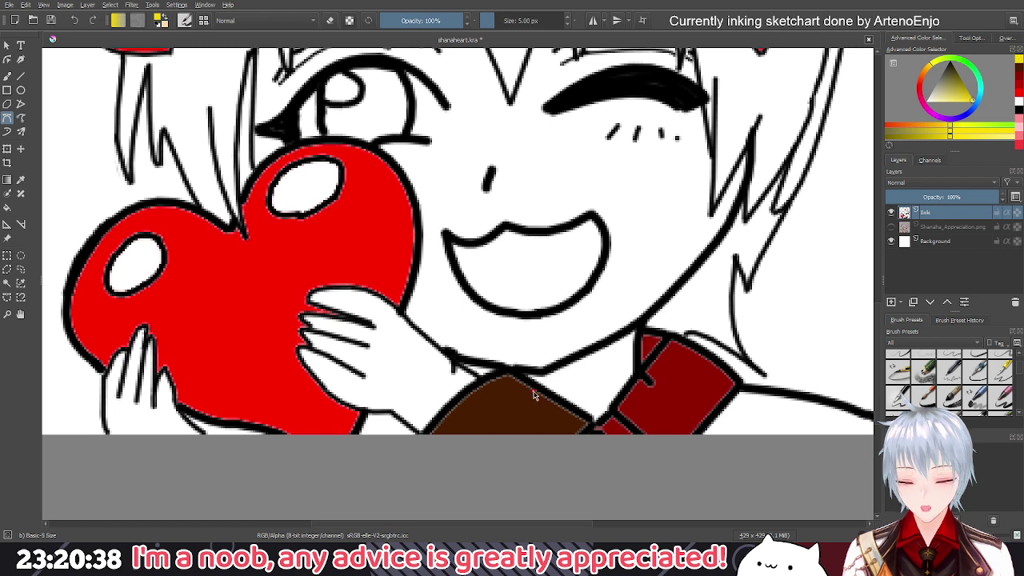
pyautogui.click(533, 394)
pyautogui.doubleClick(430, 487)
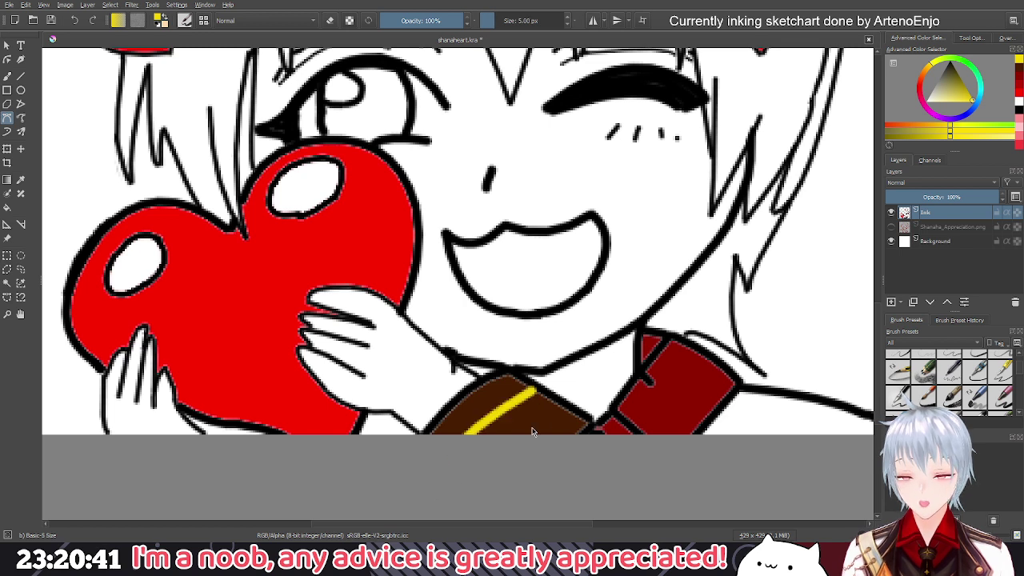
pyautogui.click(557, 405)
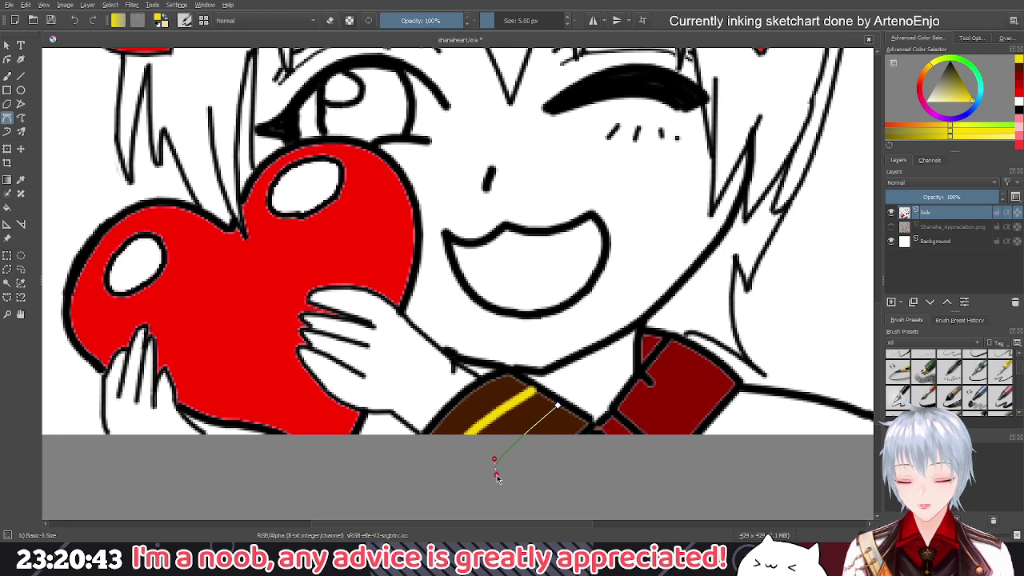
pyautogui.doubleClick(497, 473)
pyautogui.scroll(-1, 480, 296)
pyautogui.scroll(-4, 479, 297)
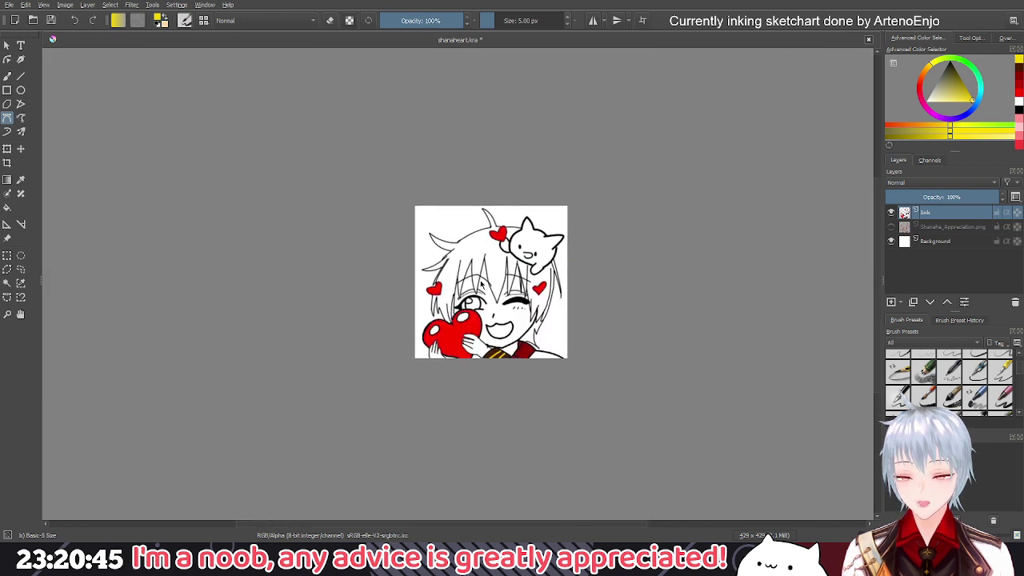
pyautogui.scroll(3, 468, 298)
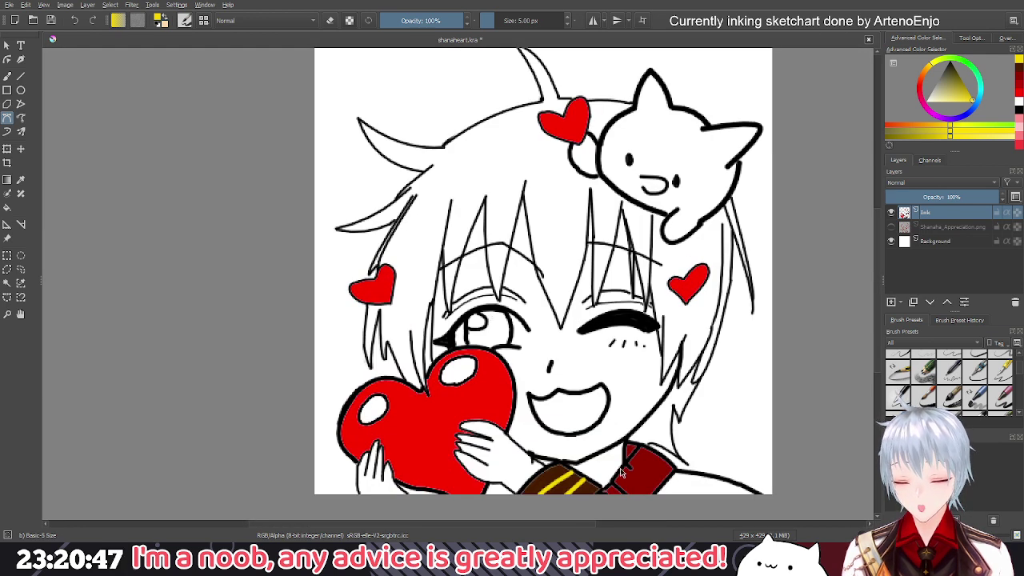
pyautogui.scroll(4, 623, 471)
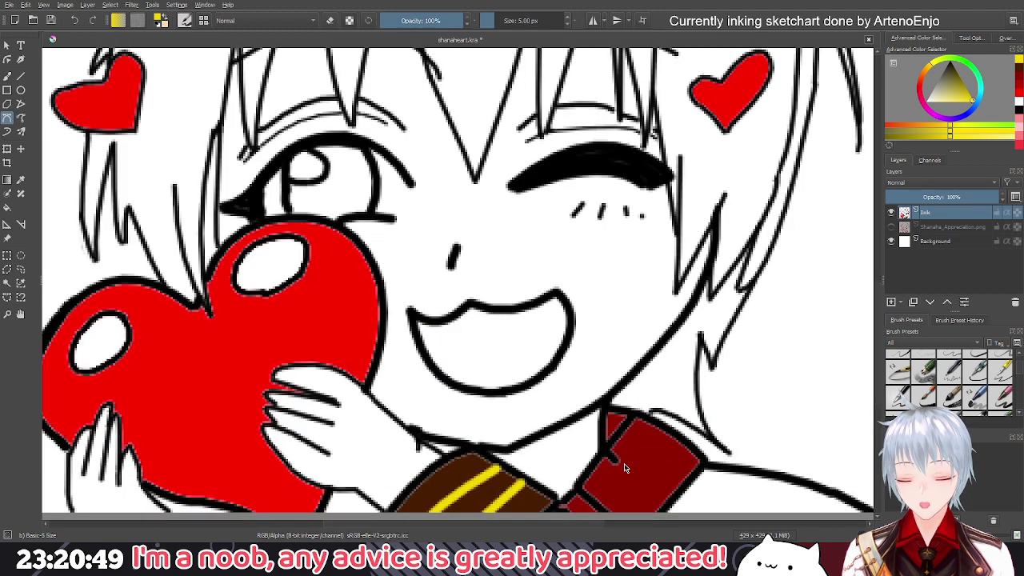
pyautogui.scroll(-2, 488, 494)
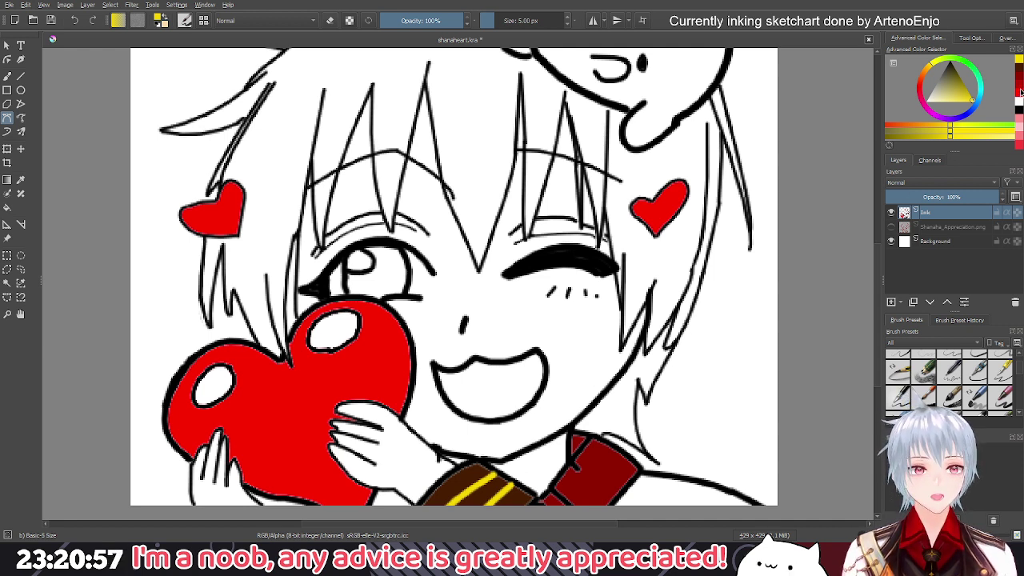
# Choose a slightly brighter dark red and refill the collar beside the neck with the Fill tool
pyautogui.click(8, 116)
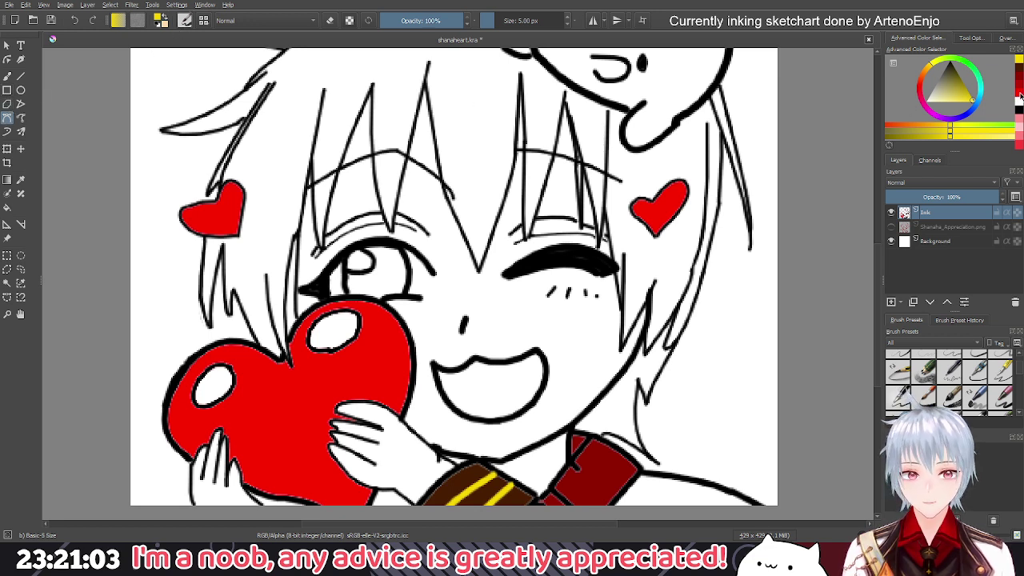
pyautogui.moveTo(919, 83); pyautogui.dragTo(968, 92)
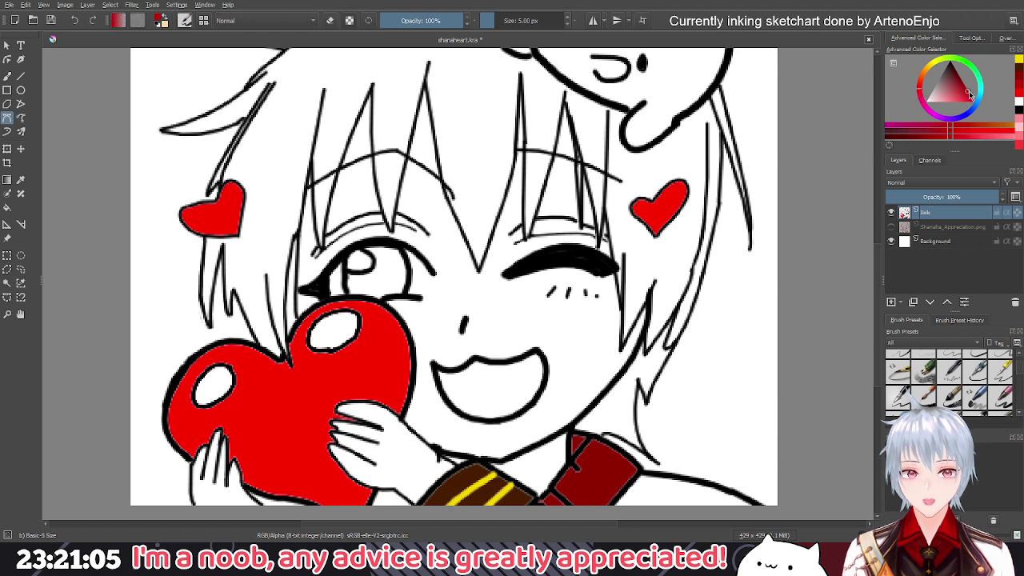
pyautogui.click(973, 100)
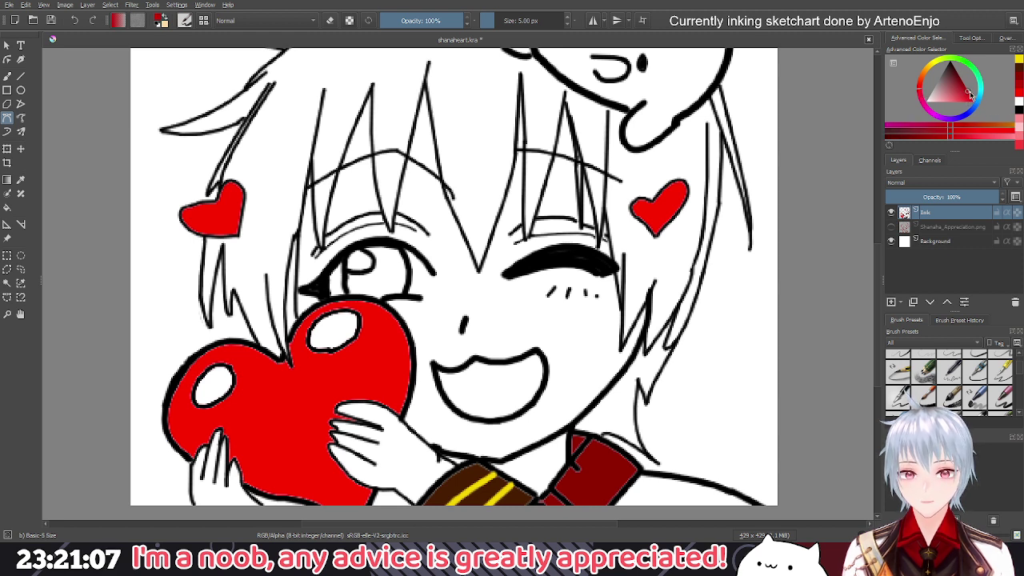
pyautogui.click(968, 91)
pyautogui.click(6, 207)
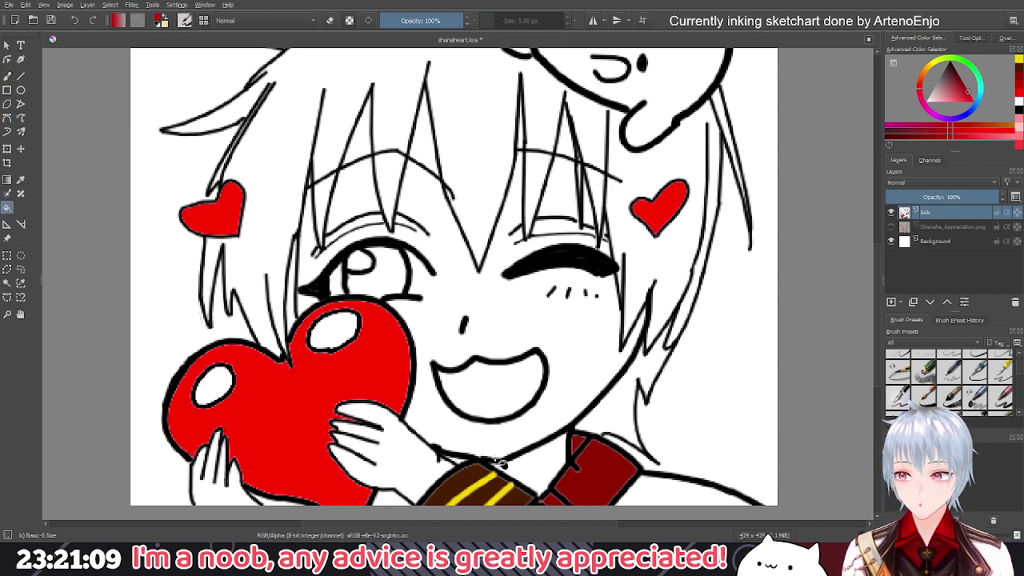
pyautogui.click(587, 470)
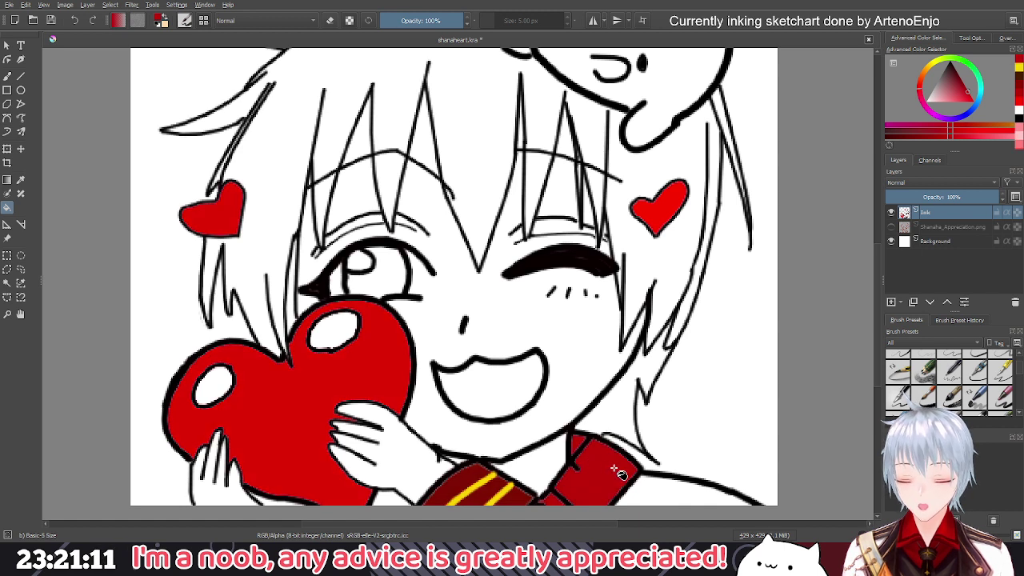
# Try refilling the collar beside the neck with the selected dark red several times, undoing each fill
pyautogui.hotkey('ctrl', 'z')
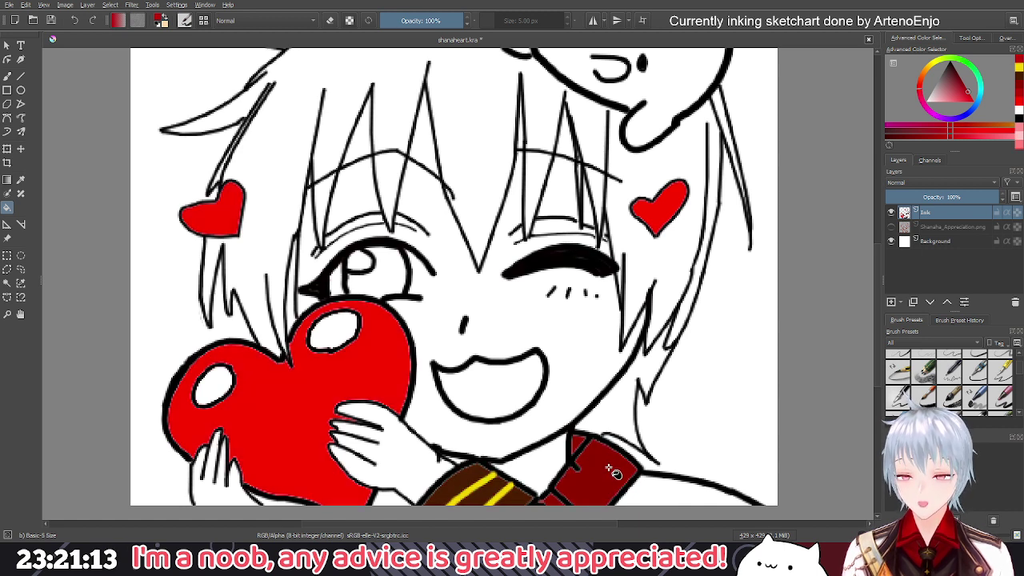
pyautogui.click(609, 467)
pyautogui.click(608, 468)
pyautogui.hotkey('ctrl', 'z')
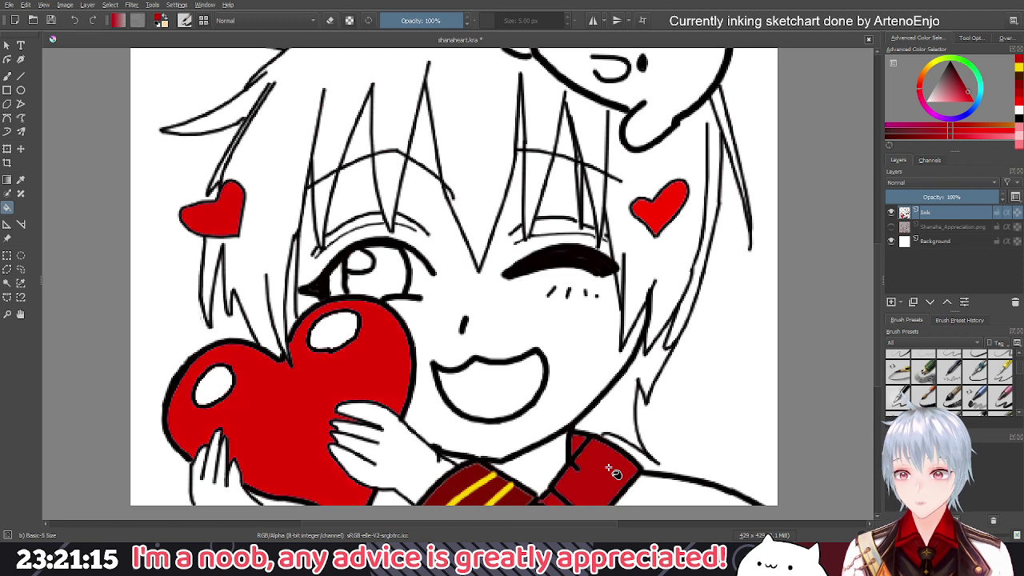
pyautogui.click(608, 468)
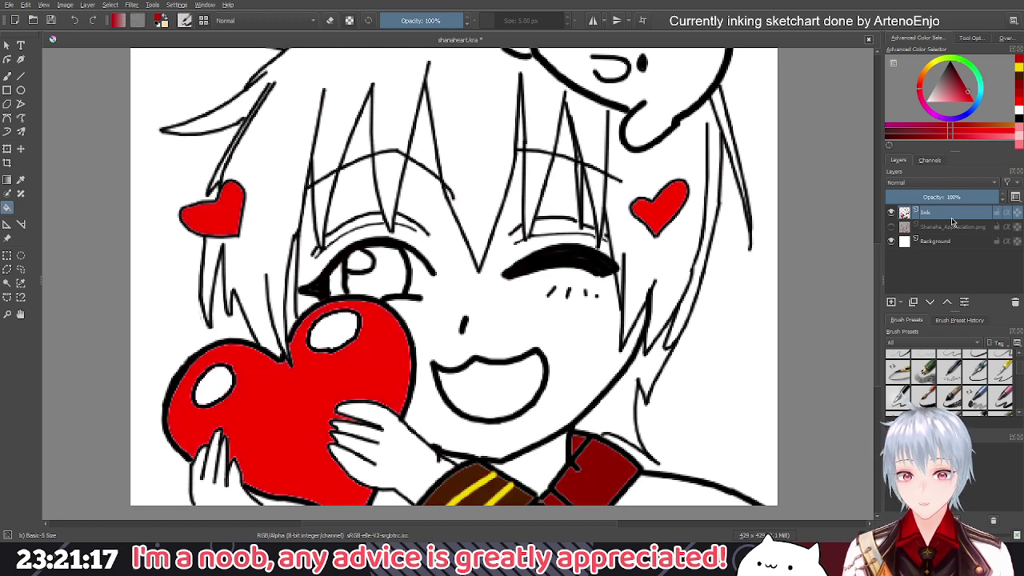
pyautogui.click(601, 469)
pyautogui.hotkey('ctrl', 'z')
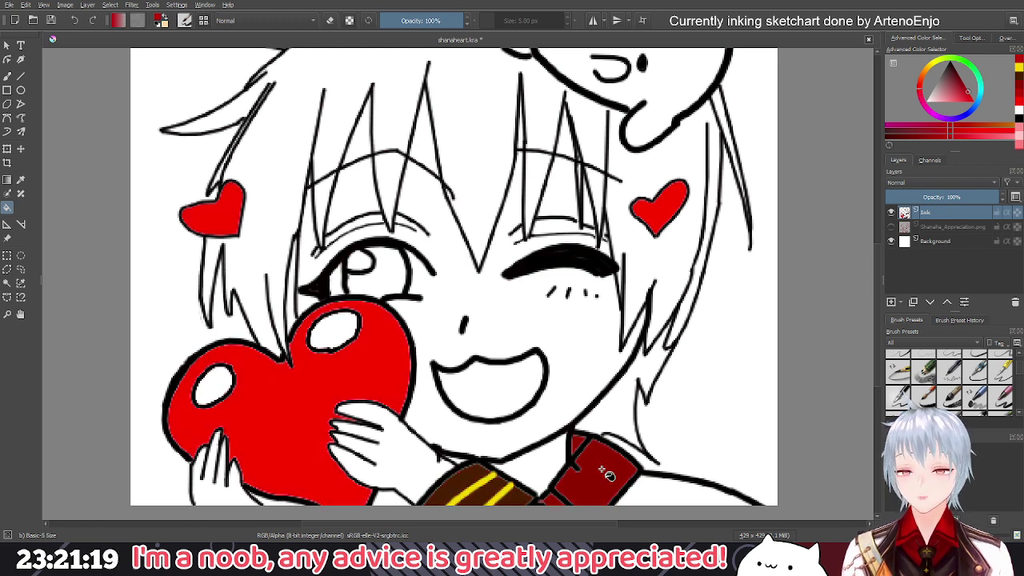
pyautogui.hotkey('ctrl', 'z')
pyautogui.click(608, 475)
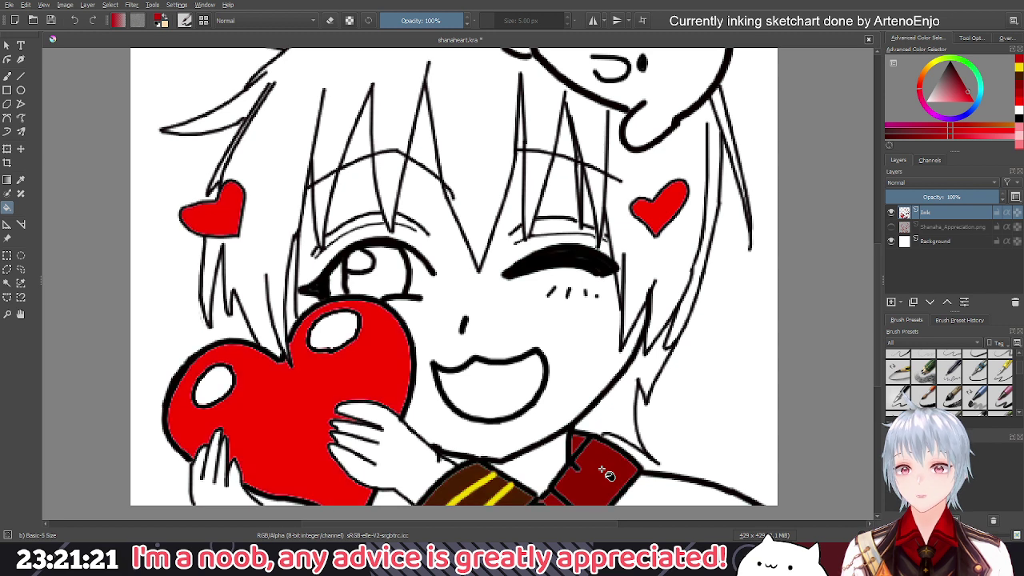
pyautogui.hotkey('ctrl', 'z')
pyautogui.click(608, 474)
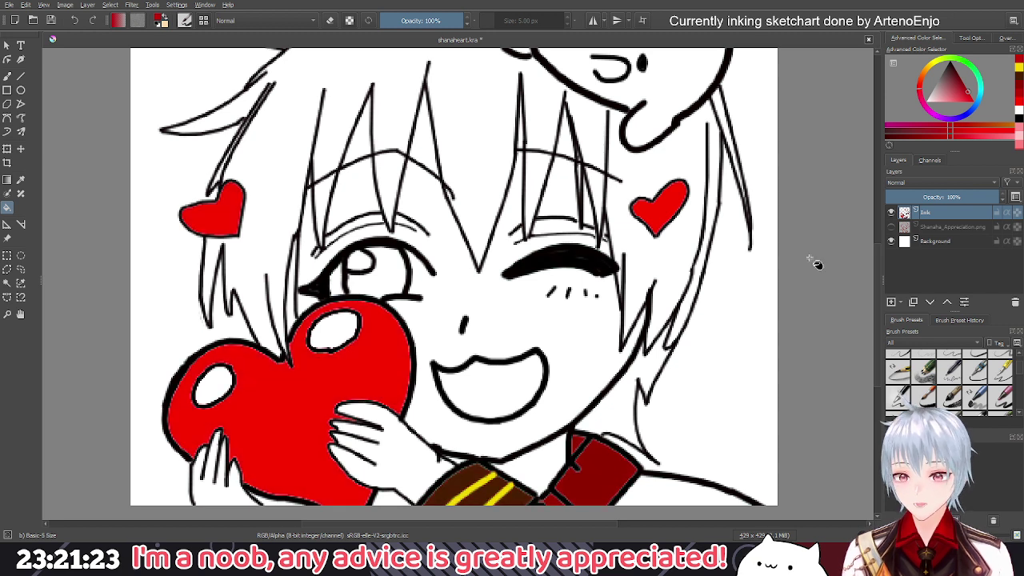
# Try a darker red as the fill colour on the collar beside the neck, and undo the fills
pyautogui.moveTo(955, 99); pyautogui.dragTo(960, 83)
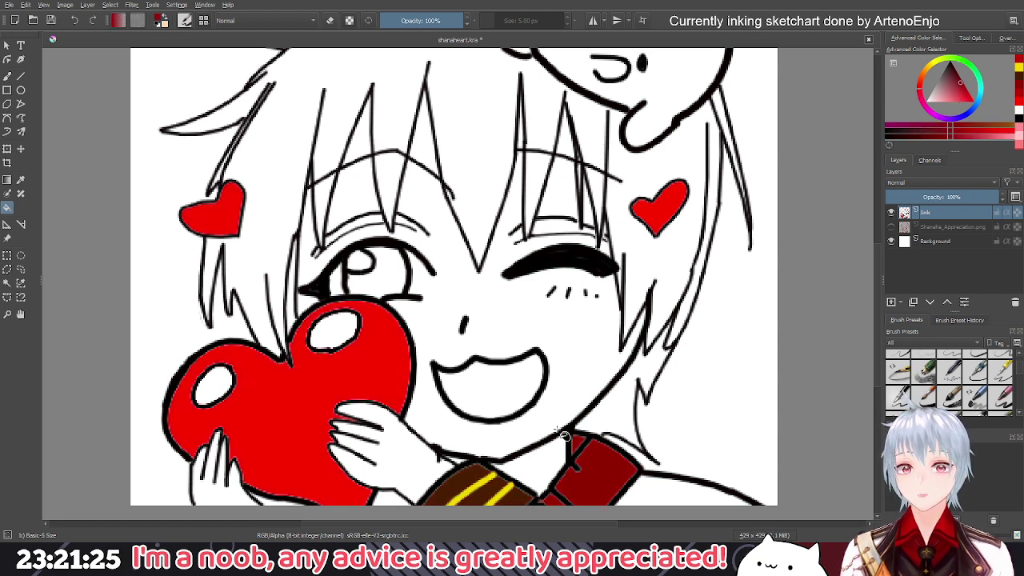
pyautogui.click(608, 472)
pyautogui.hotkey('ctrl', 'z')
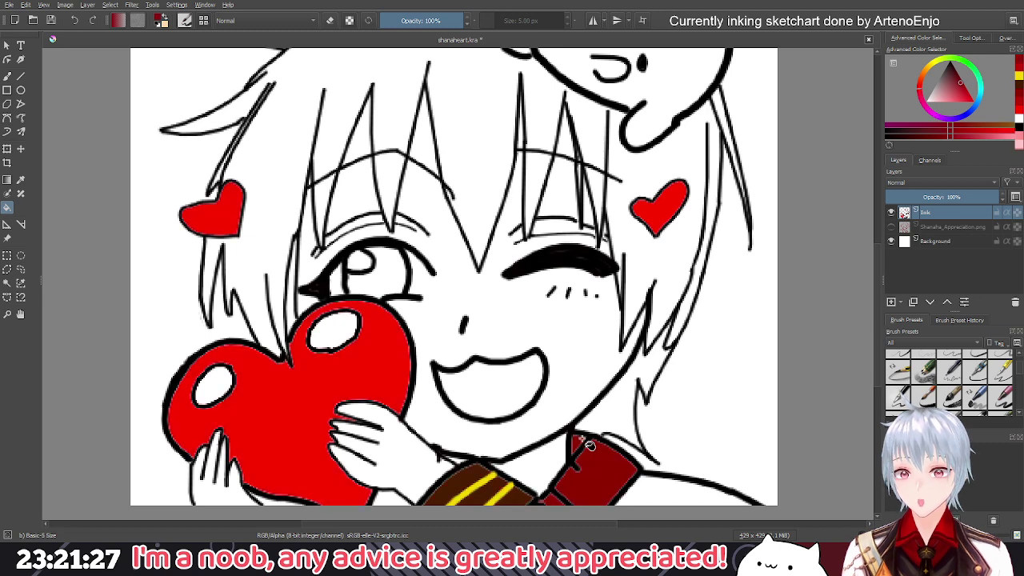
pyautogui.click(588, 357)
pyautogui.hotkey('ctrl', 'z')
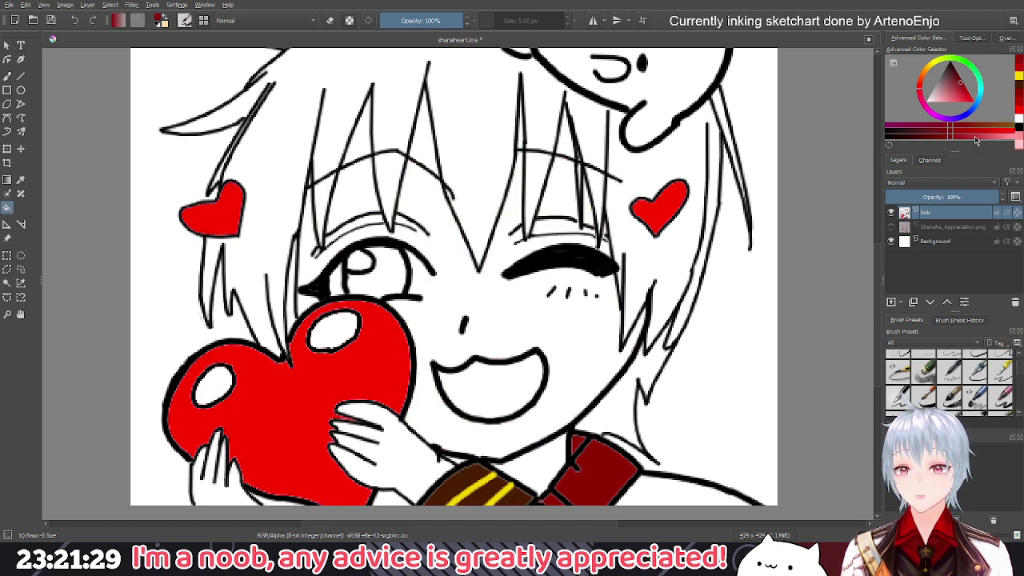
# Try two brighter pinkish reds as fills on the collar beside the neck, undoing each one
pyautogui.moveTo(949, 93); pyautogui.dragTo(958, 112)
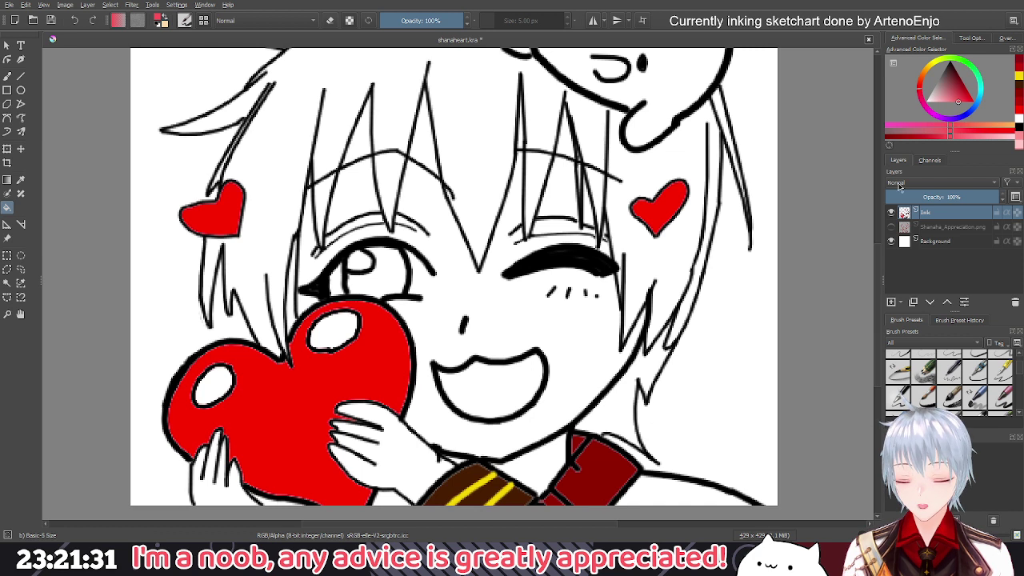
pyautogui.click(616, 478)
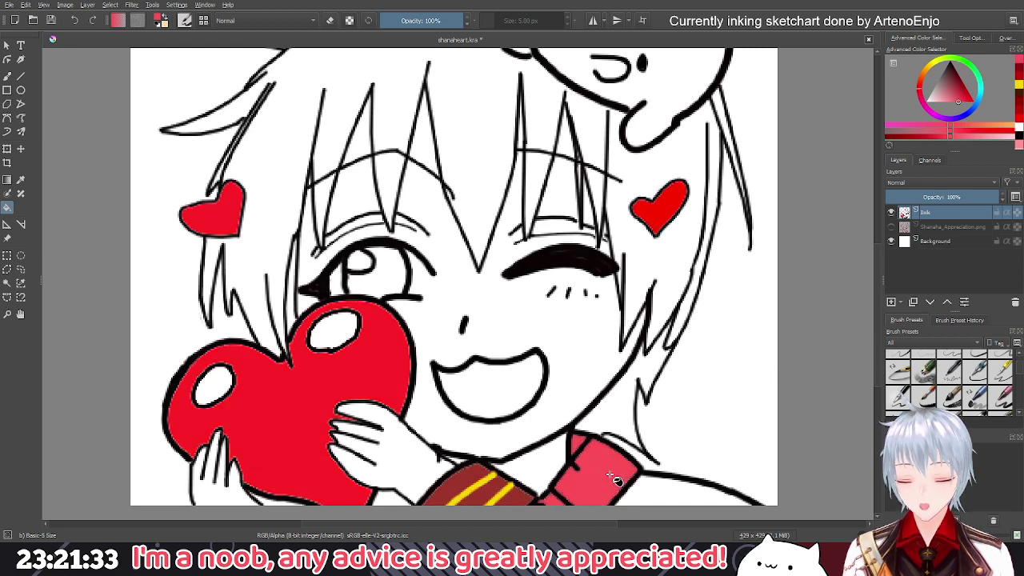
pyautogui.hotkey('ctrl', 'z')
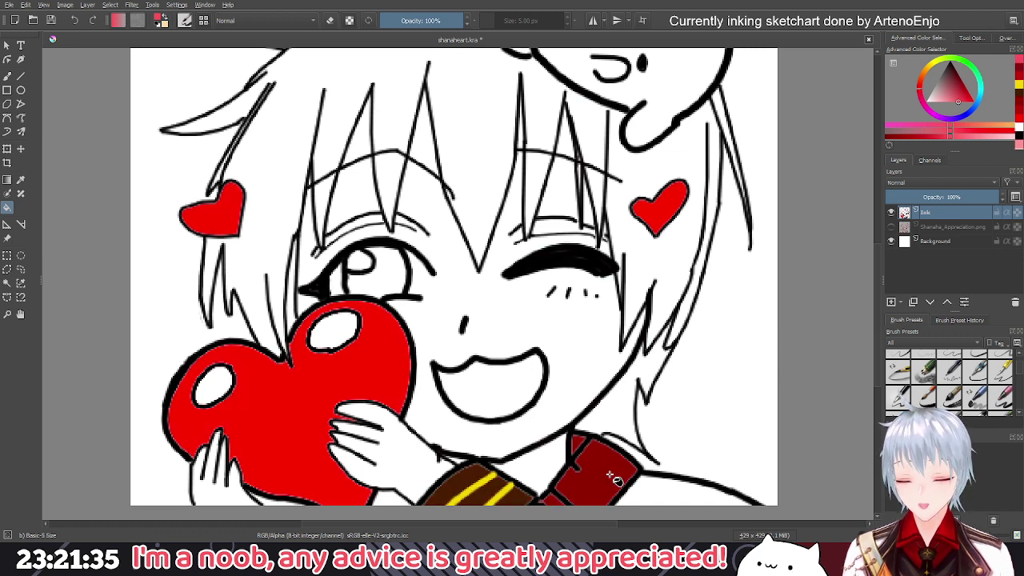
pyautogui.moveTo(963, 103); pyautogui.dragTo(966, 109)
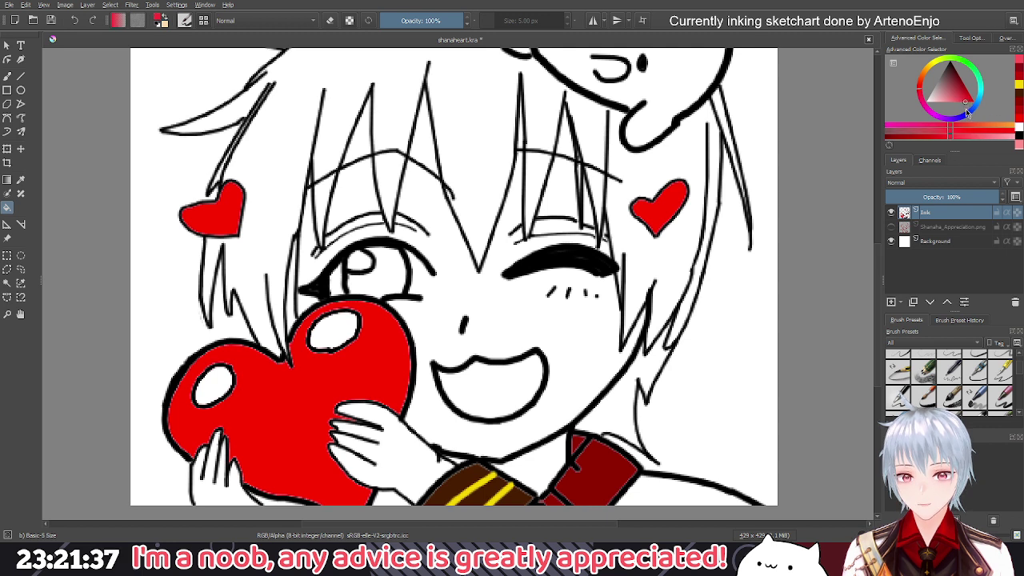
pyautogui.click(605, 482)
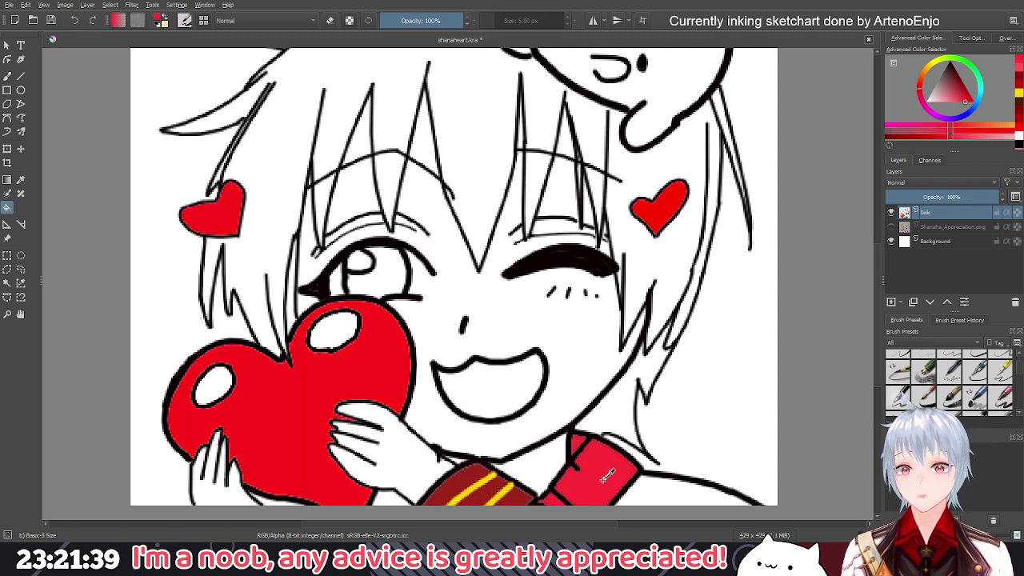
pyautogui.hotkey('ctrl', 'z')
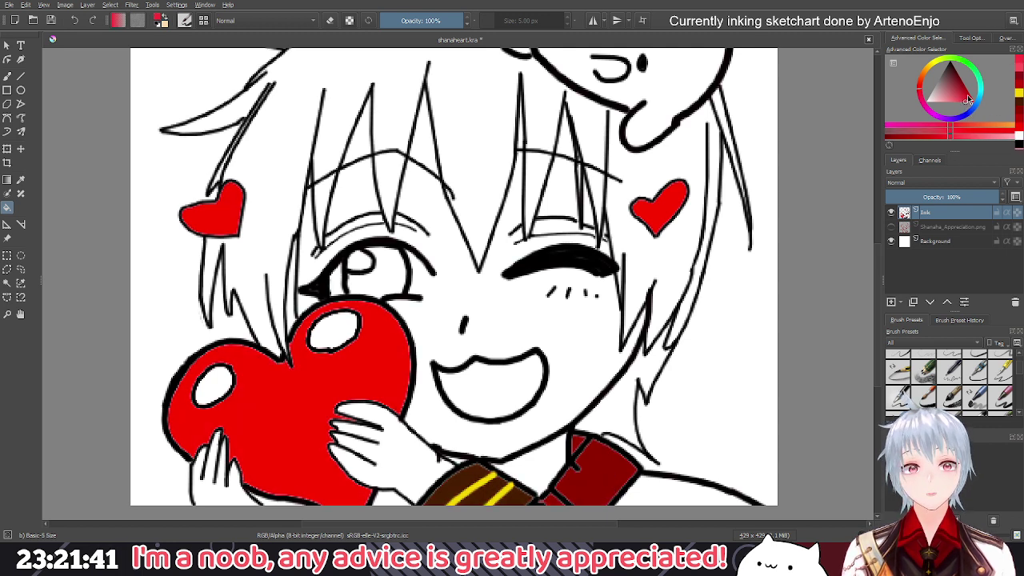
# Try a deeper saturated red fill on the collar beside the neck, and undo it
pyautogui.moveTo(968, 99); pyautogui.dragTo(969, 92)
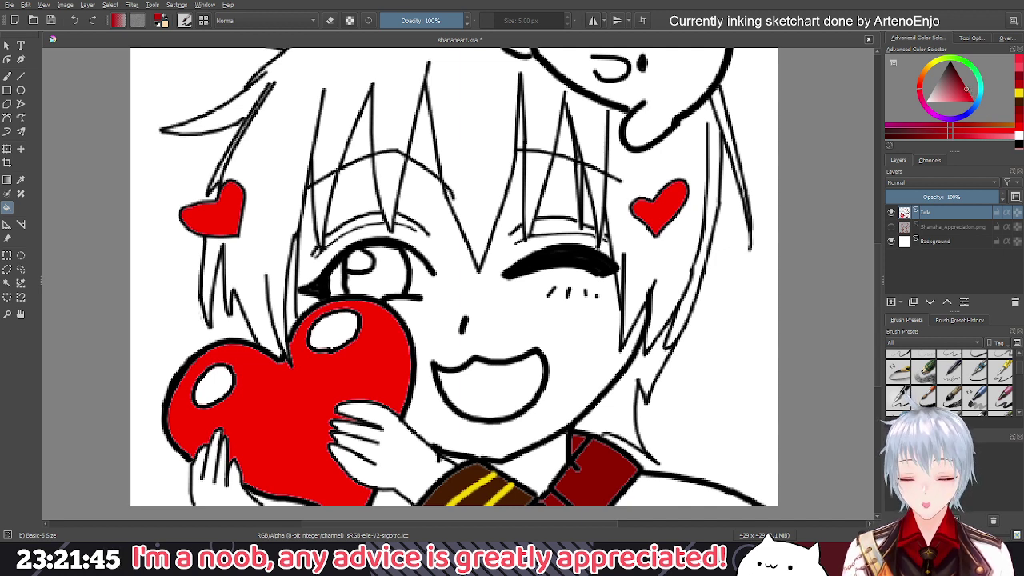
pyautogui.click(611, 469)
pyautogui.hotkey('ctrl', 'z')
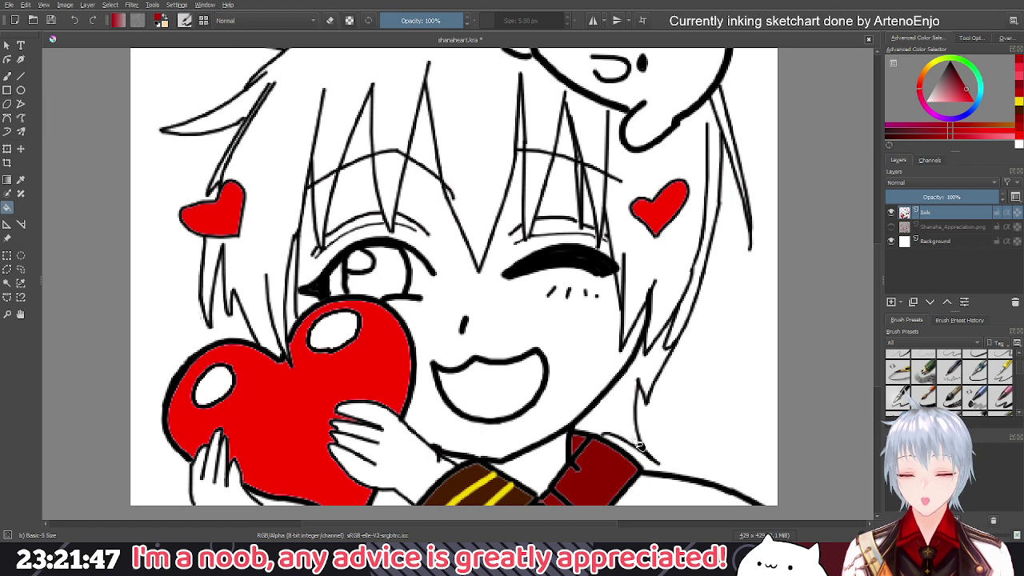
# Choose a light peach skin tone with a slightly more orange hue and fill the hand beside the striped cuff
pyautogui.scroll(-2, 639, 446)
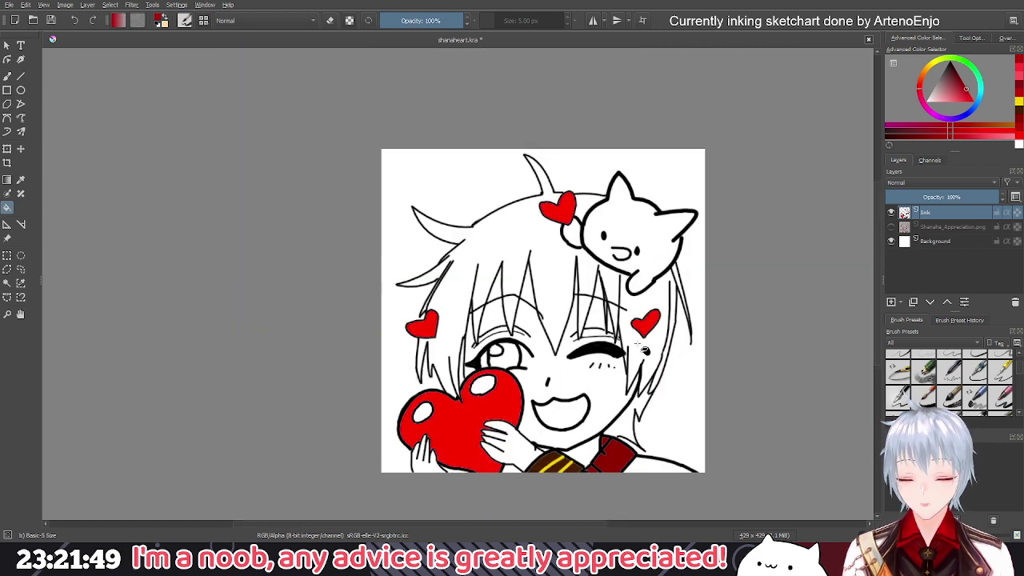
pyautogui.scroll(1, 615, 372)
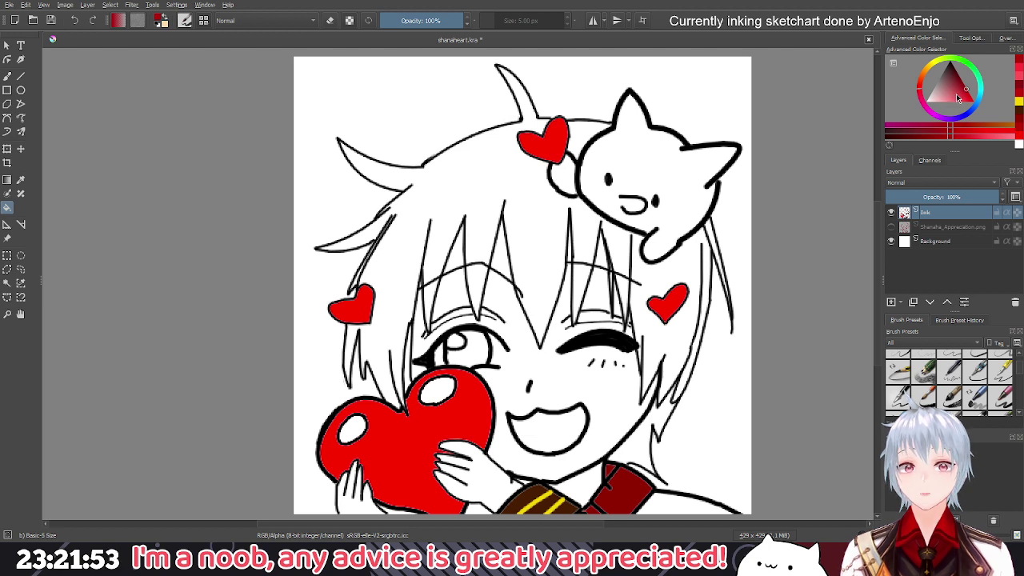
pyautogui.moveTo(958, 97); pyautogui.dragTo(942, 119)
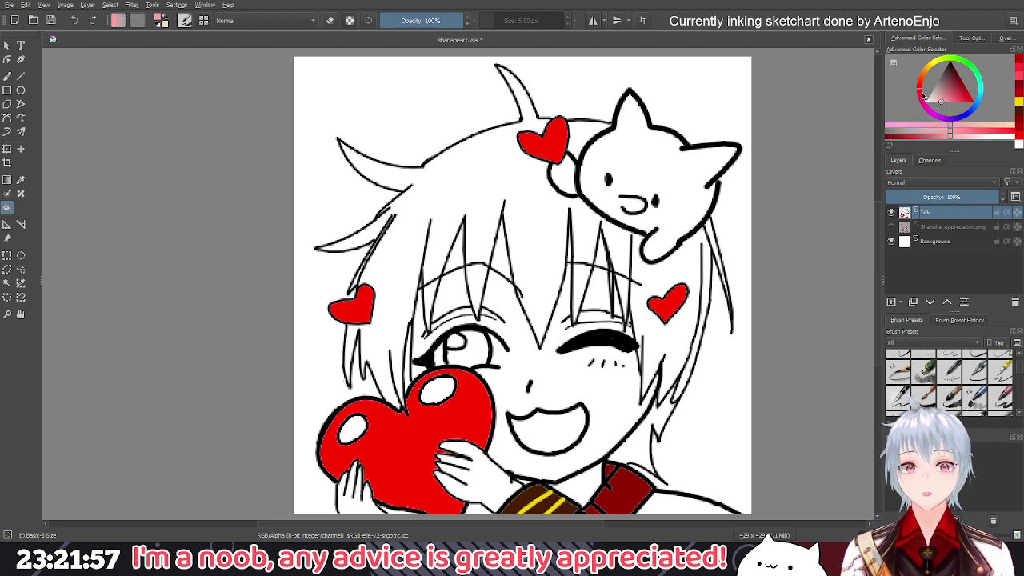
pyautogui.click(918, 85)
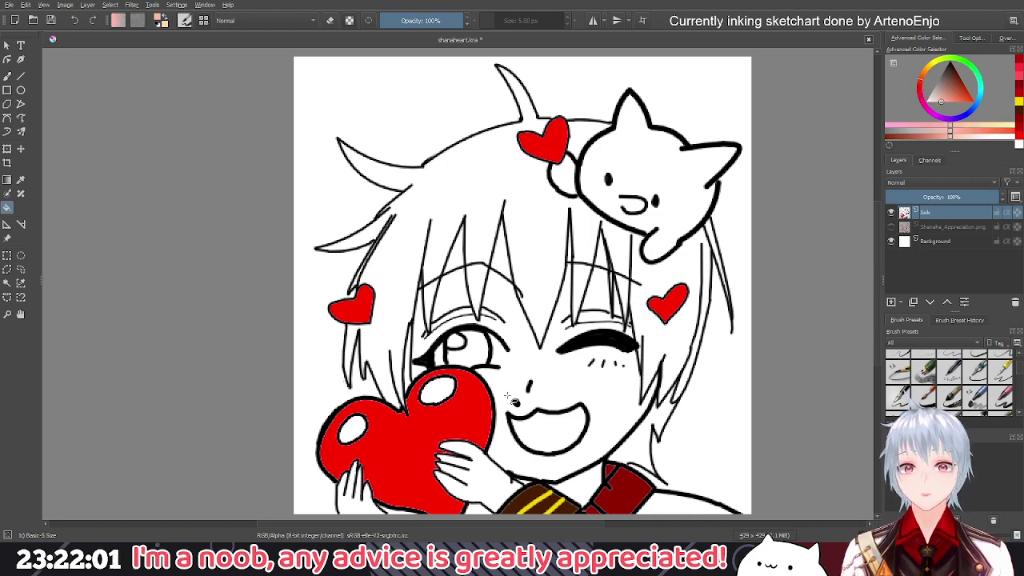
pyautogui.moveTo(512, 391); pyautogui.dragTo(522, 347)
pyautogui.click(495, 454)
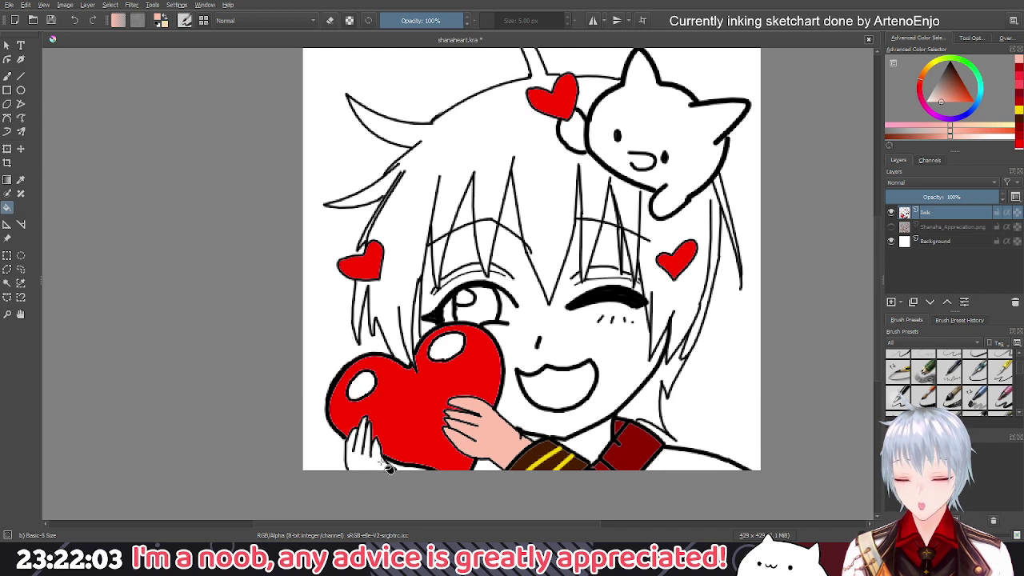
# Refill the hand beside the striped cuff with two progressively paler skin tones
pyautogui.moveTo(939, 103); pyautogui.dragTo(941, 107)
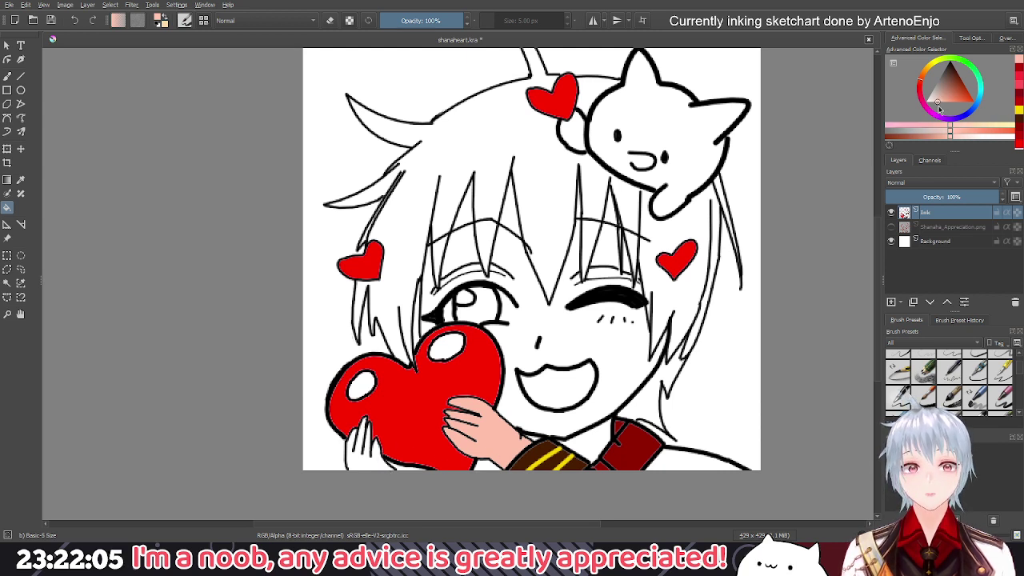
pyautogui.click(504, 447)
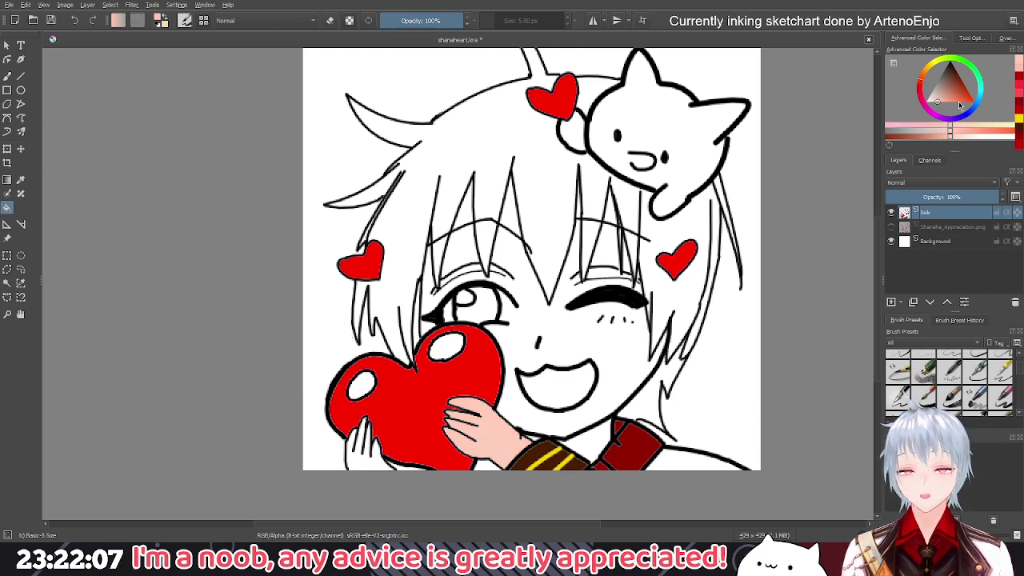
pyautogui.moveTo(938, 104); pyautogui.dragTo(935, 102)
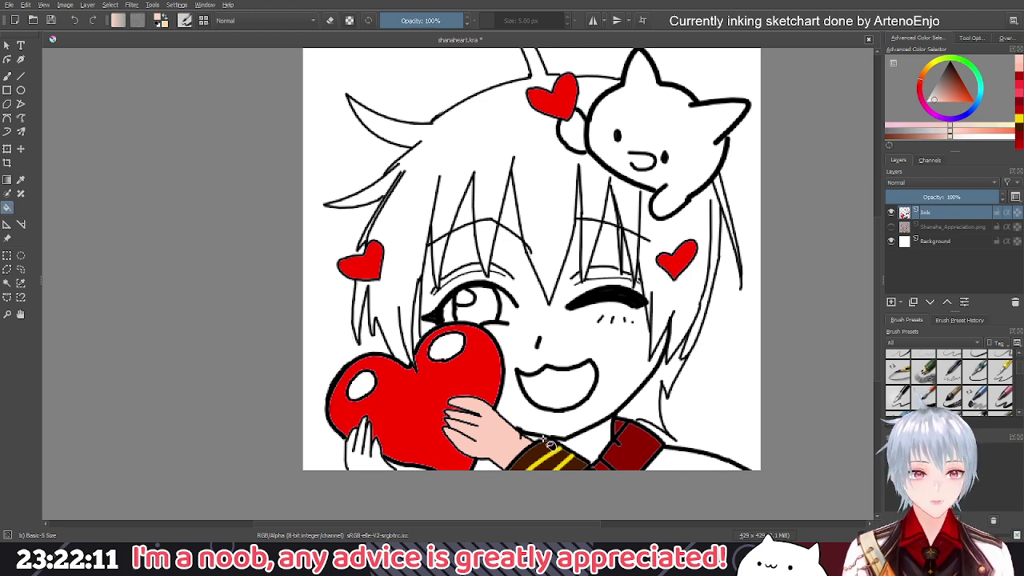
pyautogui.click(501, 444)
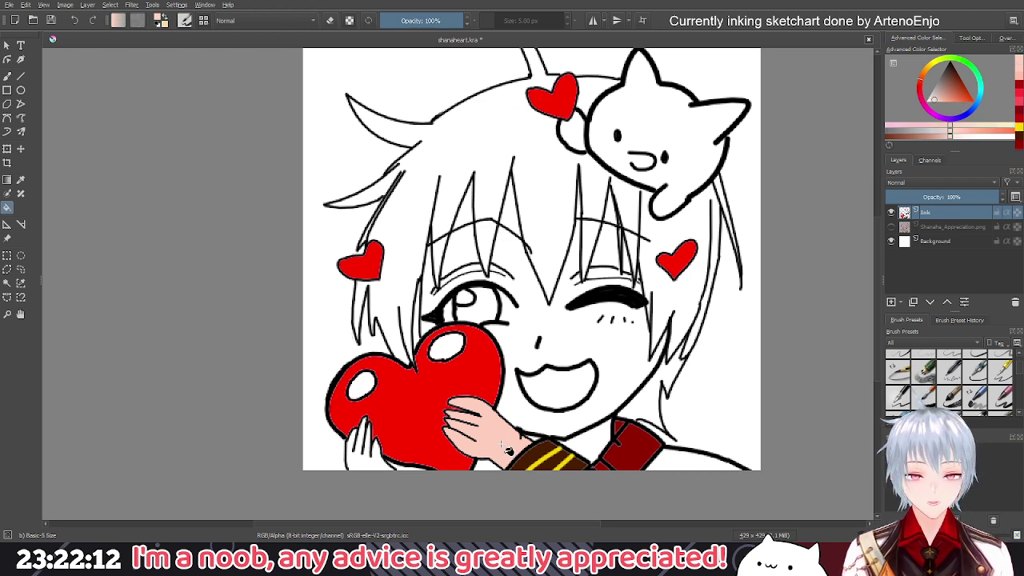
# Fill the face and the other hand with the pale skin tone, toggling the Background layer's visibility to check the filled areas
pyautogui.click(891, 242)
pyautogui.click(891, 241)
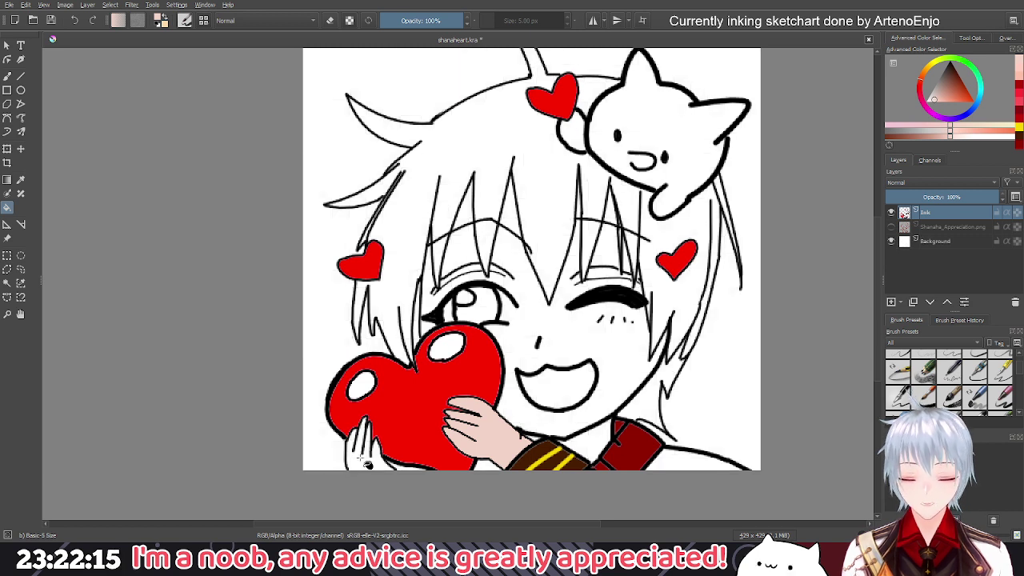
pyautogui.click(596, 353)
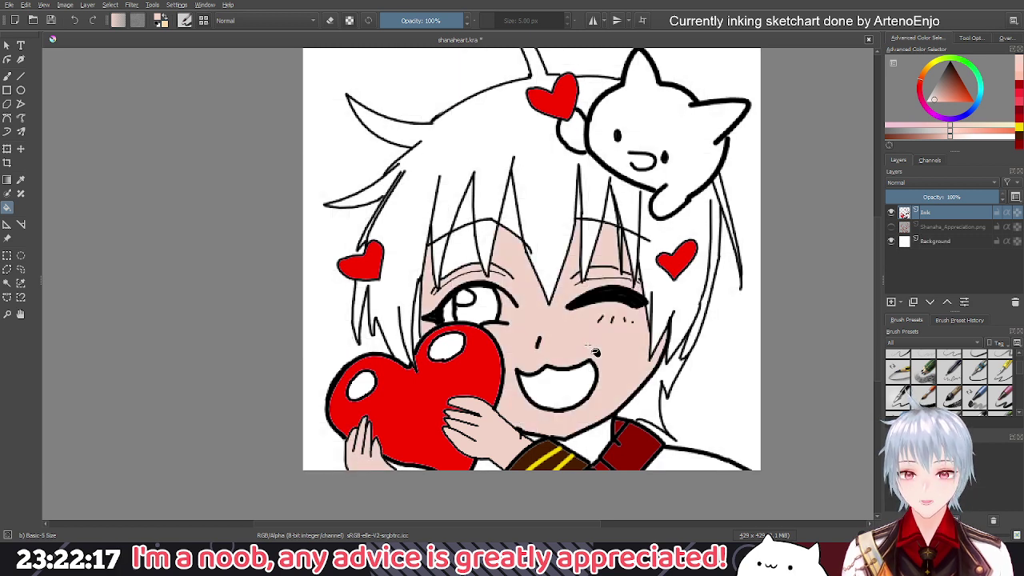
pyautogui.click(891, 242)
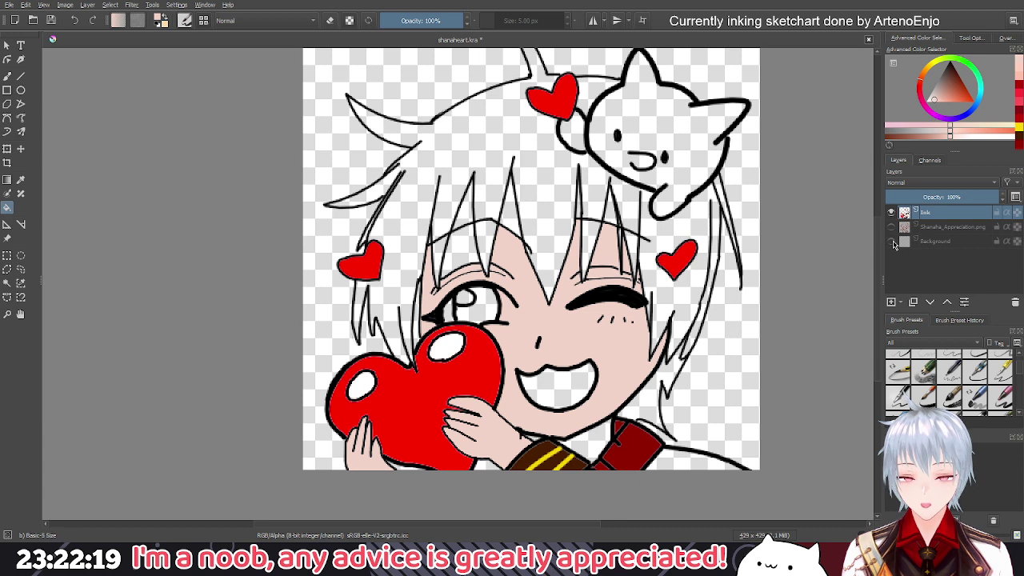
pyautogui.click(893, 242)
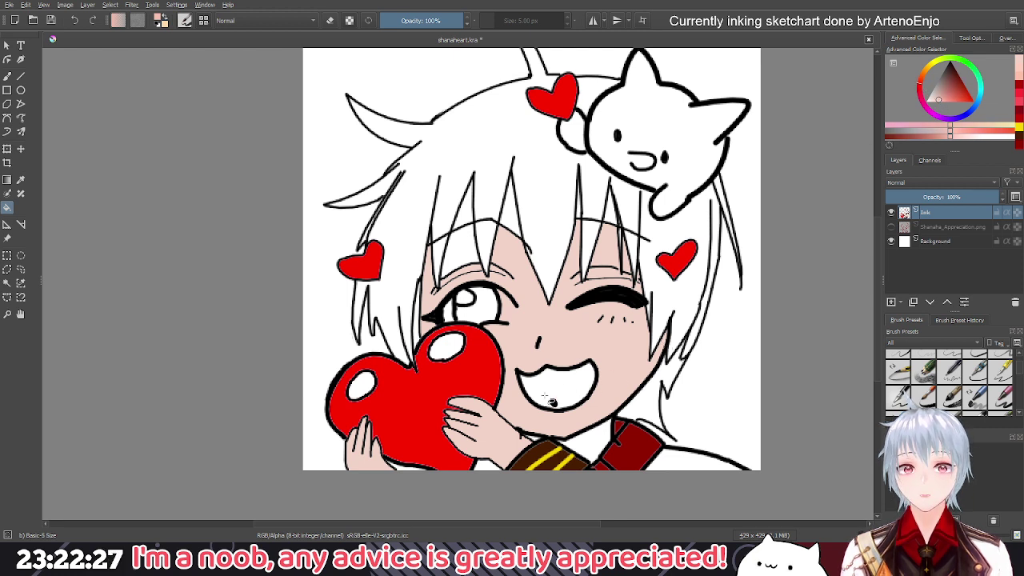
# Refill the face with a pinker skin tone, switch to a warmer salmon, and apply it to the face and both hands
pyautogui.click(540, 430)
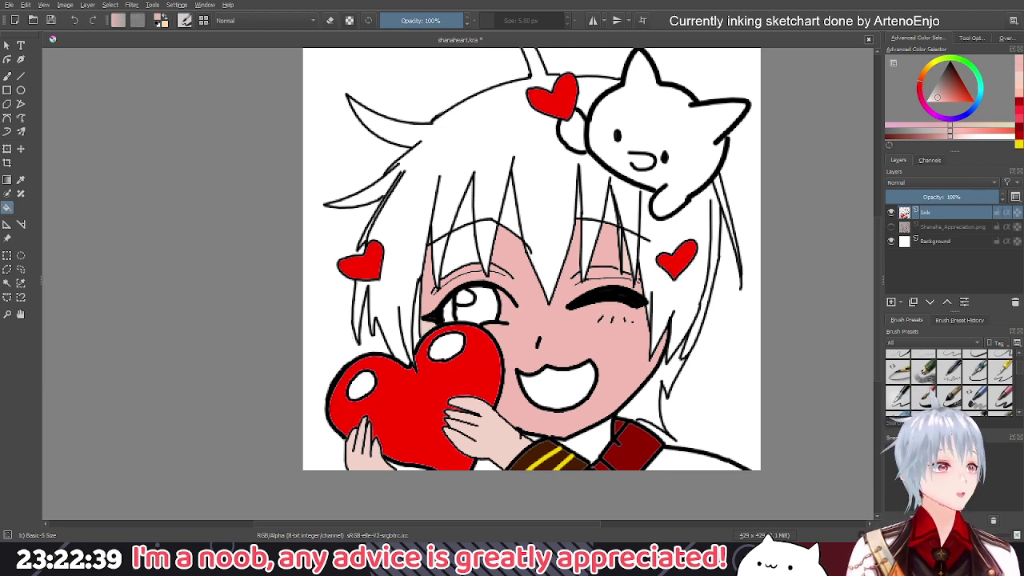
pyautogui.click(930, 131)
pyautogui.click(626, 360)
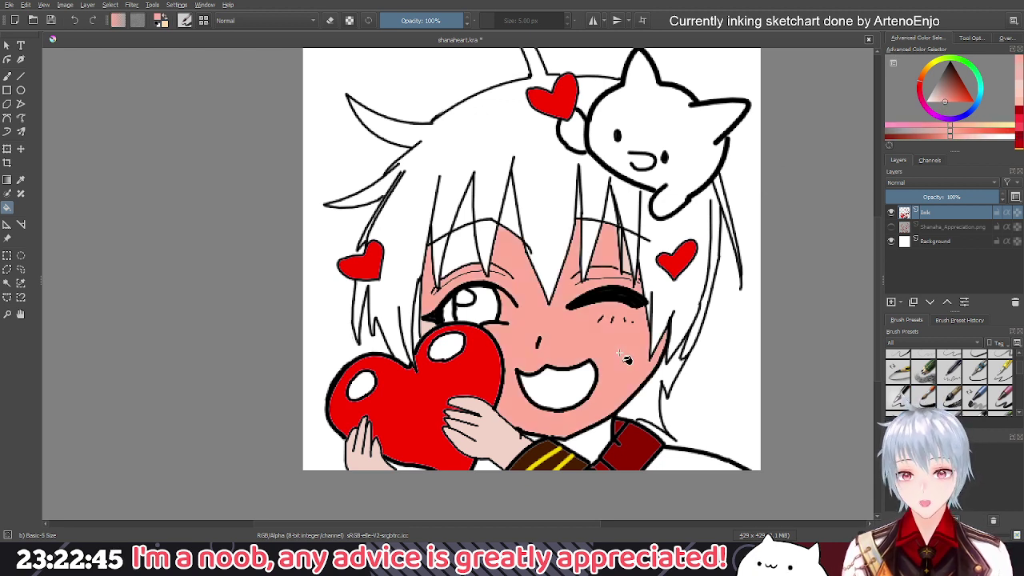
pyautogui.click(487, 440)
pyautogui.click(376, 452)
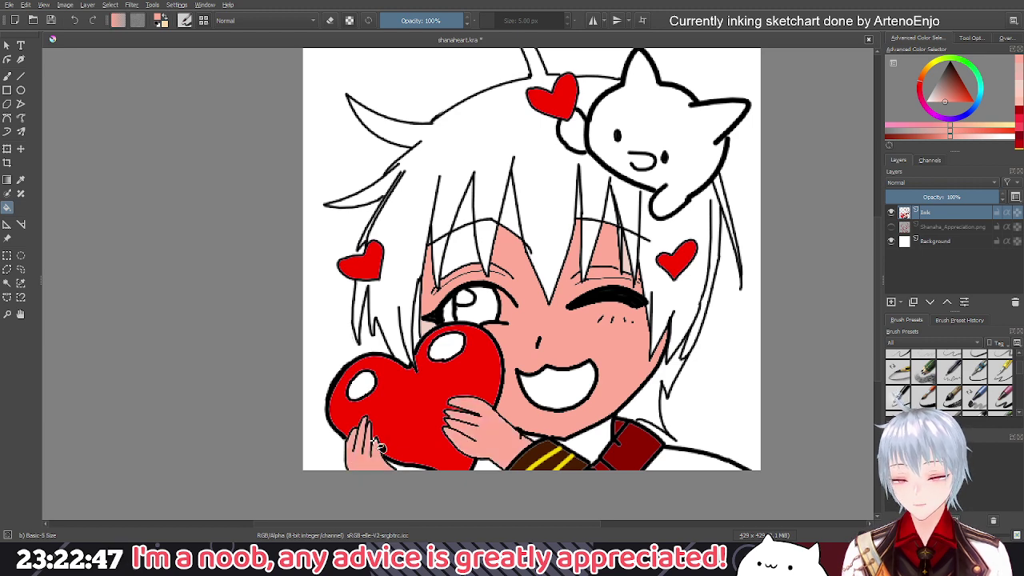
# Choose a slightly cooler, pinker skin tone and refill the face and both hands with it
pyautogui.scroll(-1, 550, 333)
pyautogui.moveTo(648, 216); pyautogui.dragTo(773, 257)
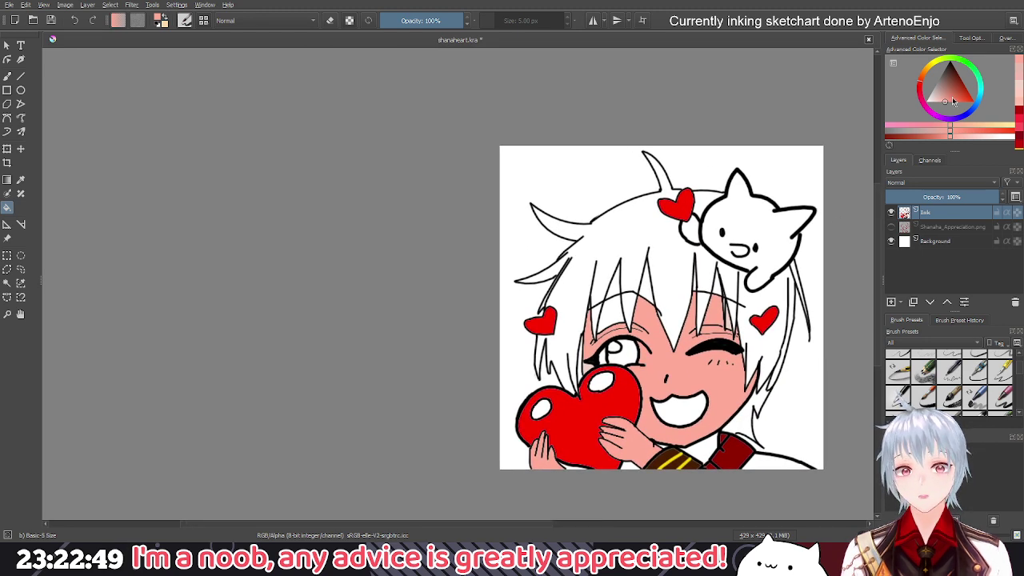
pyautogui.moveTo(948, 103)
pyautogui.mouseDown()
pyautogui.moveTo(940, 98)
pyautogui.moveTo(943, 109)
pyautogui.mouseUp()
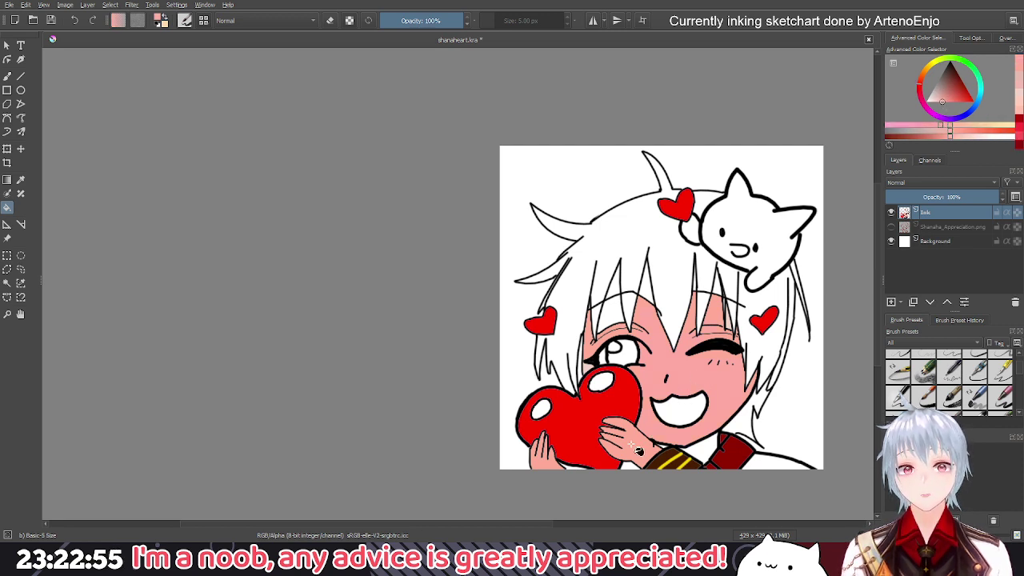
pyautogui.scroll(-1, 663, 386)
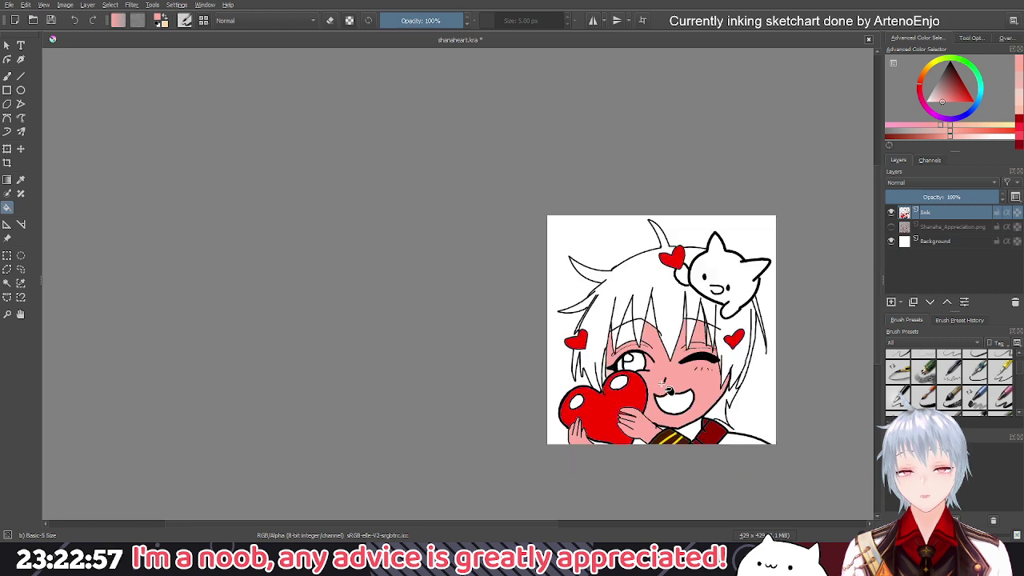
pyautogui.scroll(5, 665, 388)
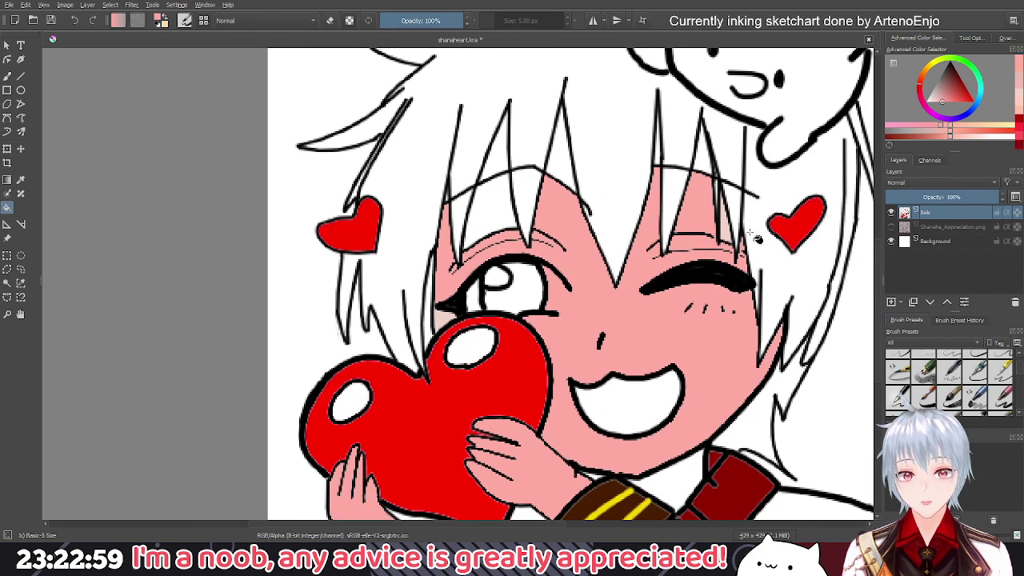
# Switch the skin colour to a light orange-peach tone and refill the face and both hands
pyautogui.click(983, 128)
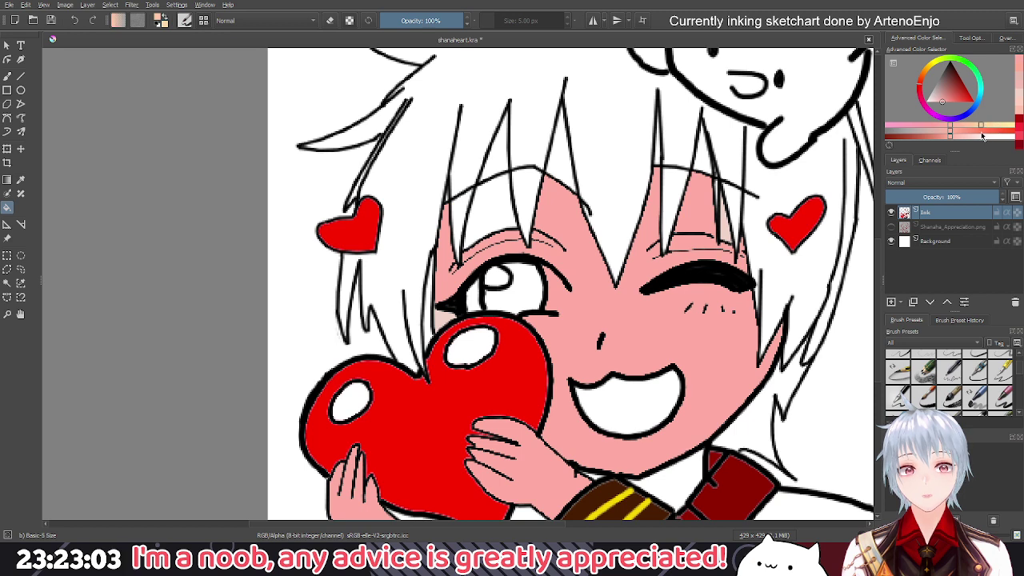
pyautogui.click(666, 347)
pyautogui.click(524, 473)
pyautogui.click(344, 507)
pyautogui.scroll(-1, 453, 344)
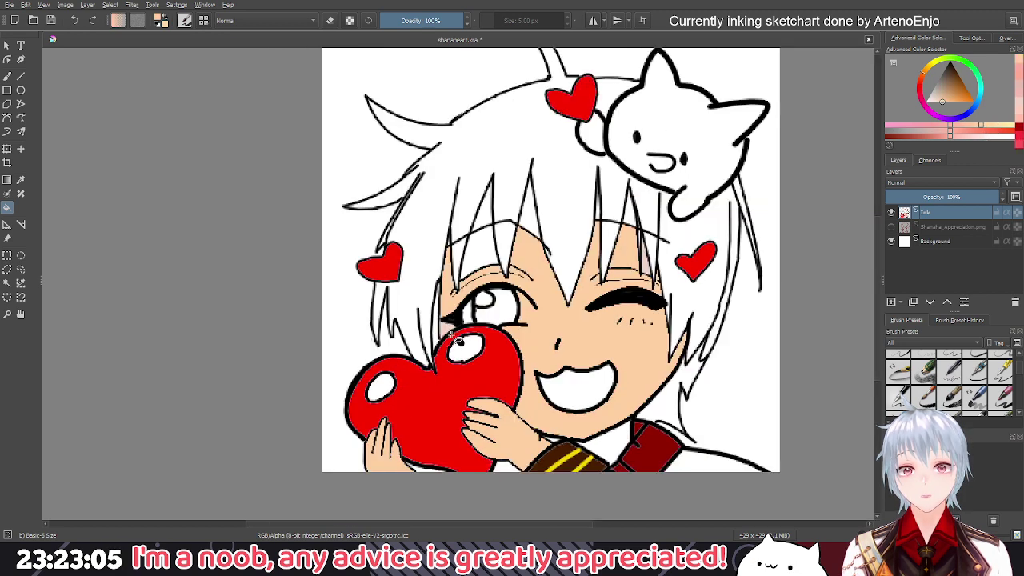
pyautogui.moveTo(447, 326); pyautogui.dragTo(566, 357)
pyautogui.scroll(-2, 520, 346)
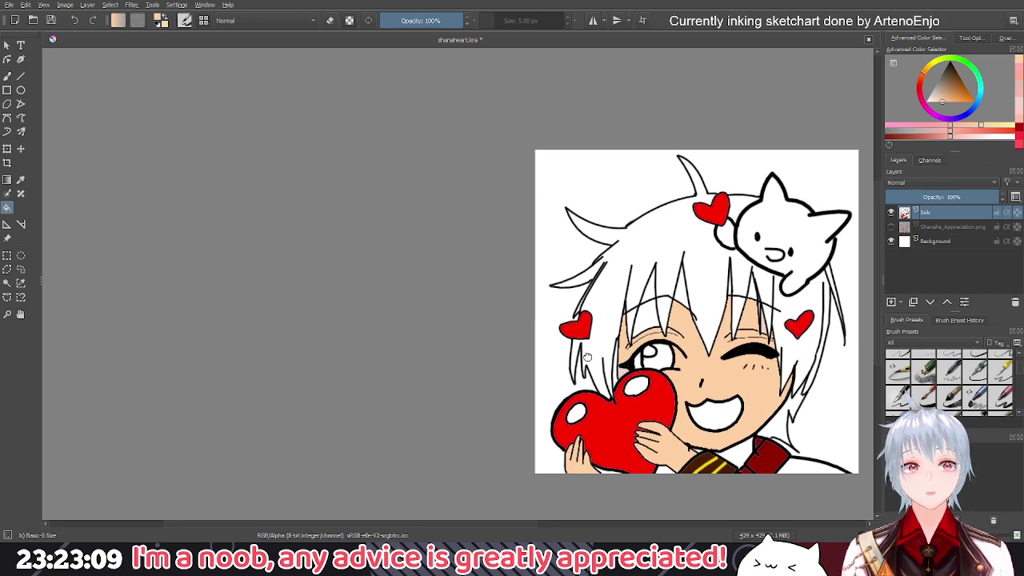
# Fill the neck between the chin and the red collar with the same orange-peach skin tone
pyautogui.scroll(-5, 552, 348)
pyautogui.moveTo(497, 323); pyautogui.dragTo(500, 325)
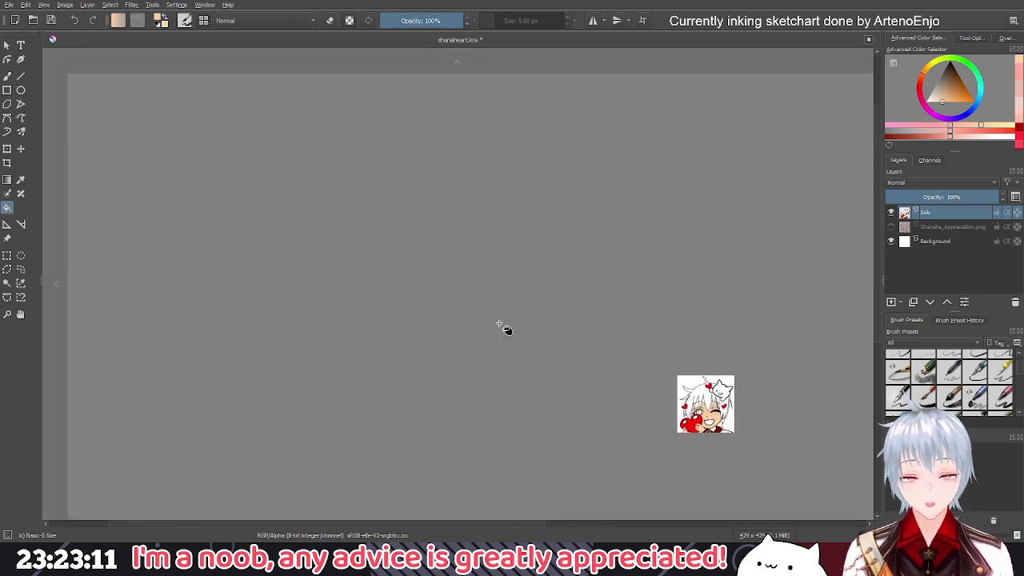
pyautogui.scroll(4, 638, 387)
pyautogui.moveTo(672, 407); pyautogui.dragTo(360, 247)
pyautogui.moveTo(414, 308); pyautogui.dragTo(363, 296)
pyautogui.scroll(5, 560, 404)
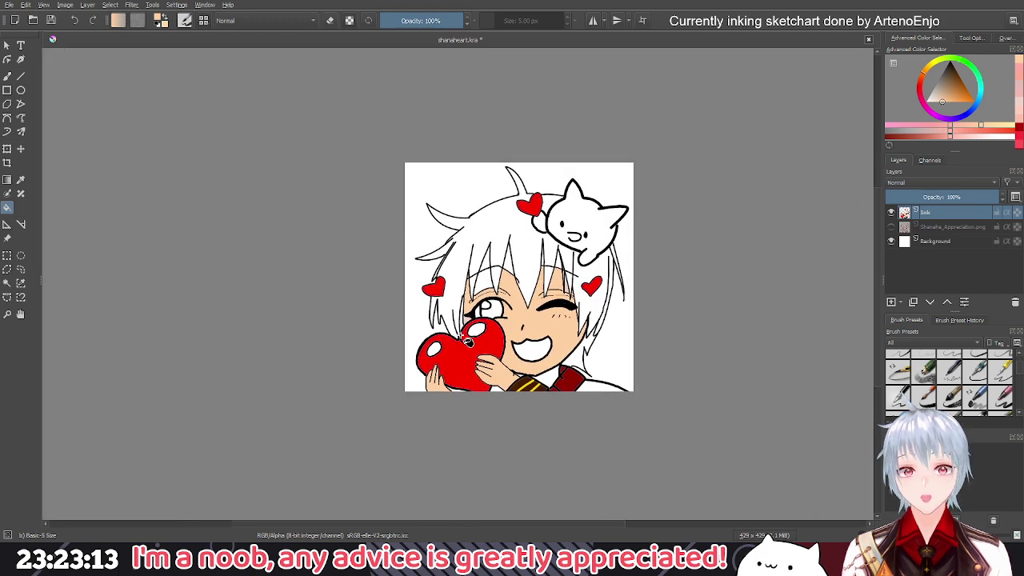
pyautogui.scroll(2, 560, 404)
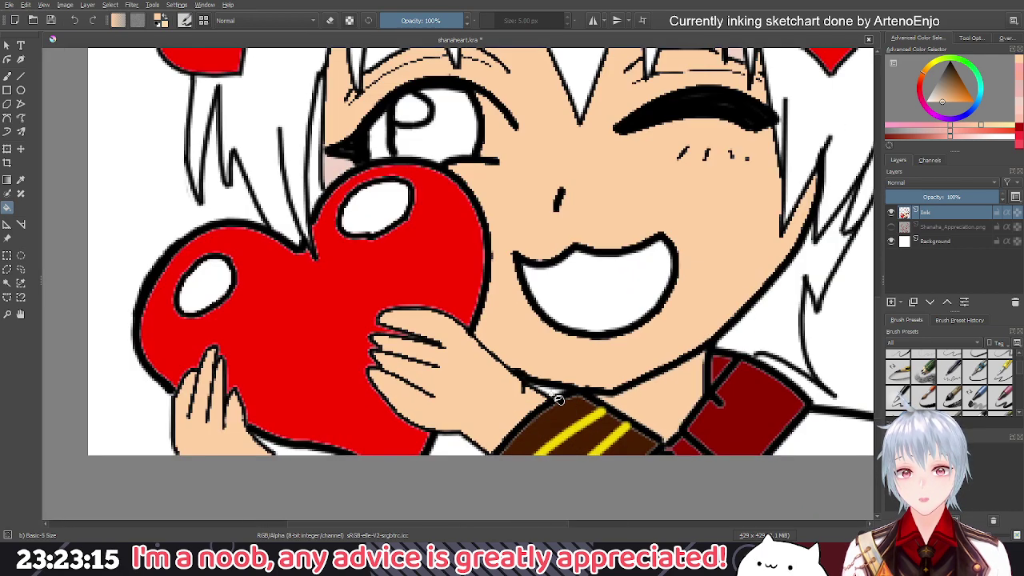
pyautogui.scroll(-4, 348, 320)
pyautogui.moveTo(342, 314); pyautogui.dragTo(507, 367)
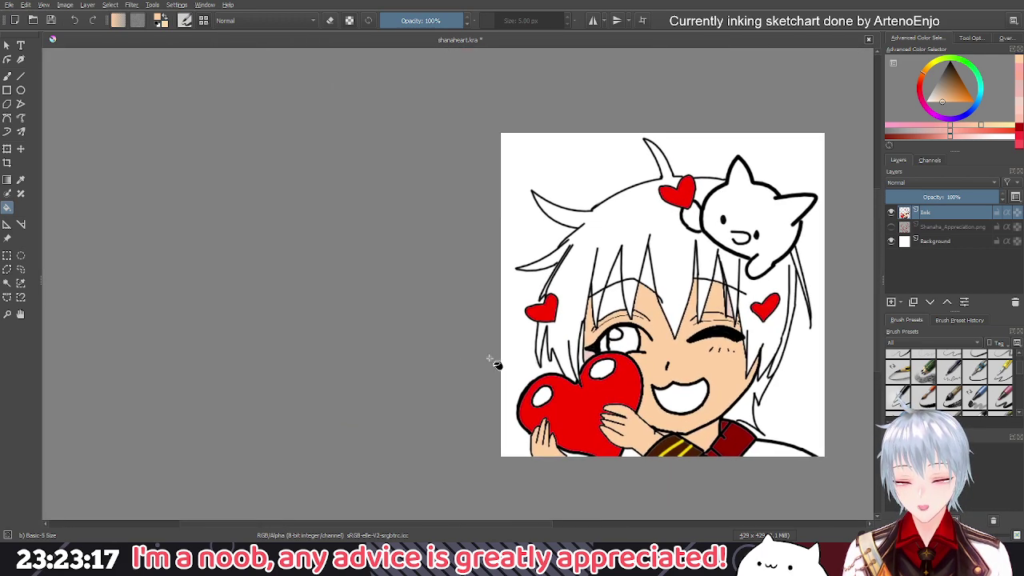
# Shift the skin tone to a pale yellow and refill the face, neck, both hands and the sliver beside the open eye
pyautogui.scroll(-1, 455, 348)
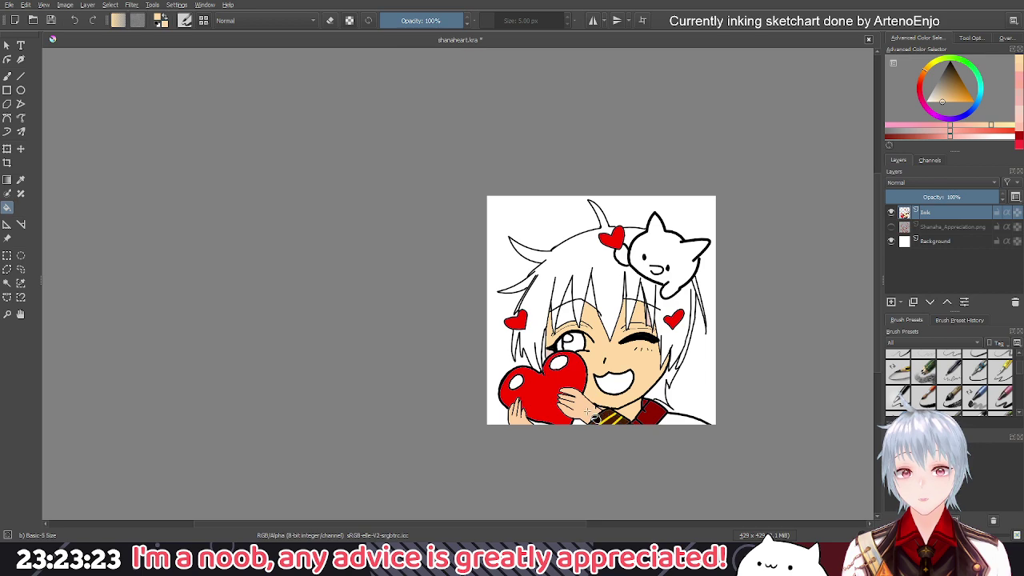
pyautogui.scroll(2, 601, 400)
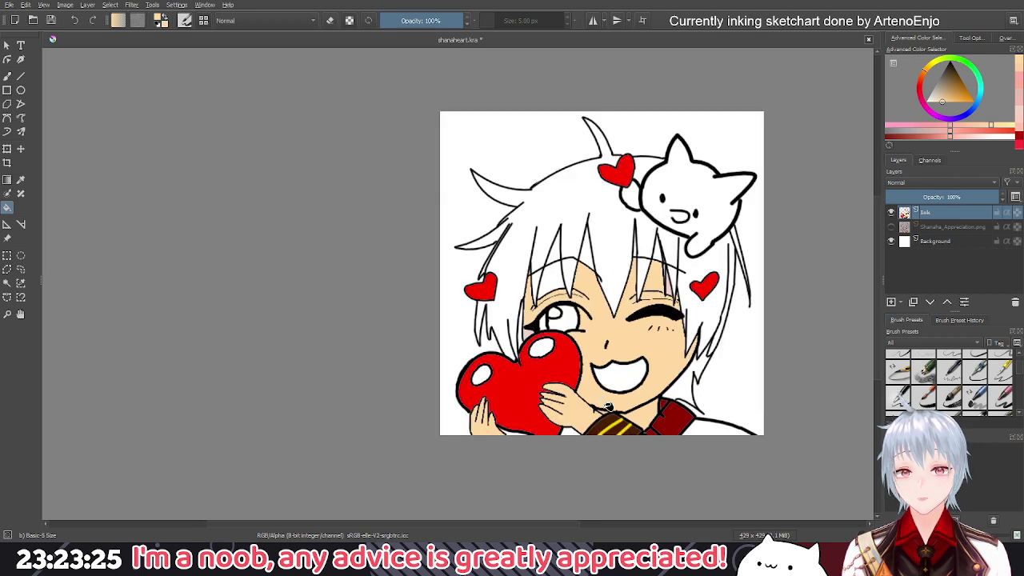
pyautogui.click(1002, 128)
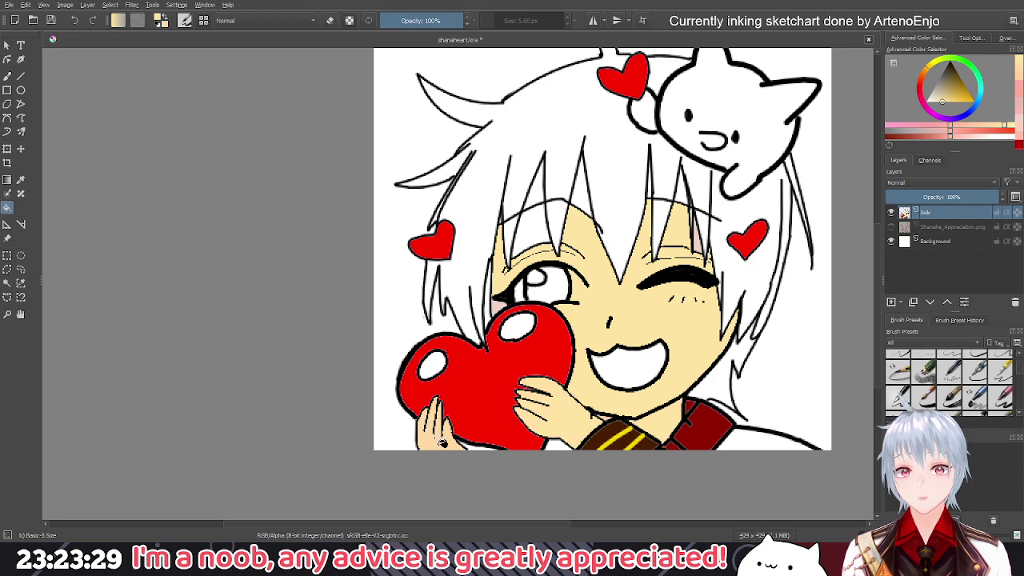
pyautogui.scroll(-3, 565, 300)
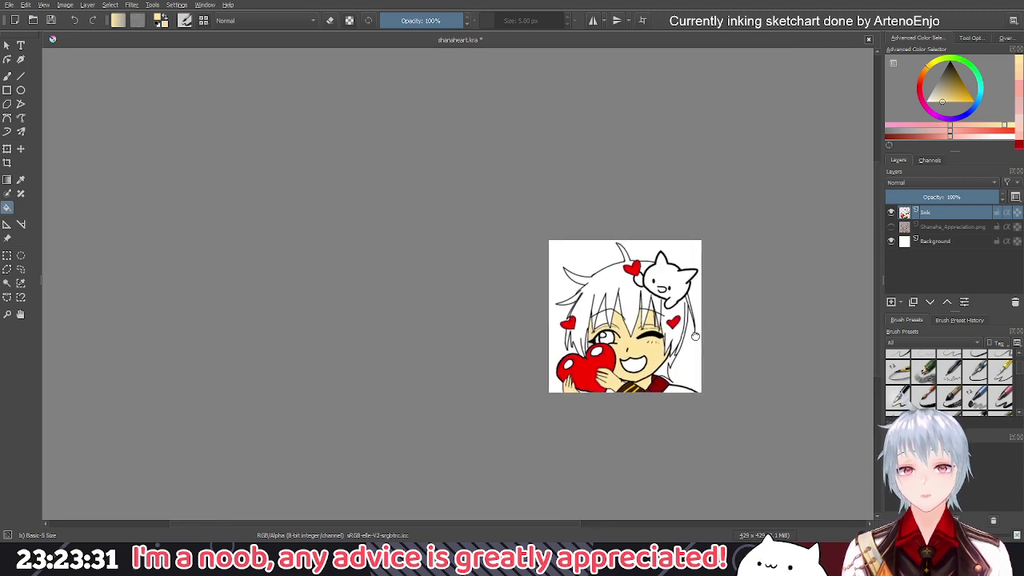
pyautogui.scroll(2, 682, 393)
pyautogui.scroll(2, 560, 326)
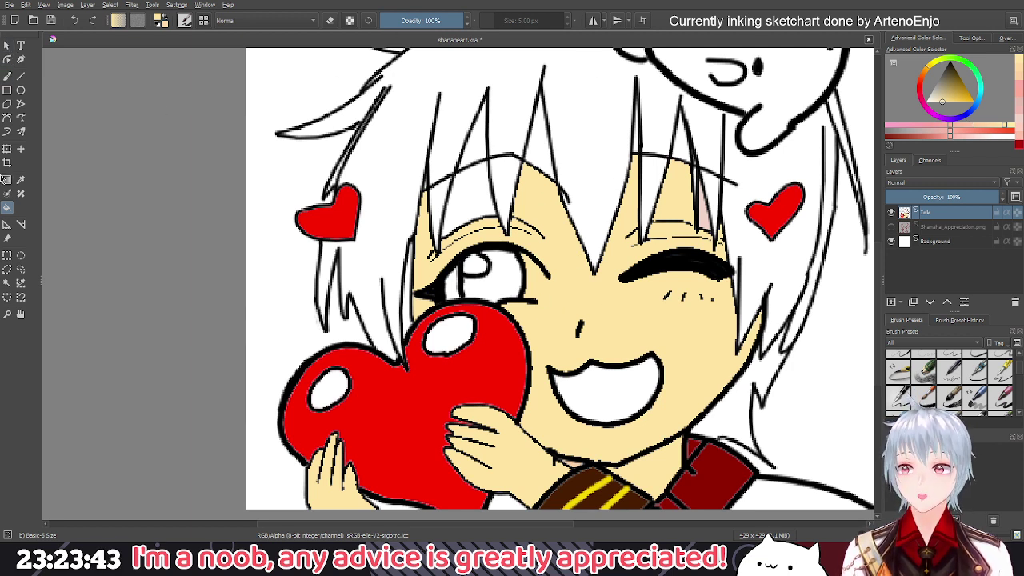
# Draw a 1 px black Bezier curve joining the upper and lower lash lines at the inner corner of the open eye
pyautogui.click(7, 75)
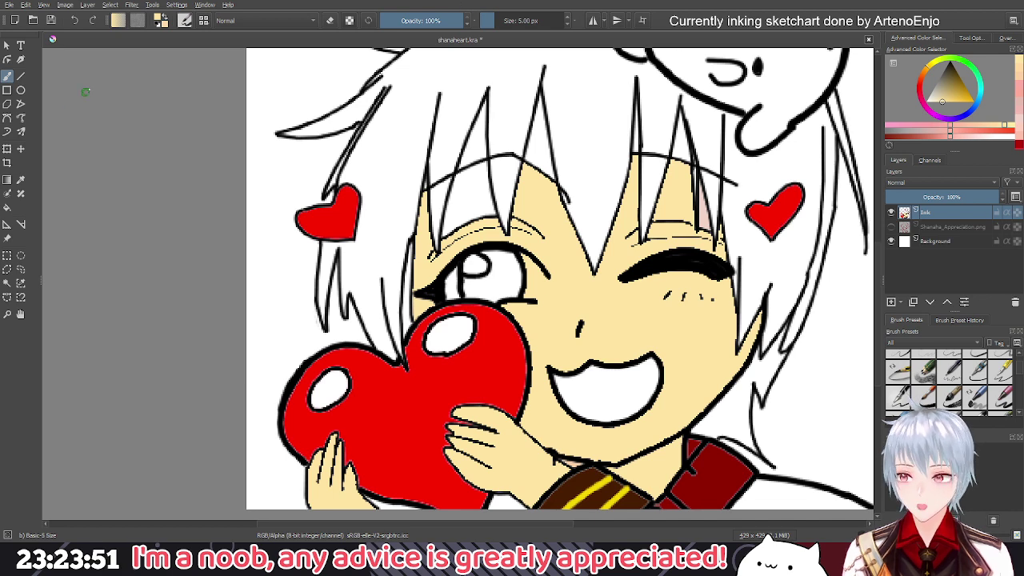
pyautogui.press('d')
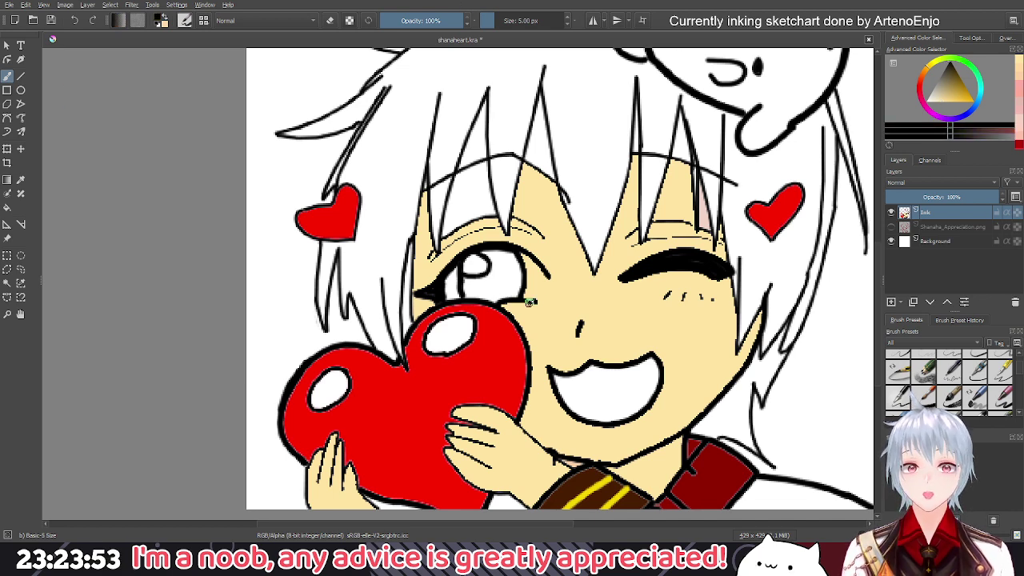
pyautogui.scroll(2, 528, 301)
pyautogui.scroll(-1, 537, 24)
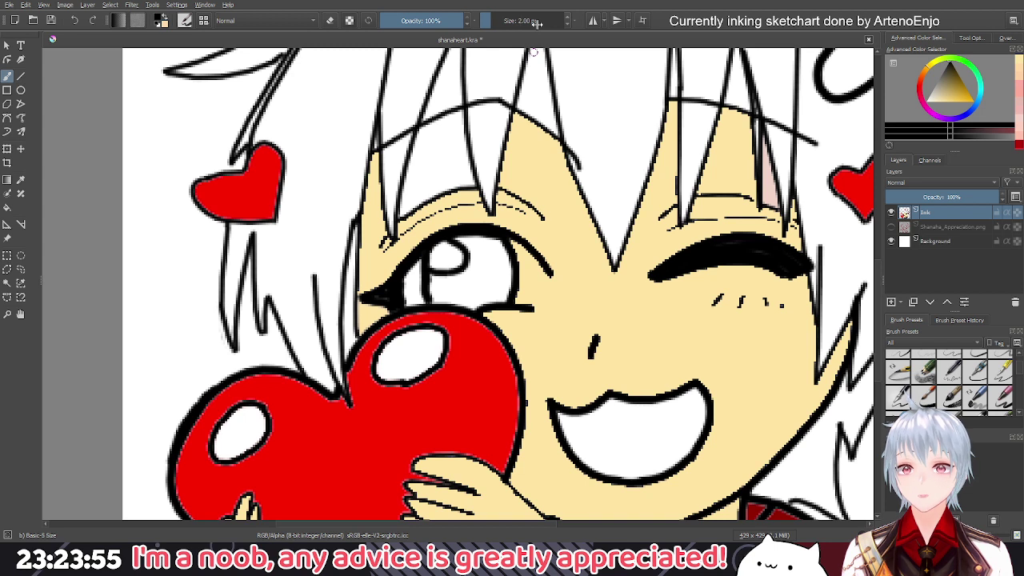
pyautogui.scroll(-1, 536, 24)
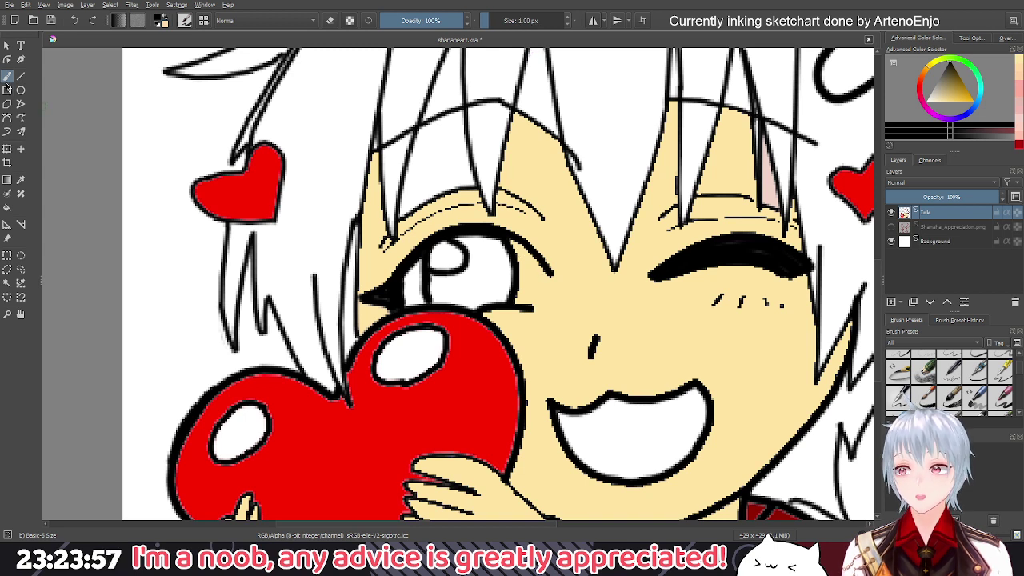
pyautogui.click(7, 117)
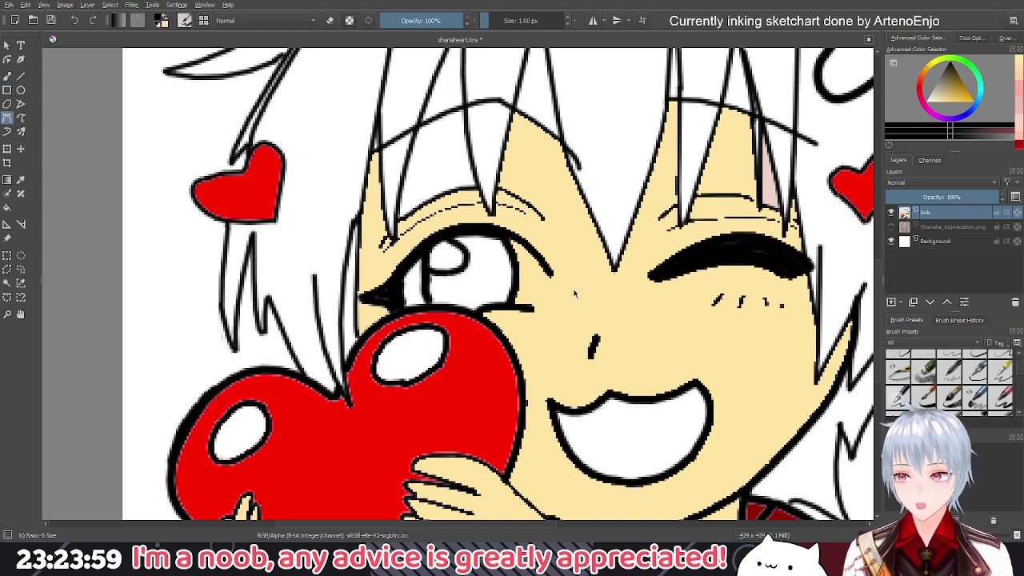
pyautogui.click(549, 274)
pyautogui.moveTo(532, 308); pyautogui.dragTo(520, 331)
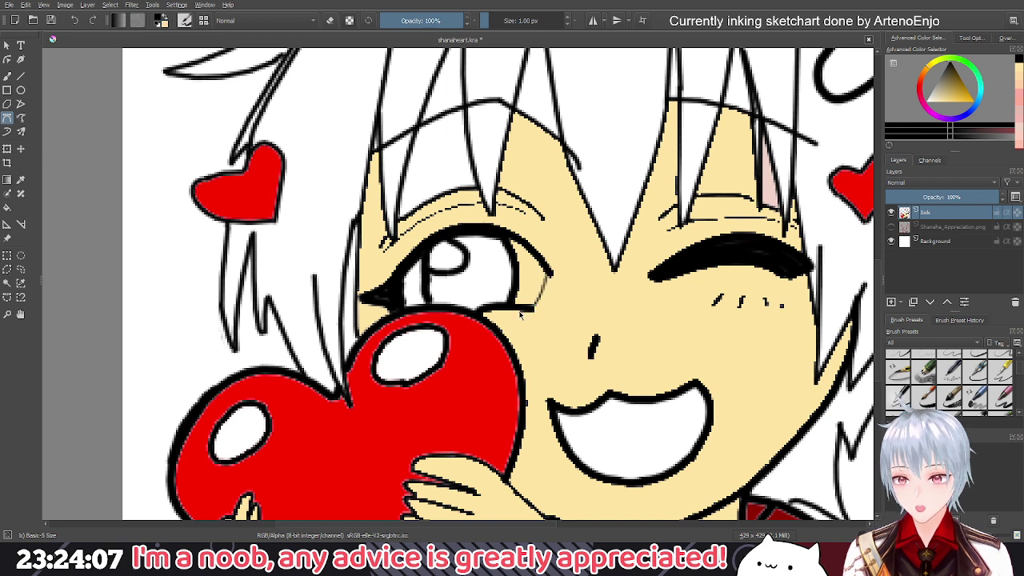
# Increase the line size to 2 px and retrace the curve at the inner corner of the open eye
pyautogui.scroll(1, 546, 25)
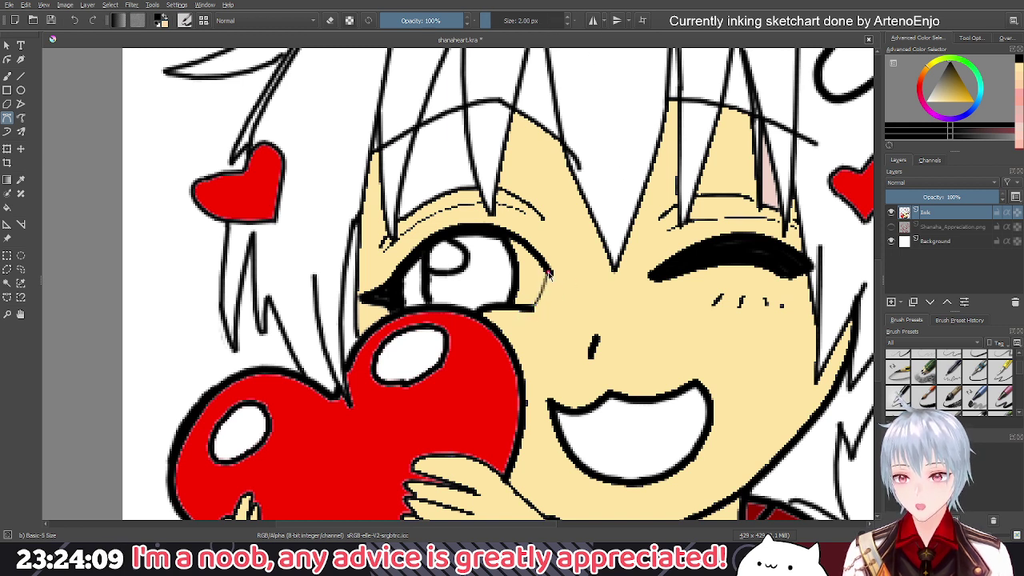
pyautogui.click(549, 273)
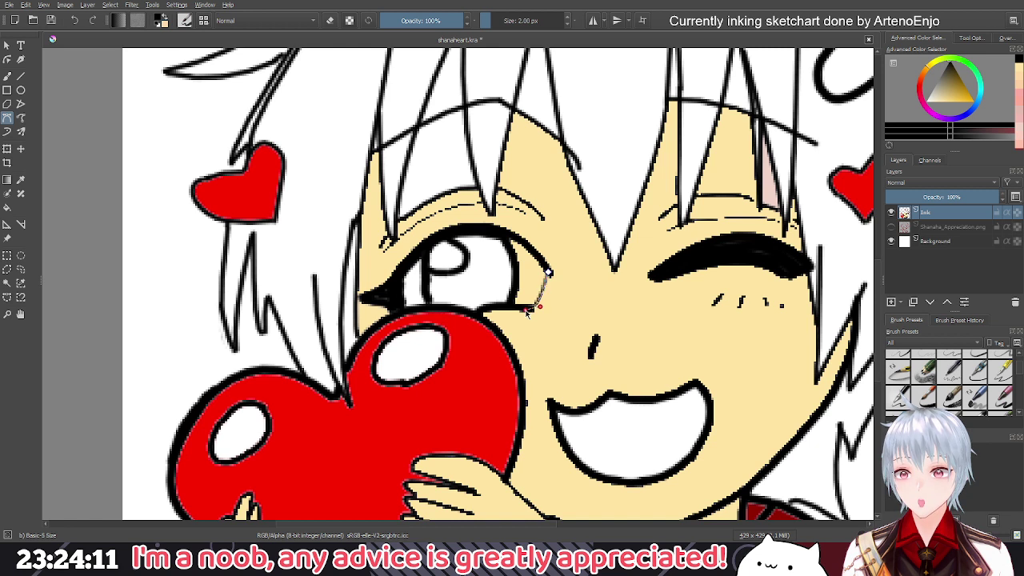
pyautogui.doubleClick(531, 311)
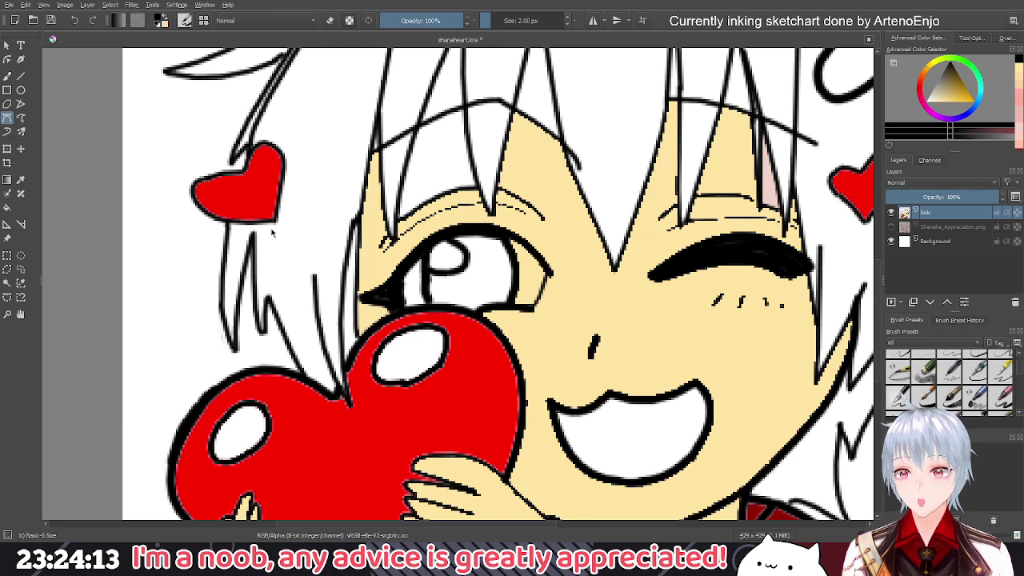
# Fill the enclosed inner corner of the open eye with white
pyautogui.click(6, 207)
pyautogui.click(952, 97)
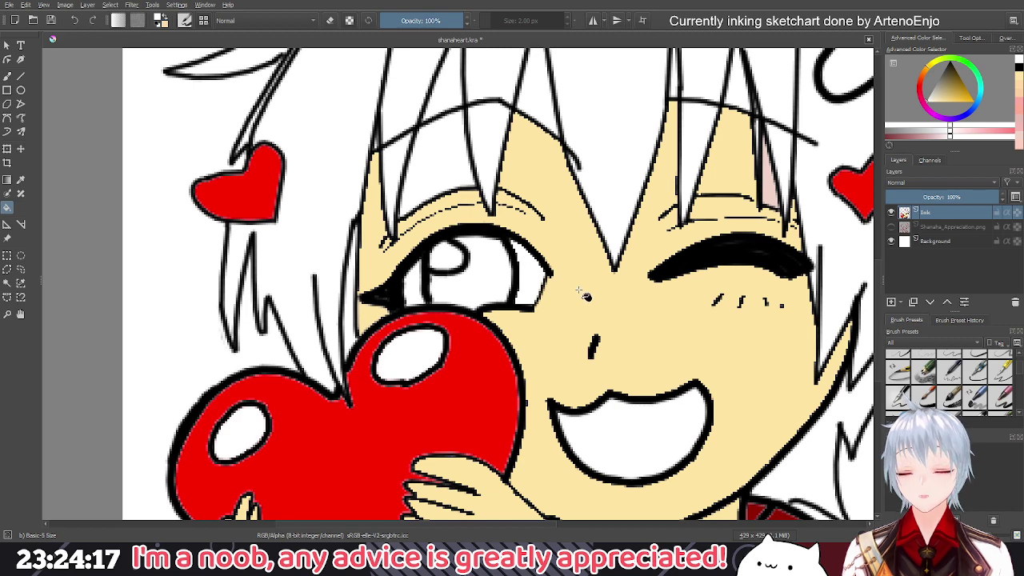
pyautogui.scroll(2, 582, 293)
pyautogui.scroll(-3, 582, 293)
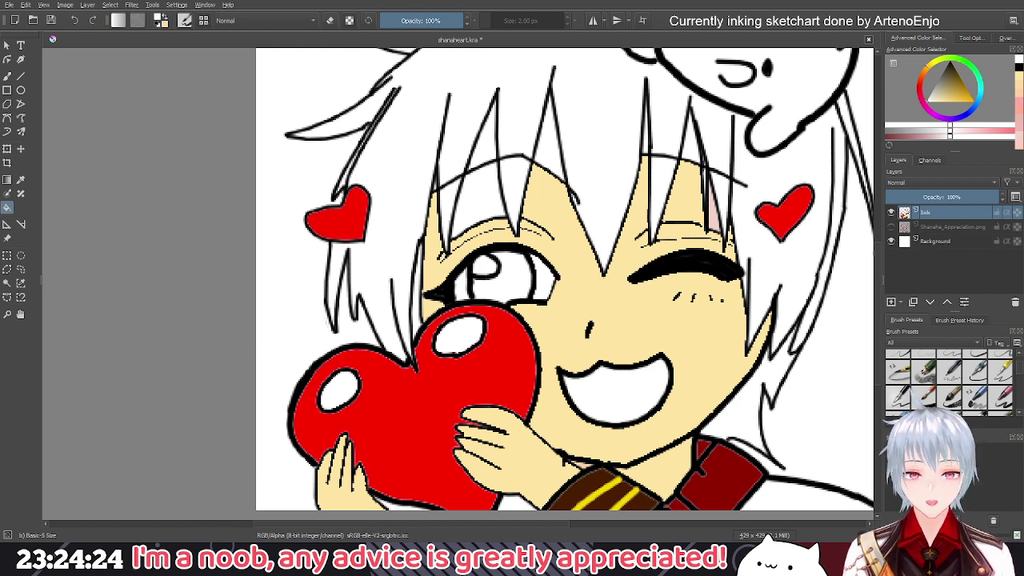
# Fill the open eye's iris with light pink and refill it with a more saturated pinkish red
pyautogui.click(997, 134)
pyautogui.click(515, 288)
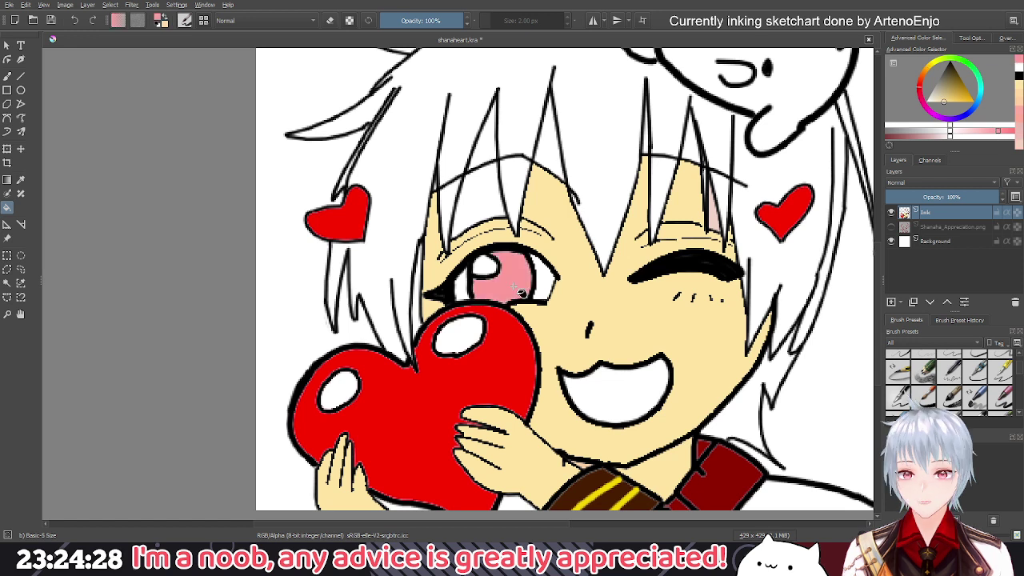
pyautogui.click(953, 111)
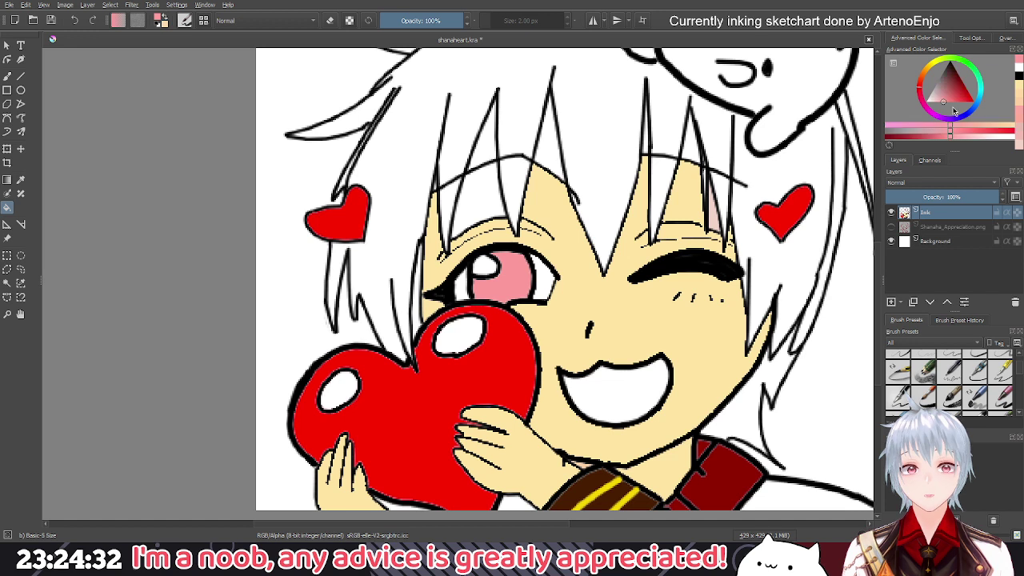
pyautogui.click(957, 102)
pyautogui.click(504, 286)
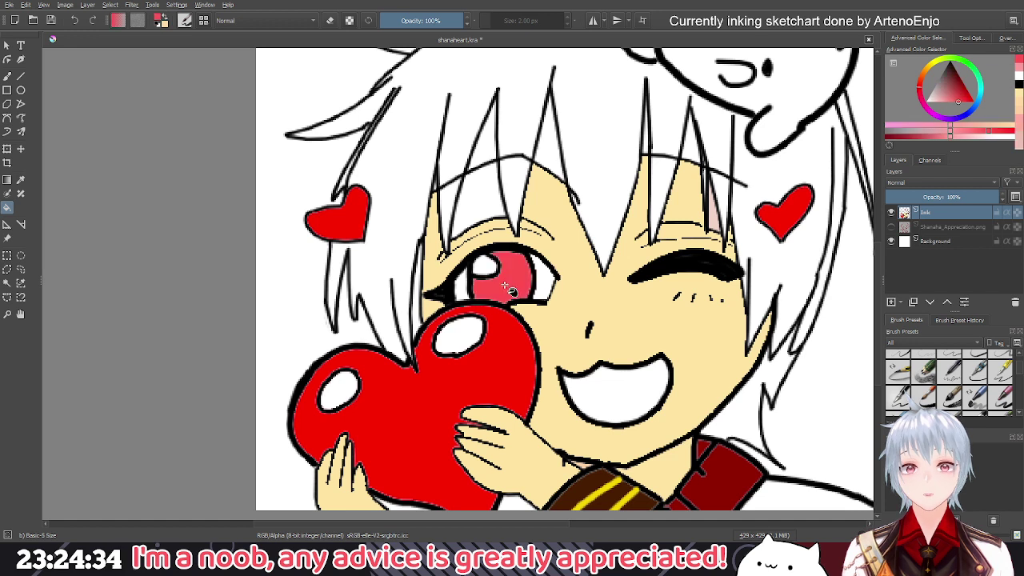
# Choose a softer pink with a slightly more magenta hue and refill the open eye's iris
pyautogui.scroll(-2, 509, 290)
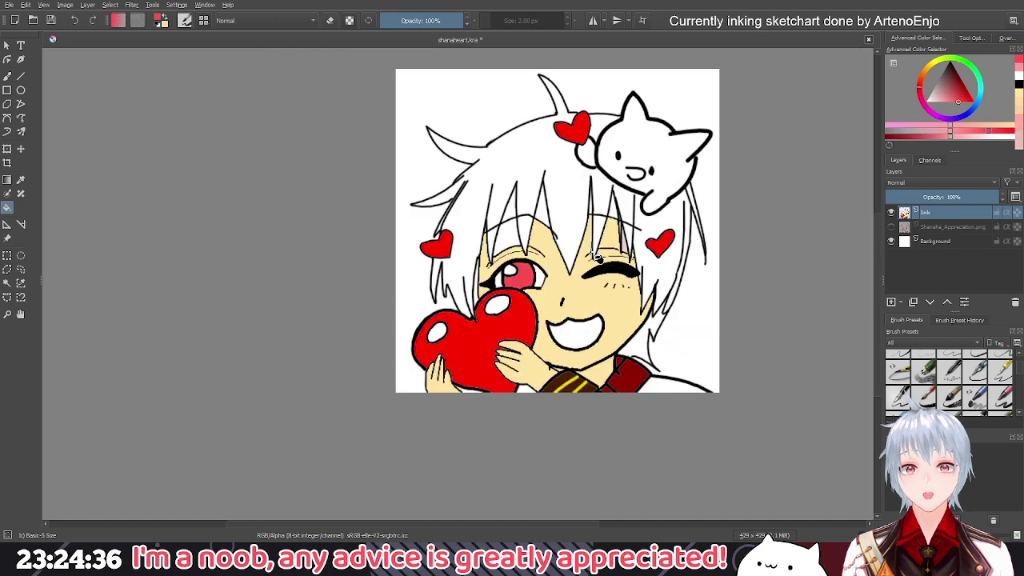
pyautogui.click(936, 125)
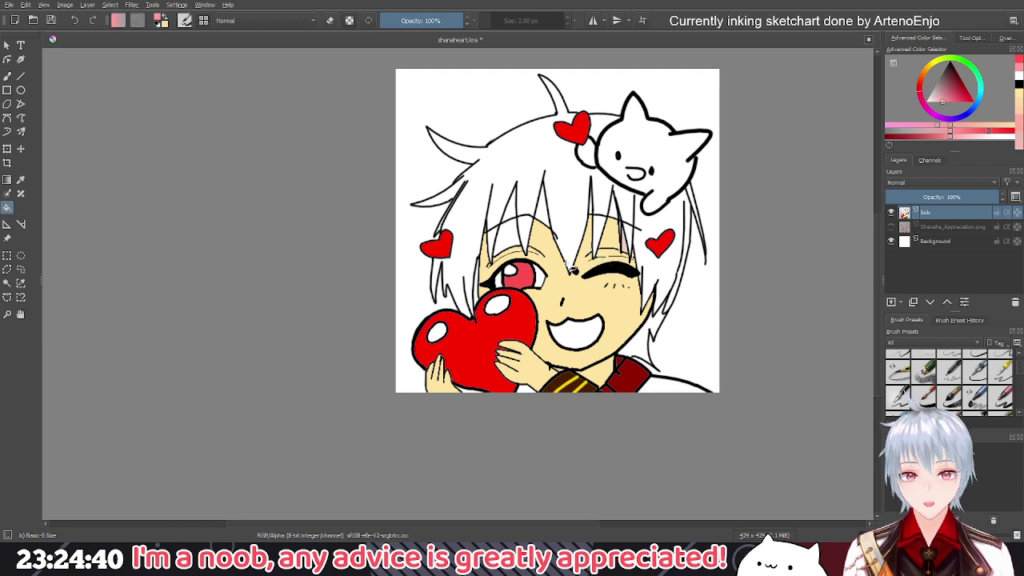
pyautogui.click(520, 277)
pyautogui.moveTo(520, 277); pyautogui.dragTo(565, 285)
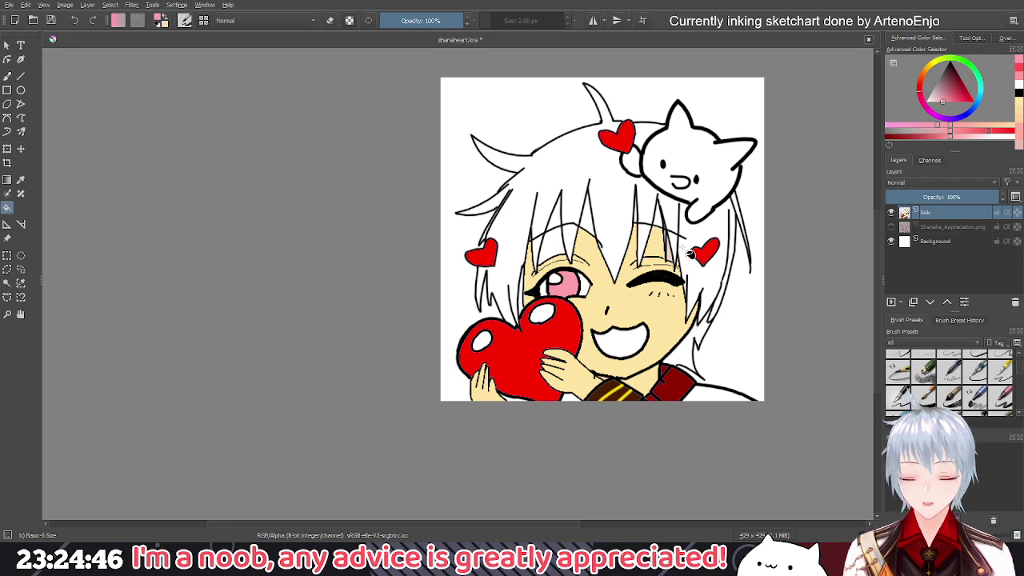
pyautogui.scroll(1, 635, 343)
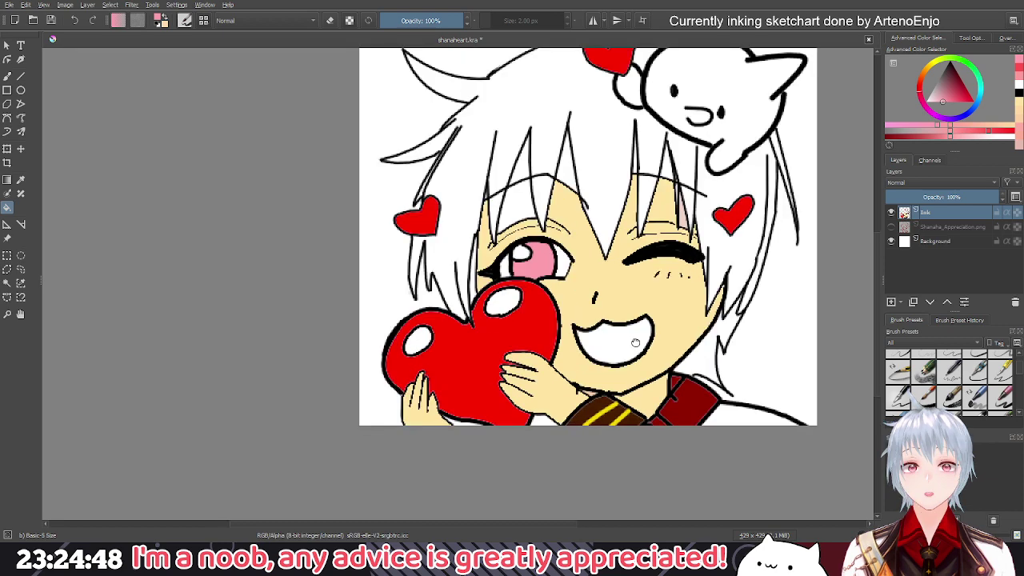
pyautogui.scroll(2, 635, 342)
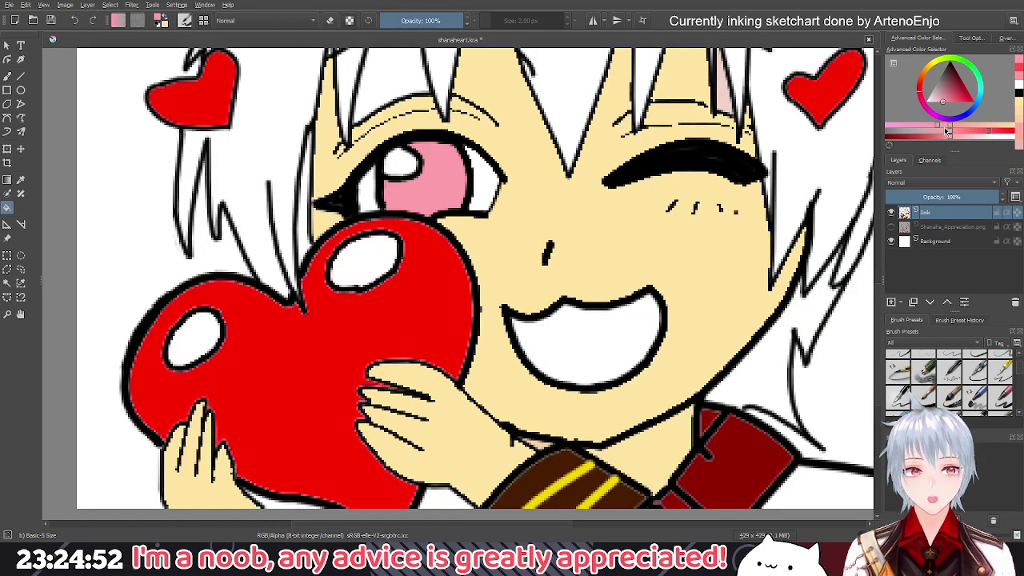
# Fill the open mouth with the same soft pink as the iris
pyautogui.click(580, 340)
pyautogui.scroll(-1, 593, 302)
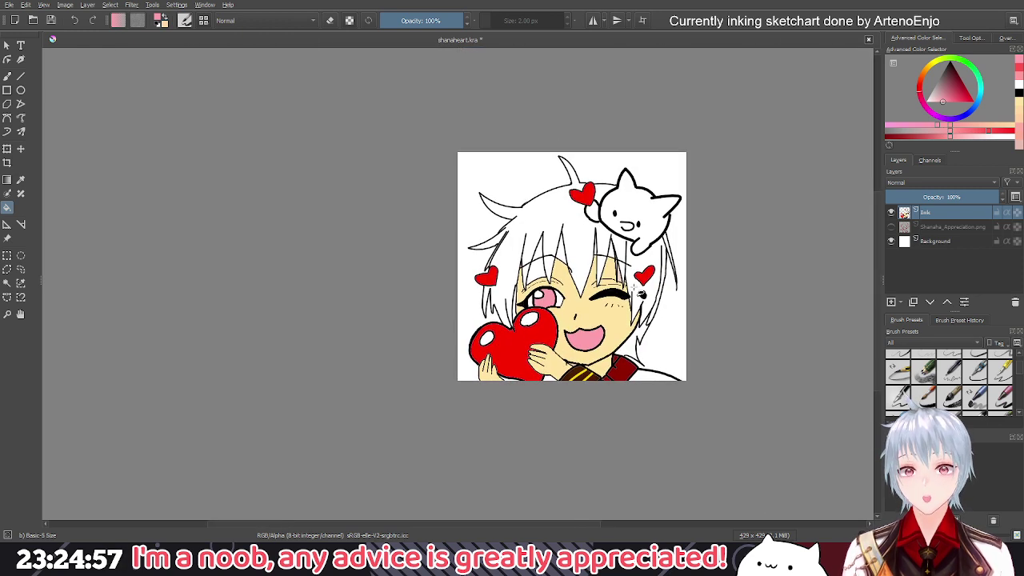
pyautogui.scroll(2, 659, 213)
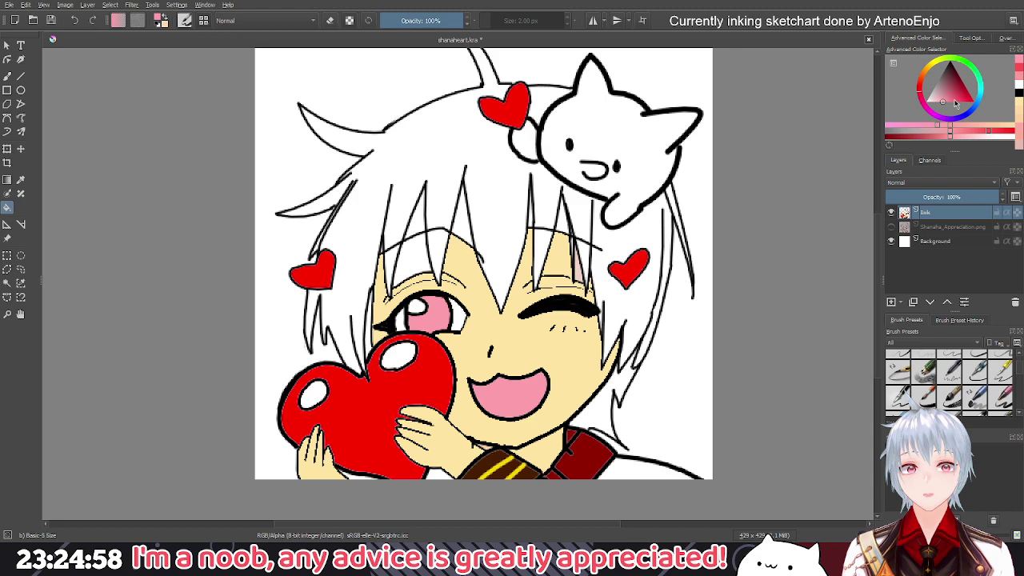
# Choose a saturated crimson and set up the freehand brush at 4 px for painting inside the mouth
pyautogui.click(966, 102)
pyautogui.moveTo(496, 332); pyautogui.dragTo(503, 273)
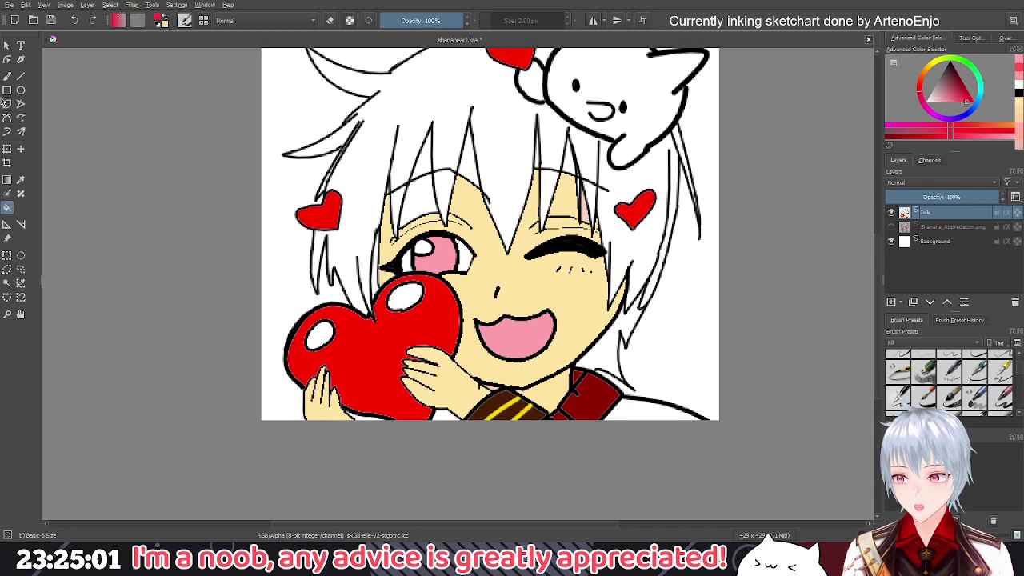
pyautogui.click(10, 77)
pyautogui.scroll(3, 504, 344)
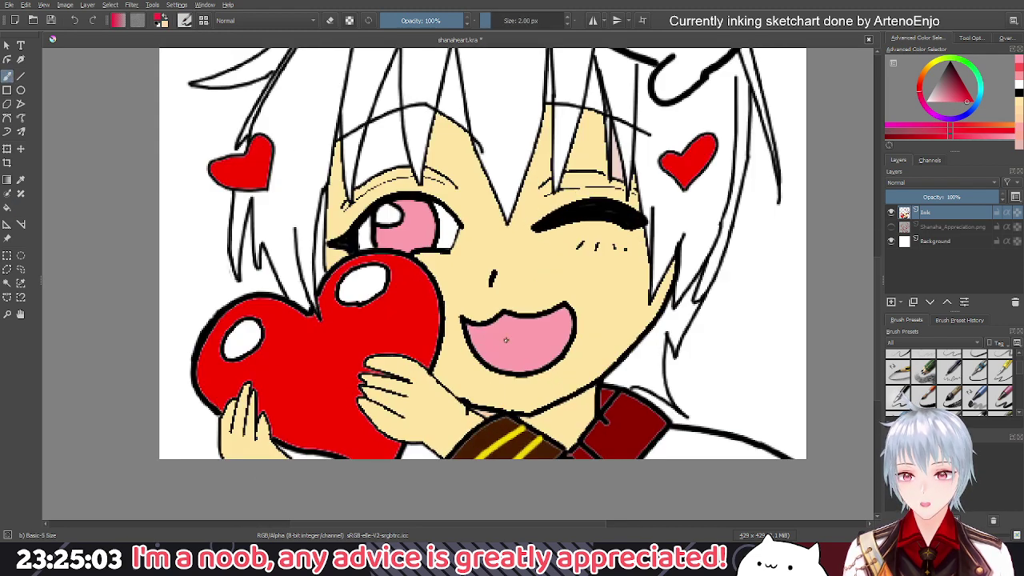
pyautogui.click(529, 20)
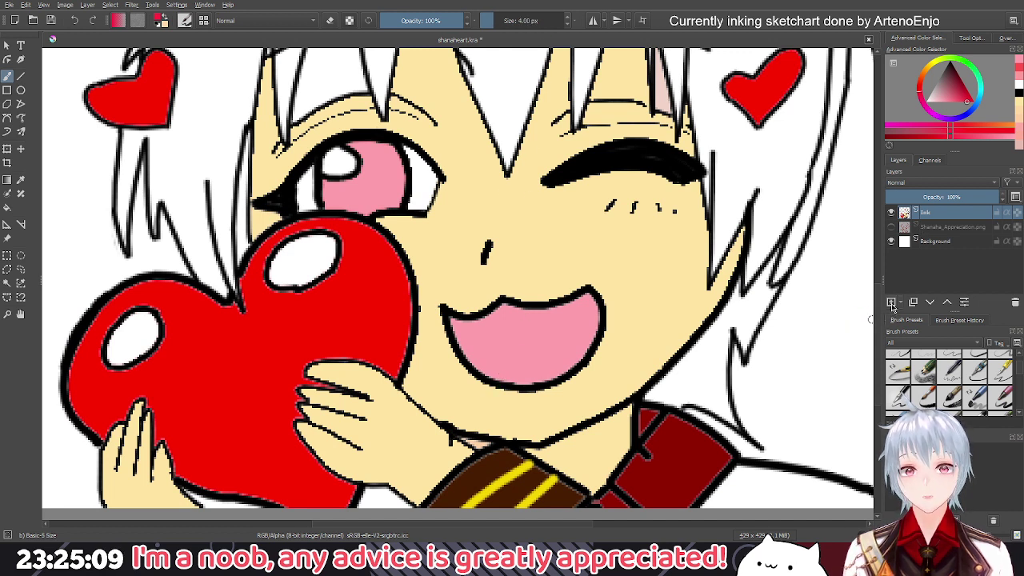
# Try a crimson tongue stroke along the mouth's lower edge on a new paint layer and place that layer below Ink
pyautogui.click(891, 303)
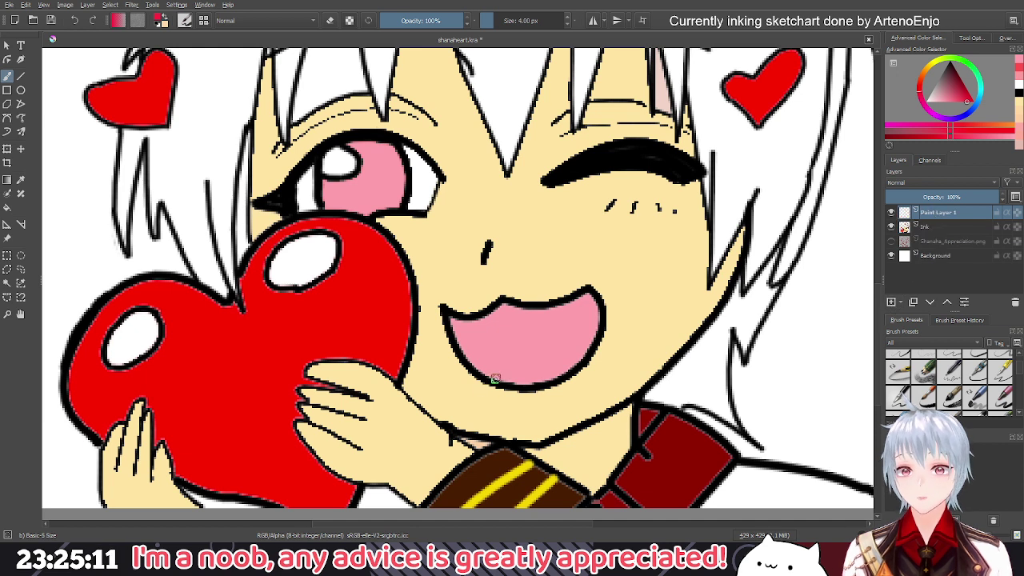
pyautogui.moveTo(486, 376); pyautogui.dragTo(556, 376)
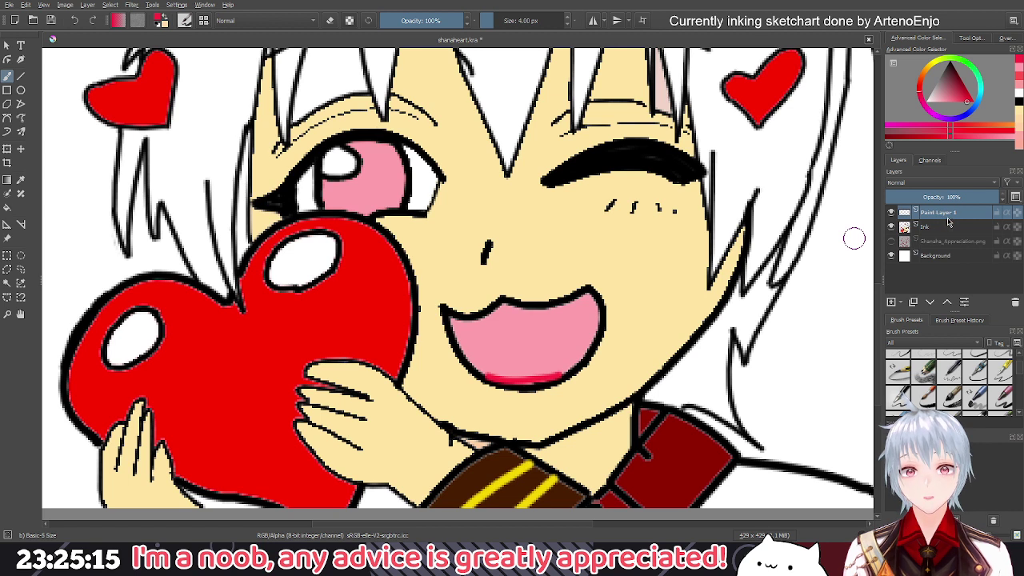
pyautogui.moveTo(948, 223); pyautogui.dragTo(949, 236)
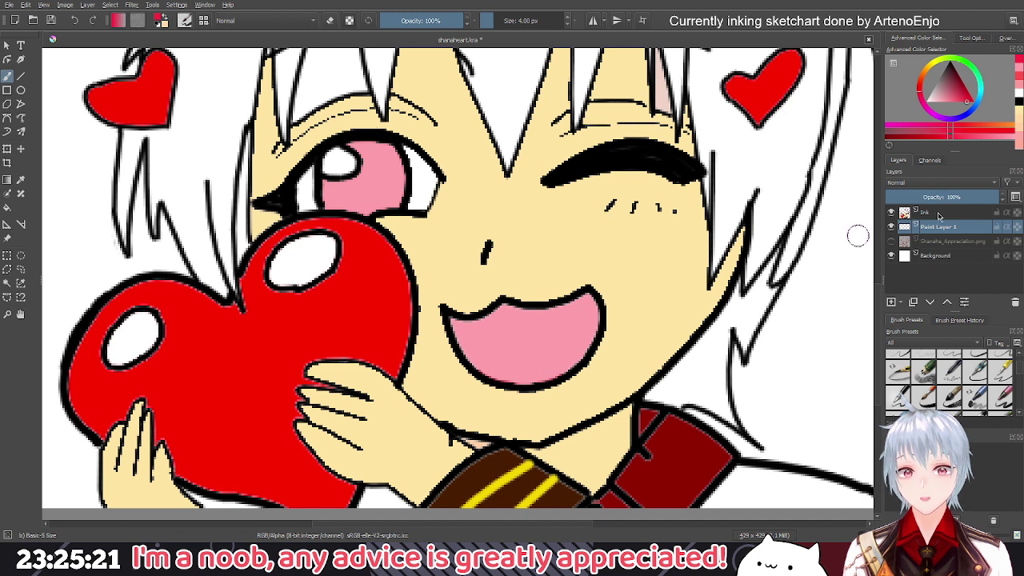
# Restore the layer order and undo the tongue stroke together with the added paint layer
pyautogui.hotkey('ctrl', 'pageup')
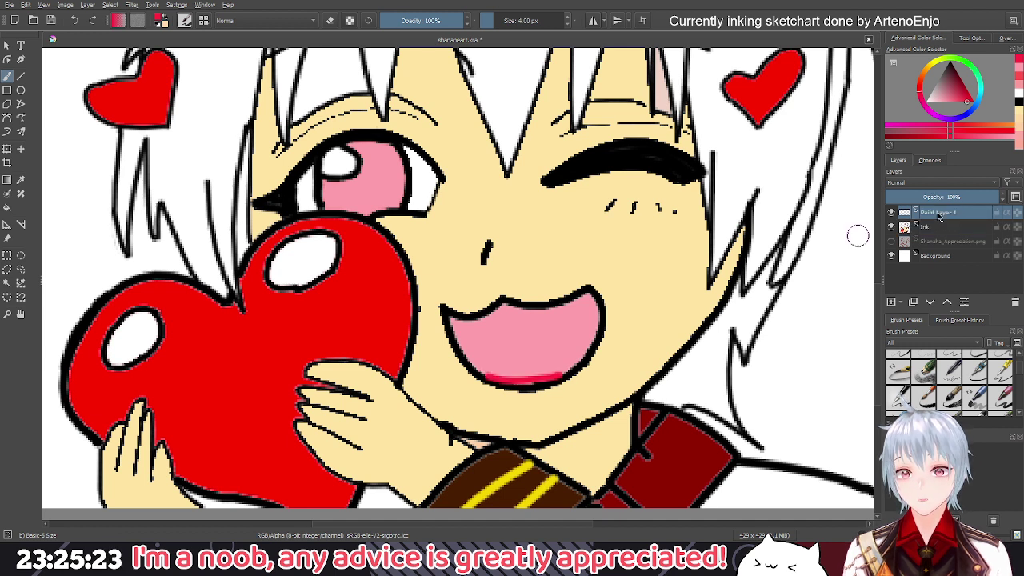
pyautogui.hotkey('ctrl', 'z')
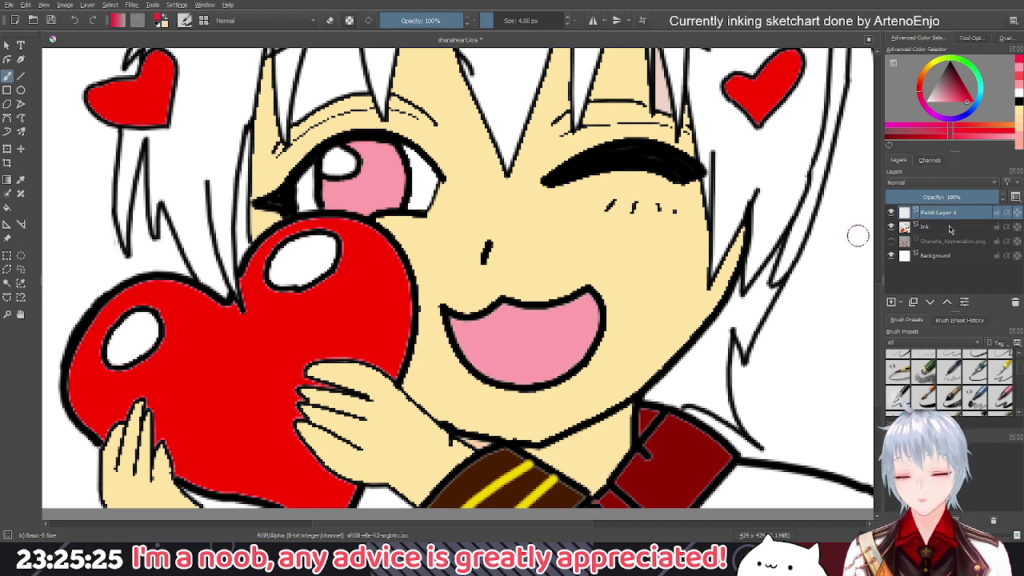
pyautogui.click(950, 230)
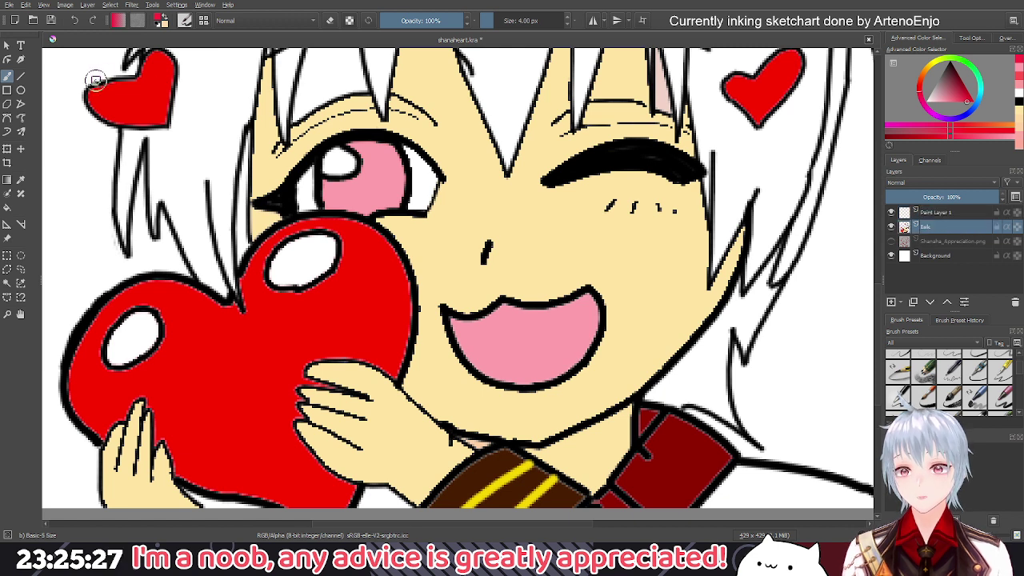
pyautogui.hotkey('ctrl', 'z')
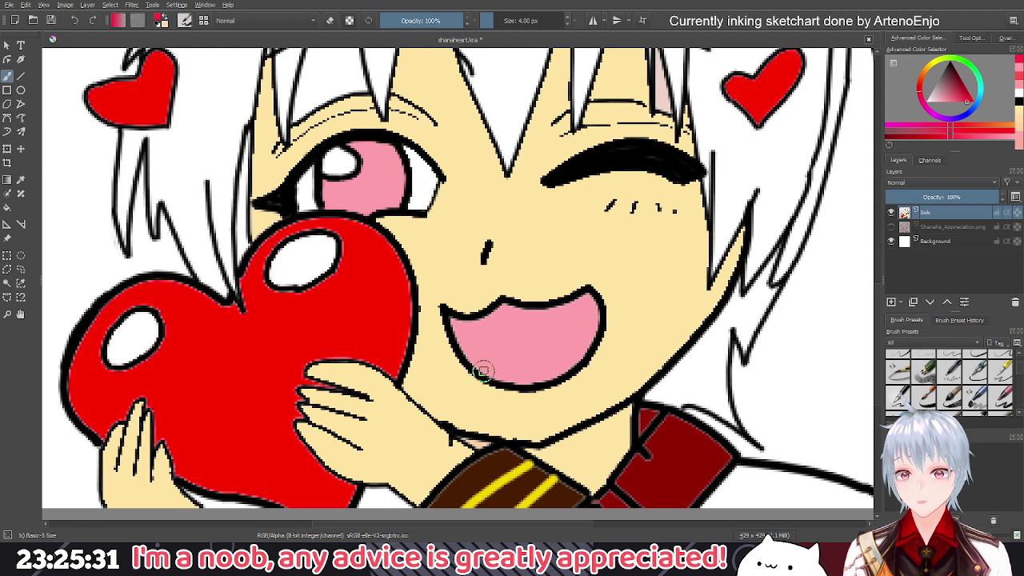
# Try painting a saturated crimson tongue at the bottom of the mouth on the Ink layer, and undo its strokes
pyautogui.moveTo(482, 370); pyautogui.dragTo(553, 371)
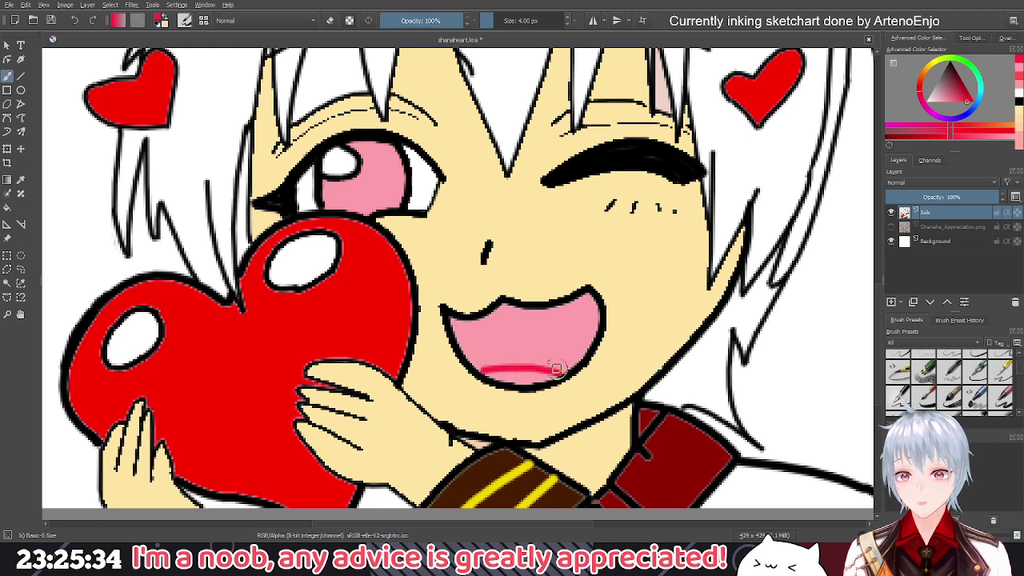
pyautogui.scroll(3, 544, 368)
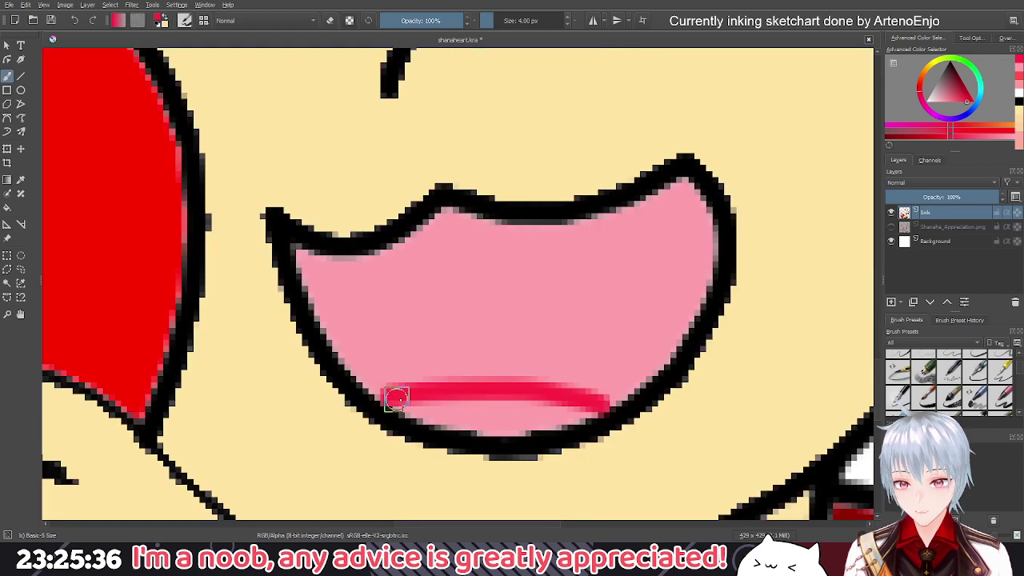
pyautogui.moveTo(396, 397)
pyautogui.mouseDown()
pyautogui.moveTo(492, 422)
pyautogui.moveTo(560, 419)
pyautogui.moveTo(525, 430)
pyautogui.moveTo(396, 403)
pyautogui.moveTo(561, 405)
pyautogui.mouseUp()
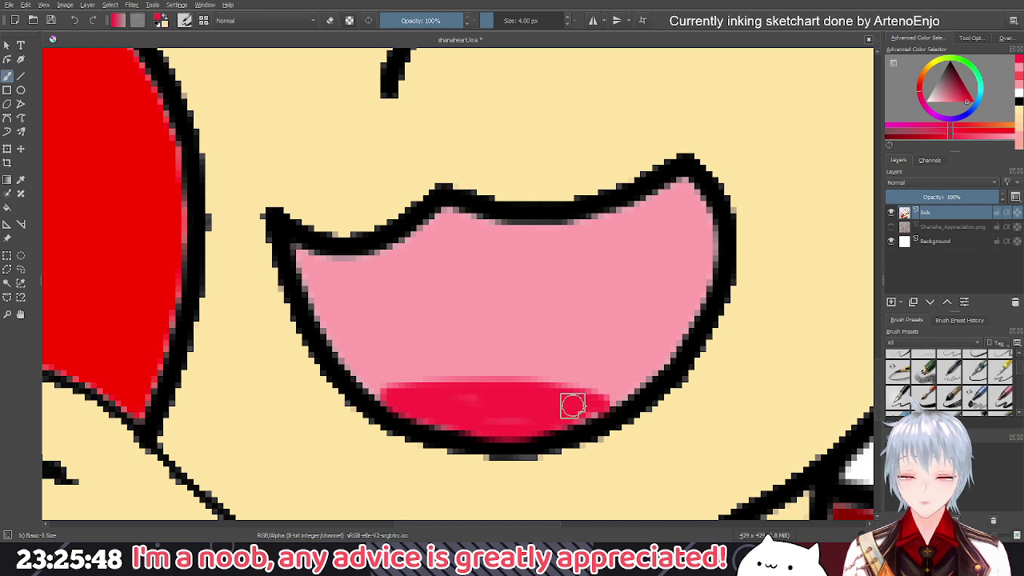
pyautogui.scroll(-6, 487, 397)
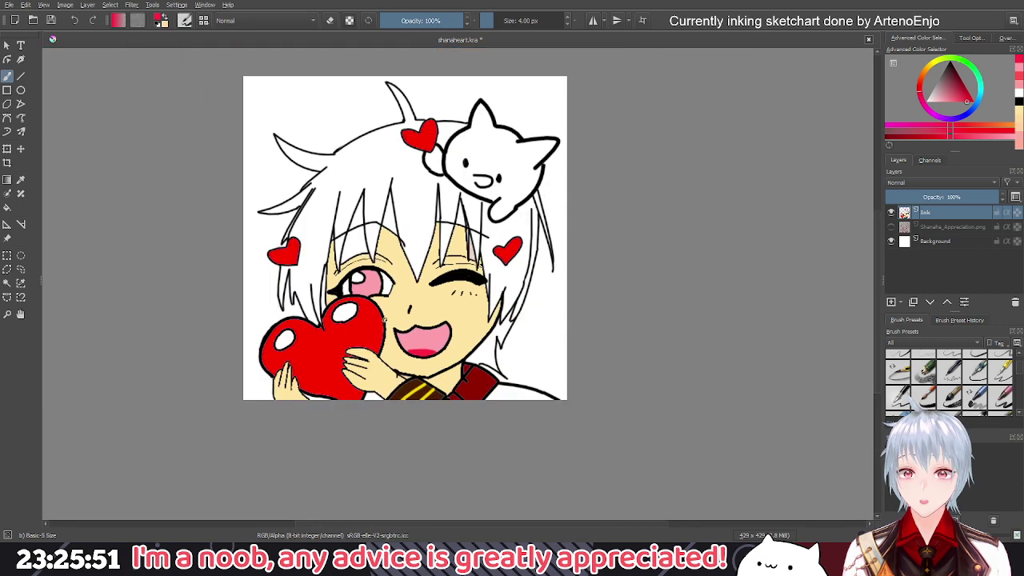
pyautogui.scroll(7, 422, 351)
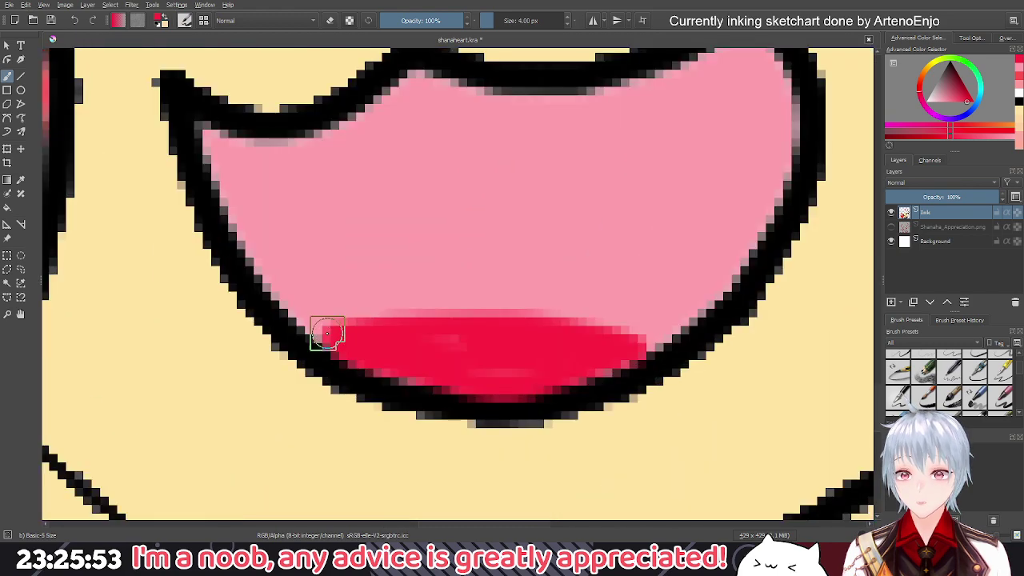
pyautogui.scroll(-7, 327, 330)
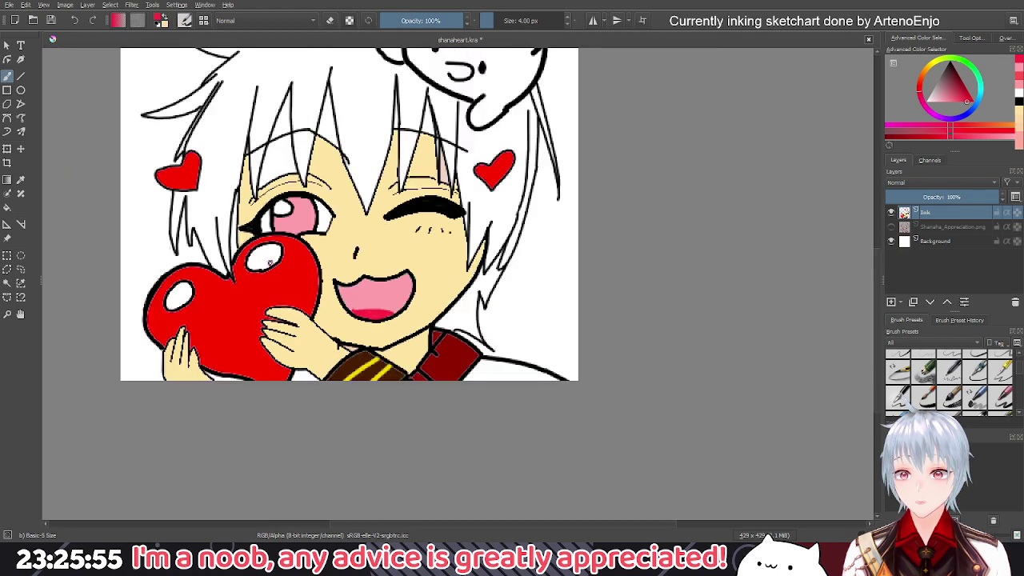
pyautogui.moveTo(269, 244); pyautogui.dragTo(484, 330)
pyautogui.scroll(-5, 559, 345)
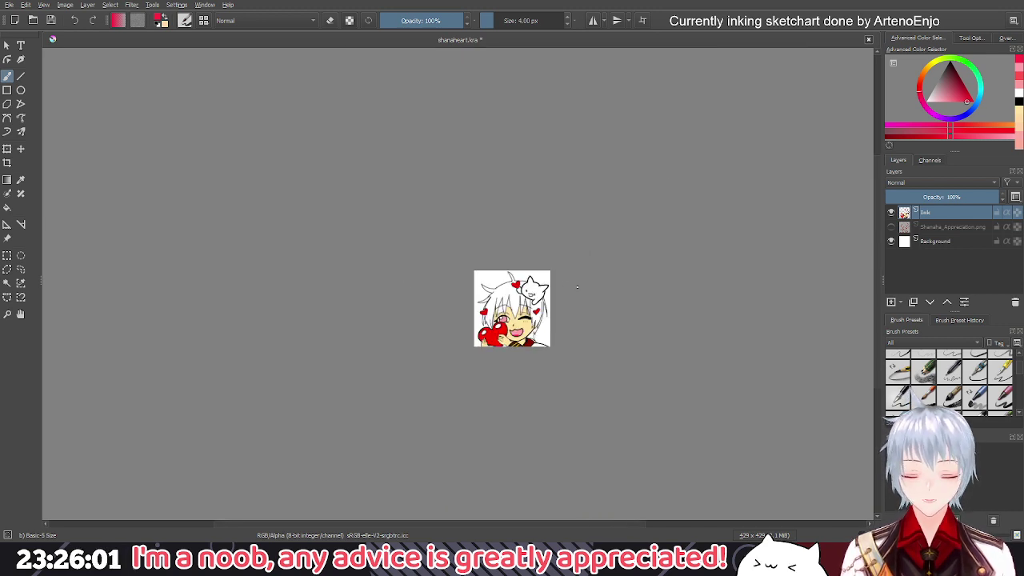
pyautogui.scroll(5, 518, 297)
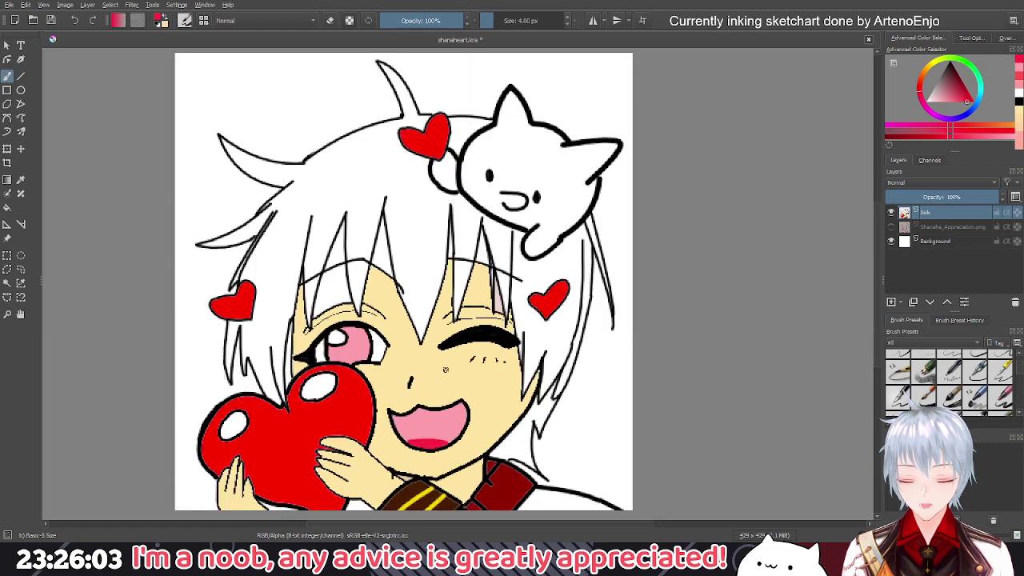
pyautogui.hotkey('ctrl', 'z')
pyautogui.hotkey('ctrl', 'z')
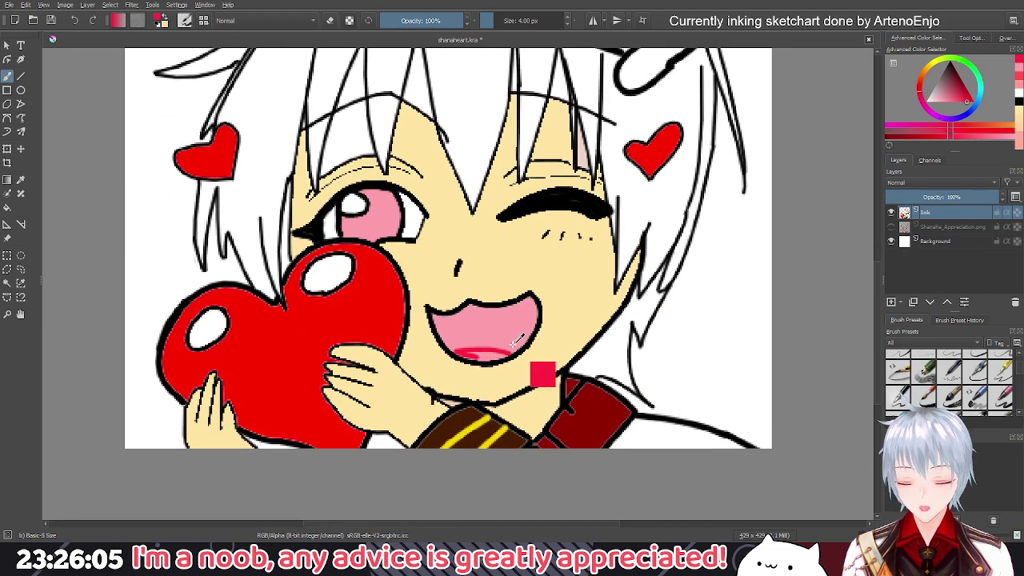
# Choose a slightly less saturated crimson and paint a curved tongue at the bottom of the mouth
pyautogui.click(938, 134)
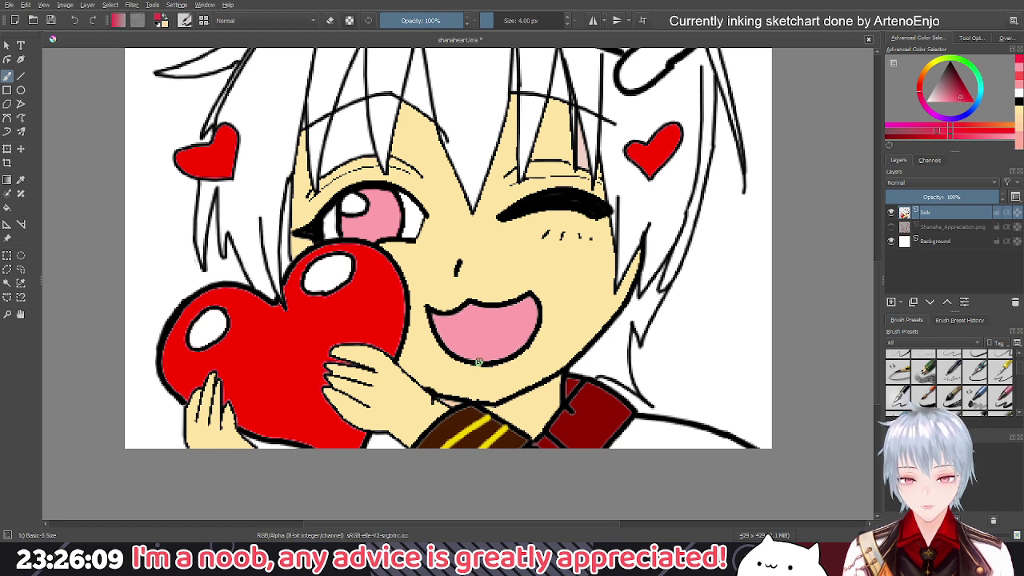
pyautogui.scroll(5, 475, 357)
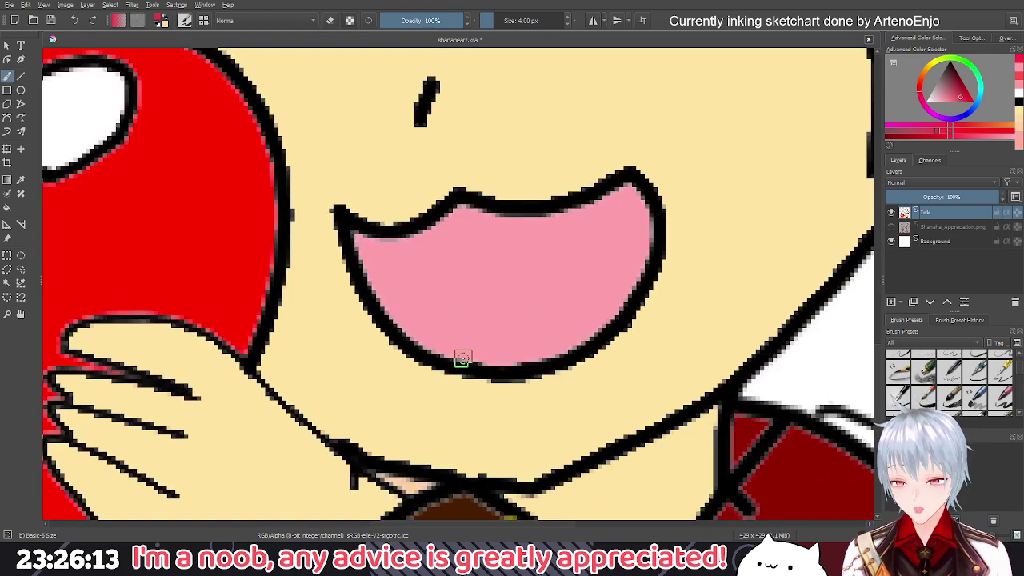
pyautogui.moveTo(462, 358)
pyautogui.mouseDown()
pyautogui.moveTo(530, 335)
pyautogui.moveTo(579, 336)
pyautogui.mouseUp()
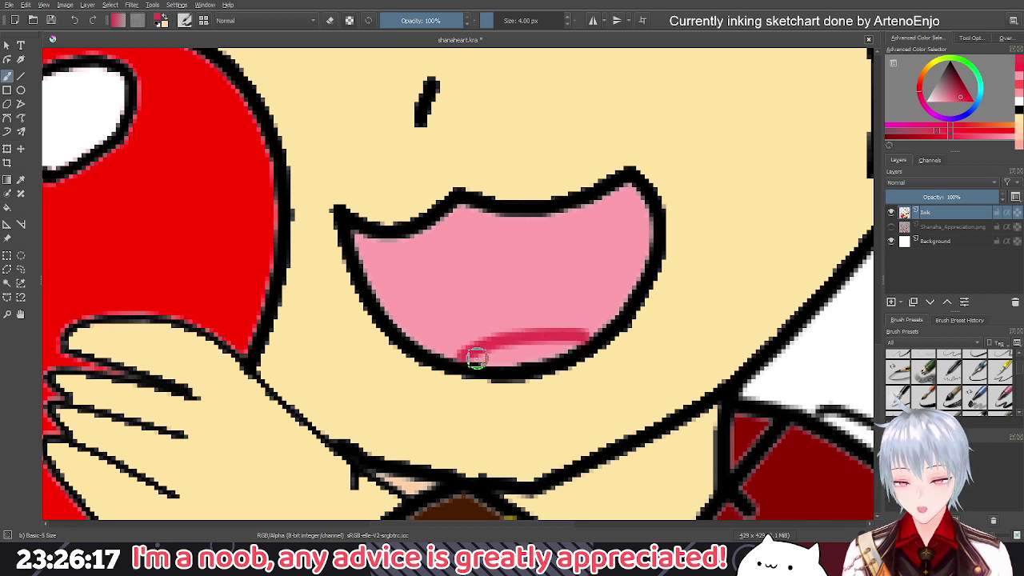
pyautogui.moveTo(472, 357)
pyautogui.mouseDown()
pyautogui.moveTo(575, 343)
pyautogui.moveTo(485, 351)
pyautogui.moveTo(533, 349)
pyautogui.mouseUp()
pyautogui.scroll(-10, 507, 359)
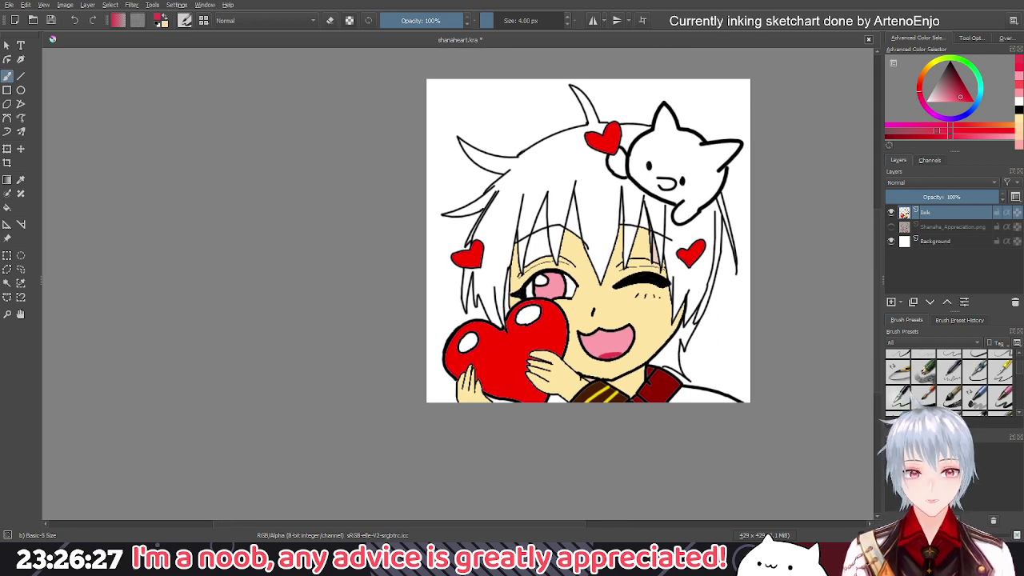
# Sample the face's skin colour and fill the remaining forehead gaps between the hair spikes and above the winking eye
pyautogui.scroll(4, 603, 202)
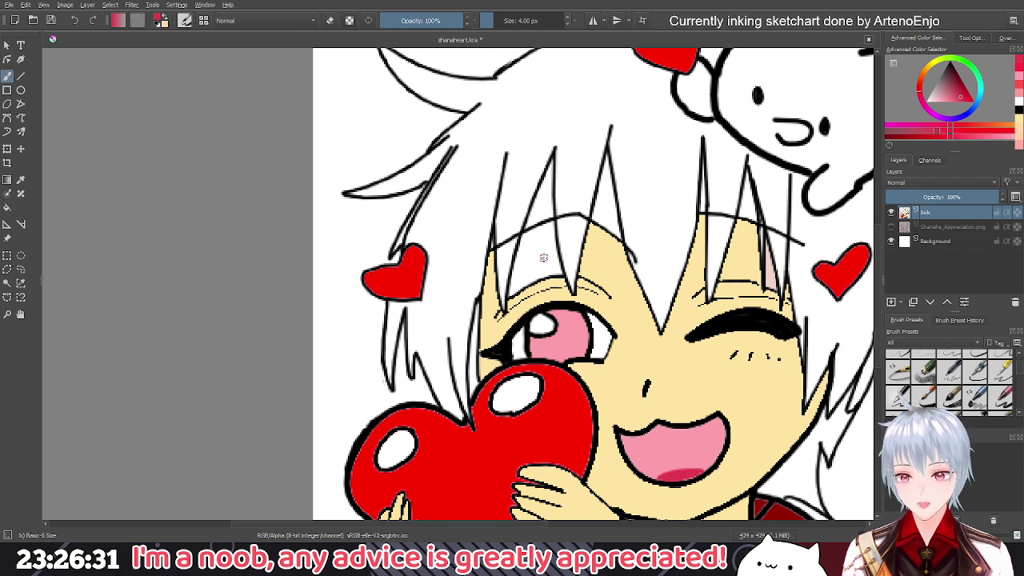
pyautogui.click(7, 207)
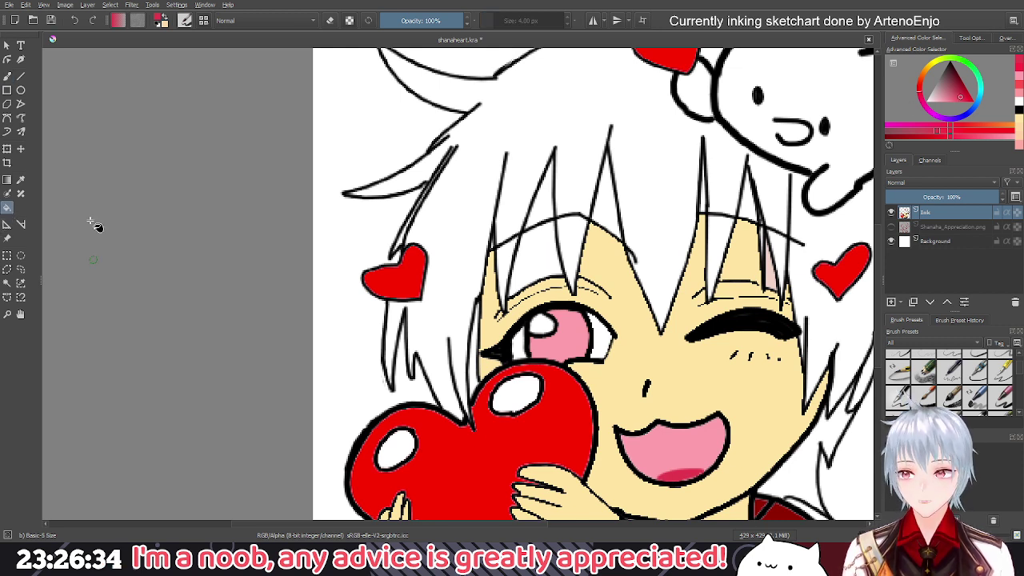
pyautogui.click(622, 318)
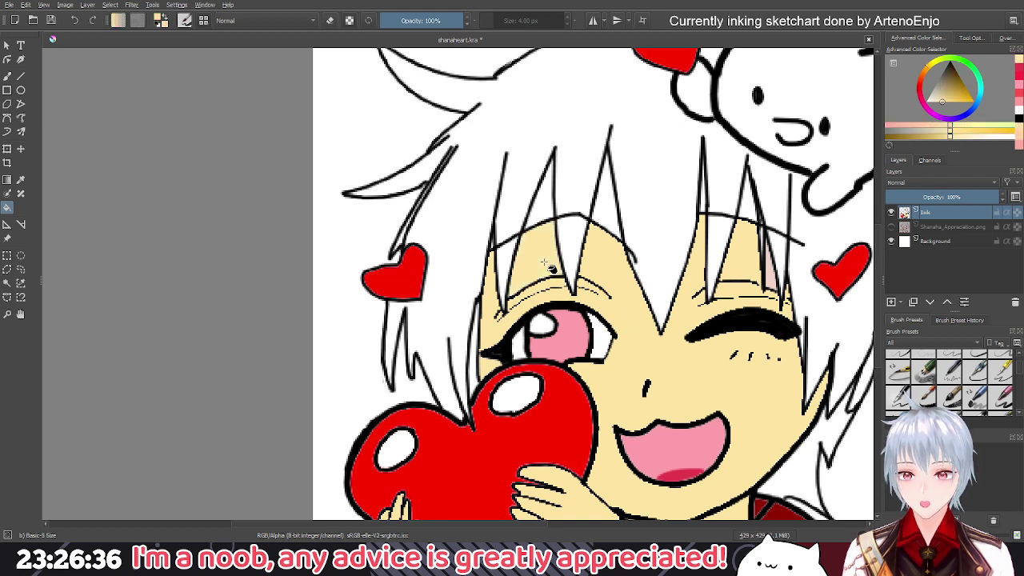
pyautogui.click(539, 200)
pyautogui.click(606, 199)
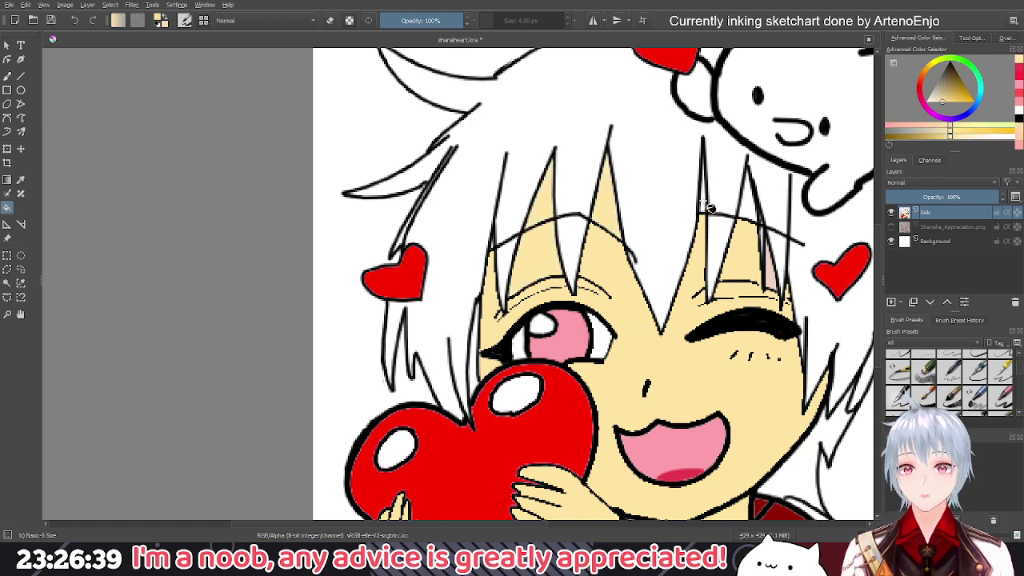
pyautogui.click(748, 199)
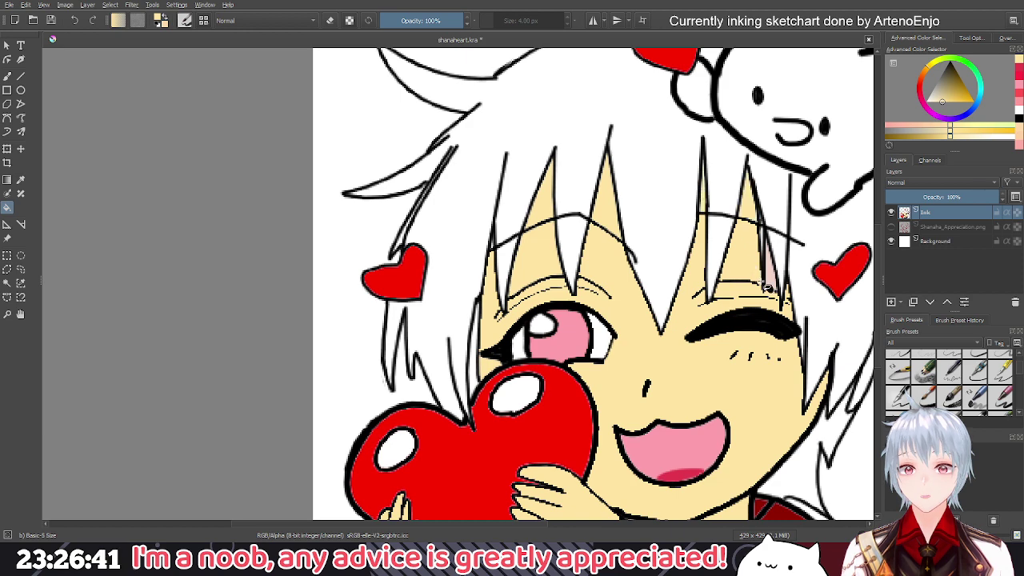
pyautogui.click(763, 283)
pyautogui.moveTo(658, 263); pyautogui.dragTo(610, 247)
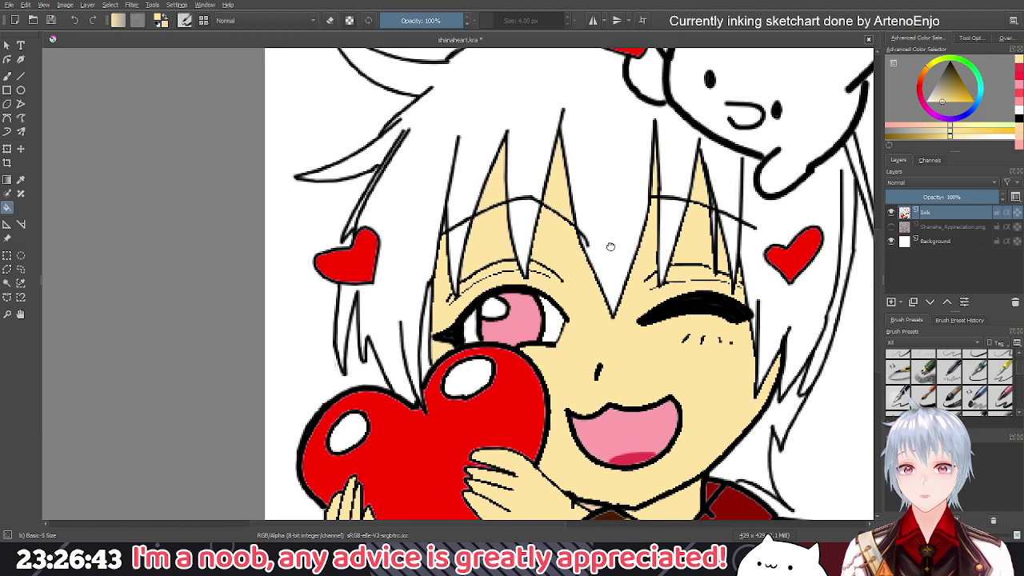
pyautogui.scroll(-4, 610, 246)
pyautogui.scroll(6, 499, 376)
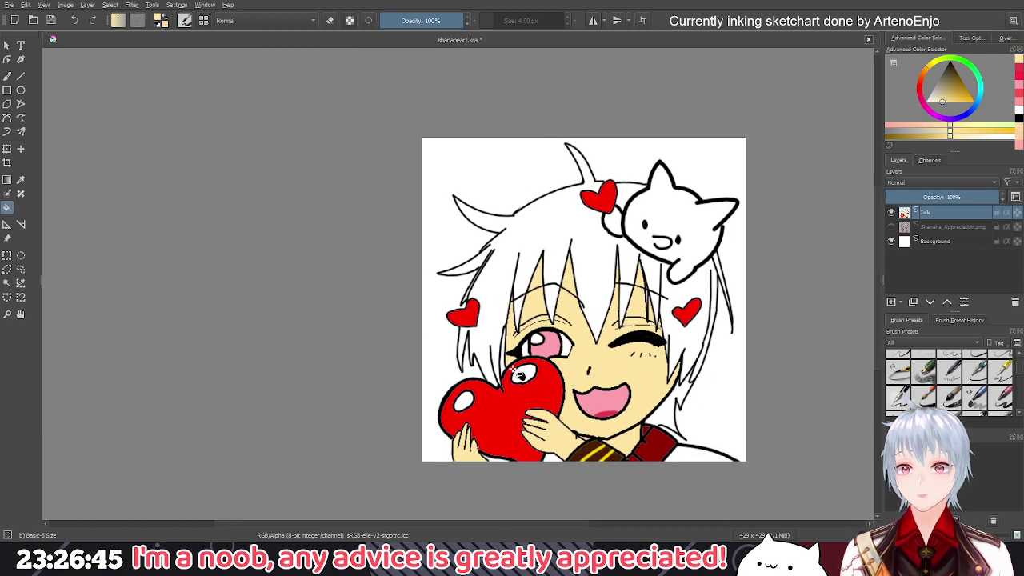
# Choose a medium neutral grey and fill the main hair area on the Ink layer
pyautogui.scroll(-5, 496, 374)
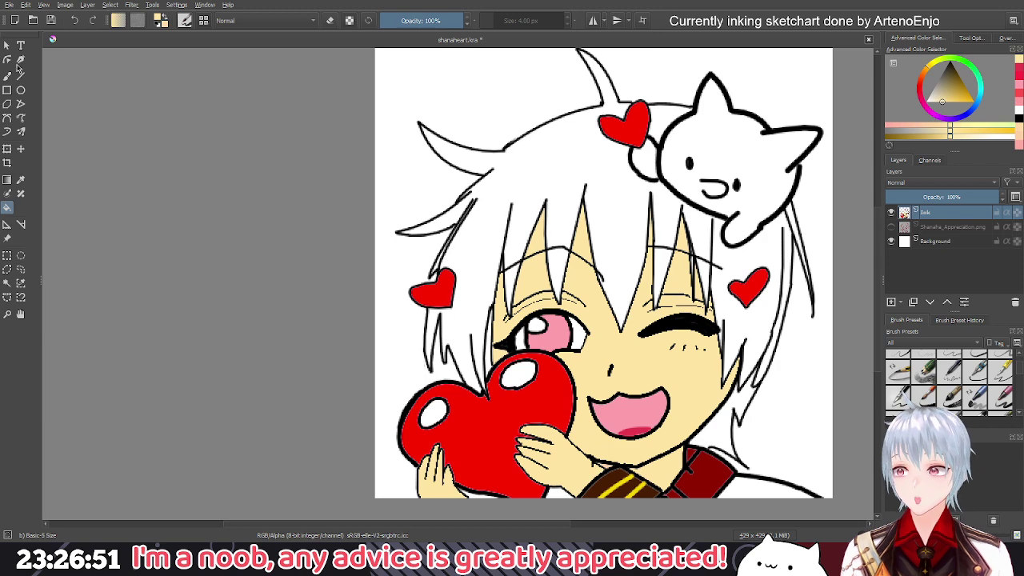
pyautogui.scroll(-2, 315, 264)
pyautogui.moveTo(315, 265); pyautogui.dragTo(450, 329)
pyautogui.scroll(4, 615, 366)
pyautogui.moveTo(616, 365); pyautogui.dragTo(533, 345)
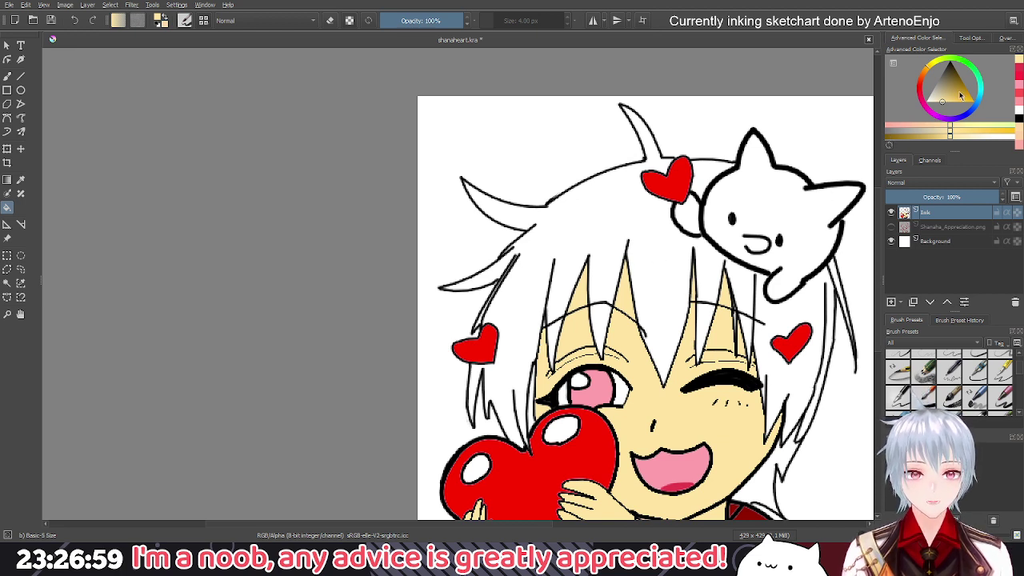
pyautogui.click(914, 133)
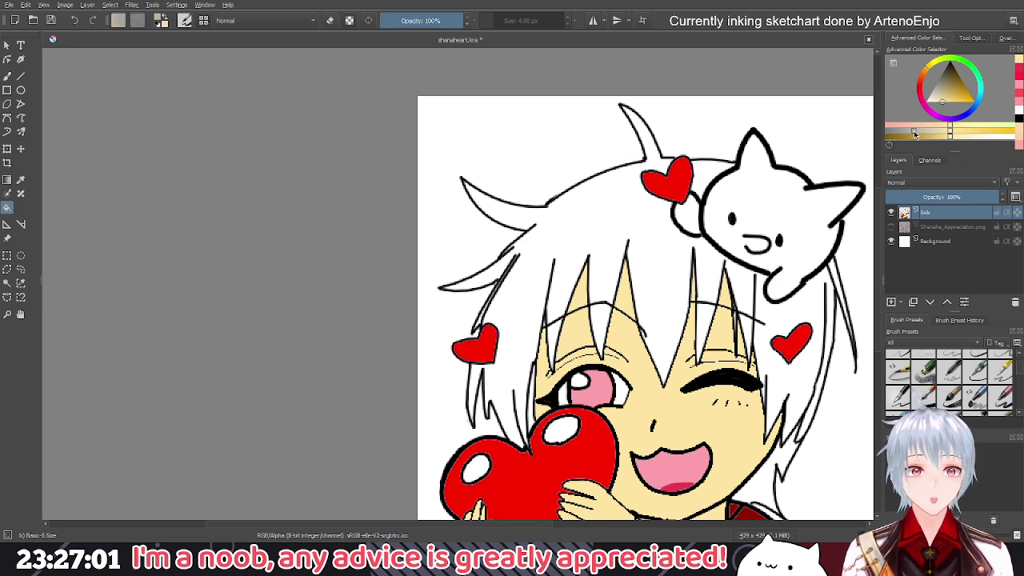
pyautogui.click(935, 83)
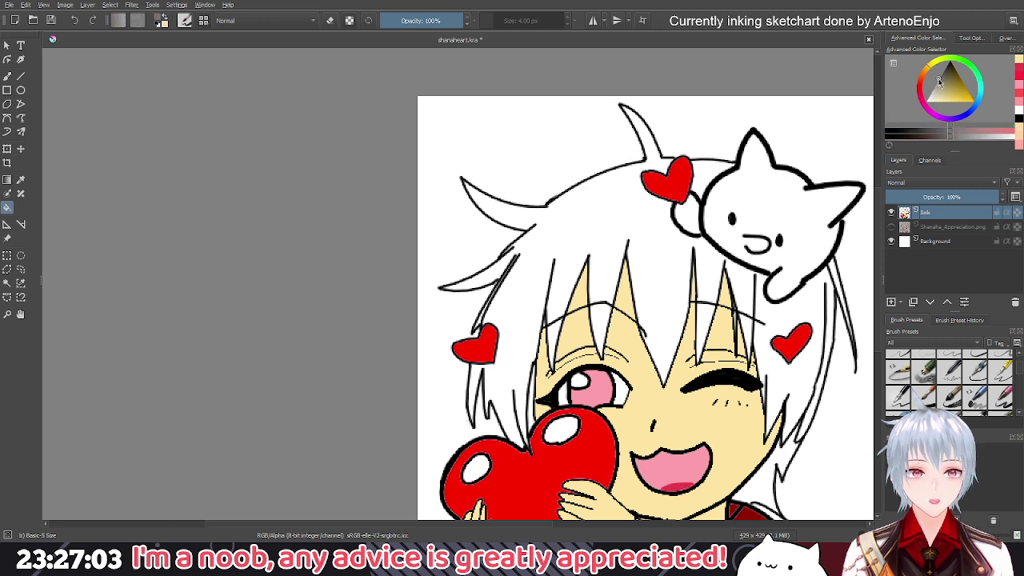
pyautogui.click(585, 217)
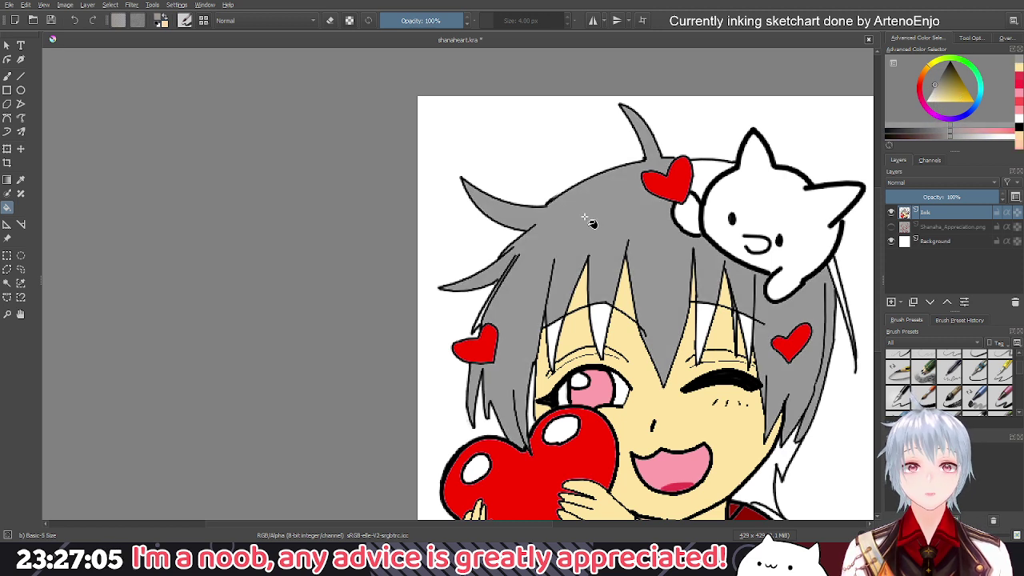
# Fill the white hair tips over the forehead and the thin sliver above the winking eye with the same grey
pyautogui.click(552, 334)
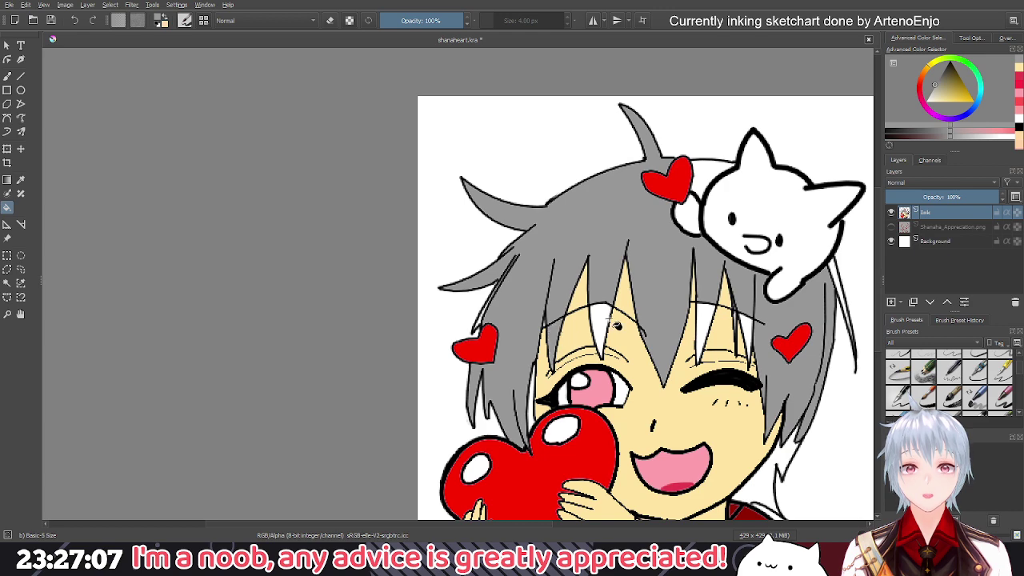
pyautogui.click(602, 318)
pyautogui.click(702, 319)
pyautogui.click(746, 334)
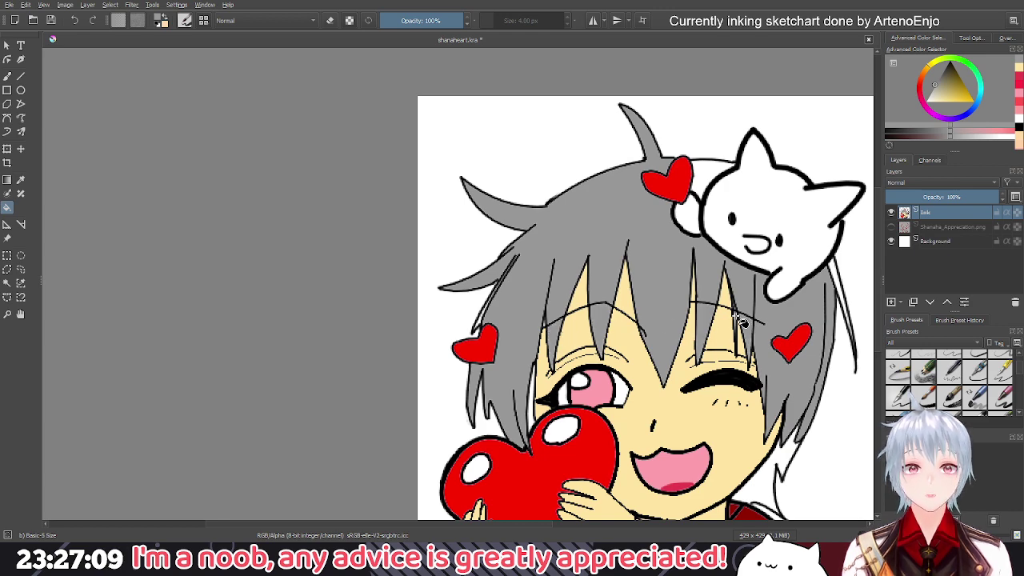
pyautogui.click(742, 324)
pyautogui.hotkey('ctrl', 'z')
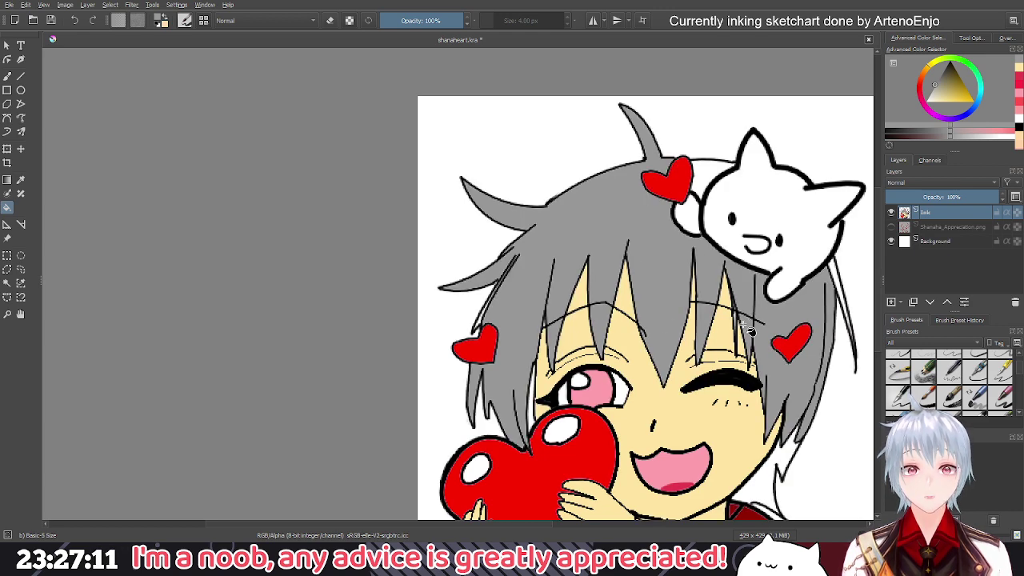
pyautogui.scroll(8, 744, 320)
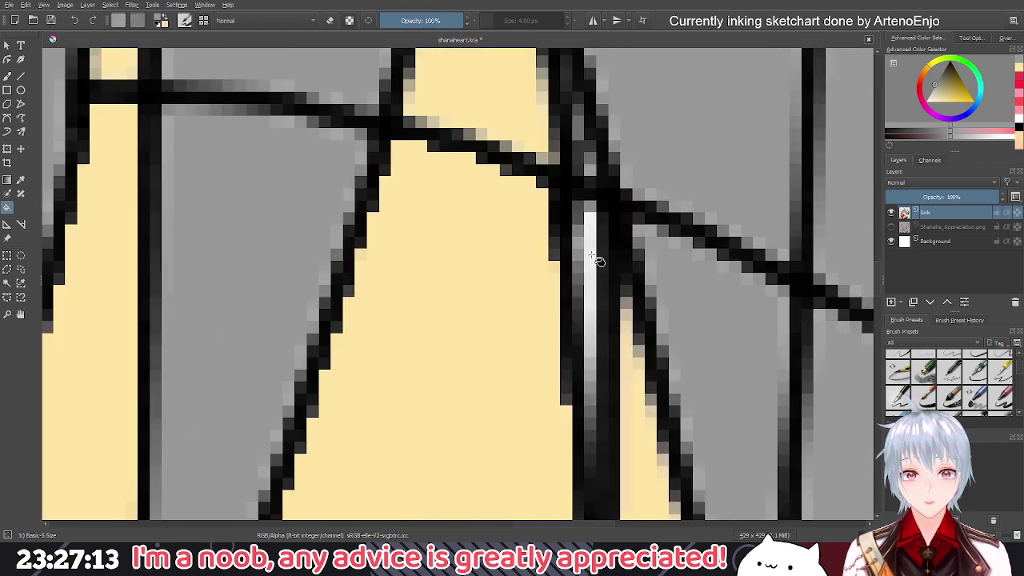
pyautogui.click(593, 255)
pyautogui.scroll(-8, 606, 277)
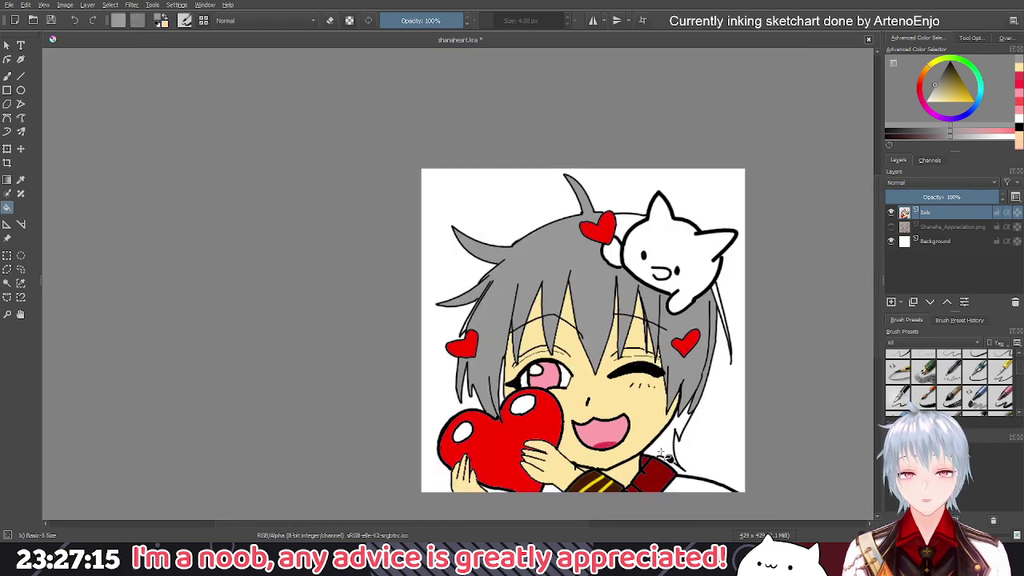
# Try filling the loose hair lock beside the jaw with the medium grey, and undo each attempt
pyautogui.click(660, 453)
pyautogui.hotkey('ctrl', 'z')
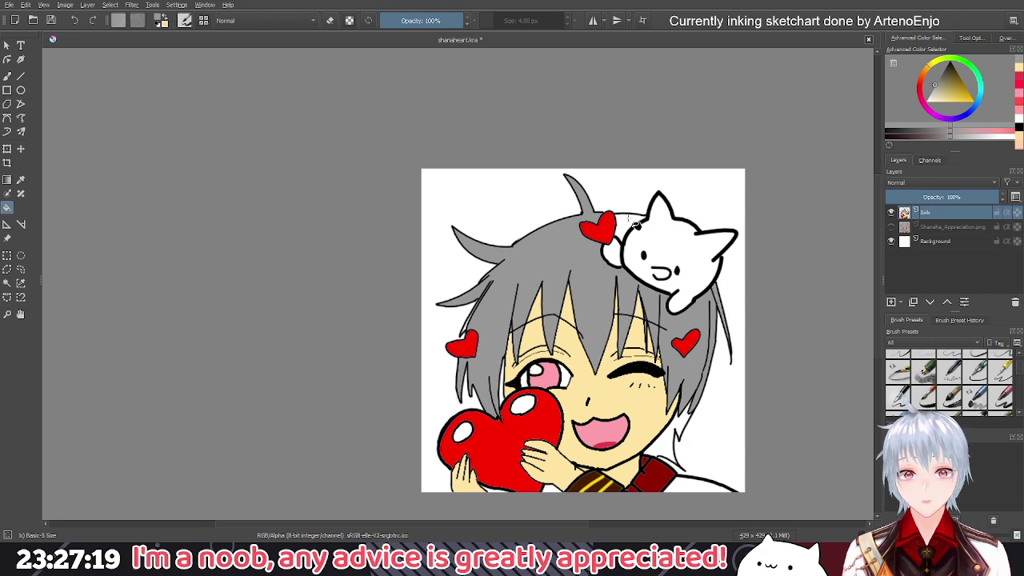
pyautogui.scroll(1, 696, 431)
pyautogui.moveTo(695, 441); pyautogui.dragTo(634, 335)
pyautogui.scroll(2, 605, 347)
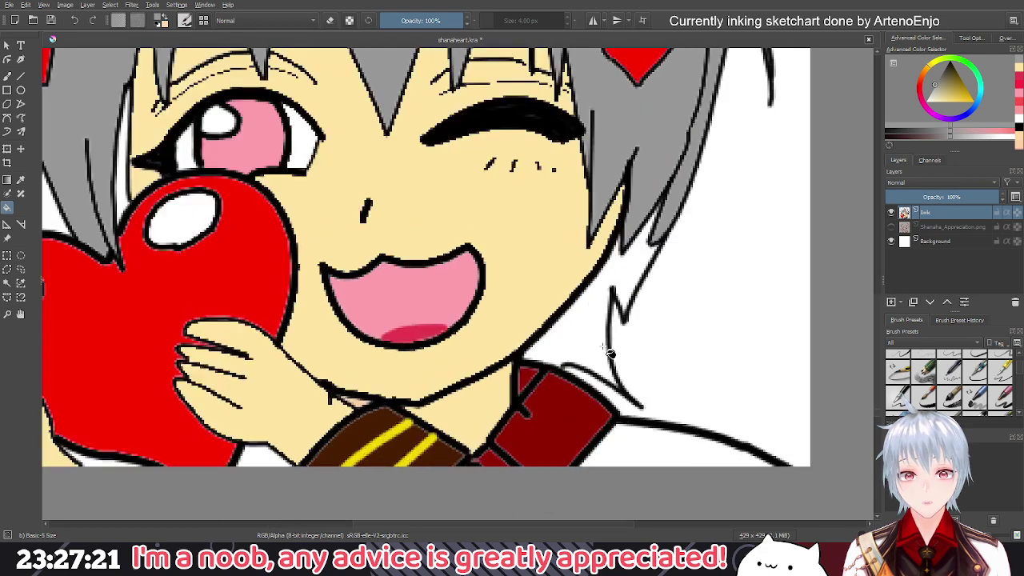
pyautogui.scroll(2, 609, 352)
pyautogui.click(575, 319)
pyautogui.hotkey('ctrl', 'z')
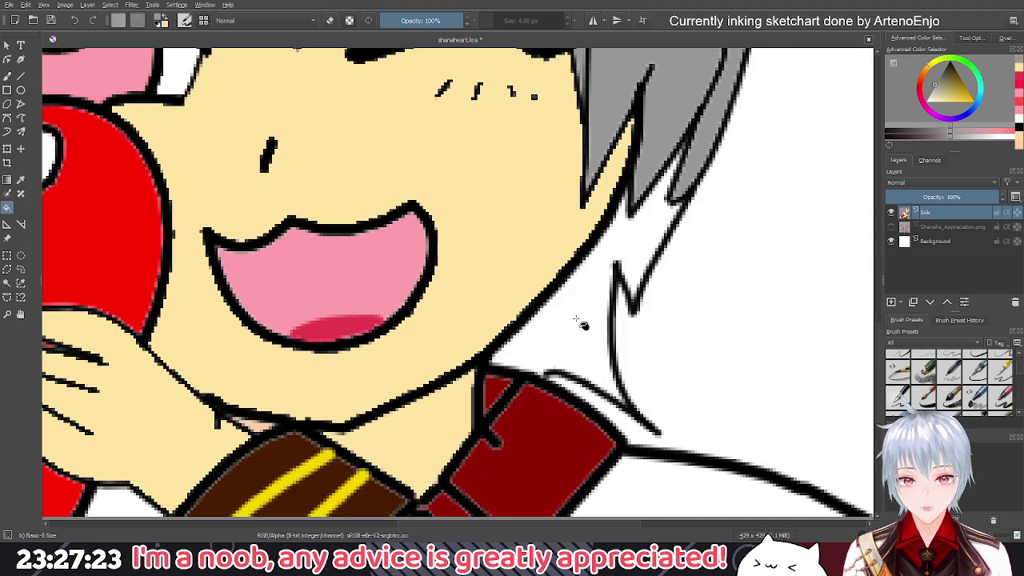
# Bridge the outline gap between the loose hair lock and the red collar with a black 3 px brush
pyautogui.click(6, 75)
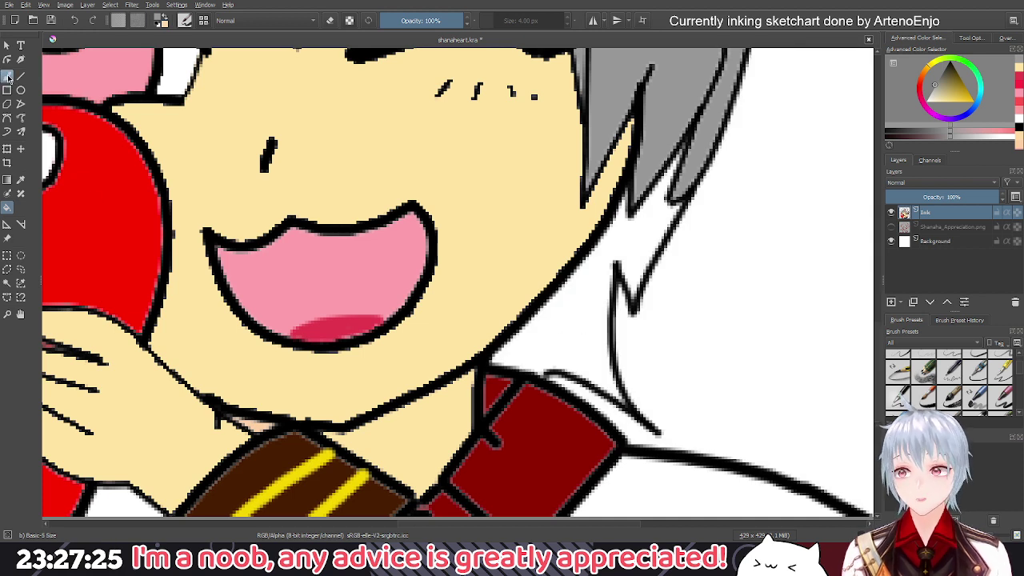
pyautogui.press('d')
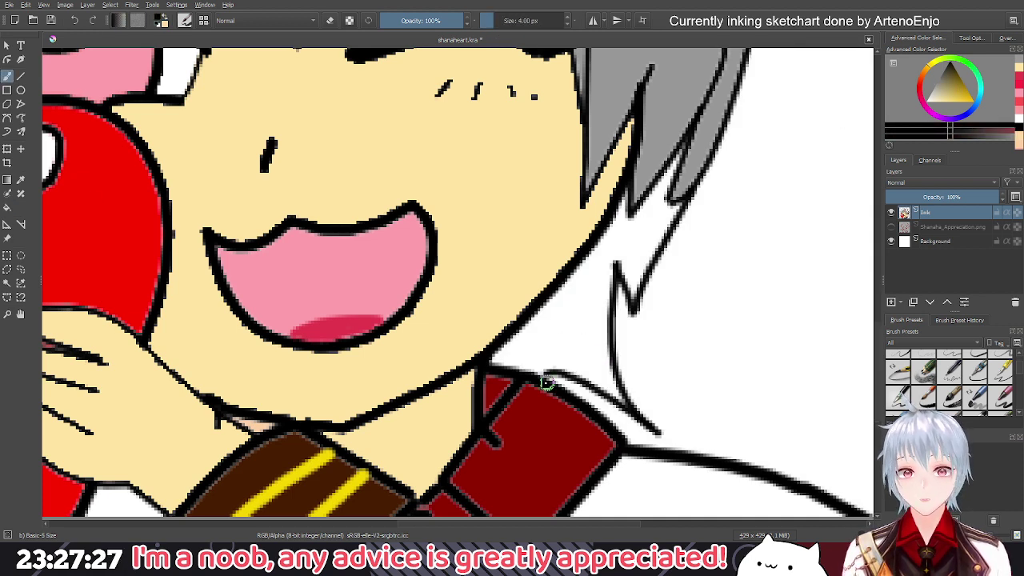
pyautogui.scroll(1, 544, 378)
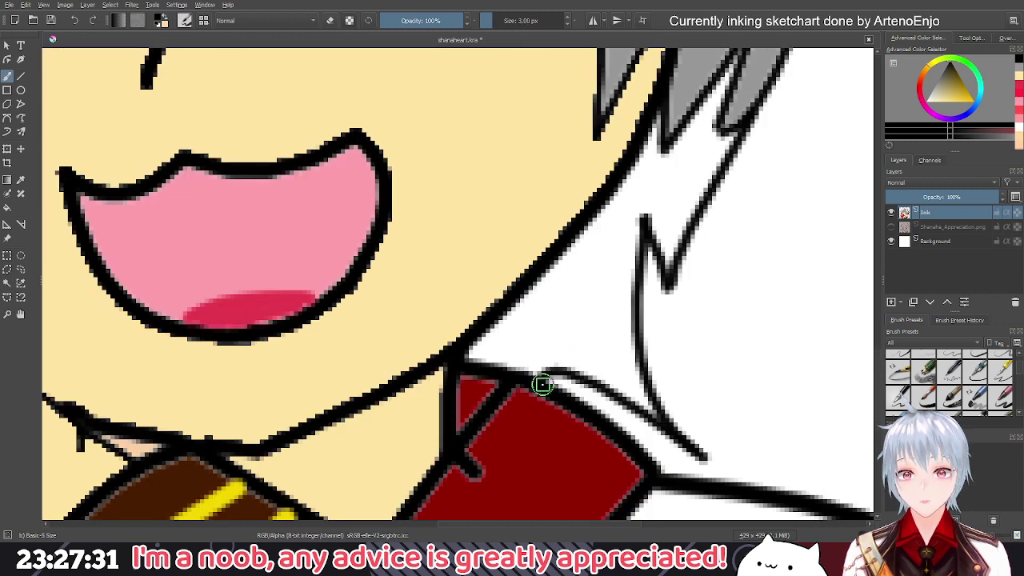
pyautogui.scroll(-5, 663, 376)
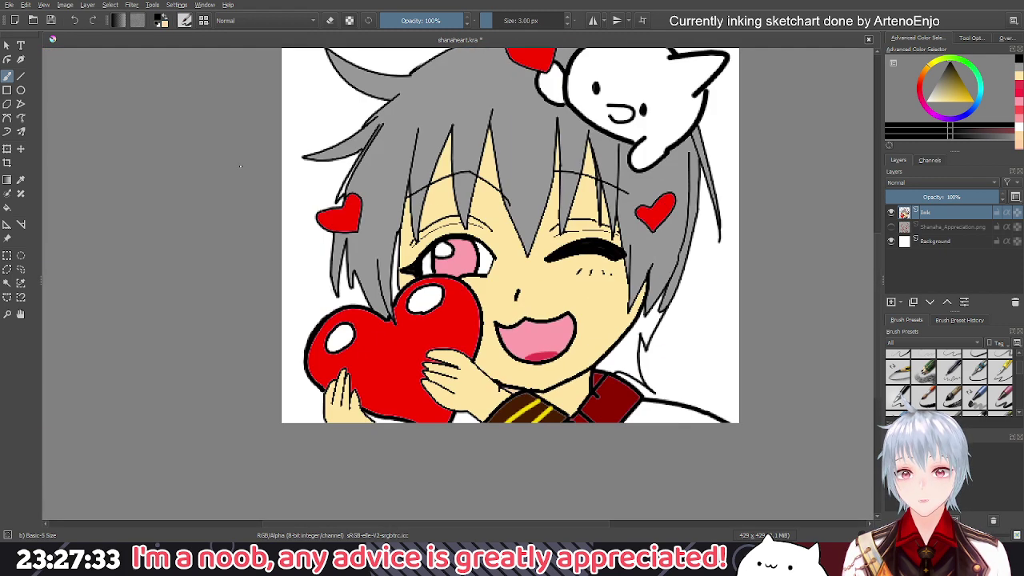
# Reuse the recent medium grey to fill the loose hair lock between the jaw and the collar
pyautogui.click(6, 207)
pyautogui.click(1018, 74)
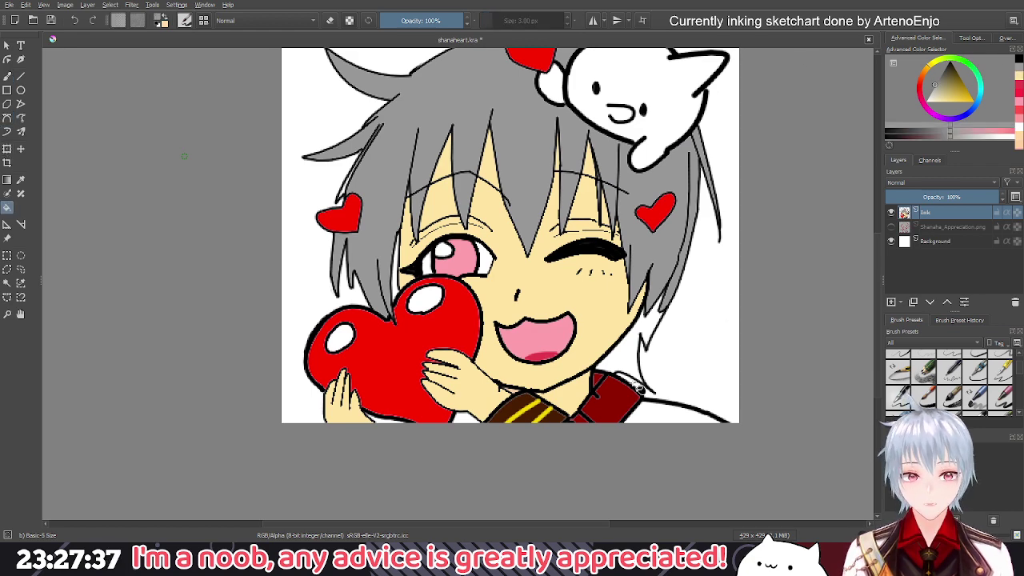
pyautogui.scroll(2, 606, 286)
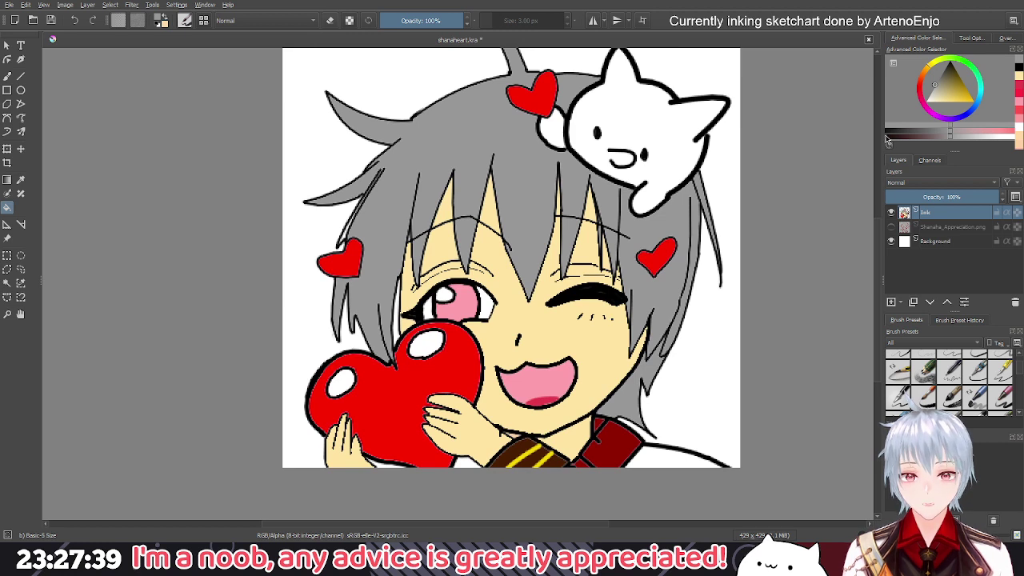
# Pick a lighter grey, try refilling the main hair area with it, and undo the fills
pyautogui.click(966, 139)
pyautogui.click(539, 178)
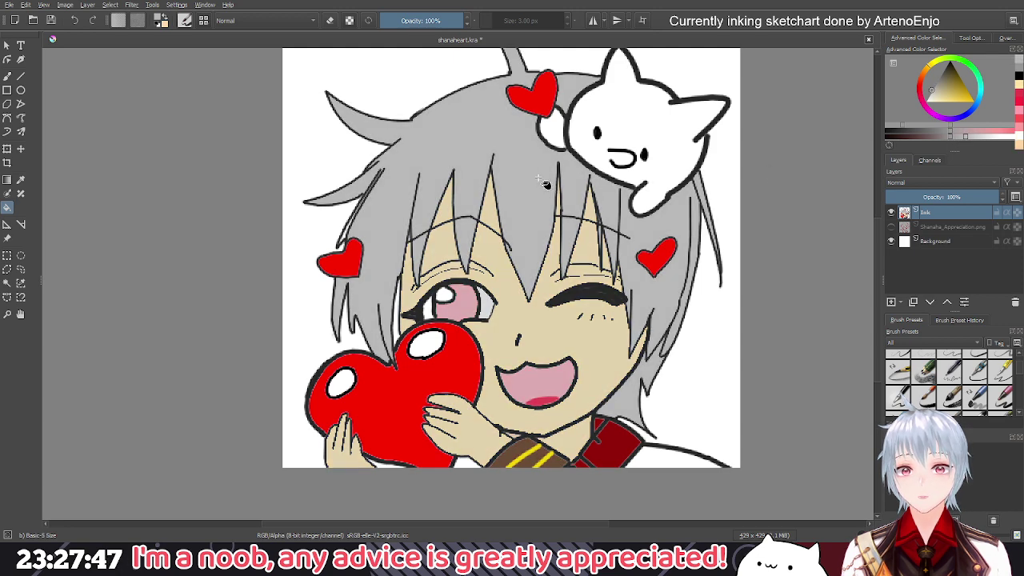
pyautogui.hotkey('ctrl', 'z')
pyautogui.click(529, 183)
pyautogui.hotkey('ctrl', 'z')
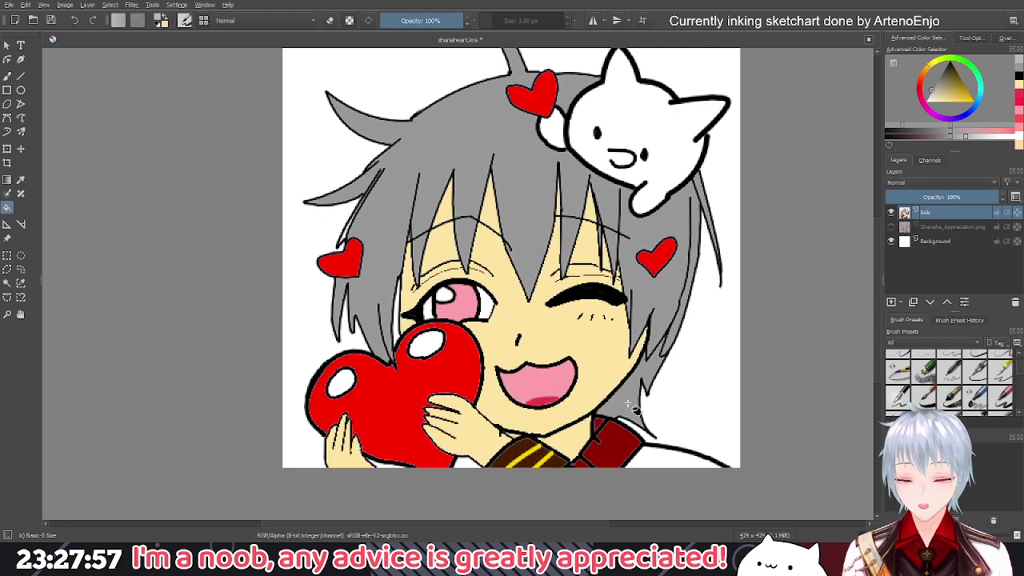
# Undo the medium grey hair fills, test the lighter grey on the neck-side lock and the main hair, and undo those tests
pyautogui.hotkey('ctrl', 'z')
pyautogui.click(628, 400)
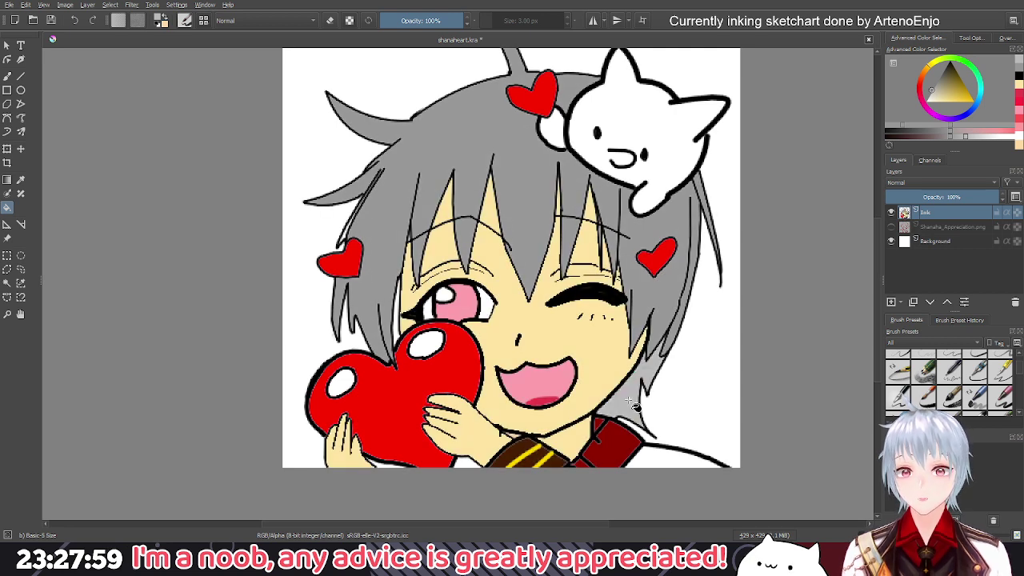
pyautogui.click(632, 397)
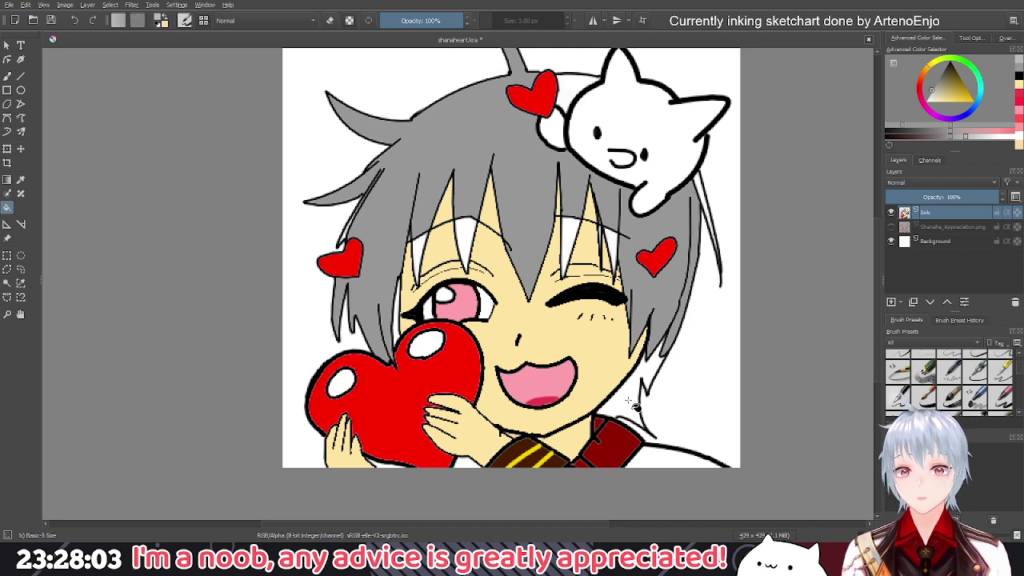
pyautogui.hotkey('ctrl', 'z')
pyautogui.hotkey('ctrl', 'z')
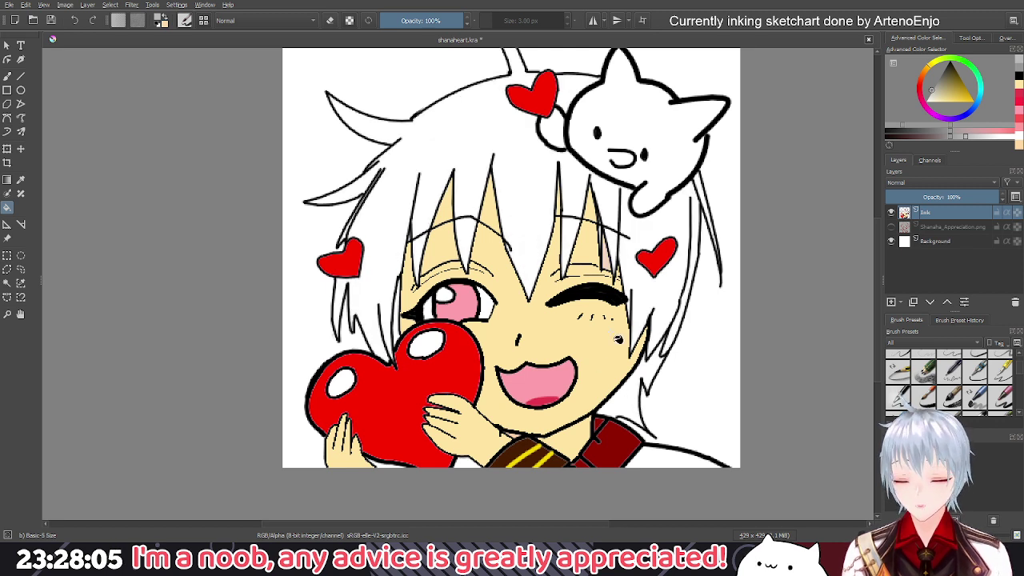
pyautogui.click(537, 211)
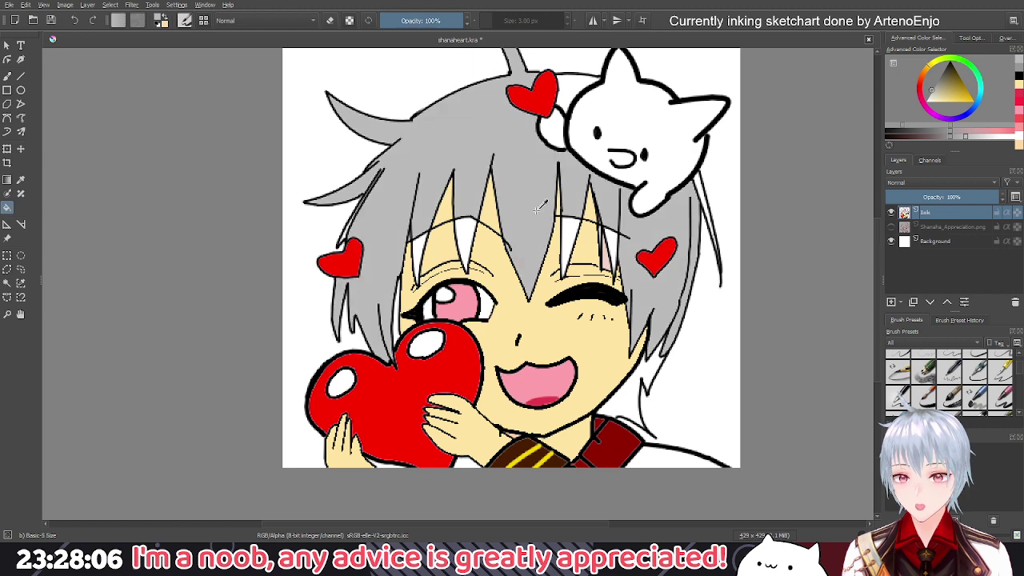
pyautogui.hotkey('ctrl', 'z')
# Close the line art gap where the loose hair lock meets the red collar using a black 3 px brush
pyautogui.scroll(3, 642, 409)
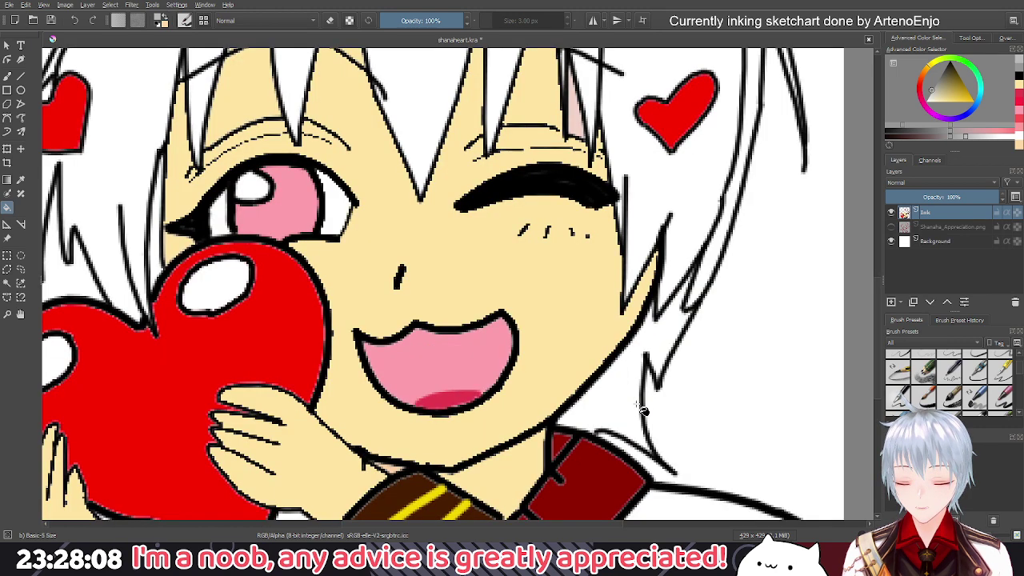
pyautogui.moveTo(639, 406); pyautogui.dragTo(611, 339)
pyautogui.press('b')
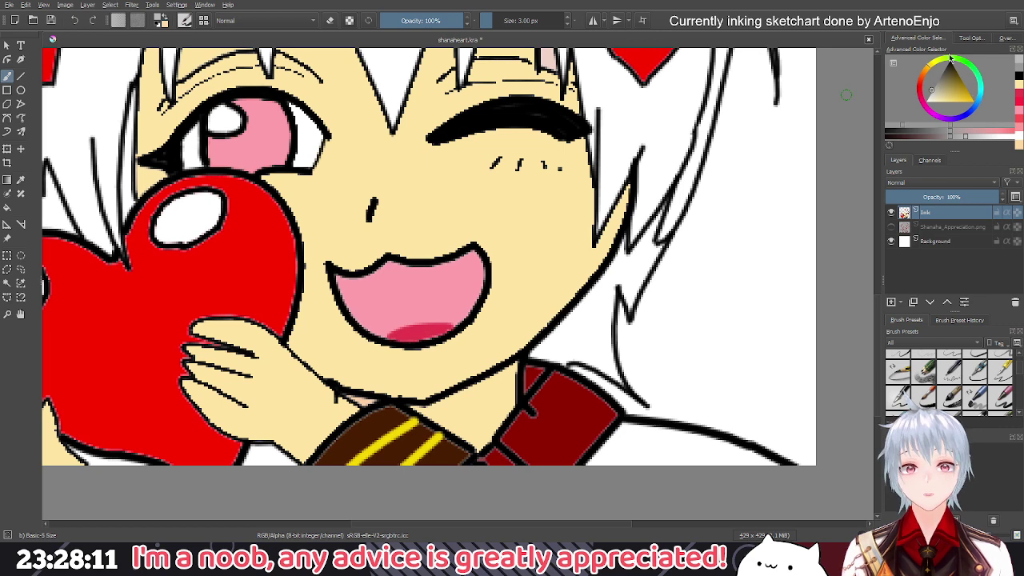
pyautogui.scroll(5, 580, 373)
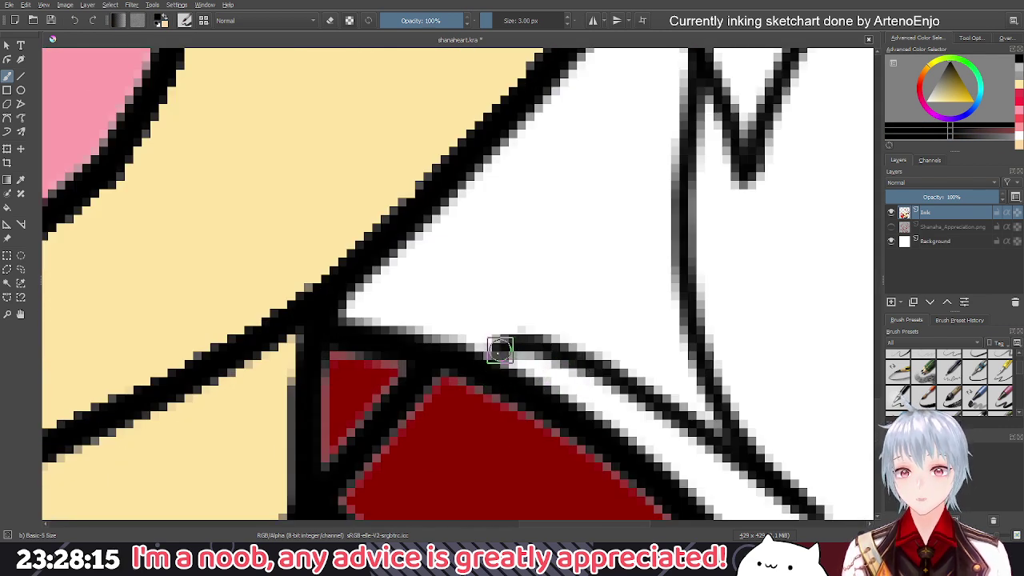
pyautogui.scroll(-5, 517, 317)
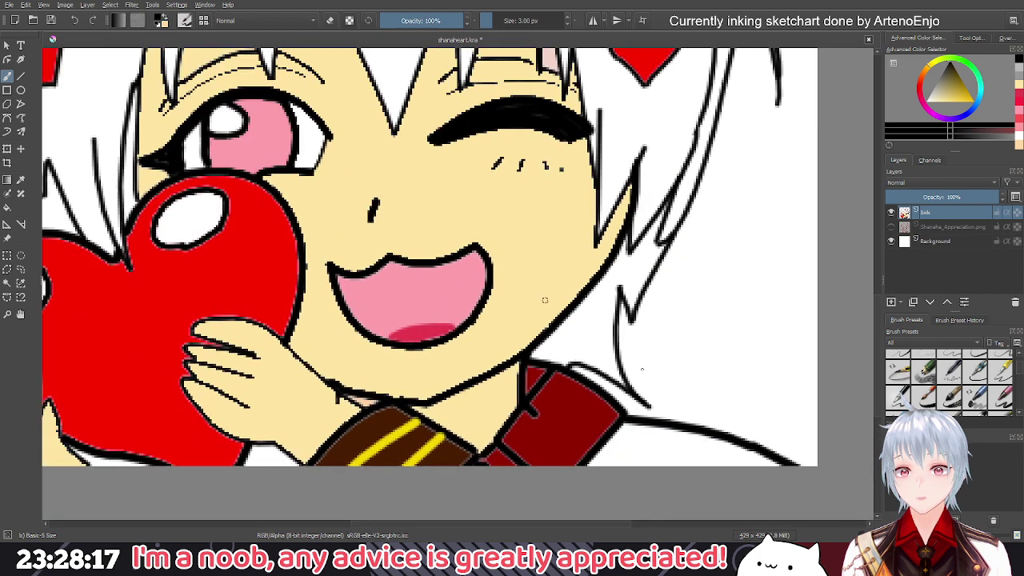
pyautogui.scroll(-5, 544, 300)
pyautogui.scroll(3, 582, 267)
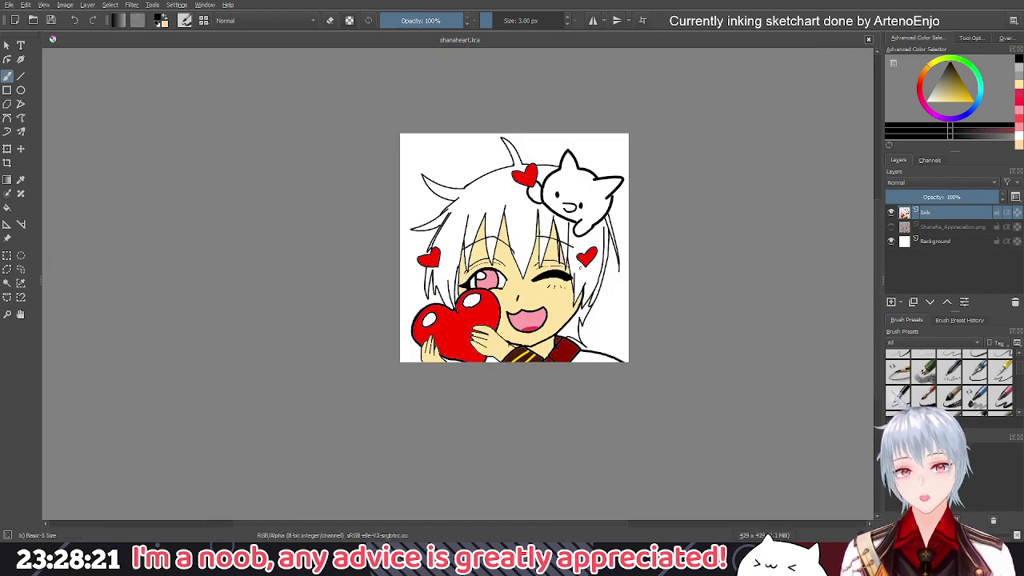
# Try filling the main hair and the forehead hair tips with the recent light grey, and undo those fills
pyautogui.click(1021, 70)
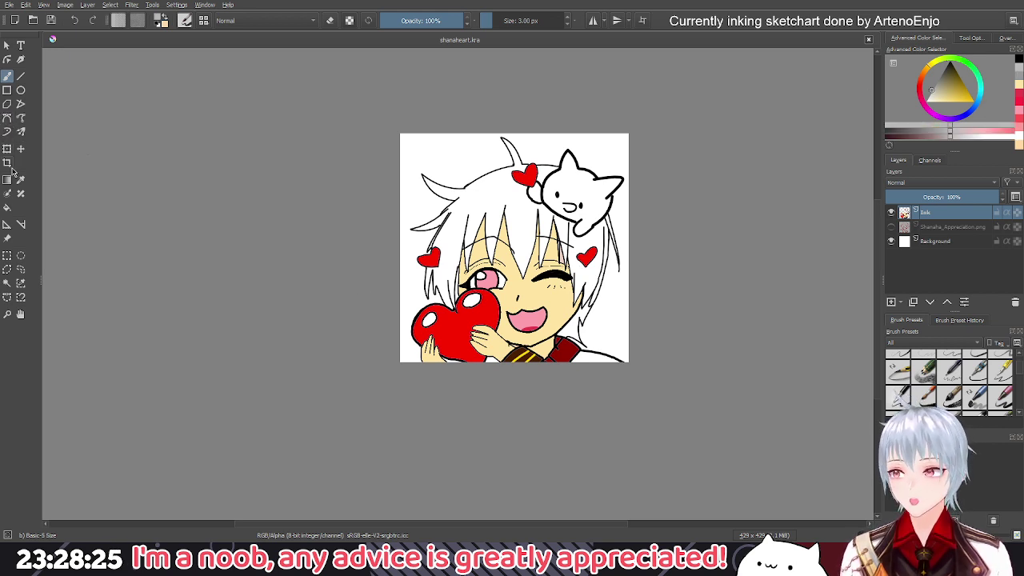
pyautogui.click(6, 208)
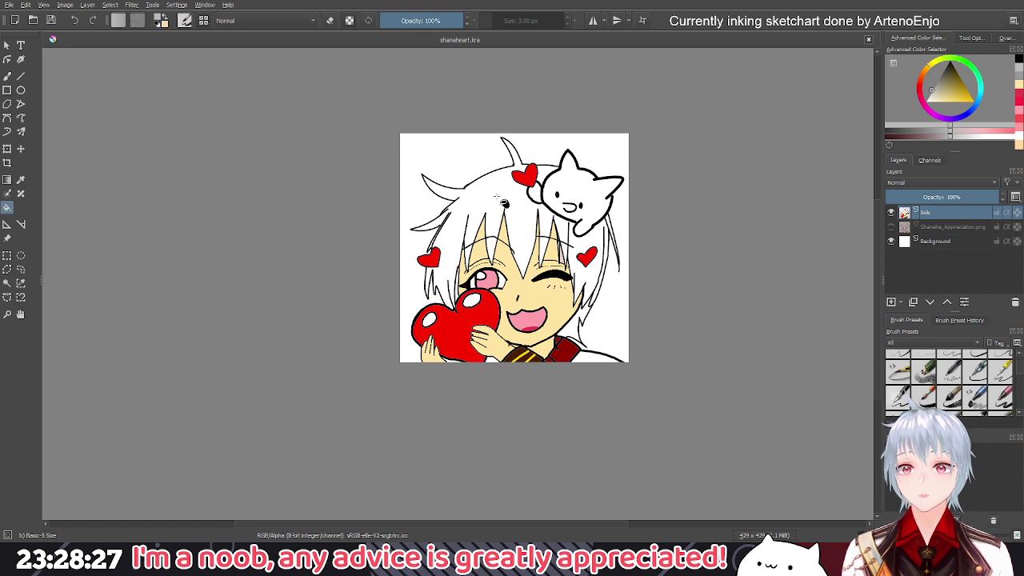
pyautogui.click(496, 196)
pyautogui.click(495, 251)
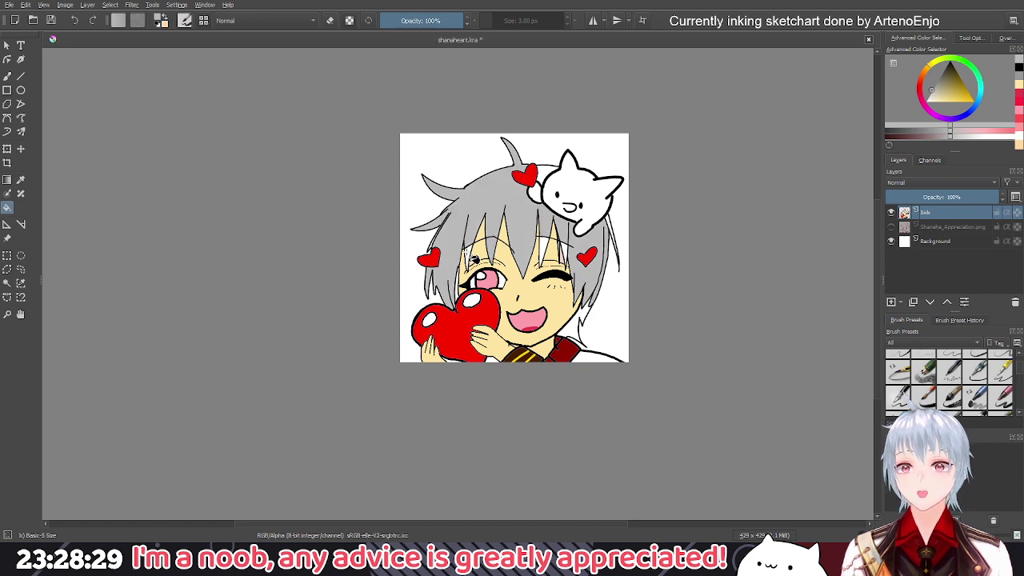
pyautogui.click(553, 249)
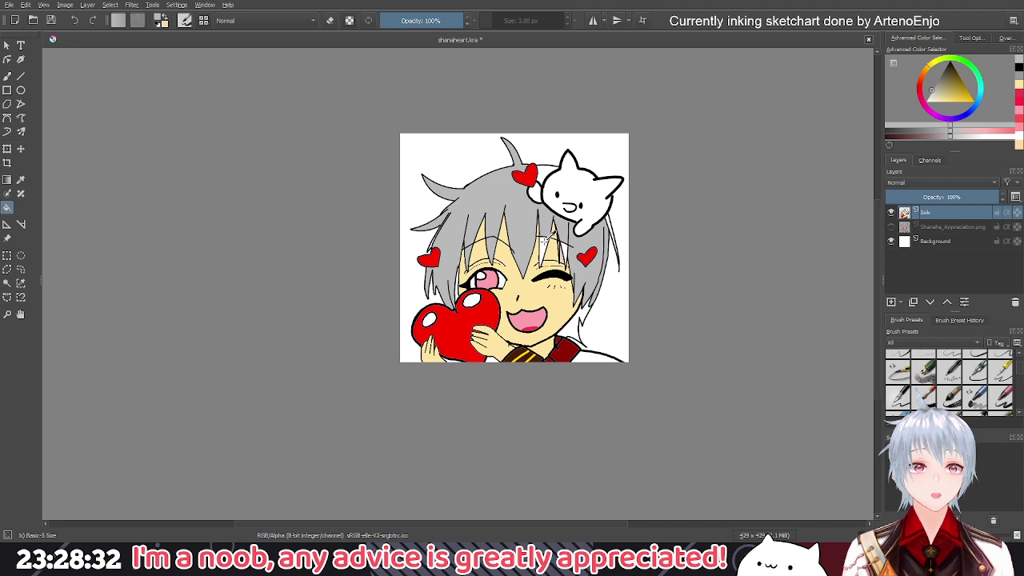
pyautogui.hotkey('ctrl', 'z')
pyautogui.hotkey('ctrl', 'z')
pyautogui.hotkey('ctrl', 'z')
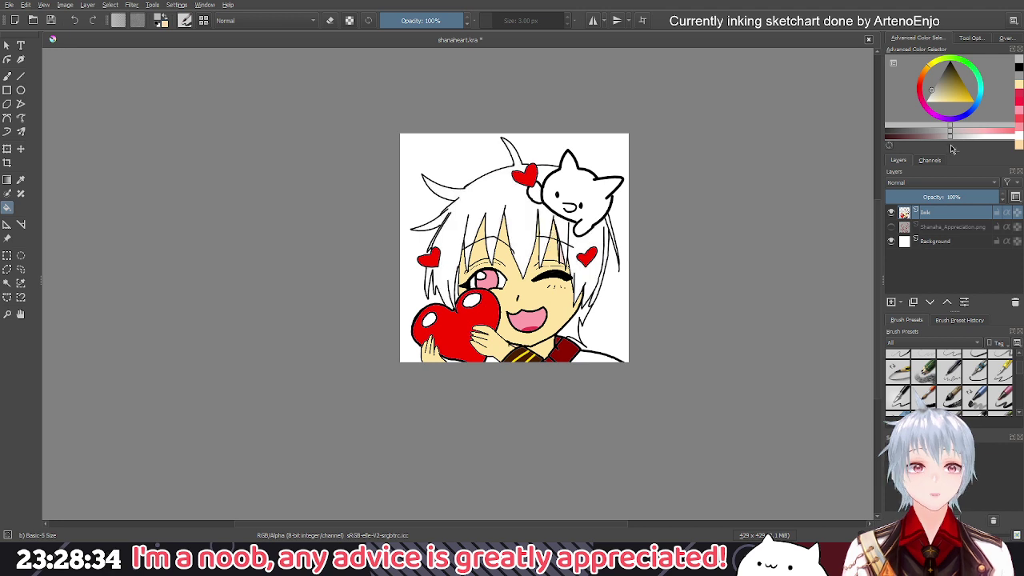
# Restore the light grey hair fills and extend the same grey to the remaining forehead hair tips
pyautogui.hotkey('ctrl', 'shift', 'z')
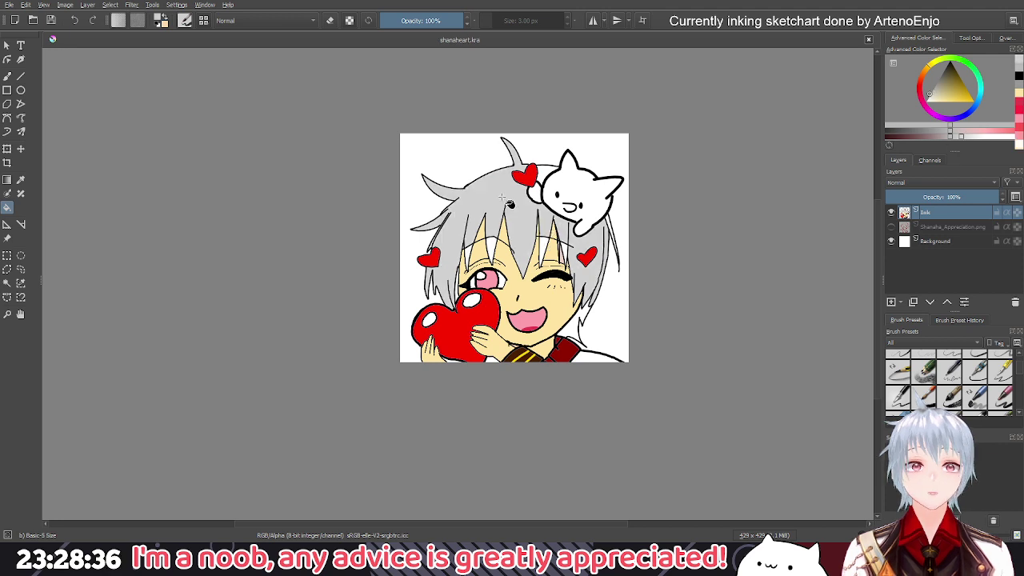
pyautogui.click(475, 257)
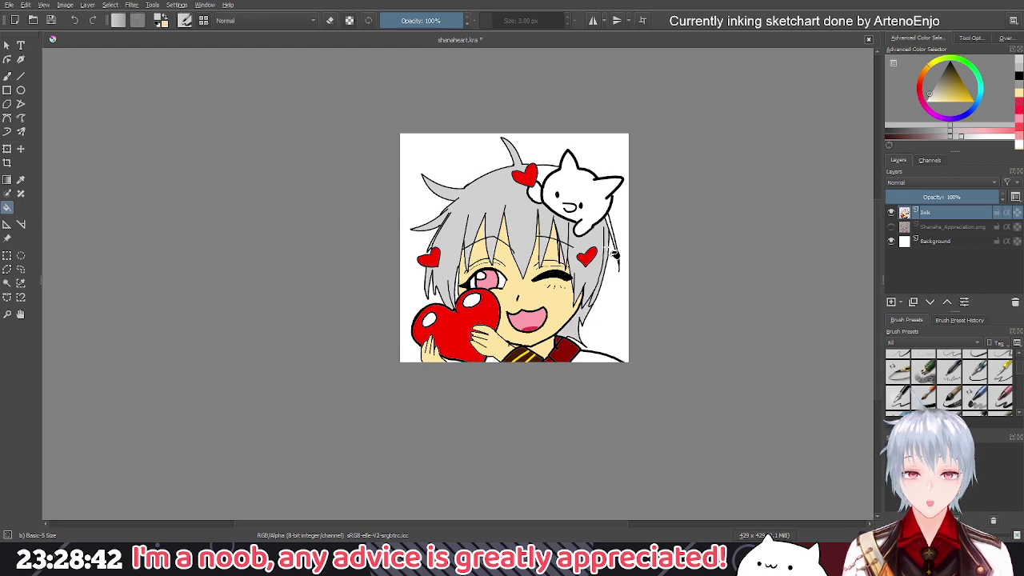
pyautogui.scroll(2, 616, 223)
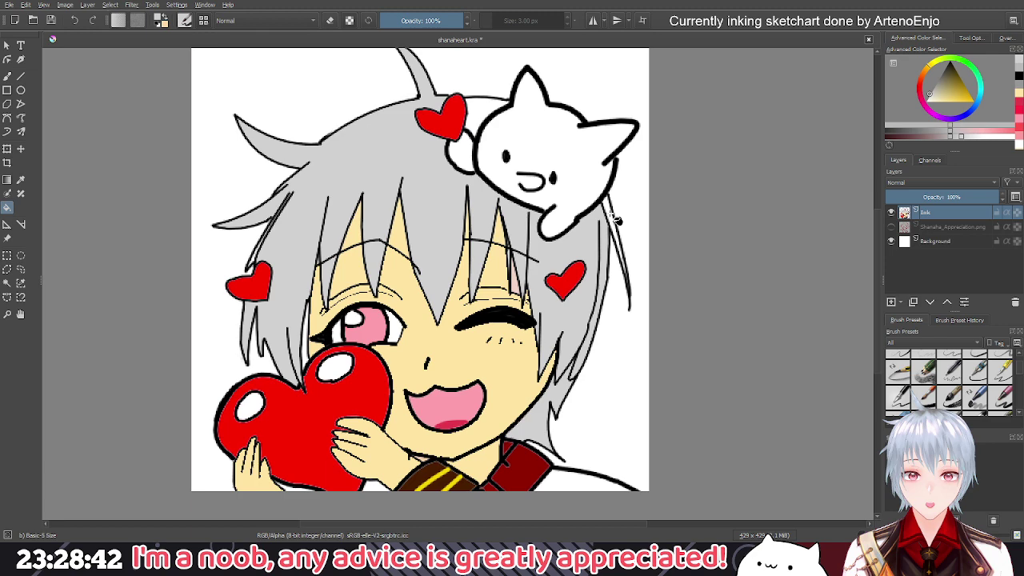
pyautogui.scroll(-2, 616, 222)
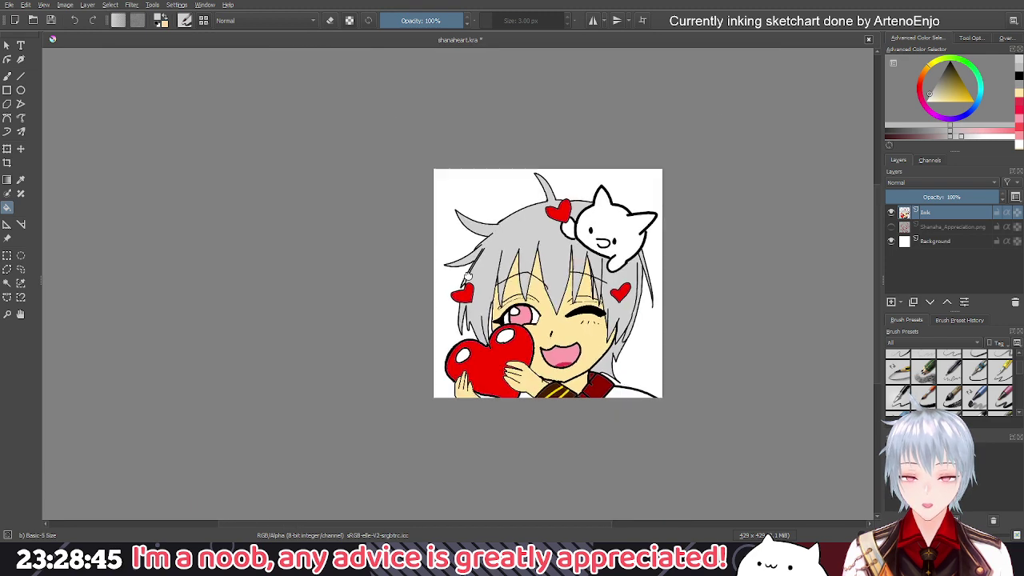
# Hide the Background layer to inspect the unfilled areas against transparency, and show it again
pyautogui.moveTo(684, 248); pyautogui.dragTo(849, 280)
pyautogui.click(891, 241)
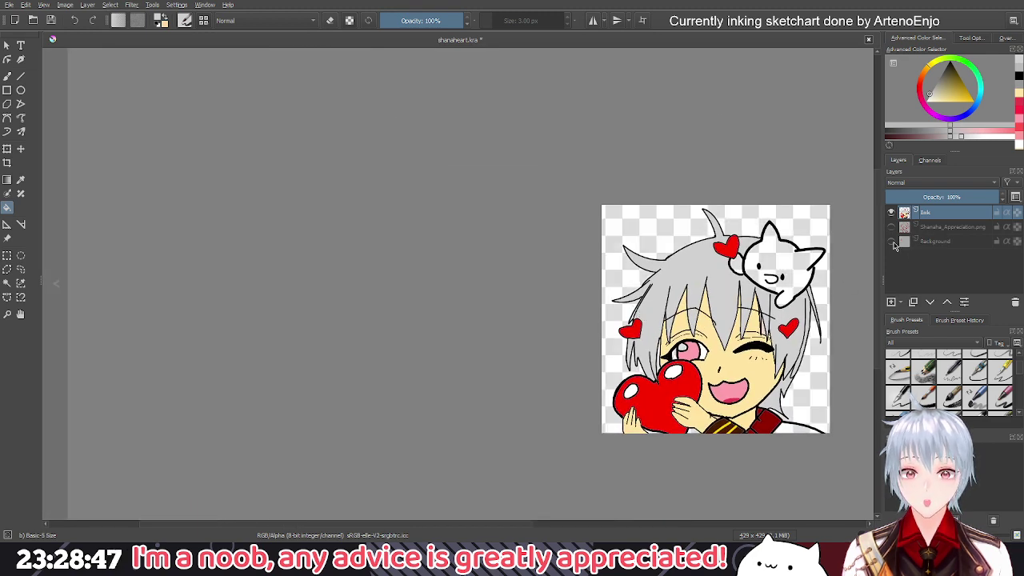
pyautogui.click(890, 241)
pyautogui.moveTo(679, 289); pyautogui.dragTo(452, 279)
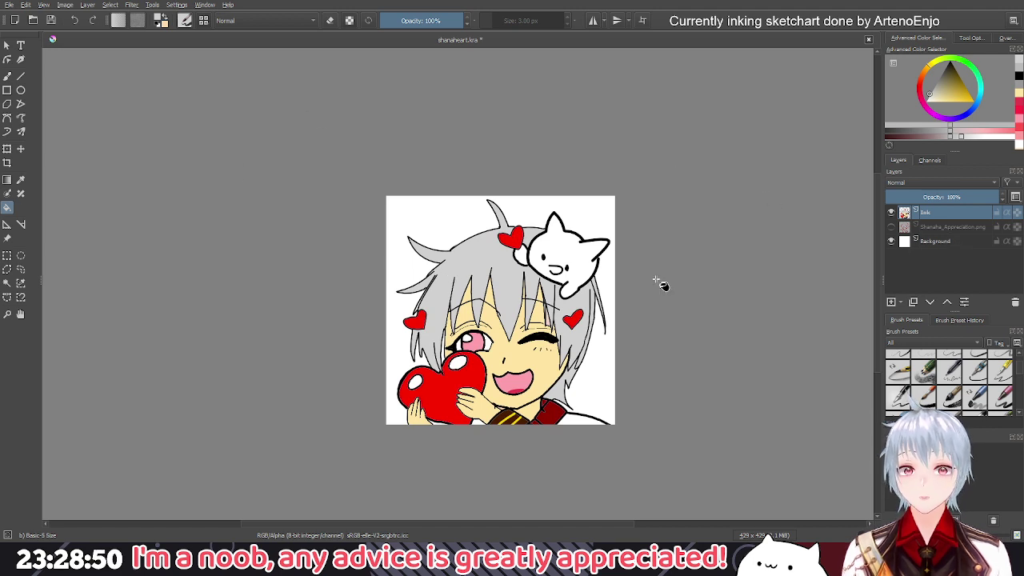
# Try filling the Background layer with a near-black colour behind the character, and undo the fill
pyautogui.click(954, 242)
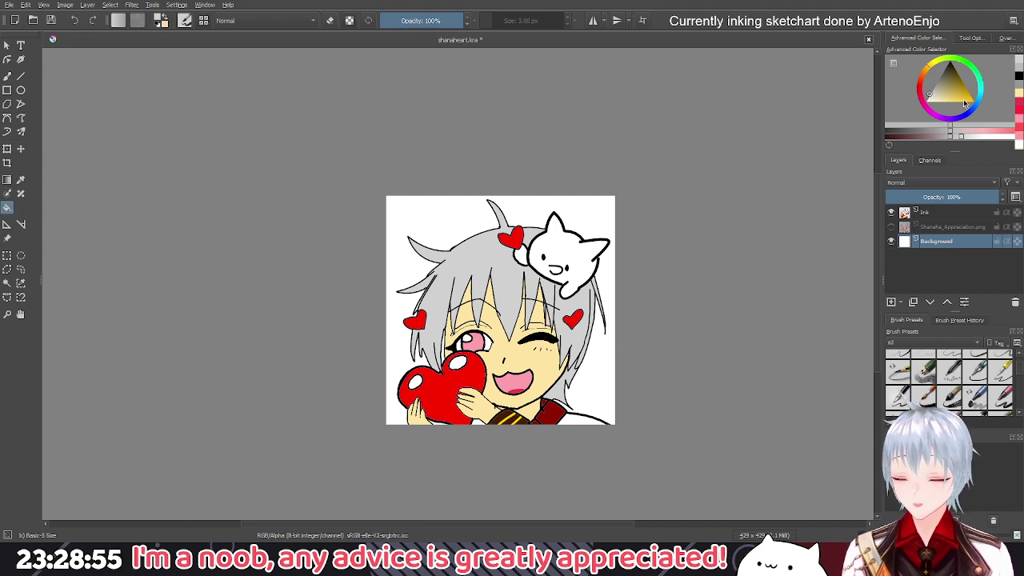
pyautogui.click(931, 125)
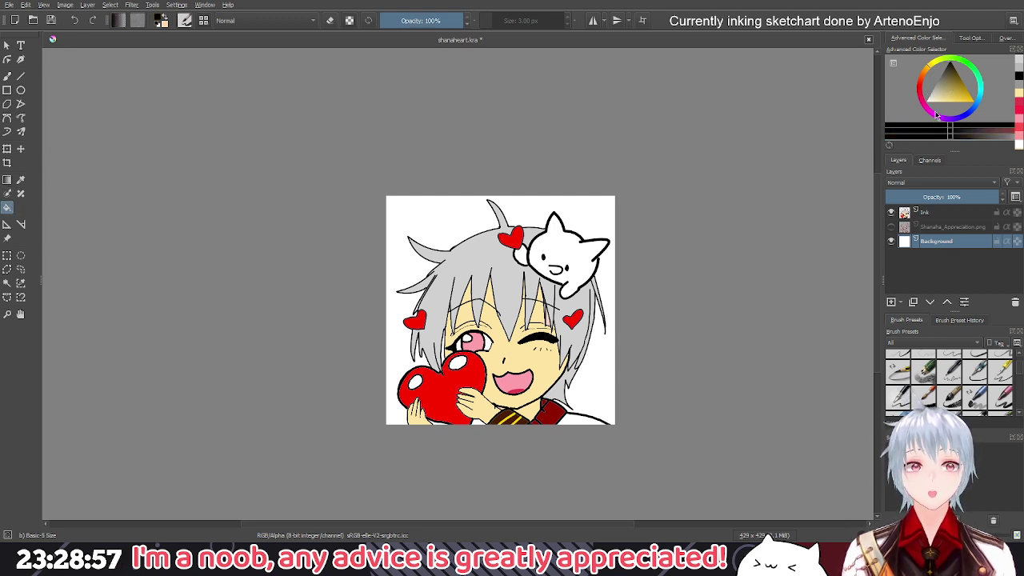
pyautogui.click(445, 215)
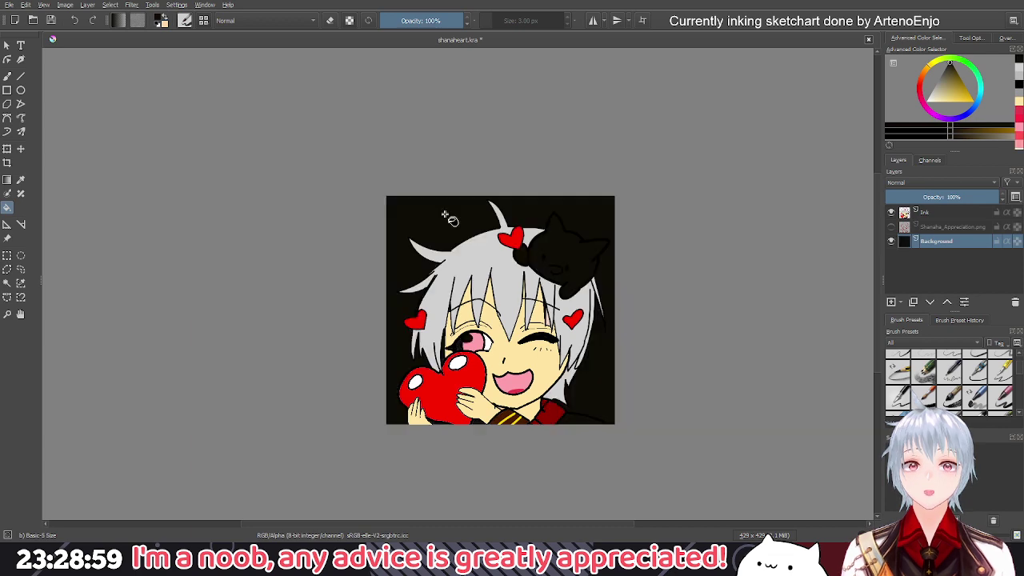
pyautogui.hotkey('ctrl', 'z')
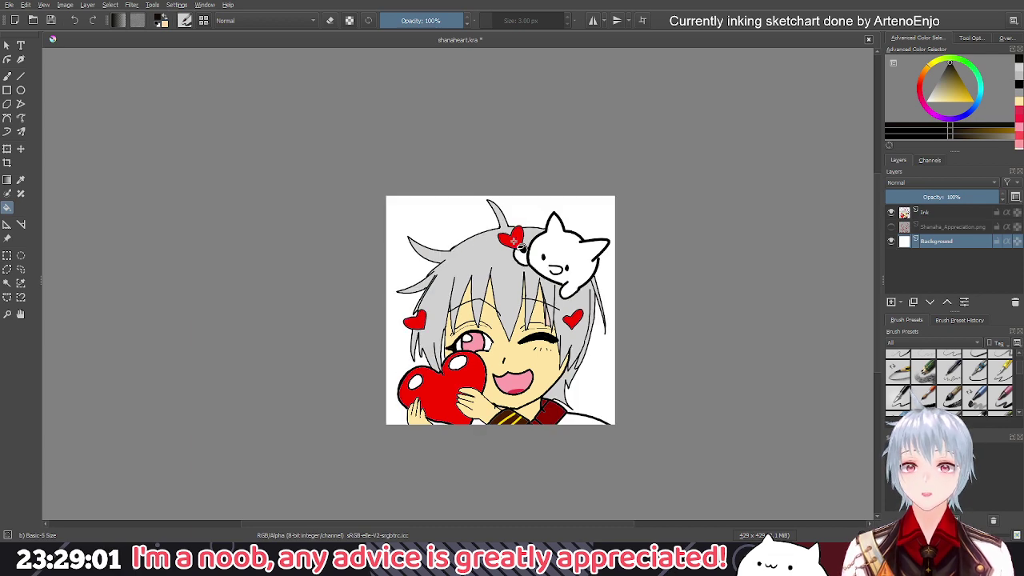
# Paint over the gap where the white cat's right ear meets its body using a near-black 3 px brush
pyautogui.scroll(5, 574, 230)
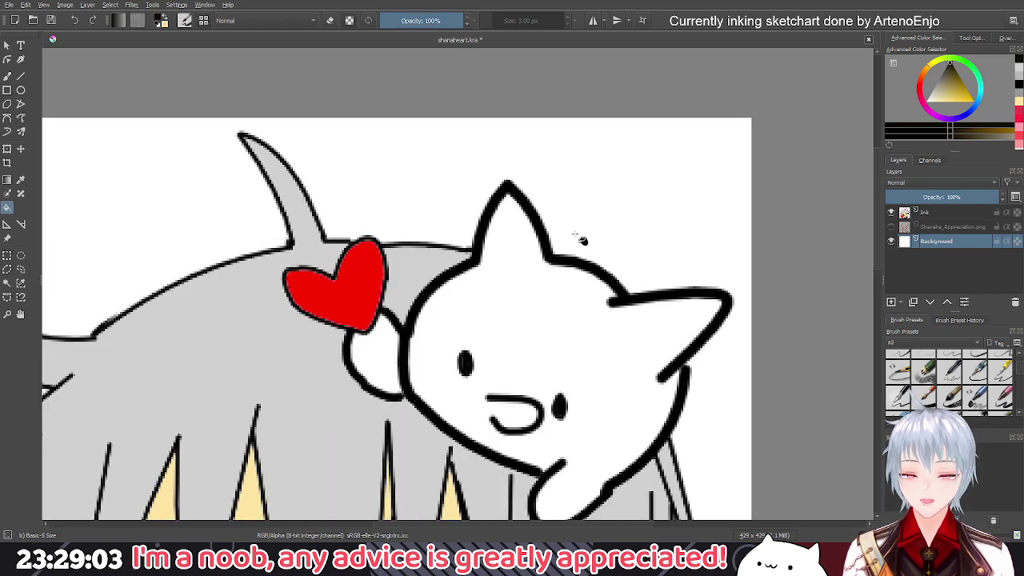
pyautogui.click(7, 75)
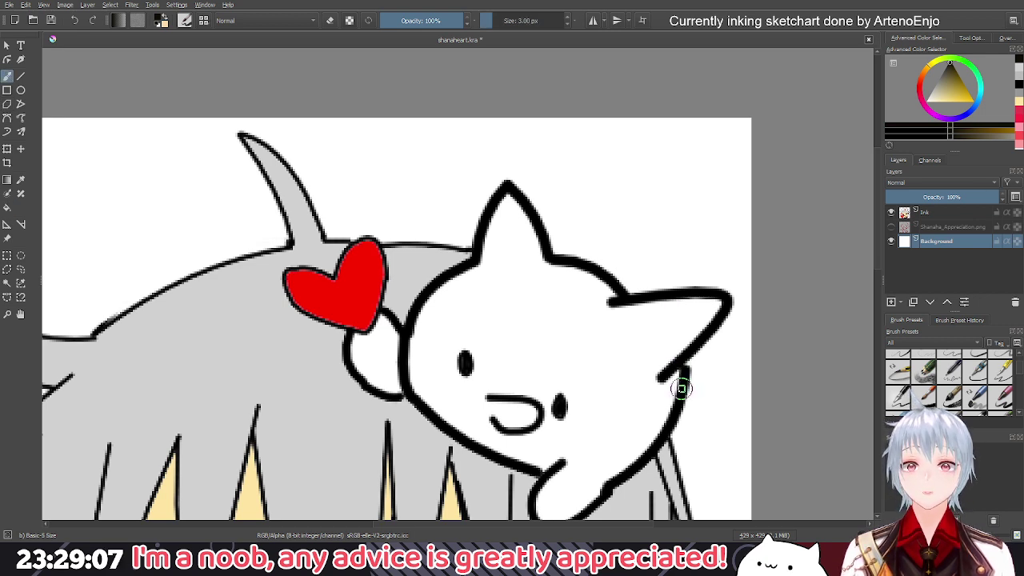
pyautogui.moveTo(686, 371); pyautogui.dragTo(686, 387)
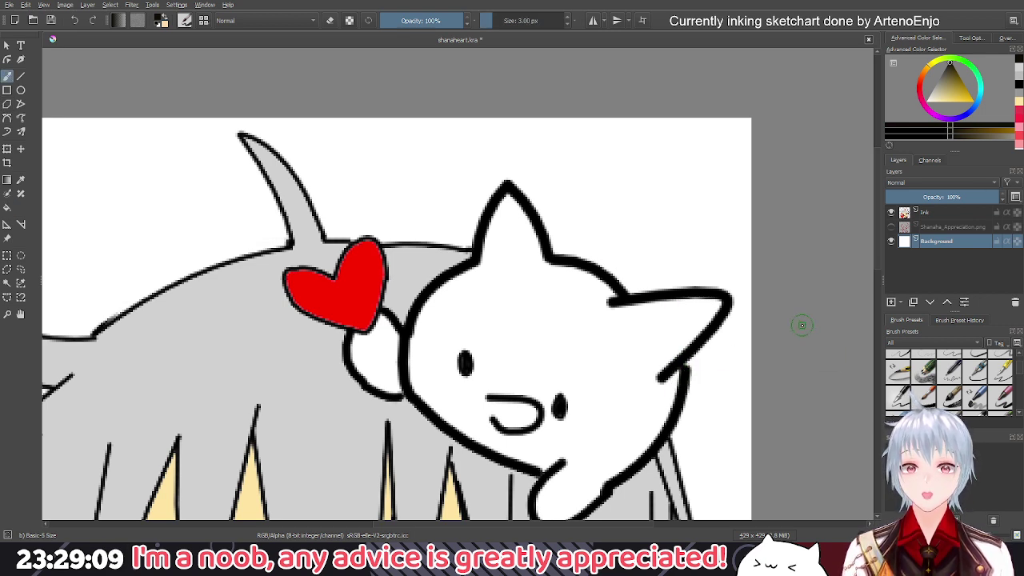
pyautogui.click(946, 214)
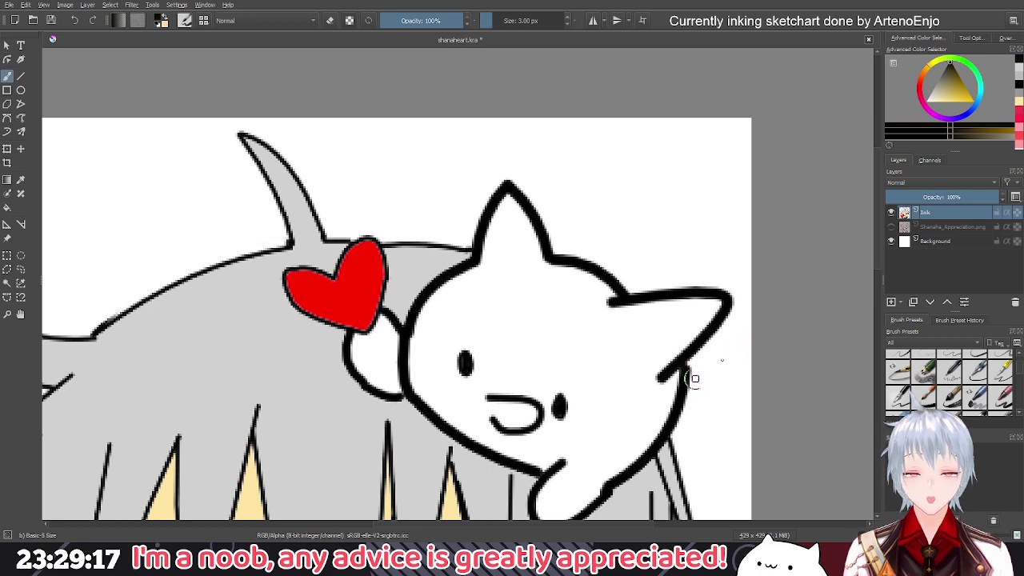
# Test the near-black fill on the Background layer again, and undo it
pyautogui.click(894, 242)
pyautogui.scroll(-2, 570, 225)
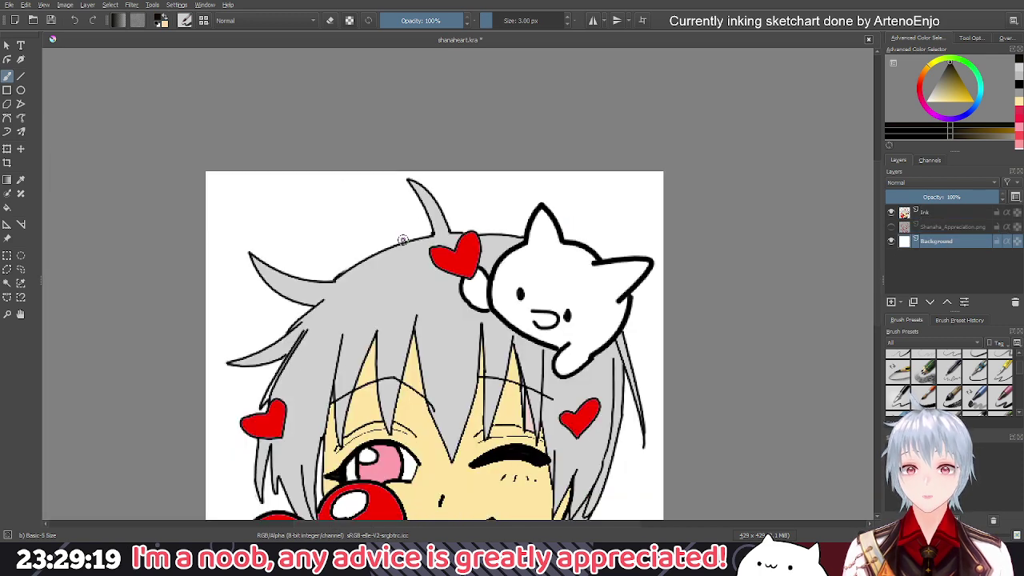
pyautogui.click(7, 207)
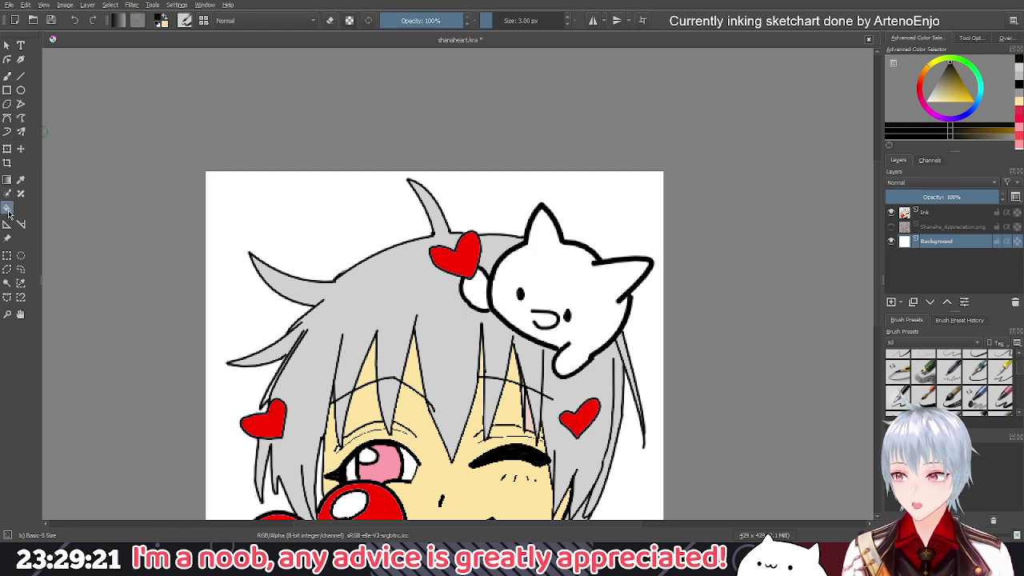
pyautogui.scroll(-2, 458, 291)
pyautogui.click(377, 265)
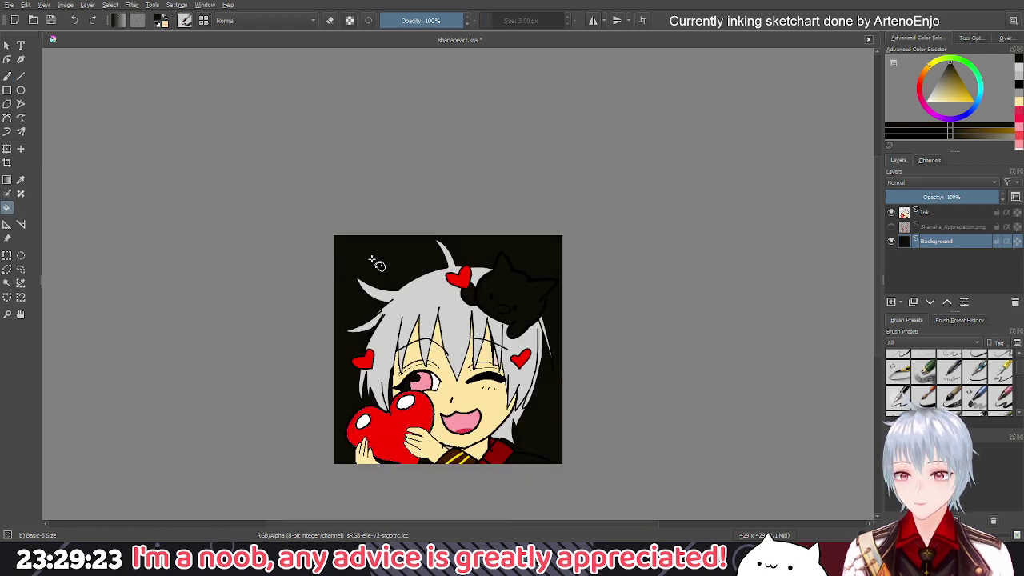
pyautogui.hotkey('ctrl', 'z')
# Touch up the cat's outline just below its right ear on the Ink layer with the near-black 3 px brush
pyautogui.scroll(5, 468, 272)
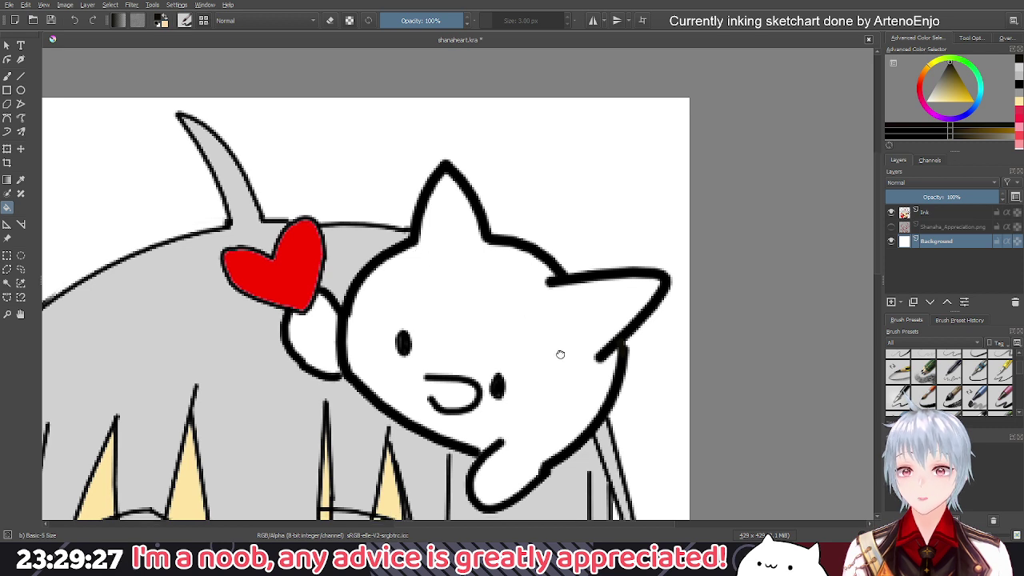
pyautogui.scroll(-1, 560, 355)
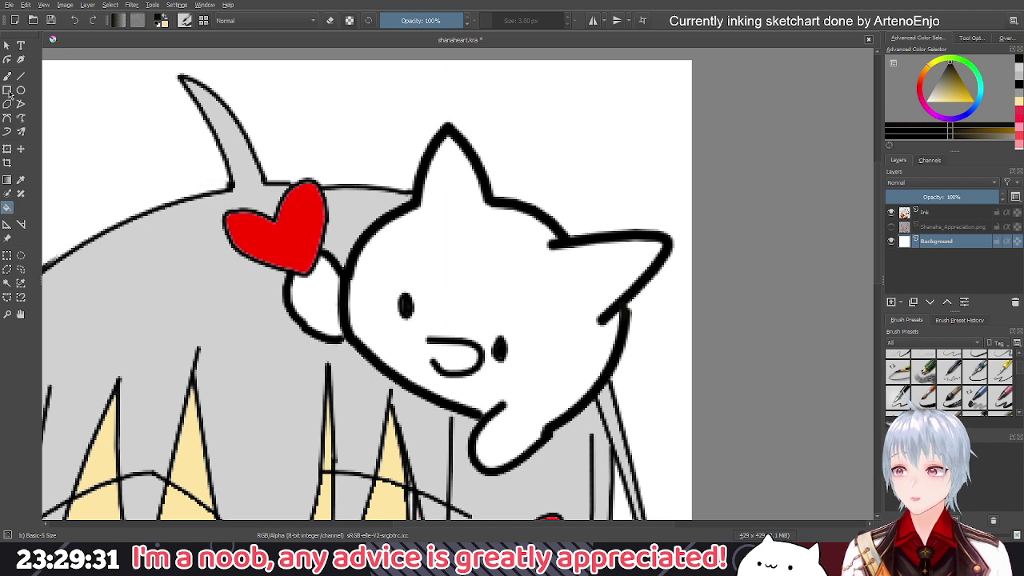
pyautogui.click(7, 75)
pyautogui.scroll(1, 613, 391)
pyautogui.click(950, 214)
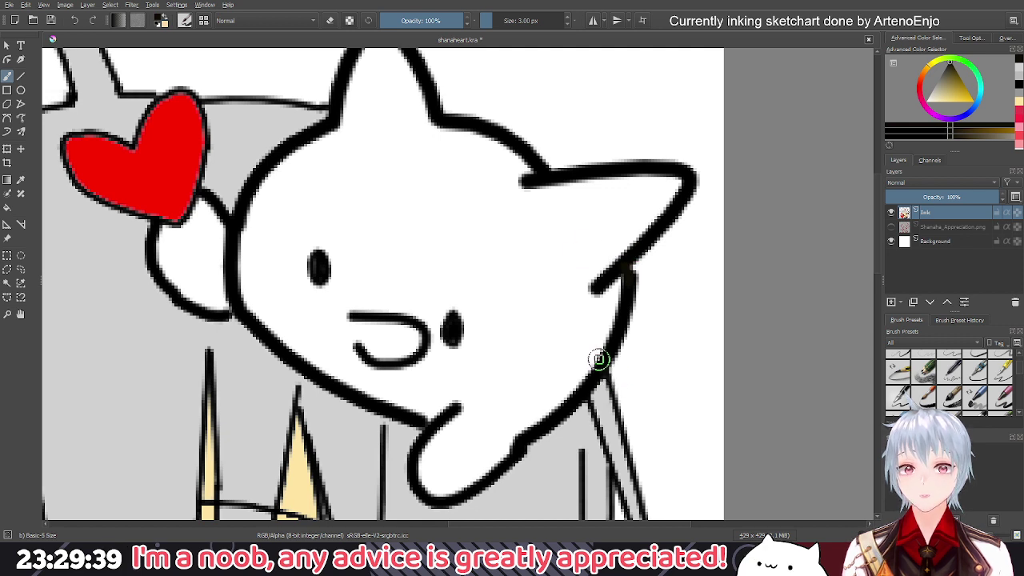
pyautogui.moveTo(627, 279); pyautogui.dragTo(625, 298)
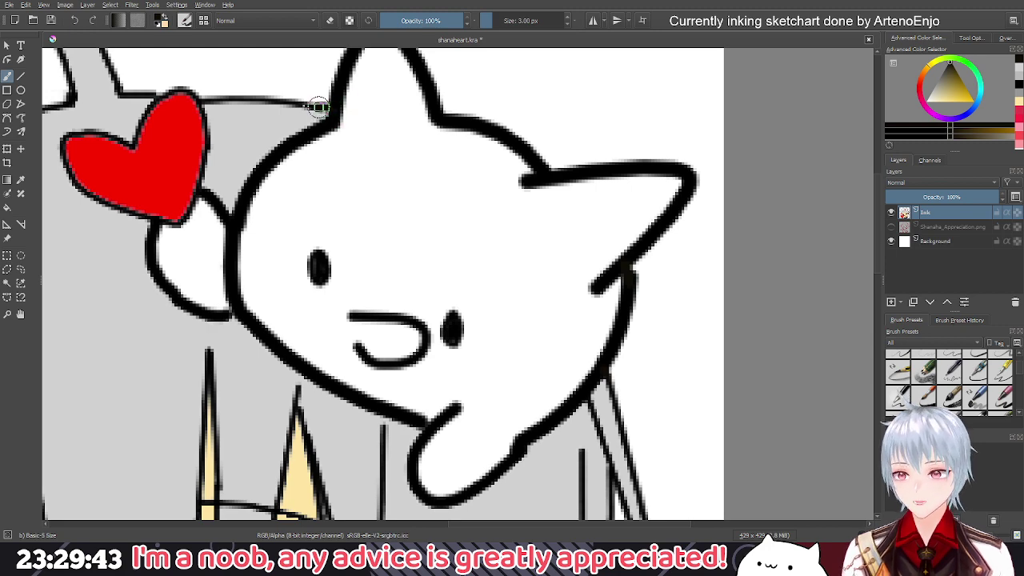
pyautogui.moveTo(503, 167); pyautogui.dragTo(526, 247)
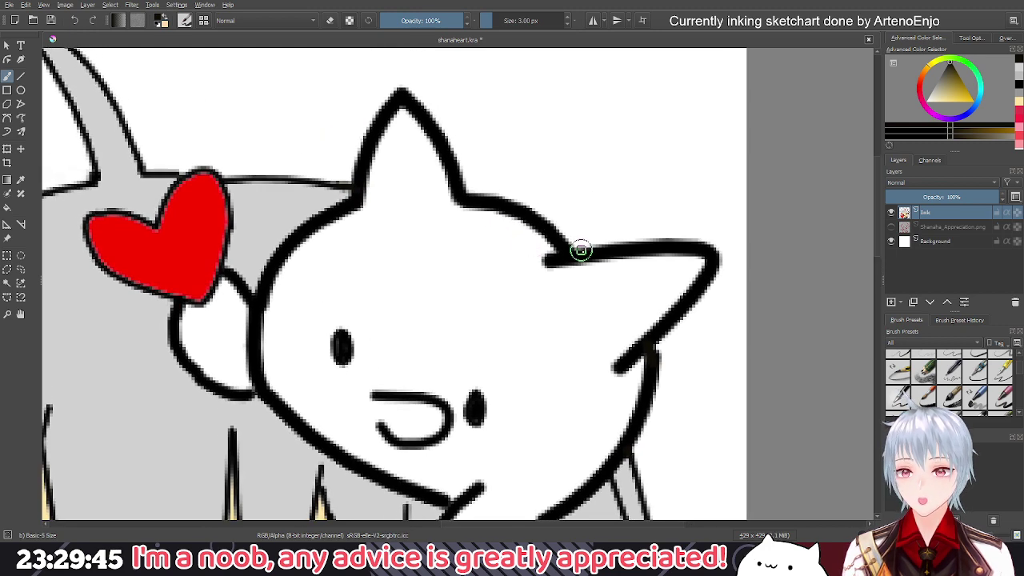
# Fill the Background layer with near-black once more to examine the whole drawing against it, and undo the fill
pyautogui.click(950, 244)
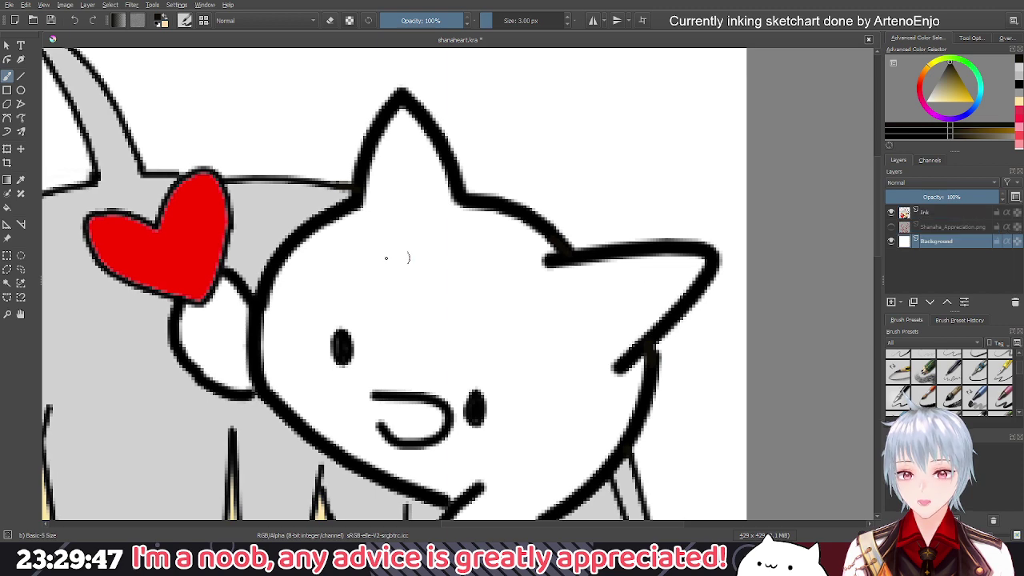
pyautogui.scroll(-4, 388, 256)
pyautogui.moveTo(234, 244); pyautogui.dragTo(454, 204)
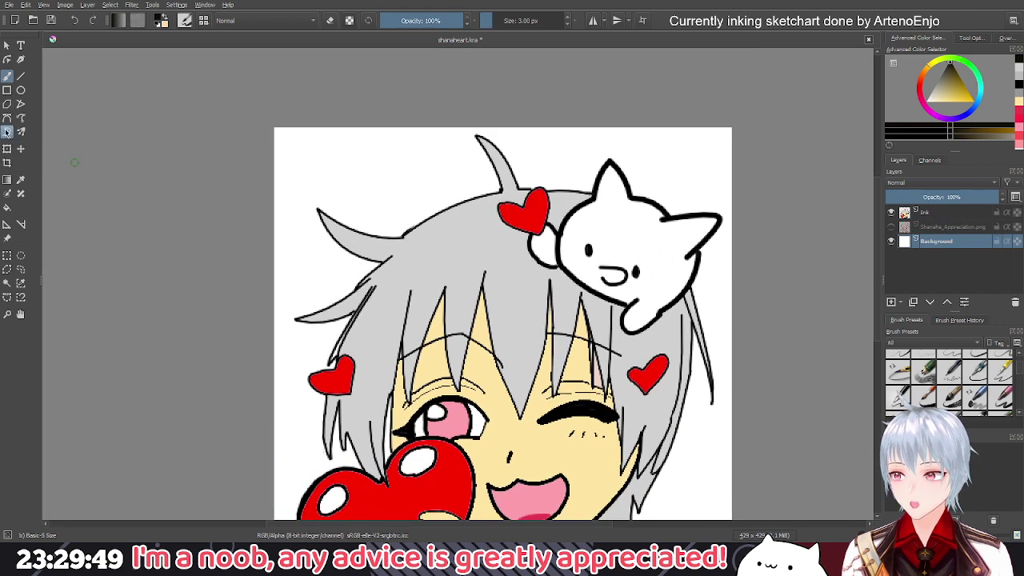
pyautogui.click(6, 207)
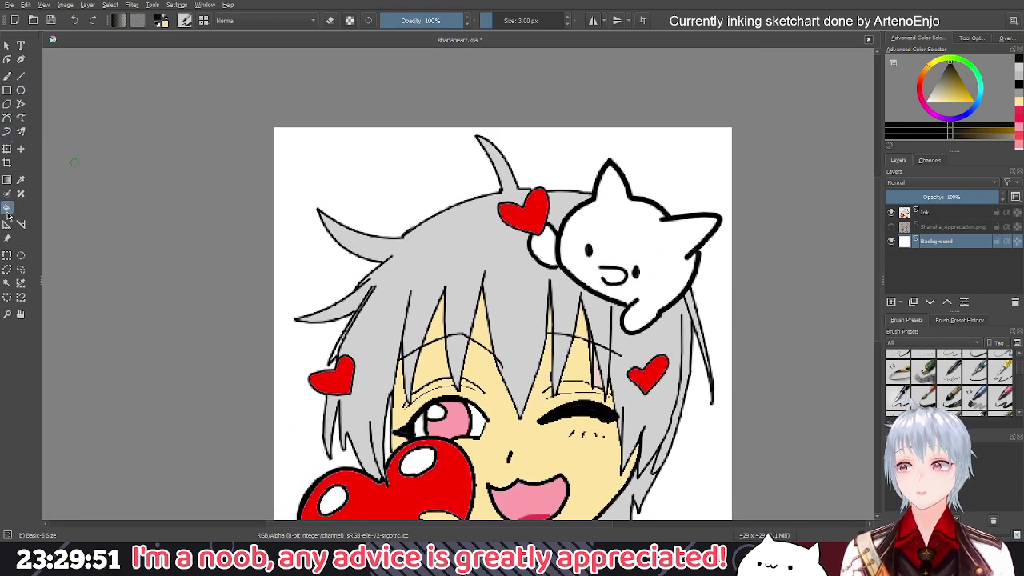
pyautogui.click(409, 187)
pyautogui.scroll(-3, 409, 187)
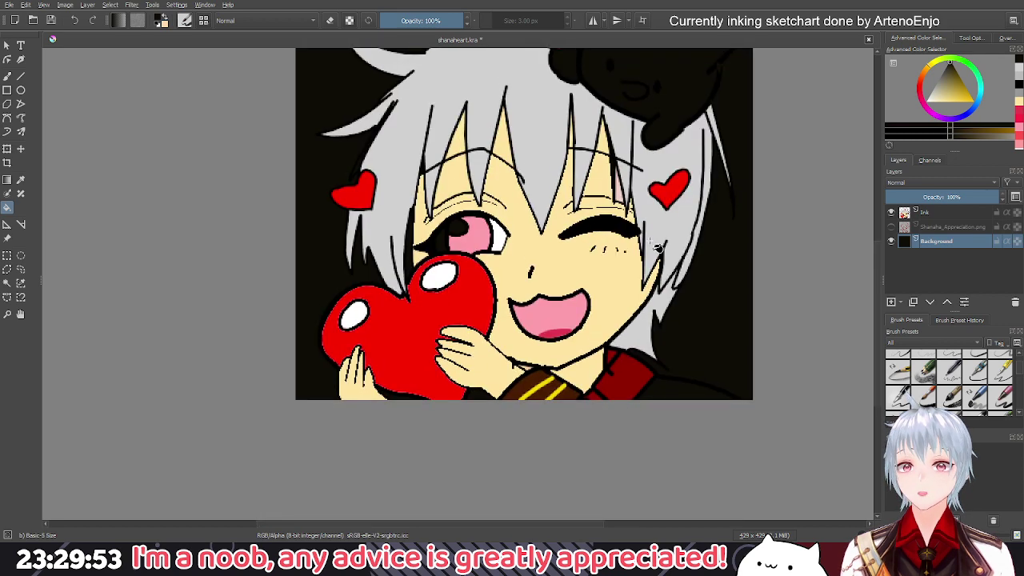
pyautogui.scroll(-4, 459, 272)
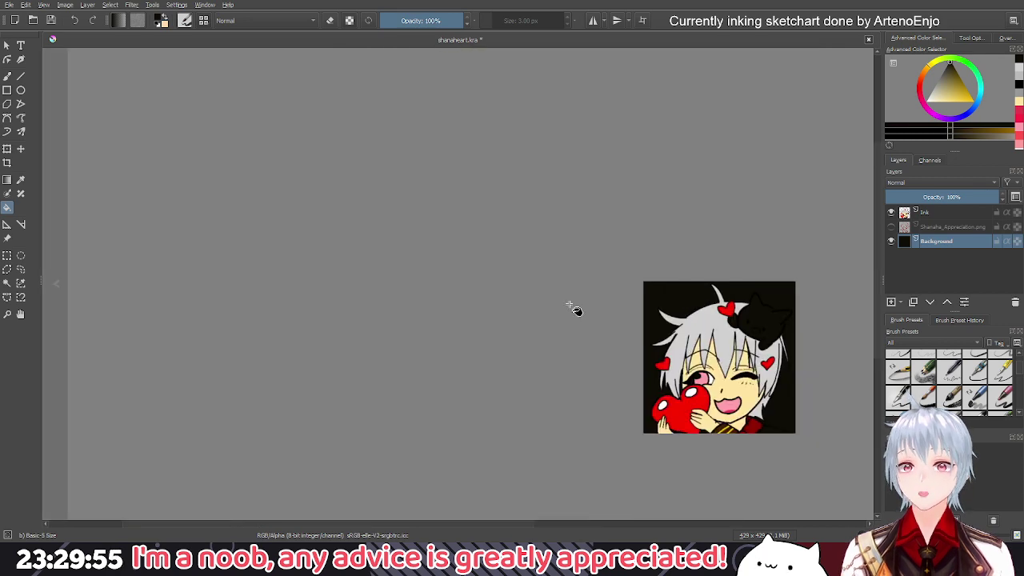
pyautogui.hotkey('ctrl', 'z')
# Fill the cat, its paw, the eye highlight and the clothing with white on the Ink layer, checking coverage with Background hidden
pyautogui.scroll(3, 712, 354)
pyautogui.moveTo(742, 388); pyautogui.dragTo(560, 287)
pyautogui.scroll(1, 562, 284)
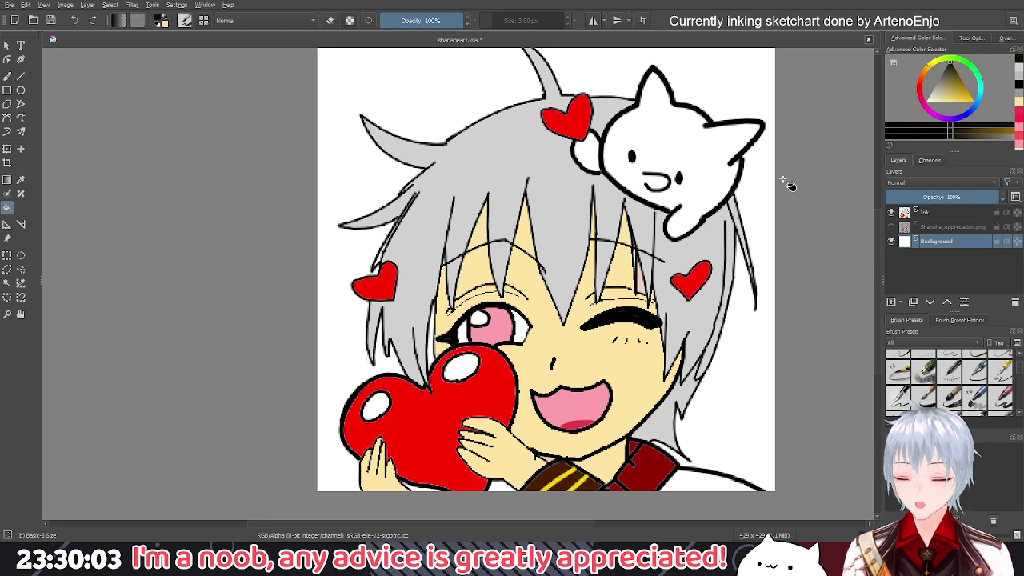
pyautogui.click(940, 214)
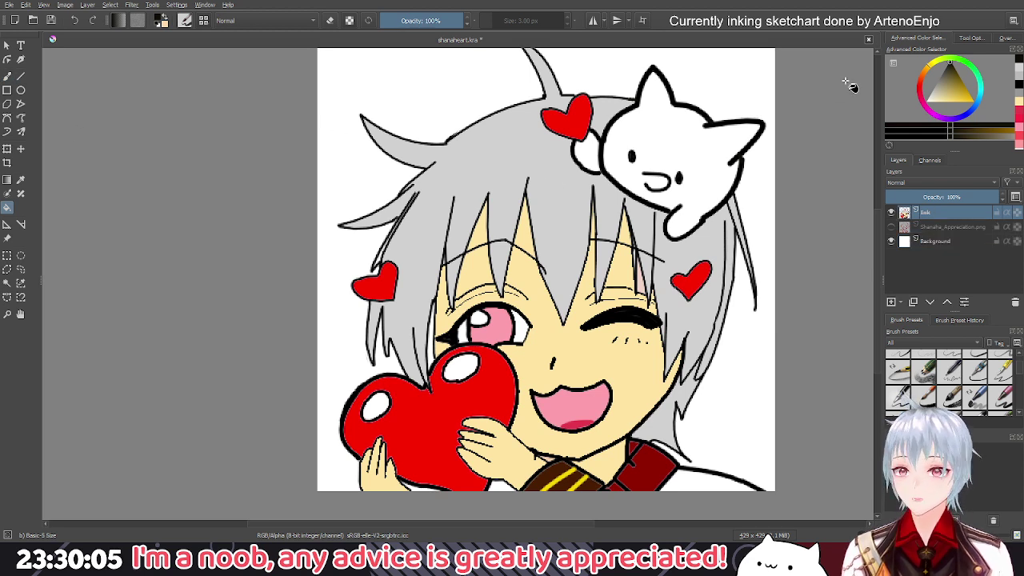
pyautogui.click(928, 100)
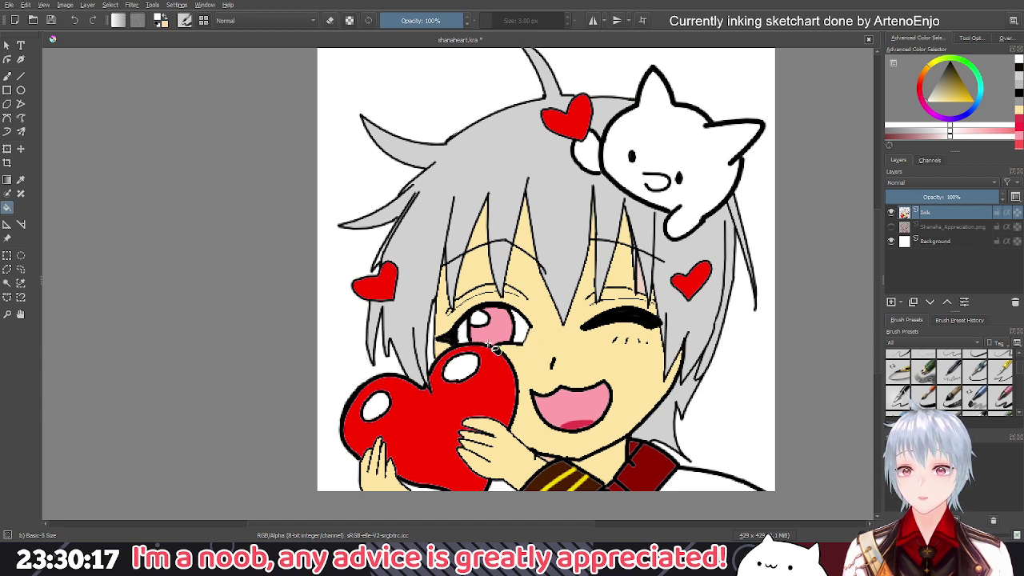
pyautogui.click(891, 242)
pyautogui.click(891, 243)
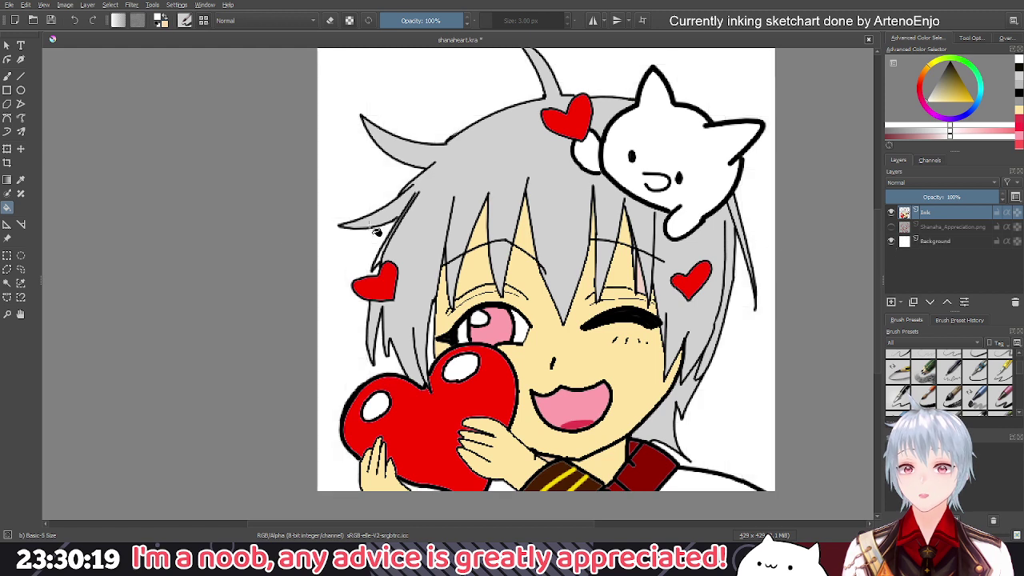
pyautogui.click(891, 243)
pyautogui.click(890, 242)
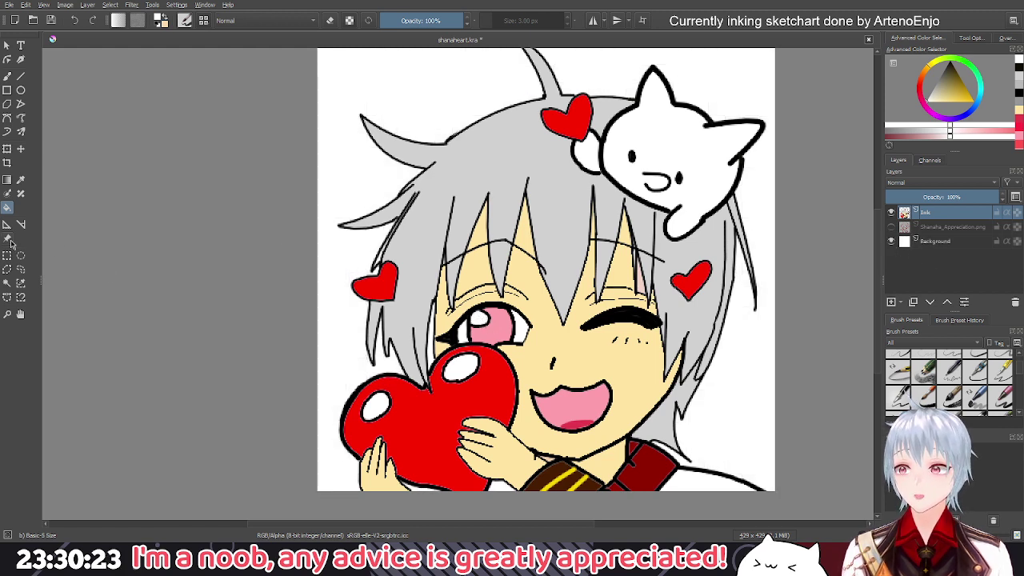
# Pick black and fill the Background layer with it behind the character
pyautogui.moveTo(952, 88); pyautogui.dragTo(962, 43)
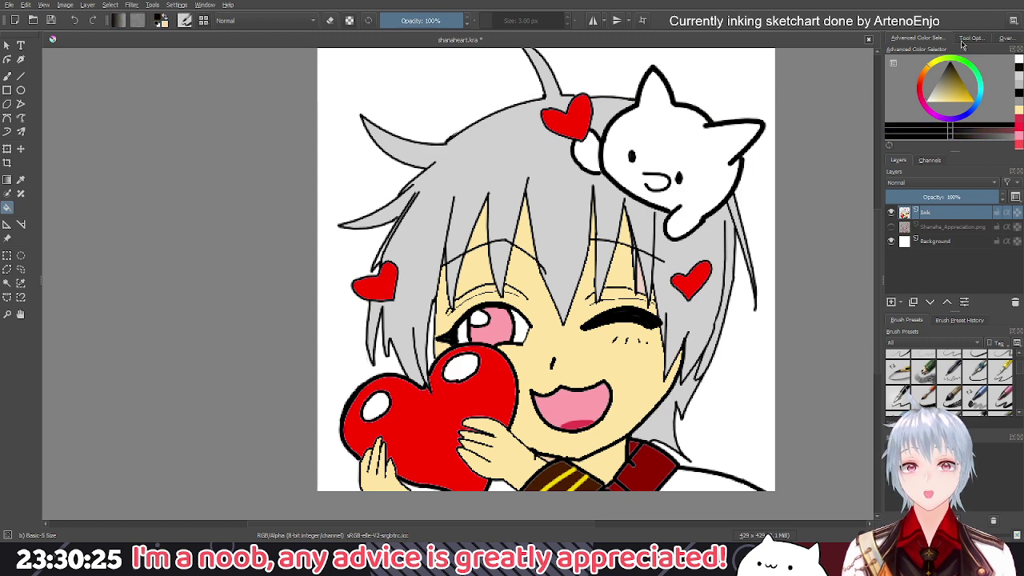
pyautogui.scroll(-2, 692, 213)
pyautogui.moveTo(706, 126); pyautogui.dragTo(695, 164)
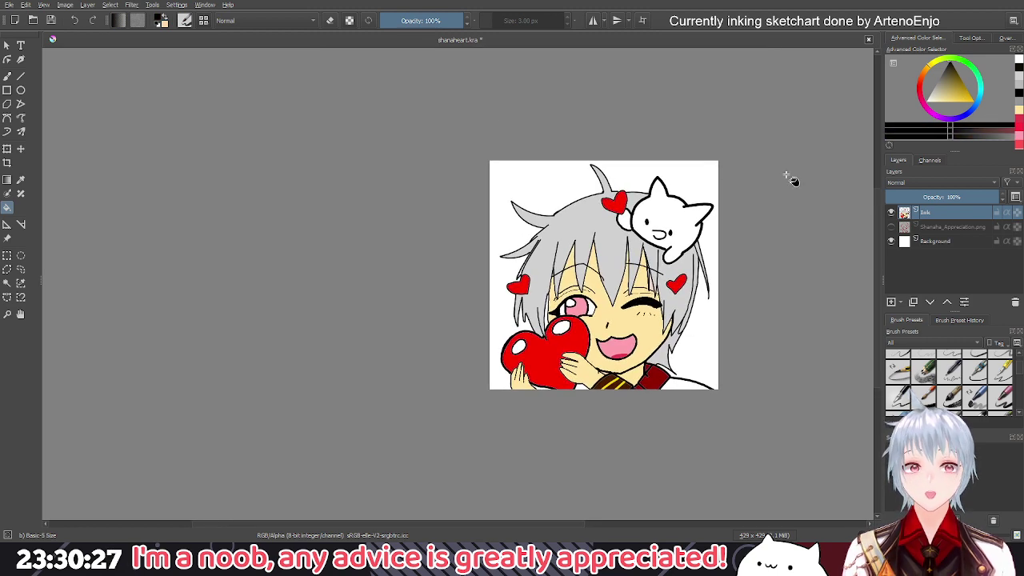
pyautogui.click(946, 246)
pyautogui.click(671, 182)
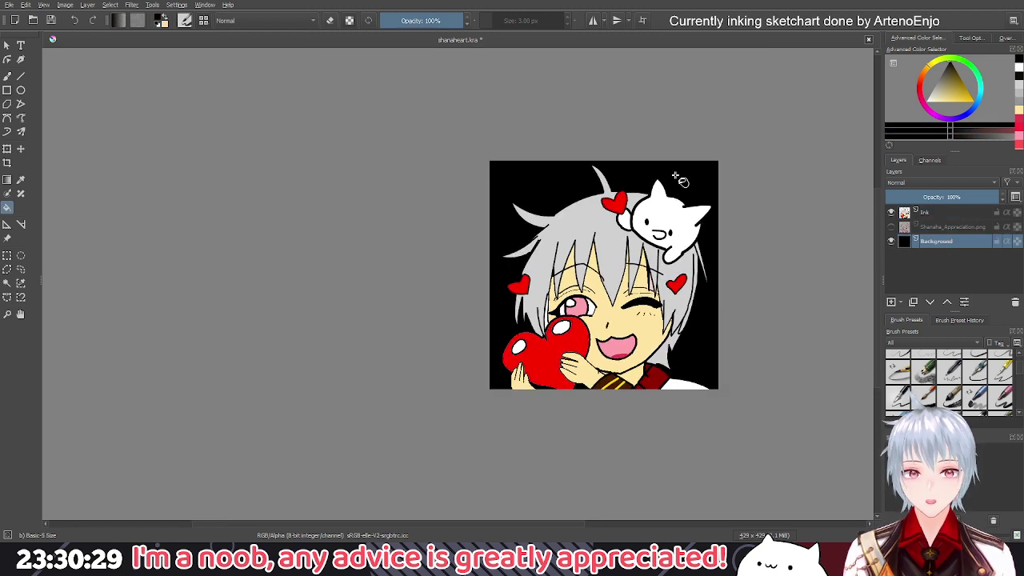
# Examine the whole drawing against the black background at different sizes, and reset the Background layer to white
pyautogui.scroll(-2, 376, 178)
pyautogui.moveTo(376, 208); pyautogui.dragTo(564, 322)
pyautogui.moveTo(425, 235); pyautogui.dragTo(516, 272)
pyautogui.scroll(-1, 501, 263)
pyautogui.moveTo(400, 209); pyautogui.dragTo(551, 304)
pyautogui.scroll(-1, 551, 304)
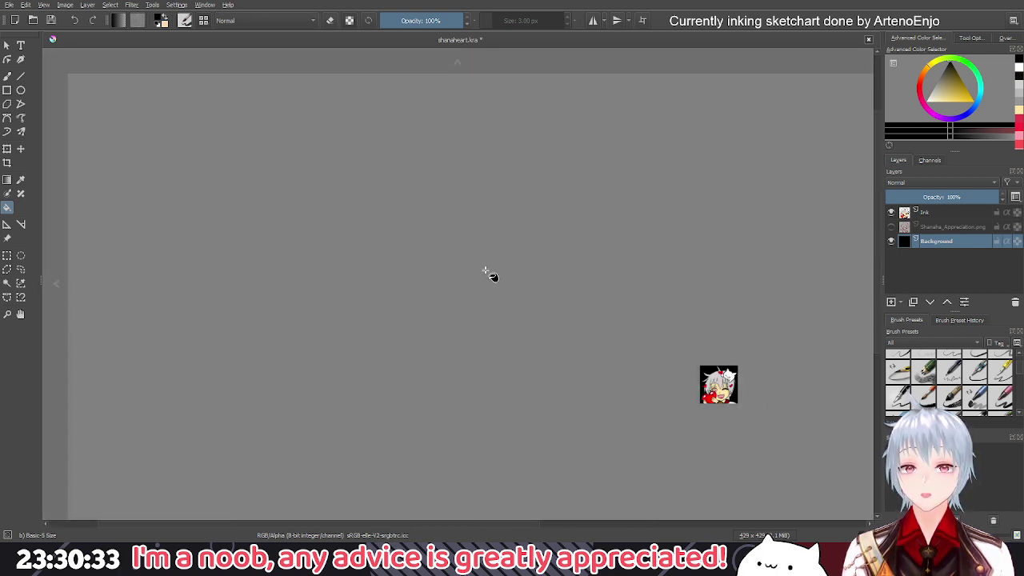
pyautogui.moveTo(716, 399); pyautogui.dragTo(511, 333)
pyautogui.scroll(6, 511, 333)
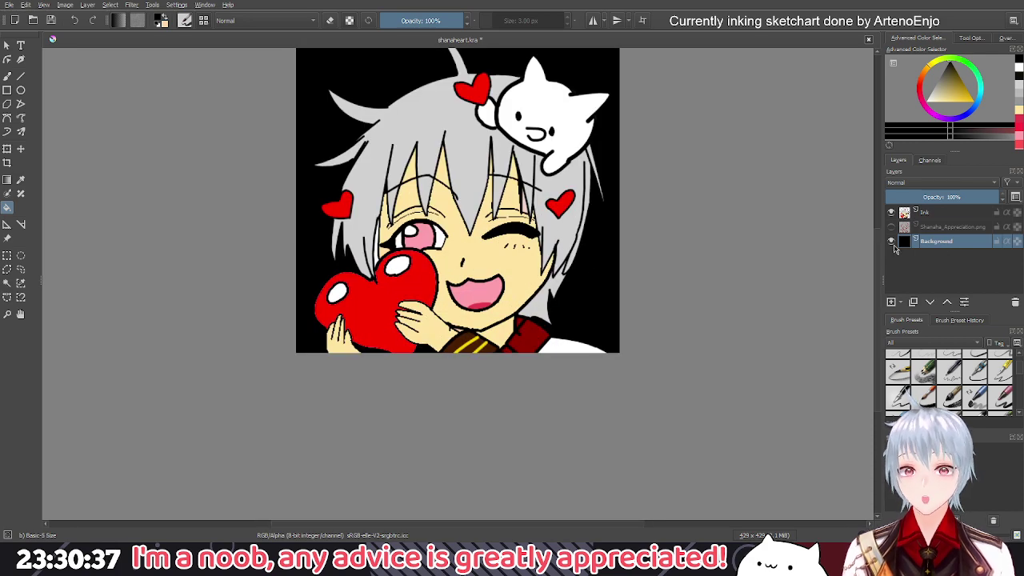
pyautogui.press('BackSpace')
# Try filling the small hair gap above the small heart beside the open eye with light grey, and undo the fill
pyautogui.scroll(3, 354, 216)
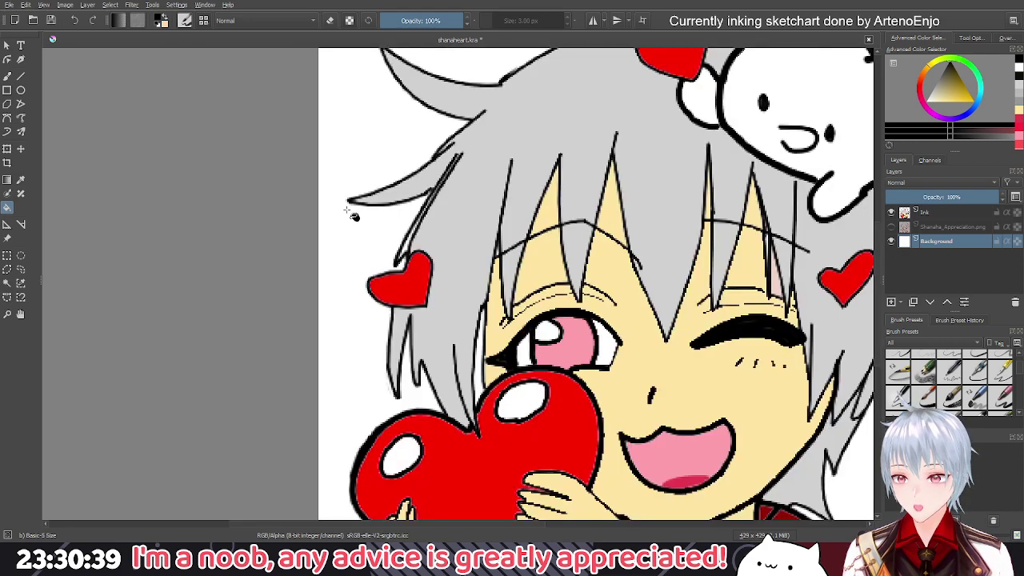
pyautogui.scroll(2, 355, 216)
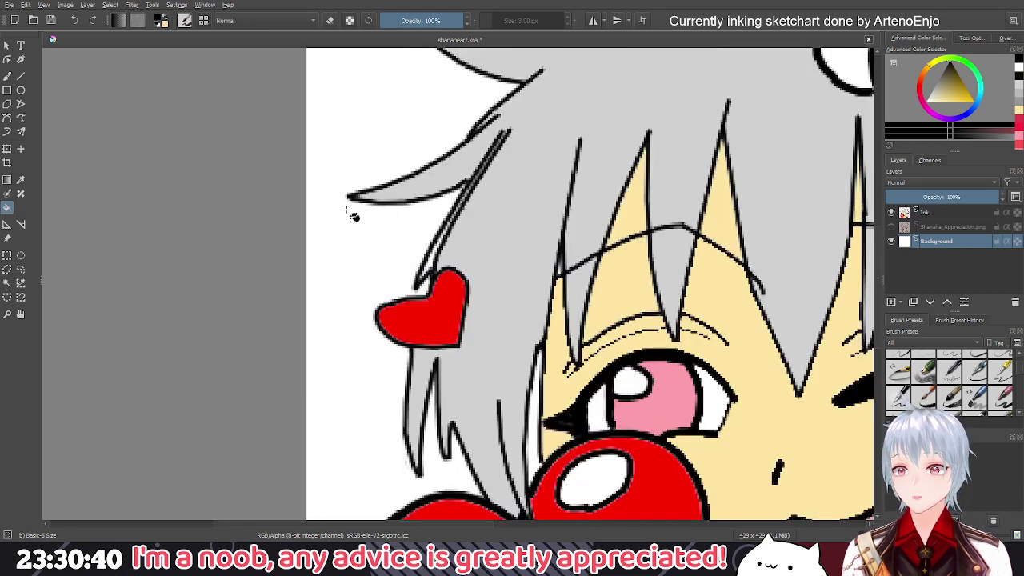
pyautogui.click(437, 265)
pyautogui.hotkey('ctrl', 'z')
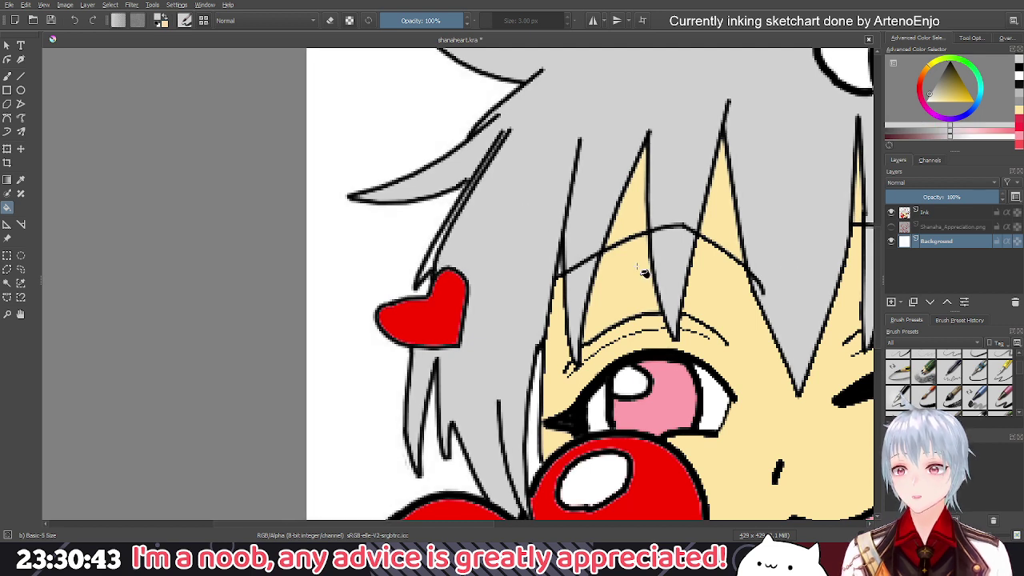
# Fill the leftover skin patches between the hair strands above the winking eye with the skin colour on the Ink layer
pyautogui.click(937, 214)
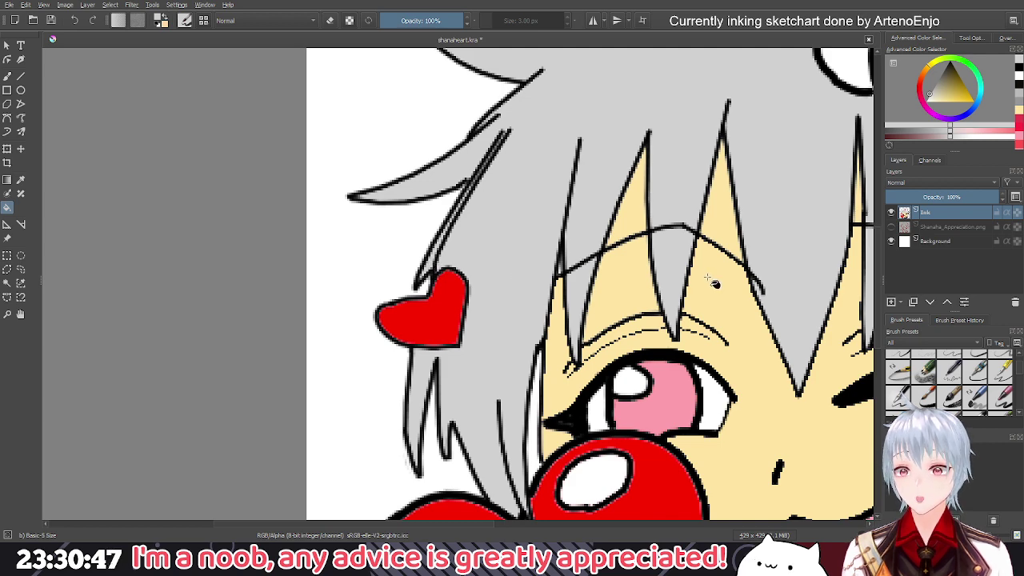
pyautogui.scroll(-6, 715, 282)
pyautogui.scroll(3, 575, 258)
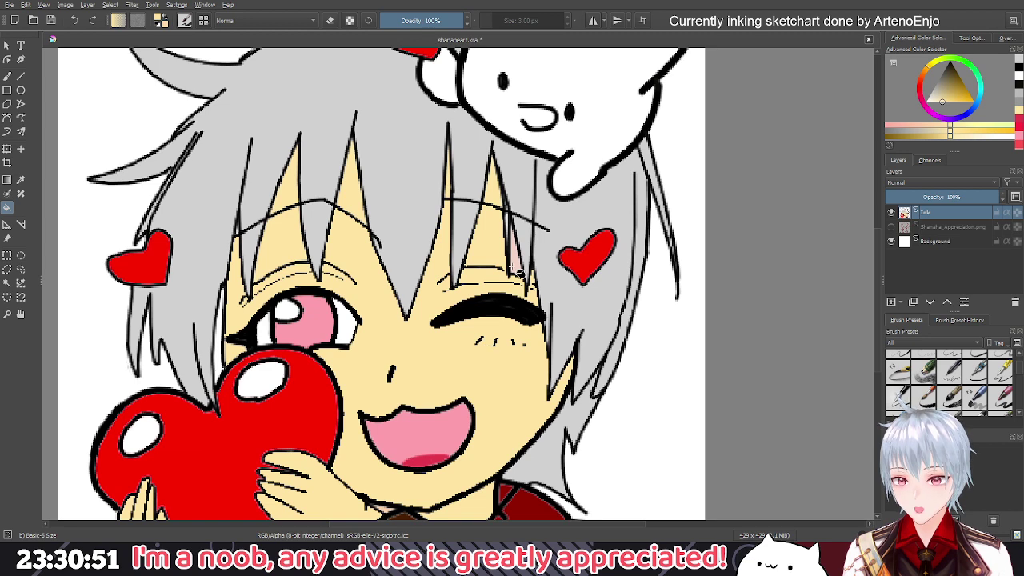
pyautogui.scroll(-2, 452, 332)
pyautogui.scroll(-2, 450, 332)
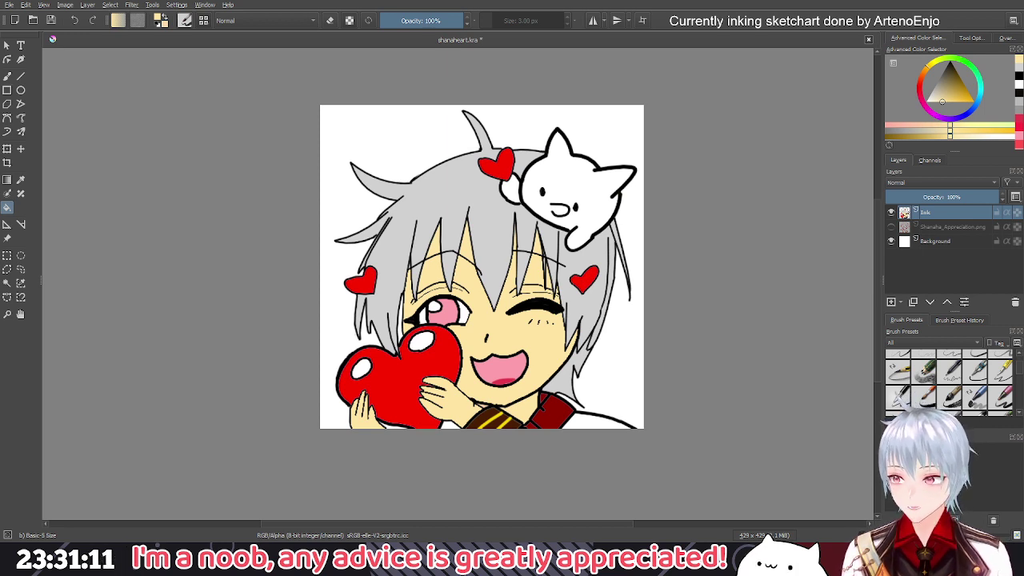
# Pick the cuff's dark brown, try a 3 px freehand brush stroke on the white shoulder, and undo the stroke
pyautogui.press('b')
pyautogui.press('ctrl')
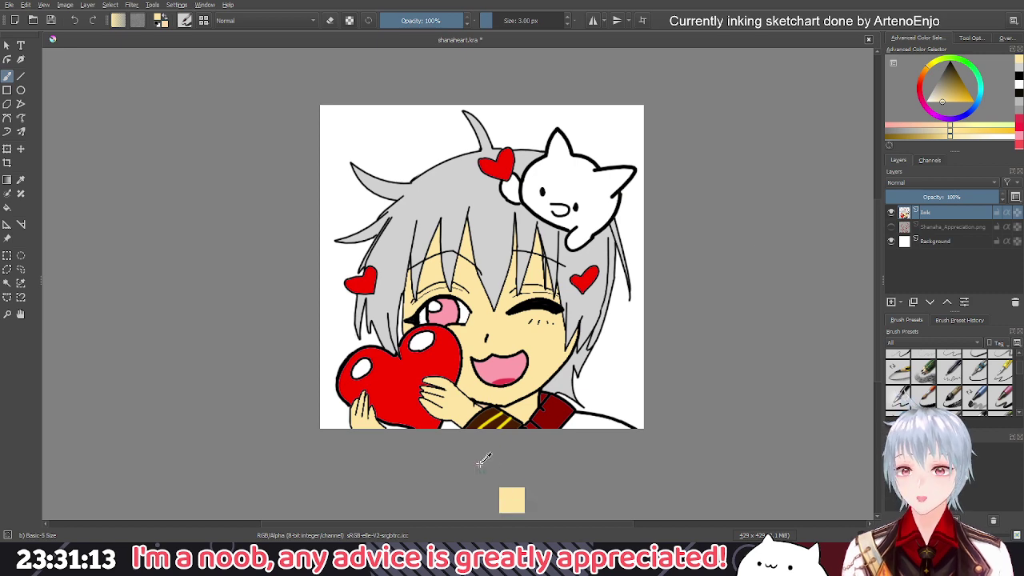
pyautogui.moveTo(489, 413); pyautogui.dragTo(622, 429)
pyautogui.scroll(2, 582, 422)
pyautogui.hotkey('ctrl', 'z')
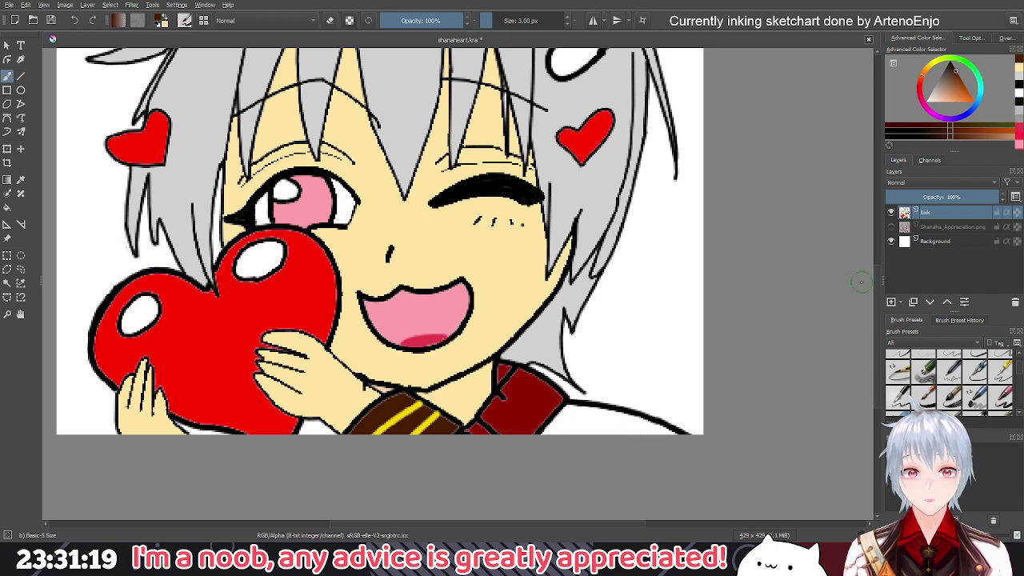
# Draw two overlapping dark-brown Bezier curves, 12 px thick, across the white shoulder just below its outline
pyautogui.moveTo(495, 20); pyautogui.dragTo(507, 20)
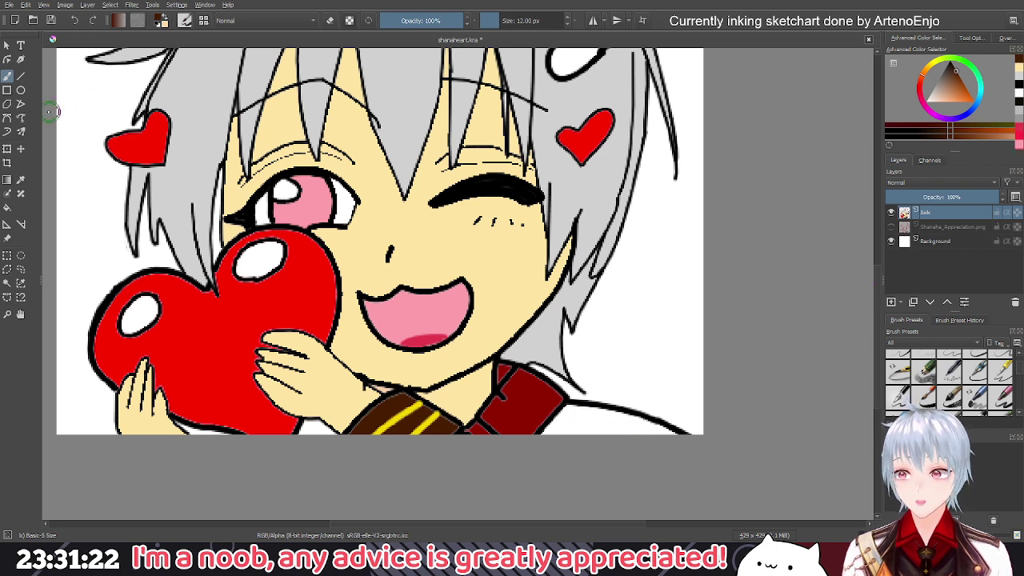
pyautogui.click(7, 117)
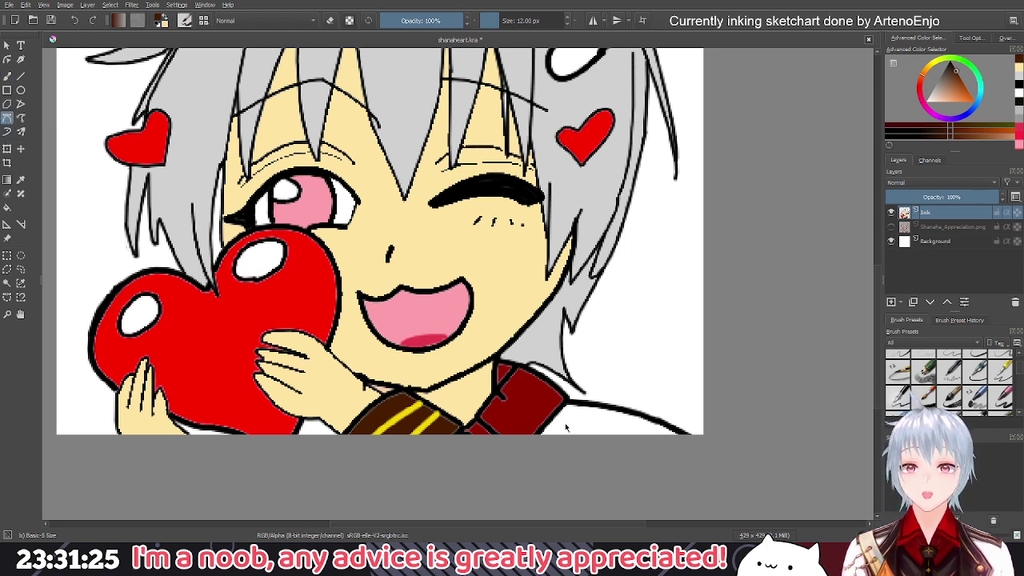
pyautogui.moveTo(683, 467); pyautogui.dragTo(686, 492)
pyautogui.press('Return')
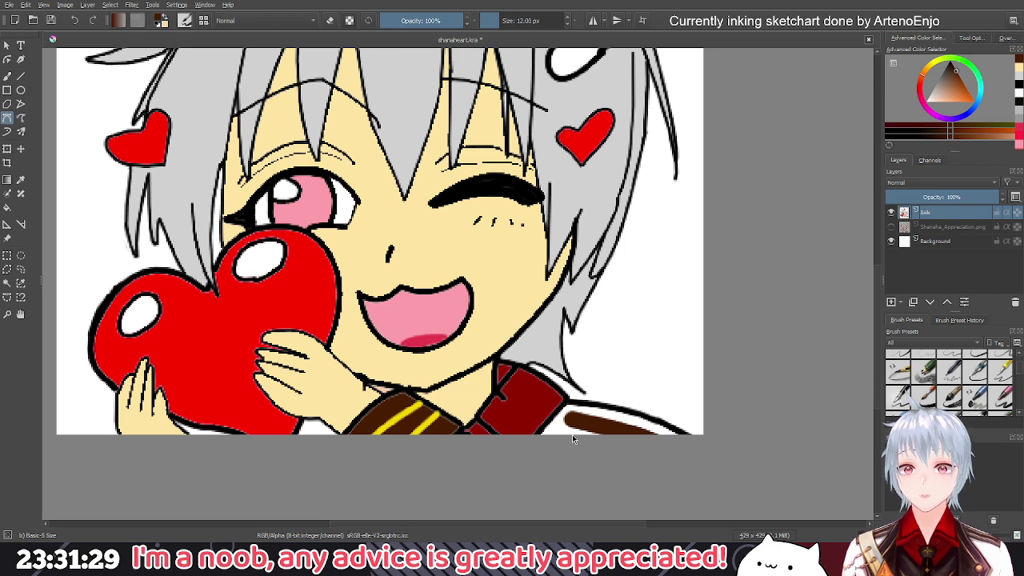
pyautogui.moveTo(662, 448); pyautogui.dragTo(666, 502)
pyautogui.press('Return')
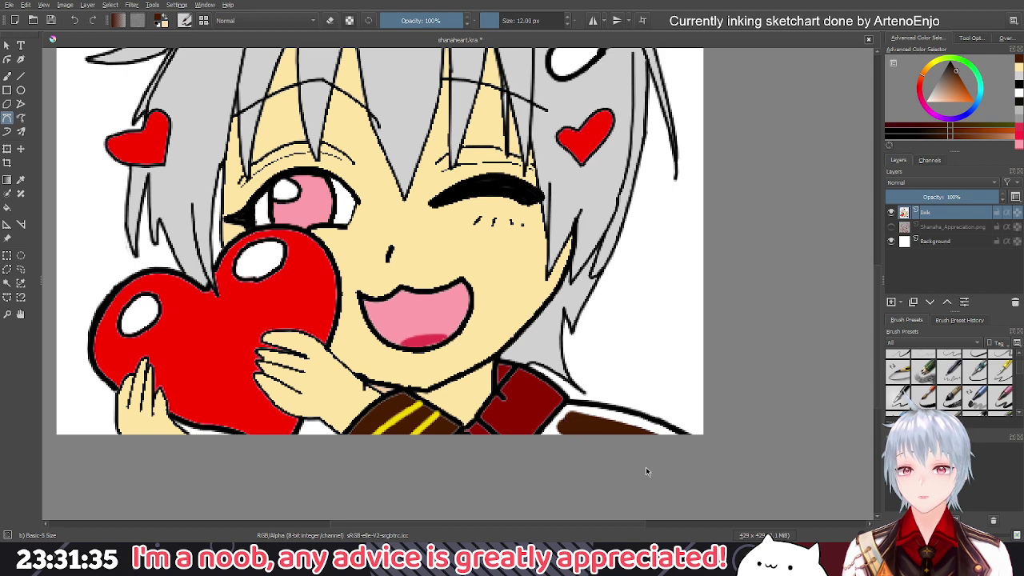
# Touch up the collar end of the dark-brown shoulder band with the 12 px freehand brush
pyautogui.click(7, 76)
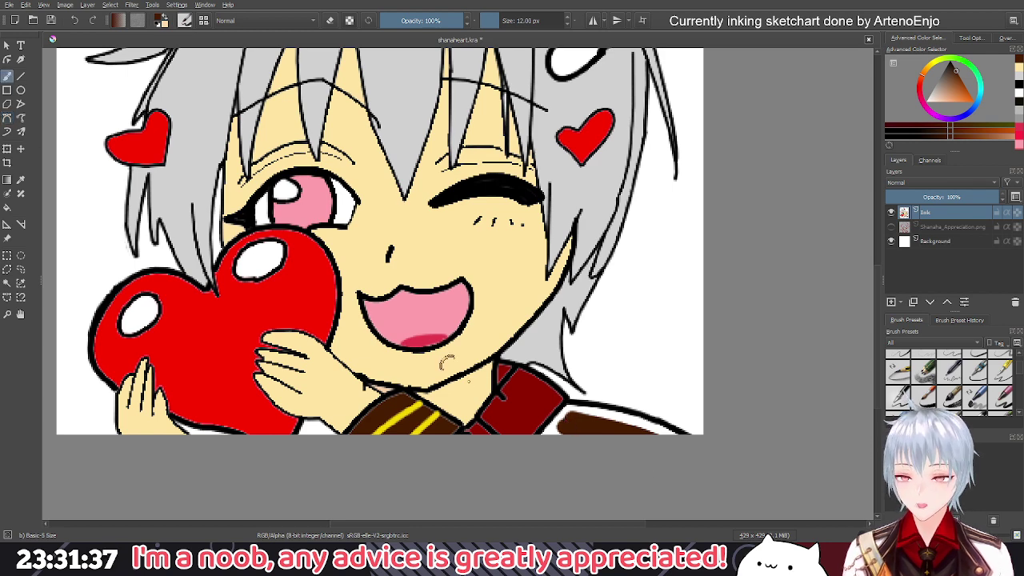
pyautogui.scroll(5, 583, 432)
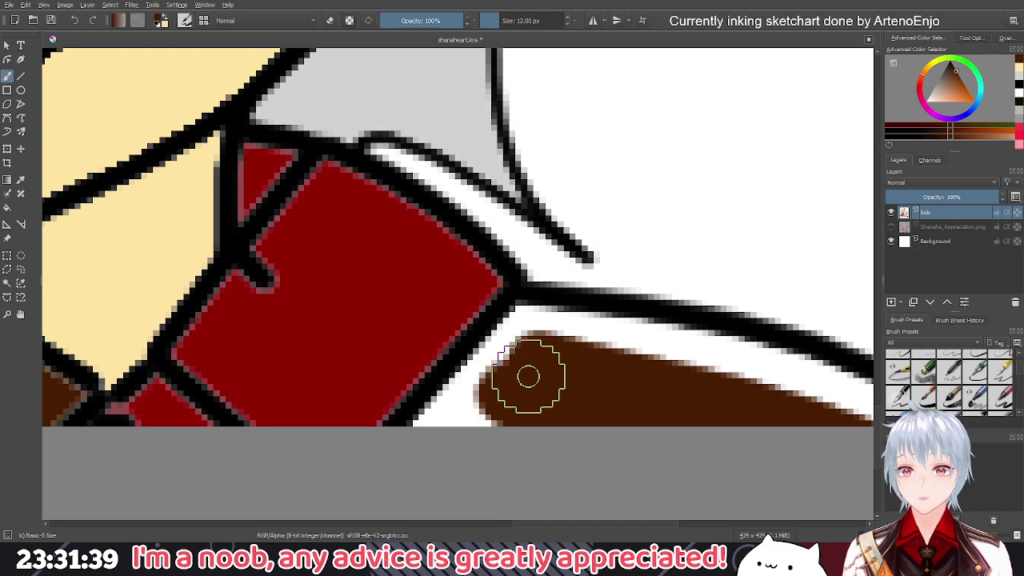
# Sample the yellow of the cuff stripes and set up the Bezier Curve tool with a 4 px brush
pyautogui.scroll(-5, 540, 380)
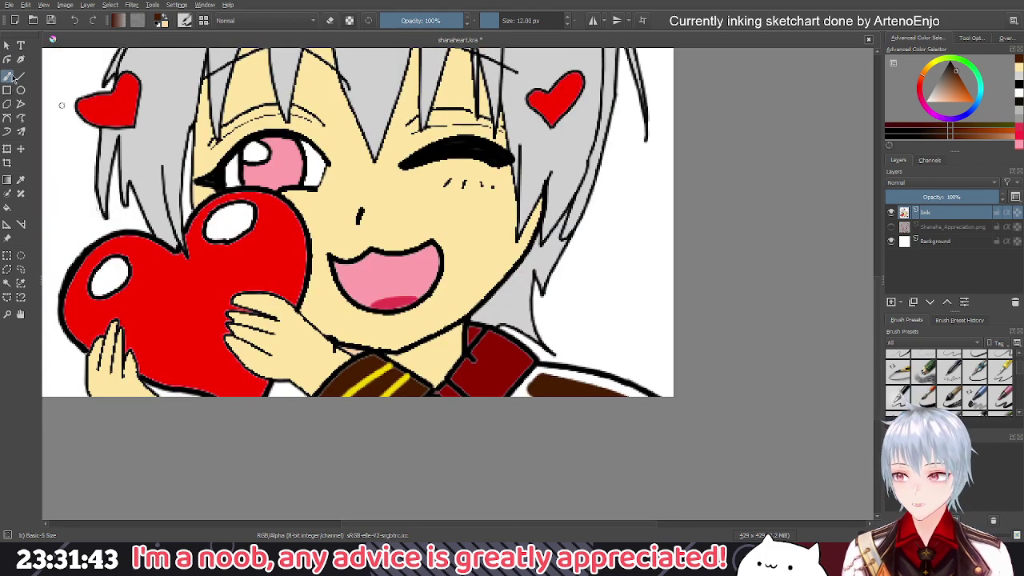
pyautogui.keyDown('ctrl'); pyautogui.click(382, 371); pyautogui.keyUp('ctrl')
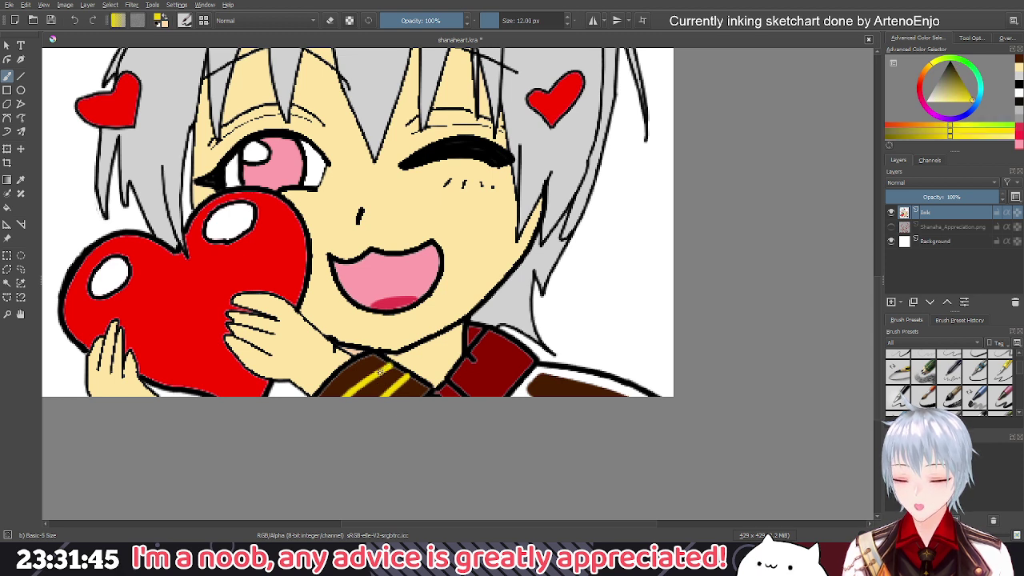
pyautogui.scroll(-1, 531, 21)
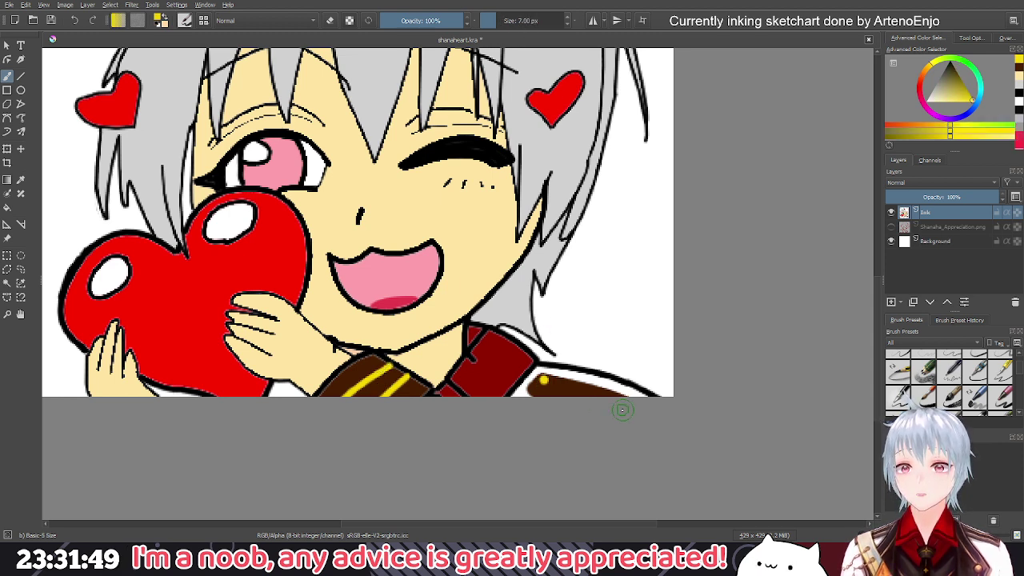
pyautogui.scroll(-3, 529, 20)
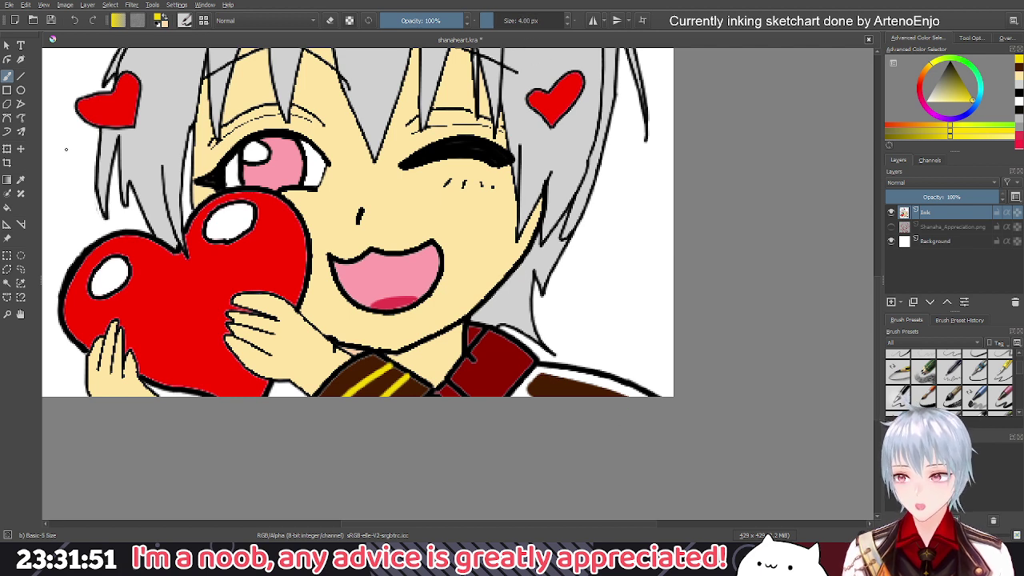
pyautogui.click(7, 117)
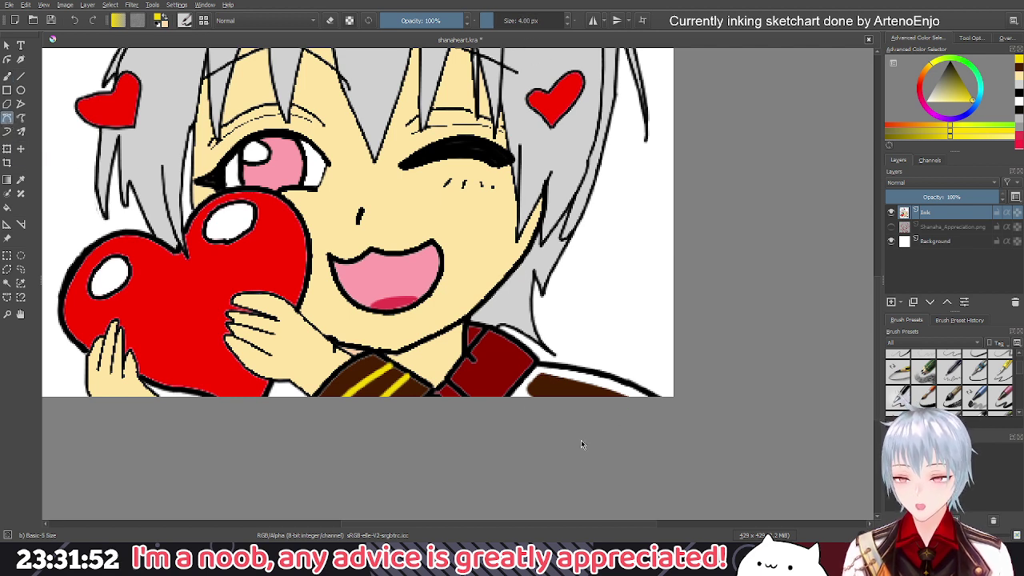
# Draw two yellow Bezier stripes along the brown shoulder patch at the canvas's lower edge
pyautogui.click(543, 382)
pyautogui.moveTo(673, 413); pyautogui.dragTo(672, 442)
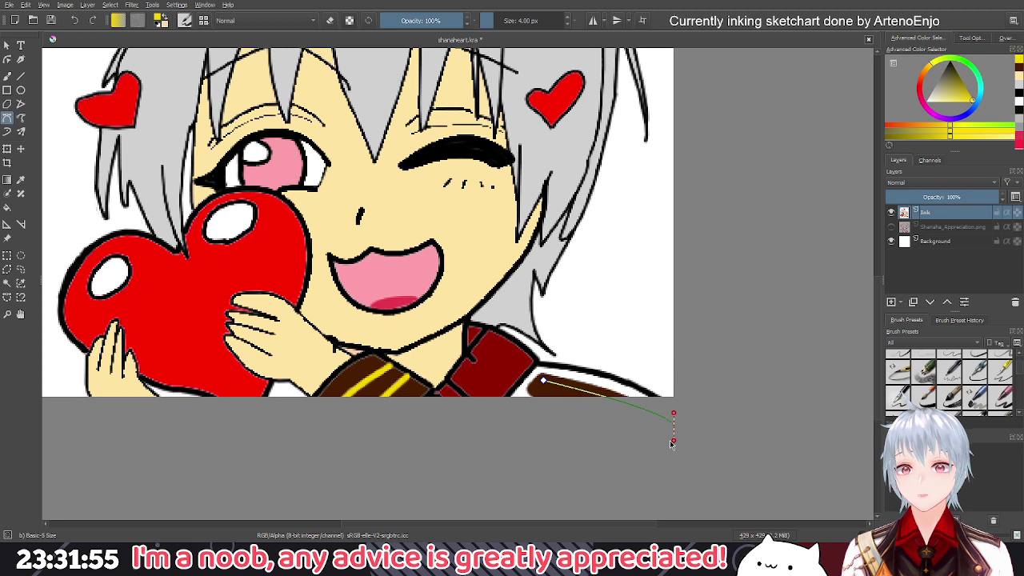
pyautogui.press('Return')
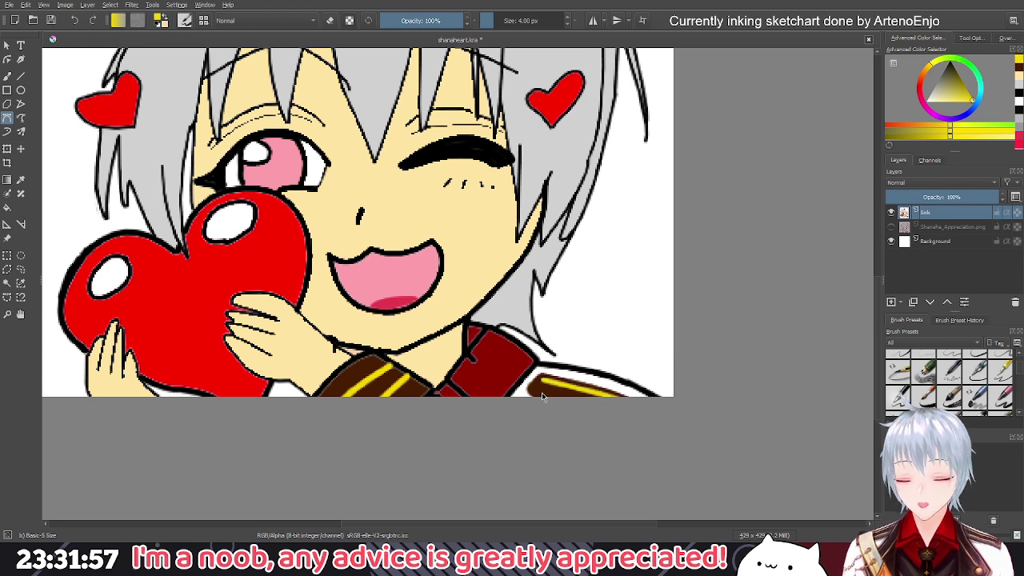
pyautogui.moveTo(633, 431); pyautogui.dragTo(634, 442)
pyautogui.press('Return')
pyautogui.scroll(-1, 512, 286)
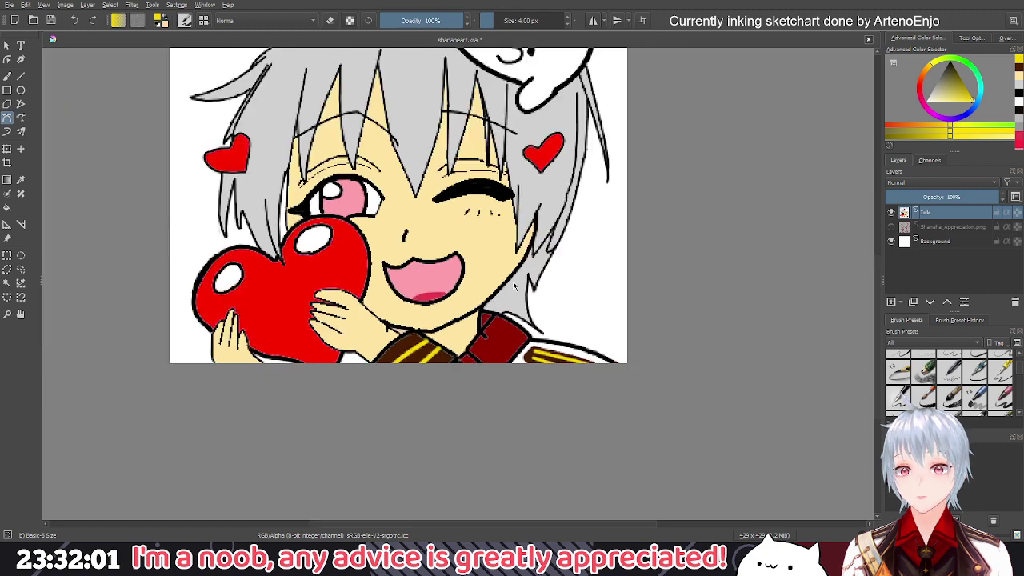
# Widen the brown shoulder patch along its upper edge with two Bezier curves in its own brown, and resample the cuff stripes' yellow
pyautogui.moveTo(472, 269); pyautogui.dragTo(606, 386)
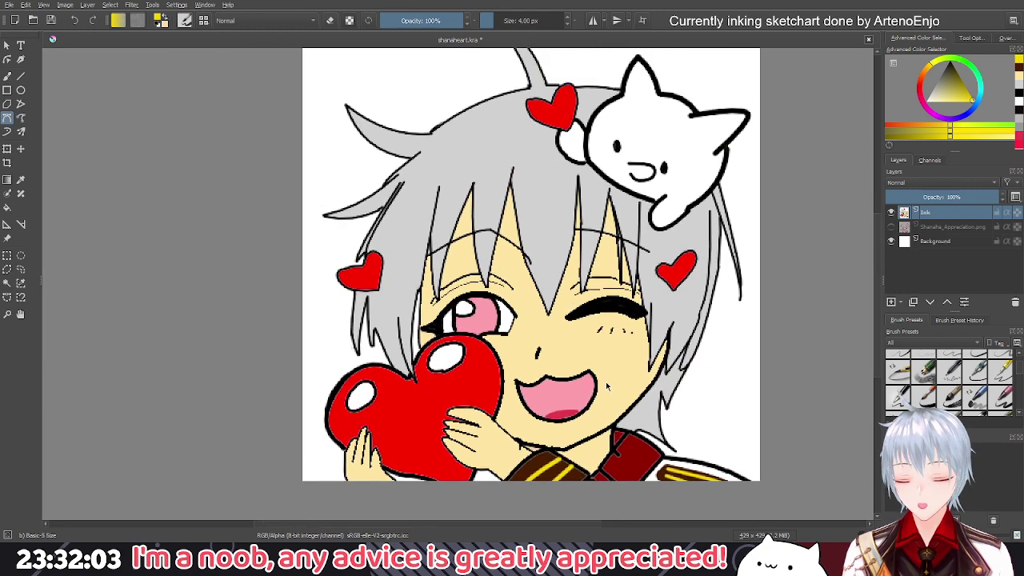
pyautogui.scroll(2, 661, 418)
pyautogui.moveTo(697, 433); pyautogui.dragTo(589, 277)
pyautogui.scroll(1, 590, 277)
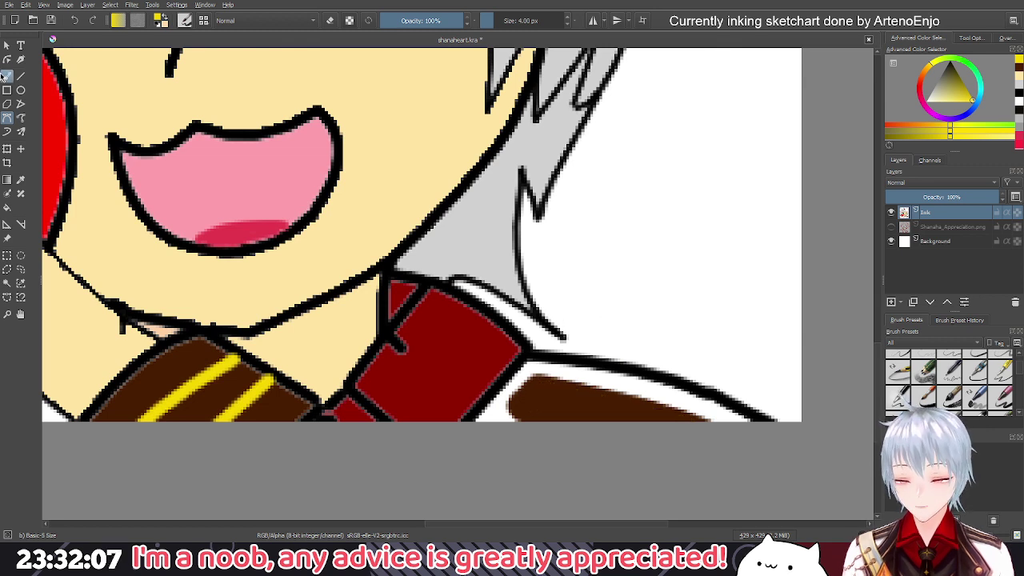
pyautogui.keyDown('ctrl'); pyautogui.click(562, 386); pyautogui.keyUp('ctrl')
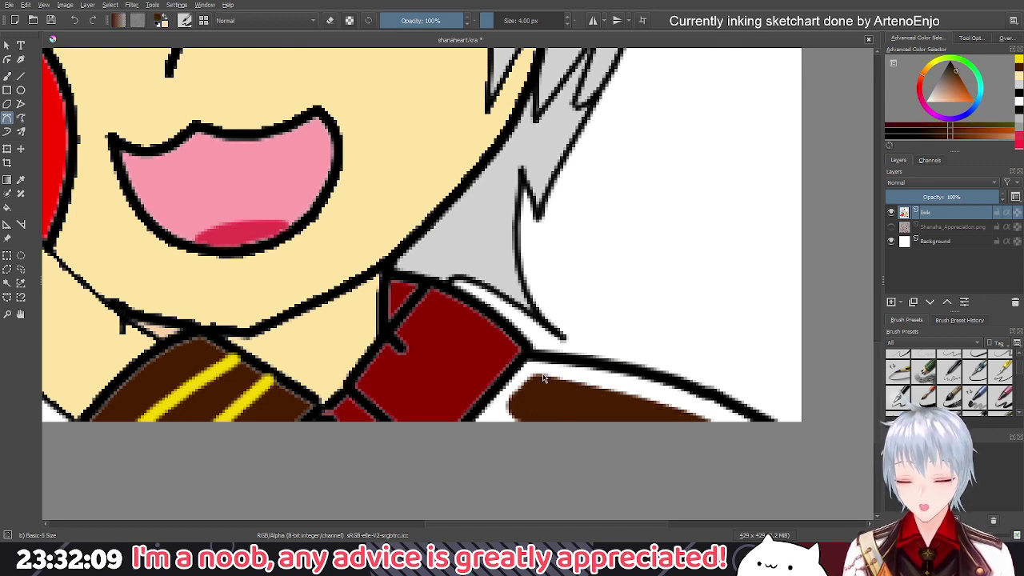
pyautogui.click(542, 374)
pyautogui.moveTo(755, 416); pyautogui.dragTo(726, 466)
pyautogui.press('Return')
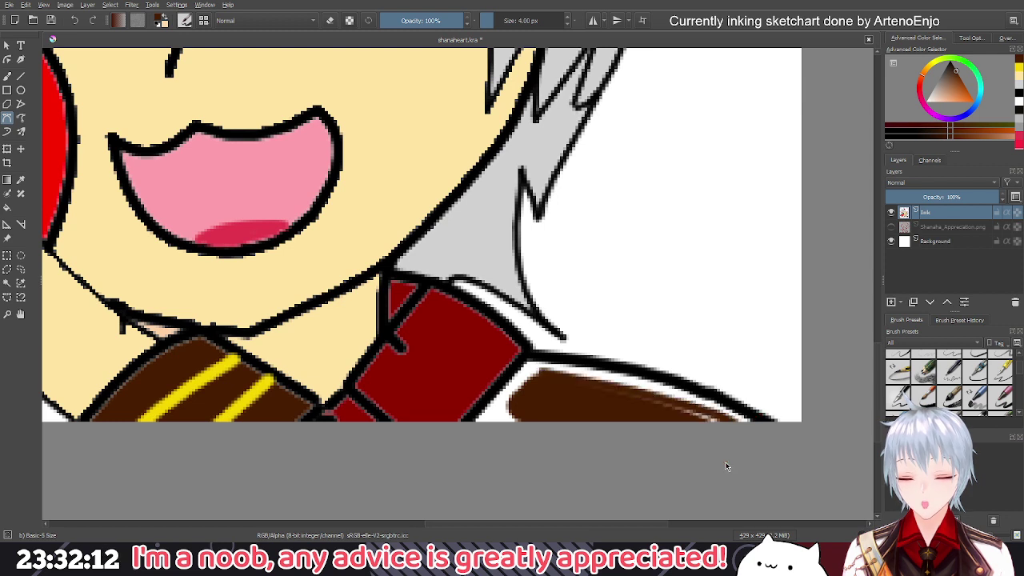
pyautogui.click(567, 382)
pyautogui.moveTo(753, 424); pyautogui.dragTo(728, 452)
pyautogui.press('Return')
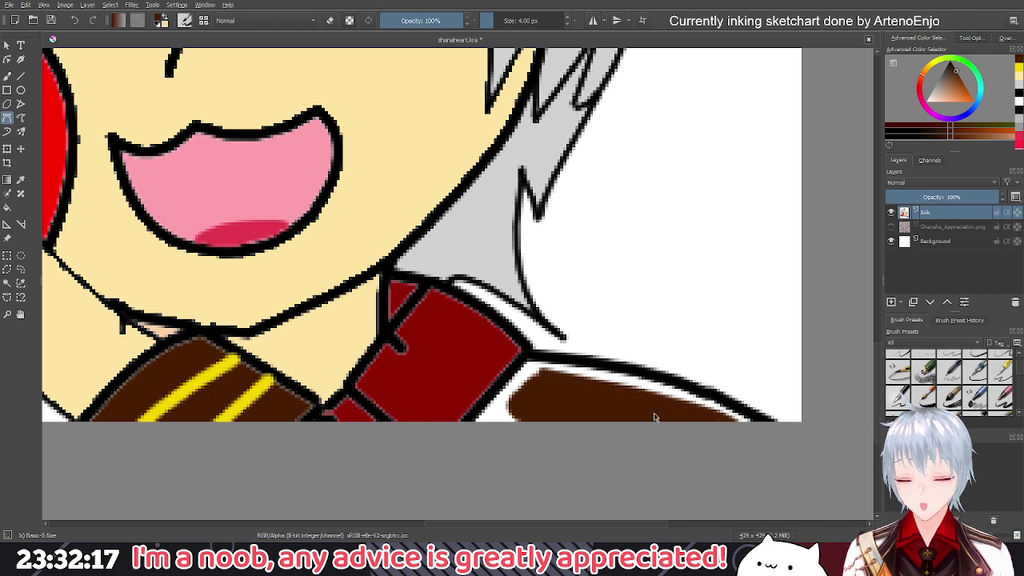
pyautogui.keyDown('ctrl'); pyautogui.click(230, 365); pyautogui.keyUp('ctrl')
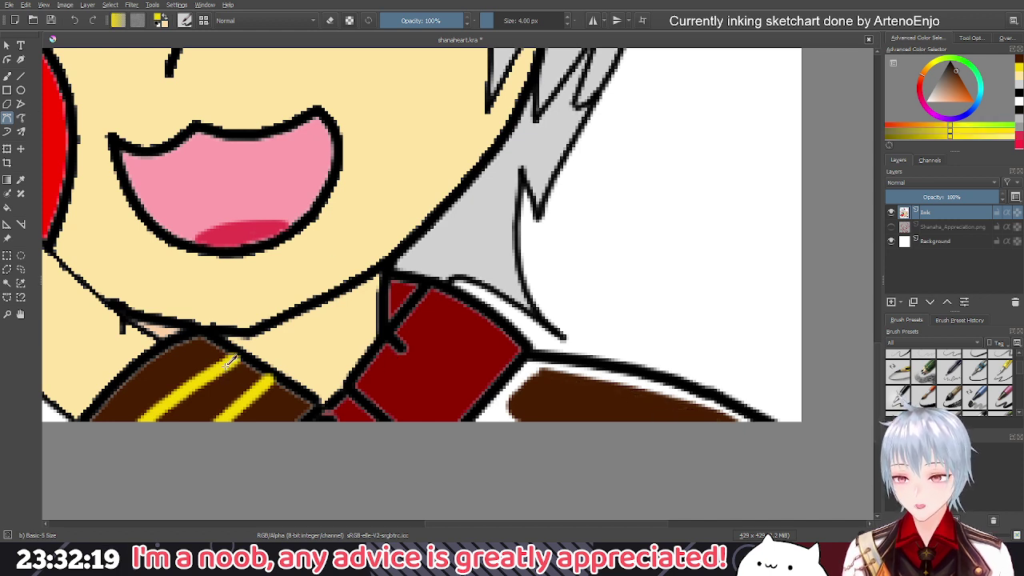
# Try out yellow Bezier stripes along the widened brown shoulder patch and undo them
pyautogui.click(548, 383)
pyautogui.moveTo(735, 422)
pyautogui.mouseDown()
pyautogui.moveTo(715, 450)
pyautogui.moveTo(607, 476)
pyautogui.mouseUp()
pyautogui.press('Return')
pyautogui.press('Return')
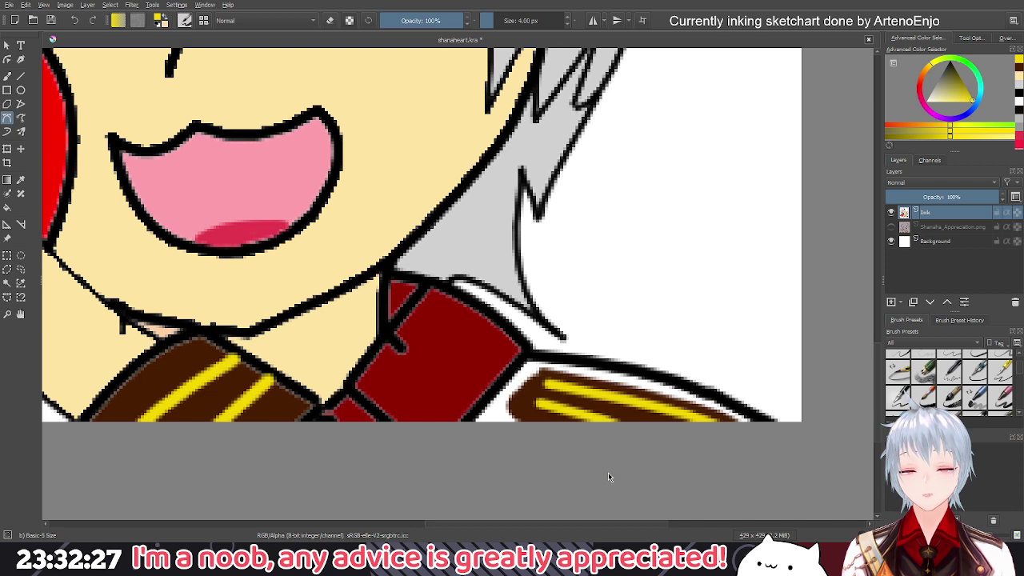
pyautogui.hotkey('ctrl', 'z')
pyautogui.hotkey('ctrl', 'z')
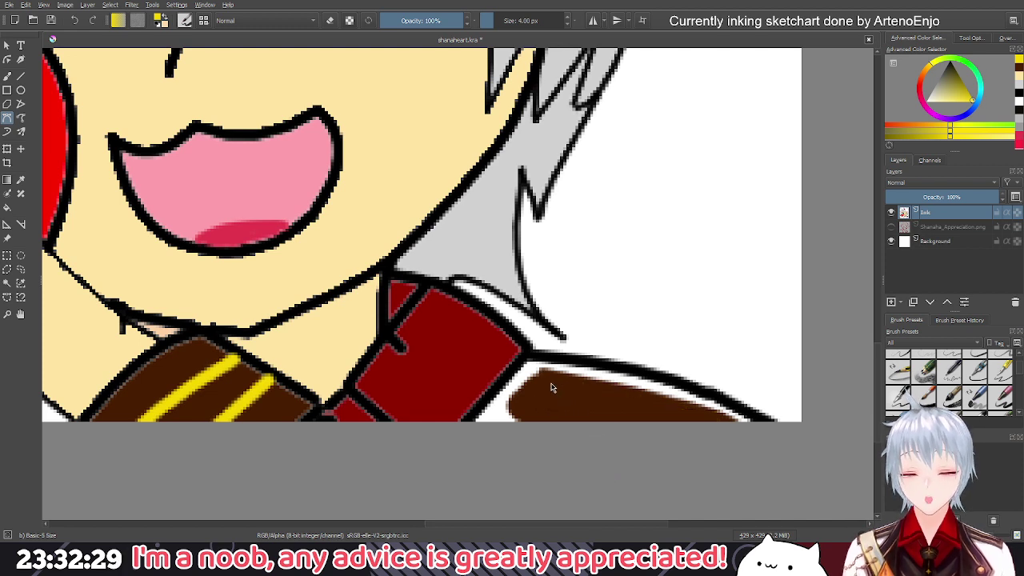
pyautogui.click(547, 383)
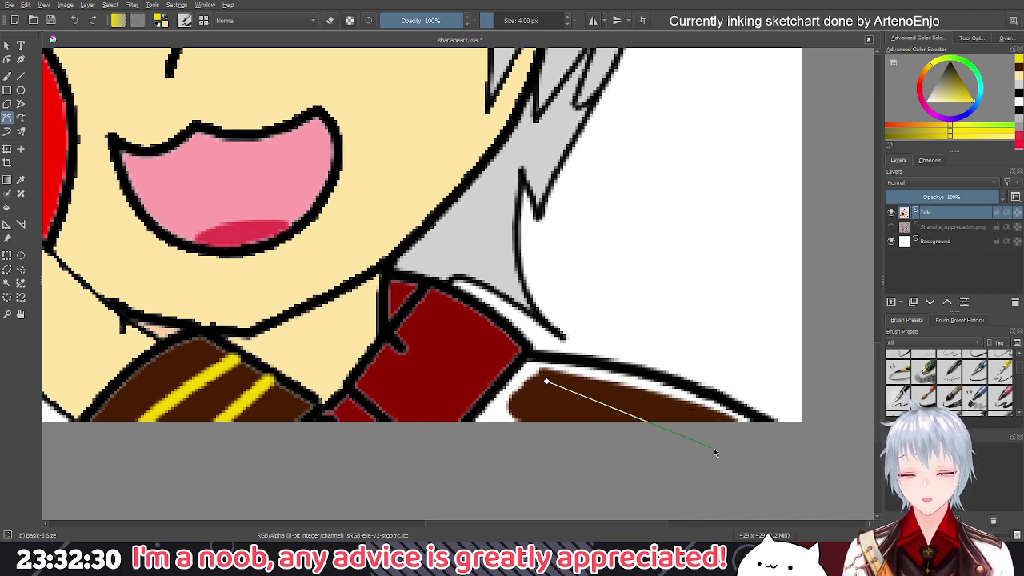
pyautogui.moveTo(713, 447); pyautogui.dragTo(537, 417)
pyautogui.press('Return')
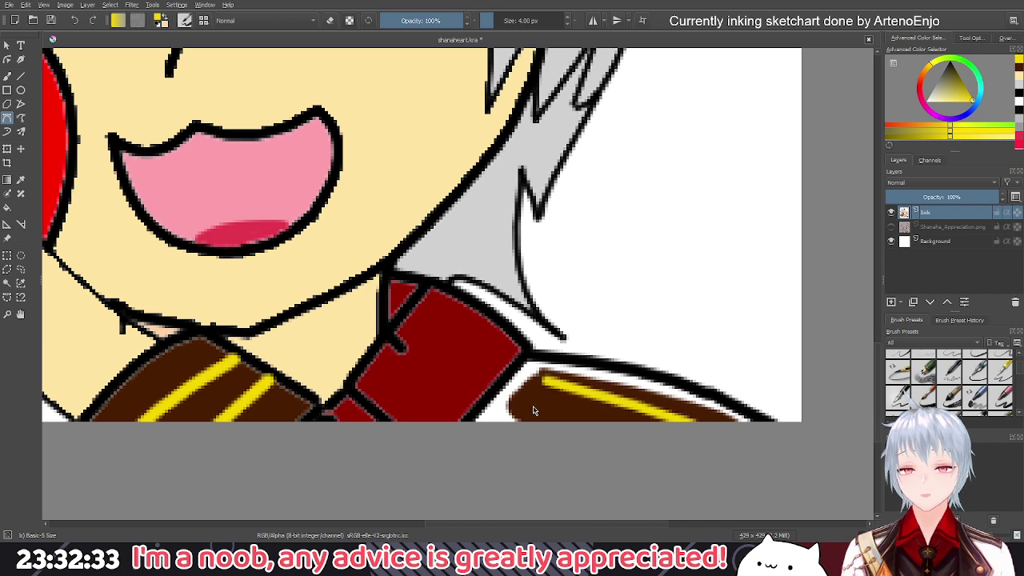
pyautogui.hotkey('ctrl', 'z')
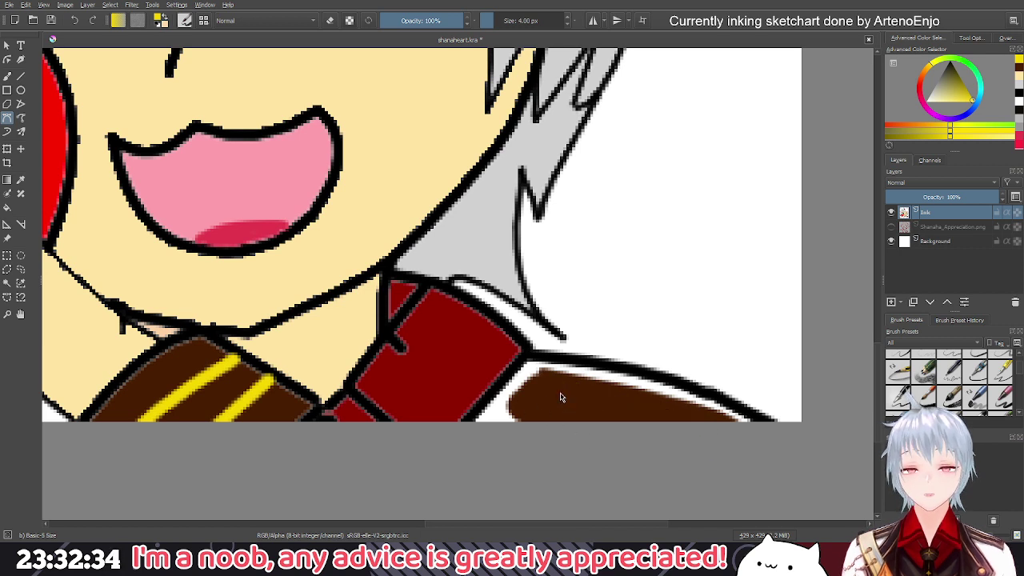
# Draw two roughly parallel yellow Bezier stripes across the brown shoulder patch, running off the canvas's lower edge
pyautogui.hotkey('ctrl', 'shift', 'z')
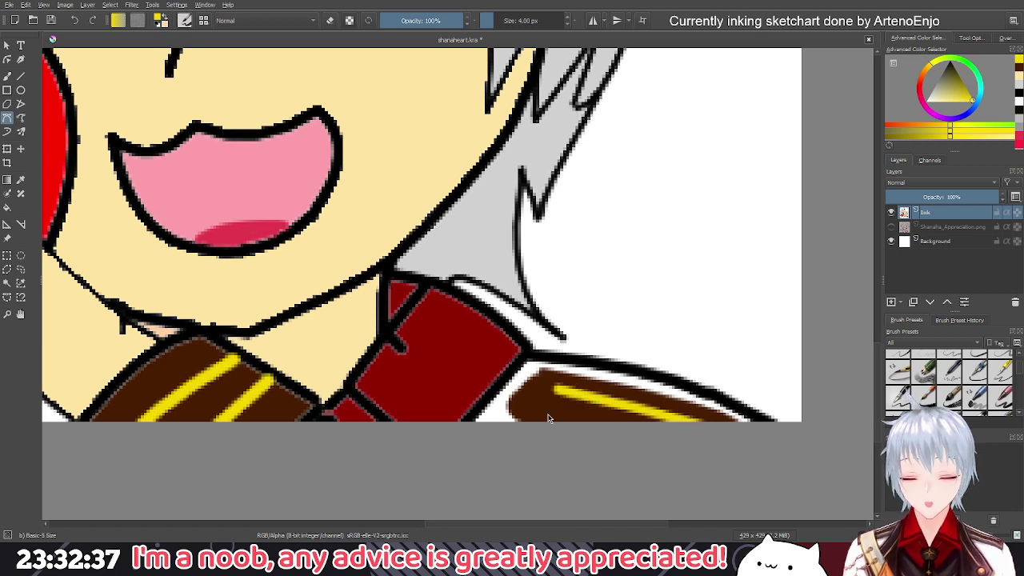
pyautogui.click(544, 410)
pyautogui.moveTo(652, 456); pyautogui.dragTo(641, 471)
pyautogui.scroll(-2, 516, 284)
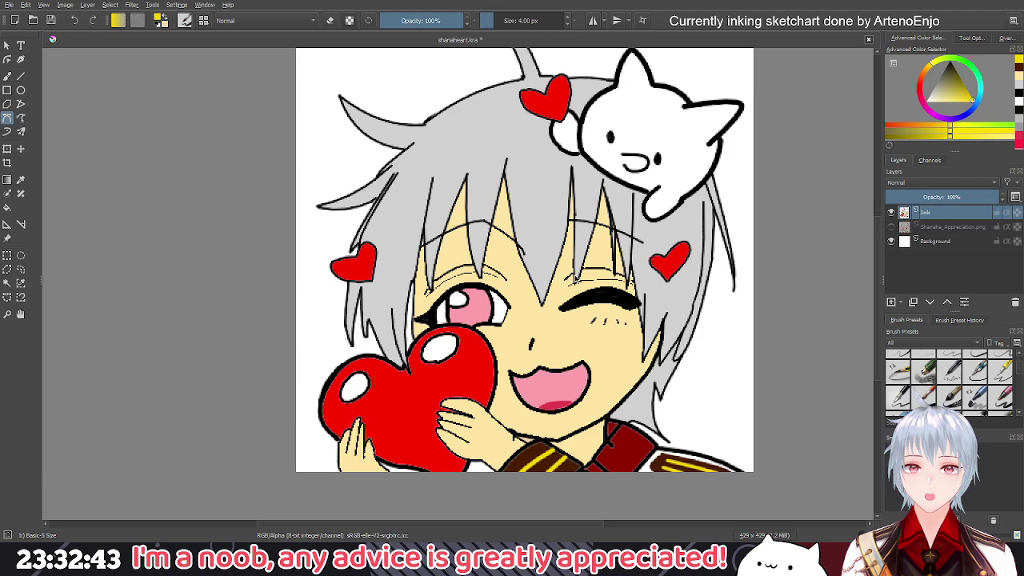
pyautogui.scroll(1, 333, 231)
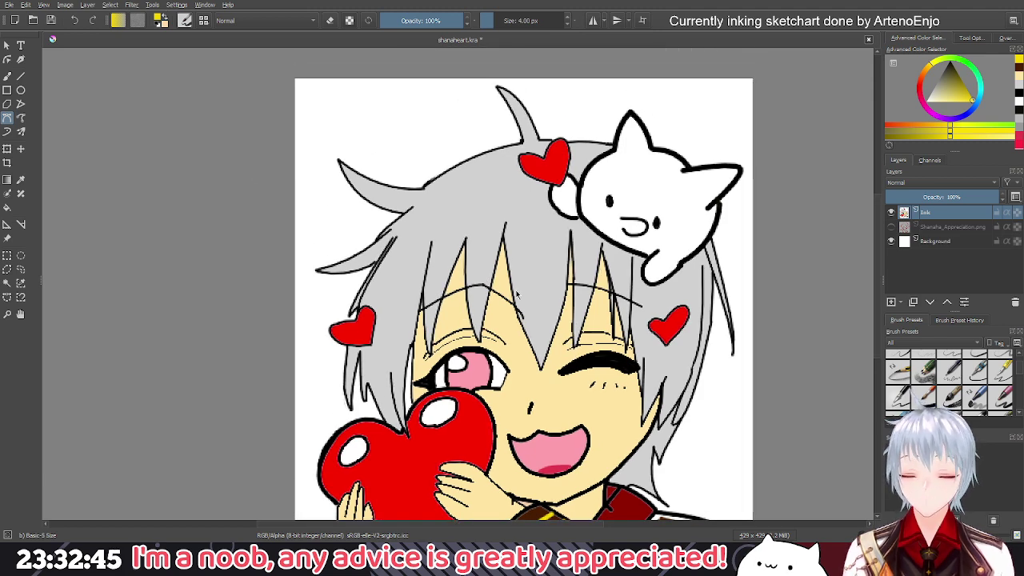
pyautogui.moveTo(517, 294); pyautogui.dragTo(515, 270)
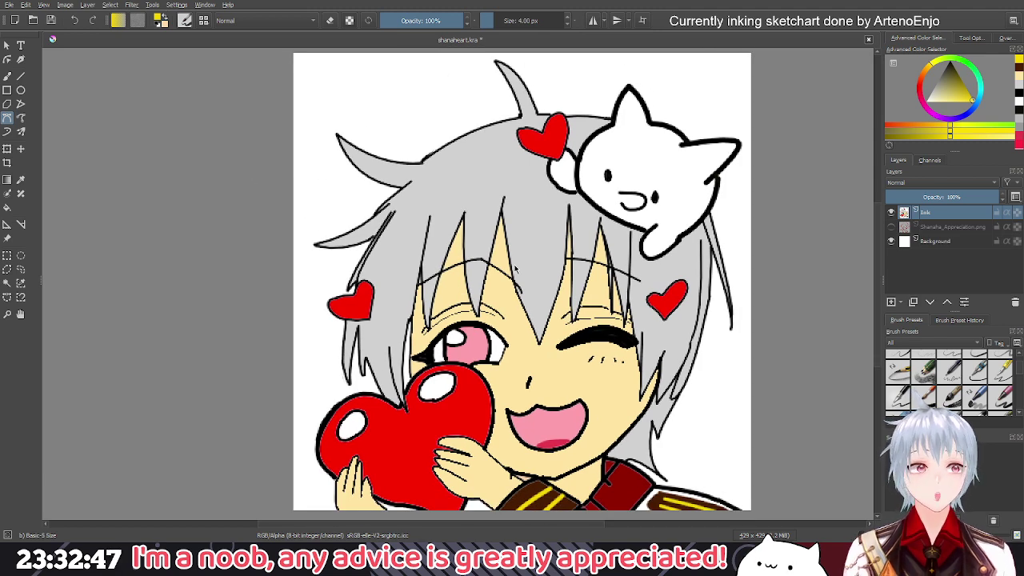
# Set the freehand brush to a light gray and try two slanted highlight strokes on the hair above the fringe, undoing them
pyautogui.click(9, 115)
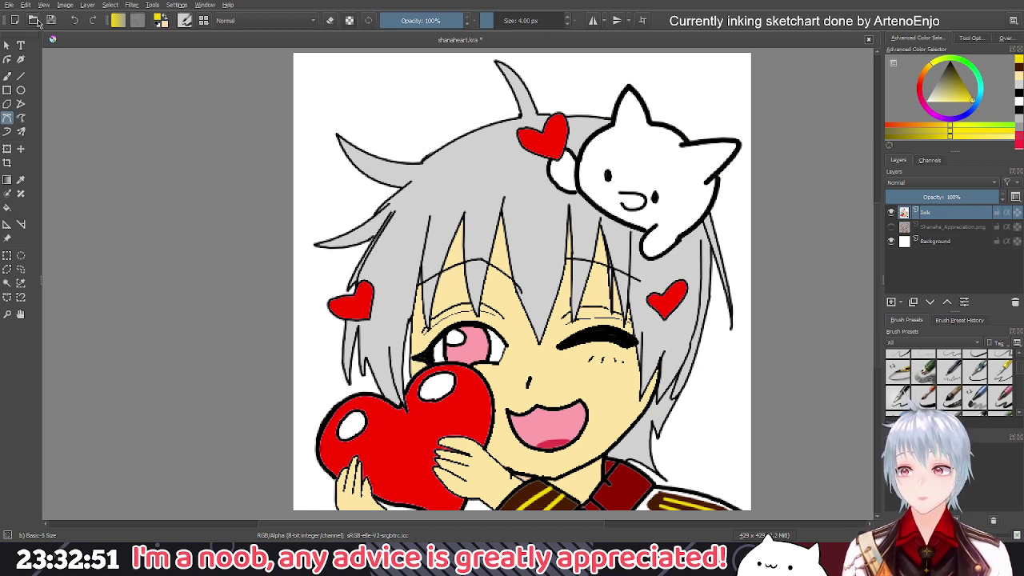
pyautogui.click(7, 75)
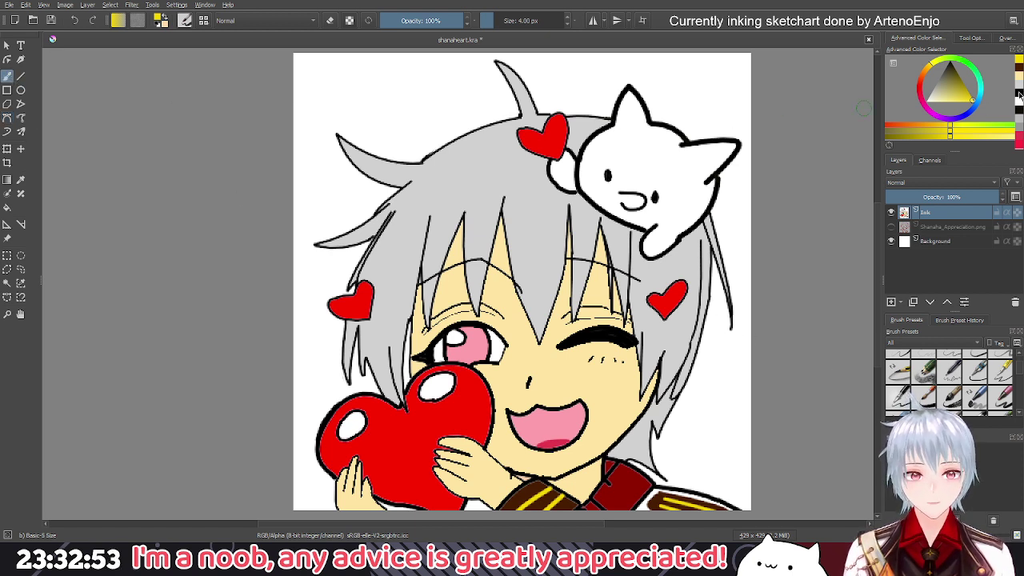
pyautogui.click(1019, 89)
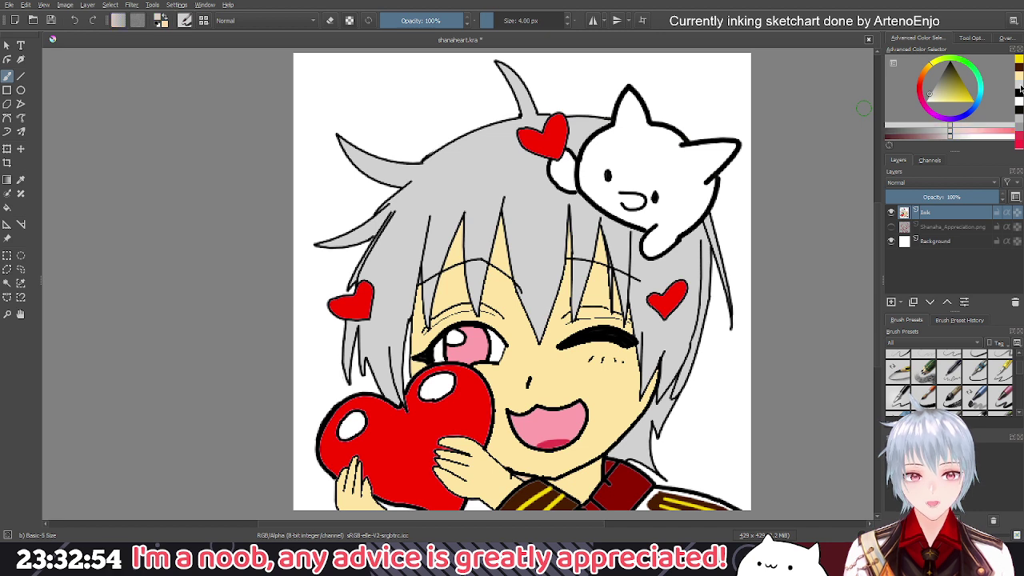
pyautogui.click(941, 139)
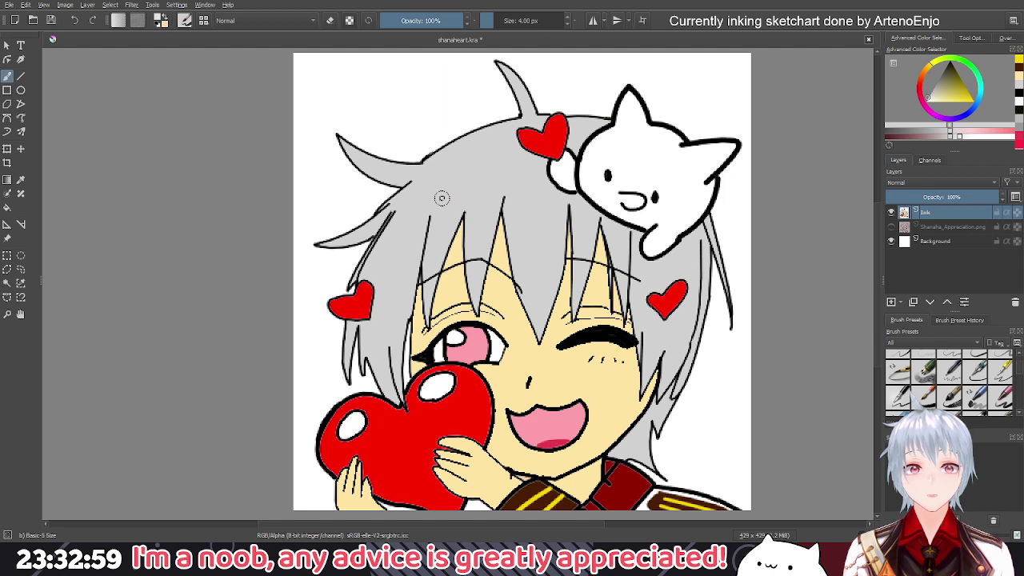
pyautogui.moveTo(491, 167); pyautogui.dragTo(480, 210)
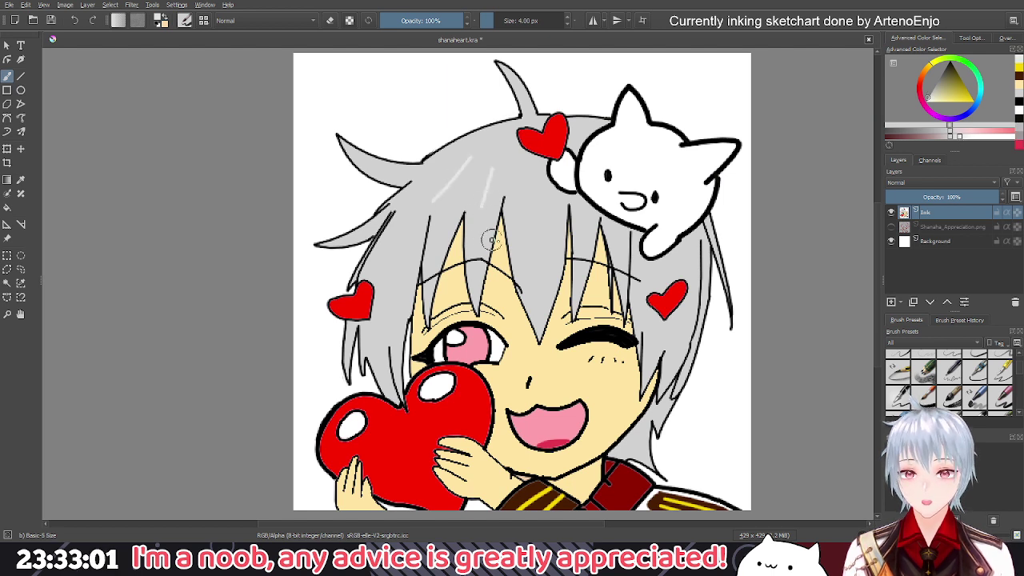
pyautogui.hotkey('ctrl', 'z')
# Filter the brush presets by the Paint tag and choose the Bristles-4 Glaze brush
pyautogui.scroll(-2, 956, 379)
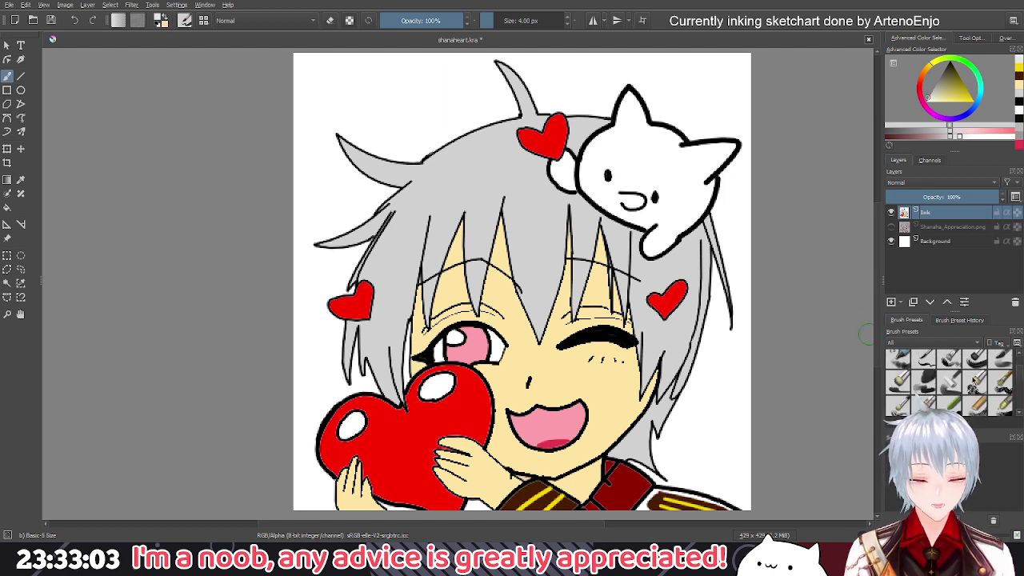
pyautogui.scroll(-3, 975, 382)
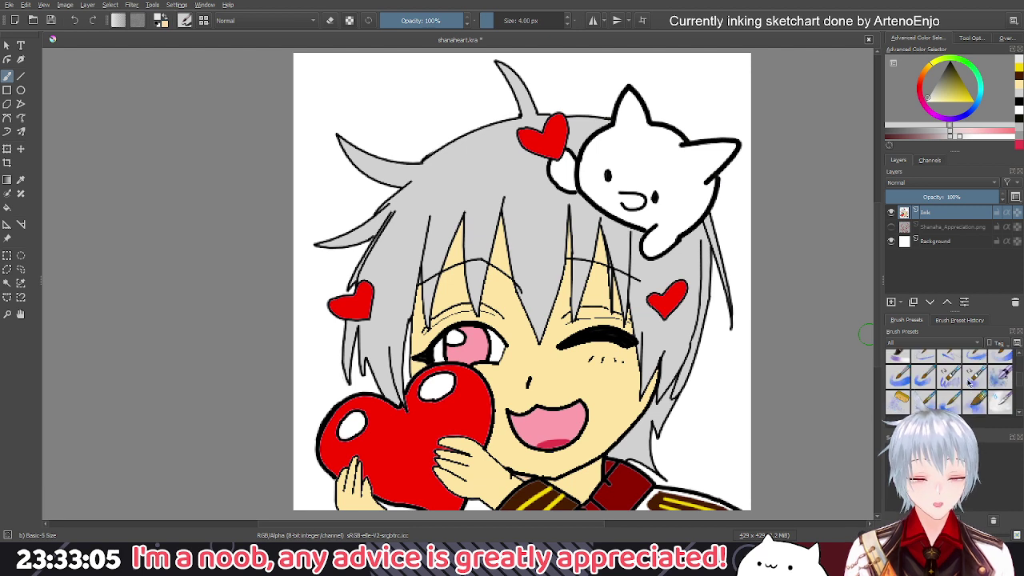
pyautogui.scroll(-2, 968, 382)
pyautogui.scroll(-2, 970, 382)
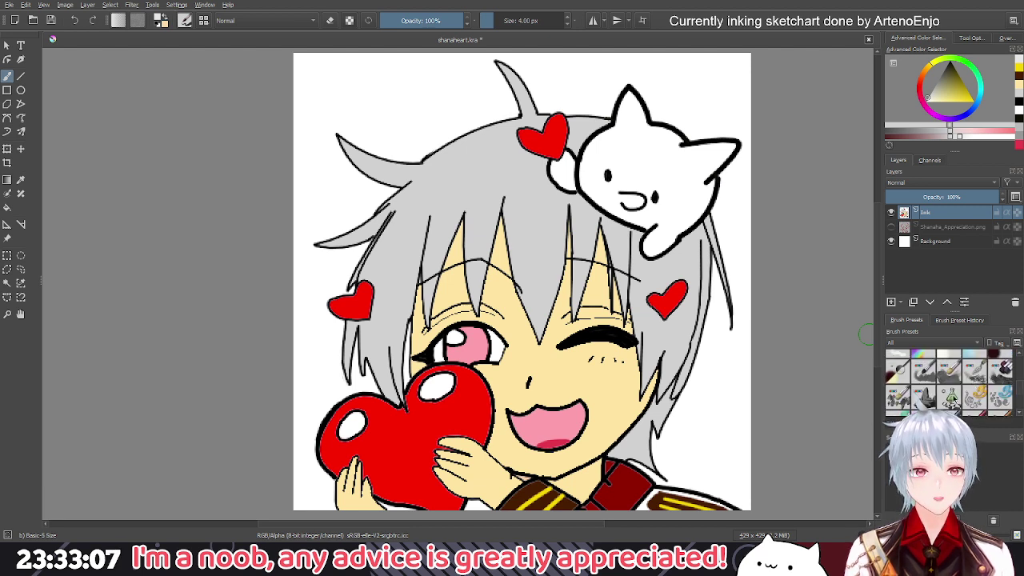
pyautogui.scroll(-2, 969, 387)
pyautogui.scroll(-2, 966, 381)
pyautogui.click(956, 343)
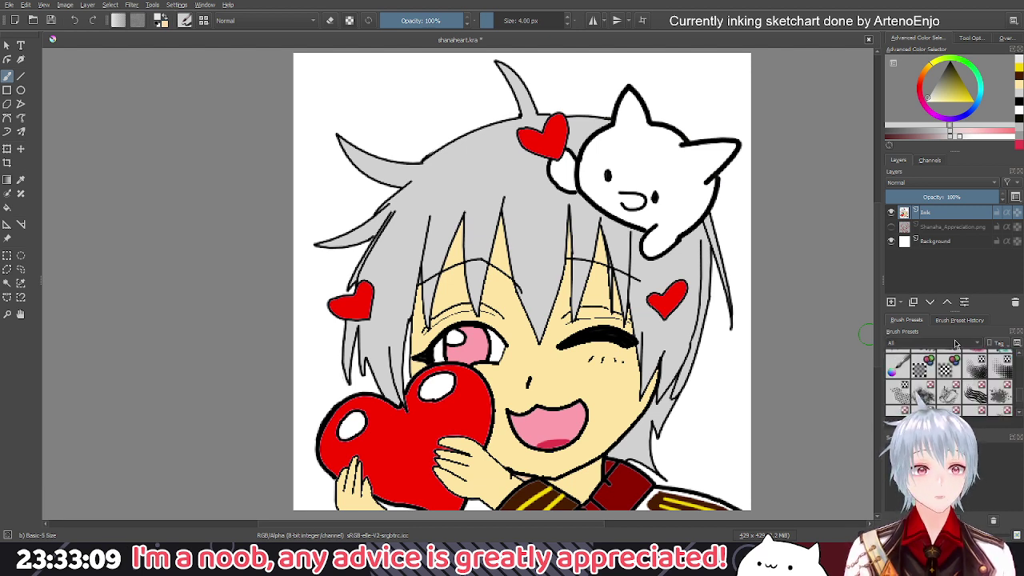
pyautogui.click(938, 359)
pyautogui.scroll(-2, 942, 392)
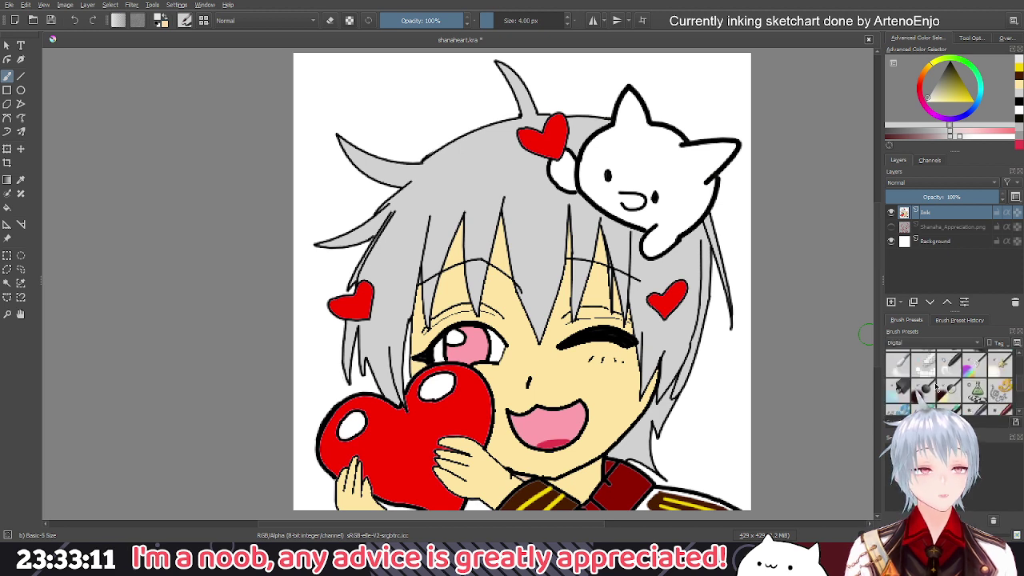
pyautogui.scroll(-2, 932, 384)
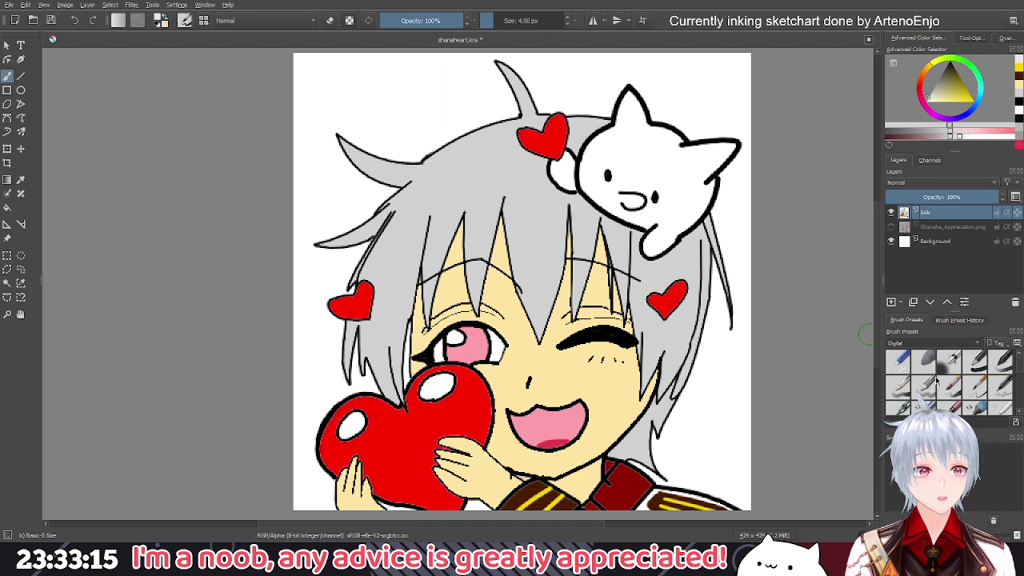
pyautogui.click(933, 387)
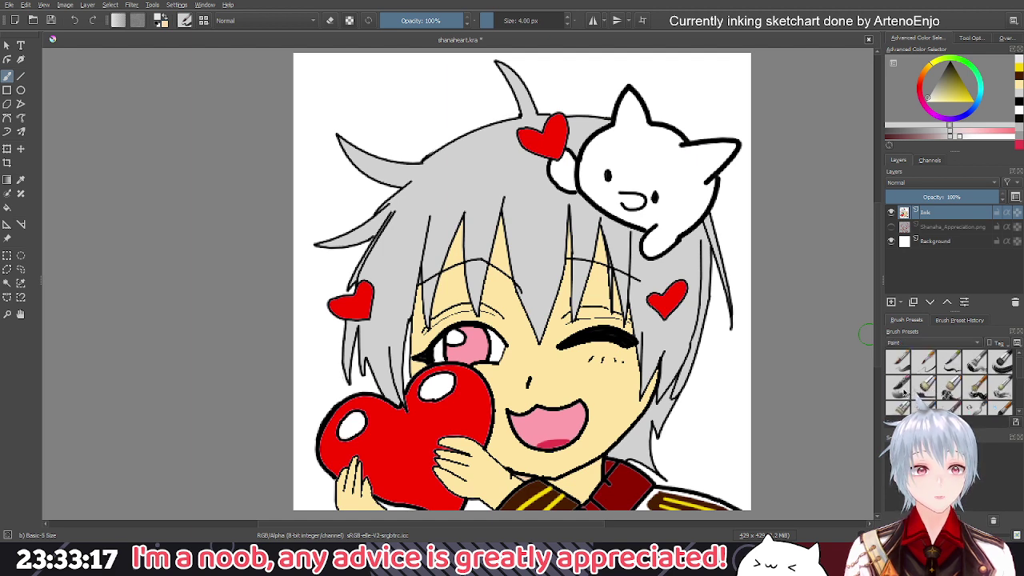
pyautogui.click(903, 393)
# Try broad light gray strokes at 70 px on the hair and the blank canvas above it, undoing them
pyautogui.moveTo(466, 168); pyautogui.dragTo(434, 215)
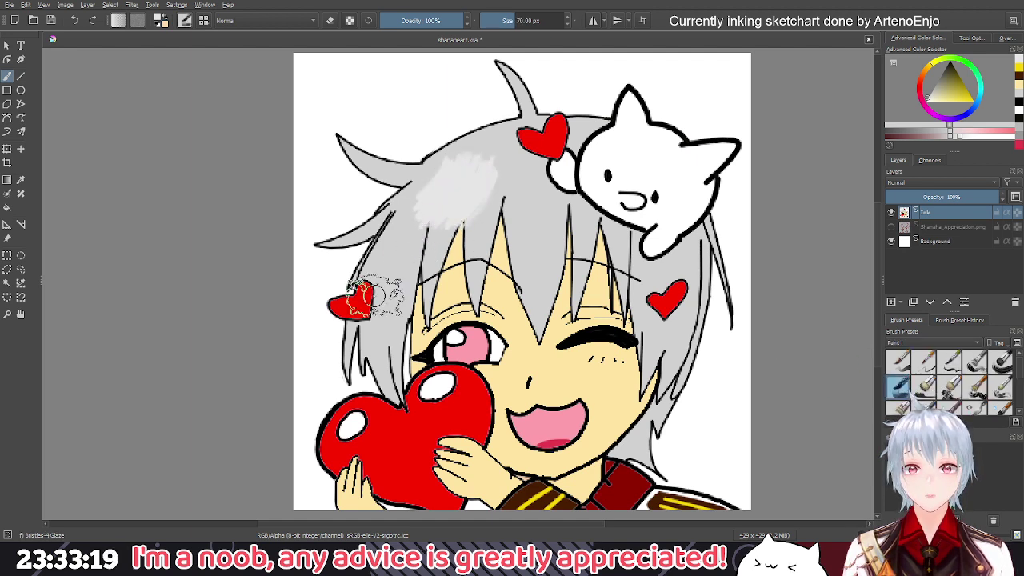
pyautogui.hotkey('ctrl', 'z')
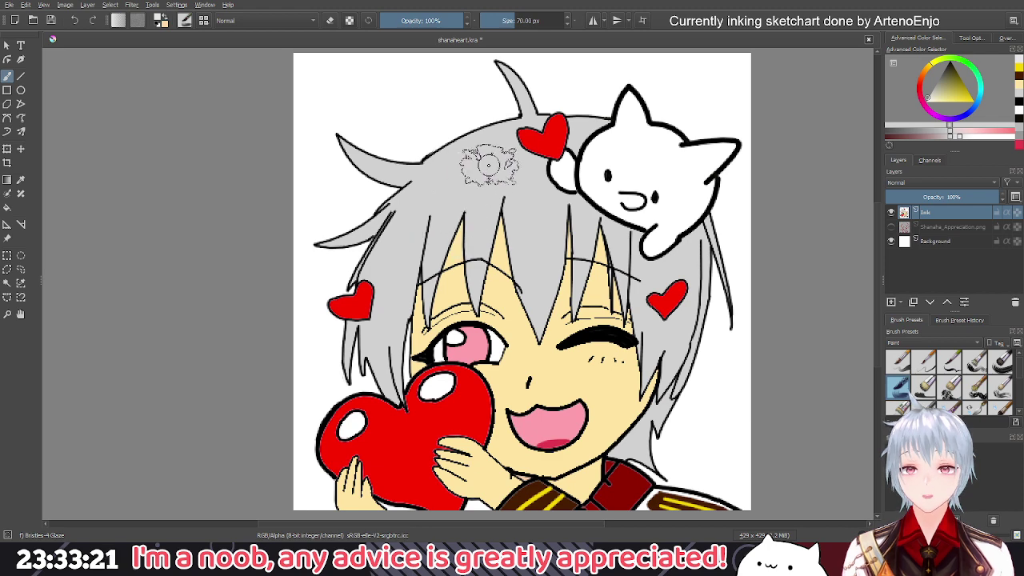
pyautogui.moveTo(483, 164); pyautogui.dragTo(424, 249)
pyautogui.hotkey('ctrl', 'z')
pyautogui.moveTo(435, 150)
pyautogui.mouseDown()
pyautogui.moveTo(451, 227)
pyautogui.moveTo(421, 229)
pyautogui.moveTo(437, 254)
pyautogui.mouseUp()
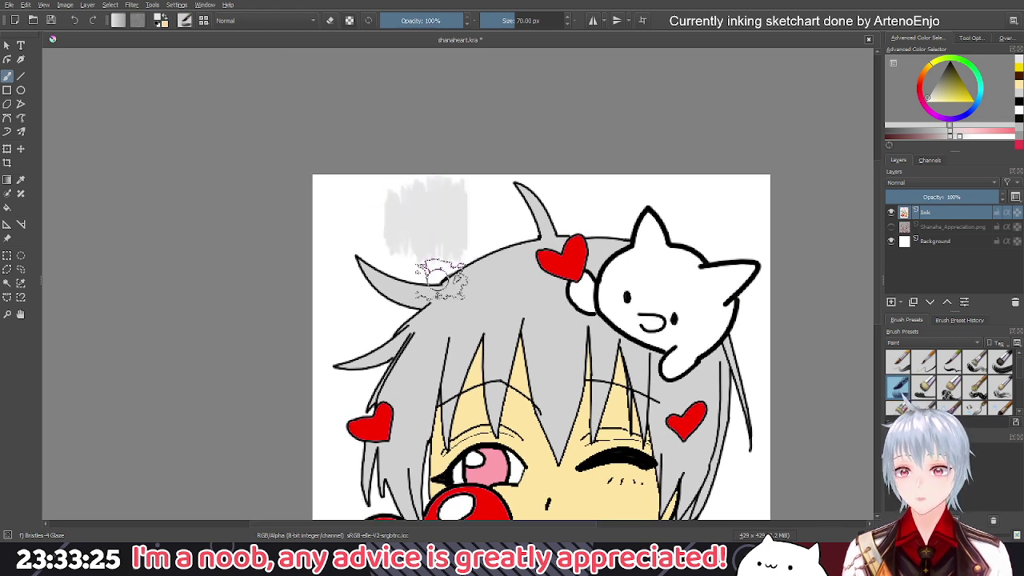
pyautogui.scroll(5, 404, 251)
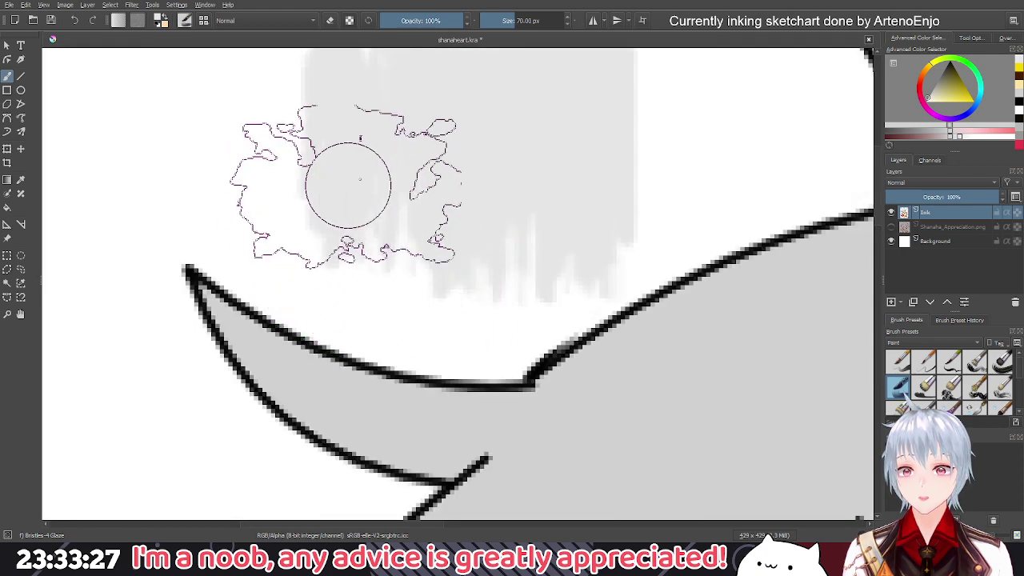
pyautogui.hotkey('ctrl', 'z')
pyautogui.hotkey('ctrl', 'z')
pyautogui.scroll(-3, 575, 243)
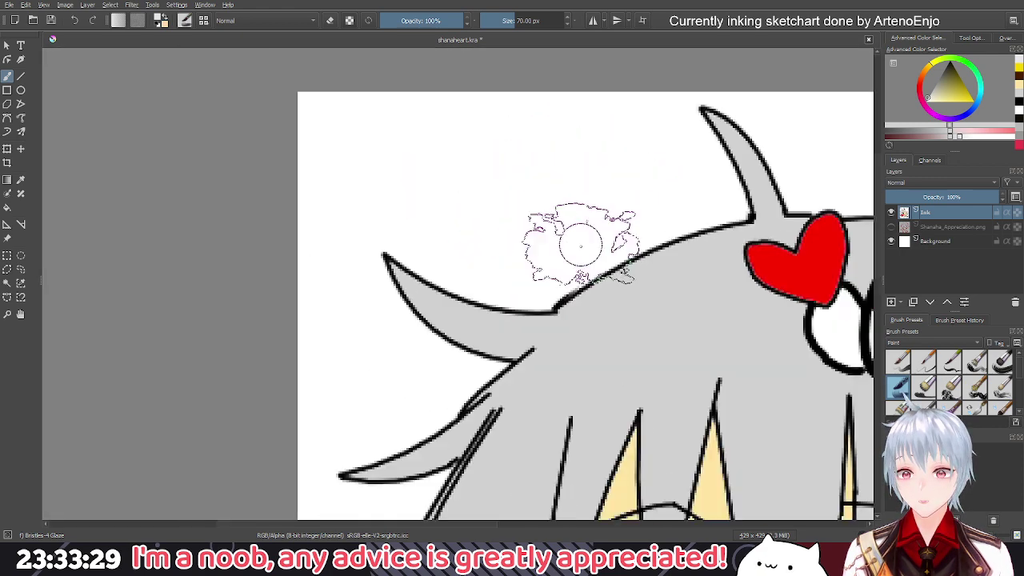
pyautogui.scroll(-3, 580, 244)
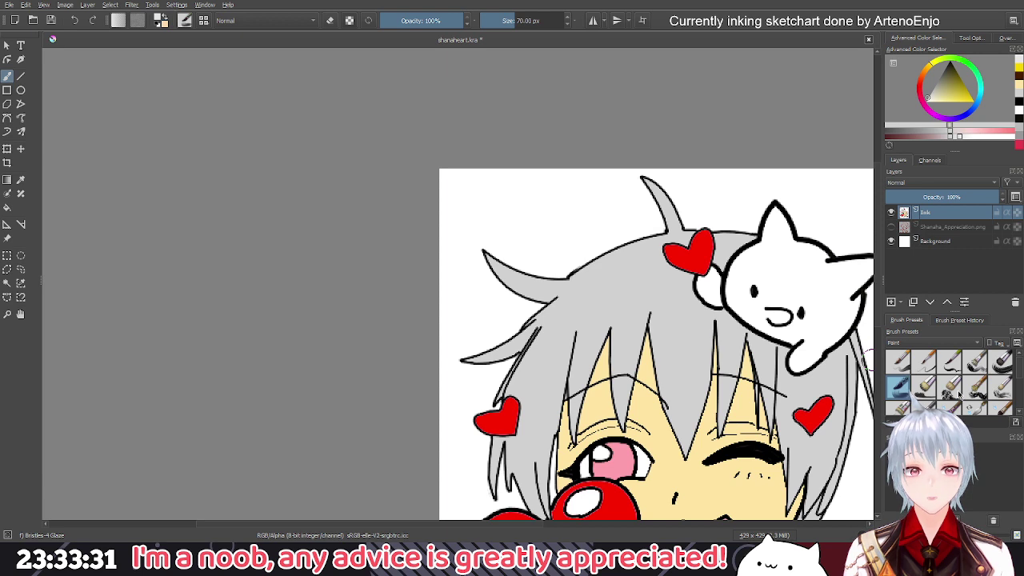
# Look through the Digital brush presets, return to Bristles-4 Glaze under Paint and set its size to 10 px
pyautogui.click(937, 342)
pyautogui.click(922, 304)
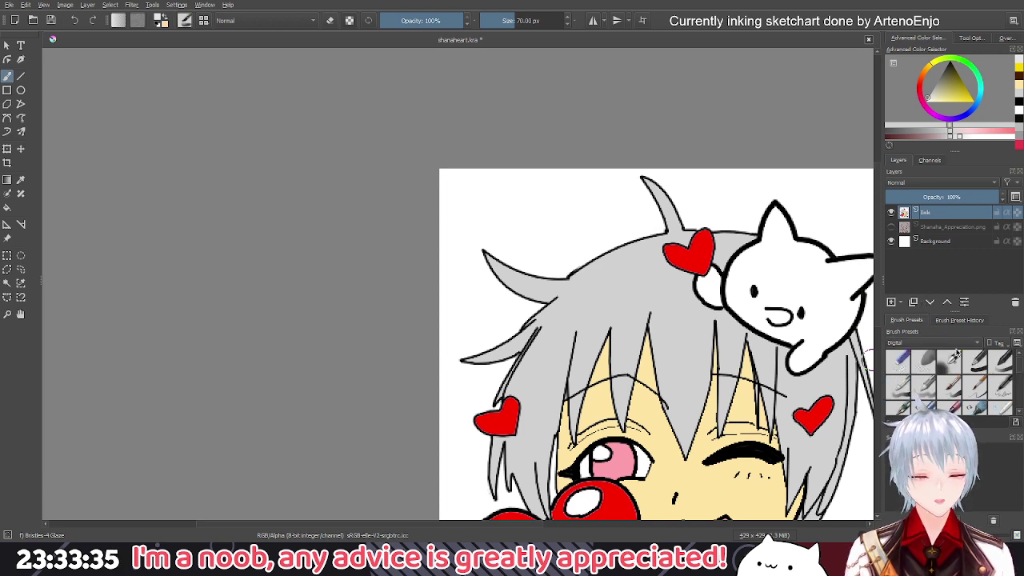
pyautogui.click(932, 391)
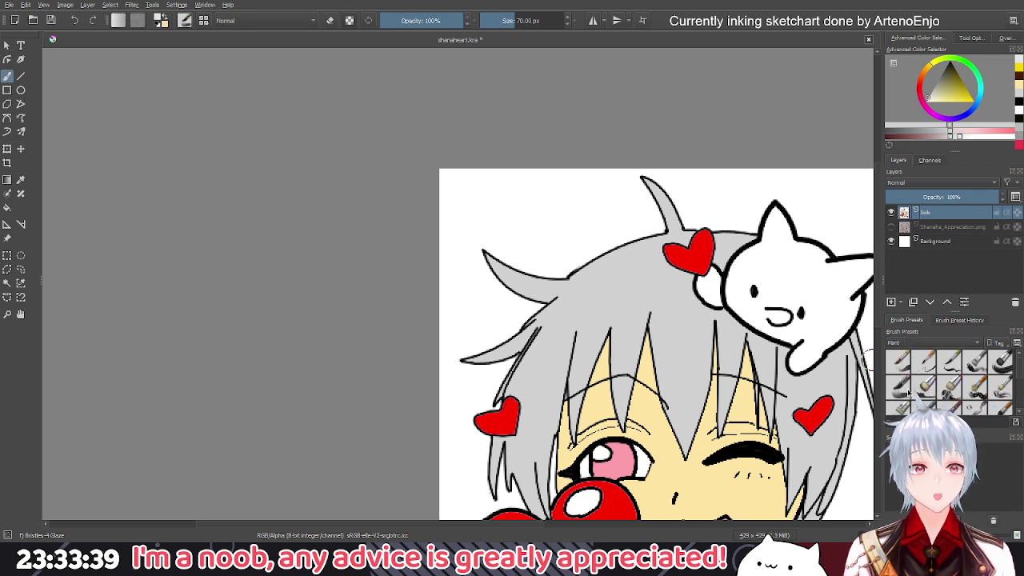
pyautogui.click(906, 391)
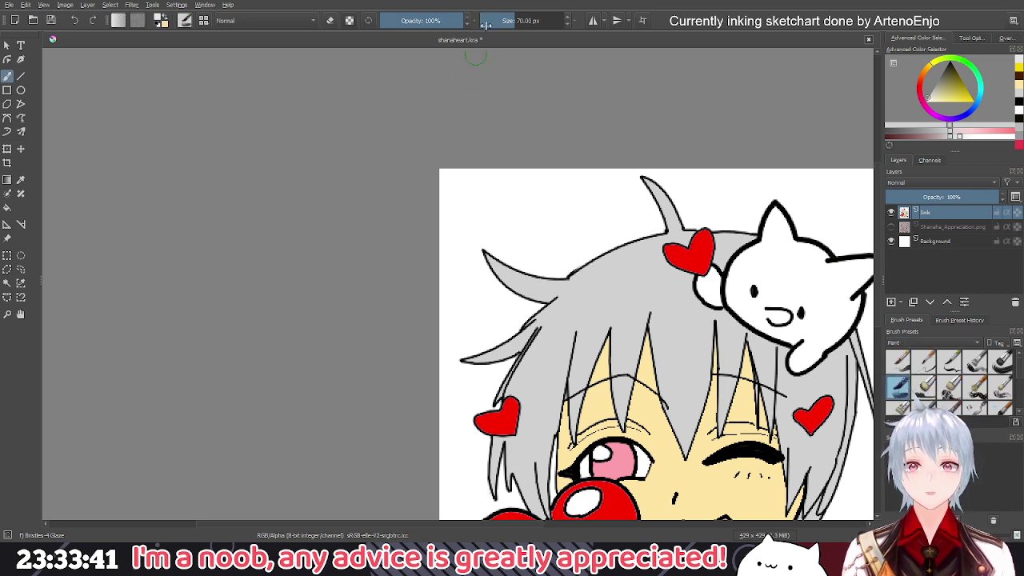
pyautogui.scroll(-10, 495, 21)
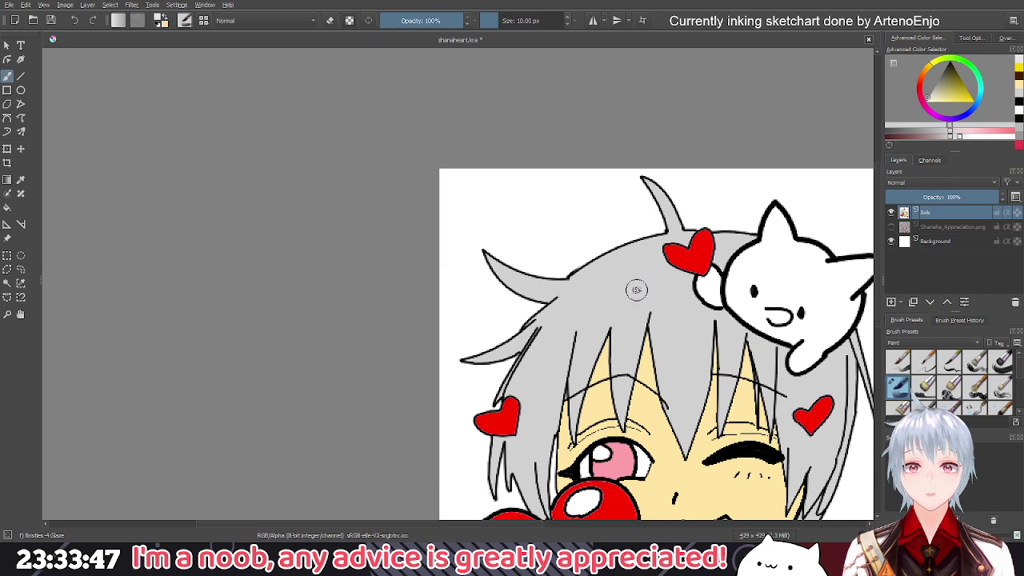
# Try a short slanted highlight stroke on the hair above the fringe and undo it
pyautogui.moveTo(630, 290); pyautogui.dragTo(619, 327)
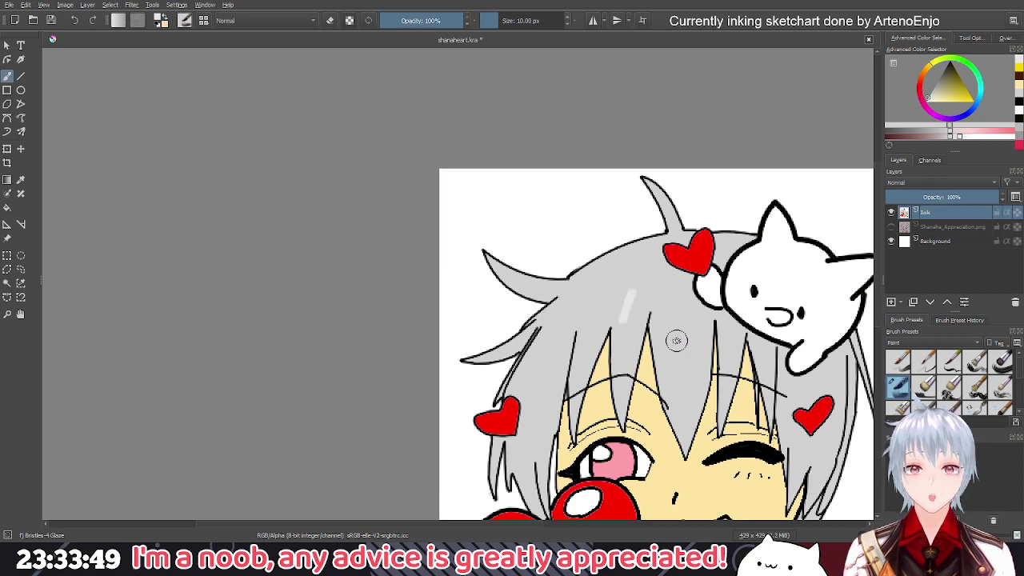
pyautogui.moveTo(676, 339); pyautogui.dragTo(600, 313)
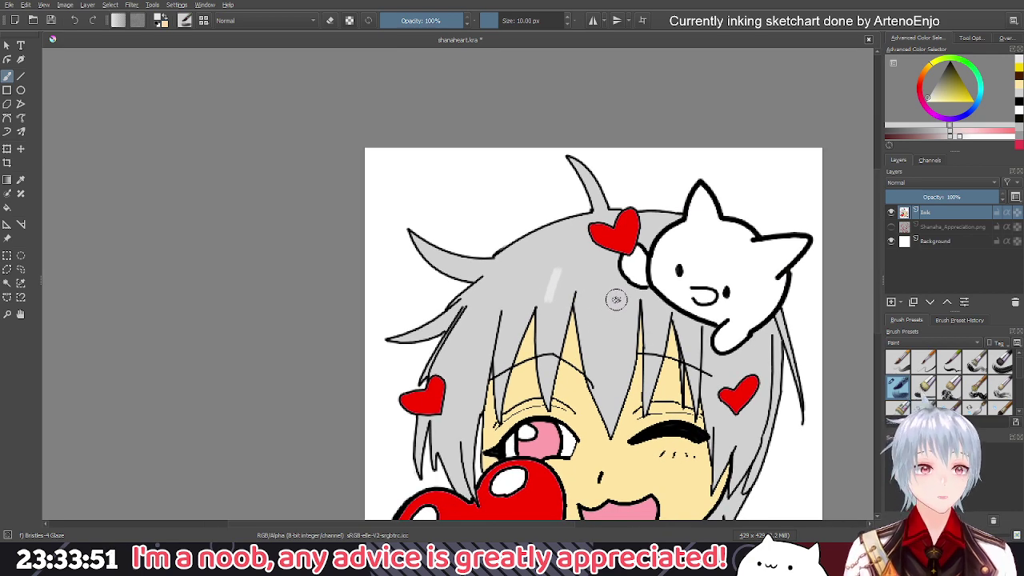
pyautogui.scroll(2, 579, 296)
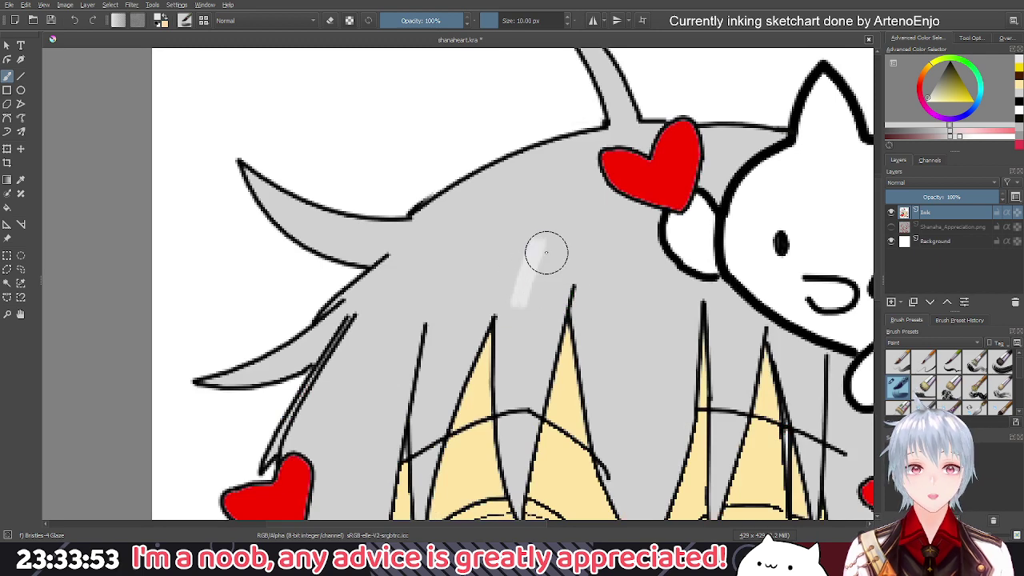
pyautogui.hotkey('ctrl', 'z')
# Paint a small light gray swatch on the blank canvas corner above the character's hair
pyautogui.moveTo(533, 211); pyautogui.dragTo(565, 284)
pyautogui.moveTo(559, 245); pyautogui.dragTo(599, 288)
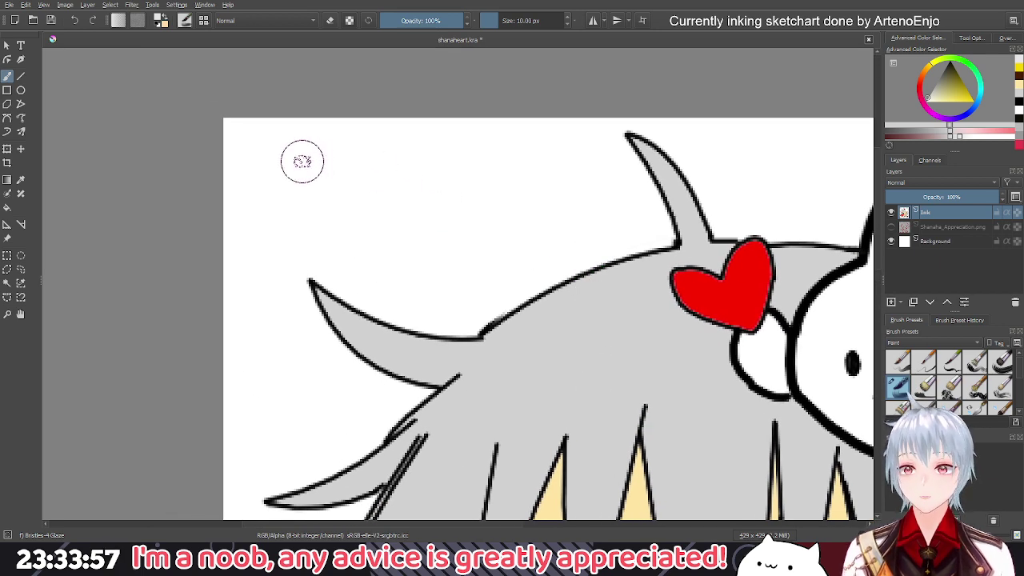
pyautogui.moveTo(279, 165)
pyautogui.mouseDown()
pyautogui.moveTo(302, 188)
pyautogui.moveTo(285, 202)
pyautogui.mouseUp()
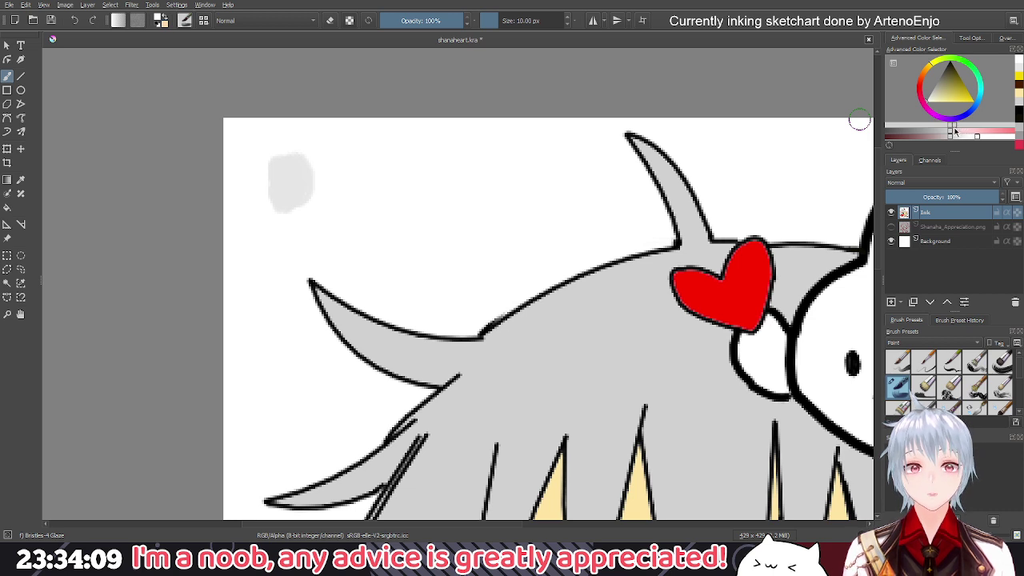
# Try other gray shades with a test stroke beside the light gray swatch and undo the stroke
pyautogui.moveTo(954, 127); pyautogui.dragTo(960, 127)
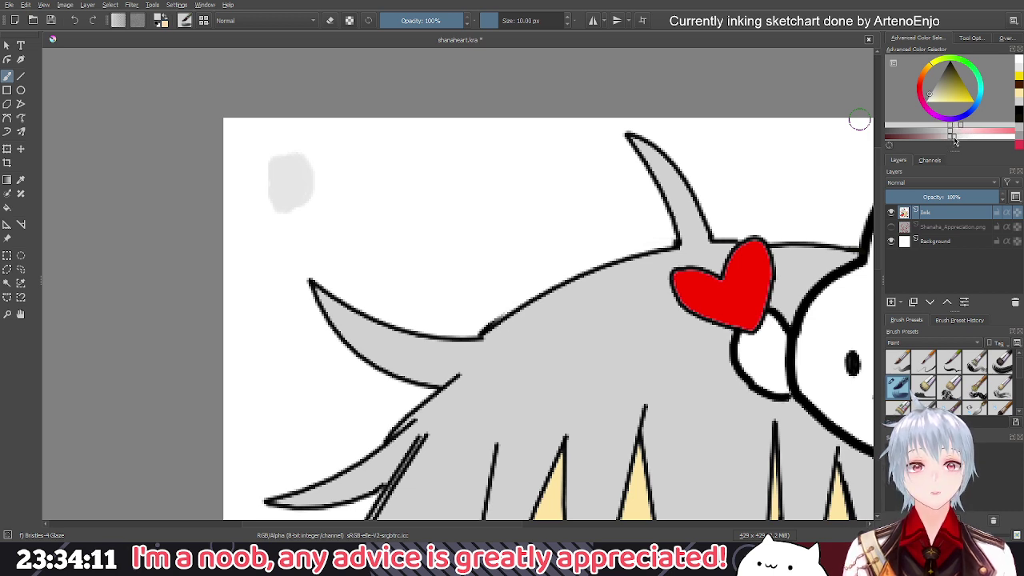
pyautogui.moveTo(377, 162); pyautogui.dragTo(378, 210)
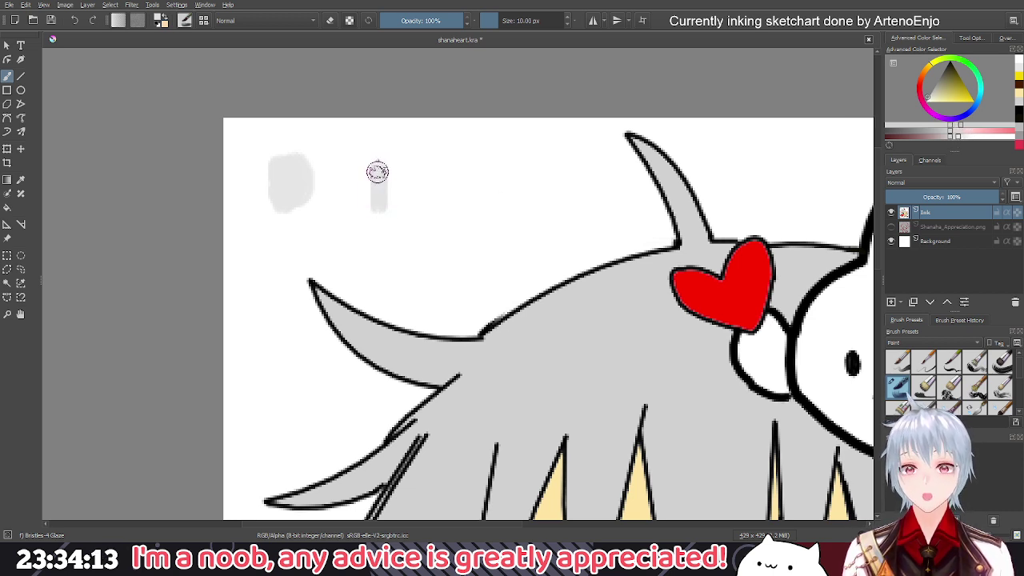
pyautogui.hotkey('ctrl', 'z')
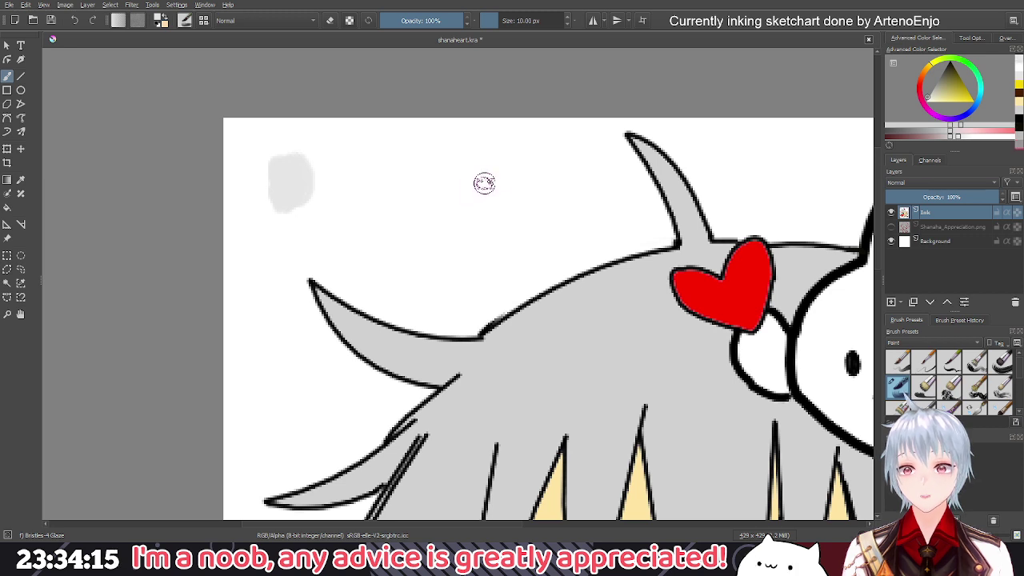
pyautogui.click(943, 125)
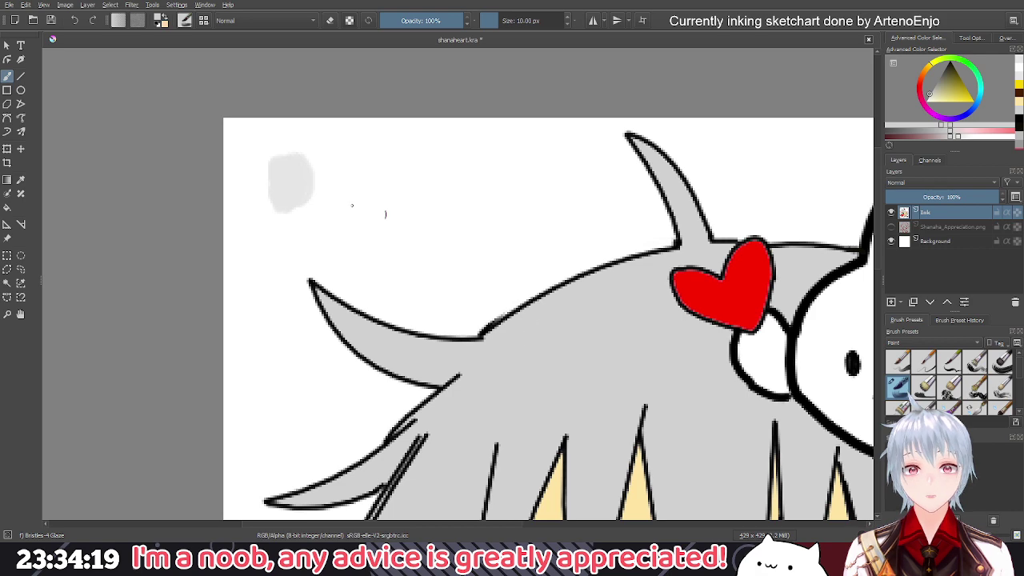
# Resample the light gray from the corner swatch and paint two adjoining highlight strokes above the left part of the fringe
pyautogui.keyDown('ctrl'); pyautogui.click(297, 187); pyautogui.keyUp('ctrl')
pyautogui.scroll(-3, 507, 247)
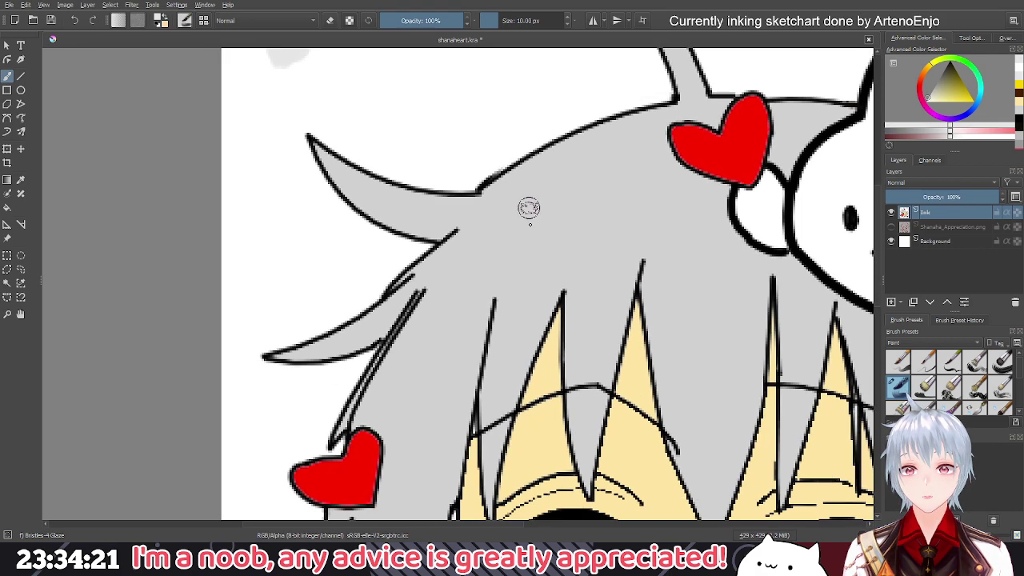
pyautogui.moveTo(528, 210)
pyautogui.mouseDown()
pyautogui.moveTo(521, 309)
pyautogui.moveTo(540, 209)
pyautogui.moveTo(528, 283)
pyautogui.mouseUp()
pyautogui.moveTo(547, 214); pyautogui.dragTo(534, 295)
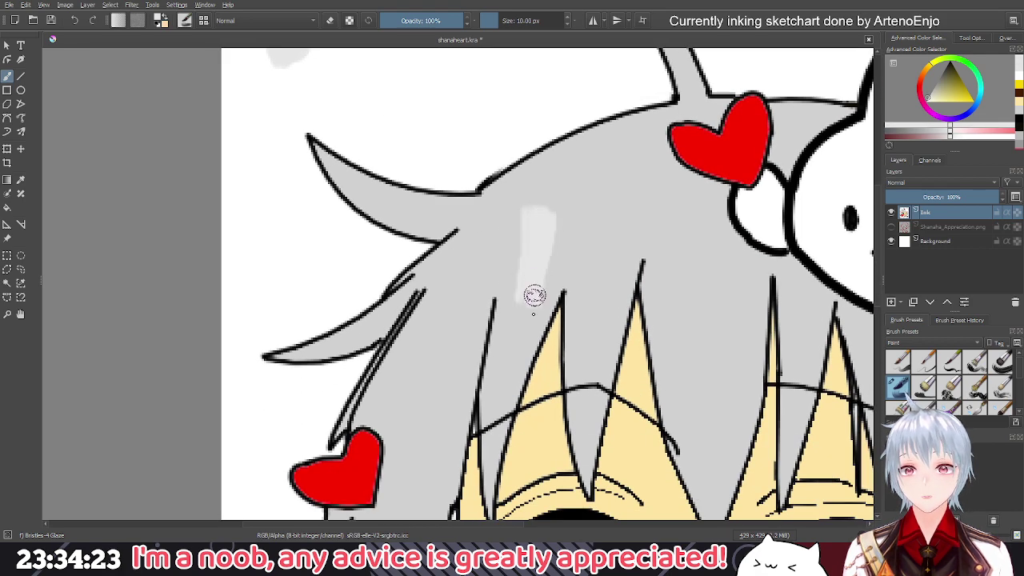
# Paint light gray highlight streaks down the central fringe lock and on the narrower lock left of it
pyautogui.moveTo(443, 365); pyautogui.dragTo(456, 225)
pyautogui.scroll(-3, 455, 227)
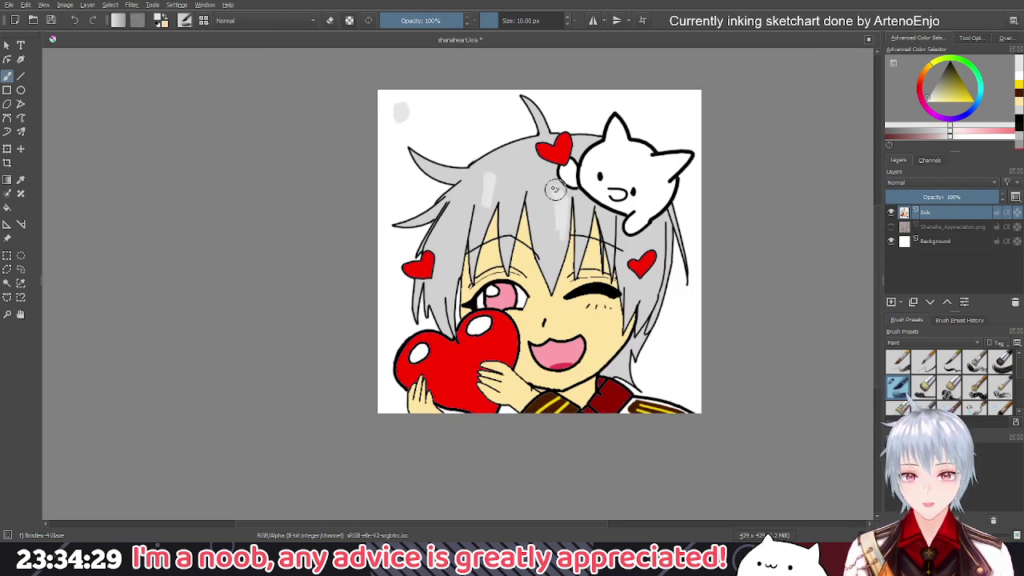
pyautogui.moveTo(551, 196); pyautogui.dragTo(558, 235)
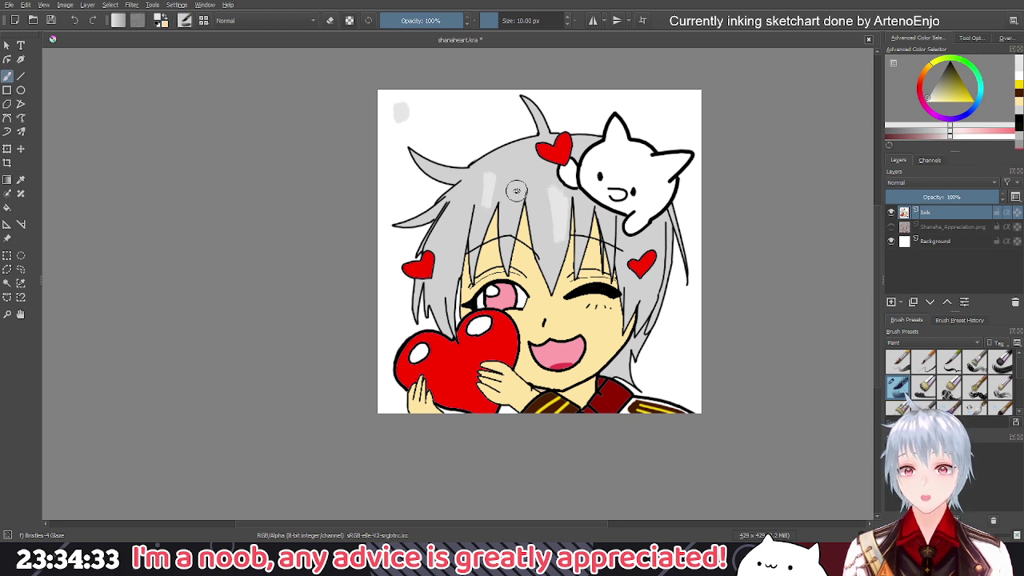
pyautogui.moveTo(514, 183); pyautogui.dragTo(511, 210)
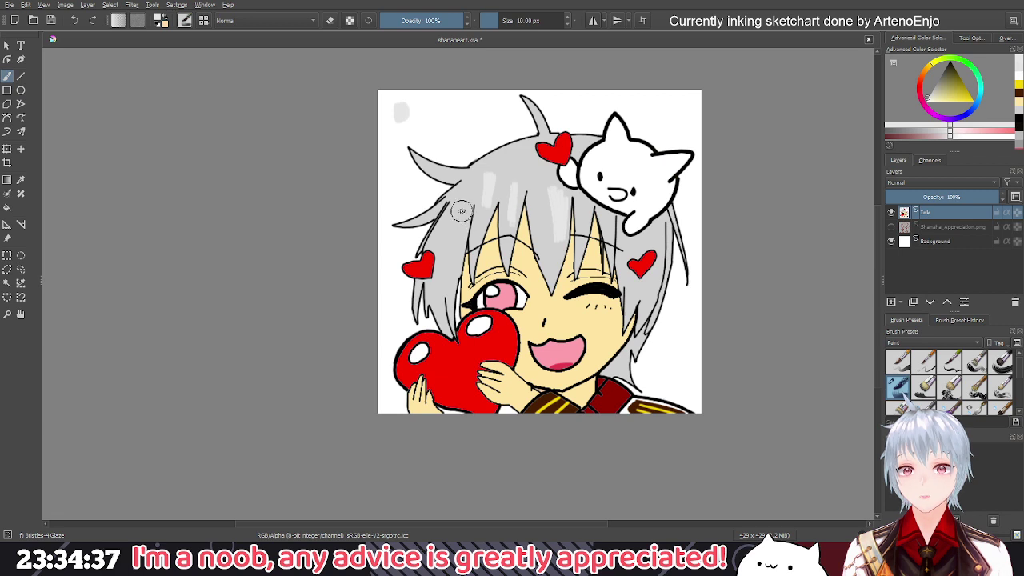
# Paint long highlight streaks down the side hair beside the left cheek heart and a short one below the right heart
pyautogui.moveTo(462, 210)
pyautogui.mouseDown()
pyautogui.moveTo(448, 293)
pyautogui.moveTo(444, 279)
pyautogui.mouseUp()
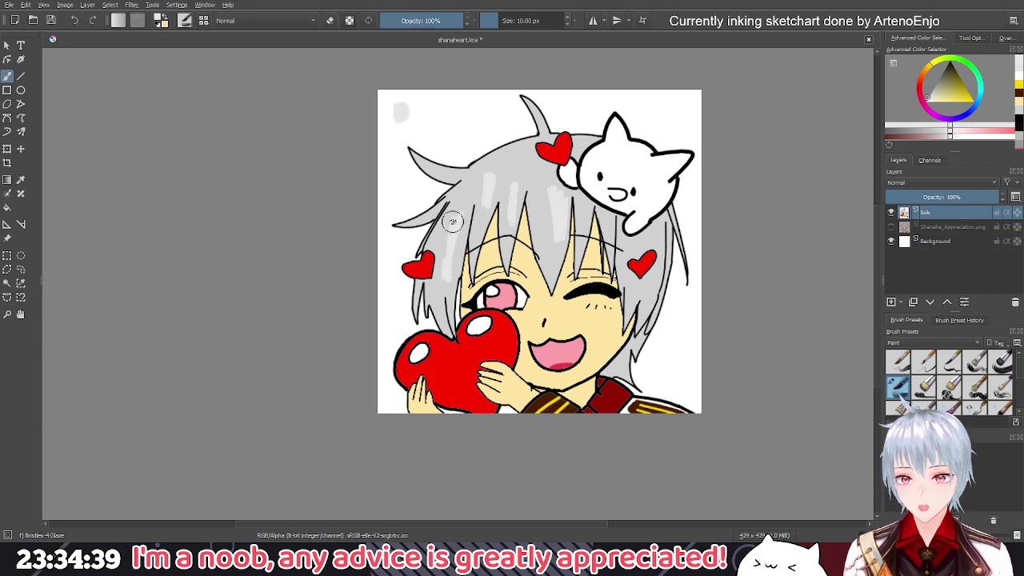
pyautogui.moveTo(452, 221); pyautogui.dragTo(446, 270)
pyautogui.moveTo(459, 206); pyautogui.dragTo(436, 311)
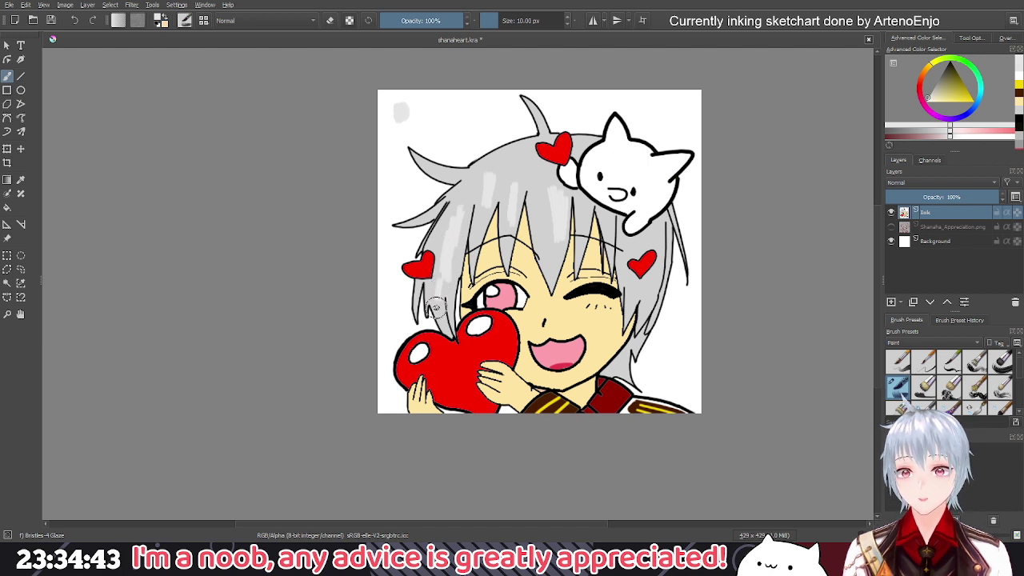
pyautogui.moveTo(649, 283); pyautogui.dragTo(643, 301)
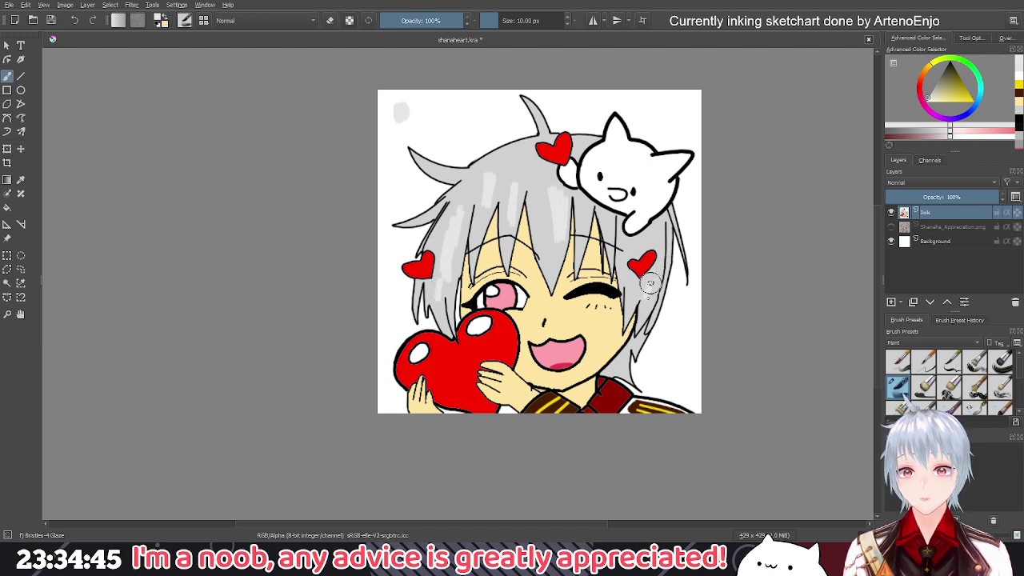
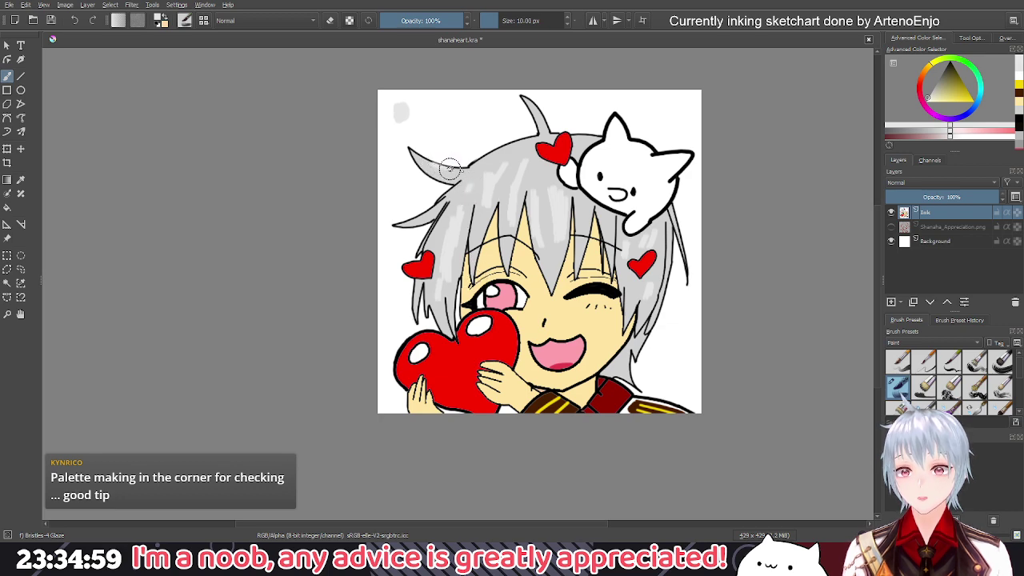
# Paint light gray highlight strokes inside the two flyaway hair tufts on the left side of the head
pyautogui.scroll(5, 440, 168)
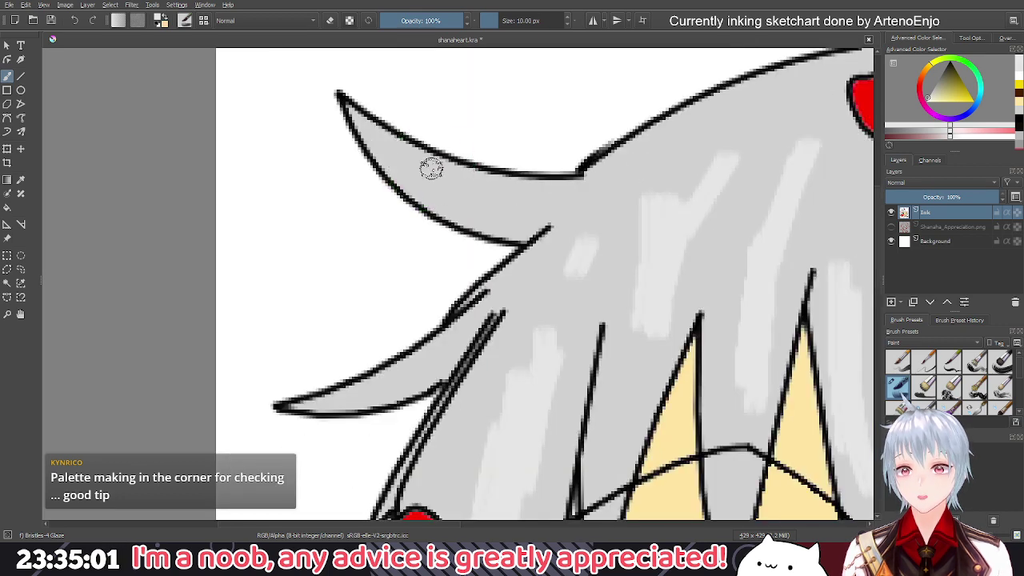
pyautogui.moveTo(431, 168)
pyautogui.mouseDown()
pyautogui.moveTo(512, 190)
pyautogui.moveTo(570, 178)
pyautogui.mouseUp()
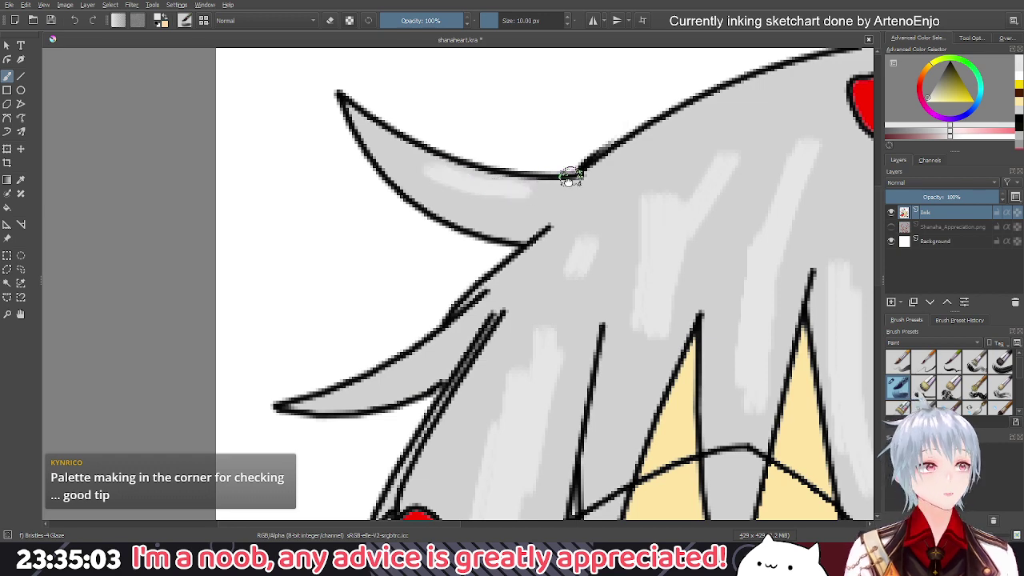
pyautogui.scroll(-3, 592, 152)
pyautogui.scroll(4, 679, 162)
pyautogui.moveTo(716, 118); pyautogui.dragTo(745, 206)
pyautogui.scroll(-5, 621, 275)
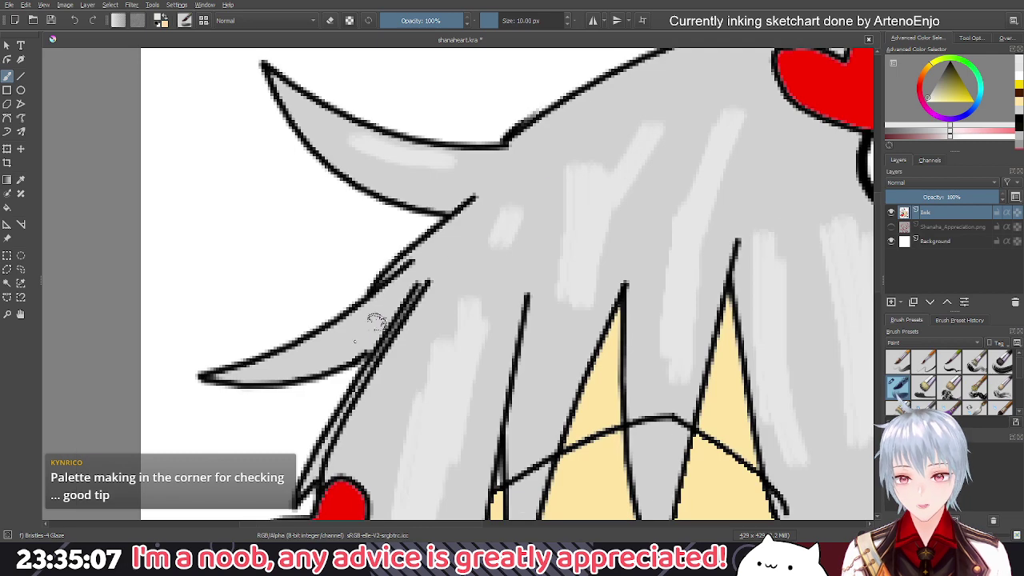
pyautogui.moveTo(290, 365)
pyautogui.mouseDown()
pyautogui.moveTo(330, 357)
pyautogui.moveTo(380, 314)
pyautogui.mouseUp()
pyautogui.scroll(-3, 481, 388)
pyautogui.moveTo(563, 414); pyautogui.dragTo(521, 331)
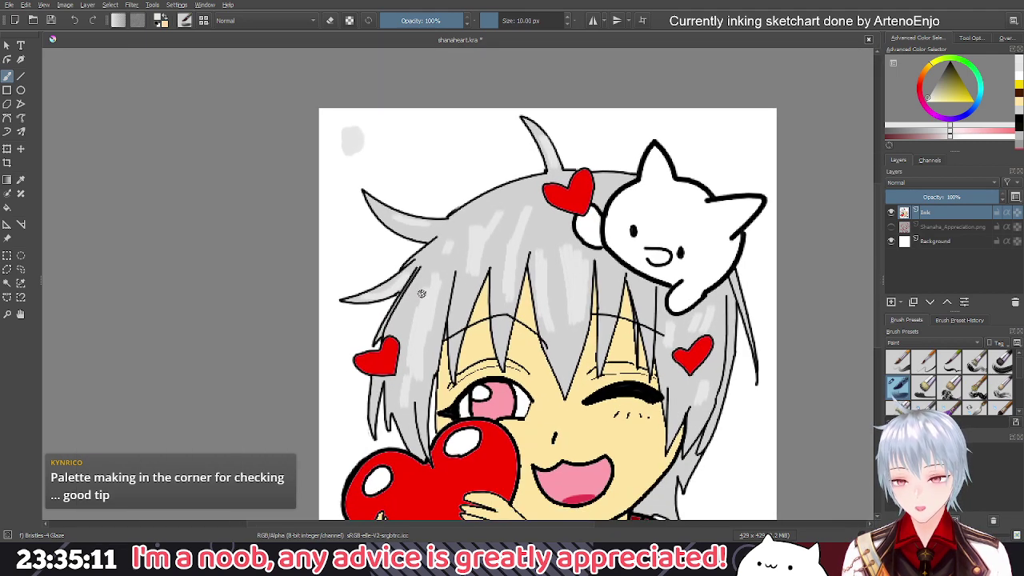
# Switch the brush colour to white and paint bright strokes over the gray highlights on the left side hair and central fringe lock
pyautogui.moveTo(418, 290); pyautogui.dragTo(410, 363)
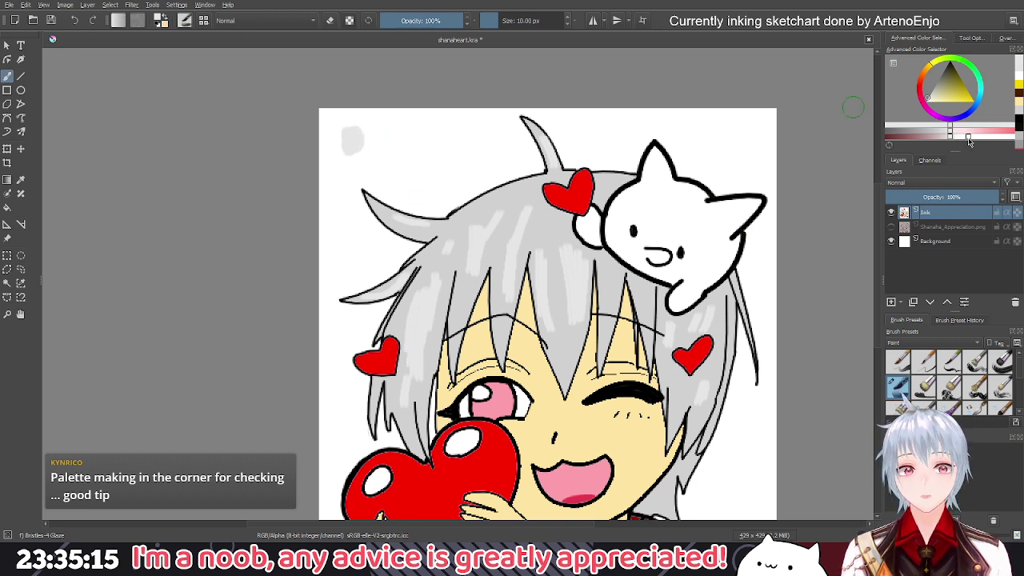
pyautogui.moveTo(542, 264)
pyautogui.mouseDown()
pyautogui.moveTo(548, 306)
pyautogui.moveTo(545, 271)
pyautogui.mouseUp()
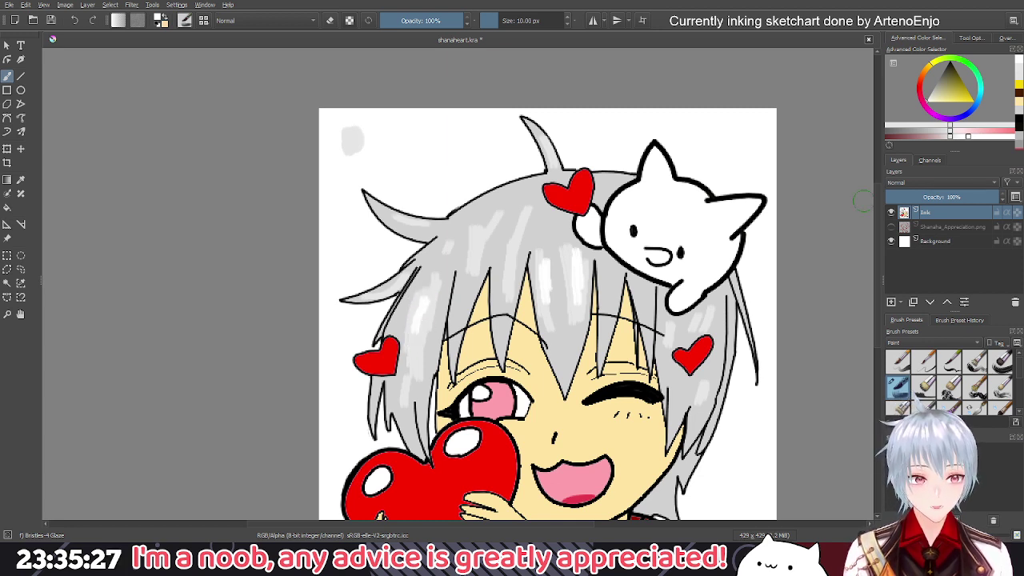
pyautogui.scroll(2, 481, 243)
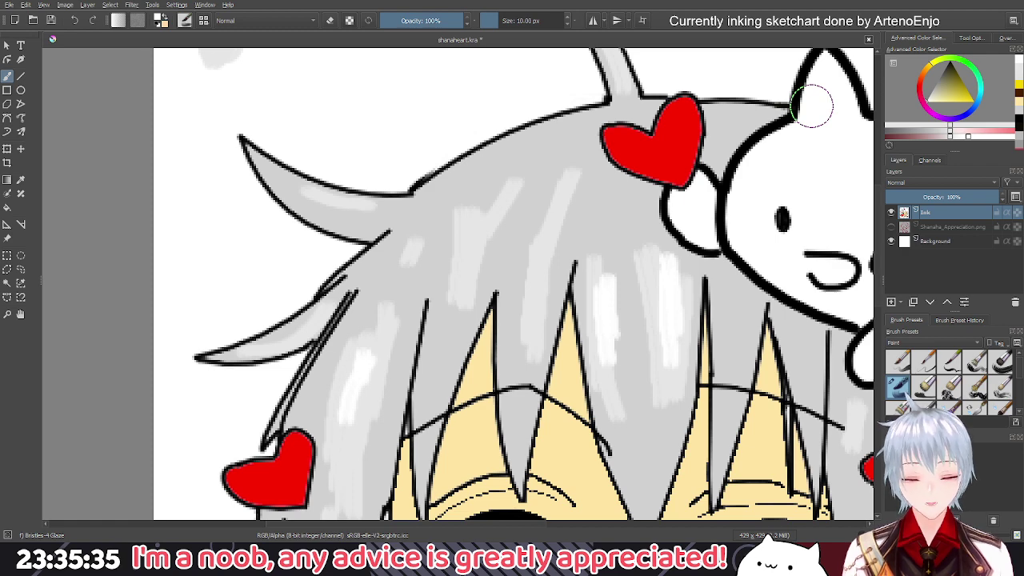
pyautogui.scroll(-3, 422, 347)
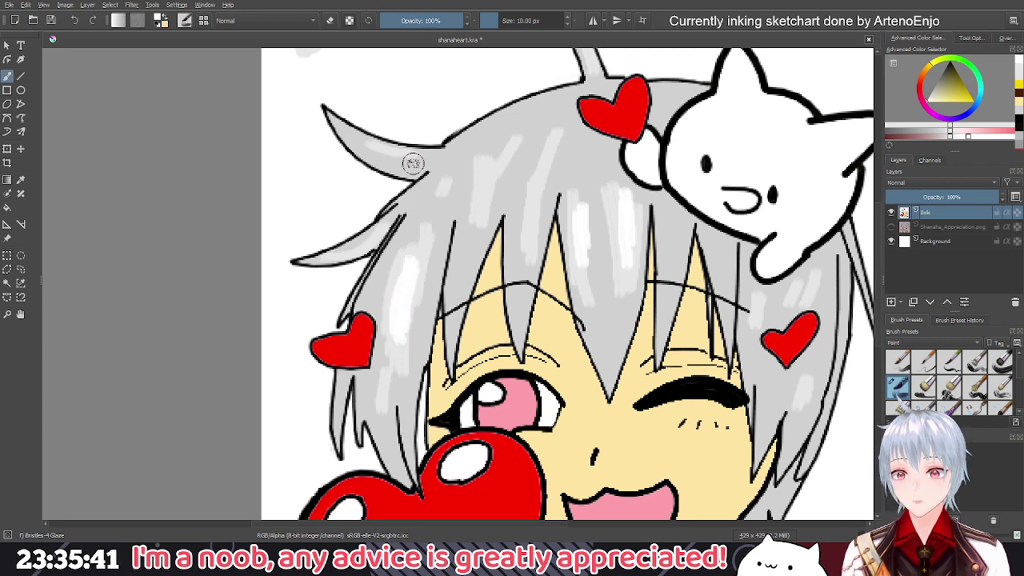
# Paint a white stroke over the light gray highlight above the left part of the fringe
pyautogui.scroll(2, 413, 163)
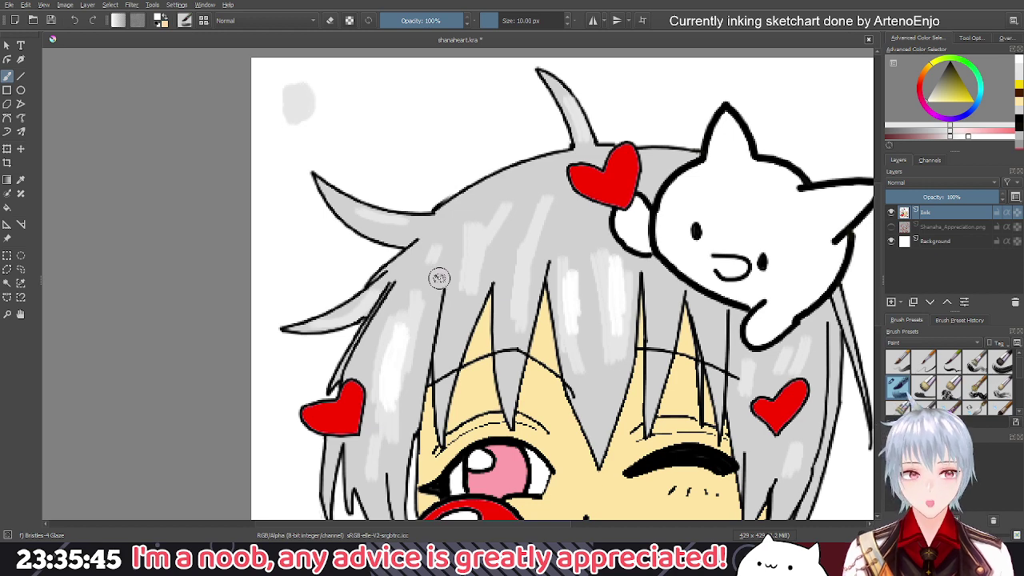
pyautogui.scroll(-3, 467, 350)
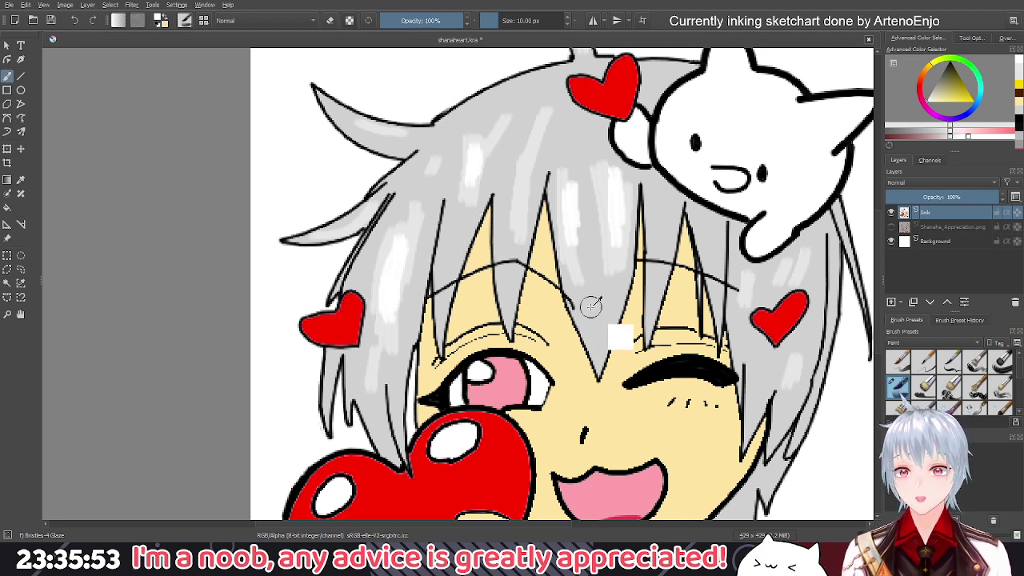
pyautogui.moveTo(435, 104); pyautogui.dragTo(457, 189)
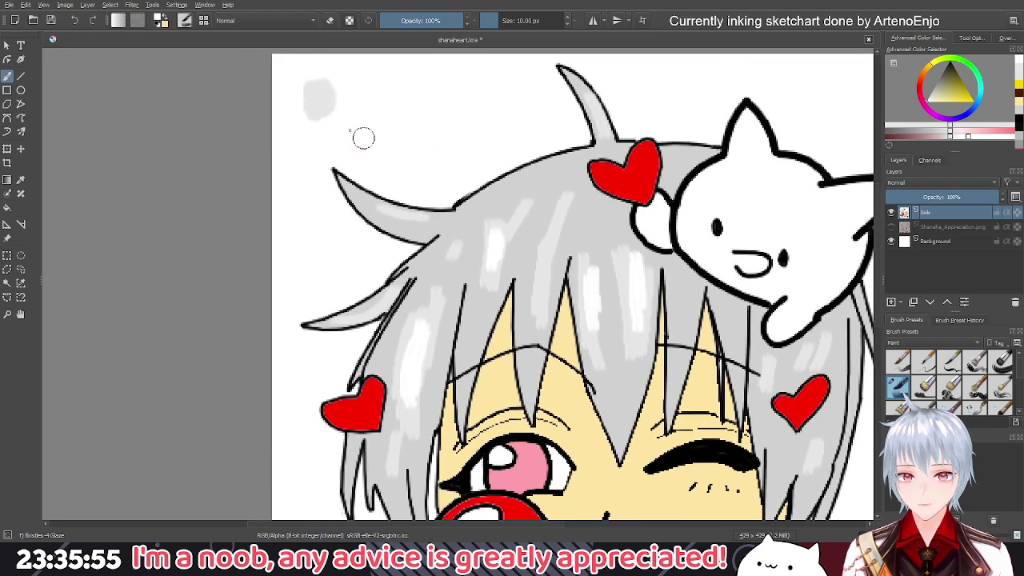
# Resample the light gray from the corner swatch and fill in between the two highlight streaks above the fringe
pyautogui.keyDown('ctrl'); pyautogui.click(322, 96); pyautogui.keyUp('ctrl')
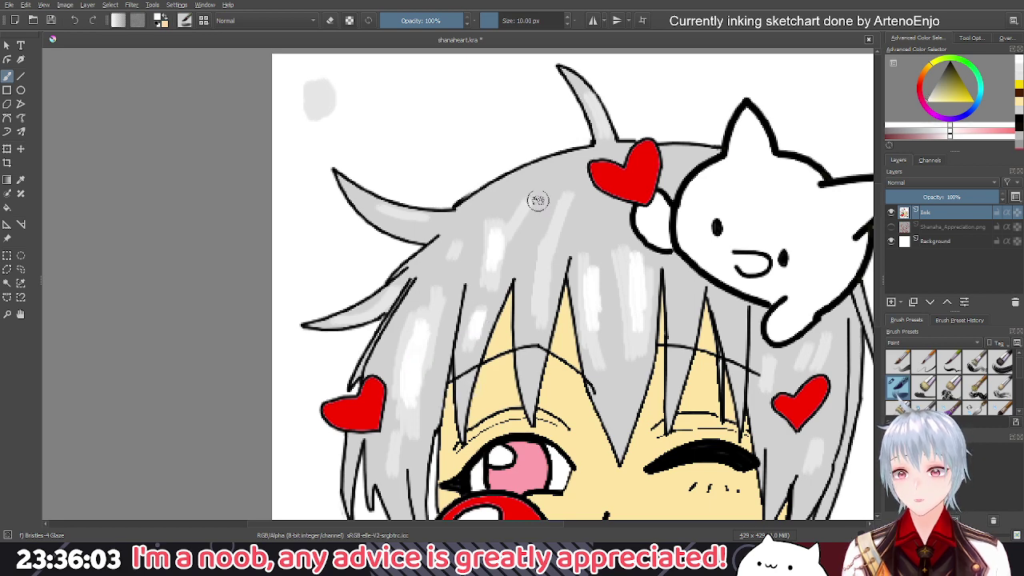
pyautogui.scroll(-3, 538, 199)
pyautogui.moveTo(587, 243); pyautogui.dragTo(554, 294)
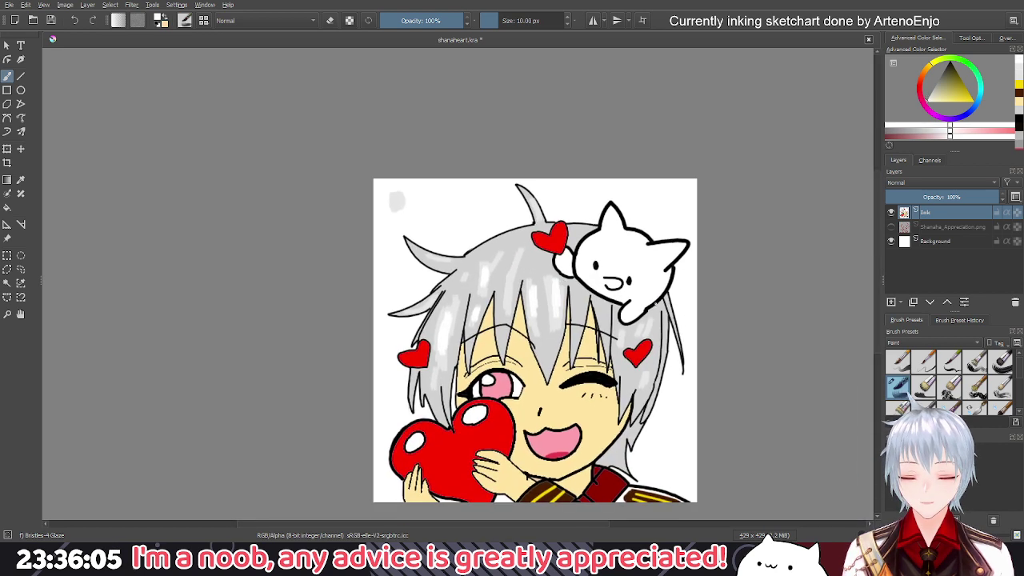
pyautogui.scroll(-3, 480, 208)
pyautogui.moveTo(354, 158); pyautogui.dragTo(547, 243)
pyautogui.scroll(-1, 511, 232)
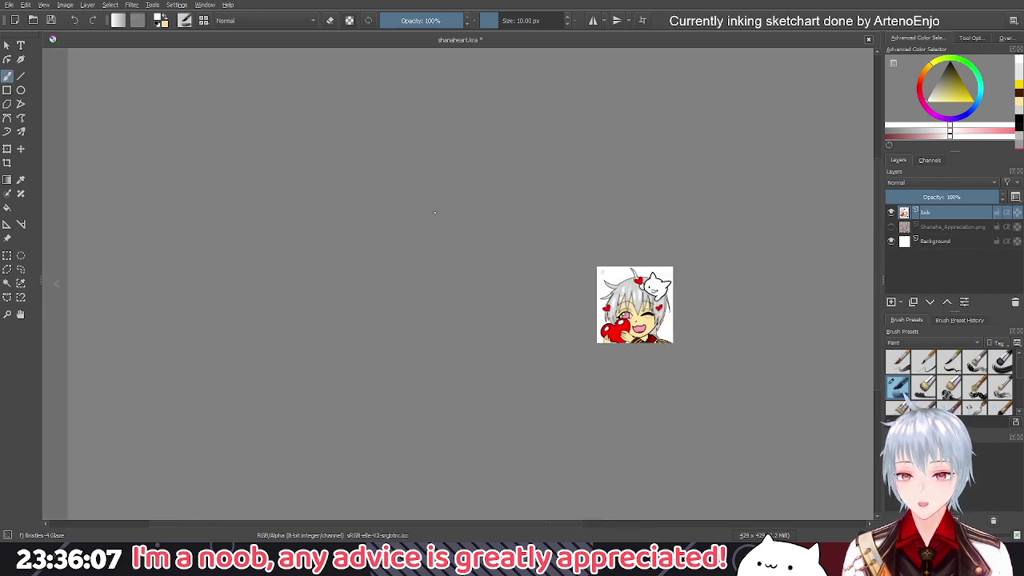
pyautogui.scroll(5, 598, 246)
pyautogui.moveTo(636, 284); pyautogui.dragTo(553, 223)
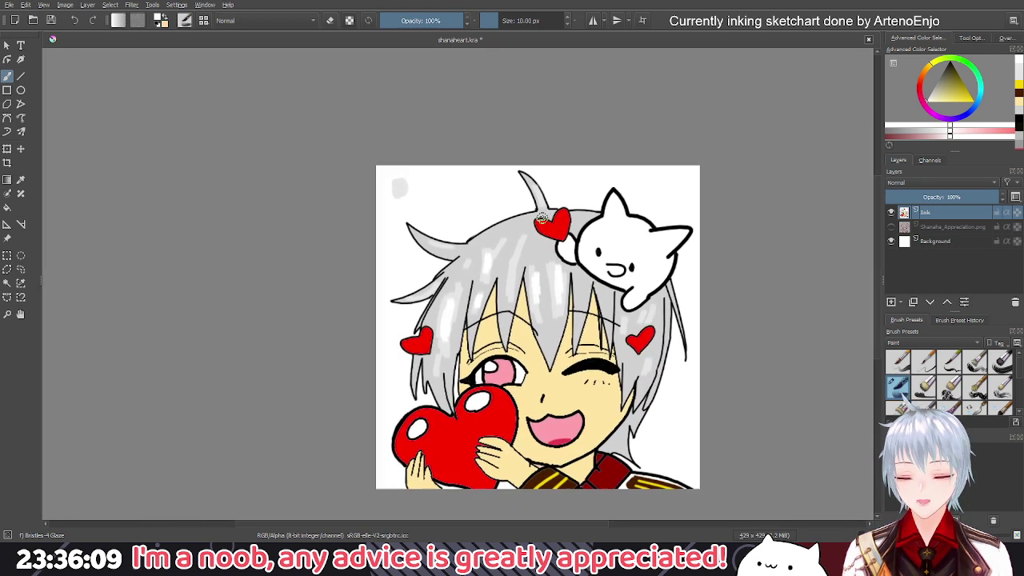
pyautogui.scroll(3, 534, 221)
pyautogui.keyDown('ctrl'); pyautogui.click(275, 156); pyautogui.keyUp('ctrl')
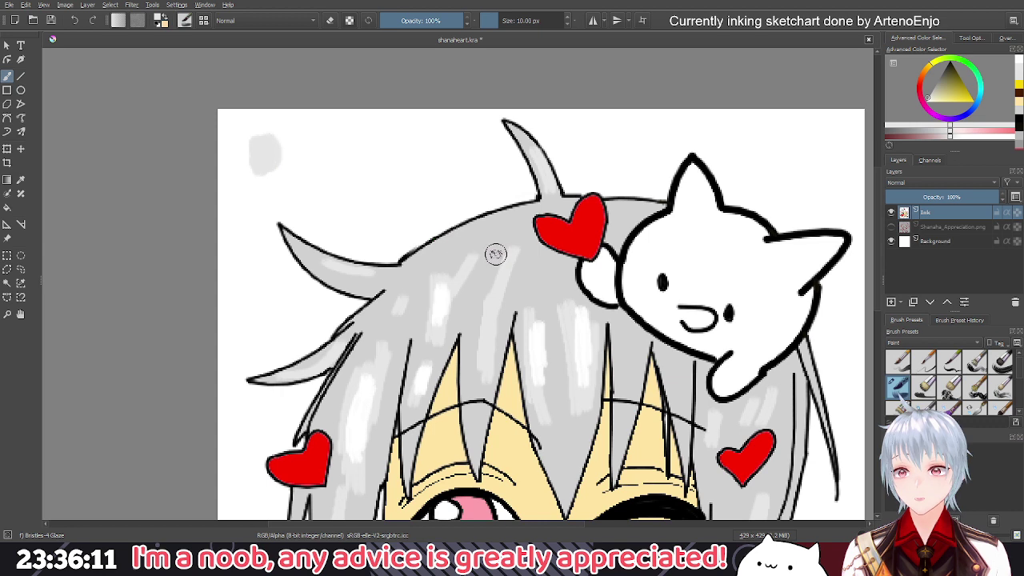
pyautogui.moveTo(496, 253); pyautogui.dragTo(485, 269)
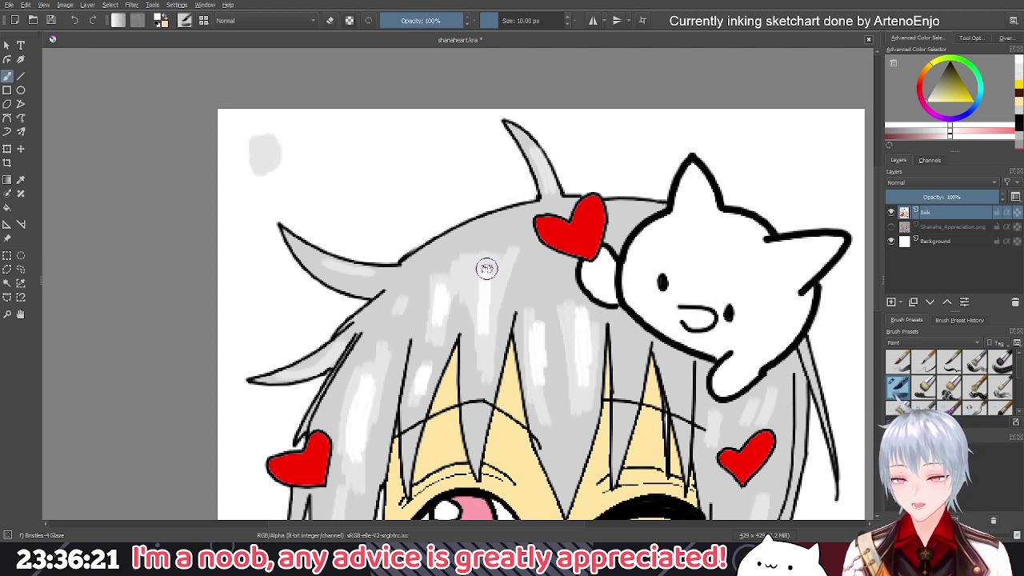
# Paint several white strokes over the widened light gray patch above the fringe and check the whole drawing
pyautogui.moveTo(486, 271)
pyautogui.mouseDown()
pyautogui.moveTo(482, 329)
pyautogui.moveTo(473, 316)
pyautogui.moveTo(461, 335)
pyautogui.mouseUp()
pyautogui.moveTo(464, 274)
pyautogui.mouseDown()
pyautogui.moveTo(450, 319)
pyautogui.moveTo(485, 281)
pyautogui.moveTo(484, 336)
pyautogui.mouseUp()
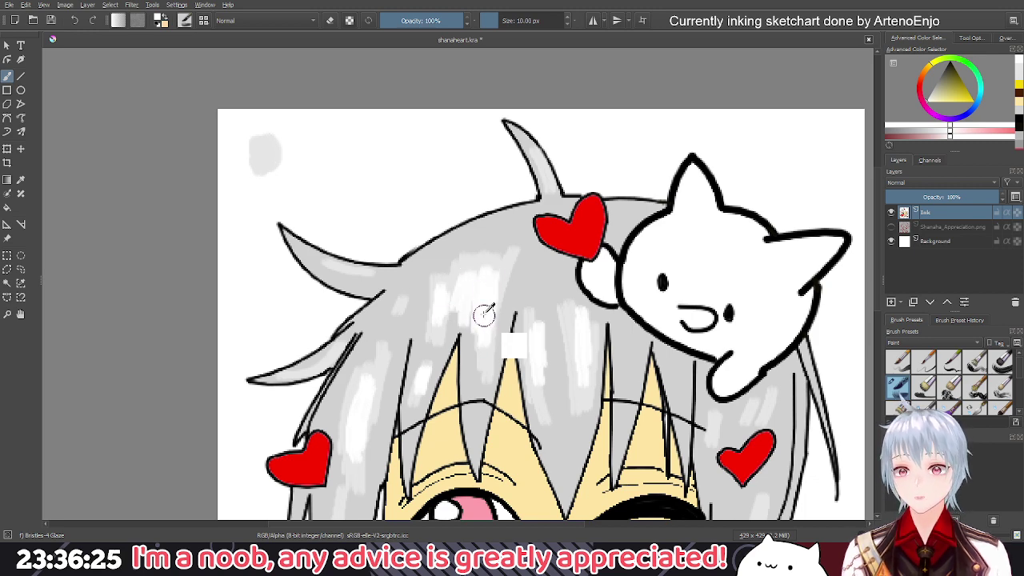
pyautogui.scroll(-4, 482, 311)
pyautogui.moveTo(467, 292); pyautogui.dragTo(595, 297)
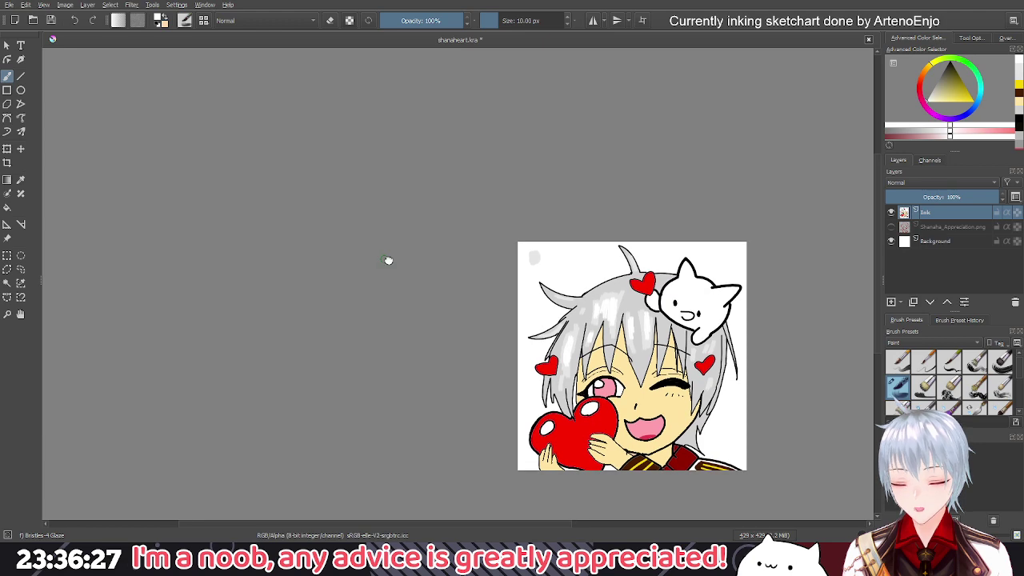
pyautogui.moveTo(388, 260); pyautogui.dragTo(511, 273)
pyautogui.scroll(-3, 510, 270)
pyautogui.scroll(6, 427, 263)
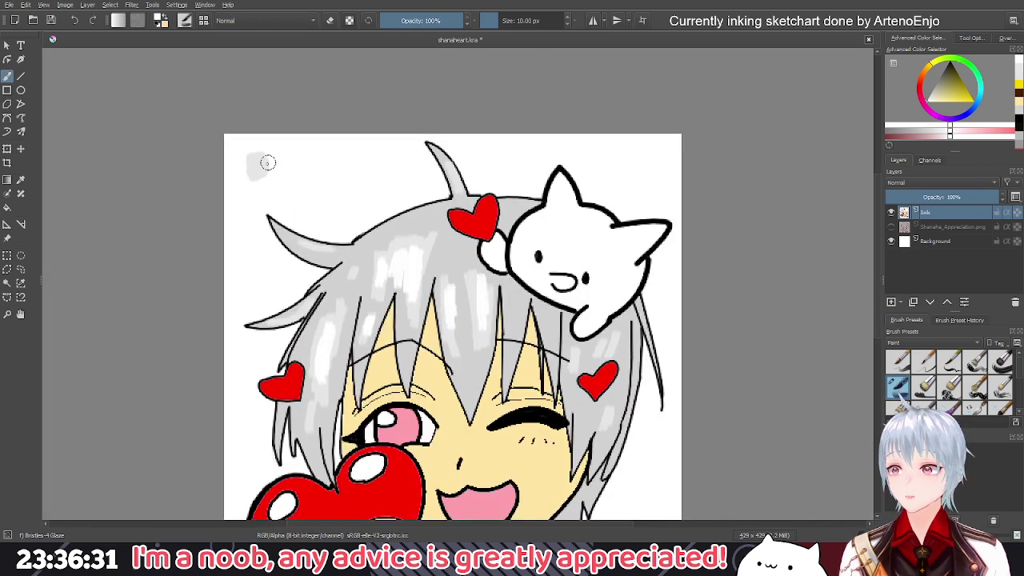
# Extend the crown highlight to the central fringe lock with the swatch's light gray and go over it in sampled white
pyautogui.keyDown('ctrl'); pyautogui.click(267, 163); pyautogui.keyUp('ctrl')
pyautogui.moveTo(429, 254)
pyautogui.mouseDown()
pyautogui.moveTo(437, 246)
pyautogui.moveTo(444, 278)
pyautogui.moveTo(465, 286)
pyautogui.mouseUp()
pyautogui.moveTo(445, 248)
pyautogui.mouseDown()
pyautogui.moveTo(464, 277)
pyautogui.moveTo(459, 247)
pyautogui.moveTo(467, 269)
pyautogui.moveTo(415, 250)
pyautogui.moveTo(399, 273)
pyautogui.moveTo(441, 242)
pyautogui.moveTo(455, 276)
pyautogui.mouseUp()
pyautogui.keyDown('ctrl'); pyautogui.click(404, 270); pyautogui.keyUp('ctrl')
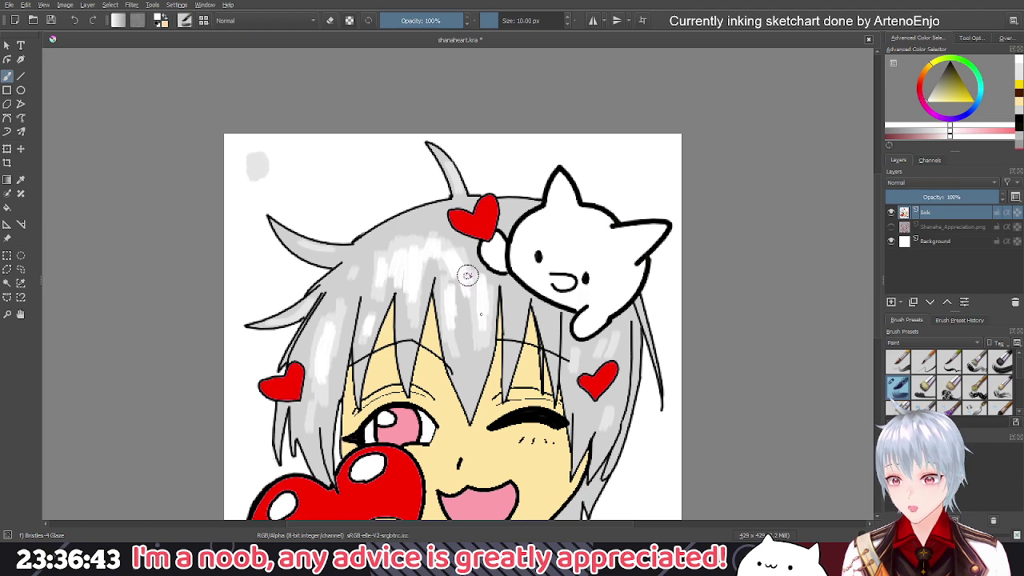
pyautogui.scroll(-2, 404, 248)
pyautogui.moveTo(331, 235); pyautogui.dragTo(575, 283)
pyautogui.scroll(-2, 483, 261)
pyautogui.scroll(3, 632, 295)
pyautogui.moveTo(655, 293); pyautogui.dragTo(475, 256)
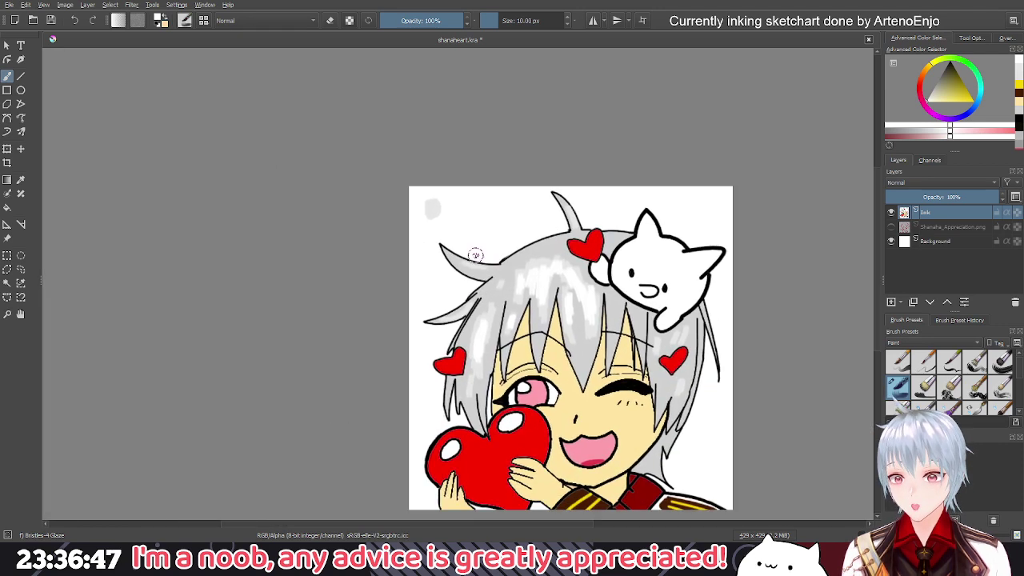
# Paint a slanted light gray highlight from the left of the crown toward the left side hair and overlay it with white strokes
pyautogui.scroll(5, 485, 304)
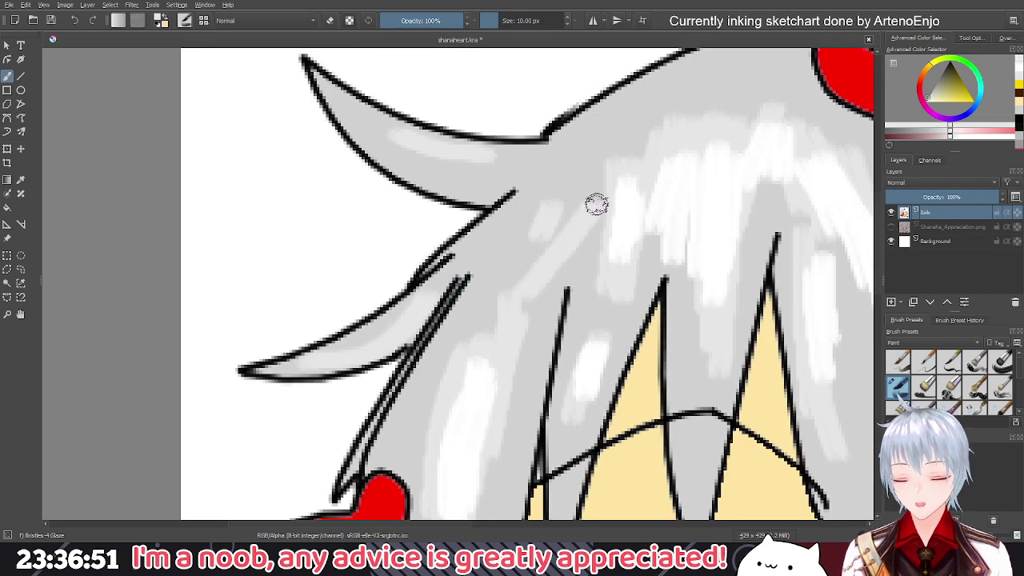
pyautogui.moveTo(568, 208); pyautogui.dragTo(501, 311)
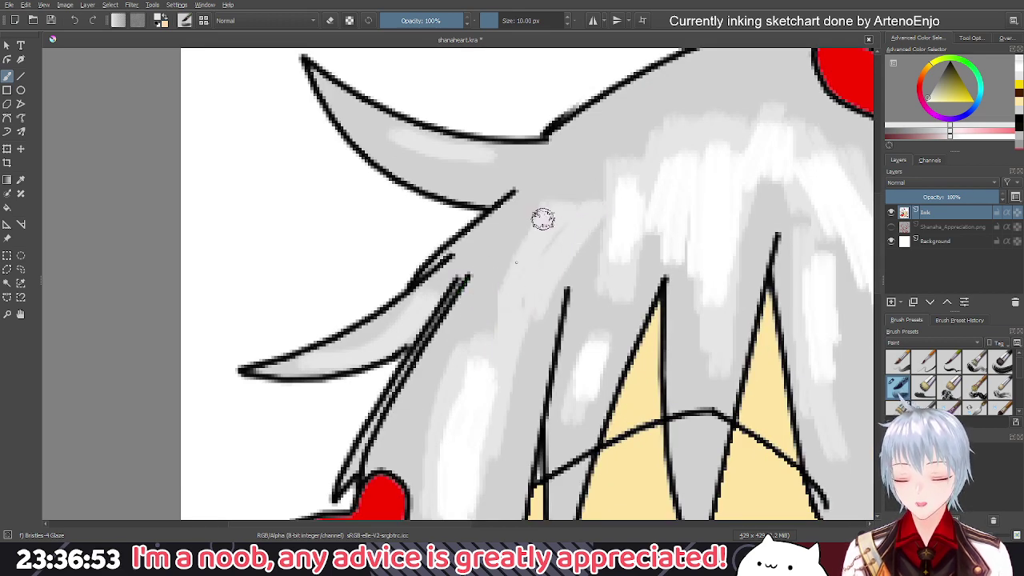
pyautogui.moveTo(542, 220); pyautogui.dragTo(496, 317)
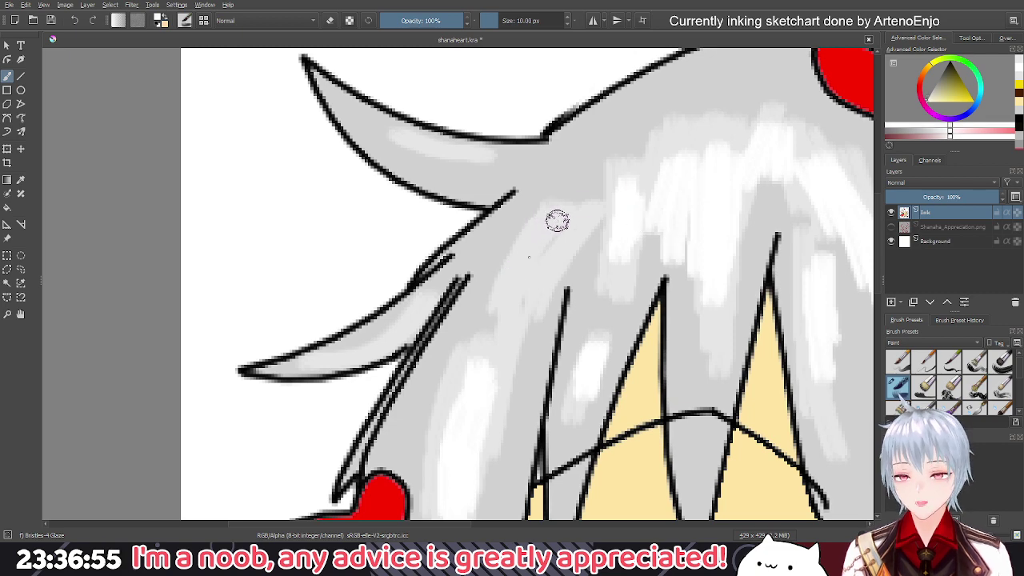
pyautogui.moveTo(555, 219)
pyautogui.mouseDown()
pyautogui.moveTo(495, 294)
pyautogui.moveTo(502, 316)
pyautogui.mouseUp()
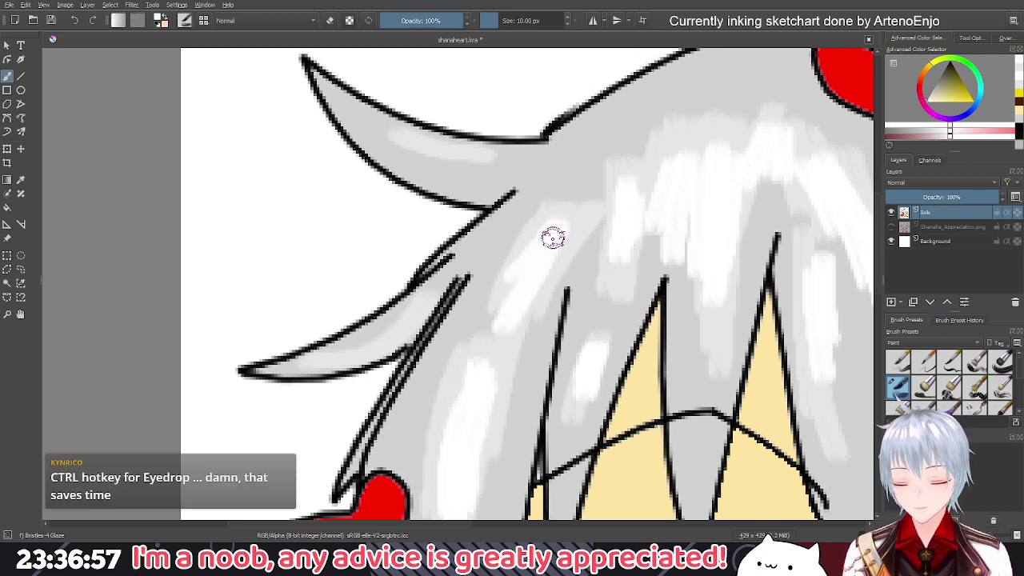
pyautogui.scroll(-8, 550, 235)
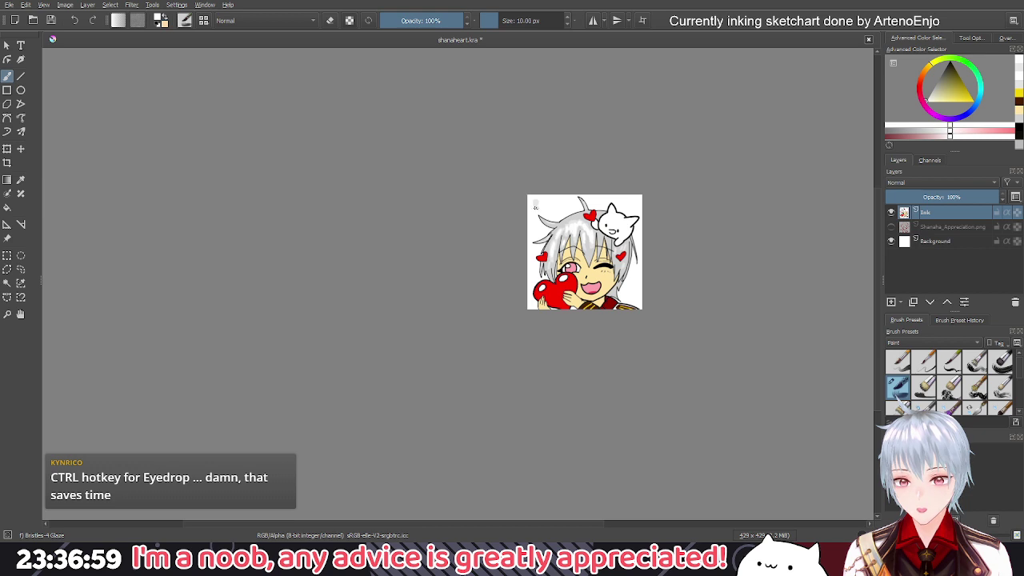
# Resample the light gray from the corner swatch and paint highlight streaks on the side hair around the right heart
pyautogui.scroll(3, 602, 239)
pyautogui.moveTo(608, 251); pyautogui.dragTo(533, 252)
pyautogui.keyDown('ctrl'); pyautogui.click(397, 185); pyautogui.keyUp('ctrl')
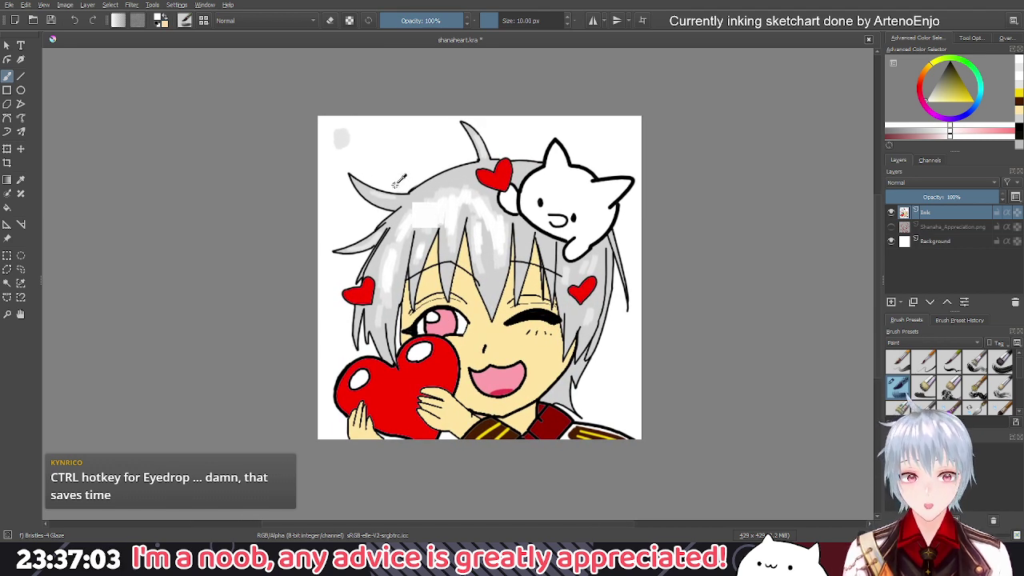
pyautogui.hotkey('ctrl', 'z')
pyautogui.keyDown('ctrl'); pyautogui.click(341, 138); pyautogui.keyUp('ctrl')
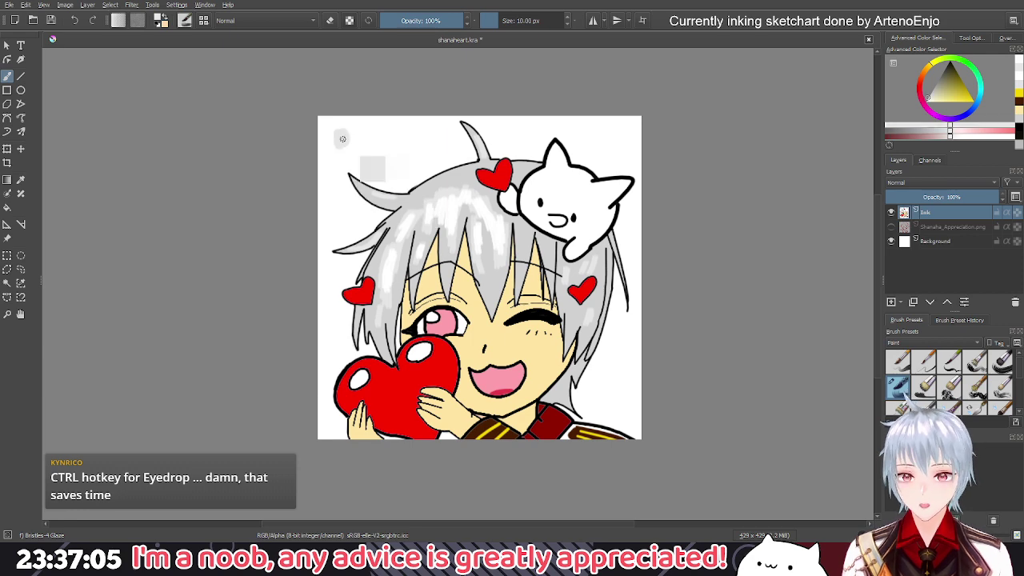
pyautogui.scroll(3, 611, 273)
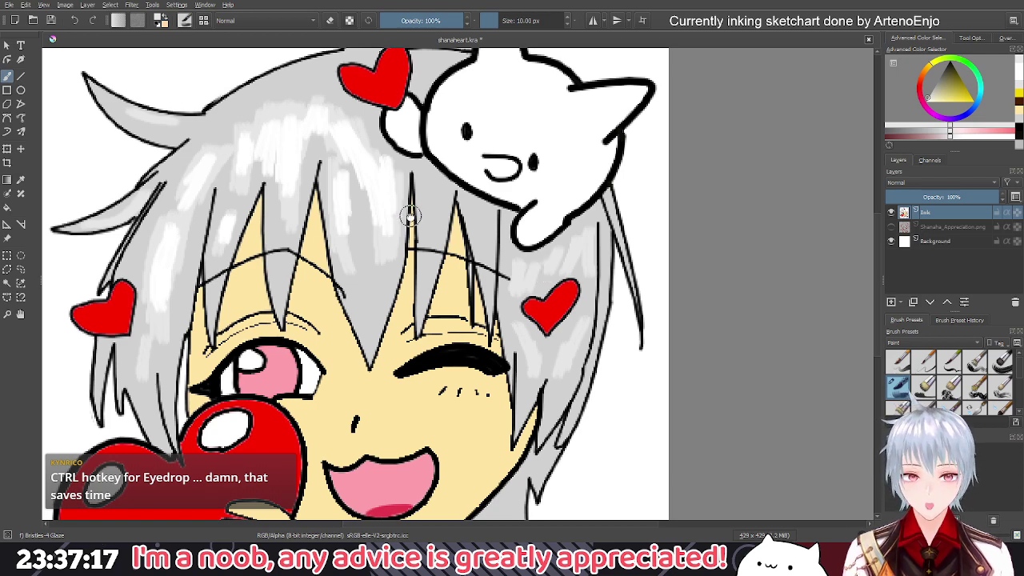
# Sample white from the crown highlight and paint white strokes over the gray streaks above and below the right heart
pyautogui.moveTo(411, 216); pyautogui.dragTo(571, 294)
pyautogui.moveTo(342, 140); pyautogui.dragTo(396, 185)
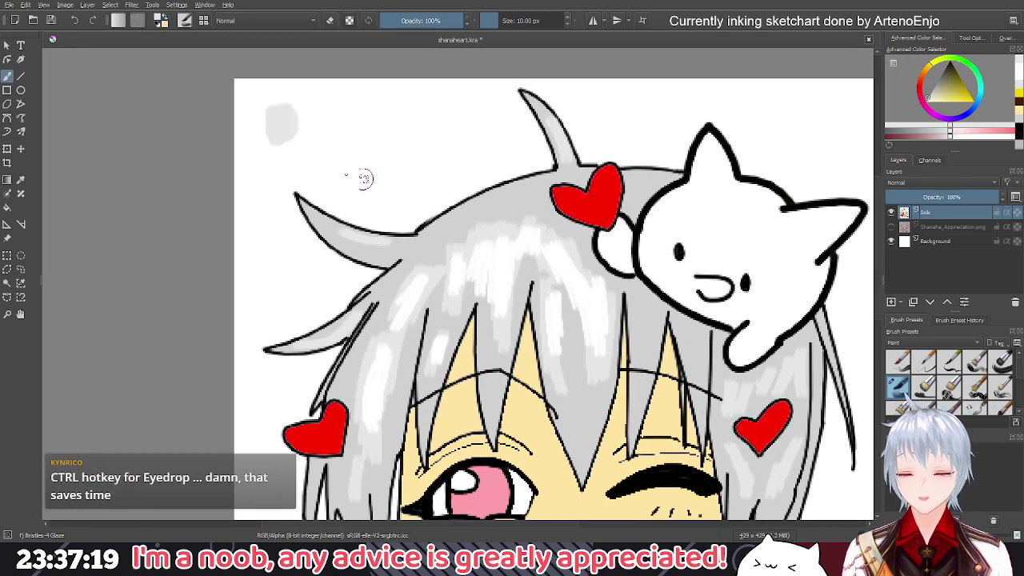
pyautogui.press('ctrl')
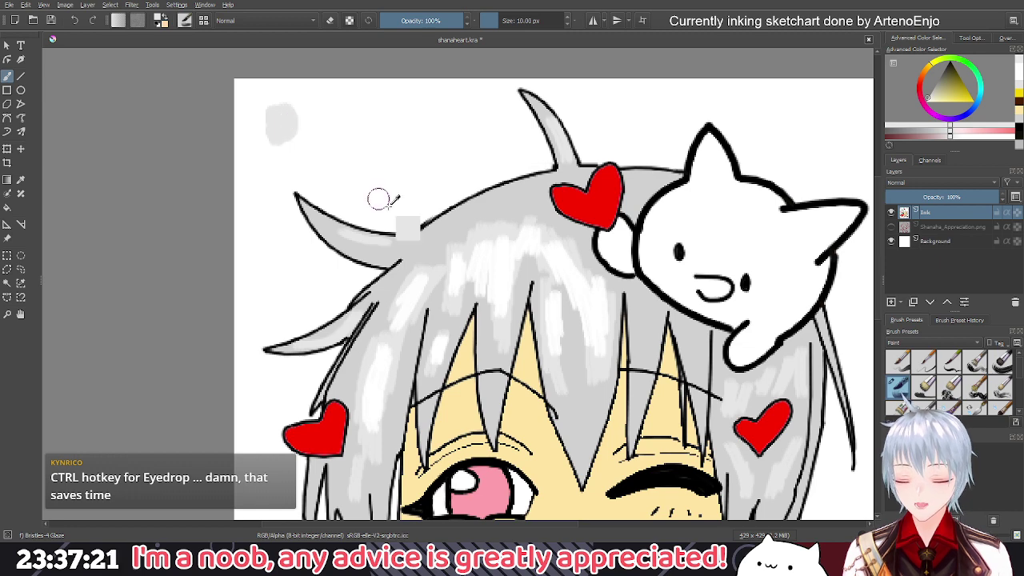
pyautogui.keyDown('ctrl'); pyautogui.click(503, 258); pyautogui.keyUp('ctrl')
pyautogui.moveTo(858, 385); pyautogui.dragTo(674, 274)
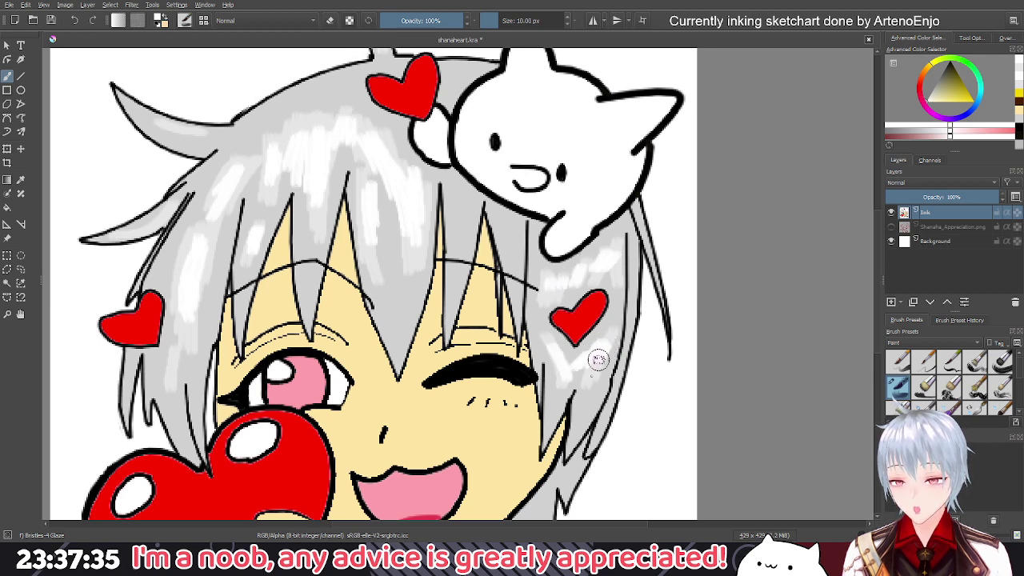
pyautogui.scroll(-3, 598, 359)
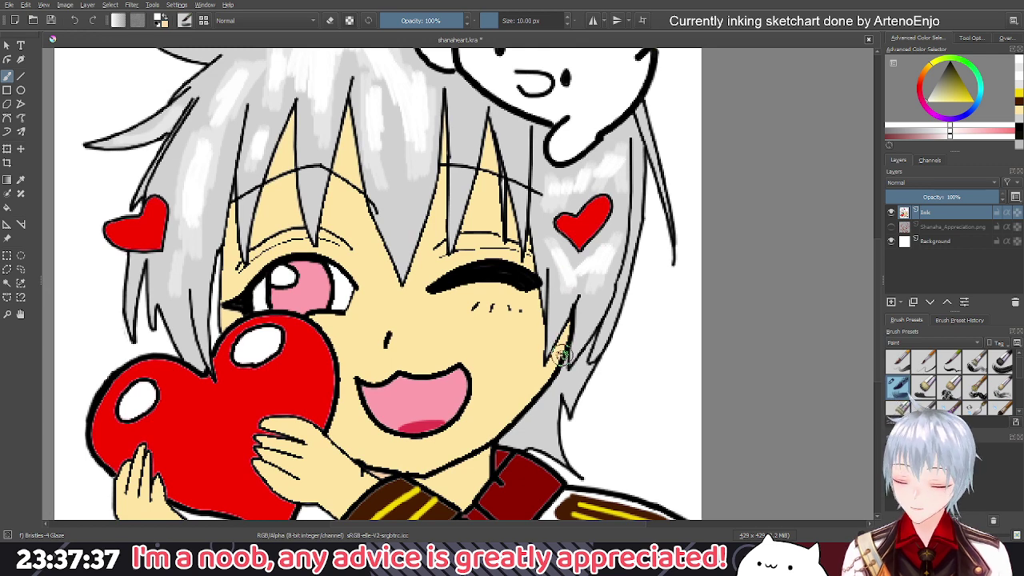
pyautogui.scroll(-5, 592, 196)
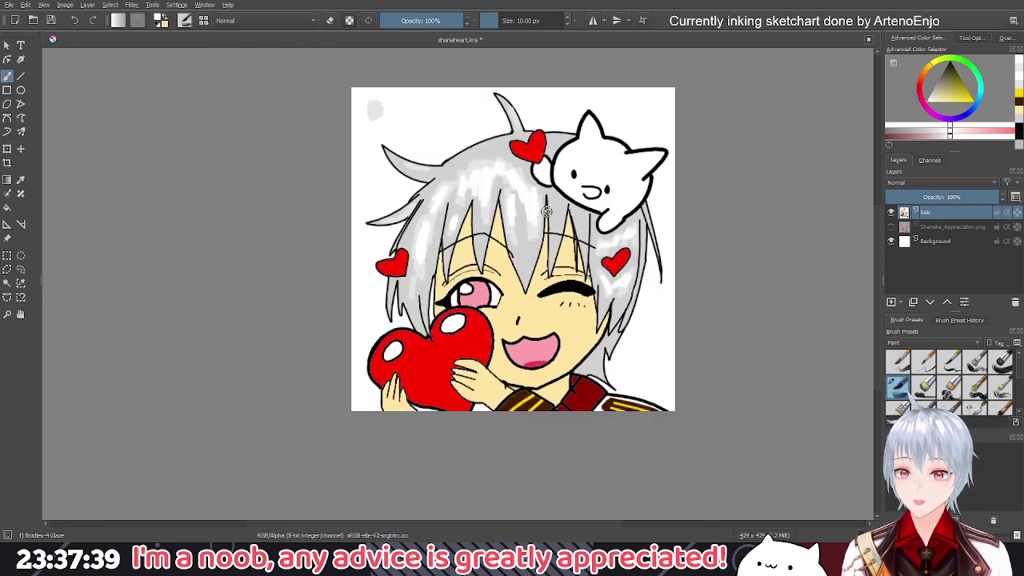
# Sample gray from the corner swatch, choose a darker shade of it and paint shadow strokes on the lower hair lock above the collar
pyautogui.scroll(-2, 577, 254)
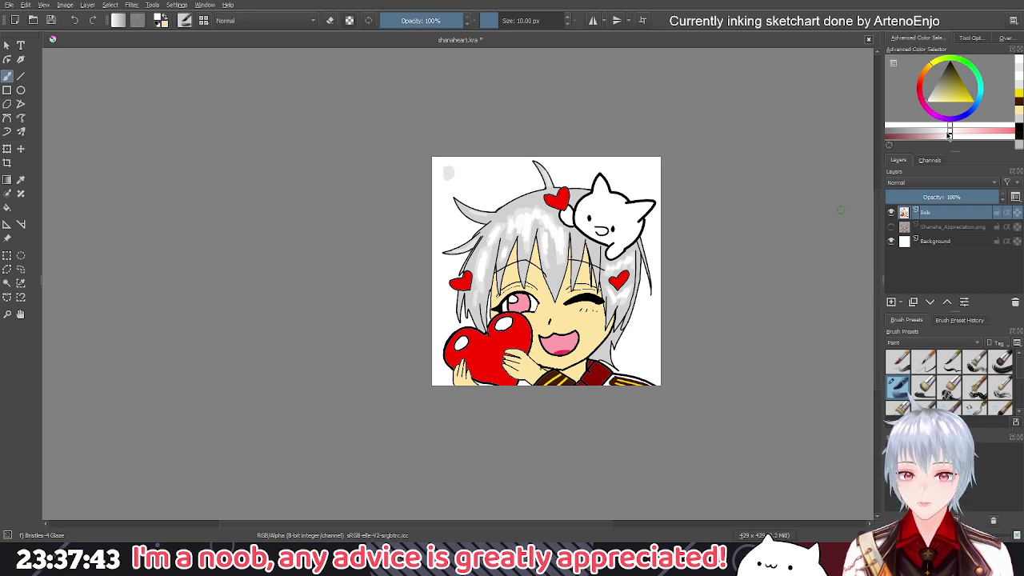
pyautogui.press('ctrl')
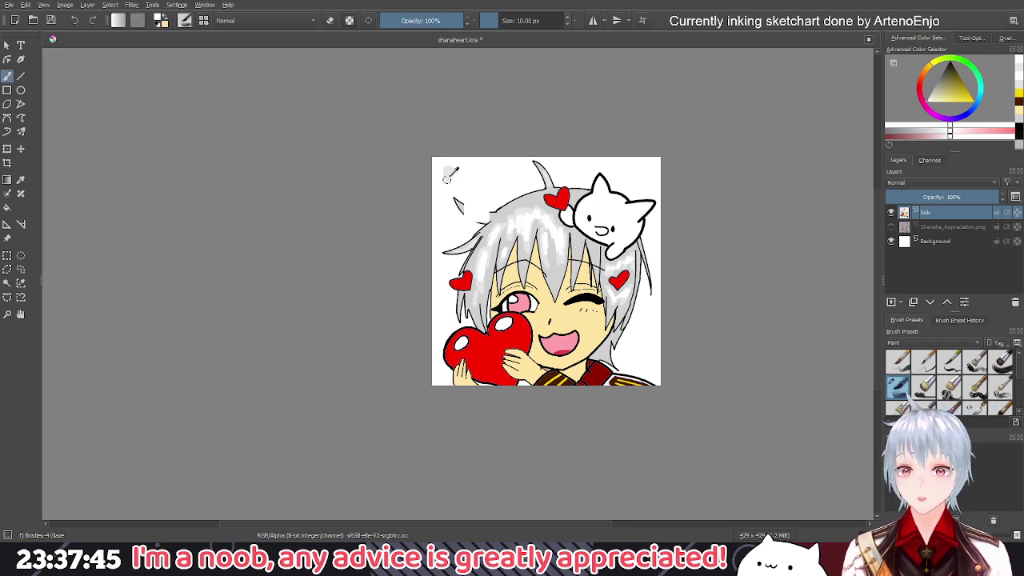
pyautogui.scroll(-3, 612, 329)
pyautogui.scroll(7, 613, 329)
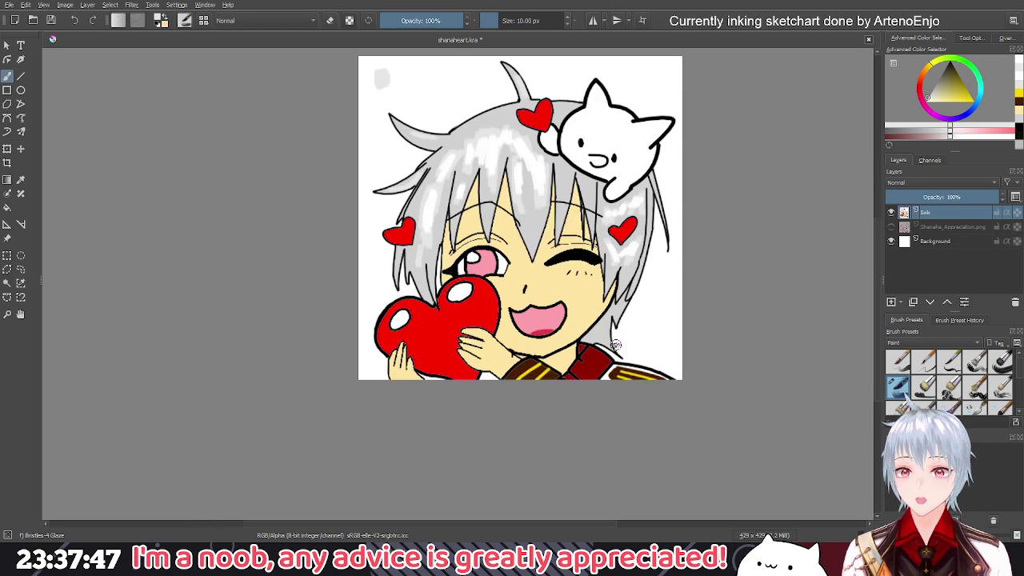
pyautogui.click(929, 138)
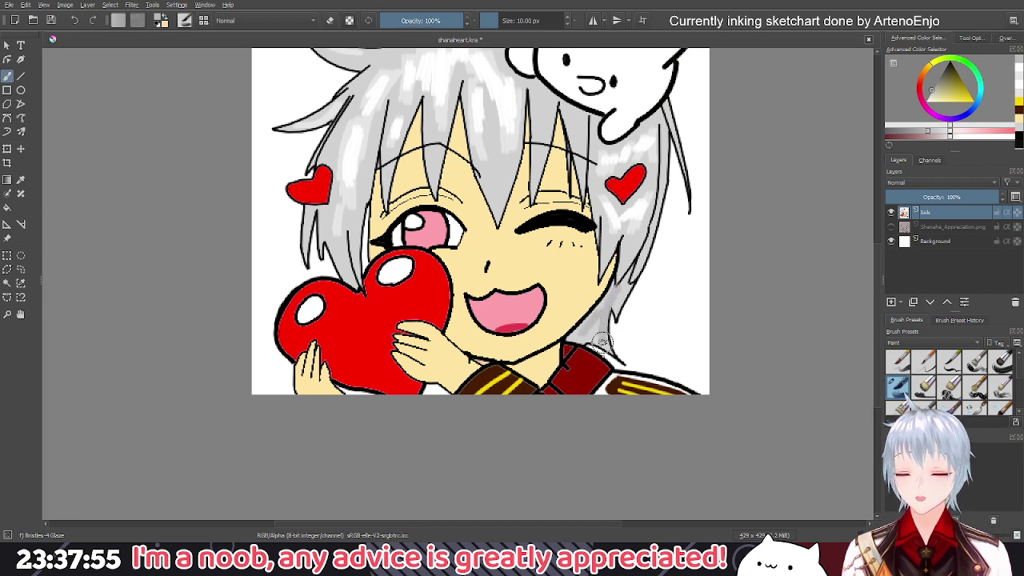
pyautogui.scroll(3, 606, 342)
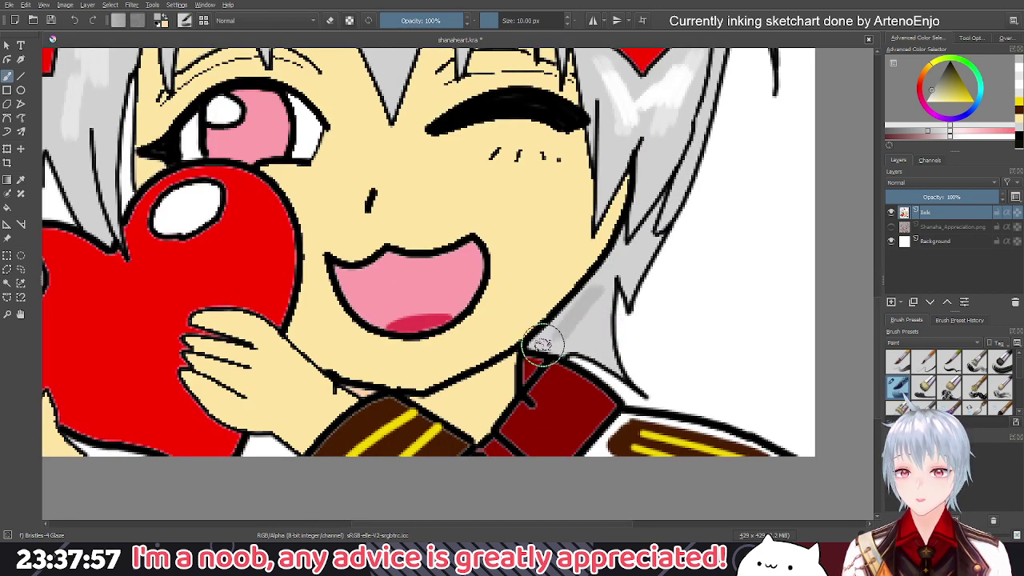
pyautogui.moveTo(542, 344)
pyautogui.mouseDown()
pyautogui.moveTo(585, 315)
pyautogui.moveTo(613, 274)
pyautogui.moveTo(620, 237)
pyautogui.moveTo(590, 309)
pyautogui.moveTo(599, 356)
pyautogui.mouseUp()
pyautogui.hotkey('ctrl', 'z')
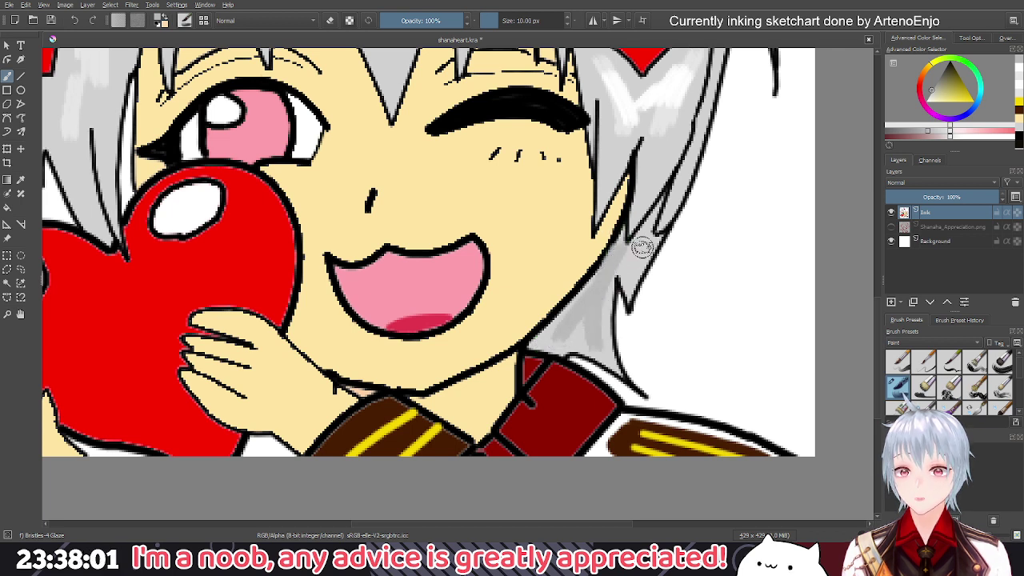
pyautogui.moveTo(642, 248)
pyautogui.mouseDown()
pyautogui.moveTo(649, 233)
pyautogui.moveTo(632, 264)
pyautogui.moveTo(645, 239)
pyautogui.moveTo(621, 260)
pyautogui.moveTo(587, 335)
pyautogui.moveTo(576, 322)
pyautogui.moveTo(586, 330)
pyautogui.mouseUp()
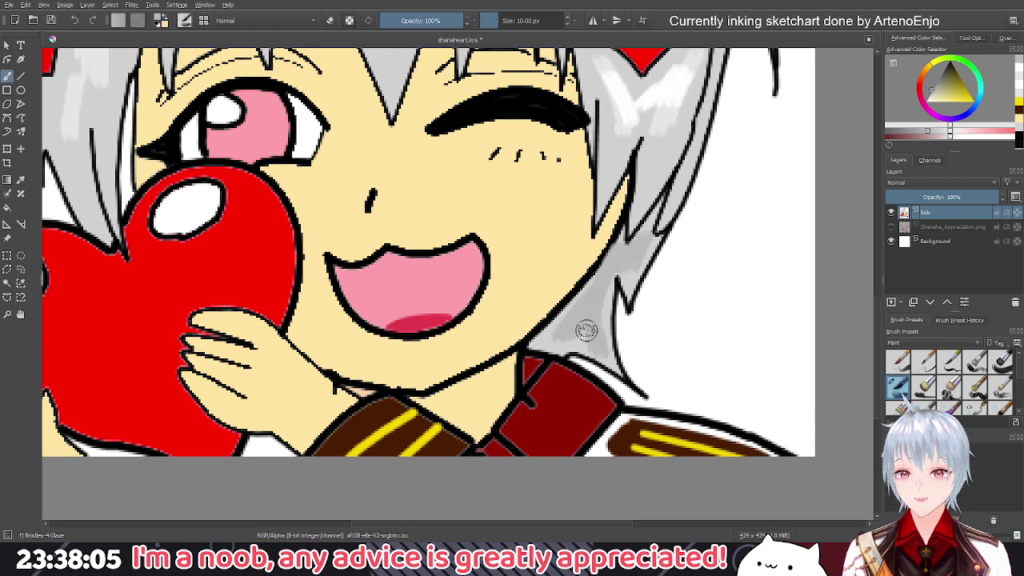
# Sample the skin tone from the neck, choose a darker tan shade of it and try bristle shadow strokes under the chin
pyautogui.keyDown('ctrl'); pyautogui.click(489, 422); pyautogui.keyUp('ctrl')
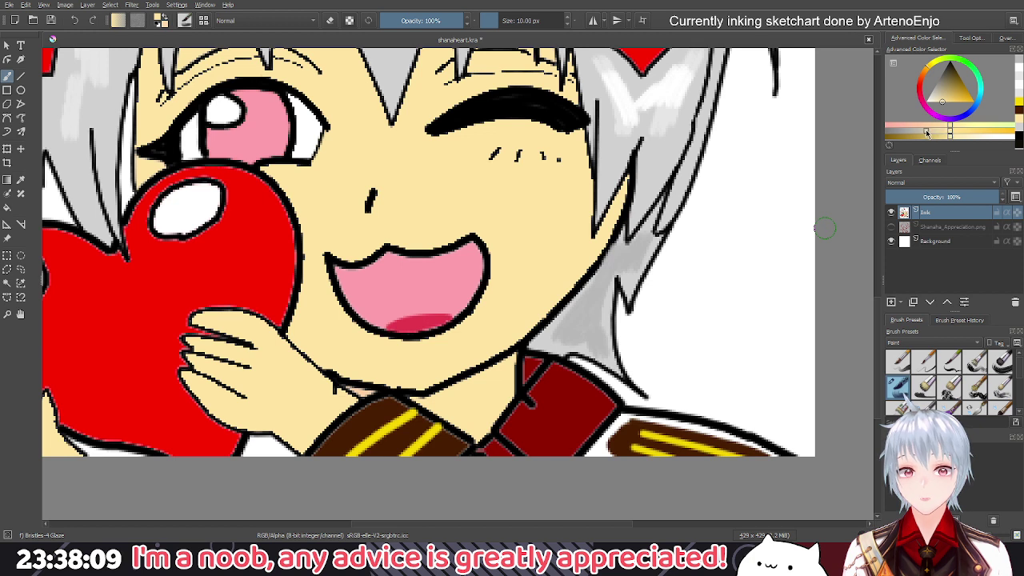
pyautogui.moveTo(926, 131); pyautogui.dragTo(944, 133)
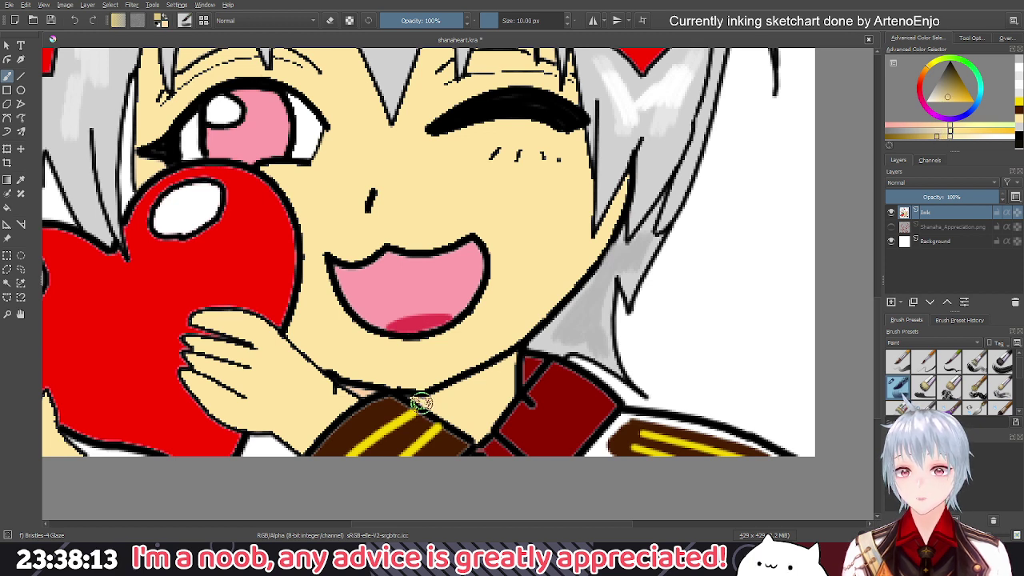
pyautogui.moveTo(422, 402); pyautogui.dragTo(509, 362)
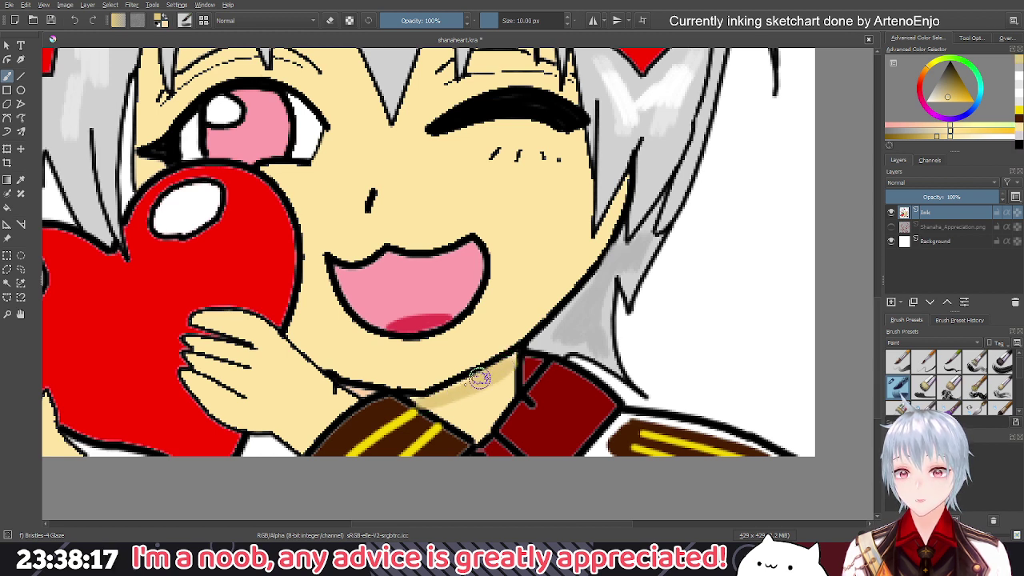
pyautogui.moveTo(511, 384); pyautogui.dragTo(477, 390)
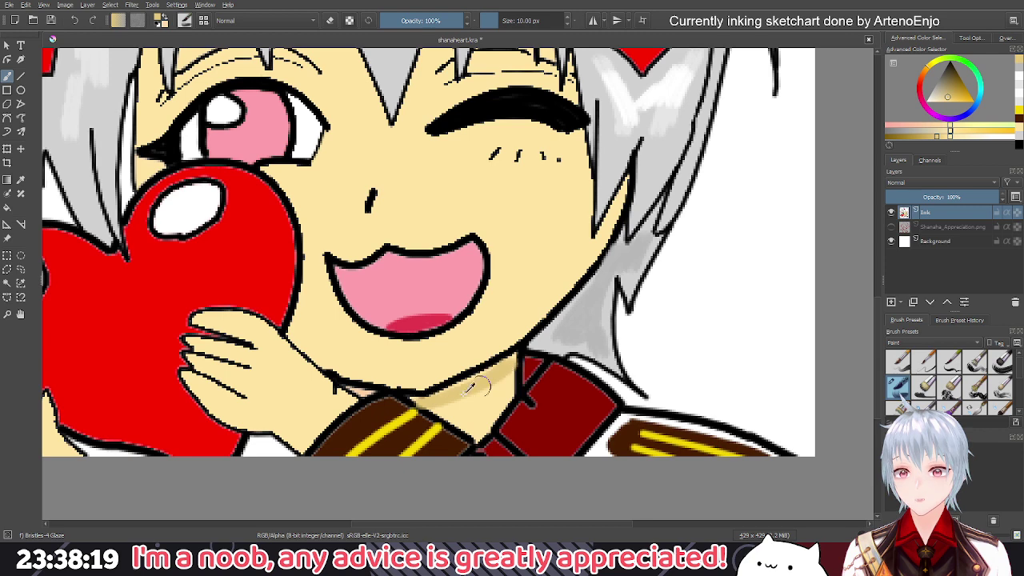
pyautogui.hotkey('ctrl', 'z')
# Switch to the Basic-5 Size Opacity brush from the Digital presets and try a shadow stroke on the neck
pyautogui.scroll(3, 521, 381)
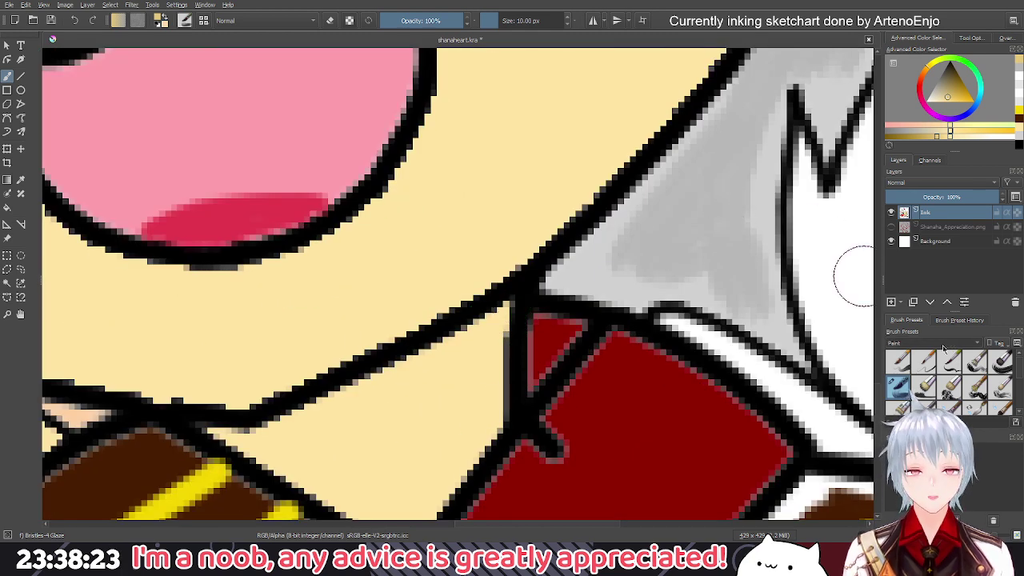
pyautogui.click(933, 304)
pyautogui.click(949, 385)
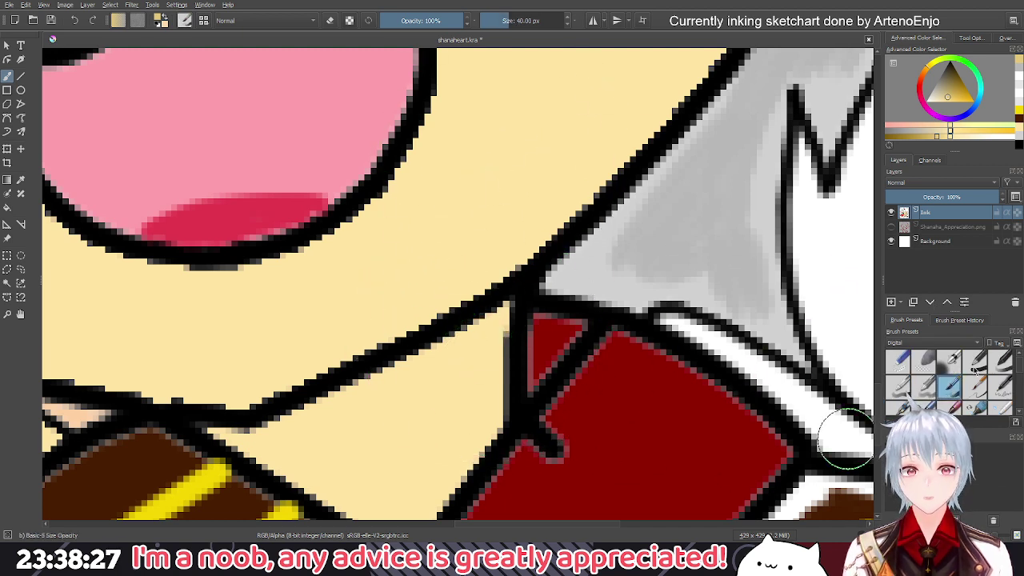
pyautogui.click(1000, 362)
pyautogui.click(974, 387)
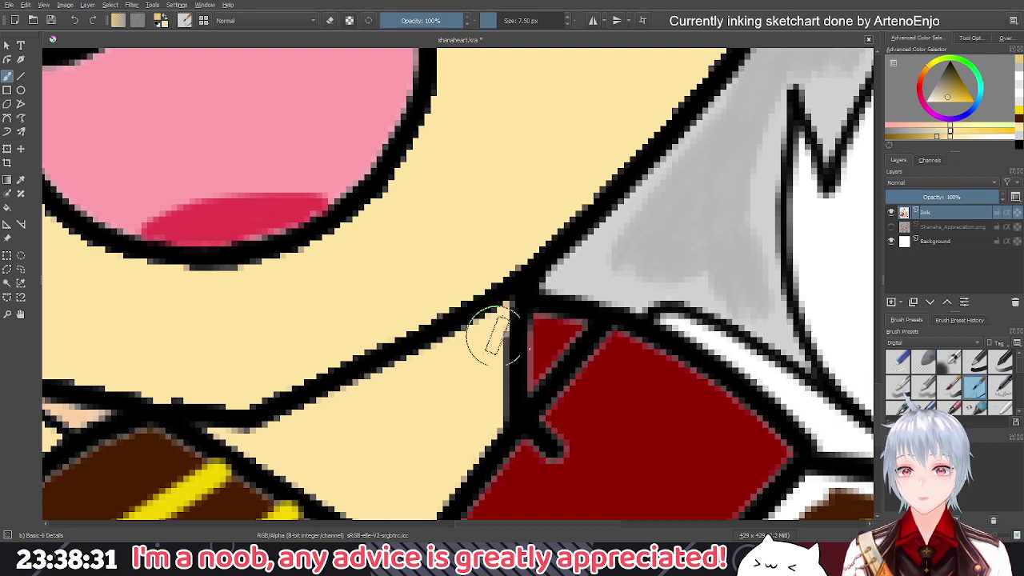
pyautogui.click(949, 385)
pyautogui.scroll(-2, 456, 376)
pyautogui.moveTo(478, 355); pyautogui.dragTo(446, 381)
pyautogui.hotkey('ctrl', 'z')
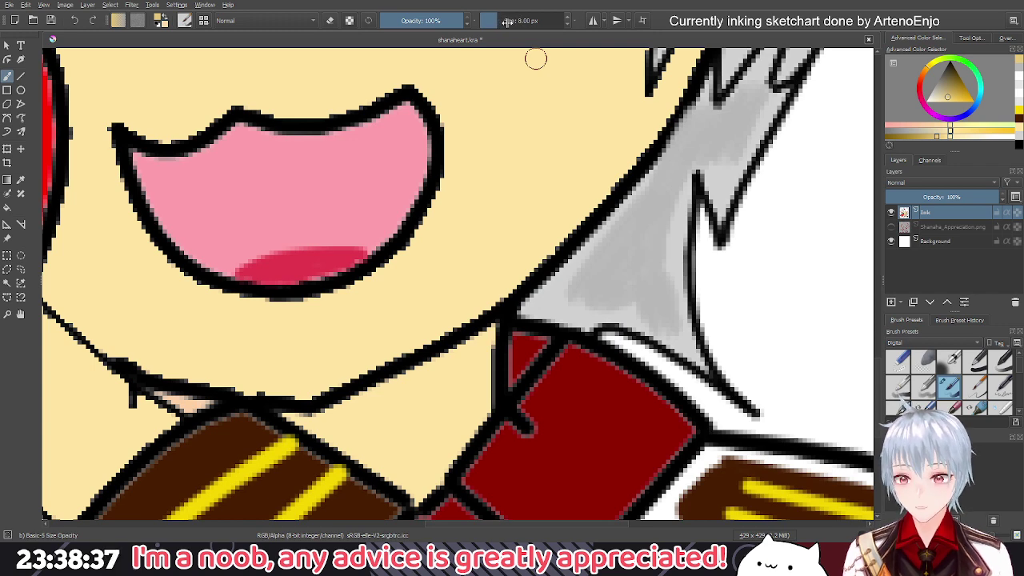
# Paint a darker tan shadow band across the neck along the underside of the jawline with the brush at 4 px
pyautogui.scroll(3, 468, 343)
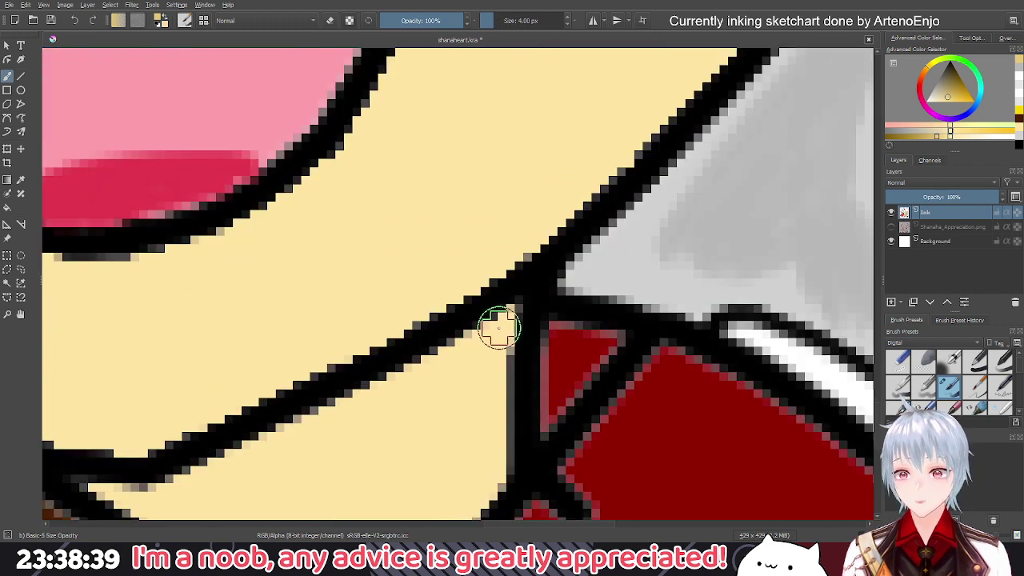
pyautogui.moveTo(502, 327)
pyautogui.mouseDown()
pyautogui.moveTo(459, 360)
pyautogui.moveTo(331, 407)
pyautogui.mouseUp()
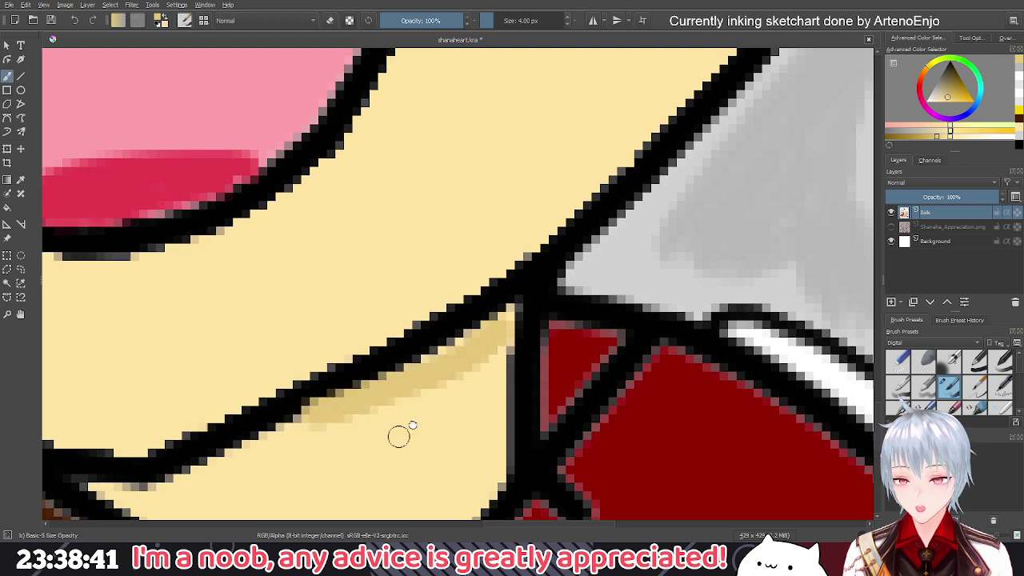
pyautogui.scroll(1, 400, 432)
pyautogui.hotkey('ctrl', 'z')
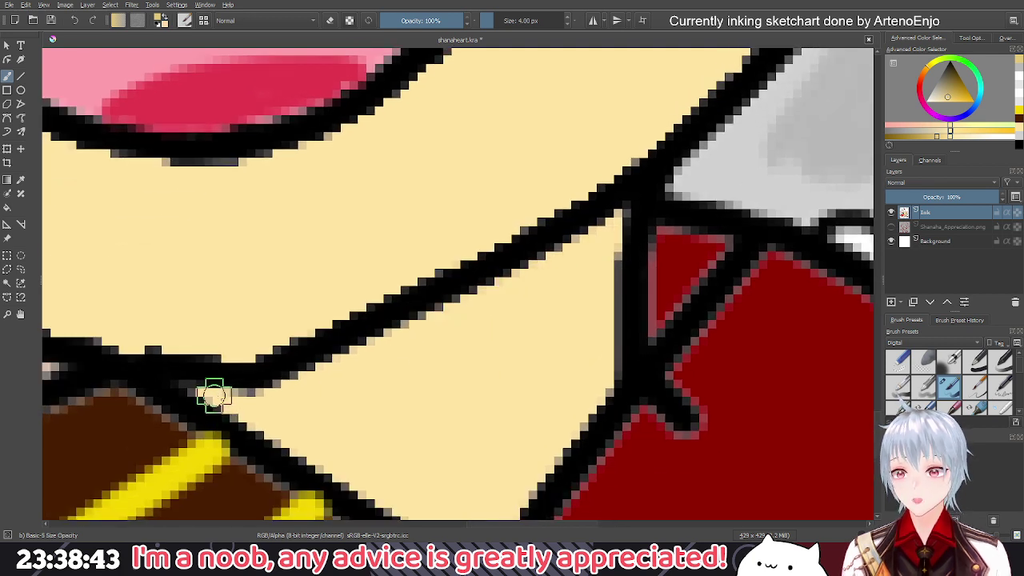
pyautogui.keyDown('ctrl'); pyautogui.click(239, 406); pyautogui.keyUp('ctrl')
pyautogui.moveTo(239, 406)
pyautogui.mouseDown()
pyautogui.moveTo(281, 399)
pyautogui.moveTo(441, 325)
pyautogui.moveTo(576, 256)
pyautogui.moveTo(624, 213)
pyautogui.moveTo(571, 258)
pyautogui.moveTo(286, 395)
pyautogui.moveTo(247, 404)
pyautogui.moveTo(207, 395)
pyautogui.moveTo(262, 415)
pyautogui.moveTo(354, 386)
pyautogui.moveTo(520, 311)
pyautogui.moveTo(610, 257)
pyautogui.moveTo(613, 244)
pyautogui.moveTo(605, 274)
pyautogui.moveTo(562, 309)
pyautogui.moveTo(283, 432)
pyautogui.mouseUp()
pyautogui.hotkey('ctrl', 'z')
pyautogui.scroll(-5, 395, 381)
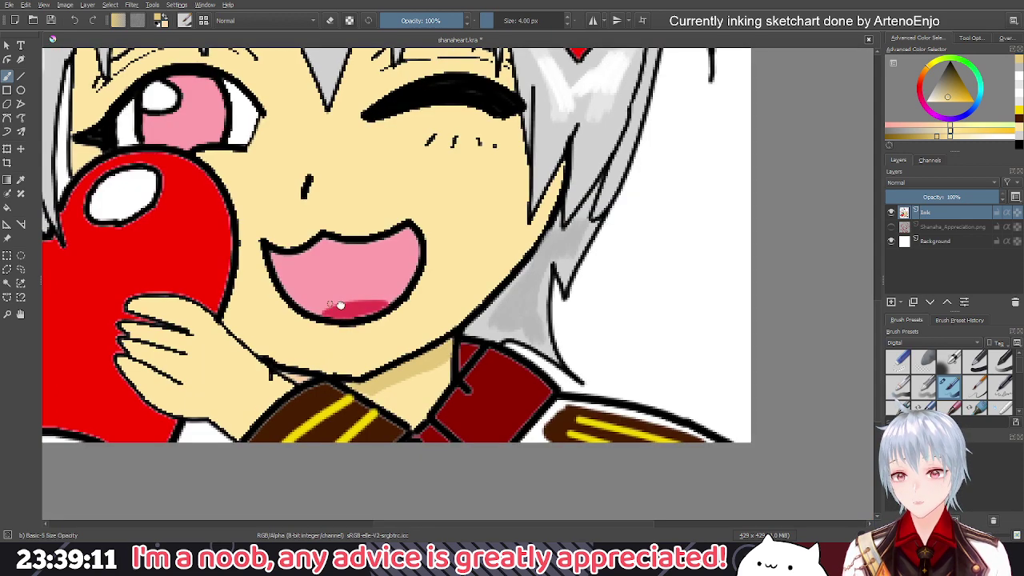
pyautogui.moveTo(340, 304); pyautogui.dragTo(470, 339)
pyautogui.scroll(5, 514, 400)
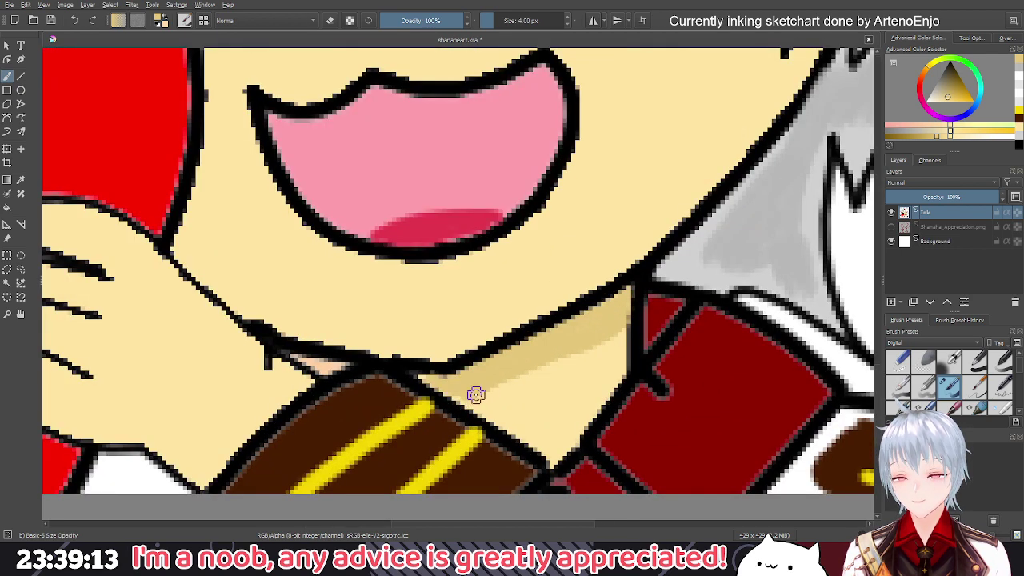
pyautogui.moveTo(484, 395)
pyautogui.mouseDown()
pyautogui.moveTo(573, 352)
pyautogui.moveTo(558, 331)
pyautogui.mouseUp()
pyautogui.scroll(-5, 559, 331)
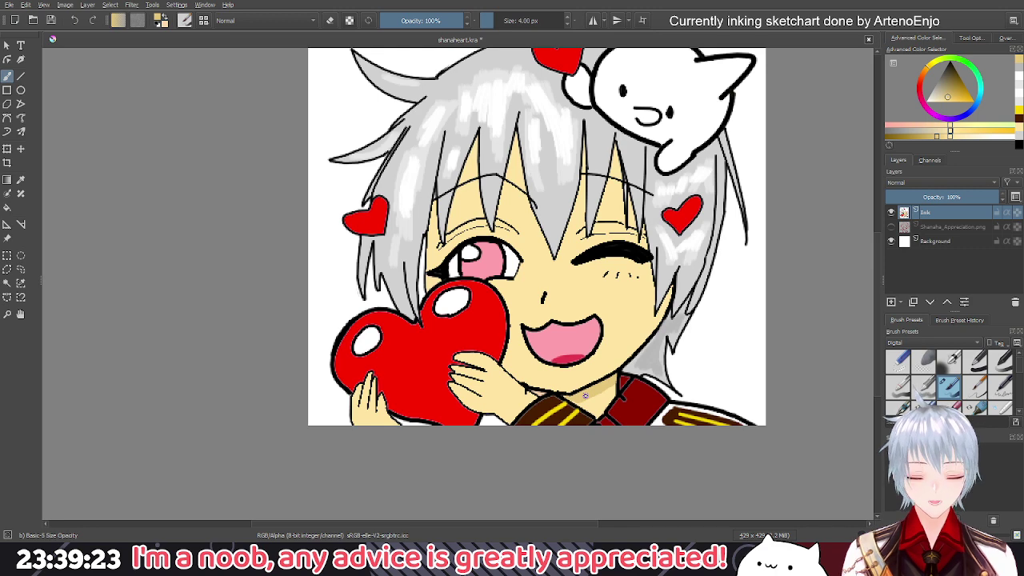
# Paint a thin tan shadow on the strip of face skin beside the left side hair, redoing the first attempt
pyautogui.moveTo(419, 284); pyautogui.dragTo(474, 317)
pyautogui.scroll(2, 526, 248)
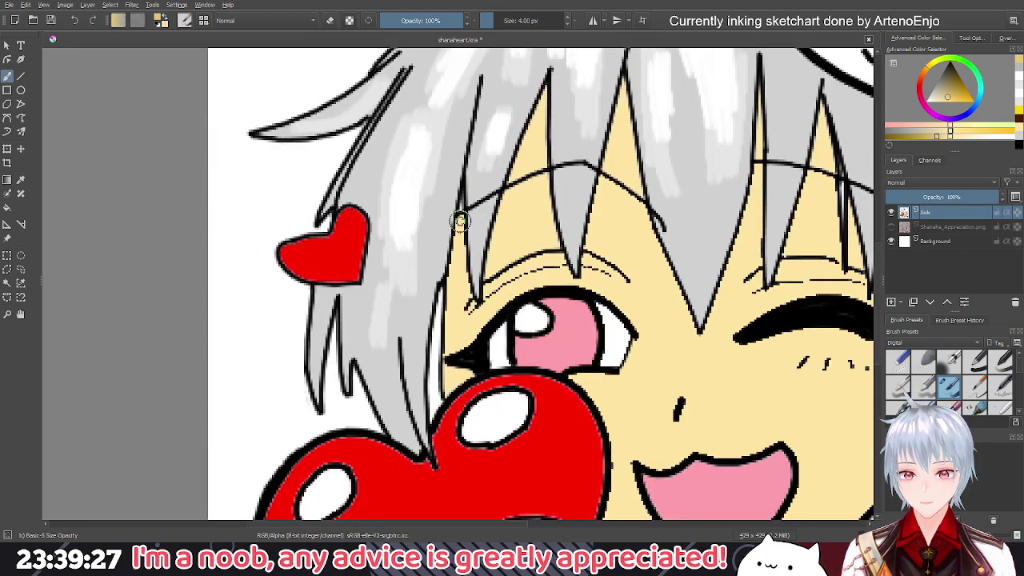
pyautogui.moveTo(460, 220)
pyautogui.mouseDown()
pyautogui.moveTo(448, 293)
pyautogui.moveTo(456, 263)
pyautogui.mouseUp()
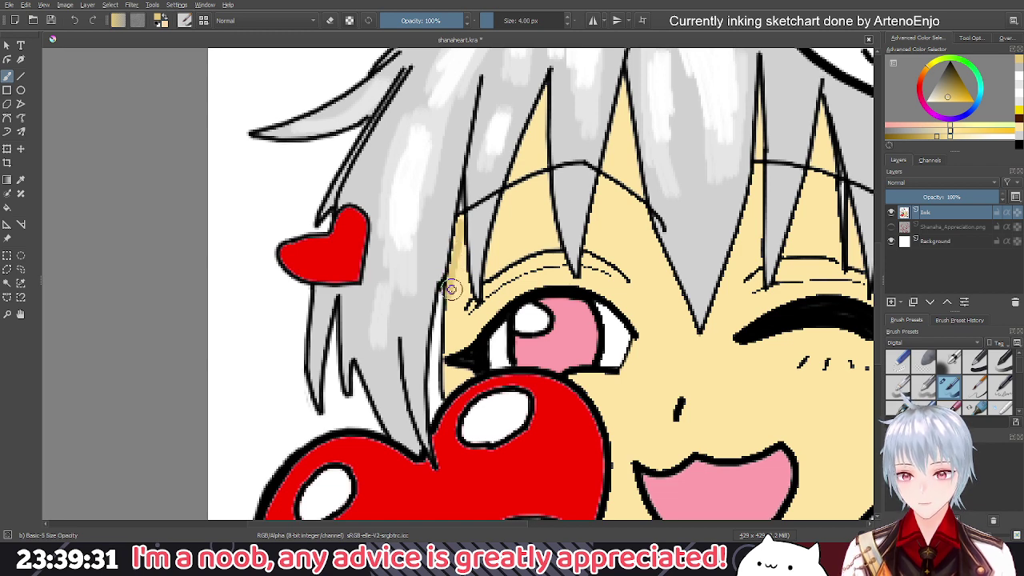
pyautogui.hotkey('ctrl', 'z')
pyautogui.scroll(2, 455, 298)
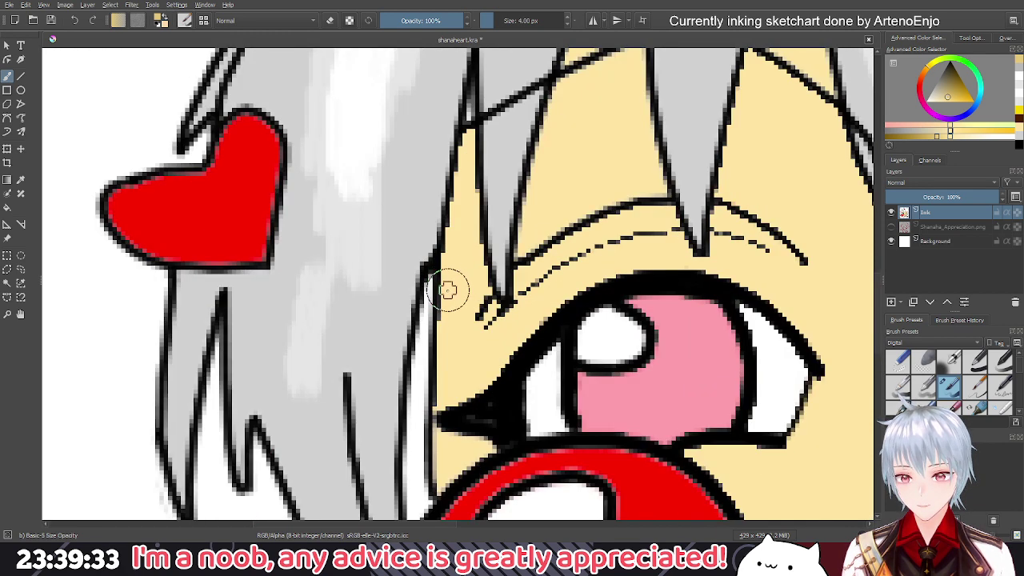
pyautogui.moveTo(451, 290)
pyautogui.mouseDown()
pyautogui.moveTo(470, 126)
pyautogui.moveTo(458, 126)
pyautogui.mouseUp()
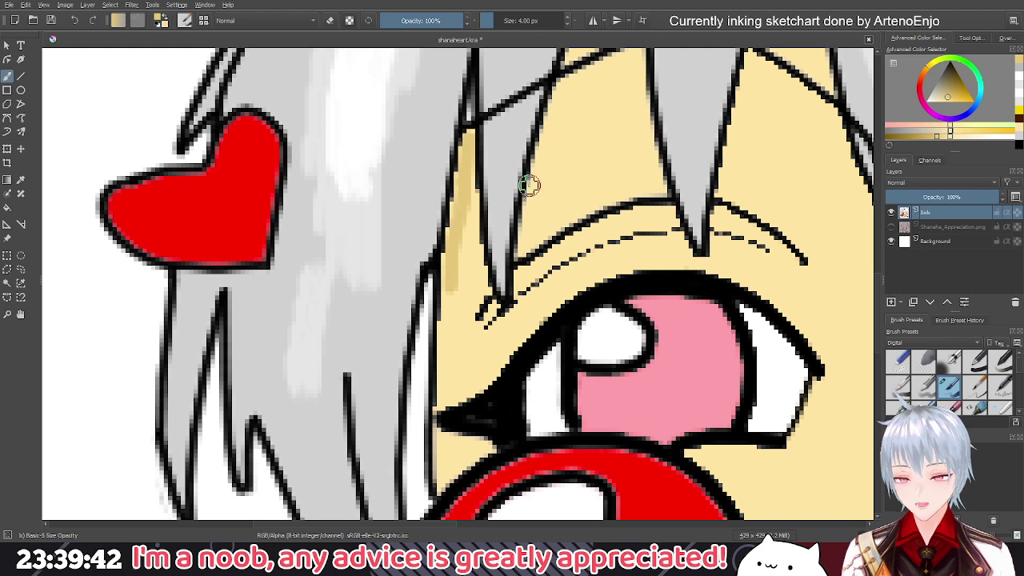
# Fill the upper part of the left triangular forehead gap between the fringe locks with the tan shadow, stopping above the eyebrow line
pyautogui.moveTo(528, 185); pyautogui.dragTo(500, 254)
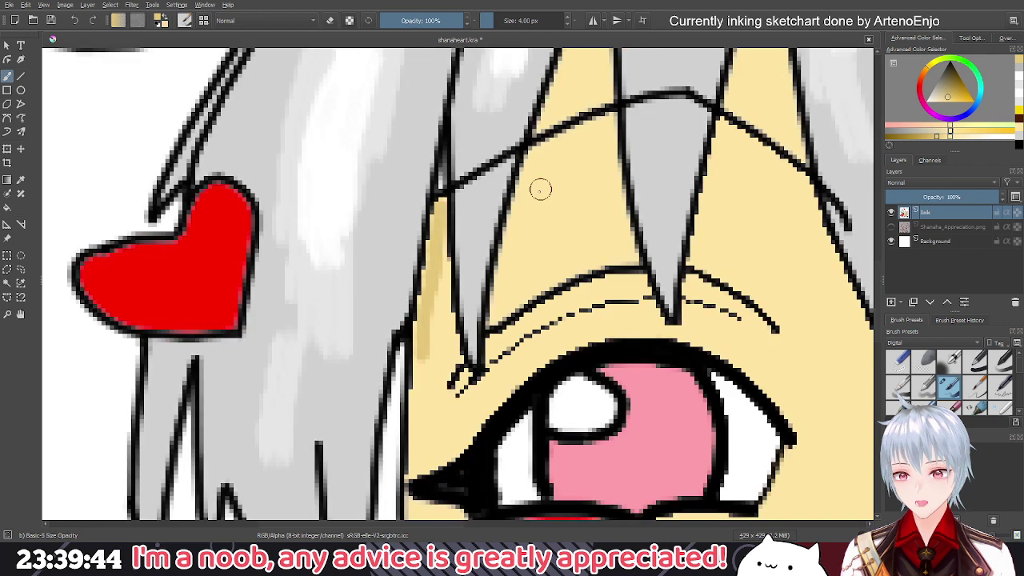
pyautogui.moveTo(567, 70); pyautogui.dragTo(553, 104)
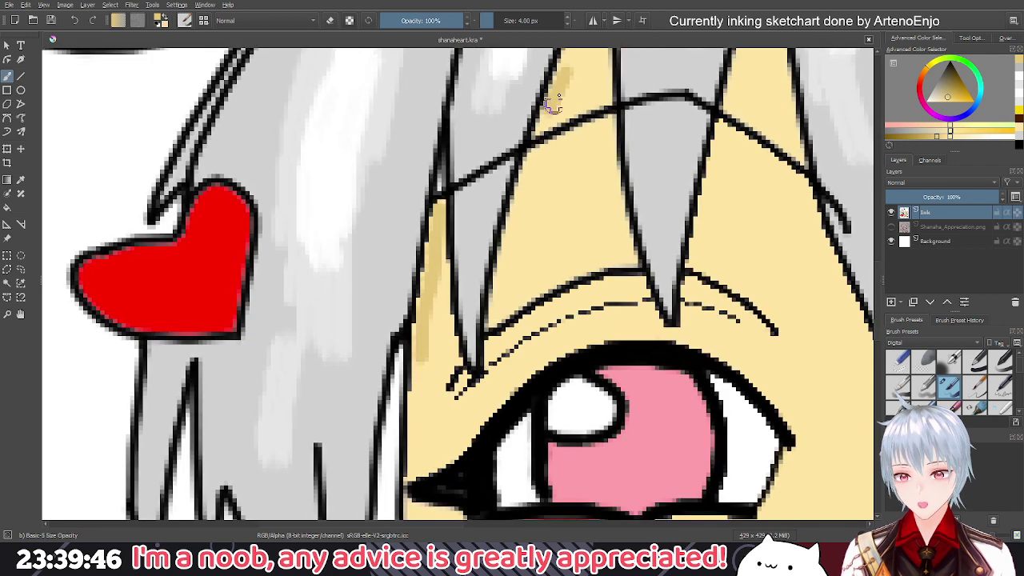
pyautogui.scroll(-3, 554, 102)
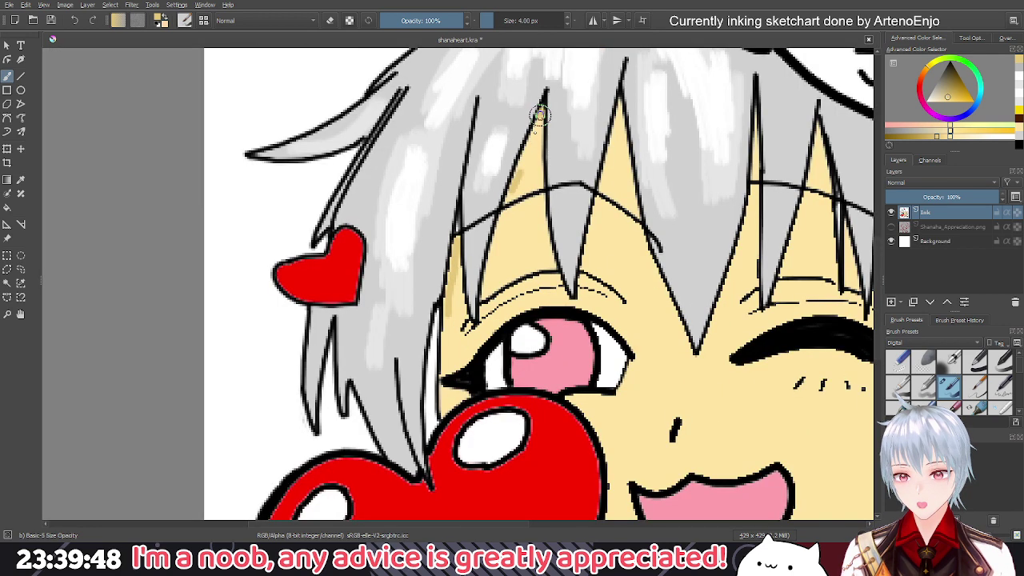
pyautogui.moveTo(540, 115)
pyautogui.mouseDown()
pyautogui.moveTo(516, 175)
pyautogui.moveTo(525, 187)
pyautogui.moveTo(520, 243)
pyautogui.moveTo(532, 231)
pyautogui.moveTo(532, 291)
pyautogui.moveTo(525, 276)
pyautogui.mouseUp()
pyautogui.scroll(4, 517, 175)
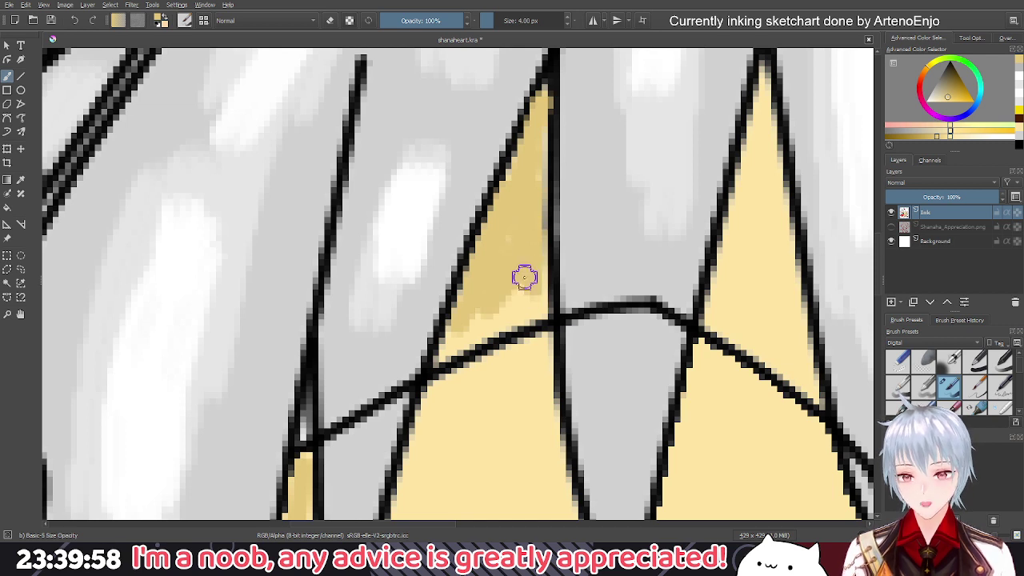
pyautogui.scroll(-2, 486, 275)
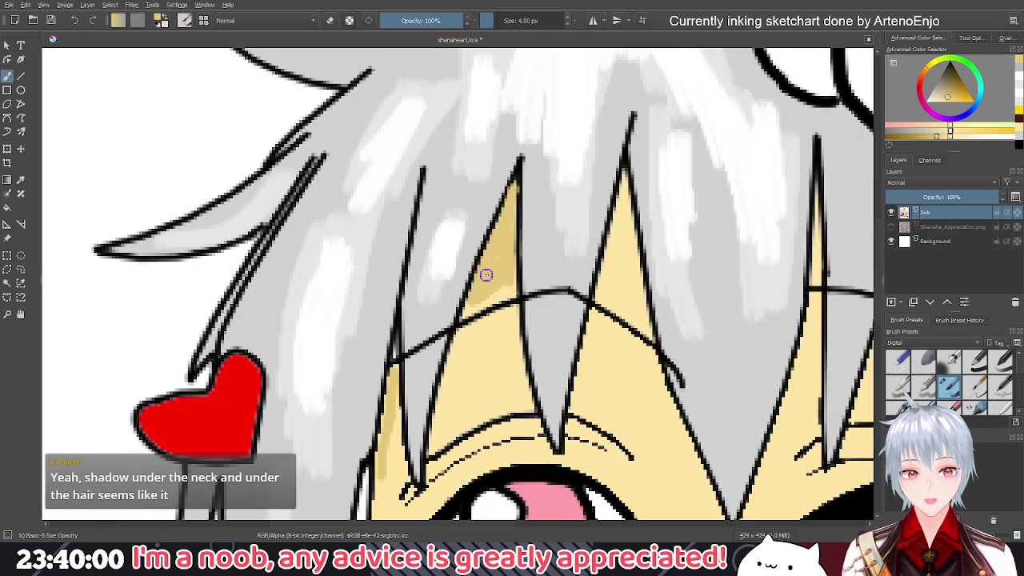
pyautogui.scroll(-4, 486, 275)
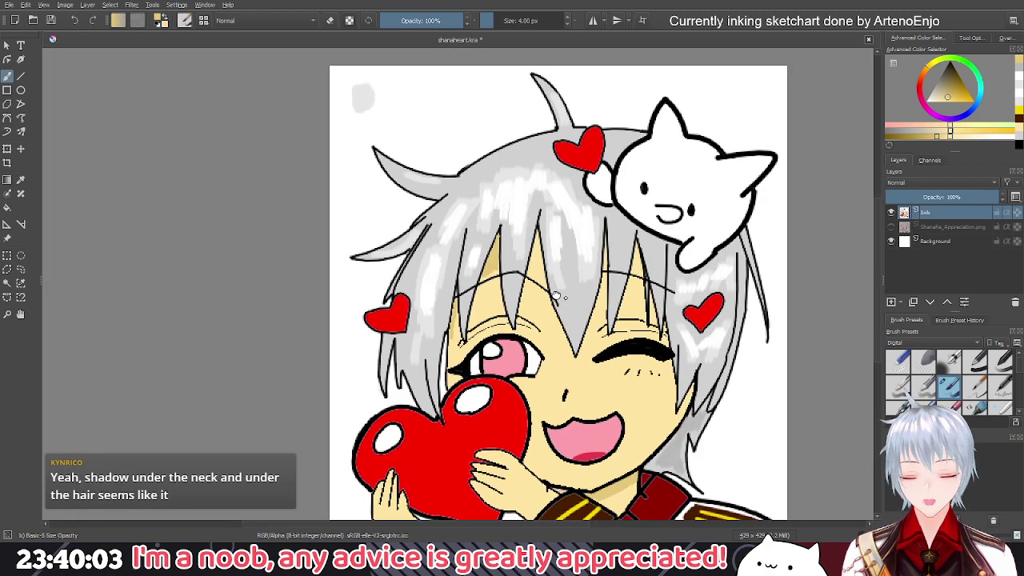
# Paint the same tan shadow into the top of the next forehead gap, left of the central fringe lock
pyautogui.scroll(6, 557, 295)
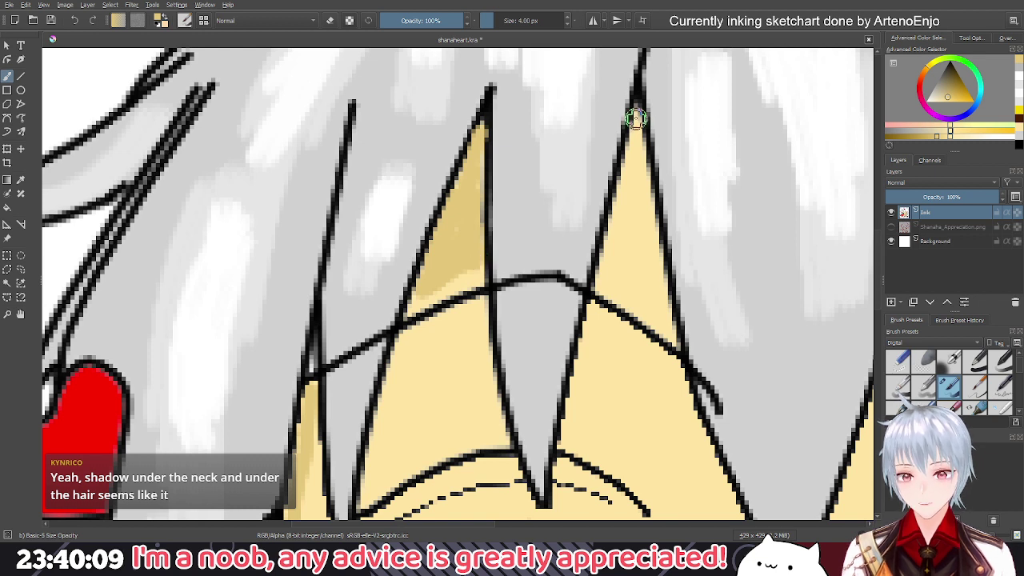
pyautogui.moveTo(636, 113)
pyautogui.mouseDown()
pyautogui.moveTo(633, 194)
pyautogui.moveTo(634, 148)
pyautogui.moveTo(607, 246)
pyautogui.moveTo(637, 159)
pyautogui.moveTo(650, 254)
pyautogui.moveTo(626, 204)
pyautogui.moveTo(625, 248)
pyautogui.moveTo(637, 210)
pyautogui.moveTo(645, 266)
pyautogui.moveTo(629, 226)
pyautogui.moveTo(609, 253)
pyautogui.moveTo(654, 266)
pyautogui.mouseUp()
pyautogui.scroll(-2, 650, 250)
pyautogui.scroll(-4, 649, 250)
# Reduce the brush to 2 px and paint the tan shadow inside the narrow forehead gap just right of the central fringe lock
pyautogui.scroll(6, 567, 241)
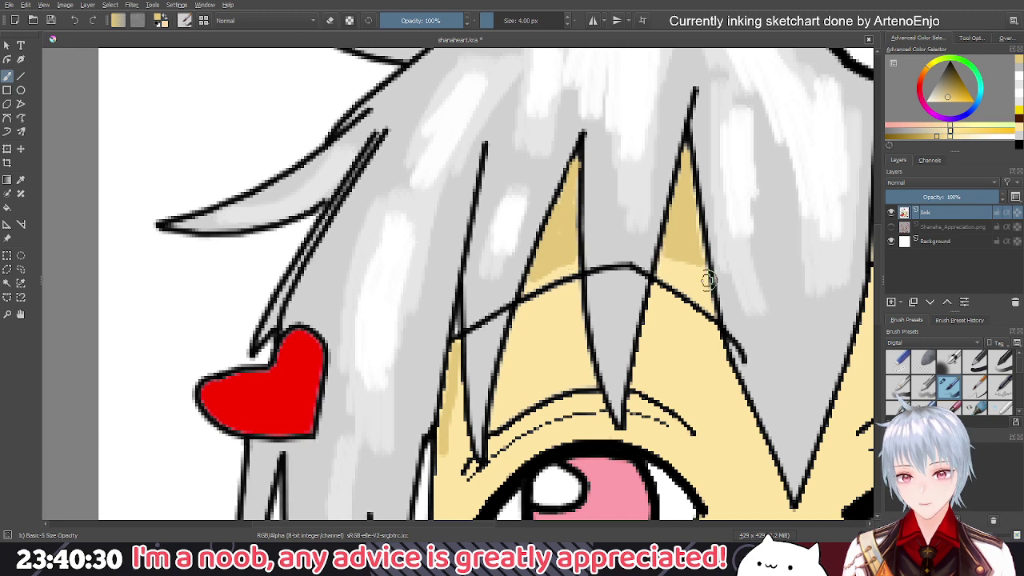
pyautogui.moveTo(707, 281); pyautogui.dragTo(517, 260)
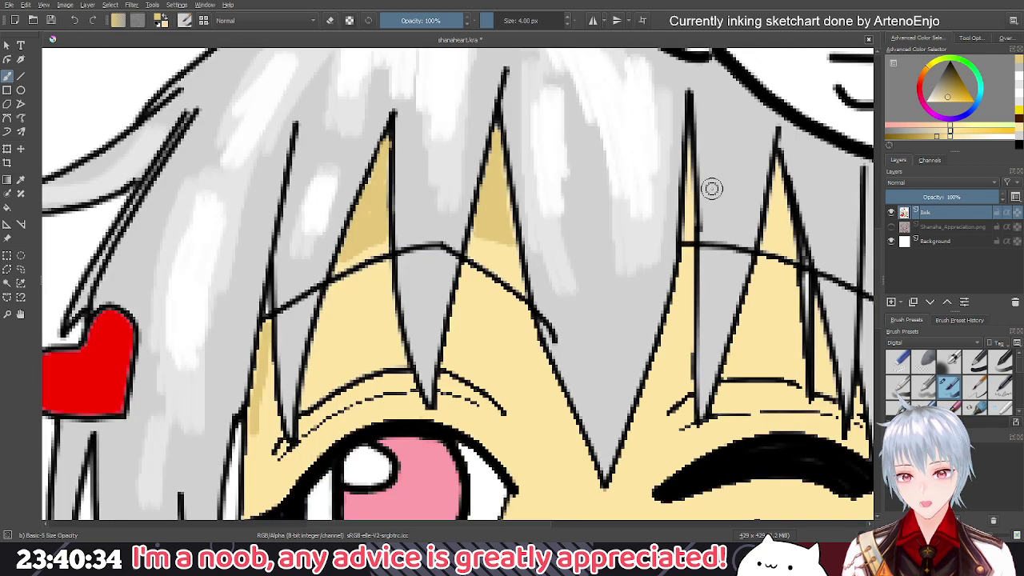
pyautogui.press('[')
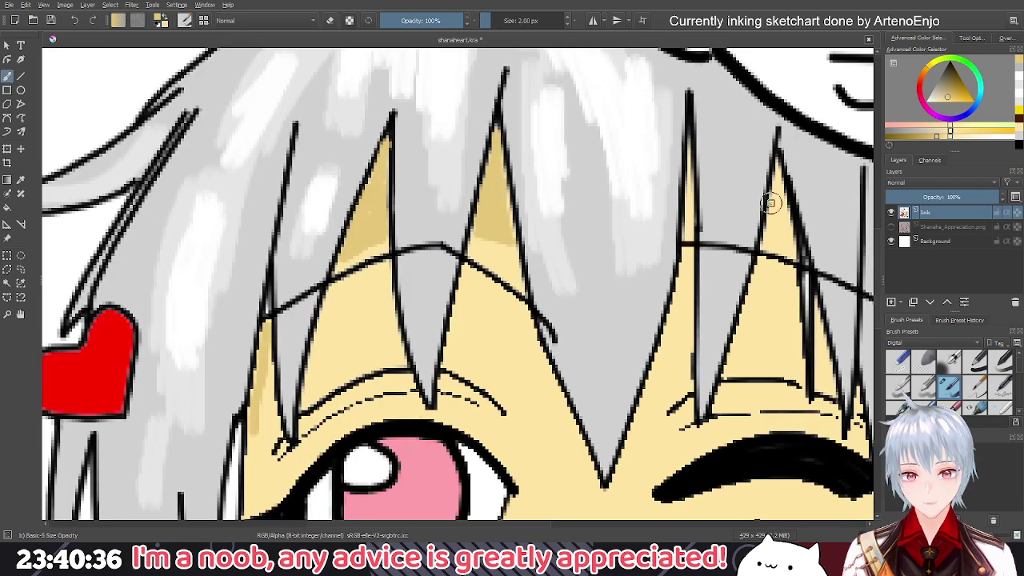
pyautogui.scroll(3, 770, 203)
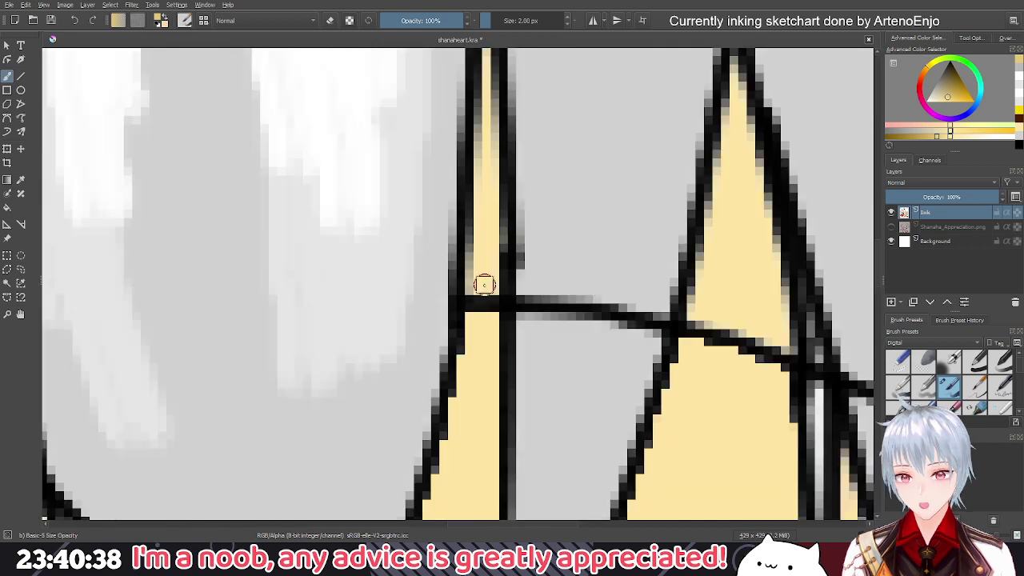
pyautogui.moveTo(484, 285); pyautogui.dragTo(489, 184)
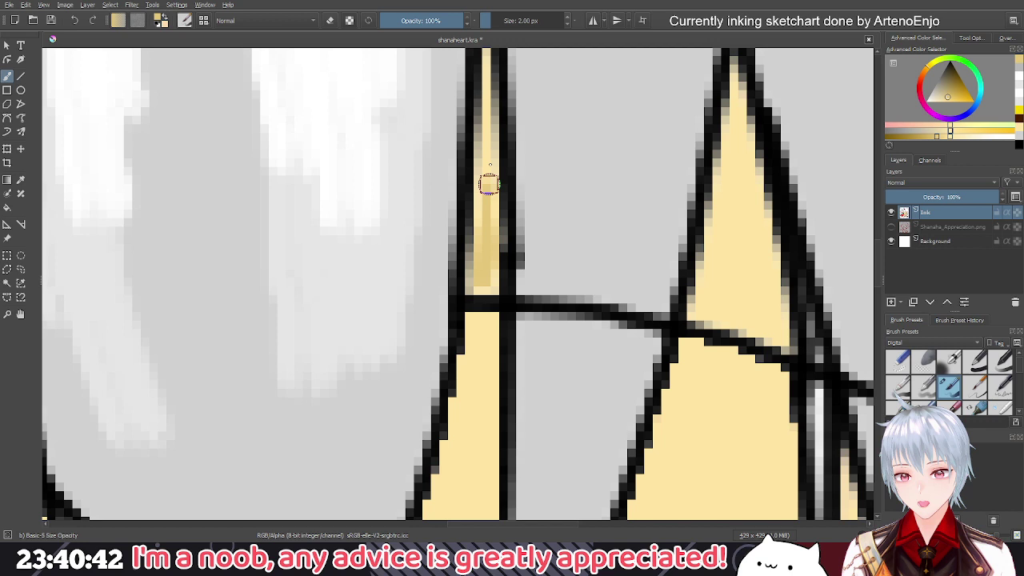
pyautogui.moveTo(501, 143); pyautogui.dragTo(503, 308)
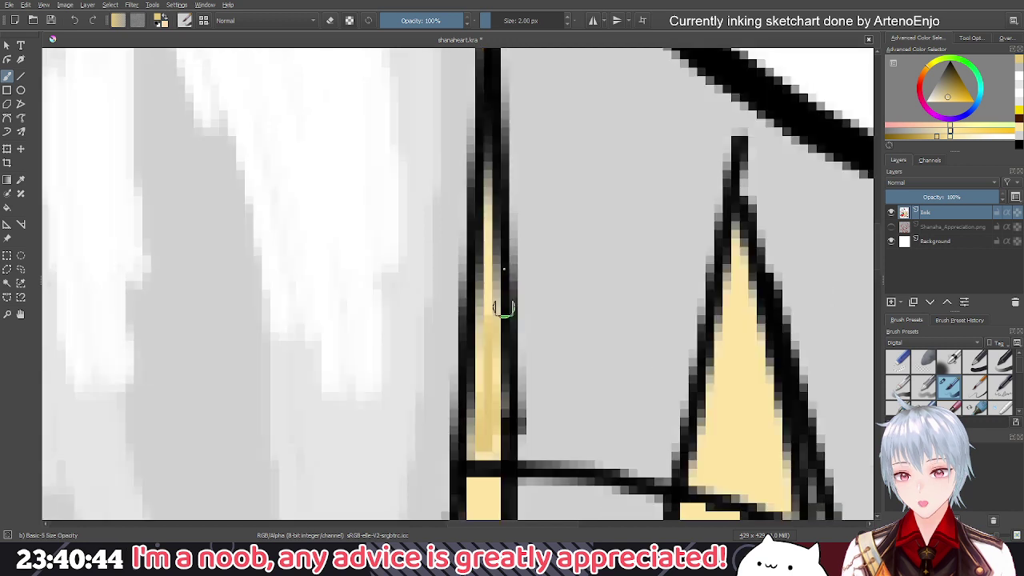
pyautogui.moveTo(492, 217); pyautogui.dragTo(486, 300)
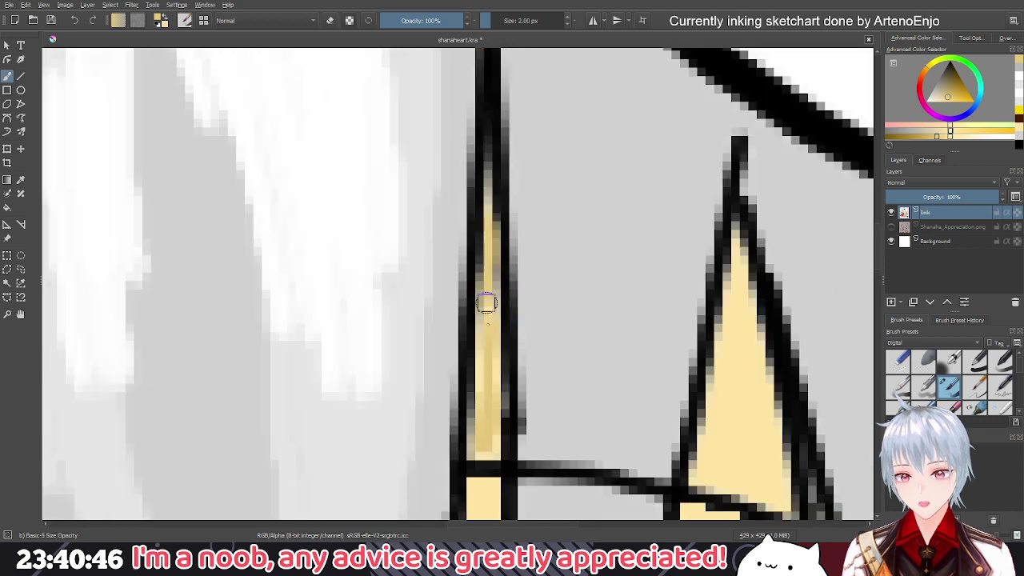
pyautogui.scroll(-5, 529, 245)
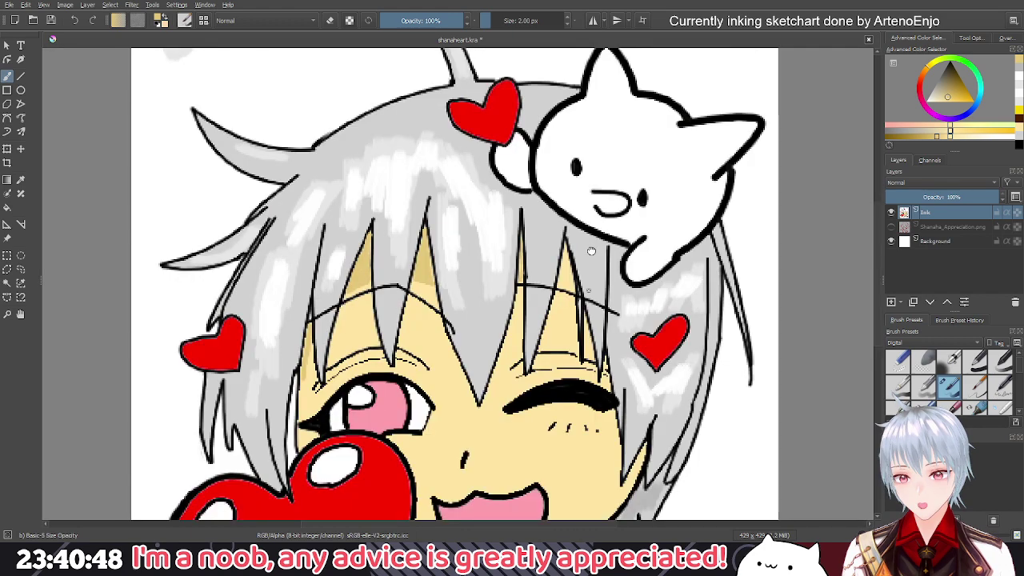
pyautogui.scroll(2, 565, 329)
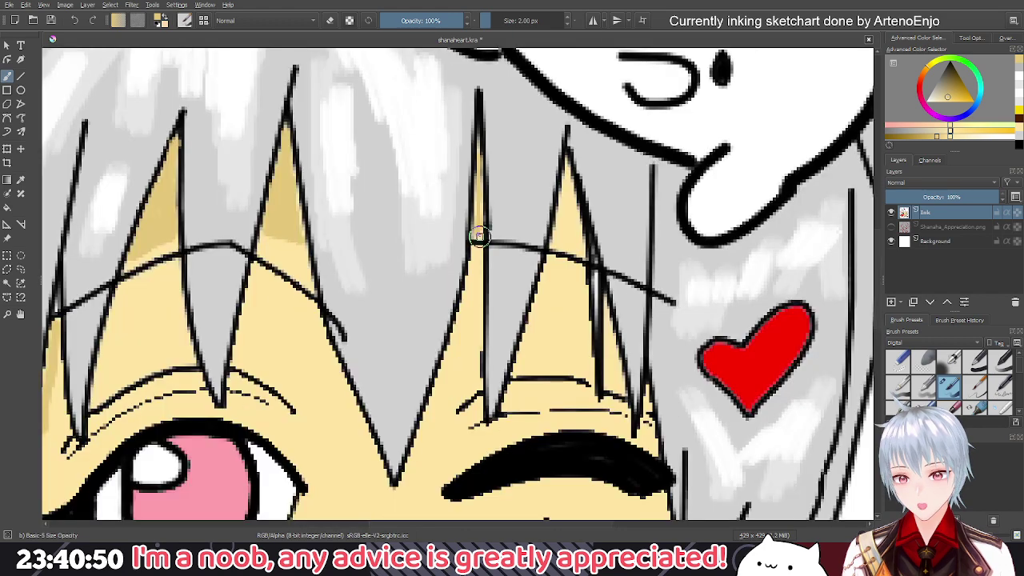
pyautogui.hotkey('ctrl', 'z')
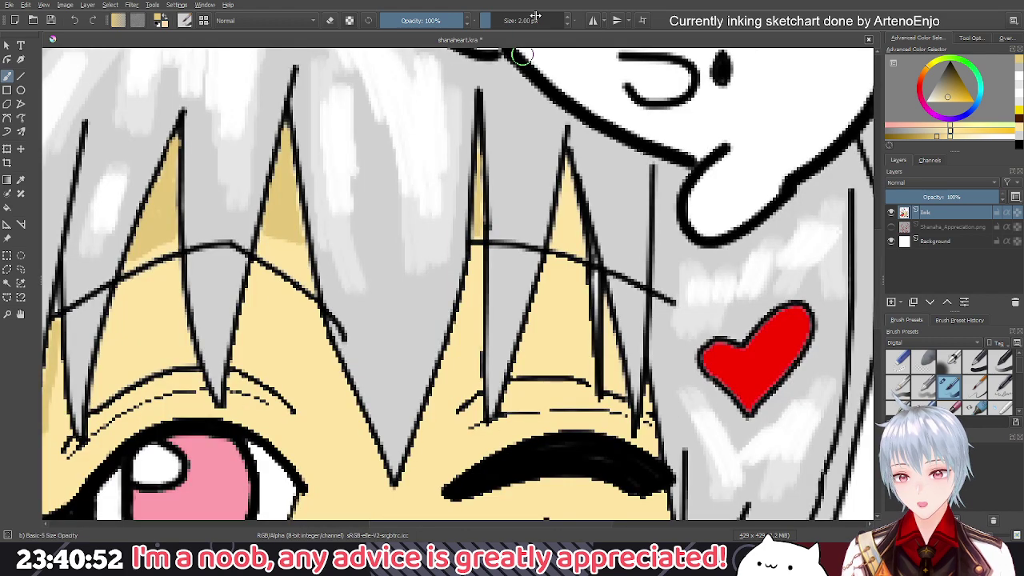
# Set the brush to 4 px and fill the upper part of the forehead gap above the winking eye with the tan shadow
pyautogui.click(567, 17)
pyautogui.click(567, 17)
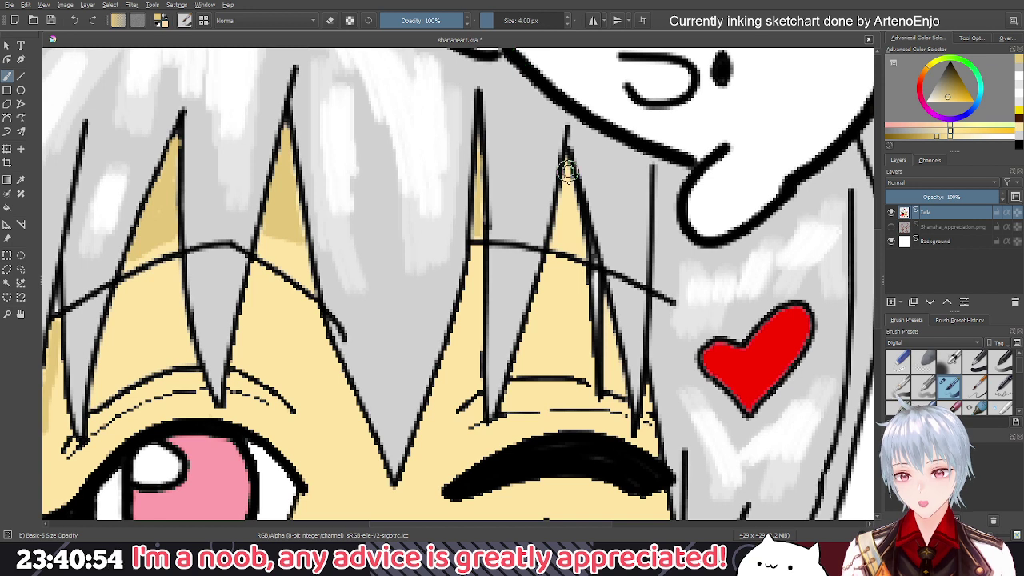
pyautogui.moveTo(567, 171); pyautogui.dragTo(574, 252)
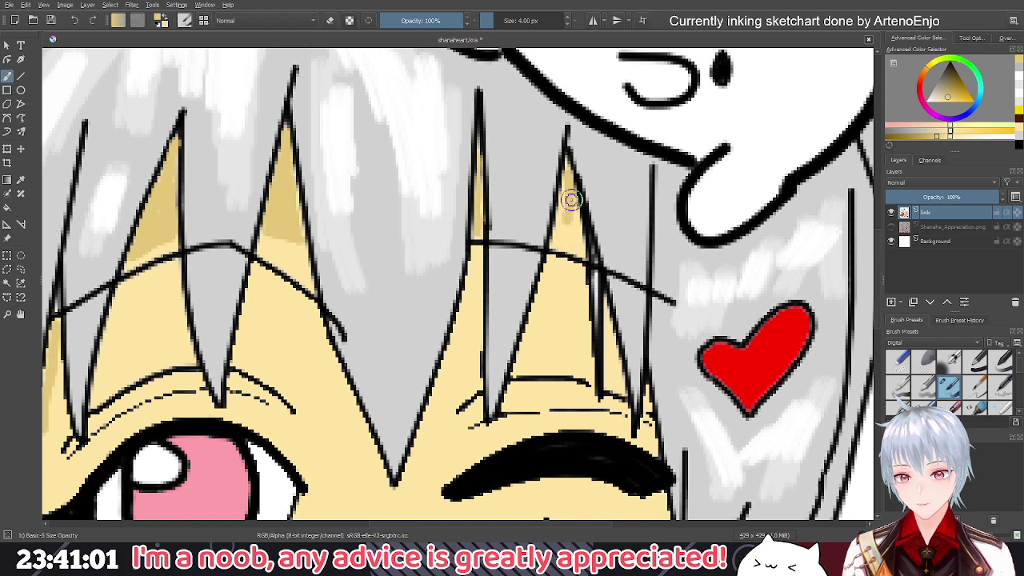
pyautogui.moveTo(571, 200); pyautogui.dragTo(578, 239)
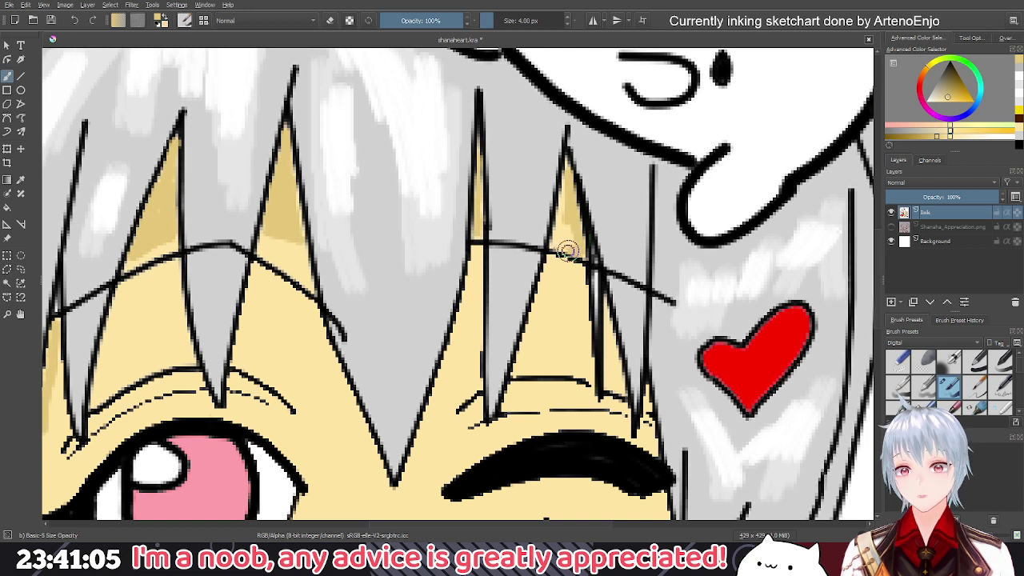
pyautogui.moveTo(567, 249)
pyautogui.mouseDown()
pyautogui.moveTo(552, 242)
pyautogui.moveTo(556, 221)
pyautogui.moveTo(573, 241)
pyautogui.mouseUp()
pyautogui.scroll(-4, 599, 308)
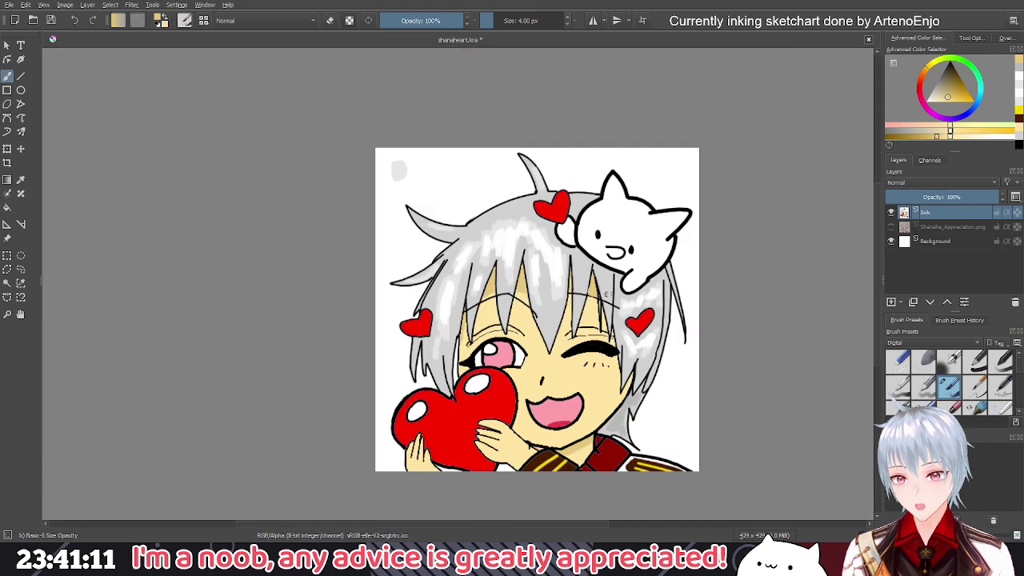
# Examine the fringe shadows on the forehead, both close up and across the whole drawing
pyautogui.moveTo(621, 291); pyautogui.dragTo(657, 282)
pyautogui.scroll(5, 537, 287)
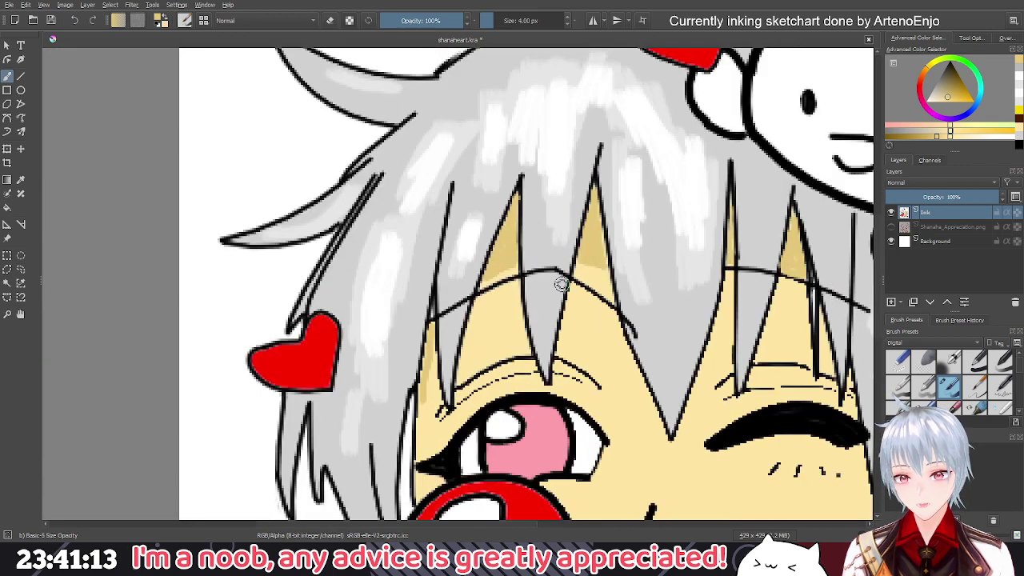
pyautogui.scroll(2, 496, 288)
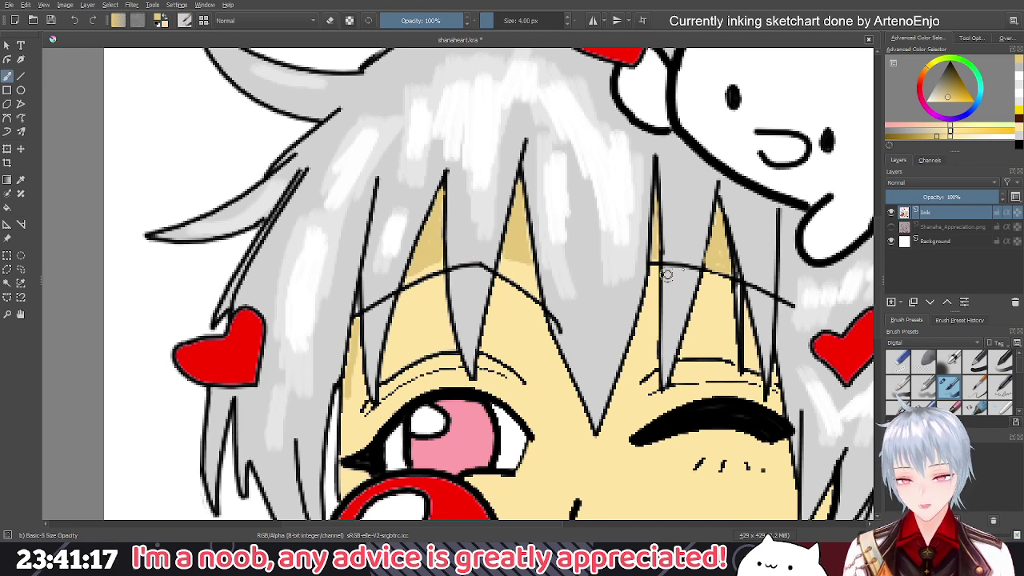
pyautogui.scroll(-5, 542, 290)
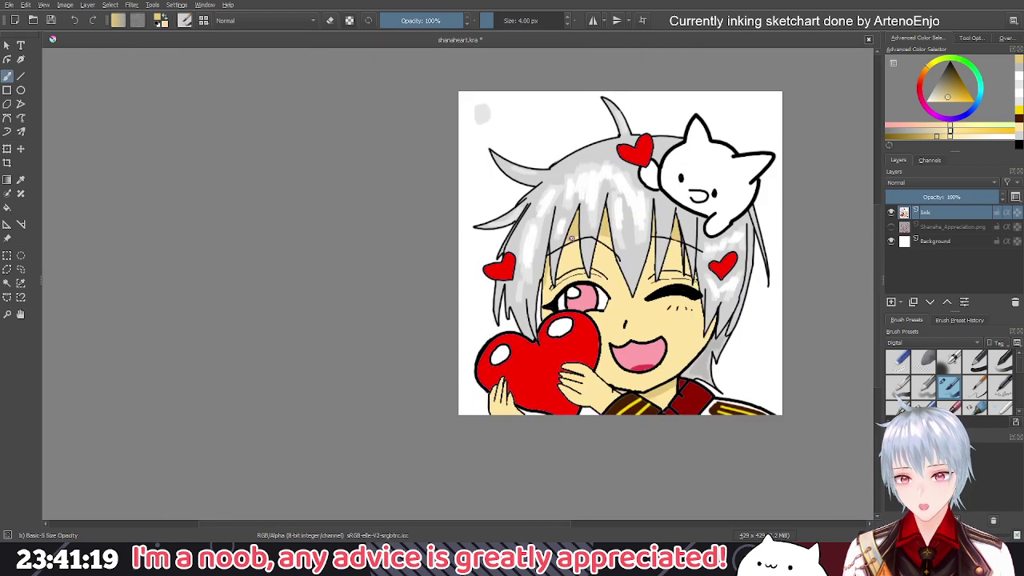
pyautogui.scroll(2, 653, 255)
pyautogui.scroll(-2, 673, 262)
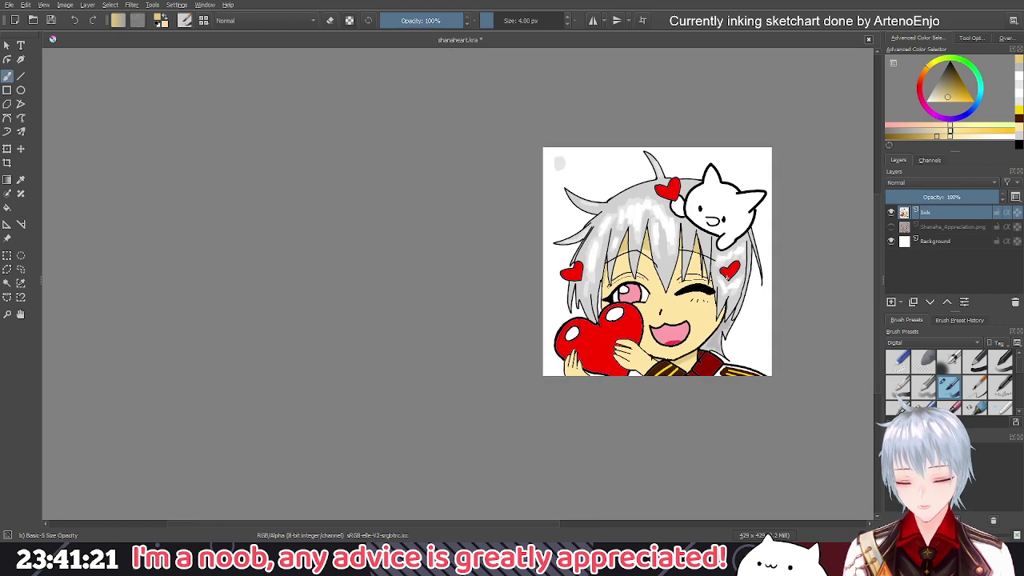
pyautogui.scroll(-2, 422, 167)
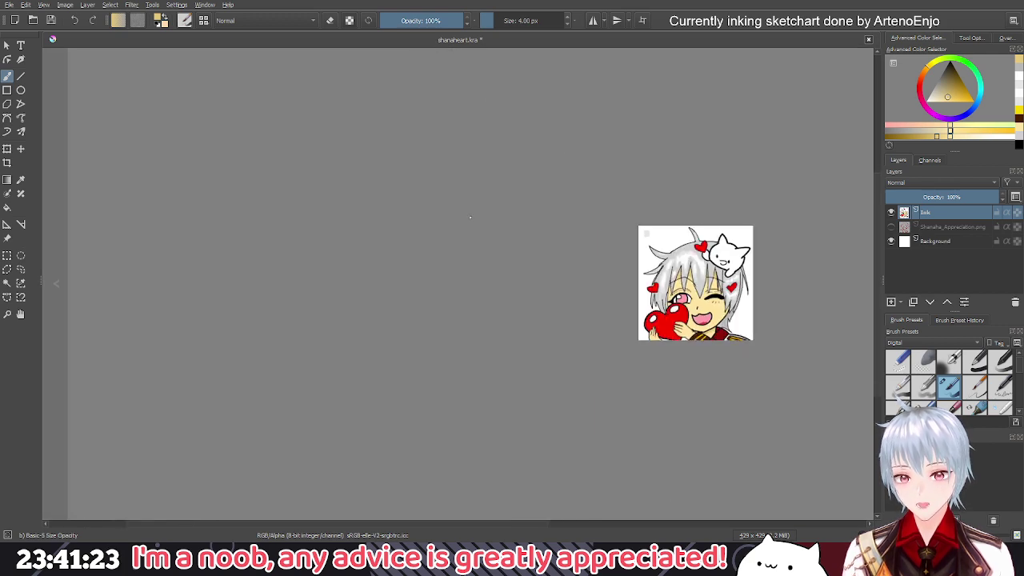
pyautogui.scroll(4, 601, 265)
pyautogui.moveTo(791, 296); pyautogui.dragTo(381, 256)
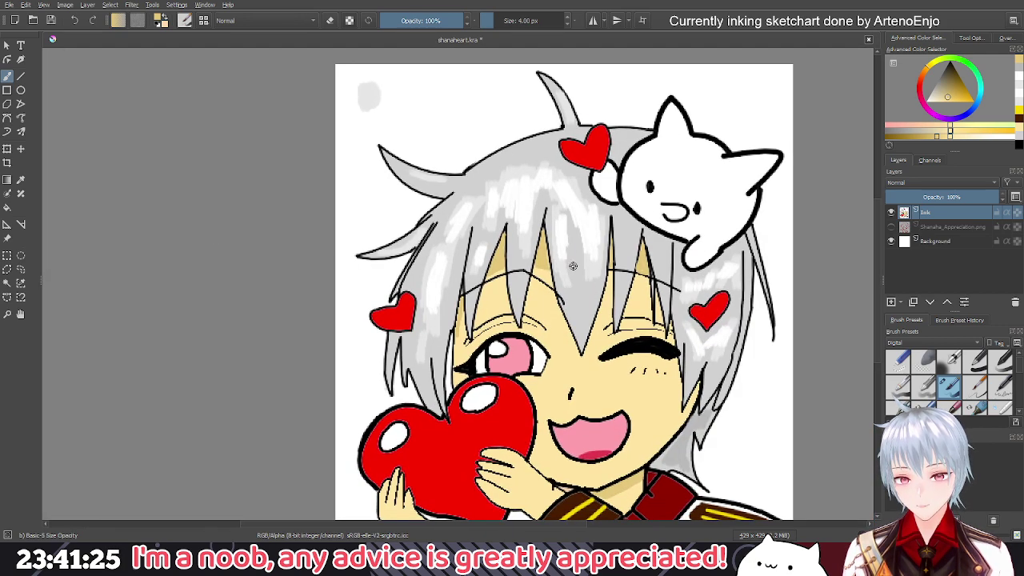
pyautogui.moveTo(618, 280); pyautogui.dragTo(486, 241)
# Extend the tan shadow slightly below the curved brow line in the two forehead gaps right of the central fringe lock
pyautogui.scroll(4, 472, 237)
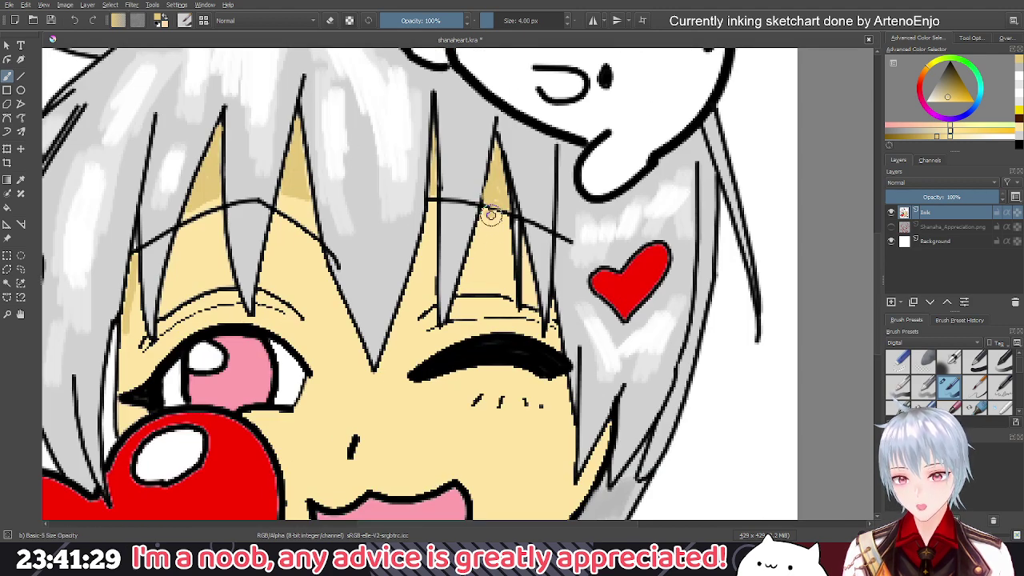
pyautogui.scroll(3, 434, 201)
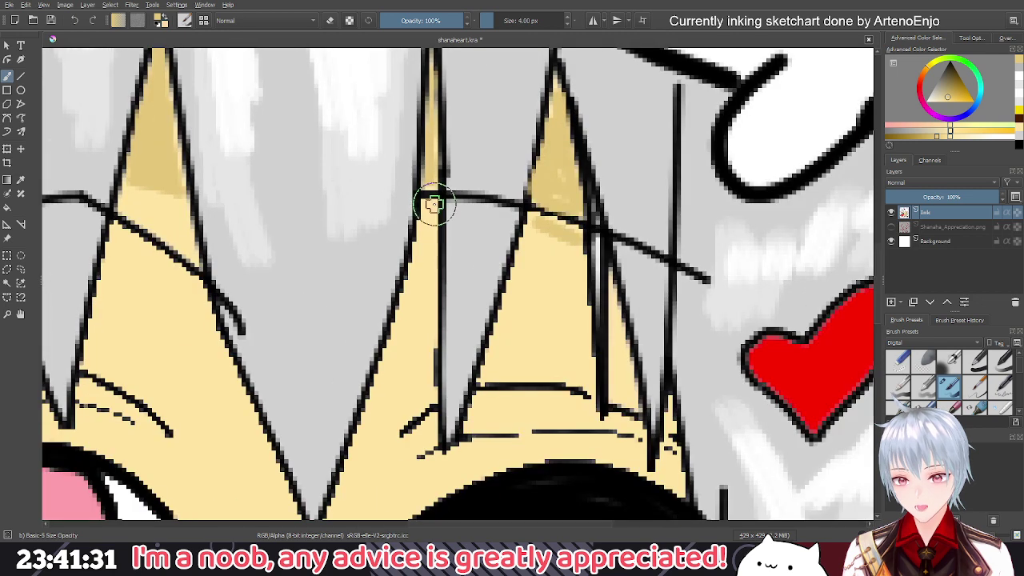
pyautogui.moveTo(418, 194); pyautogui.dragTo(442, 193)
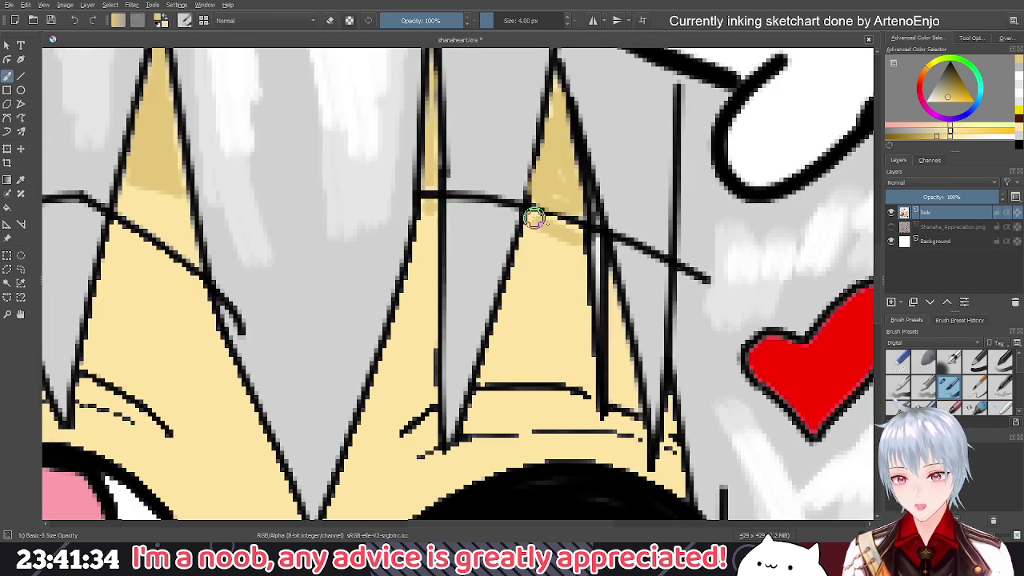
pyautogui.moveTo(535, 217); pyautogui.dragTo(582, 227)
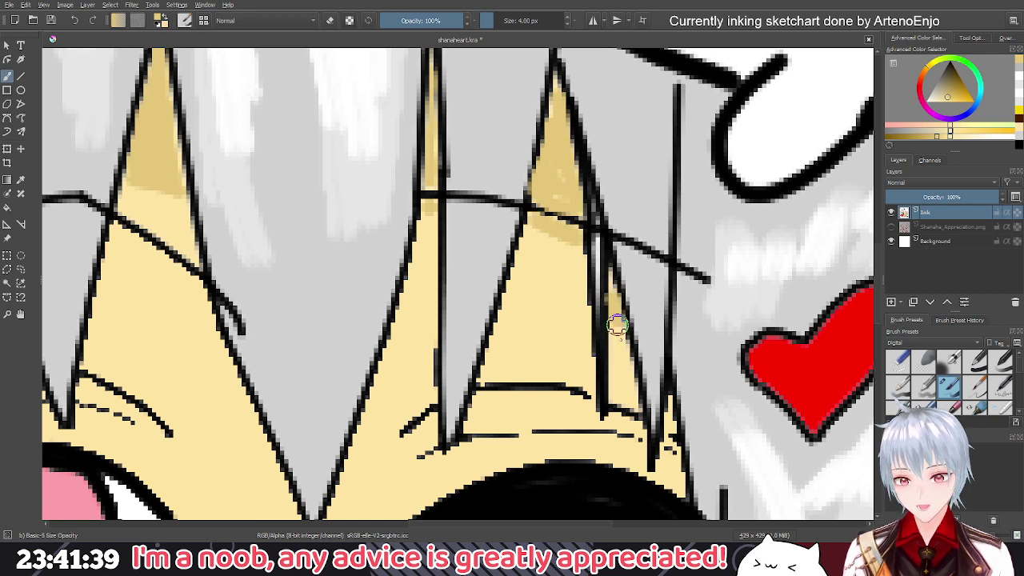
# Reduce the brush to 2 px and paint a thin tan shadow in the skin sliver beside the thick strand above the winking eye
pyautogui.moveTo(635, 322); pyautogui.dragTo(572, 294)
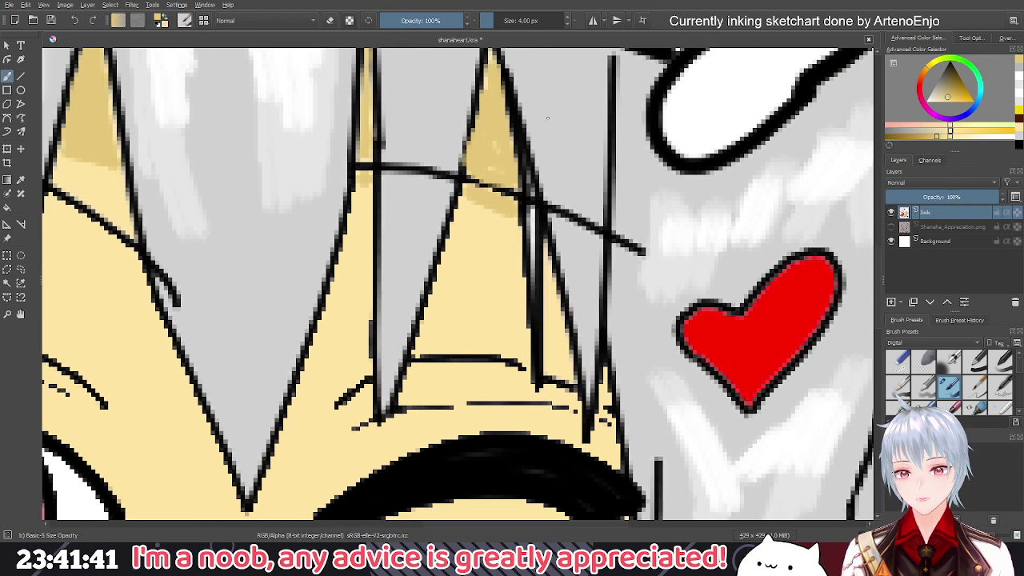
pyautogui.scroll(-1, 530, 22)
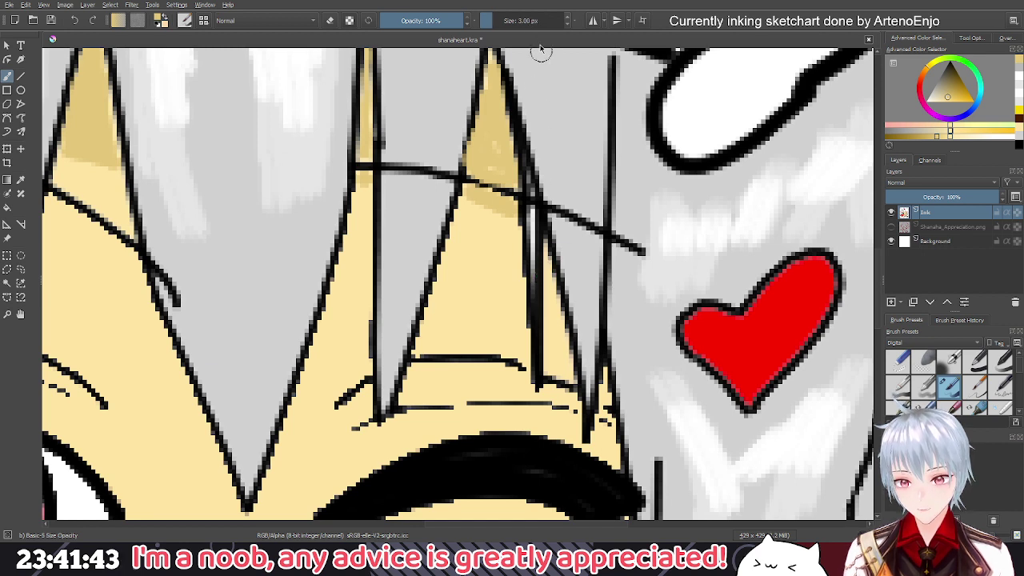
pyautogui.scroll(-1, 530, 22)
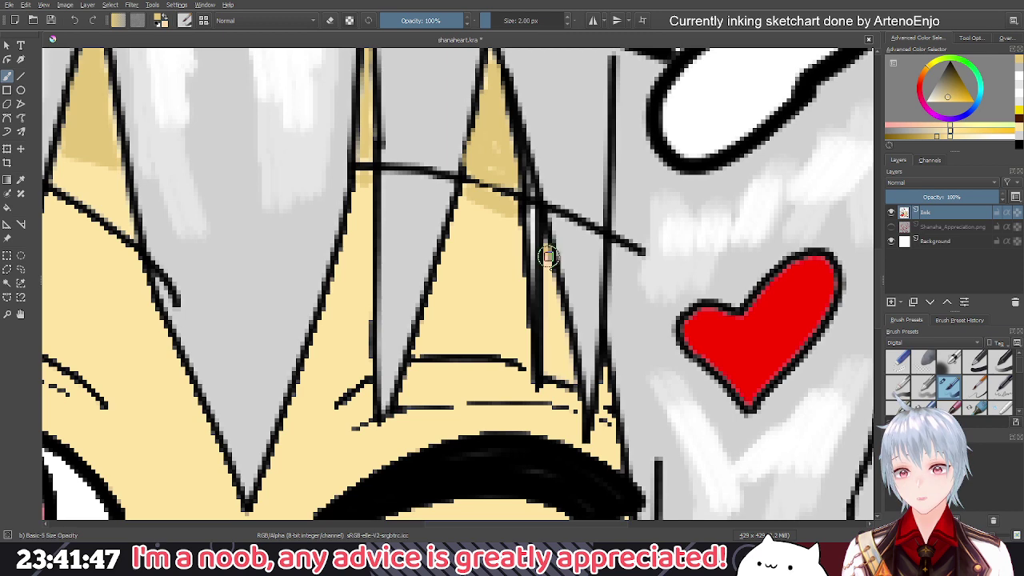
pyautogui.moveTo(549, 275)
pyautogui.mouseDown()
pyautogui.moveTo(562, 315)
pyautogui.moveTo(557, 294)
pyautogui.mouseUp()
pyautogui.scroll(-2, 562, 315)
pyautogui.scroll(-3, 511, 298)
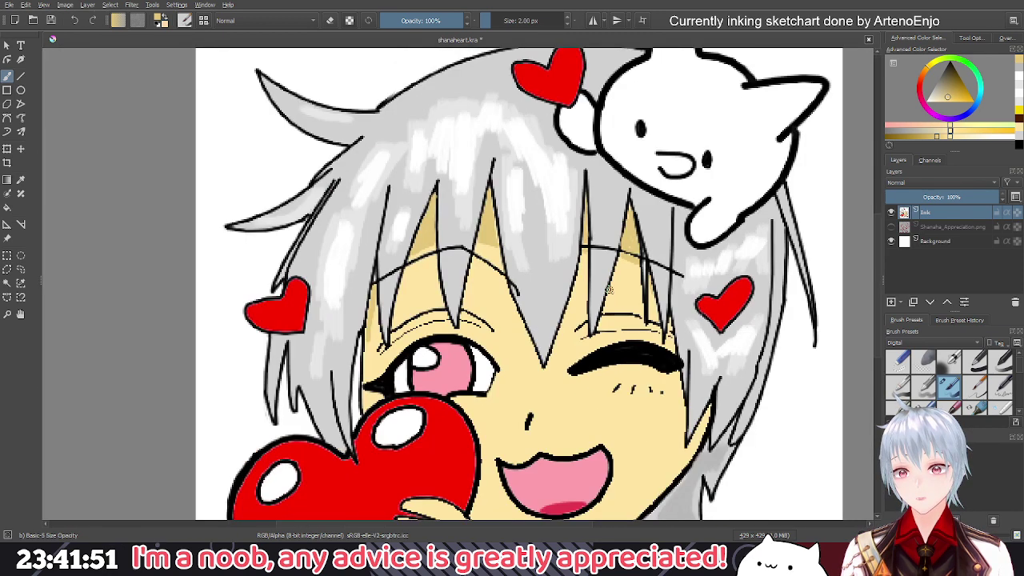
# Paint the tan shadow on the cheek skin between the right side hair locks, enlarging the brush from 2 px to 3 px
pyautogui.scroll(3, 552, 341)
pyautogui.scroll(2, 552, 342)
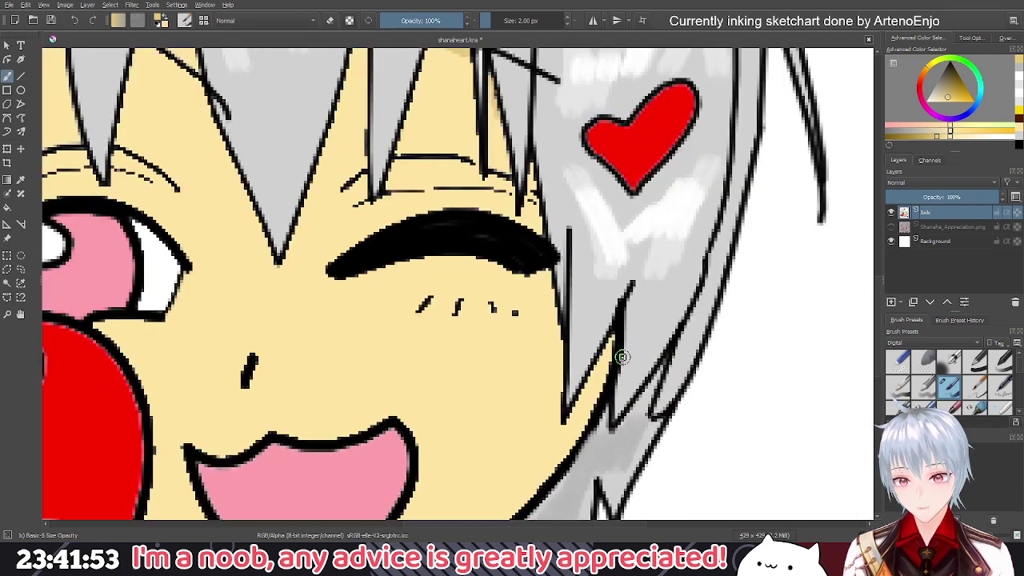
pyautogui.moveTo(600, 365)
pyautogui.mouseDown()
pyautogui.moveTo(582, 400)
pyautogui.moveTo(614, 340)
pyautogui.mouseUp()
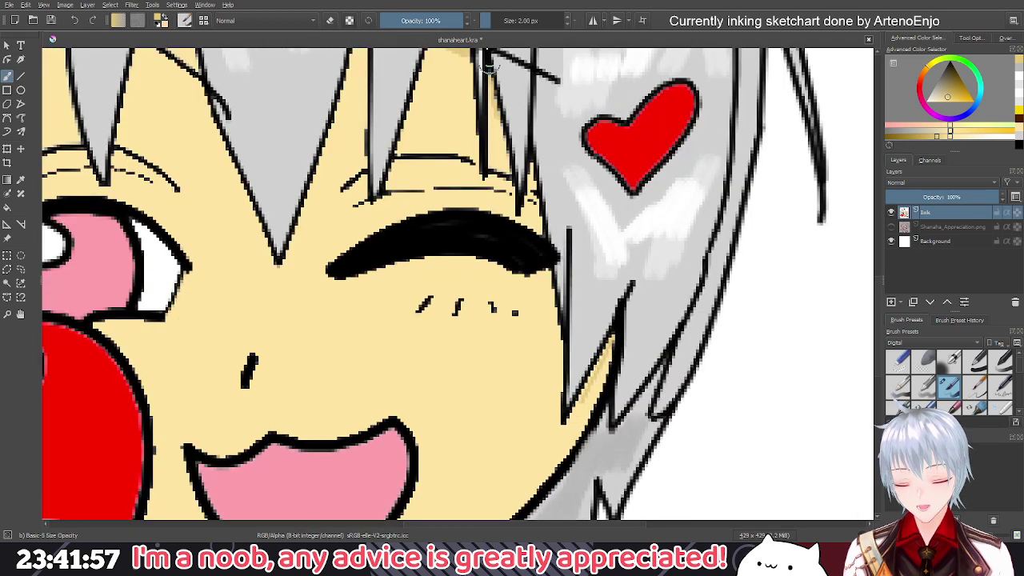
pyautogui.click(507, 22)
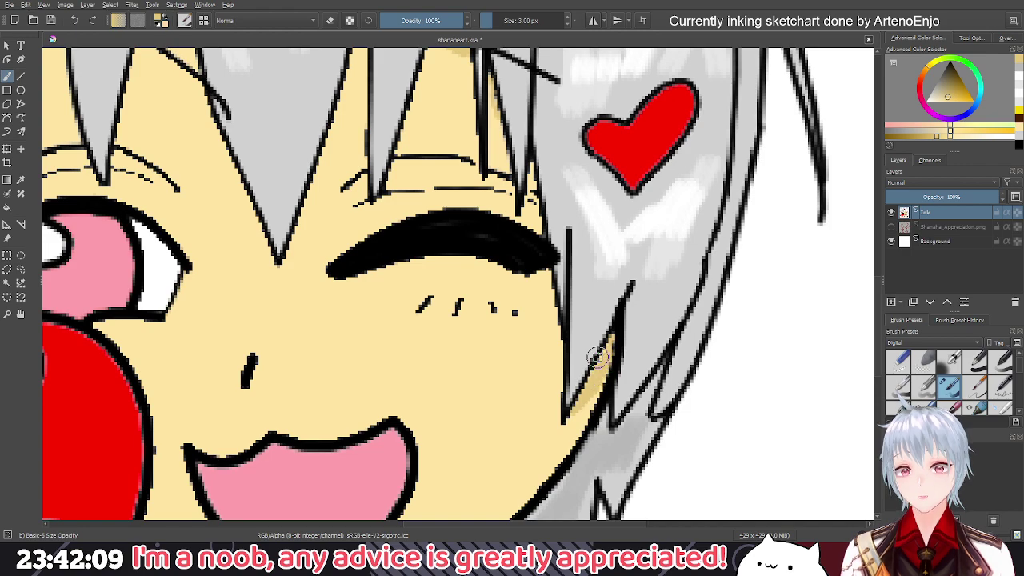
pyautogui.scroll(-3, 462, 280)
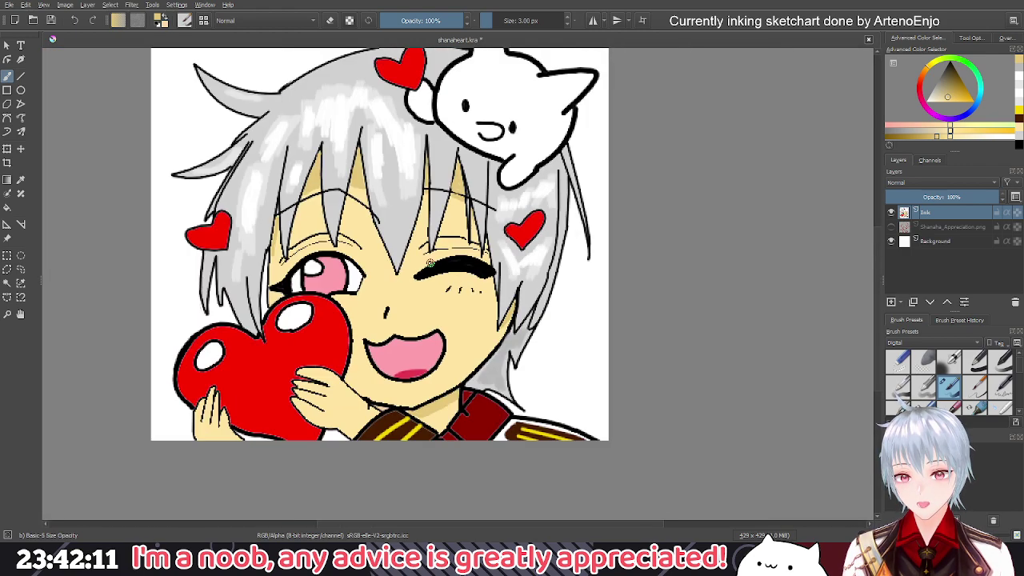
# Shade the tiny skin gap above the outer end of the winking eye in tan, reducing the brush to 1 px
pyautogui.moveTo(442, 260); pyautogui.dragTo(505, 270)
pyautogui.scroll(5, 504, 270)
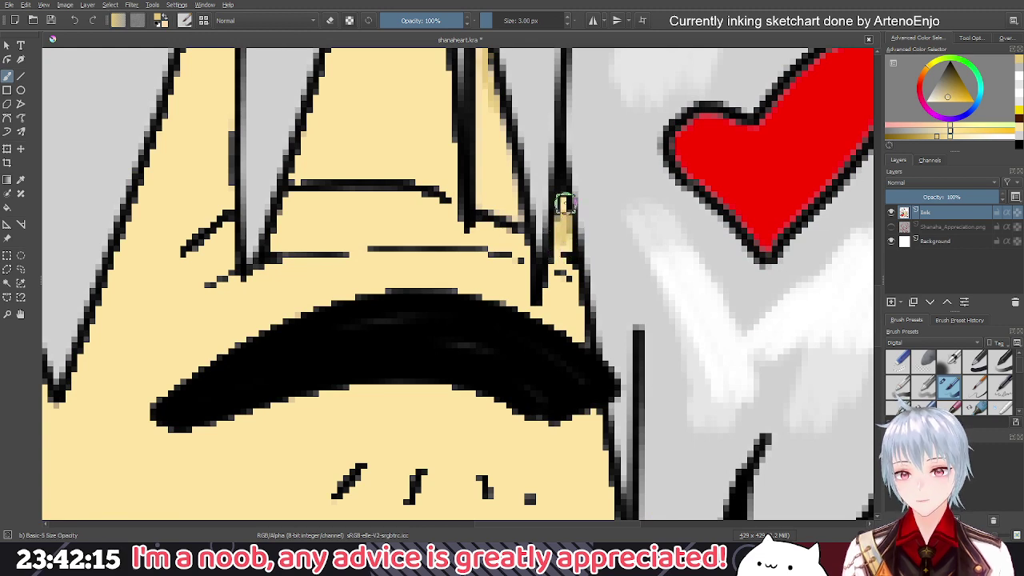
pyautogui.scroll(-2, 511, 17)
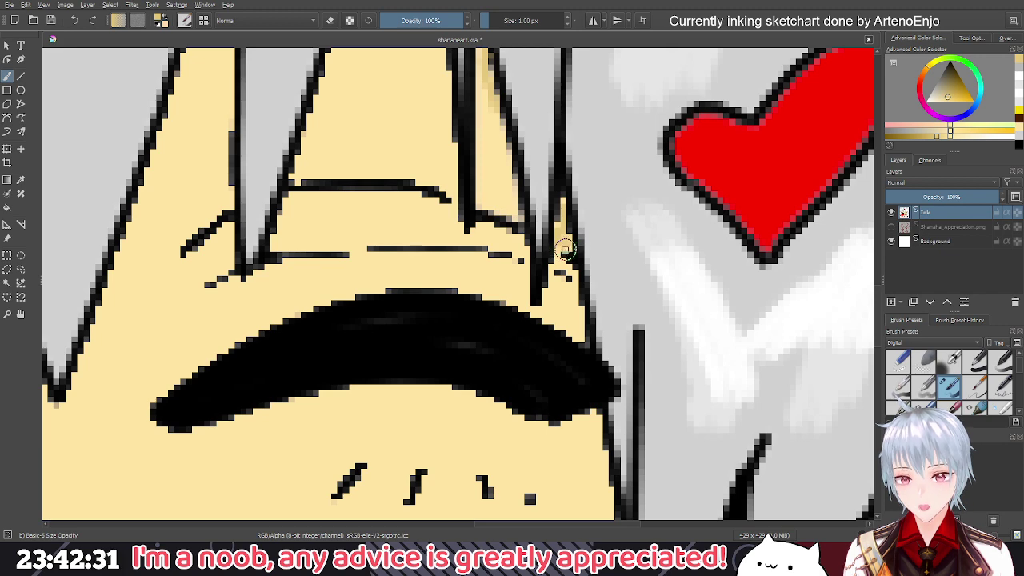
pyautogui.scroll(-3, 477, 230)
pyautogui.moveTo(388, 210); pyautogui.dragTo(597, 248)
pyautogui.scroll(-3, 539, 234)
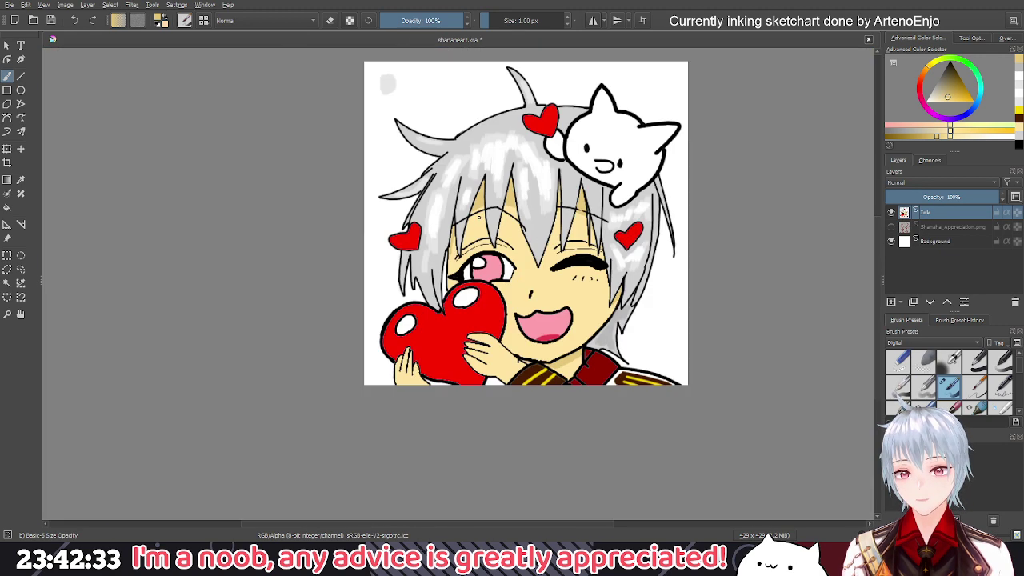
# Set the brush to 13 px and erase the gray test patch in the blank upper-left corner of the picture
pyautogui.moveTo(479, 218); pyautogui.dragTo(569, 253)
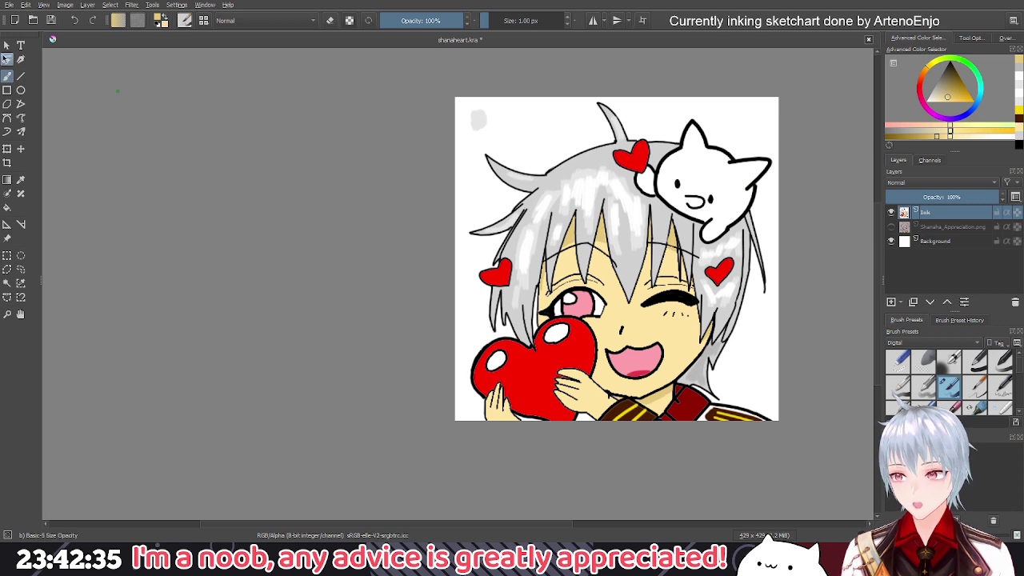
pyautogui.press('e')
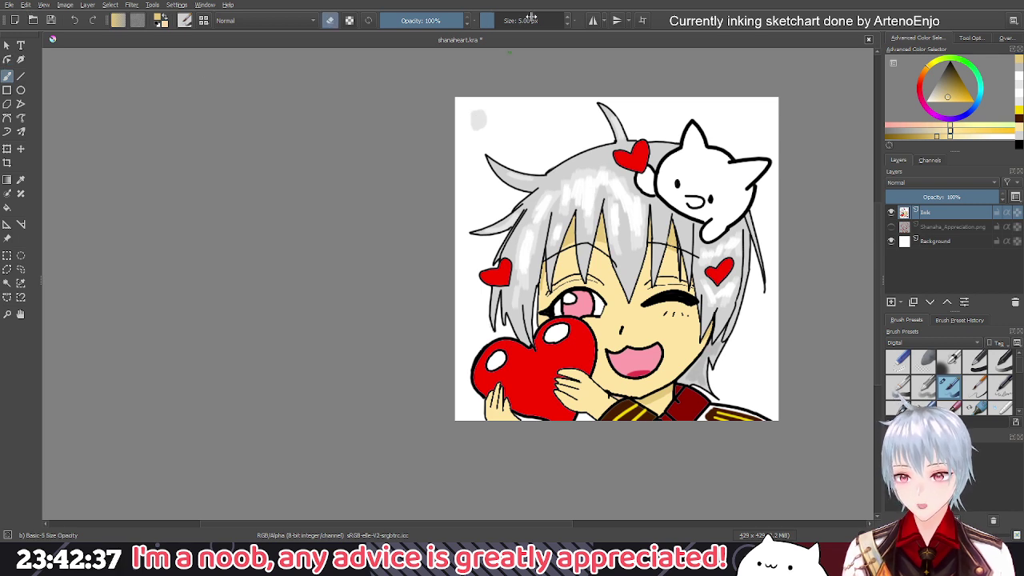
pyautogui.moveTo(531, 18); pyautogui.dragTo(531, 20)
pyautogui.press('e')
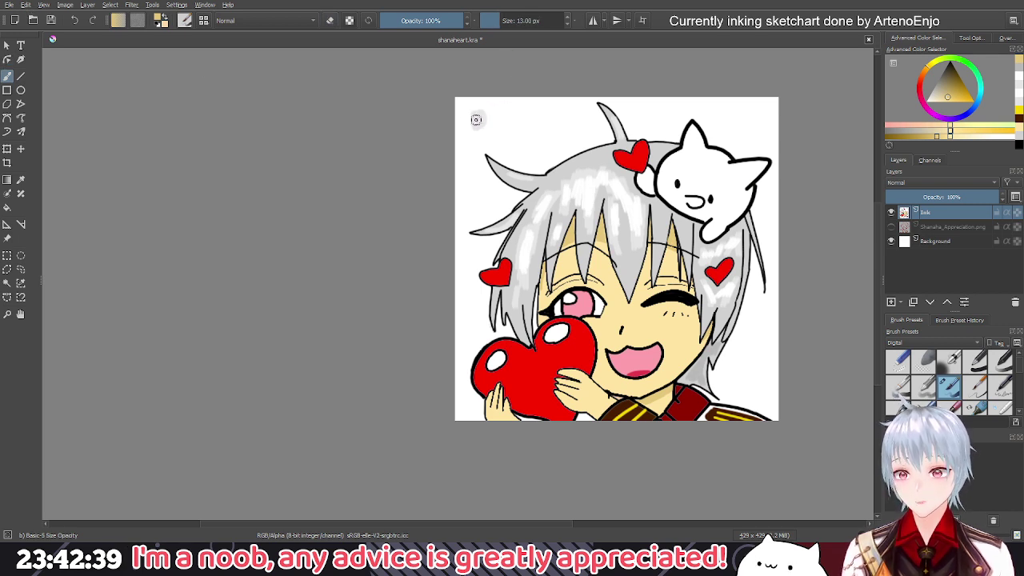
pyautogui.press('e')
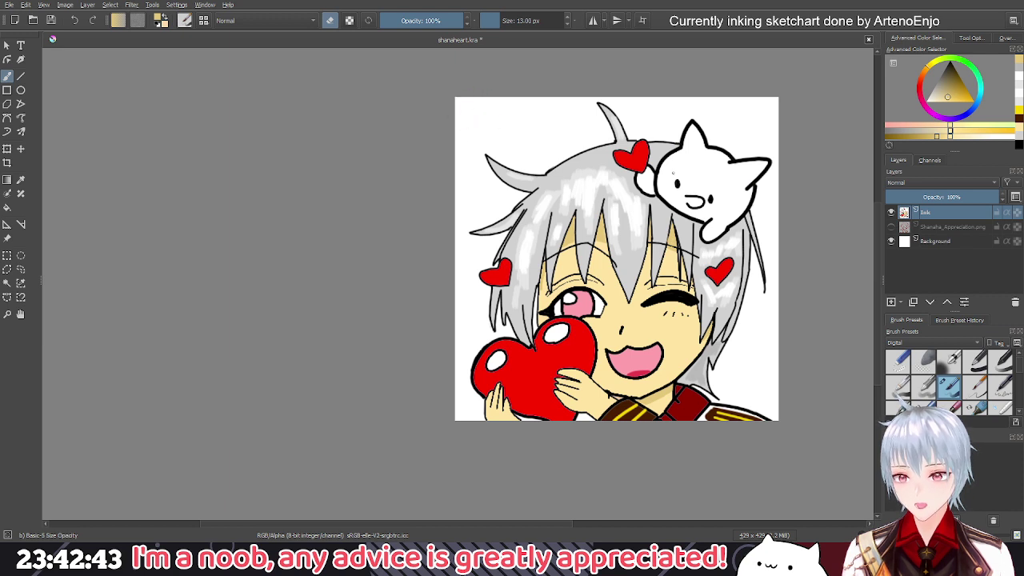
# Hide the Background layer and examine the drawing against transparency at strongly reduced sizes
pyautogui.click(890, 241)
pyautogui.scroll(-2, 283, 137)
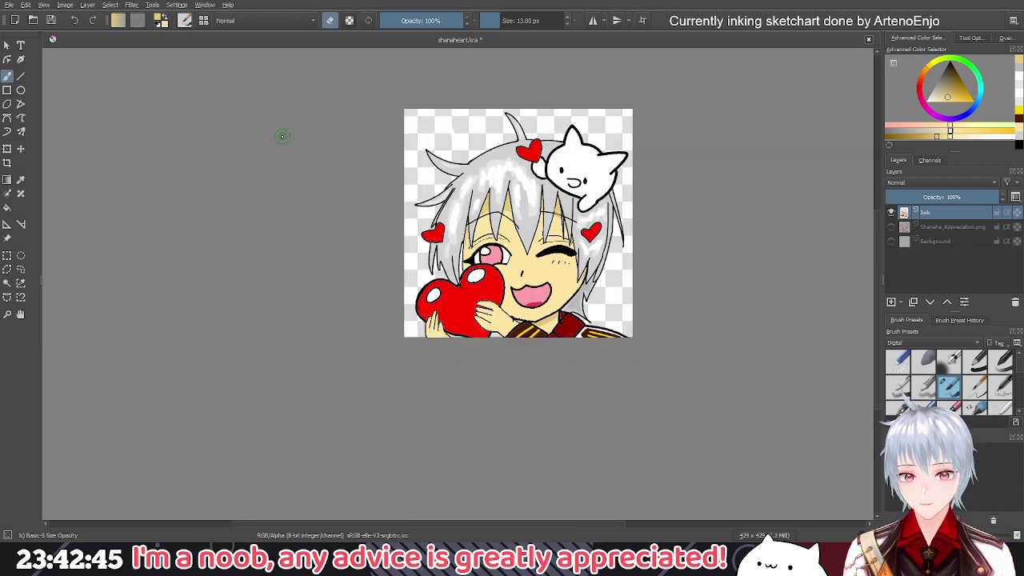
pyautogui.moveTo(341, 144); pyautogui.dragTo(502, 206)
pyautogui.scroll(-3, 503, 206)
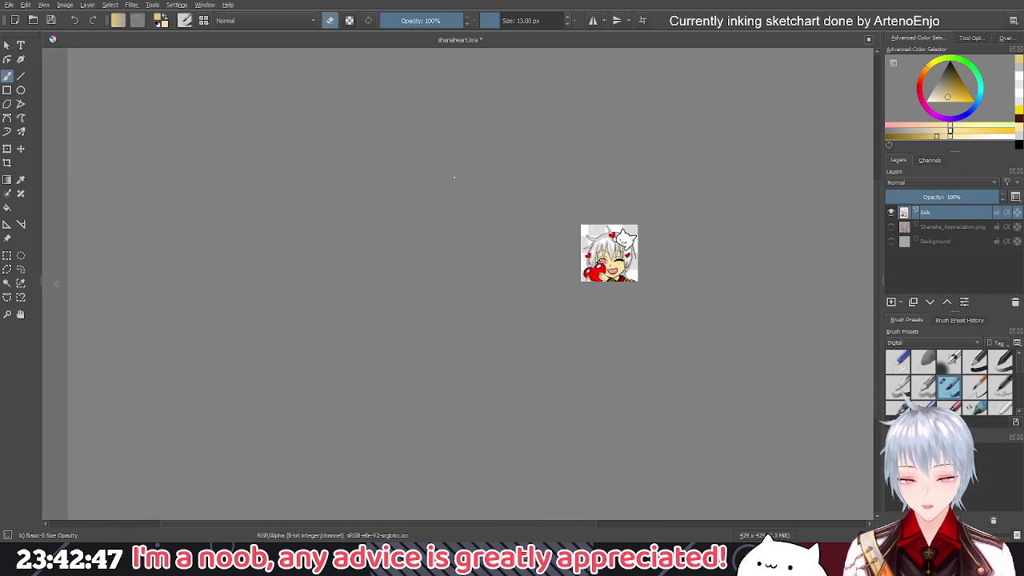
pyautogui.moveTo(432, 160); pyautogui.dragTo(562, 368)
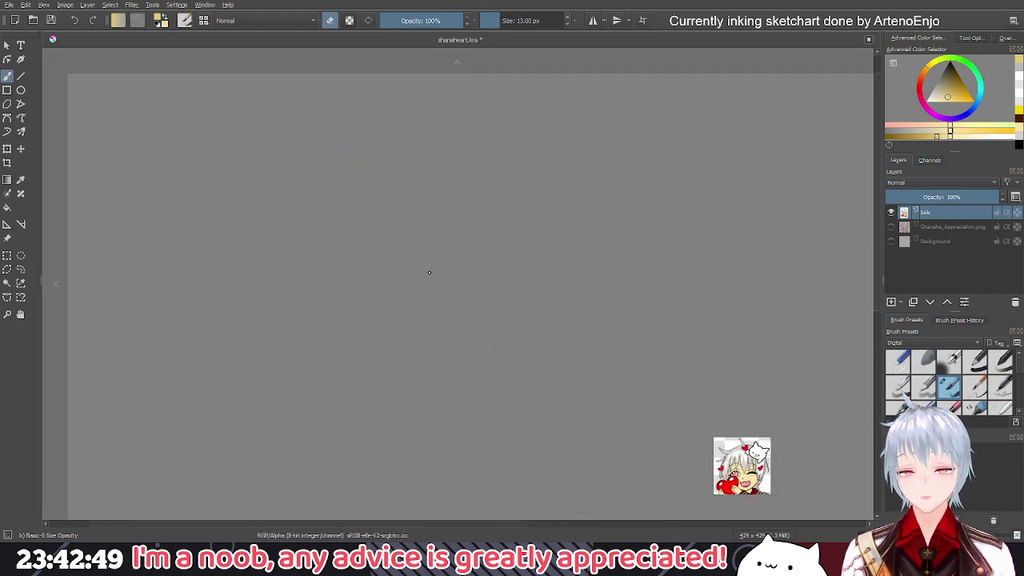
pyautogui.scroll(-2, 448, 280)
pyautogui.moveTo(466, 288); pyautogui.dragTo(628, 380)
pyautogui.scroll(-1, 600, 339)
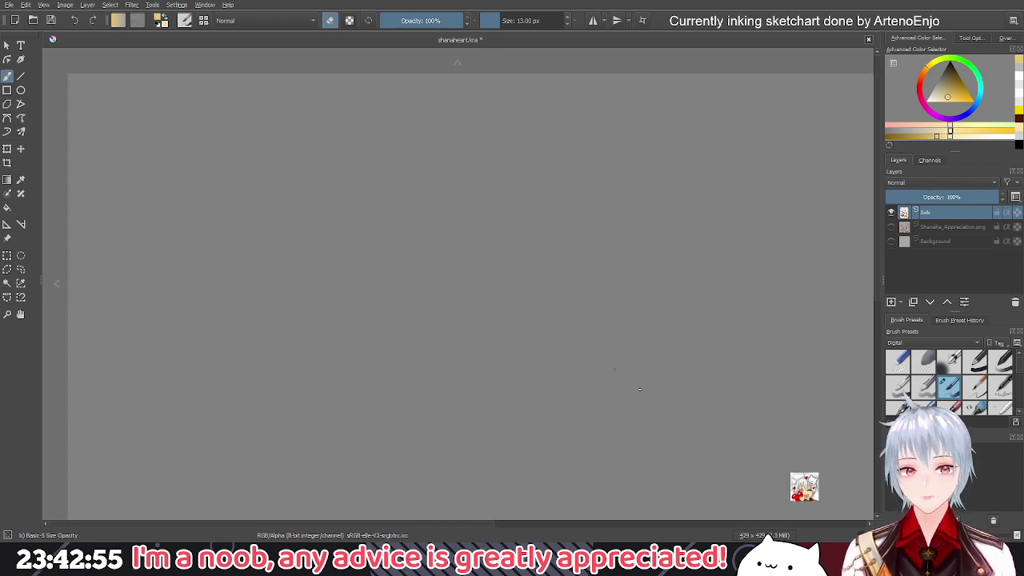
pyautogui.moveTo(737, 418); pyautogui.dragTo(480, 295)
pyautogui.scroll(4, 558, 335)
pyautogui.moveTo(614, 338); pyautogui.dragTo(601, 226)
# Save the drawing and make the white Background layer visible again
pyautogui.hotkey('ctrl', 's')
pyautogui.scroll(2, 644, 327)
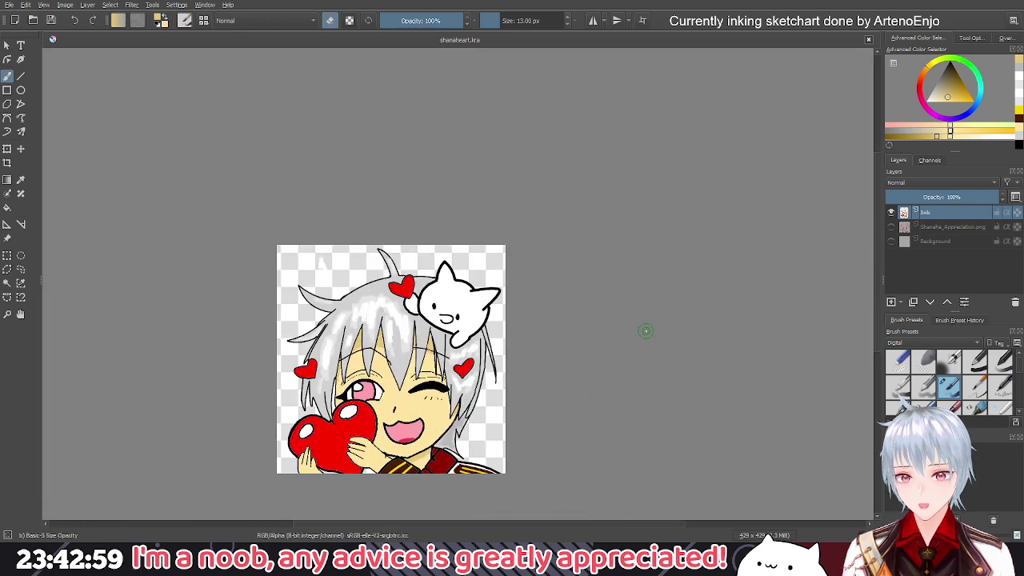
pyautogui.moveTo(549, 271); pyautogui.dragTo(636, 215)
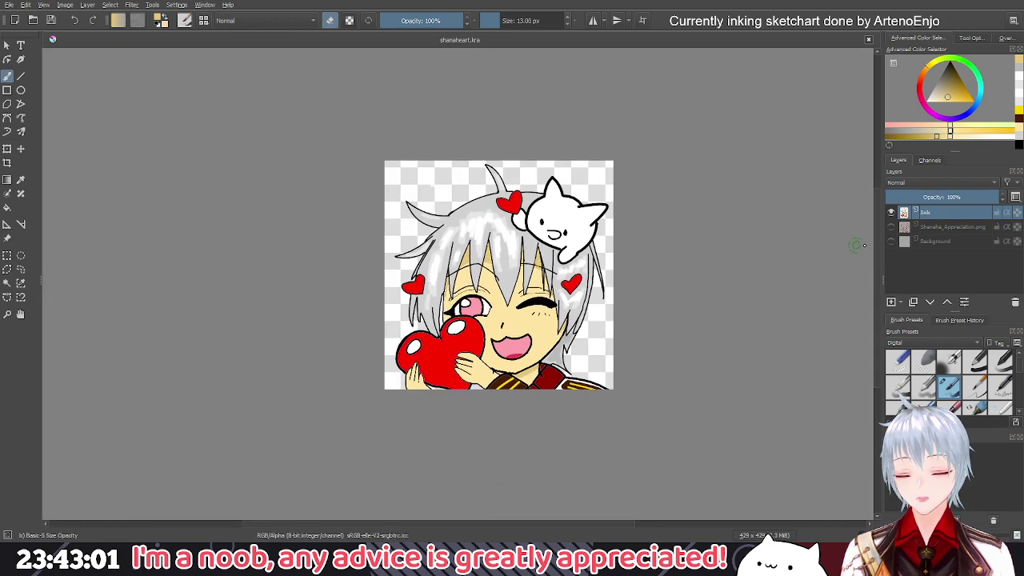
pyautogui.click(892, 242)
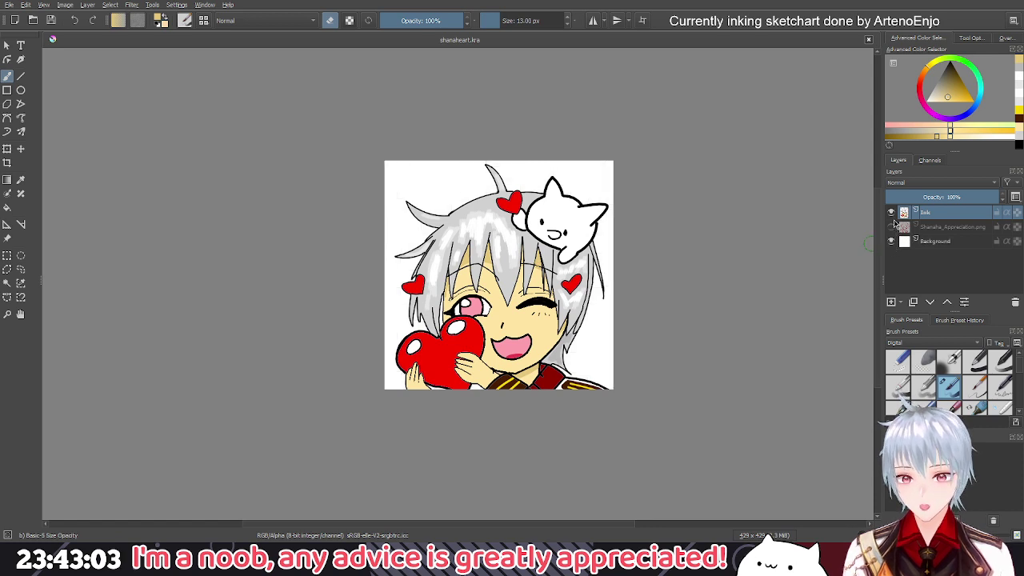
# Make the Shanaha_Appreciation.png sketch layer visible and toggle the Ink layer off and on to compare the two
pyautogui.click(891, 213)
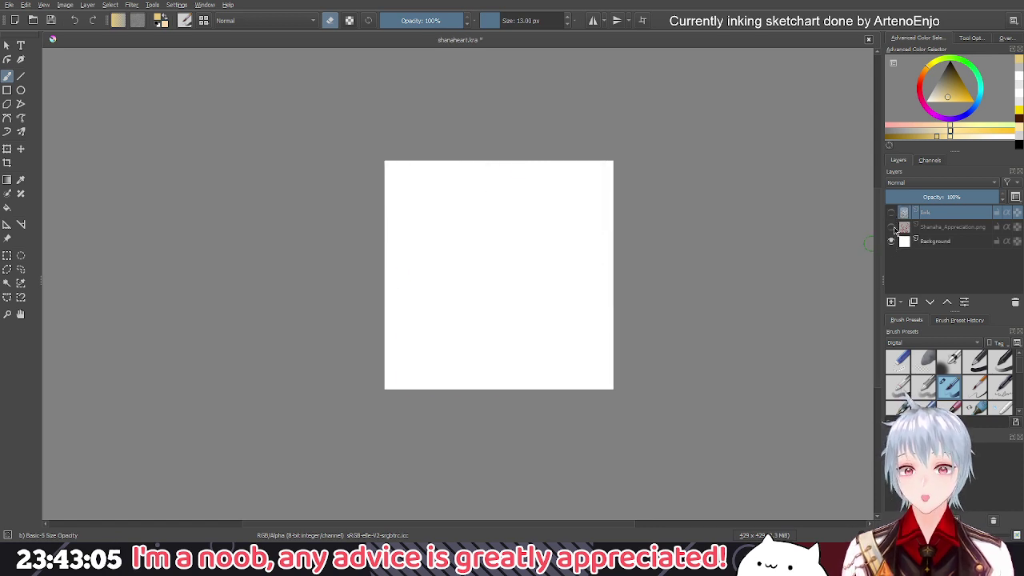
pyautogui.click(891, 228)
pyautogui.click(892, 213)
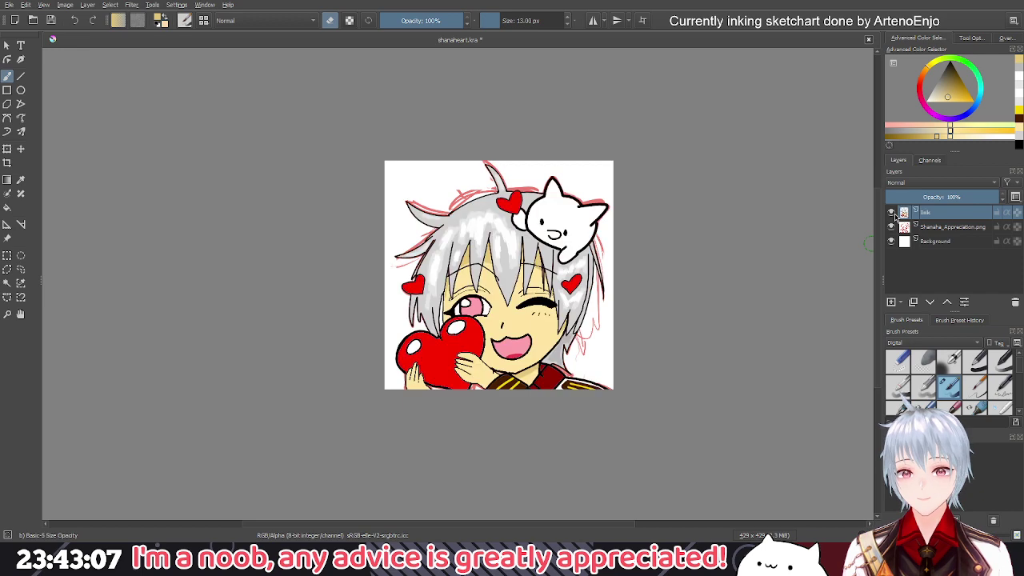
pyautogui.click(892, 213)
pyautogui.click(891, 213)
pyautogui.click(892, 212)
pyautogui.click(891, 213)
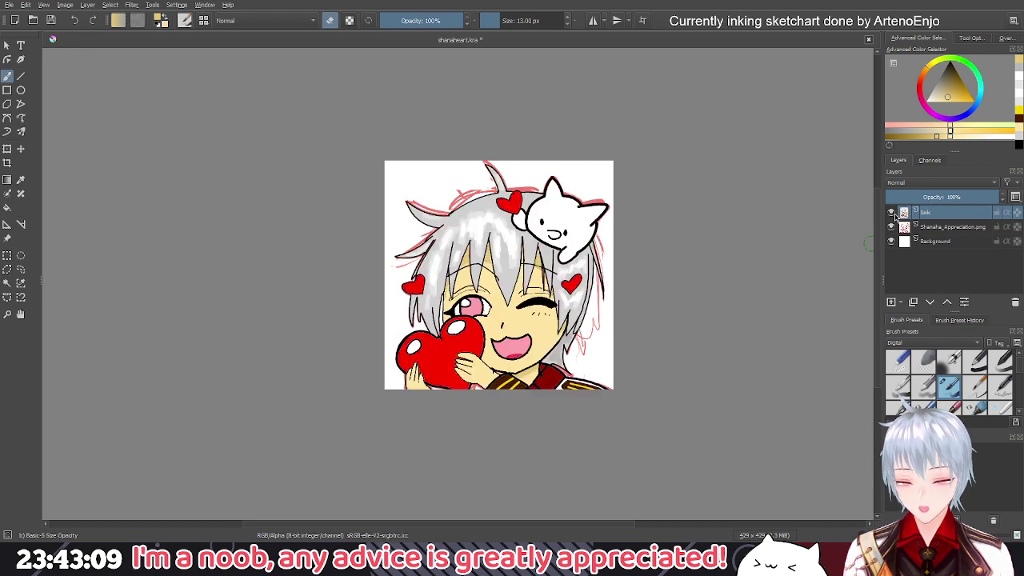
pyautogui.click(893, 214)
pyautogui.click(894, 214)
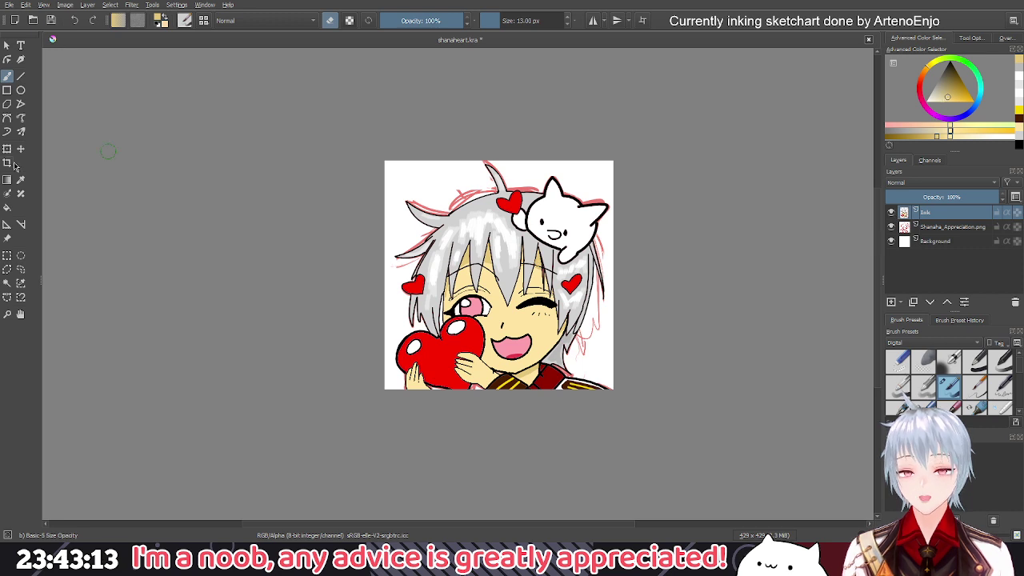
# Try filling the face skin on the Ink layer with a peach-orange colour, and undo the fill
pyautogui.scroll(1, 544, 313)
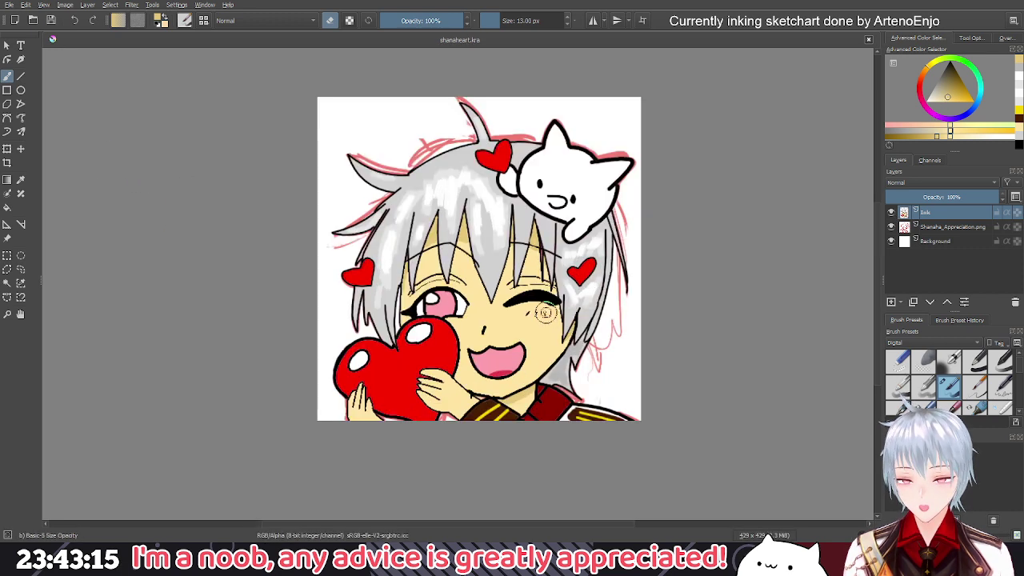
pyautogui.click(909, 126)
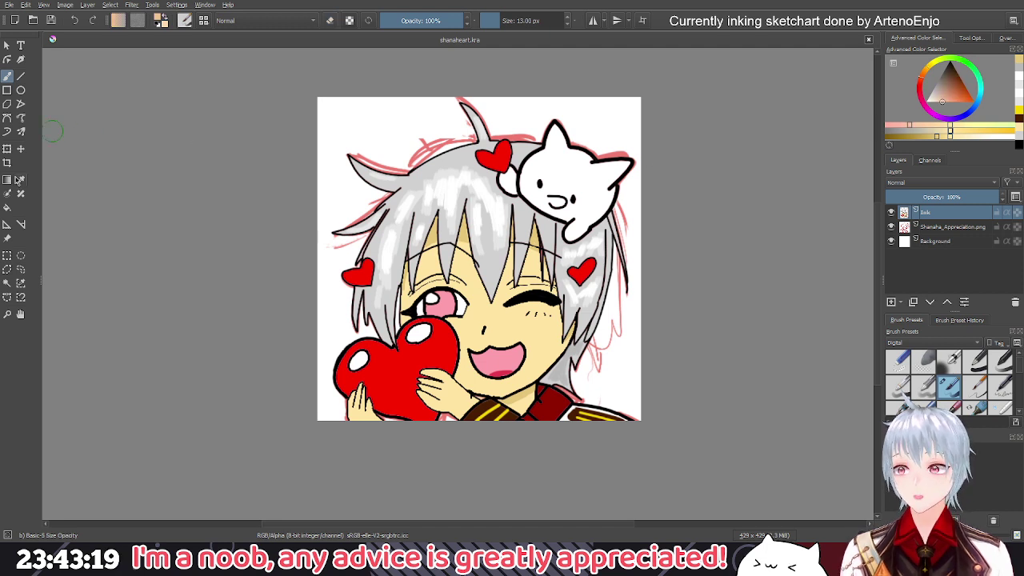
pyautogui.click(7, 207)
pyautogui.click(529, 337)
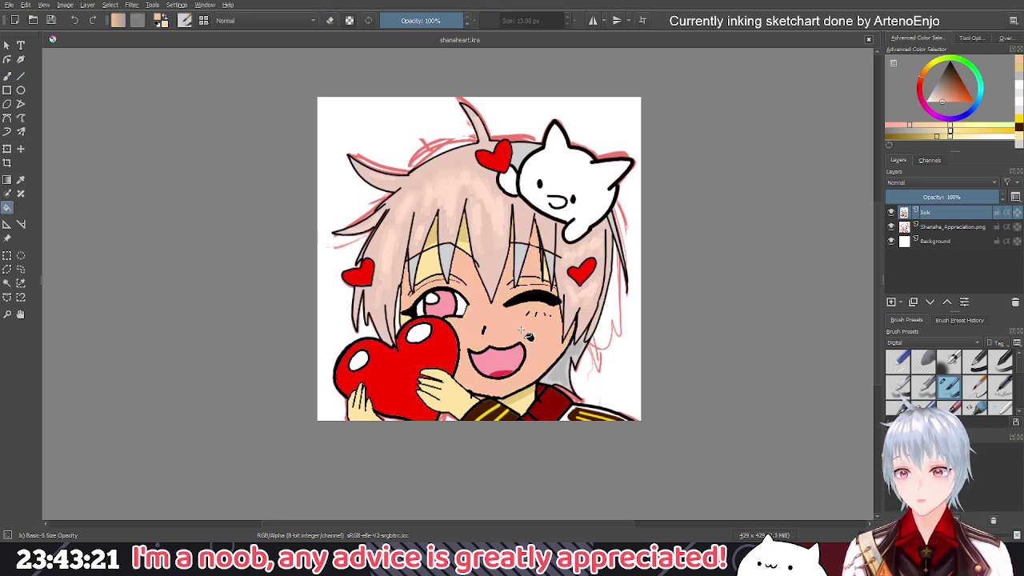
pyautogui.hotkey('ctrl', 'z')
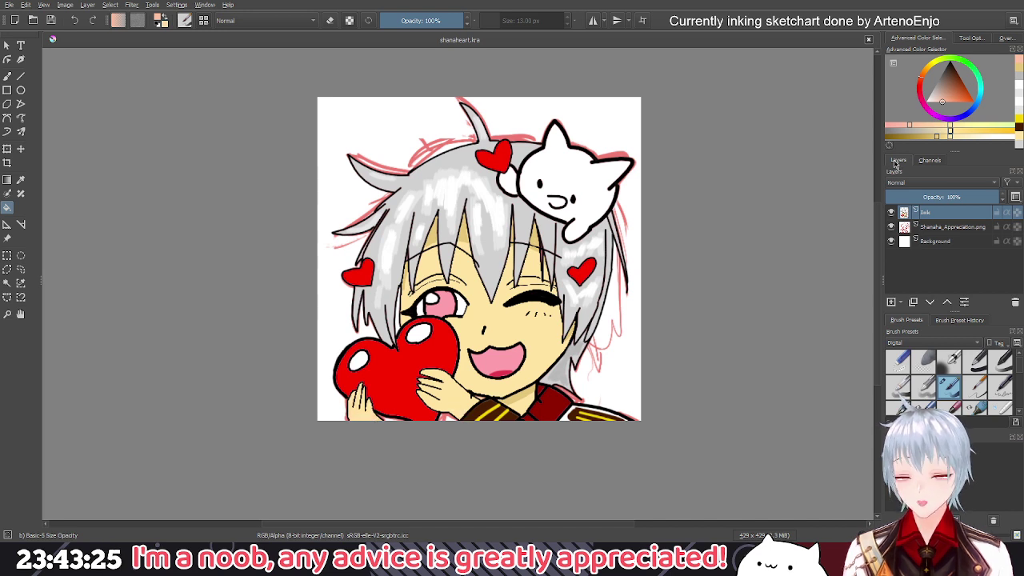
# Hide the Ink and sketch layers and show each again to compare the original sketch with the coloured drawing
pyautogui.scroll(-3, 501, 240)
pyautogui.moveTo(495, 241); pyautogui.dragTo(593, 294)
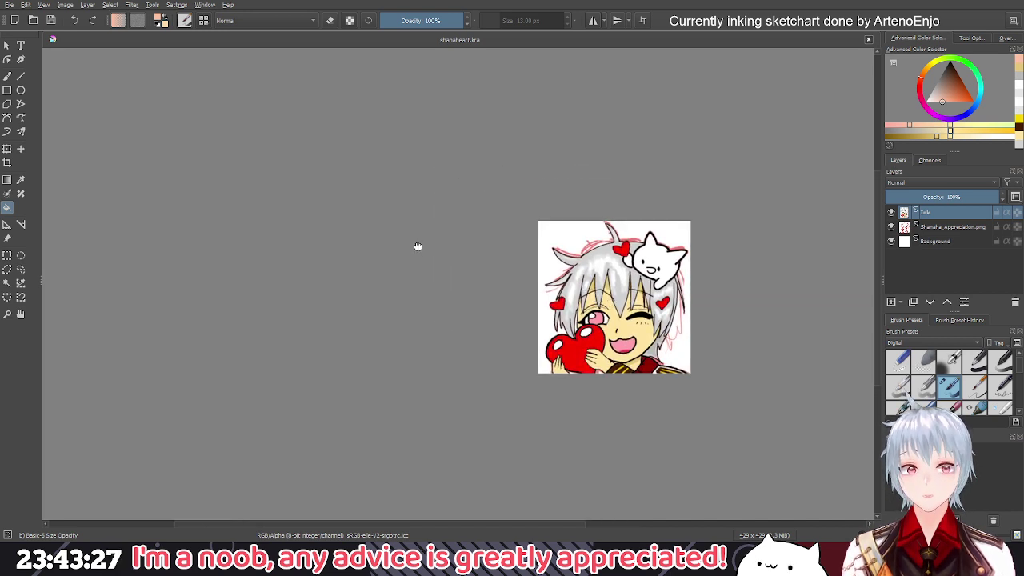
pyautogui.moveTo(419, 247); pyautogui.dragTo(551, 297)
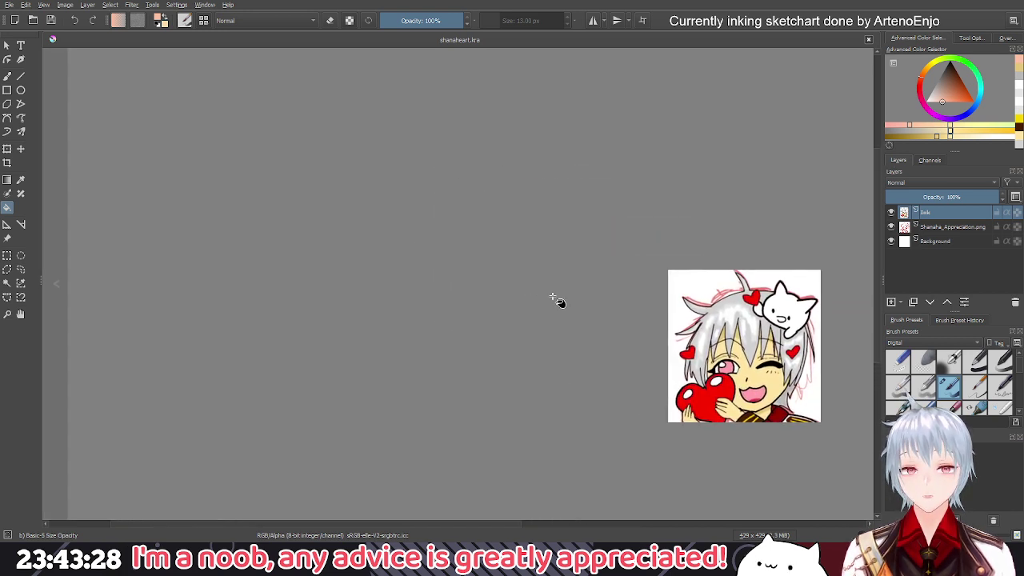
pyautogui.click(890, 213)
pyautogui.click(890, 227)
pyautogui.moveTo(647, 269); pyautogui.dragTo(413, 235)
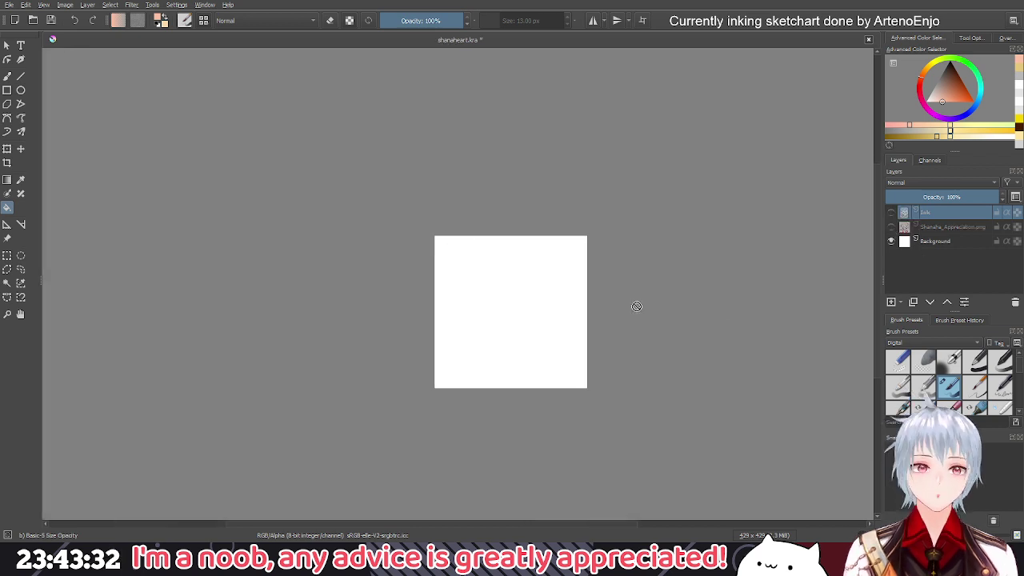
pyautogui.scroll(1, 636, 306)
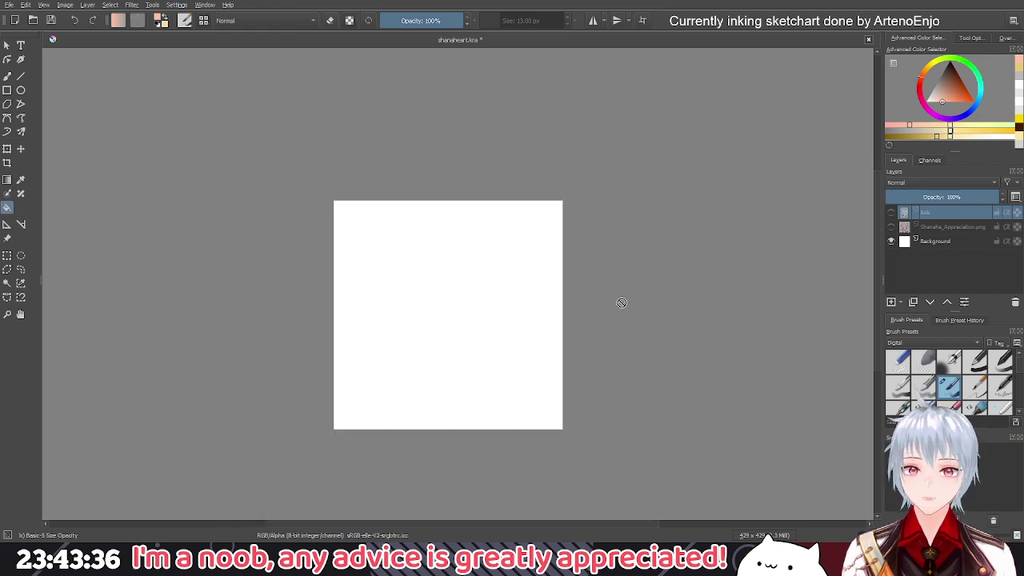
pyautogui.click(891, 227)
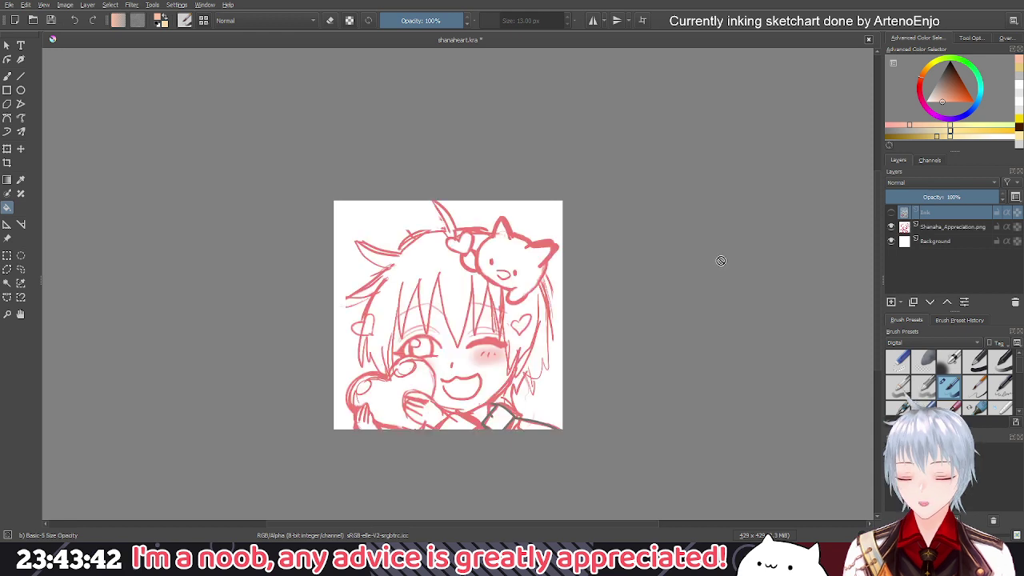
pyautogui.click(892, 213)
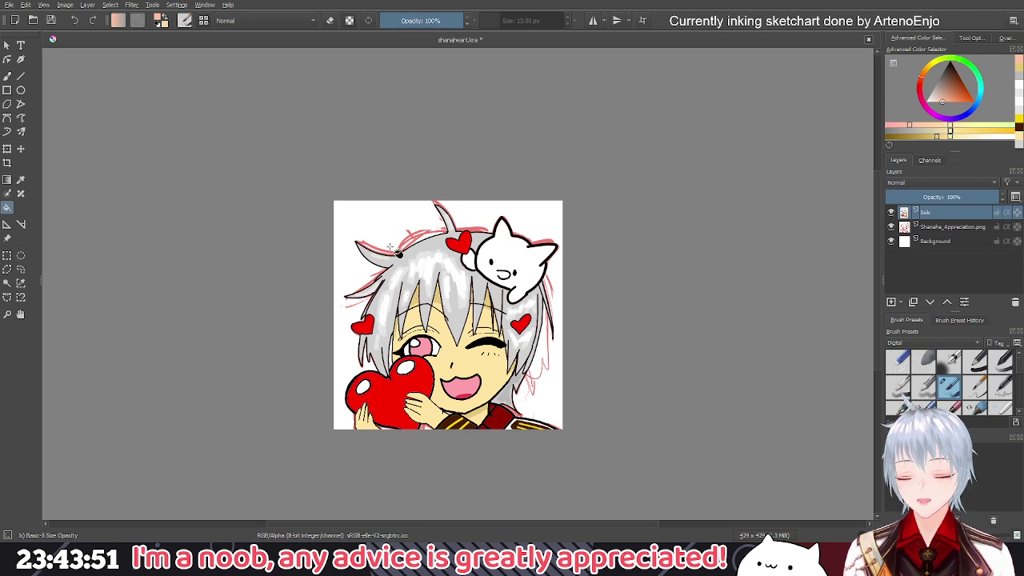
# Hide the Background layer and inspect the hair and cat up close with the sketch layer showing over transparency
pyautogui.click(891, 241)
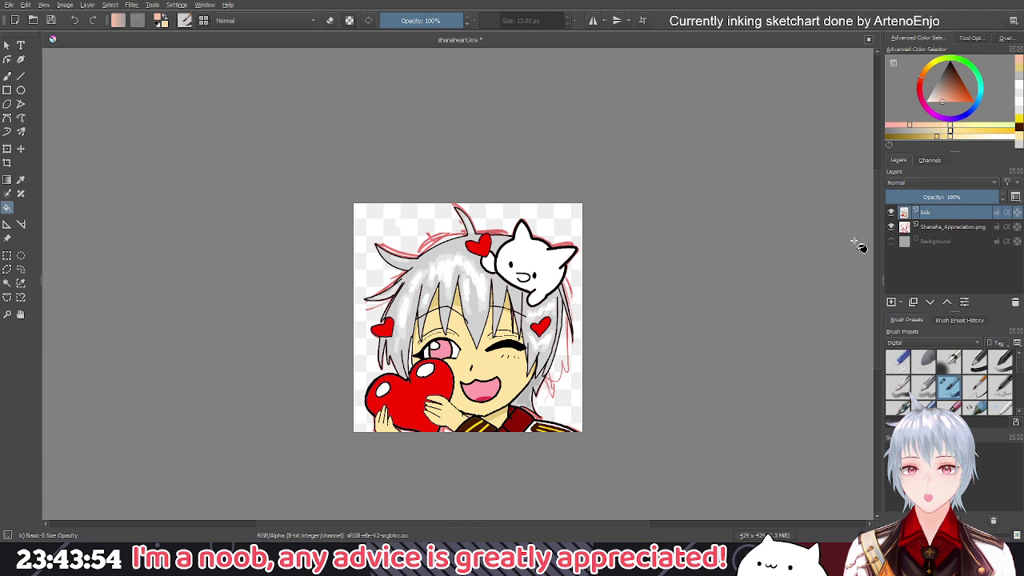
pyautogui.scroll(2, 533, 268)
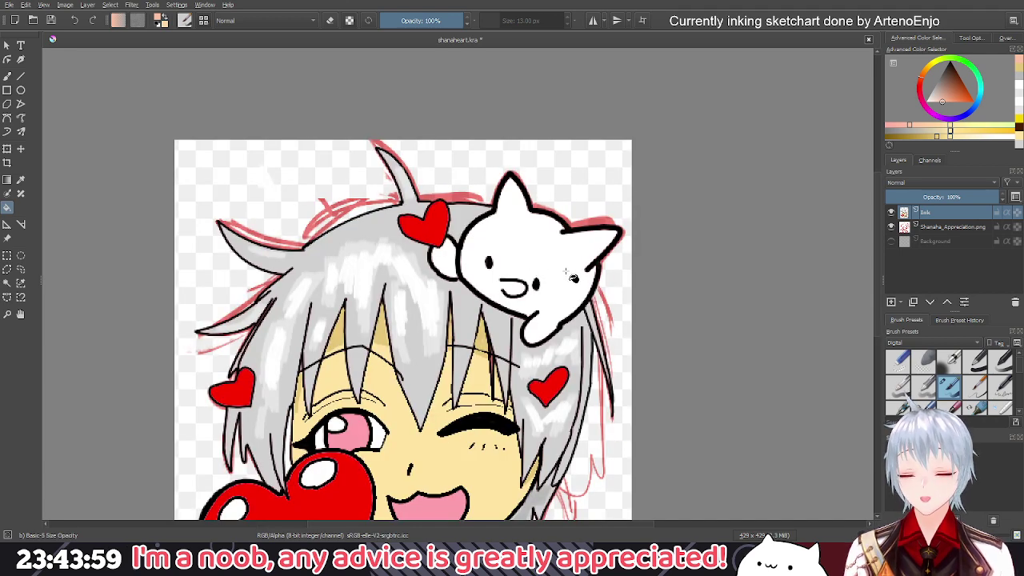
pyautogui.moveTo(527, 287); pyautogui.dragTo(644, 260)
pyautogui.scroll(-1, 612, 284)
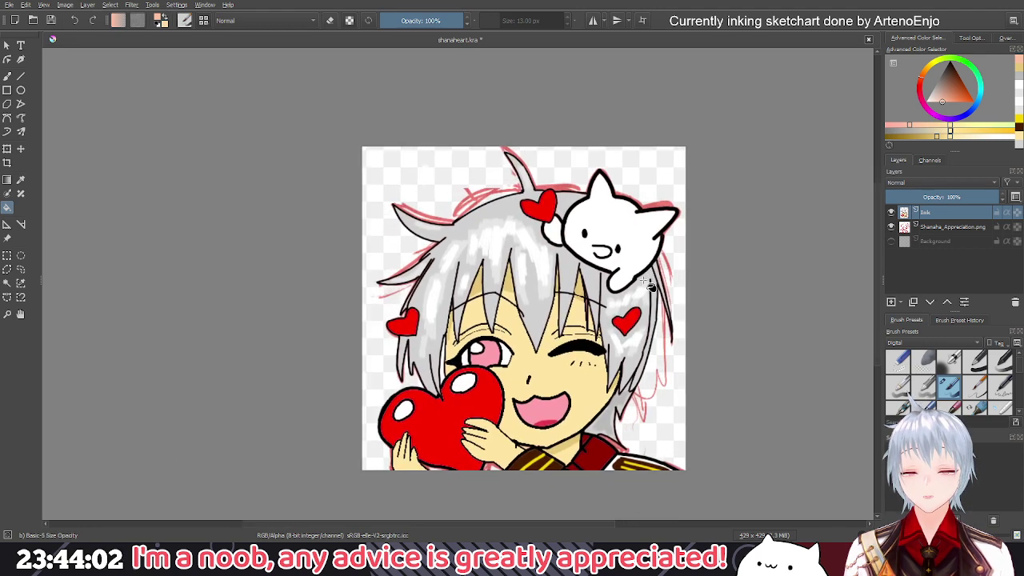
# Restore the Background layer's visibility and save the file
pyautogui.click(890, 242)
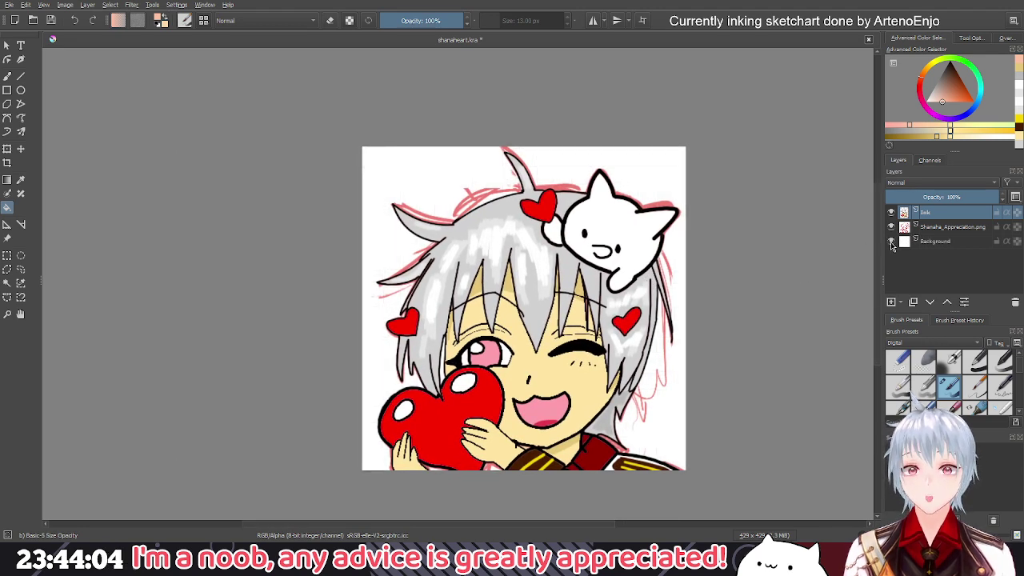
pyautogui.scroll(-2, 628, 268)
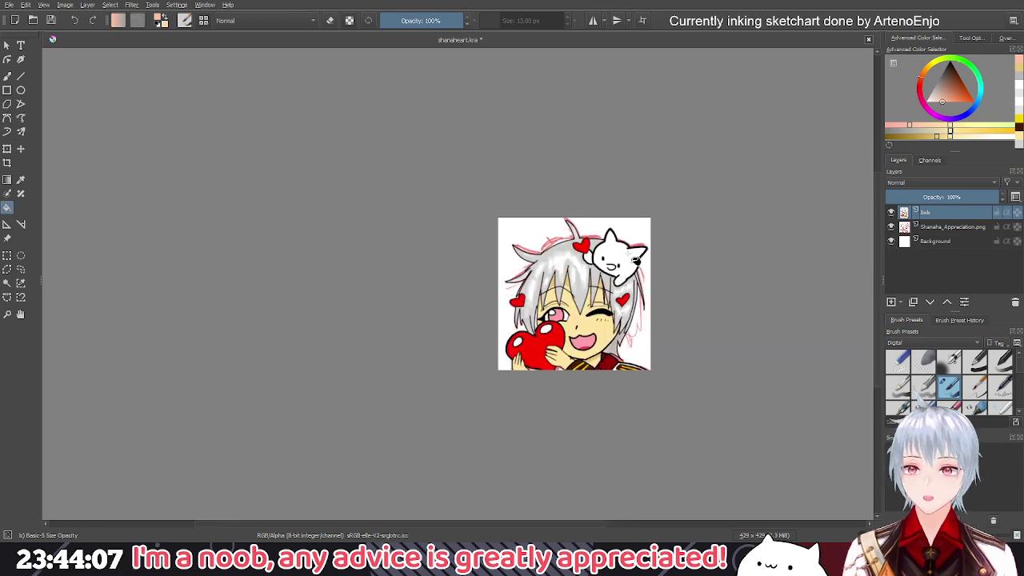
pyautogui.hotkey('ctrl', 's')
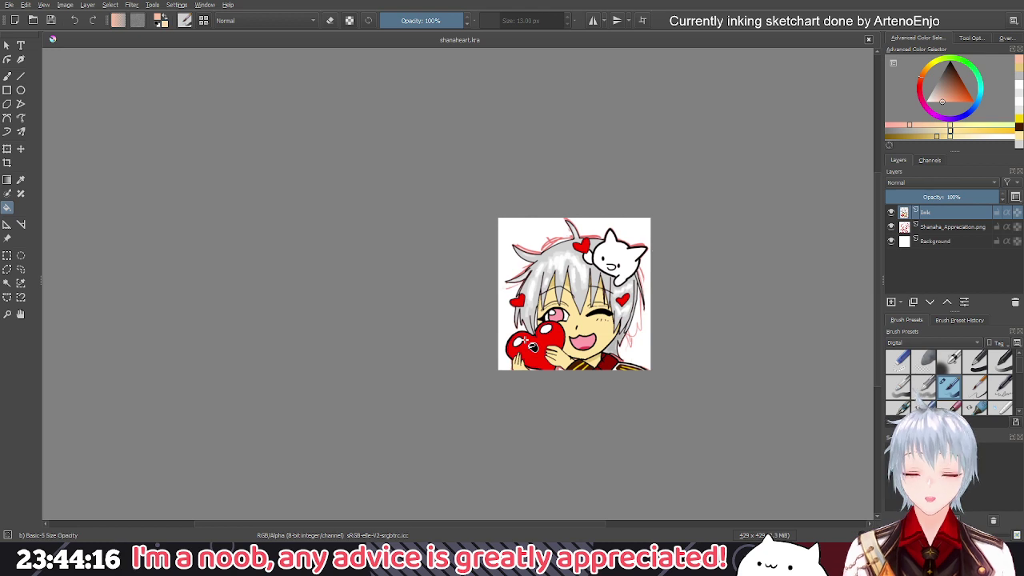
# Create a new blank 500 x 500 px document and switch back to the shanaheart.kra drawing
pyautogui.scroll(1, 533, 345)
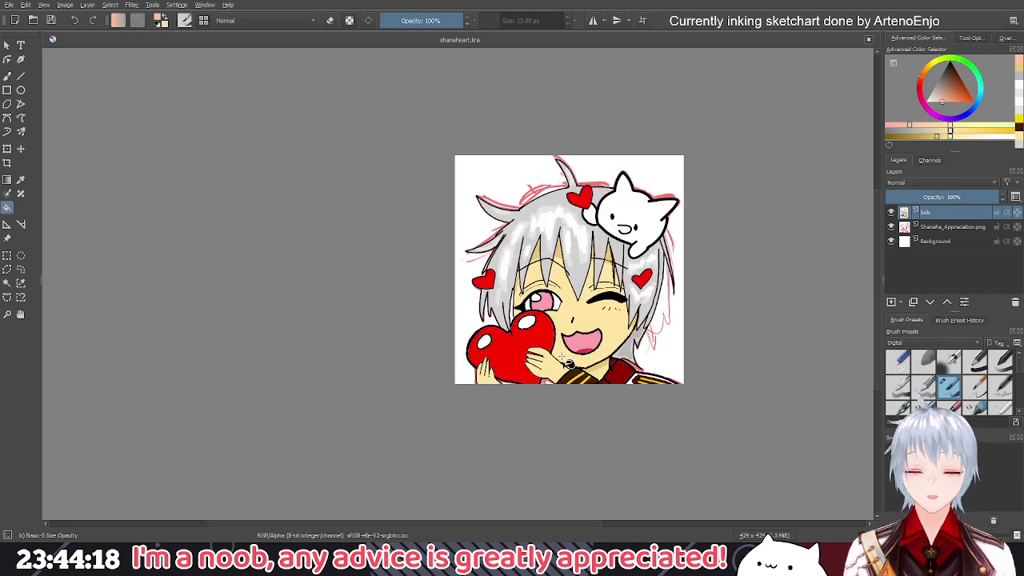
pyautogui.moveTo(561, 356); pyautogui.dragTo(534, 372)
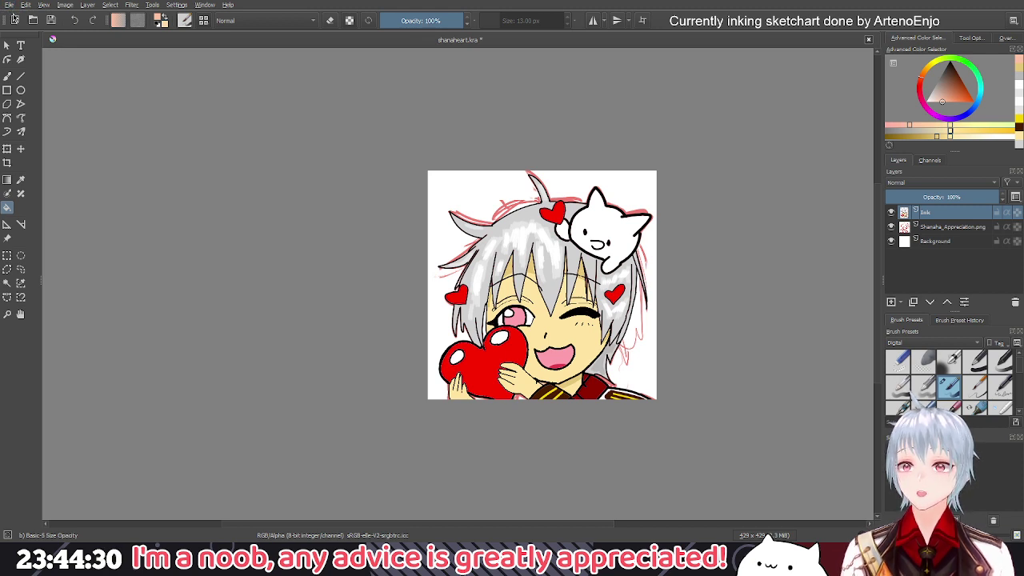
pyautogui.click(607, 394)
pyautogui.scroll(-1, 546, 369)
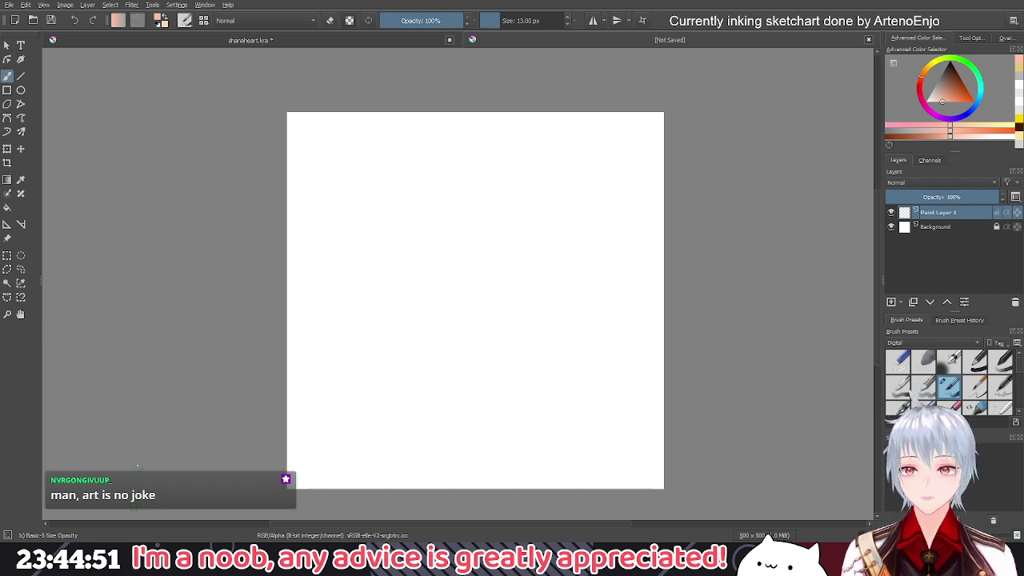
pyautogui.click(202, 45)
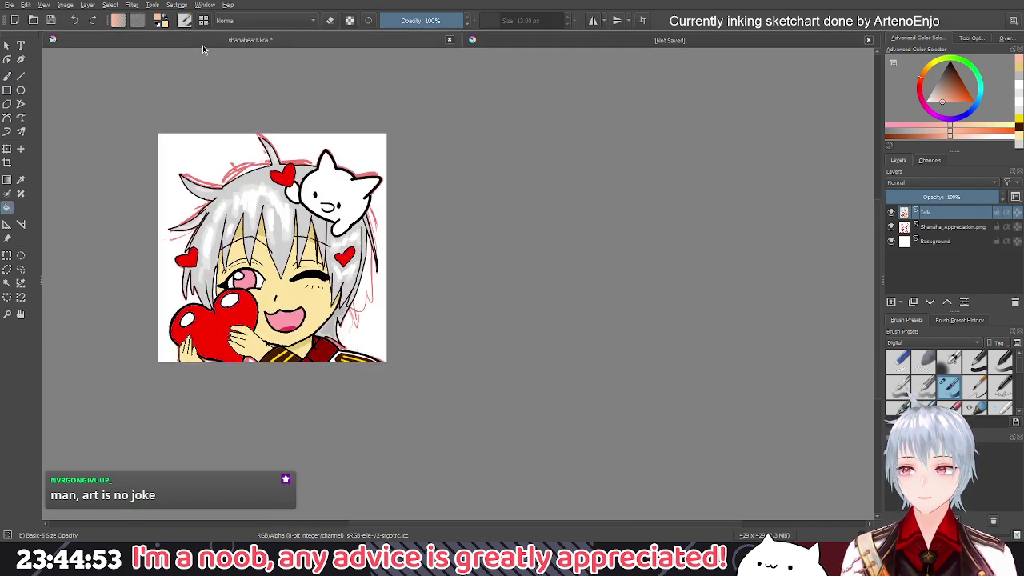
# Sample the light grey hair colour from the fringe near the cat and save the shanaheart.kra drawing
pyautogui.moveTo(353, 197); pyautogui.dragTo(554, 247)
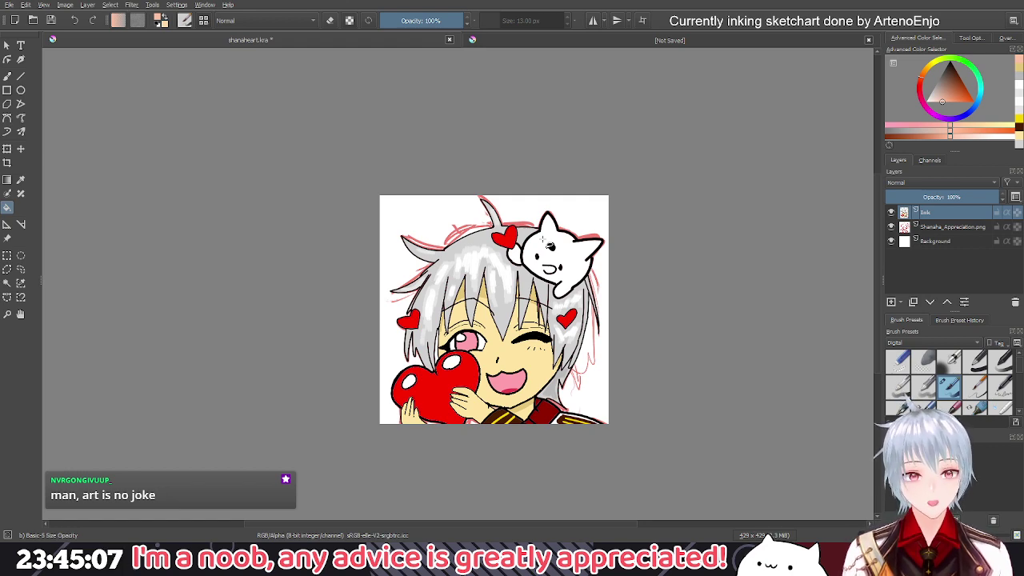
pyautogui.scroll(5, 551, 246)
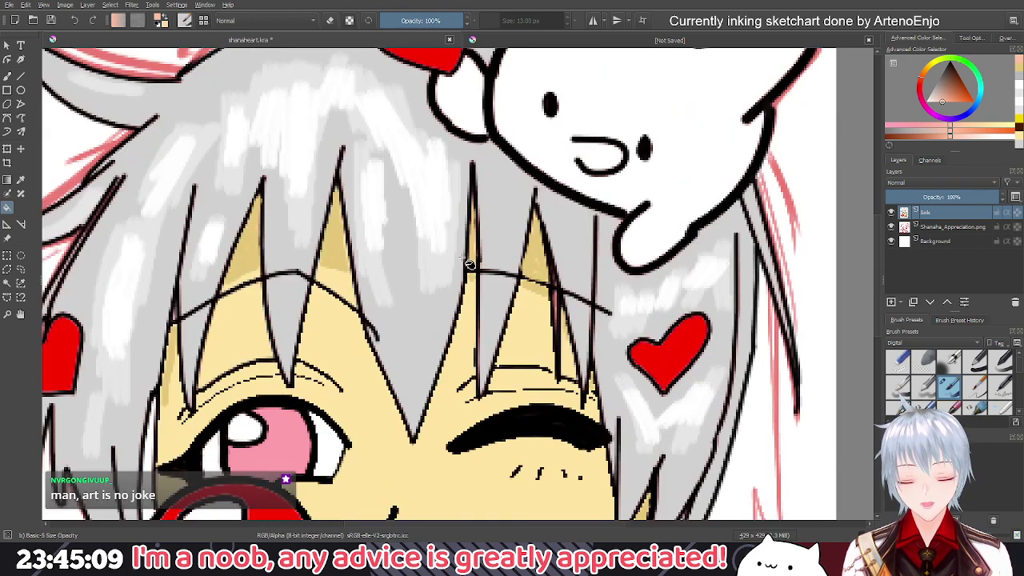
pyautogui.keyDown('ctrl'); pyautogui.click(575, 260); pyautogui.keyUp('ctrl')
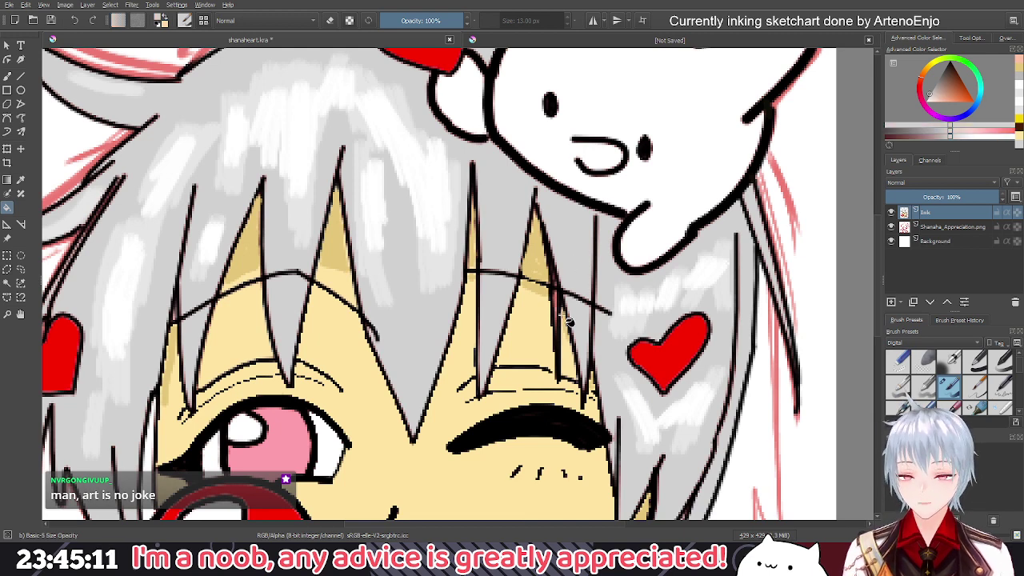
pyautogui.scroll(1, 568, 300)
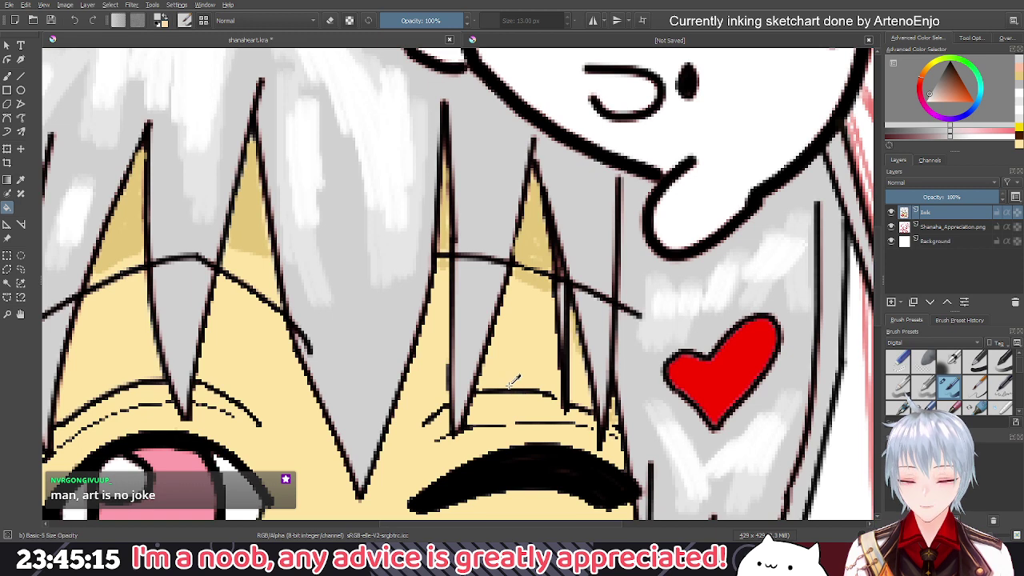
pyautogui.scroll(-6, 512, 381)
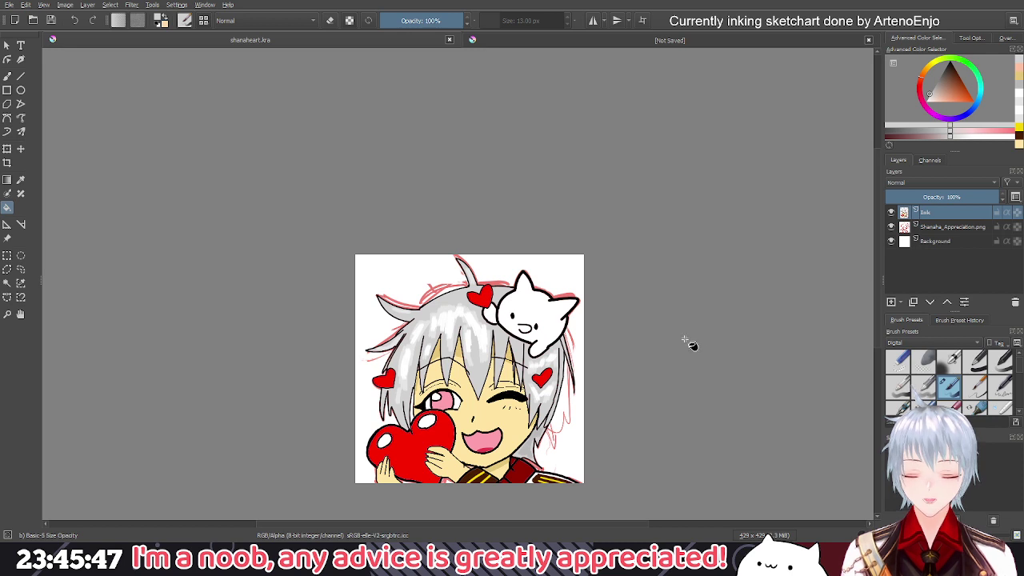
pyautogui.moveTo(685, 343); pyautogui.dragTo(698, 308)
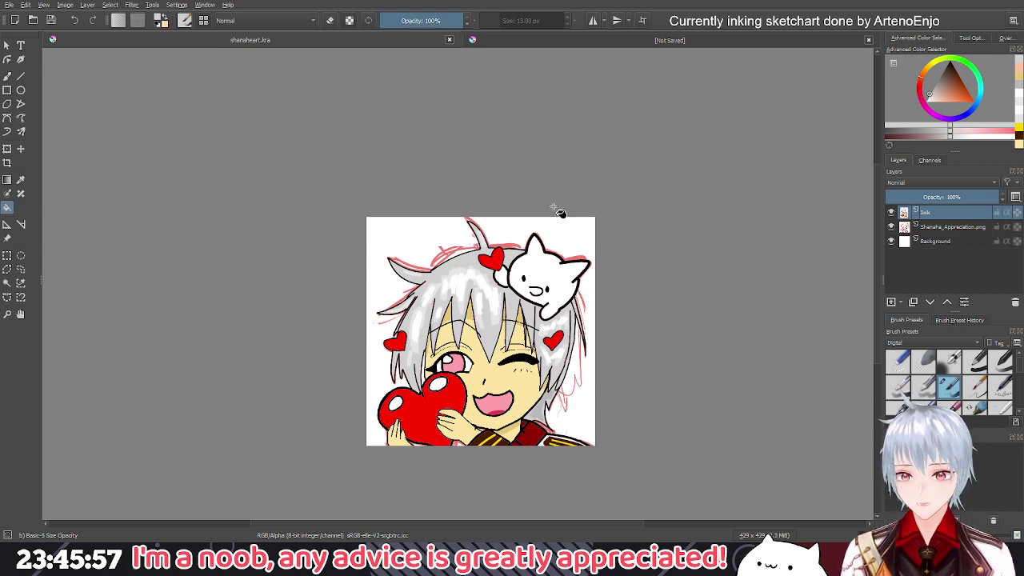
# In the blank 500 x 500 px document, set the painting colour to black and paste the copied ten-step face drawing guide
pyautogui.click(648, 45)
pyautogui.moveTo(299, 243); pyautogui.dragTo(493, 244)
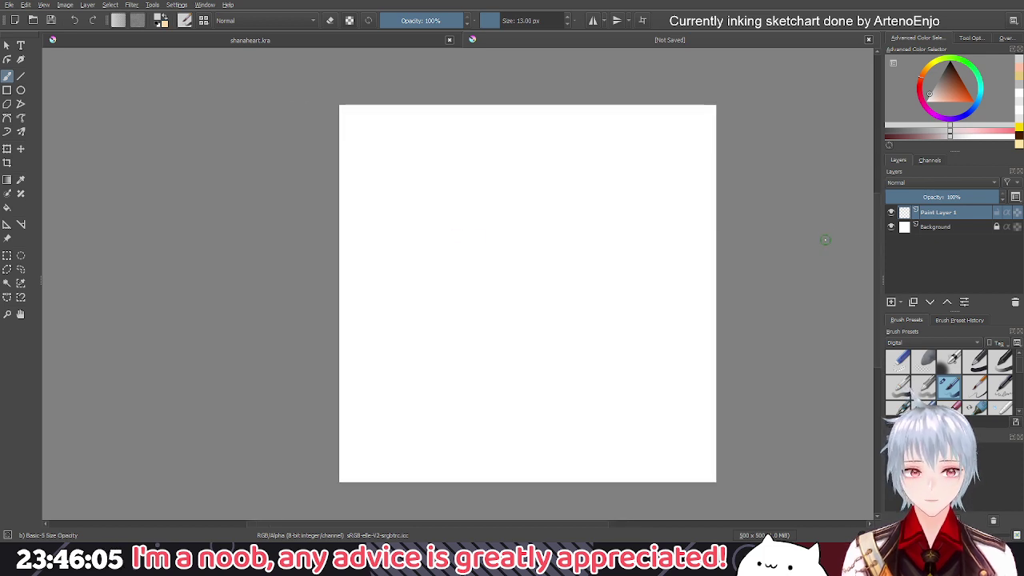
pyautogui.moveTo(944, 95); pyautogui.dragTo(949, 51)
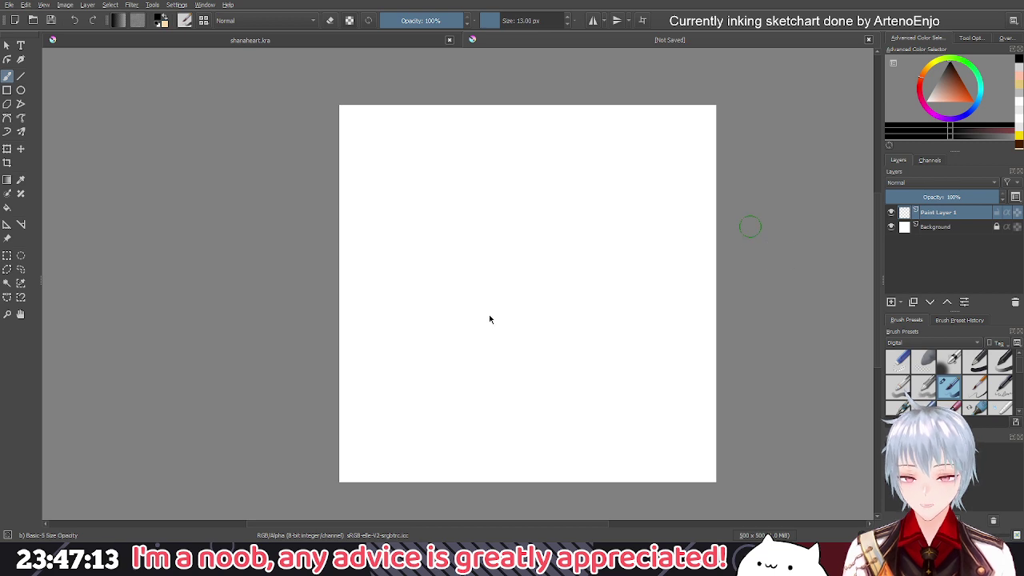
pyautogui.hotkey('ctrl', 'v')
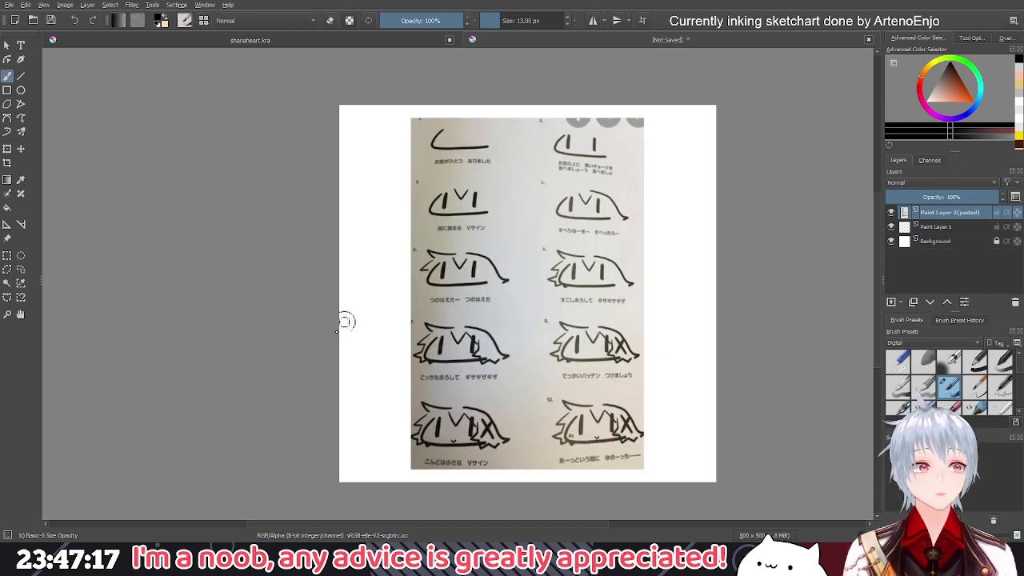
# Examine the ten stages of the pasted drawing guide, from the first curve to the finished face
pyautogui.scroll(3, 379, 263)
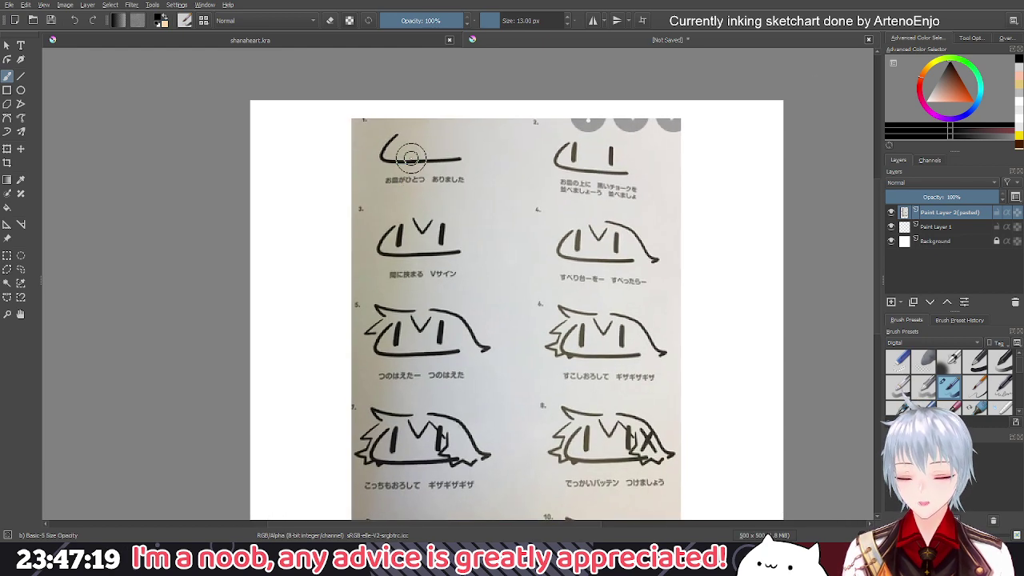
pyautogui.moveTo(574, 360)
pyautogui.mouseDown()
pyautogui.moveTo(574, 343)
pyautogui.moveTo(521, 300)
pyautogui.moveTo(513, 238)
pyautogui.mouseUp()
pyautogui.scroll(2, 561, 303)
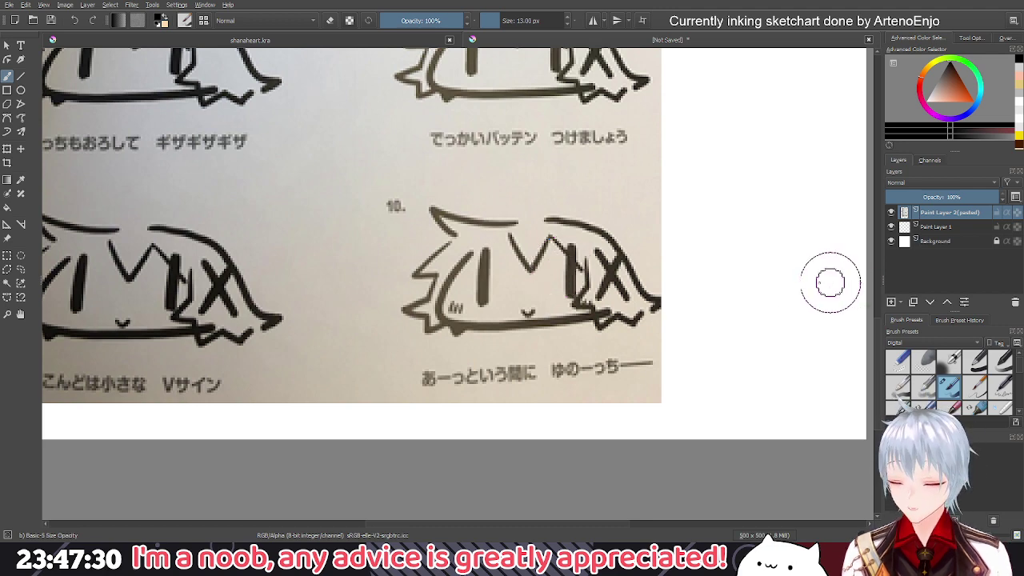
pyautogui.keyDown('ctrl'); pyautogui.scroll(-2, 539, 283); pyautogui.keyUp('ctrl')
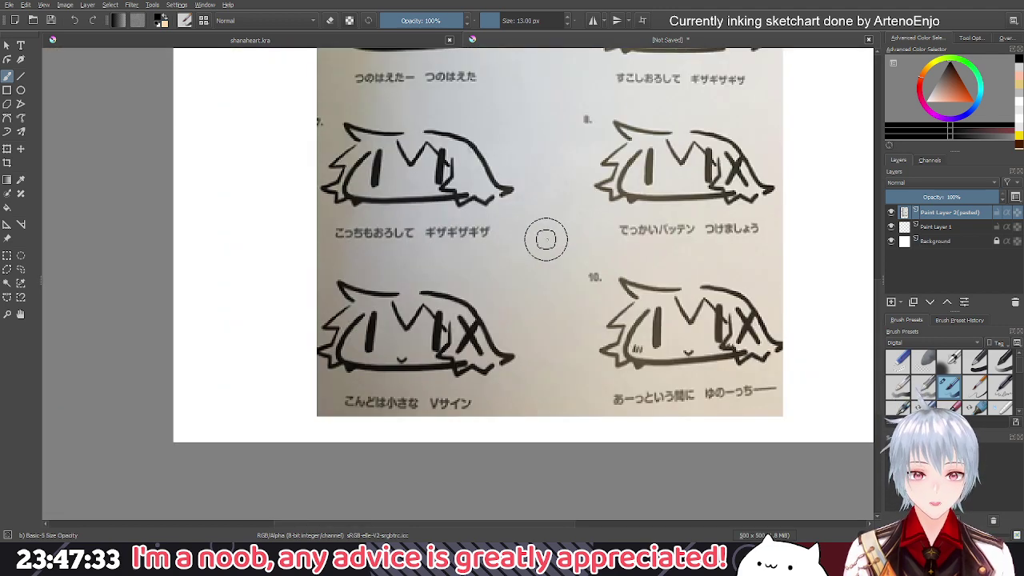
pyautogui.scroll(-3, 605, 213)
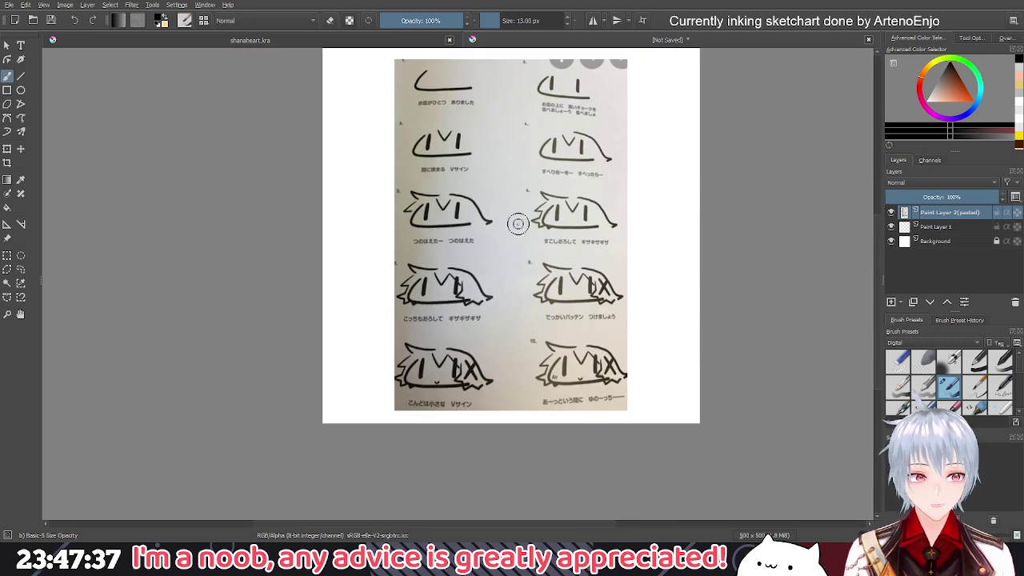
pyautogui.moveTo(489, 201); pyautogui.dragTo(459, 303)
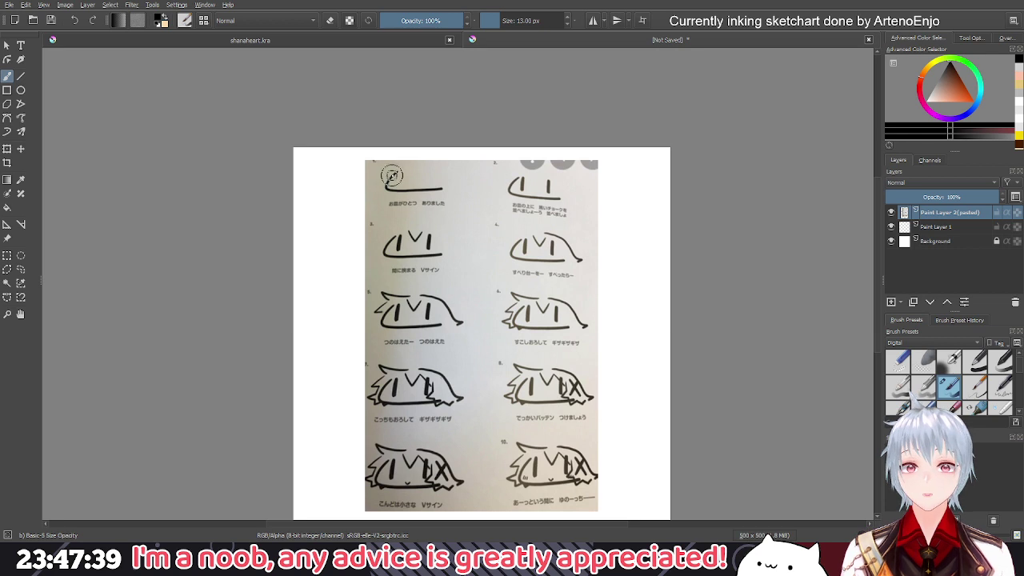
pyautogui.scroll(3, 391, 175)
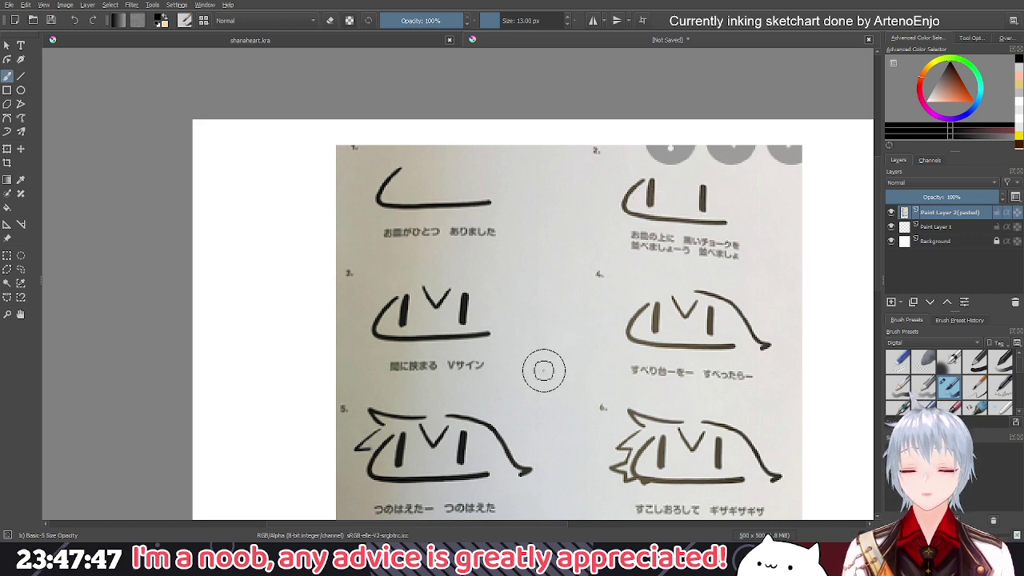
pyautogui.moveTo(543, 369); pyautogui.dragTo(550, 329)
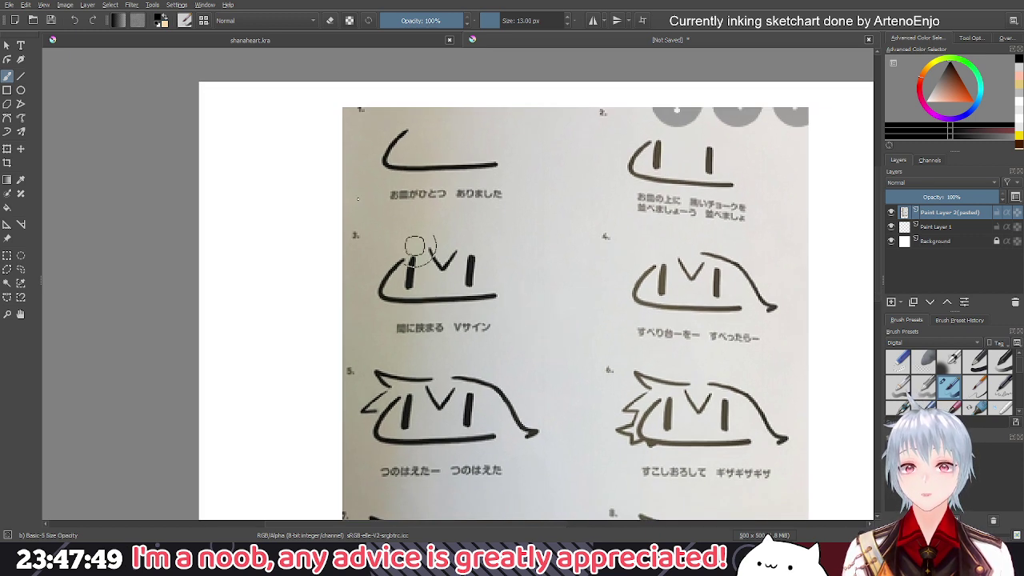
pyautogui.scroll(-2, 614, 387)
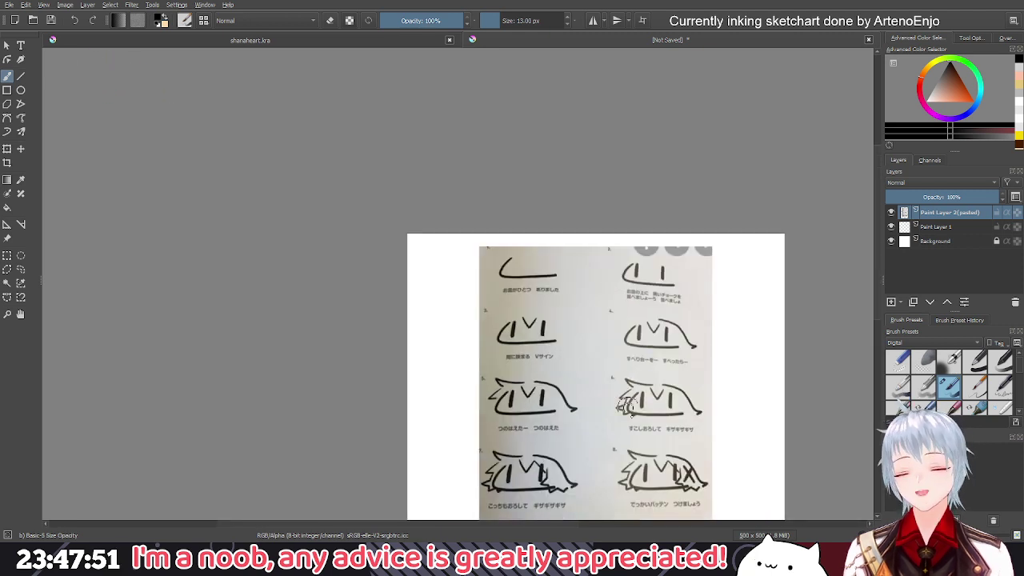
pyautogui.moveTo(628, 411); pyautogui.dragTo(604, 299)
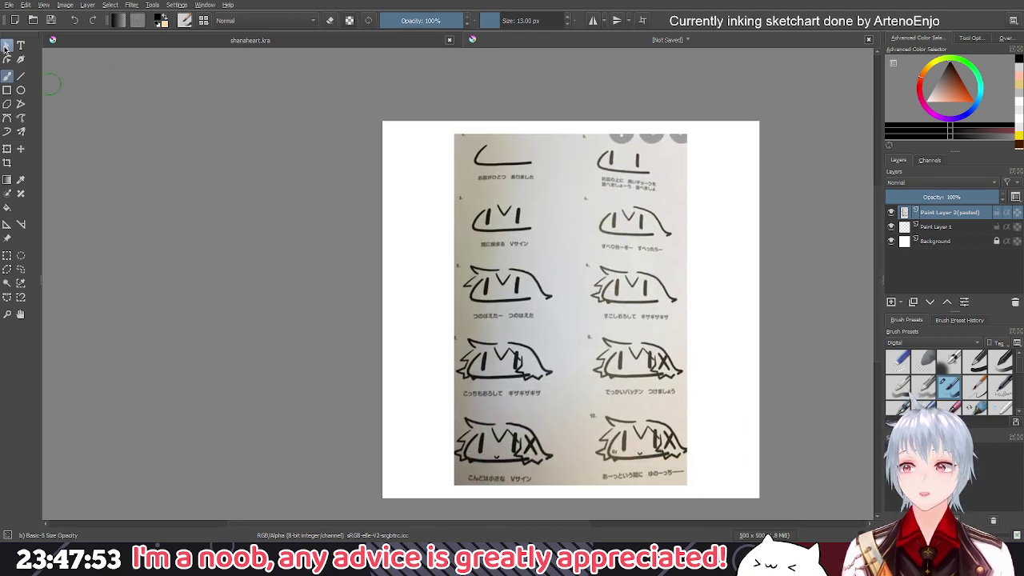
# Select the pasted guide with a rectangular selection and move it against the canvas's left edge, leaving blank space beside it
pyautogui.click(8, 45)
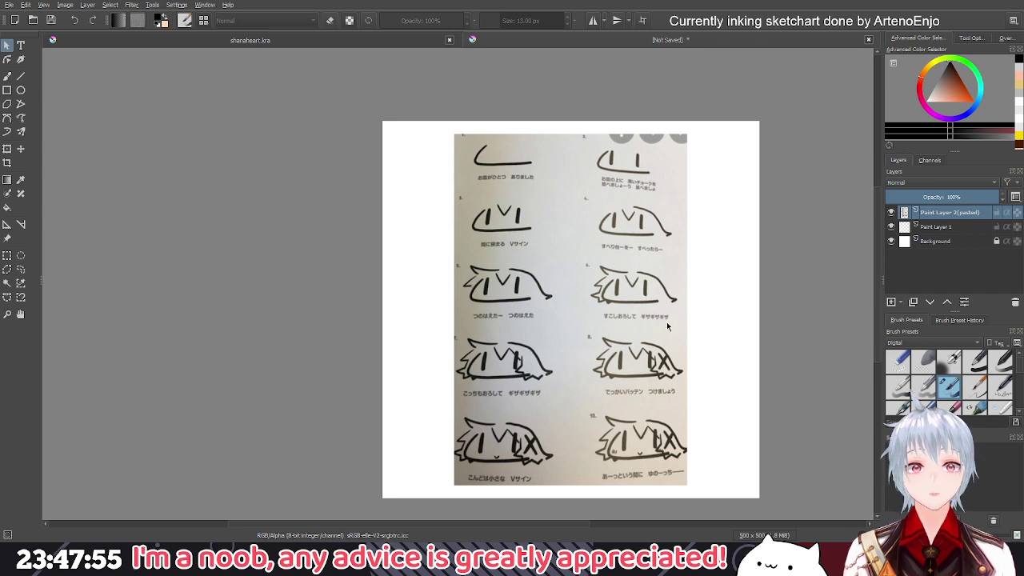
pyautogui.click(8, 254)
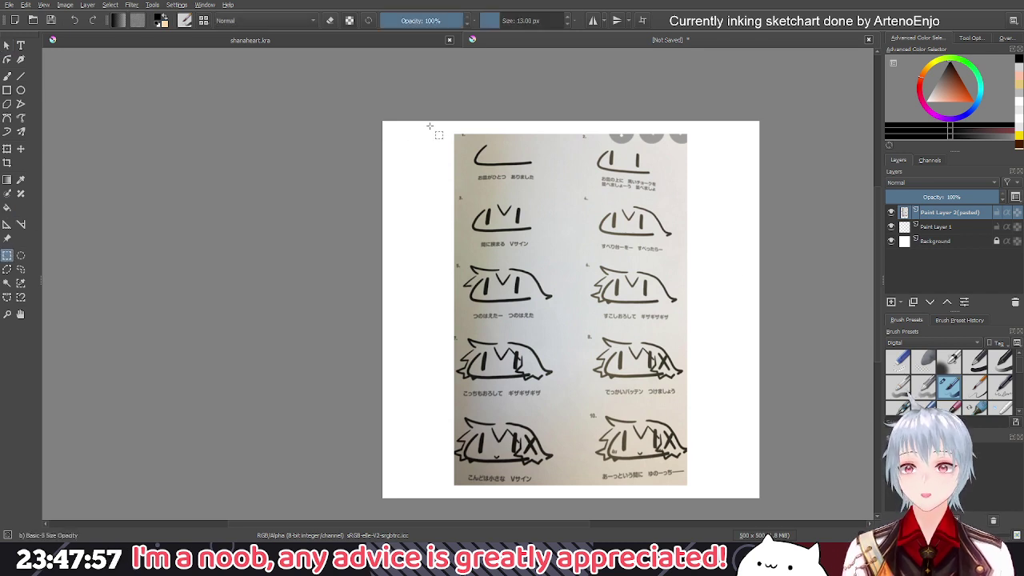
pyautogui.moveTo(433, 121); pyautogui.dragTo(702, 486)
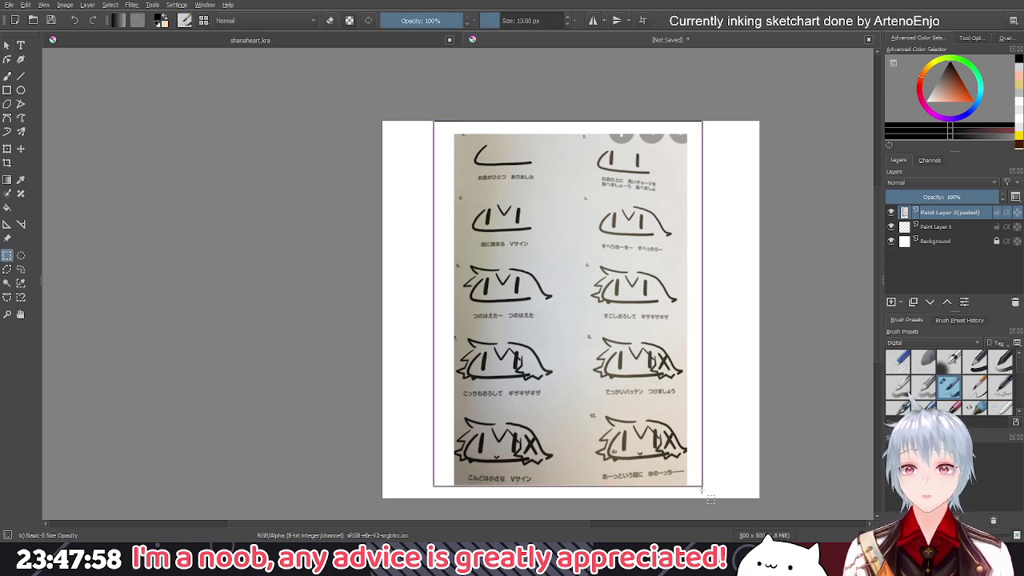
pyautogui.click(21, 148)
pyautogui.moveTo(508, 320); pyautogui.dragTo(410, 328)
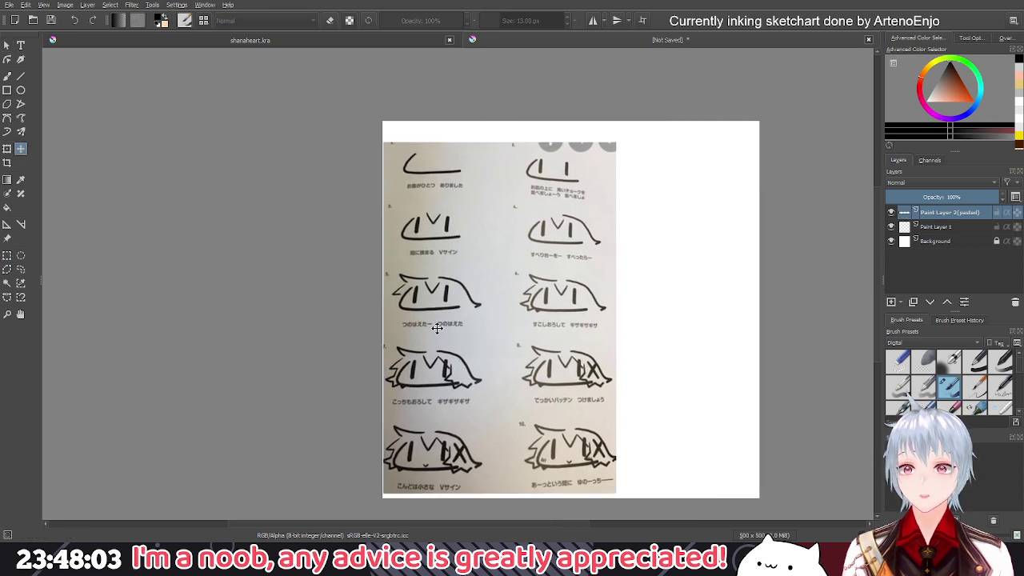
# Set the brush size to 5 px, choose the Bezier Curve tool, clear the selection and make Paint Layer 1 active
pyautogui.click(7, 76)
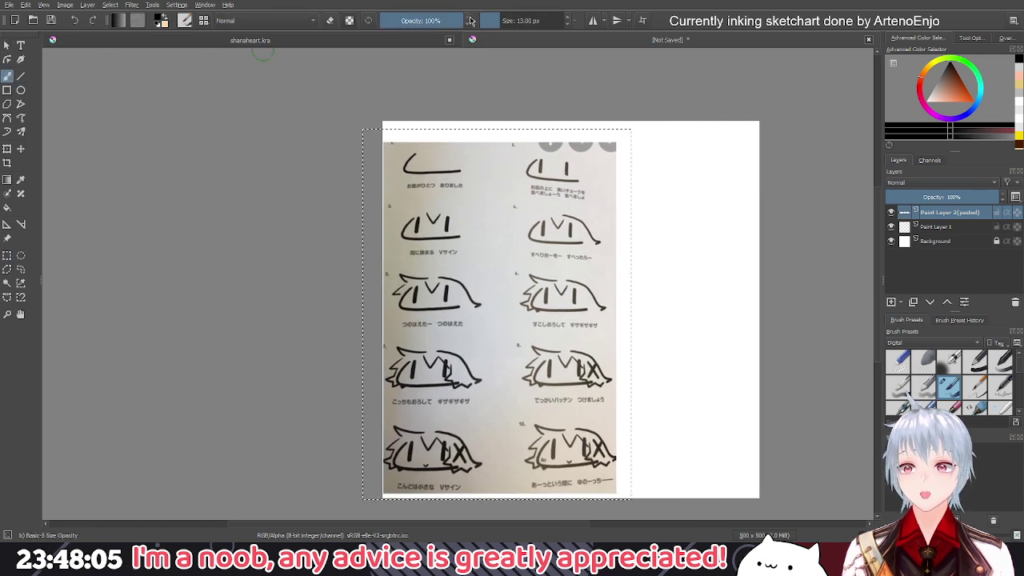
pyautogui.moveTo(488, 19); pyautogui.dragTo(483, 19)
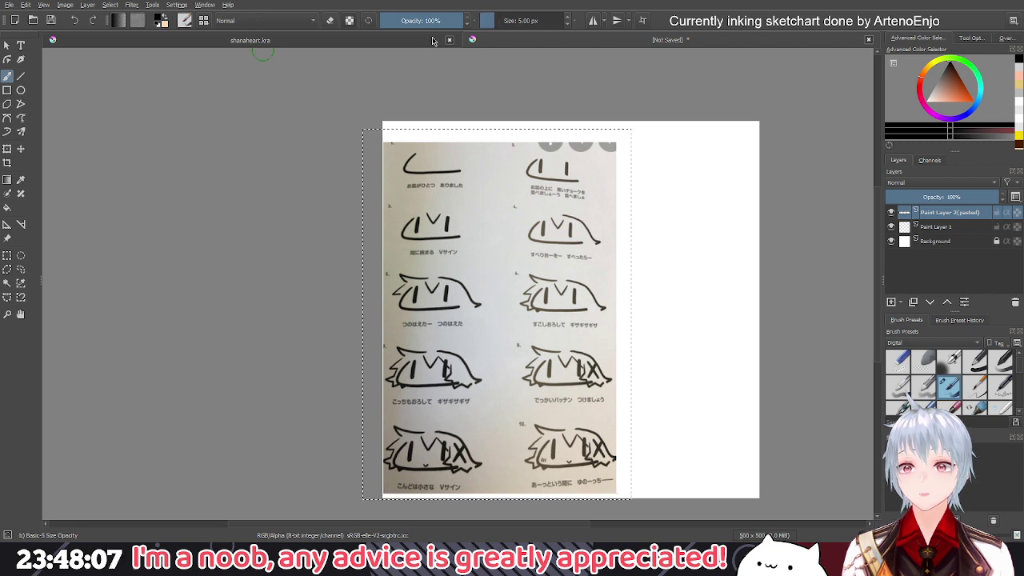
pyautogui.click(9, 120)
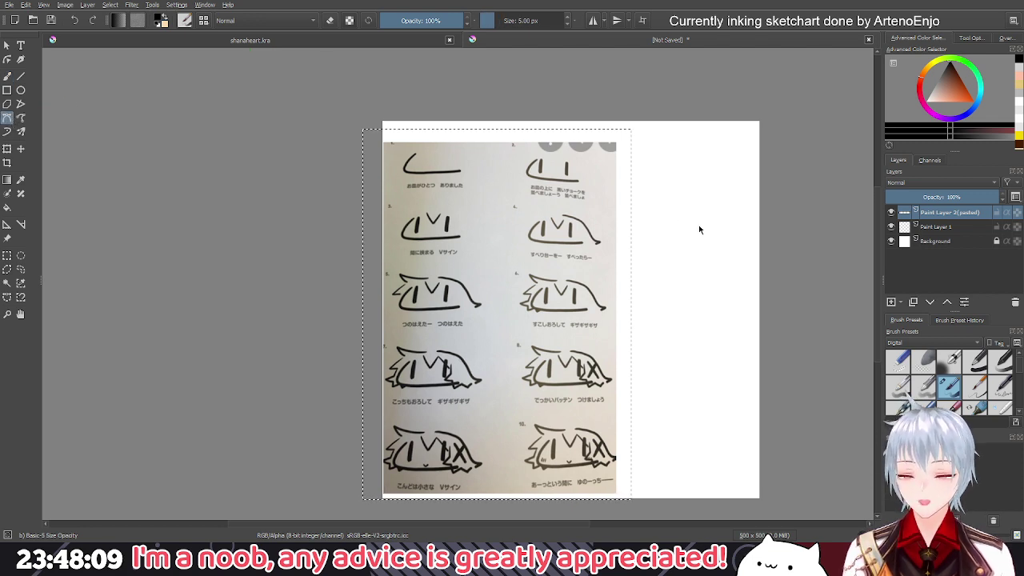
pyautogui.click(931, 231)
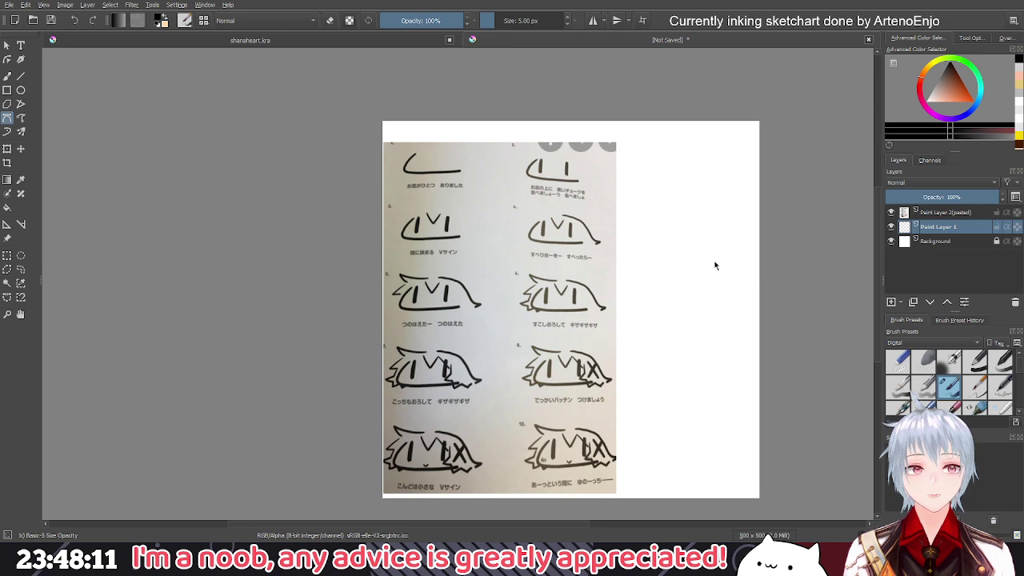
# Try drawing the guide's first face-outline curve in the blank area beside it with the current preset, and undo the stroke
pyautogui.scroll(1, 714, 262)
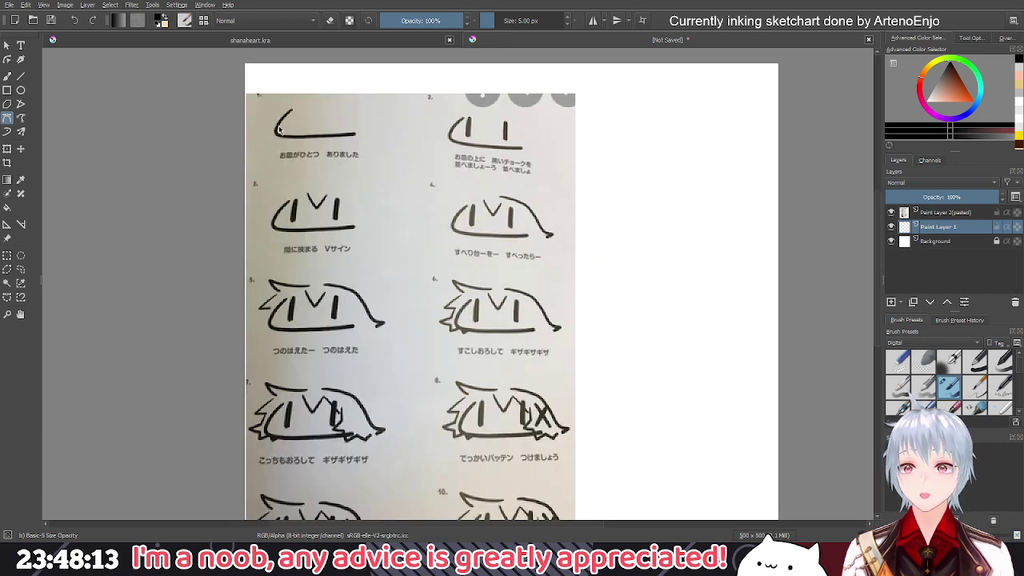
pyautogui.click(659, 247)
pyautogui.moveTo(731, 285); pyautogui.dragTo(831, 284)
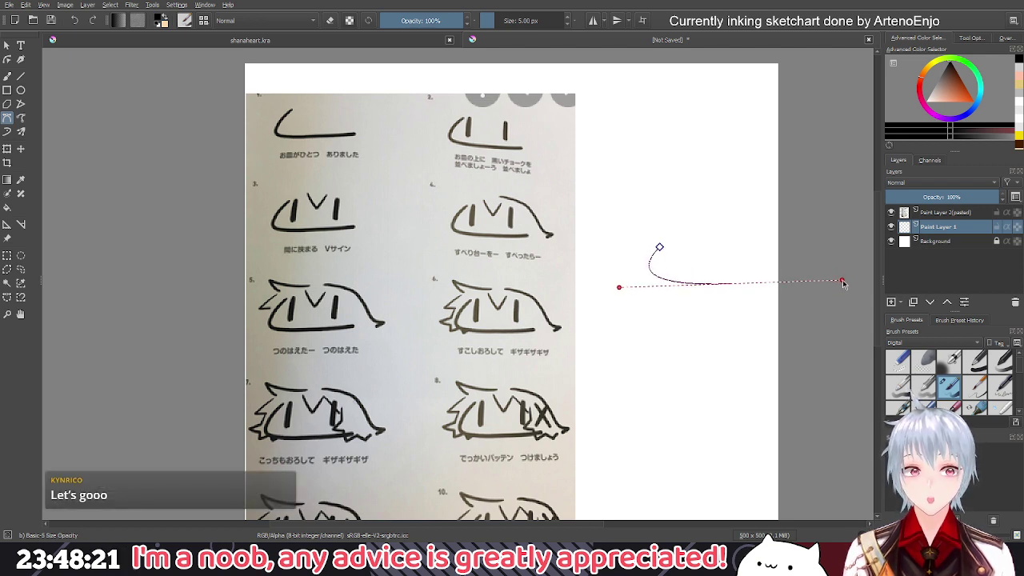
pyautogui.press('Return')
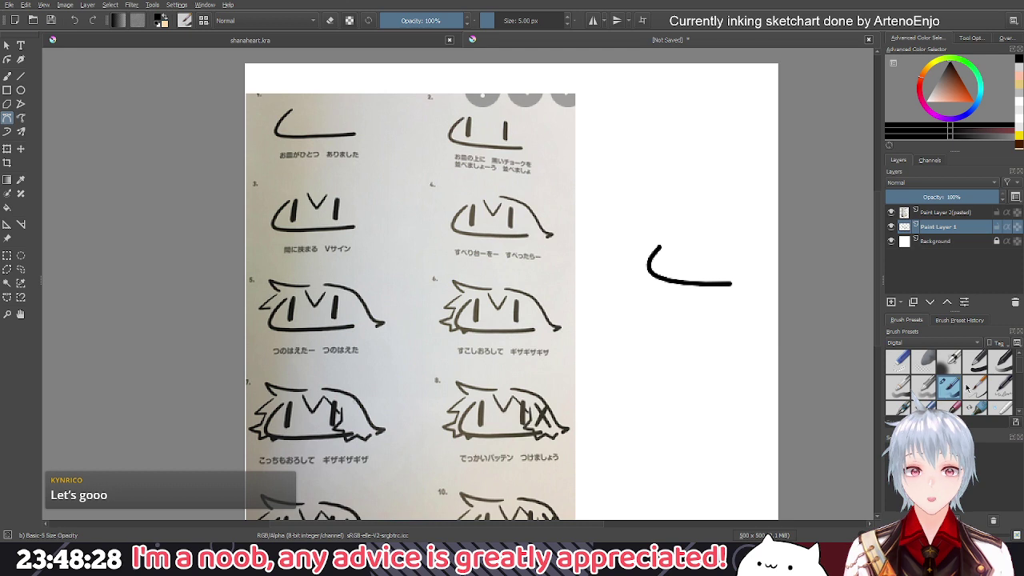
pyautogui.hotkey('ctrl', 'z')
# Switch to the Basic-1 brush preset and set its size to 5 px
pyautogui.click(974, 359)
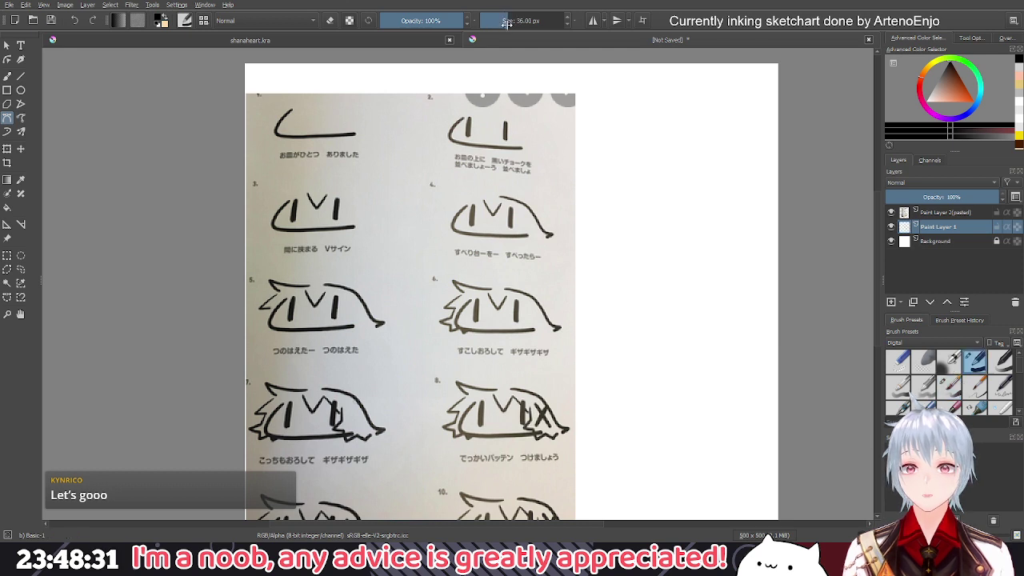
pyautogui.click(506, 24)
pyautogui.write('5')
pyautogui.press('Return')
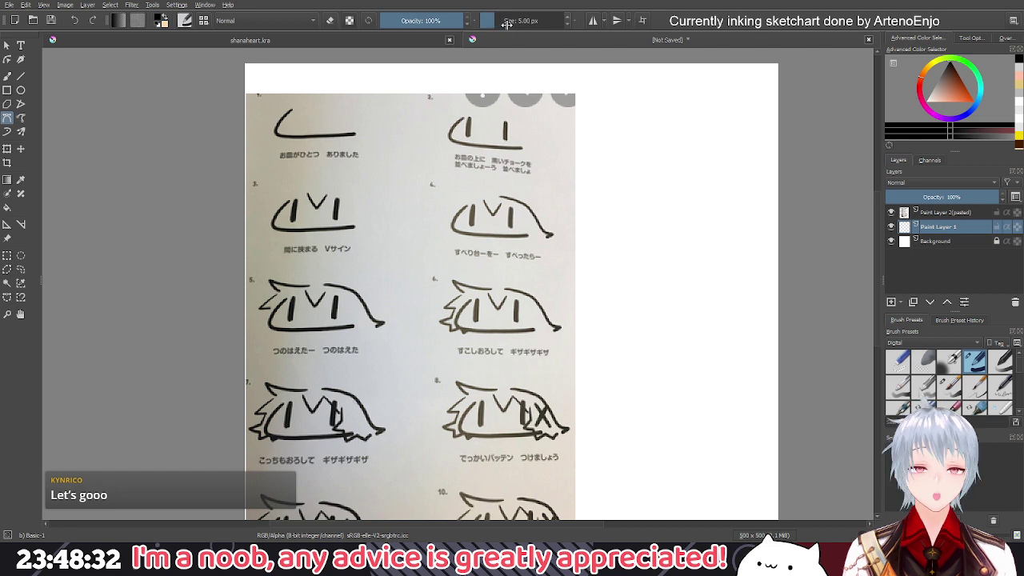
# Draw the guide's first face-outline curve as a Bezier stroke in the blank area beside the reference on Paint Layer 1
pyautogui.click(614, 278)
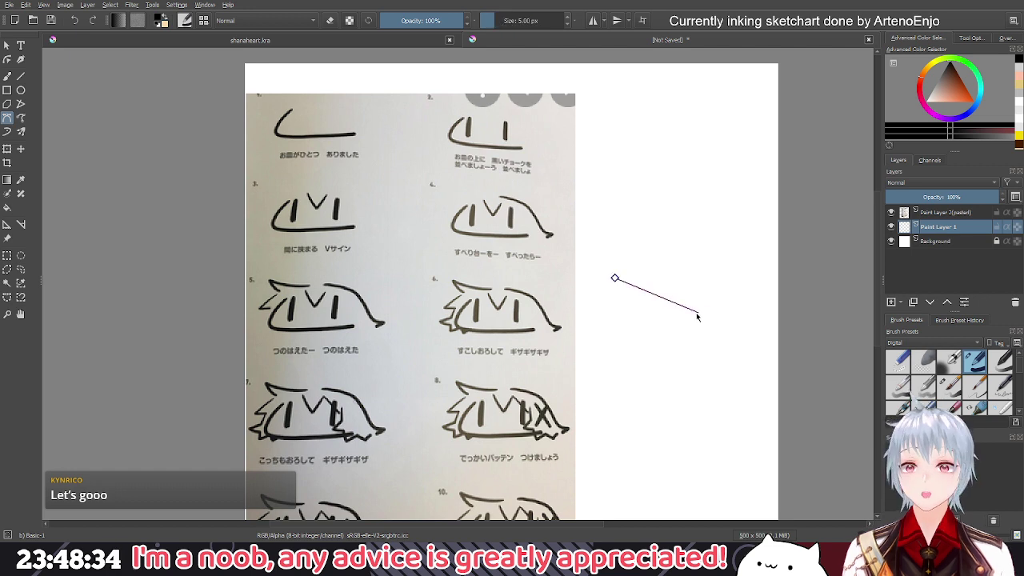
pyautogui.moveTo(696, 316); pyautogui.dragTo(812, 311)
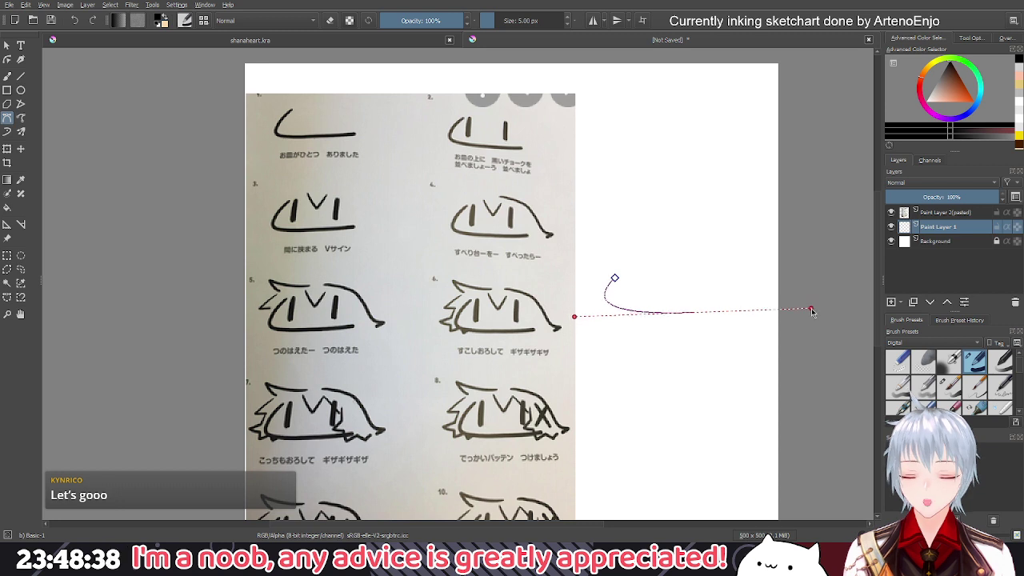
pyautogui.press('Return')
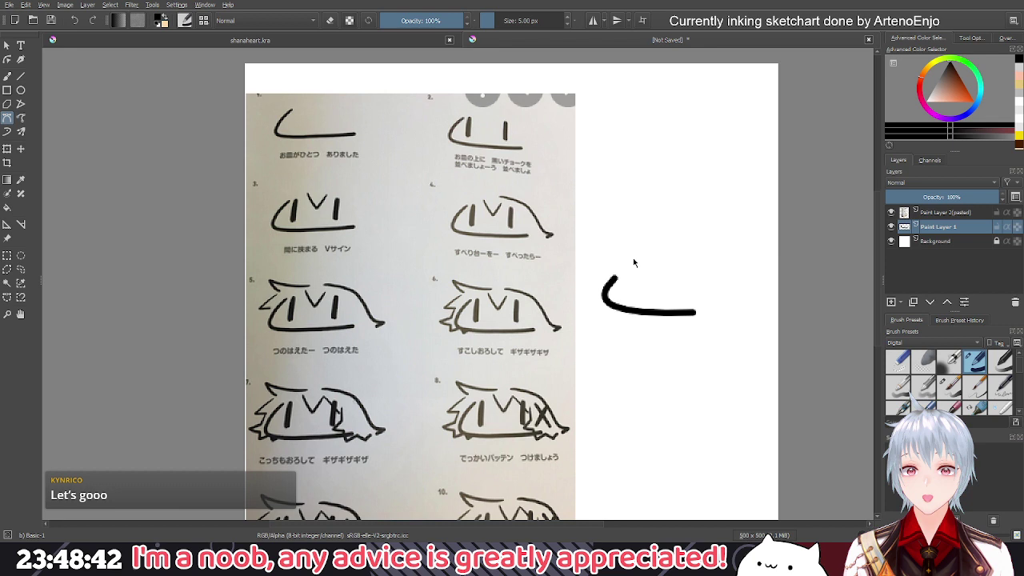
# Draw the guide's two eye strokes above the face outline as short Bezier curves
pyautogui.moveTo(633, 258); pyautogui.dragTo(640, 300)
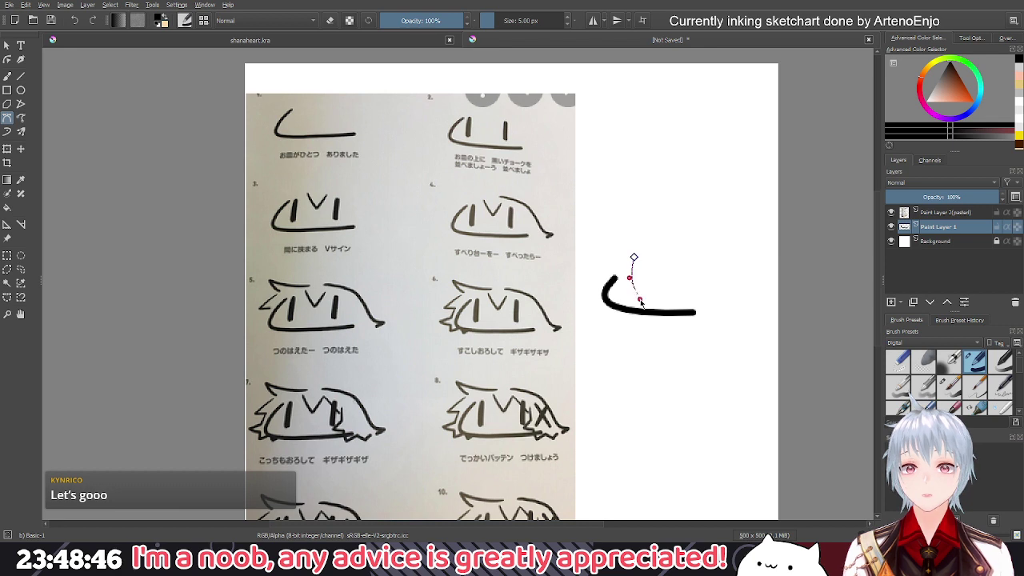
pyautogui.press('Return')
pyautogui.click(671, 256)
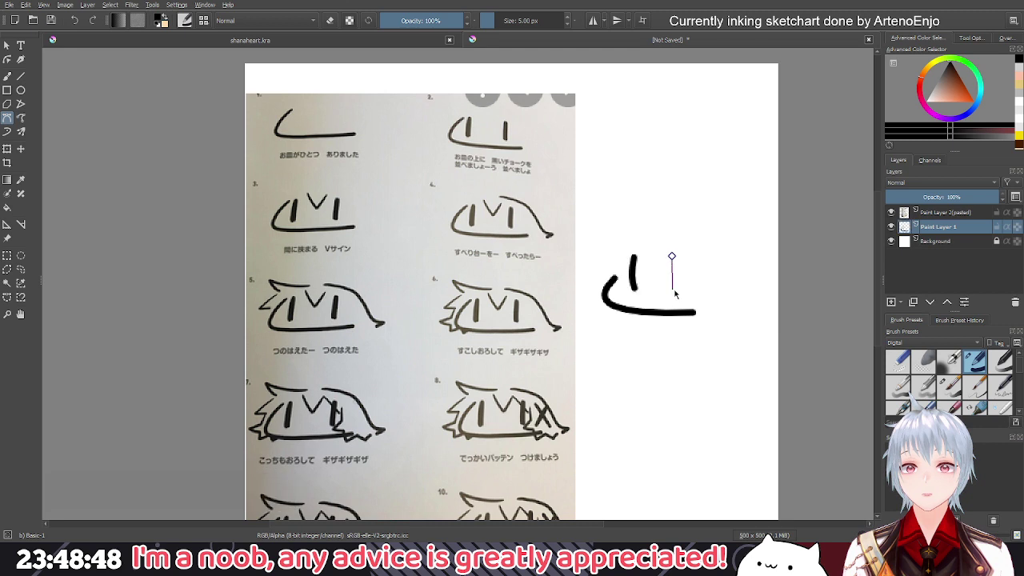
pyautogui.doubleClick(674, 294)
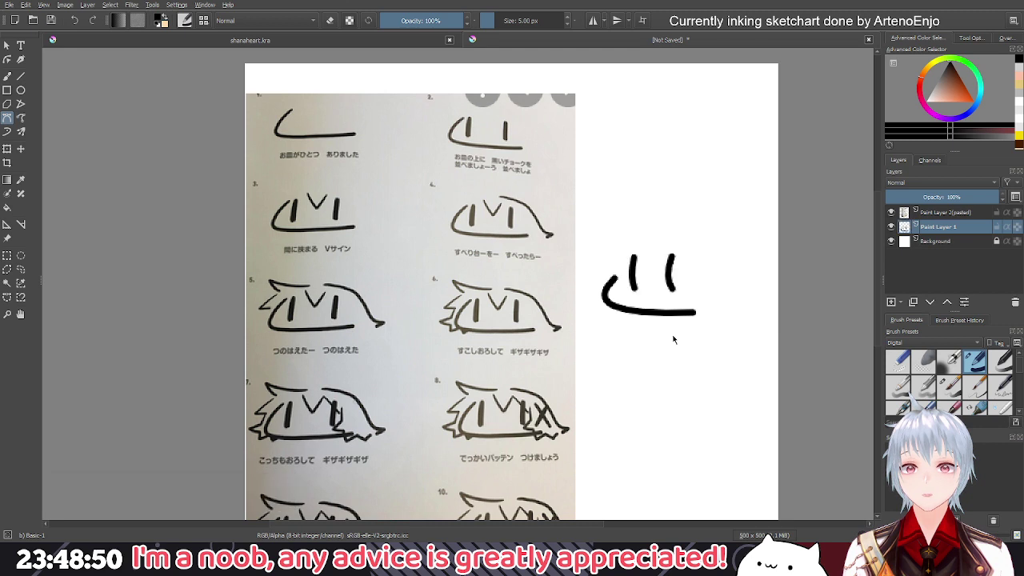
# Set the brush size to 2 px and draw the guide's small V between and above the two eyes
pyautogui.scroll(-1, 400, 100)
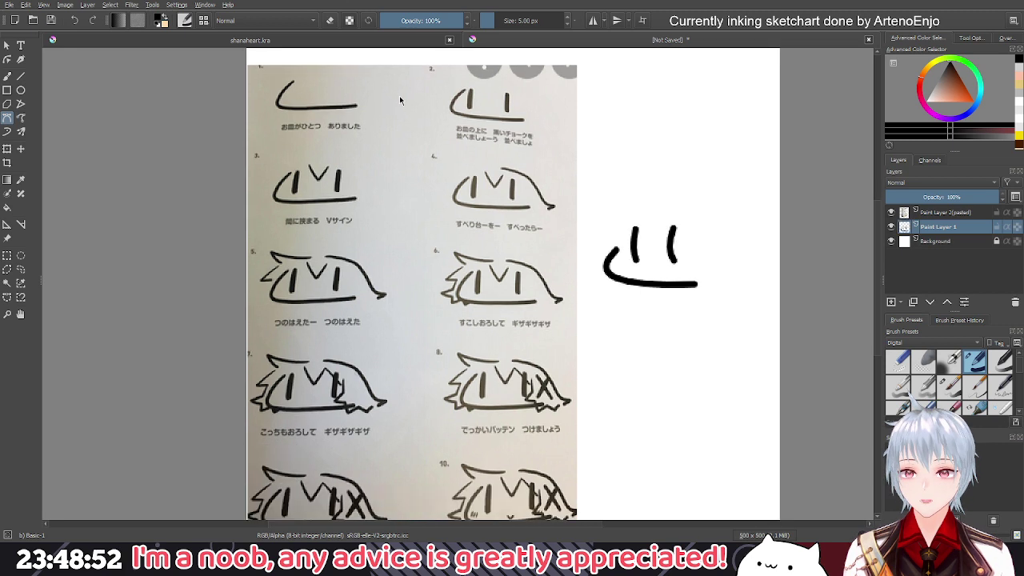
pyautogui.click(507, 23)
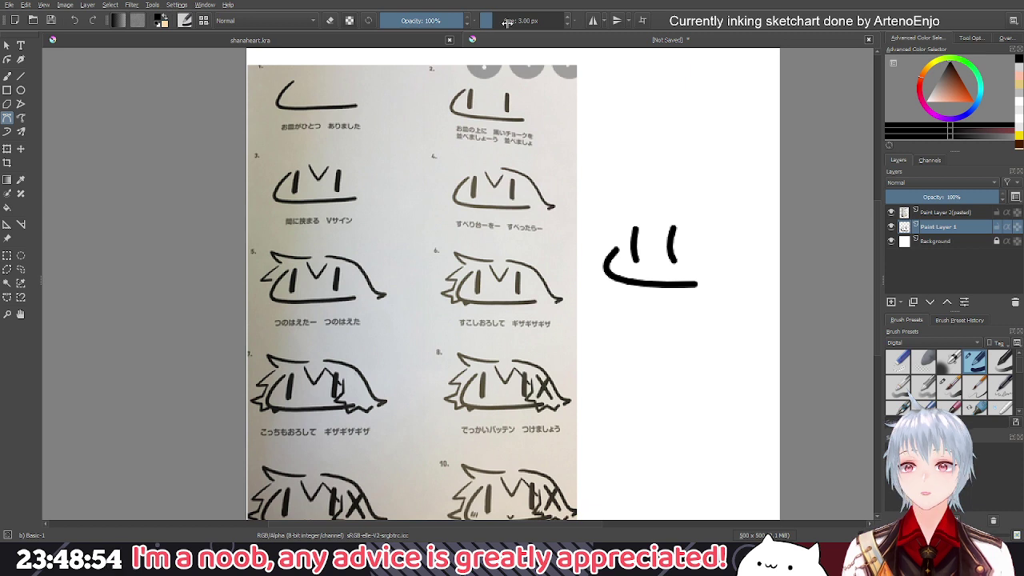
pyautogui.click(505, 21)
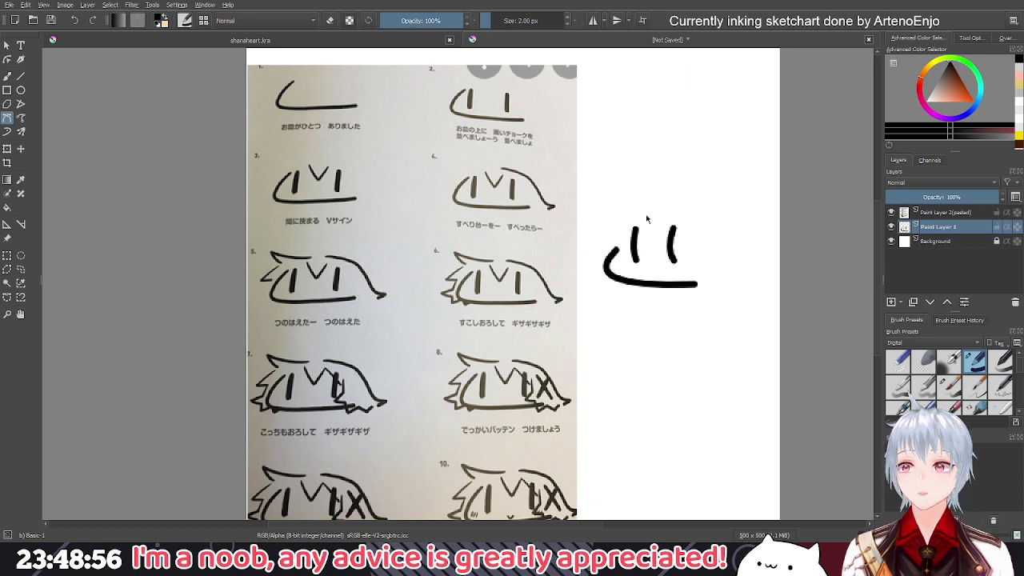
pyautogui.moveTo(646, 214)
pyautogui.mouseDown()
pyautogui.moveTo(653, 232)
pyautogui.moveTo(661, 213)
pyautogui.mouseUp()
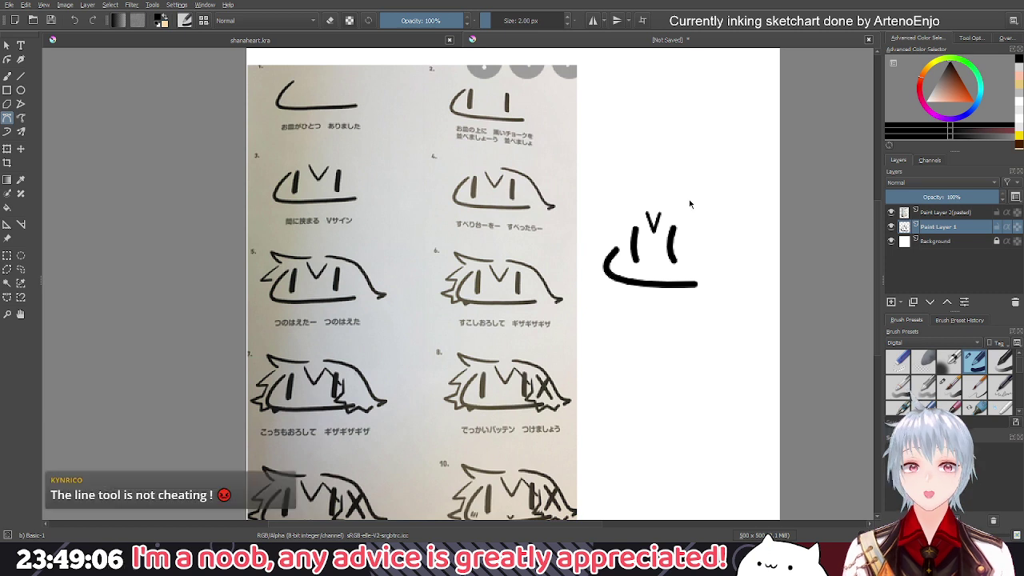
# Draw the guide's fourth-step hair line as Bezier curves sloping down the face's right side and ending in a flicked tip
pyautogui.moveTo(690, 204); pyautogui.dragTo(660, 213)
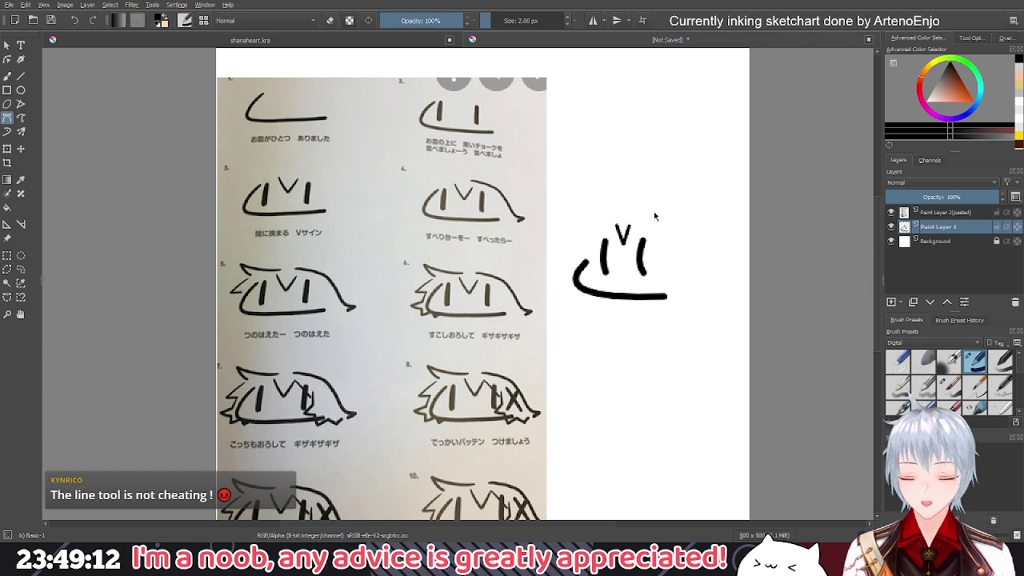
pyautogui.moveTo(654, 213); pyautogui.dragTo(696, 330)
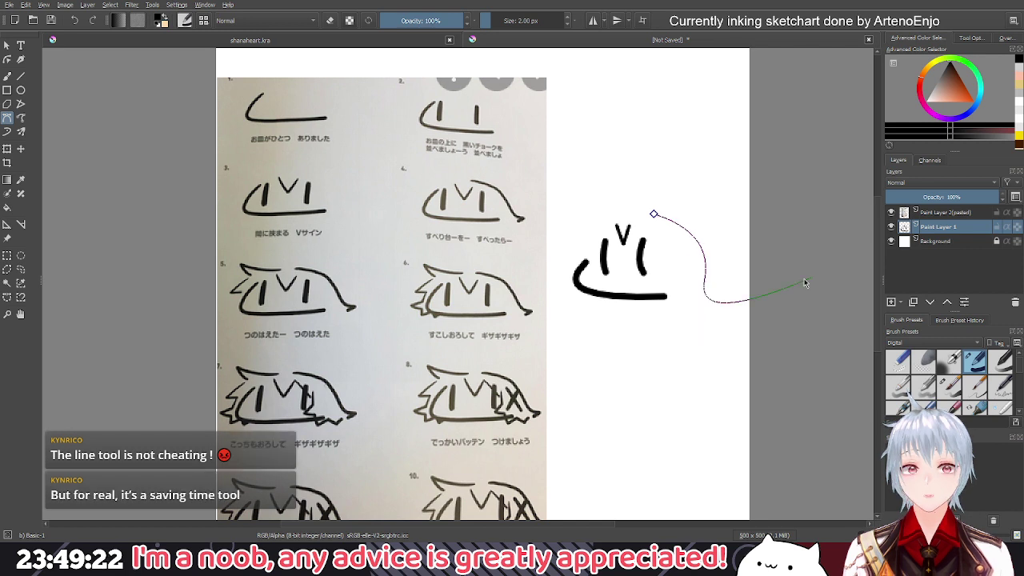
pyautogui.doubleClick(706, 281)
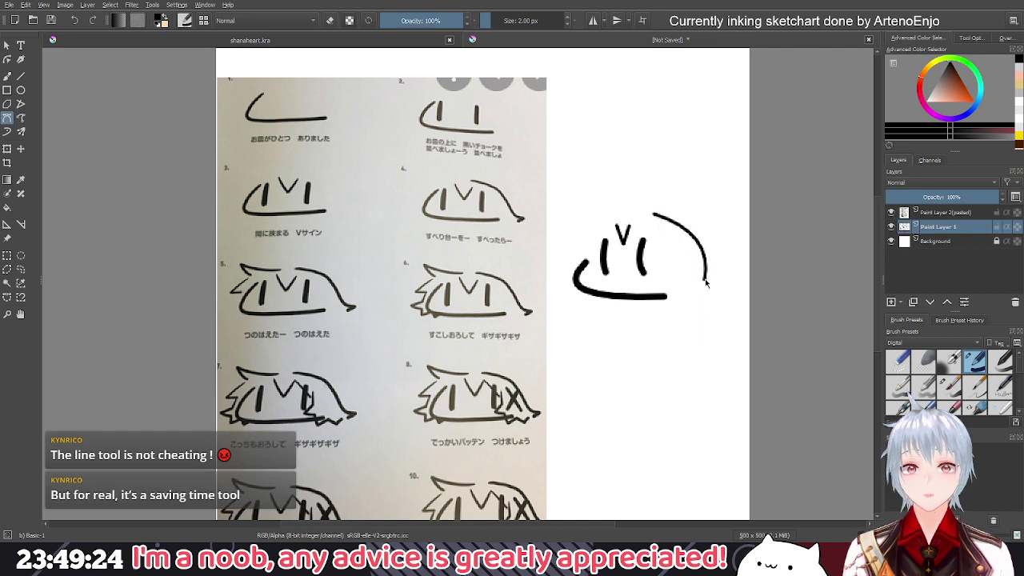
pyautogui.click(704, 280)
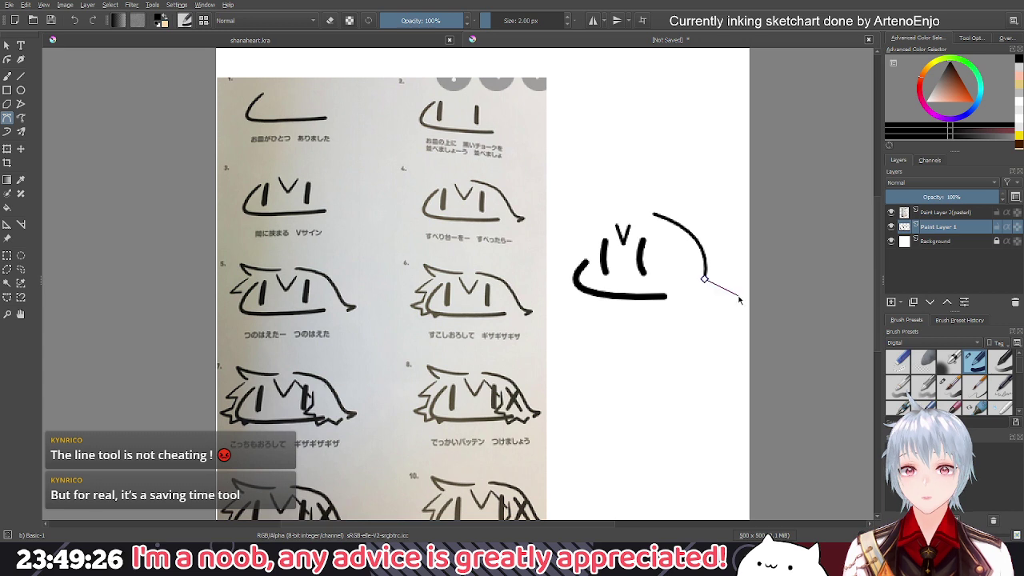
pyautogui.moveTo(739, 299); pyautogui.dragTo(760, 291)
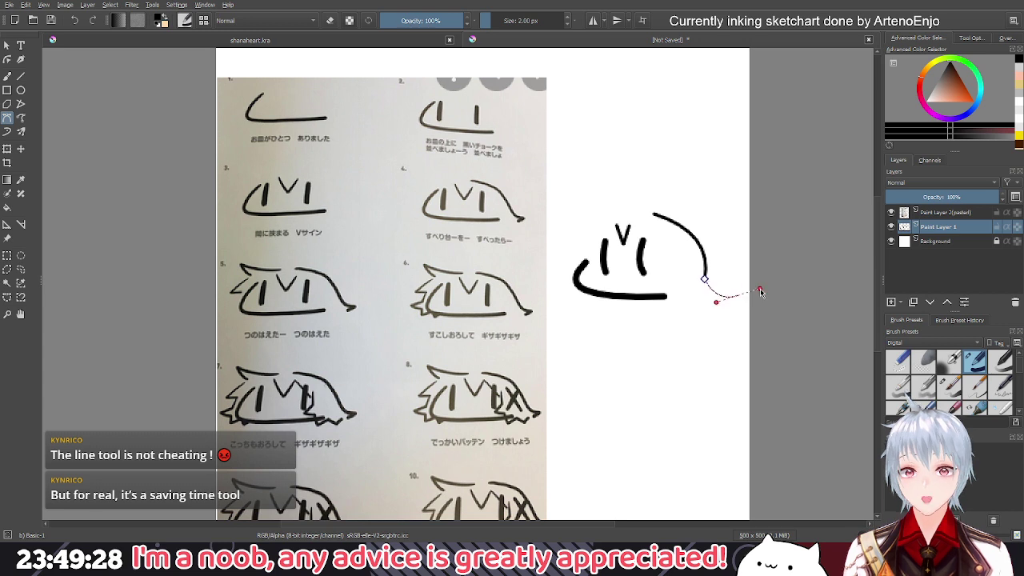
pyautogui.doubleClick(738, 296)
pyautogui.click(737, 295)
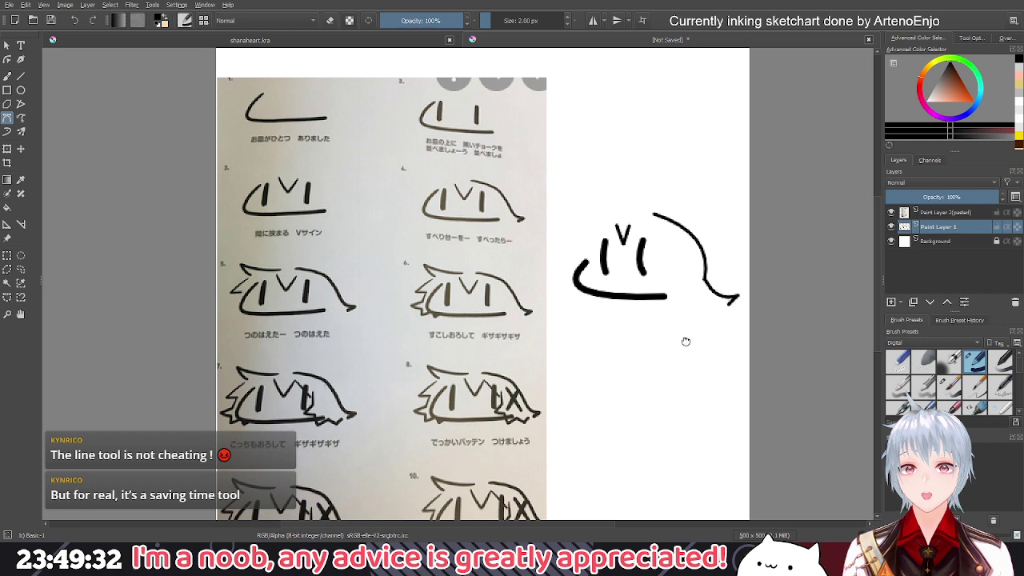
# Try several long curved strokes with the Freehand Brush in the blank area below the face, undoing each one
pyautogui.moveTo(685, 342); pyautogui.dragTo(697, 320)
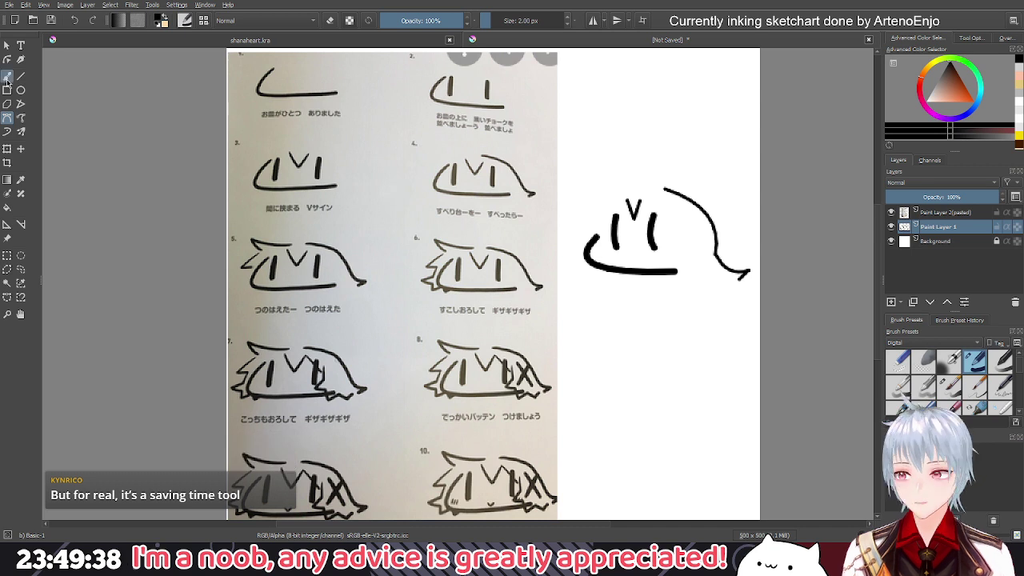
pyautogui.click(6, 77)
pyautogui.moveTo(604, 367); pyautogui.dragTo(608, 319)
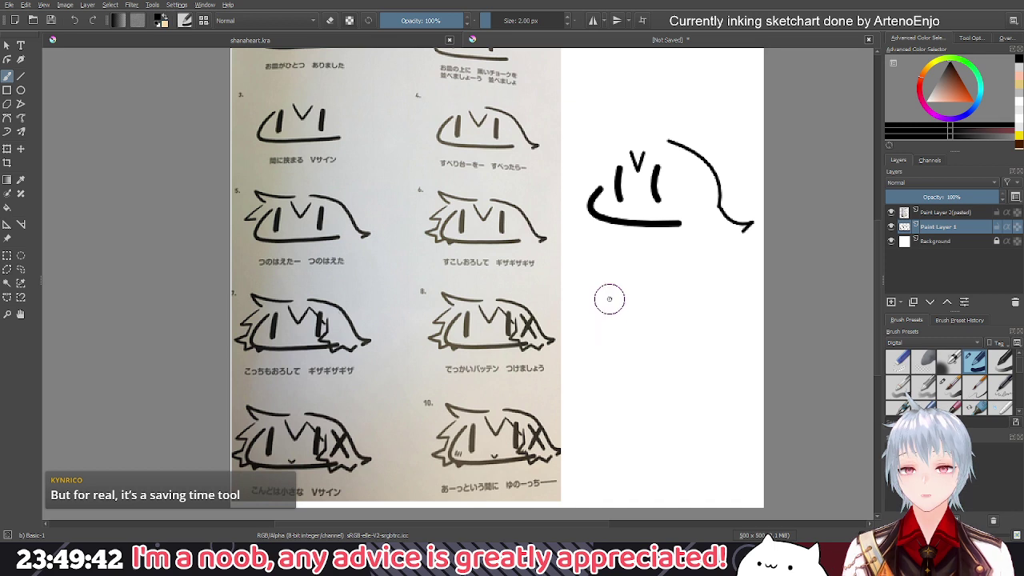
pyautogui.moveTo(611, 285); pyautogui.dragTo(622, 410)
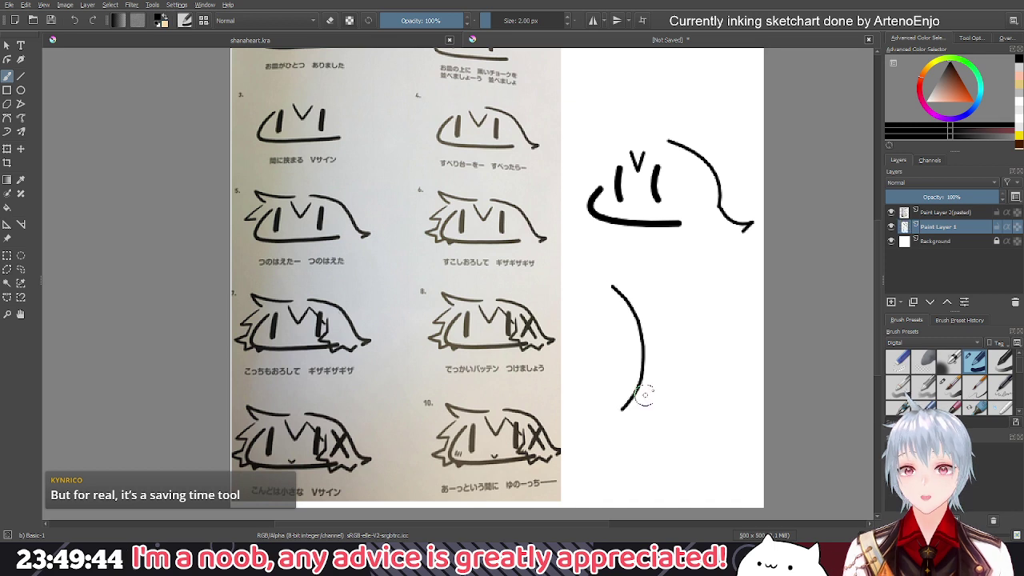
pyautogui.hotkey('ctrl', 'z')
pyautogui.moveTo(623, 279)
pyautogui.mouseDown()
pyautogui.moveTo(674, 411)
pyautogui.moveTo(651, 439)
pyautogui.mouseUp()
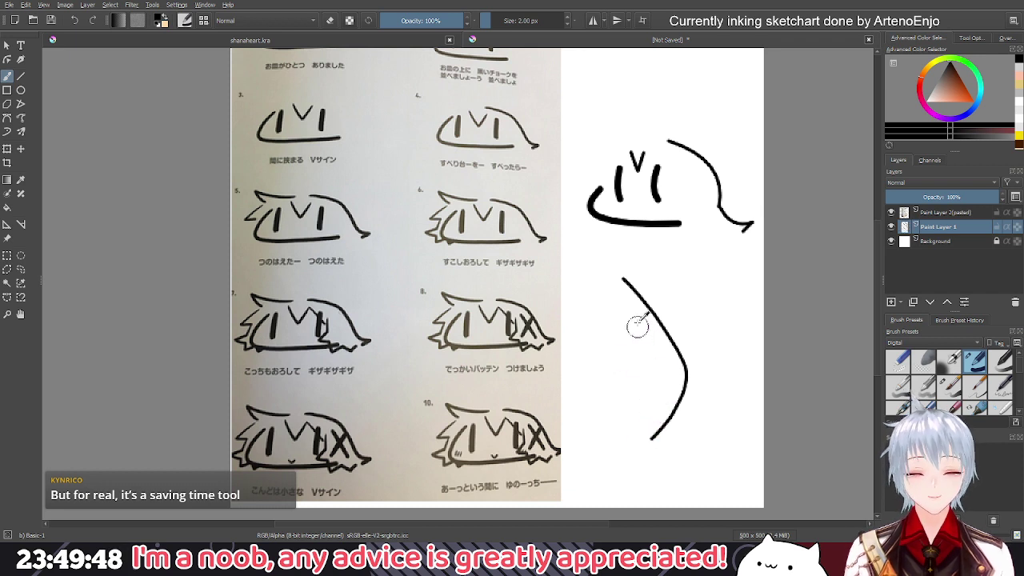
pyautogui.hotkey('ctrl', 'z')
pyautogui.hotkey('ctrl', 'z')
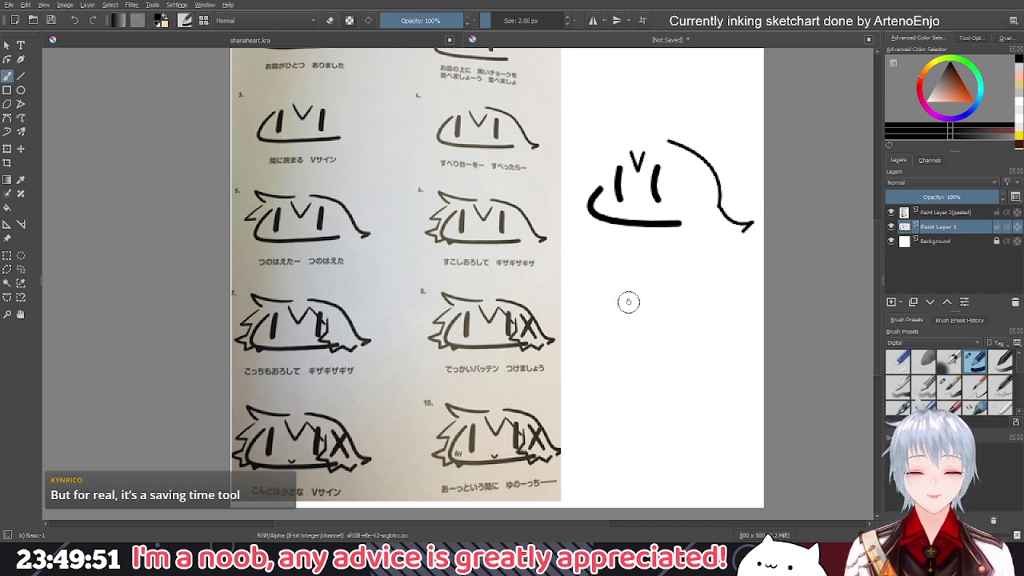
pyautogui.moveTo(629, 296); pyautogui.dragTo(661, 451)
pyautogui.hotkey('ctrl', 'z')
pyautogui.moveTo(656, 296); pyautogui.dragTo(631, 418)
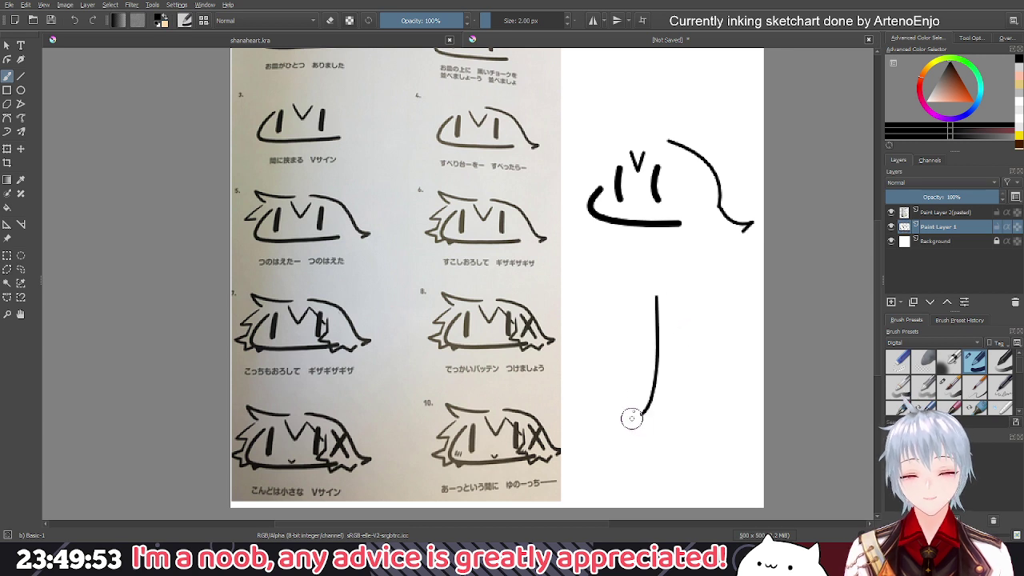
pyautogui.hotkey('ctrl', 'z')
pyautogui.moveTo(674, 315); pyautogui.dragTo(658, 434)
pyautogui.hotkey('ctrl', 'z')
pyautogui.hotkey('ctrl', 'z')
pyautogui.moveTo(686, 336)
pyautogui.mouseDown()
pyautogui.moveTo(628, 472)
pyautogui.moveTo(616, 470)
pyautogui.moveTo(684, 354)
pyautogui.mouseUp()
pyautogui.hotkey('ctrl', 'z')
pyautogui.hotkey('ctrl', 'z')
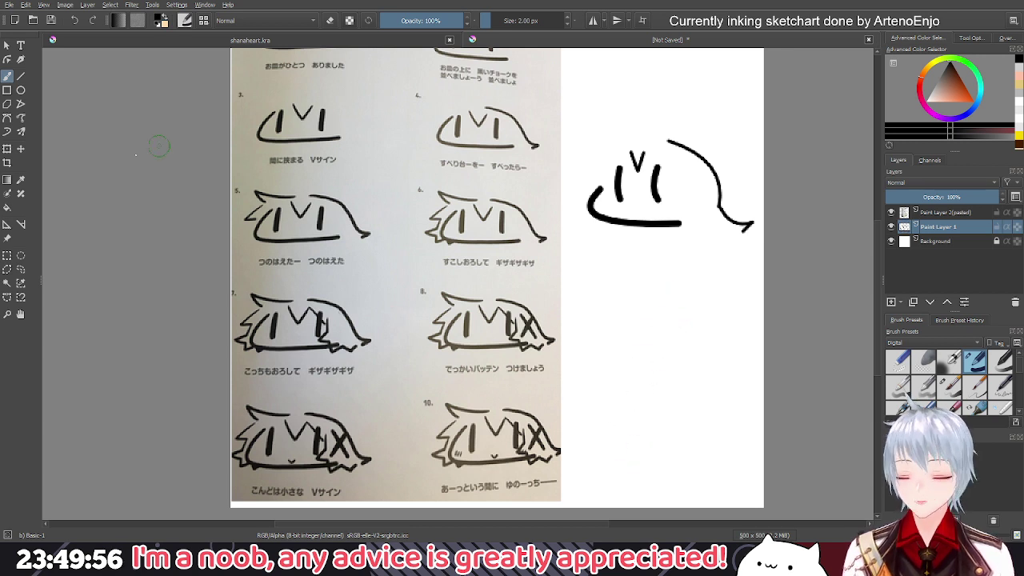
# Return to the Bezier Curve tool, try a long curve in the blank area below the face and cancel it
pyautogui.click(7, 118)
pyautogui.click(683, 283)
pyautogui.moveTo(678, 396); pyautogui.dragTo(660, 214)
pyautogui.press('Escape')
# Draw the guide's fifth-step hair: the top line at the head's left with its pointed tip and a second spike below
pyautogui.moveTo(679, 275); pyautogui.dragTo(661, 376)
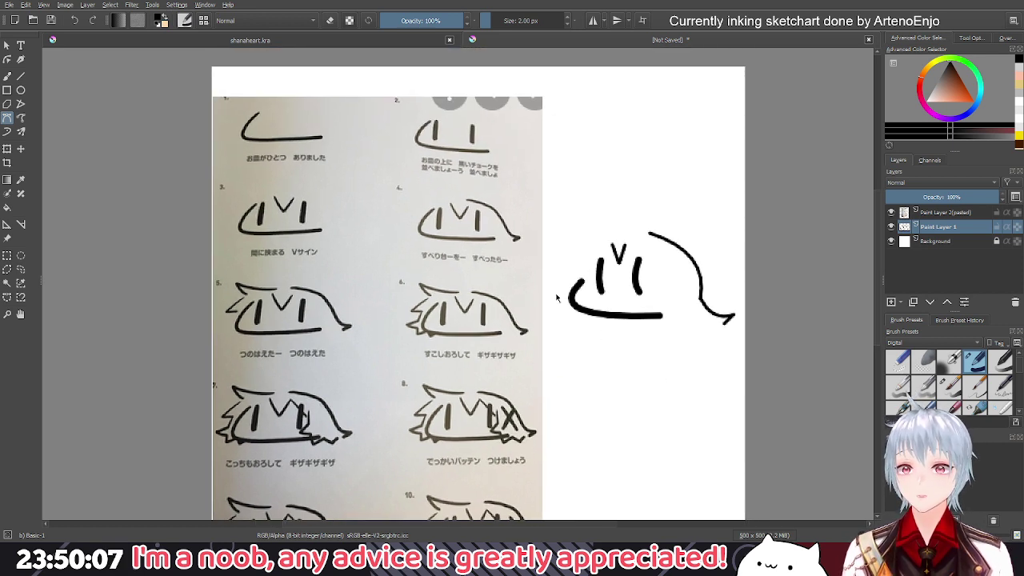
pyautogui.click(610, 229)
pyautogui.moveTo(567, 222); pyautogui.dragTo(565, 213)
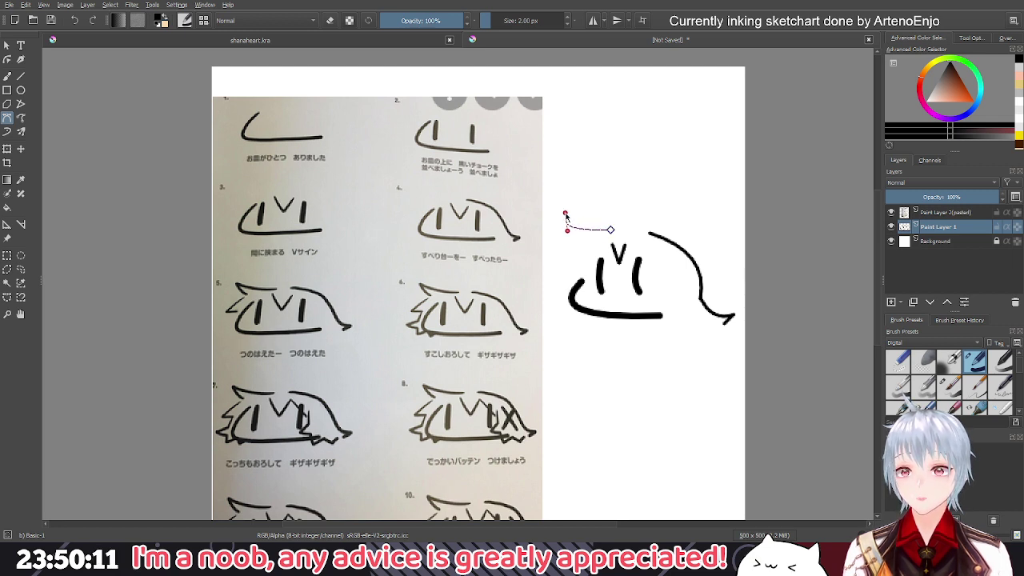
pyautogui.doubleClick(566, 224)
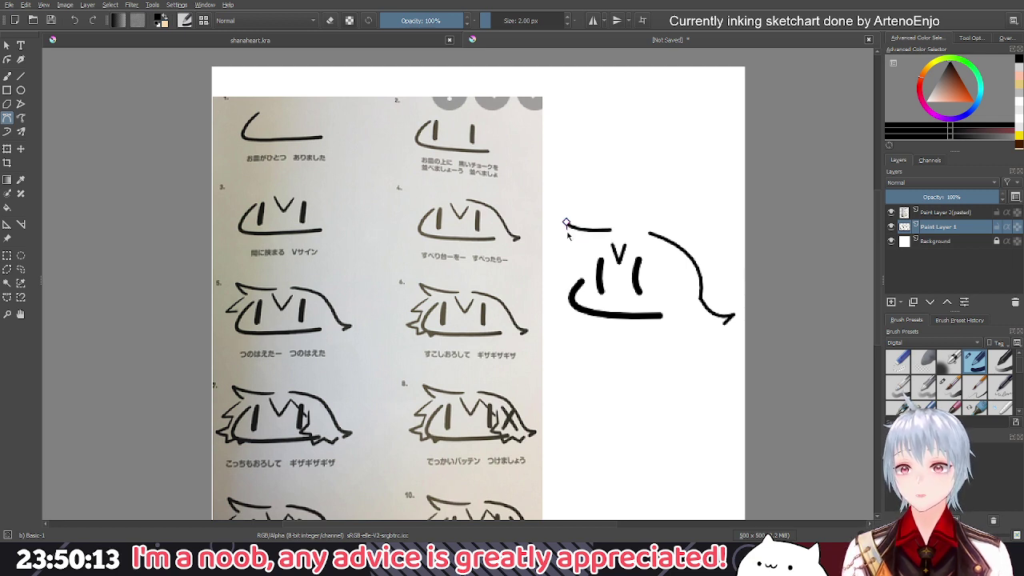
pyautogui.moveTo(574, 243)
pyautogui.mouseDown()
pyautogui.moveTo(590, 249)
pyautogui.moveTo(586, 260)
pyautogui.mouseUp()
pyautogui.doubleClick(585, 260)
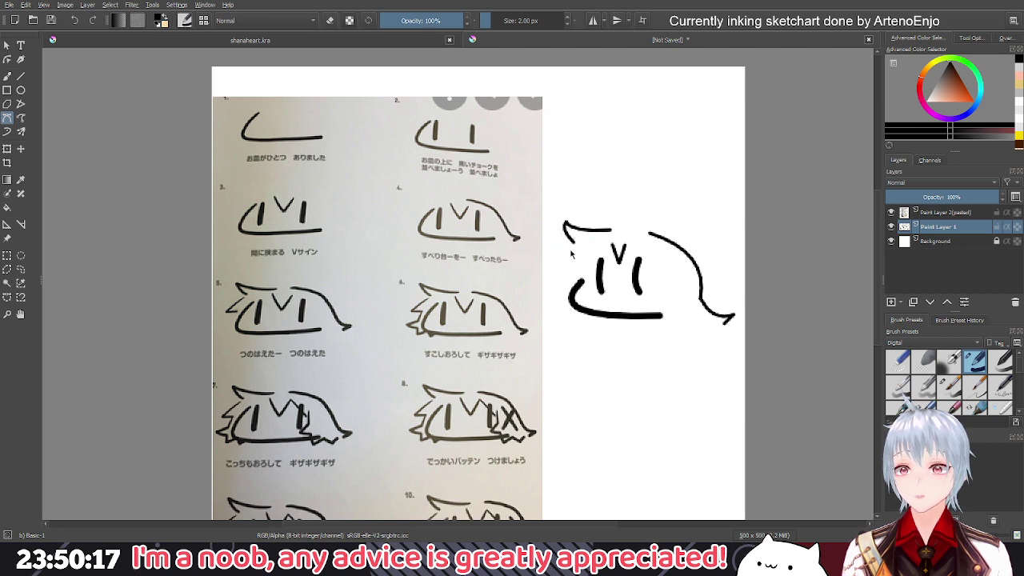
pyautogui.click(573, 244)
pyautogui.doubleClick(559, 269)
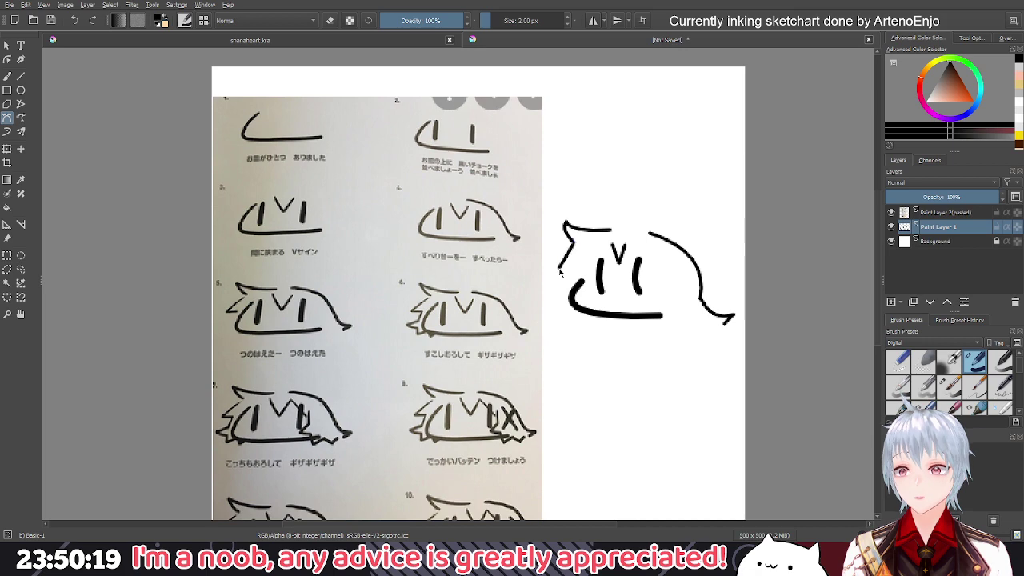
pyautogui.click(559, 269)
pyautogui.doubleClick(573, 269)
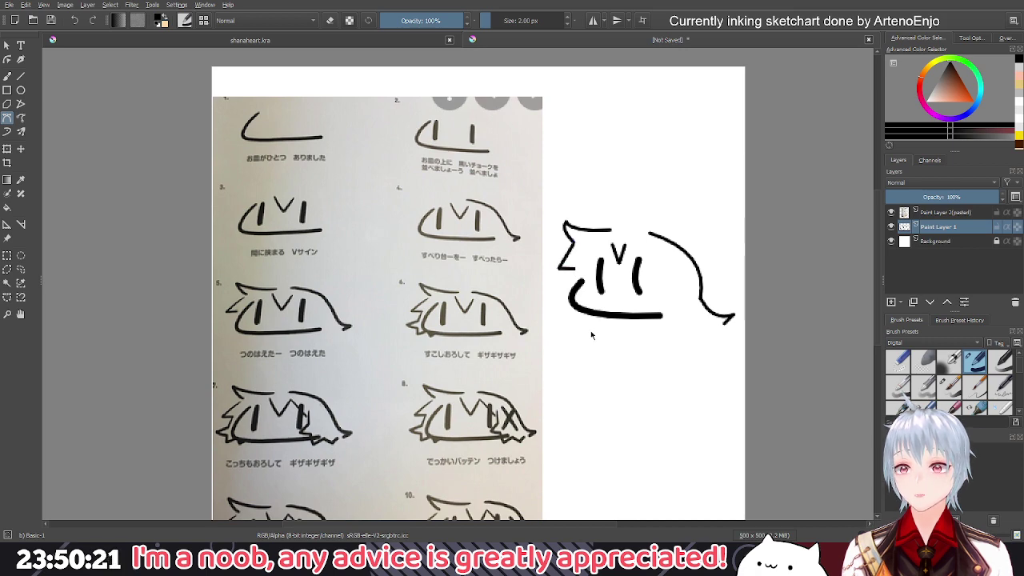
# Extend the left side hair with short zigzag segments down to the face outline's lower corner, following the guide's sixth step
pyautogui.scroll(-1, 573, 350)
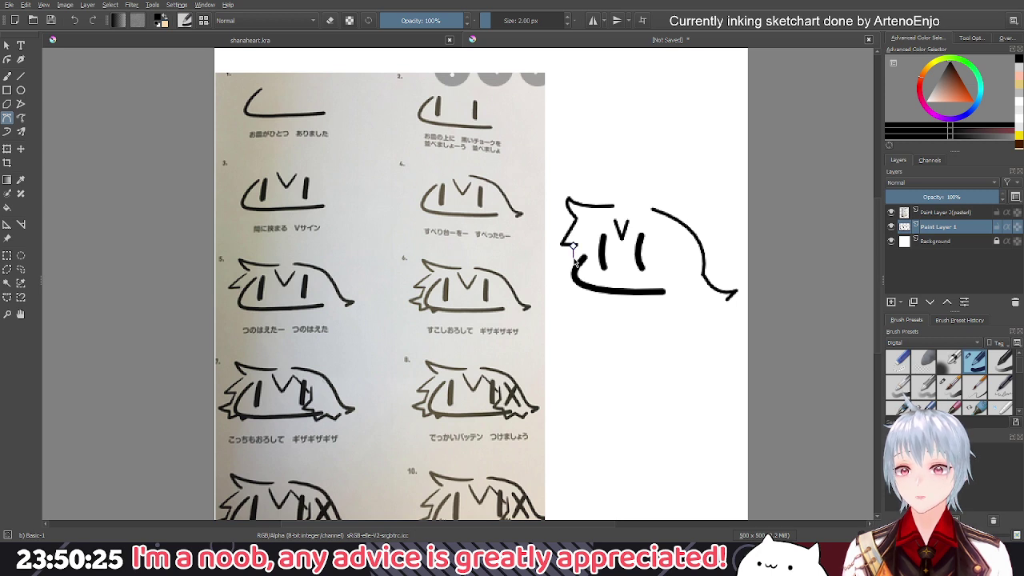
pyautogui.doubleClick(573, 257)
pyautogui.click(573, 258)
pyautogui.doubleClick(563, 263)
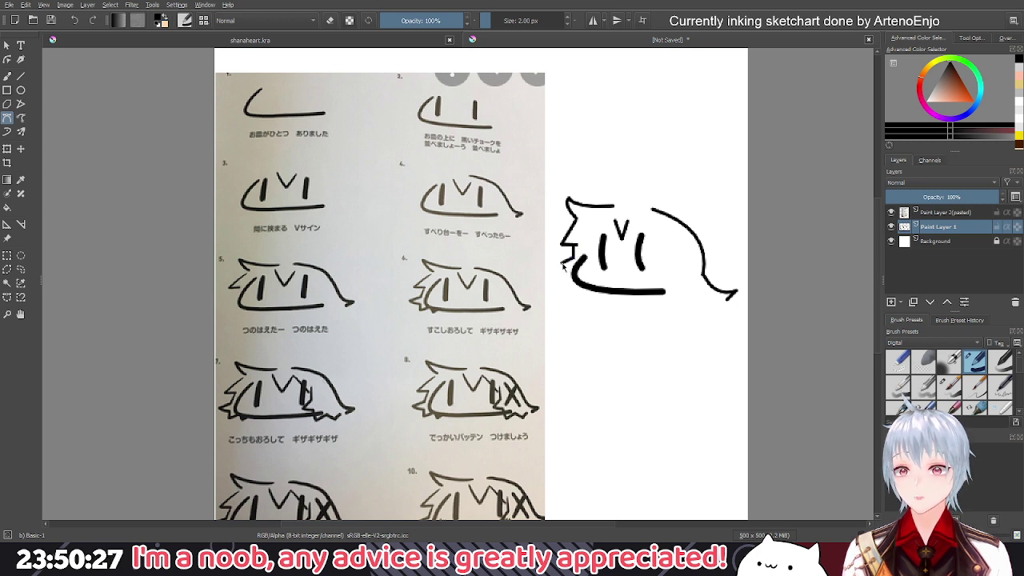
pyautogui.click(563, 263)
pyautogui.doubleClick(566, 268)
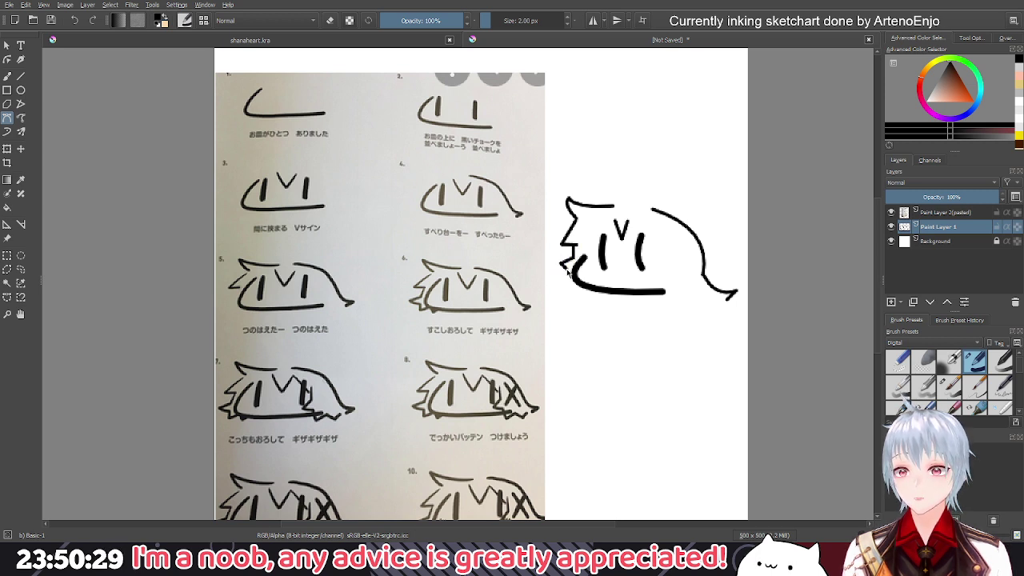
pyautogui.click(566, 269)
pyautogui.doubleClick(566, 283)
pyautogui.click(566, 283)
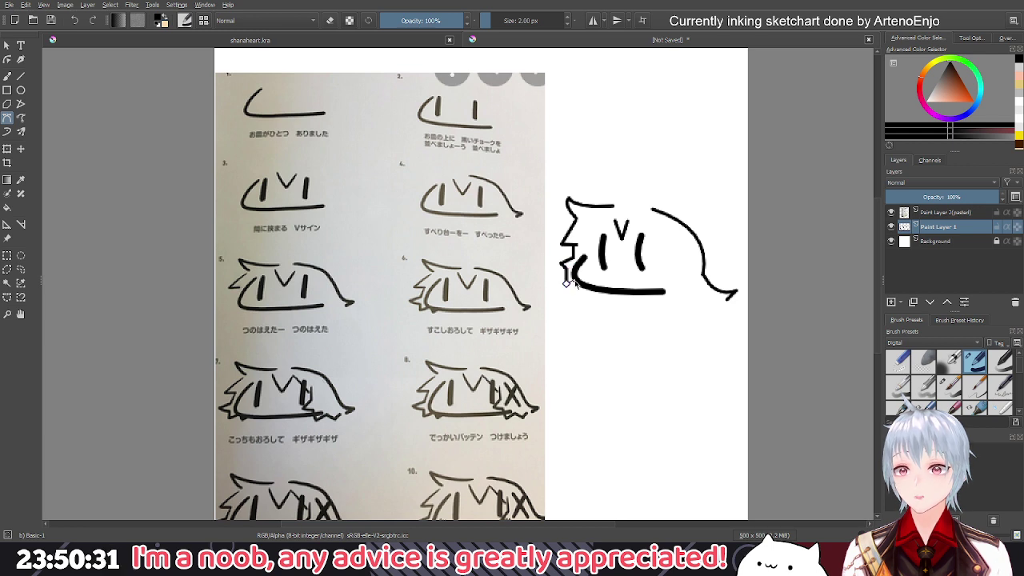
pyautogui.doubleClick(575, 283)
pyautogui.click(576, 285)
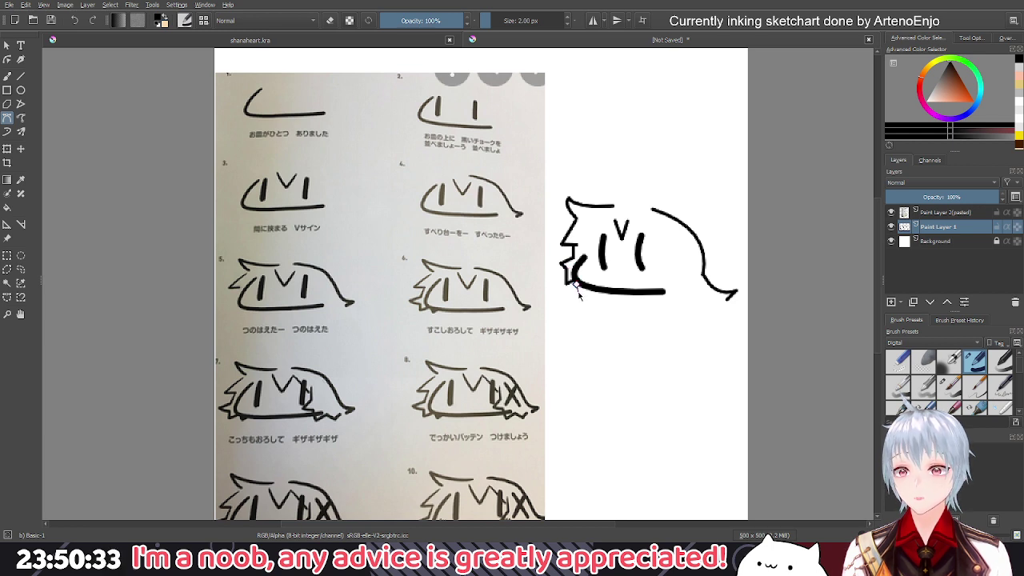
pyautogui.doubleClick(577, 291)
pyautogui.click(577, 292)
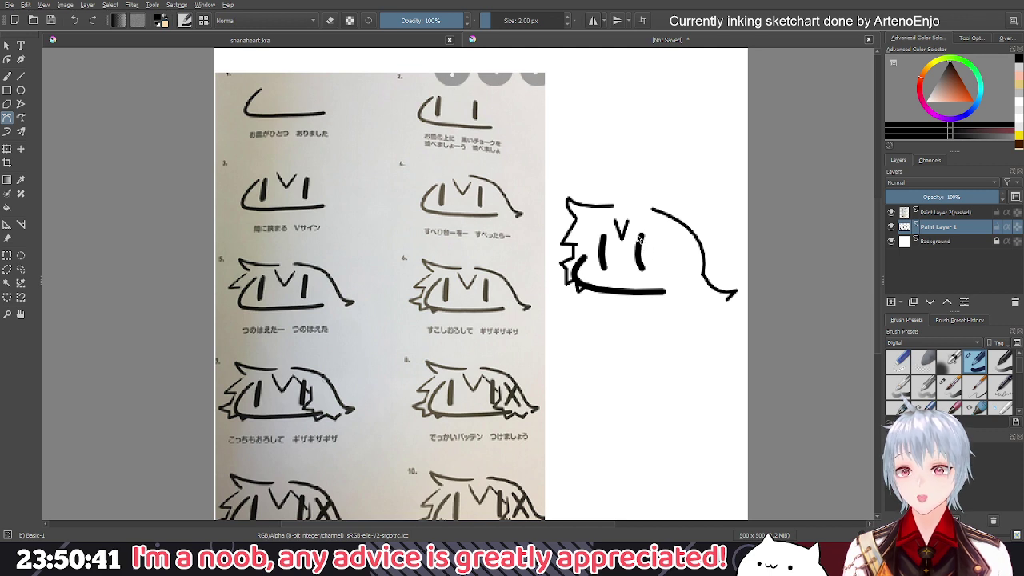
# Draw the guide's seventh-step hair: a short line across the right eye, a zigzag down beside it and along the bottom to the hair tip
pyautogui.click(629, 221)
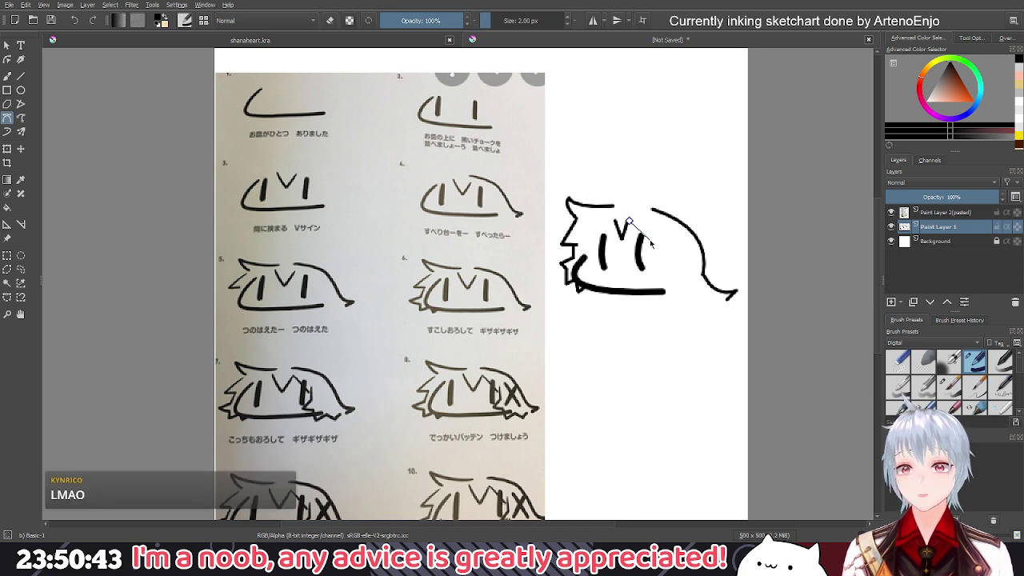
pyautogui.doubleClick(649, 246)
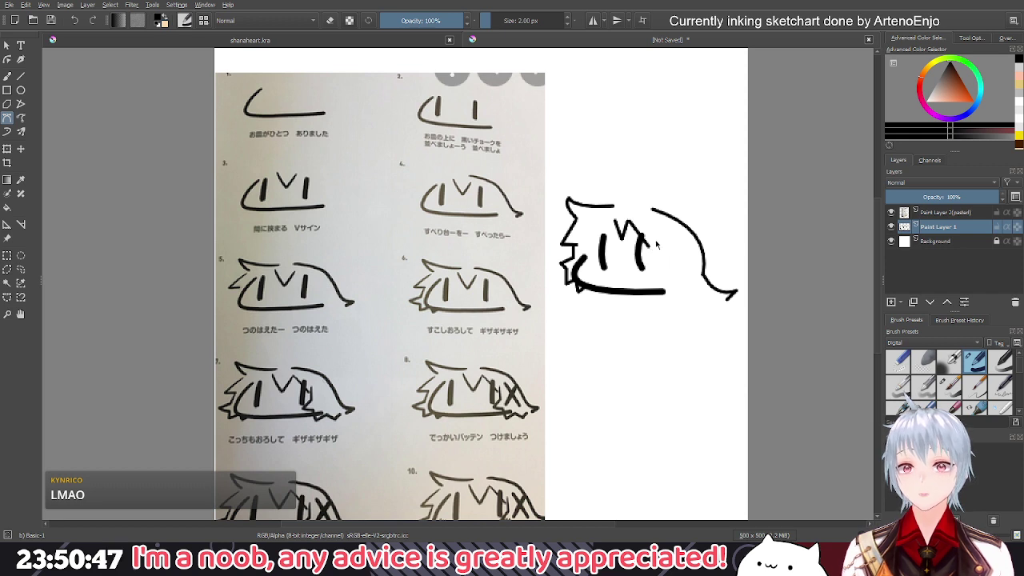
pyautogui.click(652, 238)
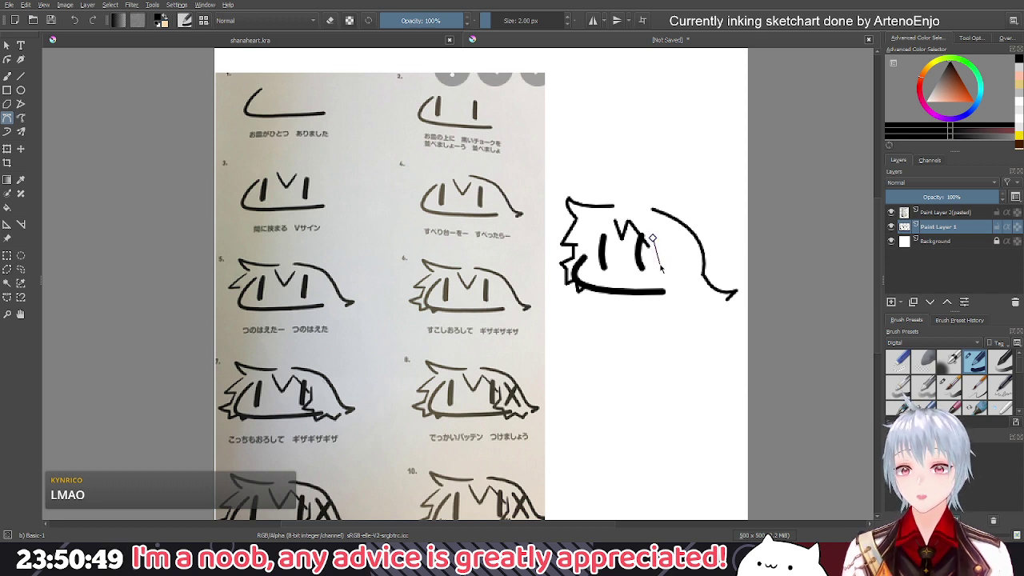
pyautogui.click(658, 262)
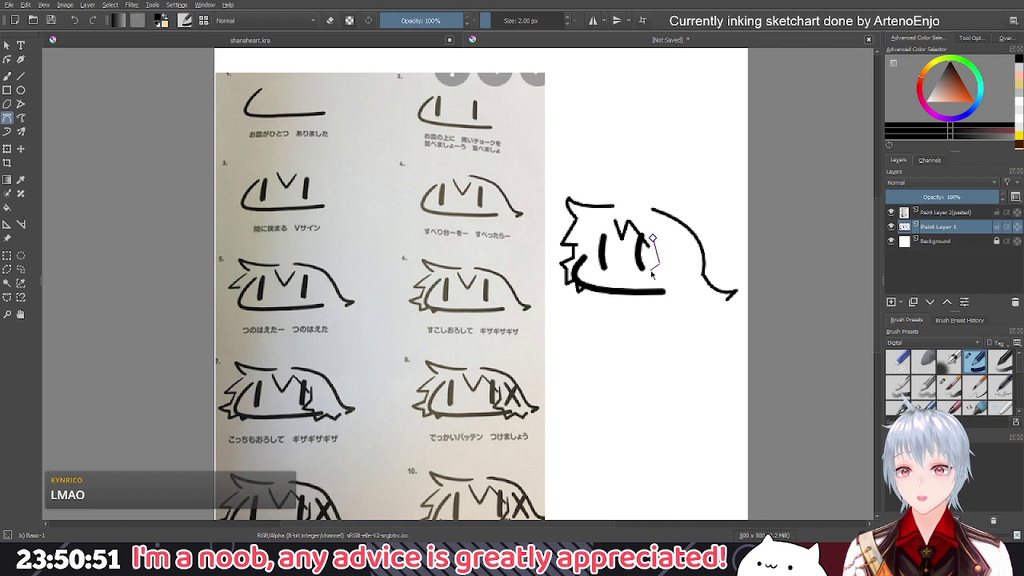
pyautogui.click(652, 272)
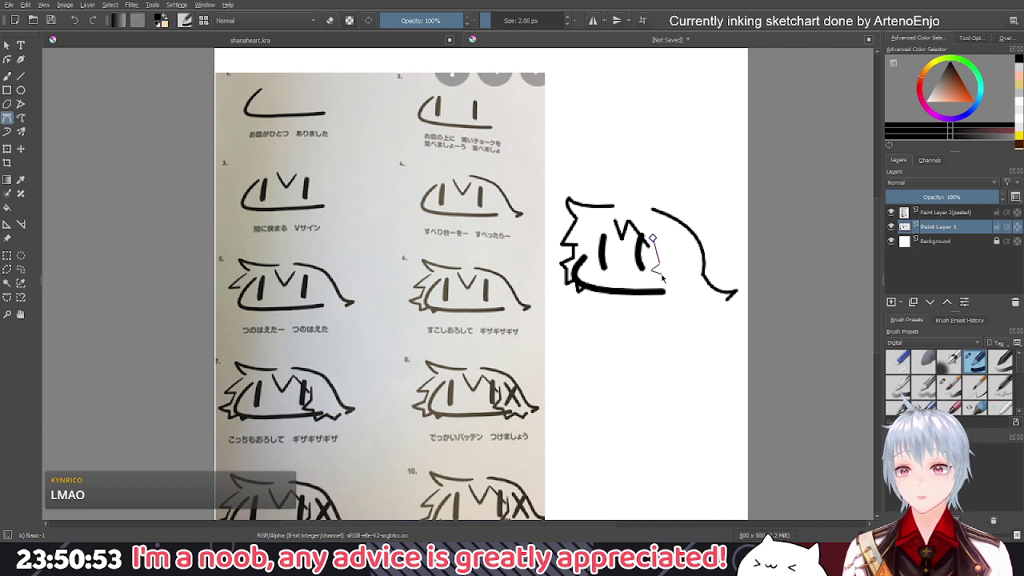
pyautogui.click(661, 274)
pyautogui.click(663, 296)
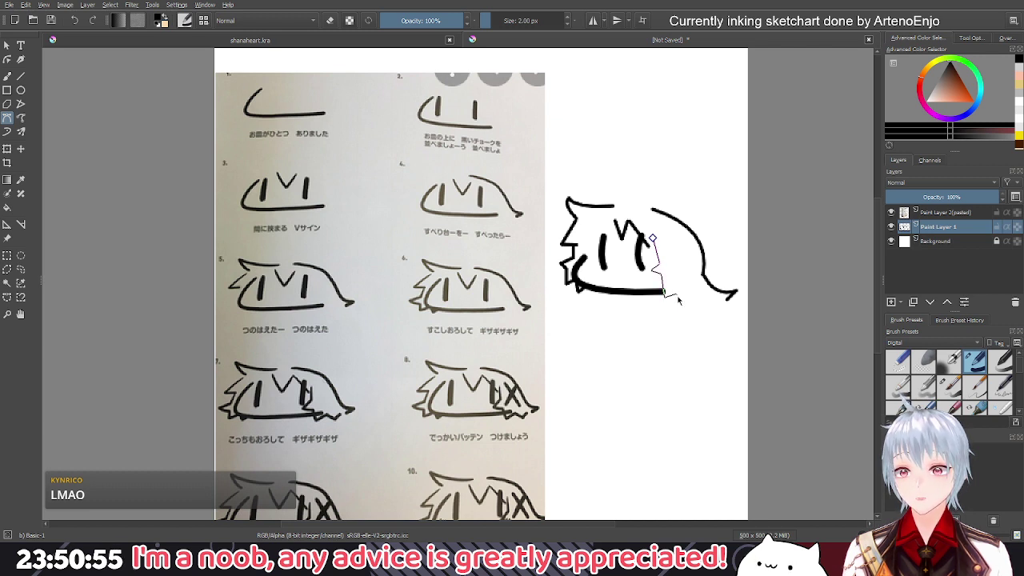
pyautogui.click(676, 294)
pyautogui.click(684, 308)
pyautogui.click(693, 299)
pyautogui.click(703, 309)
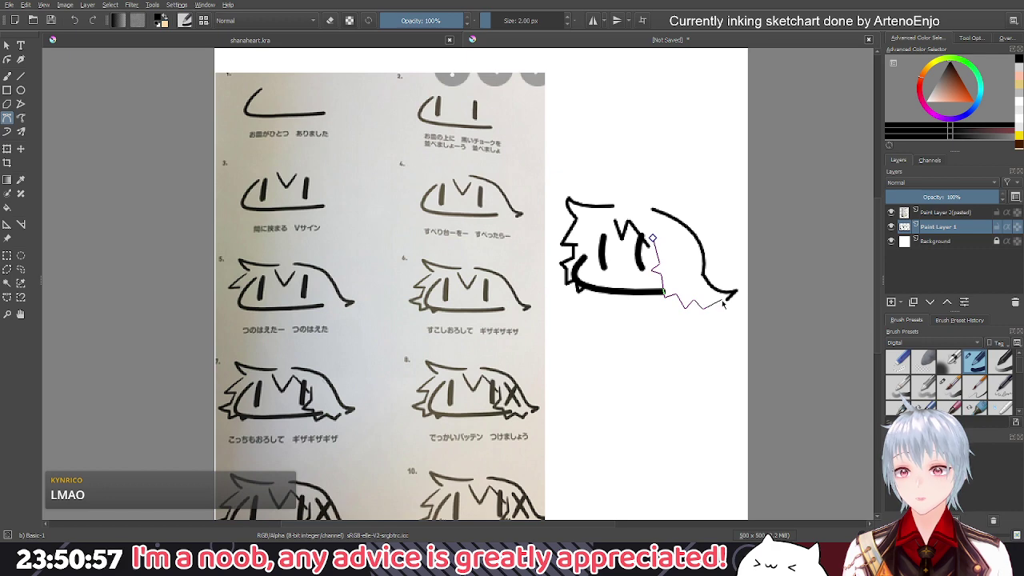
pyautogui.doubleClick(724, 300)
# Draw a large X on the hair to the right of the face with a 4 px brush, following the guide's eighth step
pyautogui.moveTo(638, 346); pyautogui.dragTo(667, 325)
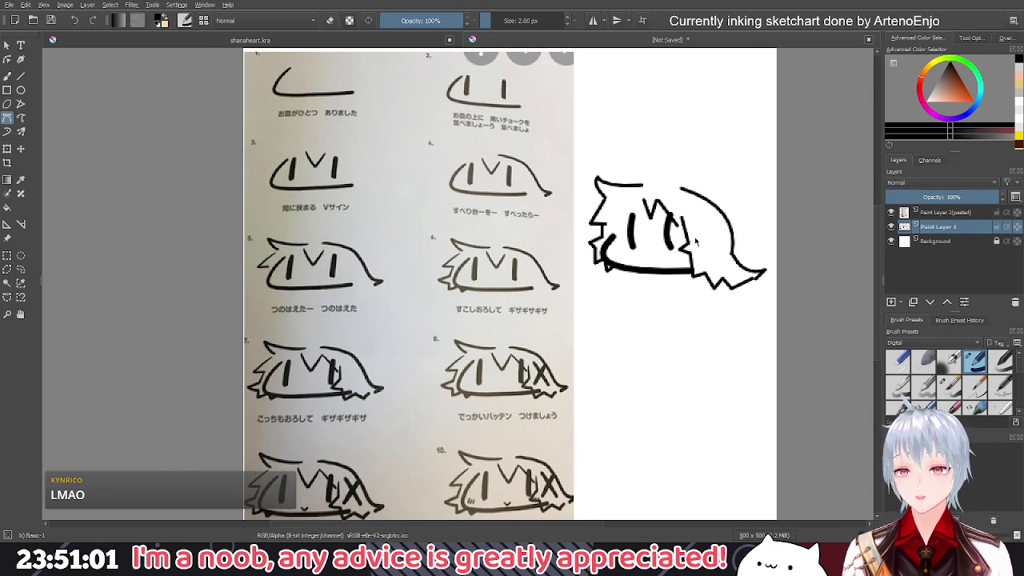
pyautogui.scroll(2, 519, 24)
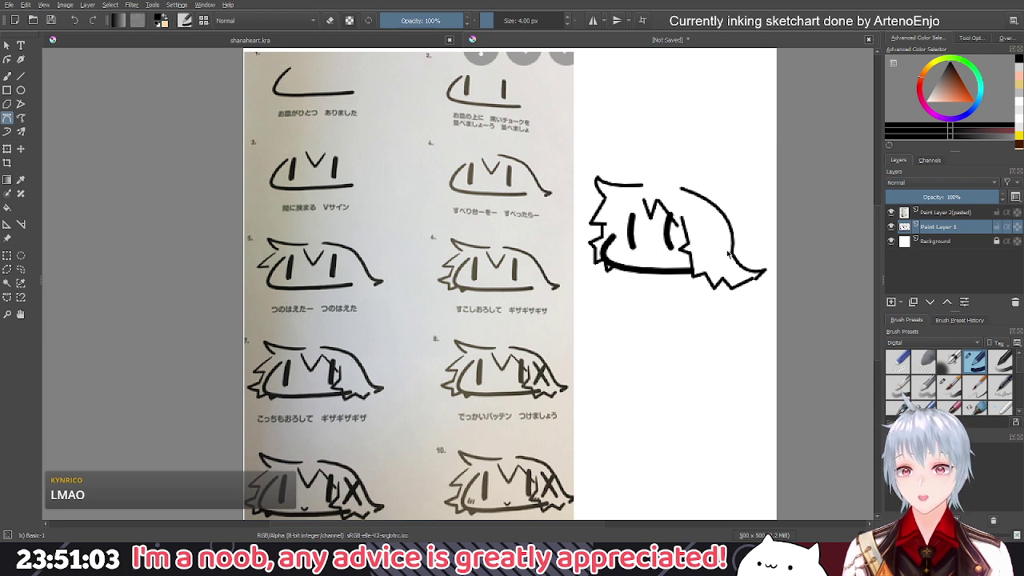
pyautogui.click(699, 224)
pyautogui.doubleClick(722, 262)
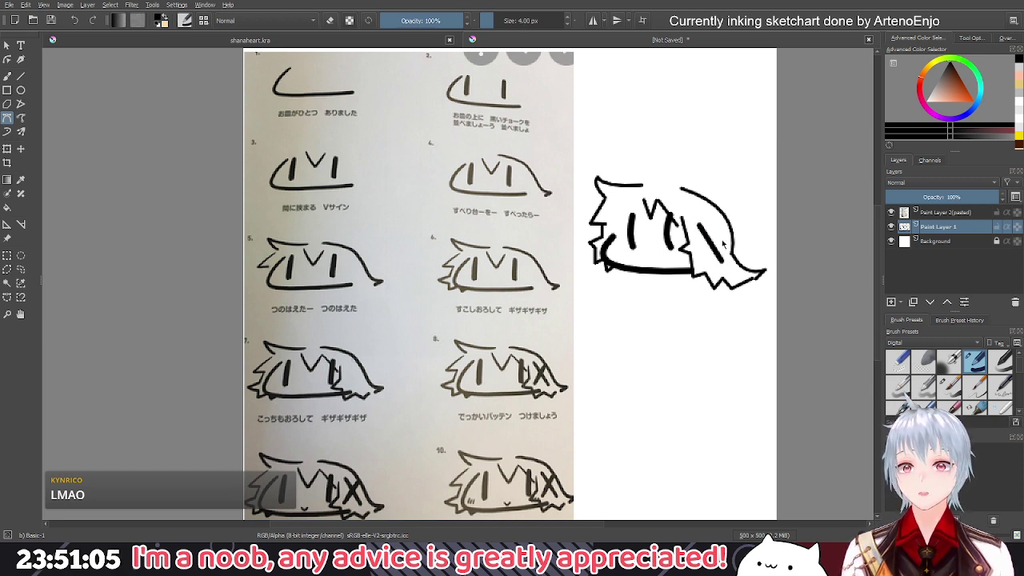
pyautogui.click(718, 227)
pyautogui.doubleClick(702, 260)
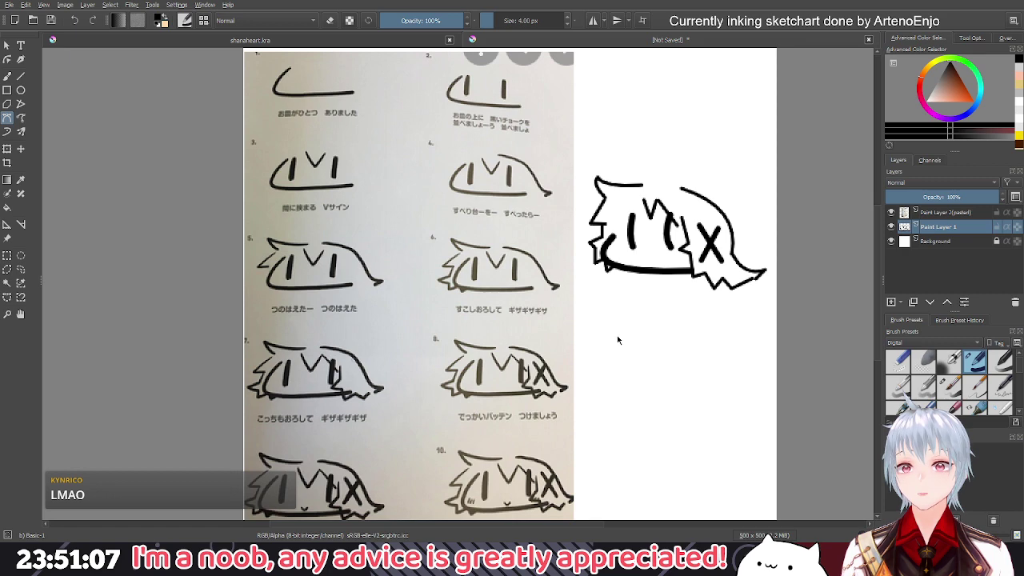
# Draw a small V-shaped mouth between the eyes and the chin line with a 2 px brush, following the guide's ninth step
pyautogui.moveTo(618, 337); pyautogui.dragTo(629, 292)
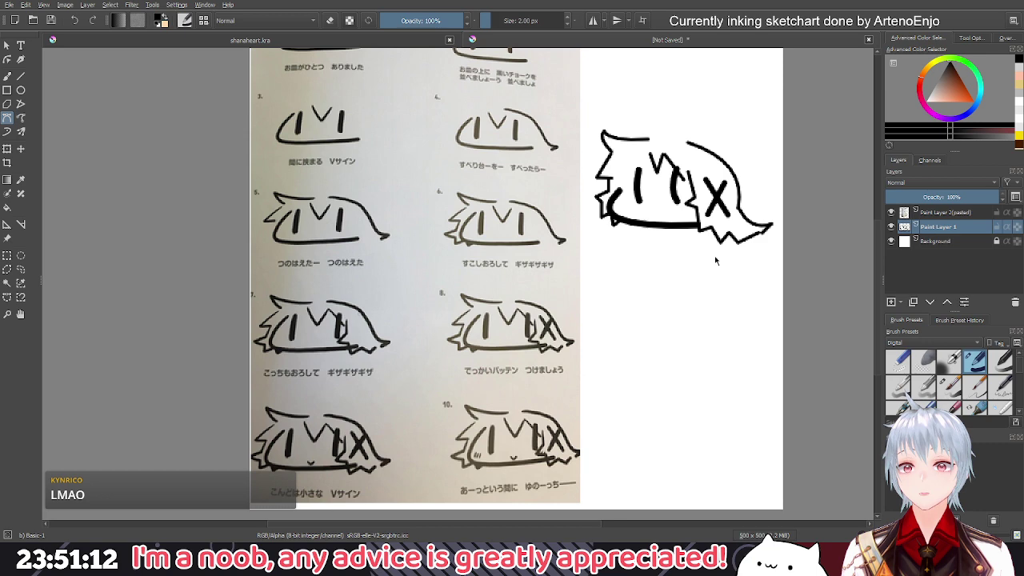
pyautogui.scroll(1, 667, 204)
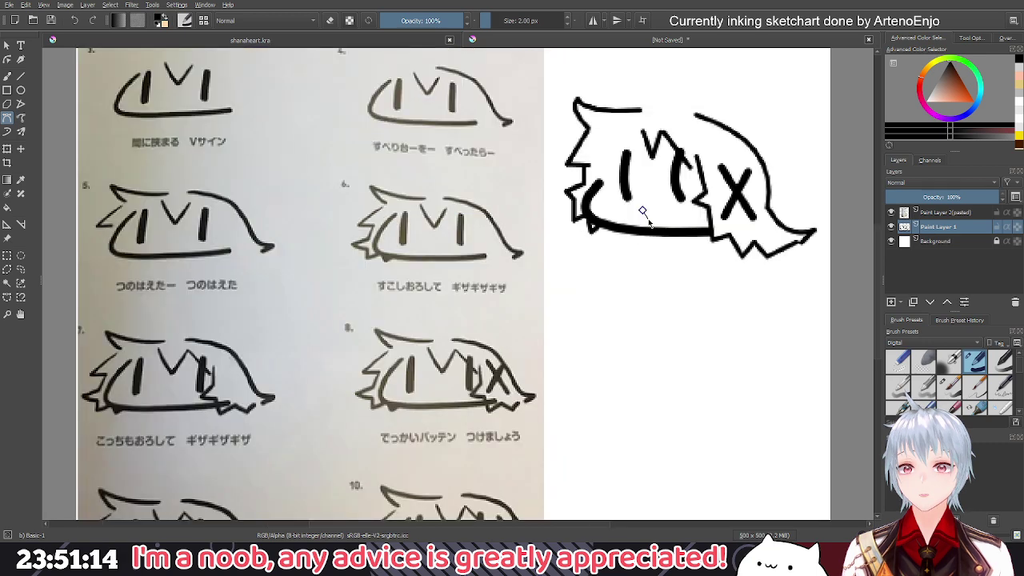
pyautogui.scroll(-1, 639, 306)
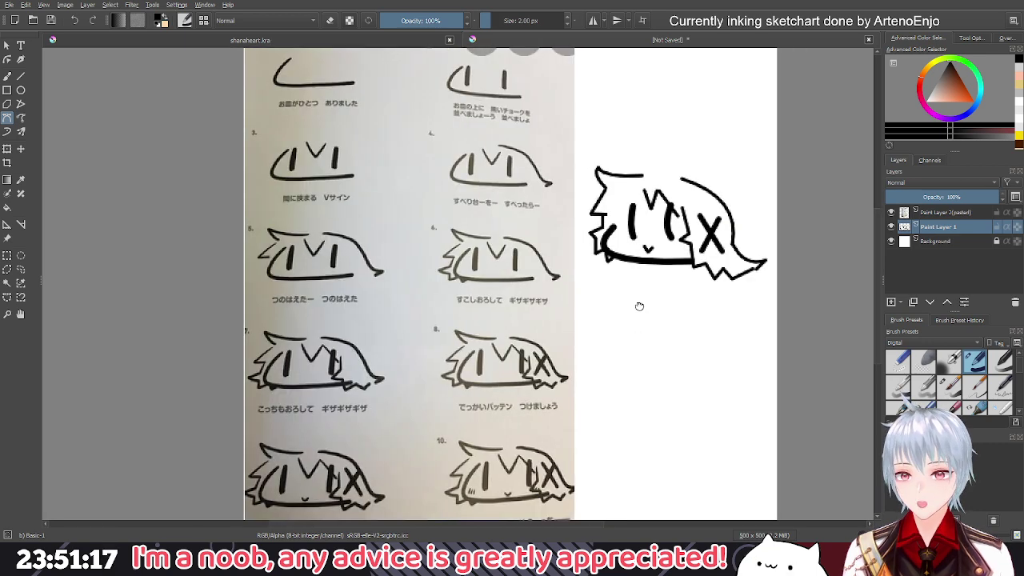
# Dot three blush marks on the left cheek with the Freehand Brush and extend the top hair line to the right
pyautogui.moveTo(639, 306); pyautogui.dragTo(661, 285)
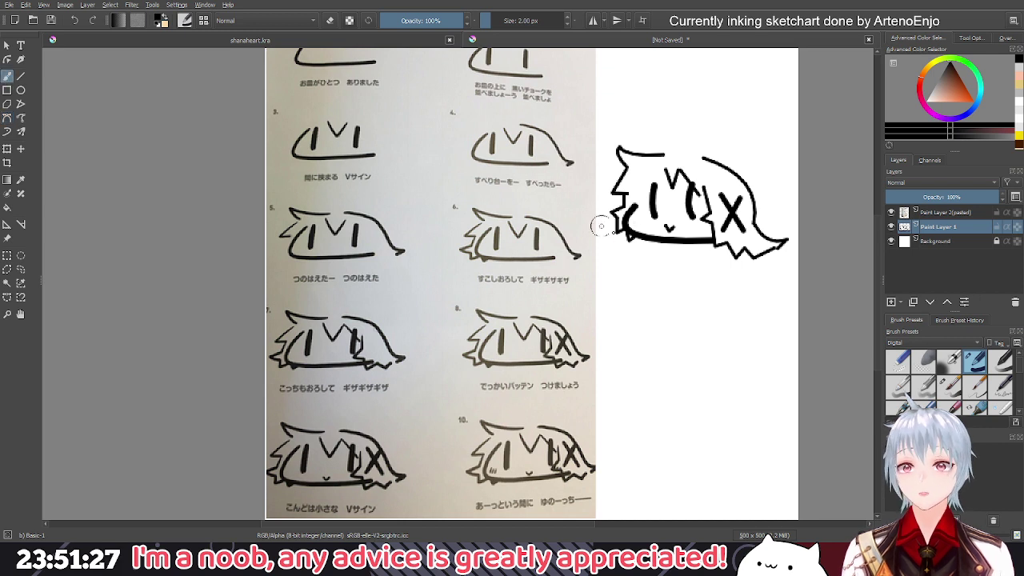
pyautogui.scroll(1, 643, 229)
pyautogui.scroll(1, 646, 230)
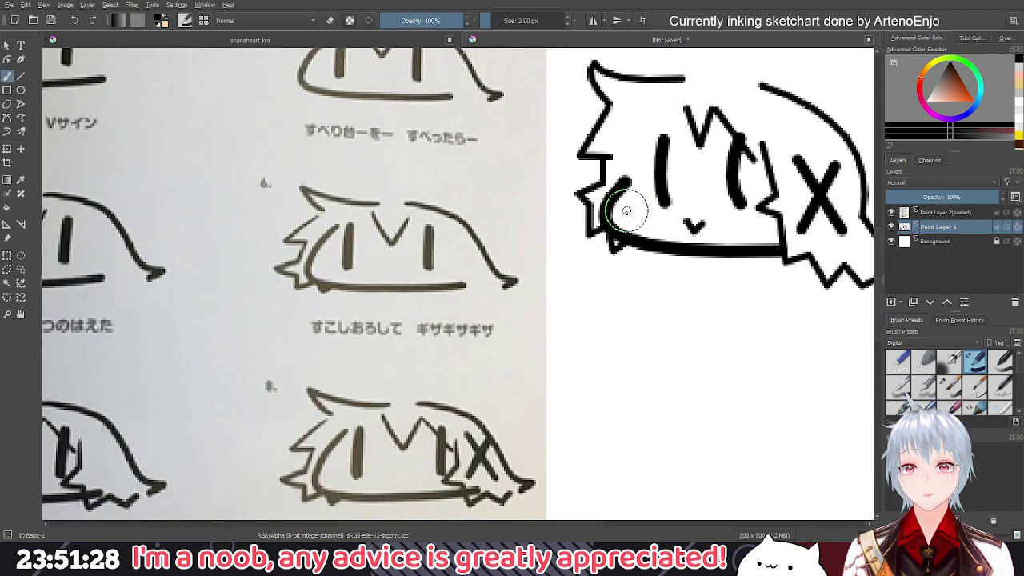
pyautogui.click(625, 214)
pyautogui.click(637, 217)
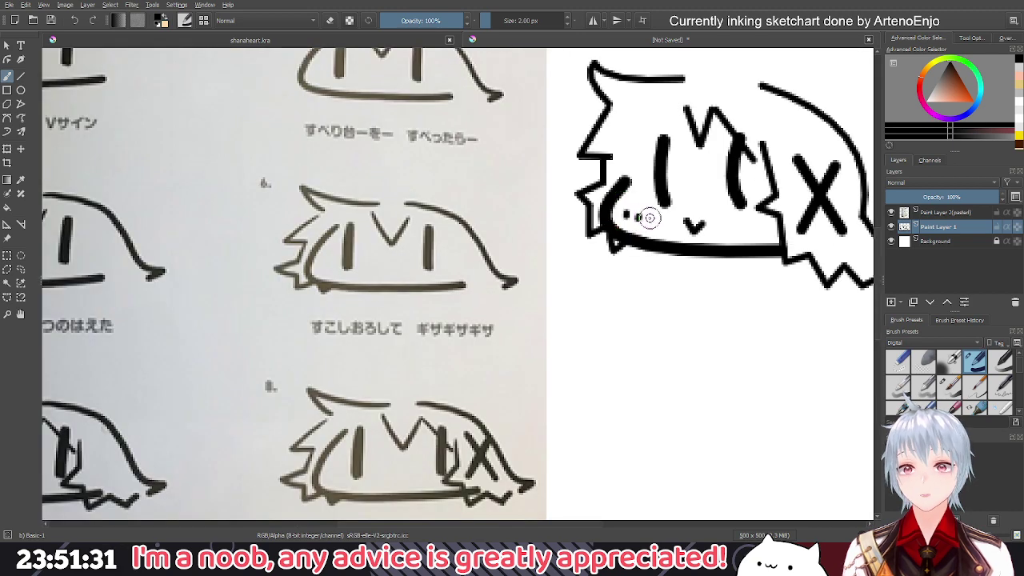
pyautogui.scroll(-2, 649, 218)
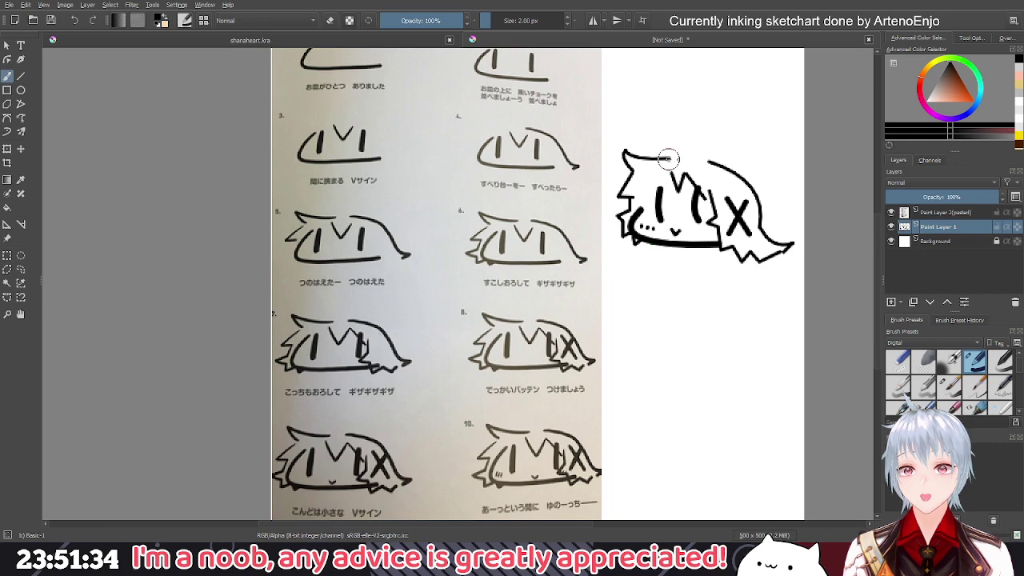
pyautogui.moveTo(668, 159); pyautogui.dragTo(693, 160)
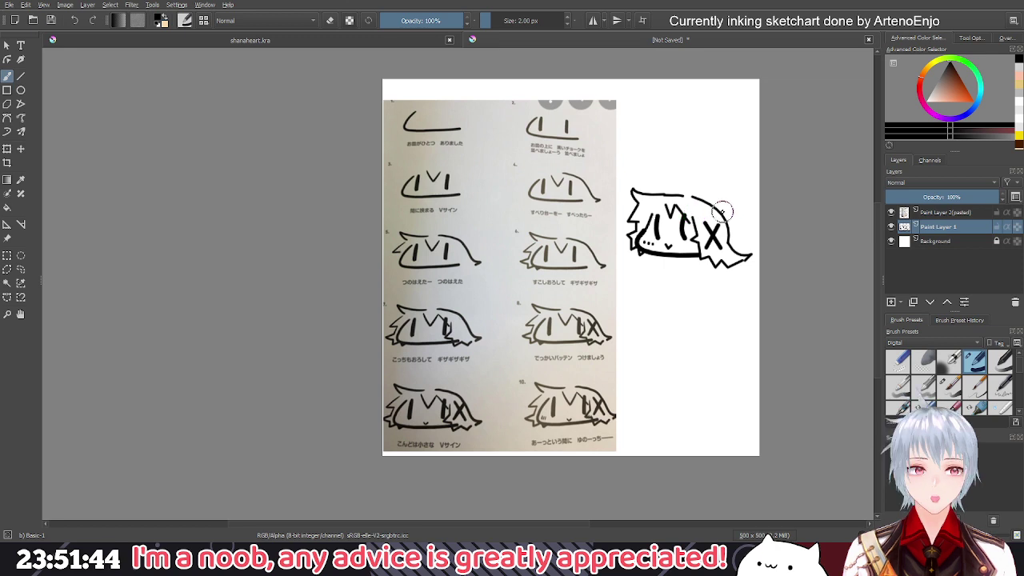
# Delete the face drawing layer and the pasted guide layer, and add a new empty paint layer above the background
pyautogui.moveTo(722, 211); pyautogui.dragTo(714, 269)
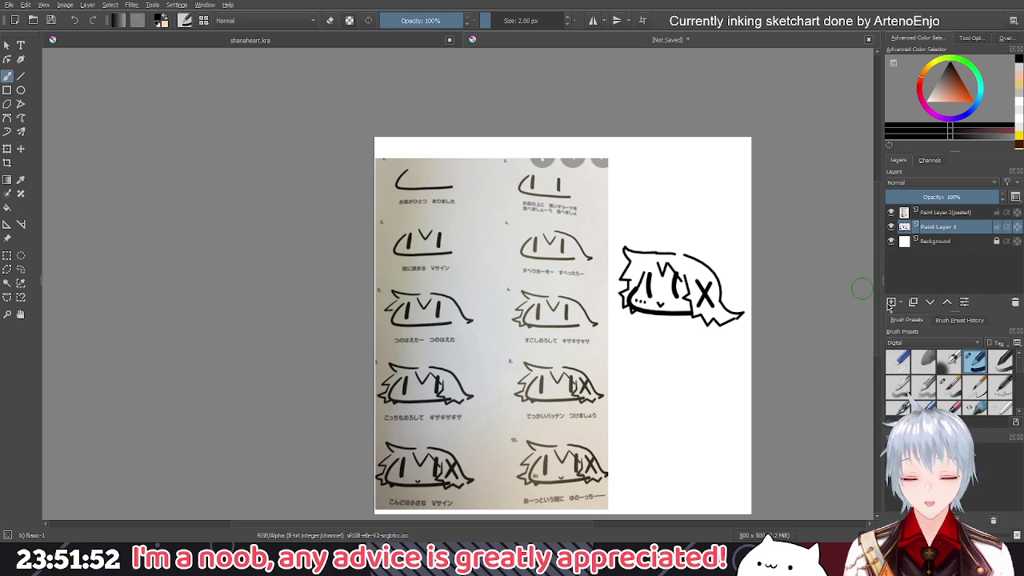
pyautogui.hotkey('shift', 'Delete')
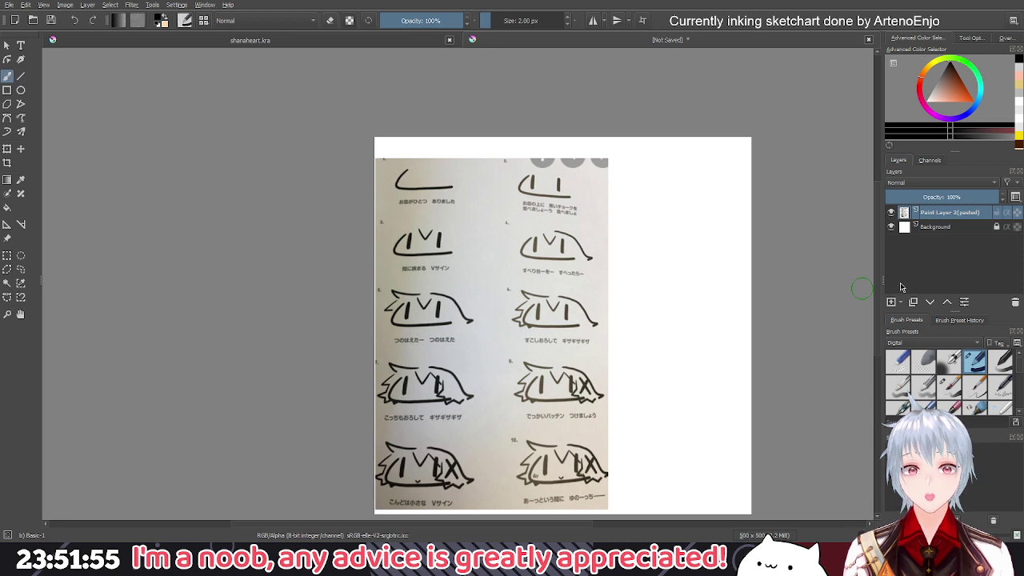
pyautogui.hotkey('shift', 'Delete')
pyautogui.scroll(-1, 751, 297)
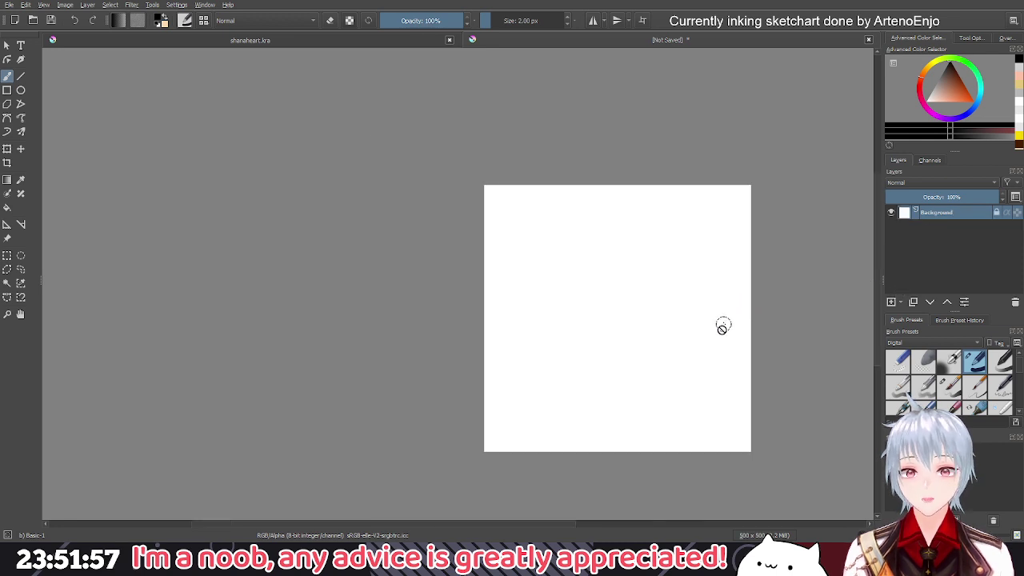
pyautogui.click(890, 302)
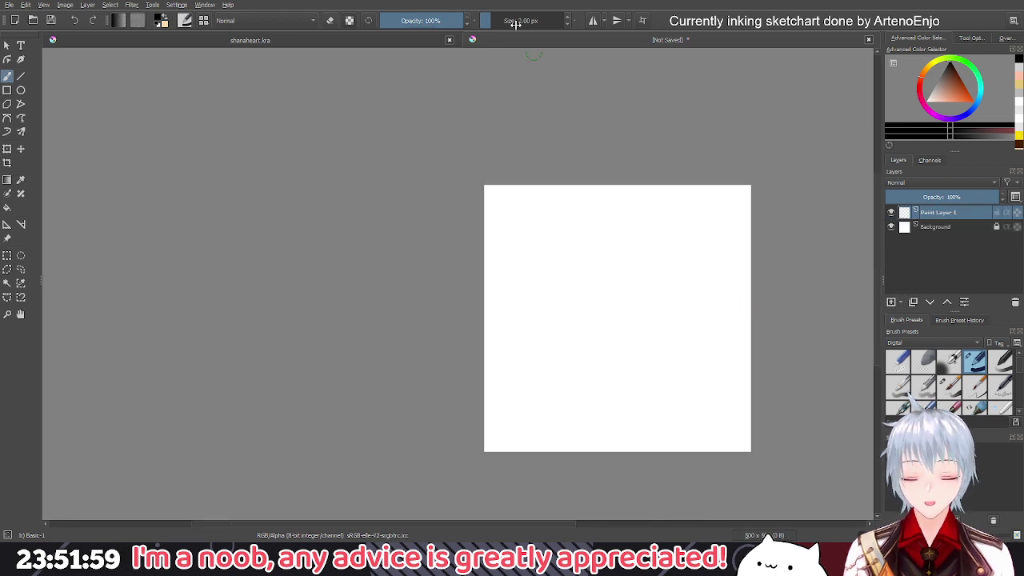
# View the finished artwork in shanaheart.kra and return to the blank unsaved document
pyautogui.click(257, 40)
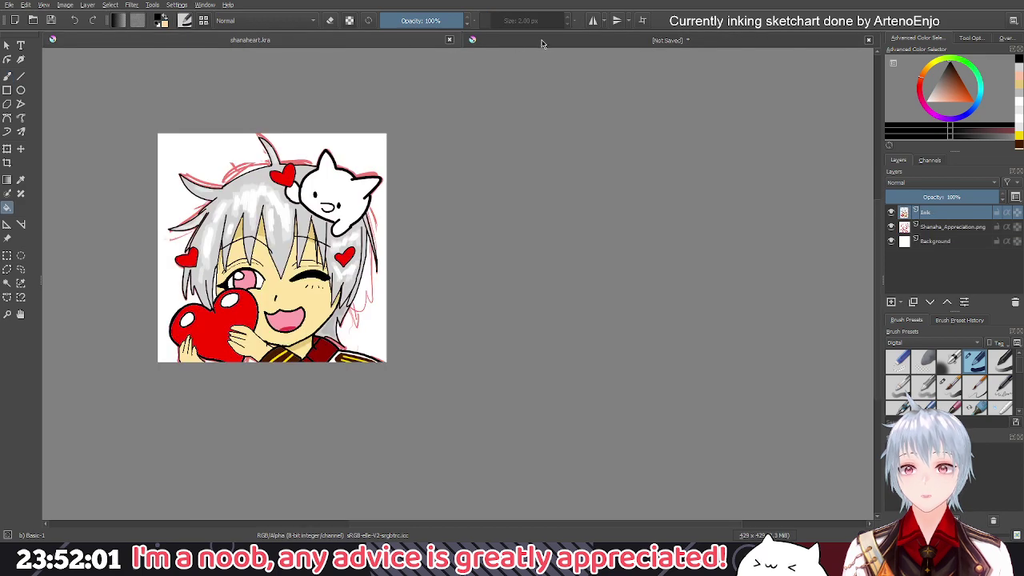
pyautogui.moveTo(540, 116); pyautogui.dragTo(756, 167)
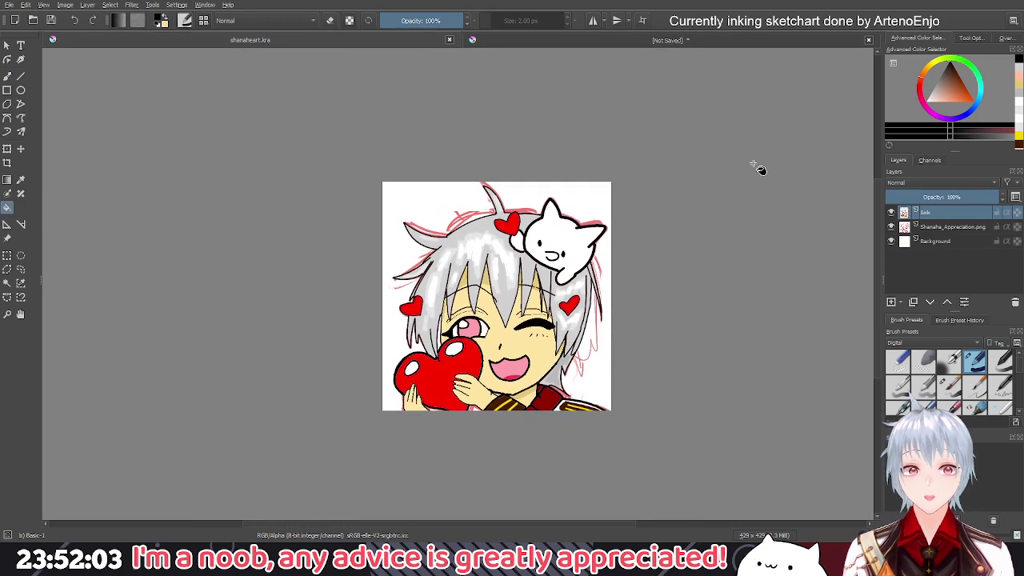
pyautogui.click(650, 44)
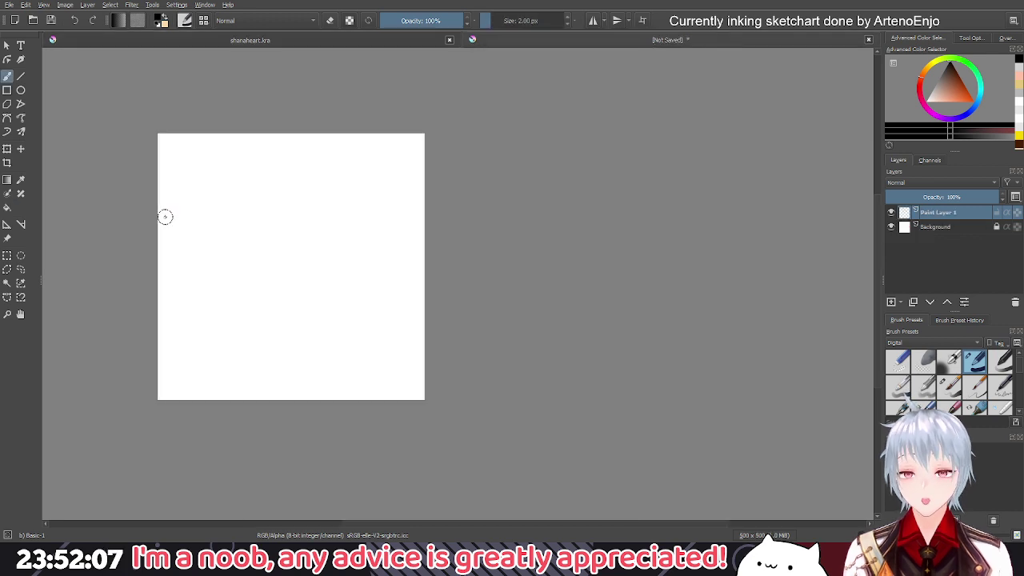
pyautogui.moveTo(164, 216); pyautogui.dragTo(432, 234)
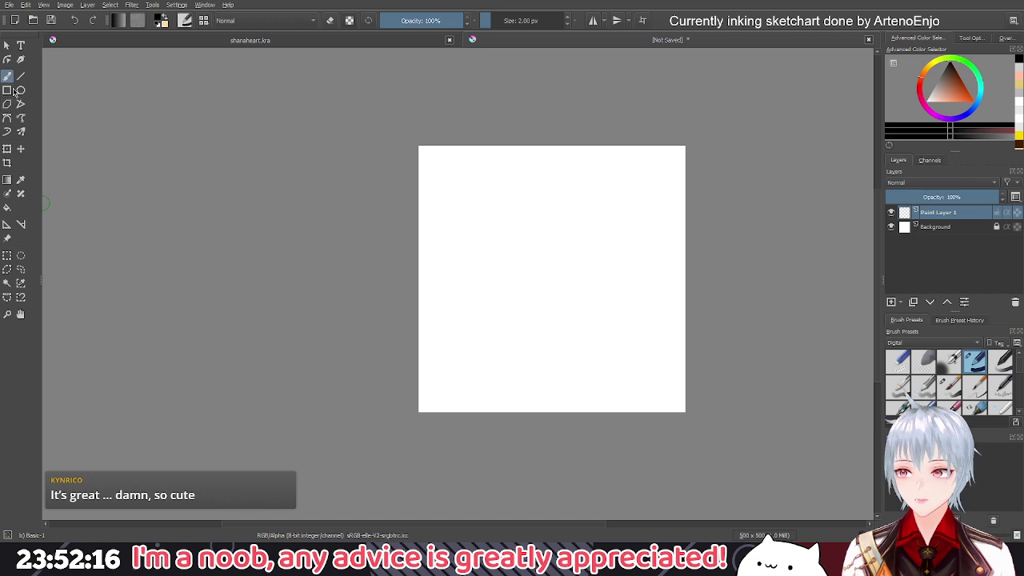
# Choose the Bezier Curve tool and set the brush size to 5 px
pyautogui.click(7, 118)
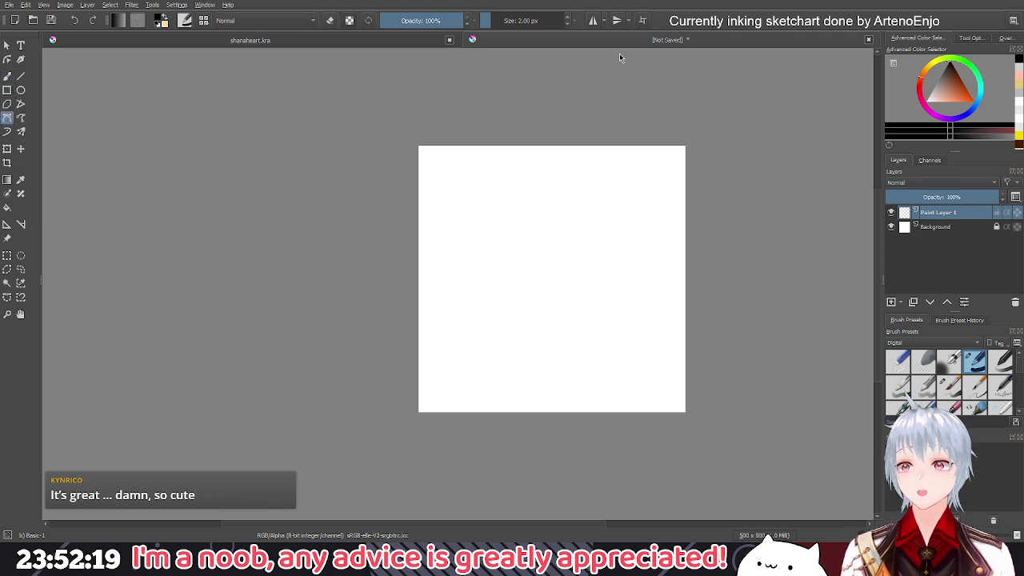
pyautogui.scroll(2, 516, 22)
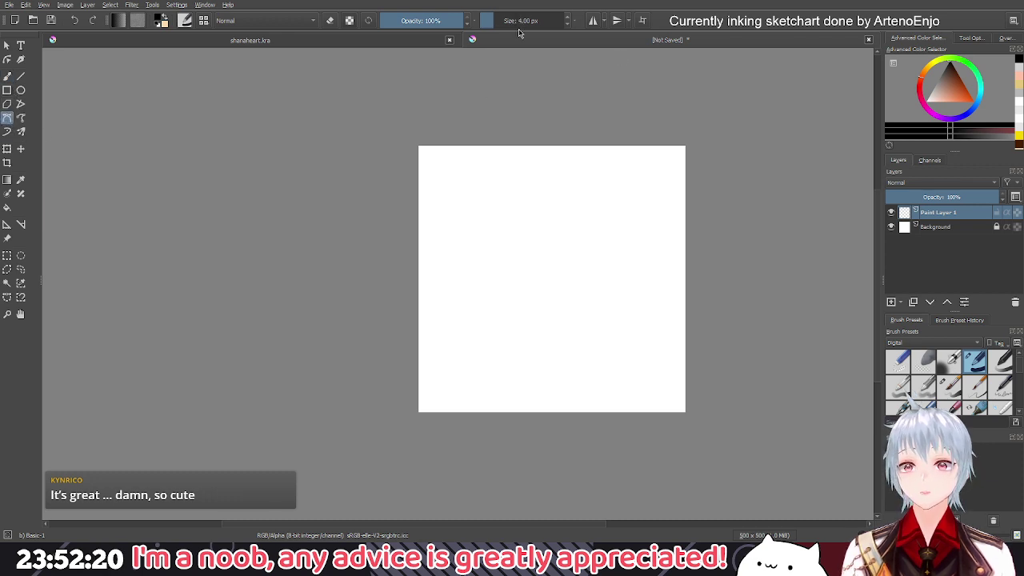
pyautogui.scroll(1, 519, 33)
# Try two curved face outlines in the lower half of the canvas, undoing the first and cancelling the second
pyautogui.click(475, 269)
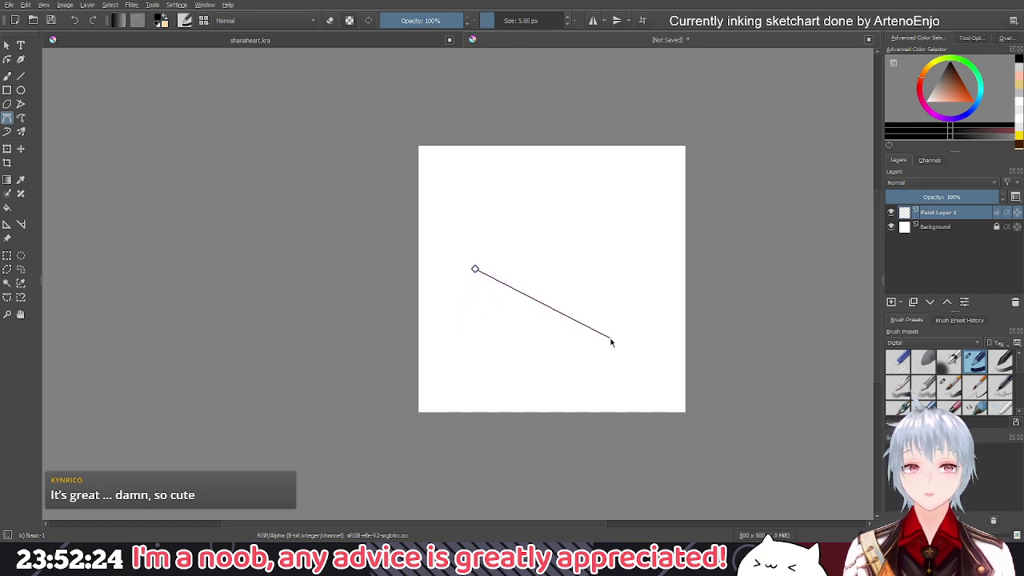
pyautogui.moveTo(621, 343); pyautogui.dragTo(851, 338)
pyautogui.press('Return')
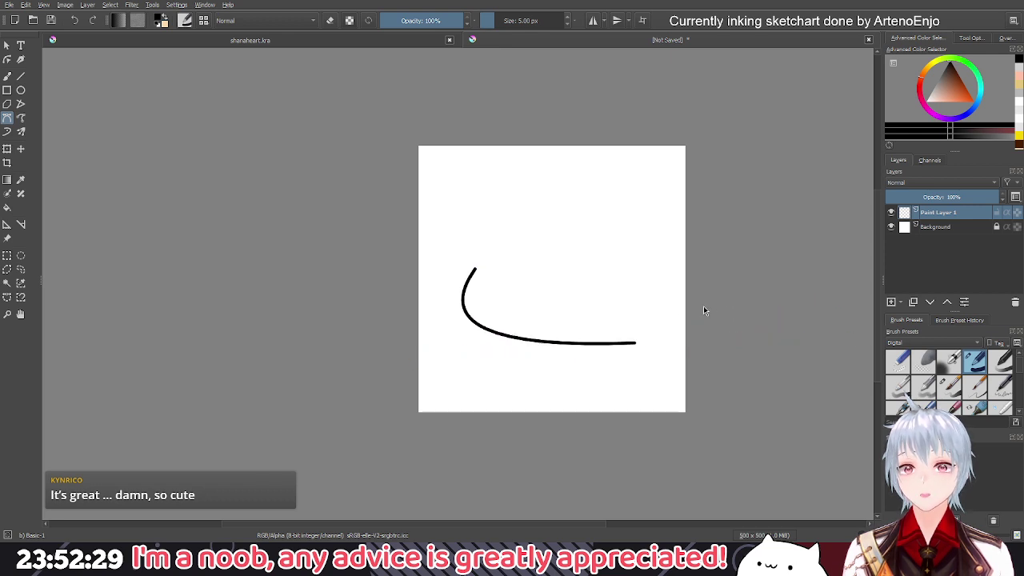
pyautogui.hotkey('ctrl', 'z')
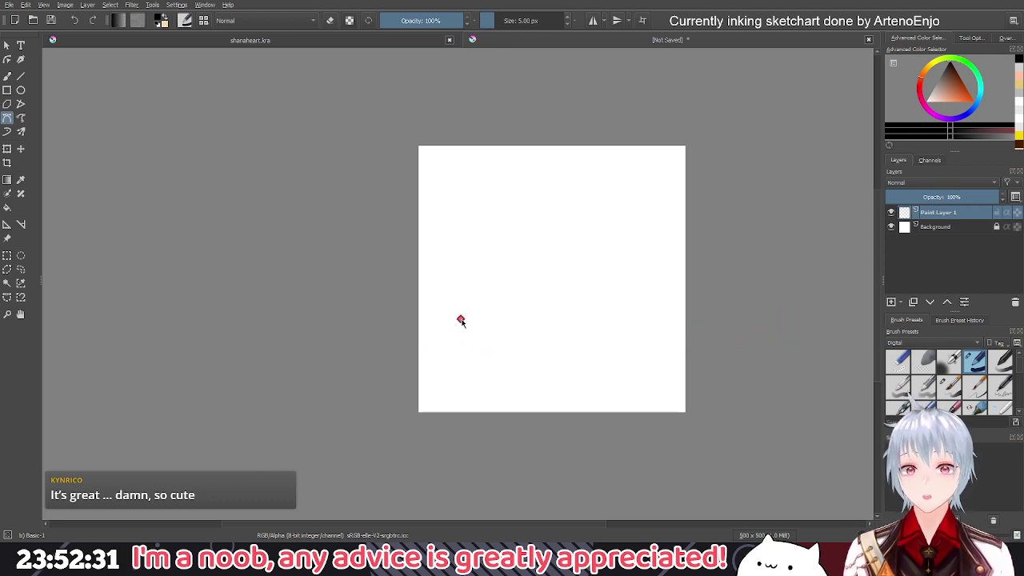
pyautogui.click(460, 320)
pyautogui.moveTo(641, 397); pyautogui.dragTo(851, 382)
pyautogui.press('Escape')
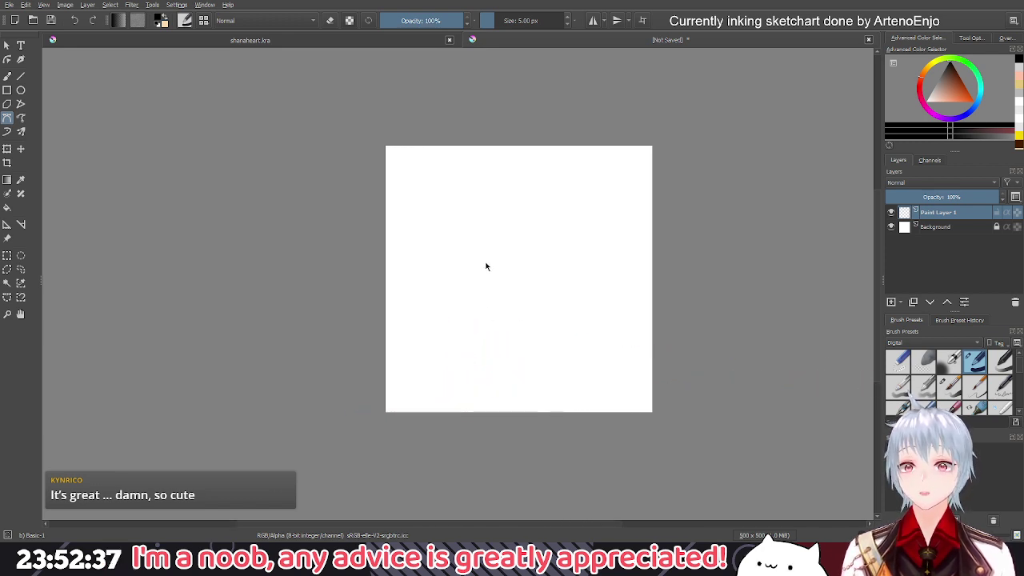
# Draw a large face outline curving from the canvas centre around the lower-left area and along the bottom toward the right
pyautogui.moveTo(467, 259)
pyautogui.mouseDown()
pyautogui.moveTo(594, 392)
pyautogui.moveTo(719, 375)
pyautogui.moveTo(858, 375)
pyautogui.mouseUp()
pyautogui.press('Return')
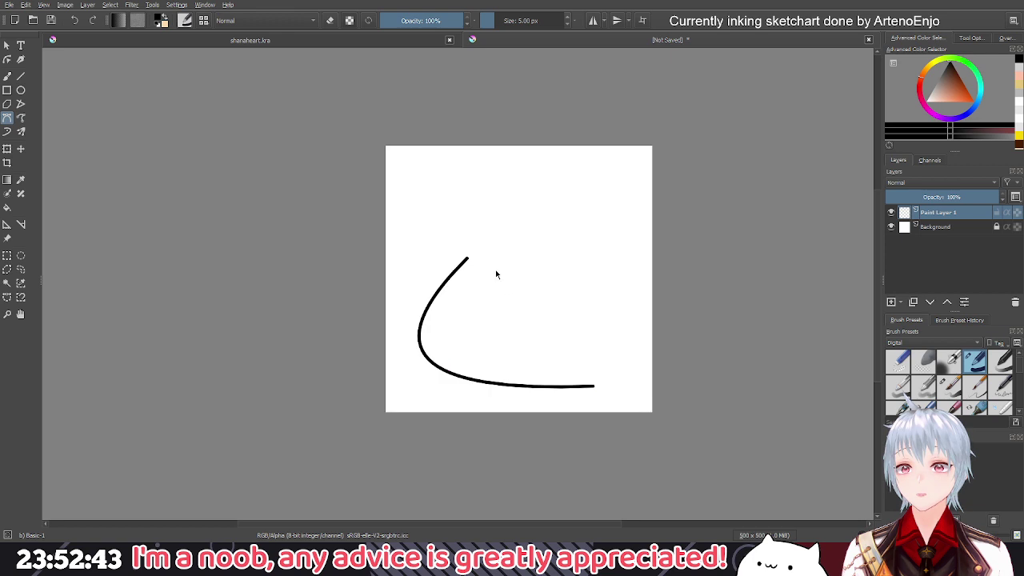
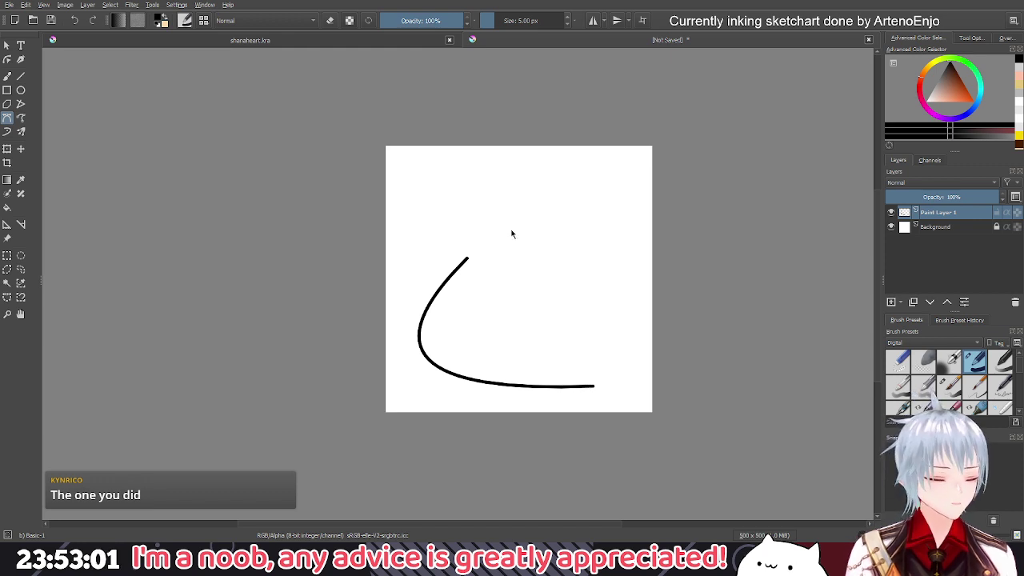
# Draw a narrow pointed ear above the open face outline from two curved strokes meeting at the tip, redoing its right side once
pyautogui.moveTo(507, 236); pyautogui.dragTo(529, 191)
pyautogui.press('Return')
pyautogui.click(518, 199)
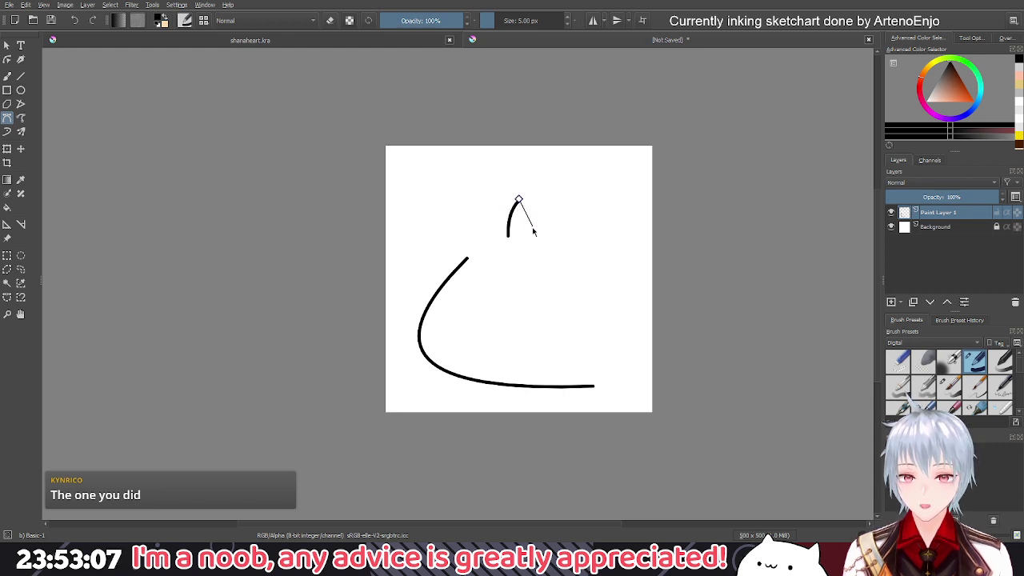
pyautogui.moveTo(526, 235); pyautogui.dragTo(524, 254)
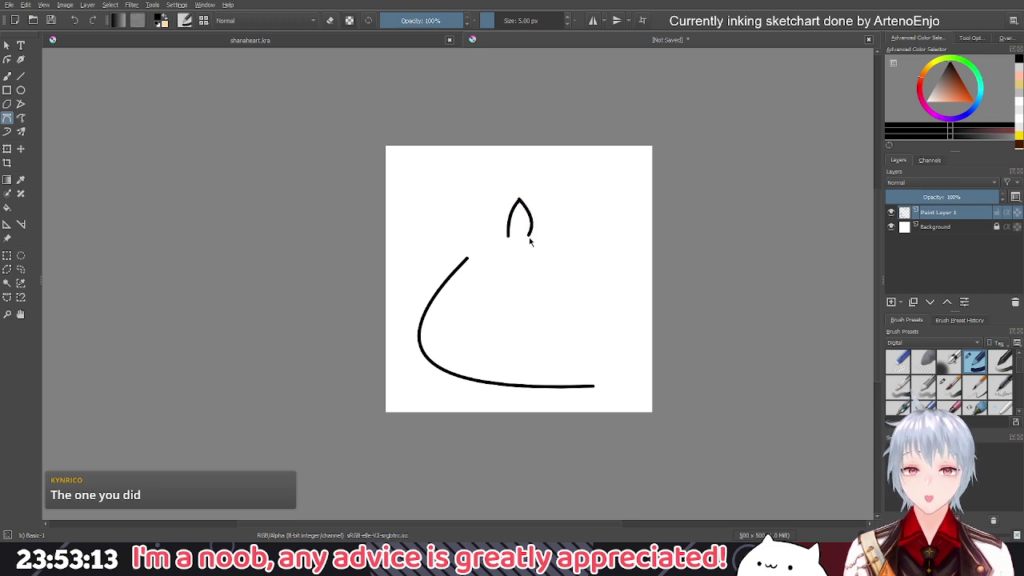
pyautogui.hotkey('ctrl', 'z')
pyautogui.click(518, 199)
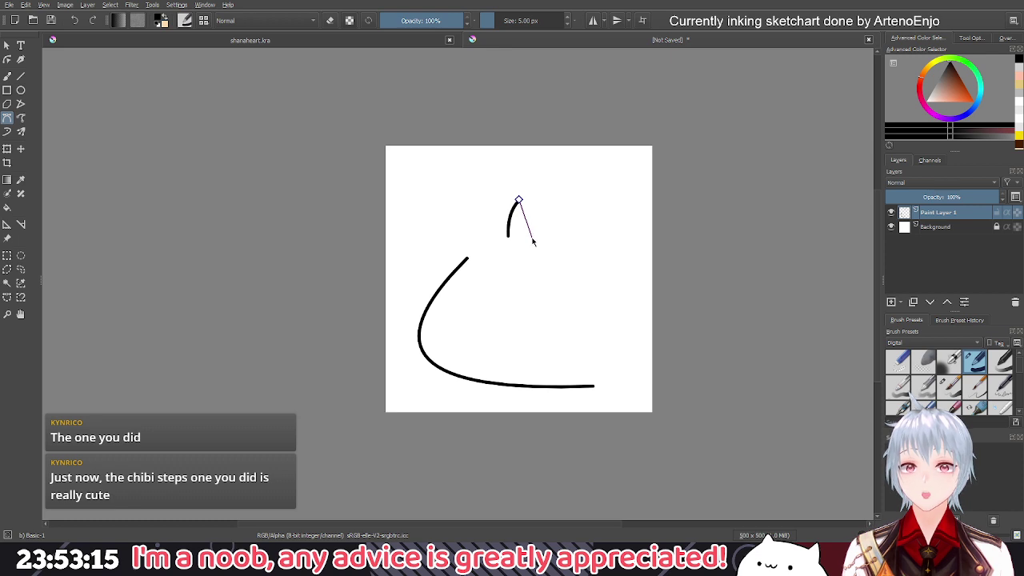
pyautogui.moveTo(530, 237); pyautogui.dragTo(528, 260)
pyautogui.doubleClick(532, 237)
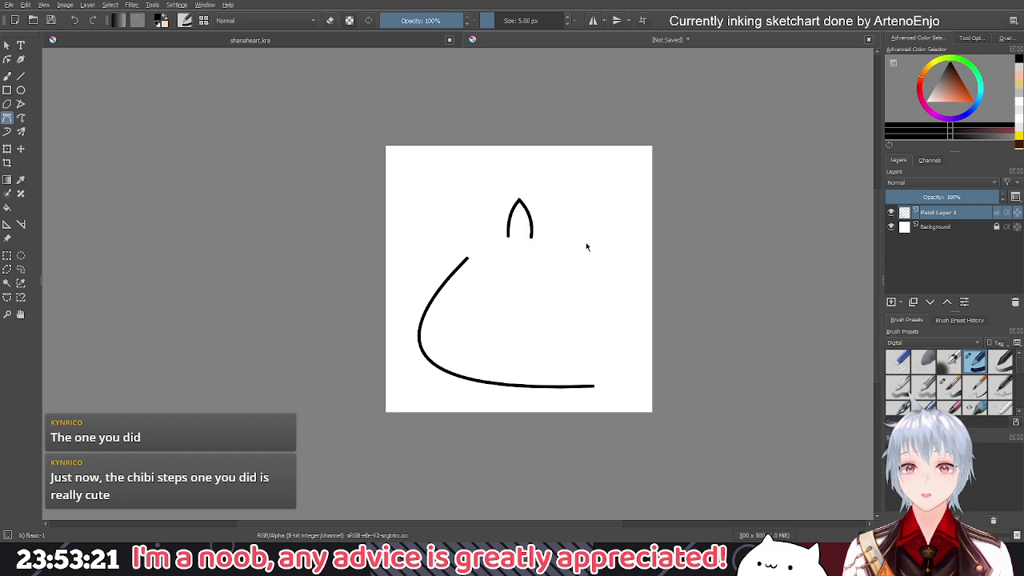
# Draw a second narrow pointed ear of similar size to the right of the first, using two curved strokes
pyautogui.moveTo(593, 242)
pyautogui.mouseDown()
pyautogui.moveTo(634, 171)
pyautogui.moveTo(620, 235)
pyautogui.mouseUp()
pyautogui.press('Return')
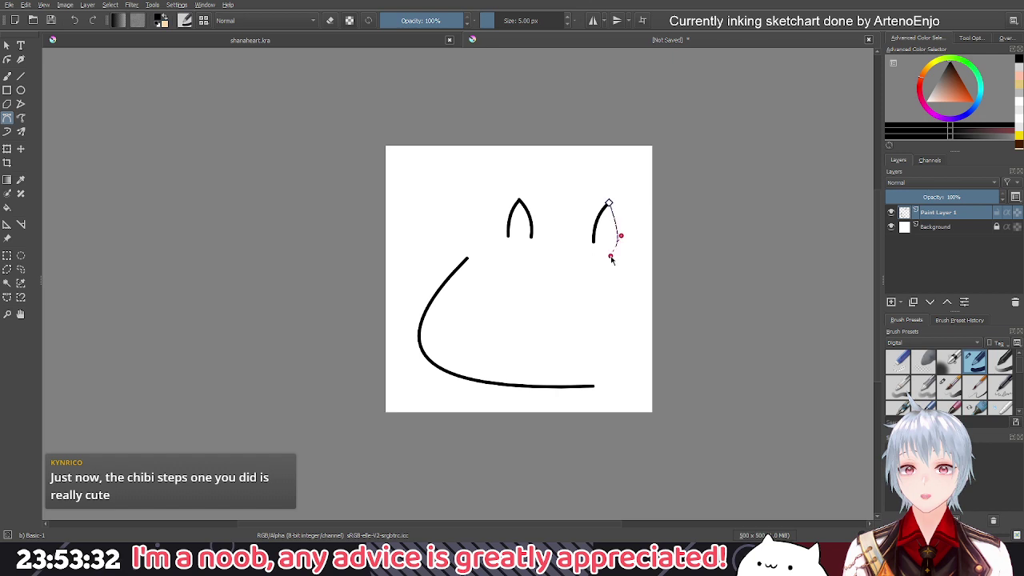
pyautogui.doubleClick(611, 258)
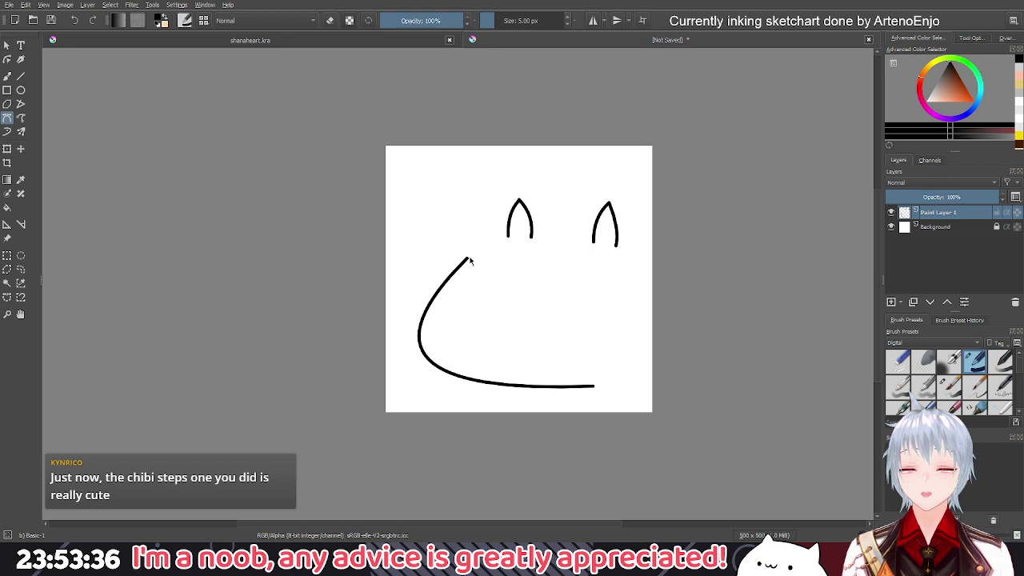
# Close the head outline by joining the ears with a shallow arc and connecting their outer bases to the face outline's two ends
pyautogui.click(530, 233)
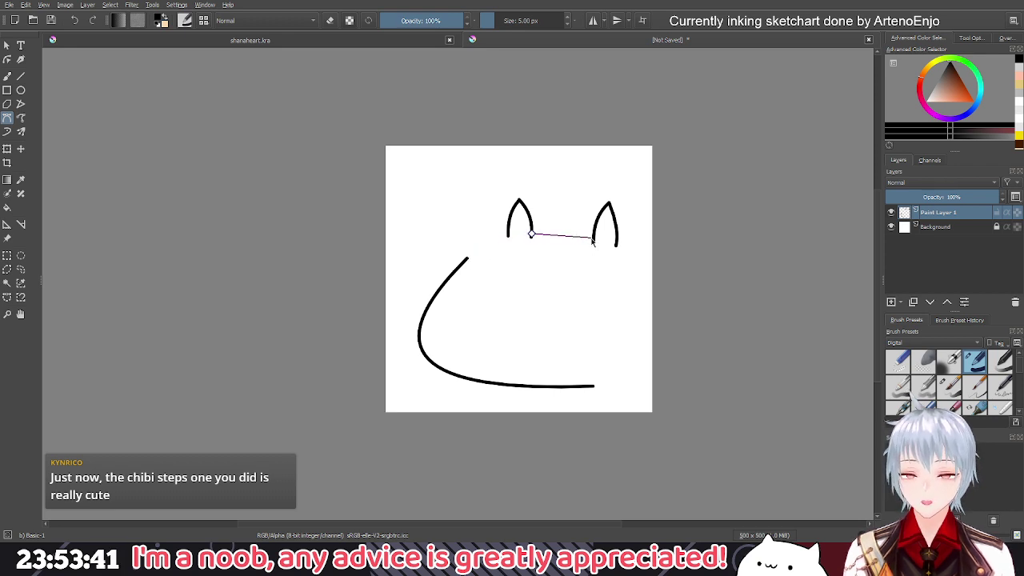
pyautogui.moveTo(593, 242); pyautogui.dragTo(607, 251)
pyautogui.press('Return')
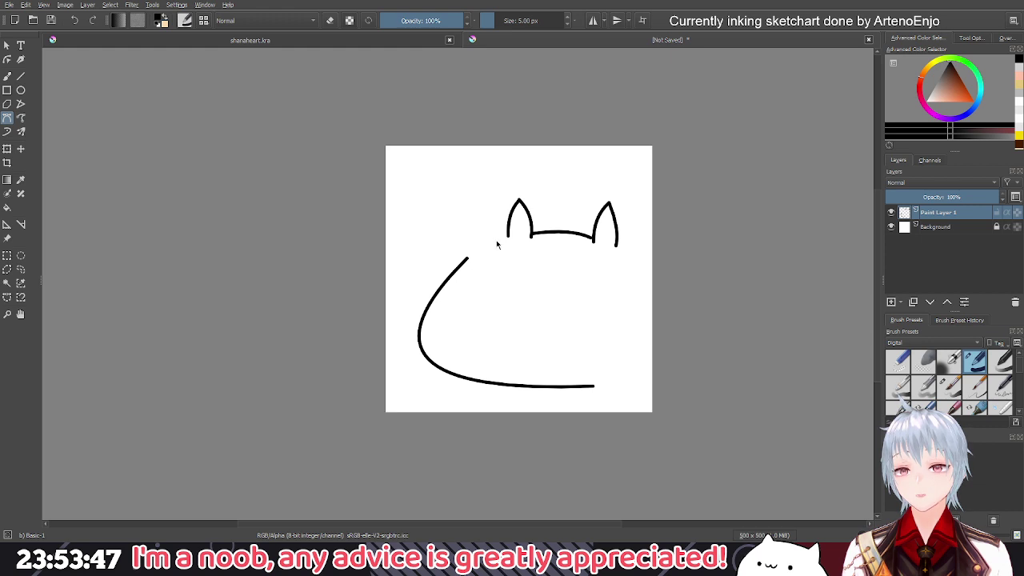
pyautogui.click(506, 237)
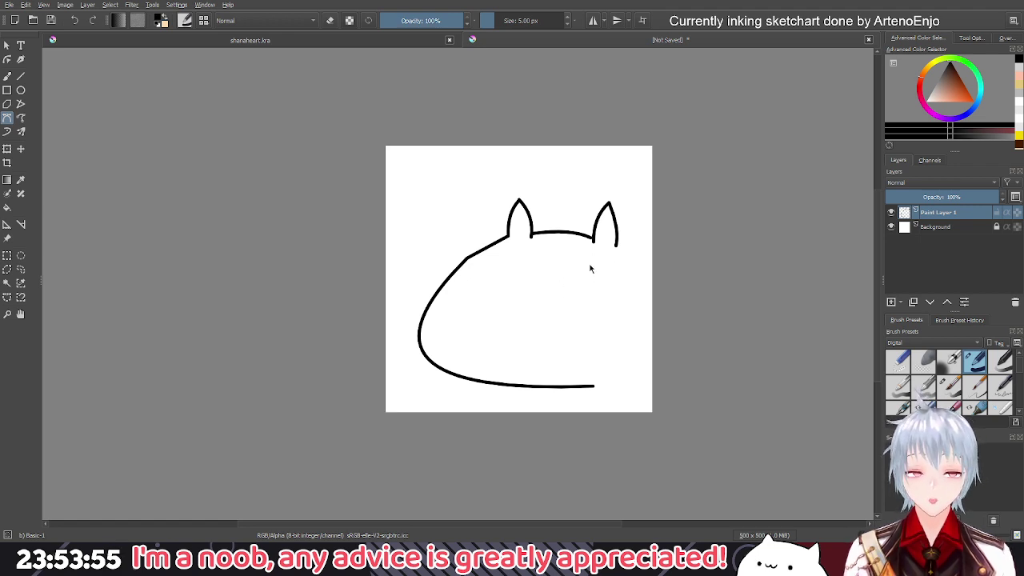
pyautogui.click(614, 244)
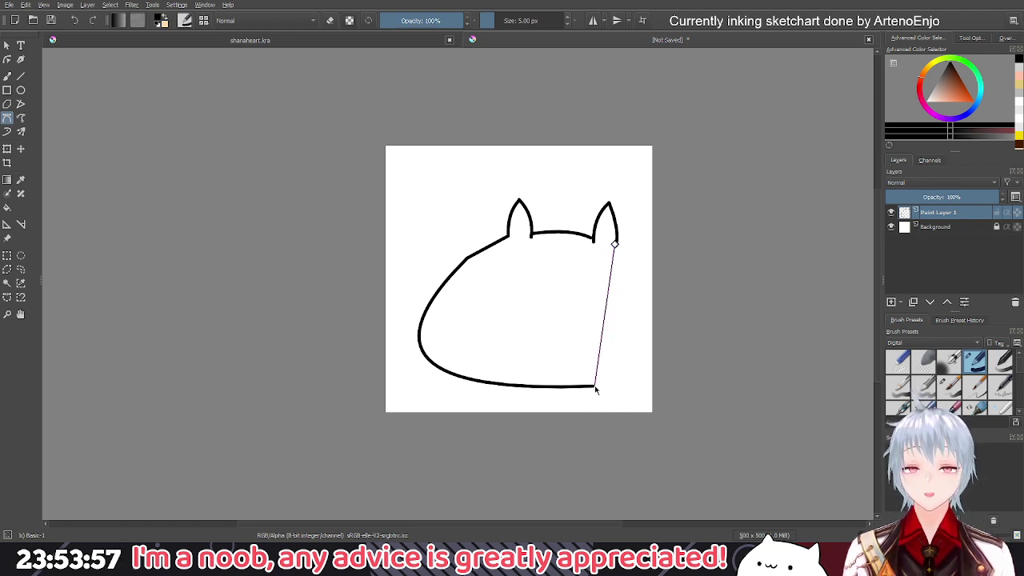
pyautogui.moveTo(595, 390)
pyautogui.mouseDown()
pyautogui.moveTo(521, 407)
pyautogui.moveTo(507, 393)
pyautogui.mouseUp()
pyautogui.press('Return')
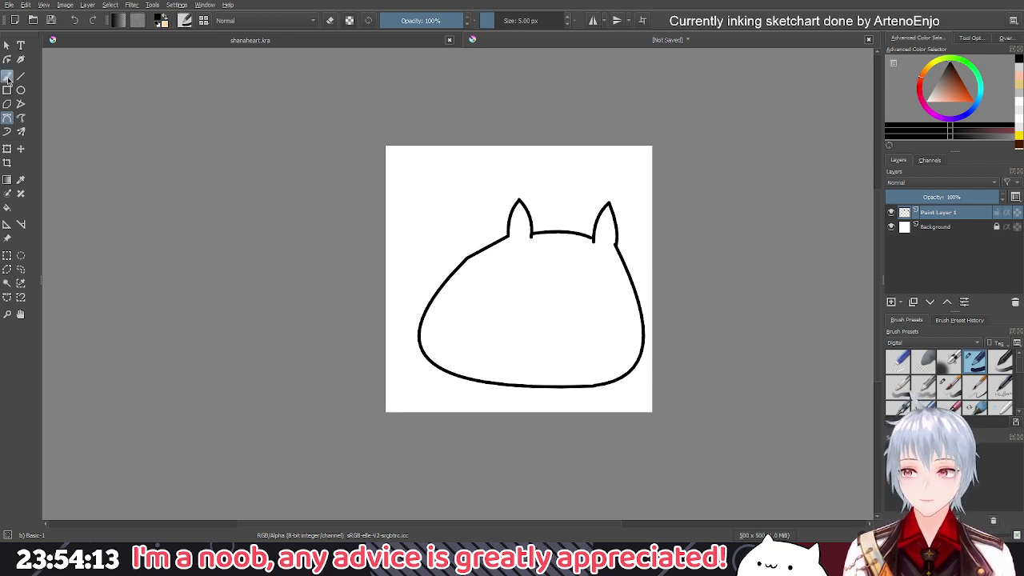
# Draw two eyes as sideways V-shaped Bezier curves opening to the right, the left one extending past the face outline
pyautogui.click(7, 118)
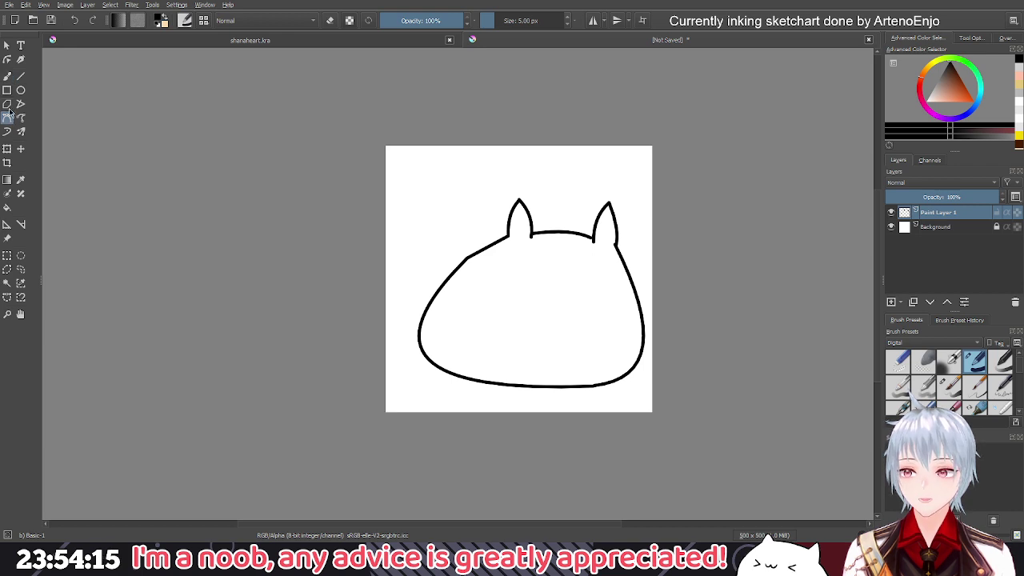
pyautogui.click(579, 268)
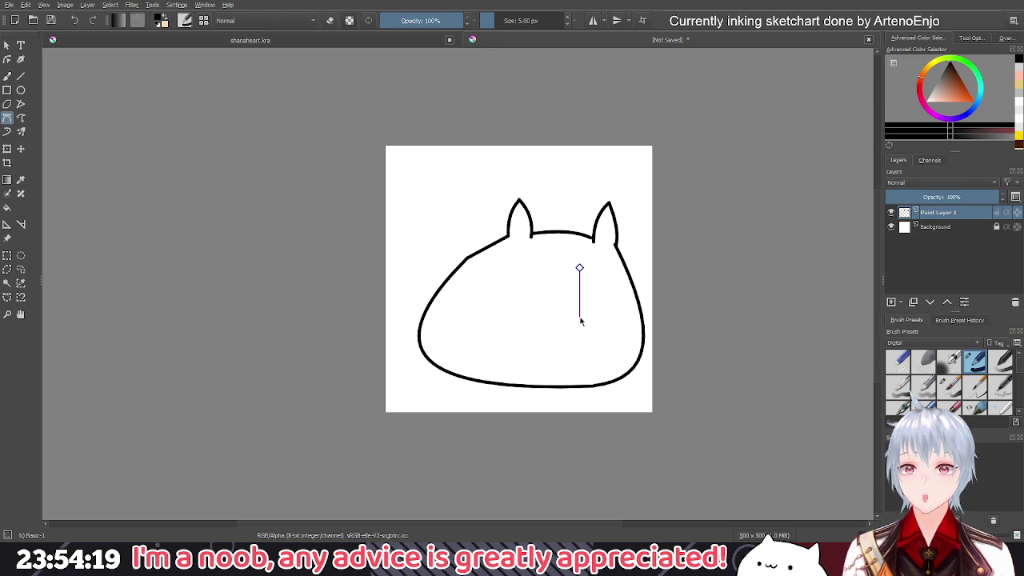
pyautogui.moveTo(580, 317)
pyautogui.mouseDown()
pyautogui.moveTo(759, 326)
pyautogui.moveTo(789, 341)
pyautogui.moveTo(717, 344)
pyautogui.mouseUp()
pyautogui.press('Return')
pyautogui.click(492, 269)
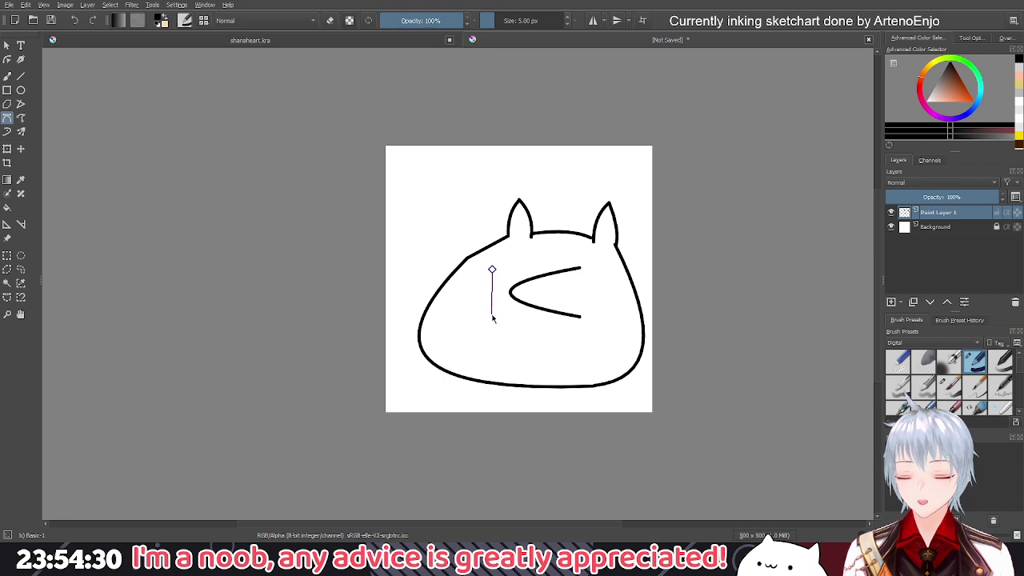
pyautogui.moveTo(493, 316); pyautogui.dragTo(683, 335)
pyautogui.press('Return')
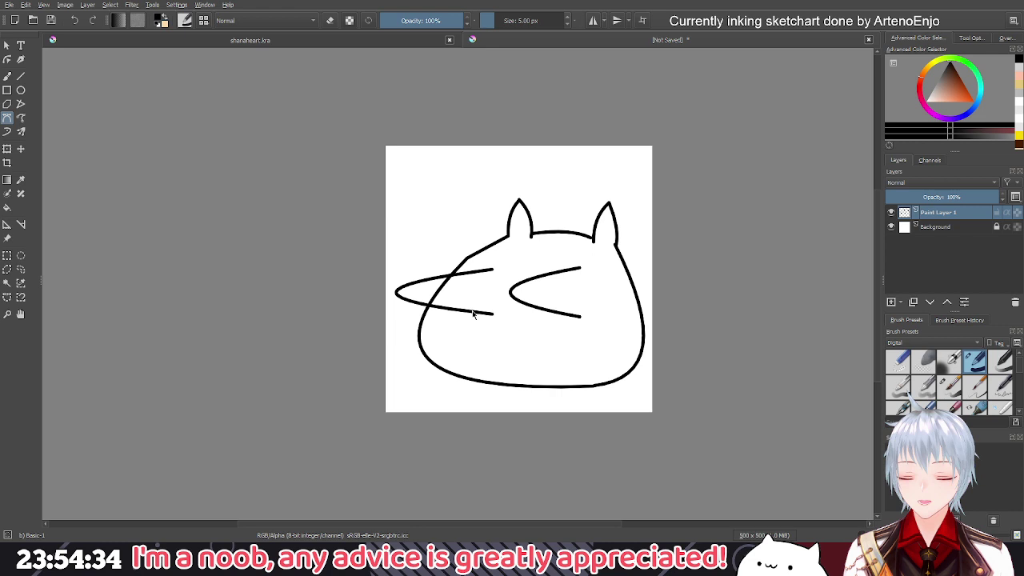
# Erase the part of the face outline that runs through the left eye, using the freehand brush in eraser mode
pyautogui.press('e')
pyautogui.scroll(2, 446, 286)
pyautogui.press('b')
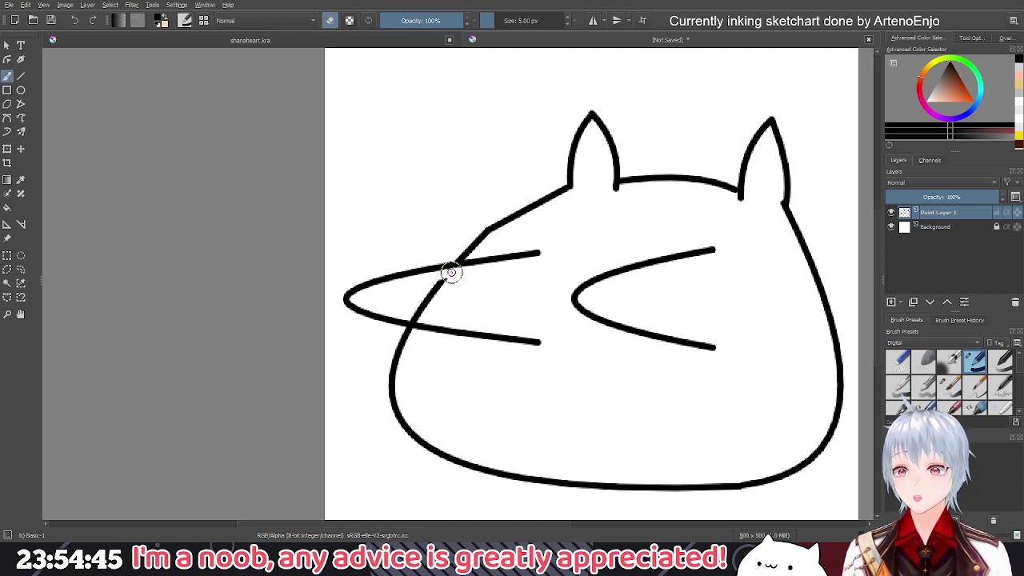
pyautogui.moveTo(445, 272); pyautogui.dragTo(412, 317)
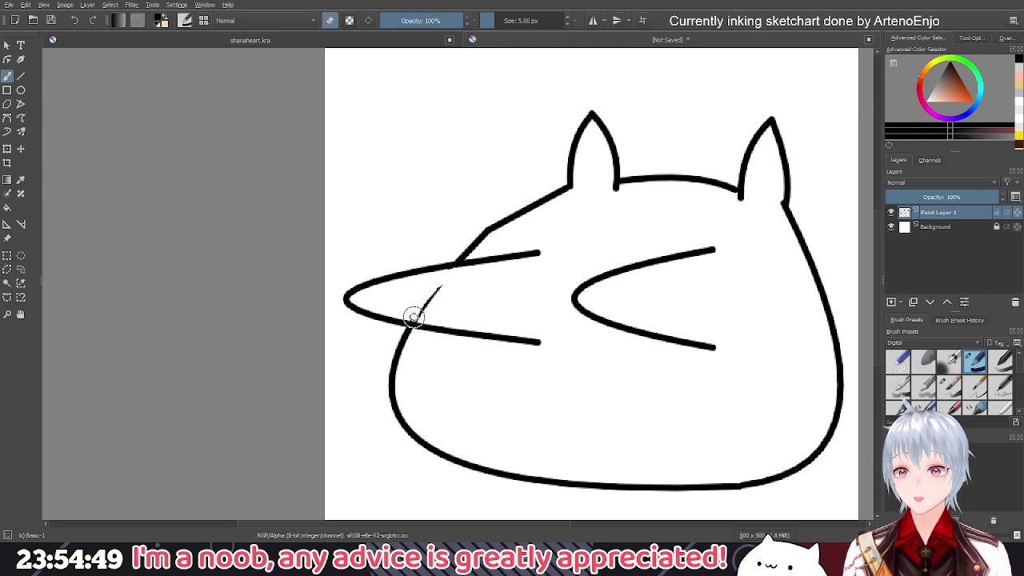
pyautogui.moveTo(445, 285); pyautogui.dragTo(408, 320)
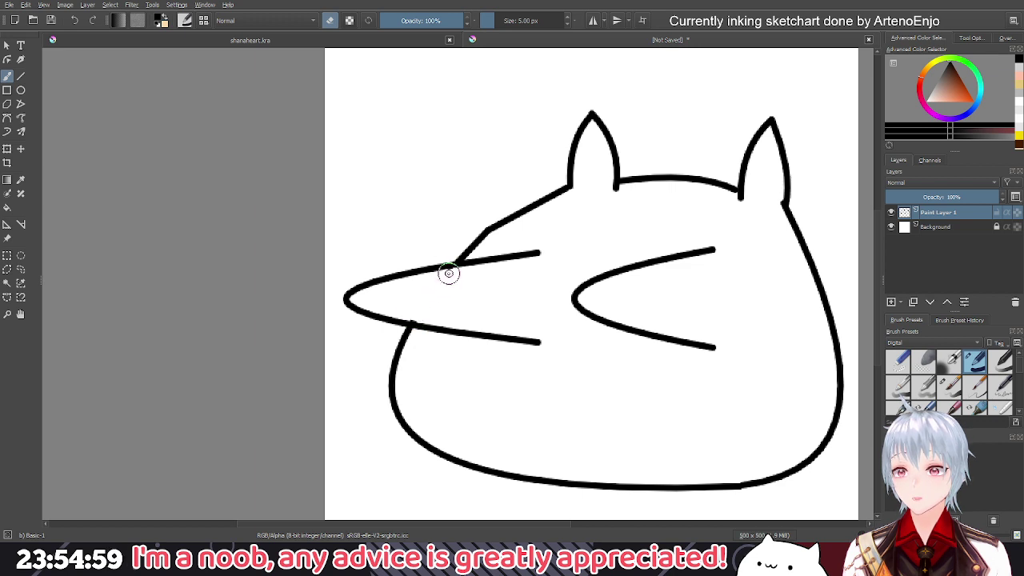
# Turn off eraser mode and draw a small upright oval mouth freehand below the eyes
pyautogui.scroll(-2, 574, 315)
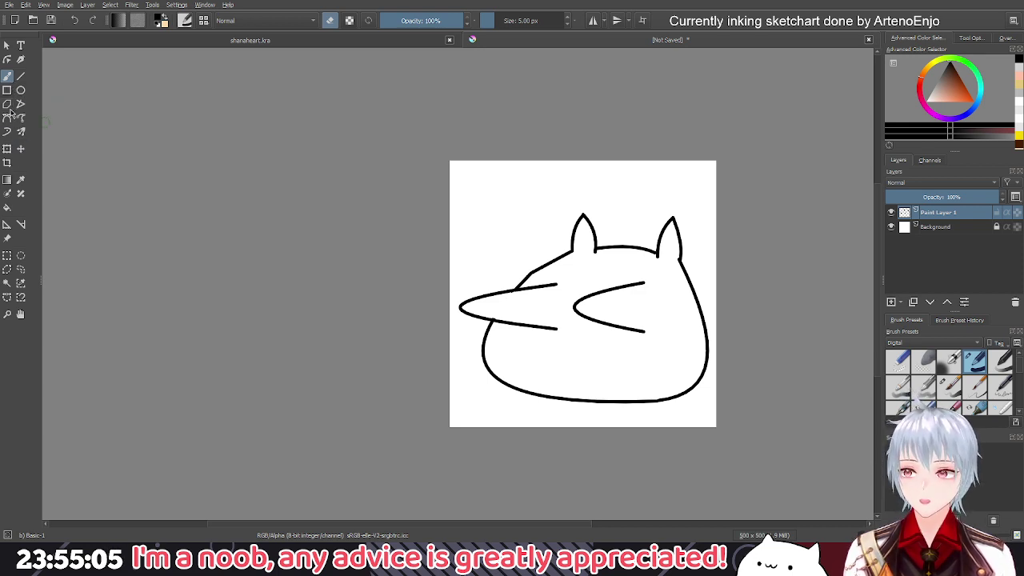
pyautogui.click(330, 20)
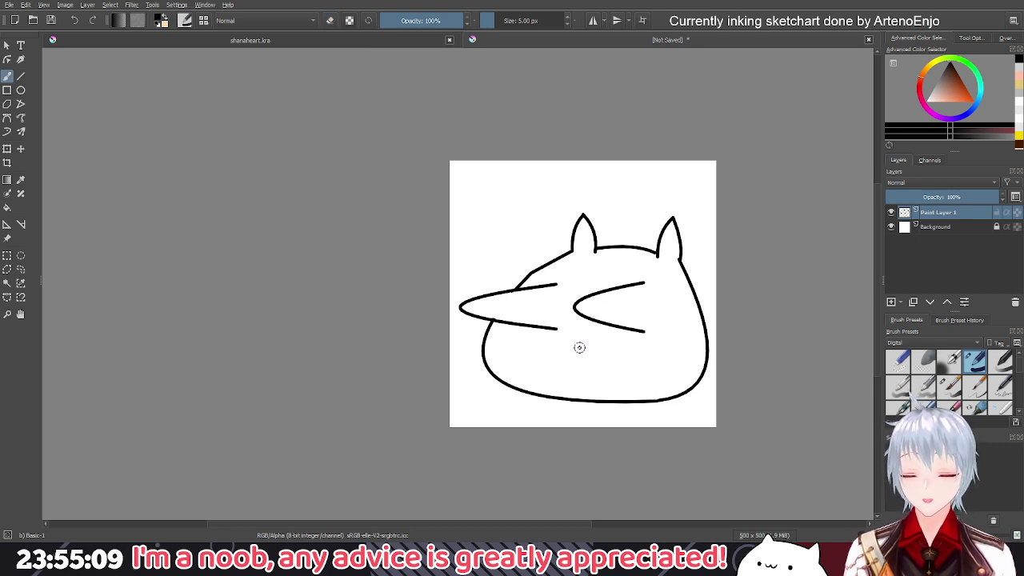
pyautogui.moveTo(579, 347)
pyautogui.mouseDown()
pyautogui.moveTo(586, 376)
pyautogui.moveTo(570, 386)
pyautogui.moveTo(558, 360)
pyautogui.moveTo(579, 346)
pyautogui.mouseUp()
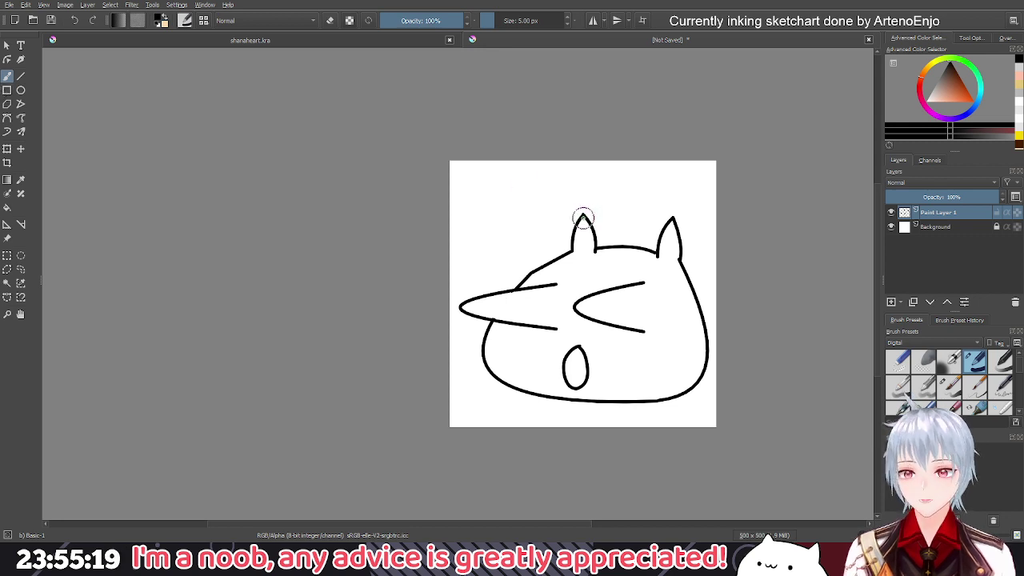
# Erase both pointed ears, leaving gaps in the top of the head outline
pyautogui.scroll(2, 636, 226)
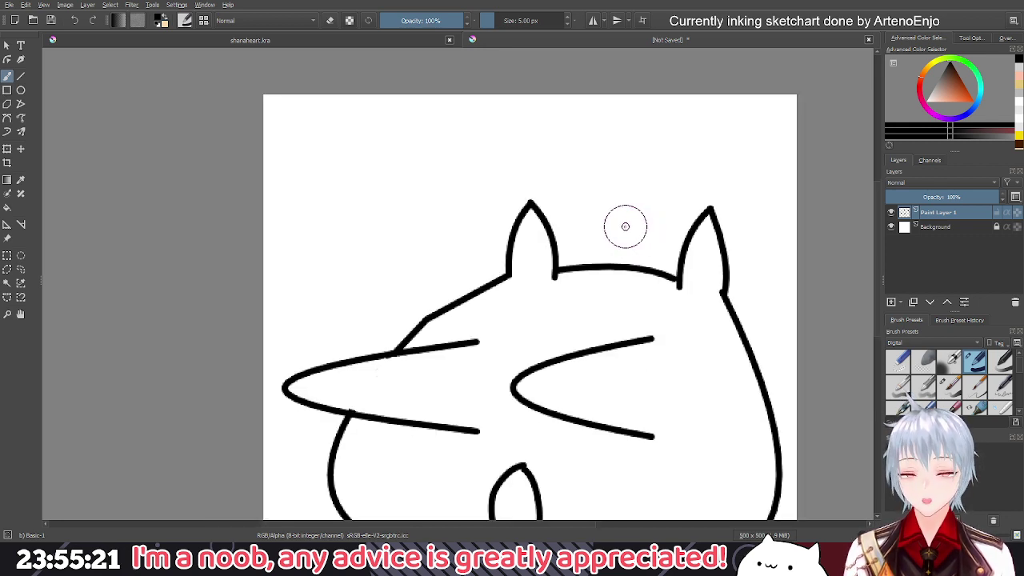
pyautogui.press('e')
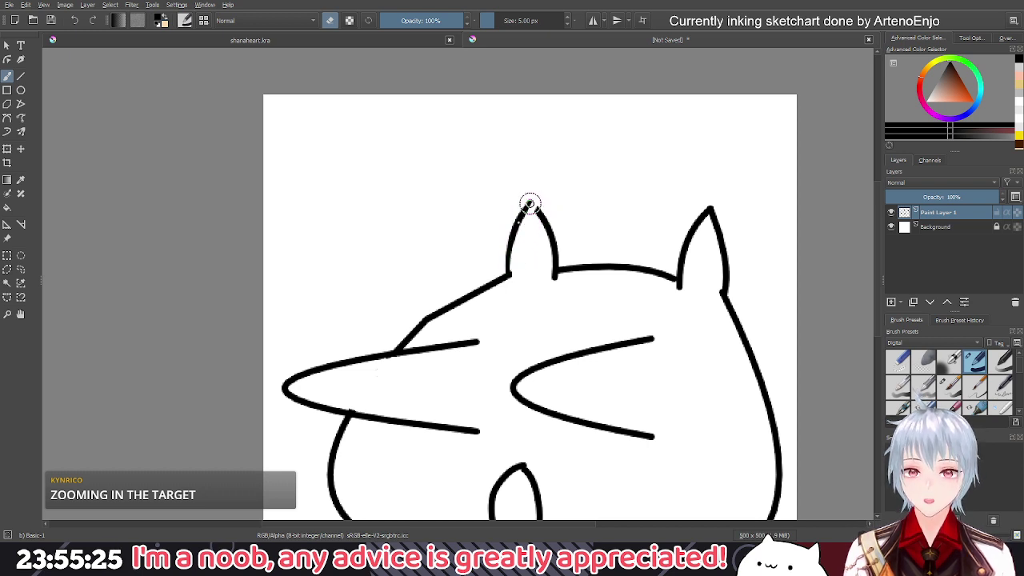
pyautogui.moveTo(529, 203)
pyautogui.mouseDown()
pyautogui.moveTo(506, 274)
pyautogui.moveTo(510, 241)
pyautogui.moveTo(504, 264)
pyautogui.moveTo(549, 279)
pyautogui.moveTo(554, 223)
pyautogui.mouseUp()
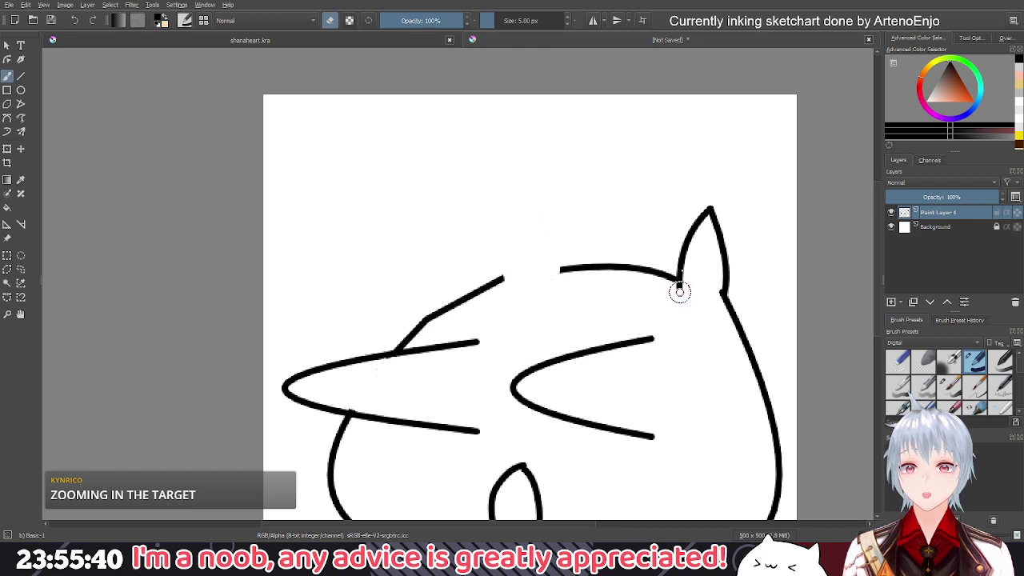
pyautogui.moveTo(679, 291)
pyautogui.mouseDown()
pyautogui.moveTo(680, 231)
pyautogui.moveTo(693, 235)
pyautogui.moveTo(716, 203)
pyautogui.moveTo(706, 226)
pyautogui.moveTo(719, 228)
pyautogui.moveTo(726, 293)
pyautogui.moveTo(727, 231)
pyautogui.moveTo(719, 258)
pyautogui.moveTo(718, 222)
pyautogui.moveTo(724, 277)
pyautogui.mouseUp()
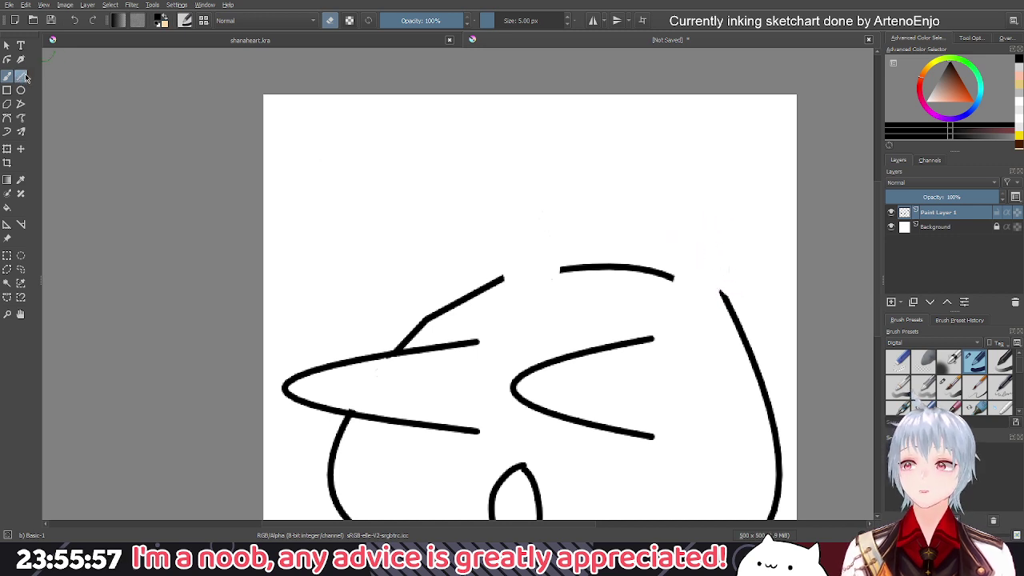
# Switch back to the Bezier Curve tool with eraser mode turned off
pyautogui.click(7, 118)
pyautogui.press('e')
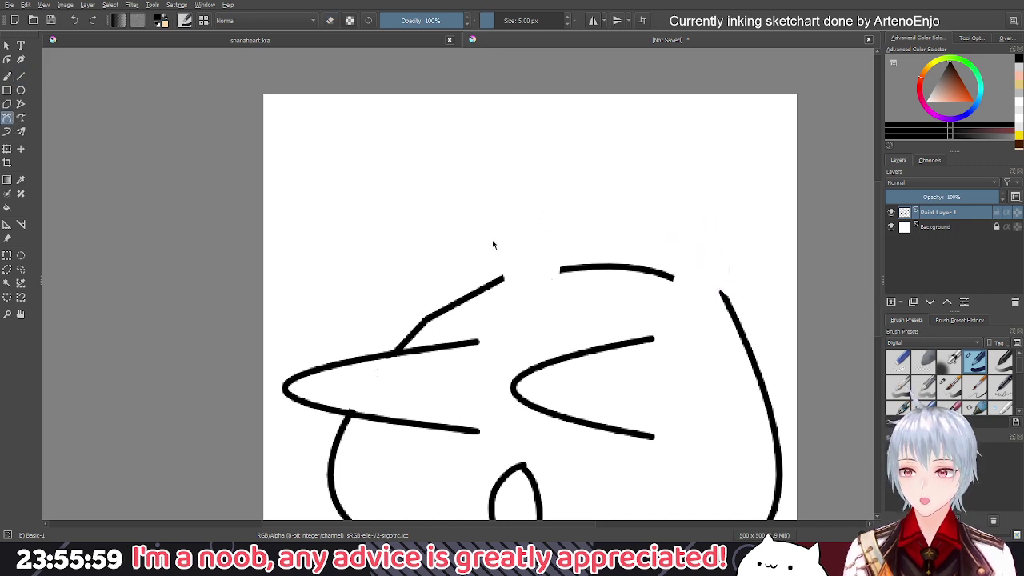
# Try a left ear drawn as one continuous rounded curve across the gap, and undo it
pyautogui.click(501, 278)
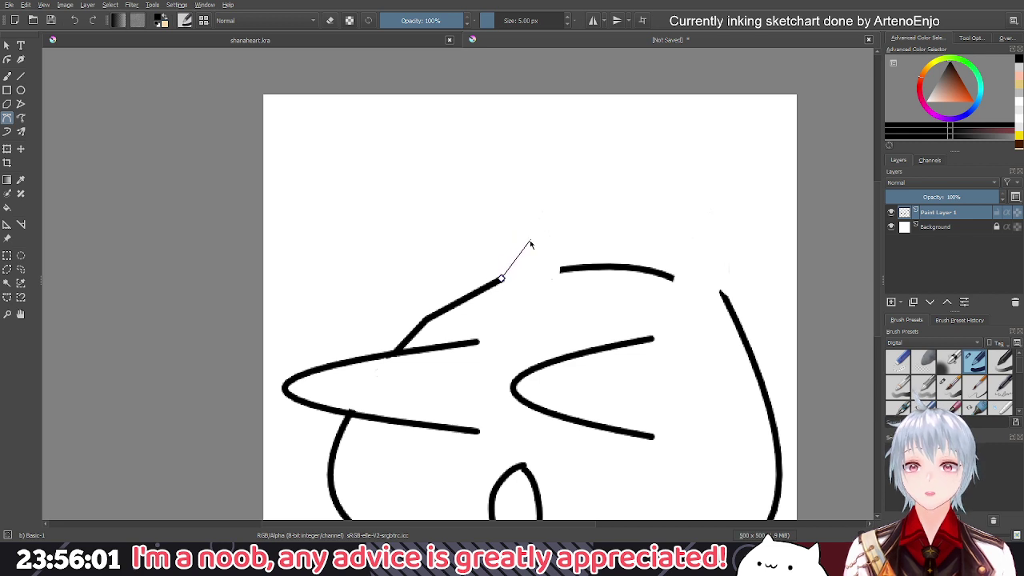
pyautogui.moveTo(531, 243); pyautogui.dragTo(546, 270)
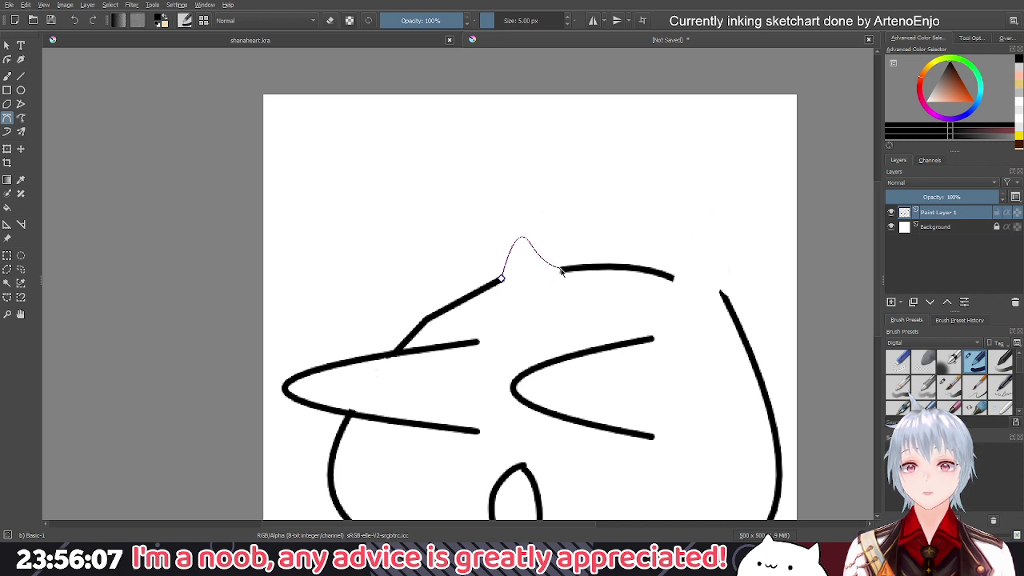
pyautogui.doubleClick(564, 271)
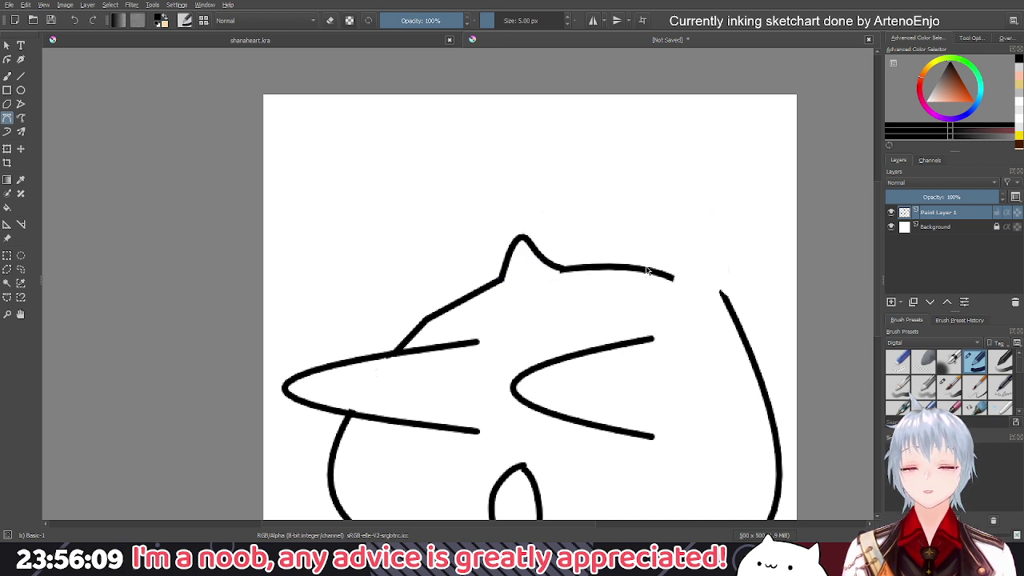
pyautogui.hotkey('ctrl', 'z')
# Redraw the left ear as a short, wide shape across its gap from two outward-curving strokes meeting at the tip
pyautogui.click(502, 278)
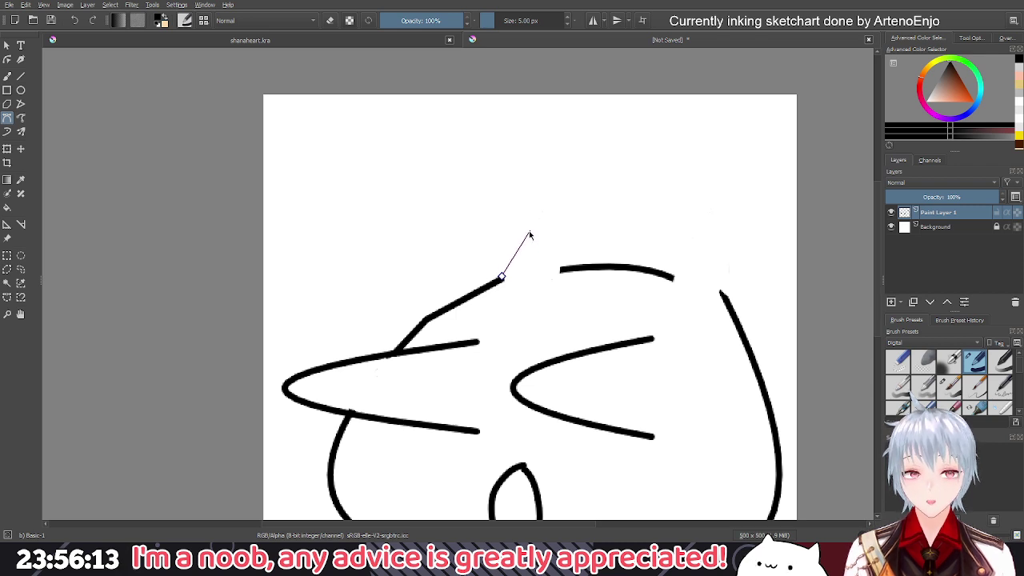
pyautogui.moveTo(536, 226); pyautogui.dragTo(561, 217)
pyautogui.press('Return')
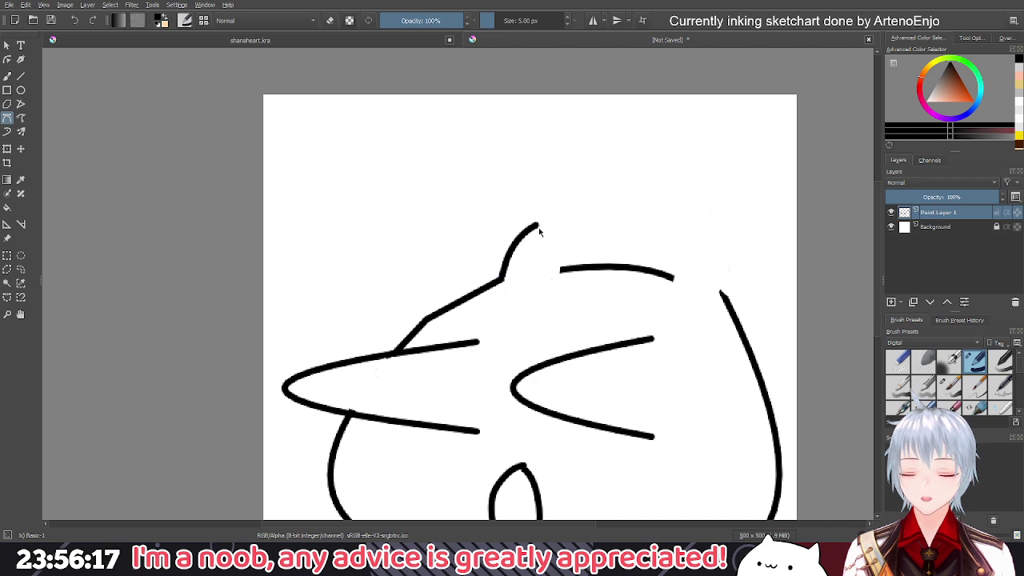
pyautogui.click(536, 225)
pyautogui.moveTo(560, 268); pyautogui.dragTo(555, 299)
pyautogui.press('Return')
# Redraw the right ear across its gap as a short shape with a rounded tip, using two Bezier strokes
pyautogui.click(672, 276)
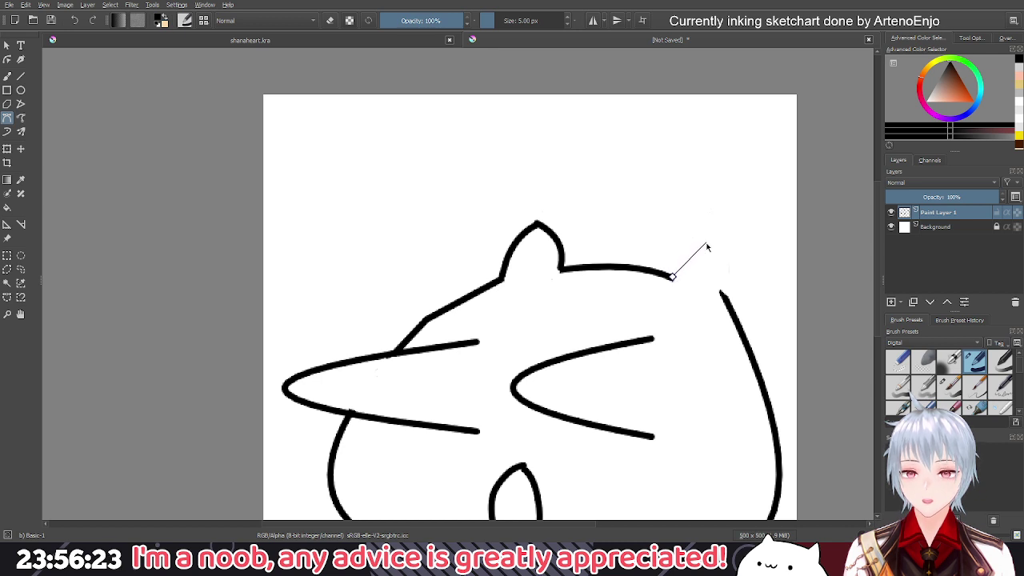
pyautogui.moveTo(705, 242)
pyautogui.mouseDown()
pyautogui.moveTo(717, 259)
pyautogui.moveTo(703, 245)
pyautogui.mouseUp()
pyautogui.press('Return')
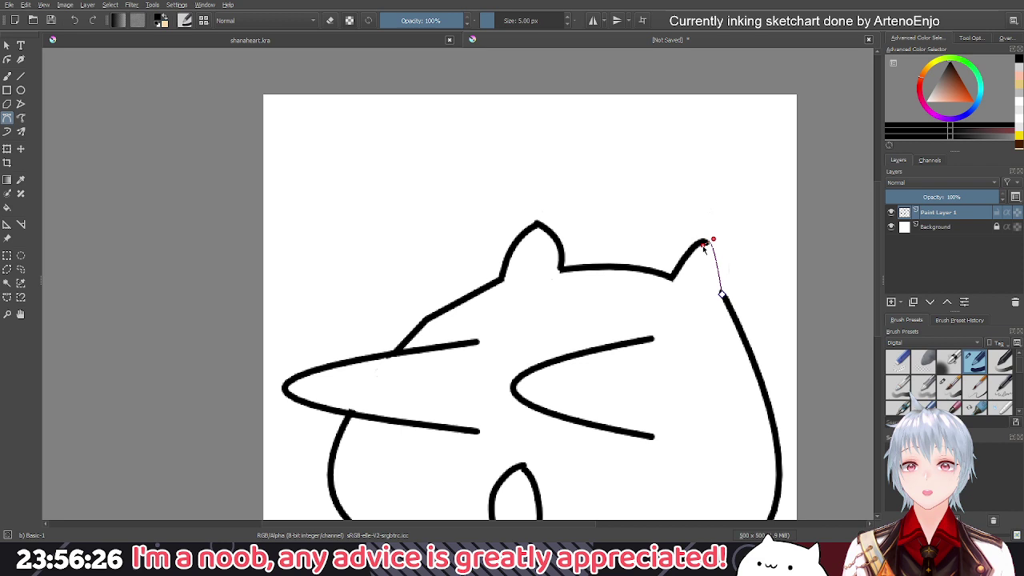
pyautogui.press('Return')
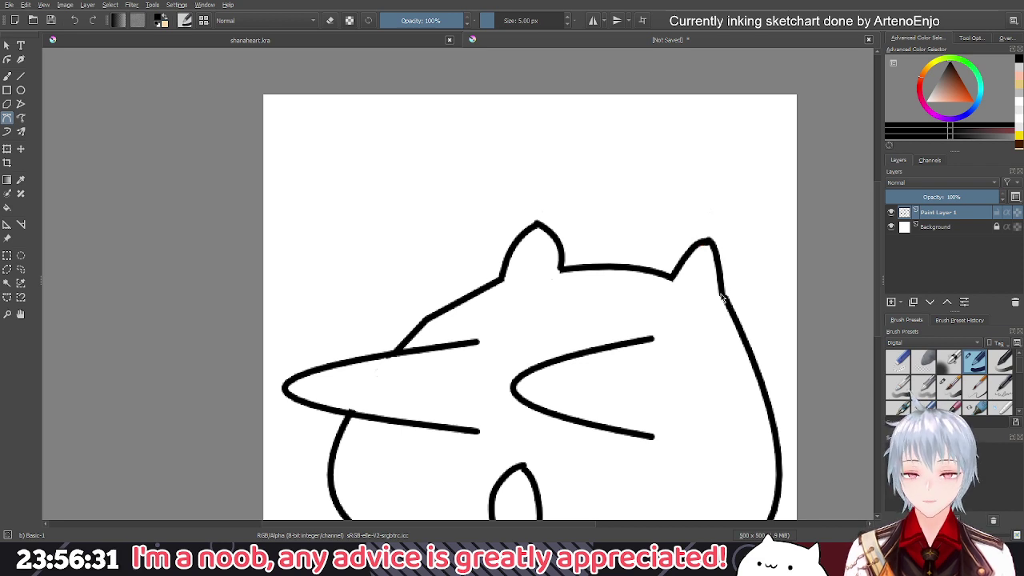
pyautogui.scroll(-2, 669, 305)
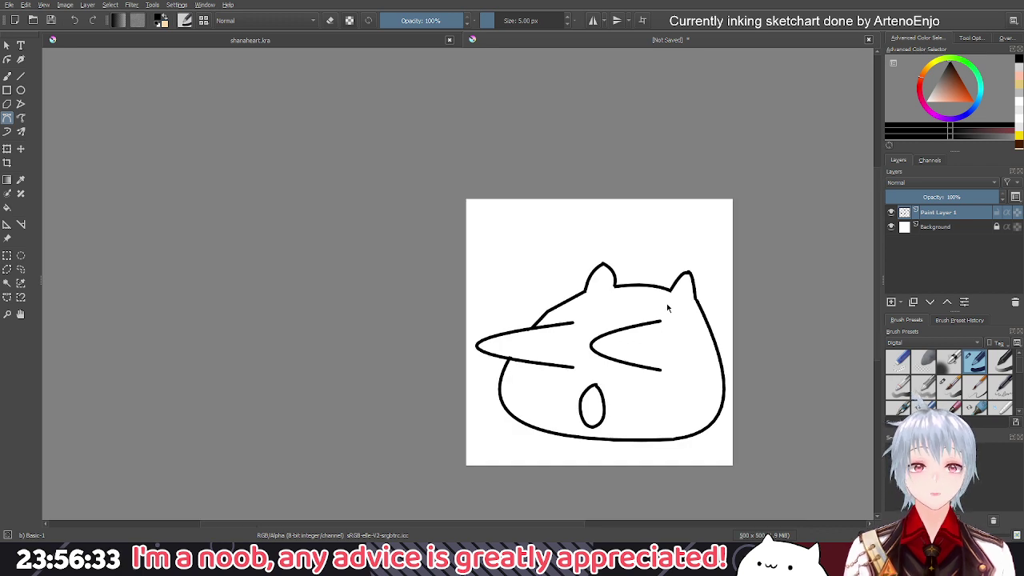
# Switch to the Freehand Brush tool, set its size to 8 px and choose a pinkish-red colour
pyautogui.scroll(1, 631, 370)
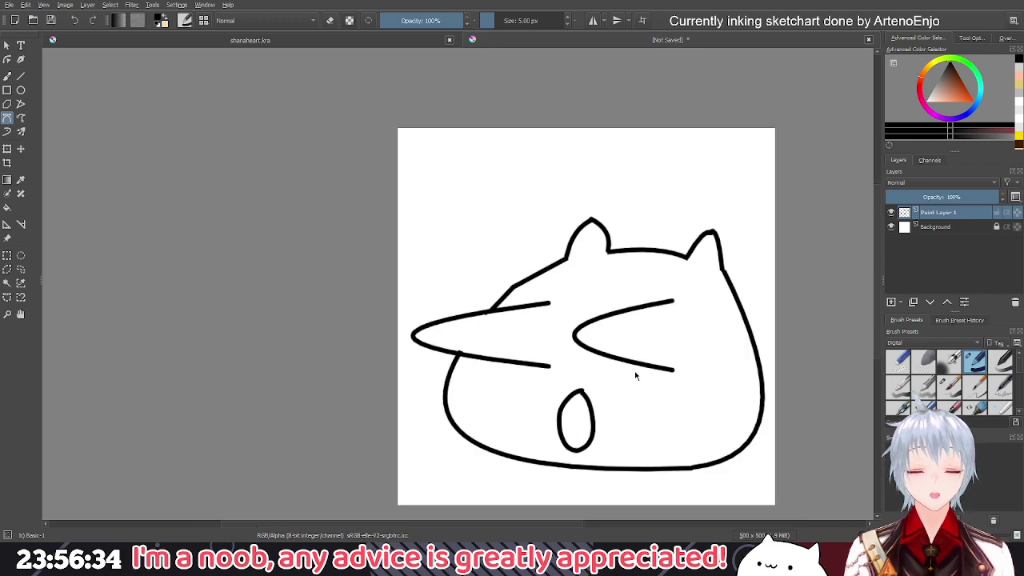
pyautogui.scroll(1, 636, 375)
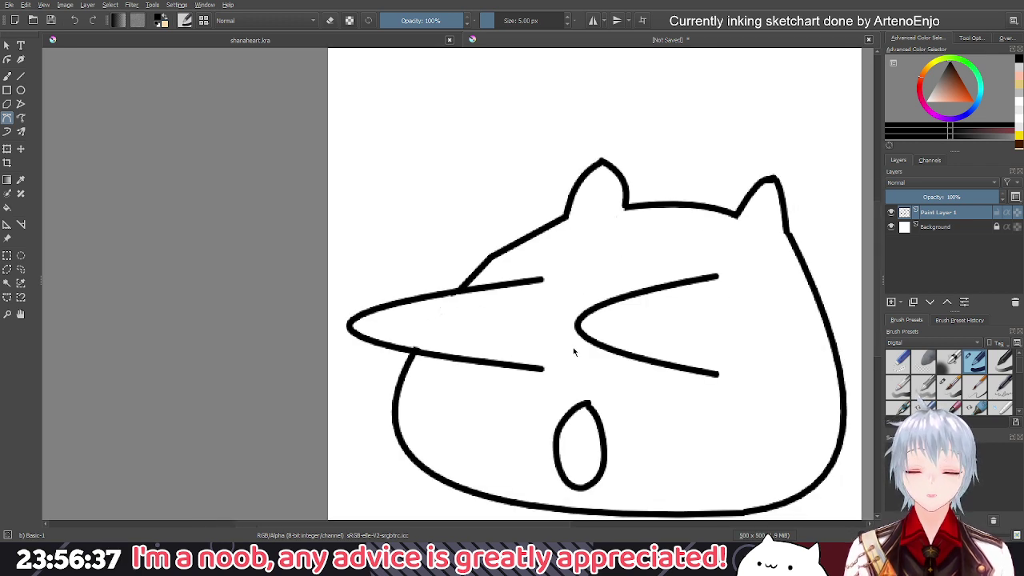
pyautogui.scroll(1, 493, 190)
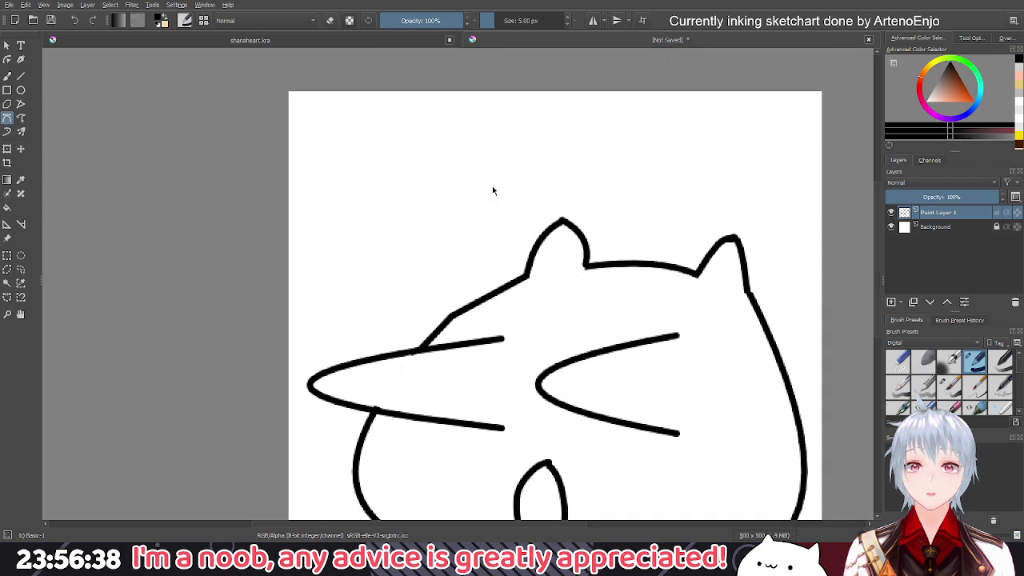
pyautogui.click(7, 76)
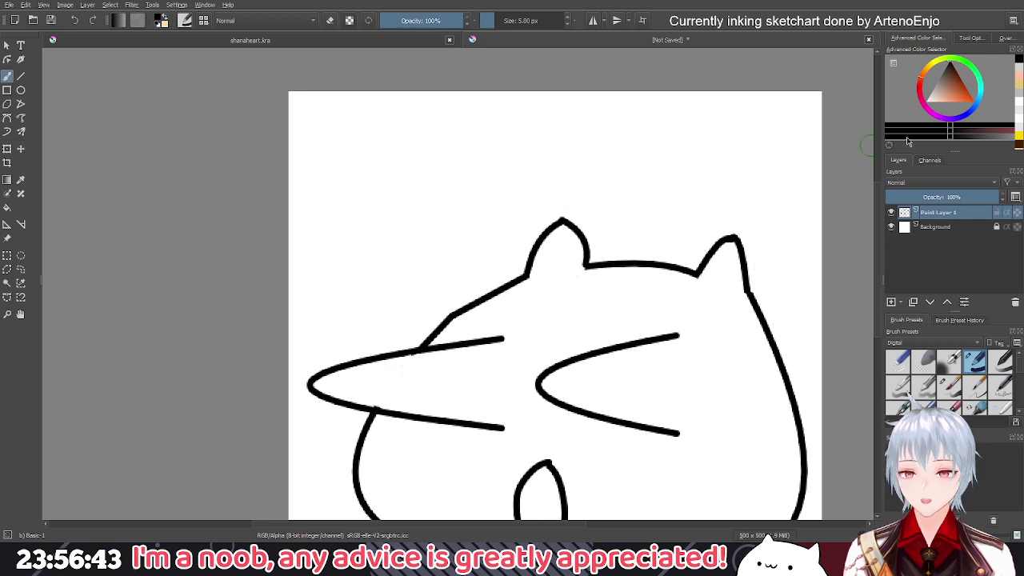
pyautogui.click(924, 95)
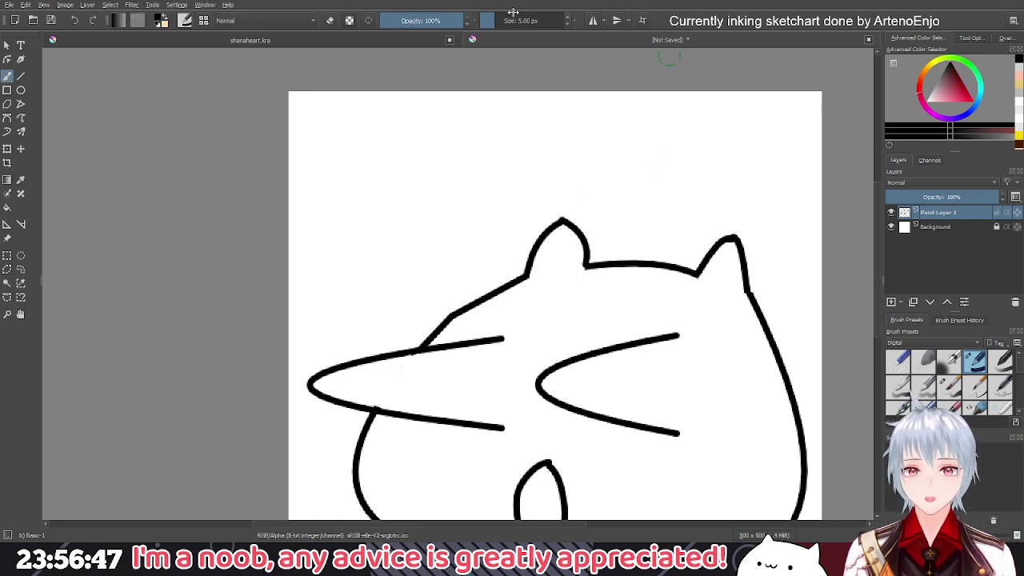
pyautogui.scroll(3, 513, 12)
pyautogui.click(954, 105)
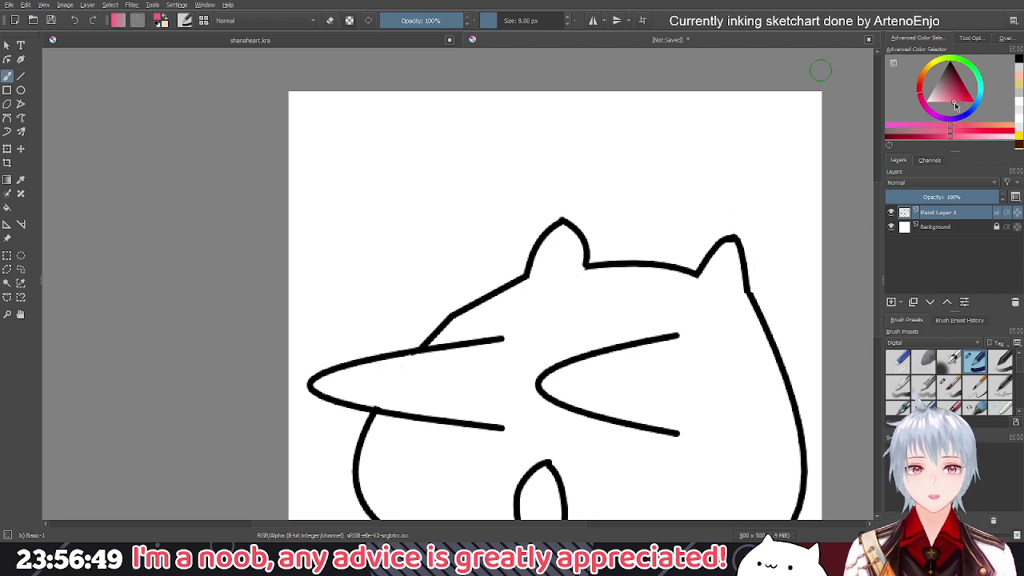
# Set the brush to black at 15 px and paint a single dot above the head, between the ears
pyautogui.scroll(-1, 794, 197)
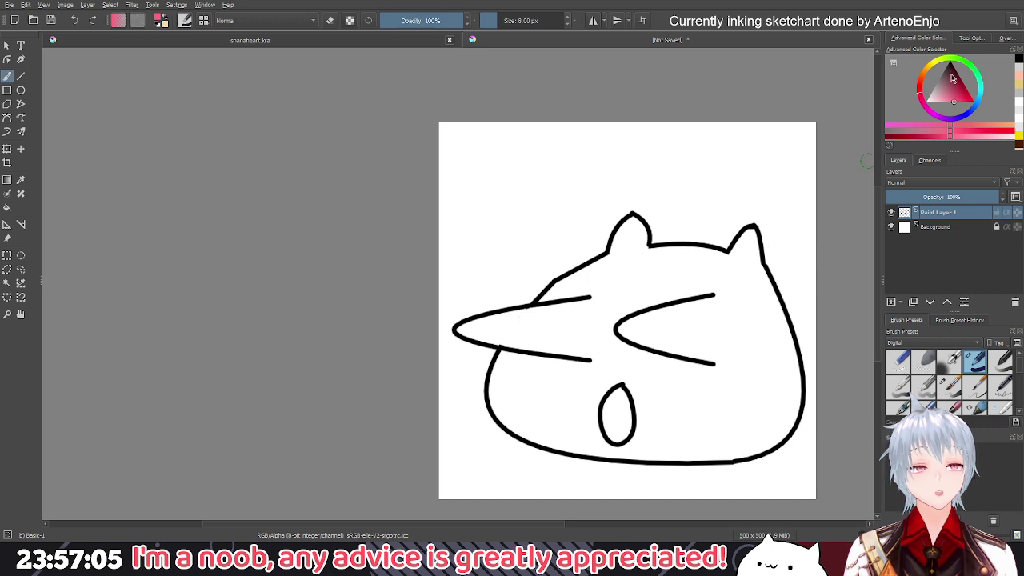
pyautogui.moveTo(952, 74)
pyautogui.mouseDown()
pyautogui.moveTo(960, 79)
pyautogui.moveTo(949, 60)
pyautogui.mouseUp()
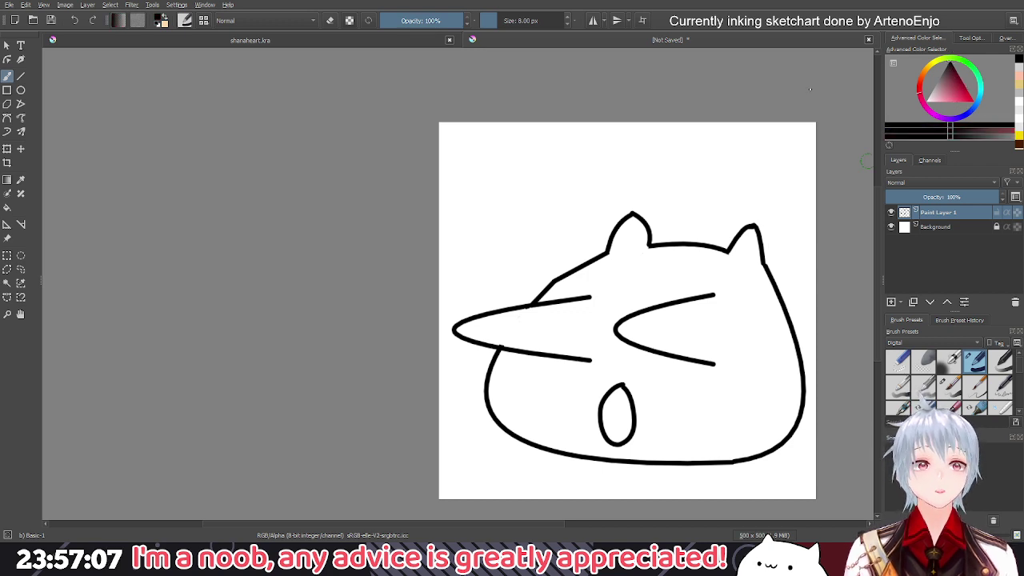
pyautogui.moveTo(578, 158); pyautogui.dragTo(513, 192)
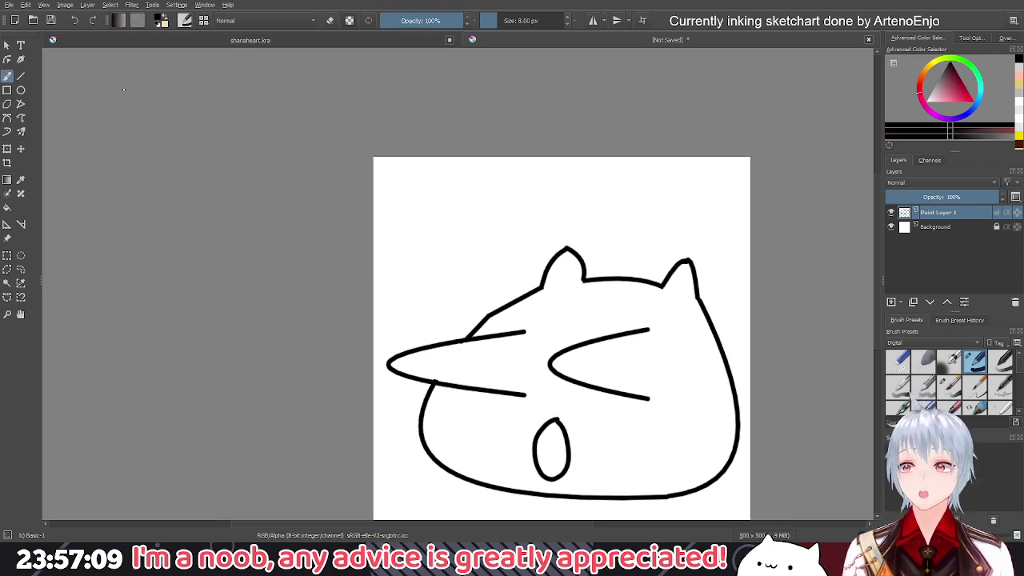
pyautogui.click(499, 20)
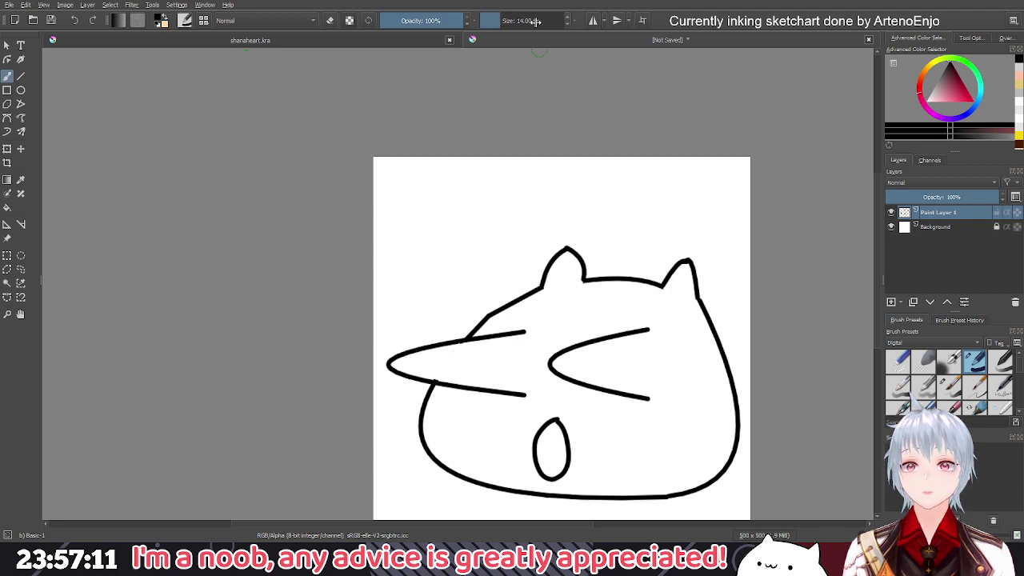
pyautogui.click(536, 21)
pyautogui.click(624, 247)
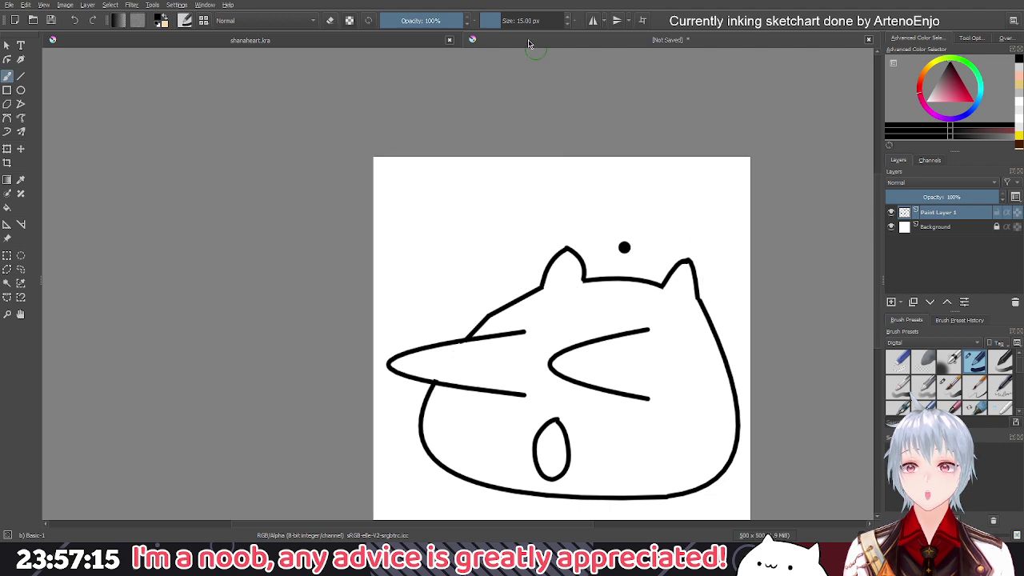
# Try a larger filled black circle over the dot with the Ellipse tool, and undo it
pyautogui.click(21, 89)
pyautogui.scroll(3, 604, 244)
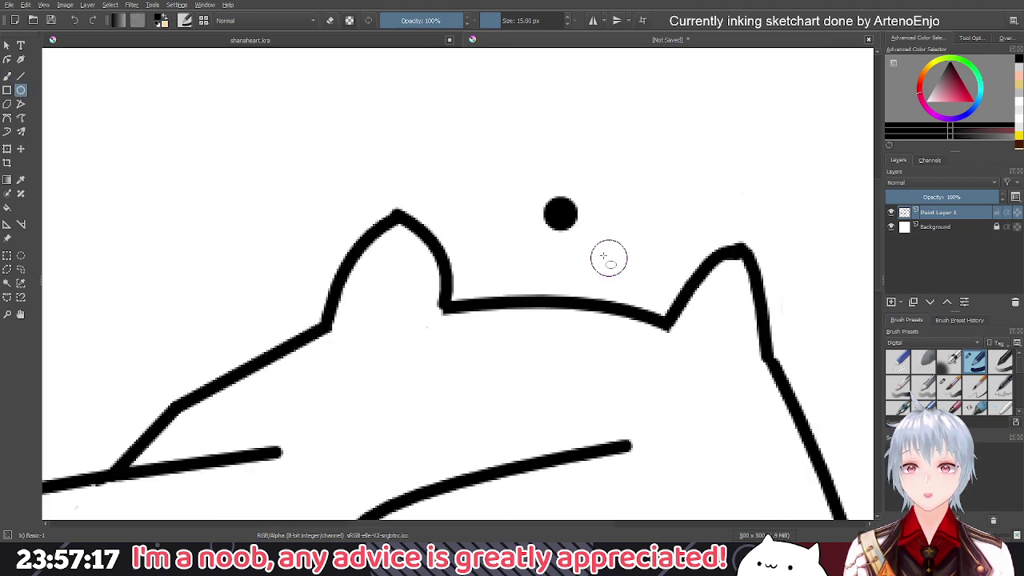
pyautogui.moveTo(534, 191); pyautogui.dragTo(592, 242)
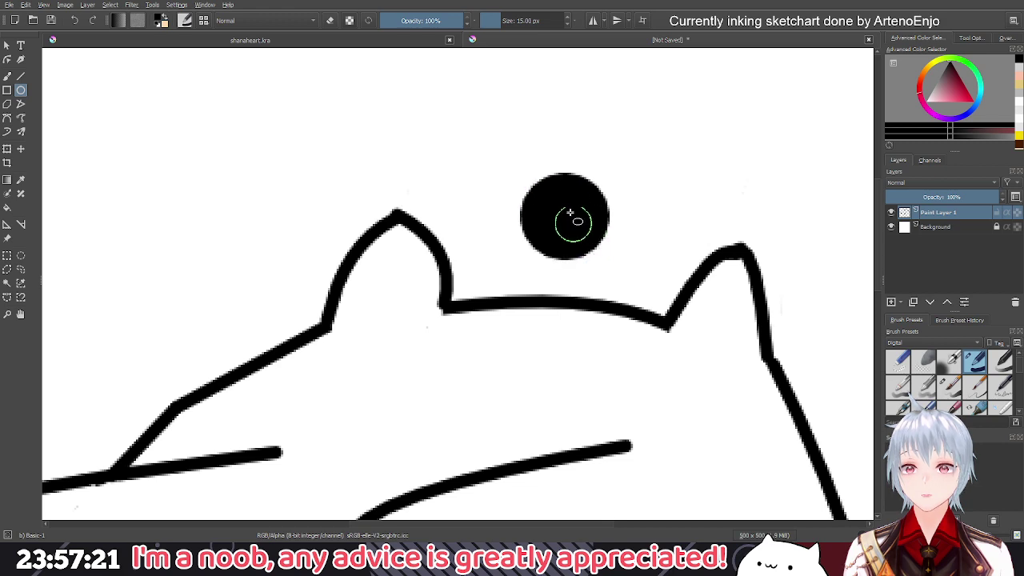
pyautogui.moveTo(565, 172); pyautogui.dragTo(549, 269)
pyautogui.scroll(2, 555, 216)
pyautogui.scroll(-3, 549, 210)
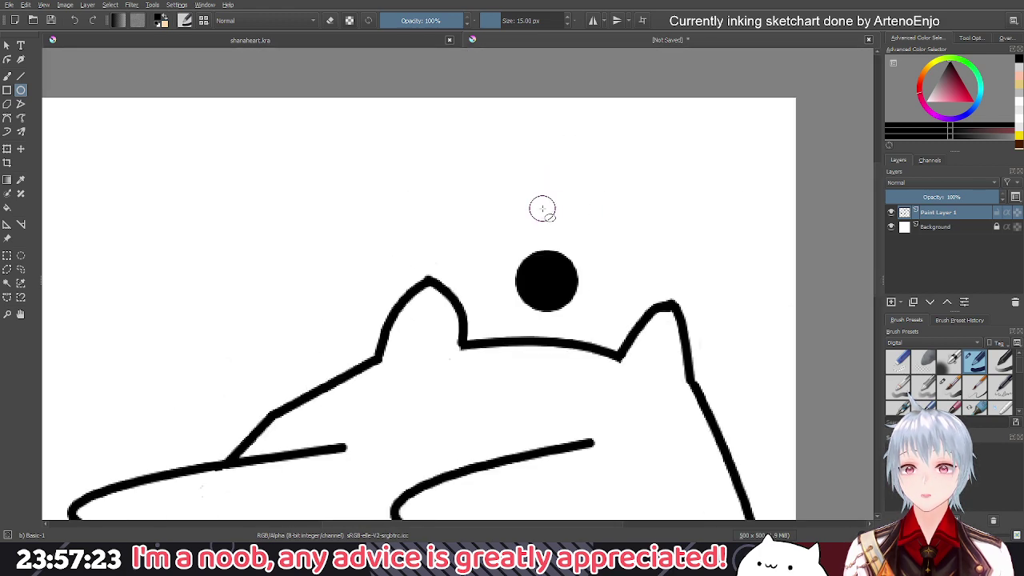
pyautogui.hotkey('ctrl', 'z')
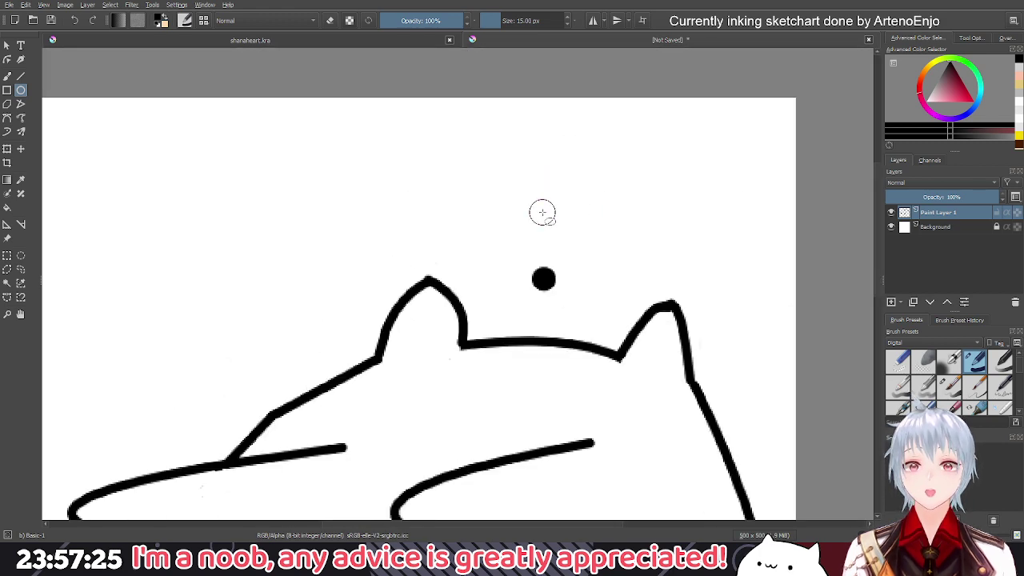
# Draw a narrow outlined wedge pointing down at the dot with the 8 px Freehand Brush, forming an exclamation mark
pyautogui.click(7, 75)
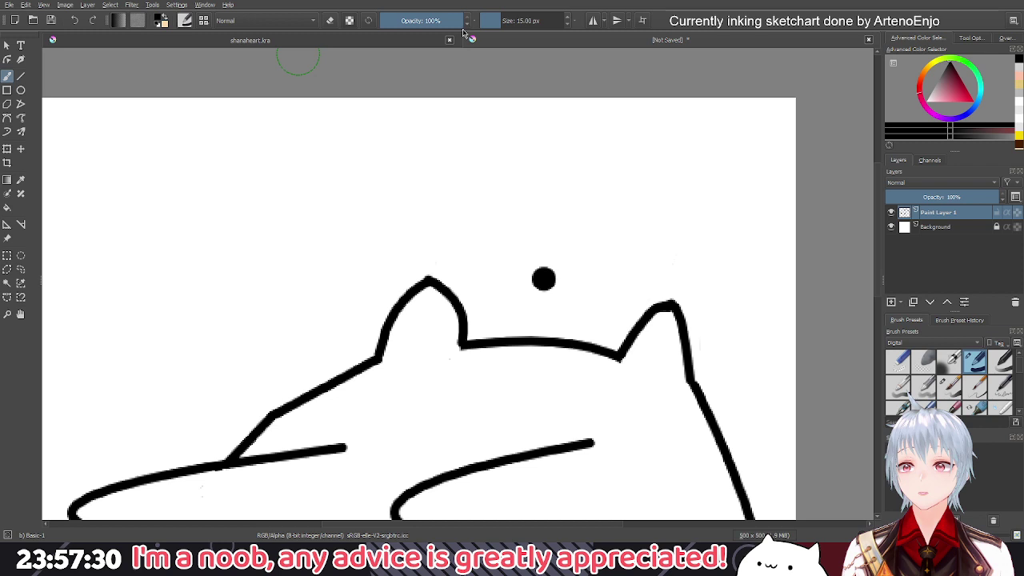
pyautogui.click(496, 20)
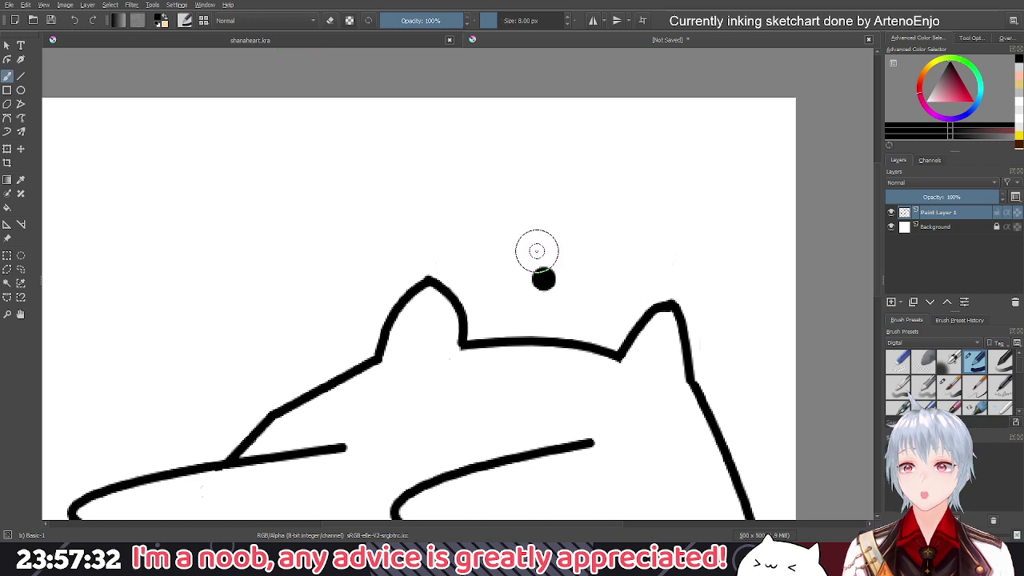
pyautogui.moveTo(541, 255)
pyautogui.mouseDown()
pyautogui.moveTo(519, 144)
pyautogui.moveTo(531, 112)
pyautogui.moveTo(590, 114)
pyautogui.moveTo(543, 252)
pyautogui.mouseUp()
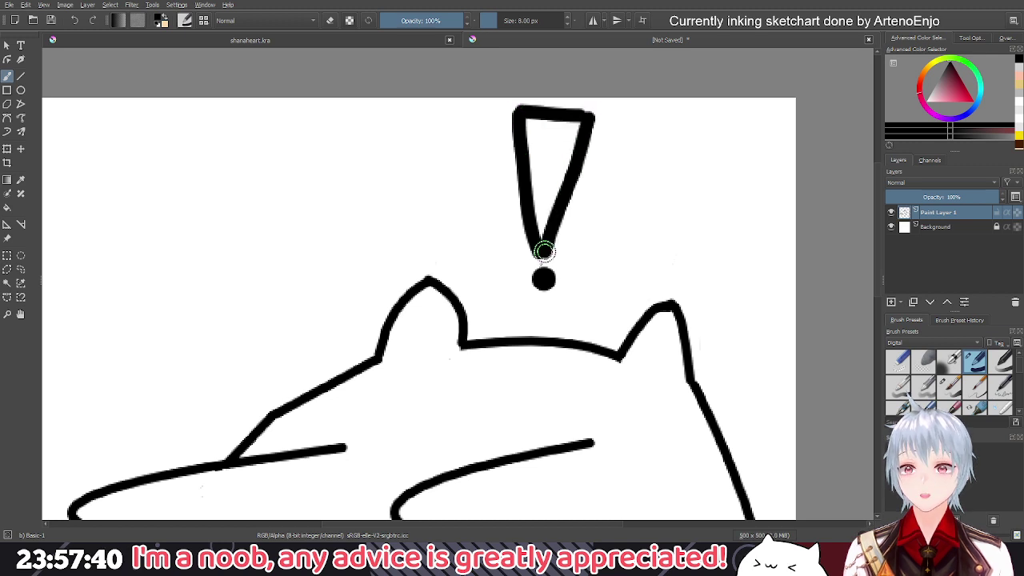
# Enlarge the exclamation mark's dot by painting around it into a bigger, solid black round shape
pyautogui.click(537, 275)
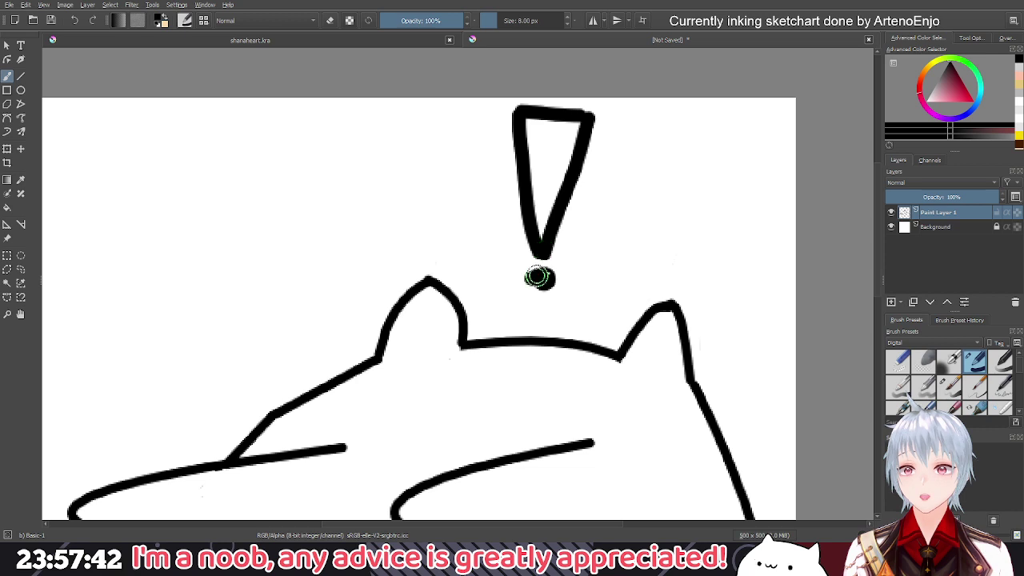
pyautogui.moveTo(538, 277); pyautogui.dragTo(544, 295)
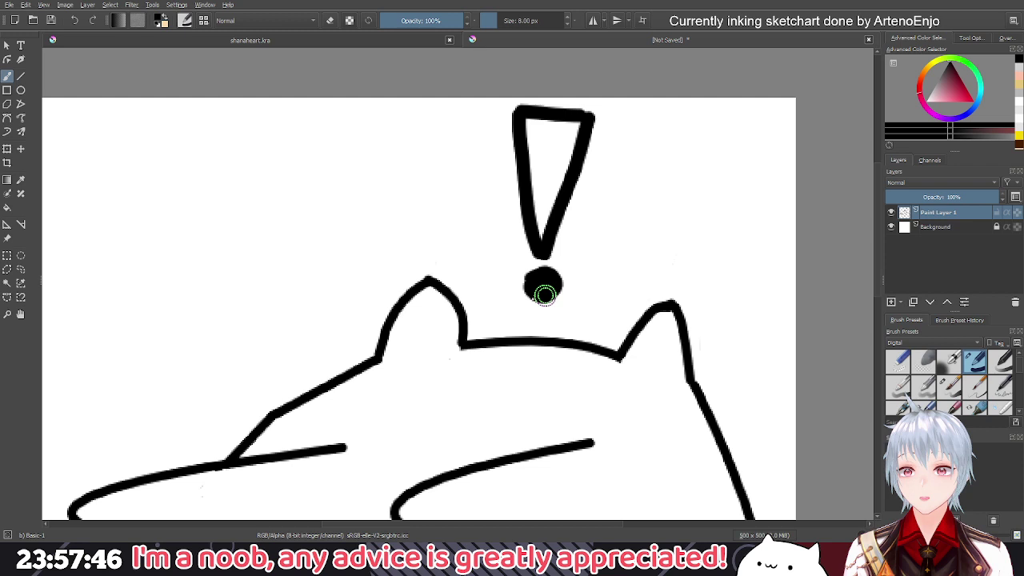
pyautogui.scroll(-2, 543, 294)
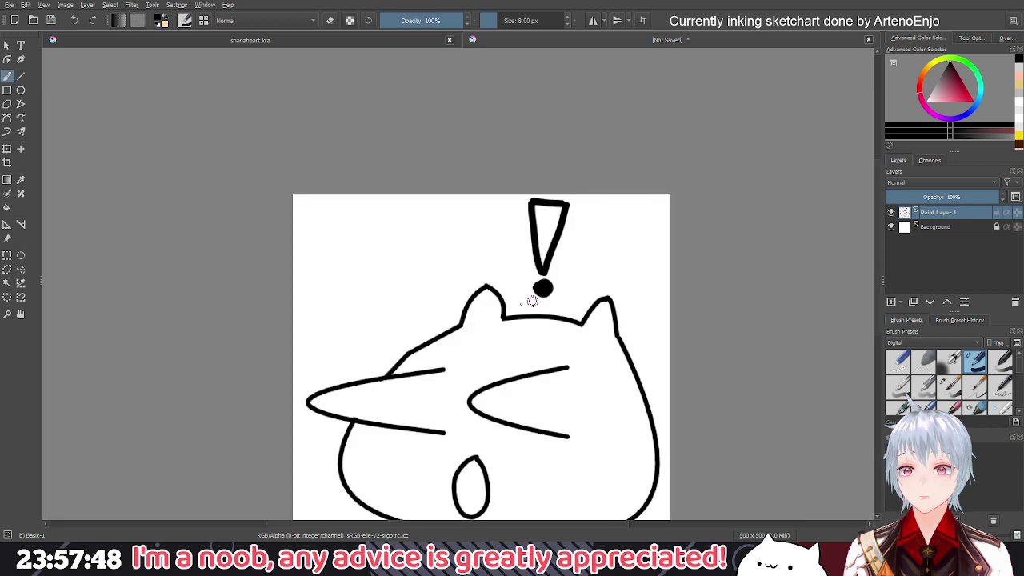
pyautogui.scroll(-1, 532, 301)
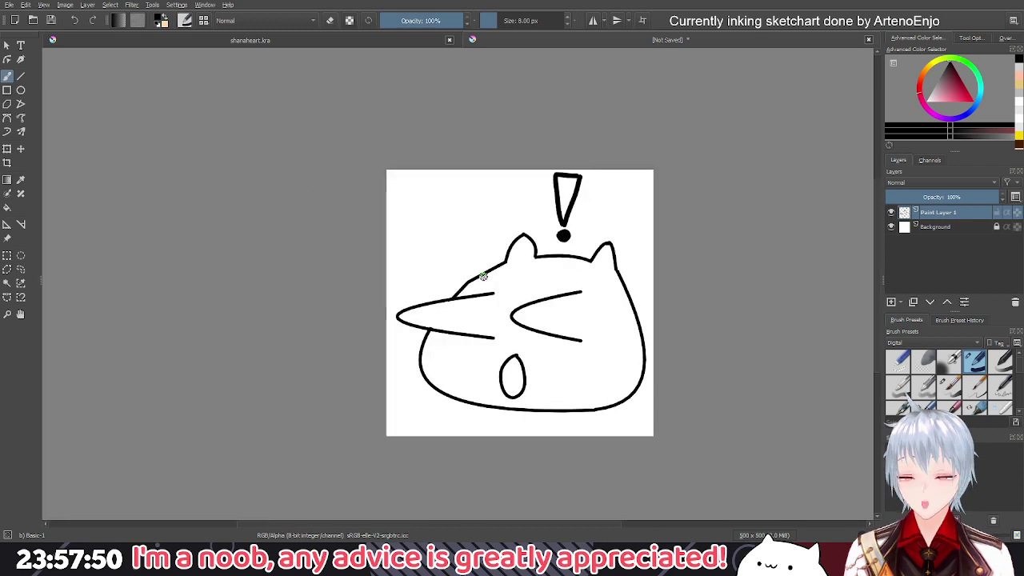
# Paint two round black dots in the empty area above the head, level with the existing exclamation mark's dot
pyautogui.scroll(2, 472, 251)
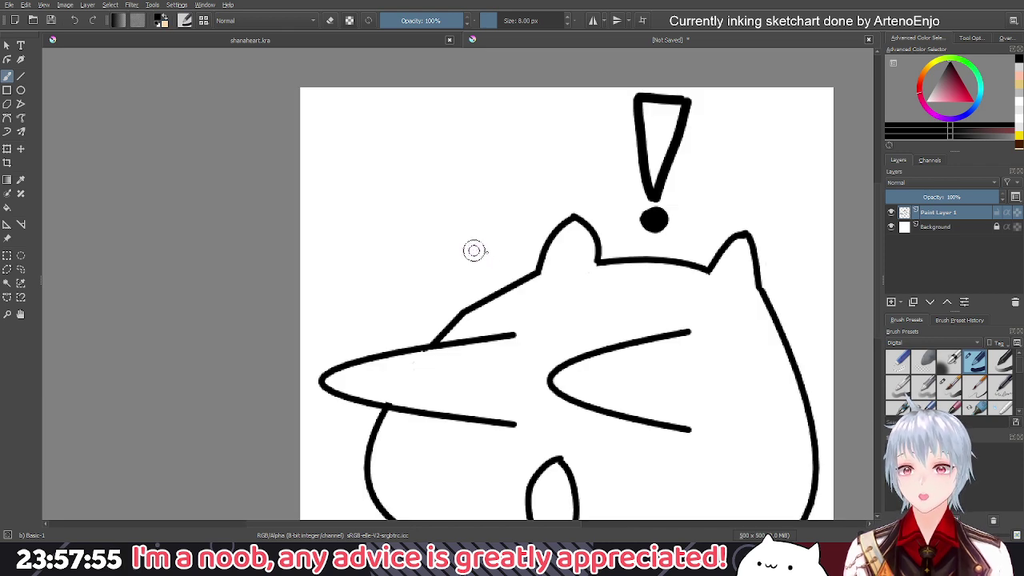
pyautogui.moveTo(472, 250); pyautogui.dragTo(475, 257)
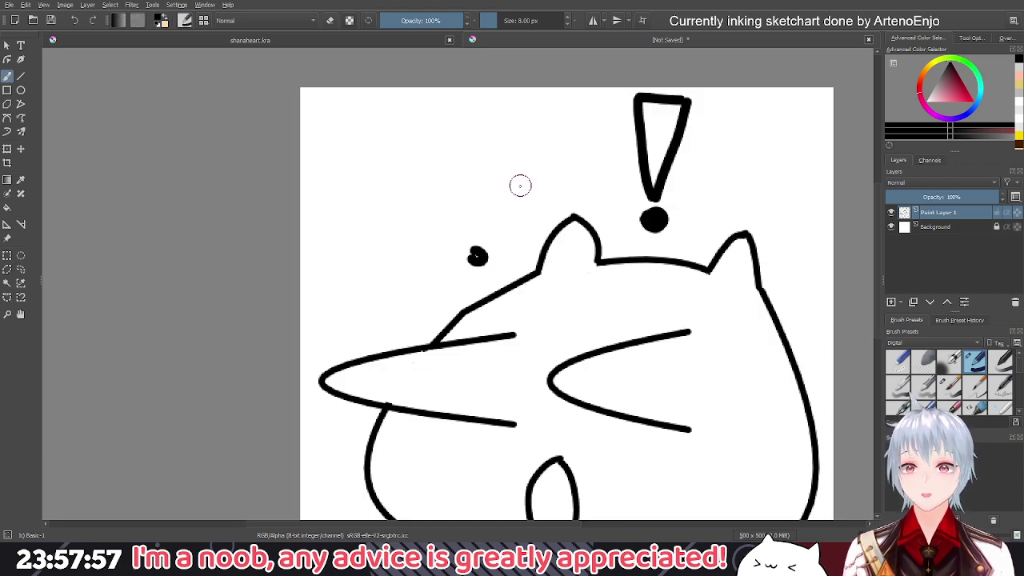
pyautogui.hotkey('ctrl', 'z')
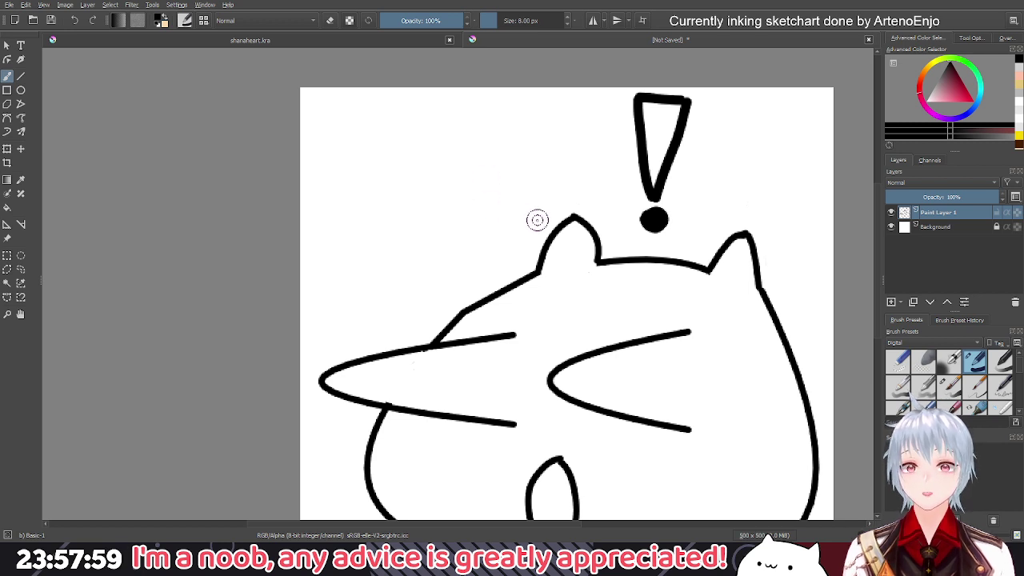
pyautogui.moveTo(525, 216)
pyautogui.mouseDown()
pyautogui.moveTo(519, 225)
pyautogui.moveTo(532, 227)
pyautogui.moveTo(516, 224)
pyautogui.mouseUp()
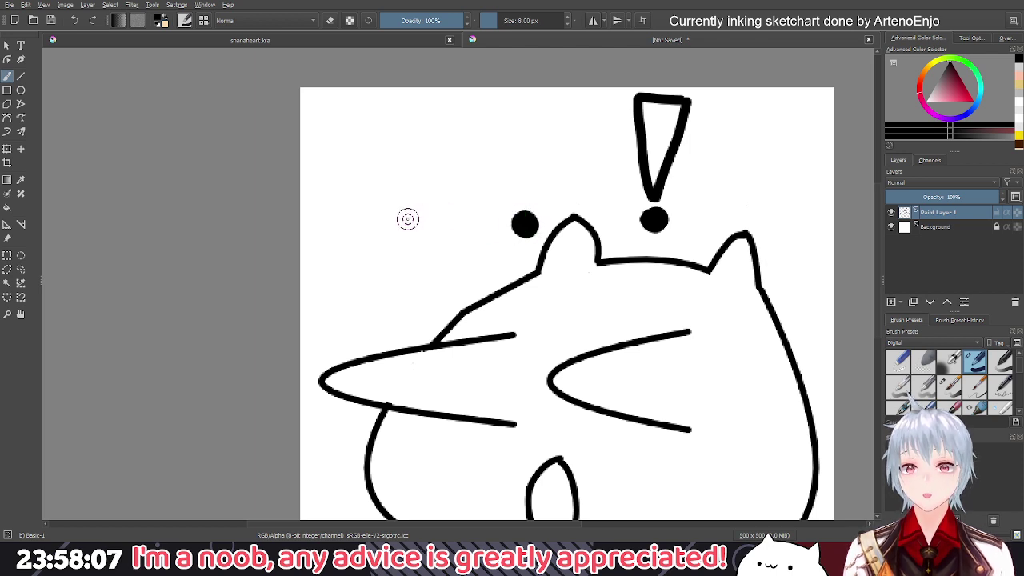
pyautogui.moveTo(406, 217)
pyautogui.mouseDown()
pyautogui.moveTo(399, 244)
pyautogui.moveTo(396, 226)
pyautogui.moveTo(414, 222)
pyautogui.moveTo(407, 240)
pyautogui.moveTo(396, 228)
pyautogui.moveTo(411, 223)
pyautogui.moveTo(405, 233)
pyautogui.moveTo(396, 217)
pyautogui.moveTo(411, 215)
pyautogui.moveTo(397, 243)
pyautogui.mouseUp()
pyautogui.hotkey('ctrl', 'z')
pyautogui.scroll(1, 408, 230)
pyautogui.moveTo(389, 220)
pyautogui.mouseDown()
pyautogui.moveTo(413, 215)
pyautogui.moveTo(417, 243)
pyautogui.mouseUp()
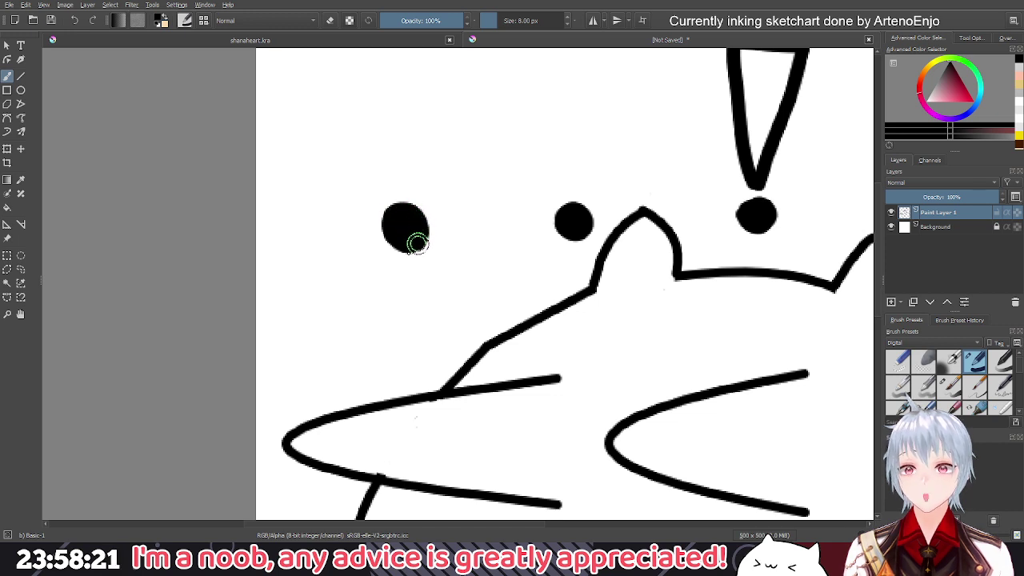
# Draw hollow tapered black outlines above the two new dots to form two more exclamation marks
pyautogui.moveTo(480, 167); pyautogui.dragTo(472, 224)
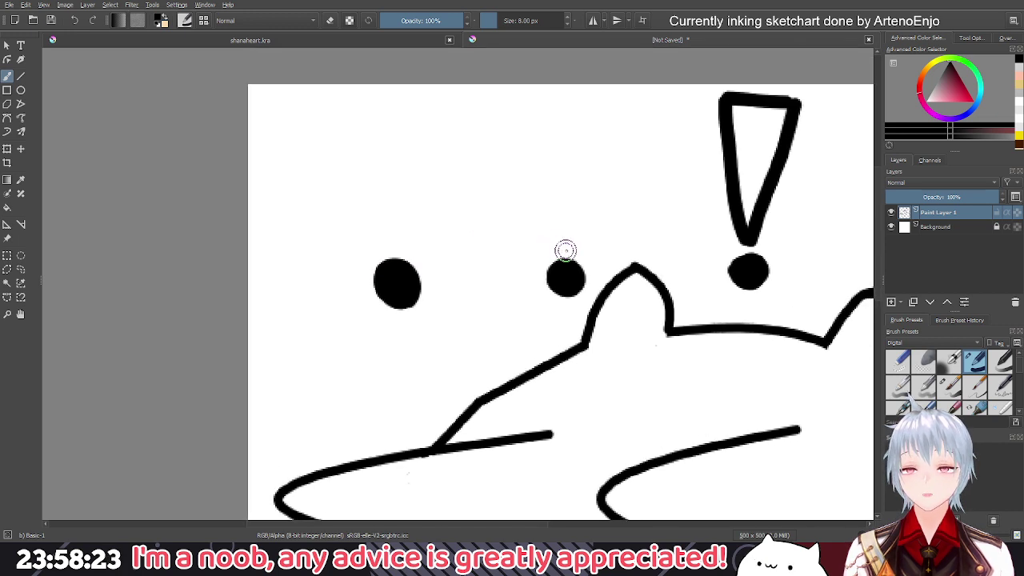
pyautogui.moveTo(564, 244)
pyautogui.mouseDown()
pyautogui.moveTo(542, 177)
pyautogui.moveTo(537, 99)
pyautogui.moveTo(592, 103)
pyautogui.moveTo(565, 241)
pyautogui.mouseUp()
pyautogui.moveTo(398, 242)
pyautogui.mouseDown()
pyautogui.moveTo(380, 100)
pyautogui.moveTo(453, 100)
pyautogui.moveTo(398, 247)
pyautogui.mouseUp()
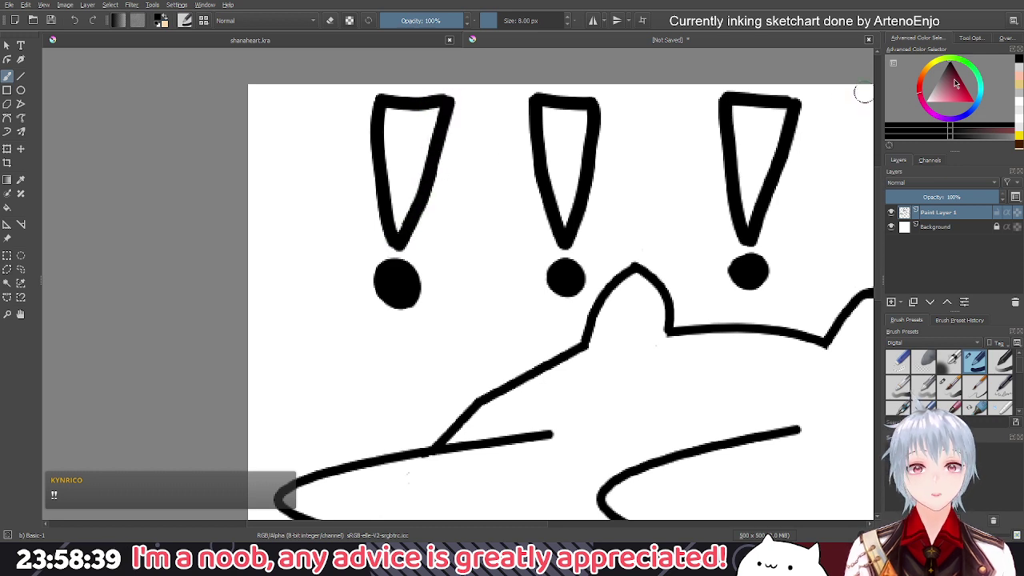
# Fill the tapered bodies of all three exclamation marks with bright red
pyautogui.moveTo(954, 80); pyautogui.dragTo(975, 115)
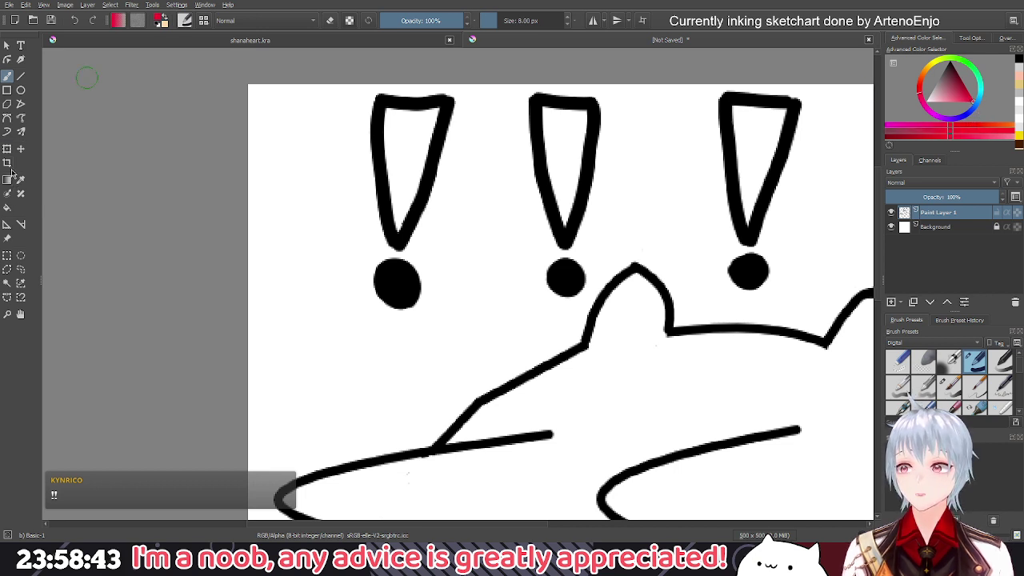
pyautogui.click(7, 208)
pyautogui.click(409, 147)
pyautogui.click(578, 150)
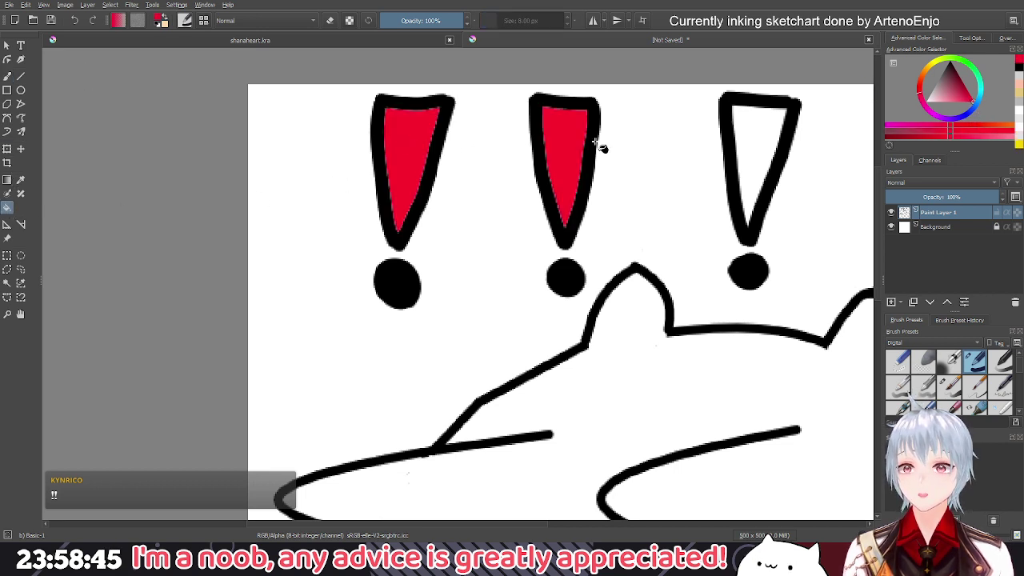
pyautogui.click(763, 152)
pyautogui.scroll(-5, 492, 186)
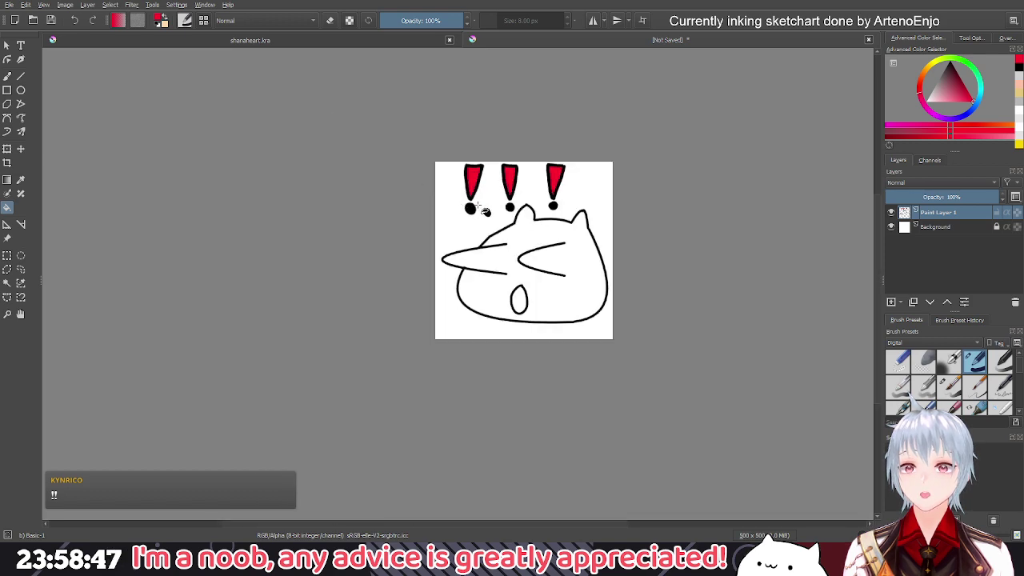
# Paint red centres inside the black dots of the left and middle exclamation marks, keeping a black rim
pyautogui.scroll(5, 480, 211)
pyautogui.click(7, 76)
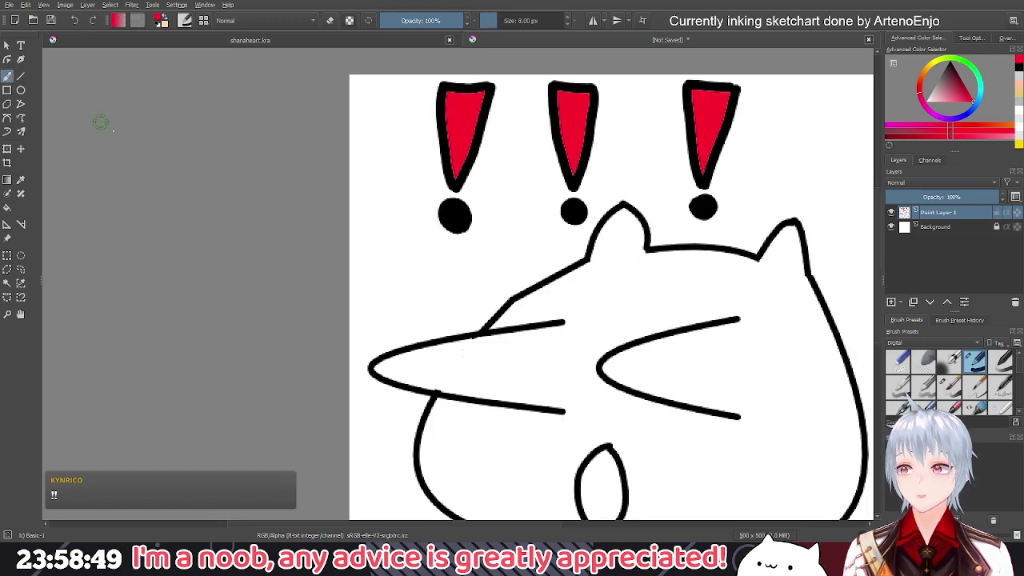
pyautogui.scroll(3, 432, 237)
pyautogui.moveTo(500, 175)
pyautogui.mouseDown()
pyautogui.moveTo(488, 179)
pyautogui.moveTo(500, 200)
pyautogui.moveTo(490, 198)
pyautogui.moveTo(486, 182)
pyautogui.moveTo(503, 190)
pyautogui.mouseUp()
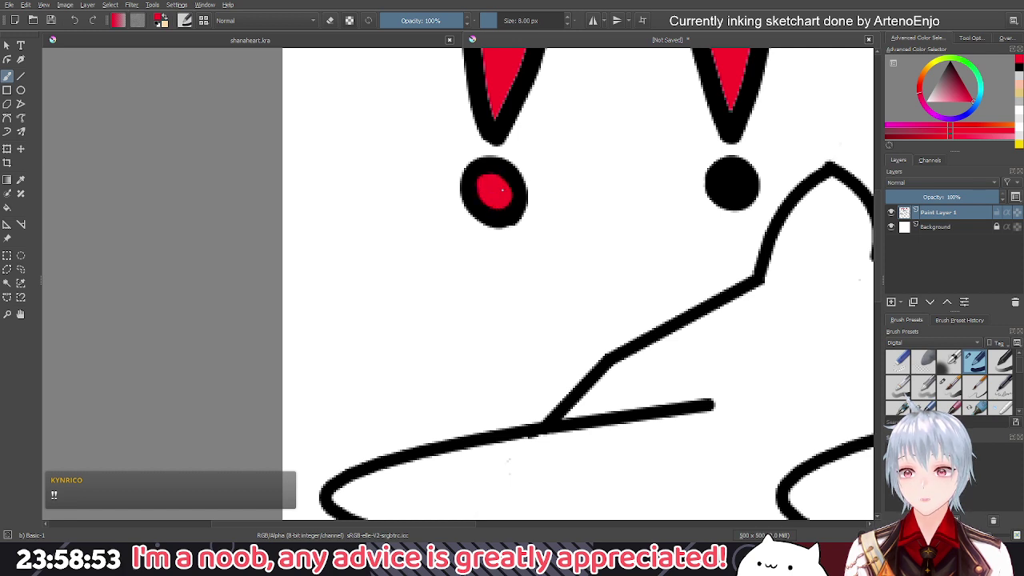
pyautogui.moveTo(730, 176)
pyautogui.mouseDown()
pyautogui.moveTo(737, 192)
pyautogui.moveTo(724, 189)
pyautogui.moveTo(736, 183)
pyautogui.mouseUp()
pyautogui.hotkey('ctrl', 'z')
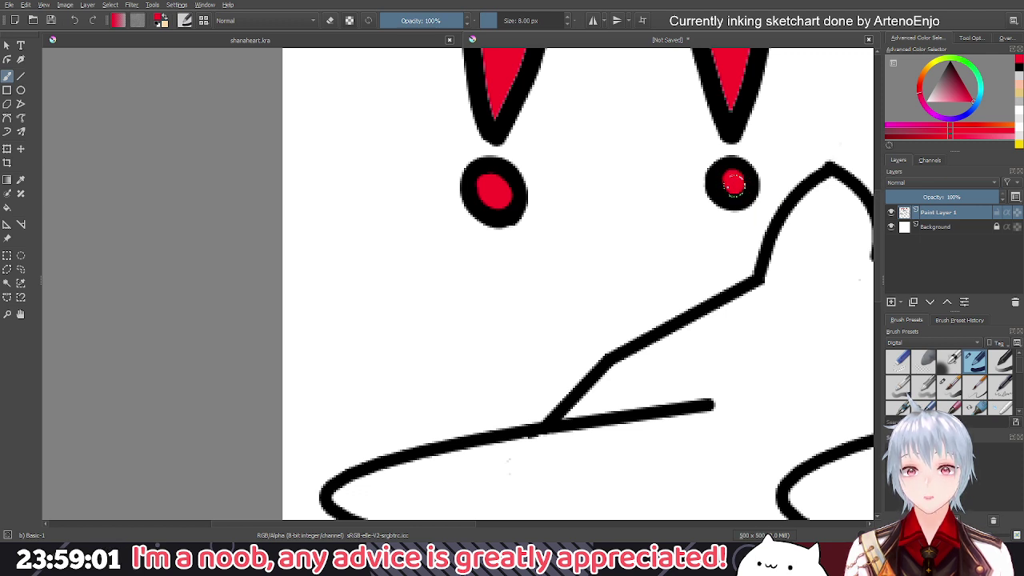
# Try widening the red centre of the middle exclamation mark's dot and undo the added strokes
pyautogui.moveTo(728, 192); pyautogui.dragTo(738, 190)
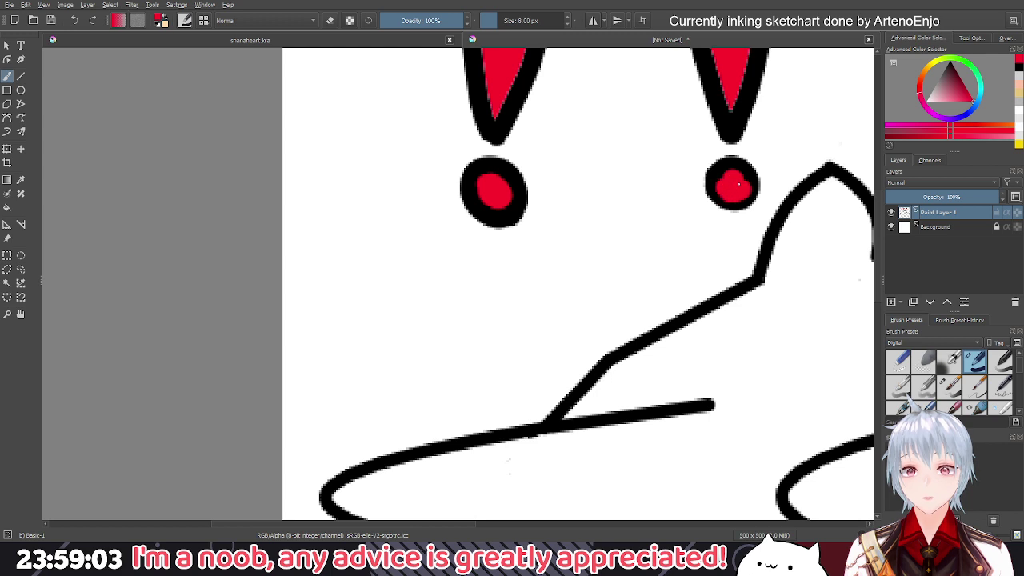
pyautogui.moveTo(665, 171); pyautogui.dragTo(537, 209)
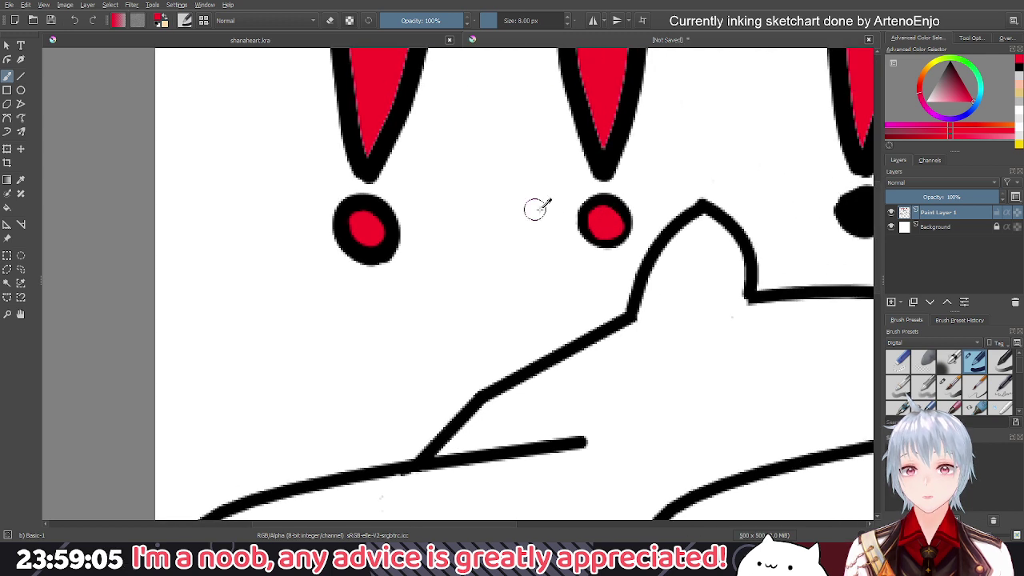
pyautogui.hotkey('ctrl', 'z')
pyautogui.hotkey('ctrl', 'z')
pyautogui.hotkey('ctrl', 'z')
pyautogui.hotkey('ctrl', 'z')
pyautogui.hotkey('ctrl', 'z')
pyautogui.hotkey('ctrl', 'z')
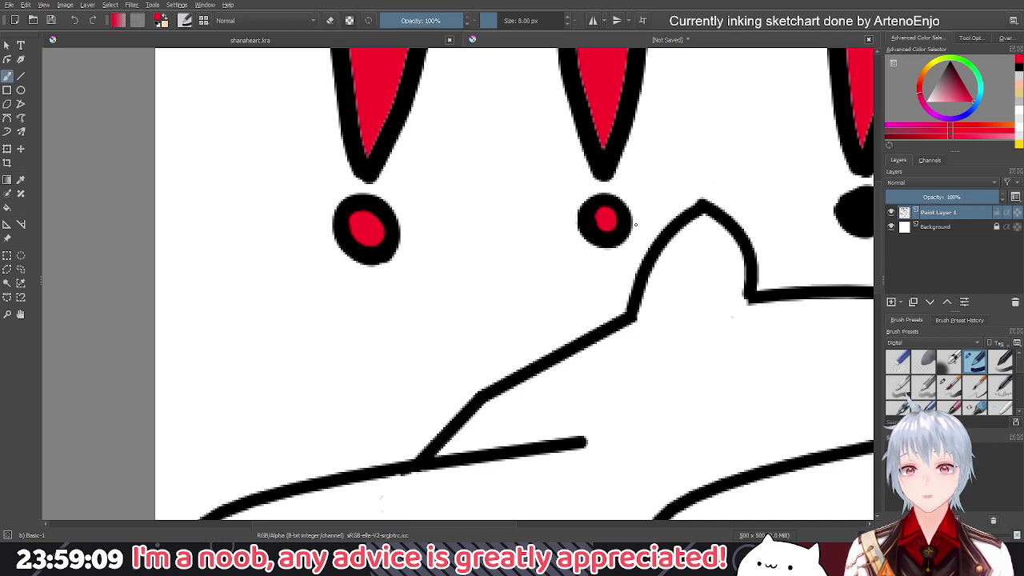
# Paint a red centre inside the right exclamation mark's black dot, undoing the stray red stroke beside it
pyautogui.moveTo(636, 225); pyautogui.dragTo(298, 244)
pyautogui.moveTo(652, 200); pyautogui.dragTo(621, 229)
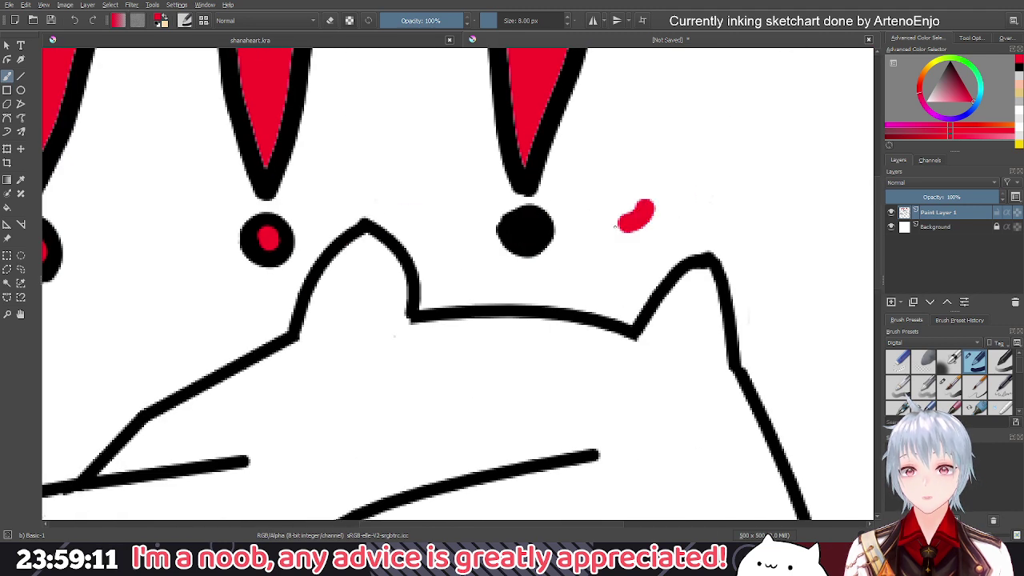
pyautogui.hotkey('ctrl', 'z')
pyautogui.moveTo(528, 223); pyautogui.dragTo(526, 230)
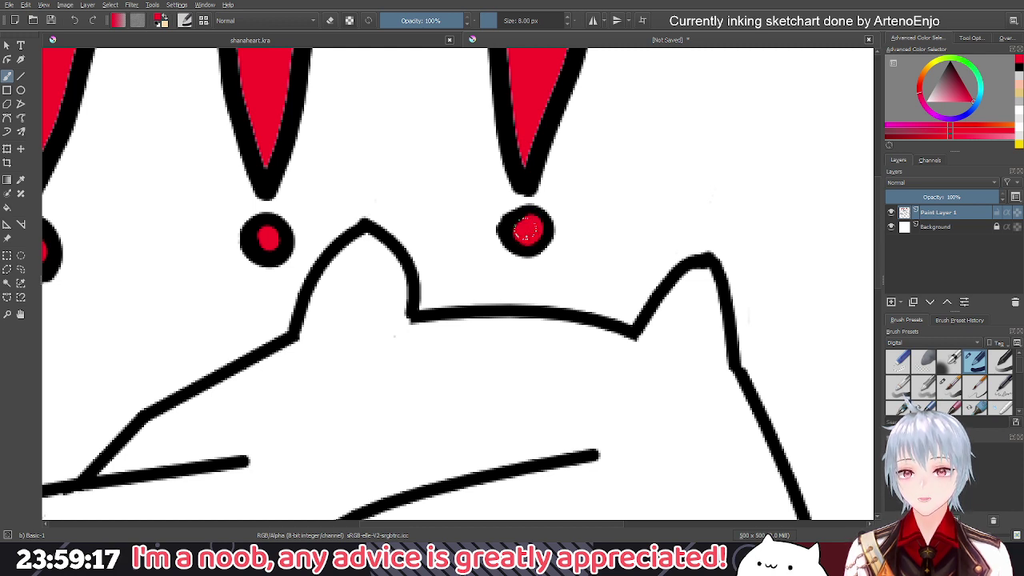
# Widen the red centres of the middle and left exclamation marks' dots, leaving only a thinner black outline
pyautogui.moveTo(455, 226); pyautogui.dragTo(553, 217)
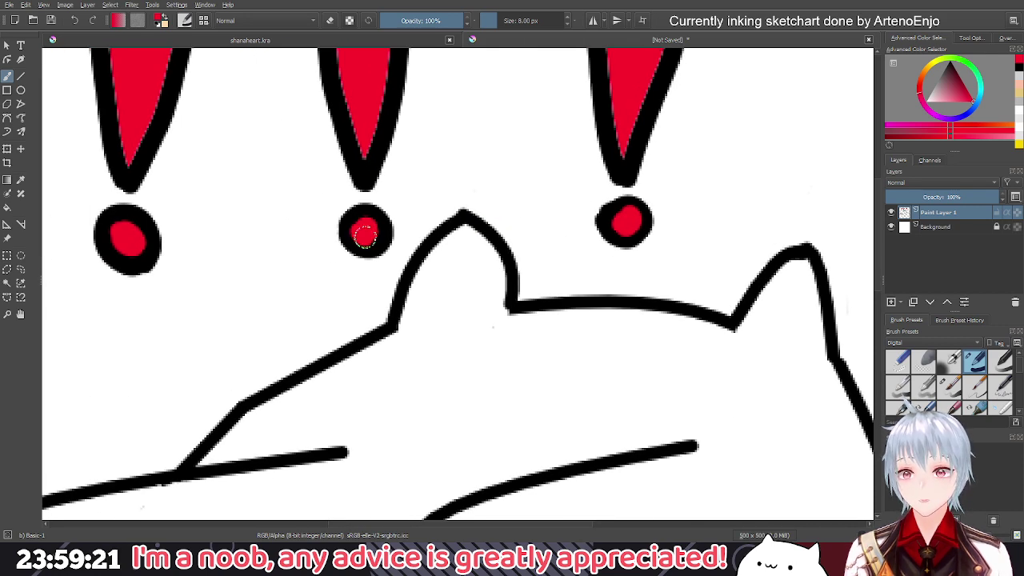
pyautogui.scroll(-2, 384, 229)
pyautogui.moveTo(336, 200); pyautogui.dragTo(471, 240)
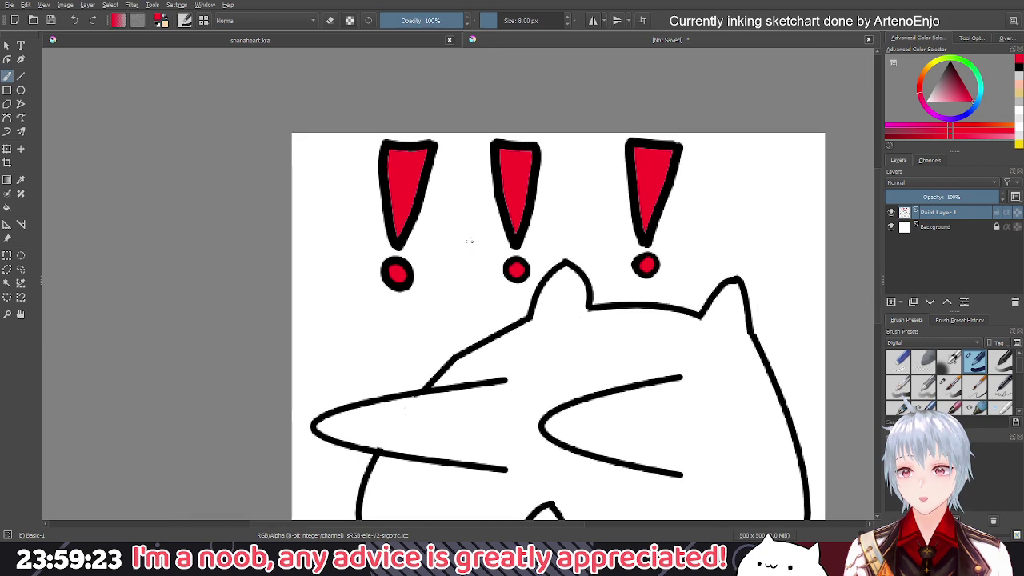
pyautogui.scroll(-1, 462, 245)
pyautogui.scroll(4, 436, 266)
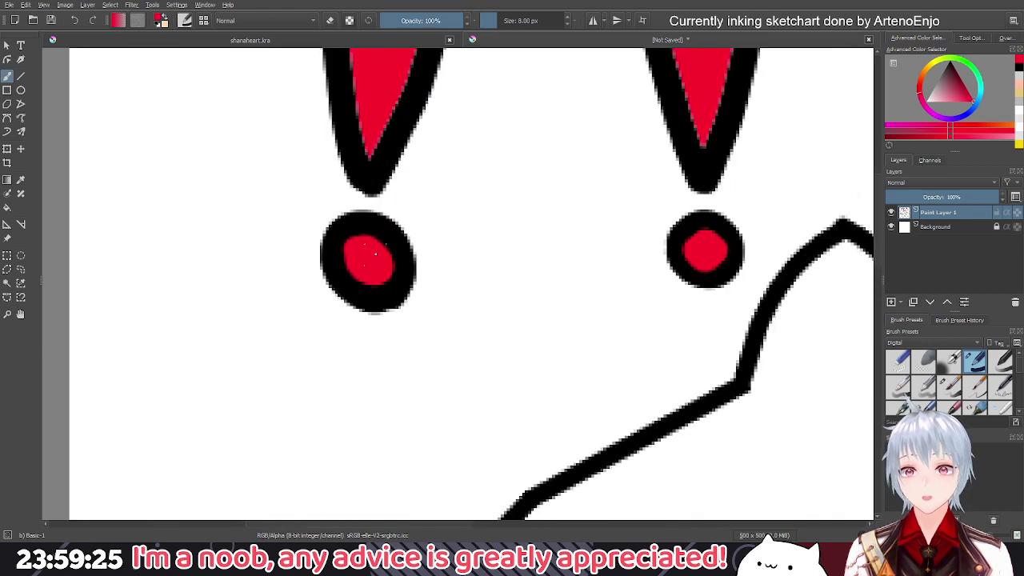
pyautogui.moveTo(385, 265)
pyautogui.mouseDown()
pyautogui.moveTo(379, 283)
pyautogui.moveTo(356, 274)
pyautogui.moveTo(354, 233)
pyautogui.moveTo(374, 244)
pyautogui.mouseUp()
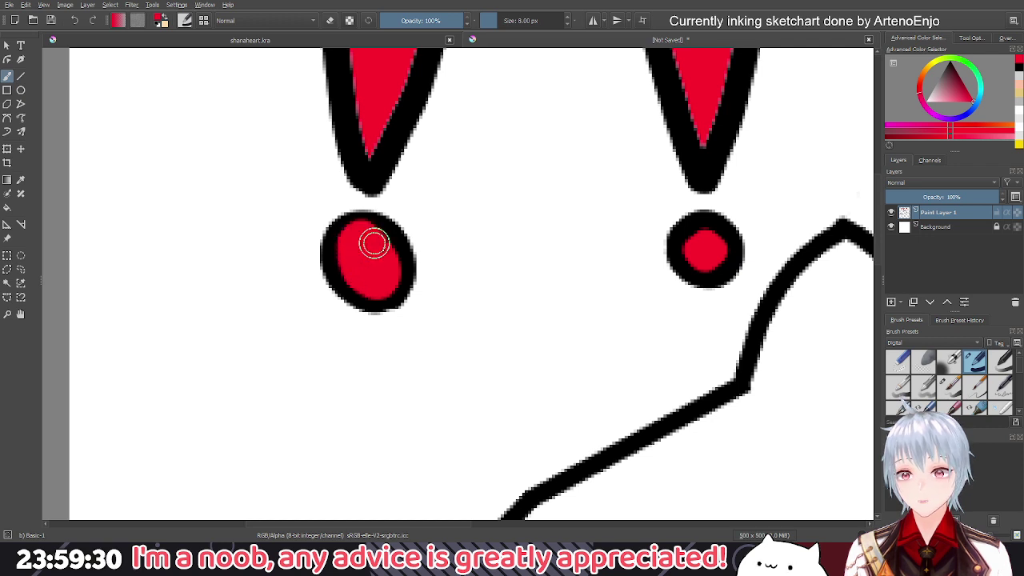
pyautogui.press('2')
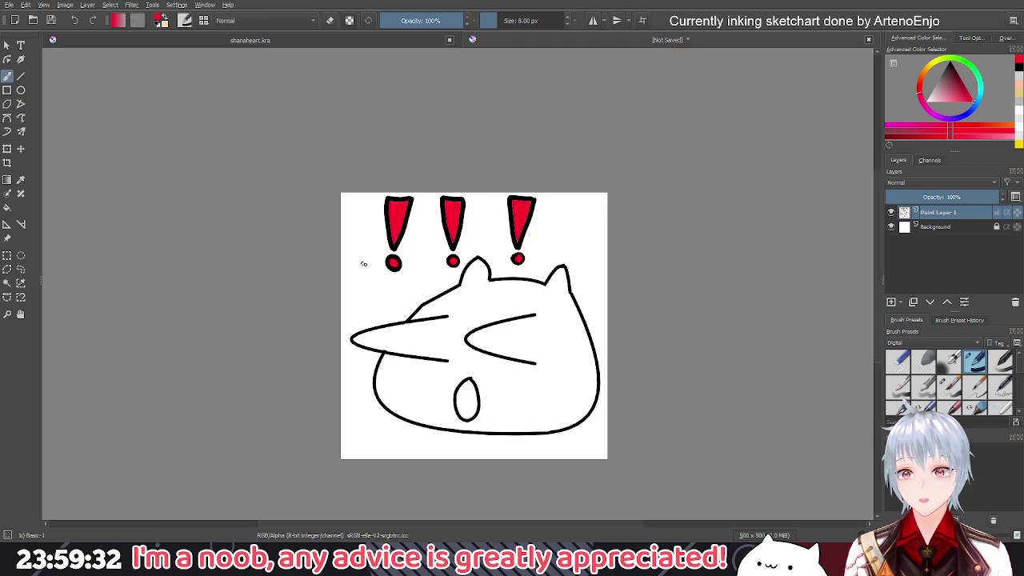
pyautogui.scroll(4, 391, 263)
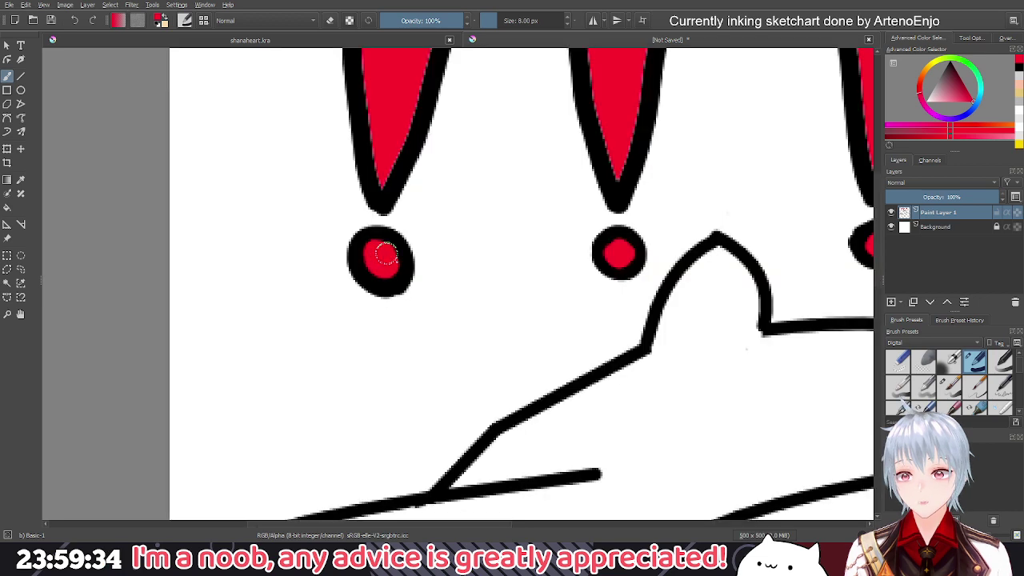
pyautogui.moveTo(387, 253)
pyautogui.mouseDown()
pyautogui.moveTo(381, 274)
pyautogui.moveTo(373, 270)
pyautogui.mouseUp()
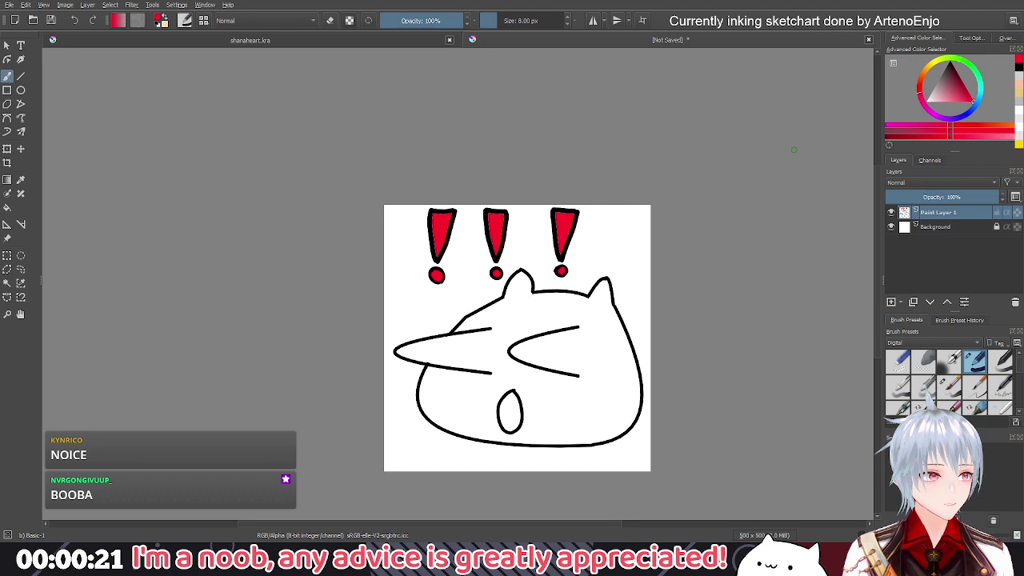
# Switch the painting colour from red to near-black
pyautogui.press('d')
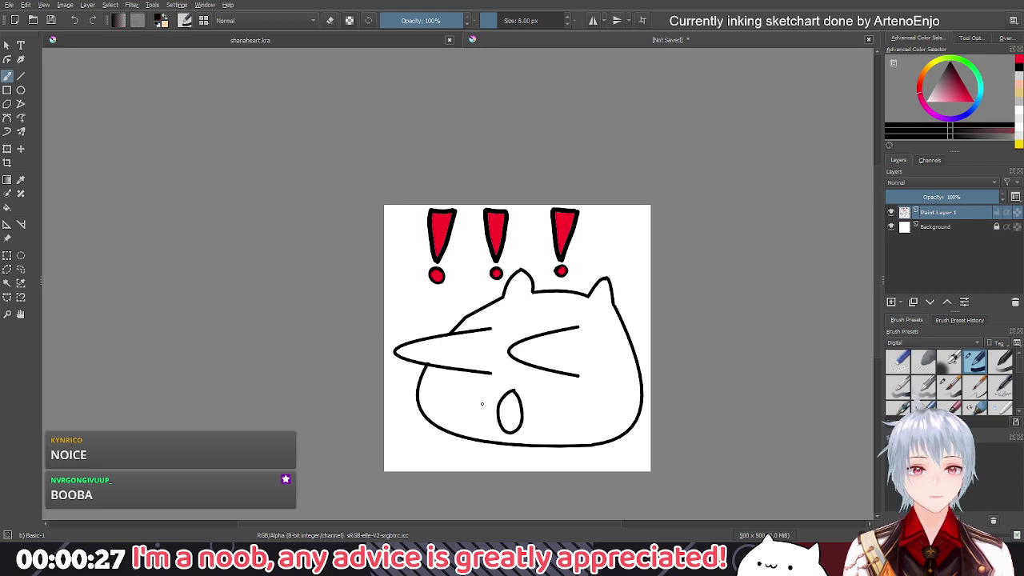
pyautogui.click(949, 80)
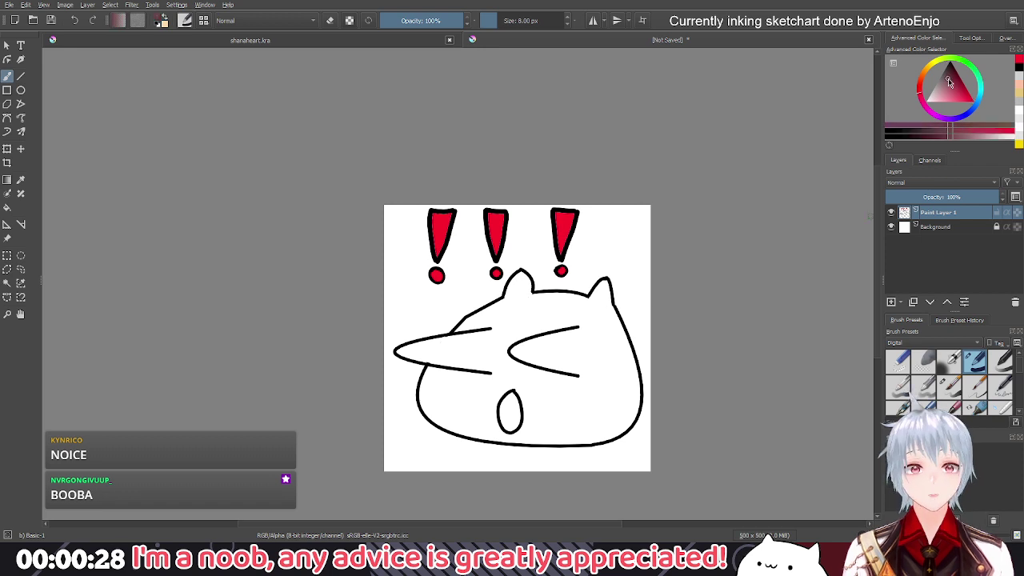
pyautogui.click(950, 62)
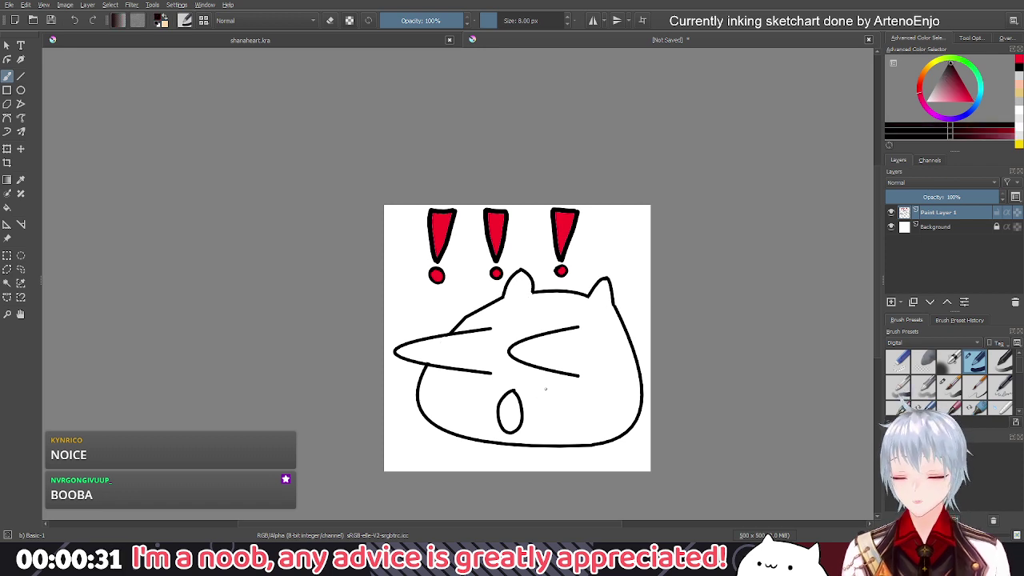
# Try painting a narrow dark pupil freehand inside the corner of the cat's right-hand eye and undo it
pyautogui.scroll(2, 545, 388)
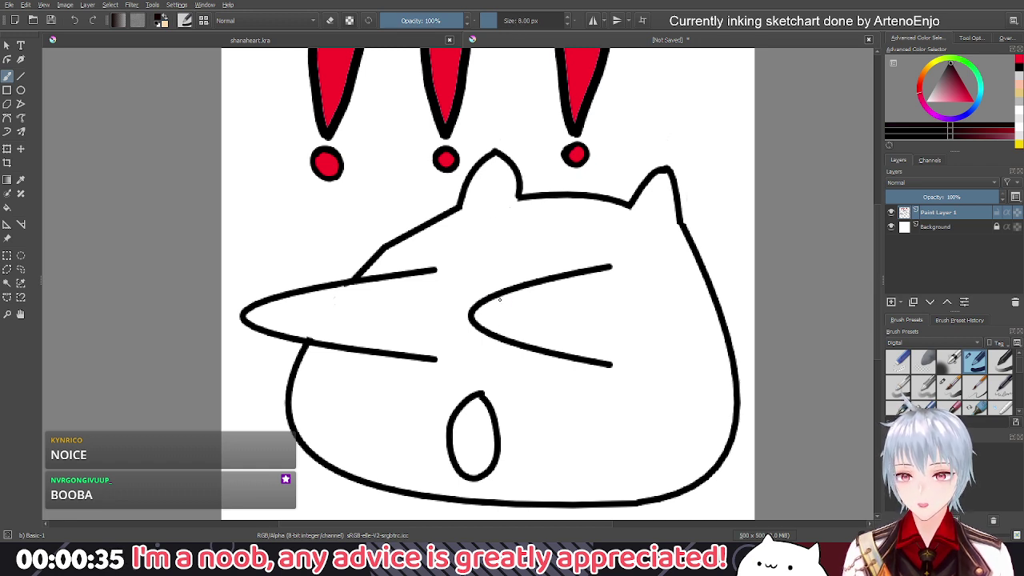
pyautogui.moveTo(499, 299)
pyautogui.mouseDown()
pyautogui.moveTo(484, 328)
pyautogui.moveTo(478, 308)
pyautogui.moveTo(485, 303)
pyautogui.moveTo(489, 323)
pyautogui.moveTo(483, 311)
pyautogui.moveTo(492, 317)
pyautogui.moveTo(496, 299)
pyautogui.moveTo(492, 320)
pyautogui.mouseUp()
pyautogui.hotkey('ctrl', 'z')
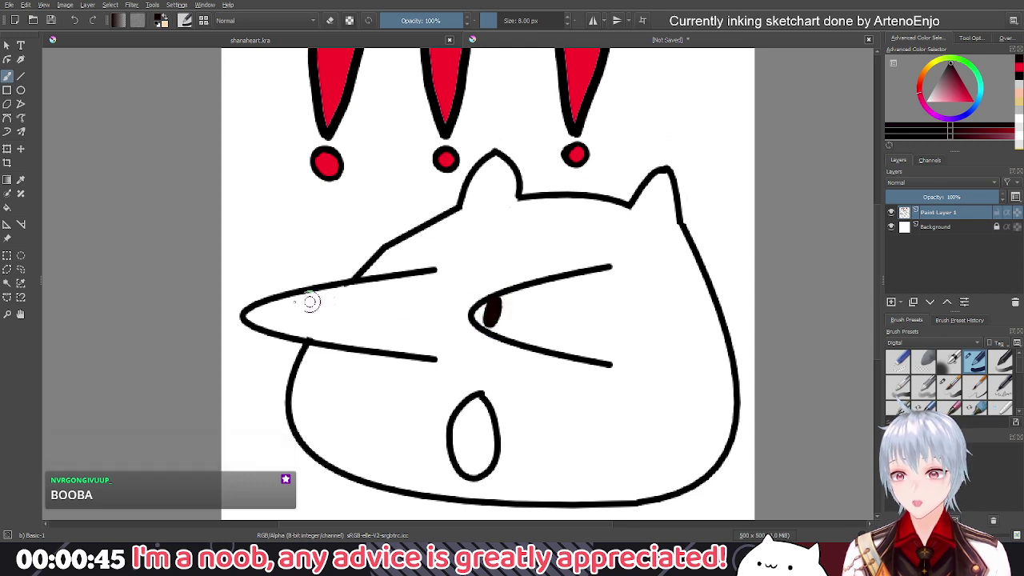
pyautogui.hotkey('ctrl', 'z')
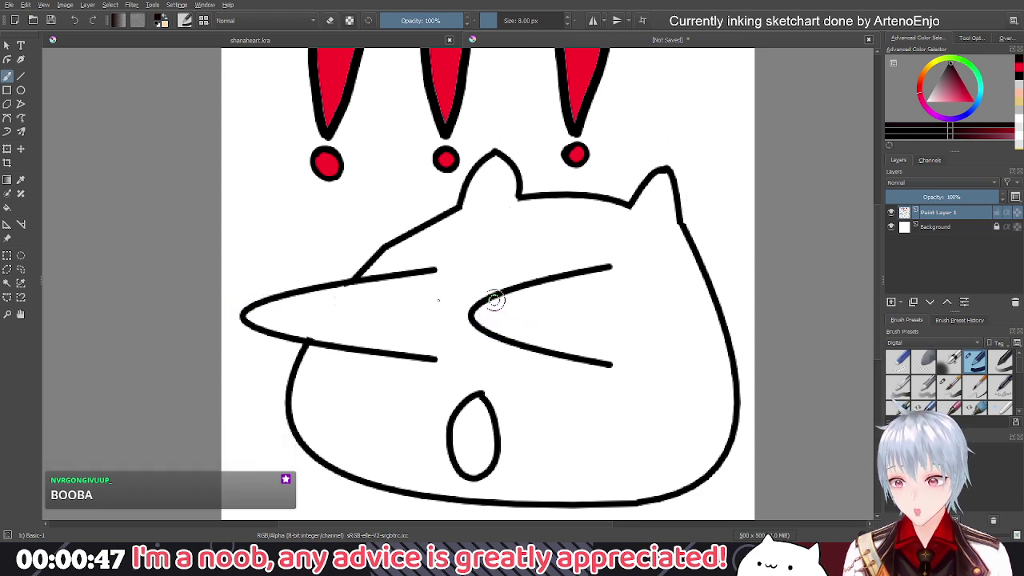
# Draw a narrow near-black ellipse as the pupil in the corner of each eye, undoing the first two tries on the right-hand one
pyautogui.click(20, 90)
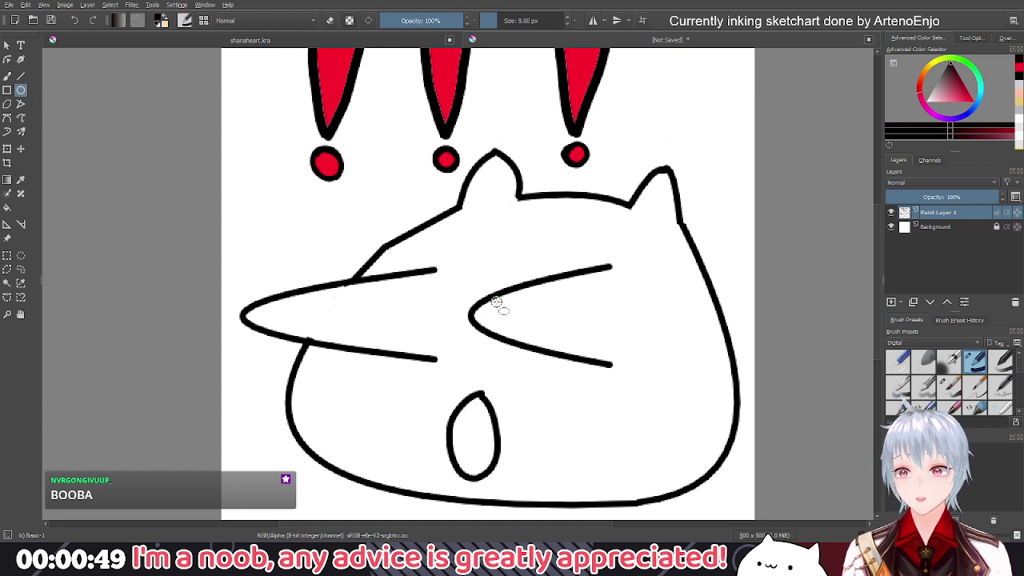
pyautogui.moveTo(496, 304); pyautogui.dragTo(511, 341)
pyautogui.hotkey('ctrl', 'z')
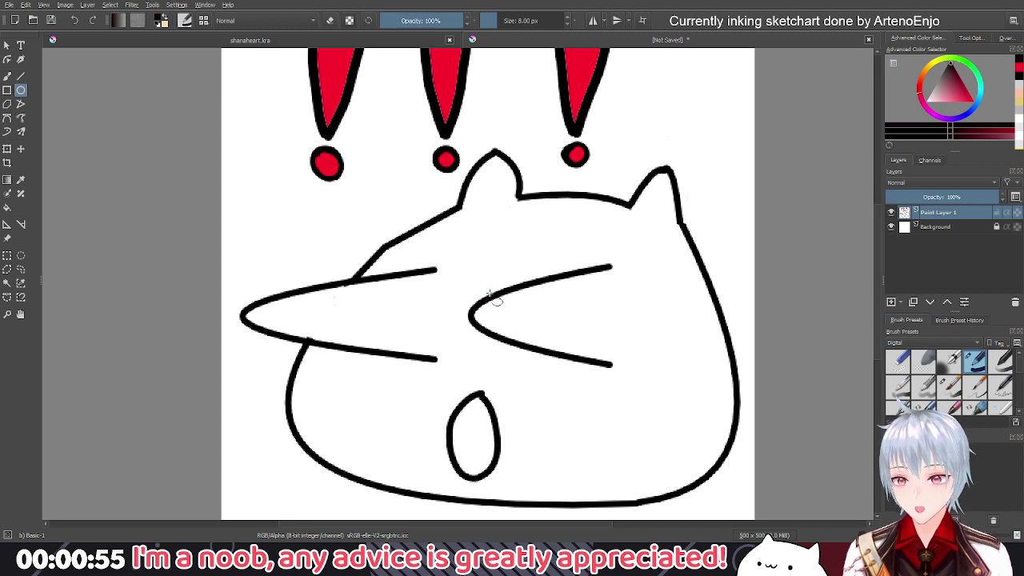
pyautogui.moveTo(490, 291); pyautogui.dragTo(506, 346)
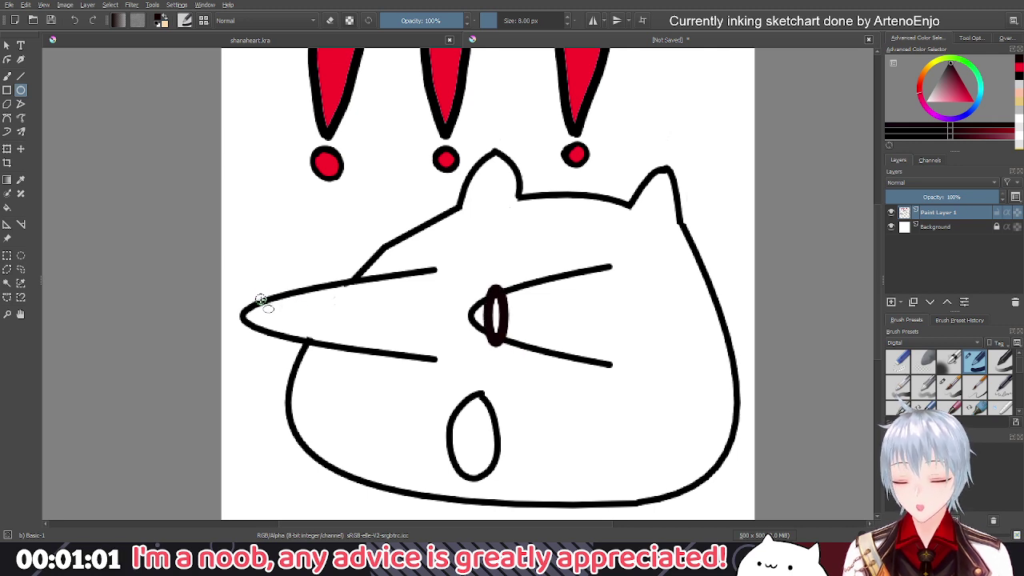
pyautogui.hotkey('ctrl', 'z')
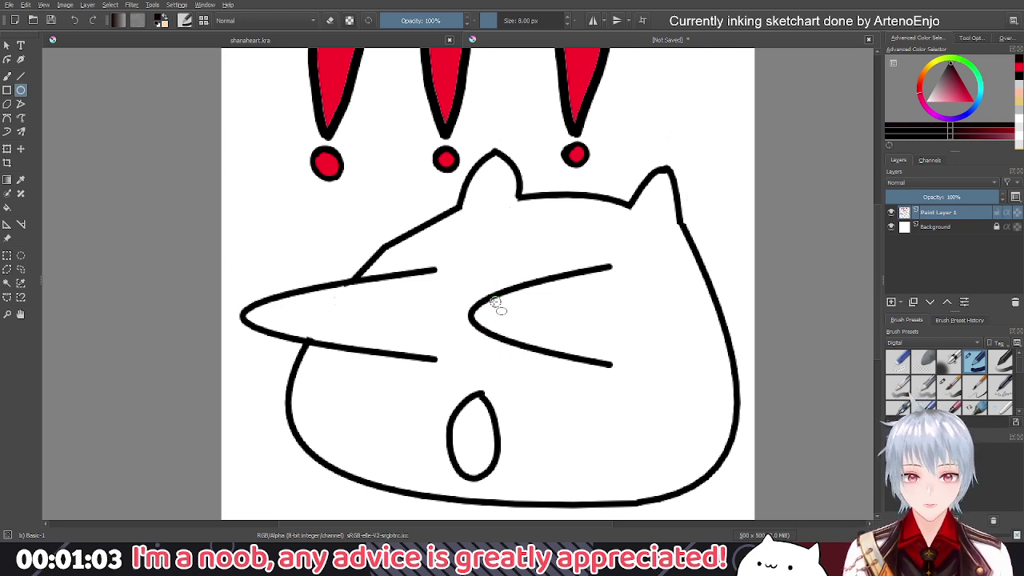
pyautogui.moveTo(489, 302); pyautogui.dragTo(499, 334)
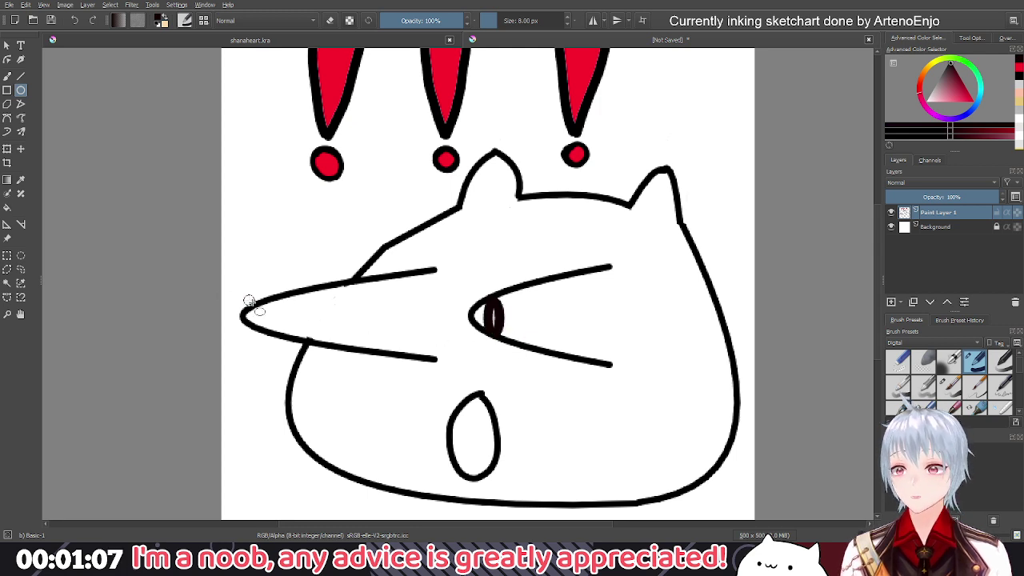
pyautogui.moveTo(259, 305); pyautogui.dragTo(268, 331)
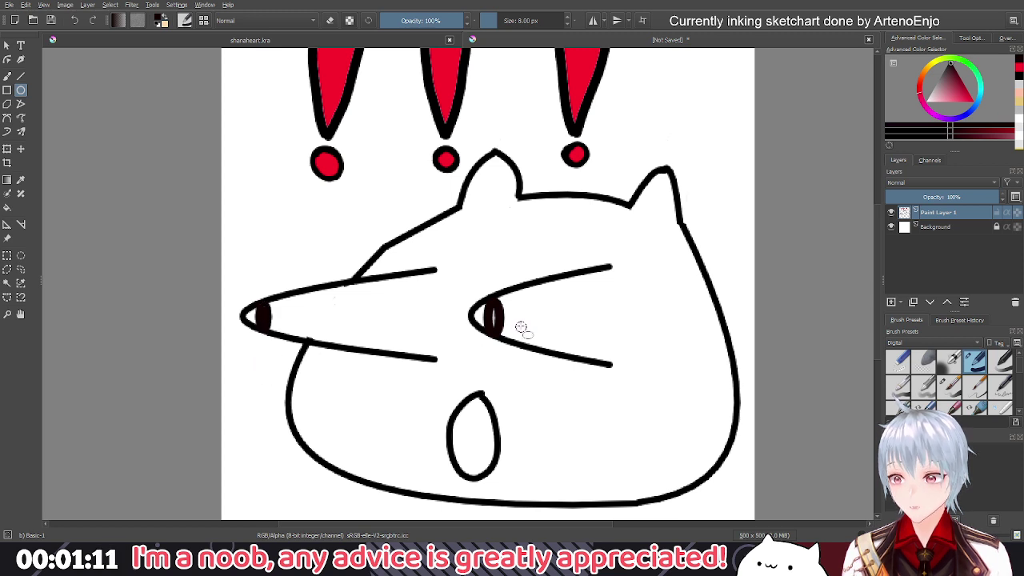
# Paint the hollow centre of the right-hand eye's pupil solid with the brush
pyautogui.click(7, 75)
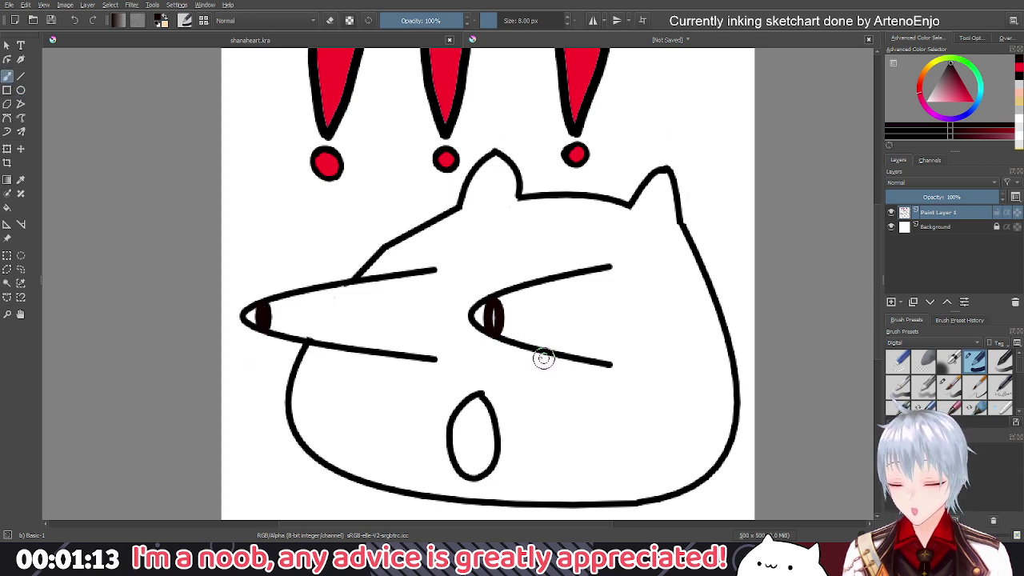
pyautogui.moveTo(488, 314); pyautogui.dragTo(492, 326)
pyautogui.scroll(-3, 511, 399)
pyautogui.scroll(-2, 556, 436)
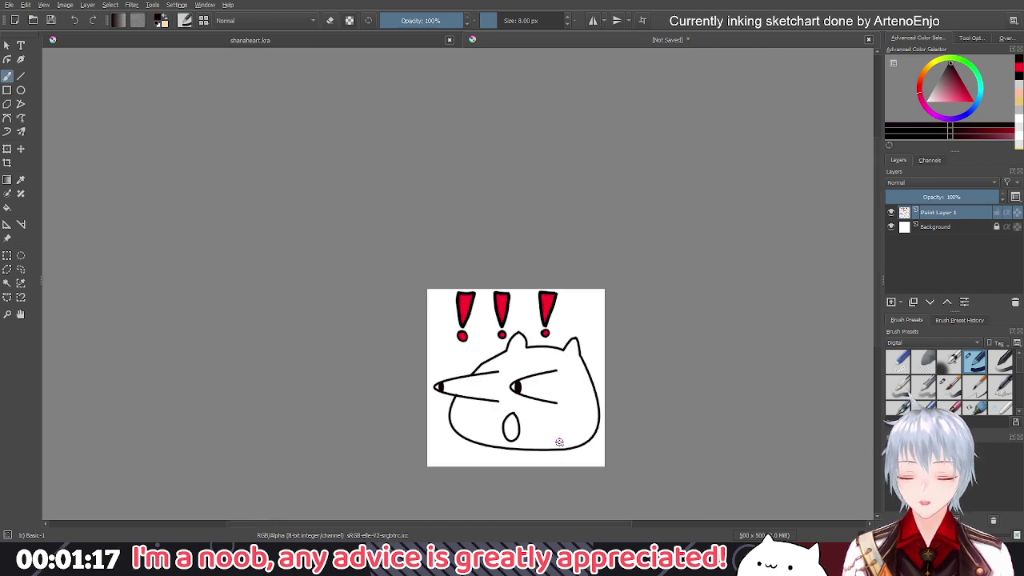
# Try drawing two arched paw outlines over the lower corners of the cat's body and undo both
pyautogui.scroll(3, 566, 449)
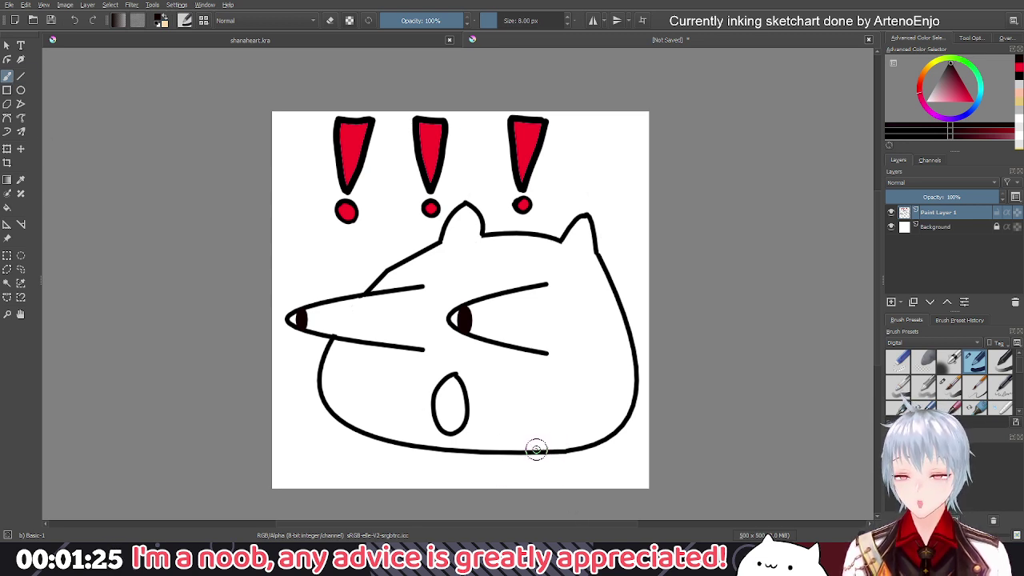
pyautogui.moveTo(535, 450)
pyautogui.mouseDown()
pyautogui.moveTo(543, 409)
pyautogui.moveTo(590, 367)
pyautogui.moveTo(594, 436)
pyautogui.mouseUp()
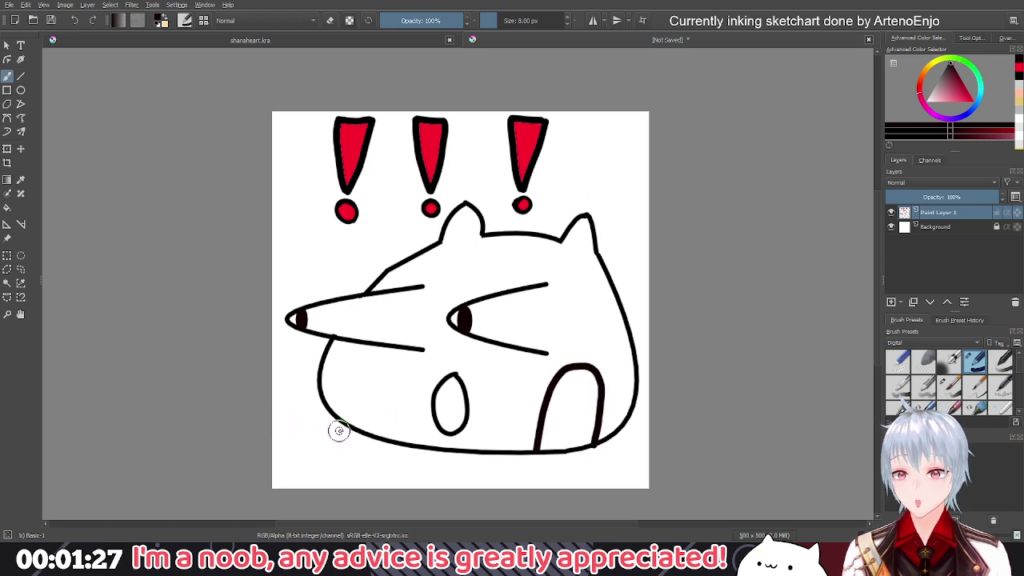
pyautogui.moveTo(366, 427); pyautogui.dragTo(330, 352)
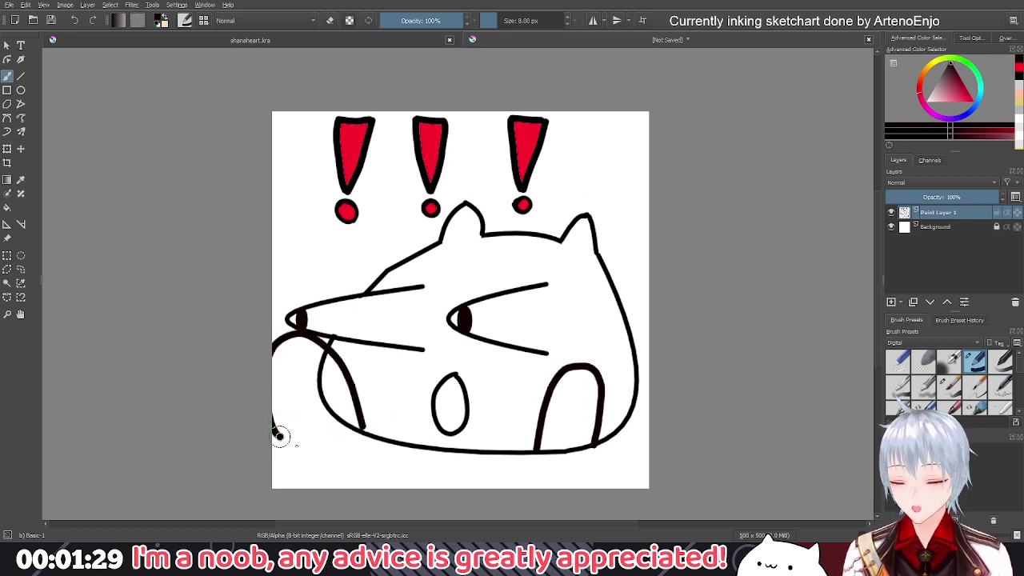
pyautogui.hotkey('ctrl', 'z')
pyautogui.hotkey('ctrl', 'z')
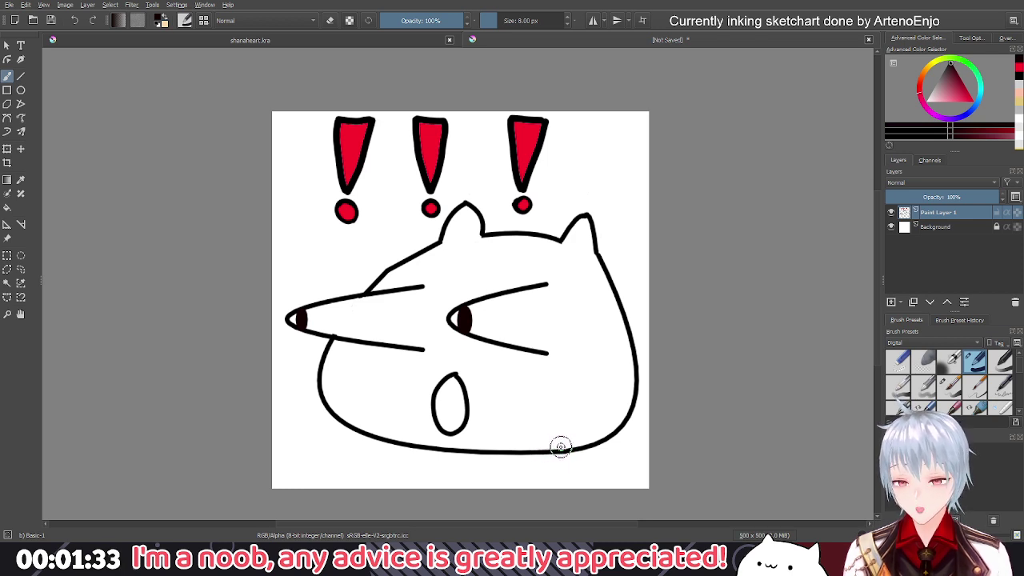
# Draw a rounded closed paw outline at each lower corner of the body, the left one overlapping the cat's edge
pyautogui.moveTo(559, 447)
pyautogui.mouseDown()
pyautogui.moveTo(579, 393)
pyautogui.moveTo(611, 369)
pyautogui.moveTo(634, 383)
pyautogui.moveTo(624, 430)
pyautogui.mouseUp()
pyautogui.moveTo(620, 435); pyautogui.dragTo(592, 440)
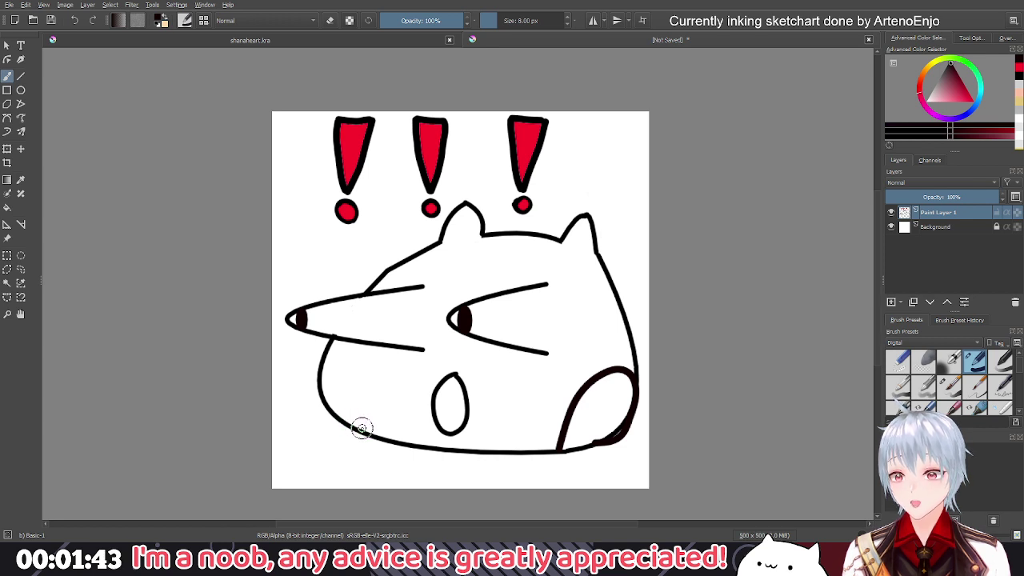
pyautogui.moveTo(365, 432)
pyautogui.mouseDown()
pyautogui.moveTo(338, 353)
pyautogui.moveTo(319, 348)
pyautogui.moveTo(290, 361)
pyautogui.moveTo(304, 403)
pyautogui.moveTo(356, 425)
pyautogui.mouseUp()
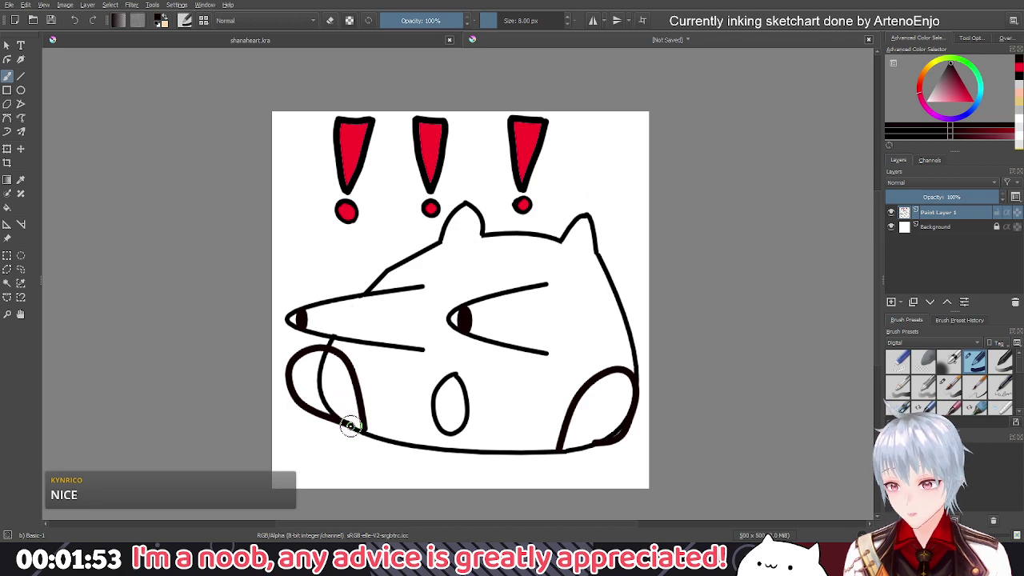
# Erase the part of the body outline that runs through the inside of the left paw
pyautogui.press('e')
pyautogui.scroll(4, 320, 365)
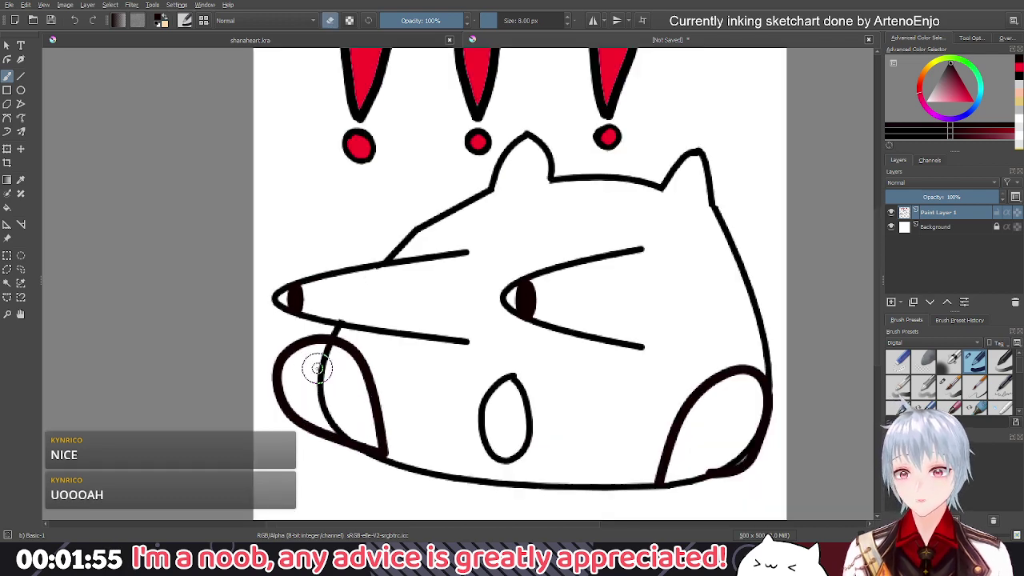
pyautogui.moveTo(331, 347)
pyautogui.mouseDown()
pyautogui.moveTo(336, 356)
pyautogui.moveTo(320, 366)
pyautogui.moveTo(329, 370)
pyautogui.moveTo(336, 325)
pyautogui.moveTo(347, 339)
pyautogui.mouseUp()
pyautogui.hotkey('ctrl', 'z')
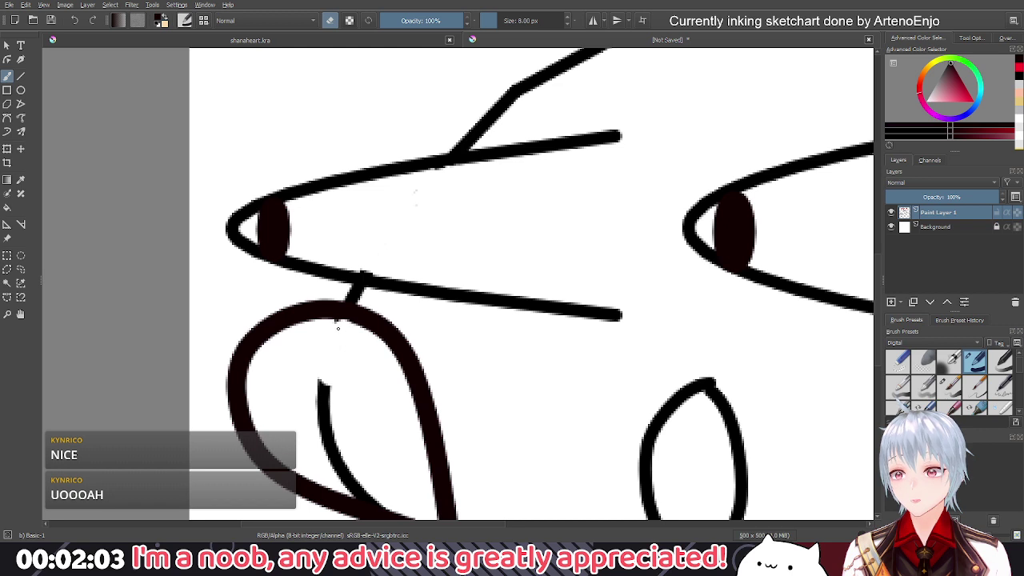
pyautogui.click(338, 324)
pyautogui.moveTo(347, 405)
pyautogui.mouseDown()
pyautogui.moveTo(327, 312)
pyautogui.moveTo(313, 293)
pyautogui.moveTo(309, 308)
pyautogui.moveTo(303, 294)
pyautogui.moveTo(320, 353)
pyautogui.moveTo(298, 339)
pyautogui.moveTo(368, 409)
pyautogui.mouseUp()
pyautogui.scroll(-3, 403, 365)
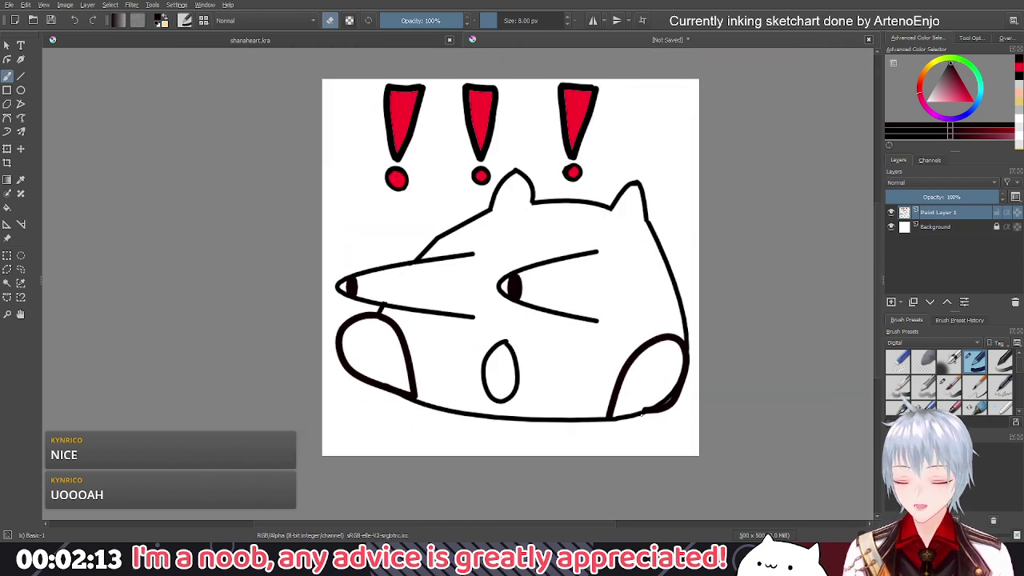
# Fill the insides of both paws with dark red
pyautogui.scroll(4, 656, 417)
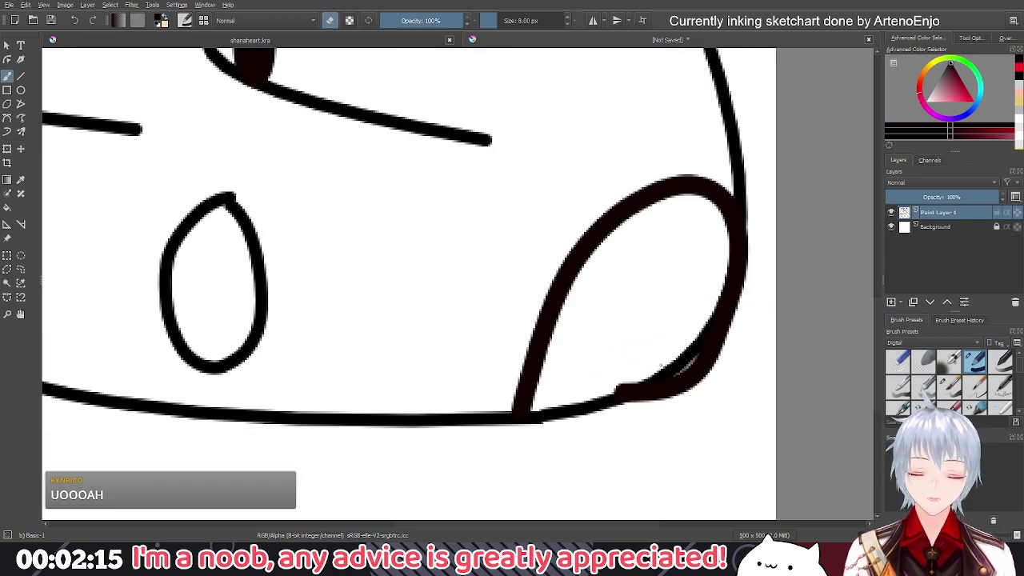
pyautogui.scroll(-2, 513, 306)
pyautogui.scroll(-1, 430, 316)
pyautogui.moveTo(940, 94); pyautogui.dragTo(967, 94)
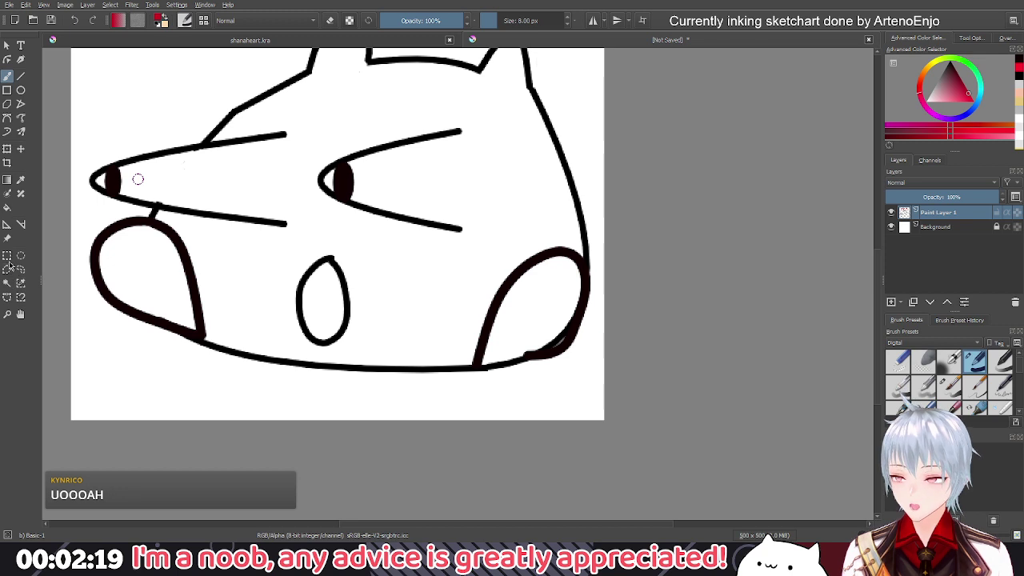
pyautogui.click(6, 206)
pyautogui.click(114, 272)
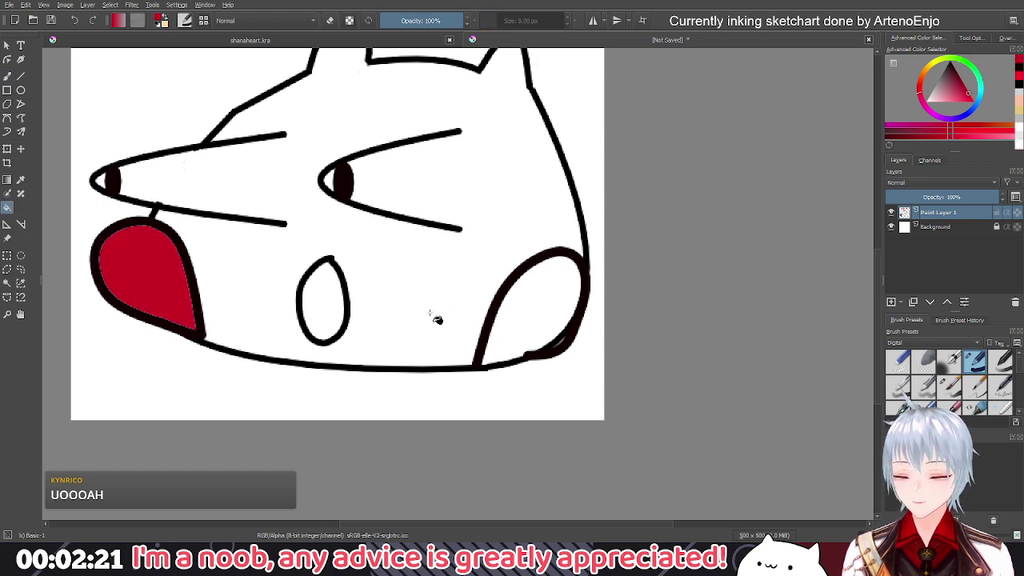
pyautogui.click(516, 315)
# Try filling the cat's body with a medium dusky pink and undo the fill
pyautogui.moveTo(272, 266); pyautogui.dragTo(410, 343)
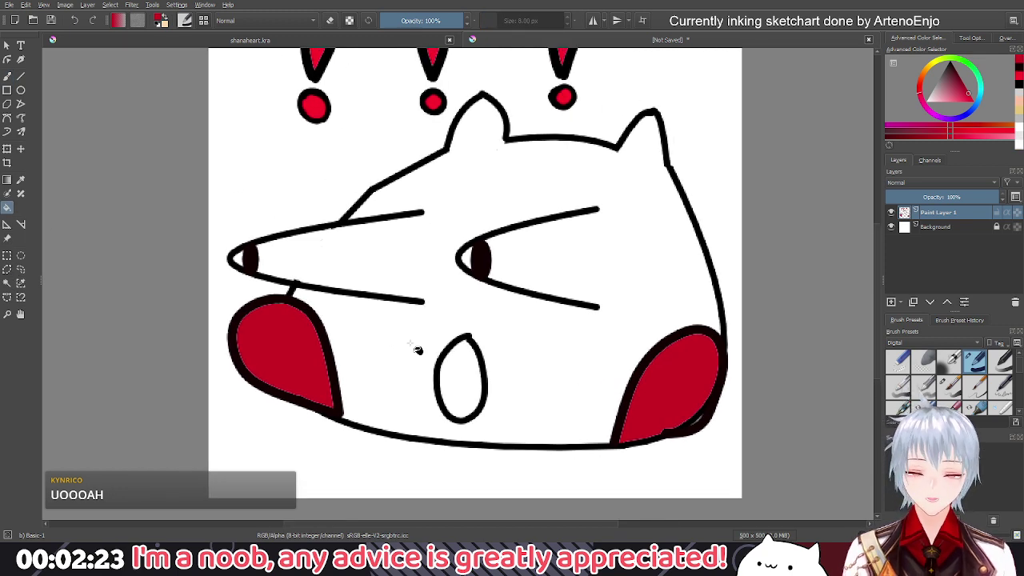
pyautogui.click(944, 96)
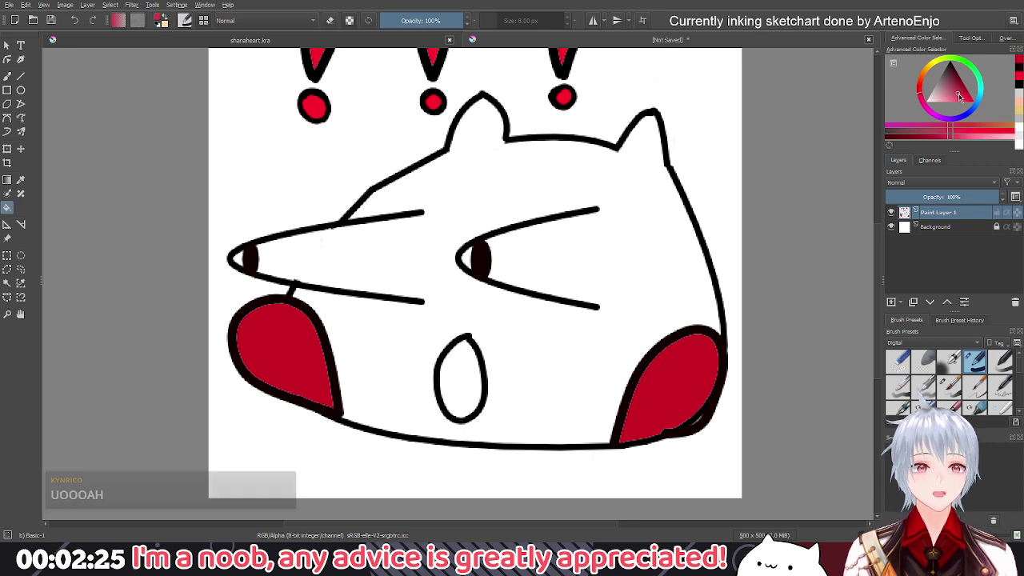
pyautogui.click(530, 343)
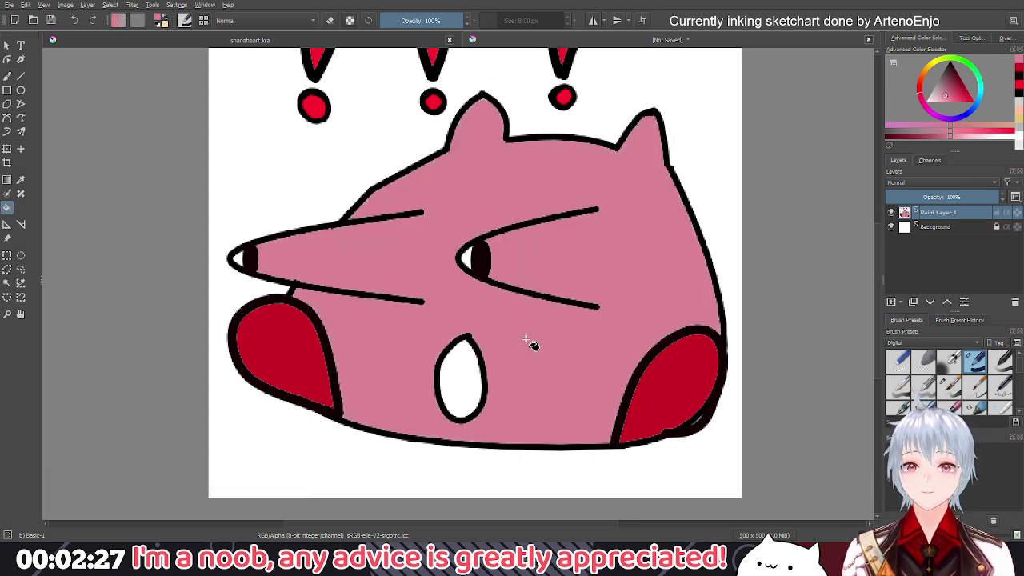
pyautogui.hotkey('ctrl', 'z')
# Try filling the cat's body with a lighter pastel pink and undo the fill
pyautogui.click(950, 100)
pyautogui.moveTo(949, 99); pyautogui.dragTo(939, 106)
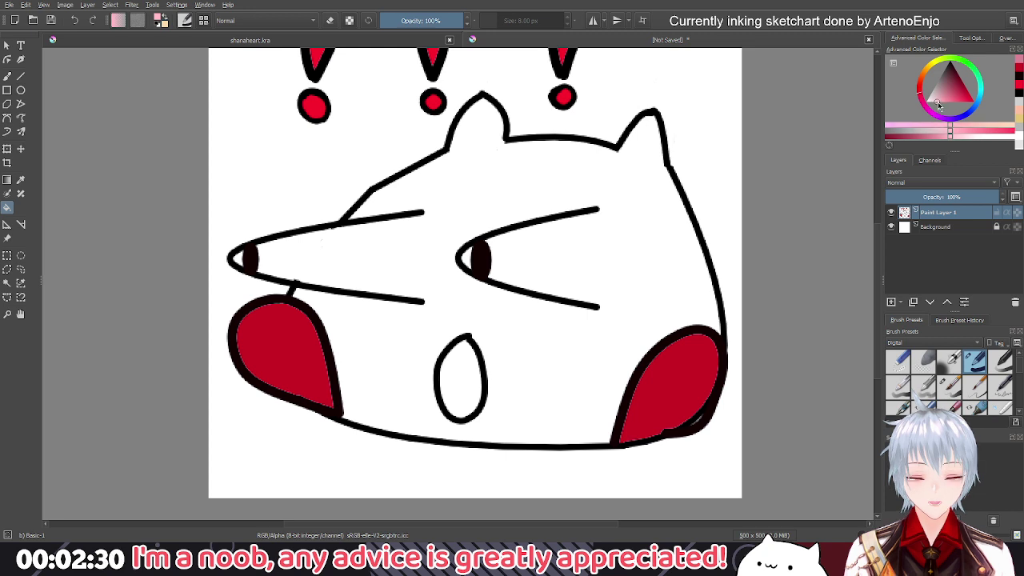
pyautogui.click(517, 332)
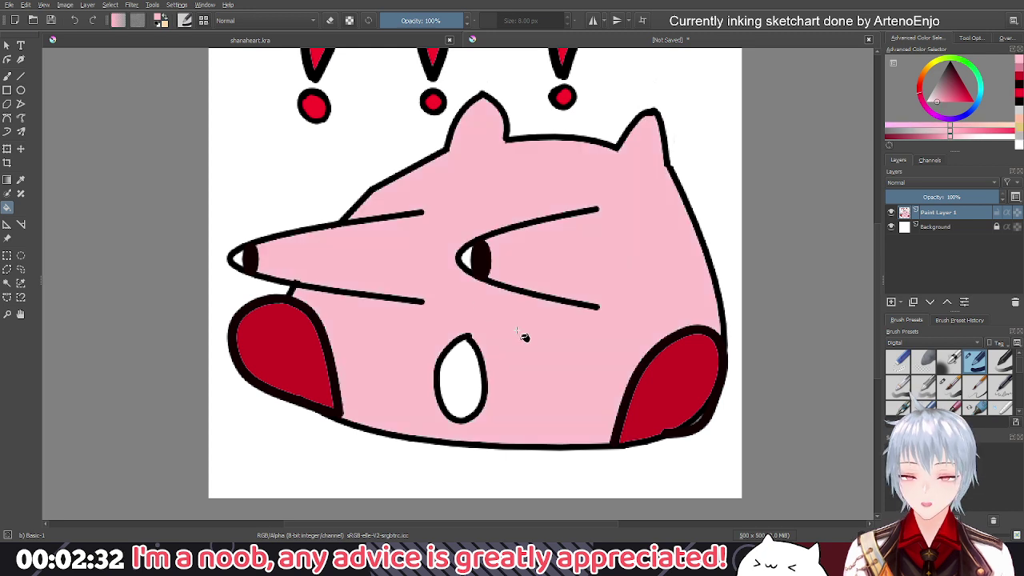
pyautogui.scroll(-2, 523, 336)
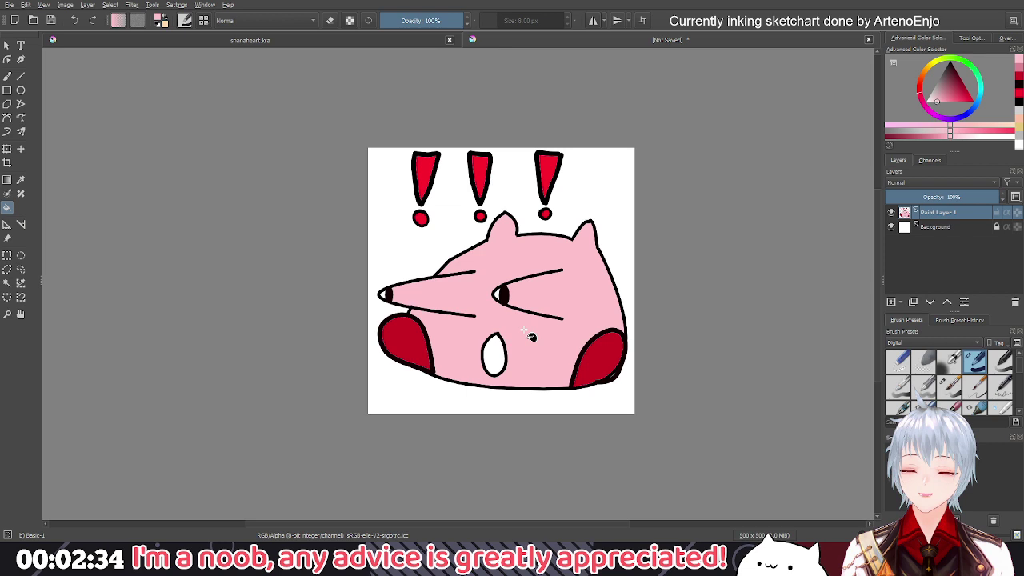
pyautogui.hotkey('ctrl', 'z')
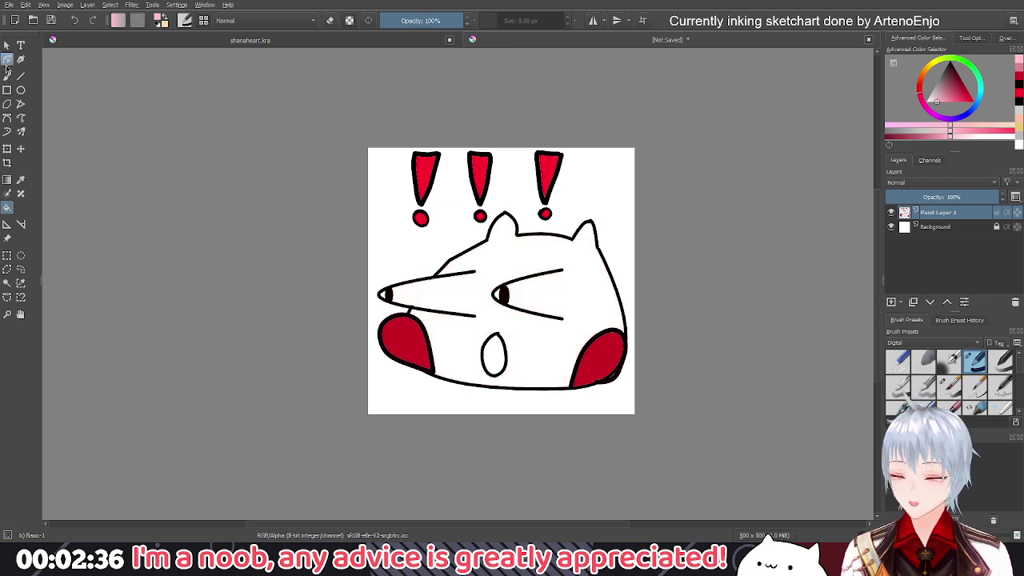
# Close the open end of the left eye with a slightly bowed black Bezier curve at 2 px brush size
pyautogui.click(6, 63)
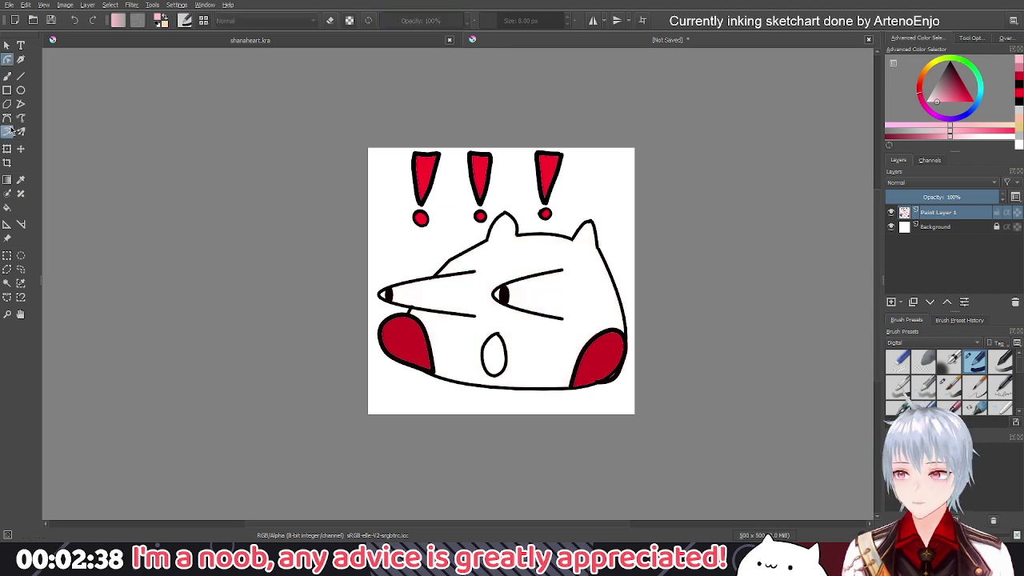
pyautogui.click(6, 119)
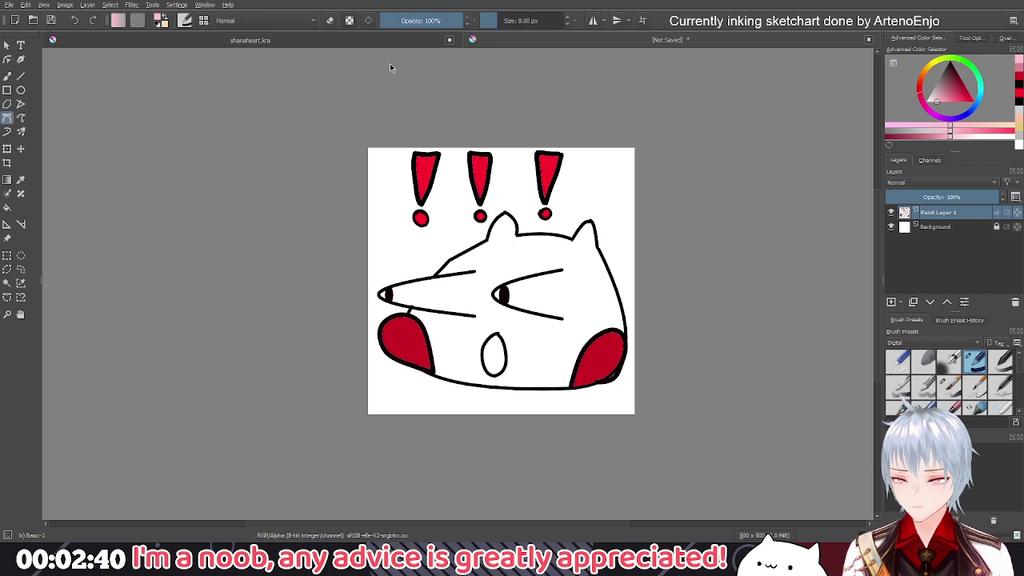
pyautogui.keyDown('ctrl'); pyautogui.click(541, 216); pyautogui.keyUp('ctrl')
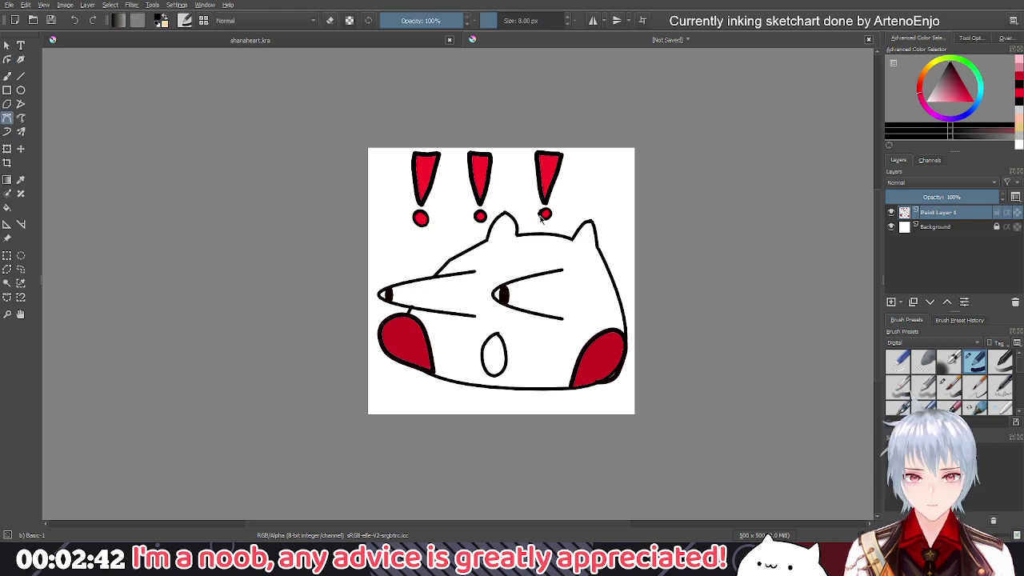
pyautogui.scroll(2, 476, 286)
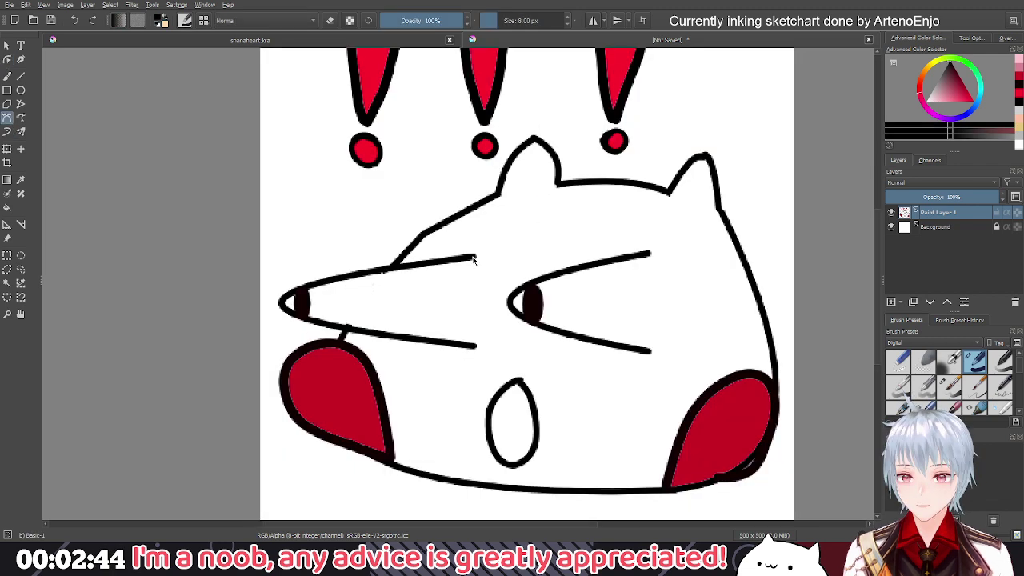
pyautogui.click(482, 21)
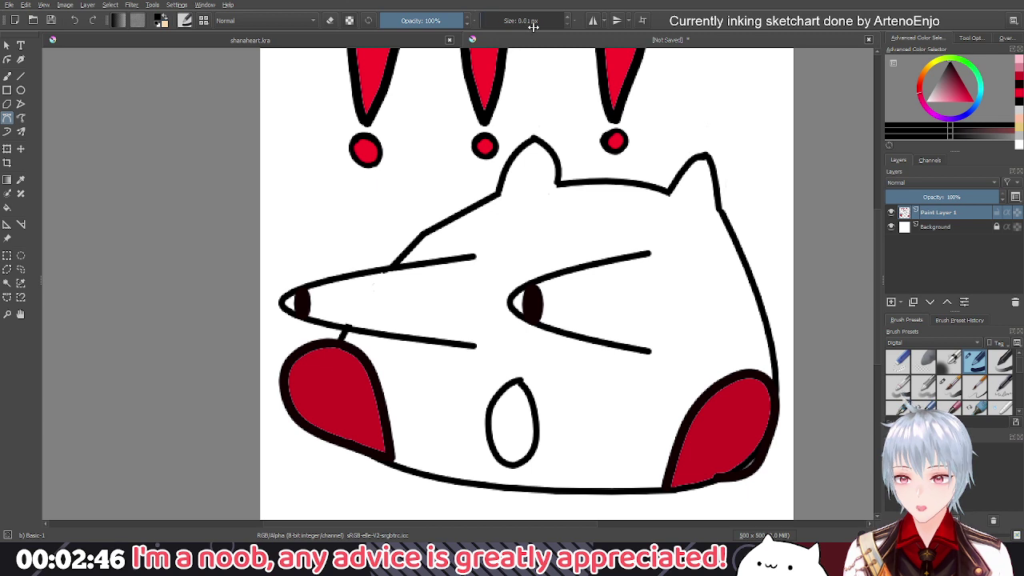
pyautogui.doubleClick(525, 21)
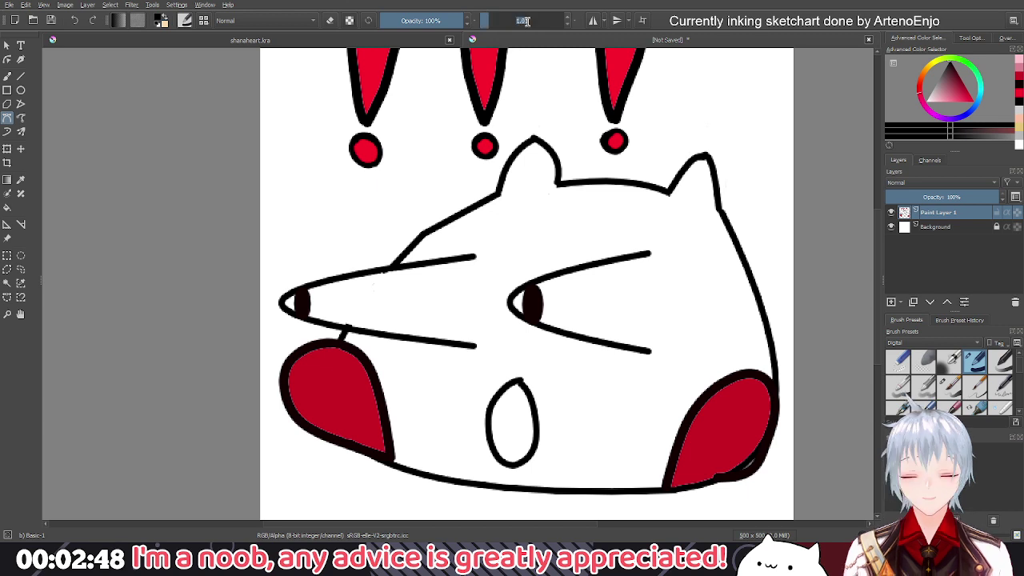
pyautogui.write('2')
pyautogui.press('Return')
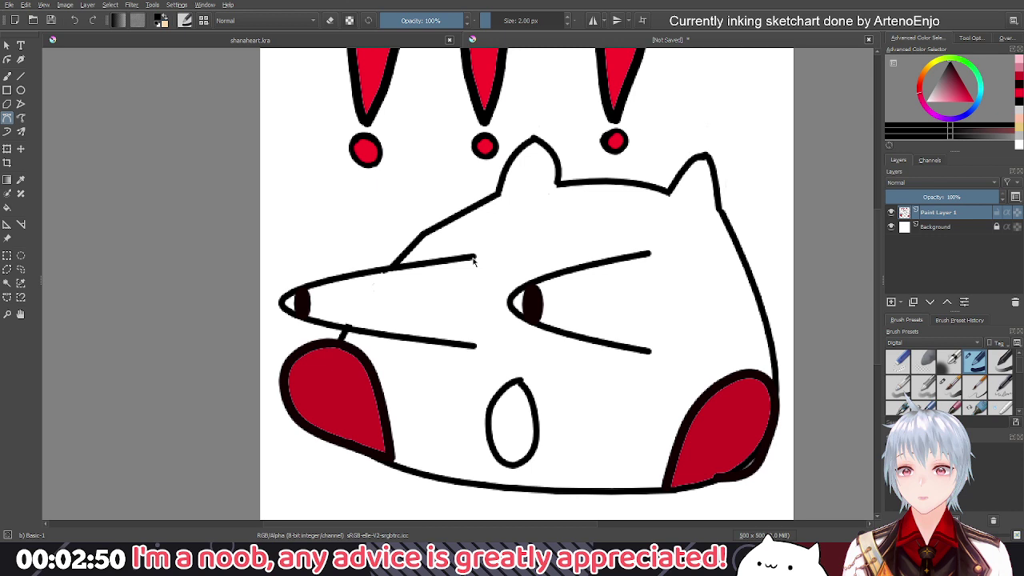
pyautogui.click(473, 259)
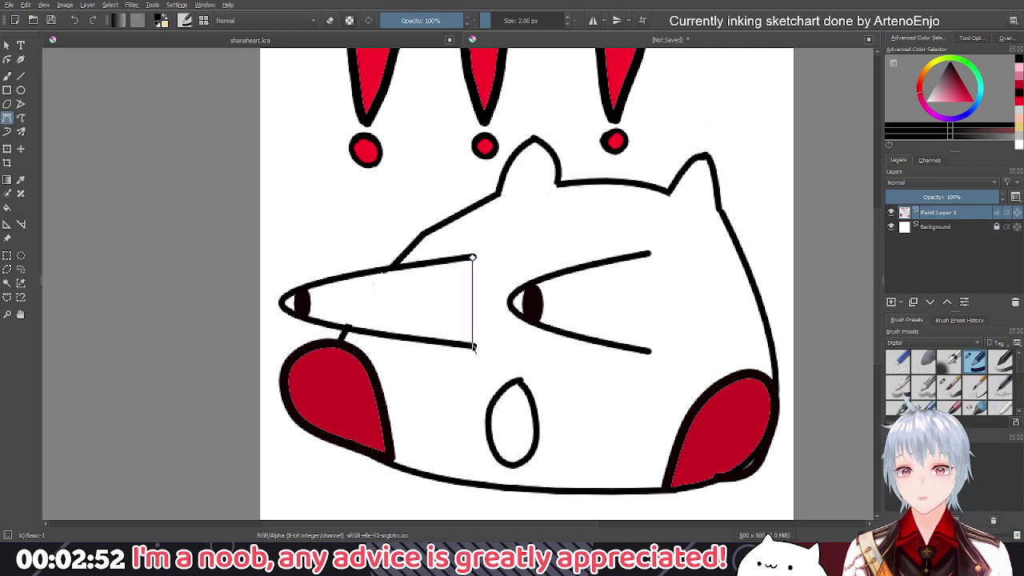
pyautogui.moveTo(472, 345); pyautogui.dragTo(454, 367)
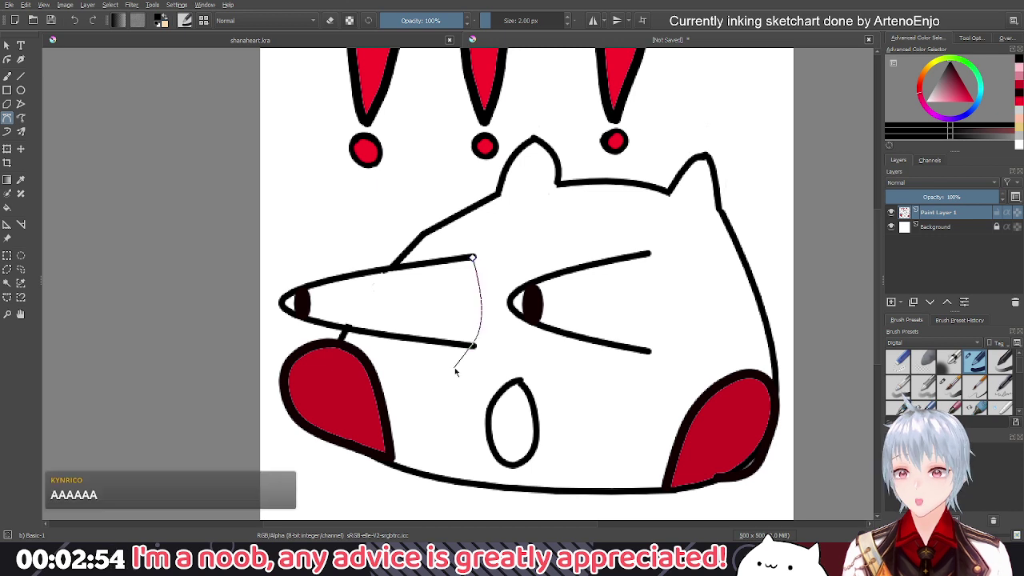
pyautogui.press('Return')
# Close the open end of the right eye with a slightly bowed black Bezier curve
pyautogui.click(649, 255)
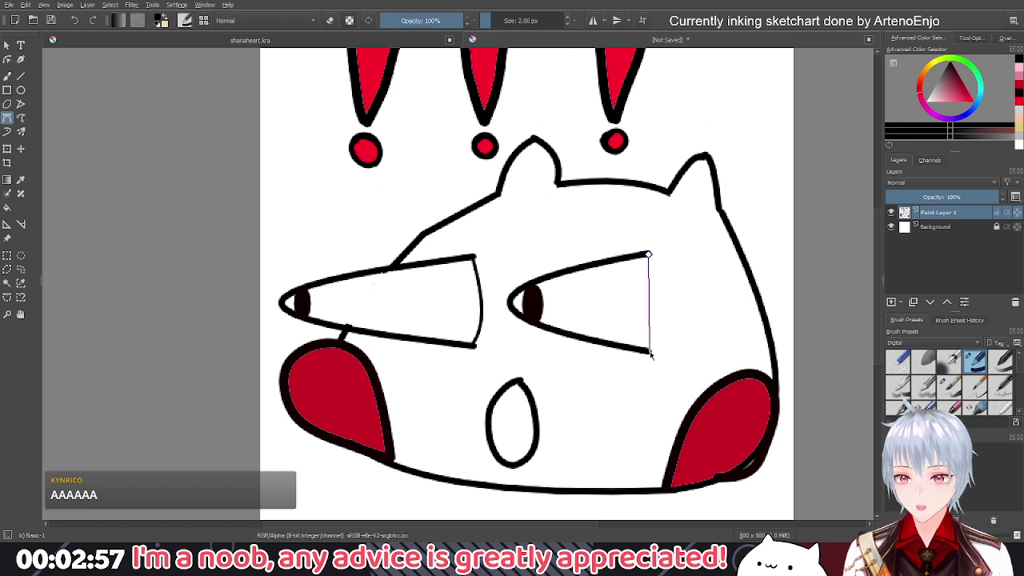
pyautogui.moveTo(651, 354); pyautogui.dragTo(640, 360)
pyautogui.press('Return')
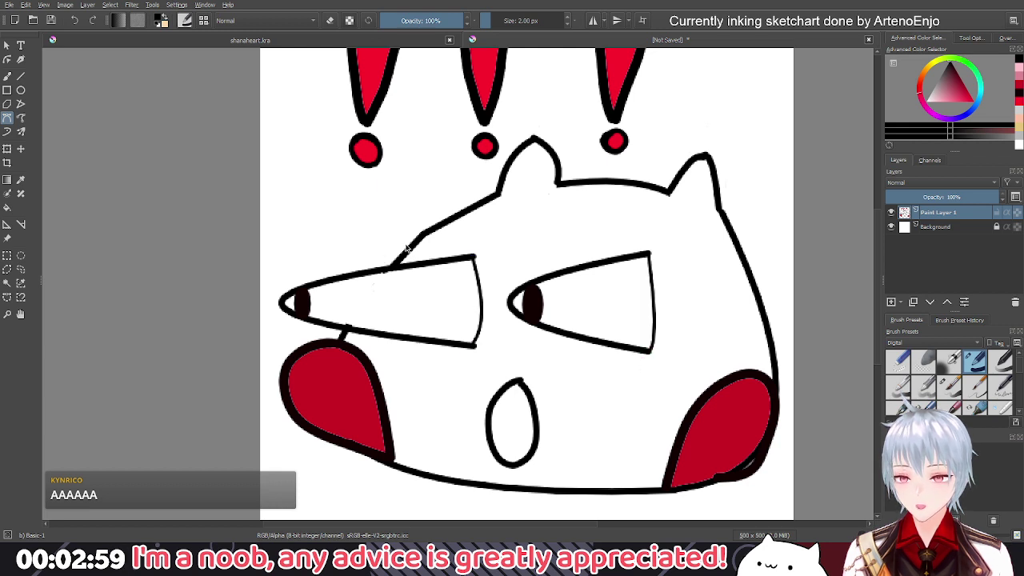
# Try filling the cat's body with a dusky pink and replacing it with a very pale pink
pyautogui.click(947, 94)
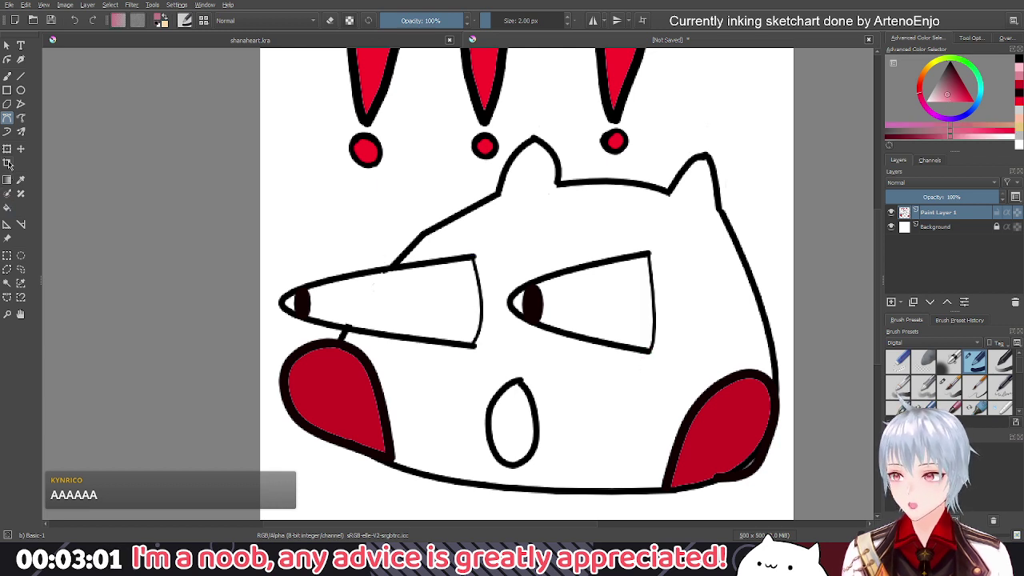
pyautogui.click(6, 207)
pyautogui.click(539, 254)
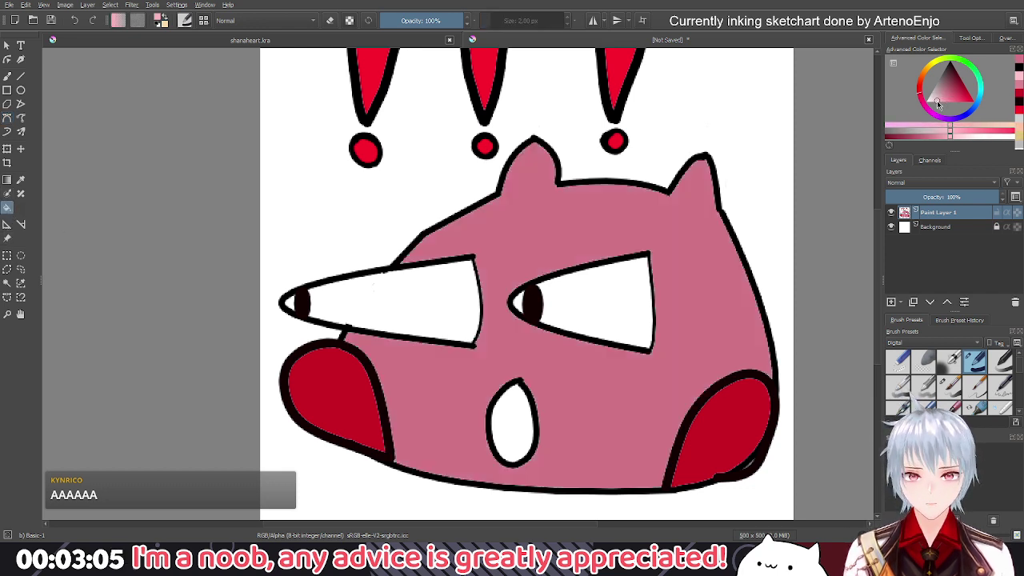
pyautogui.click(931, 101)
pyautogui.click(613, 230)
# Undo the pink body fills, the curves closing both eyes and the dark red fills of both paws
pyautogui.scroll(-1, 614, 234)
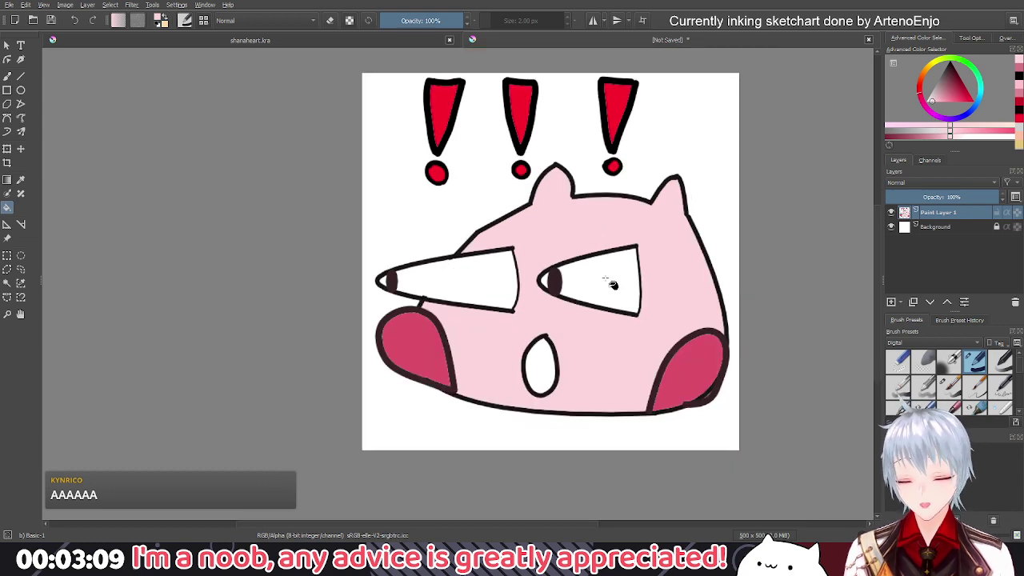
pyautogui.scroll(-1, 697, 407)
pyautogui.scroll(1, 677, 376)
pyautogui.moveTo(621, 355); pyautogui.dragTo(647, 405)
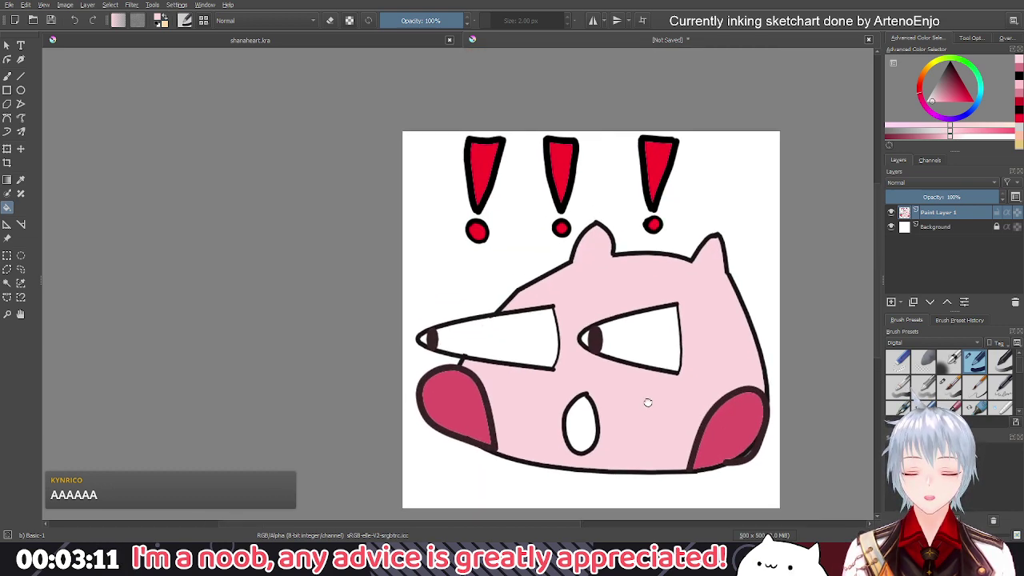
pyautogui.scroll(-1, 653, 367)
pyautogui.hotkey('ctrl', 'z')
pyautogui.hotkey('ctrl', 'z')
pyautogui.hotkey('ctrl', 'z')
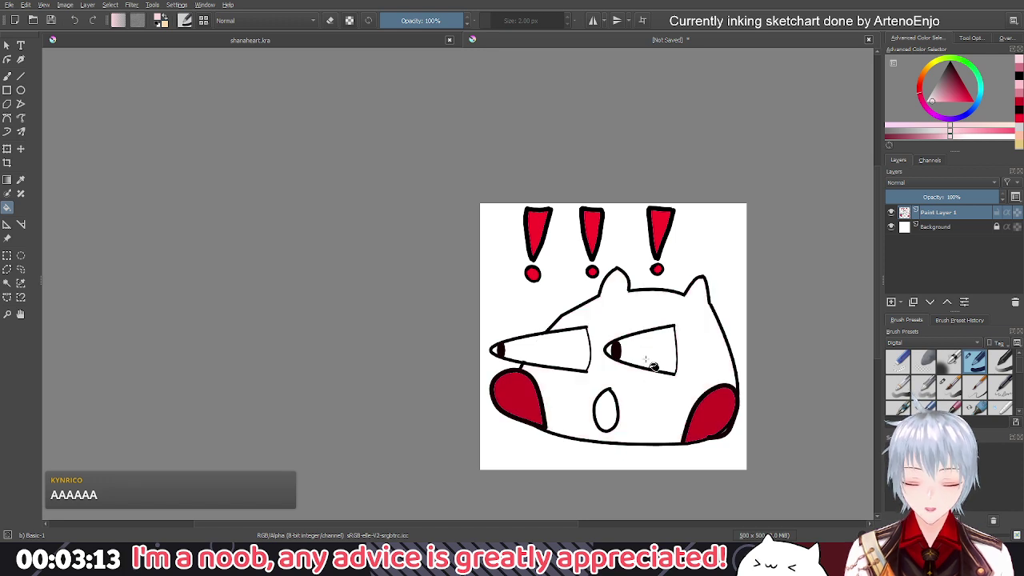
pyautogui.hotkey('ctrl', 'z')
pyautogui.moveTo(679, 402); pyautogui.dragTo(610, 359)
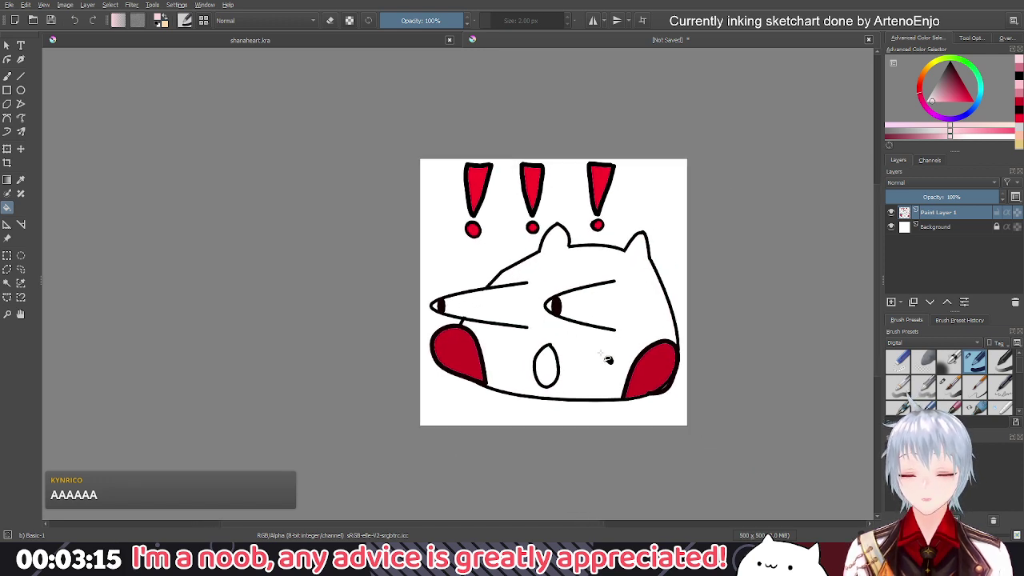
pyautogui.scroll(2, 661, 392)
pyautogui.hotkey('ctrl', 'z')
pyautogui.hotkey('ctrl', 'z')
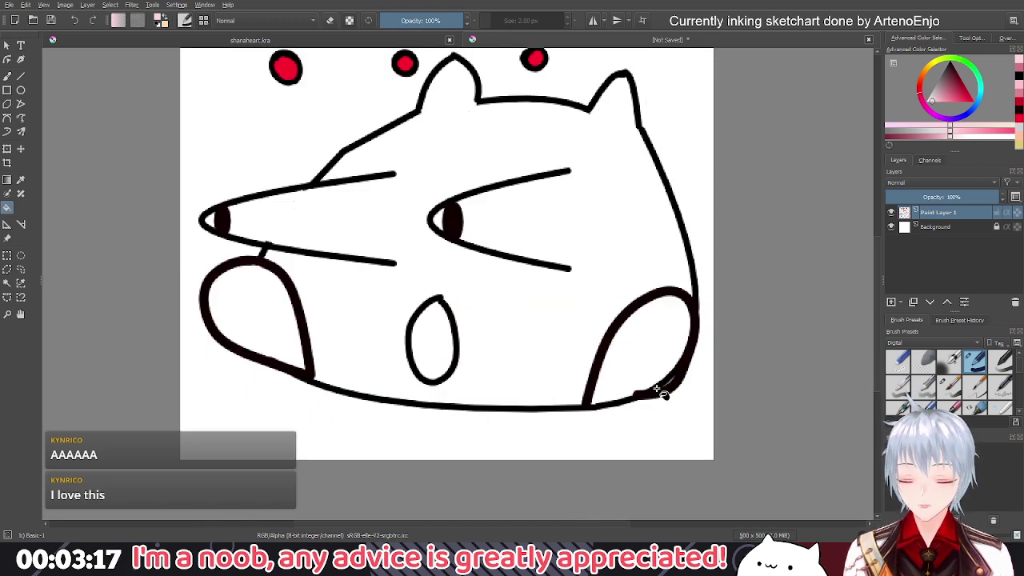
# Erase the doubled, uneven outline along the lower inner edge of the right paw with a 6 px eraser
pyautogui.press('e')
pyautogui.click(8, 76)
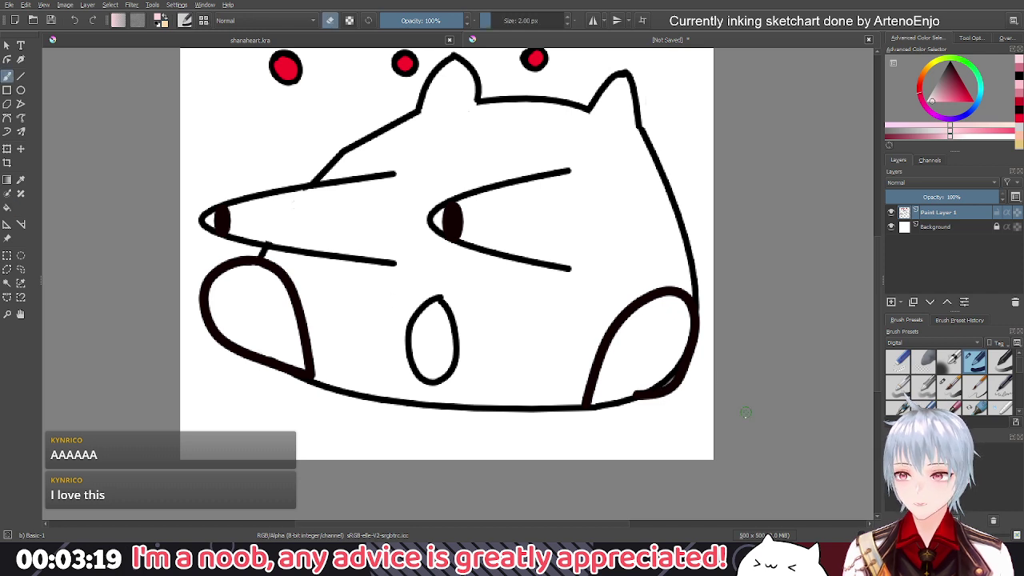
pyautogui.scroll(2, 674, 400)
pyautogui.moveTo(687, 352)
pyautogui.mouseDown()
pyautogui.moveTo(690, 343)
pyautogui.moveTo(664, 382)
pyautogui.moveTo(700, 366)
pyautogui.mouseUp()
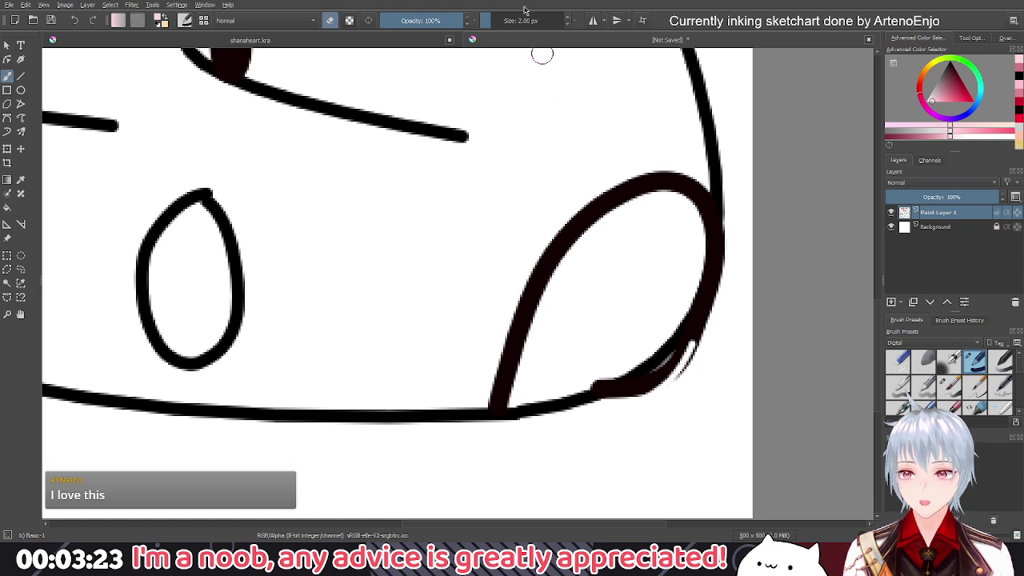
pyautogui.hotkey('ctrl', 'z')
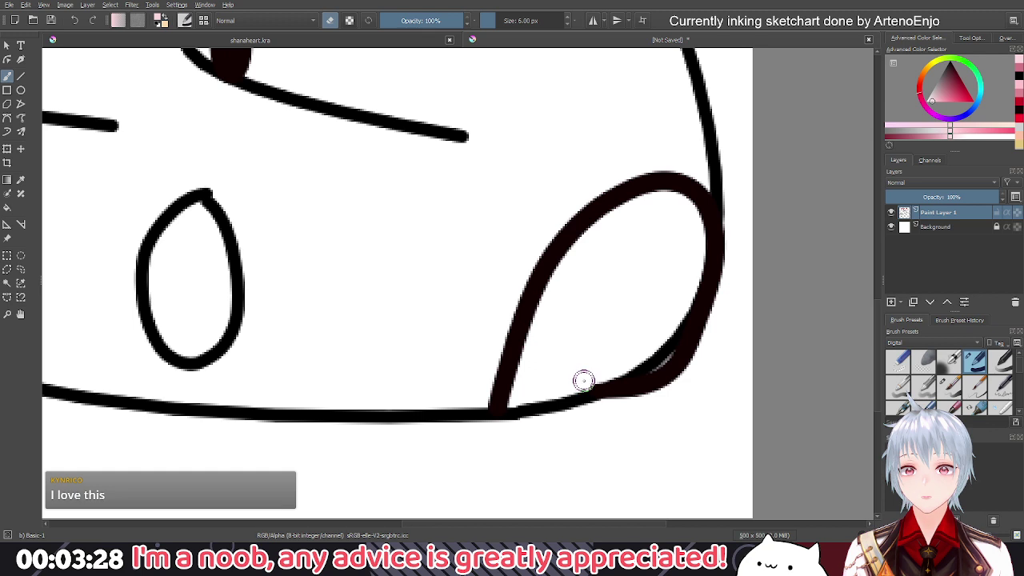
pyautogui.moveTo(583, 380)
pyautogui.mouseDown()
pyautogui.moveTo(675, 371)
pyautogui.moveTo(616, 393)
pyautogui.moveTo(692, 352)
pyautogui.moveTo(669, 359)
pyautogui.moveTo(677, 346)
pyautogui.mouseUp()
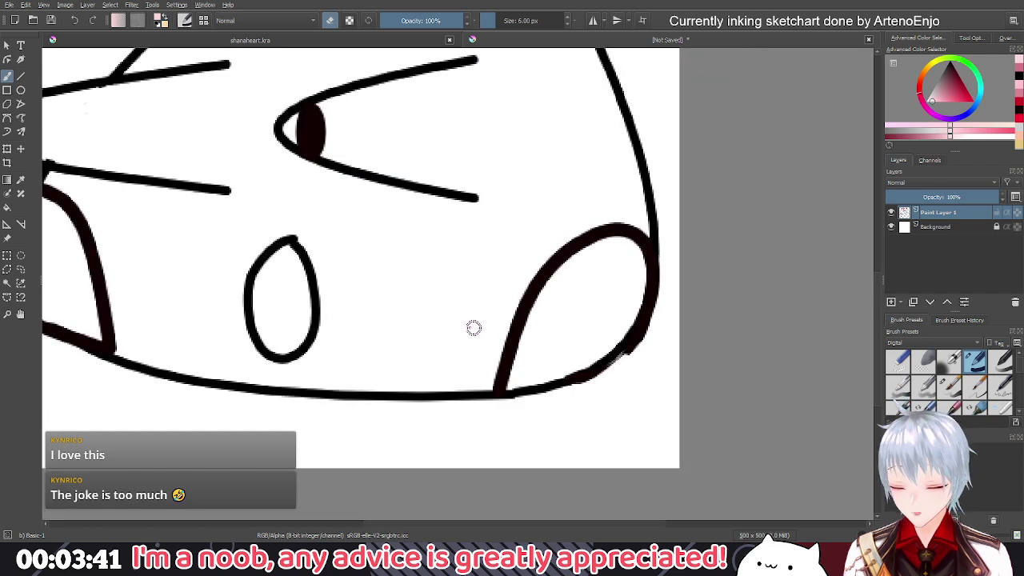
# Switch off erasing and fill the insides of both paws with bright red
pyautogui.moveTo(472, 327); pyautogui.dragTo(487, 329)
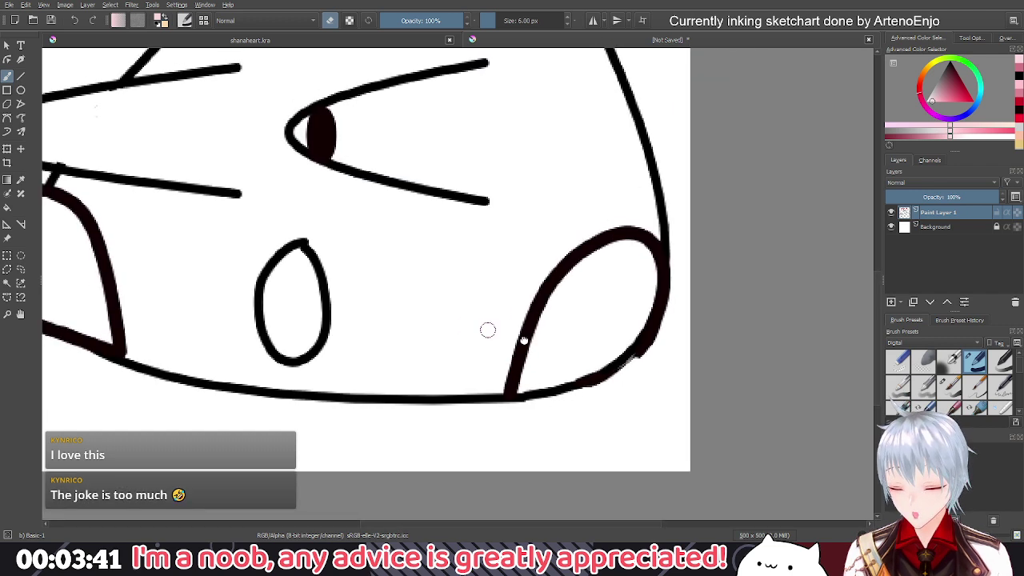
pyautogui.scroll(-6, 512, 324)
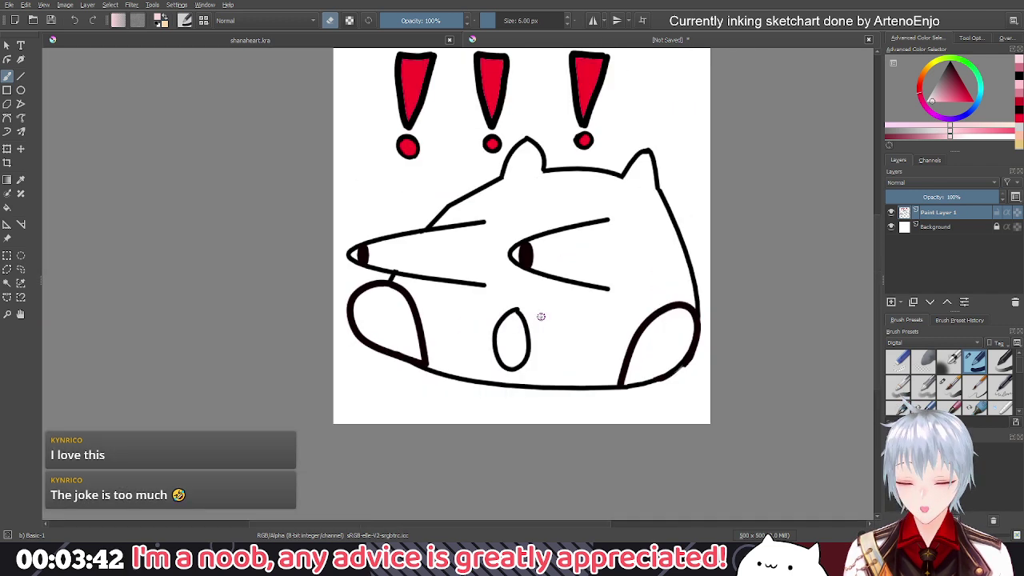
pyautogui.press('e')
pyautogui.click(964, 101)
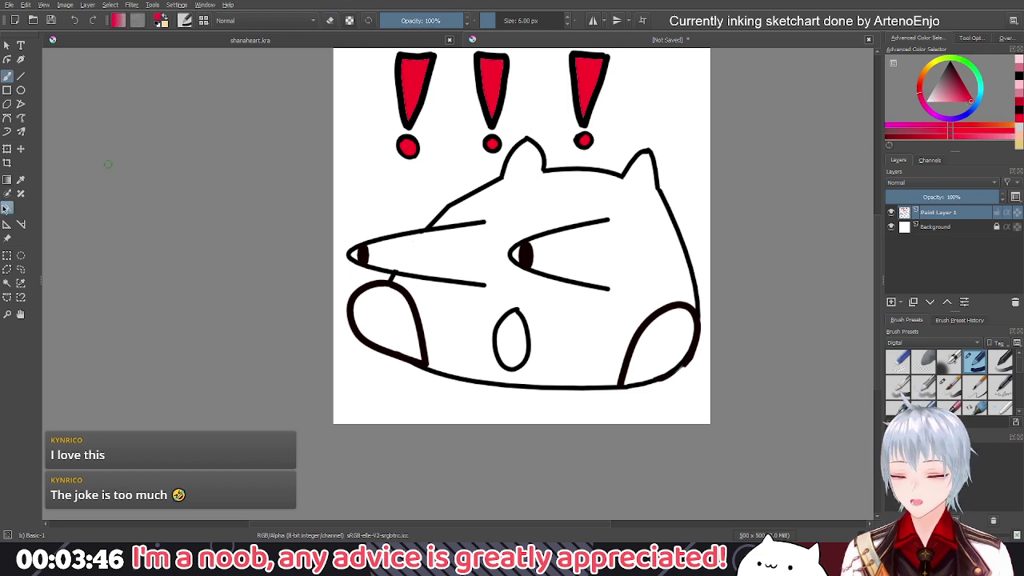
pyautogui.click(6, 207)
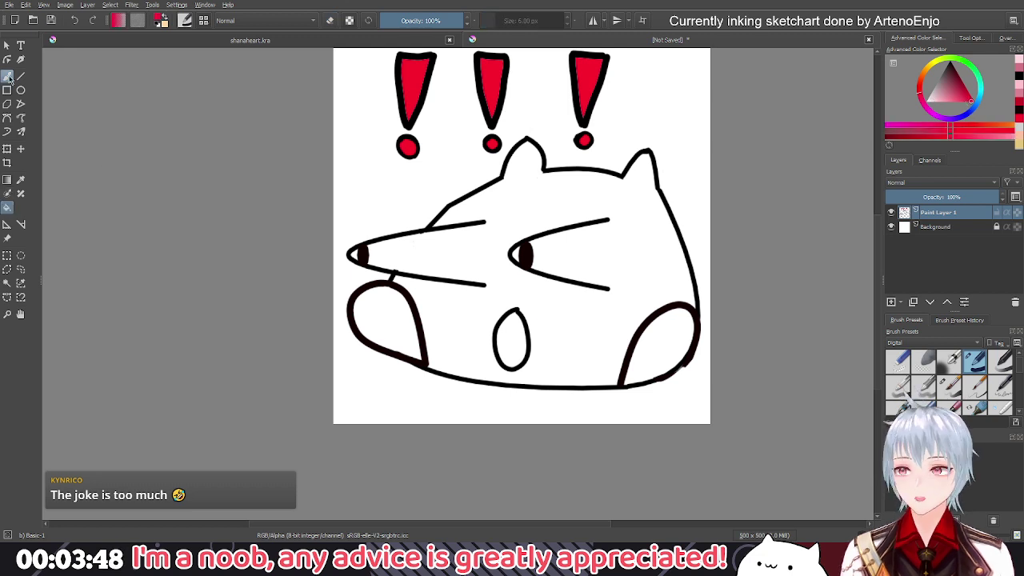
pyautogui.click(659, 343)
pyautogui.click(384, 320)
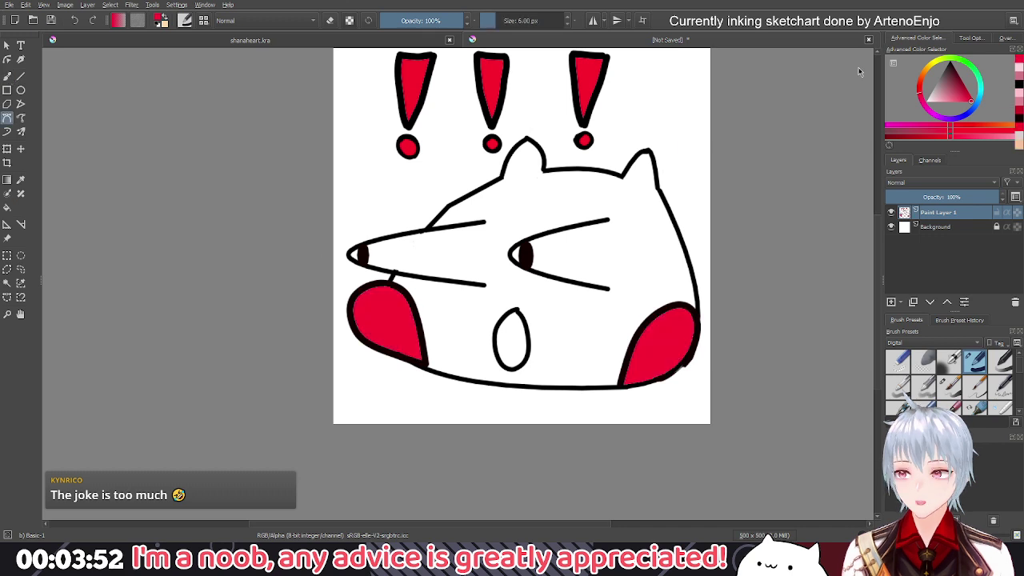
# Close the open end of the right eye with an outward-bowed black Bezier curve at 2 px brush size
pyautogui.press('d')
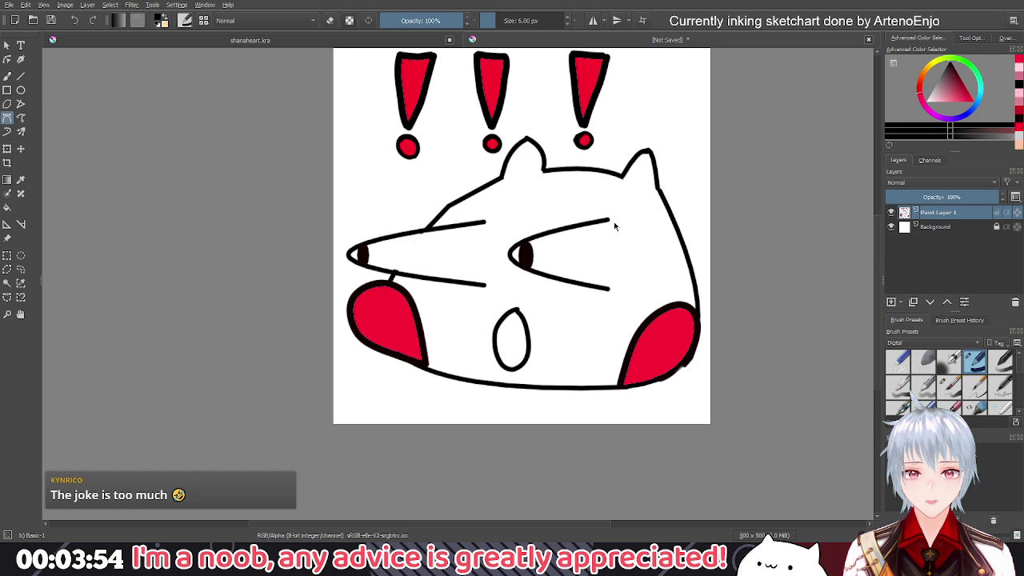
pyautogui.press('[')
pyautogui.press('[')
pyautogui.press('[')
pyautogui.press('[')
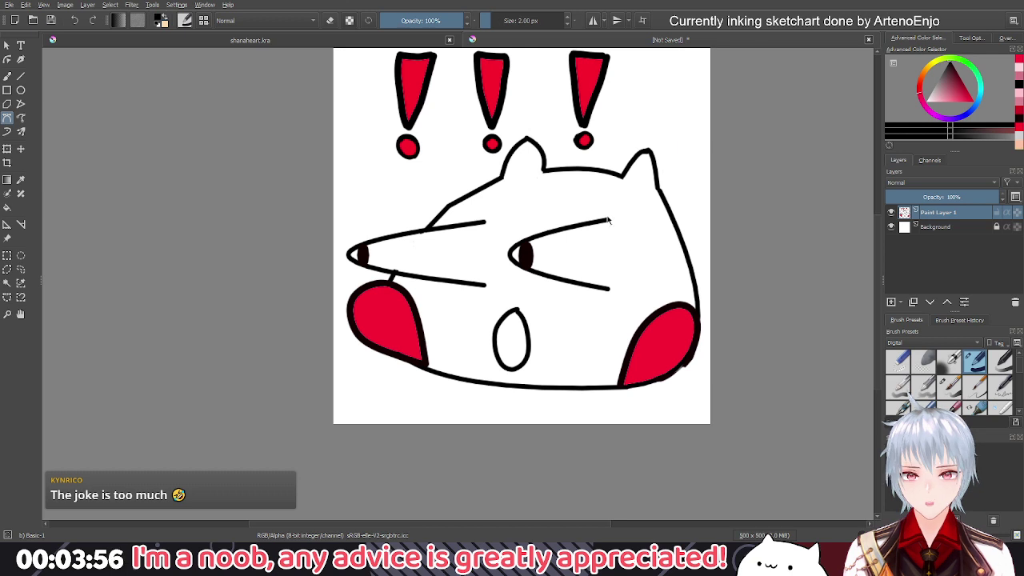
pyautogui.click(608, 220)
pyautogui.moveTo(608, 289); pyautogui.dragTo(589, 305)
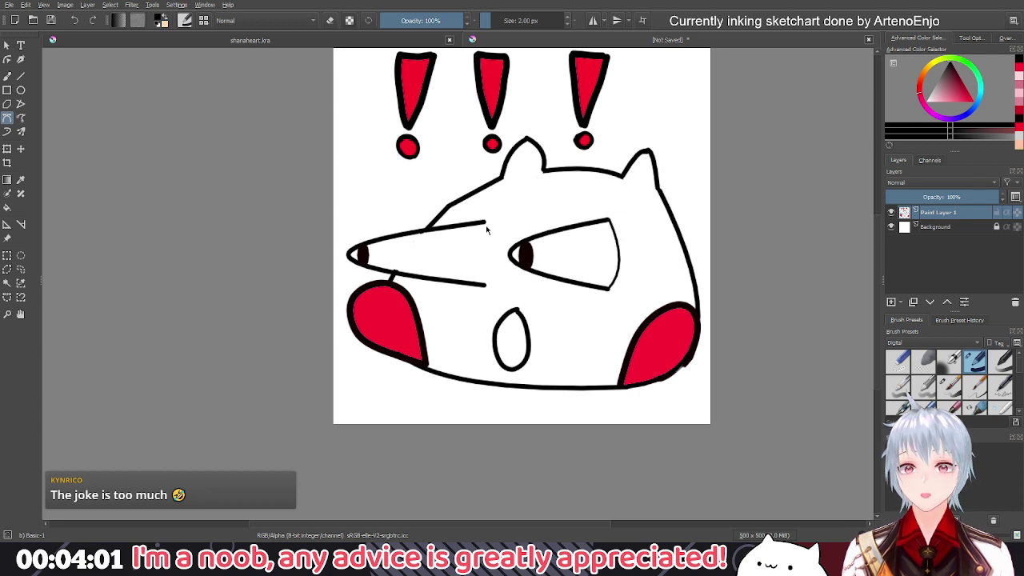
# Close the open end of the left eye with a matching outward-bowed black curve
pyautogui.click(483, 223)
pyautogui.click(486, 285)
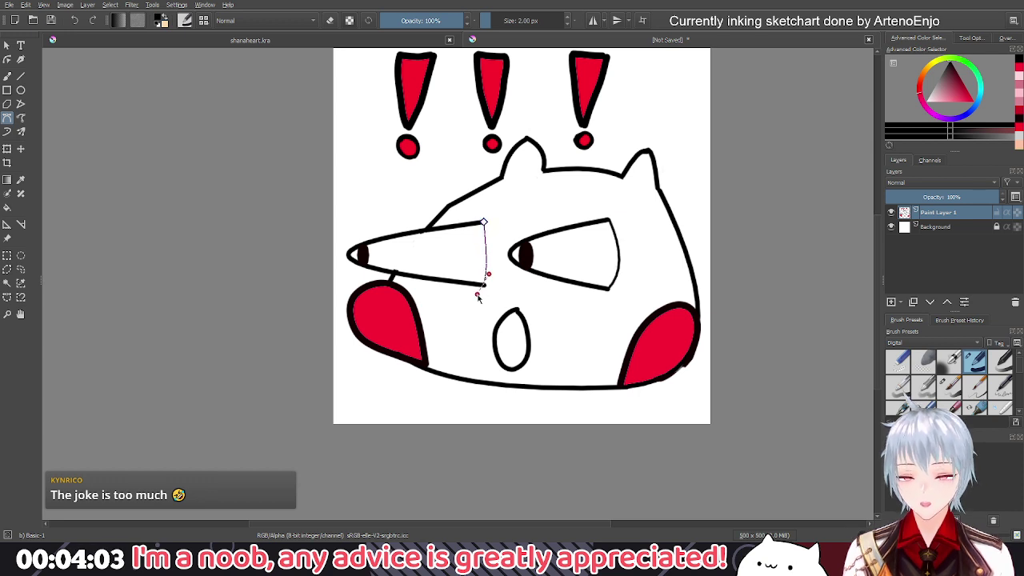
pyautogui.press('Return')
# Fill the cat's body with light pink, leaving the eyes and mouth white
pyautogui.click(7, 207)
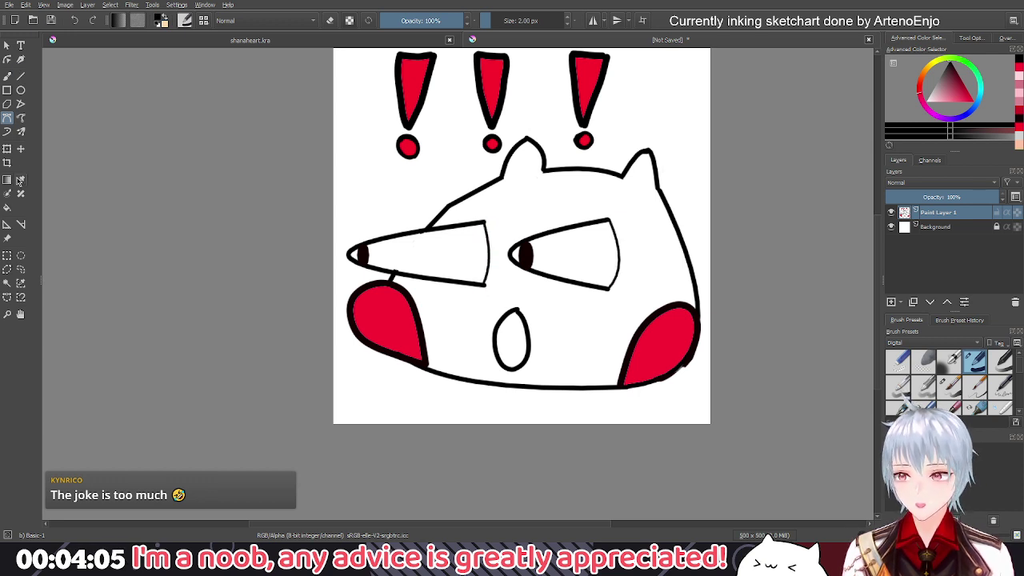
pyautogui.click(934, 102)
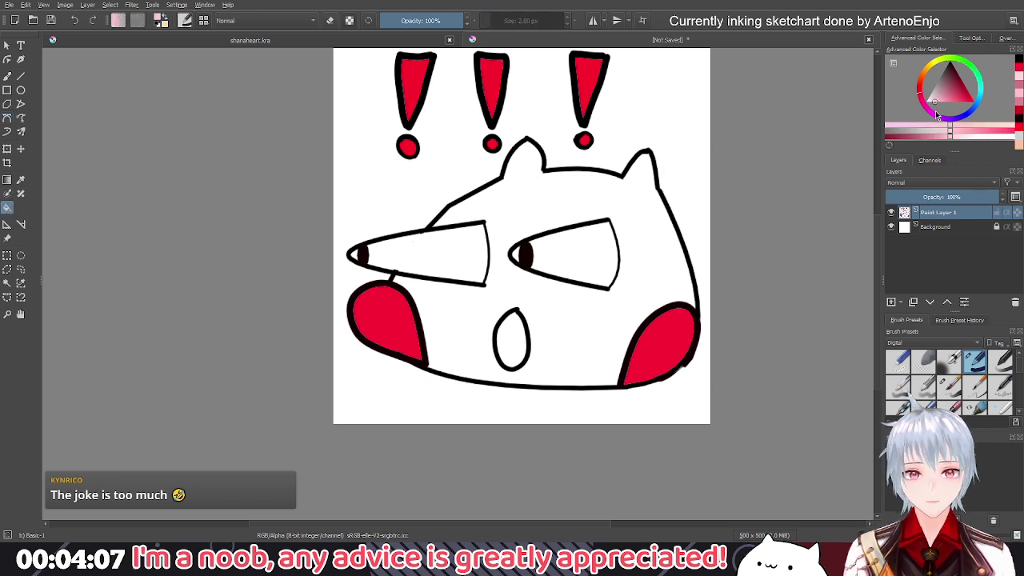
pyautogui.click(564, 201)
pyautogui.moveTo(627, 201); pyautogui.dragTo(603, 270)
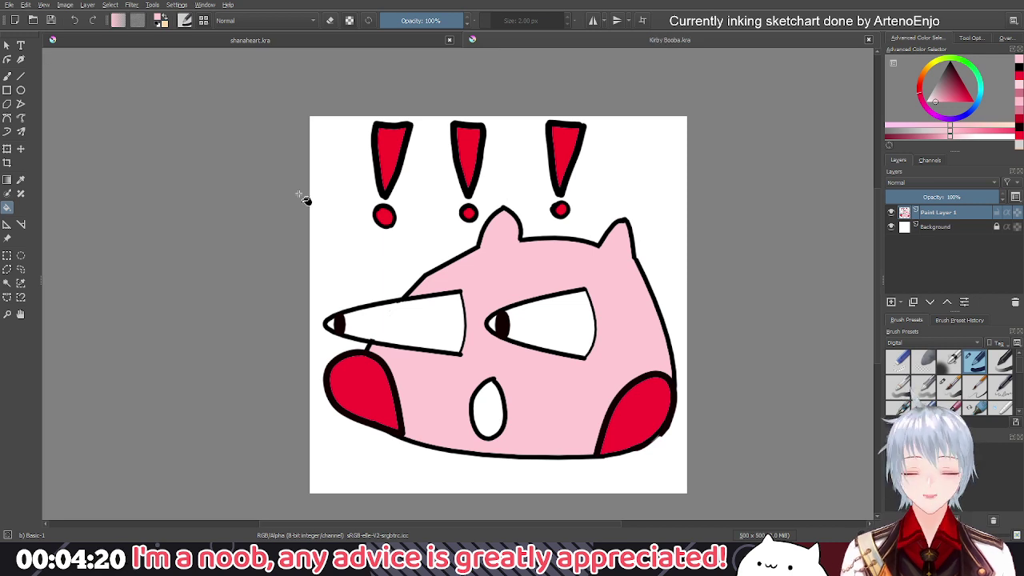
# Undo the light pink body fill, the curves closing both eyes and the red fill of the right paw
pyautogui.hotkey('ctrl', 'z')
pyautogui.hotkey('ctrl', 'z')
pyautogui.hotkey('ctrl', 'z')
pyautogui.hotkey('ctrl', 'z')
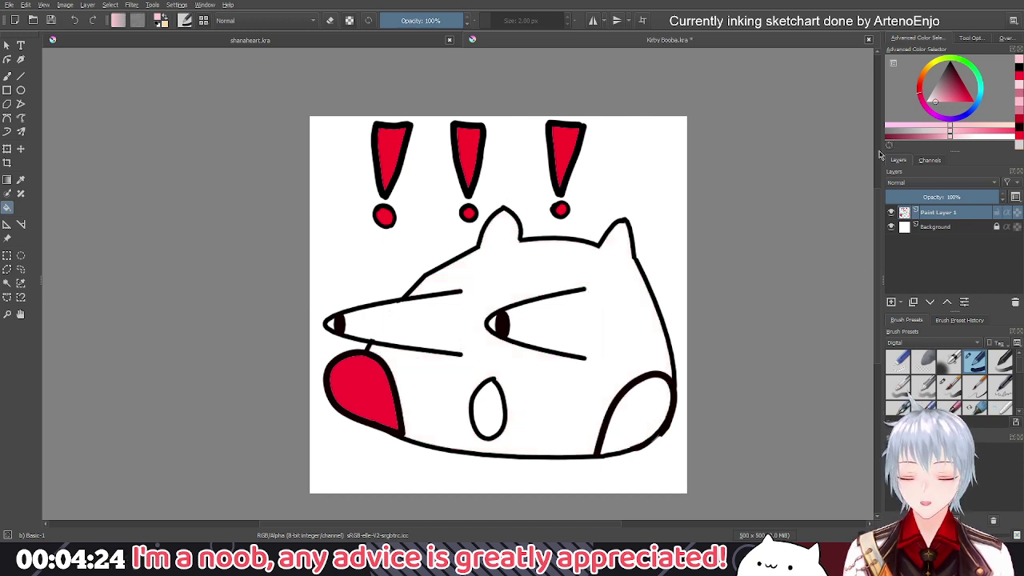
# Undo the left paw's red fill and erase the paws, mouth and lower body outline with a 48 px eraser
pyautogui.hotkey('ctrl', 'z')
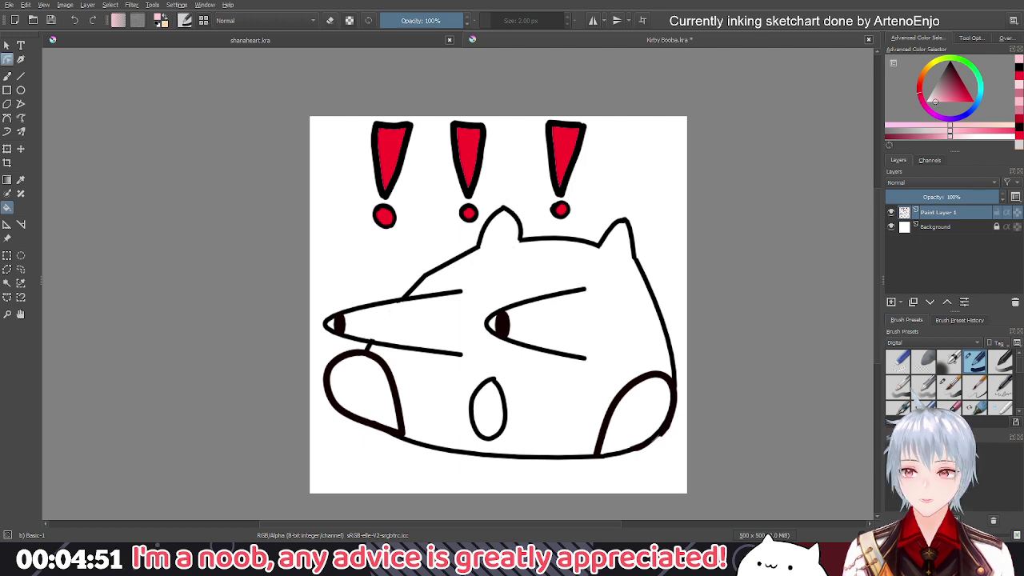
pyautogui.click(6, 59)
pyautogui.click(6, 76)
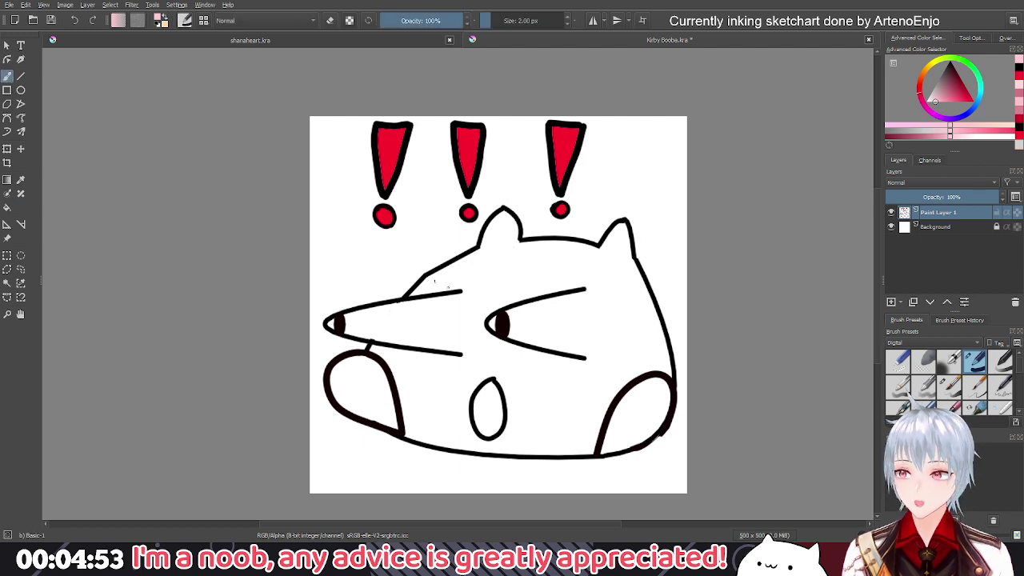
pyautogui.moveTo(493, 306); pyautogui.dragTo(521, 229)
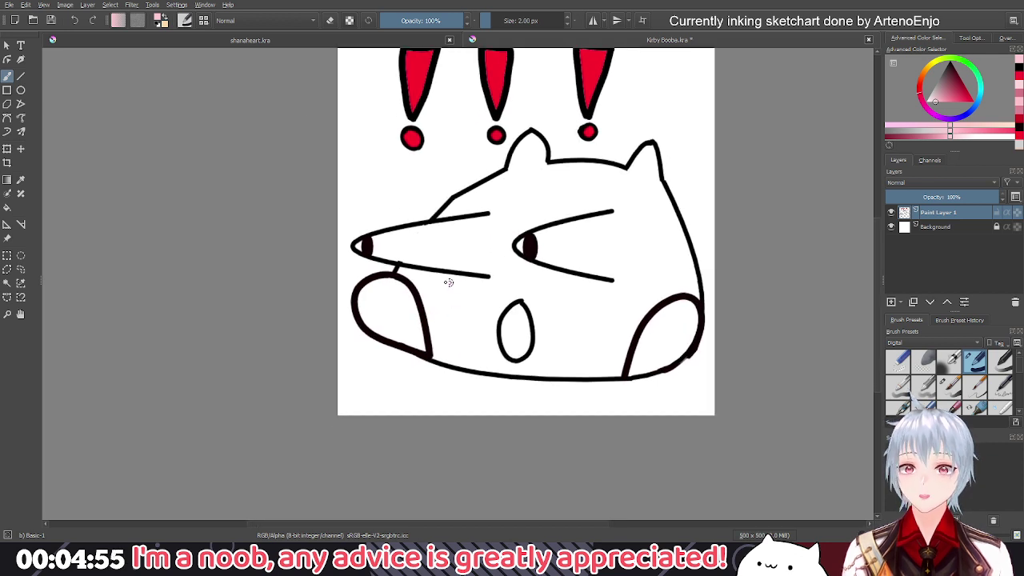
pyautogui.press('e')
pyautogui.moveTo(364, 272); pyautogui.dragTo(735, 334)
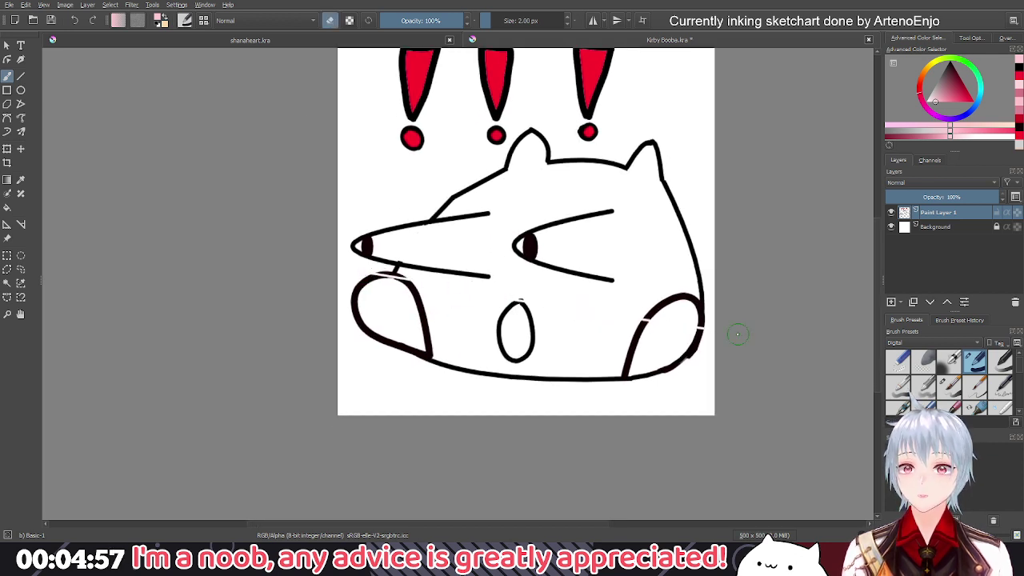
pyautogui.moveTo(492, 22); pyautogui.dragTo(514, 22)
pyautogui.moveTo(516, 23); pyautogui.dragTo(520, 20)
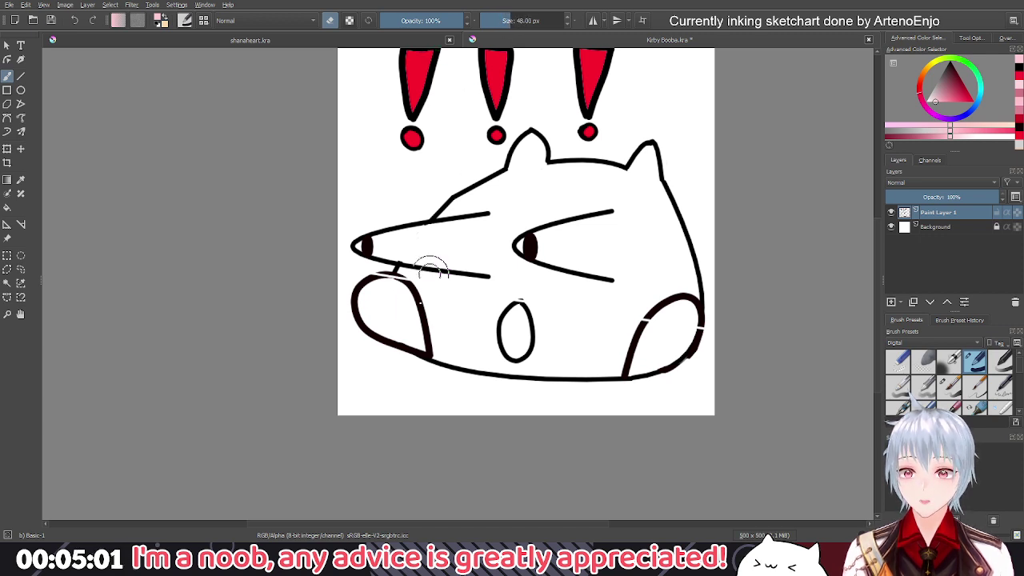
pyautogui.moveTo(430, 267)
pyautogui.mouseDown()
pyautogui.moveTo(371, 278)
pyautogui.moveTo(434, 298)
pyautogui.moveTo(363, 281)
pyautogui.moveTo(694, 357)
pyautogui.moveTo(753, 368)
pyautogui.moveTo(631, 327)
pyautogui.moveTo(763, 354)
pyautogui.moveTo(660, 319)
pyautogui.moveTo(496, 304)
pyautogui.moveTo(569, 319)
pyautogui.moveTo(679, 365)
pyautogui.moveTo(610, 363)
pyautogui.moveTo(345, 311)
pyautogui.moveTo(360, 305)
pyautogui.moveTo(438, 363)
pyautogui.moveTo(673, 408)
pyautogui.mouseUp()
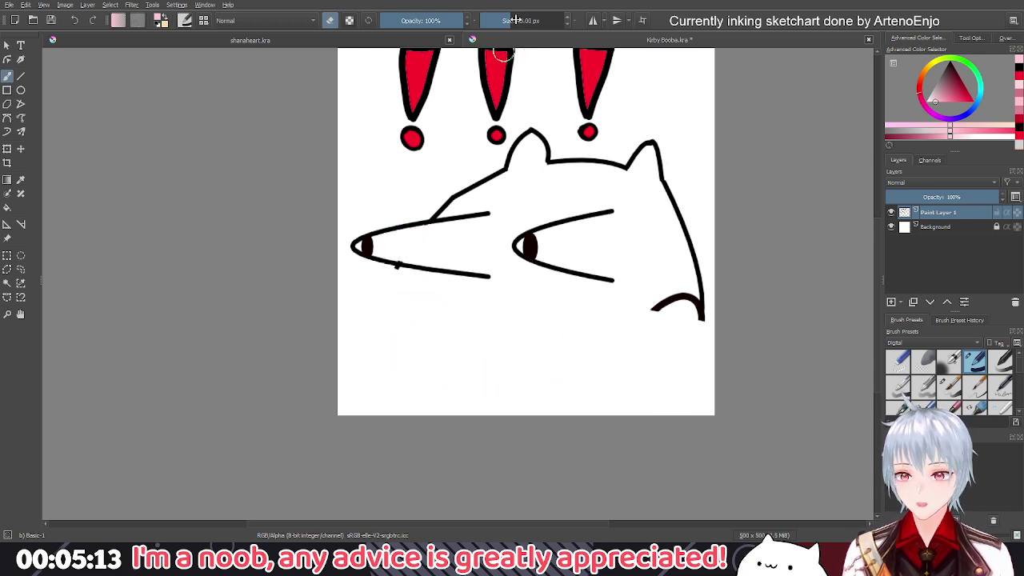
# Erase the leftover arc of the right paw and the stray specks inside the left eye with a 22 px eraser
pyautogui.moveTo(518, 23); pyautogui.dragTo(502, 23)
pyautogui.scroll(5, 404, 232)
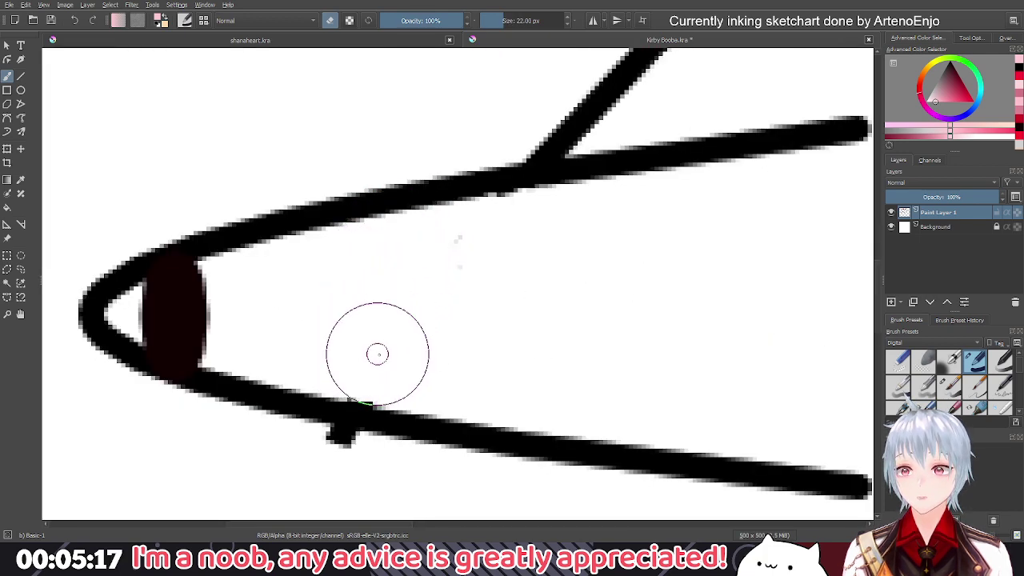
pyautogui.scroll(-8, 464, 274)
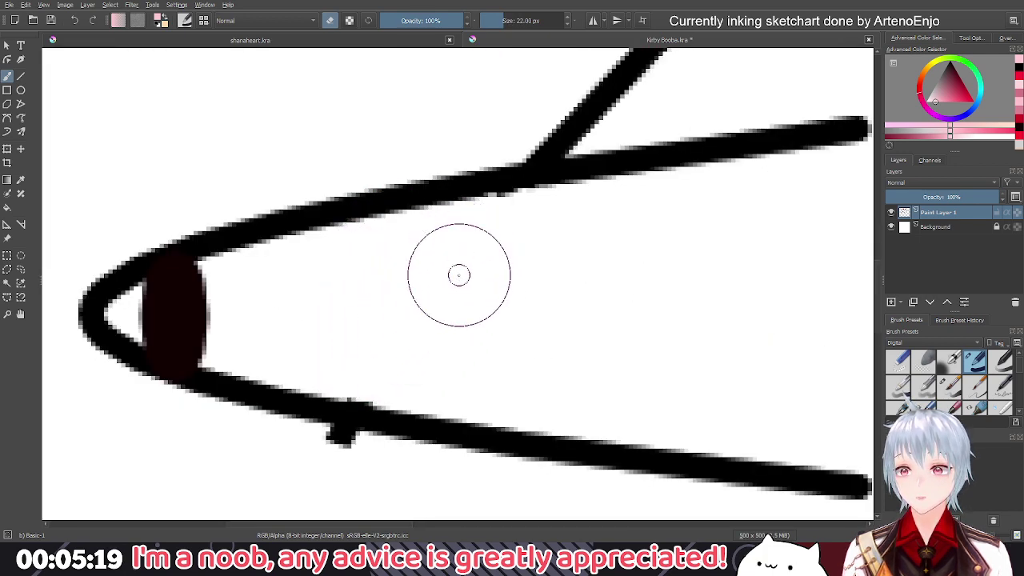
pyautogui.scroll(3, 567, 359)
pyautogui.scroll(2, 567, 359)
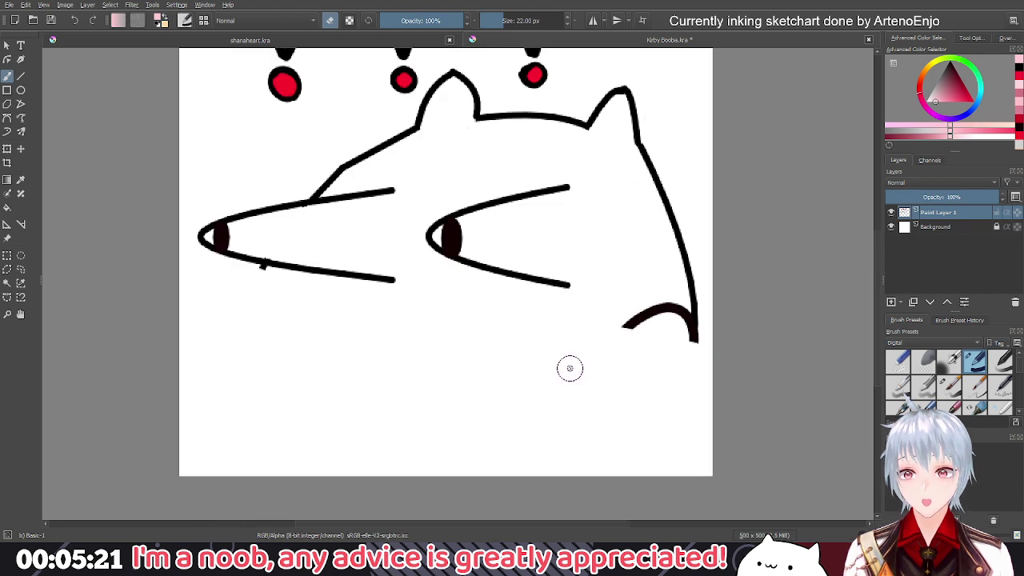
pyautogui.moveTo(605, 340)
pyautogui.mouseDown()
pyautogui.moveTo(668, 311)
pyautogui.moveTo(689, 323)
pyautogui.moveTo(699, 366)
pyautogui.mouseUp()
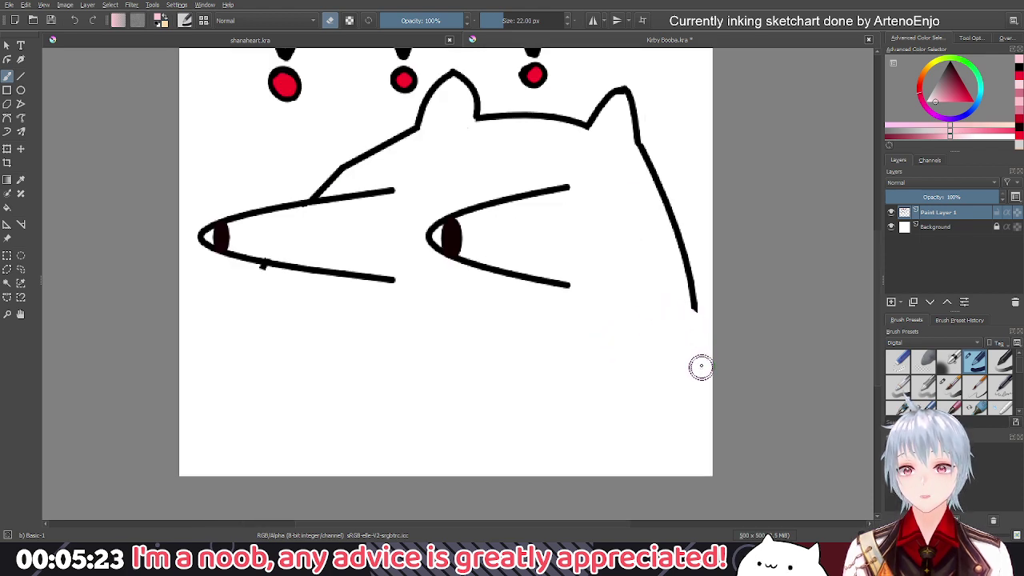
# Draw a straight black 5 px line sloping down to the right across the whole canvas below the eyes as the desk edge
pyautogui.click(7, 61)
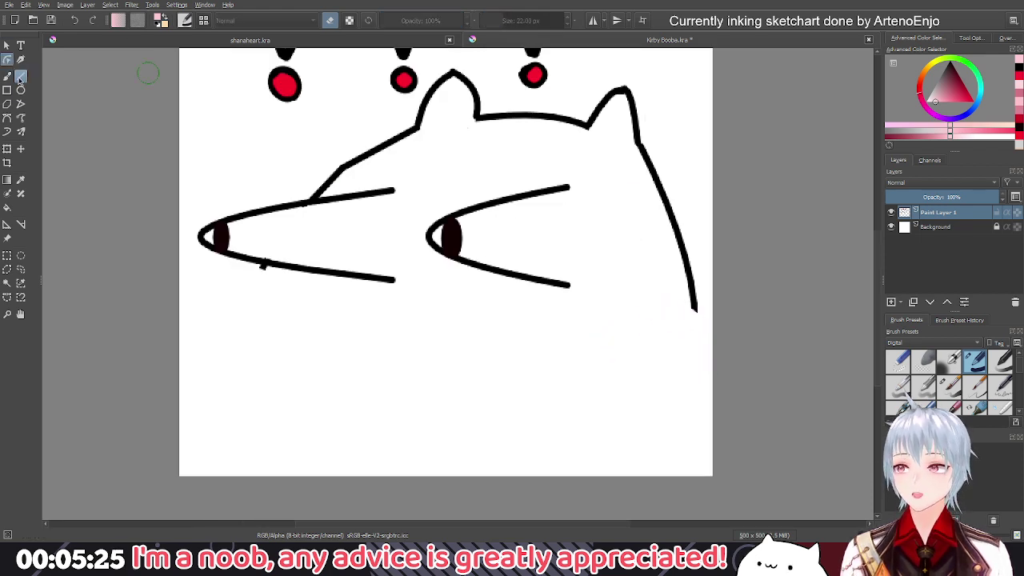
pyautogui.click(7, 76)
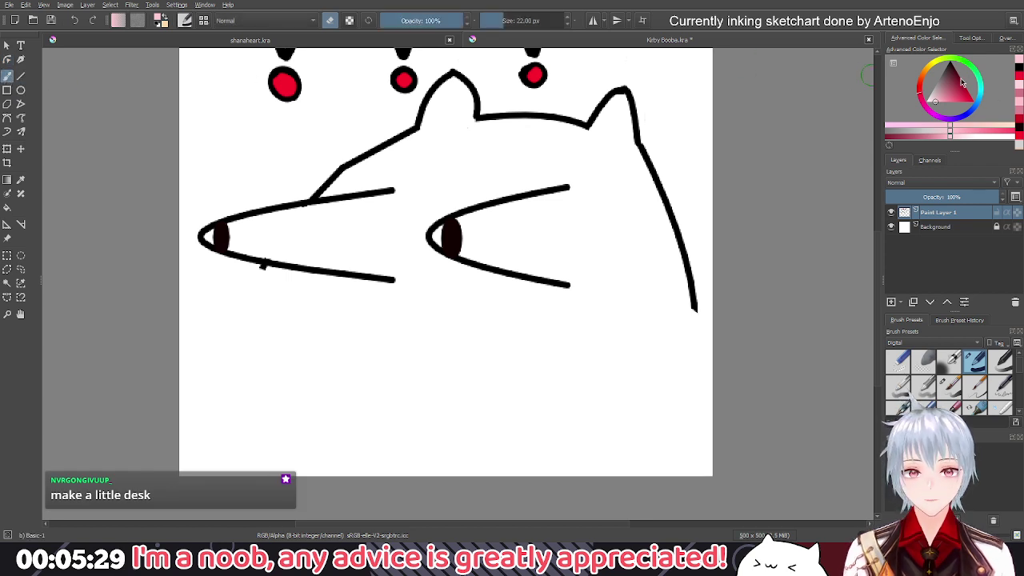
pyautogui.press('d')
pyautogui.press('e')
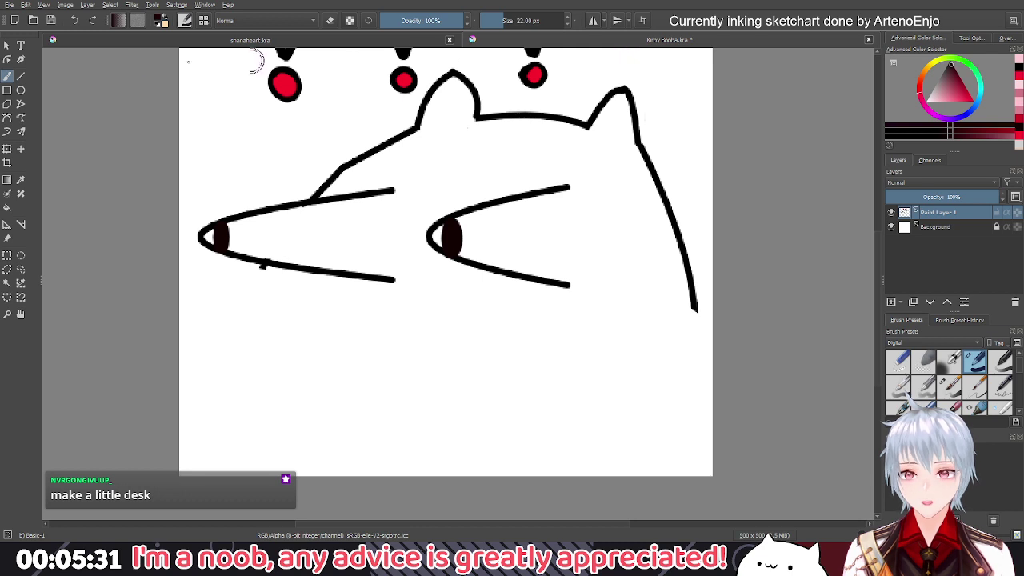
pyautogui.click(21, 76)
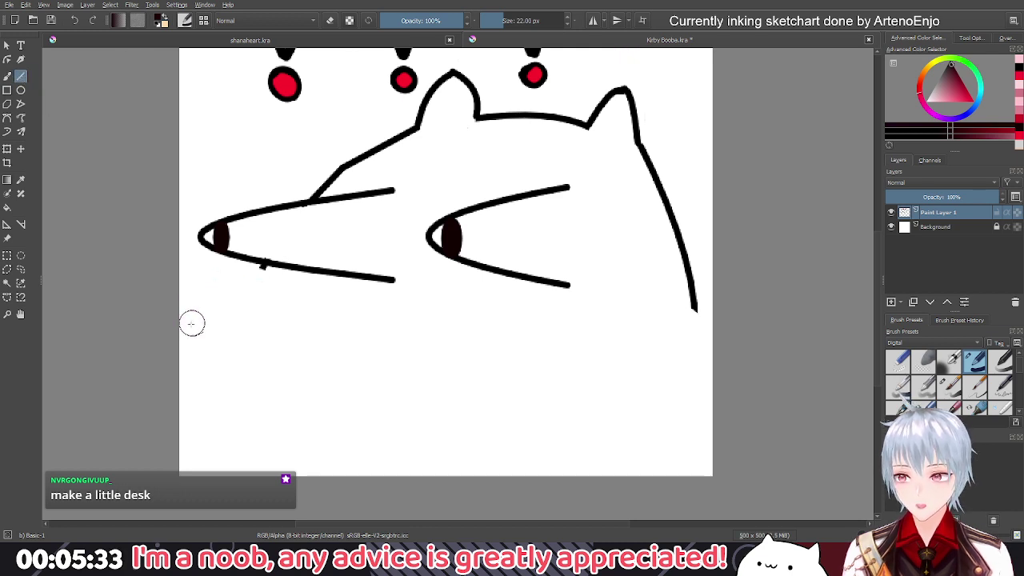
pyautogui.click(507, 23)
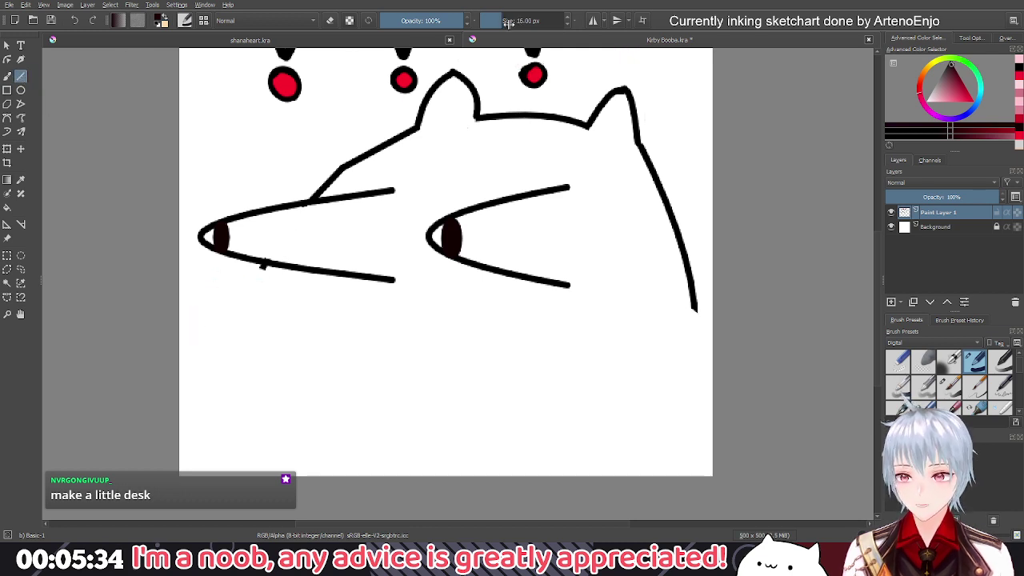
pyautogui.click(494, 21)
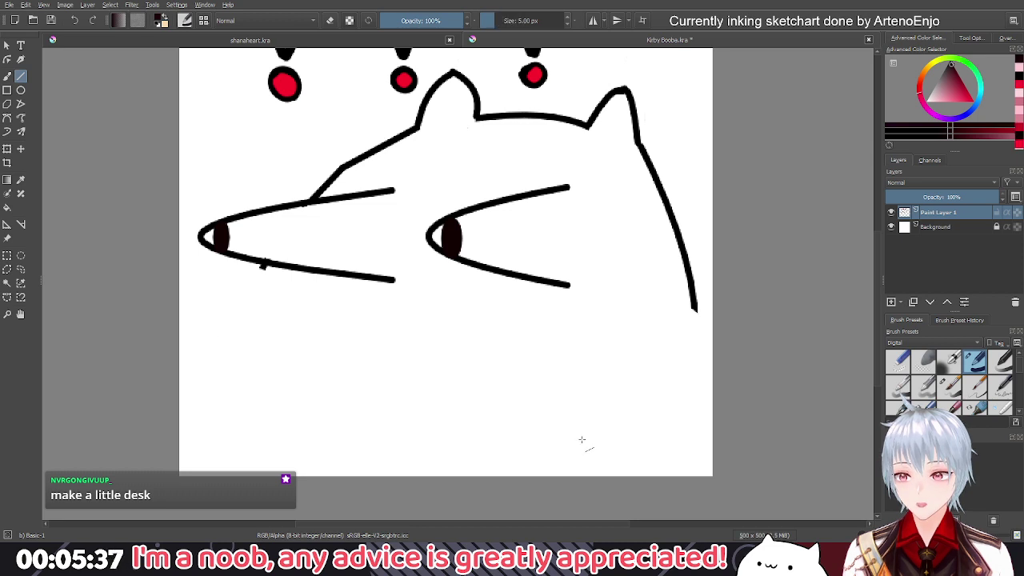
pyautogui.moveTo(728, 412); pyautogui.dragTo(152, 332)
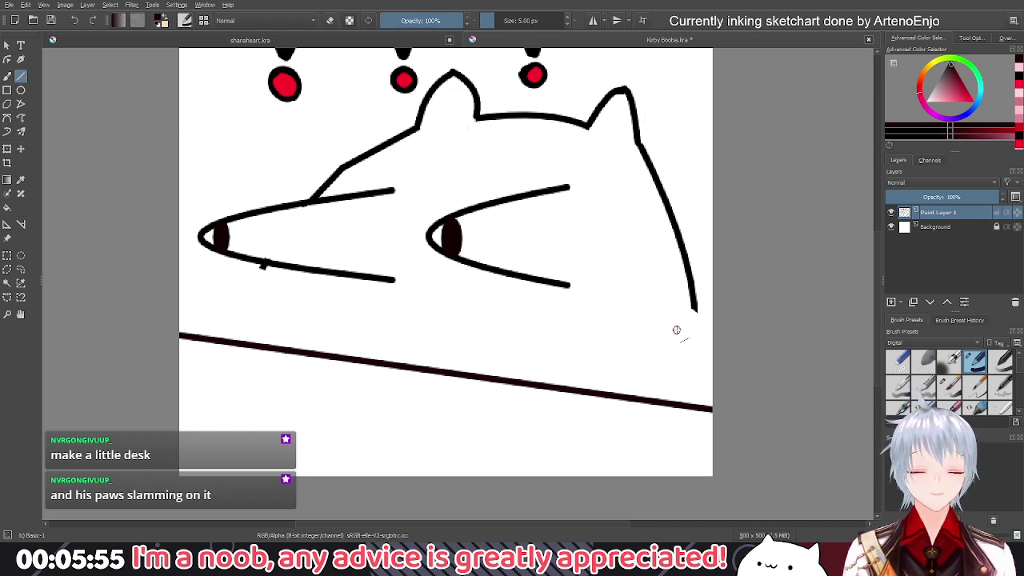
# Extend the right side of the cat's body freehand down to the desk edge, curving slightly inward, with the 5 px brush
pyautogui.click(8, 77)
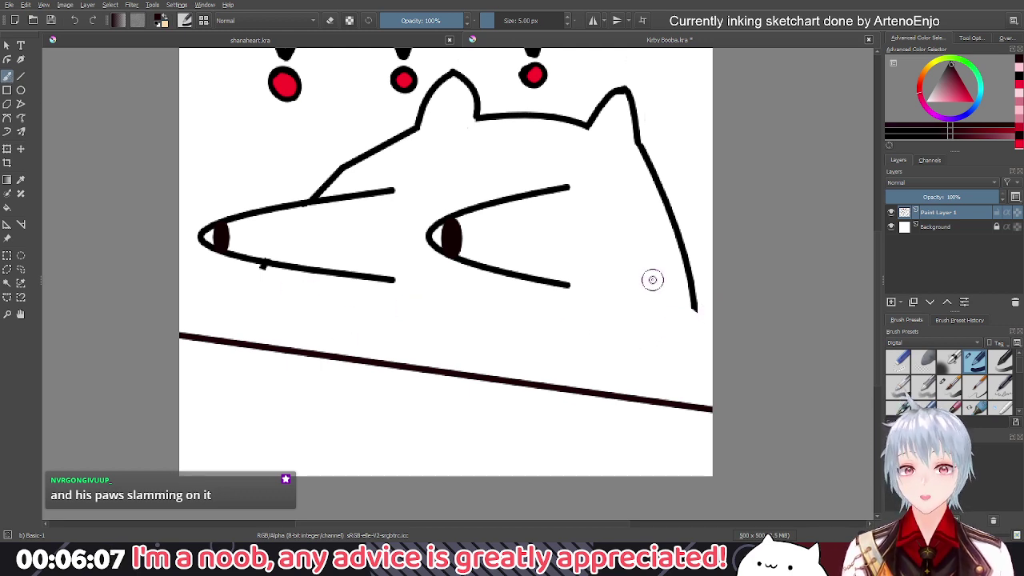
pyautogui.keyDown('ctrl'); pyautogui.scroll(2, 688, 334); pyautogui.keyUp('ctrl')
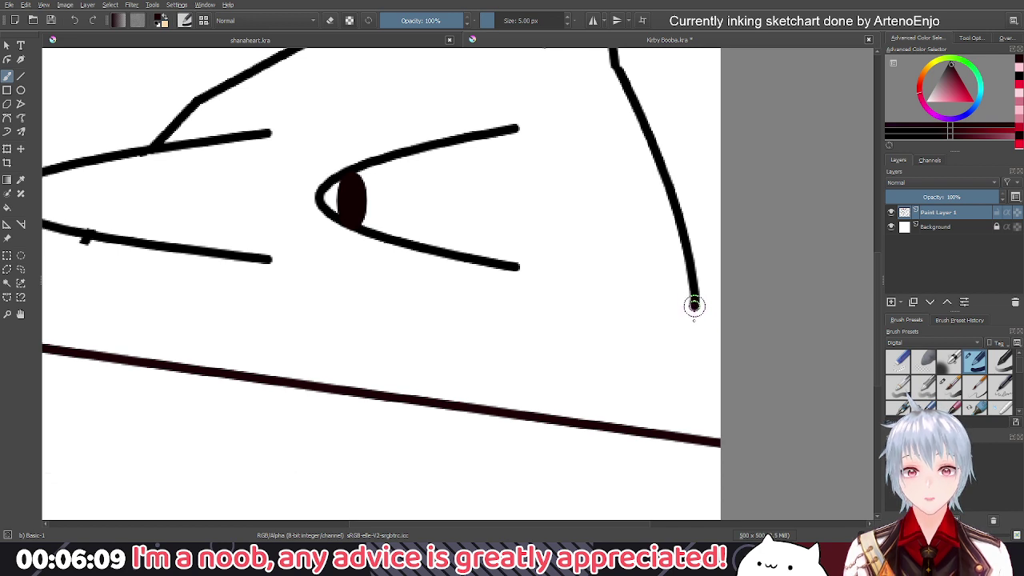
pyautogui.moveTo(693, 305); pyautogui.dragTo(676, 437)
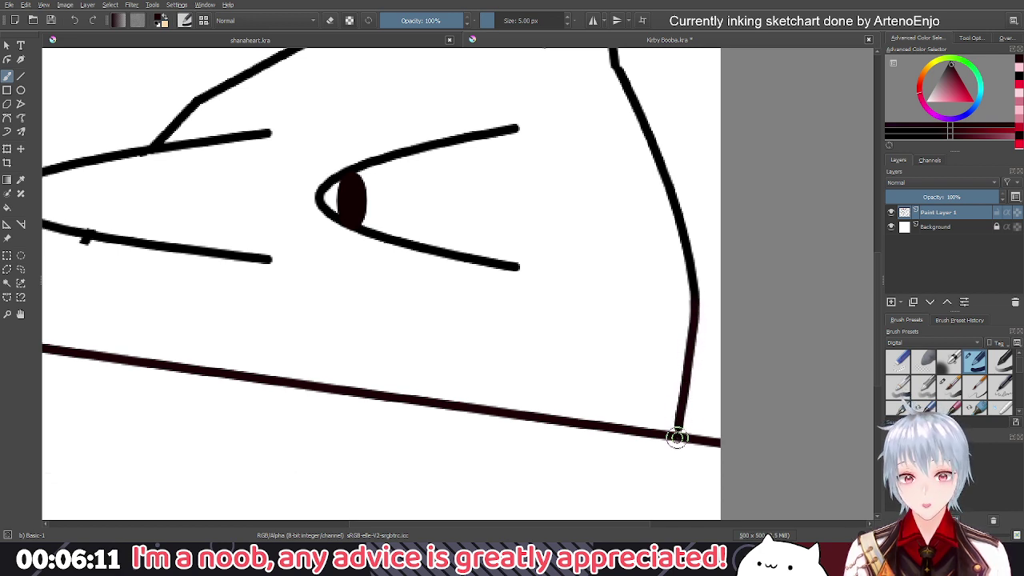
pyautogui.hotkey('ctrl', 'z')
pyautogui.moveTo(695, 301); pyautogui.dragTo(676, 437)
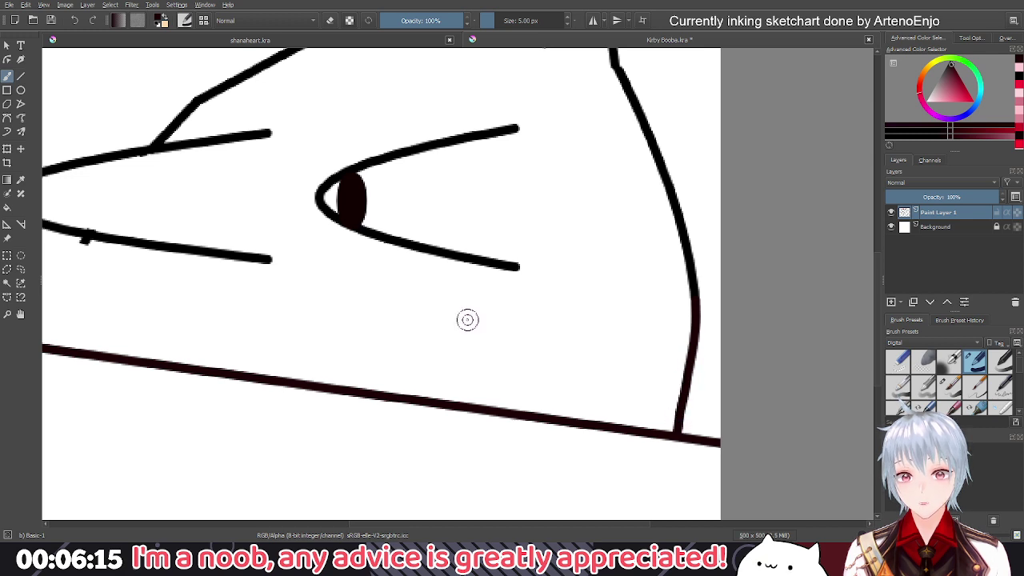
# Draw the left side of the body as a curve from the left eye's lower line down to the desk edge
pyautogui.moveTo(468, 319); pyautogui.dragTo(597, 319)
pyautogui.moveTo(215, 240)
pyautogui.mouseDown()
pyautogui.moveTo(180, 287)
pyautogui.moveTo(163, 349)
pyautogui.mouseUp()
pyautogui.scroll(-4, 299, 188)
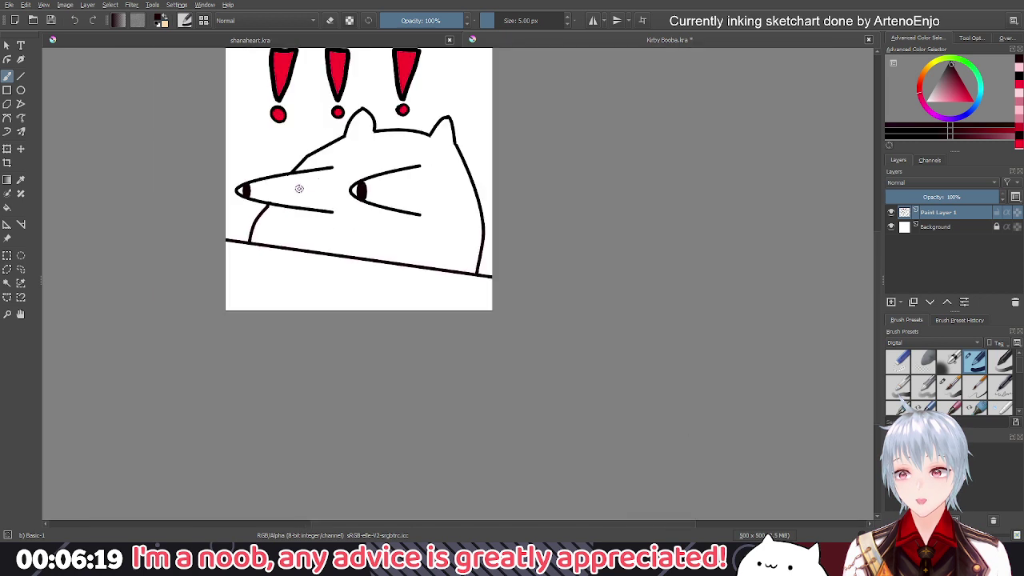
pyautogui.moveTo(324, 176)
pyautogui.mouseDown()
pyautogui.moveTo(356, 224)
pyautogui.moveTo(433, 274)
pyautogui.moveTo(565, 319)
pyautogui.mouseUp()
pyautogui.scroll(-3, 347, 204)
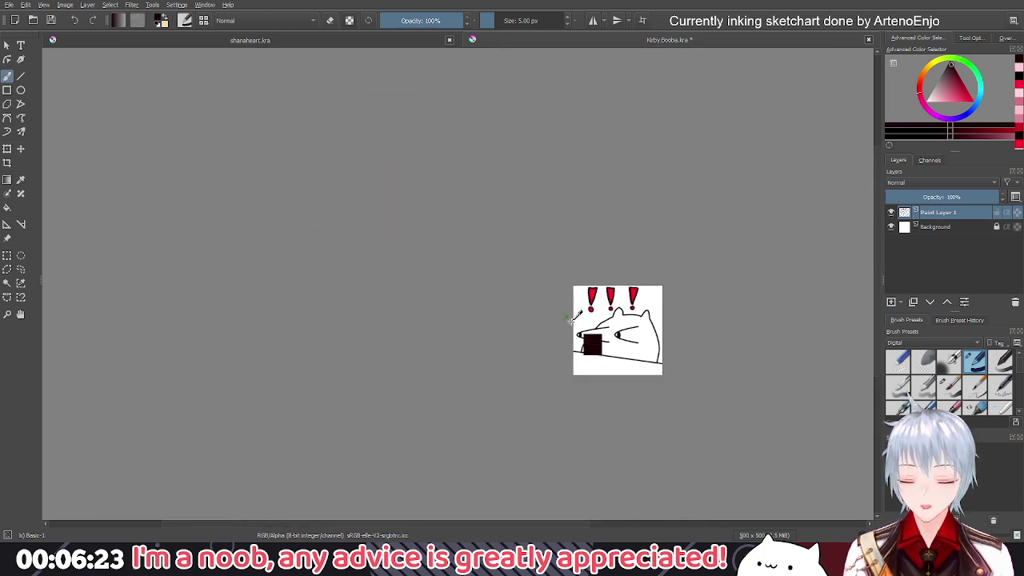
pyautogui.scroll(8, 560, 308)
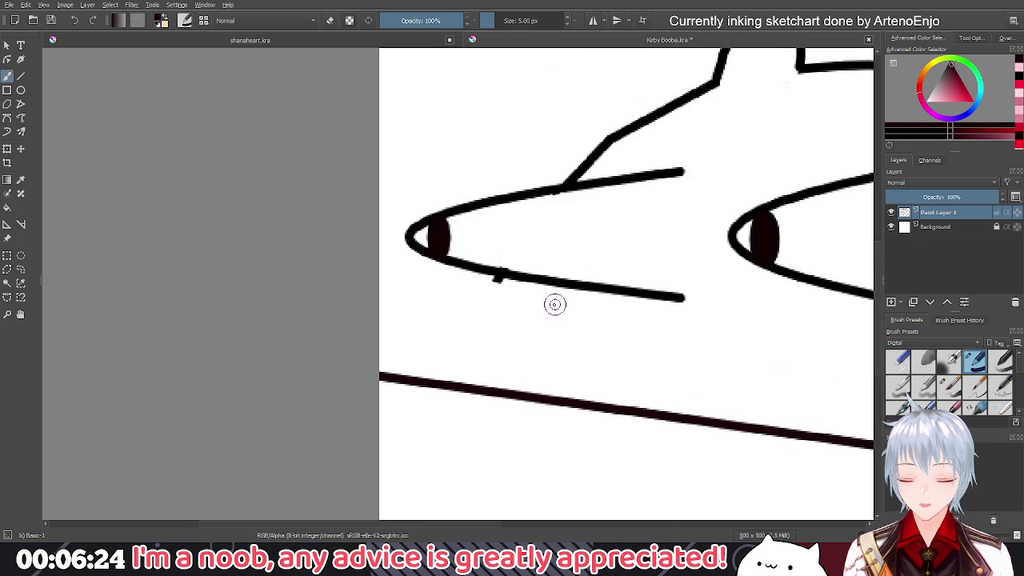
pyautogui.moveTo(500, 274); pyautogui.dragTo(462, 375)
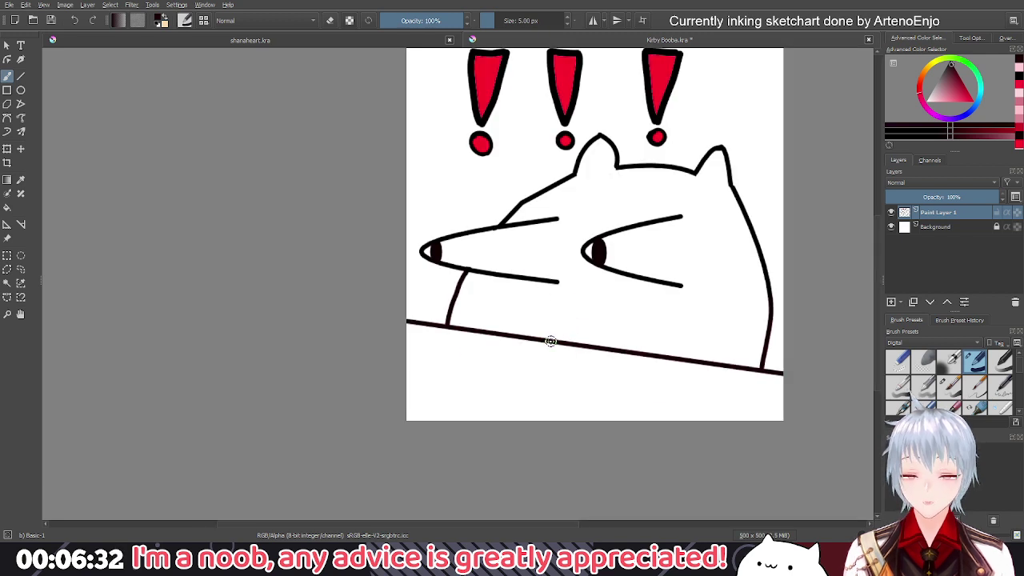
# Draw an arched open mouth standing on the desk edge between and below the two eyes
pyautogui.moveTo(551, 335)
pyautogui.mouseDown()
pyautogui.moveTo(555, 310)
pyautogui.moveTo(583, 293)
pyautogui.moveTo(603, 318)
pyautogui.moveTo(590, 350)
pyautogui.mouseUp()
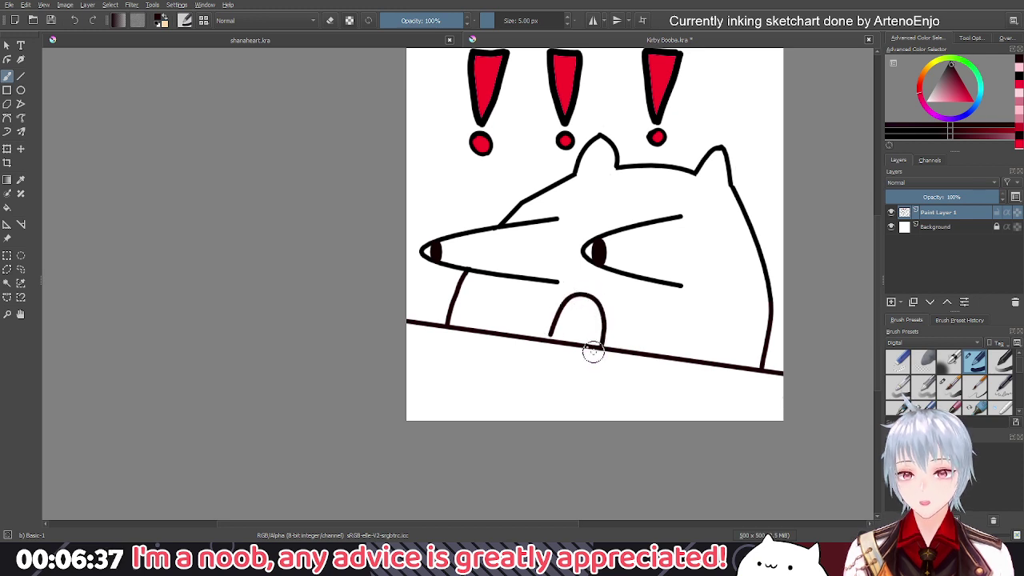
pyautogui.hotkey('ctrl', 'z')
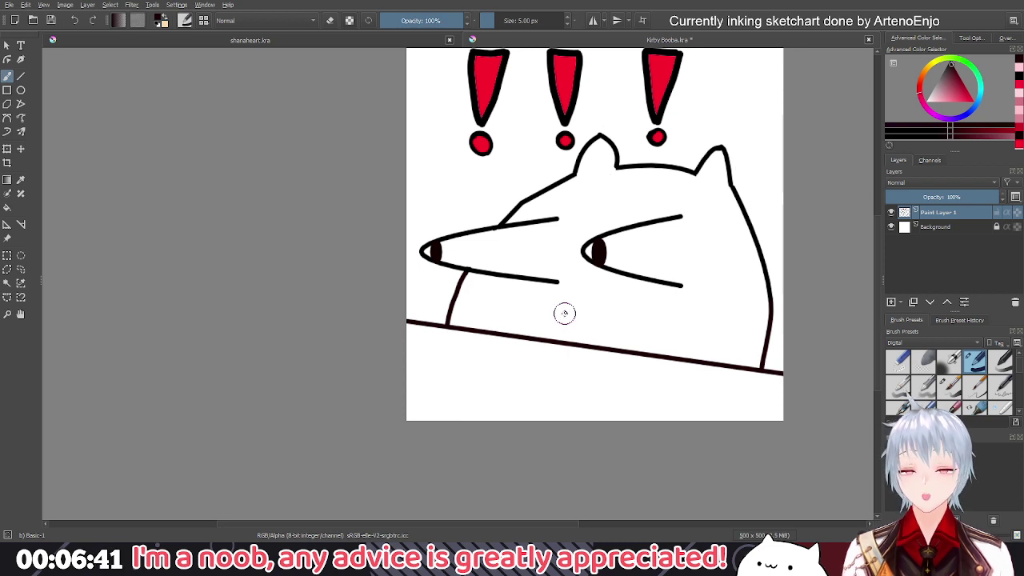
pyautogui.moveTo(565, 312)
pyautogui.mouseDown()
pyautogui.moveTo(595, 305)
pyautogui.moveTo(605, 328)
pyautogui.moveTo(581, 344)
pyautogui.mouseUp()
pyautogui.hotkey('ctrl', 'z')
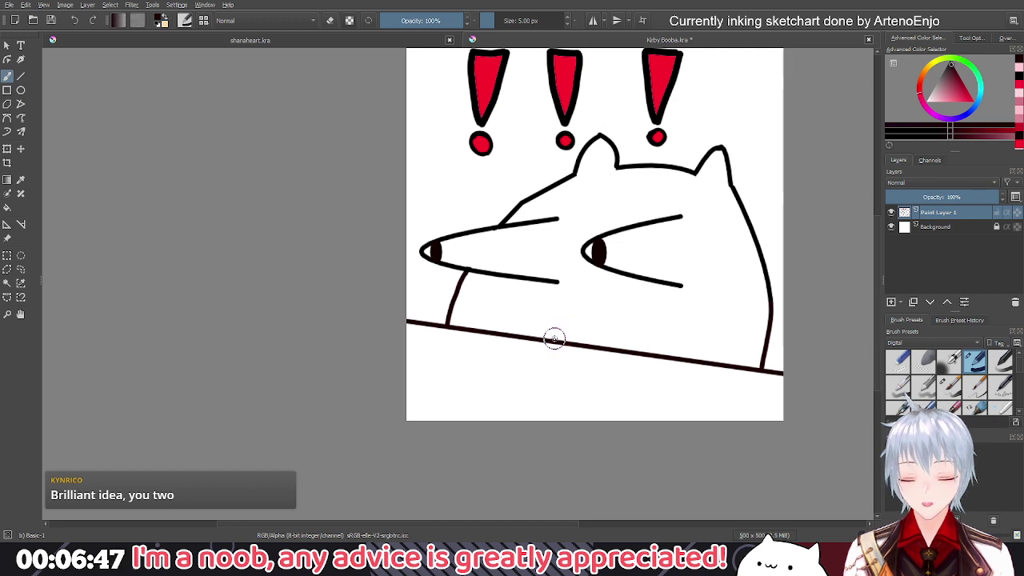
pyautogui.moveTo(553, 340)
pyautogui.mouseDown()
pyautogui.moveTo(577, 296)
pyautogui.moveTo(598, 295)
pyautogui.moveTo(614, 345)
pyautogui.mouseUp()
pyautogui.scroll(-1, 614, 346)
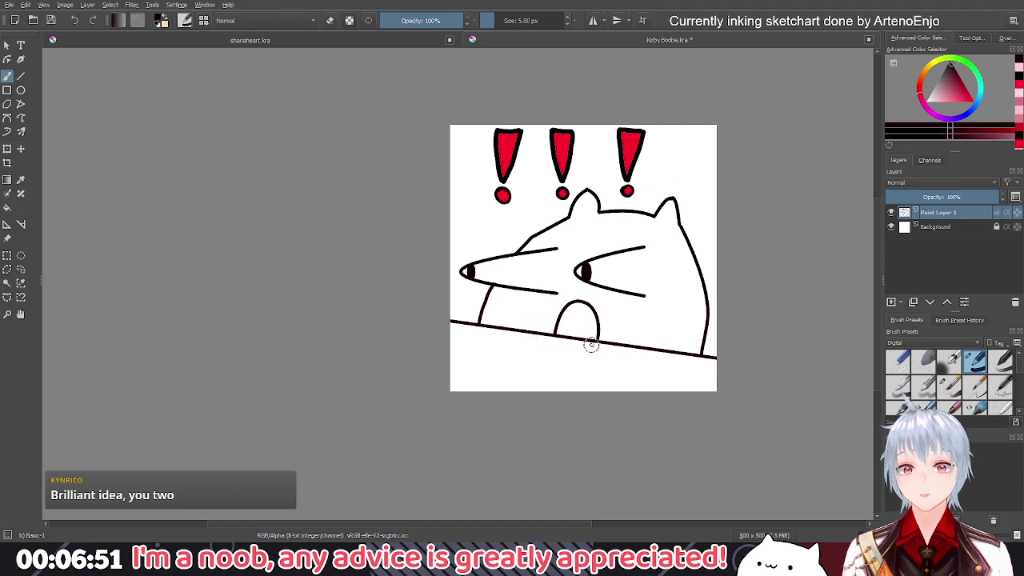
# Draw the right paw as a rounded U-shape hanging over the desk edge, starting slightly above the line
pyautogui.moveTo(627, 346)
pyautogui.mouseDown()
pyautogui.moveTo(617, 365)
pyautogui.moveTo(631, 384)
pyautogui.moveTo(666, 383)
pyautogui.moveTo(686, 345)
pyautogui.mouseUp()
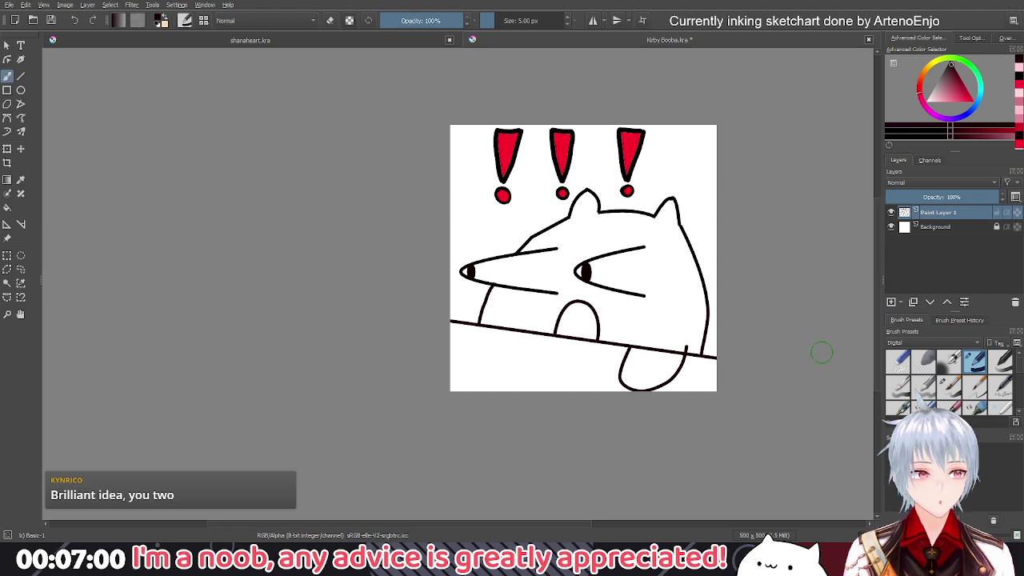
pyautogui.scroll(2, 653, 335)
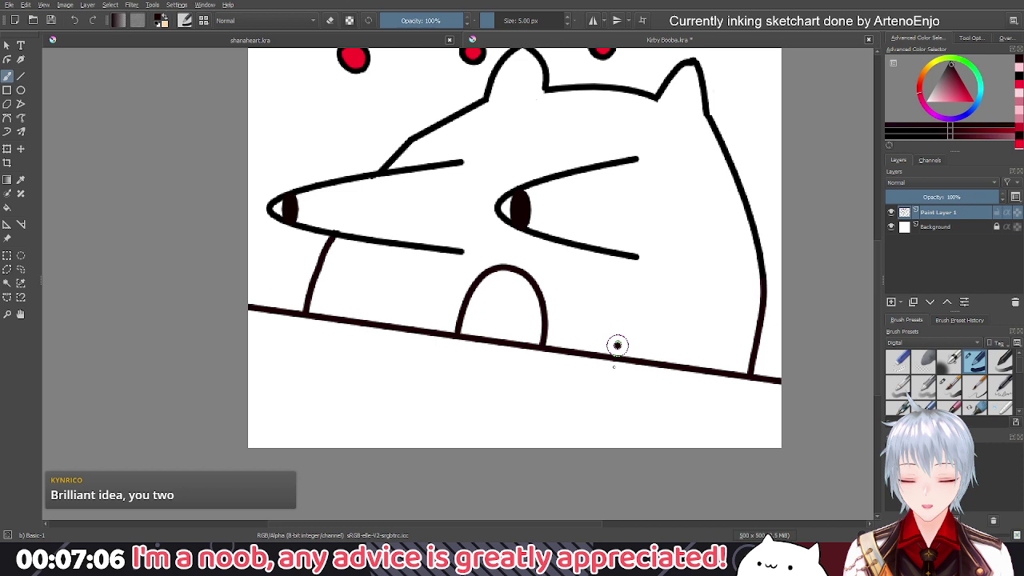
pyautogui.moveTo(616, 344)
pyautogui.mouseDown()
pyautogui.moveTo(702, 412)
pyautogui.moveTo(675, 400)
pyautogui.moveTo(633, 417)
pyautogui.moveTo(613, 351)
pyautogui.mouseUp()
pyautogui.hotkey('ctrl', 'z')
pyautogui.hotkey('ctrl', 'z')
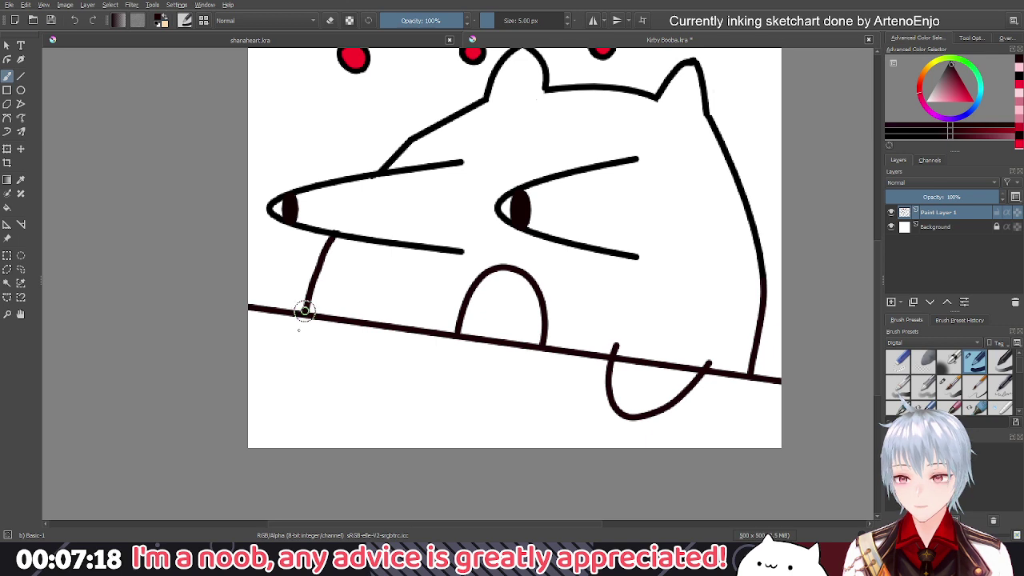
# Draw the left paw as a rounded U-shape over the desk edge, continuing from the left side of the body
pyautogui.moveTo(304, 311); pyautogui.dragTo(350, 397)
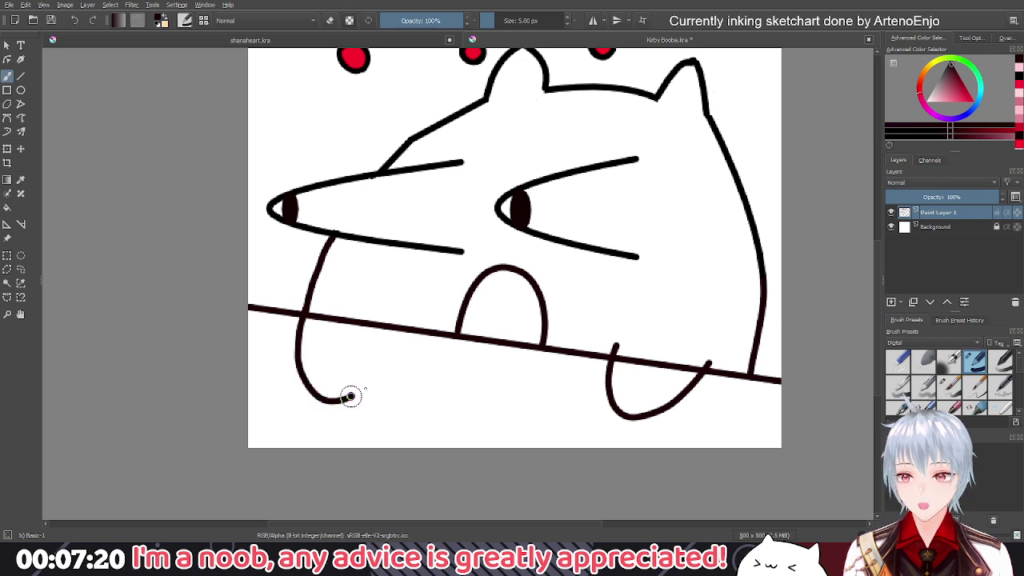
pyautogui.hotkey('ctrl', 'z')
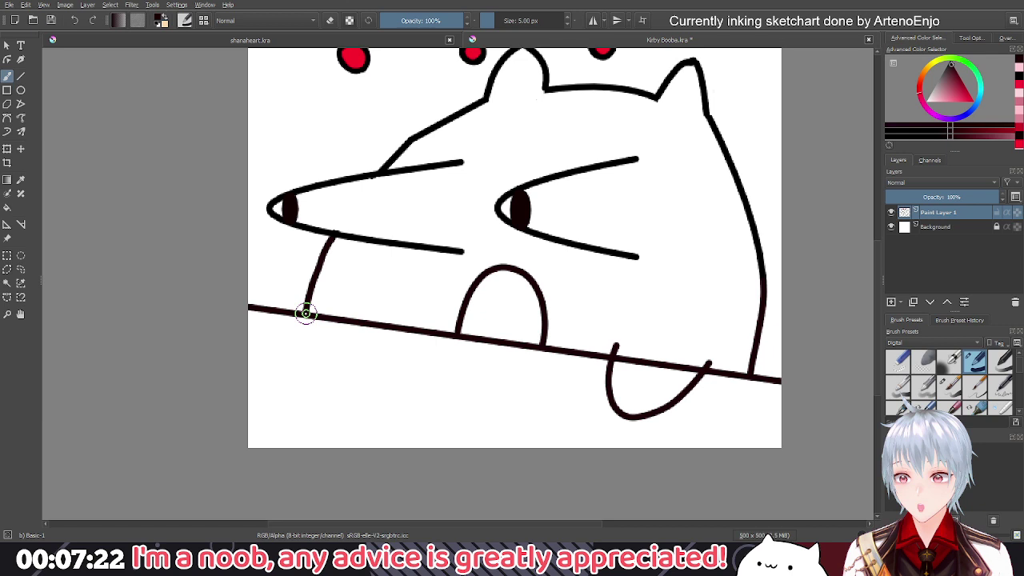
pyautogui.moveTo(306, 313)
pyautogui.mouseDown()
pyautogui.moveTo(323, 367)
pyautogui.moveTo(375, 357)
pyautogui.moveTo(395, 310)
pyautogui.mouseUp()
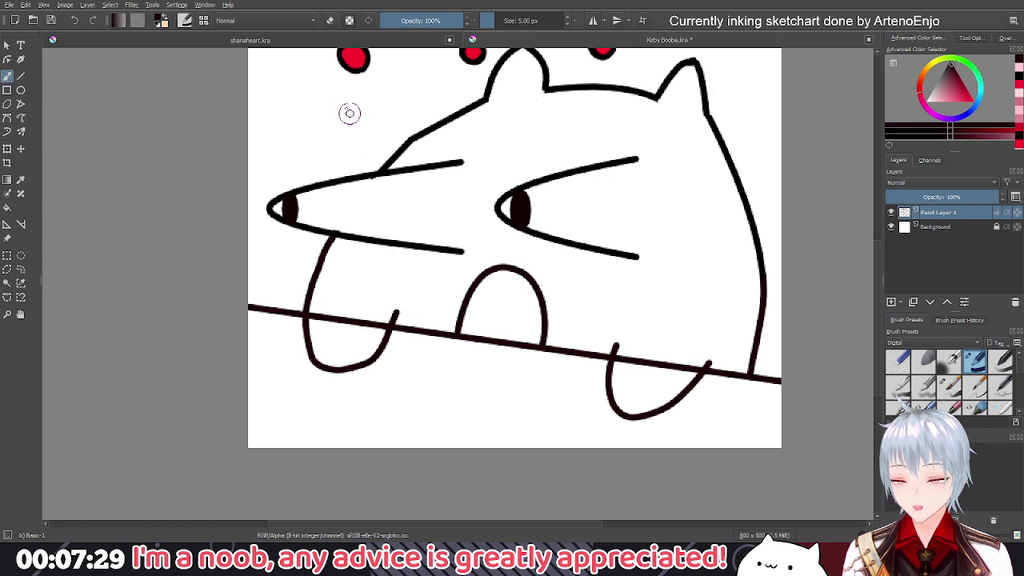
# Look at the cat in the shanaheart.kra drawing for reference and return to the Kirby Booba.kra drawing
pyautogui.click(304, 40)
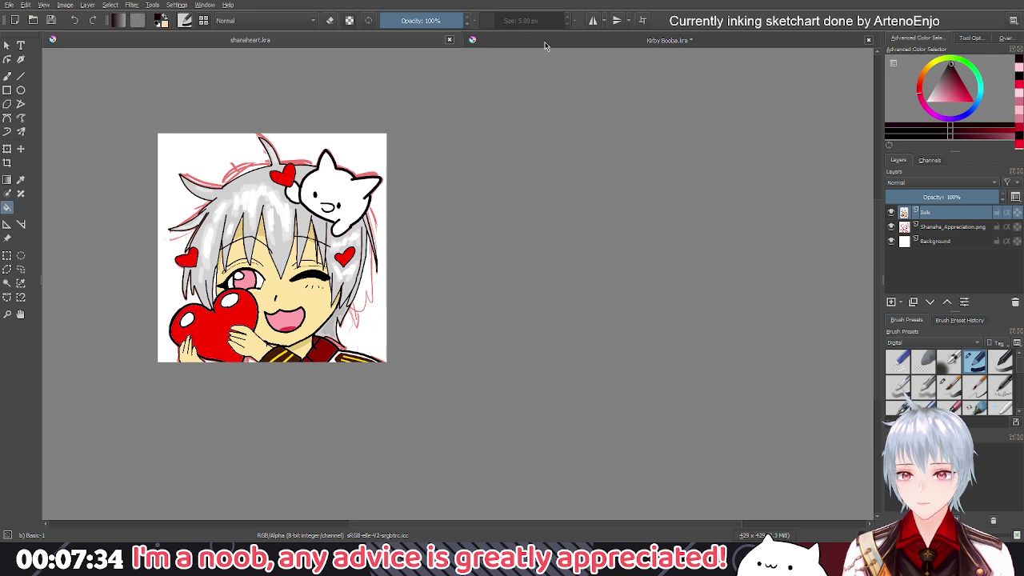
pyautogui.click(545, 42)
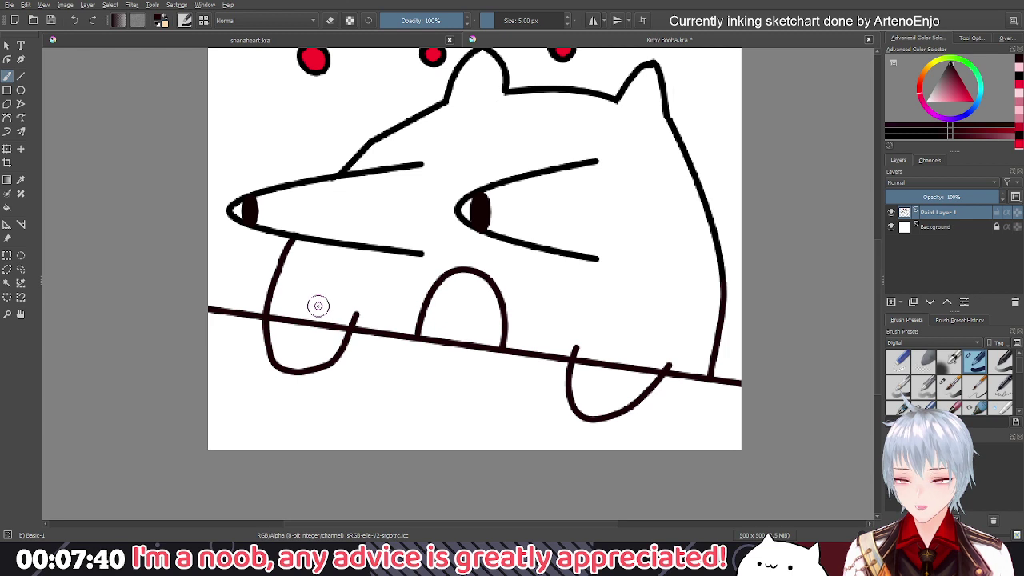
pyautogui.moveTo(319, 305); pyautogui.dragTo(314, 341)
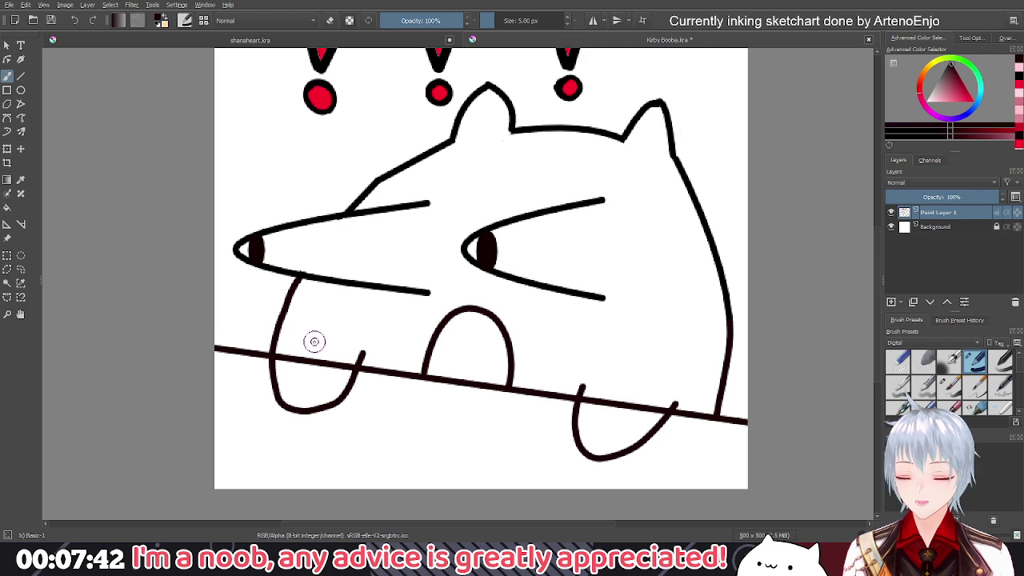
# Erase the part of the desk line that runs through the paw below the left eye
pyautogui.scroll(2, 313, 367)
pyautogui.press('e')
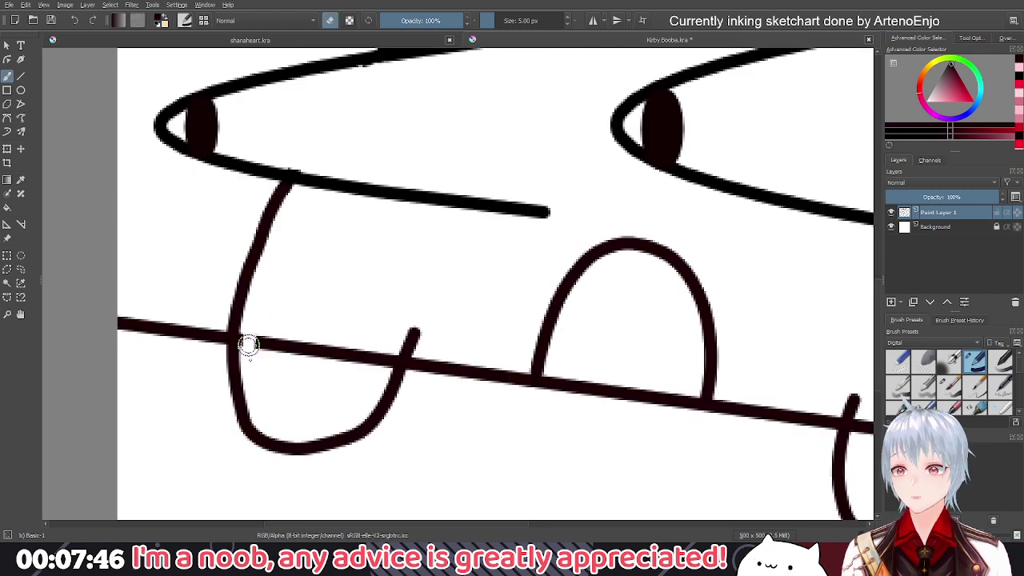
pyautogui.moveTo(248, 345)
pyautogui.mouseDown()
pyautogui.moveTo(251, 324)
pyautogui.moveTo(276, 325)
pyautogui.moveTo(305, 370)
pyautogui.moveTo(354, 338)
pyautogui.moveTo(379, 361)
pyautogui.mouseUp()
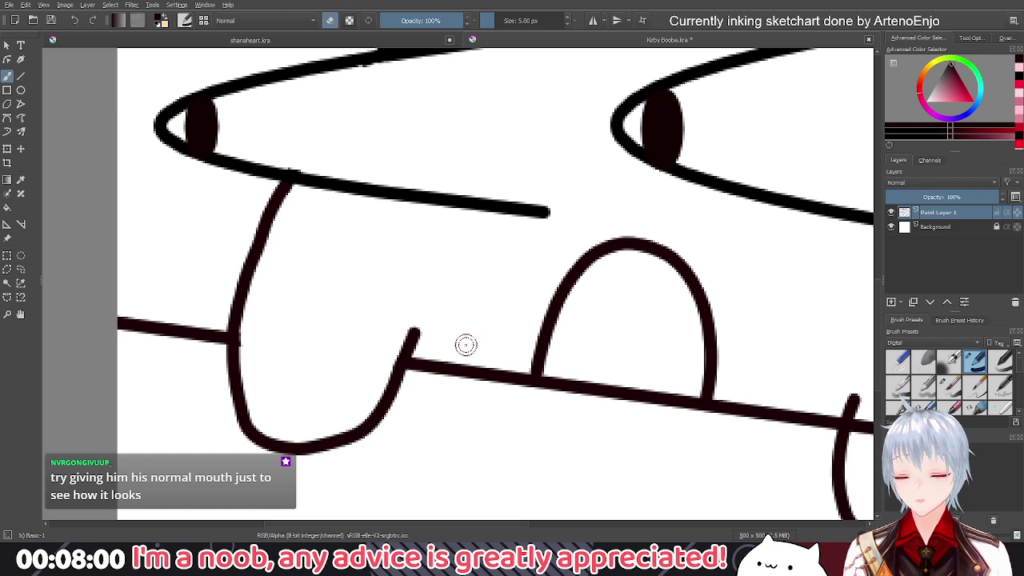
# Erase the whole arched mouth above the desk edge, enlarging the eraser to 8 px for the remaining traces
pyautogui.scroll(-2, 465, 345)
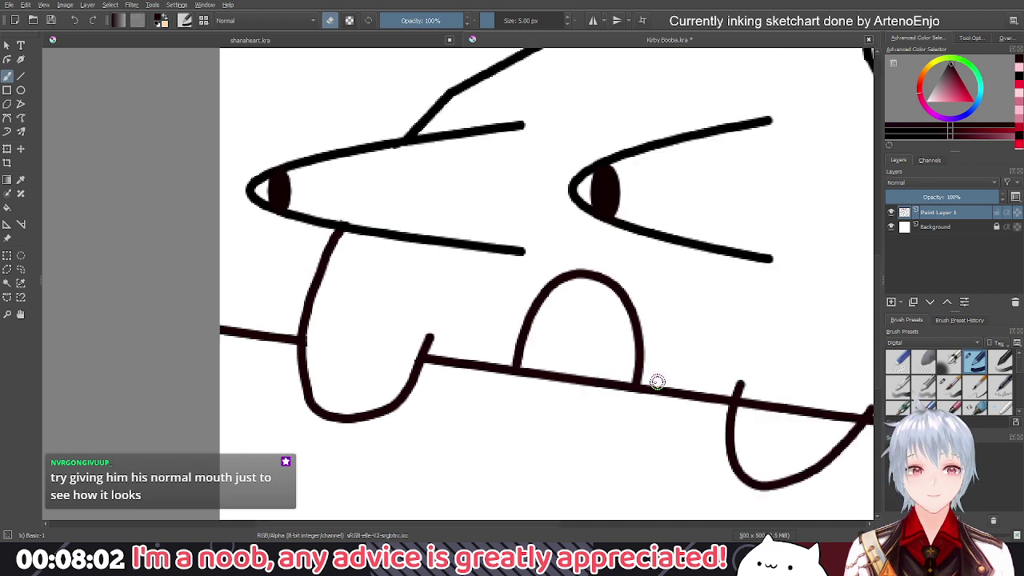
pyautogui.moveTo(657, 381); pyautogui.dragTo(531, 382)
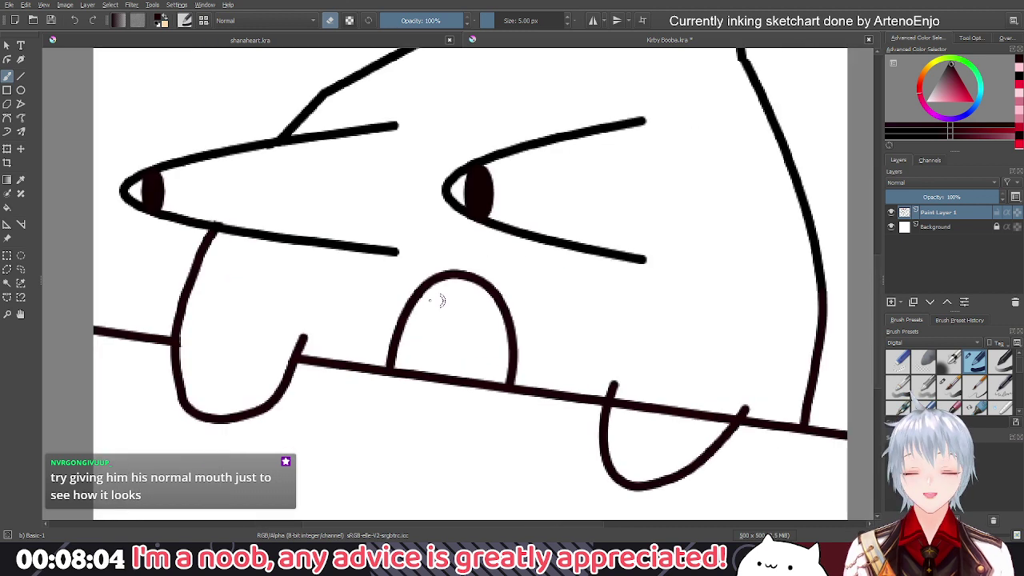
pyautogui.moveTo(390, 358); pyautogui.dragTo(512, 381)
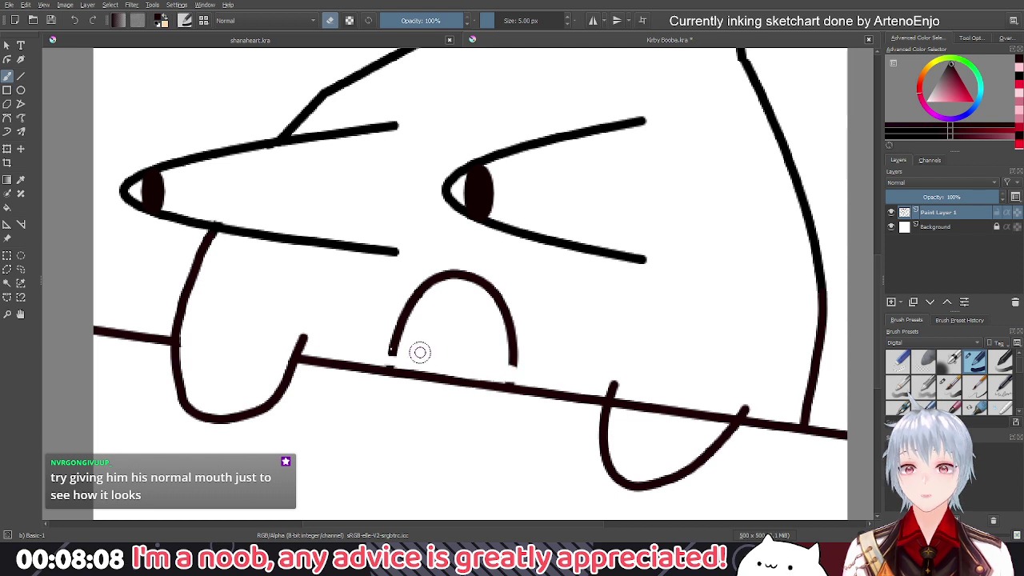
pyautogui.moveTo(420, 352)
pyautogui.mouseDown()
pyautogui.moveTo(383, 351)
pyautogui.moveTo(514, 348)
pyautogui.mouseUp()
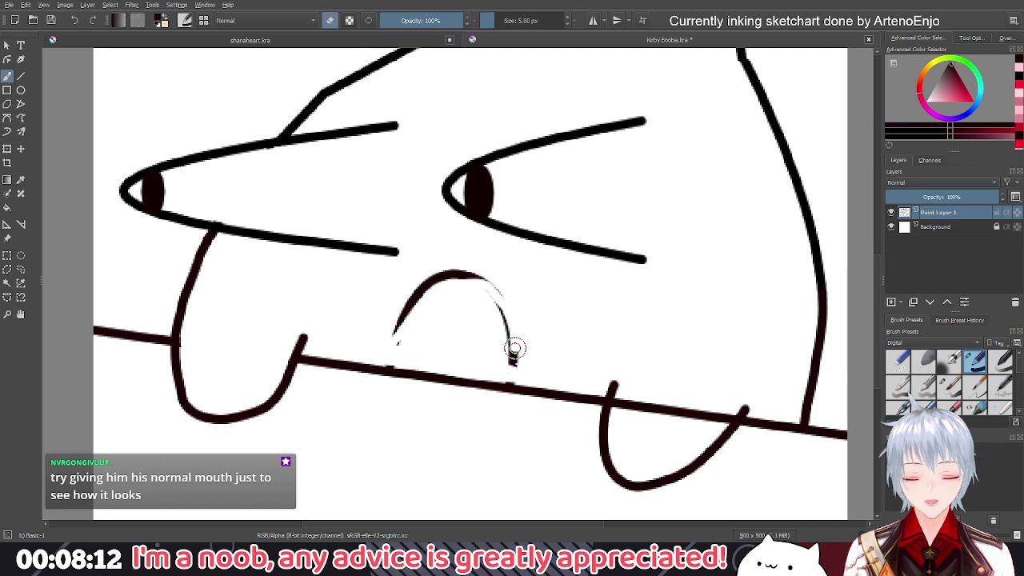
pyautogui.press(']')
pyautogui.press(']')
pyautogui.press(']')
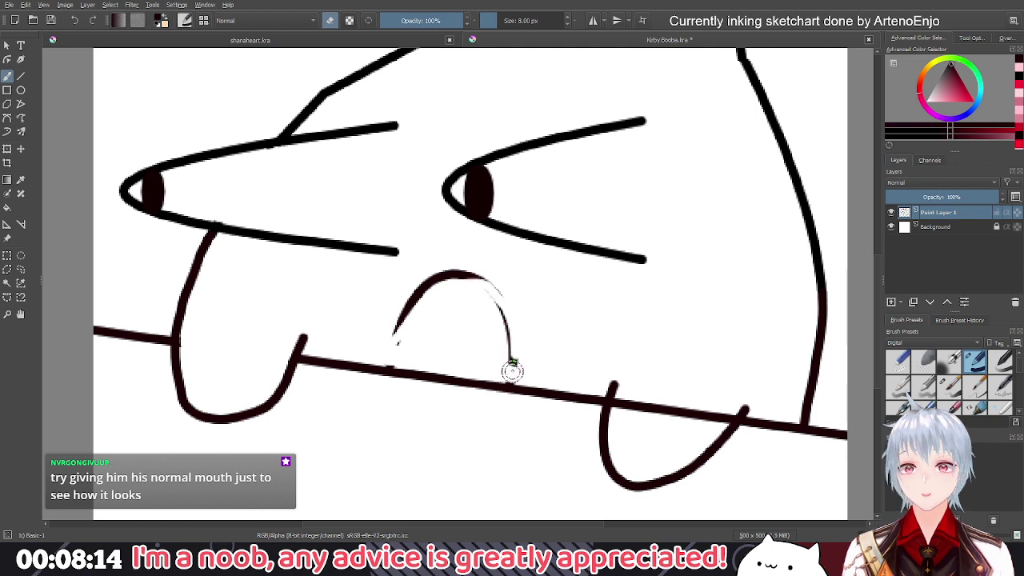
pyautogui.moveTo(512, 370); pyautogui.dragTo(431, 281)
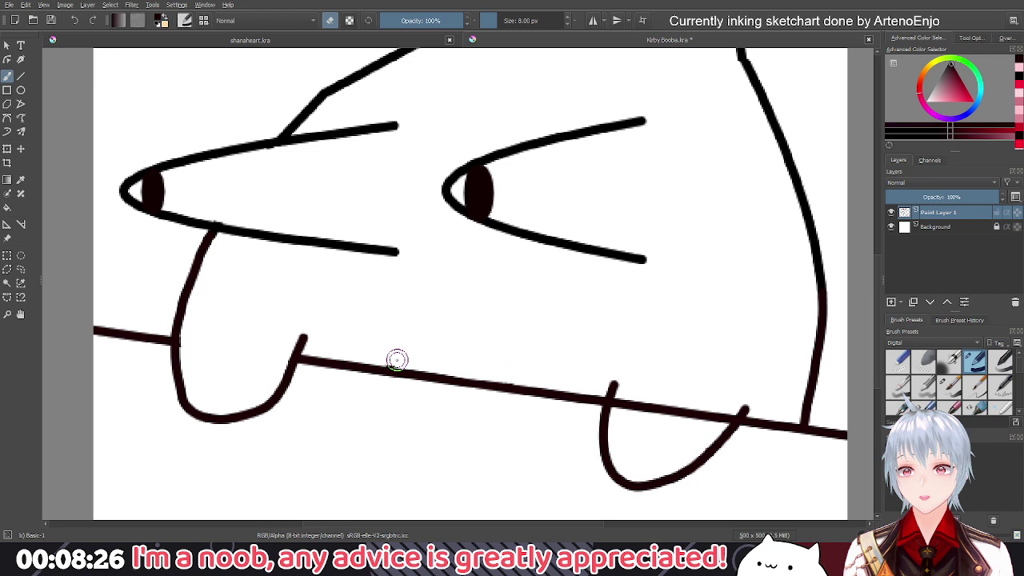
# Draw a small curved smile between the eyes just above the desk edge with a 5 px brush
pyautogui.press('[')
pyautogui.press('[')
pyautogui.press('[')
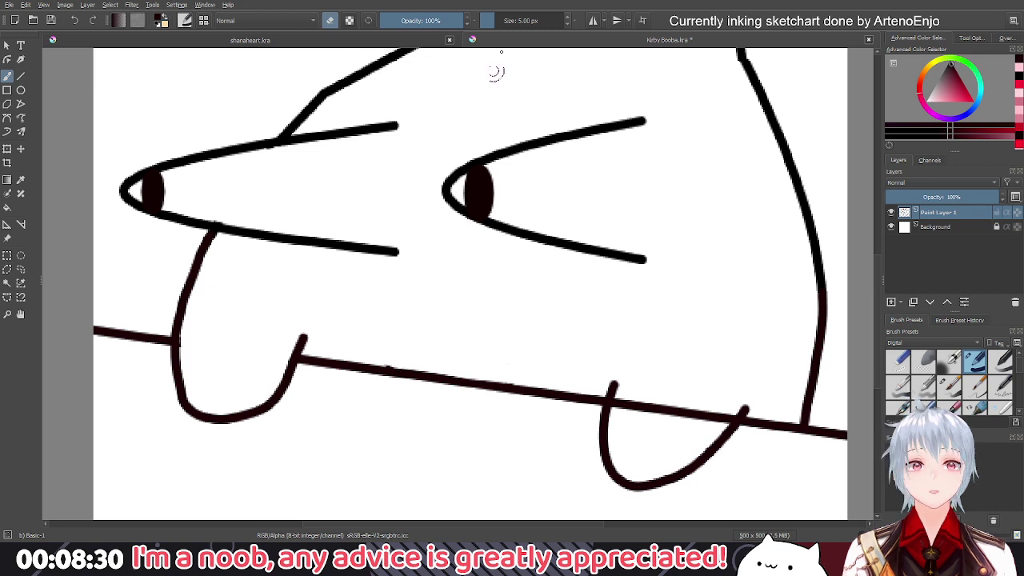
pyautogui.press('e')
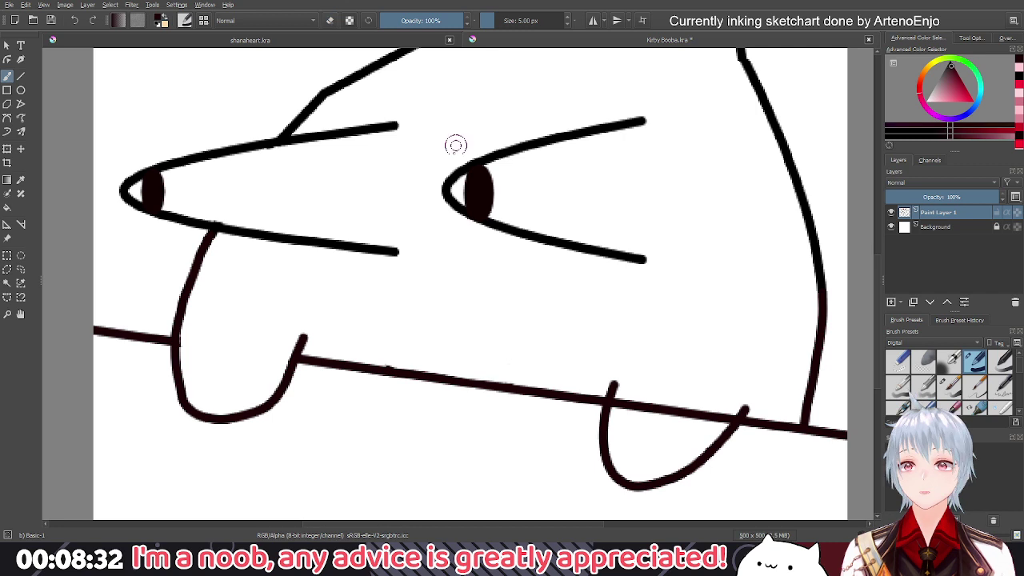
pyautogui.moveTo(426, 321); pyautogui.dragTo(452, 328)
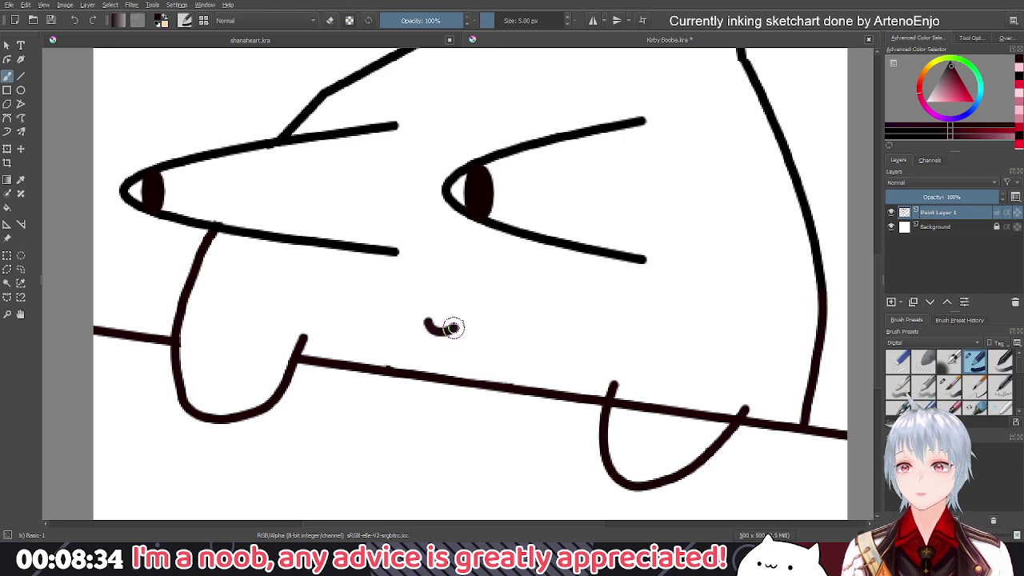
pyautogui.moveTo(453, 327); pyautogui.dragTo(463, 320)
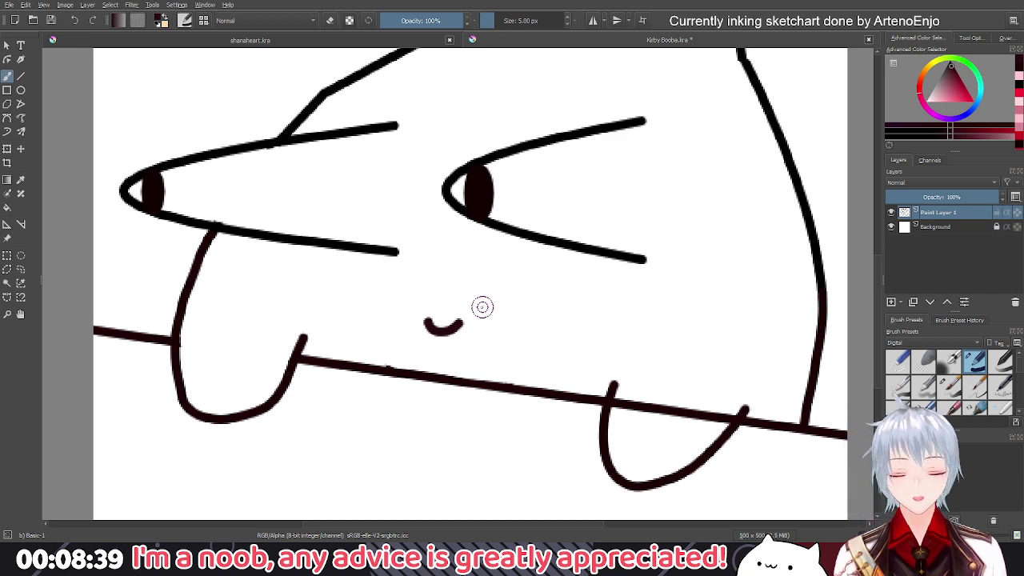
# Erase the part of the desk line that runs through the paw near the right side of the body
pyautogui.scroll(-1, 484, 308)
pyautogui.scroll(-1, 488, 308)
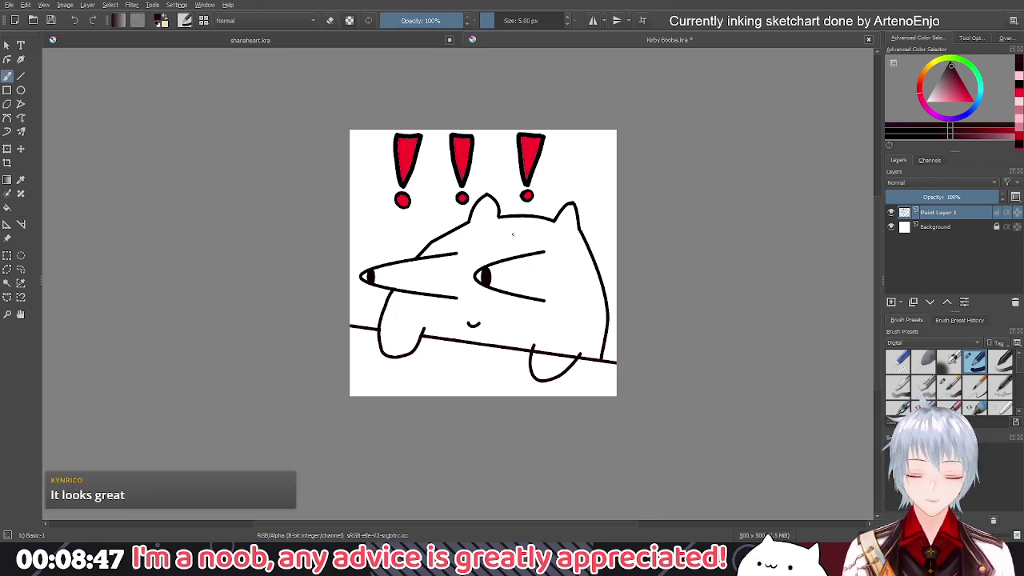
pyautogui.scroll(-1, 512, 233)
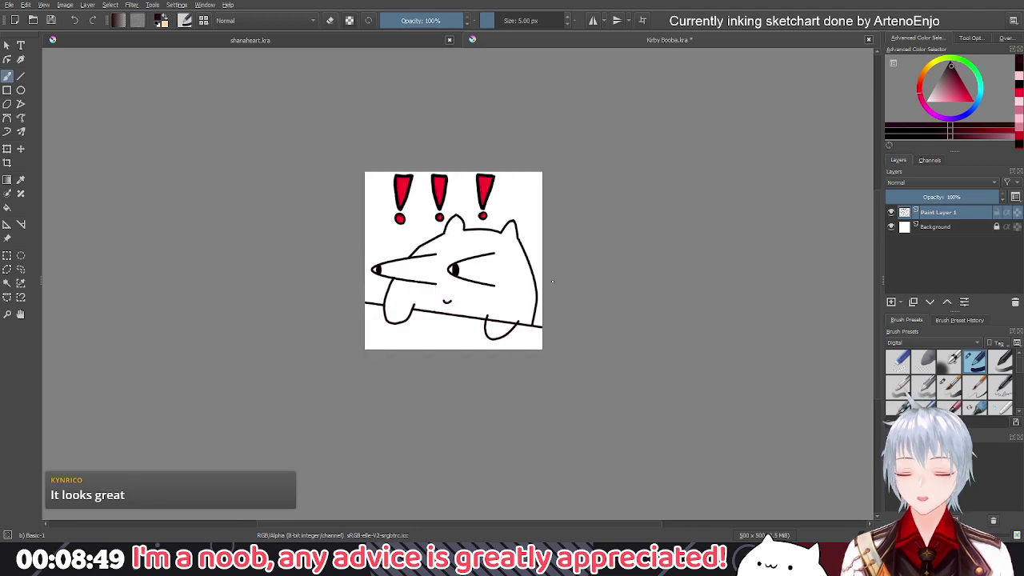
pyautogui.moveTo(553, 281); pyautogui.dragTo(766, 352)
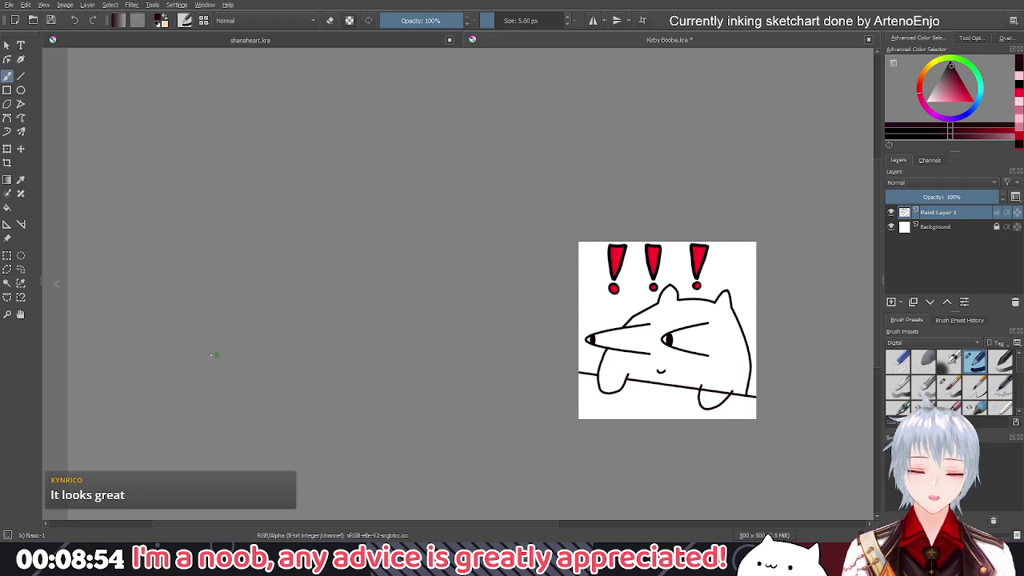
pyautogui.scroll(-1, 215, 354)
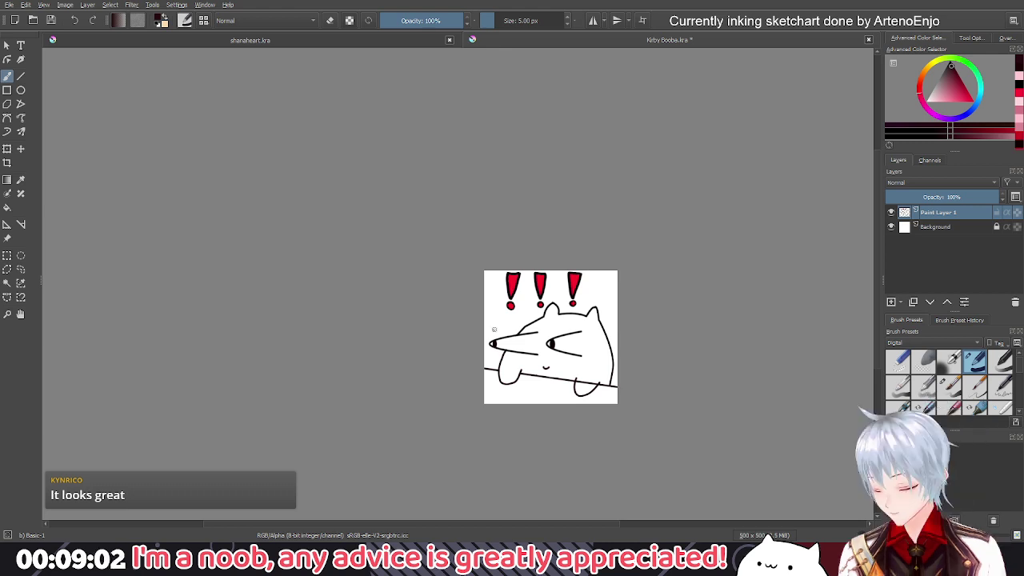
pyautogui.scroll(3, 576, 383)
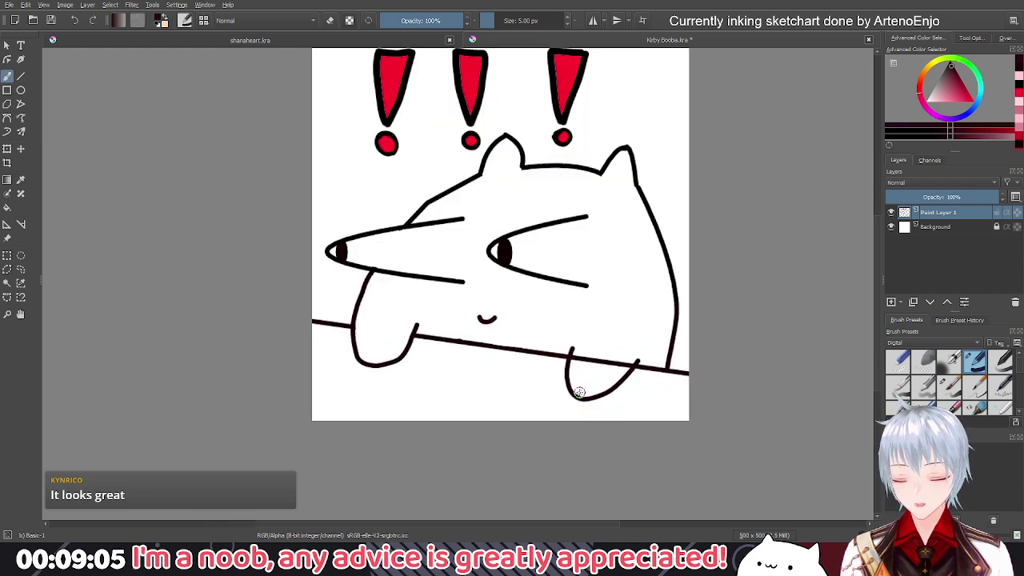
pyautogui.scroll(1, 593, 378)
pyautogui.scroll(1, 594, 378)
pyautogui.press('e')
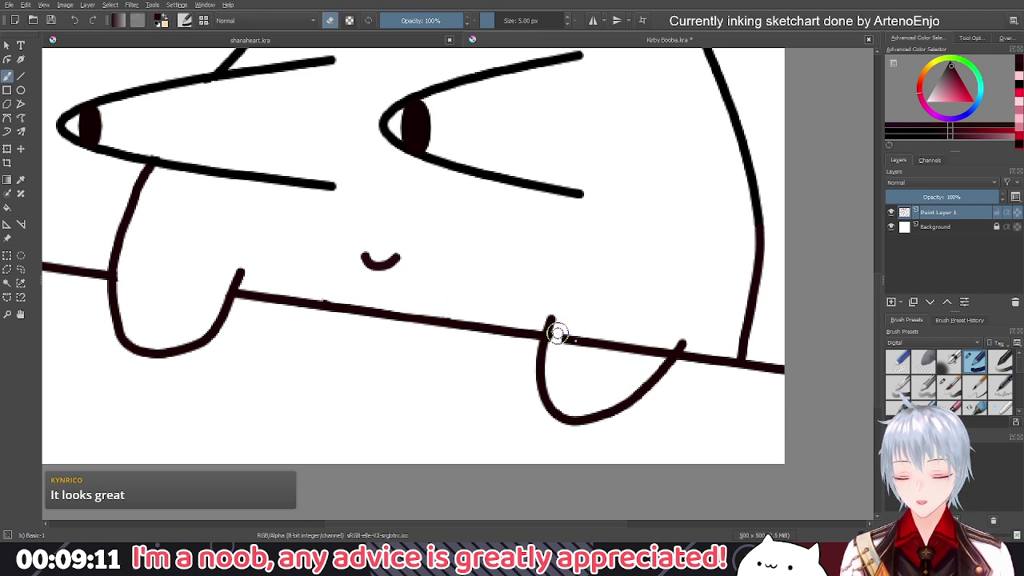
pyautogui.moveTo(555, 335)
pyautogui.mouseDown()
pyautogui.moveTo(605, 353)
pyautogui.moveTo(561, 344)
pyautogui.moveTo(591, 342)
pyautogui.moveTo(579, 336)
pyautogui.moveTo(619, 350)
pyautogui.moveTo(593, 343)
pyautogui.moveTo(613, 340)
pyautogui.moveTo(626, 348)
pyautogui.moveTo(586, 337)
pyautogui.moveTo(618, 351)
pyautogui.moveTo(638, 346)
pyautogui.moveTo(635, 356)
pyautogui.moveTo(662, 344)
pyautogui.mouseUp()
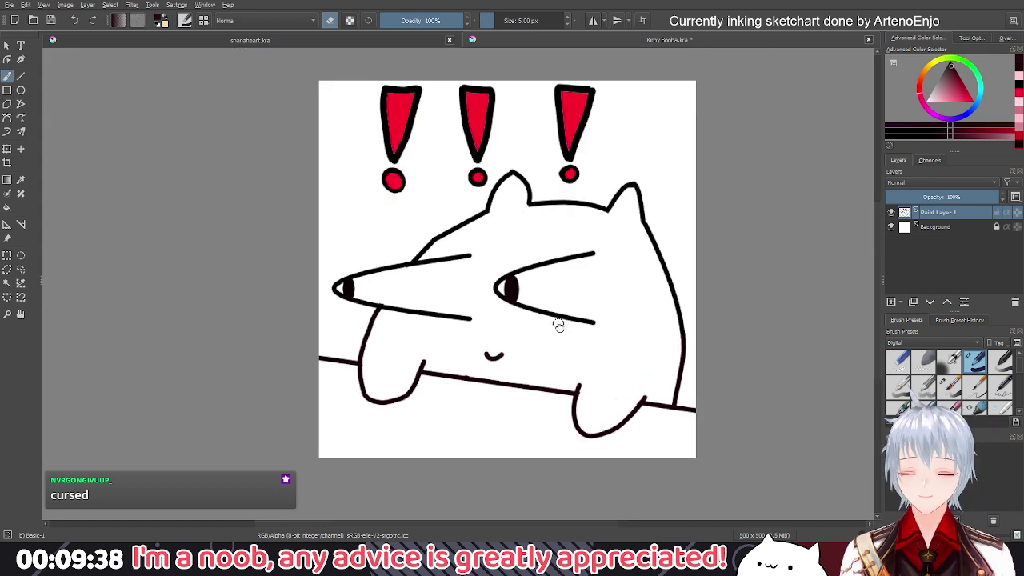
# Check the line art with the Background layer briefly hidden, and save the drawing as bongo booba.kra
pyautogui.scroll(-1, 630, 291)
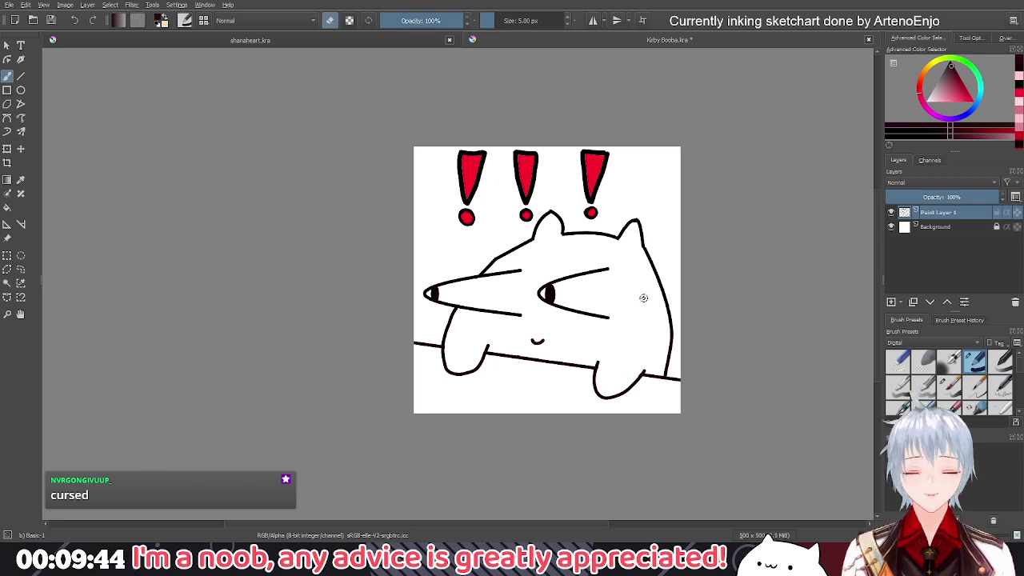
pyautogui.click(891, 227)
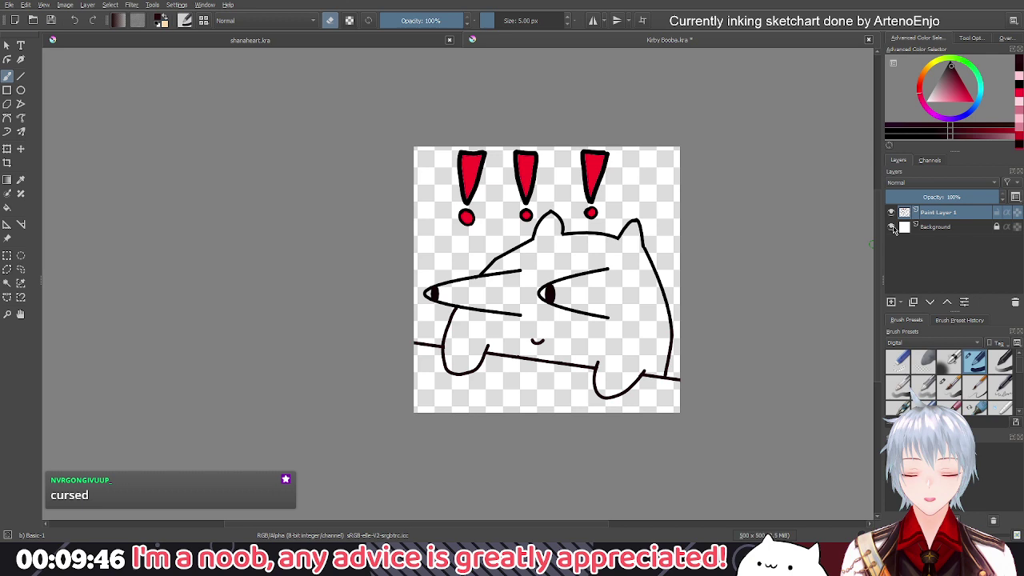
pyautogui.click(891, 227)
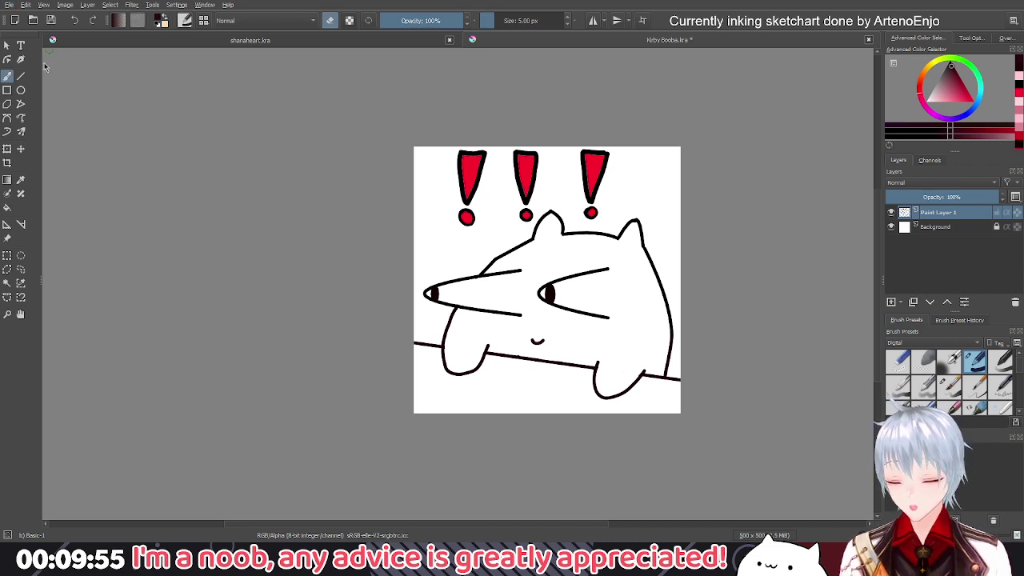
pyautogui.press('Return')
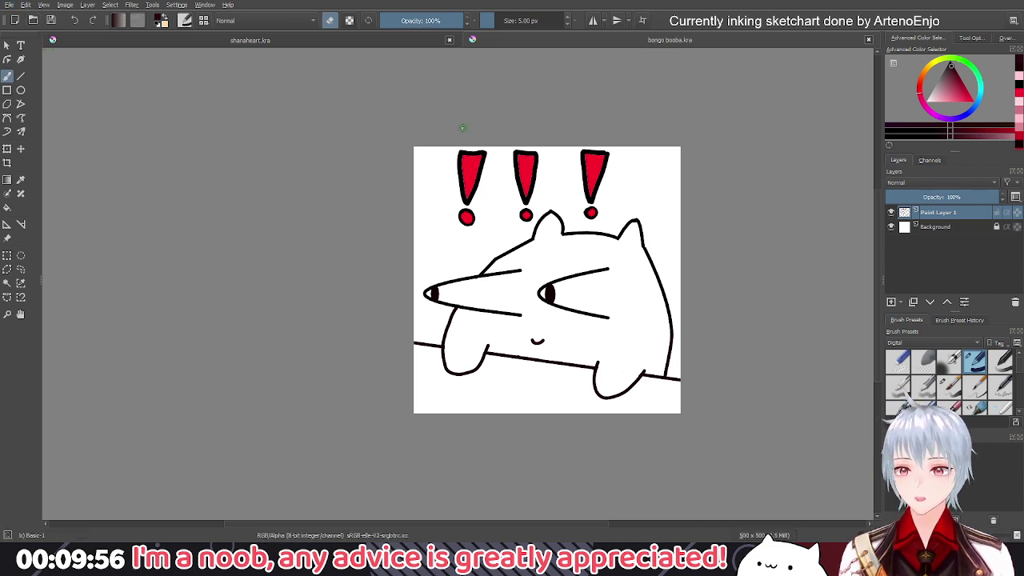
# Fill the desk, the cat's body and the eyes with white on Paint Layer 1, undoing any misplaced fill
pyautogui.click(7, 207)
pyautogui.moveTo(931, 102); pyautogui.dragTo(924, 111)
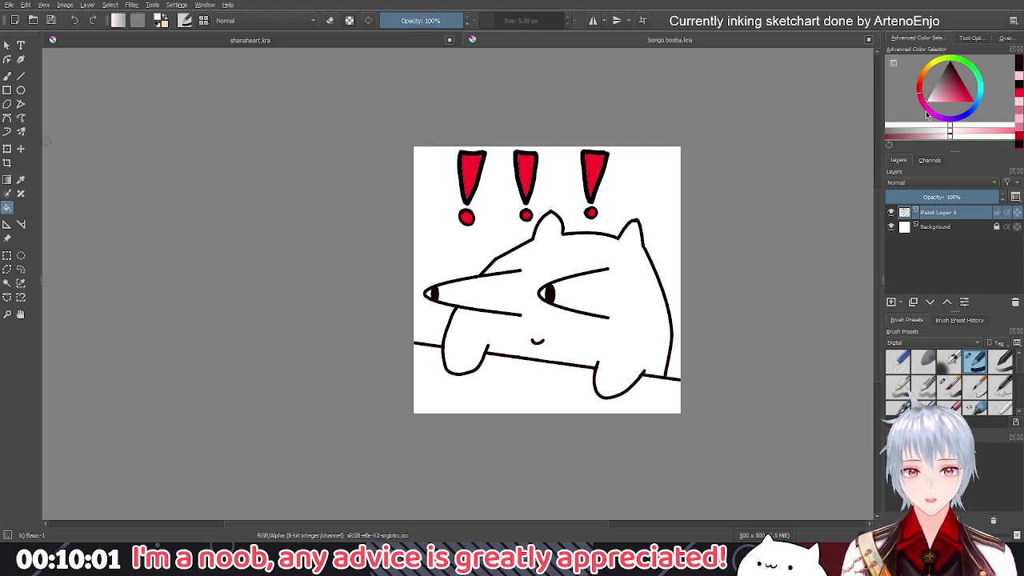
pyautogui.click(535, 383)
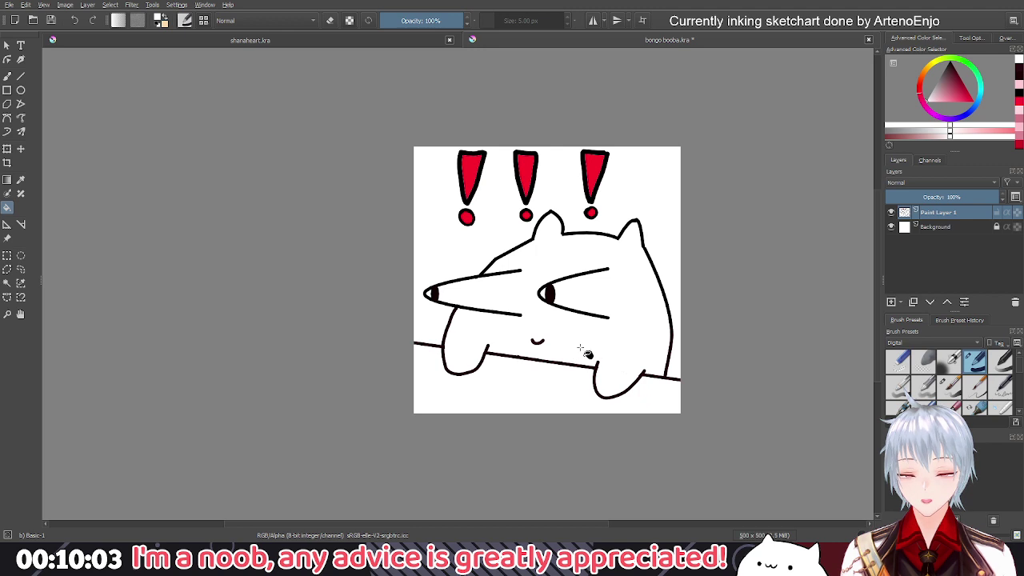
pyautogui.click(548, 296)
pyautogui.hotkey('ctrl', 'z')
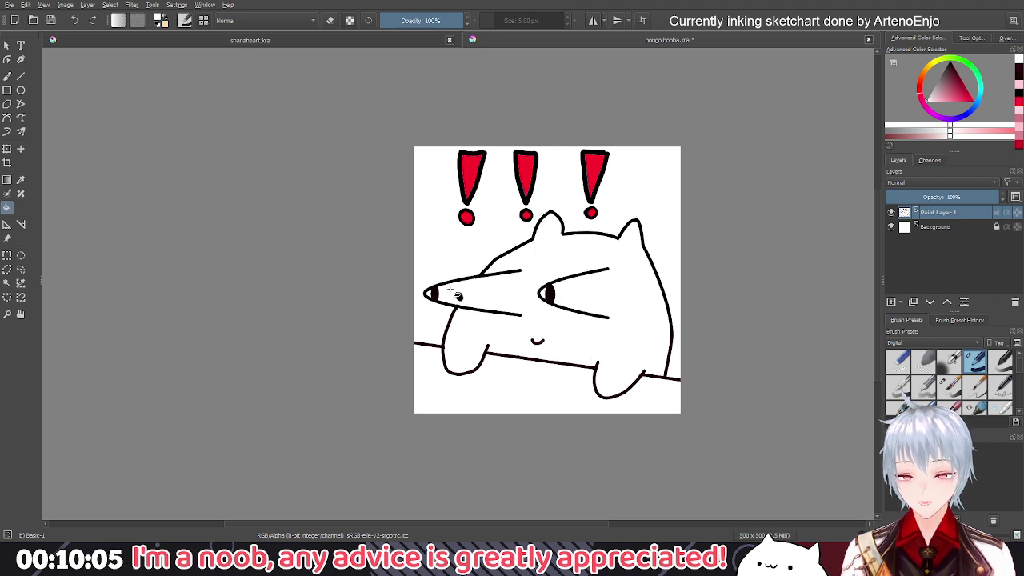
pyautogui.click(430, 295)
pyautogui.hotkey('ctrl', 'z')
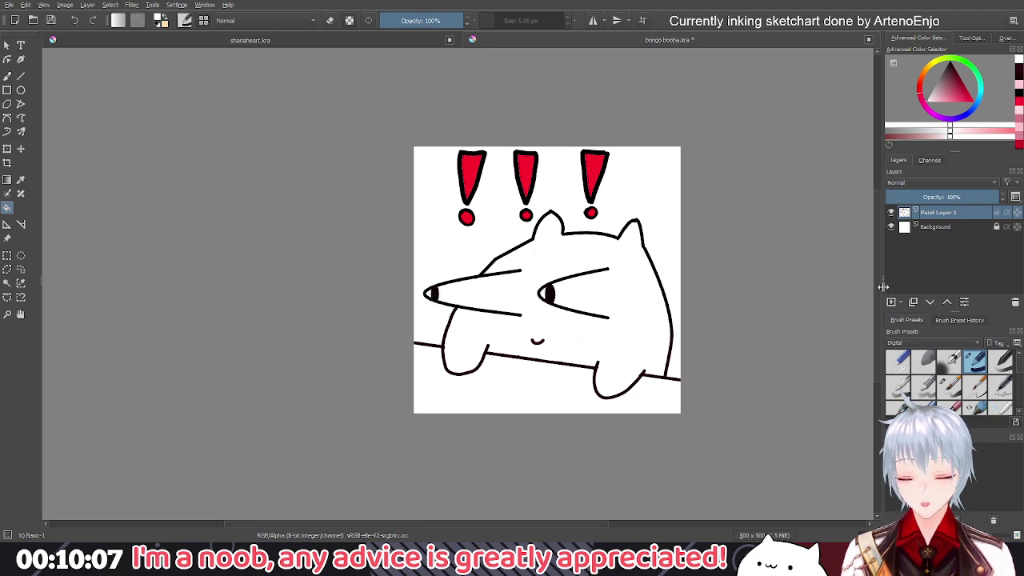
# Hide the Background layer to check the white fills against transparency, and switch back to the Freehand Brush tool
pyautogui.click(891, 226)
pyautogui.moveTo(297, 210); pyautogui.dragTo(408, 248)
pyautogui.scroll(-3, 329, 240)
pyautogui.moveTo(425, 283); pyautogui.dragTo(571, 333)
pyautogui.moveTo(345, 273); pyautogui.dragTo(427, 298)
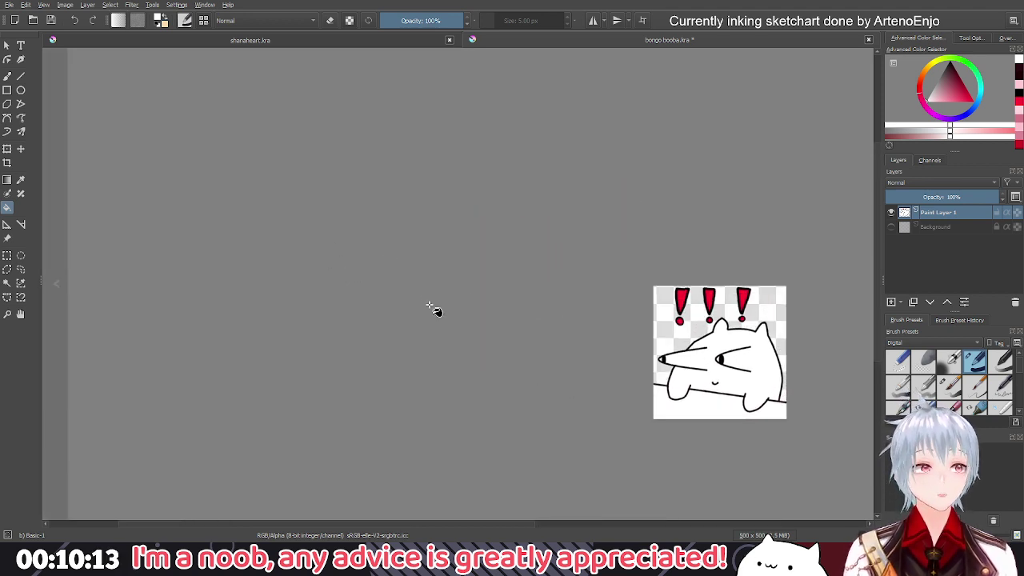
pyautogui.scroll(1, 511, 360)
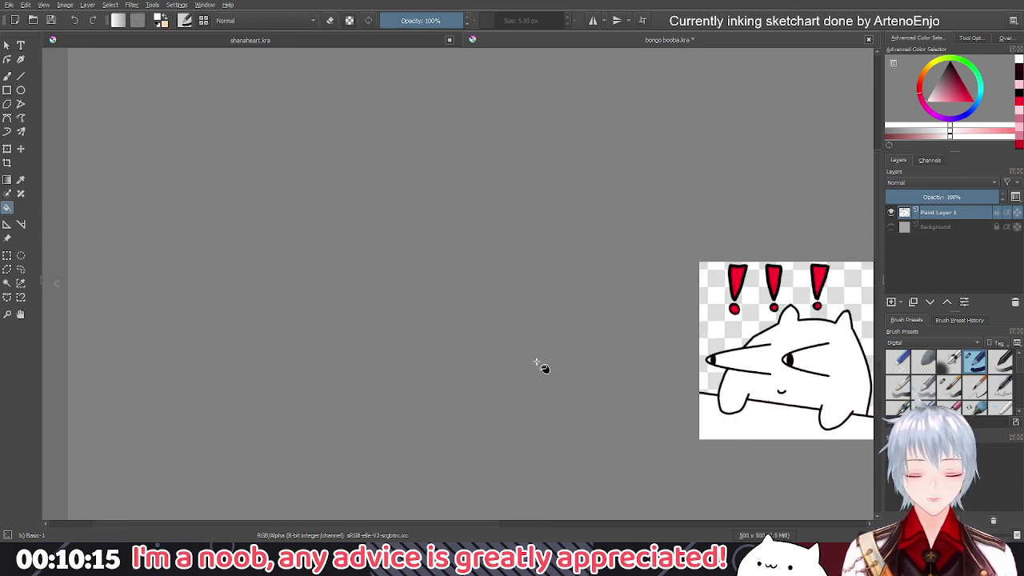
pyautogui.moveTo(538, 364); pyautogui.dragTo(434, 368)
pyautogui.scroll(1, 507, 368)
pyautogui.moveTo(507, 368); pyautogui.dragTo(413, 365)
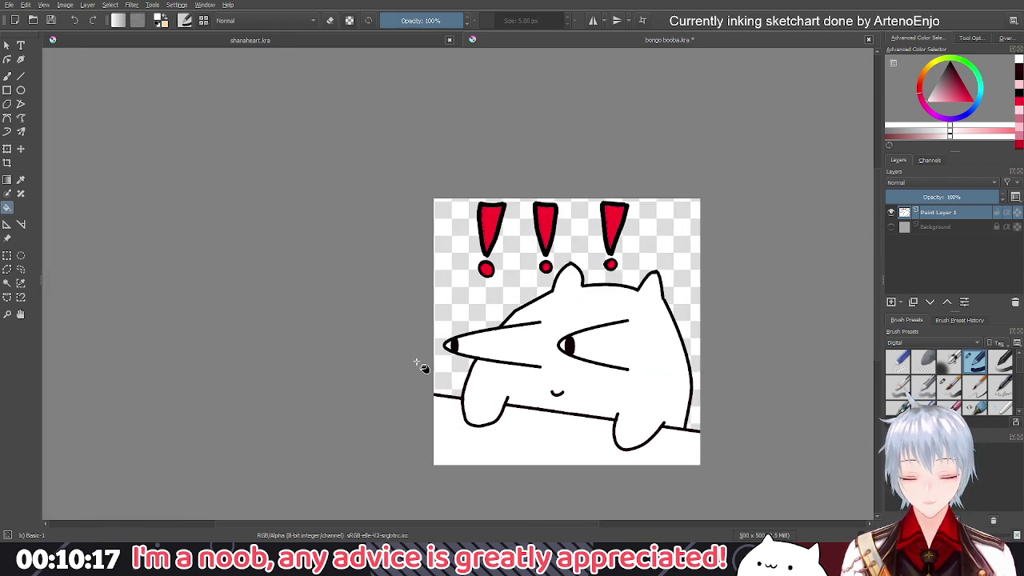
pyautogui.moveTo(603, 391); pyautogui.dragTo(501, 390)
pyautogui.scroll(1, 529, 391)
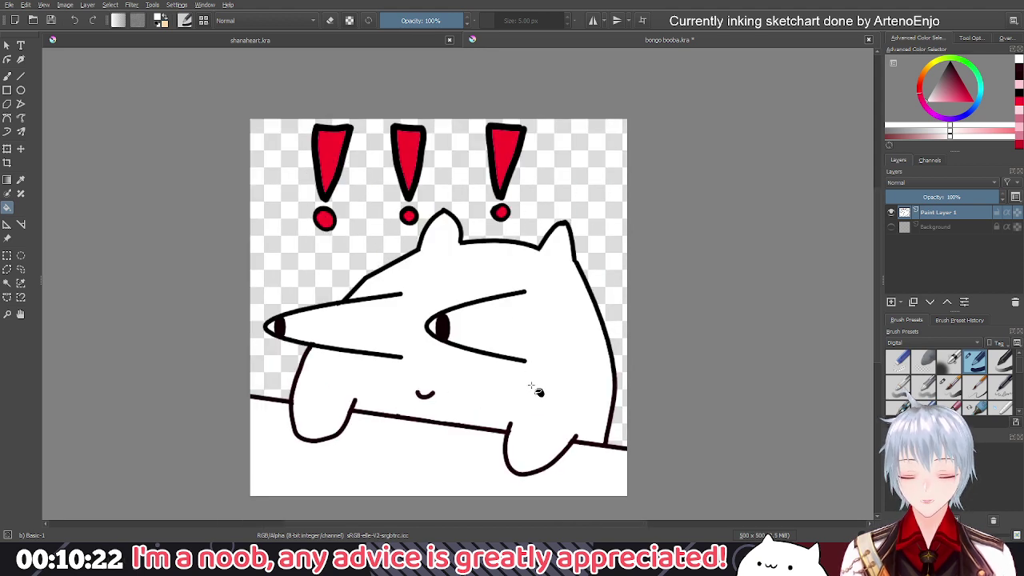
pyautogui.click(7, 76)
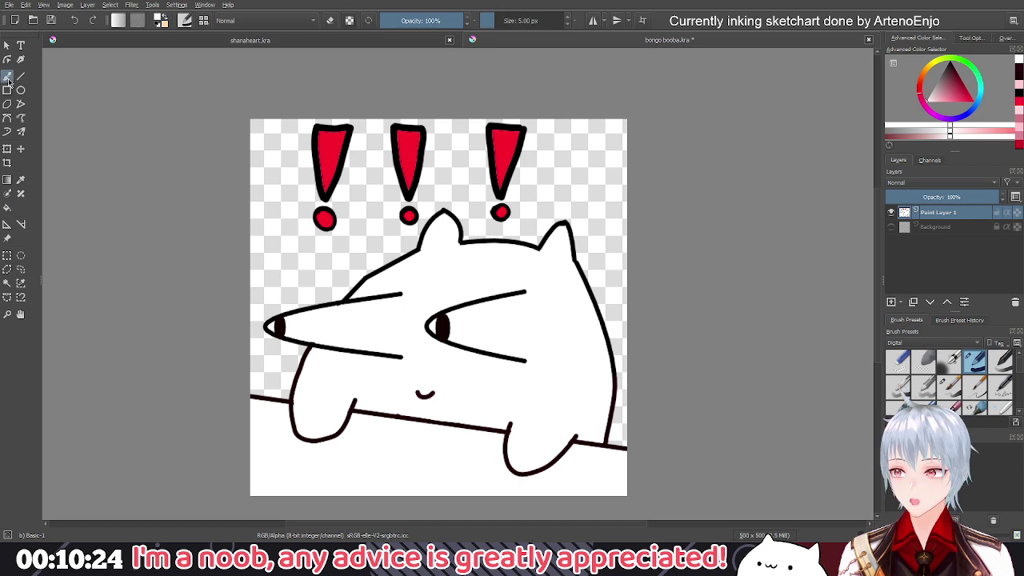
# Set the brush colour to near-black for lettering on the white desk
pyautogui.click(951, 65)
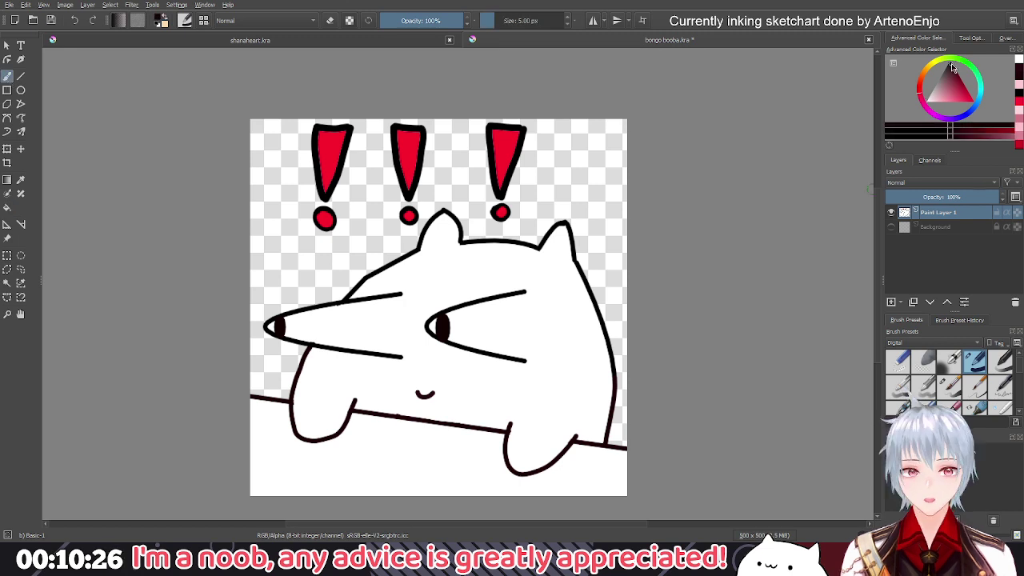
pyautogui.scroll(2, 396, 380)
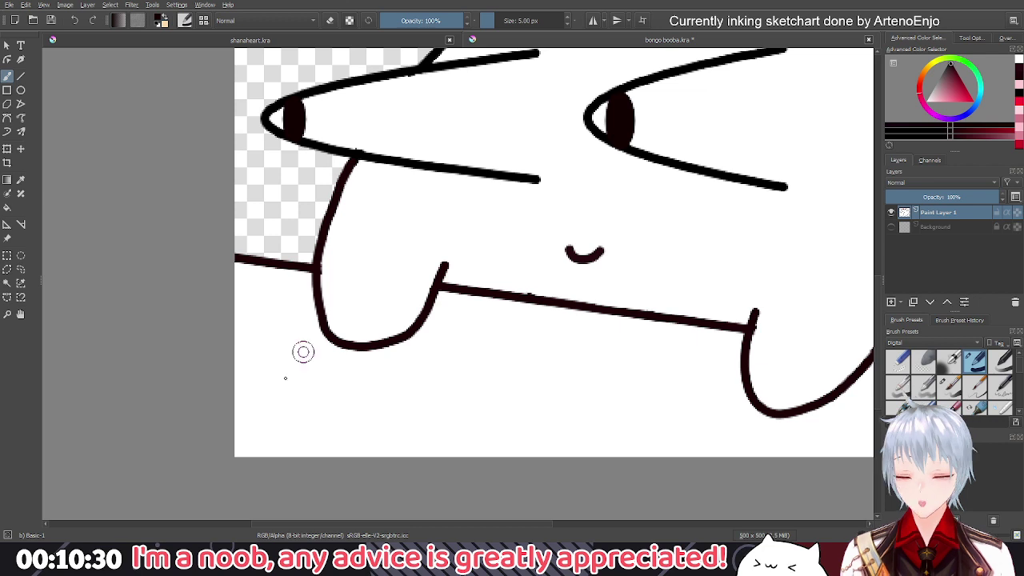
pyautogui.moveTo(269, 397)
pyautogui.mouseDown()
pyautogui.moveTo(298, 388)
pyautogui.moveTo(272, 389)
pyautogui.moveTo(258, 409)
pyautogui.mouseUp()
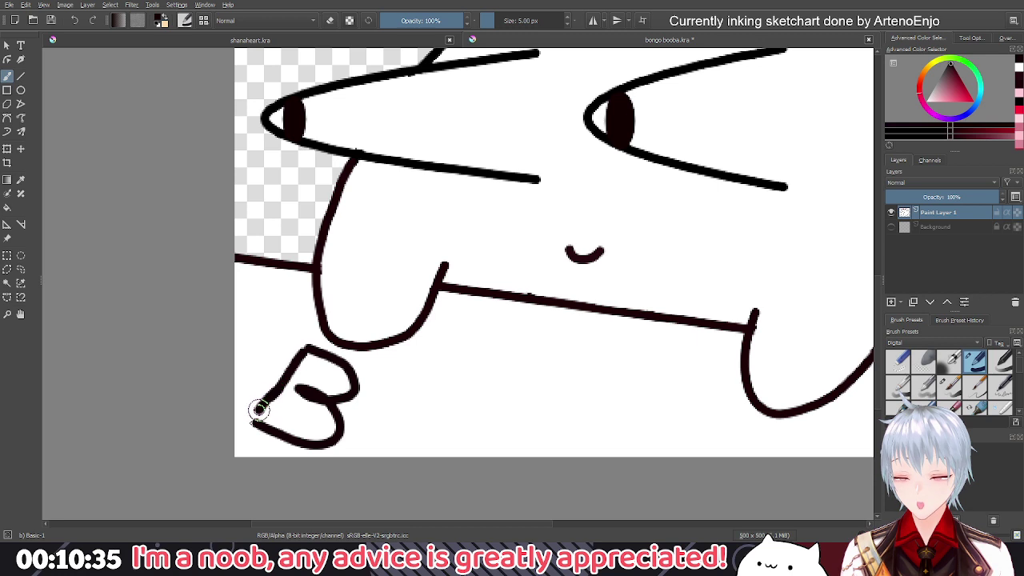
pyautogui.hotkey('ctrl', 'z')
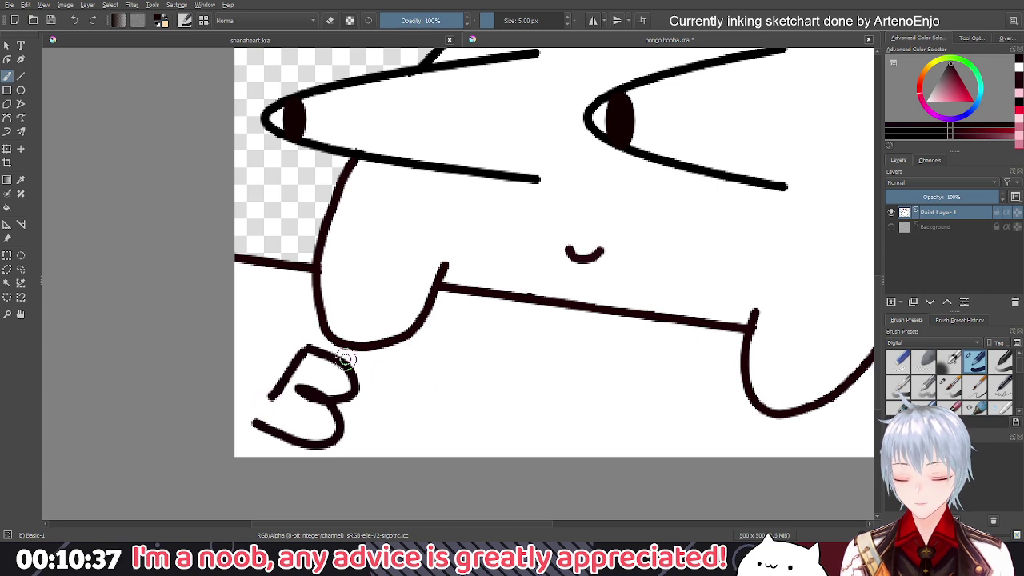
pyautogui.hotkey('ctrl', 'z')
pyautogui.hotkey('ctrl', 'z')
# Hand-letter BOOBA in near-black capitals across the desk below the cat's paws with the 5 px brush
pyautogui.moveTo(309, 355)
pyautogui.mouseDown()
pyautogui.moveTo(299, 398)
pyautogui.moveTo(305, 349)
pyautogui.moveTo(333, 357)
pyautogui.moveTo(345, 366)
pyautogui.moveTo(341, 382)
pyautogui.moveTo(315, 387)
pyautogui.moveTo(349, 393)
pyautogui.moveTo(350, 419)
pyautogui.moveTo(320, 435)
pyautogui.moveTo(296, 396)
pyautogui.mouseUp()
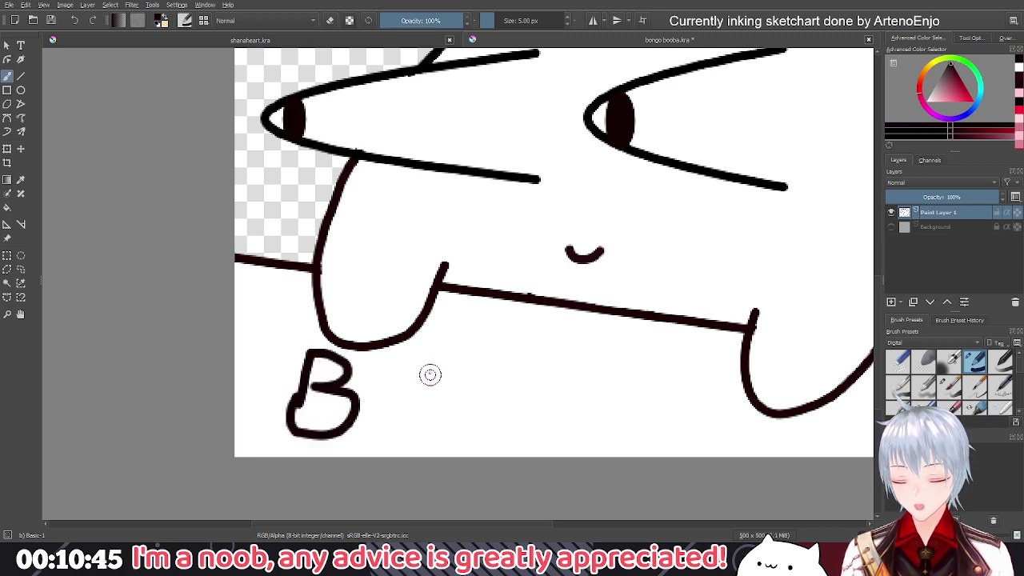
pyautogui.moveTo(422, 367)
pyautogui.mouseDown()
pyautogui.moveTo(401, 376)
pyautogui.moveTo(393, 432)
pyautogui.moveTo(422, 366)
pyautogui.mouseUp()
pyautogui.moveTo(505, 373)
pyautogui.mouseDown()
pyautogui.moveTo(458, 416)
pyautogui.moveTo(521, 433)
pyautogui.moveTo(504, 369)
pyautogui.mouseUp()
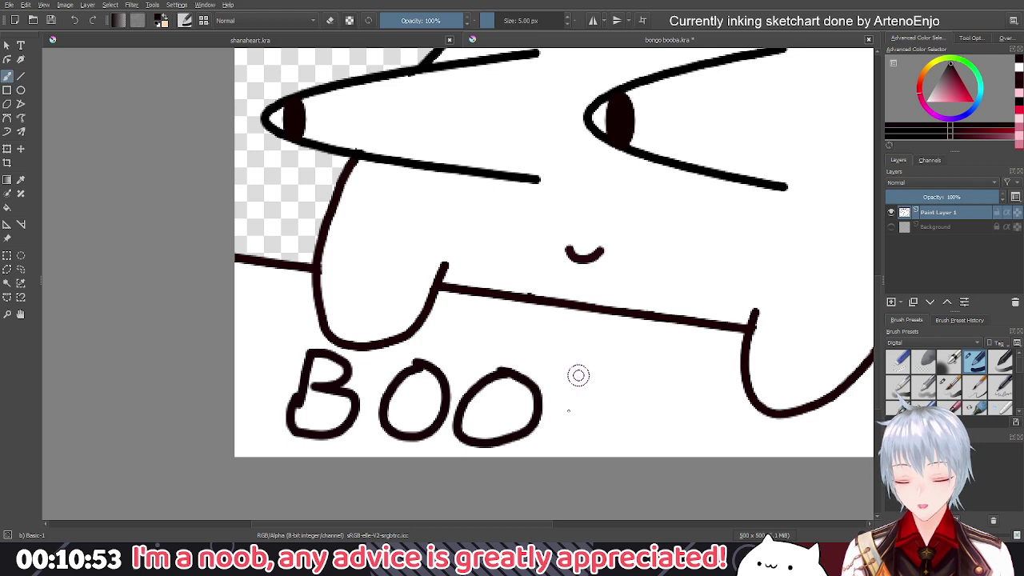
pyautogui.moveTo(576, 379); pyautogui.dragTo(547, 444)
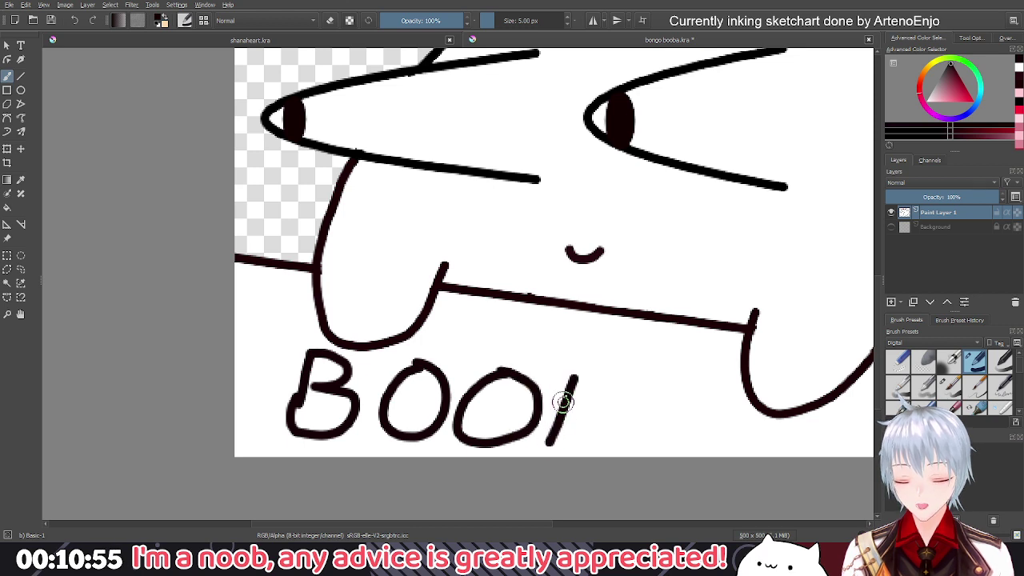
pyautogui.moveTo(576, 379)
pyautogui.mouseDown()
pyautogui.moveTo(626, 402)
pyautogui.moveTo(607, 424)
pyautogui.moveTo(612, 438)
pyautogui.moveTo(547, 442)
pyautogui.mouseUp()
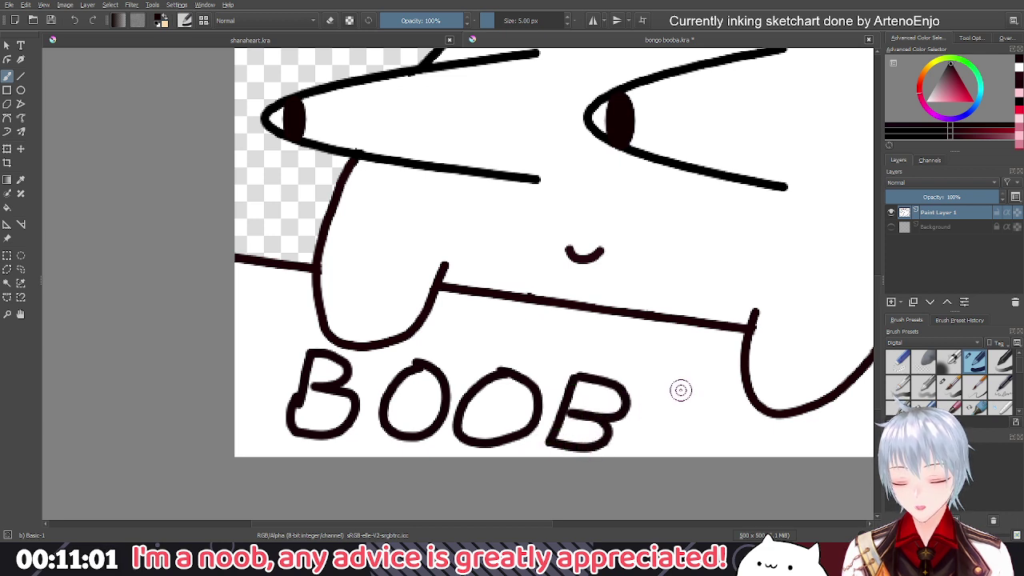
pyautogui.moveTo(679, 388); pyautogui.dragTo(632, 453)
pyautogui.moveTo(681, 387); pyautogui.dragTo(685, 471)
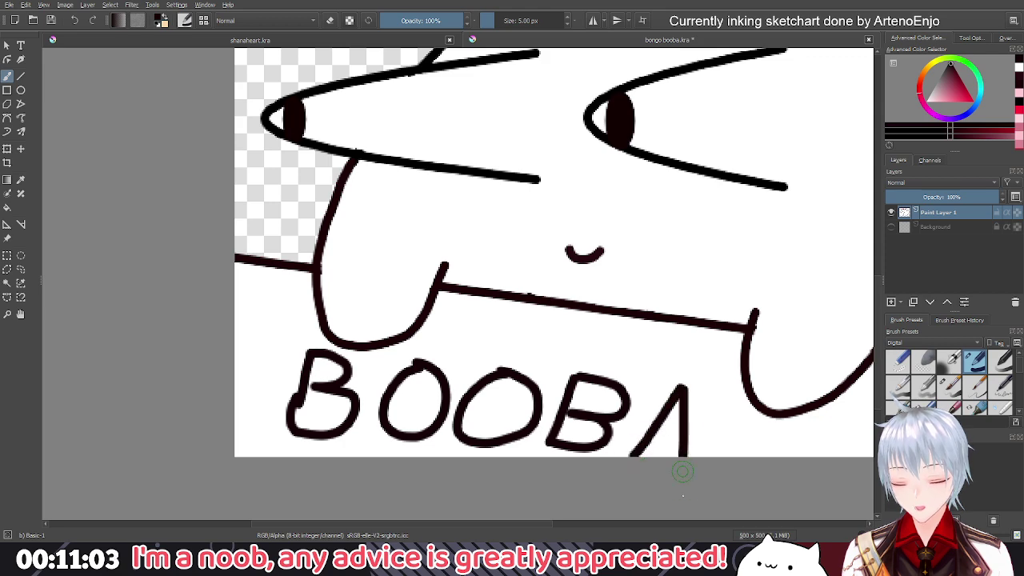
pyautogui.moveTo(656, 427); pyautogui.dragTo(685, 427)
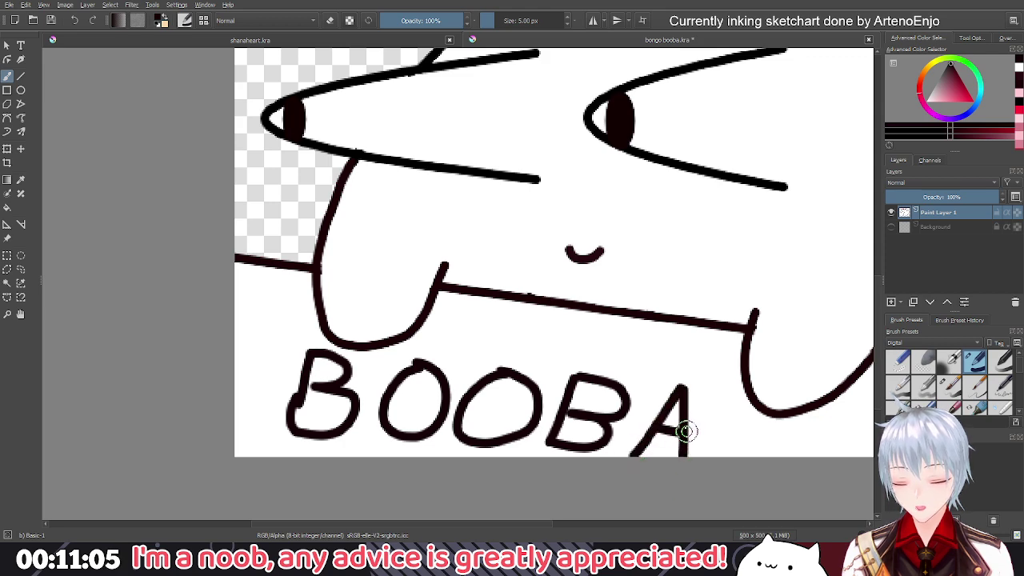
# Save the lettered drawing and reduce the brush size to 4 px
pyautogui.scroll(-4, 667, 371)
pyautogui.scroll(-2, 630, 303)
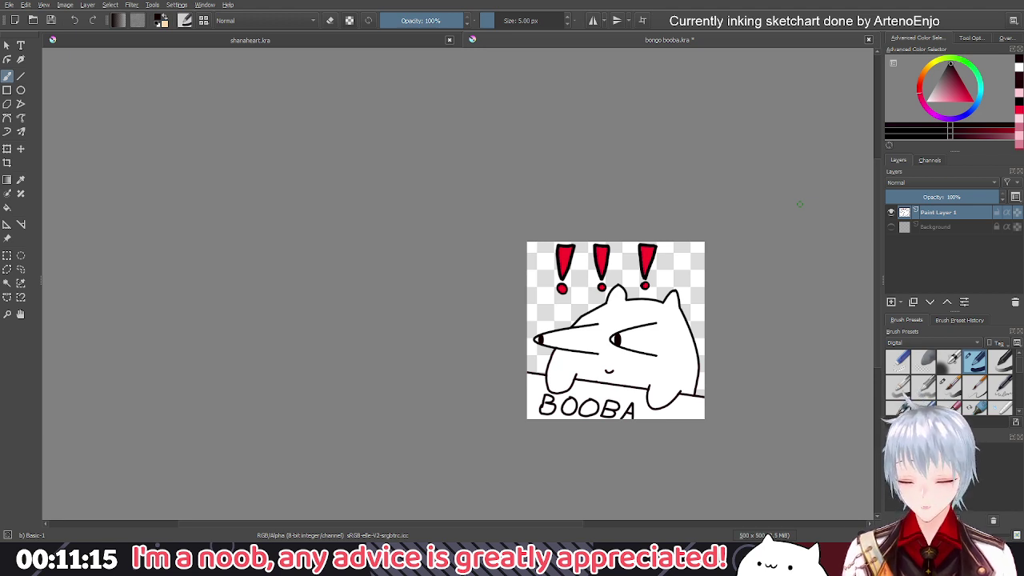
pyautogui.scroll(1, 657, 259)
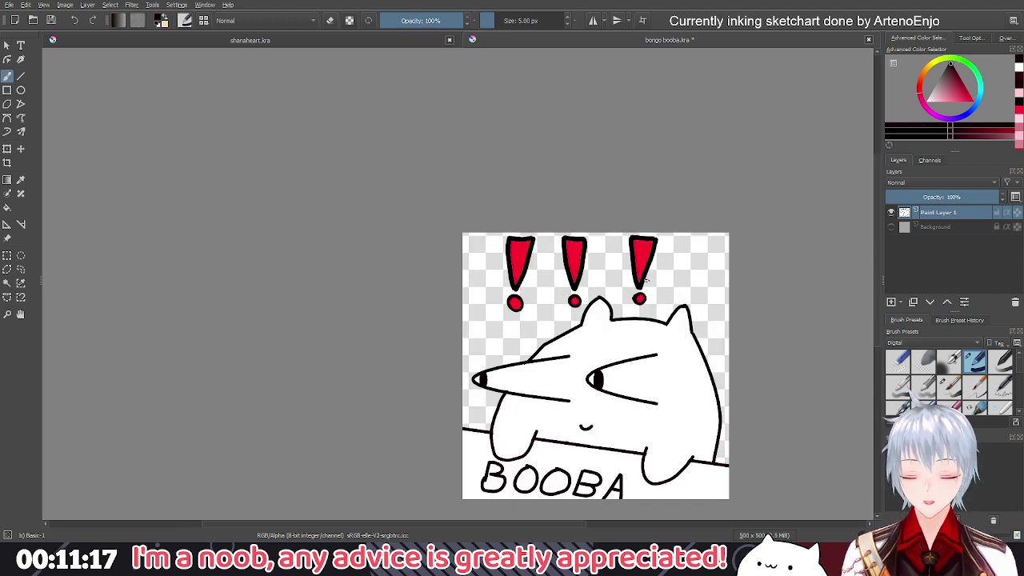
pyautogui.moveTo(599, 393); pyautogui.dragTo(595, 360)
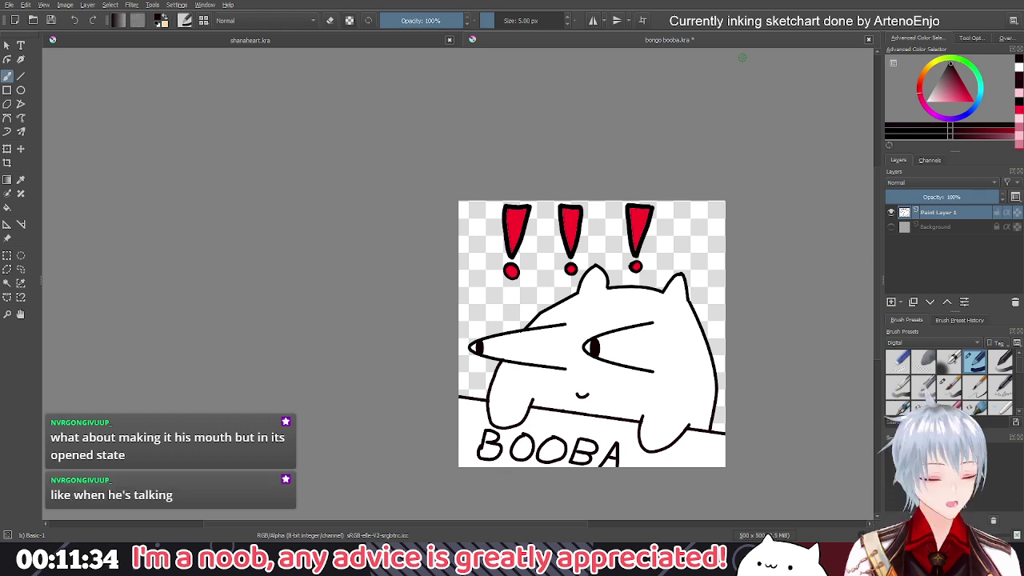
pyautogui.hotkey('ctrl', 's')
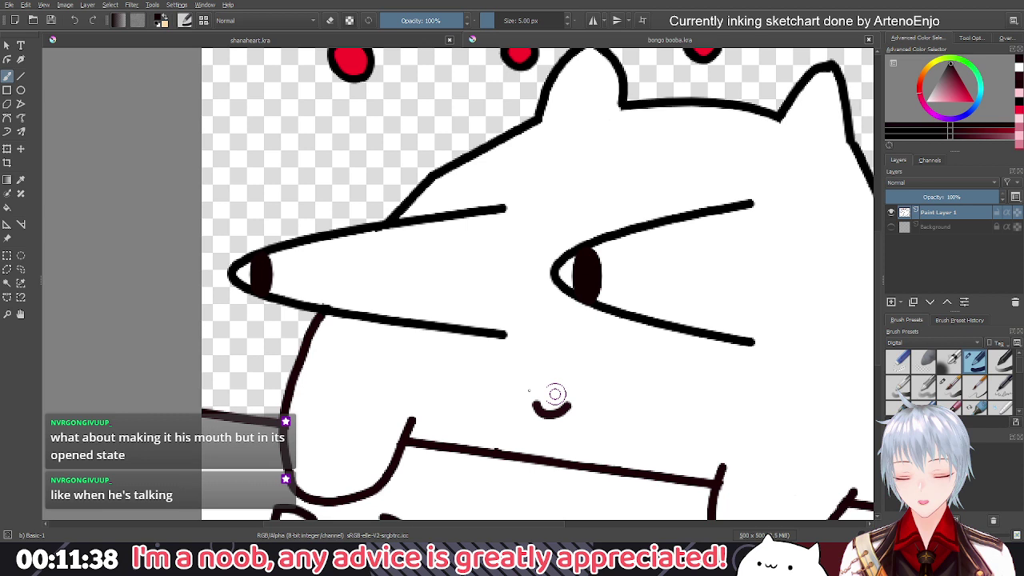
pyautogui.click(489, 18)
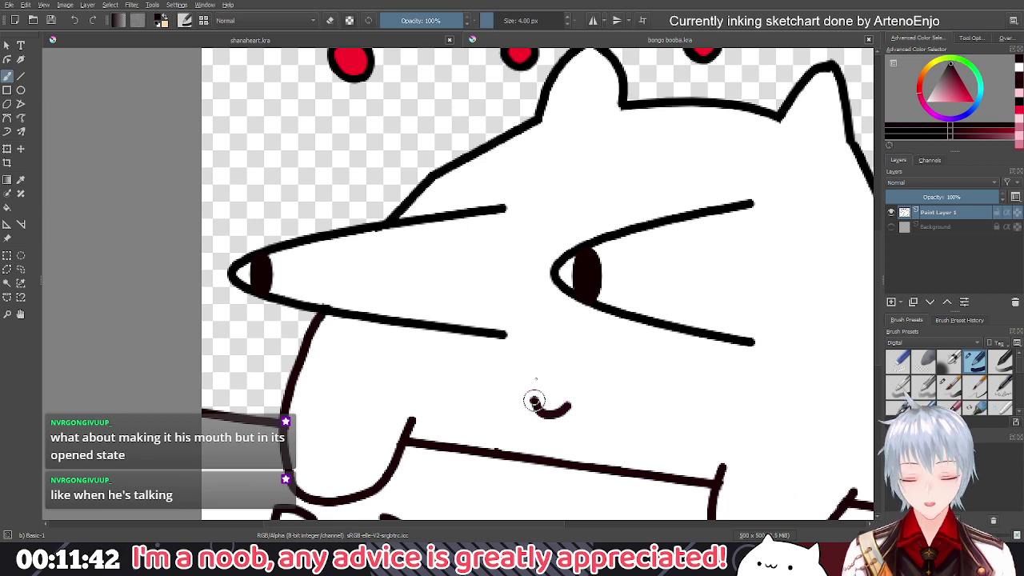
pyautogui.moveTo(534, 401); pyautogui.dragTo(571, 391)
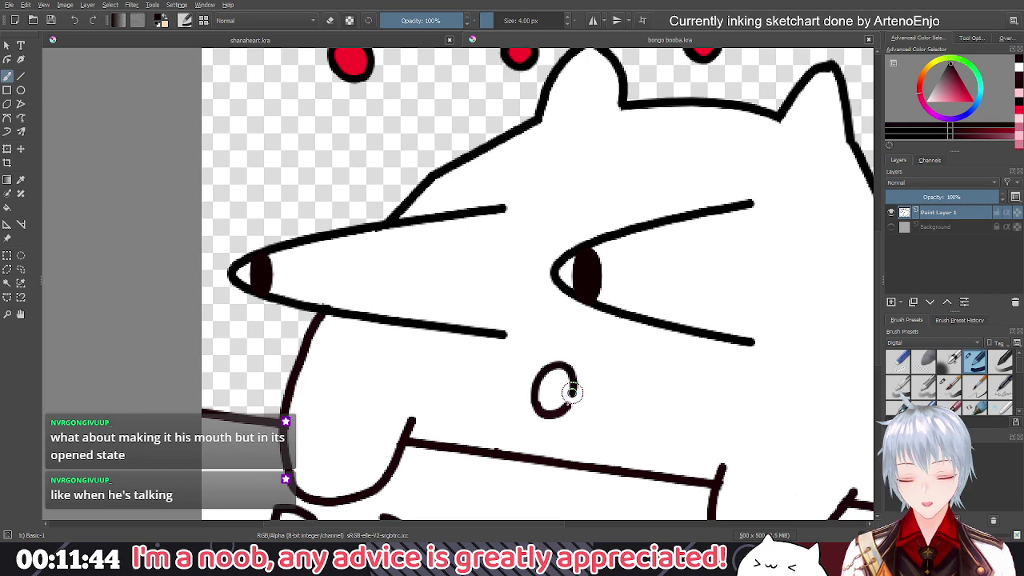
pyautogui.press('2')
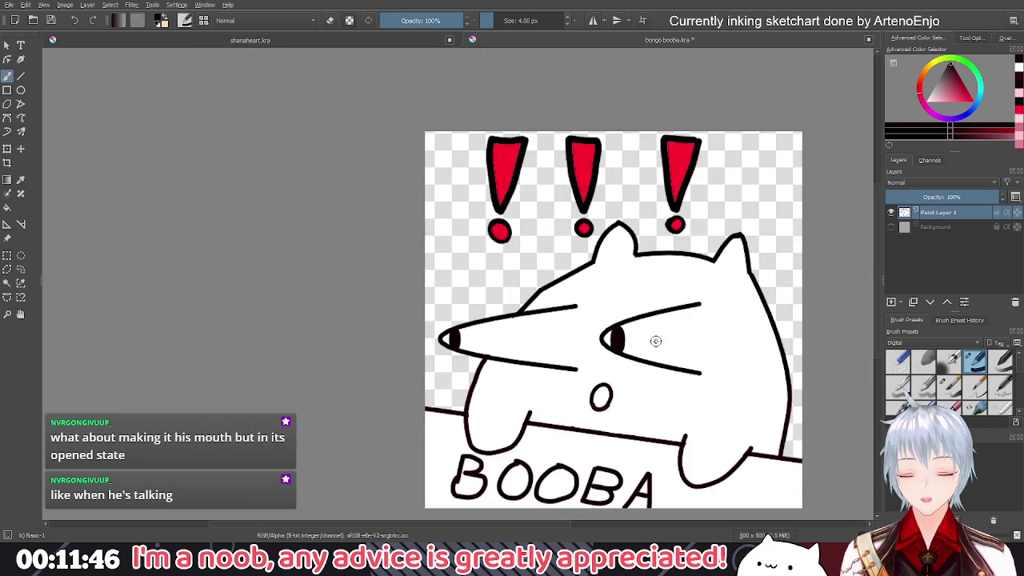
pyautogui.scroll(-1, 655, 341)
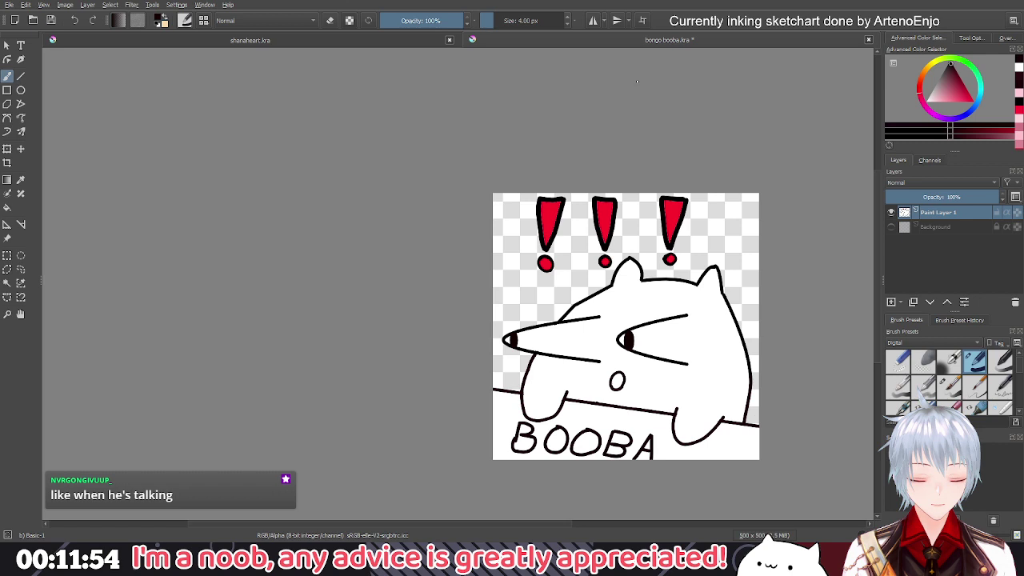
# Redraw the crossbar of the final A in the BOOBA lettering
pyautogui.scroll(2, 618, 377)
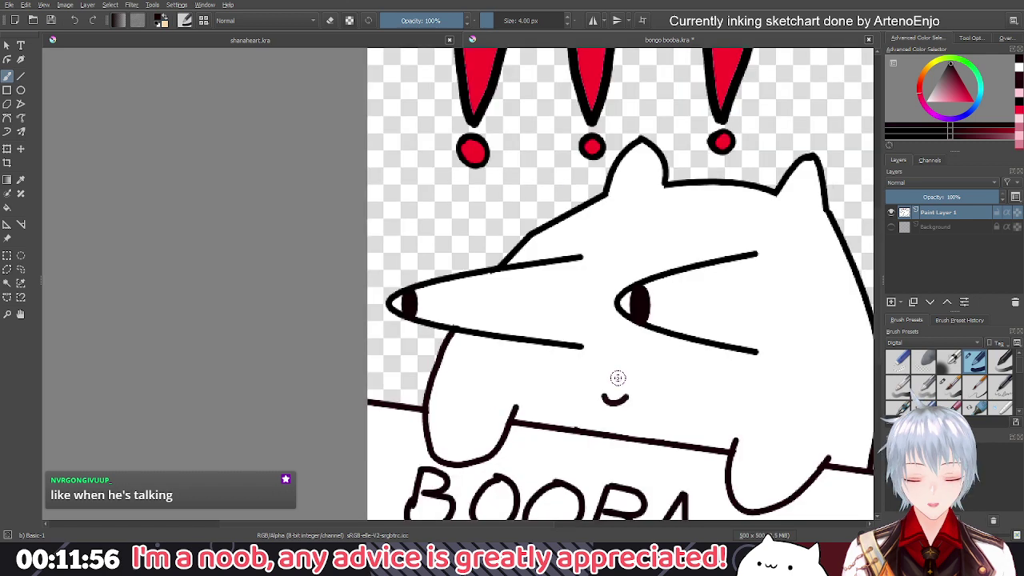
pyautogui.moveTo(617, 377); pyautogui.dragTo(601, 338)
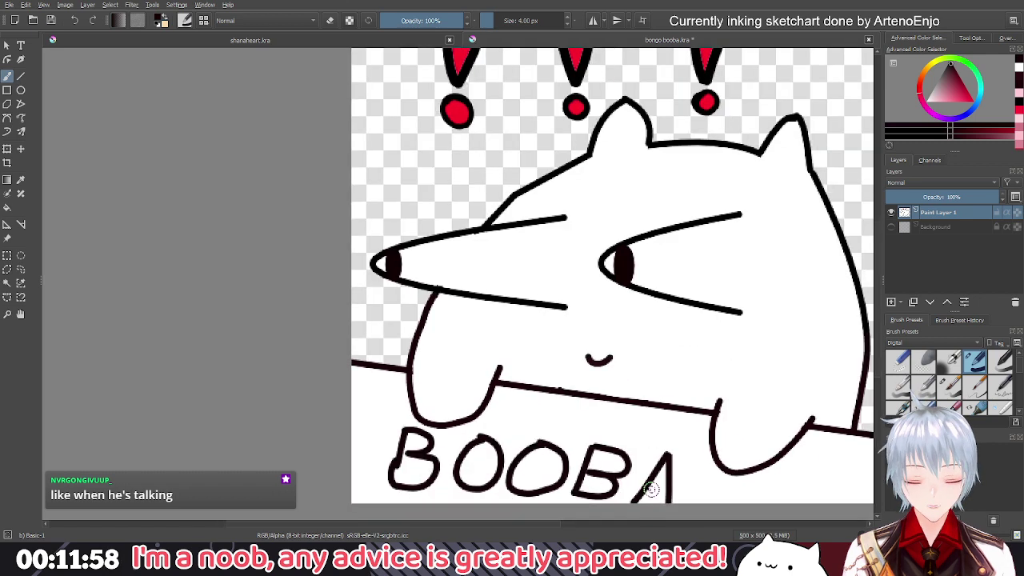
pyautogui.moveTo(650, 490); pyautogui.dragTo(665, 494)
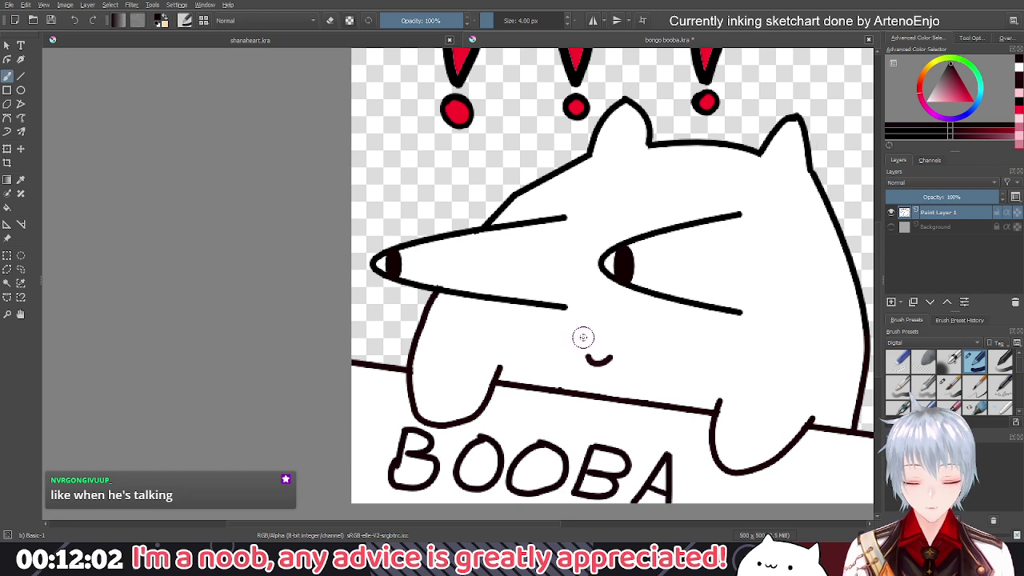
pyautogui.moveTo(583, 337)
pyautogui.mouseDown()
pyautogui.moveTo(592, 358)
pyautogui.moveTo(628, 340)
pyautogui.moveTo(578, 323)
pyautogui.moveTo(606, 359)
pyautogui.moveTo(597, 362)
pyautogui.mouseUp()
pyautogui.hotkey('ctrl', 'z')
pyautogui.press('e')
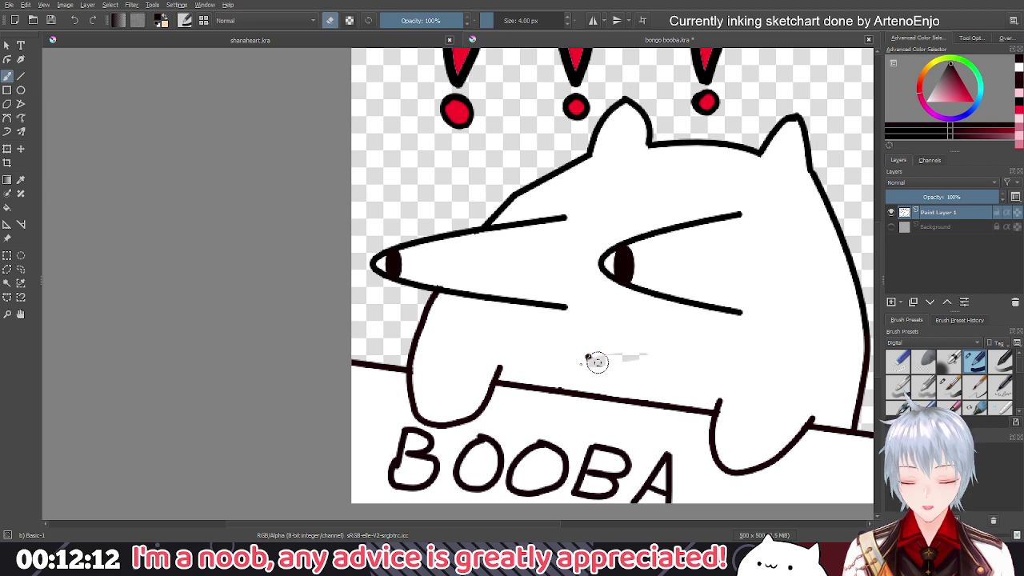
pyautogui.hotkey('ctrl', 'z')
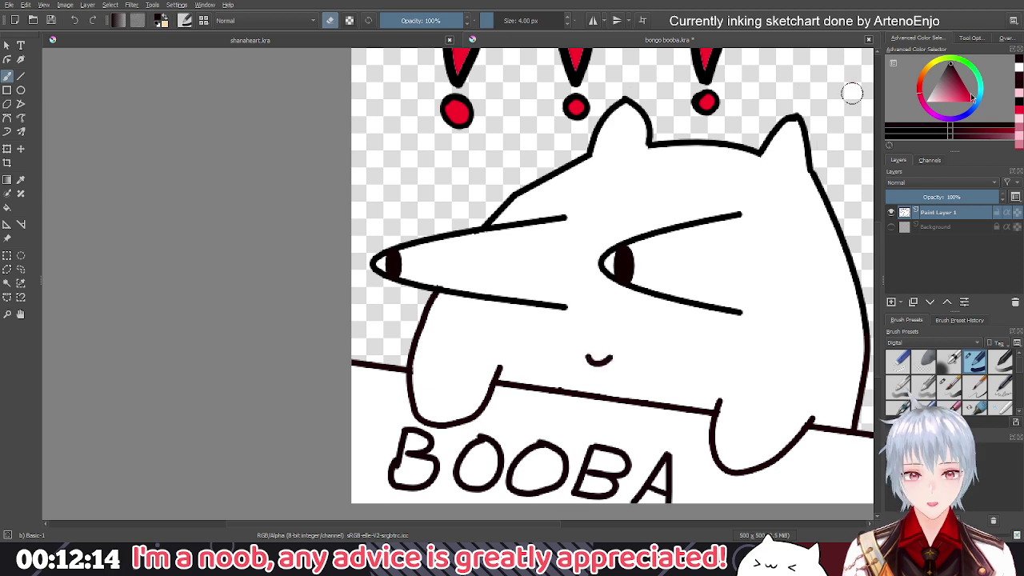
# Paint over the cat's small smile in white and draw a wide, flat-topped open mouth in near-black
pyautogui.click(973, 97)
pyautogui.press('e')
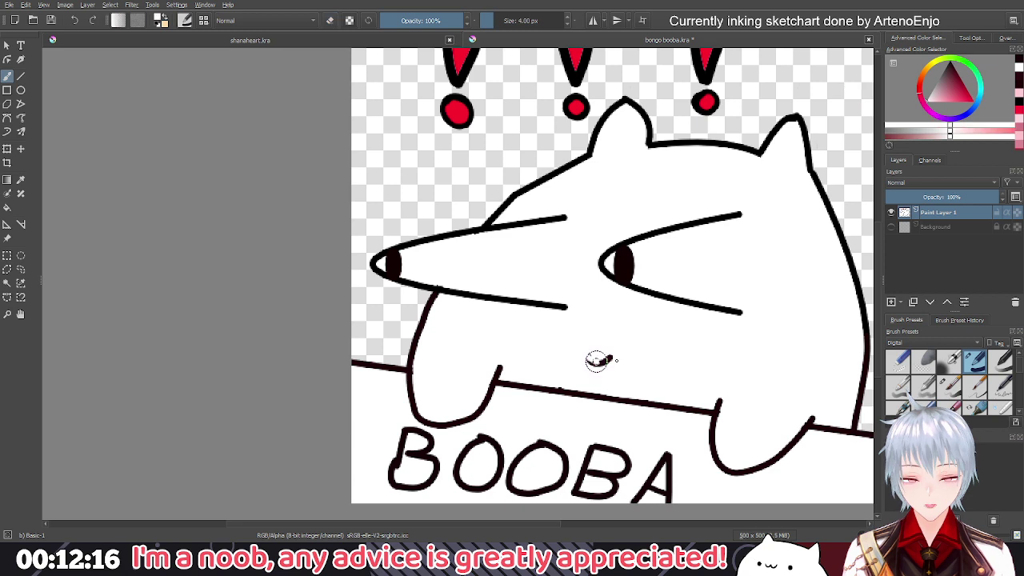
pyautogui.moveTo(597, 359); pyautogui.dragTo(603, 352)
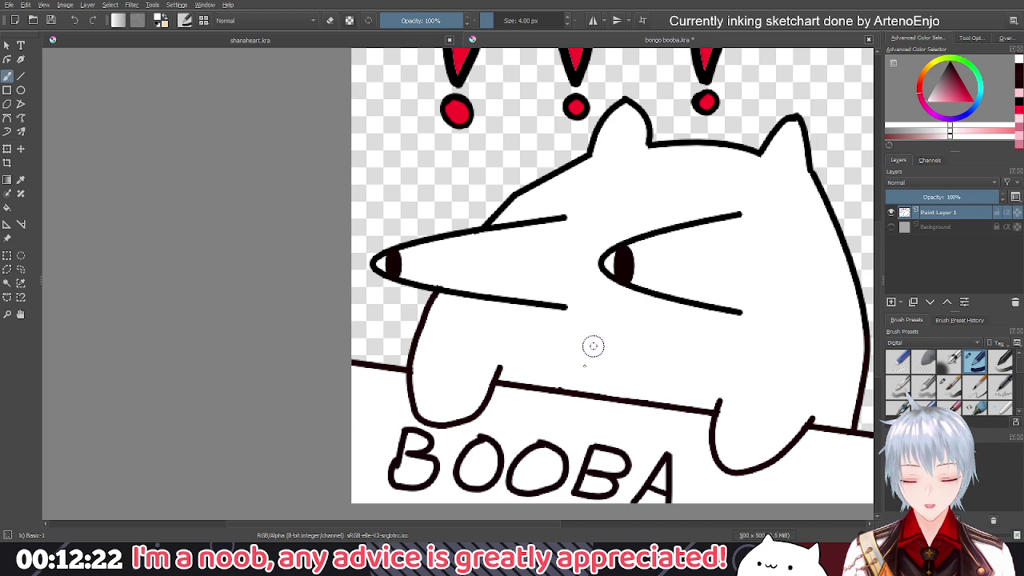
pyautogui.click(936, 91)
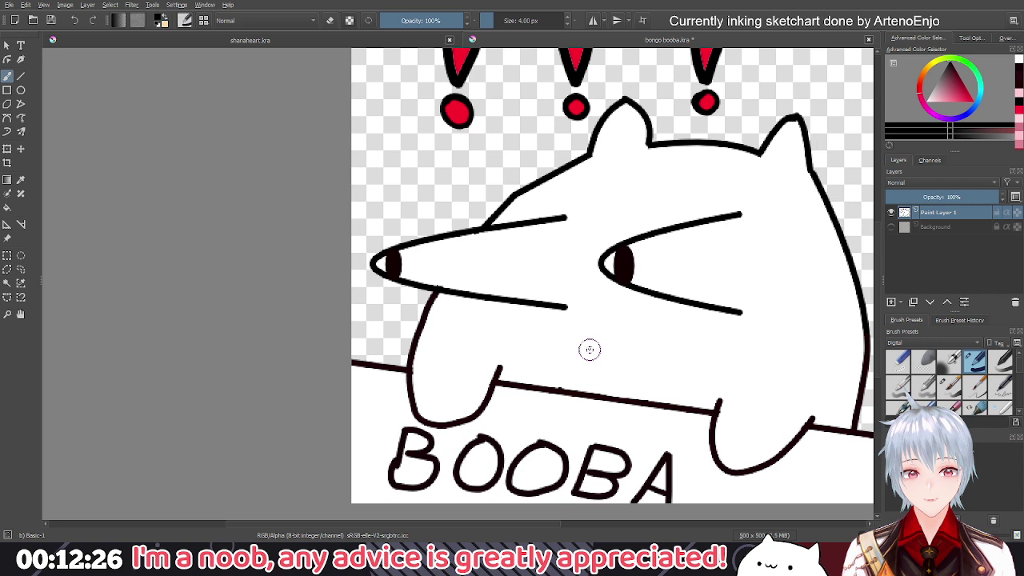
pyautogui.moveTo(584, 343)
pyautogui.mouseDown()
pyautogui.moveTo(597, 367)
pyautogui.moveTo(583, 345)
pyautogui.mouseUp()
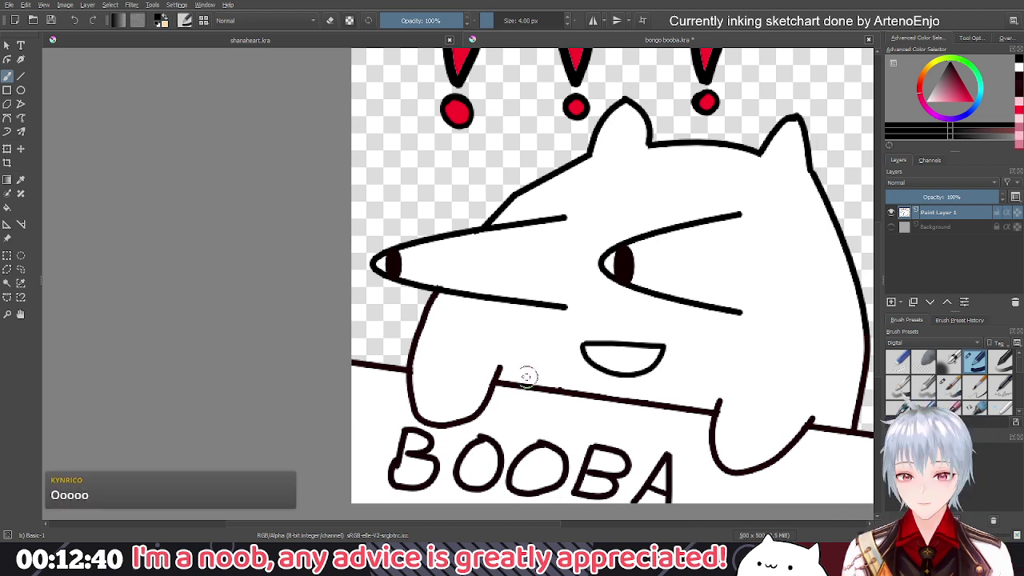
# Show the Background layer and fill the empty area behind the cat with near-black on Paint Layer 1
pyautogui.keyDown('ctrl'); pyautogui.scroll(-1, 527, 376); pyautogui.keyUp('ctrl')
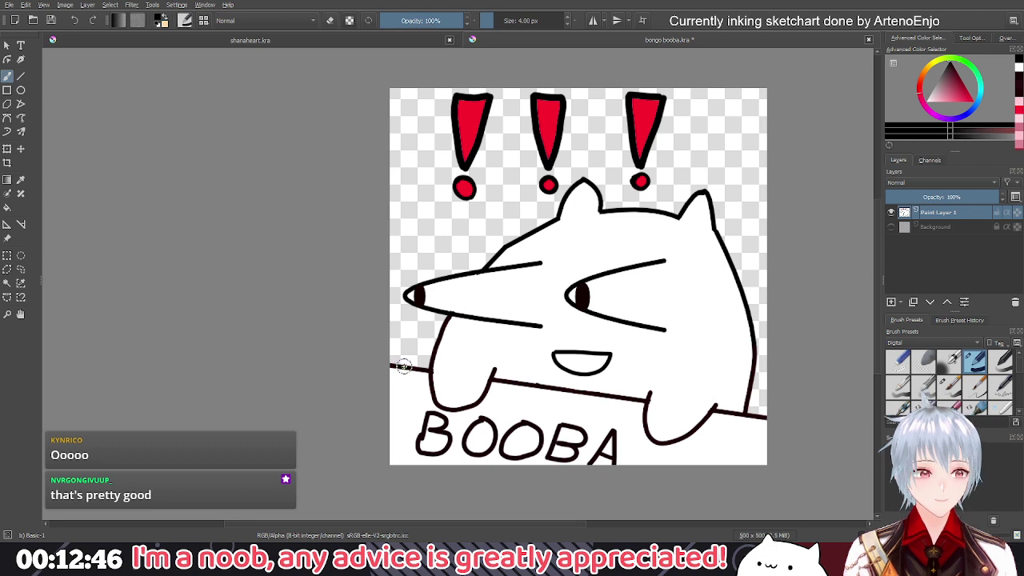
pyautogui.keyDown('ctrl'); pyautogui.scroll(-1, 404, 365); pyautogui.keyUp('ctrl')
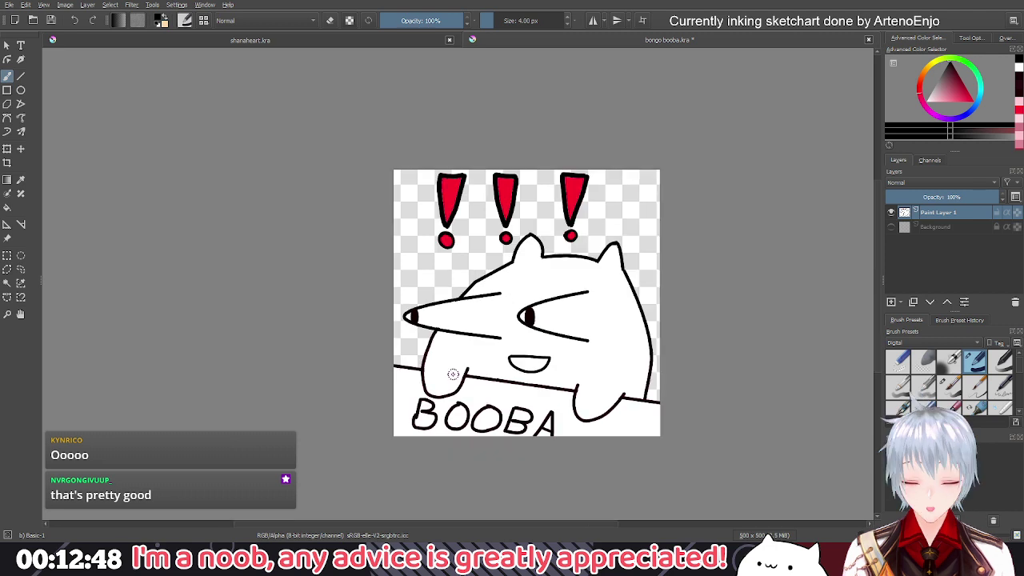
pyautogui.keyDown('ctrl'); pyautogui.scroll(1, 452, 375); pyautogui.keyUp('ctrl')
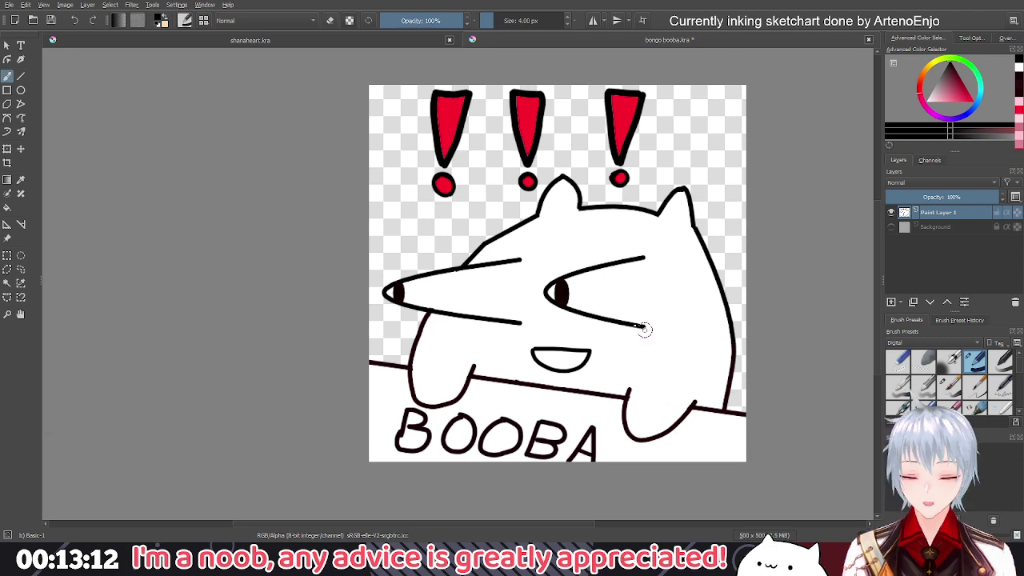
pyautogui.scroll(-1, 863, 363)
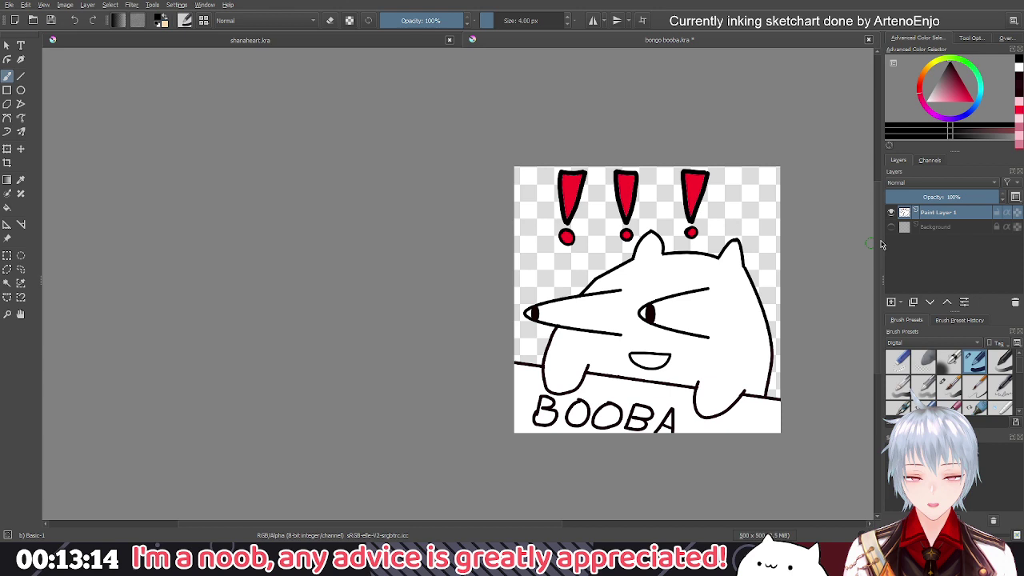
pyautogui.scroll(-2, 710, 307)
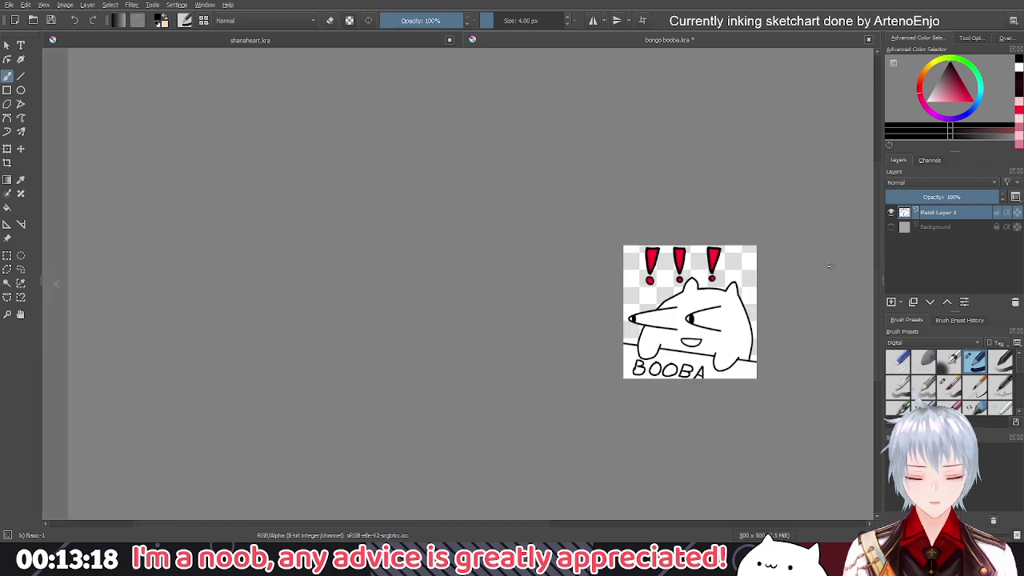
pyautogui.click(890, 226)
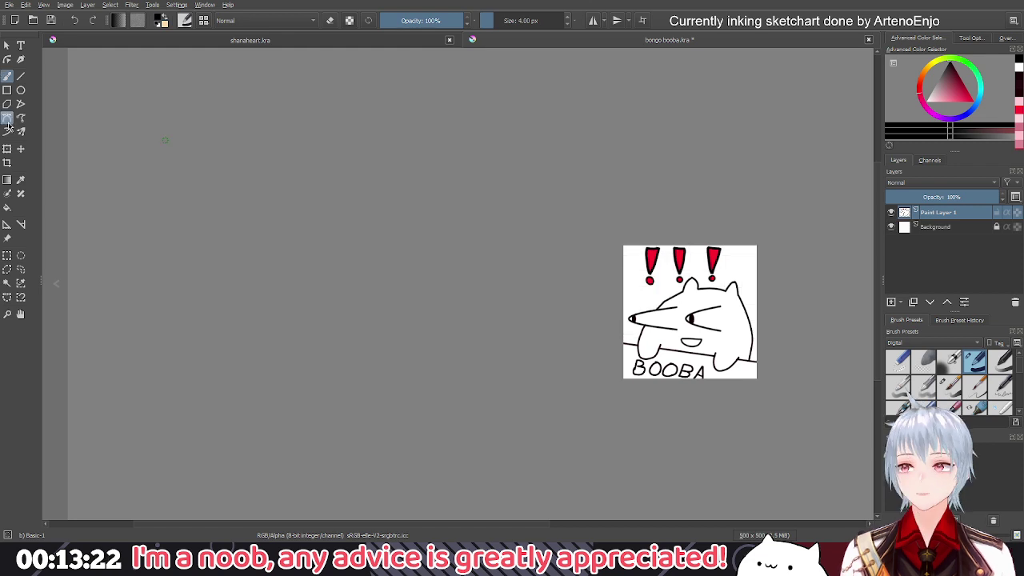
pyautogui.press('f')
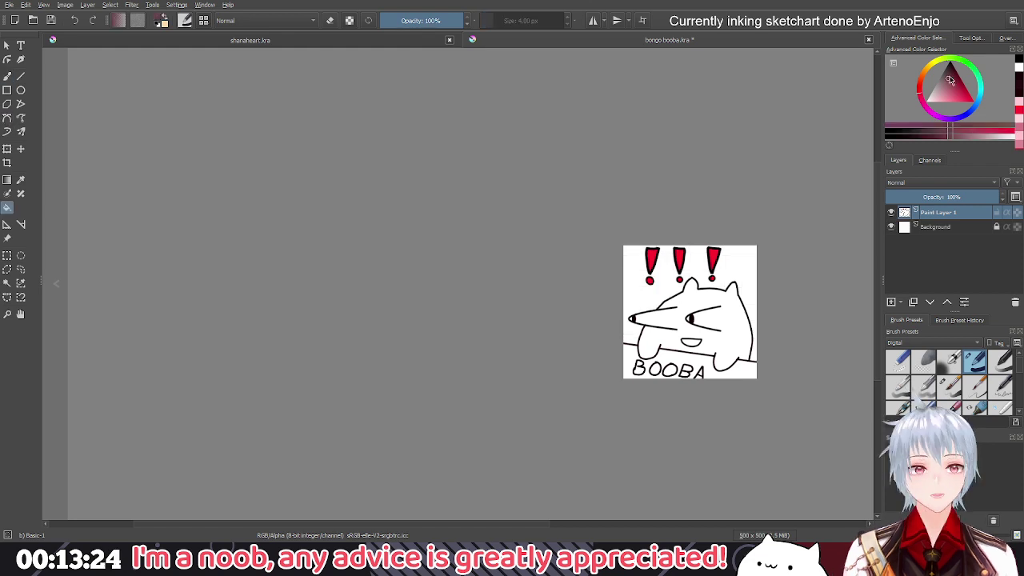
pyautogui.click(743, 259)
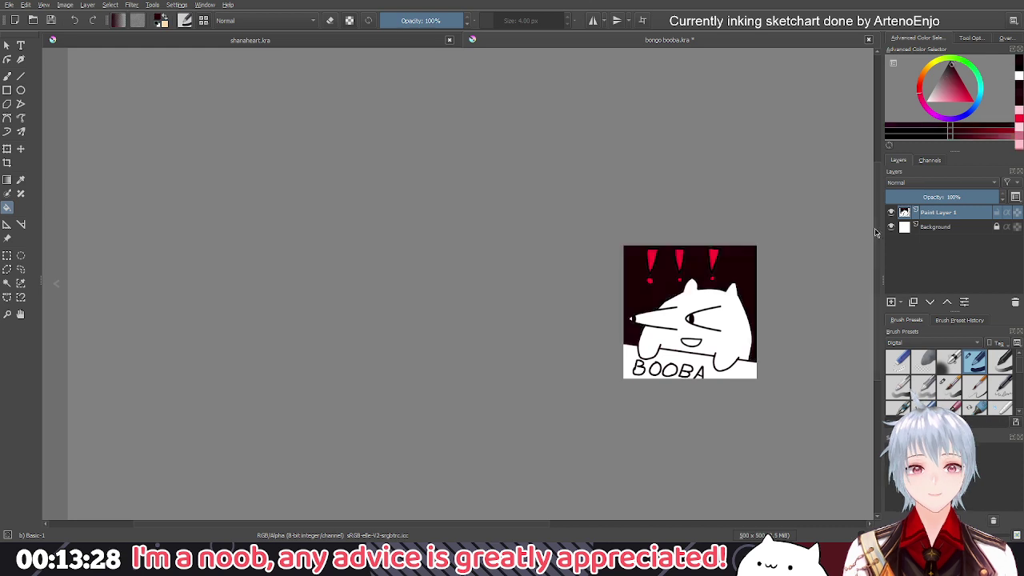
# Remove the near-black fill from the area behind the cat on Paint Layer 1
pyautogui.click(902, 127)
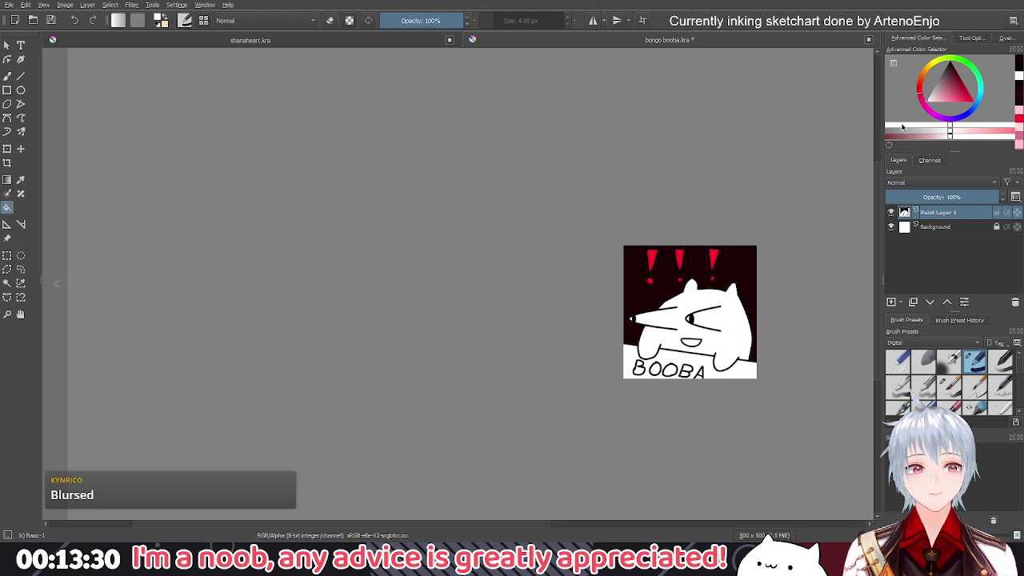
pyautogui.click(743, 271)
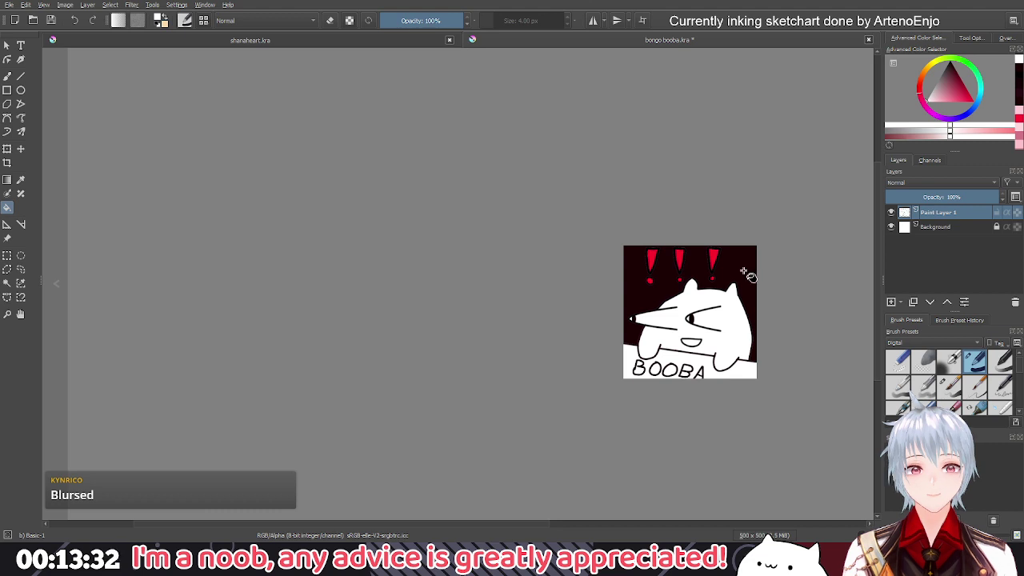
pyautogui.click(742, 271)
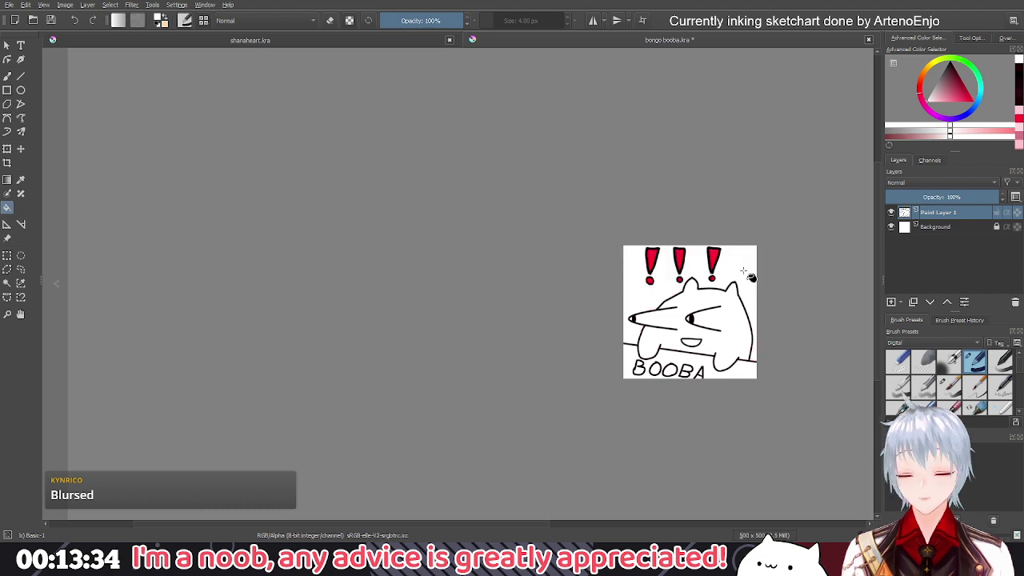
# Add a new paint layer between Paint Layer 1 and Background, and make the Background layer active and editable
pyautogui.scroll(3, 743, 271)
pyautogui.moveTo(743, 271); pyautogui.dragTo(682, 233)
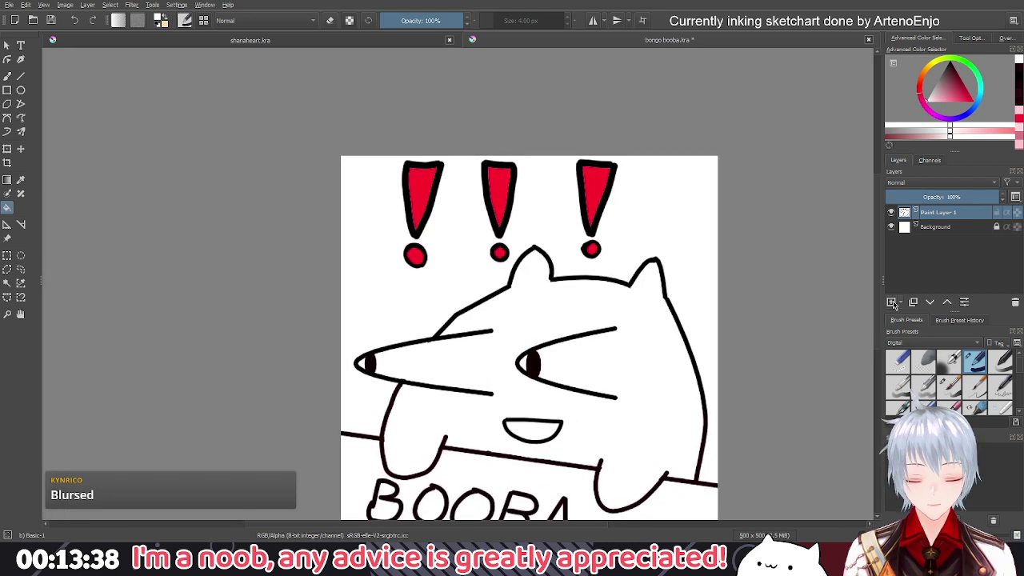
pyautogui.click(891, 303)
pyautogui.moveTo(935, 213); pyautogui.dragTo(940, 233)
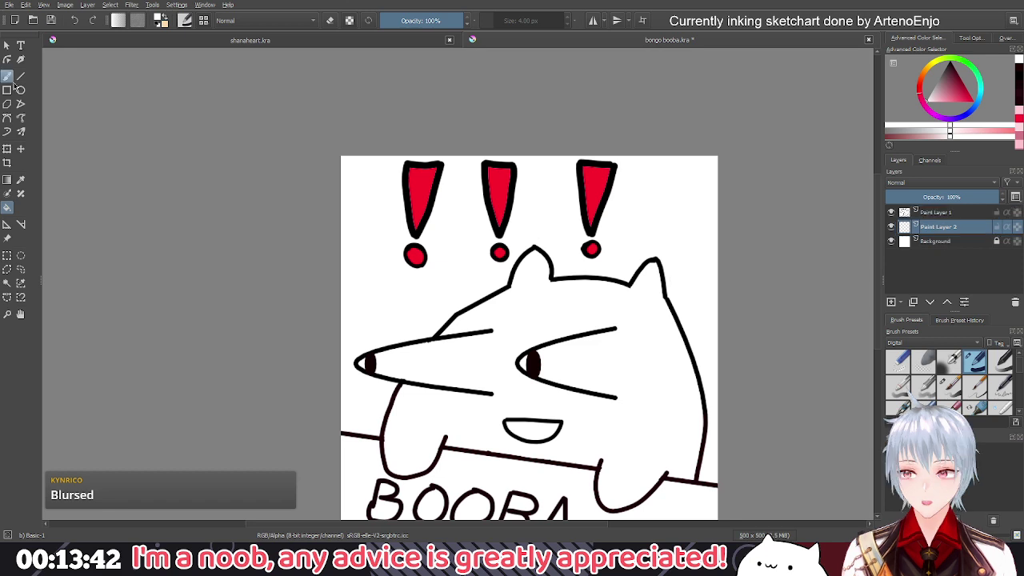
pyautogui.click(8, 76)
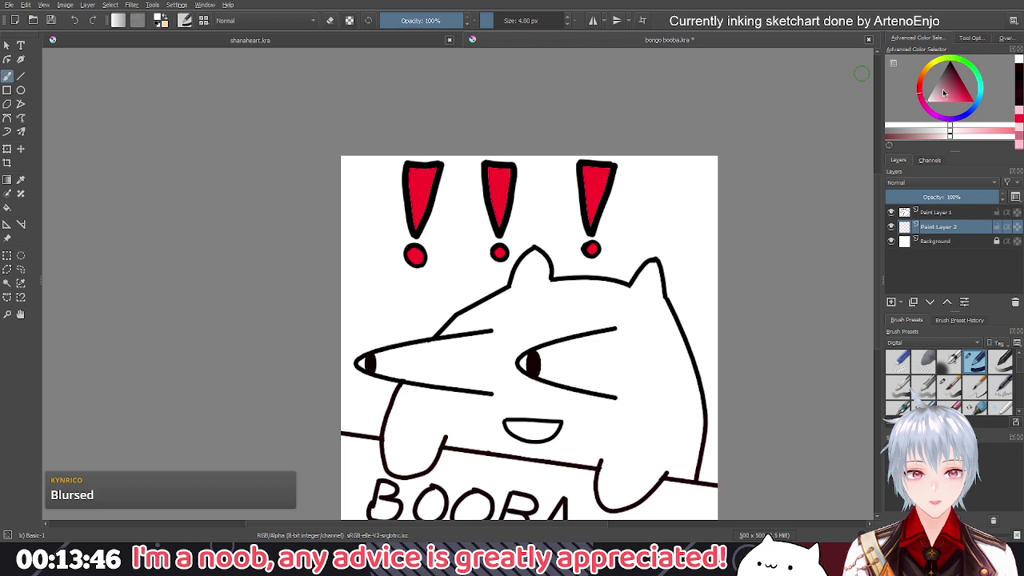
pyautogui.click(950, 243)
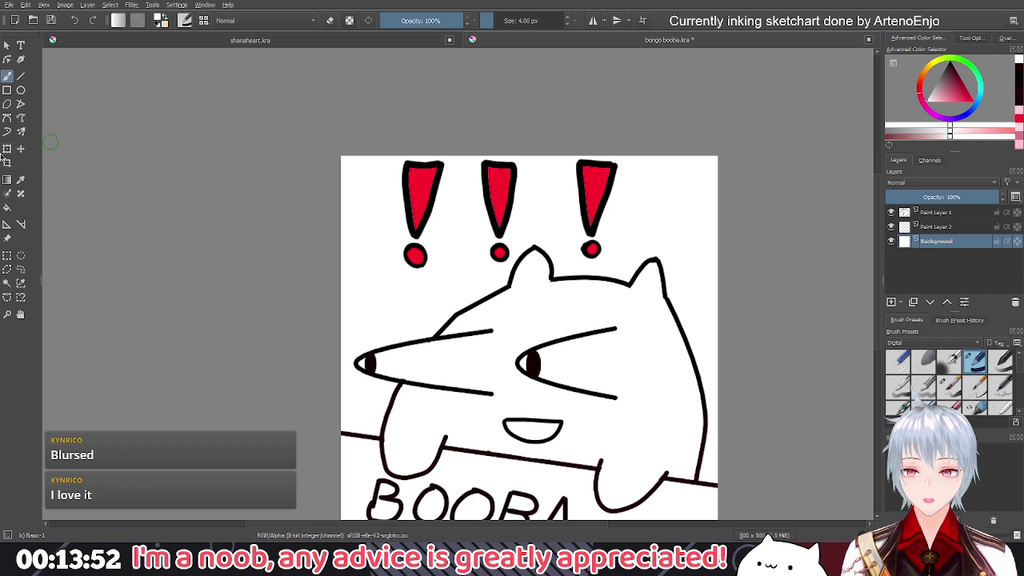
pyautogui.click(7, 208)
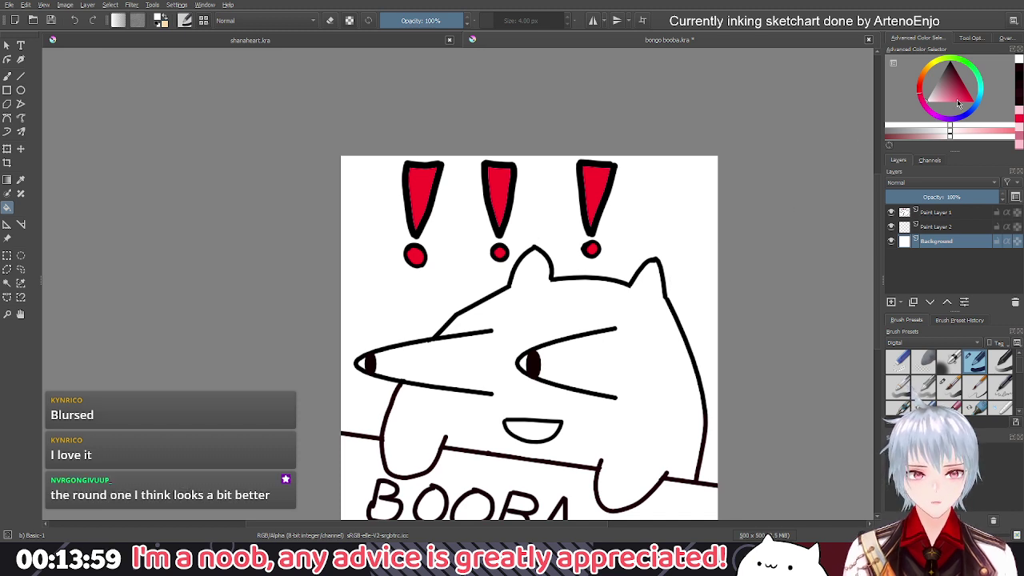
pyautogui.click(1019, 72)
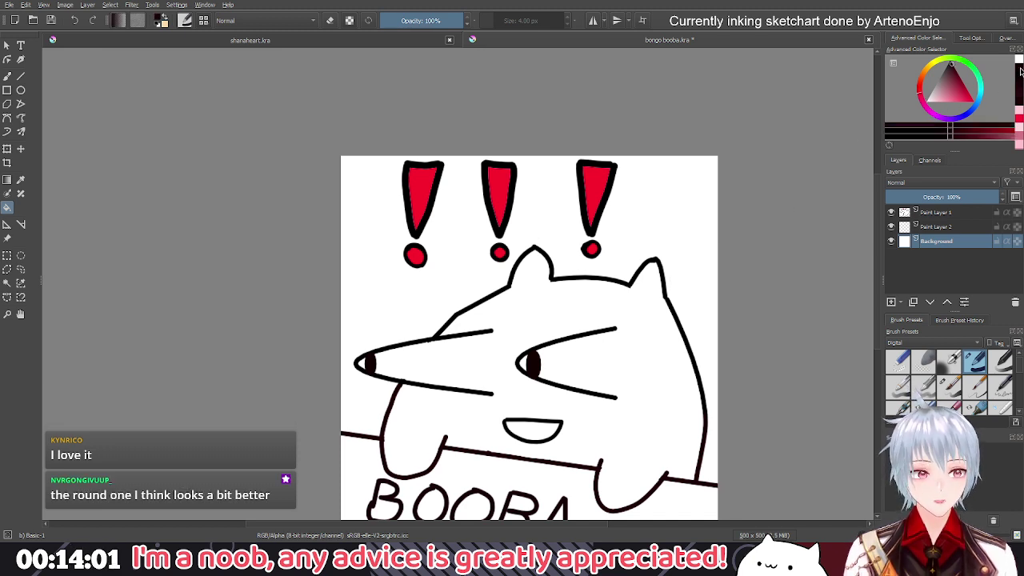
pyautogui.moveTo(637, 315); pyautogui.dragTo(647, 235)
# Paint over the cat's flat-topped open mouth in white on Paint Layer 1, using a brush size of 8 px
pyautogui.click(8, 75)
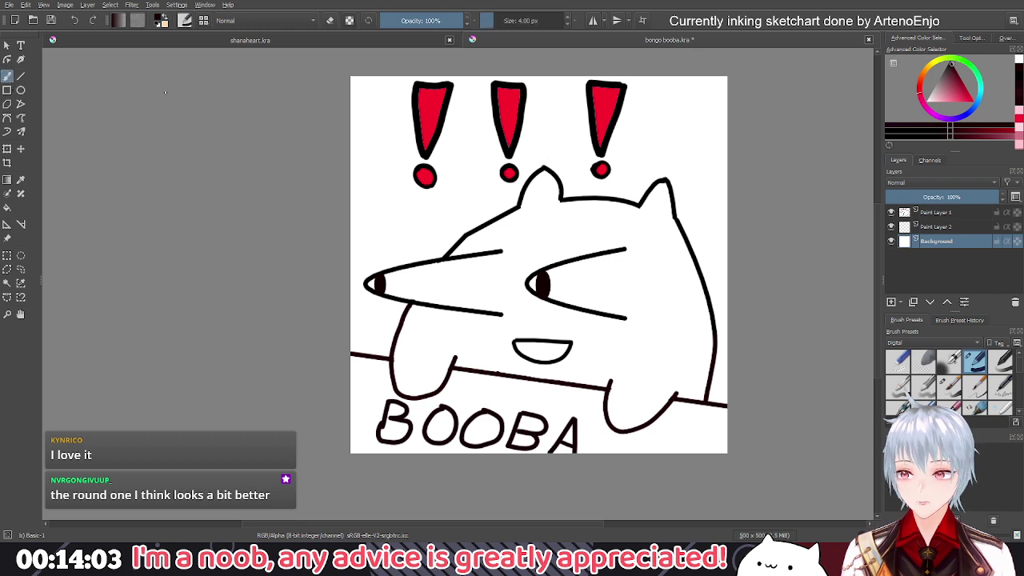
pyautogui.press('x')
pyautogui.click(934, 213)
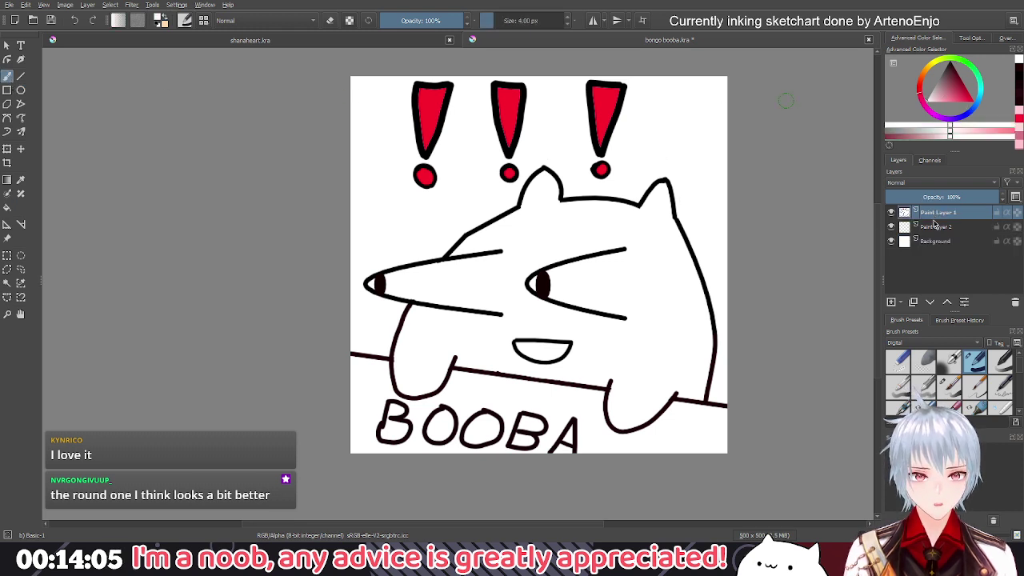
pyautogui.moveTo(502, 343)
pyautogui.mouseDown()
pyautogui.moveTo(583, 343)
pyautogui.moveTo(503, 338)
pyautogui.moveTo(570, 343)
pyautogui.moveTo(515, 360)
pyautogui.moveTo(511, 350)
pyautogui.moveTo(551, 362)
pyautogui.moveTo(512, 350)
pyautogui.moveTo(570, 356)
pyautogui.moveTo(487, 348)
pyautogui.mouseUp()
pyautogui.click(497, 20)
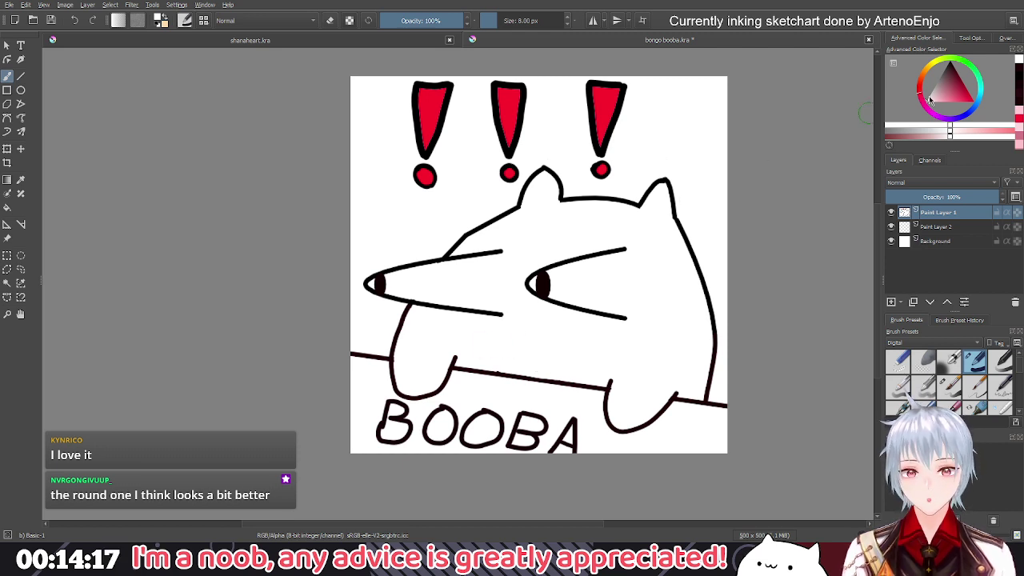
# Try to draw a freehand oval mouth below the cat's eyes in near-black with a 4 px brush
pyautogui.moveTo(955, 83); pyautogui.dragTo(950, 64)
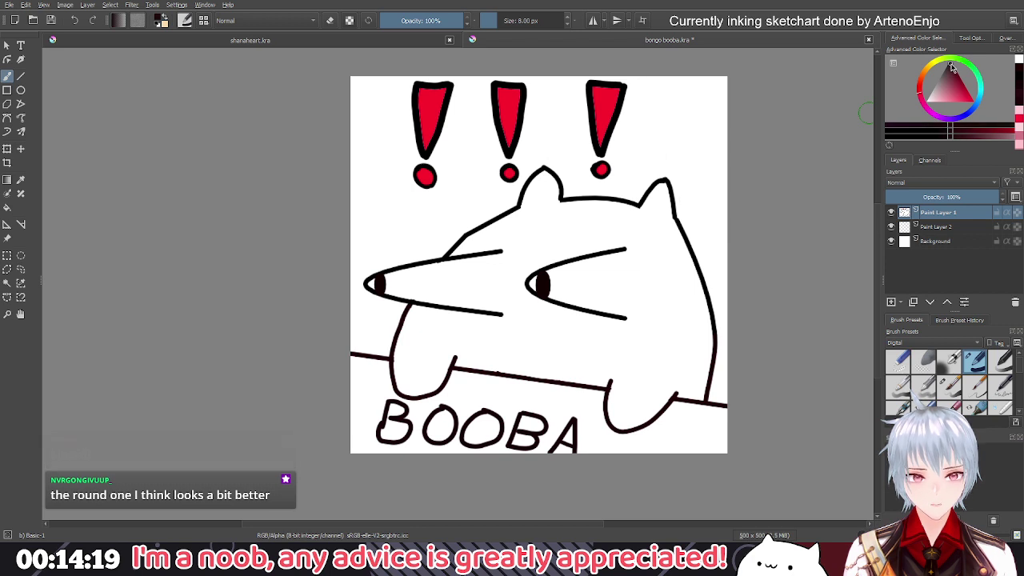
pyautogui.scroll(-4, 519, 25)
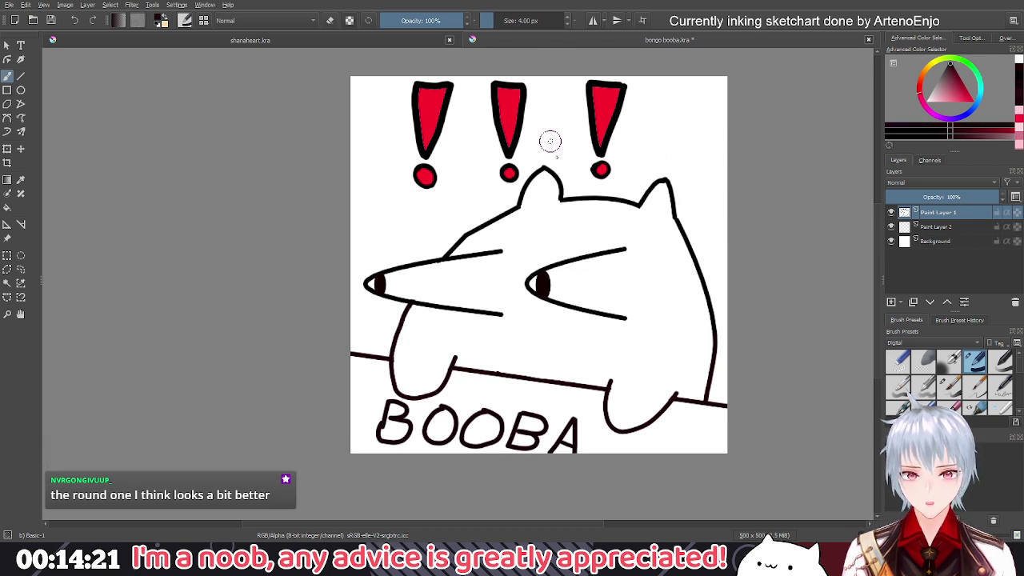
pyautogui.scroll(2, 520, 359)
pyautogui.moveTo(530, 312)
pyautogui.mouseDown()
pyautogui.moveTo(549, 290)
pyautogui.moveTo(566, 291)
pyautogui.moveTo(579, 324)
pyautogui.moveTo(564, 362)
pyautogui.moveTo(531, 359)
pyautogui.moveTo(530, 302)
pyautogui.mouseUp()
pyautogui.scroll(-2, 575, 336)
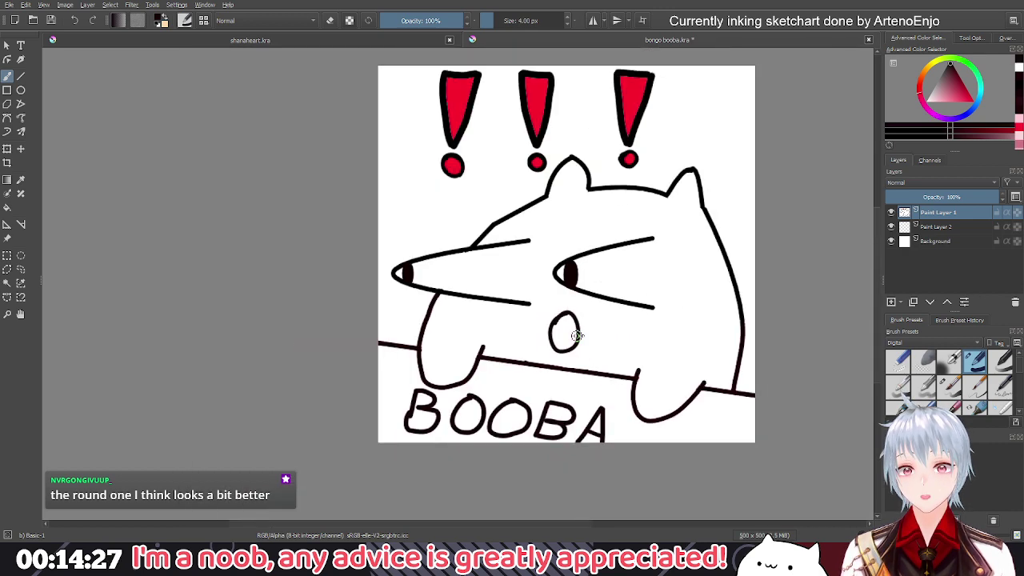
pyautogui.scroll(-2, 647, 344)
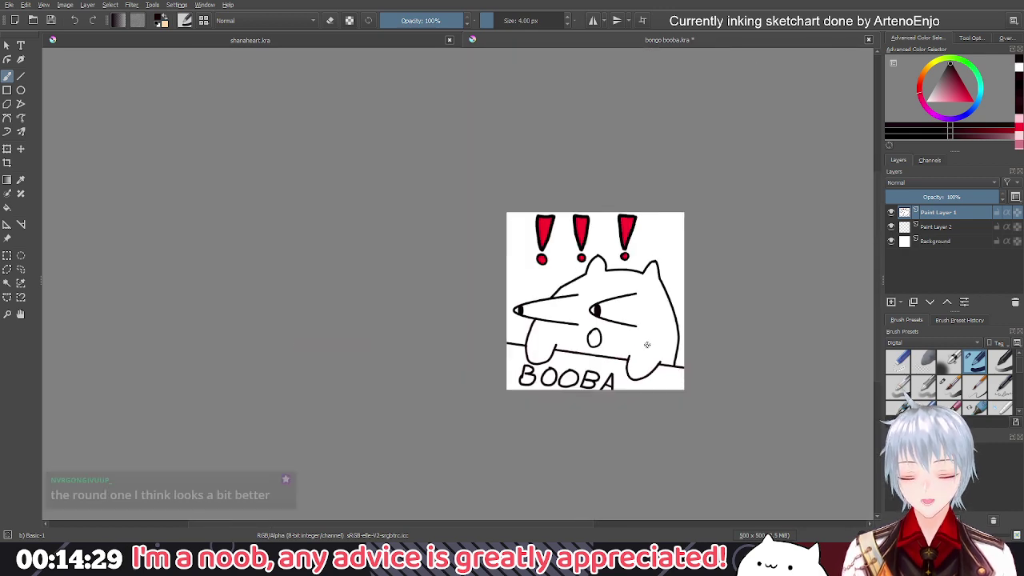
pyautogui.scroll(5, 653, 343)
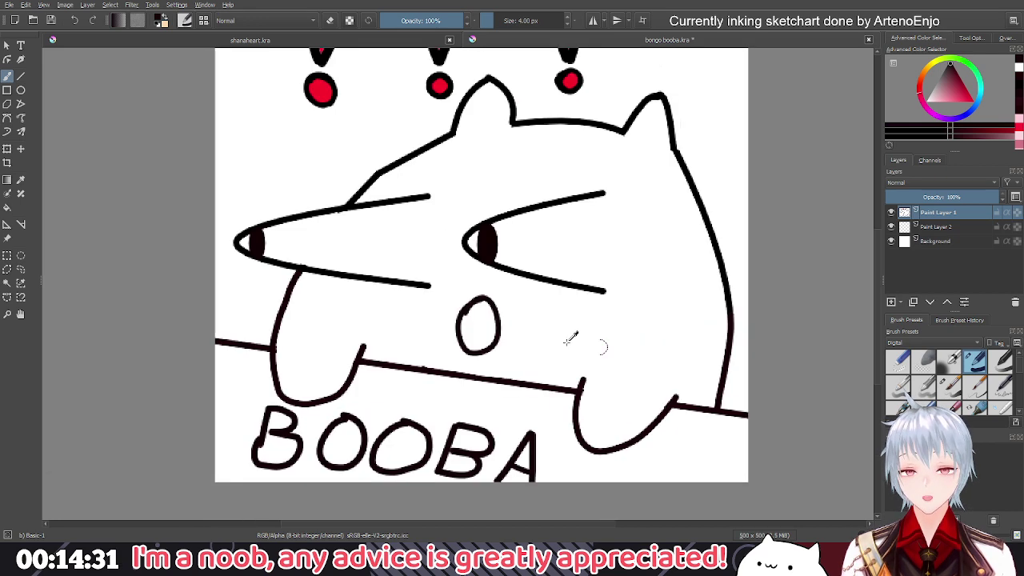
pyautogui.hotkey('ctrl', 'z')
# Draw a narrow upright oval mouth below the cat's eyes with the Ellipse tool in near-black
pyautogui.click(21, 90)
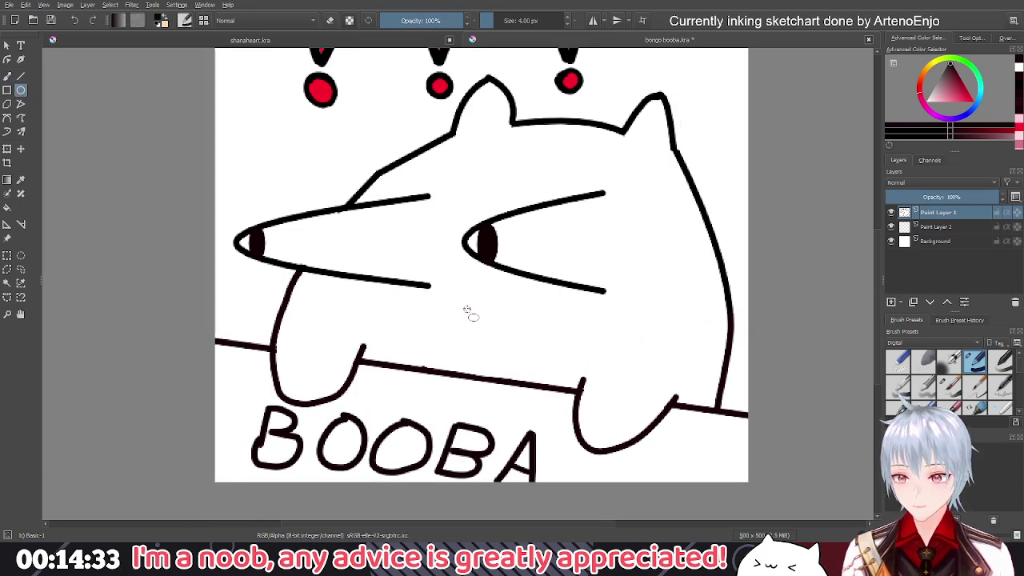
pyautogui.moveTo(467, 310); pyautogui.dragTo(503, 373)
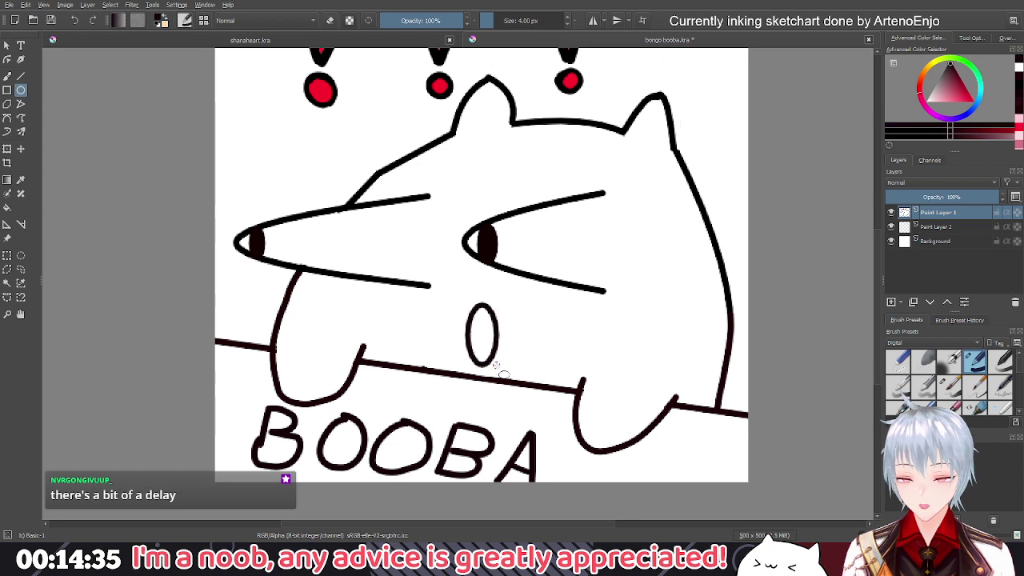
pyautogui.scroll(-4, 520, 350)
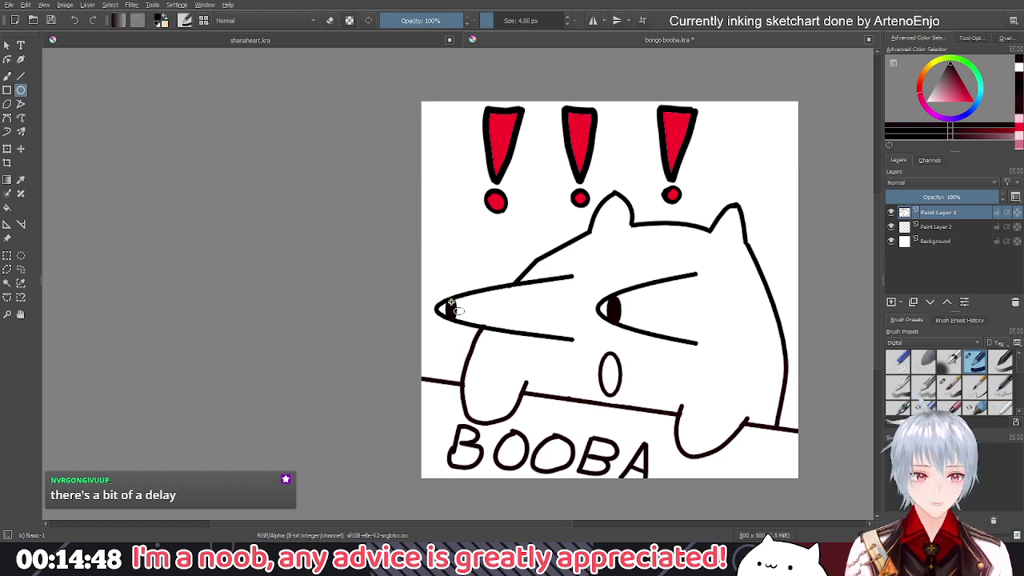
pyautogui.moveTo(563, 293); pyautogui.dragTo(507, 296)
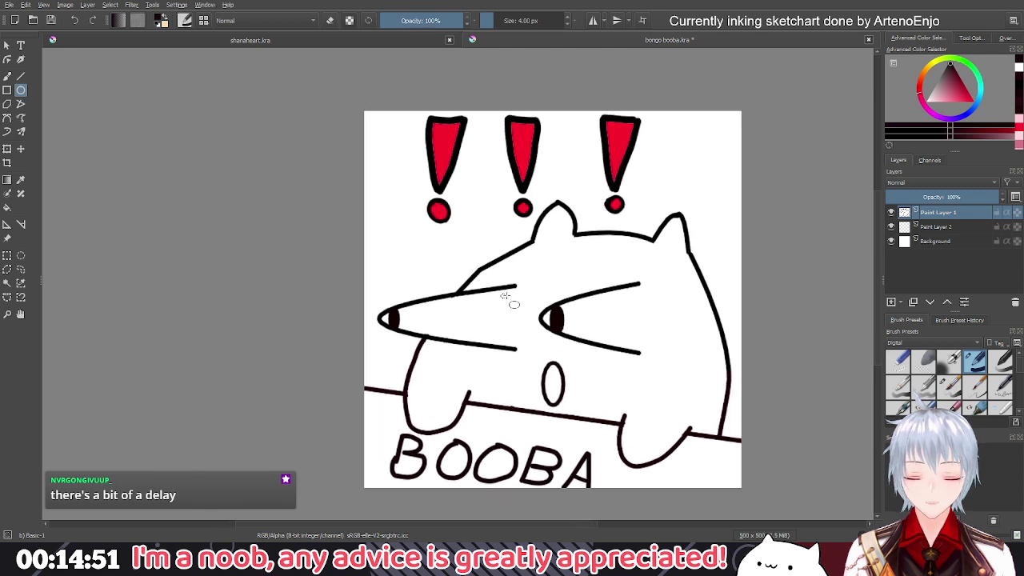
# Try filling the Background layer behind the cat with near-black
pyautogui.click(936, 240)
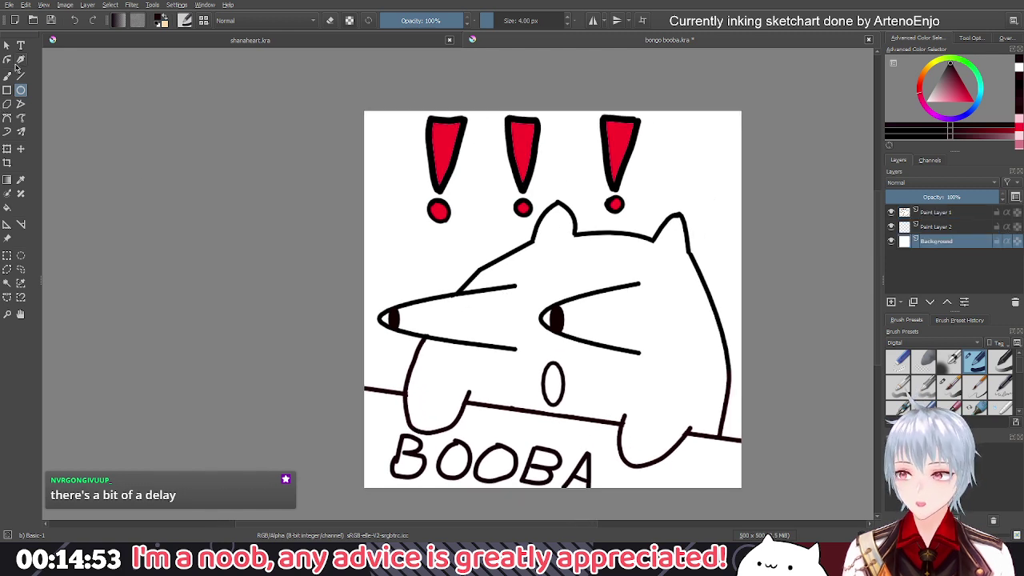
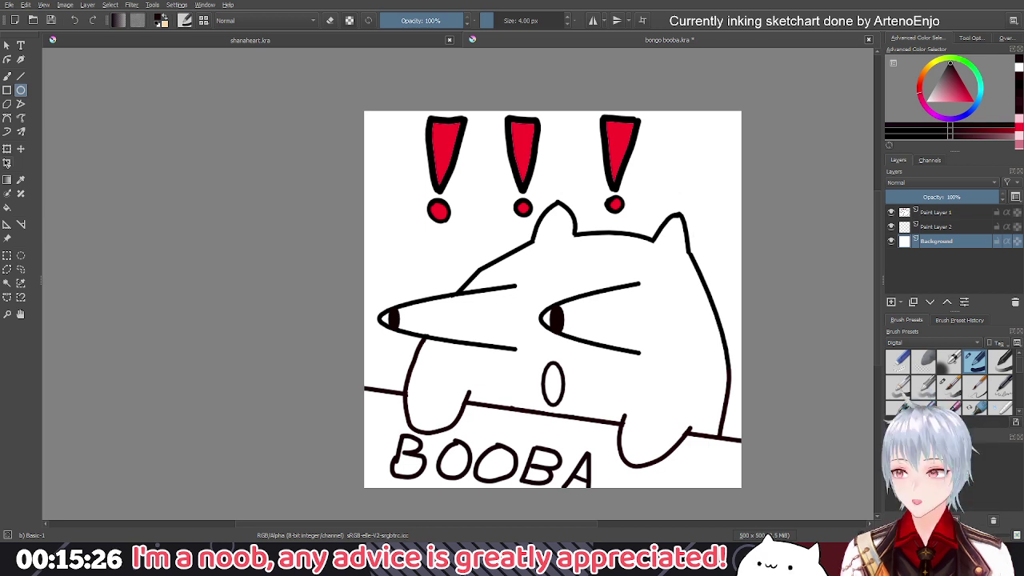
pyautogui.click(8, 206)
pyautogui.click(408, 246)
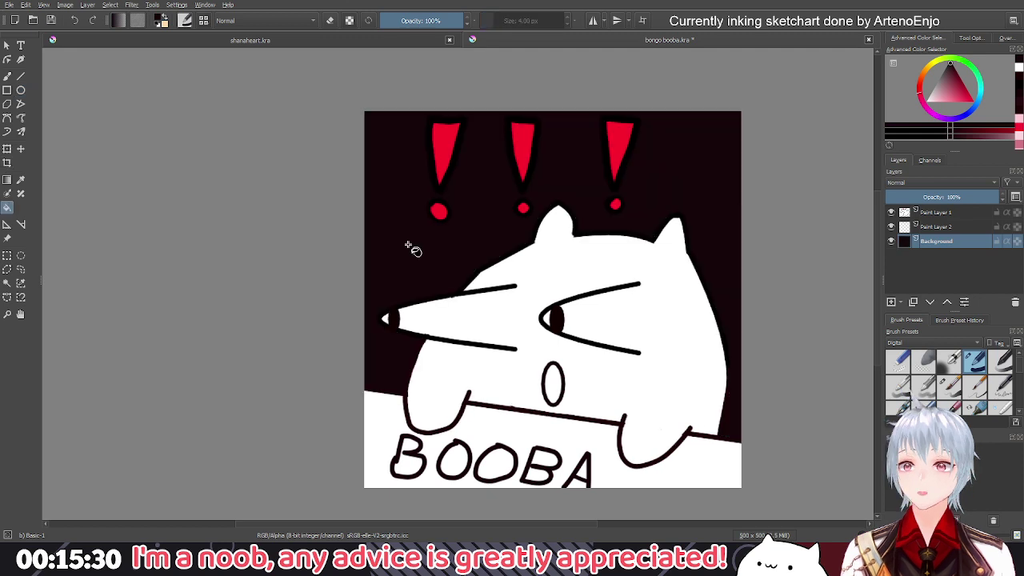
pyautogui.hotkey('ctrl', 'z')
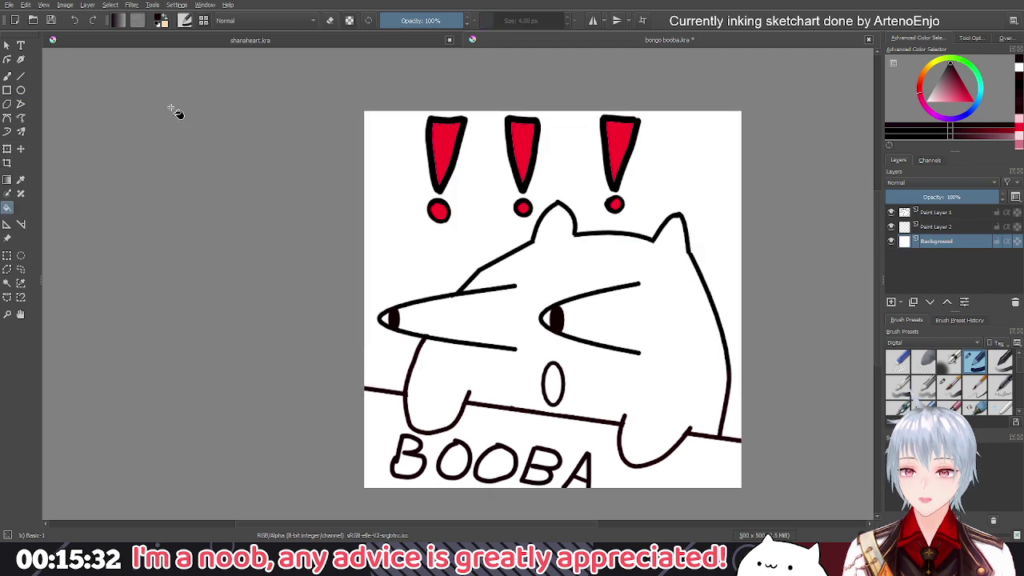
pyautogui.press('pageup')
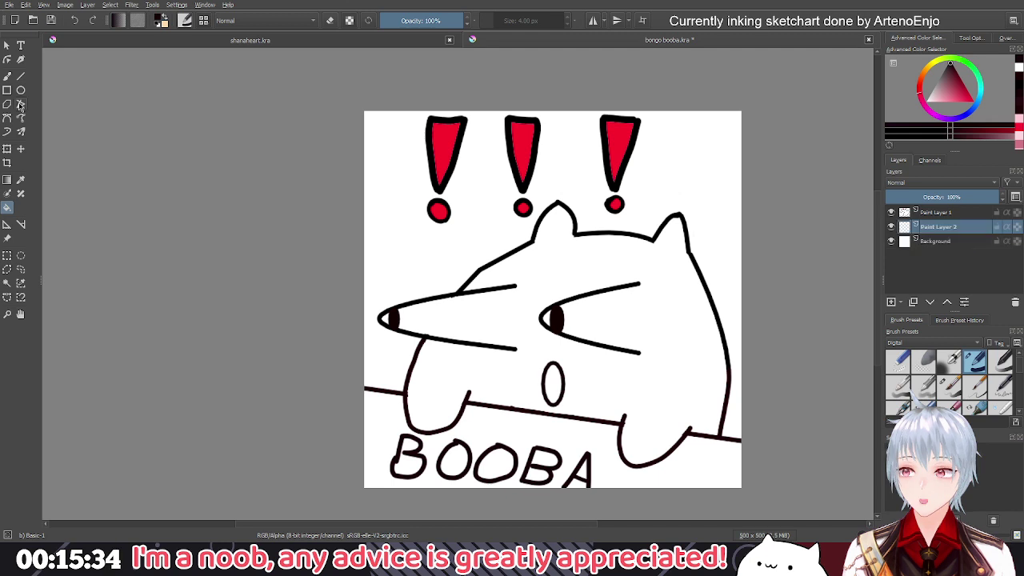
pyautogui.press('b')
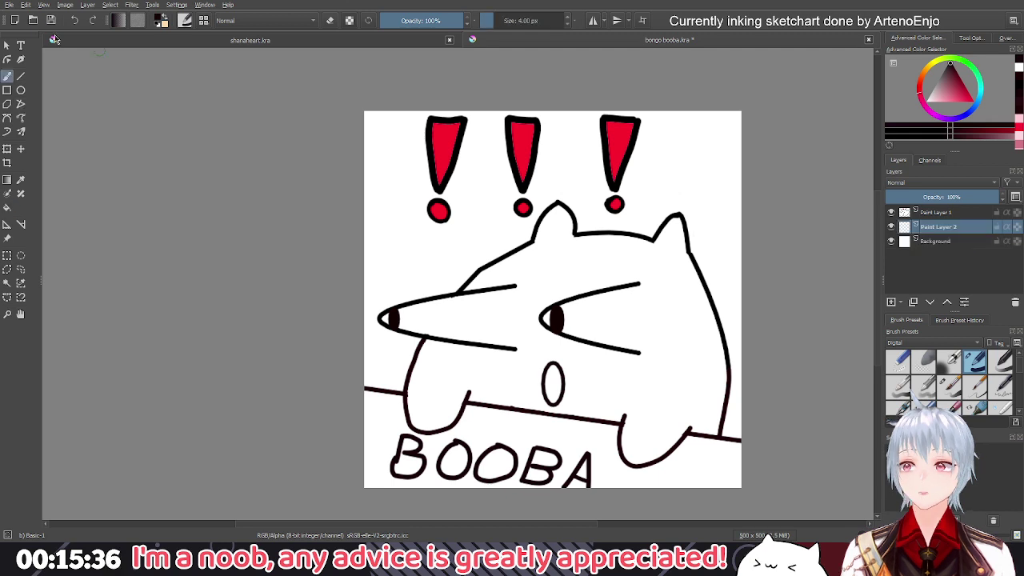
# Fill the Background layer with pure black
pyautogui.click(951, 243)
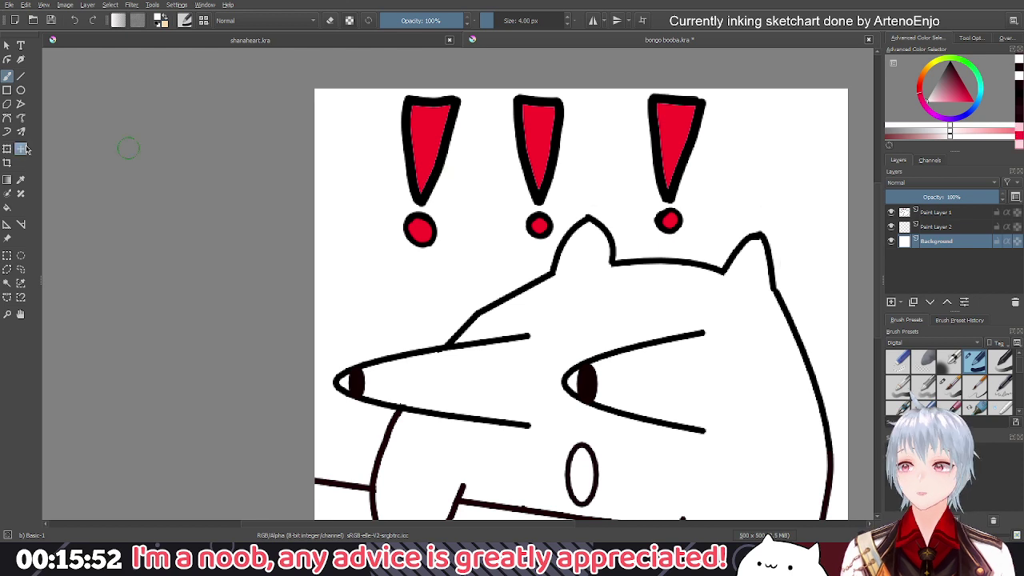
pyautogui.click(7, 207)
pyautogui.press('d')
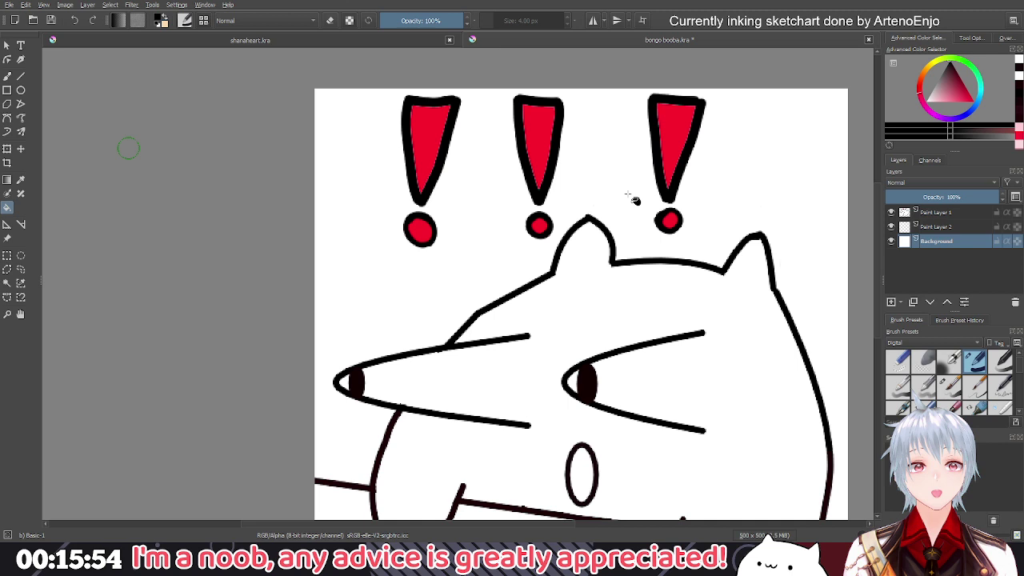
pyautogui.click(632, 199)
# Try a short white brush stroke on Paint Layer 2 at the far left end of the desk's edge
pyautogui.click(952, 230)
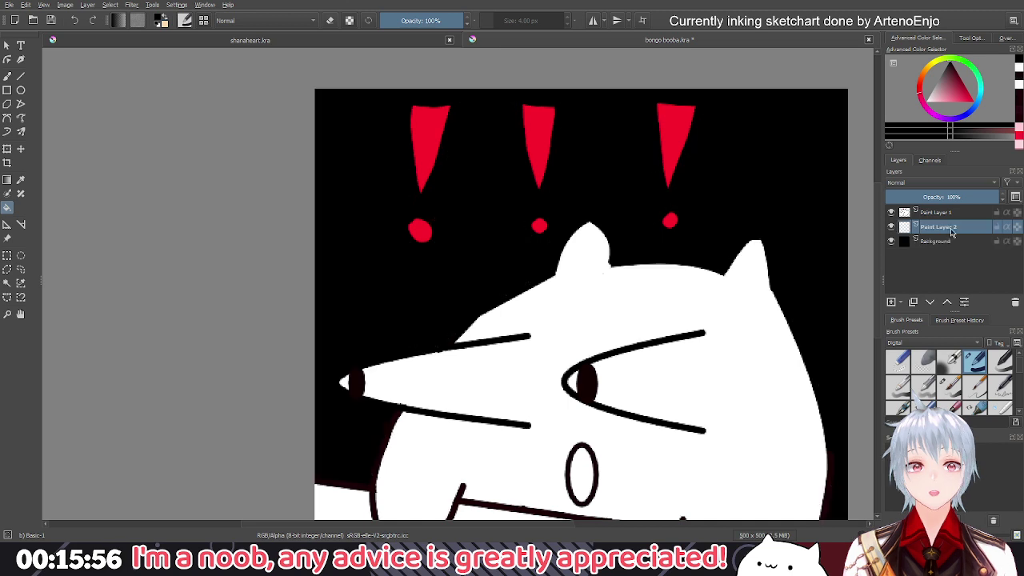
pyautogui.press('b')
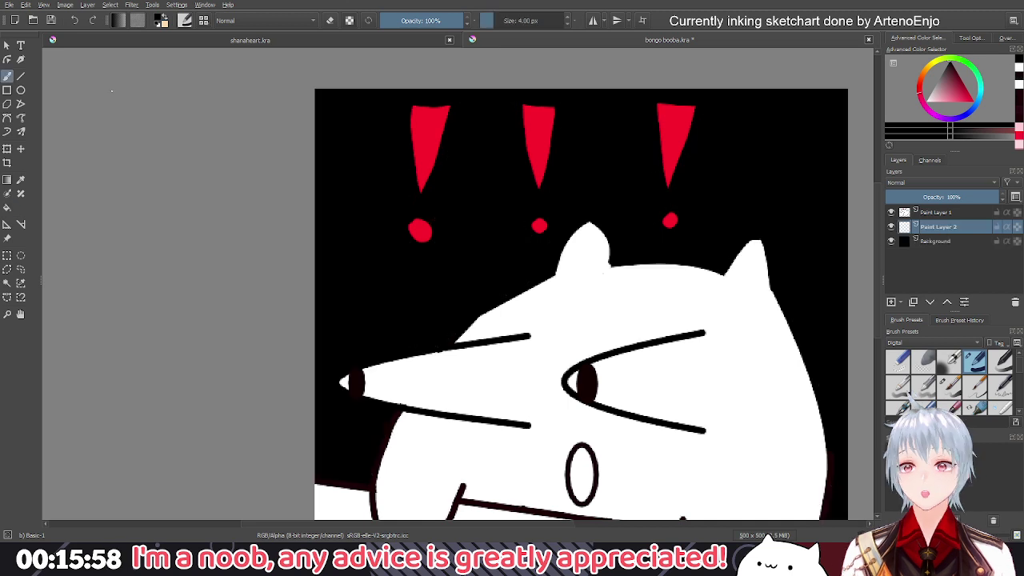
pyautogui.press('x')
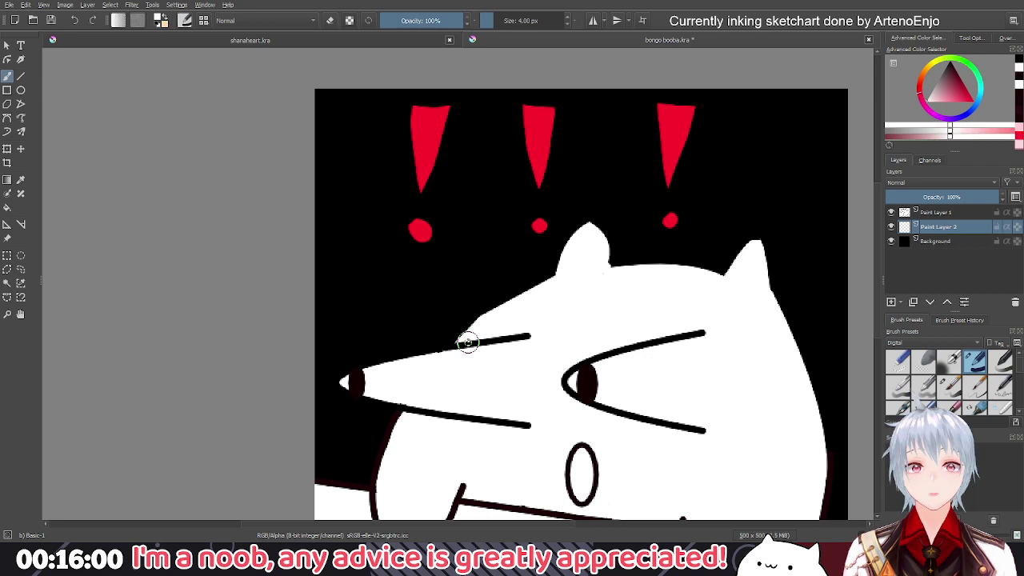
pyautogui.moveTo(468, 342); pyautogui.dragTo(497, 257)
pyautogui.moveTo(345, 389); pyautogui.dragTo(356, 391)
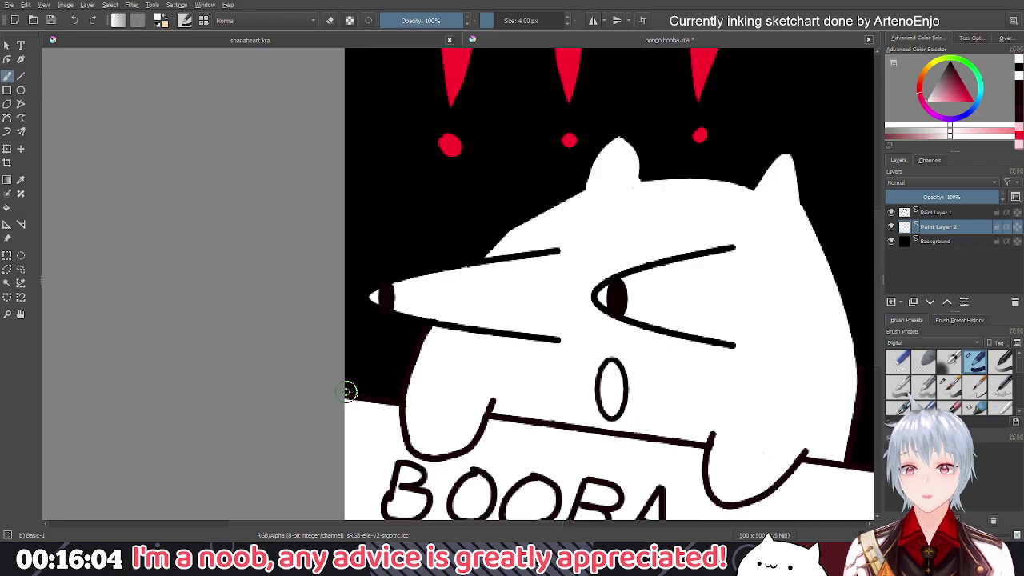
# Lower the opacity of the Background layer to 35%
pyautogui.click(960, 241)
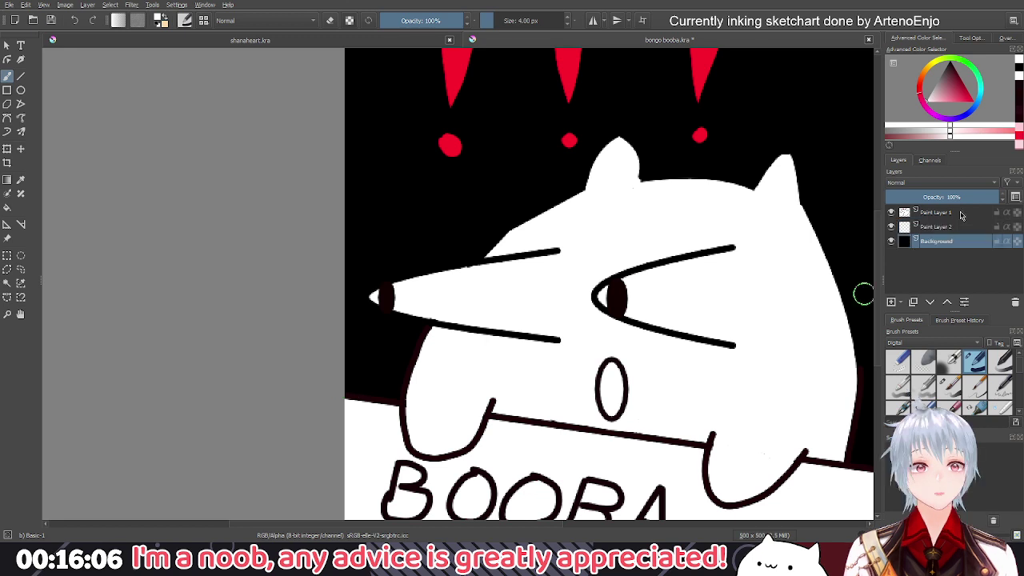
pyautogui.click(925, 197)
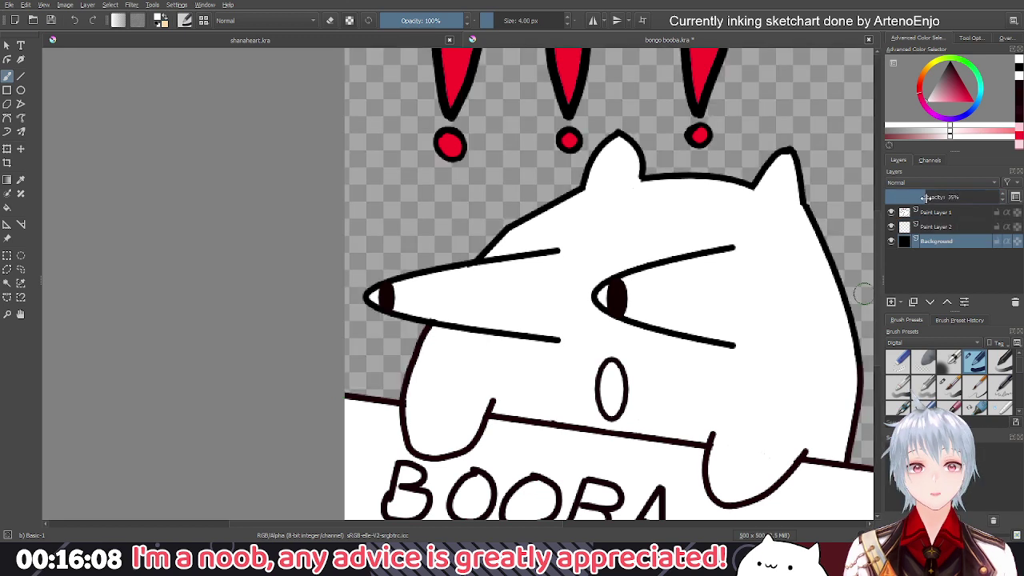
# On Paint Layer 2, paint a white border above the desk's edge from the canvas side to the left arm, using a 7 px brush
pyautogui.scroll(2, 422, 316)
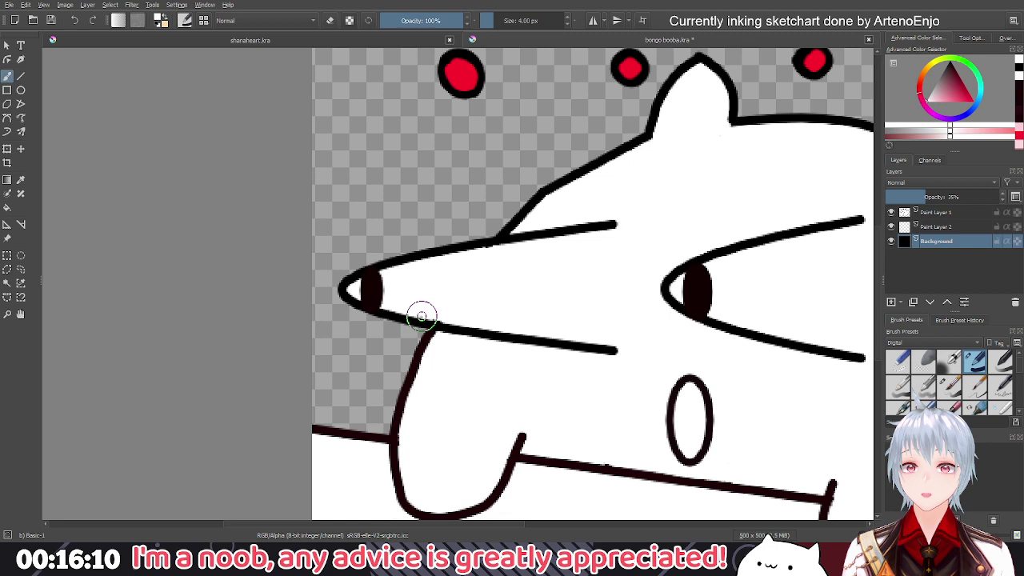
pyautogui.press('pageup')
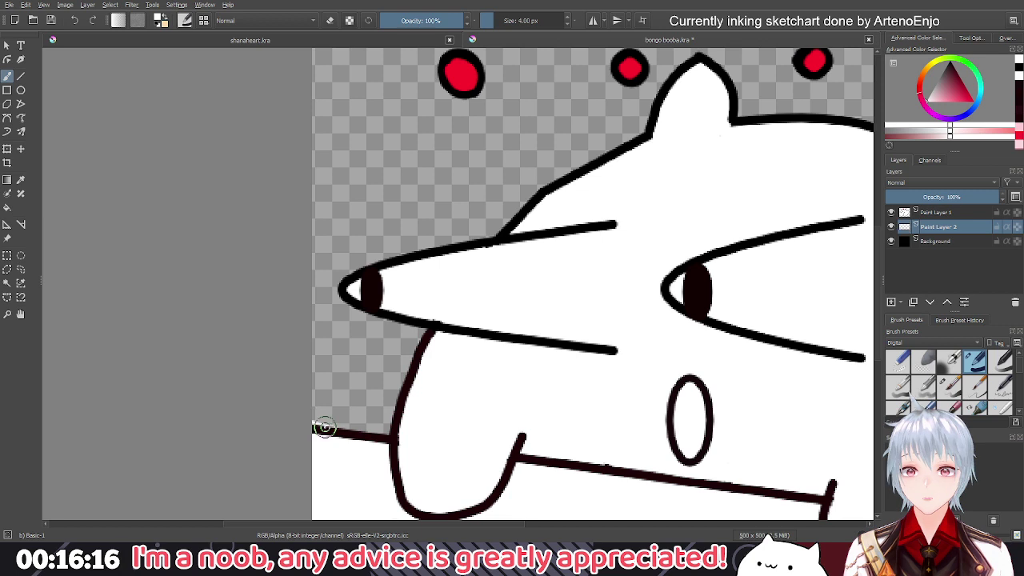
pyautogui.press(']')
pyautogui.press(']')
pyautogui.press(']')
pyautogui.moveTo(325, 427); pyautogui.dragTo(336, 344)
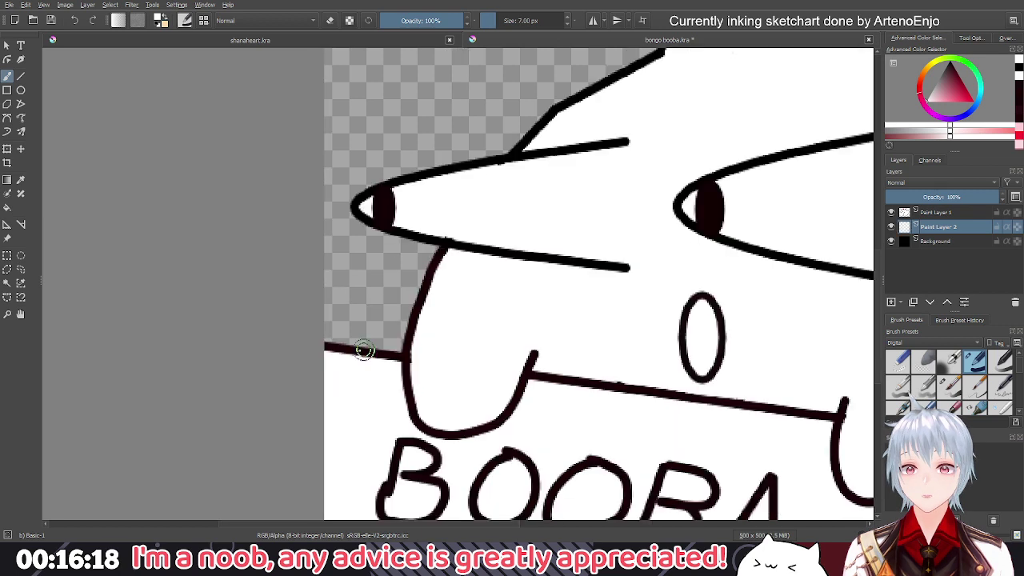
pyautogui.scroll(3, 364, 349)
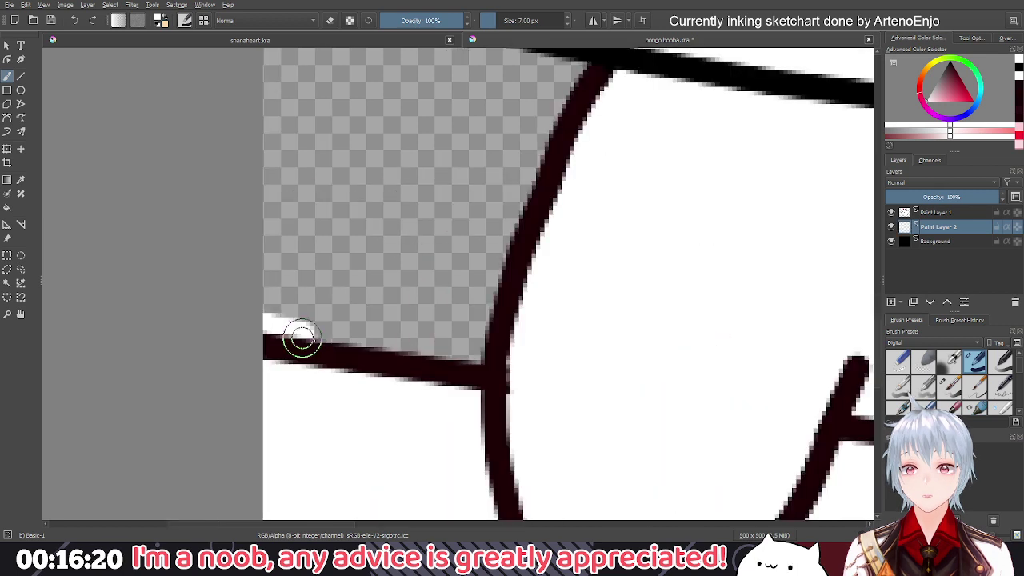
pyautogui.moveTo(302, 338); pyautogui.dragTo(474, 357)
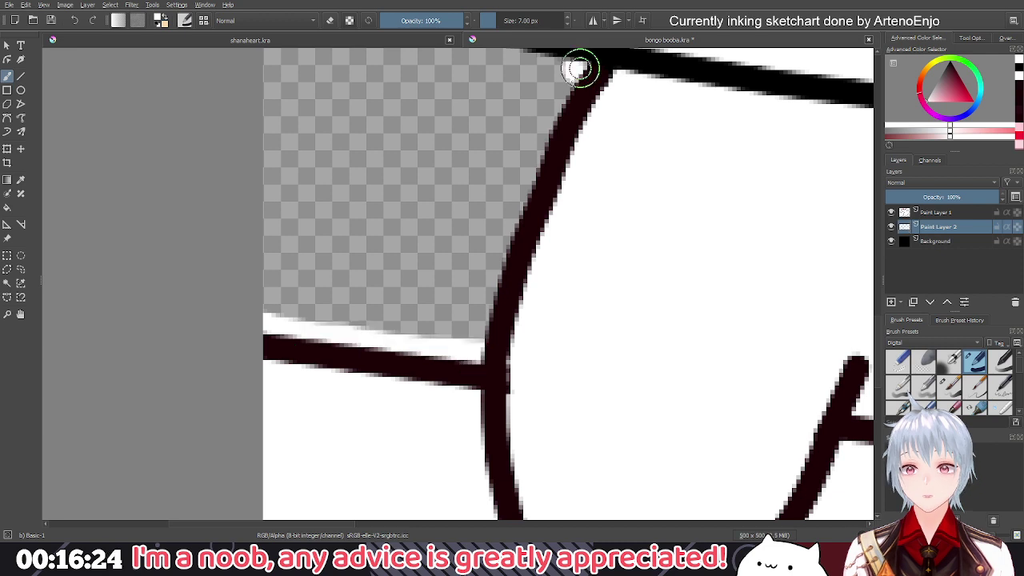
# Paint a white border along the left arm's outer edge and around the protruding left eye up to the forehead
pyautogui.moveTo(580, 71); pyautogui.dragTo(519, 229)
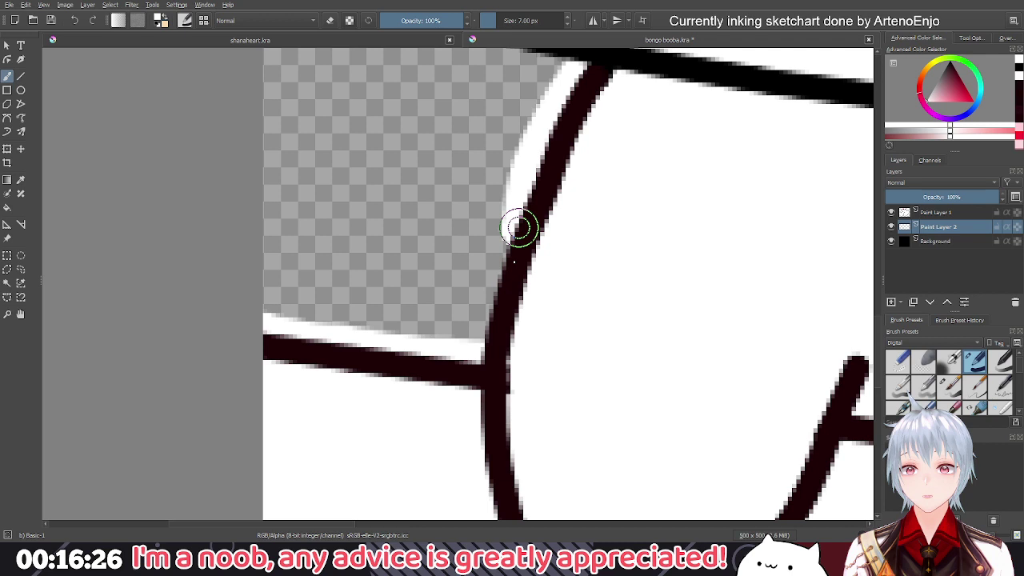
pyautogui.hotkey('ctrl', 'z')
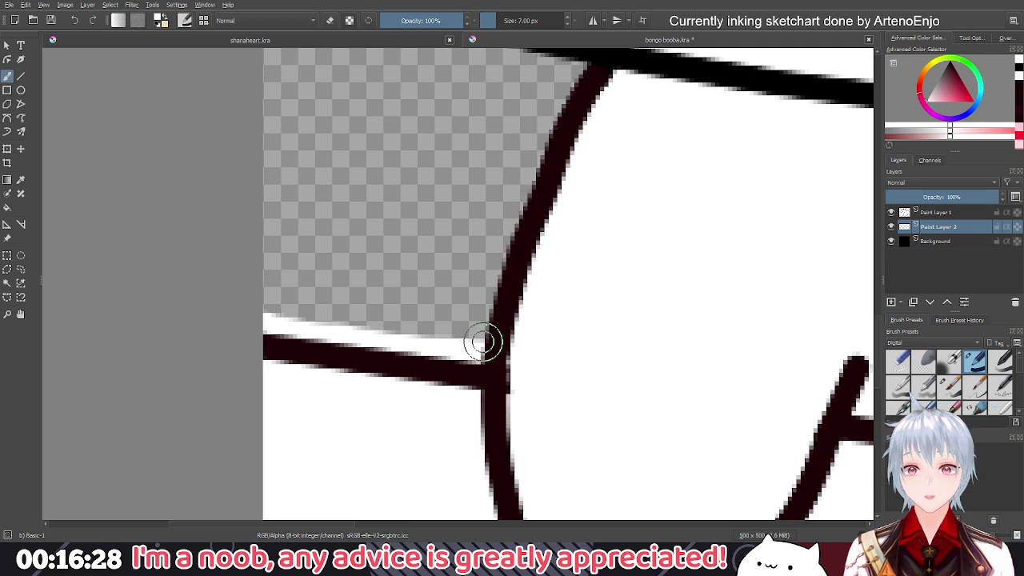
pyautogui.moveTo(482, 342)
pyautogui.mouseDown()
pyautogui.moveTo(578, 81)
pyautogui.moveTo(581, 224)
pyautogui.moveTo(494, 203)
pyautogui.moveTo(370, 154)
pyautogui.mouseUp()
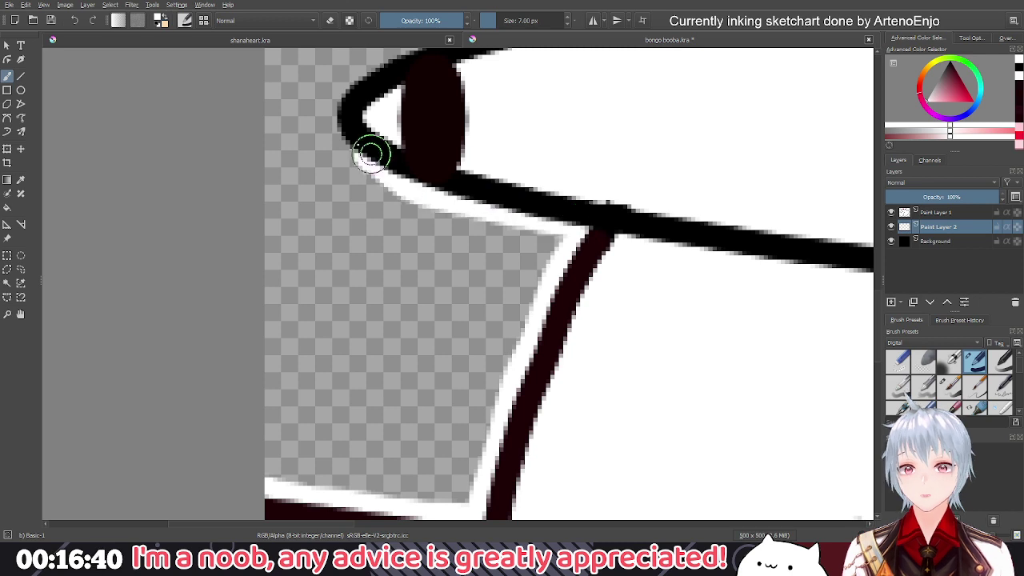
pyautogui.moveTo(324, 90)
pyautogui.mouseDown()
pyautogui.moveTo(384, 175)
pyautogui.moveTo(334, 107)
pyautogui.moveTo(299, 242)
pyautogui.mouseUp()
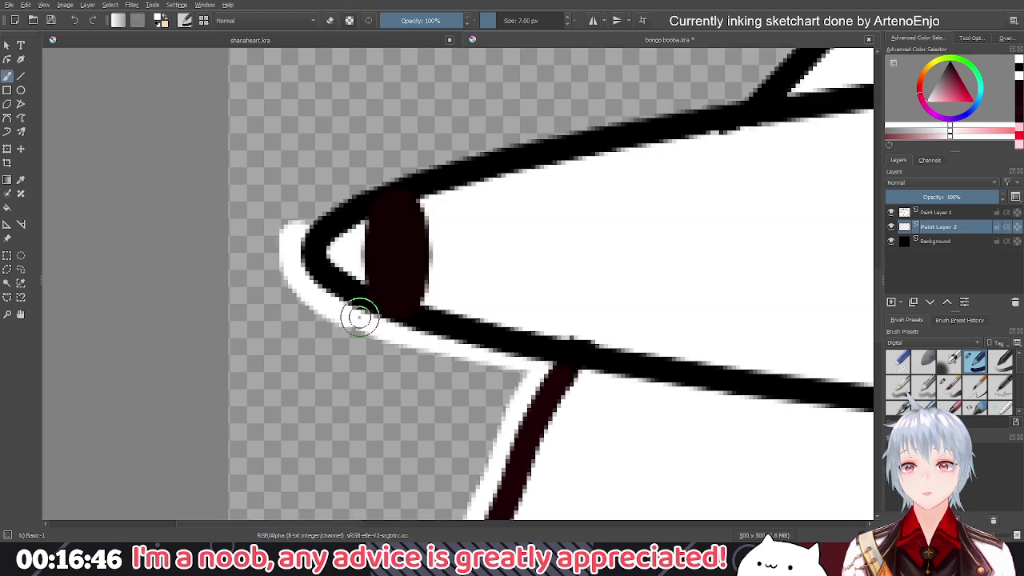
pyautogui.moveTo(359, 317); pyautogui.dragTo(342, 378)
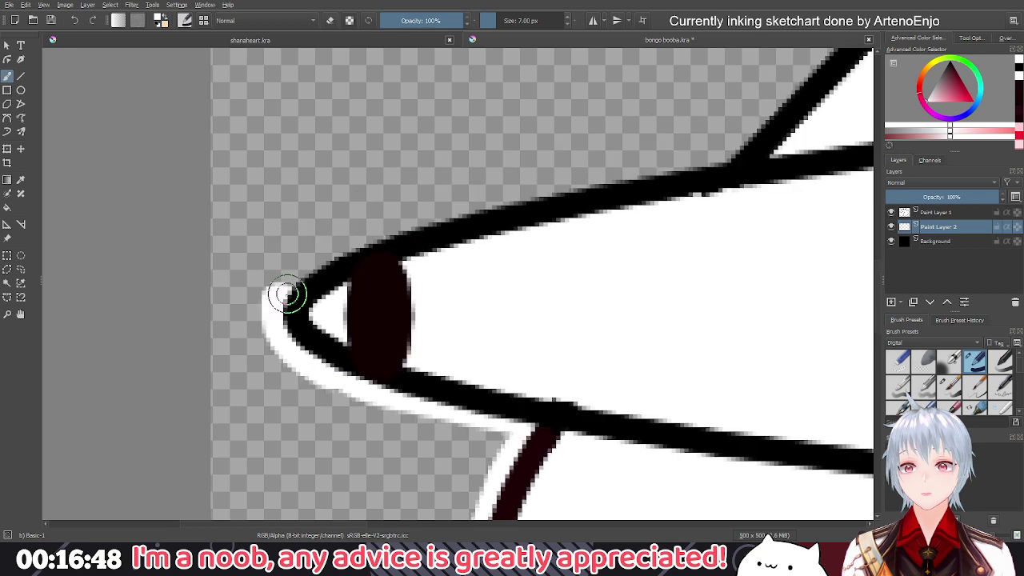
pyautogui.moveTo(286, 295)
pyautogui.mouseDown()
pyautogui.moveTo(363, 244)
pyautogui.moveTo(416, 227)
pyautogui.moveTo(729, 160)
pyautogui.mouseUp()
pyautogui.scroll(-3, 476, 339)
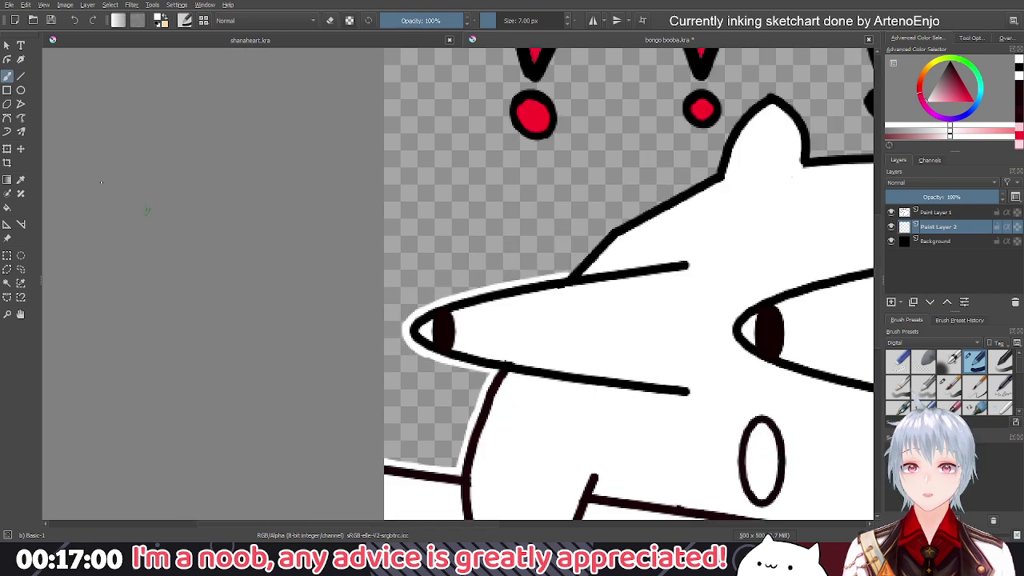
# With the Bezier Curve tool, draw a white border line along the short forehead edge just above the left eye
pyautogui.press('x')
pyautogui.click(6, 117)
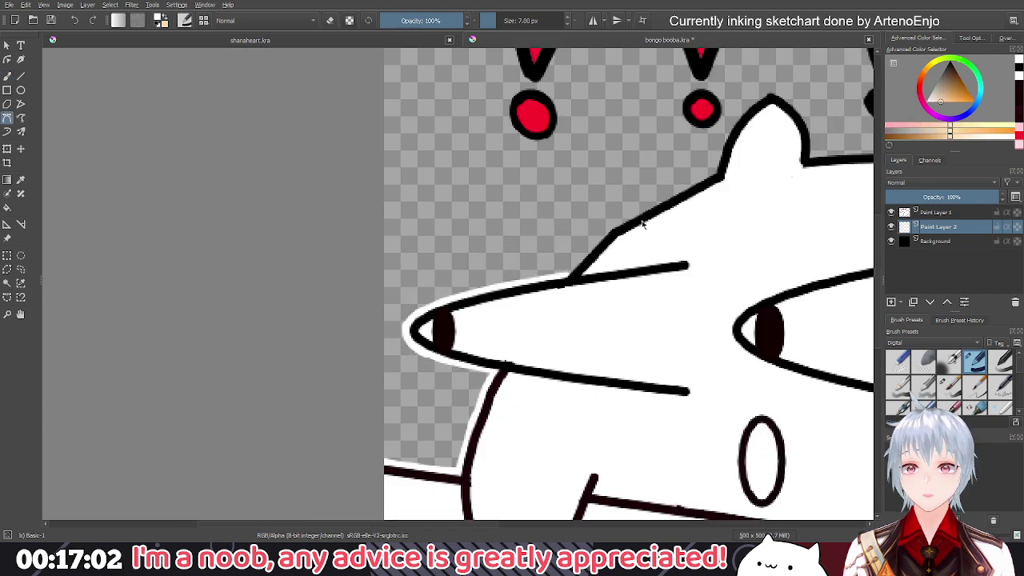
pyautogui.click(612, 228)
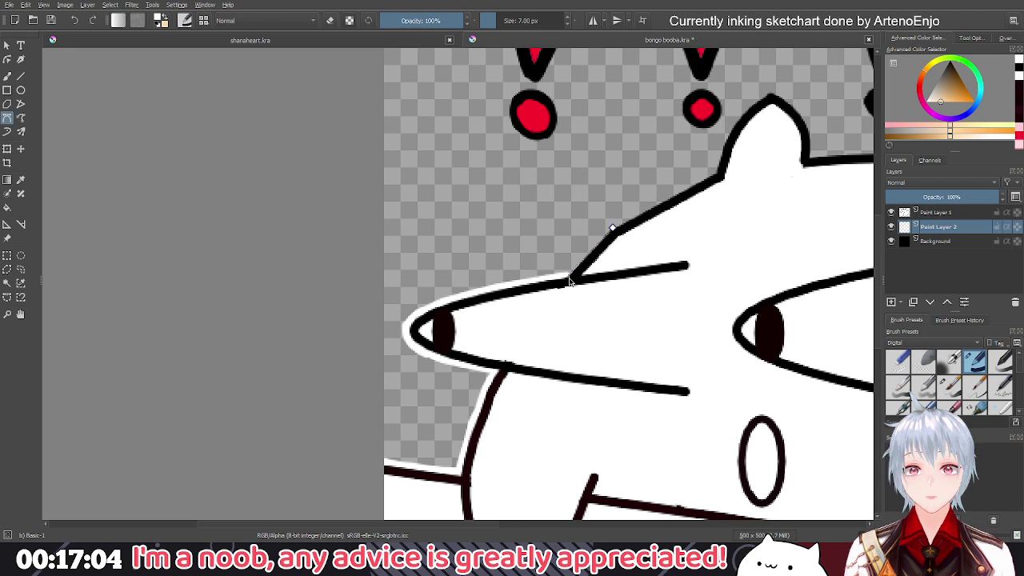
pyautogui.doubleClick(570, 280)
pyautogui.moveTo(569, 280); pyautogui.dragTo(511, 330)
# Draw straight white border lines along the head's slope from the forehead corner to the base of the left ear
pyautogui.click(552, 276)
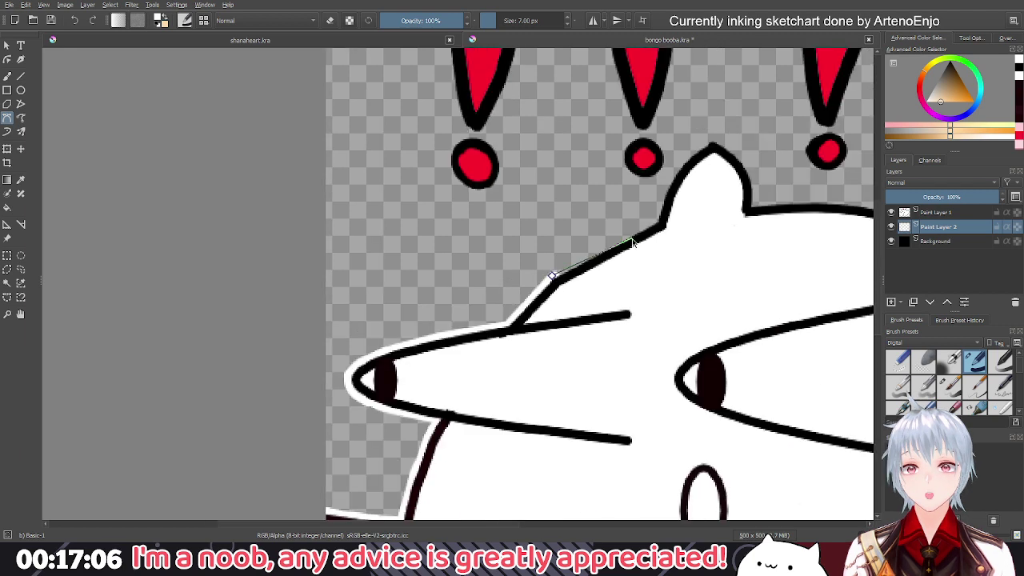
pyautogui.doubleClick(662, 223)
pyautogui.moveTo(547, 285); pyautogui.dragTo(524, 310)
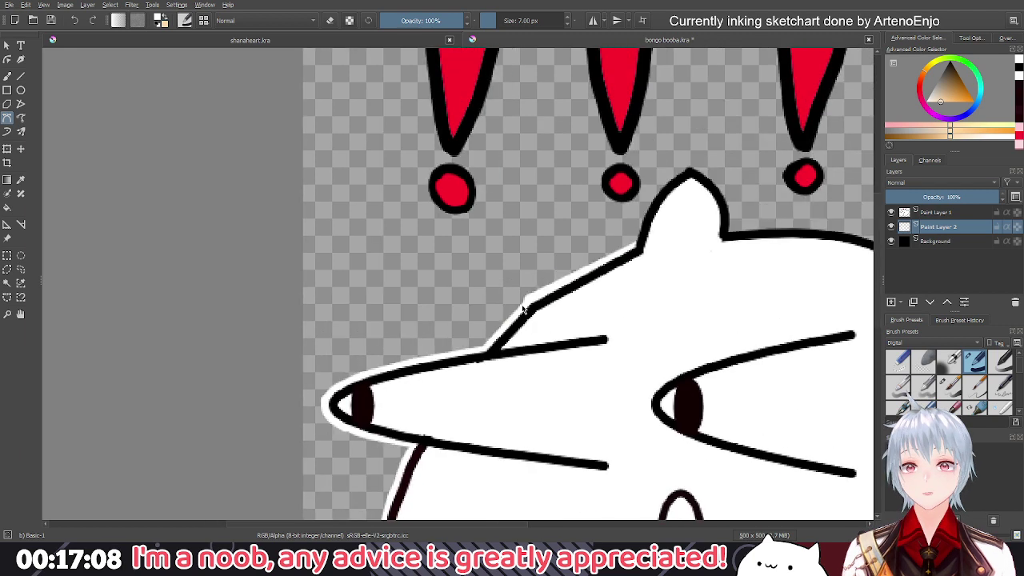
pyautogui.click(526, 306)
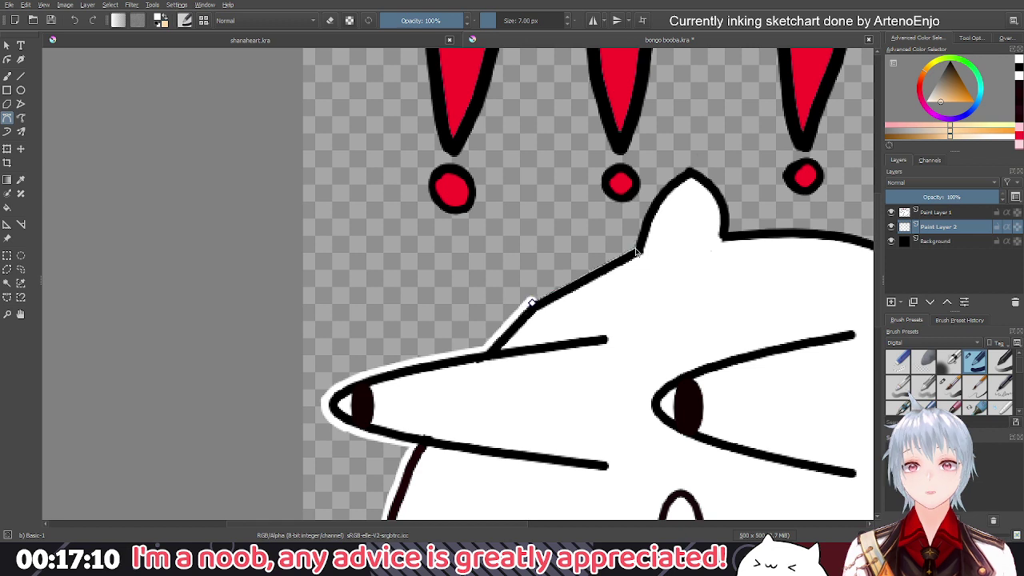
pyautogui.doubleClick(635, 253)
# Outline both sides of the left ear with curved white border lines meeting at its tip
pyautogui.moveTo(636, 252); pyautogui.dragTo(593, 330)
pyautogui.click(650, 214)
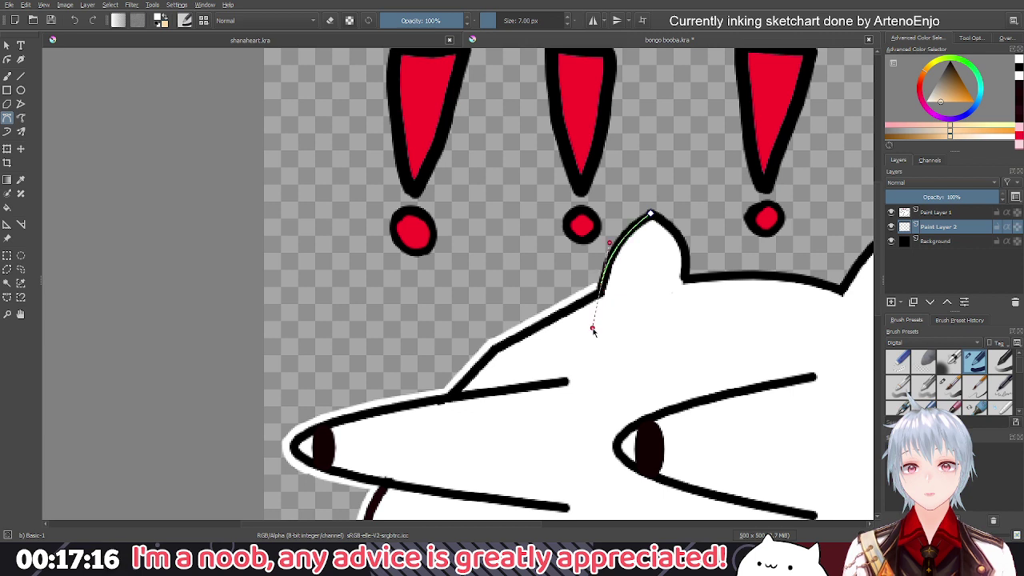
pyautogui.doubleClick(632, 238)
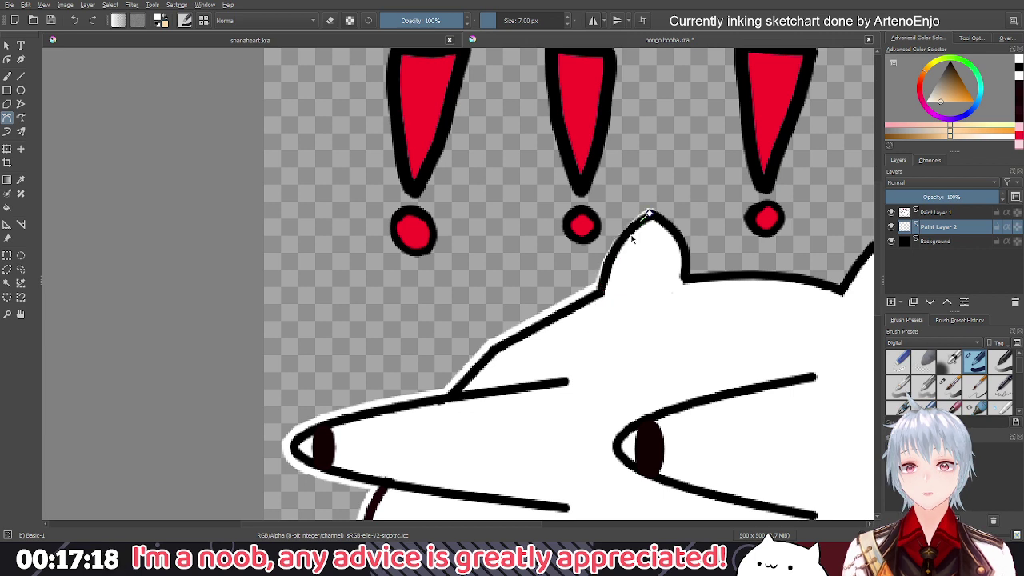
pyautogui.click(650, 214)
pyautogui.moveTo(599, 288); pyautogui.dragTo(590, 339)
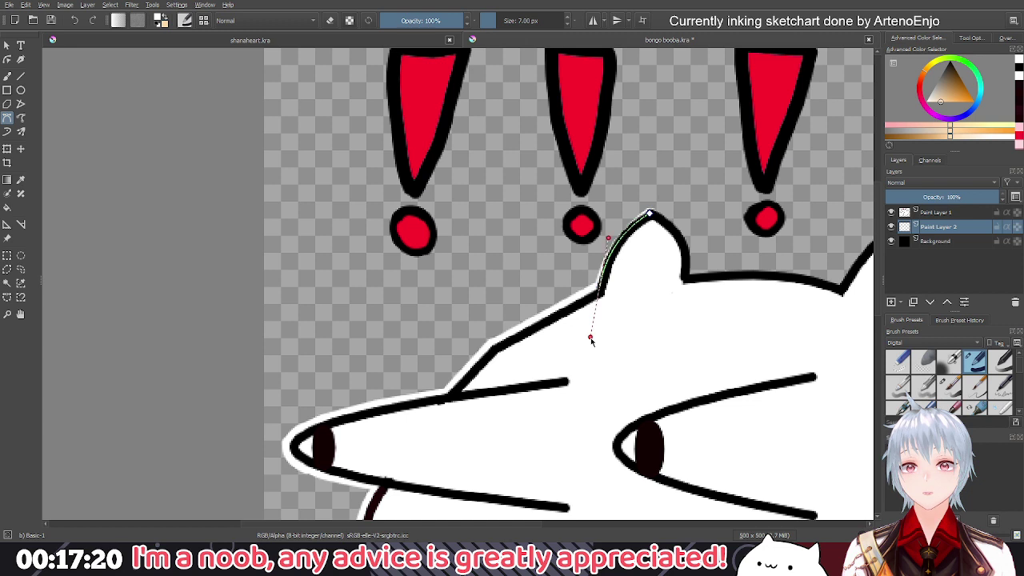
pyautogui.doubleClick(593, 344)
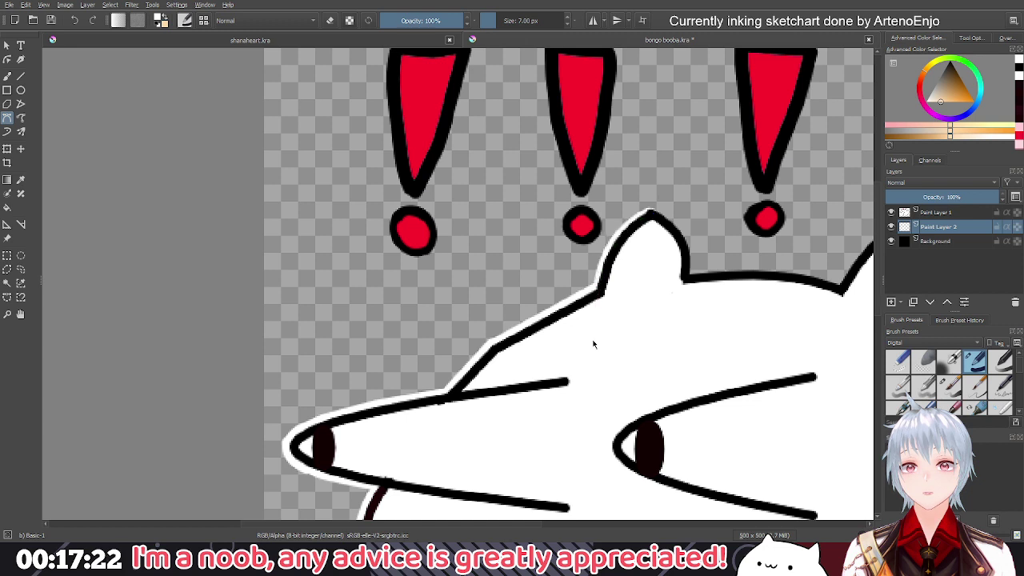
pyautogui.click(650, 211)
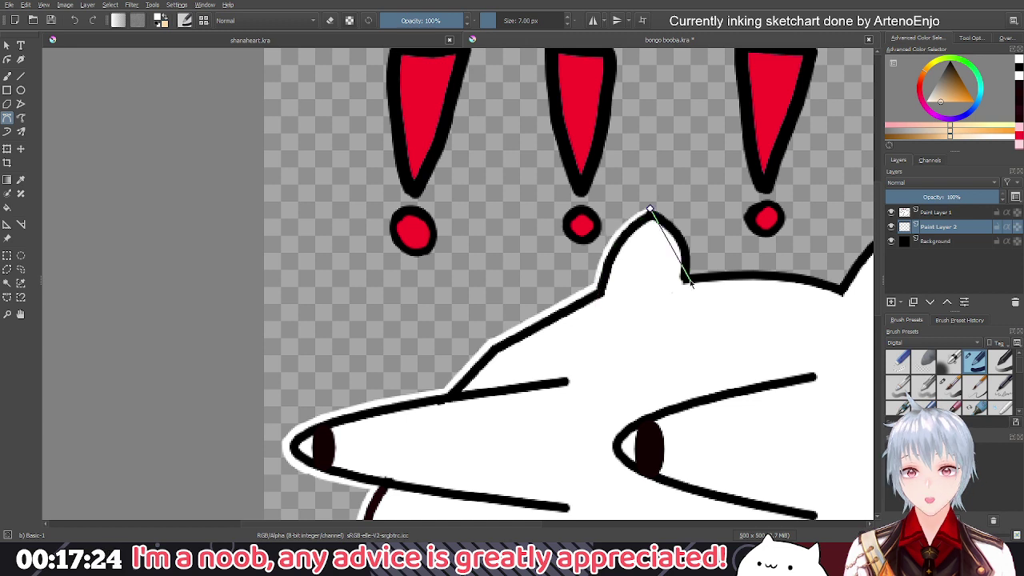
pyautogui.moveTo(685, 276); pyautogui.dragTo(674, 315)
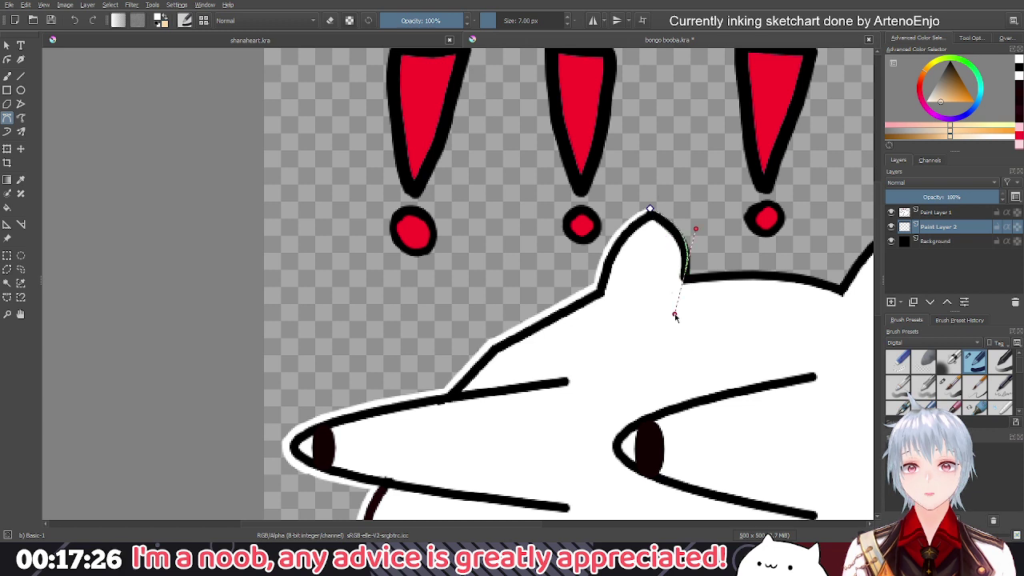
pyautogui.doubleClick(688, 274)
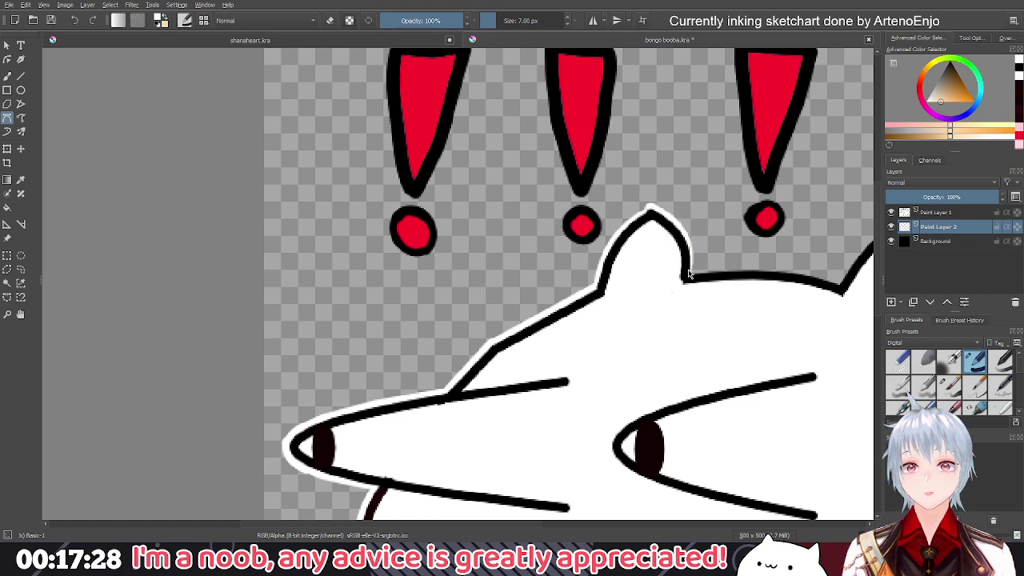
# Draw white border curves along the top of the head between the ears and up the right ear's inner side
pyautogui.click(687, 275)
pyautogui.moveTo(843, 284); pyautogui.dragTo(714, 313)
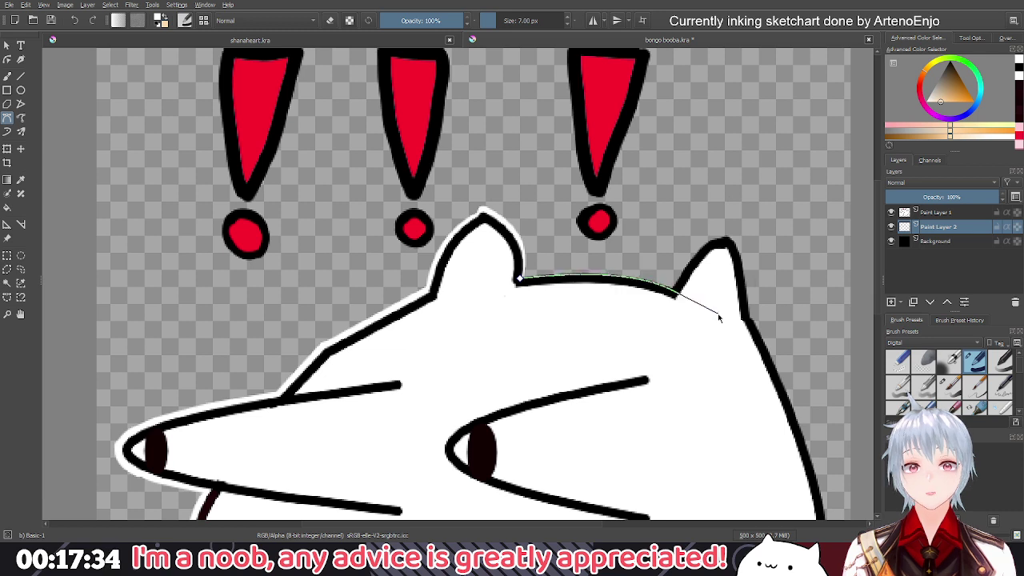
pyautogui.click(523, 272)
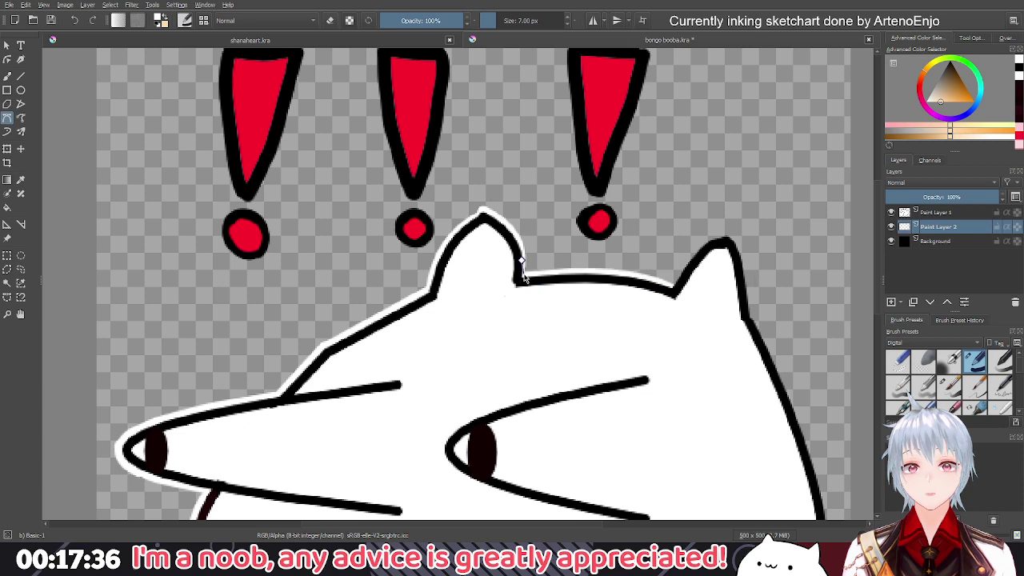
pyautogui.click(724, 242)
pyautogui.moveTo(675, 287); pyautogui.dragTo(663, 330)
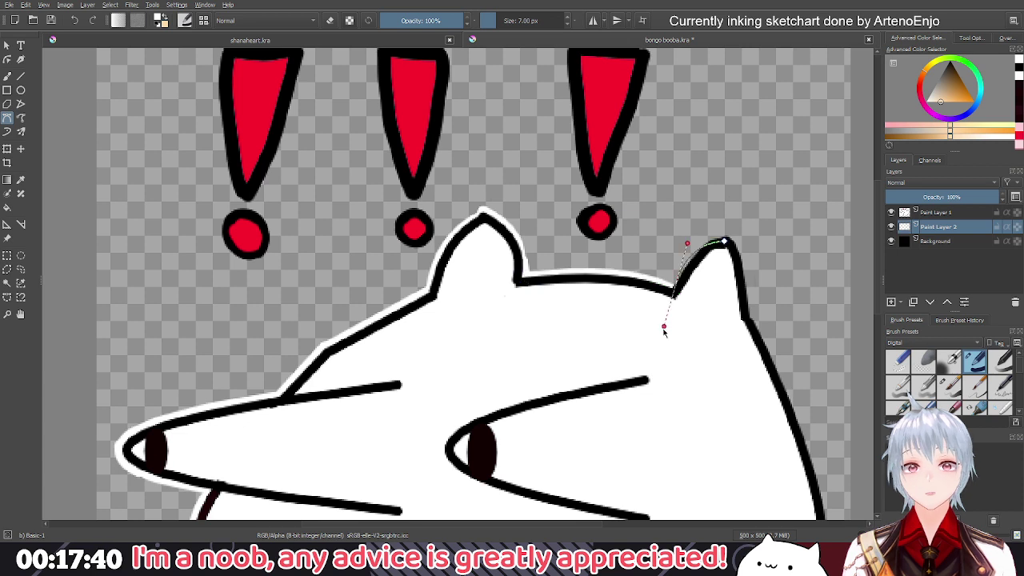
pyautogui.click(723, 246)
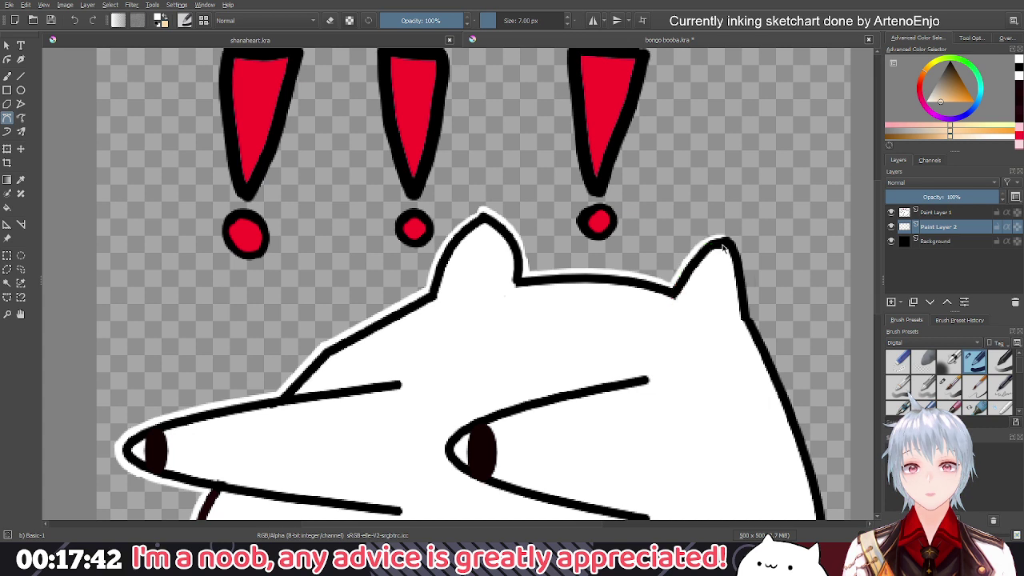
pyautogui.click(725, 239)
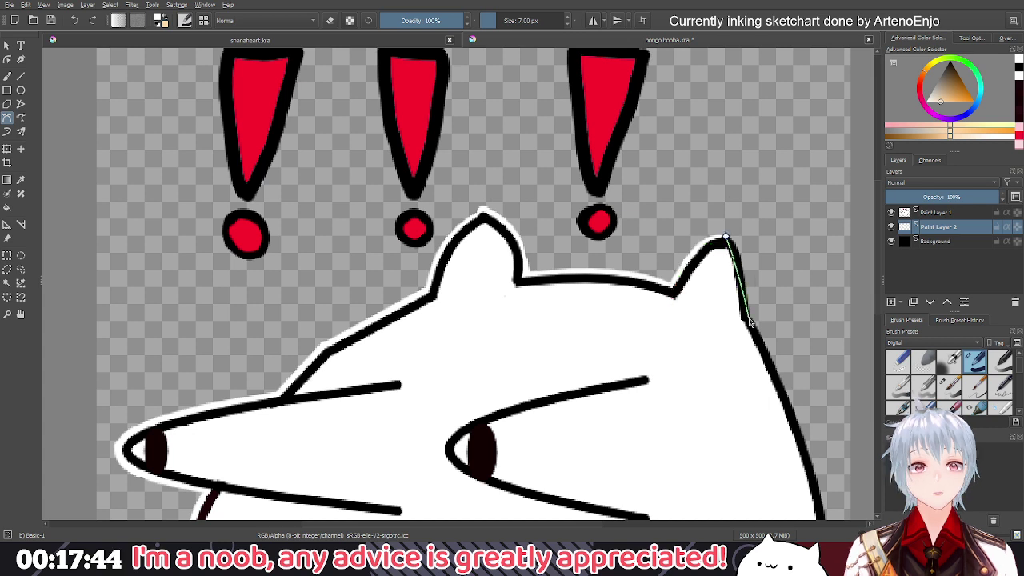
pyautogui.click(750, 322)
pyautogui.click(735, 246)
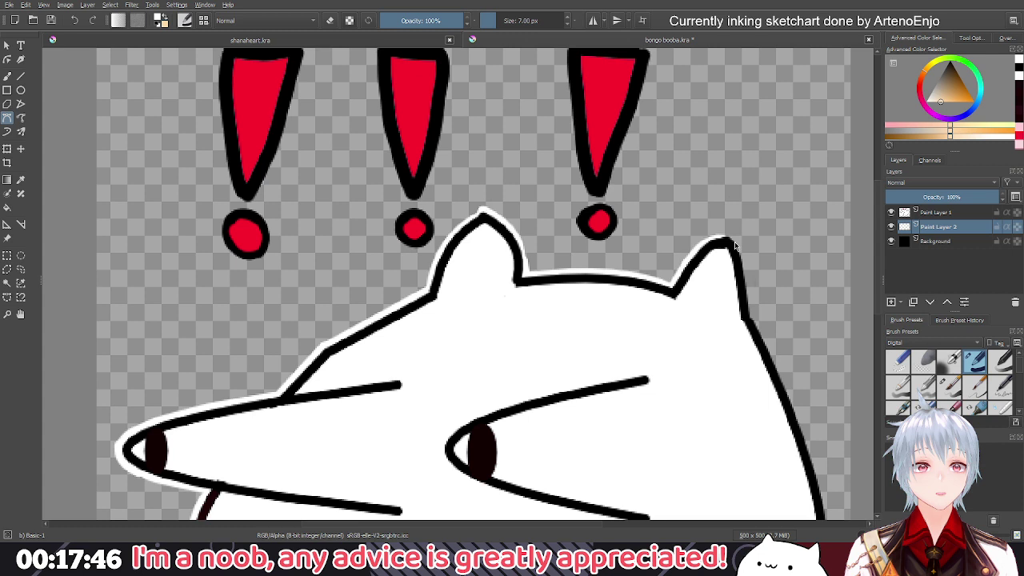
# Draw a curved white border line down the right ear's outer side from its tip to its base
pyautogui.click(725, 239)
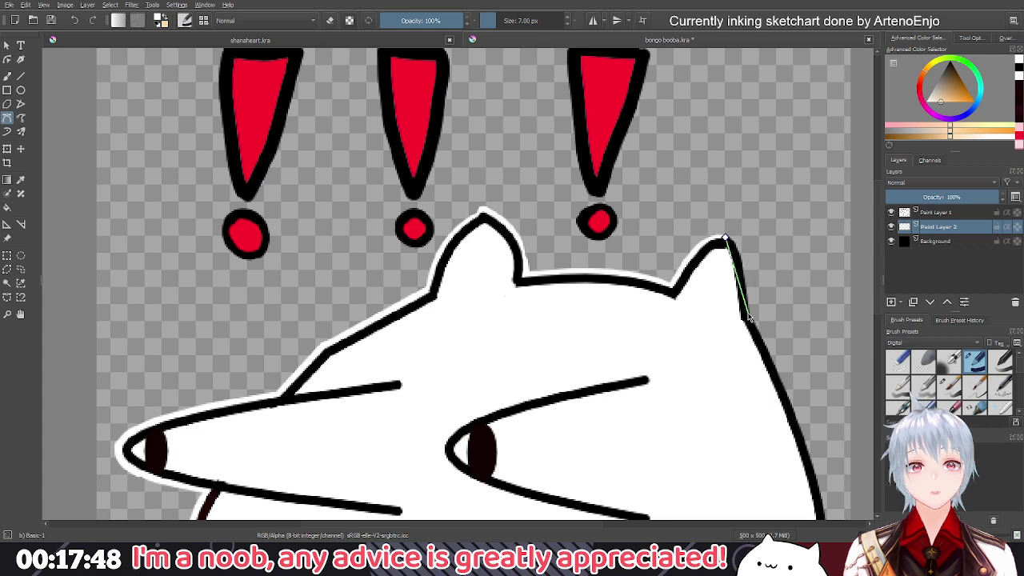
pyautogui.moveTo(749, 317)
pyautogui.mouseDown()
pyautogui.moveTo(756, 391)
pyautogui.moveTo(765, 293)
pyautogui.moveTo(720, 211)
pyautogui.mouseUp()
pyautogui.press('Return')
# Continue the white border with curves down the right side of the body from the ear's base to the desk
pyautogui.click(680, 168)
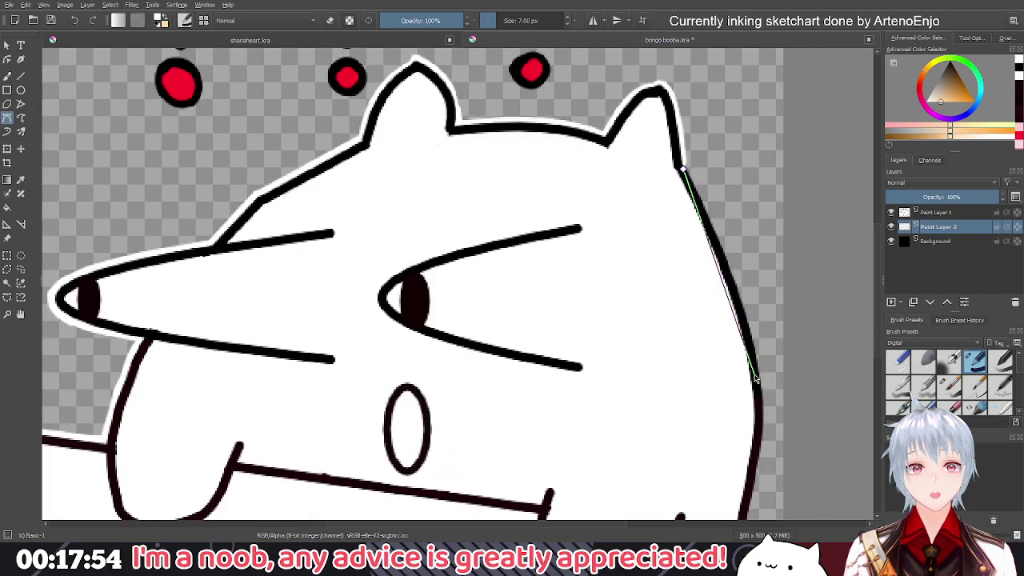
pyautogui.moveTo(755, 367); pyautogui.dragTo(748, 407)
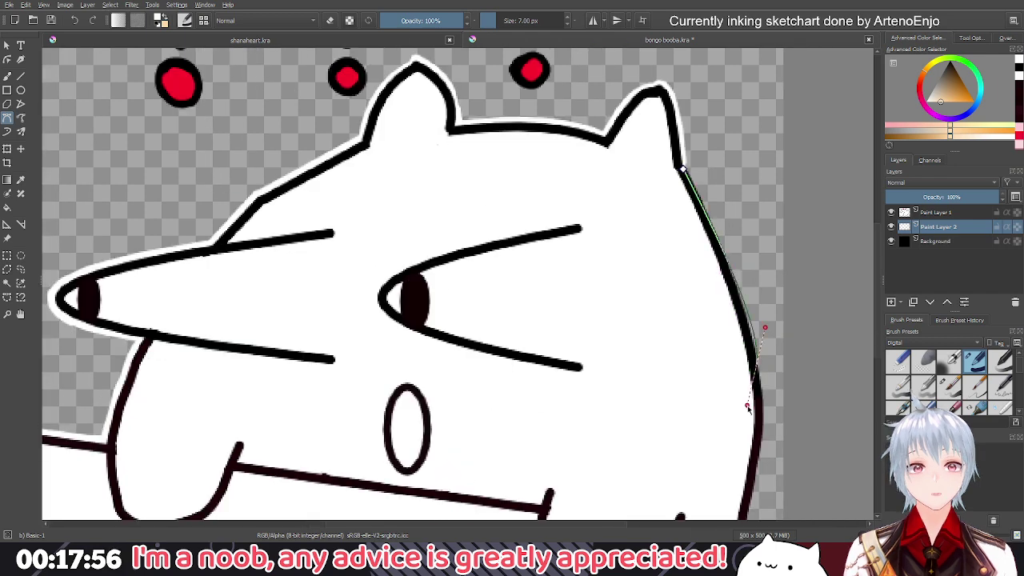
pyautogui.press('Return')
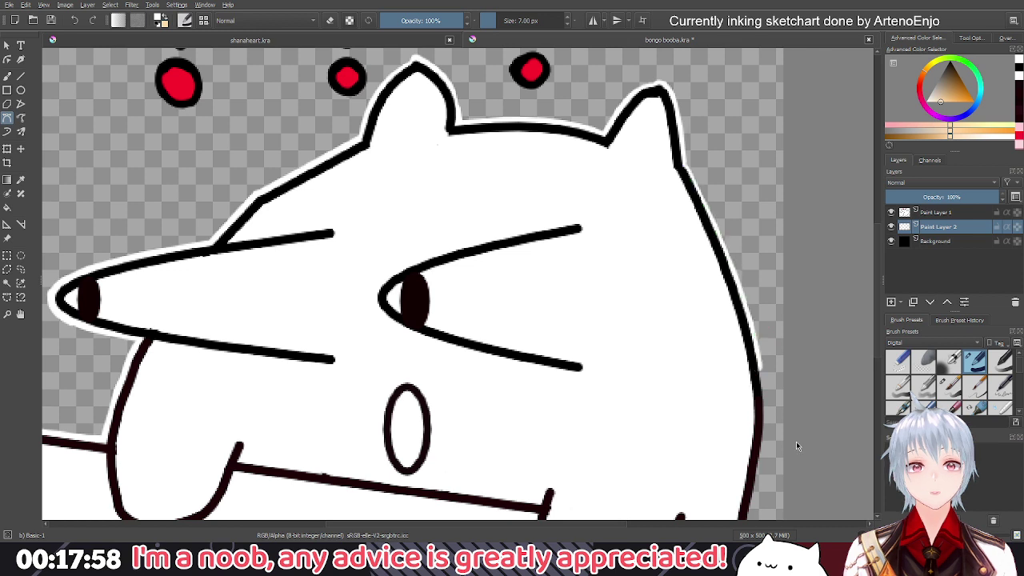
pyautogui.click(743, 255)
pyautogui.moveTo(795, 445); pyautogui.dragTo(738, 360)
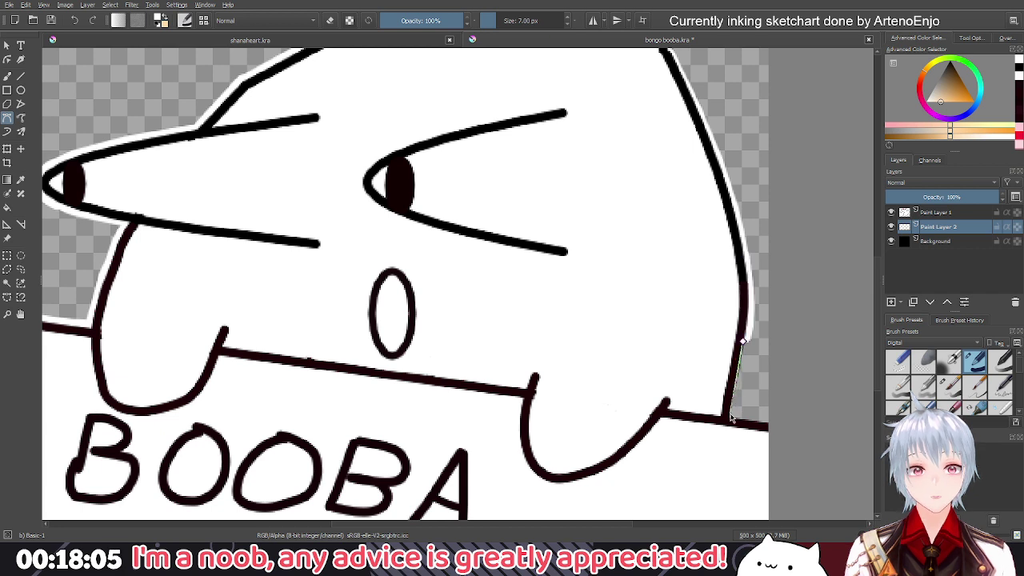
pyautogui.press('Return')
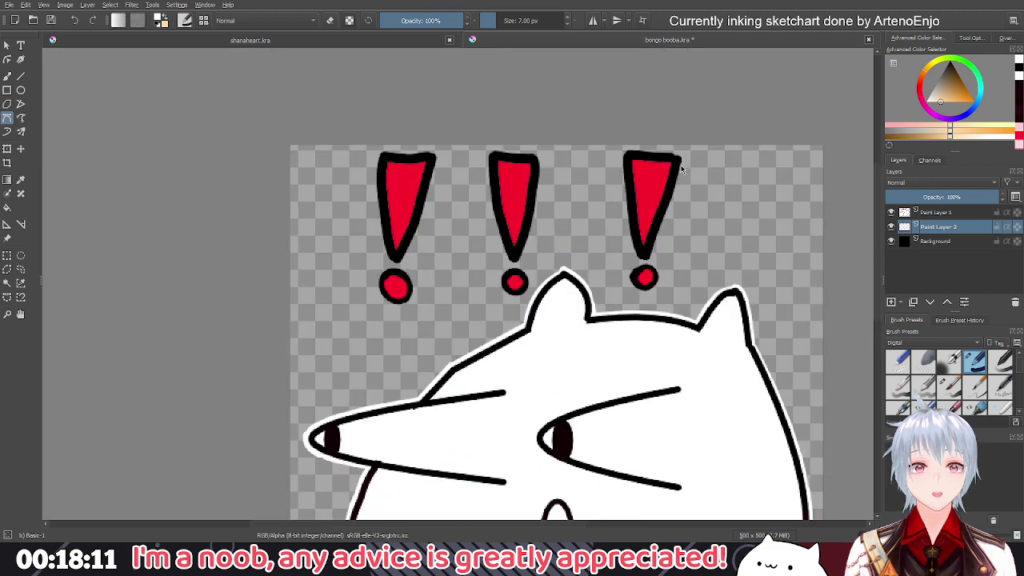
# Draw white border lines along both sides and across the top of the right exclamation mark's wedge
pyautogui.scroll(2, 679, 165)
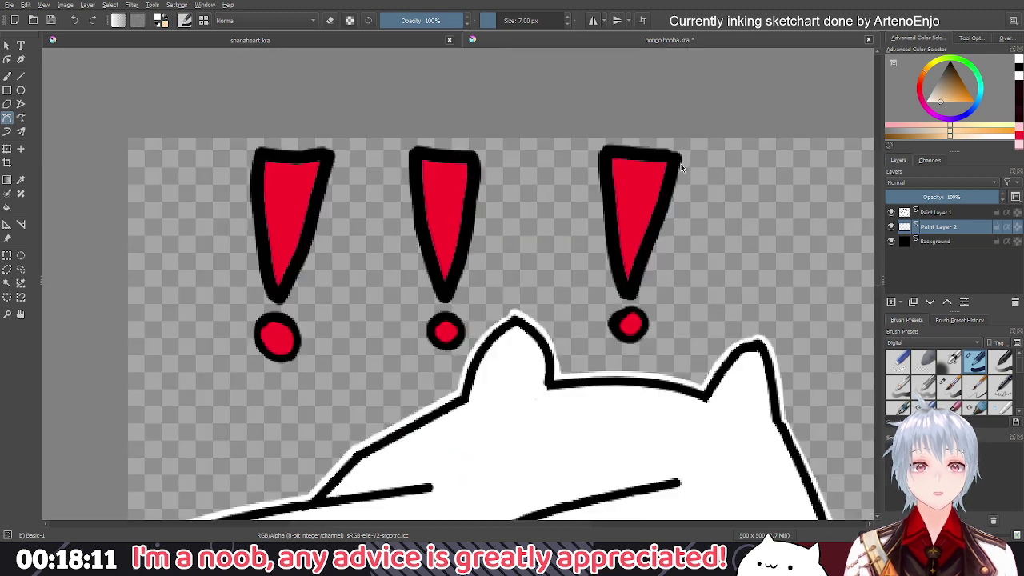
pyautogui.moveTo(681, 158); pyautogui.dragTo(640, 296)
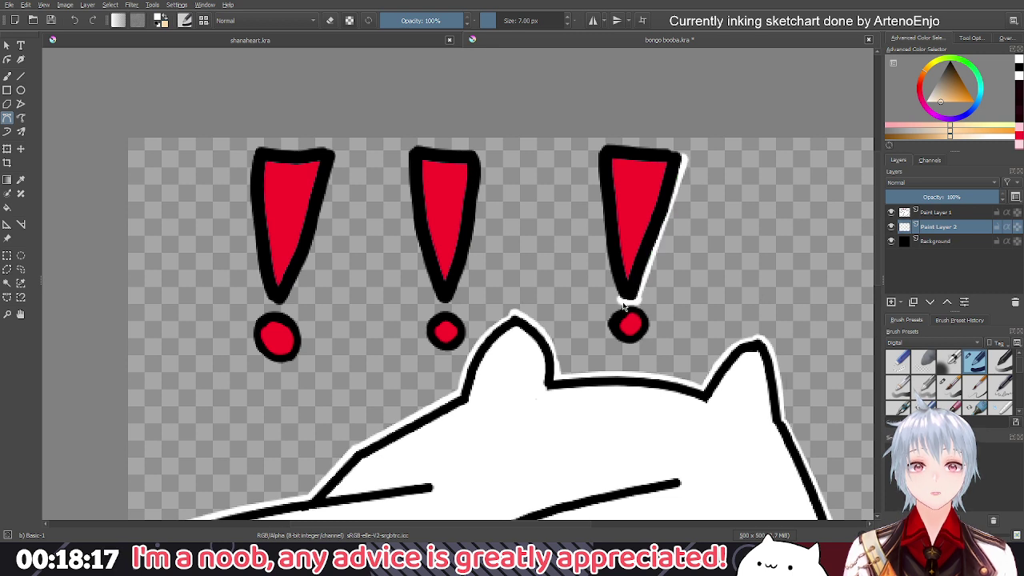
pyautogui.click(620, 297)
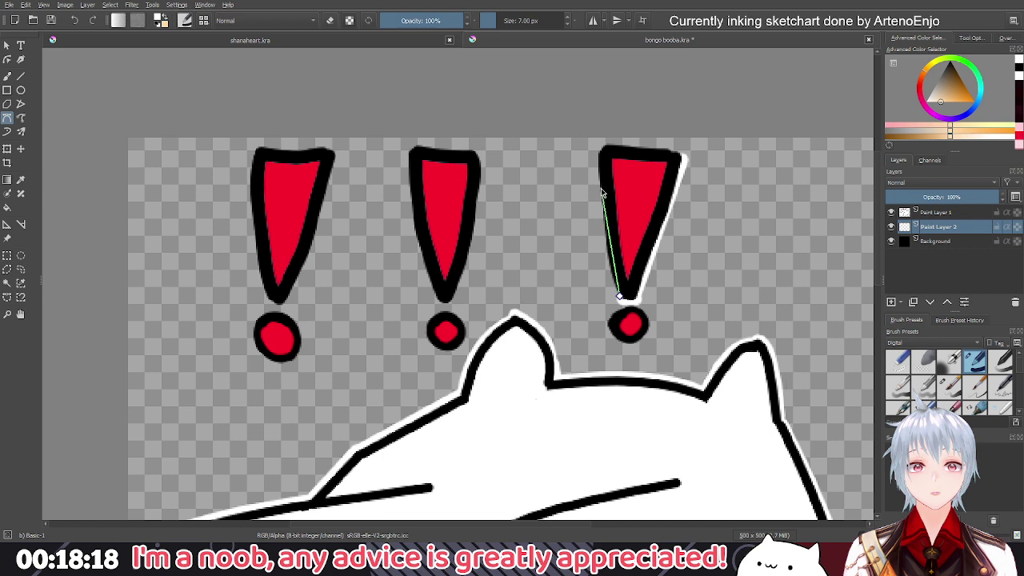
pyautogui.doubleClick(600, 141)
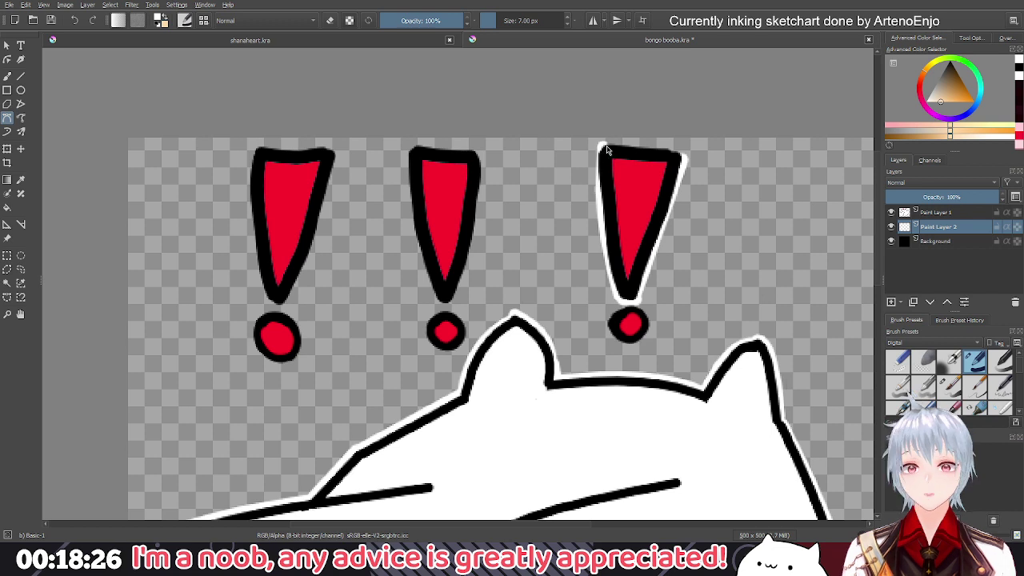
pyautogui.doubleClick(606, 146)
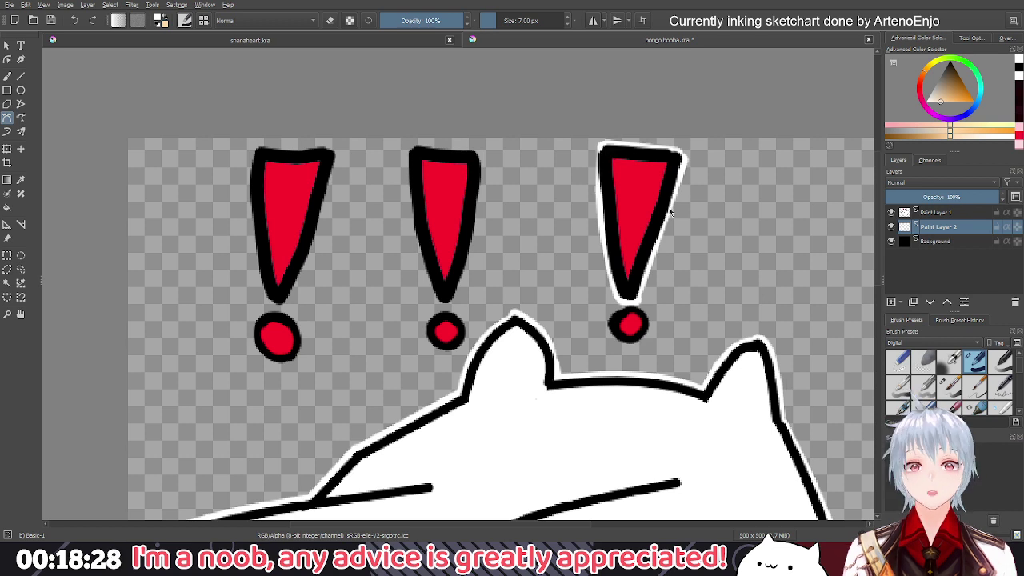
# Thicken the white border along the upper left side of the right exclamation mark
pyautogui.click(599, 144)
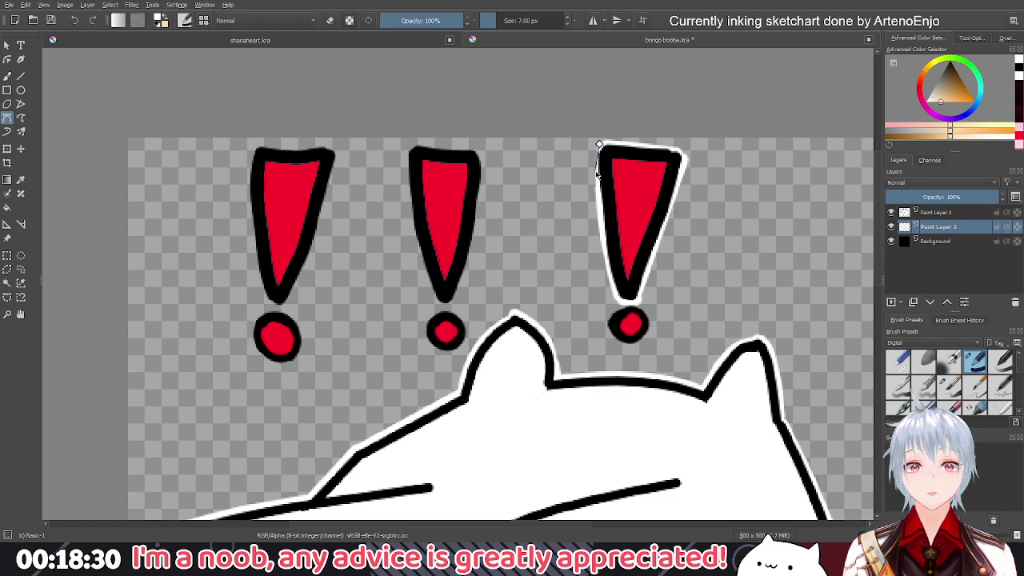
pyautogui.click(594, 177)
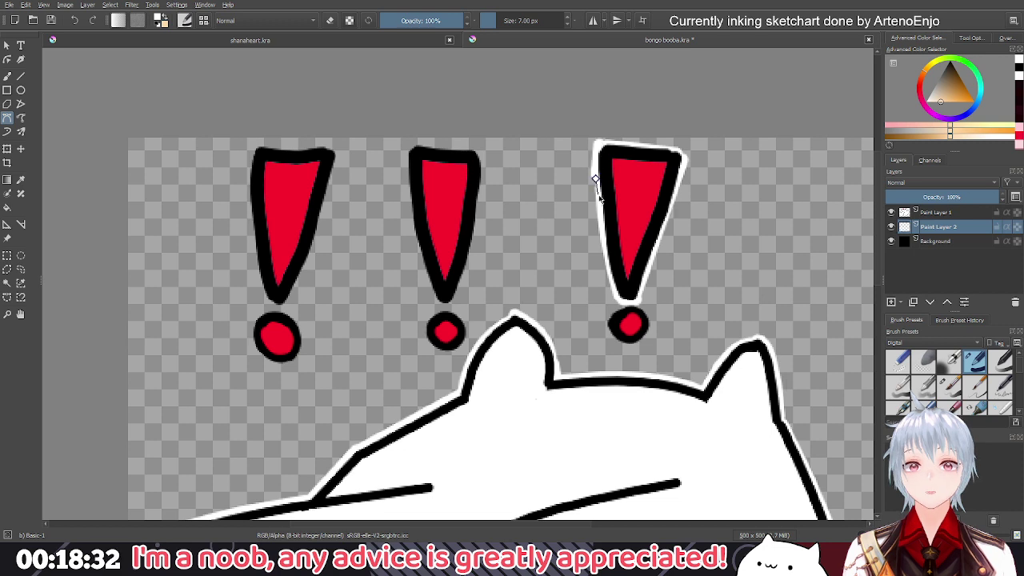
pyautogui.doubleClick(599, 195)
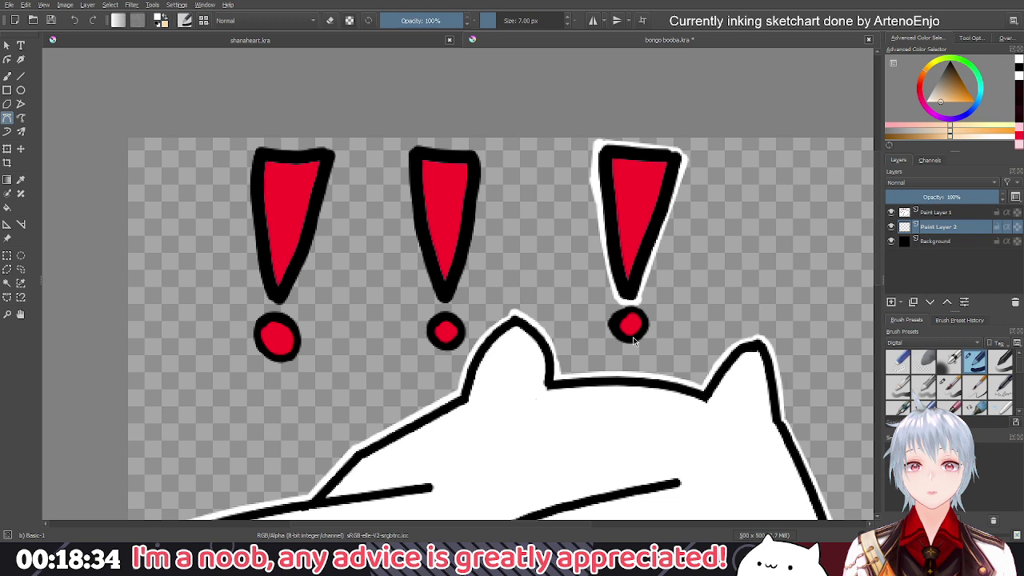
# Paint freehand white rings around the dots of all three exclamation marks with the brush tool
pyautogui.click(630, 304)
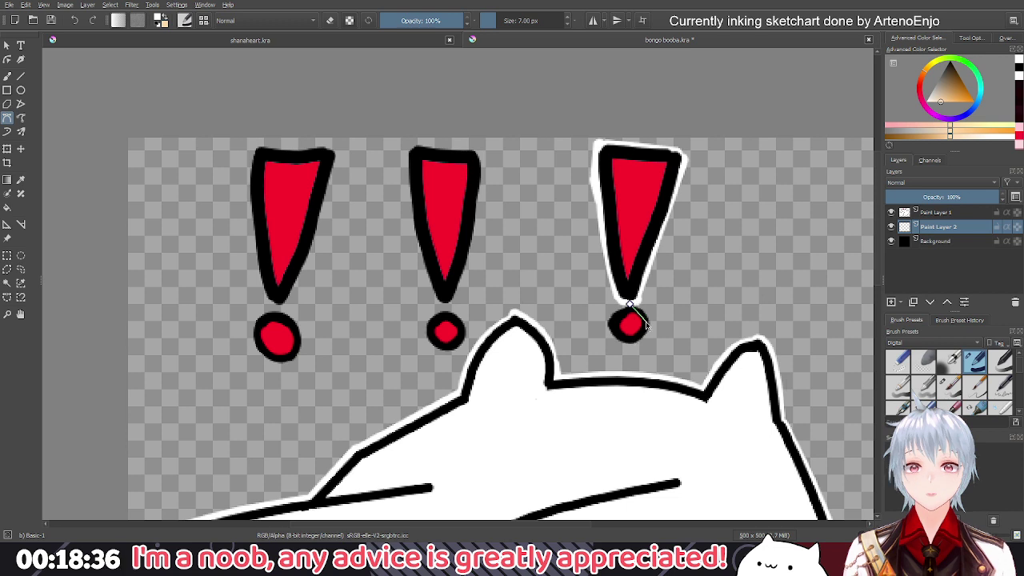
pyautogui.press('b')
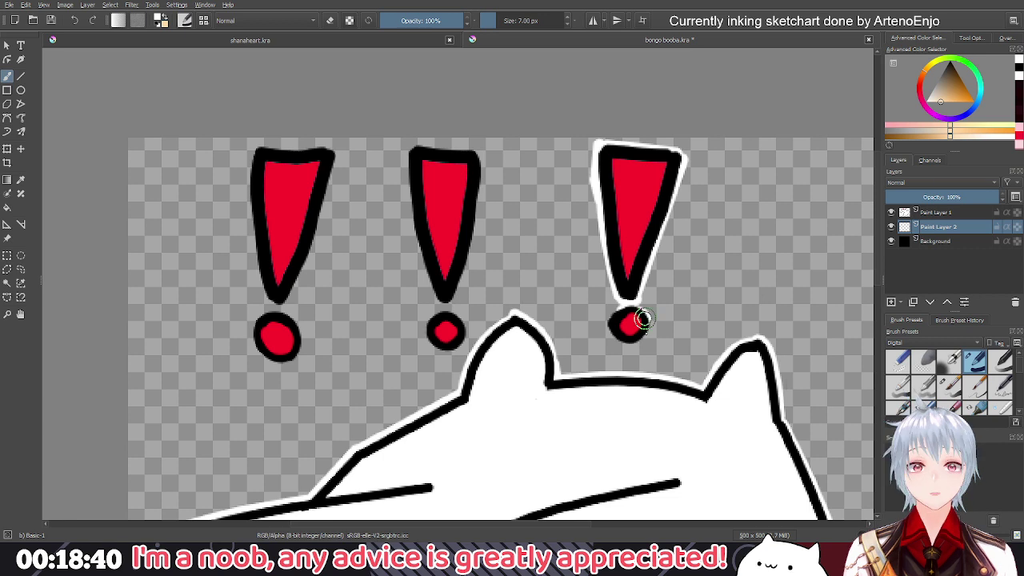
pyautogui.moveTo(644, 318)
pyautogui.mouseDown()
pyautogui.moveTo(610, 333)
pyautogui.moveTo(638, 306)
pyautogui.mouseUp()
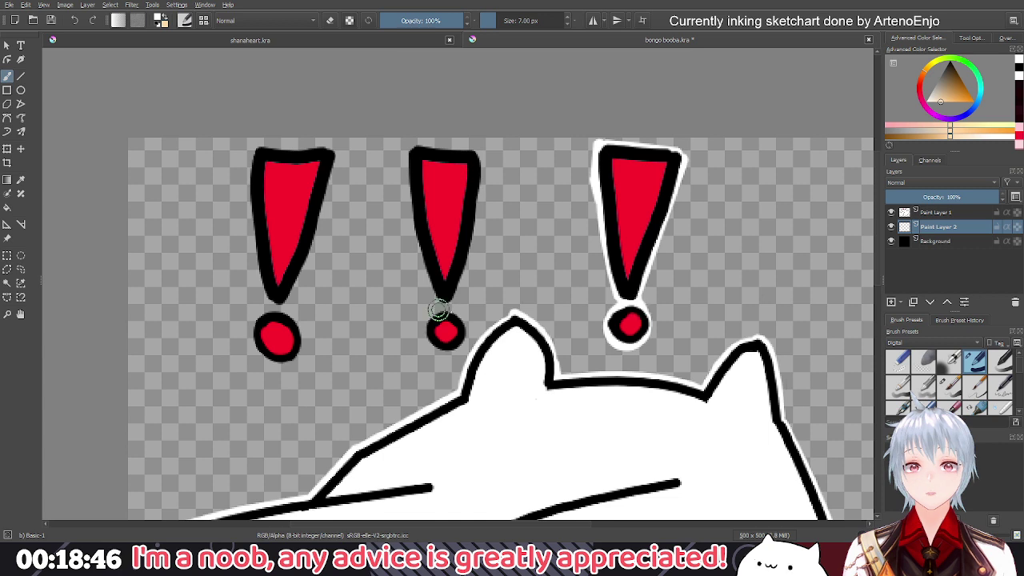
pyautogui.moveTo(439, 310)
pyautogui.mouseDown()
pyautogui.moveTo(457, 336)
pyautogui.moveTo(432, 331)
pyautogui.moveTo(432, 351)
pyautogui.mouseUp()
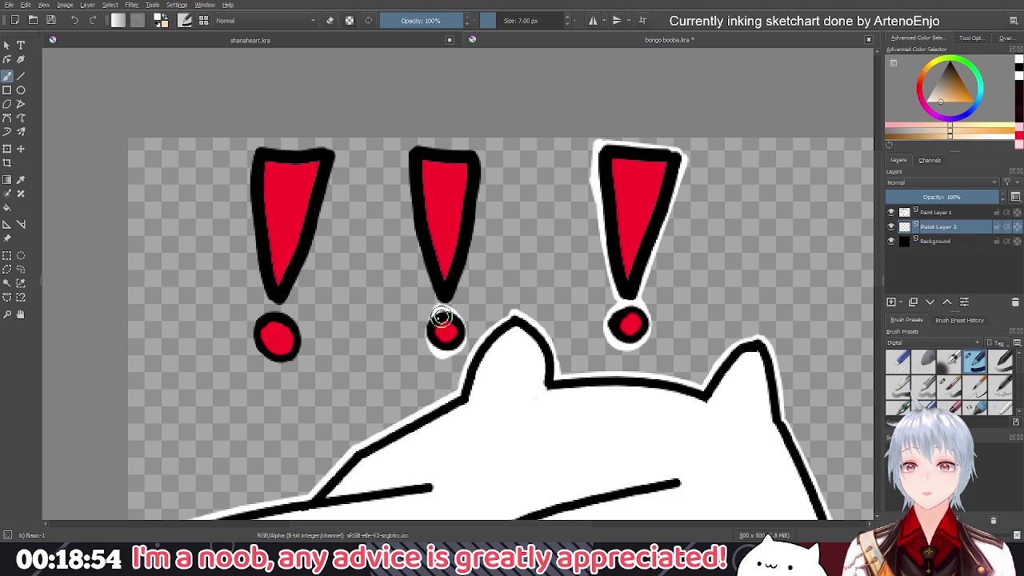
pyautogui.scroll(3, 441, 317)
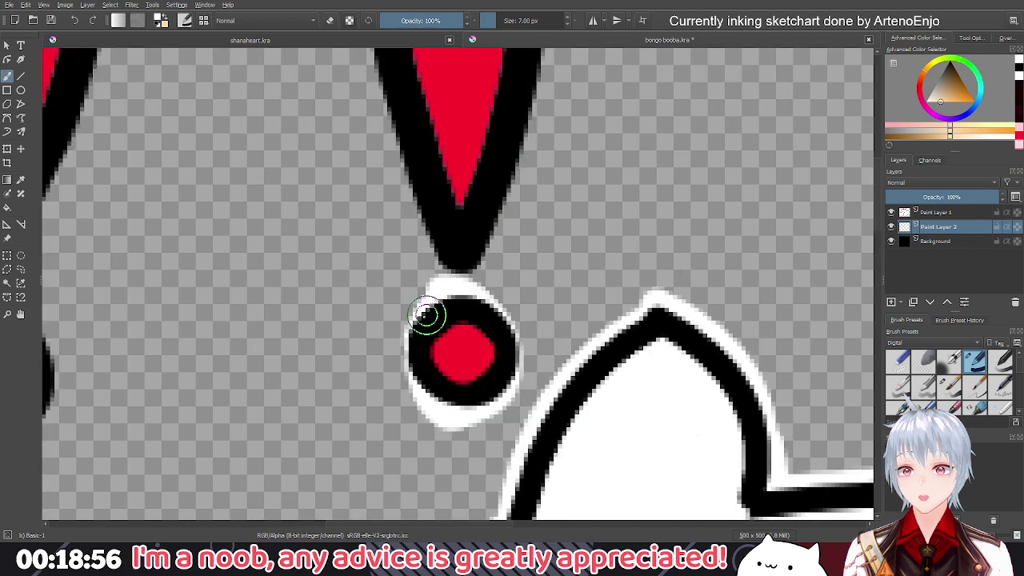
pyautogui.moveTo(426, 315)
pyautogui.mouseDown()
pyautogui.moveTo(505, 371)
pyautogui.moveTo(416, 314)
pyautogui.mouseUp()
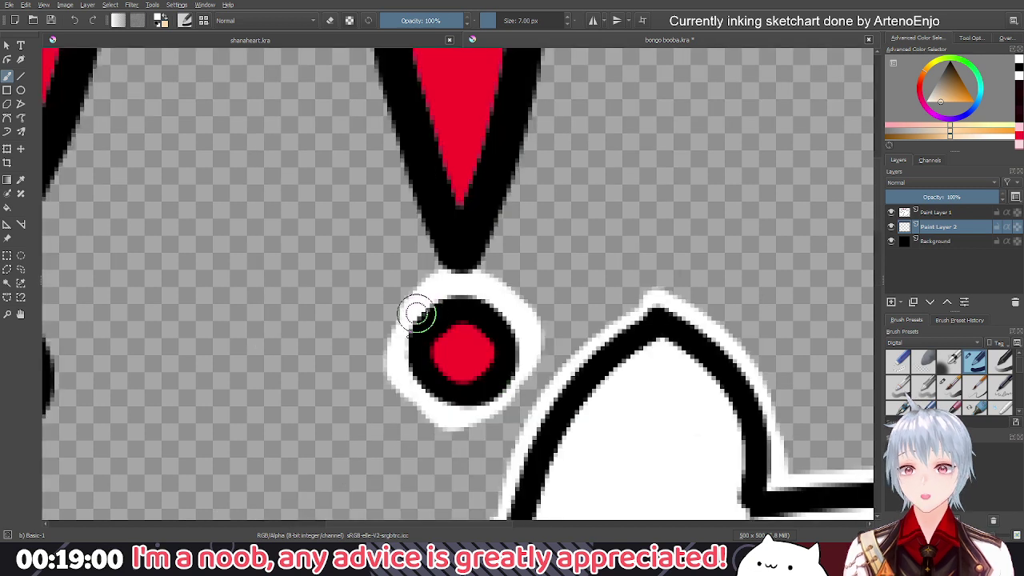
pyautogui.moveTo(460, 342); pyautogui.dragTo(905, 340)
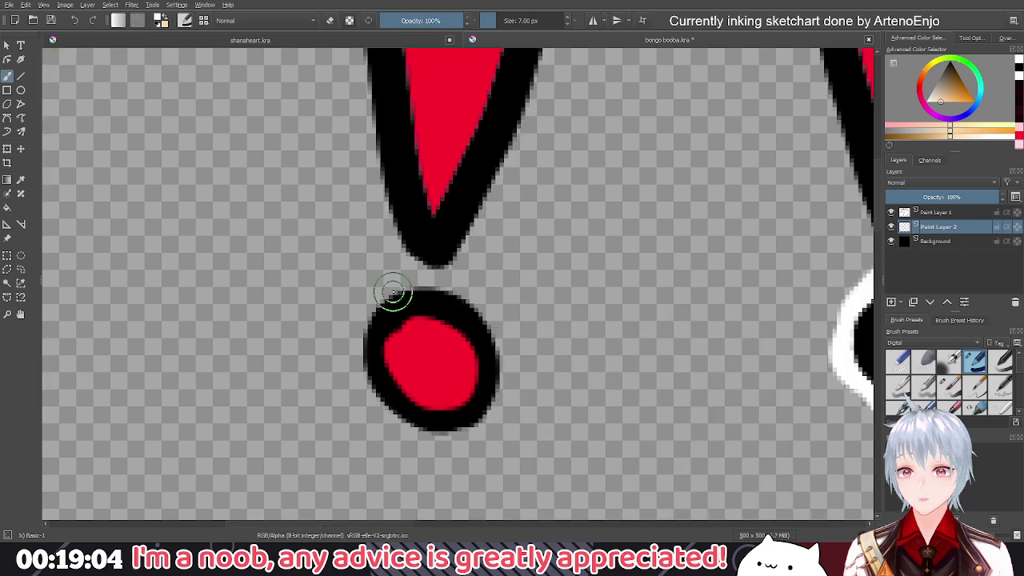
pyautogui.moveTo(392, 293)
pyautogui.mouseDown()
pyautogui.moveTo(491, 340)
pyautogui.moveTo(451, 440)
pyautogui.moveTo(370, 322)
pyautogui.moveTo(387, 283)
pyautogui.mouseUp()
# Outline the left exclamation mark's wedge with white Bezier curves down both sides and across its top edge
pyautogui.scroll(-2, 370, 448)
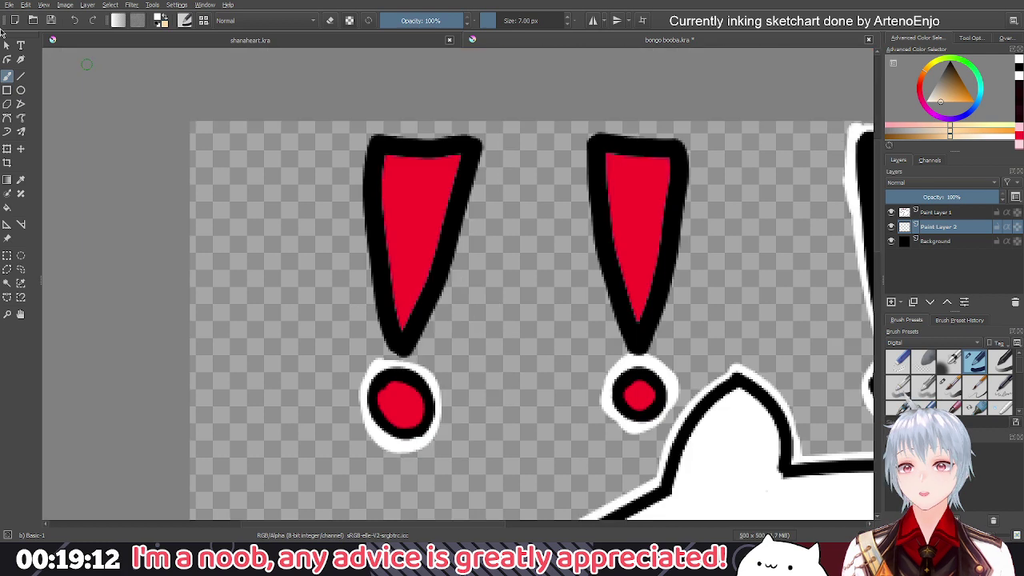
pyautogui.click(7, 118)
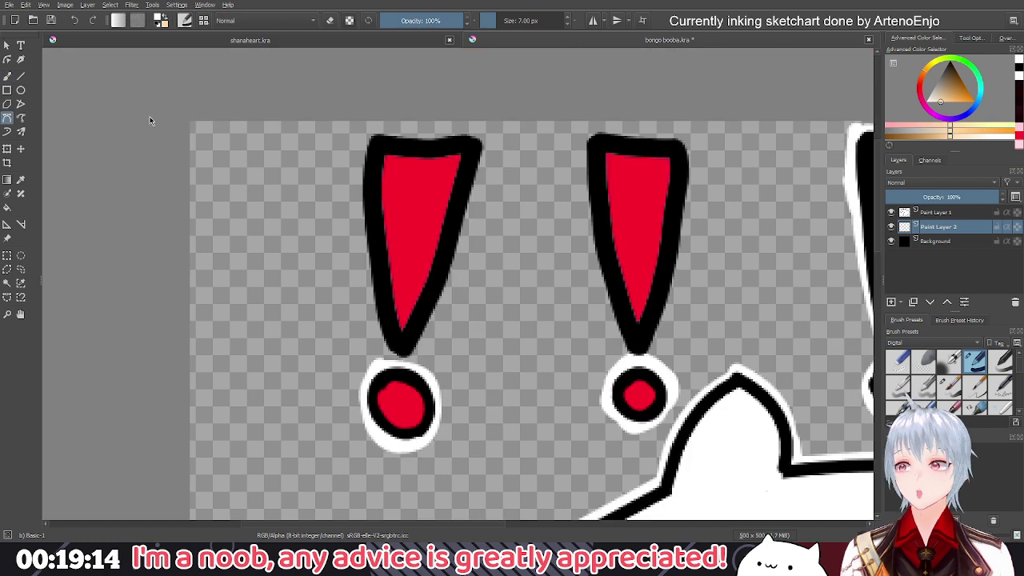
pyautogui.click(479, 146)
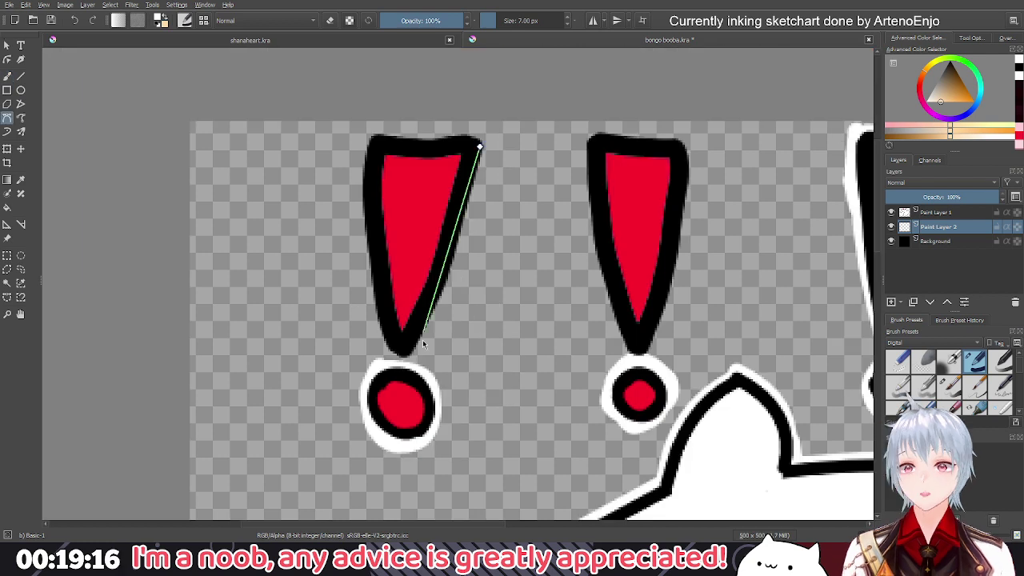
pyautogui.moveTo(409, 354)
pyautogui.mouseDown()
pyautogui.moveTo(387, 364)
pyautogui.moveTo(419, 362)
pyautogui.moveTo(441, 410)
pyautogui.mouseUp()
pyautogui.press('Return')
pyautogui.click(373, 138)
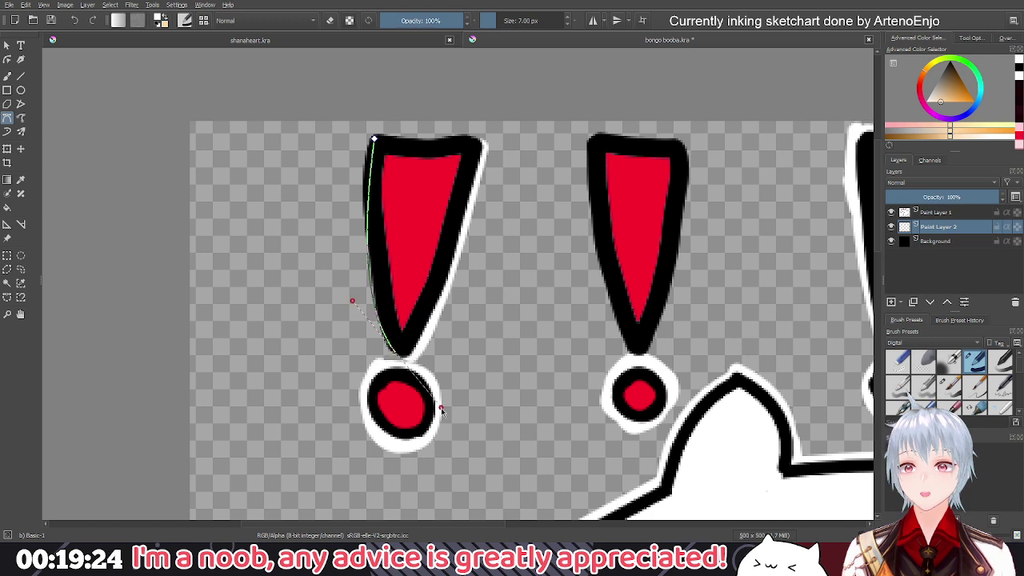
pyautogui.press('Return')
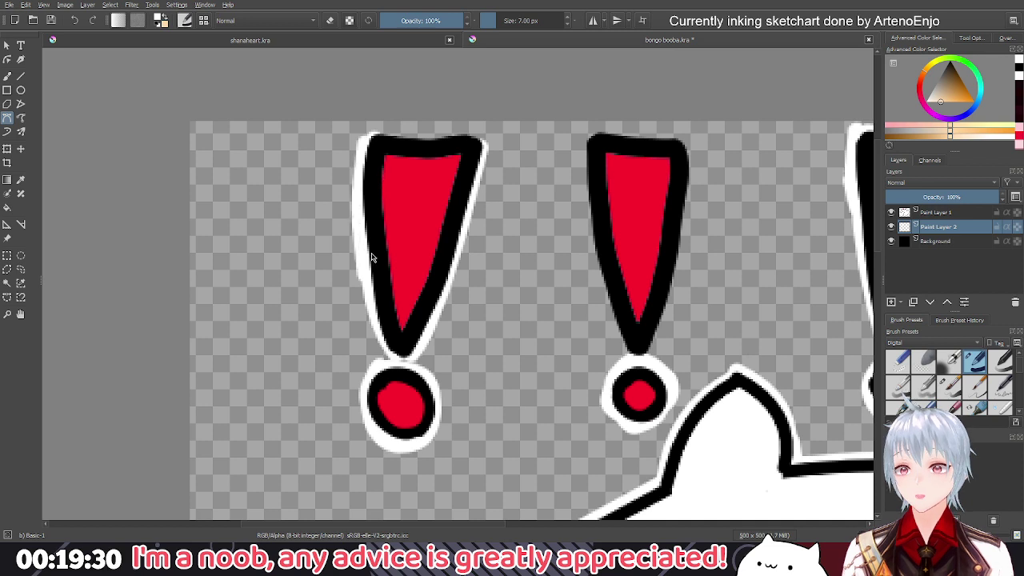
pyautogui.click(379, 136)
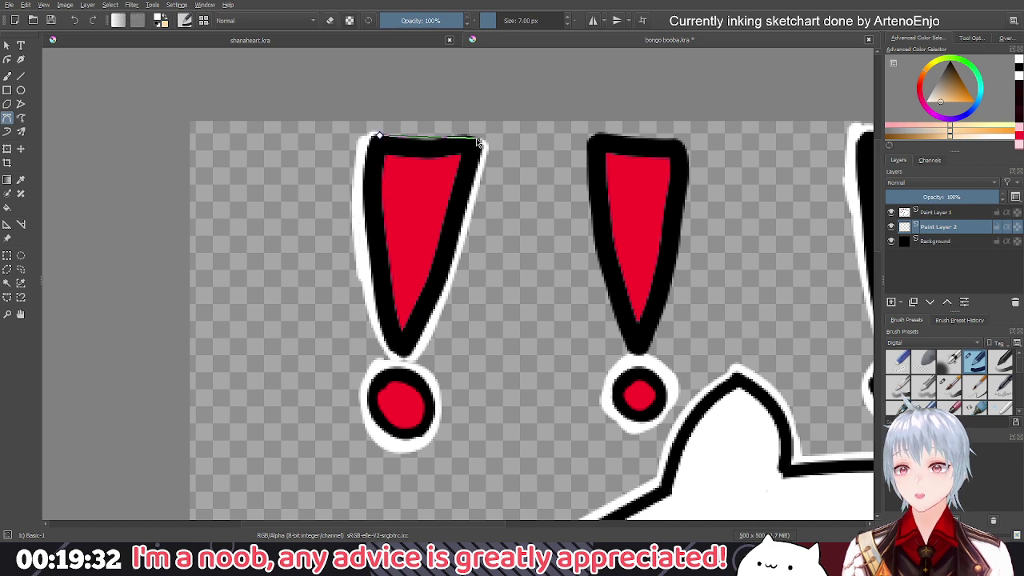
pyautogui.doubleClick(476, 142)
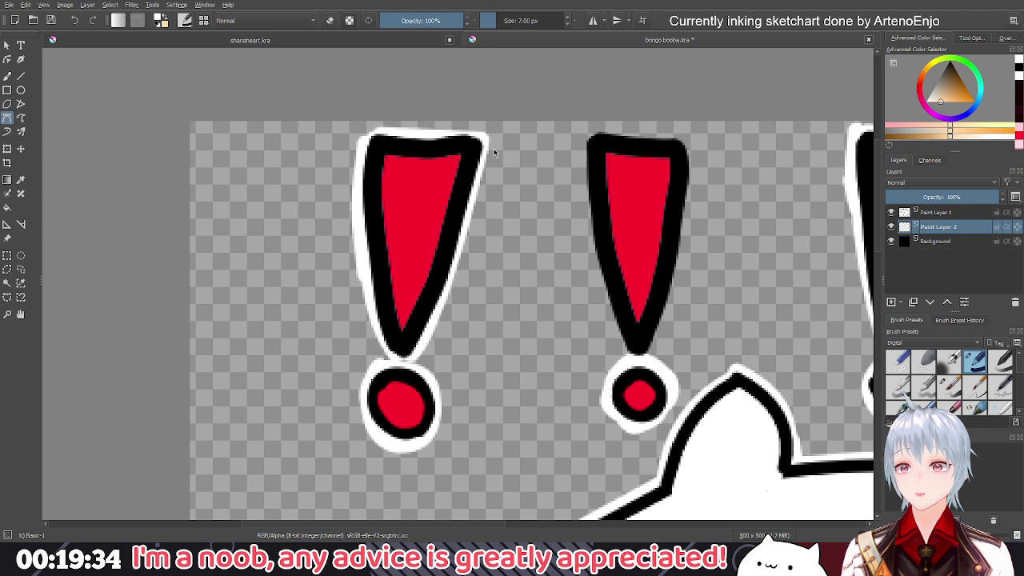
# Draw the white border across the top of the middle exclamation mark and down its right side to the tip
pyautogui.click(473, 138)
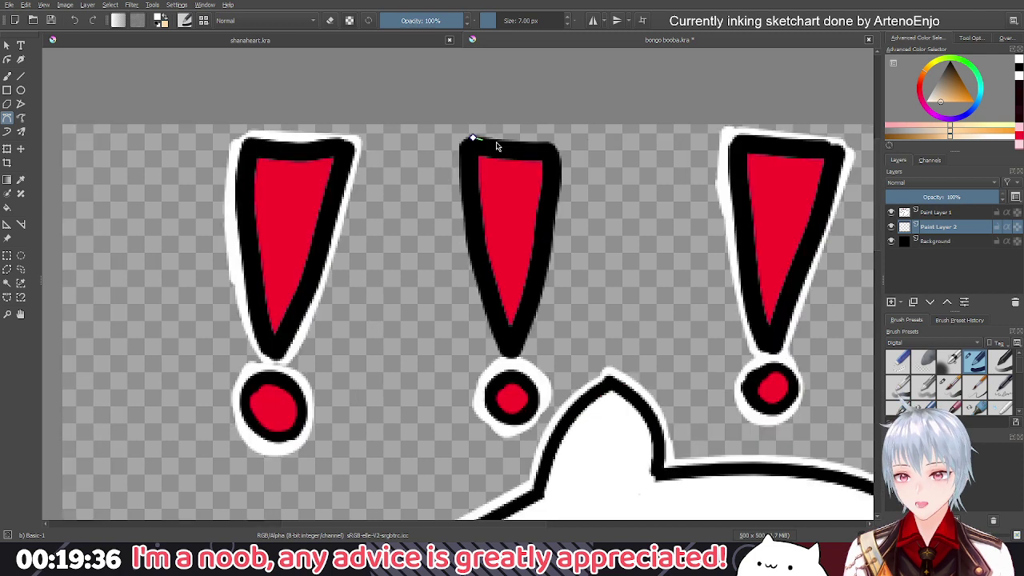
pyautogui.click(554, 141)
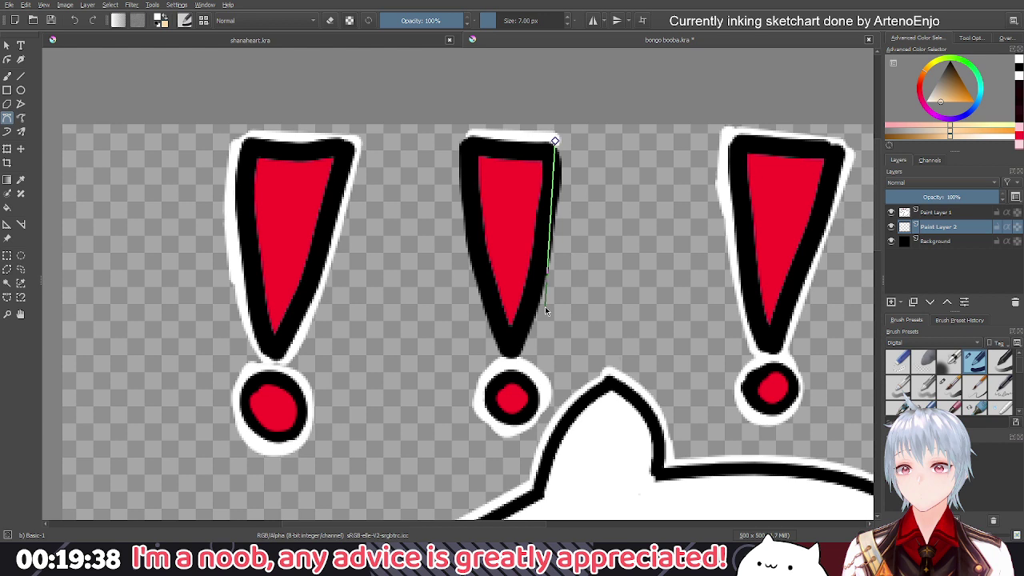
pyautogui.moveTo(544, 307); pyautogui.dragTo(522, 326)
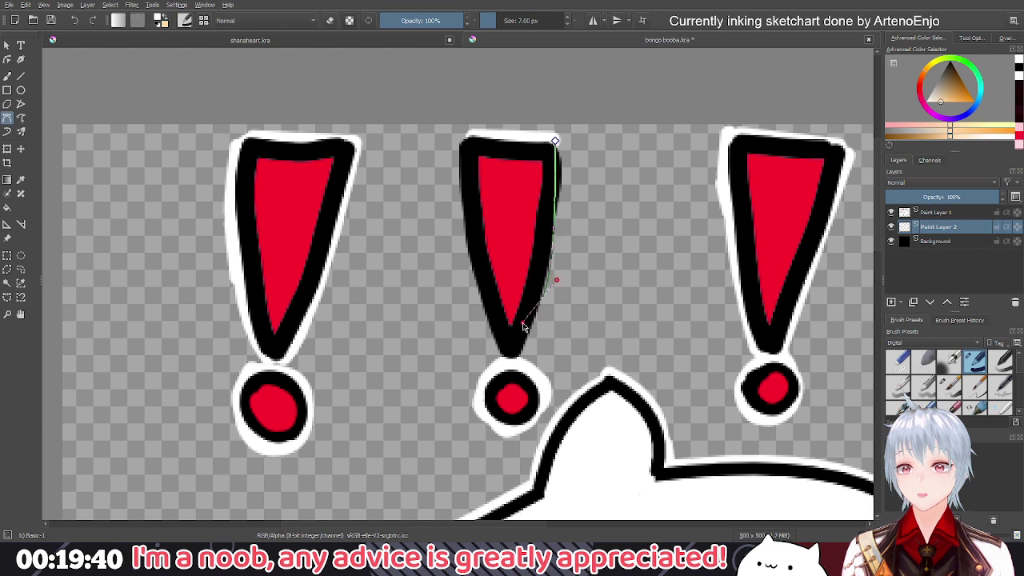
pyautogui.press('Return')
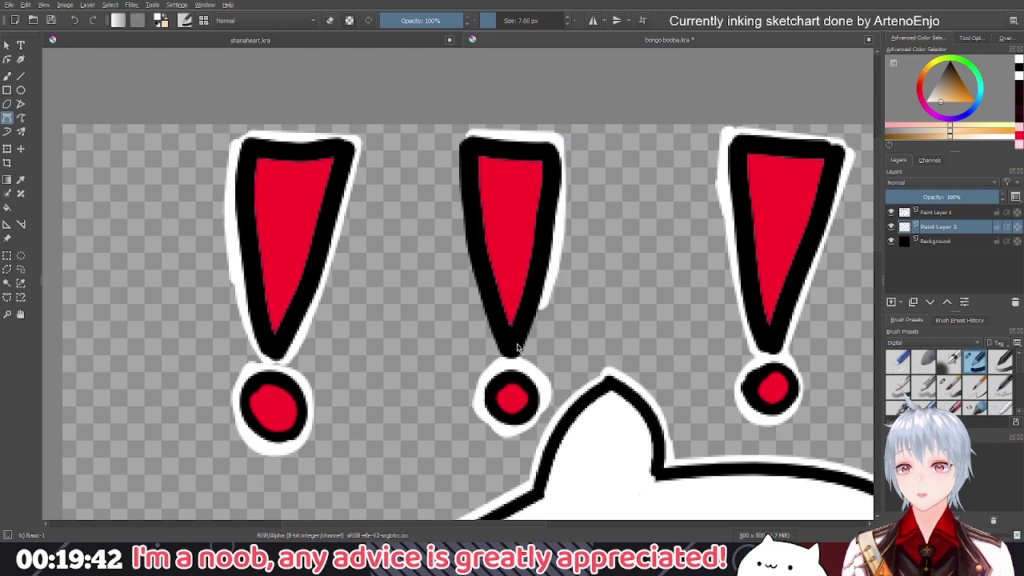
pyautogui.click(520, 360)
pyautogui.press('Return')
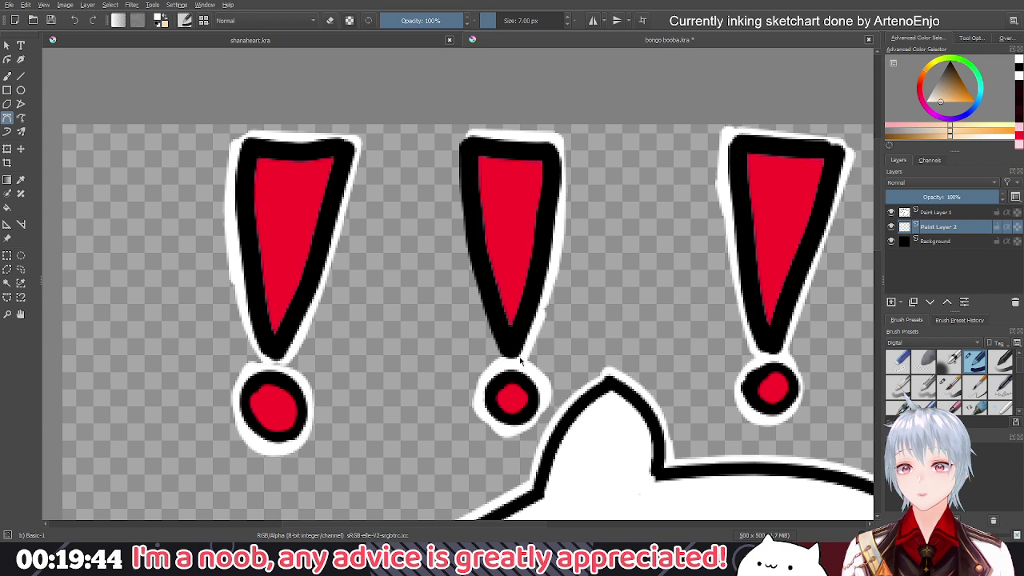
# Draw a curved white border down the middle exclamation mark's left side and thicken its upper part
pyautogui.click(462, 136)
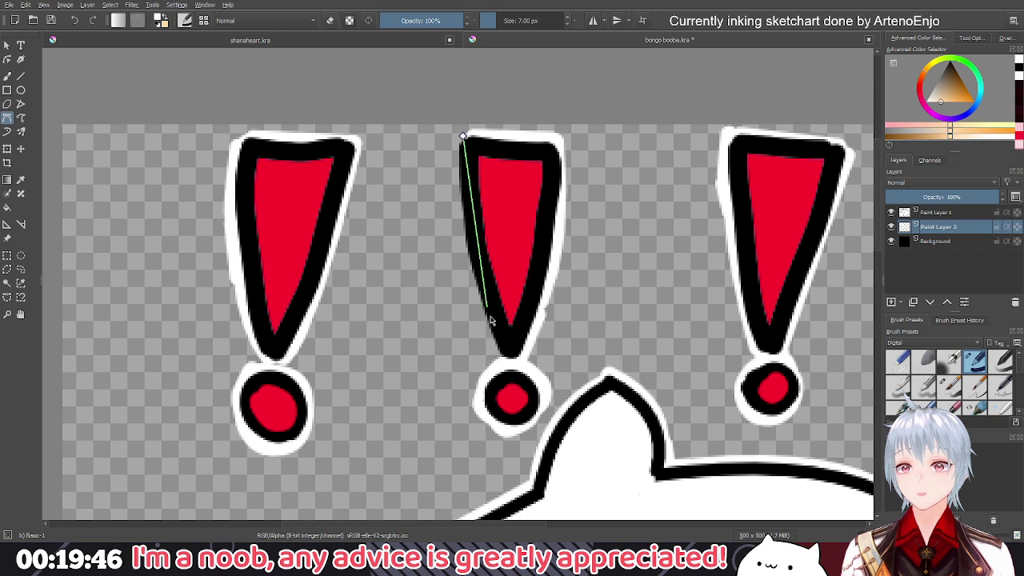
pyautogui.moveTo(503, 358); pyautogui.dragTo(541, 384)
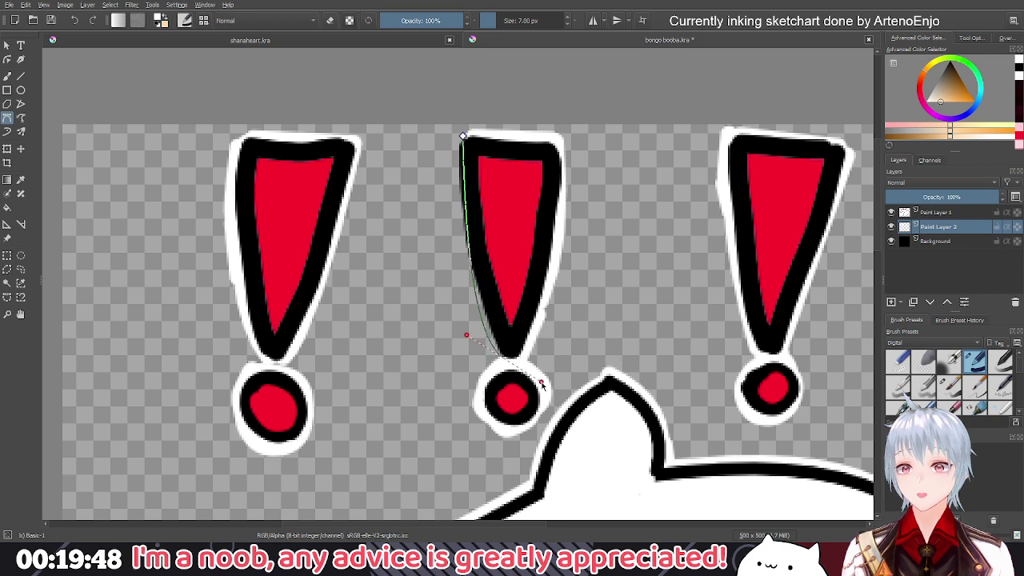
pyautogui.press('Return')
pyautogui.click(457, 145)
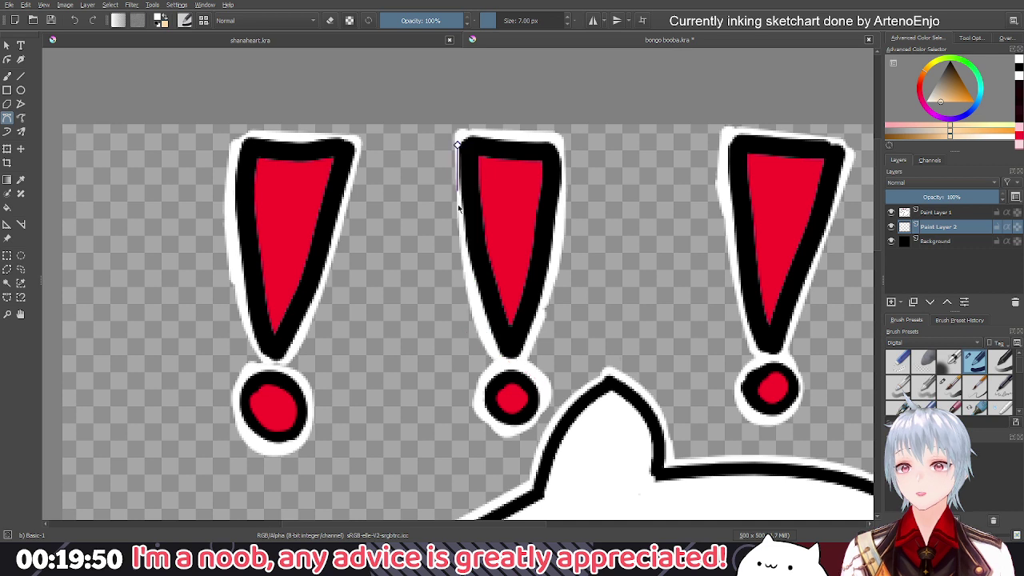
pyautogui.click(458, 241)
pyautogui.press('Return')
pyautogui.click(459, 241)
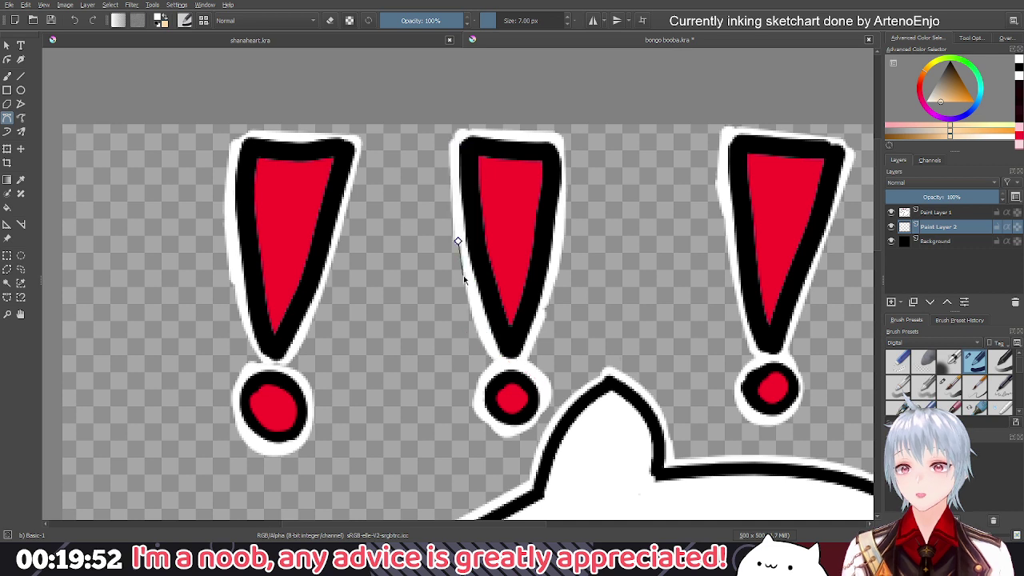
# Thicken the white border along the right side of the right exclamation mark's wedge
pyautogui.scroll(-2, 463, 279)
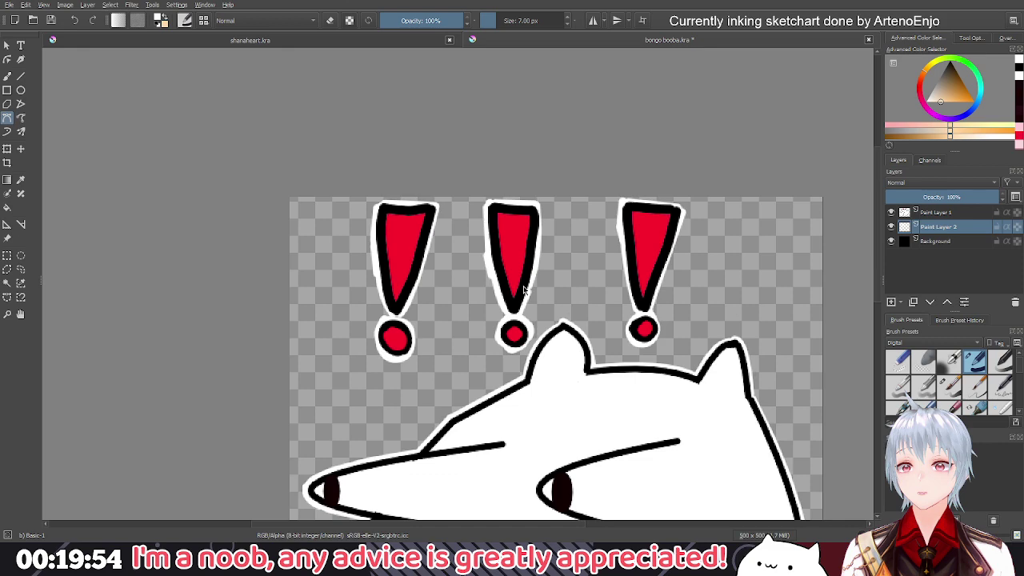
pyautogui.scroll(1, 524, 290)
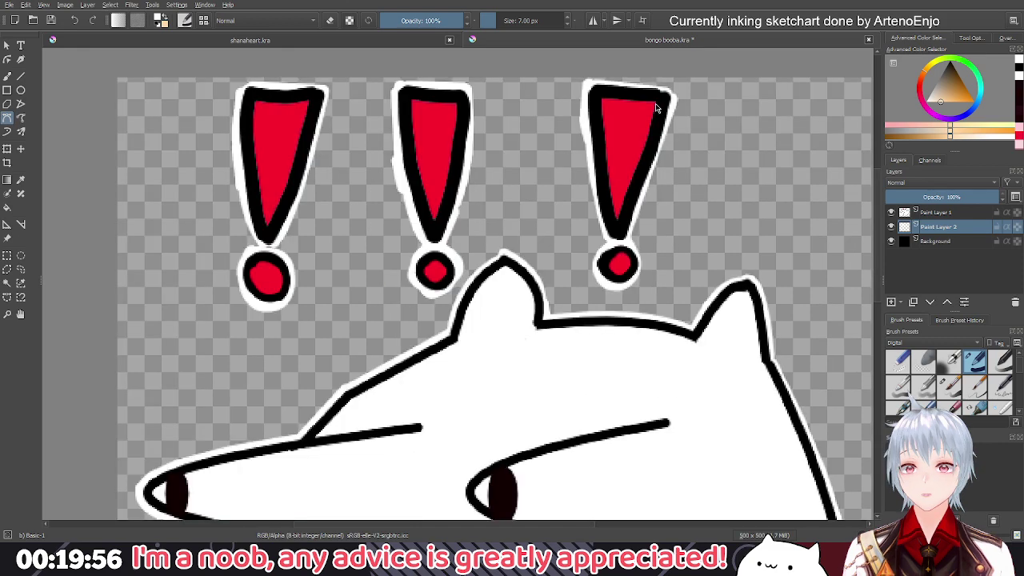
pyautogui.scroll(2, 656, 108)
pyautogui.click(587, 179)
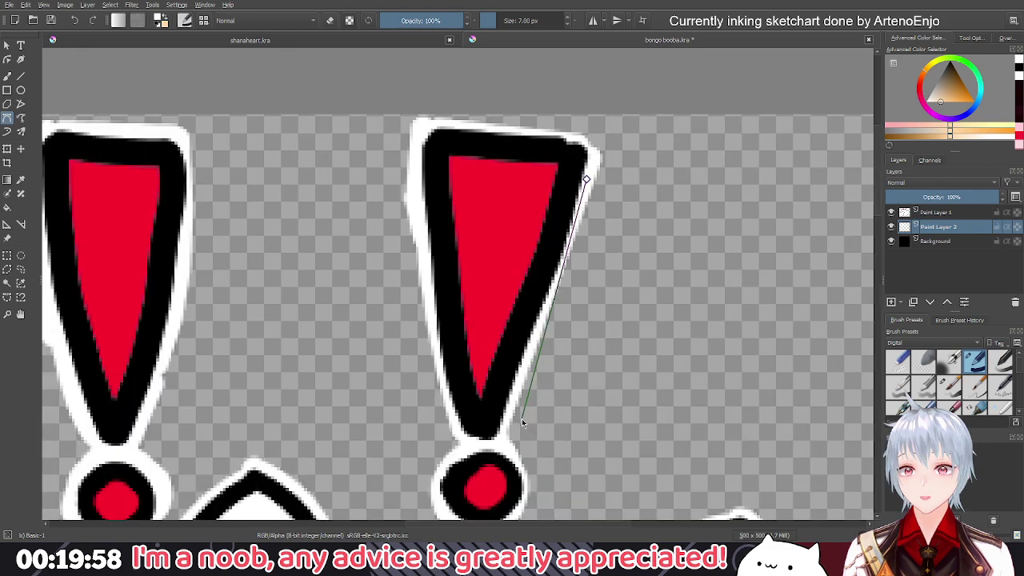
pyautogui.press('Escape')
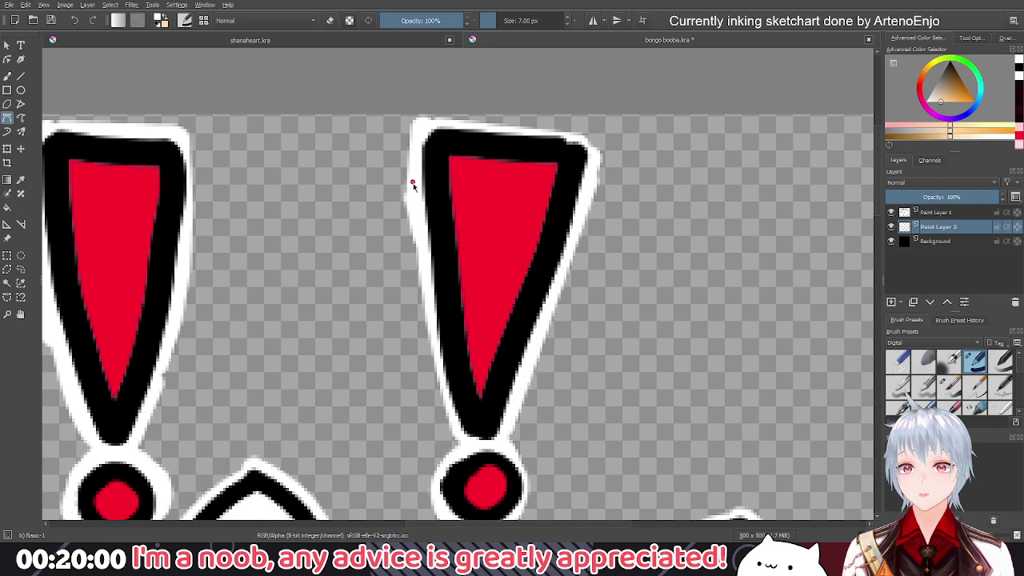
# Finish the white Bezier border down the left side of the right exclamation mark to its tip
pyautogui.doubleClick(451, 440)
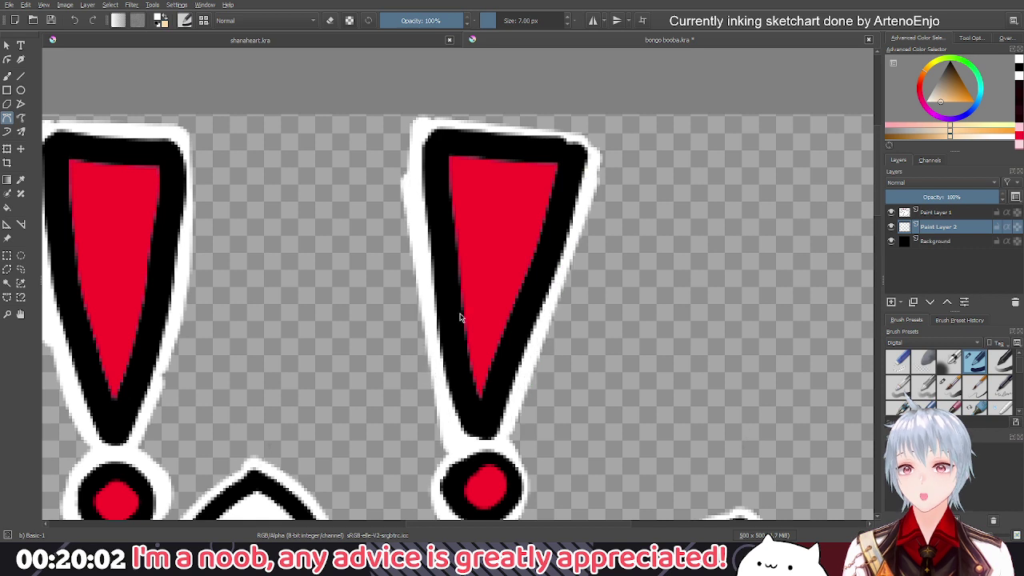
pyautogui.scroll(-3, 459, 317)
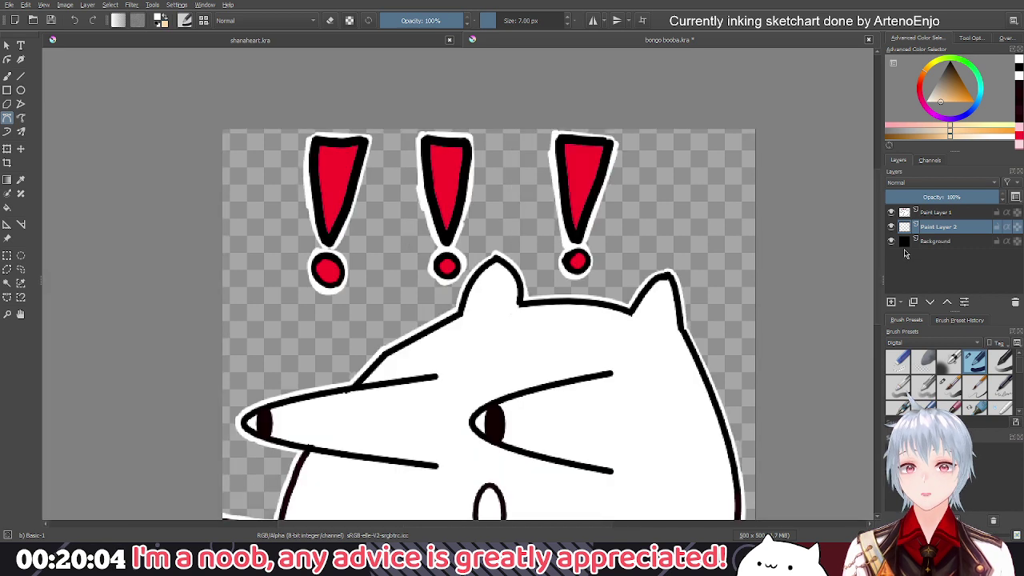
# Fill the Background layer with black behind the artwork
pyautogui.click(928, 241)
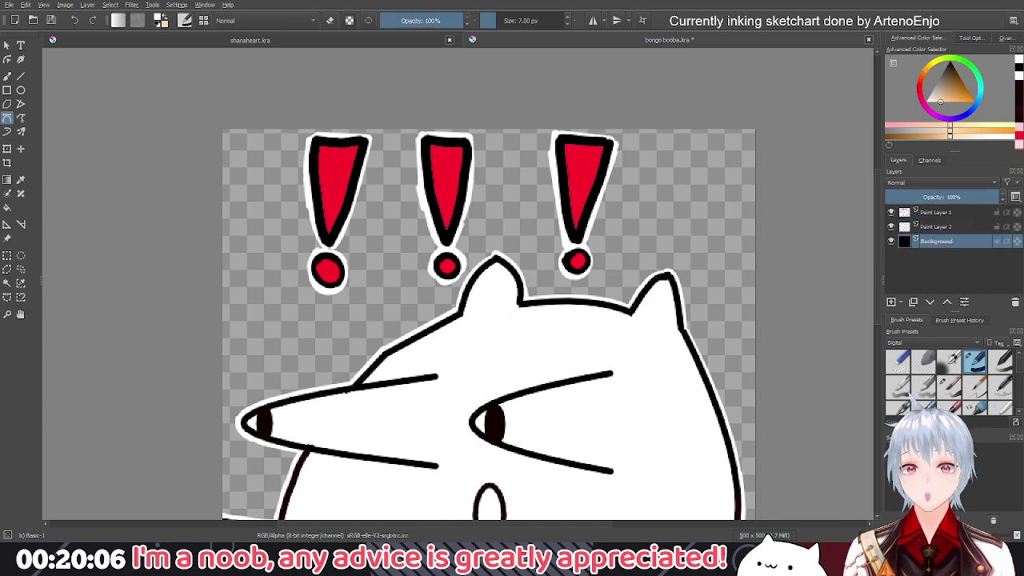
pyautogui.hotkey('shift', 'BackSpace')
pyautogui.scroll(-2, 637, 314)
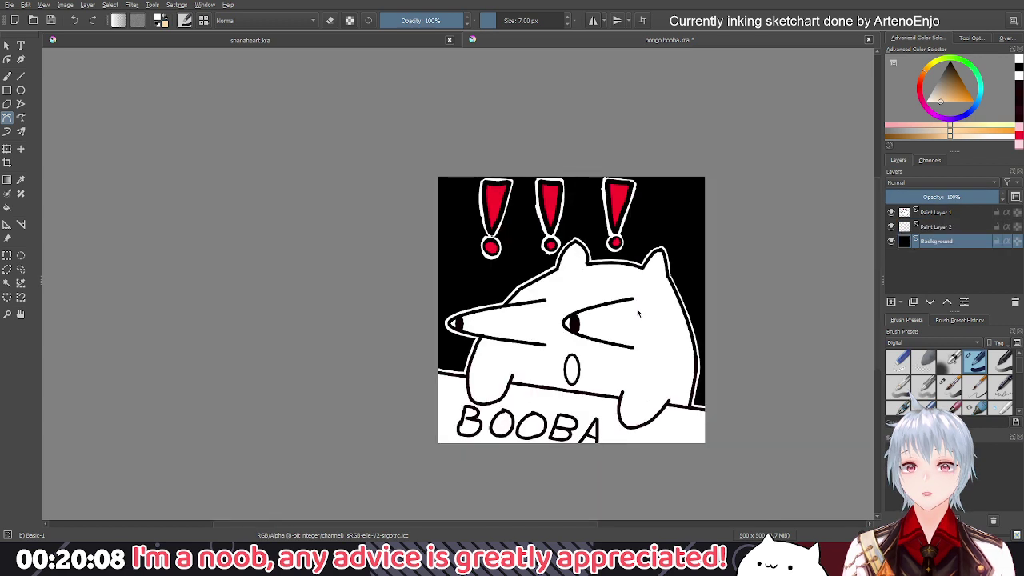
# Examine the whole emote at small and larger sizes against the black background to judge its white outline
pyautogui.scroll(-2, 637, 312)
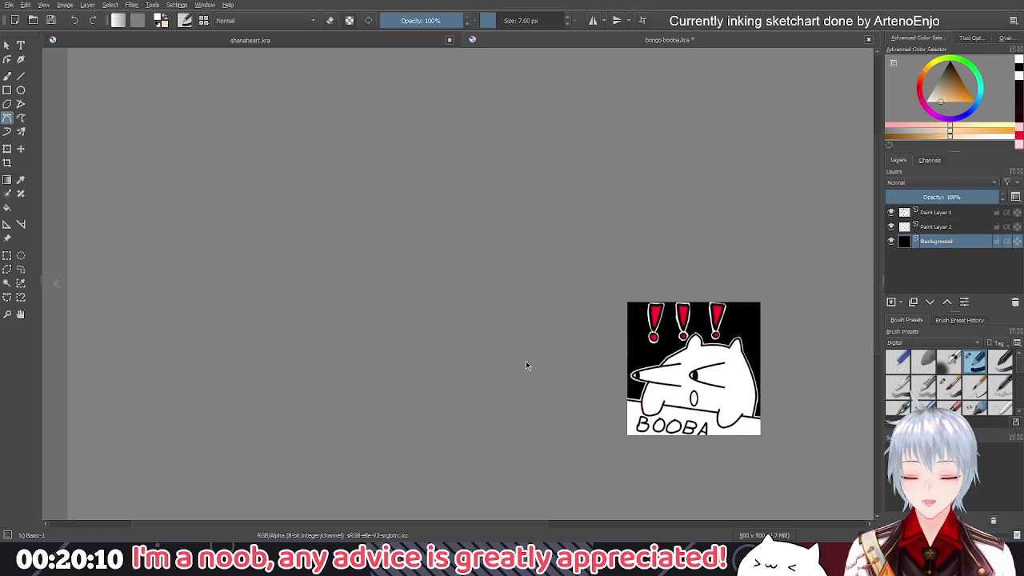
pyautogui.moveTo(525, 360); pyautogui.dragTo(549, 353)
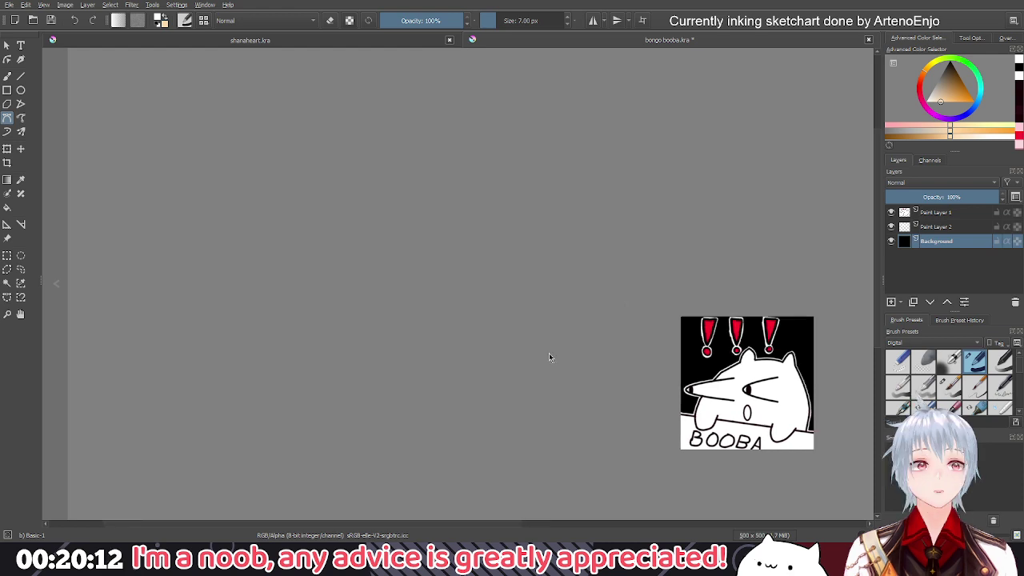
pyautogui.scroll(-1, 548, 354)
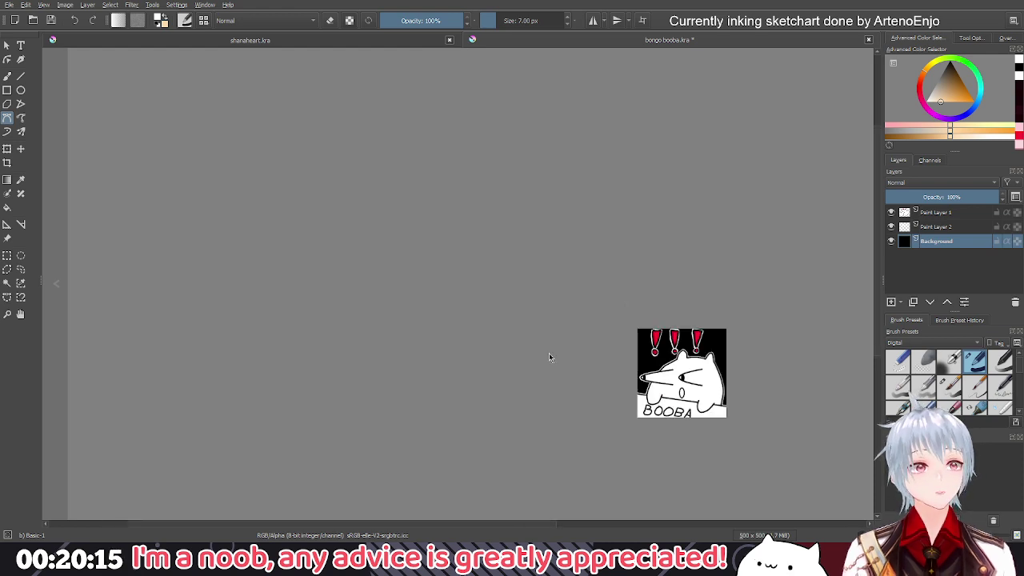
pyautogui.scroll(-2, 549, 356)
pyautogui.moveTo(475, 311); pyautogui.dragTo(494, 281)
pyautogui.scroll(-1, 588, 369)
pyautogui.scroll(2, 639, 397)
pyautogui.scroll(2, 740, 414)
pyautogui.scroll(-3, 558, 322)
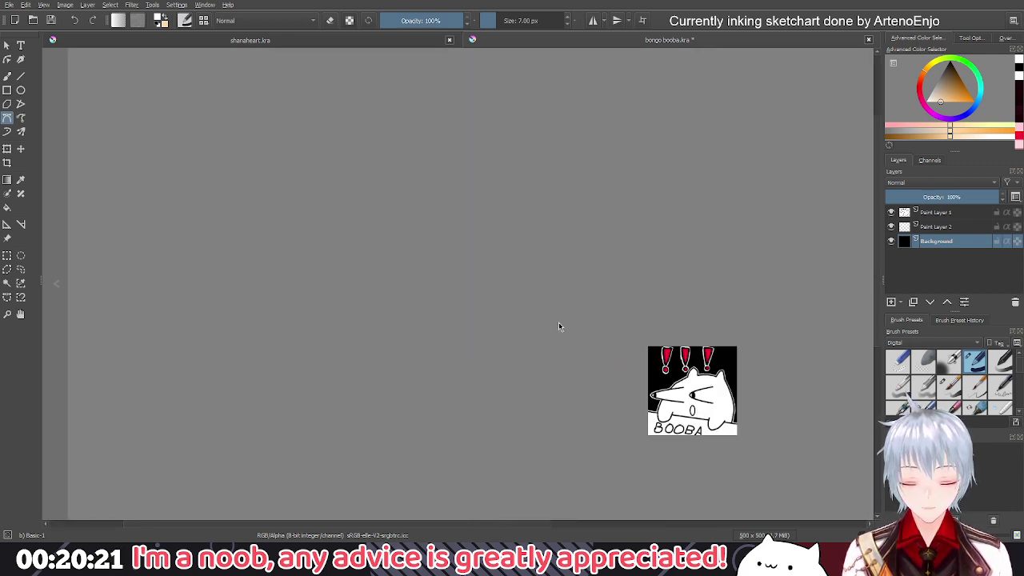
pyautogui.moveTo(433, 214); pyautogui.dragTo(583, 334)
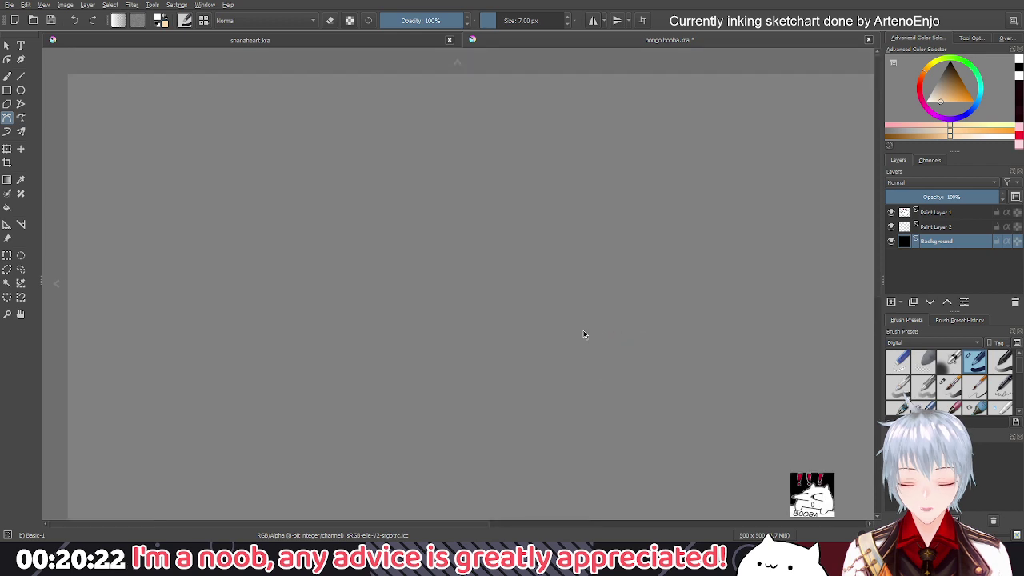
pyautogui.moveTo(778, 379); pyautogui.dragTo(549, 190)
pyautogui.scroll(2, 549, 190)
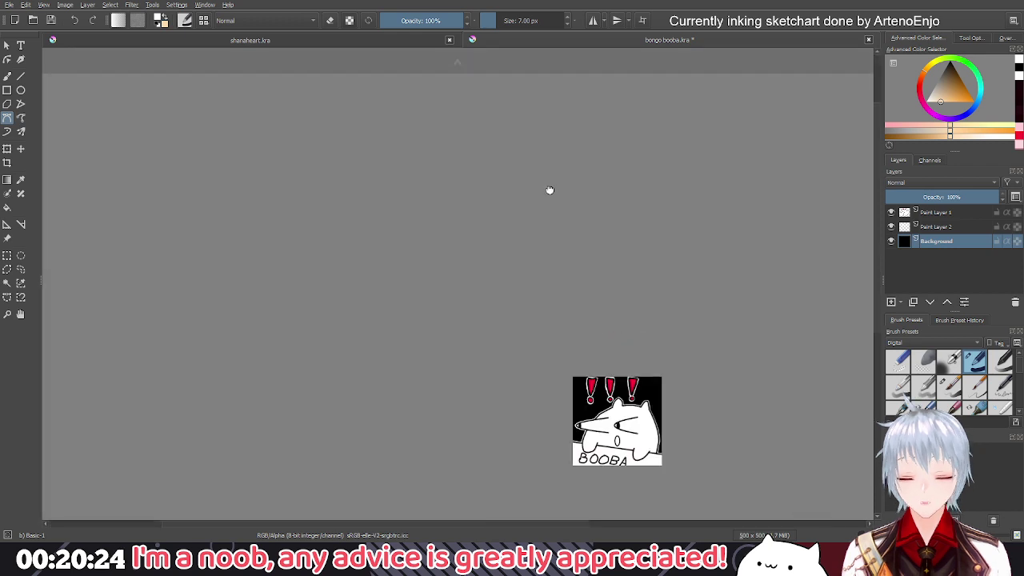
pyautogui.moveTo(629, 406); pyautogui.dragTo(487, 287)
pyautogui.scroll(3, 488, 288)
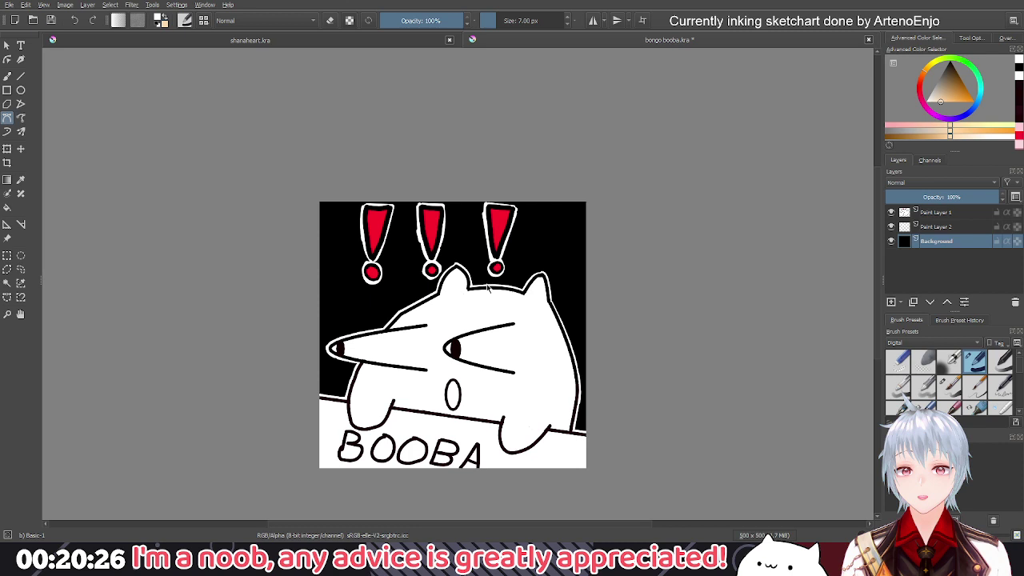
pyautogui.scroll(2, 438, 325)
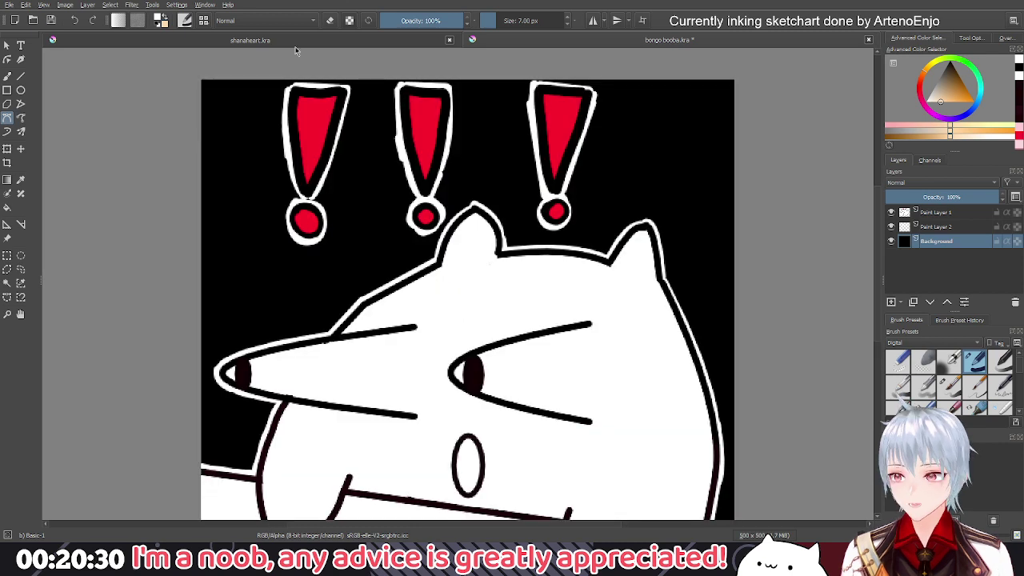
# Choose the Ellipse tool with black as the drawing colour for reworking the cat's pupils
pyautogui.click(20, 90)
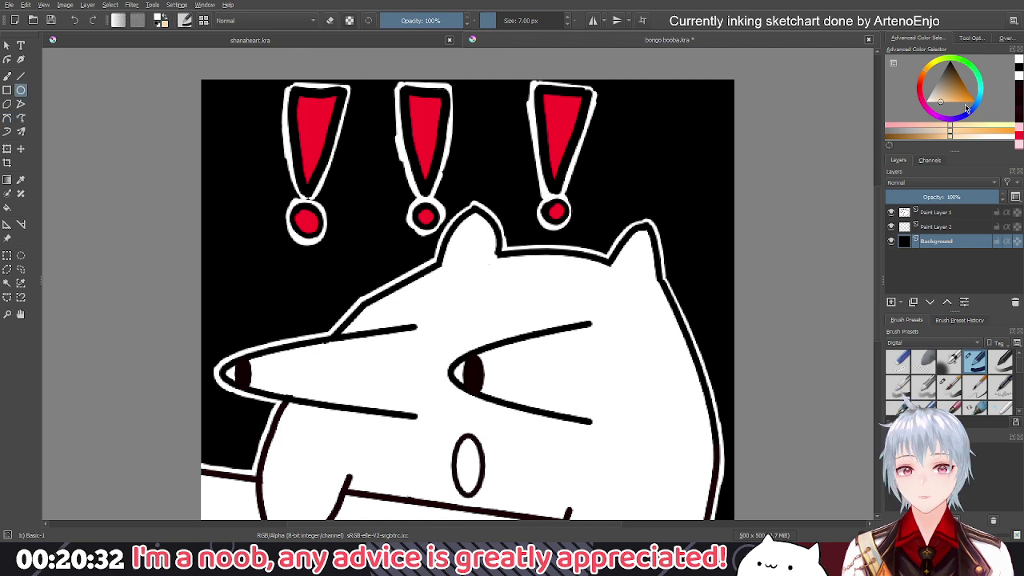
pyautogui.click(966, 108)
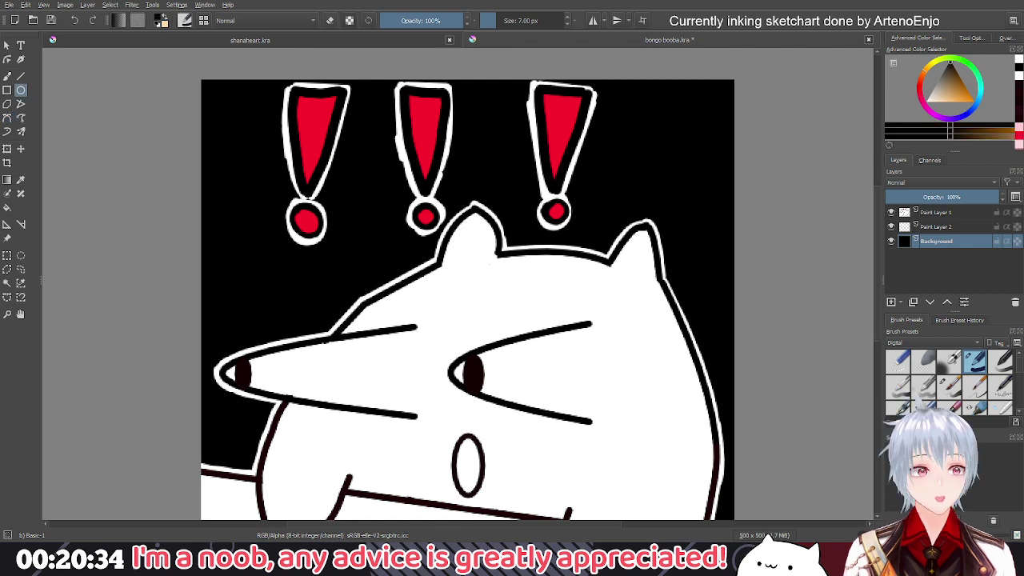
pyautogui.moveTo(467, 377); pyautogui.dragTo(547, 313)
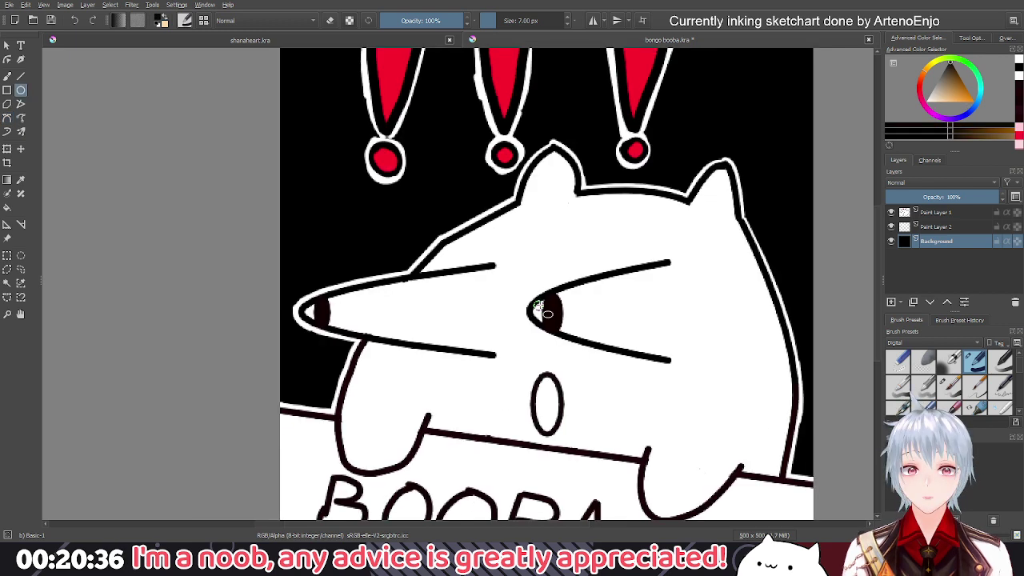
pyautogui.moveTo(320, 296); pyautogui.dragTo(329, 324)
pyautogui.hotkey('ctrl', 'z')
pyautogui.hotkey('ctrl', 'z')
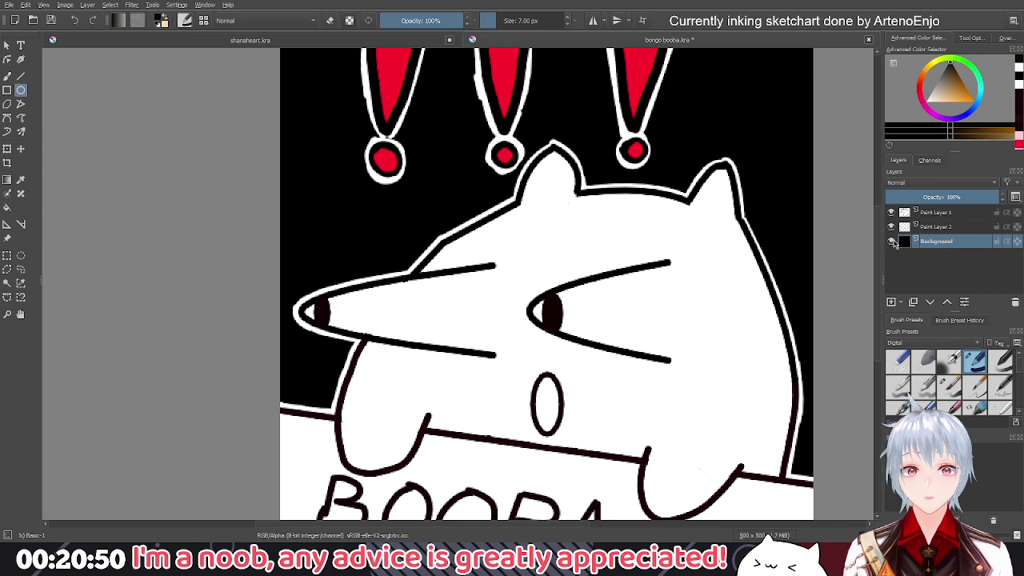
# Widen the pupils of both cat eyes with black ellipses on Paint Layer 1
pyautogui.click(935, 212)
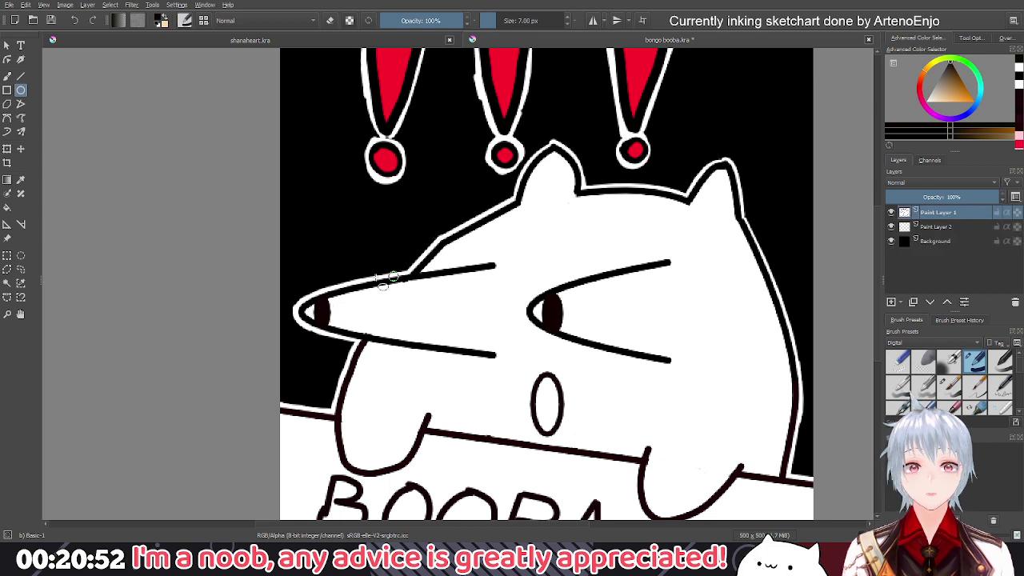
pyautogui.moveTo(319, 297); pyautogui.dragTo(335, 328)
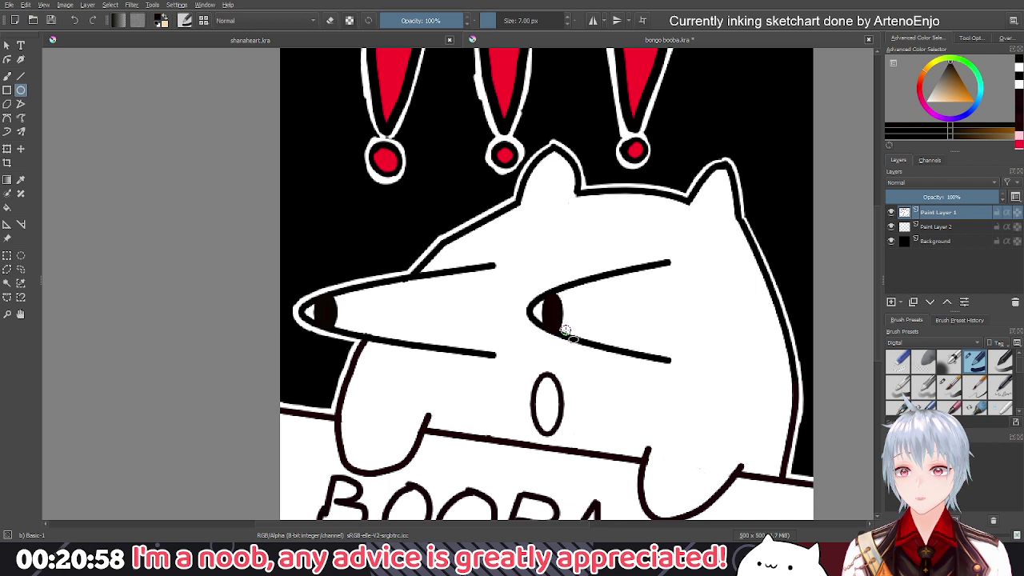
pyautogui.moveTo(565, 330); pyautogui.dragTo(570, 335)
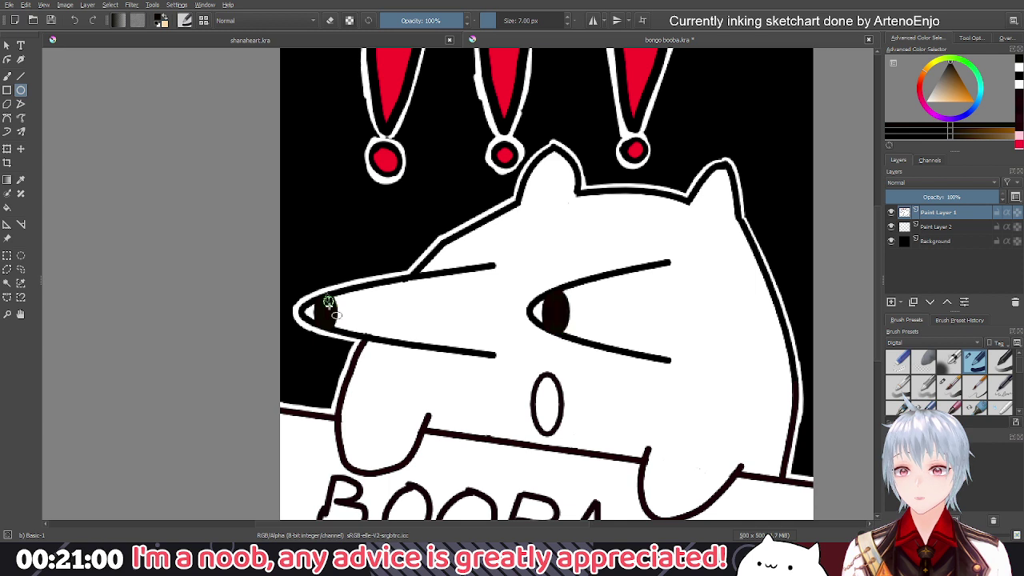
pyautogui.moveTo(328, 301); pyautogui.dragTo(344, 328)
# Thicken the white border across the tops of all three exclamation marks with white brush strokes on Paint Layer 2
pyautogui.scroll(-4, 309, 224)
pyautogui.moveTo(310, 224); pyautogui.dragTo(414, 270)
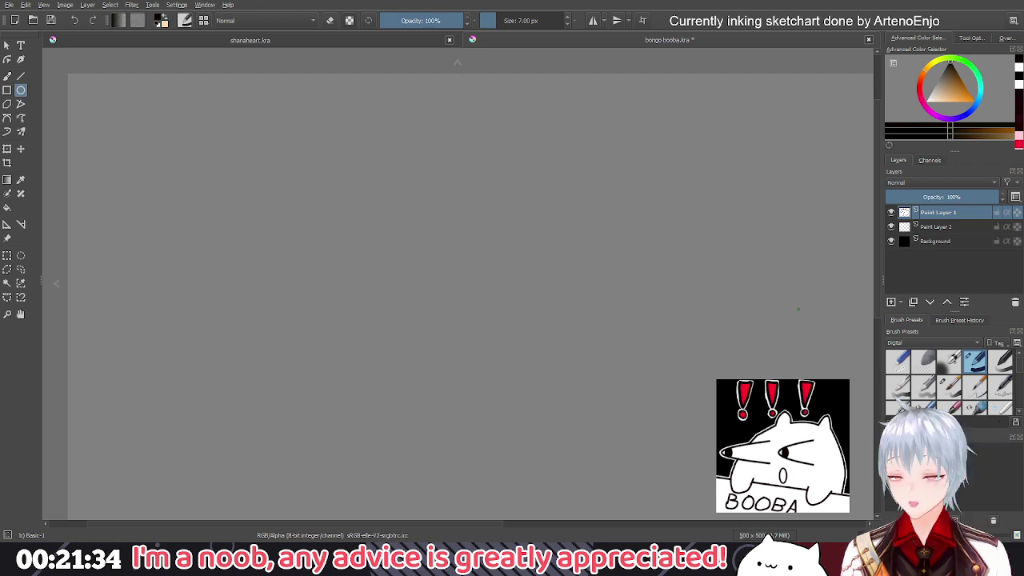
pyautogui.moveTo(798, 309); pyautogui.dragTo(647, 218)
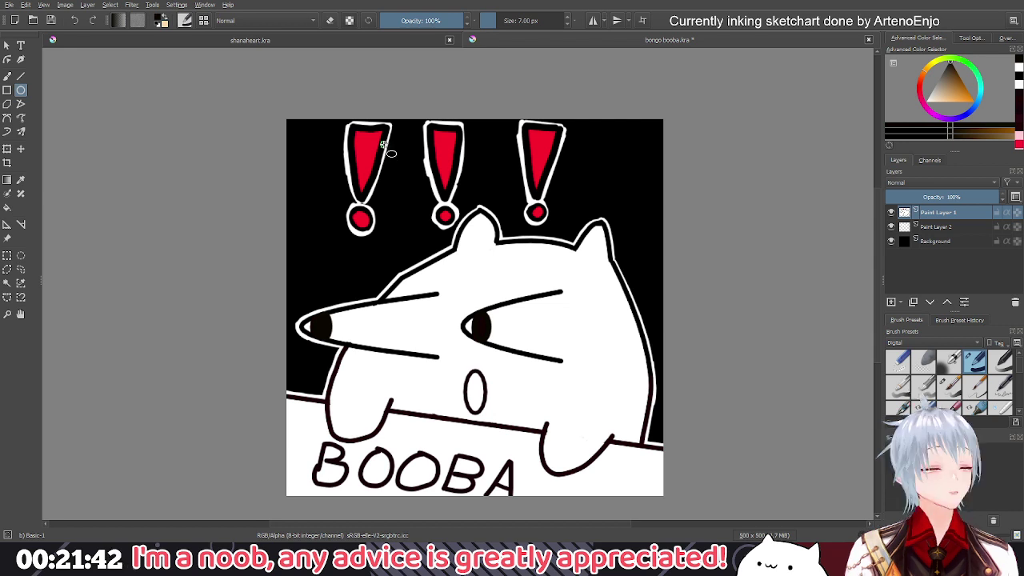
pyautogui.press('b')
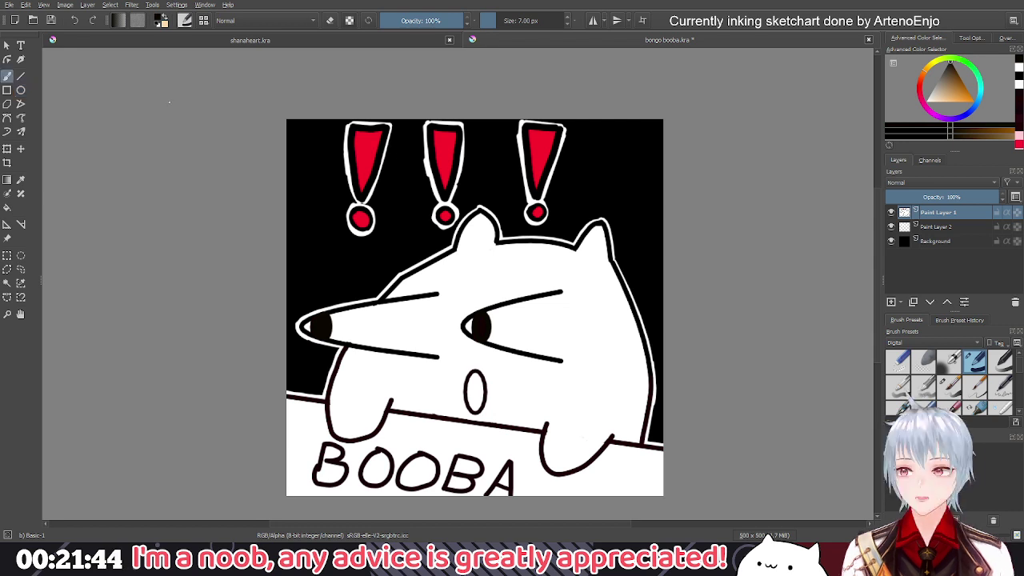
pyautogui.scroll(1, 532, 108)
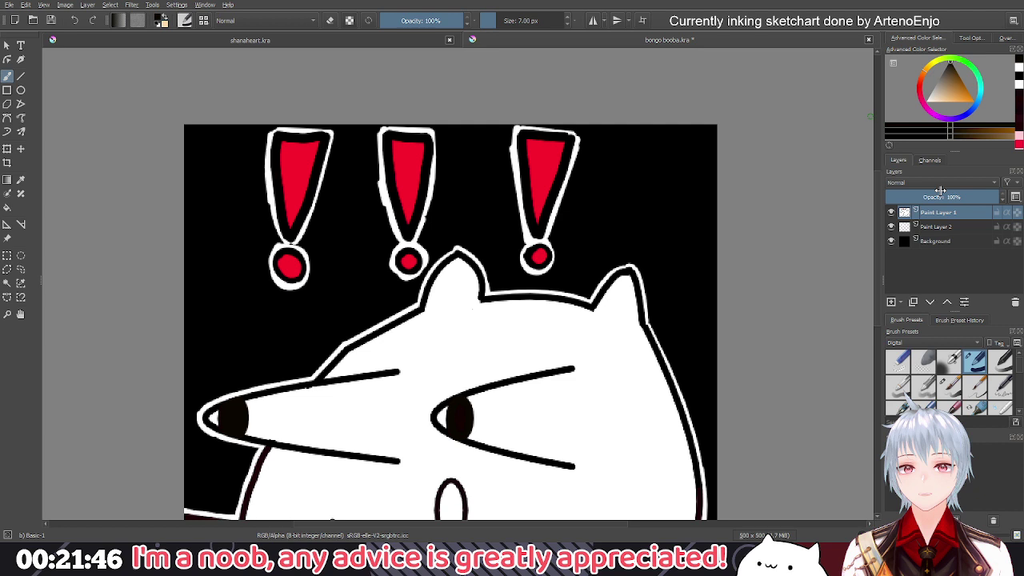
pyautogui.click(940, 226)
pyautogui.keyDown('ctrl'); pyautogui.click(409, 130); pyautogui.keyUp('ctrl')
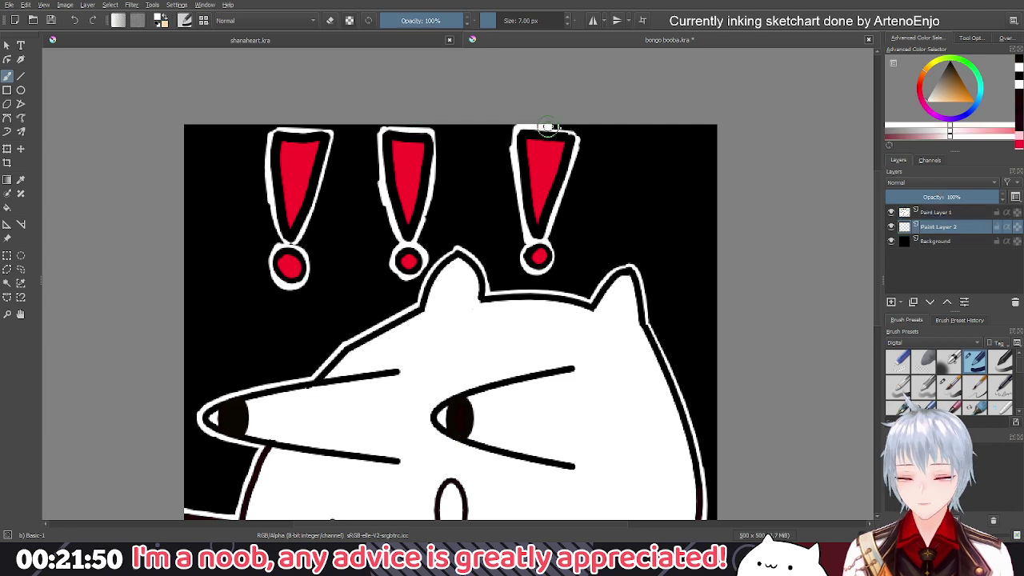
pyautogui.moveTo(548, 126); pyautogui.dragTo(583, 128)
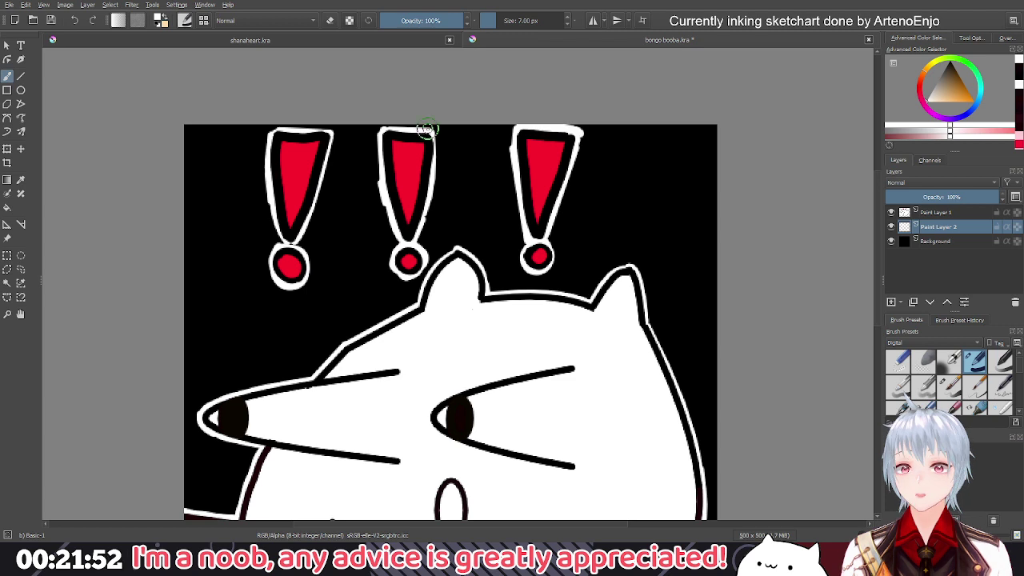
pyautogui.moveTo(428, 128); pyautogui.dragTo(382, 128)
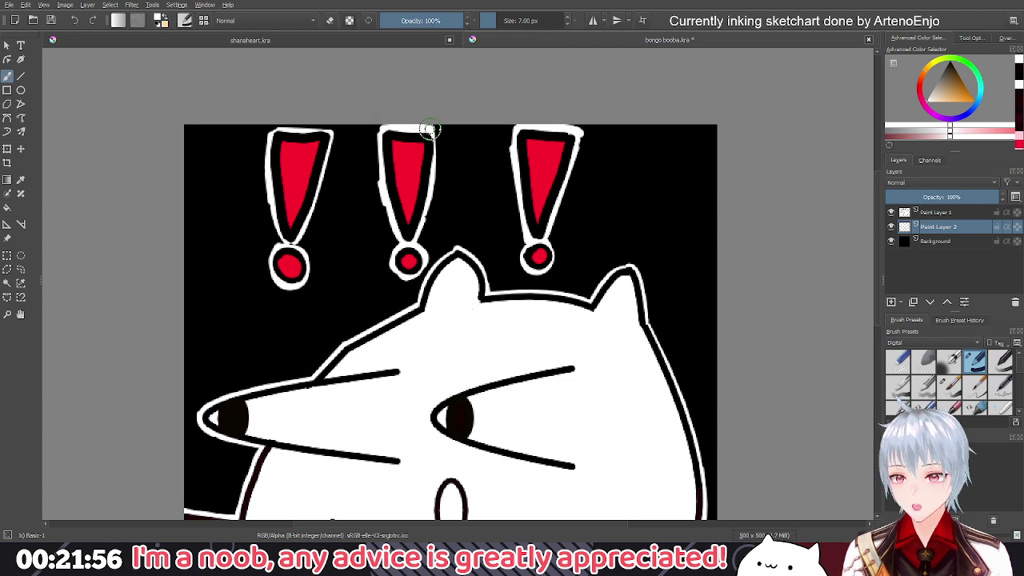
pyautogui.moveTo(333, 127); pyautogui.dragTo(272, 124)
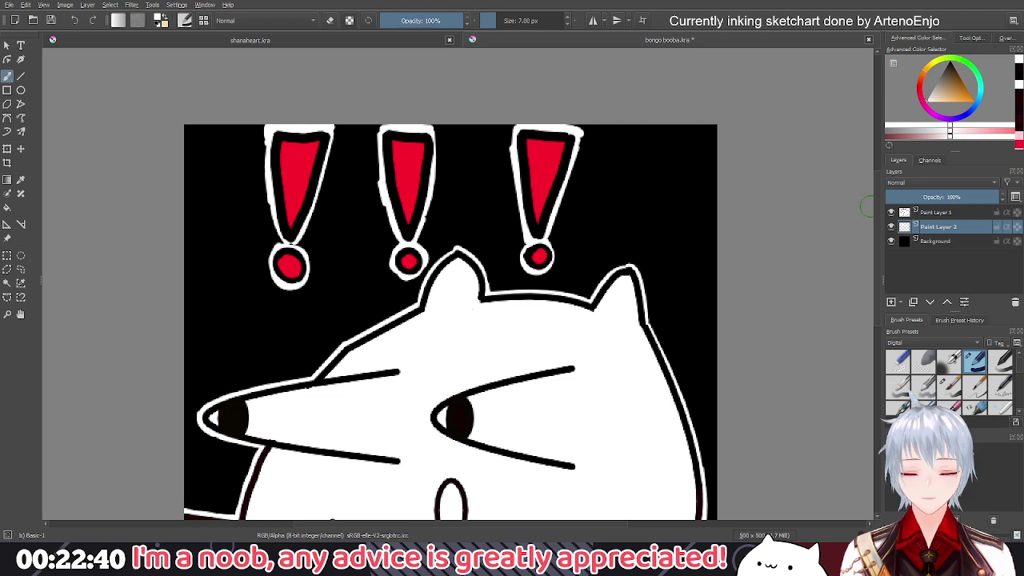
# Switch to the shanaheart.kra document and hide its white Background layer
pyautogui.scroll(-1, 638, 287)
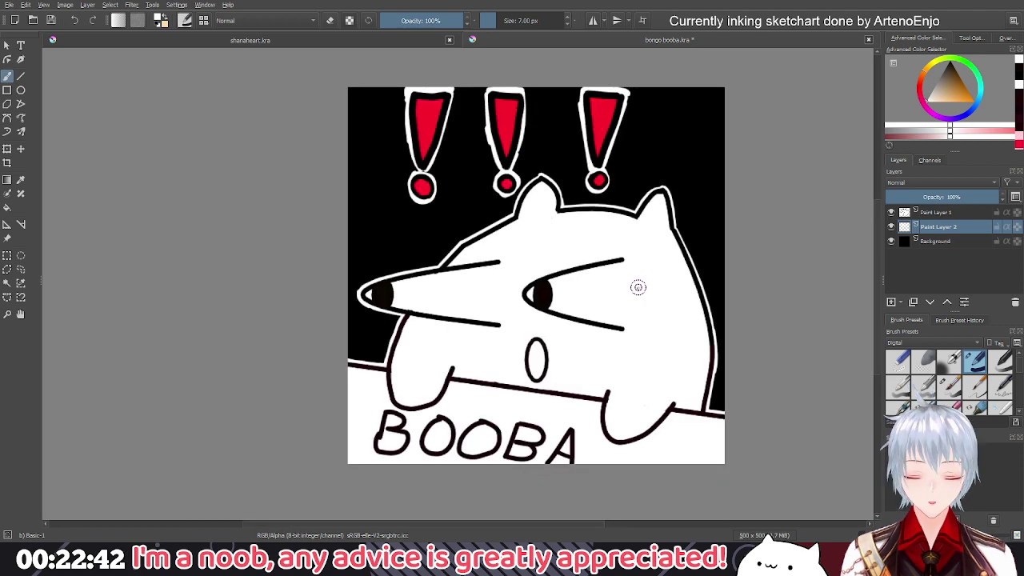
pyautogui.moveTo(638, 287); pyautogui.dragTo(603, 288)
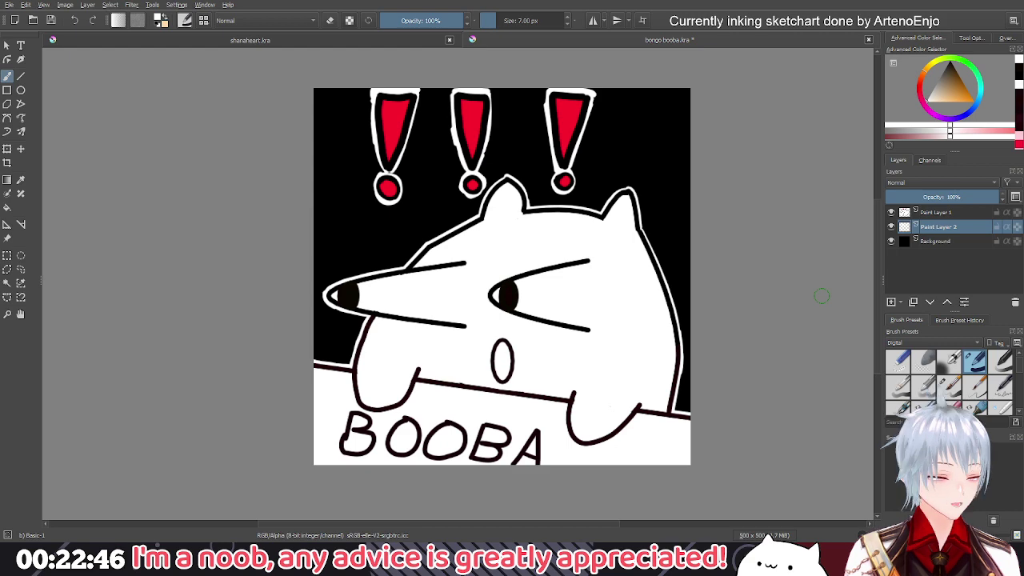
pyautogui.hotkey('ctrl', 'Tab')
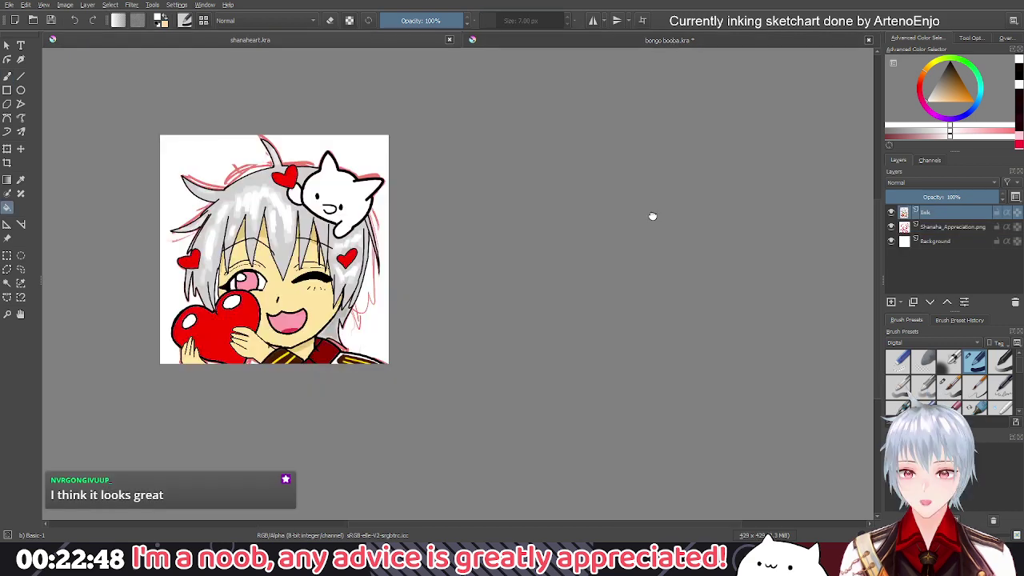
pyautogui.moveTo(653, 215); pyautogui.dragTo(852, 261)
pyautogui.click(891, 241)
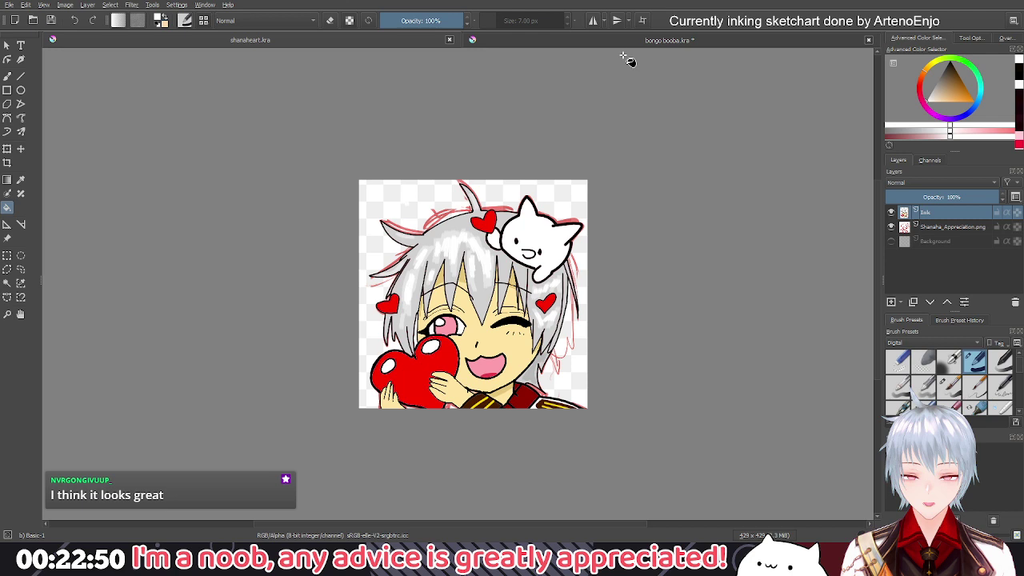
# Return to bongo booba.kra, hide its black Background layer and save the file
pyautogui.hotkey('ctrl', 'Tab')
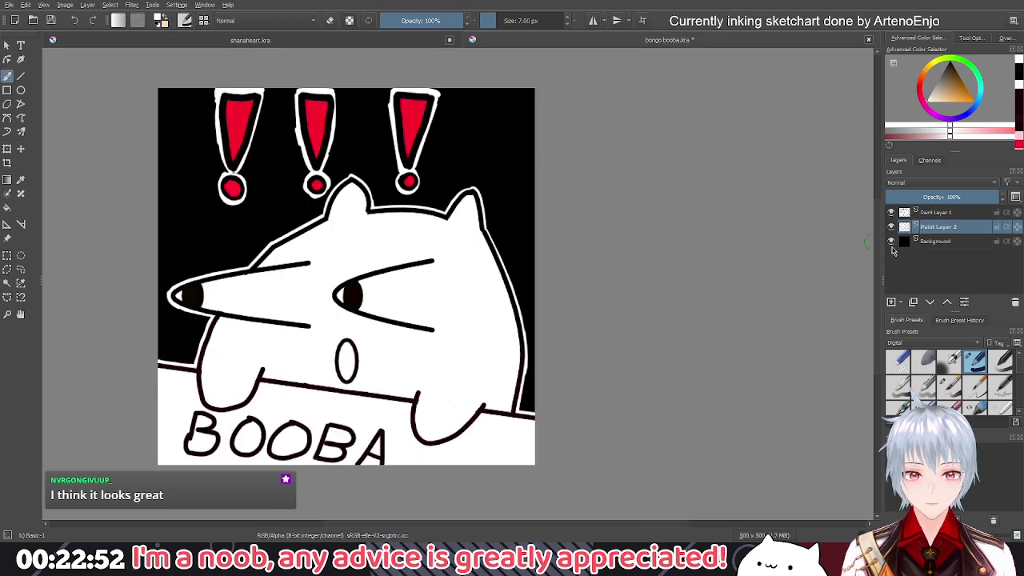
pyautogui.click(891, 240)
pyautogui.moveTo(293, 193); pyautogui.dragTo(520, 211)
pyautogui.scroll(-1, 520, 211)
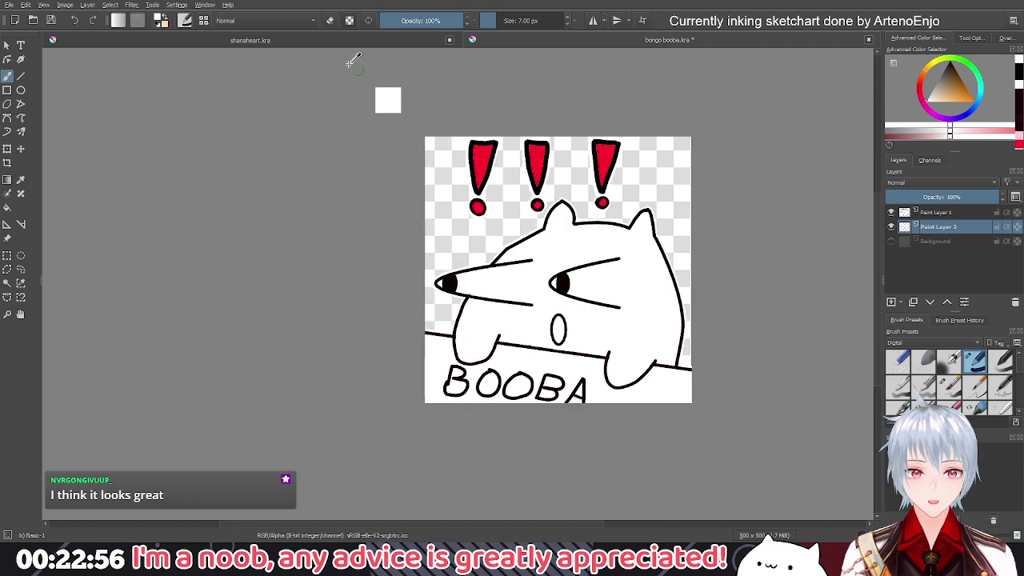
# Switch back to shanaheart.kra, save it and examine the heart emote at a very small size
pyautogui.hotkey('ctrl', 'Tab')
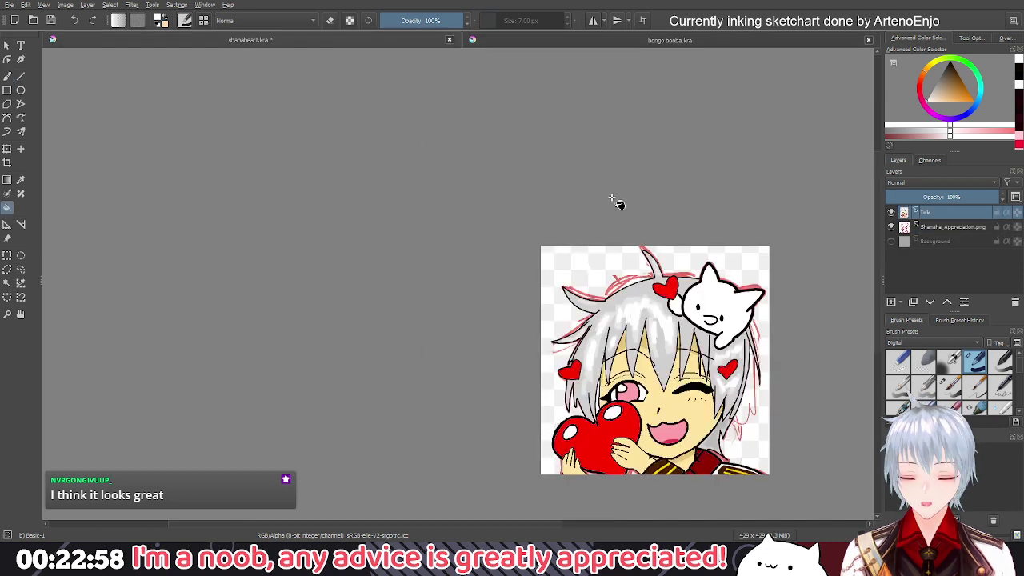
pyautogui.scroll(-6, 611, 198)
pyautogui.moveTo(557, 218); pyautogui.dragTo(600, 285)
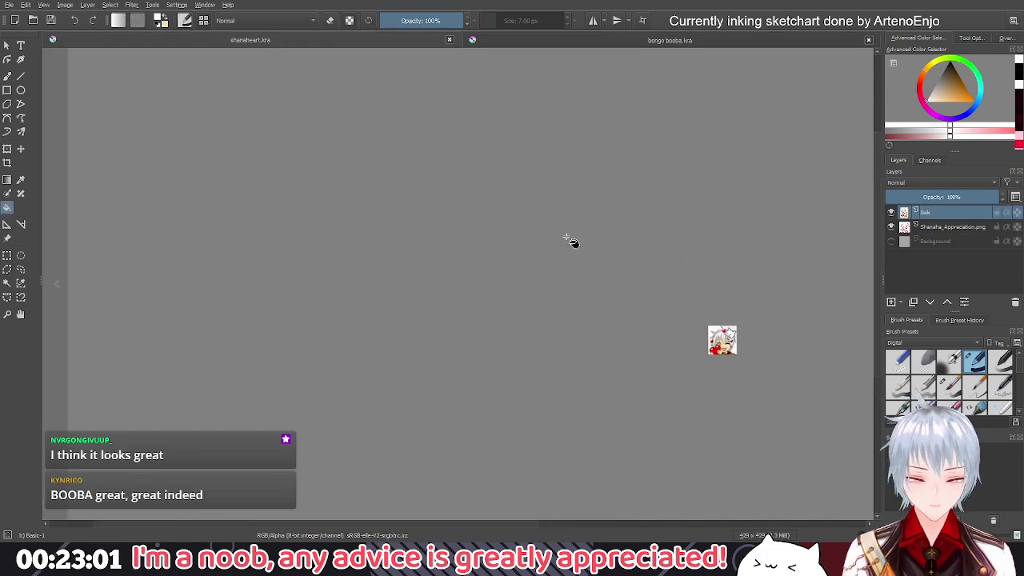
# Save shanaheart.kra, and switch to bongo booba.kra to examine the cat emote at several reduced sizes
pyautogui.hotkey('ctrl', 's')
pyautogui.moveTo(566, 236); pyautogui.dragTo(647, 368)
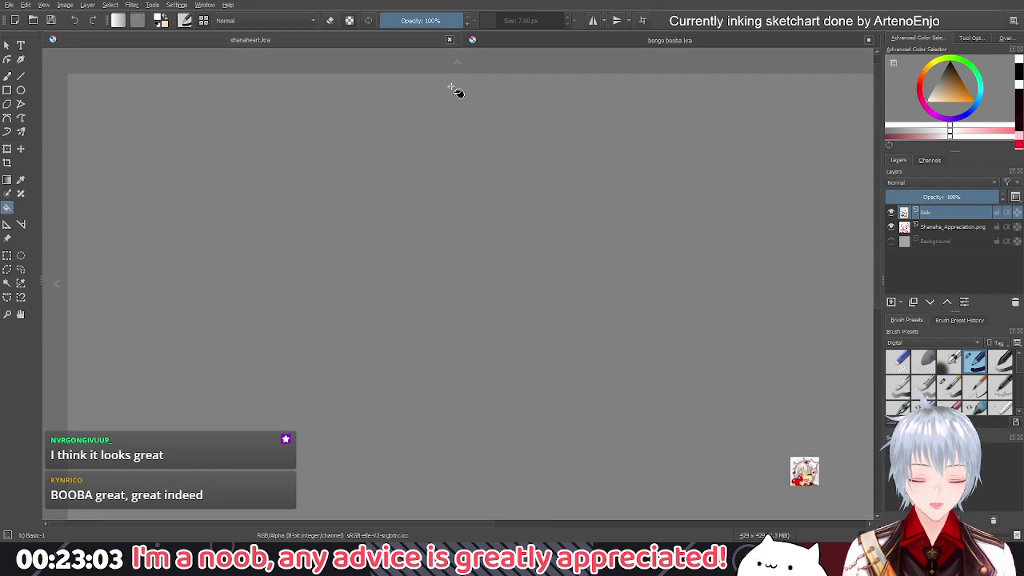
pyautogui.hotkey('ctrl', 'Tab')
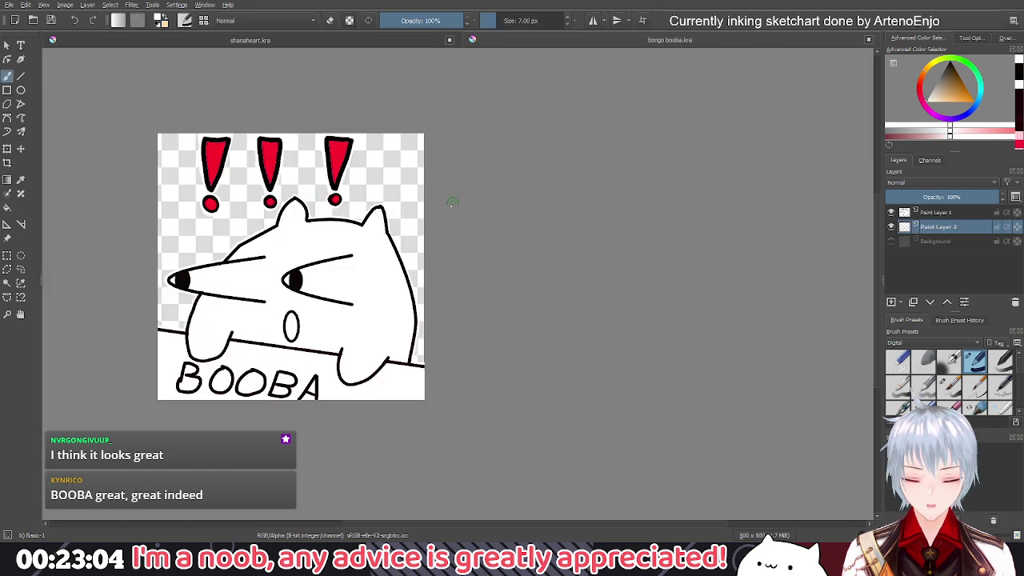
pyautogui.scroll(-6, 453, 202)
pyautogui.moveTo(453, 202)
pyautogui.mouseDown()
pyautogui.moveTo(481, 296)
pyautogui.moveTo(604, 355)
pyautogui.moveTo(509, 337)
pyautogui.mouseUp()
pyautogui.scroll(3, 508, 338)
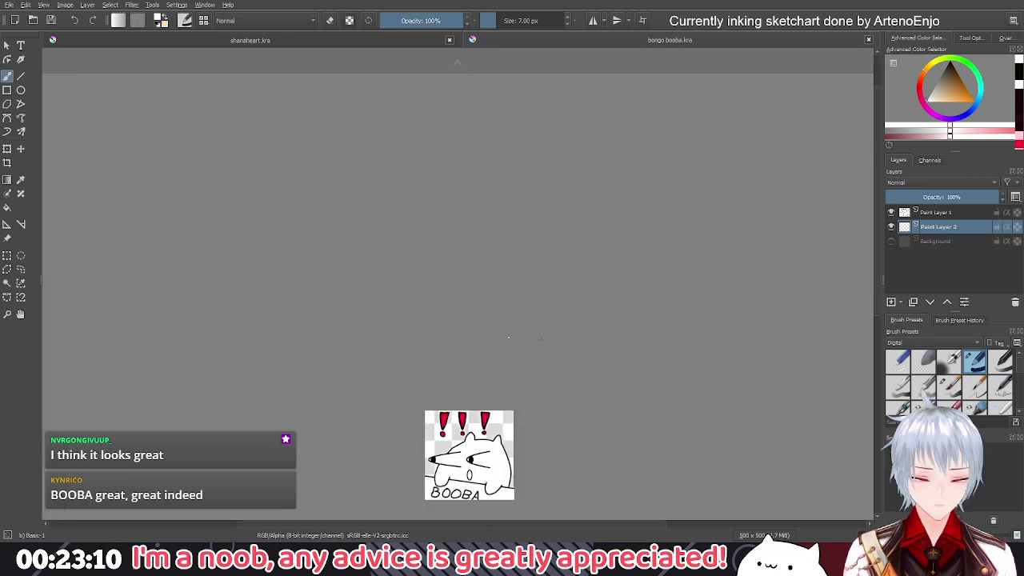
pyautogui.moveTo(569, 461); pyautogui.dragTo(641, 341)
pyautogui.scroll(1, 641, 341)
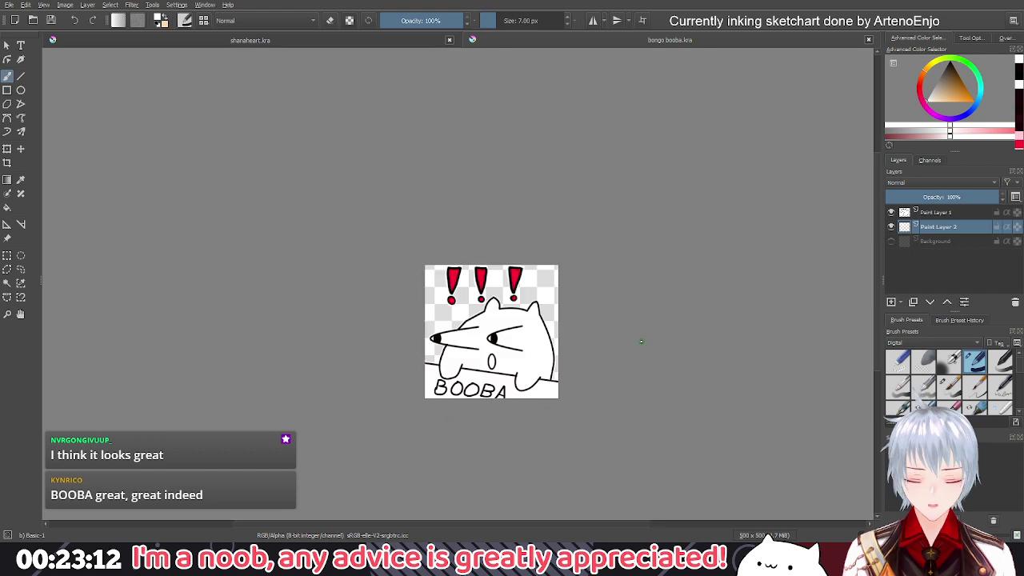
pyautogui.scroll(1, 641, 341)
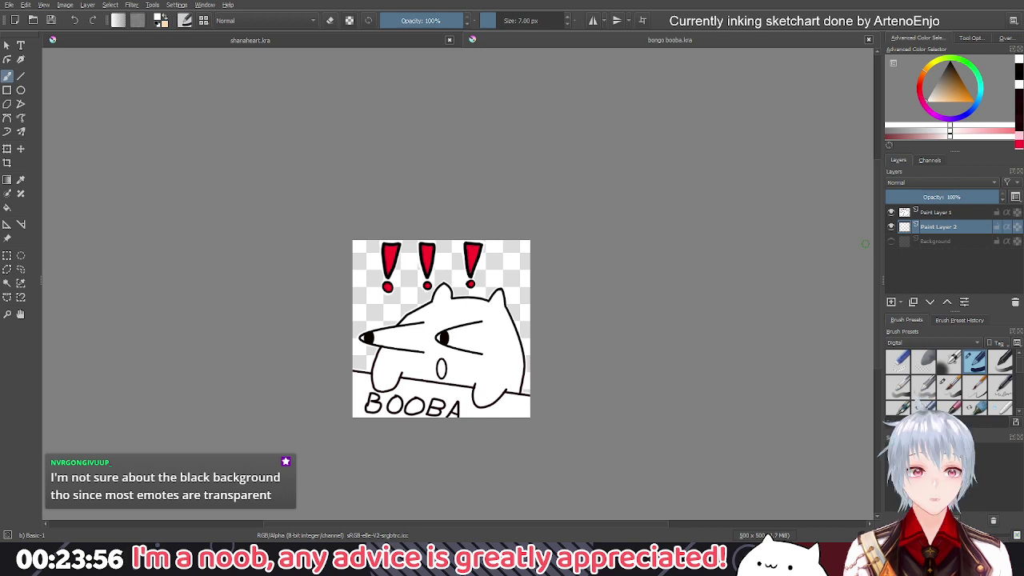
# Compare the cat emote with and without its black Background layer, and view the heart emote in shanaheart.kra at full size
pyautogui.click(891, 240)
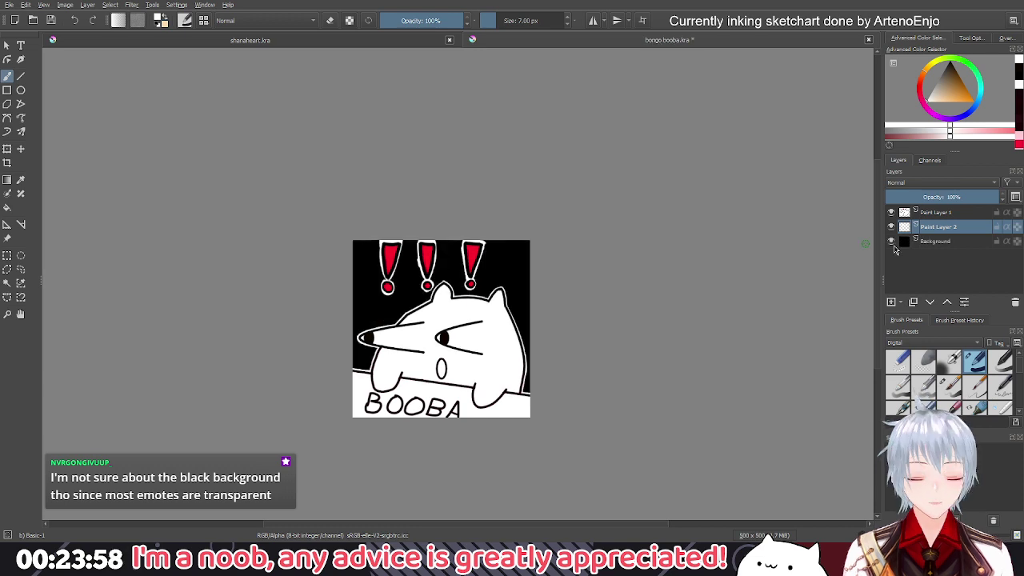
pyautogui.click(891, 240)
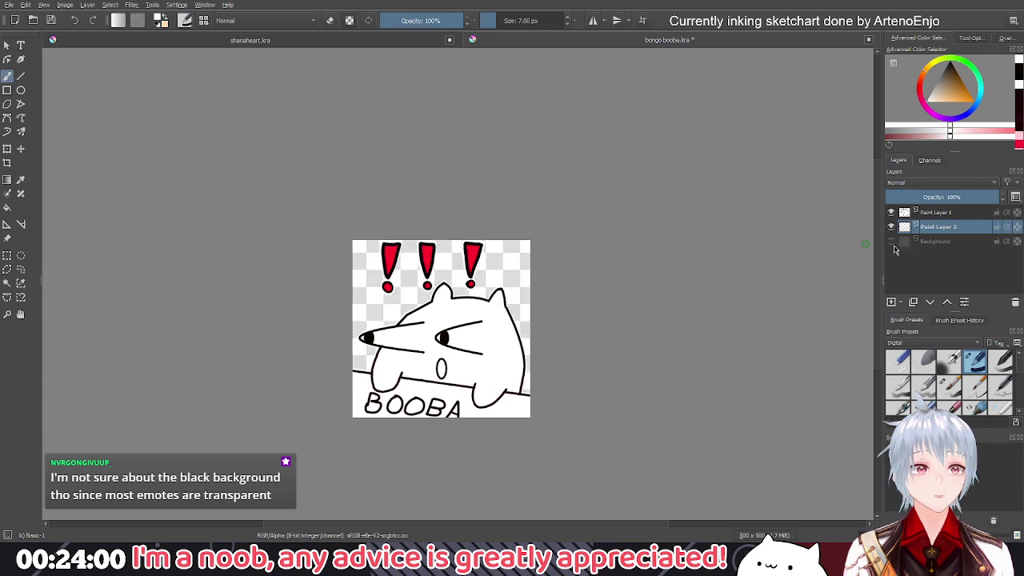
pyautogui.click(891, 241)
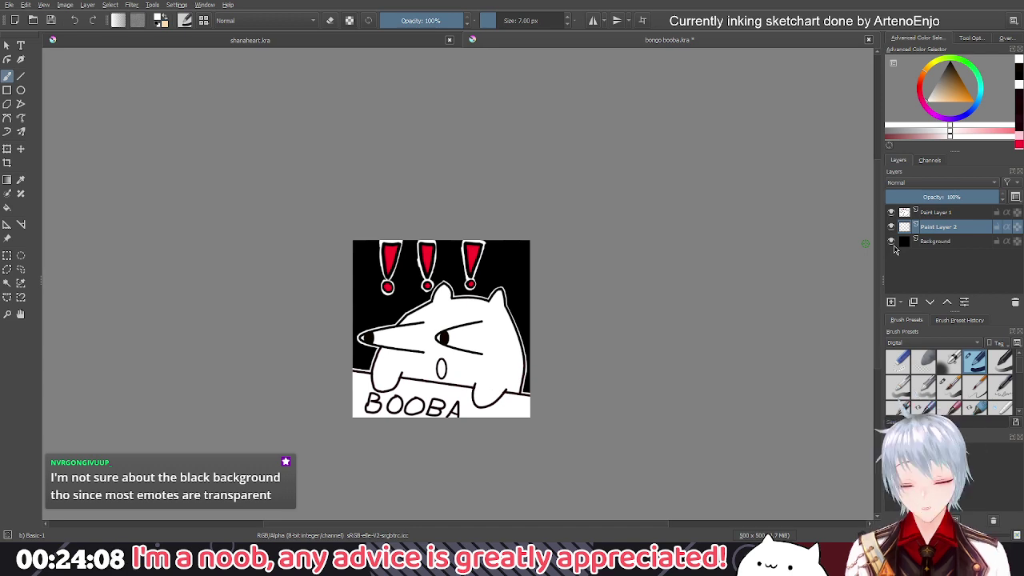
pyautogui.click(892, 242)
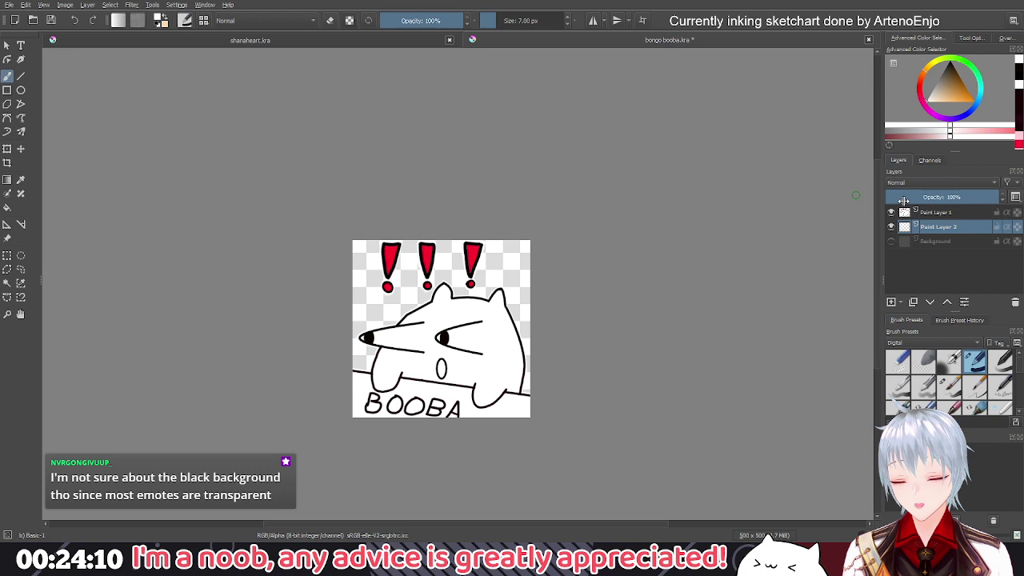
pyautogui.click(240, 40)
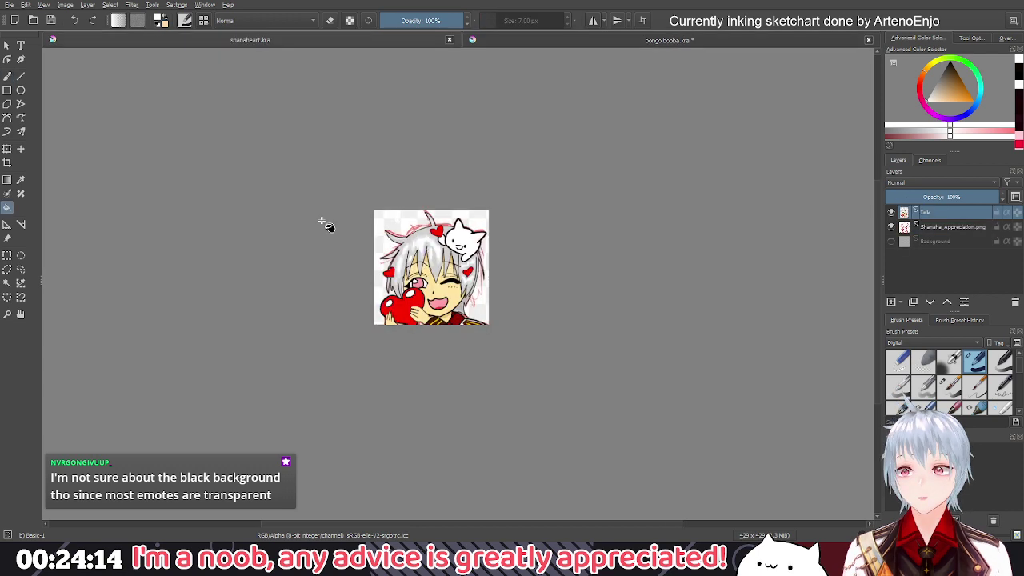
pyautogui.press('1')
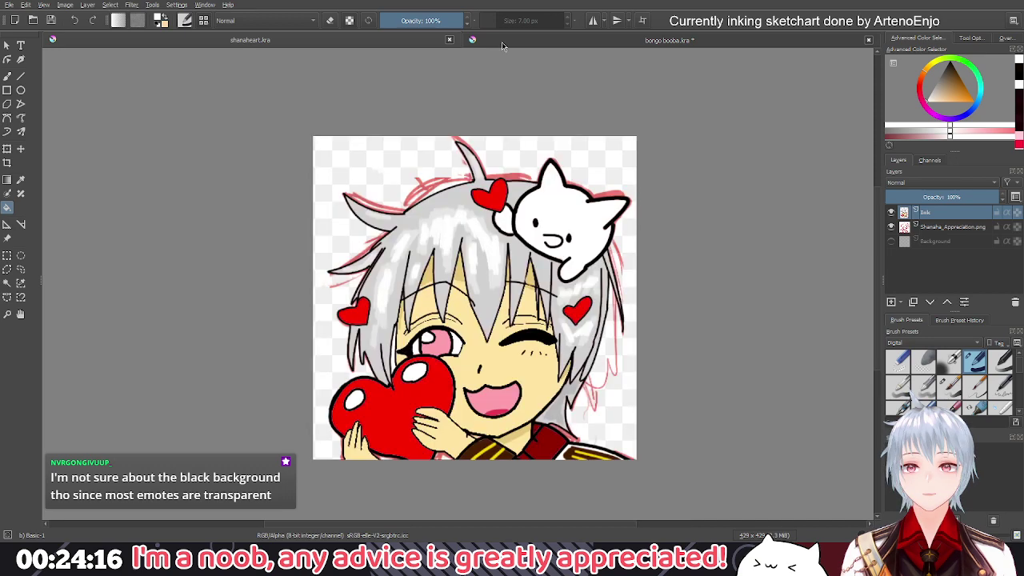
# Return to bongo booba.kra and inspect the white outline up close against the black Background layer, leaving that layer hidden
pyautogui.click(501, 41)
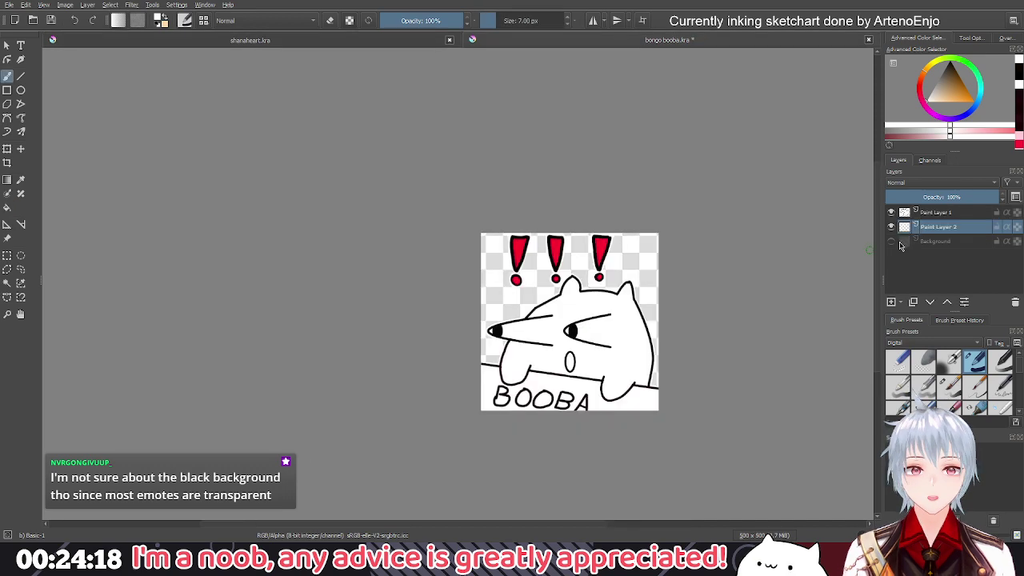
pyautogui.click(891, 241)
pyautogui.scroll(3, 578, 268)
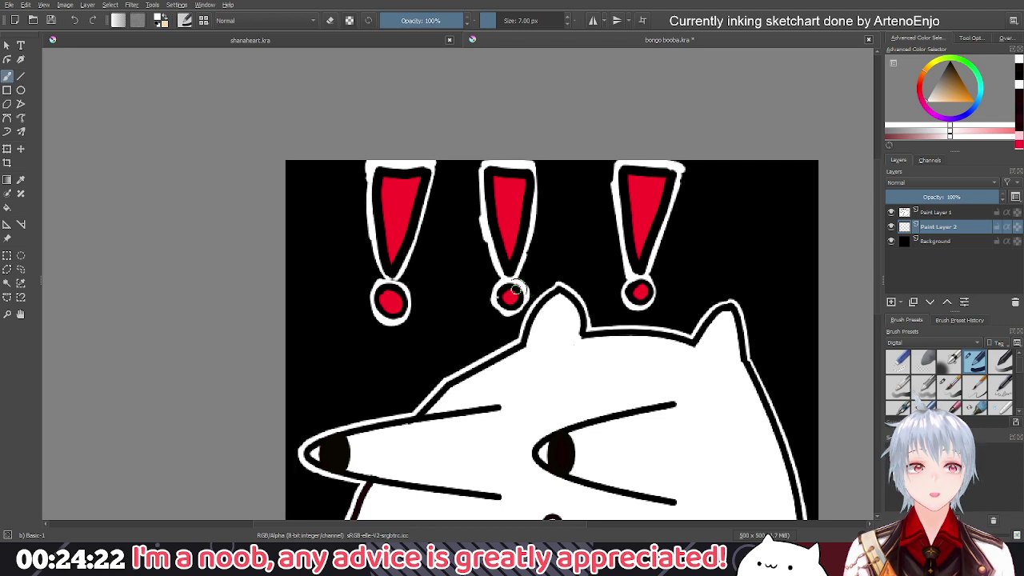
pyautogui.moveTo(484, 415); pyautogui.dragTo(461, 312)
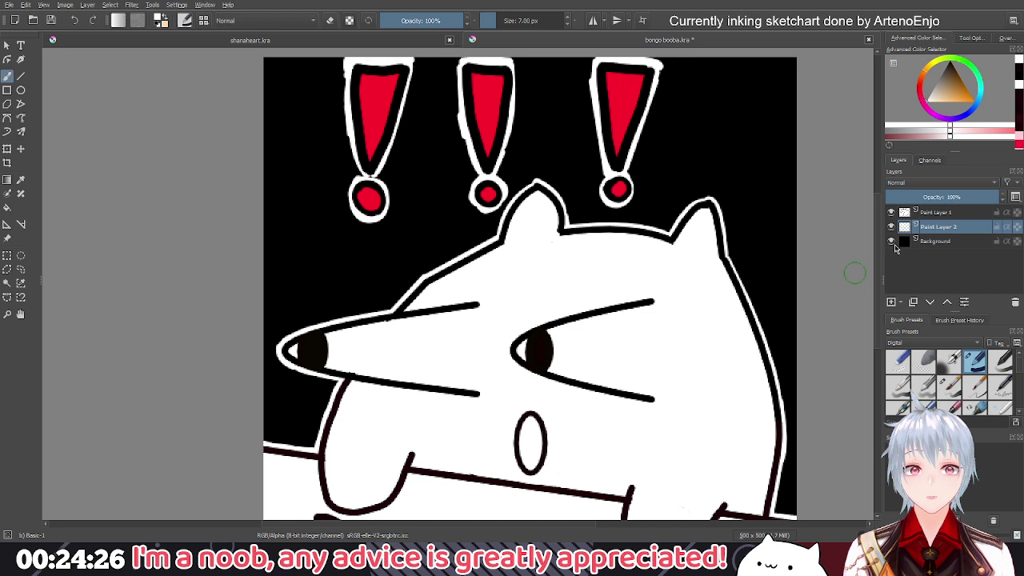
pyautogui.click(893, 243)
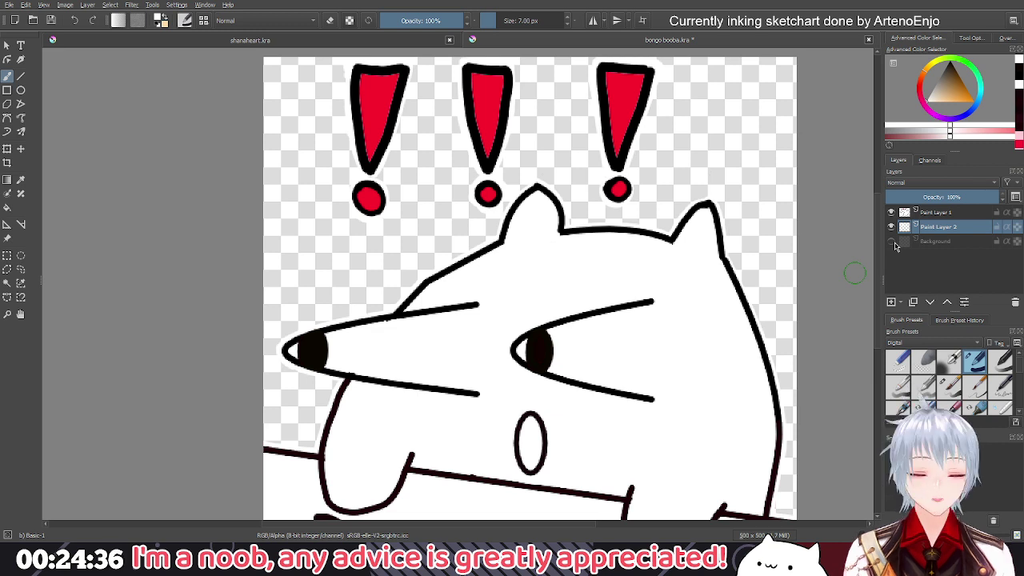
# Switch to shanaheart.kra and, with the ink layer temporarily hidden, set the Shanaha_Appreciation.png sketch layer's opacity to 100%
pyautogui.click(268, 41)
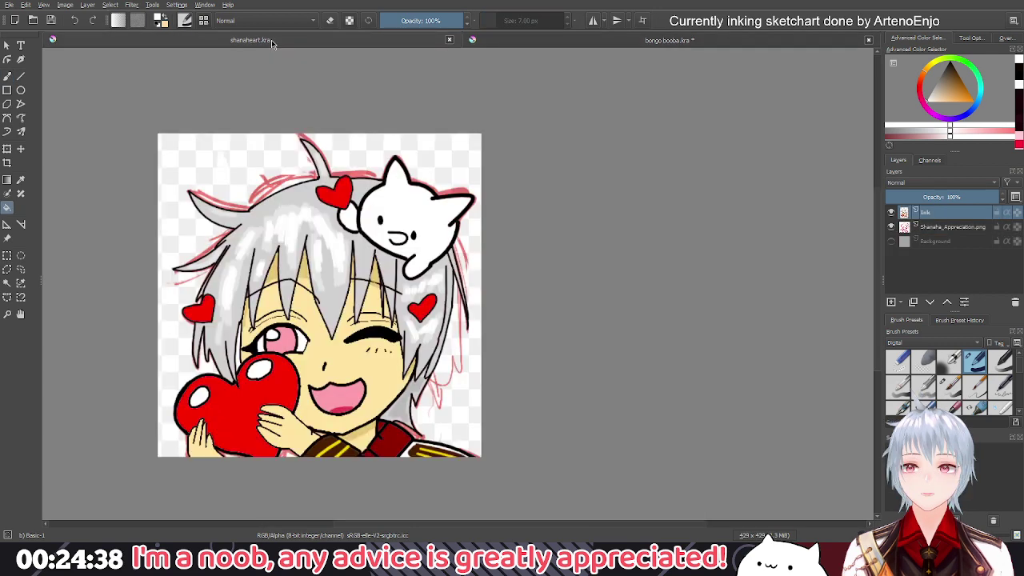
pyautogui.moveTo(362, 107); pyautogui.dragTo(506, 119)
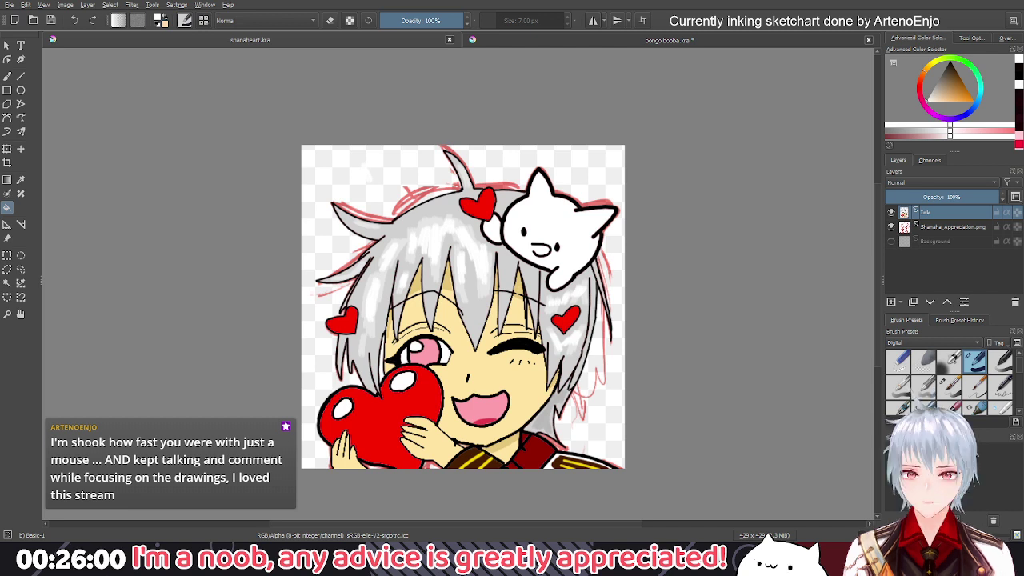
pyautogui.click(891, 213)
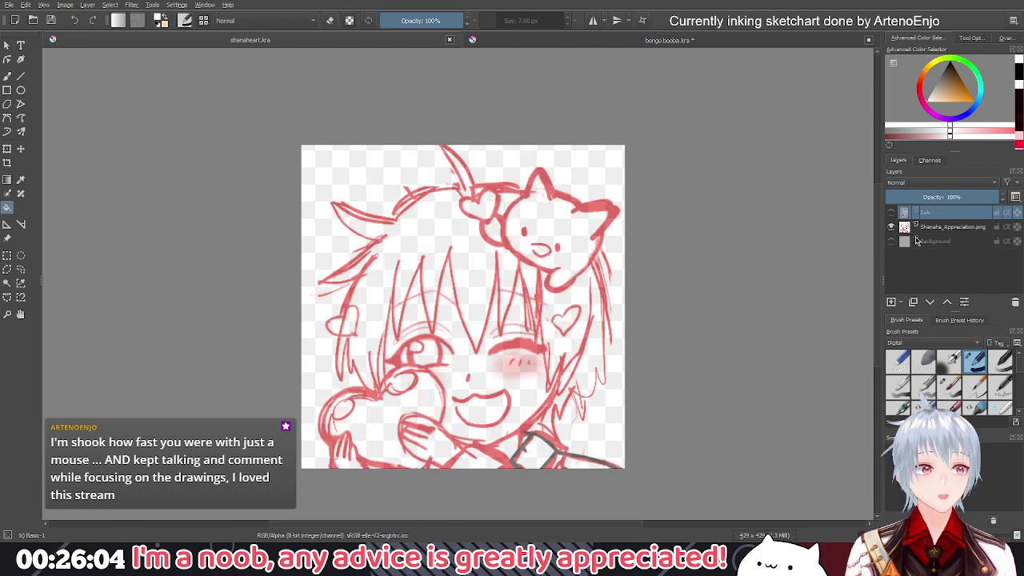
pyautogui.click(955, 227)
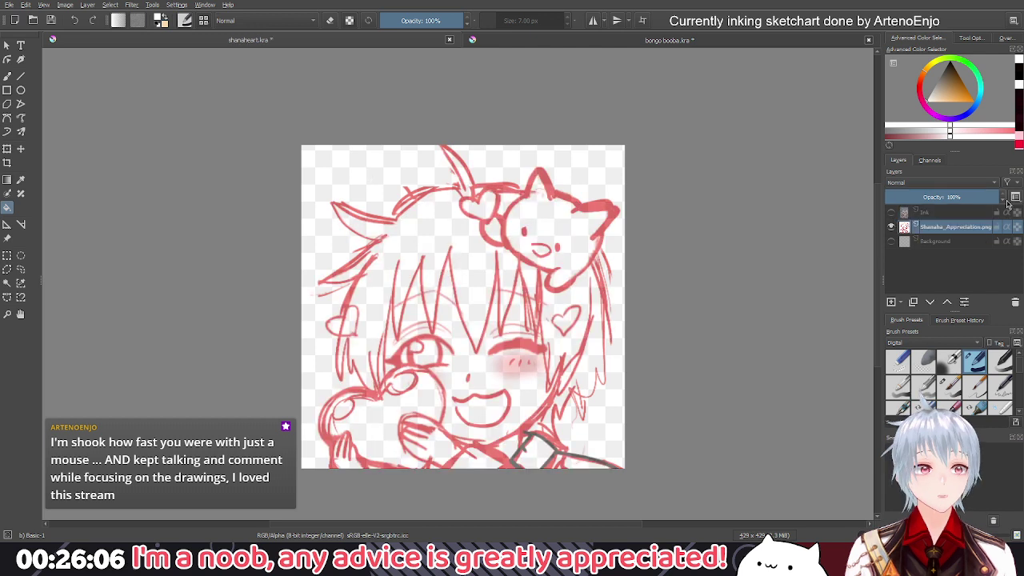
pyautogui.click(959, 212)
pyautogui.click(891, 212)
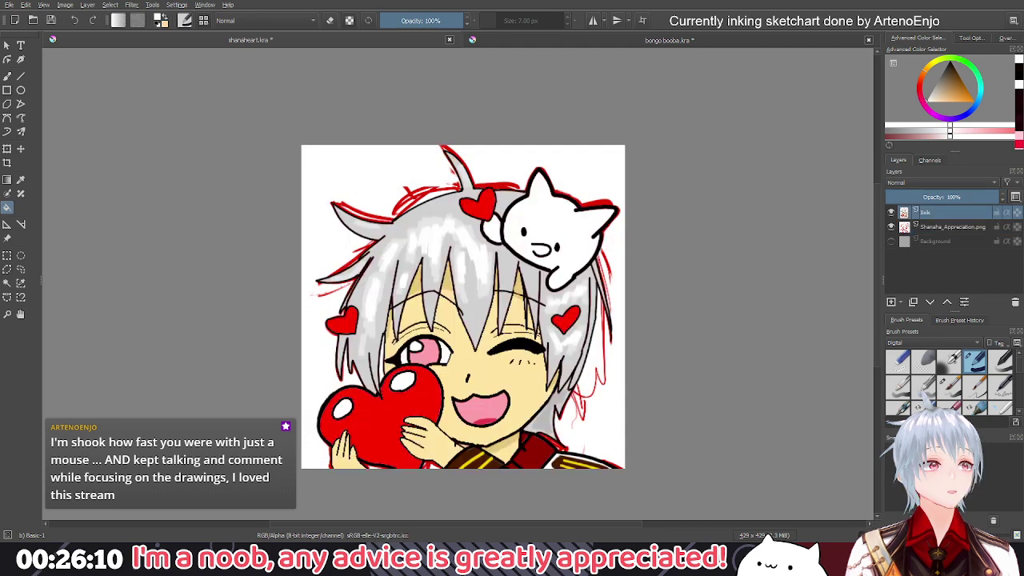